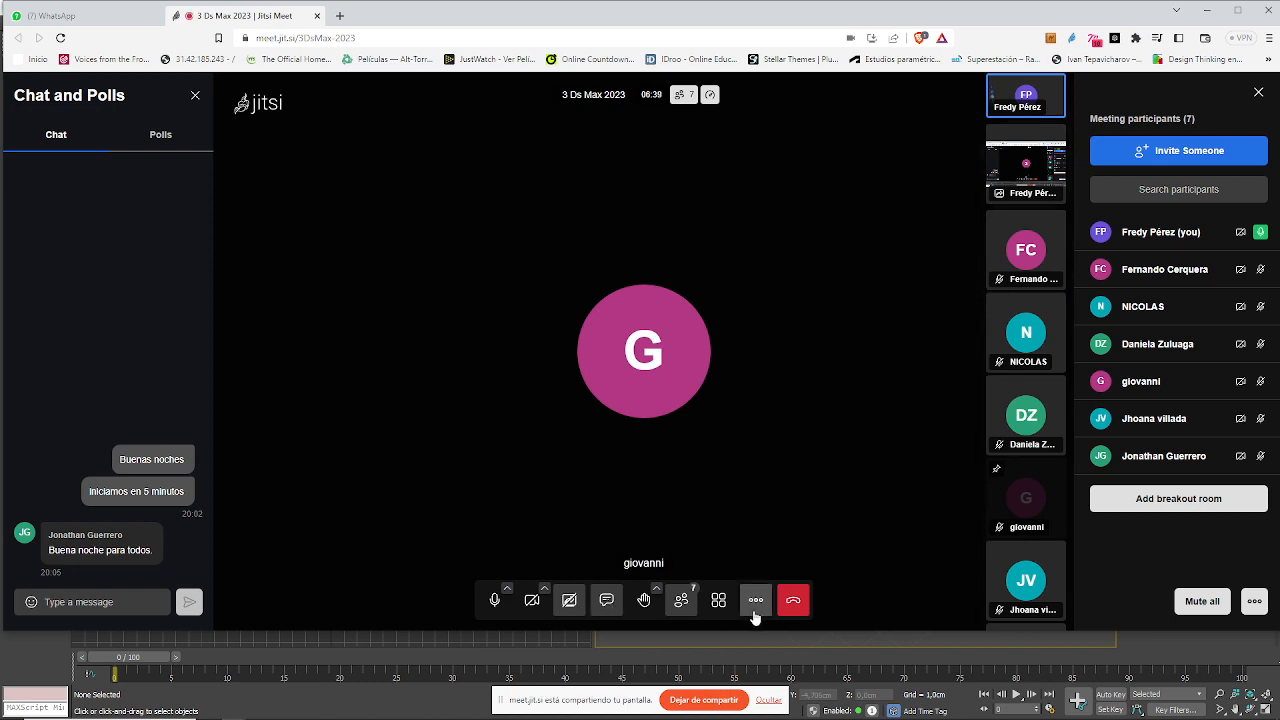
- Show the meeting participants in tile view and switch to the 3ds Max window
{"action": "left_click", "coordinate": [718, 600]}
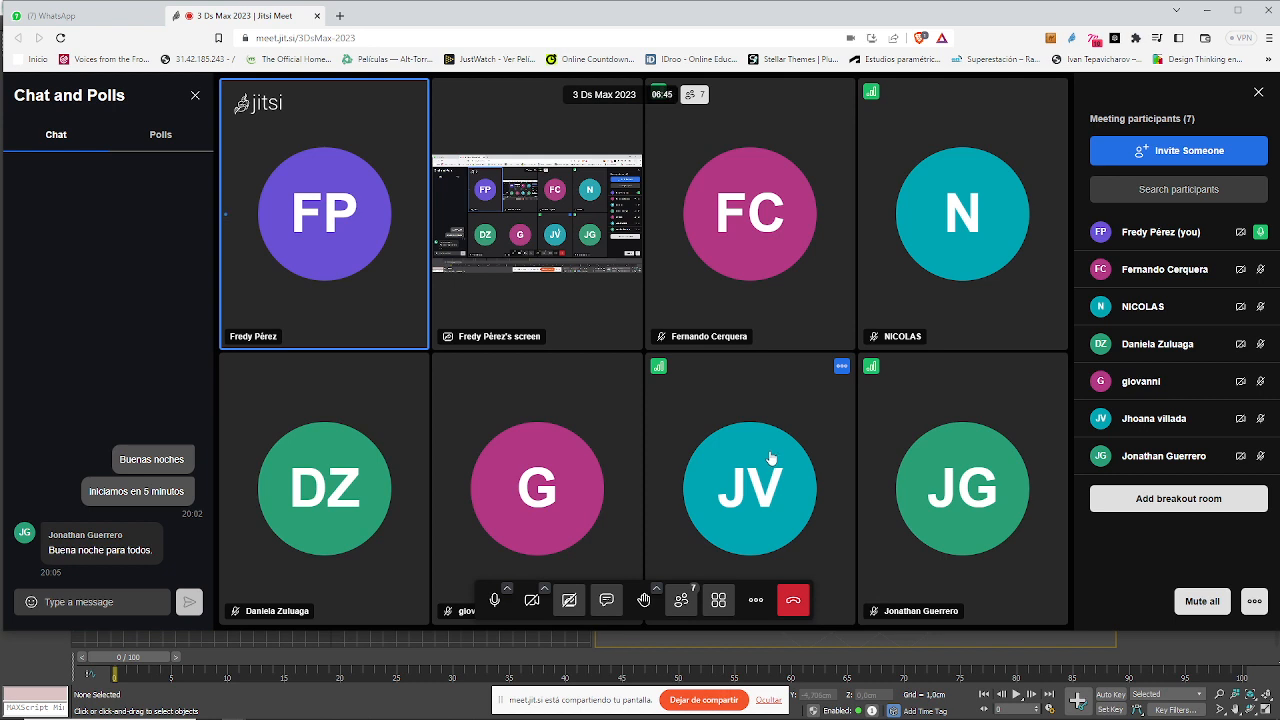
{"action": "left_click", "coordinate": [1205, 14]}
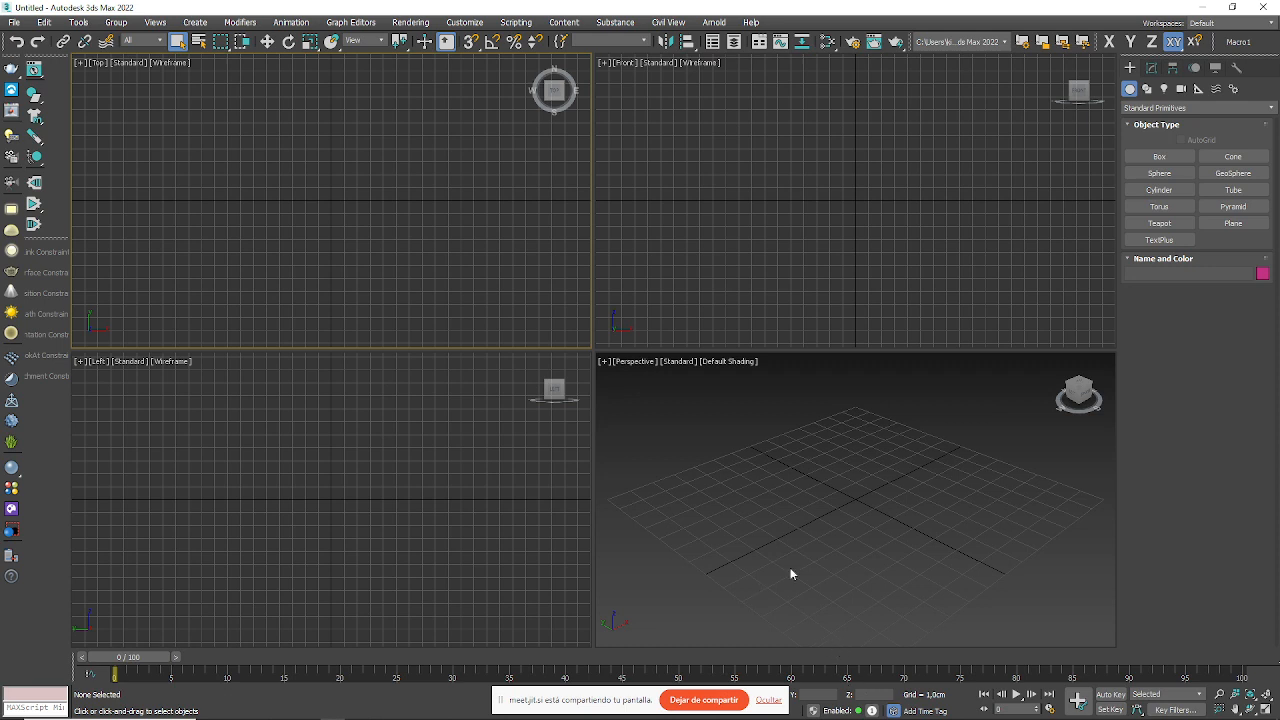
{"action": "left_click", "coordinate": [668, 250]}
{"action": "left_click", "coordinate": [380, 467]}
{"action": "left_click", "coordinate": [414, 255]}
{"action": "left_click", "coordinate": [814, 530]}
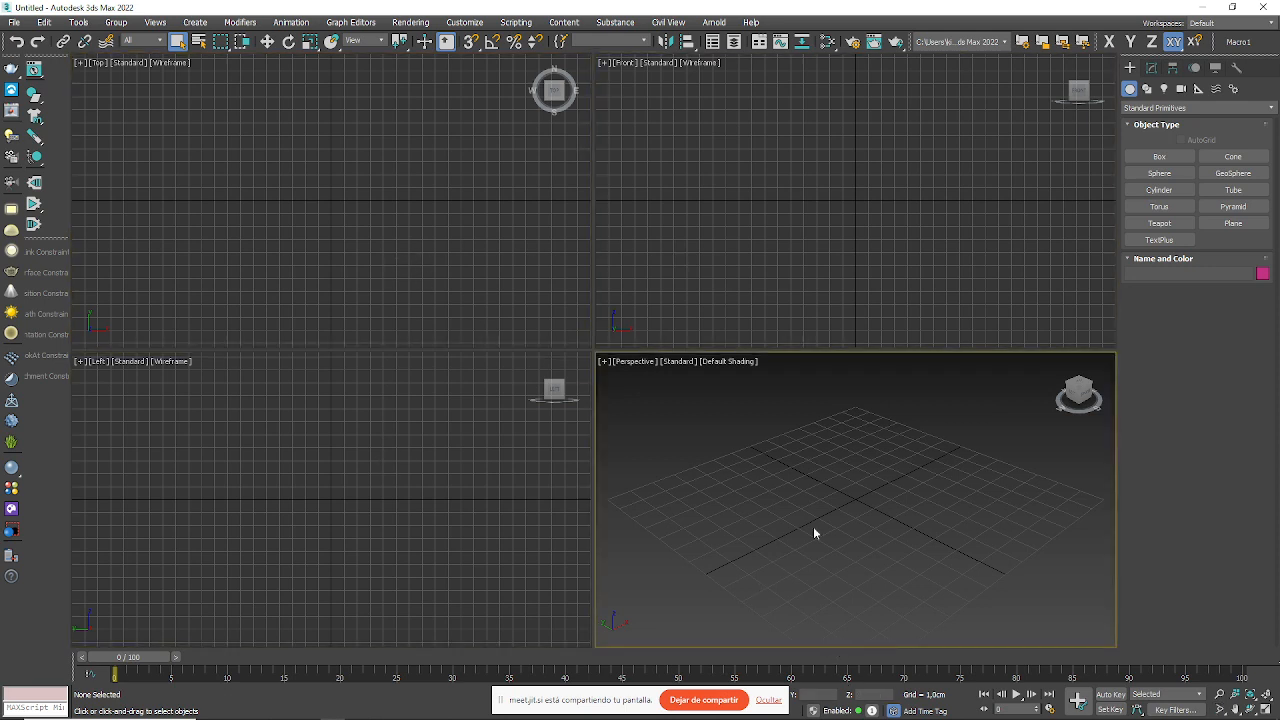
{"action": "left_click", "coordinate": [449, 271]}
{"action": "left_click", "coordinate": [794, 482]}
{"action": "left_click", "coordinate": [483, 272]}
{"action": "left_click", "coordinate": [714, 284]}
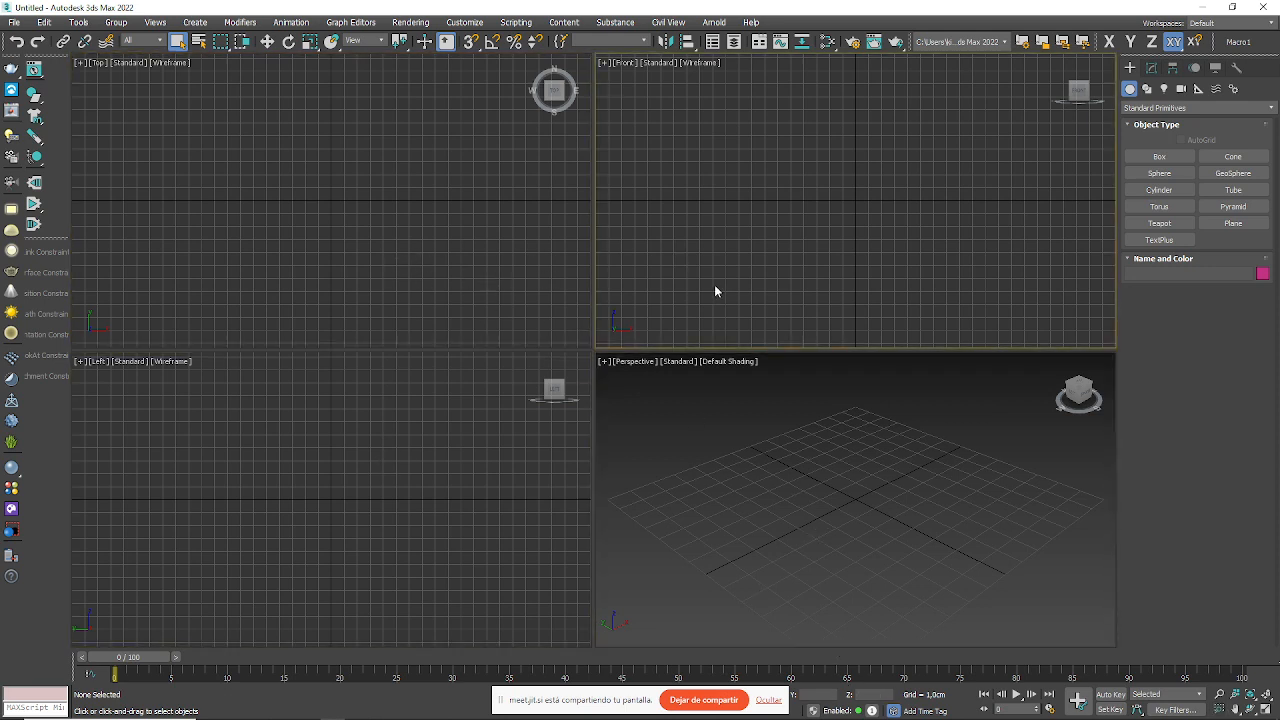
{"action": "left_click", "coordinate": [450, 280]}
{"action": "left_click", "coordinate": [344, 392]}
{"action": "left_click", "coordinate": [415, 328]}
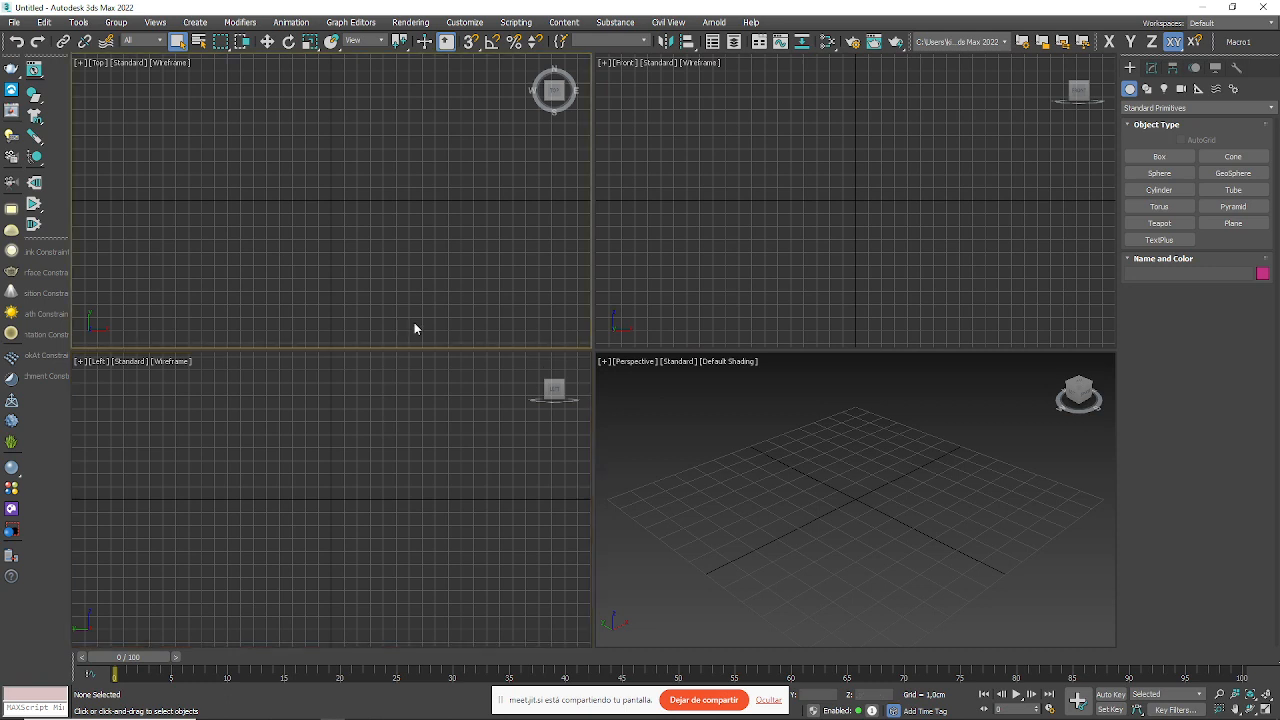
- Hide the screen-sharing notification bar
{"action": "left_click", "coordinate": [768, 700]}
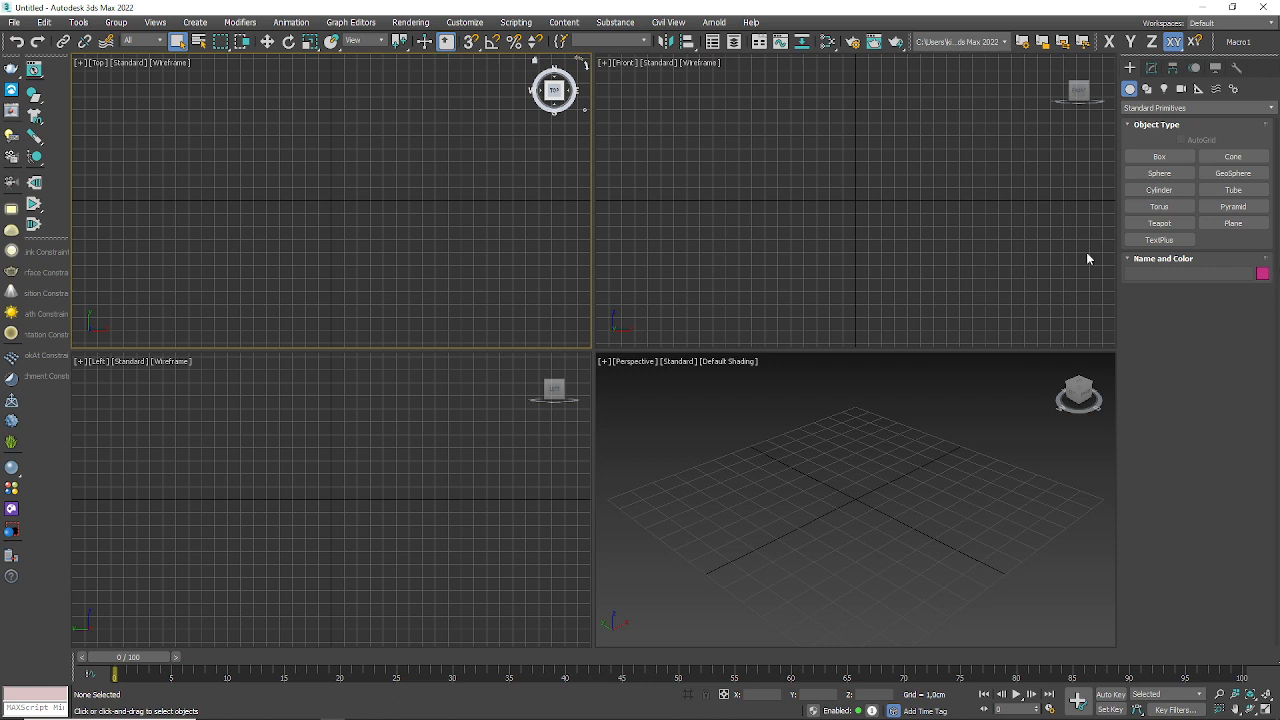
- Create a five-sided Gengon from the Extended Primitives at the Top view's origin, about 3.68 cm in radius and 0.46 cm high
{"action": "left_click", "coordinate": [1187, 185]}
{"action": "left_click", "coordinate": [1143, 109]}
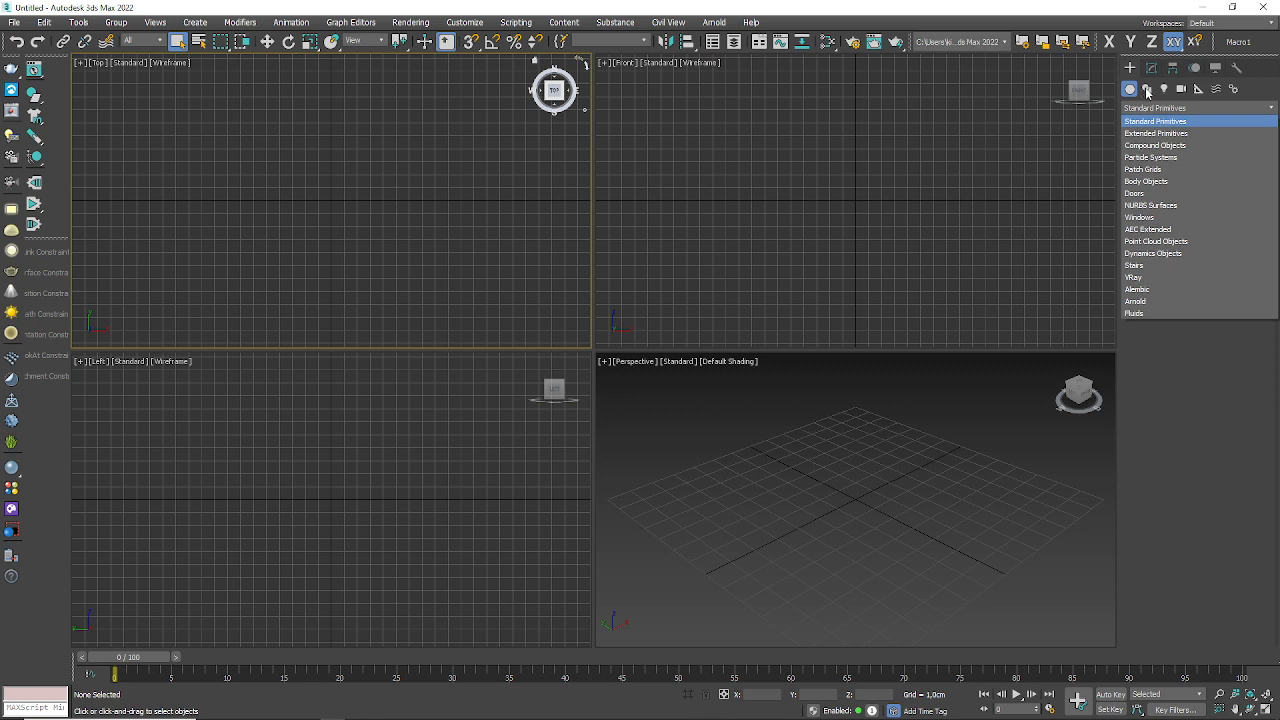
{"action": "left_click", "coordinate": [1147, 89]}
{"action": "left_click", "coordinate": [1129, 89]}
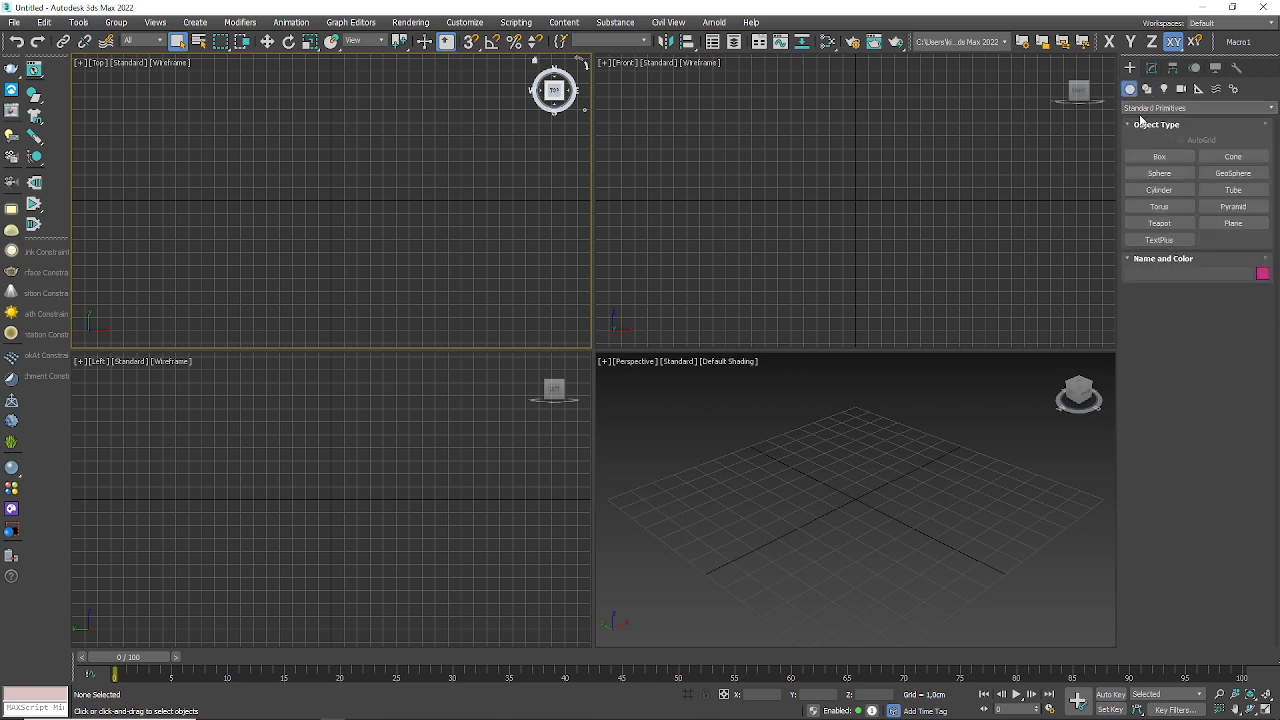
{"action": "left_click", "coordinate": [1159, 109]}
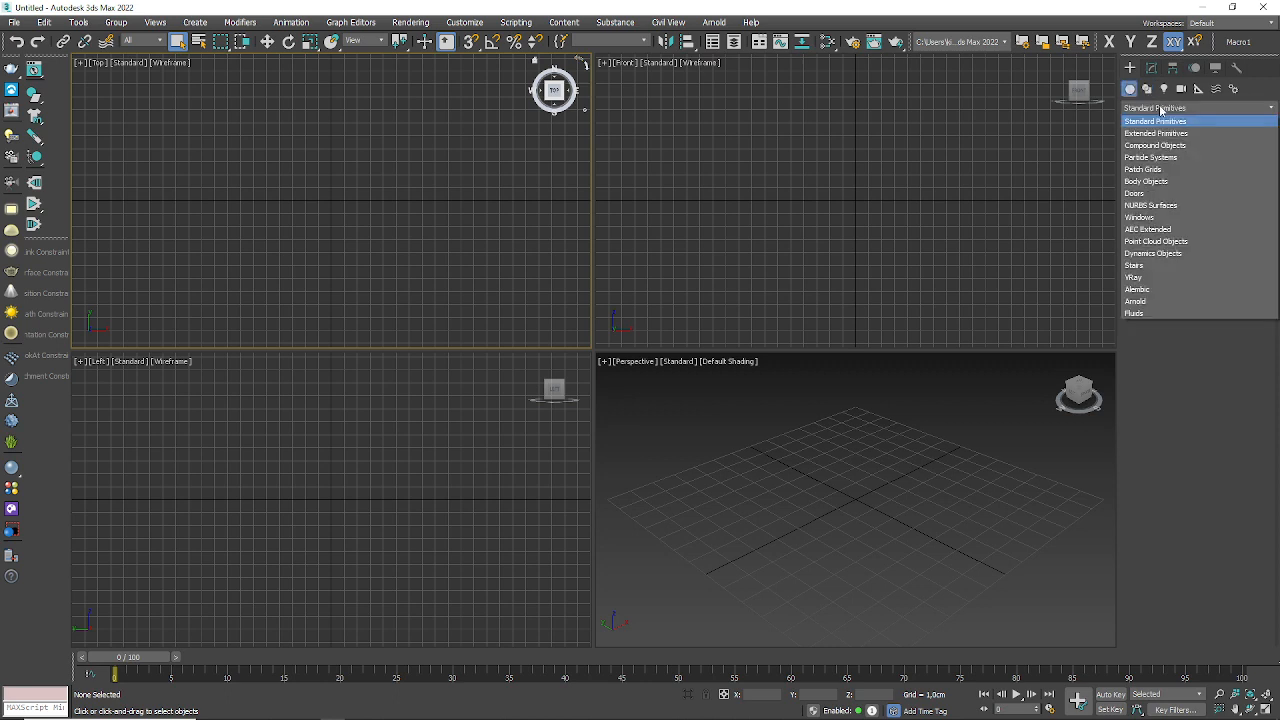
{"action": "left_click", "coordinate": [1156, 133]}
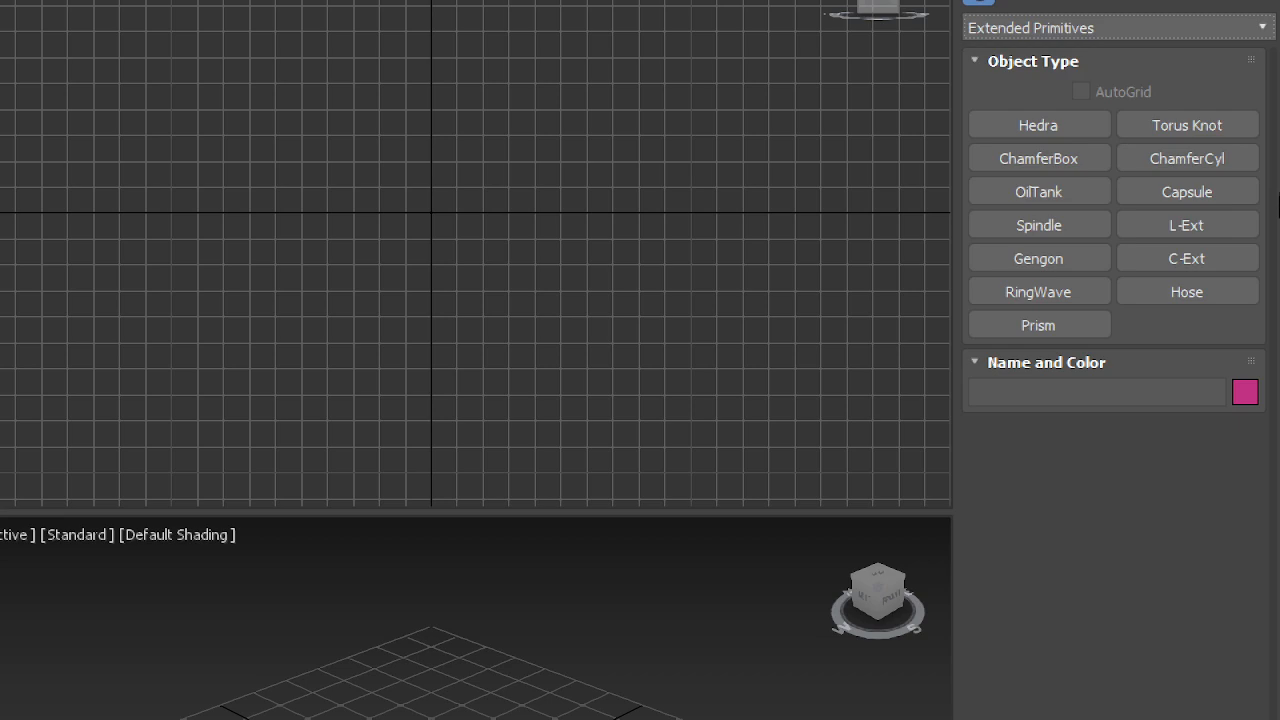
{"action": "left_click", "coordinate": [1064, 257]}
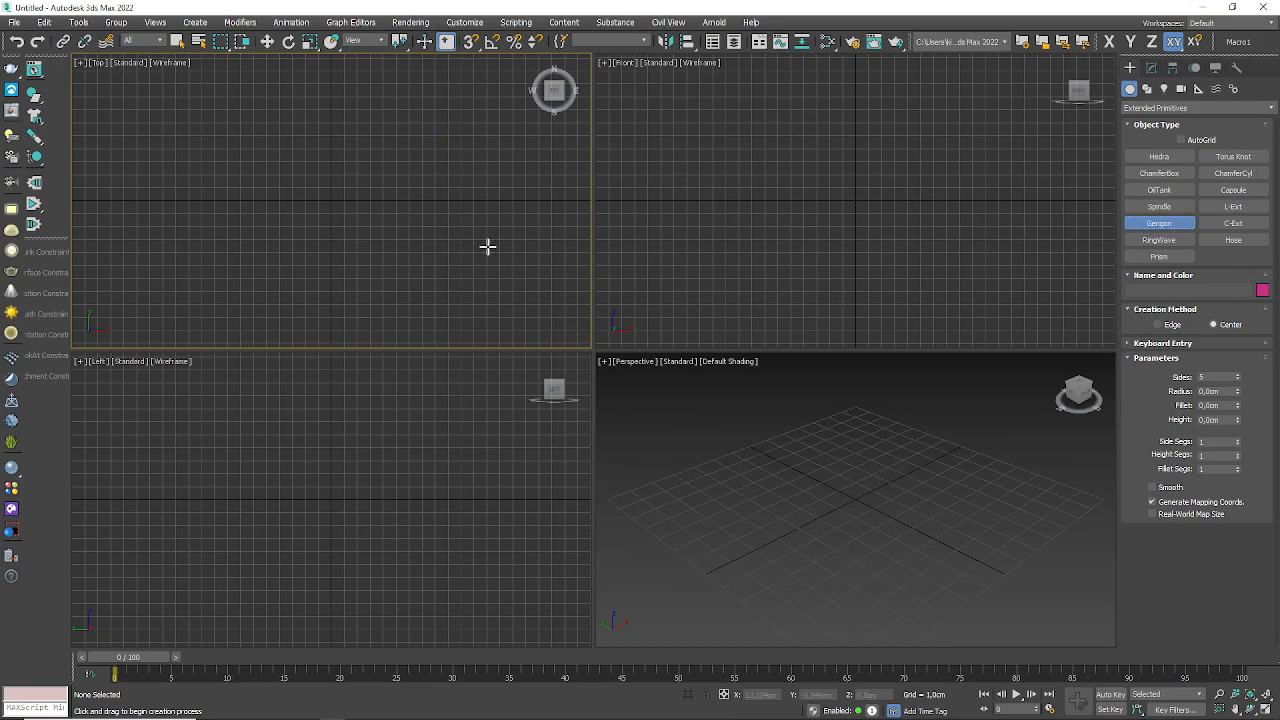
{"action": "left_click_drag", "start_coordinate": [331, 199], "coordinate": [364, 163]}
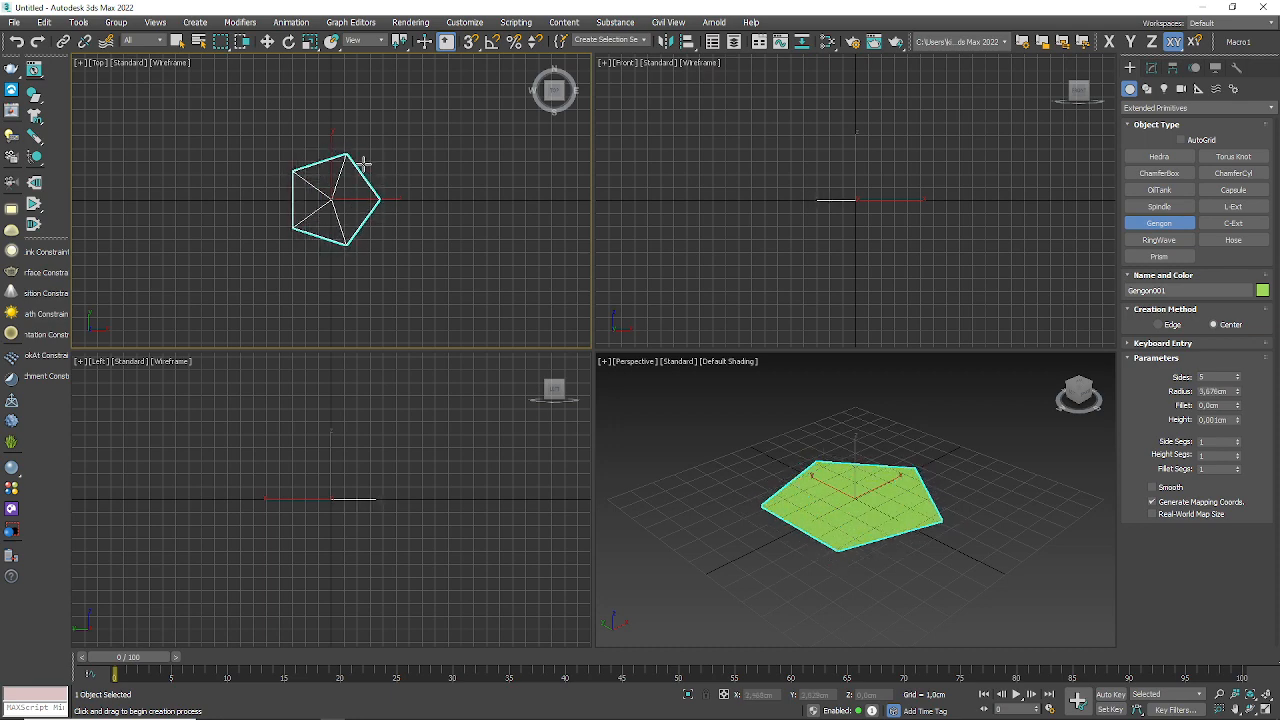
{"action": "left_click", "coordinate": [366, 160]}
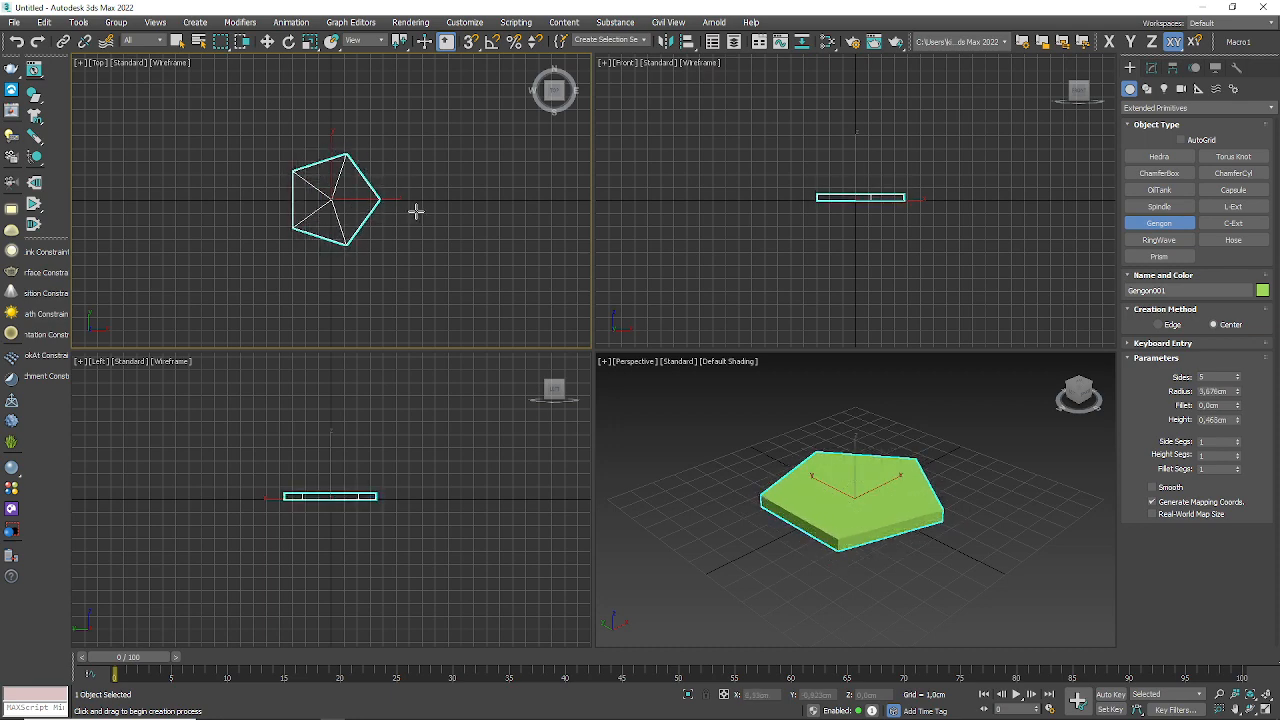
- Hide the grid in the Top, Front, Left and Perspective viewports
{"action": "middle_click_drag", "start_coordinate": [416, 211], "coordinate": [408, 216]}
{"action": "key", "text": "g"}
{"action": "middle_click", "coordinate": [917, 150]}
{"action": "key", "text": "g"}
{"action": "middle_click", "coordinate": [369, 439]}
{"action": "key", "text": "g"}
{"action": "middle_click", "coordinate": [821, 480]}
{"action": "key", "text": "g"}
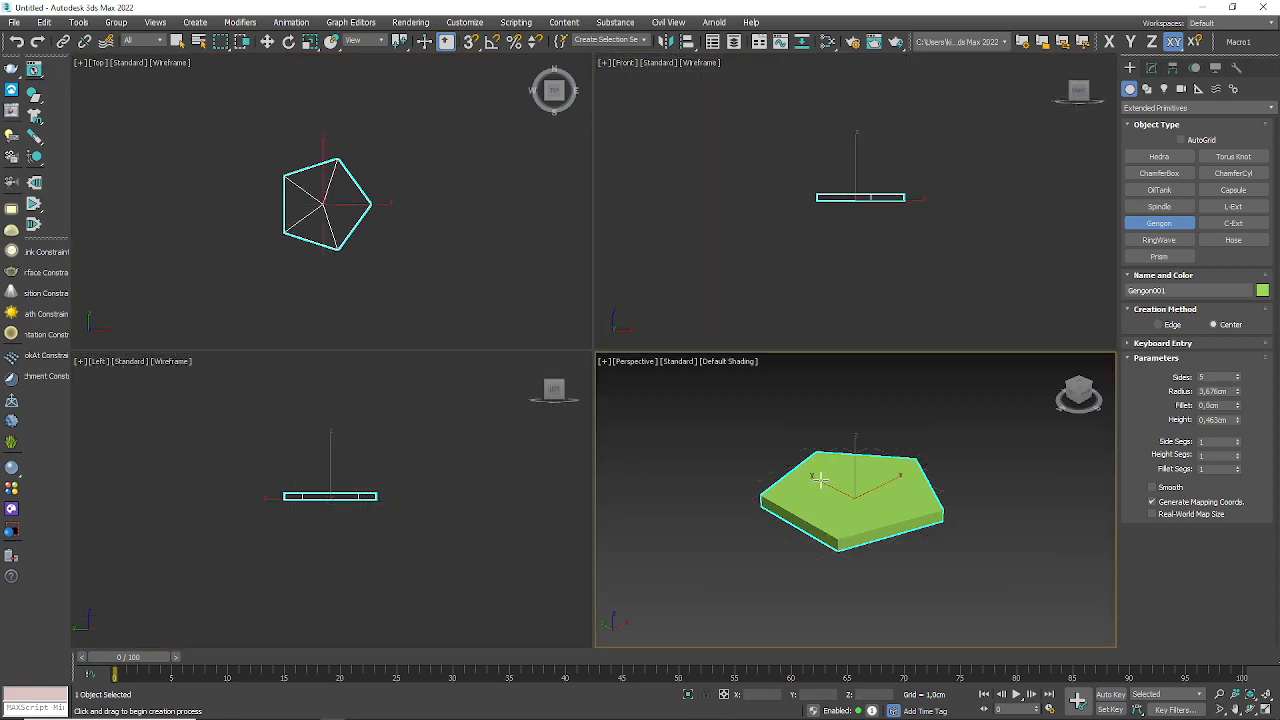
{"action": "middle_click_drag", "start_coordinate": [320, 228], "coordinate": [294, 250]}
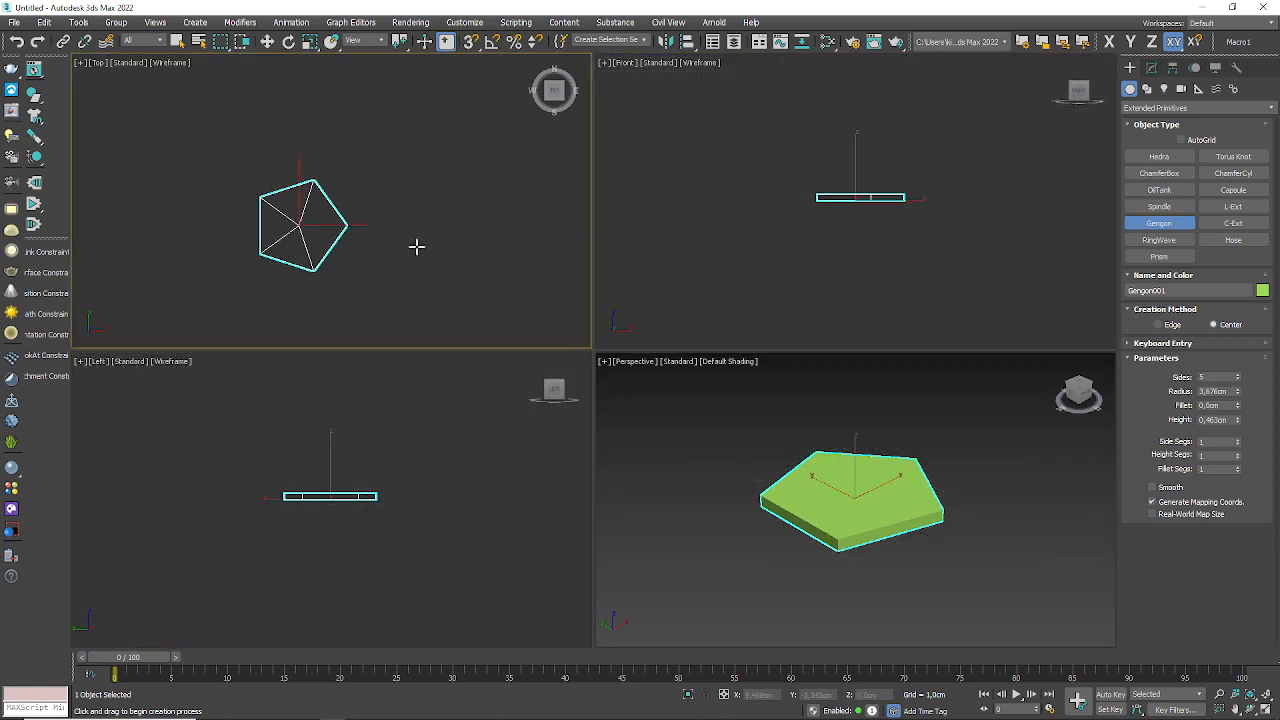
{"action": "key", "text": "q"}
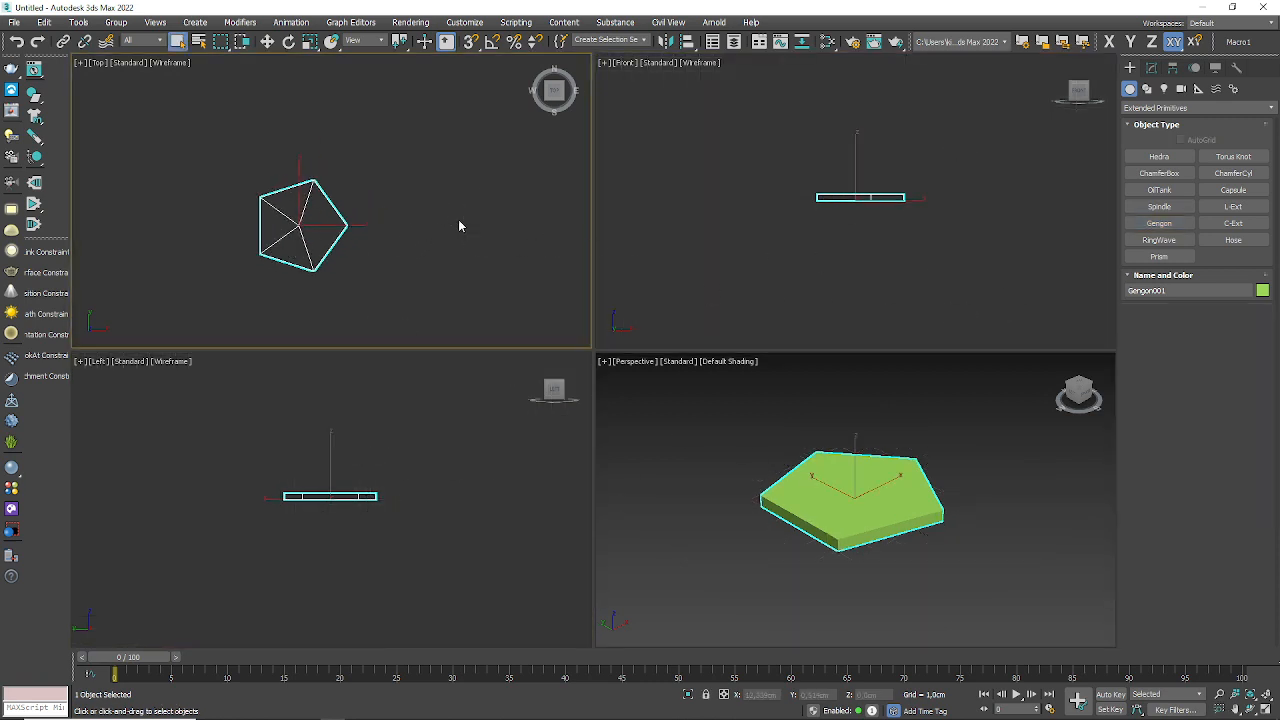
{"action": "left_click", "coordinate": [1159, 223]}
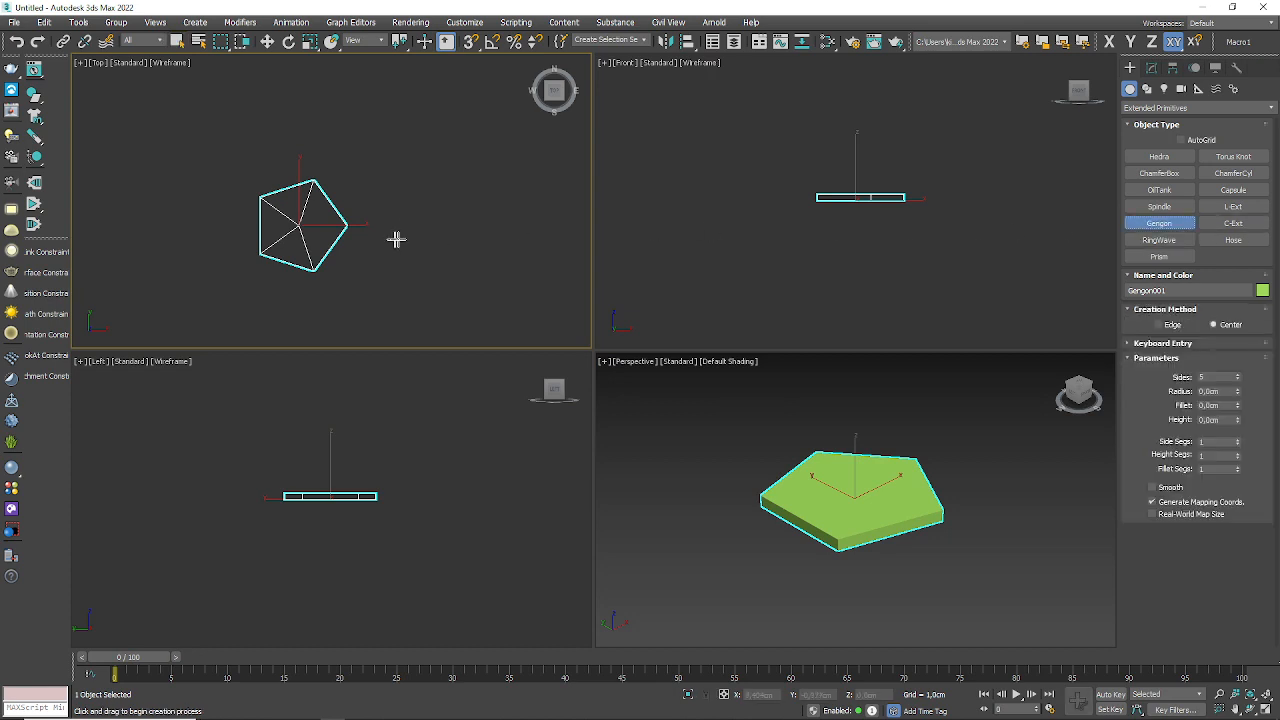
{"action": "left_click_drag", "start_coordinate": [417, 234], "coordinate": [449, 198]}
{"action": "left_click", "coordinate": [449, 191]}
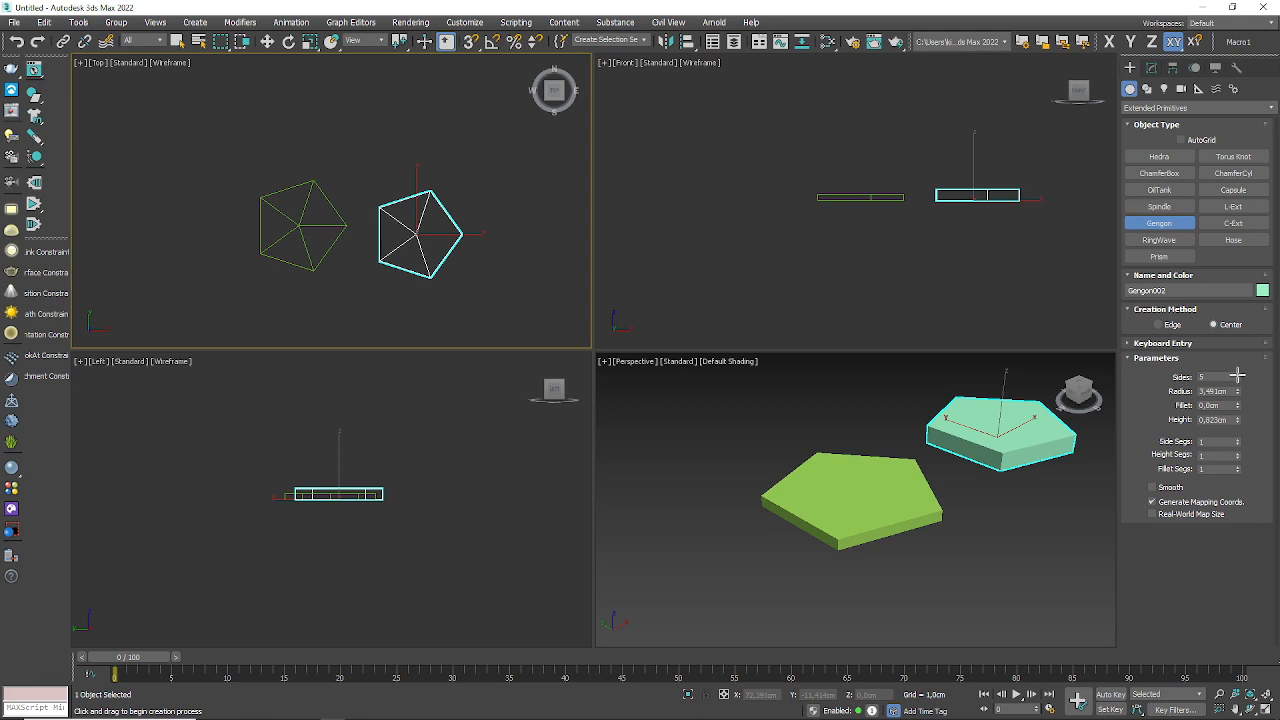
{"action": "key", "text": "ctrl+z"}
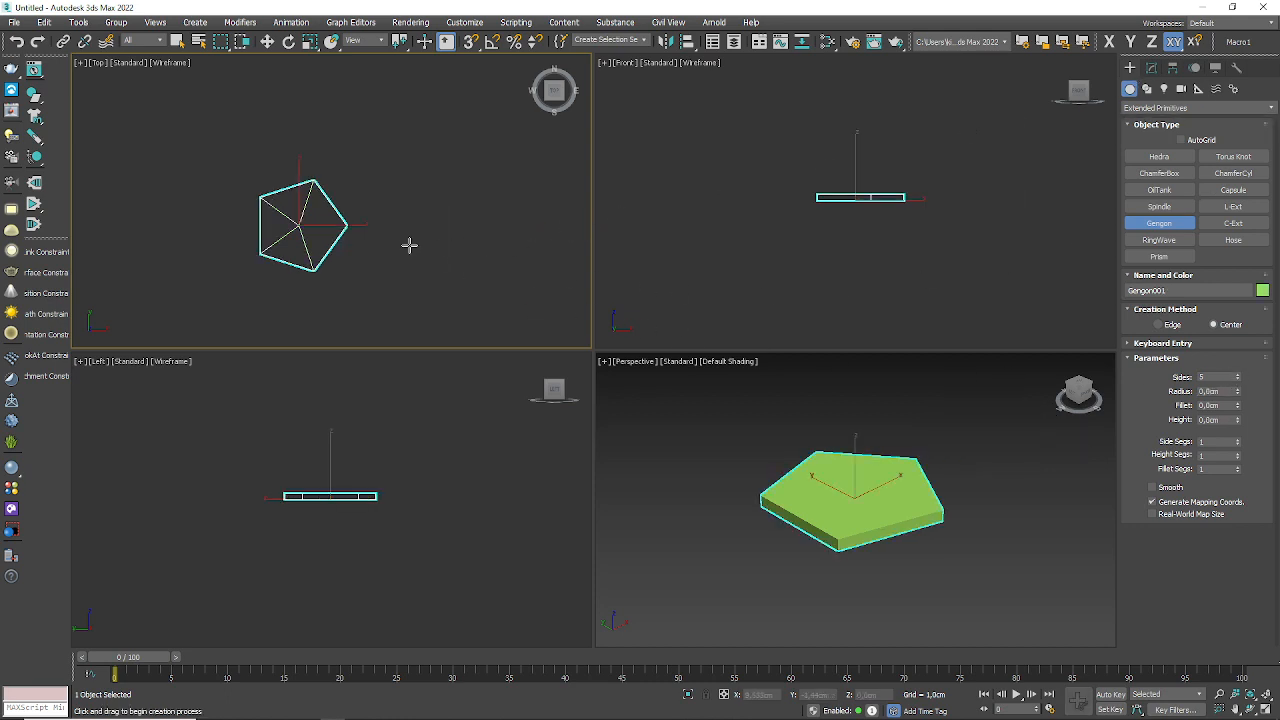
- Create a six-sided Gengon beside the pentagon in the Top view, about 4.11 cm in radius and 0.51 cm high
{"action": "left_click_drag", "start_coordinate": [423, 234], "coordinate": [448, 203]}
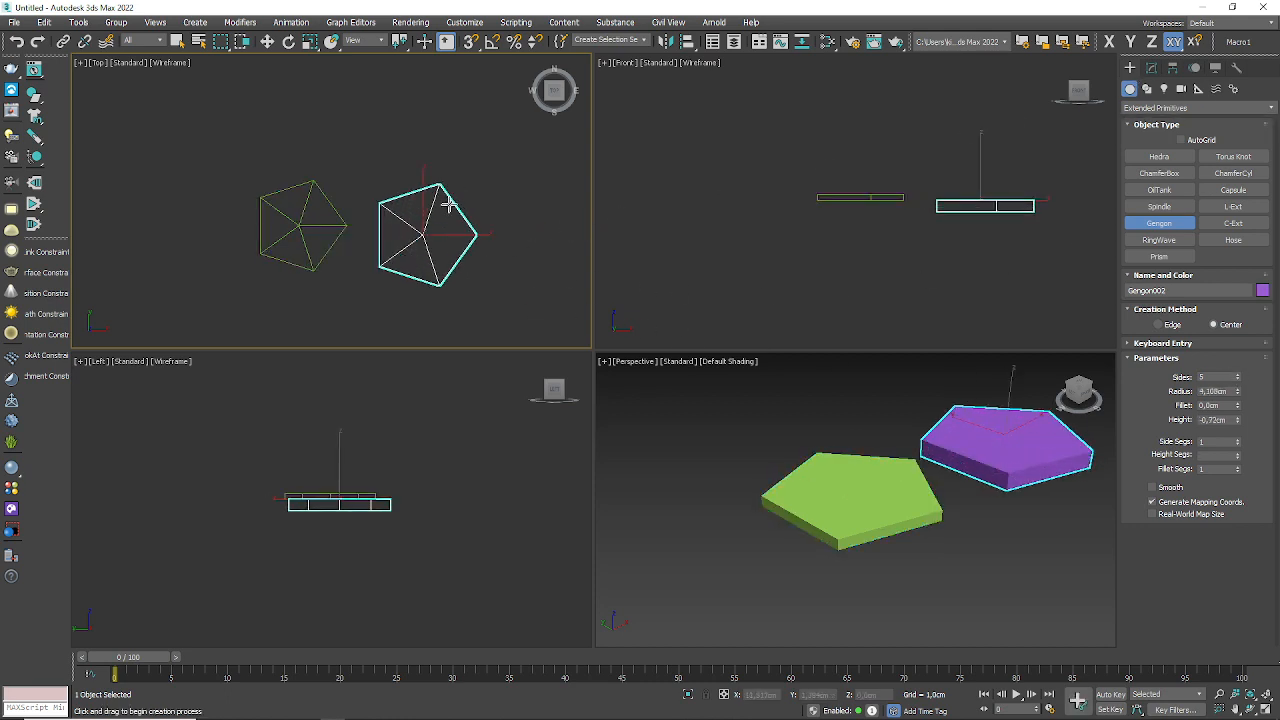
{"action": "left_click", "coordinate": [457, 194]}
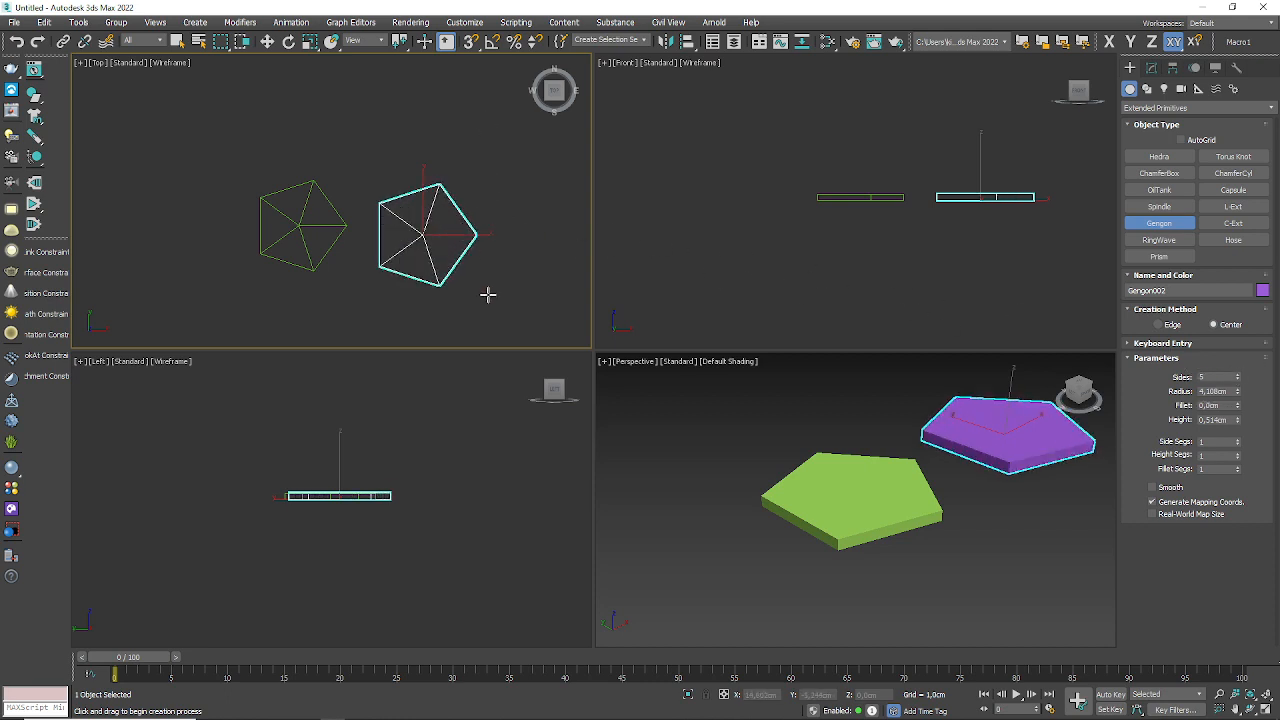
{"action": "left_click", "coordinate": [1238, 375]}
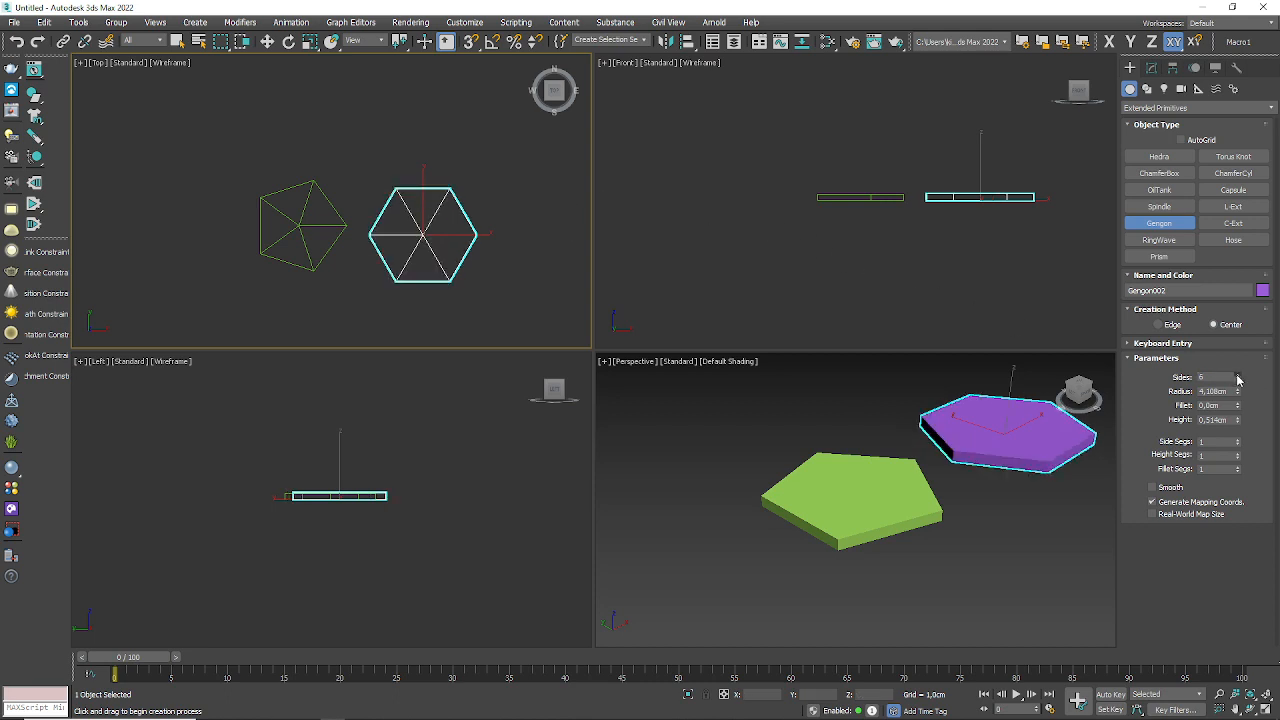
- Create a seven-sided Gengon beside the hexagon in the Top view, about 3.83 cm in radius and 0.41 cm high
{"action": "middle_click_drag", "start_coordinate": [514, 280], "coordinate": [340, 280]}
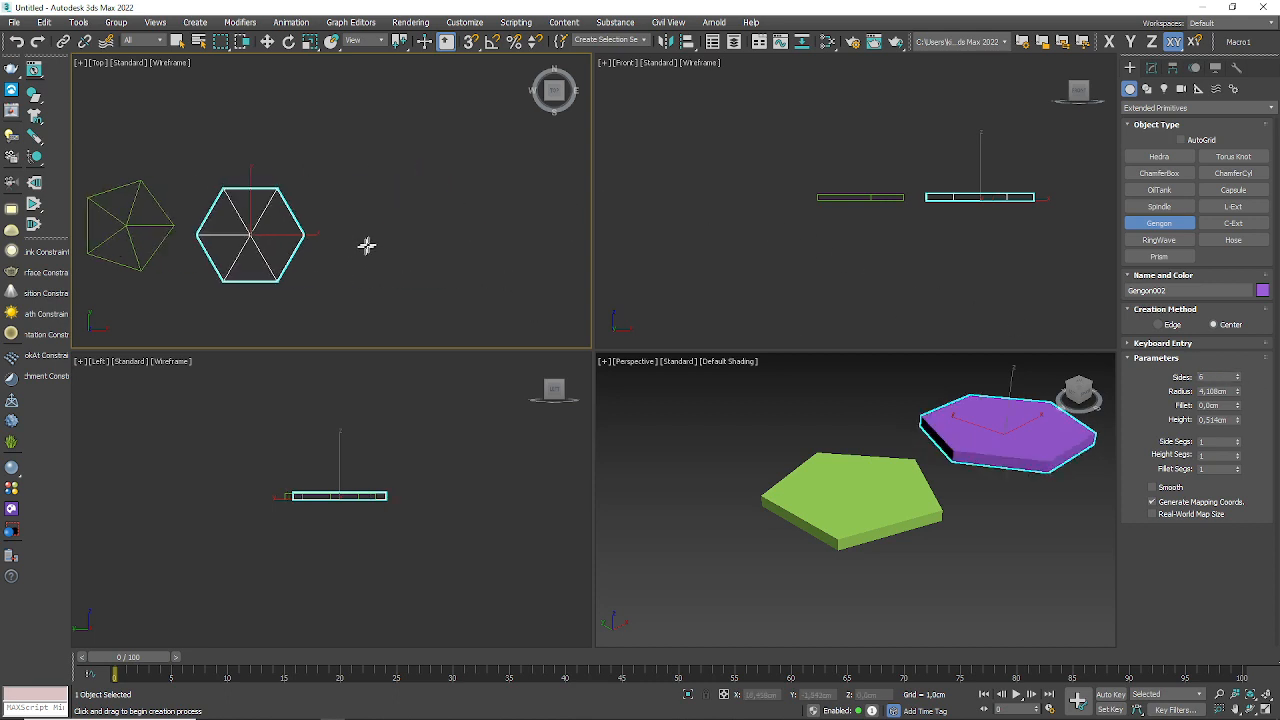
{"action": "left_click_drag", "start_coordinate": [390, 238], "coordinate": [424, 200]}
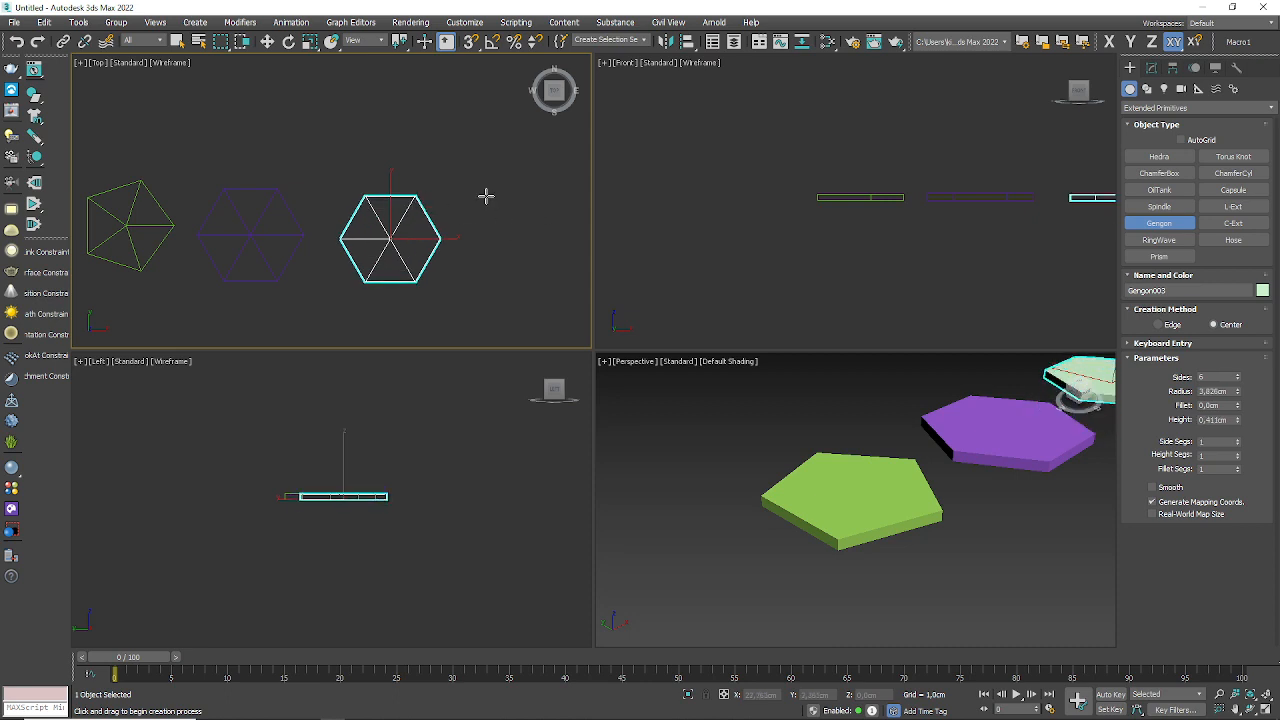
{"action": "left_click", "coordinate": [1238, 374]}
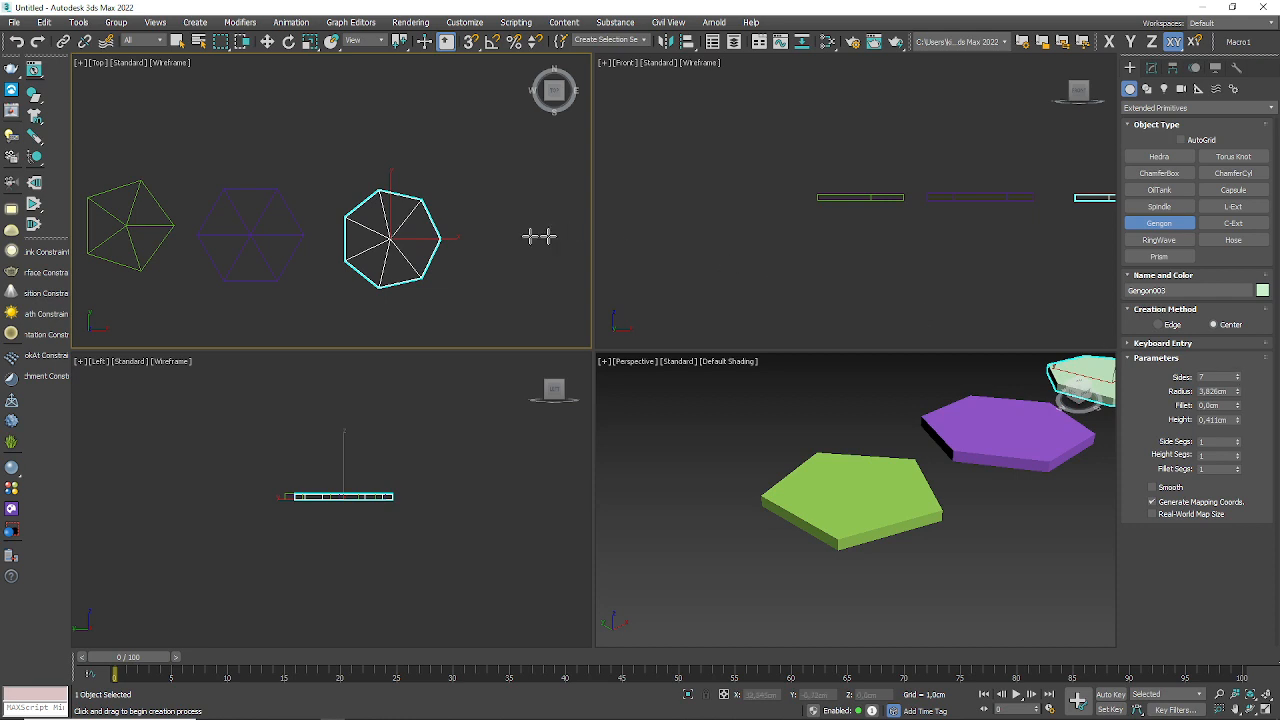
{"action": "right_click", "coordinate": [494, 242]}
{"action": "middle_click_drag", "start_coordinate": [485, 249], "coordinate": [490, 250]}
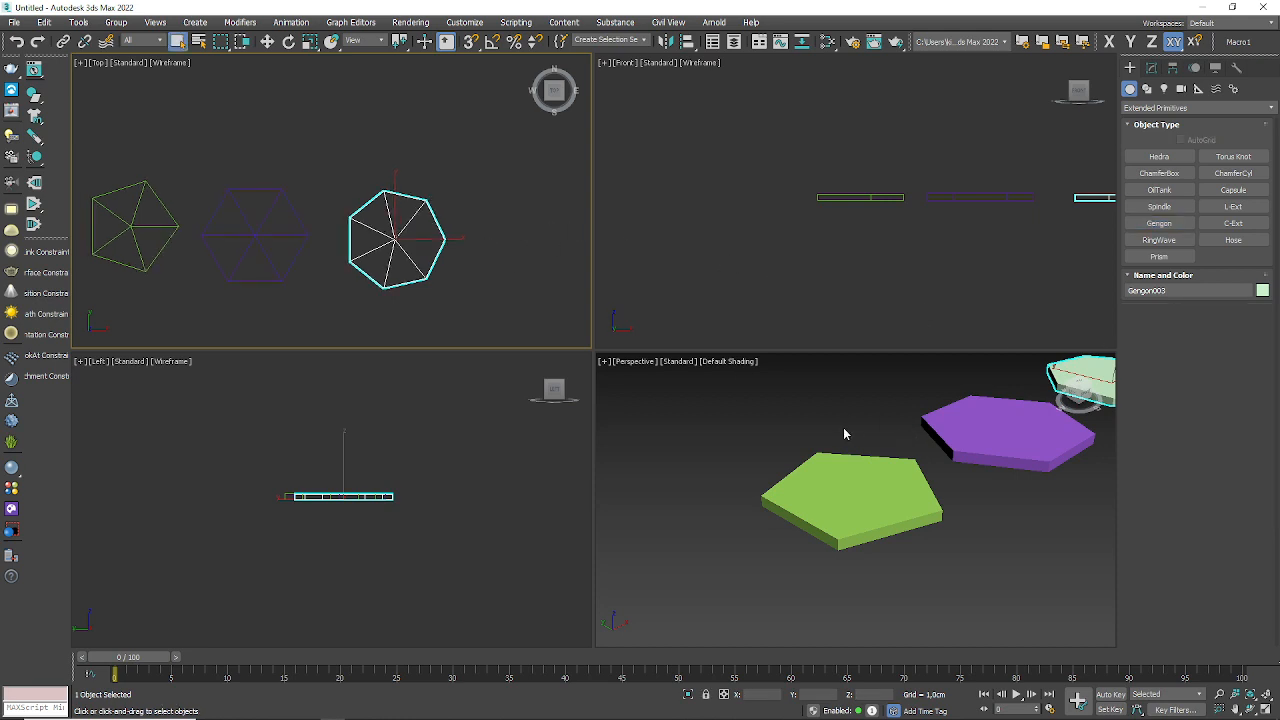
- Select all three gengons and maximize the Top viewport for a close look at the hexagon
{"action": "left_click_drag", "start_coordinate": [488, 149], "coordinate": [50, 343]}
{"action": "middle_click_drag", "start_coordinate": [297, 286], "coordinate": [418, 292]}
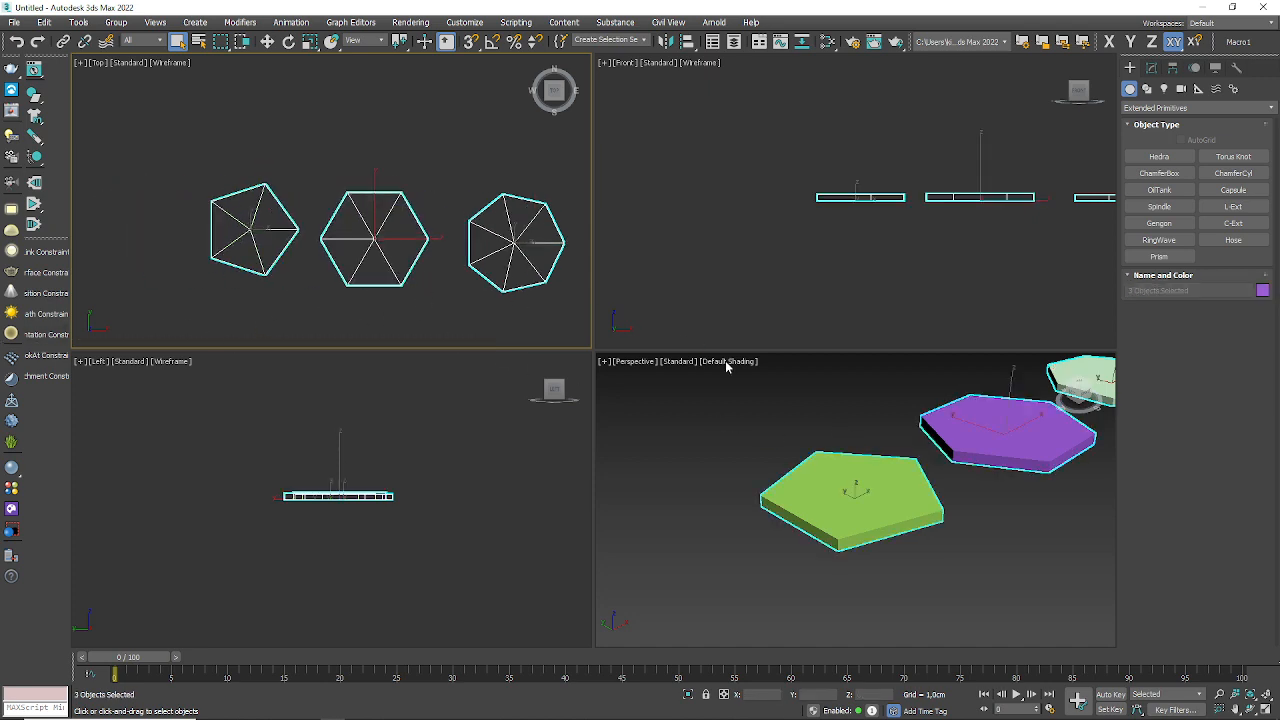
{"action": "left_click", "coordinate": [1266, 708]}
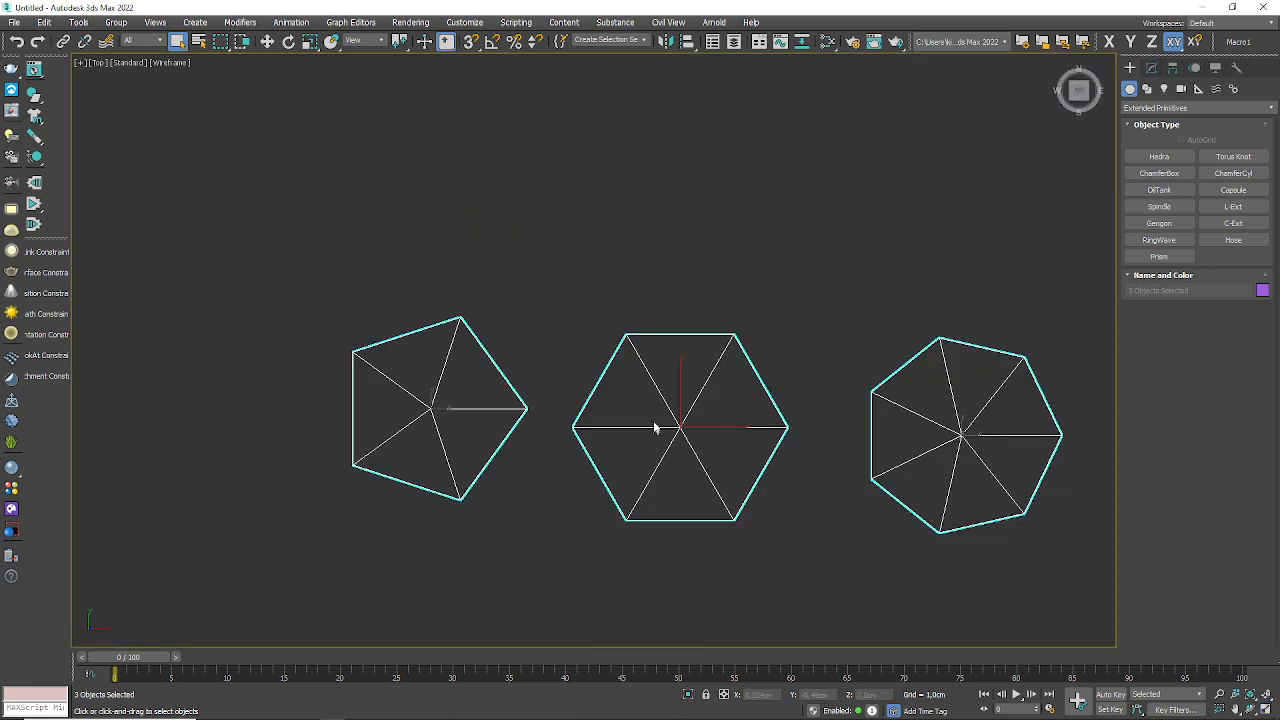
{"action": "scroll", "coordinate": [732, 494], "scroll_direction": "up", "scroll_amount": 3}
{"action": "scroll", "coordinate": [731, 491], "scroll_direction": "down", "scroll_amount": 3}
{"action": "scroll", "coordinate": [731, 491], "scroll_direction": "up", "scroll_amount": 2}
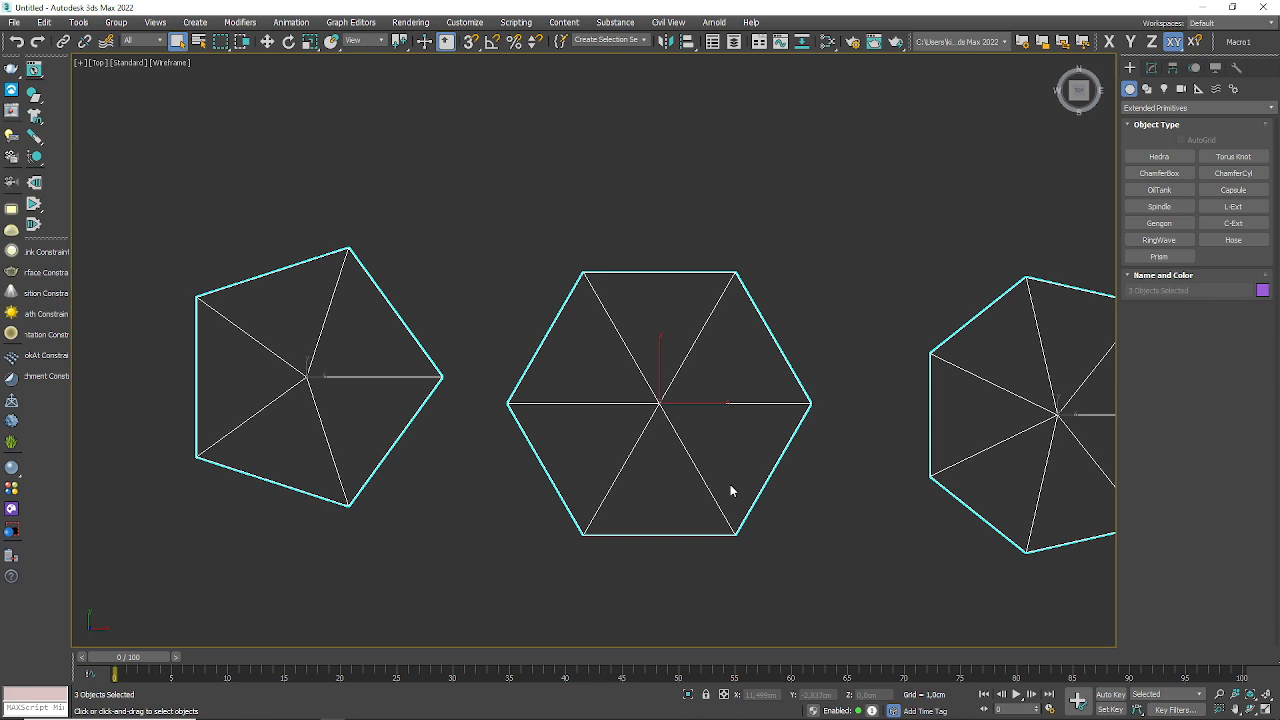
{"action": "scroll", "coordinate": [730, 490], "scroll_direction": "up", "scroll_amount": 2}
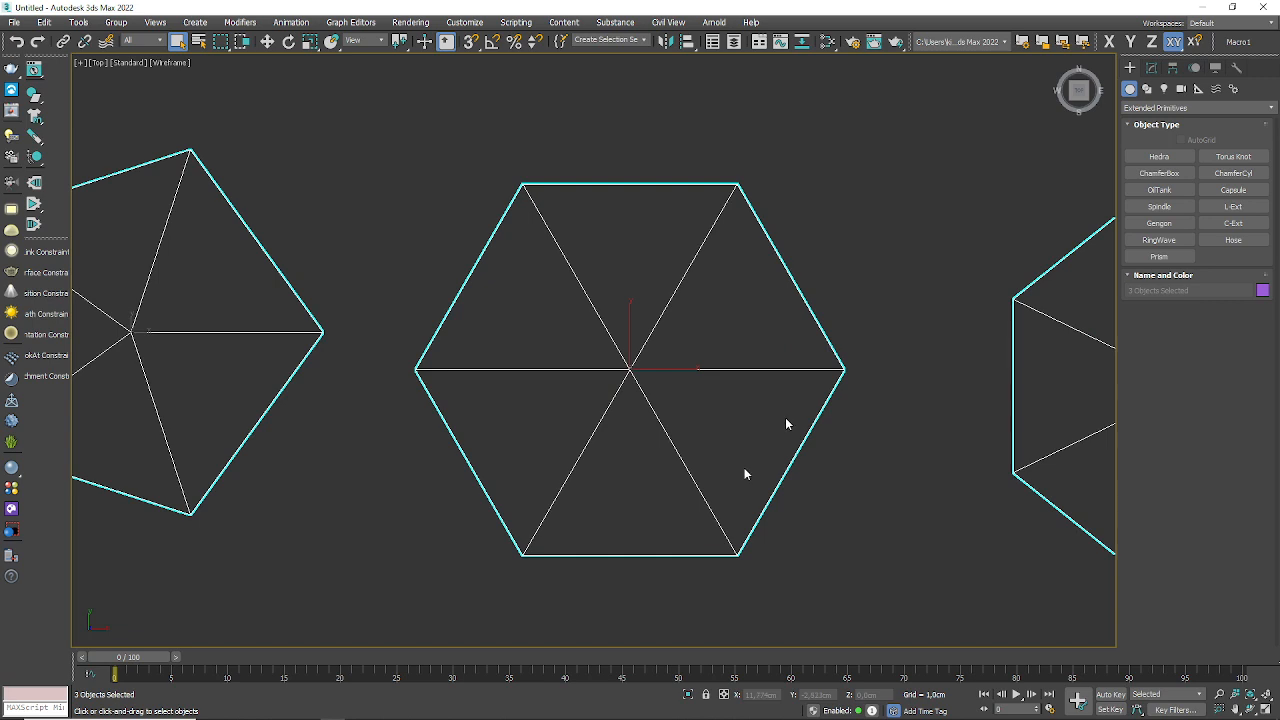
- Draw a Standard Primitives box in the Top view, in the space between the hexagon and the heptagon
{"action": "left_click", "coordinate": [1136, 108]}
{"action": "left_click", "coordinate": [1155, 121]}
{"action": "left_click", "coordinate": [1159, 156]}
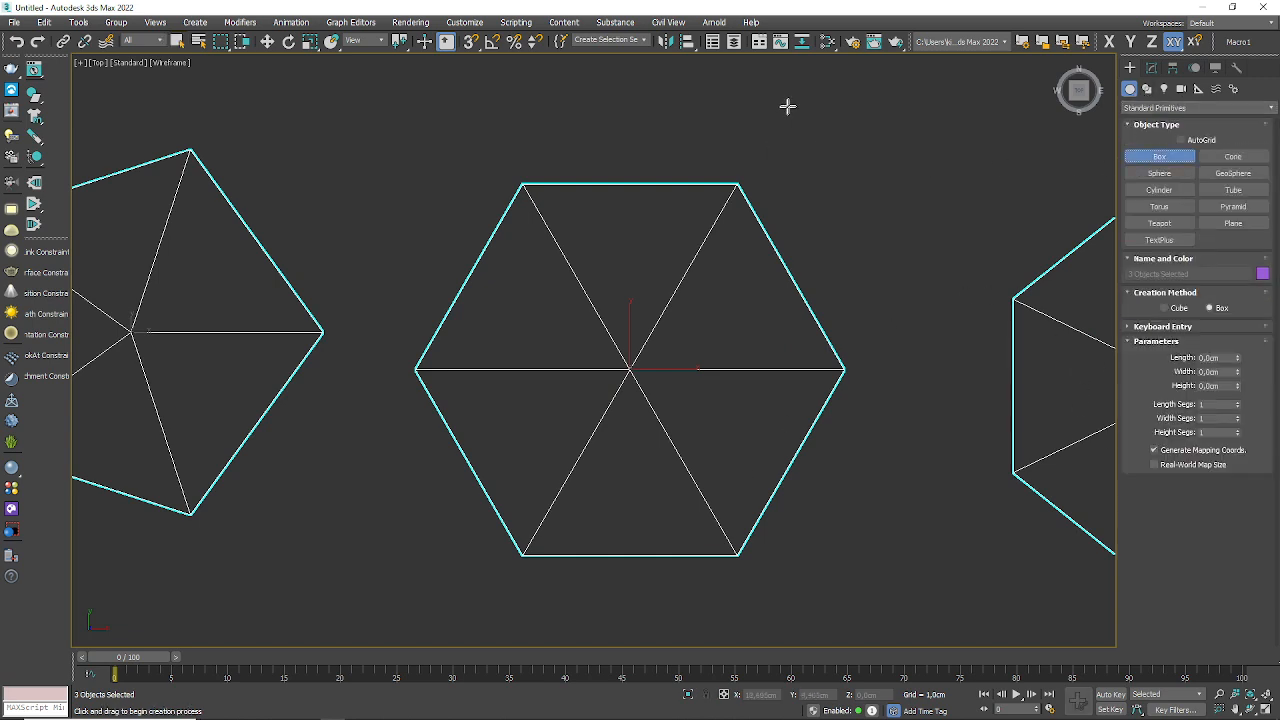
{"action": "left_click_drag", "start_coordinate": [822, 105], "coordinate": [971, 238]}
{"action": "left_click", "coordinate": [937, 163]}
{"action": "right_click", "coordinate": [917, 186]}
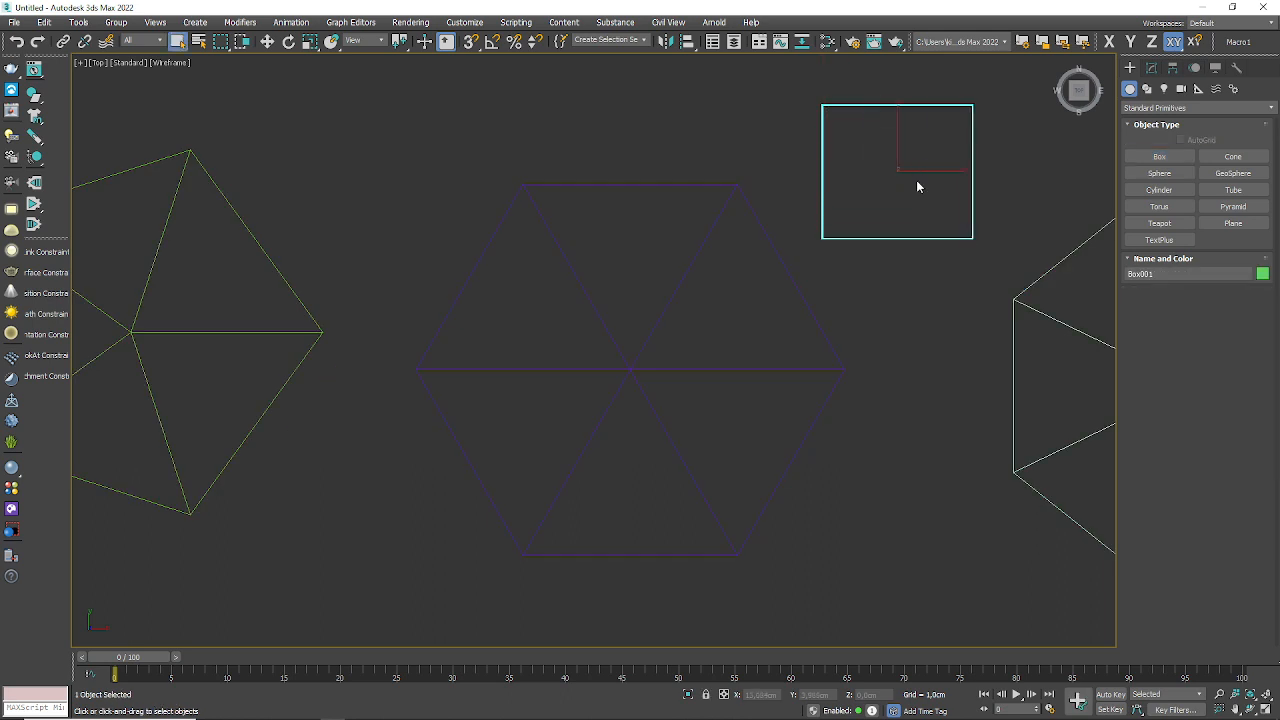
- Inspect the box's outline up close and delete the box
{"action": "middle_click_drag", "start_coordinate": [890, 180], "coordinate": [674, 342]}
{"action": "scroll", "coordinate": [674, 342], "scroll_direction": "up", "scroll_amount": 5}
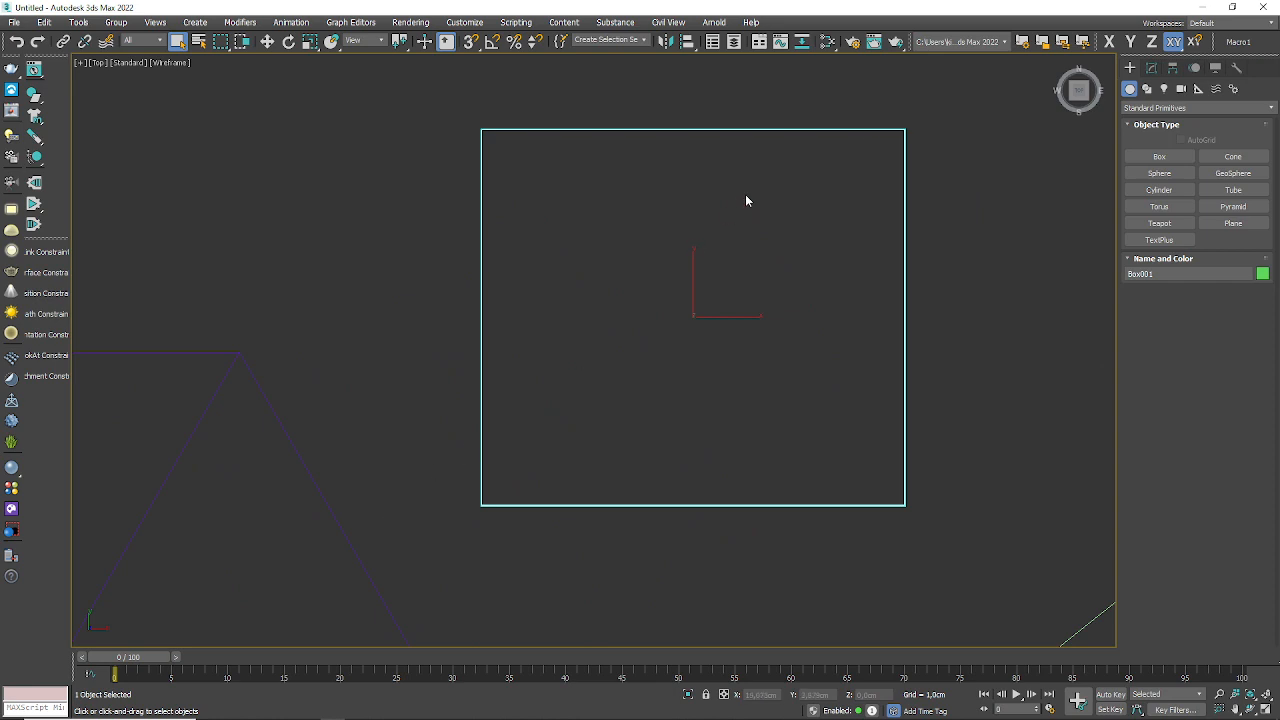
{"action": "scroll", "coordinate": [586, 404], "scroll_direction": "down", "scroll_amount": 5}
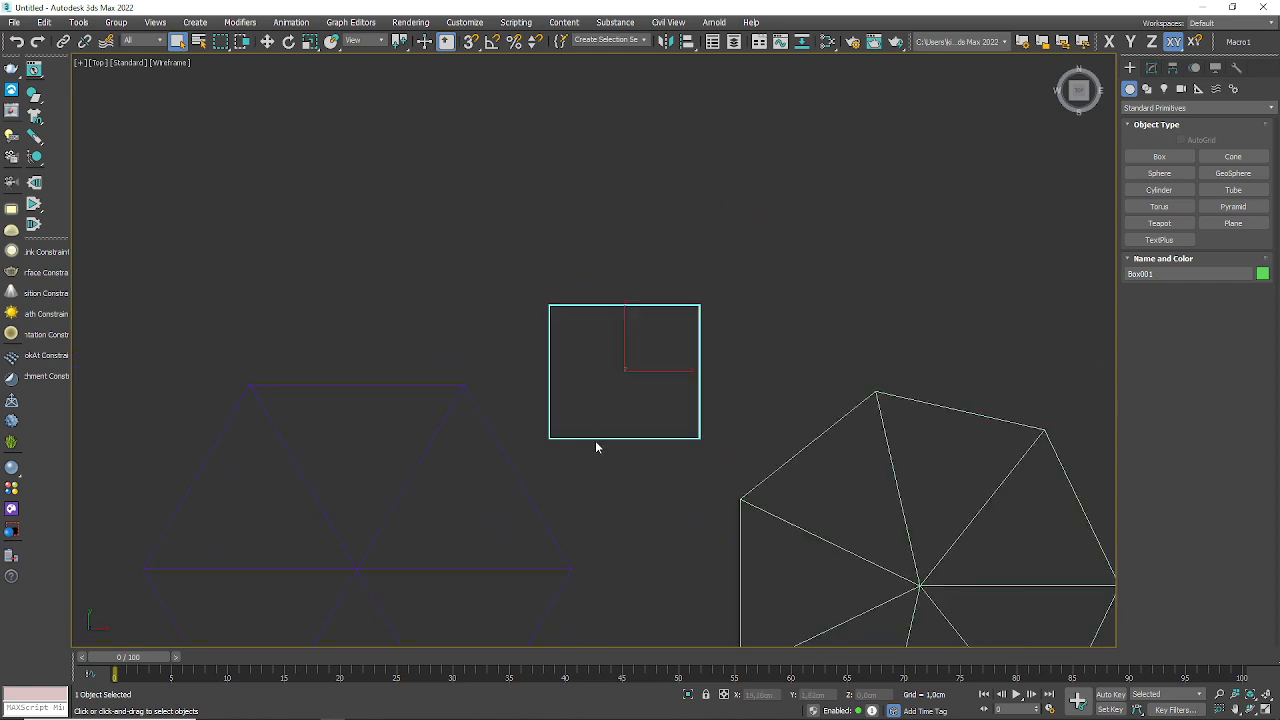
{"action": "key", "text": "Delete"}
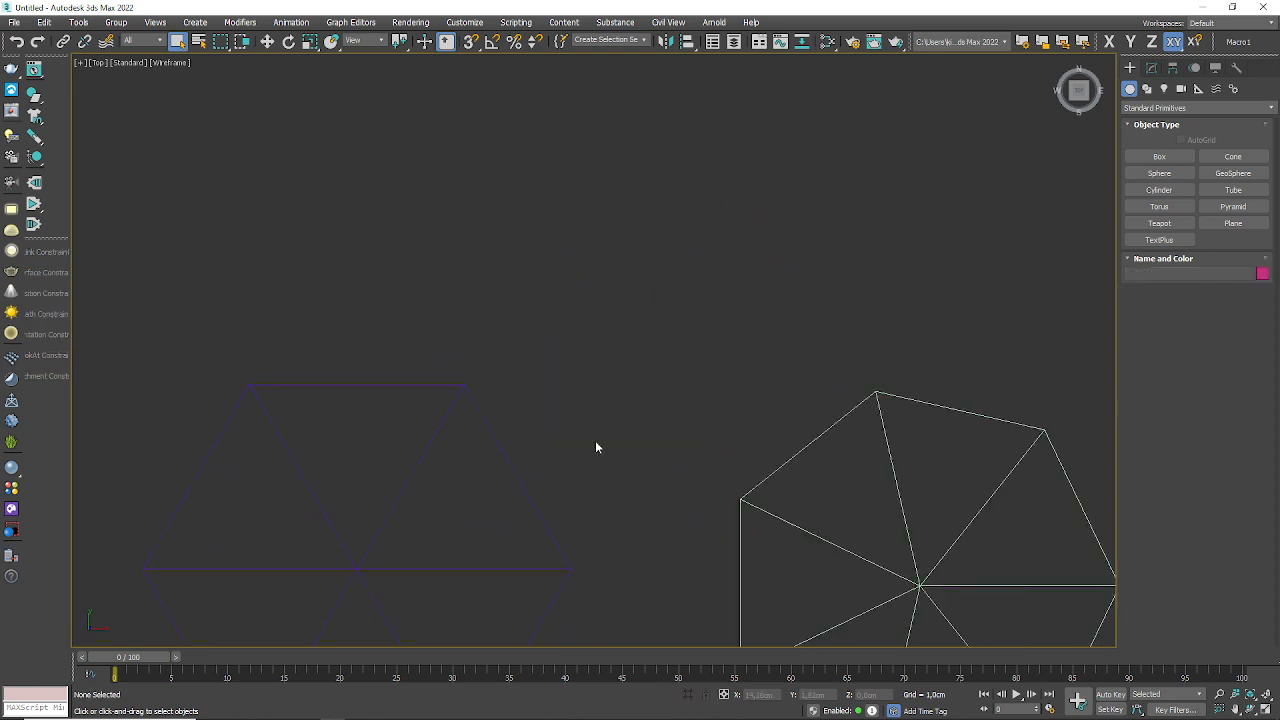
- Select the hexagon and examine the neighbouring pentagon's outline and triangular divisions up close in the Top view
{"action": "left_click", "coordinate": [504, 456]}
{"action": "middle_click_drag", "start_coordinate": [509, 520], "coordinate": [677, 406]}
{"action": "scroll", "coordinate": [677, 400], "scroll_direction": "down", "scroll_amount": 4}
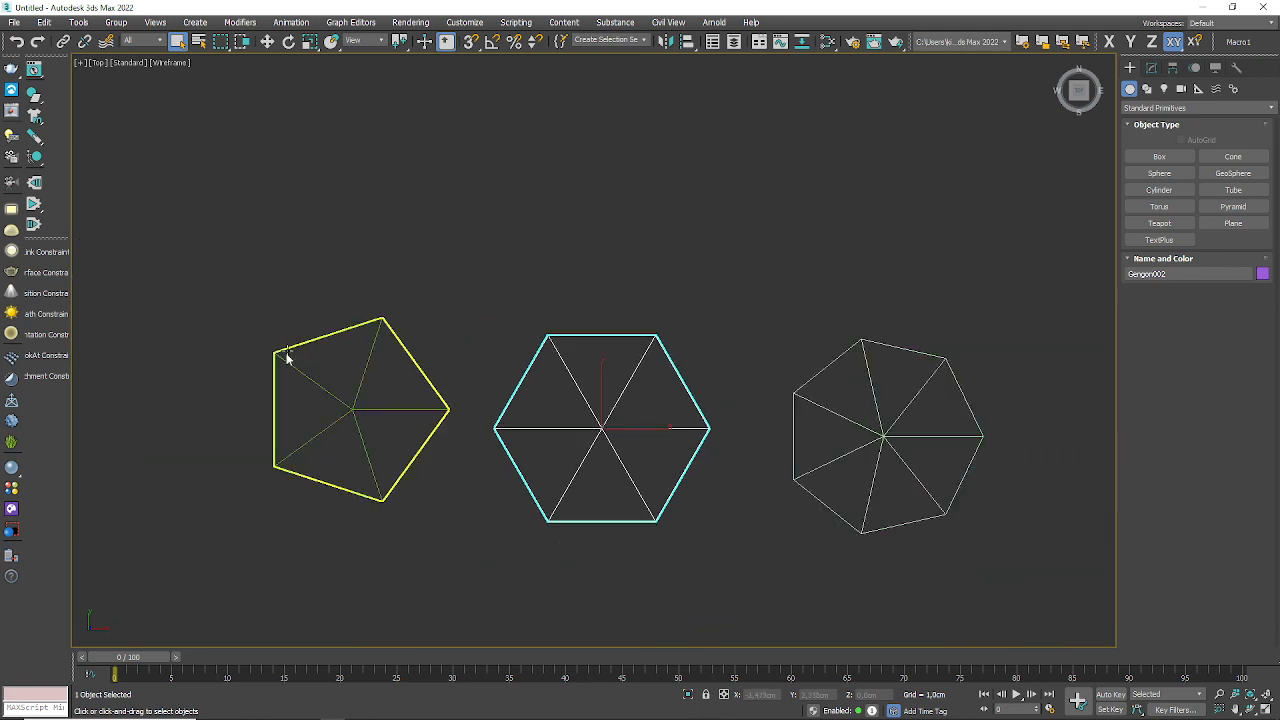
{"action": "scroll", "coordinate": [286, 358], "scroll_direction": "up", "scroll_amount": 5}
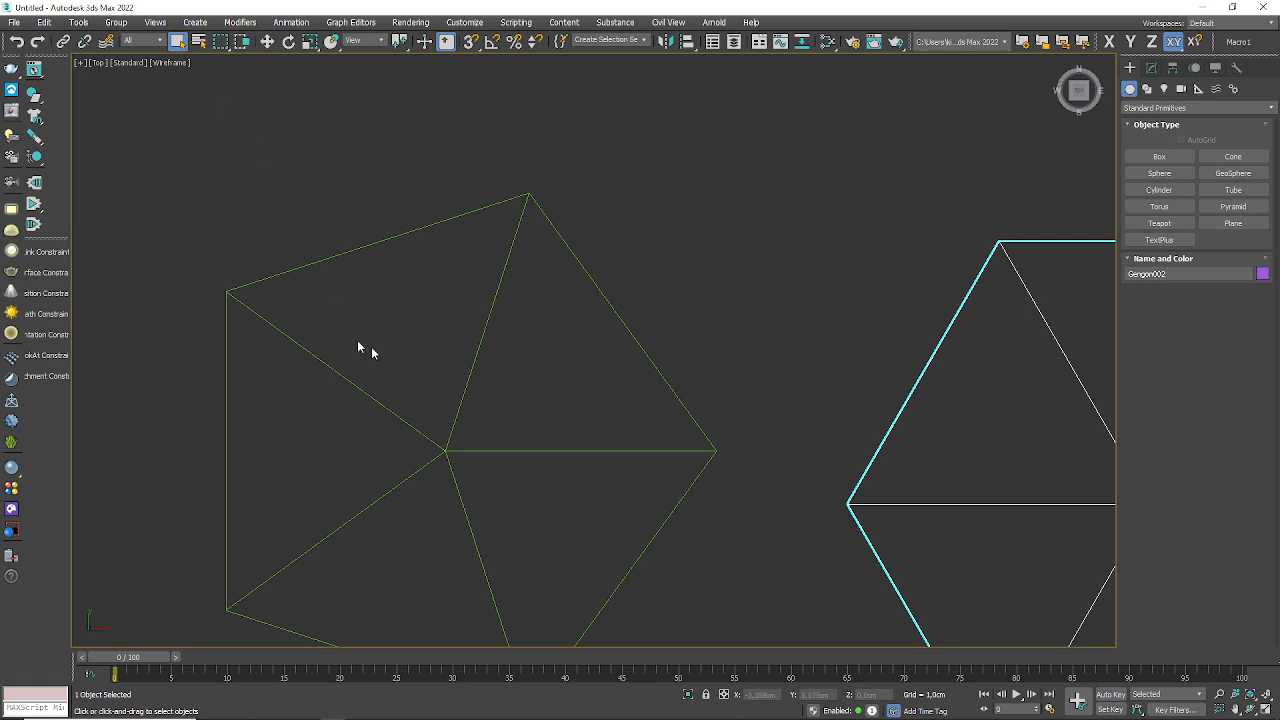
{"action": "middle_click_drag", "start_coordinate": [405, 277], "coordinate": [446, 408]}
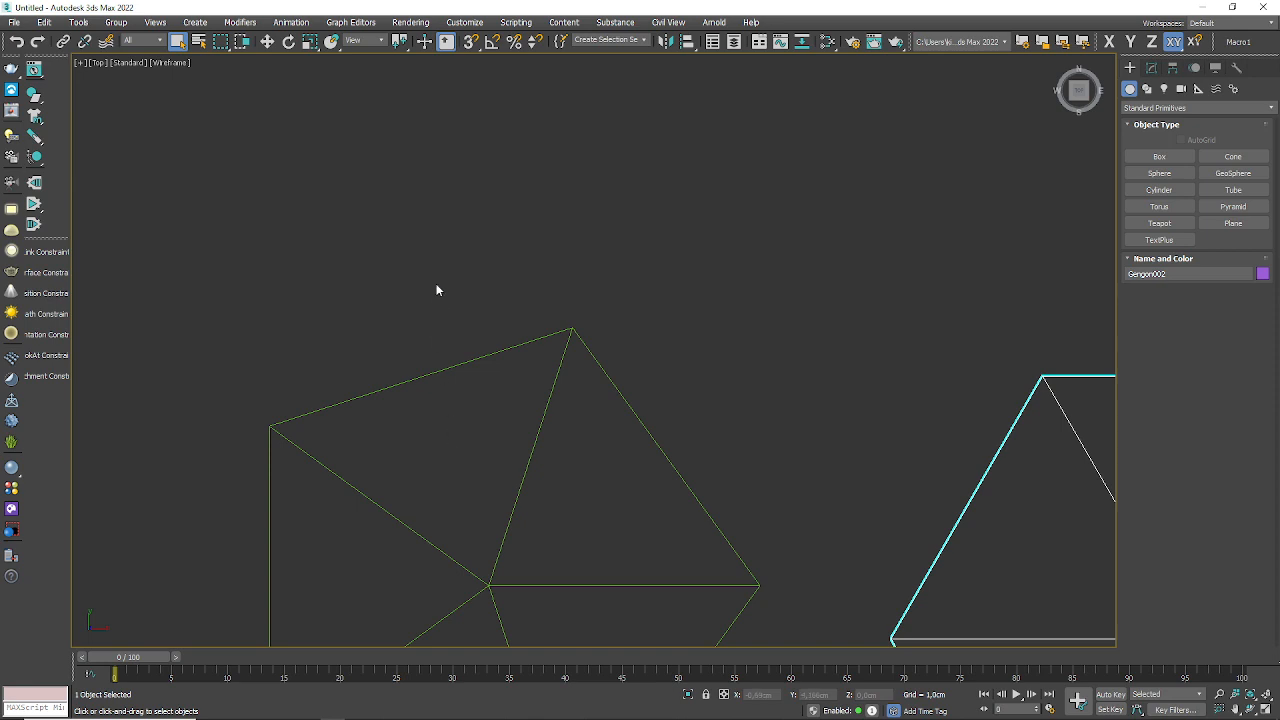
{"action": "scroll", "coordinate": [517, 437], "scroll_direction": "down", "scroll_amount": 5}
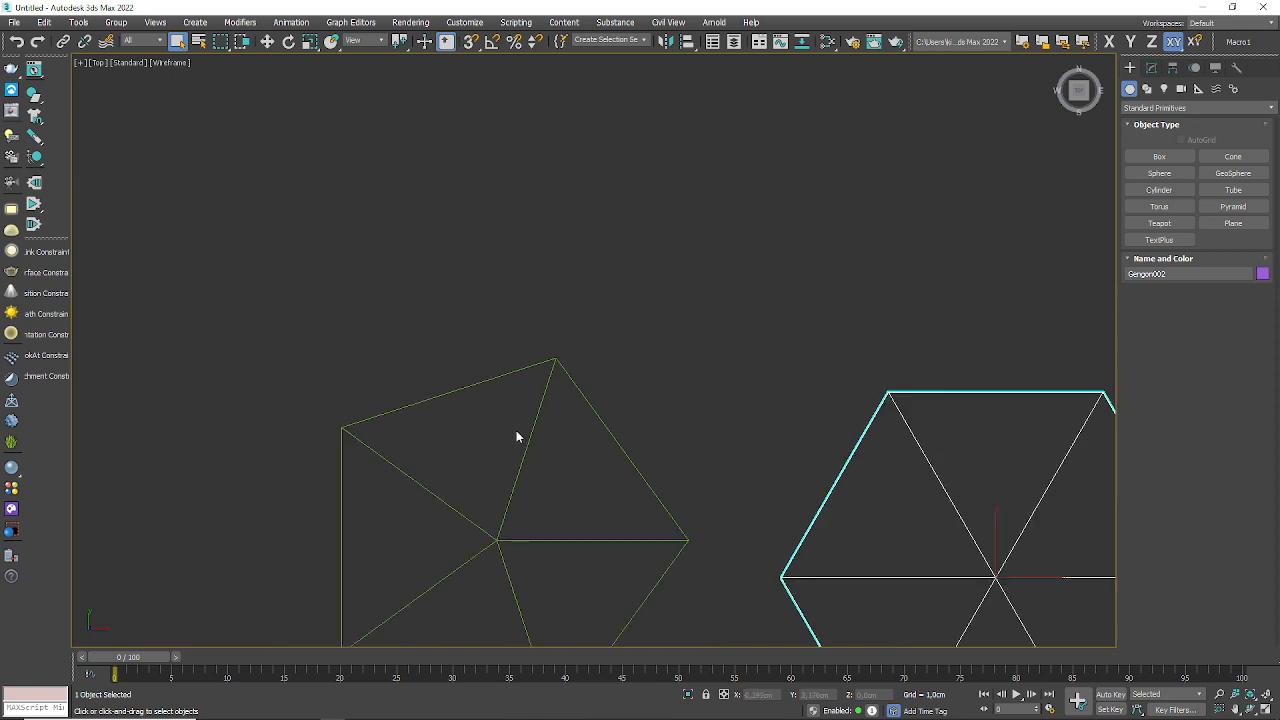
{"action": "middle_click_drag", "start_coordinate": [517, 437], "coordinate": [388, 345]}
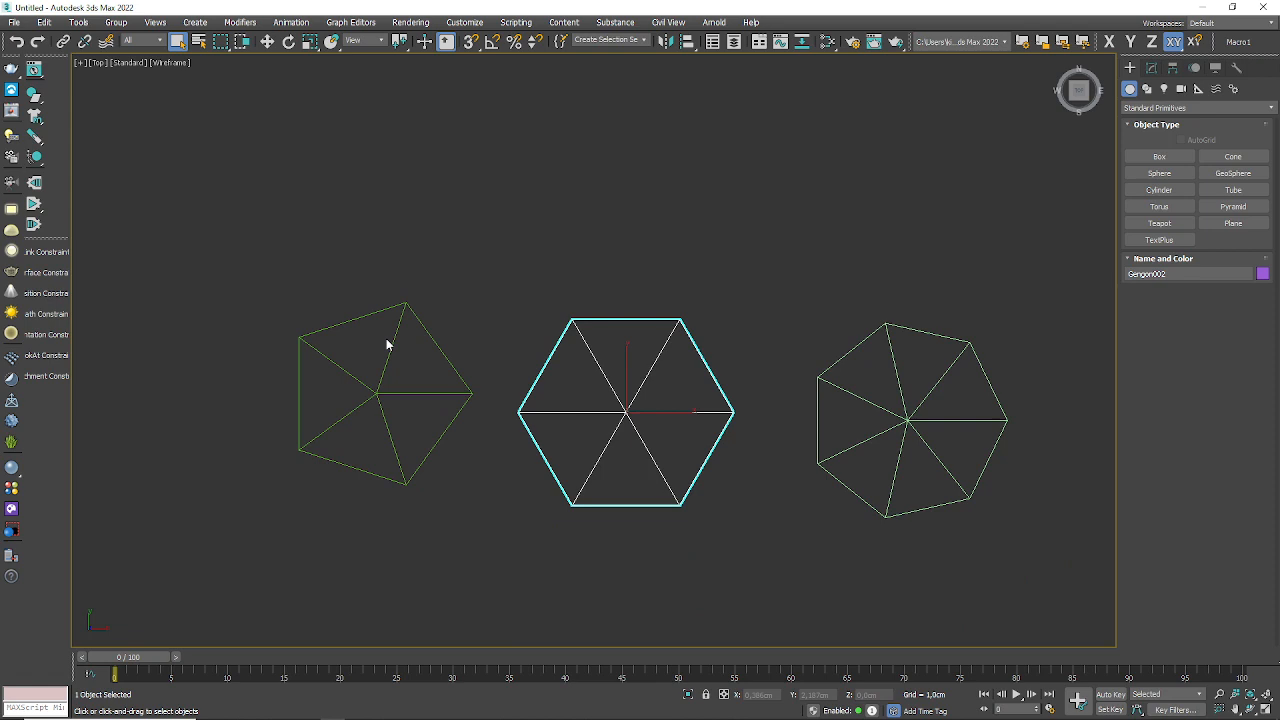
- Delete all three gengons and return to the four-viewport layout
{"action": "left_click_drag", "start_coordinate": [199, 229], "coordinate": [1155, 595]}
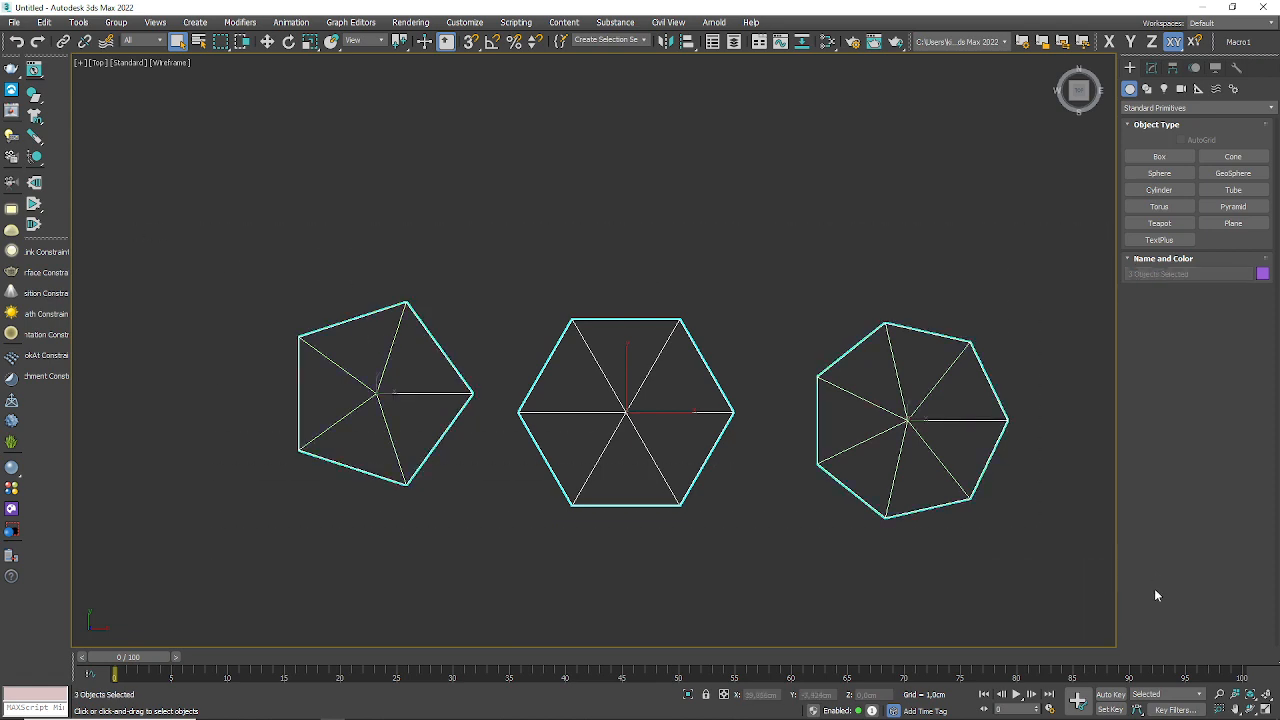
{"action": "key", "text": "Delete"}
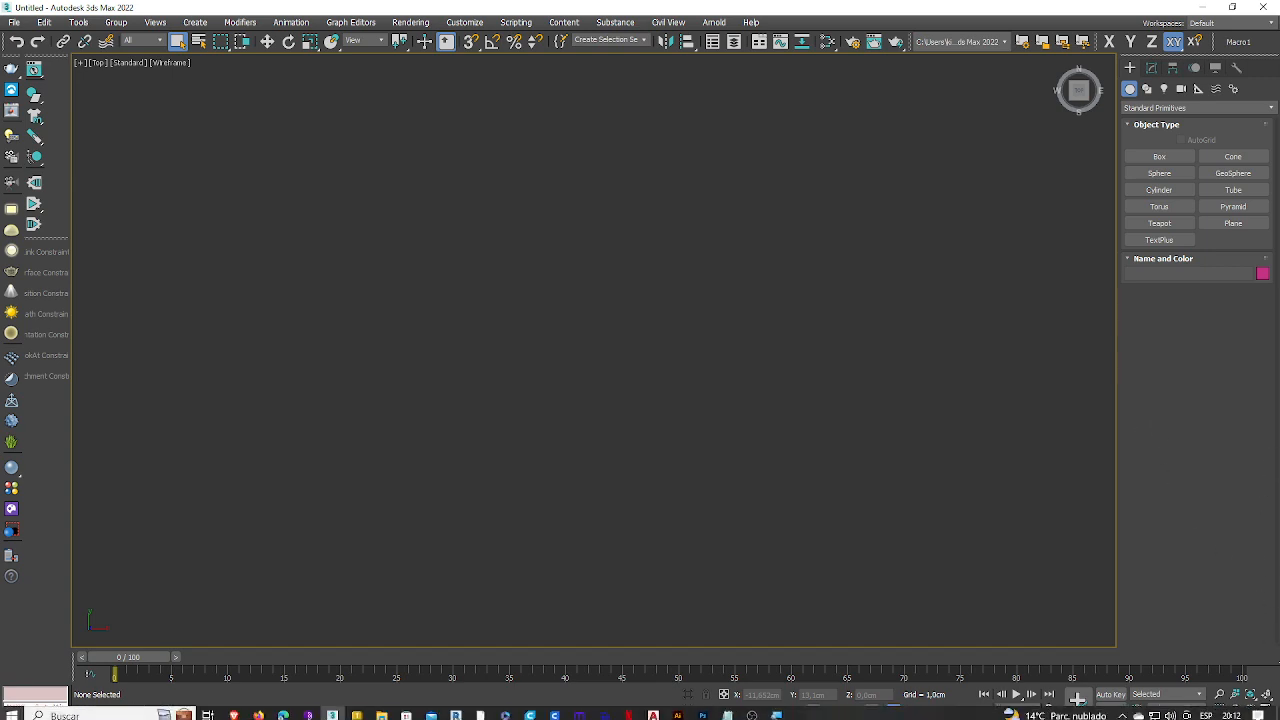
{"action": "left_click", "coordinate": [1265, 707]}
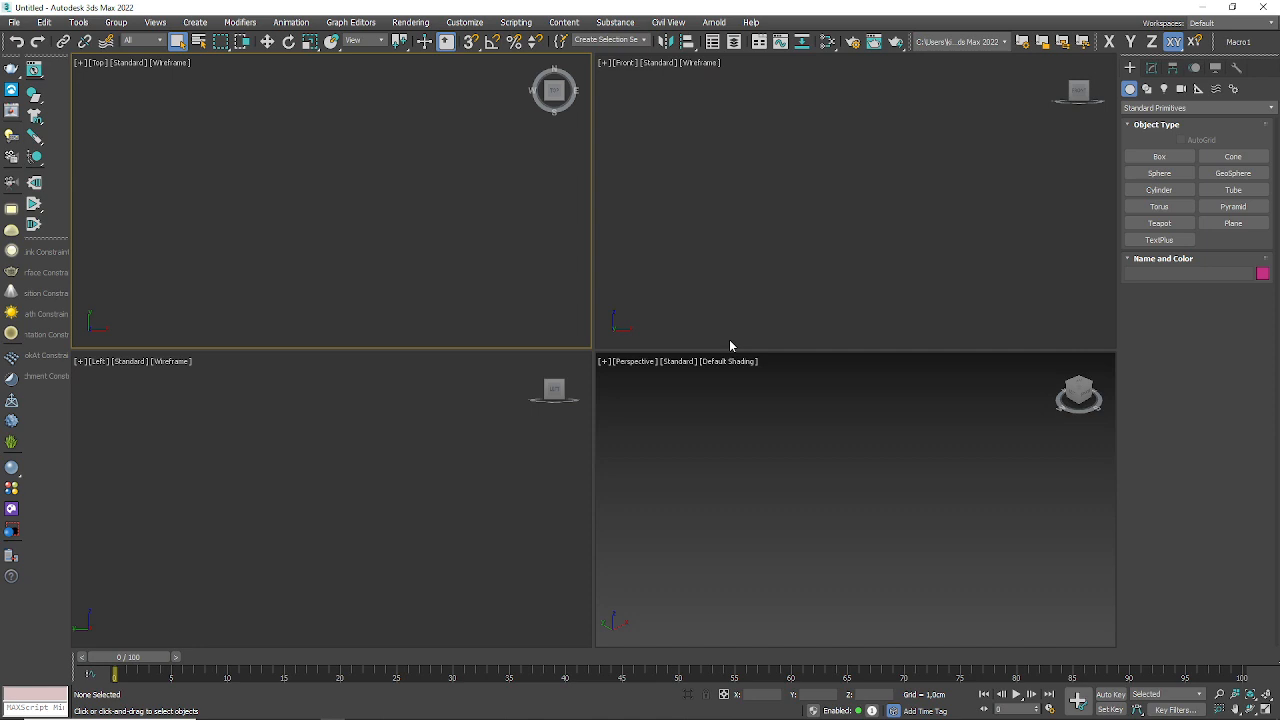
- Create a sphere of about 2.56 cm radius in the Top view and frame it in the Perspective view
{"action": "left_click", "coordinate": [1162, 174]}
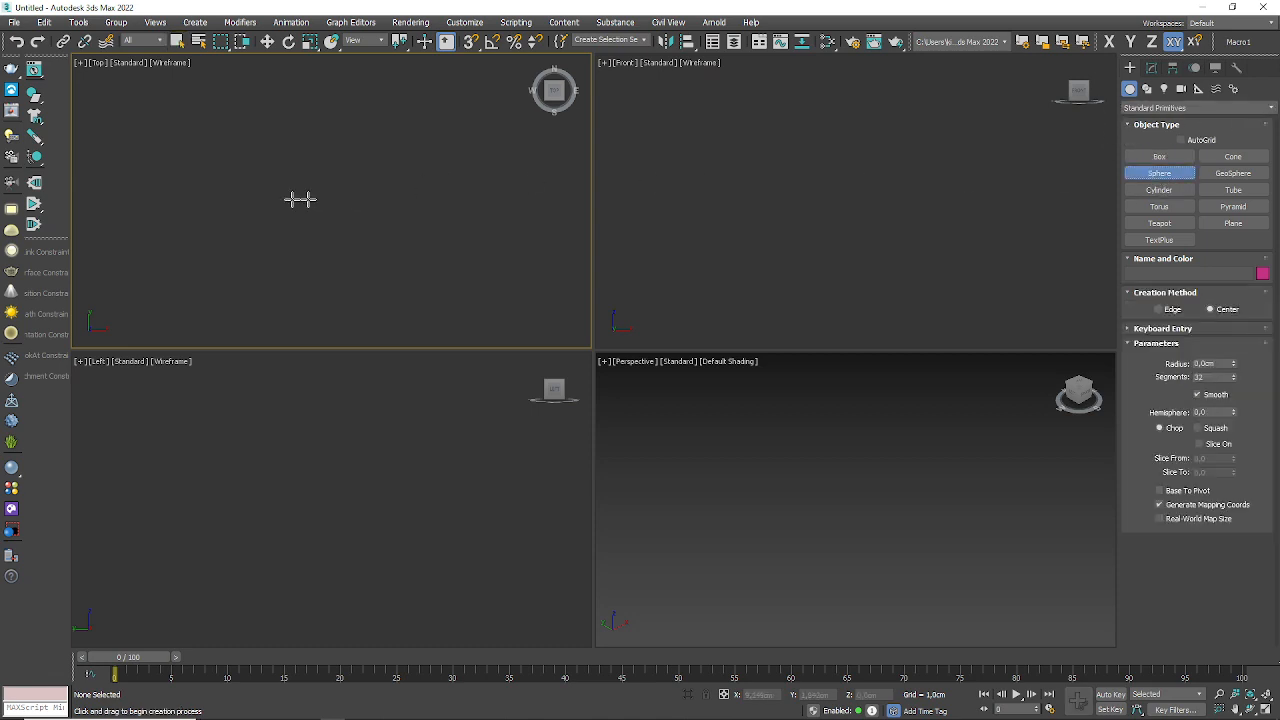
{"action": "left_click_drag", "start_coordinate": [338, 206], "coordinate": [372, 206]}
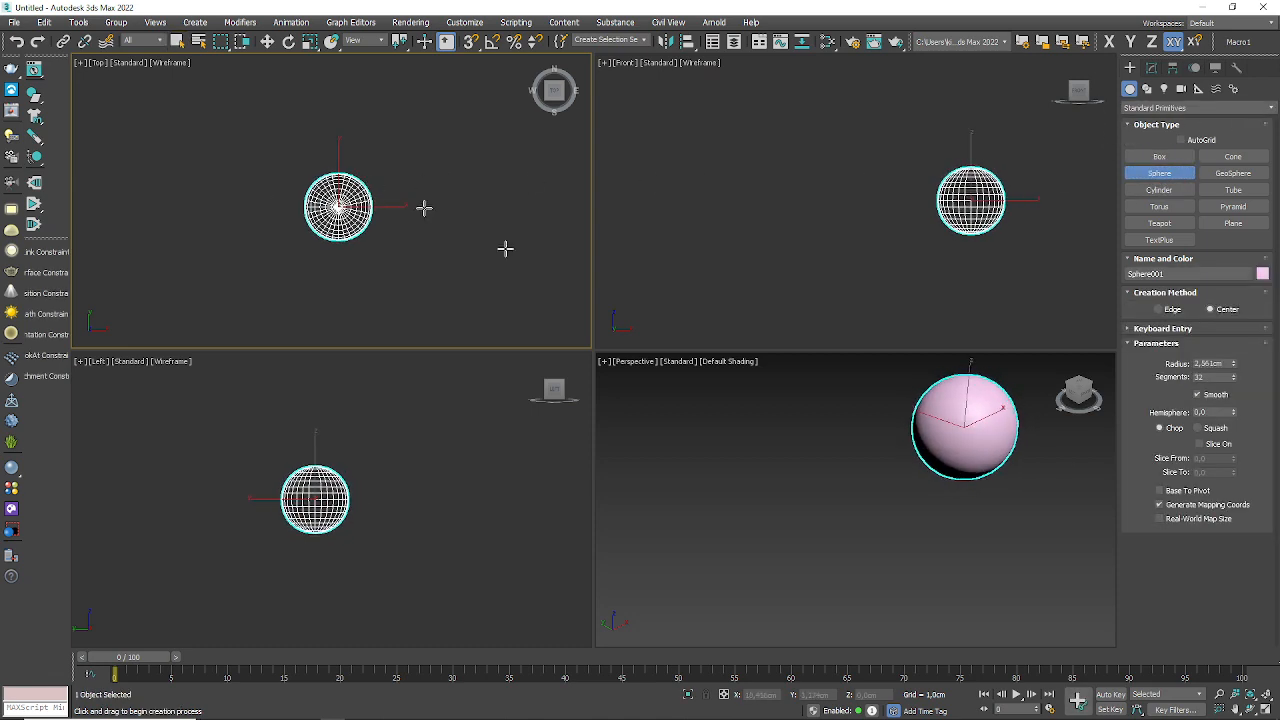
{"action": "middle_click_drag", "start_coordinate": [1010, 448], "coordinate": [933, 492]}
{"action": "scroll", "coordinate": [901, 493], "scroll_direction": "up", "scroll_amount": 4}
{"action": "scroll", "coordinate": [909, 481], "scroll_direction": "down", "scroll_amount": 3}
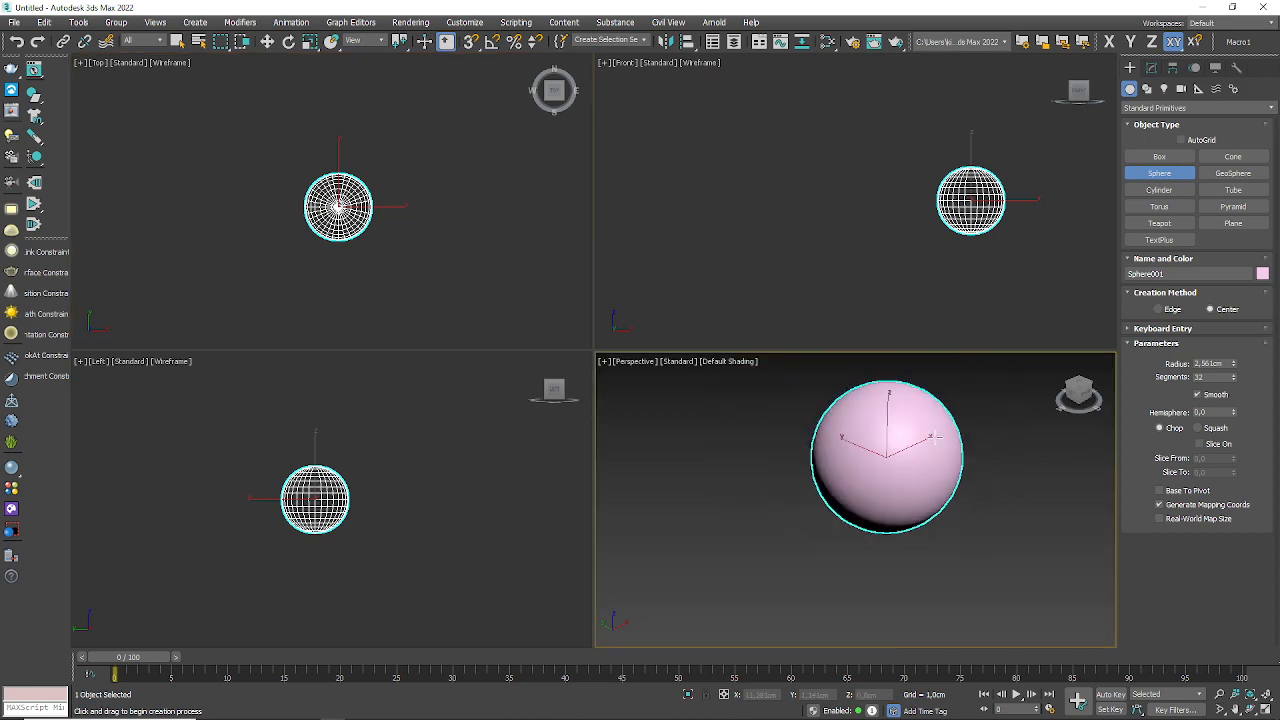
- Turn on Edged Faces display in the Perspective viewport
{"action": "middle_click_drag", "start_coordinate": [931, 438], "coordinate": [893, 464]}
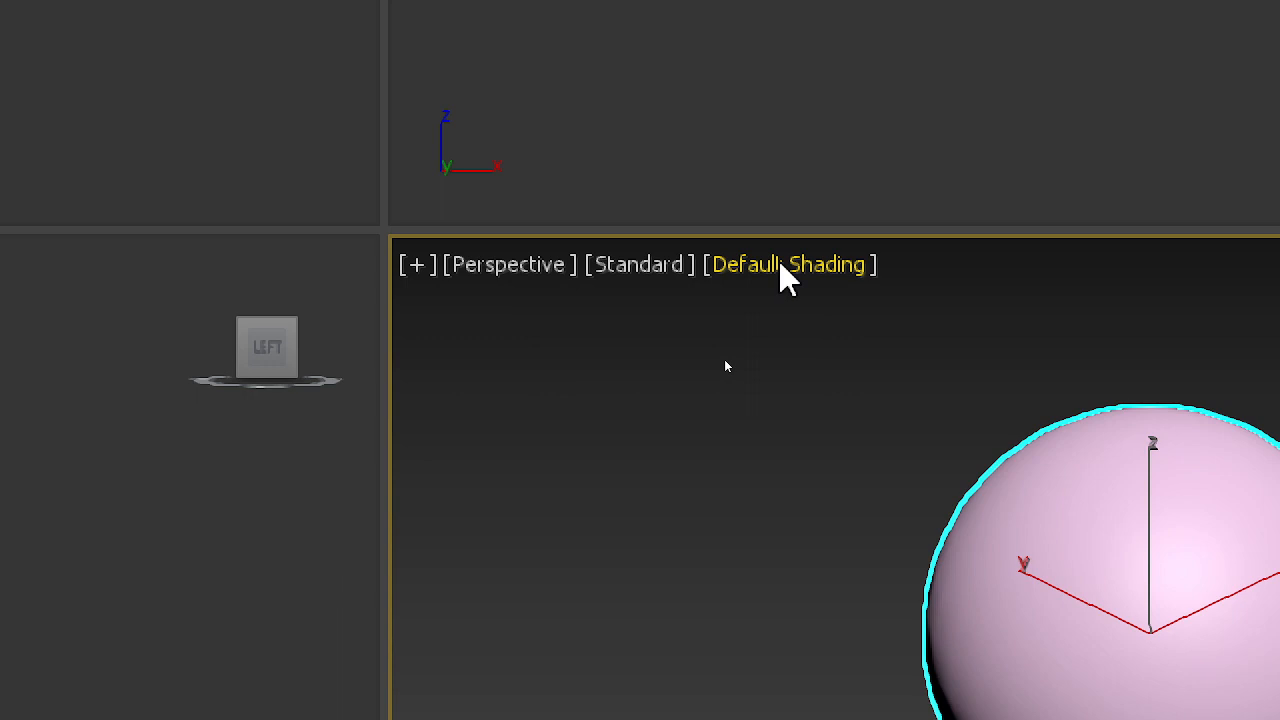
{"action": "left_click", "coordinate": [779, 263]}
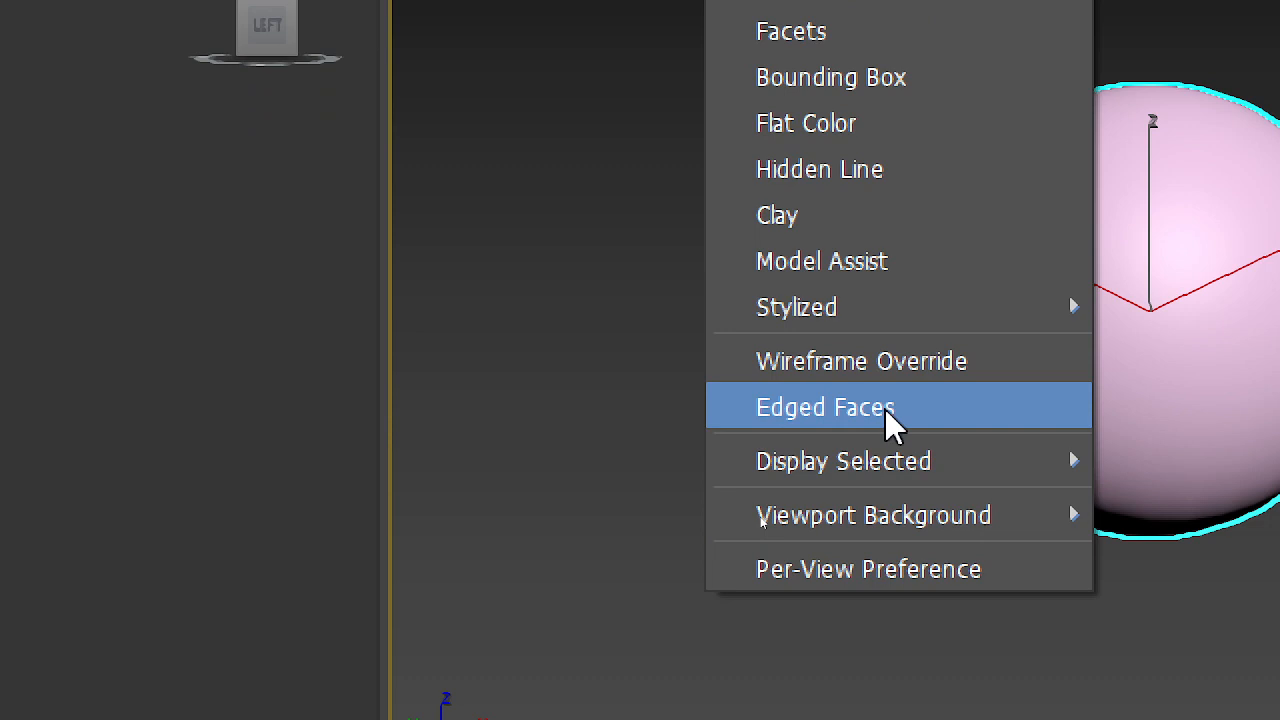
{"action": "left_click", "coordinate": [885, 409]}
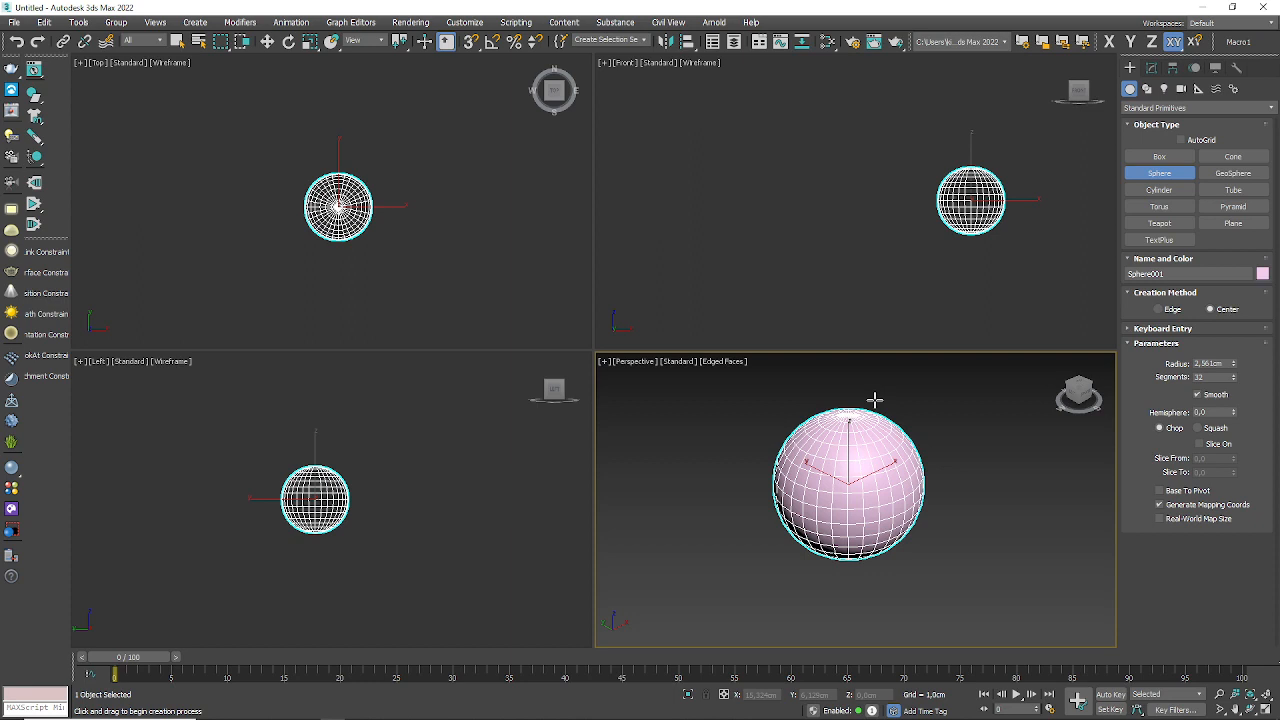
- Maximize the Perspective viewport and examine the sphere's faces converging at its top pole up close
{"action": "scroll", "coordinate": [858, 402], "scroll_direction": "up", "scroll_amount": 5}
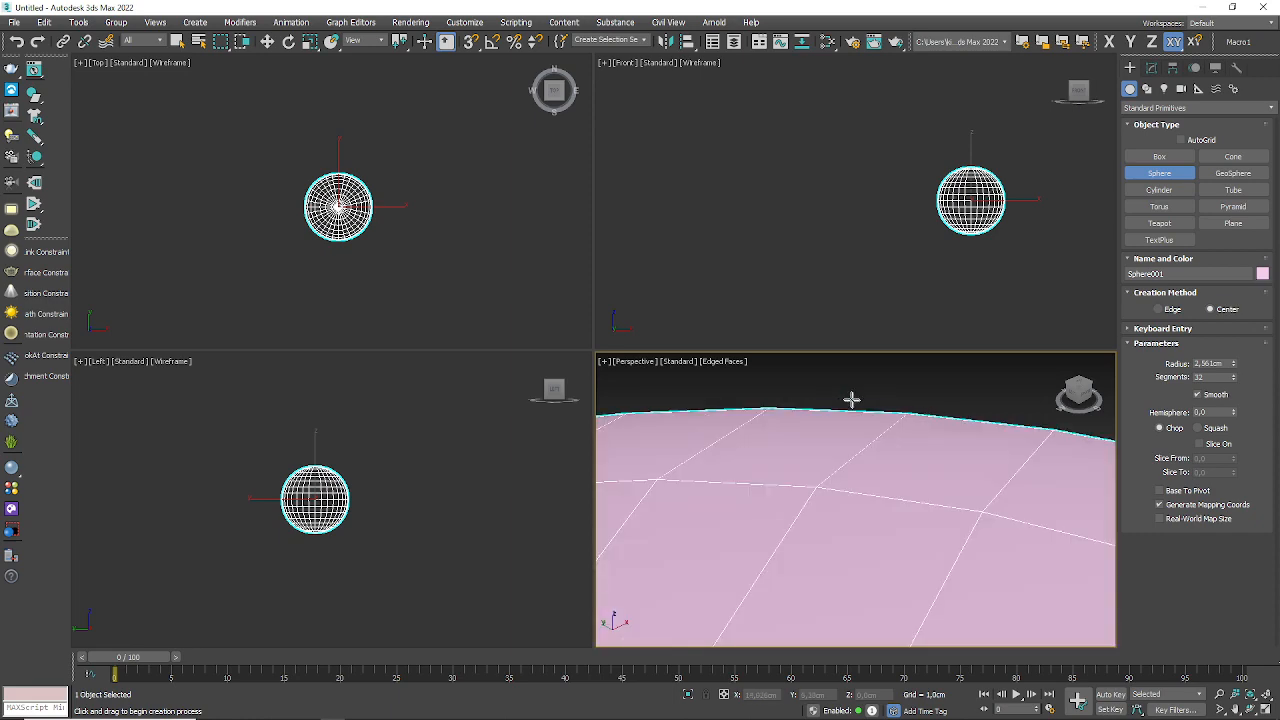
{"action": "scroll", "coordinate": [842, 447], "scroll_direction": "down", "scroll_amount": 5}
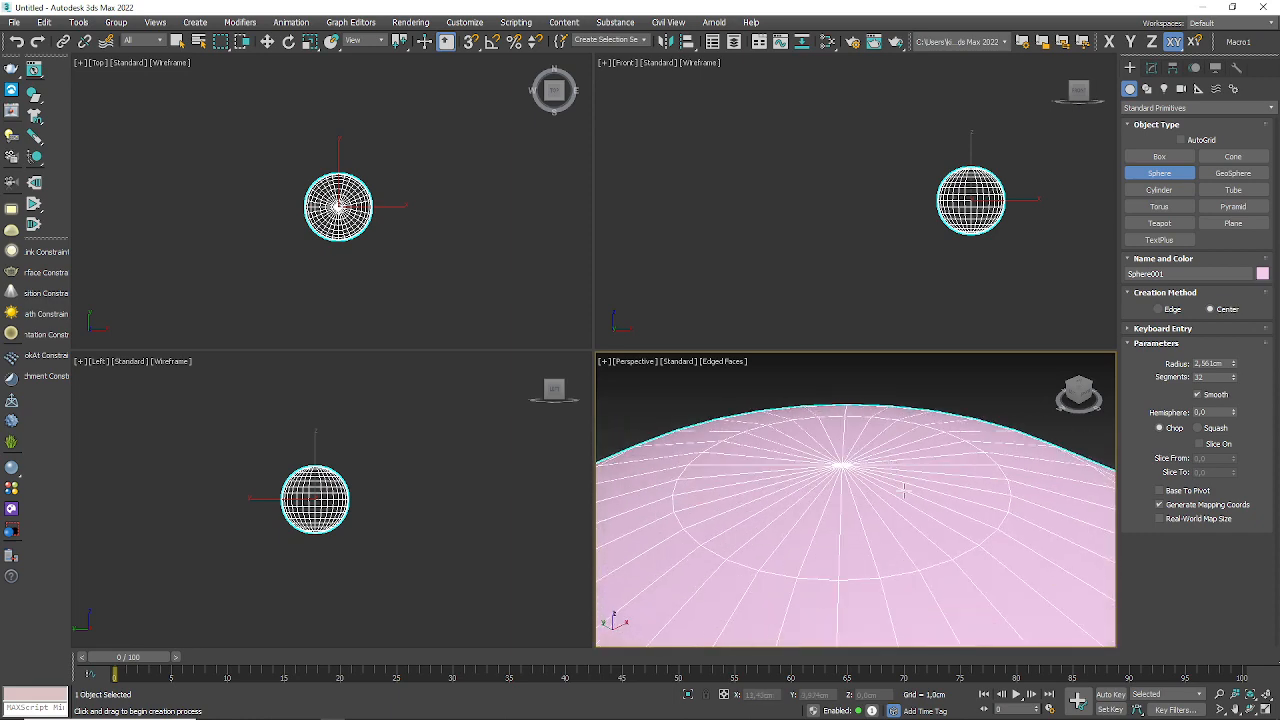
{"action": "middle_click_drag", "start_coordinate": [913, 523], "coordinate": [914, 497], "text": "alt"}
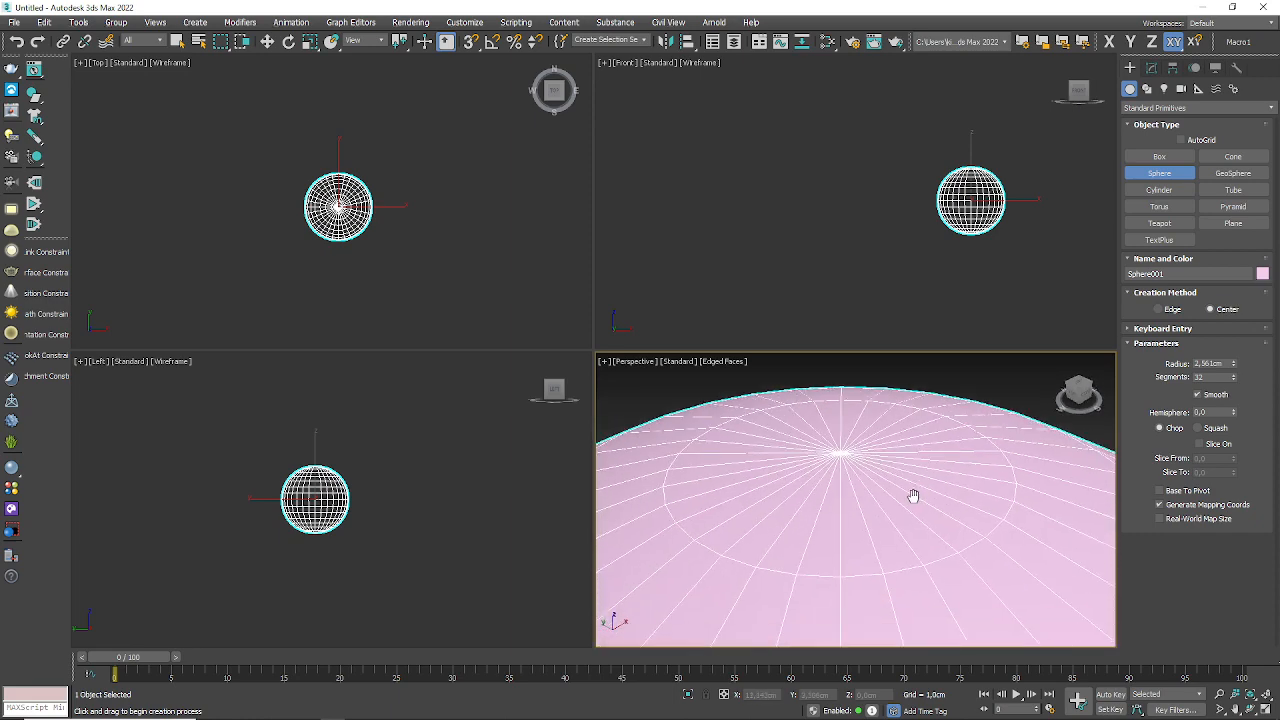
{"action": "left_click", "coordinate": [1265, 708]}
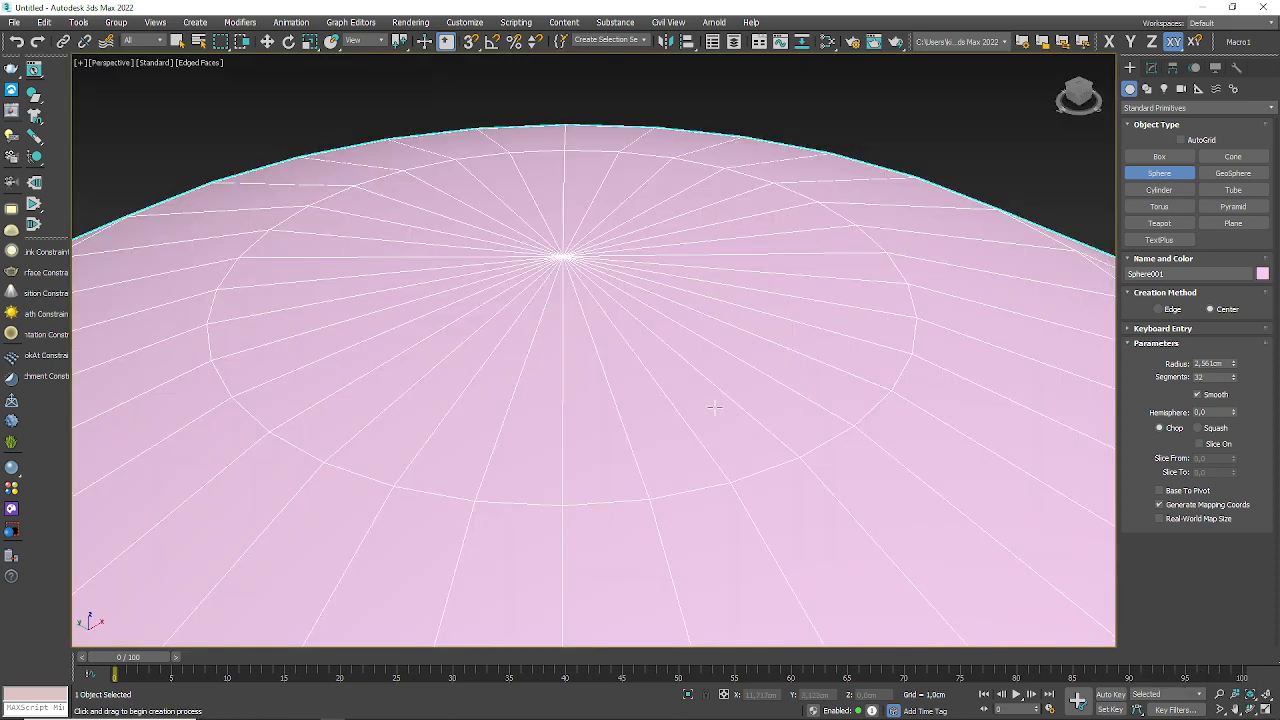
{"action": "scroll", "coordinate": [716, 408], "scroll_direction": "down", "scroll_amount": 2}
{"action": "middle_click_drag", "start_coordinate": [715, 406], "coordinate": [641, 428], "text": "alt"}
{"action": "middle_click_drag", "start_coordinate": [555, 408], "coordinate": [594, 338]}
{"action": "scroll", "coordinate": [559, 400], "scroll_direction": "up", "scroll_amount": 2}
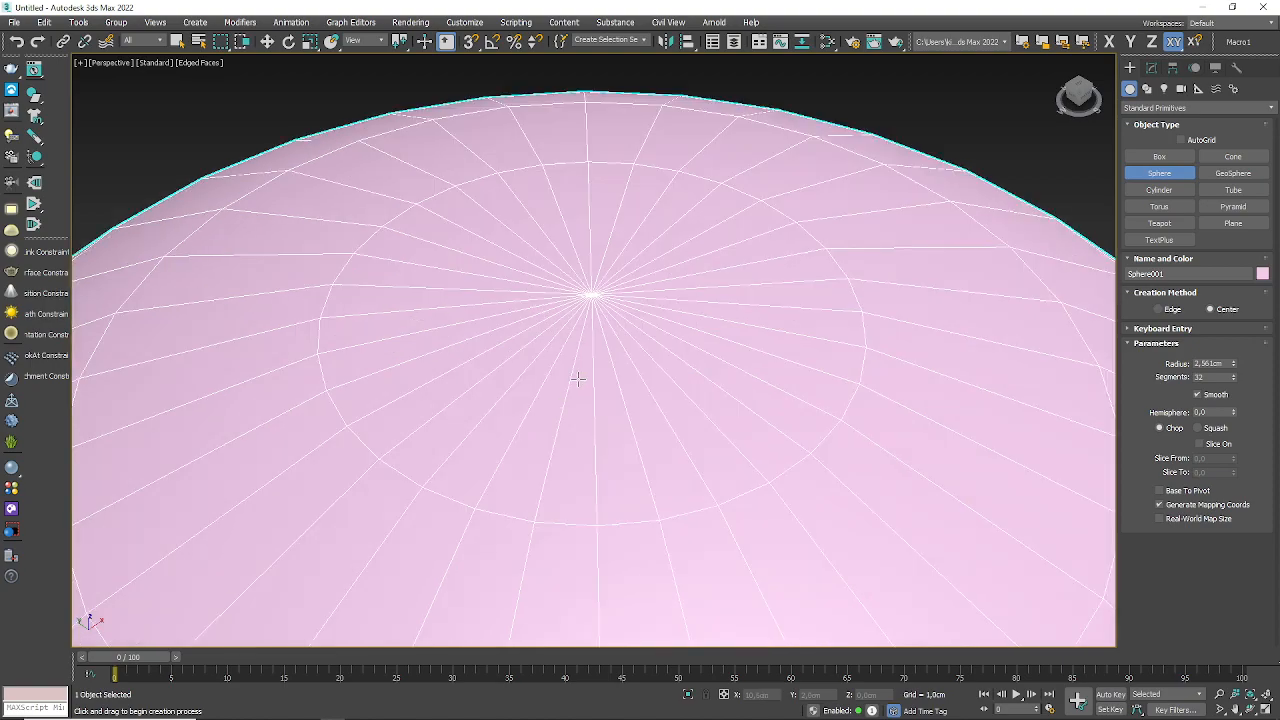
{"action": "scroll", "coordinate": [578, 378], "scroll_direction": "up", "scroll_amount": 1}
{"action": "scroll", "coordinate": [580, 340], "scroll_direction": "down", "scroll_amount": 5}
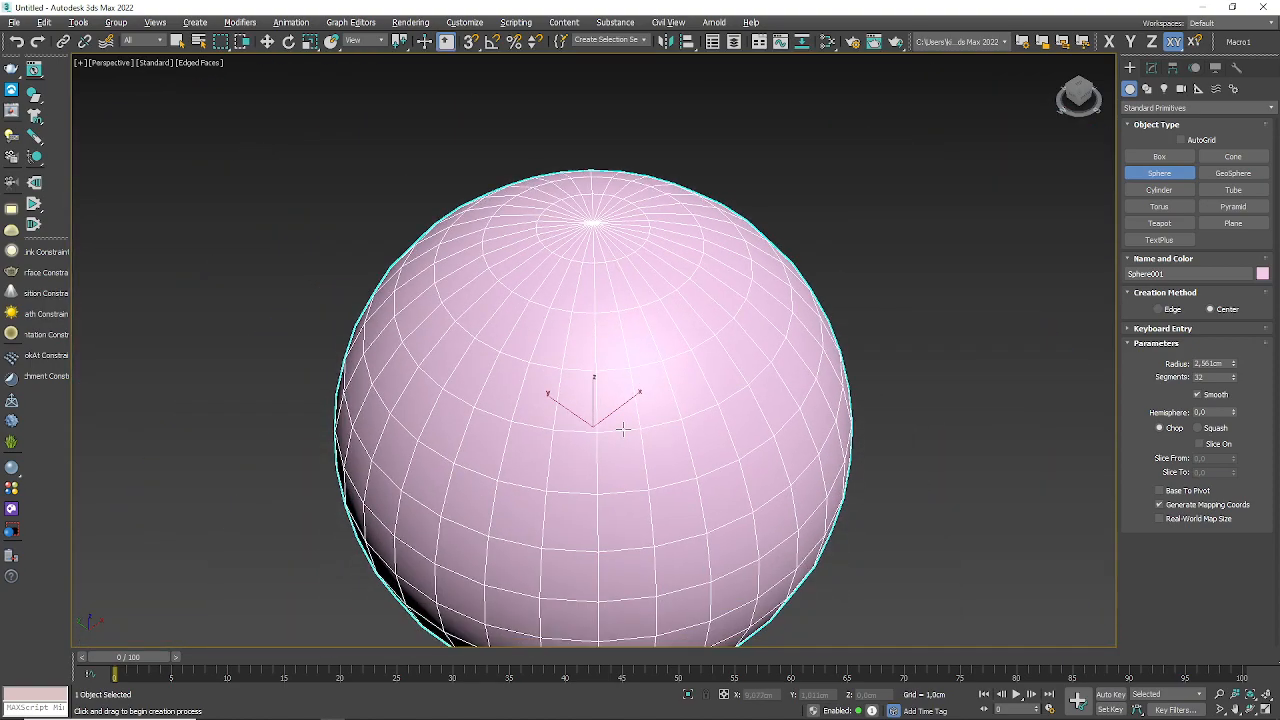
- Examine the faces around the sphere's bottom pole and the polygons along its outer edge
{"action": "middle_click_drag", "start_coordinate": [622, 428], "coordinate": [630, 275], "text": "alt"}
{"action": "scroll", "coordinate": [598, 493], "scroll_direction": "up", "scroll_amount": 5}
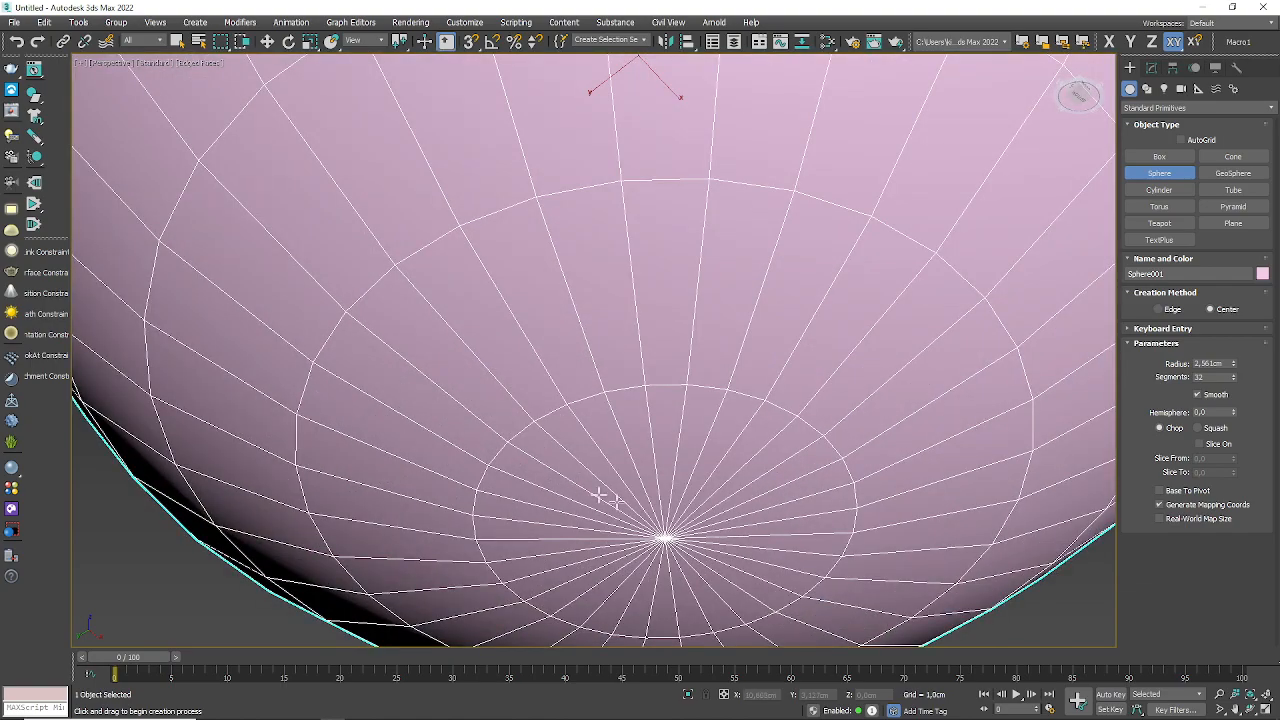
{"action": "scroll", "coordinate": [598, 493], "scroll_direction": "up", "scroll_amount": 2}
{"action": "scroll", "coordinate": [620, 512], "scroll_direction": "down", "scroll_amount": 3}
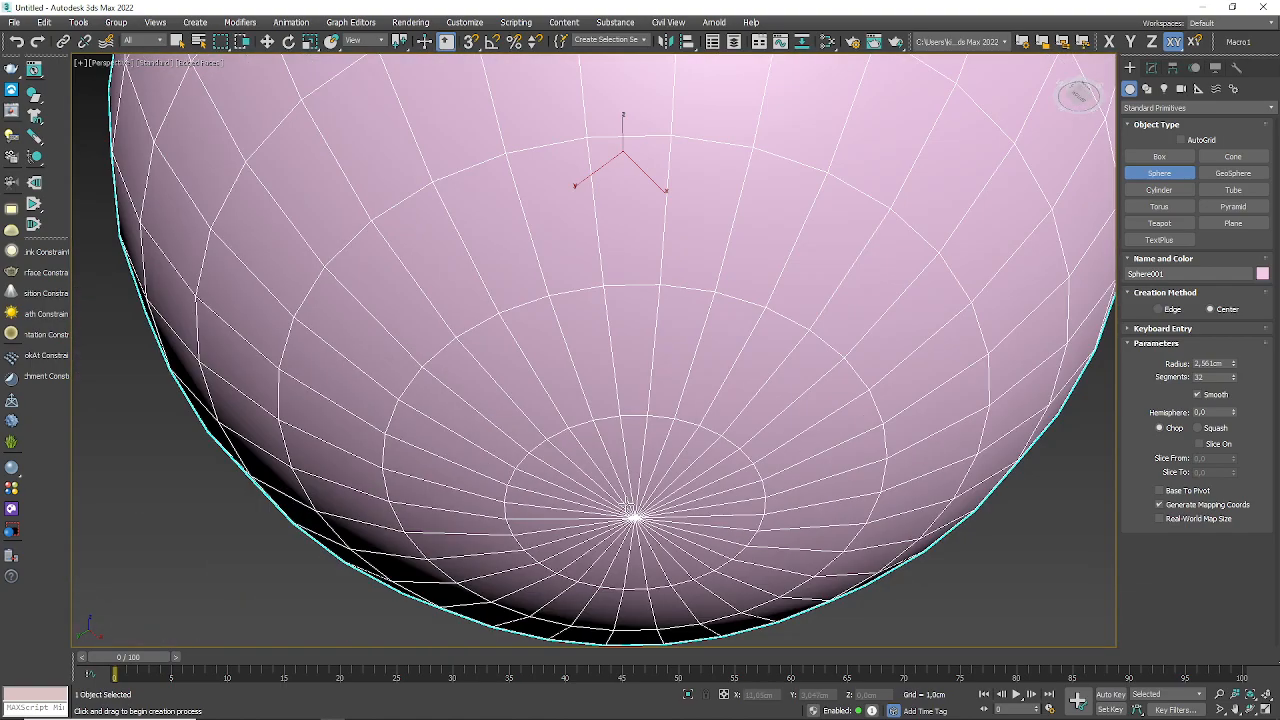
{"action": "scroll", "coordinate": [631, 512], "scroll_direction": "down", "scroll_amount": 3}
{"action": "middle_click_drag", "start_coordinate": [673, 416], "coordinate": [675, 486], "text": "alt"}
{"action": "scroll", "coordinate": [593, 175], "scroll_direction": "up", "scroll_amount": 4}
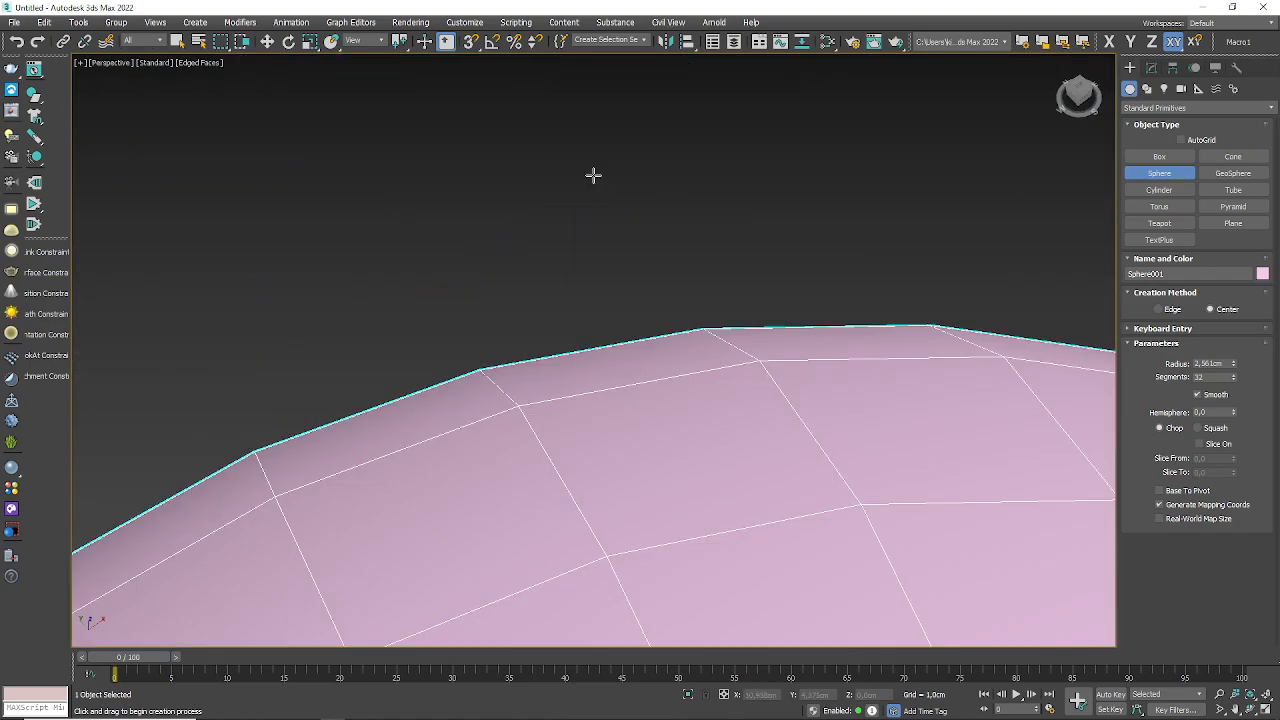
- Delete the sphere
{"action": "scroll", "coordinate": [649, 283], "scroll_direction": "down", "scroll_amount": 4}
{"action": "middle_click_drag", "start_coordinate": [757, 471], "coordinate": [558, 421], "text": "alt"}
{"action": "scroll", "coordinate": [727, 422], "scroll_direction": "up", "scroll_amount": 2}
{"action": "key", "text": "Delete"}
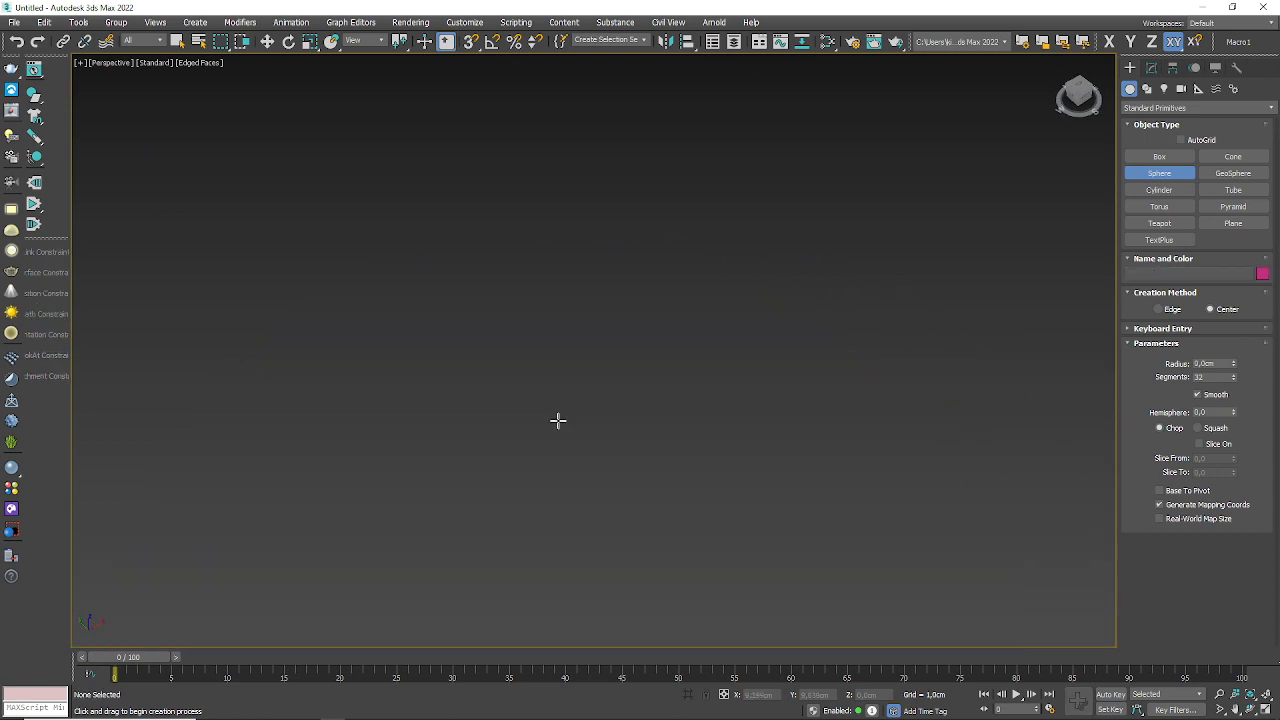
- Draw a box in the Perspective view and set its length, width and height to 6 cm each
{"action": "left_click", "coordinate": [1159, 156]}
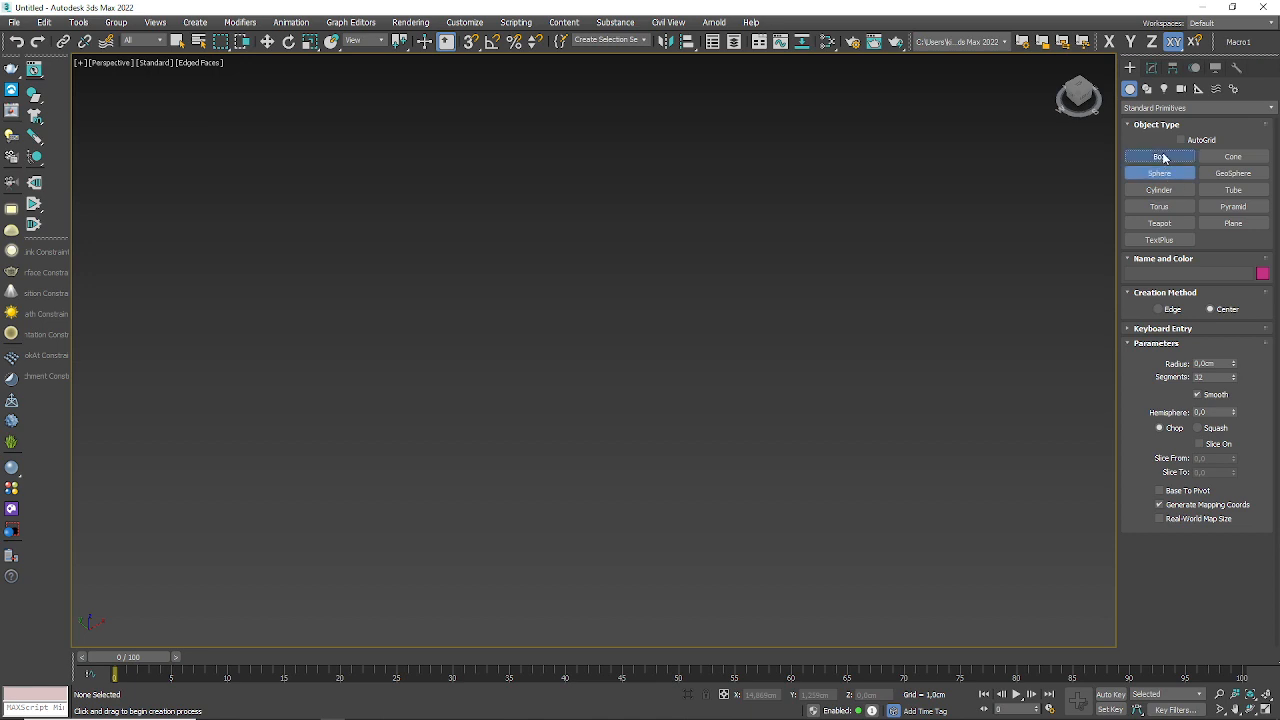
{"action": "left_click_drag", "start_coordinate": [380, 363], "coordinate": [876, 470]}
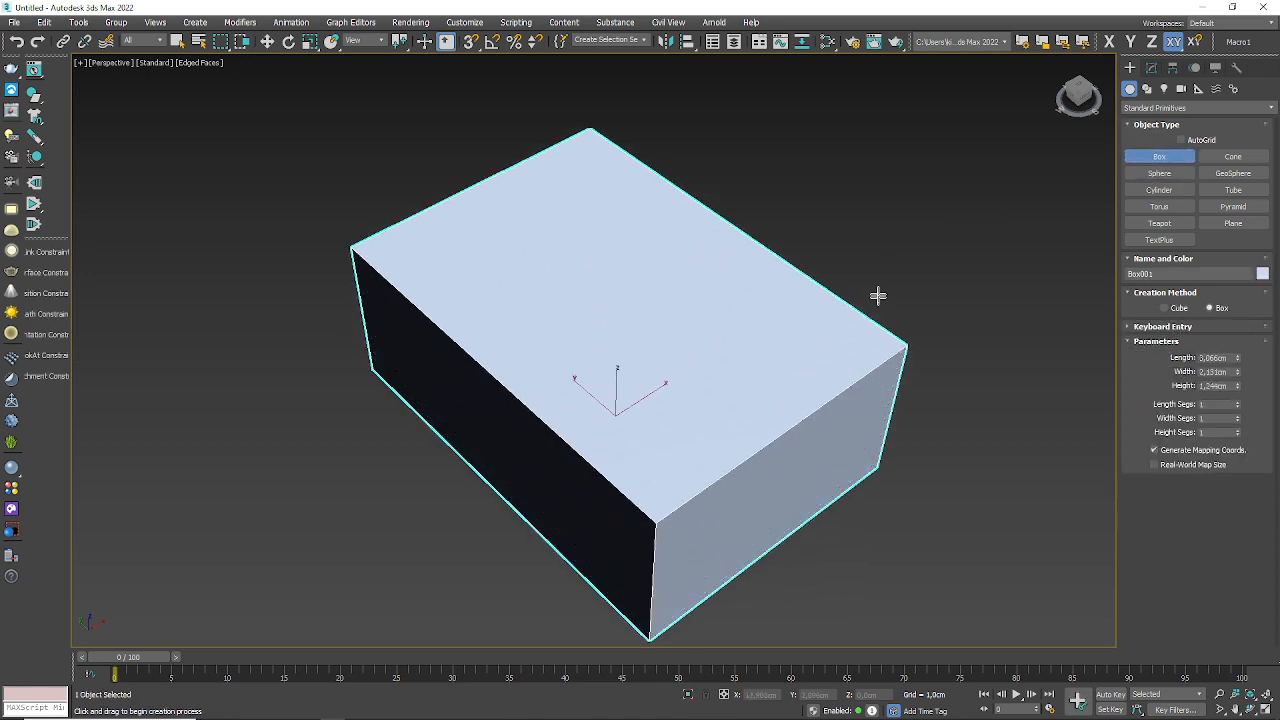
{"action": "left_click", "coordinate": [1215, 357]}
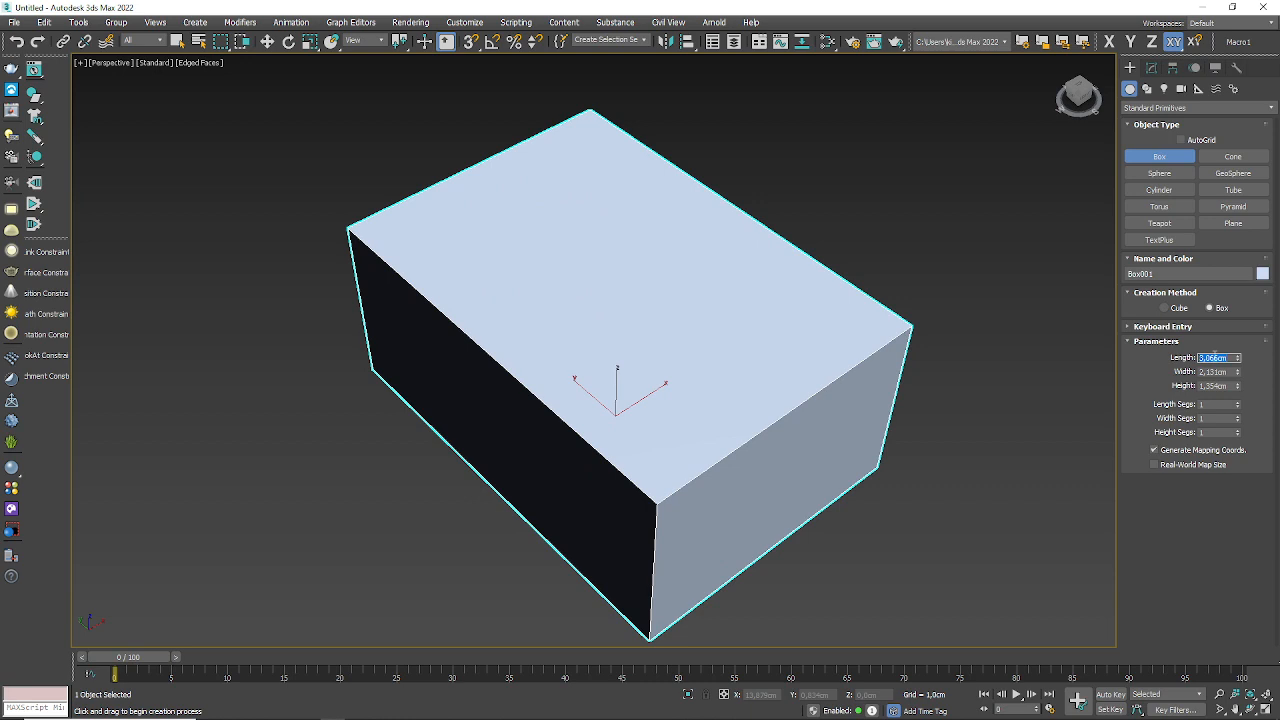
{"action": "type", "text": "6"}
{"action": "key", "text": "Tab"}
{"action": "type", "text": "6"}
{"action": "key", "text": "Tab"}
{"action": "type", "text": "6"}
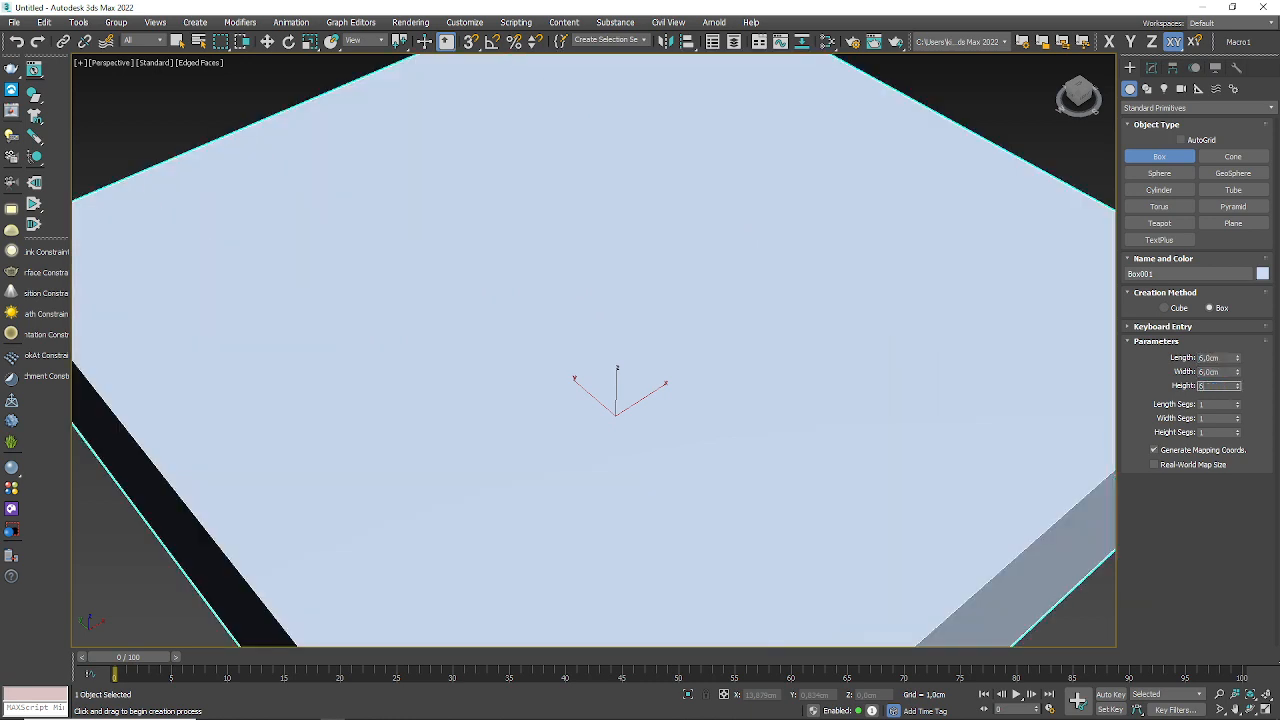
{"action": "key", "text": "Tab"}
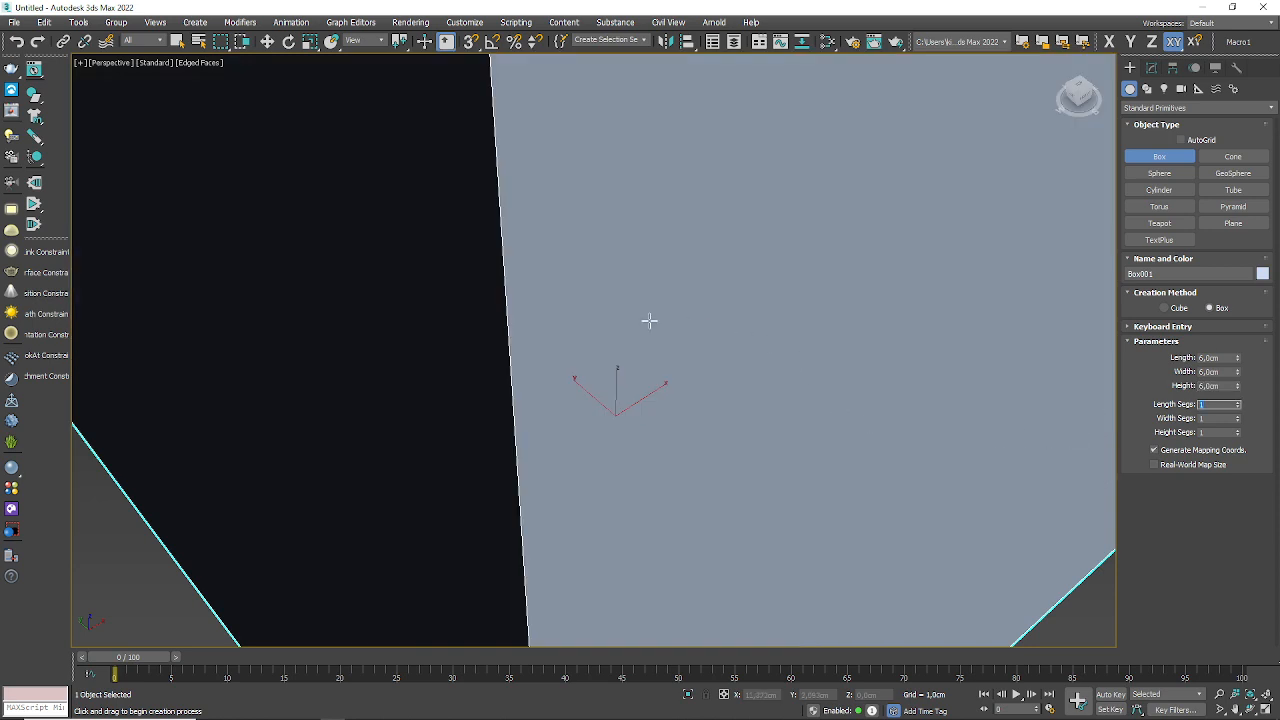
- Set the box's length, width and height segments to 8 each
{"action": "scroll", "coordinate": [651, 320], "scroll_direction": "down", "scroll_amount": 6}
{"action": "middle_click_drag", "start_coordinate": [615, 360], "coordinate": [579, 360], "text": "alt"}
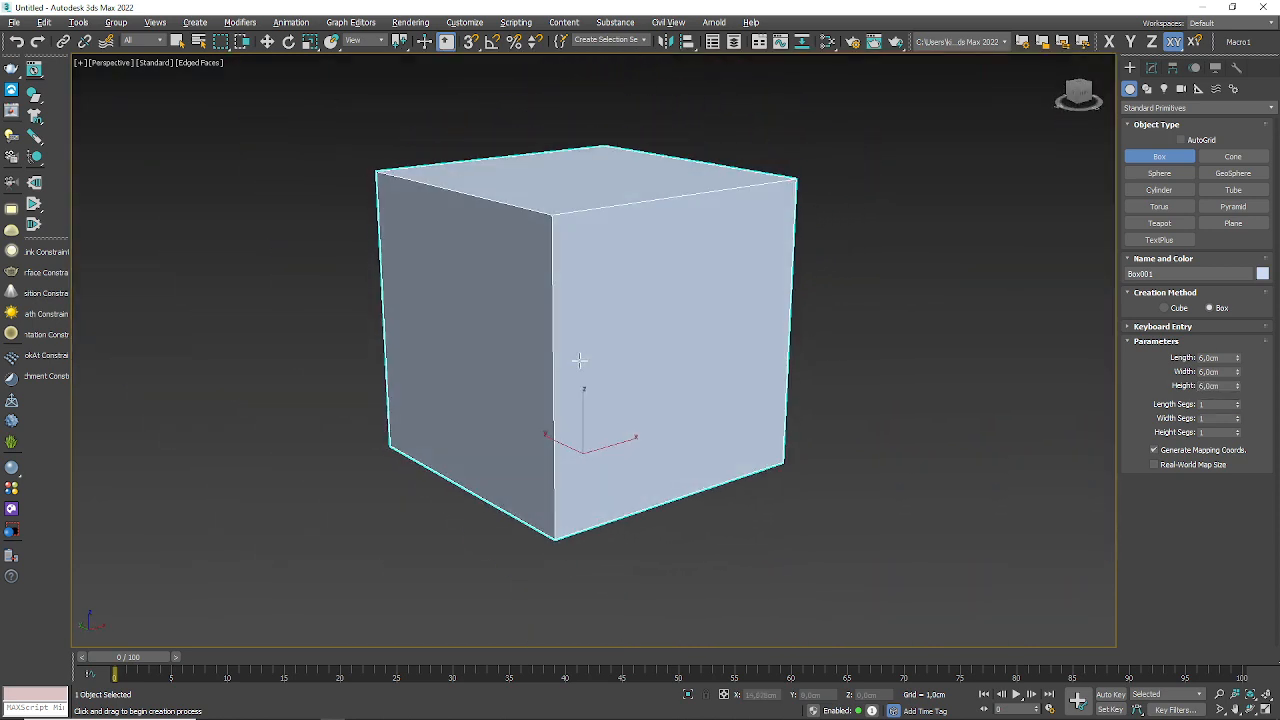
{"action": "double_click", "coordinate": [1213, 405]}
{"action": "type", "text": "8"}
{"action": "key", "text": "Tab"}
{"action": "type", "text": "8"}
{"action": "key", "text": "Tab"}
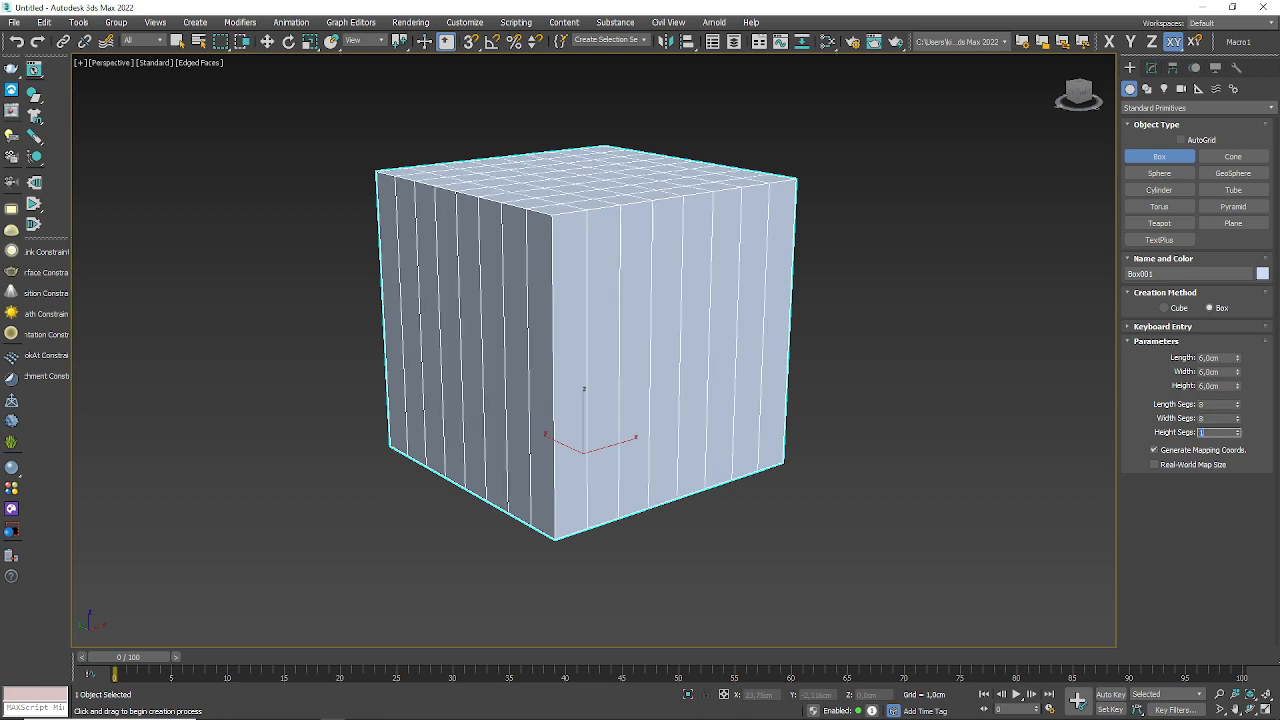
{"action": "type", "text": "8"}
{"action": "key", "text": "Tab"}
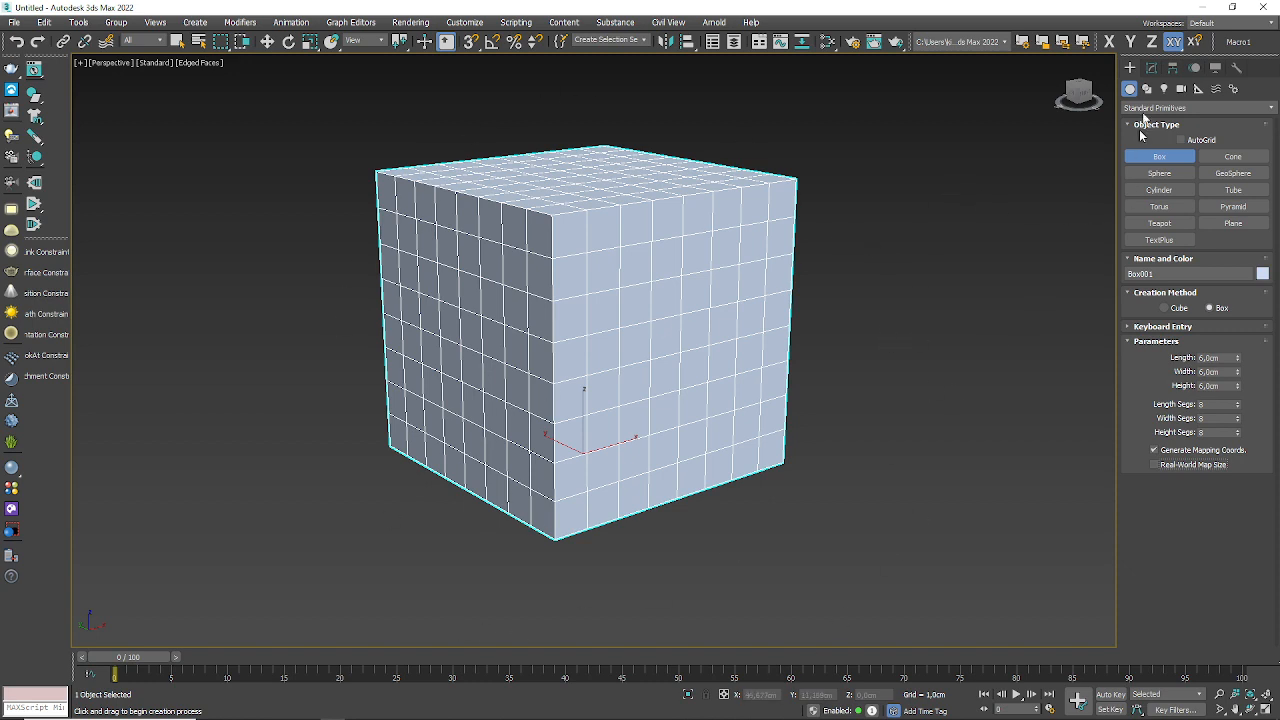
- Apply the Spherify modifier to the segmented box
{"action": "left_click", "coordinate": [1151, 67]}
{"action": "left_click", "coordinate": [1271, 105]}
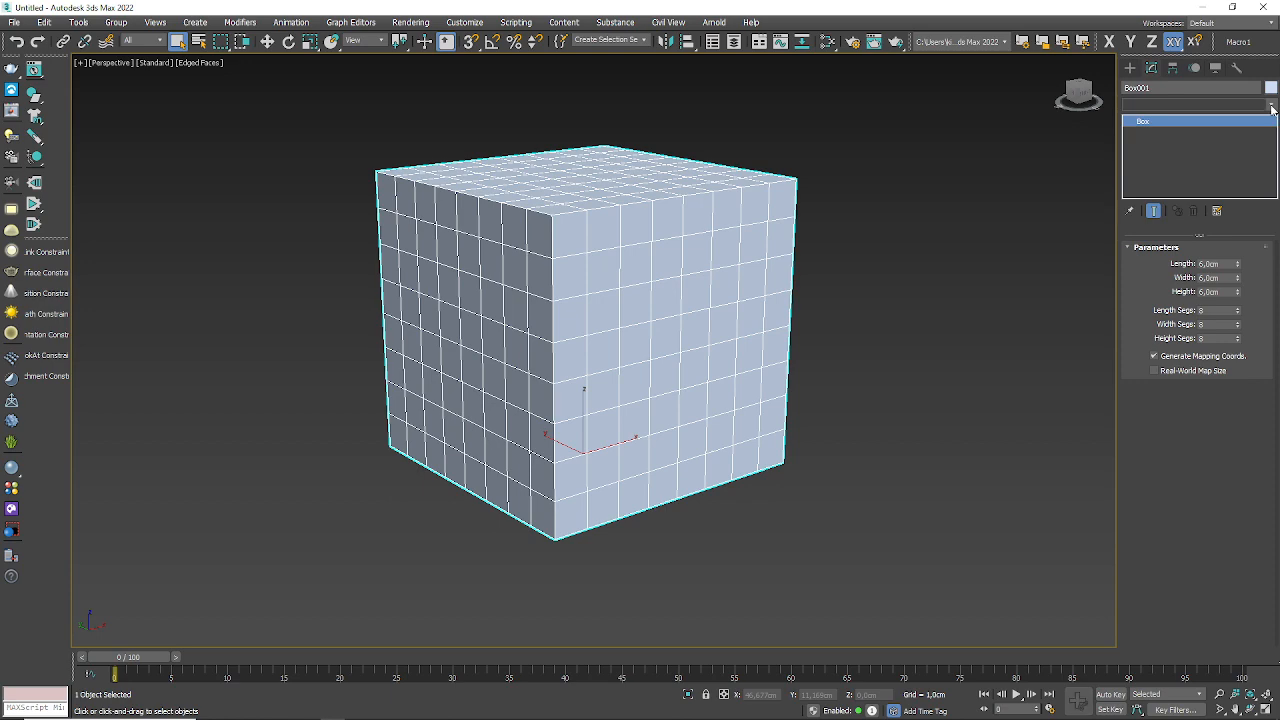
{"action": "left_click_drag", "start_coordinate": [1275, 212], "coordinate": [1277, 521]}
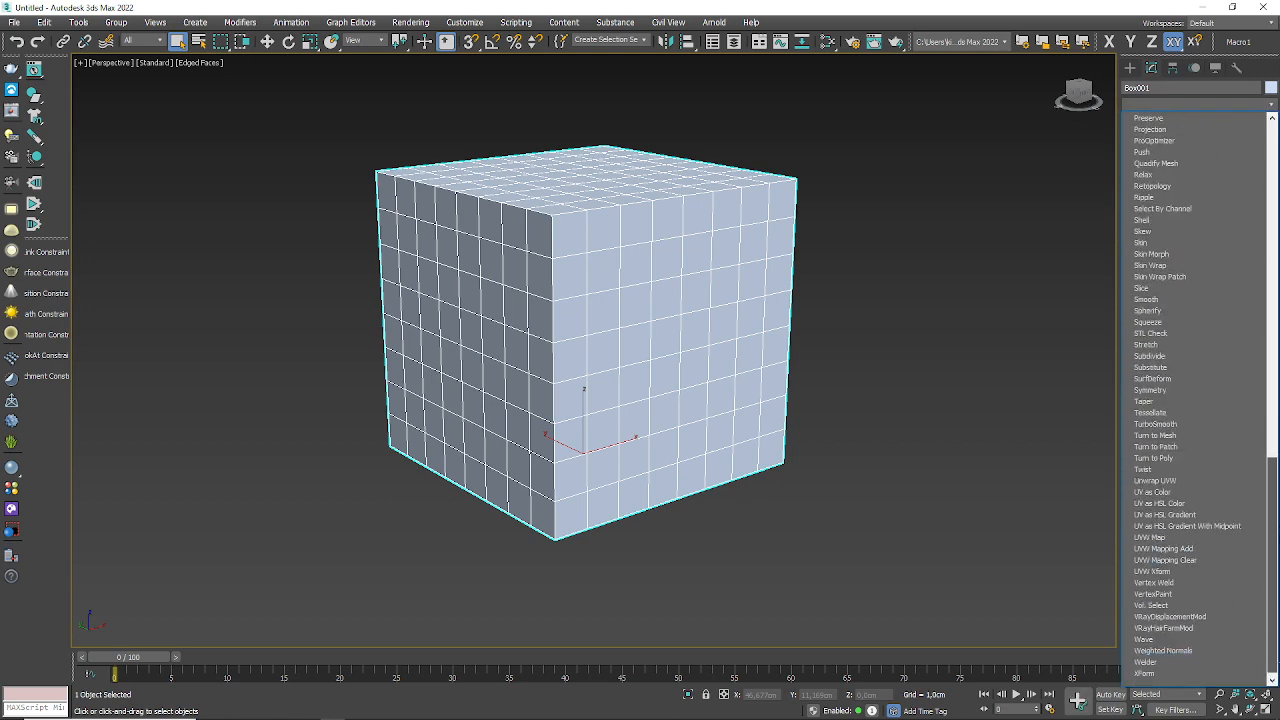
{"action": "scroll", "coordinate": [1150, 462], "scroll_direction": "down", "scroll_amount": 2}
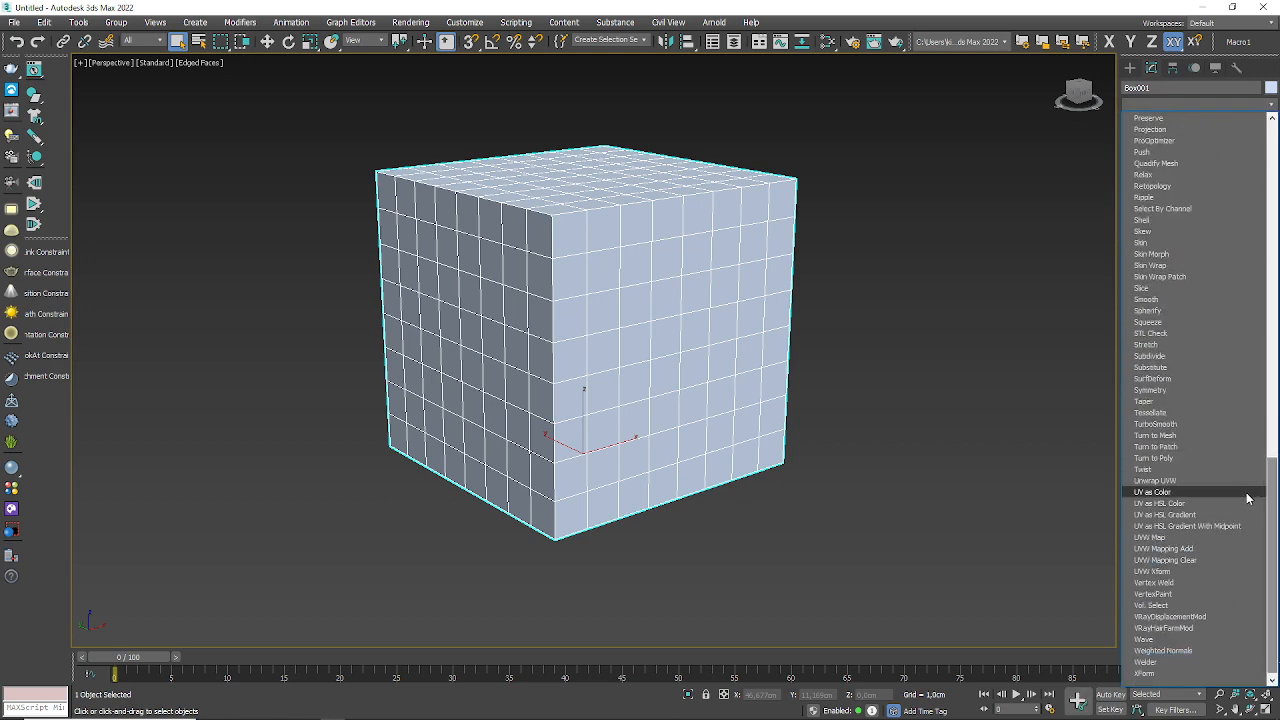
{"action": "left_click", "coordinate": [1148, 311]}
- Examine the four-sided faces of the spherified box from several angles, up close and from farther away
{"action": "middle_click_drag", "start_coordinate": [664, 433], "coordinate": [803, 389]}
{"action": "scroll", "coordinate": [610, 284], "scroll_direction": "up", "scroll_amount": 4}
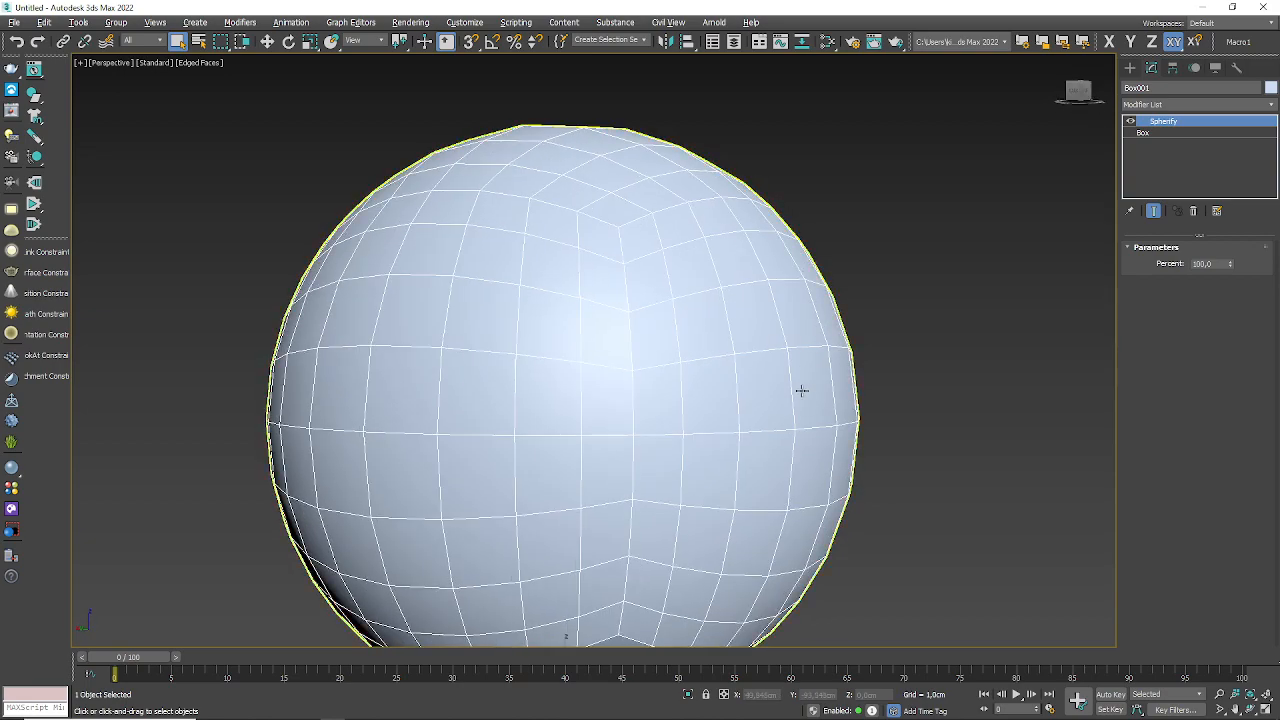
{"action": "middle_click_drag", "start_coordinate": [709, 521], "coordinate": [729, 432], "text": "alt"}
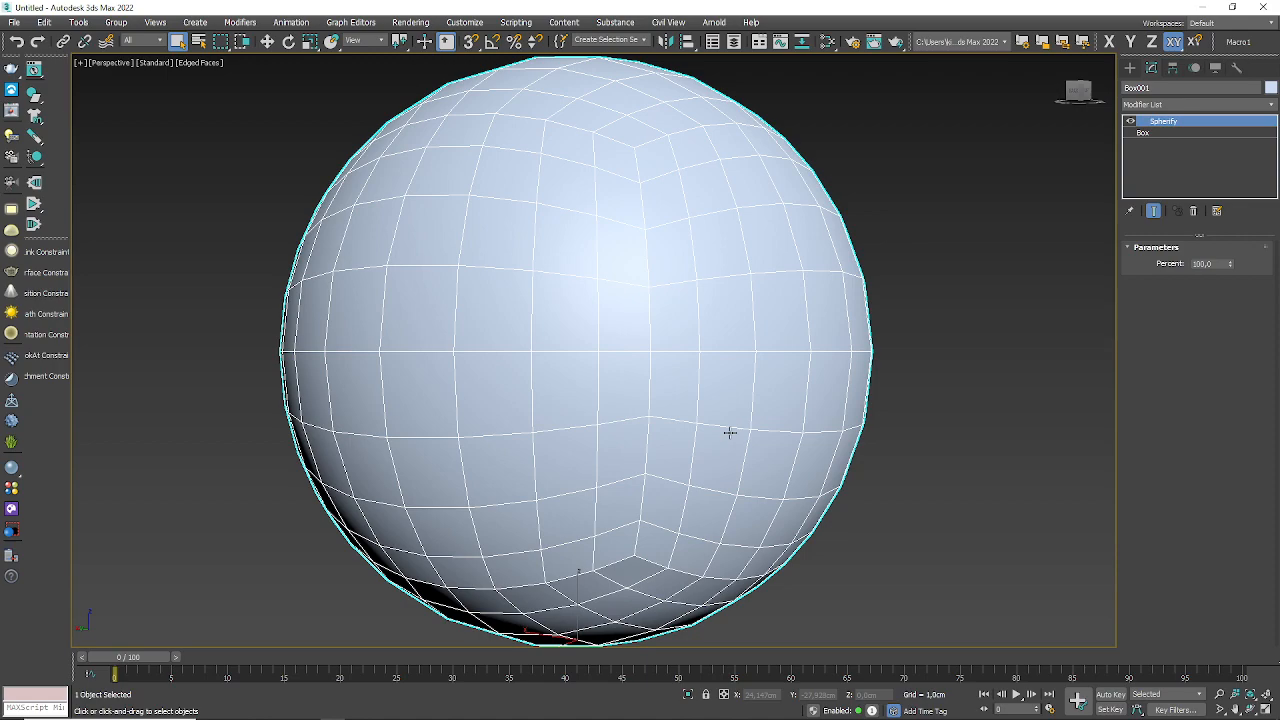
{"action": "middle_click_drag", "start_coordinate": [640, 454], "coordinate": [421, 440], "text": "alt"}
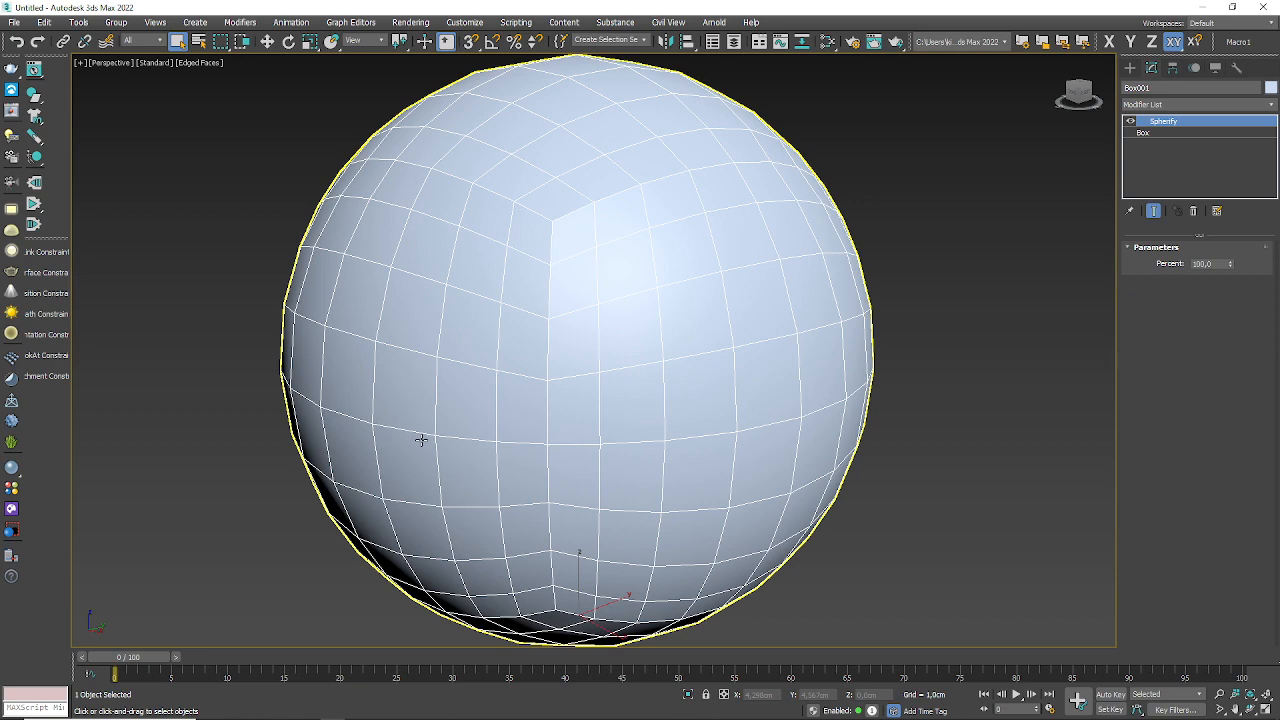
{"action": "scroll", "coordinate": [514, 337], "scroll_direction": "down", "scroll_amount": 4}
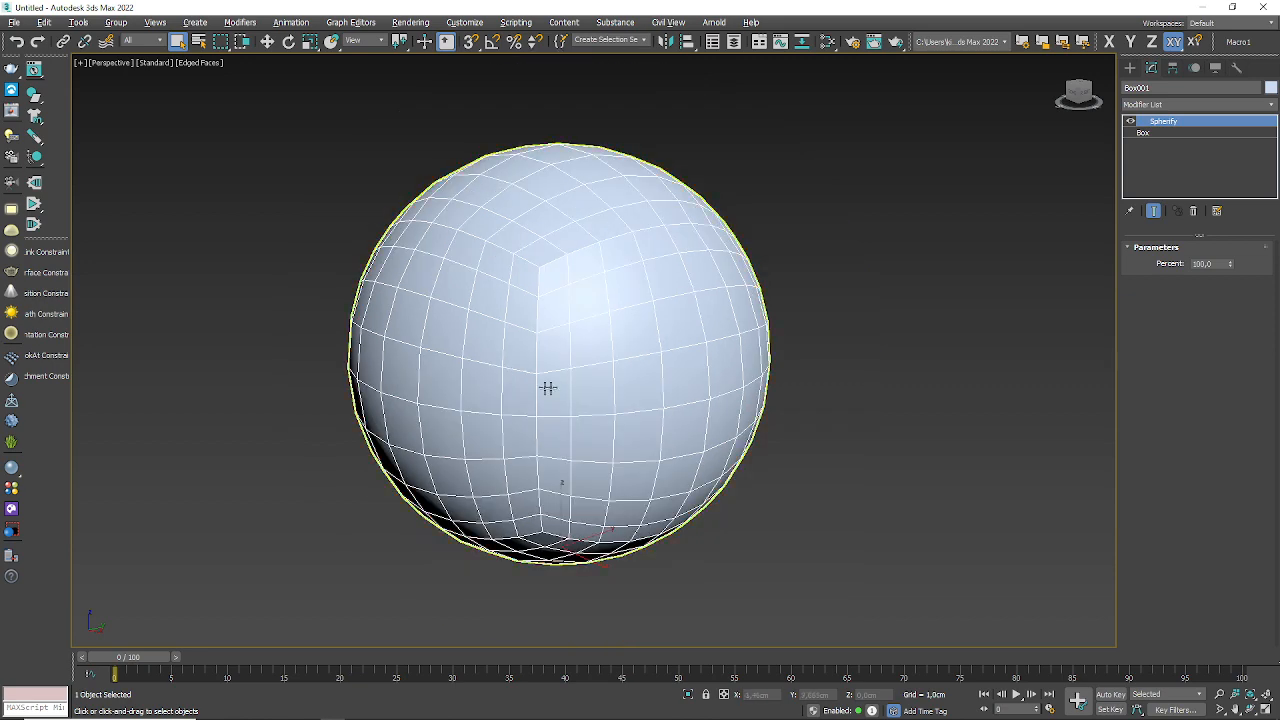
{"action": "middle_click_drag", "start_coordinate": [543, 386], "coordinate": [500, 391], "text": "alt"}
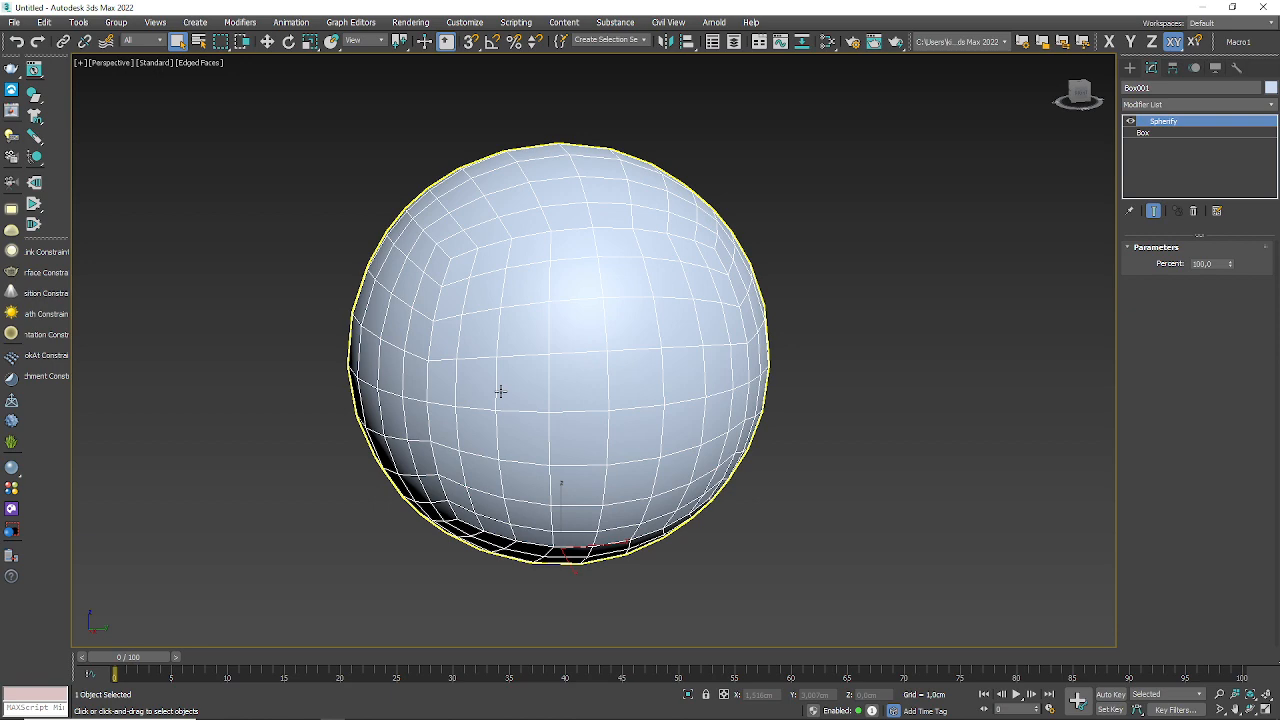
{"action": "scroll", "coordinate": [597, 429], "scroll_direction": "down", "scroll_amount": 4}
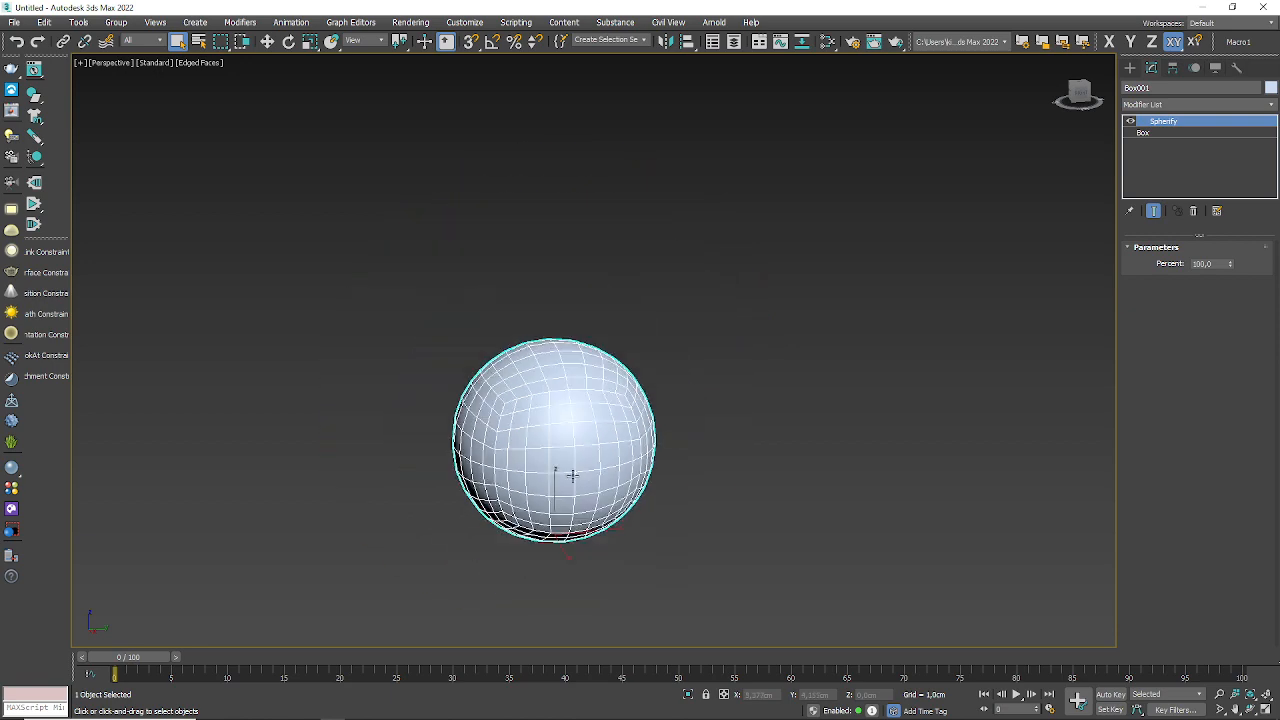
{"action": "scroll", "coordinate": [572, 476], "scroll_direction": "up", "scroll_amount": 4}
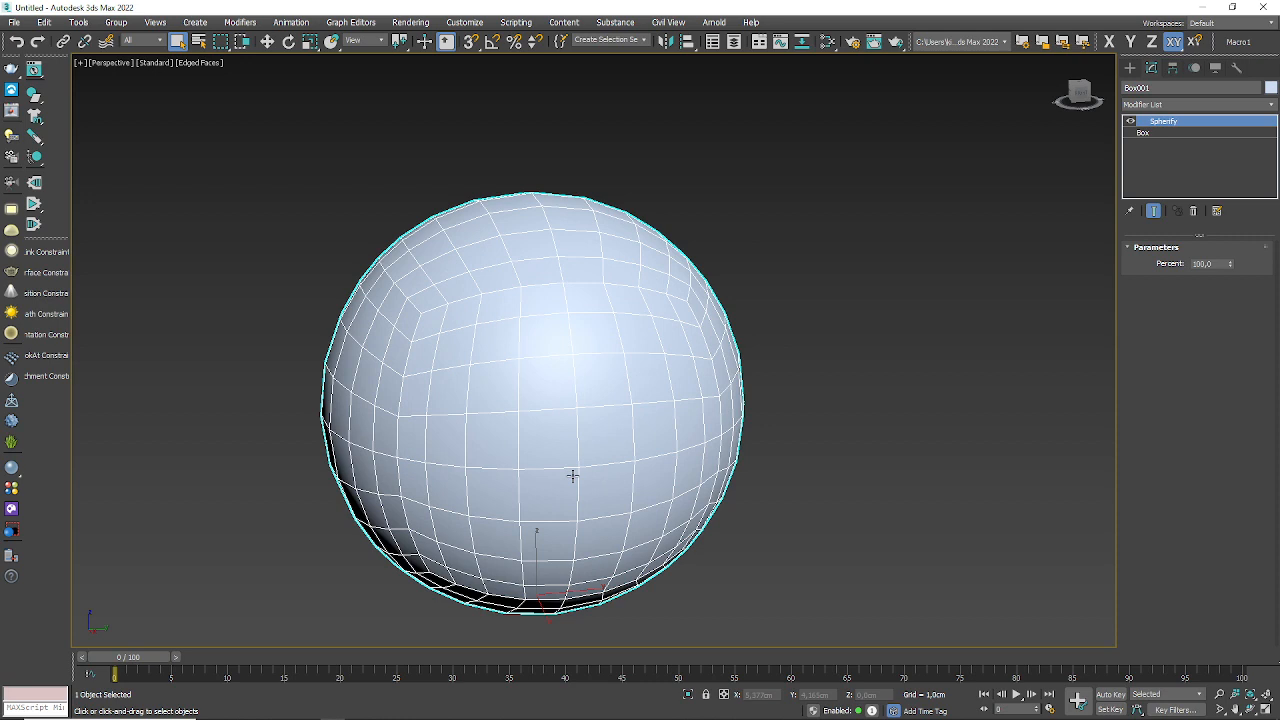
{"action": "middle_click_drag", "start_coordinate": [604, 459], "coordinate": [546, 439]}
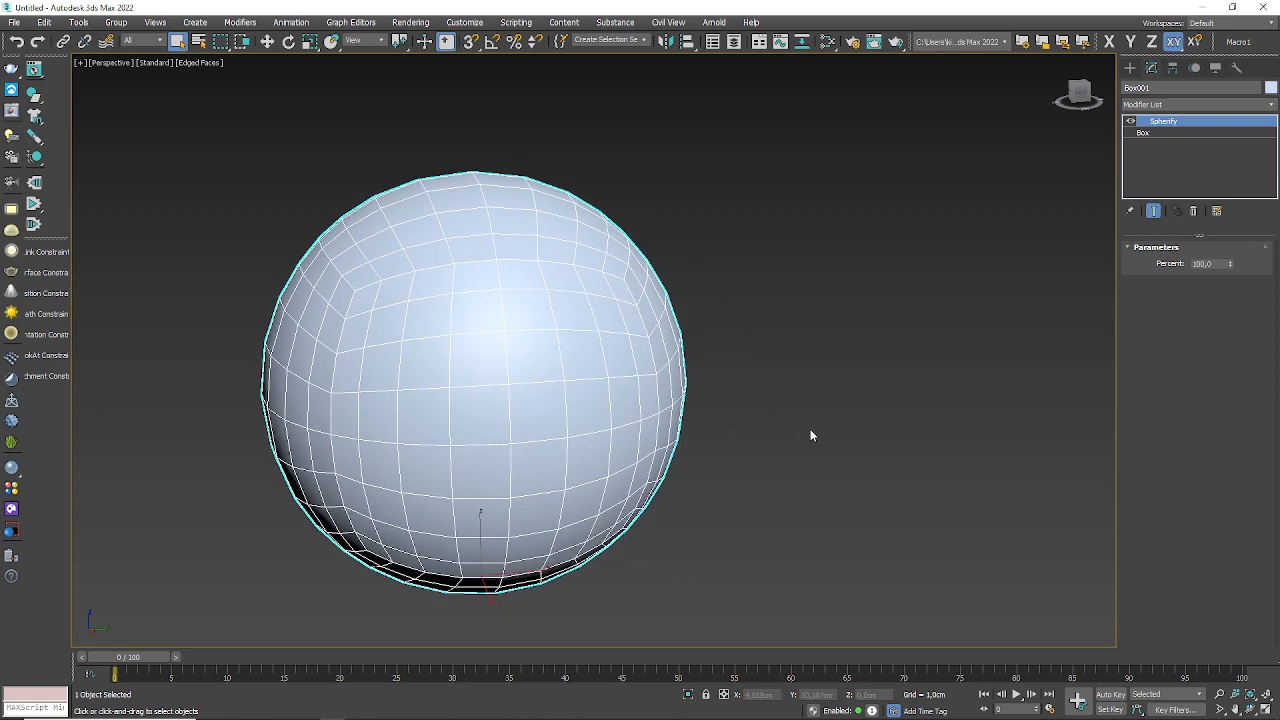
- Delete the spherified box and return to the four-viewport layout
{"action": "key", "text": "Delete"}
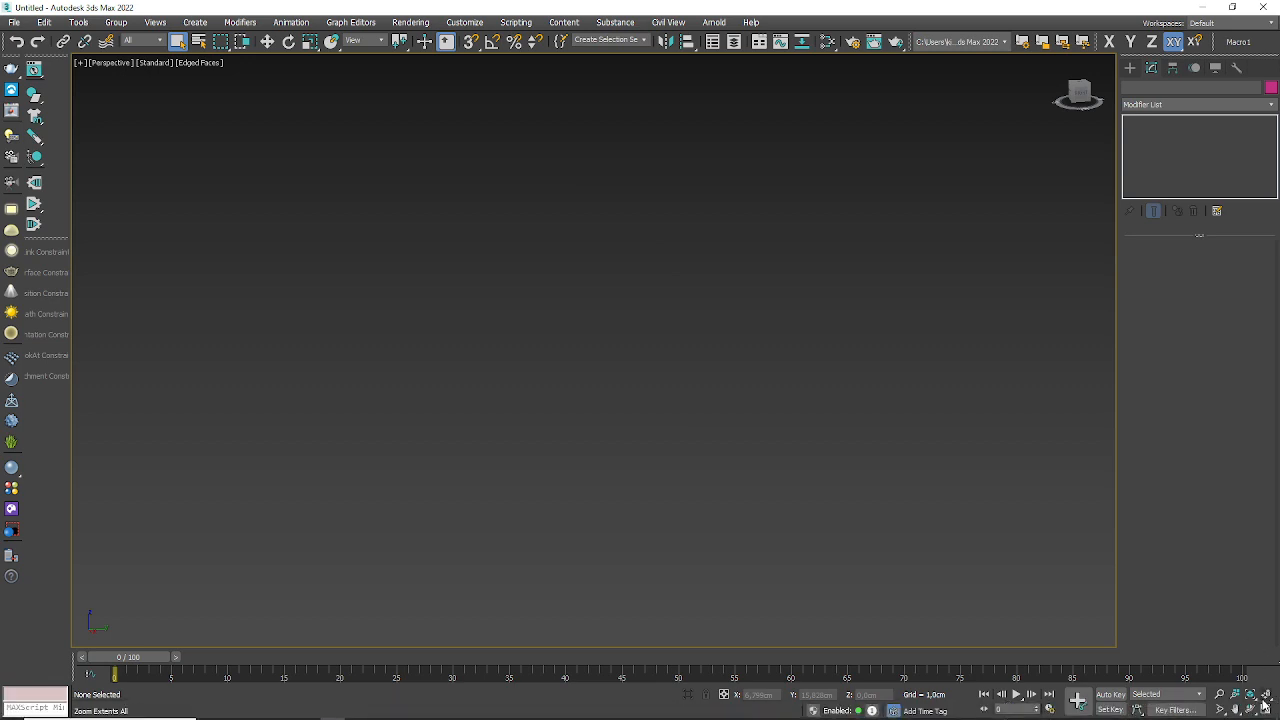
{"action": "left_click", "coordinate": [1266, 694]}
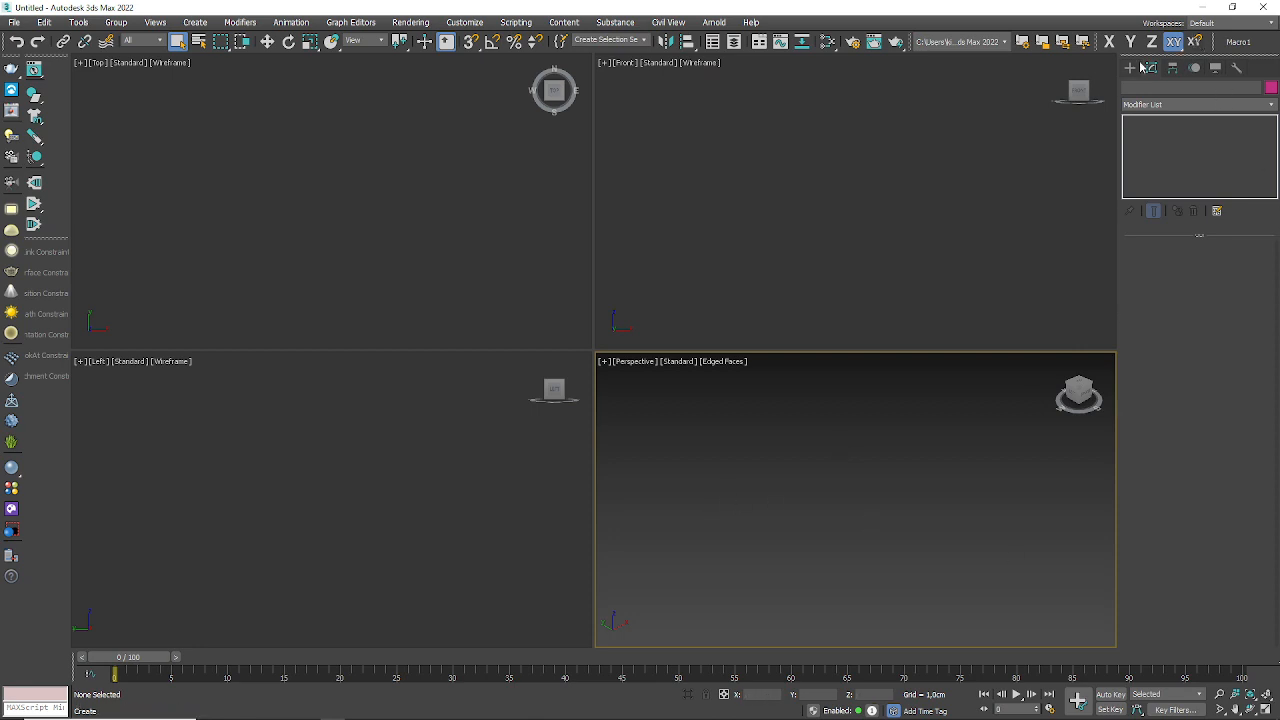
- Draw an open Line spline in the Left view, tracing a face profile from the forehead over the nose, mouth and chin to the neck
{"action": "left_click", "coordinate": [1130, 68]}
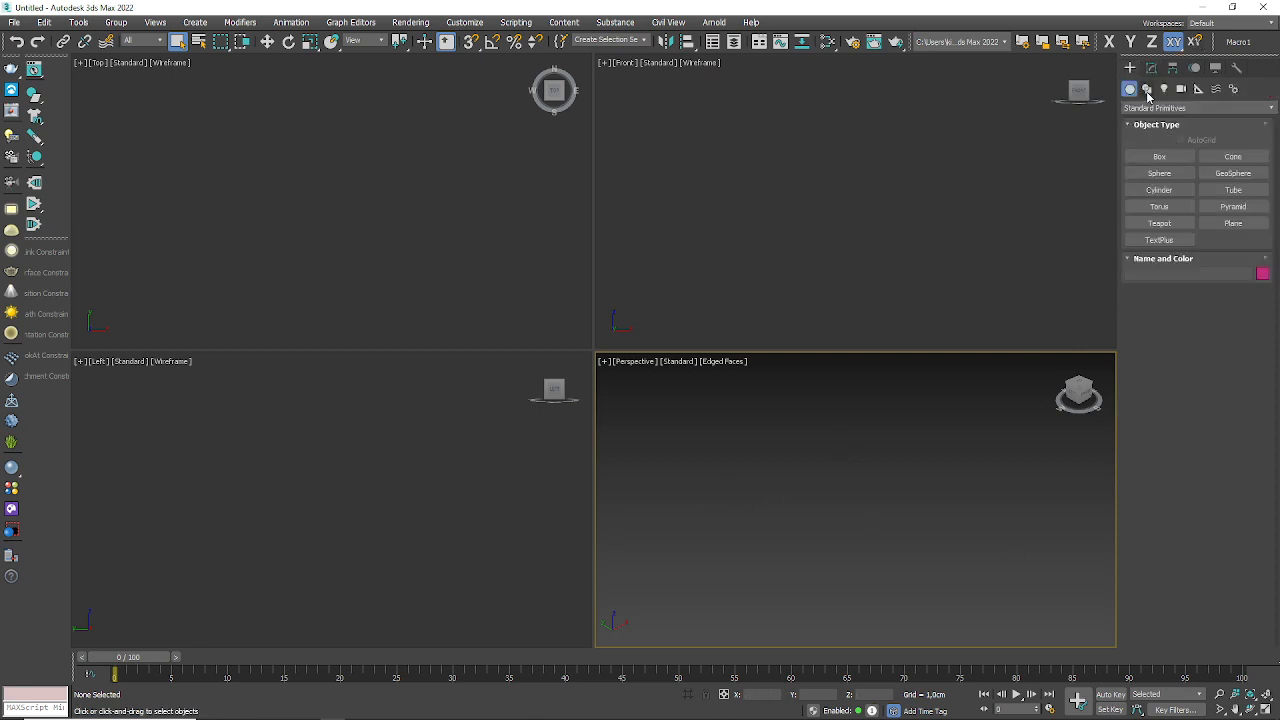
{"action": "left_click", "coordinate": [1147, 88]}
{"action": "left_click", "coordinate": [1150, 175]}
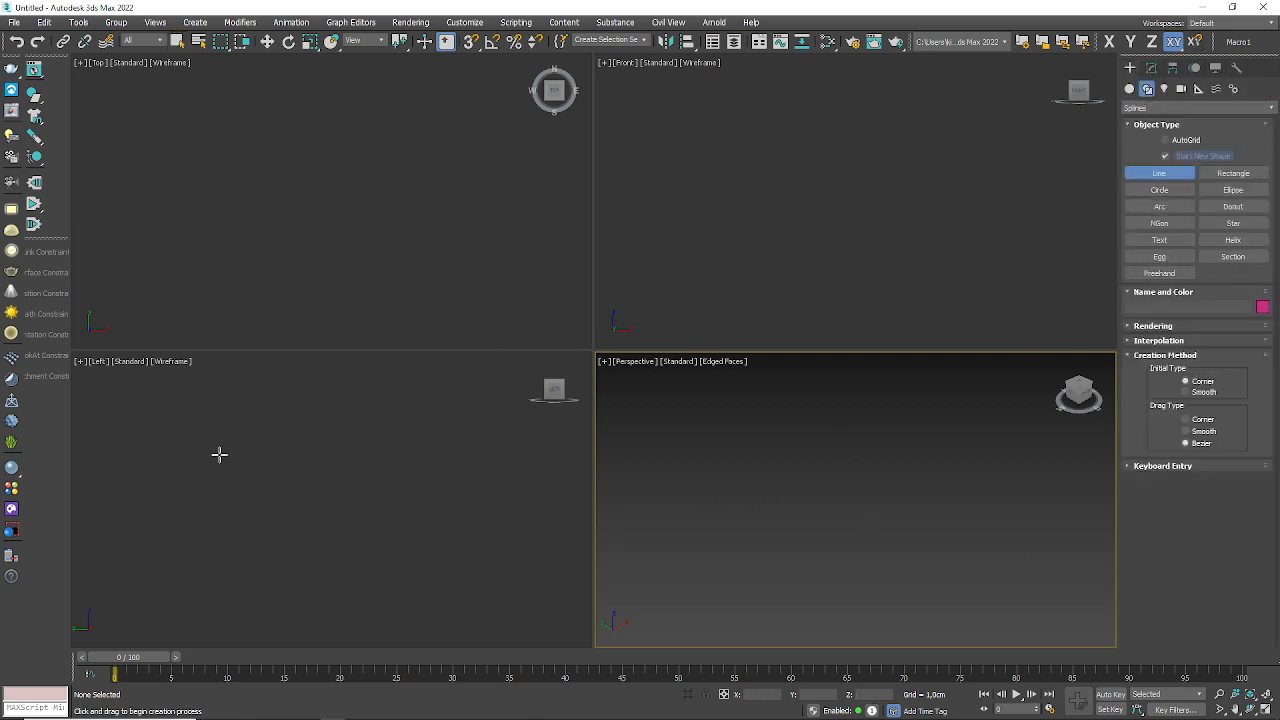
{"action": "left_click", "coordinate": [304, 386]}
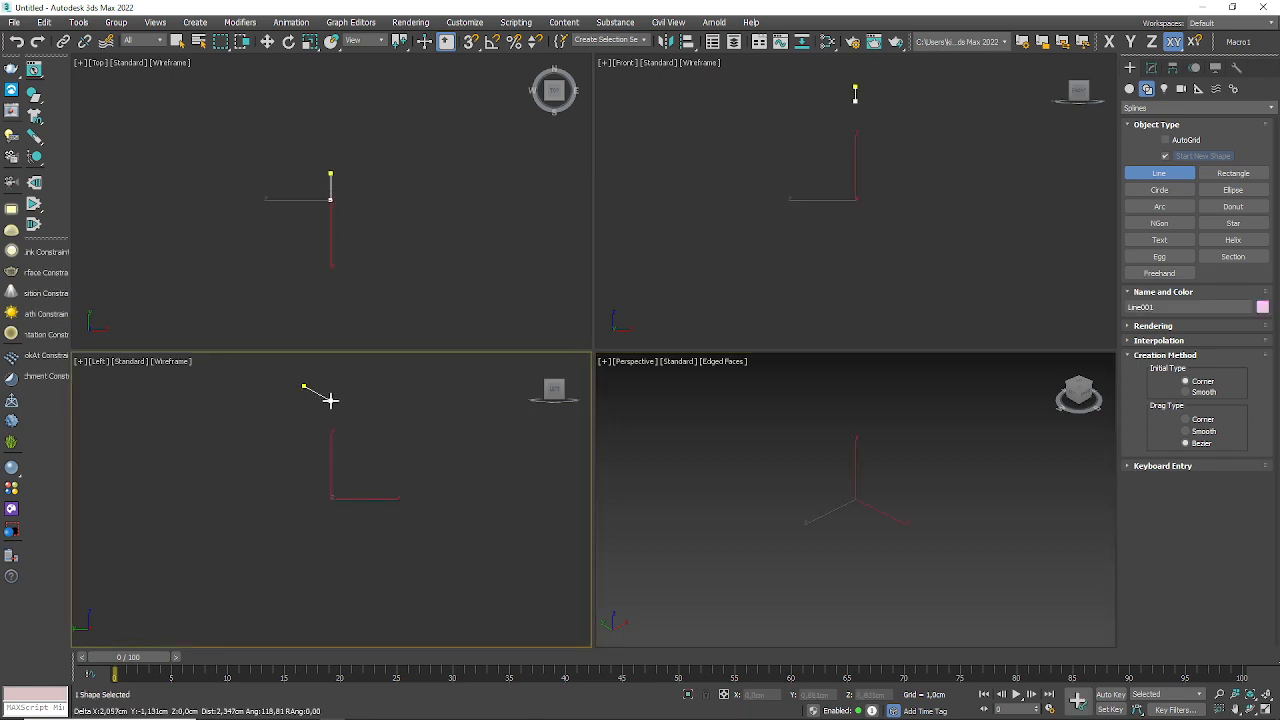
{"action": "left_click", "coordinate": [347, 415]}
{"action": "left_click", "coordinate": [355, 436]}
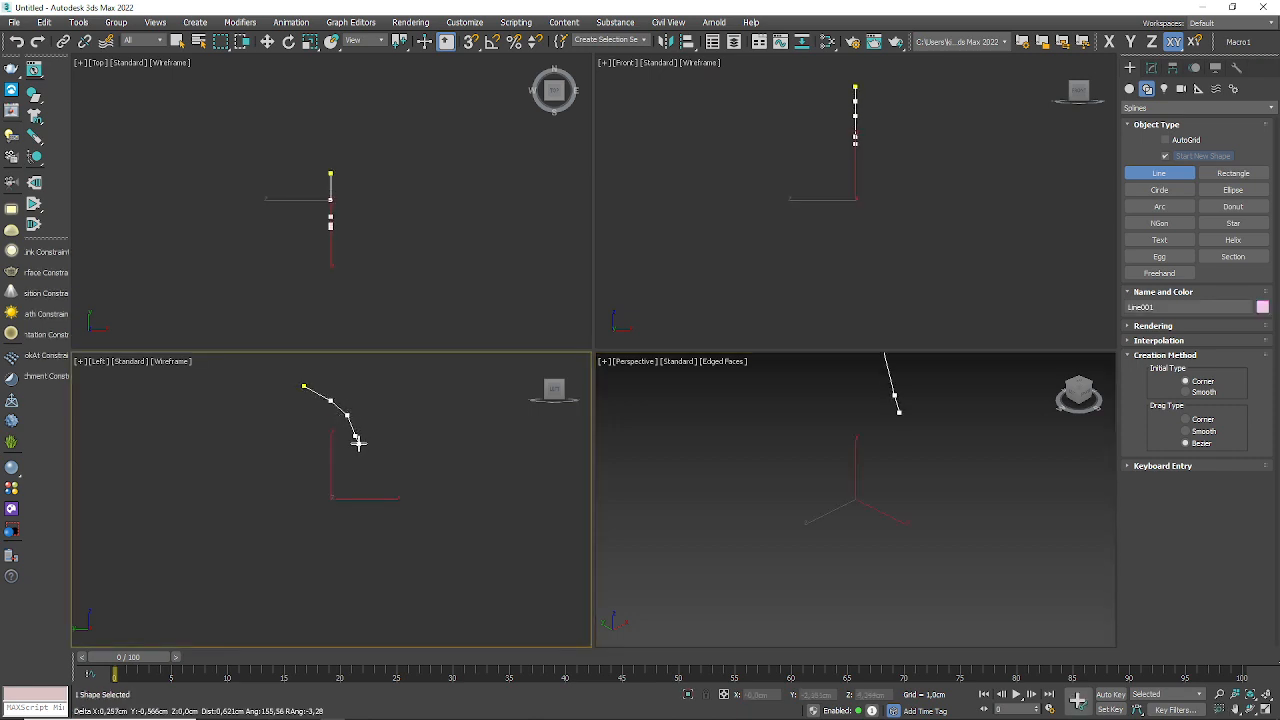
{"action": "left_click", "coordinate": [358, 453]}
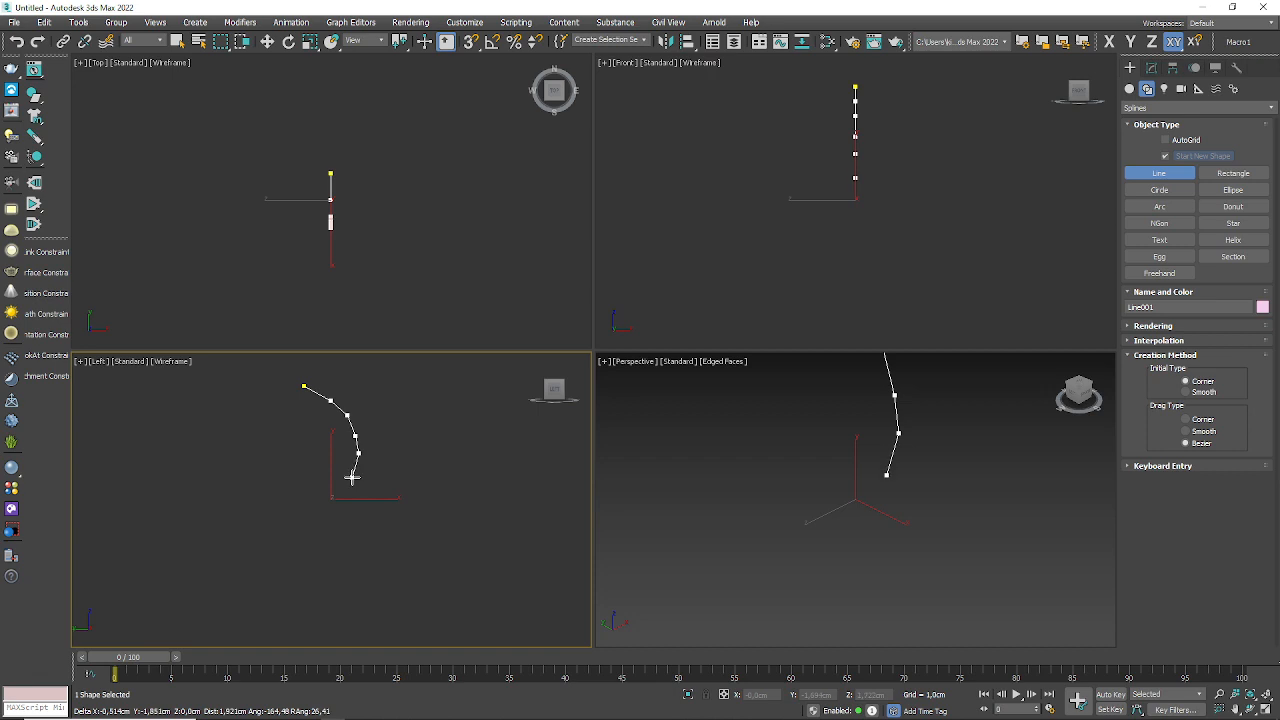
{"action": "left_click", "coordinate": [351, 477]}
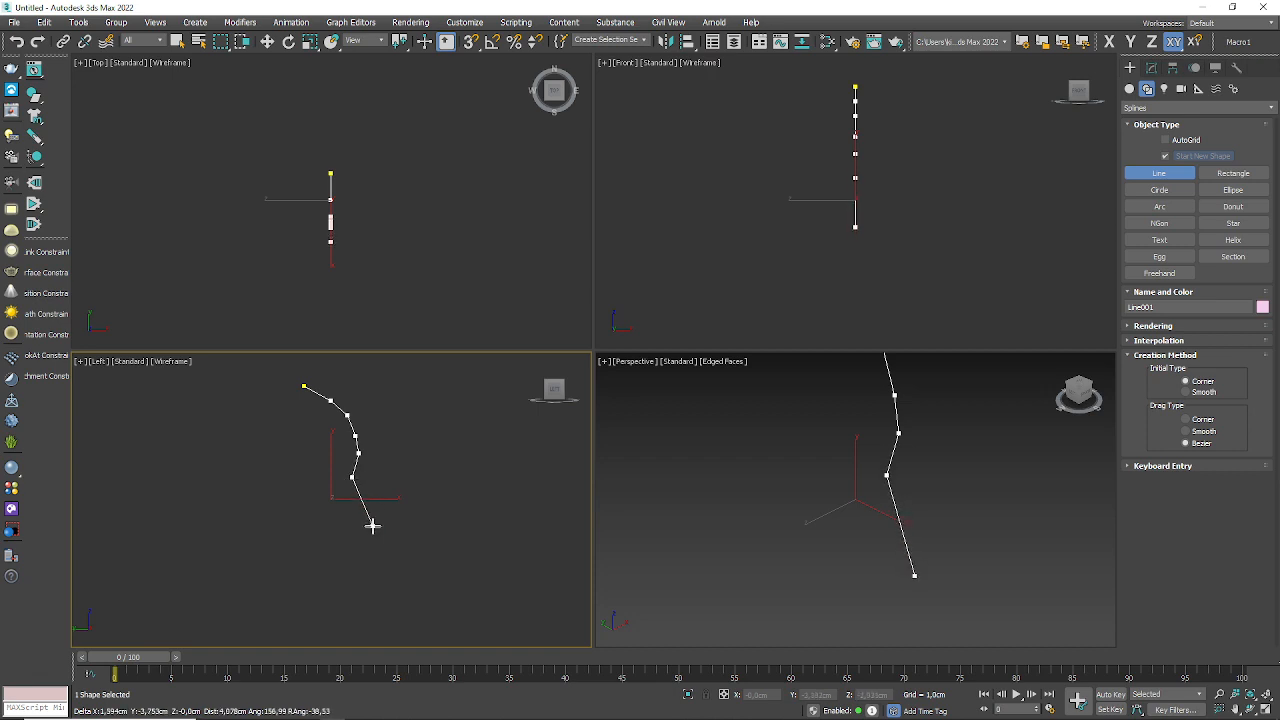
{"action": "left_click", "coordinate": [375, 526]}
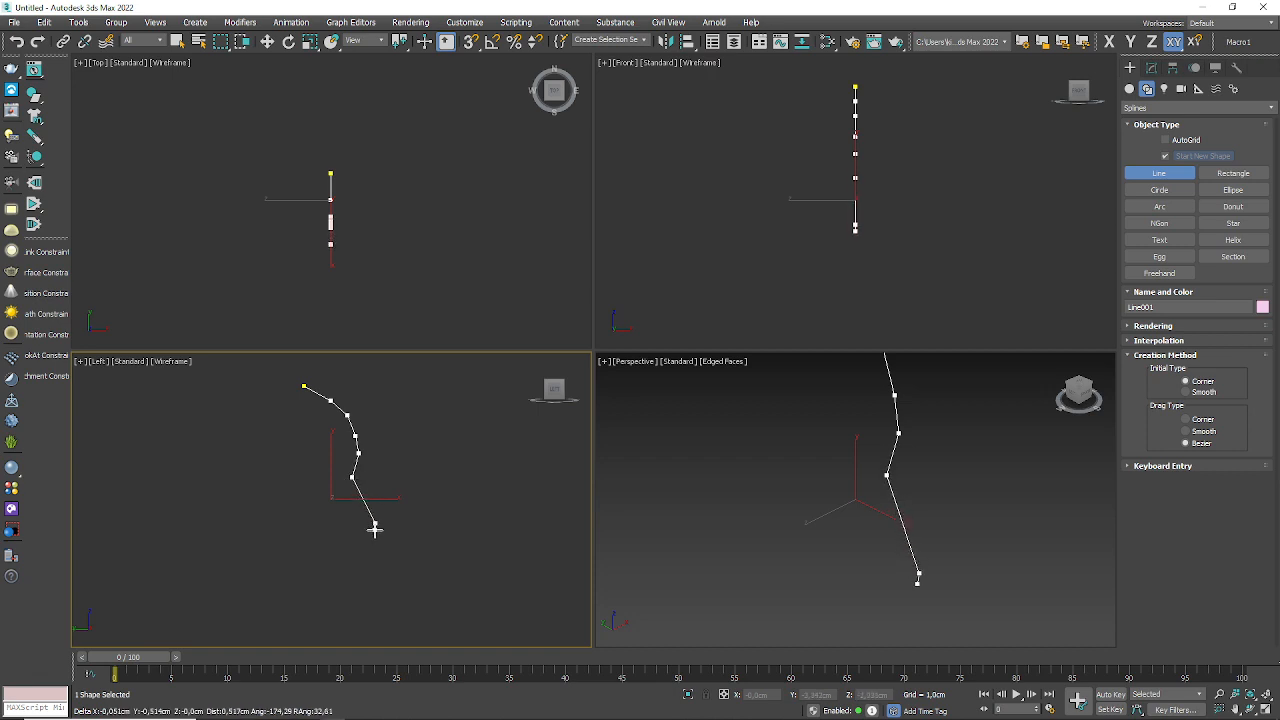
{"action": "left_click", "coordinate": [375, 531]}
{"action": "left_click", "coordinate": [368, 534]}
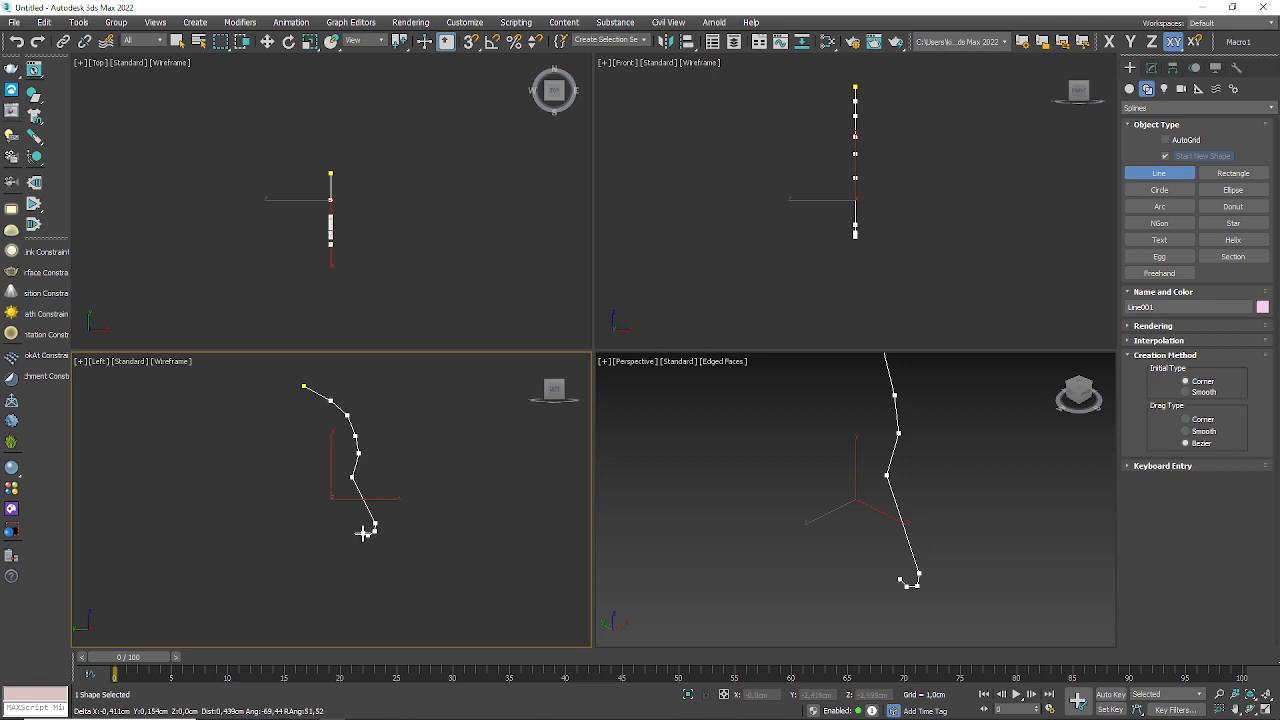
{"action": "left_click", "coordinate": [351, 530]}
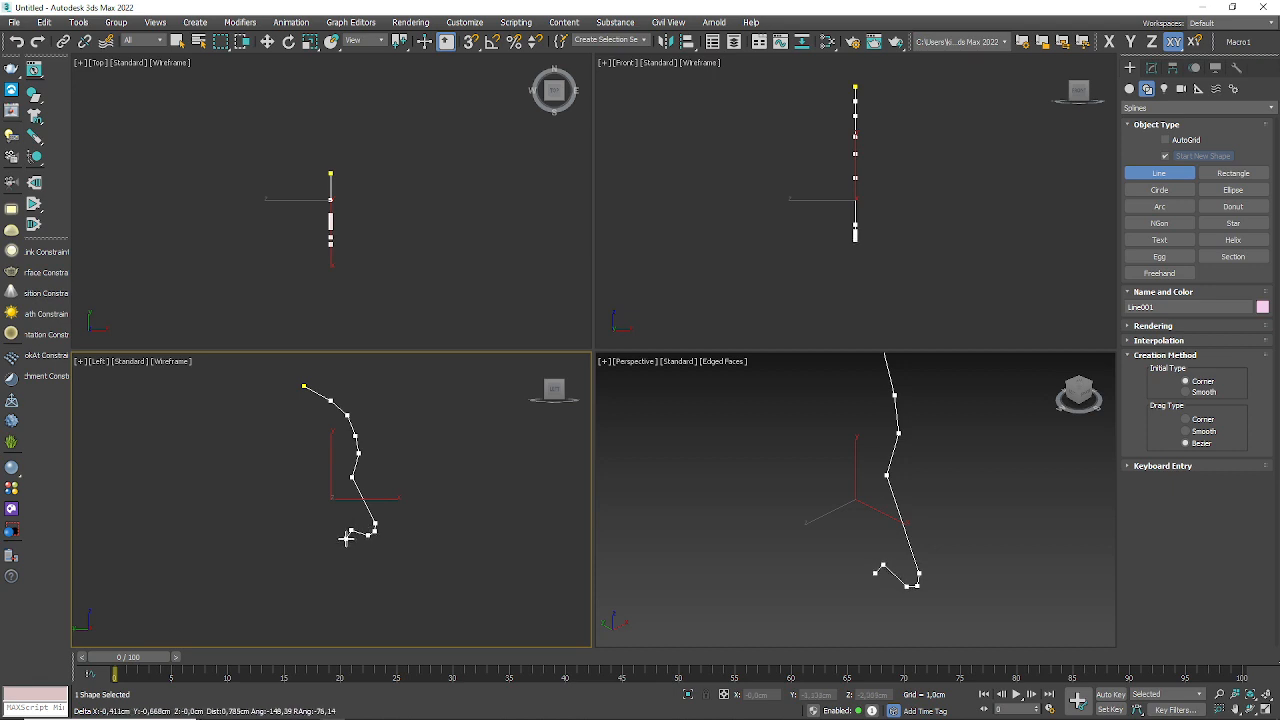
{"action": "left_click", "coordinate": [346, 539]}
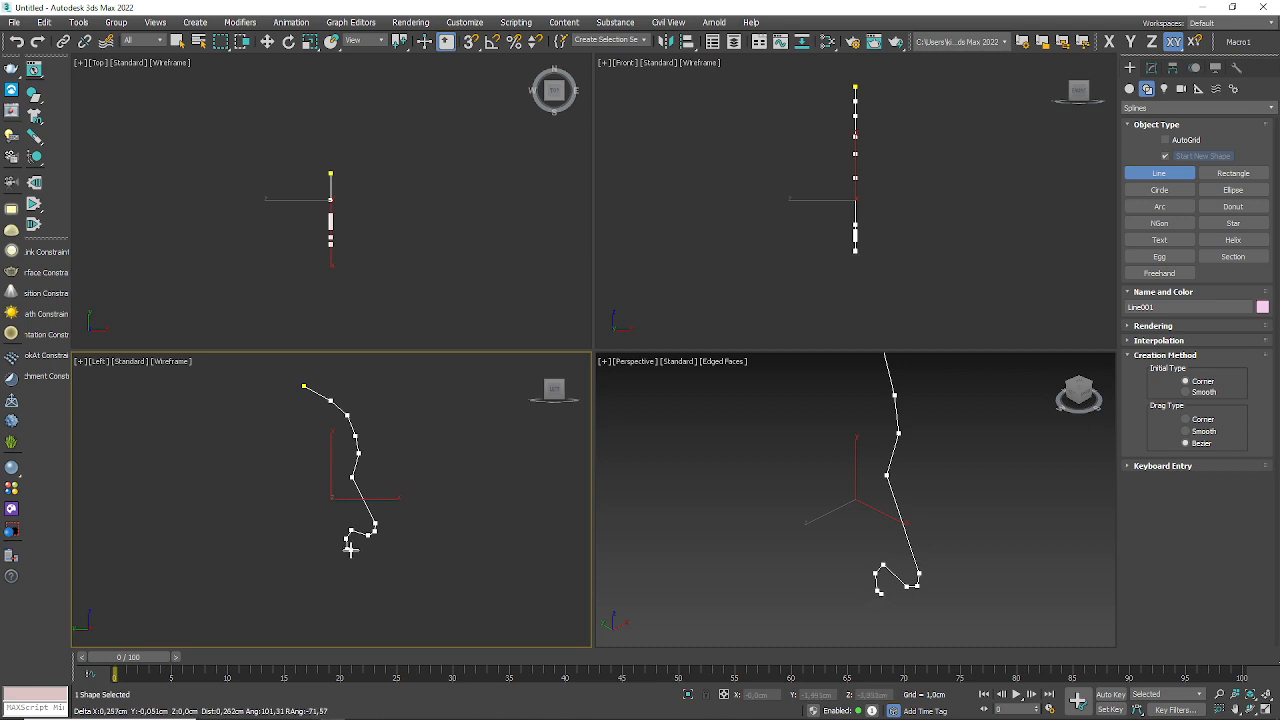
{"action": "left_click", "coordinate": [347, 549]}
{"action": "left_click", "coordinate": [347, 561]}
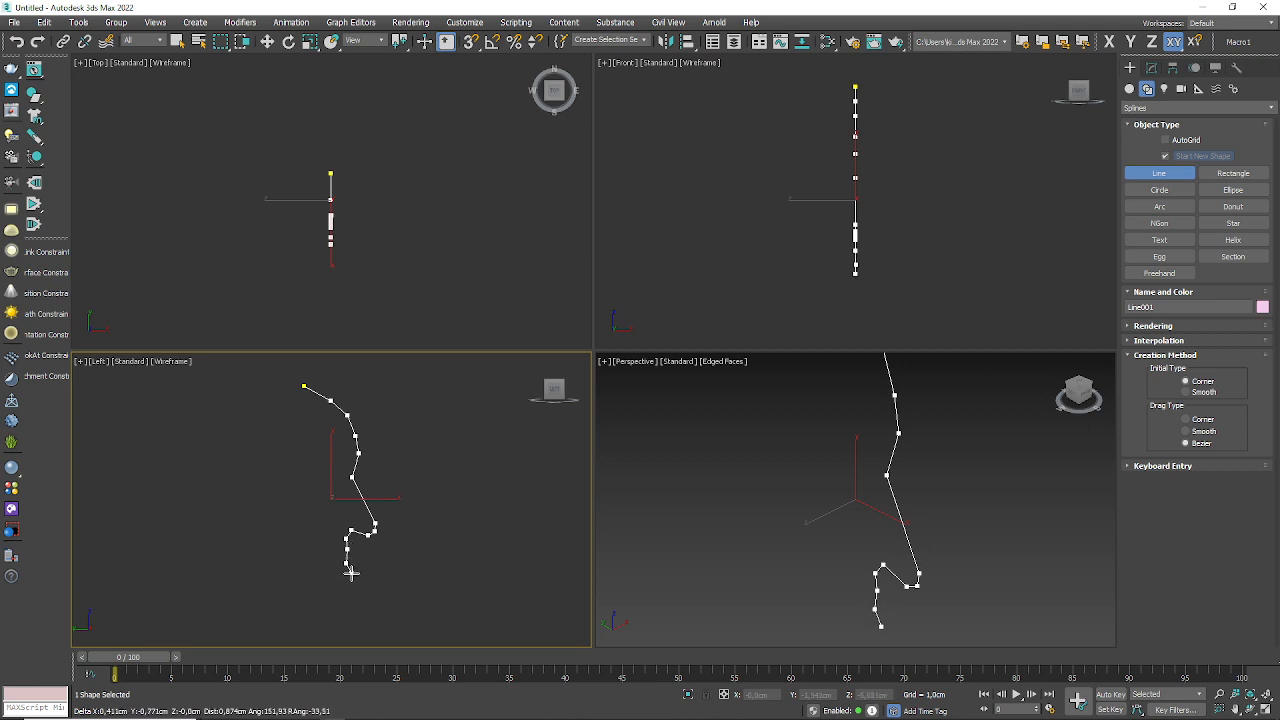
{"action": "left_click", "coordinate": [351, 574]}
{"action": "left_click", "coordinate": [345, 581]}
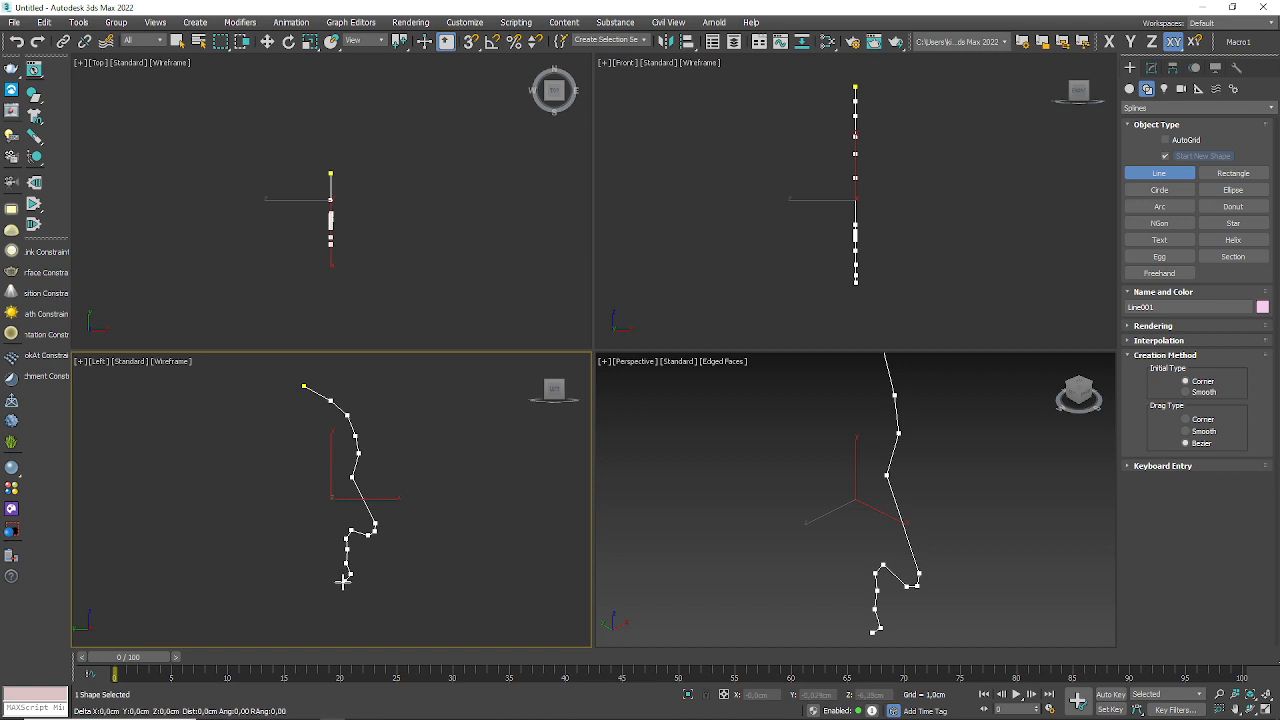
{"action": "left_click", "coordinate": [338, 580]}
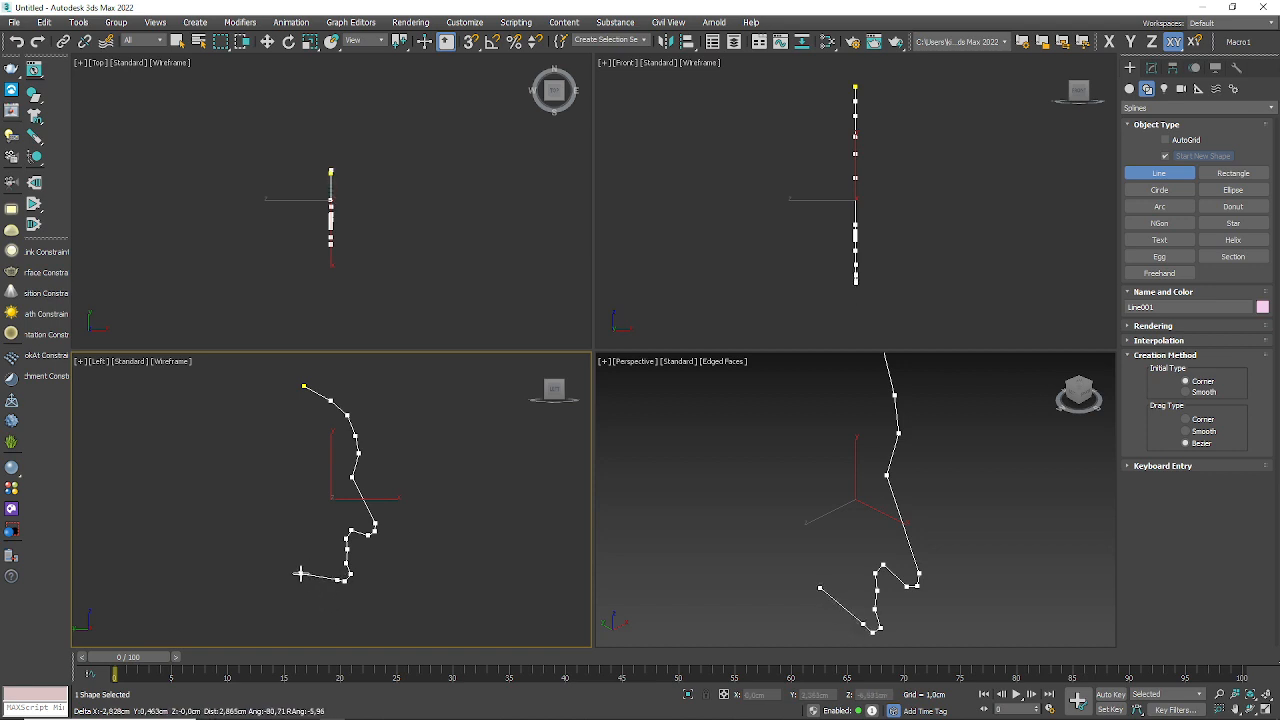
{"action": "left_click", "coordinate": [300, 574]}
{"action": "left_click", "coordinate": [287, 629]}
{"action": "right_click", "coordinate": [273, 605]}
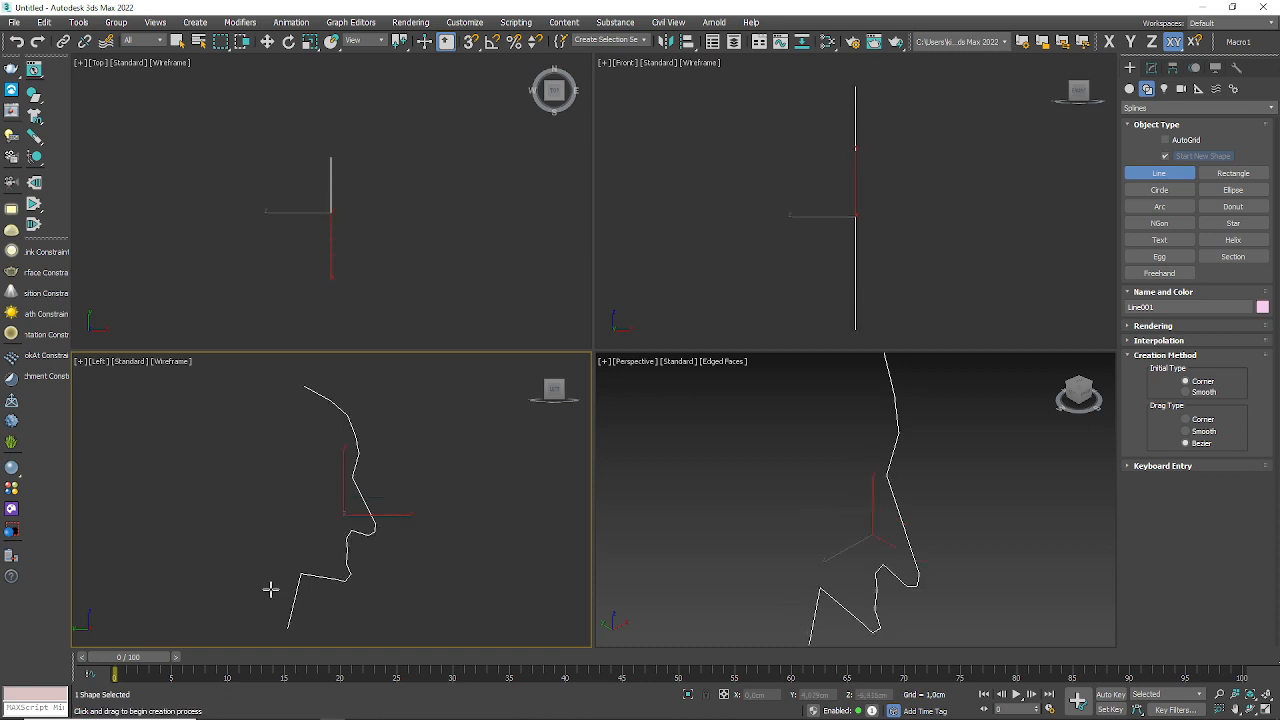
{"action": "scroll", "coordinate": [334, 560], "scroll_direction": "down", "scroll_amount": 2}
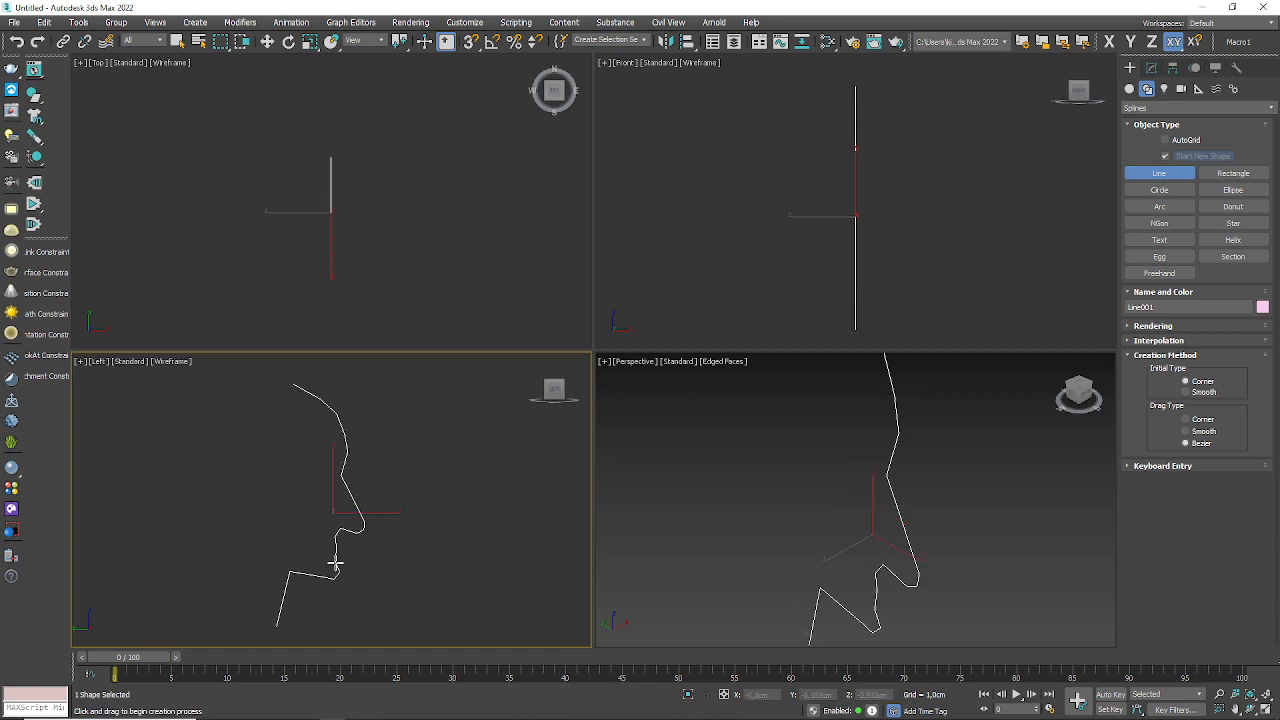
{"action": "left_click", "coordinate": [1151, 67]}
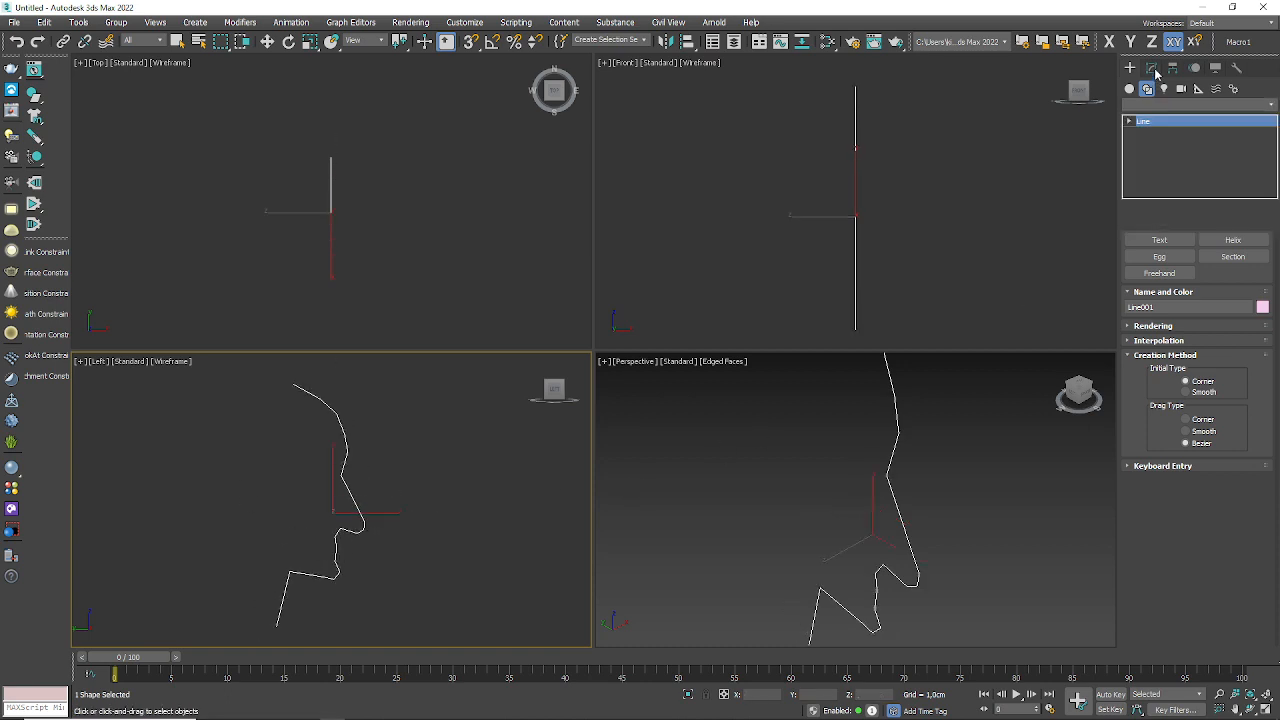
{"action": "left_click", "coordinate": [1245, 104]}
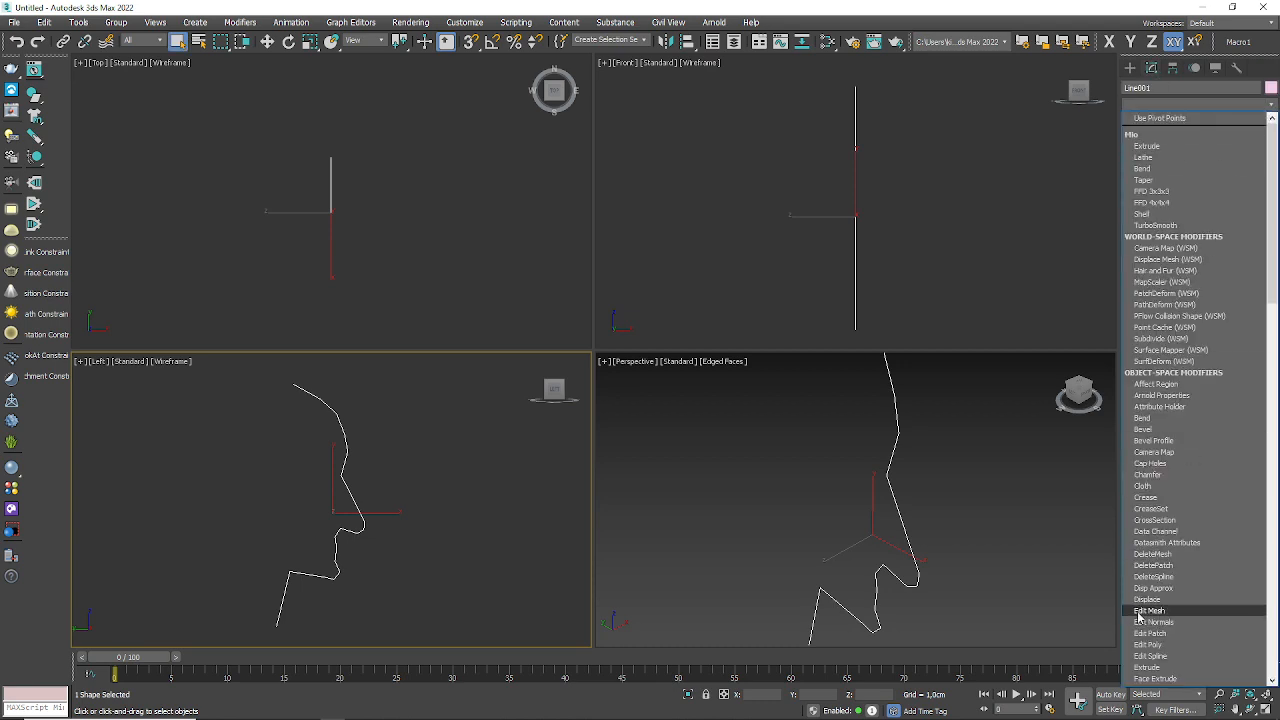
{"action": "left_click", "coordinate": [1163, 677]}
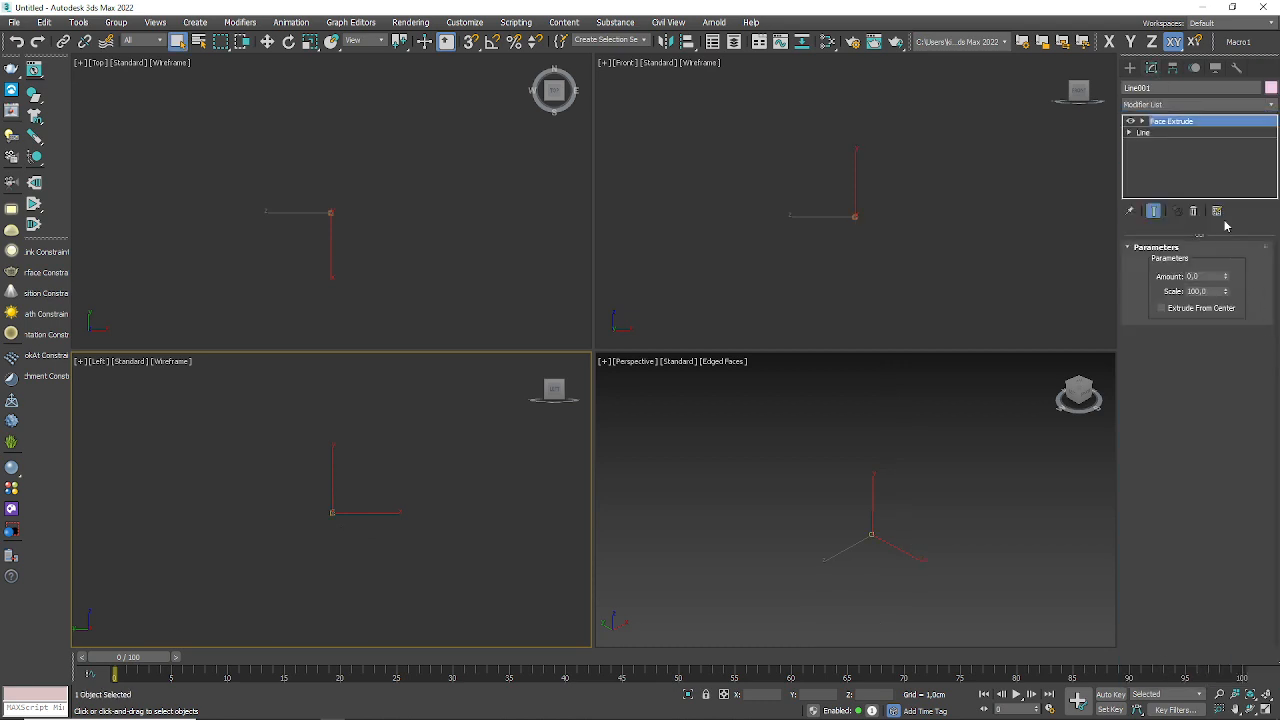
{"action": "left_click", "coordinate": [1193, 211]}
- Apply the Extrude modifier to the face profile line with an amount of 1,45 cm and inspect the resulting strip
{"action": "left_click", "coordinate": [1250, 105]}
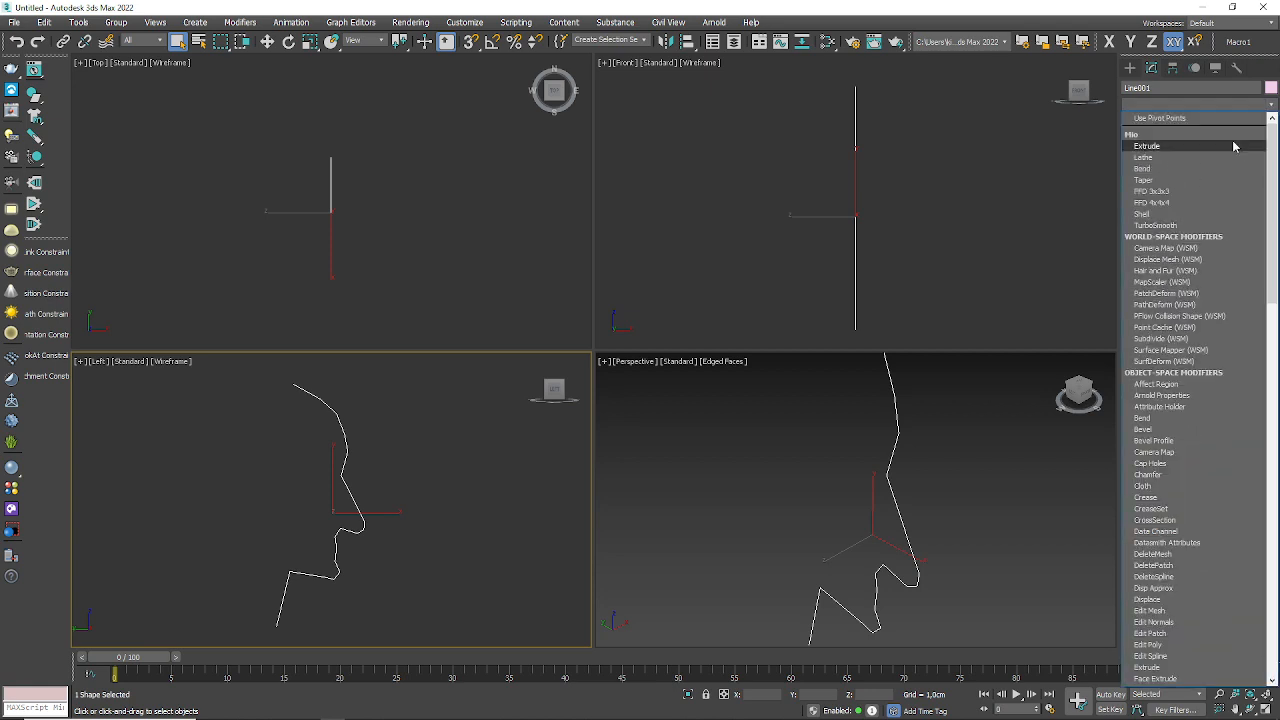
{"action": "left_click", "coordinate": [1171, 668]}
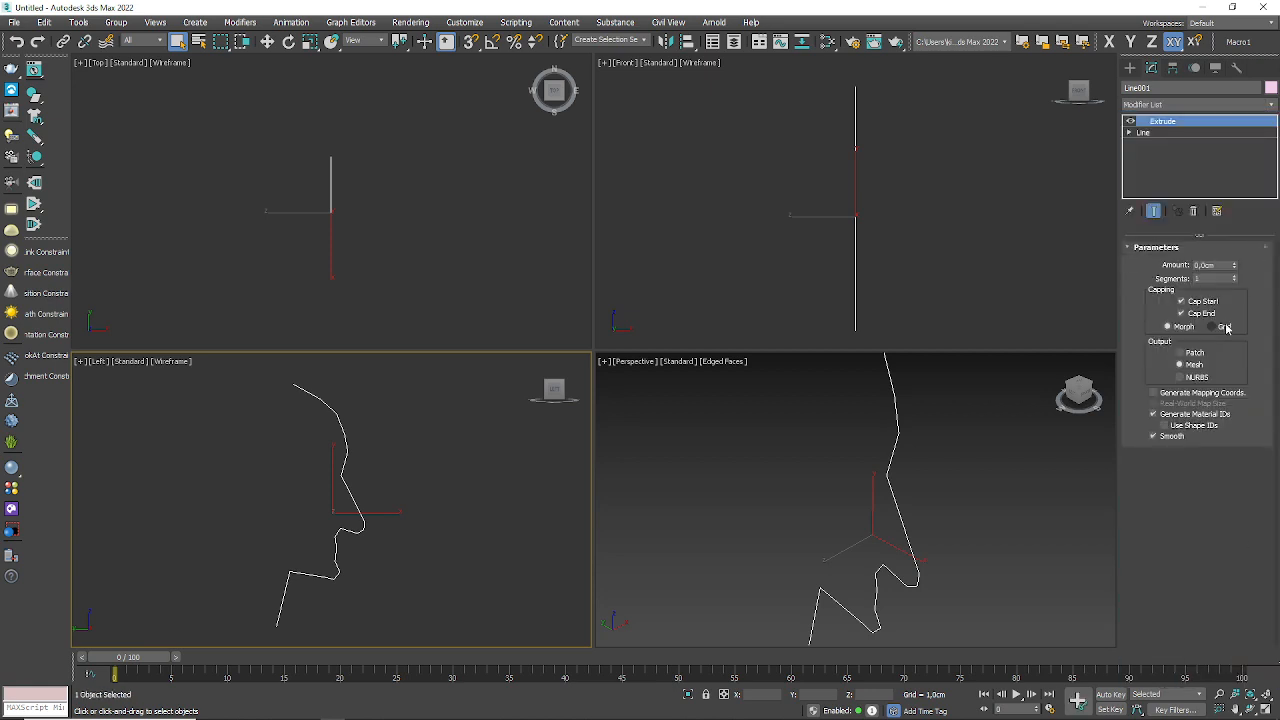
{"action": "left_click_drag", "start_coordinate": [1235, 266], "coordinate": [1238, 246]}
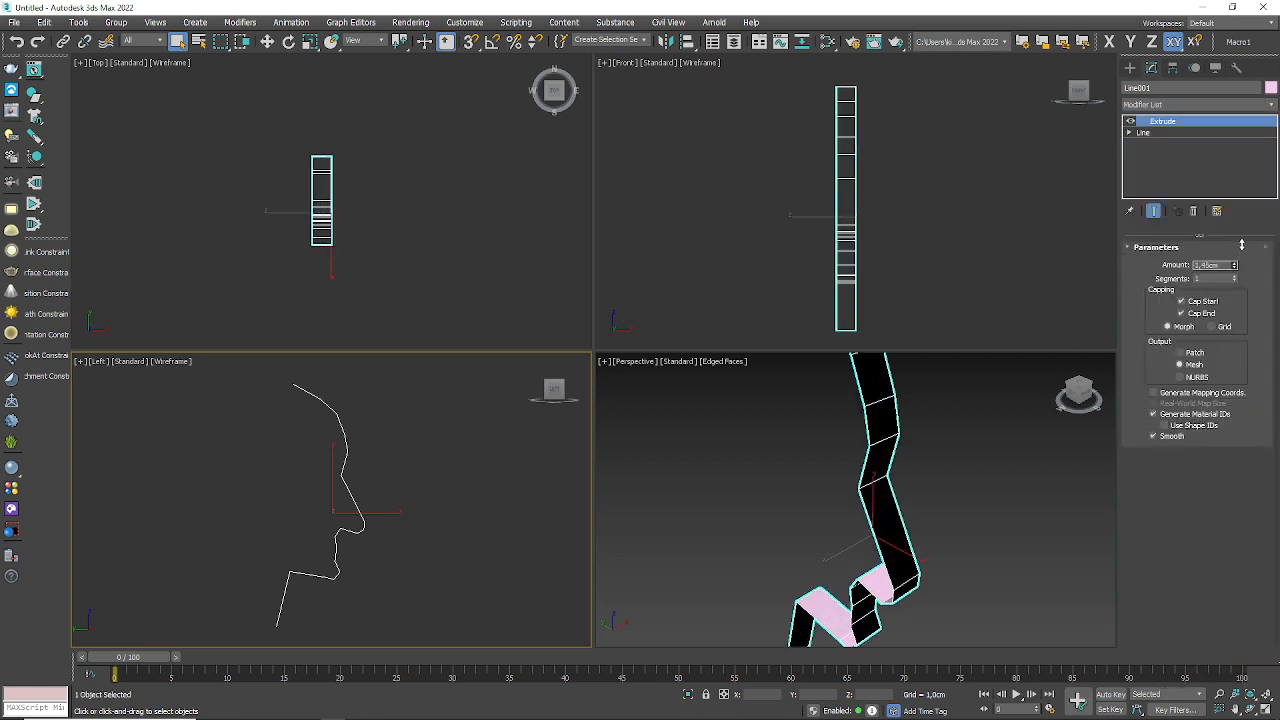
{"action": "scroll", "coordinate": [1003, 451], "scroll_direction": "down", "scroll_amount": 5}
{"action": "mouse_move", "coordinate": [943, 541]}
{"action": "middle_mouse_down", "text": "alt"}
{"action": "mouse_move", "coordinate": [903, 486]}
{"action": "mouse_move", "coordinate": [931, 331]}
{"action": "mouse_move", "coordinate": [935, 532]}
{"action": "mouse_move", "coordinate": [956, 526]}
{"action": "mouse_move", "coordinate": [897, 498]}
{"action": "mouse_move", "coordinate": [789, 494]}
{"action": "mouse_move", "coordinate": [969, 551]}
{"action": "mouse_move", "coordinate": [974, 531]}
{"action": "mouse_move", "coordinate": [942, 517]}
{"action": "middle_mouse_up", "text": "alt"}
{"action": "scroll", "coordinate": [921, 541], "scroll_direction": "up", "scroll_amount": 4}
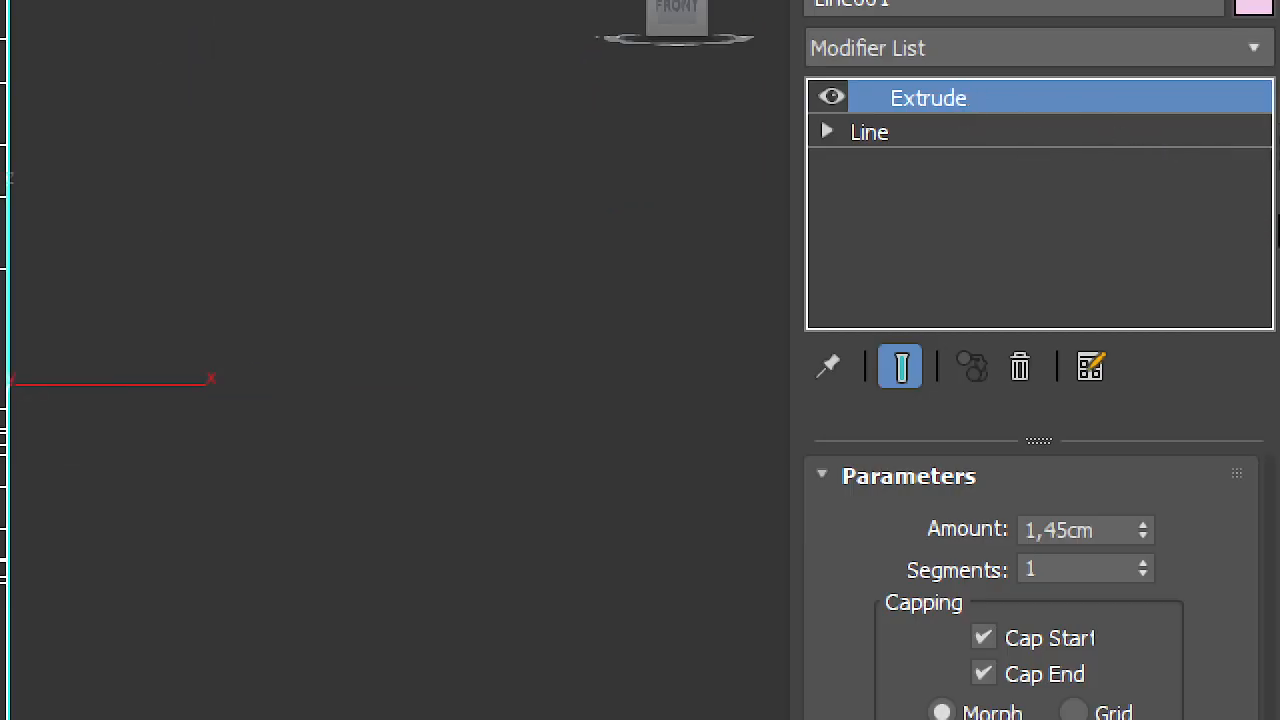
- Compare the base Line and the Extrude level in the face profile's modifier stack
{"action": "left_click", "coordinate": [871, 132]}
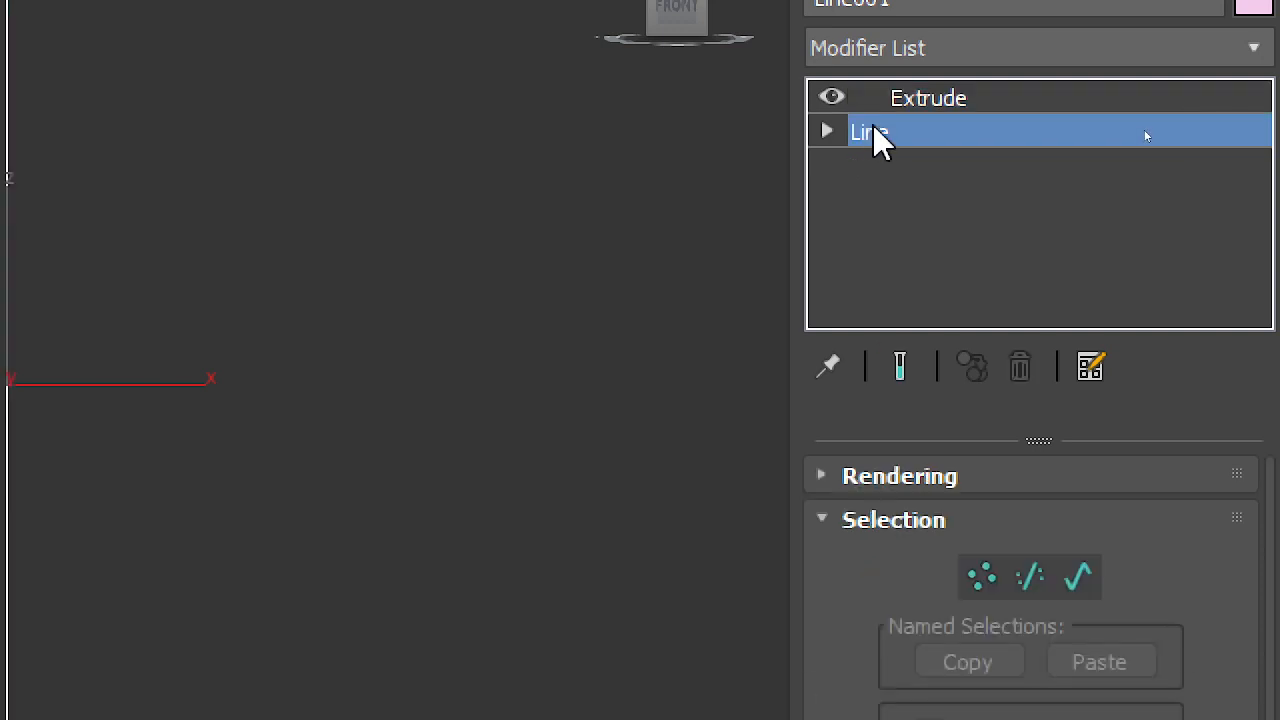
{"action": "left_click", "coordinate": [947, 93]}
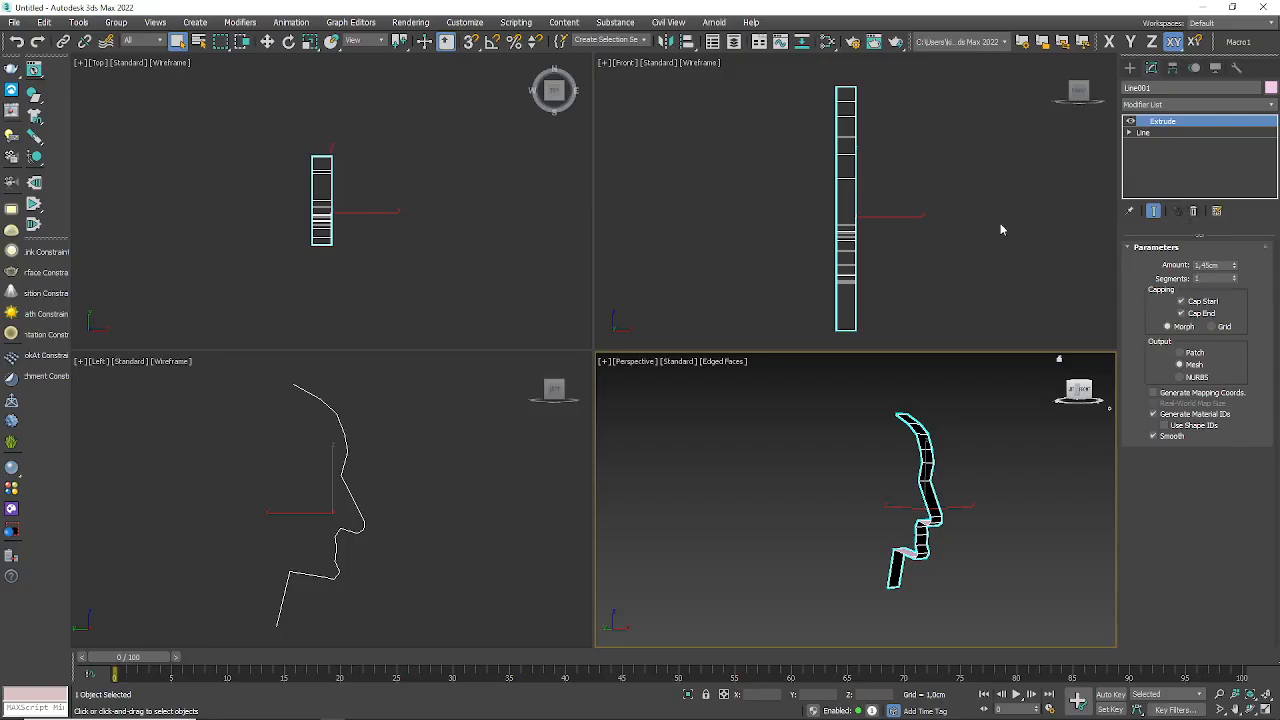
{"action": "middle_click_drag", "start_coordinate": [981, 465], "coordinate": [956, 475]}
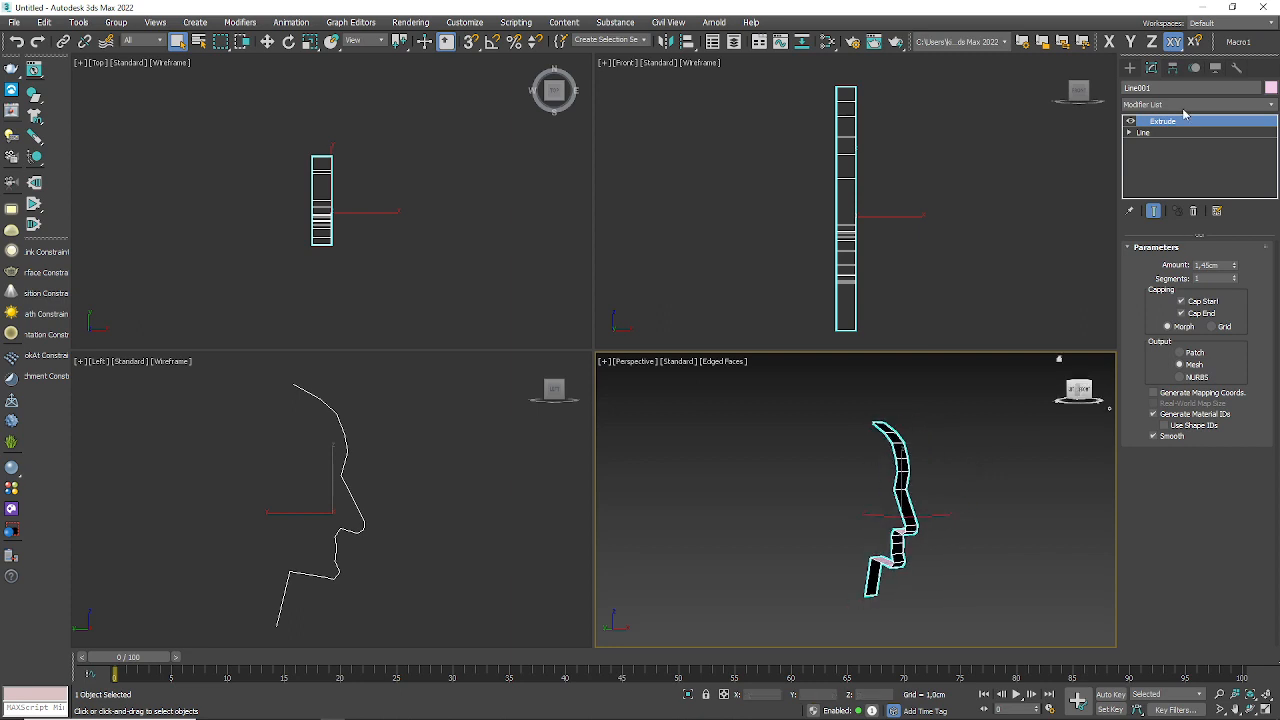
- Create a box about 6.3 cm on each side in the Top view, beside the extruded face strip
{"action": "left_click", "coordinate": [1131, 69]}
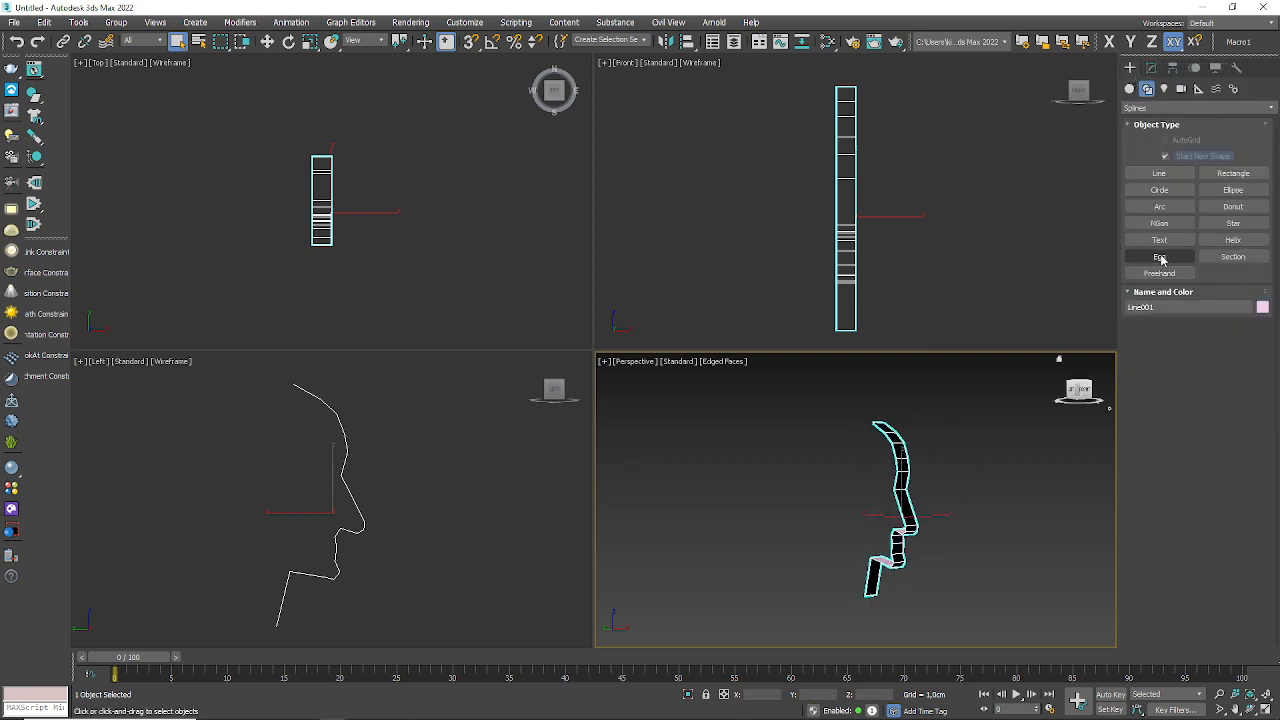
{"action": "left_click", "coordinate": [1130, 88]}
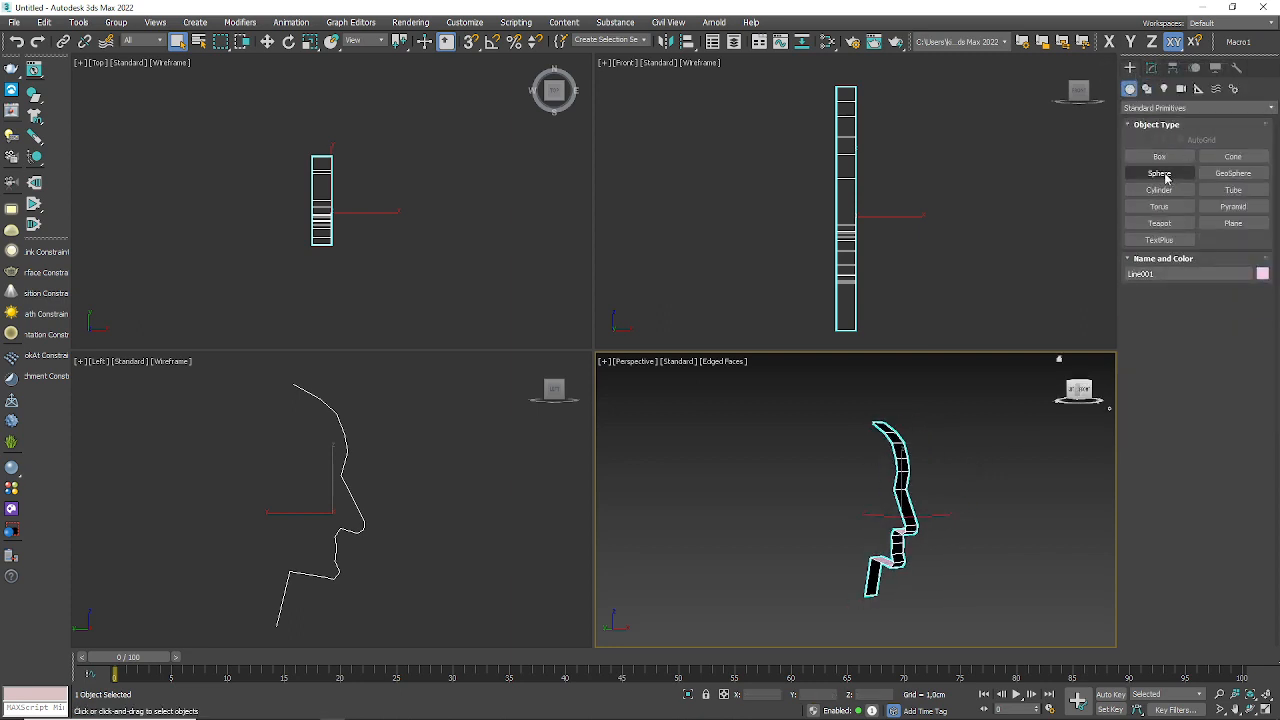
{"action": "left_click", "coordinate": [1159, 156]}
{"action": "left_click_drag", "start_coordinate": [163, 169], "coordinate": [247, 253]}
{"action": "left_click", "coordinate": [255, 170]}
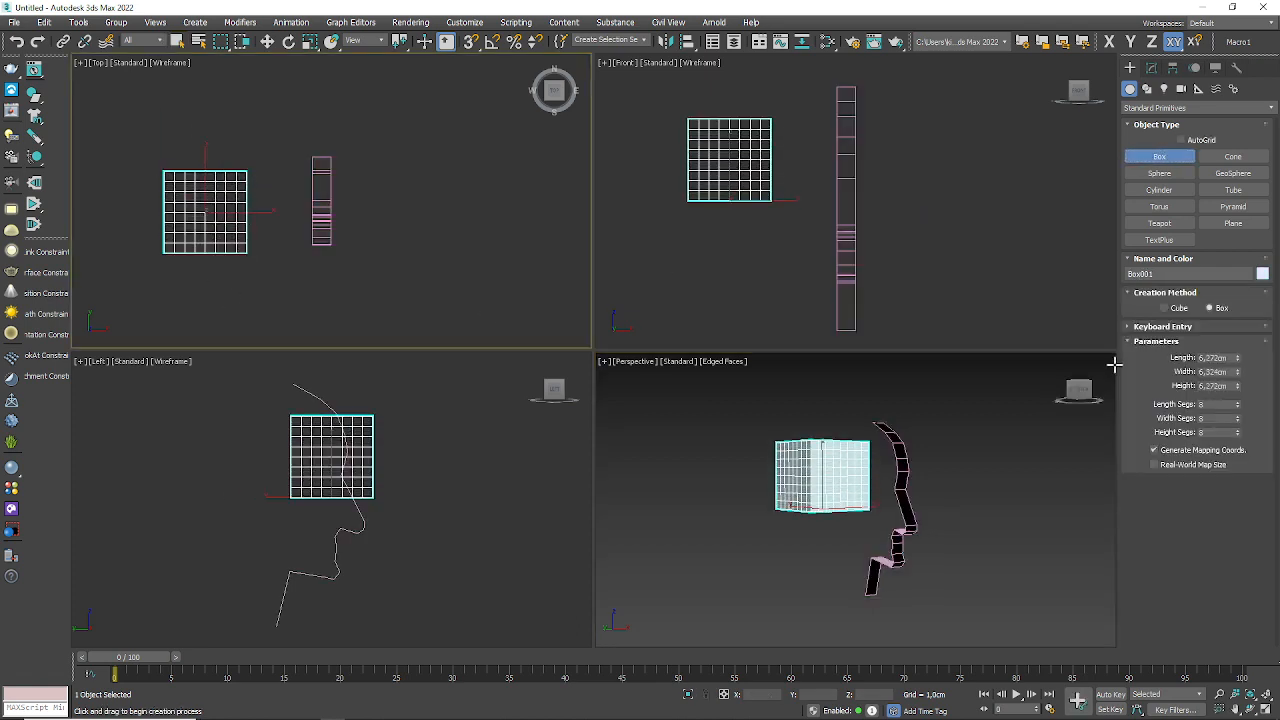
- Set the box's length, width and height to 6 cm each
{"action": "left_click", "coordinate": [1214, 357]}
{"action": "type", "text": "6"}
{"action": "key", "text": "Tab"}
{"action": "type", "text": "6"}
{"action": "key", "text": "Tab"}
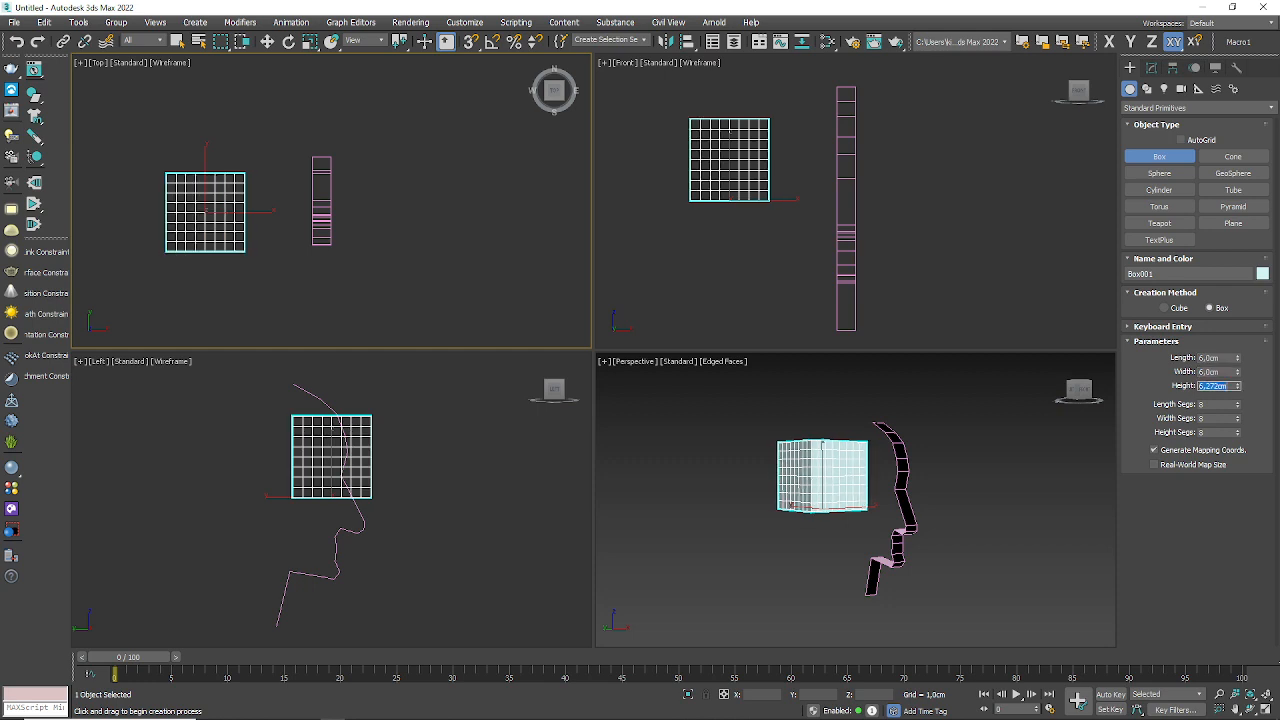
{"action": "type", "text": "6"}
{"action": "key", "text": "Tab"}
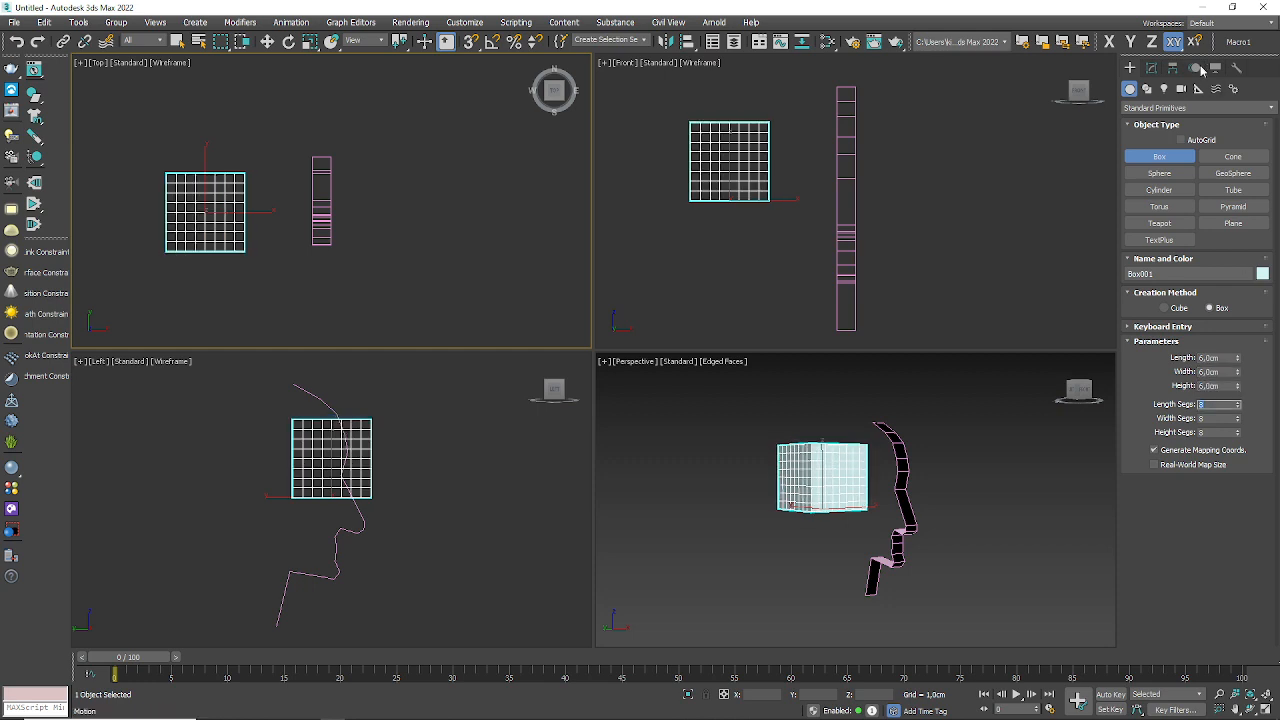
- Apply the Spherify modifier to the segmented box
{"action": "left_click", "coordinate": [1152, 68]}
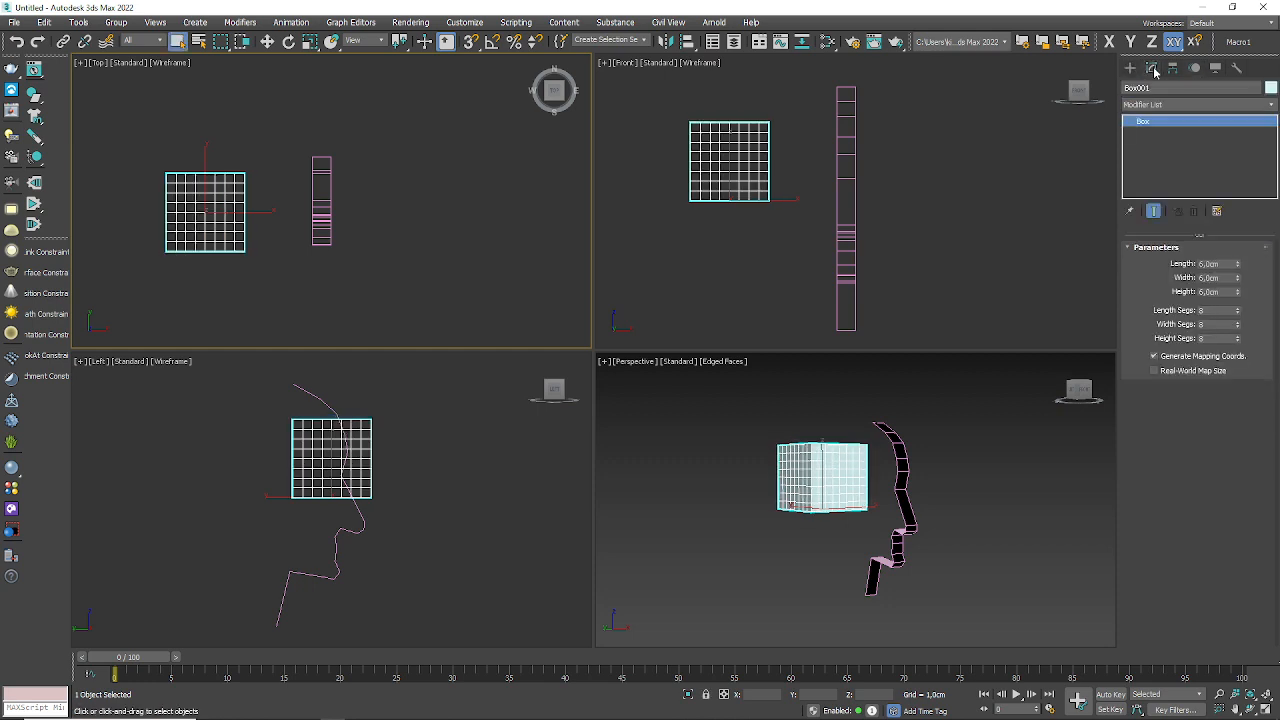
{"action": "left_click", "coordinate": [1271, 104]}
{"action": "left_click_drag", "start_coordinate": [1273, 170], "coordinate": [1274, 542]}
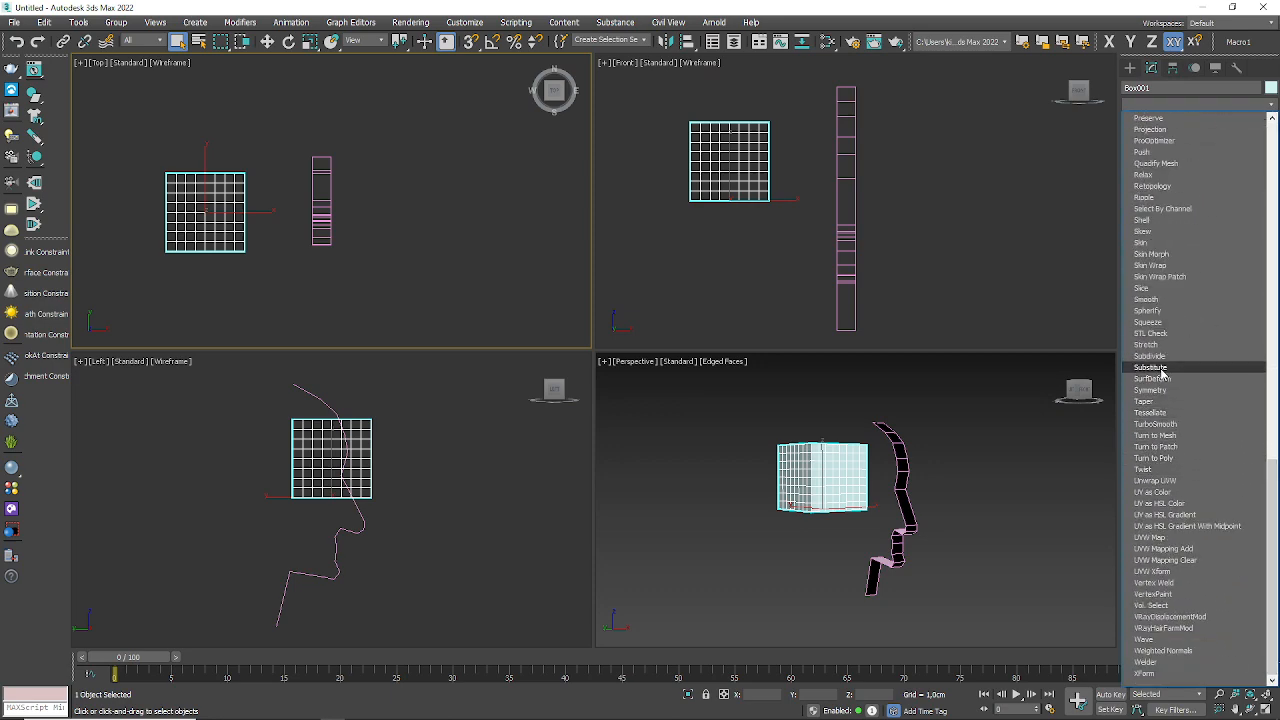
{"action": "left_click", "coordinate": [1147, 311]}
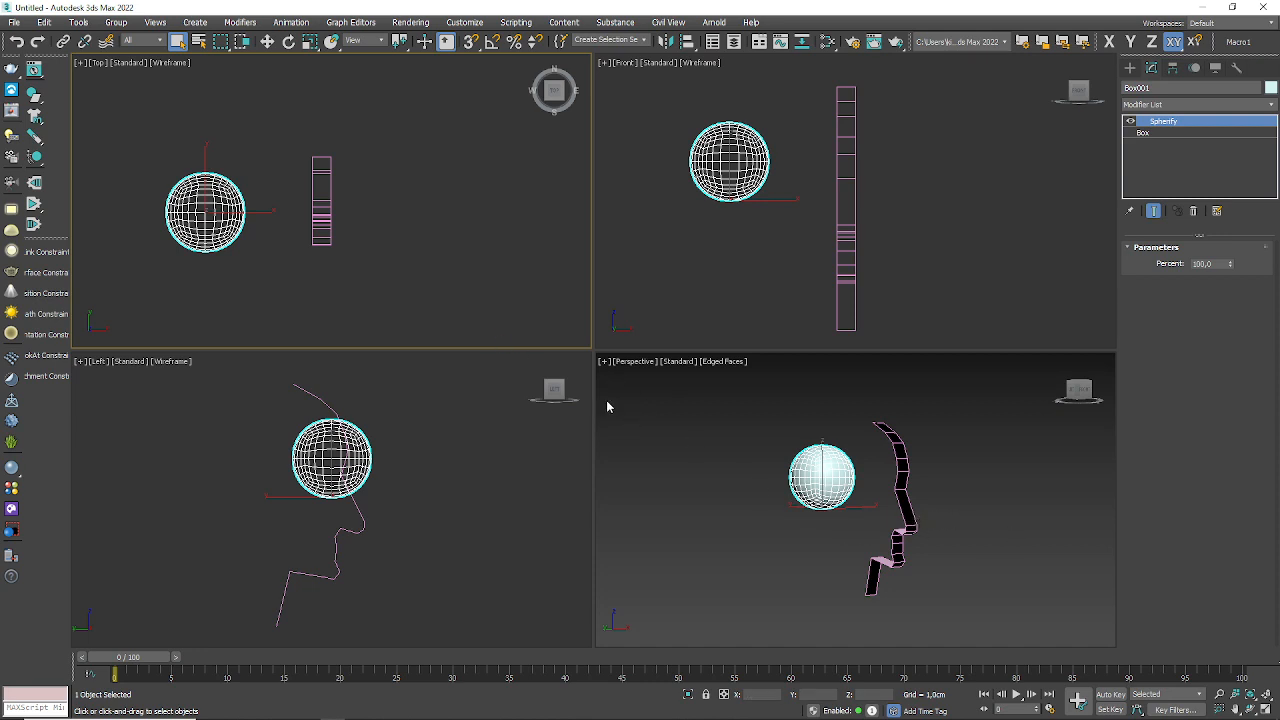
- Deselect the spherified box and select the extruded face strip to examine its polygons up close
{"action": "right_click", "coordinate": [344, 275]}
{"action": "left_click", "coordinate": [526, 257]}
{"action": "left_click", "coordinate": [909, 511]}
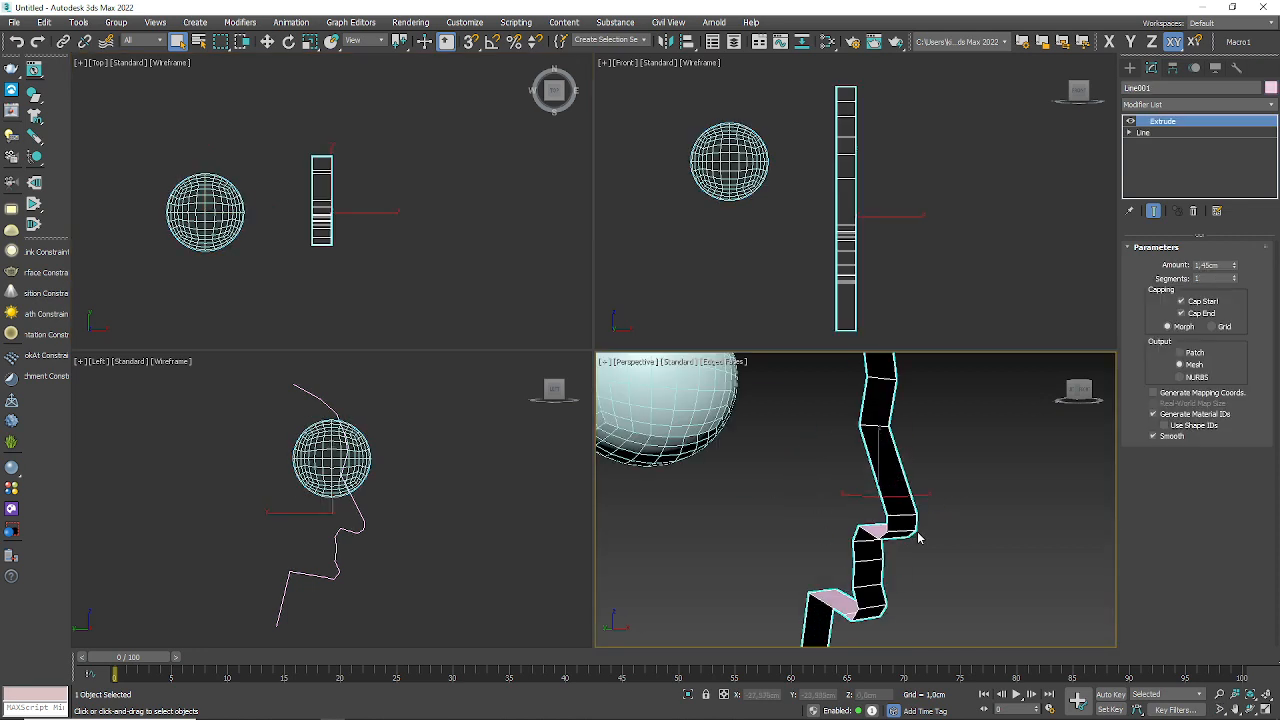
- Create a small rectangular plane about 1.8 cm long and 1.3 cm wide in the Front view, beside the face strip
{"action": "left_click", "coordinate": [1129, 67]}
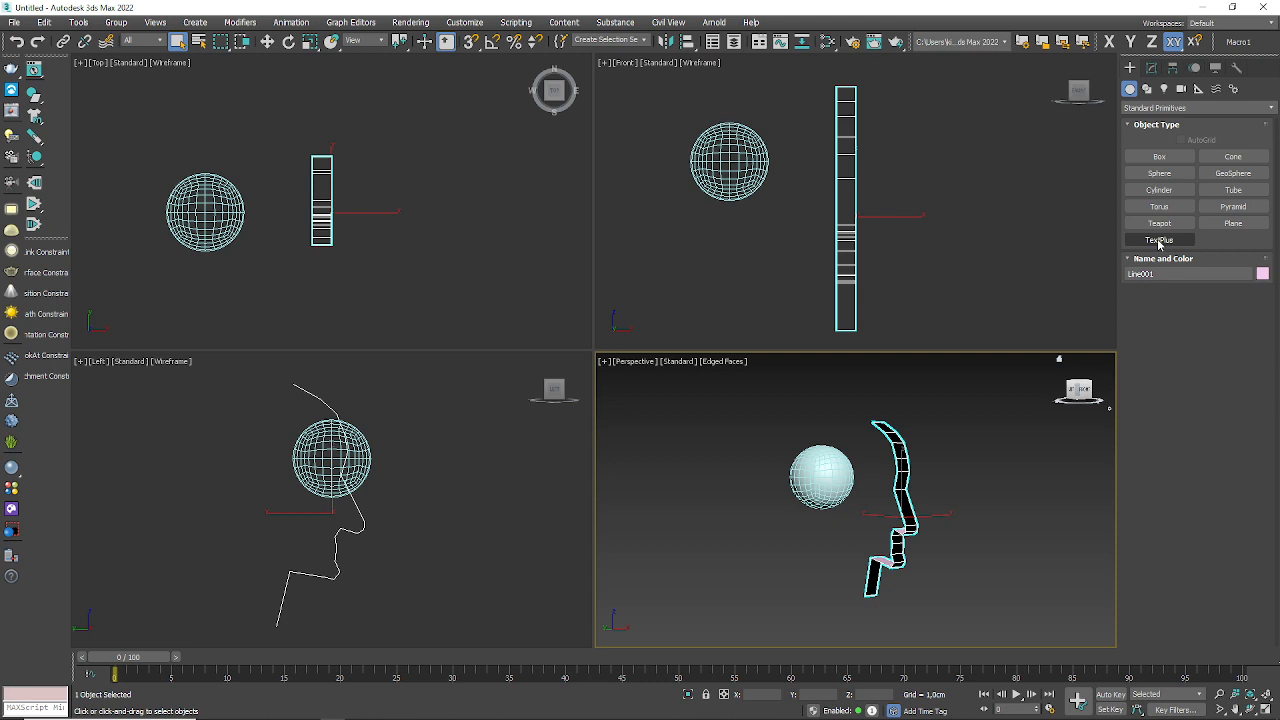
{"action": "left_click", "coordinate": [1141, 113]}
{"action": "left_click", "coordinate": [1150, 120]}
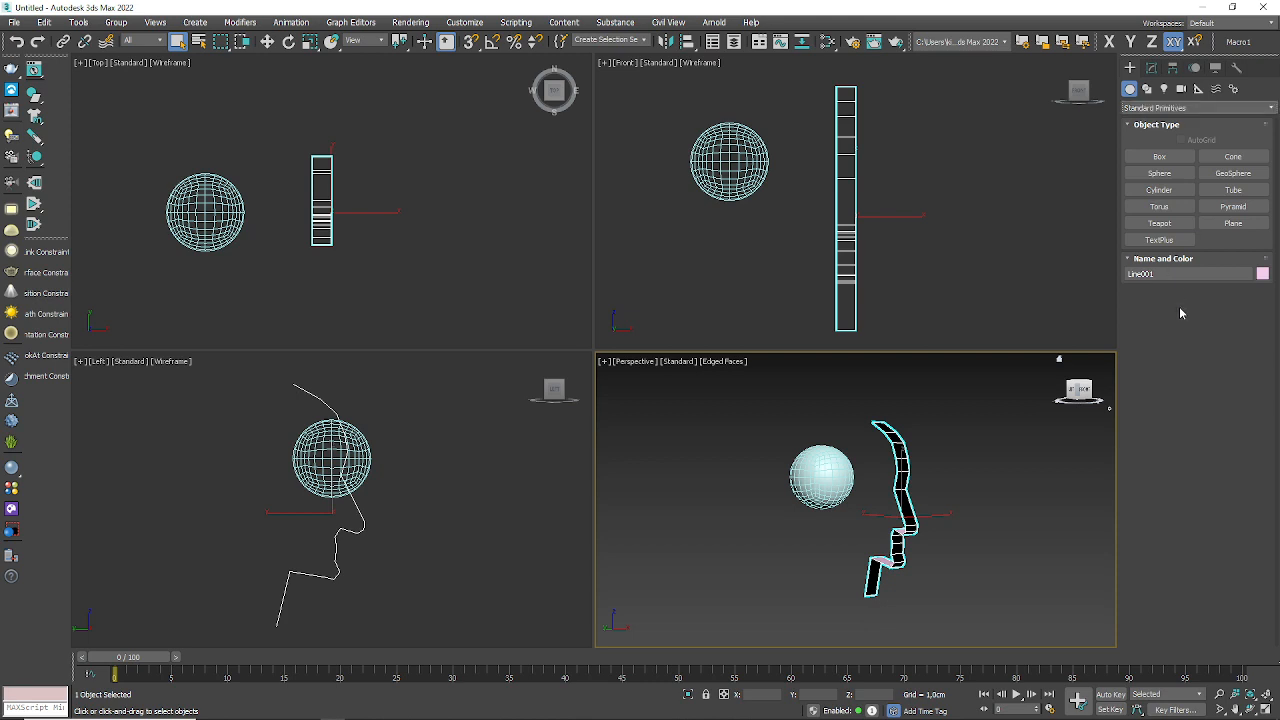
{"action": "left_click", "coordinate": [1233, 223]}
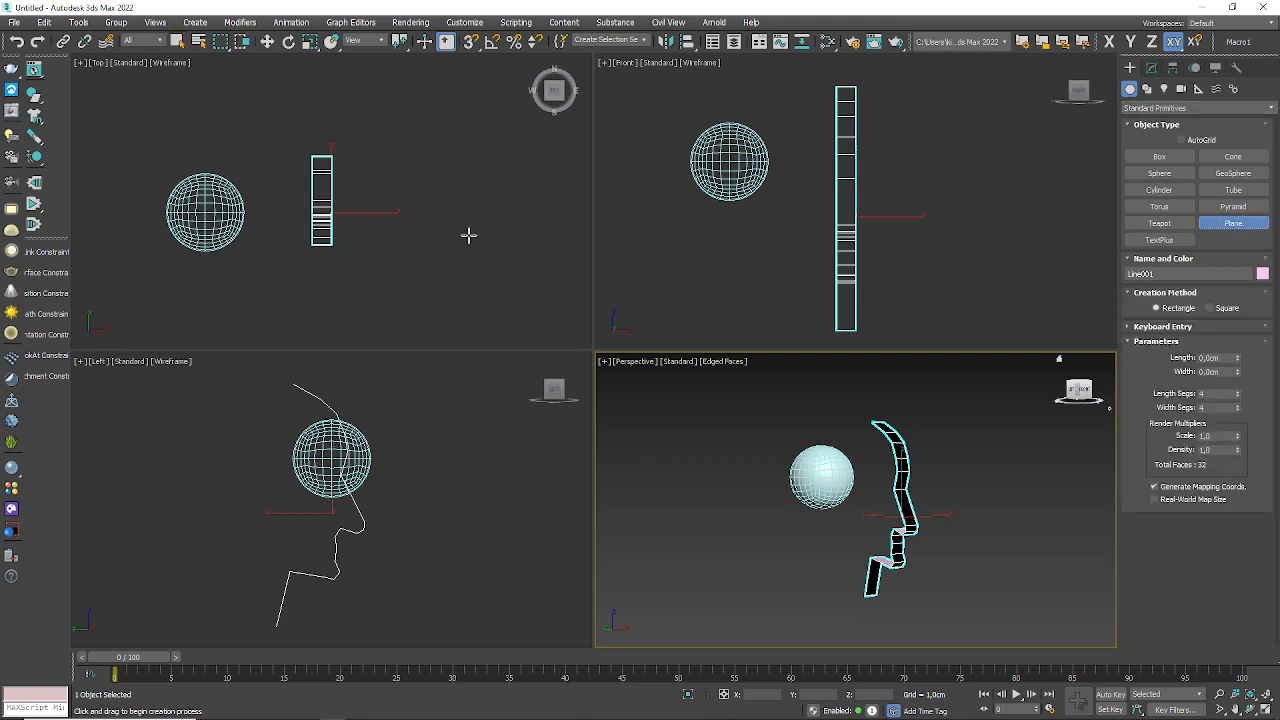
{"action": "middle_click_drag", "start_coordinate": [1018, 216], "coordinate": [947, 235]}
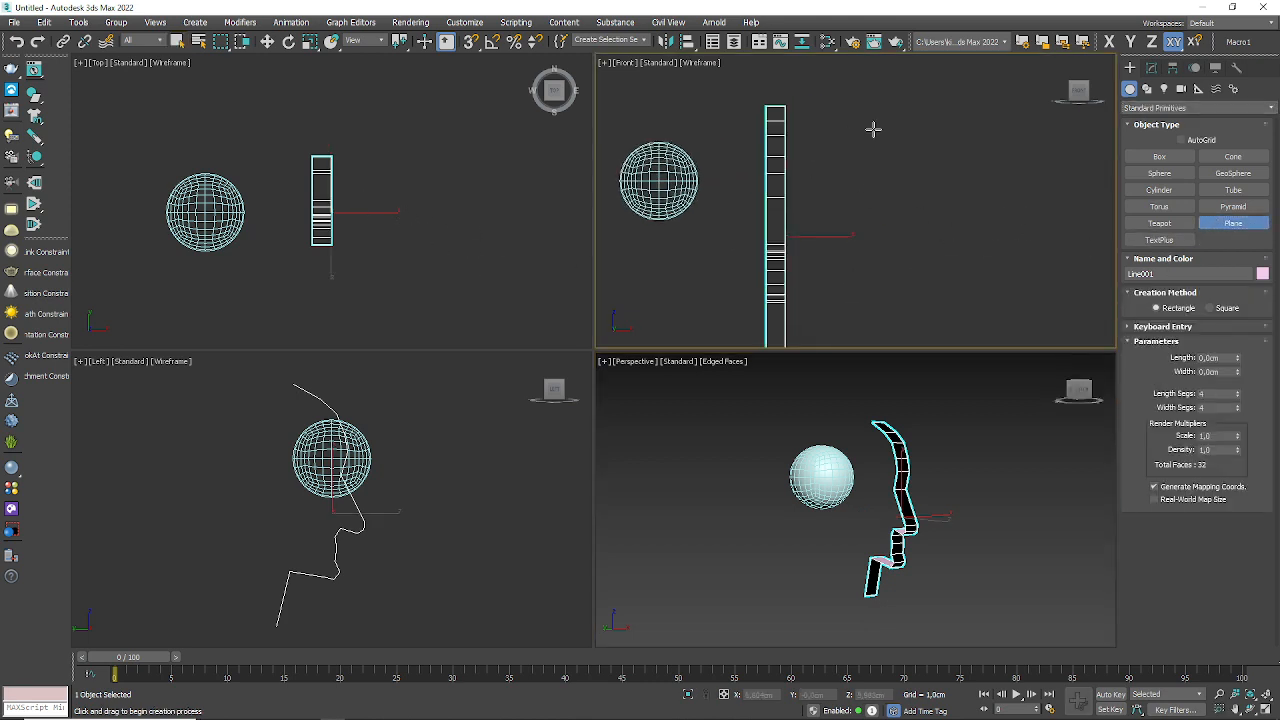
{"action": "left_click_drag", "start_coordinate": [873, 129], "coordinate": [890, 154]}
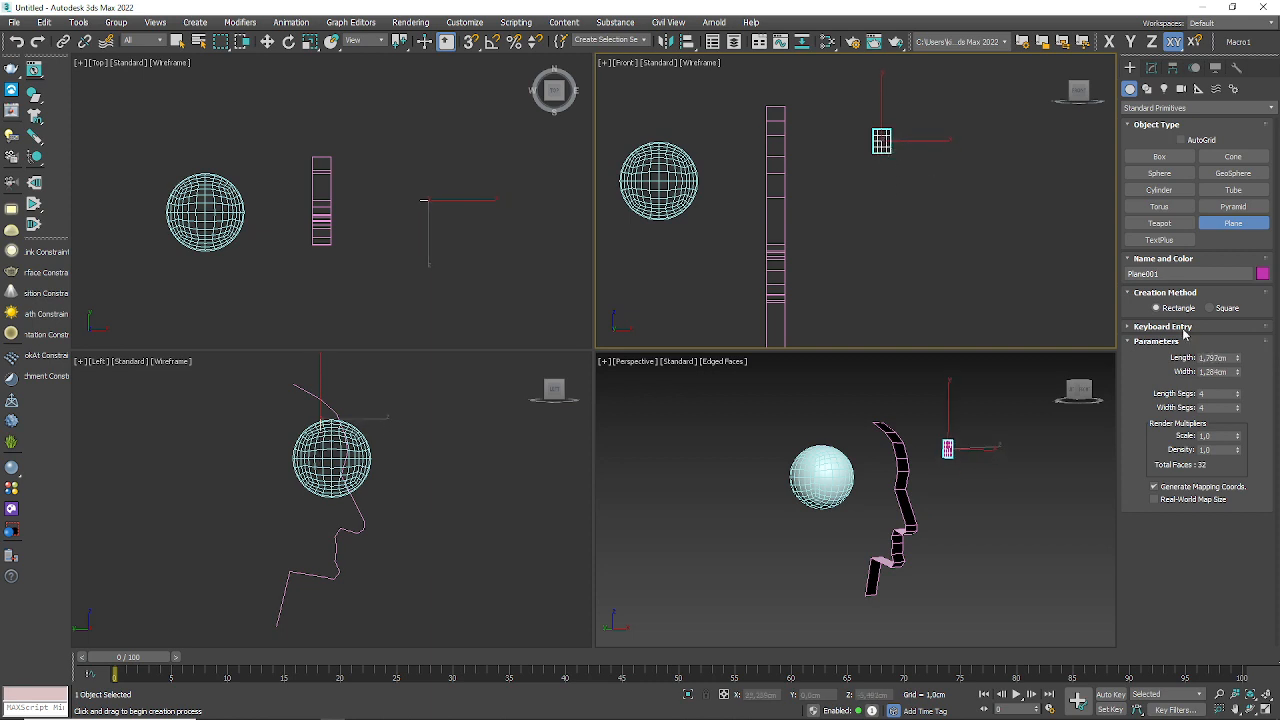
- Reduce the plane's length and width segments to 1 each and inspect the single polygon in the Front view
{"action": "left_click_drag", "start_coordinate": [1239, 394], "coordinate": [1242, 463]}
{"action": "left_click", "coordinate": [1237, 410]}
{"action": "left_click", "coordinate": [1237, 410]}
{"action": "left_click", "coordinate": [1237, 410]}
{"action": "middle_click_drag", "start_coordinate": [881, 234], "coordinate": [857, 268]}
{"action": "scroll", "coordinate": [846, 156], "scroll_direction": "up", "scroll_amount": 5}
{"action": "scroll", "coordinate": [866, 141], "scroll_direction": "up", "scroll_amount": 3}
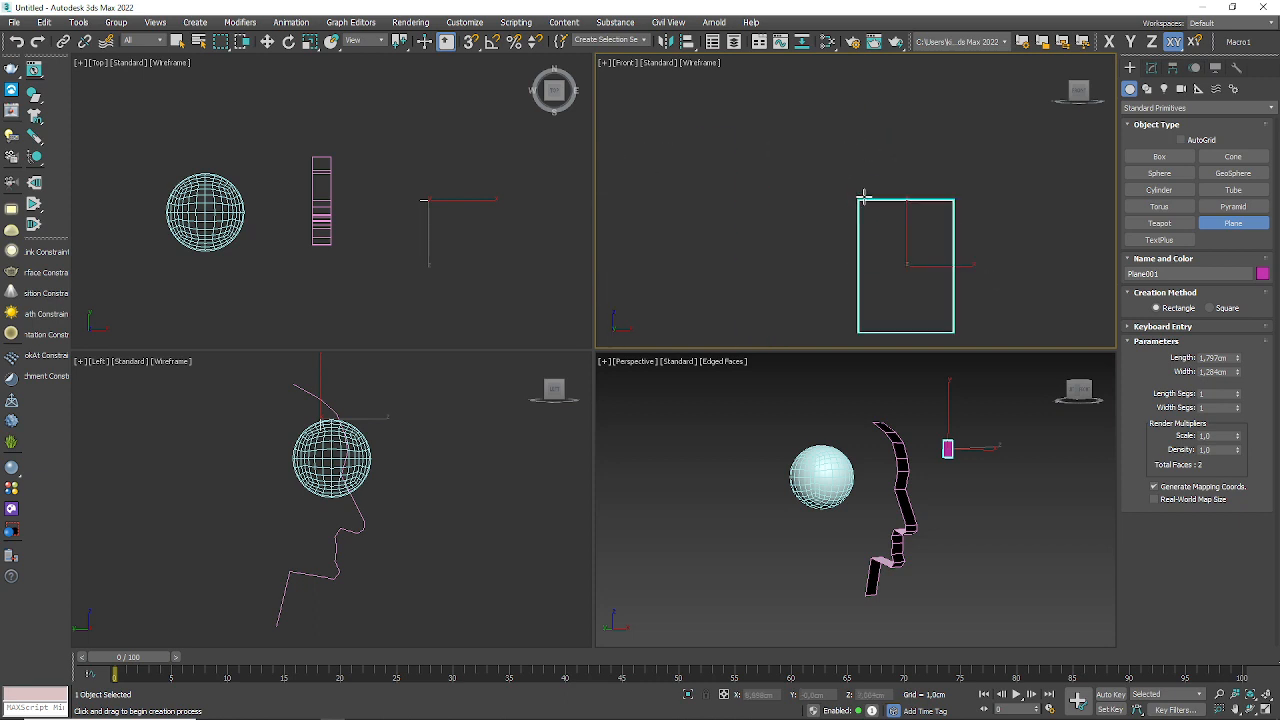
{"action": "scroll", "coordinate": [857, 188], "scroll_direction": "down", "scroll_amount": 4}
{"action": "scroll", "coordinate": [903, 267], "scroll_direction": "up", "scroll_amount": 4}
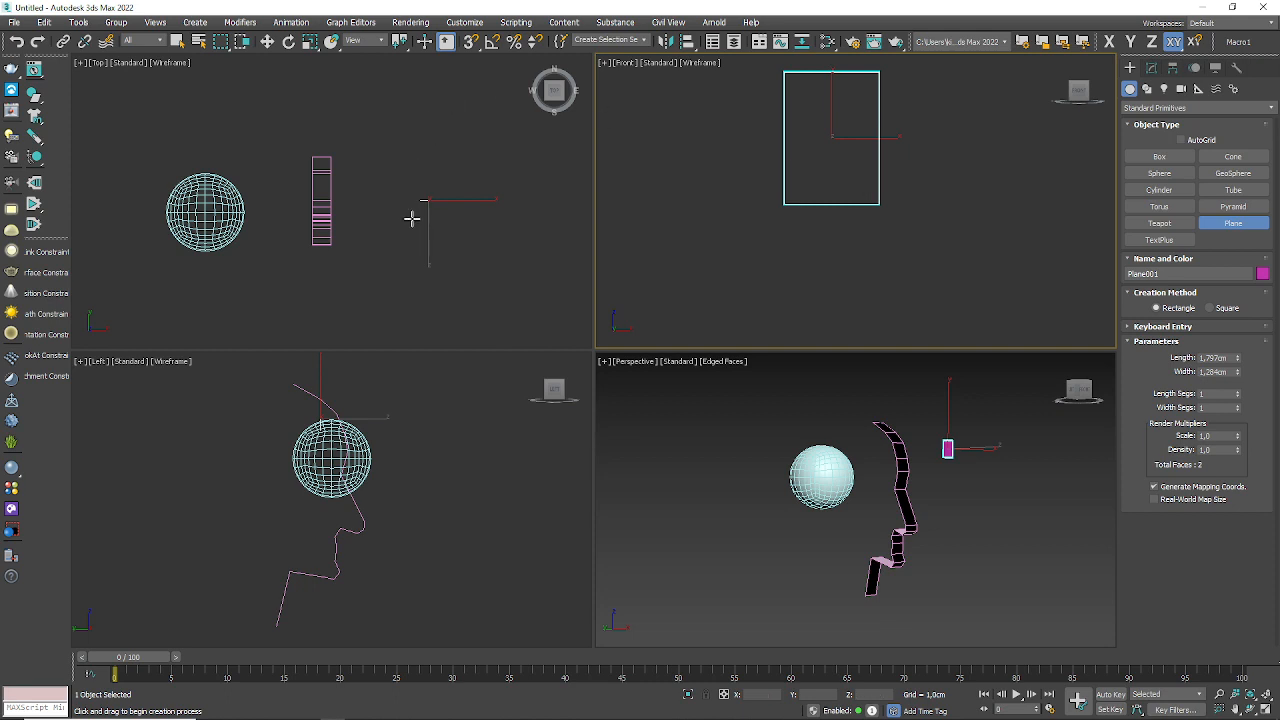
{"action": "right_click", "coordinate": [233, 234]}
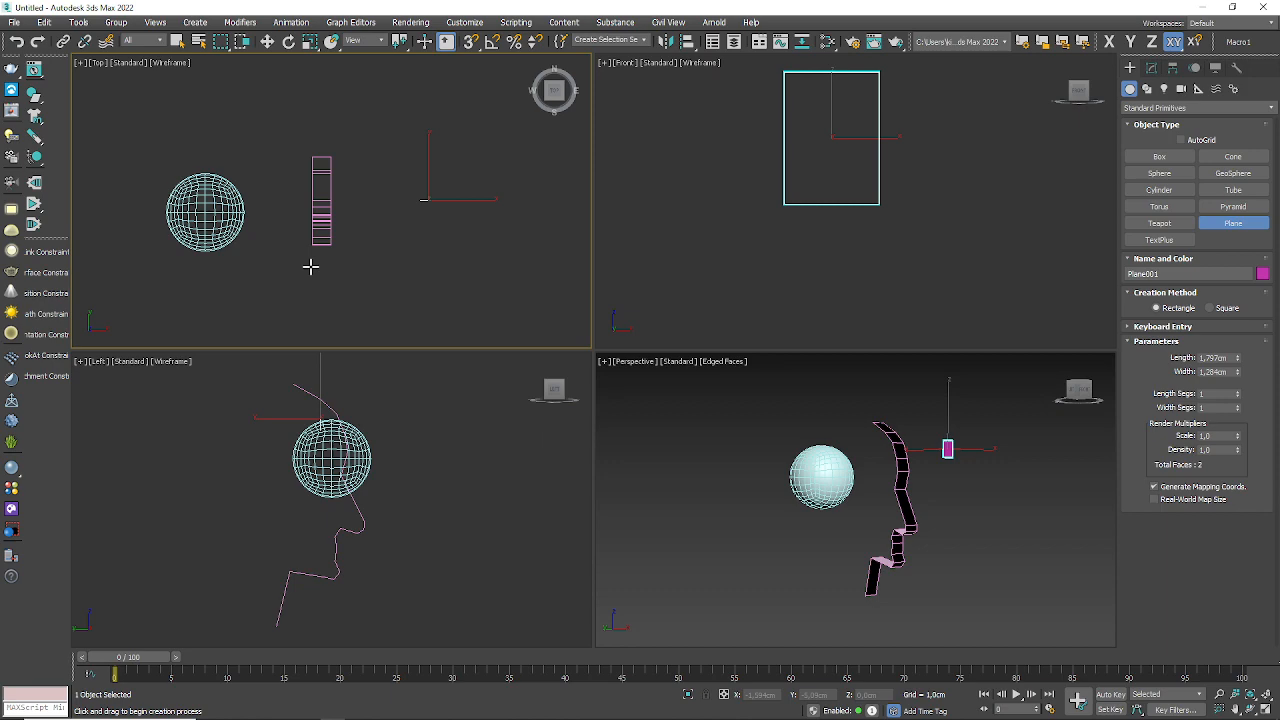
{"action": "key", "text": "alt+Tab"}
{"action": "key", "text": "alt+Tab"}
{"action": "key", "text": "alt+Tab"}
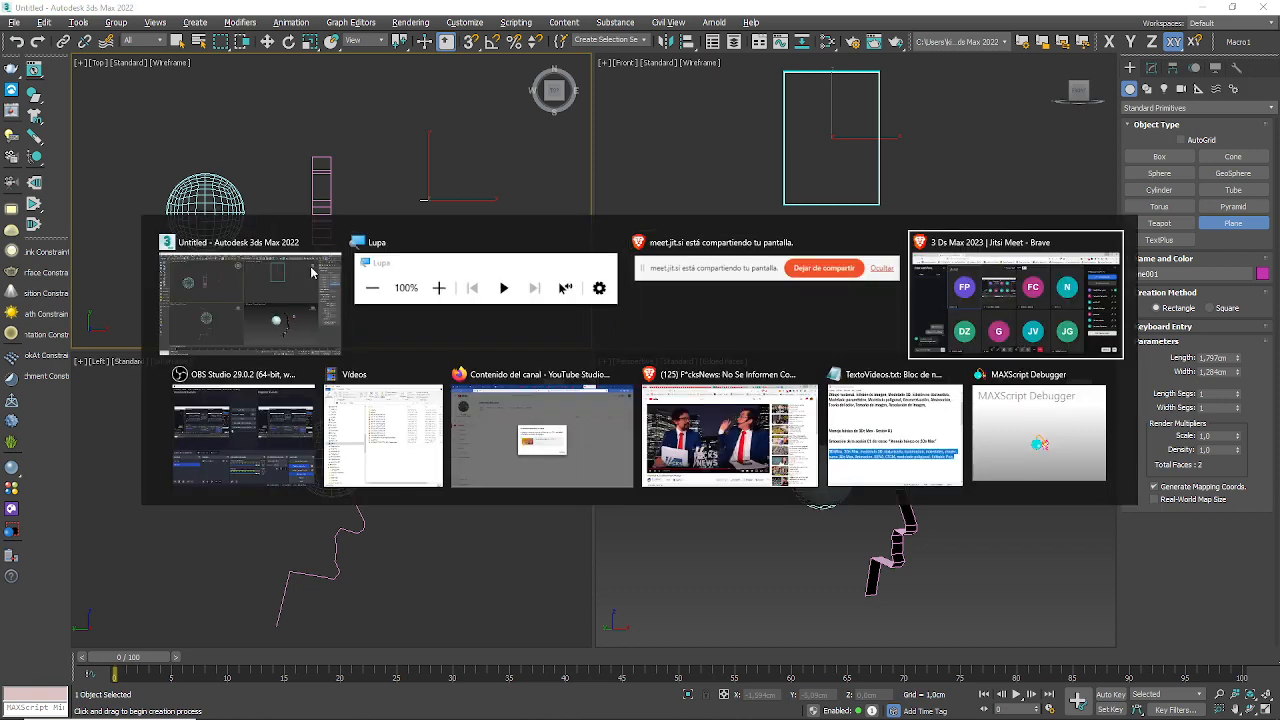
{"action": "key", "text": "alt+Tab"}
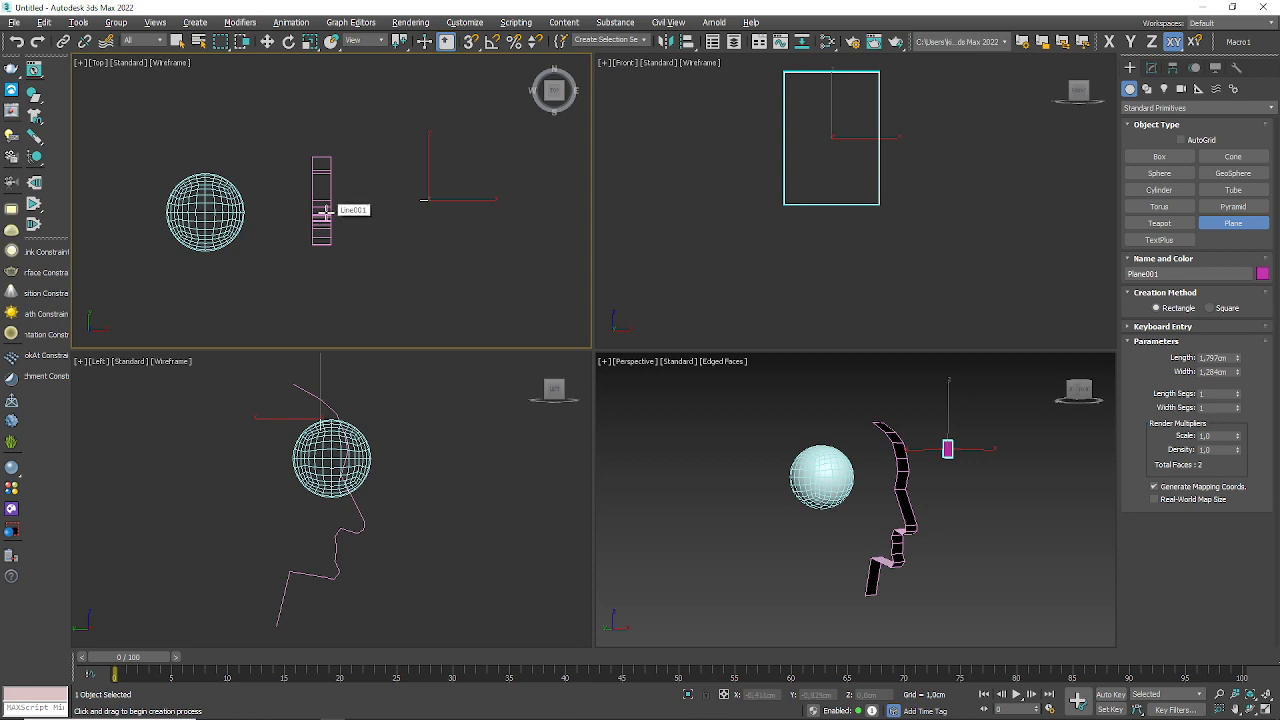
- End plane creation, maximize the Perspective view and show the sphere, face strip and plane from an angle
{"action": "right_click", "coordinate": [291, 239]}
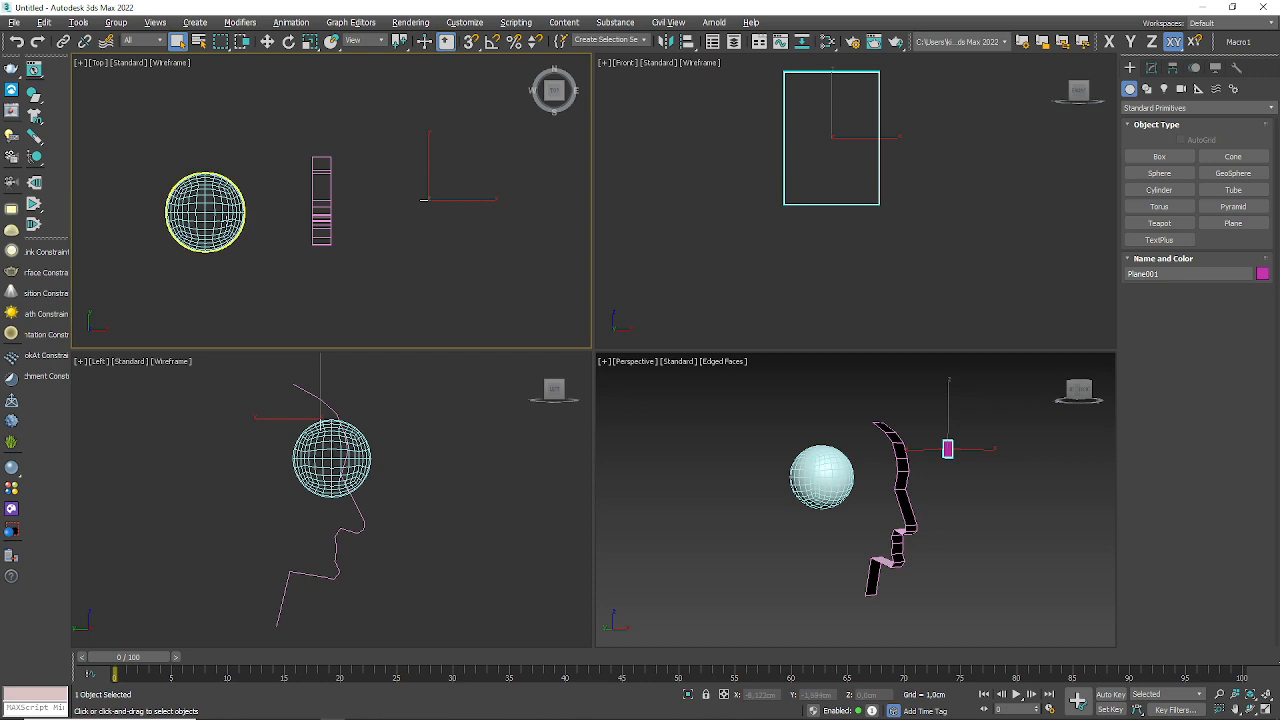
{"action": "middle_click_drag", "start_coordinate": [1027, 497], "coordinate": [1003, 491]}
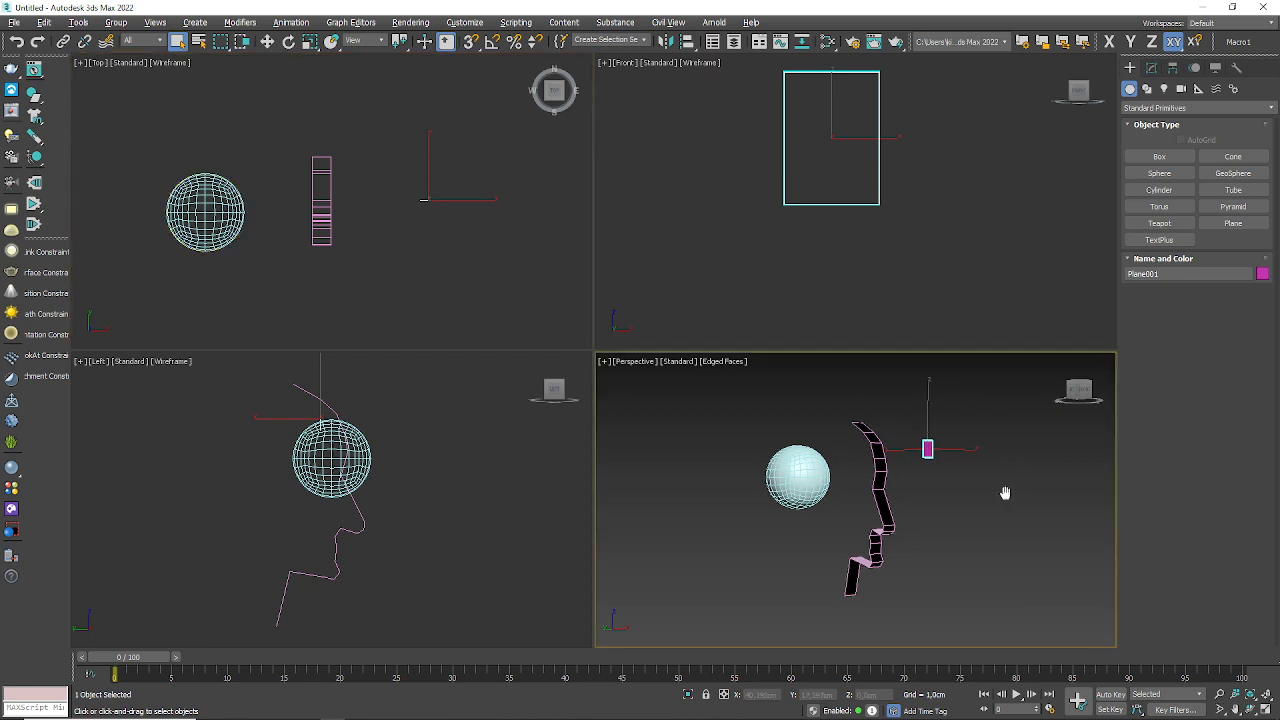
{"action": "left_click", "coordinate": [1265, 708]}
{"action": "scroll", "coordinate": [758, 217], "scroll_direction": "up", "scroll_amount": 3}
{"action": "middle_click_drag", "start_coordinate": [739, 300], "coordinate": [613, 399]}
{"action": "scroll", "coordinate": [720, 294], "scroll_direction": "down", "scroll_amount": 3}
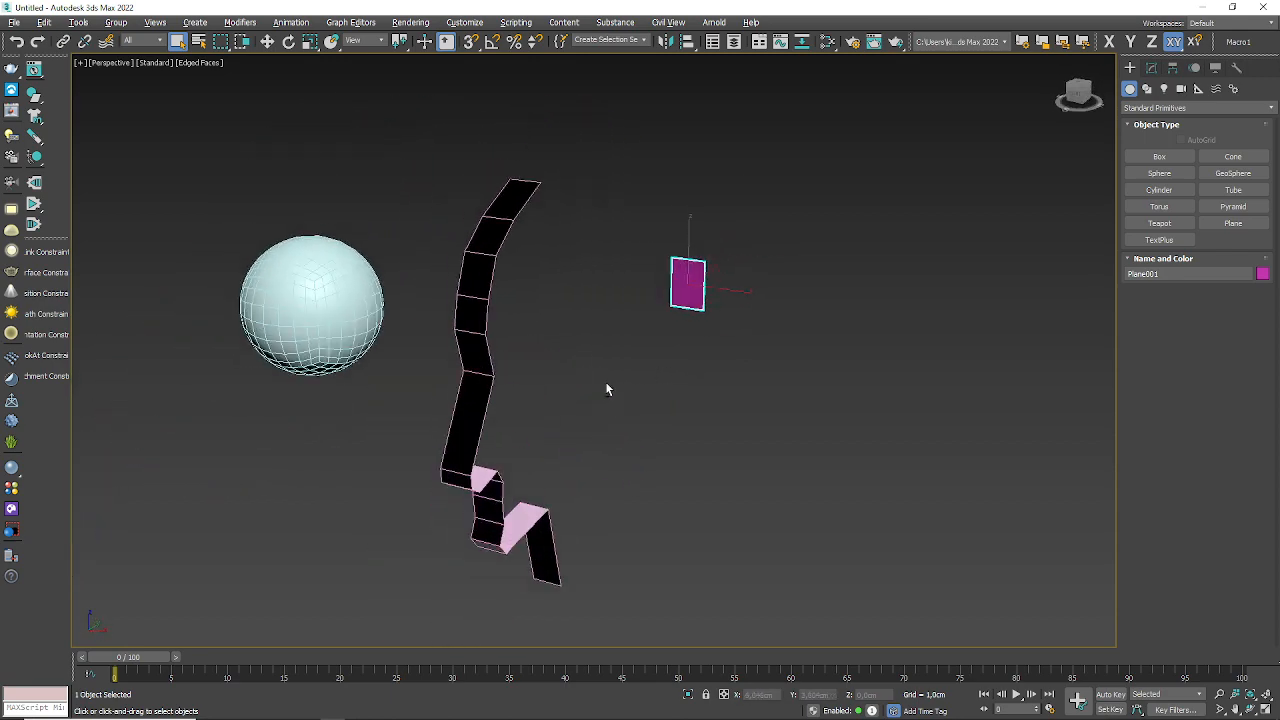
- Convert the small single-polygon plane to an Editable Poly
{"action": "scroll", "coordinate": [717, 315], "scroll_direction": "up", "scroll_amount": 3}
{"action": "right_click", "coordinate": [657, 233]}
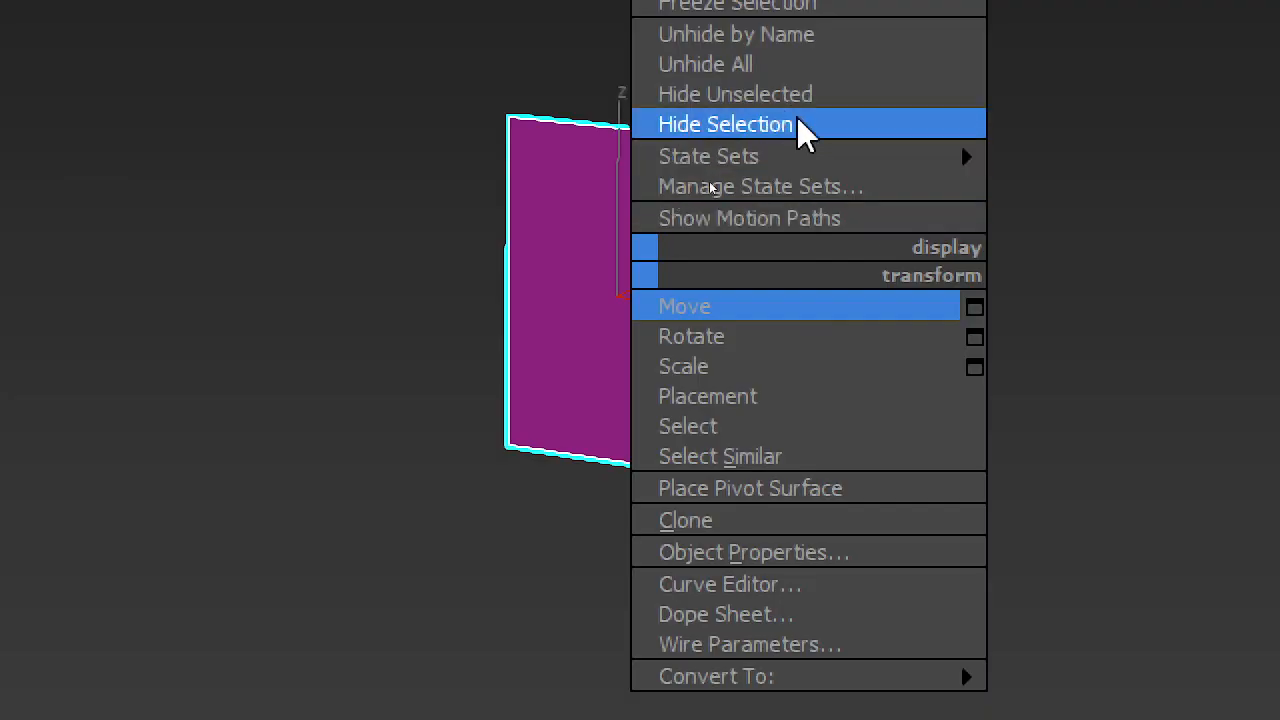
{"action": "mouse_move", "coordinate": [714, 100]}
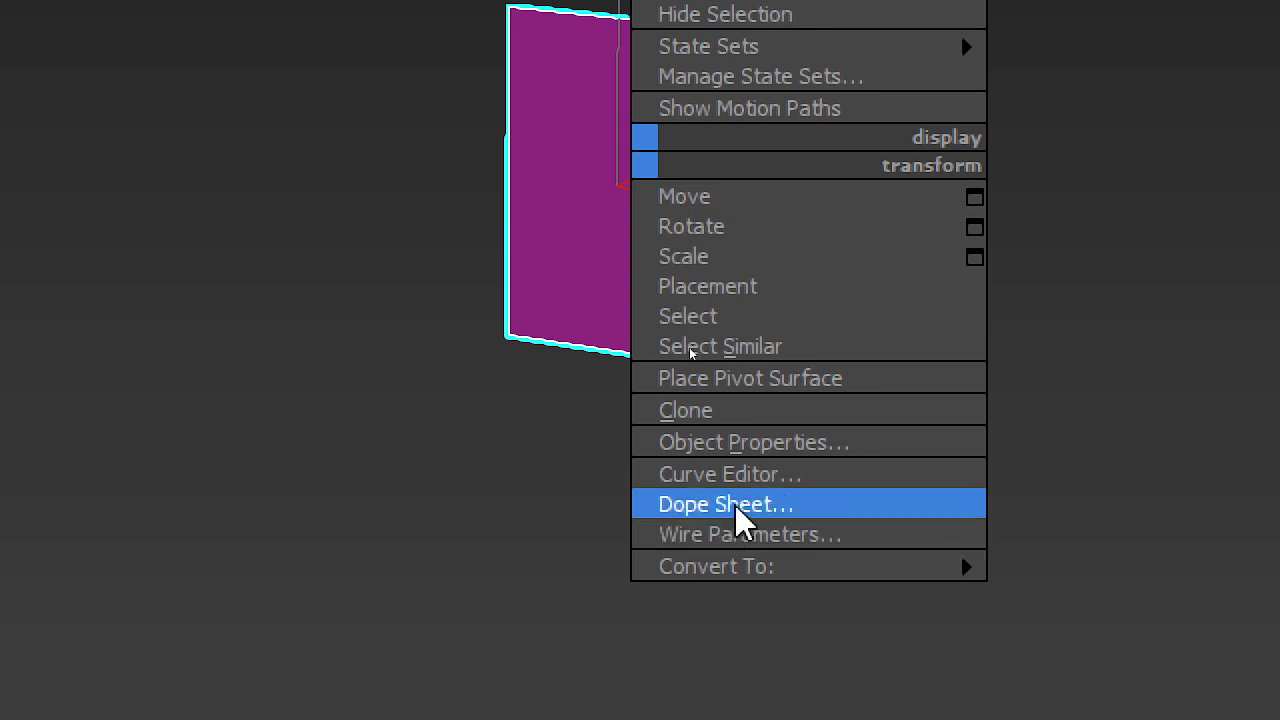
{"action": "mouse_move", "coordinate": [720, 566]}
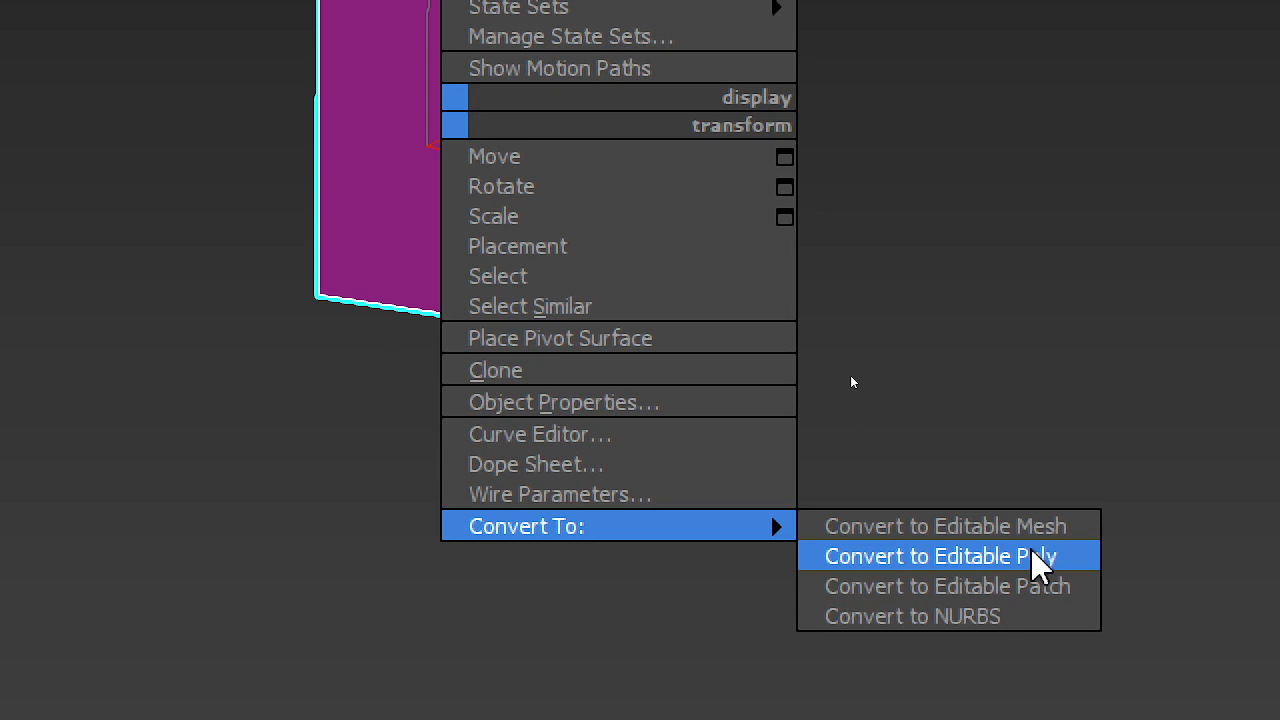
{"action": "left_click", "coordinate": [1000, 568]}
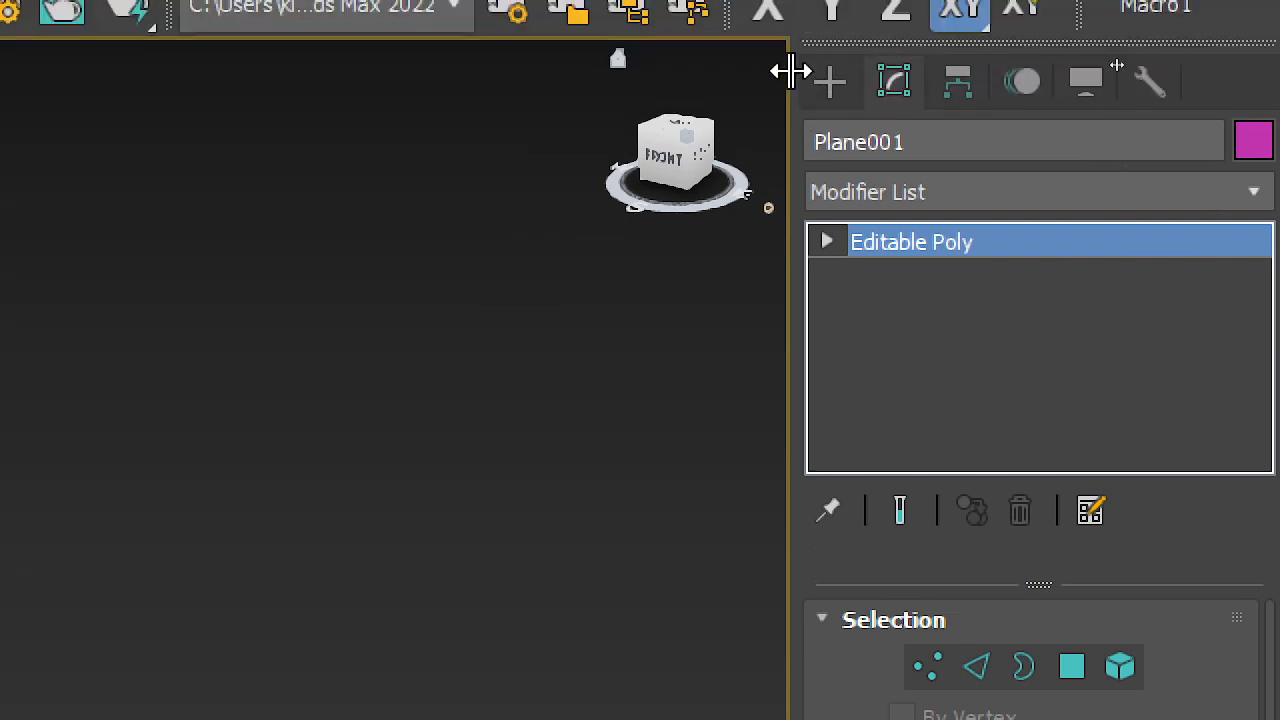
- Draw a second plane about 11 cm long and 5.1 cm wide in the Perspective view and show its modifiable parameters
{"action": "left_click", "coordinate": [830, 81]}
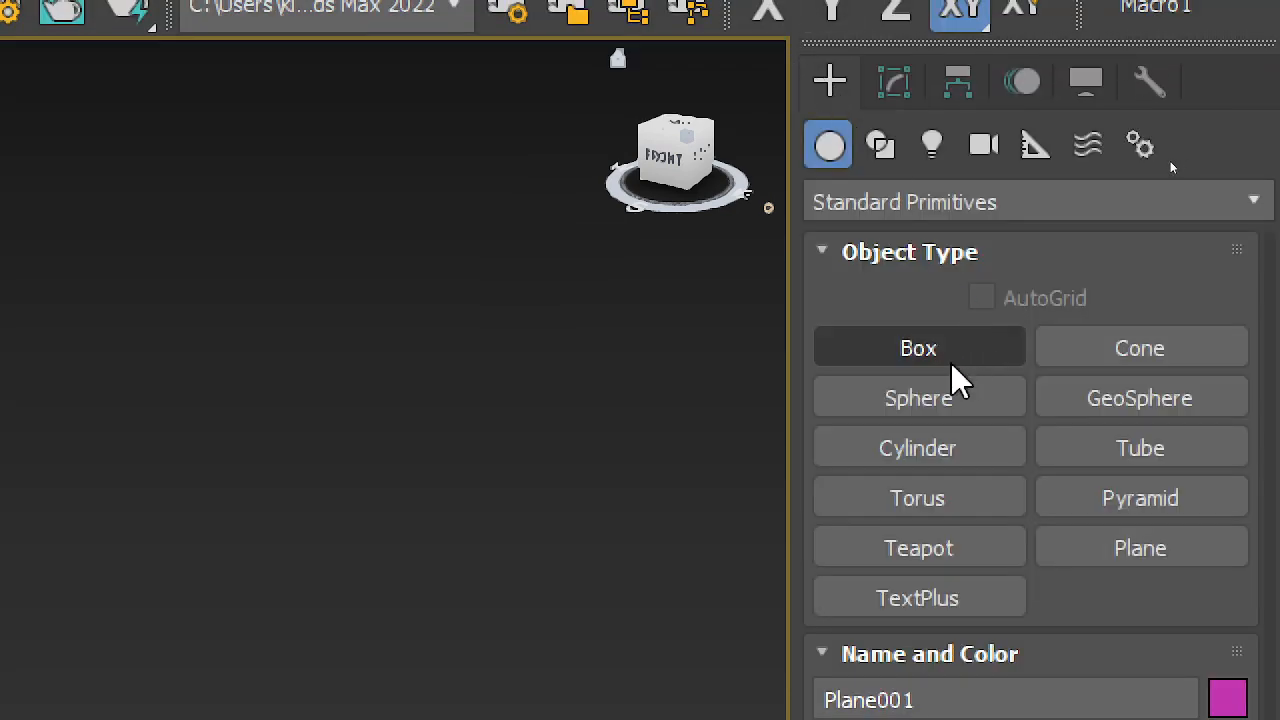
{"action": "left_click", "coordinate": [1092, 560]}
{"action": "left_click_drag", "start_coordinate": [200, 398], "coordinate": [452, 540]}
{"action": "left_click", "coordinate": [894, 81]}
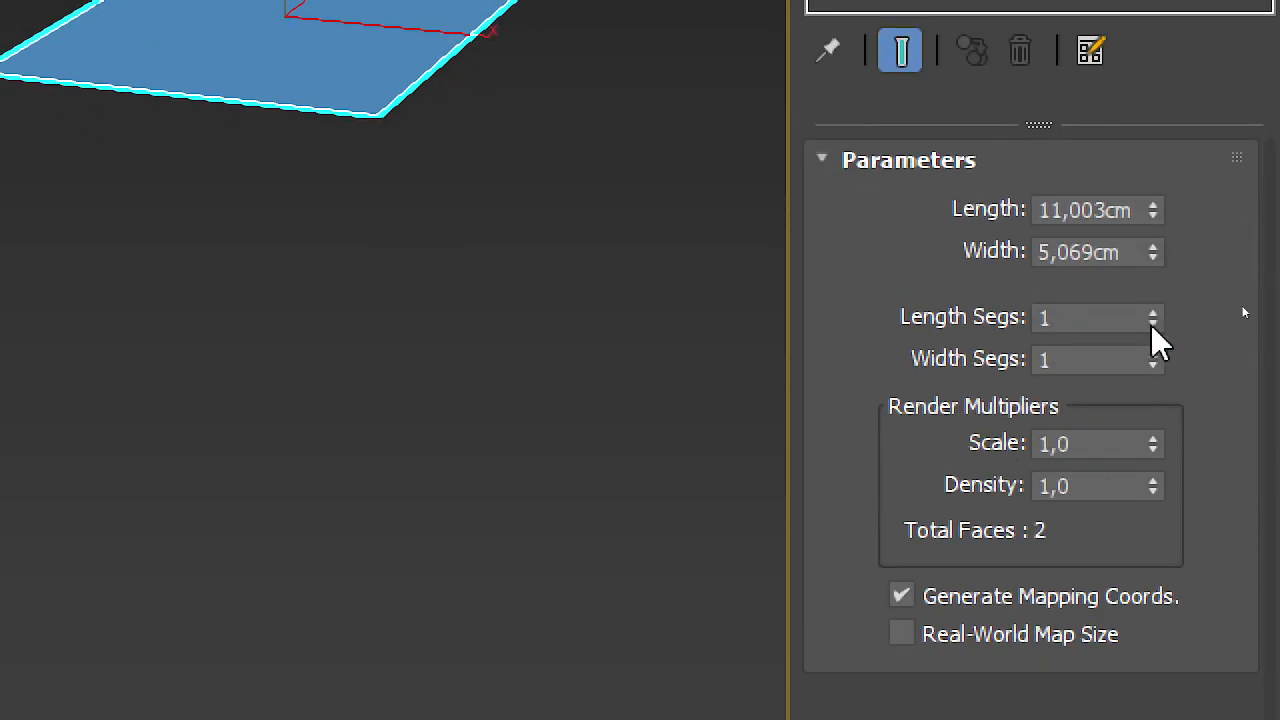
- Increase the second plane's length to about 13 cm, adjust its width and keep one length segment
{"action": "middle_click_drag", "start_coordinate": [109, 131], "coordinate": [176, 296]}
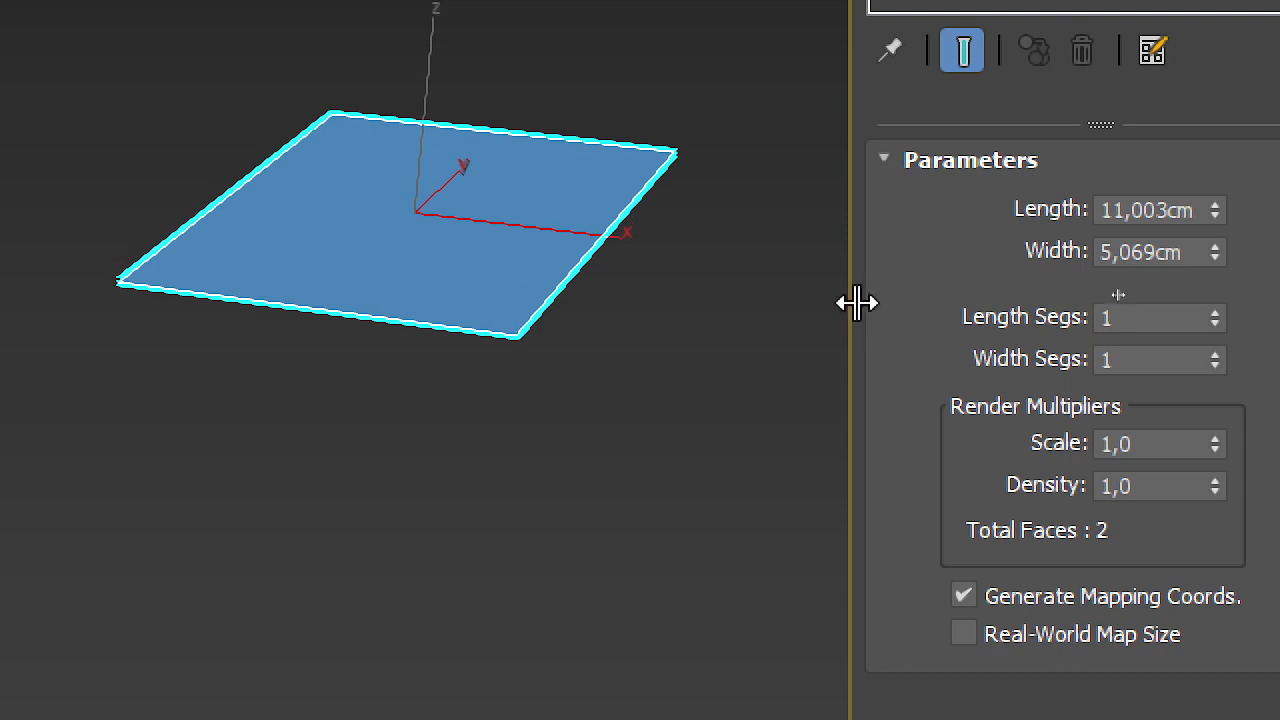
{"action": "left_click_drag", "start_coordinate": [1219, 213], "coordinate": [1170, 175]}
{"action": "left_click_drag", "start_coordinate": [1155, 254], "coordinate": [1123, 249]}
{"action": "left_click_drag", "start_coordinate": [1156, 322], "coordinate": [1166, 534]}
{"action": "right_click", "coordinate": [228, 293]}
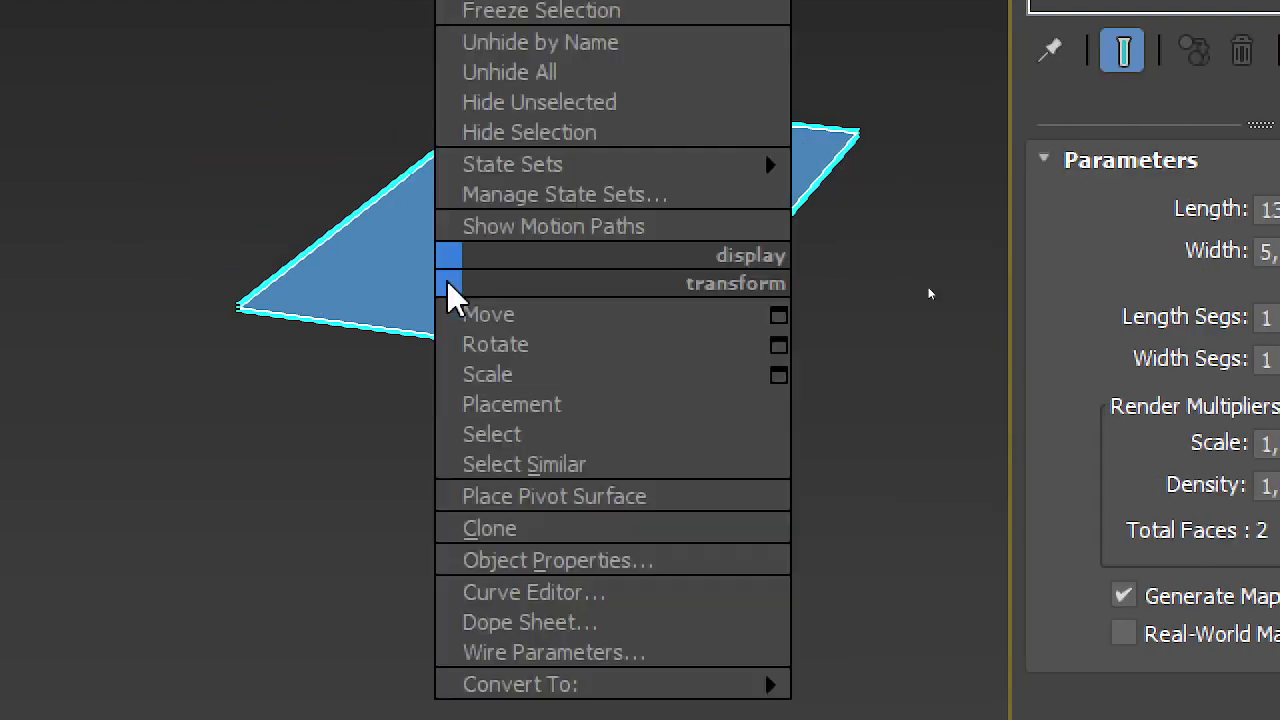
{"action": "left_click", "coordinate": [890, 108]}
{"action": "right_click", "coordinate": [770, 347]}
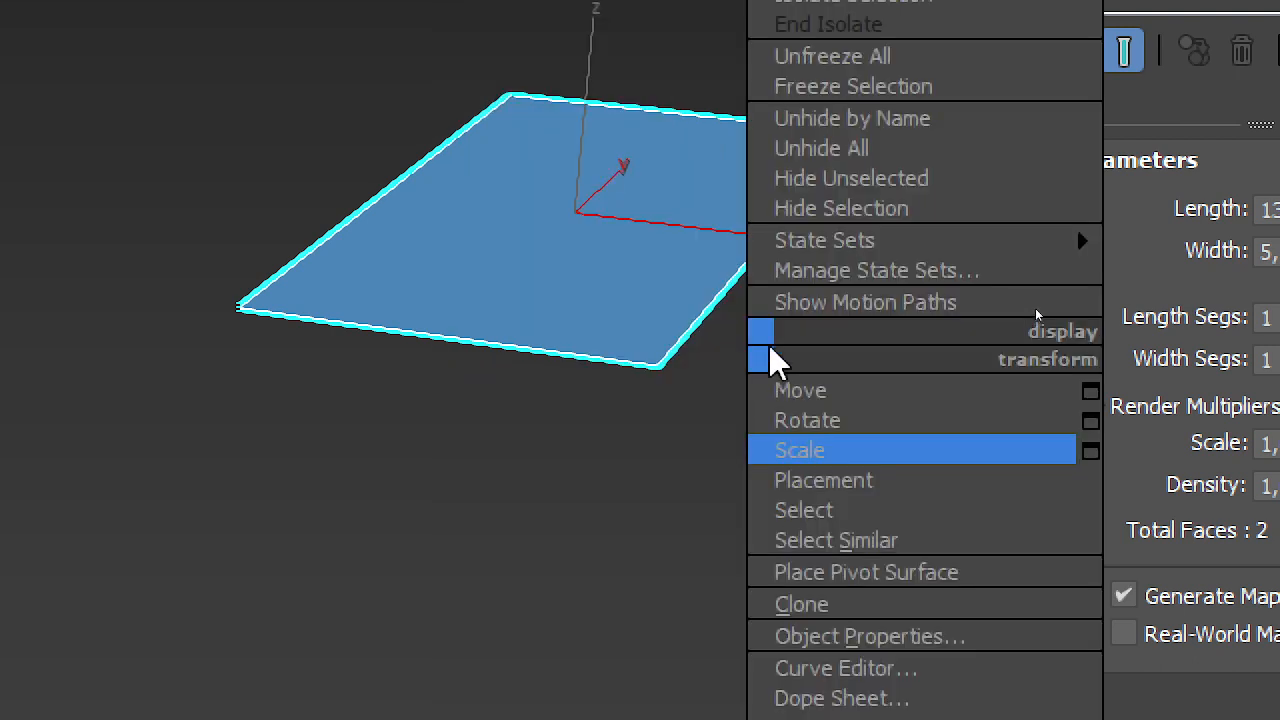
{"action": "key", "text": "Escape"}
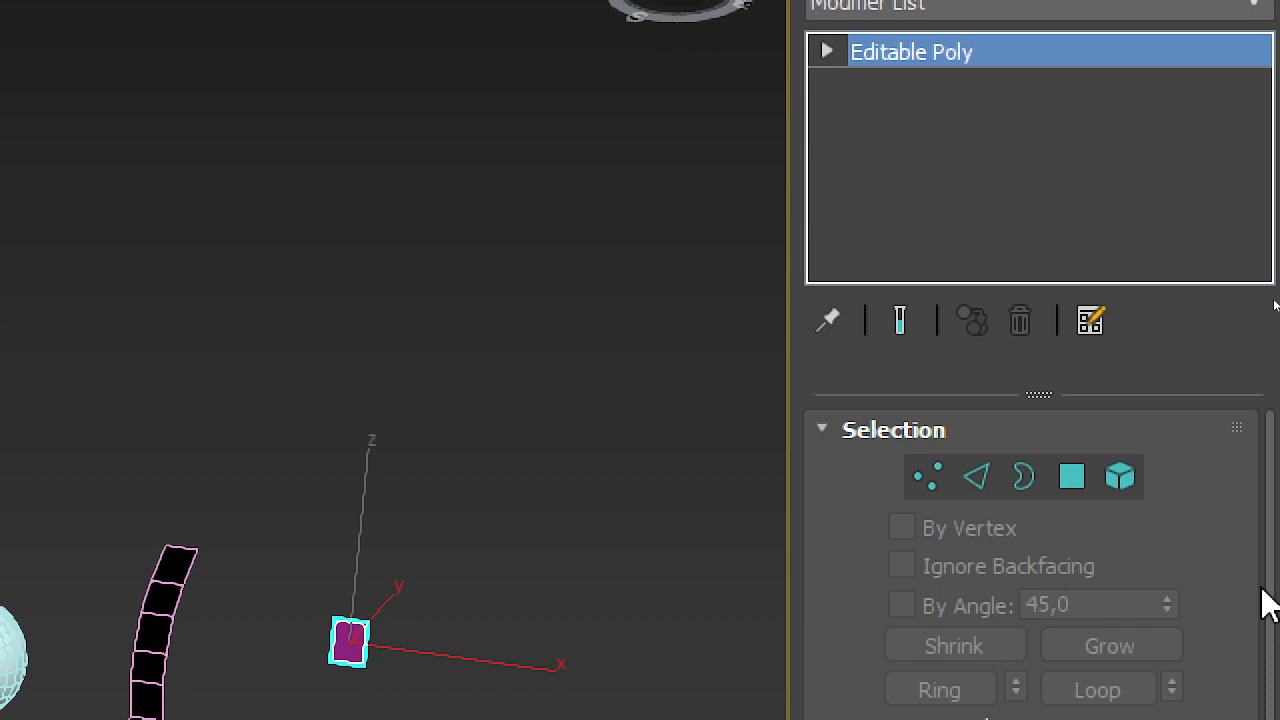
- Show the small plane up close and expand its Editable Poly entry to display the sub-object levels
{"action": "key", "text": "z"}
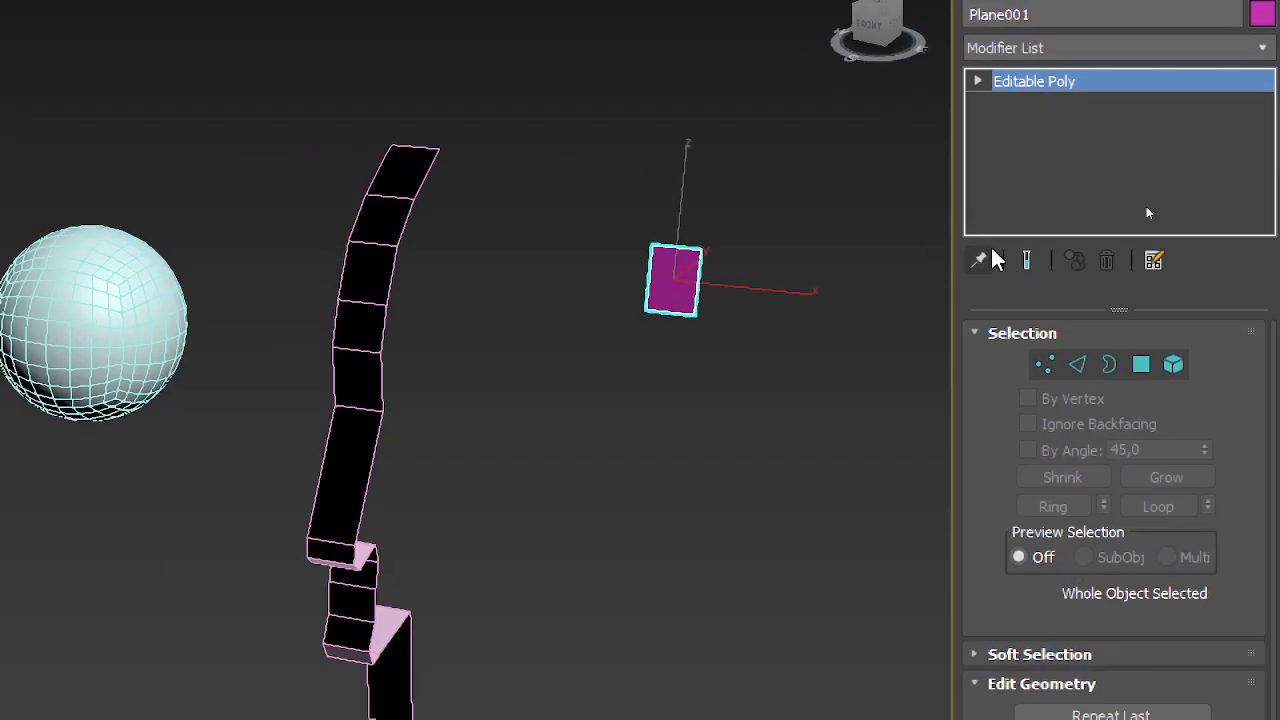
{"action": "middle_click_drag", "start_coordinate": [906, 346], "coordinate": [771, 354]}
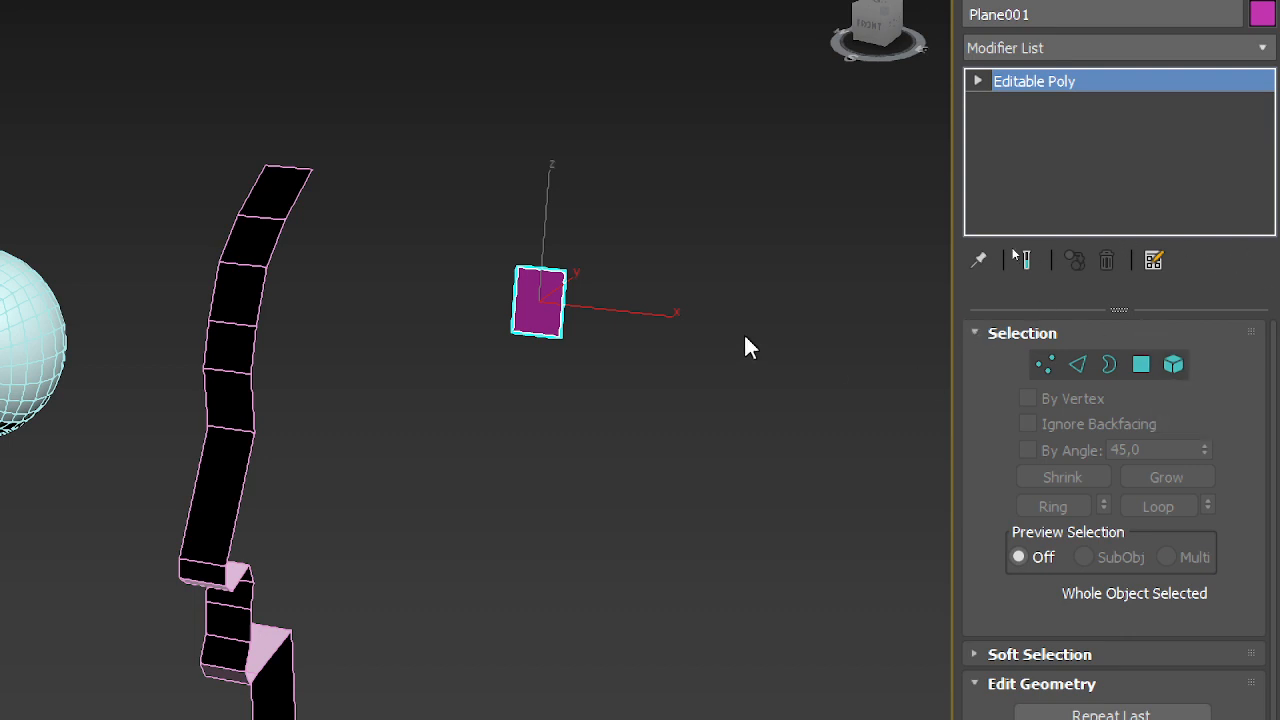
{"action": "middle_click_drag", "start_coordinate": [744, 335], "coordinate": [841, 313]}
{"action": "scroll", "coordinate": [652, 206], "scroll_direction": "up", "scroll_amount": 2}
{"action": "scroll", "coordinate": [849, 350], "scroll_direction": "up", "scroll_amount": 1}
{"action": "middle_click_drag", "start_coordinate": [721, 351], "coordinate": [874, 249]}
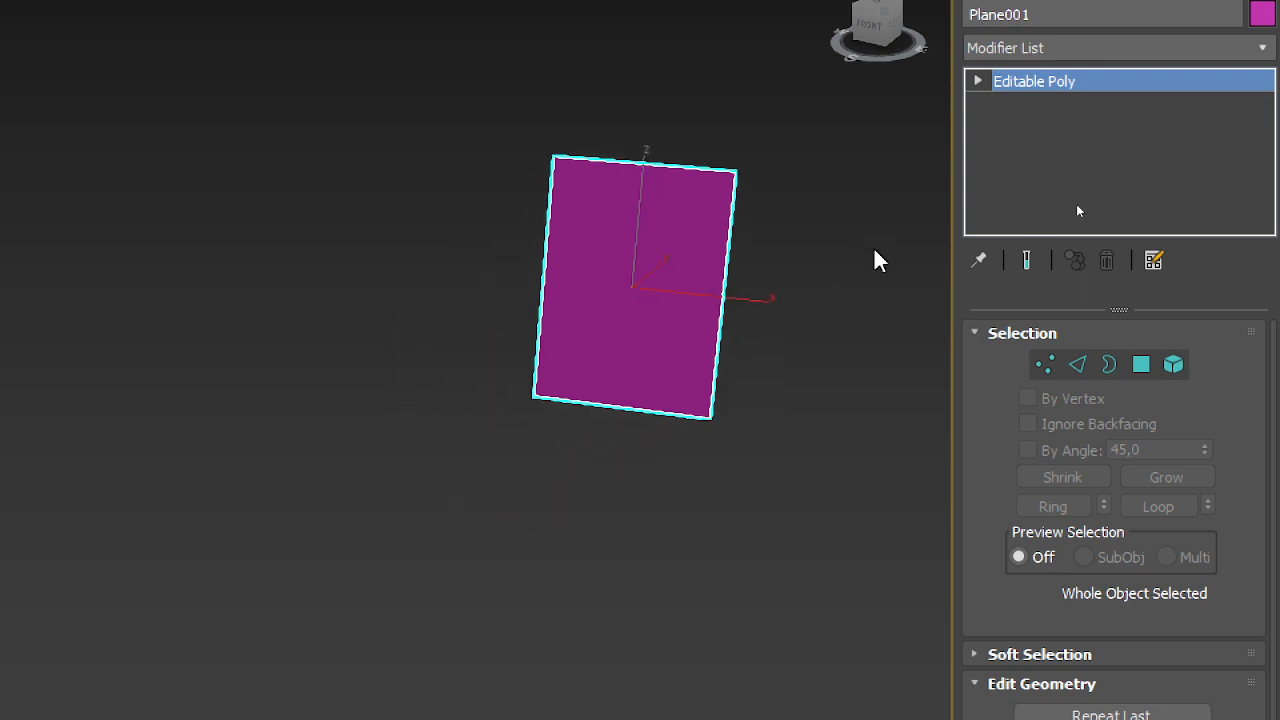
{"action": "left_click", "coordinate": [978, 81]}
{"action": "left_click", "coordinate": [978, 81]}
{"action": "left_click", "coordinate": [978, 81]}
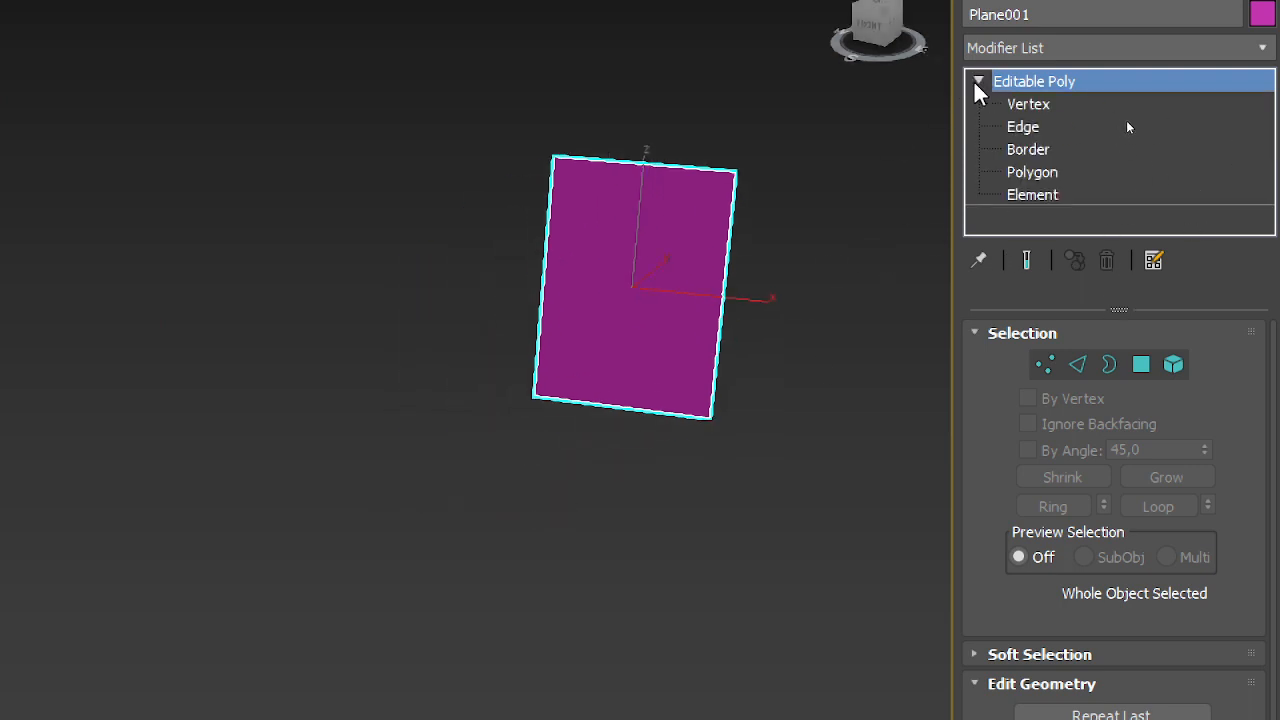
{"action": "left_click", "coordinate": [978, 81]}
{"action": "left_click", "coordinate": [978, 81]}
{"action": "left_click", "coordinate": [978, 81]}
{"action": "left_click", "coordinate": [978, 81]}
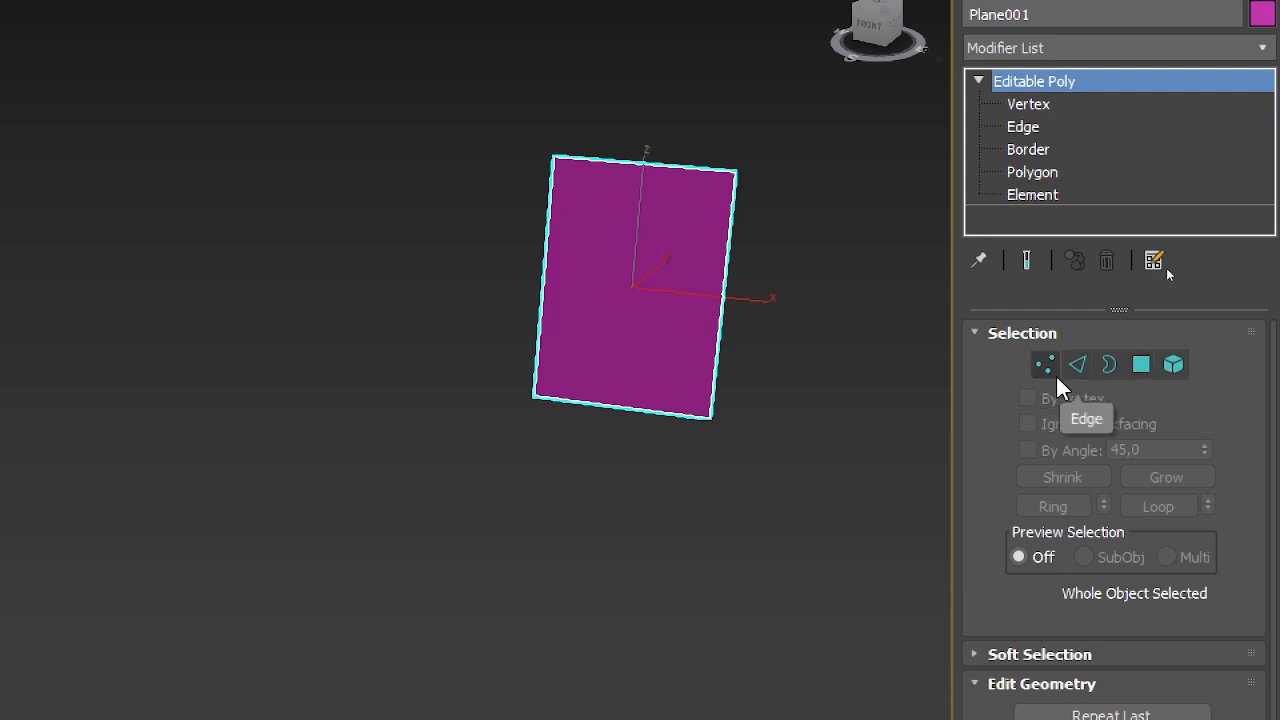
- Switch the plane to Vertex level and select its corner vertices one at a time, ending with the upper-left corner
{"action": "left_click", "coordinate": [1011, 103]}
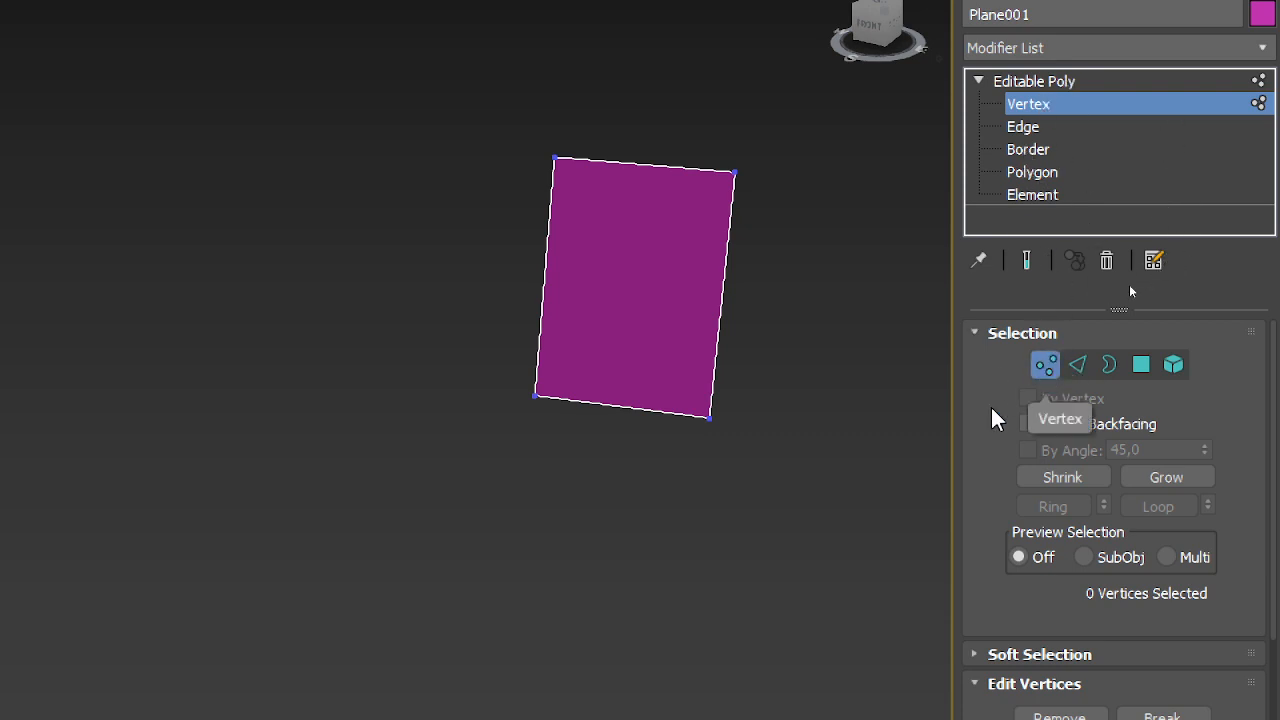
{"action": "left_click", "coordinate": [709, 418]}
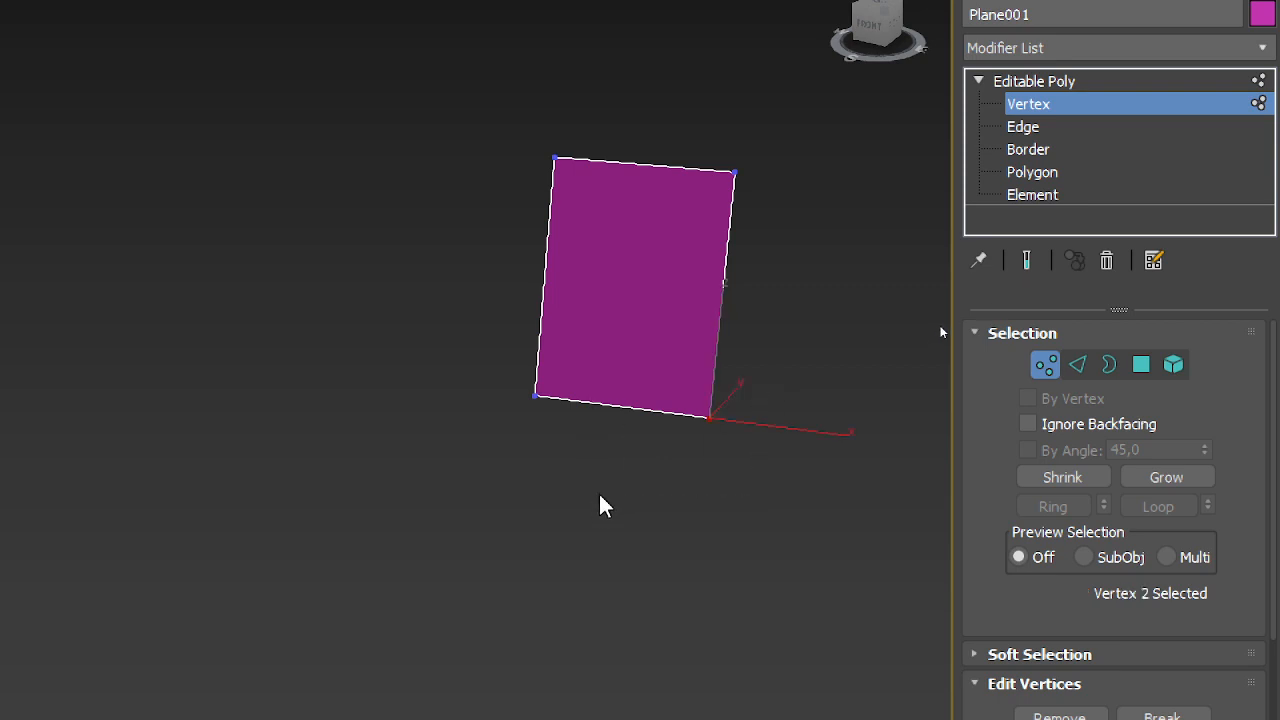
{"action": "left_click_drag", "start_coordinate": [770, 130], "coordinate": [690, 232]}
{"action": "left_click_drag", "start_coordinate": [603, 140], "coordinate": [489, 204]}
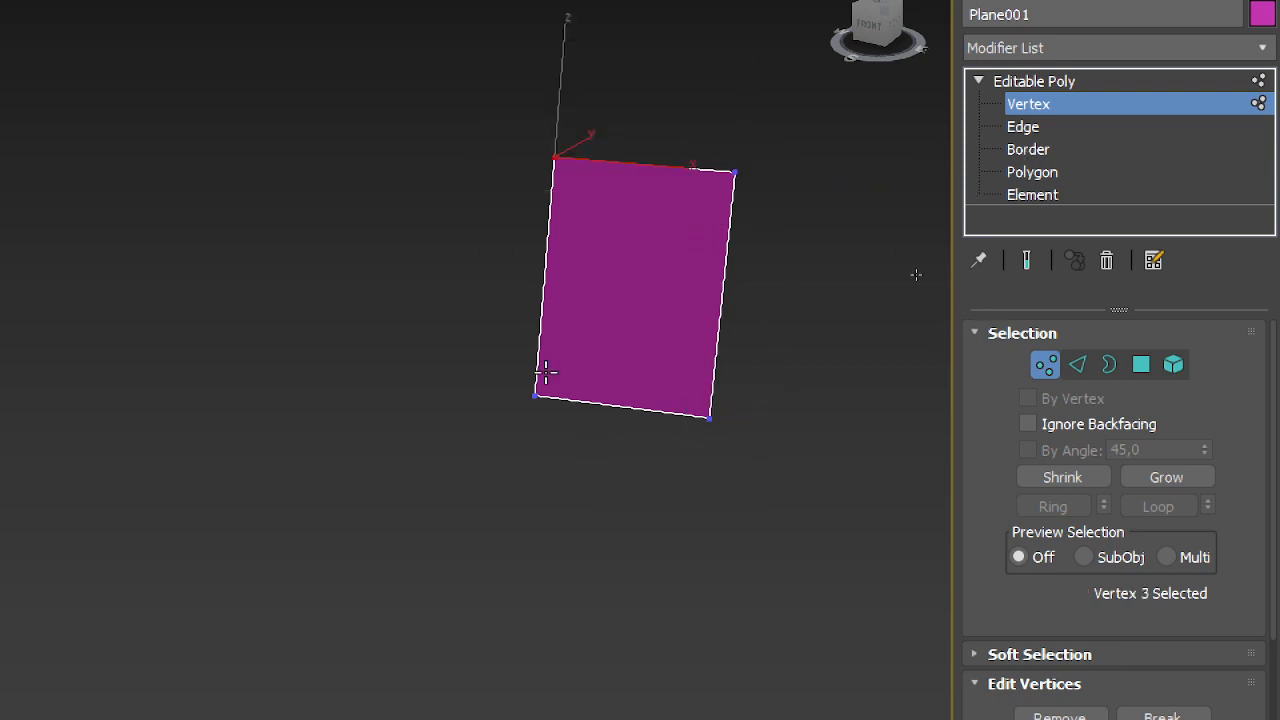
{"action": "left_click_drag", "start_coordinate": [500, 370], "coordinate": [588, 474]}
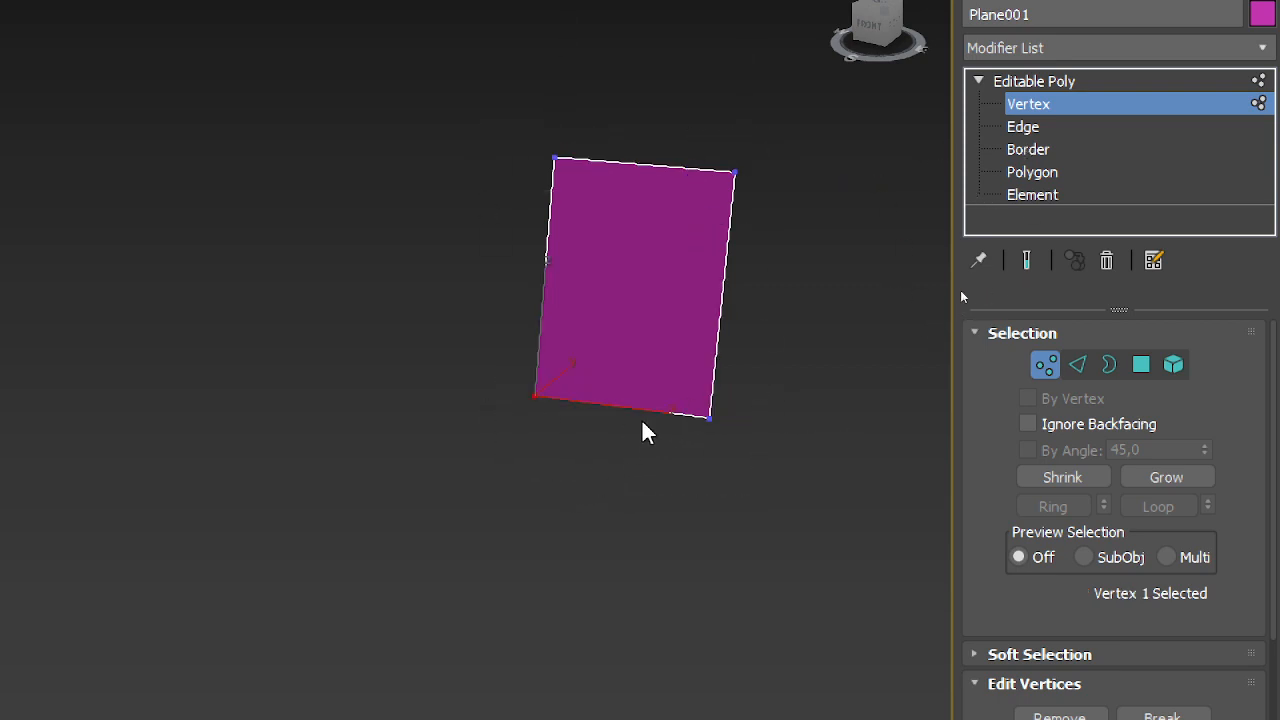
{"action": "scroll", "coordinate": [600, 445], "scroll_direction": "up", "scroll_amount": 2}
{"action": "scroll", "coordinate": [549, 463], "scroll_direction": "up", "scroll_amount": 3}
{"action": "scroll", "coordinate": [701, 450], "scroll_direction": "down", "scroll_amount": 2}
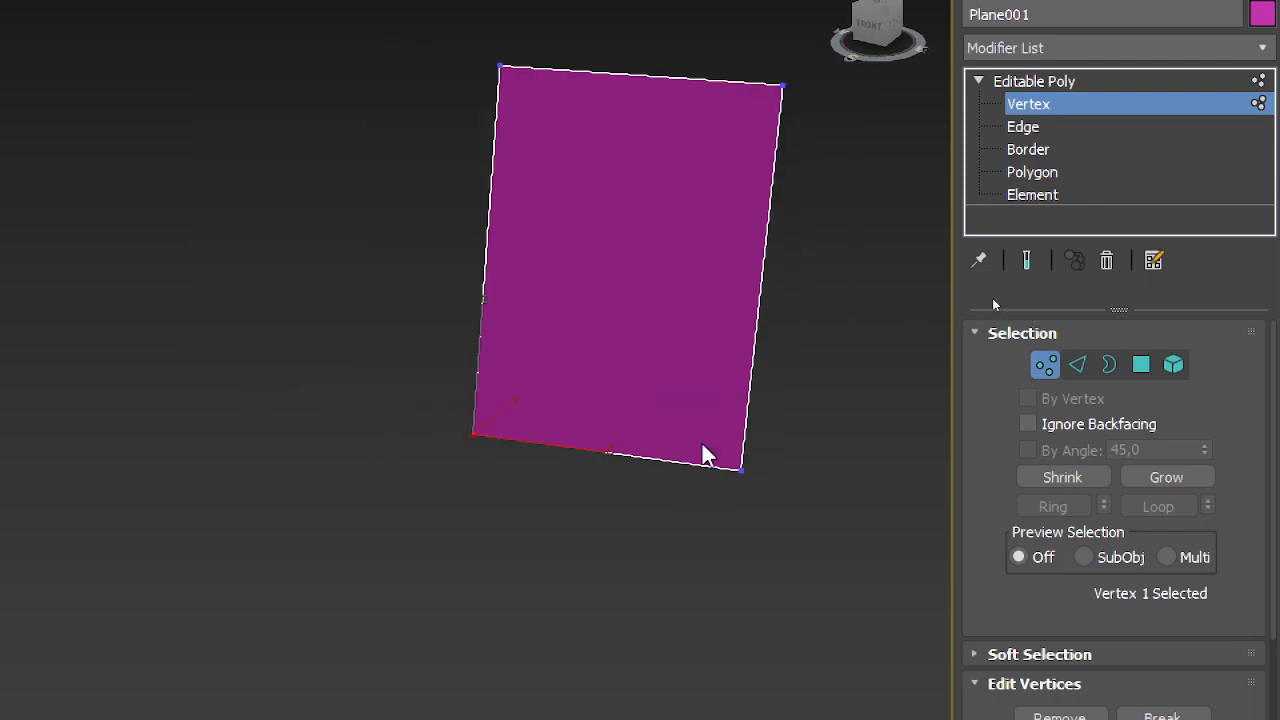
{"action": "middle_click_drag", "start_coordinate": [826, 420], "coordinate": [745, 482]}
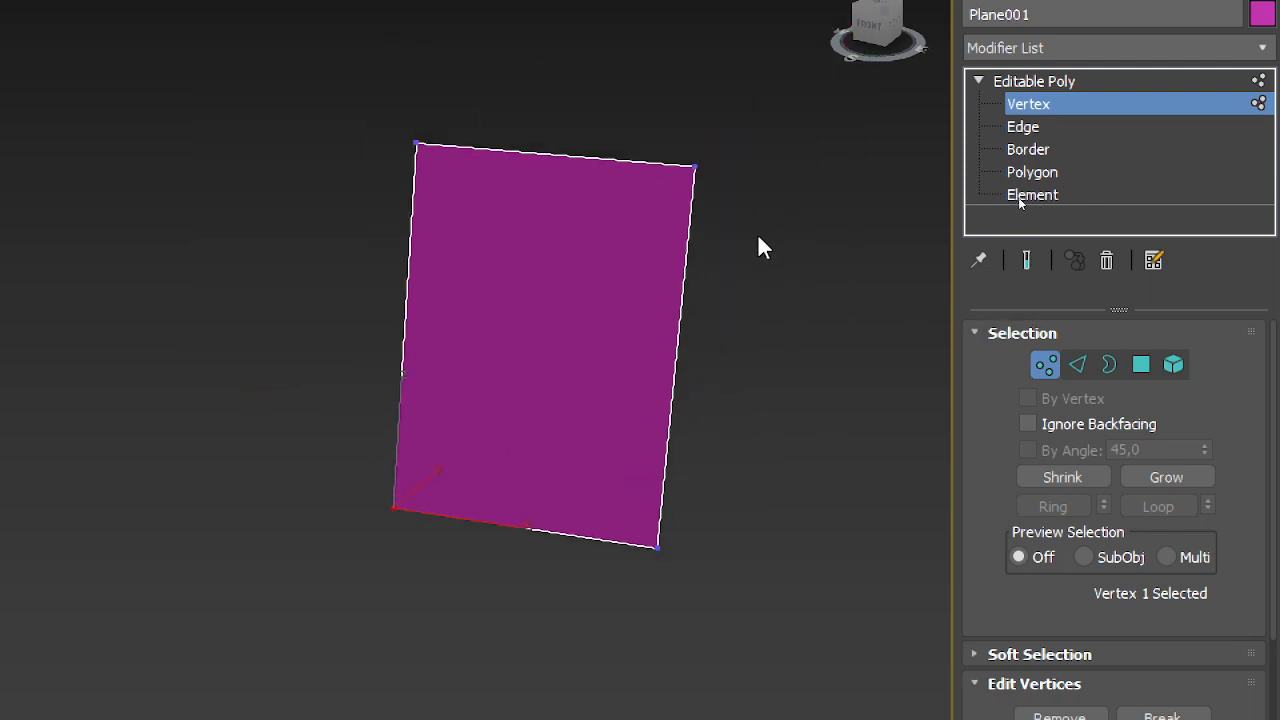
{"action": "left_click_drag", "start_coordinate": [726, 146], "coordinate": [633, 197]}
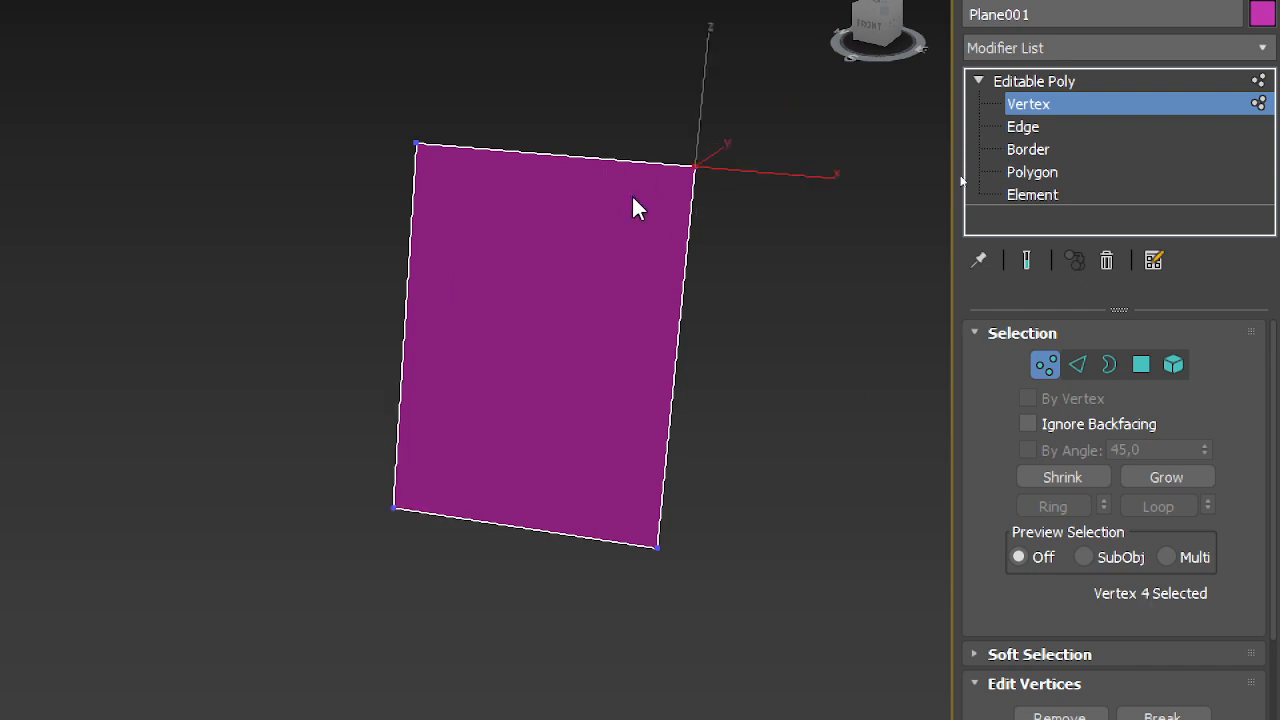
{"action": "scroll", "coordinate": [731, 143], "scroll_direction": "up", "scroll_amount": 4}
{"action": "scroll", "coordinate": [646, 200], "scroll_direction": "down", "scroll_amount": 4}
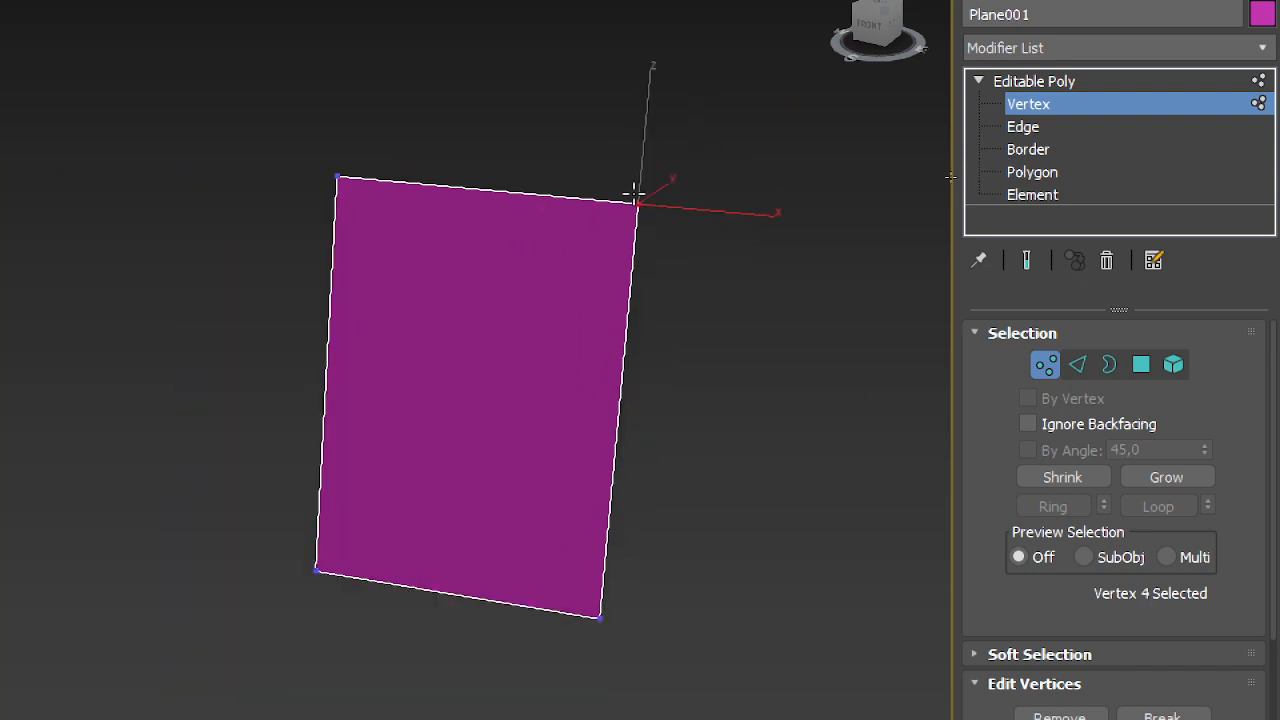
{"action": "left_click_drag", "start_coordinate": [446, 120], "coordinate": [237, 210]}
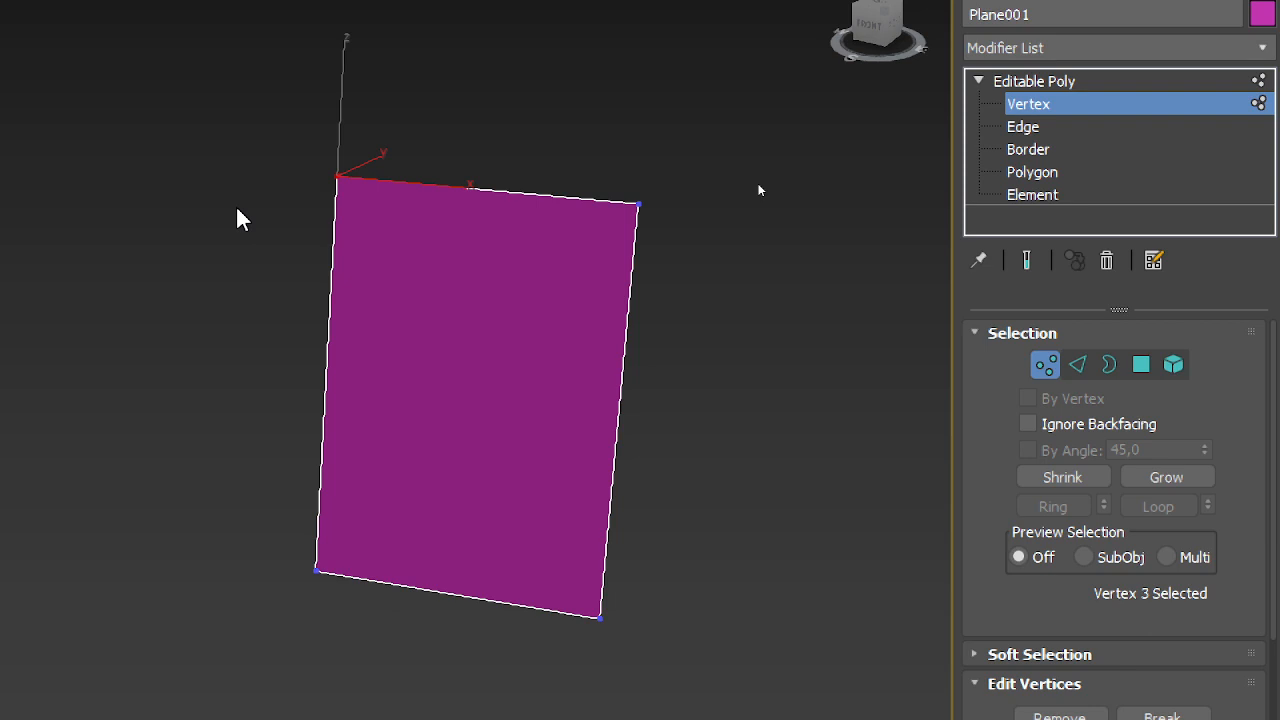
- Leave Vertex level and draw an open Line spline with four corner points between the face strip and the plane
{"action": "left_click", "coordinate": [1038, 369]}
{"action": "left_click", "coordinate": [979, 39]}
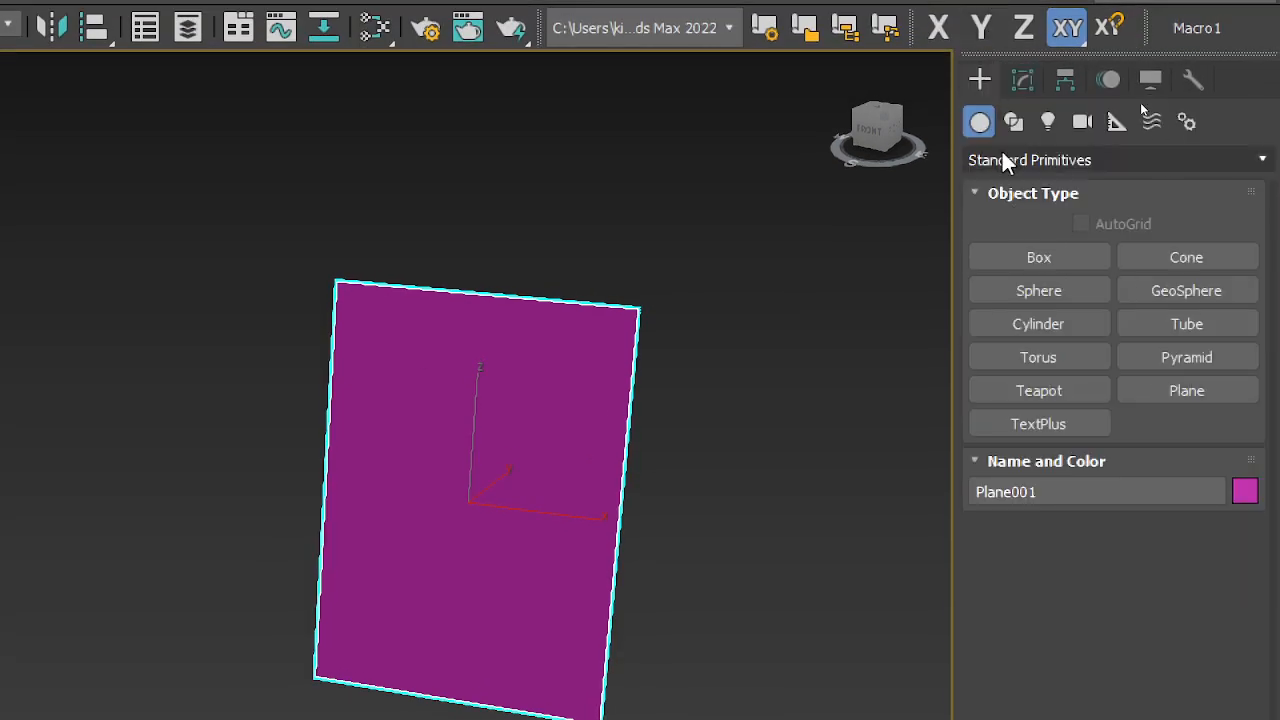
{"action": "left_click", "coordinate": [1014, 81]}
{"action": "left_click", "coordinate": [1040, 291]}
{"action": "scroll", "coordinate": [838, 380], "scroll_direction": "down", "scroll_amount": 2}
{"action": "middle_click_drag", "start_coordinate": [686, 403], "coordinate": [864, 246]}
{"action": "left_click", "coordinate": [322, 397]}
{"action": "left_click", "coordinate": [521, 293]}
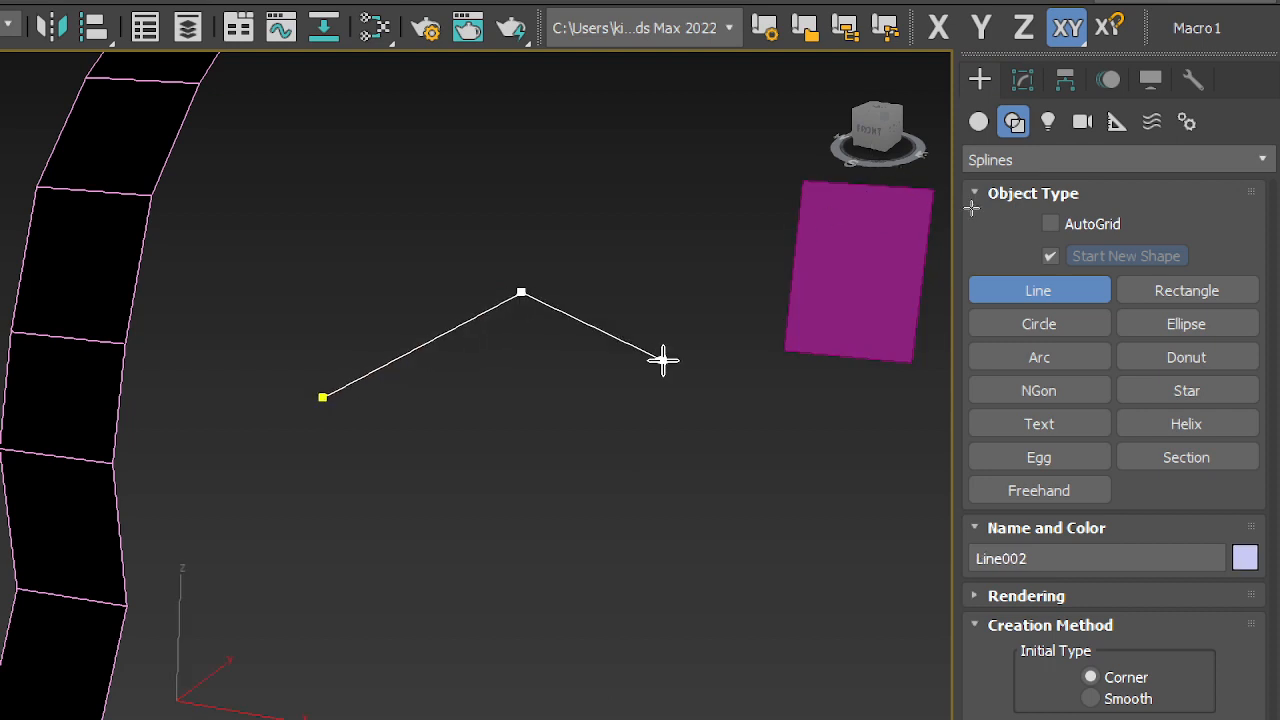
{"action": "left_click", "coordinate": [662, 360]}
{"action": "left_click", "coordinate": [642, 560]}
{"action": "right_click", "coordinate": [643, 560]}
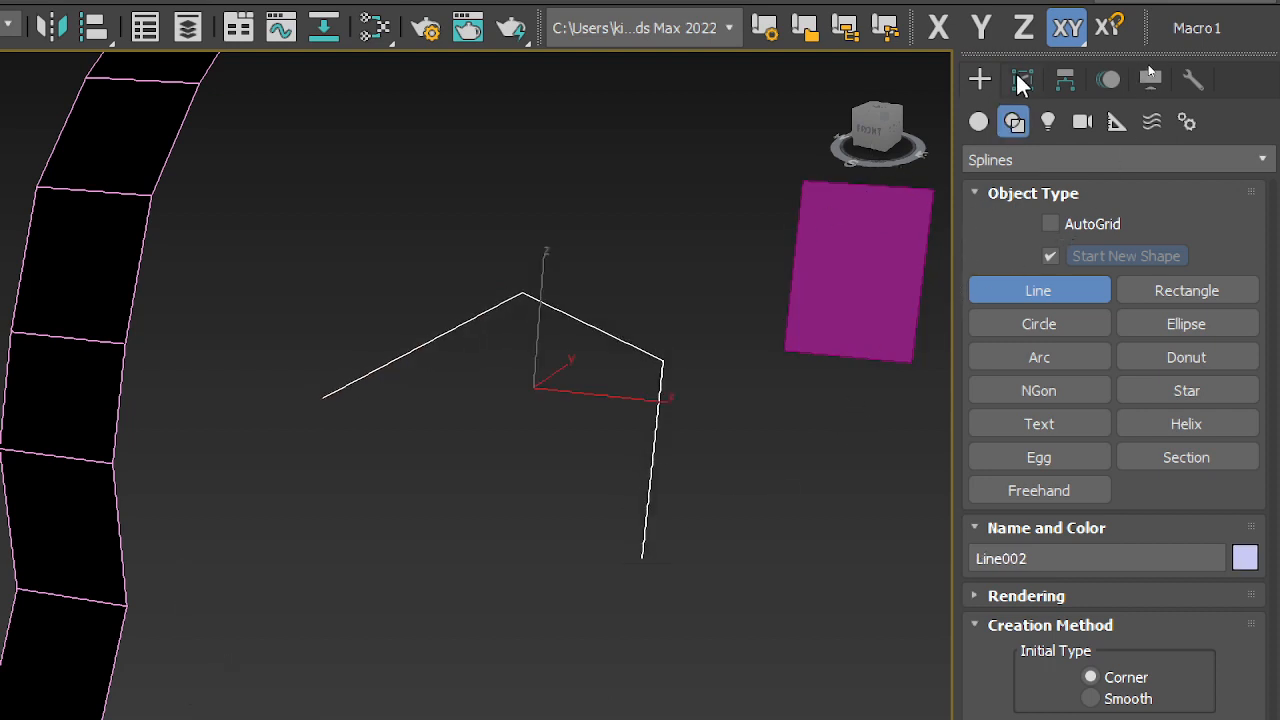
- Enter the new line's Vertex level and convert its two middle vertices to Bezier Corner
{"action": "left_click", "coordinate": [1020, 80]}
{"action": "left_click", "coordinate": [977, 186]}
{"action": "left_click", "coordinate": [1028, 209]}
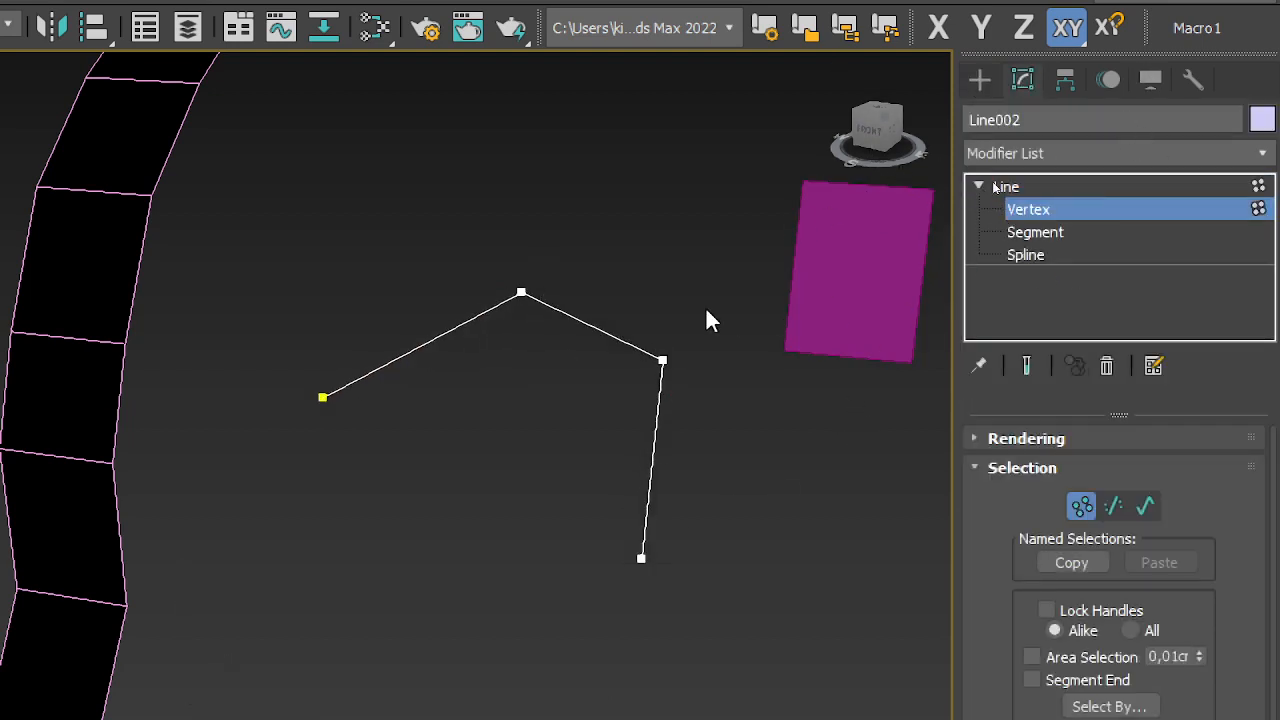
{"action": "left_click_drag", "start_coordinate": [486, 249], "coordinate": [697, 404]}
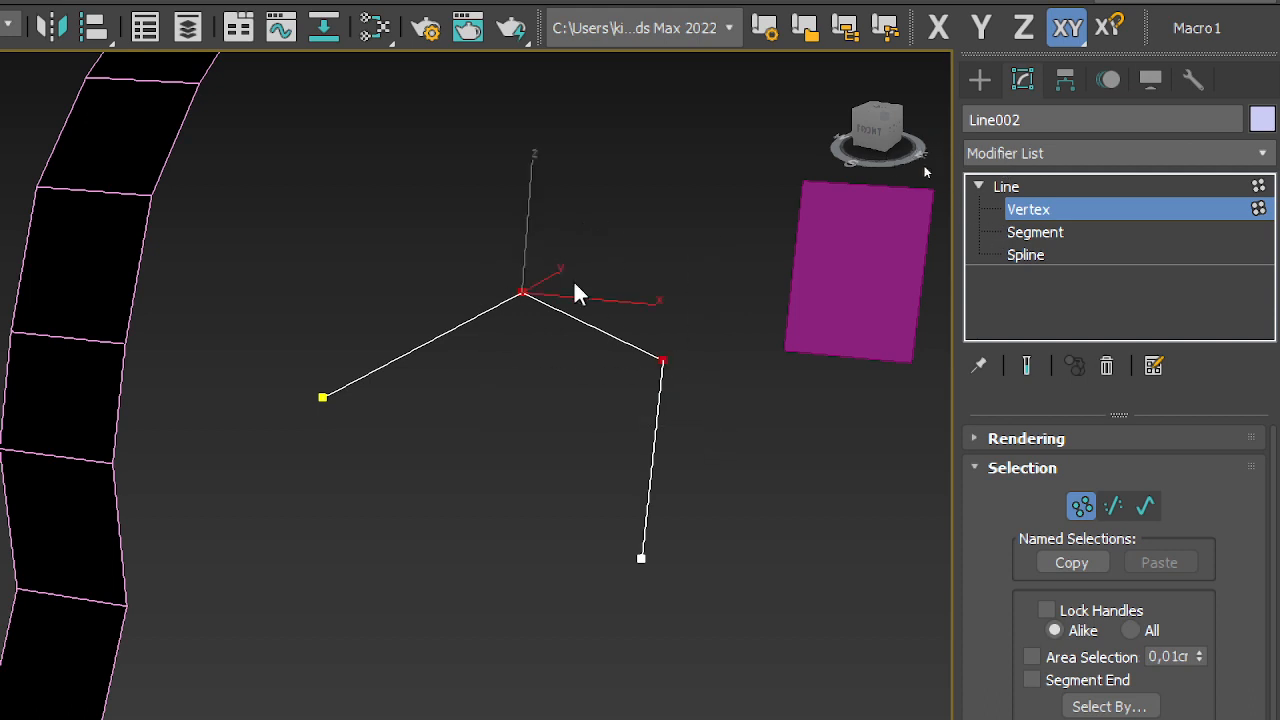
{"action": "right_click", "coordinate": [516, 288]}
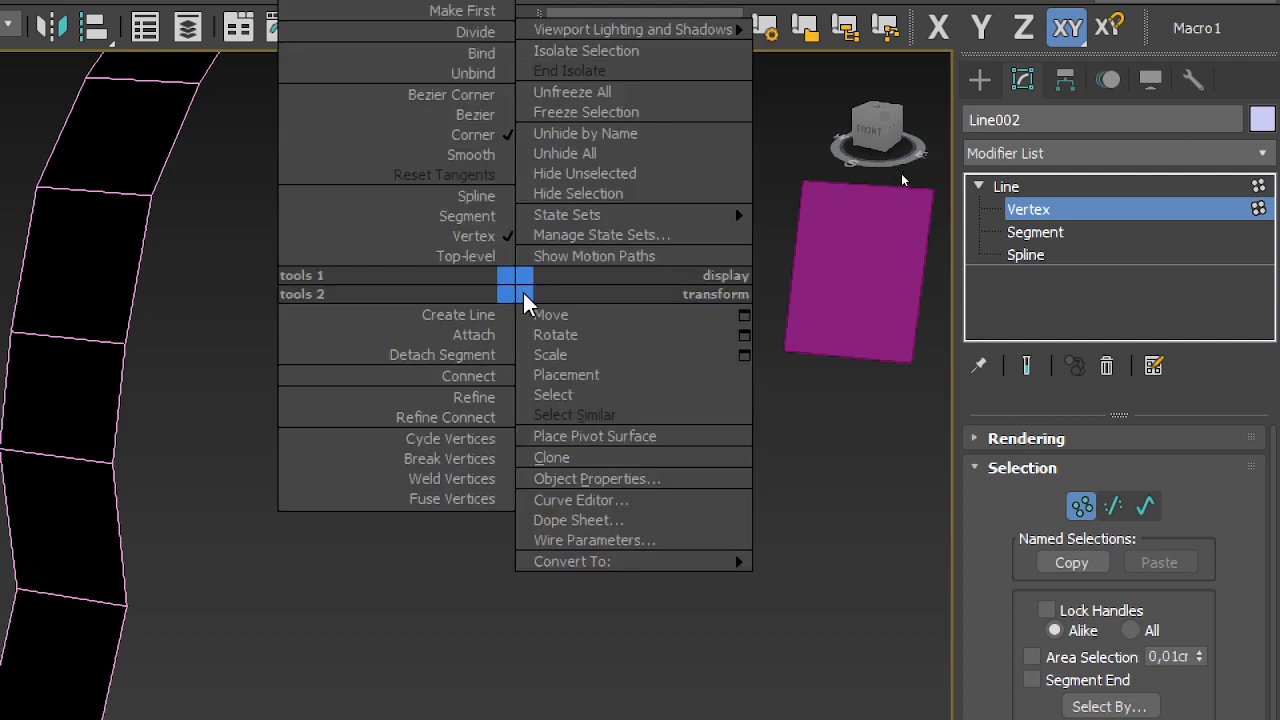
{"action": "left_click", "coordinate": [478, 116]}
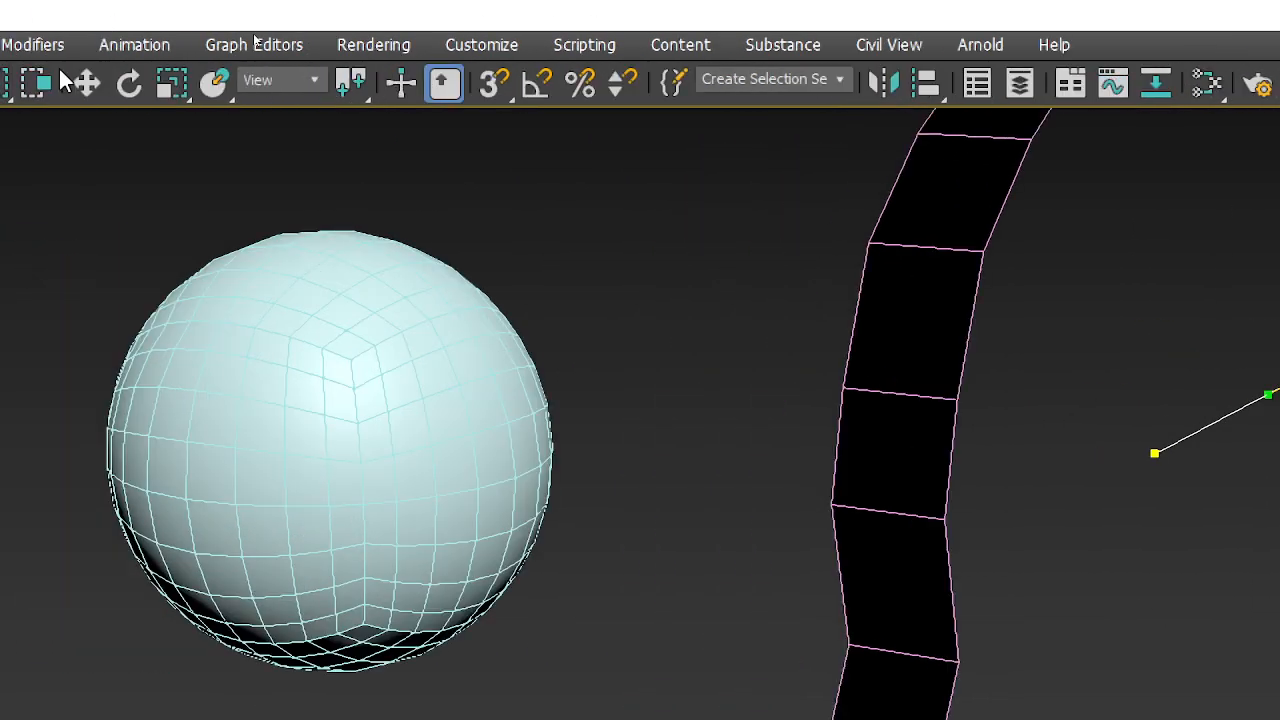
- Move both tangent handles of the line's upper middle vertex independently to curve the two adjoining segments
{"action": "left_click", "coordinate": [96, 80]}
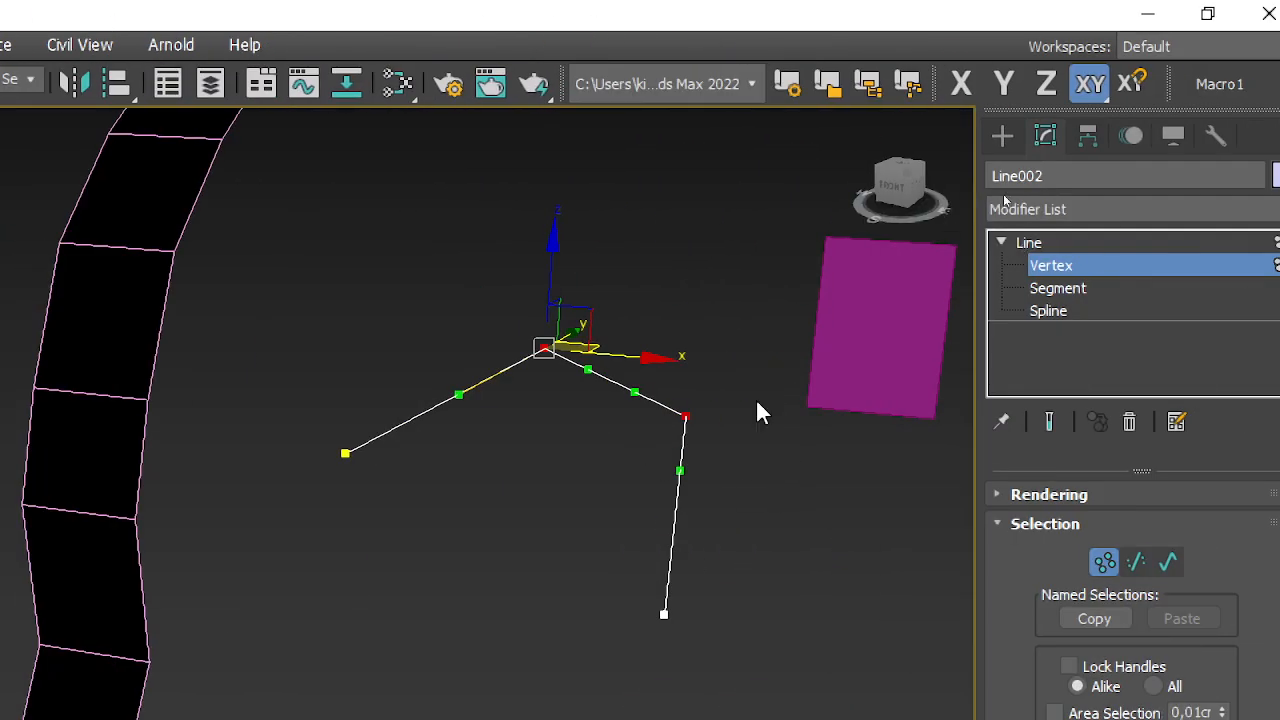
{"action": "left_click", "coordinate": [623, 372]}
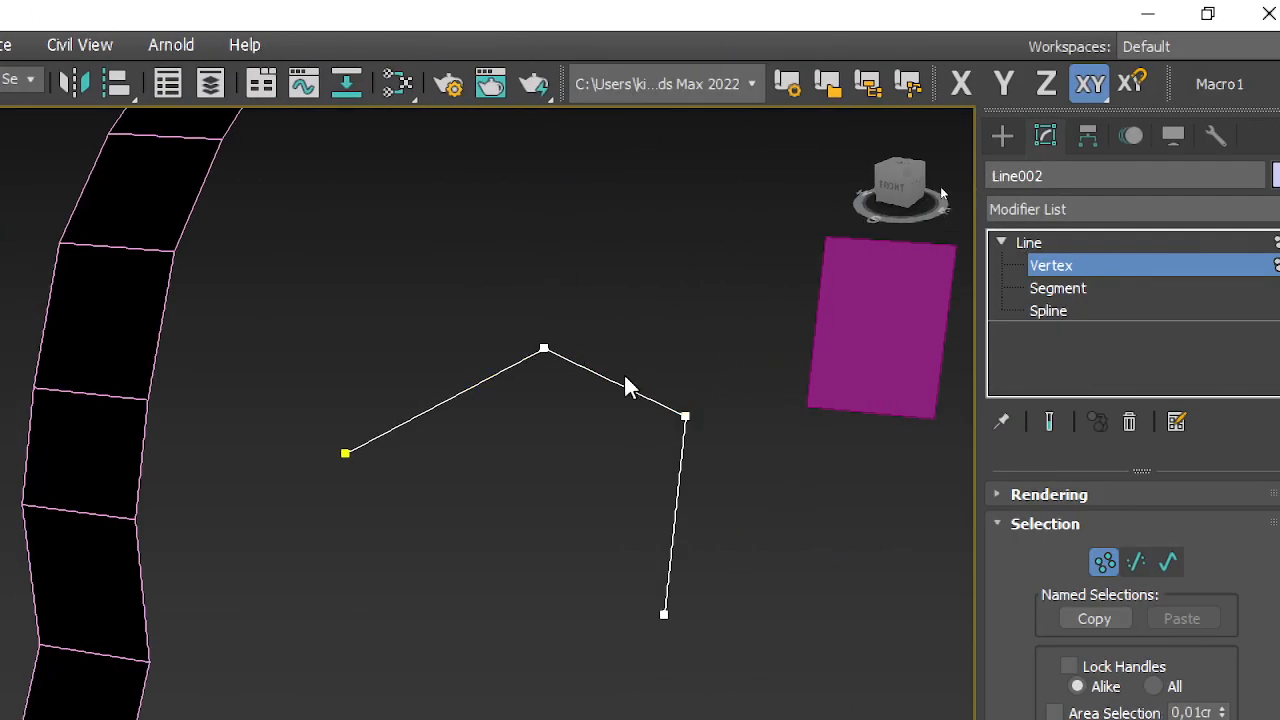
{"action": "left_click", "coordinate": [542, 347]}
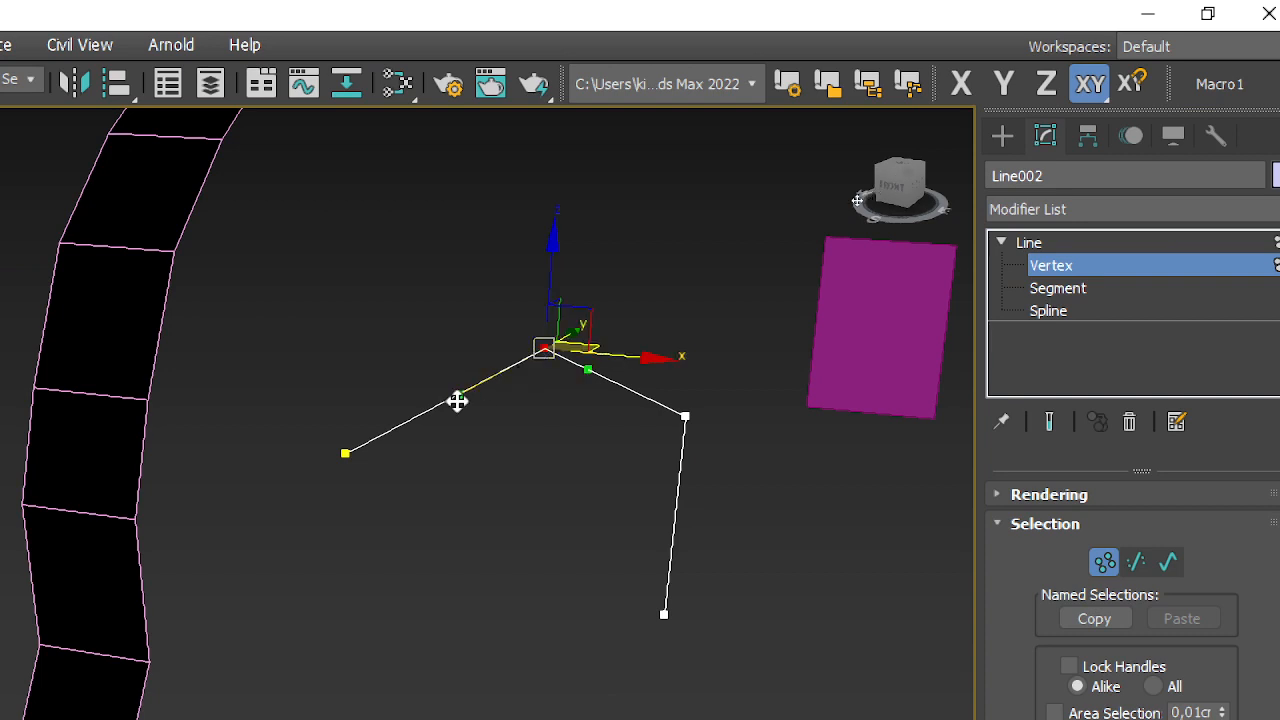
{"action": "left_click_drag", "start_coordinate": [457, 397], "coordinate": [400, 280]}
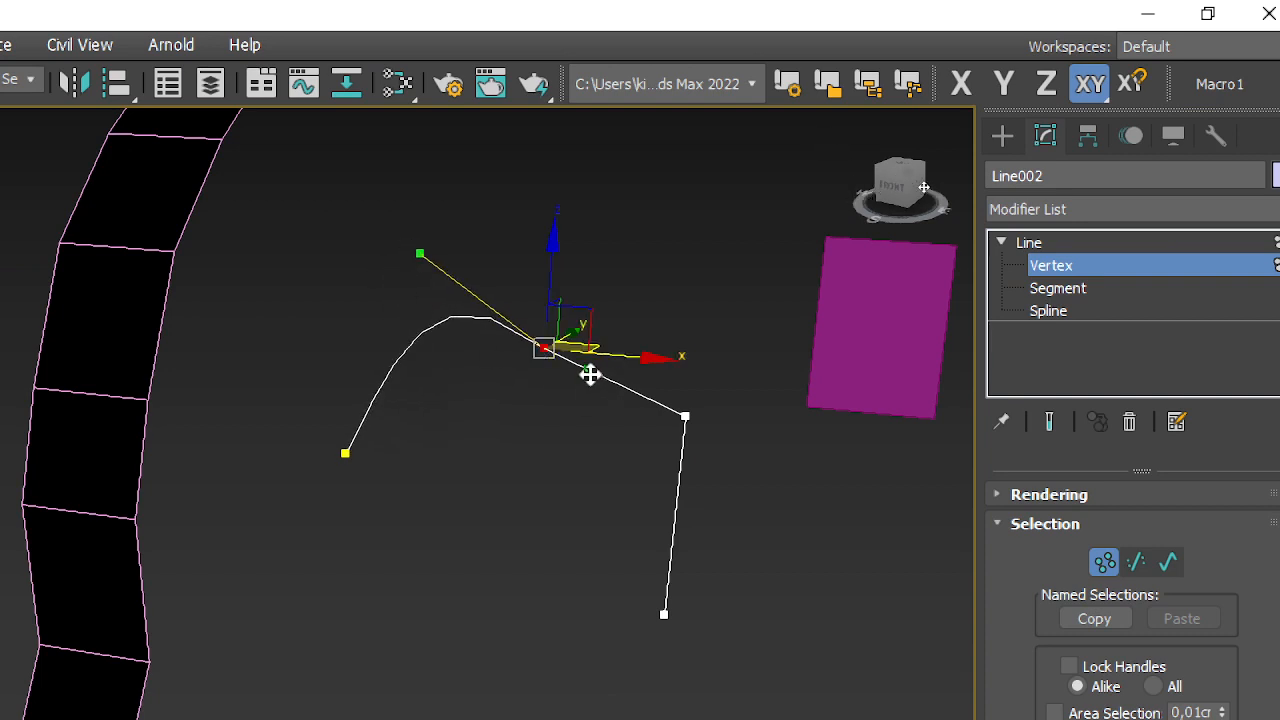
{"action": "left_click_drag", "start_coordinate": [591, 373], "coordinate": [531, 462]}
{"action": "scroll", "coordinate": [579, 368], "scroll_direction": "up", "scroll_amount": 8}
{"action": "scroll", "coordinate": [456, 405], "scroll_direction": "down", "scroll_amount": 4}
{"action": "scroll", "coordinate": [456, 405], "scroll_direction": "down", "scroll_amount": 3}
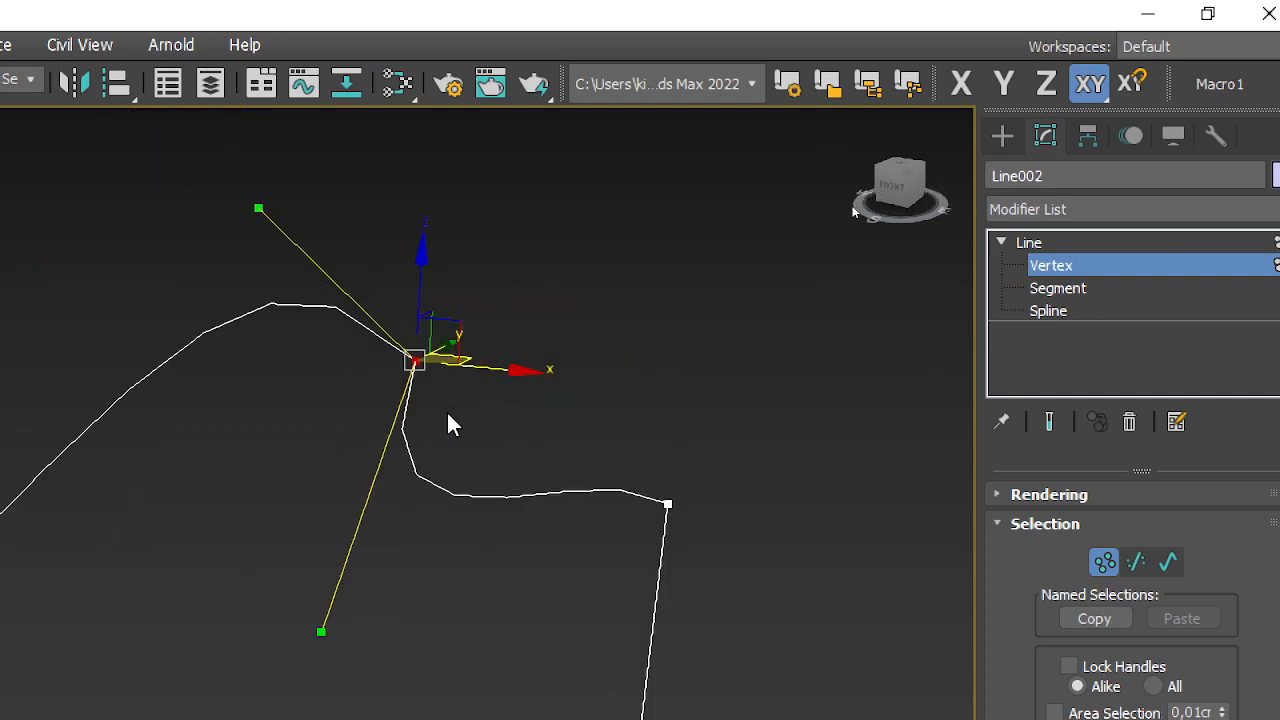
{"action": "middle_click_drag", "start_coordinate": [447, 410], "coordinate": [529, 351]}
{"action": "scroll", "coordinate": [544, 330], "scroll_direction": "up", "scroll_amount": 3}
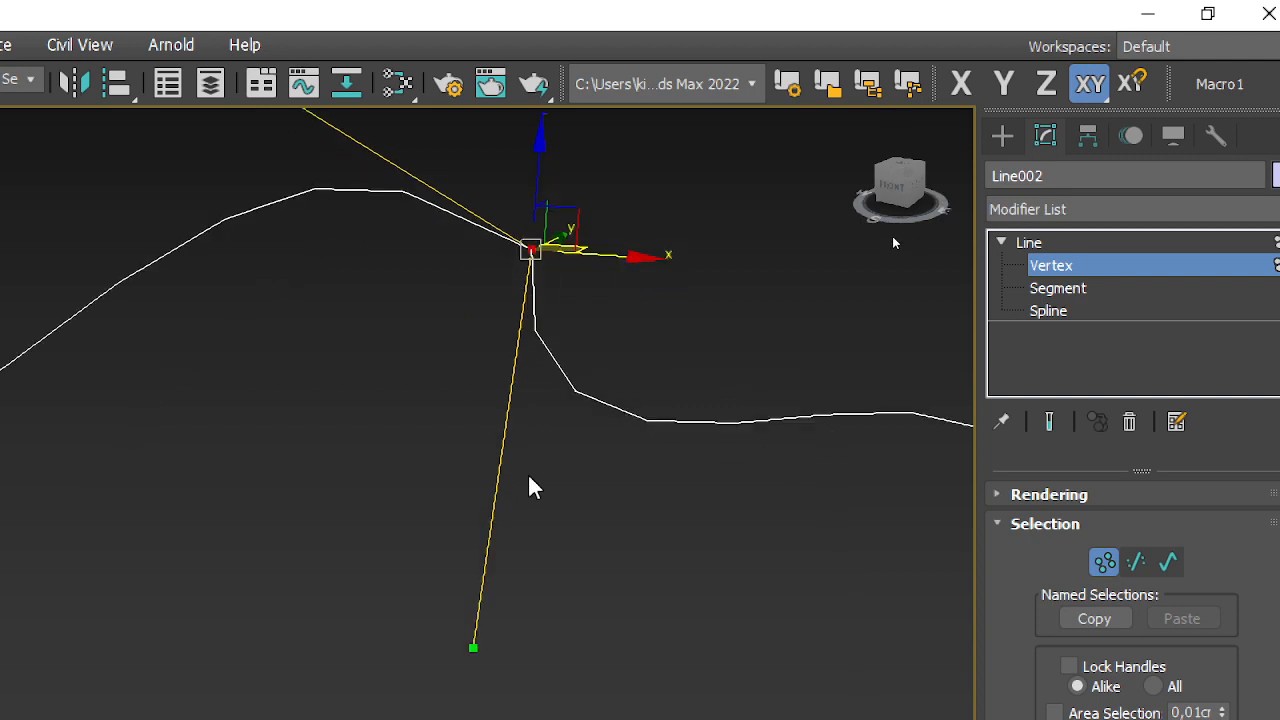
{"action": "scroll", "coordinate": [643, 531], "scroll_direction": "down", "scroll_amount": 3}
{"action": "middle_click_drag", "start_coordinate": [643, 524], "coordinate": [574, 508]}
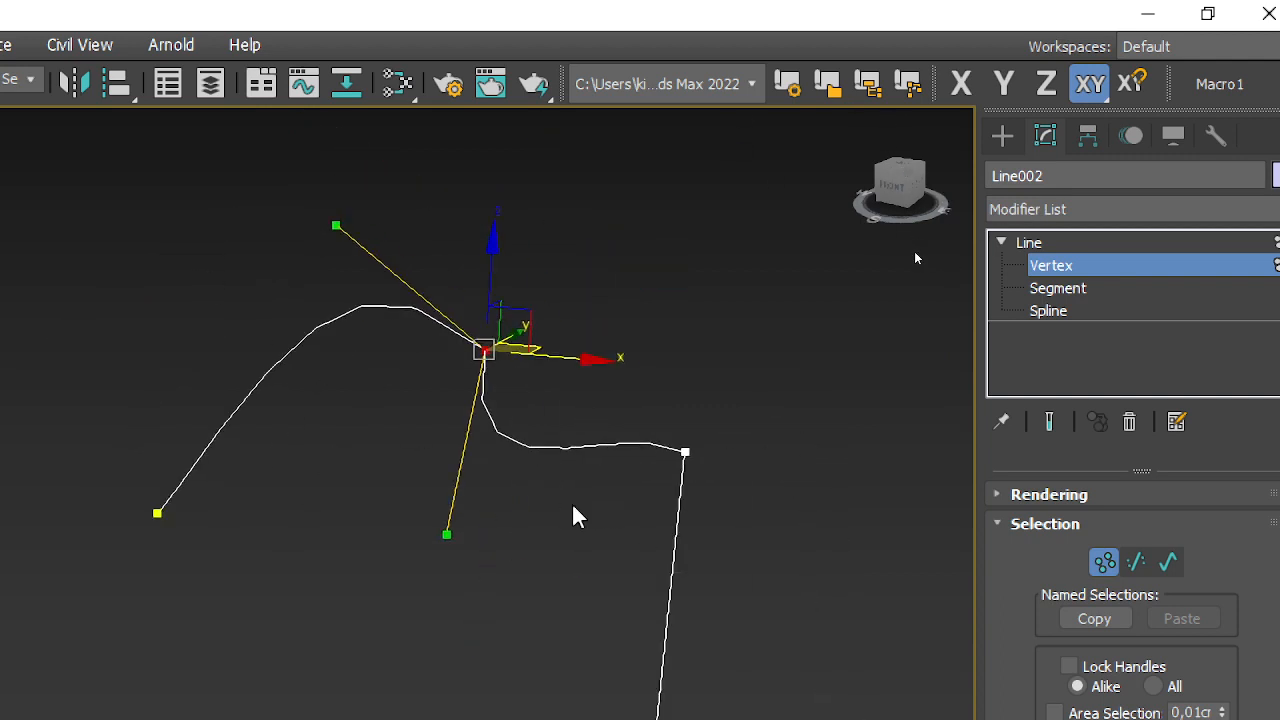
- Leave the line's Vertex level, select the magenta plane and pick its upper-left corner at Vertex level
{"action": "left_click", "coordinate": [1258, 266]}
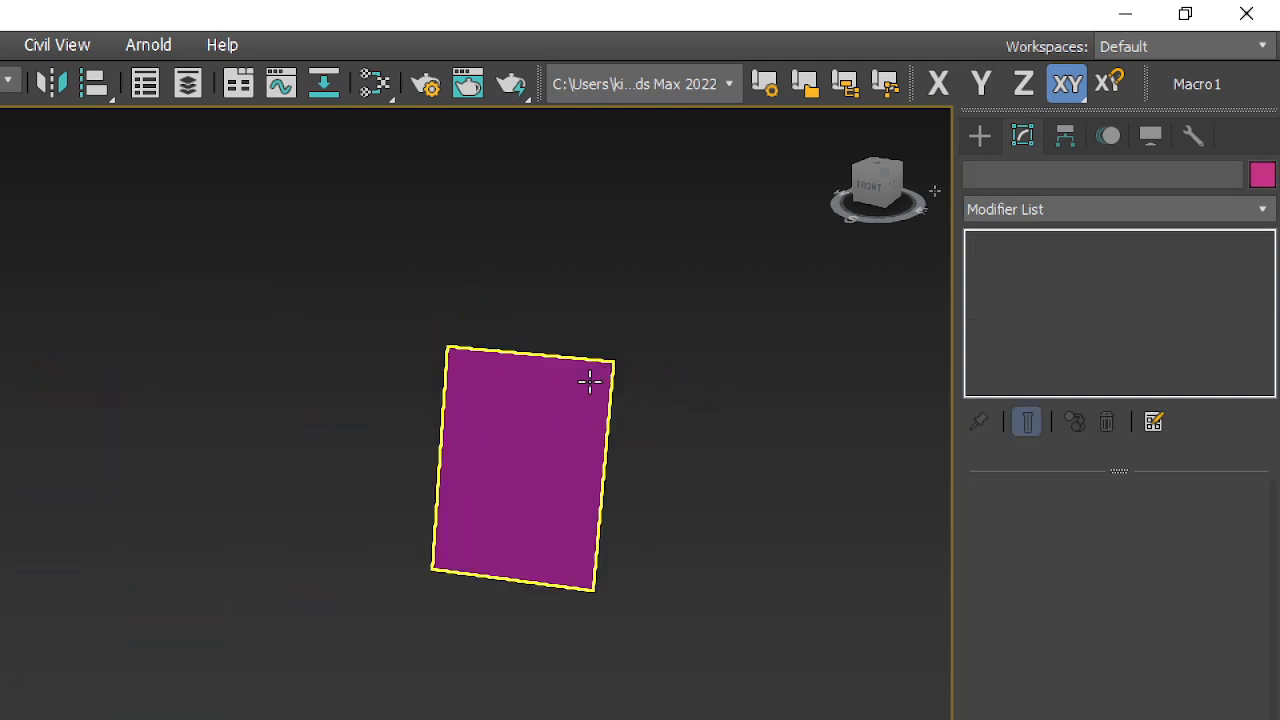
{"action": "left_click", "coordinate": [590, 380]}
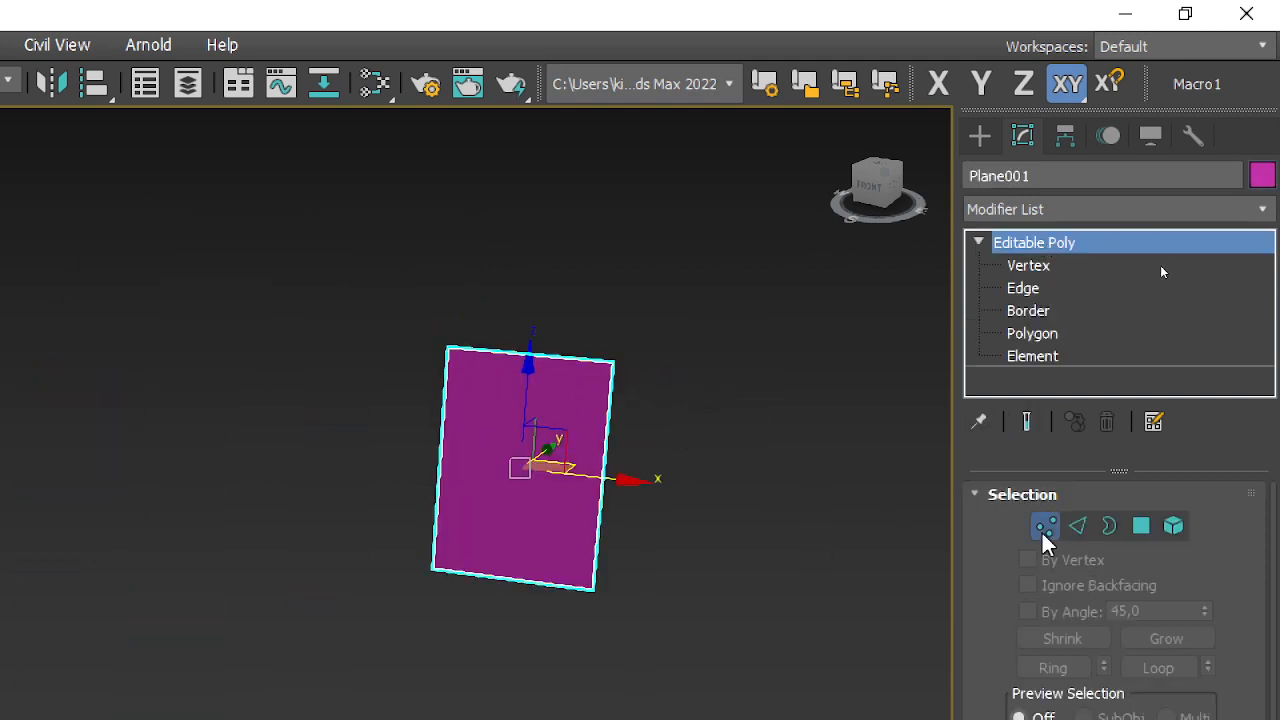
{"action": "left_click", "coordinate": [1044, 526]}
{"action": "scroll", "coordinate": [493, 371], "scroll_direction": "up", "scroll_amount": 5}
{"action": "scroll", "coordinate": [318, 298], "scroll_direction": "down", "scroll_amount": 2}
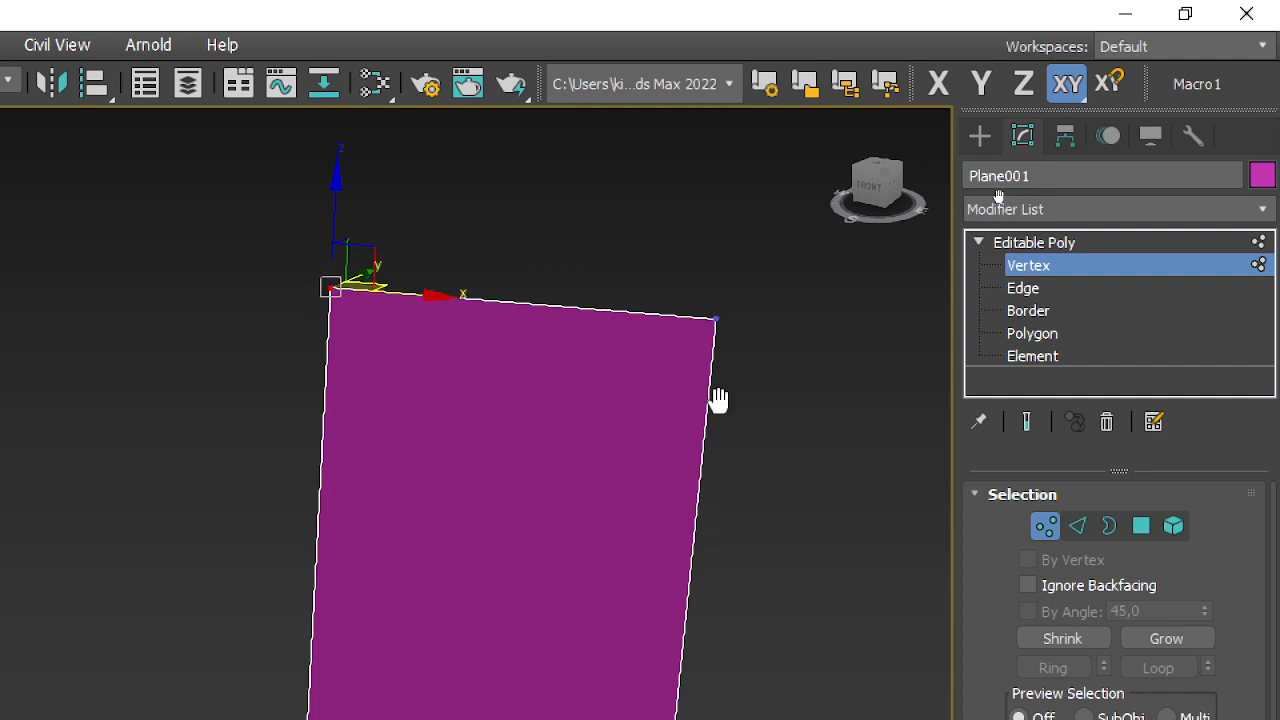
{"action": "middle_click_drag", "start_coordinate": [717, 400], "coordinate": [654, 289]}
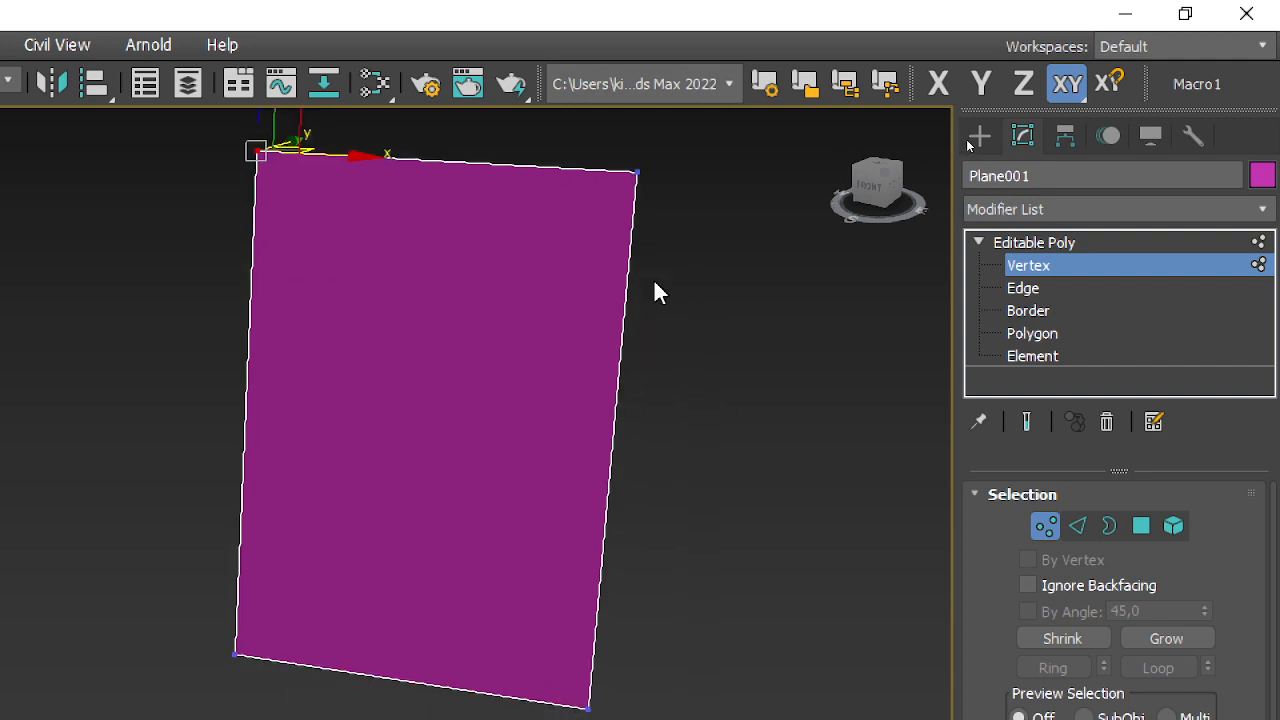
- Switch the plane to Edge level and select its top edge
{"action": "left_click", "coordinate": [1076, 525]}
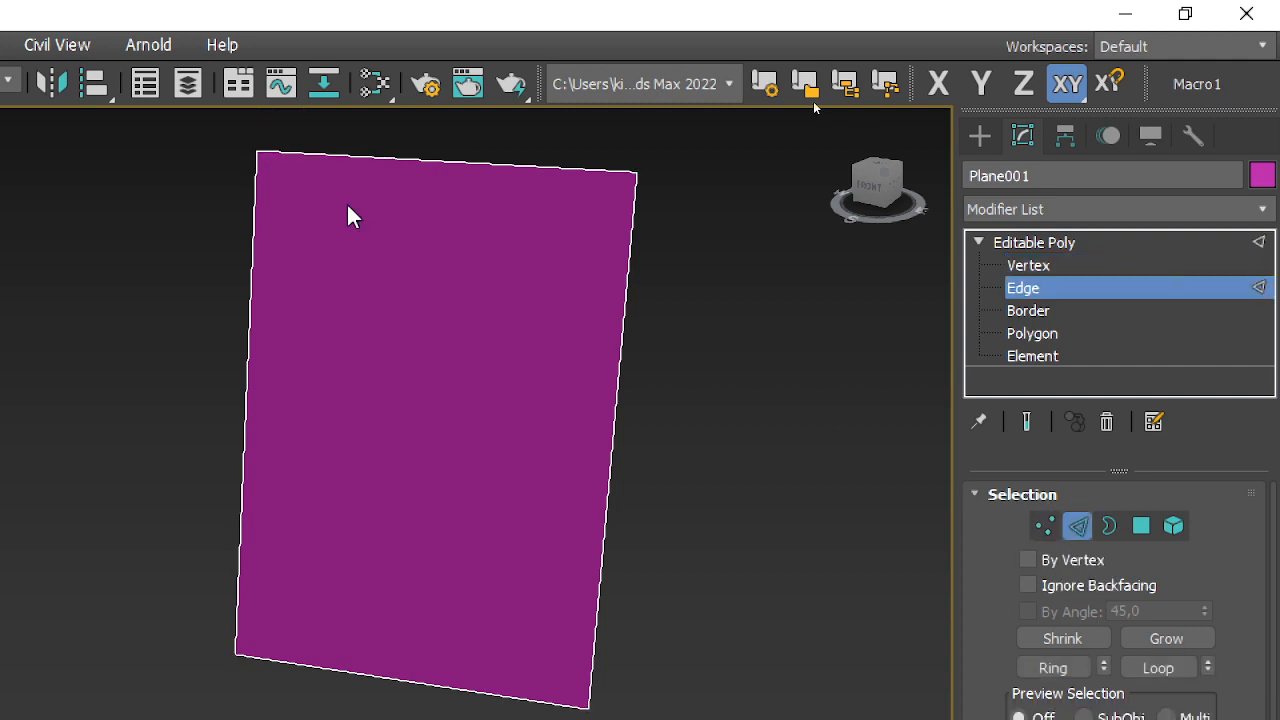
{"action": "left_click", "coordinate": [460, 163]}
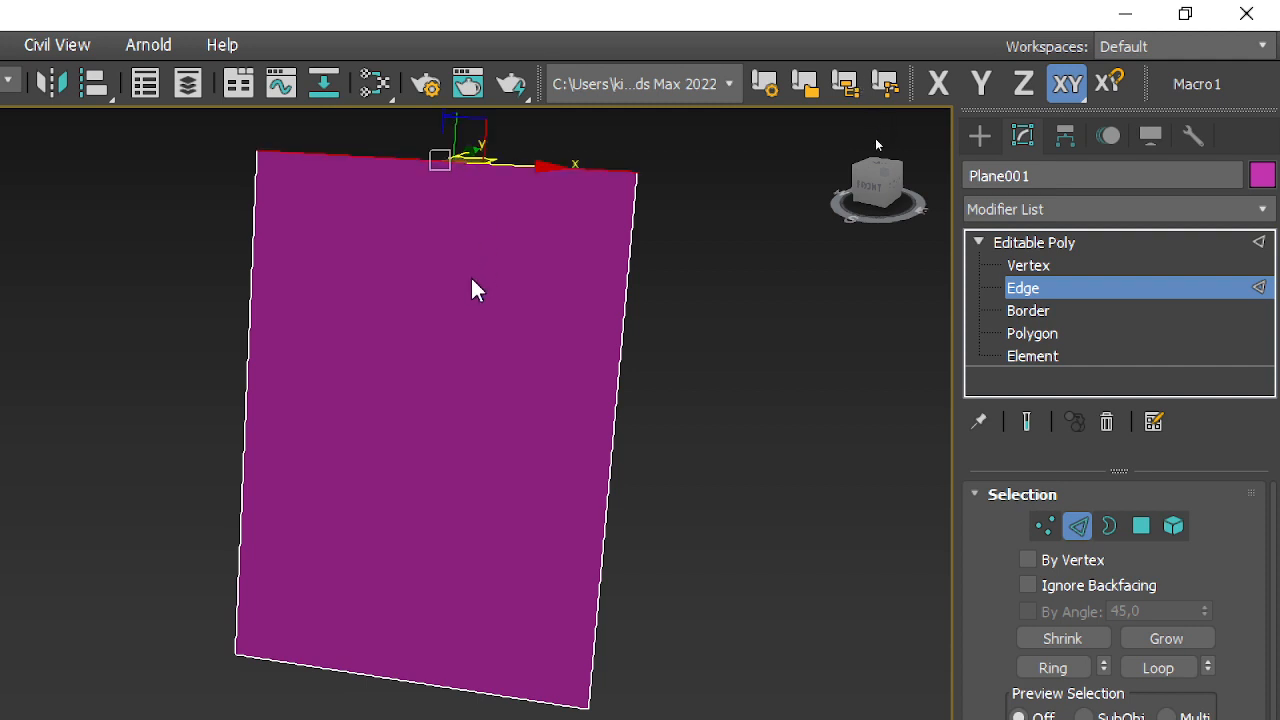
{"action": "middle_click_drag", "start_coordinate": [471, 286], "coordinate": [412, 307]}
{"action": "scroll", "coordinate": [408, 308], "scroll_direction": "down", "scroll_amount": 2}
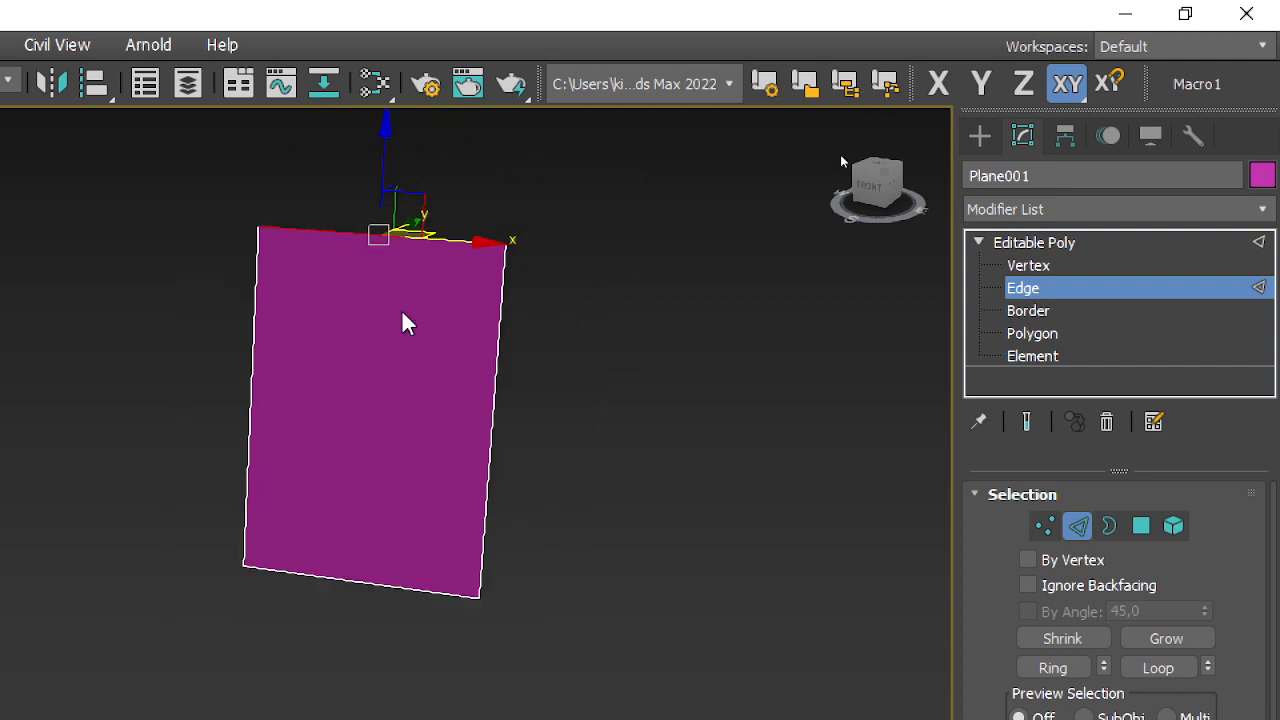
- Select the plane's right, bottom and left edges one after another at Edge level
{"action": "left_click", "coordinate": [494, 370]}
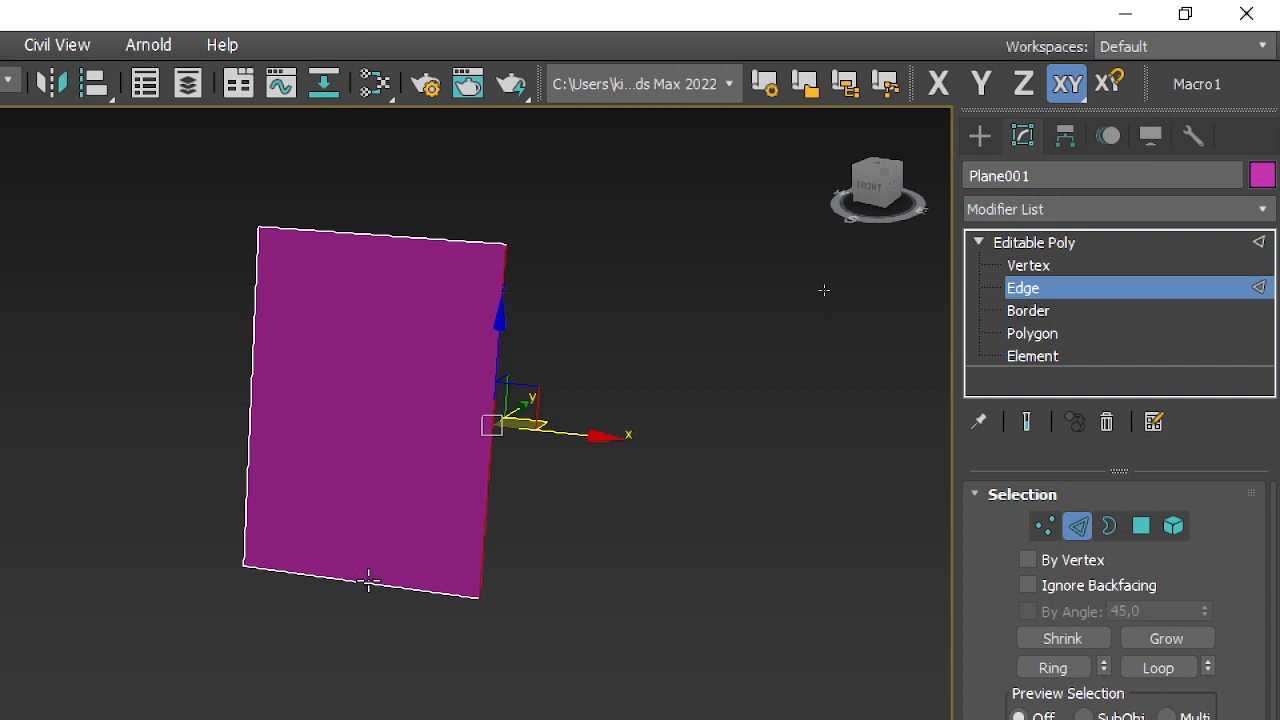
{"action": "left_click", "coordinate": [369, 582]}
{"action": "left_click", "coordinate": [245, 430]}
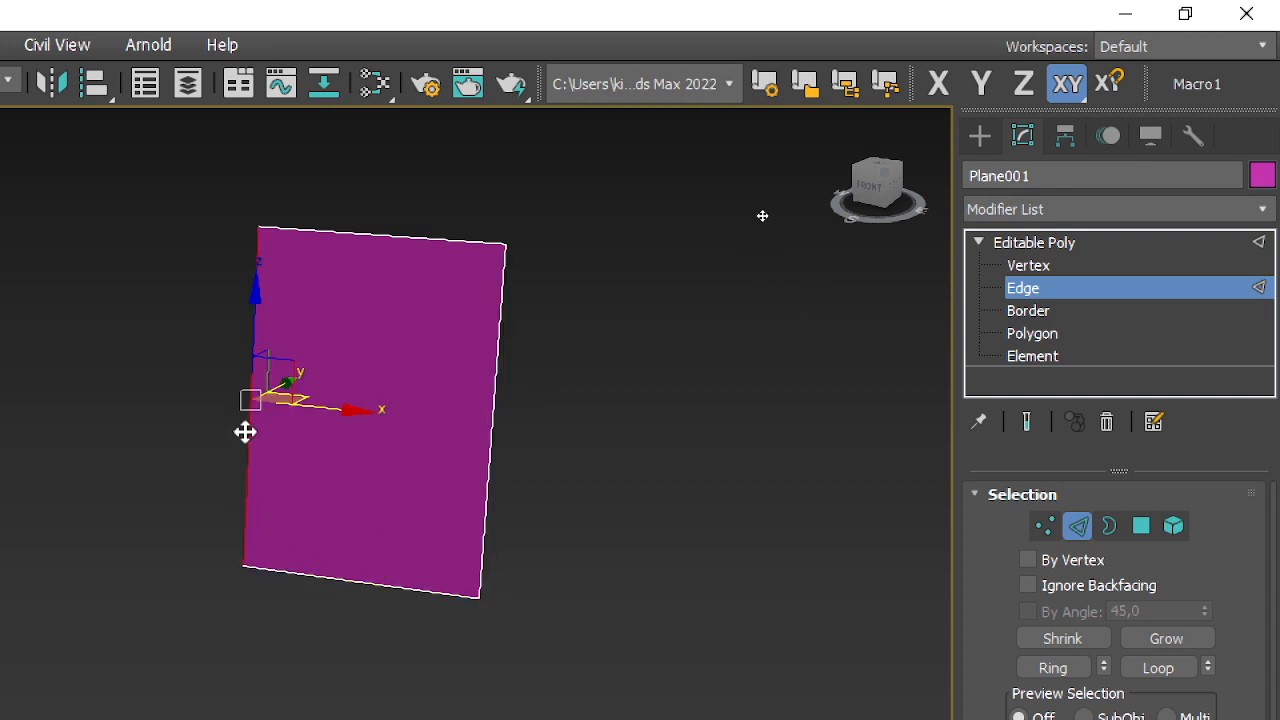
- Switch the plane to Border level and clear the selection, then select its single face at Polygon level
{"action": "left_click", "coordinate": [1024, 311]}
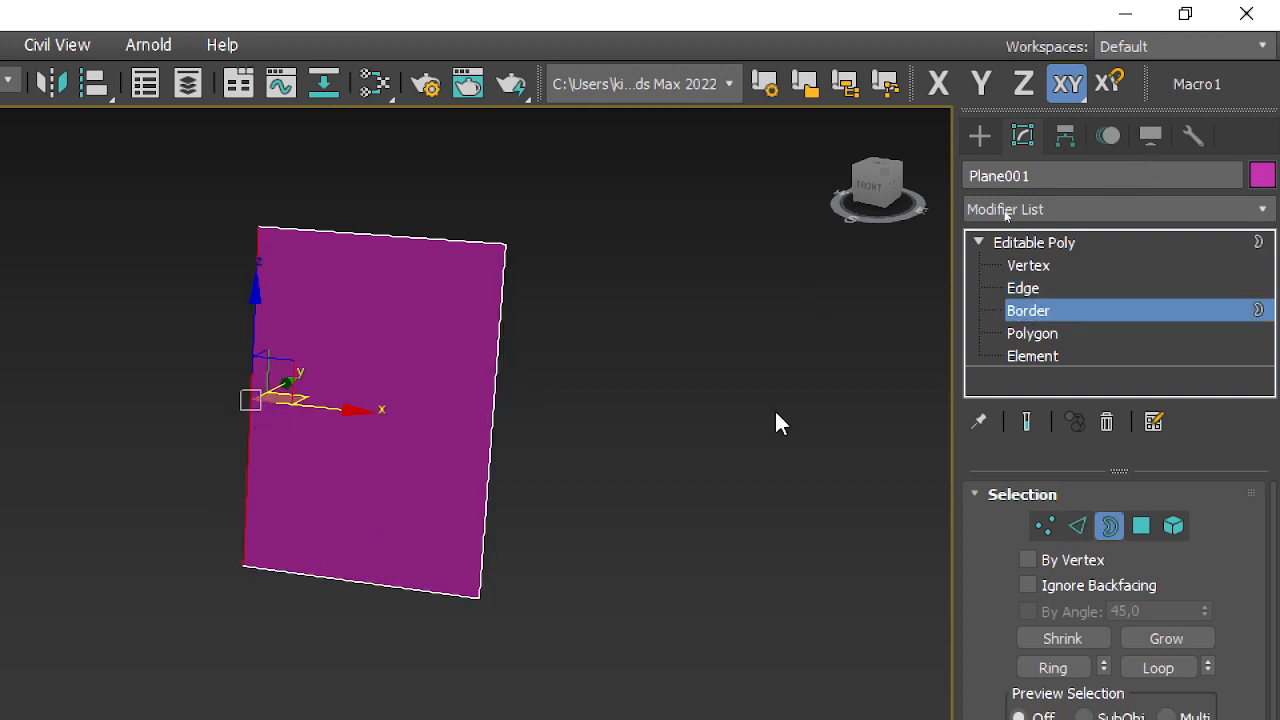
{"action": "left_click", "coordinate": [412, 362]}
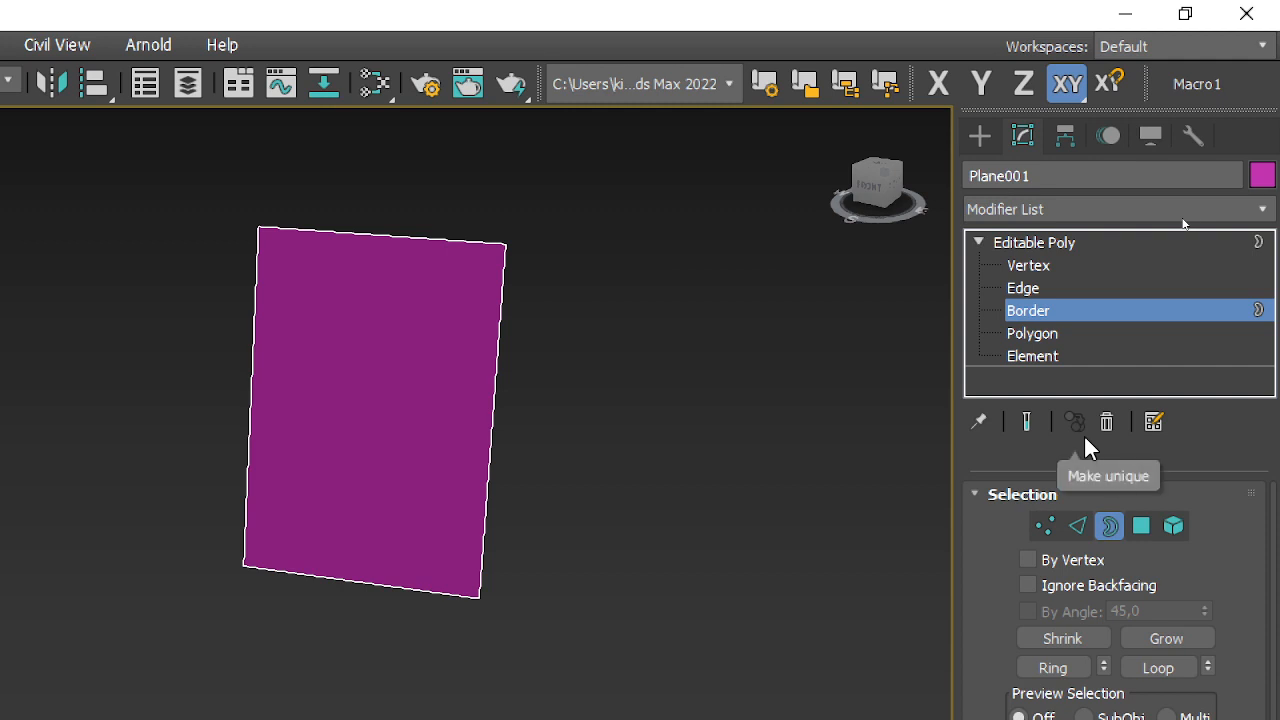
{"action": "left_click", "coordinate": [1141, 526]}
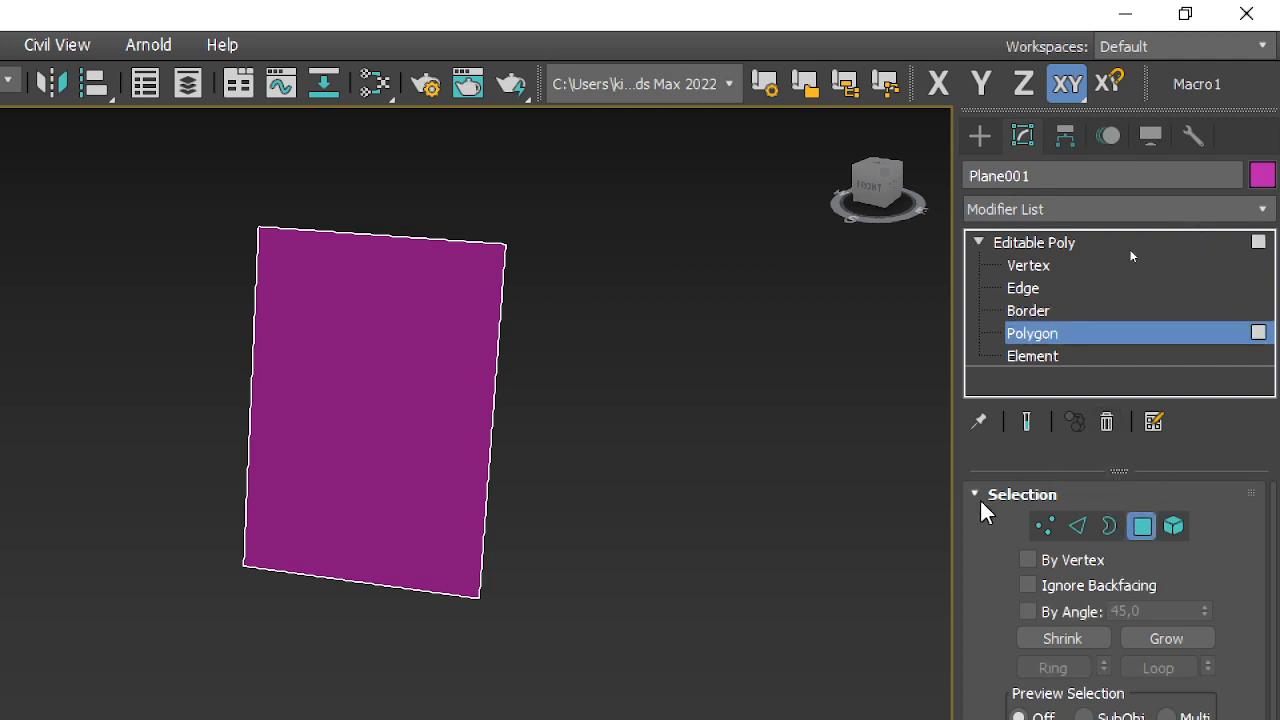
{"action": "left_click", "coordinate": [395, 392]}
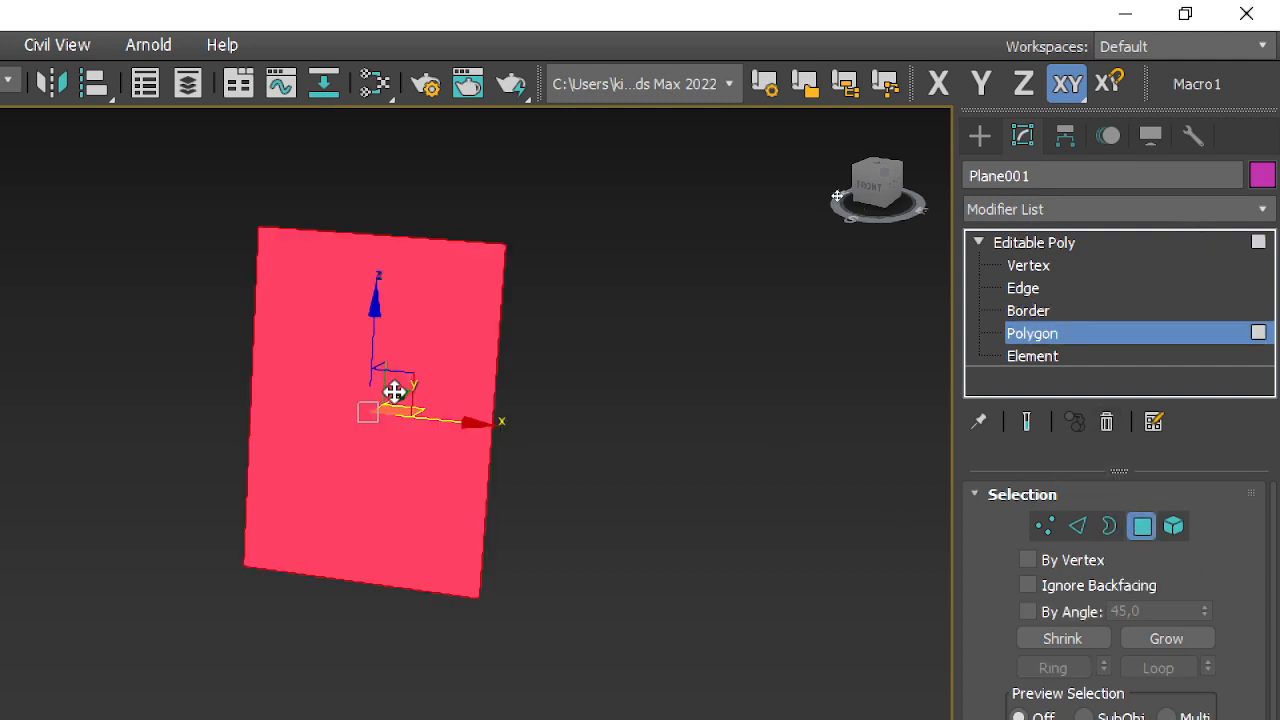
- Switch the plane to Element level, view it among the other objects, and return to the object's top level
{"action": "left_click", "coordinate": [1175, 528]}
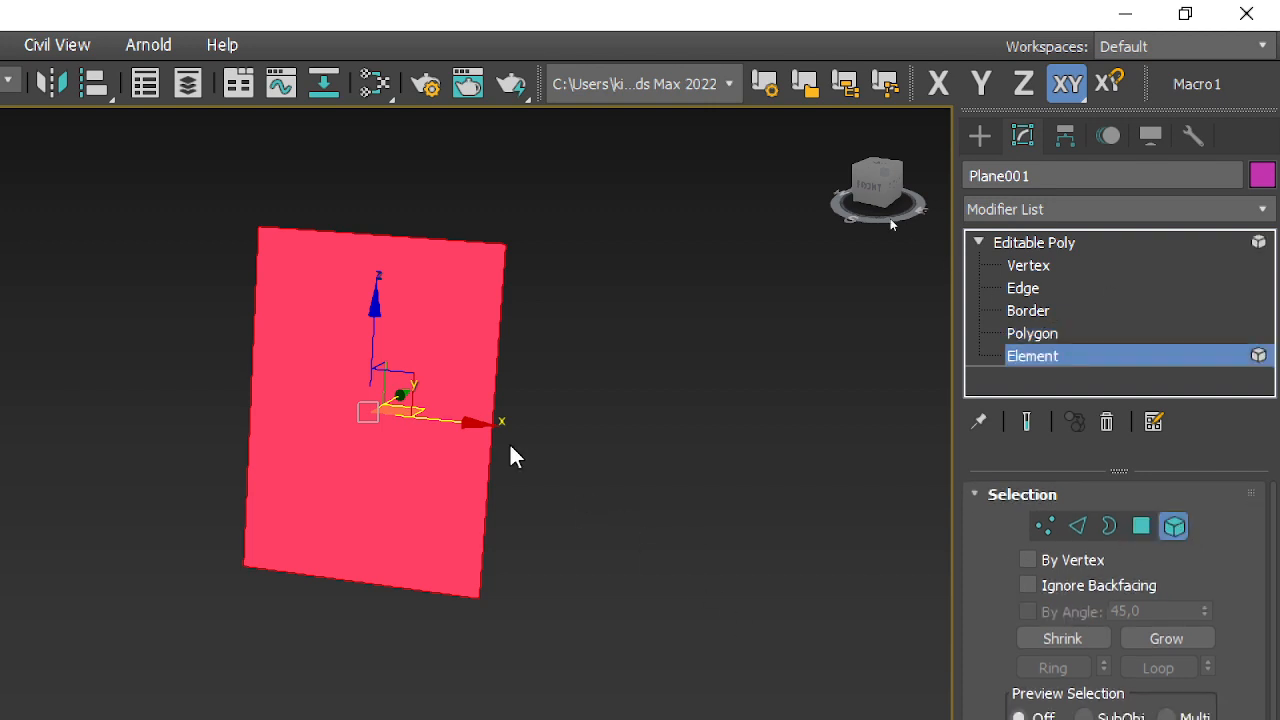
{"action": "scroll", "coordinate": [527, 490], "scroll_direction": "down", "scroll_amount": 5}
{"action": "middle_click_drag", "start_coordinate": [543, 514], "coordinate": [545, 360]}
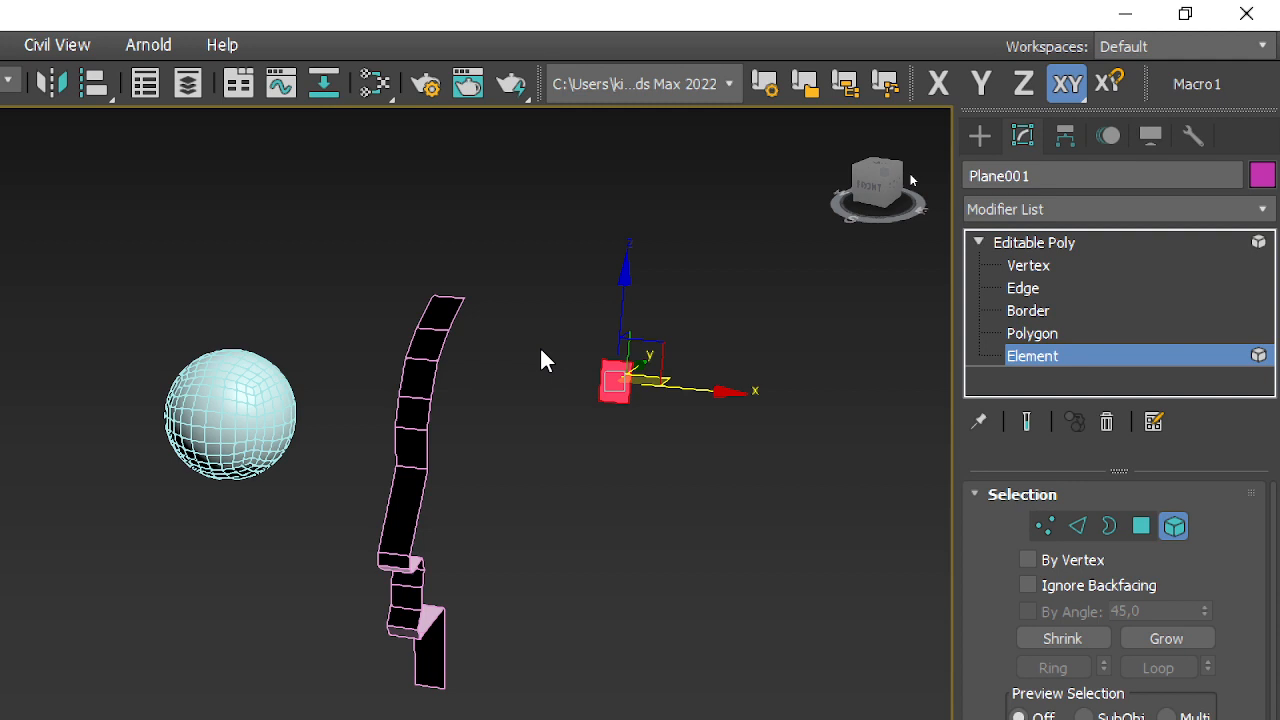
{"action": "scroll", "coordinate": [673, 423], "scroll_direction": "up", "scroll_amount": 3}
{"action": "scroll", "coordinate": [456, 266], "scroll_direction": "up", "scroll_amount": 4}
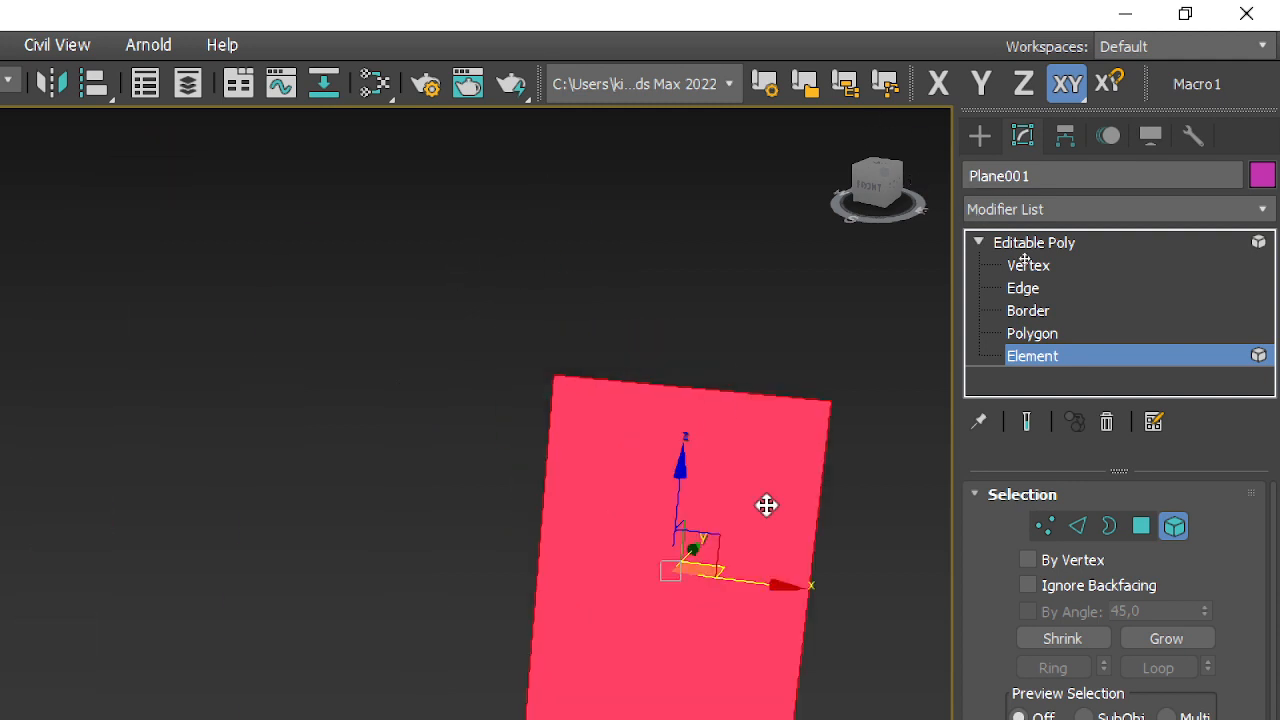
{"action": "middle_click_drag", "start_coordinate": [760, 506], "coordinate": [580, 323]}
{"action": "scroll", "coordinate": [651, 372], "scroll_direction": "down", "scroll_amount": 4}
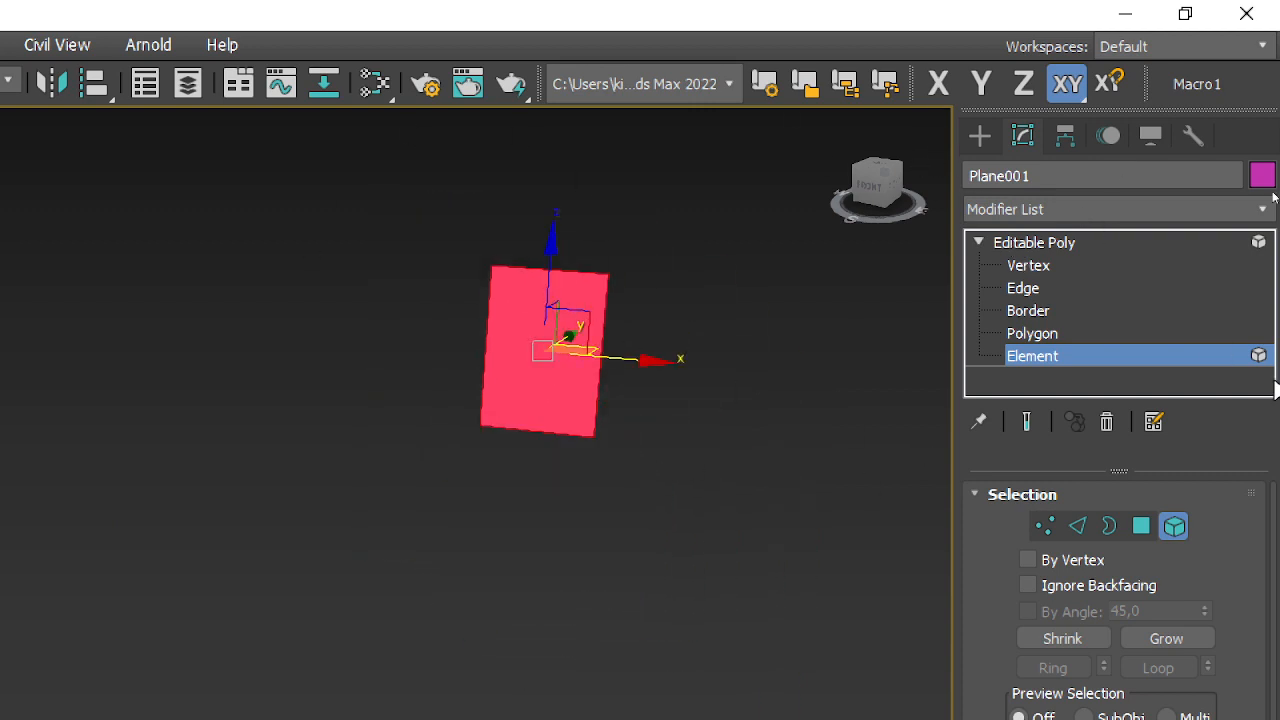
{"action": "left_click", "coordinate": [1185, 530]}
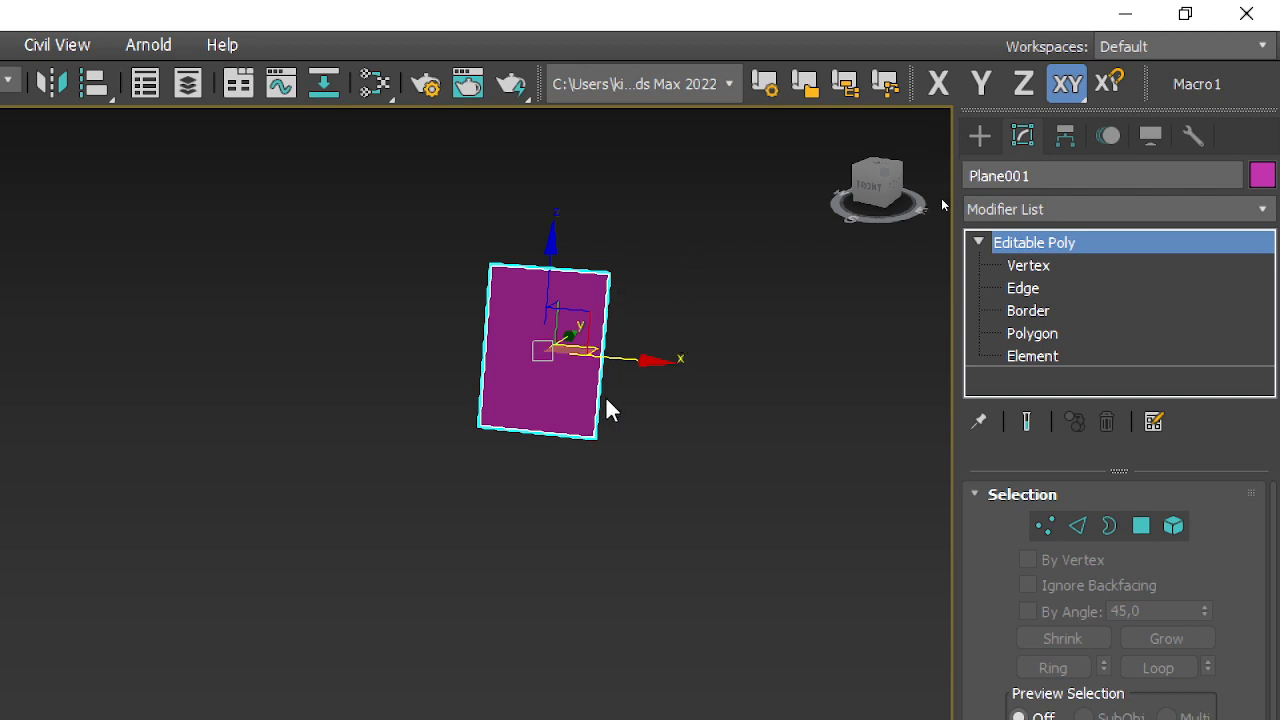
- Look at the plane's Convert To options for the object and in its modifier stack, then close them and deselect the plane
{"action": "right_click", "coordinate": [564, 395]}
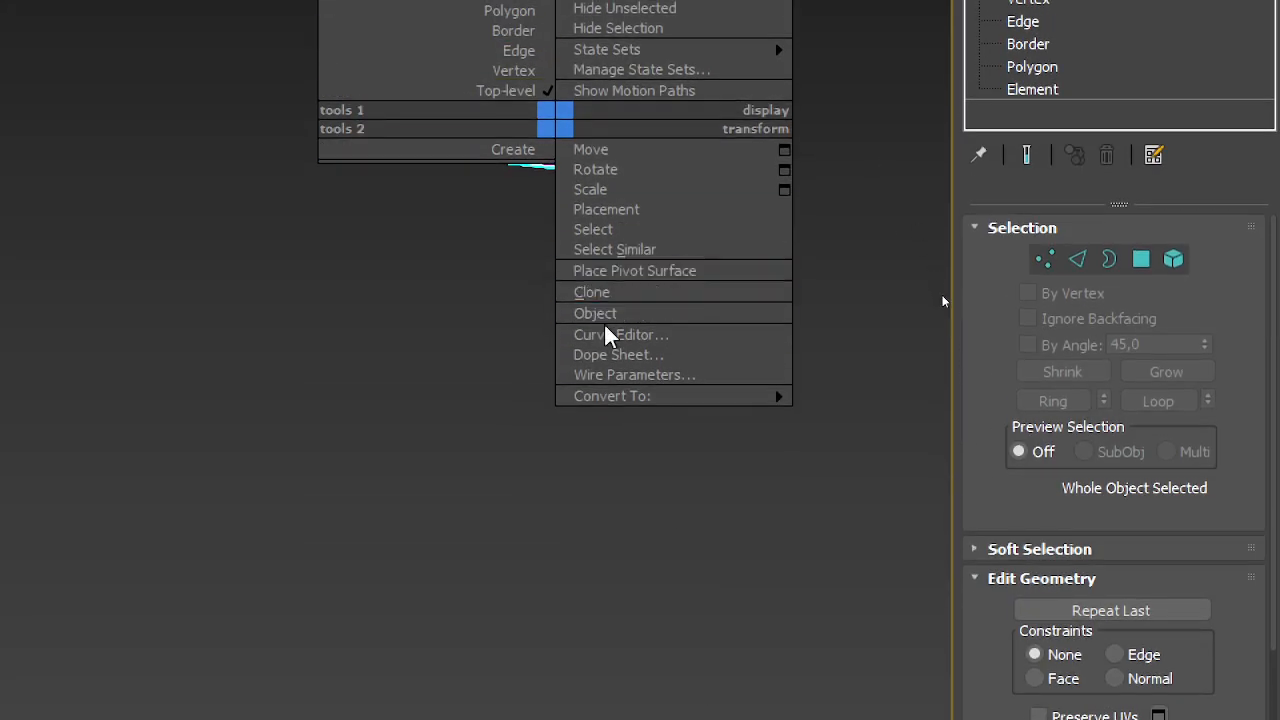
{"action": "mouse_move", "coordinate": [660, 376]}
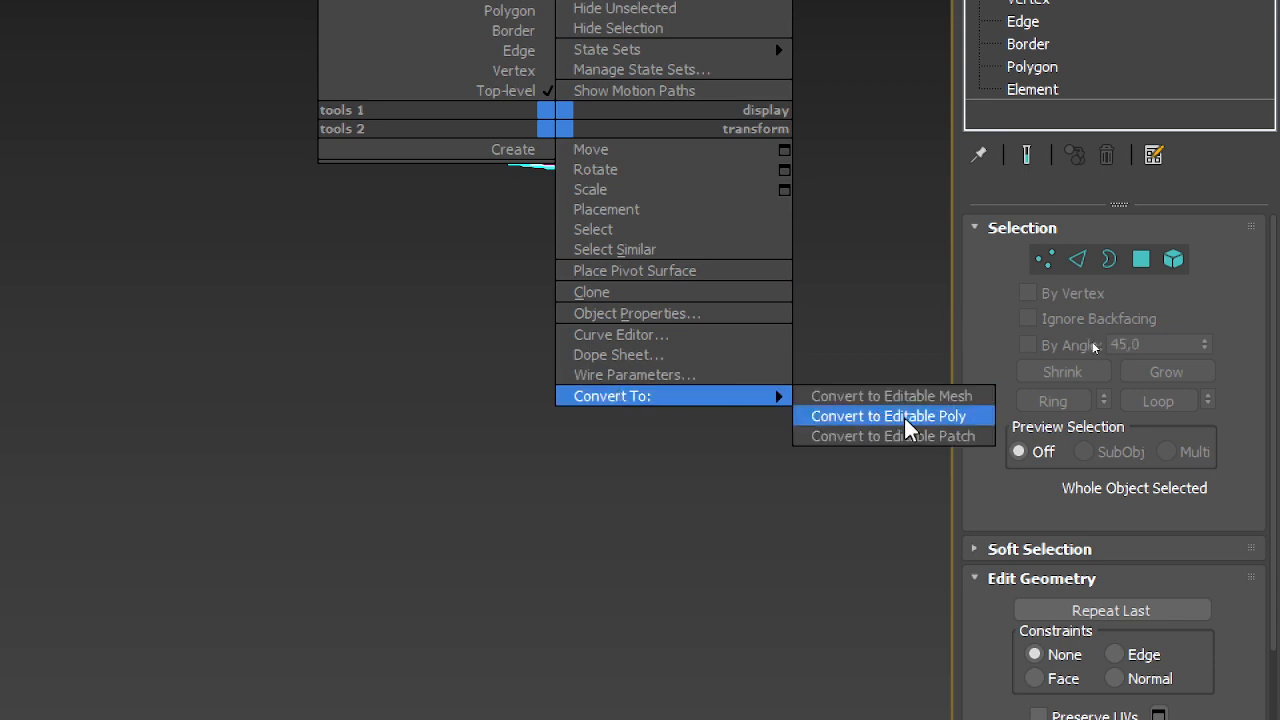
{"action": "left_click", "coordinate": [895, 208]}
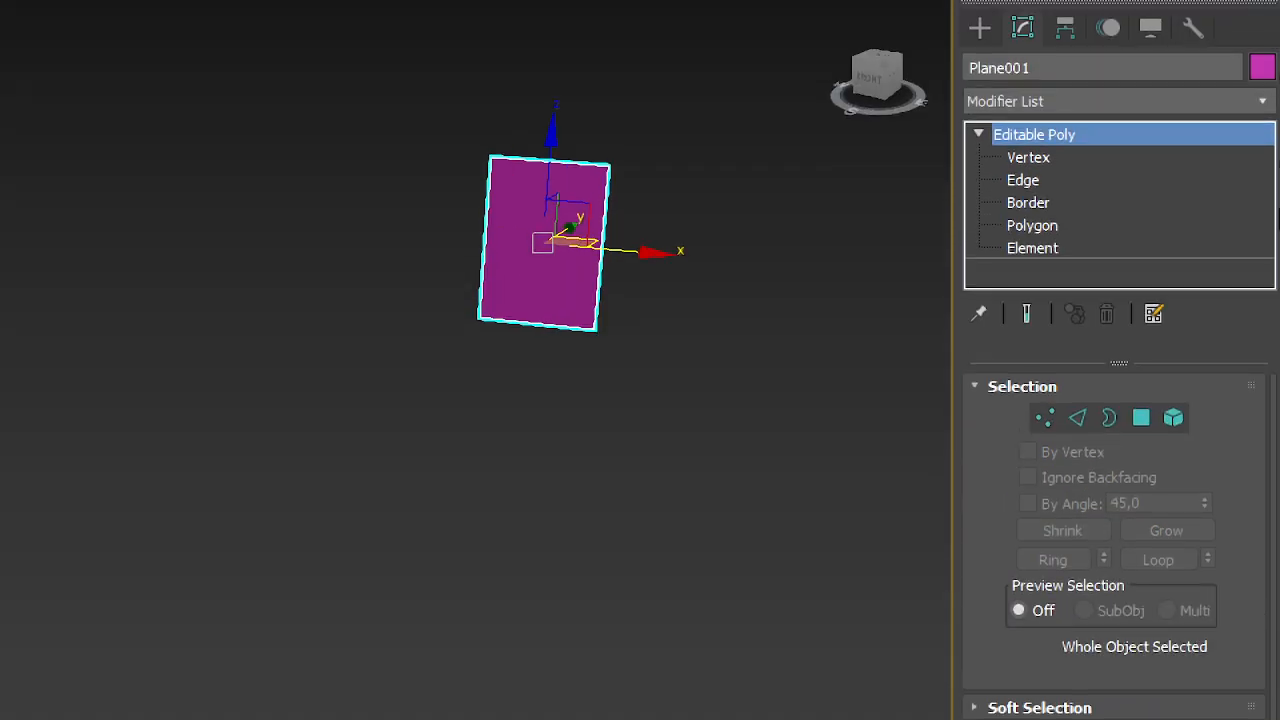
{"action": "right_click", "coordinate": [1076, 142]}
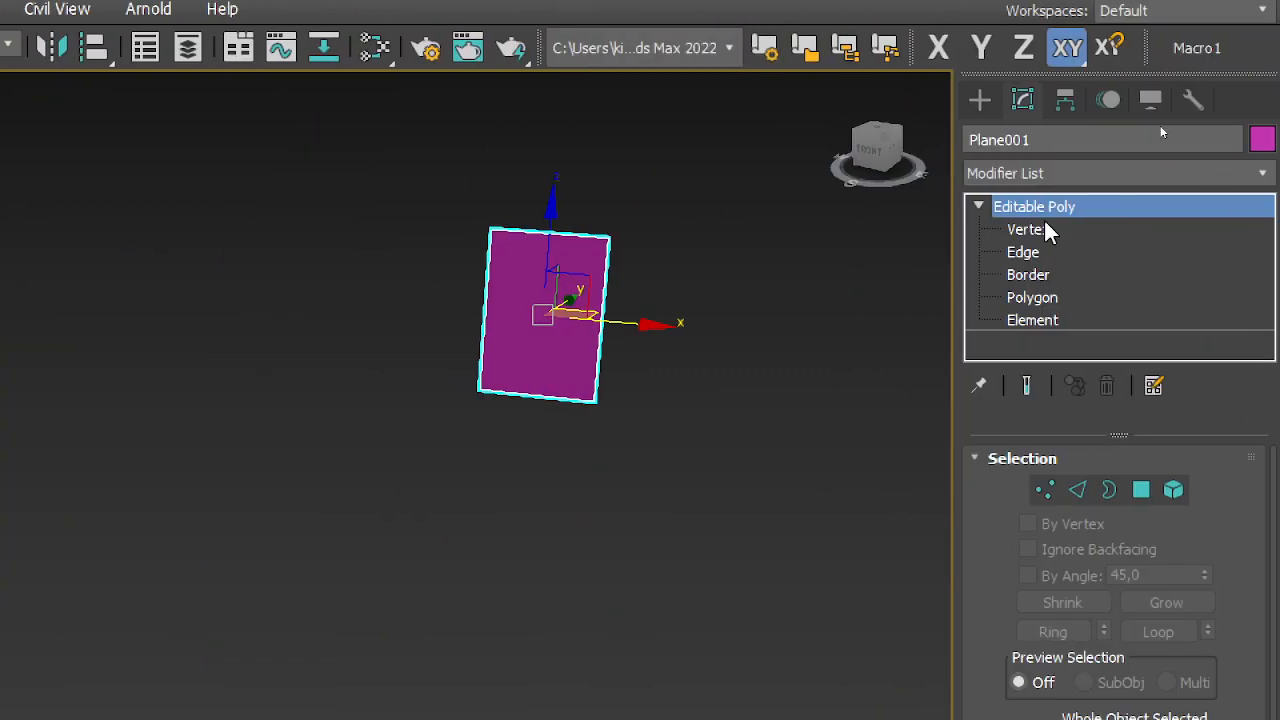
{"action": "right_click", "coordinate": [1043, 208]}
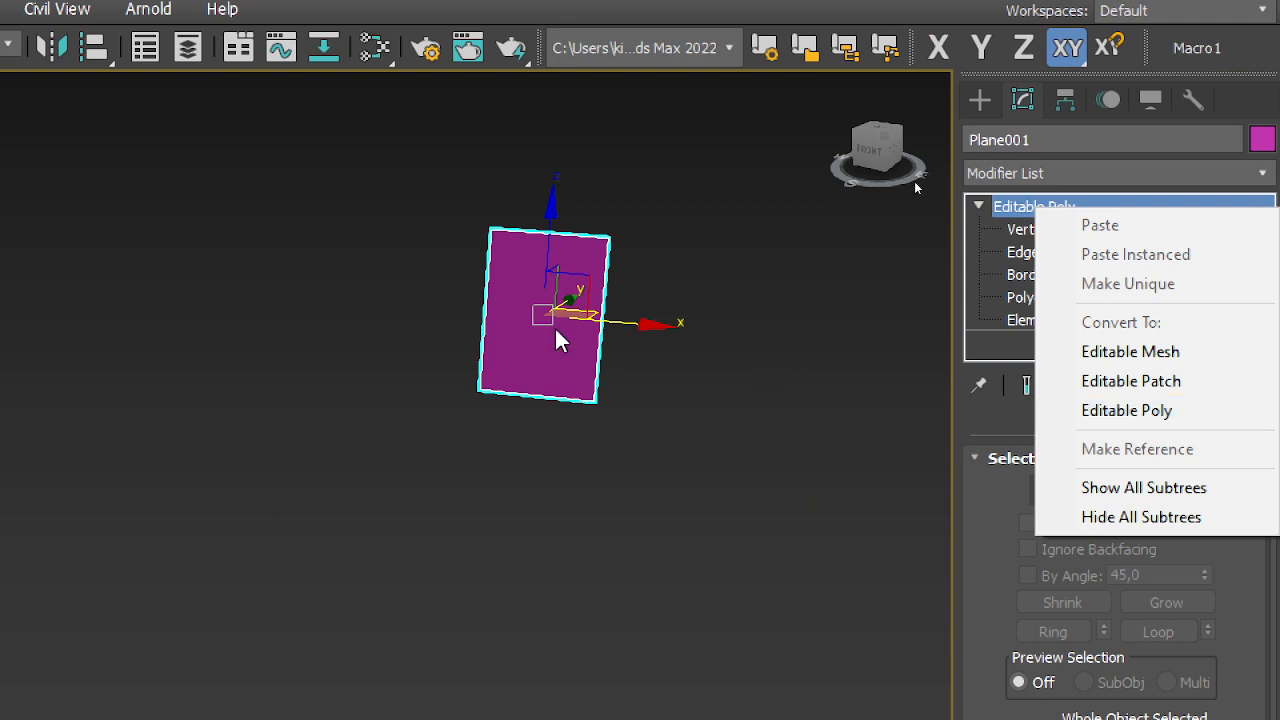
{"action": "left_click", "coordinate": [797, 419]}
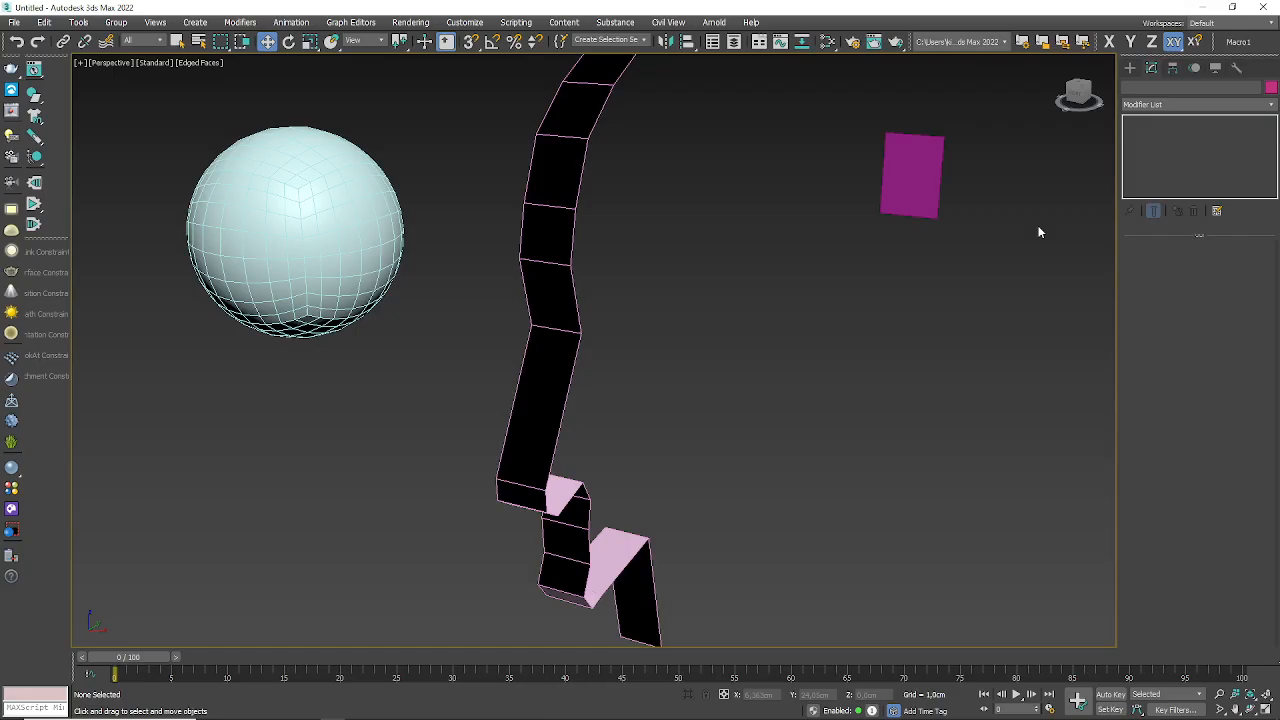
- Select the plane, the extruded strip and the sphere in turn to compare their modifier stacks
{"action": "left_click", "coordinate": [912, 200]}
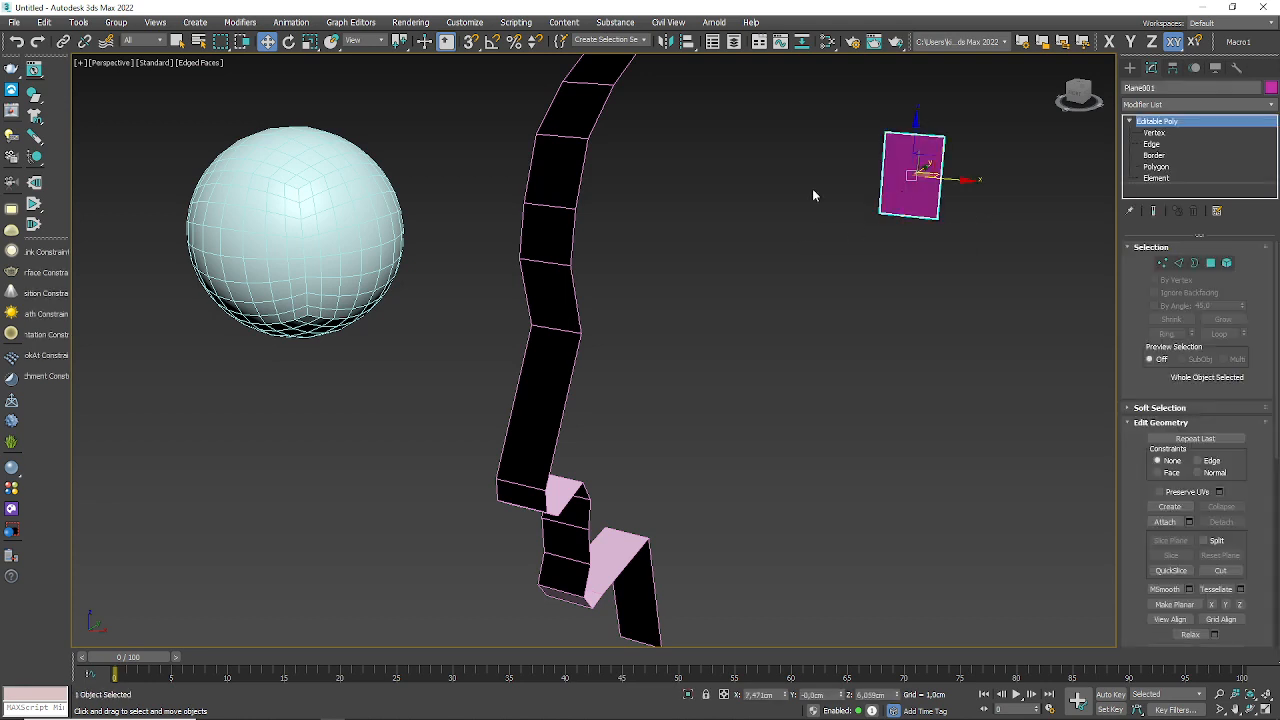
{"action": "left_click", "coordinate": [571, 294]}
{"action": "left_click", "coordinate": [256, 272]}
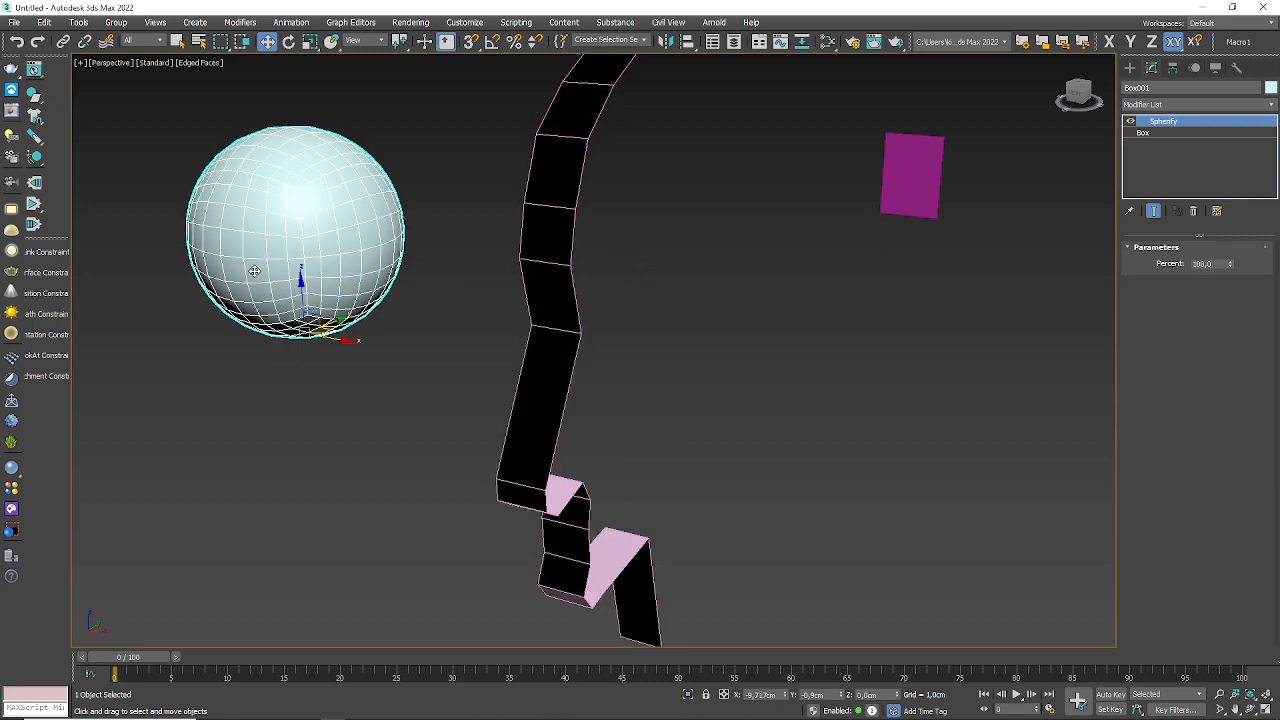
- Select the extruded strip and look at its Convert To command, then pick Extrude in its modifier stack
{"action": "left_click", "coordinate": [560, 316]}
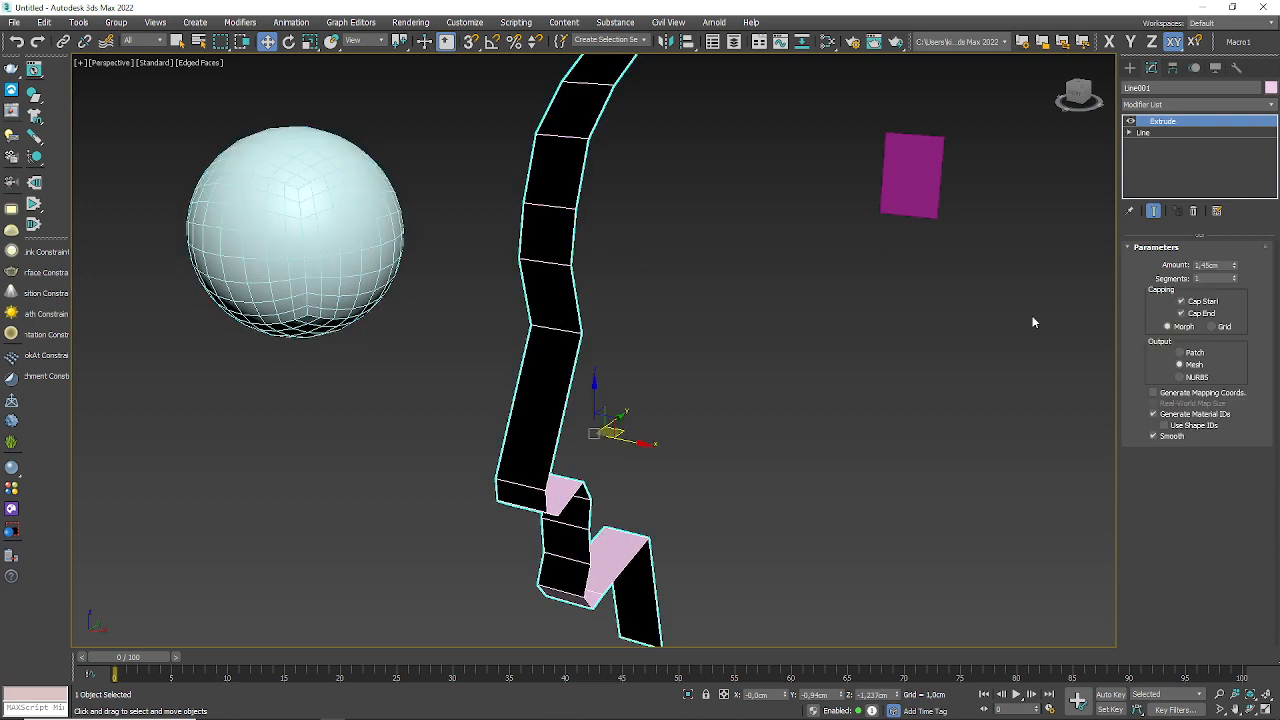
{"action": "right_click", "coordinate": [558, 355]}
{"action": "mouse_move", "coordinate": [631, 491]}
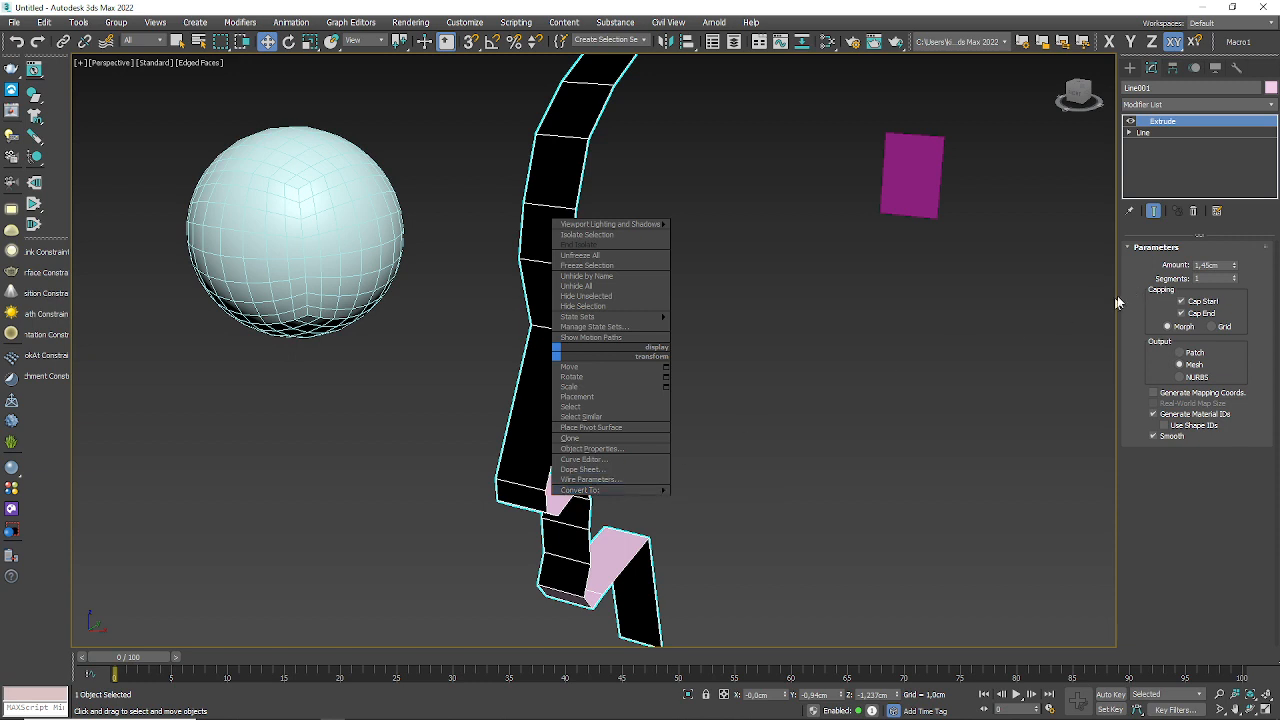
{"action": "left_click", "coordinate": [1184, 121]}
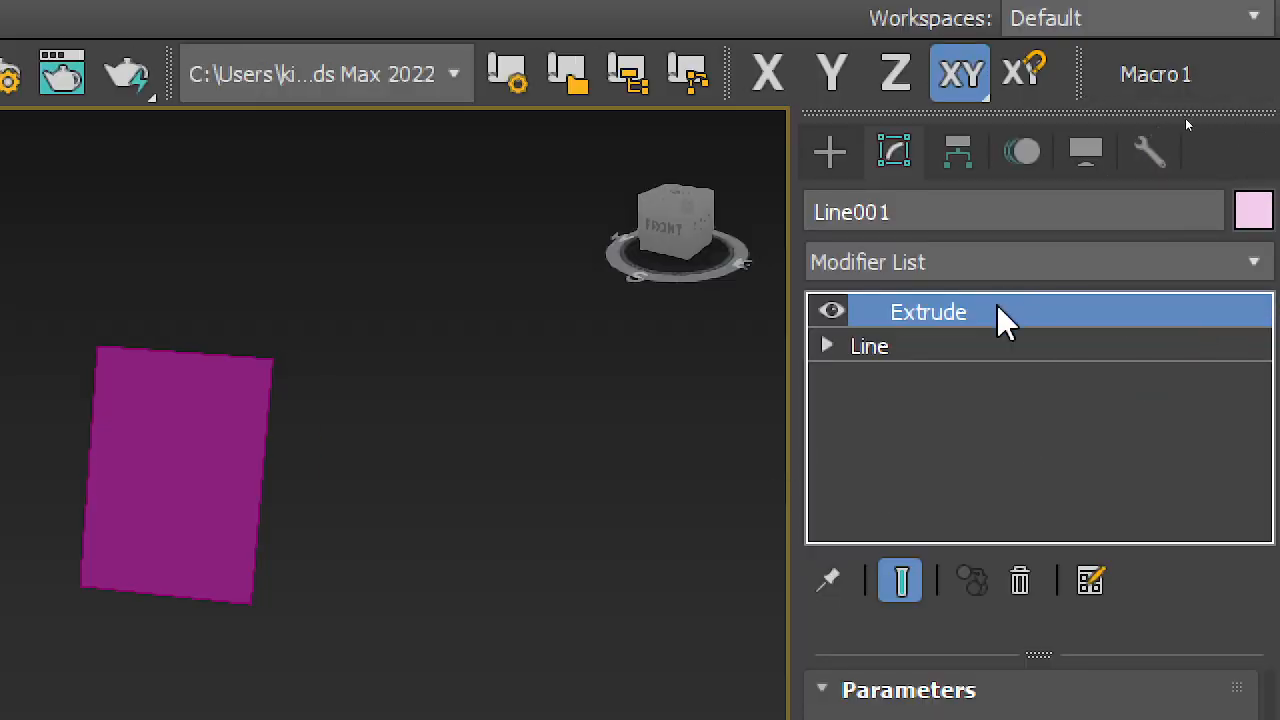
- Collapse the strip's entire modifier stack, accepting the warning, and convert the strip to Editable Poly
{"action": "right_click", "coordinate": [1000, 316]}
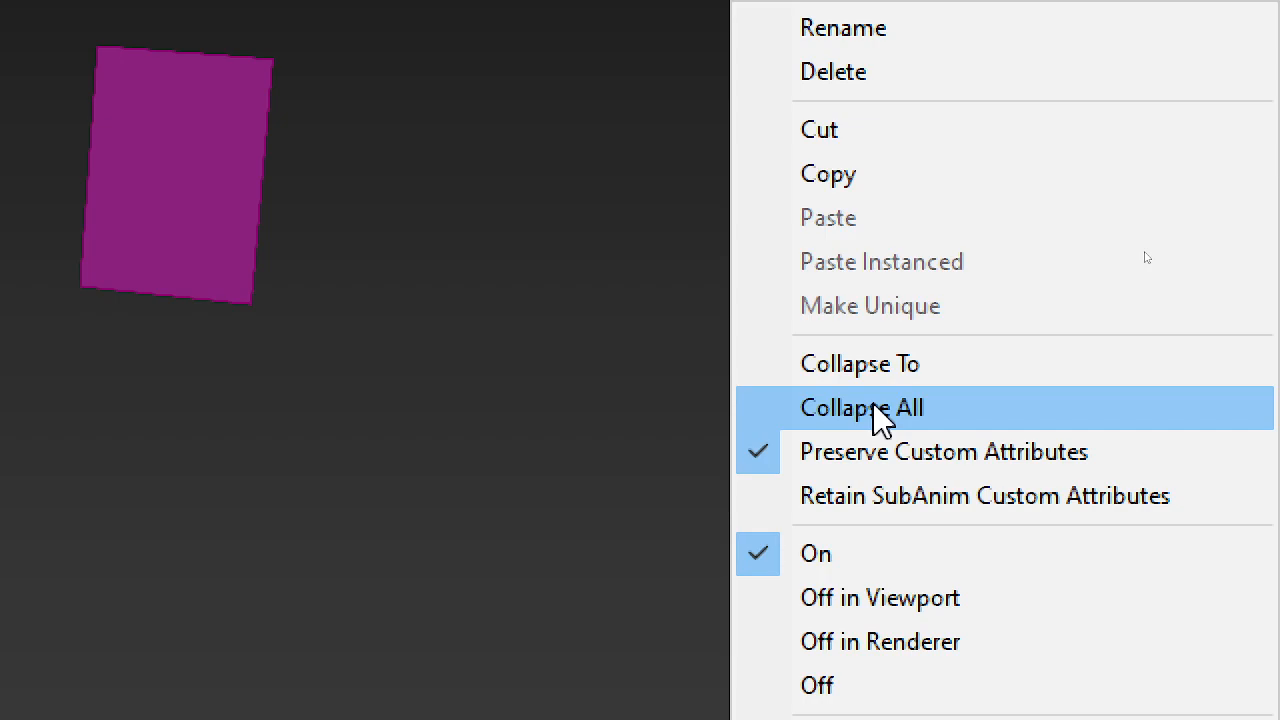
{"action": "left_click", "coordinate": [873, 406]}
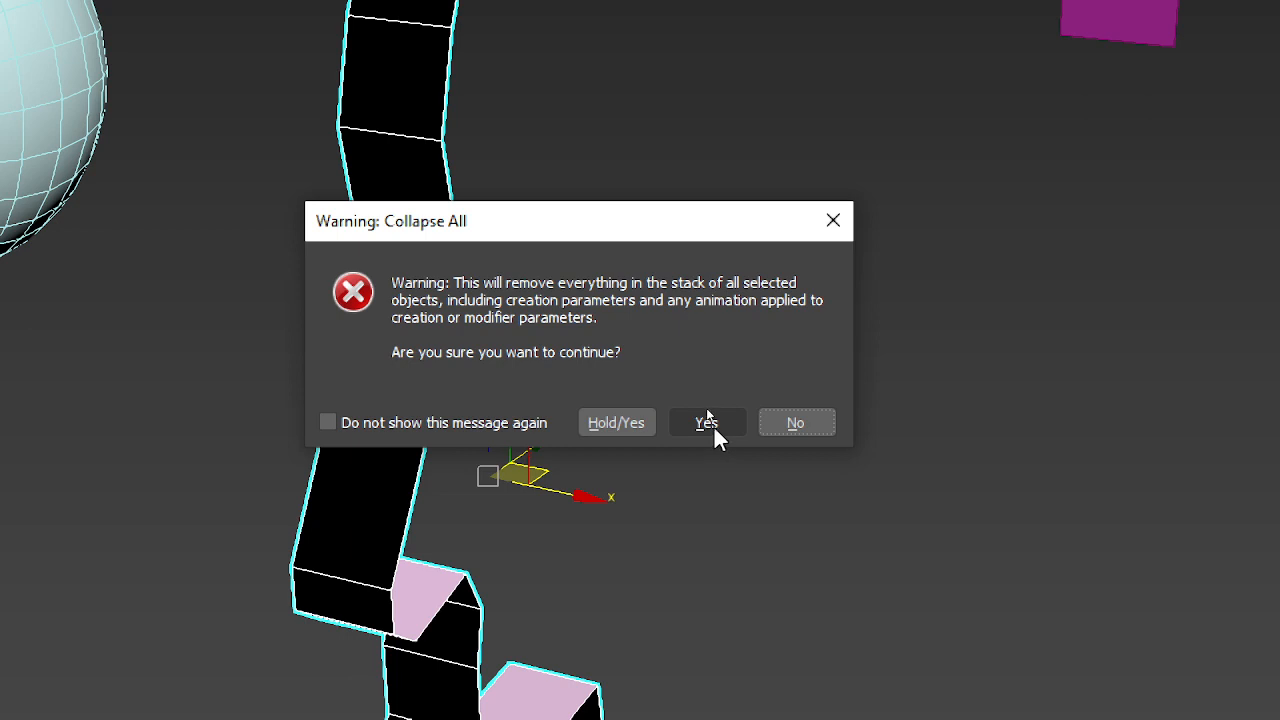
{"action": "left_click", "coordinate": [707, 420]}
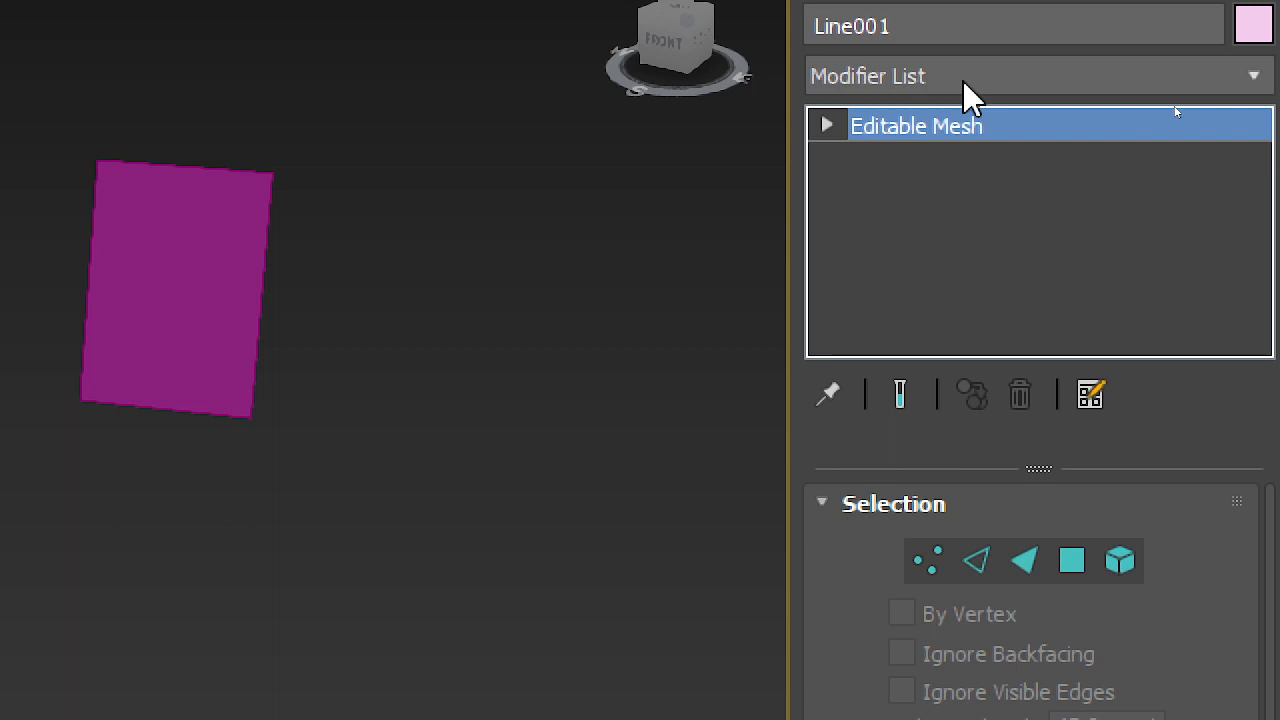
{"action": "right_click", "coordinate": [916, 122]}
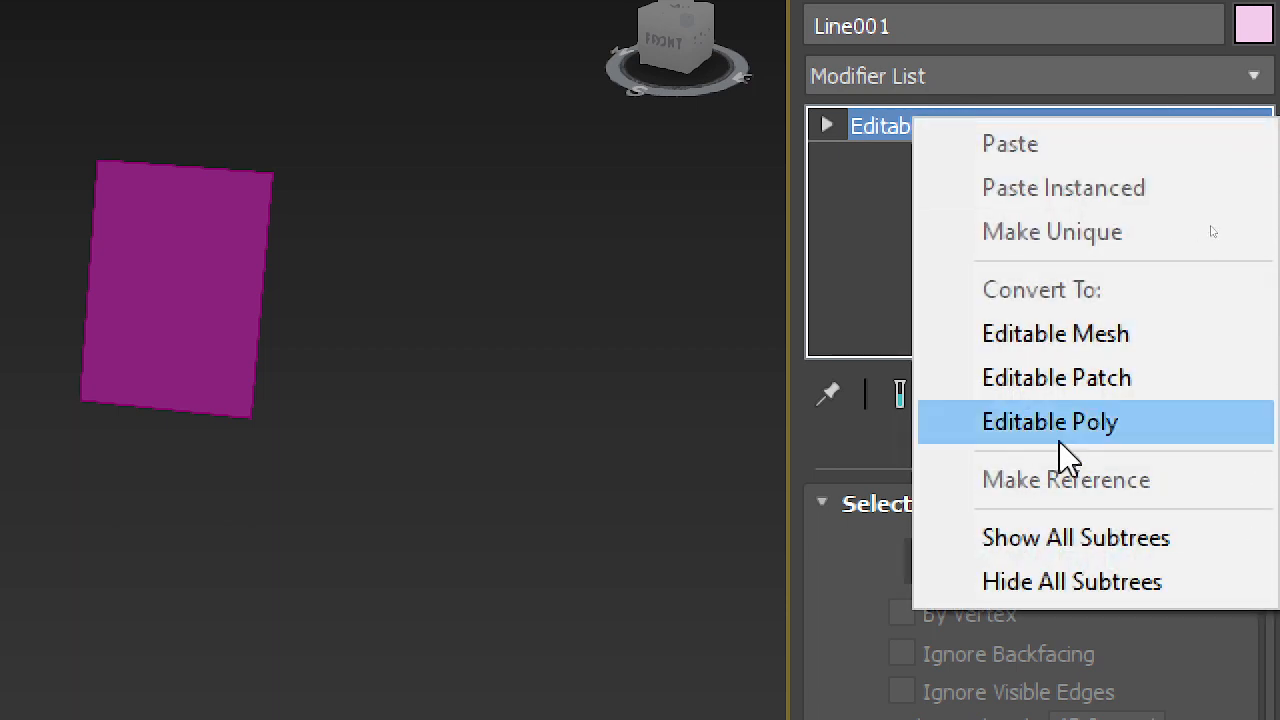
{"action": "left_click", "coordinate": [990, 424]}
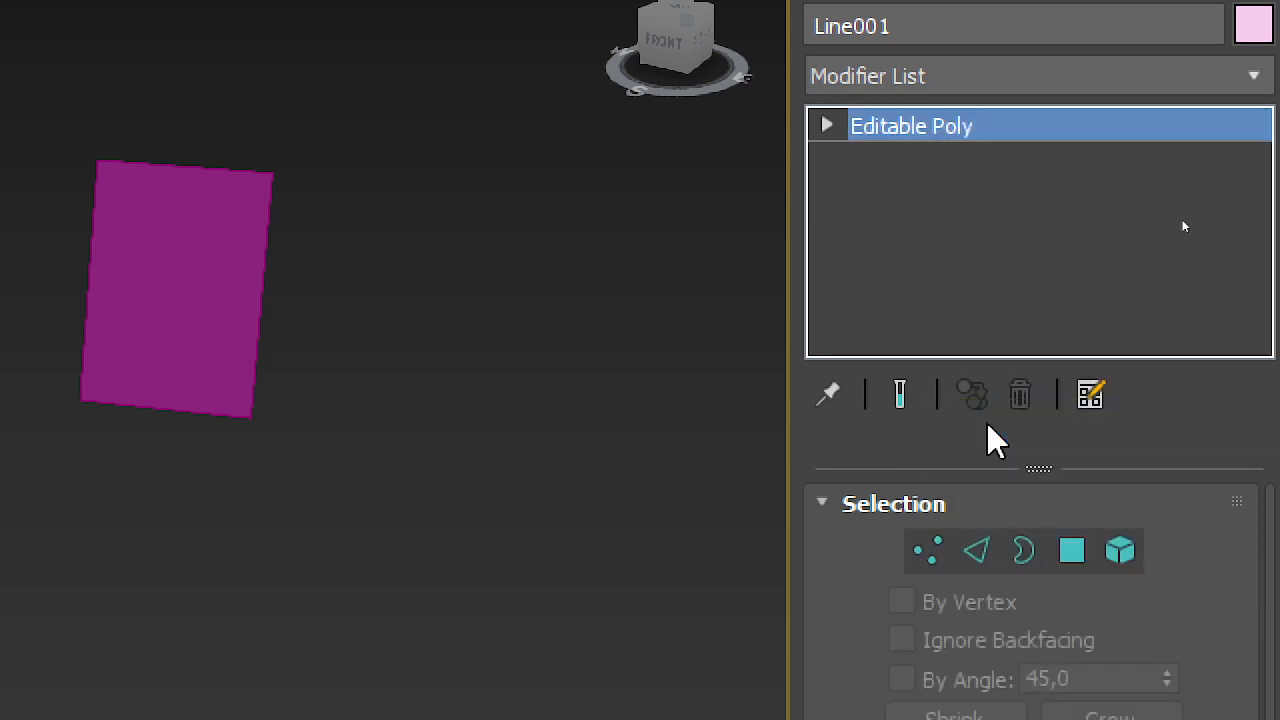
- Enter the strip's Vertex level and select the group of vertices around its lower fold
{"action": "scroll", "coordinate": [103, 389], "scroll_direction": "down", "scroll_amount": 5}
{"action": "middle_click_drag", "start_coordinate": [103, 389], "coordinate": [767, 192]}
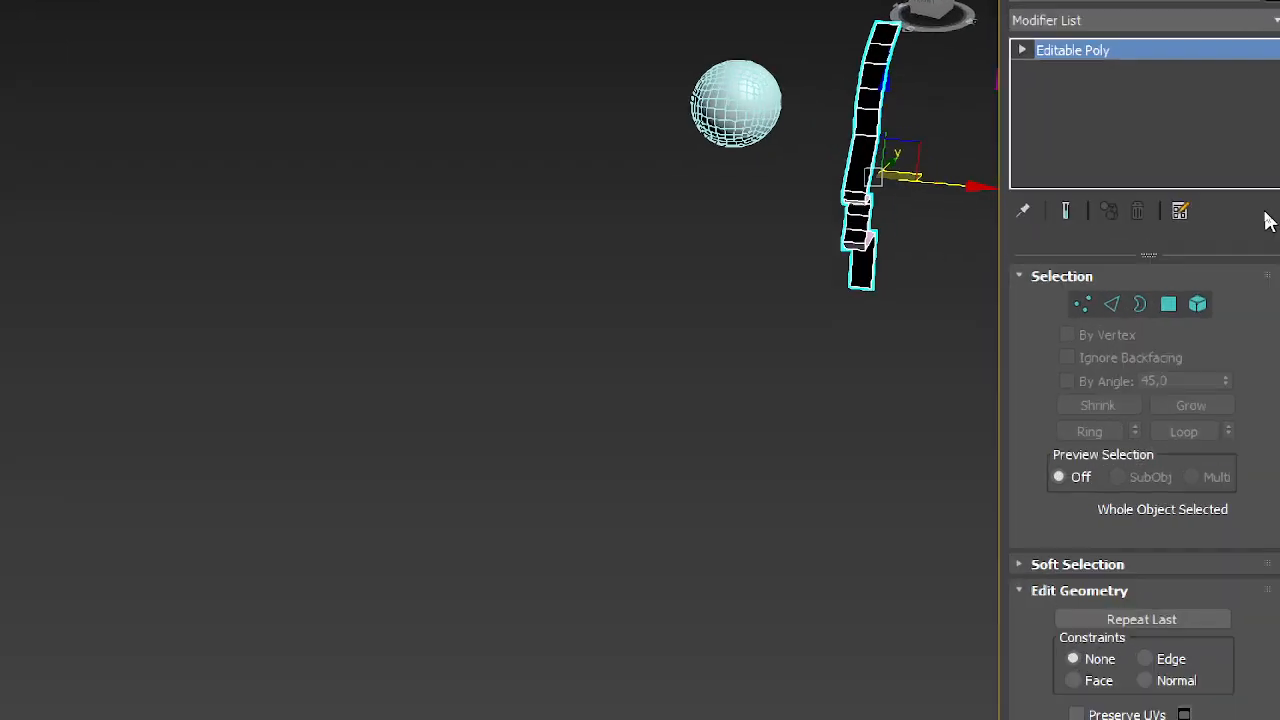
{"action": "middle_click_drag", "start_coordinate": [813, 157], "coordinate": [799, 303]}
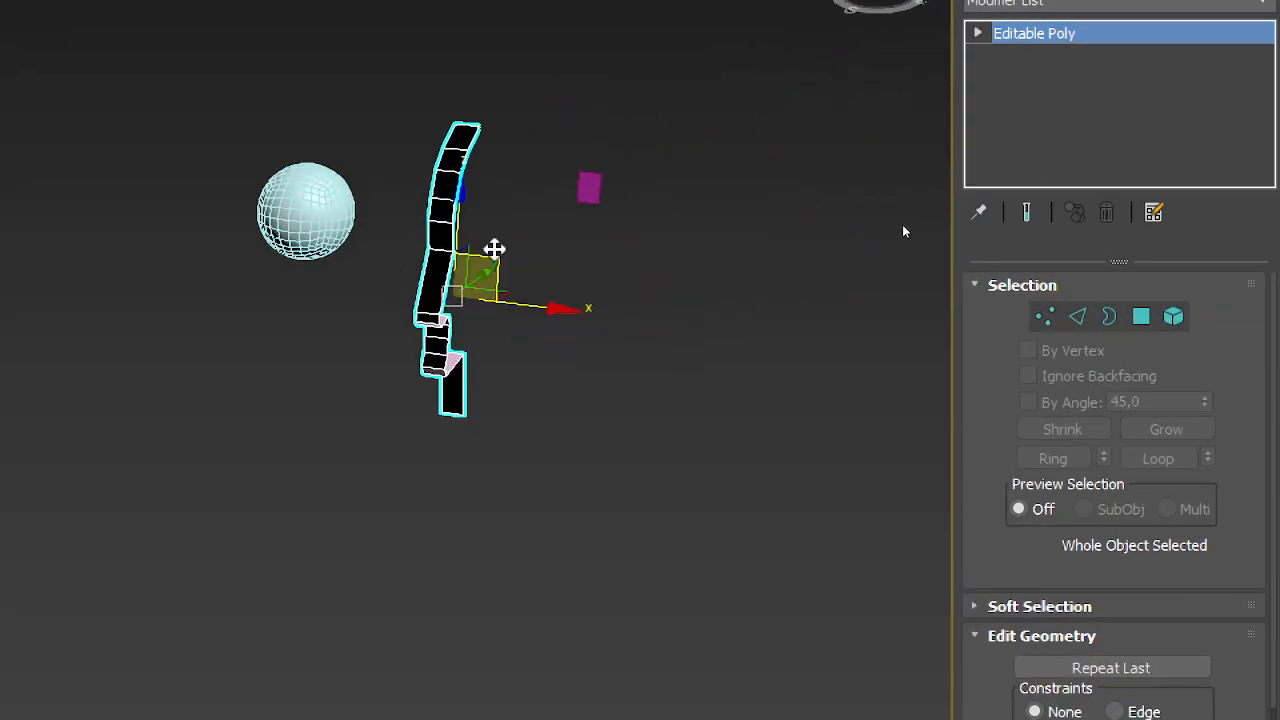
{"action": "scroll", "coordinate": [540, 247], "scroll_direction": "up", "scroll_amount": 3}
{"action": "middle_click_drag", "start_coordinate": [675, 426], "coordinate": [574, 437], "text": "alt"}
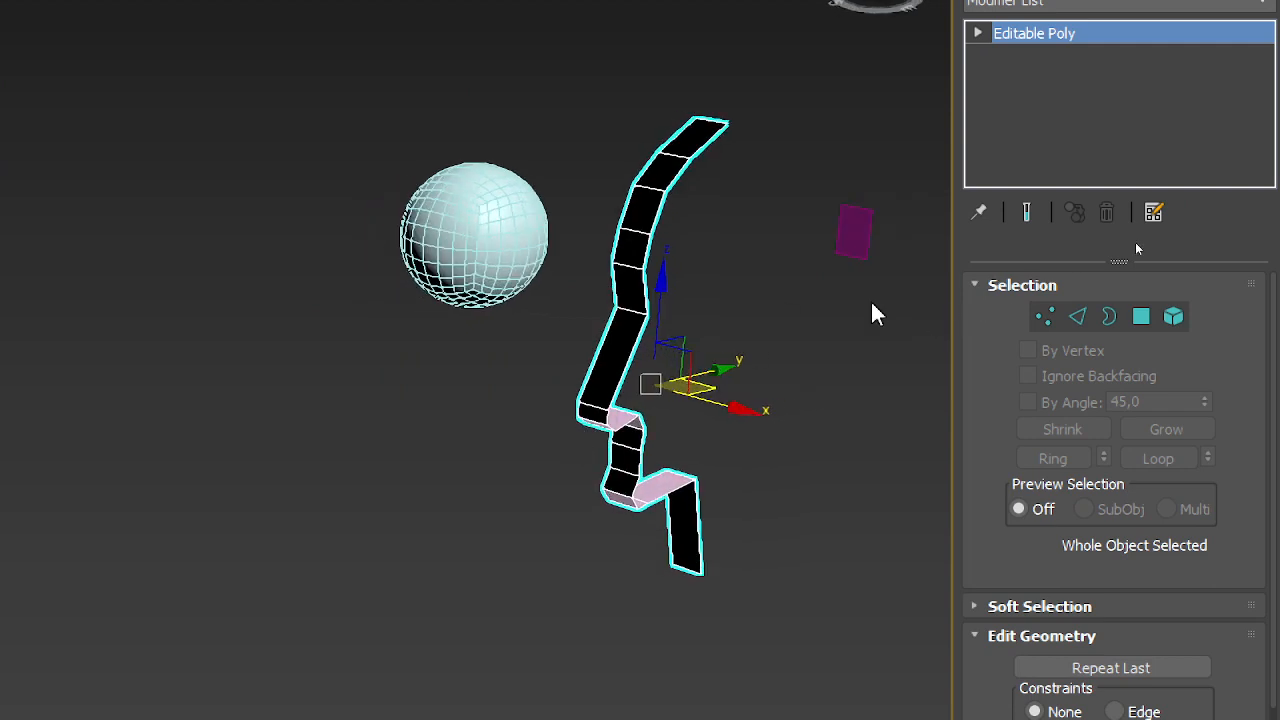
{"action": "left_click", "coordinate": [1045, 316]}
{"action": "left_click_drag", "start_coordinate": [743, 450], "coordinate": [620, 525]}
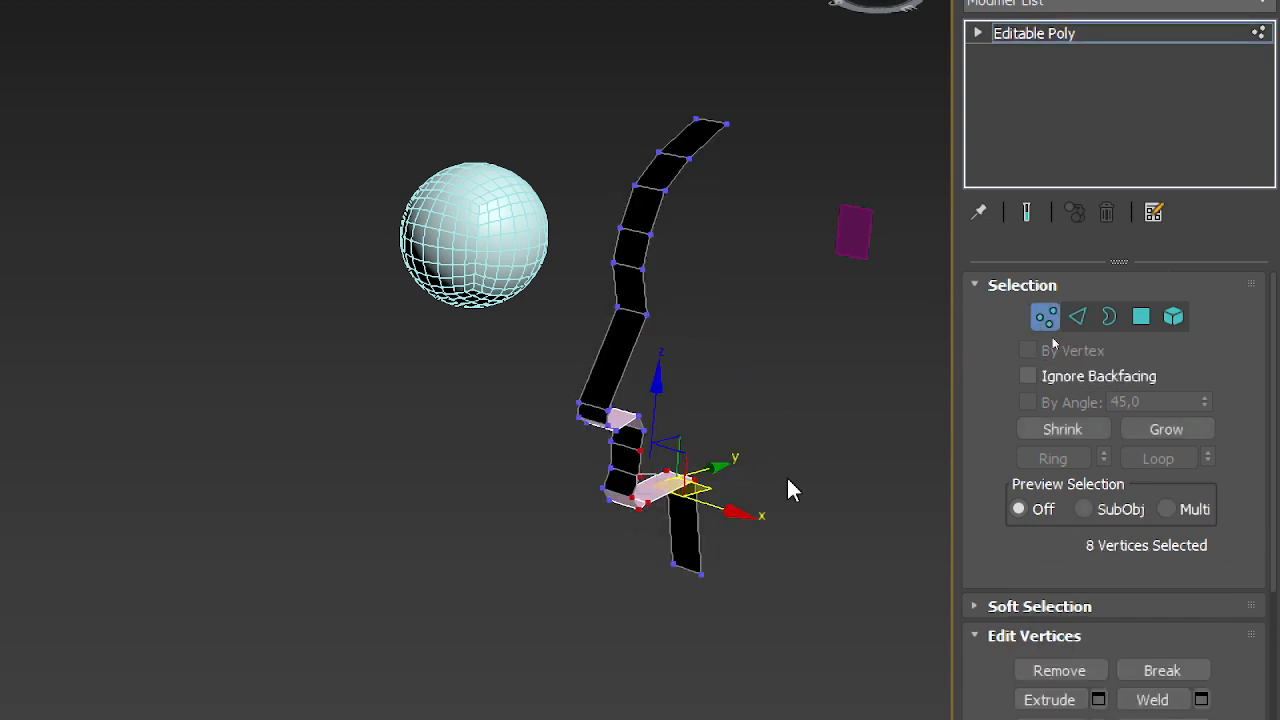
- Switch the strip to Edge level and select the far edge of its lower pink face
{"action": "left_click", "coordinate": [1078, 316]}
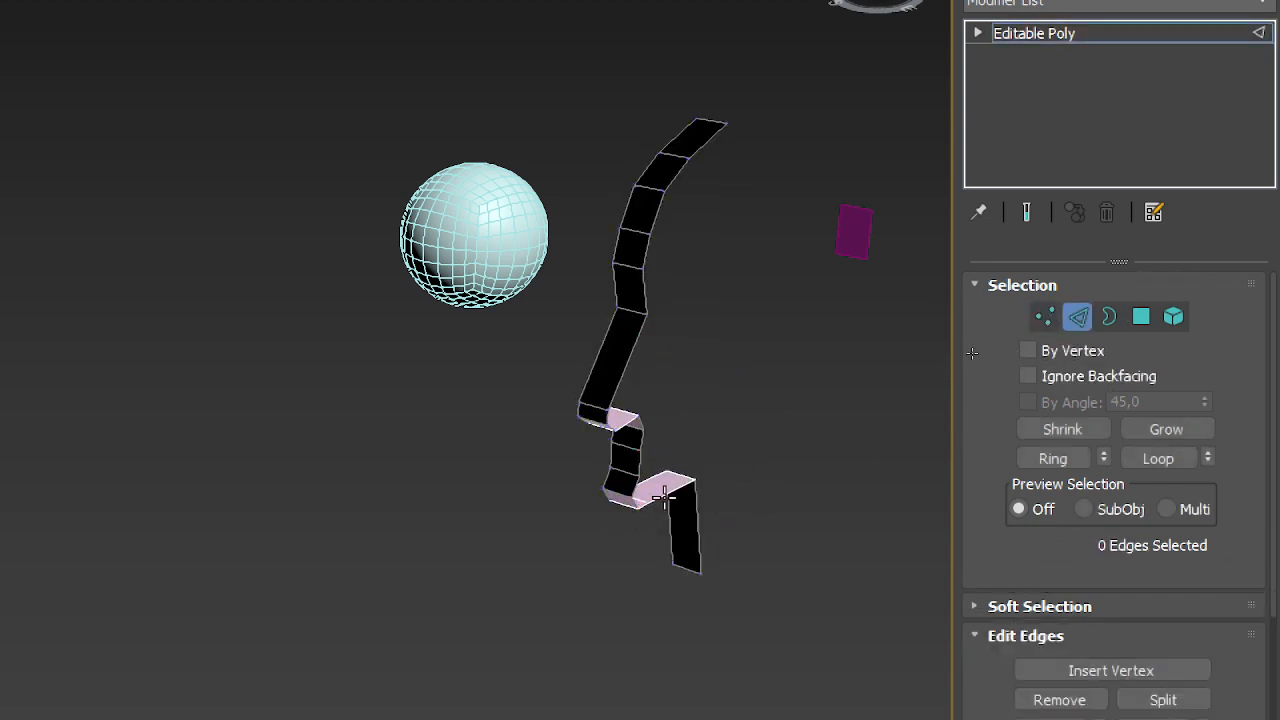
{"action": "left_click", "coordinate": [665, 490]}
{"action": "scroll", "coordinate": [680, 475], "scroll_direction": "up", "scroll_amount": 6}
{"action": "left_click", "coordinate": [671, 482]}
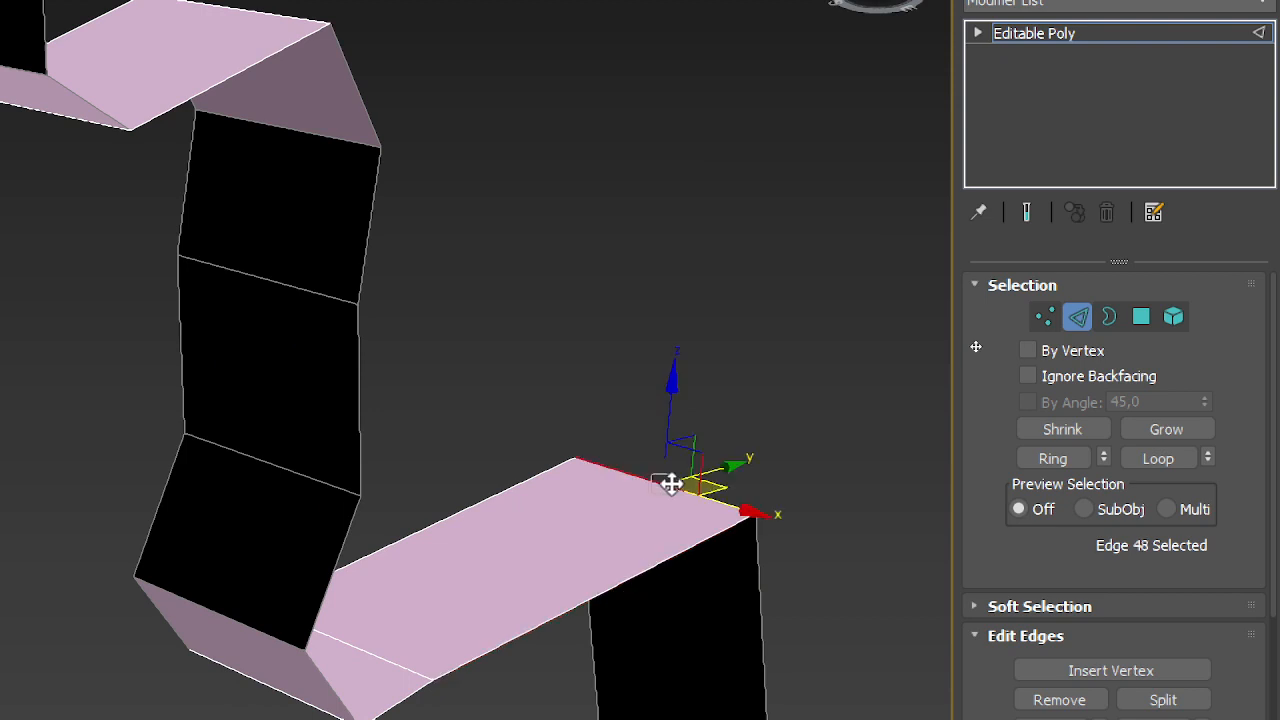
{"action": "scroll", "coordinate": [675, 475], "scroll_direction": "down", "scroll_amount": 6}
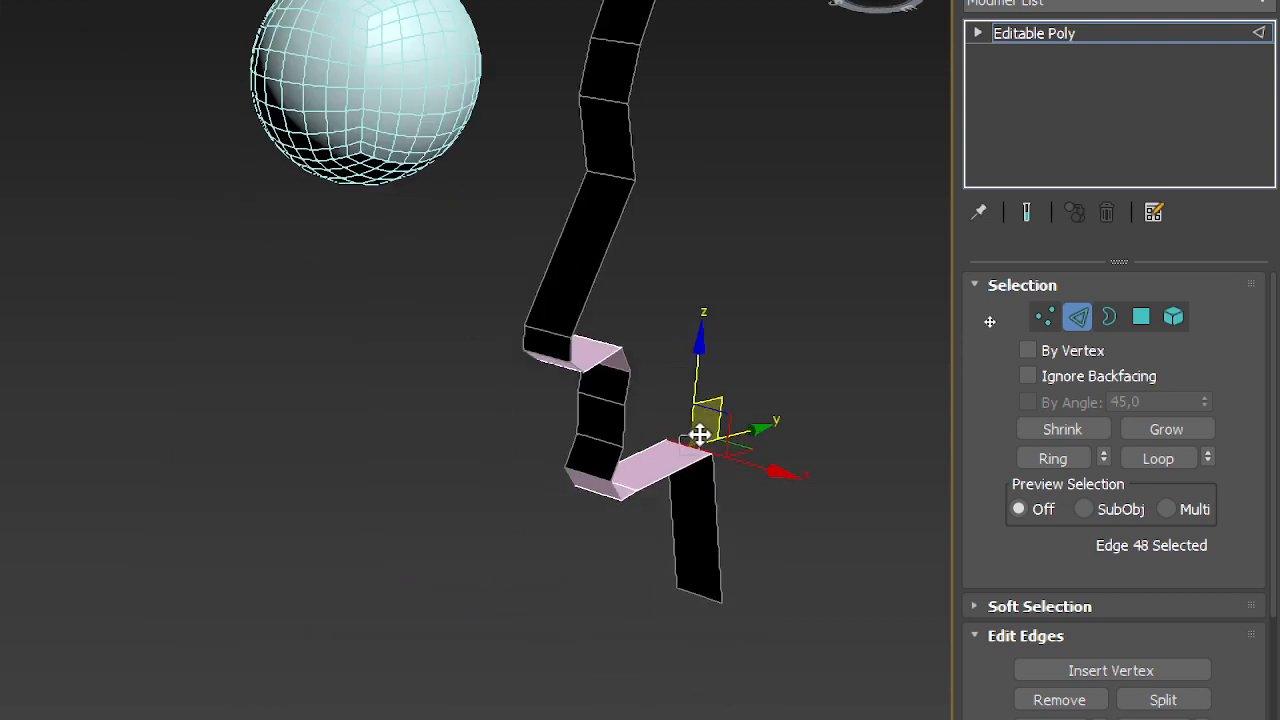
- Switch the strip to Border level and select its open outer border
{"action": "left_click", "coordinate": [1110, 318]}
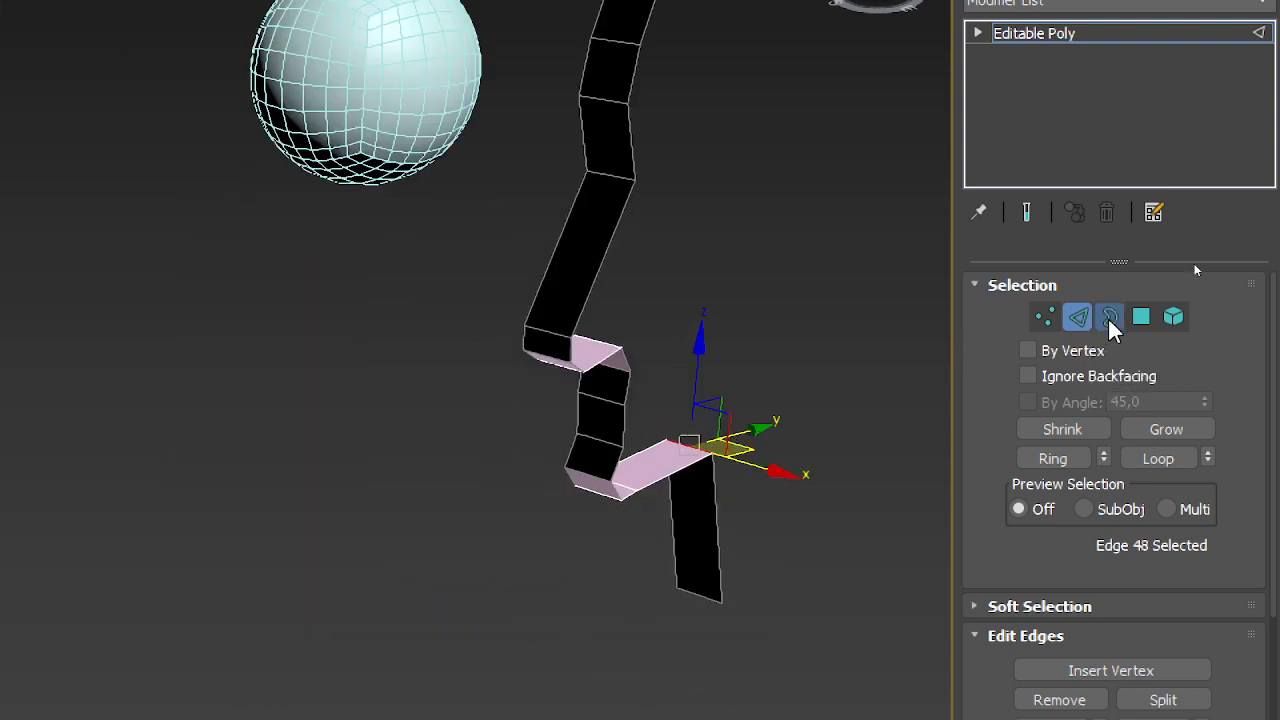
{"action": "left_click", "coordinate": [651, 483]}
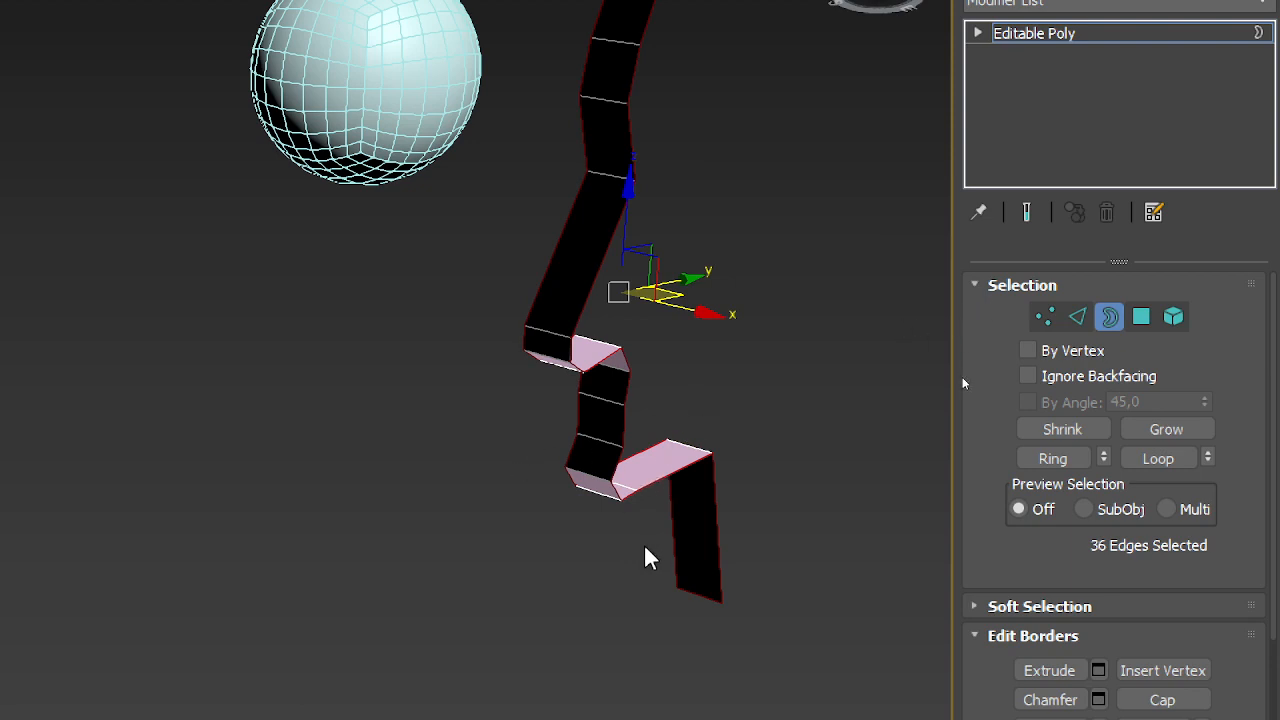
{"action": "middle_click_drag", "start_coordinate": [770, 410], "coordinate": [701, 564]}
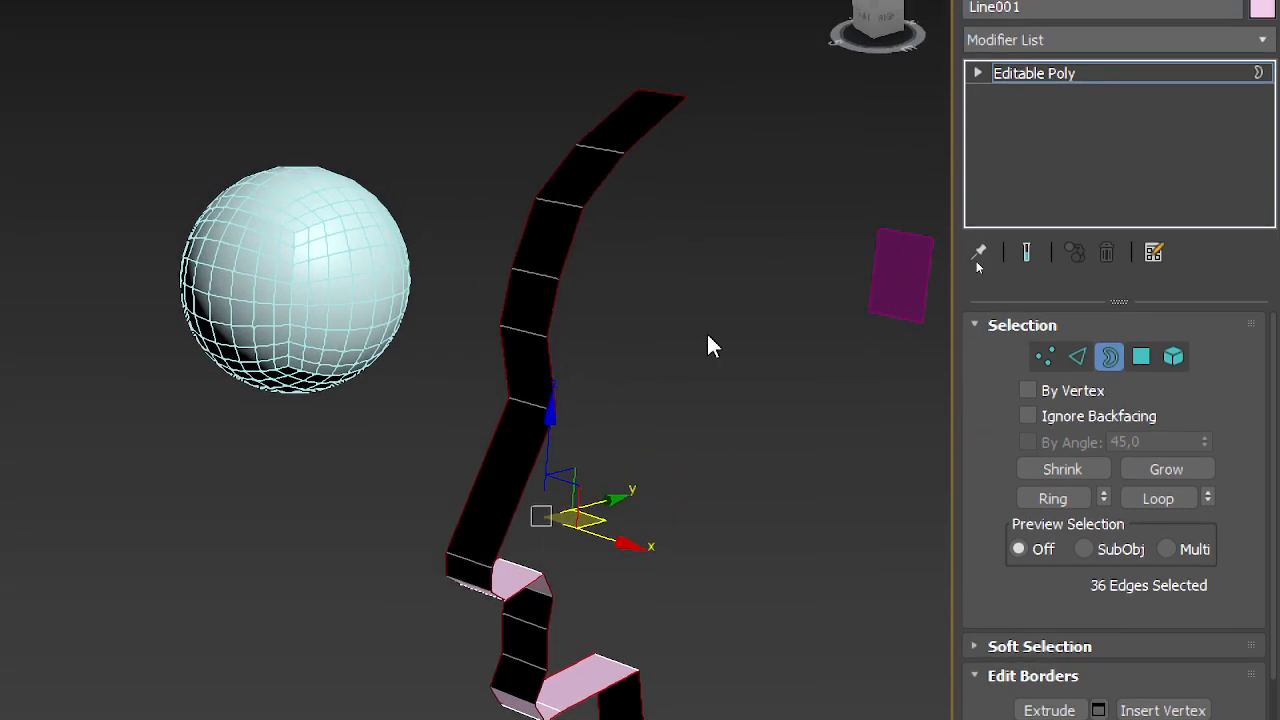
{"action": "scroll", "coordinate": [557, 29], "scroll_direction": "up", "scroll_amount": 3}
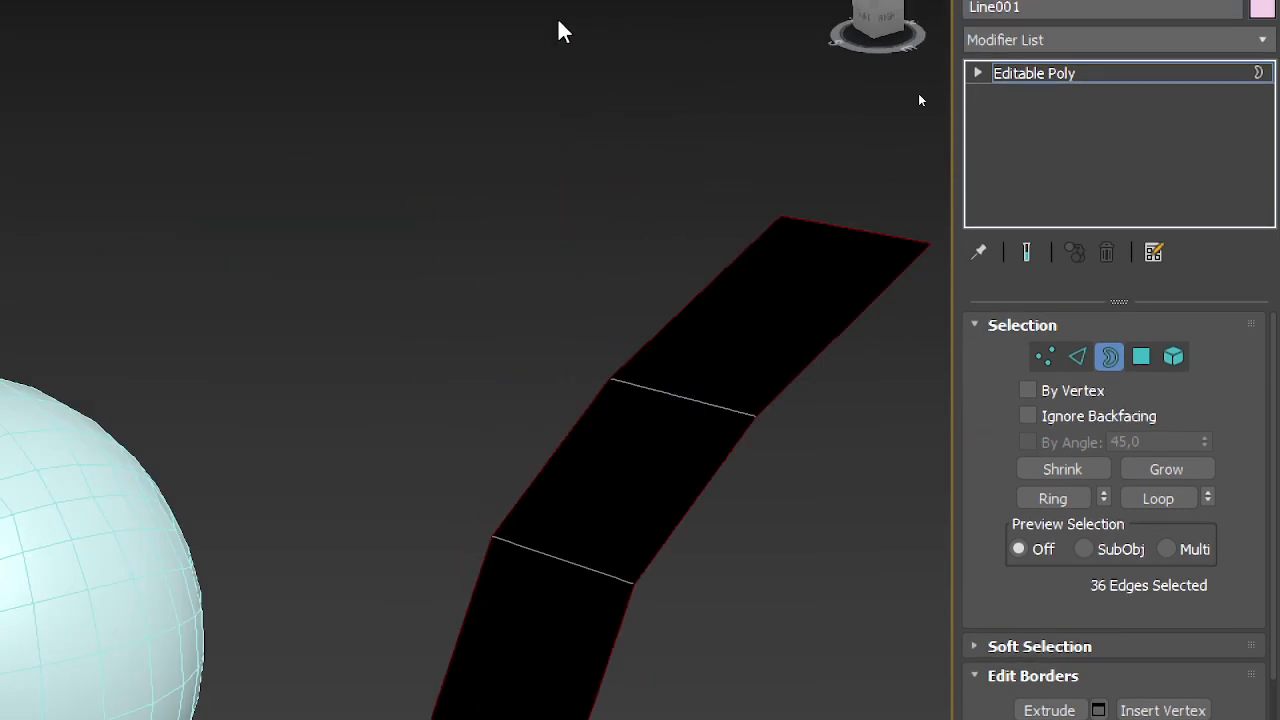
{"action": "scroll", "coordinate": [595, 244], "scroll_direction": "down", "scroll_amount": 3}
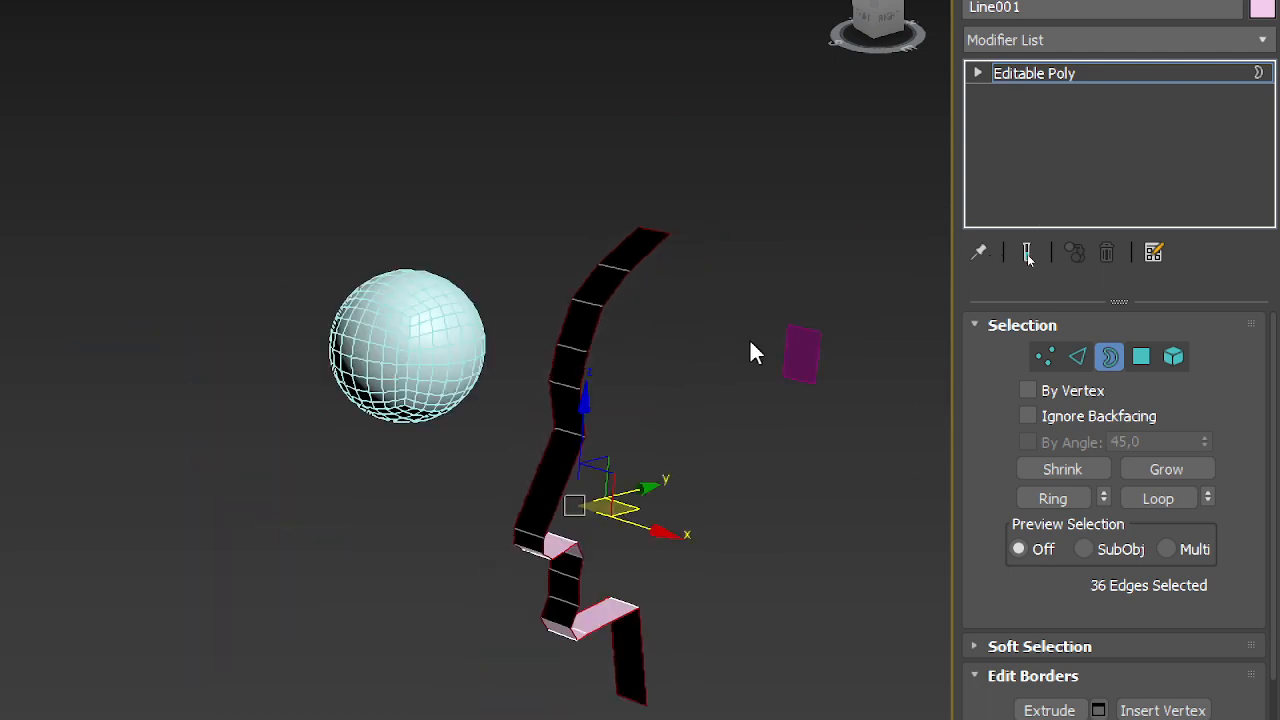
- Switch the strip to Polygon level and select the polygons of its upper part one after another, then clear the selection
{"action": "left_click", "coordinate": [1142, 357]}
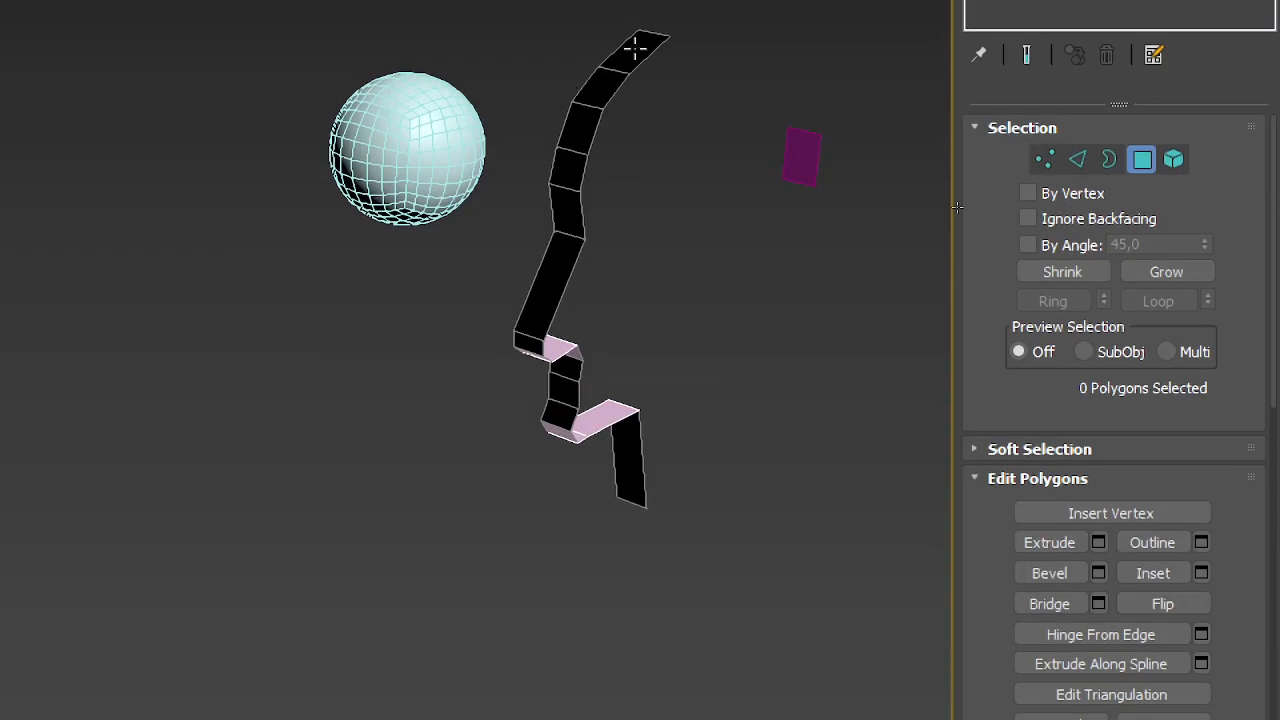
{"action": "left_click", "coordinate": [608, 275]}
{"action": "left_click", "coordinate": [598, 88]}
{"action": "left_click", "coordinate": [580, 128]}
{"action": "left_click", "coordinate": [570, 170]}
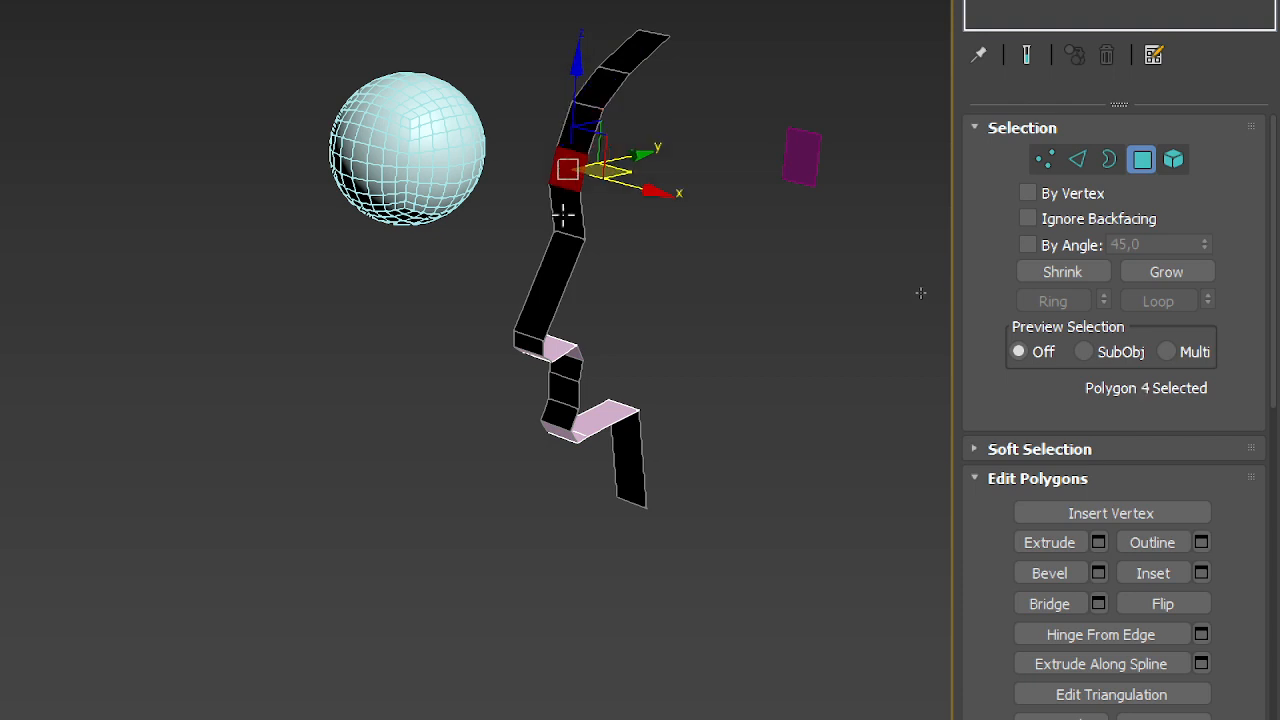
{"action": "left_click", "coordinate": [563, 212]}
{"action": "left_click", "coordinate": [549, 272]}
{"action": "left_click", "coordinate": [529, 340]}
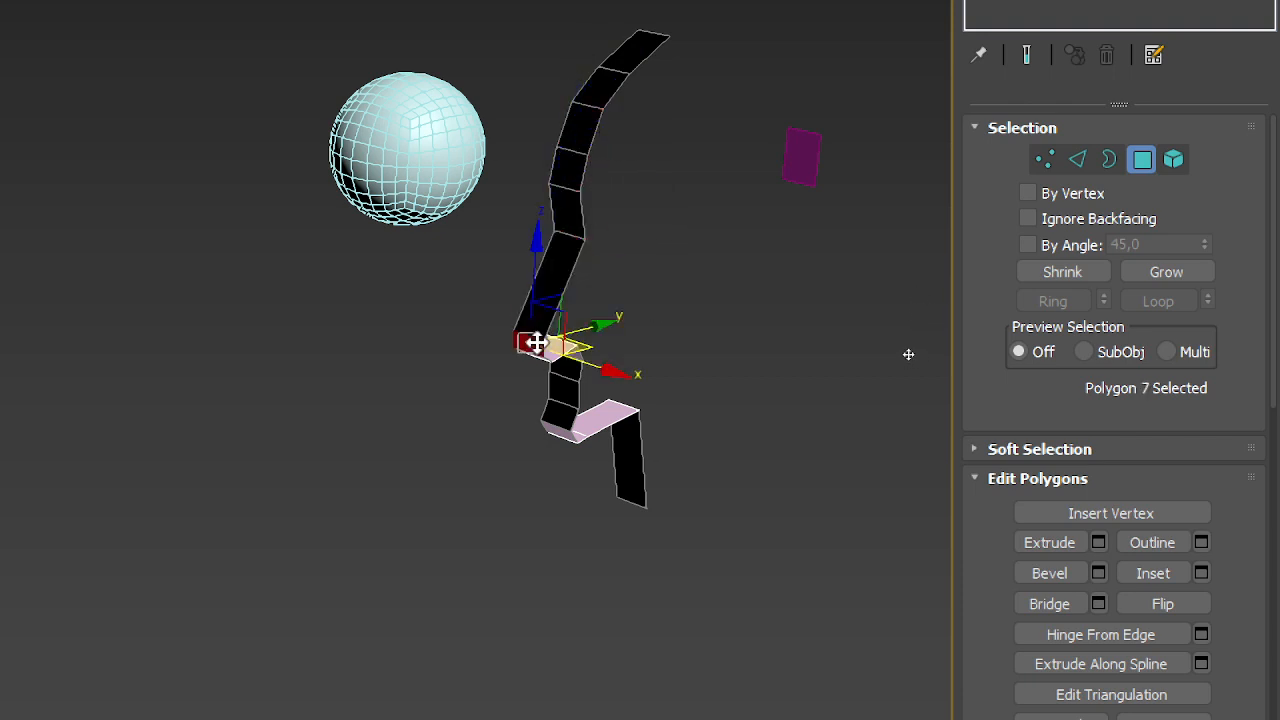
{"action": "left_click", "coordinate": [677, 380]}
- Select individual polygons around the strip's lower folds, ending with the narrow face under the lower fold
{"action": "scroll", "coordinate": [551, 394], "scroll_direction": "up", "scroll_amount": 4}
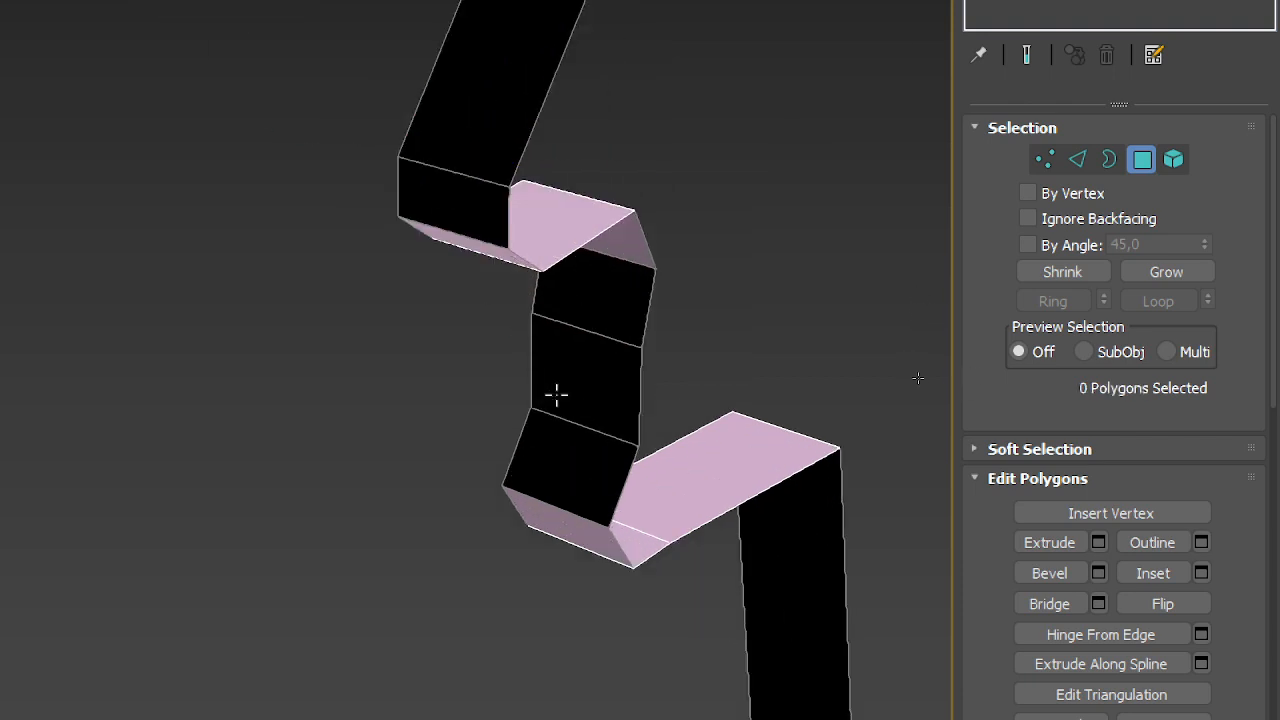
{"action": "left_click", "coordinate": [613, 291]}
{"action": "left_click", "coordinate": [634, 229]}
{"action": "left_click", "coordinate": [551, 211]}
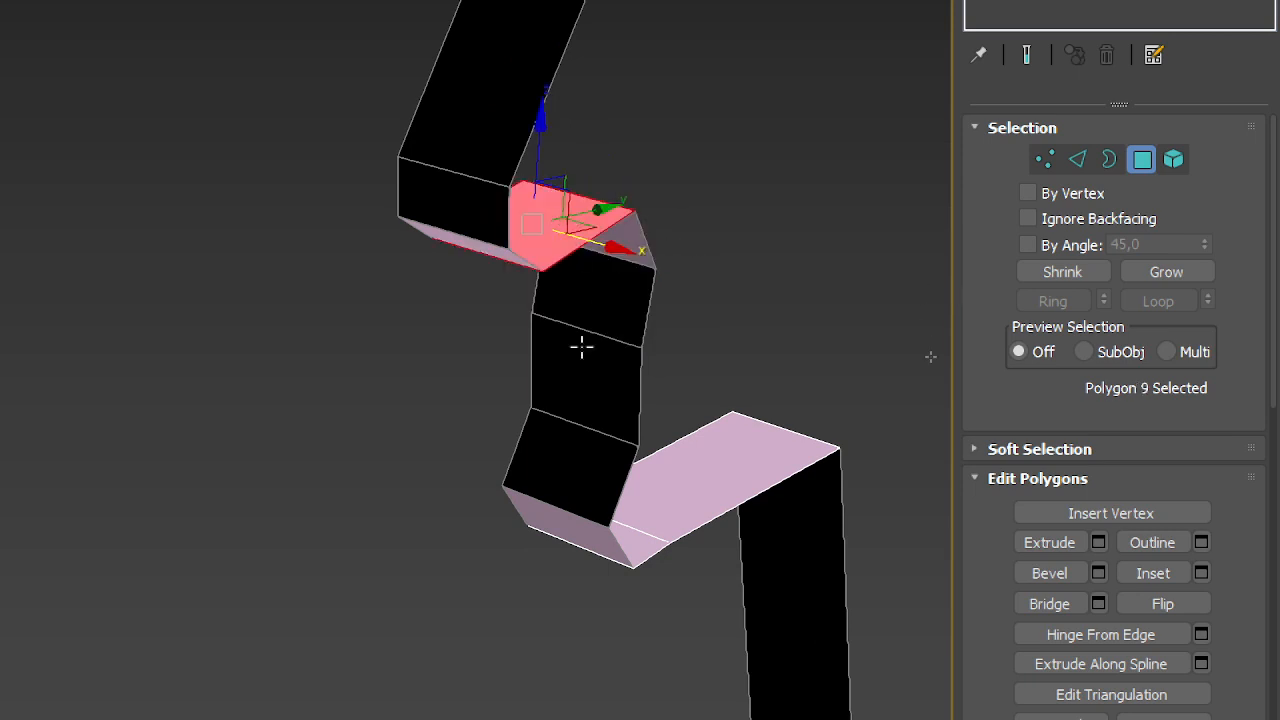
{"action": "left_click", "coordinate": [580, 346]}
{"action": "left_click", "coordinate": [593, 505]}
{"action": "left_click", "coordinate": [586, 548]}
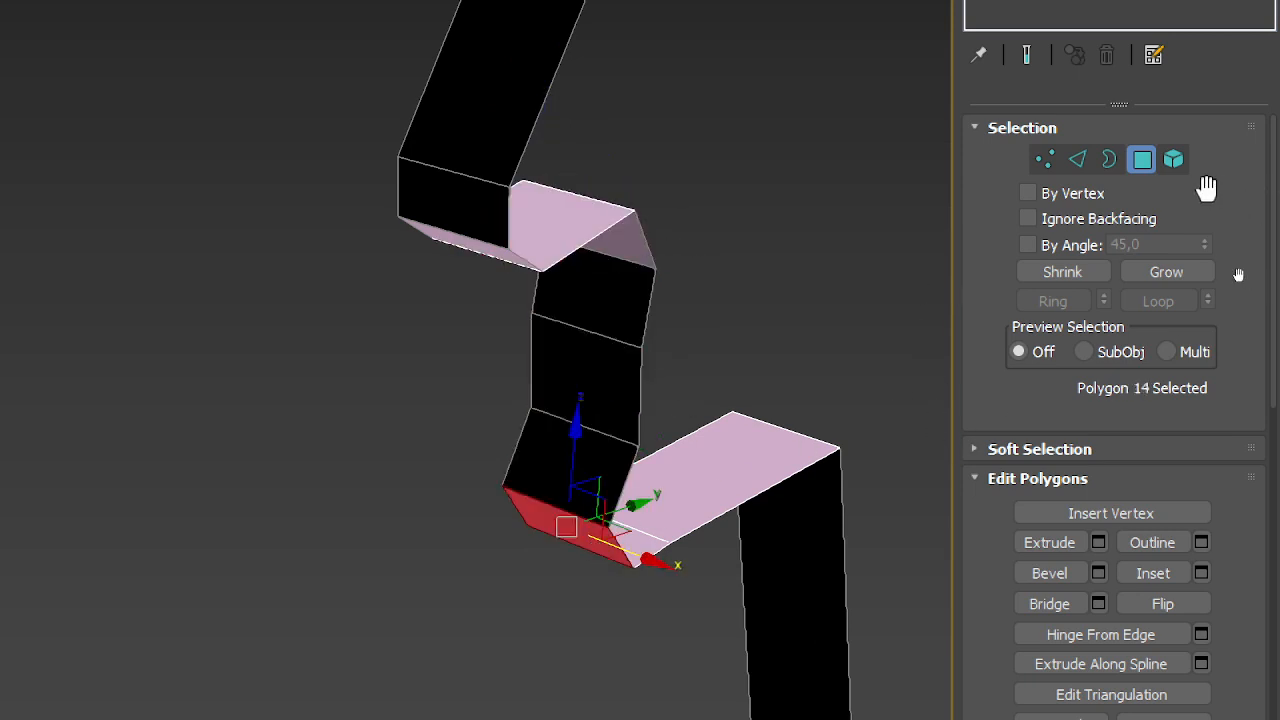
- Switch the strip to Element level, select the whole strip as one element, and leave sub-object mode
{"action": "left_click", "coordinate": [1173, 160]}
{"action": "scroll", "coordinate": [491, 343], "scroll_direction": "down", "scroll_amount": 5}
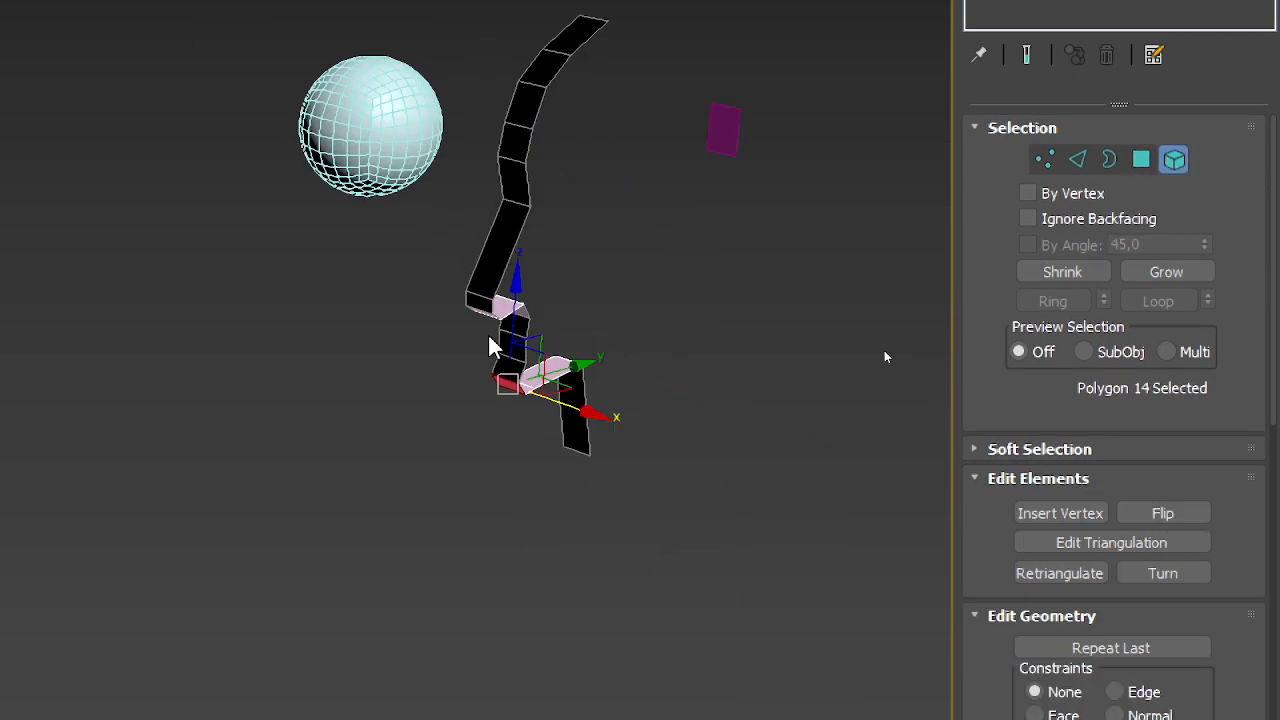
{"action": "left_click", "coordinate": [500, 234]}
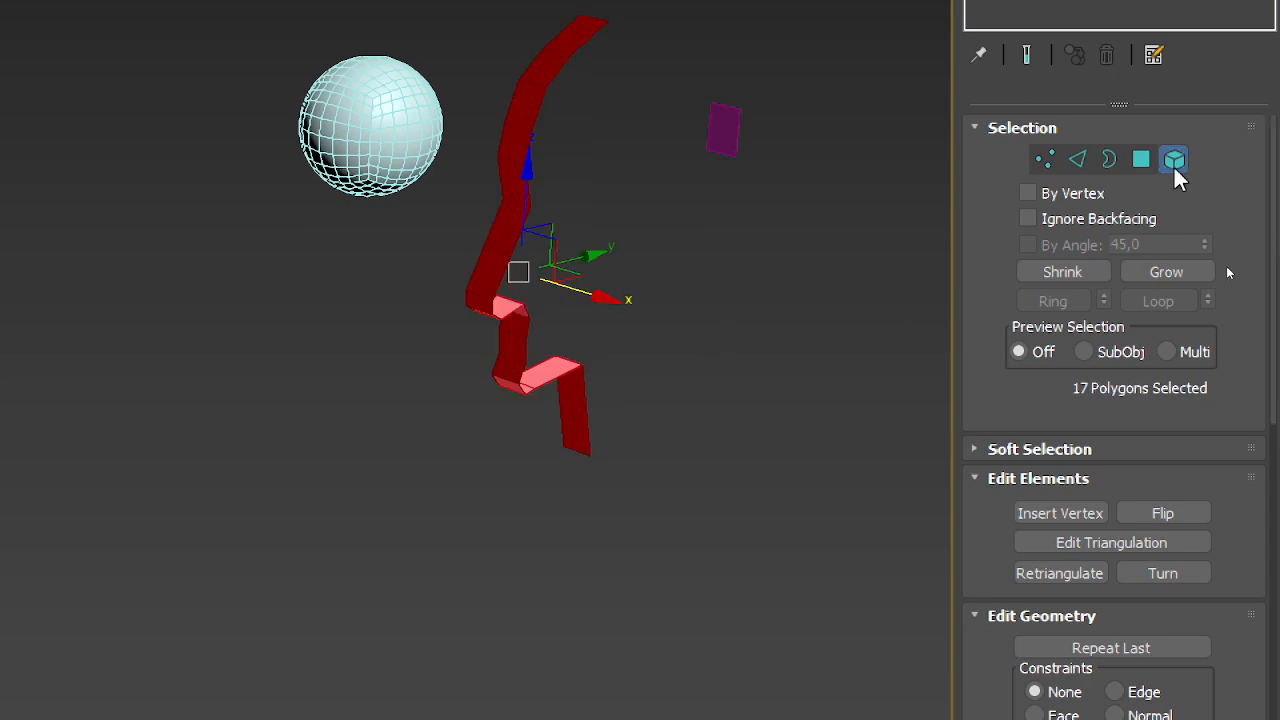
{"action": "left_click", "coordinate": [1173, 161]}
- Collapse the spherified box's entire modifier stack, accepting the warning, and convert the resulting mesh to Editable Poly
{"action": "left_click", "coordinate": [414, 140]}
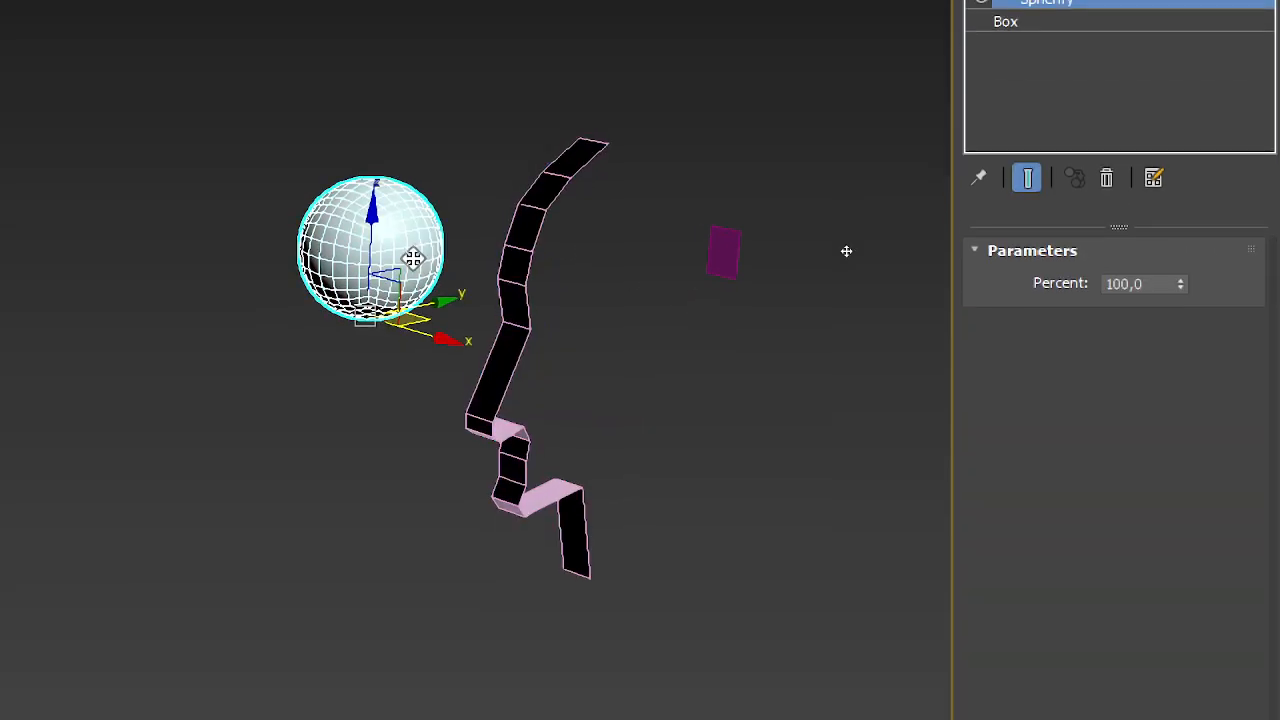
{"action": "right_click", "coordinate": [415, 144]}
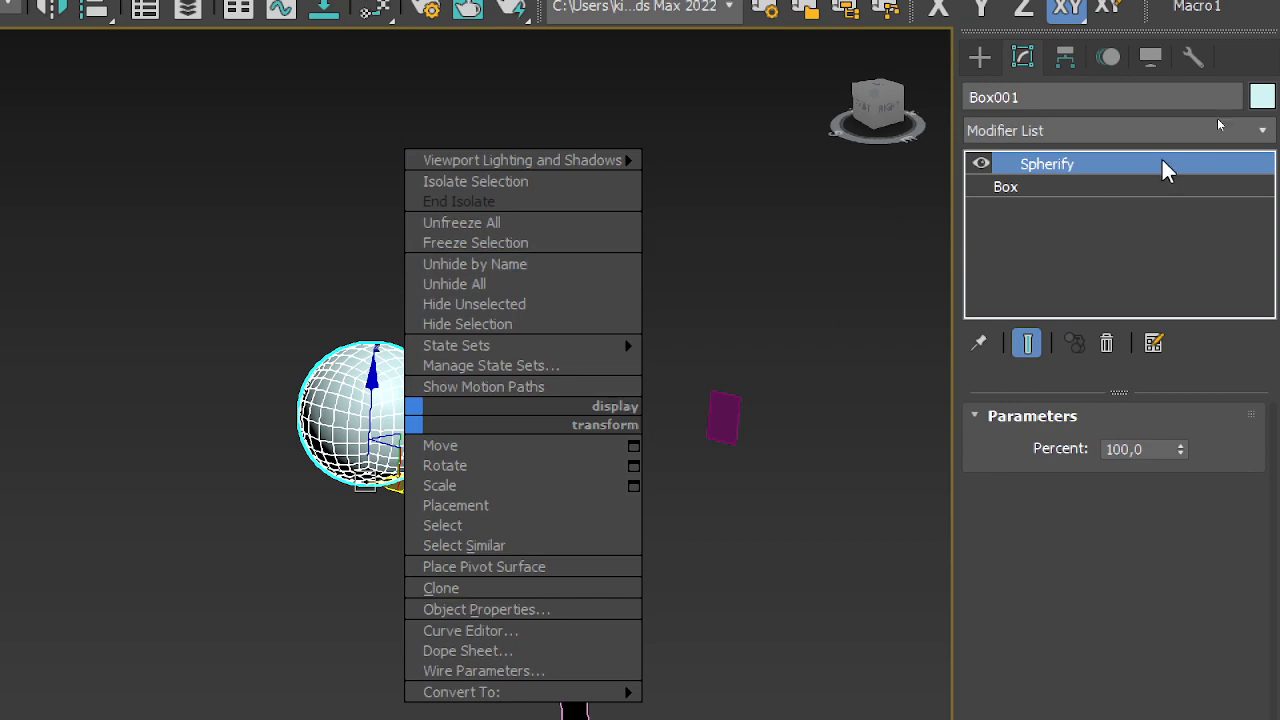
{"action": "left_click", "coordinate": [1066, 3]}
{"action": "right_click", "coordinate": [1068, 166]}
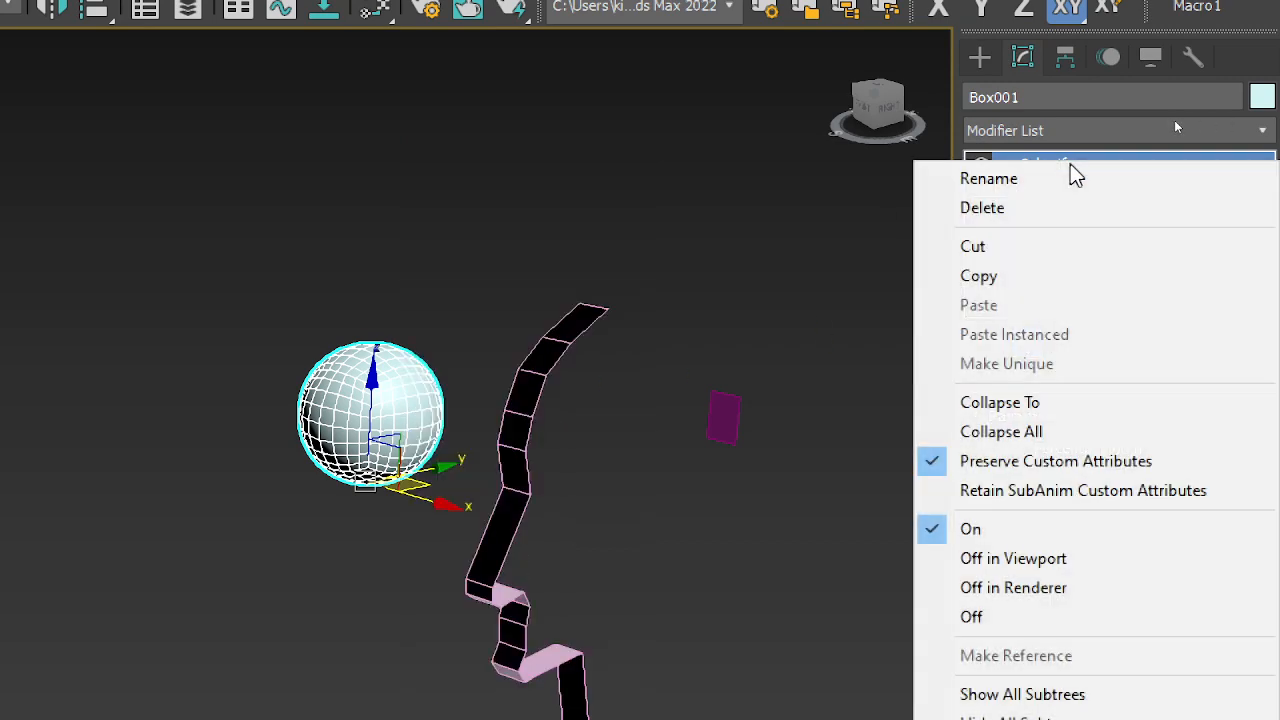
{"action": "left_click", "coordinate": [1005, 432]}
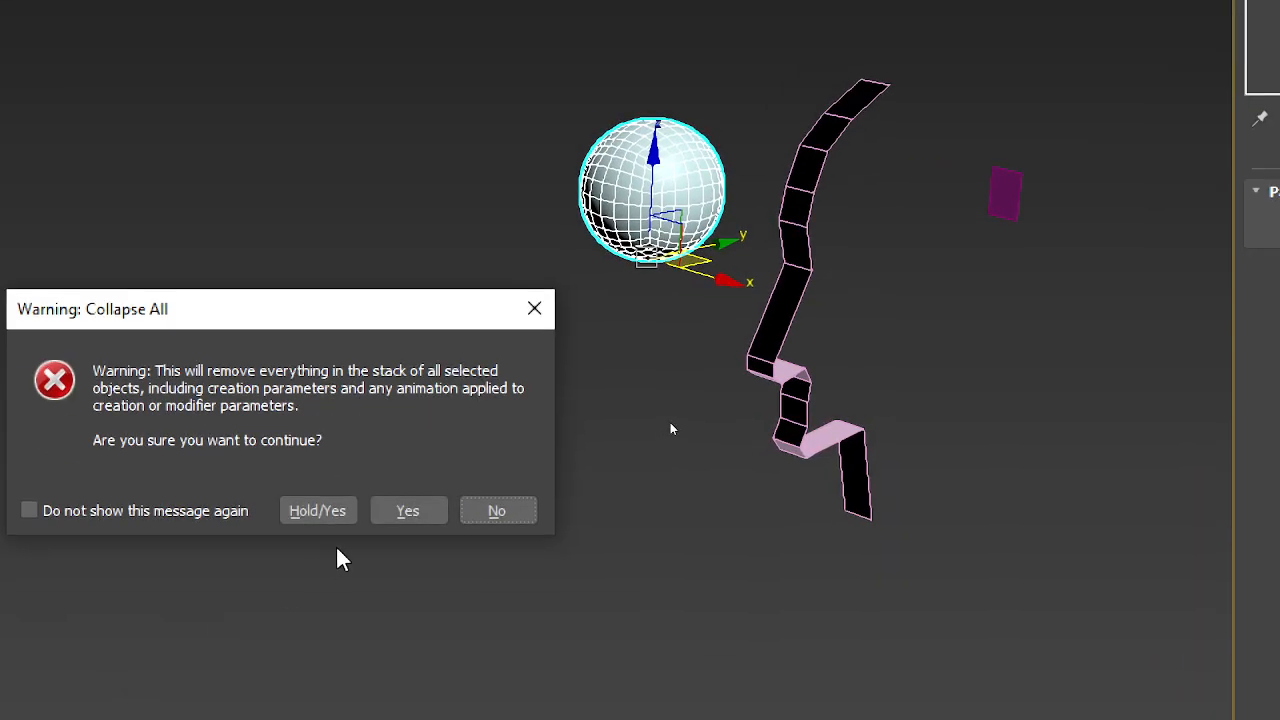
{"action": "left_click", "coordinate": [398, 512]}
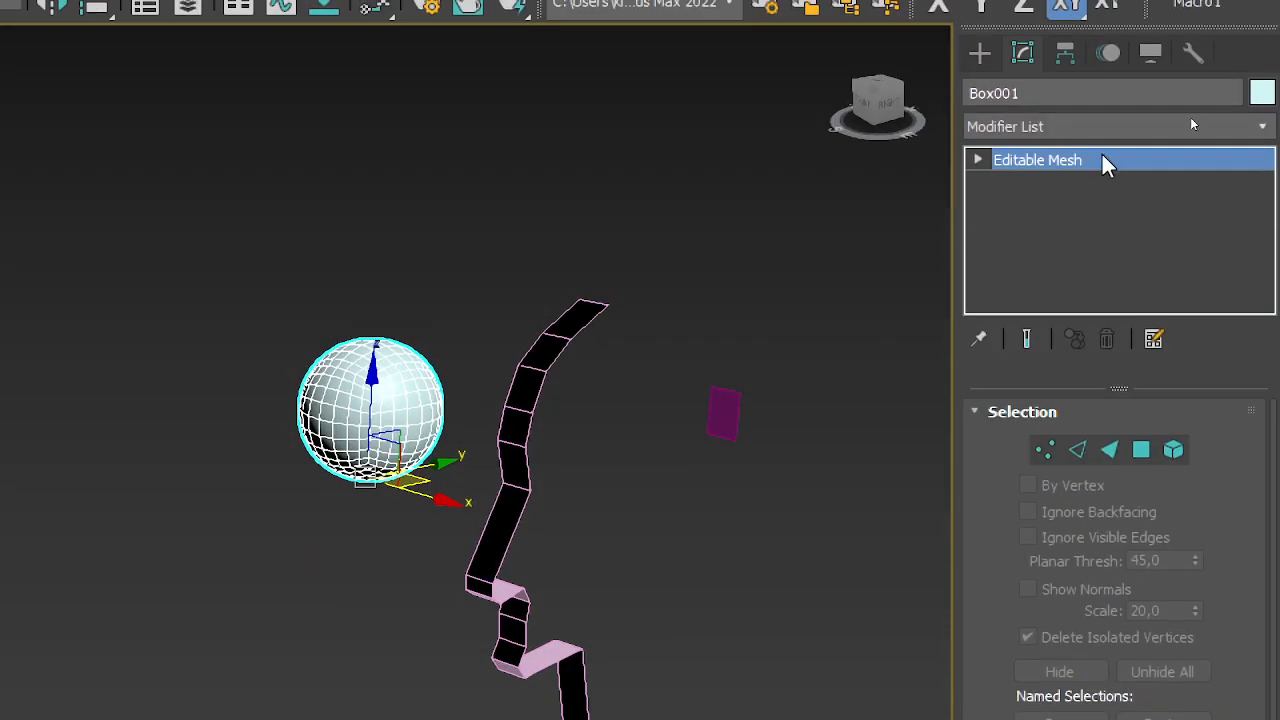
{"action": "right_click", "coordinate": [1103, 161]}
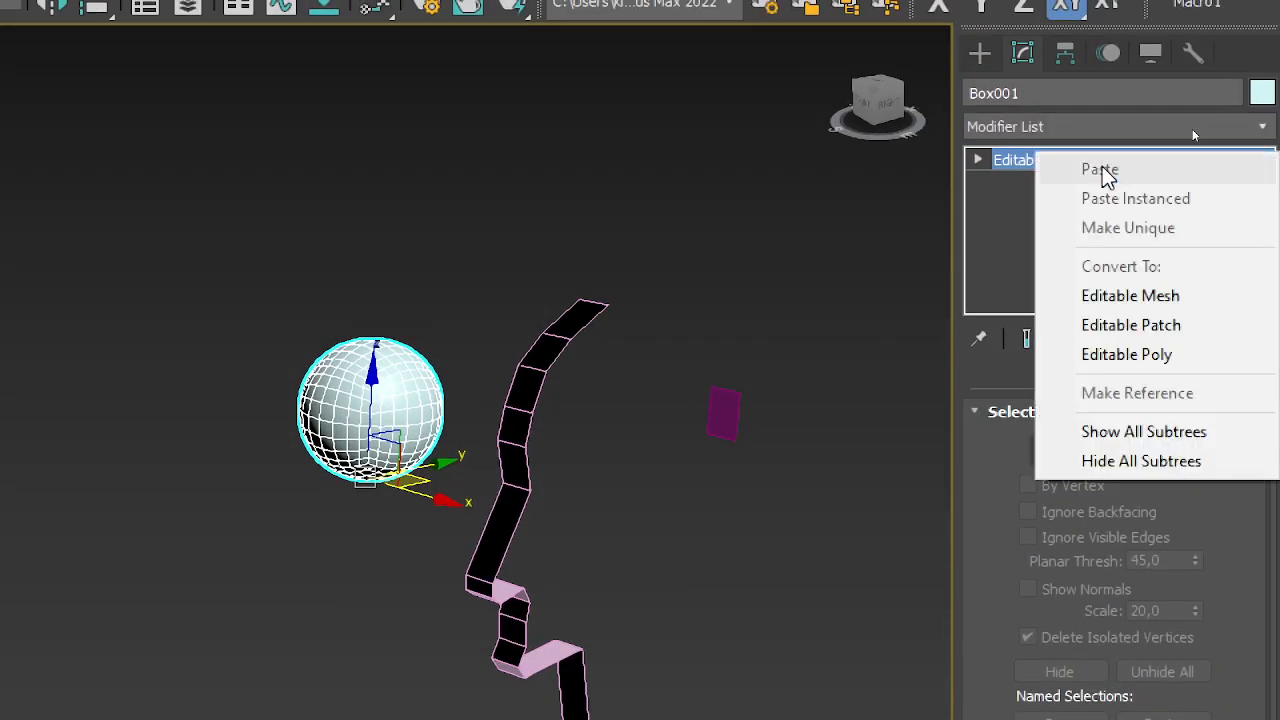
{"action": "left_click", "coordinate": [1127, 355]}
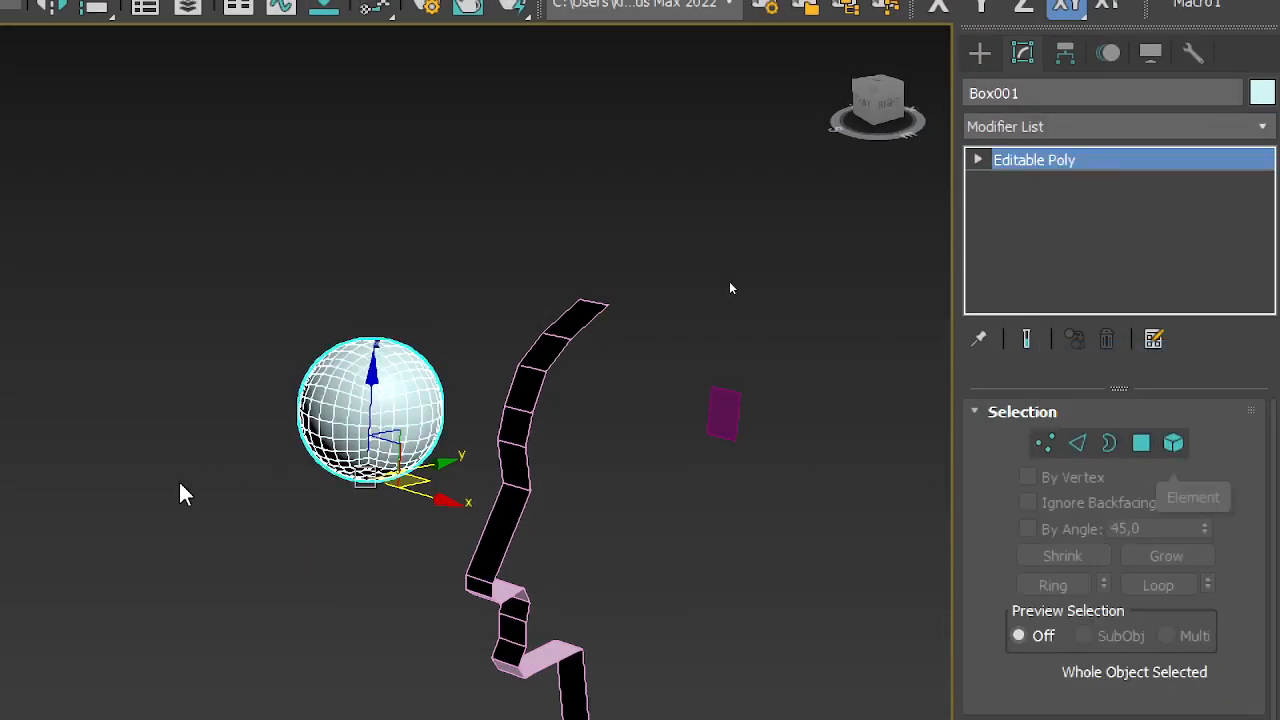
- At Polygon level, select a two-by-two block of adjacent polygons on the sphere's side and delete it
{"action": "left_click", "coordinate": [1141, 443]}
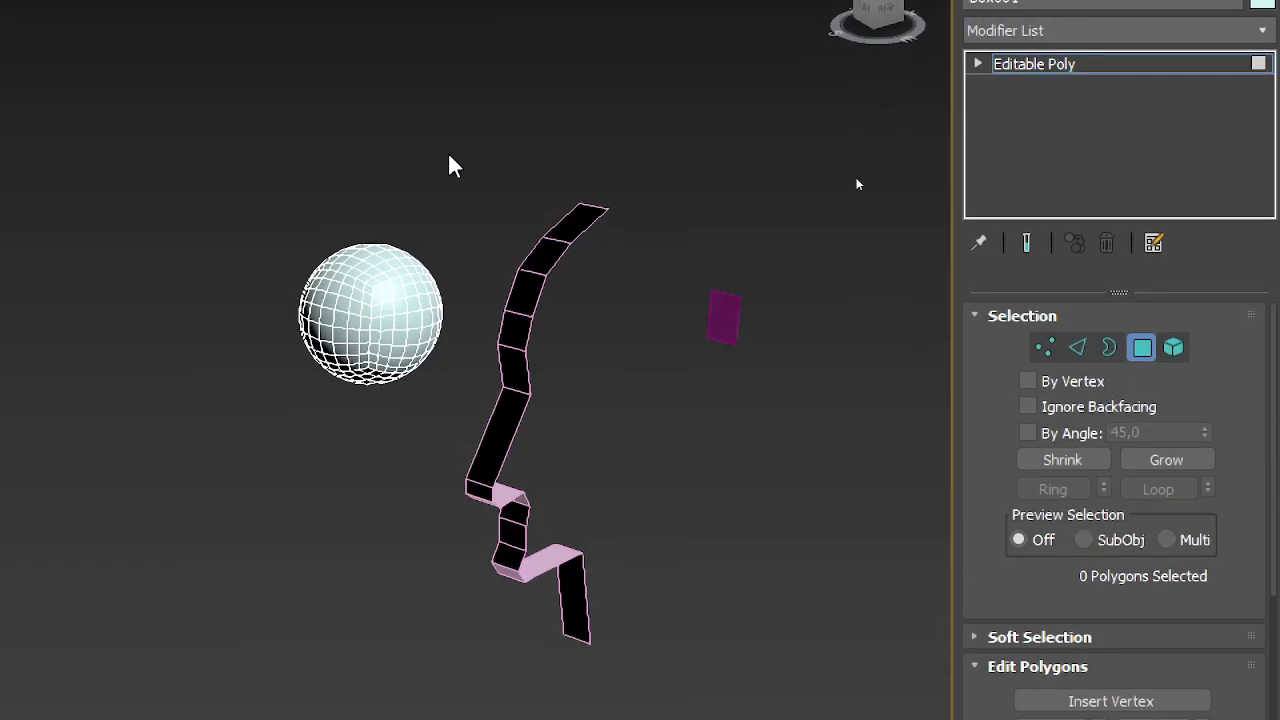
{"action": "scroll", "coordinate": [430, 290], "scroll_direction": "up", "scroll_amount": 8}
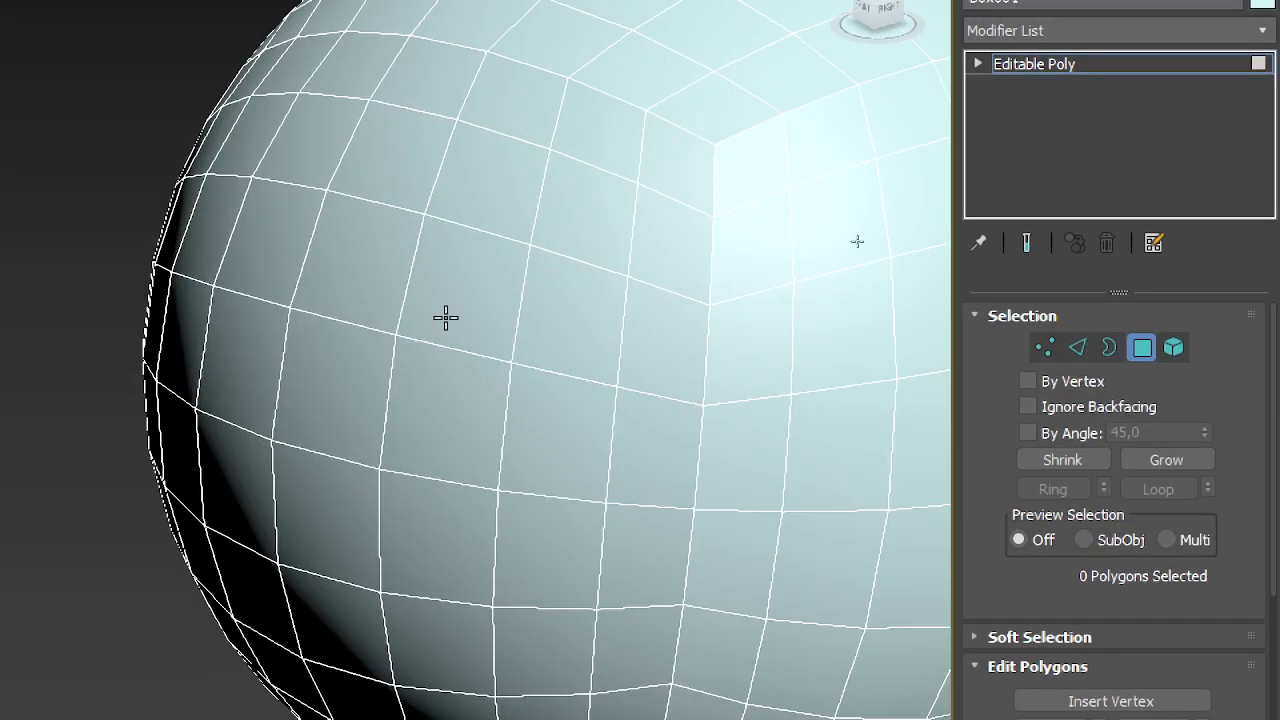
{"action": "left_click", "coordinate": [373, 245]}
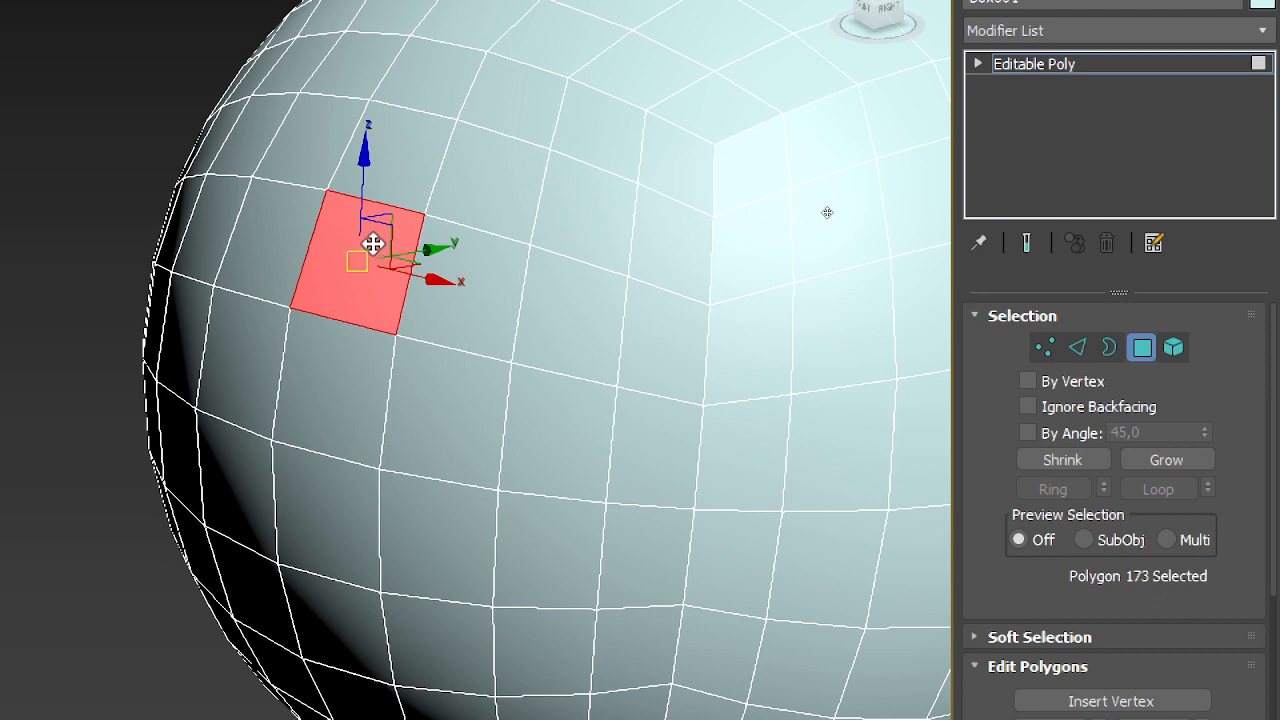
{"action": "left_click", "coordinate": [497, 281], "text": "ctrl"}
{"action": "left_click", "coordinate": [421, 390], "text": "ctrl"}
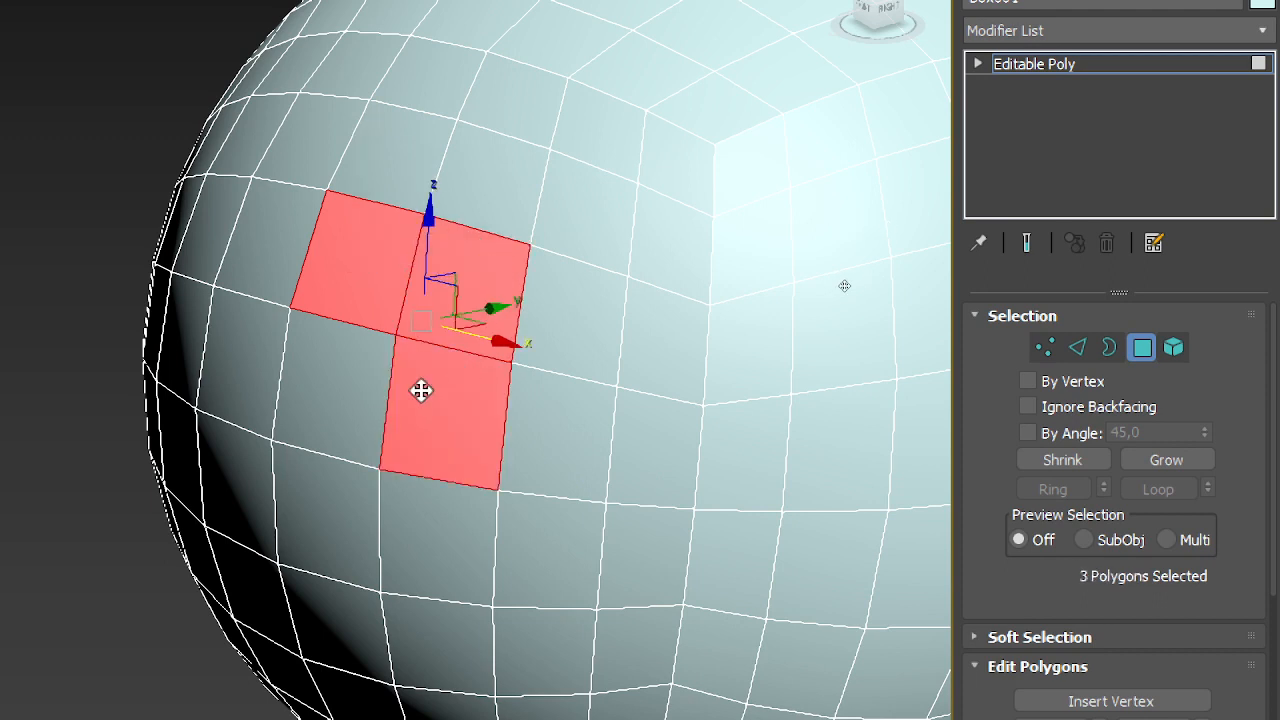
{"action": "left_click", "coordinate": [337, 408], "text": "ctrl"}
{"action": "key", "text": "Delete"}
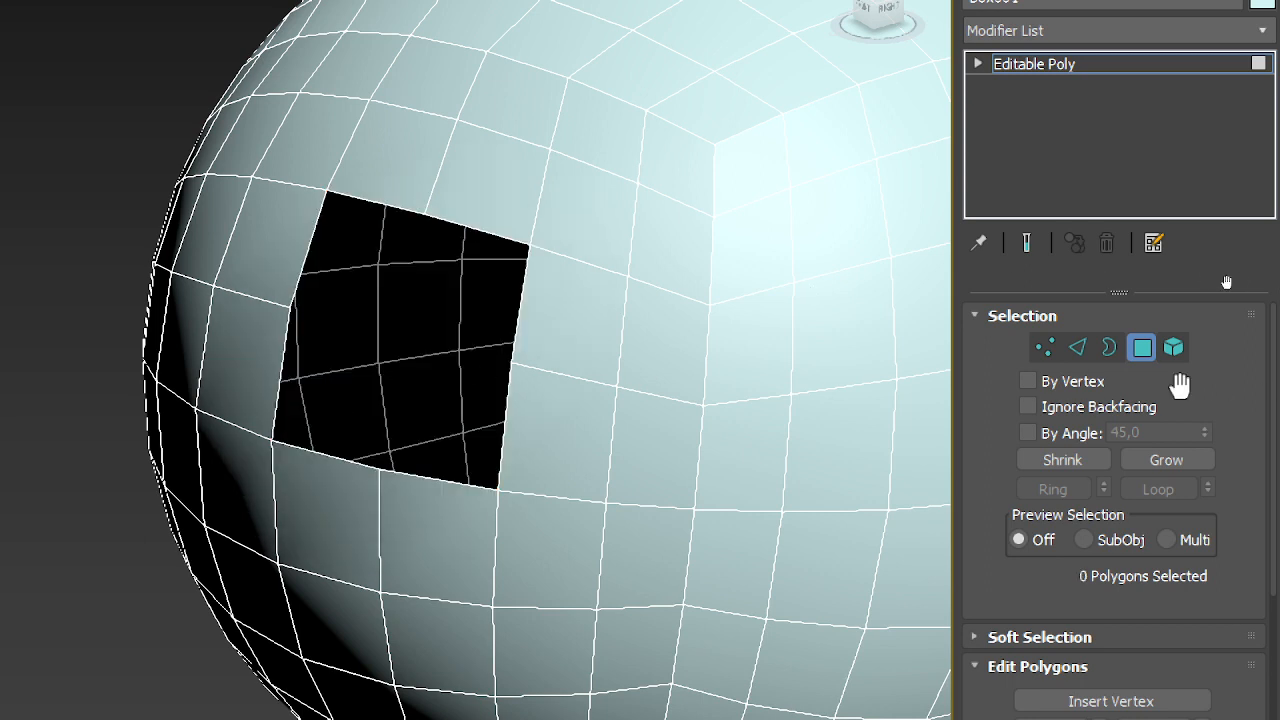
- At Border level, select the edge loop around the sphere's square hole, then leave sub-object mode
{"action": "left_click", "coordinate": [1109, 347]}
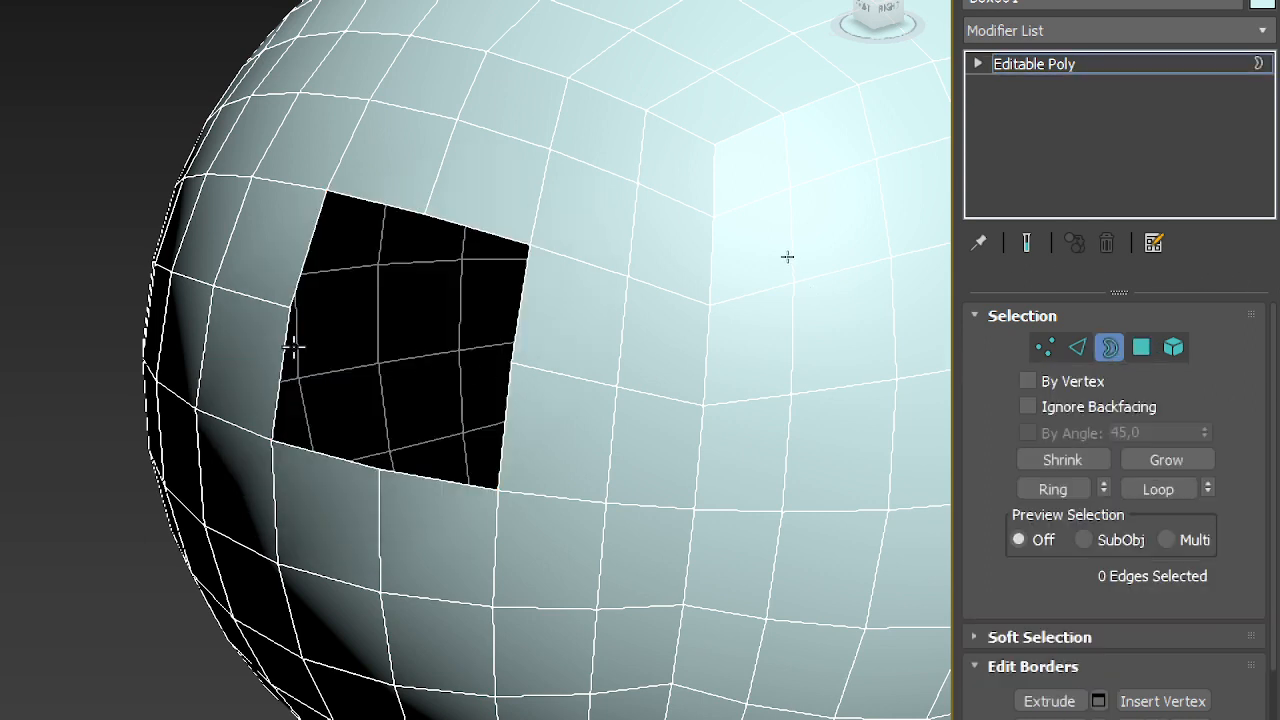
{"action": "left_click", "coordinate": [472, 230]}
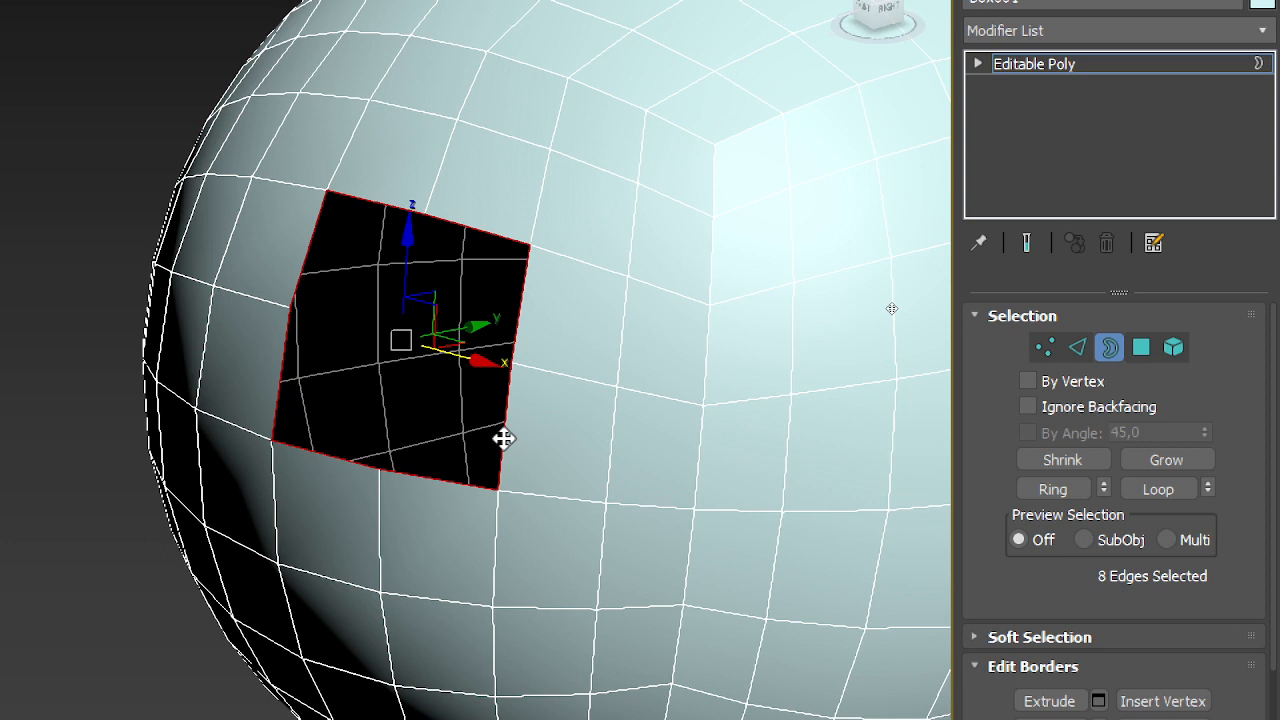
{"action": "scroll", "coordinate": [471, 414], "scroll_direction": "down", "scroll_amount": 10}
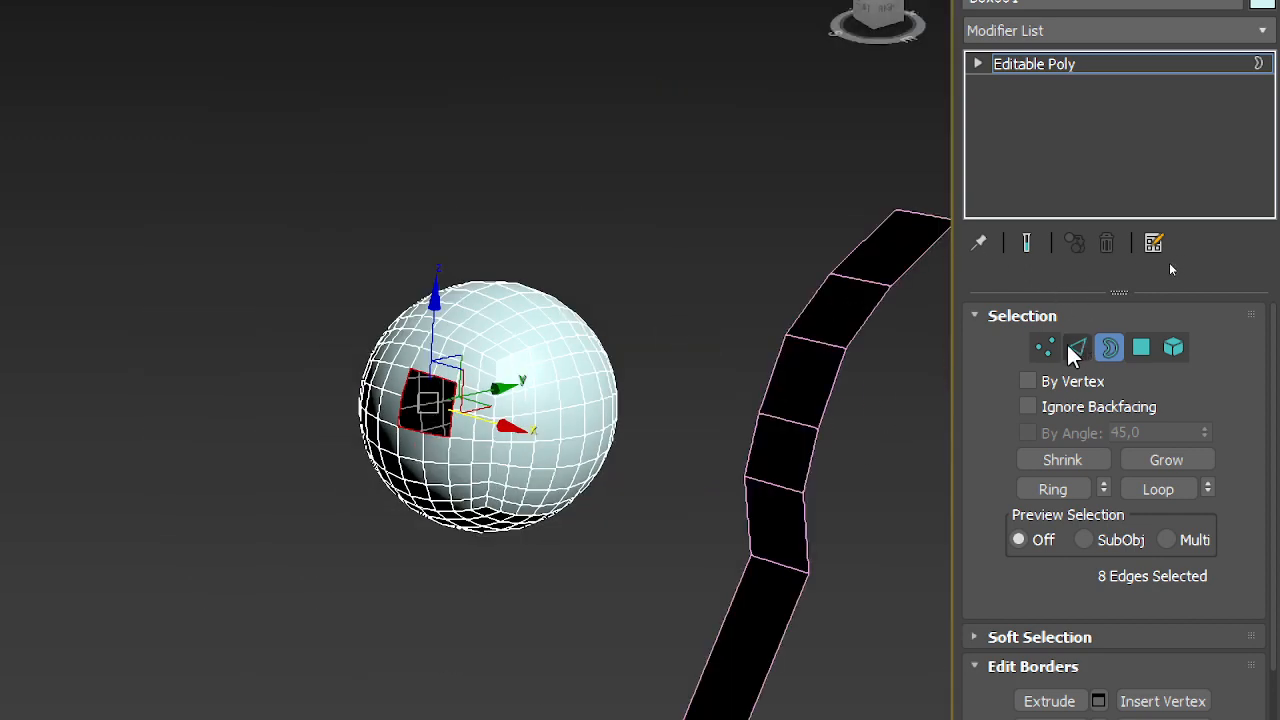
{"action": "scroll", "coordinate": [456, 410], "scroll_direction": "up", "scroll_amount": 10}
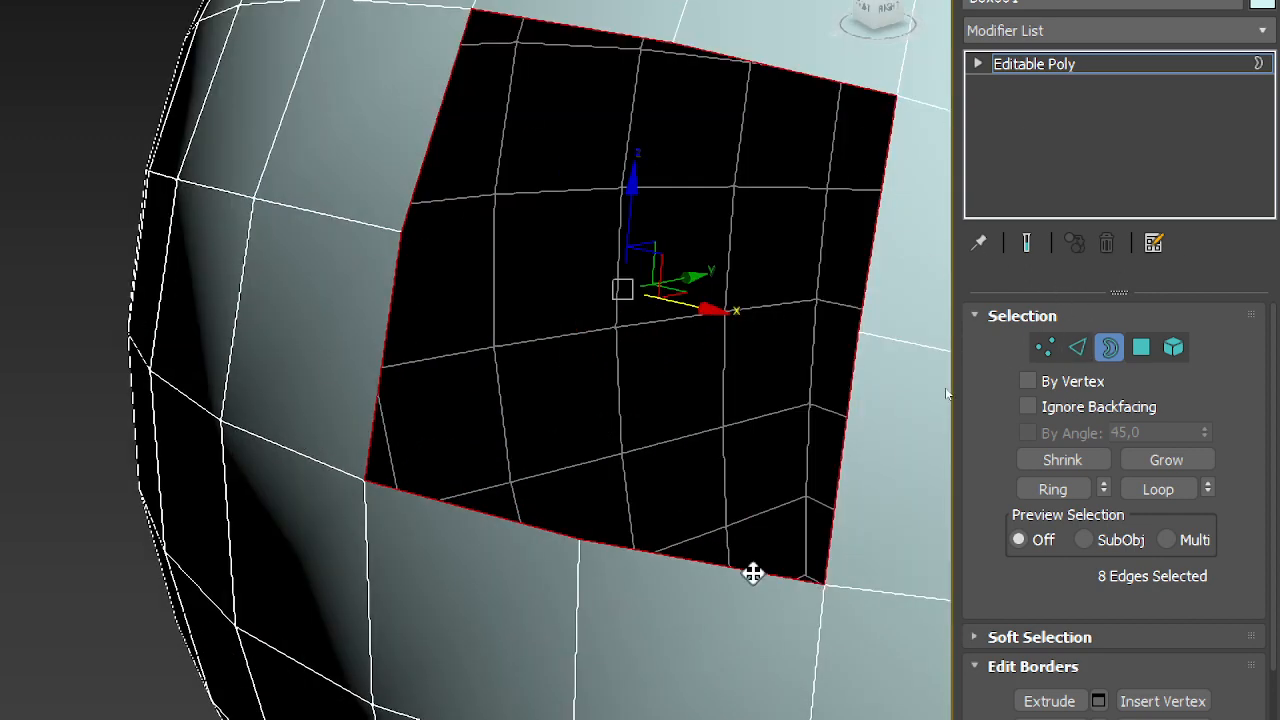
{"action": "scroll", "coordinate": [497, 251], "scroll_direction": "down", "scroll_amount": 8}
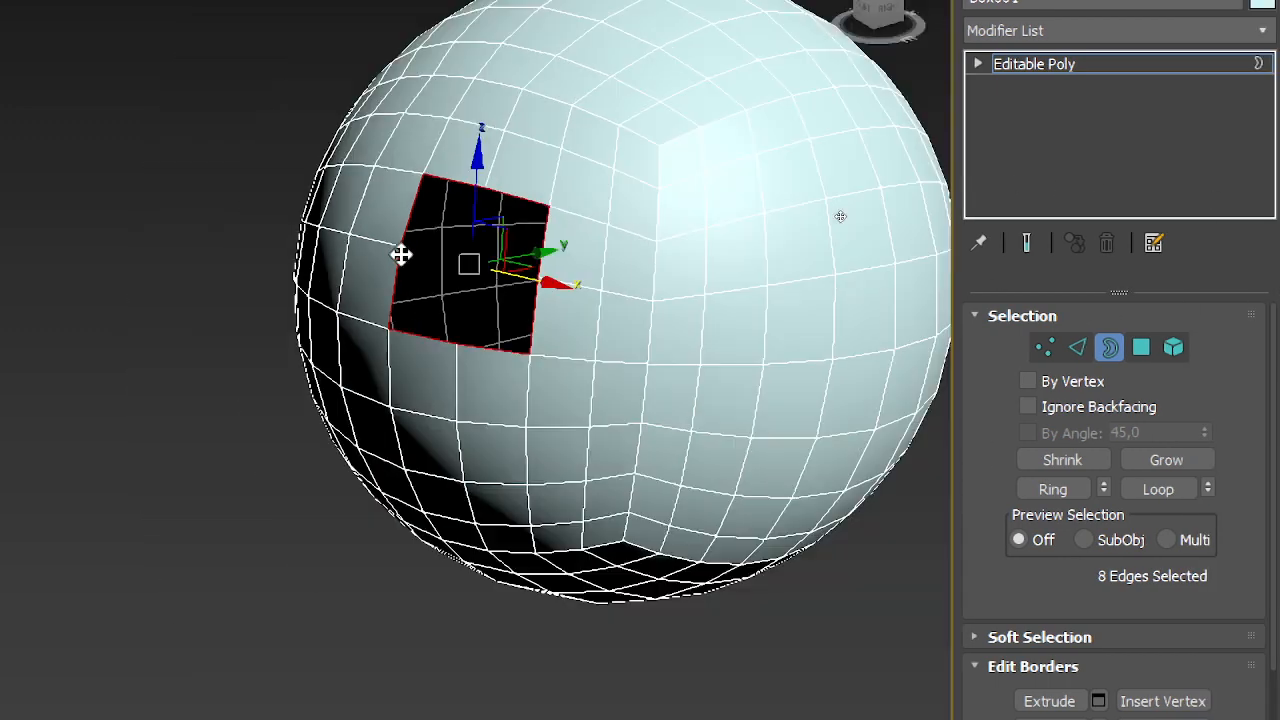
{"action": "left_click", "coordinate": [1109, 347]}
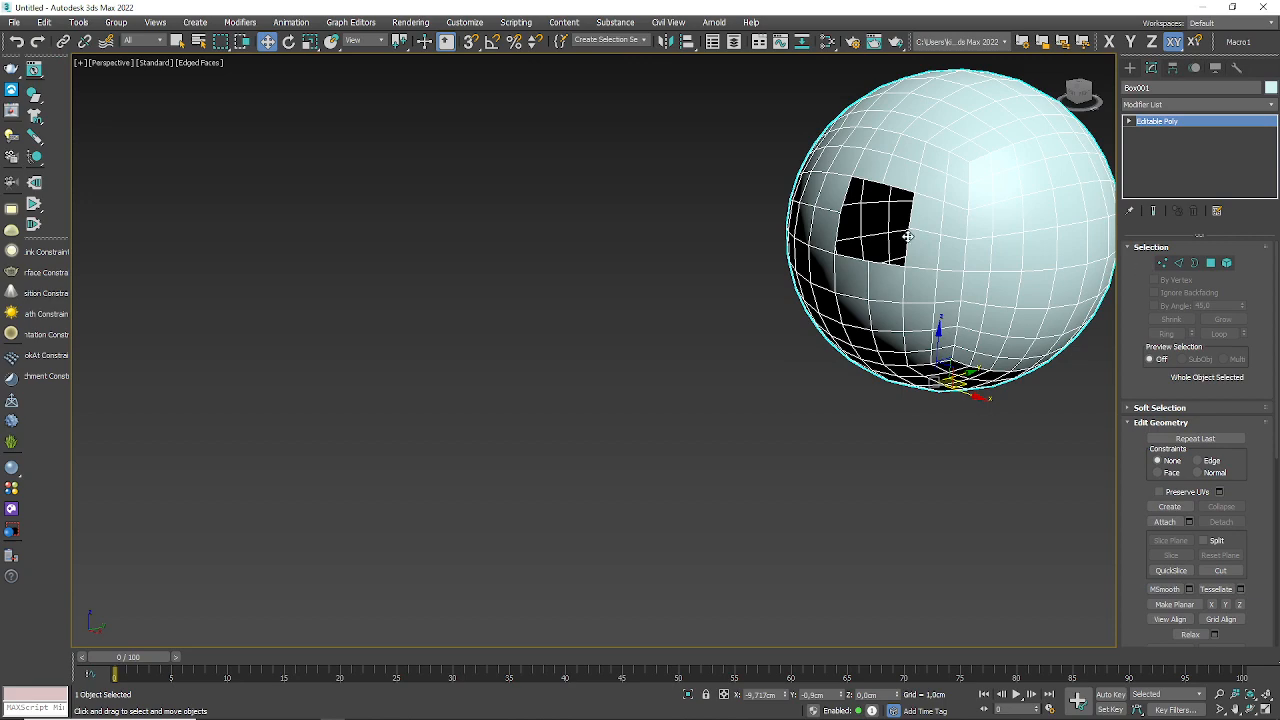
- Select the sphere, the folded strip and the purple plane together and delete them to empty the scene
{"action": "scroll", "coordinate": [631, 297], "scroll_direction": "down", "scroll_amount": 6}
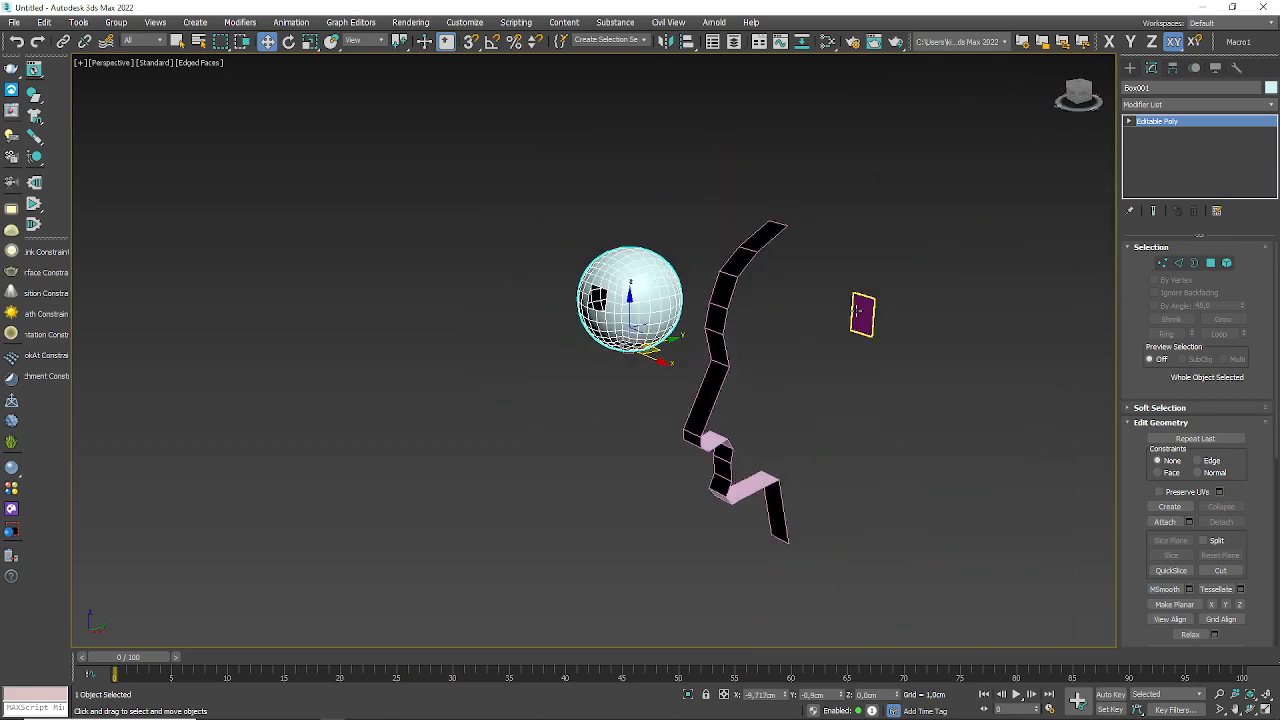
{"action": "left_click", "coordinate": [860, 310]}
{"action": "left_click", "coordinate": [671, 286]}
{"action": "scroll", "coordinate": [671, 286], "scroll_direction": "up", "scroll_amount": 3}
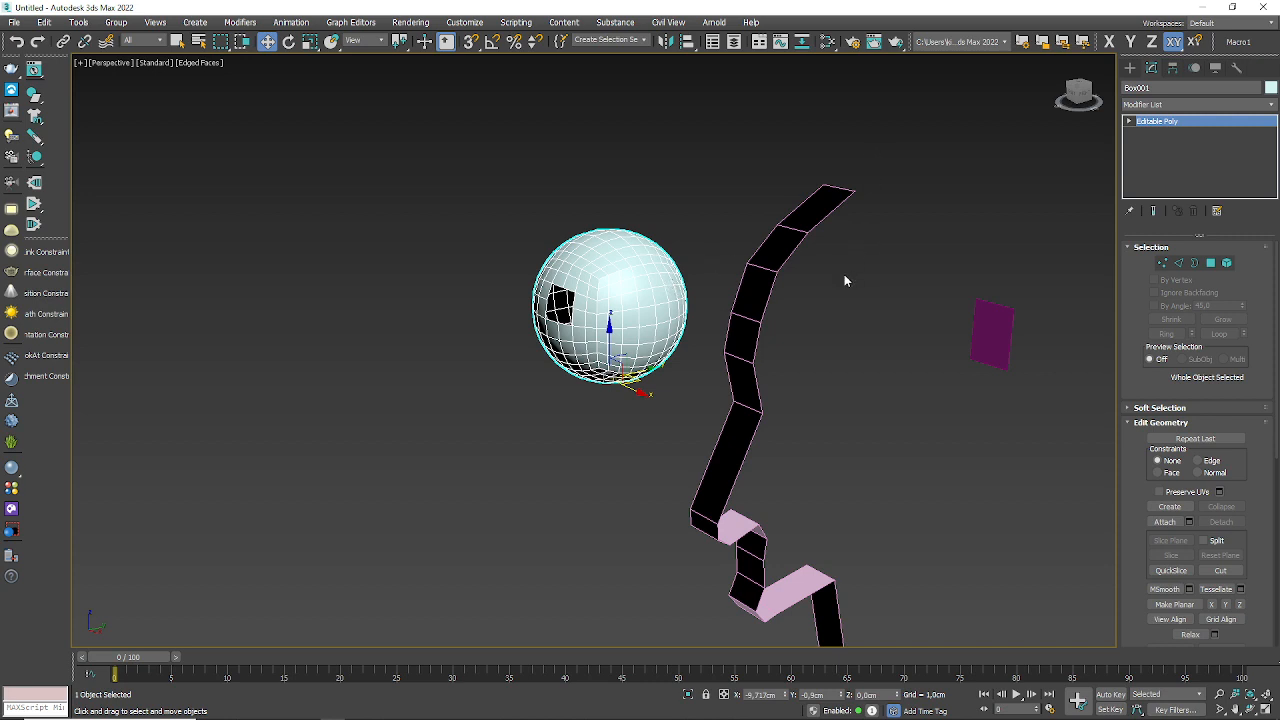
{"action": "middle_click_drag", "start_coordinate": [844, 275], "coordinate": [530, 174]}
{"action": "scroll", "coordinate": [560, 253], "scroll_direction": "down", "scroll_amount": 3}
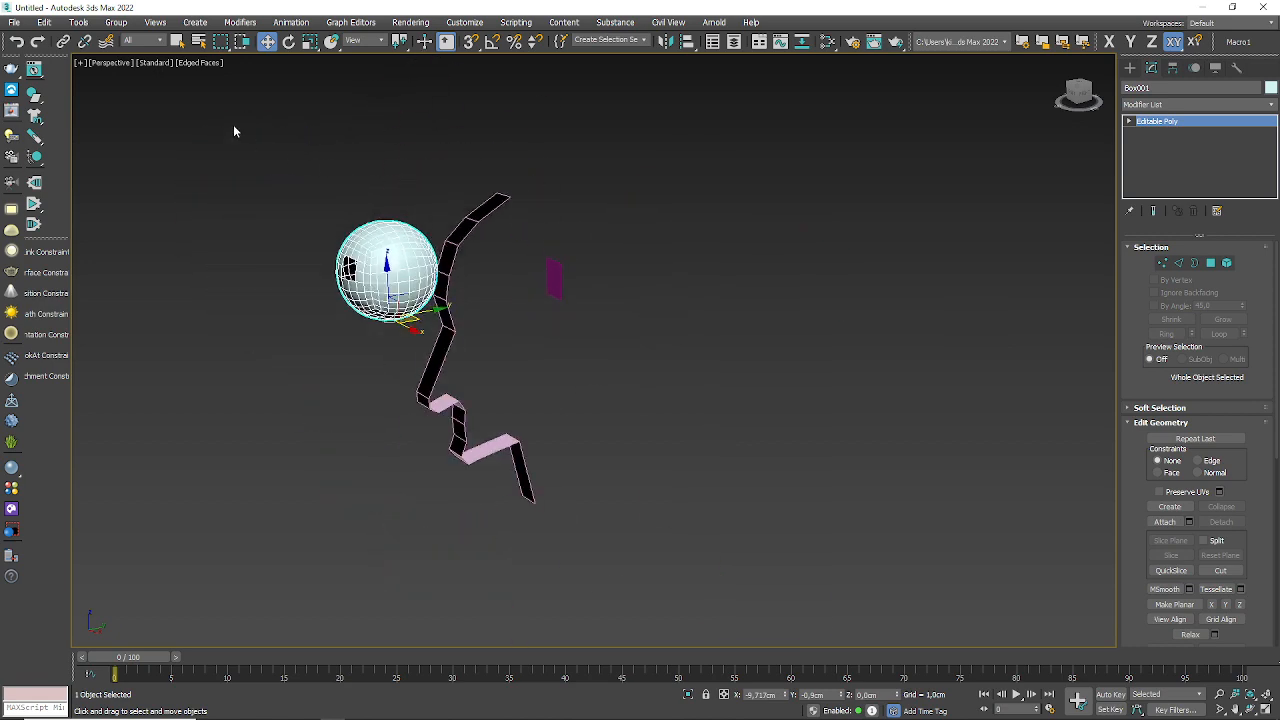
{"action": "left_click_drag", "start_coordinate": [233, 124], "coordinate": [770, 533]}
{"action": "key", "text": "Delete"}
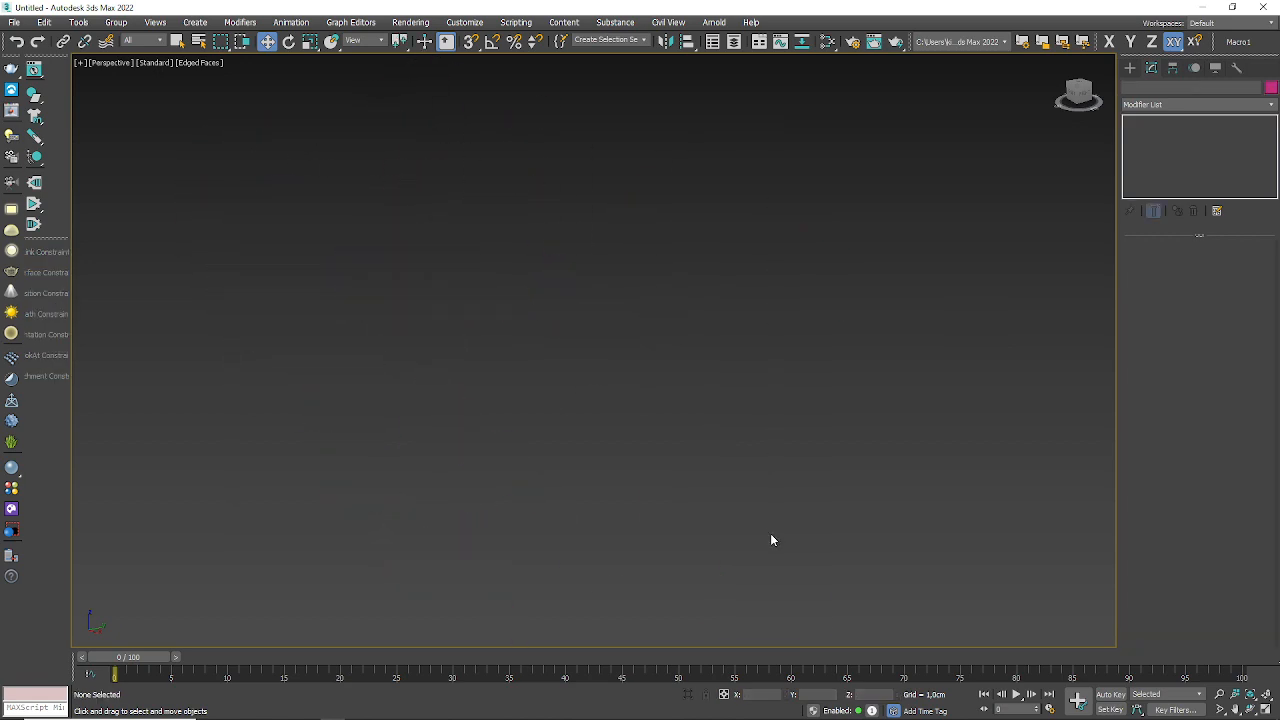
- Switch from the maximized Perspective view to the four-viewport layout
{"action": "left_click", "coordinate": [1266, 708]}
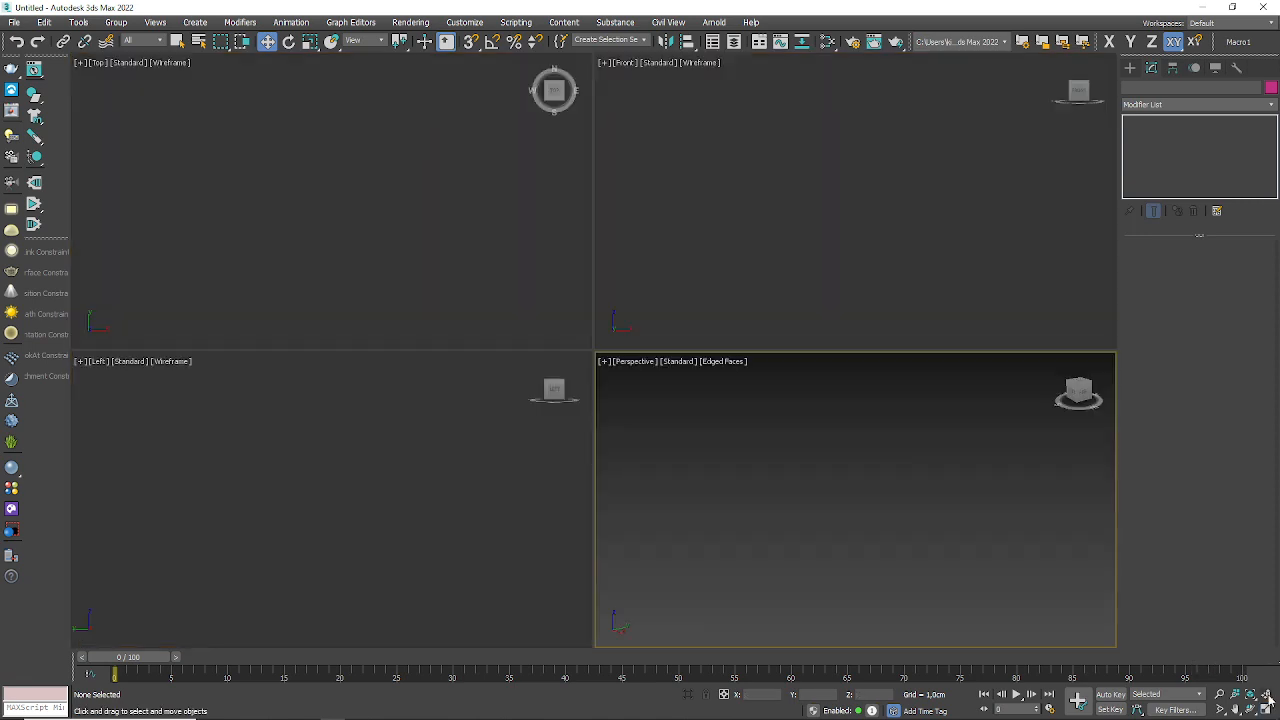
{"action": "left_click", "coordinate": [1266, 704]}
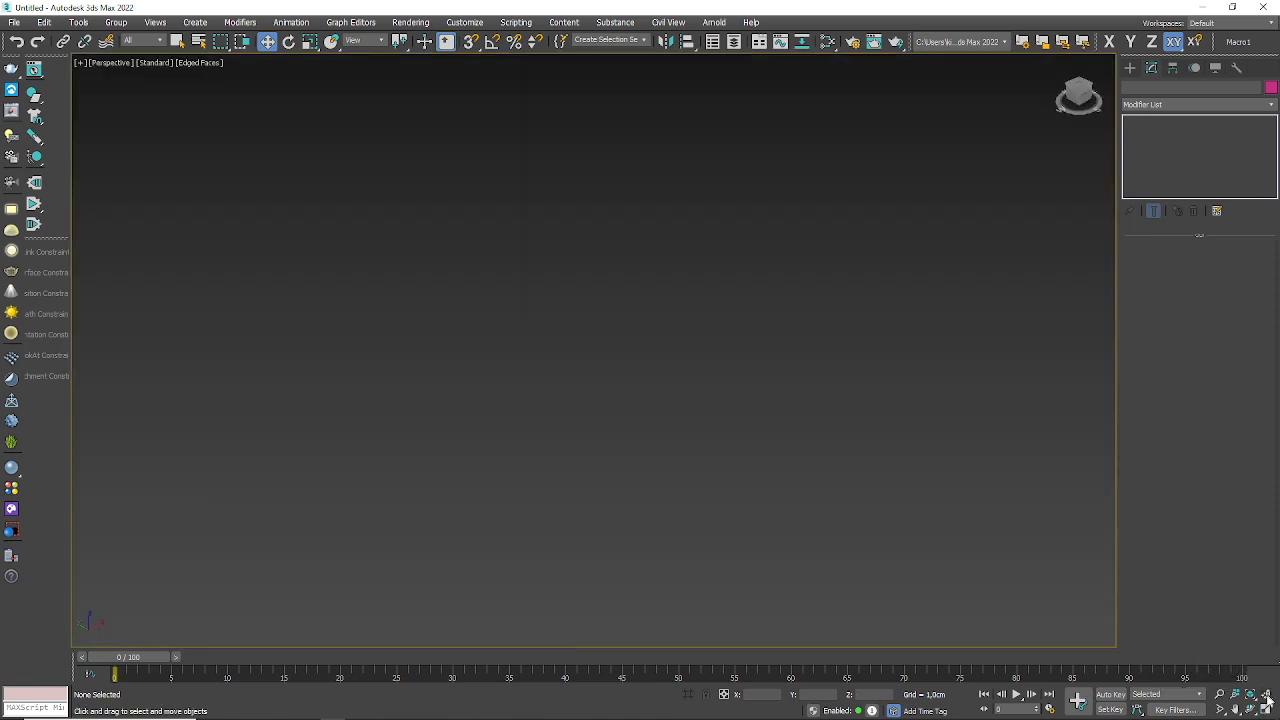
{"action": "left_click", "coordinate": [1266, 703]}
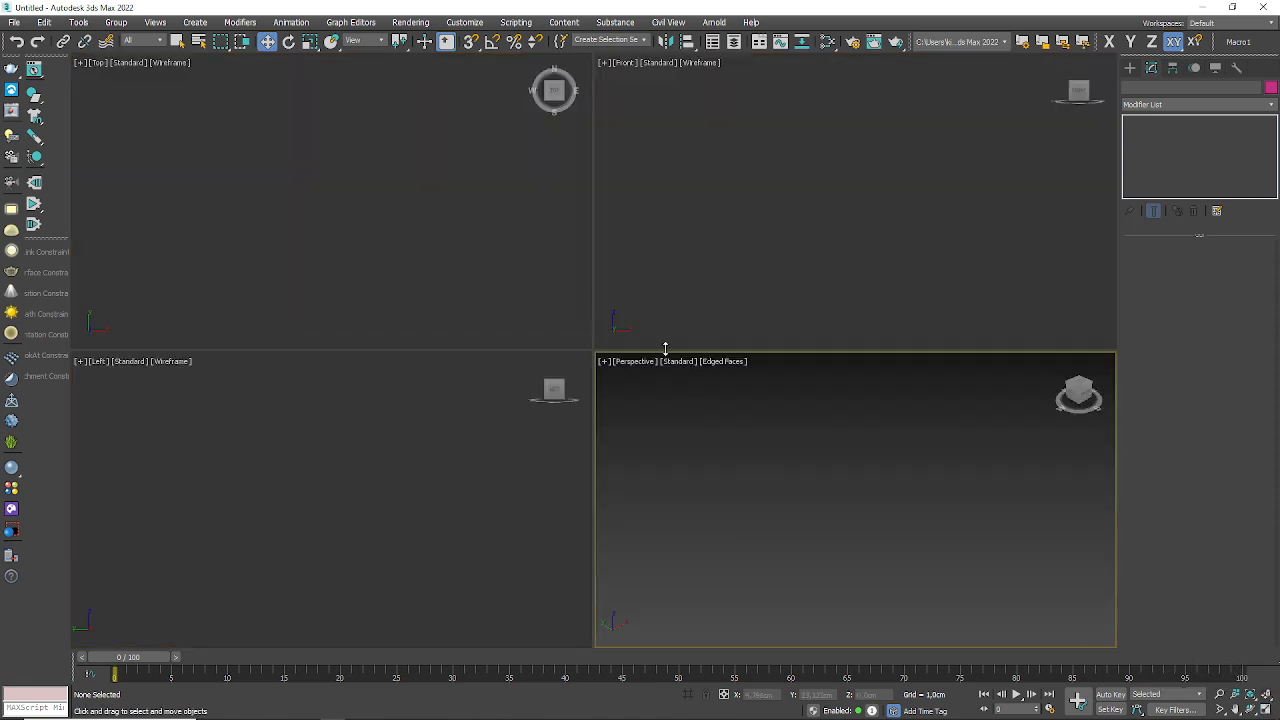
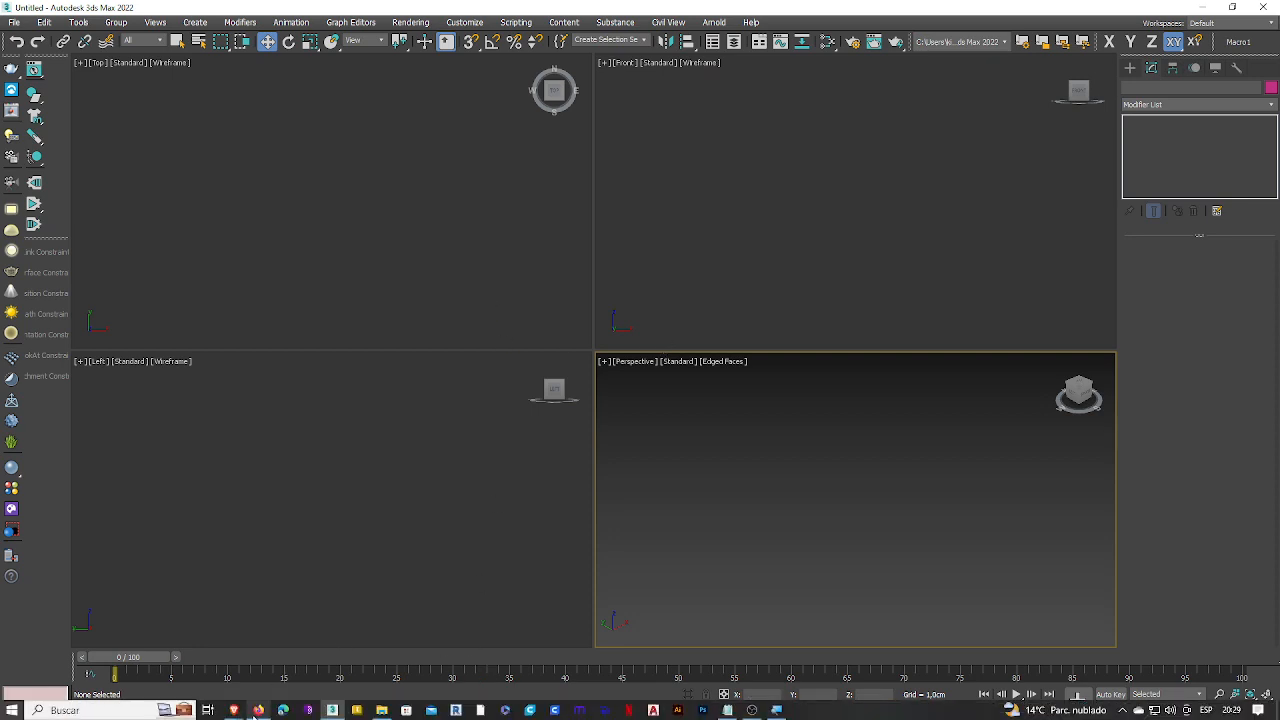
- Switch to the Brave browser and search Google for "car model reference" in a new tab
{"action": "mouse_move", "coordinate": [250, 700]}
{"action": "left_click", "coordinate": [240, 658]}
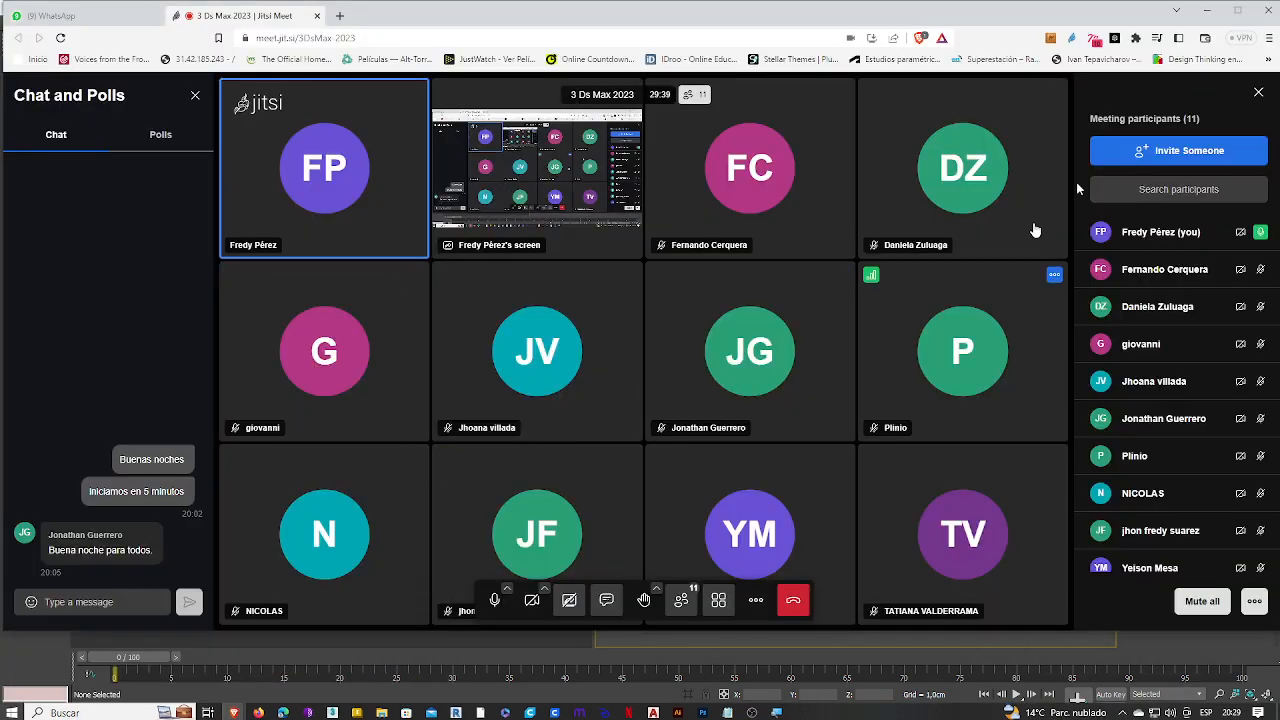
{"action": "left_click", "coordinate": [339, 15]}
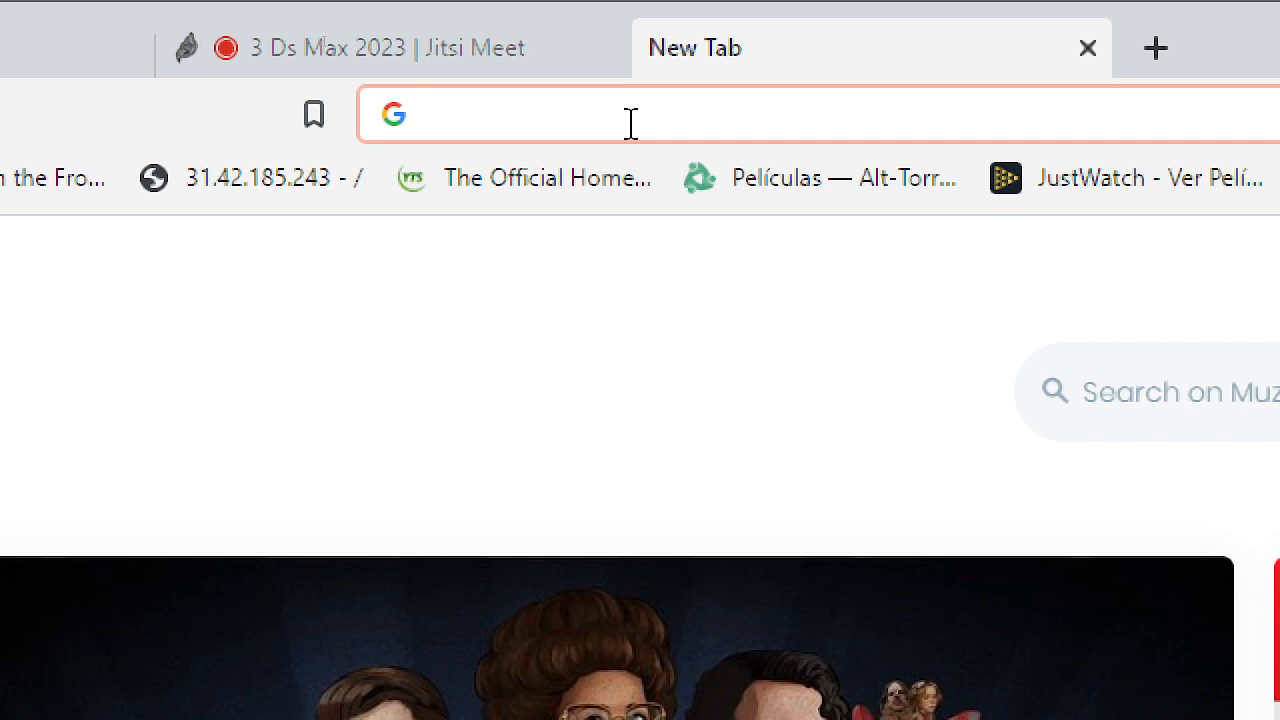
{"action": "type", "text": "c"}
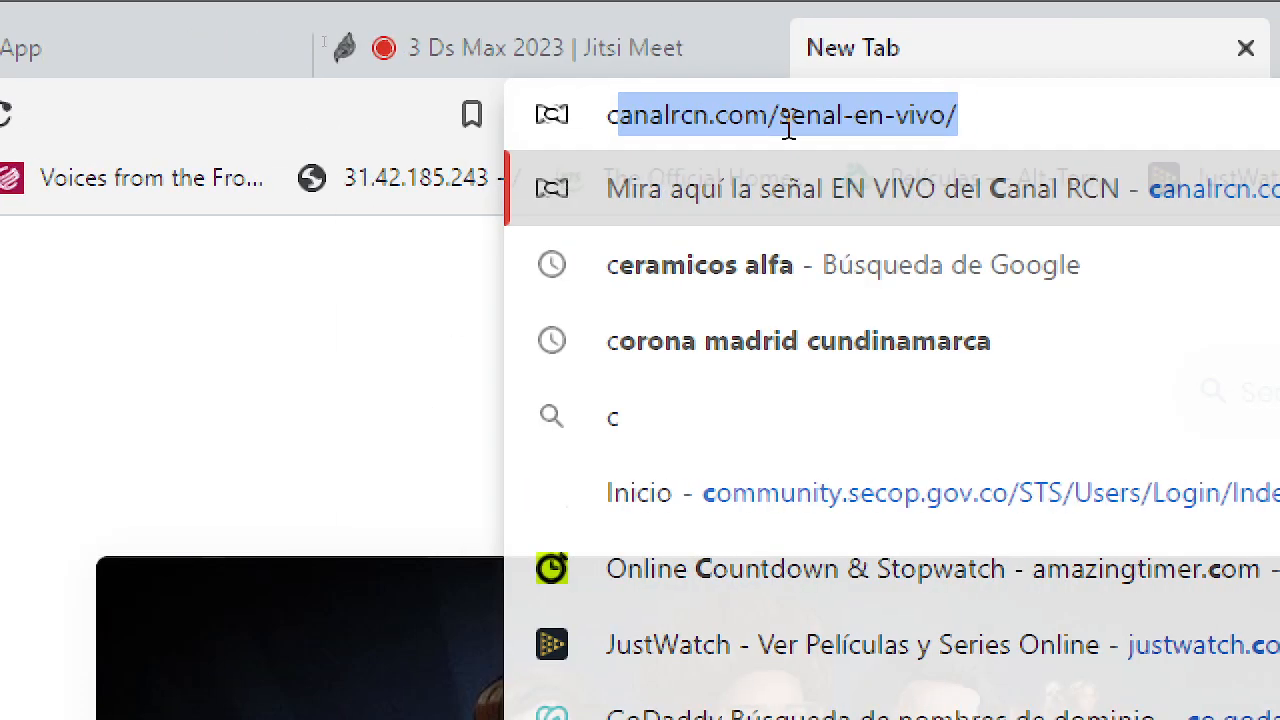
{"action": "type", "text": "ar mo"}
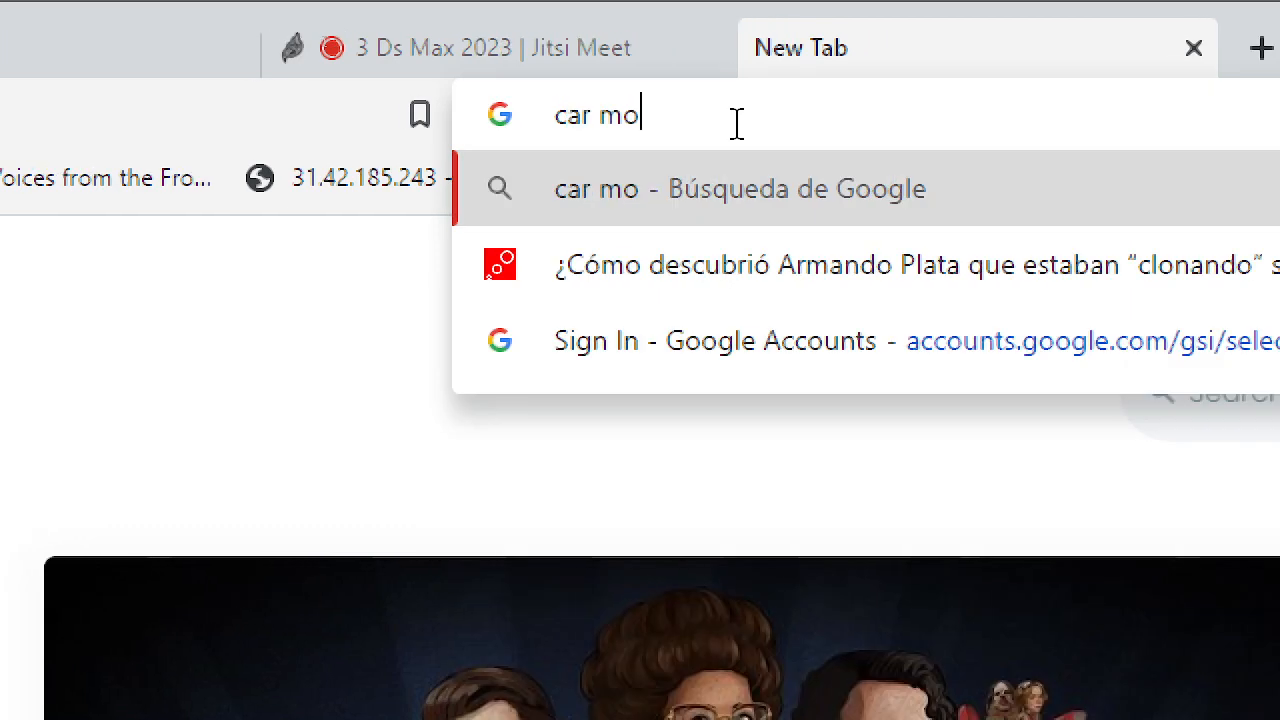
{"action": "type", "text": "deñ r"}
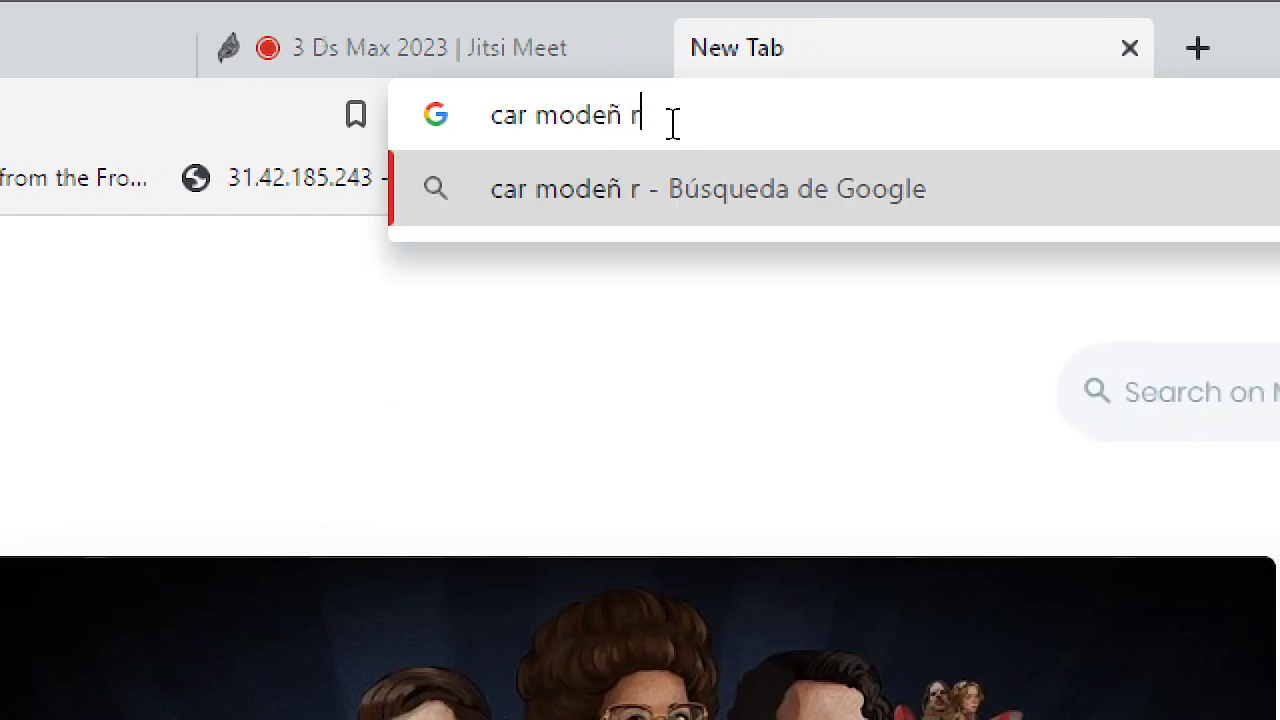
{"action": "key", "text": "BackSpace"}
{"action": "key", "text": "BackSpace"}
{"action": "key", "text": "BackSpace"}
{"action": "type", "text": "l ref"}
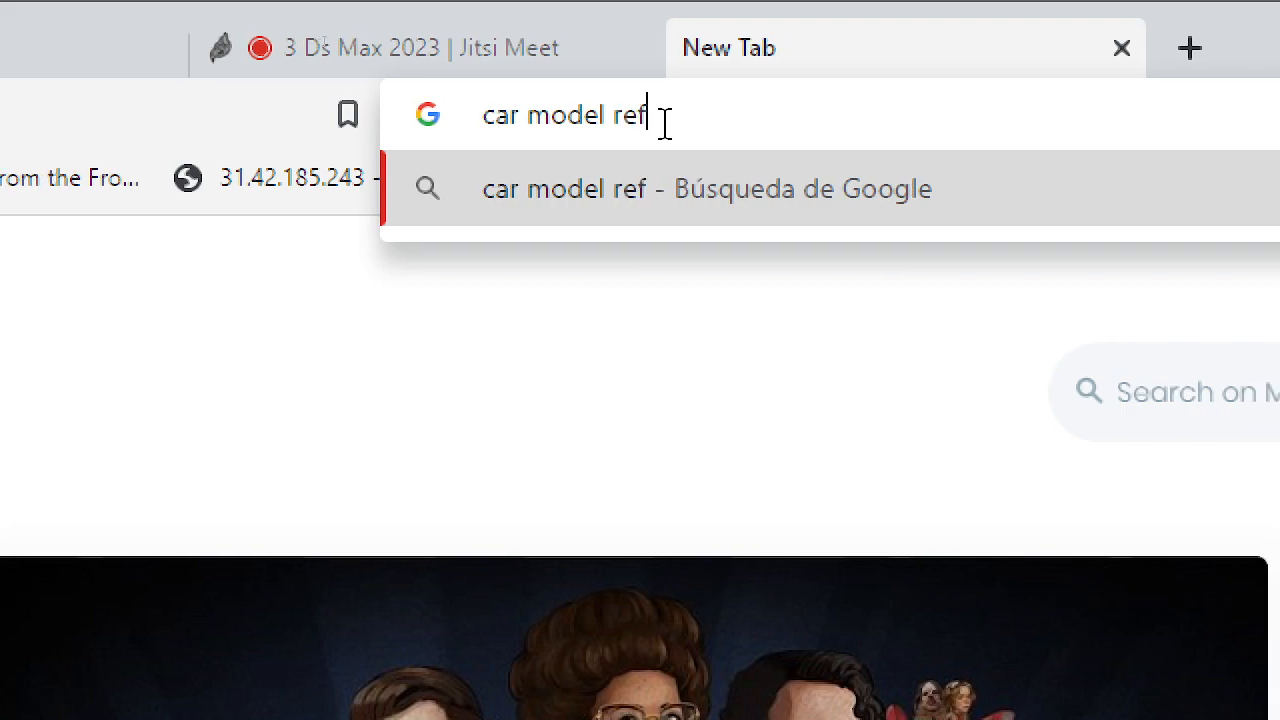
{"action": "type", "text": "erence"}
{"action": "key", "text": "Return"}
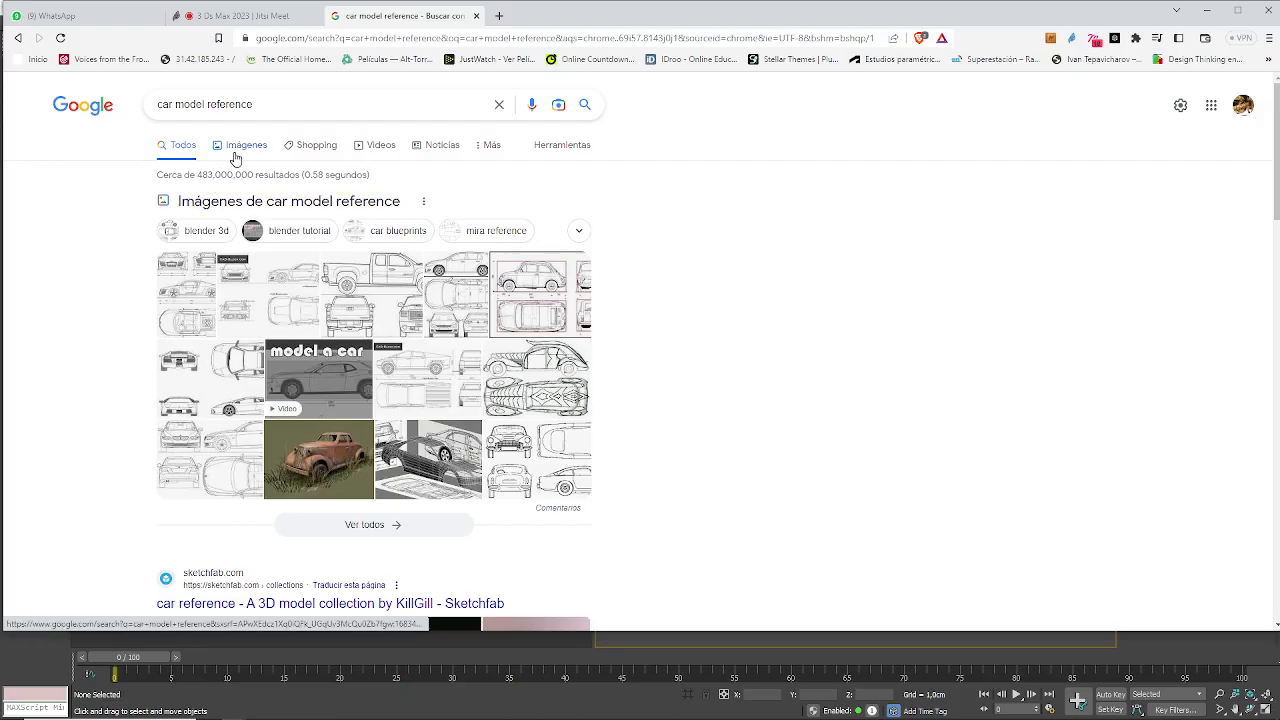
- Show the image results and open the preview of the dark wireframe sheet titled "Car model, Car, Model"
{"action": "left_click", "coordinate": [240, 145]}
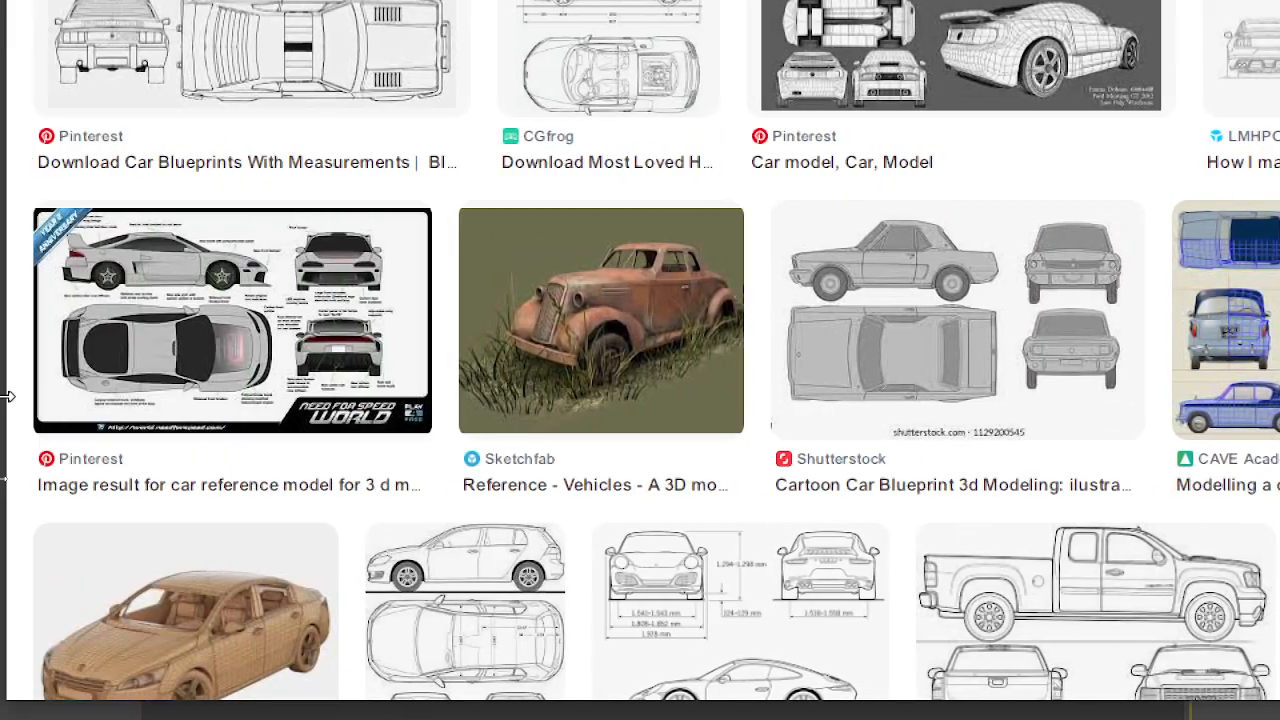
{"action": "scroll", "coordinate": [320, 471], "scroll_direction": "down", "scroll_amount": 3}
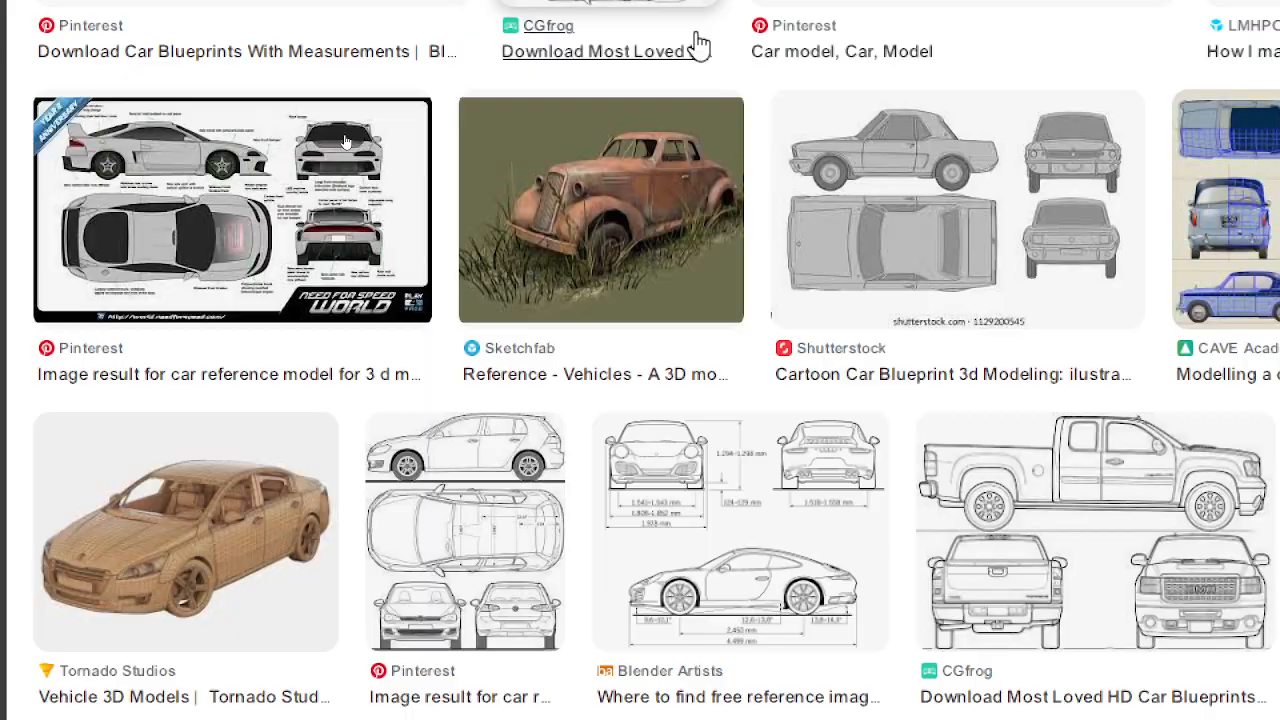
{"action": "scroll", "coordinate": [429, 353], "scroll_direction": "up", "scroll_amount": 5}
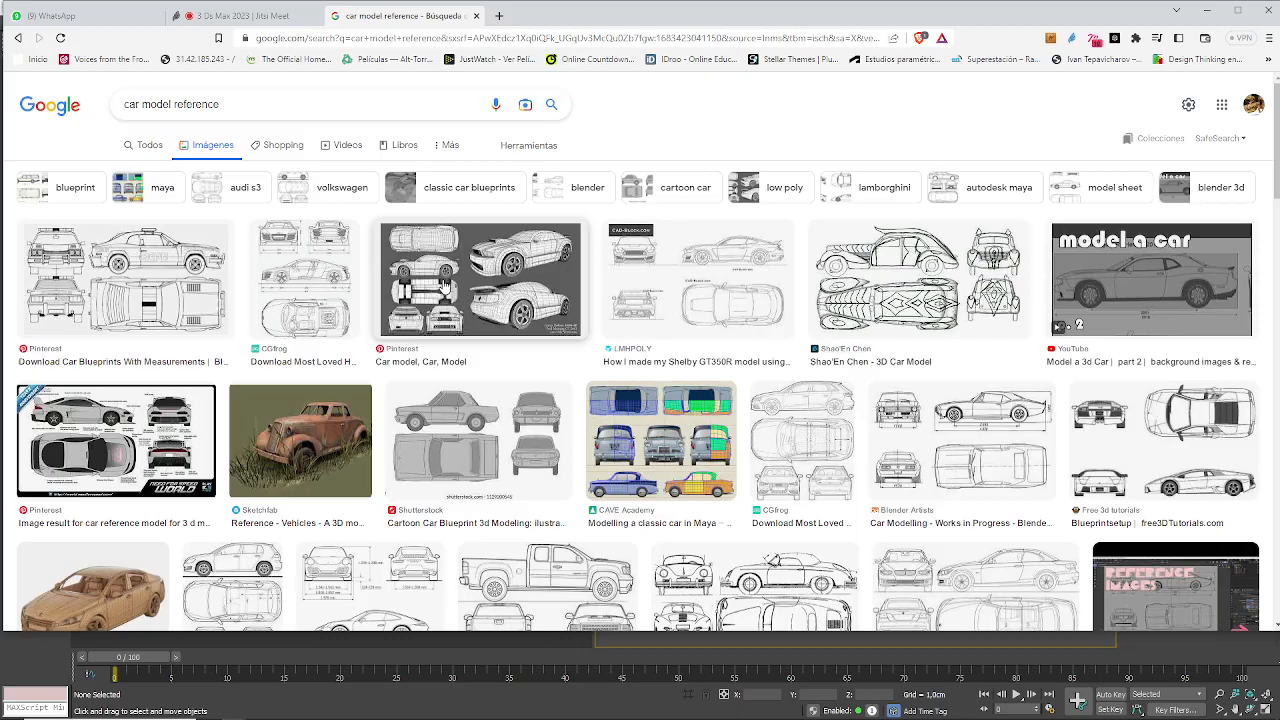
{"action": "left_click", "coordinate": [494, 272]}
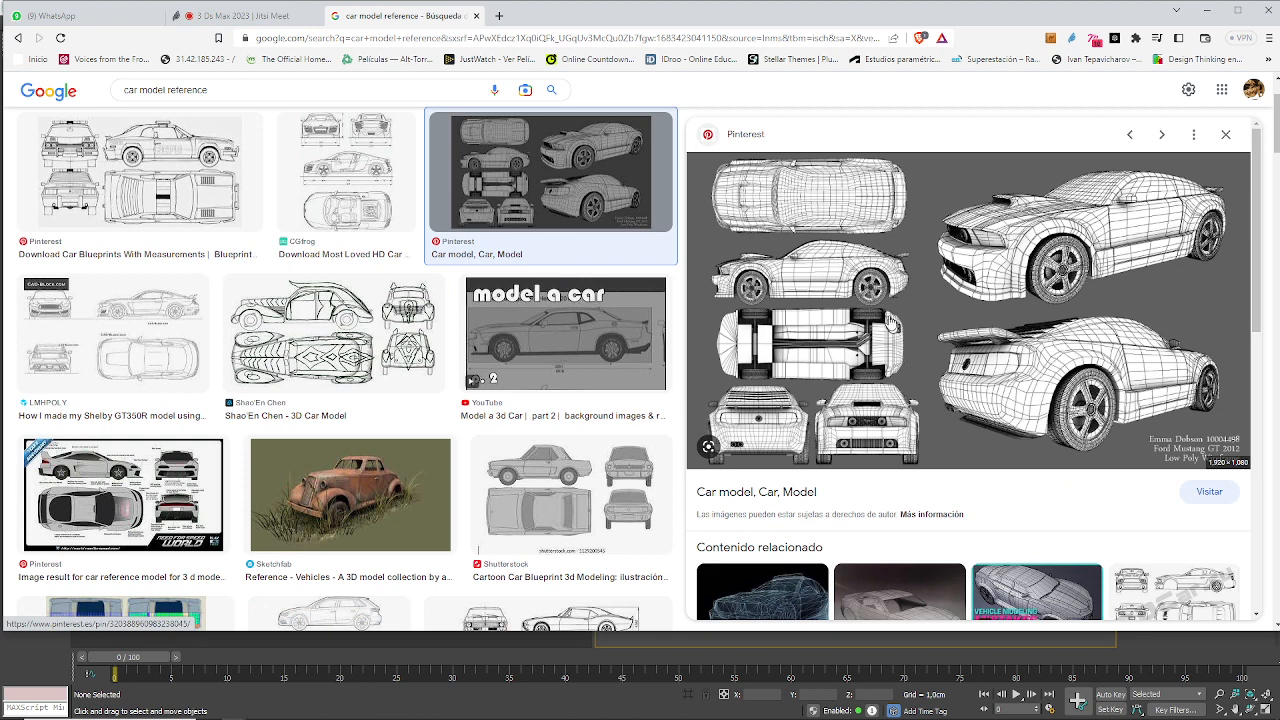
- Start saving the previewed car image and browse to the folder 2023 > 04 COMPLEMENTARIOS > 3Ds Max Básico
{"action": "right_click", "coordinate": [835, 274]}
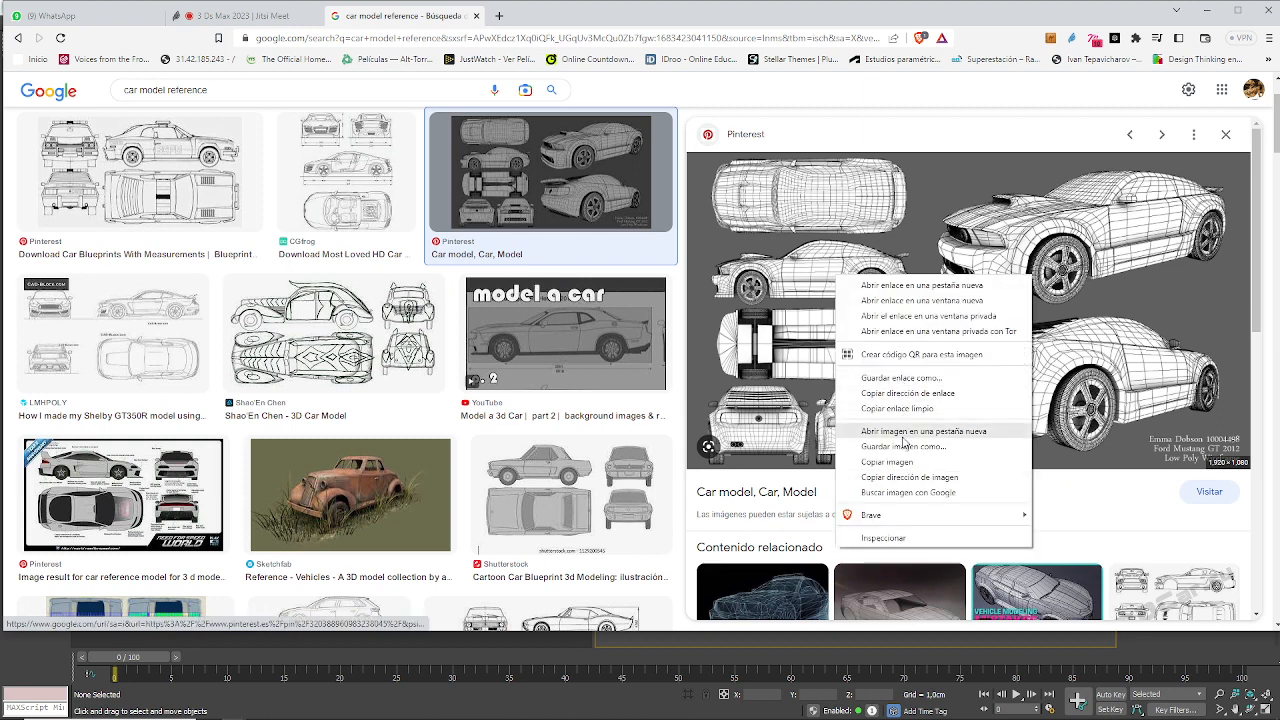
{"action": "left_click", "coordinate": [903, 446]}
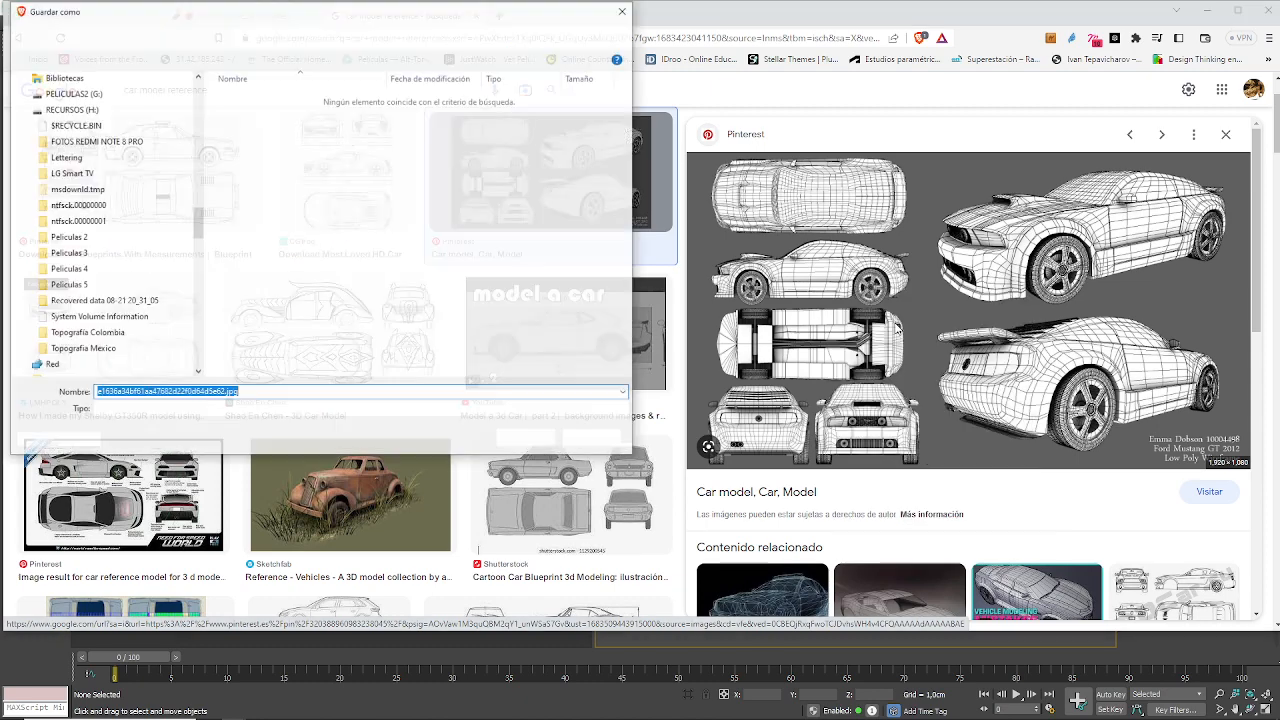
{"action": "left_click_drag", "start_coordinate": [320, 18], "coordinate": [462, 126]}
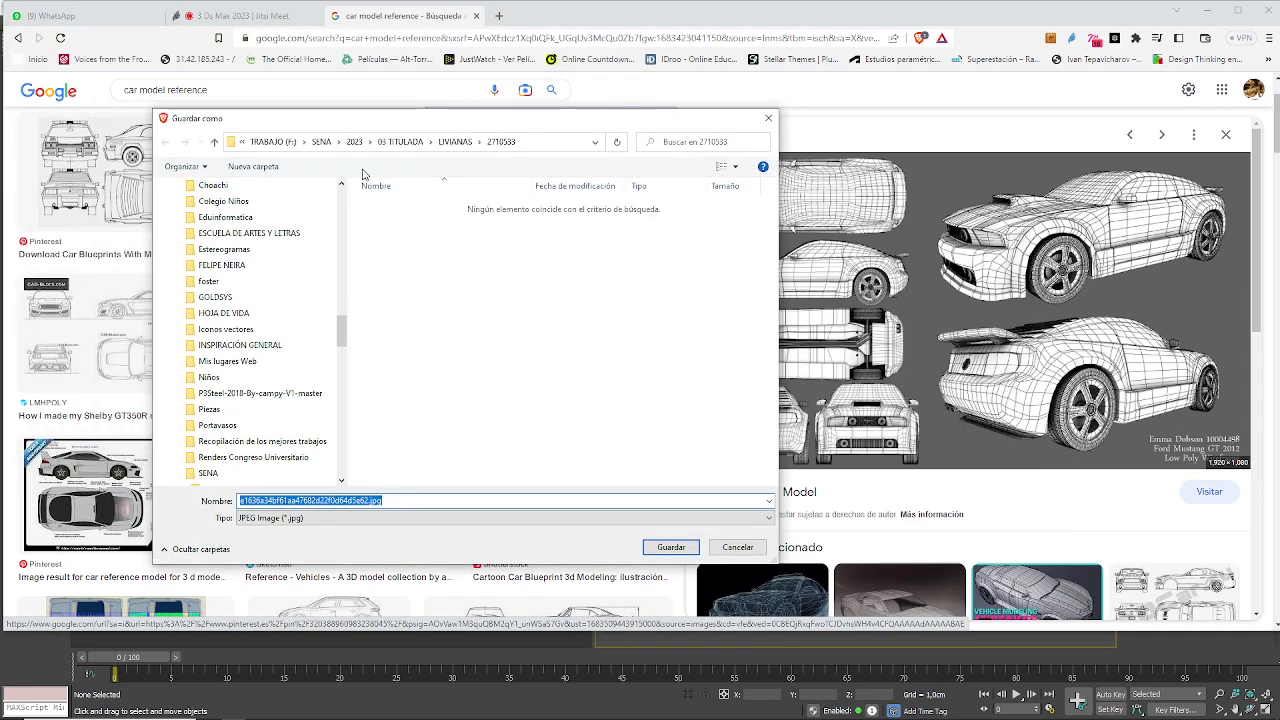
{"action": "left_click", "coordinate": [360, 142]}
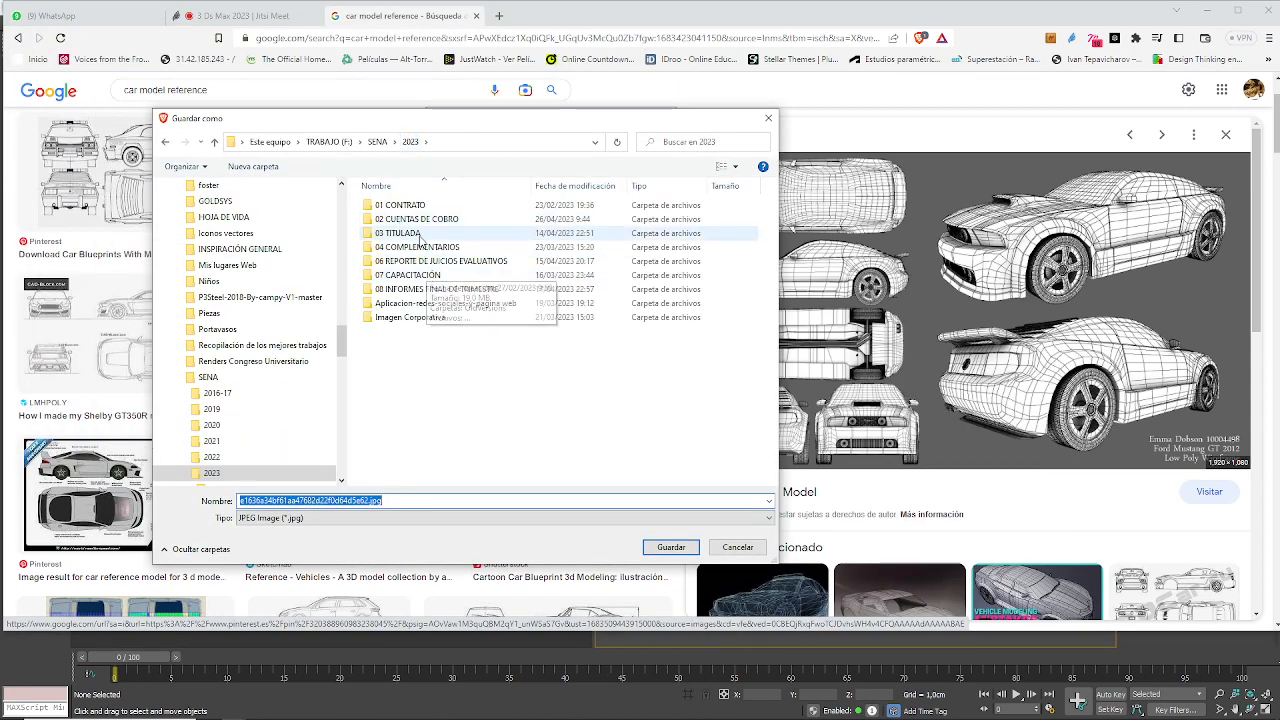
{"action": "double_click", "coordinate": [414, 248]}
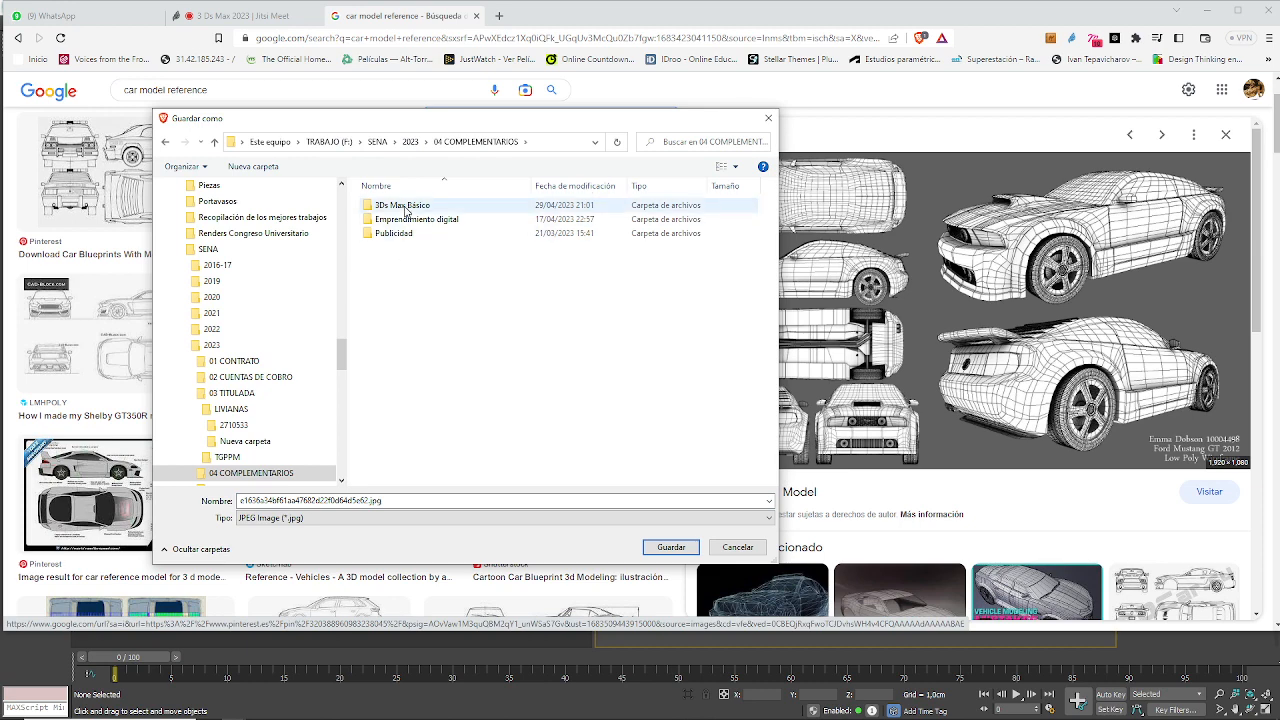
{"action": "double_click", "coordinate": [405, 208]}
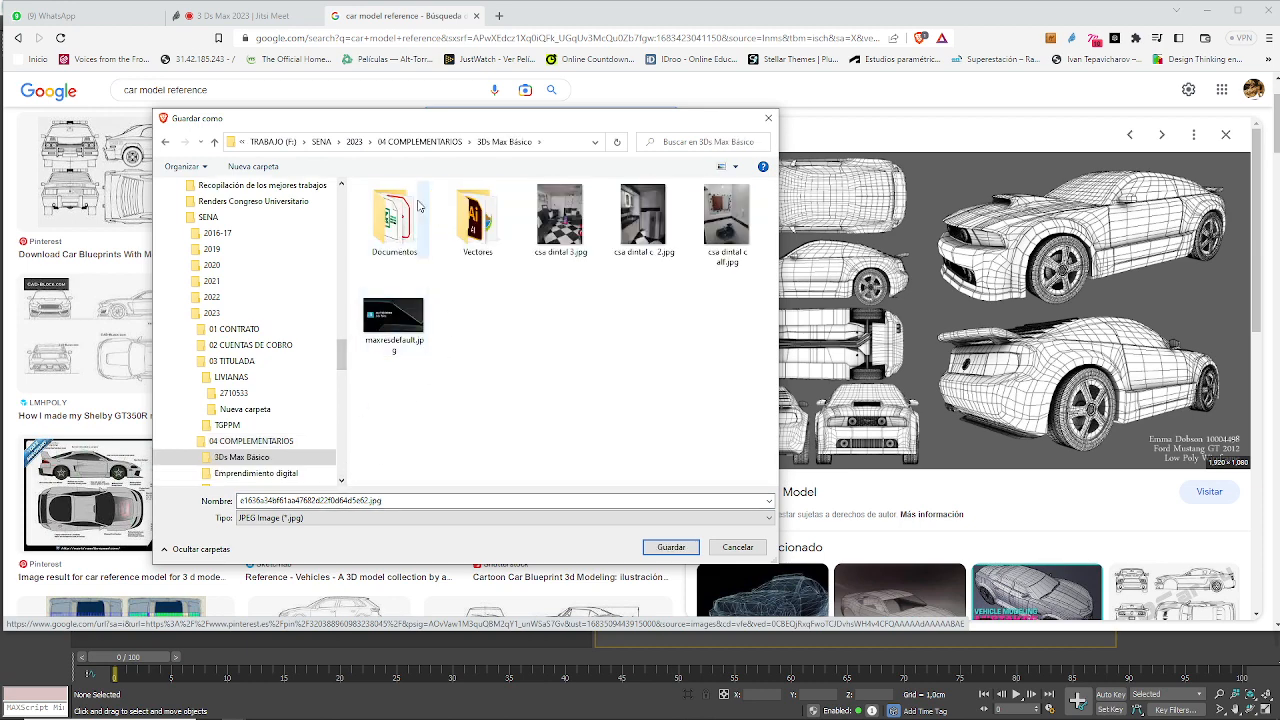
- Create a folder named Referencias inside 3Ds Max Básico and open it as the save location
{"action": "left_click", "coordinate": [254, 167]}
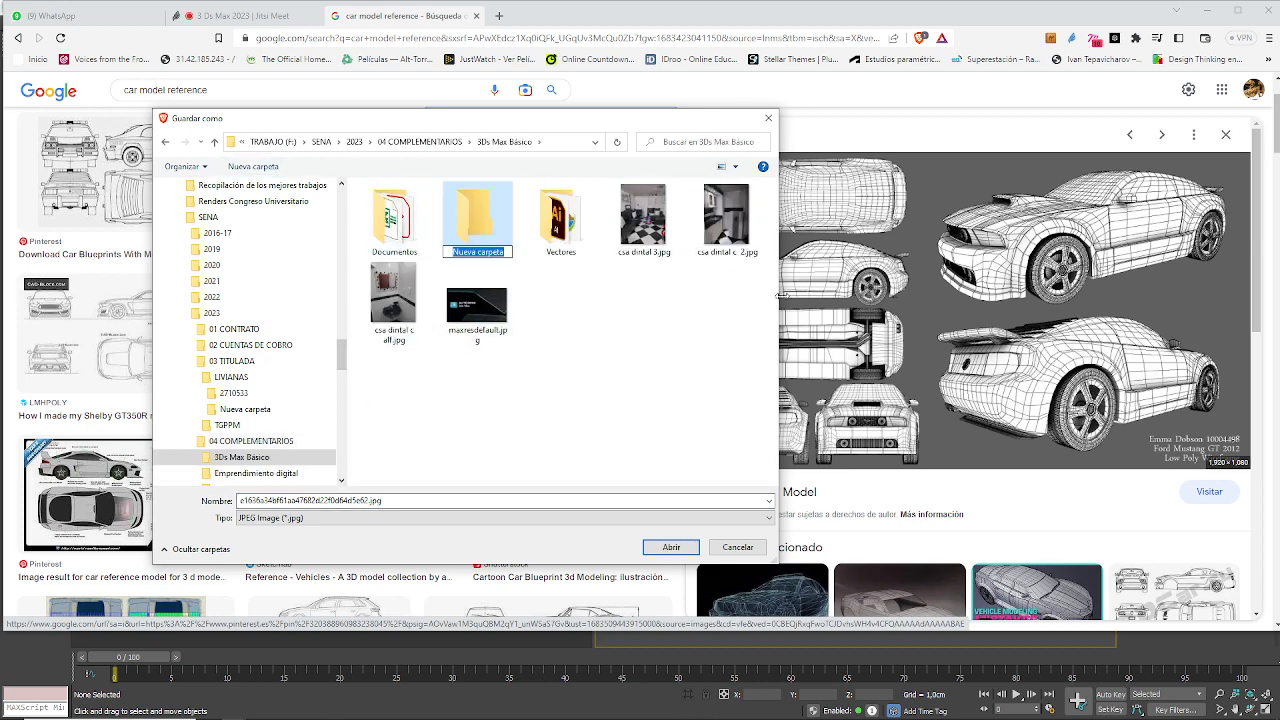
{"action": "type", "text": "M"}
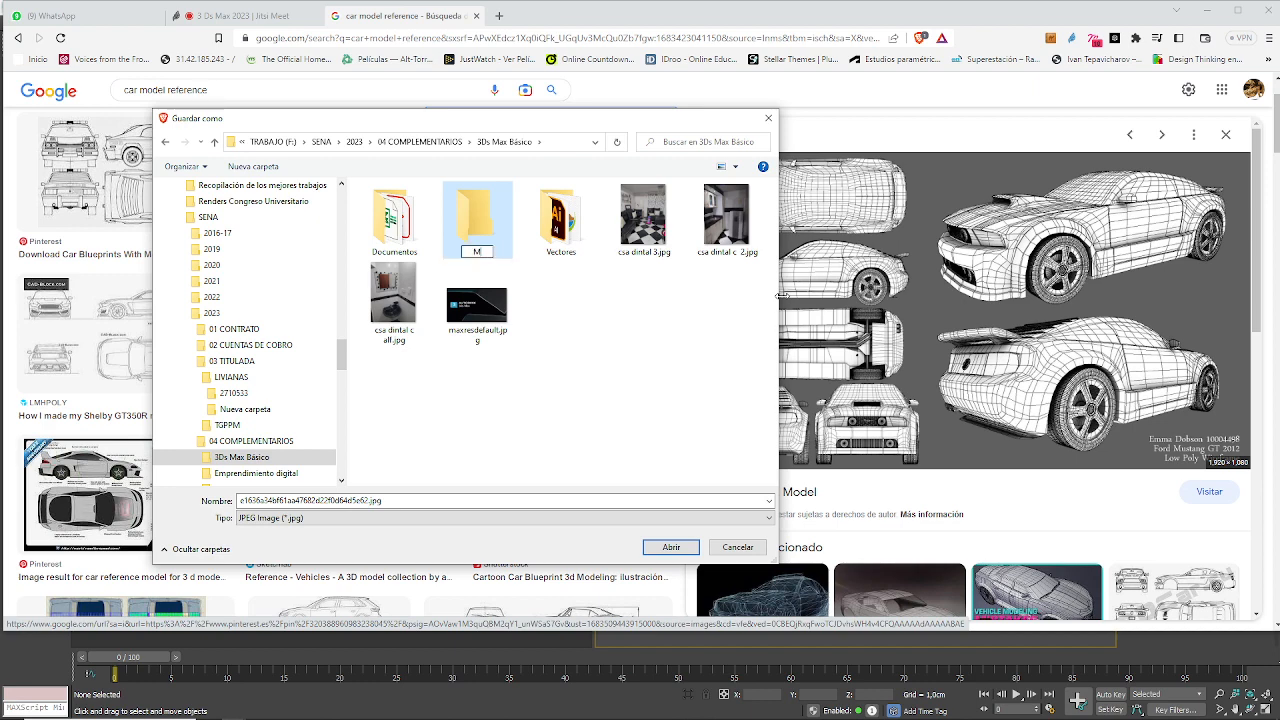
{"action": "type", "text": "eferencias"}
{"action": "key", "text": "Return"}
{"action": "key", "text": "Return"}
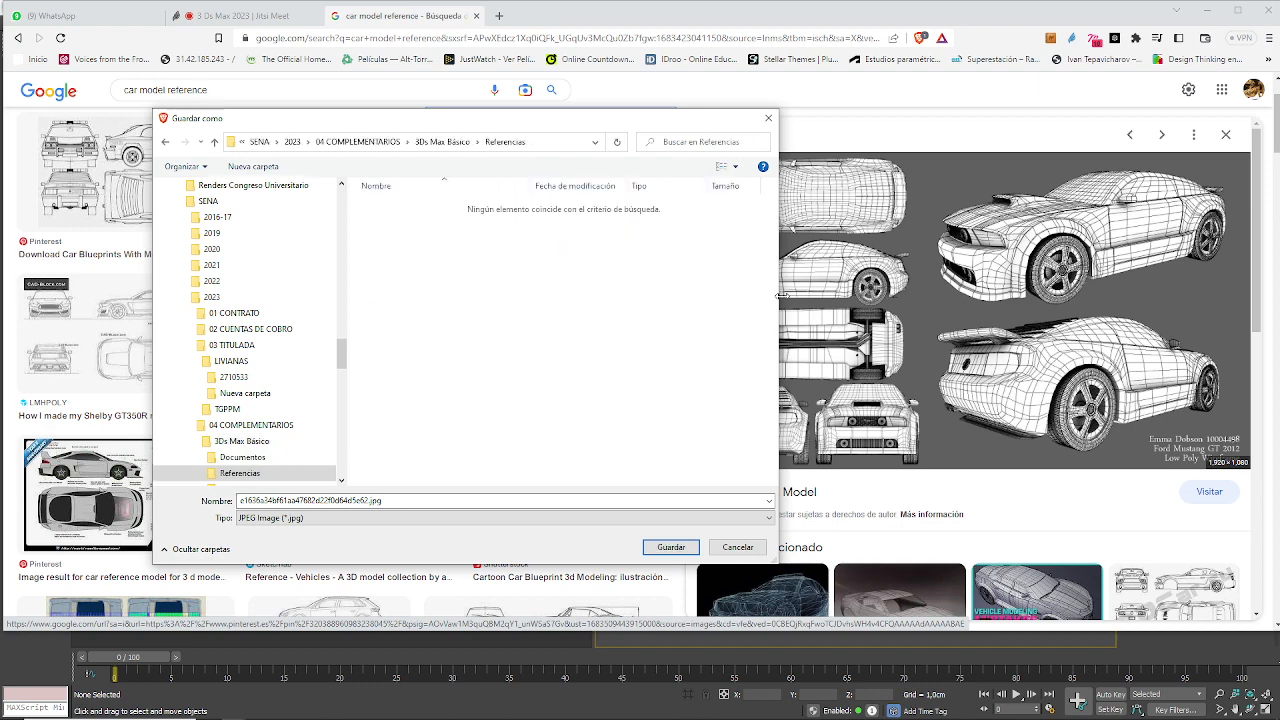
- Name the image file Car001.jpg and save it in the Referencias folder
{"action": "left_click", "coordinate": [369, 501]}
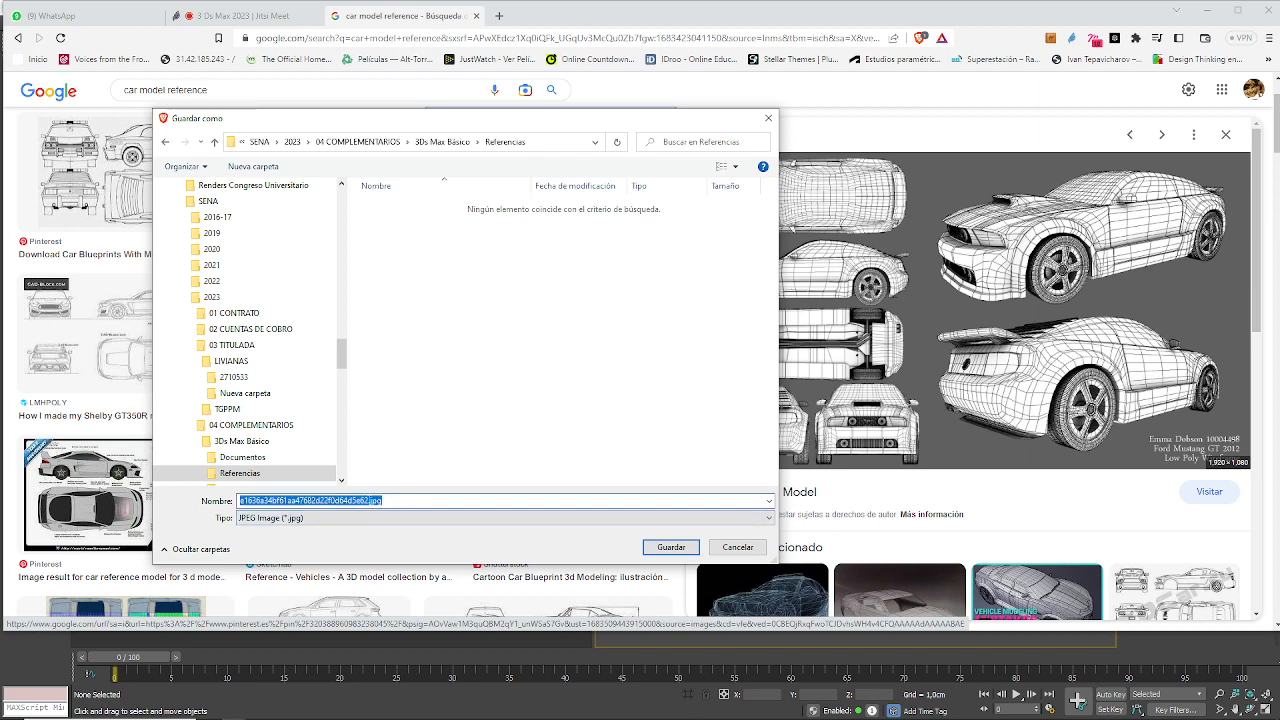
{"action": "left_click_drag", "start_coordinate": [369, 501], "coordinate": [133, 505]}
{"action": "type", "text": "Ca"}
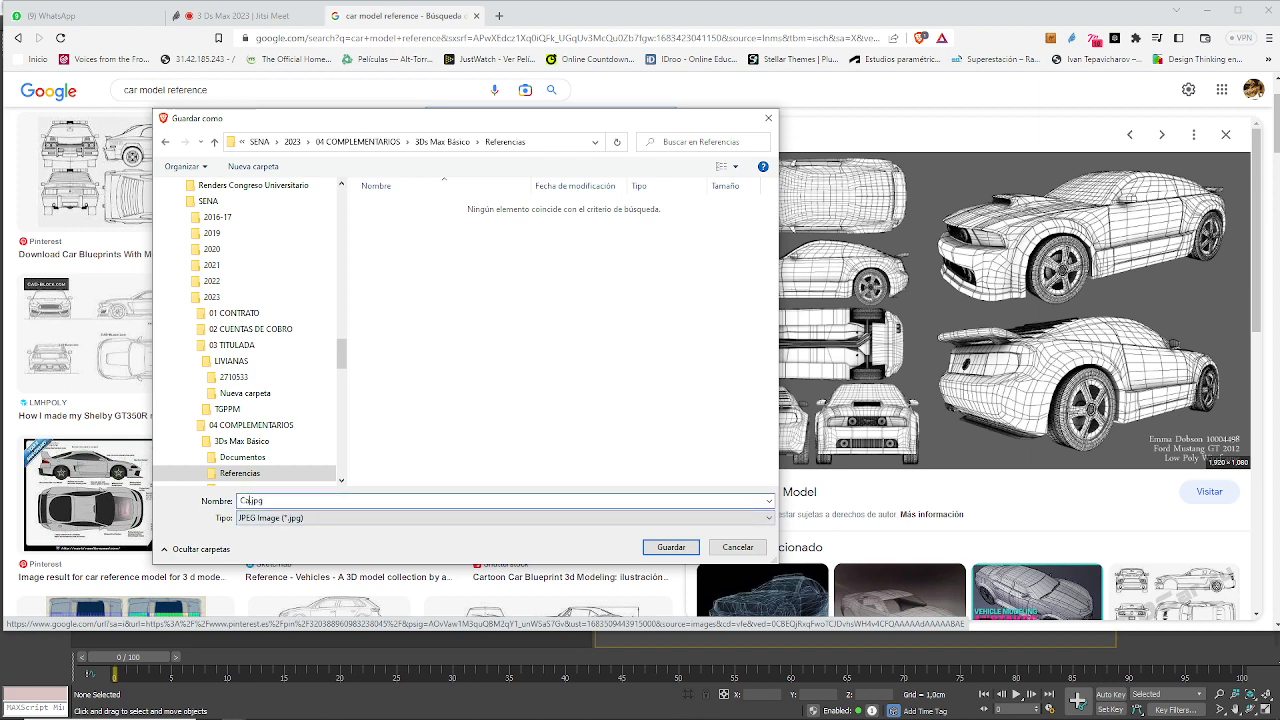
{"action": "type", "text": "r001"}
{"action": "key", "text": "Return"}
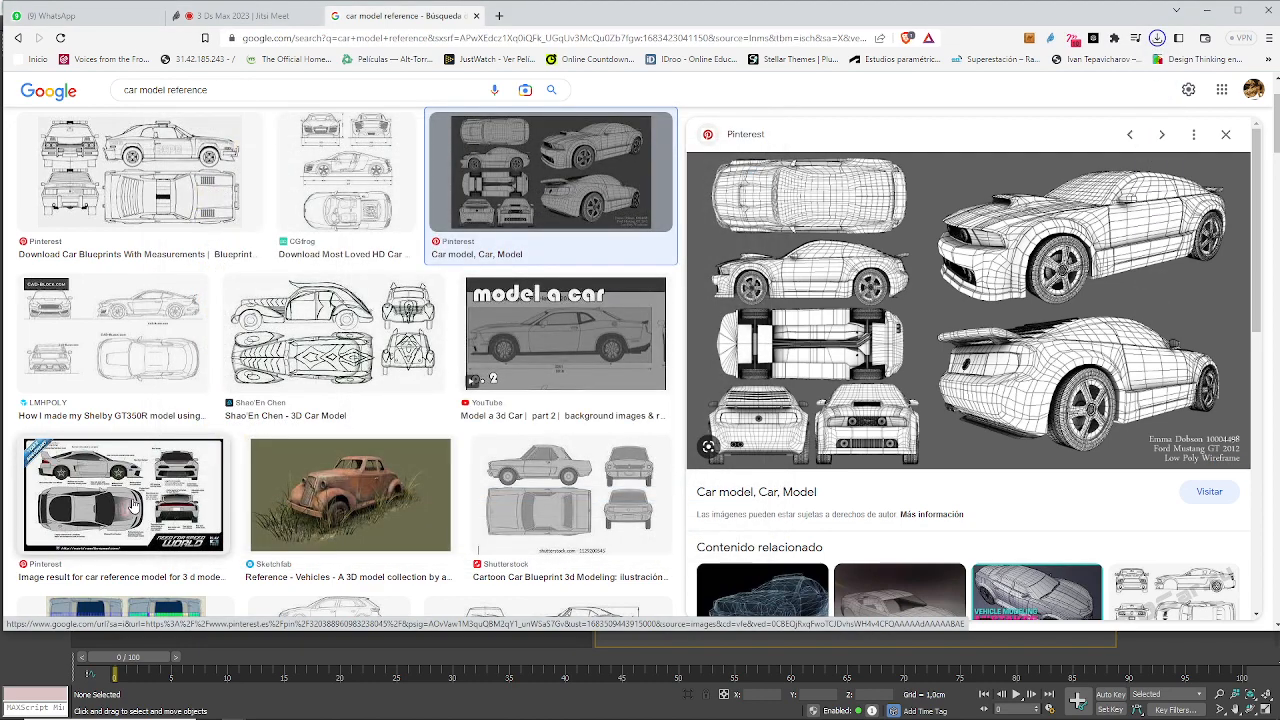
- Filter the car image results by size to large images only (Grandes)
{"action": "scroll", "coordinate": [110, 340], "scroll_direction": "up", "scroll_amount": 1}
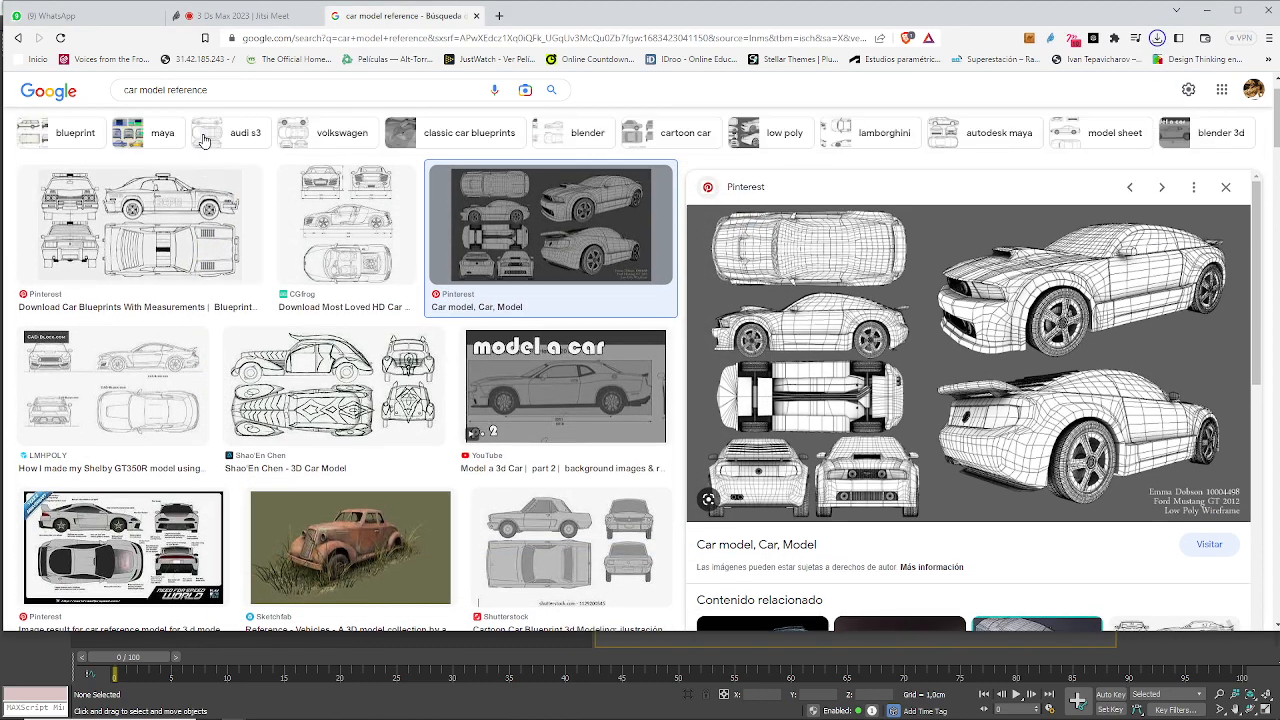
{"action": "left_click", "coordinate": [529, 145]}
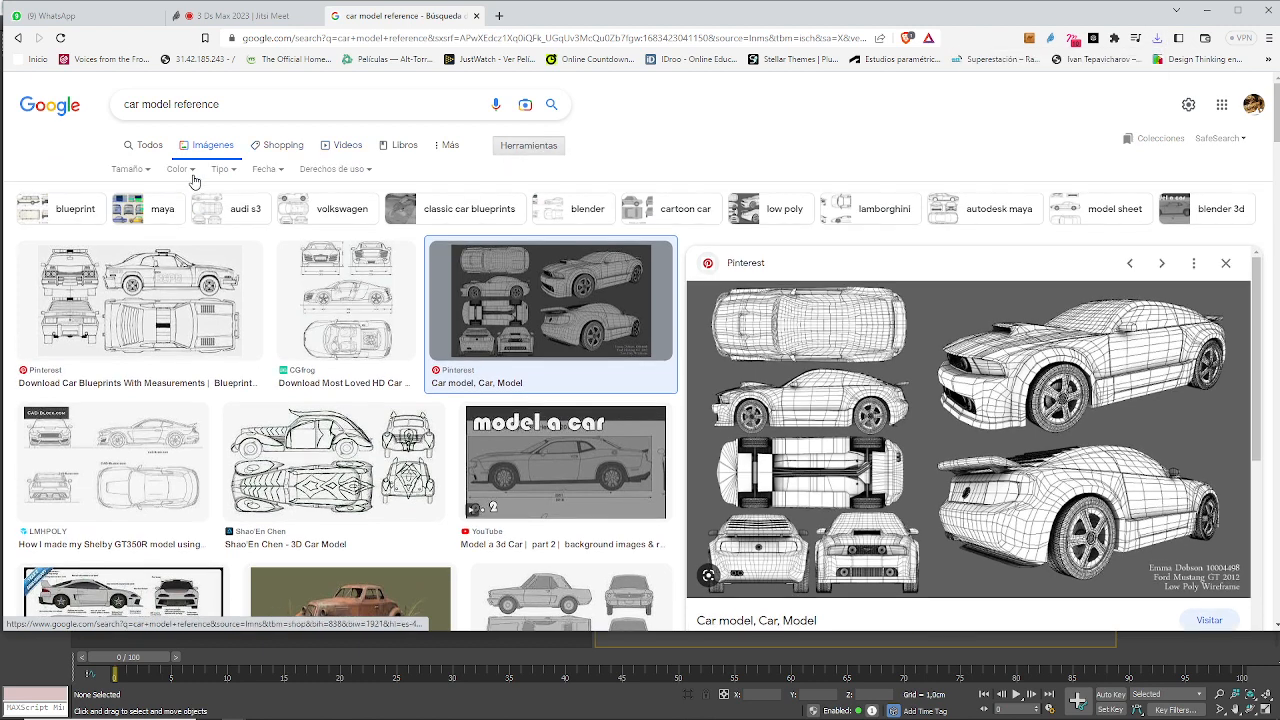
{"action": "left_click", "coordinate": [140, 170]}
{"action": "left_click", "coordinate": [130, 214]}
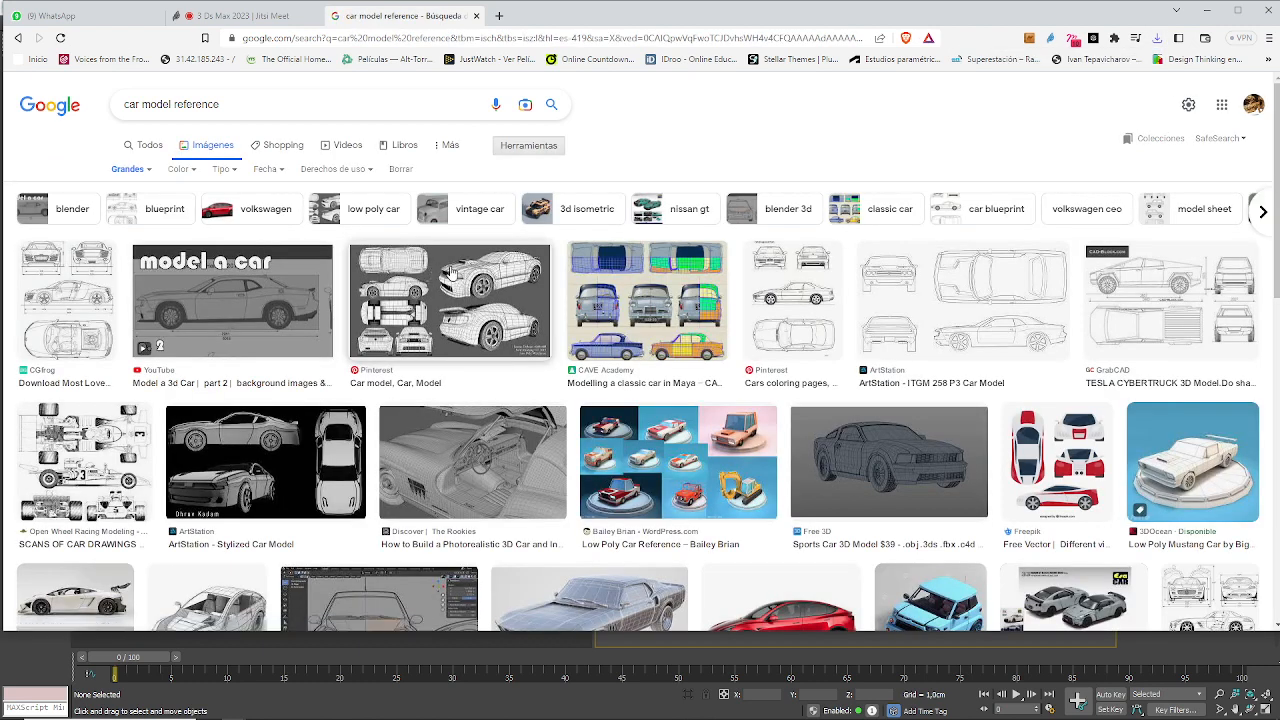
- Browse the large results, previewing the wireframe Mustang, the CAVE Academy classic car sheet and the "51 Car ideas" blueprint
{"action": "left_click", "coordinate": [470, 290]}
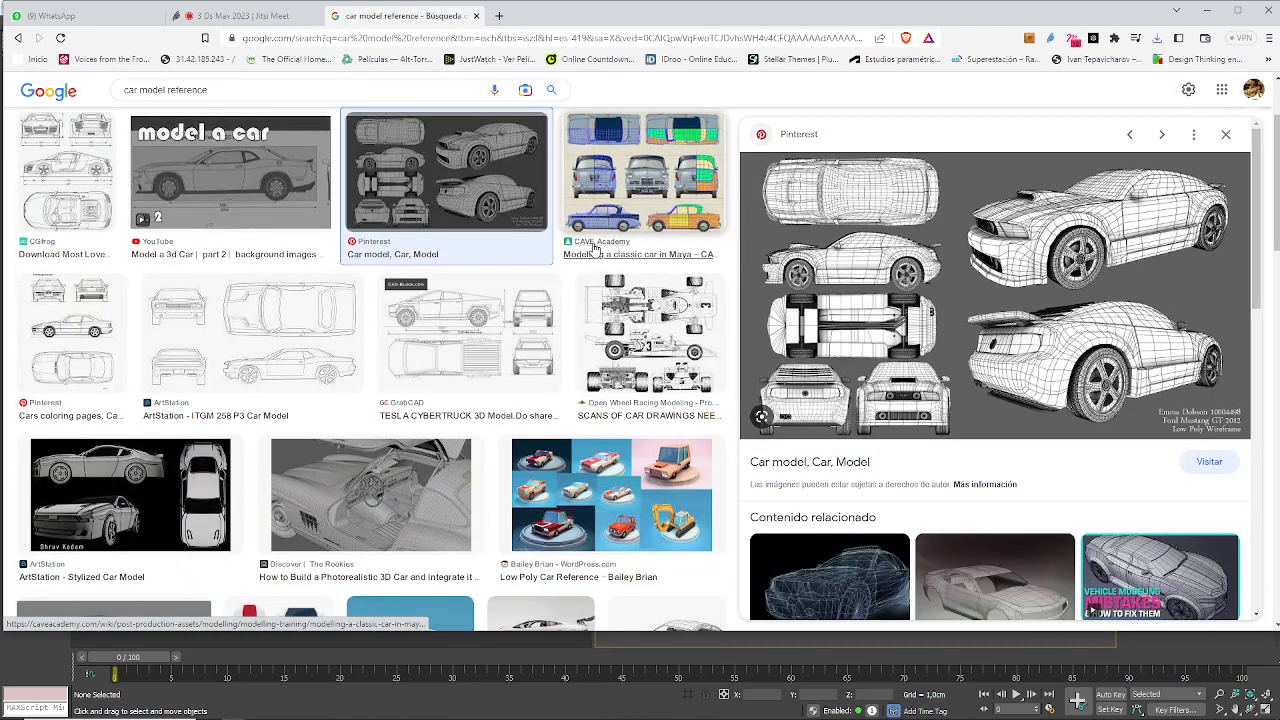
{"action": "scroll", "coordinate": [593, 248], "scroll_direction": "up", "scroll_amount": 1}
{"action": "left_click", "coordinate": [640, 212]}
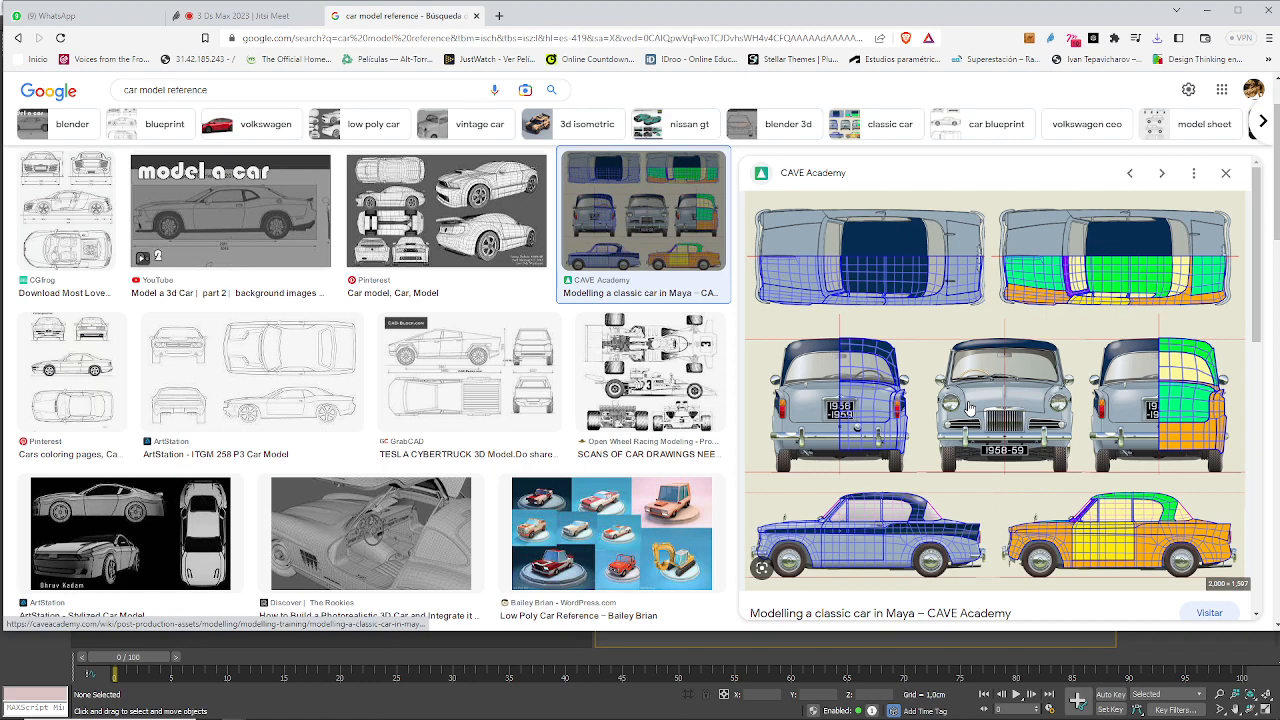
{"action": "scroll", "coordinate": [436, 401], "scroll_direction": "down", "scroll_amount": 5}
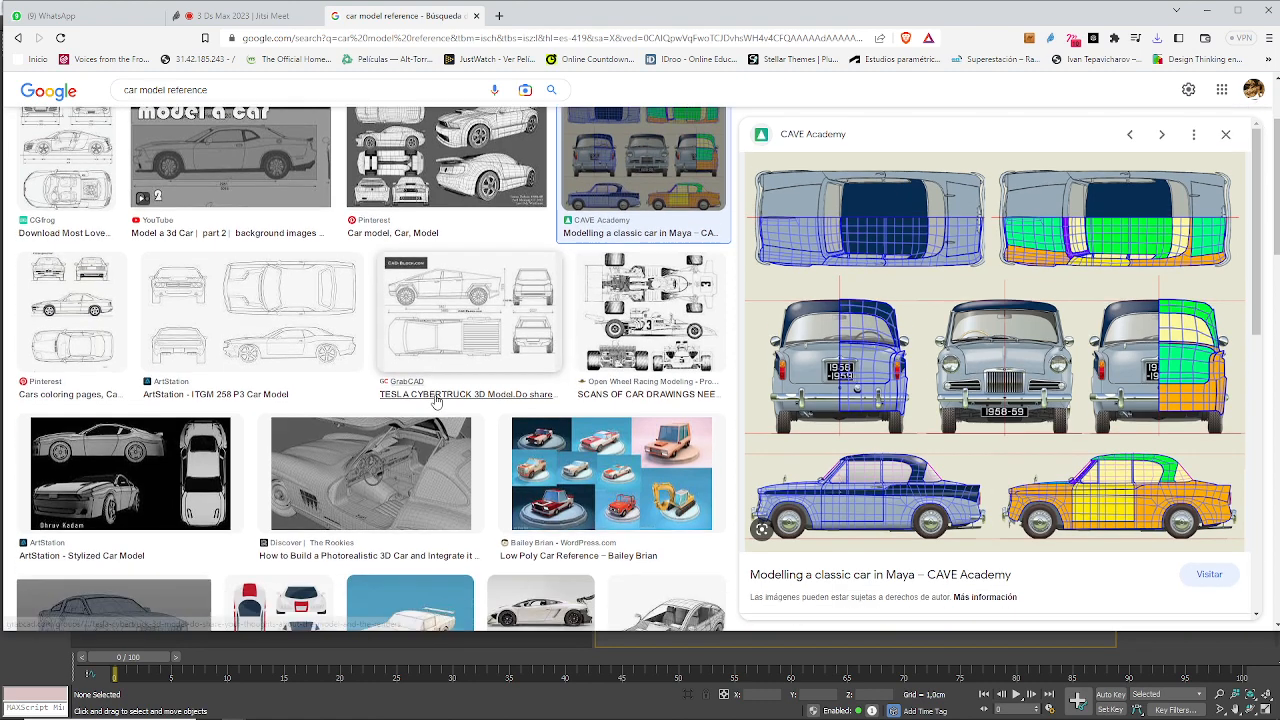
{"action": "scroll", "coordinate": [436, 401], "scroll_direction": "down", "scroll_amount": 3}
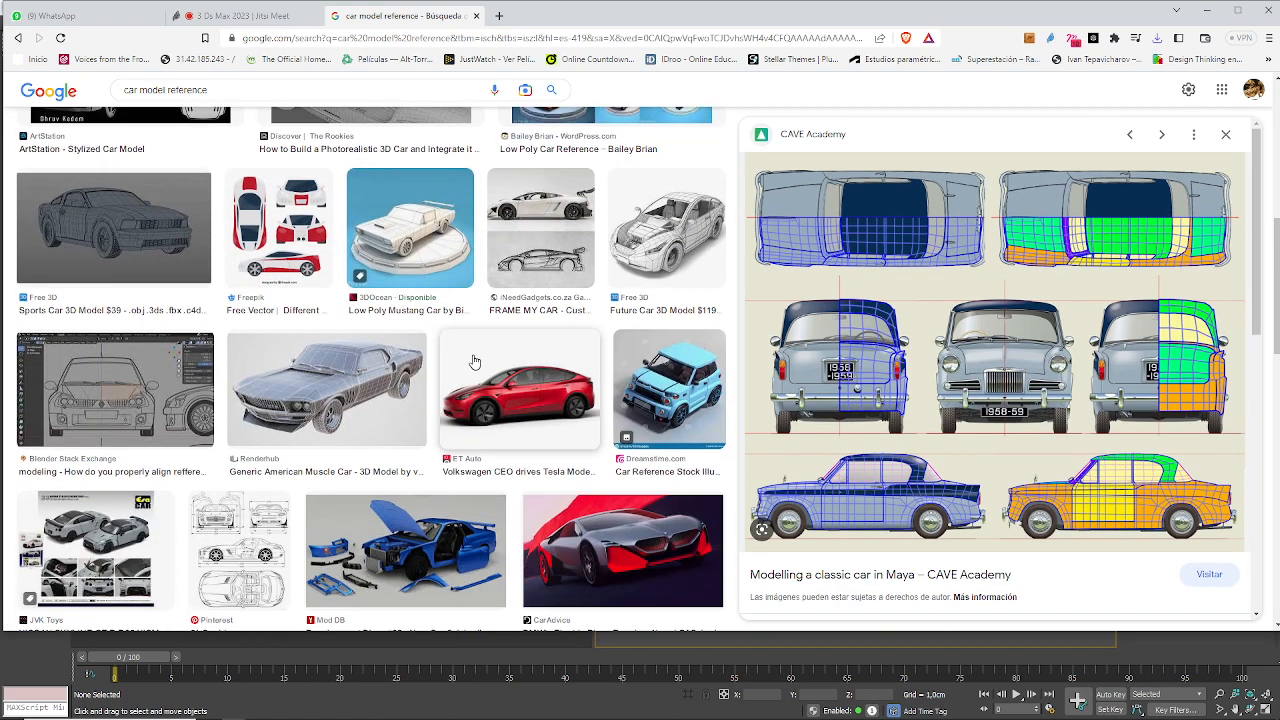
{"action": "left_click", "coordinate": [203, 303]}
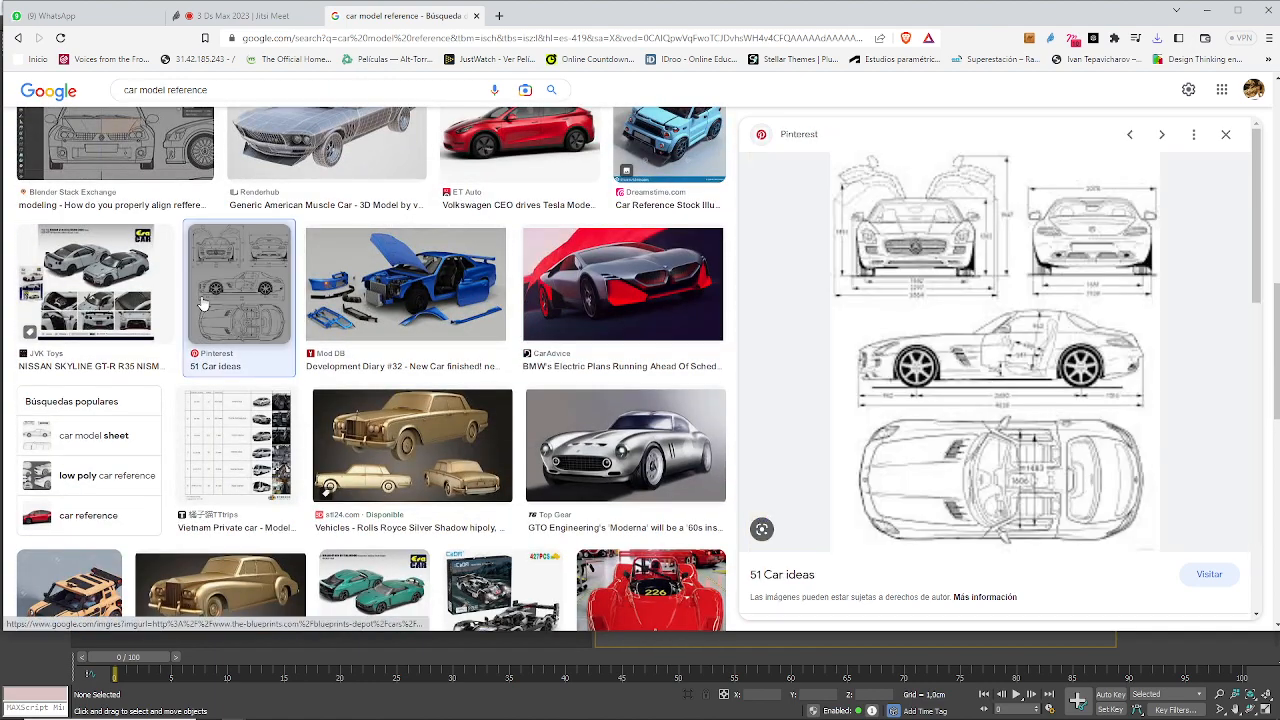
- Examine more large car results, comparing the CAVE Academy classic car sheet with the Pinterest wireframe Mustang
{"action": "scroll", "coordinate": [503, 397], "scroll_direction": "down", "scroll_amount": 3}
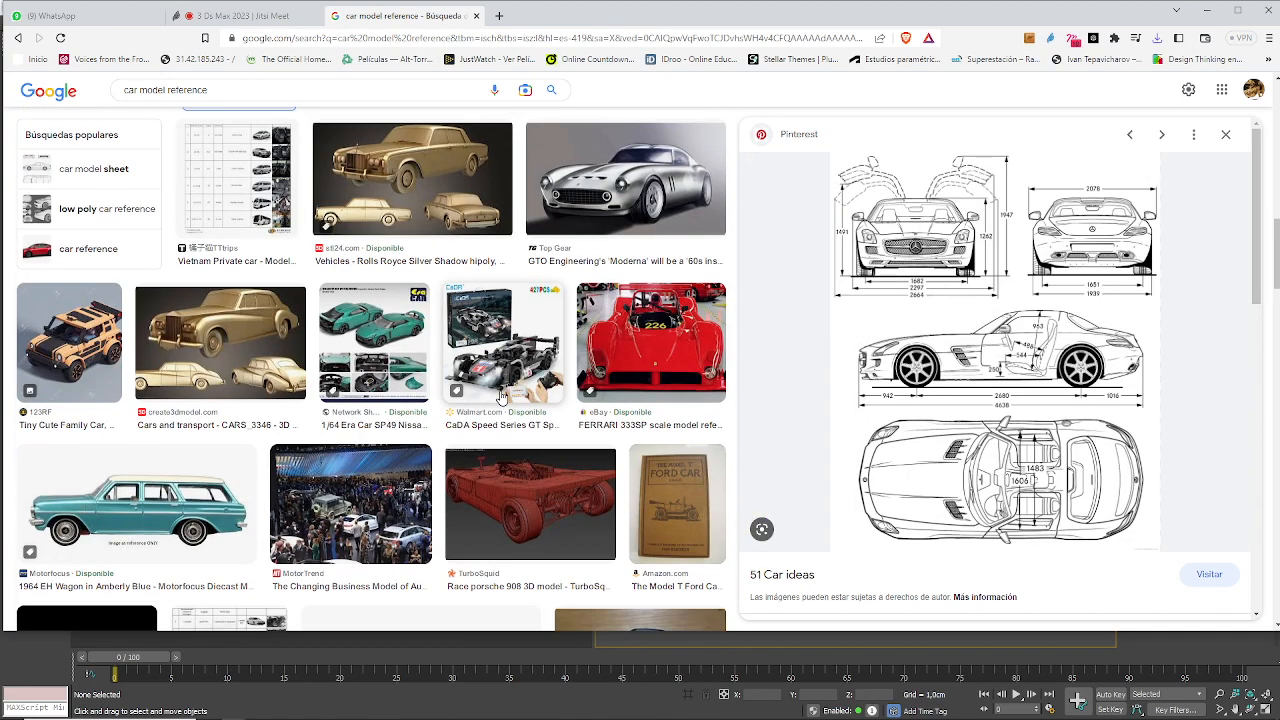
{"action": "scroll", "coordinate": [503, 397], "scroll_direction": "down", "scroll_amount": 5}
{"action": "scroll", "coordinate": [502, 397], "scroll_direction": "down", "scroll_amount": 5}
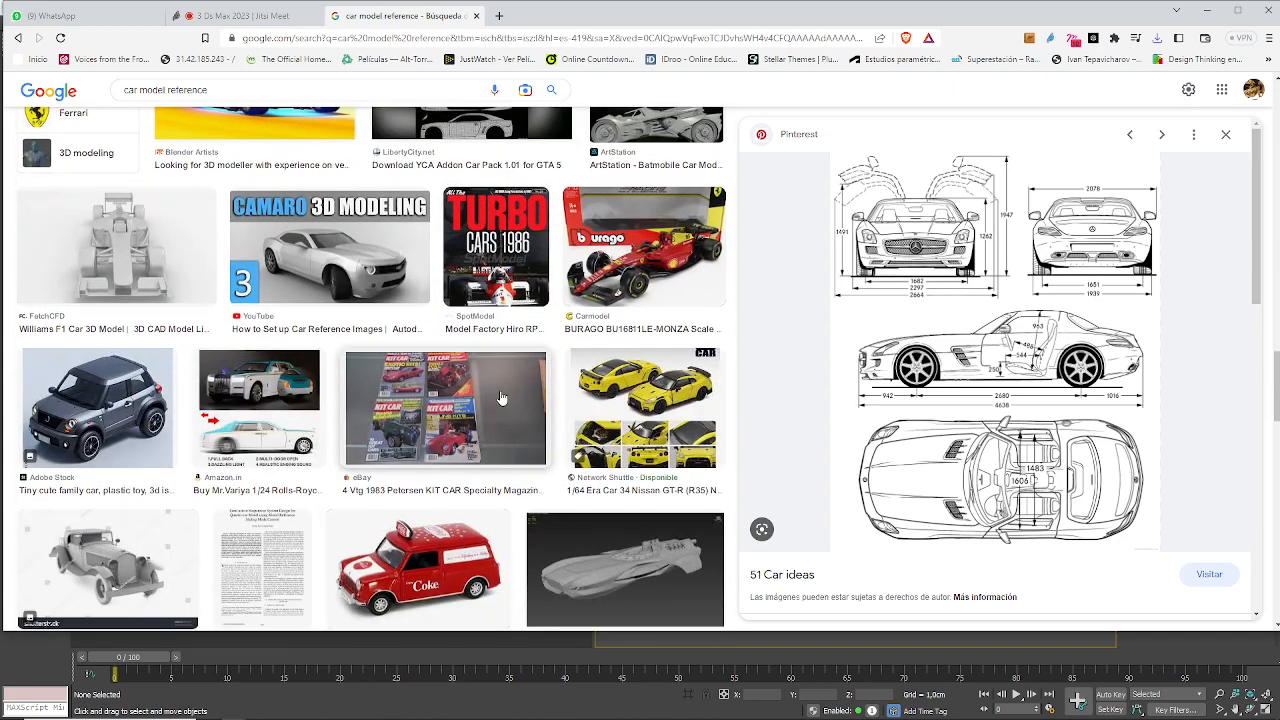
{"action": "scroll", "coordinate": [502, 397], "scroll_direction": "up", "scroll_amount": 15}
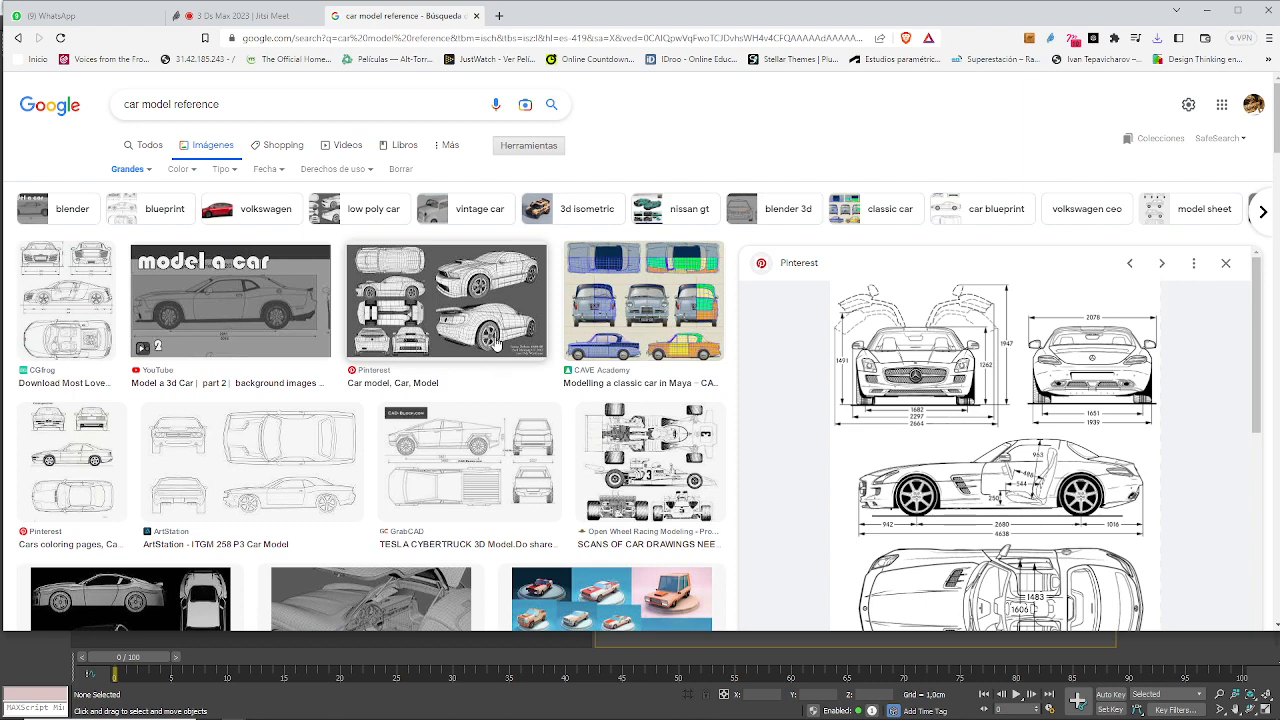
{"action": "left_click", "coordinate": [672, 321]}
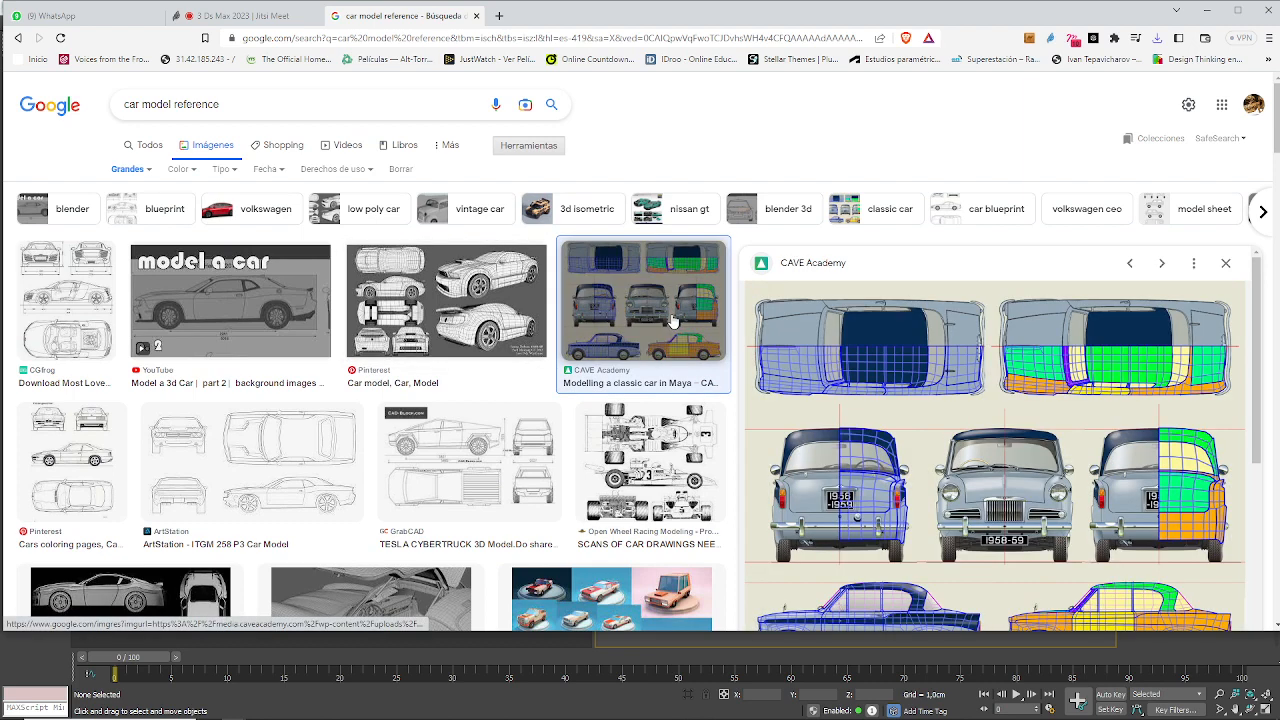
{"action": "scroll", "coordinate": [1197, 510], "scroll_direction": "down", "scroll_amount": 2}
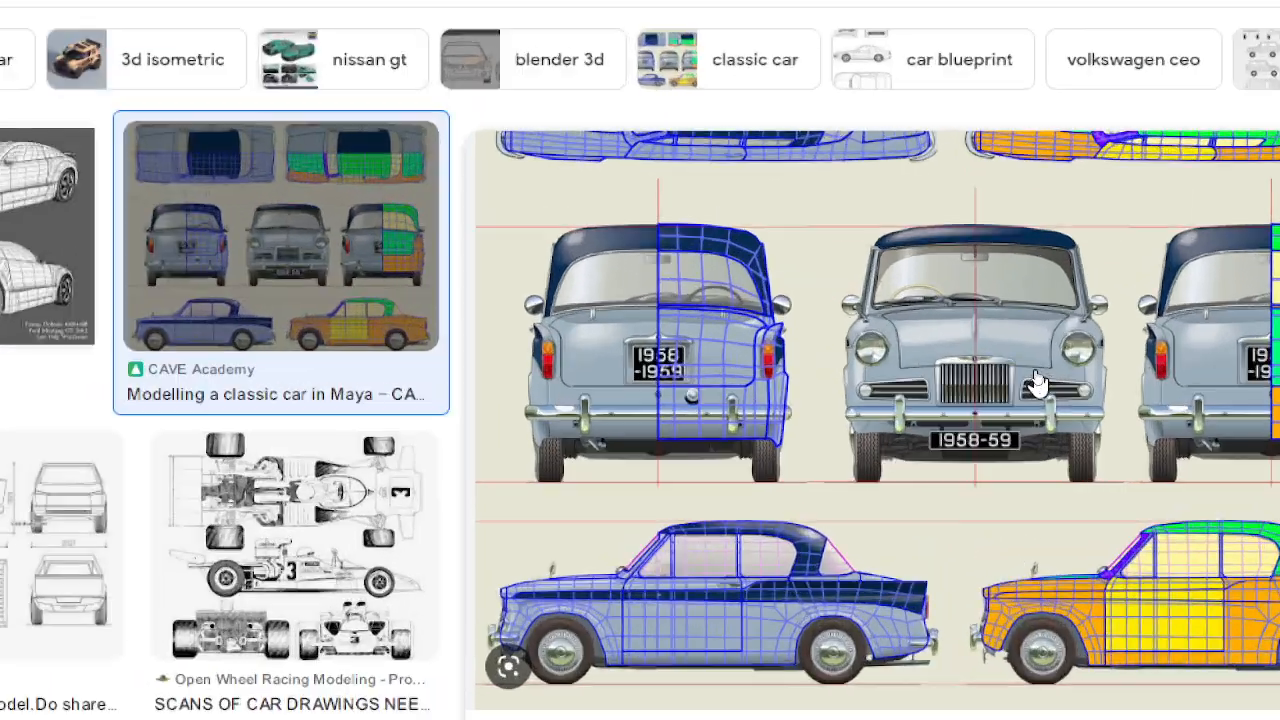
{"action": "scroll", "coordinate": [962, 328], "scroll_direction": "up", "scroll_amount": 2}
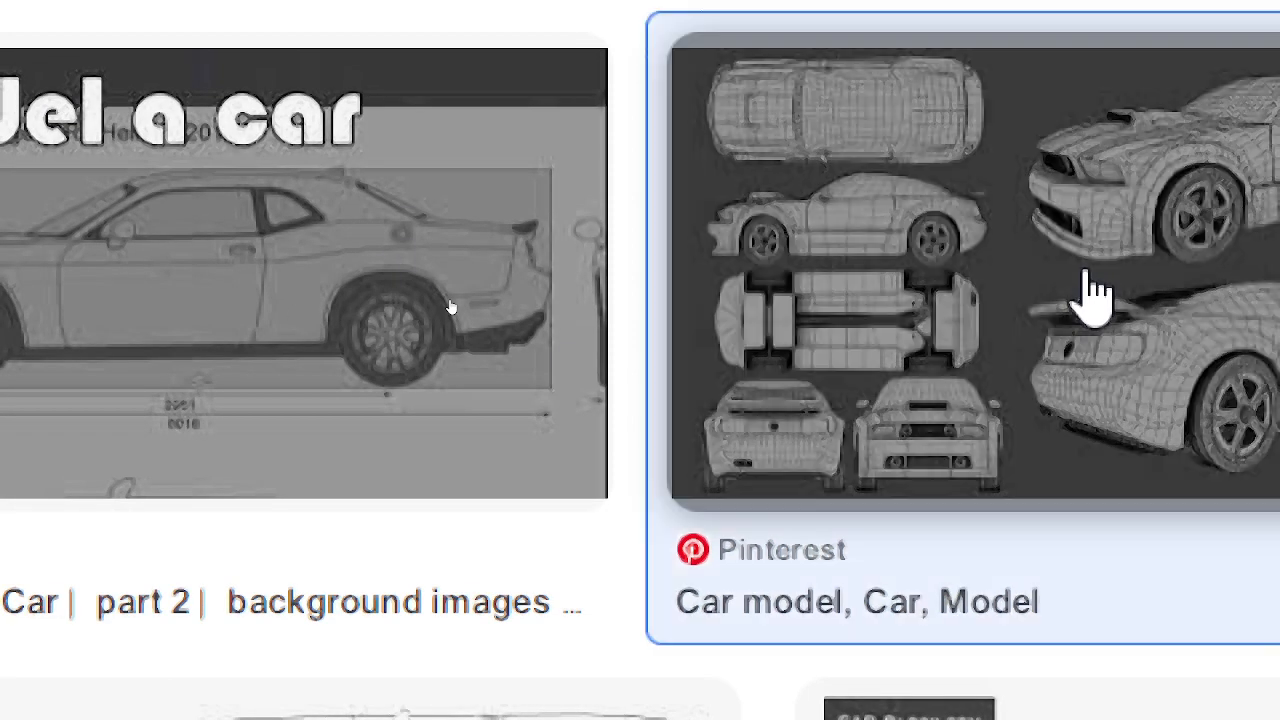
{"action": "left_click", "coordinate": [765, 80]}
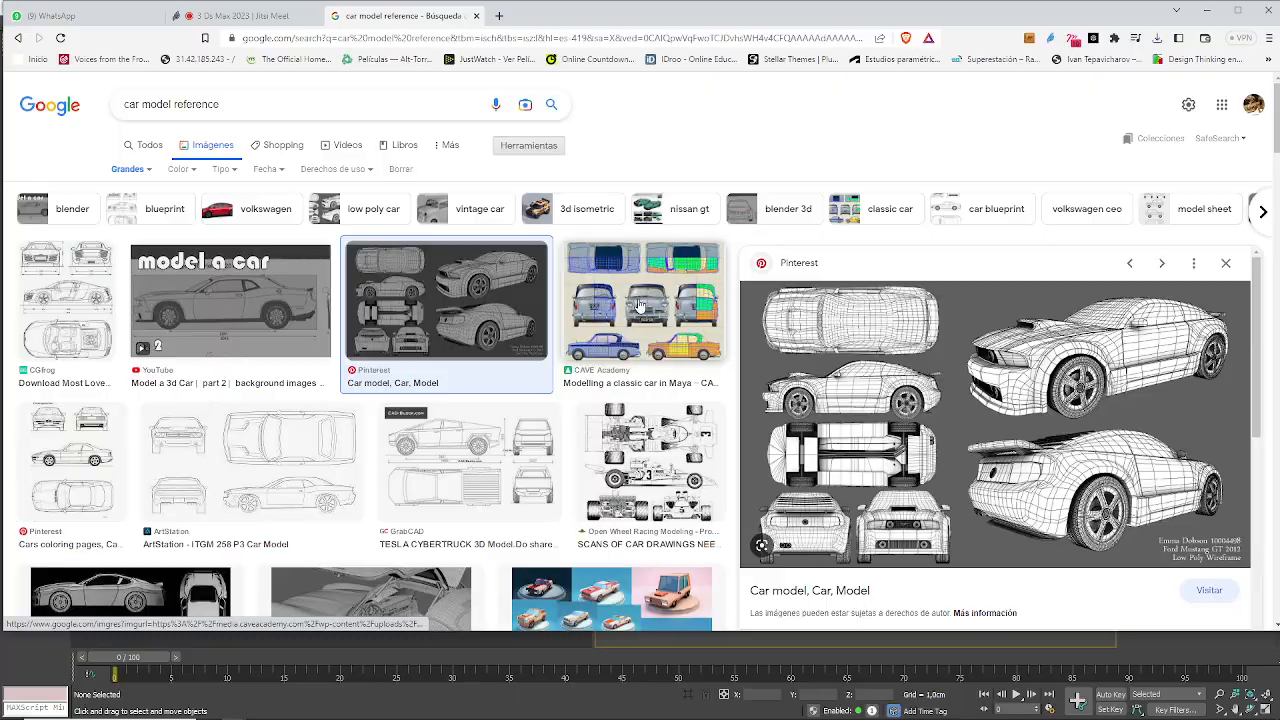
- Save the CAVE Academy classic car sheet as a JPEG in the Referencias folder, keeping the suggested file name
{"action": "left_click", "coordinate": [640, 305]}
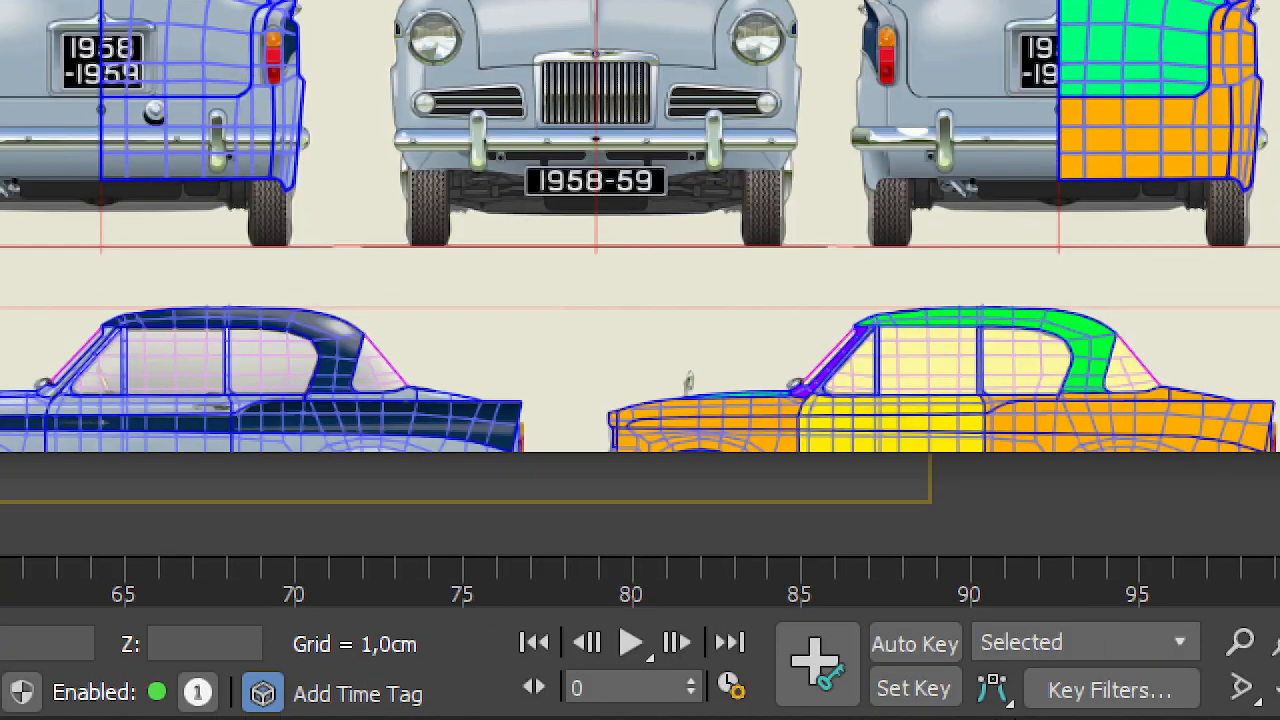
{"action": "scroll", "coordinate": [640, 222], "scroll_direction": "down", "scroll_amount": 2}
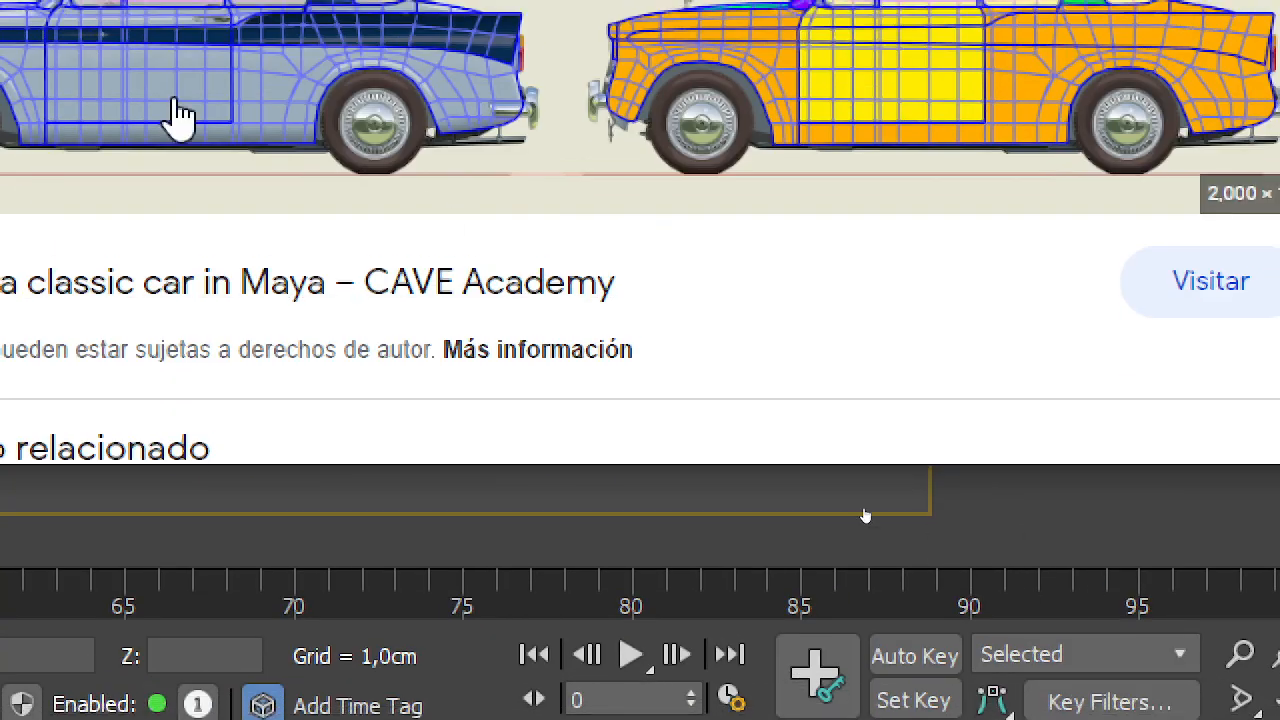
{"action": "scroll", "coordinate": [174, 98], "scroll_direction": "up", "scroll_amount": 1}
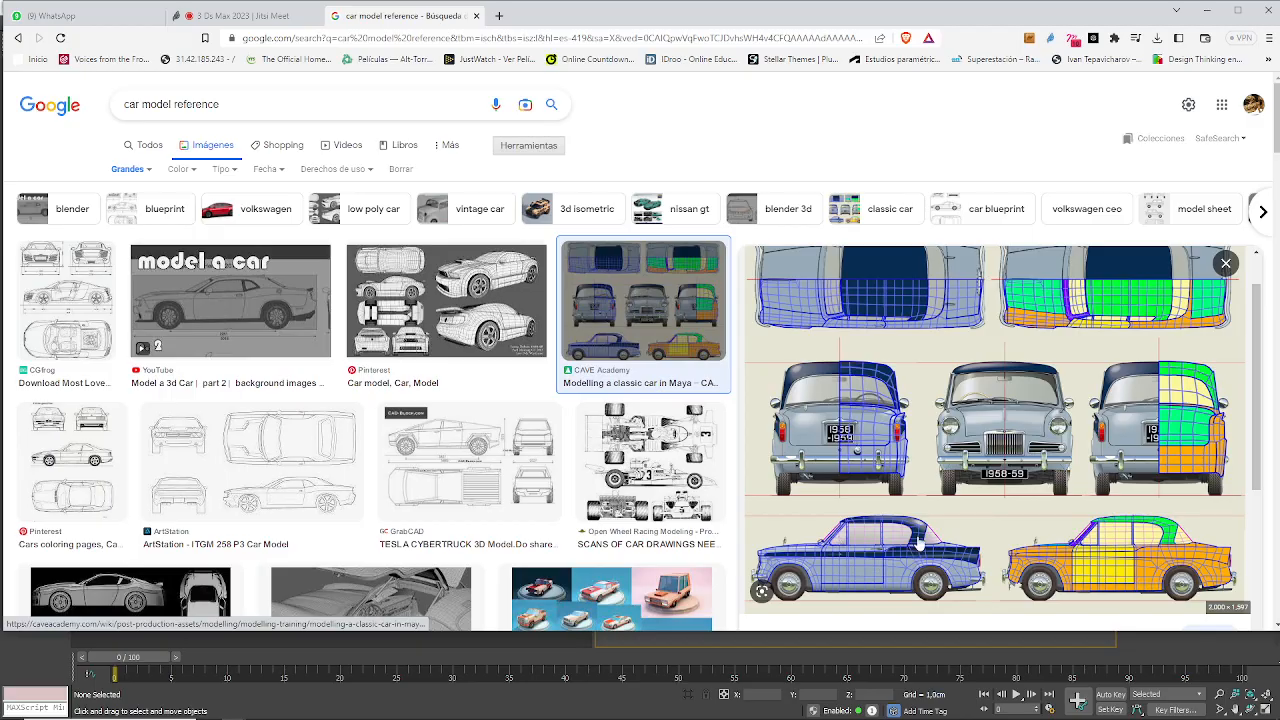
{"action": "right_click", "coordinate": [950, 467]}
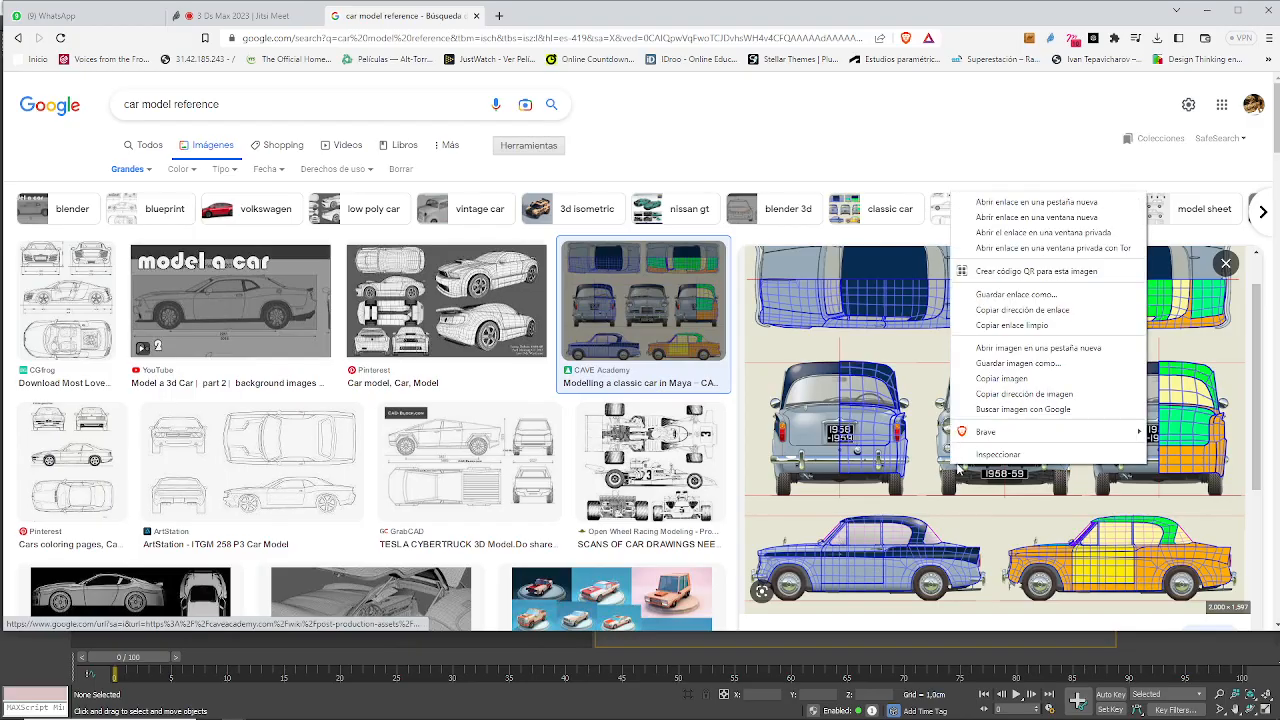
{"action": "left_click", "coordinate": [1016, 364]}
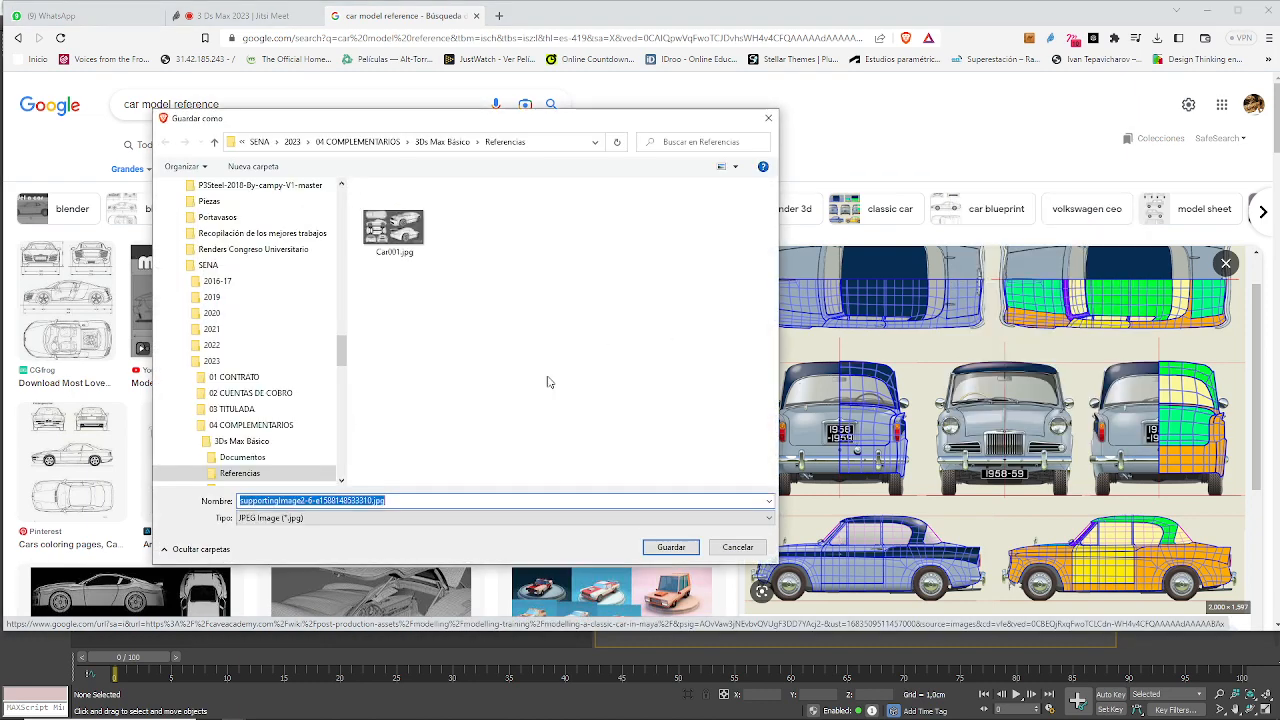
{"action": "left_click", "coordinate": [670, 547]}
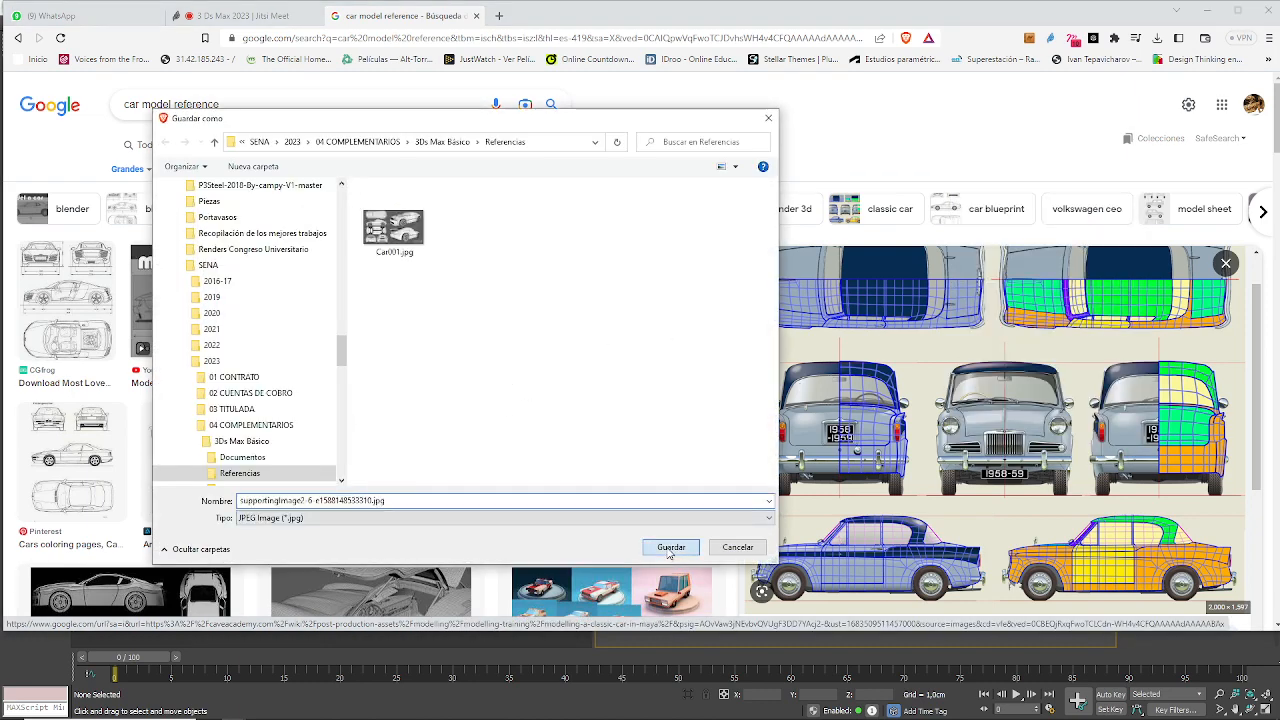
- Replace the image search query with "referencia modelado automóvil" and run the search
{"action": "scroll", "coordinate": [459, 311], "scroll_direction": "down", "scroll_amount": 3}
{"action": "scroll", "coordinate": [459, 311], "scroll_direction": "down", "scroll_amount": 2}
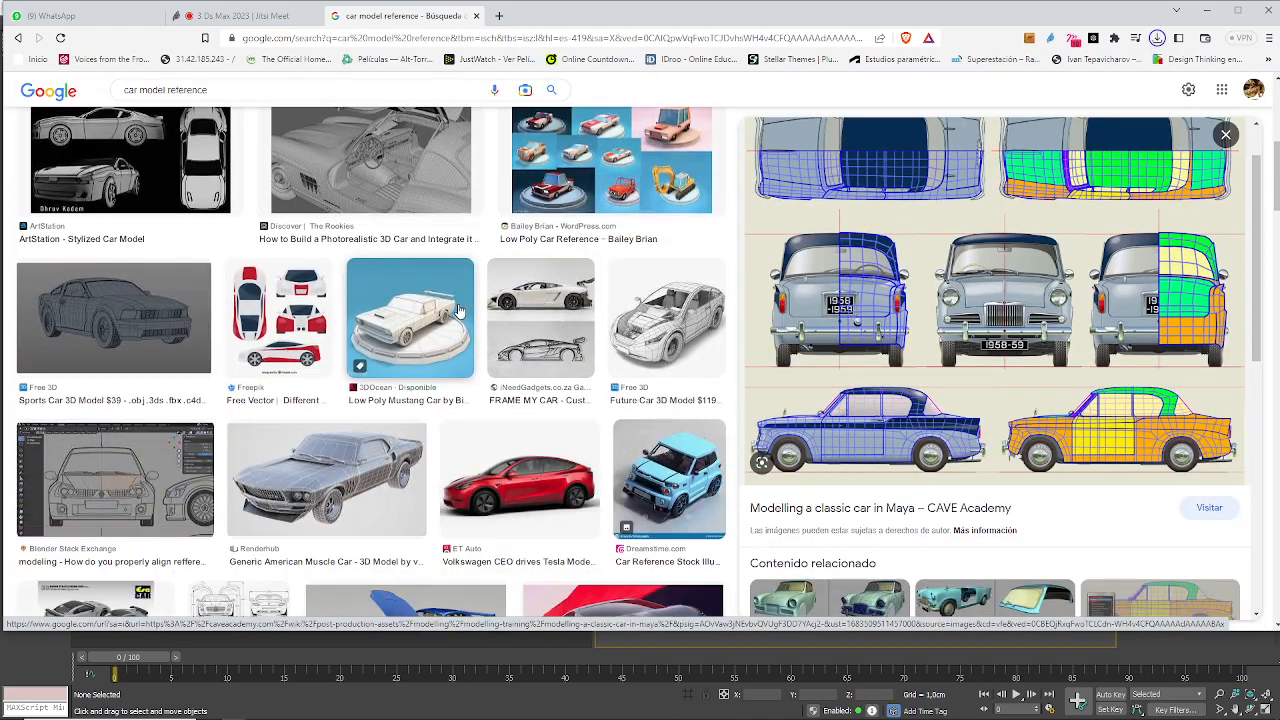
{"action": "scroll", "coordinate": [459, 316], "scroll_direction": "down", "scroll_amount": 3}
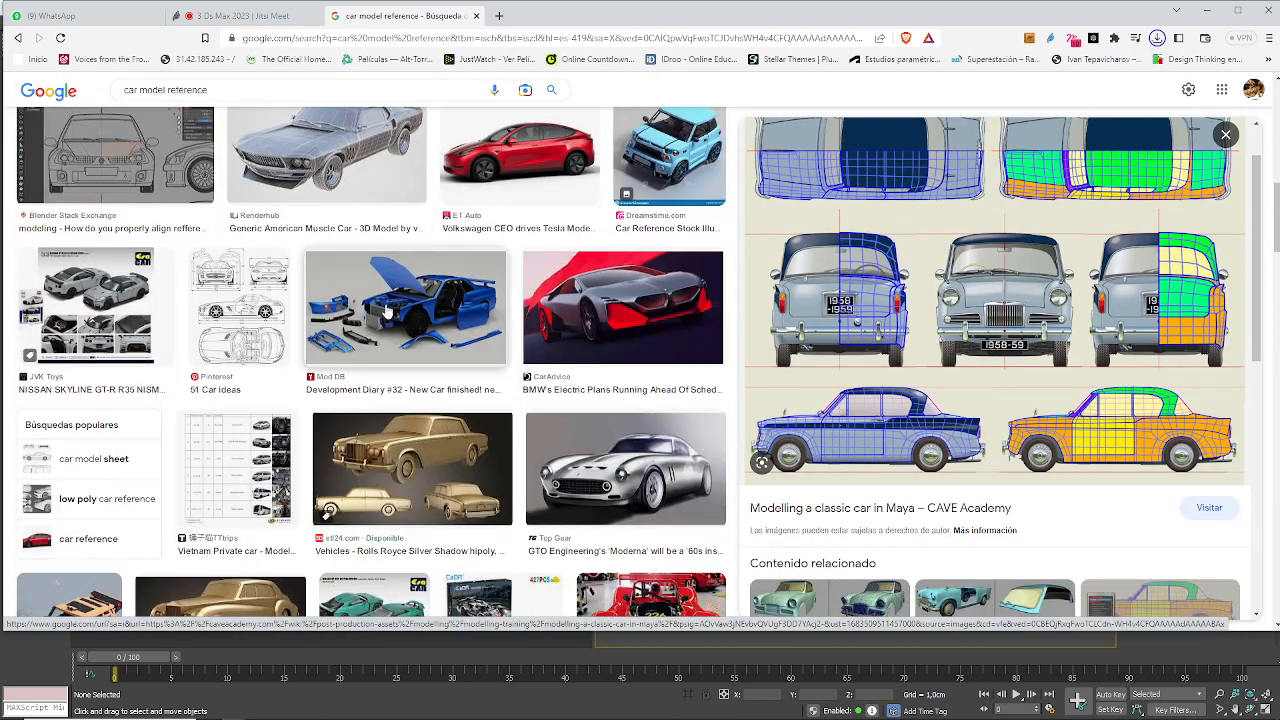
{"action": "scroll", "coordinate": [352, 494], "scroll_direction": "up", "scroll_amount": 3}
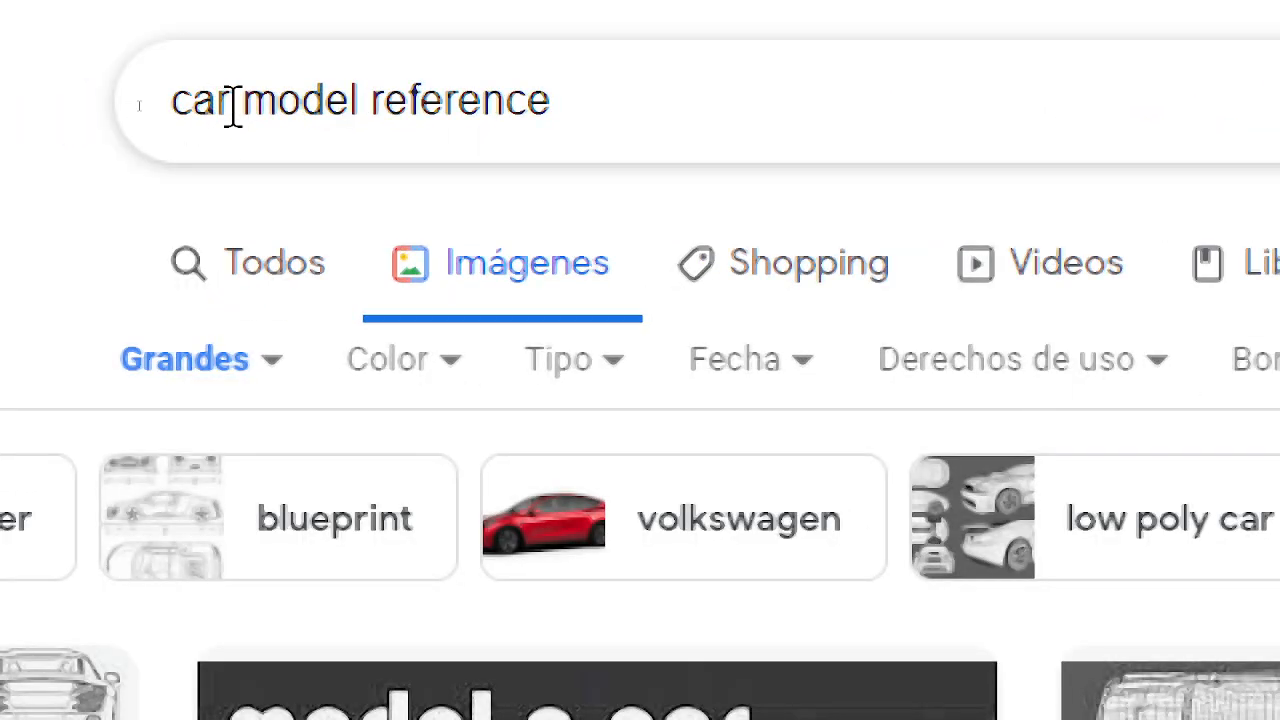
{"action": "double_click", "coordinate": [240, 101]}
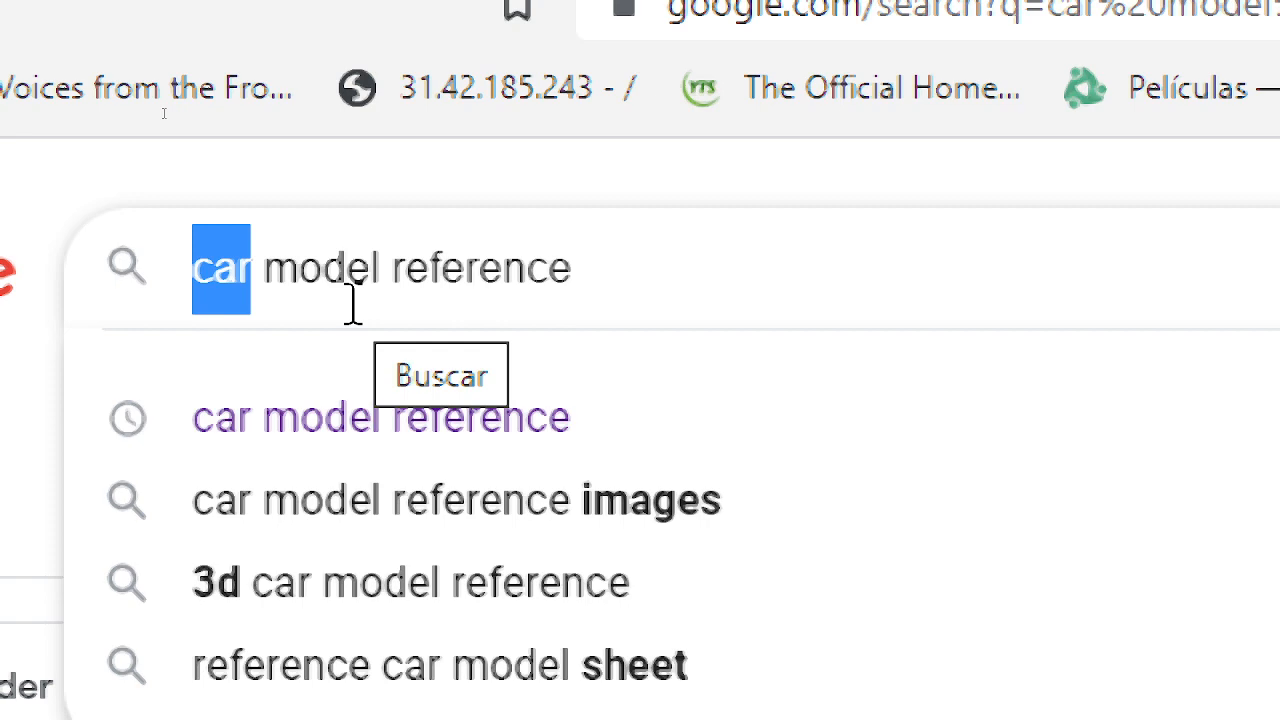
{"action": "left_click_drag", "start_coordinate": [640, 278], "coordinate": [0, 277]}
{"action": "type", "text": "re"}
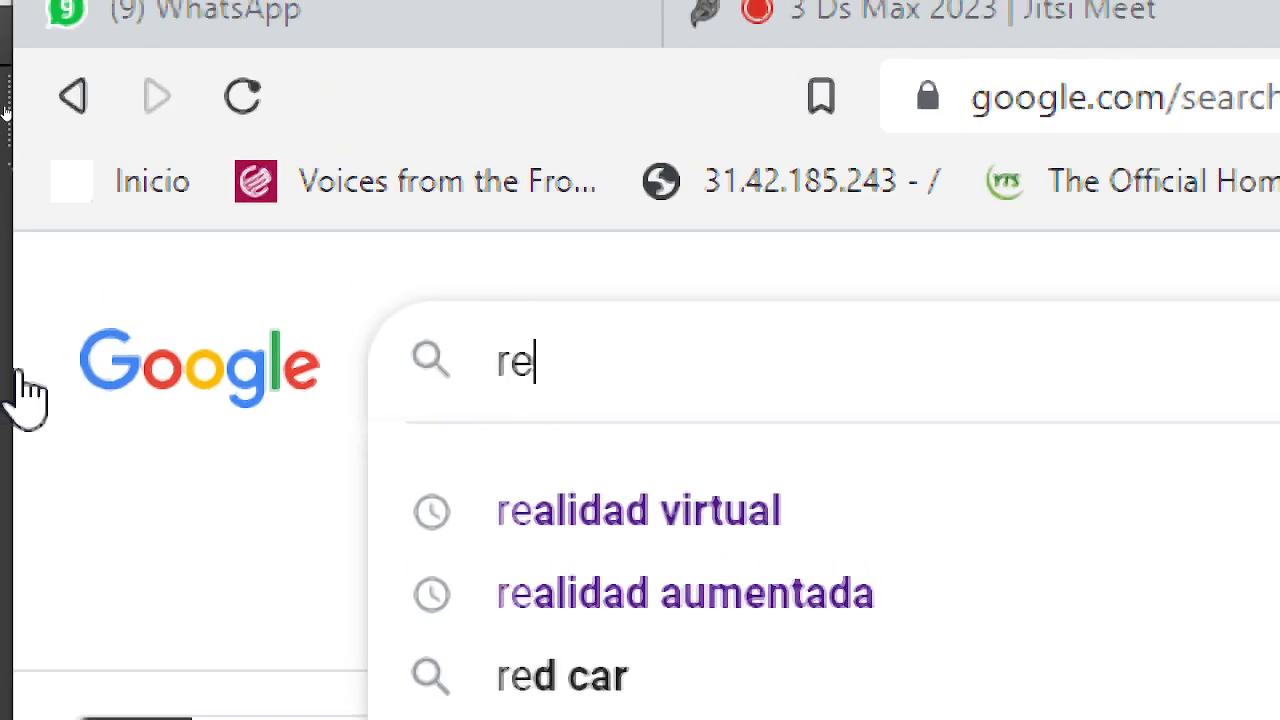
{"action": "type", "text": "ferencia mod"}
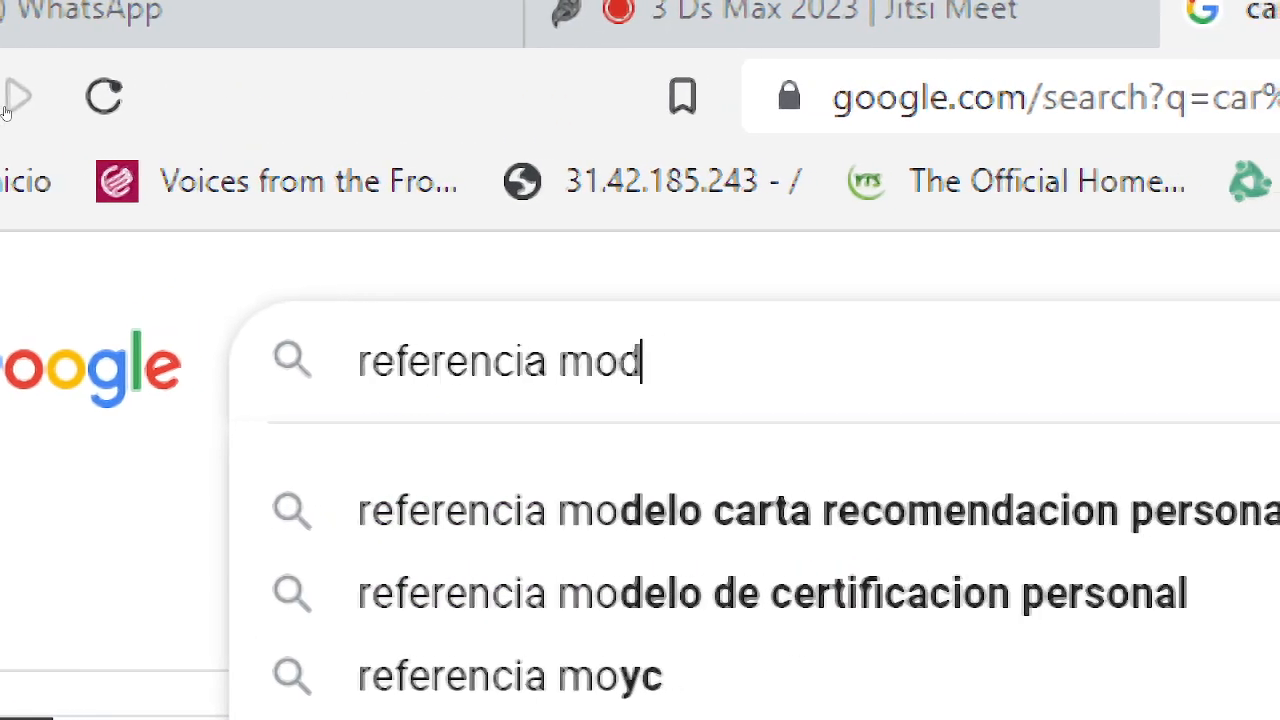
{"action": "type", "text": "elado autop"}
{"action": "key", "text": "BackSpace"}
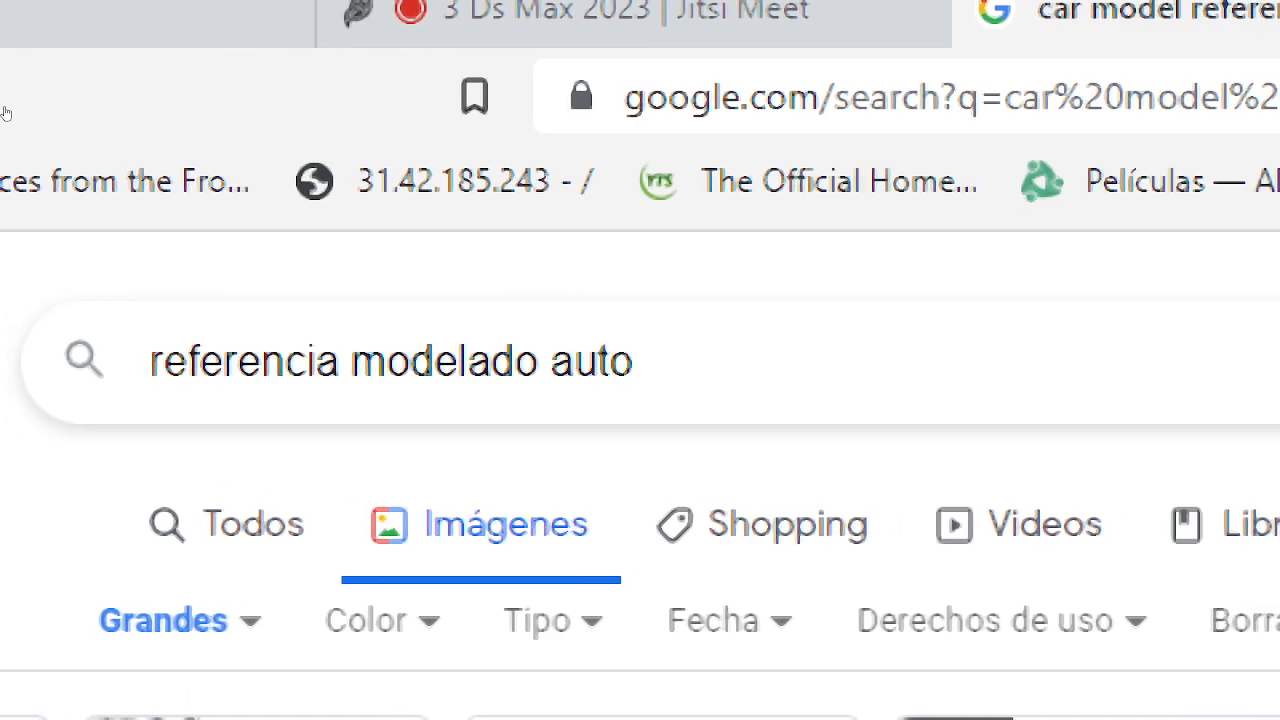
{"action": "type", "text": "m"}
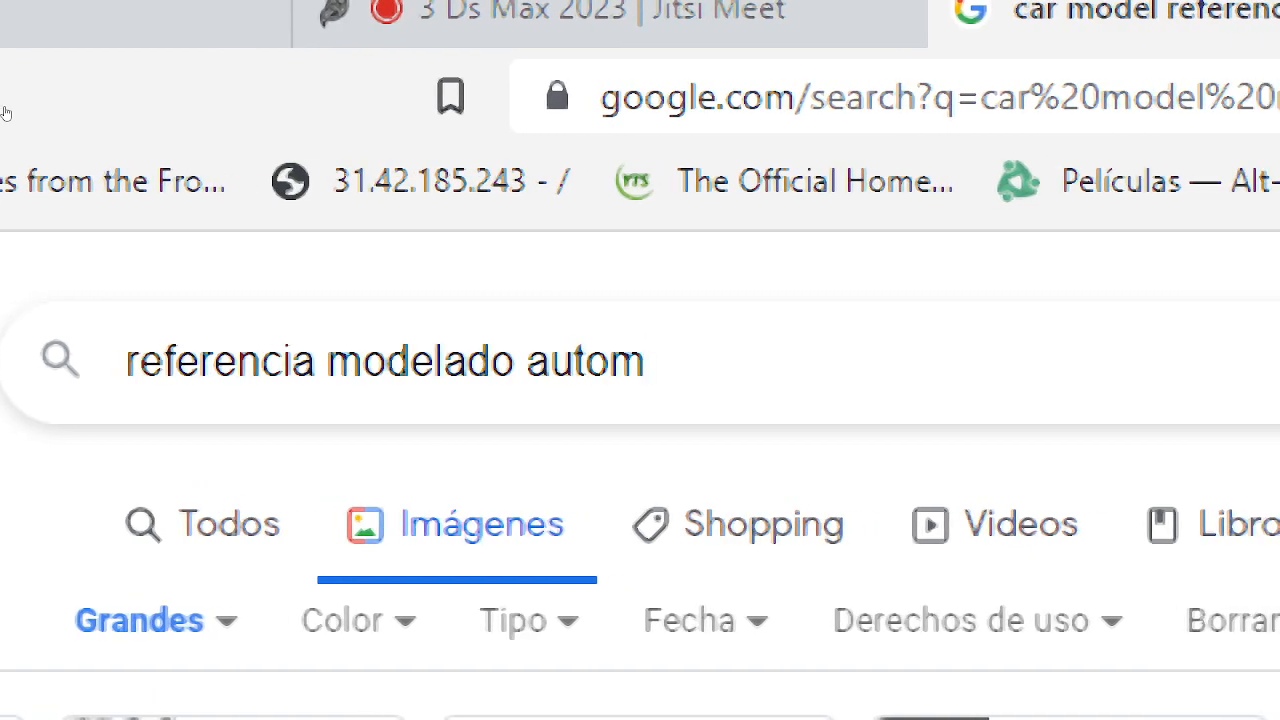
{"action": "type", "text": "óvil"}
{"action": "key", "text": "Return"}
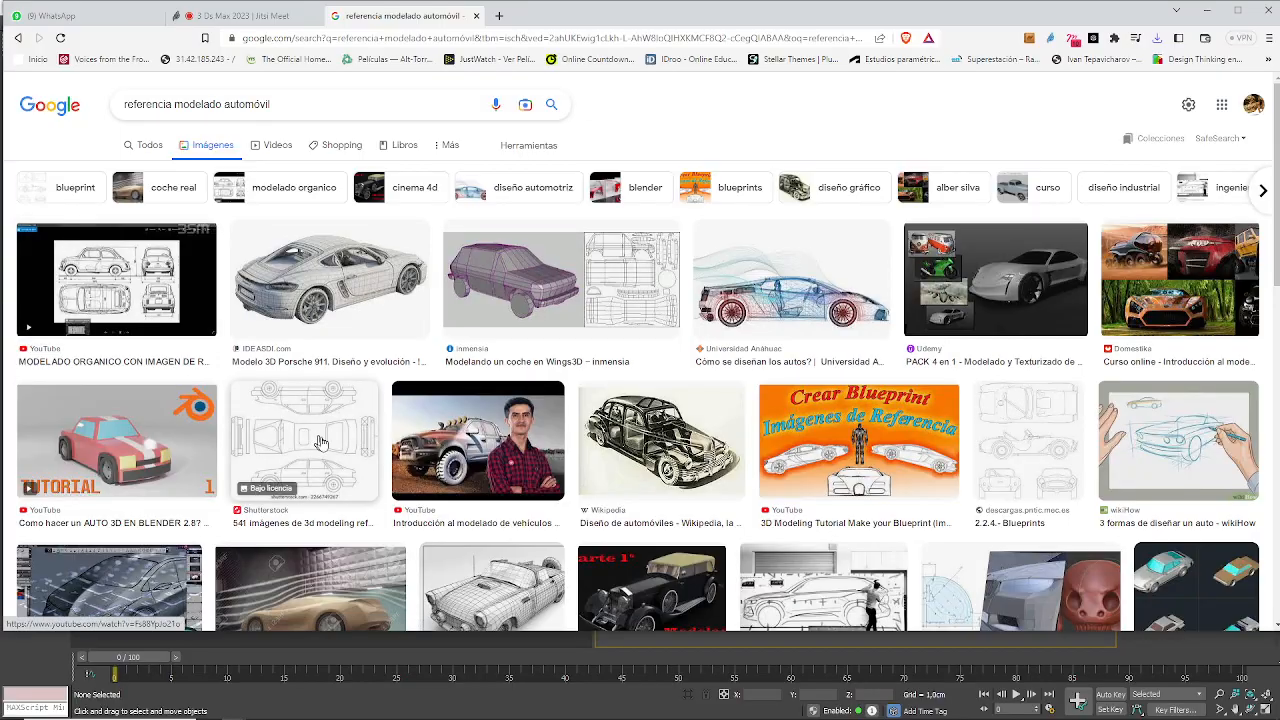
- Browse the Spanish results, previewing the "2.2.4.- Blueprints" convertible drawing and the "MODELADO ORGANICO CON IMAGEN DE REFERENCIA AUTOMOVIL" video
{"action": "scroll", "coordinate": [320, 443], "scroll_direction": "down", "scroll_amount": 15}
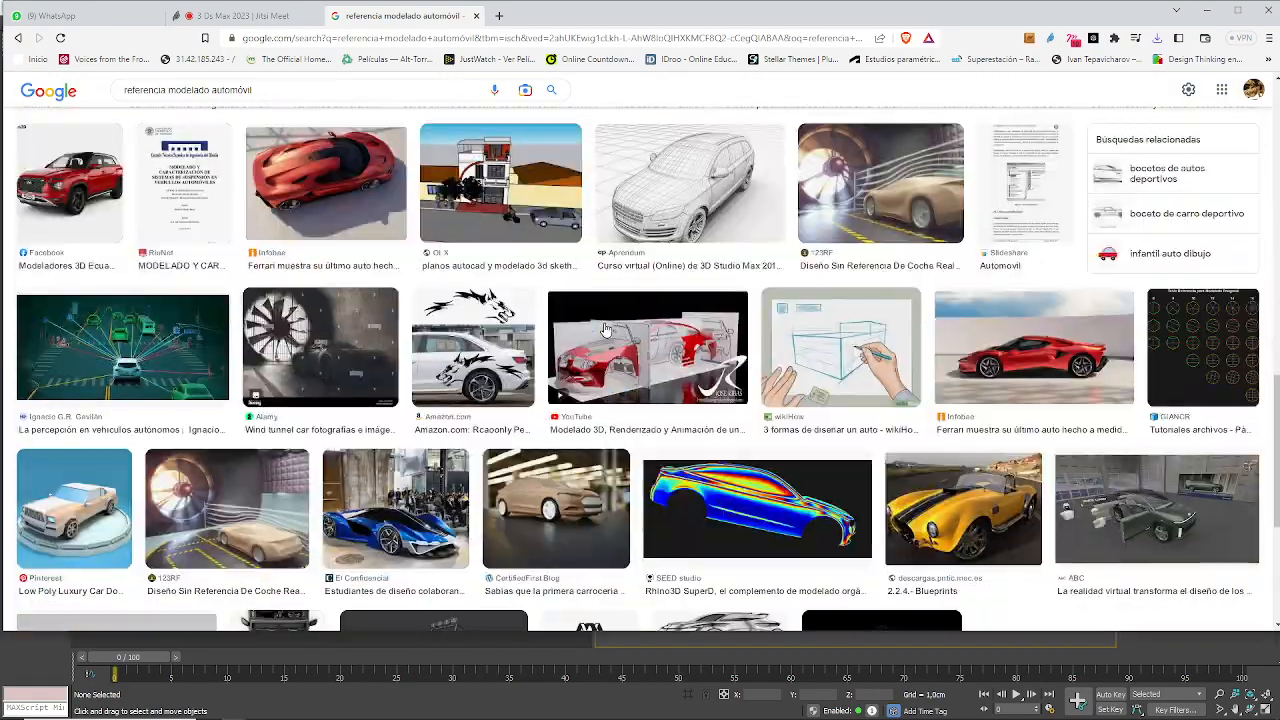
{"action": "scroll", "coordinate": [604, 330], "scroll_direction": "up", "scroll_amount": 8}
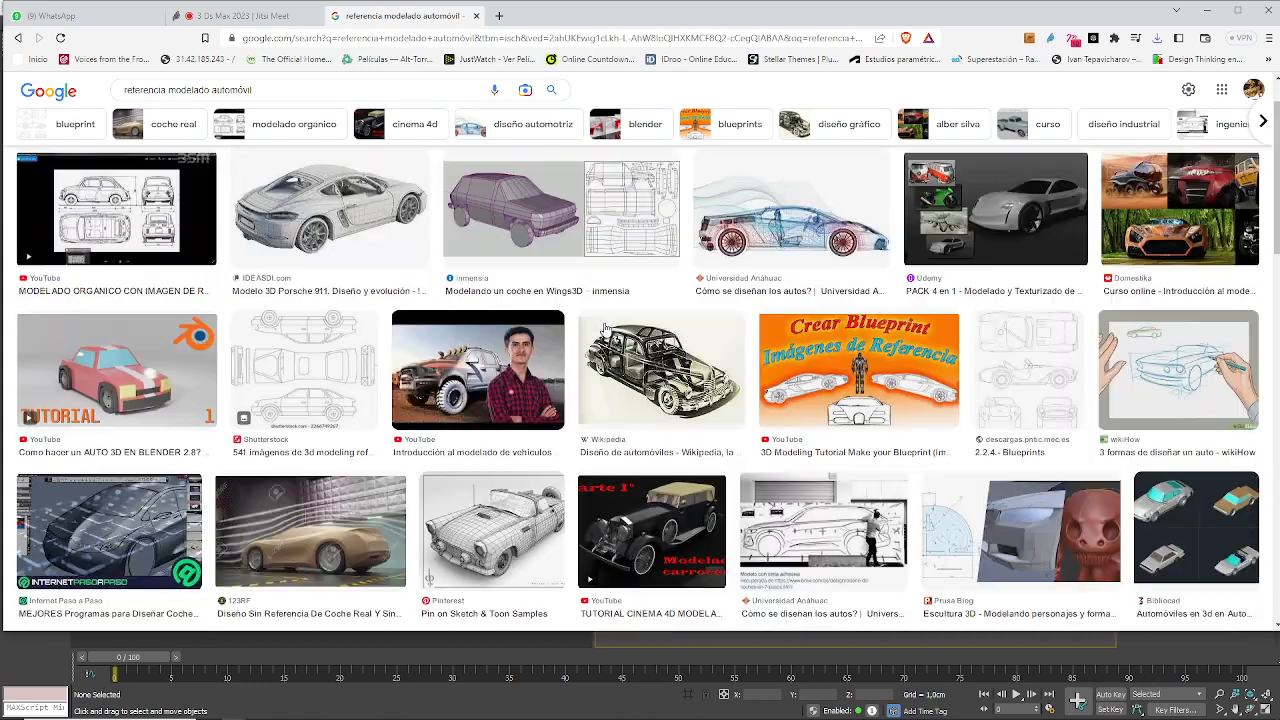
{"action": "scroll", "coordinate": [604, 330], "scroll_direction": "up", "scroll_amount": 2}
{"action": "left_click", "coordinate": [1035, 418]}
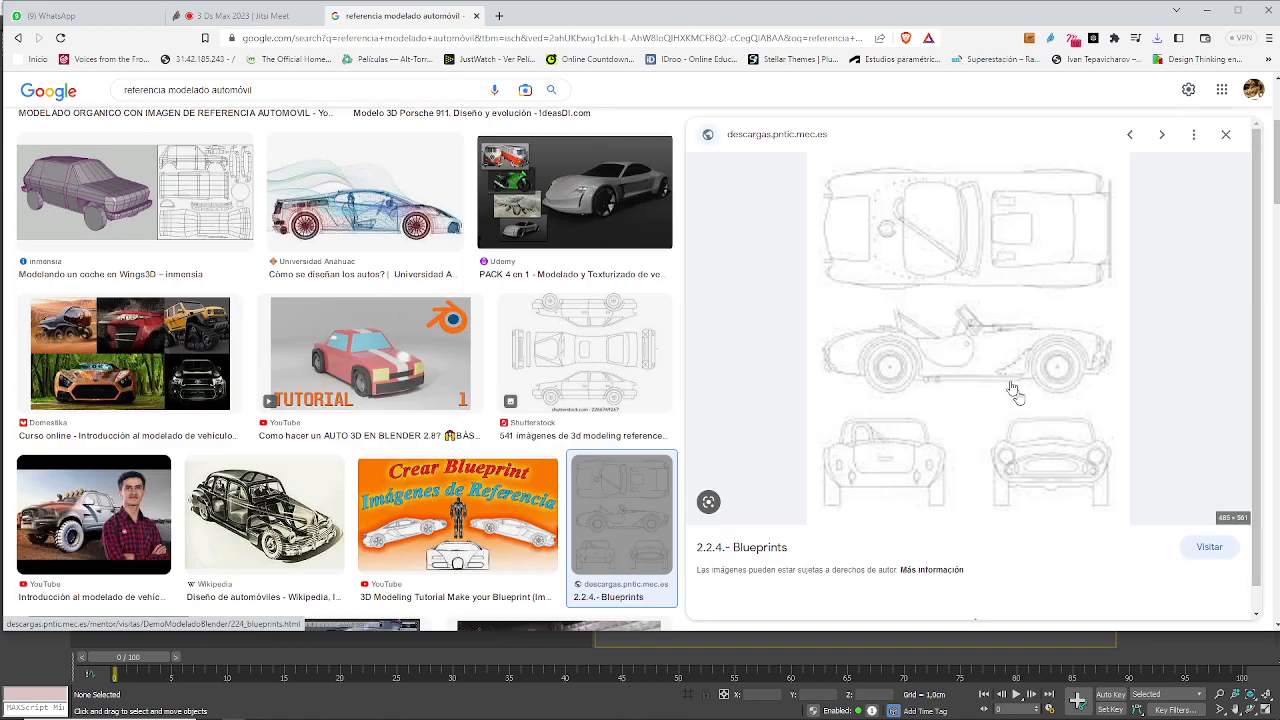
{"action": "scroll", "coordinate": [63, 163], "scroll_direction": "up", "scroll_amount": 2}
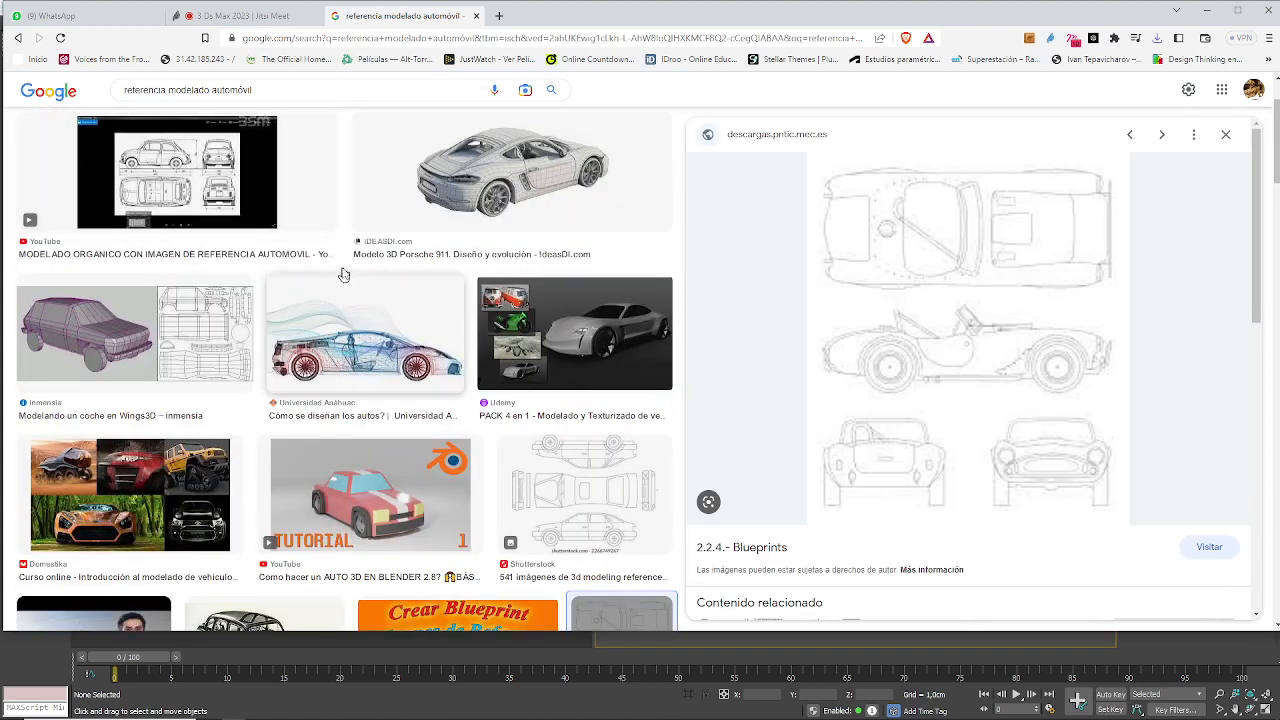
{"action": "left_click", "coordinate": [235, 197]}
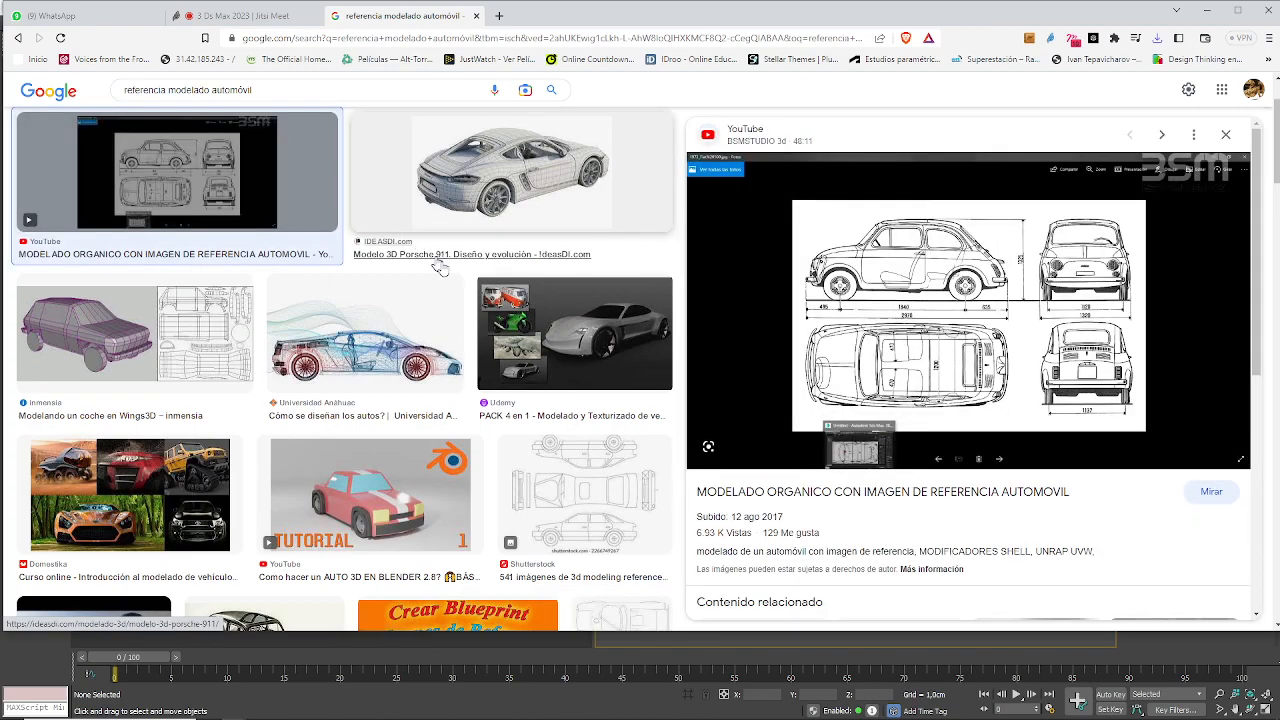
{"action": "scroll", "coordinate": [480, 352], "scroll_direction": "down", "scroll_amount": 3}
{"action": "scroll", "coordinate": [449, 243], "scroll_direction": "up", "scroll_amount": 5}
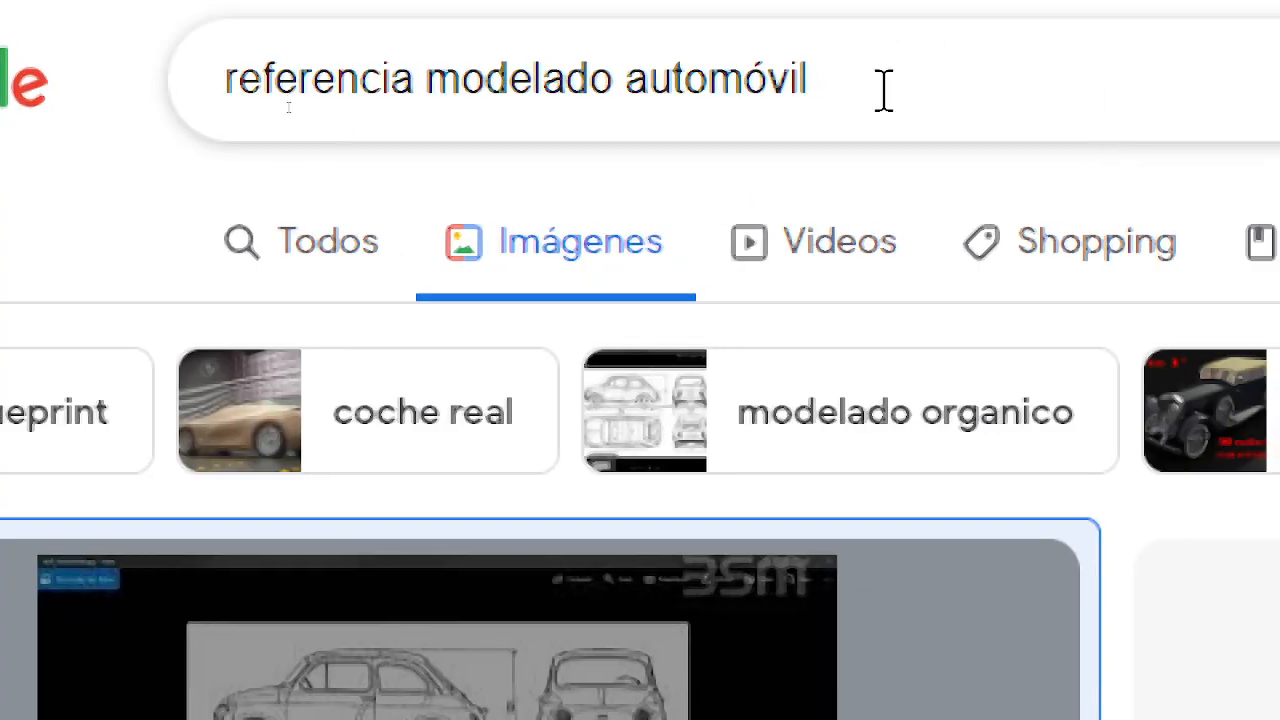
- Search the images for "plane model reference"
{"action": "left_click", "coordinate": [550, 112]}
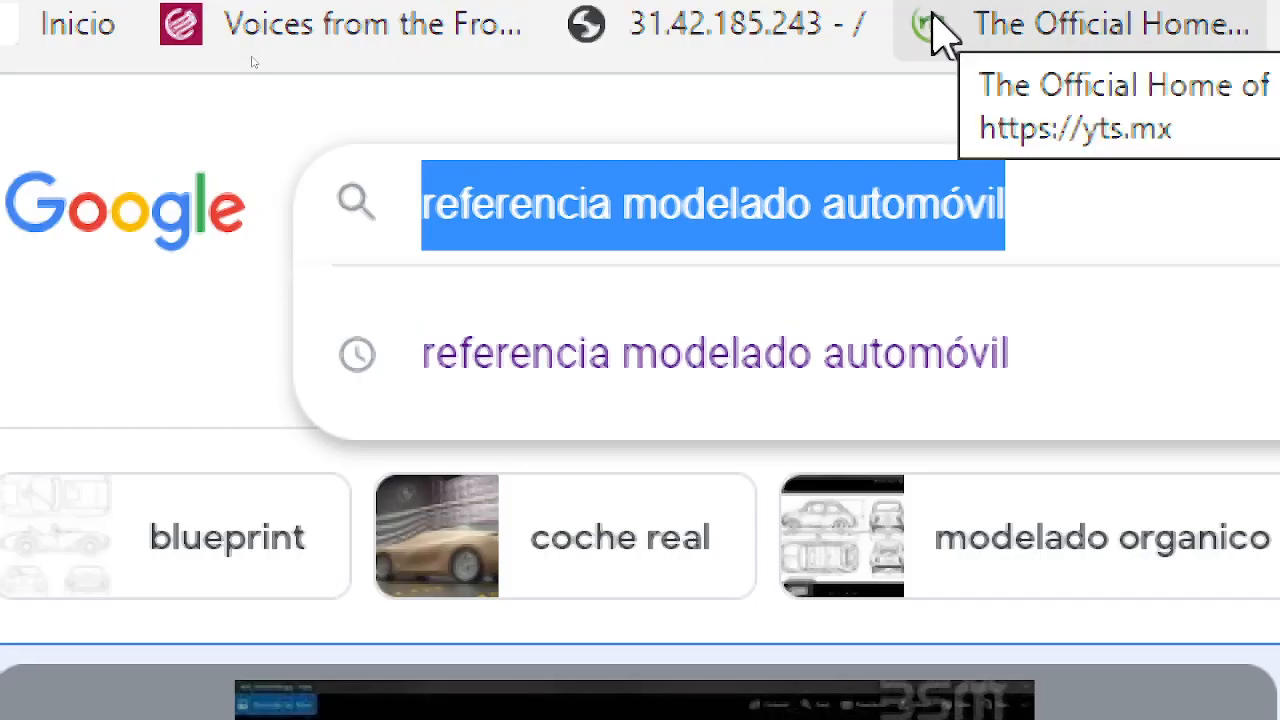
{"action": "type", "text": "plane model re"}
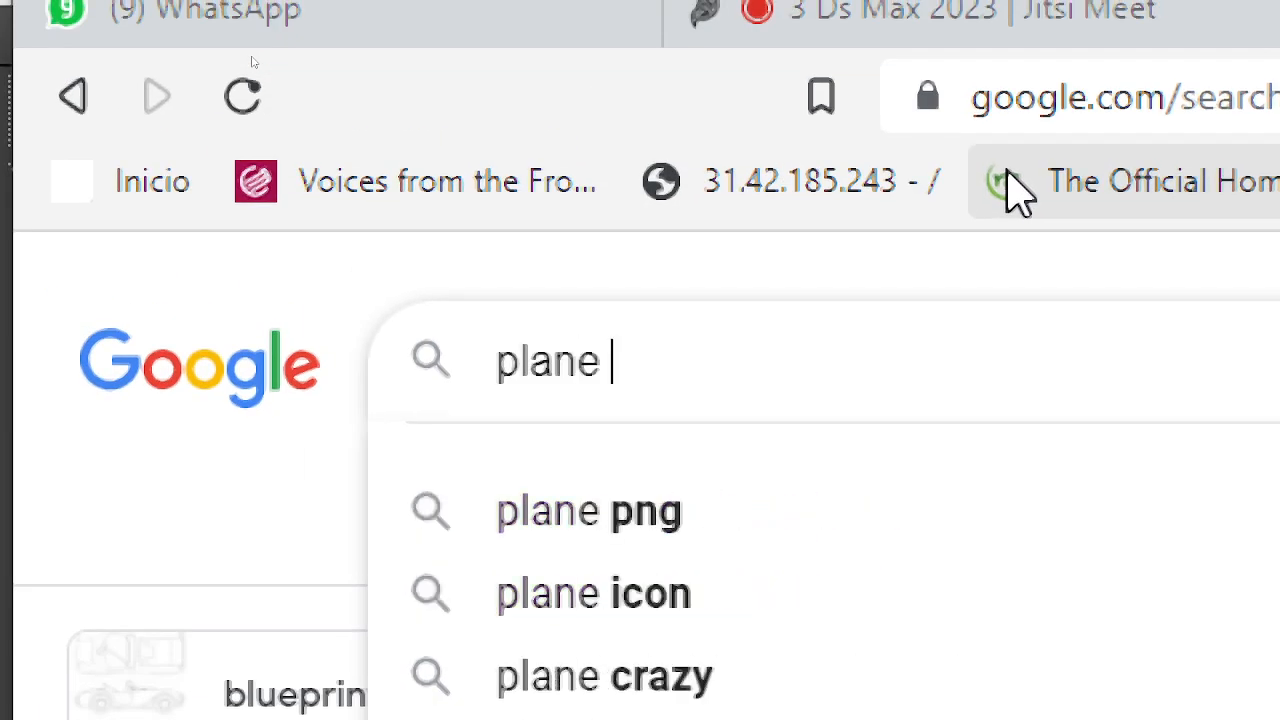
{"action": "type", "text": "ference"}
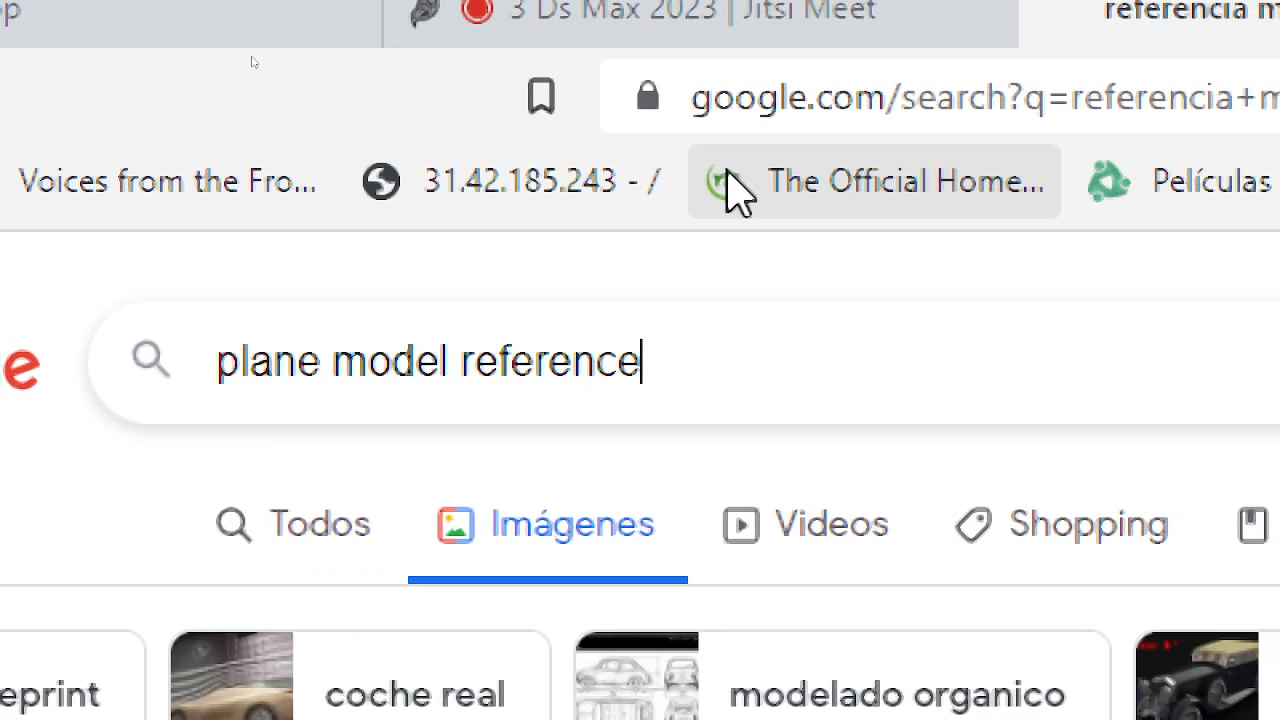
{"action": "key", "text": "Return"}
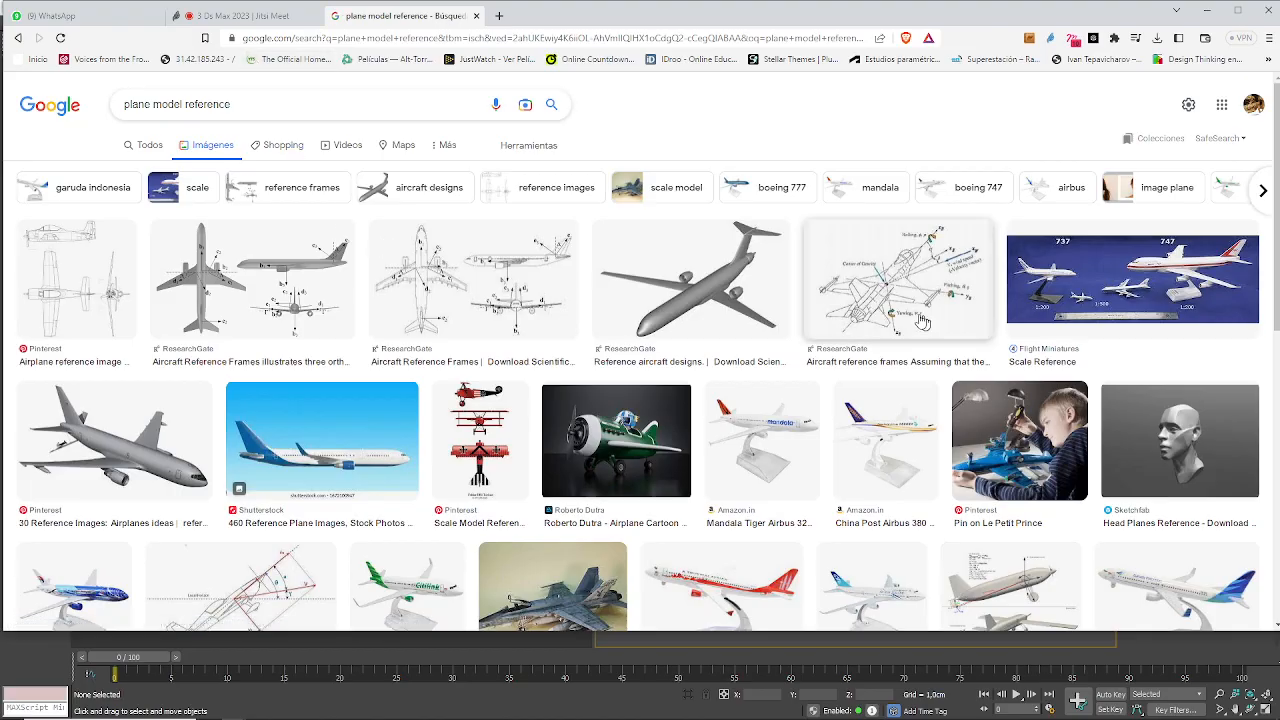
- Look through the airplane results and preview the ResearchGate aircraft image with three orthogonal views
{"action": "scroll", "coordinate": [921, 321], "scroll_direction": "down", "scroll_amount": 2}
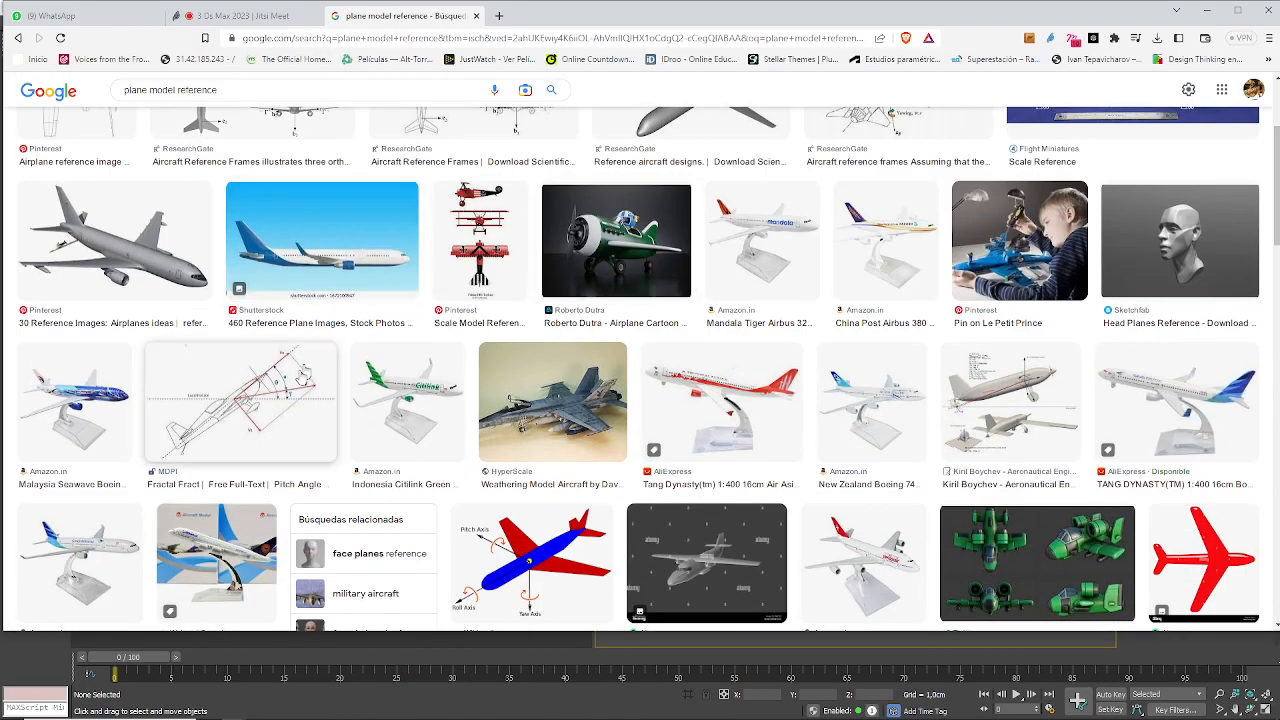
{"action": "scroll", "coordinate": [285, 234], "scroll_direction": "up", "scroll_amount": 1}
{"action": "left_click", "coordinate": [285, 234]}
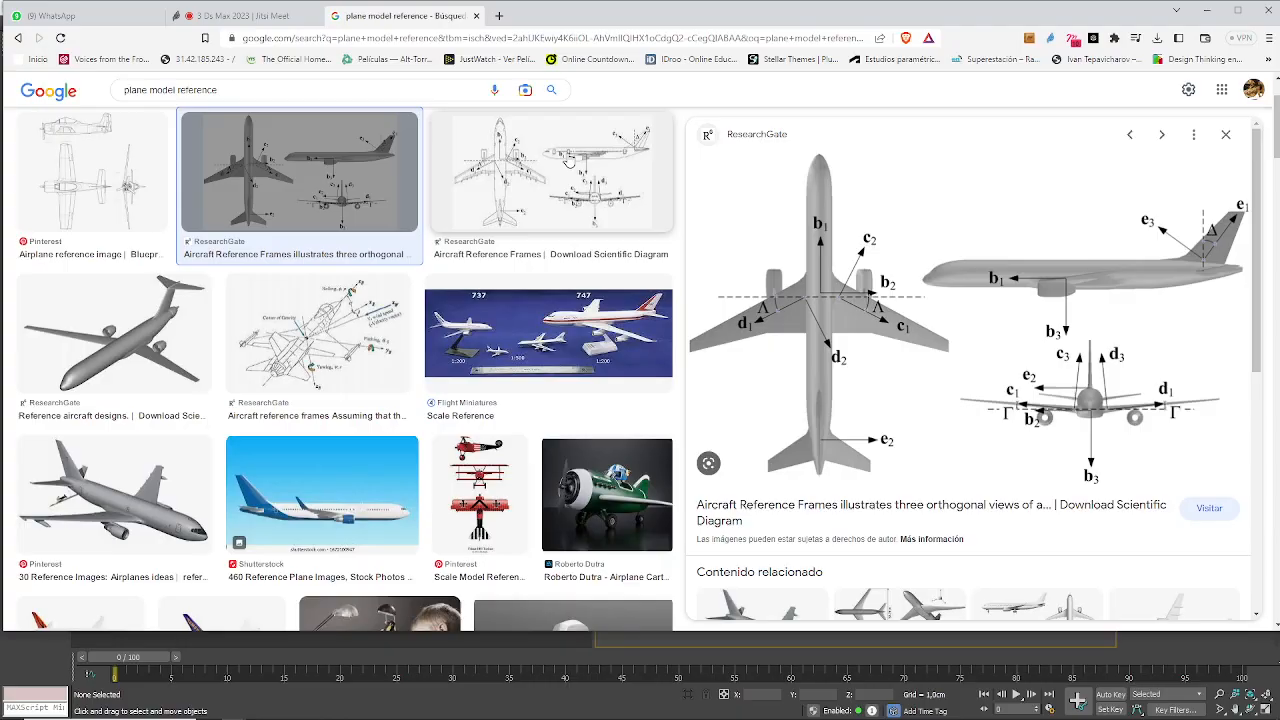
{"action": "scroll", "coordinate": [455, 255], "scroll_direction": "down", "scroll_amount": 3}
{"action": "scroll", "coordinate": [455, 255], "scroll_direction": "up", "scroll_amount": 5}
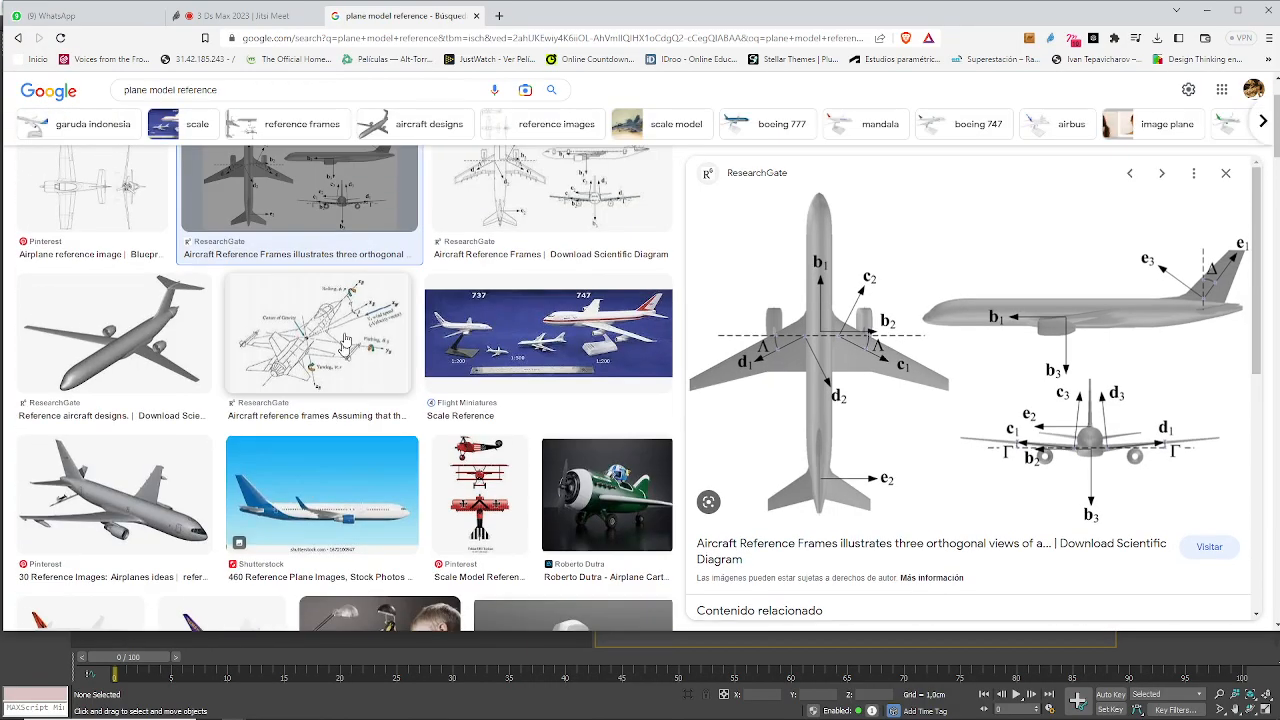
- Limit the plane image results to large sizes and preview the Pinterest airplane blueprint with side, plan and front views
{"action": "left_click", "coordinate": [520, 146]}
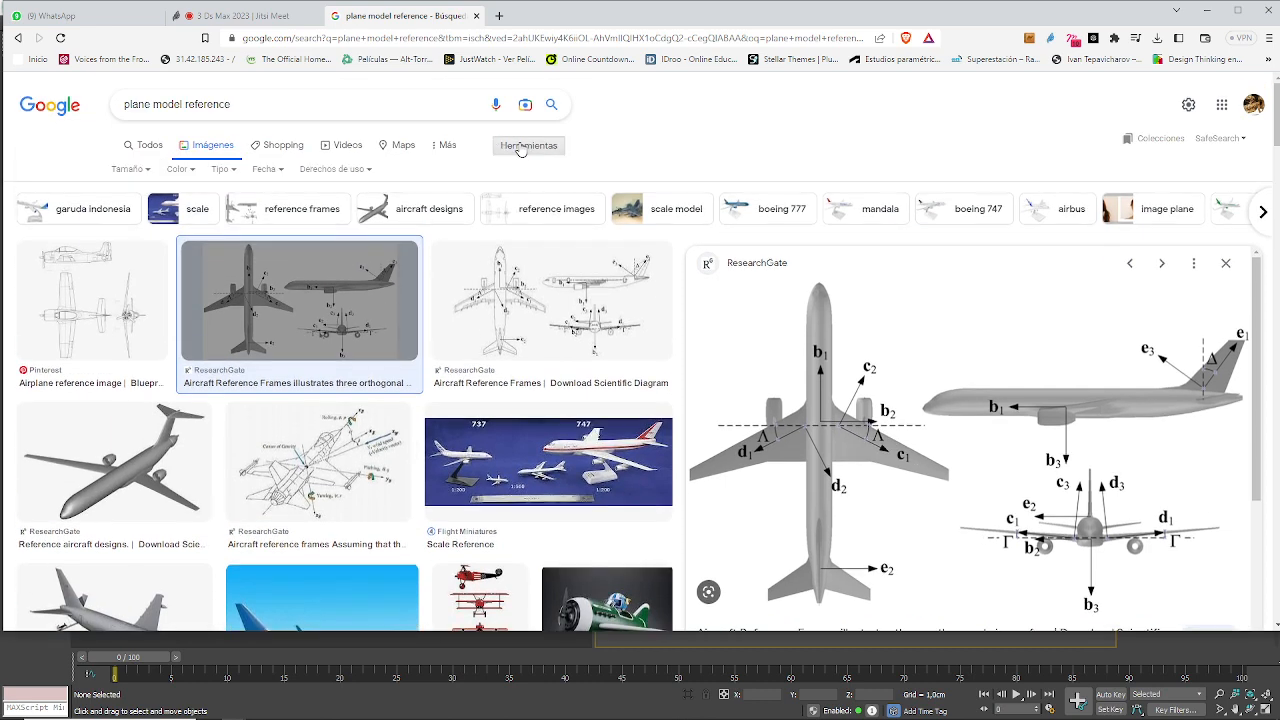
{"action": "left_click", "coordinate": [150, 170]}
{"action": "left_click", "coordinate": [138, 214]}
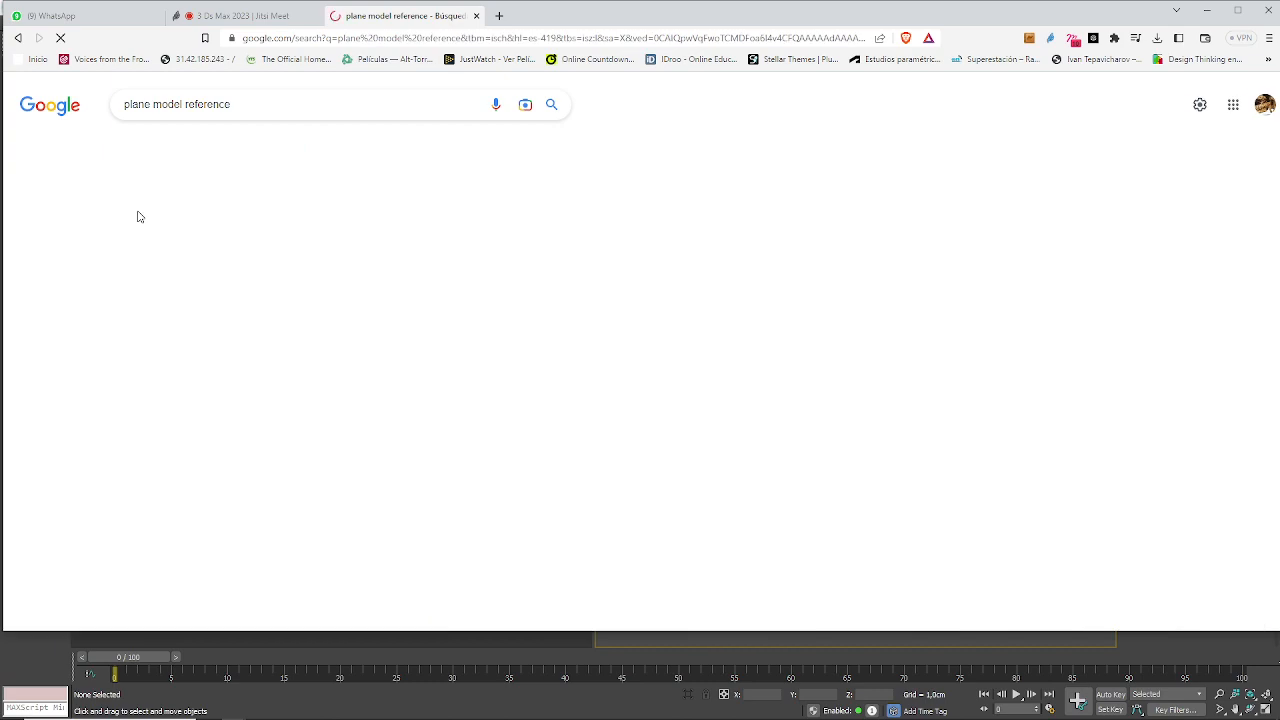
{"action": "left_click", "coordinate": [57, 315]}
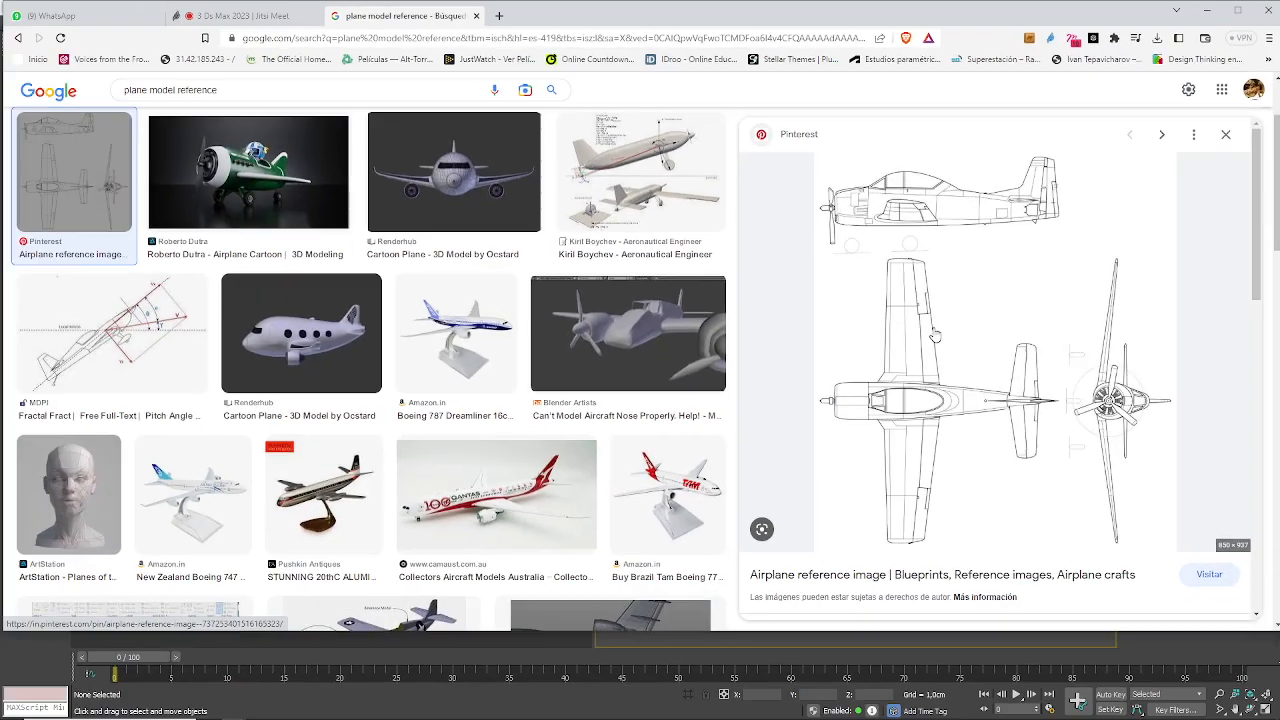
- Browse the large airplane results and preview the SAGE Journals aircraft image with three views
{"action": "scroll", "coordinate": [441, 352], "scroll_direction": "down", "scroll_amount": 2}
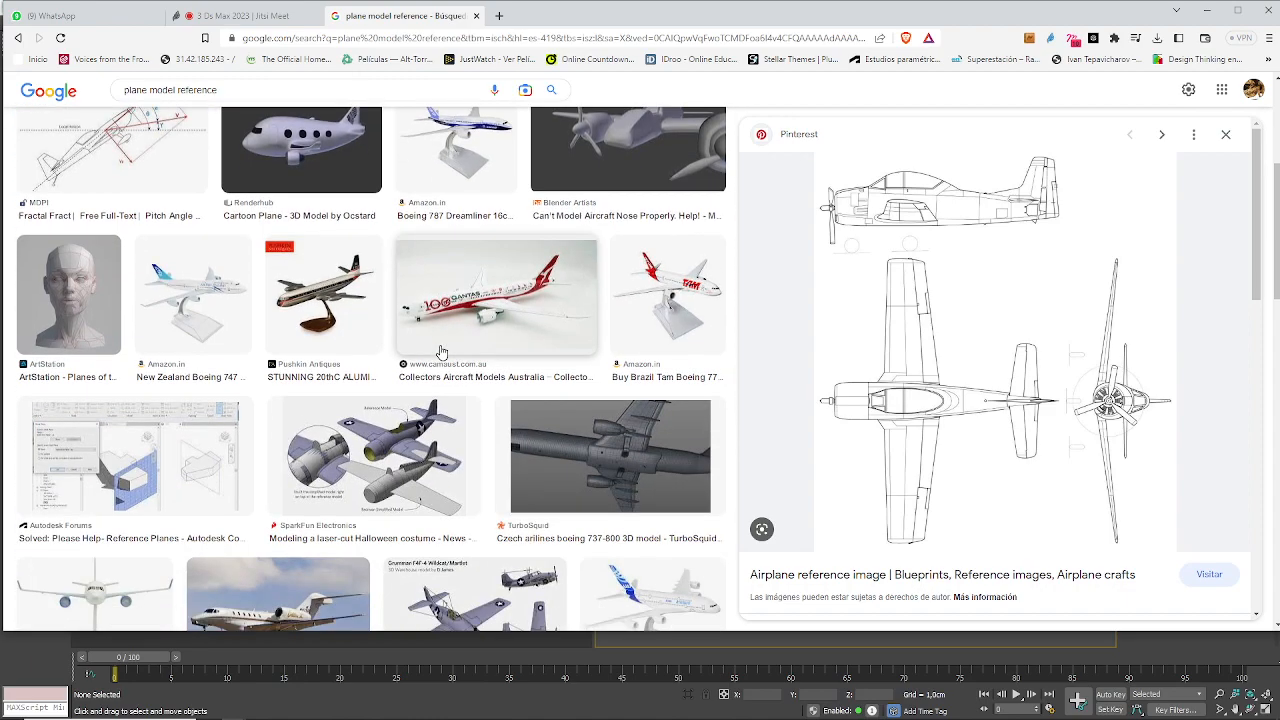
{"action": "scroll", "coordinate": [441, 352], "scroll_direction": "down", "scroll_amount": 7}
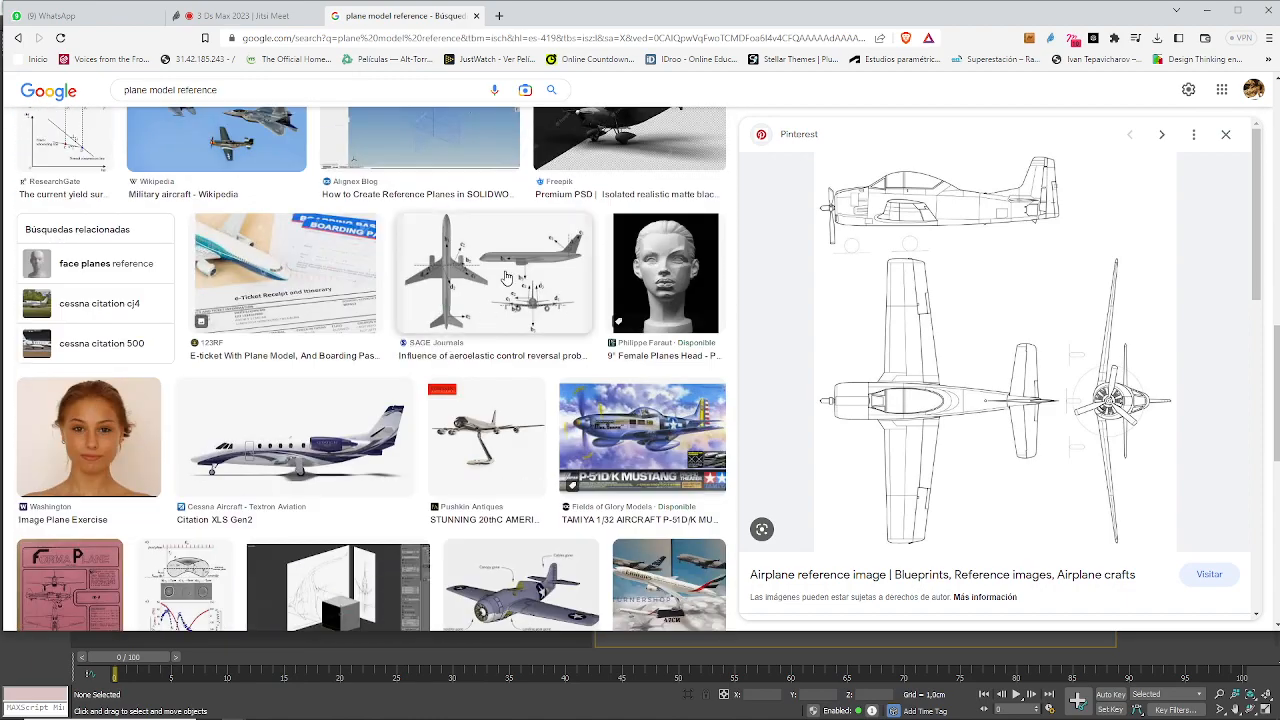
{"action": "left_click", "coordinate": [506, 278]}
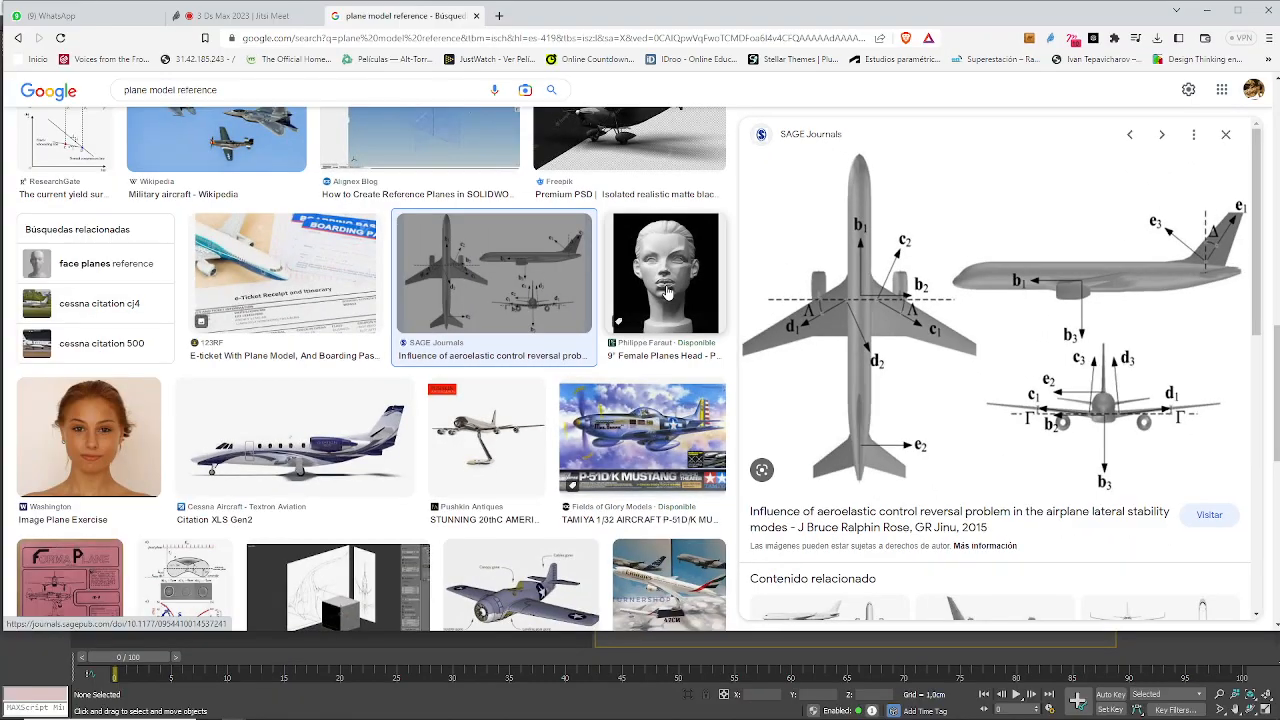
- Look further through the large plane references and preview the DeviantArt "Falconigrad recon plane" sketch
{"action": "scroll", "coordinate": [667, 291], "scroll_direction": "down", "scroll_amount": 3}
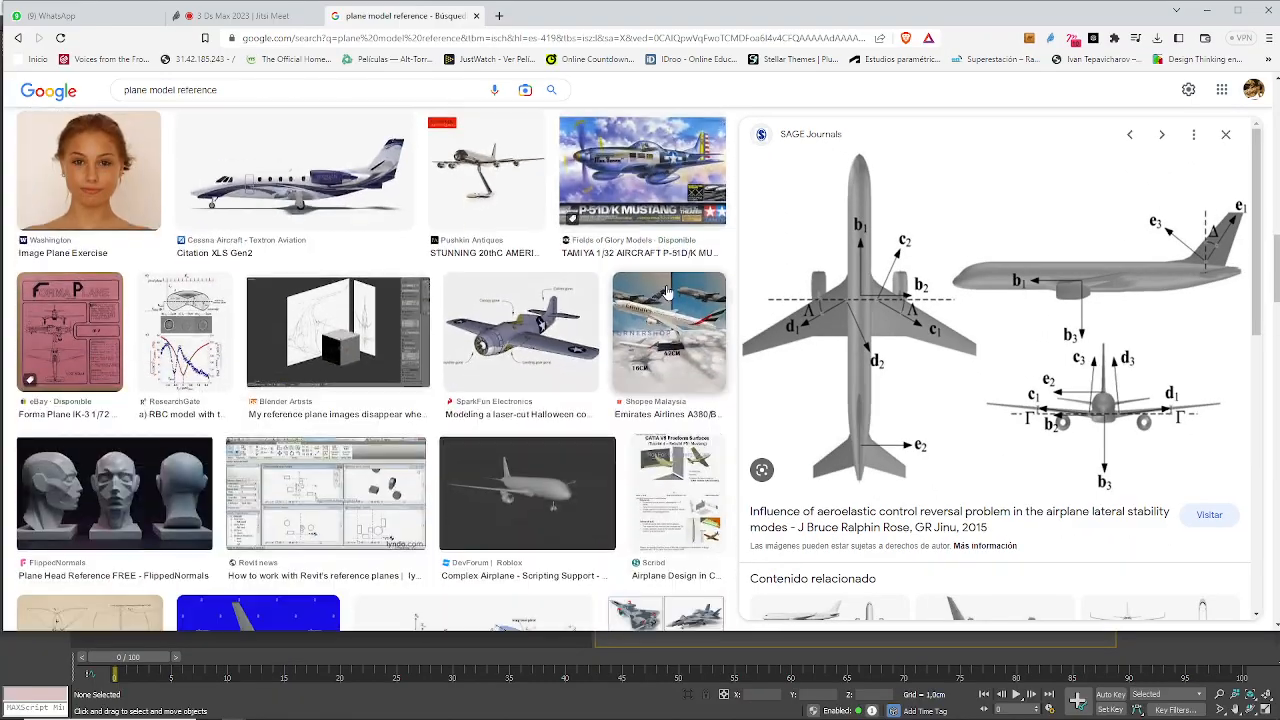
{"action": "scroll", "coordinate": [667, 291], "scroll_direction": "down", "scroll_amount": 1}
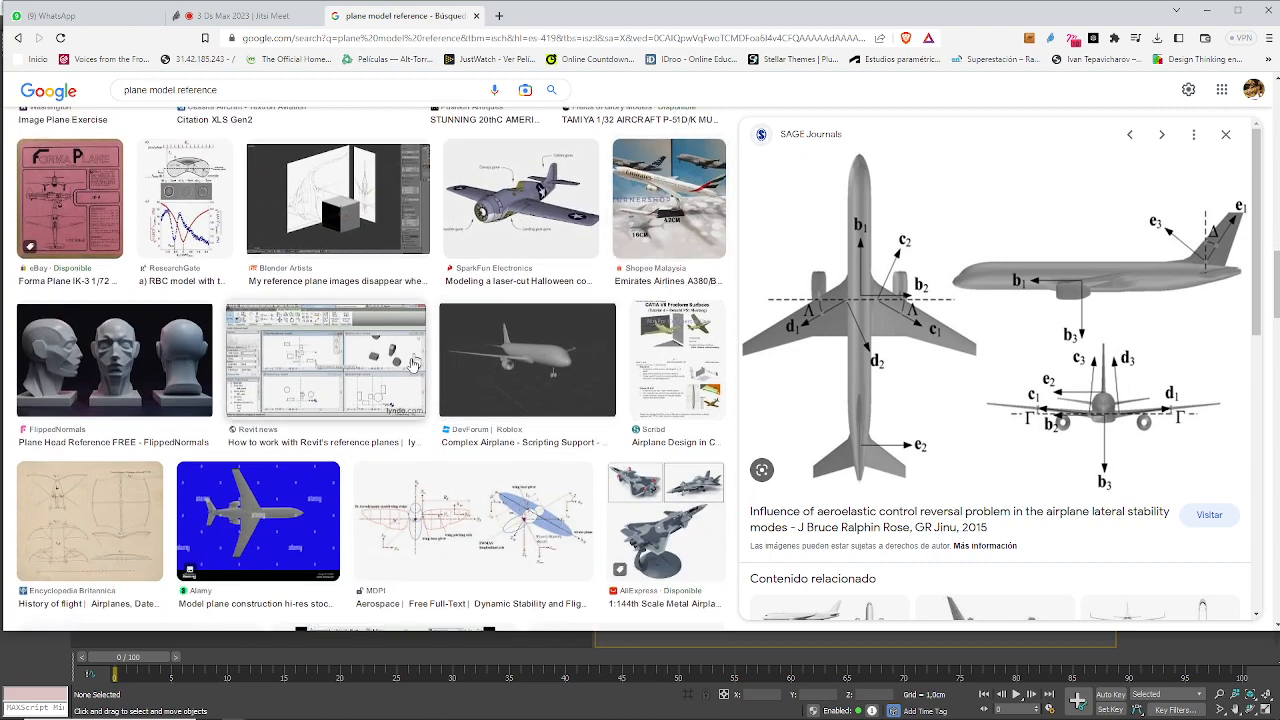
{"action": "scroll", "coordinate": [413, 362], "scroll_direction": "down", "scroll_amount": 2}
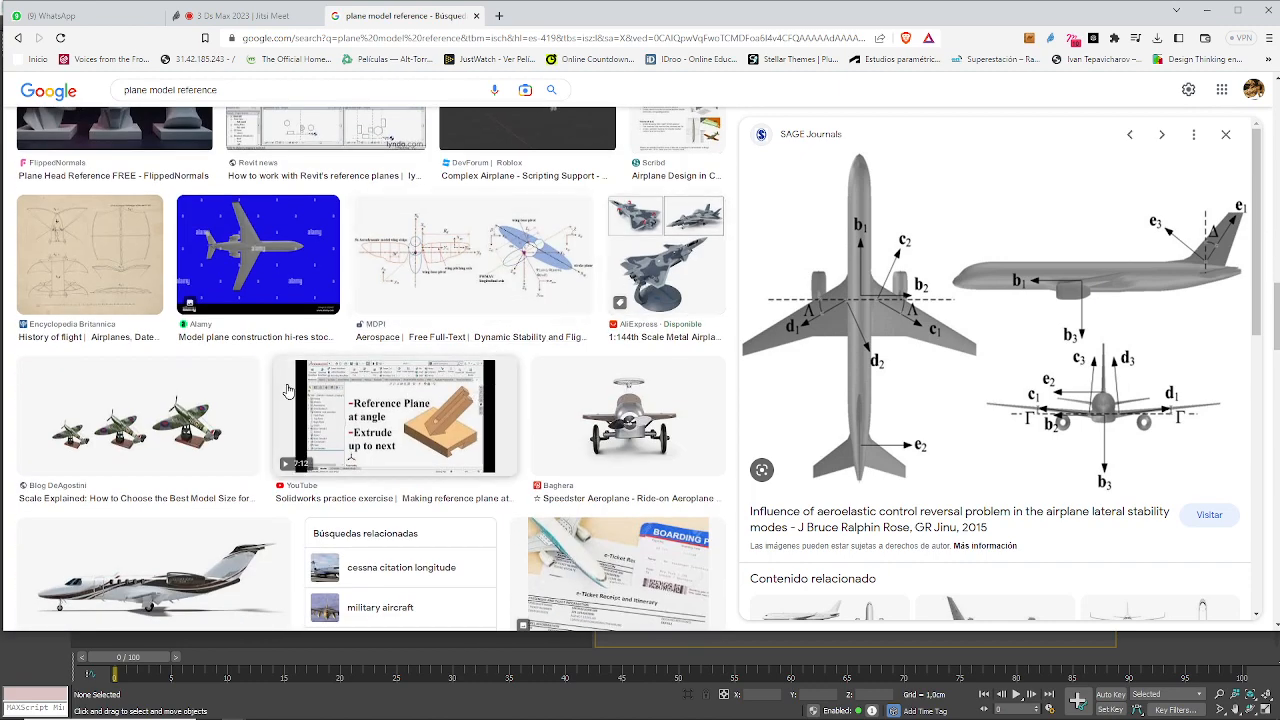
{"action": "scroll", "coordinate": [287, 390], "scroll_direction": "down", "scroll_amount": 2}
{"action": "scroll", "coordinate": [288, 388], "scroll_direction": "down", "scroll_amount": 2}
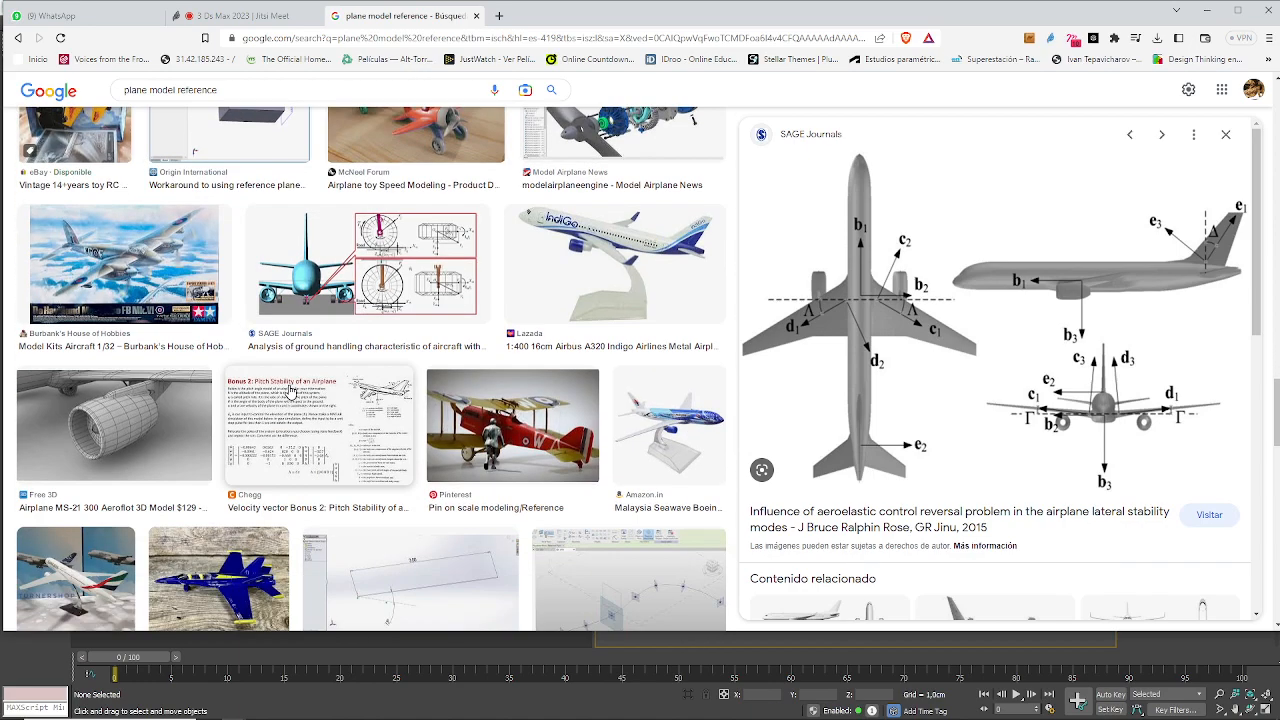
{"action": "scroll", "coordinate": [288, 390], "scroll_direction": "down", "scroll_amount": 3}
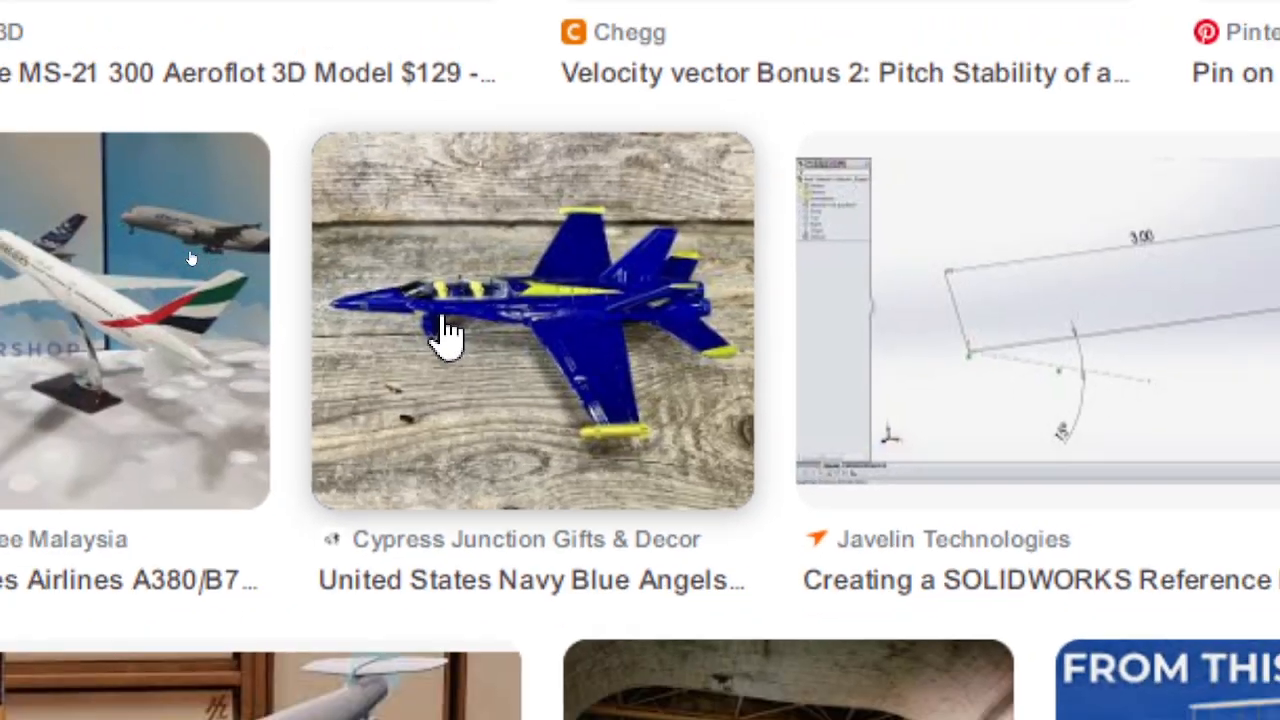
{"action": "scroll", "coordinate": [310, 302], "scroll_direction": "down", "scroll_amount": 10}
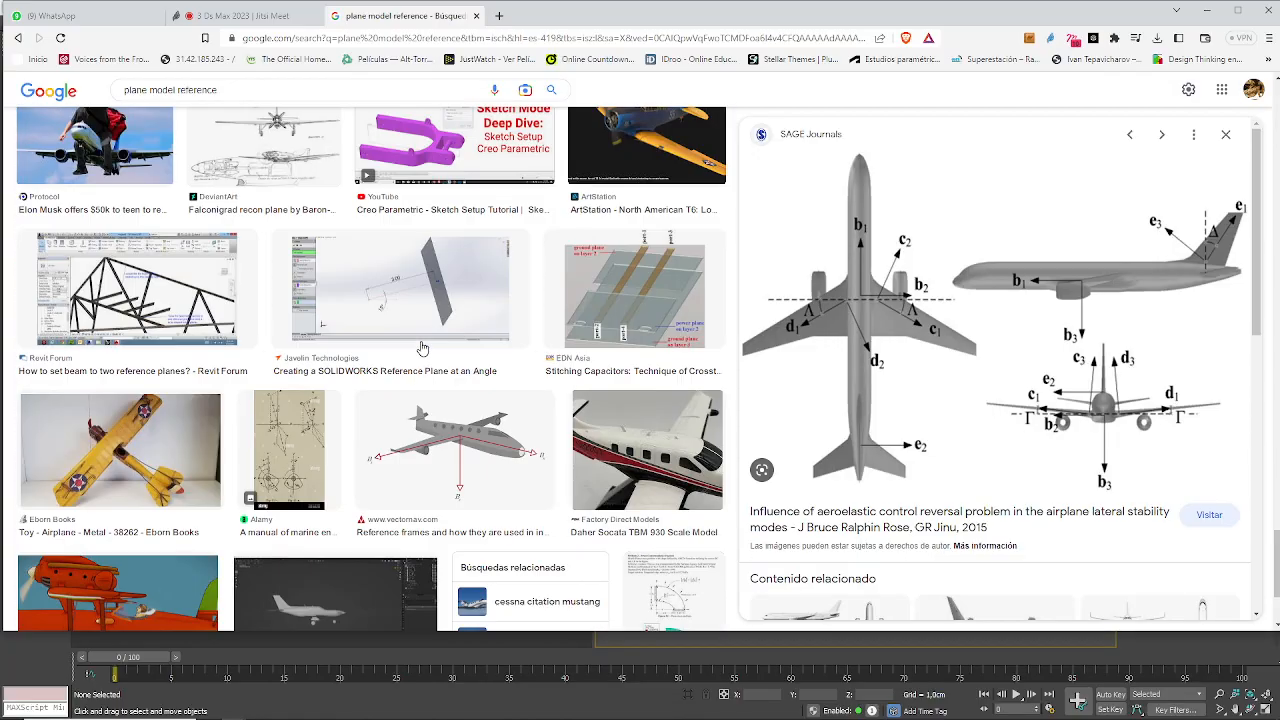
{"action": "scroll", "coordinate": [247, 218], "scroll_direction": "up", "scroll_amount": 2}
{"action": "left_click", "coordinate": [247, 218]}
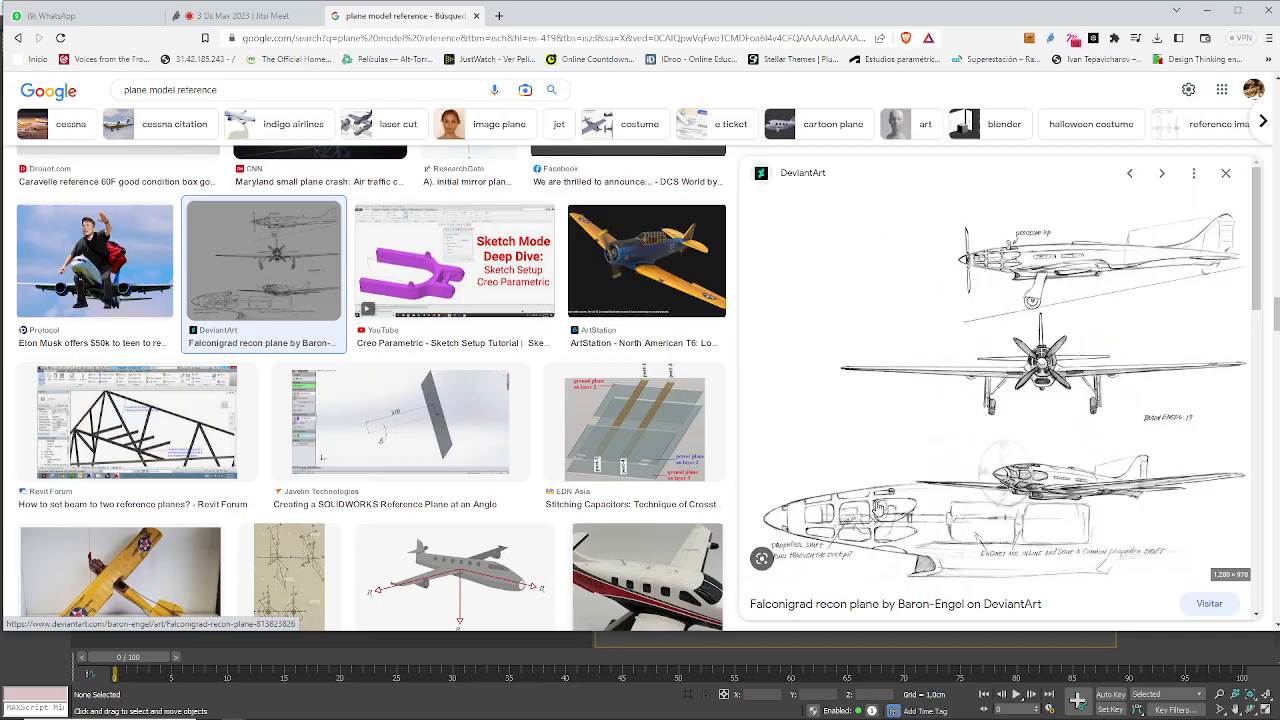
- Change the subject of the image query from plane to character and search for "character model reference"
{"action": "scroll", "coordinate": [541, 517], "scroll_direction": "down", "scroll_amount": 10}
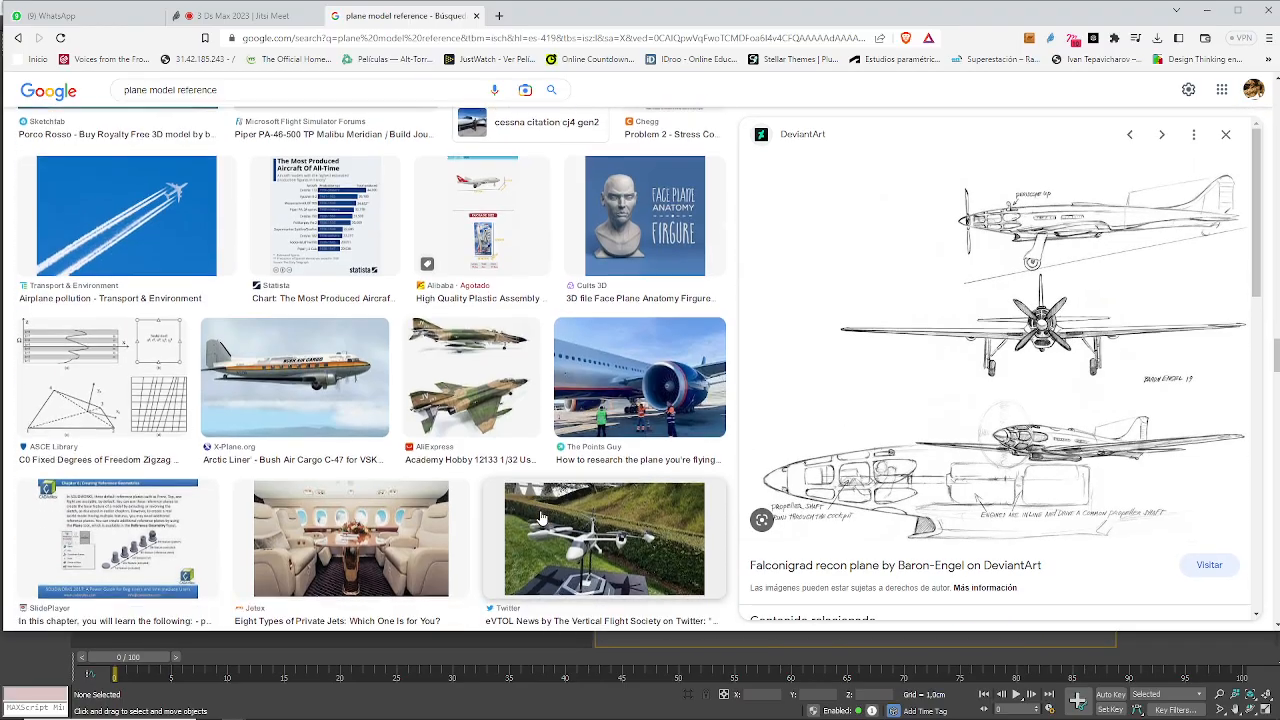
{"action": "scroll", "coordinate": [541, 517], "scroll_direction": "up", "scroll_amount": 10}
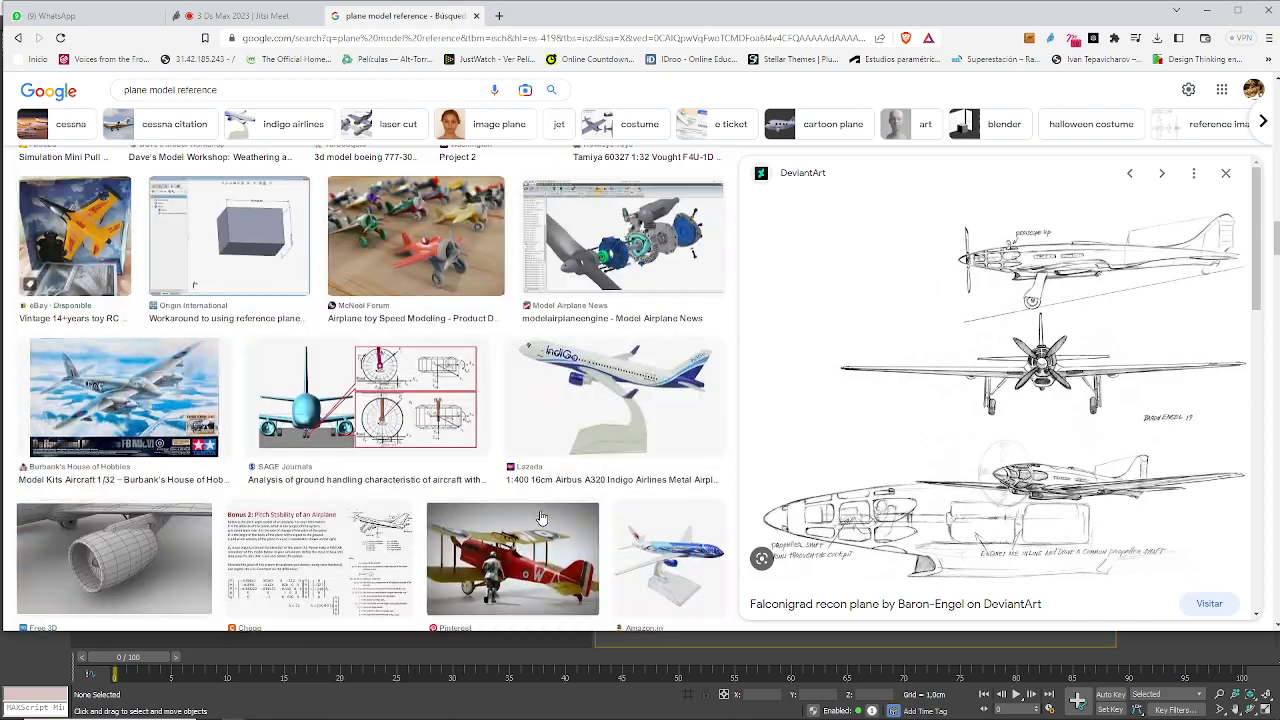
{"action": "scroll", "coordinate": [541, 517], "scroll_direction": "up", "scroll_amount": 10}
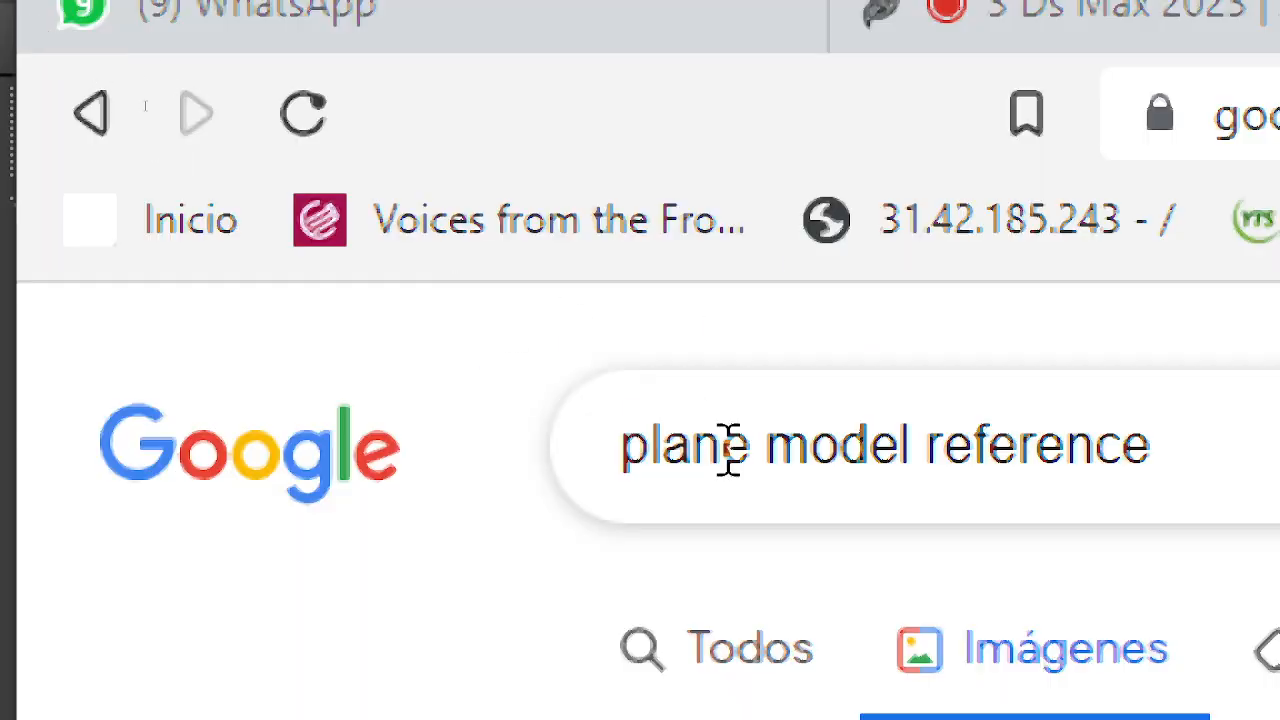
{"action": "double_click", "coordinate": [748, 460]}
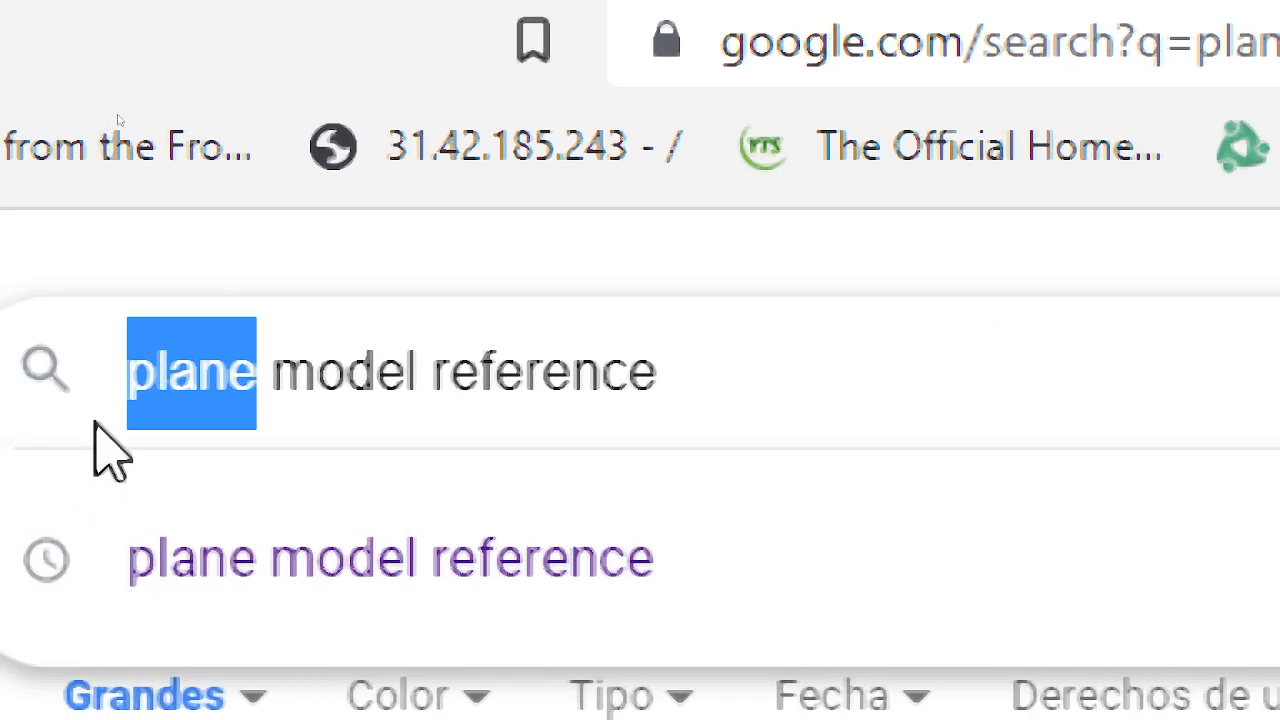
{"action": "type", "text": "charact"}
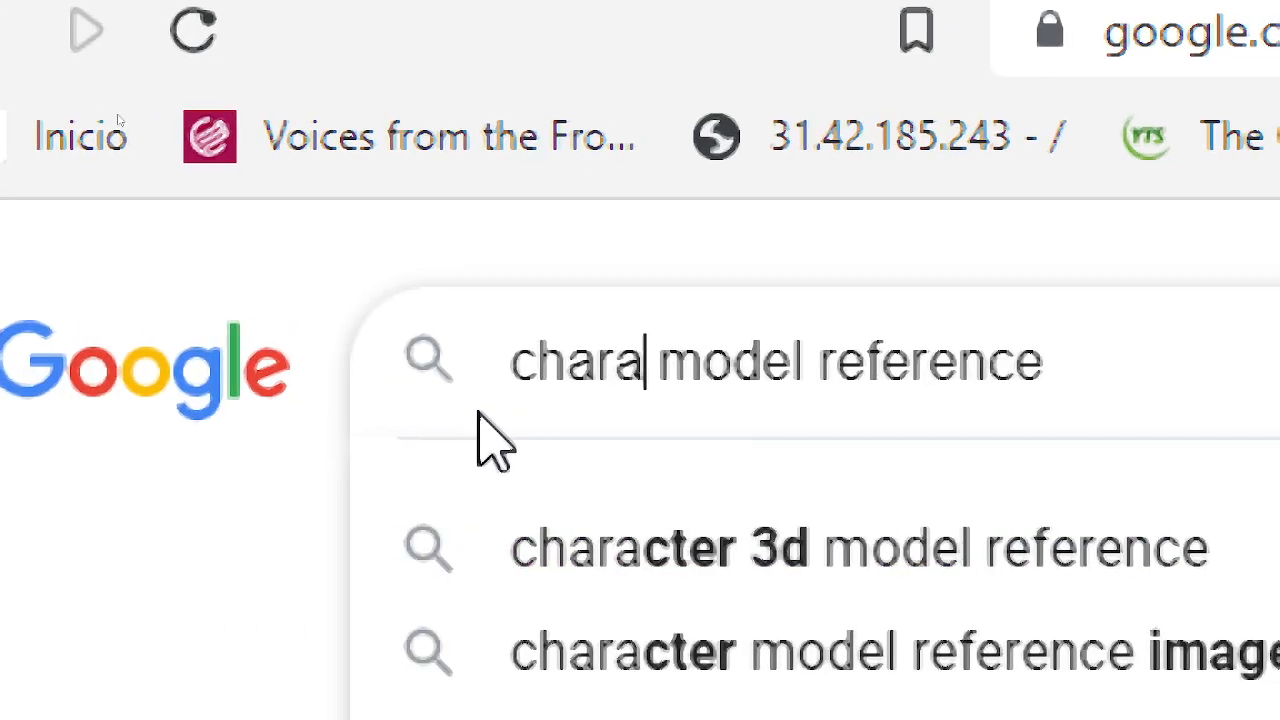
{"action": "type", "text": "er"}
{"action": "key", "text": "Return"}
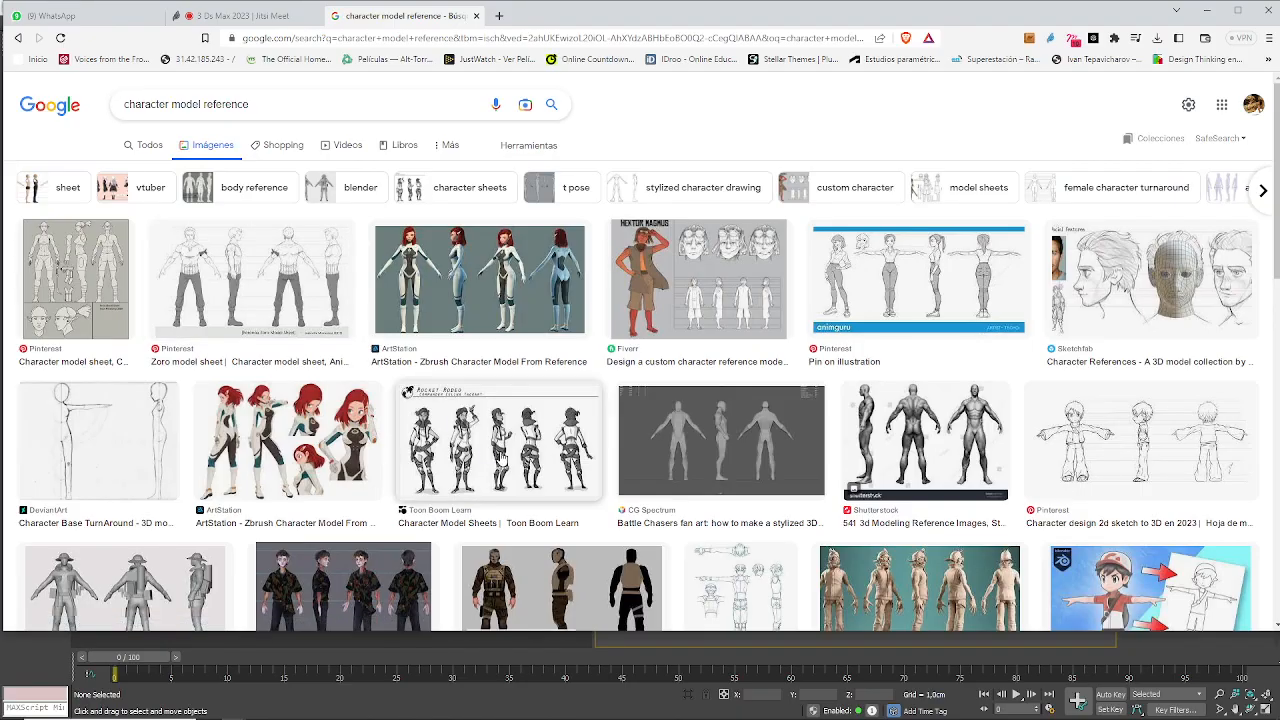
- Compare the Toon Boom Learn "Character Model Sheets" drawing with the ArtStation "Zbrush Character Model From Reference" image, ending on the Toon Boom sheet
{"action": "left_click", "coordinate": [500, 440]}
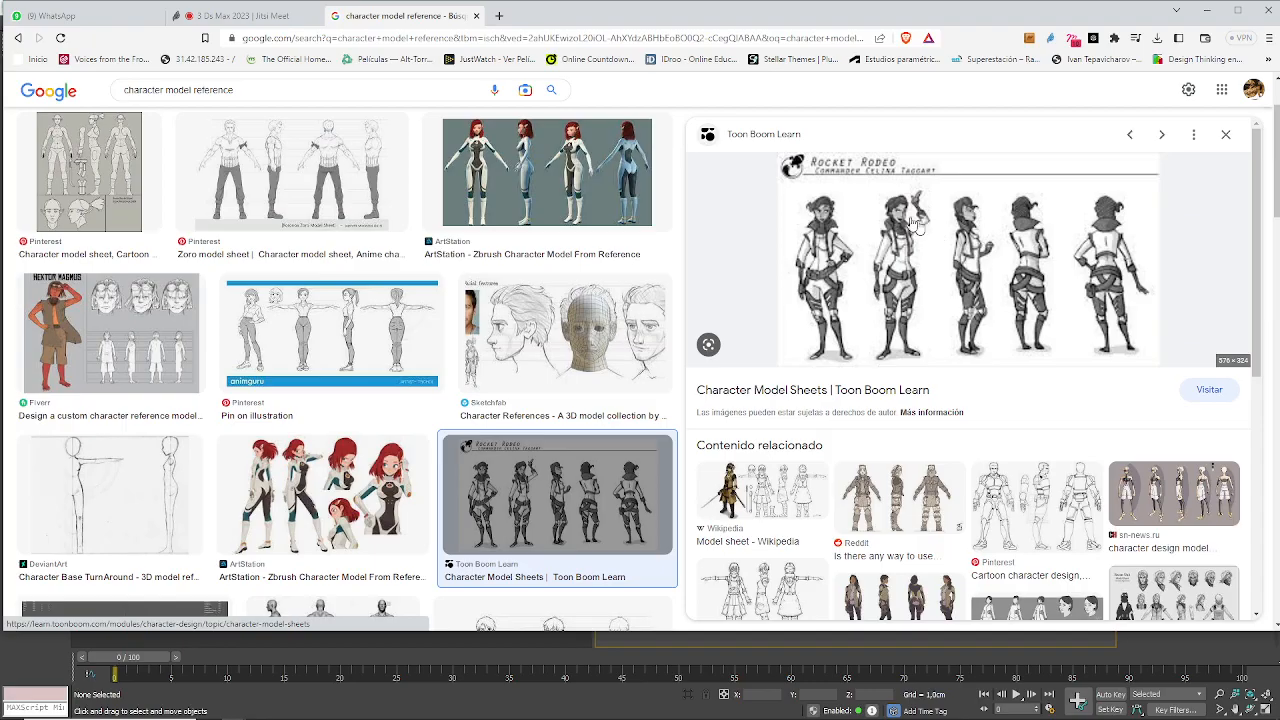
{"action": "left_click", "coordinate": [538, 122]}
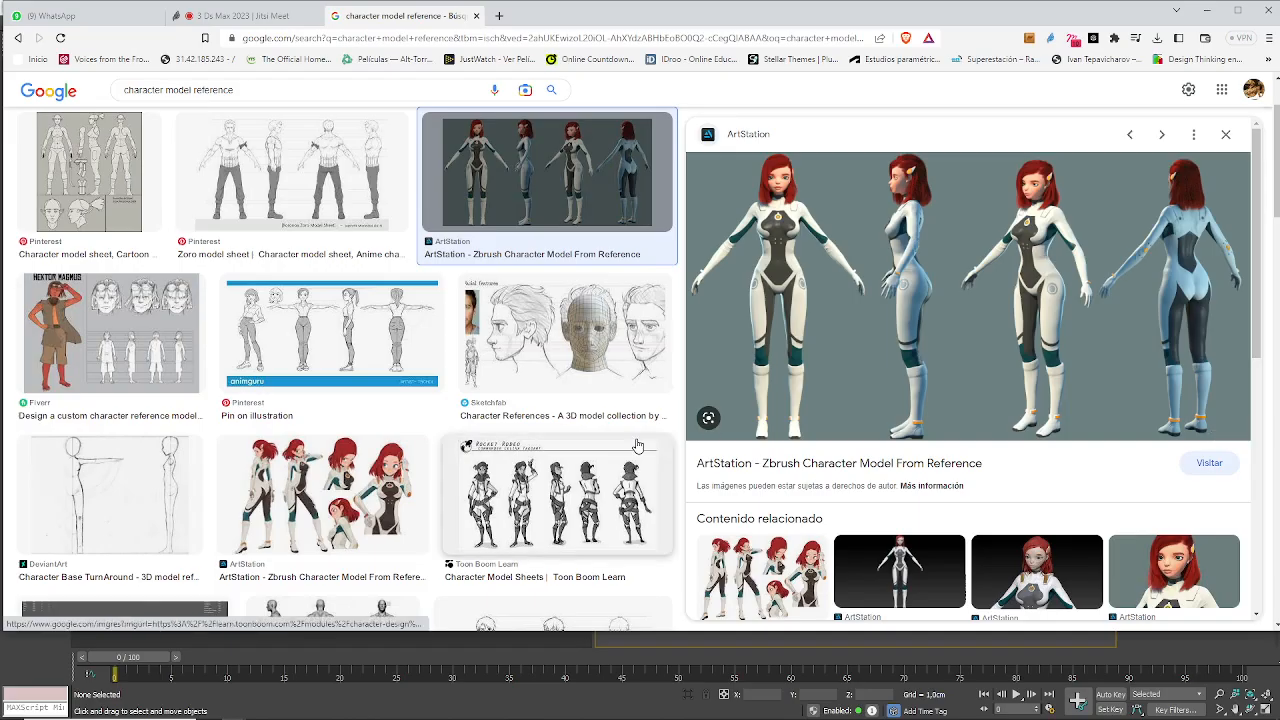
{"action": "left_click", "coordinate": [608, 494]}
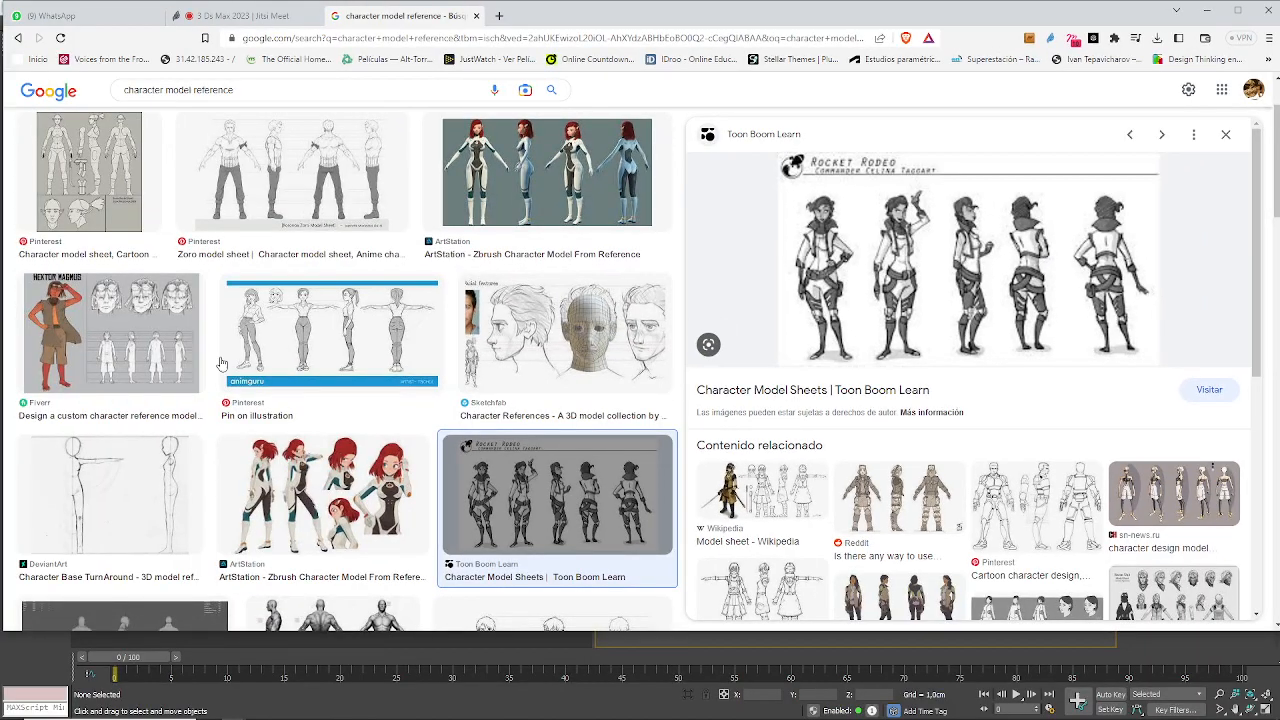
- Preview the Hektor Magmus character sheet and run an image search for "car blueprint"
{"action": "left_click", "coordinate": [104, 304]}
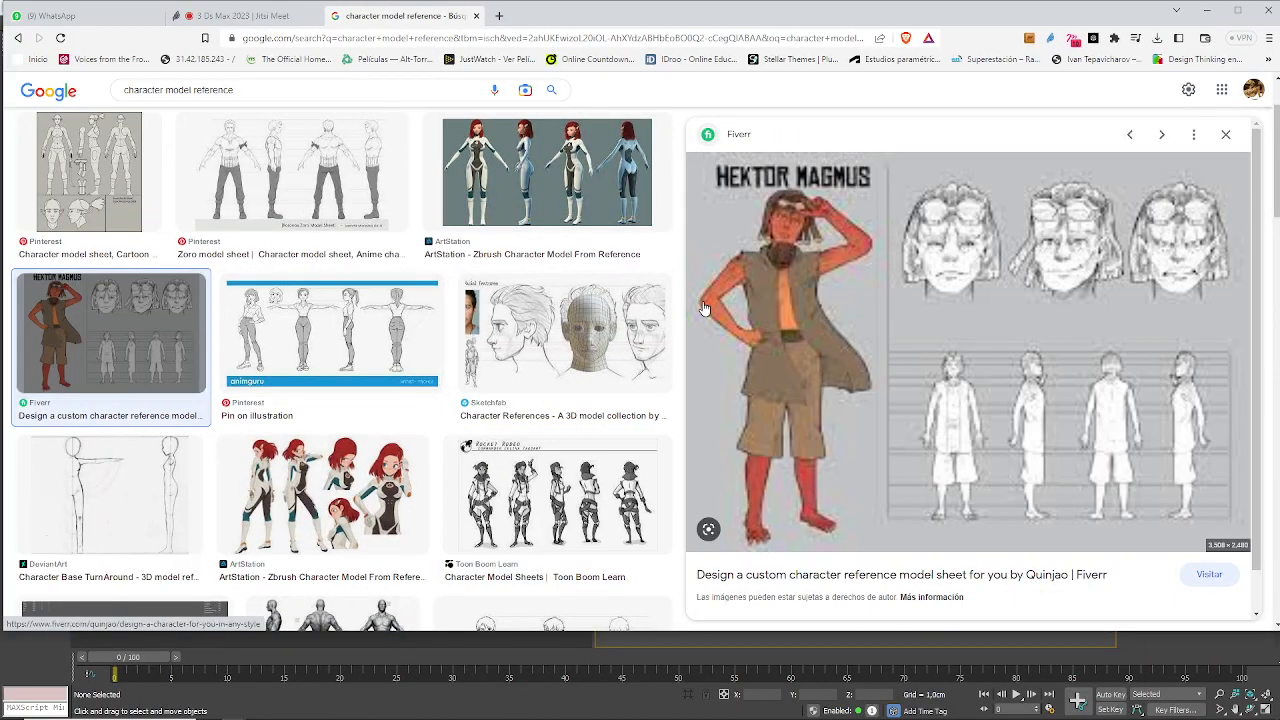
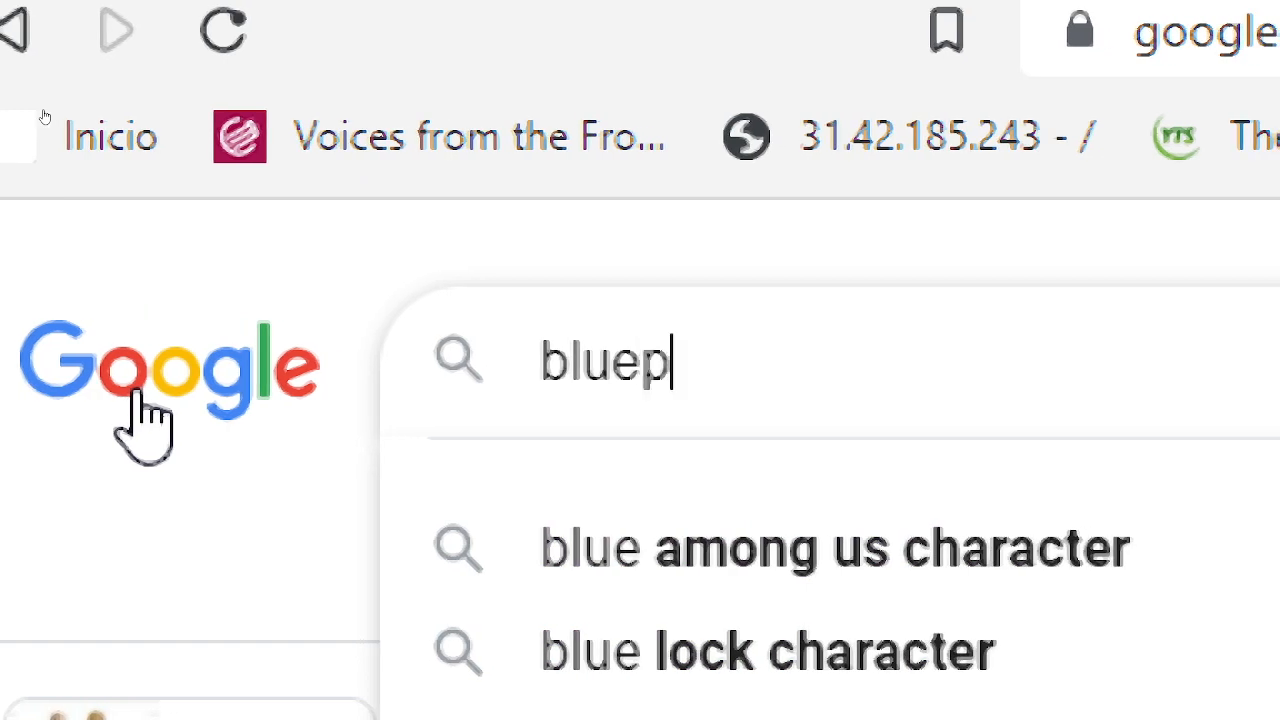
{"action": "type", "text": "t"}
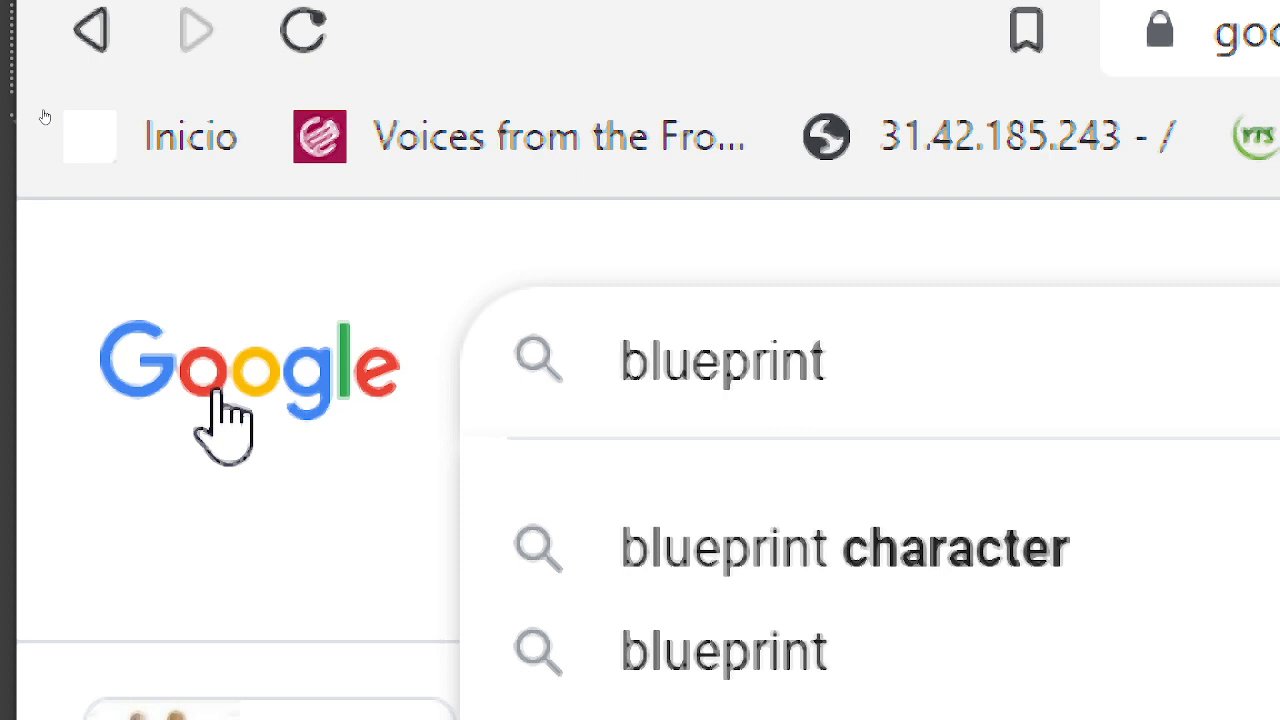
{"action": "type", "text": "car"}
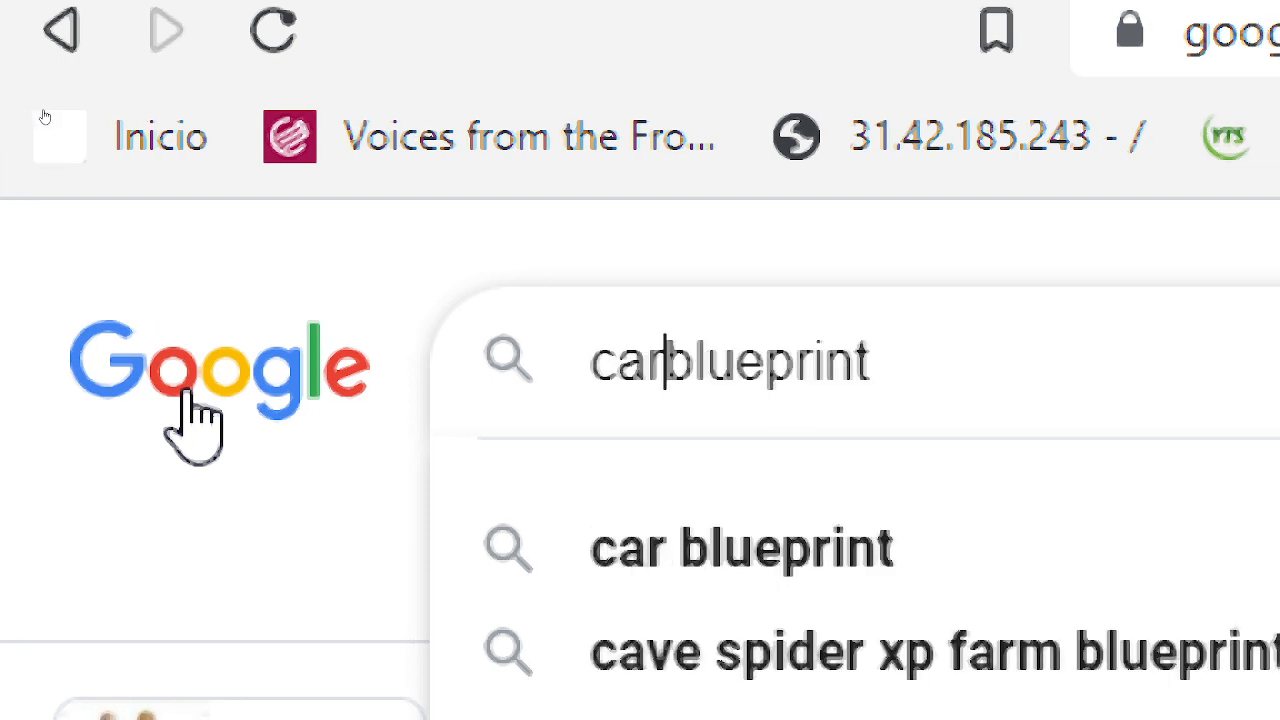
{"action": "key", "text": "Return"}
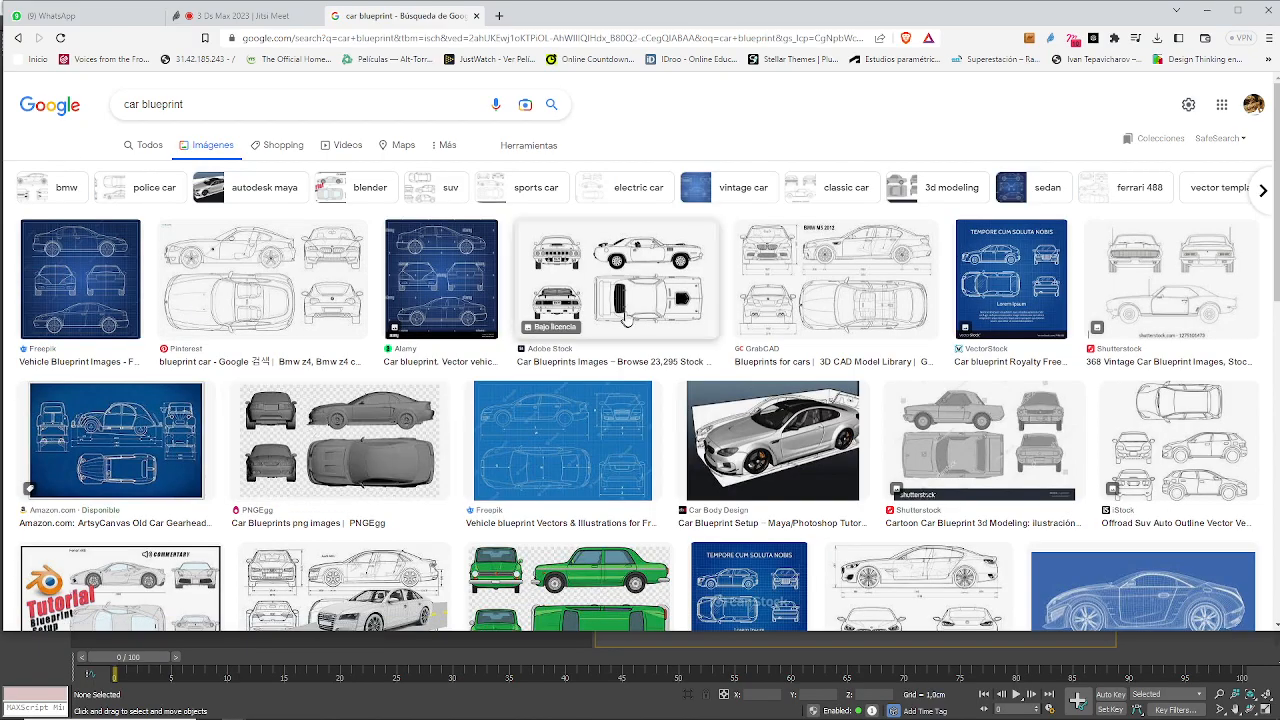
- Preview several car blueprint results, including the Adobe Stock, Alamy, VectorStock, BMW Z4 and Amazon old car images, to compare their views
{"action": "left_click", "coordinate": [627, 318]}
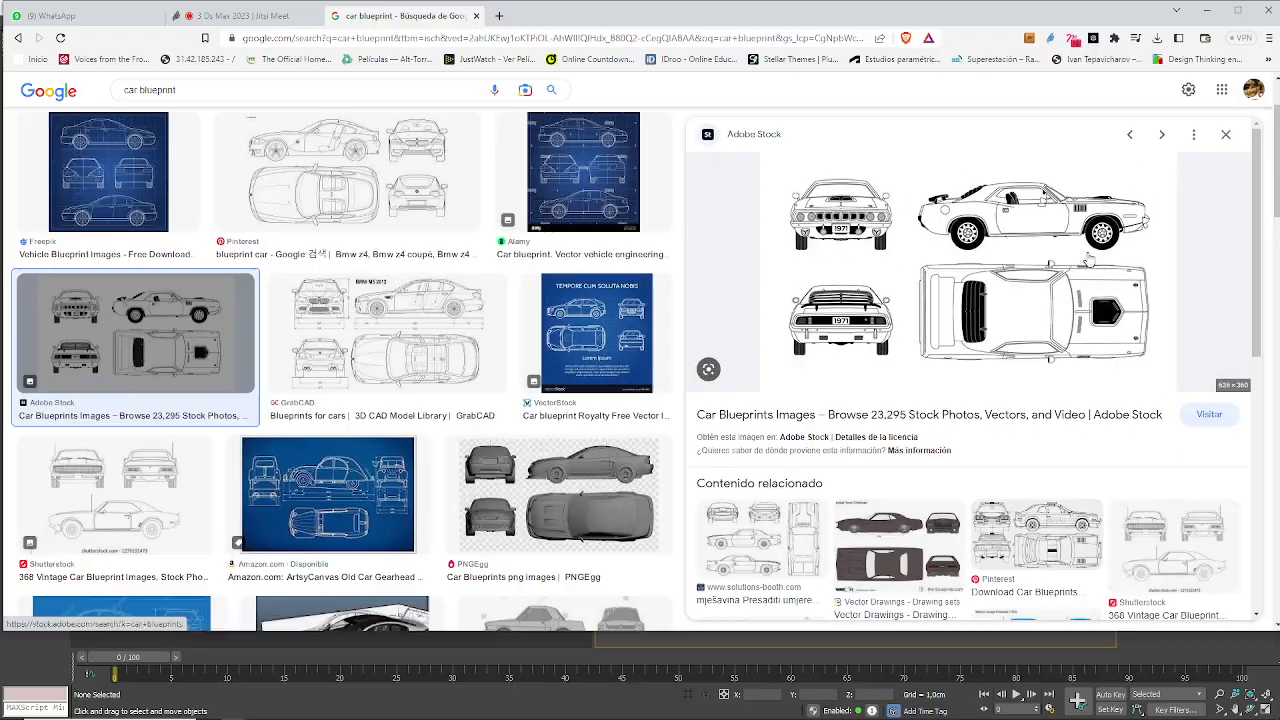
{"action": "left_click", "coordinate": [583, 172]}
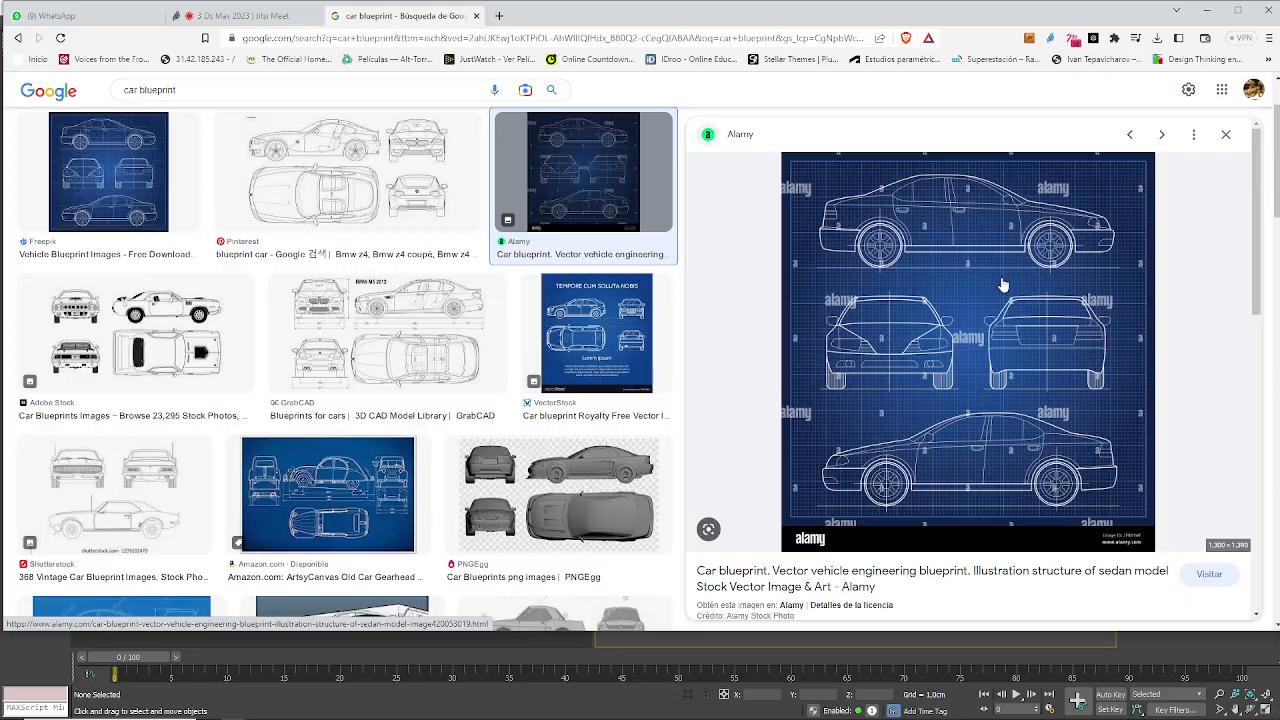
{"action": "left_click", "coordinate": [596, 333]}
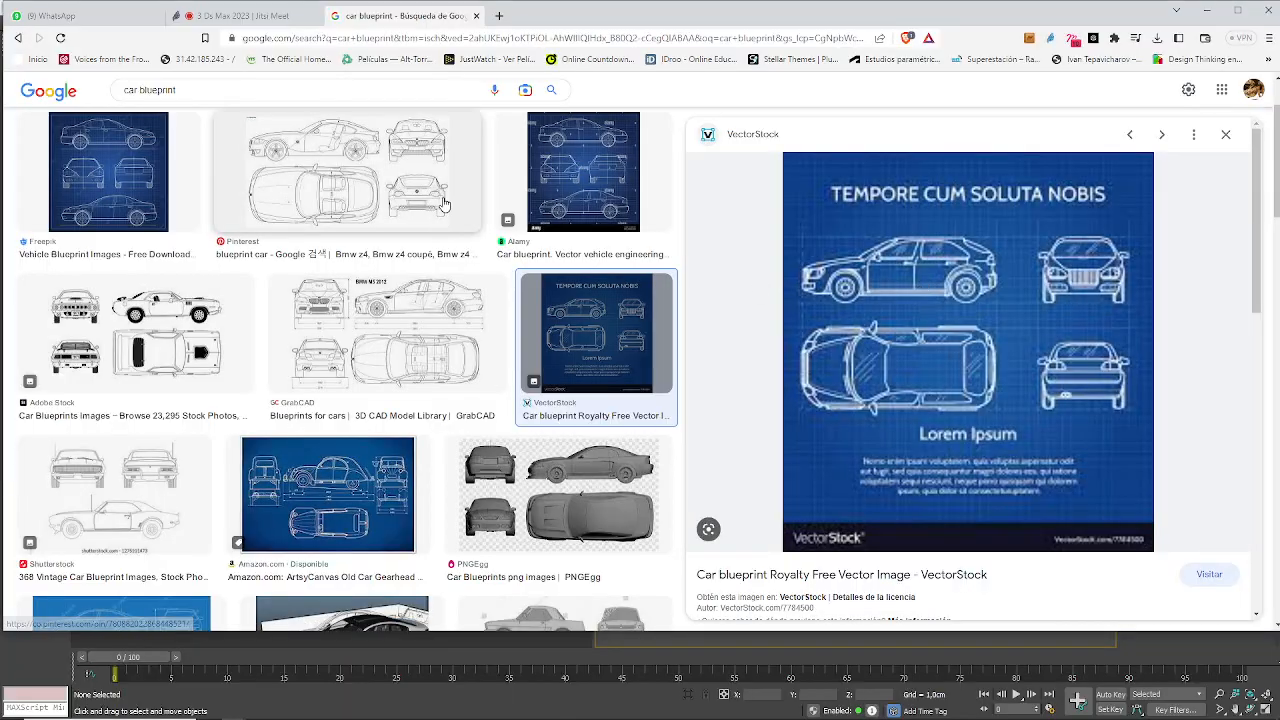
{"action": "left_click", "coordinate": [347, 171]}
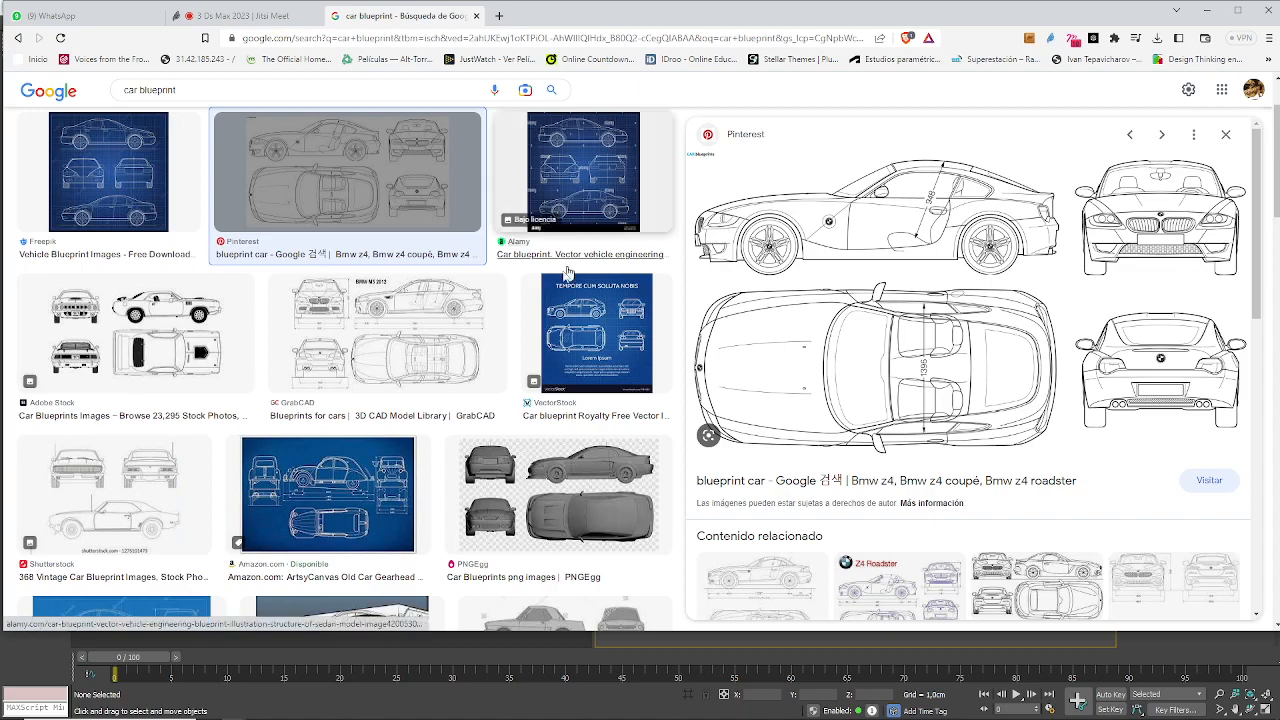
{"action": "scroll", "coordinate": [478, 421], "scroll_direction": "down", "scroll_amount": 1}
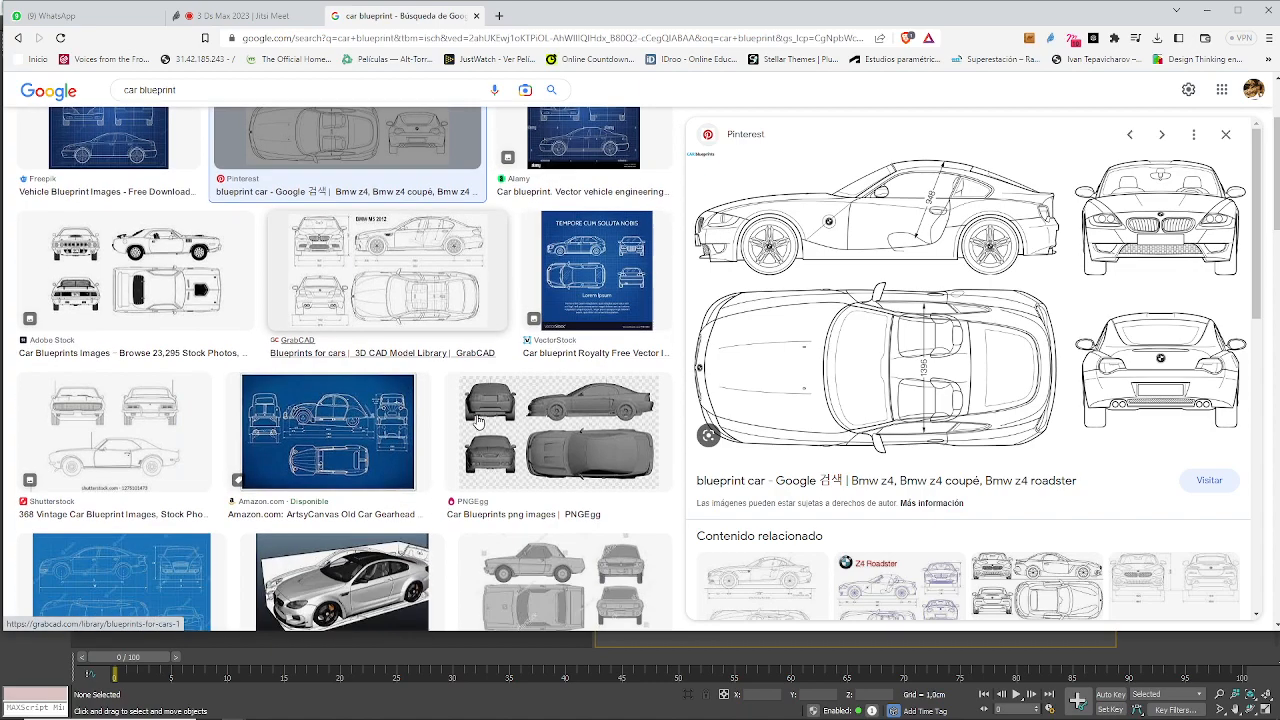
{"action": "scroll", "coordinate": [478, 421], "scroll_direction": "down", "scroll_amount": 3}
{"action": "left_click", "coordinate": [328, 228]}
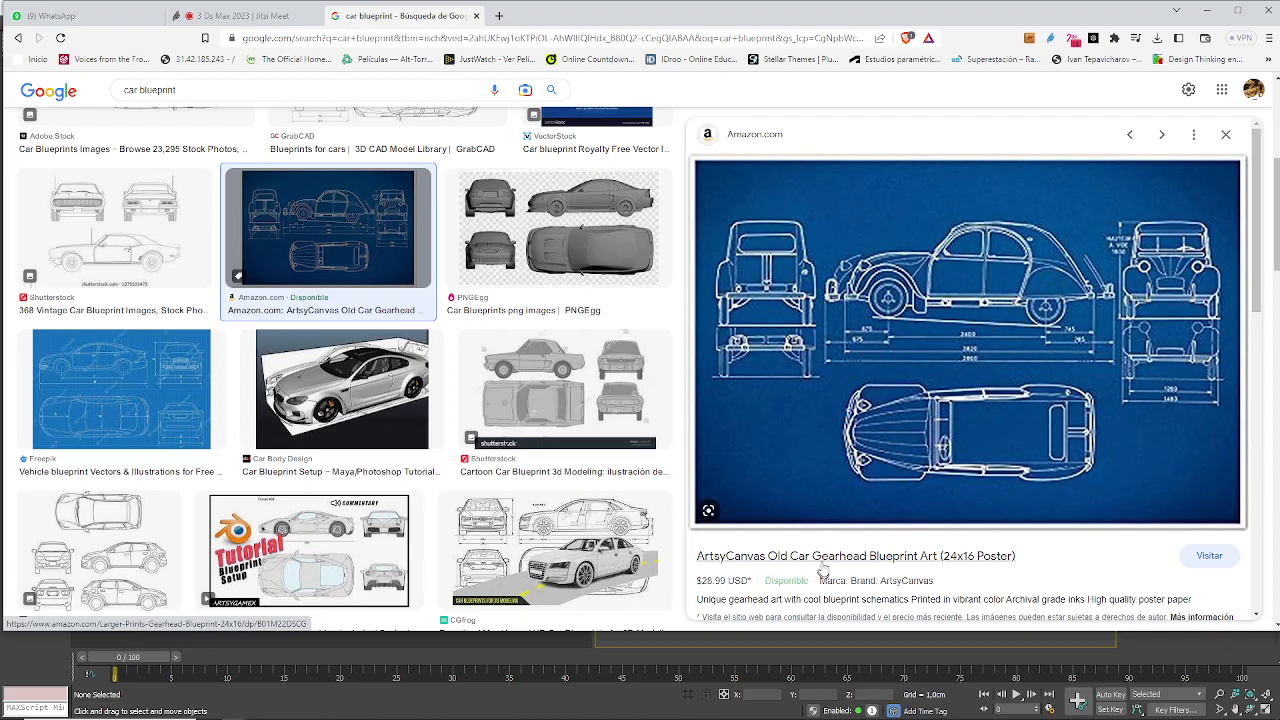
- Filter the car blueprint image results by size to show only large images (Grandes)
{"action": "scroll", "coordinate": [500, 350], "scroll_direction": "up", "scroll_amount": 5}
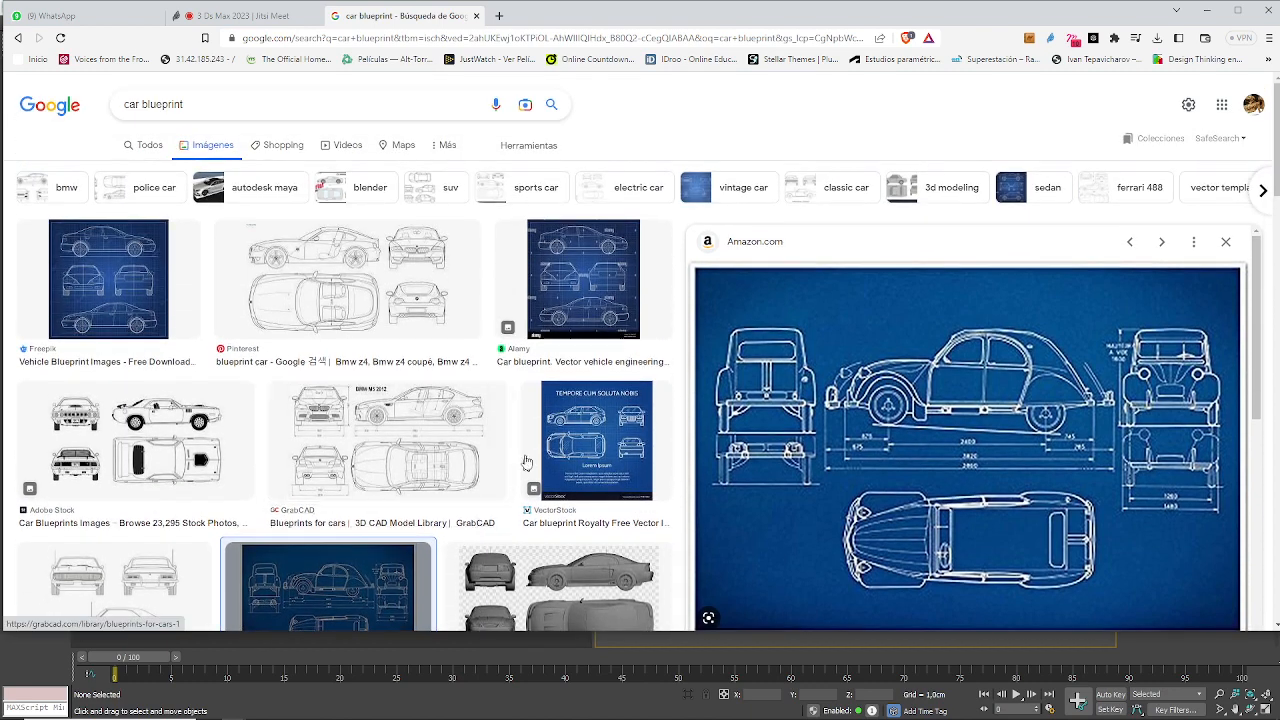
{"action": "left_click", "coordinate": [515, 145]}
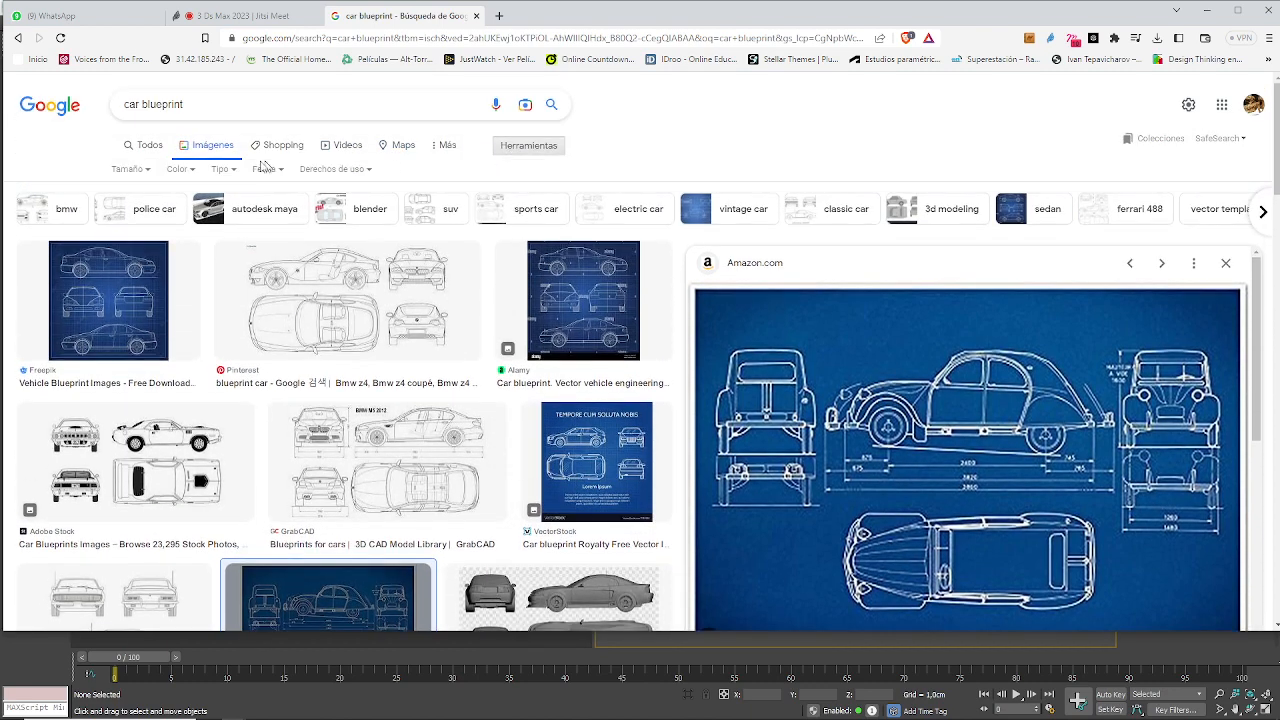
{"action": "left_click", "coordinate": [129, 170]}
{"action": "left_click", "coordinate": [129, 213]}
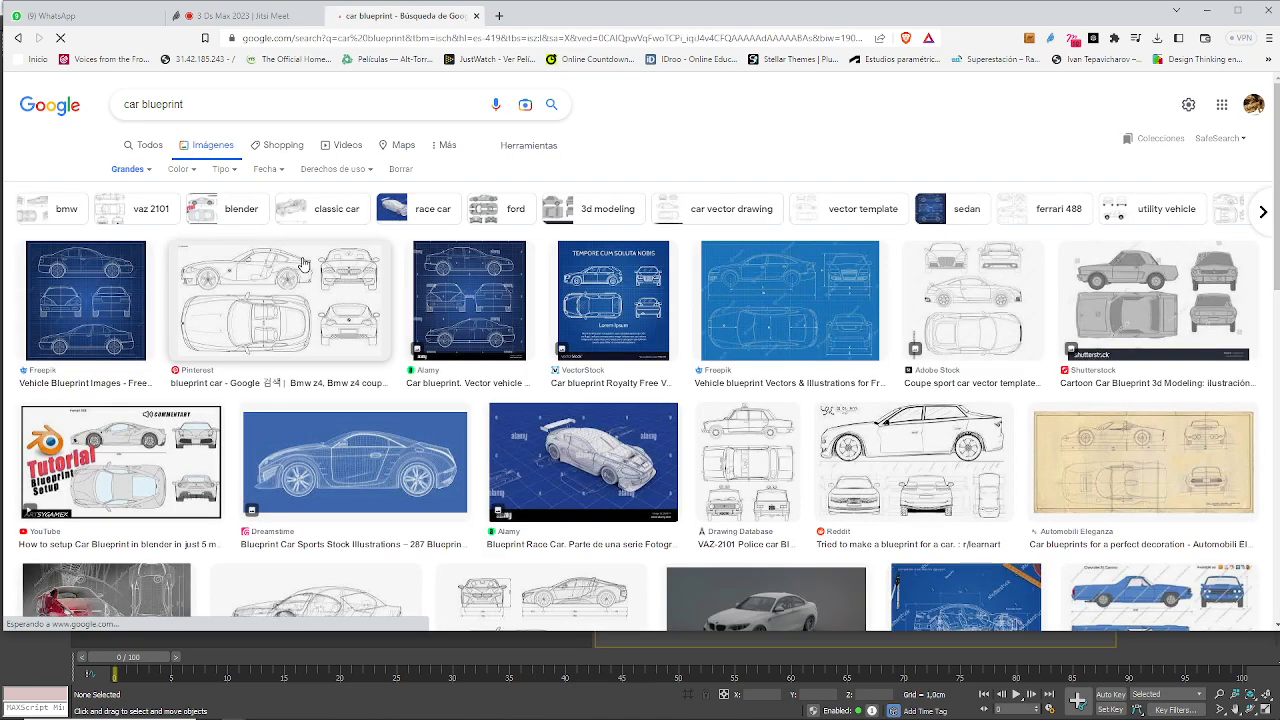
- Find the large blue sedan blueprint with side, front, rear and top views and save it as a JPEG in the Referencias folder
{"action": "left_click", "coordinate": [638, 318]}
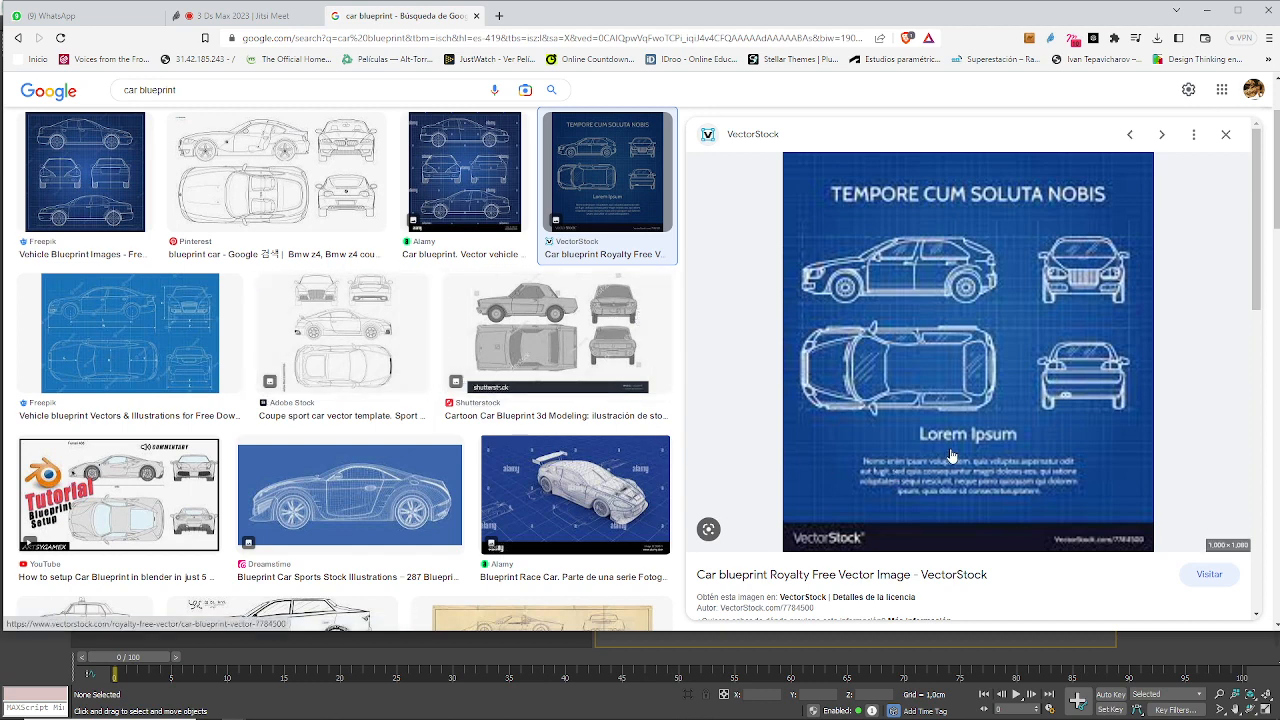
{"action": "scroll", "coordinate": [553, 440], "scroll_direction": "down", "scroll_amount": 8}
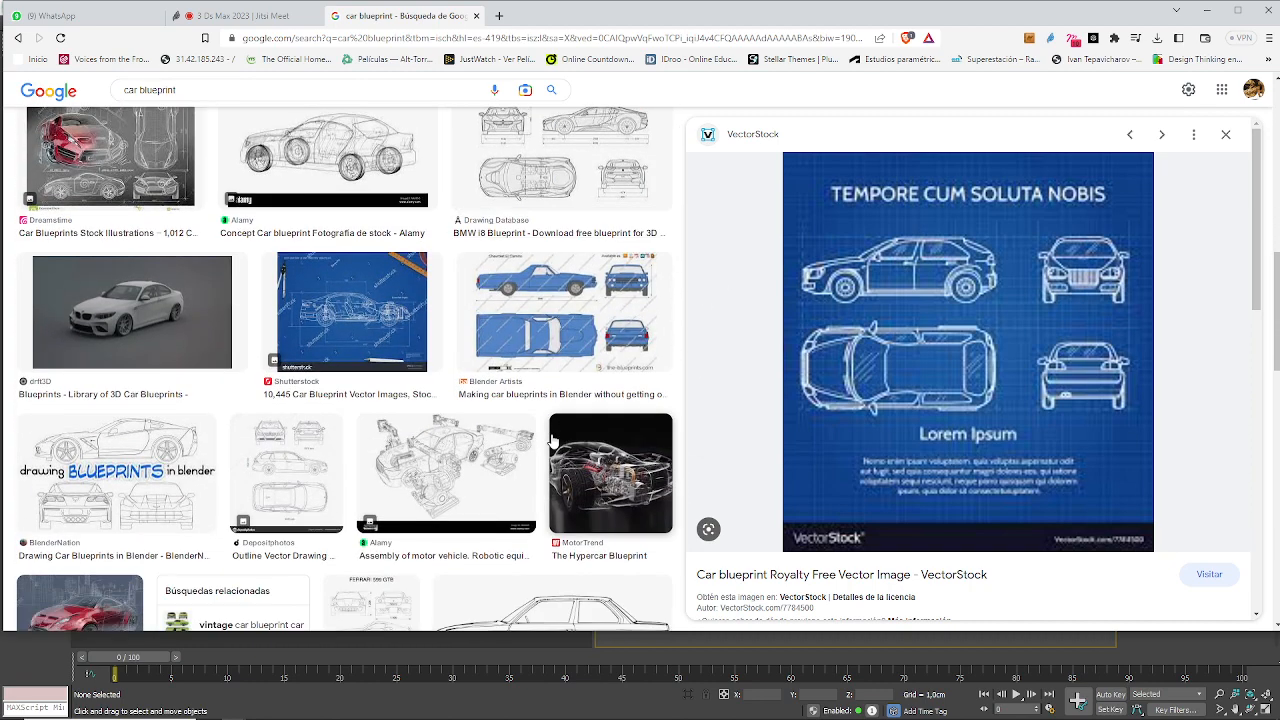
{"action": "scroll", "coordinate": [553, 440], "scroll_direction": "down", "scroll_amount": 8}
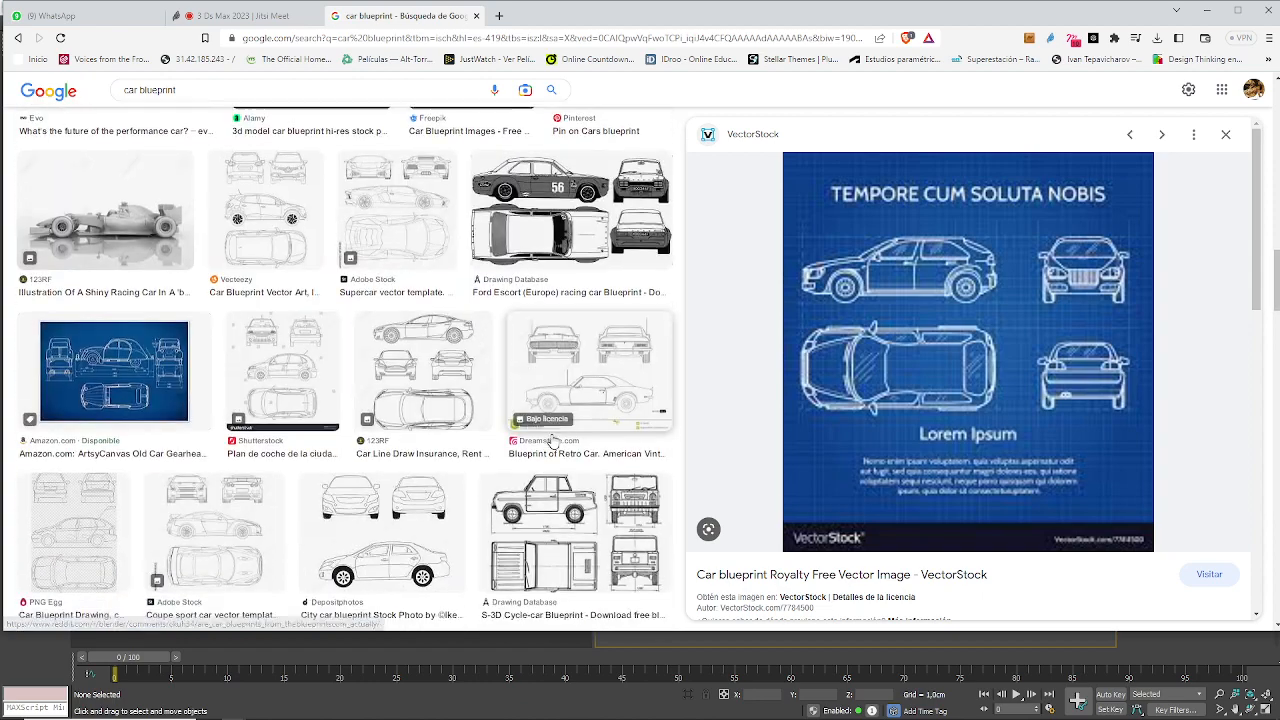
{"action": "scroll", "coordinate": [553, 440], "scroll_direction": "down", "scroll_amount": 10}
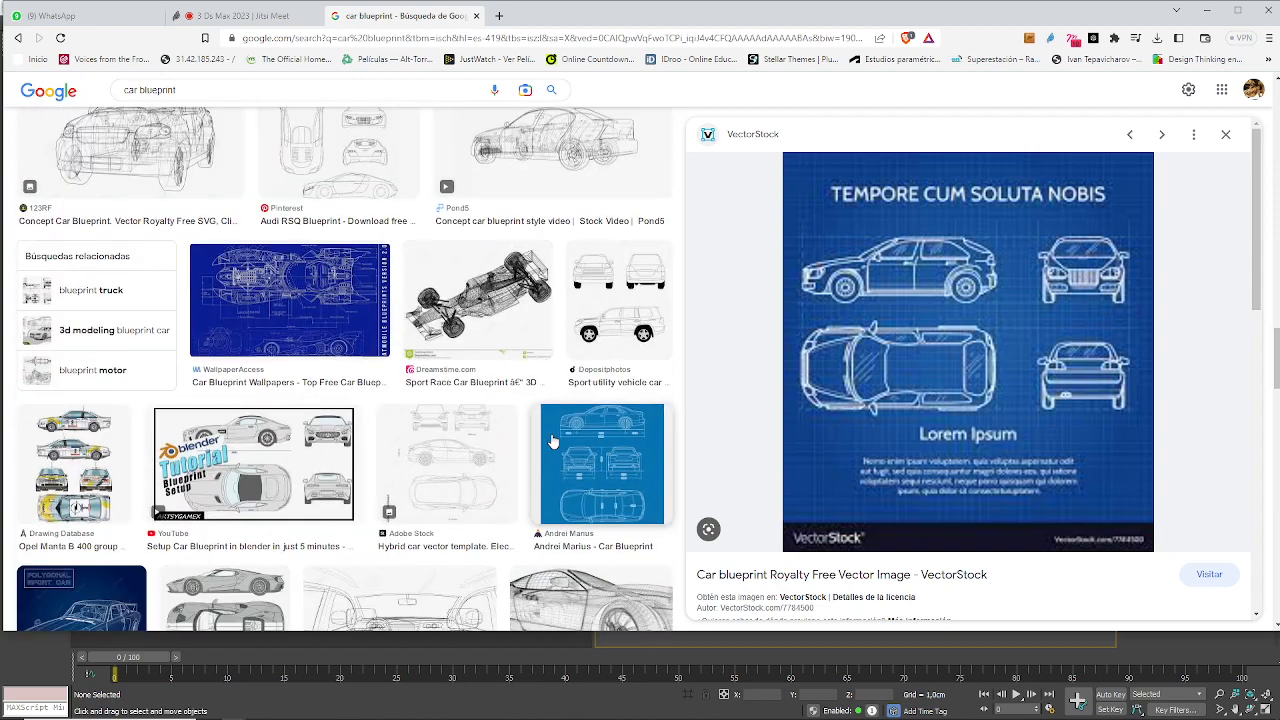
{"action": "scroll", "coordinate": [553, 440], "scroll_direction": "down", "scroll_amount": 2}
{"action": "left_click", "coordinate": [620, 295]}
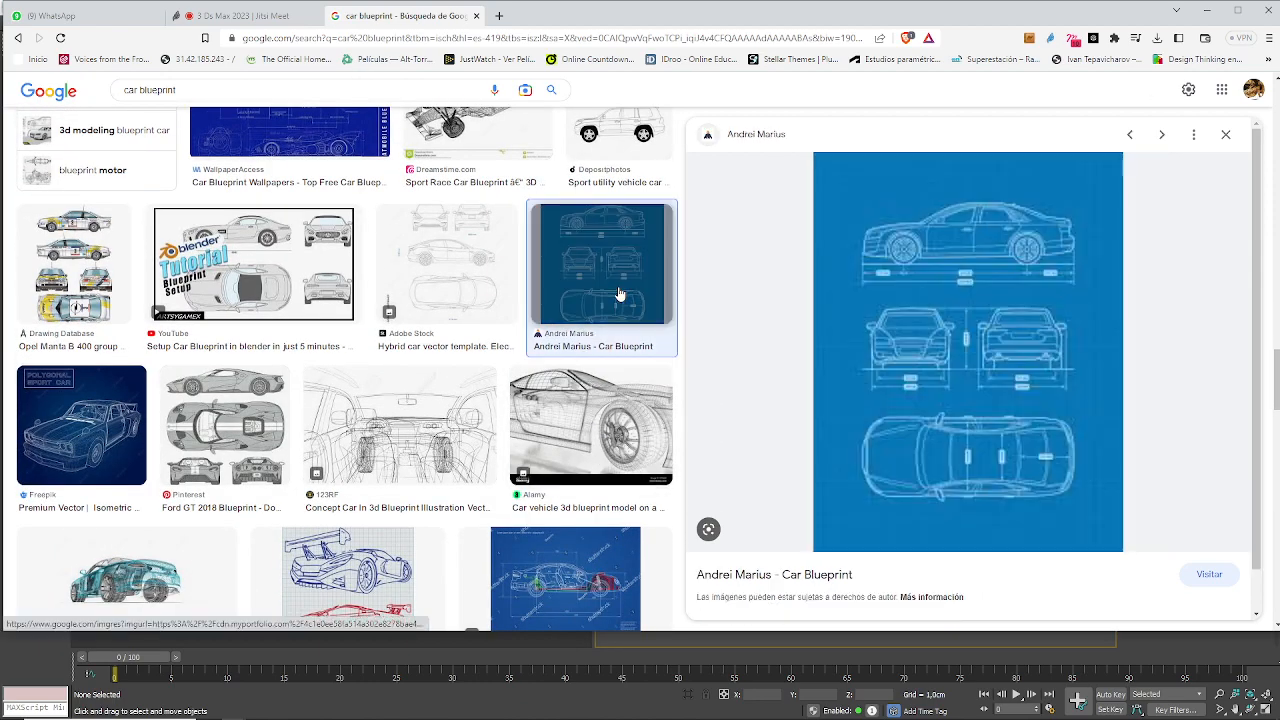
{"action": "right_click", "coordinate": [949, 394]}
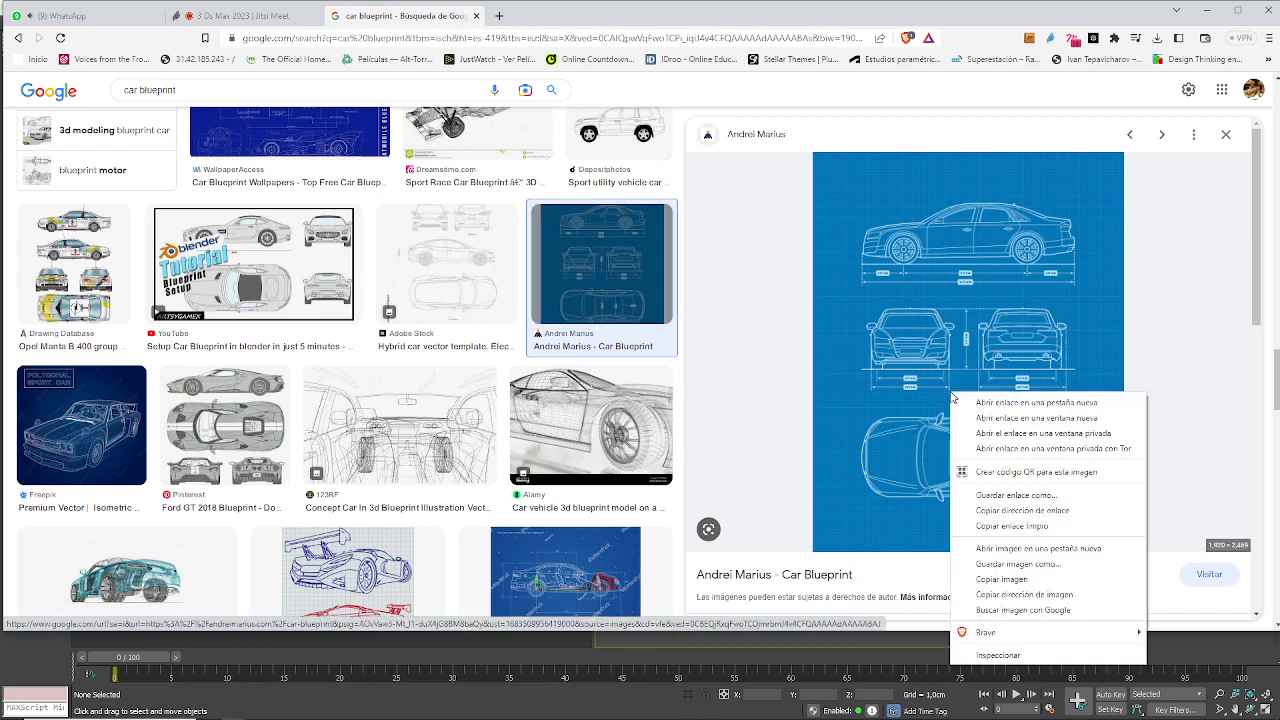
{"action": "left_click", "coordinate": [1018, 564]}
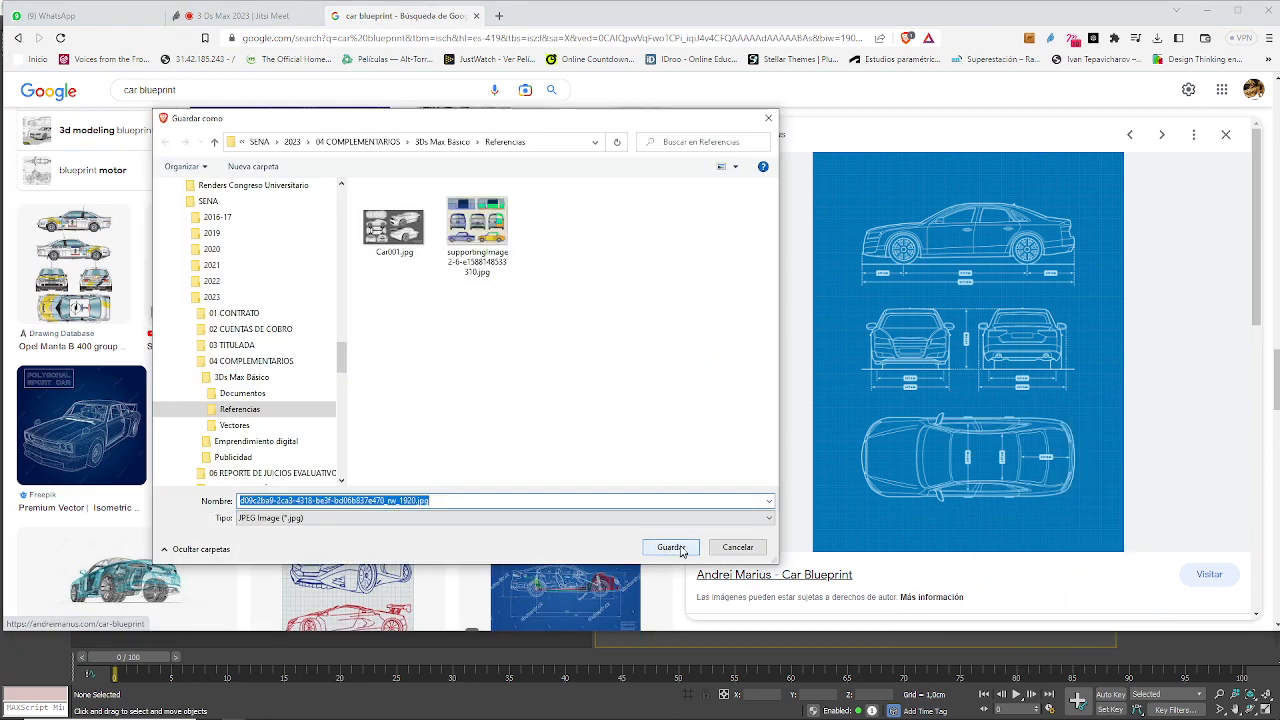
{"action": "left_click", "coordinate": [683, 550]}
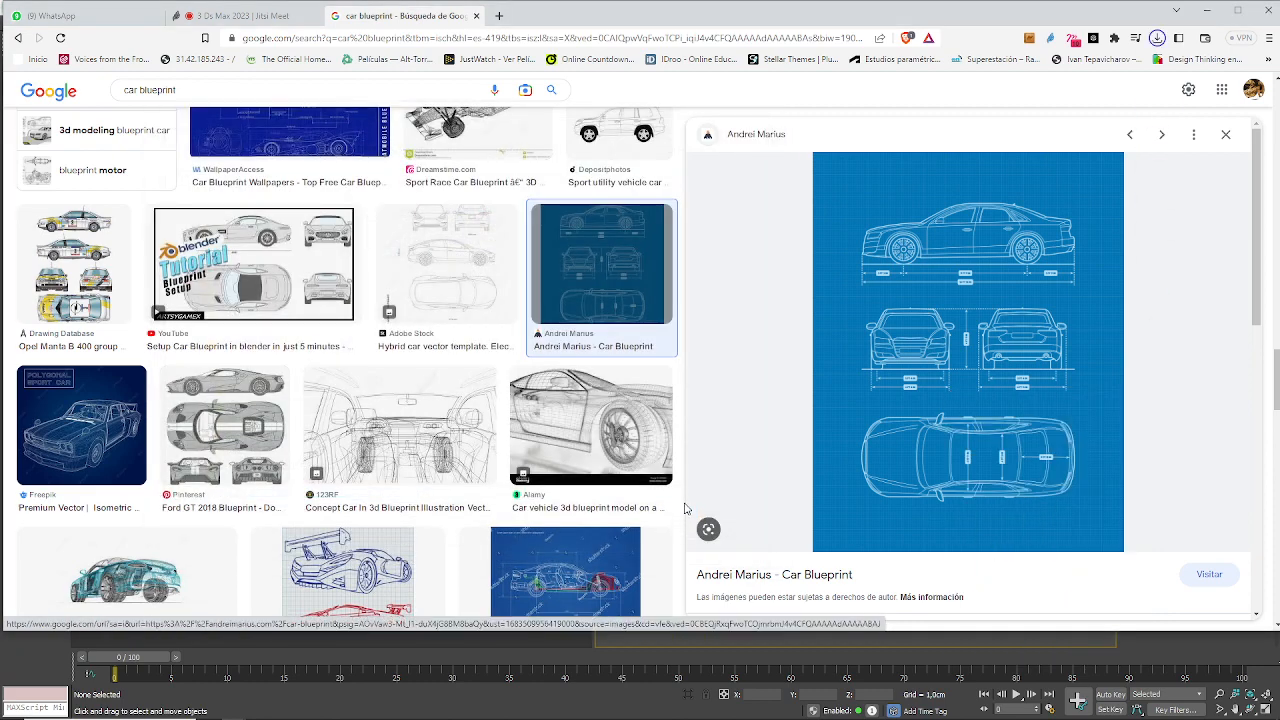
- Change the image search to "car views" and look through the results
{"action": "scroll", "coordinate": [547, 473], "scroll_direction": "up", "scroll_amount": 15}
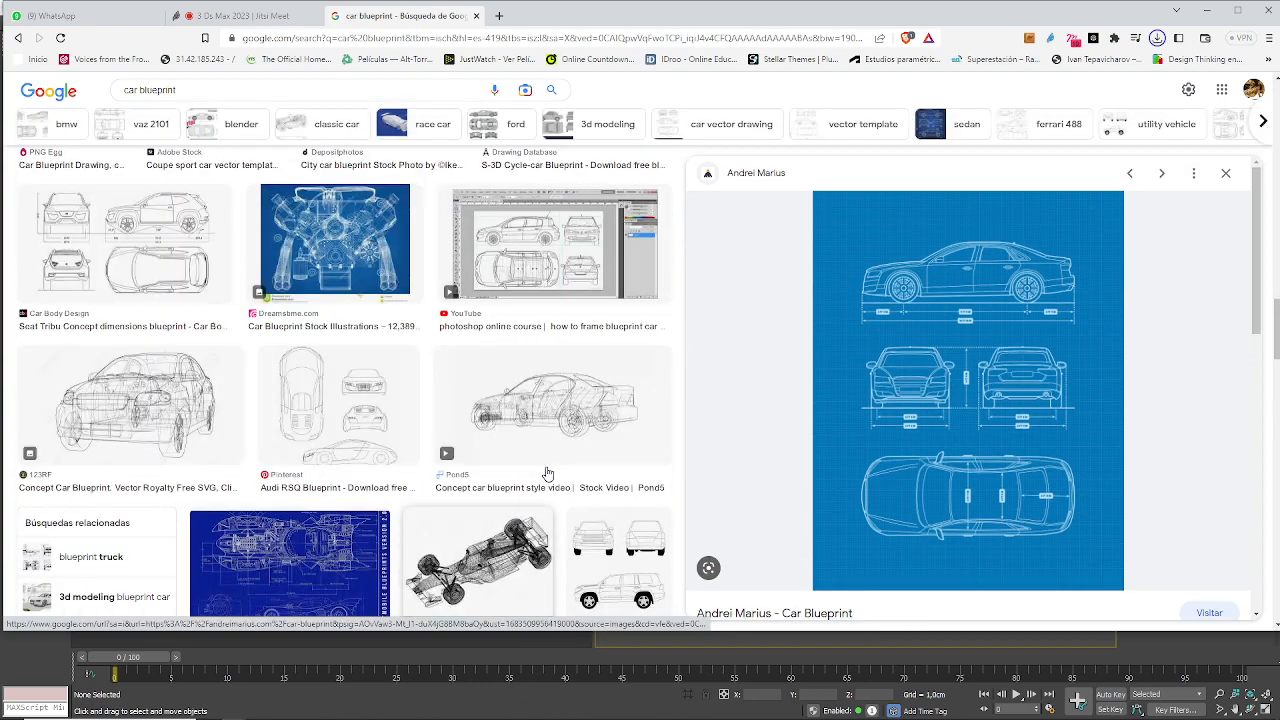
{"action": "scroll", "coordinate": [547, 473], "scroll_direction": "up", "scroll_amount": 2}
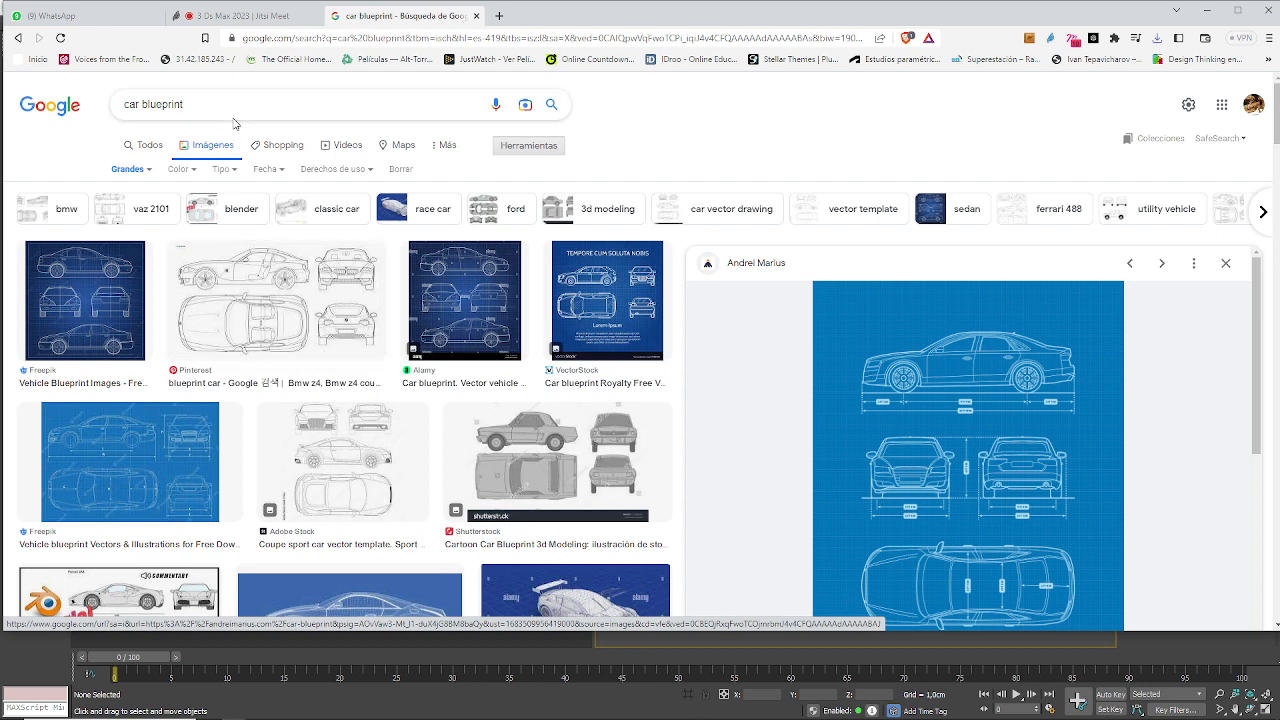
{"action": "left_click_drag", "start_coordinate": [232, 110], "coordinate": [141, 104]}
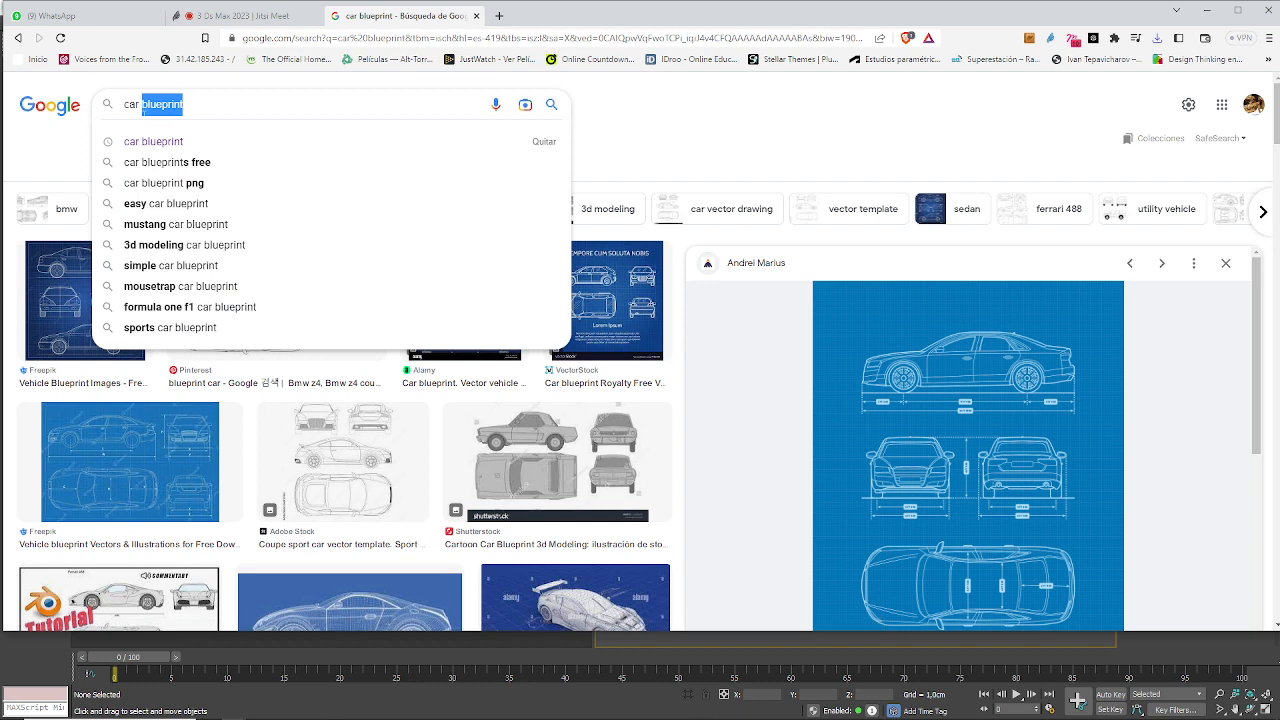
{"action": "type", "text": "viosw"}
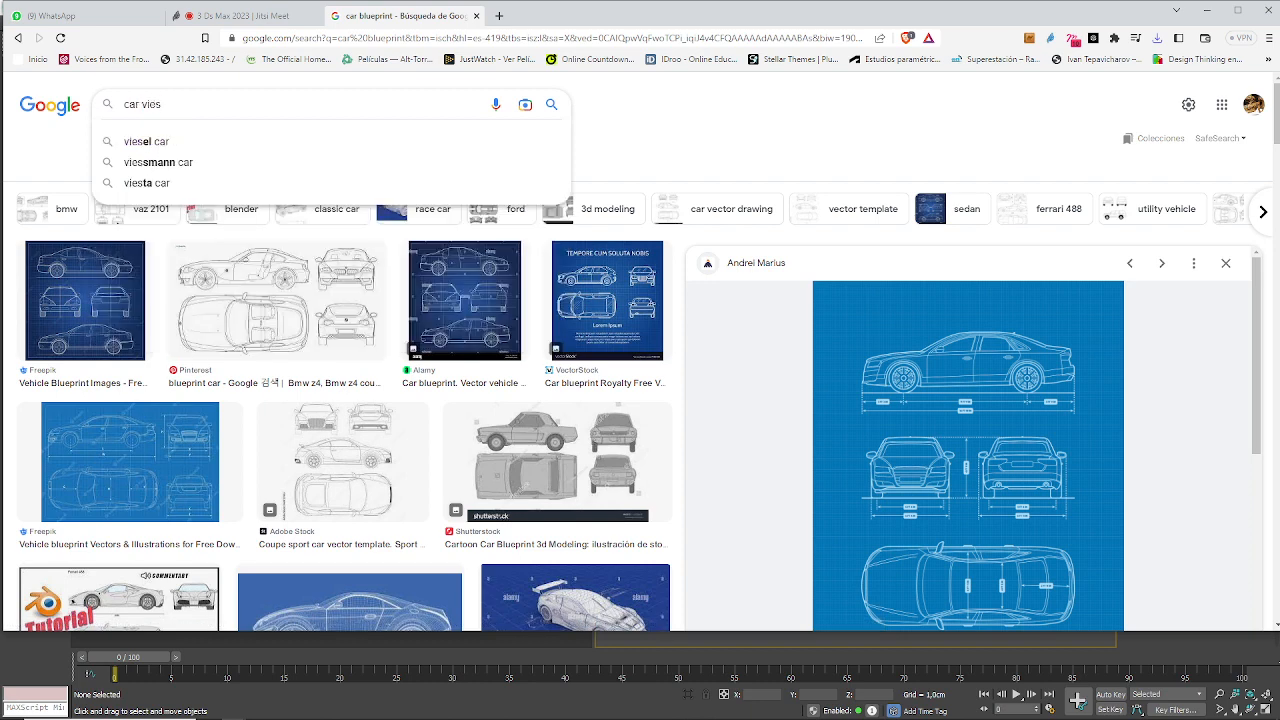
{"action": "key", "text": "BackSpace"}
{"action": "key", "text": "BackSpace"}
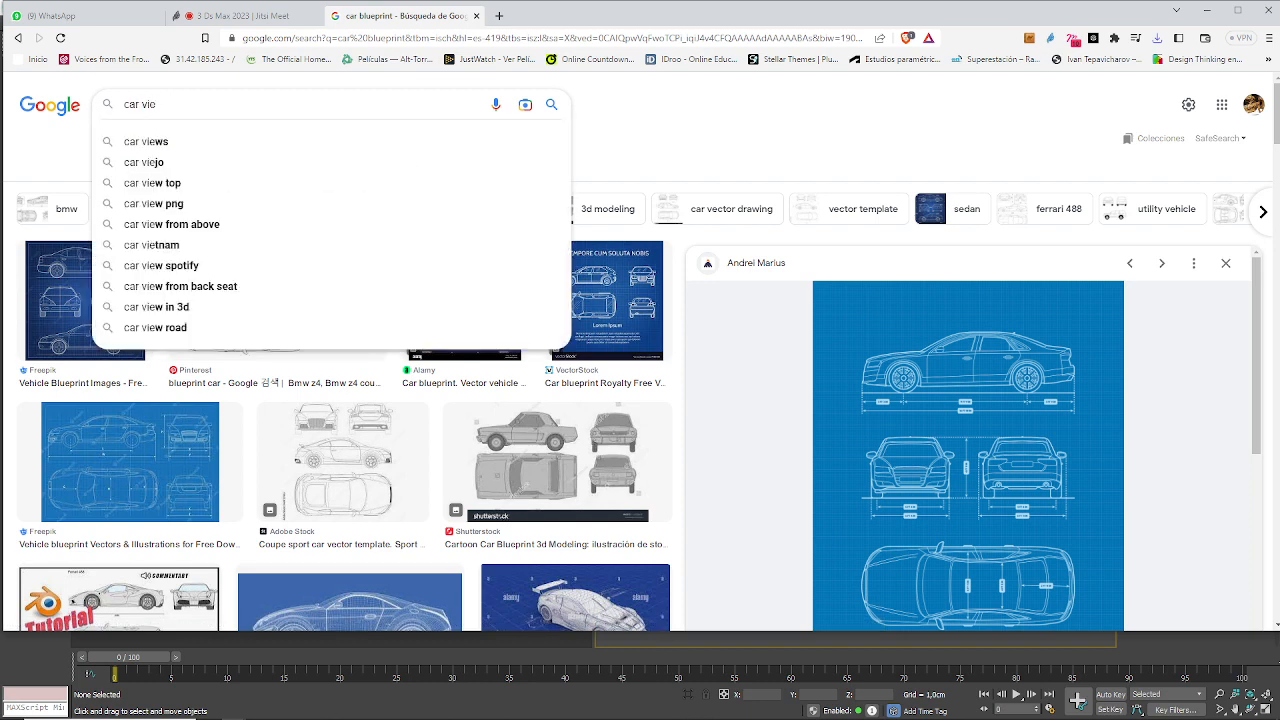
{"action": "type", "text": "ws"}
{"action": "key", "text": "Return"}
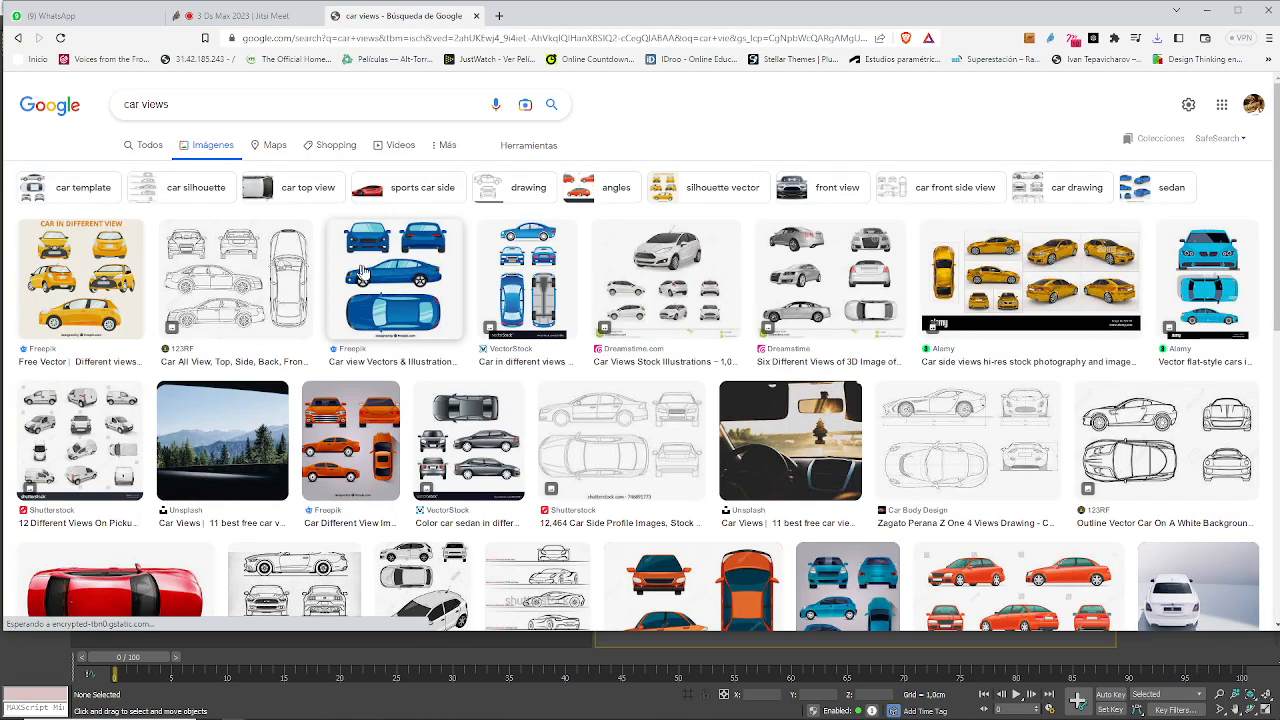
{"action": "scroll", "coordinate": [479, 425], "scroll_direction": "down", "scroll_amount": 2}
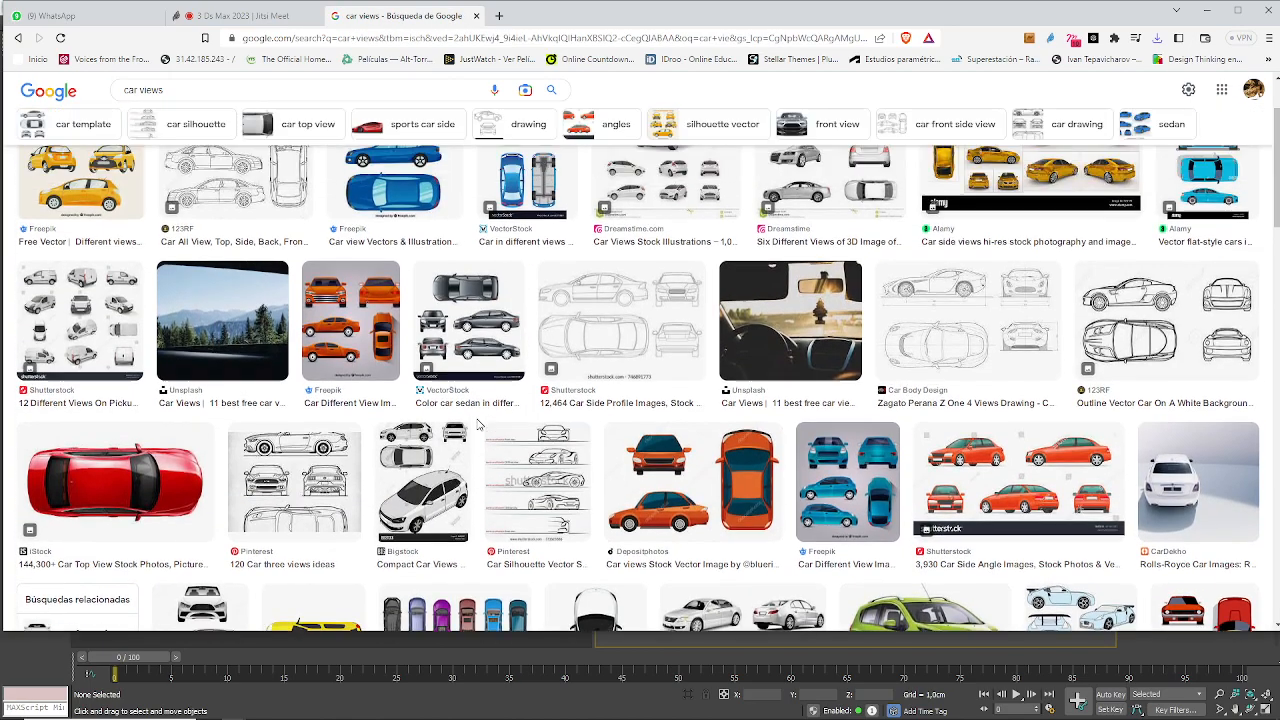
- Change the image search to "house views" and look through the results
{"action": "scroll", "coordinate": [479, 425], "scroll_direction": "up", "scroll_amount": 2}
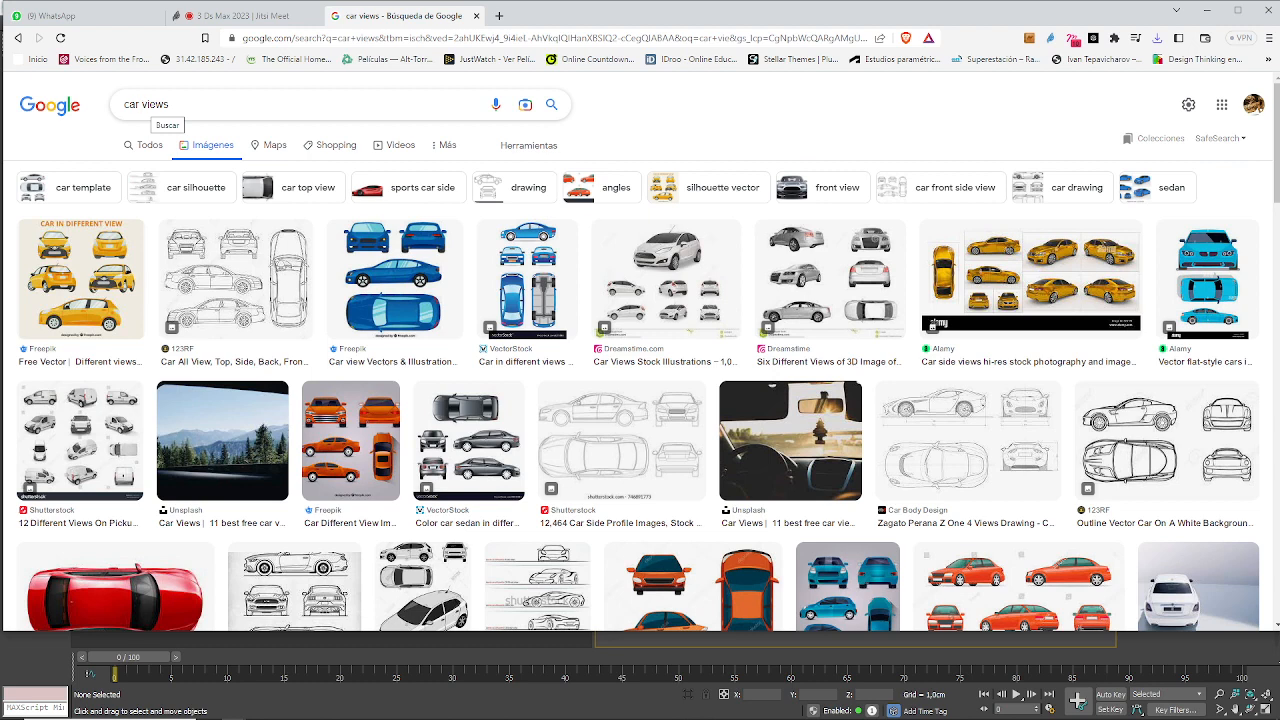
{"action": "double_click", "coordinate": [131, 104]}
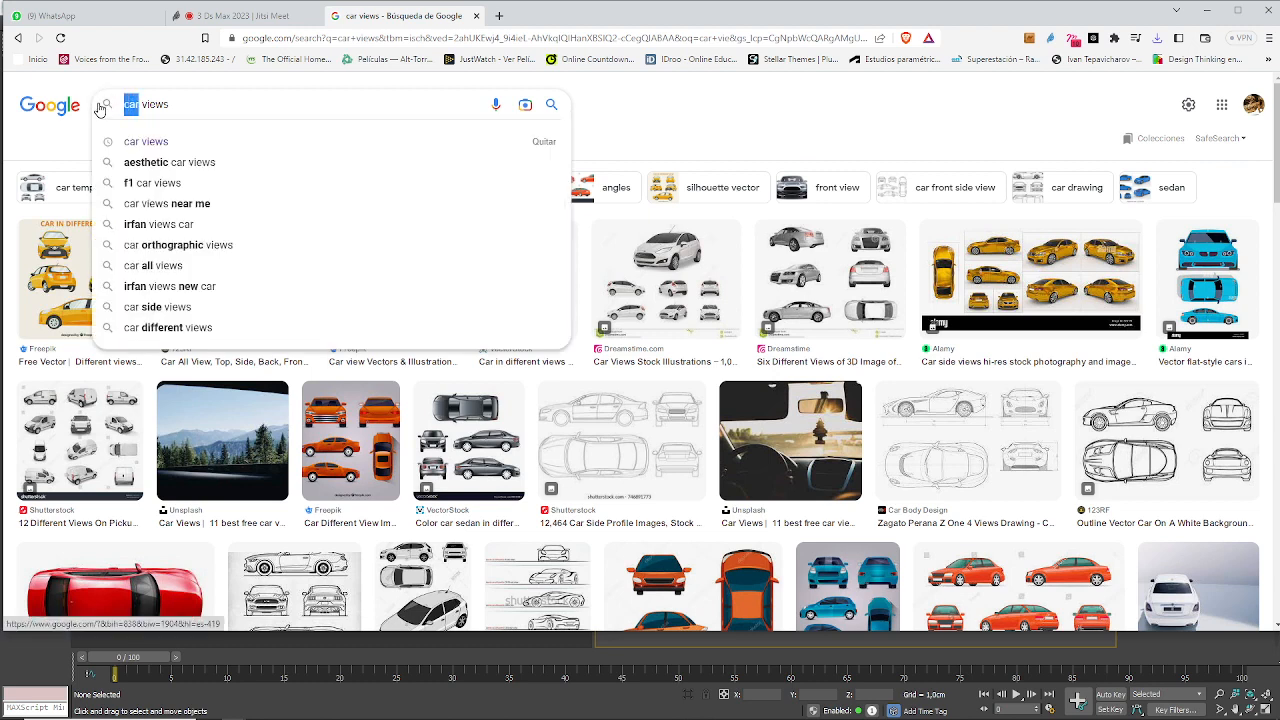
{"action": "type", "text": "house"}
{"action": "key", "text": "Return"}
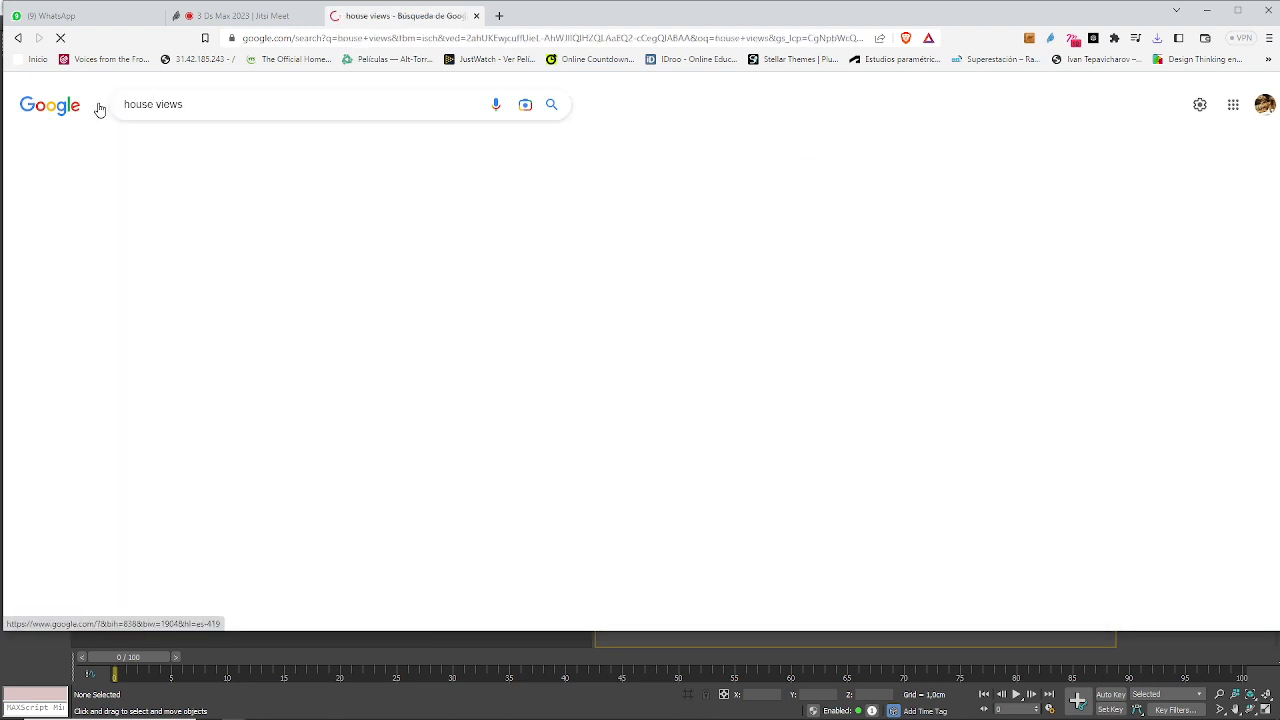
{"action": "scroll", "coordinate": [510, 440], "scroll_direction": "down", "scroll_amount": 5}
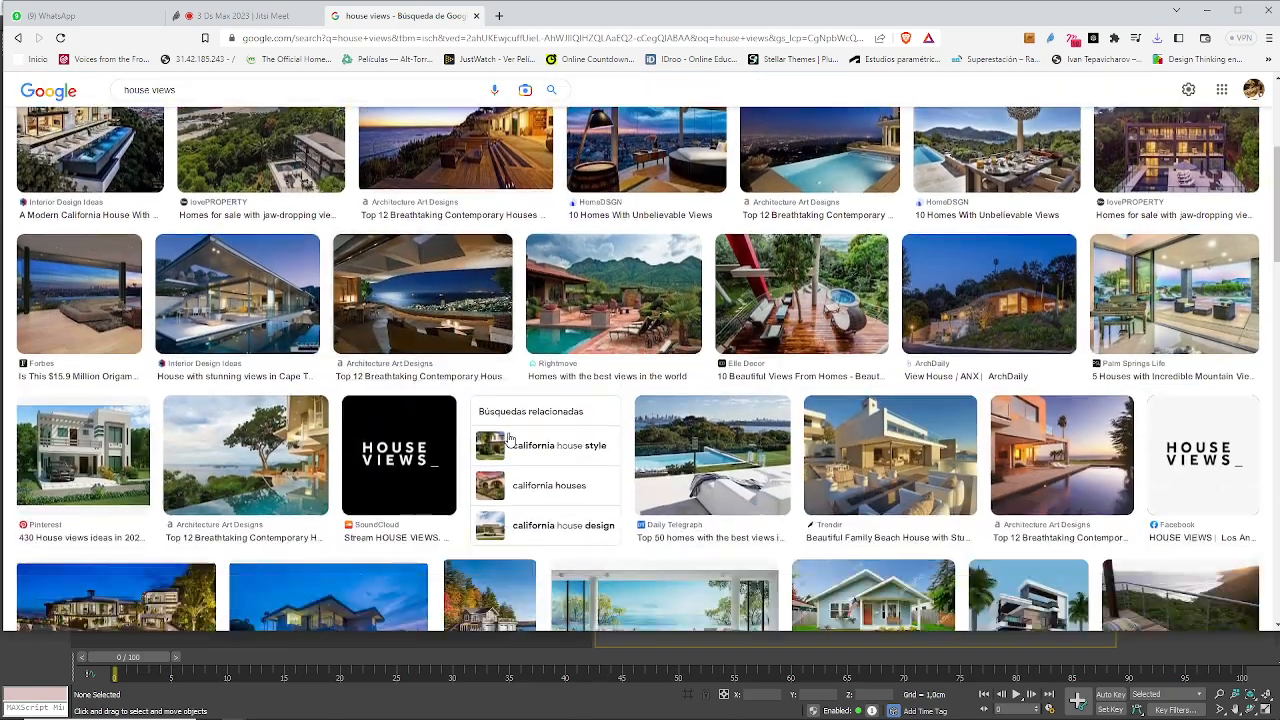
{"action": "scroll", "coordinate": [509, 440], "scroll_direction": "down", "scroll_amount": 1}
{"action": "scroll", "coordinate": [594, 398], "scroll_direction": "down", "scroll_amount": 10}
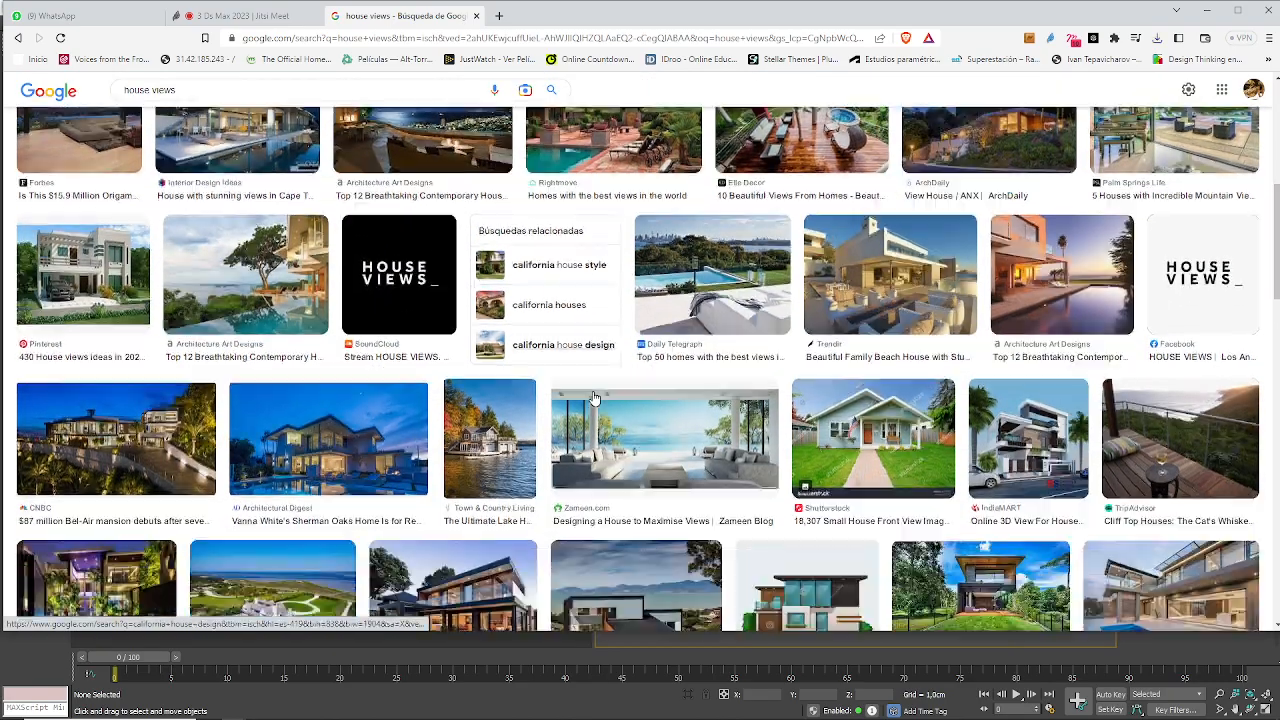
{"action": "scroll", "coordinate": [594, 398], "scroll_direction": "up", "scroll_amount": 15}
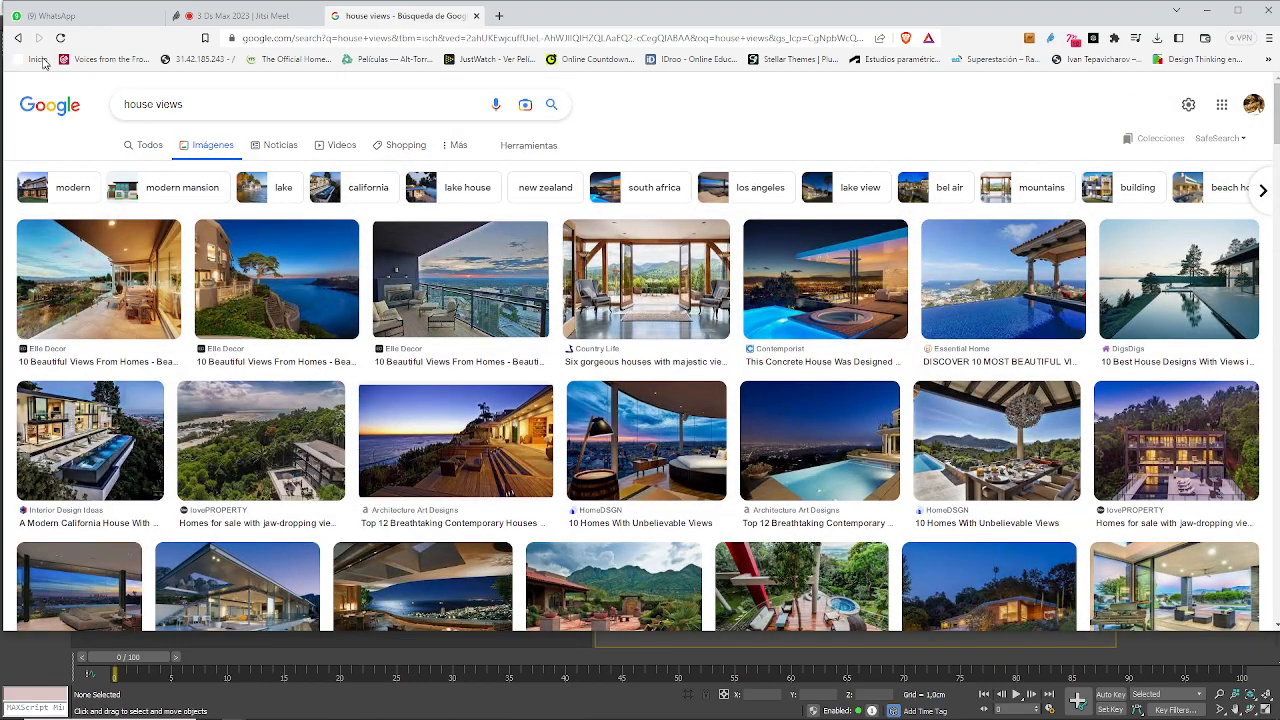
- Return to the "car views" image results, look through the multi-view car images and put the browser away
{"action": "left_click", "coordinate": [18, 37]}
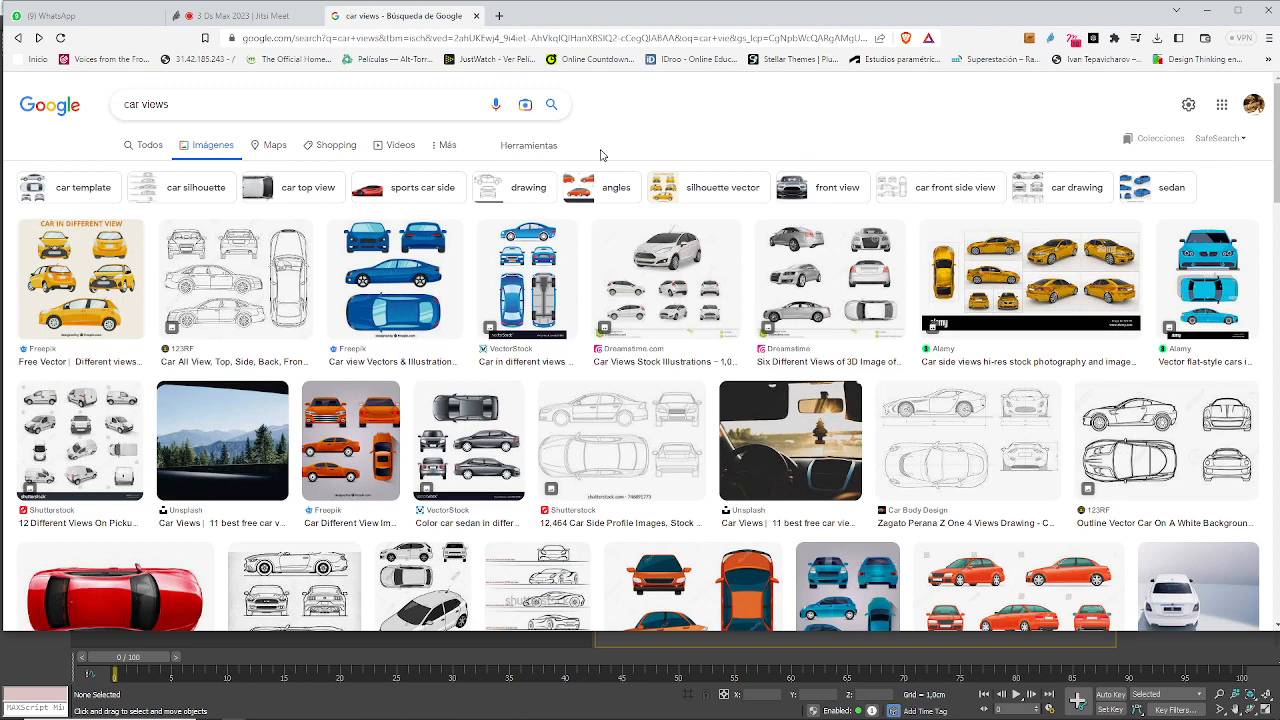
{"action": "scroll", "coordinate": [716, 388], "scroll_direction": "down", "scroll_amount": 3}
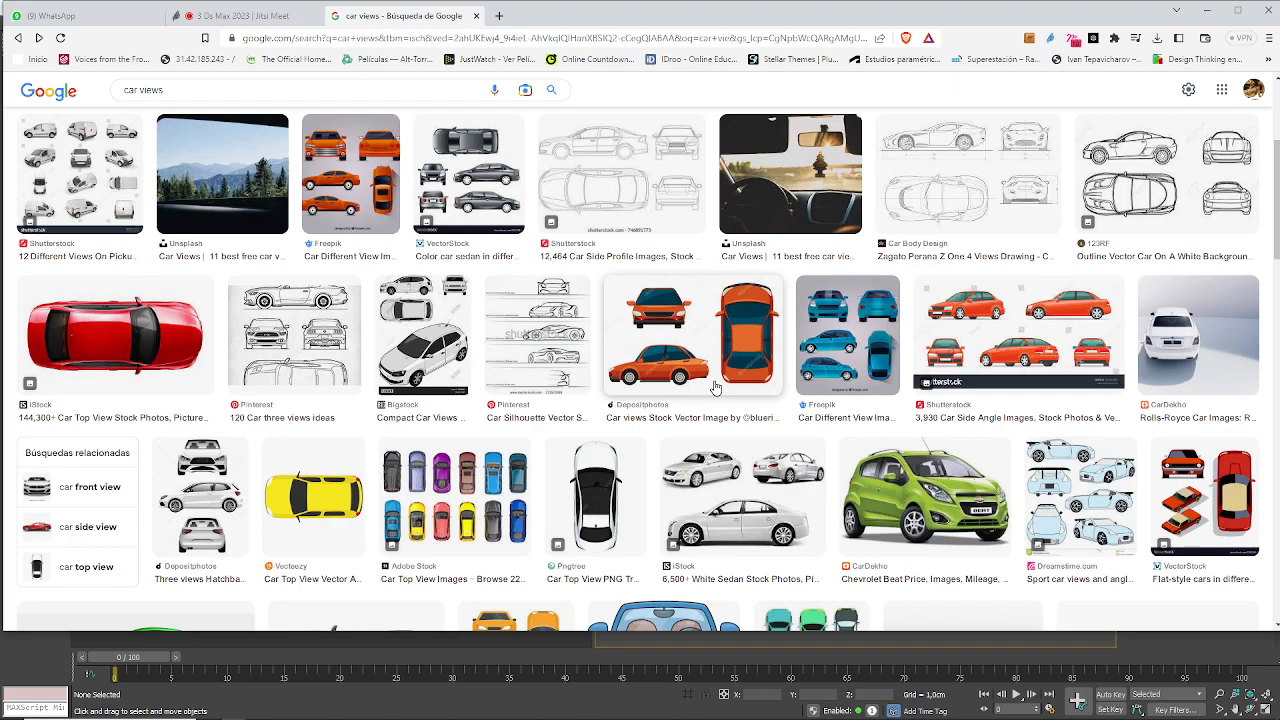
{"action": "scroll", "coordinate": [690, 400], "scroll_direction": "down", "scroll_amount": 3}
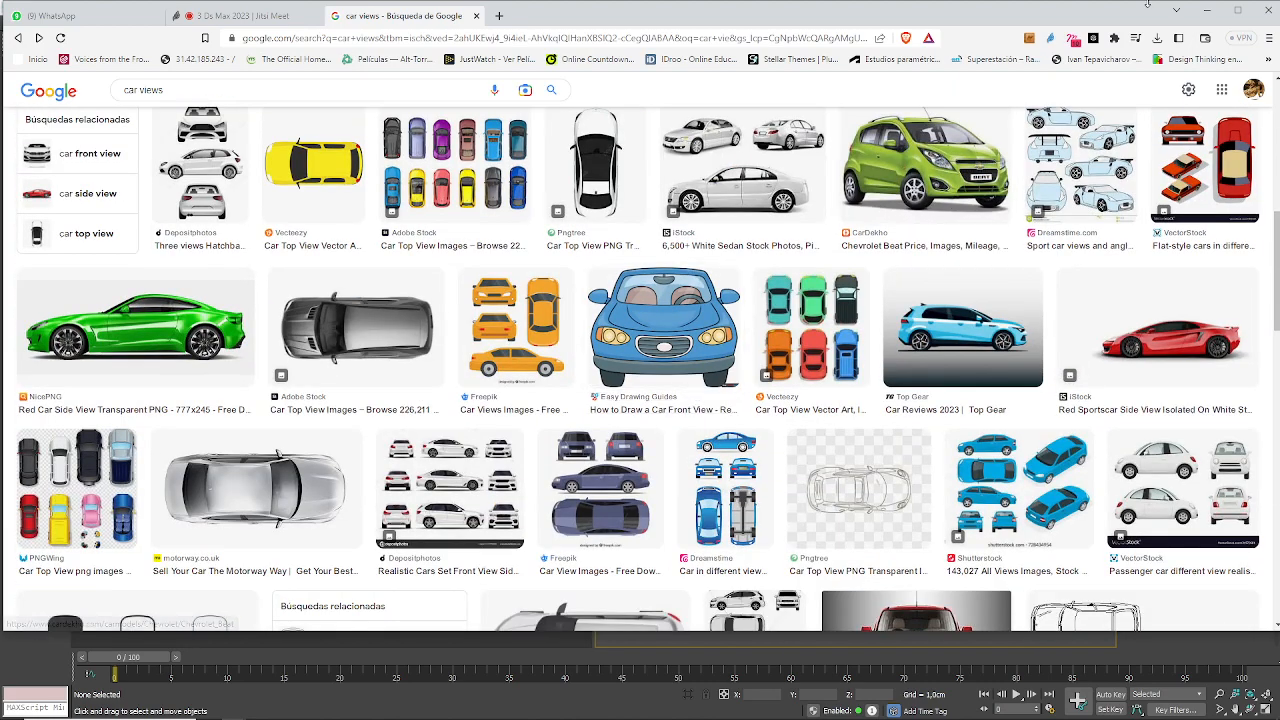
{"action": "scroll", "coordinate": [1150, 8], "scroll_direction": "up", "scroll_amount": 3}
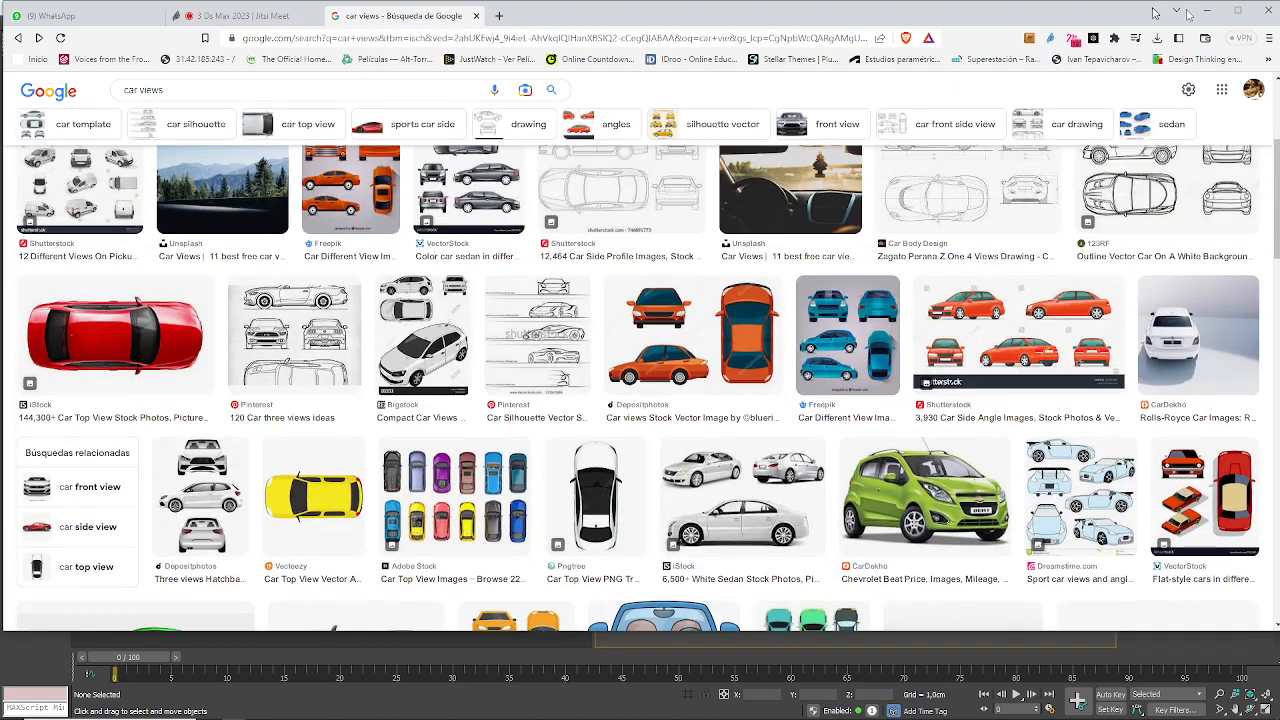
{"action": "left_click", "coordinate": [1208, 12]}
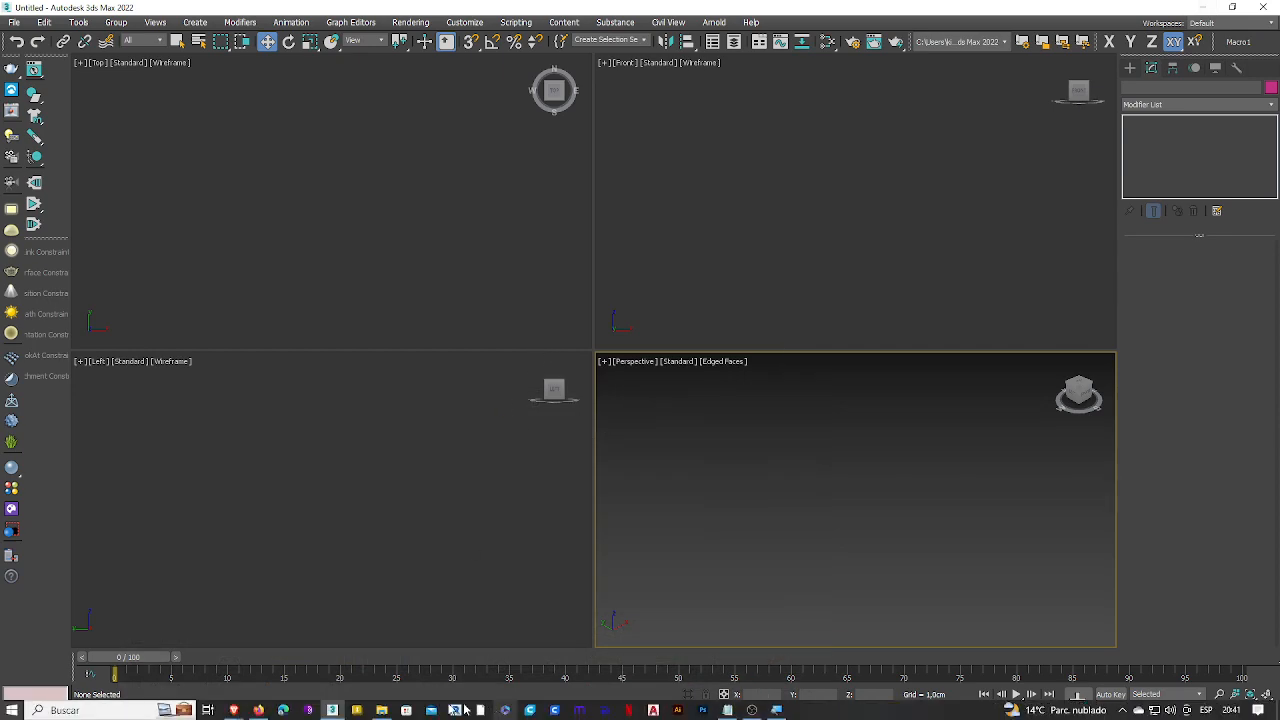
- Switch to File Explorer and open the Referencias folder on TRABAJO (F:) under SENA, 2023, 04 COMPLEMENTARIOS, 3Ds Max Básico
{"action": "left_click", "coordinate": [381, 709]}
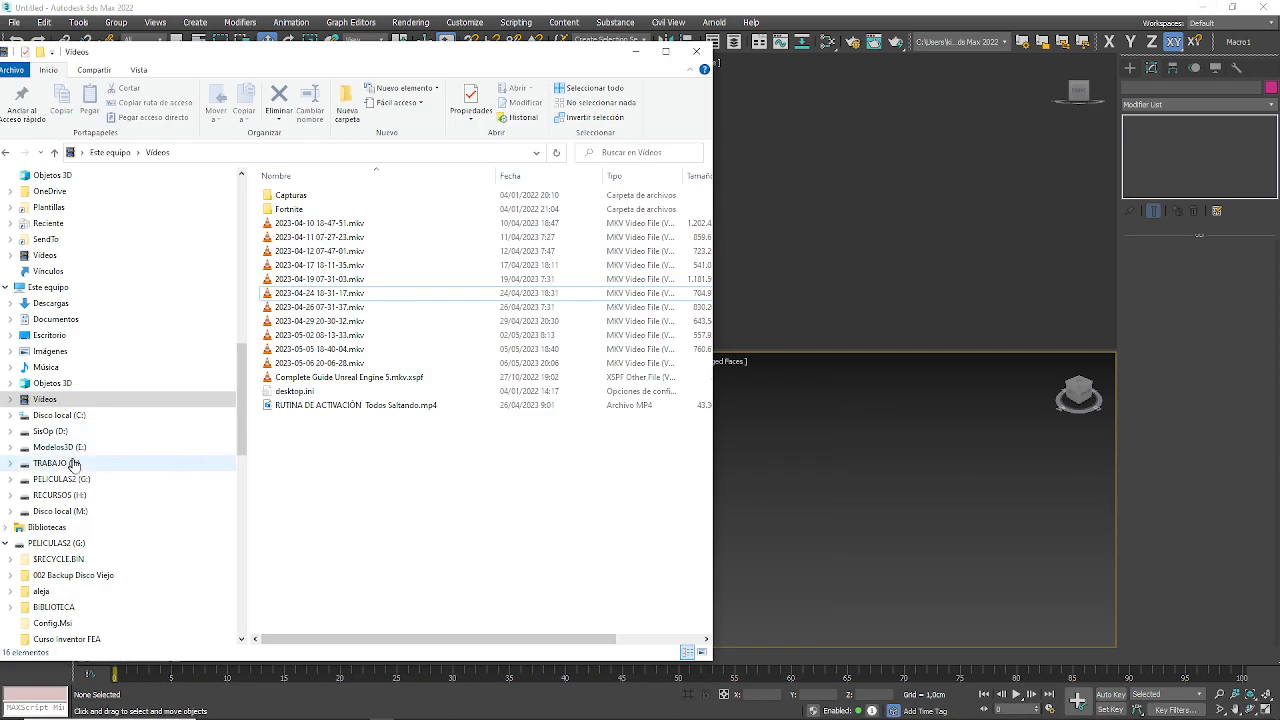
{"action": "left_click", "coordinate": [62, 465]}
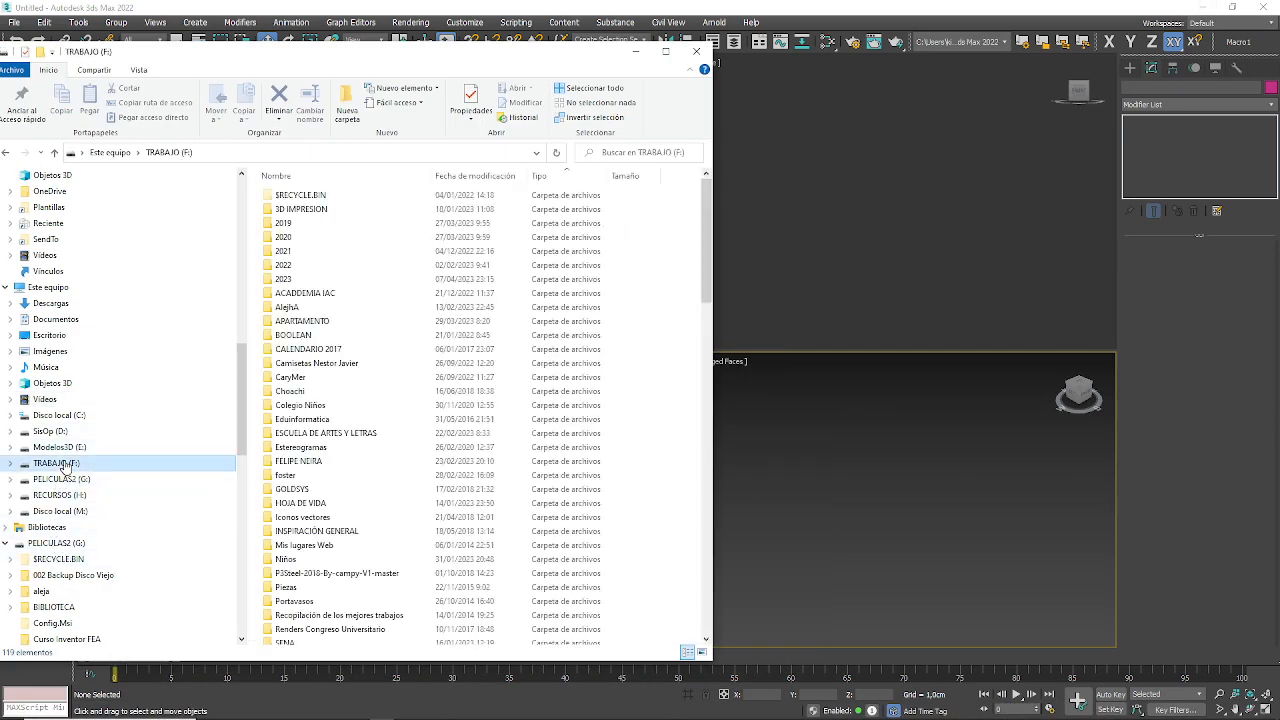
{"action": "scroll", "coordinate": [330, 600], "scroll_direction": "down", "scroll_amount": 4}
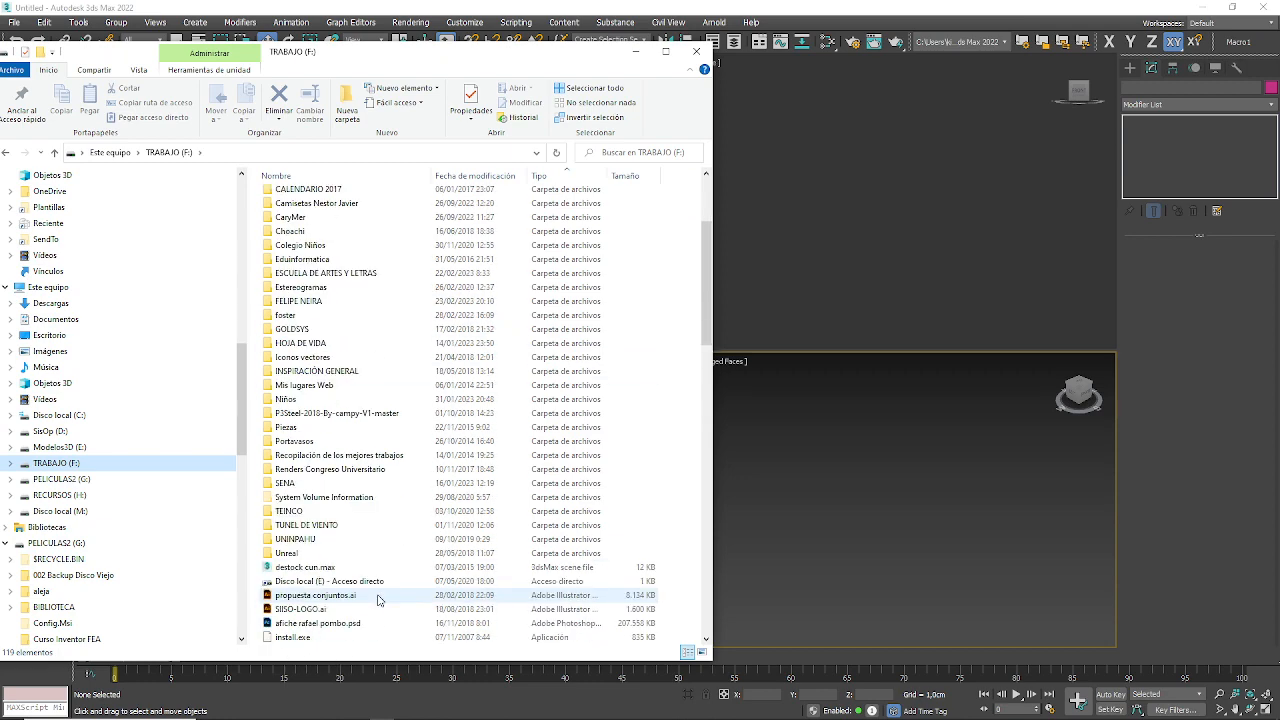
{"action": "double_click", "coordinate": [287, 483]}
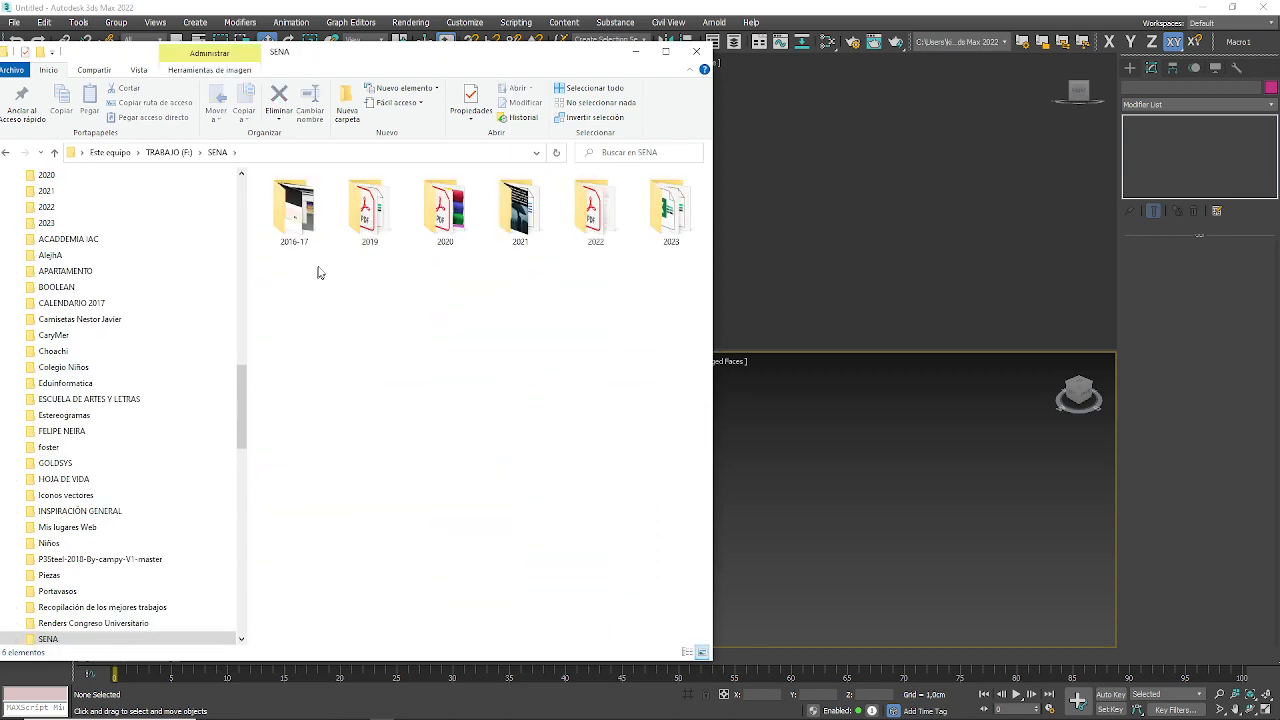
{"action": "double_click", "coordinate": [668, 210]}
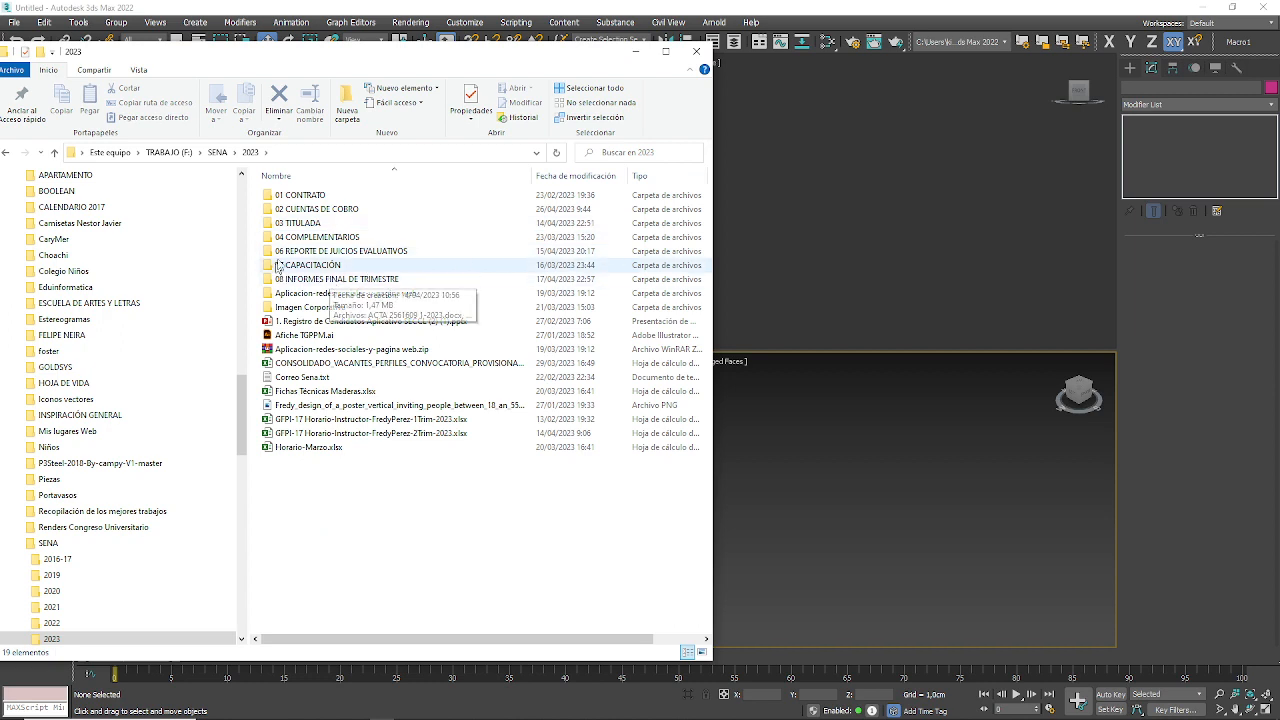
{"action": "double_click", "coordinate": [316, 237]}
{"action": "double_click", "coordinate": [300, 195]}
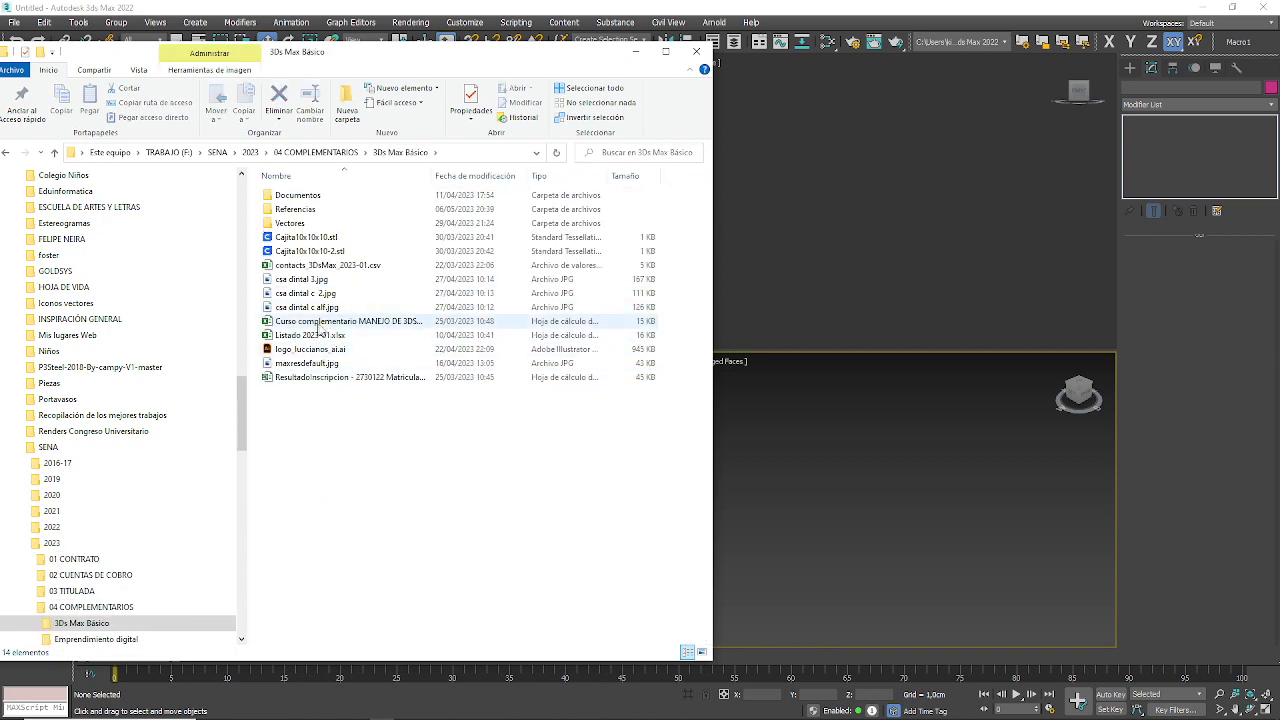
{"action": "double_click", "coordinate": [295, 210]}
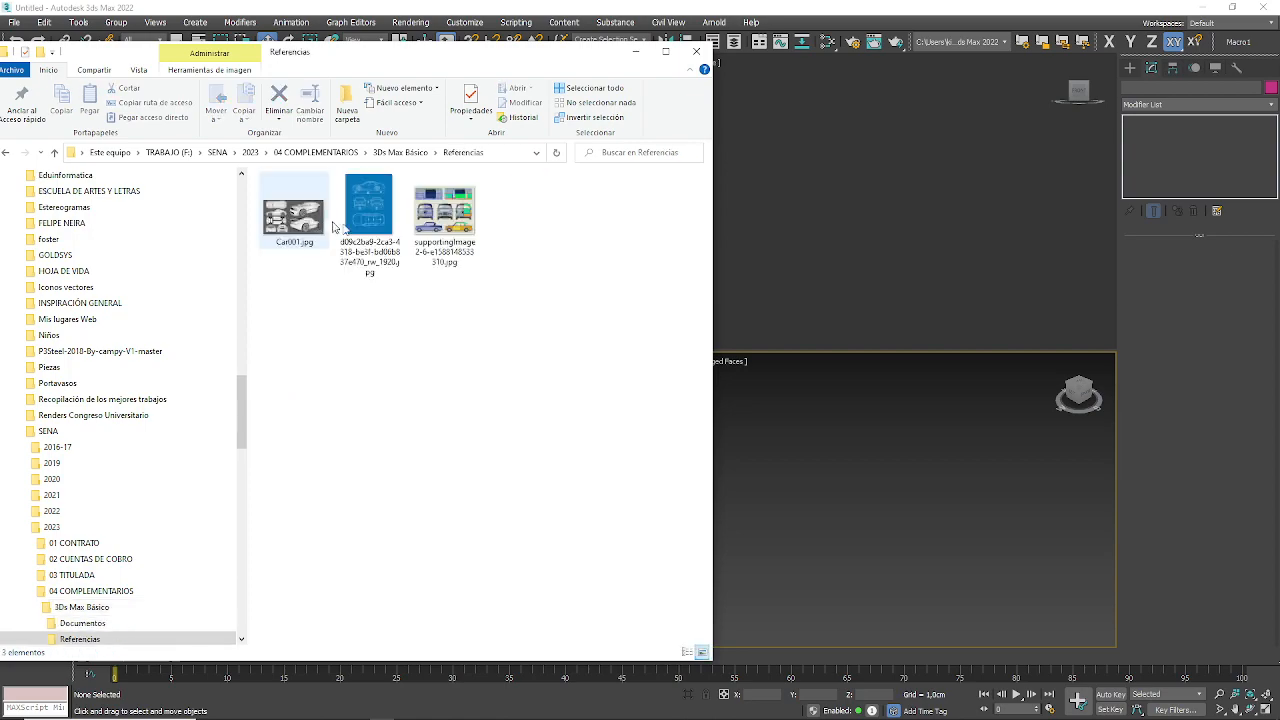
- View the colour-coded classic car reference image and the Car001.jpg wireframe sheet, closing each one after viewing
{"action": "double_click", "coordinate": [444, 218]}
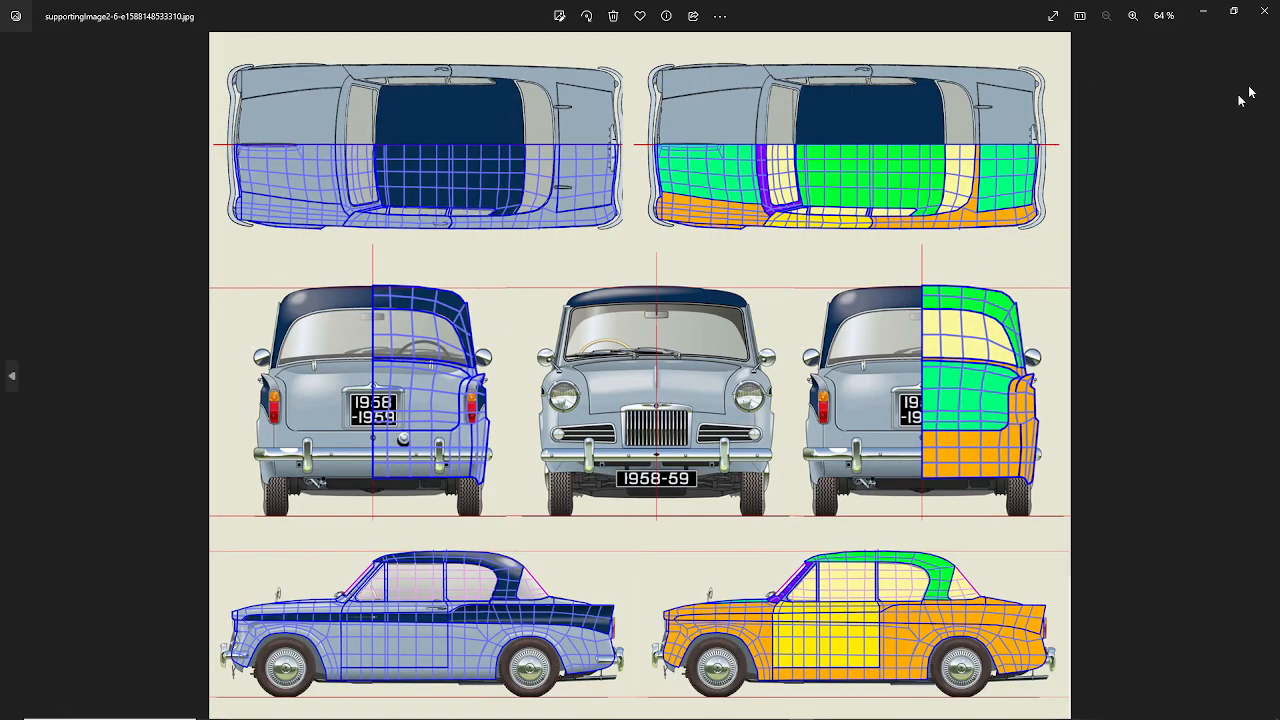
{"action": "left_click", "coordinate": [1264, 10]}
{"action": "left_click", "coordinate": [300, 215]}
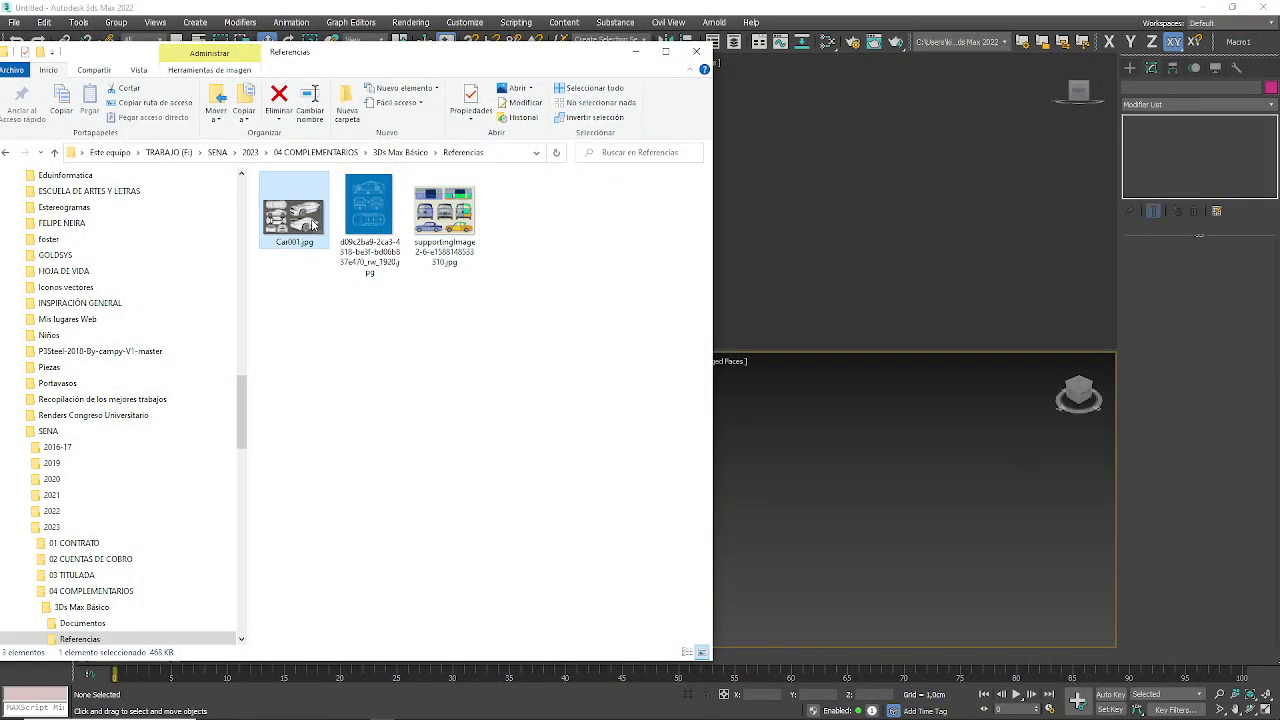
{"action": "double_click", "coordinate": [312, 225]}
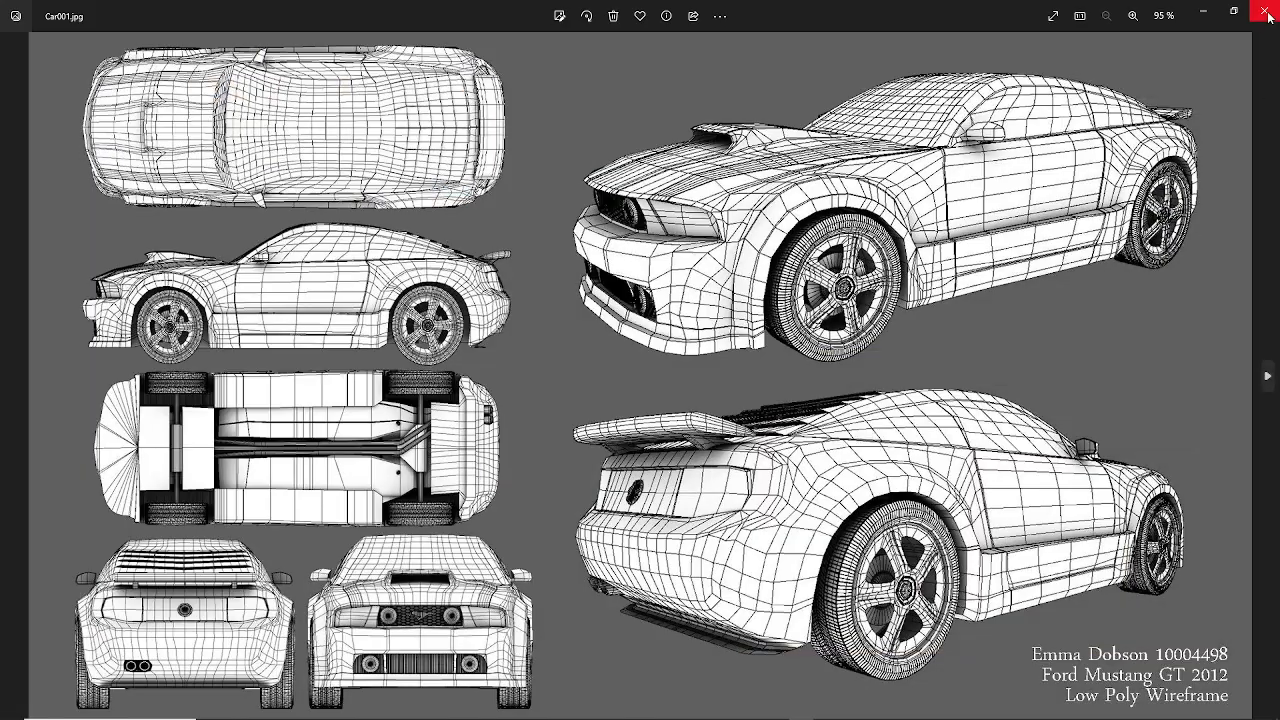
{"action": "left_click", "coordinate": [1264, 10]}
- Open the blue sedan blueprint and examine the dimensions on its side, front and rear views up close
{"action": "left_click", "coordinate": [368, 210]}
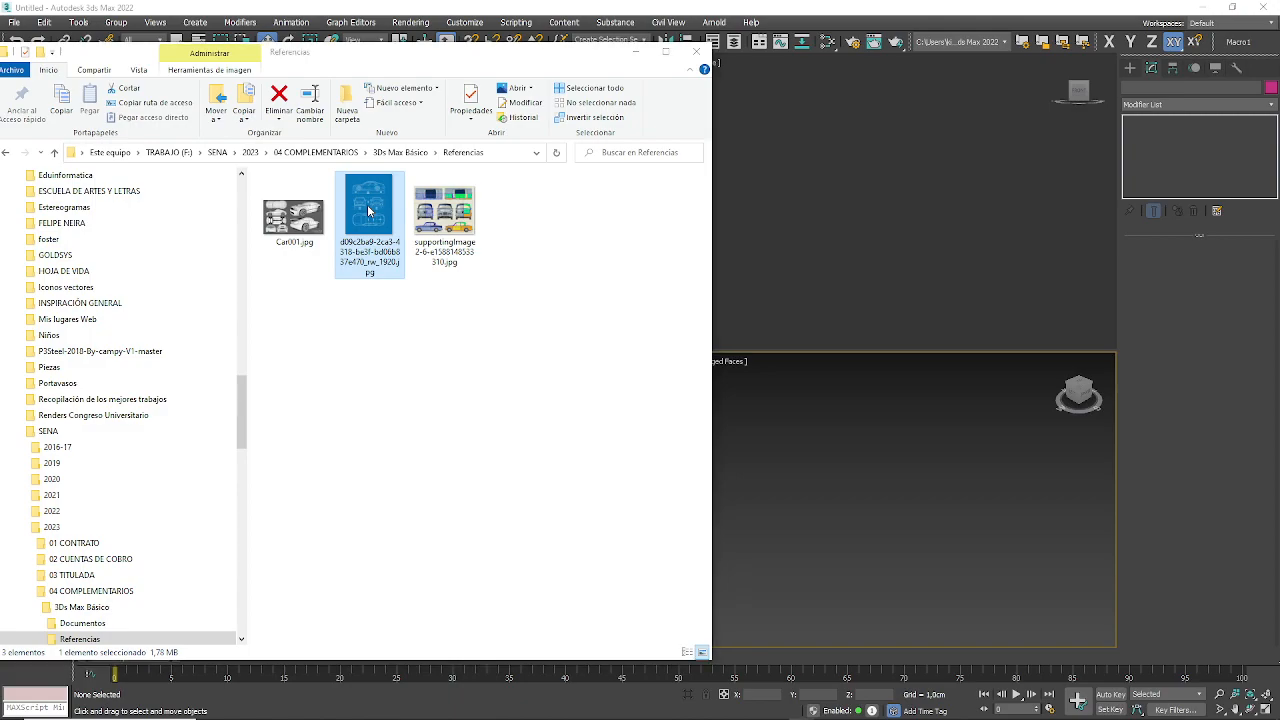
{"action": "double_click", "coordinate": [368, 210]}
{"action": "scroll", "coordinate": [655, 241], "scroll_direction": "up", "scroll_amount": 3}
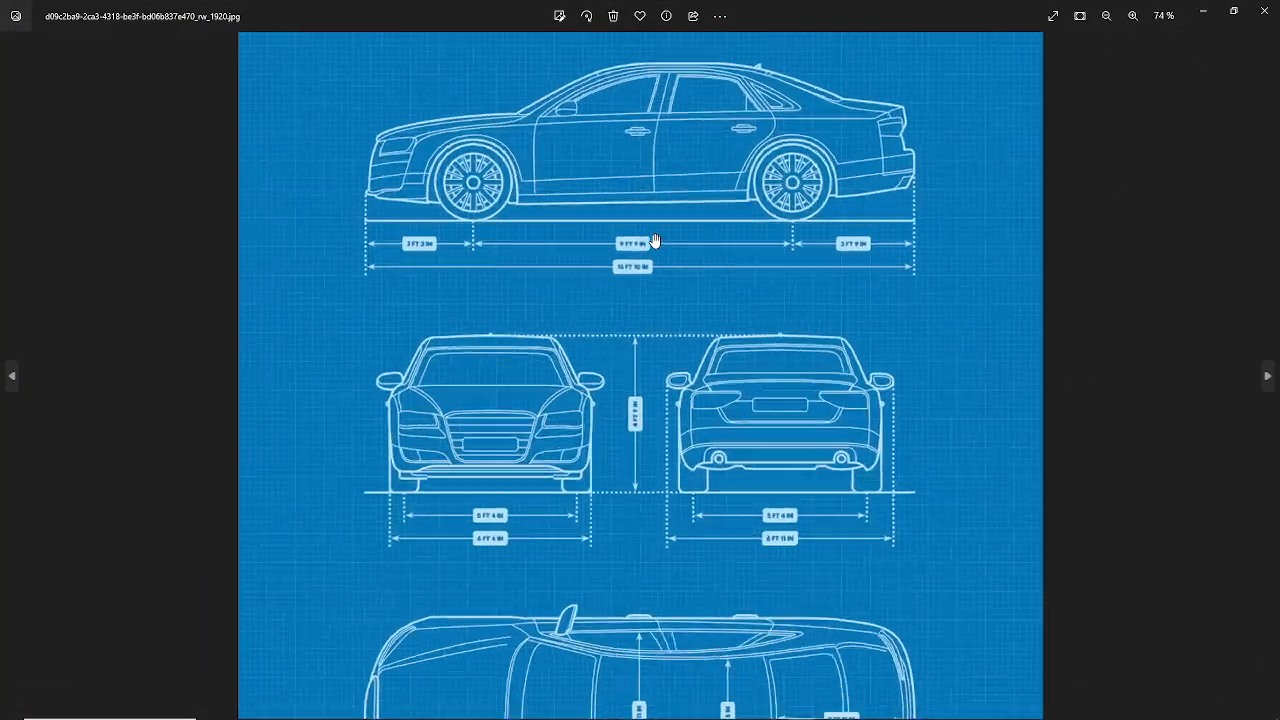
{"action": "scroll", "coordinate": [655, 241], "scroll_direction": "up", "scroll_amount": 4}
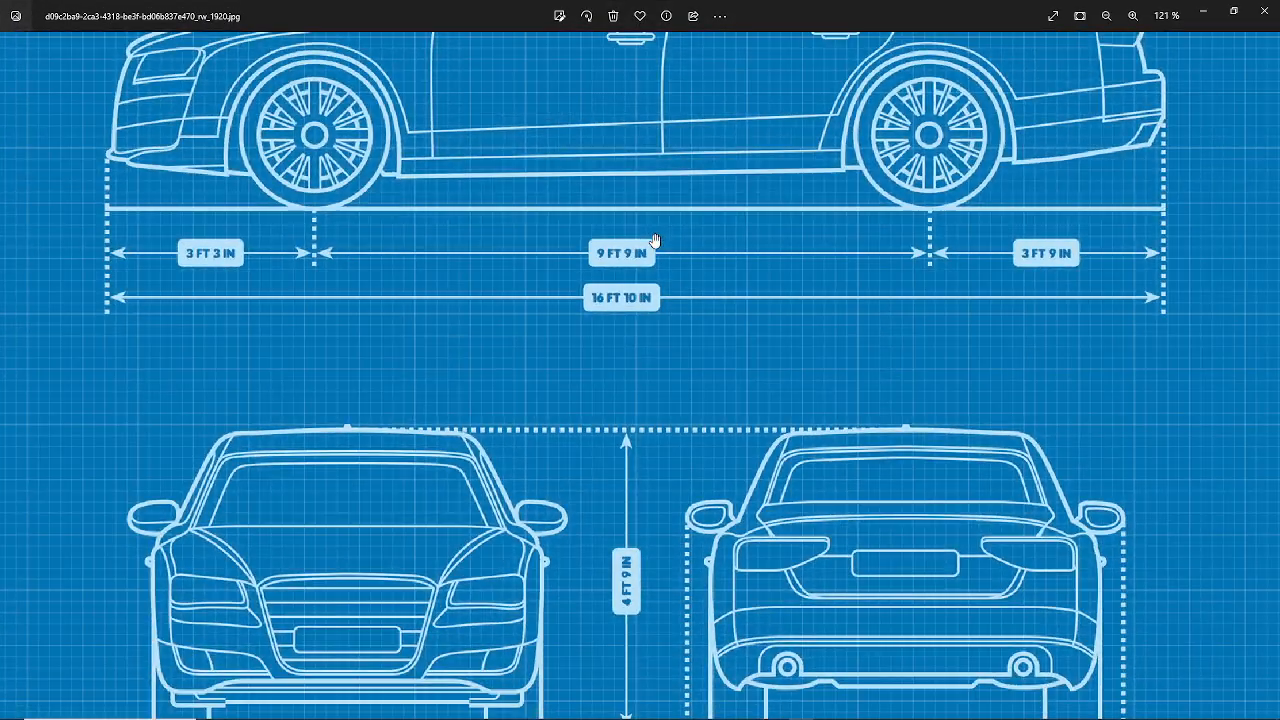
{"action": "scroll", "coordinate": [655, 241], "scroll_direction": "down", "scroll_amount": 6}
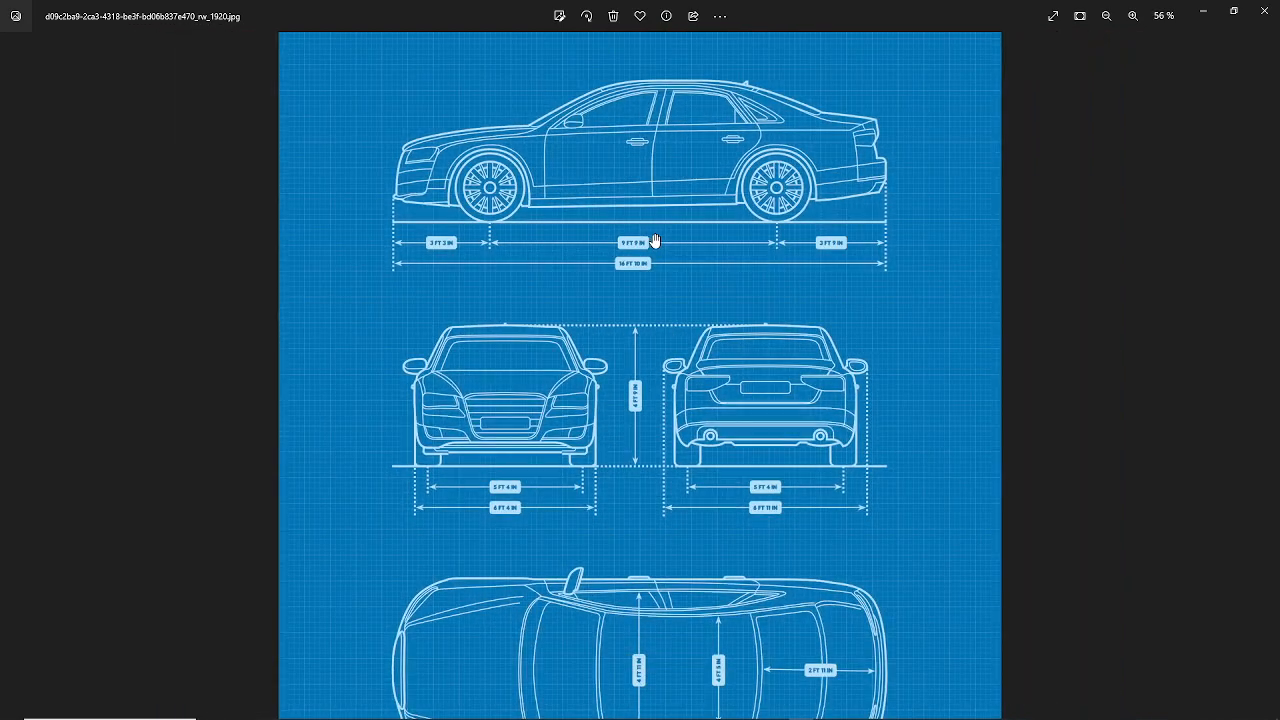
{"action": "scroll", "coordinate": [655, 241], "scroll_direction": "up", "scroll_amount": 3}
{"action": "scroll", "coordinate": [655, 241], "scroll_direction": "down", "scroll_amount": 2}
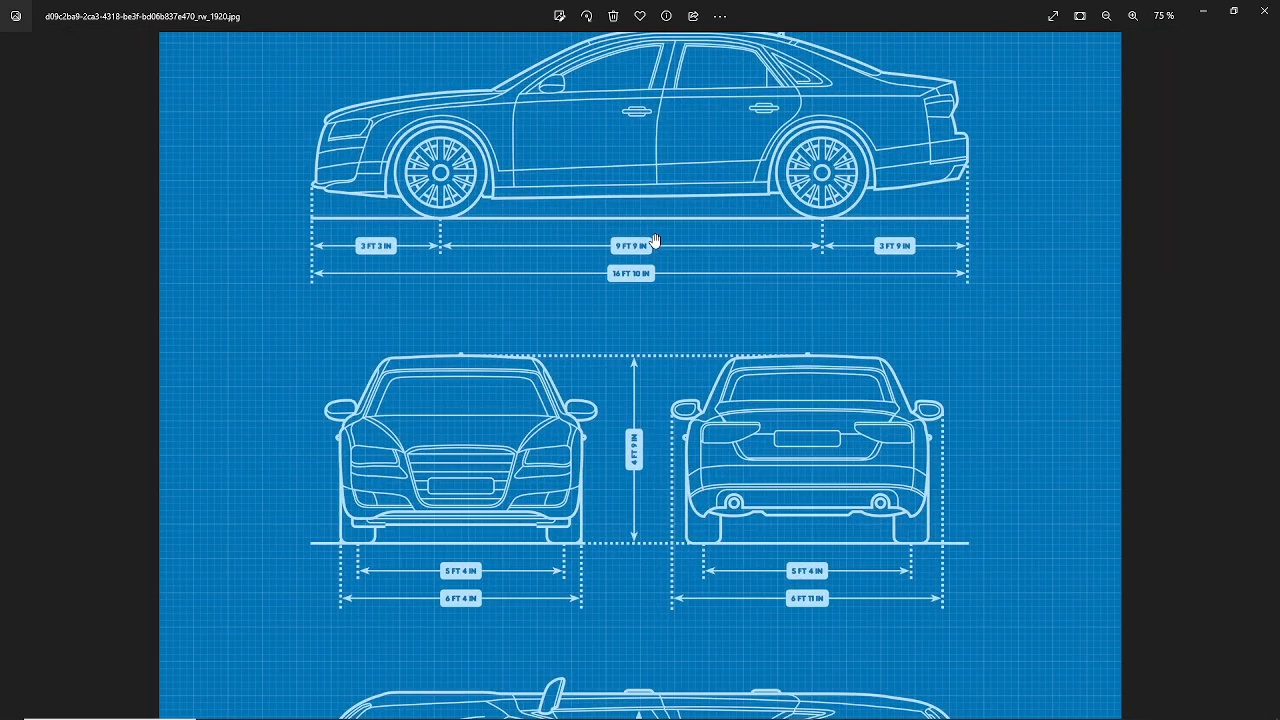
{"action": "scroll", "coordinate": [655, 241], "scroll_direction": "down", "scroll_amount": 3}
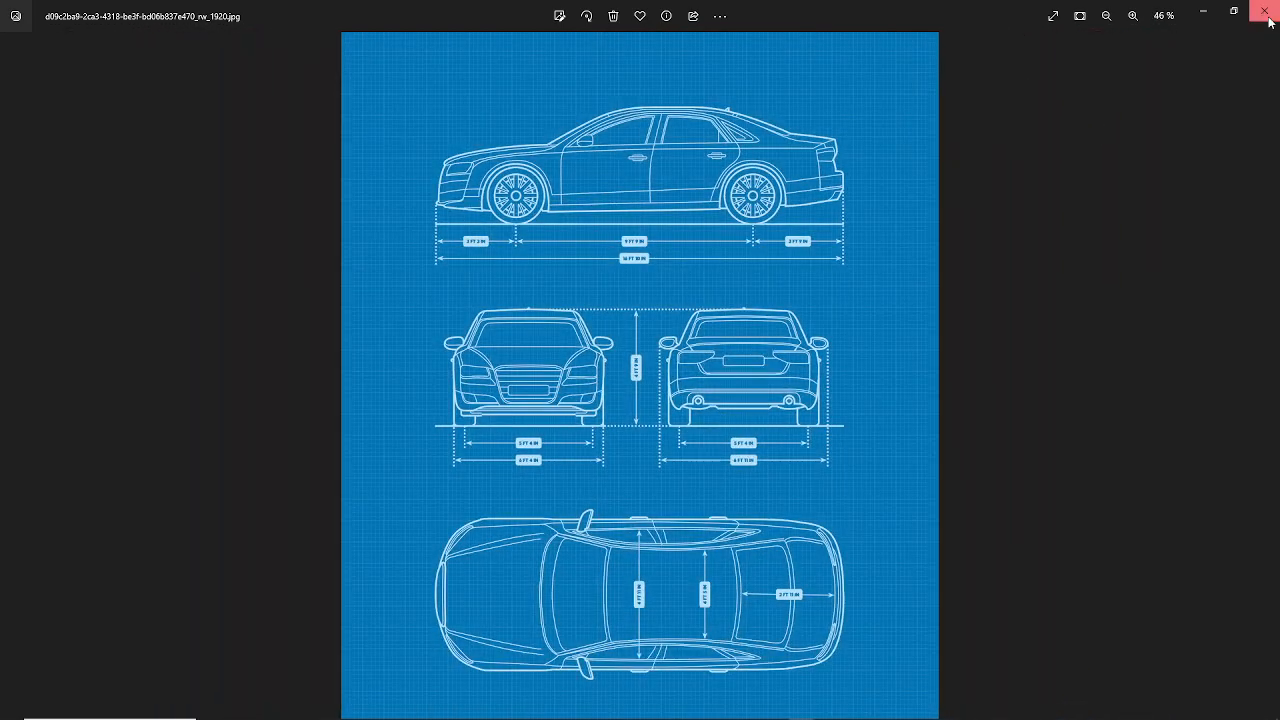
{"action": "left_click", "coordinate": [1264, 10]}
- Examine the wireframe mesh in Car001.jpg closely, including the side view, the wheels and the underside view
{"action": "double_click", "coordinate": [293, 225]}
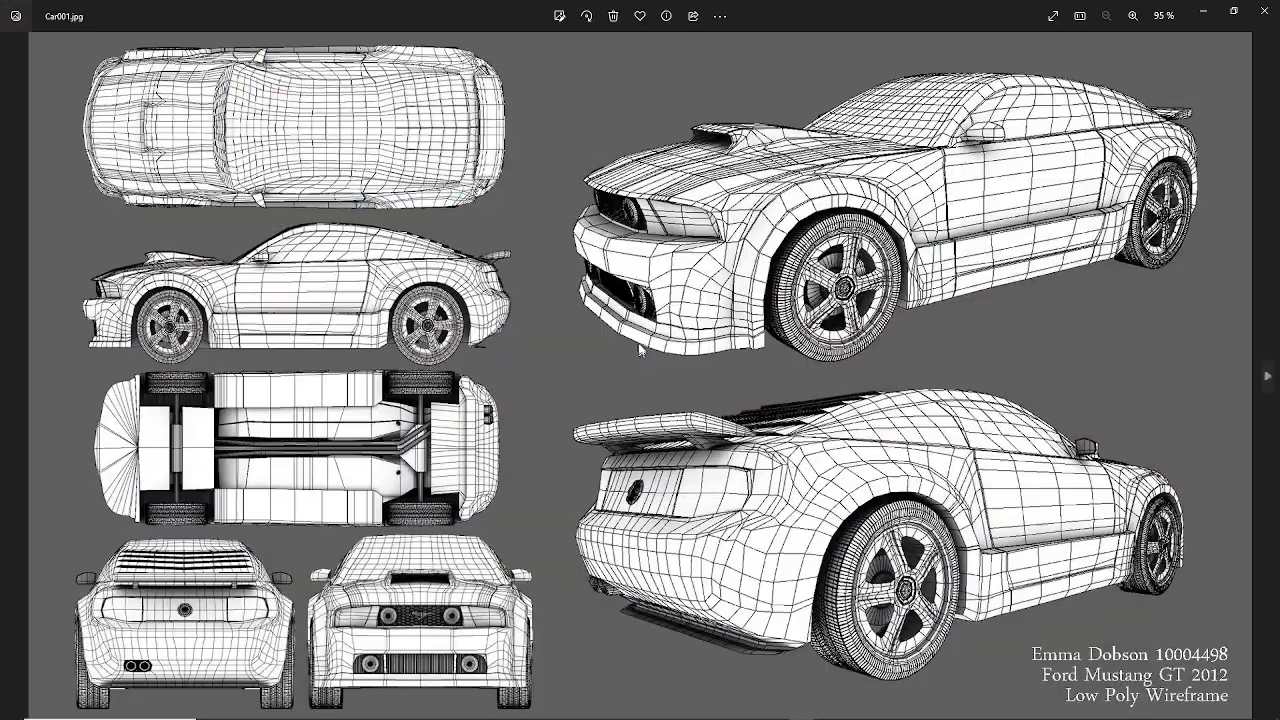
{"action": "scroll", "coordinate": [342, 284], "scroll_direction": "up", "scroll_amount": 15}
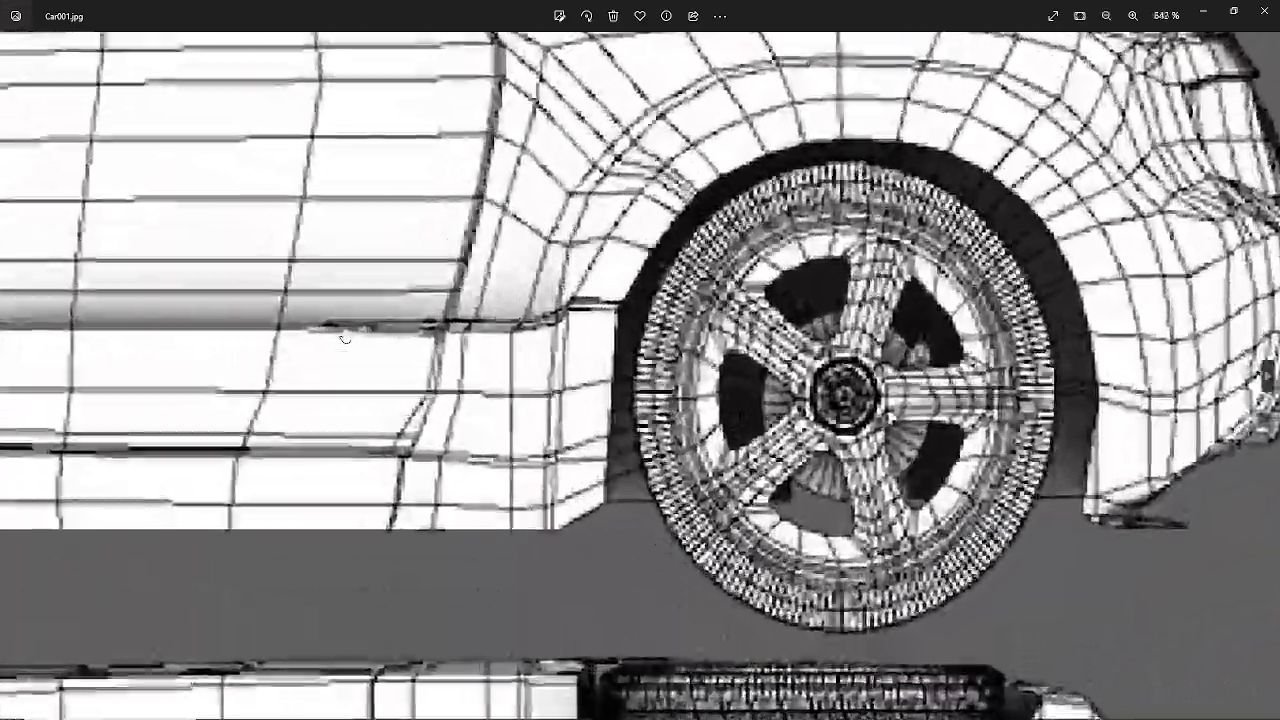
{"action": "scroll", "coordinate": [344, 336], "scroll_direction": "down", "scroll_amount": 15}
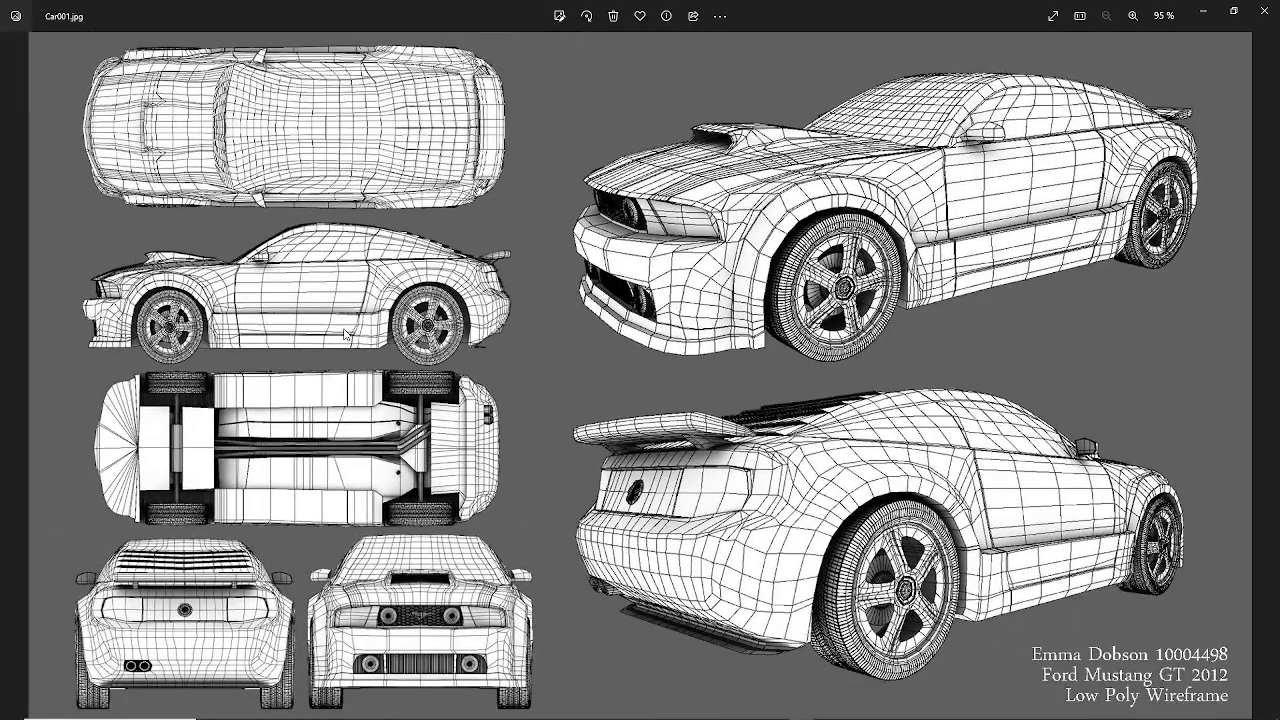
{"action": "scroll", "coordinate": [130, 478], "scroll_direction": "up", "scroll_amount": 5}
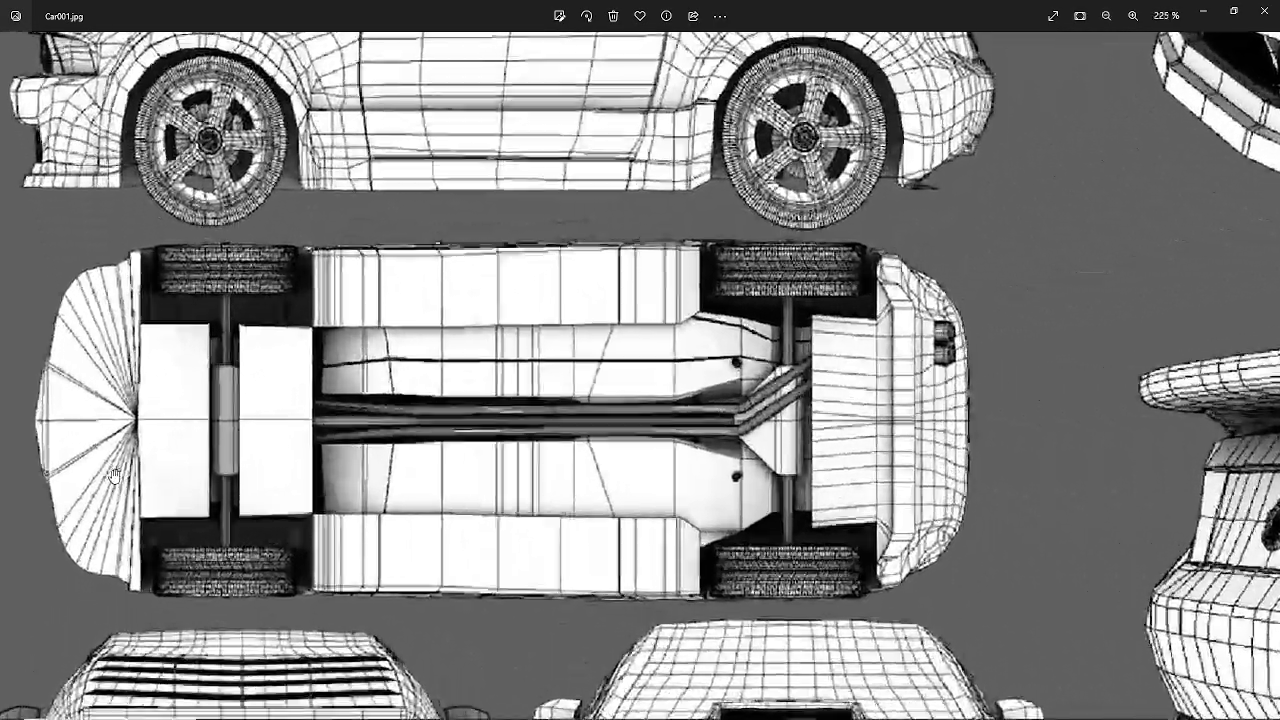
{"action": "scroll", "coordinate": [24, 487], "scroll_direction": "down", "scroll_amount": 5}
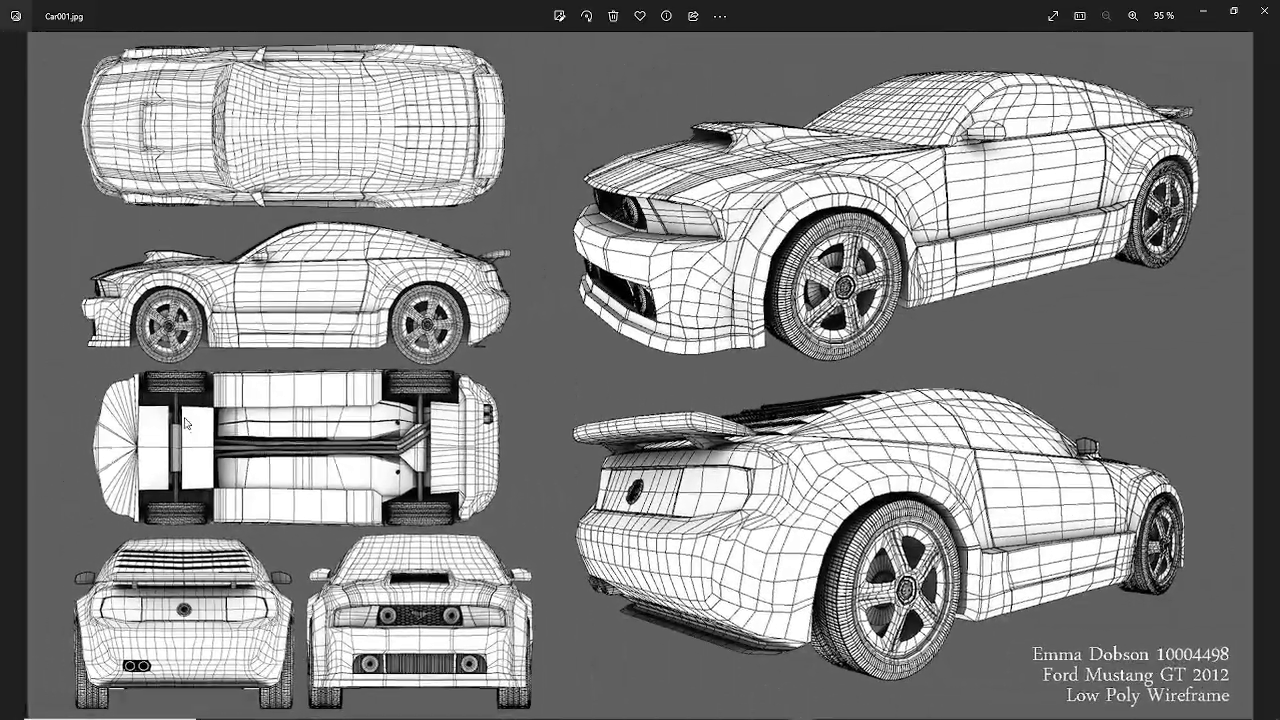
{"action": "left_click", "coordinate": [1263, 10]}
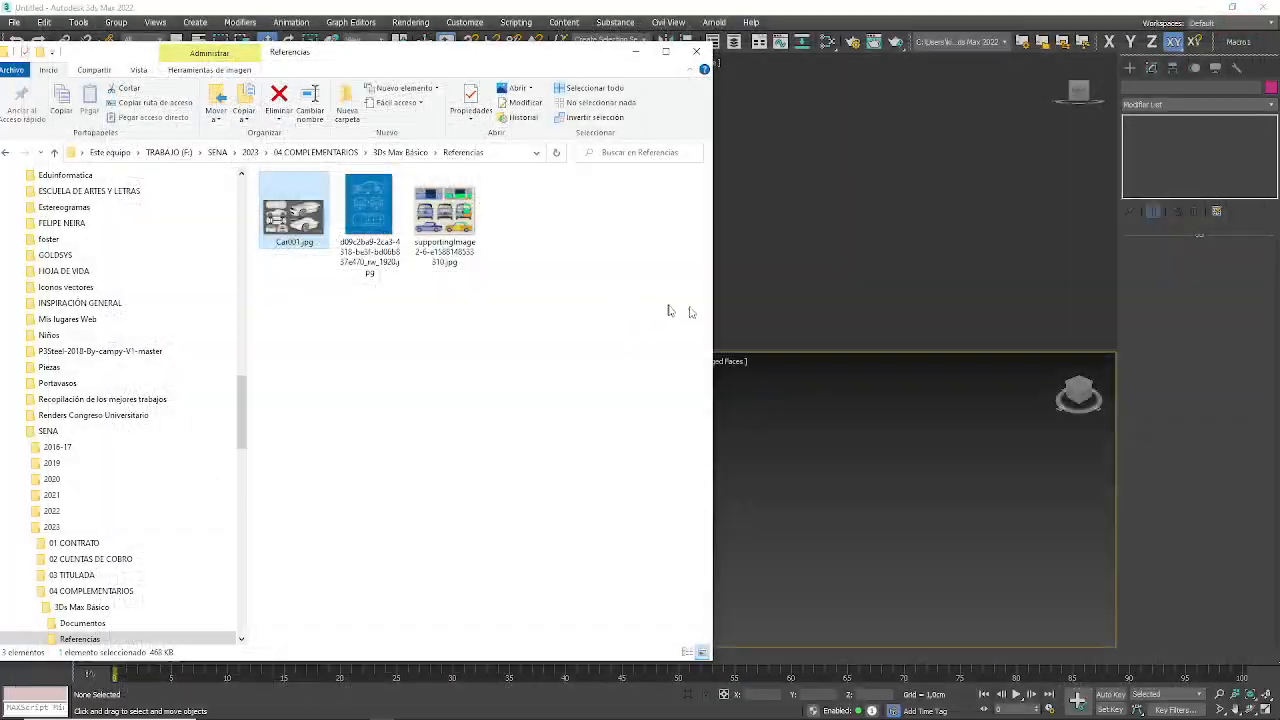
{"action": "double_click", "coordinate": [300, 220]}
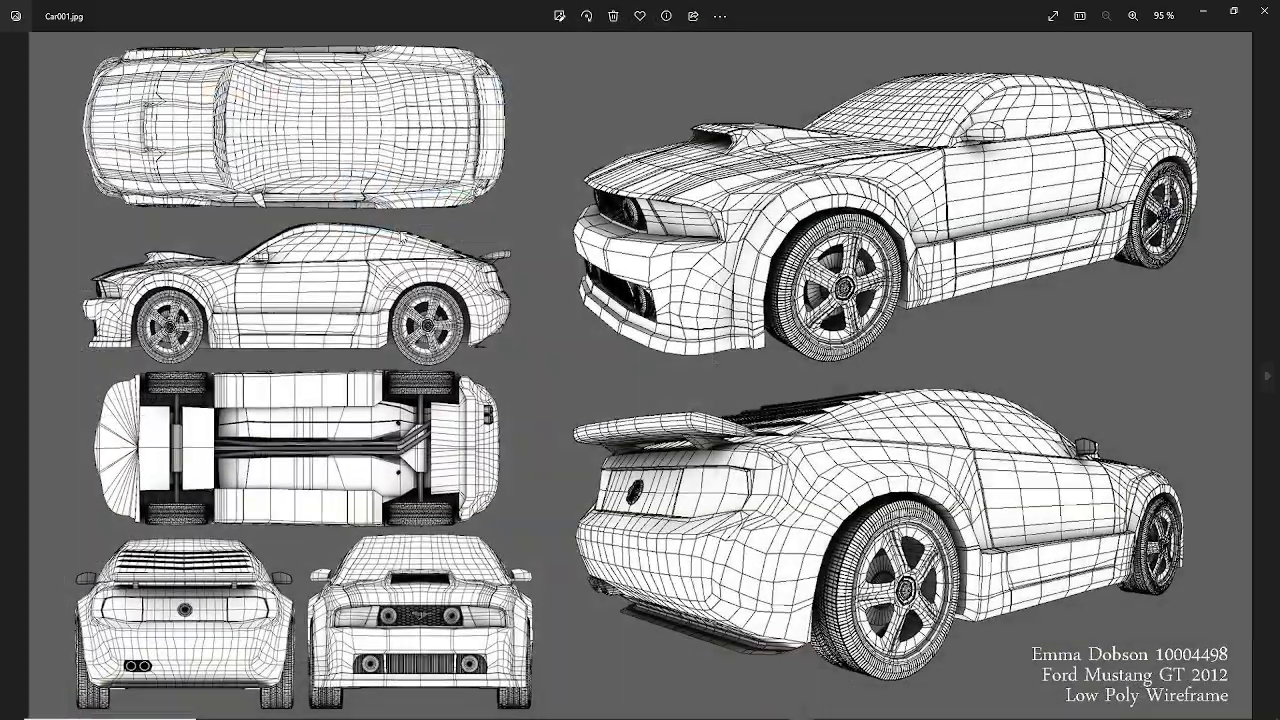
{"action": "left_click", "coordinate": [1263, 10]}
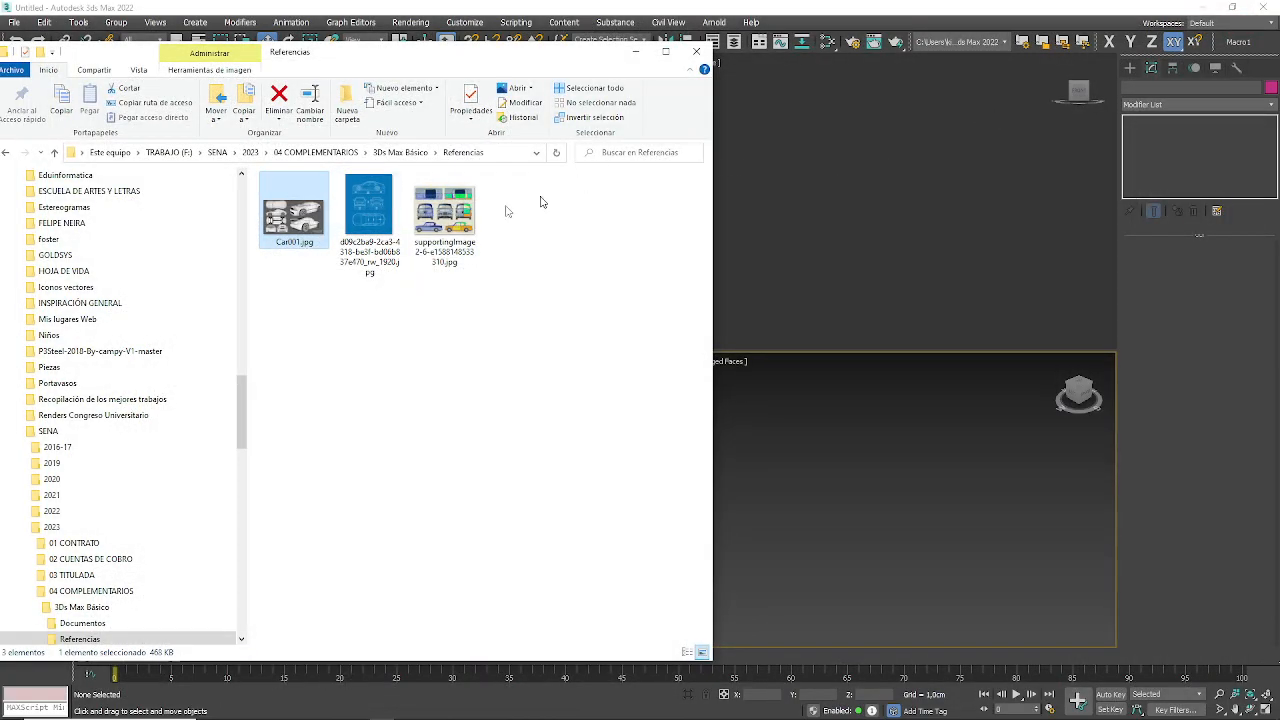
- Compare the dimensioned views of the blue sedan blueprint with the wireframe views in Car001.jpg
{"action": "double_click", "coordinate": [355, 230]}
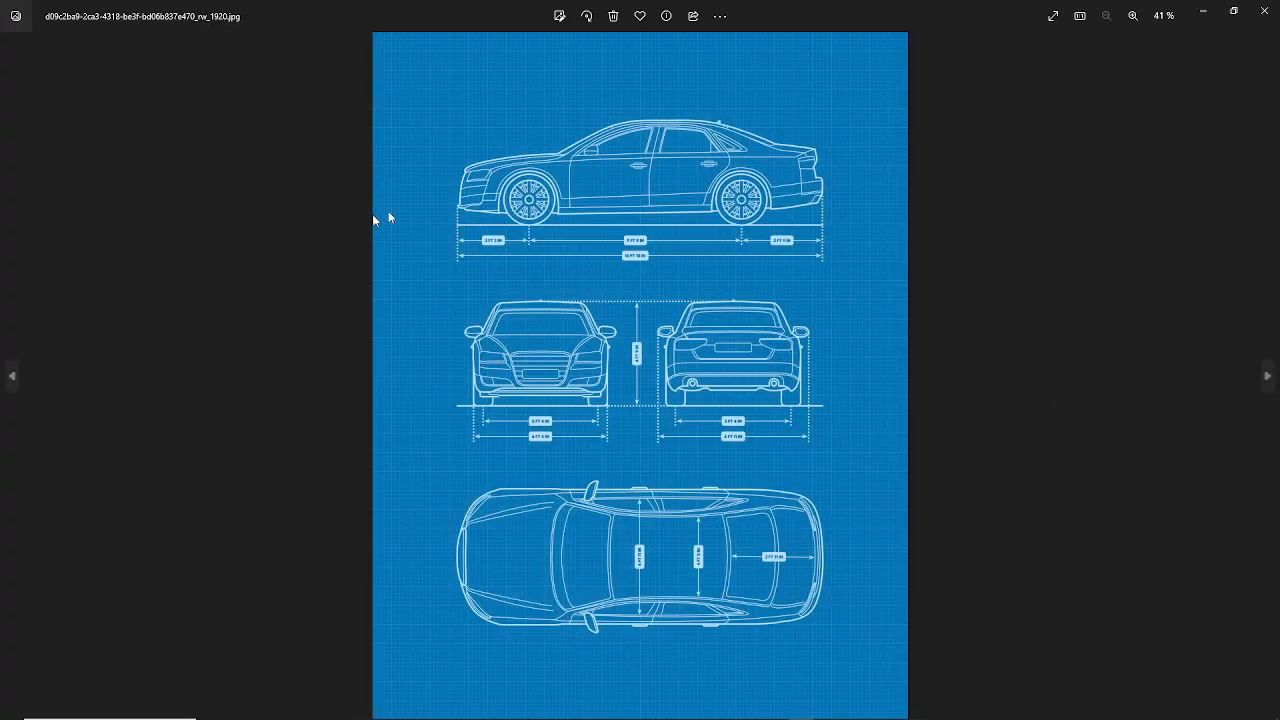
{"action": "scroll", "coordinate": [628, 226], "scroll_direction": "up", "scroll_amount": 5}
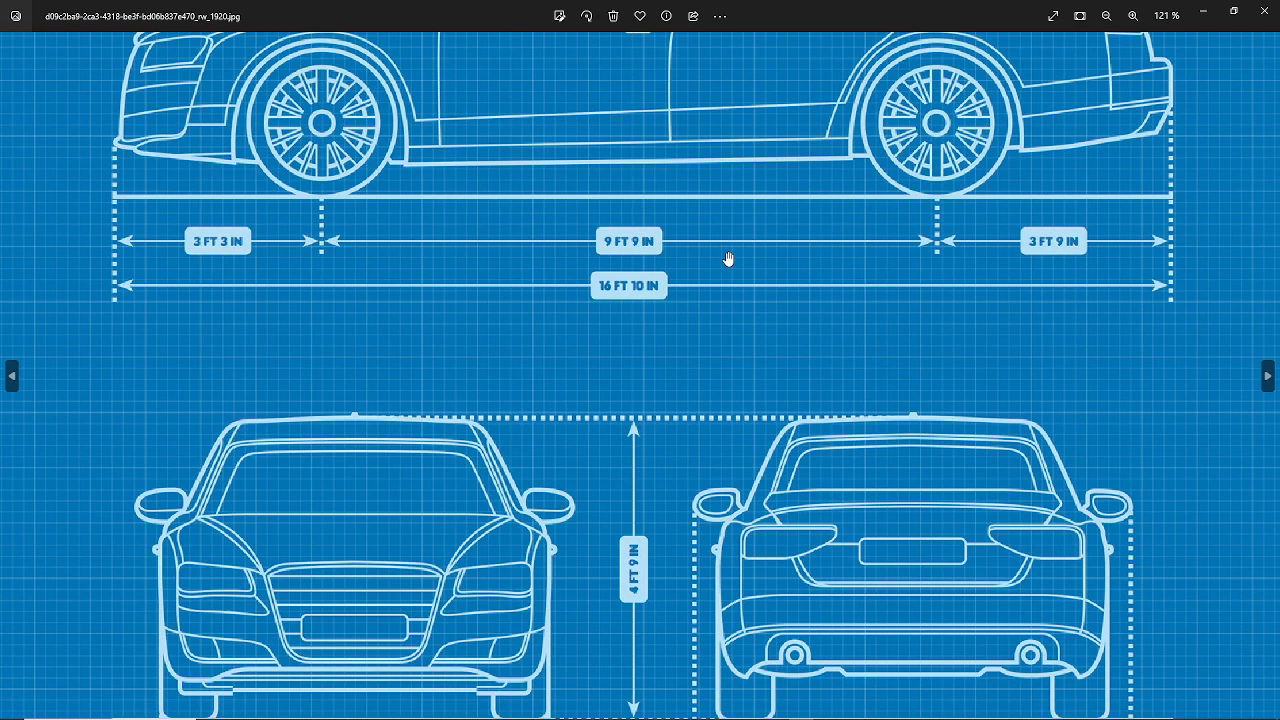
{"action": "scroll", "coordinate": [728, 259], "scroll_direction": "down", "scroll_amount": 5}
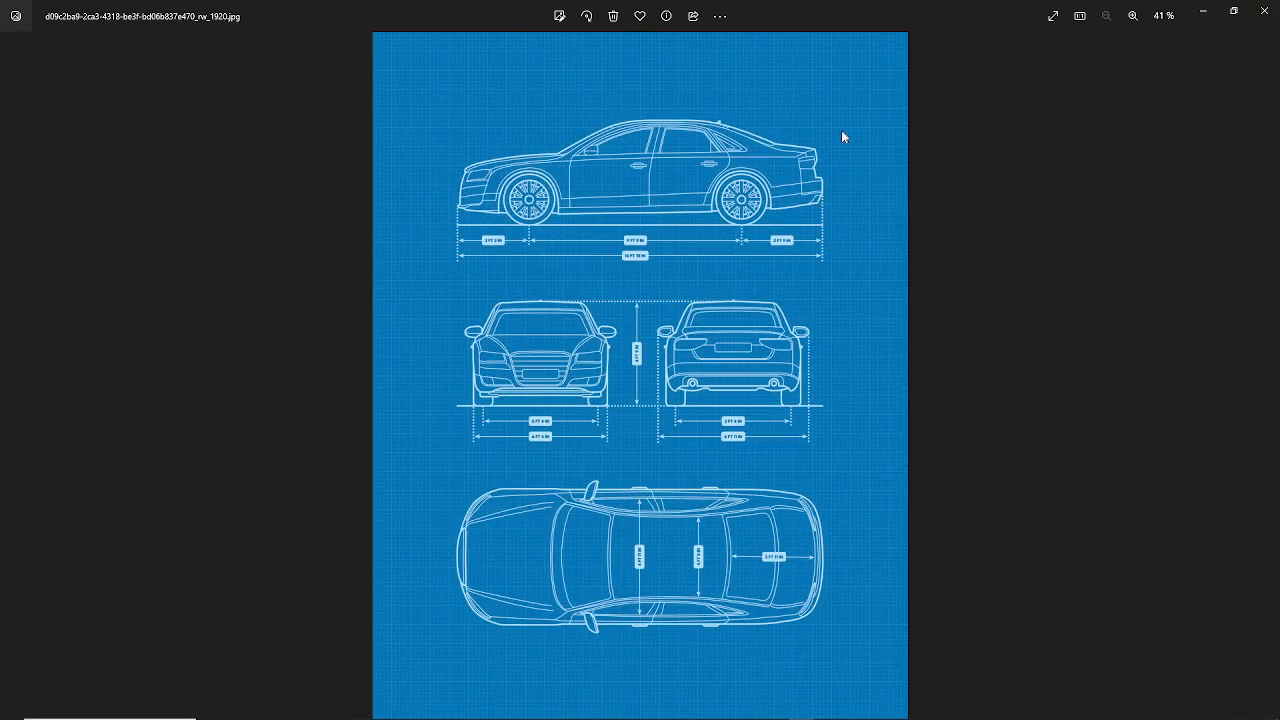
{"action": "scroll", "coordinate": [615, 240], "scroll_direction": "up", "scroll_amount": 6}
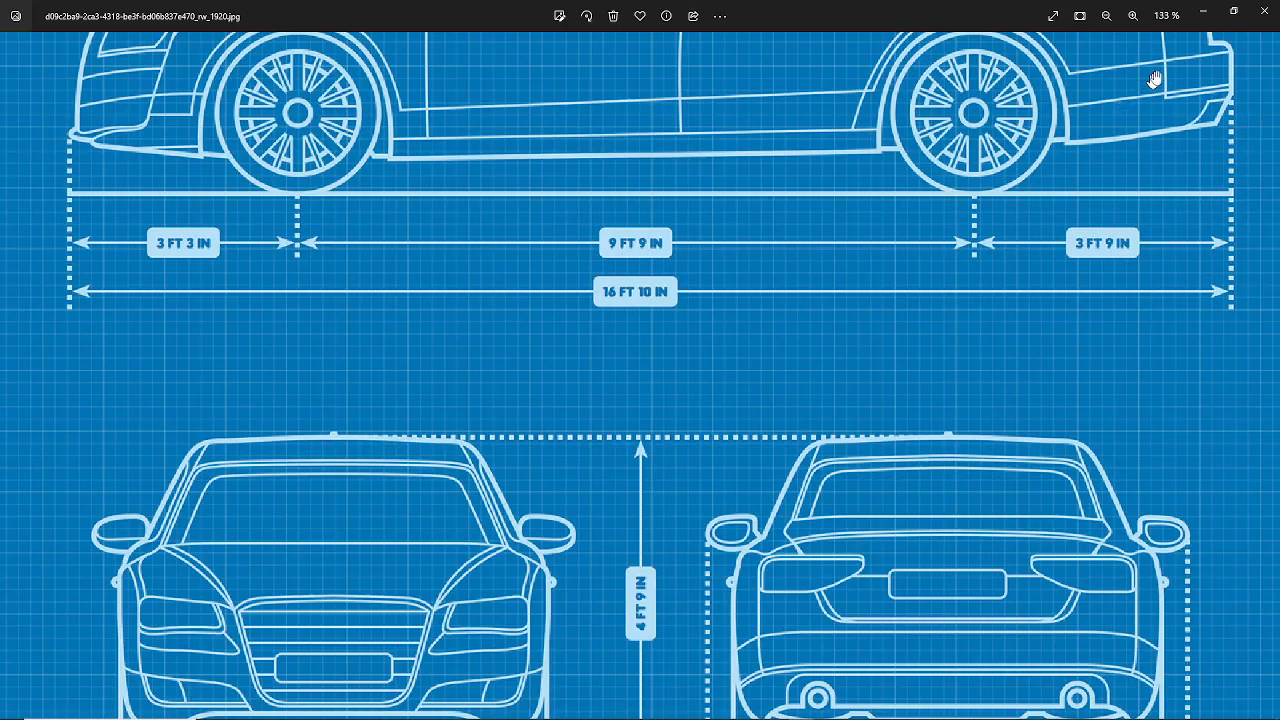
{"action": "left_click", "coordinate": [1264, 15]}
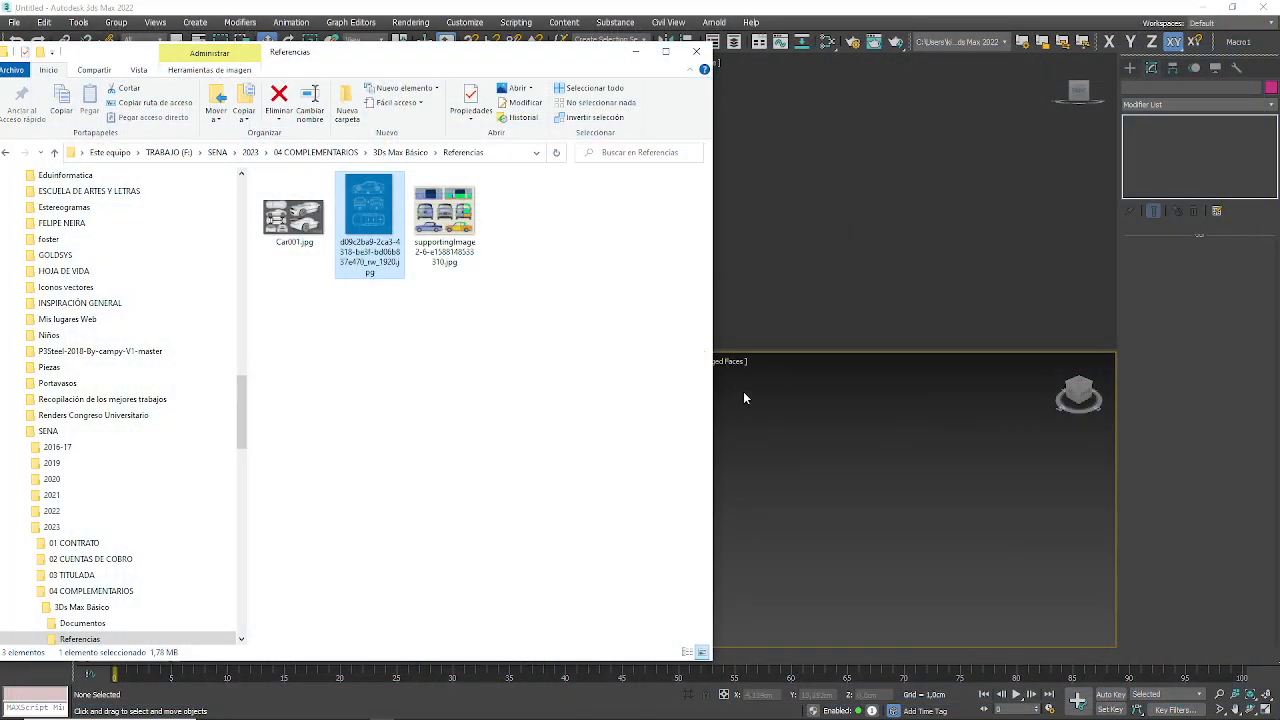
{"action": "double_click", "coordinate": [316, 232]}
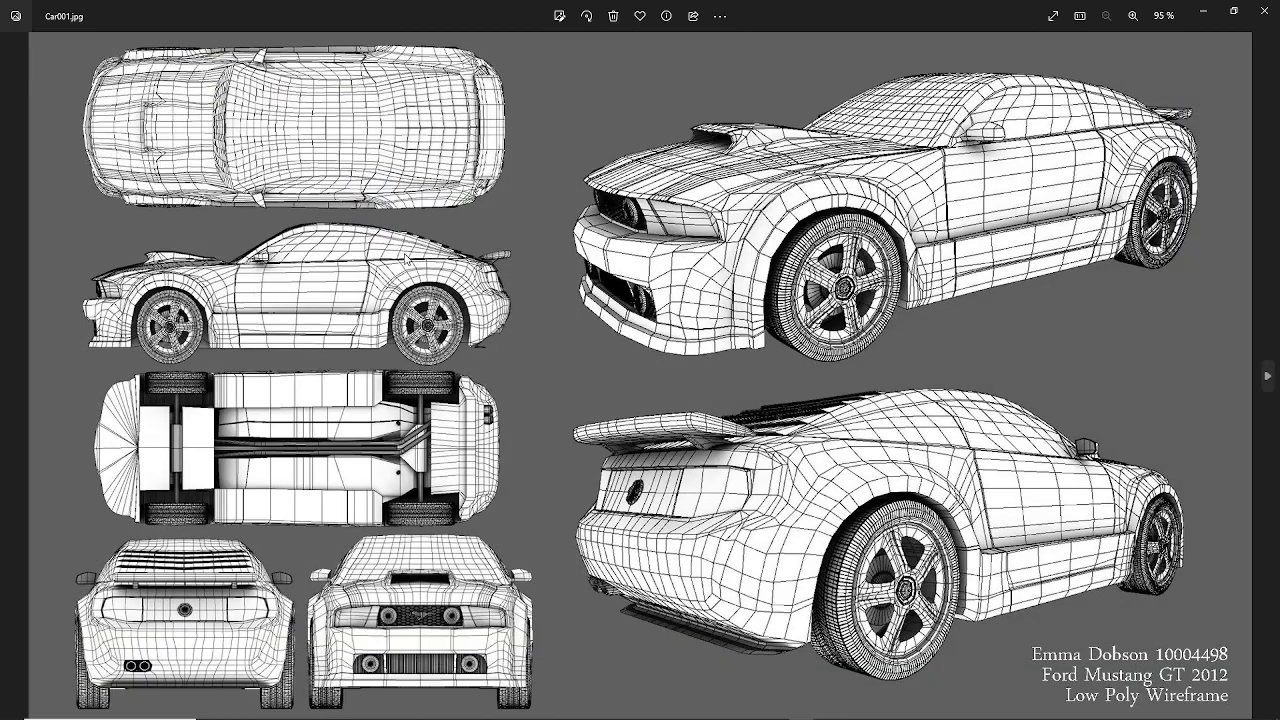
- Examine the wireframe side view in Car001.jpg up close, close the image and switch back to 3ds Max
{"action": "scroll", "coordinate": [105, 137], "scroll_direction": "up", "scroll_amount": 3}
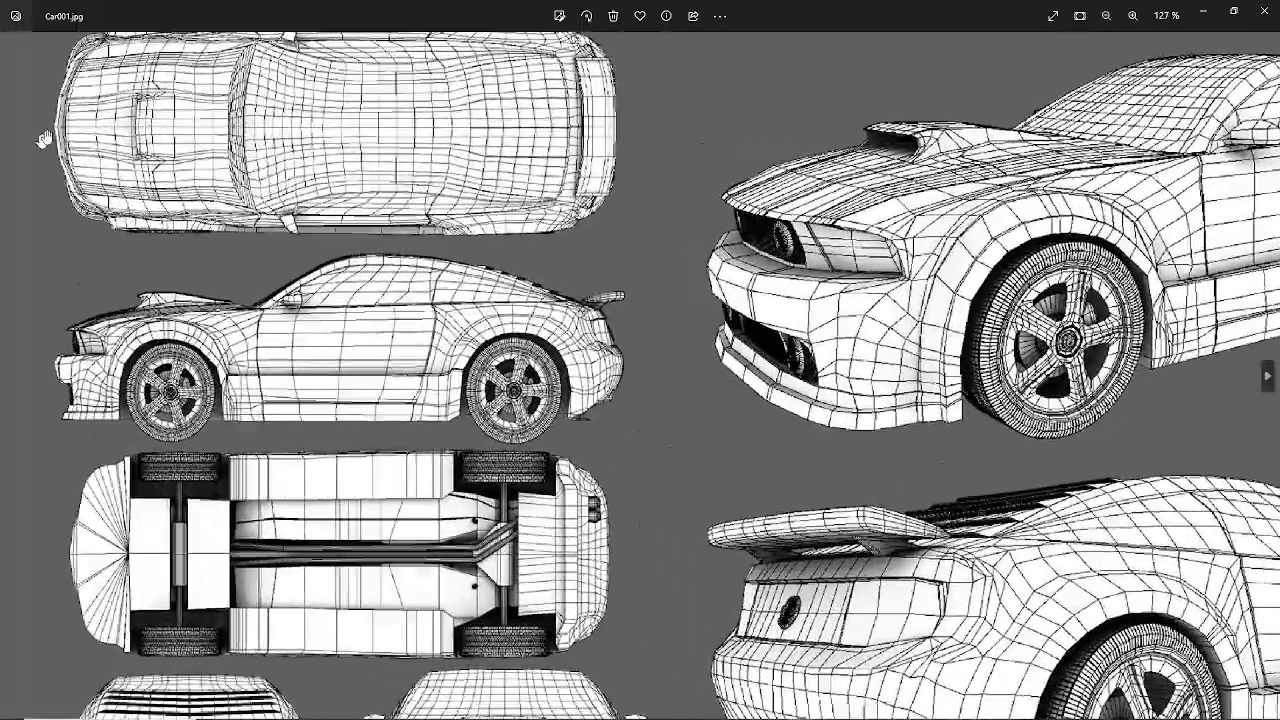
{"action": "scroll", "coordinate": [395, 303], "scroll_direction": "up", "scroll_amount": 4}
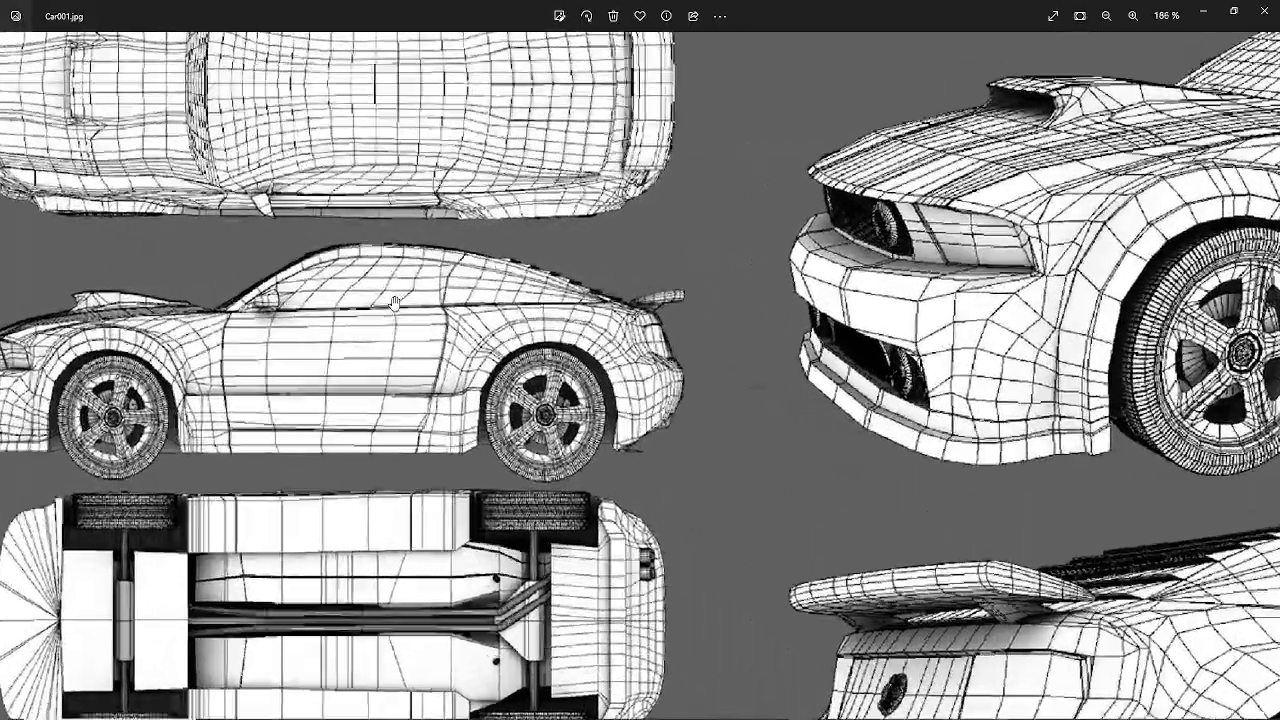
{"action": "scroll", "coordinate": [395, 303], "scroll_direction": "down", "scroll_amount": 2}
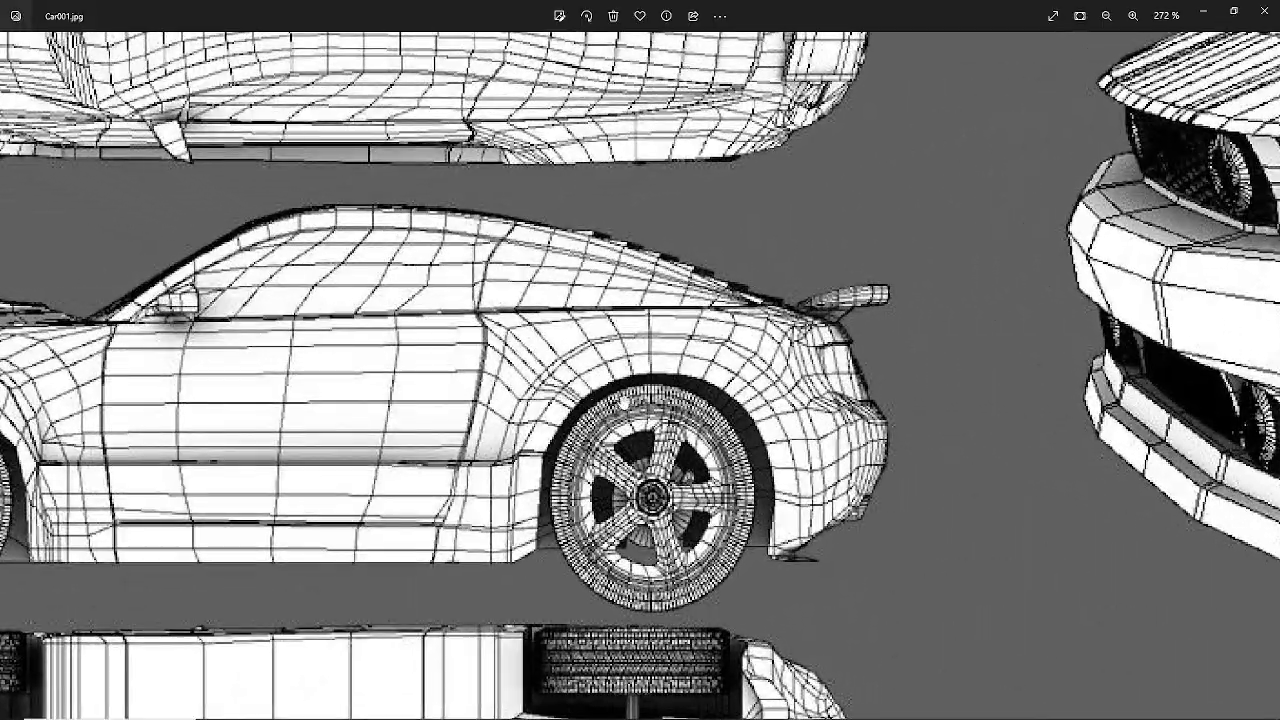
{"action": "scroll", "coordinate": [620, 405], "scroll_direction": "down", "scroll_amount": 1}
{"action": "scroll", "coordinate": [623, 421], "scroll_direction": "down", "scroll_amount": 3}
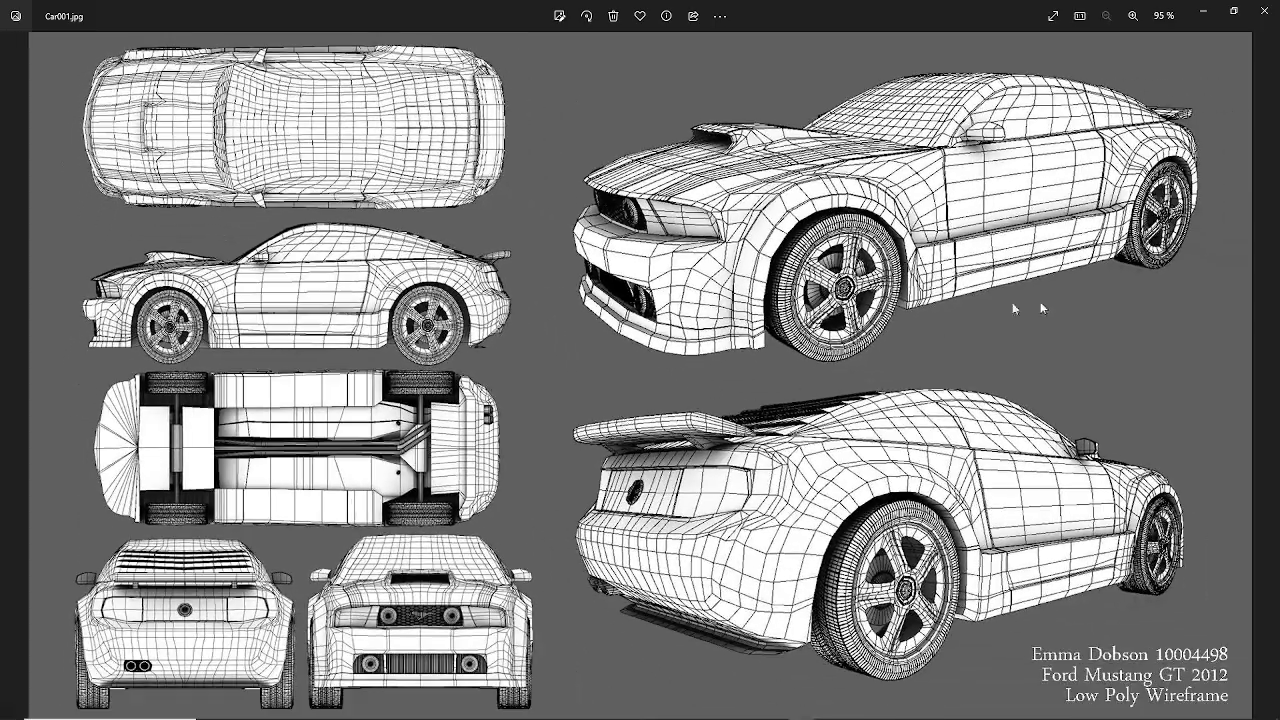
{"action": "left_click", "coordinate": [1265, 14]}
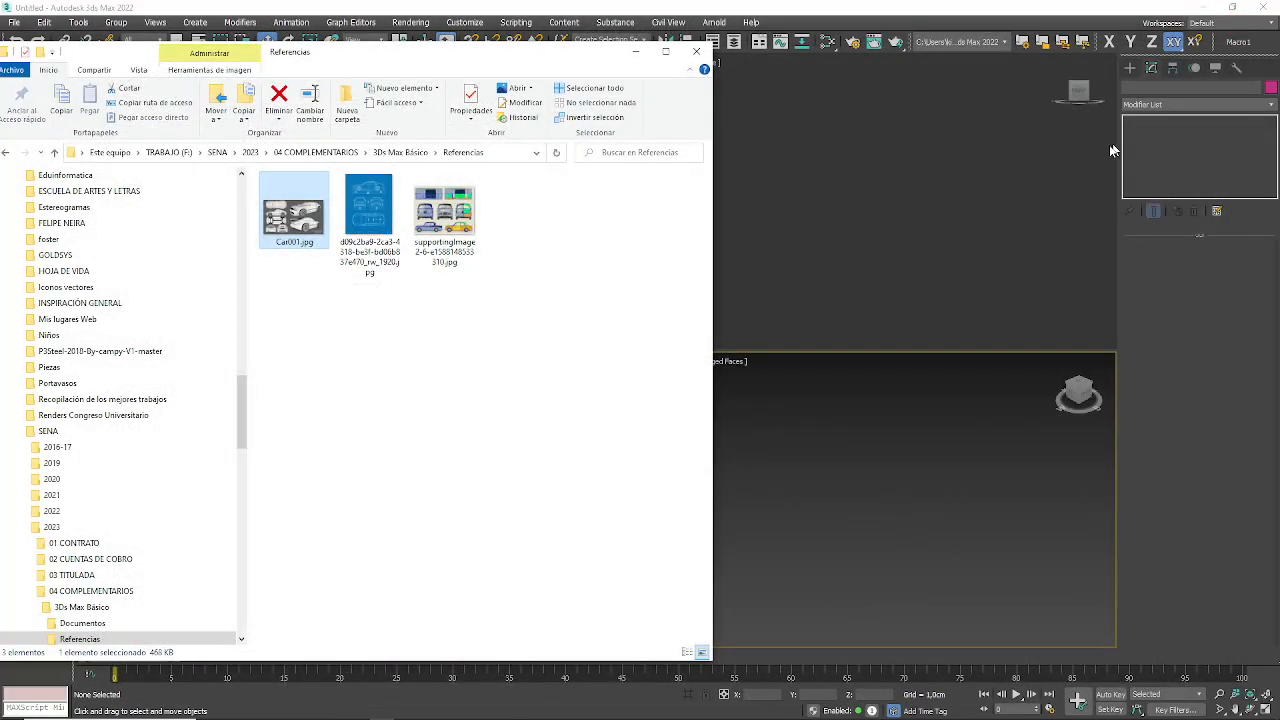
{"action": "left_click", "coordinate": [981, 232]}
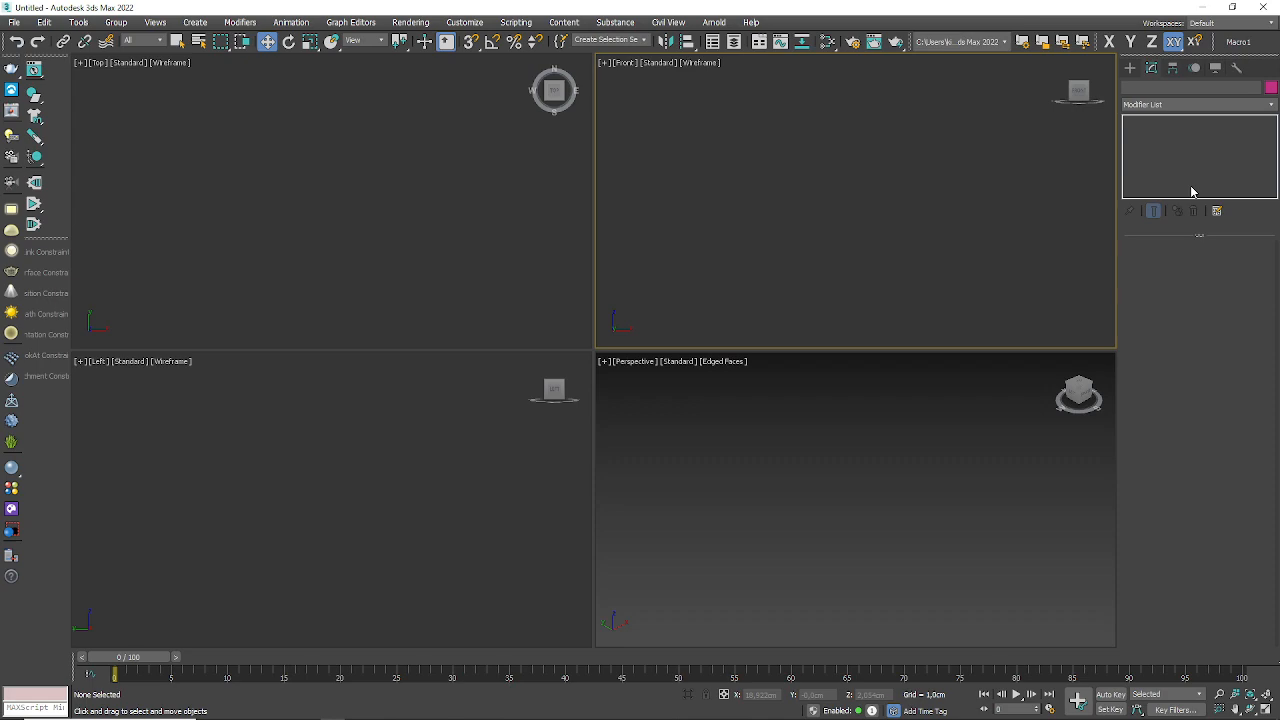
- Create a standard primitive plane about 24 cm wide and 12 cm long in the Left viewport
{"action": "left_click", "coordinate": [1130, 67]}
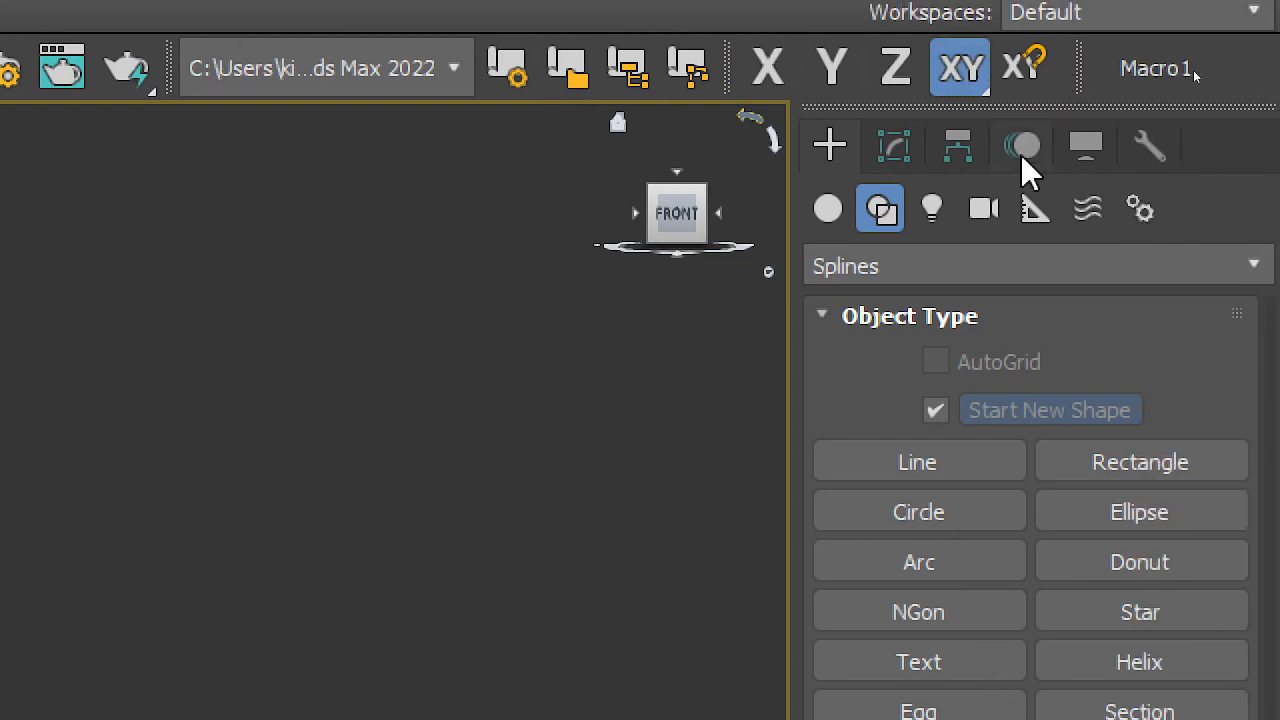
{"action": "left_click", "coordinate": [828, 208]}
{"action": "left_click", "coordinate": [1109, 557]}
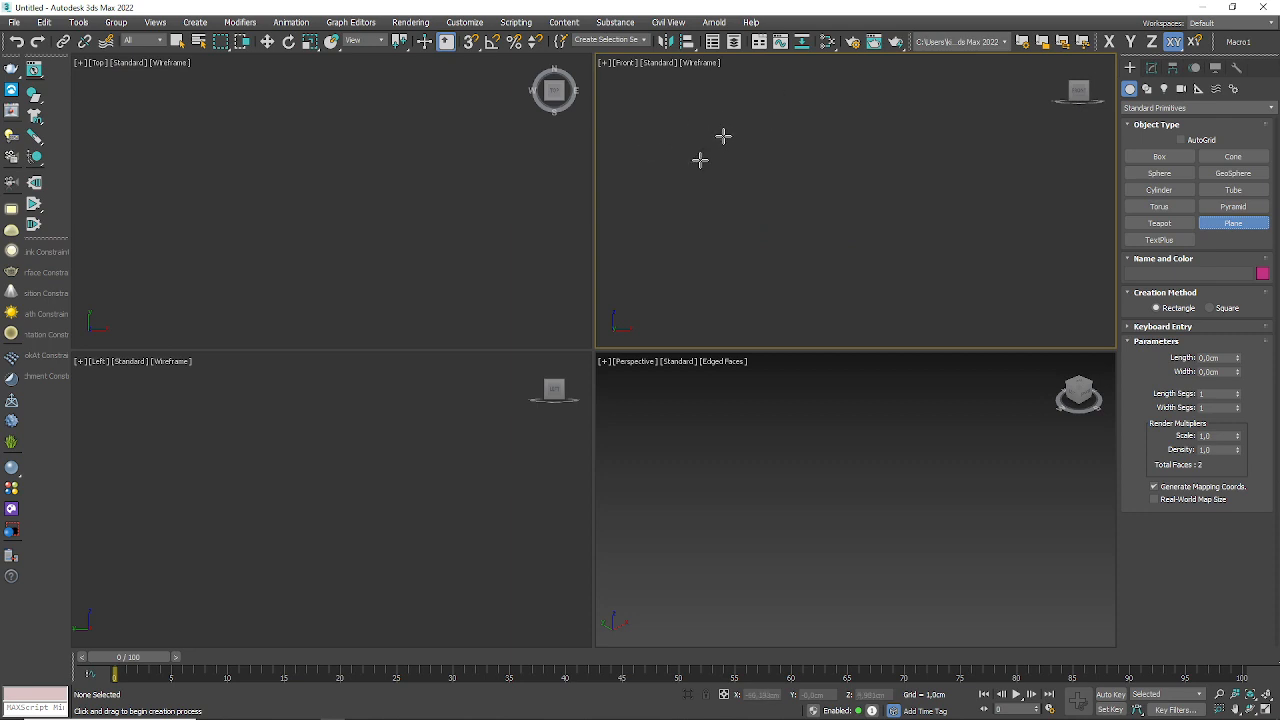
{"action": "left_click_drag", "start_coordinate": [147, 412], "coordinate": [456, 566]}
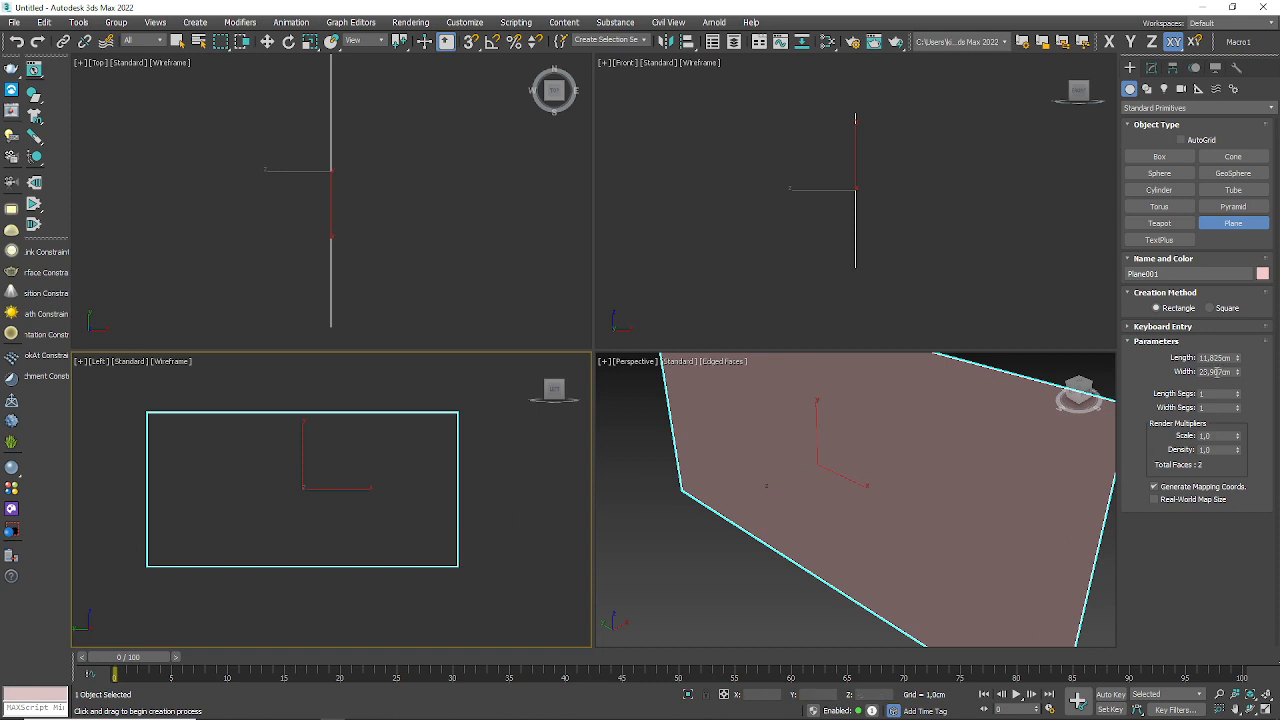
- Set the plane's width to 370 cm and its length to 200 cm, fitting it in all viewports
{"action": "double_click", "coordinate": [1216, 371]}
{"action": "type", "text": "370"}
{"action": "key", "text": "Return"}
{"action": "double_click", "coordinate": [1214, 357]}
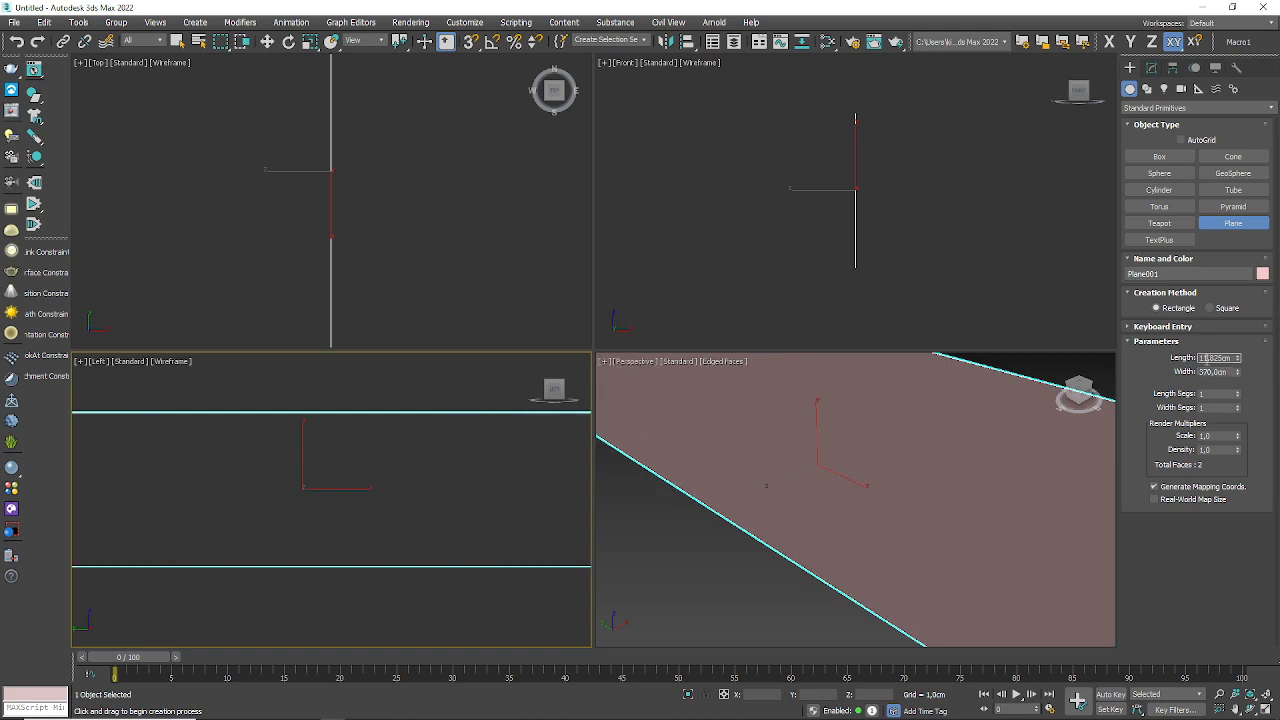
{"action": "type", "text": "200"}
{"action": "key", "text": "Return"}
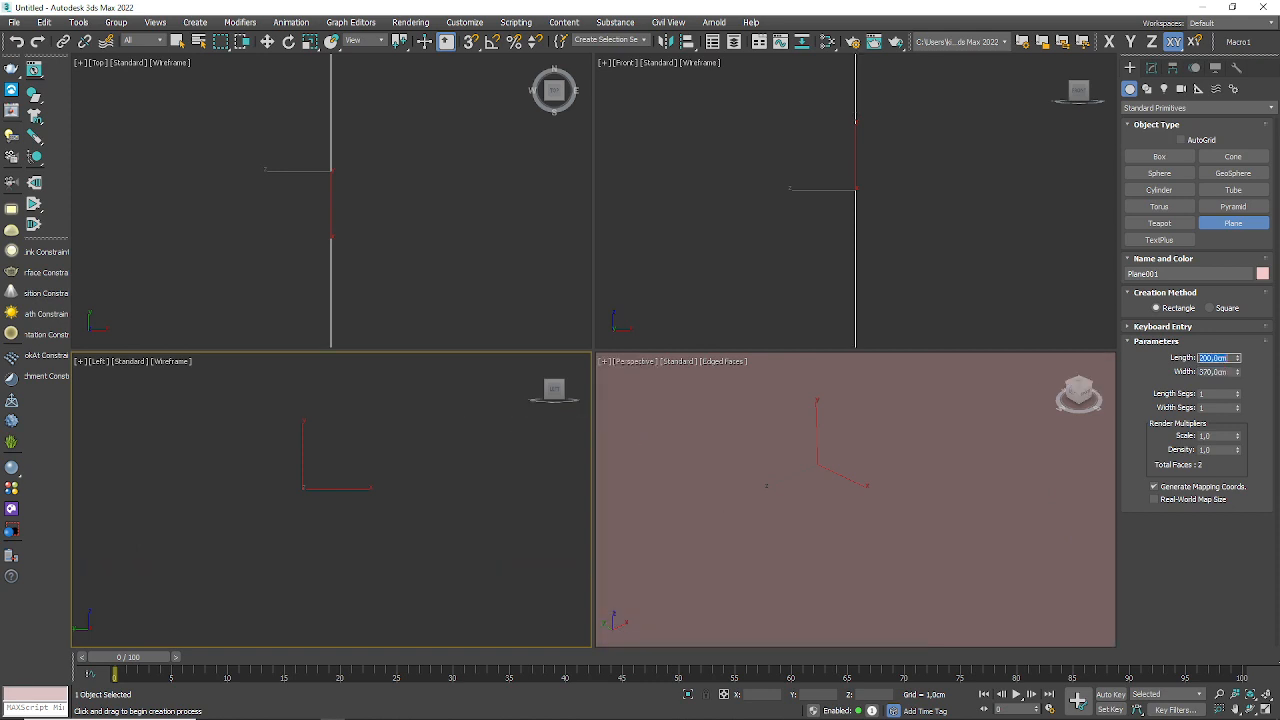
{"action": "left_click", "coordinate": [1264, 693]}
{"action": "middle_click_drag", "start_coordinate": [864, 530], "coordinate": [882, 527]}
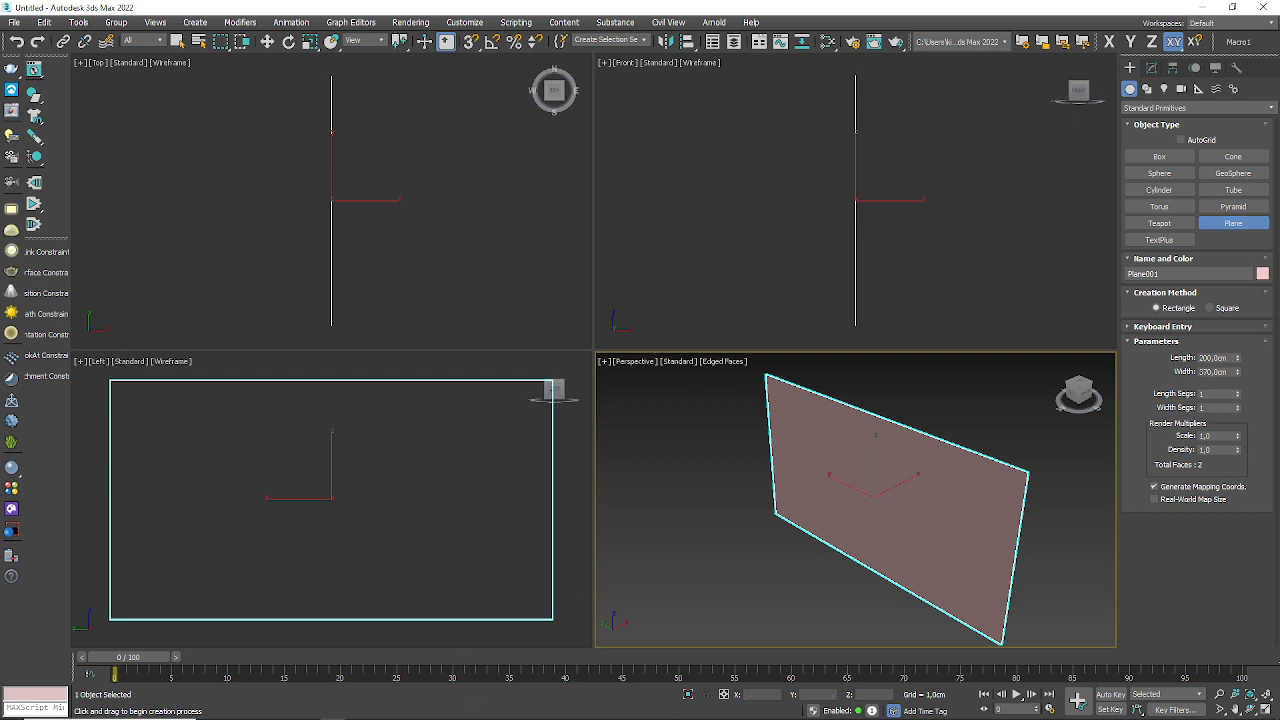
- Apply Car001.jpg from the Referencias folder to the plane as its texture and minimize the folder window
{"action": "mouse_move", "coordinate": [384, 714]}
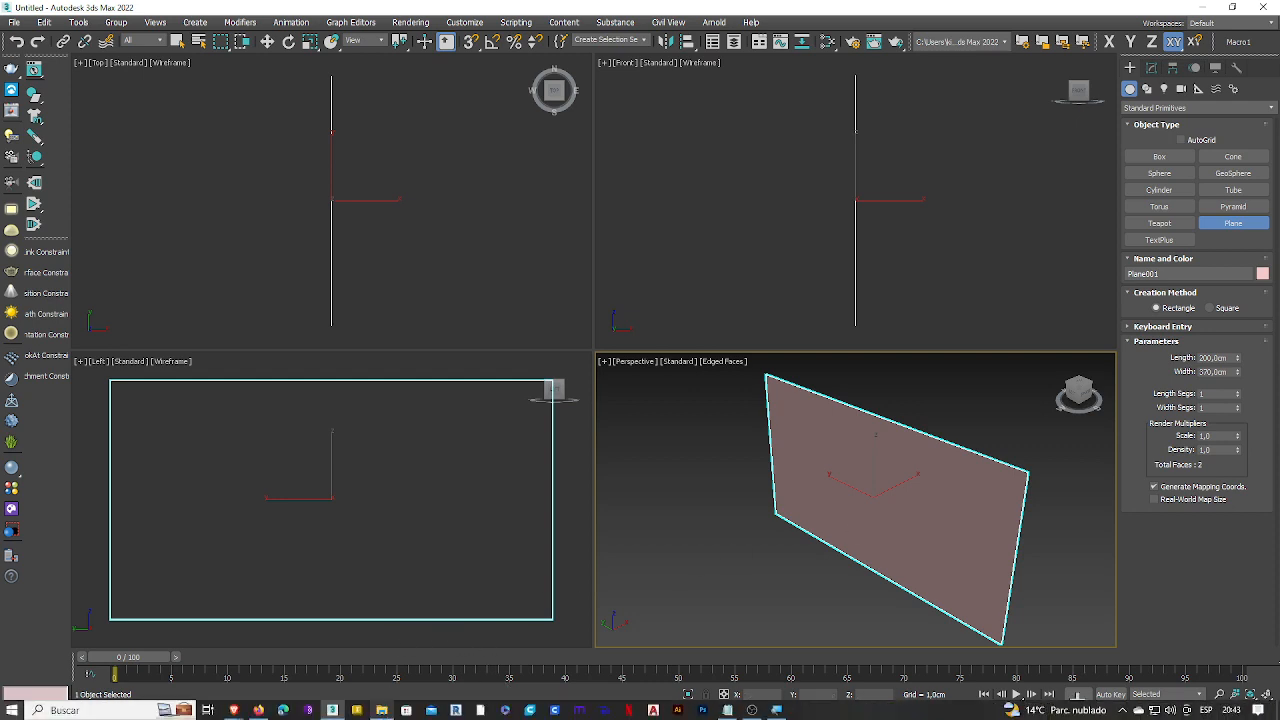
{"action": "left_click", "coordinate": [378, 655]}
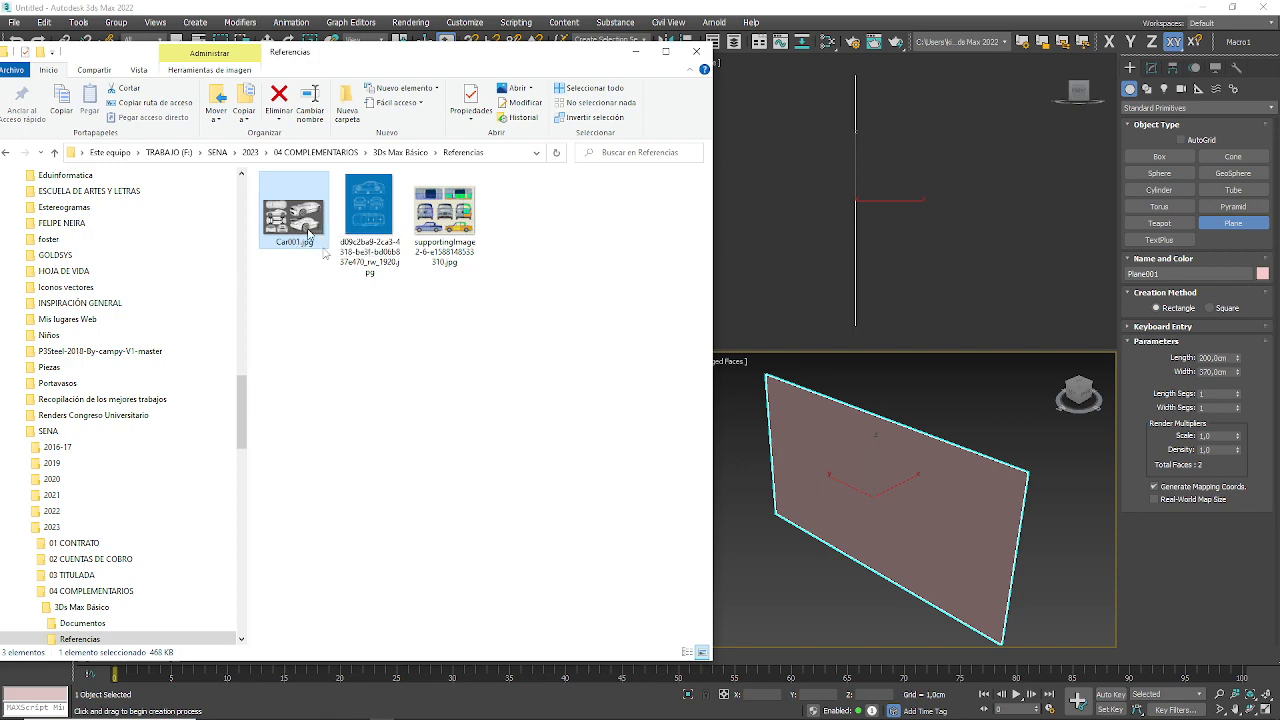
{"action": "left_click_drag", "start_coordinate": [300, 213], "coordinate": [888, 478]}
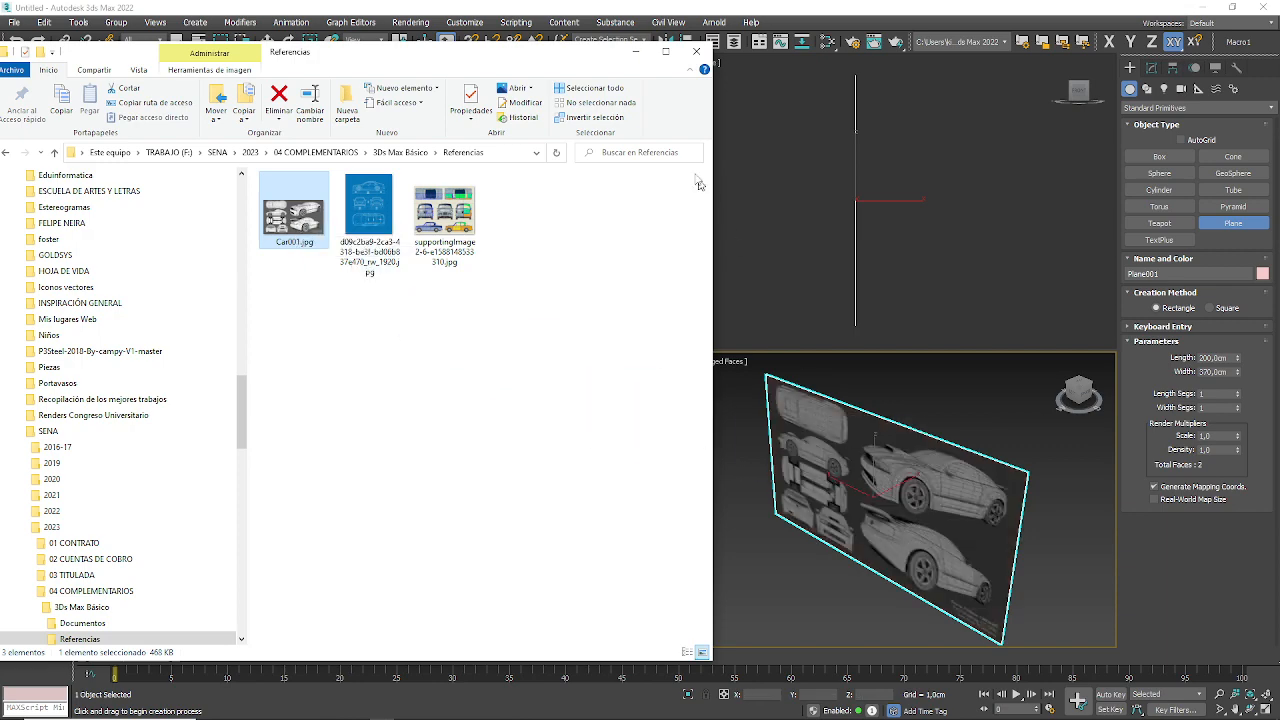
{"action": "left_click", "coordinate": [636, 51]}
- Maximize the Perspective viewport and examine the wireframe sheet on the plane from the front
{"action": "scroll", "coordinate": [931, 509], "scroll_direction": "up", "scroll_amount": 6}
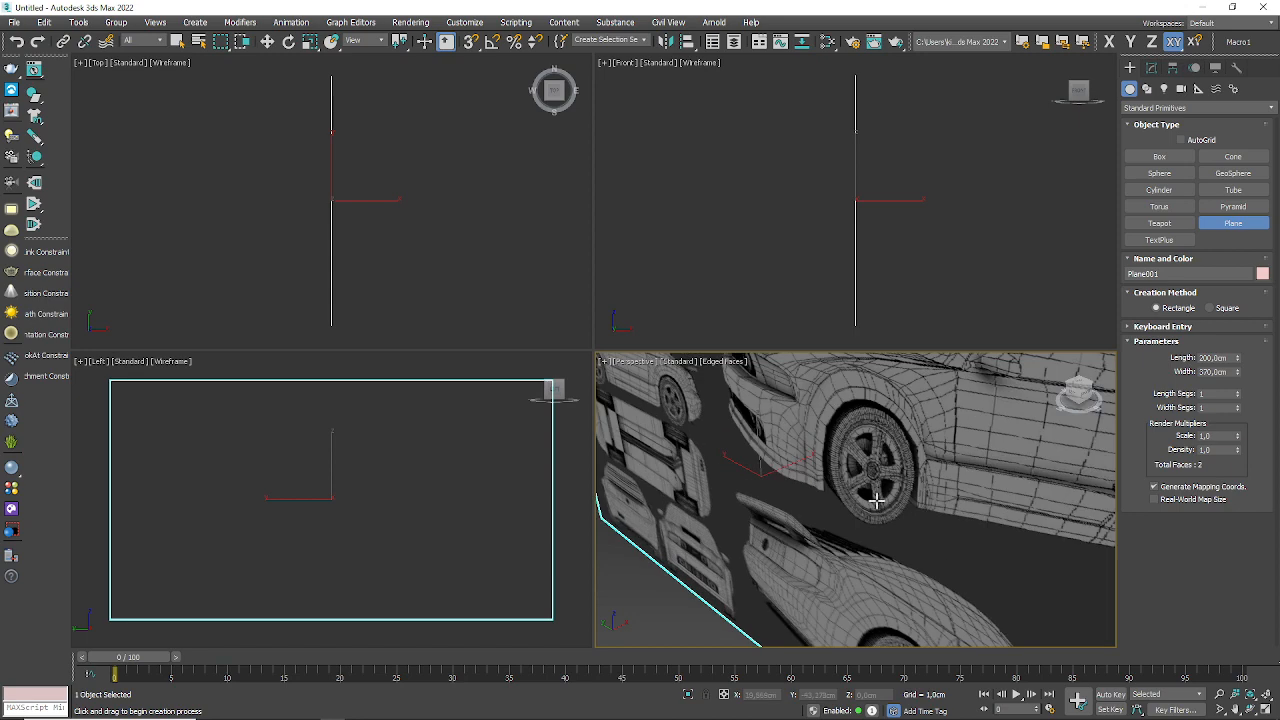
{"action": "scroll", "coordinate": [877, 501], "scroll_direction": "down", "scroll_amount": 4}
{"action": "left_click", "coordinate": [1266, 709]}
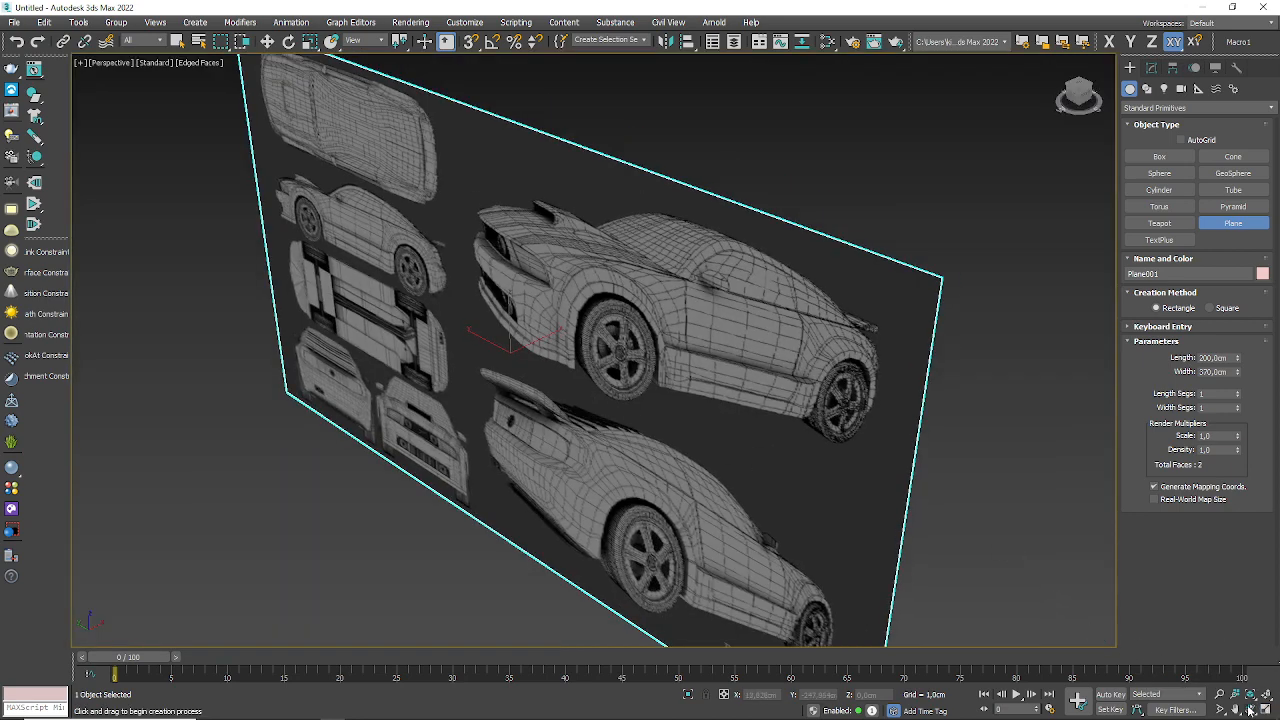
{"action": "left_click", "coordinate": [1250, 709]}
{"action": "left_click_drag", "start_coordinate": [557, 351], "coordinate": [607, 324]}
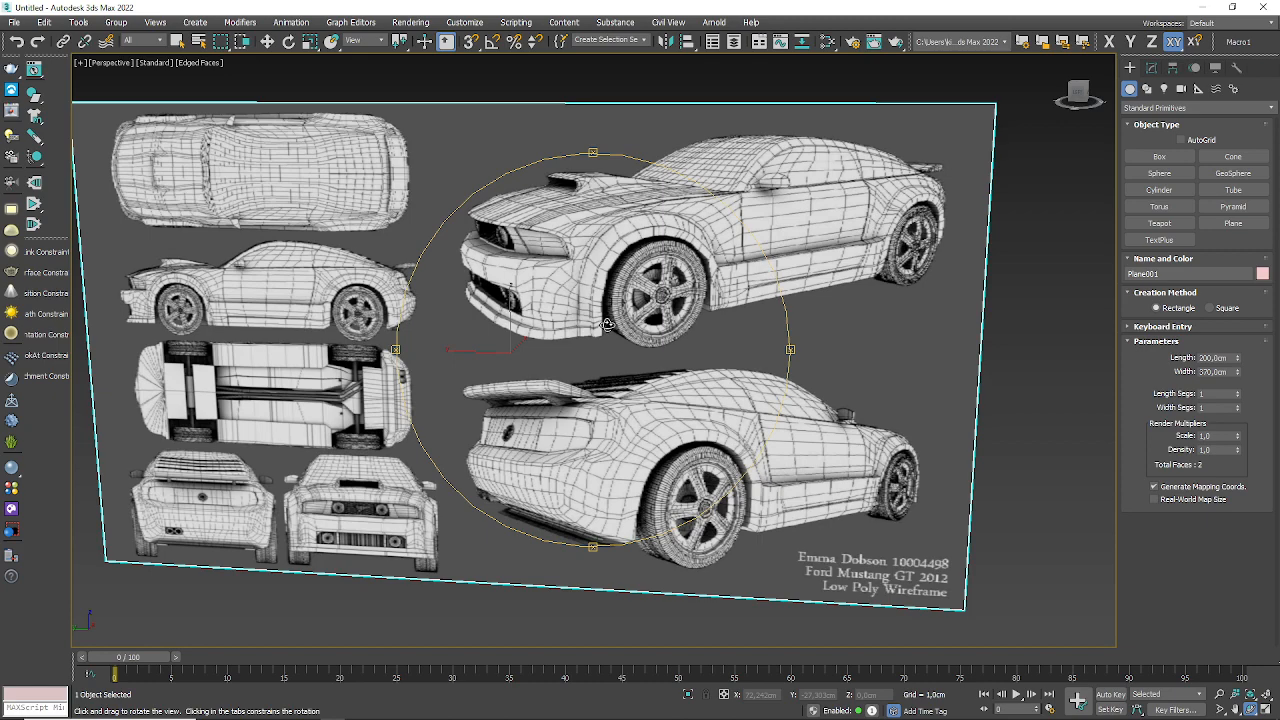
{"action": "scroll", "coordinate": [102, 272], "scroll_direction": "up", "scroll_amount": 5}
{"action": "scroll", "coordinate": [411, 310], "scroll_direction": "down", "scroll_amount": 4}
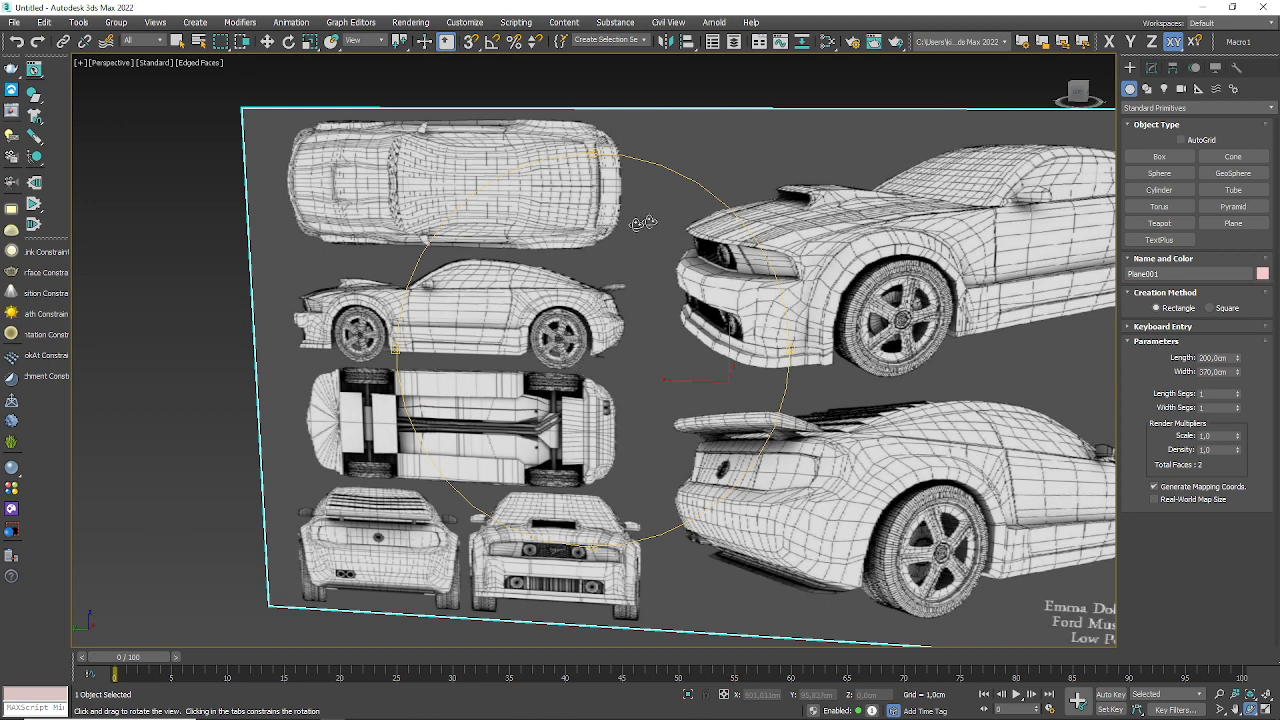
- Add a UVW Map modifier to the plane and enlarge its planar mapping to about 808 cm long and 1122 cm wide
{"action": "key", "text": "w"}
{"action": "left_click", "coordinate": [1151, 69]}
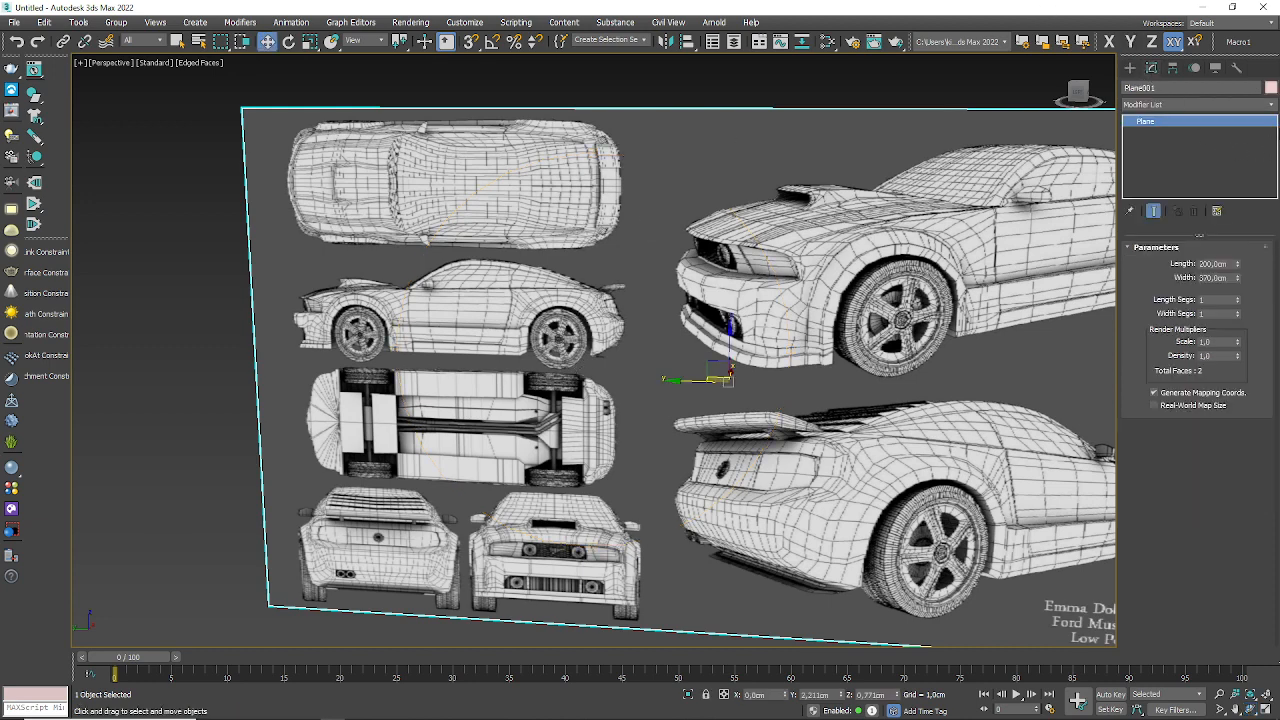
{"action": "left_click", "coordinate": [1271, 105]}
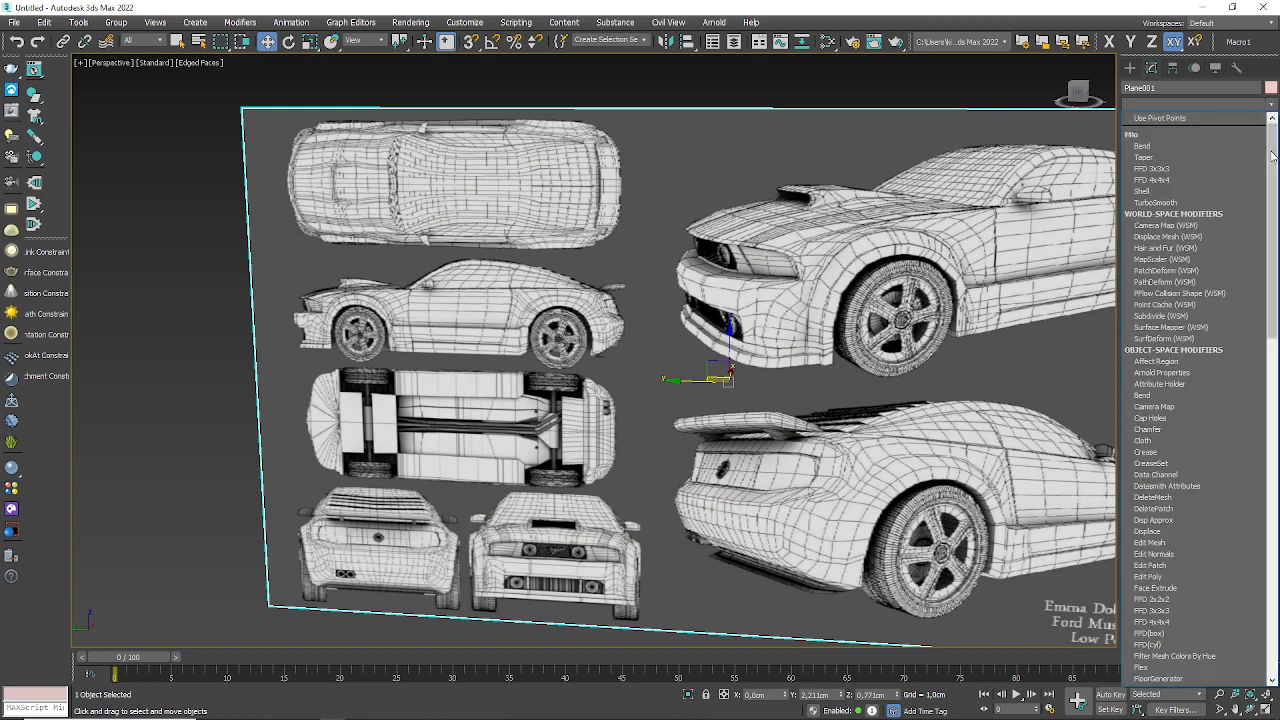
{"action": "left_click_drag", "start_coordinate": [1271, 163], "coordinate": [1271, 560]}
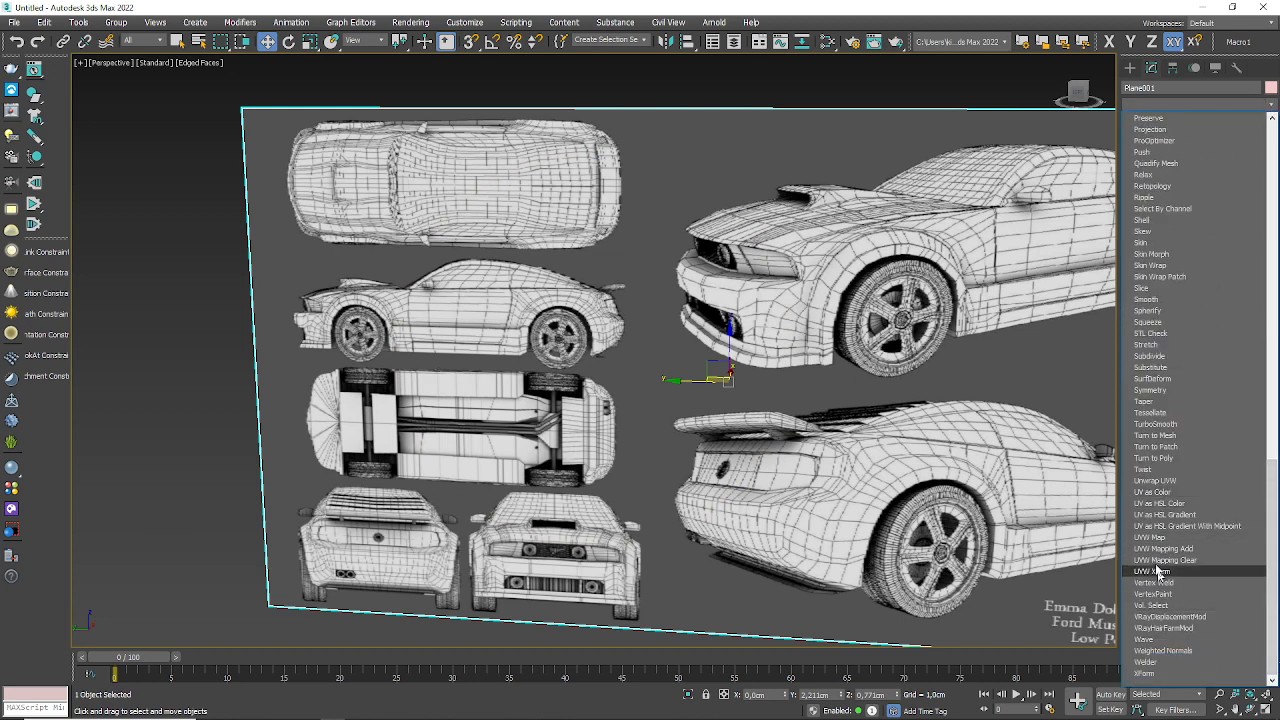
{"action": "left_click", "coordinate": [1190, 538]}
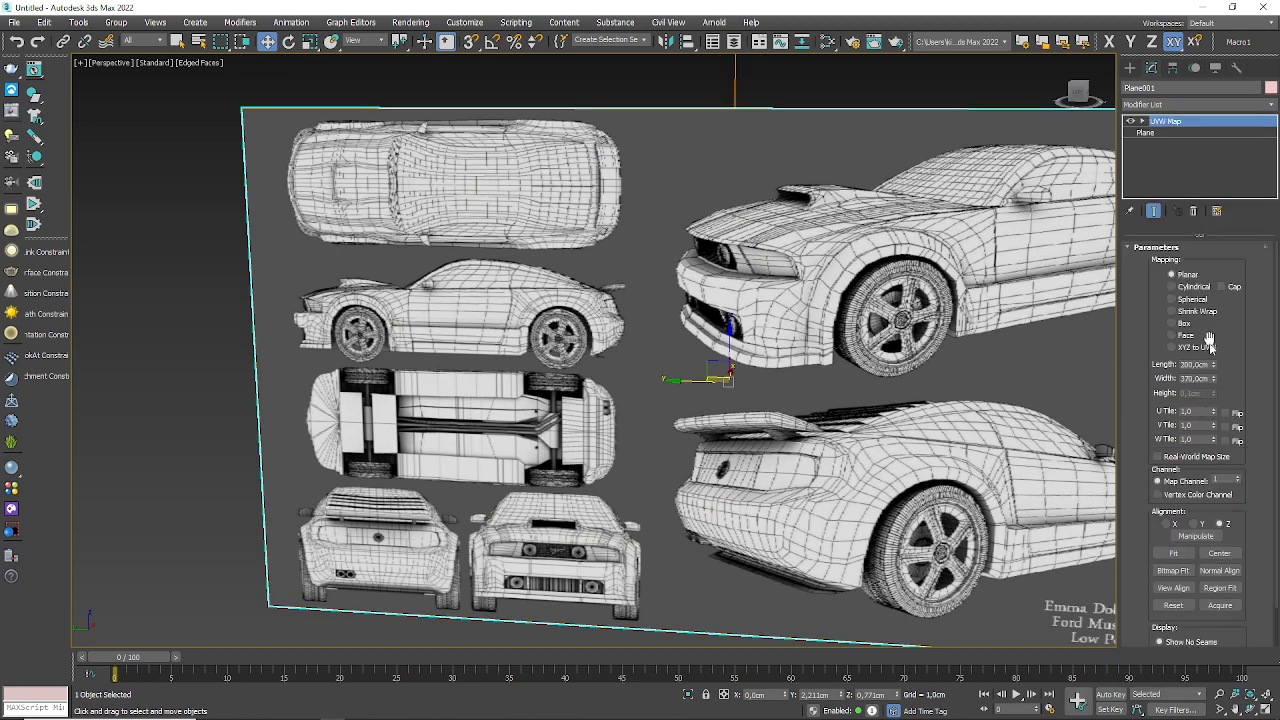
{"action": "left_click_drag", "start_coordinate": [1213, 366], "coordinate": [1222, 300]}
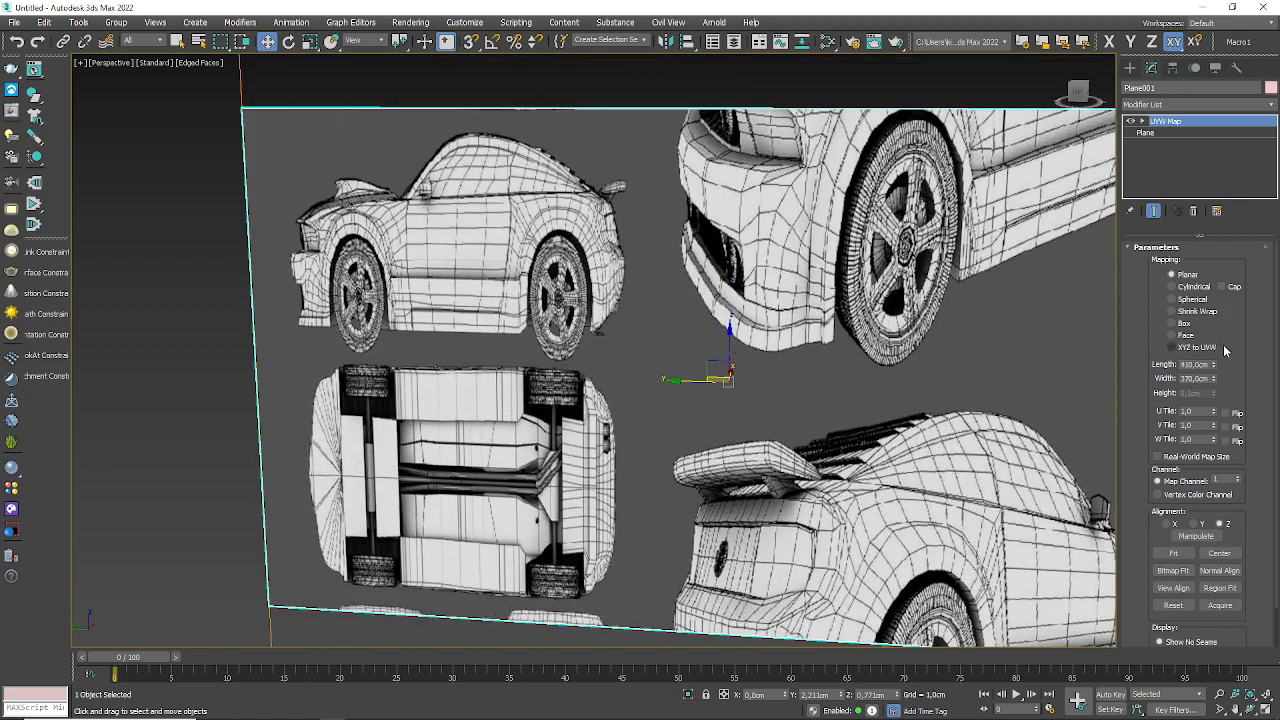
{"action": "left_click_drag", "start_coordinate": [1214, 378], "coordinate": [1216, 340]}
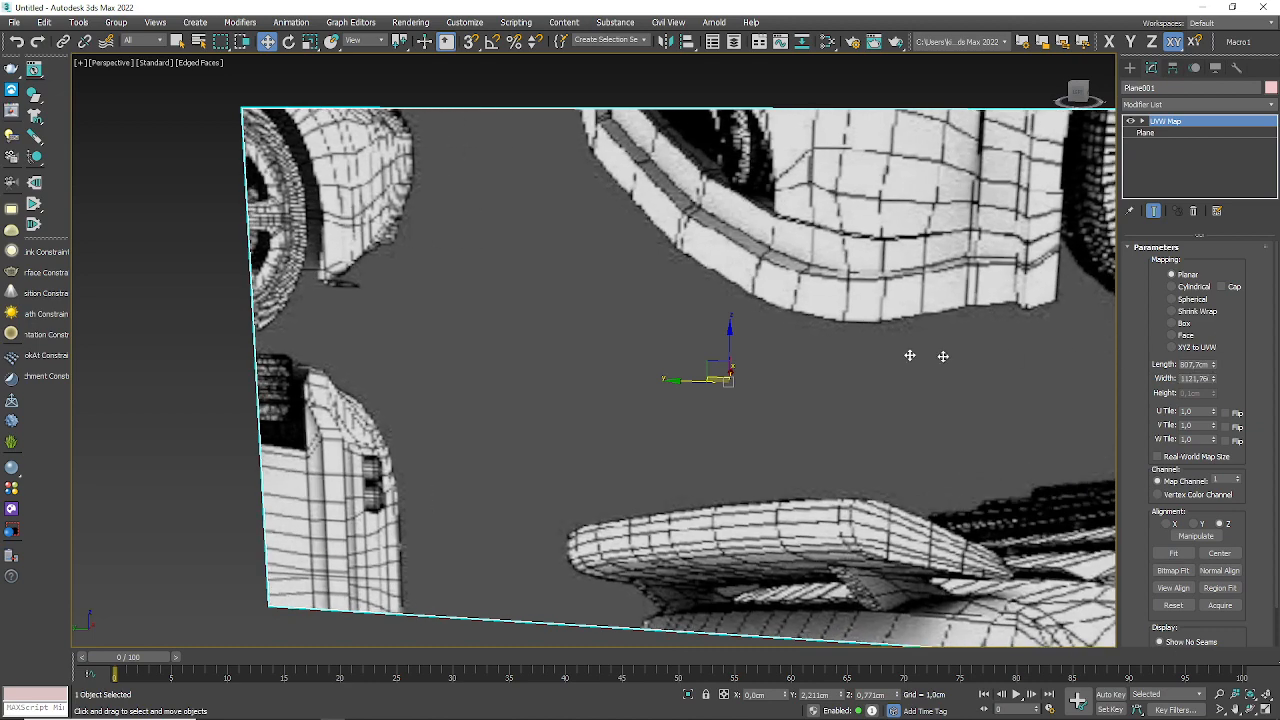
- Move the UVW Map gizmo and reduce the mapping to about 719 by 998 cm to frame the car's side view on the plane
{"action": "left_click", "coordinate": [1142, 121]}
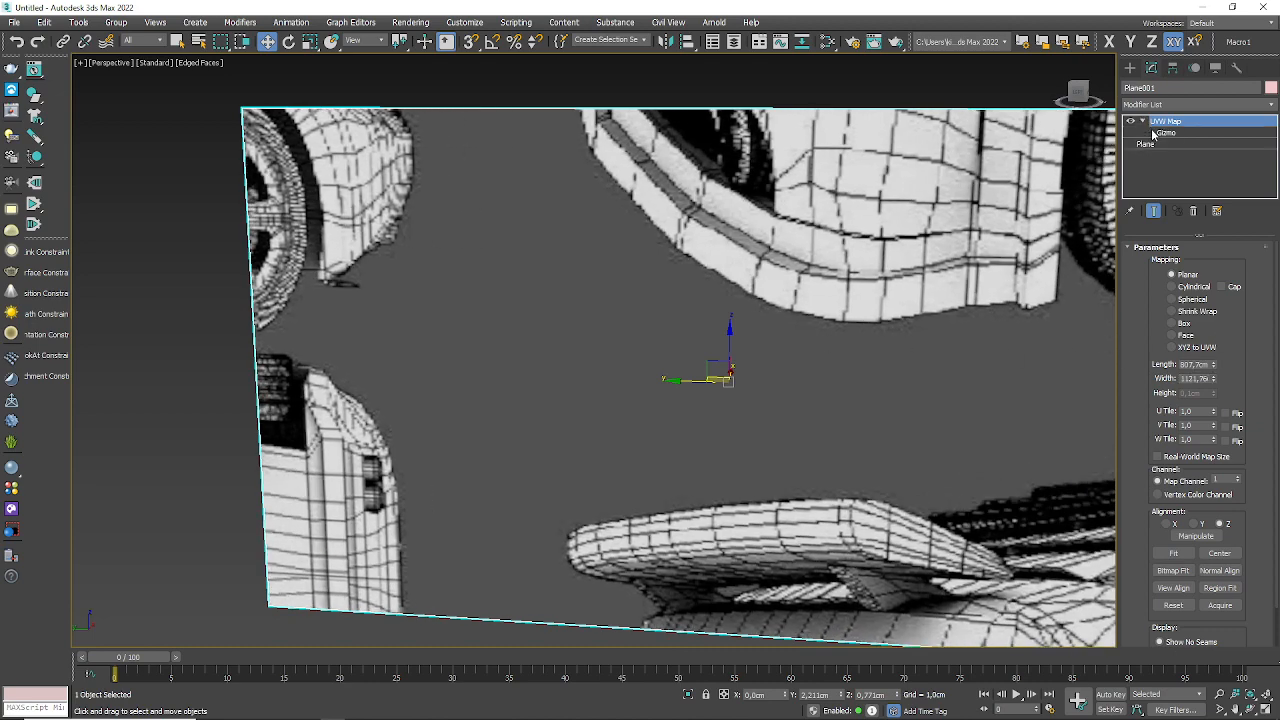
{"action": "left_click", "coordinate": [1166, 132]}
{"action": "scroll", "coordinate": [706, 361], "scroll_direction": "down", "scroll_amount": 8}
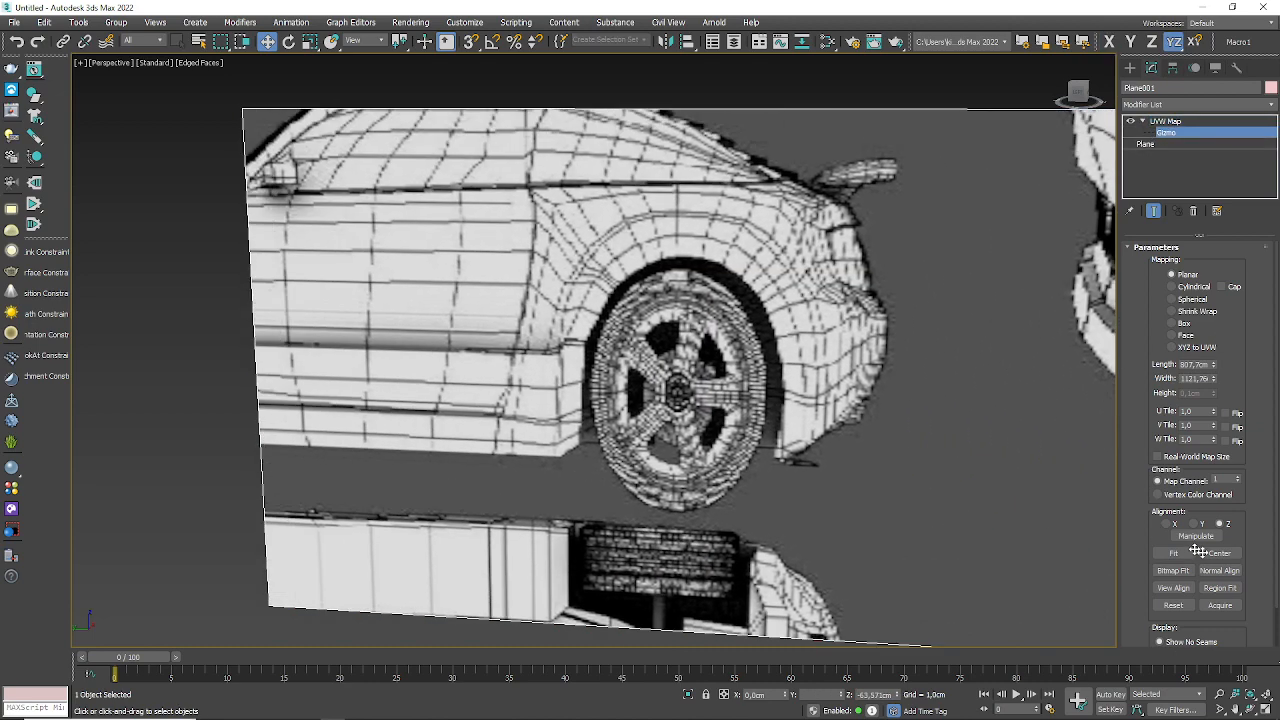
{"action": "scroll", "coordinate": [700, 420], "scroll_direction": "up", "scroll_amount": 3}
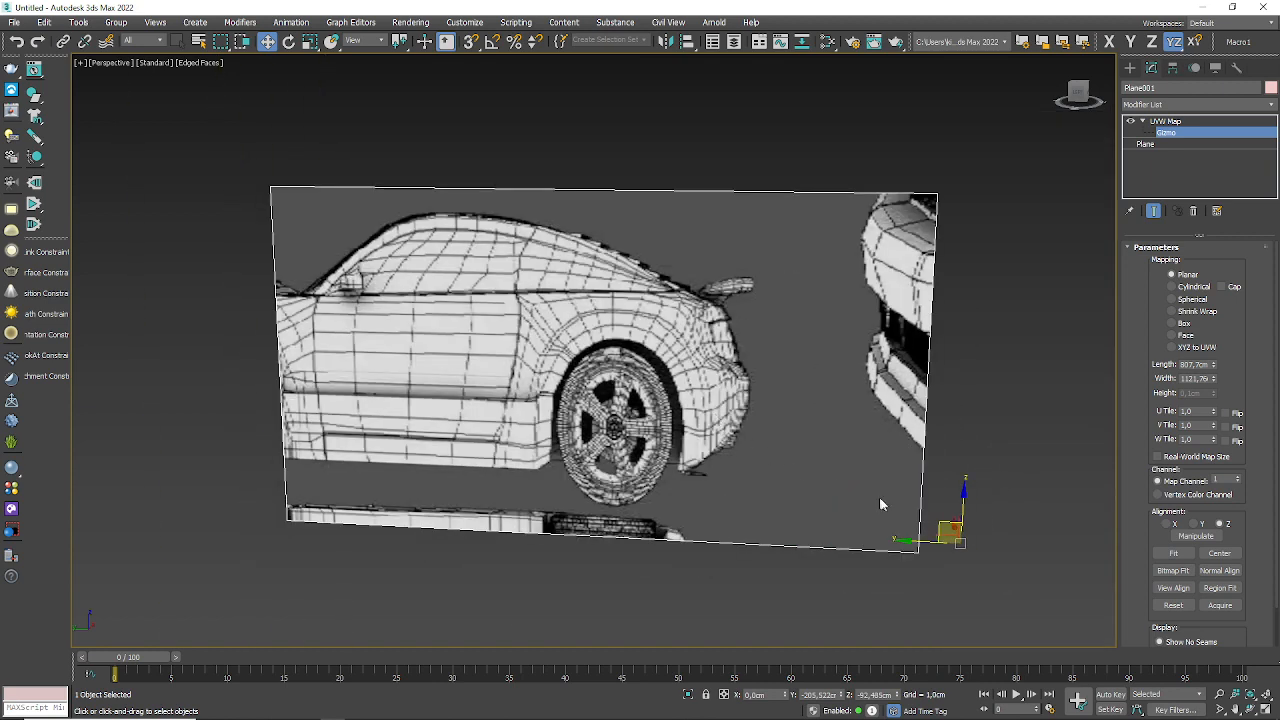
{"action": "left_click_drag", "start_coordinate": [934, 527], "coordinate": [1160, 528]}
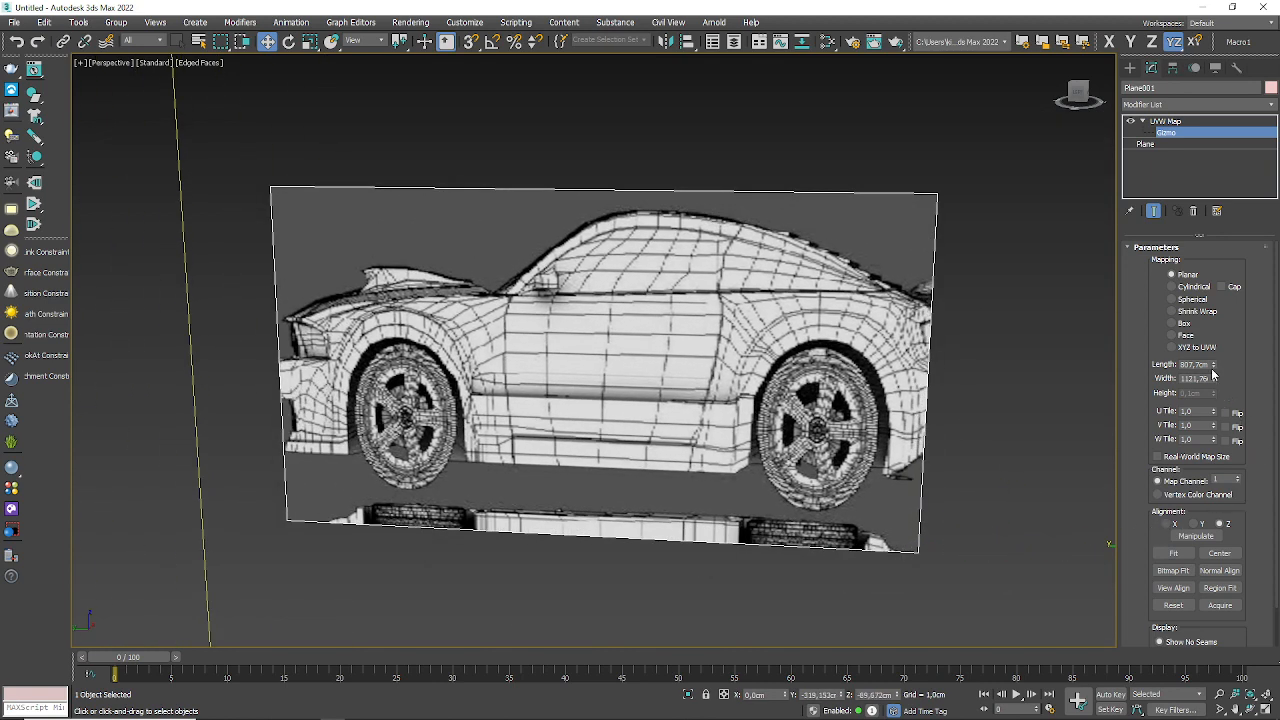
{"action": "left_click_drag", "start_coordinate": [1213, 365], "coordinate": [1218, 392]}
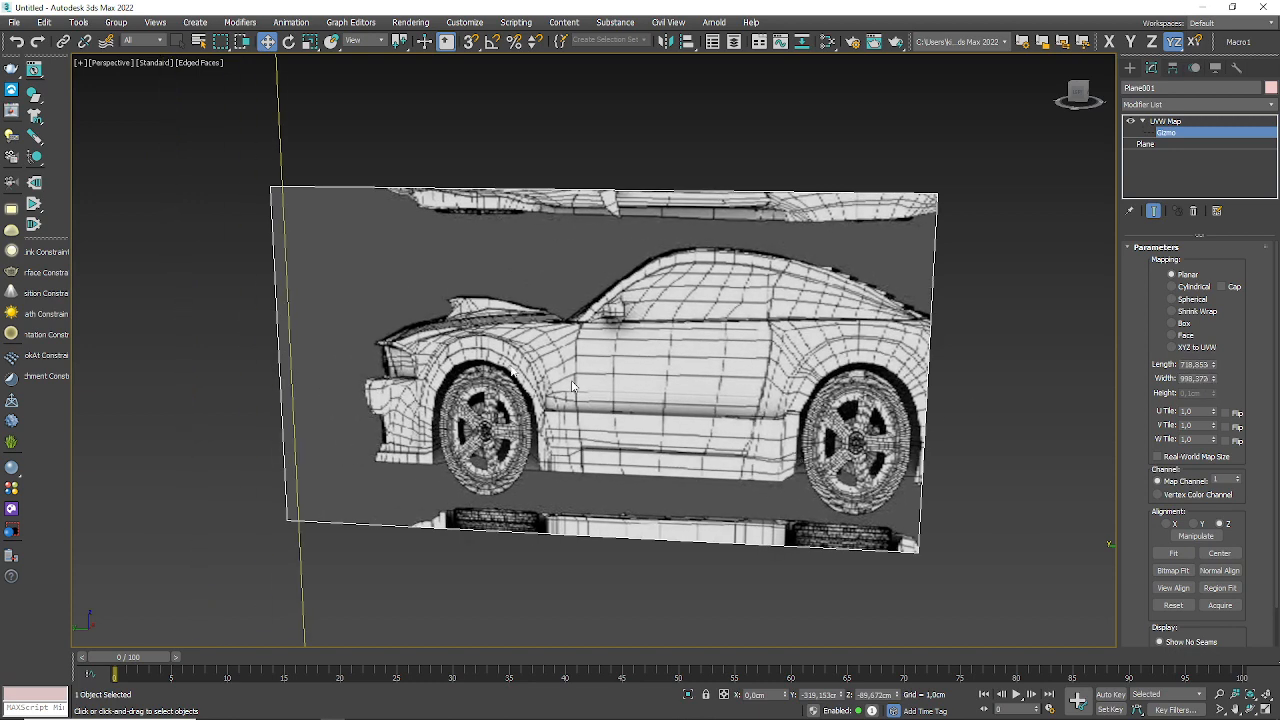
{"action": "left_click_drag", "start_coordinate": [275, 162], "coordinate": [200, 151]}
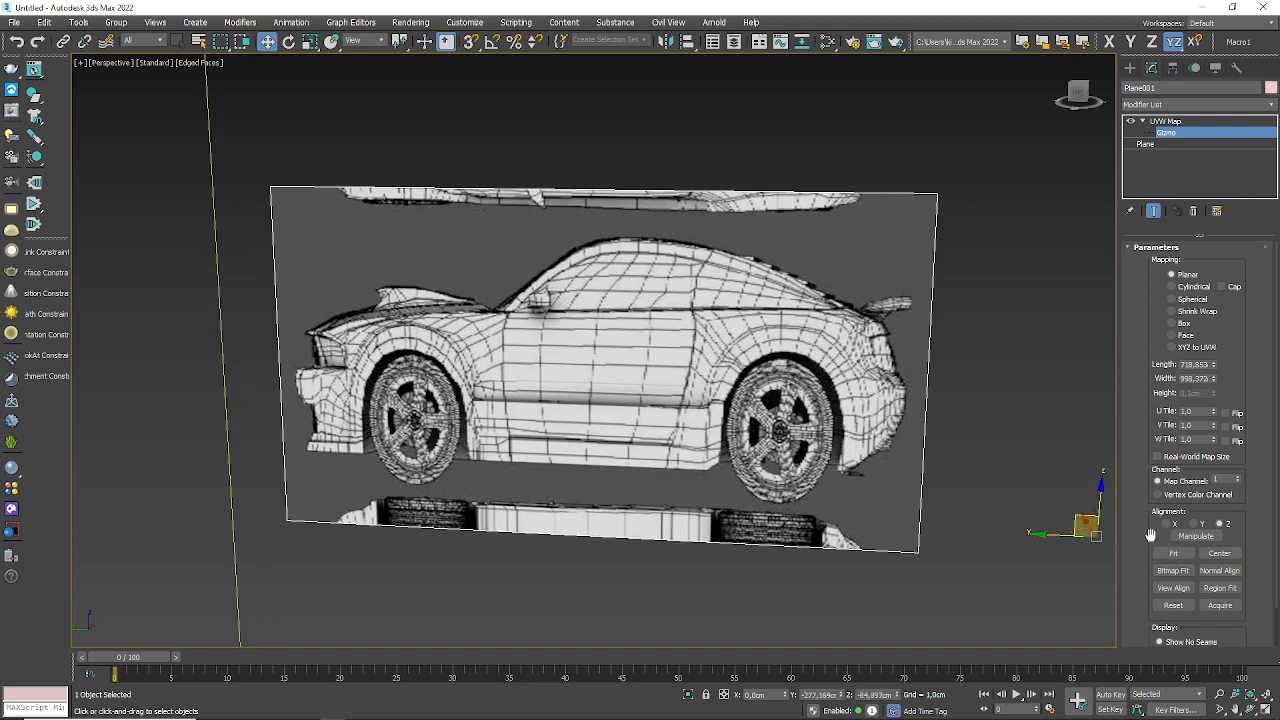
- Bitmap-fit the UVW mapping to Car001.jpg, found on drive F: under SENA, 2023, 04 COMPLEMENTARIOS, 3Ds Max Básico, Referencias
{"action": "left_click", "coordinate": [1164, 574]}
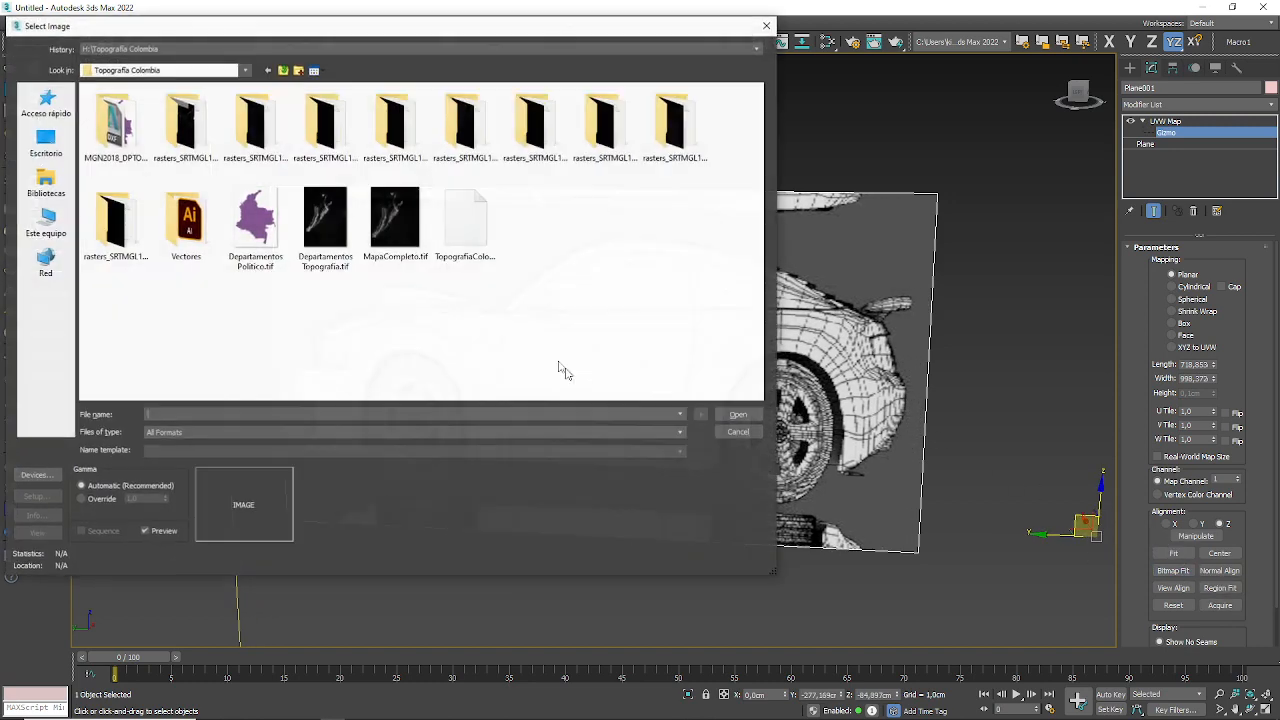
{"action": "left_click", "coordinate": [238, 70]}
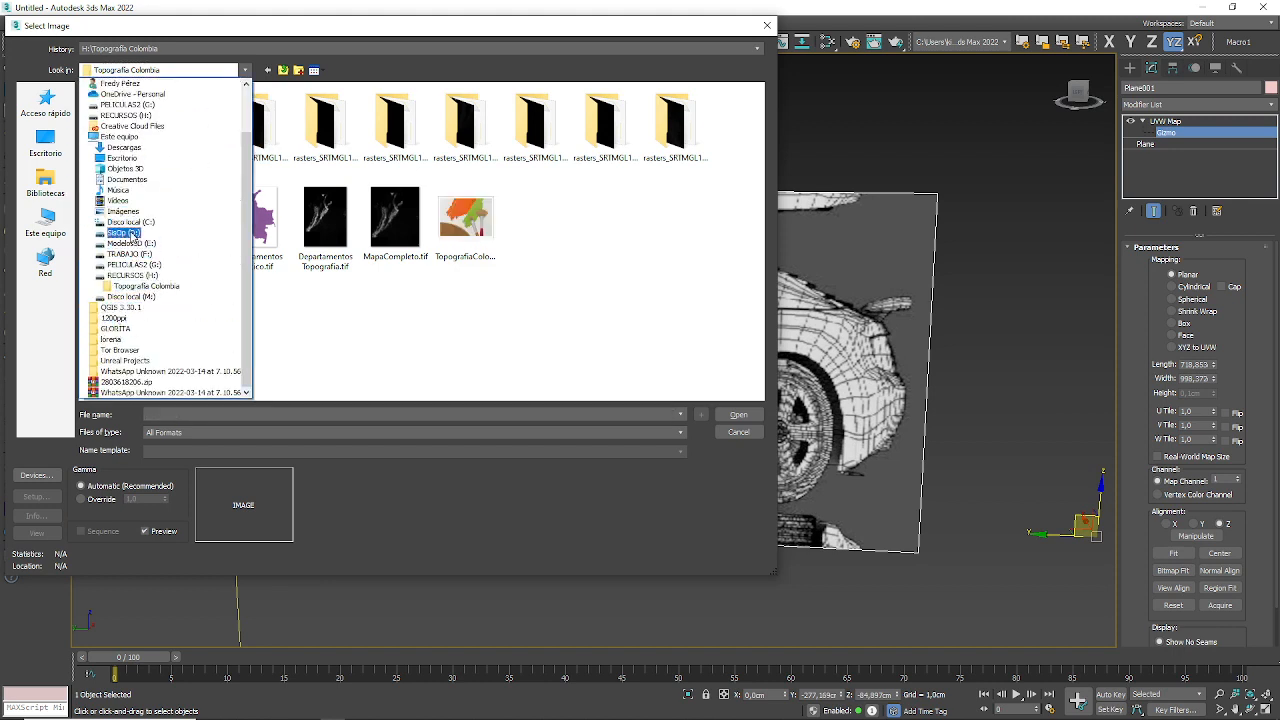
{"action": "left_click", "coordinate": [135, 254]}
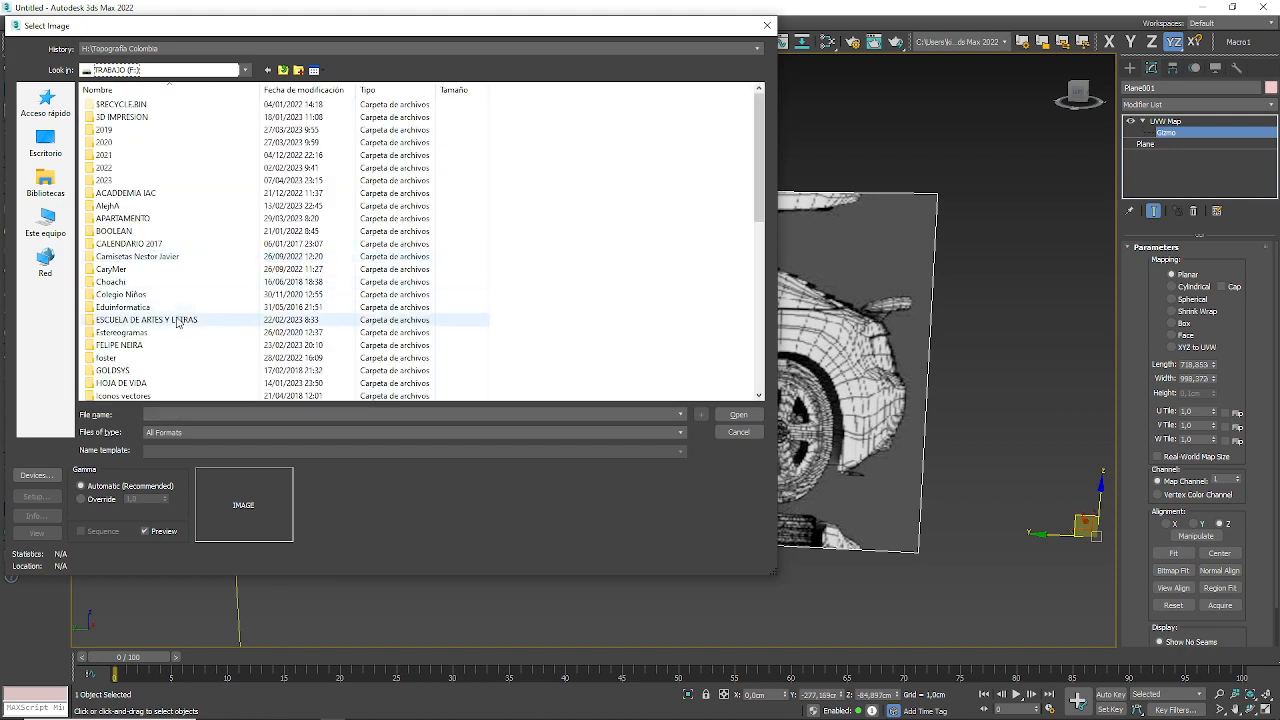
{"action": "scroll", "coordinate": [256, 312], "scroll_direction": "down", "scroll_amount": 4}
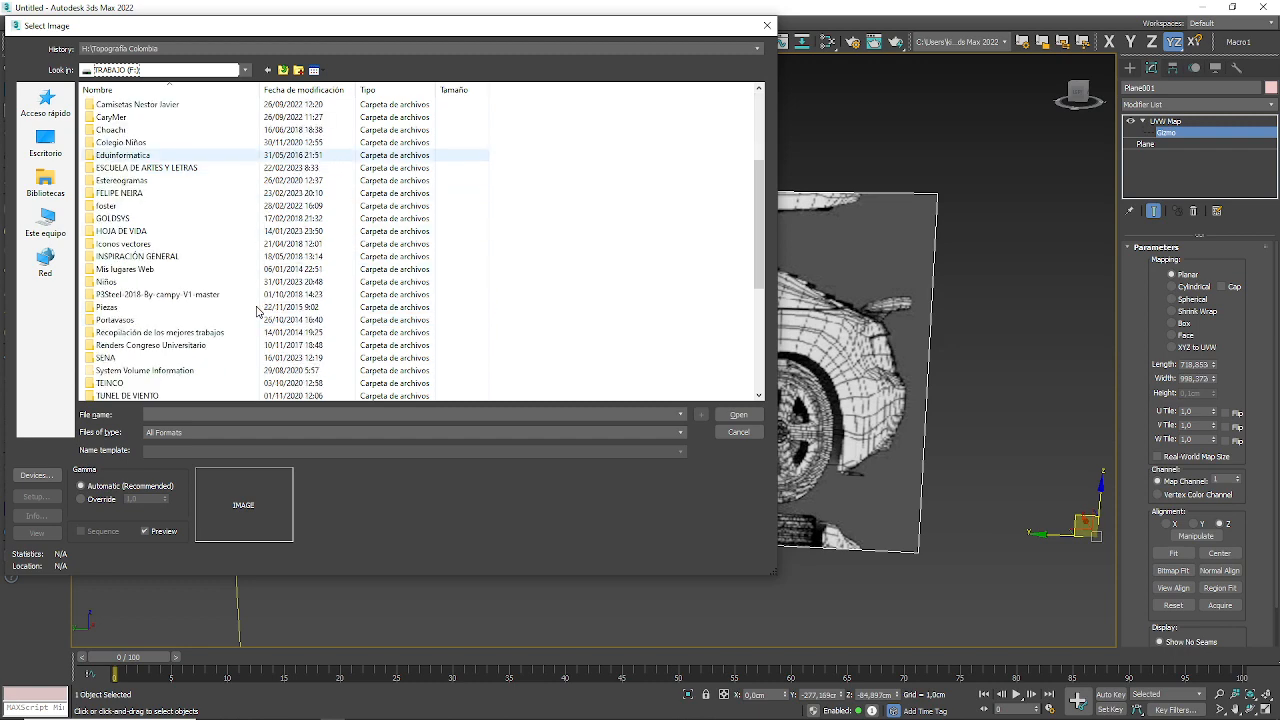
{"action": "scroll", "coordinate": [256, 318], "scroll_direction": "down", "scroll_amount": 2}
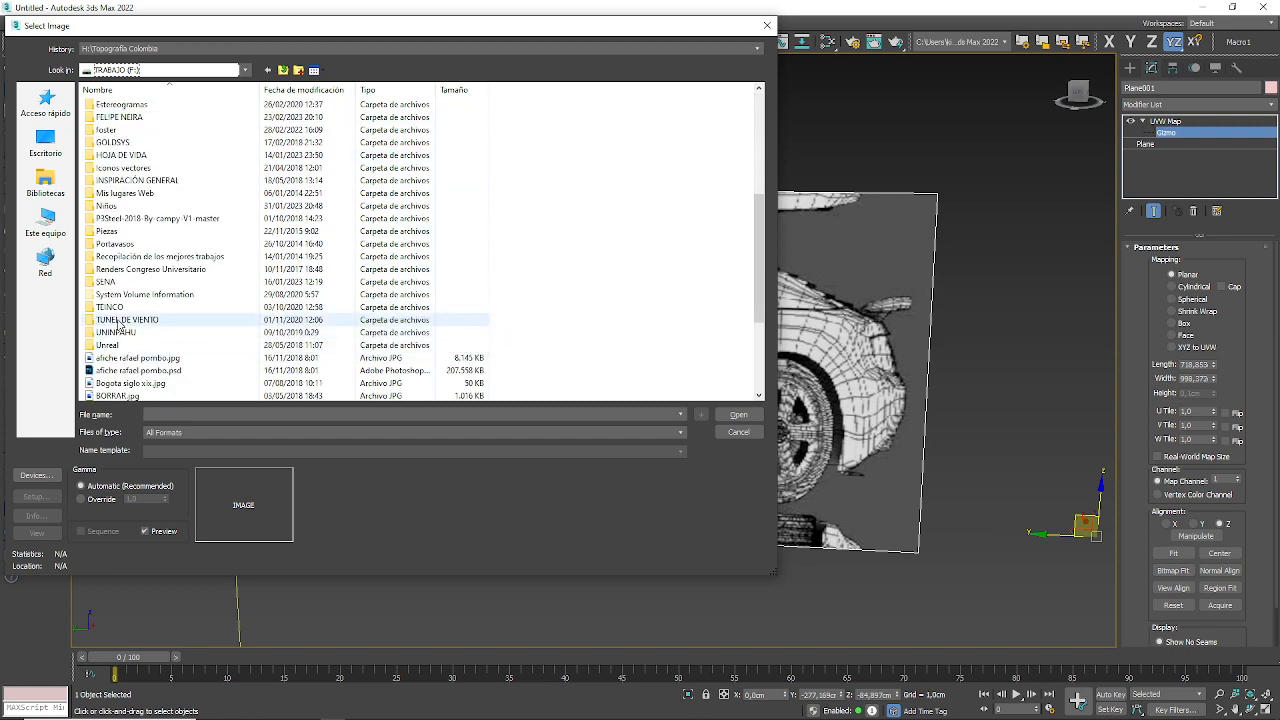
{"action": "double_click", "coordinate": [120, 283]}
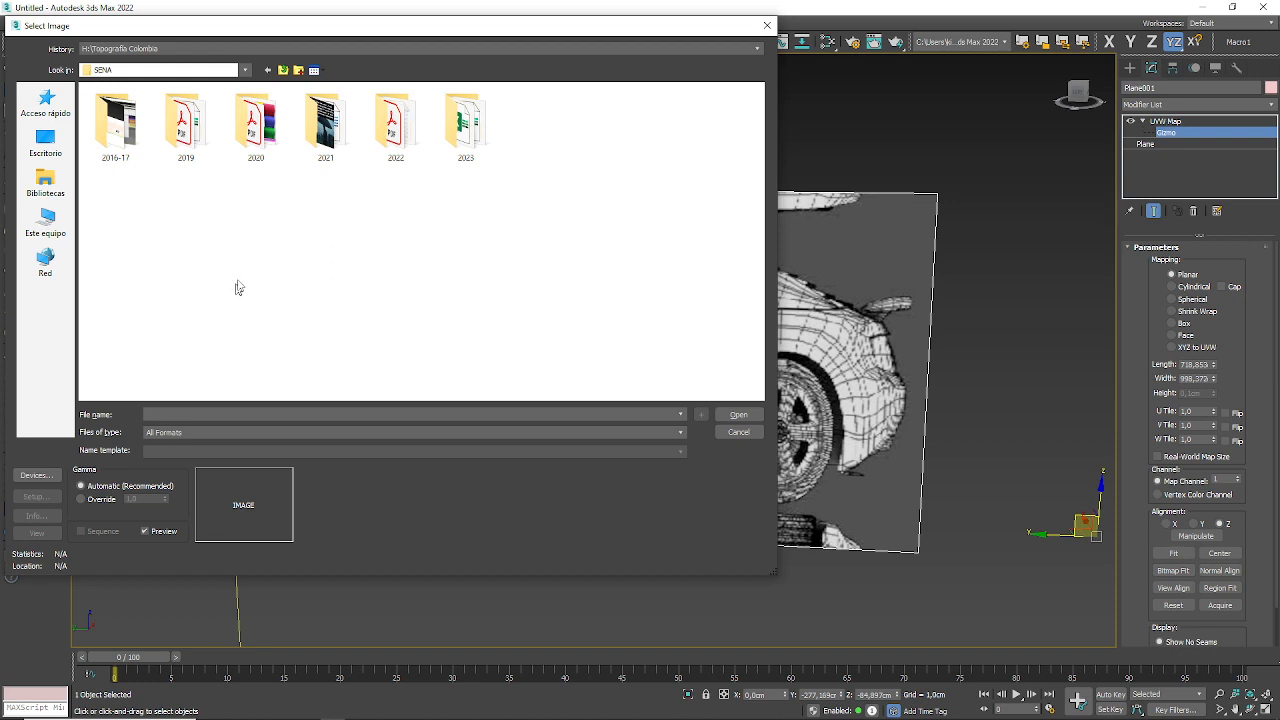
{"action": "double_click", "coordinate": [462, 155]}
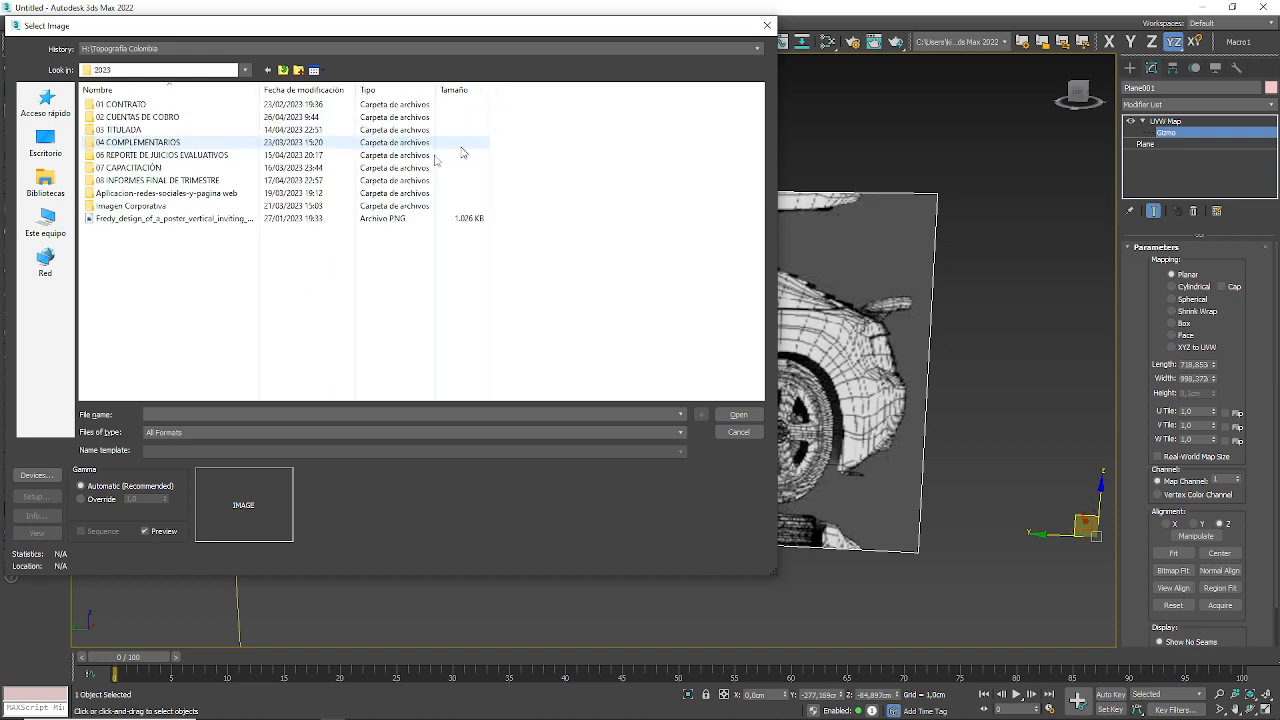
{"action": "double_click", "coordinate": [118, 142]}
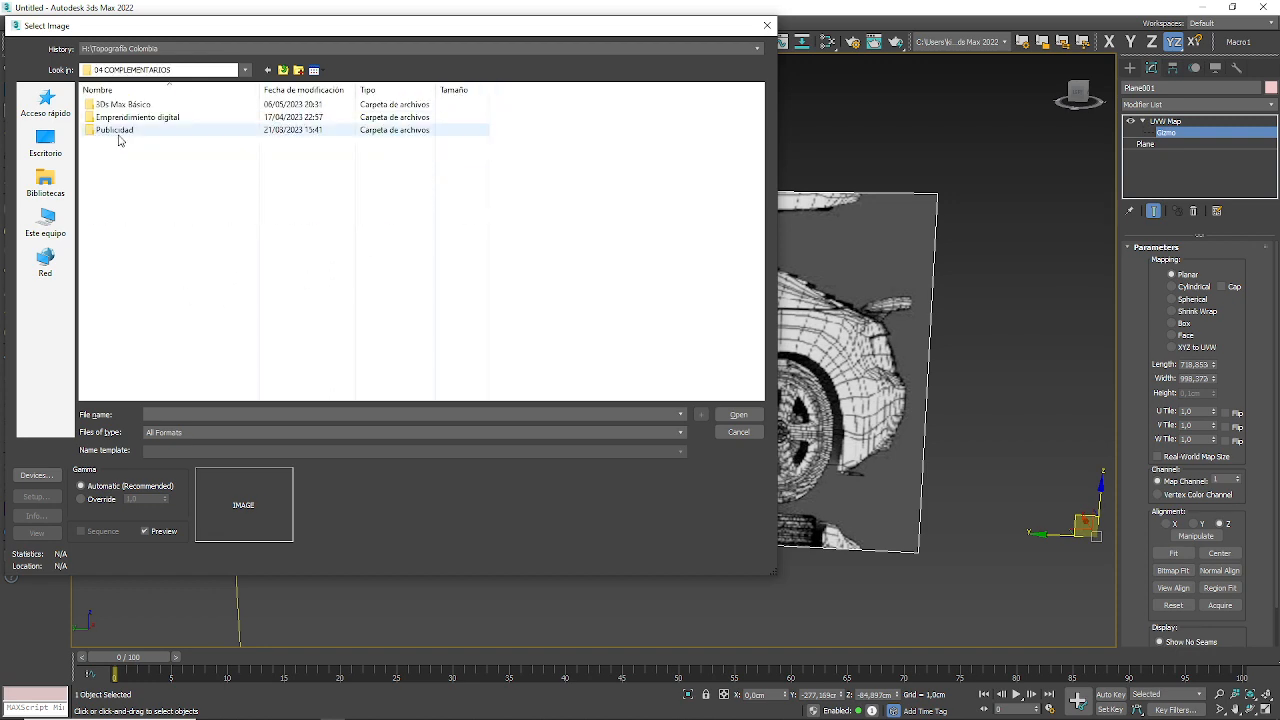
{"action": "double_click", "coordinate": [120, 104]}
{"action": "left_click", "coordinate": [198, 146]}
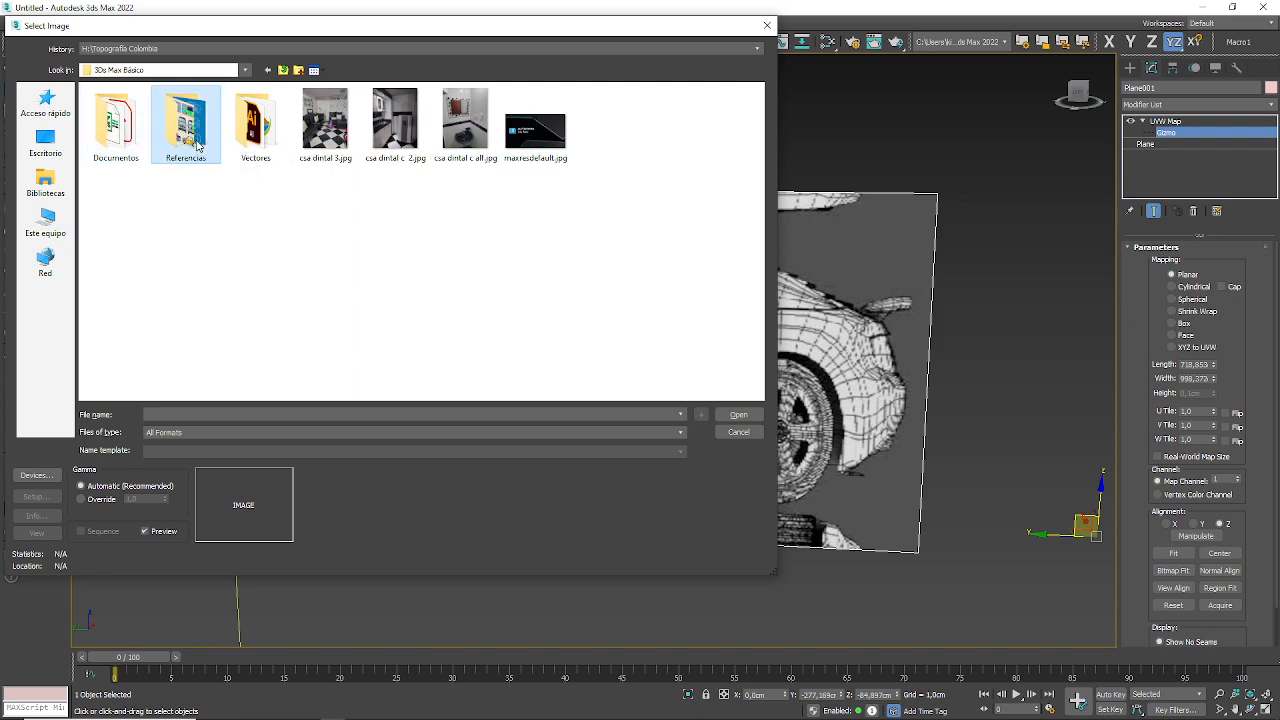
{"action": "double_click", "coordinate": [198, 146]}
{"action": "left_click", "coordinate": [120, 138]}
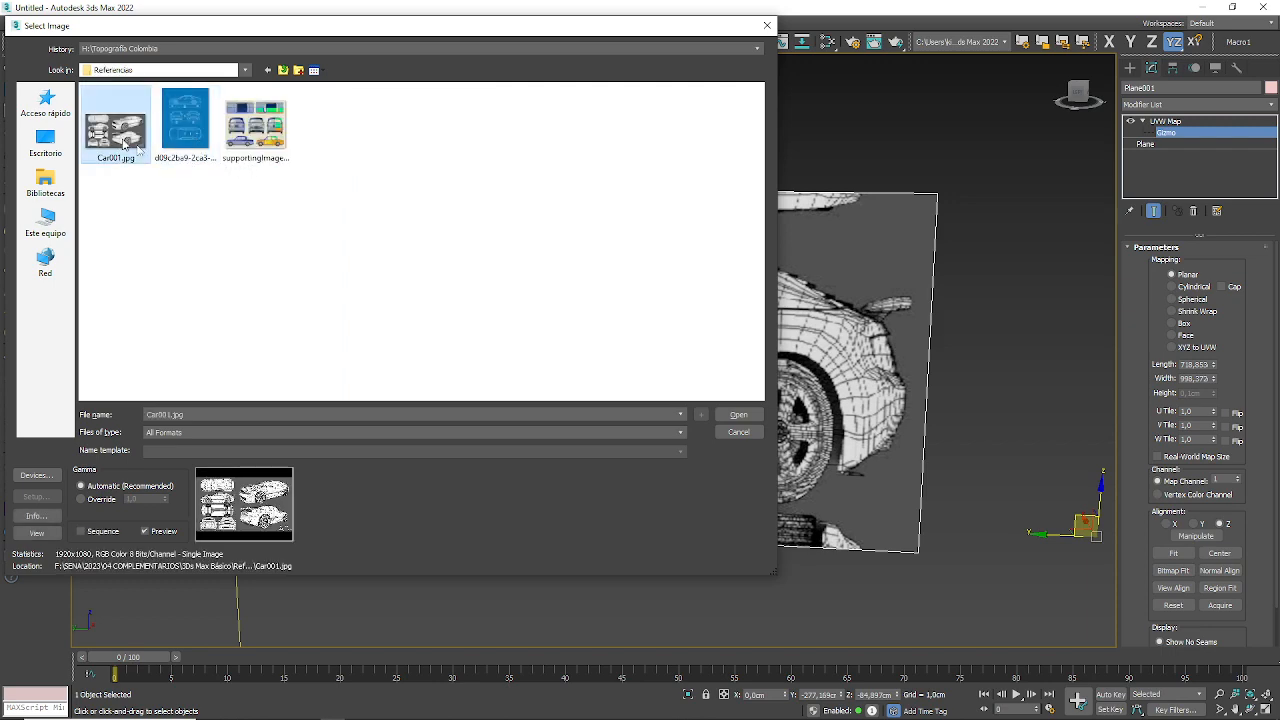
{"action": "left_click", "coordinate": [756, 418]}
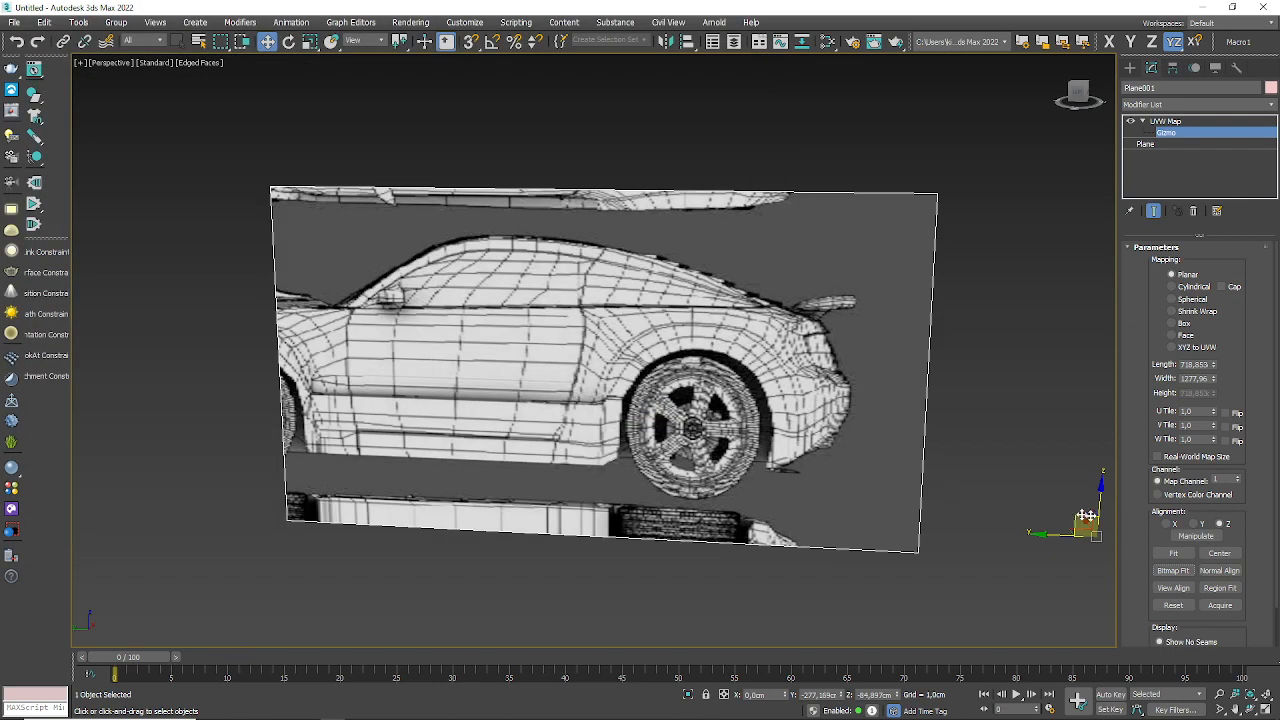
- Shift the mapping gizmo toward the car's side view, reduce the mapping length to about 669 cm and bitmap-fit it again with Car001.jpg
{"action": "left_click_drag", "start_coordinate": [1085, 525], "coordinate": [1188, 520]}
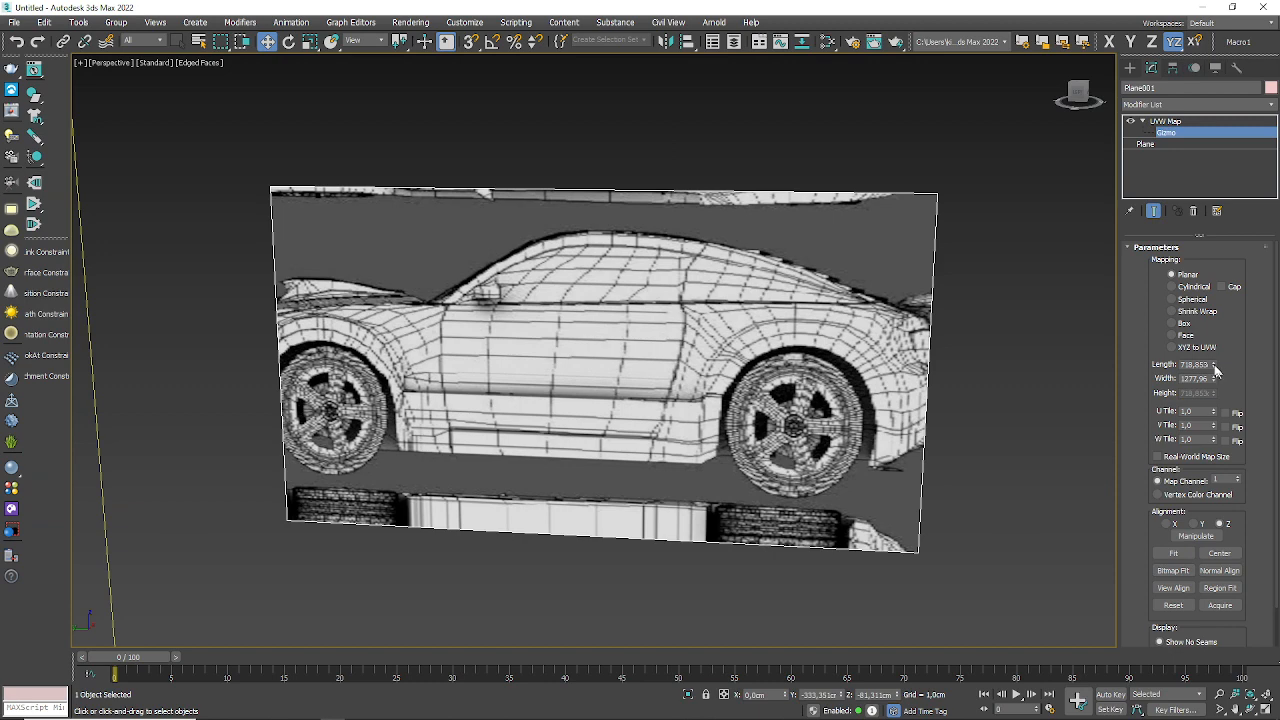
{"action": "left_click_drag", "start_coordinate": [1215, 366], "coordinate": [1215, 378]}
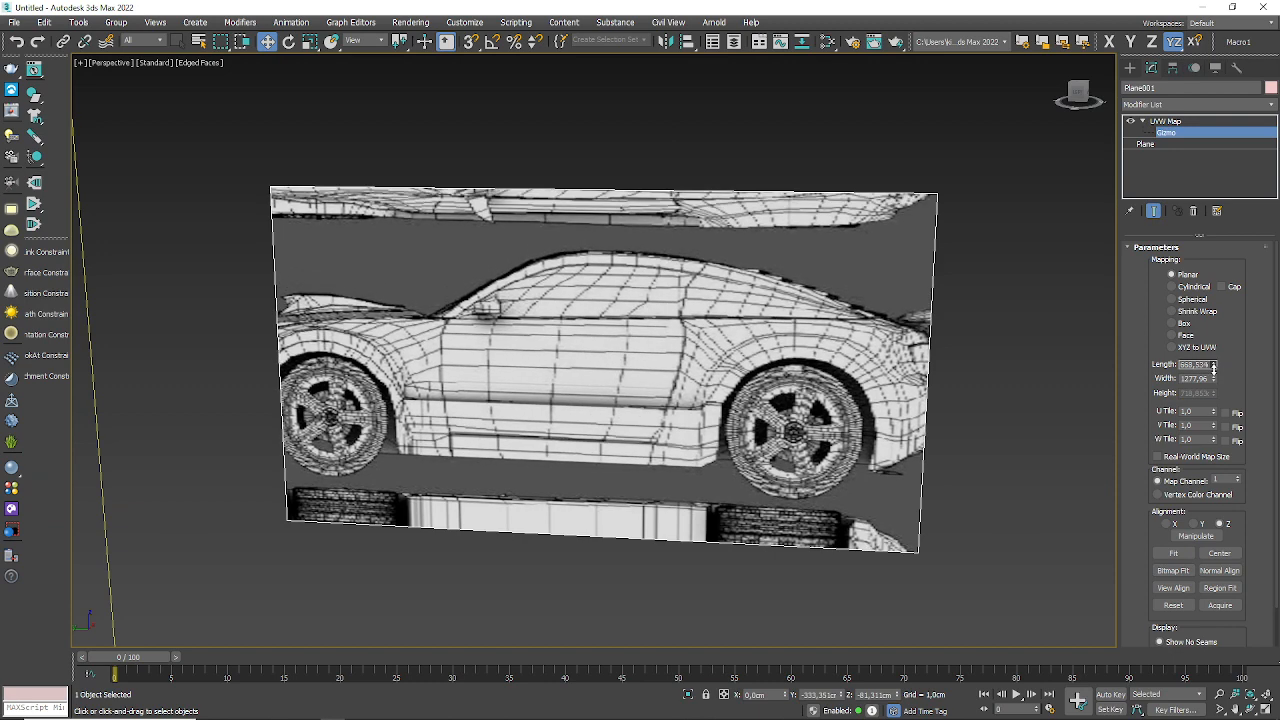
{"action": "left_click", "coordinate": [1172, 570]}
{"action": "left_click", "coordinate": [117, 132]}
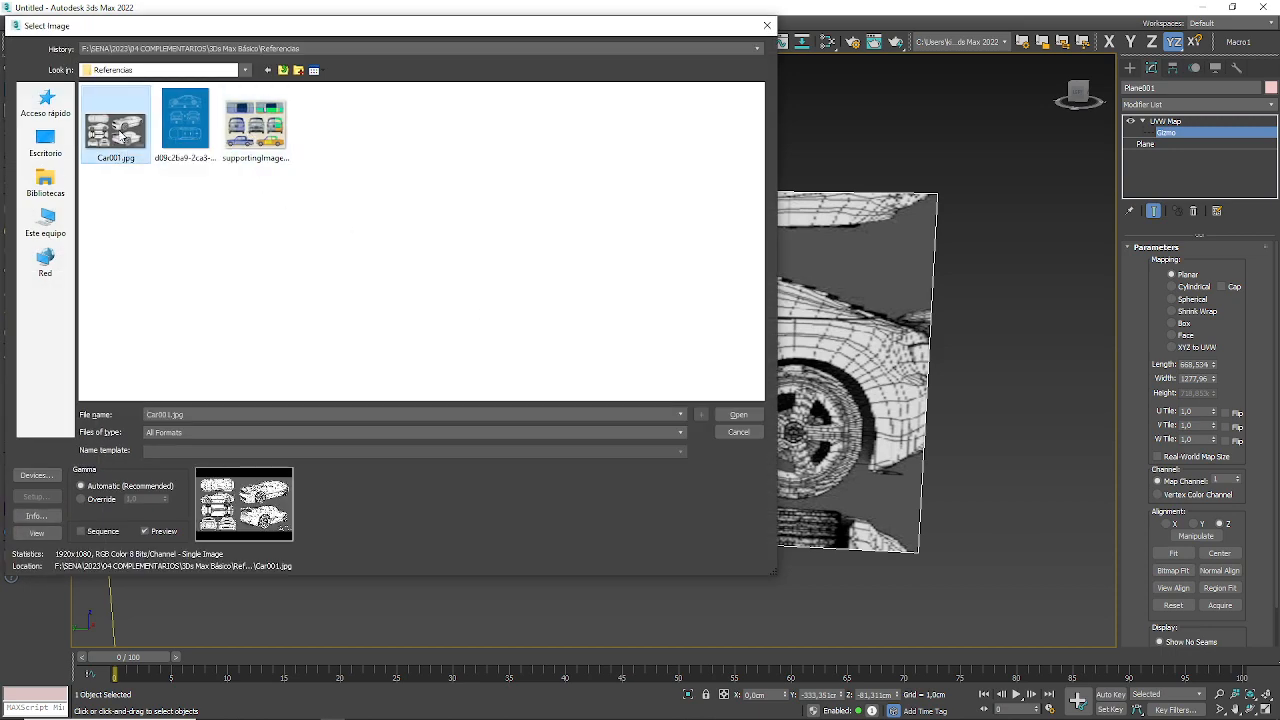
{"action": "double_click", "coordinate": [119, 135]}
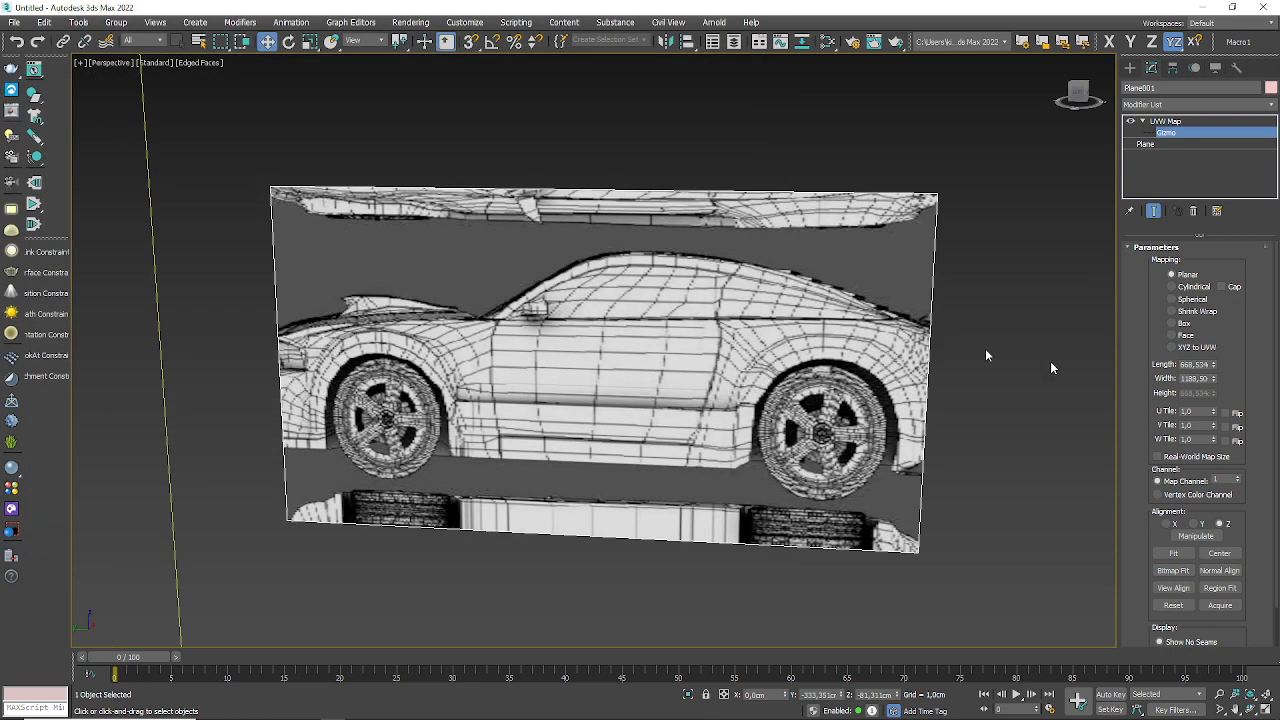
- Reduce the mapping length to about 548 cm and restore the proportions of Car001.jpg with Bitmap Fit
{"action": "left_click_drag", "start_coordinate": [1213, 365], "coordinate": [1216, 374]}
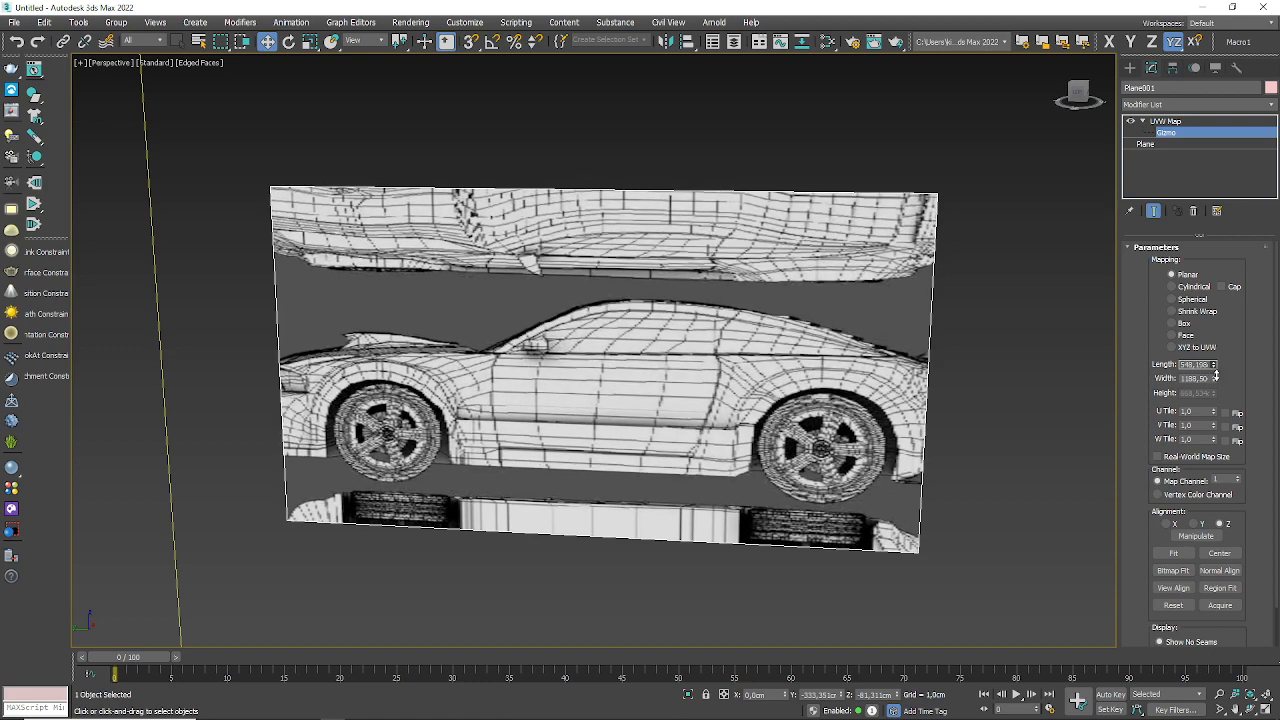
{"action": "left_click", "coordinate": [1173, 570]}
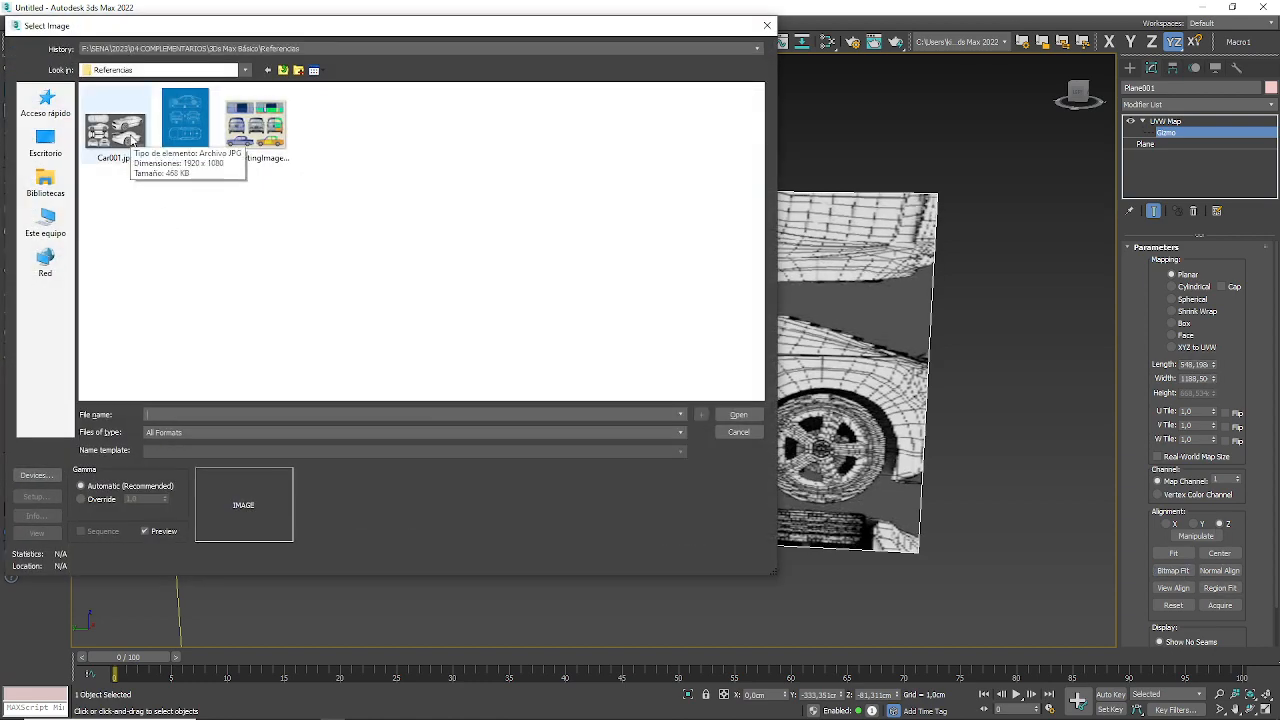
{"action": "double_click", "coordinate": [130, 140]}
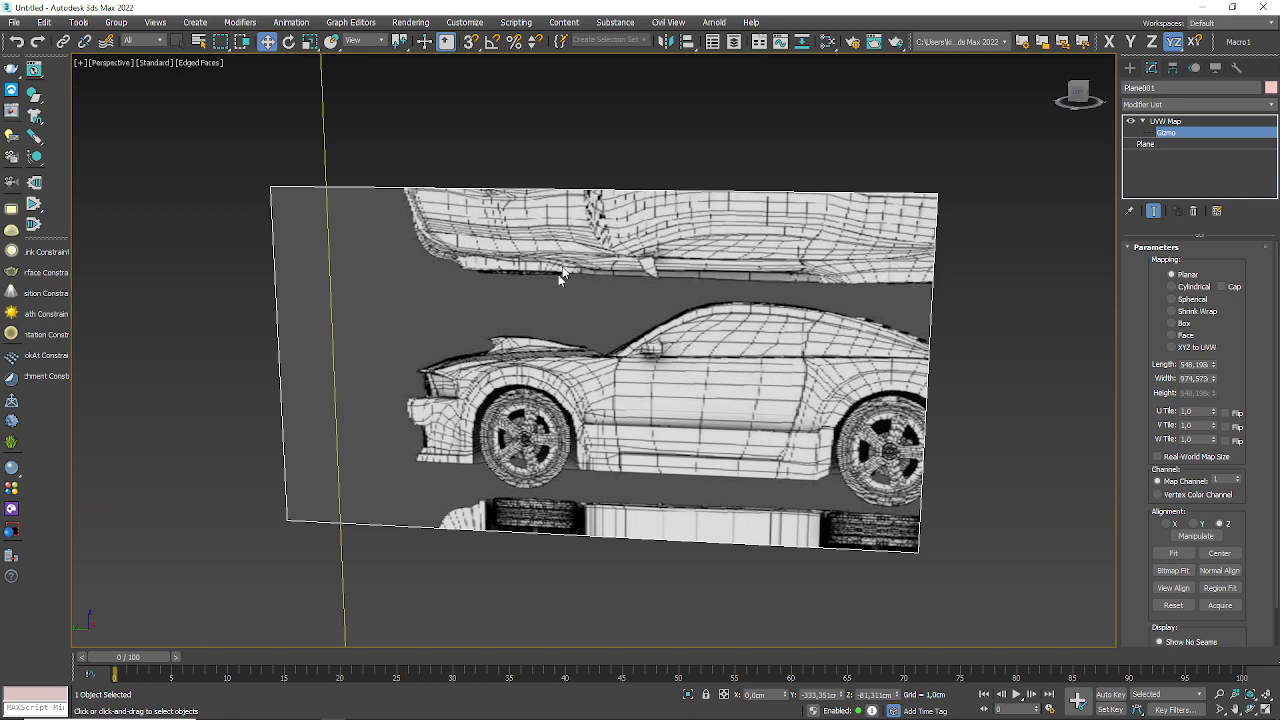
- Move the mapping gizmo so the complete side view of the car is centred on the plane
{"action": "scroll", "coordinate": [725, 430], "scroll_direction": "down", "scroll_amount": 5}
{"action": "left_click_drag", "start_coordinate": [911, 456], "coordinate": [863, 441]}
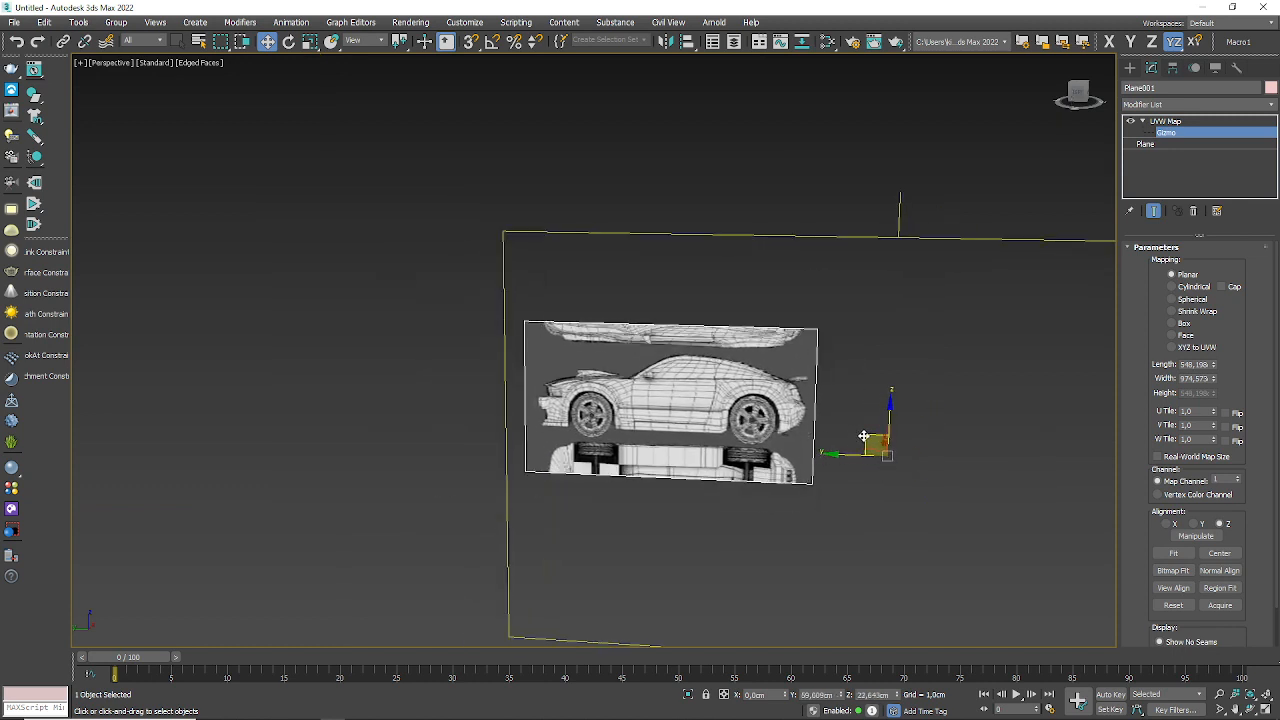
{"action": "scroll", "coordinate": [727, 396], "scroll_direction": "up", "scroll_amount": 3}
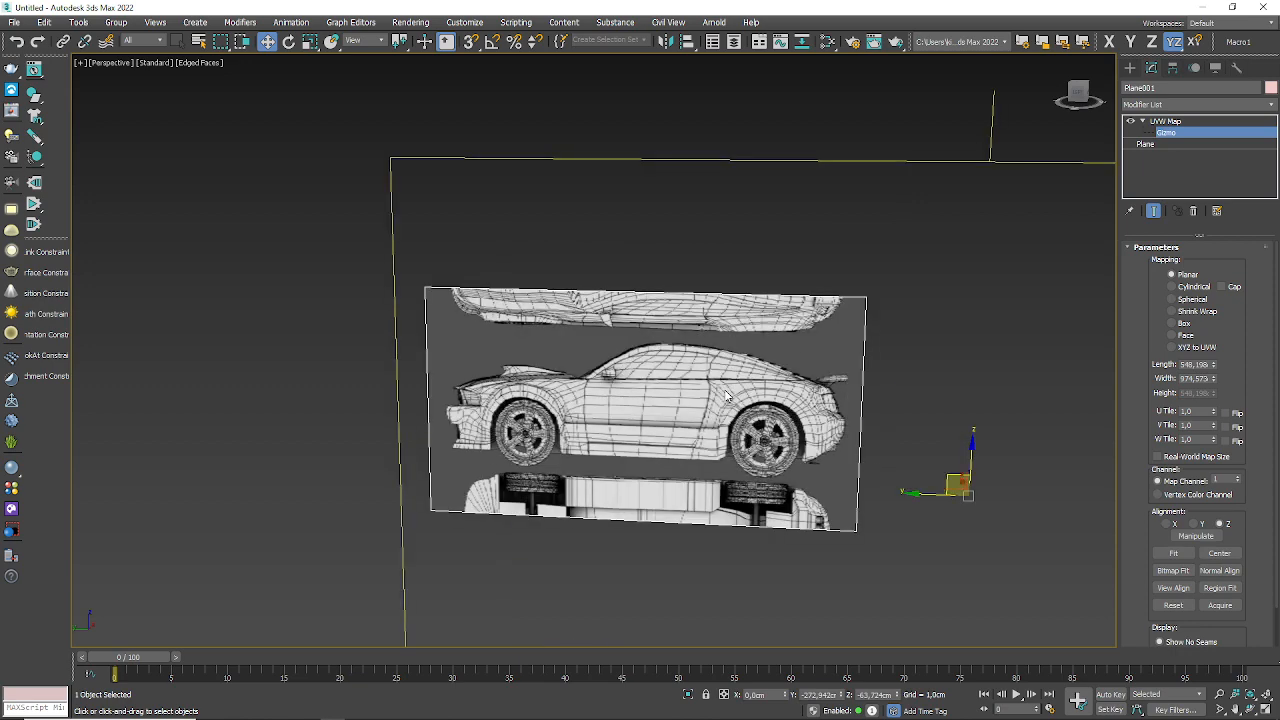
{"action": "scroll", "coordinate": [930, 420], "scroll_direction": "up", "scroll_amount": 3}
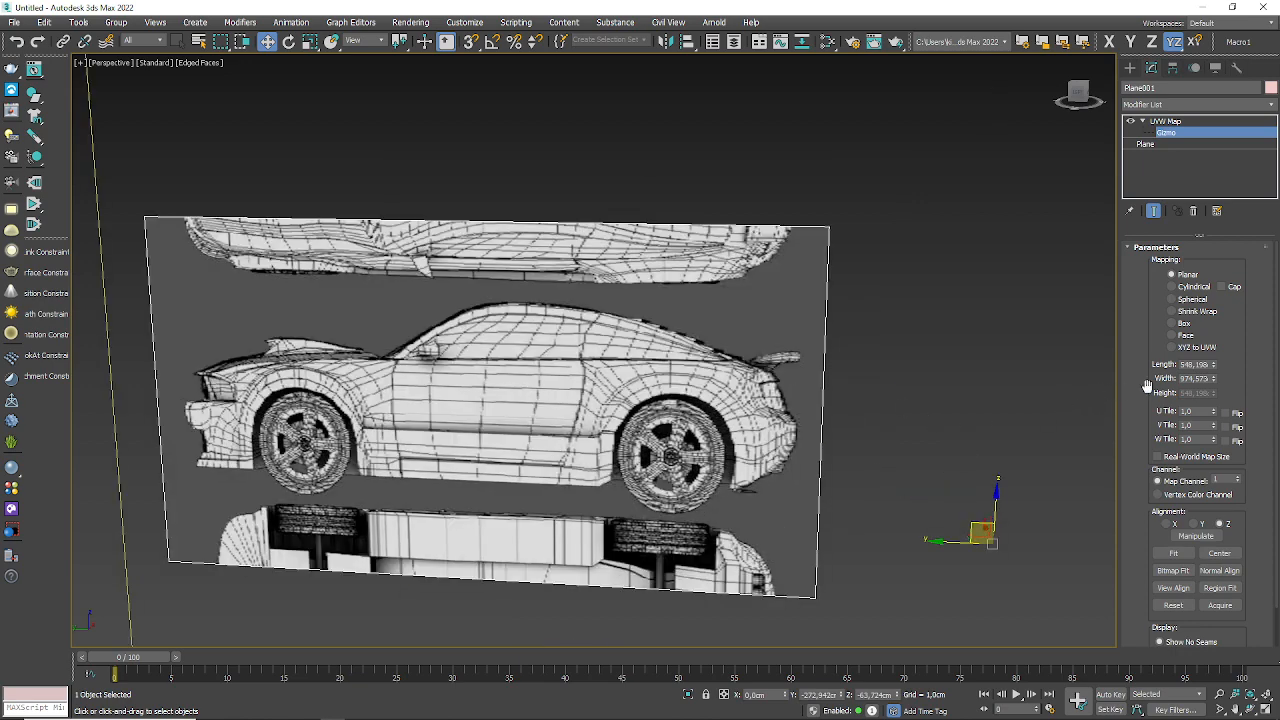
- Resize the mapping to 570 cm long with Car001.jpg's proportions using Bitmap Fit, and recentre the car on the plane
{"action": "left_click", "coordinate": [1216, 365]}
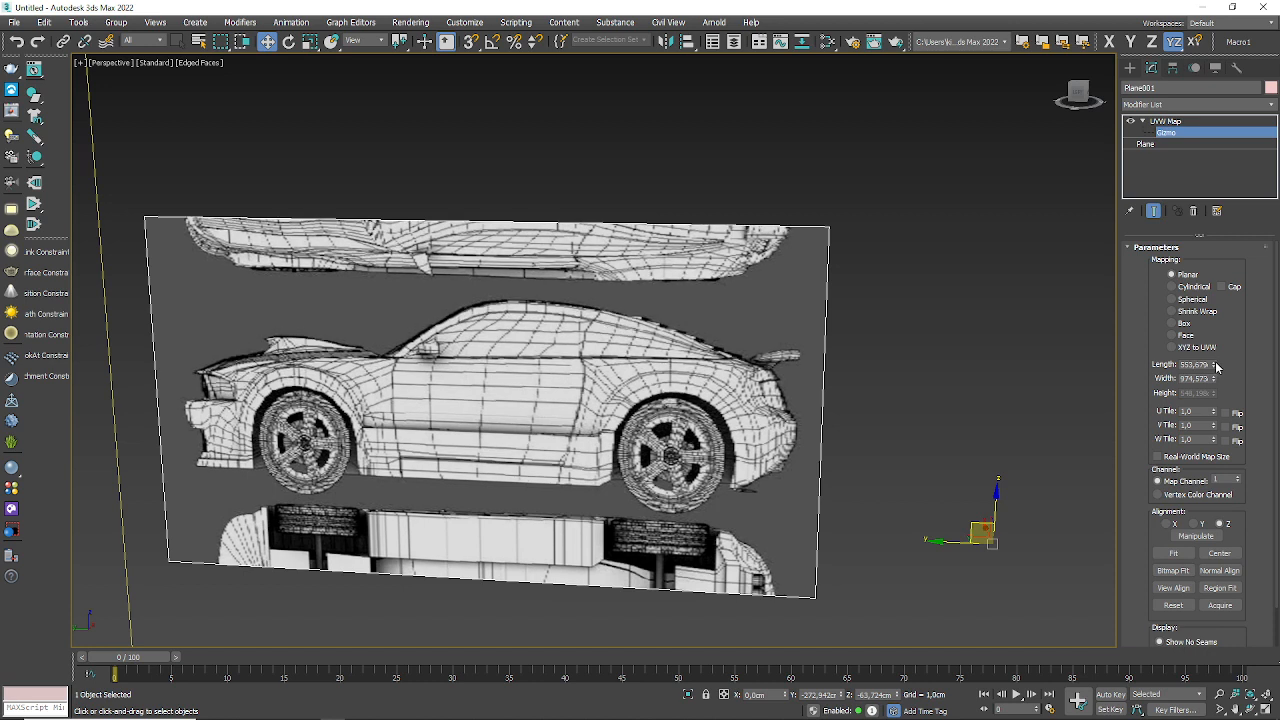
{"action": "double_click", "coordinate": [1195, 365]}
{"action": "type", "text": "579"}
{"action": "key", "text": "Return"}
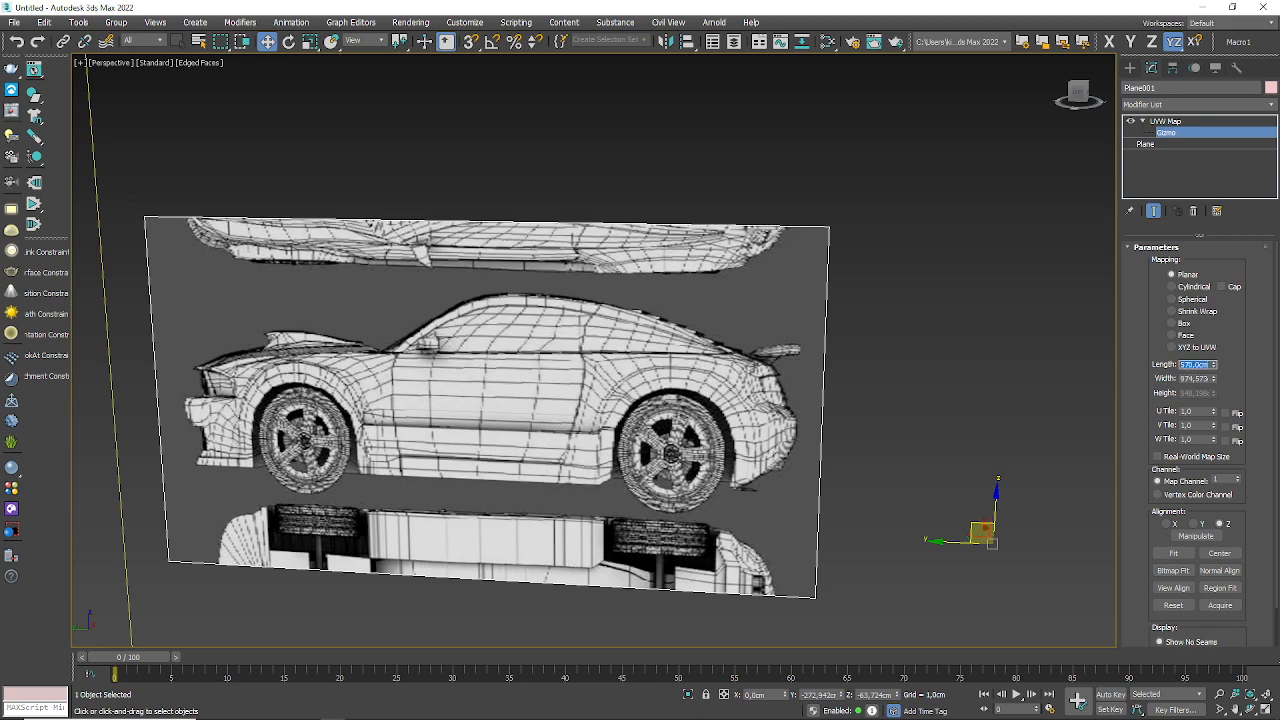
{"action": "left_click", "coordinate": [1172, 568]}
{"action": "double_click", "coordinate": [115, 128]}
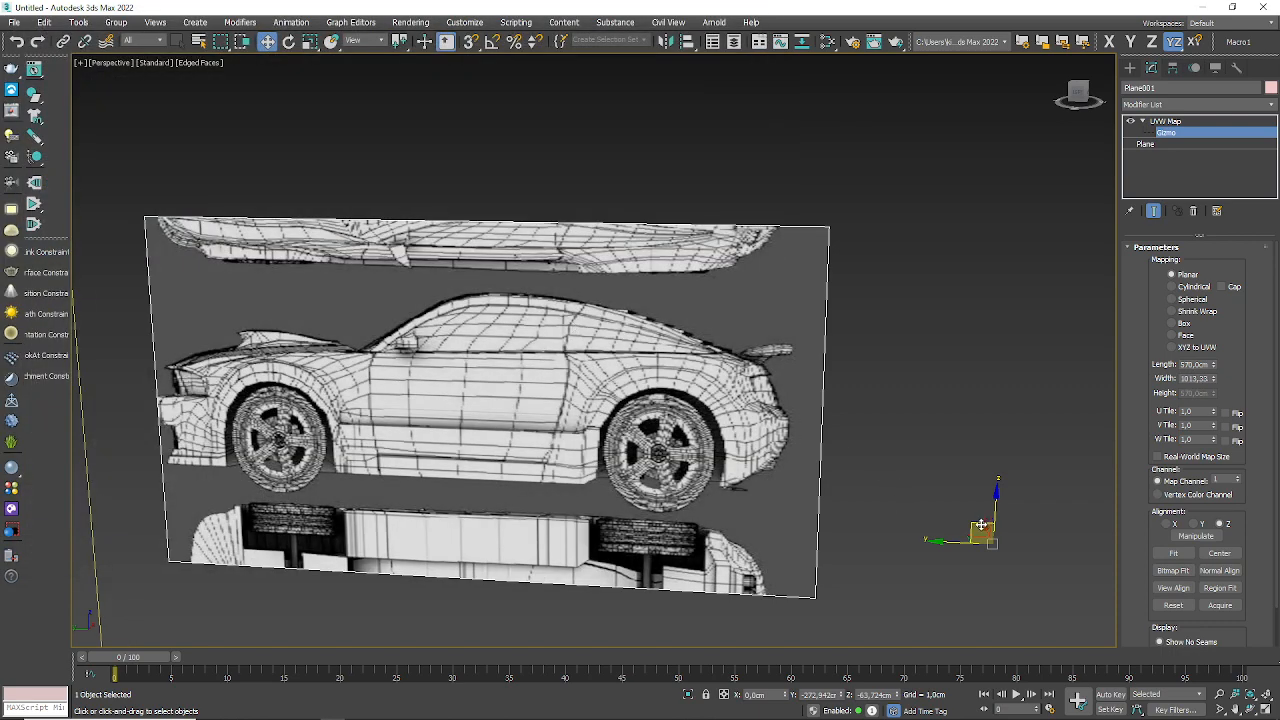
{"action": "left_click_drag", "start_coordinate": [985, 531], "coordinate": [997, 528]}
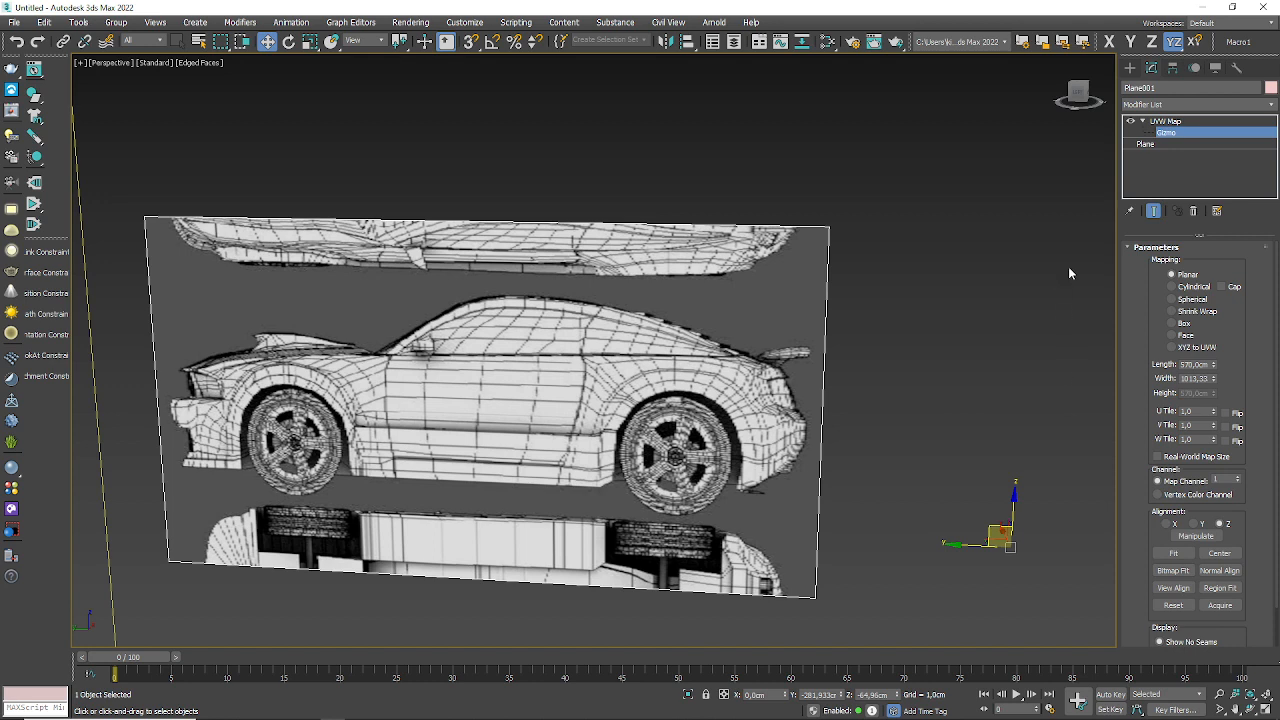
- Reduce the plane's length to 138 cm and lower the mapping gizmo along Z to centre the car vertically
{"action": "left_click", "coordinate": [1200, 121]}
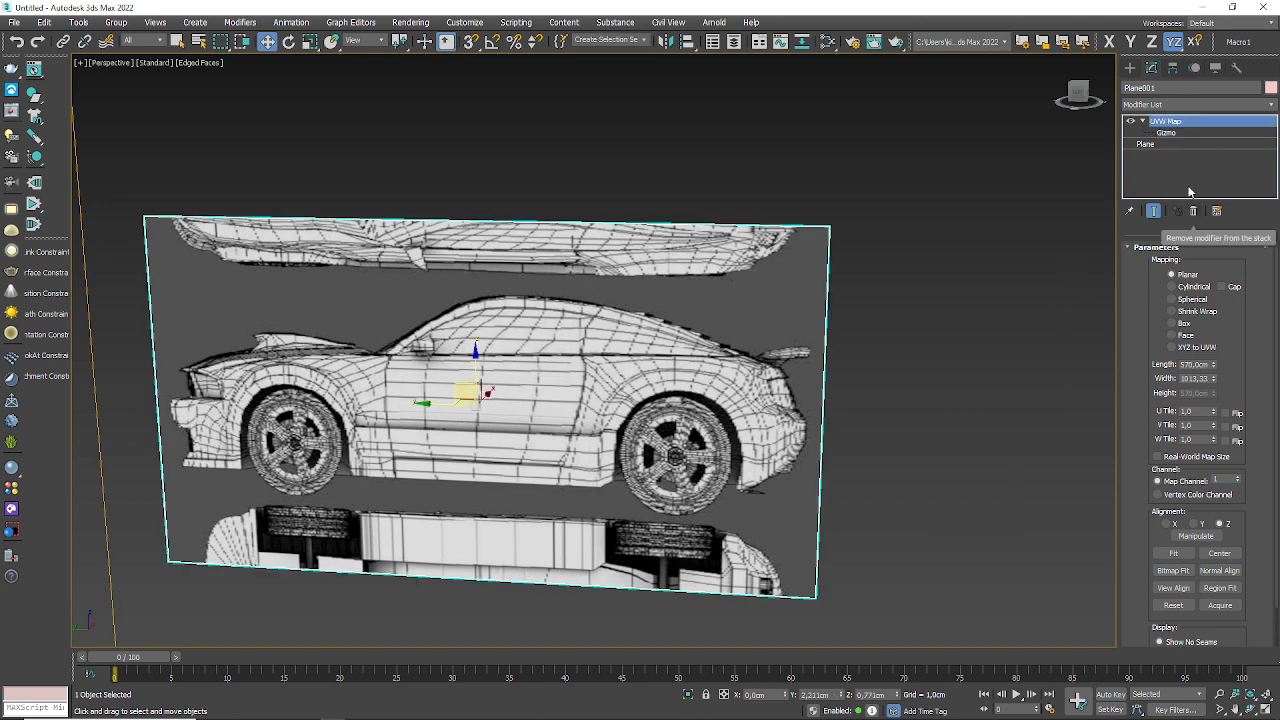
{"action": "left_click", "coordinate": [1148, 145]}
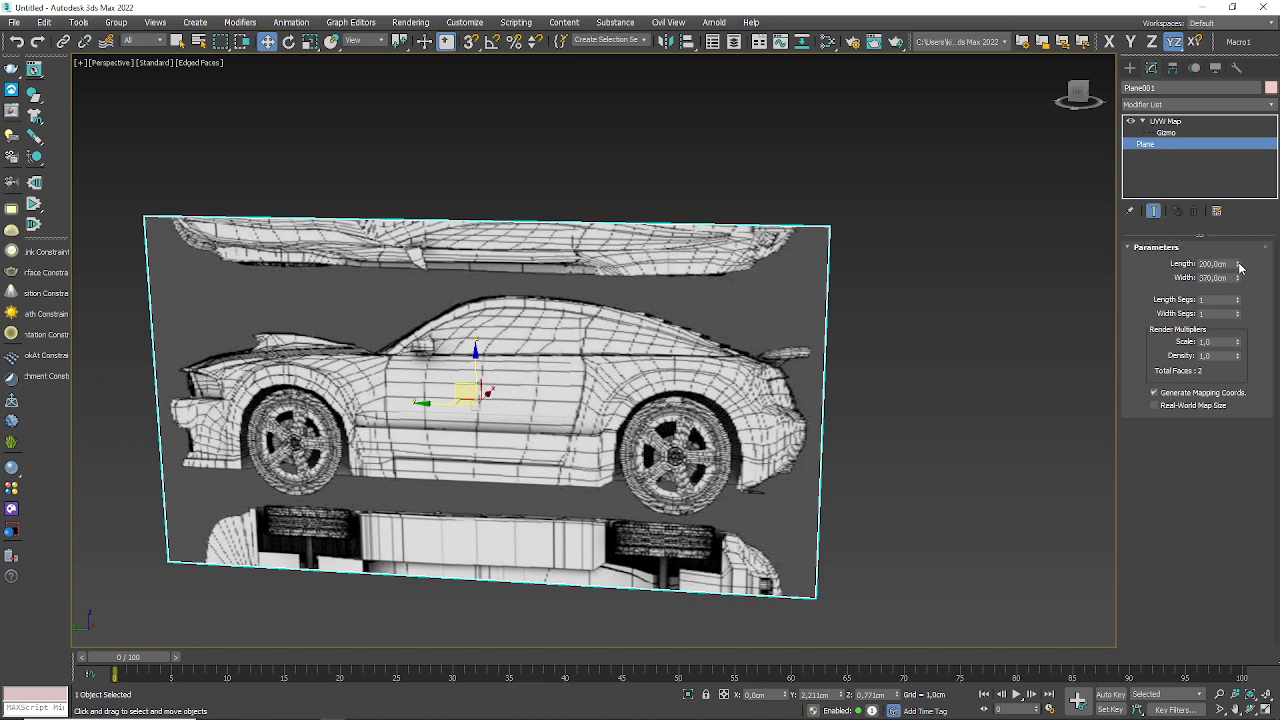
{"action": "left_click_drag", "start_coordinate": [1239, 266], "coordinate": [1244, 282]}
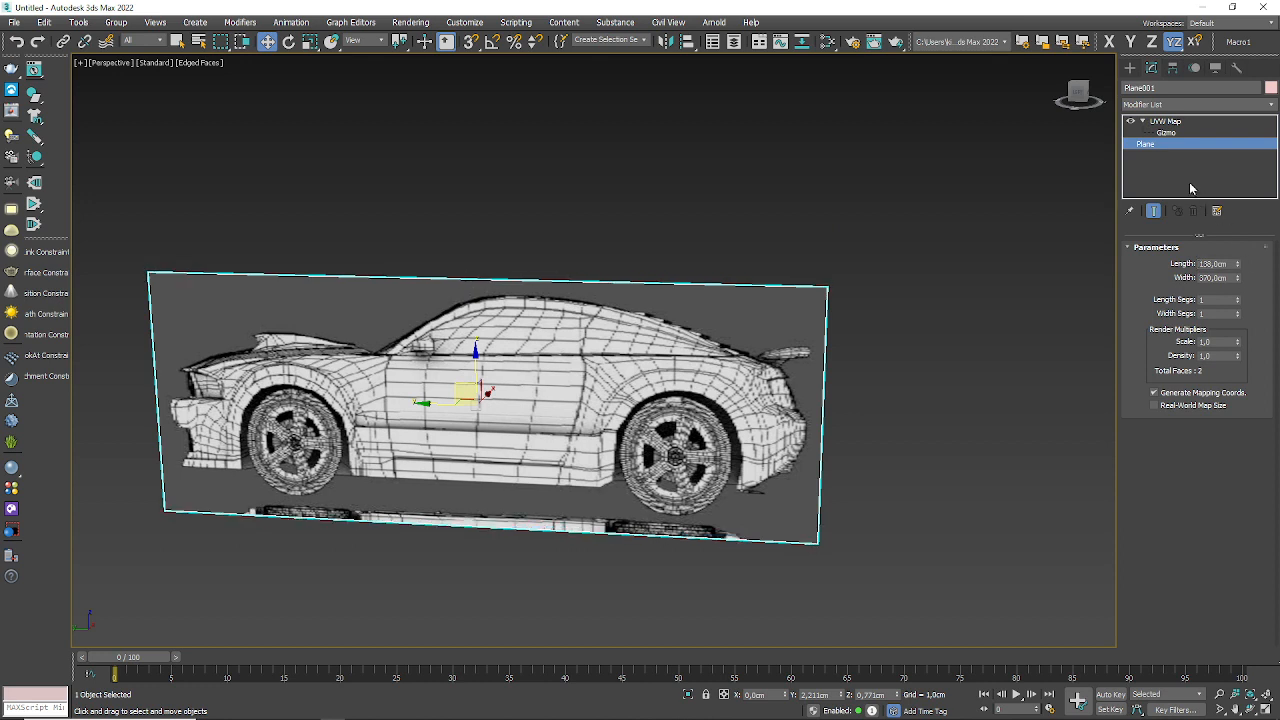
{"action": "left_click", "coordinate": [1166, 133]}
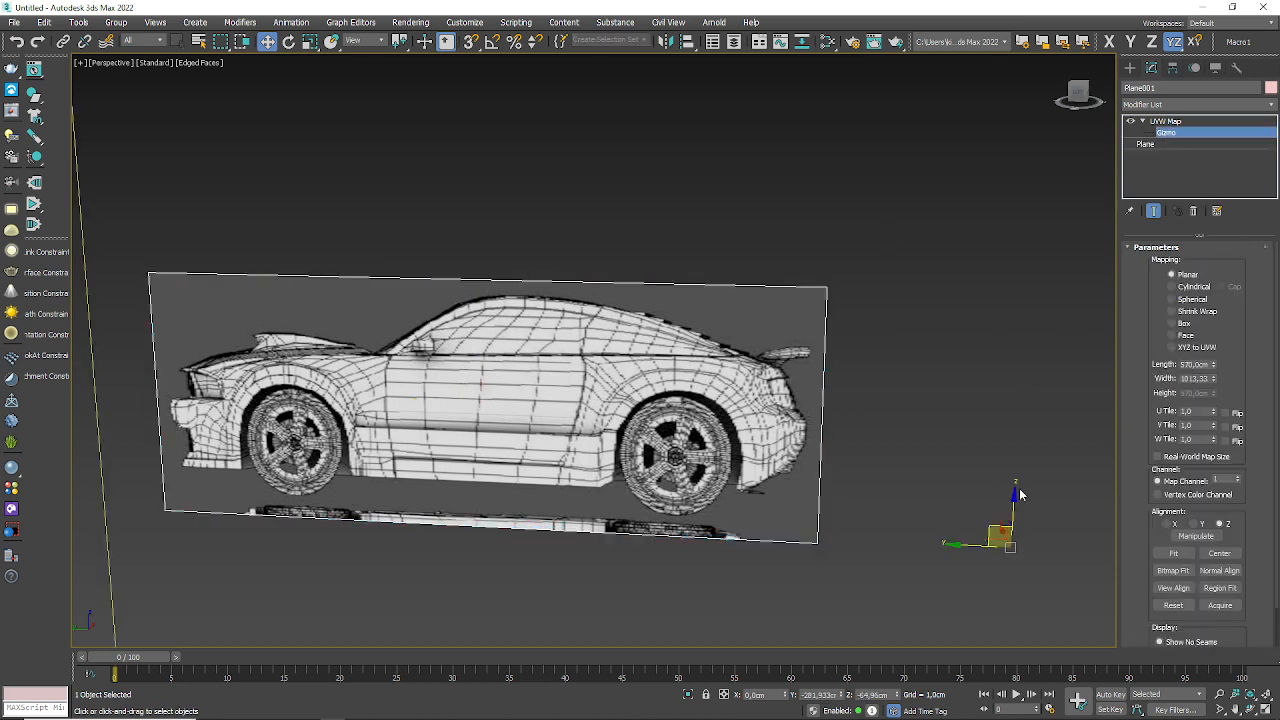
{"action": "left_click_drag", "start_coordinate": [1015, 501], "coordinate": [1018, 511]}
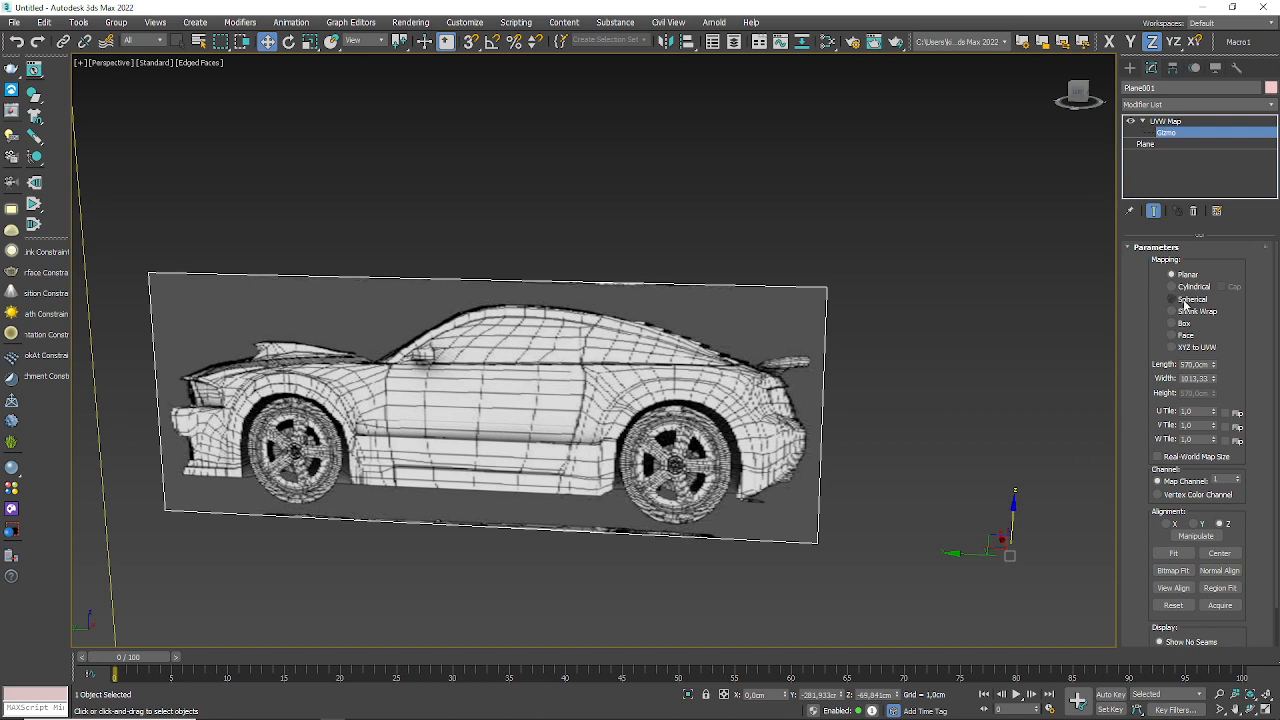
- Trim the base plane's length to about 128.6 cm so that only the car's side view remains
{"action": "left_click", "coordinate": [1170, 132]}
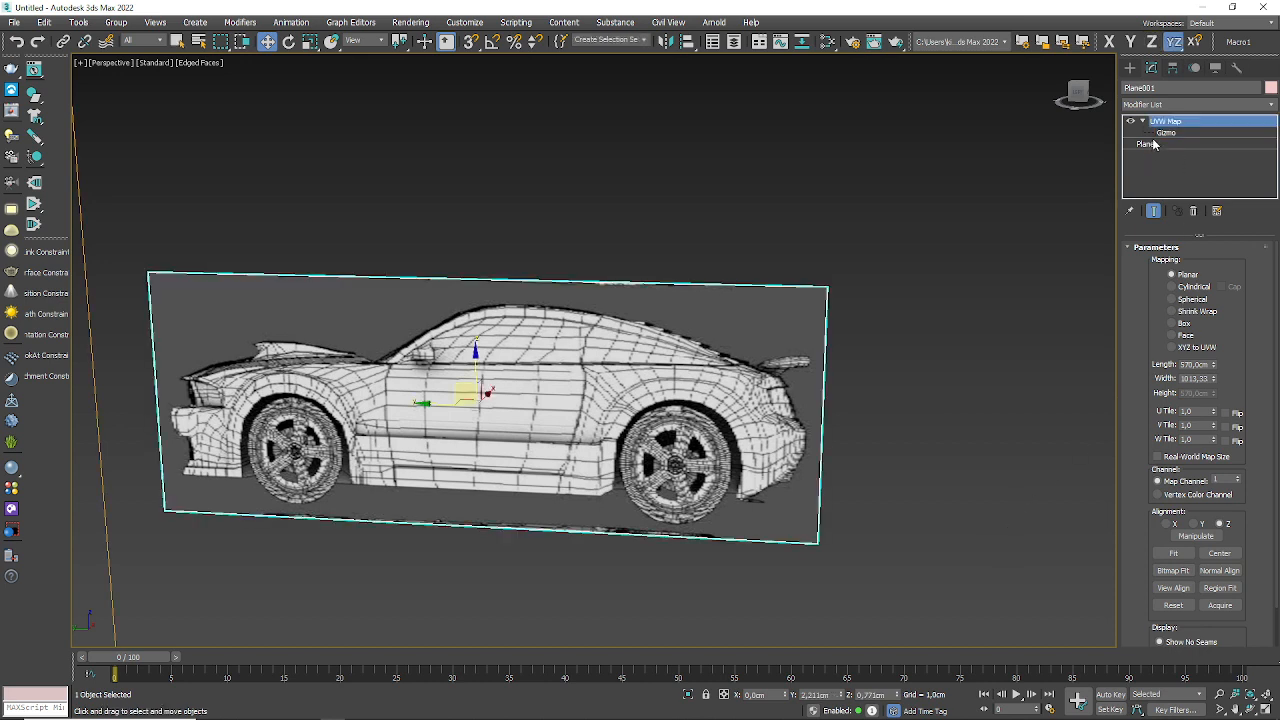
{"action": "left_click", "coordinate": [1146, 144]}
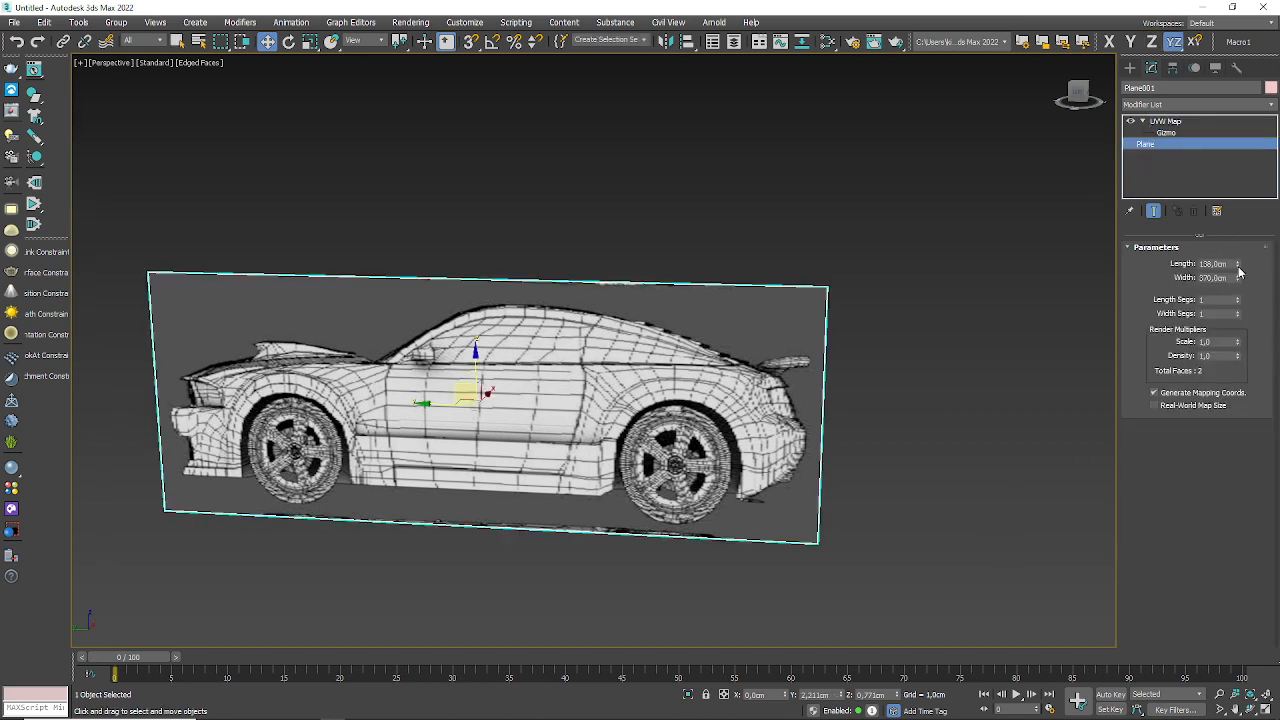
{"action": "left_click_drag", "start_coordinate": [1238, 264], "coordinate": [1241, 272]}
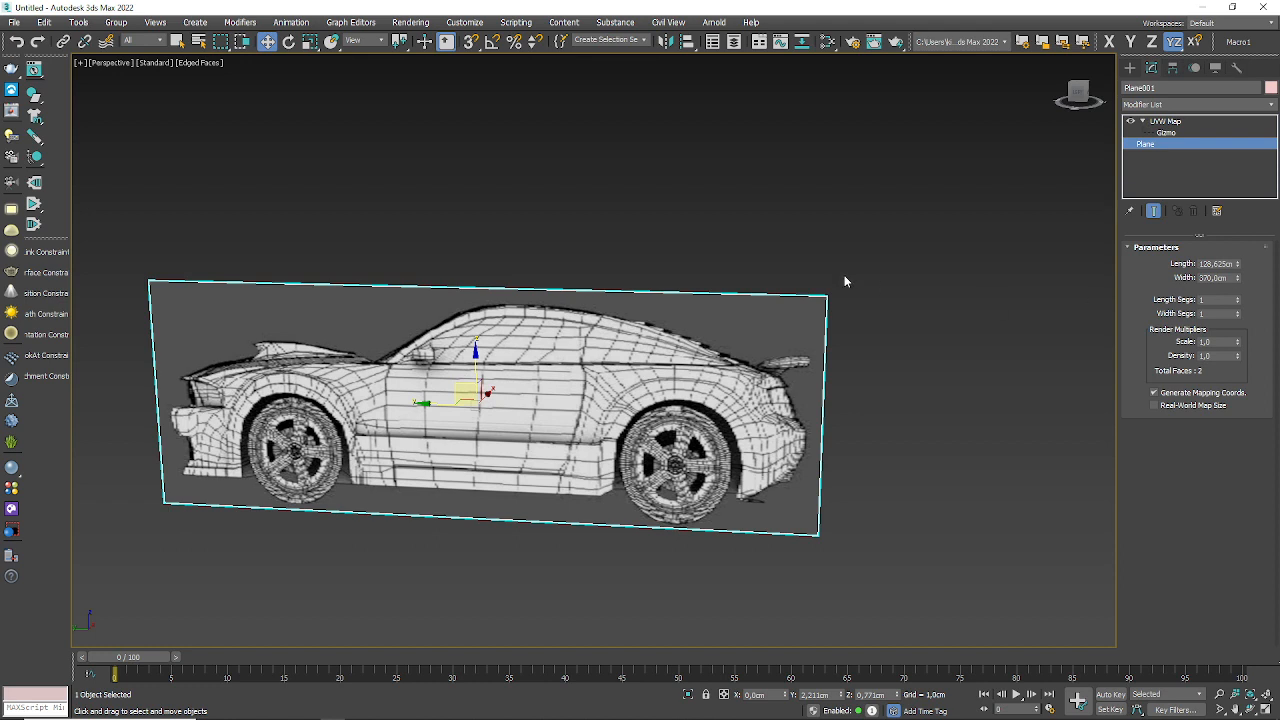
- Clone the side-view plane as one independent copy, offset about 157.6 cm along the negative X axis
{"action": "scroll", "coordinate": [672, 358], "scroll_direction": "down", "scroll_amount": 2}
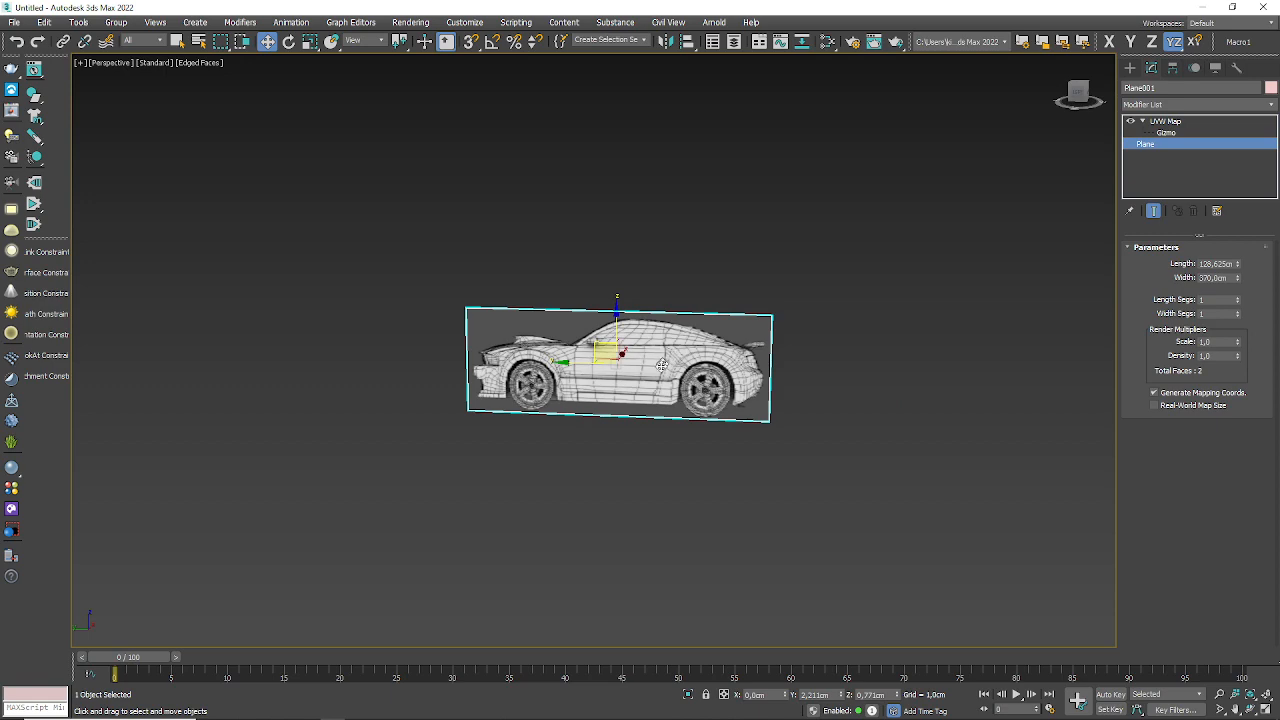
{"action": "scroll", "coordinate": [640, 368], "scroll_direction": "up", "scroll_amount": 2}
{"action": "middle_click_drag", "start_coordinate": [686, 407], "coordinate": [636, 356], "text": "alt"}
{"action": "left_click_drag", "start_coordinate": [624, 352], "coordinate": [512, 408], "text": "shift"}
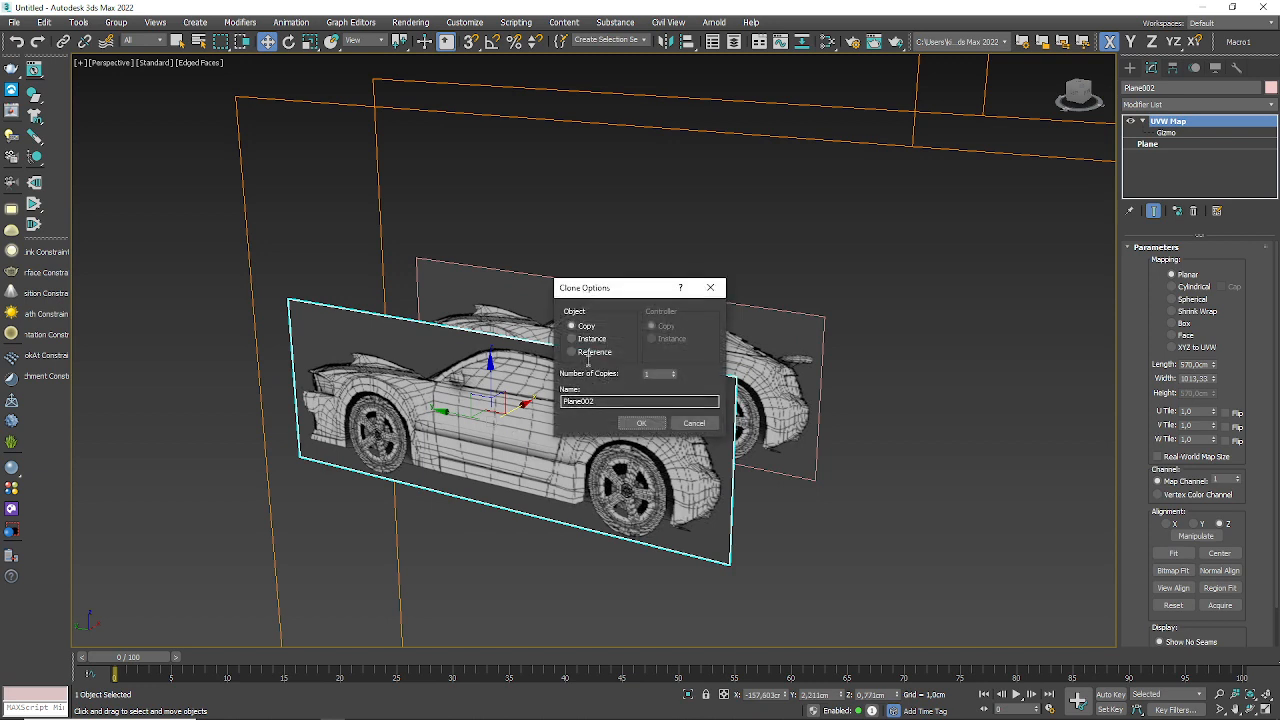
{"action": "left_click", "coordinate": [651, 424]}
{"action": "left_click", "coordinate": [643, 423]}
- Rotate the cloned plane about 90° with snapping on so it lies flat beside the upright side view
{"action": "left_click", "coordinate": [288, 42]}
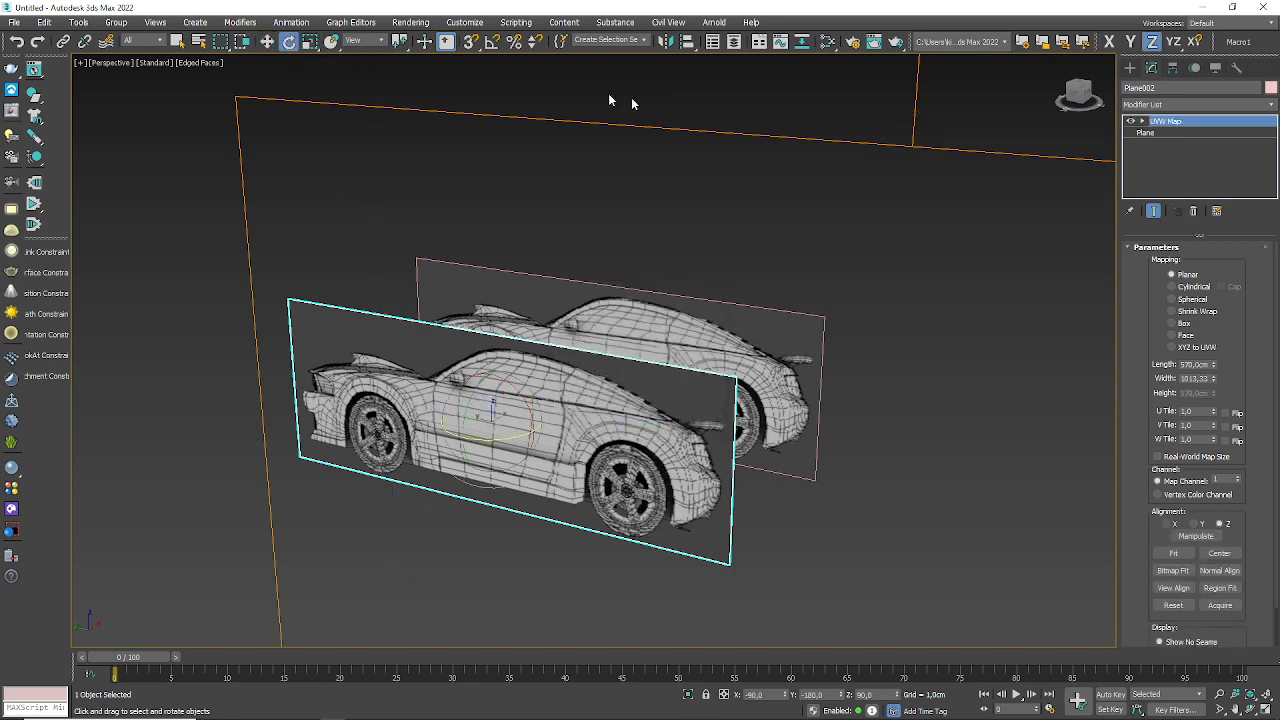
{"action": "left_click", "coordinate": [471, 42]}
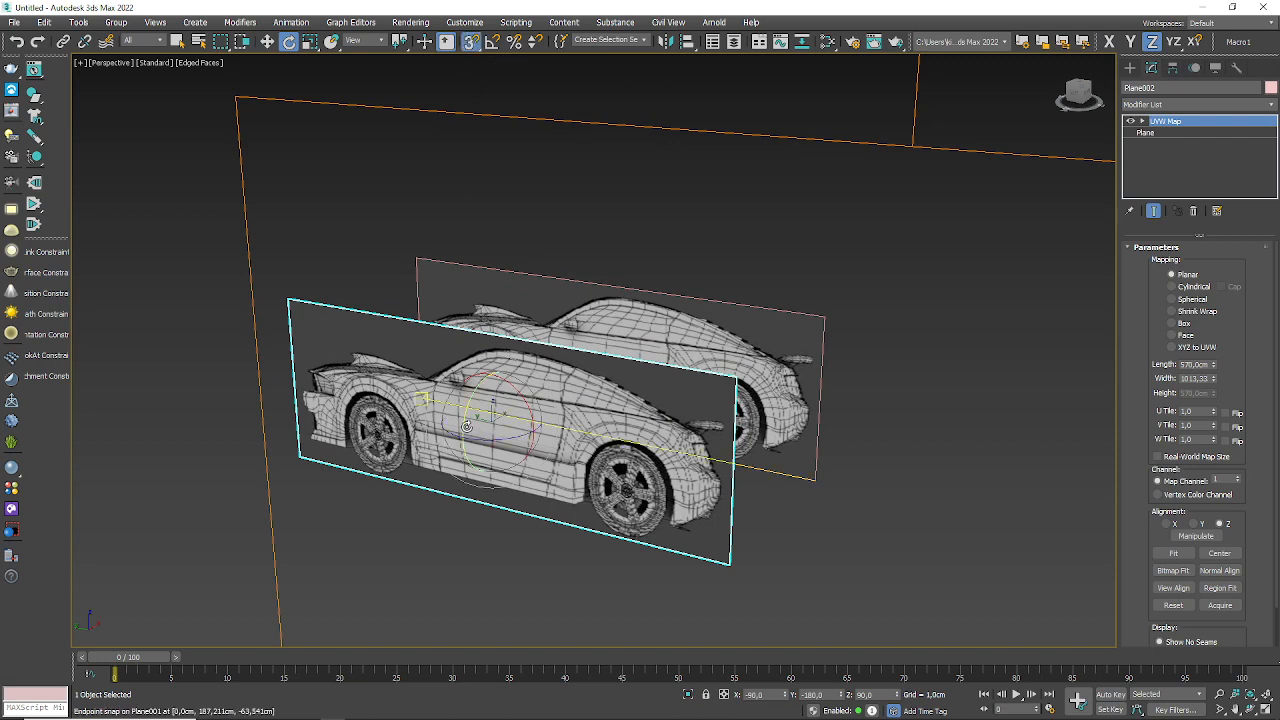
{"action": "left_click_drag", "start_coordinate": [466, 426], "coordinate": [510, 304]}
{"action": "middle_click_drag", "start_coordinate": [608, 531], "coordinate": [771, 463], "text": "alt"}
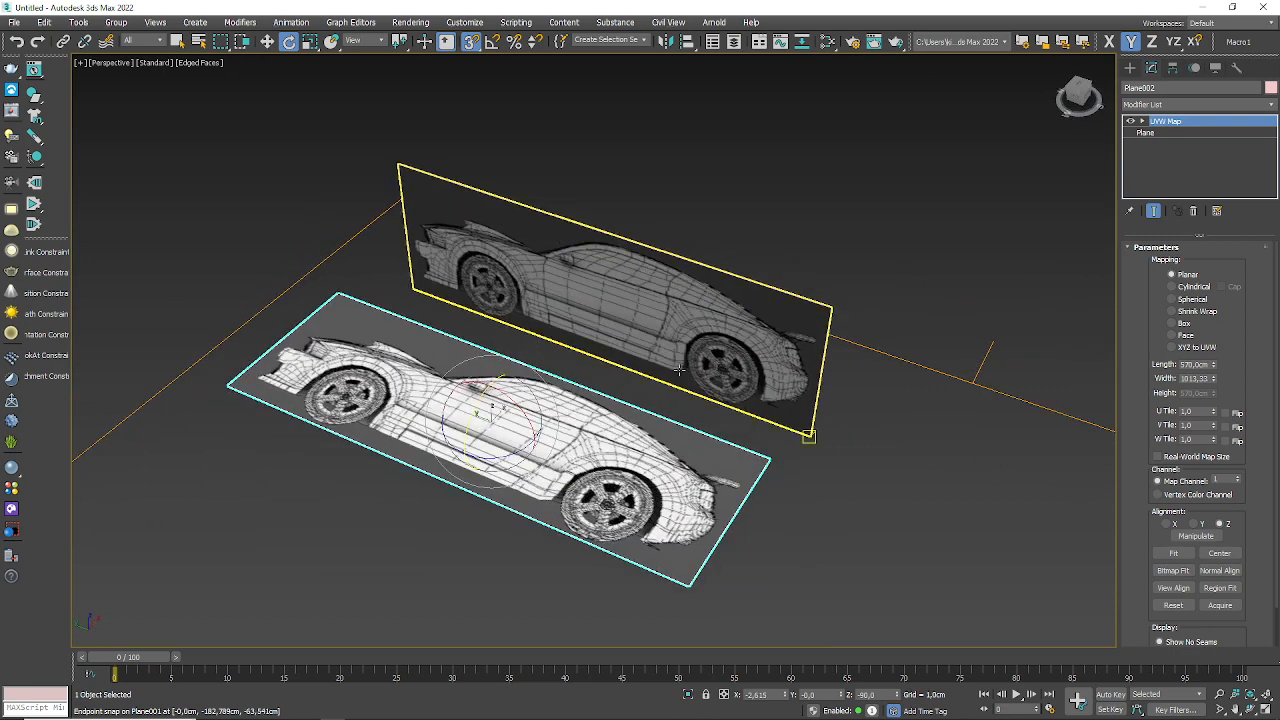
- Enter the Gizmo sub-object level of the cloned plane's UVW Map with the Move tool active
{"action": "left_click", "coordinate": [1143, 121]}
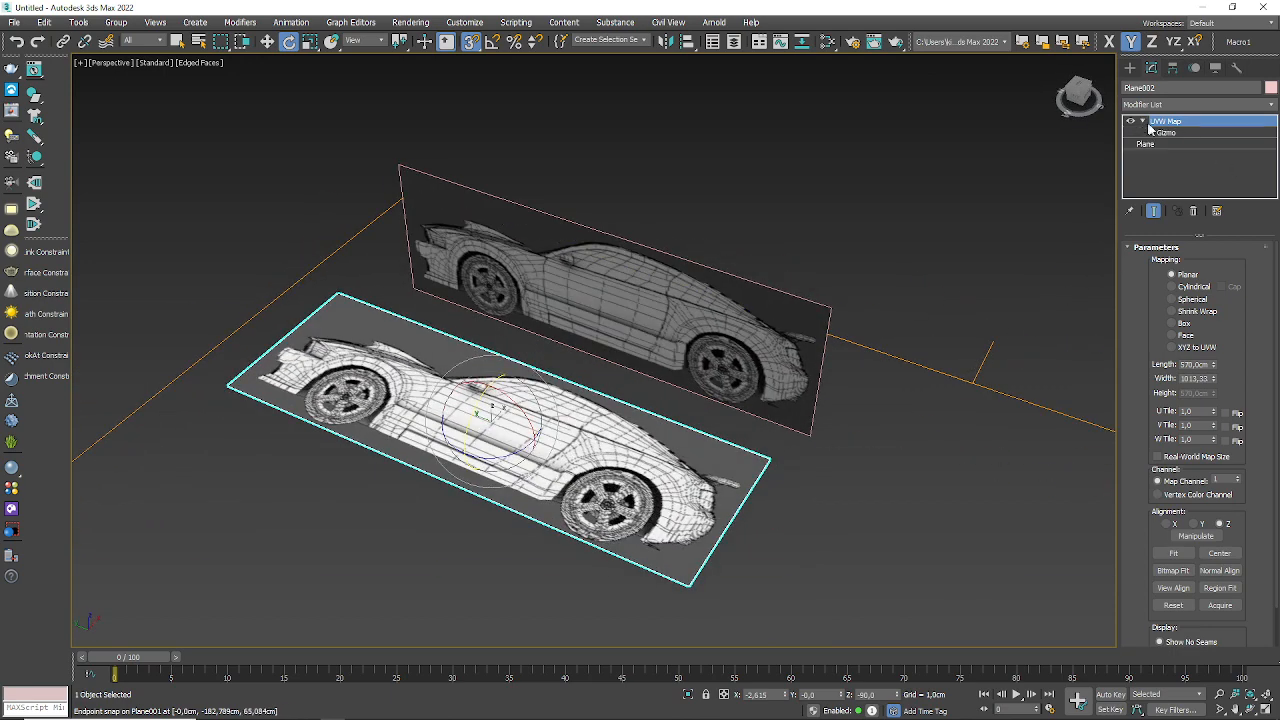
{"action": "left_click", "coordinate": [1166, 132]}
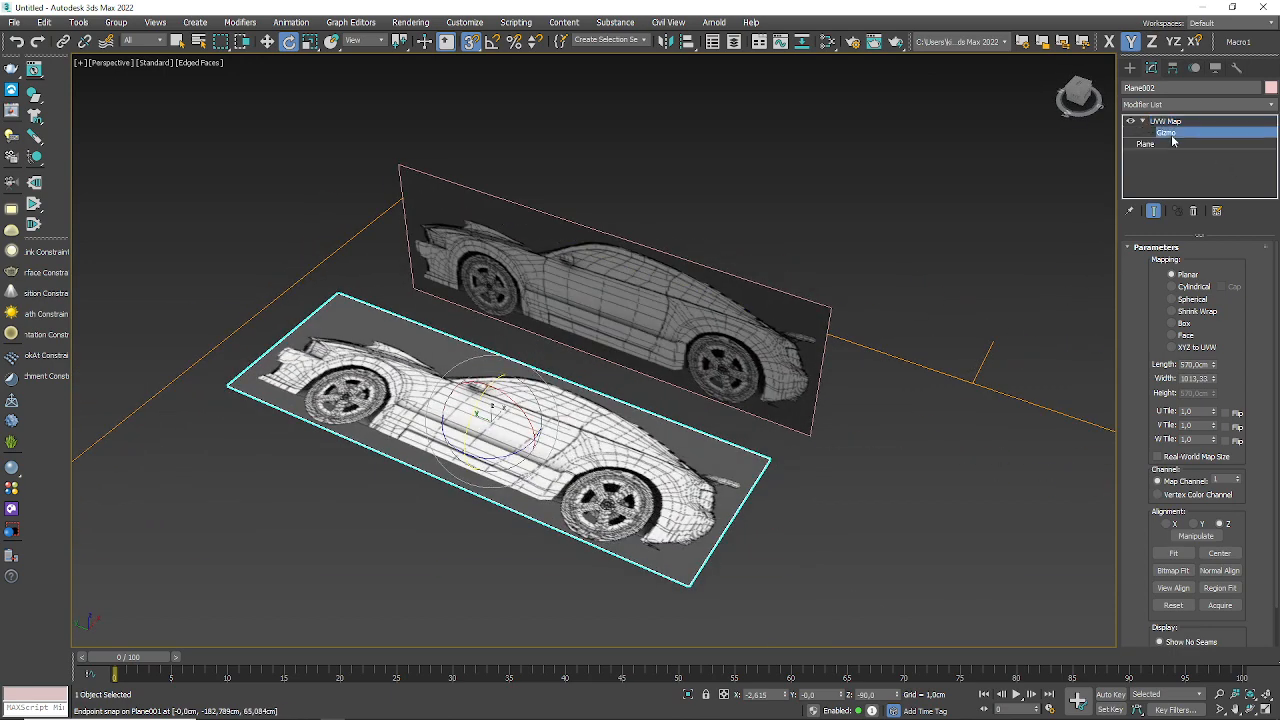
{"action": "left_click", "coordinate": [267, 41]}
{"action": "scroll", "coordinate": [770, 465], "scroll_direction": "down", "scroll_amount": 5}
{"action": "scroll", "coordinate": [659, 458], "scroll_direction": "up", "scroll_amount": 5}
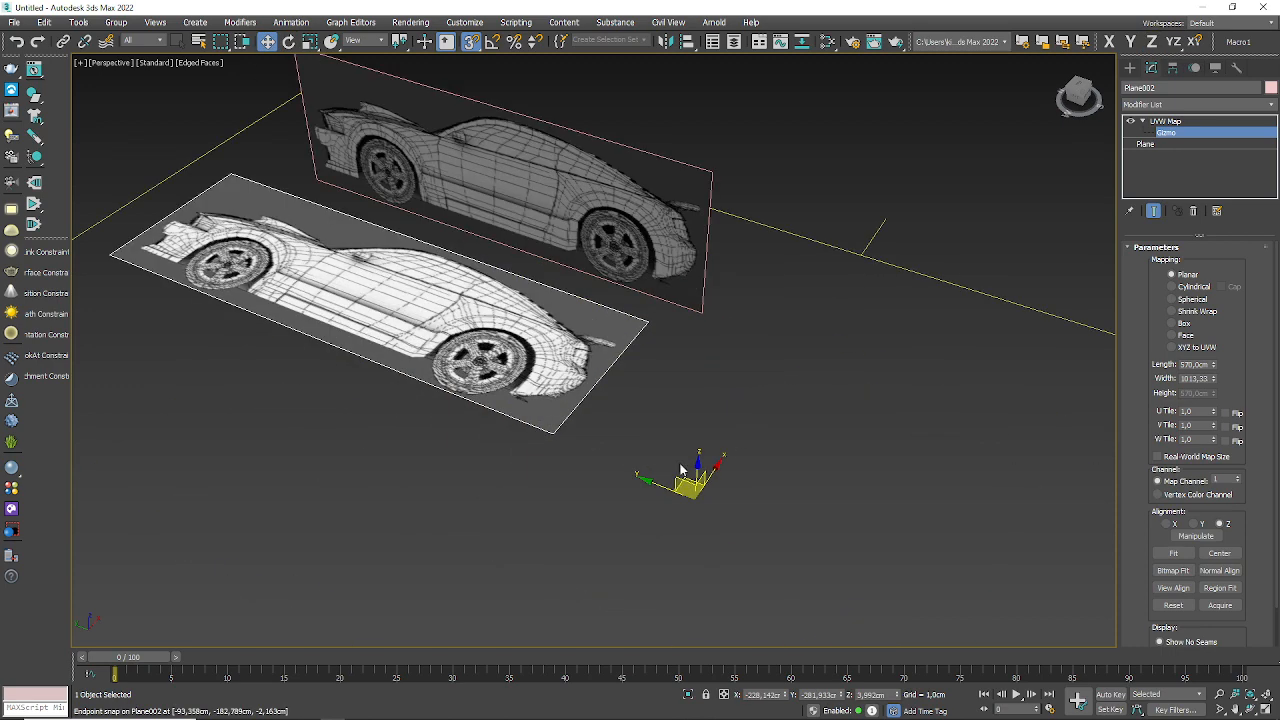
{"action": "left_click_drag", "start_coordinate": [691, 479], "coordinate": [700, 635]}
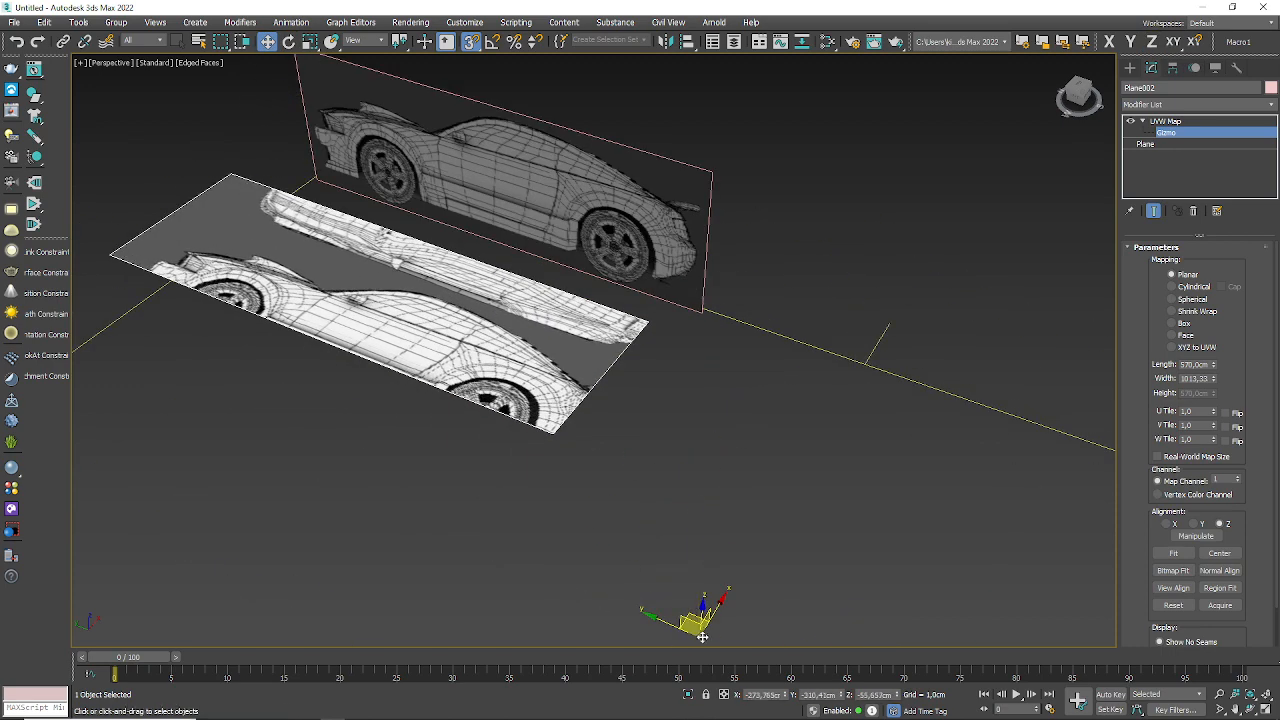
{"action": "key", "text": "ctrl+z"}
{"action": "middle_click_drag", "start_coordinate": [740, 600], "coordinate": [818, 412]}
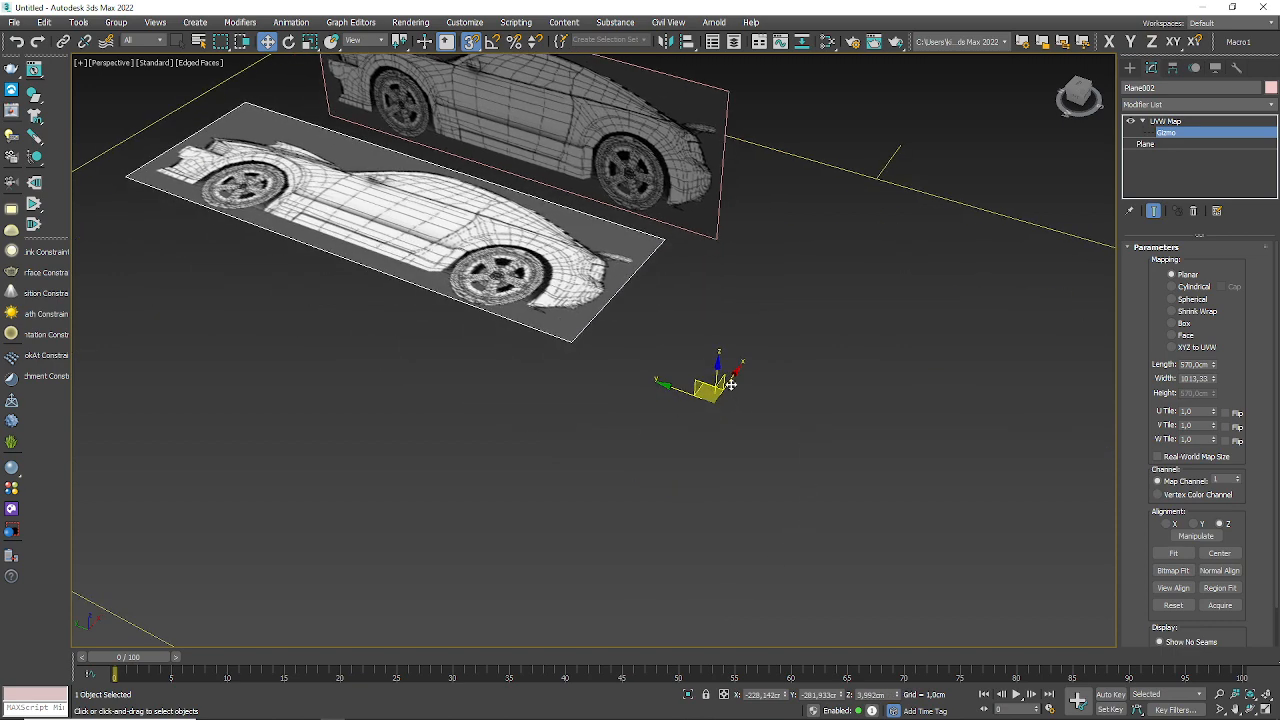
{"action": "left_click_drag", "start_coordinate": [731, 384], "coordinate": [641, 550]}
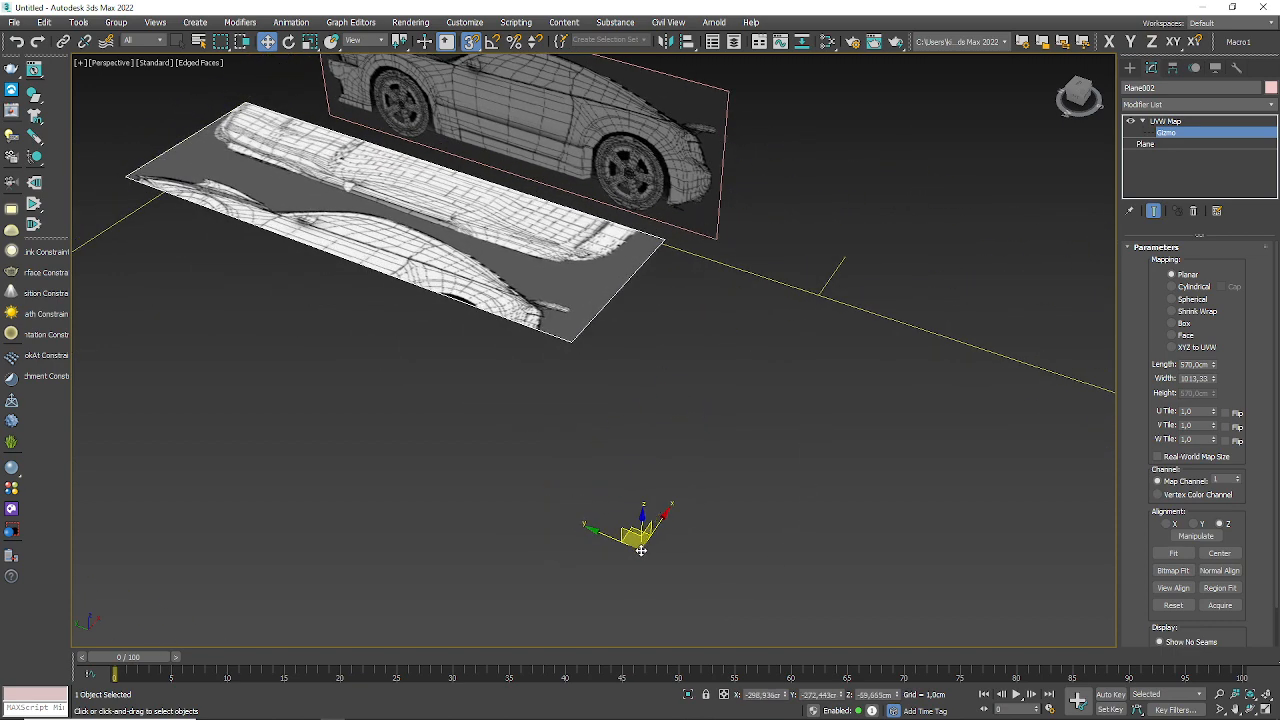
{"action": "key", "text": "ctrl+z"}
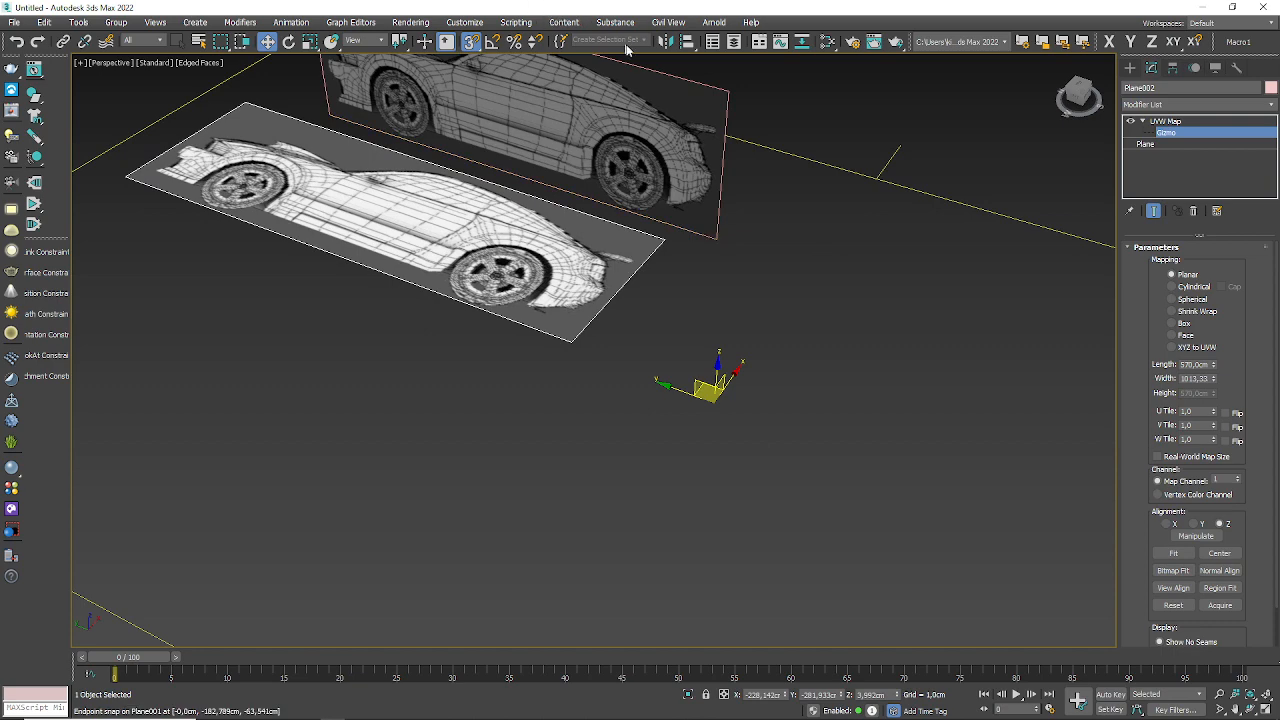
- Turn off snapping and move the clone's mapping gizmo about 135 cm along negative X to bring the car's top view onto the plane
{"action": "left_click", "coordinate": [470, 42]}
{"action": "left_click_drag", "start_coordinate": [733, 379], "coordinate": [606, 535]}
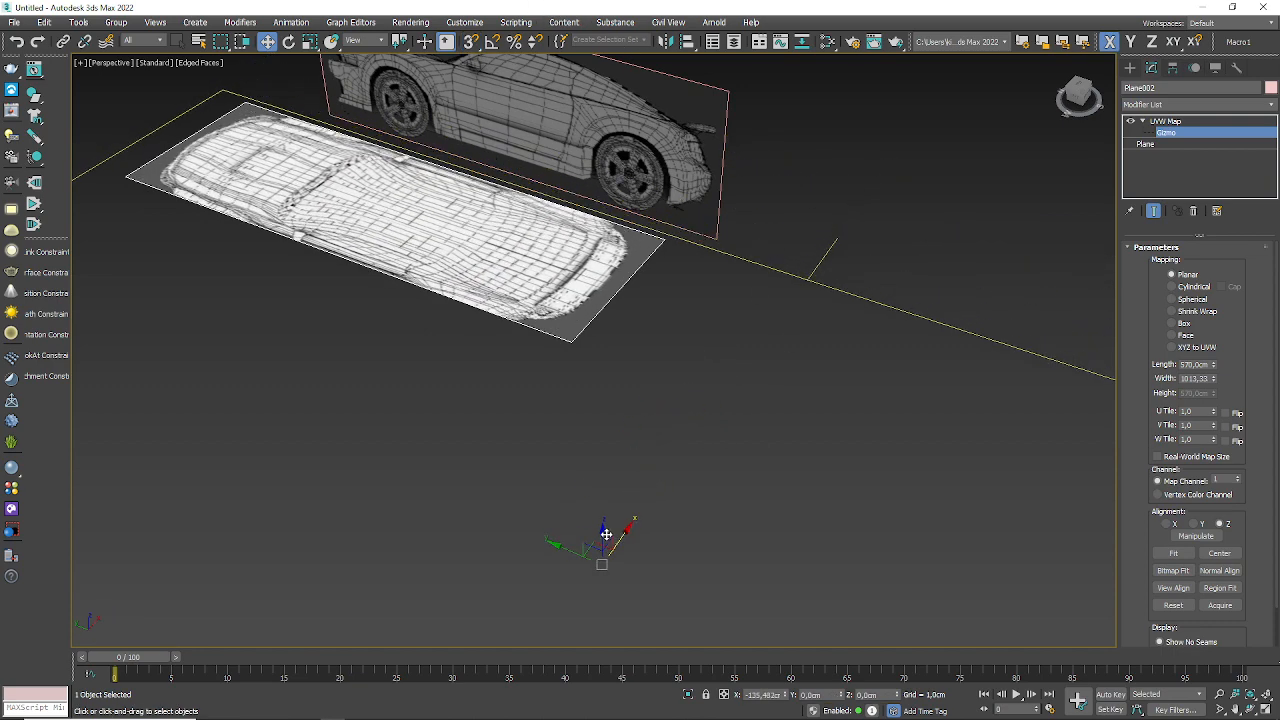
{"action": "scroll", "coordinate": [409, 72], "scroll_direction": "up", "scroll_amount": 4}
{"action": "middle_click_drag", "start_coordinate": [476, 188], "coordinate": [571, 170]}
{"action": "scroll", "coordinate": [571, 170], "scroll_direction": "down", "scroll_amount": 4}
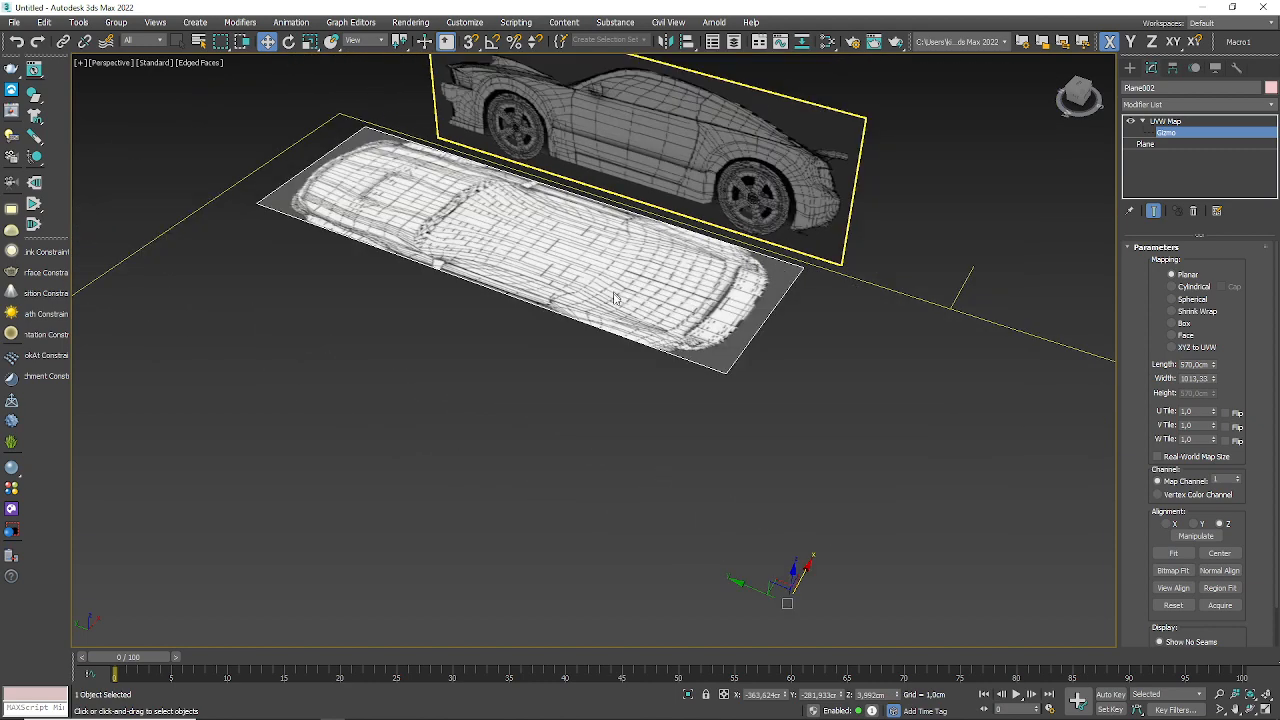
{"action": "middle_click_drag", "start_coordinate": [614, 293], "coordinate": [613, 326], "text": "alt"}
{"action": "middle_click_drag", "start_coordinate": [600, 136], "coordinate": [573, 306]}
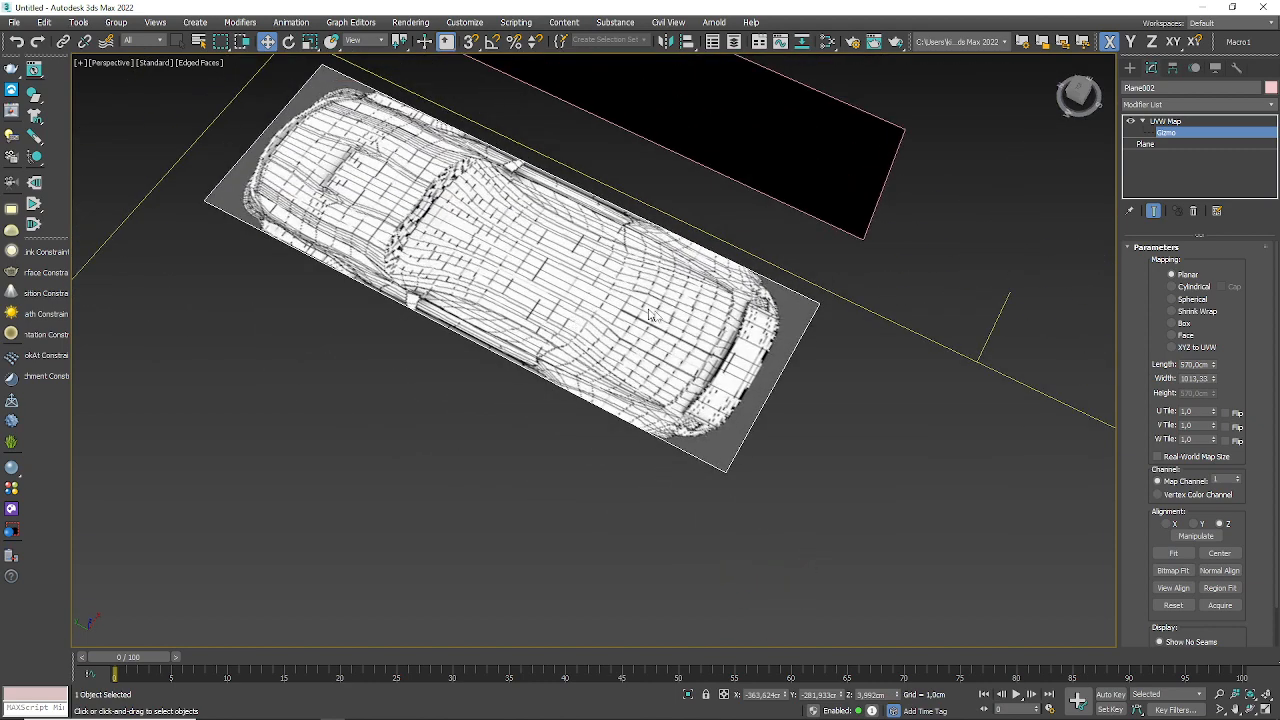
- Increase the flat plane's base length to about 155.6 cm so the whole top view fits, and deselect it
{"action": "scroll", "coordinate": [776, 362], "scroll_direction": "down", "scroll_amount": 4}
{"action": "middle_click_drag", "start_coordinate": [800, 386], "coordinate": [769, 340]}
{"action": "scroll", "coordinate": [743, 390], "scroll_direction": "up", "scroll_amount": 4}
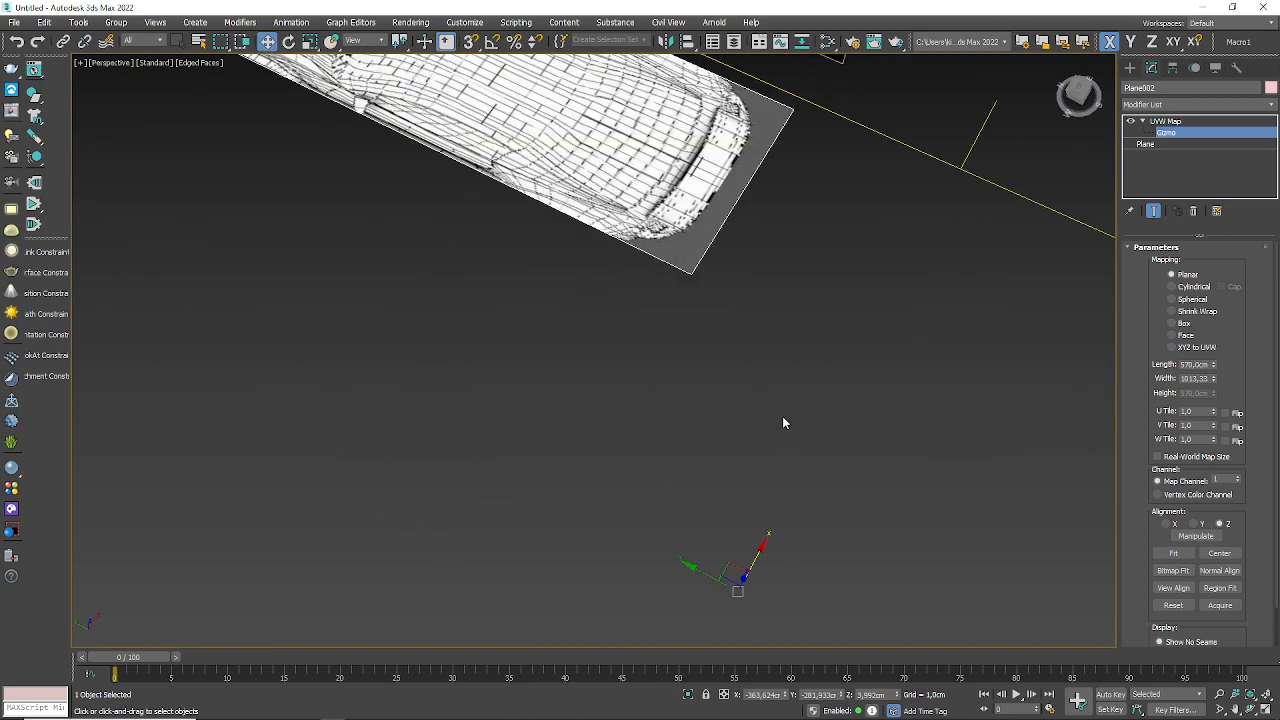
{"action": "middle_click_drag", "start_coordinate": [783, 423], "coordinate": [758, 500]}
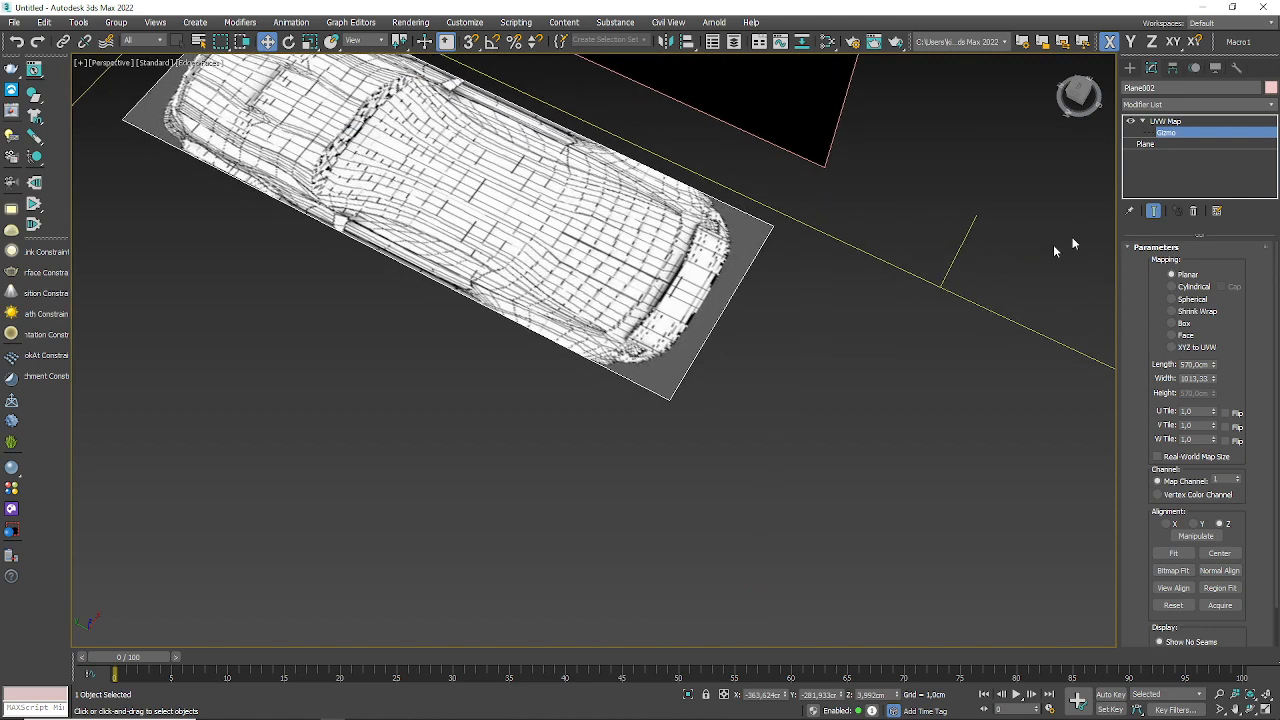
{"action": "left_click", "coordinate": [1146, 144]}
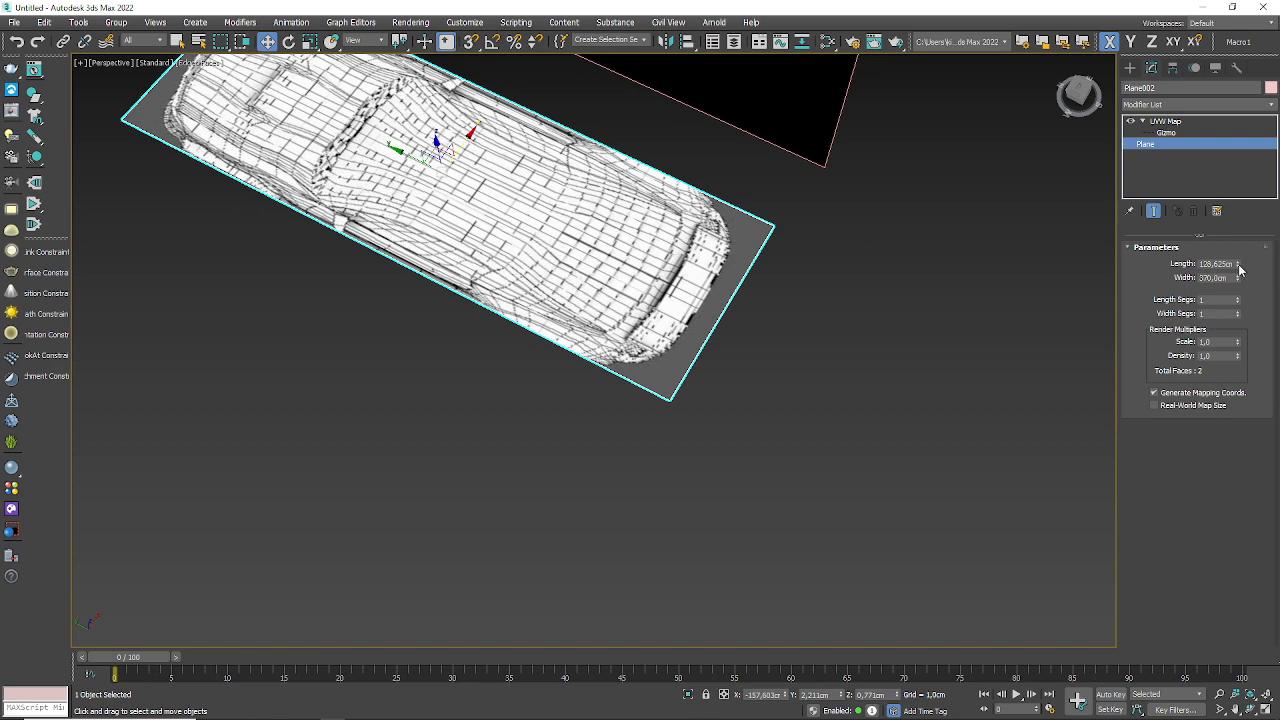
{"action": "left_click_drag", "start_coordinate": [1239, 265], "coordinate": [1239, 246]}
{"action": "middle_click_drag", "start_coordinate": [766, 149], "coordinate": [770, 256]}
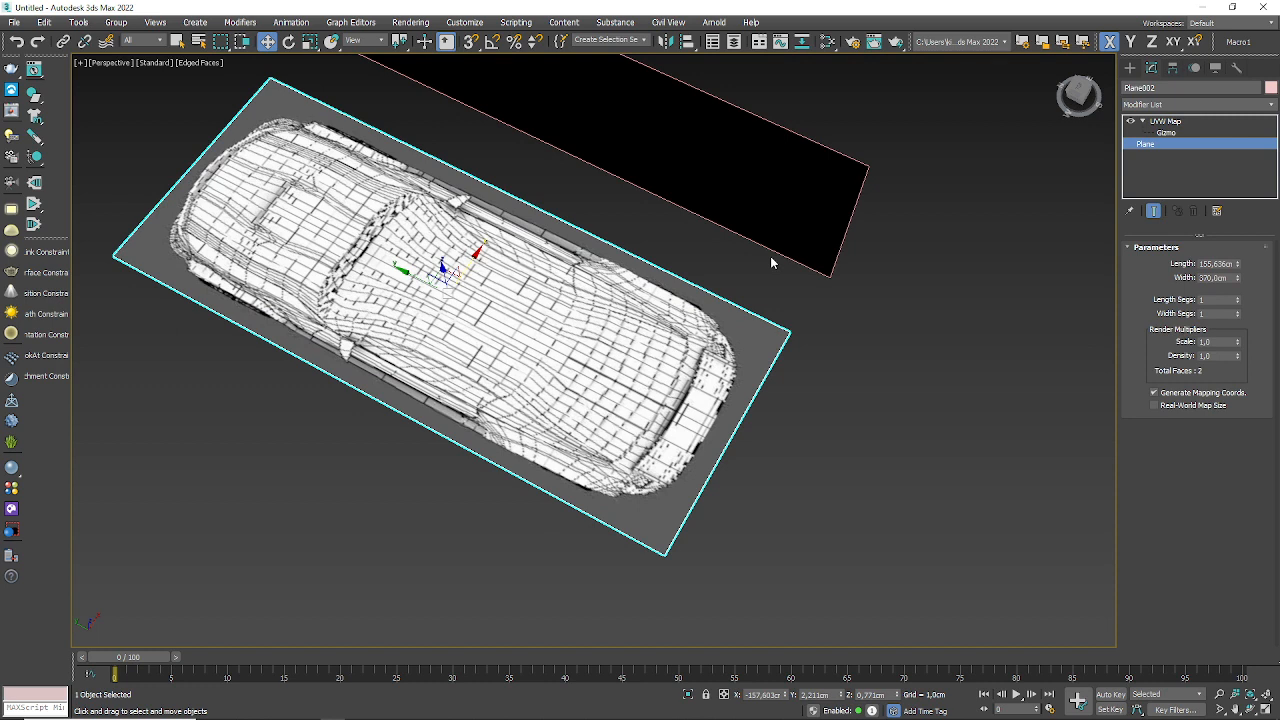
{"action": "left_click", "coordinate": [1185, 124]}
{"action": "left_click", "coordinate": [955, 248]}
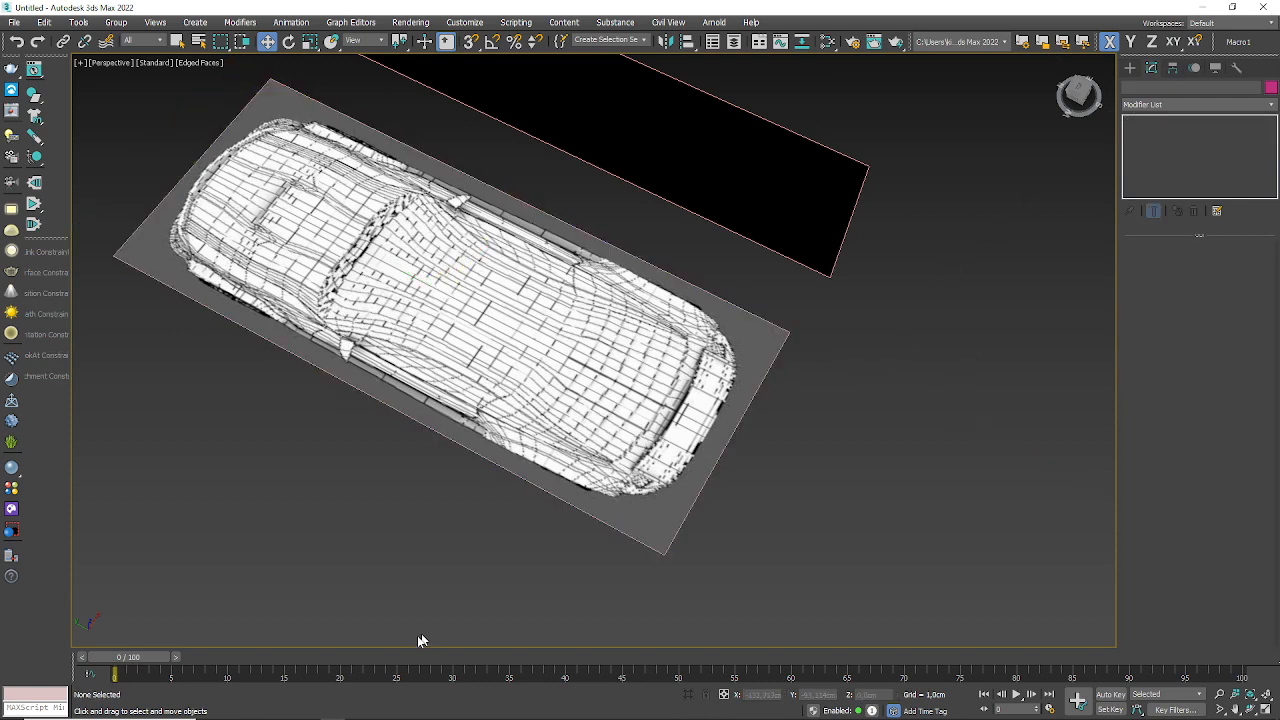
- Switch to the Brave browser's car views image results and compare several car reference sheets for matching orthographic views
{"action": "key", "text": "alt+Tab"}
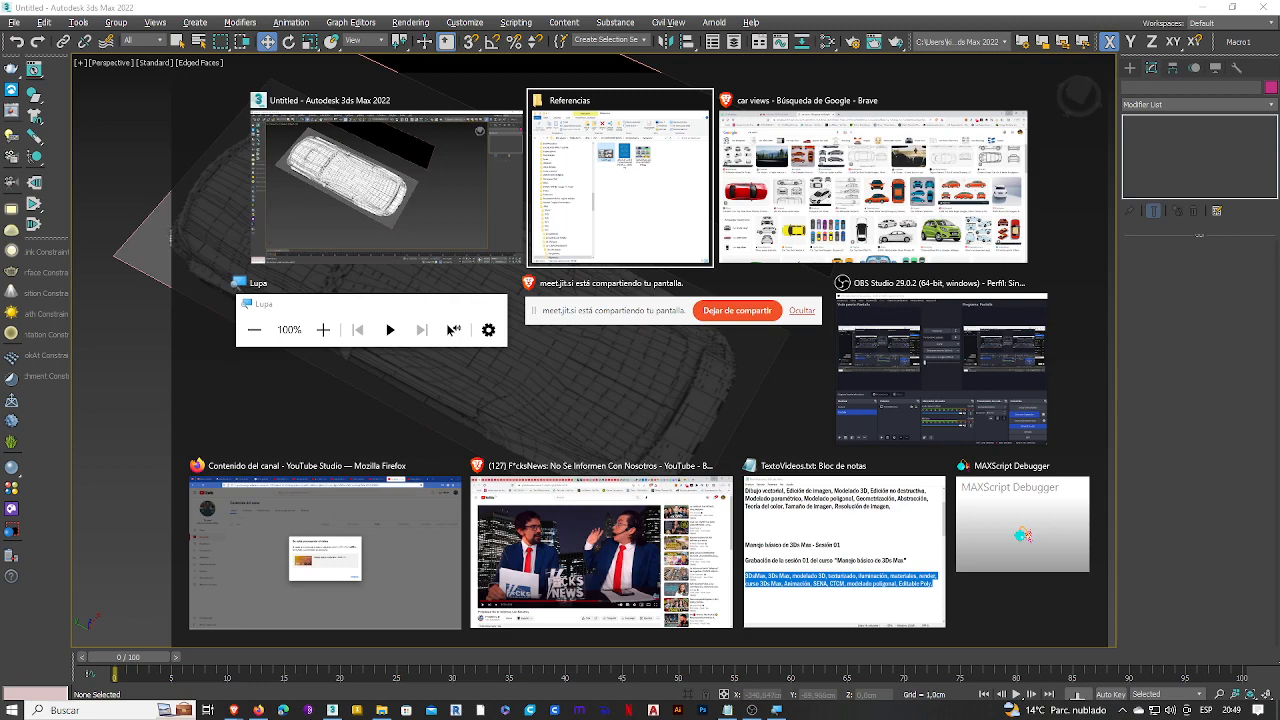
{"action": "key", "text": "alt+Tab"}
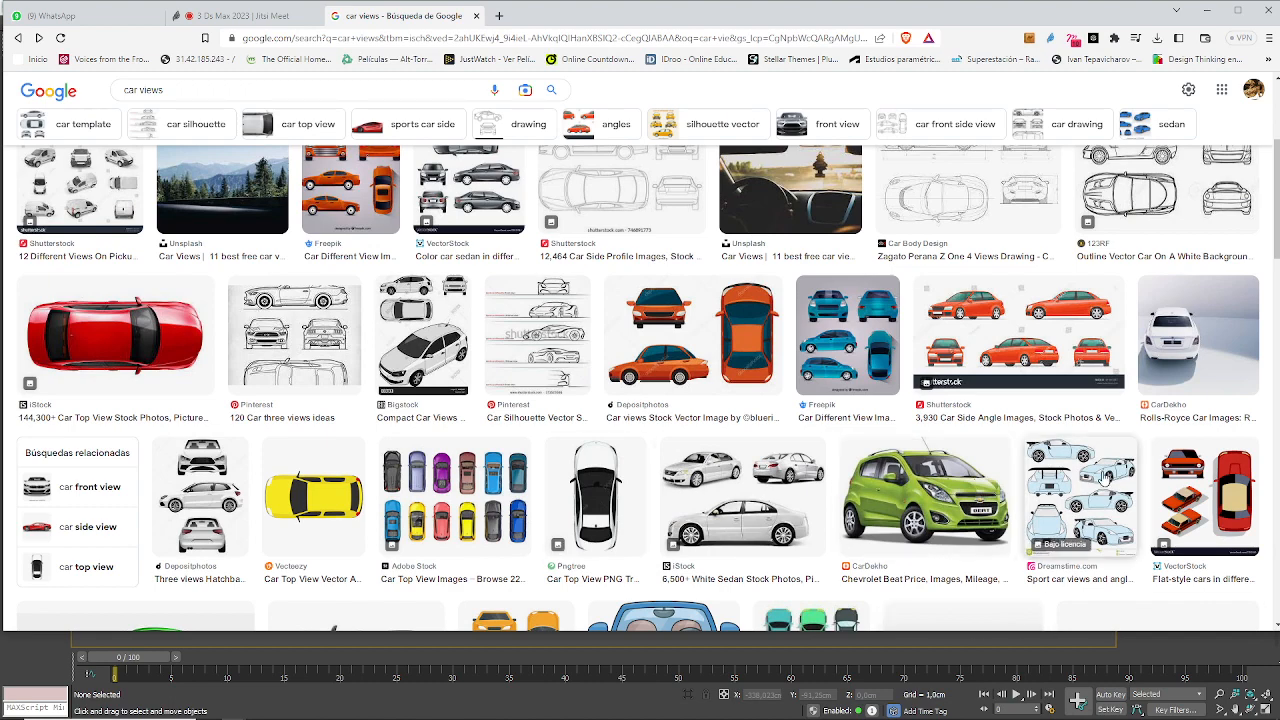
{"action": "left_click", "coordinate": [1102, 475]}
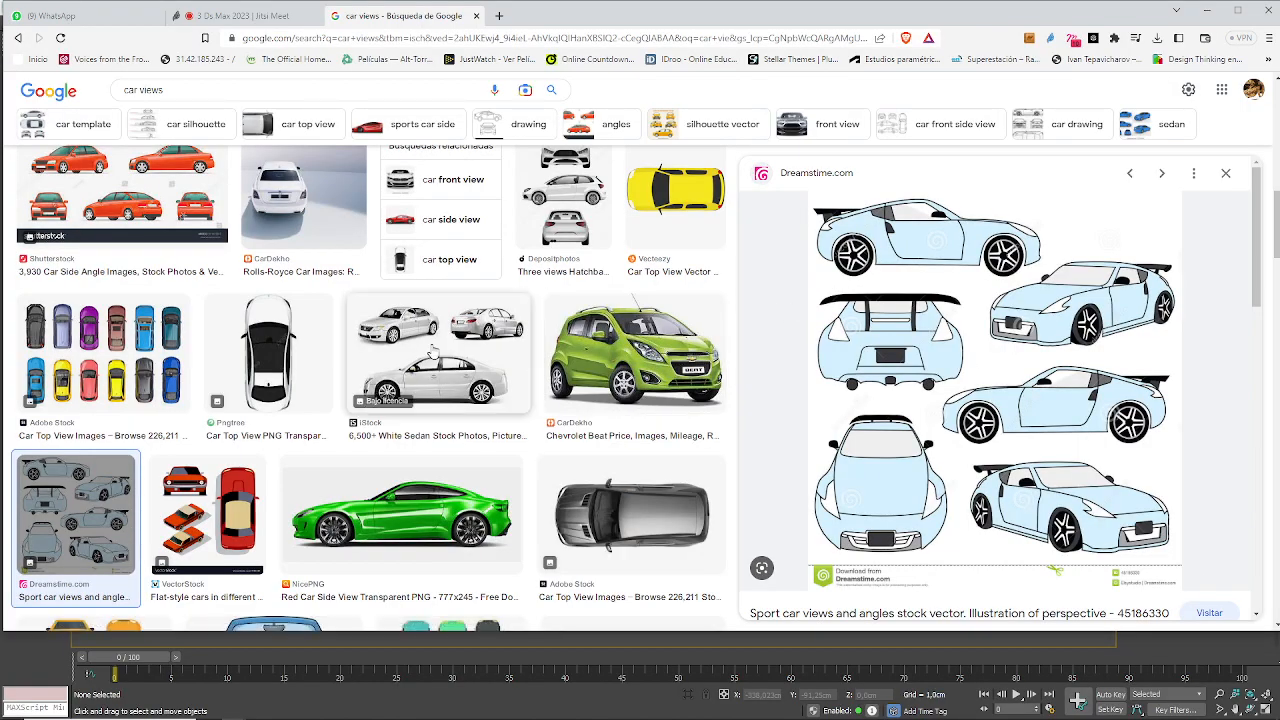
{"action": "left_click", "coordinate": [430, 355]}
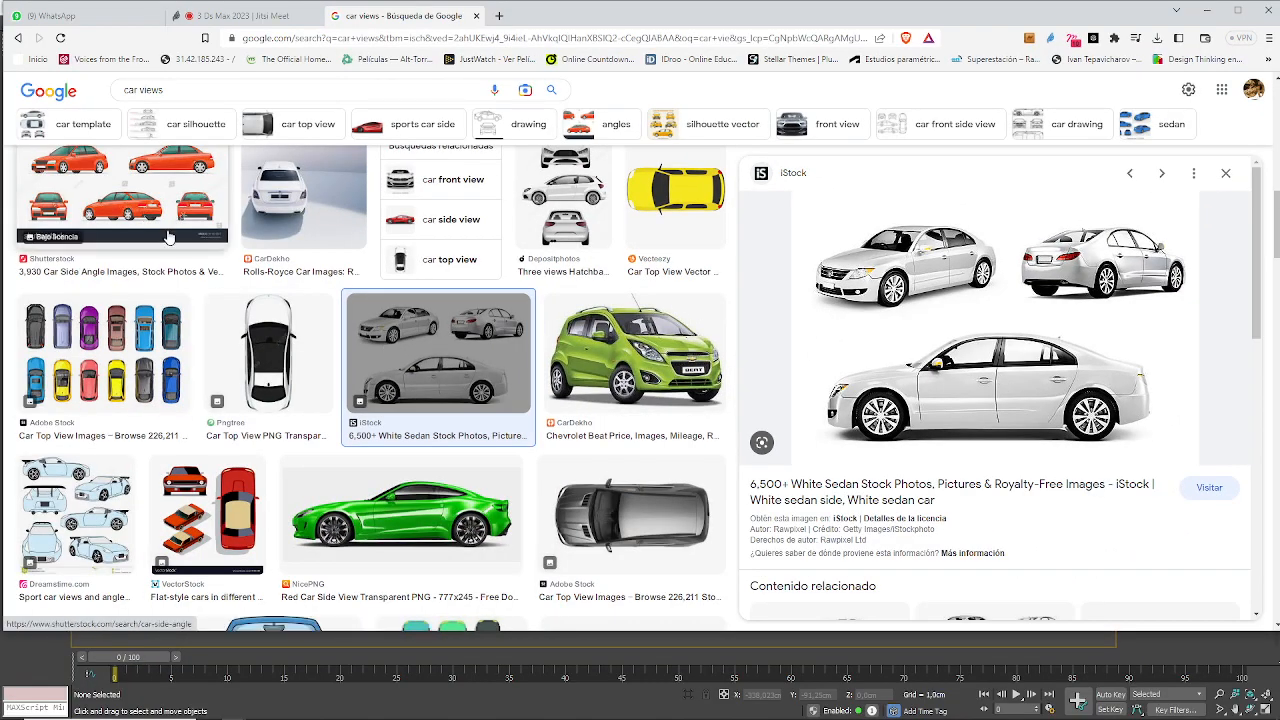
{"action": "scroll", "coordinate": [168, 236], "scroll_direction": "up", "scroll_amount": 1}
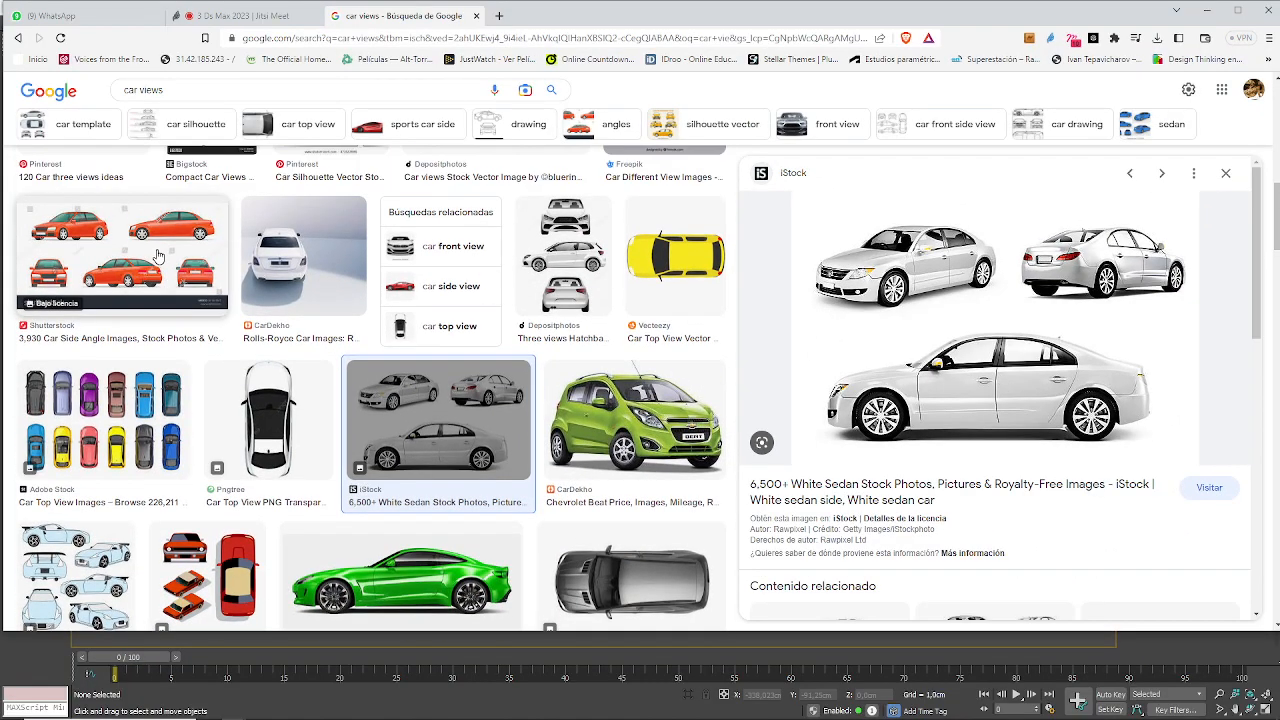
{"action": "left_click", "coordinate": [168, 236]}
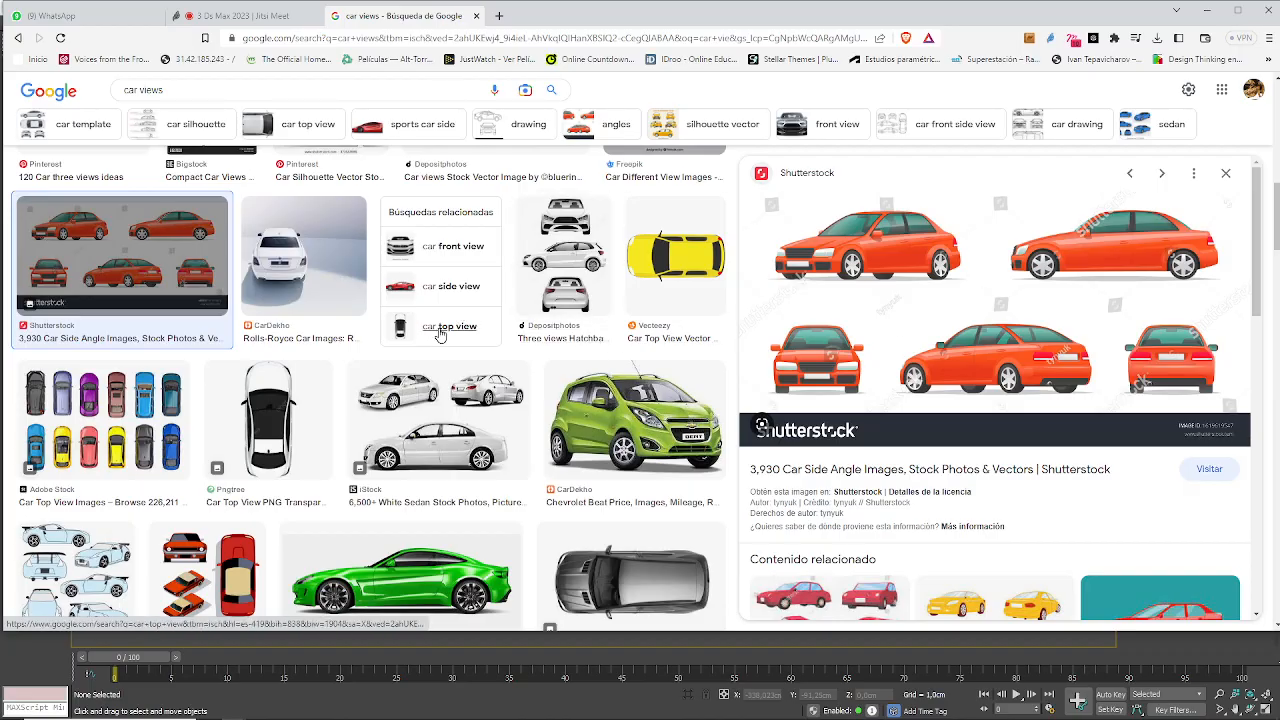
{"action": "scroll", "coordinate": [440, 334], "scroll_direction": "up", "scroll_amount": 4}
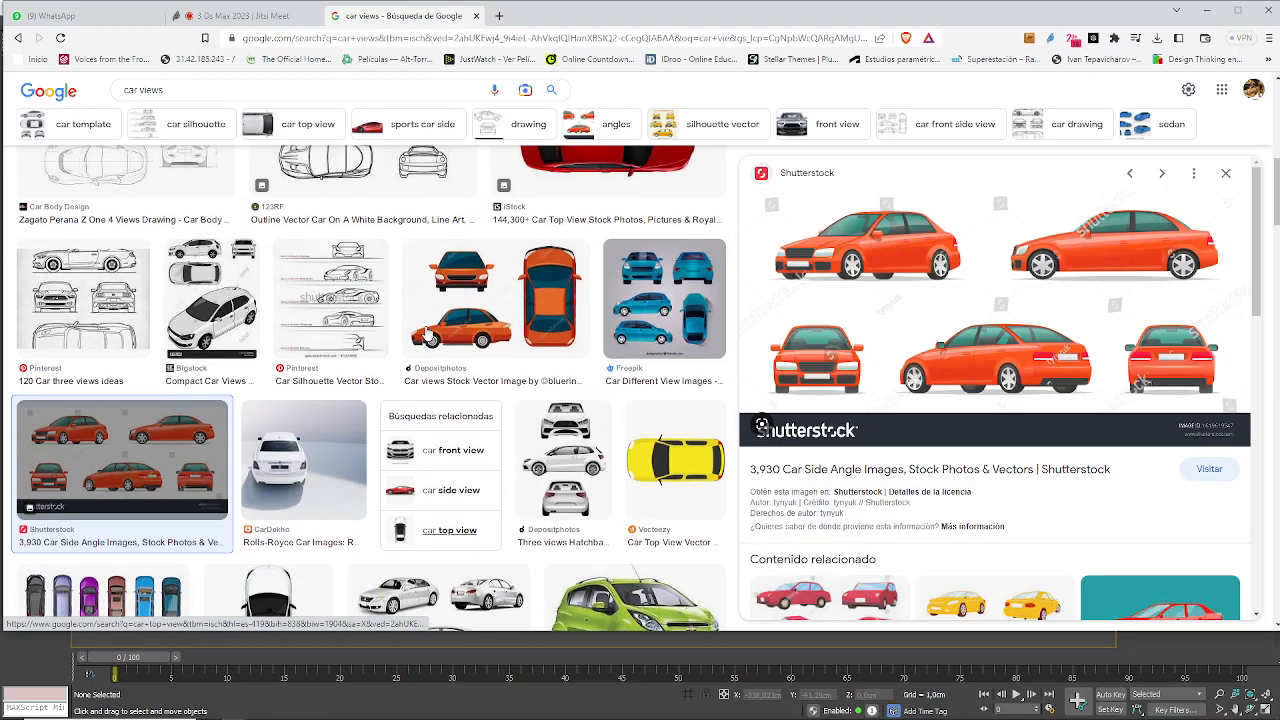
{"action": "left_click", "coordinate": [328, 485]}
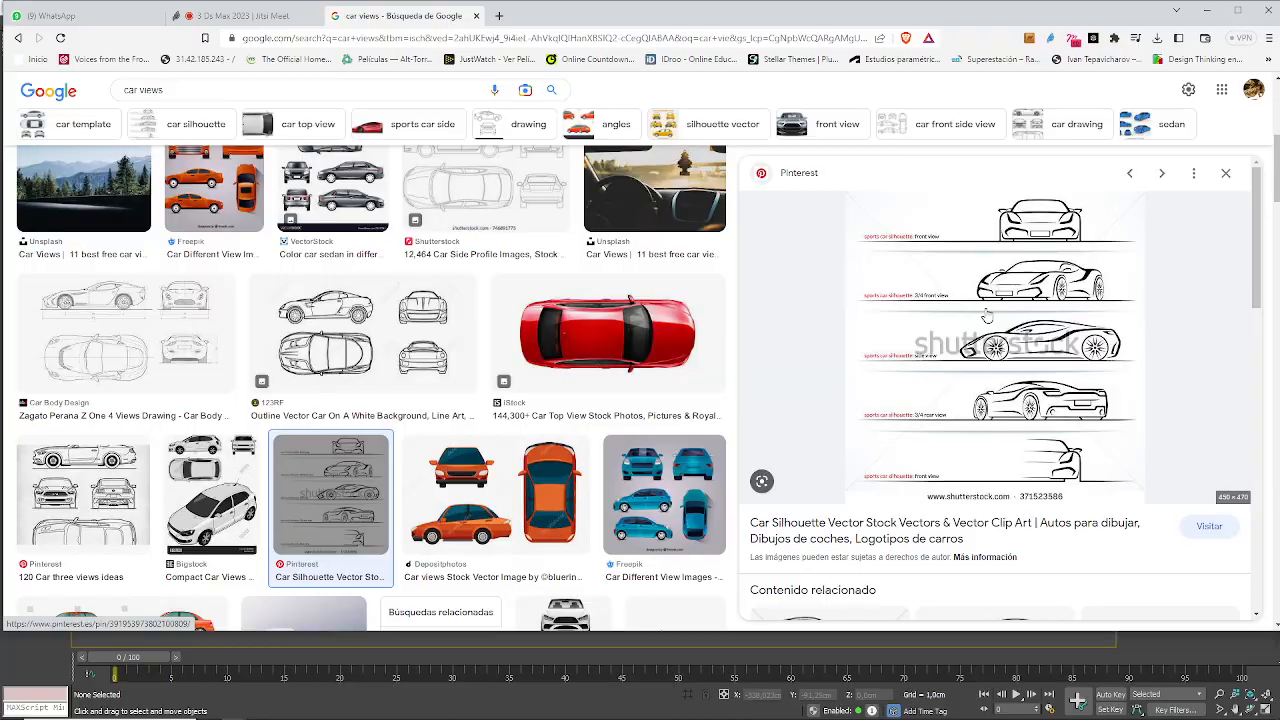
- Preview the Zagato Perana Z One 4 Views Drawing and save the image to the Referencias folder
{"action": "left_click", "coordinate": [126, 333]}
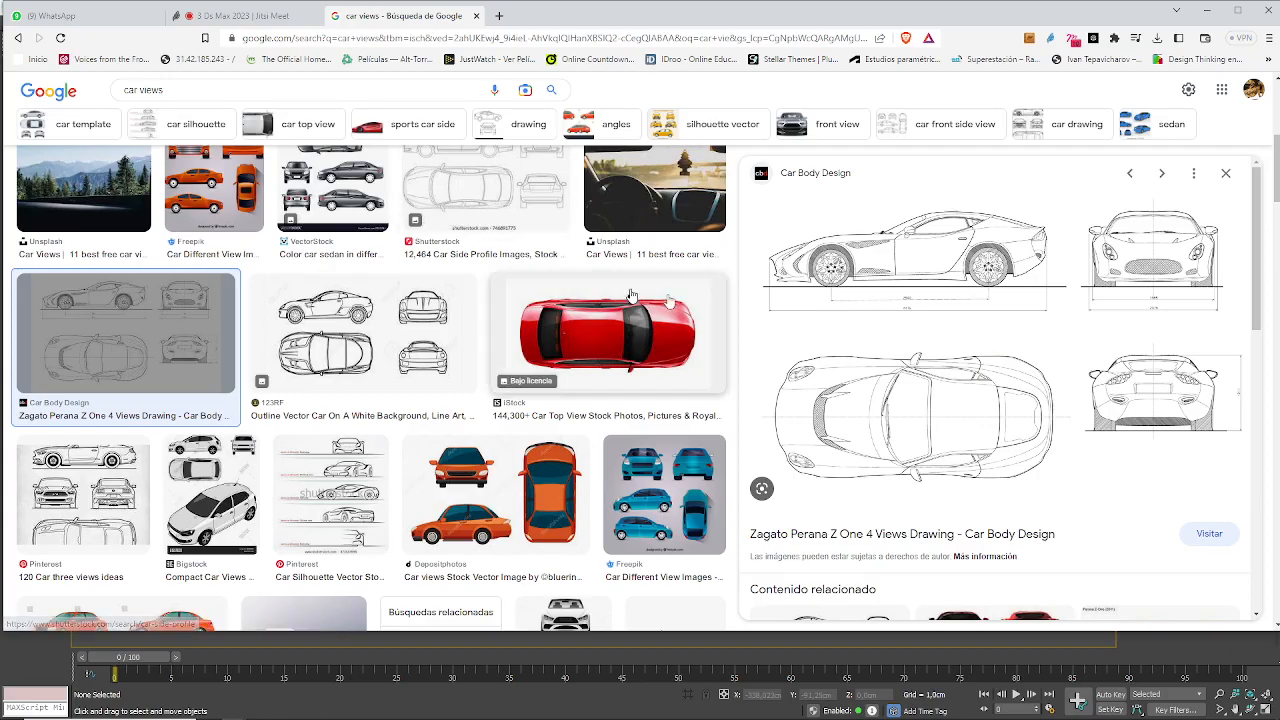
{"action": "right_click", "coordinate": [915, 387]}
{"action": "left_click", "coordinate": [975, 557]}
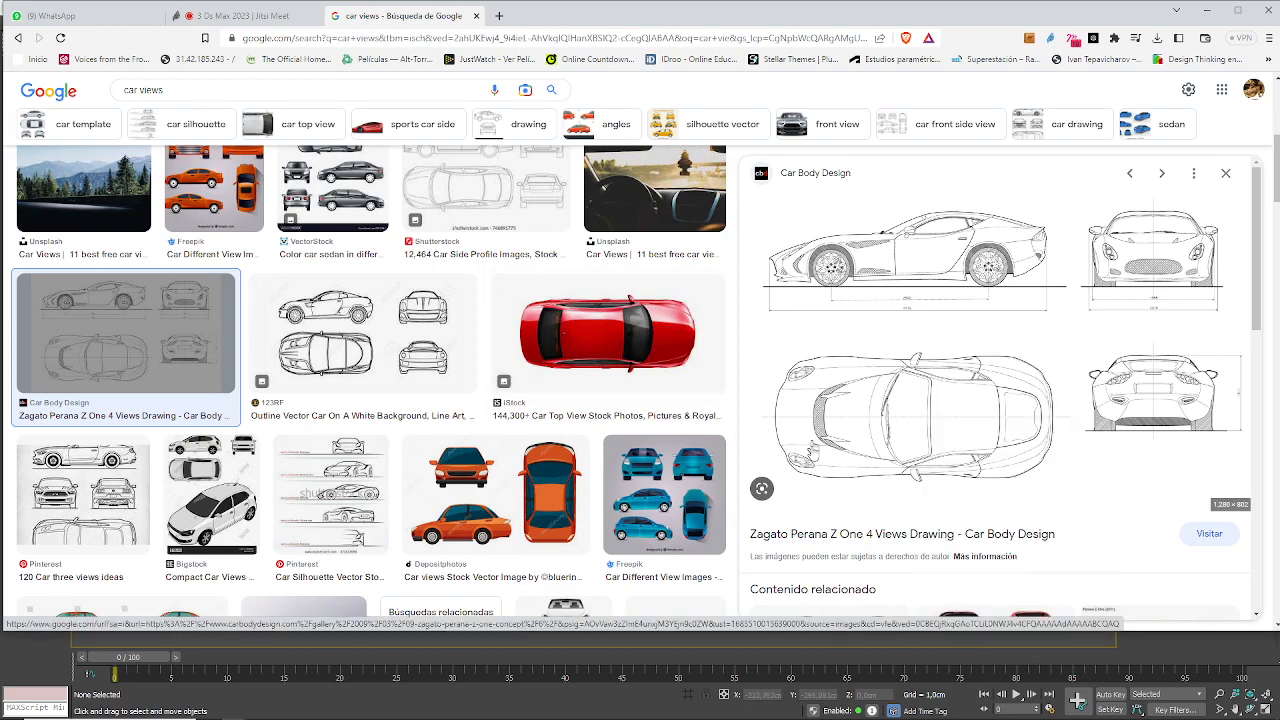
{"action": "left_click", "coordinate": [671, 547]}
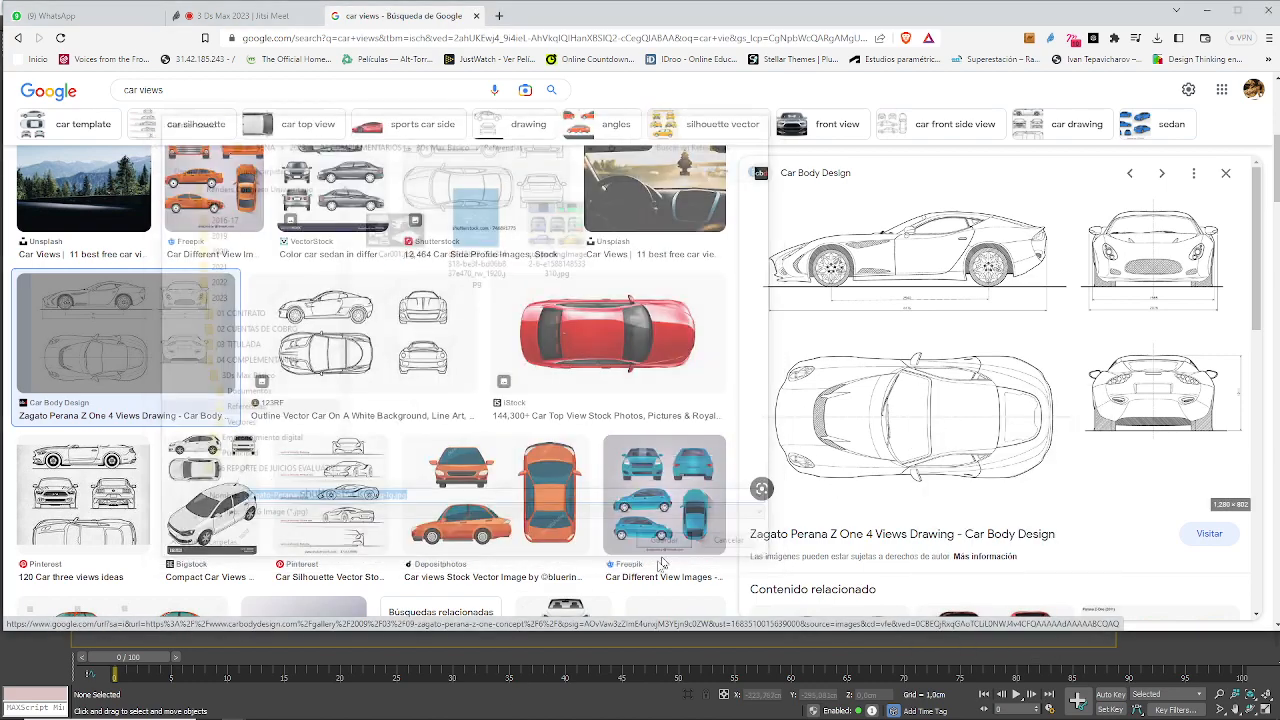
- Open Car001.jpg from the Referencias folder in Photoshop, leaving its colour profile unmodified
{"action": "left_click", "coordinate": [462, 710]}
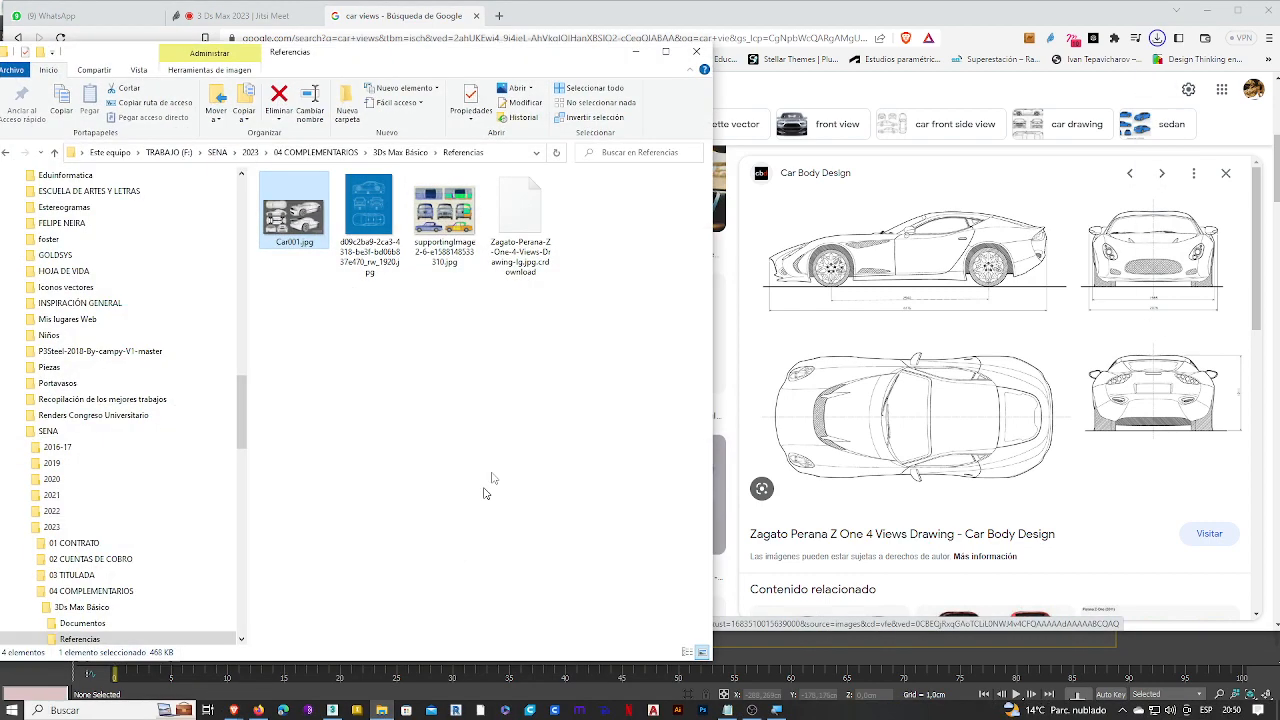
{"action": "right_click", "coordinate": [289, 224]}
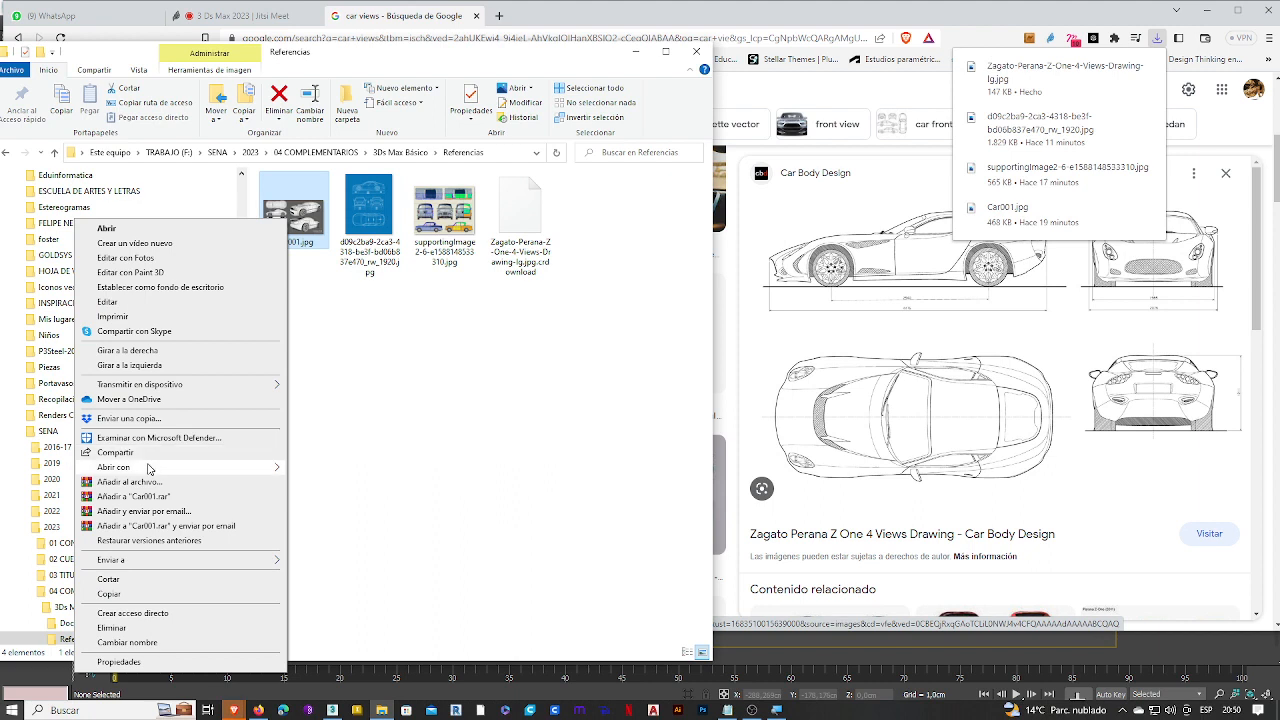
{"action": "mouse_move", "coordinate": [150, 467]}
{"action": "left_click", "coordinate": [323, 486]}
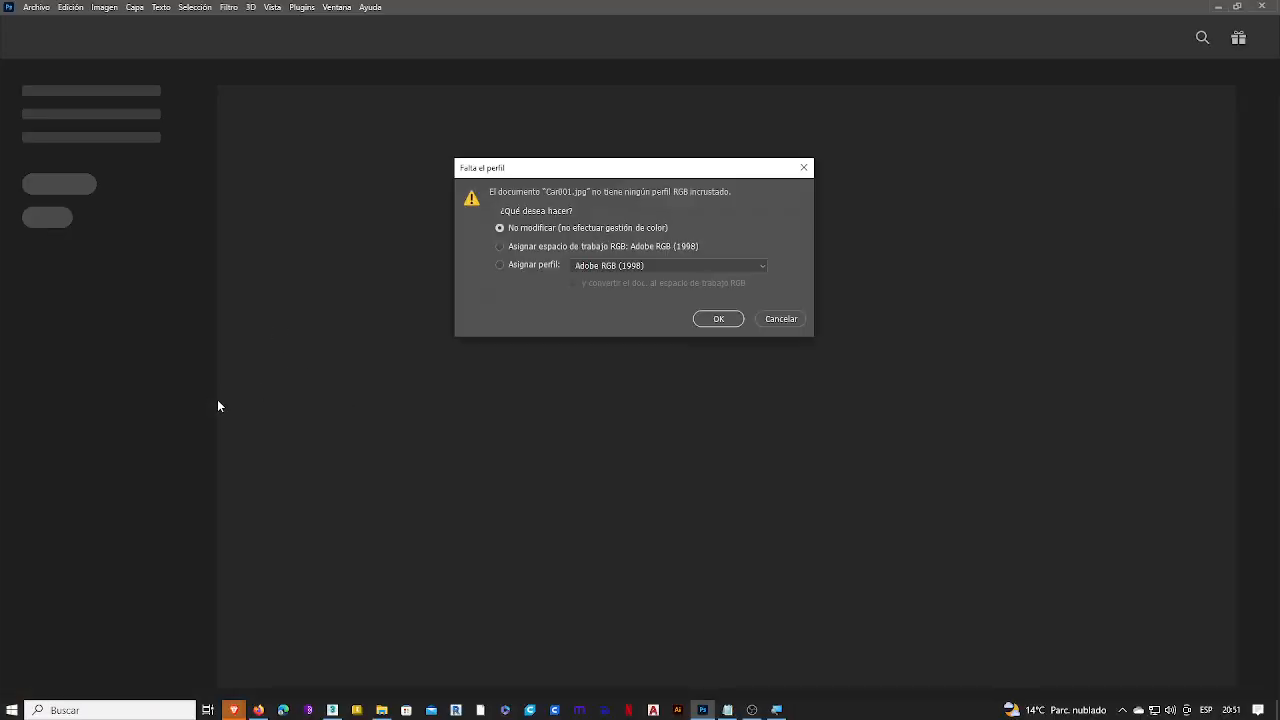
{"action": "left_click", "coordinate": [711, 320]}
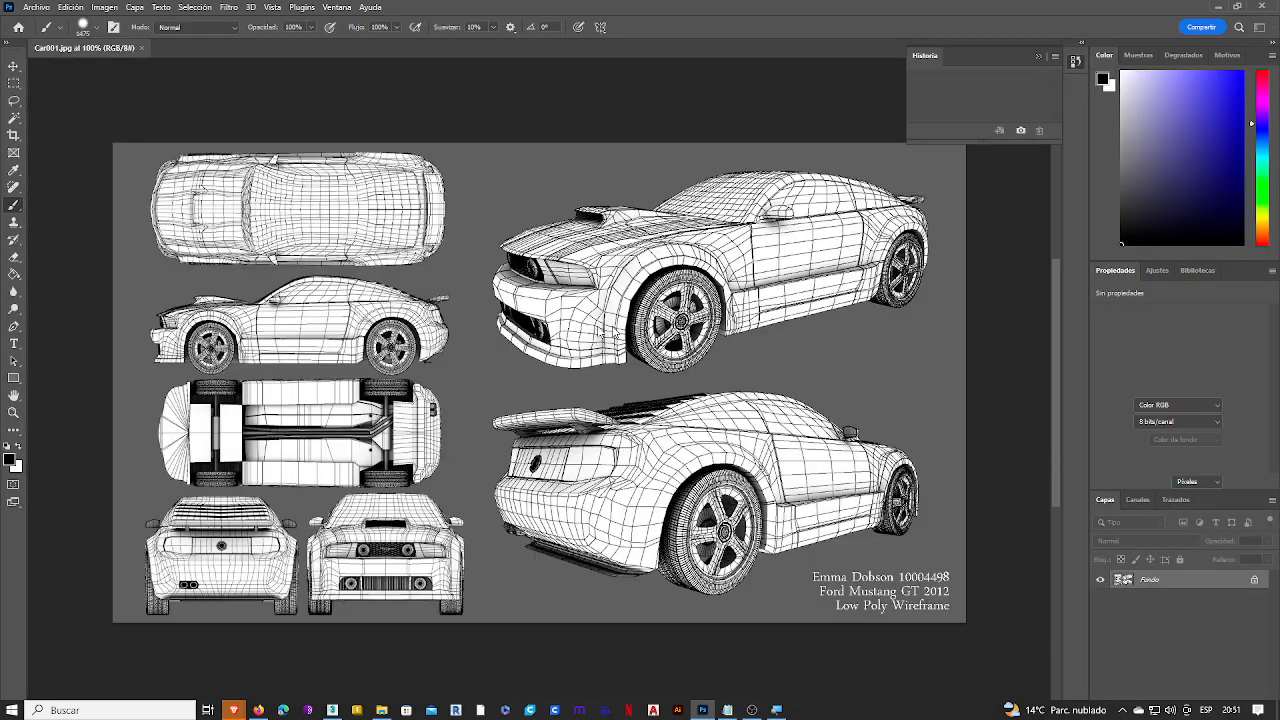
- Show the rulers and place a vertical guide near the front of the car's top and side views
{"action": "left_click", "coordinate": [272, 7]}
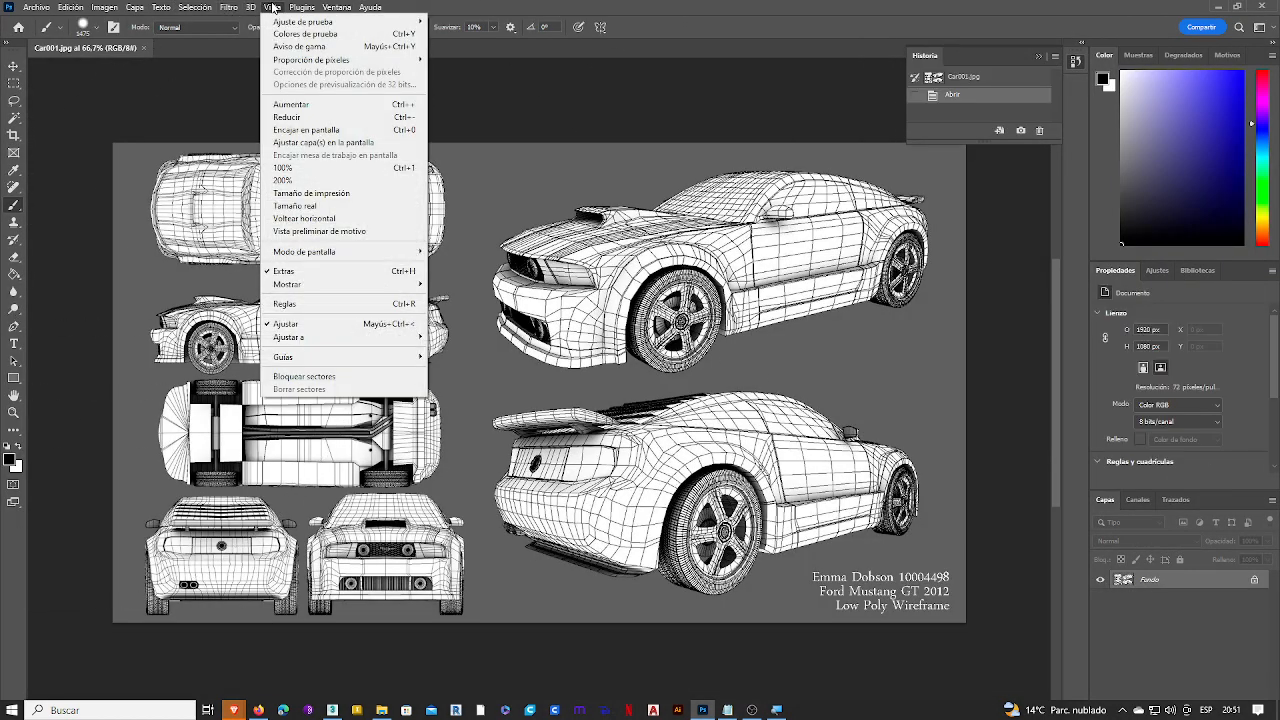
{"action": "left_click", "coordinate": [318, 303]}
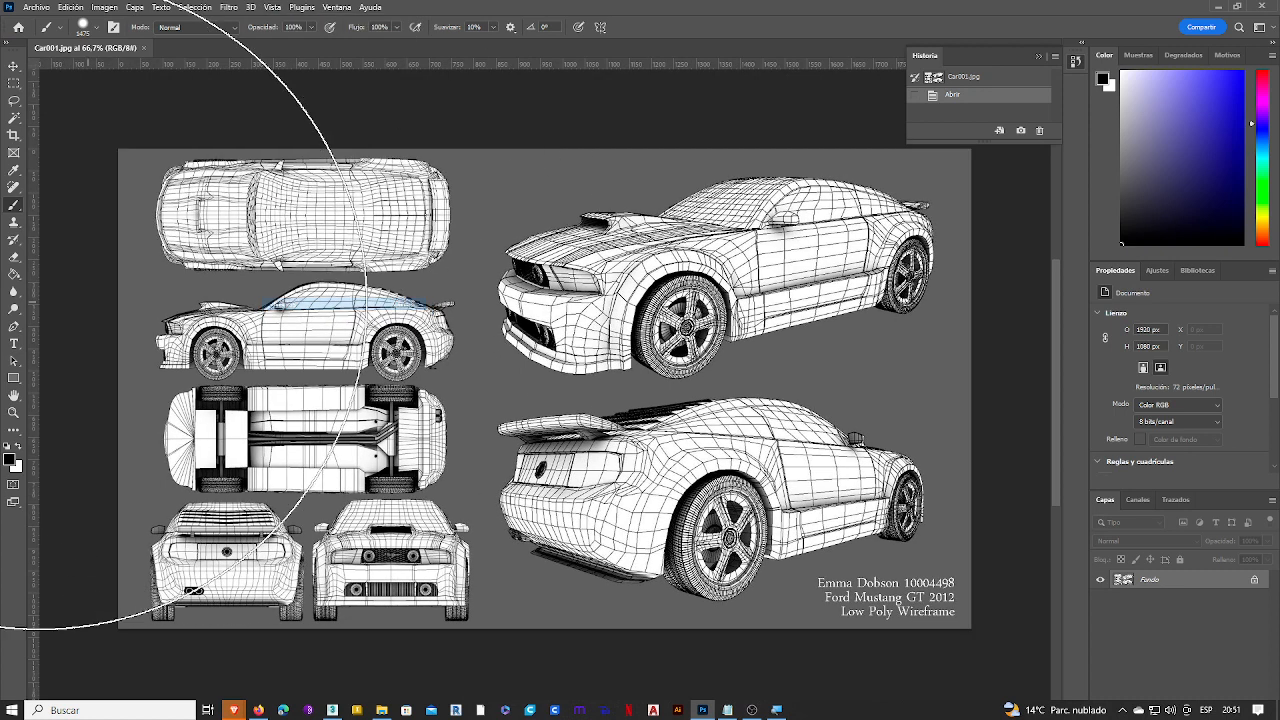
{"action": "left_click", "coordinate": [14, 65]}
{"action": "left_click_drag", "start_coordinate": [33, 260], "coordinate": [155, 238]}
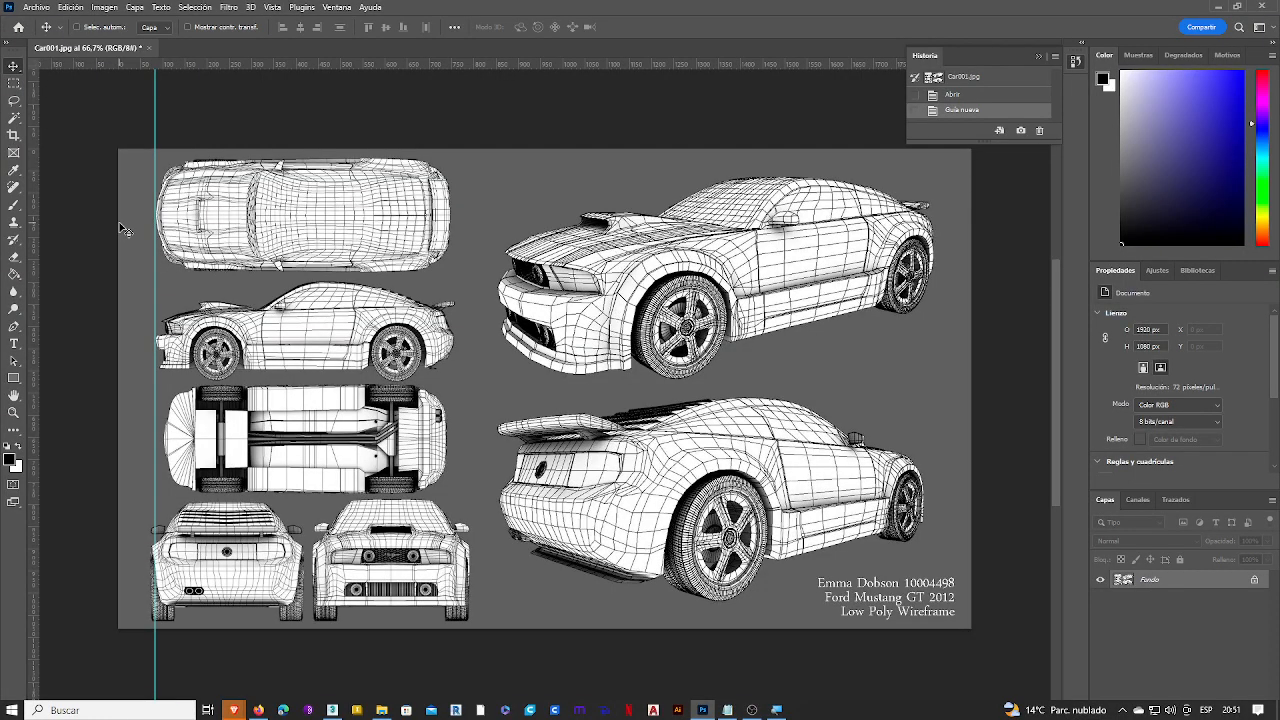
- Align the vertical guide precisely with the front edge of the car's top view
{"action": "scroll", "coordinate": [119, 228], "scroll_direction": "left", "scroll_amount": 3}
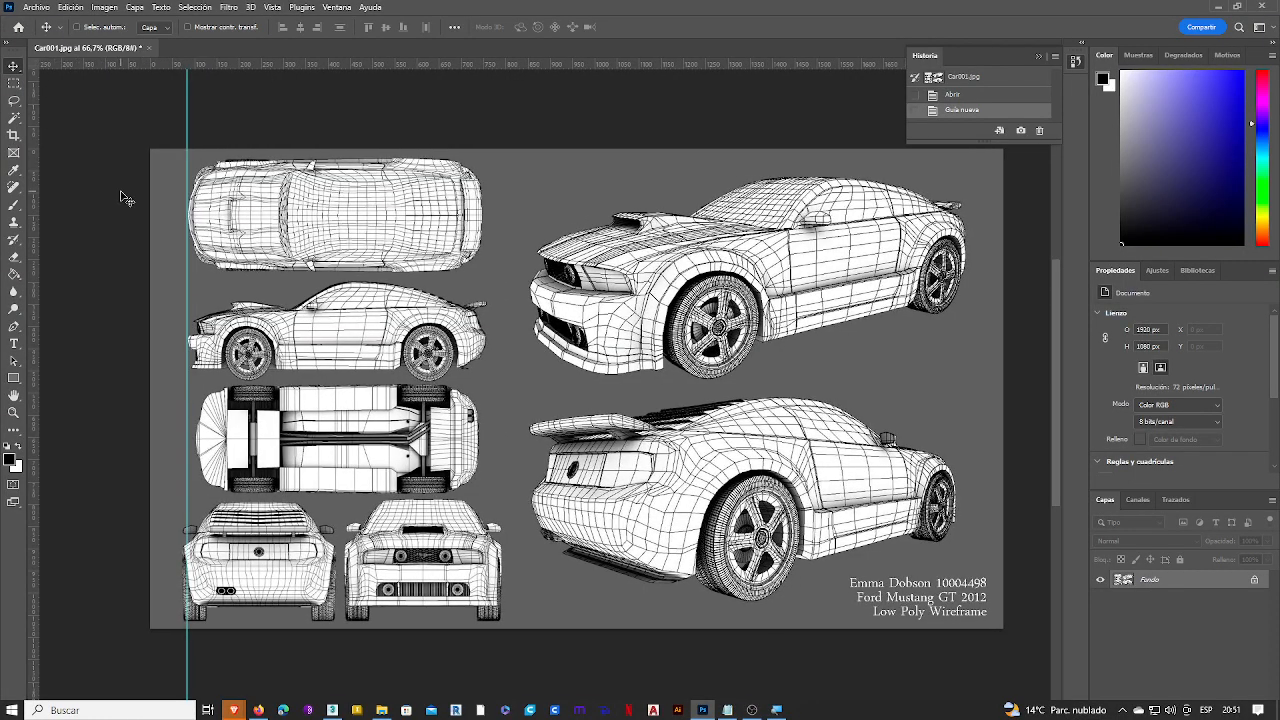
{"action": "scroll", "coordinate": [160, 220], "scroll_direction": "left", "scroll_amount": 2}
{"action": "scroll", "coordinate": [195, 219], "scroll_direction": "left", "scroll_amount": 2}
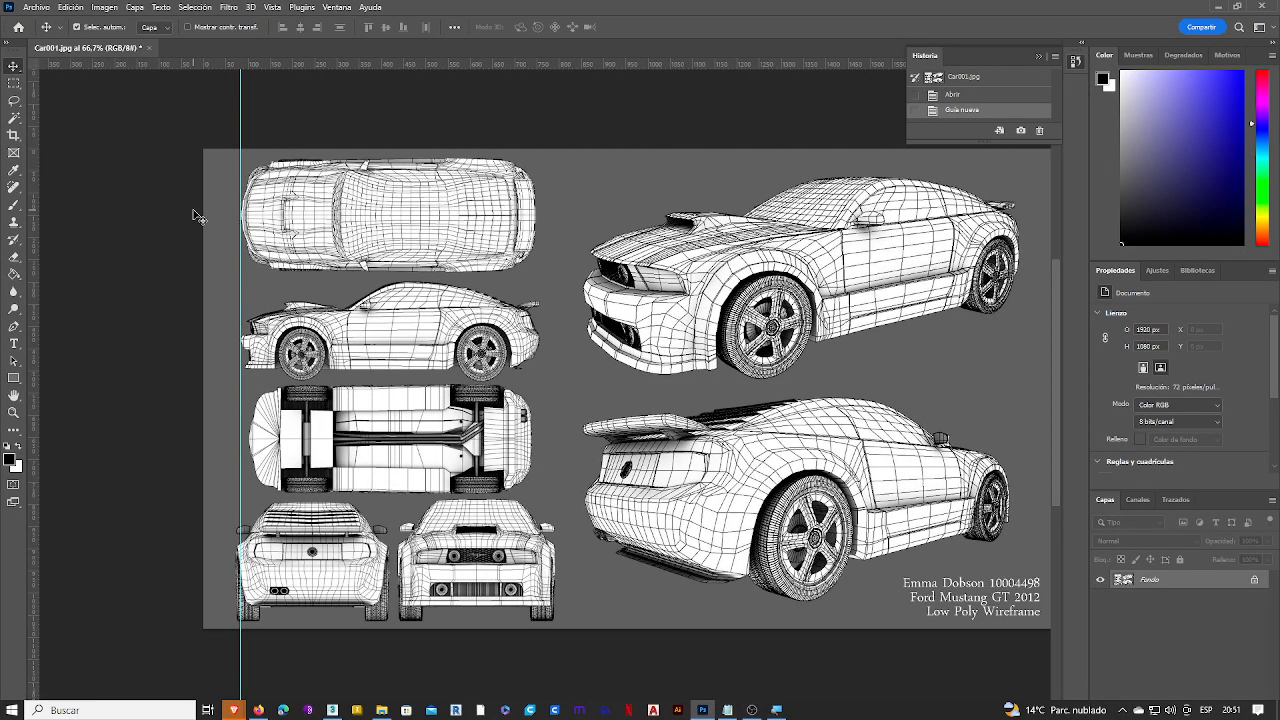
{"action": "scroll", "coordinate": [197, 217], "scroll_direction": "up", "scroll_amount": 8, "text": "alt"}
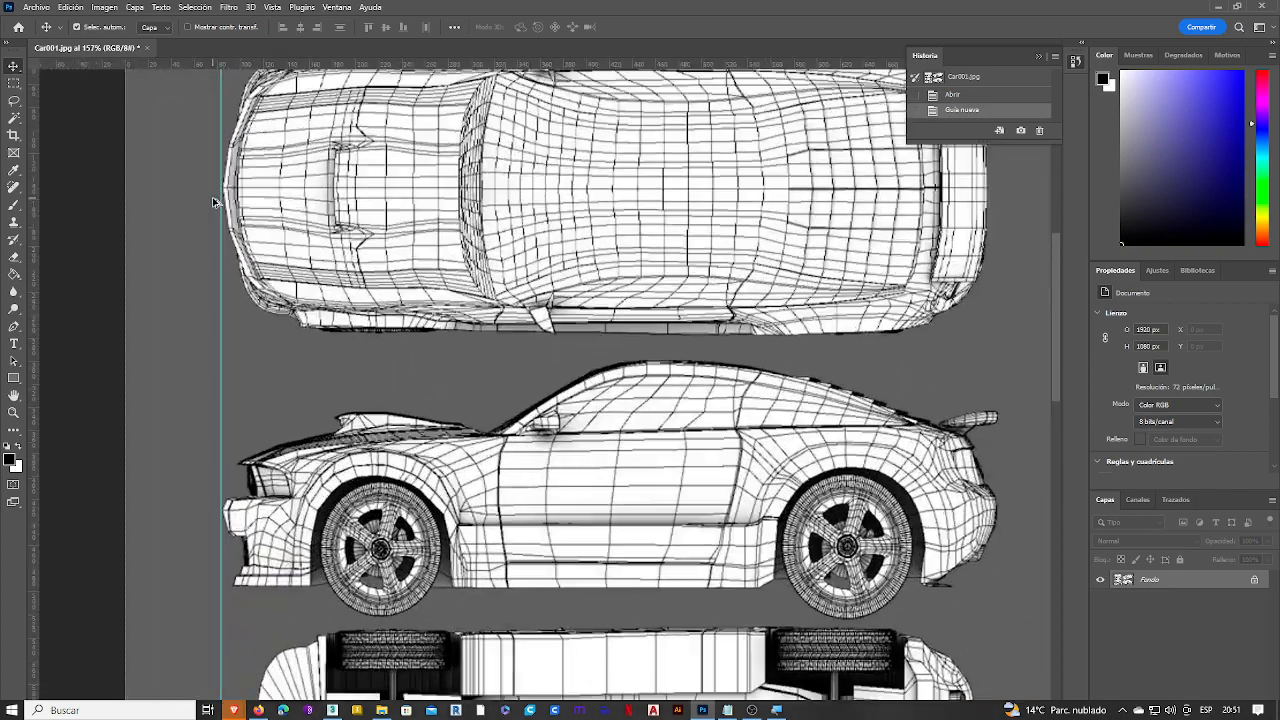
{"action": "scroll", "coordinate": [222, 188], "scroll_direction": "up", "scroll_amount": 5, "text": "alt"}
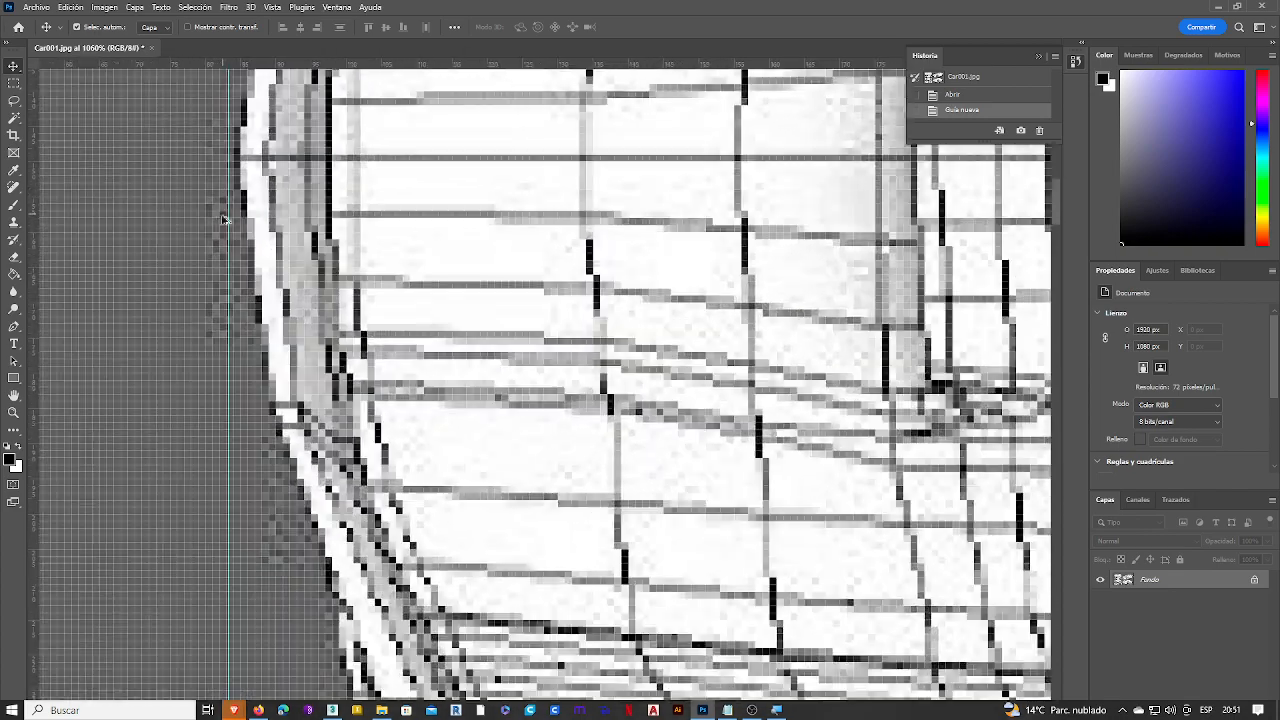
{"action": "left_click_drag", "start_coordinate": [228, 231], "coordinate": [235, 229]}
- Check the side view's front bumper against the vertical guide
{"action": "scroll", "coordinate": [345, 227], "scroll_direction": "down", "scroll_amount": 5, "text": "alt"}
{"action": "scroll", "coordinate": [345, 227], "scroll_direction": "down", "scroll_amount": 4, "text": "alt"}
{"action": "scroll", "coordinate": [334, 572], "scroll_direction": "up", "scroll_amount": 8, "text": "alt"}
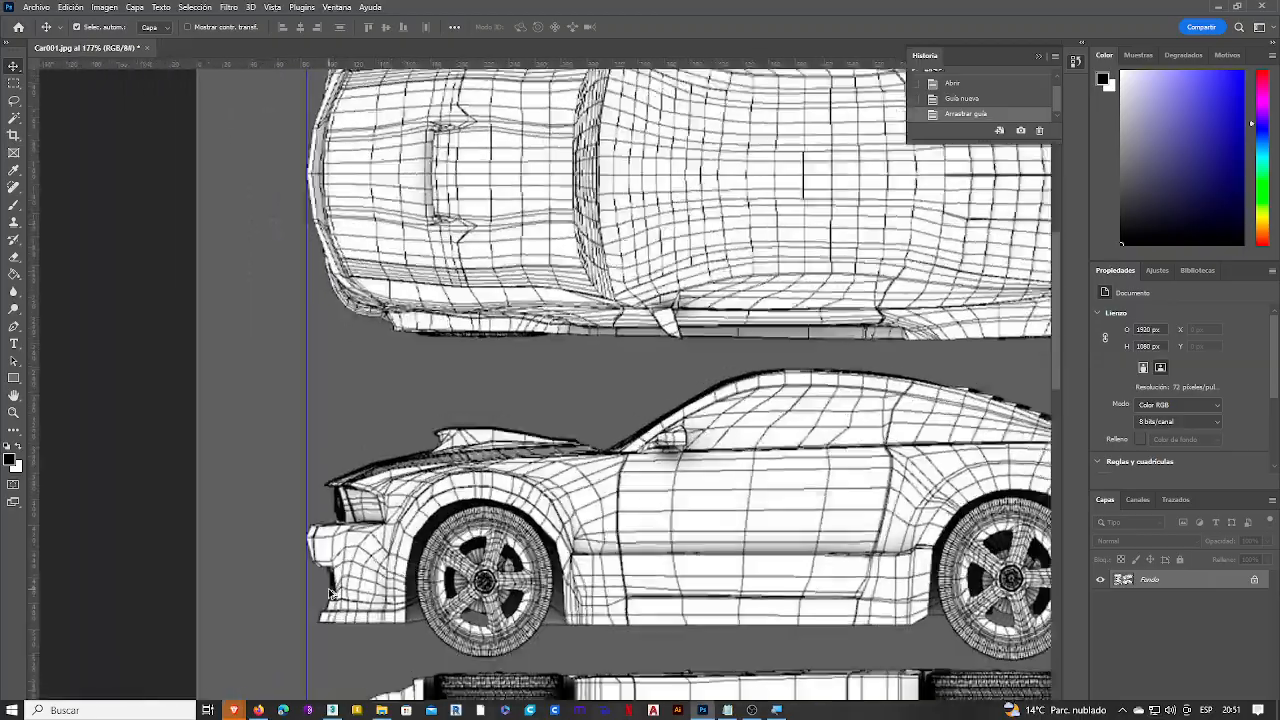
{"action": "scroll", "coordinate": [334, 572], "scroll_direction": "up", "scroll_amount": 3, "text": "alt"}
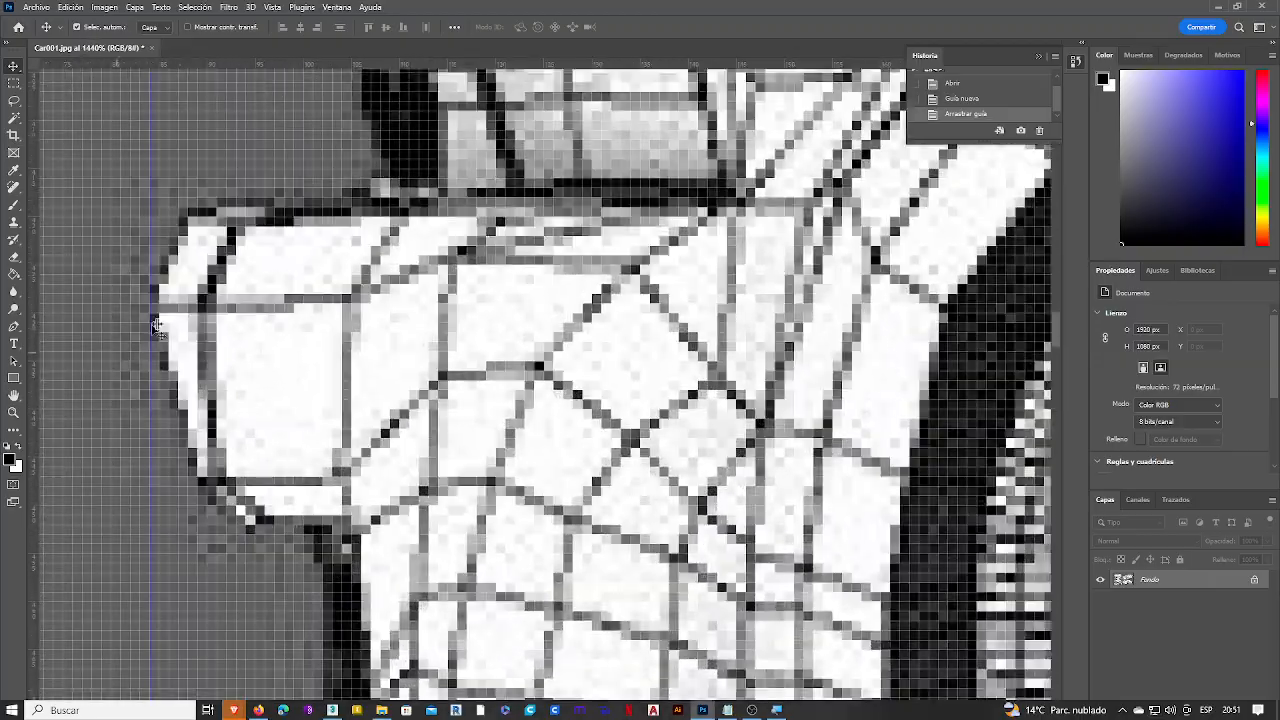
{"action": "scroll", "coordinate": [157, 326], "scroll_direction": "down", "scroll_amount": 4, "text": "alt"}
{"action": "scroll", "coordinate": [182, 325], "scroll_direction": "down", "scroll_amount": 5, "text": "alt"}
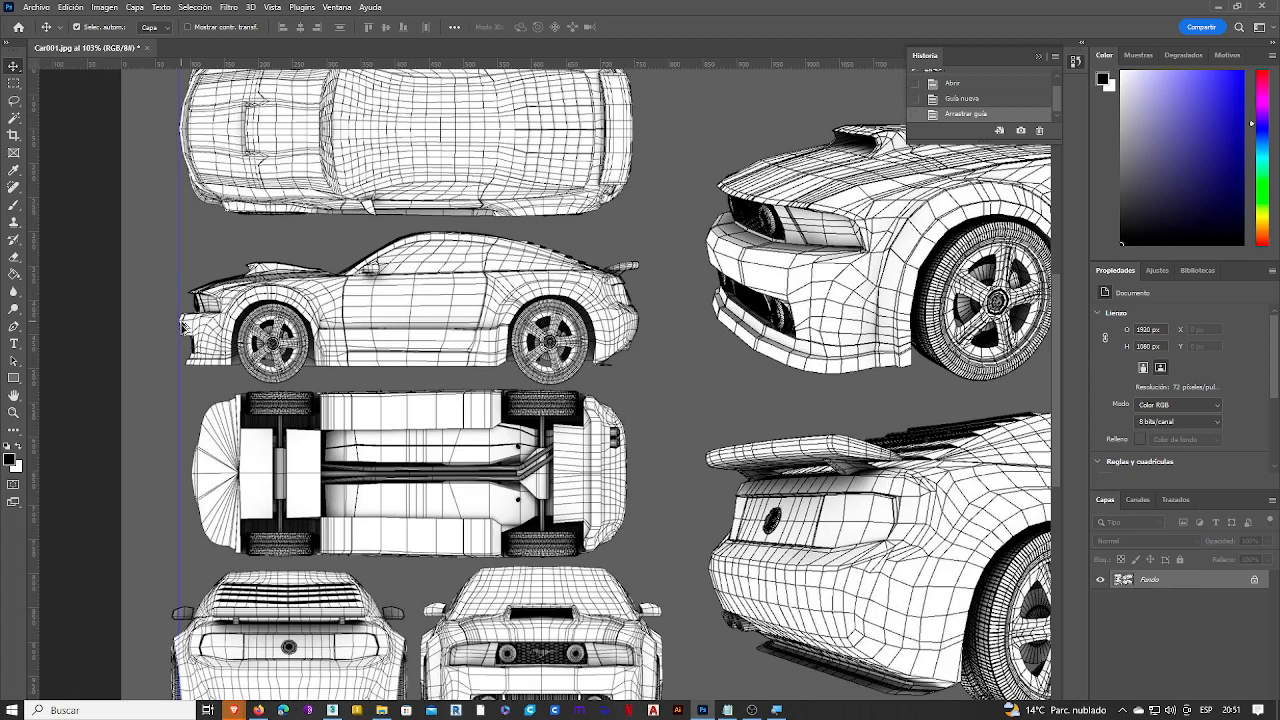
- Compare the nose of the underside view with the side view's bumper along the vertical guide
{"action": "scroll", "coordinate": [318, 398], "scroll_direction": "down", "scroll_amount": 3, "text": "alt"}
{"action": "scroll", "coordinate": [267, 446], "scroll_direction": "up", "scroll_amount": 4, "text": "alt"}
{"action": "scroll", "coordinate": [267, 446], "scroll_direction": "up", "scroll_amount": 2, "text": "alt"}
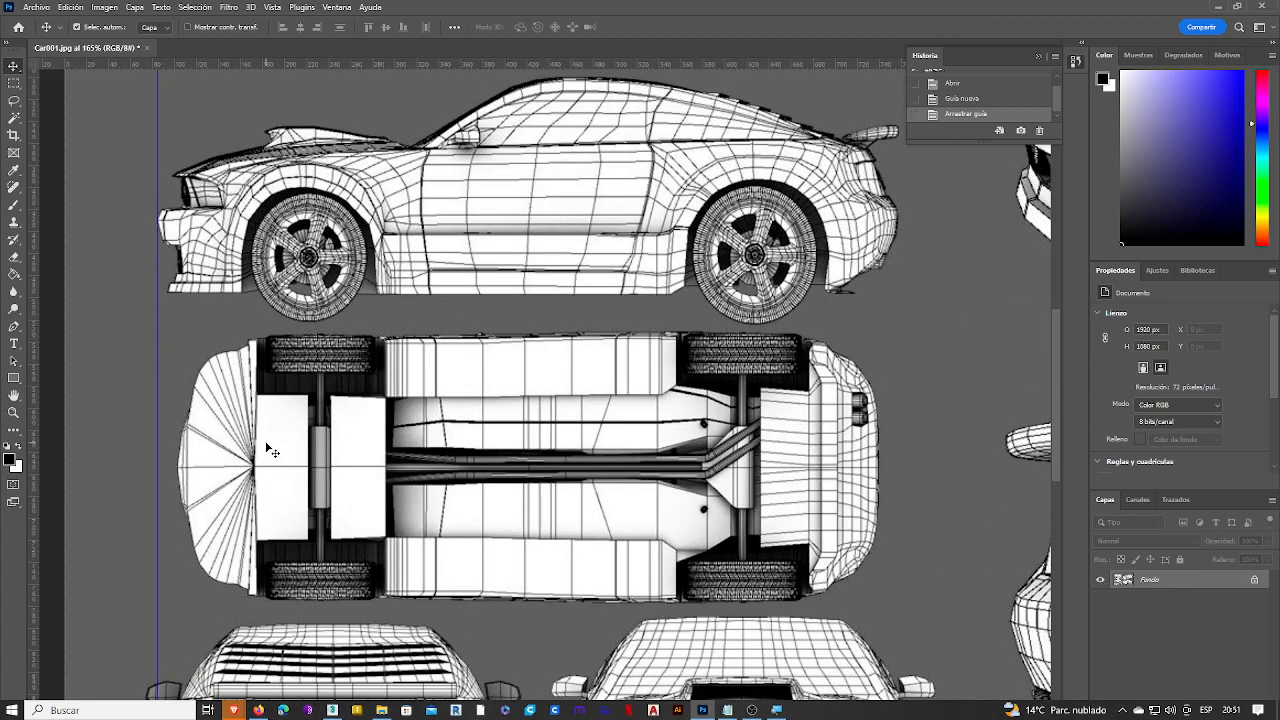
{"action": "scroll", "coordinate": [140, 363], "scroll_direction": "up", "scroll_amount": 2, "text": "alt"}
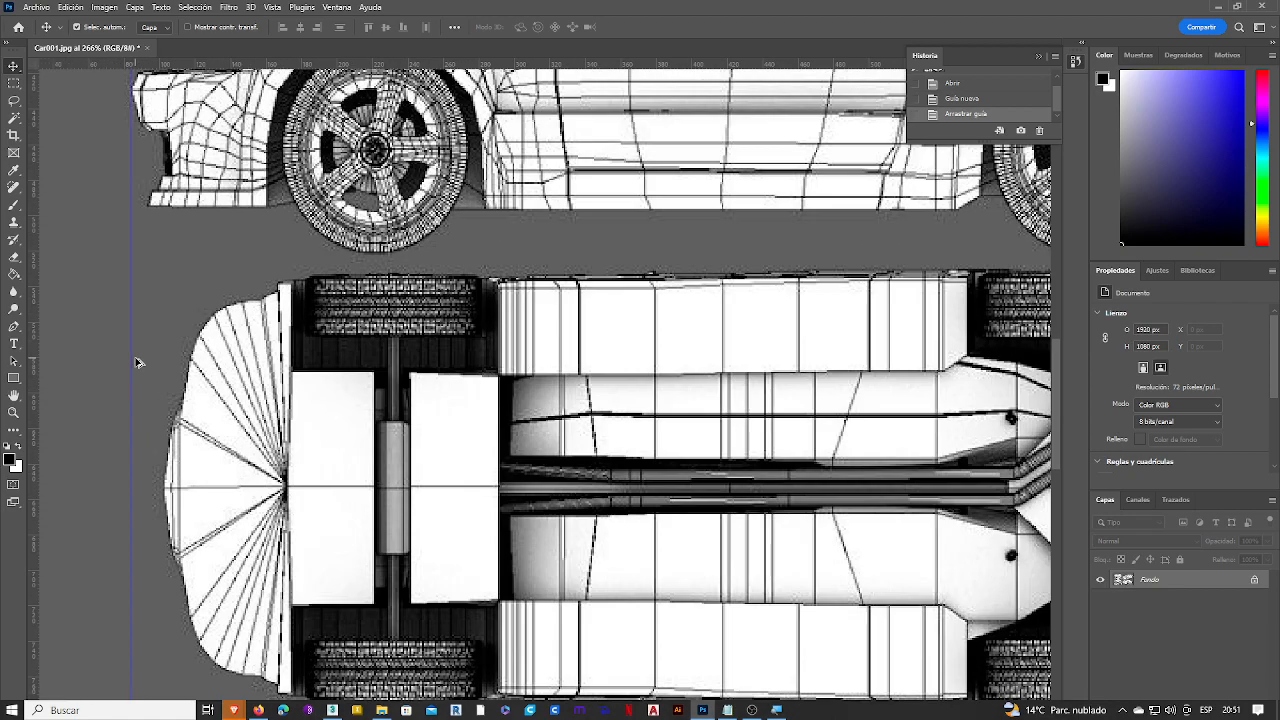
{"action": "scroll", "coordinate": [145, 375], "scroll_direction": "up", "scroll_amount": 2, "text": "alt"}
{"action": "scroll", "coordinate": [137, 329], "scroll_direction": "up", "scroll_amount": 1, "text": "alt"}
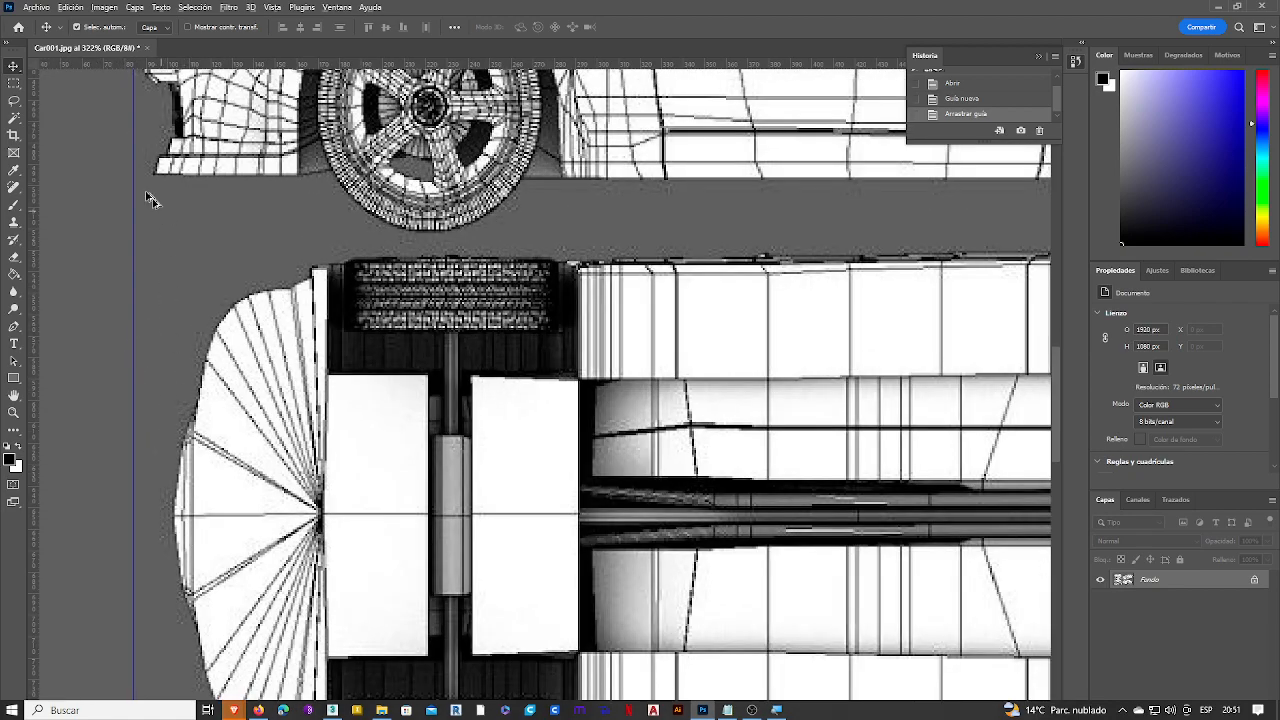
{"action": "scroll", "coordinate": [155, 192], "scroll_direction": "up", "scroll_amount": 2, "text": "alt"}
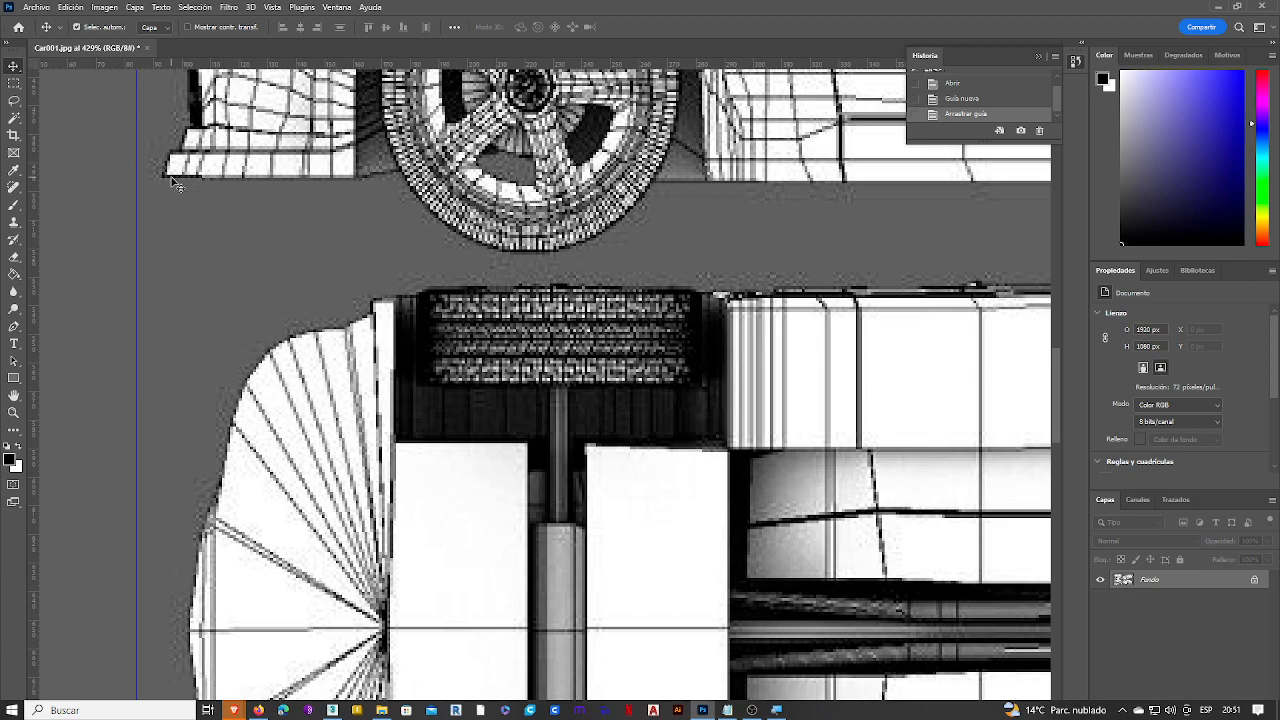
{"action": "scroll", "coordinate": [145, 140], "scroll_direction": "up", "scroll_amount": 3}
{"action": "scroll", "coordinate": [150, 150], "scroll_direction": "up", "scroll_amount": 2}
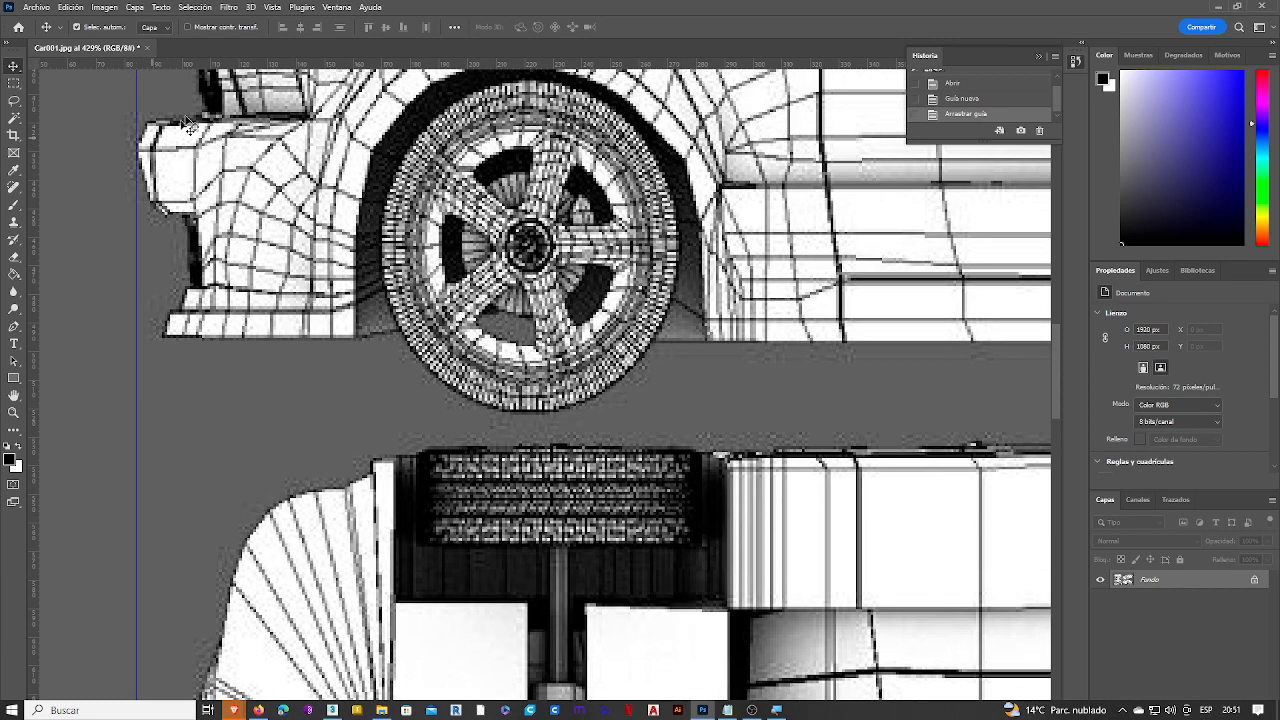
{"action": "scroll", "coordinate": [180, 265], "scroll_direction": "down", "scroll_amount": 6}
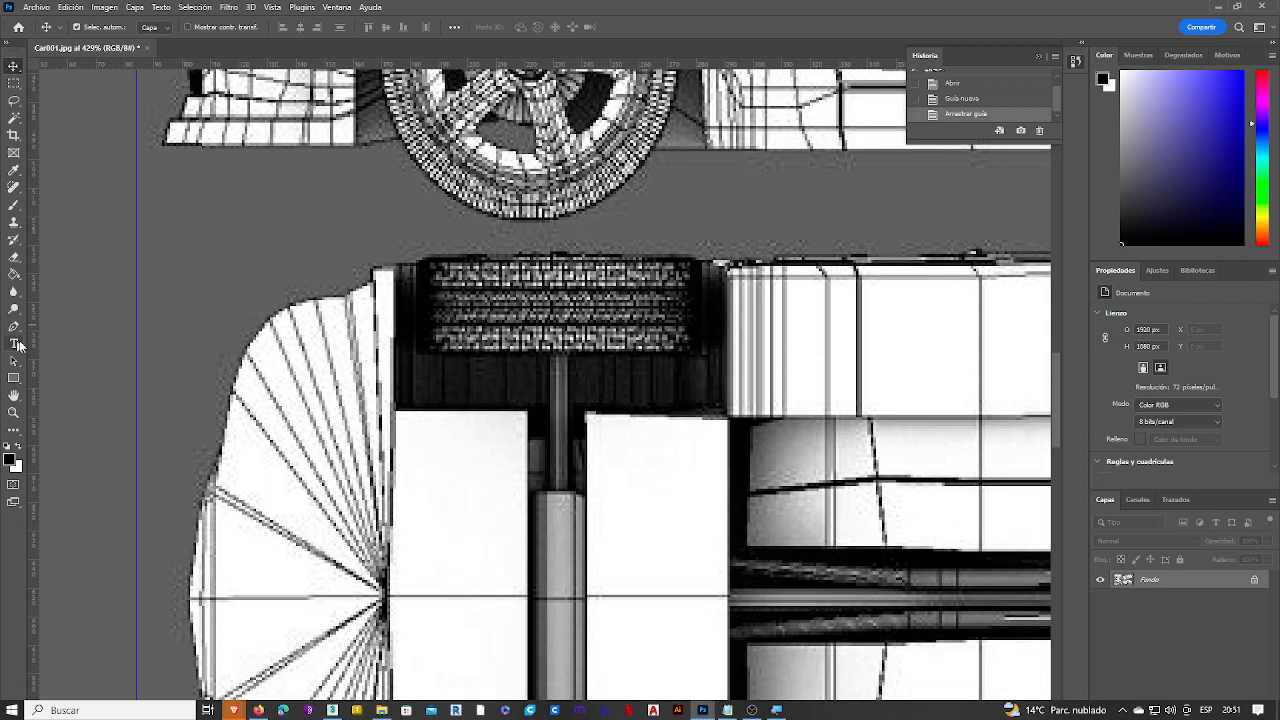
- Place two vertical guides around the underside view's front wheel and compare them with the side view's wheel
{"action": "left_click_drag", "start_coordinate": [37, 344], "coordinate": [416, 365]}
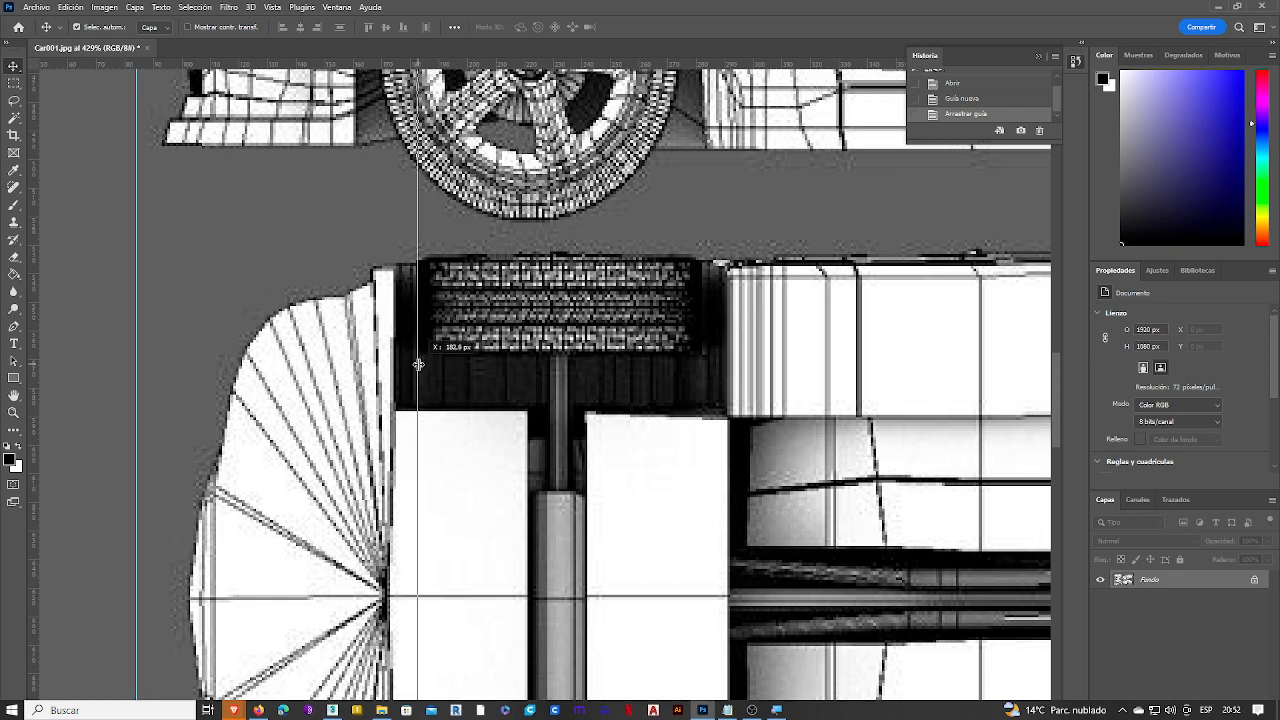
{"action": "left_click_drag", "start_coordinate": [35, 330], "coordinate": [702, 350]}
{"action": "scroll", "coordinate": [690, 375], "scroll_direction": "up", "scroll_amount": 6}
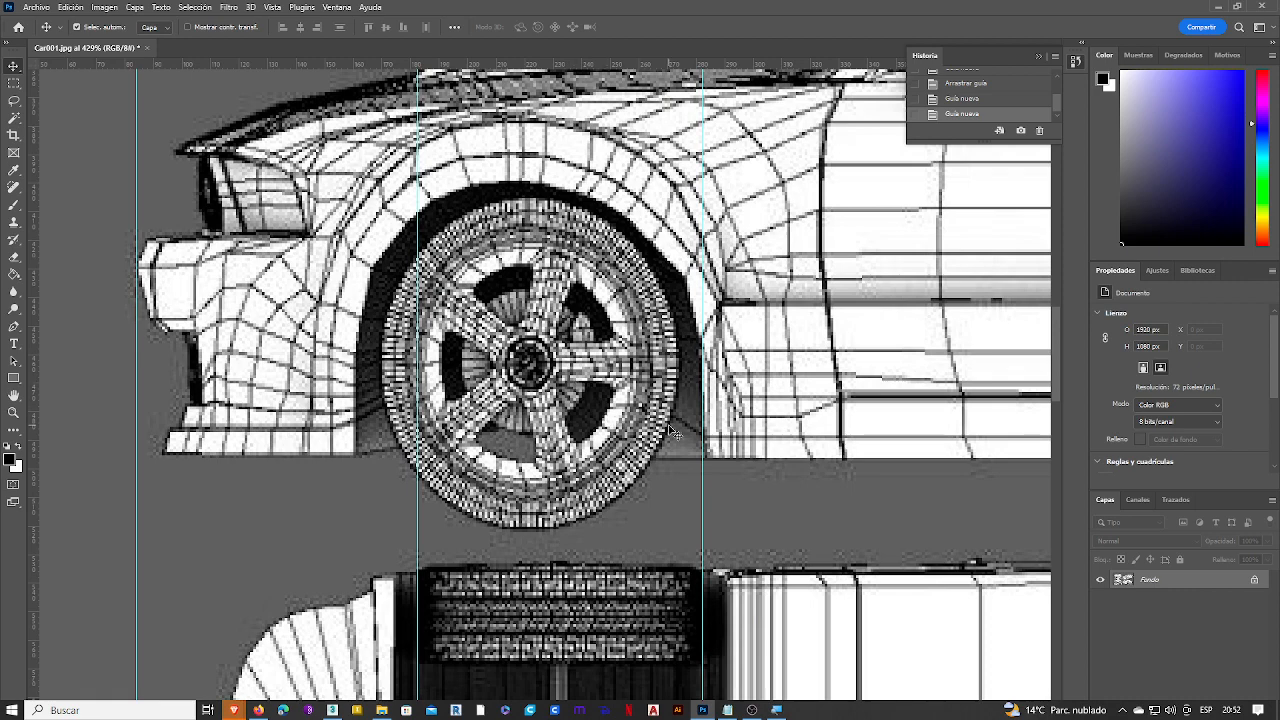
{"action": "scroll", "coordinate": [676, 440], "scroll_direction": "down", "scroll_amount": 3}
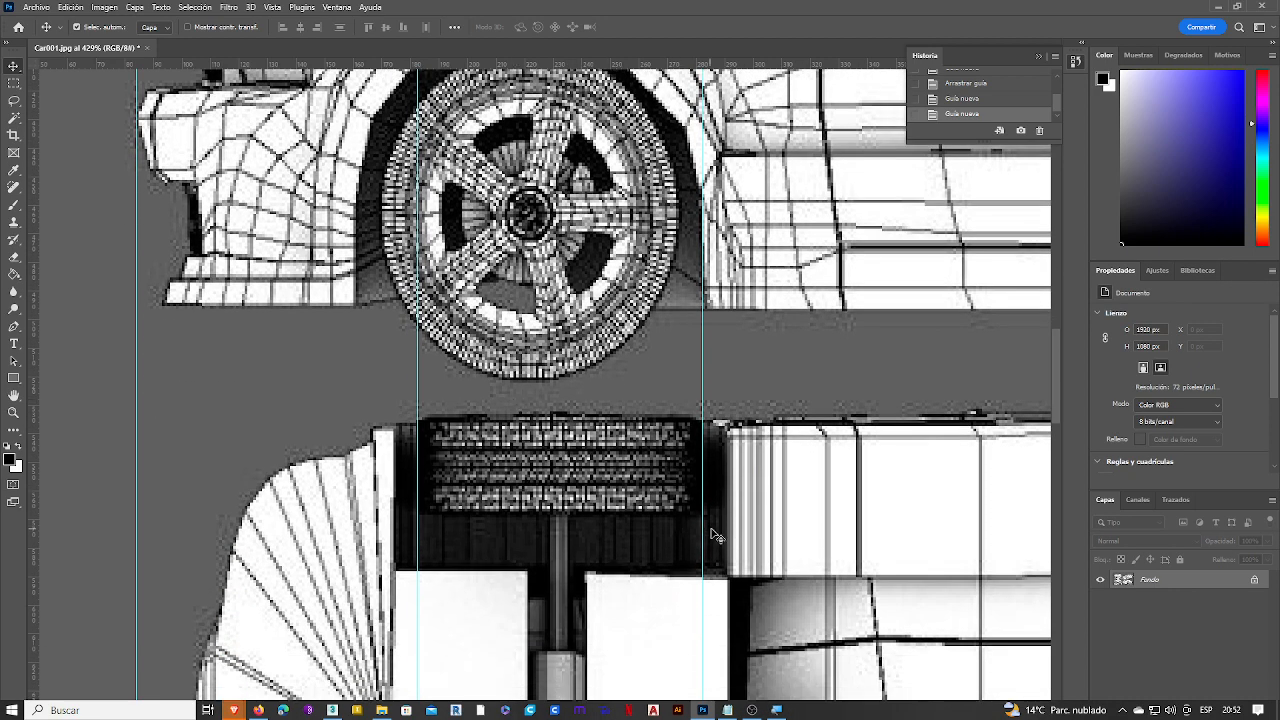
- Remove both vertical guides around the front wheel
{"action": "left_click_drag", "start_coordinate": [702, 535], "coordinate": [736, 62]}
{"action": "left_click_drag", "start_coordinate": [414, 416], "coordinate": [420, 40]}
{"action": "scroll", "coordinate": [368, 300], "scroll_direction": "down", "scroll_amount": 5, "text": "alt"}
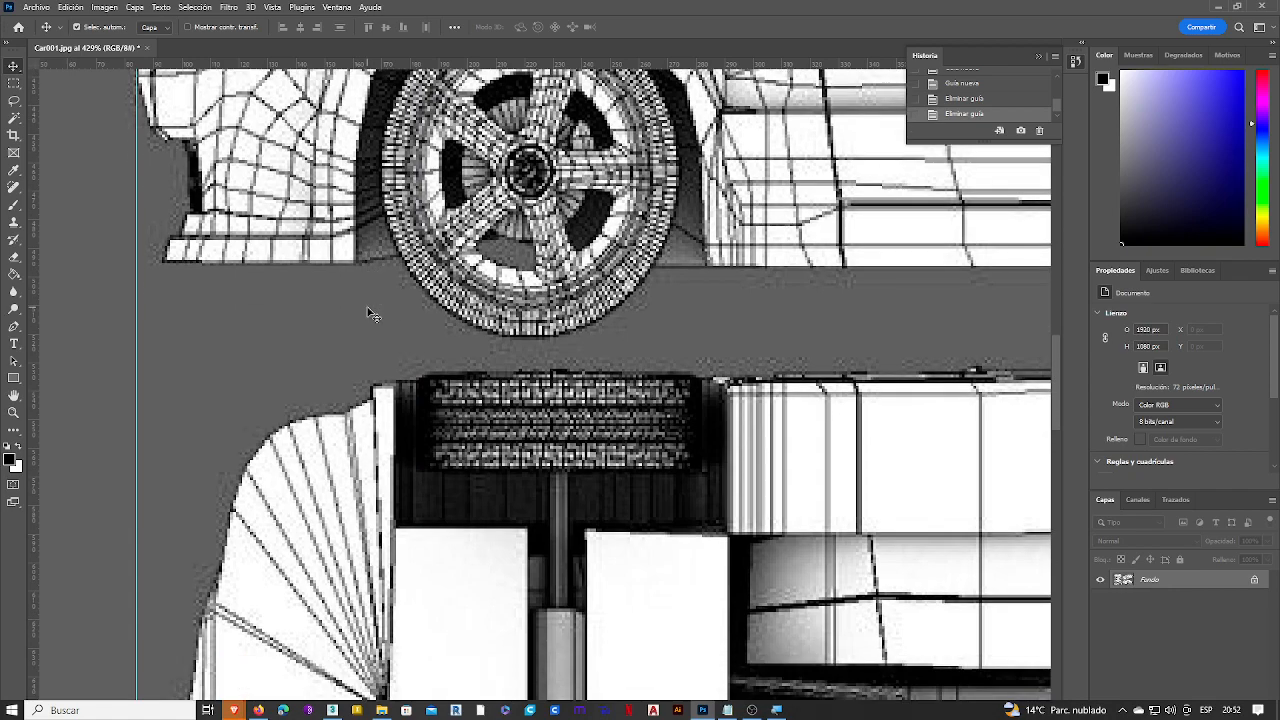
{"action": "scroll", "coordinate": [283, 241], "scroll_direction": "down", "scroll_amount": 3, "text": "alt"}
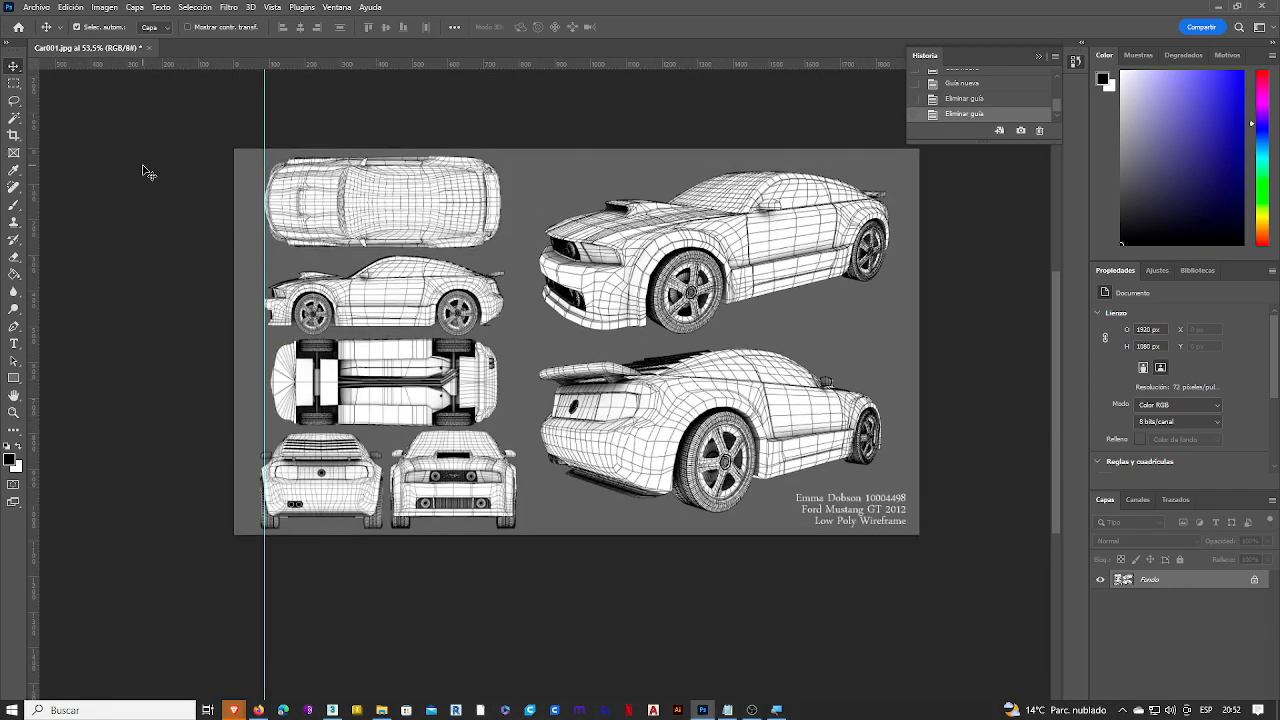
- Create a new blank white RGB document of 1920 x 1080 px at 72 pixels per inch
{"action": "left_click", "coordinate": [36, 7]}
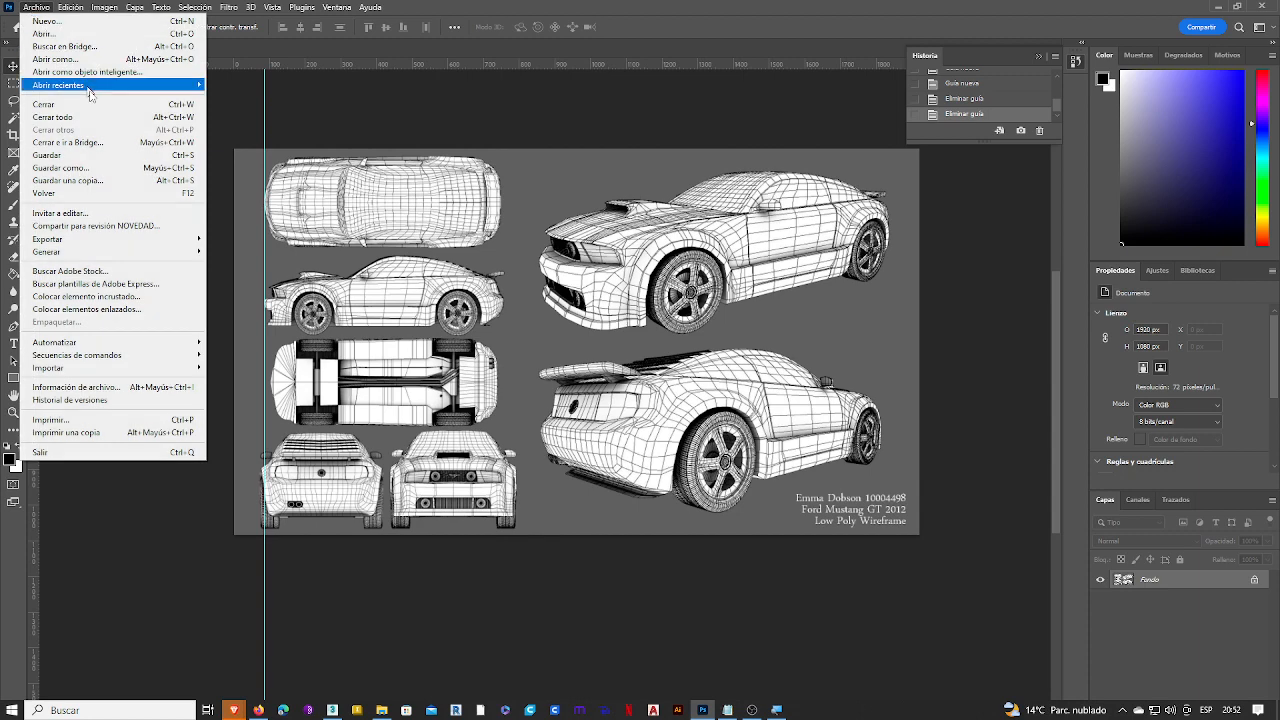
{"action": "left_click", "coordinate": [50, 21]}
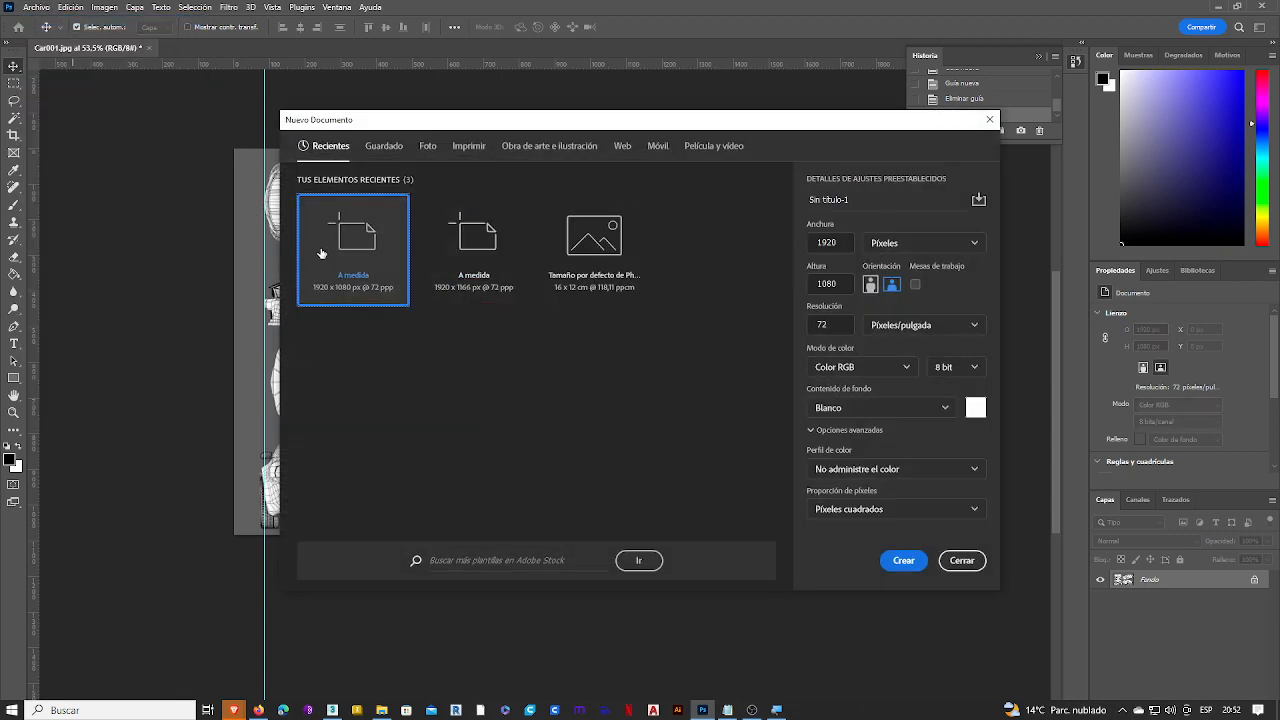
{"action": "left_click", "coordinate": [900, 561]}
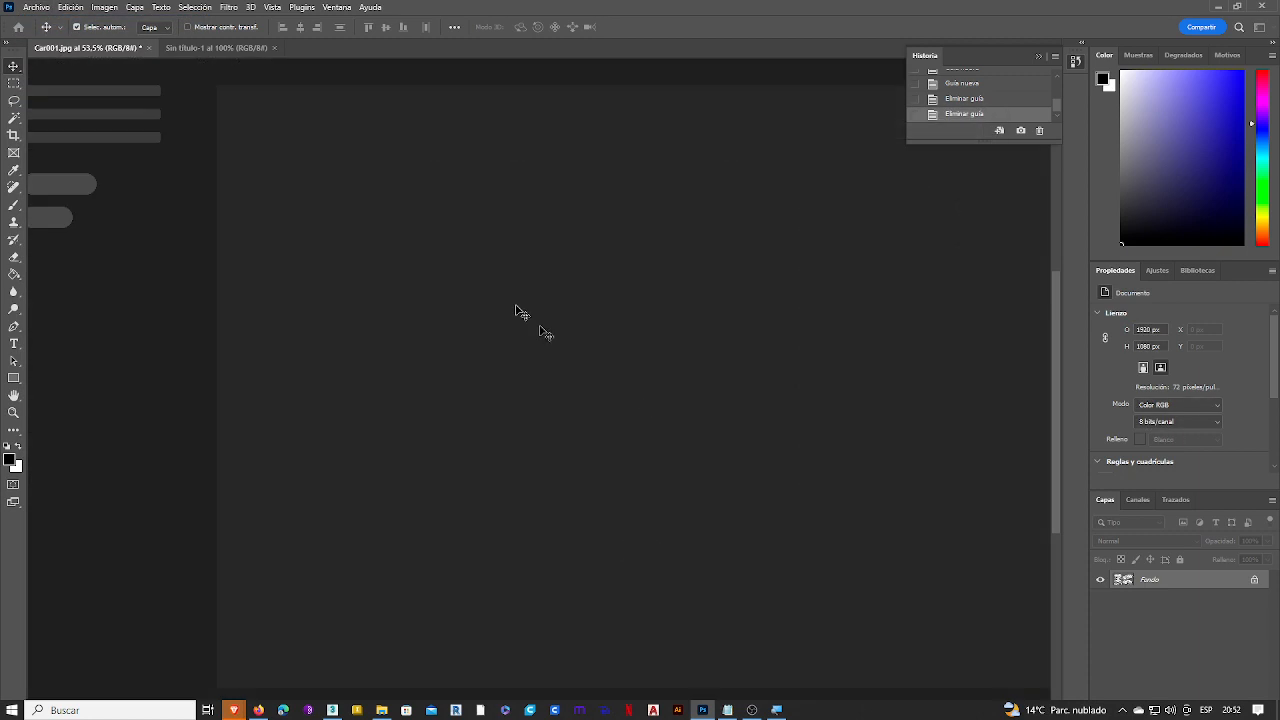
- Sketch a simple front-facing head with a small black brush in the upper part of the blank canvas
{"action": "left_click", "coordinate": [13, 205]}
{"action": "mouse_move", "coordinate": [482, 324]}
{"action": "right_mouse_down", "text": "alt"}
{"action": "mouse_move", "coordinate": [384, 312]}
{"action": "mouse_move", "coordinate": [127, 366]}
{"action": "right_mouse_up", "text": "alt"}
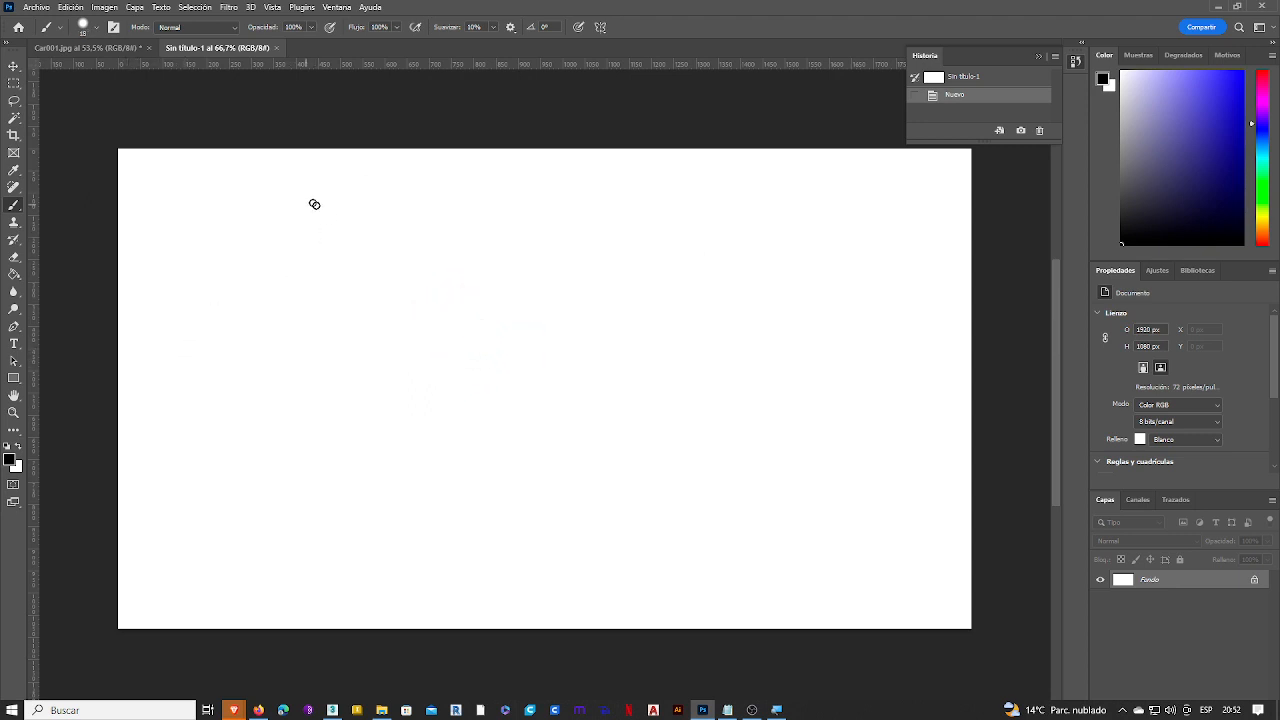
{"action": "mouse_move", "coordinate": [301, 241]}
{"action": "left_mouse_down"}
{"action": "mouse_move", "coordinate": [326, 206]}
{"action": "mouse_move", "coordinate": [369, 224]}
{"action": "mouse_move", "coordinate": [375, 242]}
{"action": "mouse_move", "coordinate": [334, 239]}
{"action": "mouse_move", "coordinate": [355, 239]}
{"action": "mouse_move", "coordinate": [333, 262]}
{"action": "mouse_move", "coordinate": [346, 270]}
{"action": "mouse_move", "coordinate": [316, 284]}
{"action": "mouse_move", "coordinate": [332, 294]}
{"action": "left_mouse_up"}
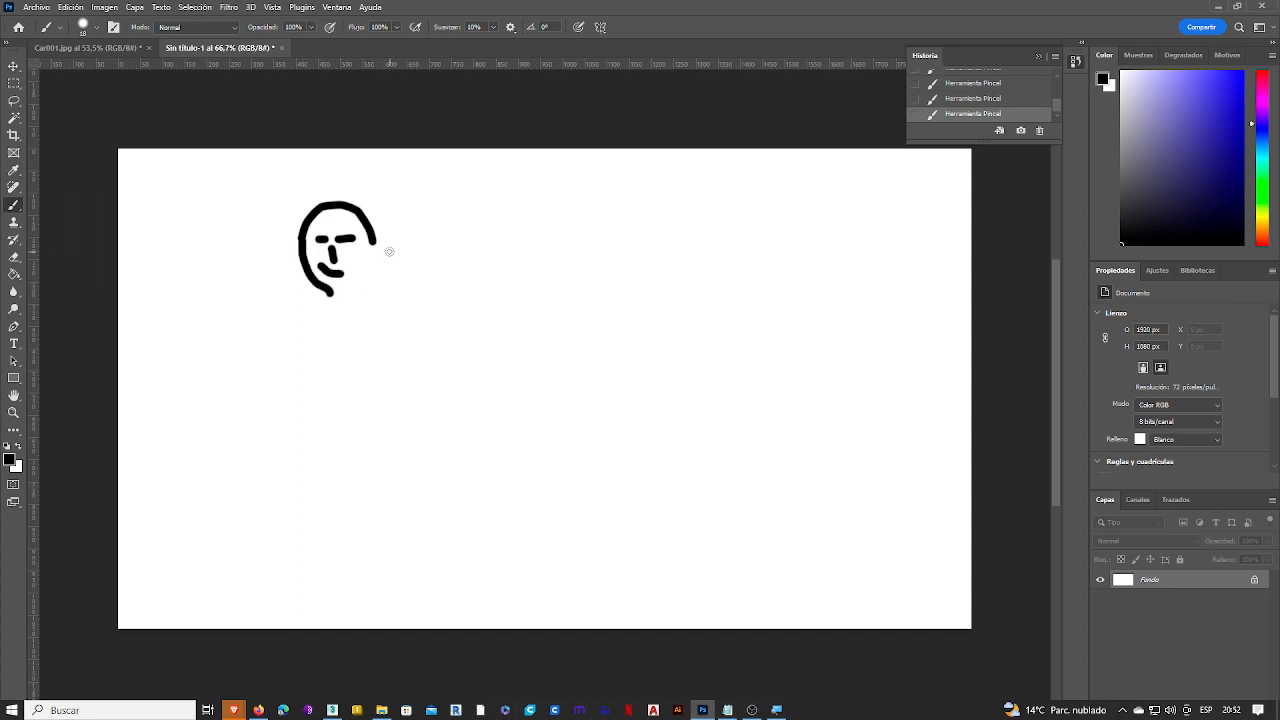
{"action": "left_click_drag", "start_coordinate": [373, 240], "coordinate": [348, 293]}
- Sketch a right-facing profile head beside the front-facing one at a similar height
{"action": "left_click_drag", "start_coordinate": [456, 214], "coordinate": [489, 247]}
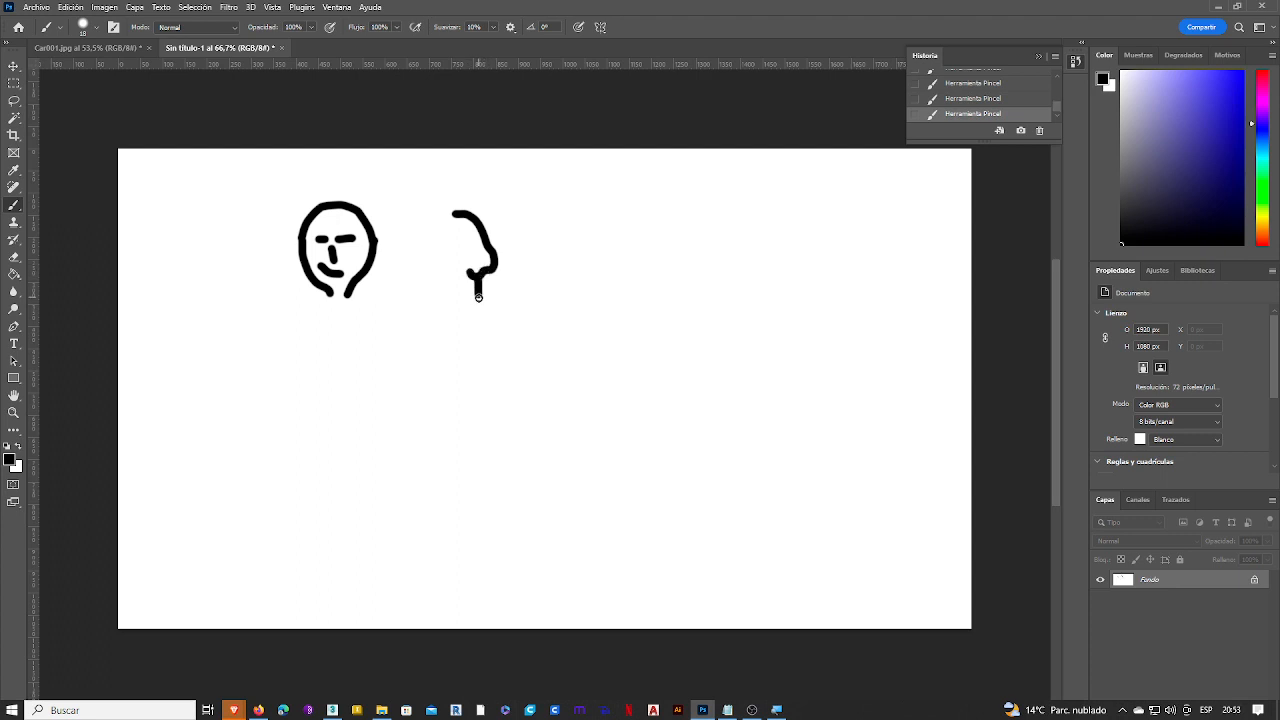
{"action": "mouse_move", "coordinate": [451, 219]}
{"action": "left_mouse_down"}
{"action": "mouse_move", "coordinate": [412, 244]}
{"action": "mouse_move", "coordinate": [450, 315]}
{"action": "left_mouse_up"}
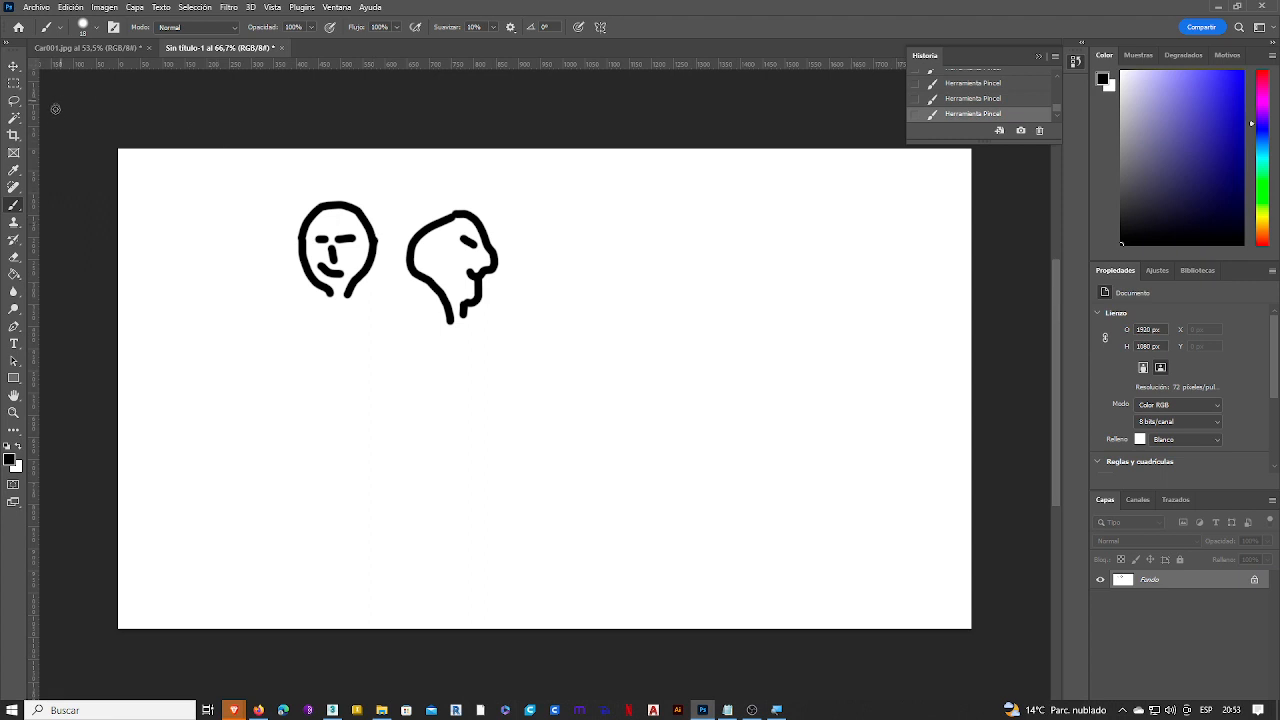
{"action": "mouse_move", "coordinate": [202, 68]}
{"action": "left_mouse_down"}
{"action": "mouse_move", "coordinate": [400, 200]}
{"action": "mouse_move", "coordinate": [420, 298]}
{"action": "mouse_move", "coordinate": [420, 203]}
{"action": "mouse_move", "coordinate": [27, 164]}
{"action": "left_mouse_up"}
- Switch to 3ds Max and examine how the side and top reference planes sit relative to each other
{"action": "key", "text": "alt+Tab"}
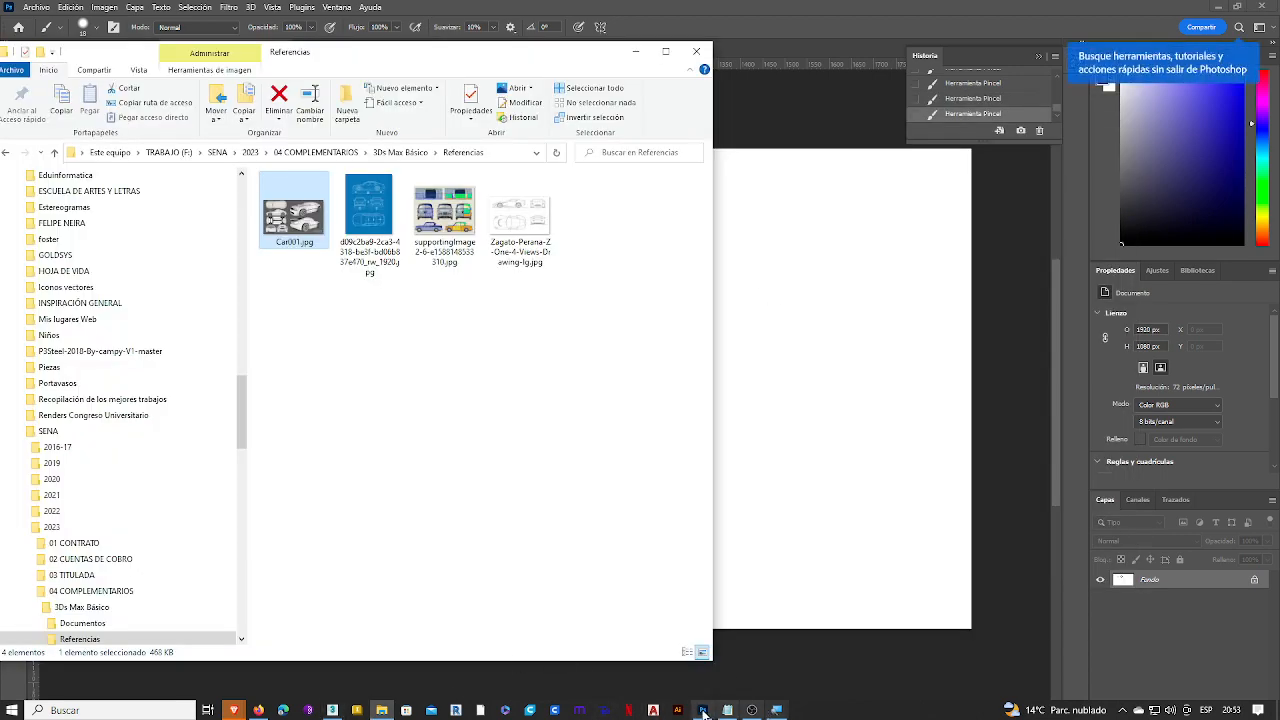
{"action": "left_click", "coordinate": [332, 710]}
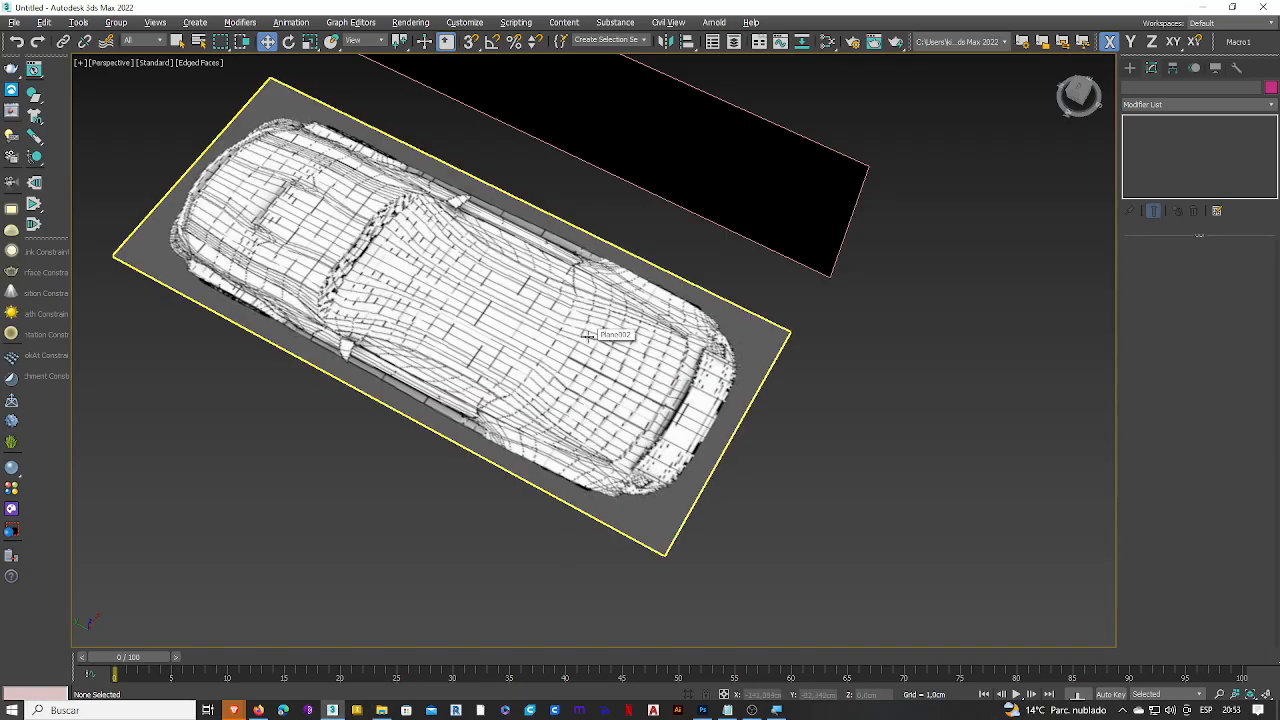
{"action": "middle_click_drag", "start_coordinate": [575, 374], "coordinate": [603, 340], "text": "alt"}
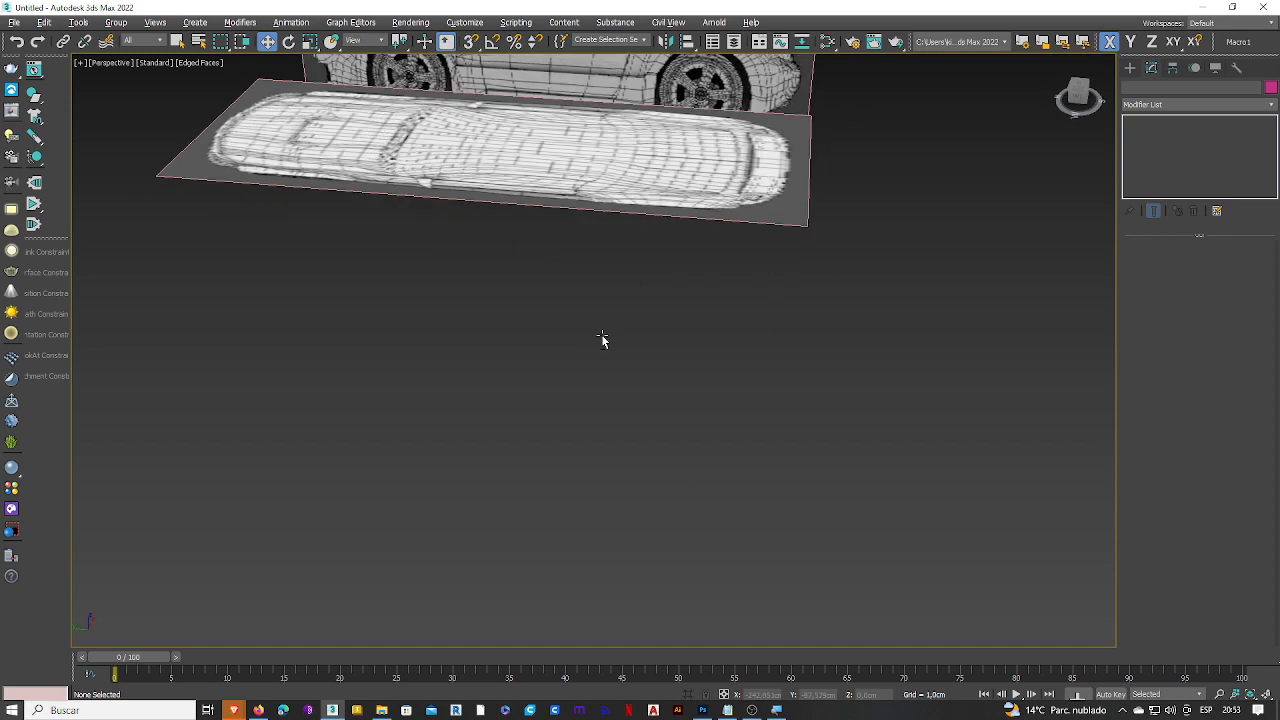
{"action": "middle_click_drag", "start_coordinate": [615, 230], "coordinate": [579, 444]}
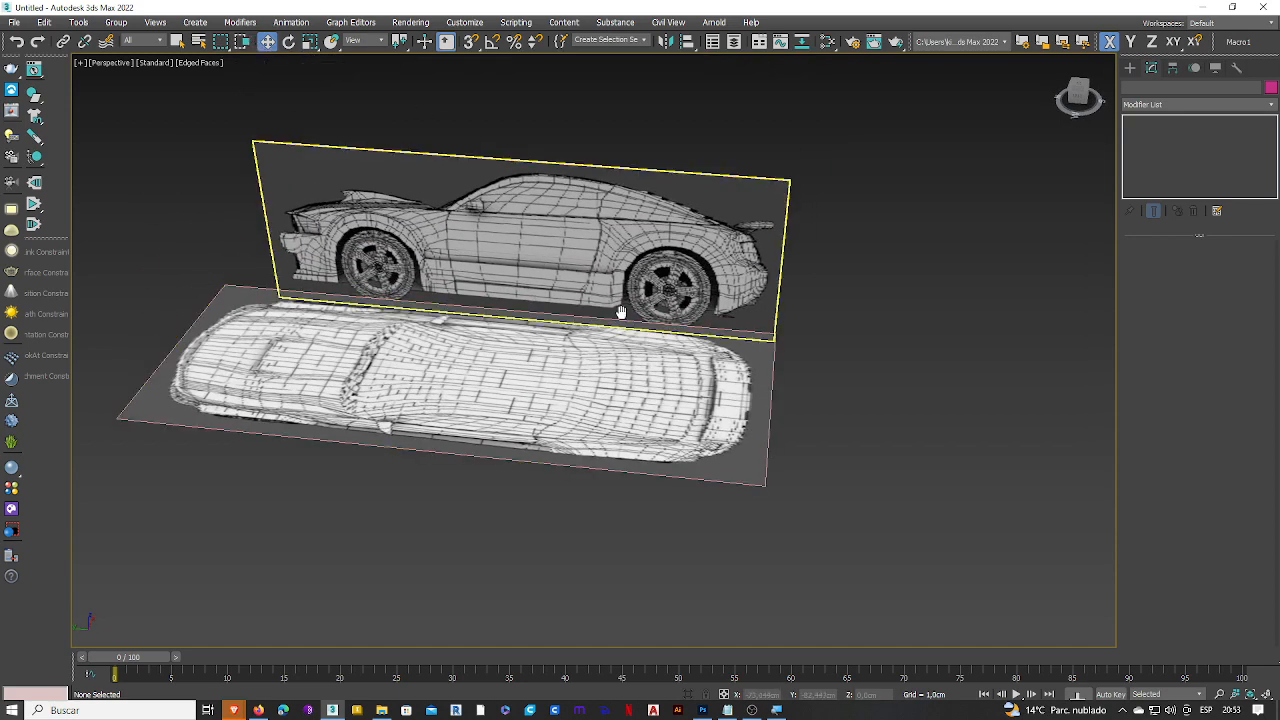
{"action": "middle_click_drag", "start_coordinate": [620, 340], "coordinate": [643, 451], "text": "alt"}
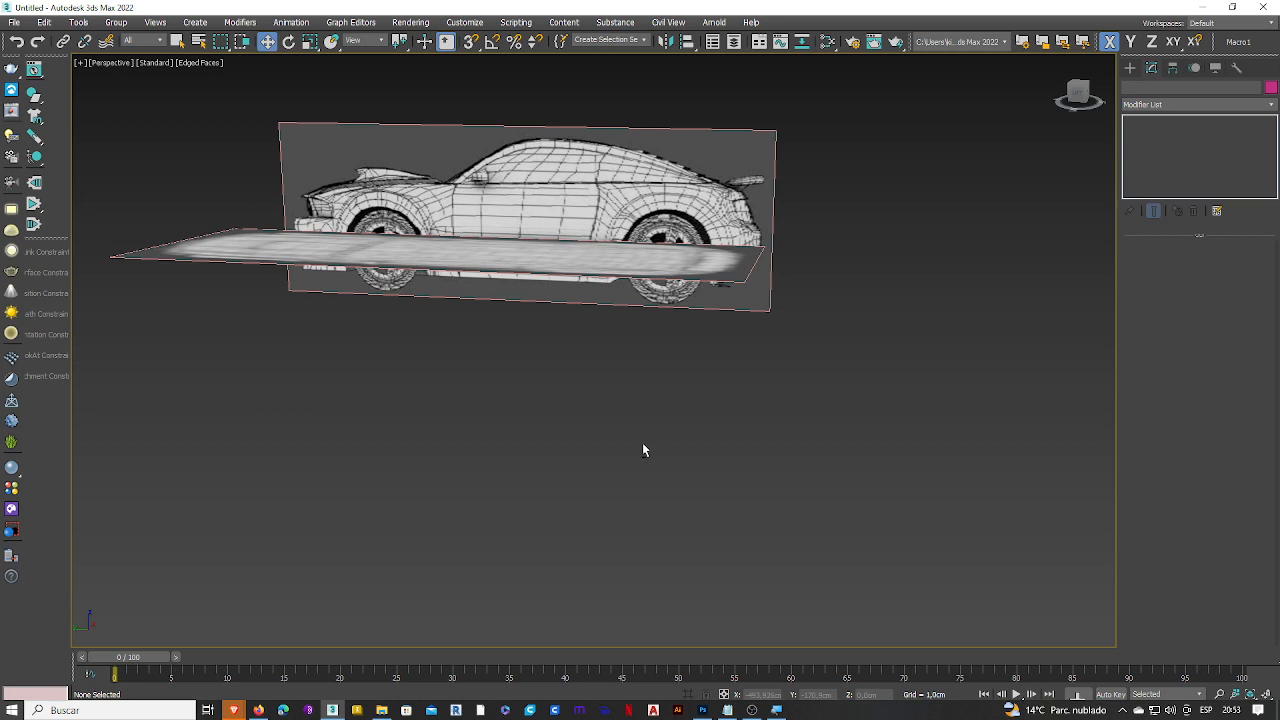
- Level the top-view reference plane by setting its absolute world X rotation to 0
{"action": "key", "text": "f"}
{"action": "scroll", "coordinate": [528, 390], "scroll_direction": "down", "scroll_amount": 3}
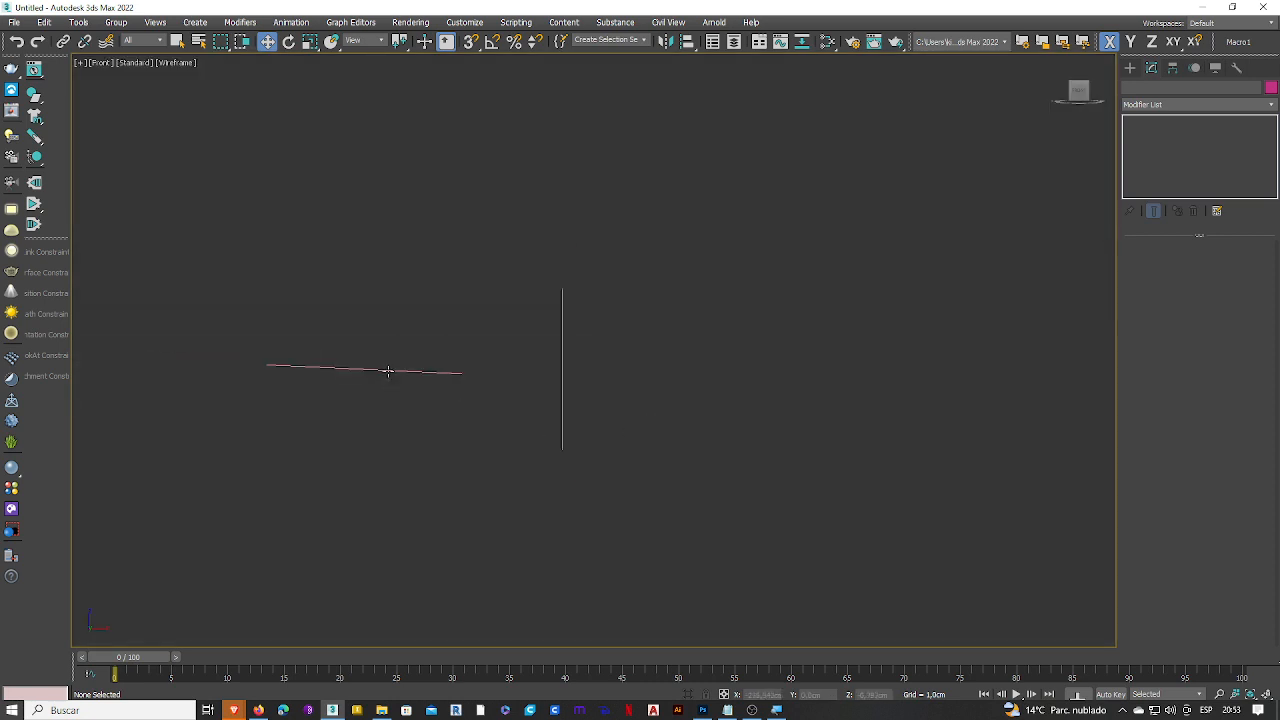
{"action": "left_click", "coordinate": [387, 371]}
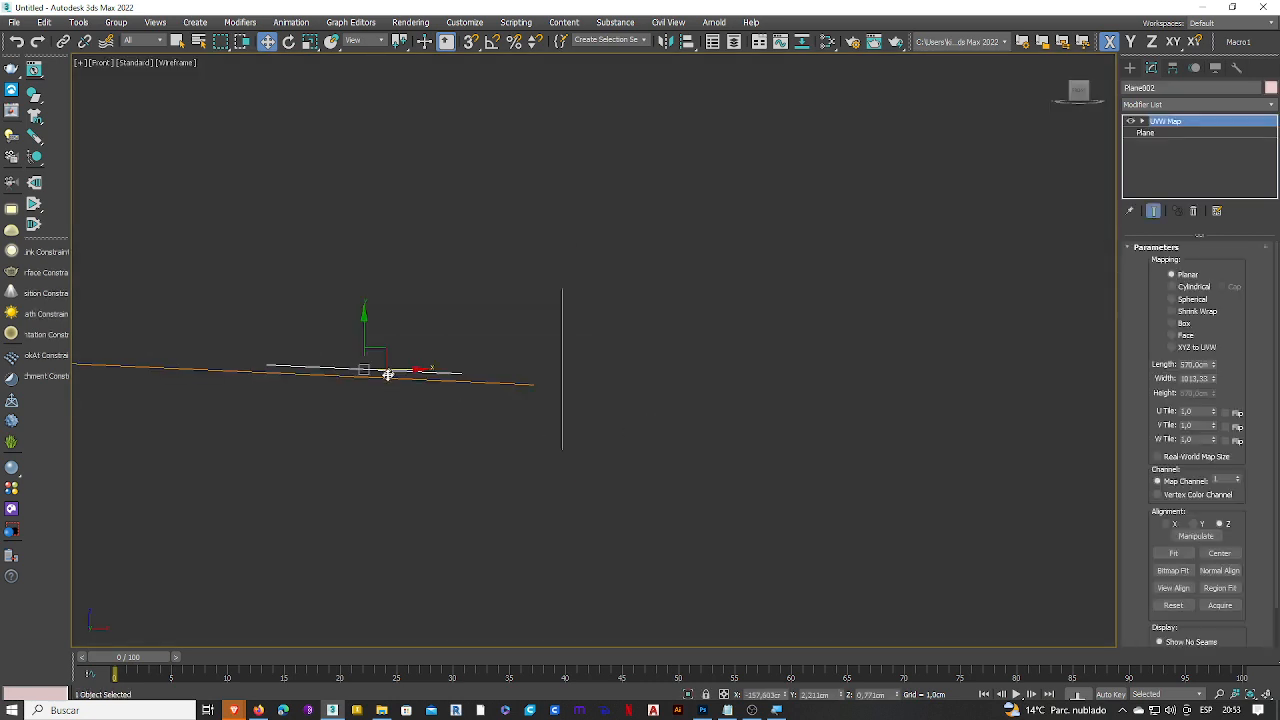
{"action": "left_click", "coordinate": [288, 42]}
{"action": "right_click", "coordinate": [288, 42]}
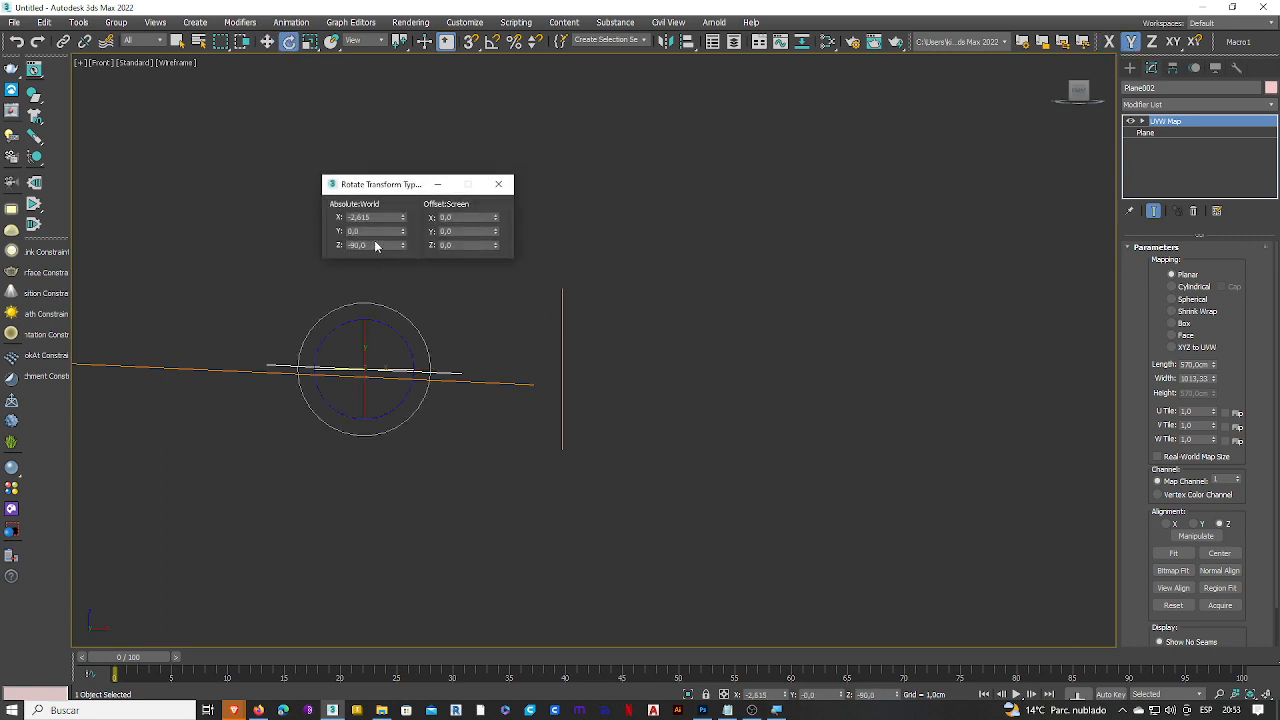
{"action": "double_click", "coordinate": [392, 216]}
{"action": "type", "text": "0"}
{"action": "key", "text": "Return"}
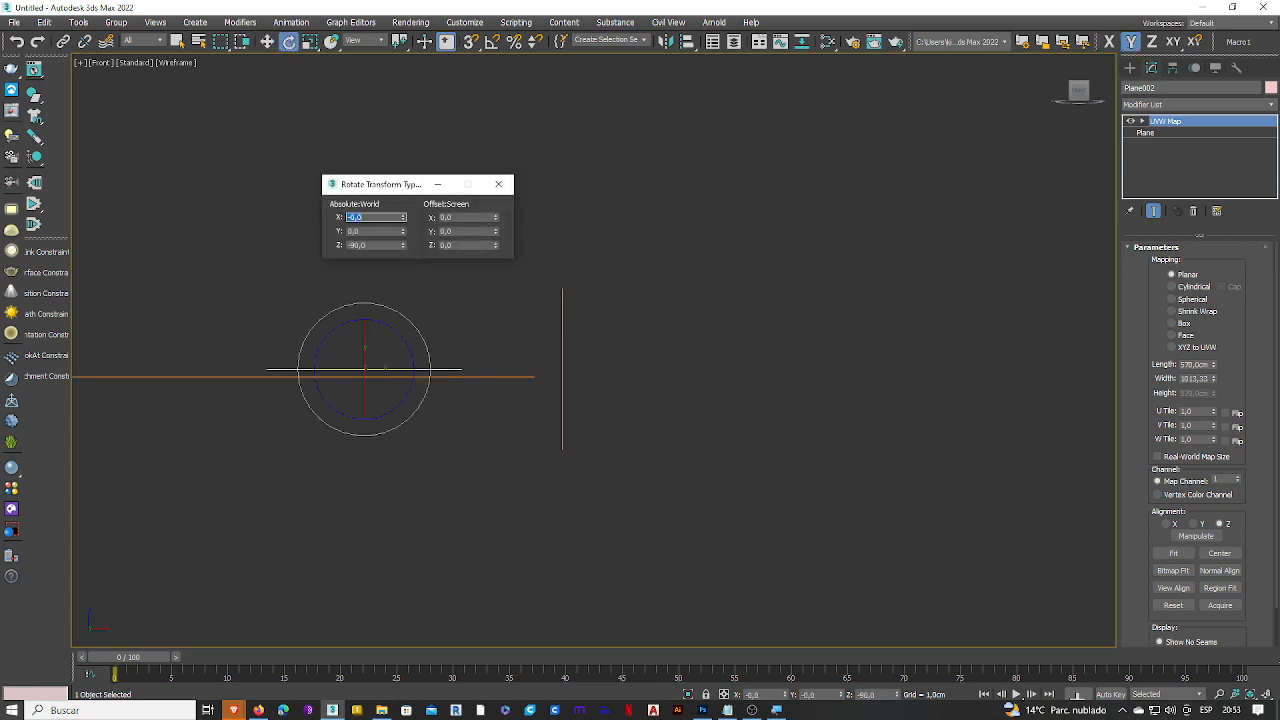
{"action": "left_click", "coordinate": [498, 184]}
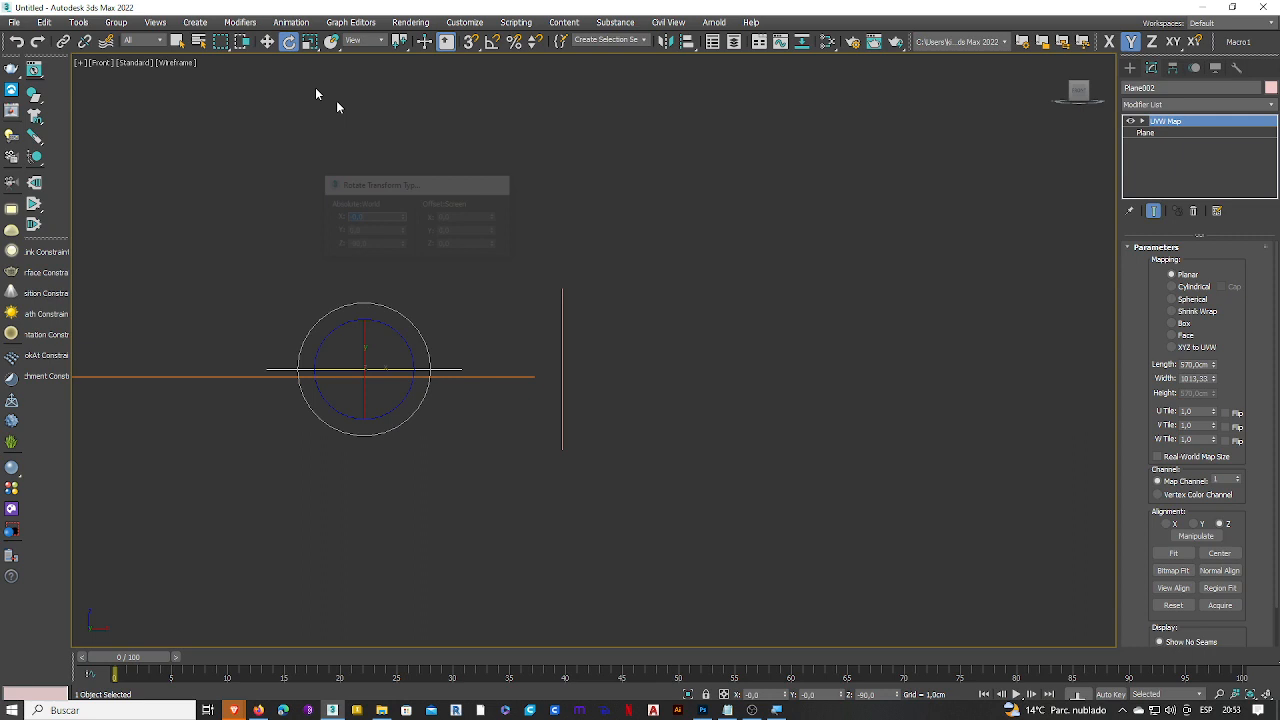
- Lower the top-view plane to about -82.6 cm in Z so it lies below the side-view plane
{"action": "left_click", "coordinate": [267, 42]}
{"action": "left_click_drag", "start_coordinate": [363, 334], "coordinate": [383, 448]}
{"action": "left_click", "coordinate": [1177, 553]}
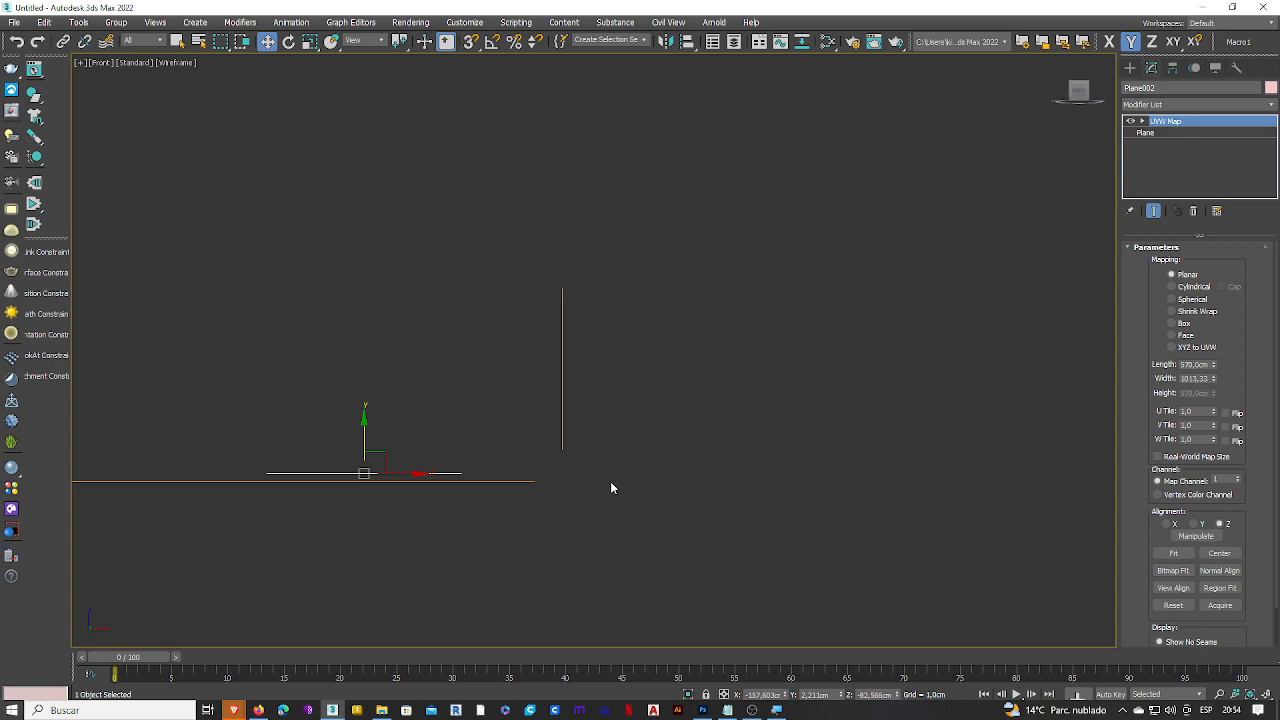
{"action": "key", "text": "p"}
{"action": "mouse_move", "coordinate": [611, 505]}
{"action": "middle_mouse_down", "text": "alt"}
{"action": "mouse_move", "coordinate": [597, 573]}
{"action": "mouse_move", "coordinate": [597, 537]}
{"action": "mouse_move", "coordinate": [624, 531]}
{"action": "middle_mouse_up", "text": "alt"}
{"action": "scroll", "coordinate": [597, 537], "scroll_direction": "down", "scroll_amount": 3}
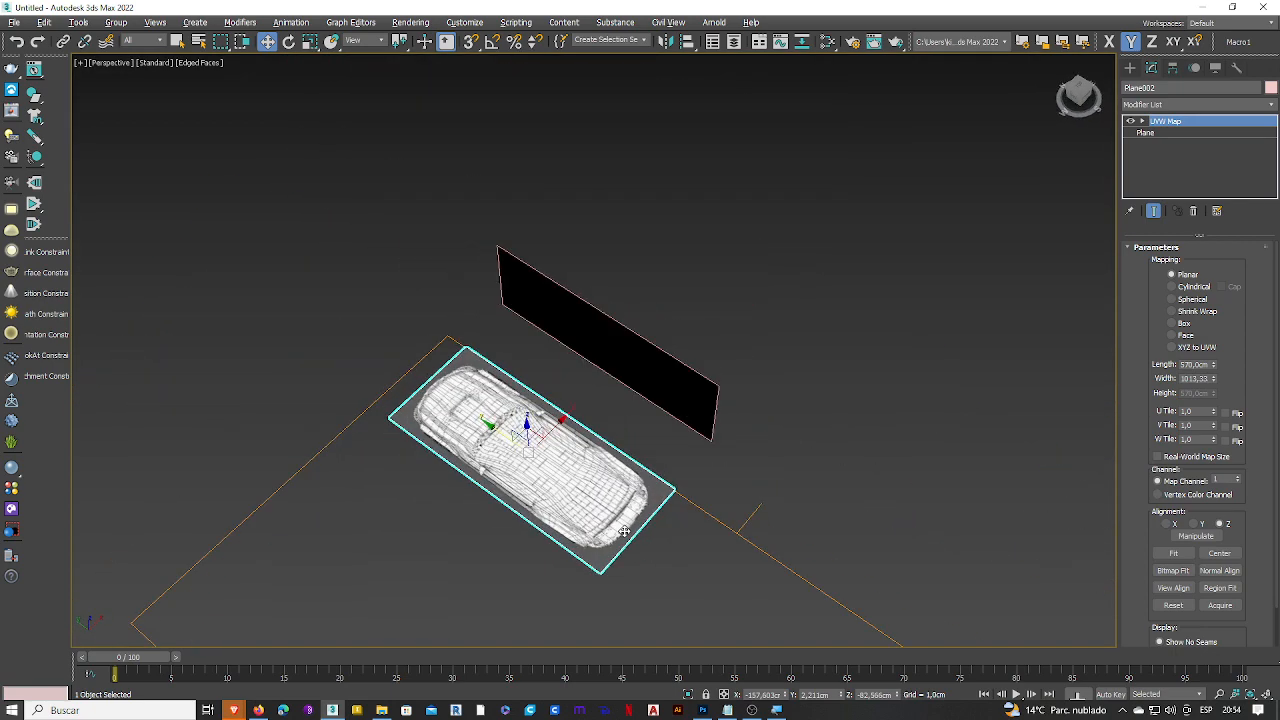
{"action": "scroll", "coordinate": [568, 474], "scroll_direction": "up", "scroll_amount": 4}
{"action": "middle_click_drag", "start_coordinate": [568, 474], "coordinate": [615, 461], "text": "alt"}
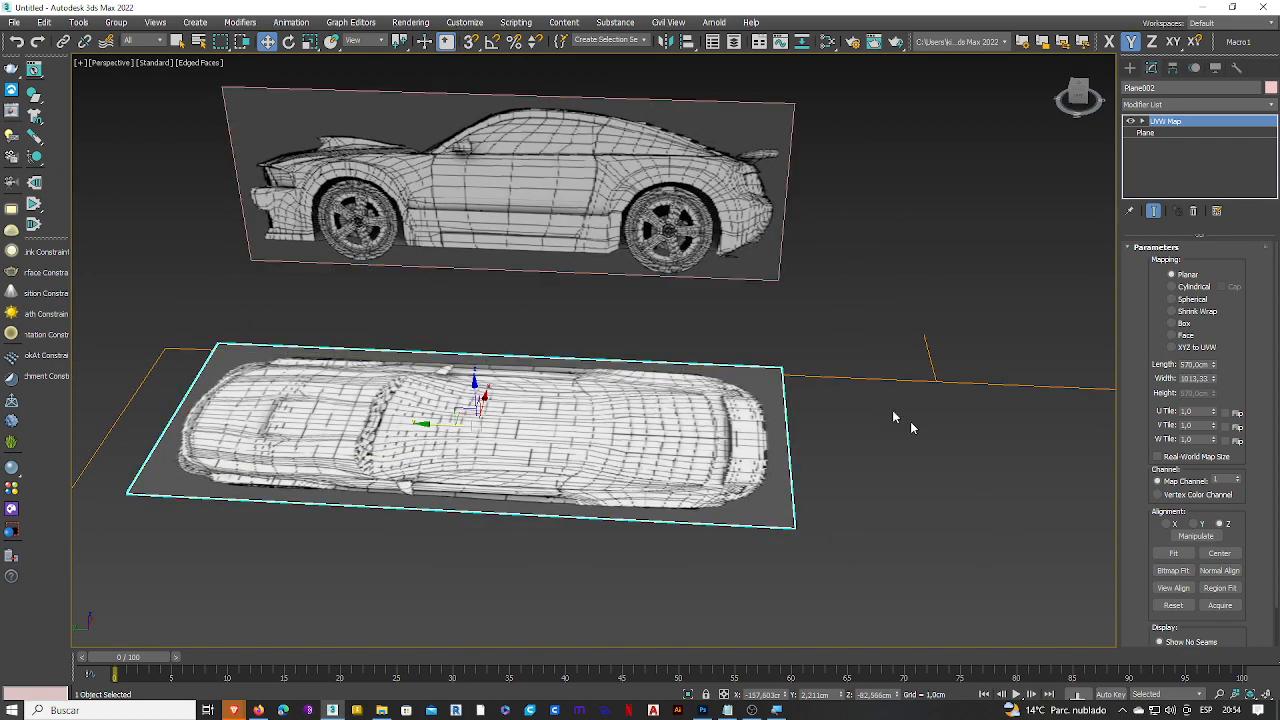
- Clone the side-view plane as a single Copy, offset along X above the top-view plane
{"action": "left_click", "coordinate": [744, 250]}
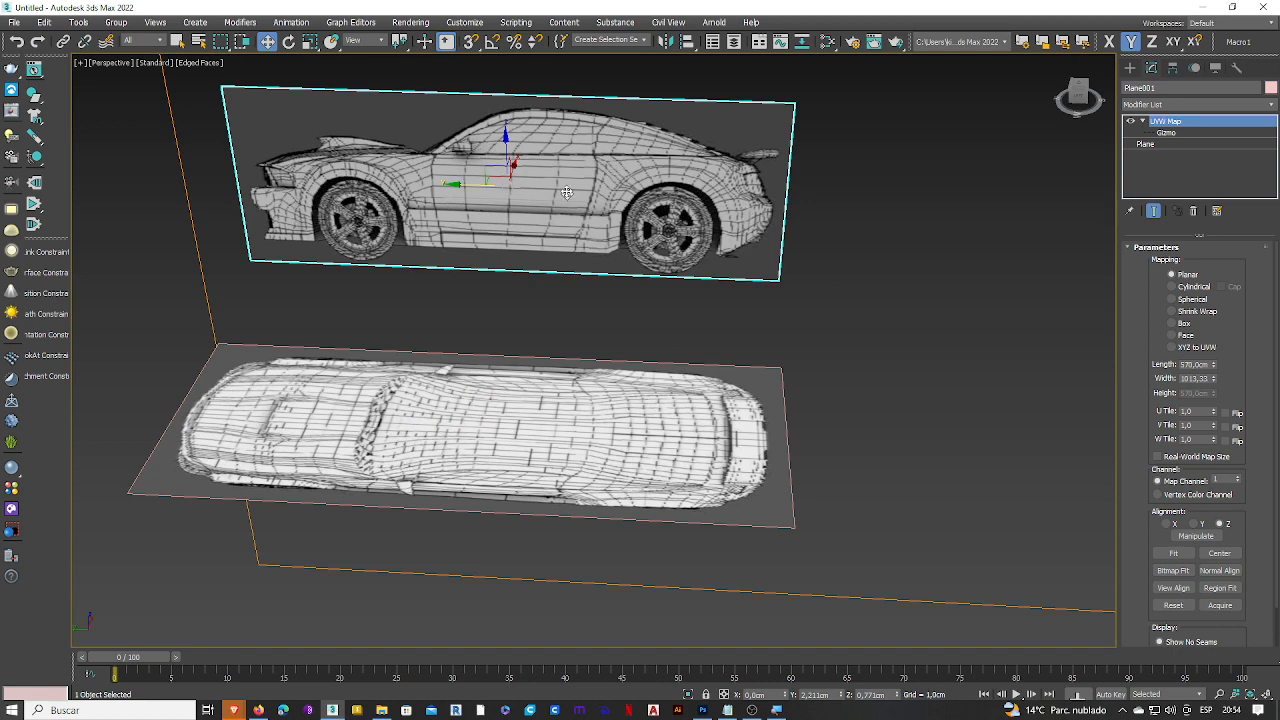
{"action": "scroll", "coordinate": [597, 275], "scroll_direction": "down", "scroll_amount": 4}
{"action": "middle_click_drag", "start_coordinate": [593, 264], "coordinate": [569, 271], "text": "alt"}
{"action": "scroll", "coordinate": [577, 226], "scroll_direction": "up", "scroll_amount": 2}
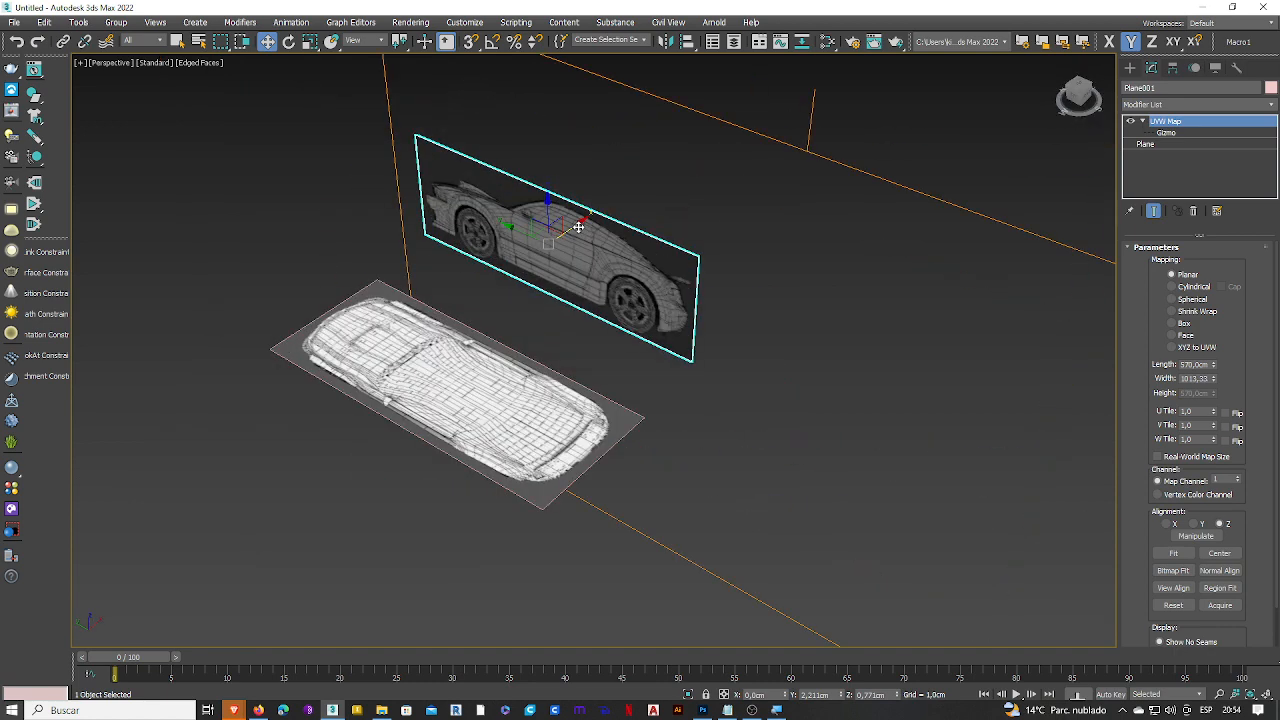
{"action": "key", "text": "F5"}
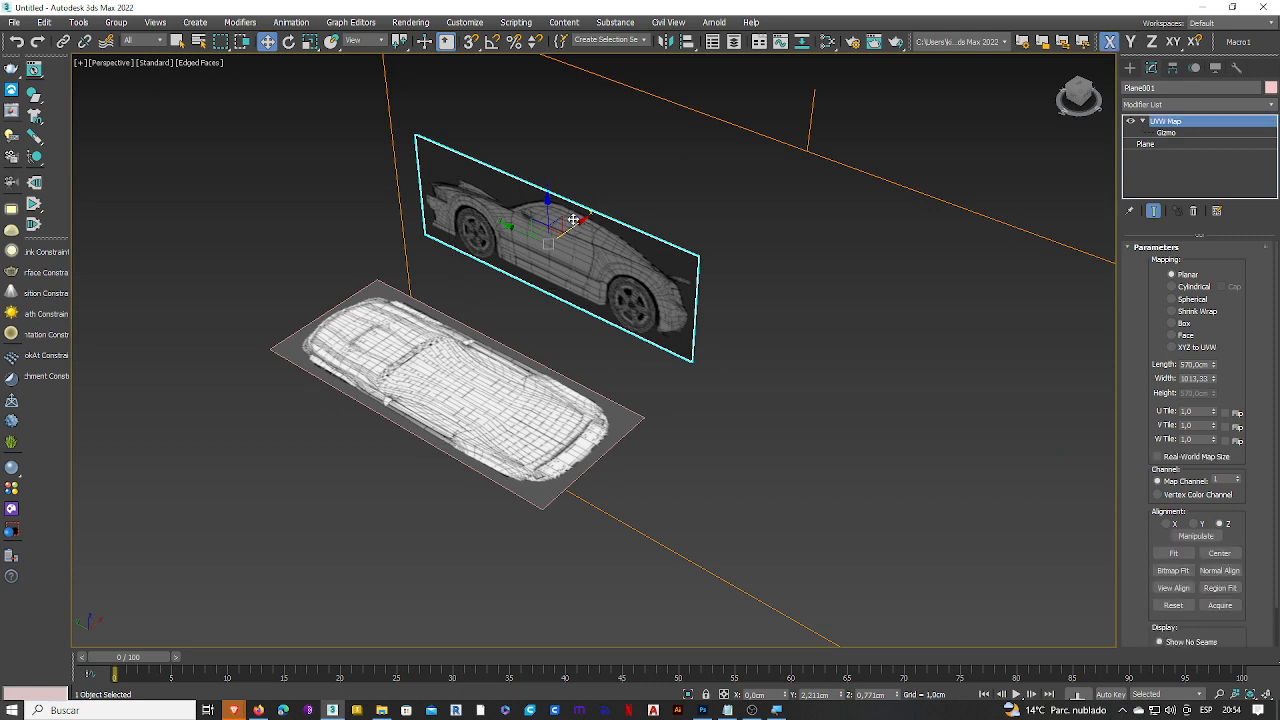
{"action": "left_click_drag", "start_coordinate": [572, 228], "coordinate": [502, 276], "text": "shift"}
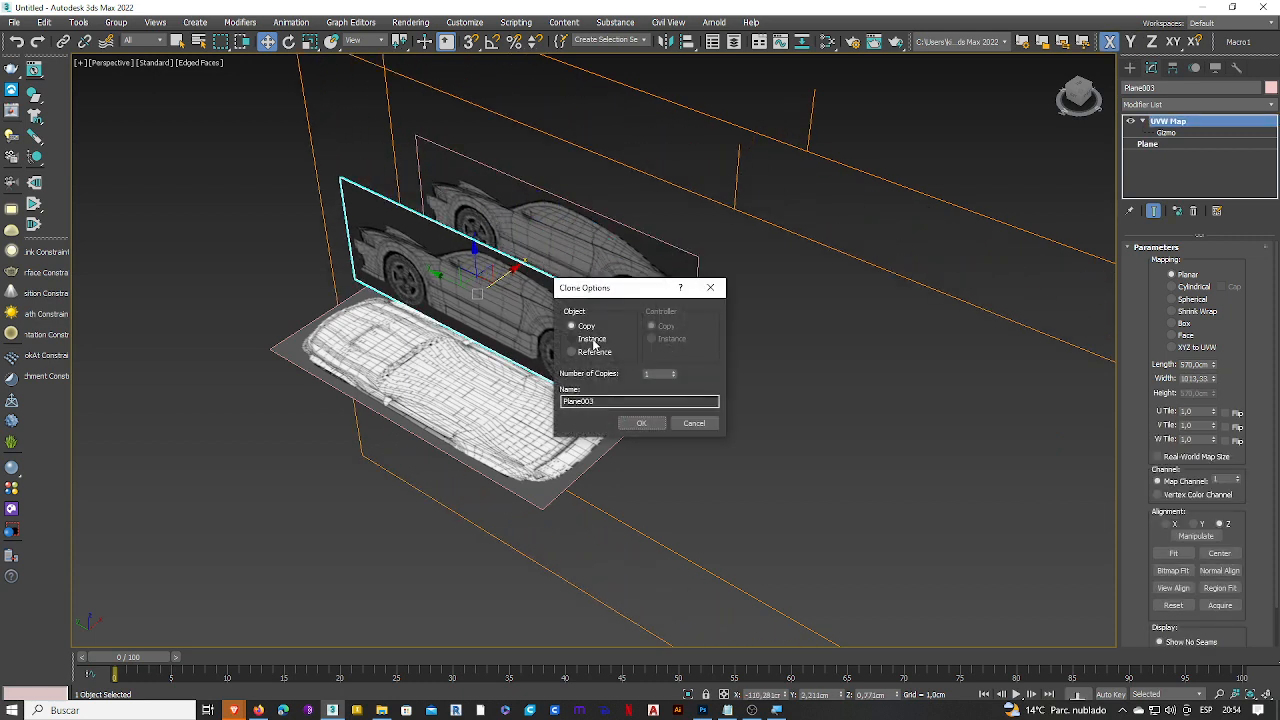
{"action": "left_click", "coordinate": [641, 423]}
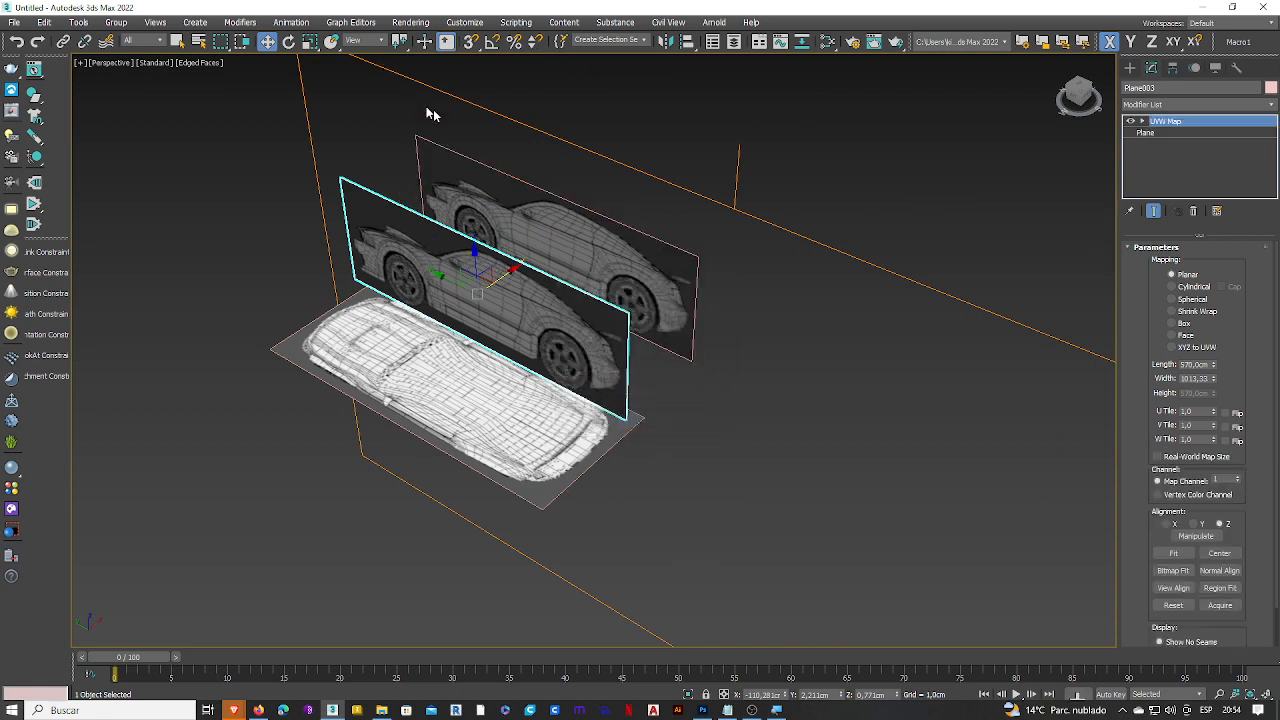
- Rotate the copied plane about Z with angle snap so it stands perpendicular to the original side-view plane
{"action": "left_click", "coordinate": [288, 41]}
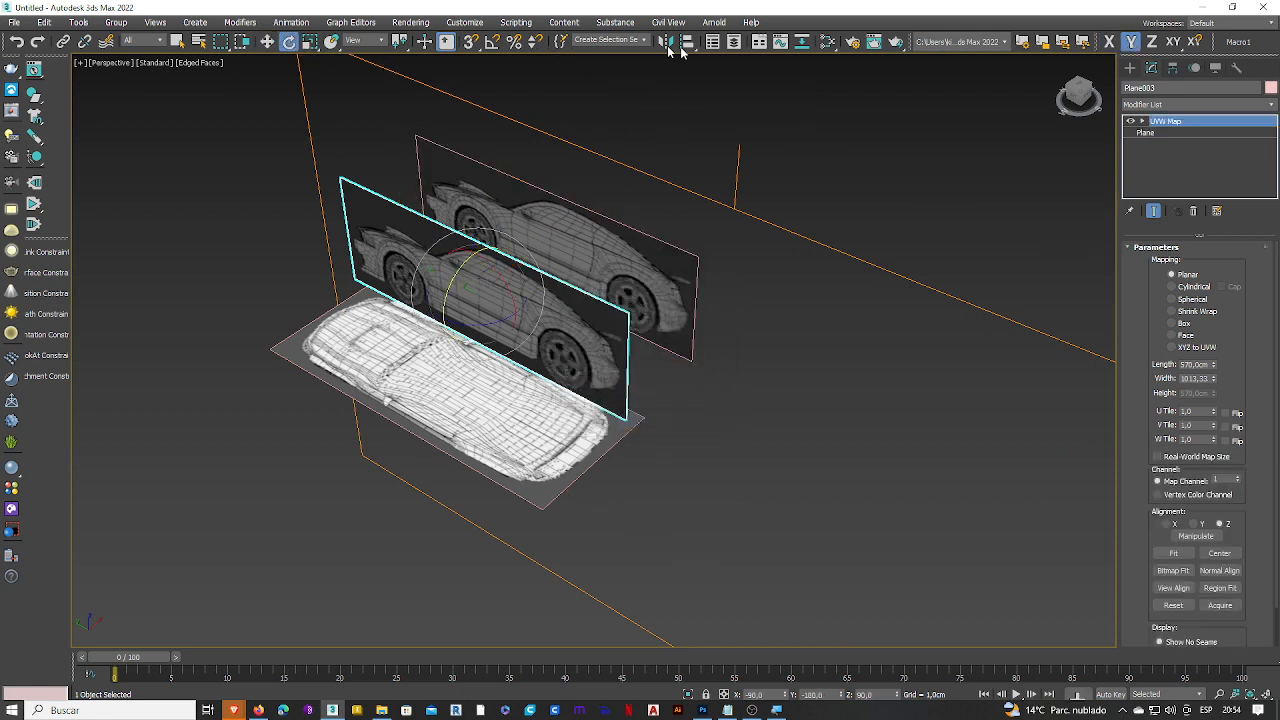
{"action": "left_click", "coordinate": [493, 41]}
{"action": "left_click_drag", "start_coordinate": [502, 320], "coordinate": [447, 327]}
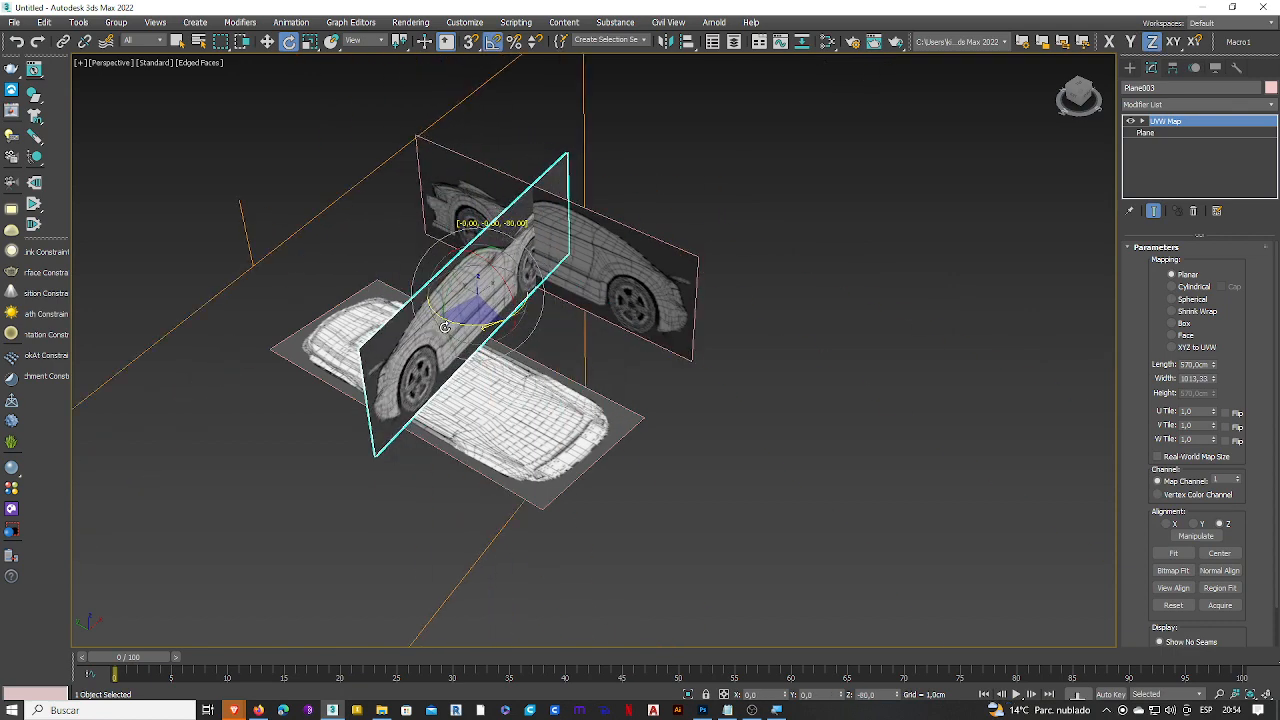
{"action": "middle_click_drag", "start_coordinate": [445, 327], "coordinate": [498, 316], "text": "alt"}
{"action": "left_click_drag", "start_coordinate": [498, 316], "coordinate": [487, 317]}
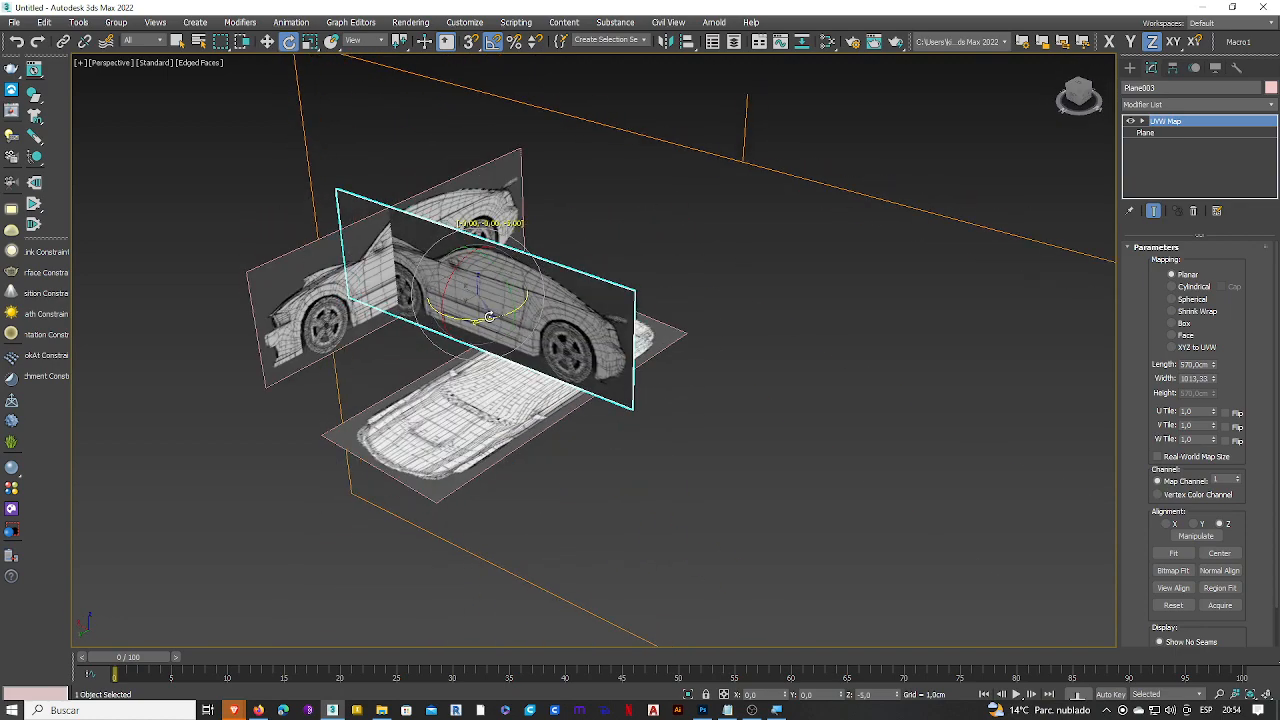
{"action": "middle_click_drag", "start_coordinate": [488, 316], "coordinate": [664, 342], "text": "alt"}
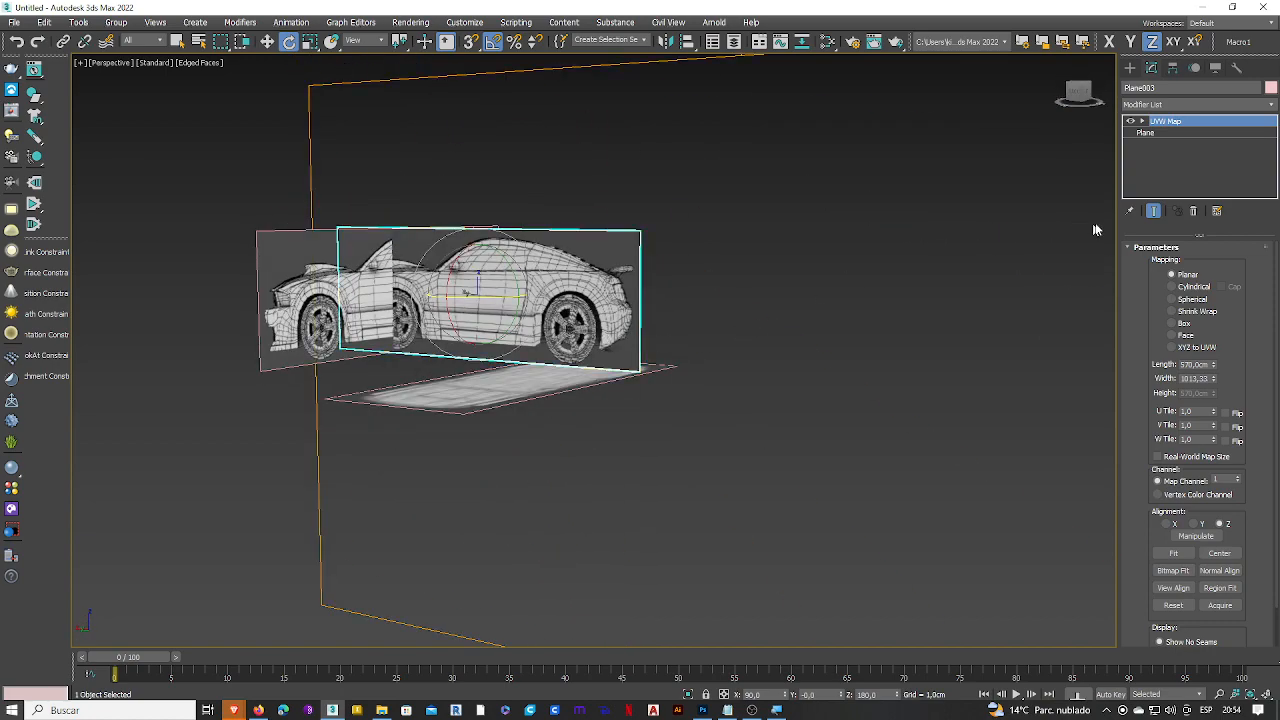
- Move the copy's UVW Map gizmo up to about 214.7 cm in Z and along X to frame the car's front view
{"action": "left_click", "coordinate": [1142, 121]}
{"action": "left_click", "coordinate": [1160, 132]}
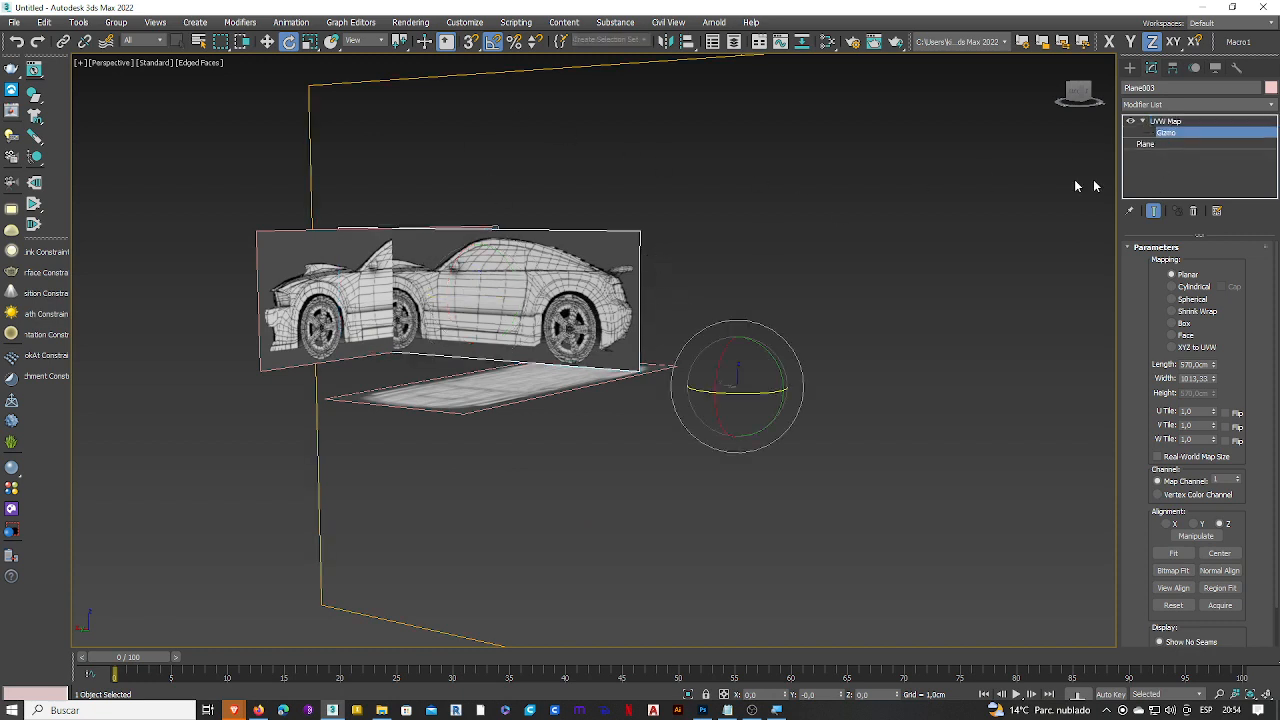
{"action": "left_click", "coordinate": [268, 42]}
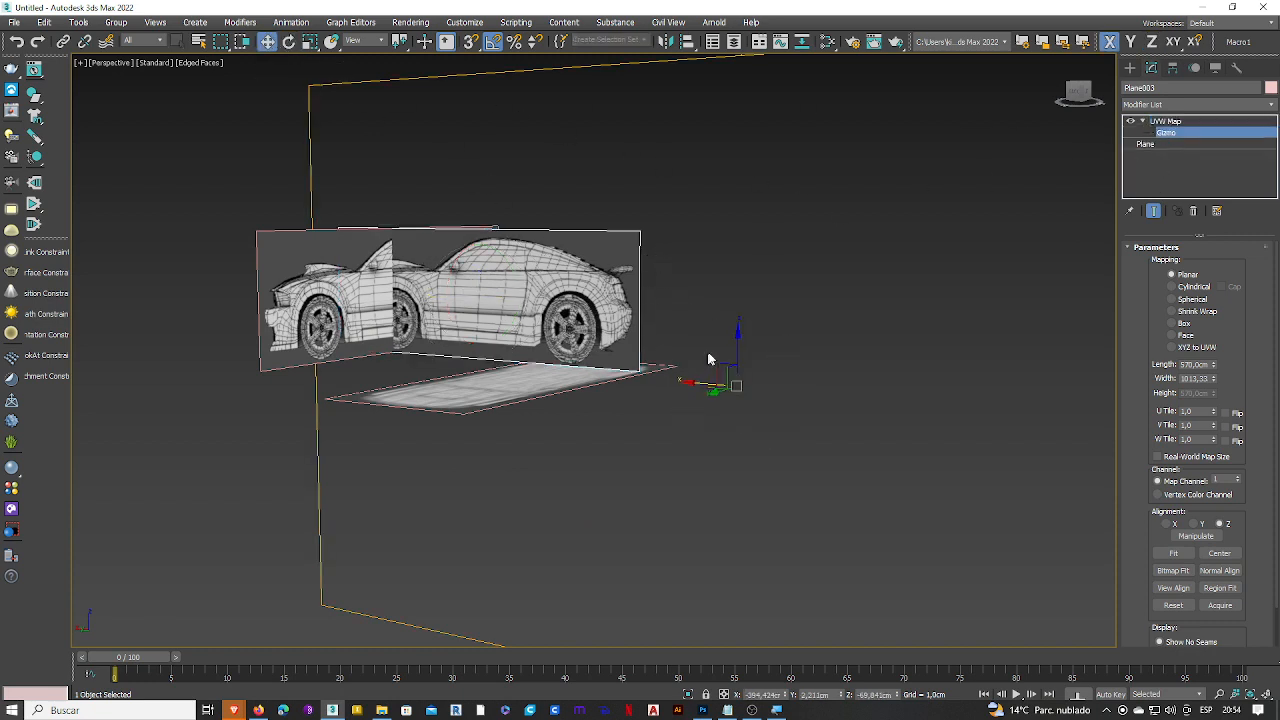
{"action": "left_click_drag", "start_coordinate": [742, 345], "coordinate": [751, 22]}
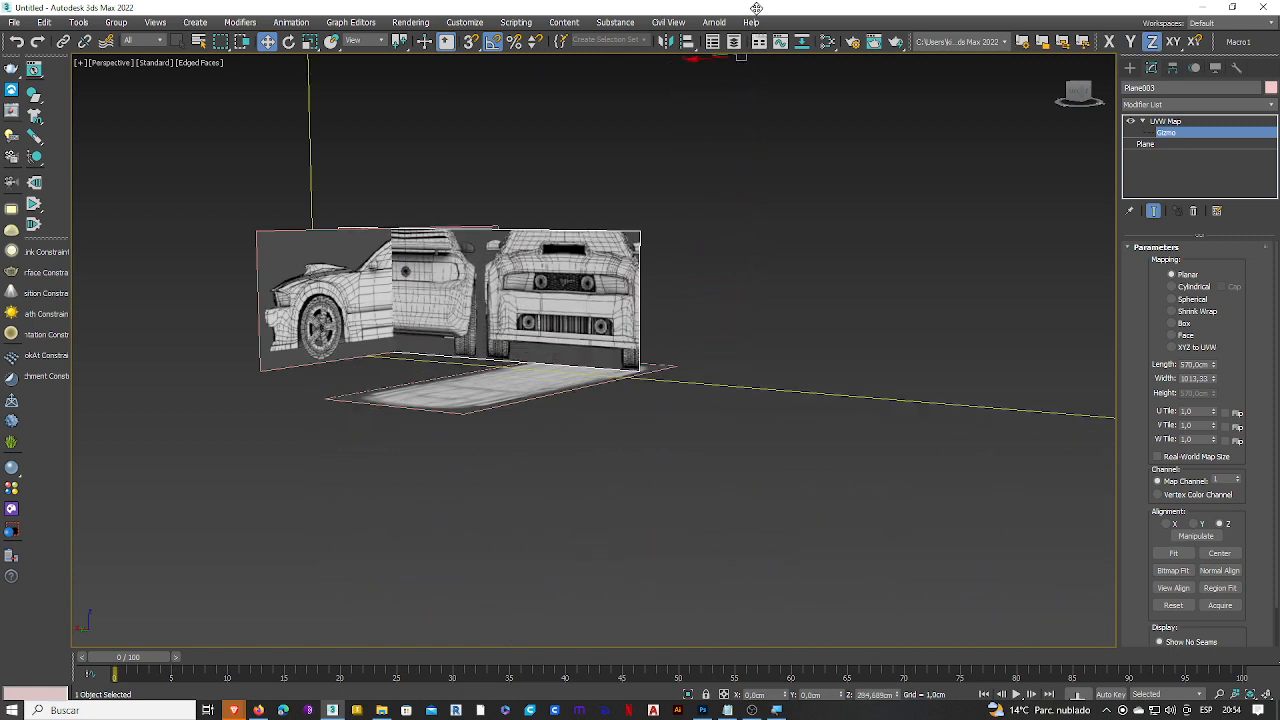
{"action": "left_click_drag", "start_coordinate": [756, 8], "coordinate": [757, 7]}
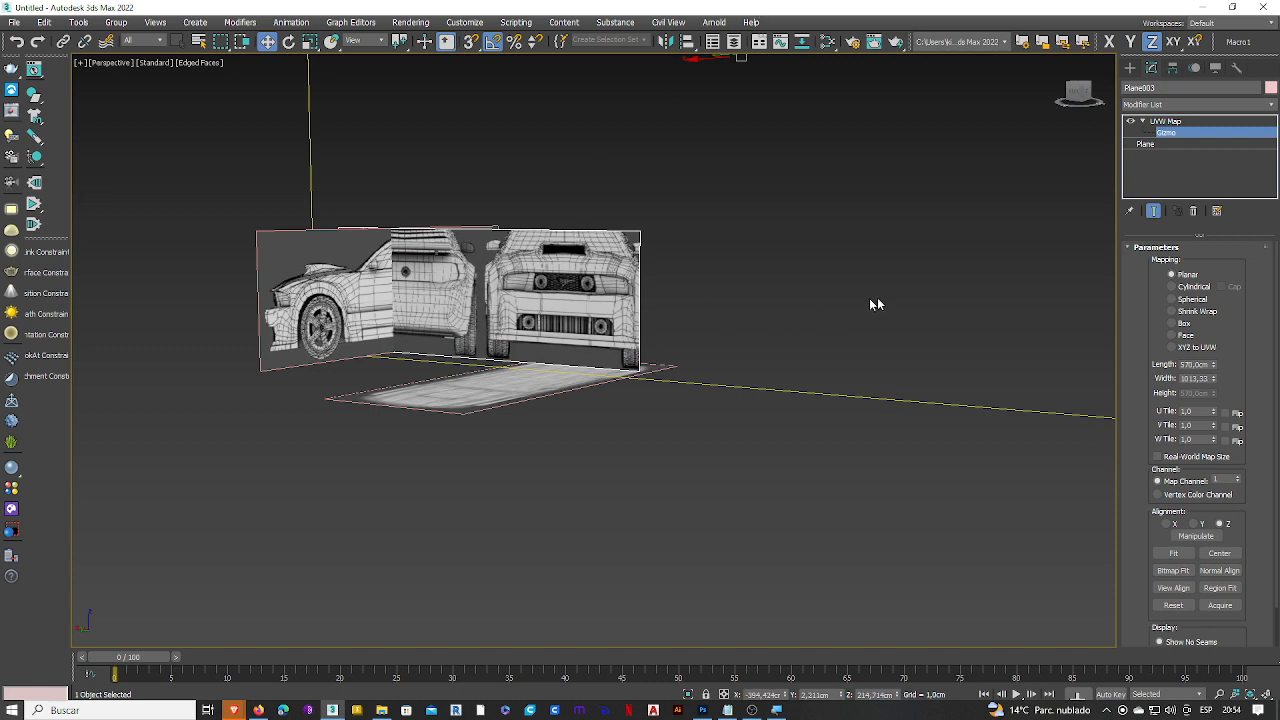
{"action": "middle_click_drag", "start_coordinate": [379, 271], "coordinate": [543, 343]}
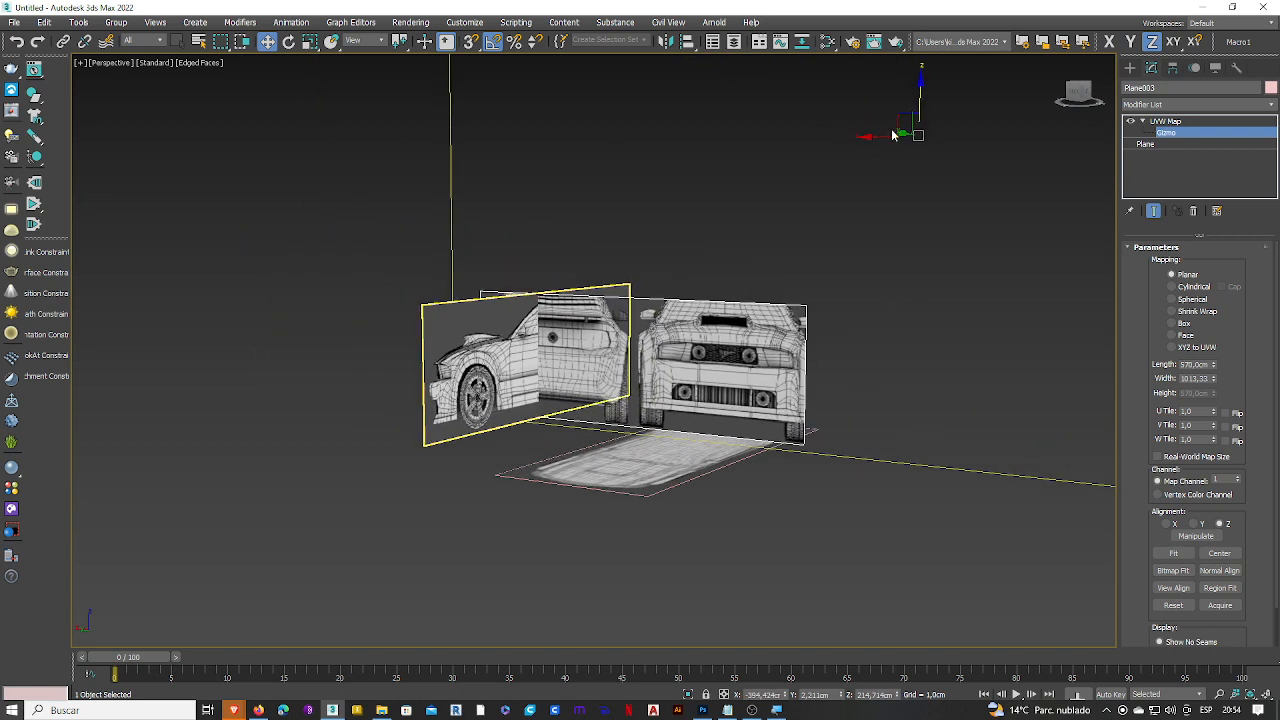
{"action": "middle_click_drag", "start_coordinate": [880, 225], "coordinate": [877, 289], "text": "alt"}
{"action": "left_click_drag", "start_coordinate": [880, 133], "coordinate": [819, 149]}
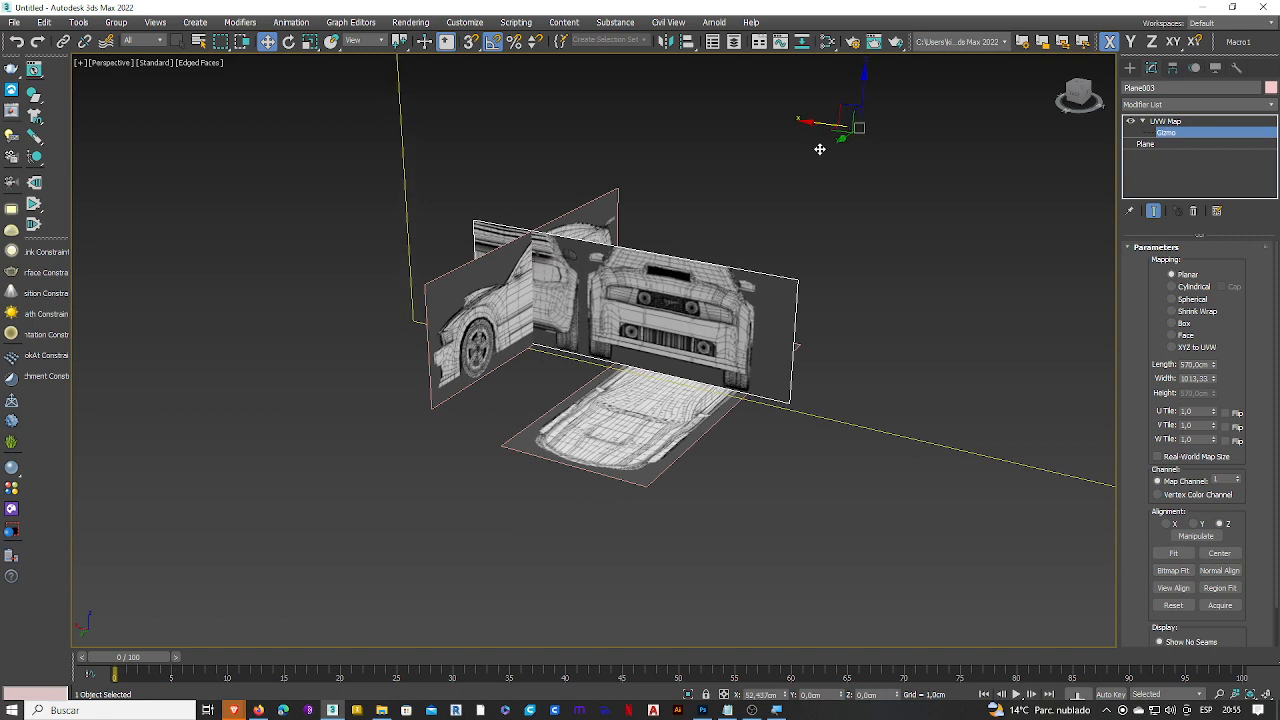
{"action": "left_click_drag", "start_coordinate": [819, 149], "coordinate": [781, 150]}
- Examine how the front-view car on the copied plane lines up with the side and top views
{"action": "scroll", "coordinate": [566, 391], "scroll_direction": "up", "scroll_amount": 5}
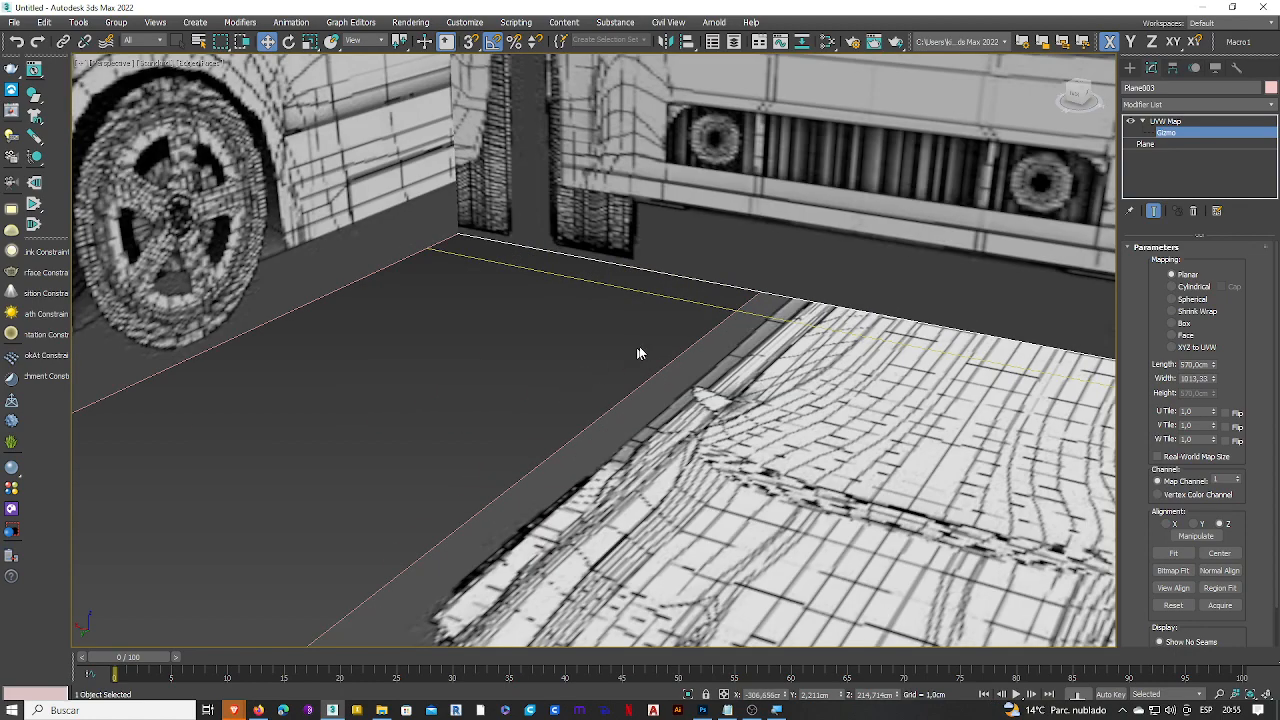
{"action": "scroll", "coordinate": [641, 344], "scroll_direction": "down", "scroll_amount": 3}
{"action": "mouse_move", "coordinate": [674, 332]}
{"action": "middle_mouse_down", "text": "alt"}
{"action": "mouse_move", "coordinate": [704, 300]}
{"action": "mouse_move", "coordinate": [668, 320]}
{"action": "middle_mouse_up", "text": "alt"}
{"action": "scroll", "coordinate": [615, 260], "scroll_direction": "up", "scroll_amount": 4}
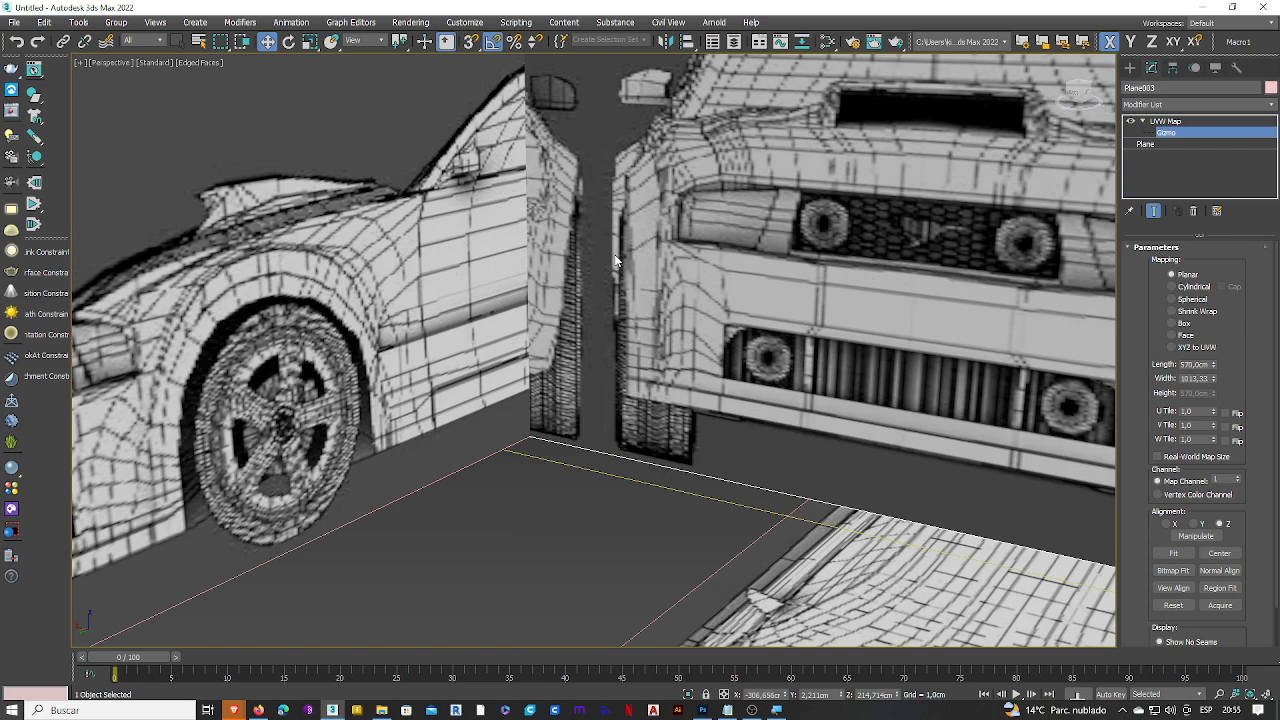
{"action": "scroll", "coordinate": [613, 290], "scroll_direction": "down", "scroll_amount": 4}
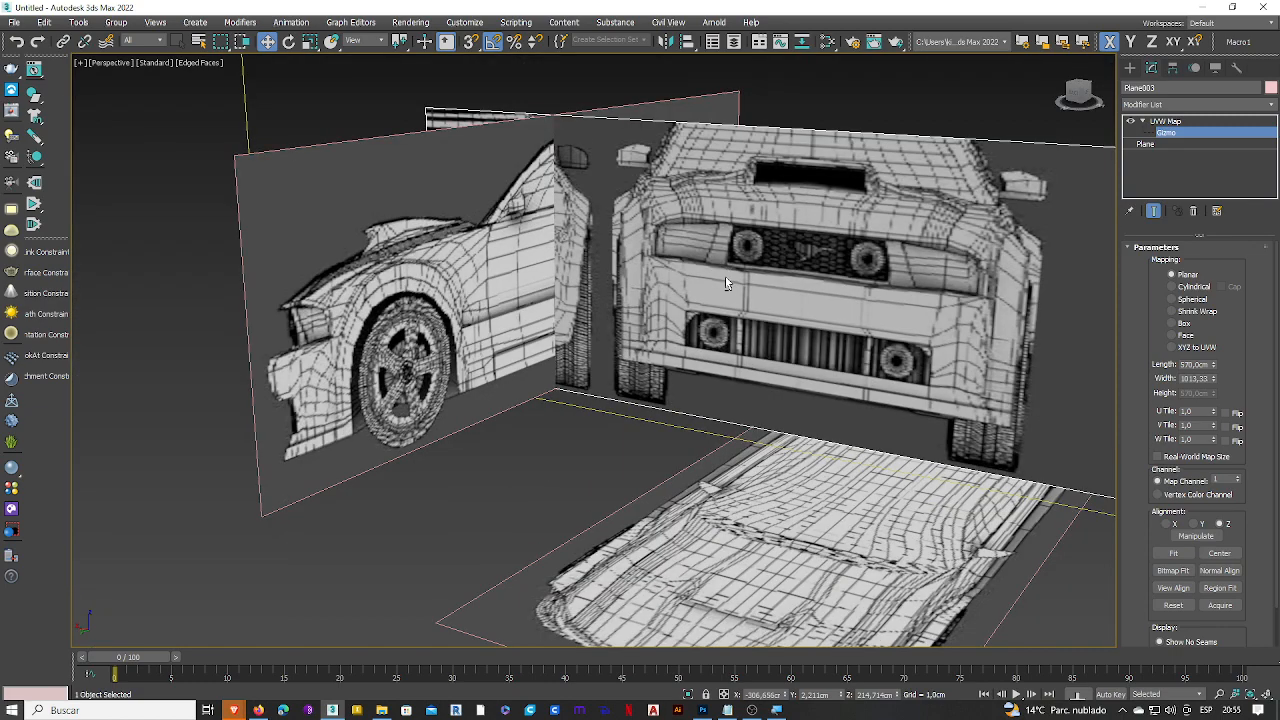
{"action": "middle_click_drag", "start_coordinate": [695, 240], "coordinate": [623, 288], "text": "alt"}
{"action": "scroll", "coordinate": [630, 300], "scroll_direction": "up", "scroll_amount": 3}
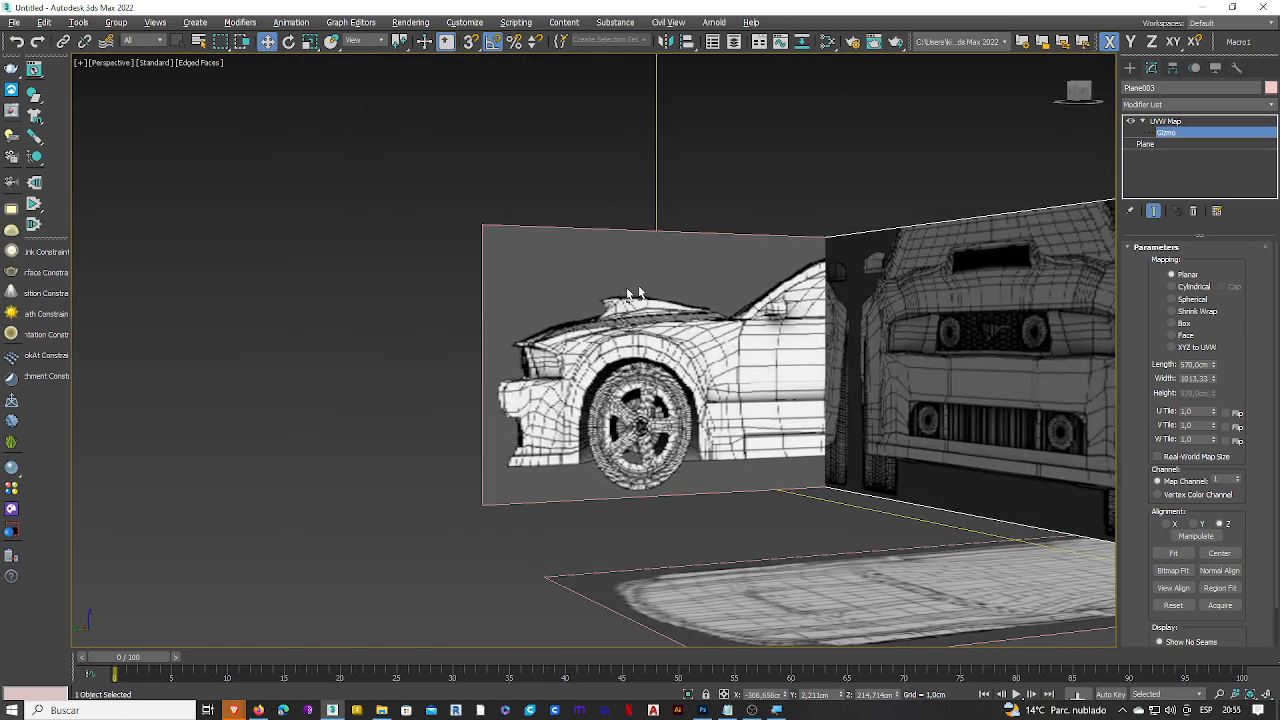
{"action": "scroll", "coordinate": [855, 332], "scroll_direction": "down", "scroll_amount": 3}
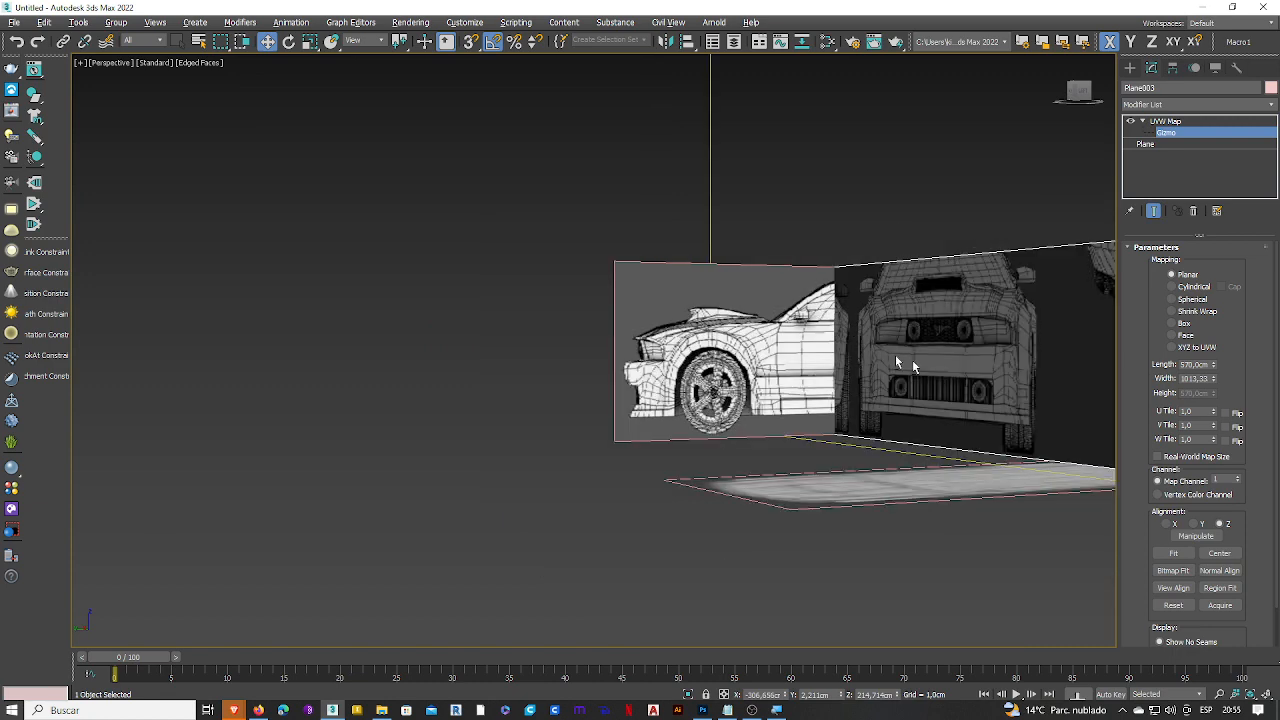
{"action": "middle_click_drag", "start_coordinate": [895, 358], "coordinate": [996, 394], "text": "alt"}
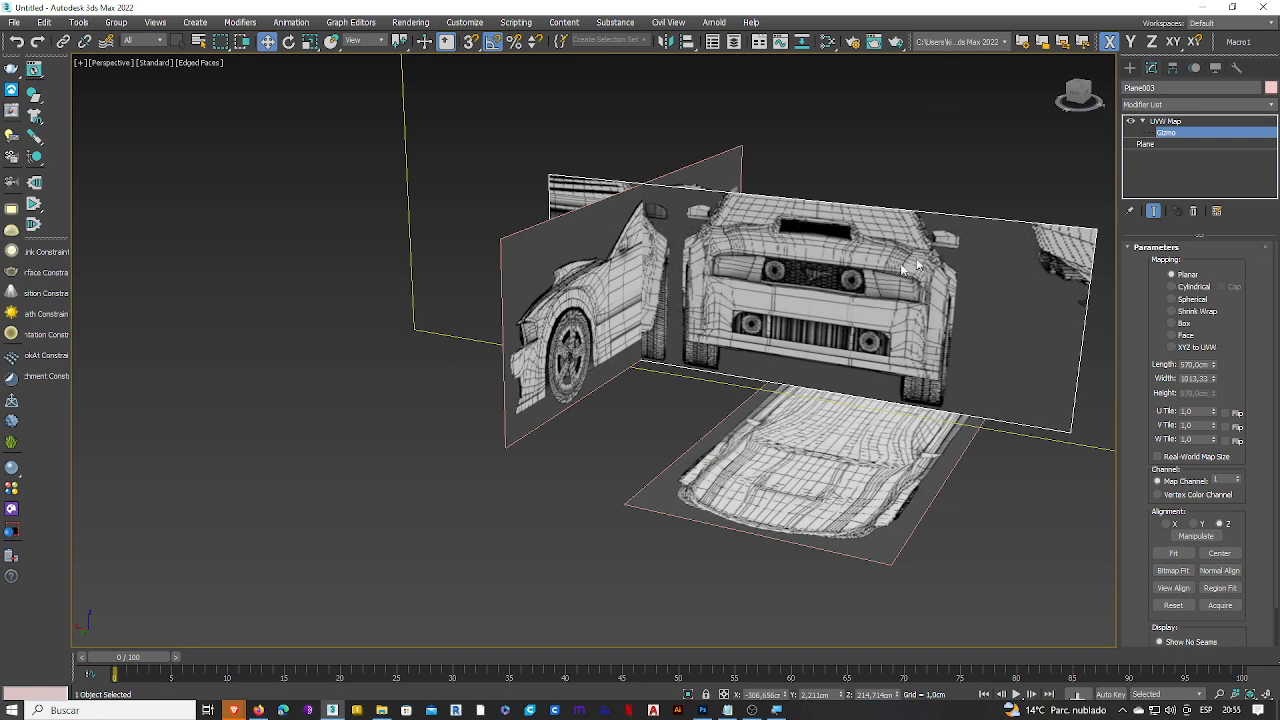
- Leave the UVW Map gizmo level and delete the copied front-view plane
{"action": "left_click", "coordinate": [1219, 130]}
{"action": "left_click", "coordinate": [1182, 129]}
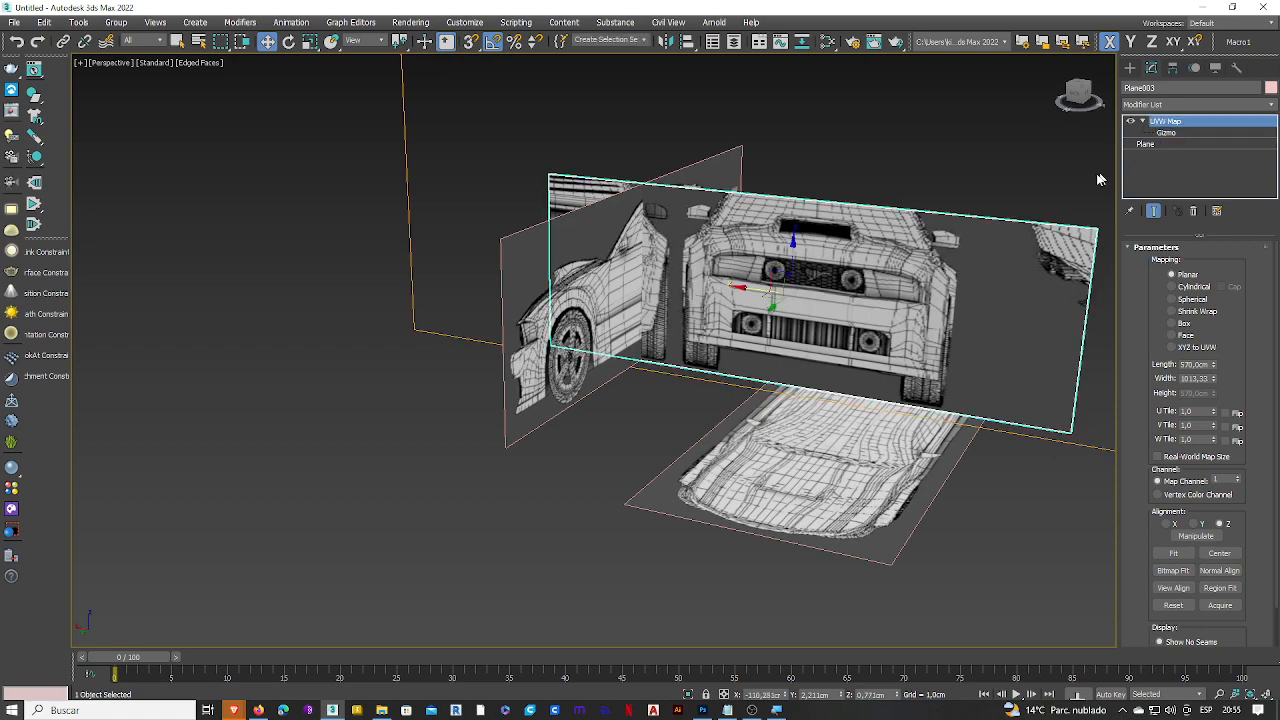
{"action": "key", "text": "Delete"}
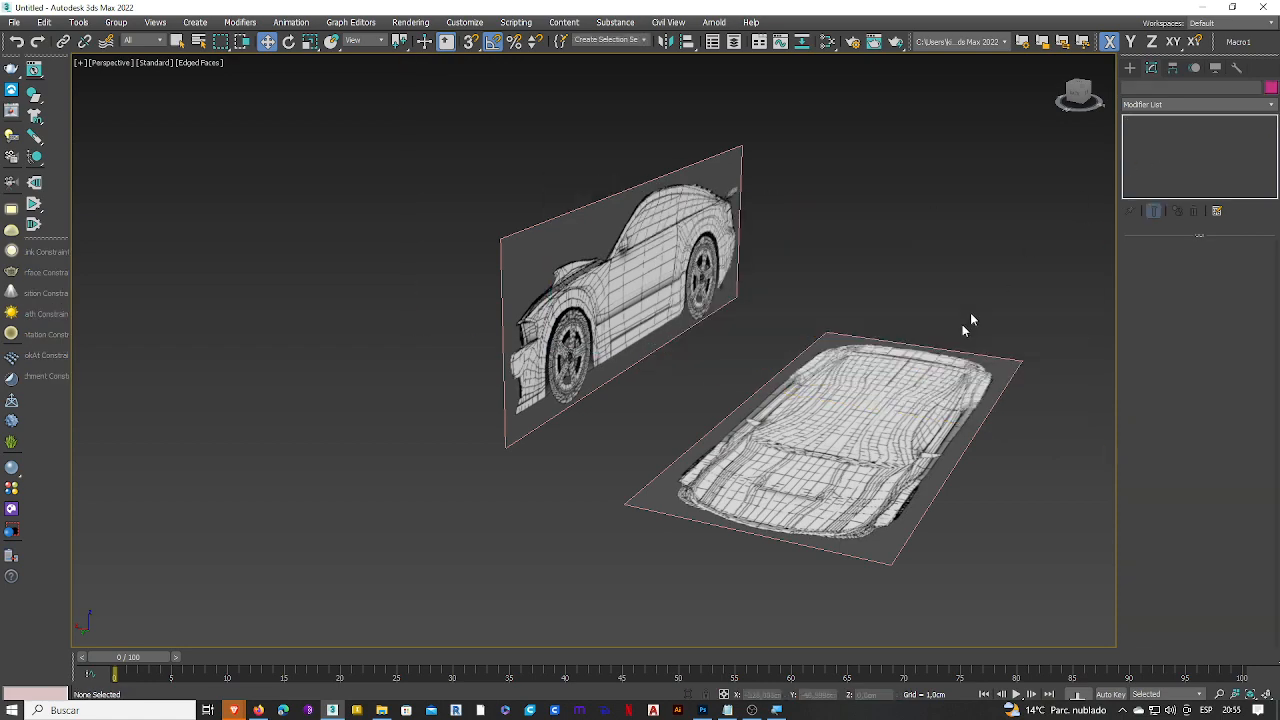
- Freeze the side-view and top-view planes together through Object Properties, with Show Frozen in Gray turned off
{"action": "middle_click_drag", "start_coordinate": [970, 340], "coordinate": [740, 415]}
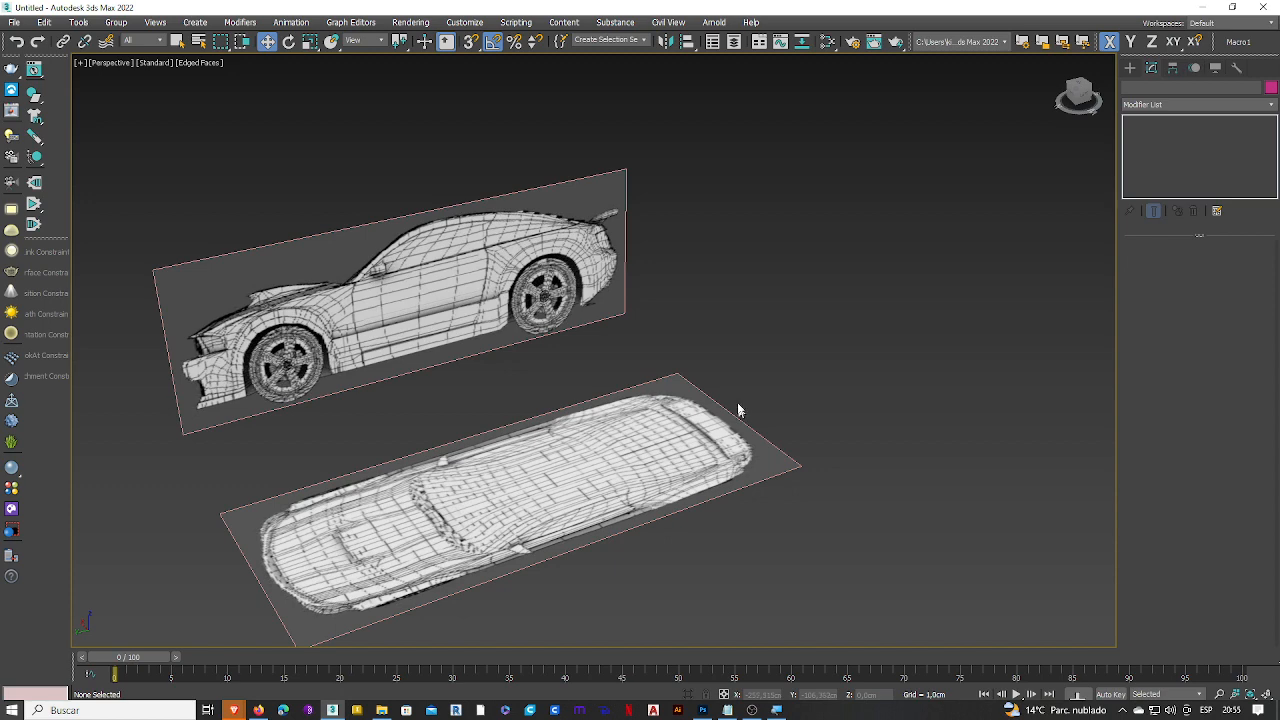
{"action": "scroll", "coordinate": [740, 385], "scroll_direction": "down", "scroll_amount": 5}
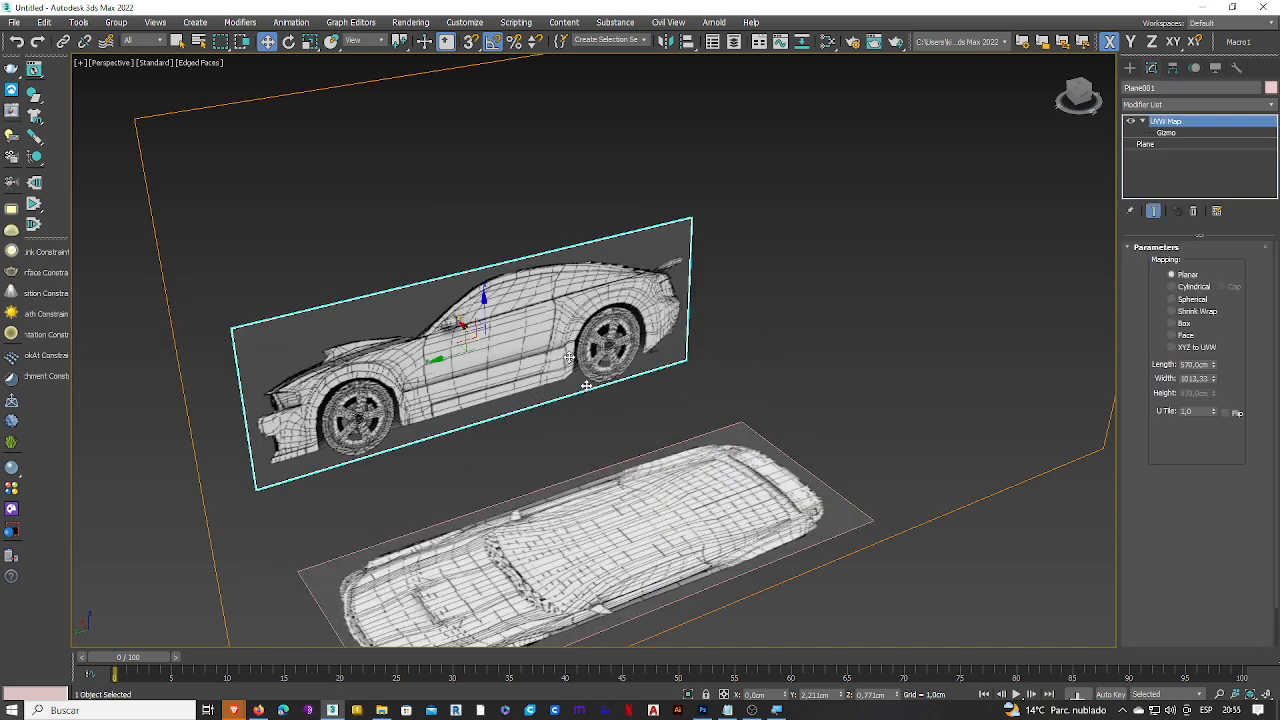
{"action": "left_click", "coordinate": [724, 537], "text": "ctrl"}
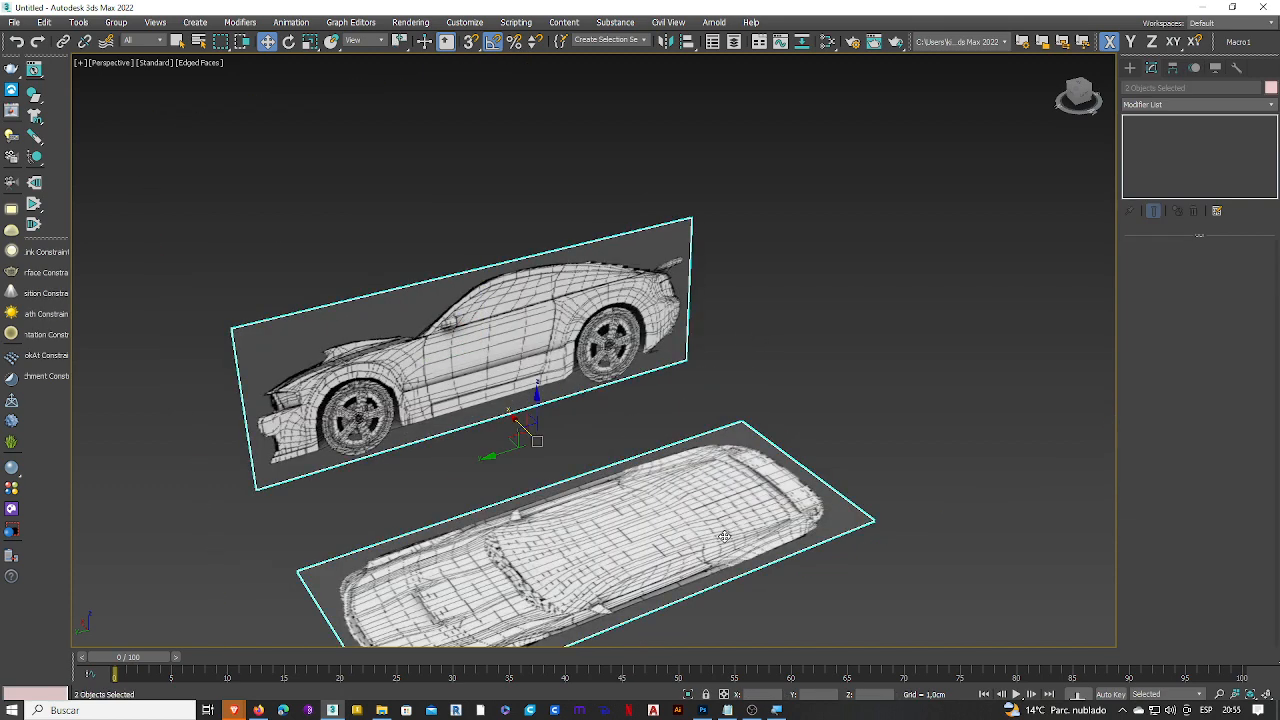
{"action": "right_click", "coordinate": [714, 524]}
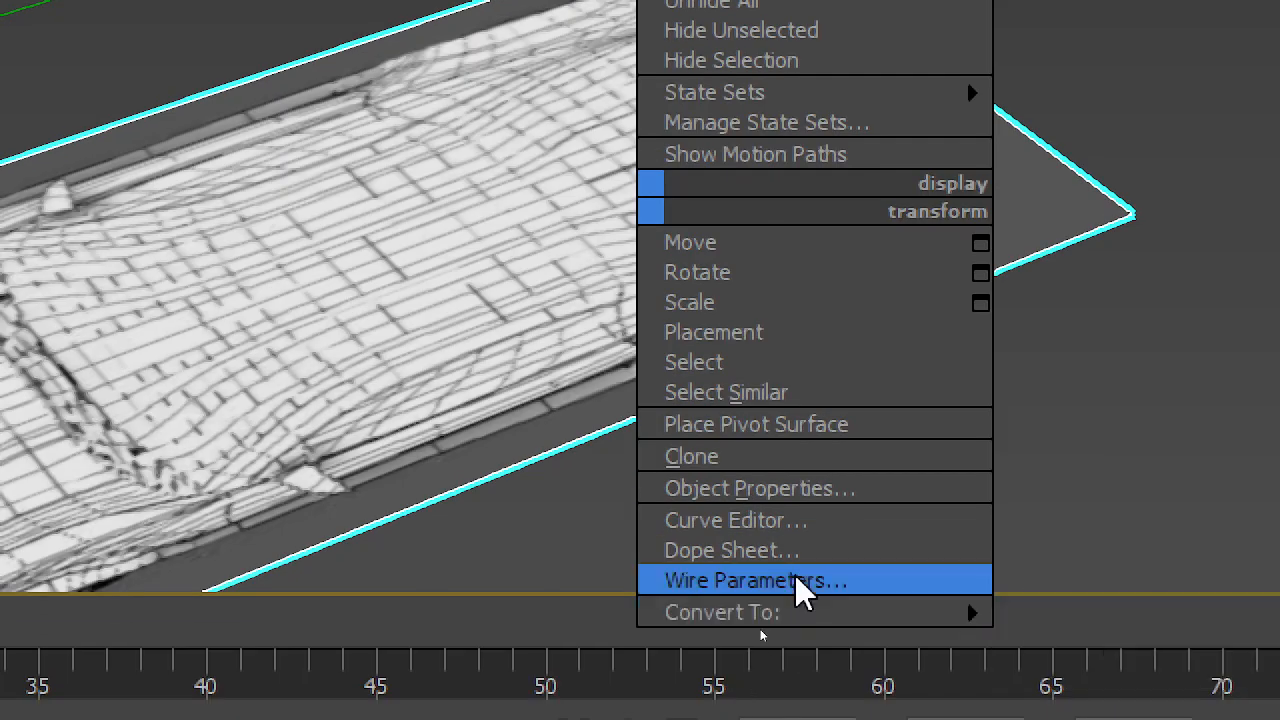
{"action": "left_click", "coordinate": [739, 485]}
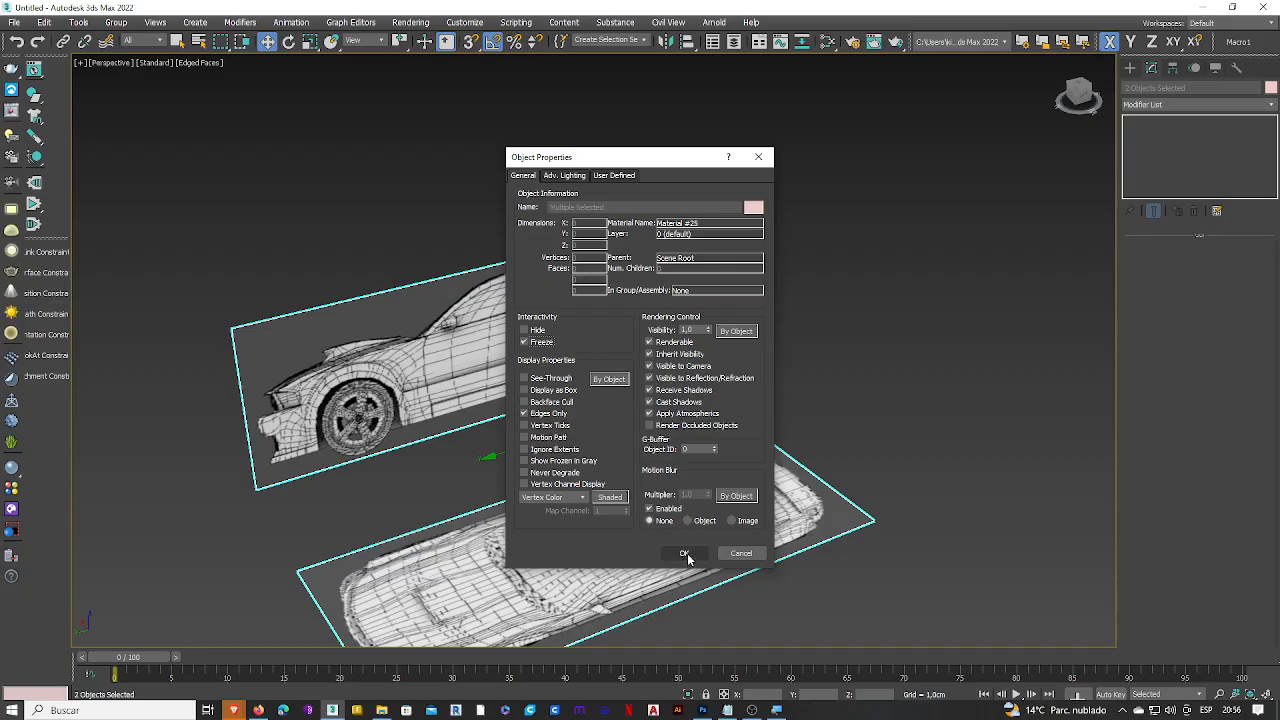
{"action": "left_click", "coordinate": [684, 553]}
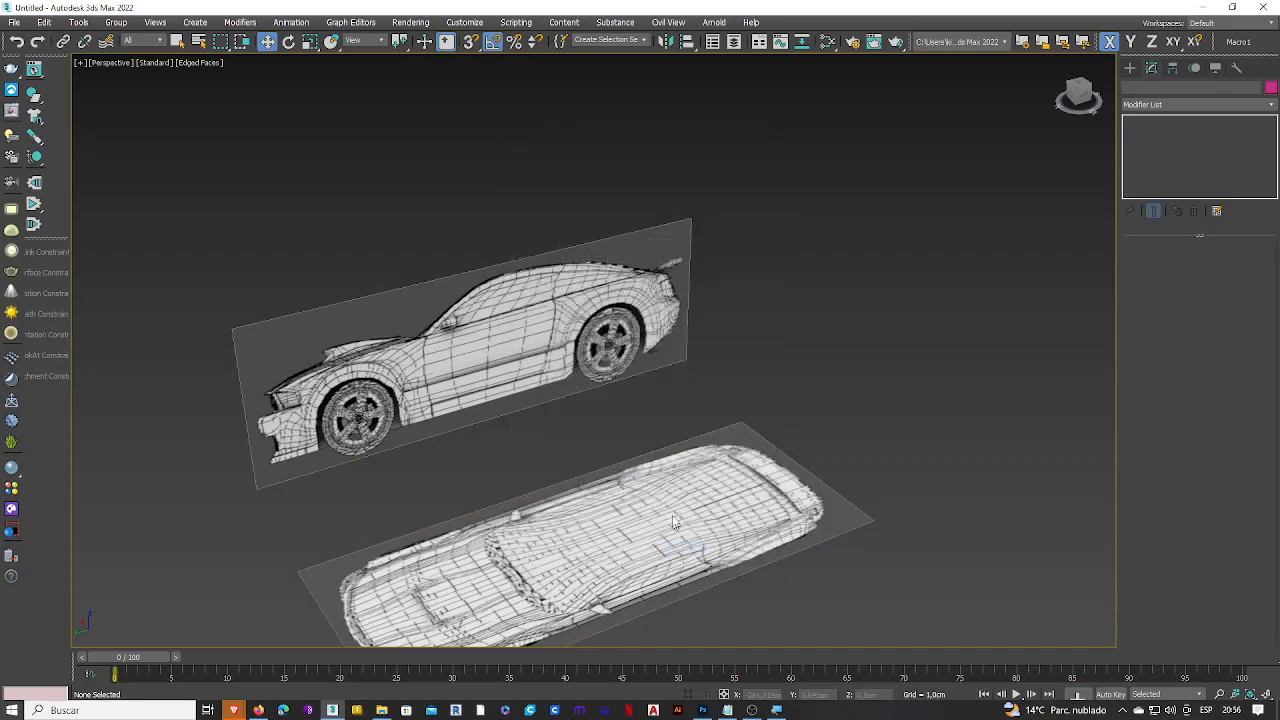
- Start the Box tool from the Standard Primitives
{"action": "middle_click_drag", "start_coordinate": [500, 410], "coordinate": [521, 324]}
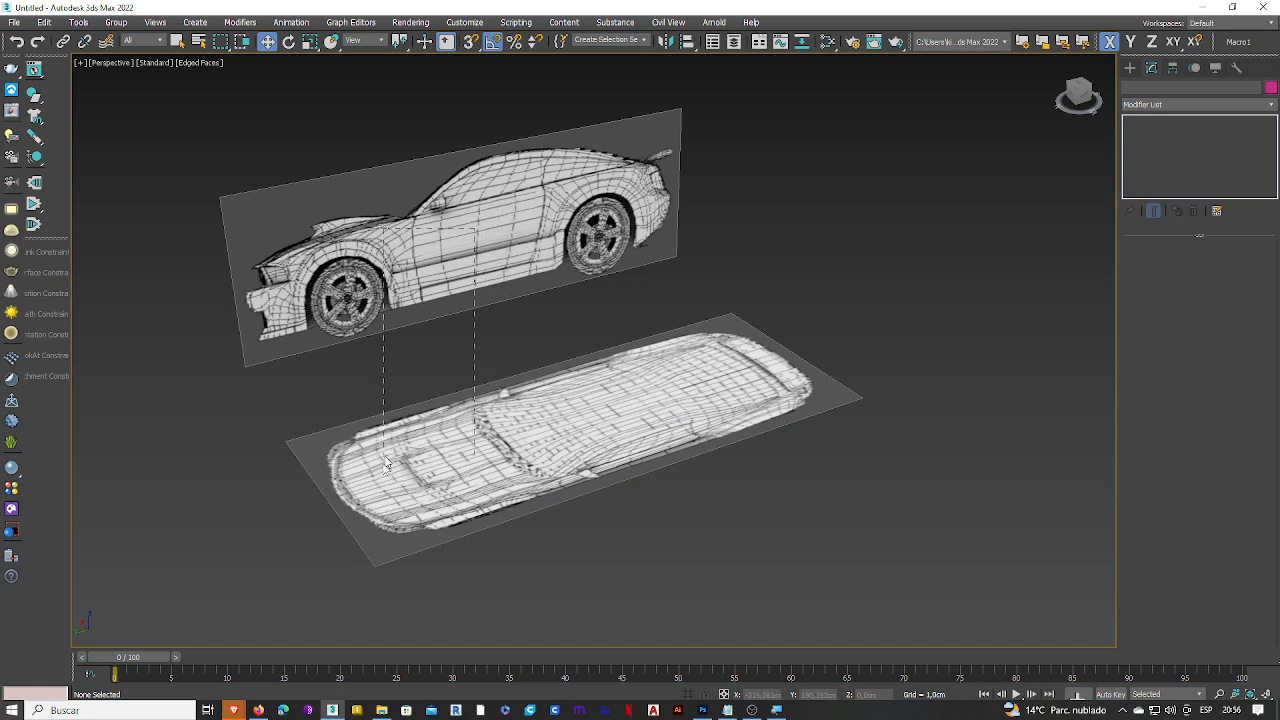
{"action": "left_click", "coordinate": [1128, 68]}
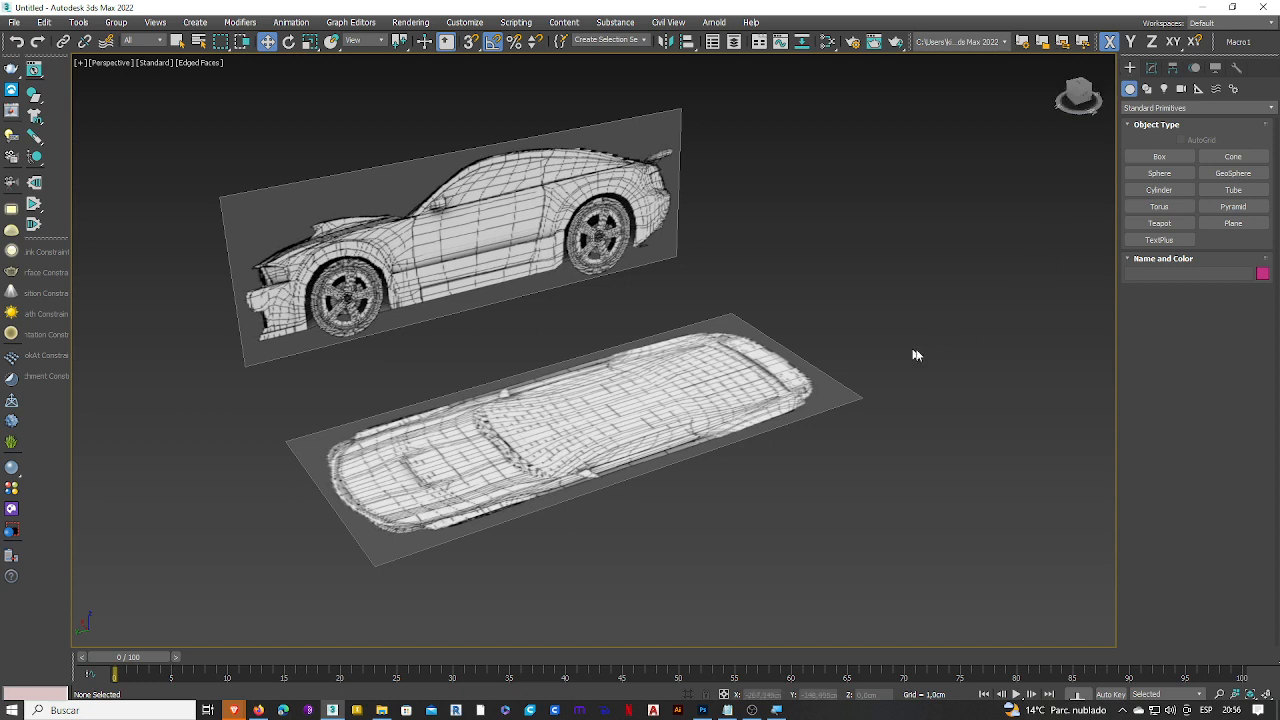
{"action": "left_click", "coordinate": [1158, 157]}
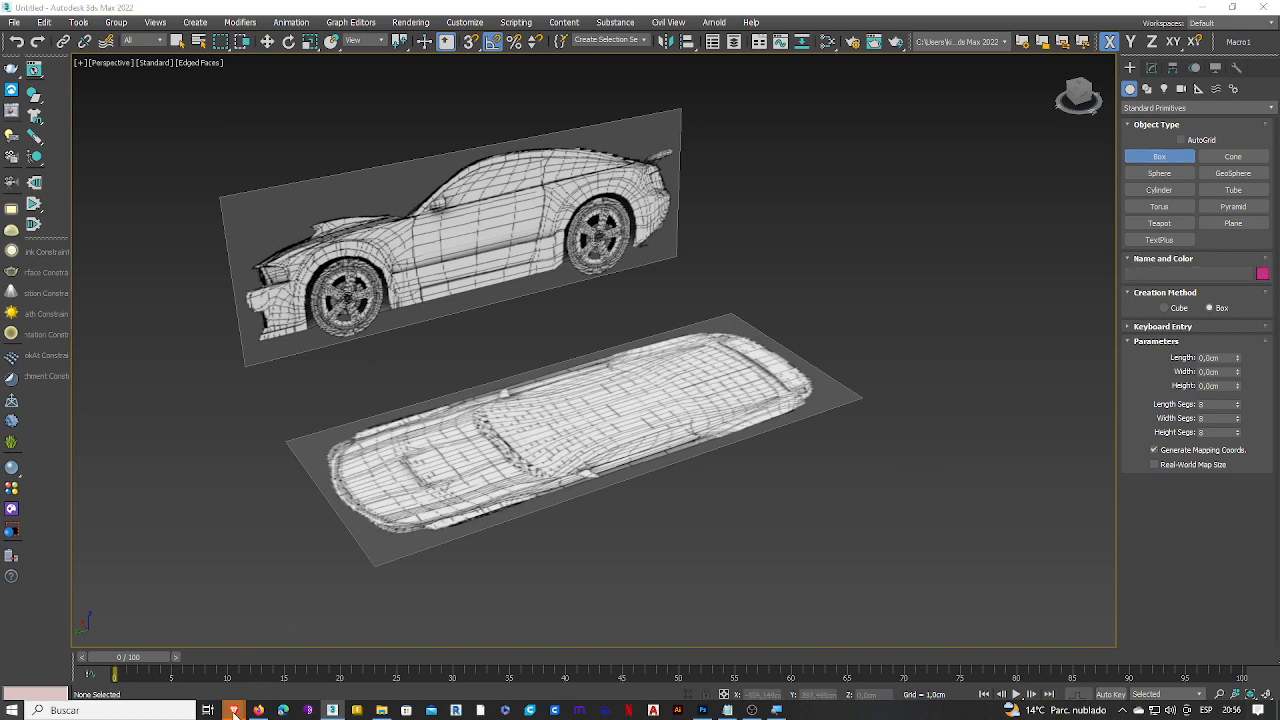
- Switch to the browser to check the Jitsi Meet session, and return to 3ds Max
{"action": "mouse_move", "coordinate": [236, 712]}
{"action": "left_click", "coordinate": [249, 678]}
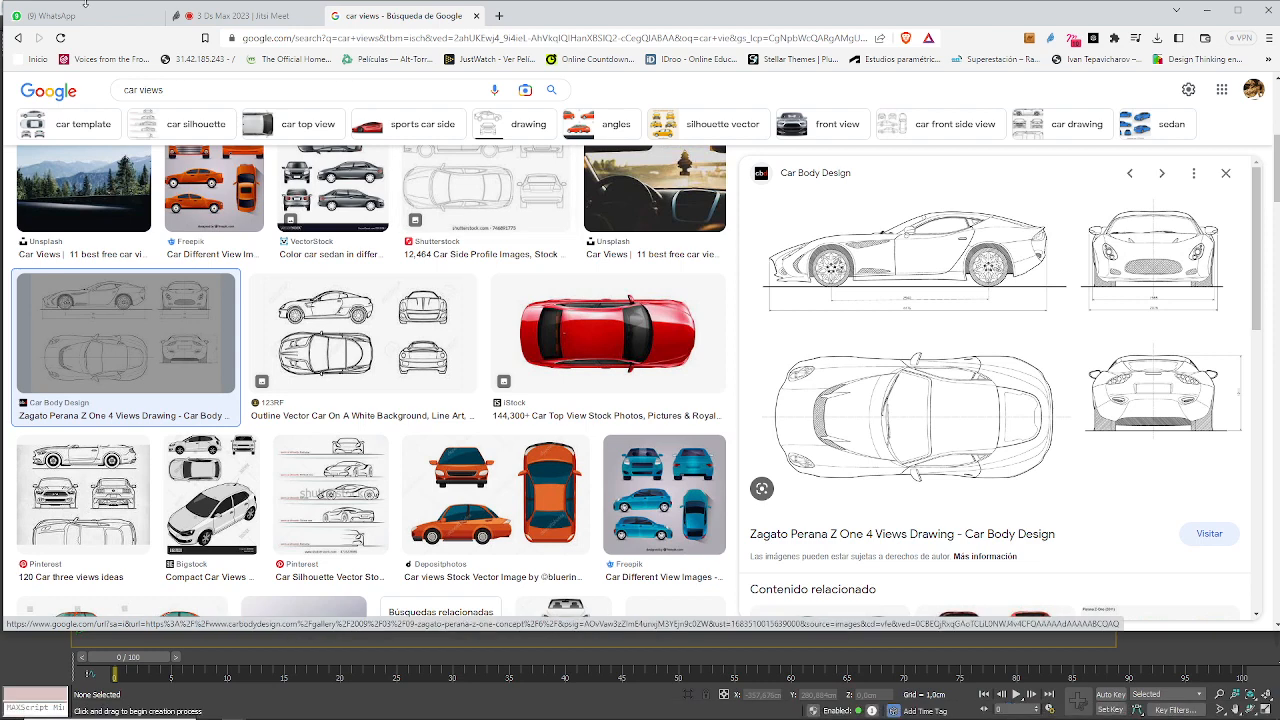
{"action": "left_click", "coordinate": [236, 16]}
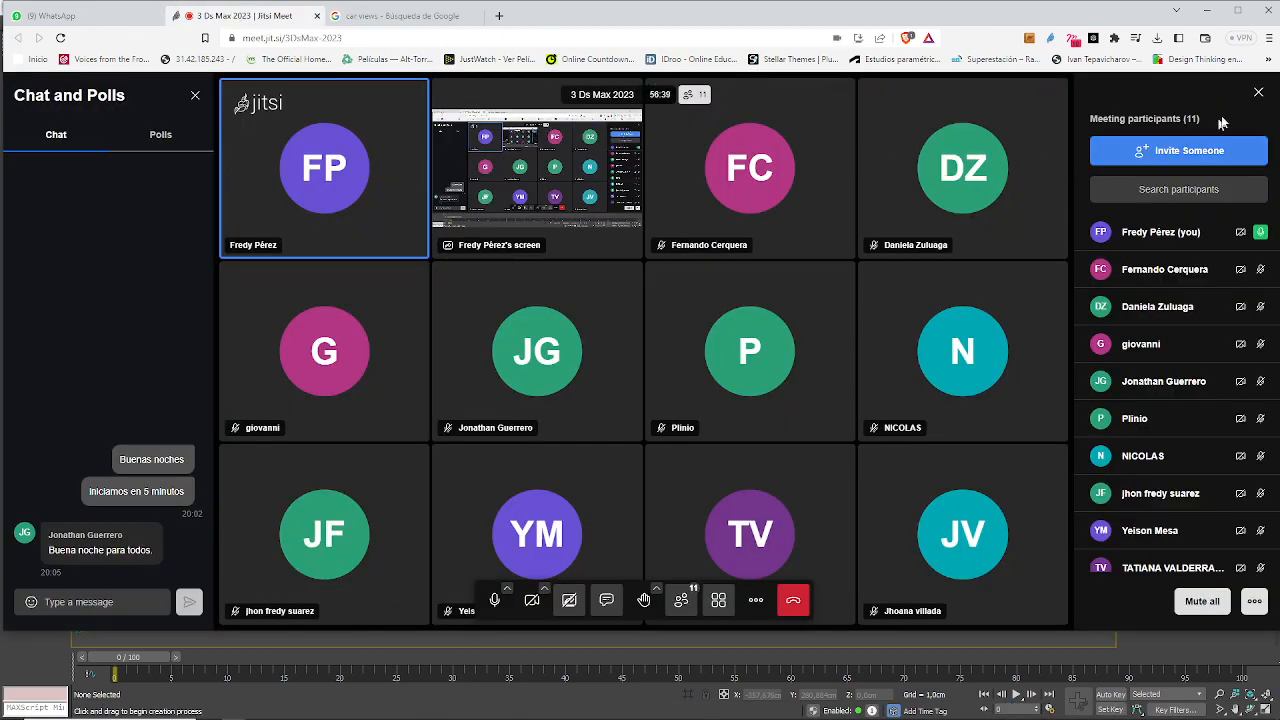
{"action": "left_click", "coordinate": [1207, 10]}
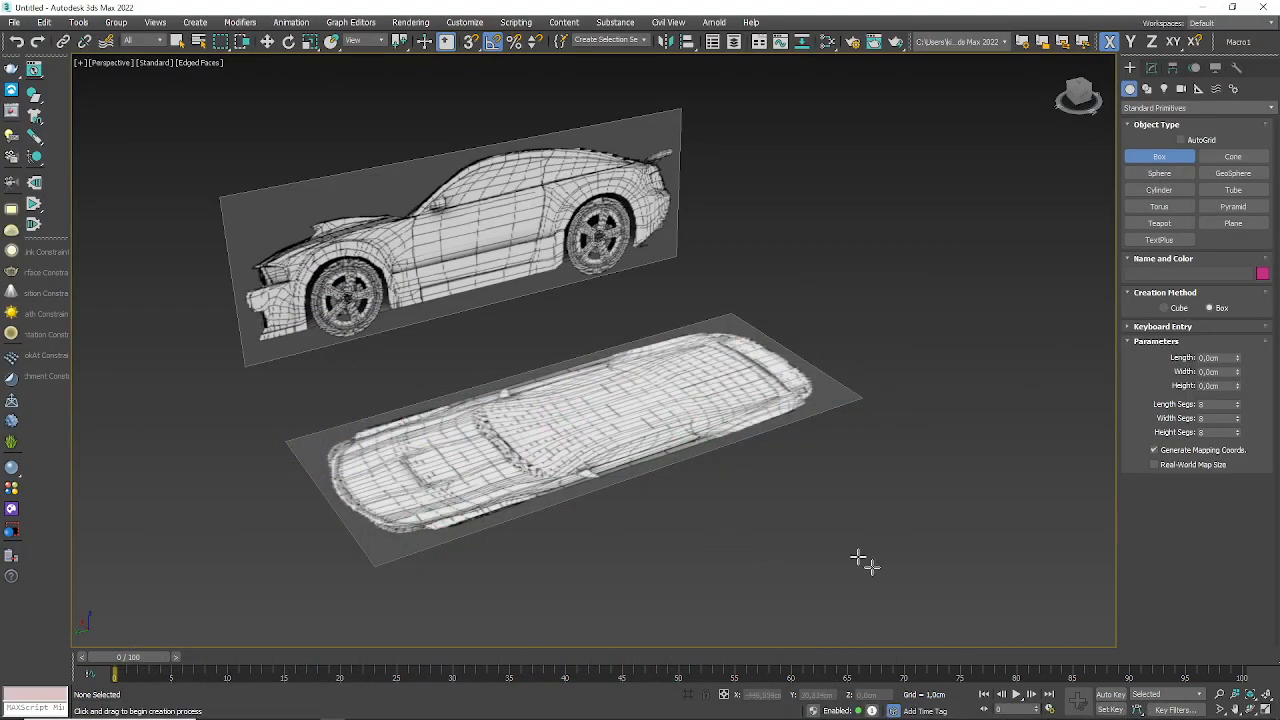
- Show all four viewports and display the Top view with Default Shading and Edged Faces
{"action": "left_click", "coordinate": [1262, 710]}
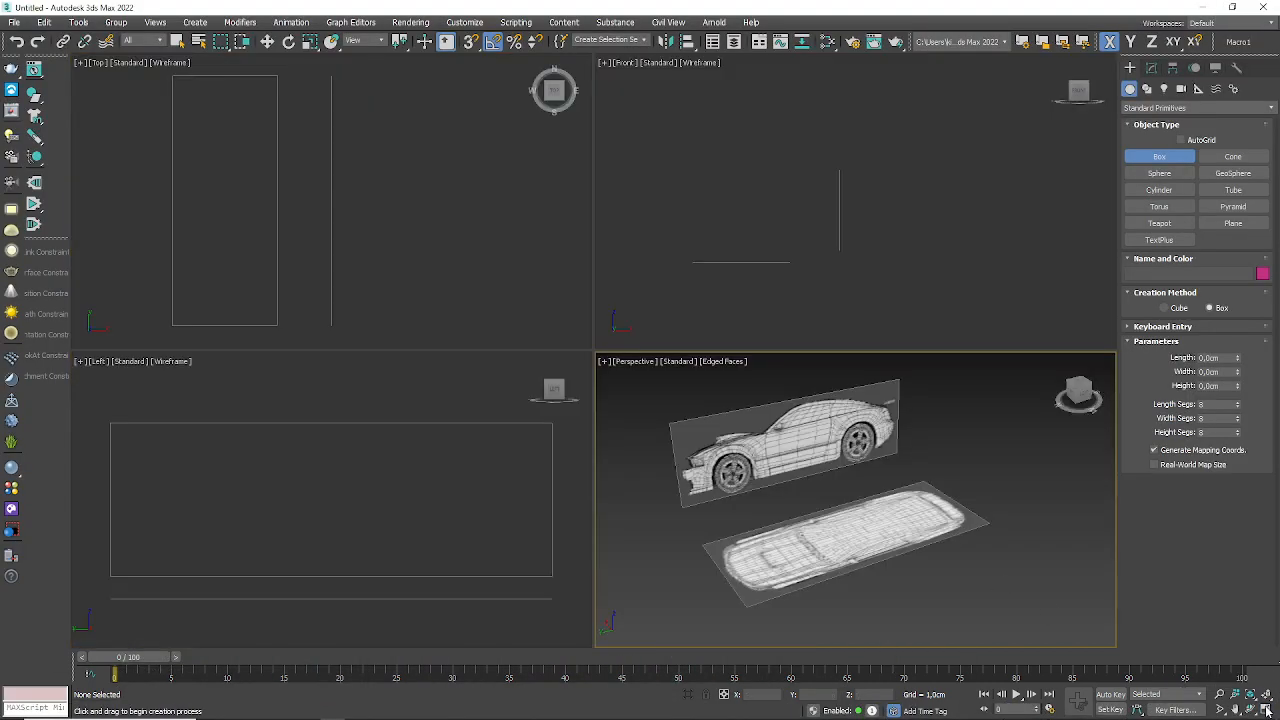
{"action": "middle_click", "coordinate": [424, 237]}
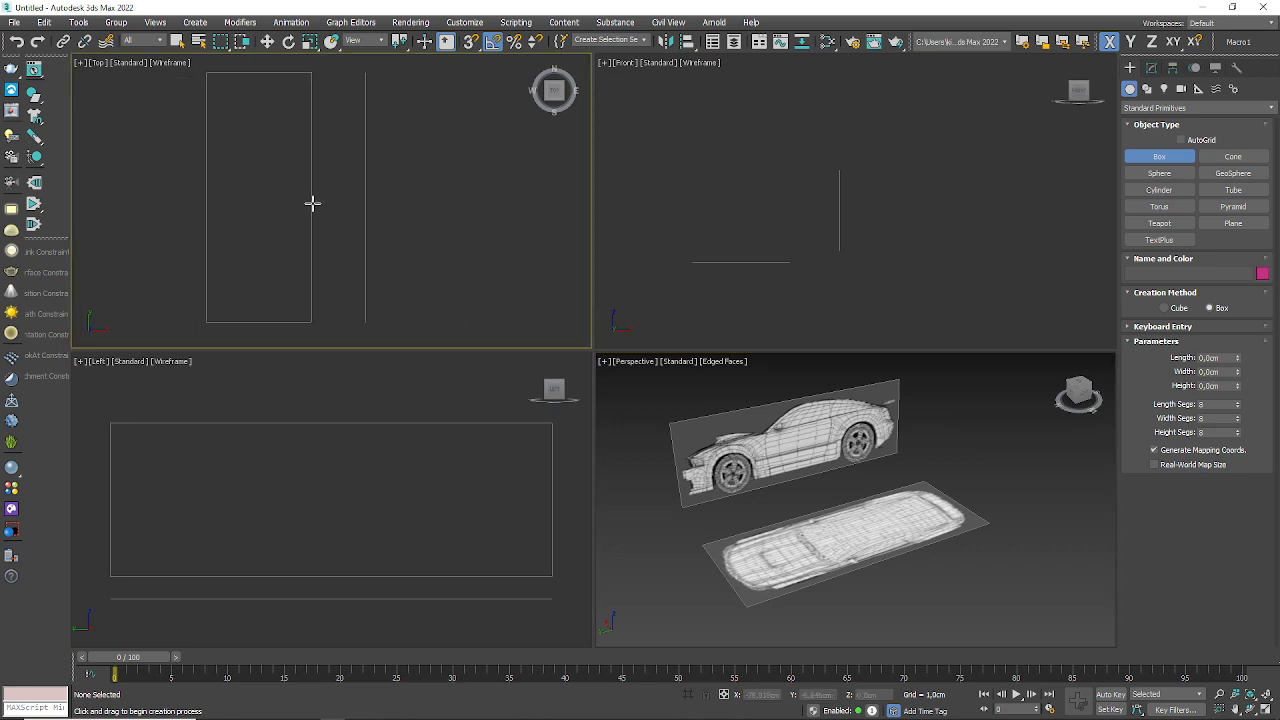
{"action": "left_click", "coordinate": [170, 63]}
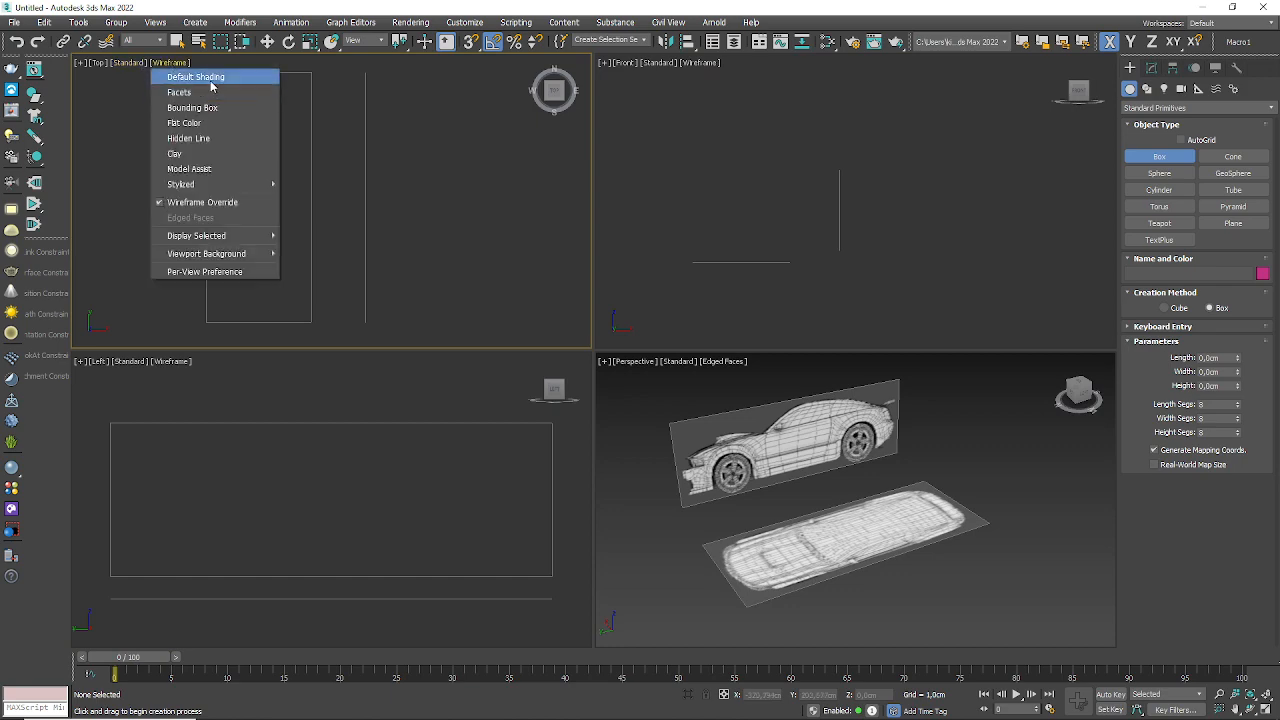
{"action": "left_click", "coordinate": [212, 79]}
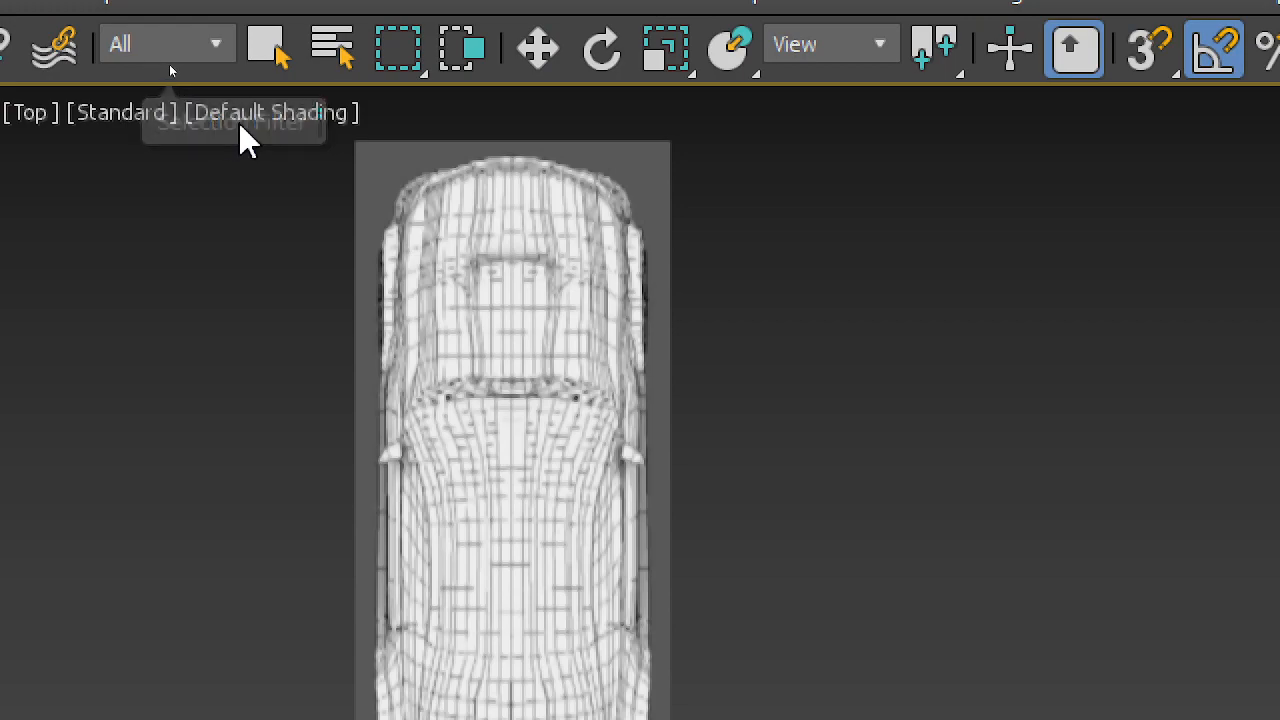
{"action": "left_click", "coordinate": [181, 64]}
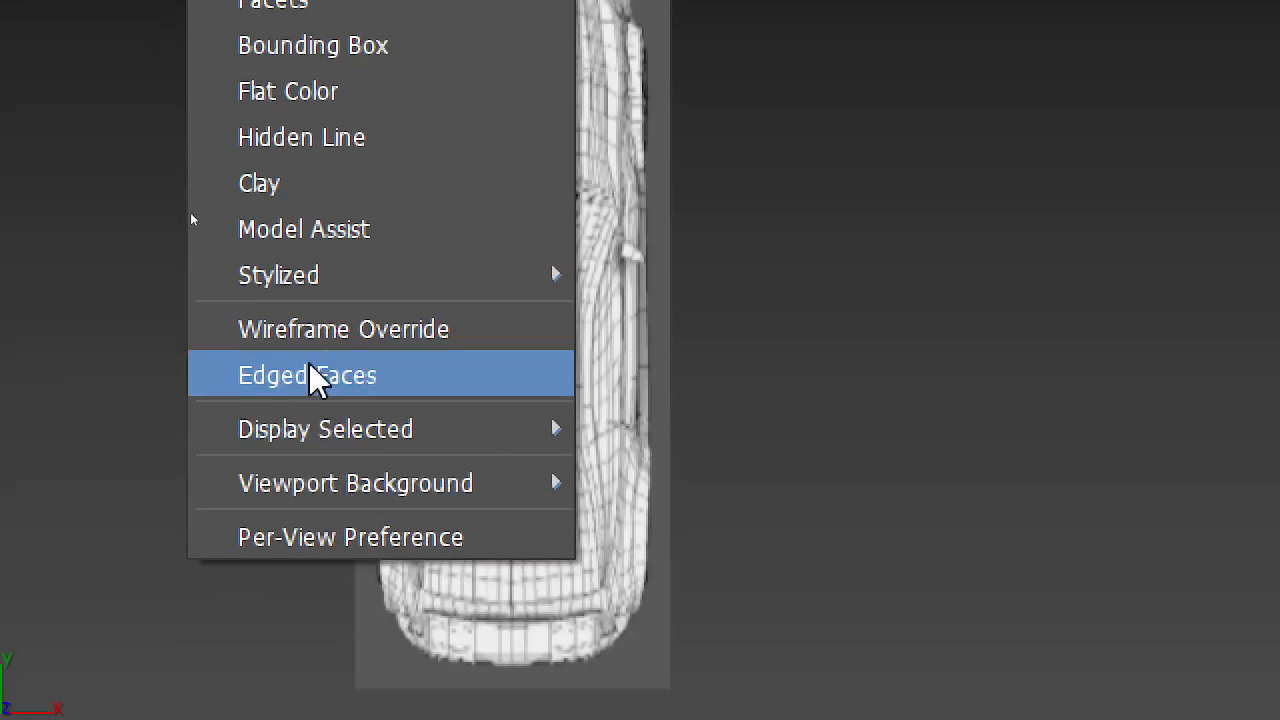
{"action": "left_click", "coordinate": [350, 577]}
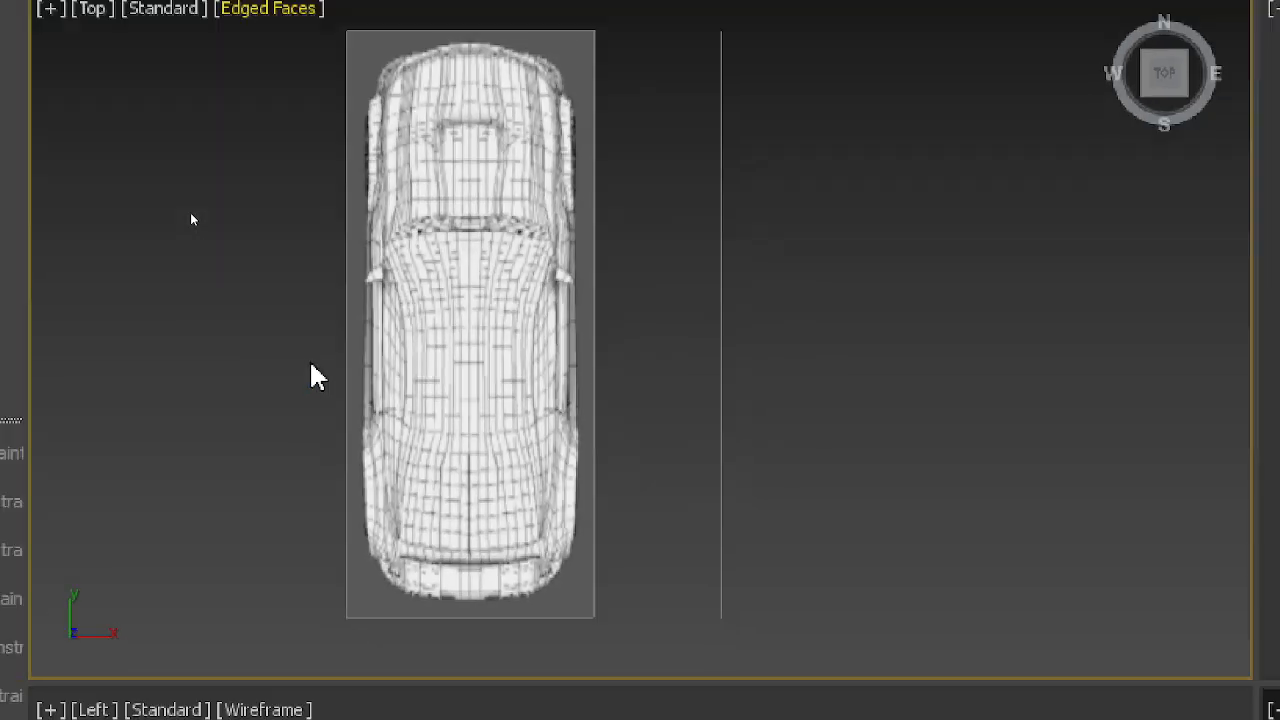
{"action": "middle_click_drag", "start_coordinate": [674, 147], "coordinate": [734, 104]}
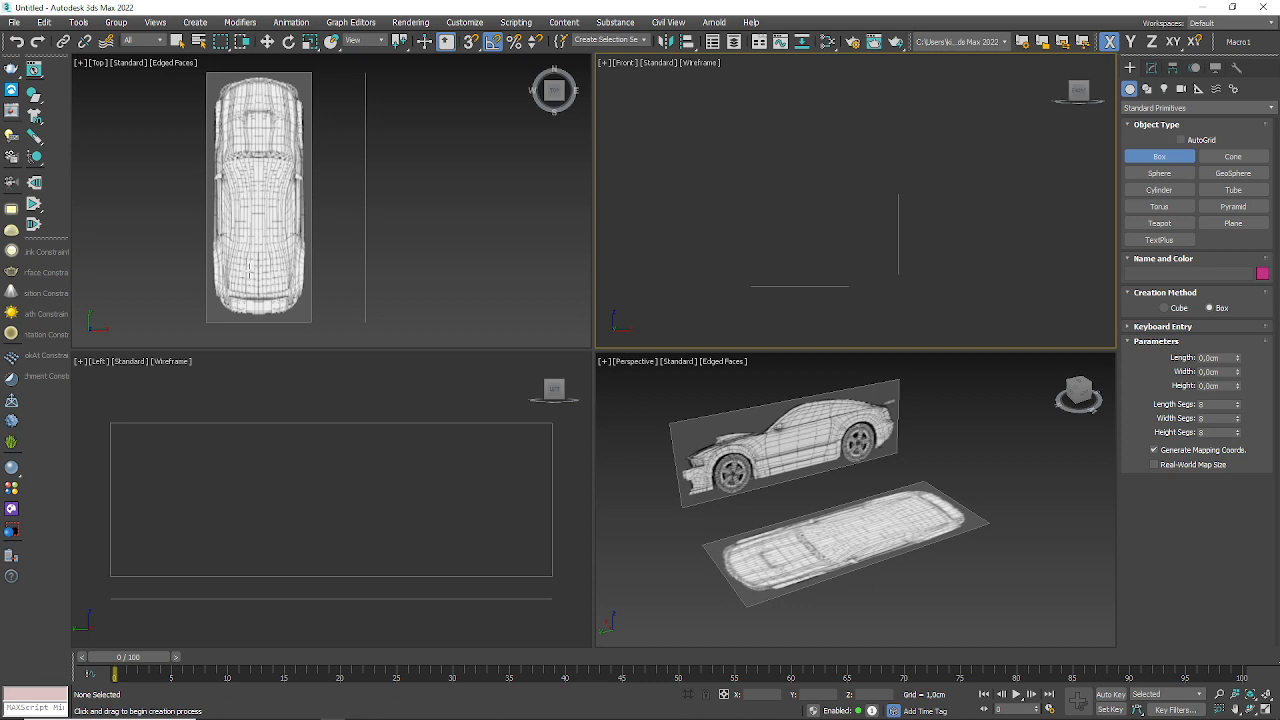
- Show the Viewport Layout Tabs, dock them beside the viewports, and add a layout with one large view and two stacked ones
{"action": "right_click", "coordinate": [27, 644]}
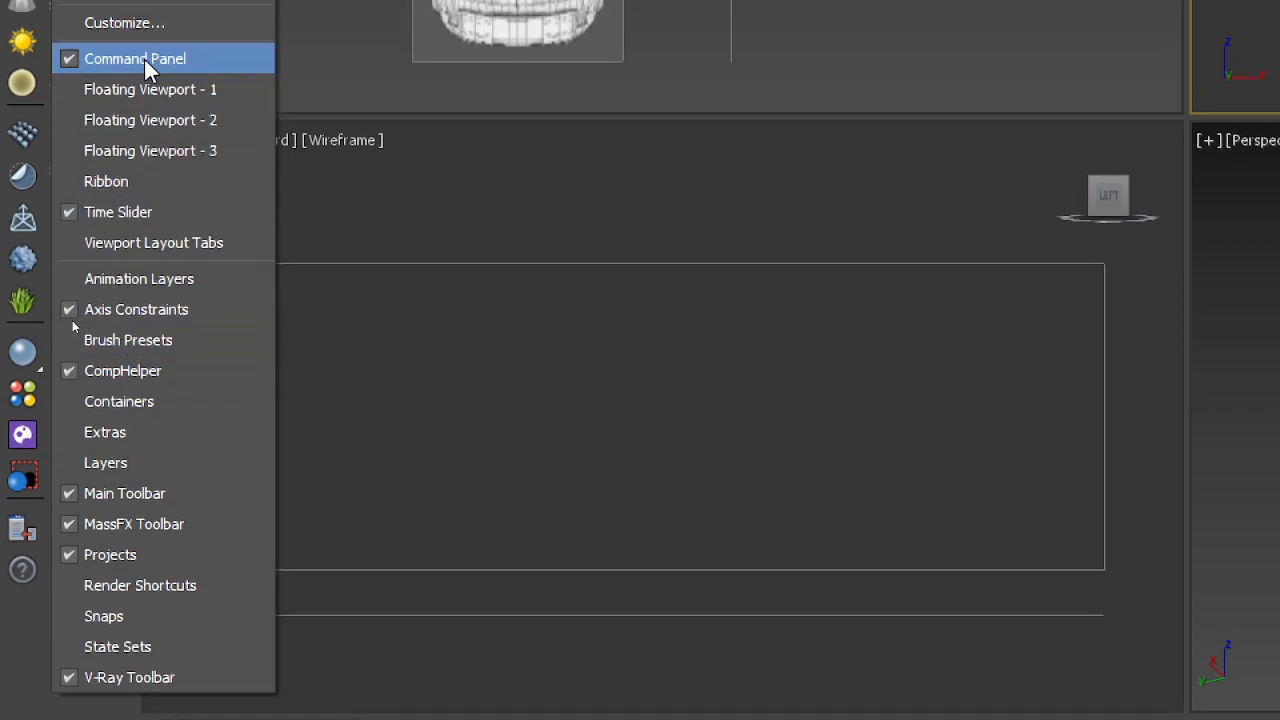
{"action": "left_click", "coordinate": [101, 249]}
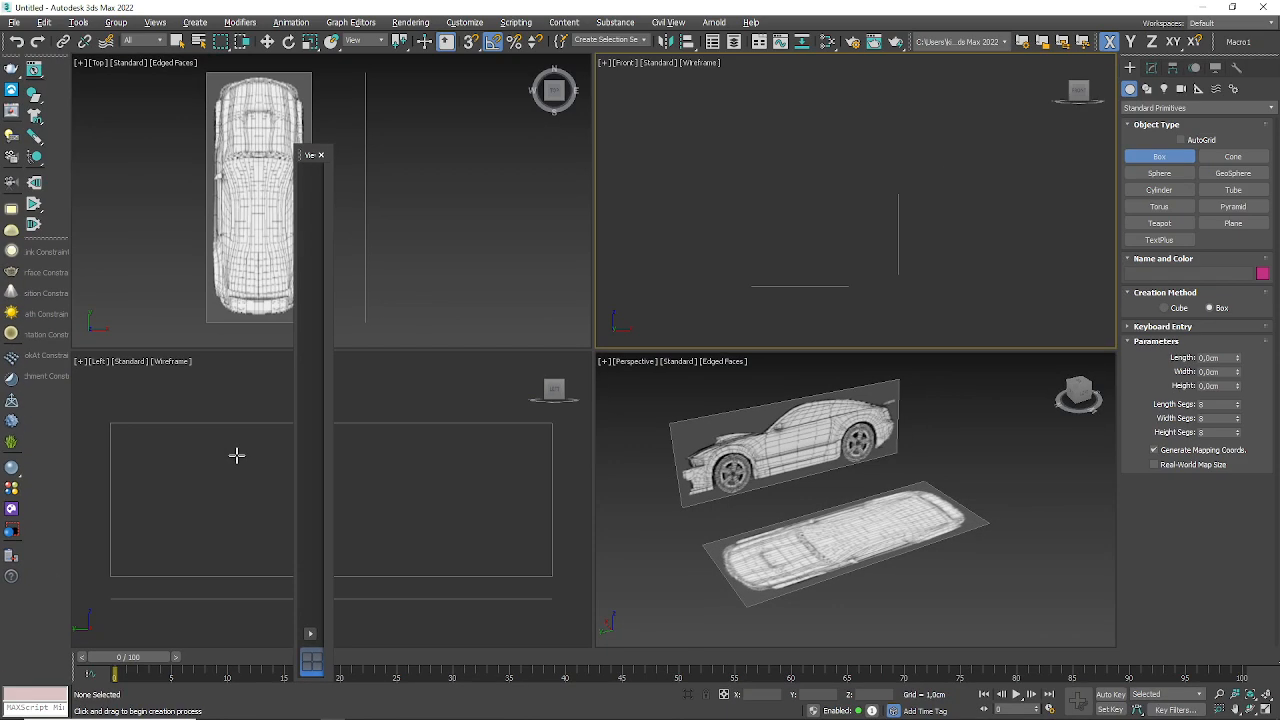
{"action": "left_click_drag", "start_coordinate": [305, 155], "coordinate": [62, 72]}
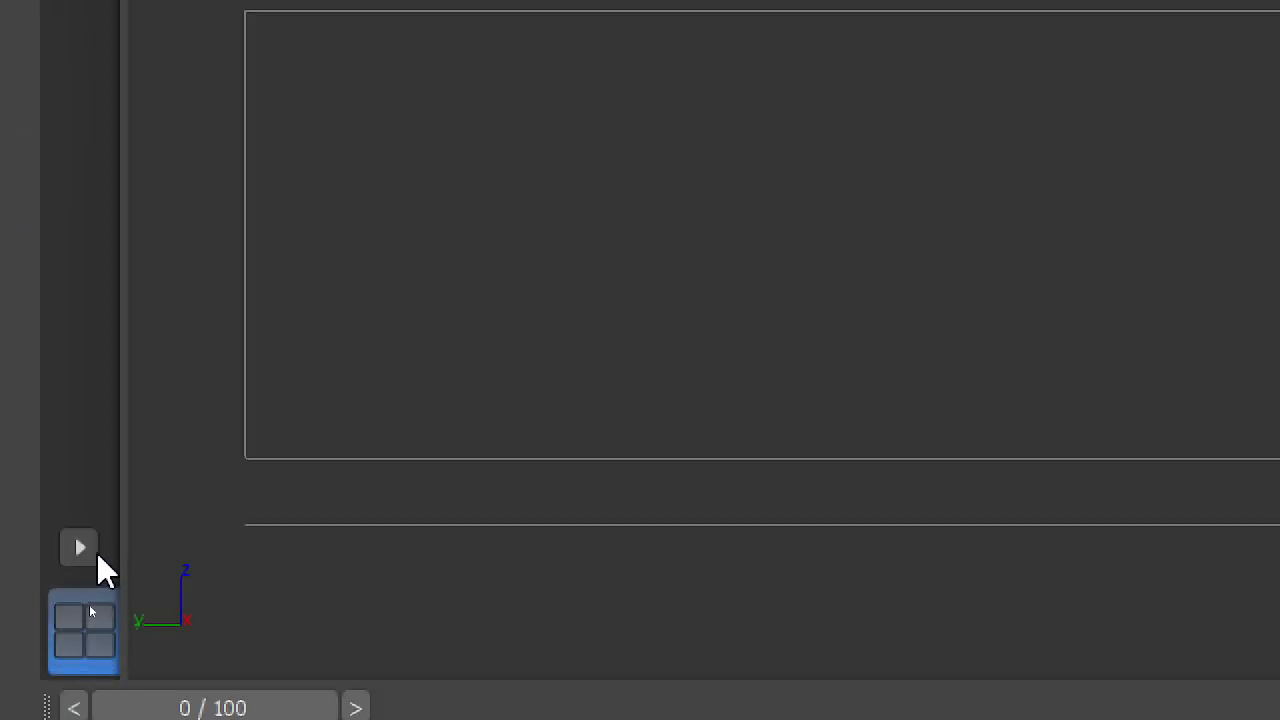
{"action": "left_click", "coordinate": [83, 604]}
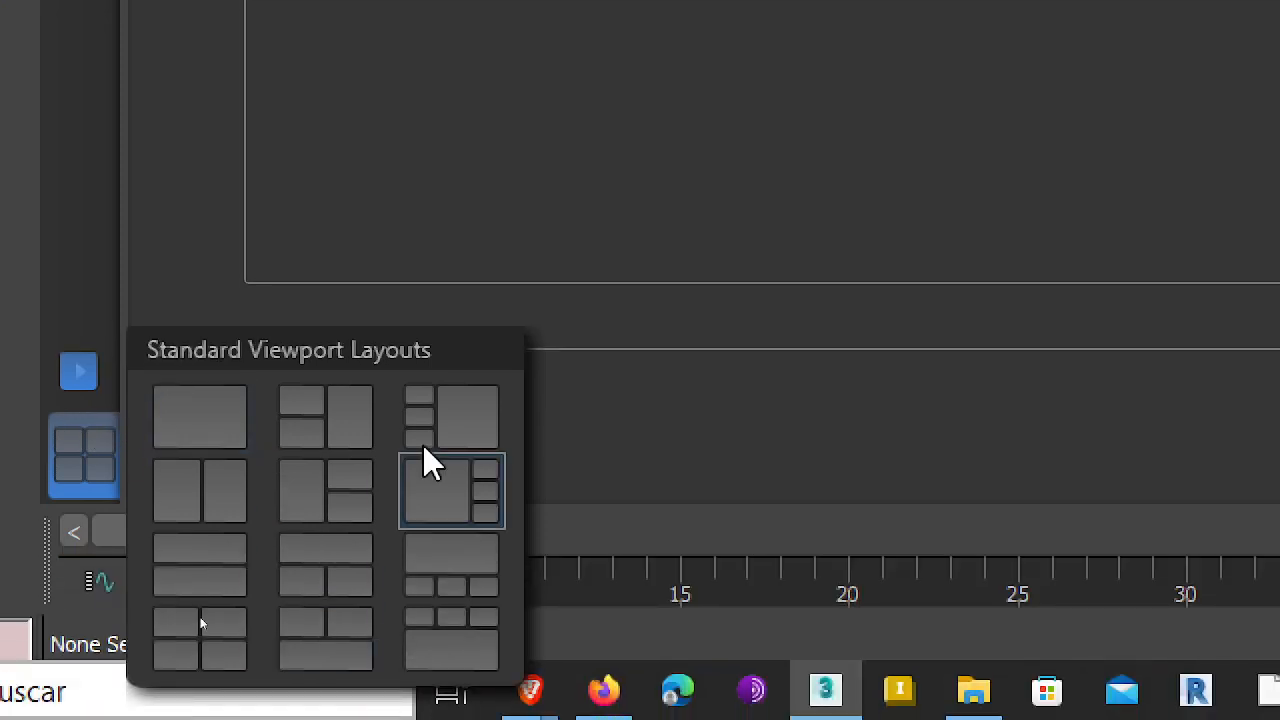
{"action": "left_click", "coordinate": [327, 495]}
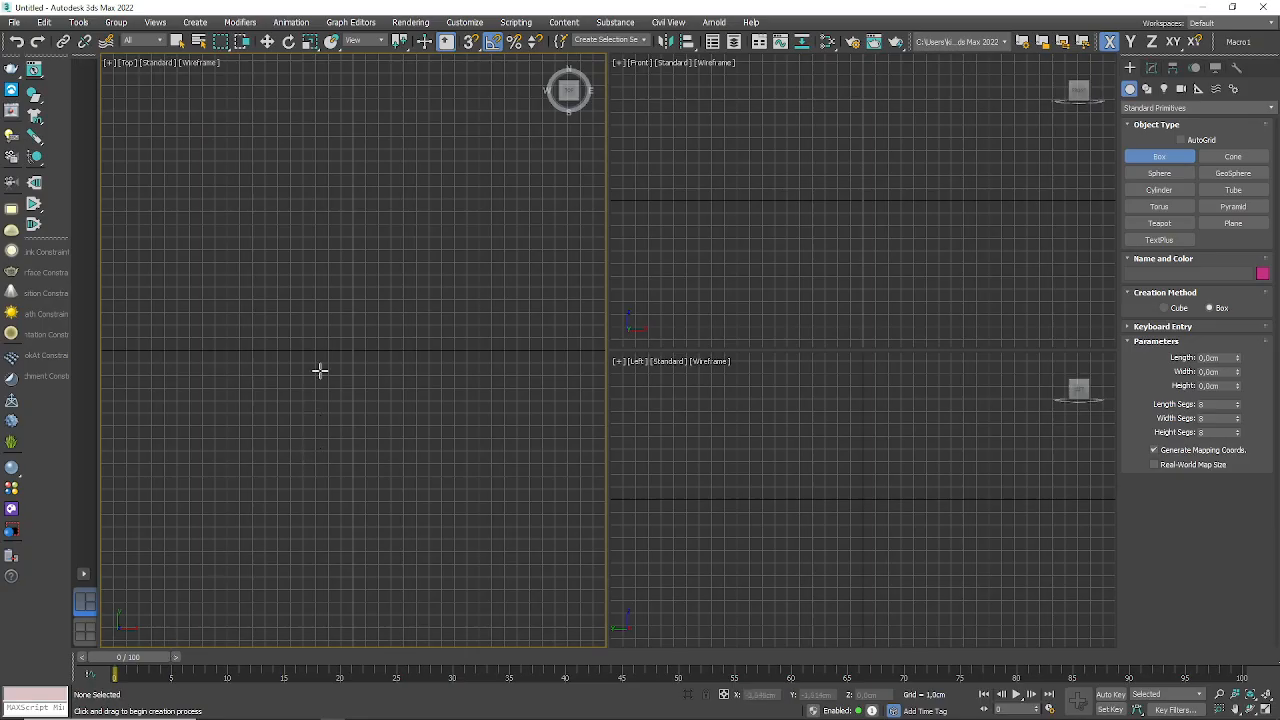
- Hide the grid in the large Top viewport, display it with Default Shading and Edged Faces, and frame the car reference
{"action": "scroll", "coordinate": [354, 434], "scroll_direction": "down", "scroll_amount": 4}
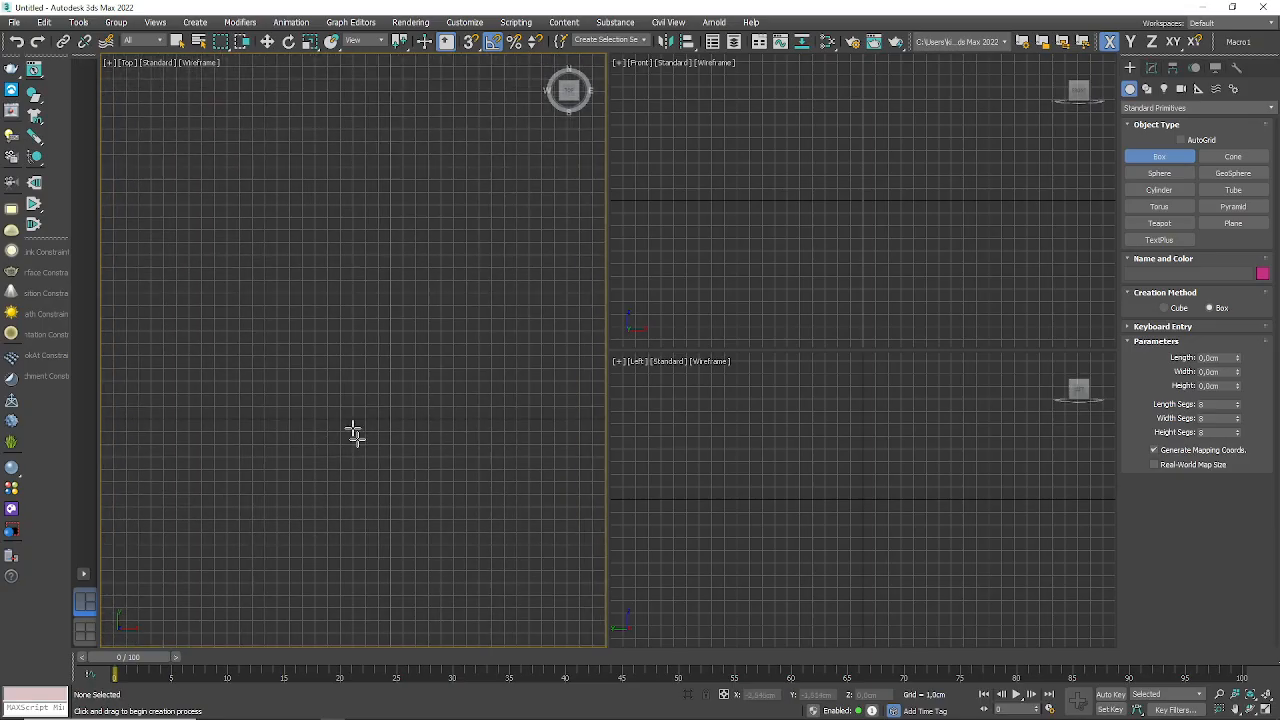
{"action": "scroll", "coordinate": [302, 324], "scroll_direction": "down", "scroll_amount": 6}
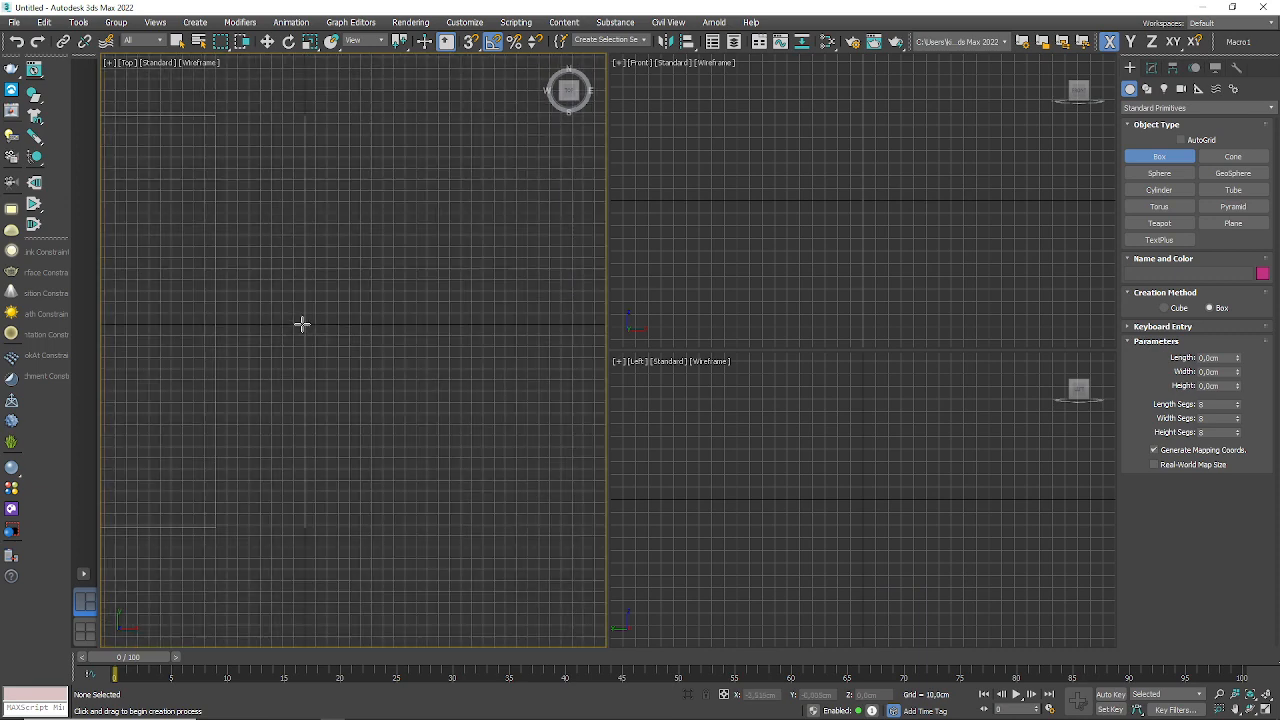
{"action": "key", "text": "g"}
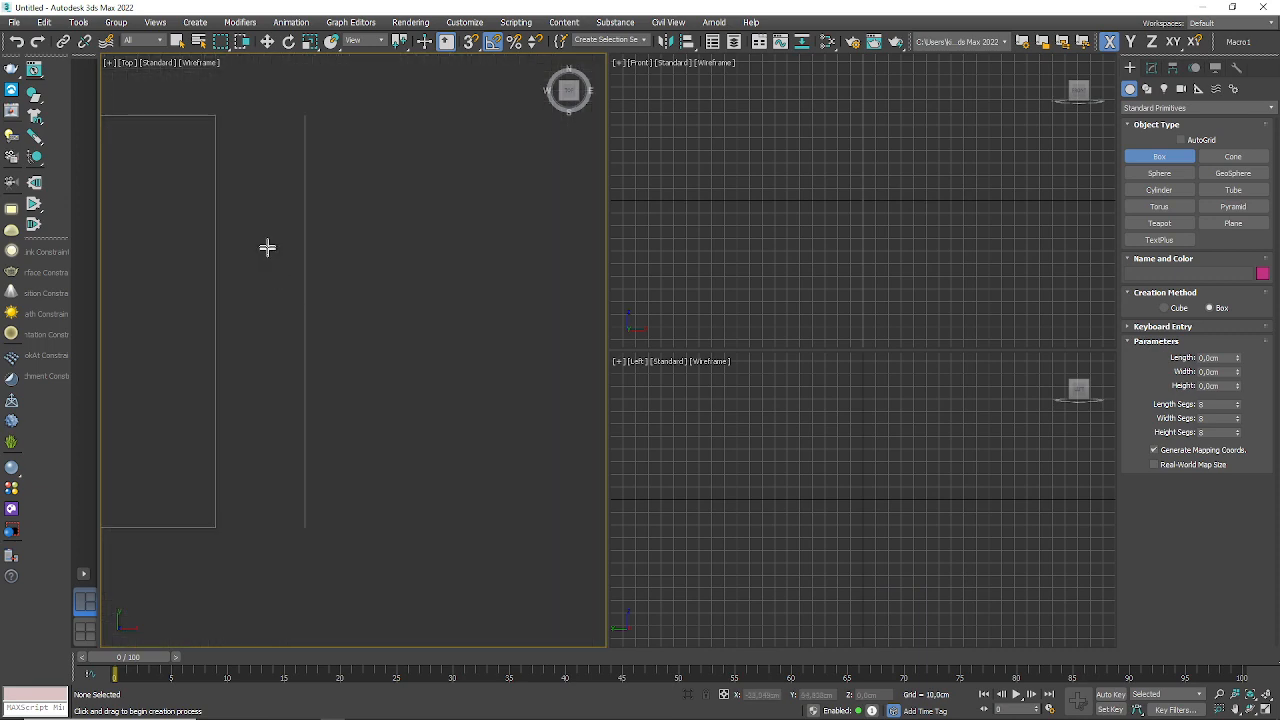
{"action": "left_click", "coordinate": [204, 62]}
{"action": "left_click", "coordinate": [210, 77]}
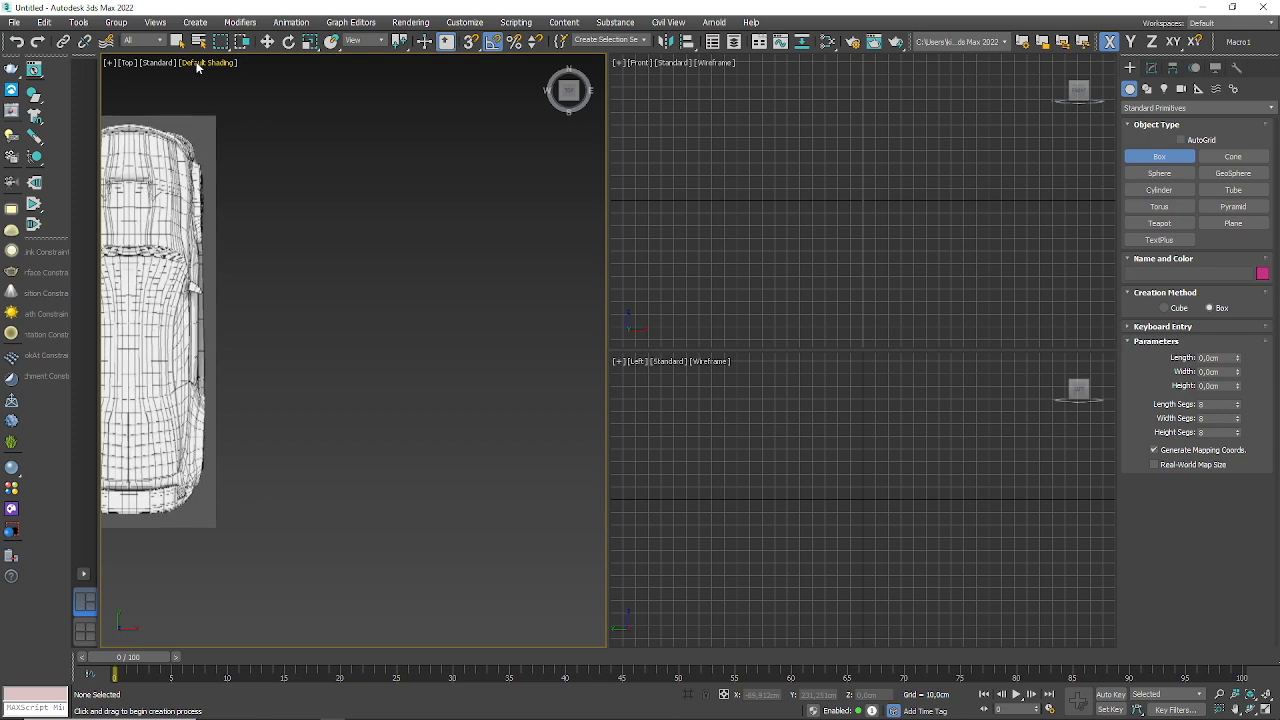
{"action": "left_click", "coordinate": [197, 63]}
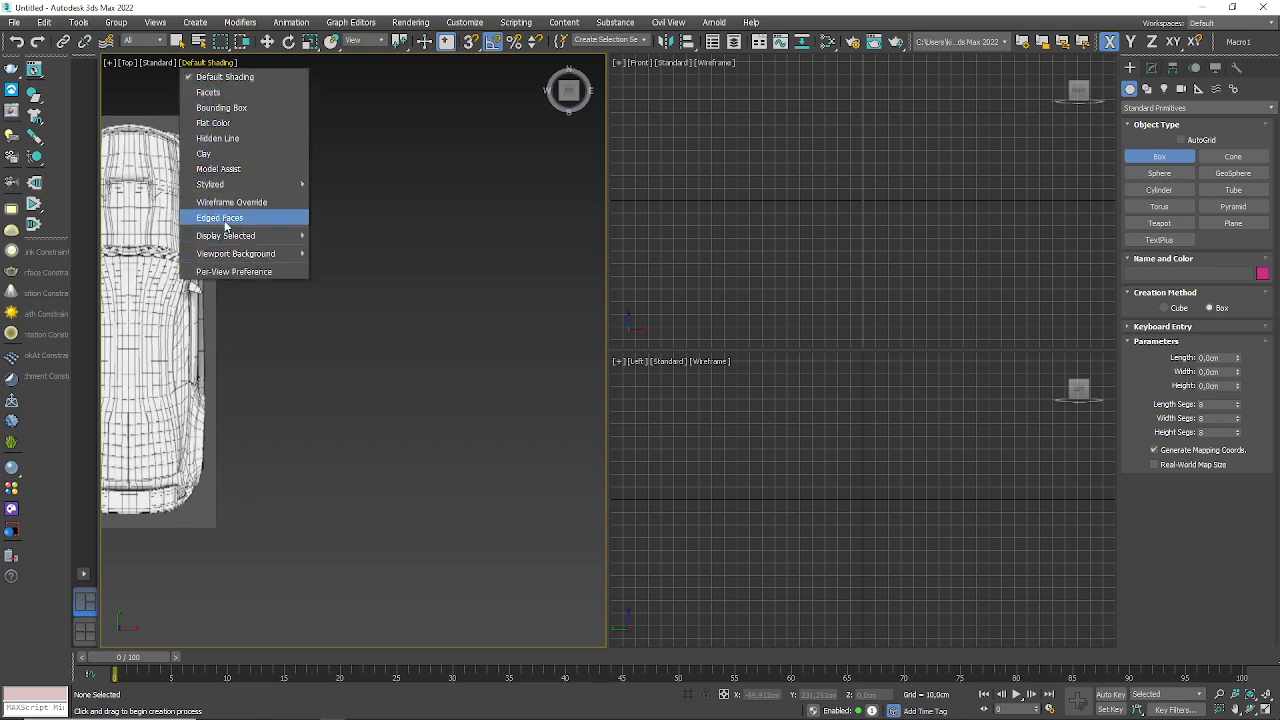
{"action": "left_click", "coordinate": [225, 218]}
{"action": "key", "text": "z"}
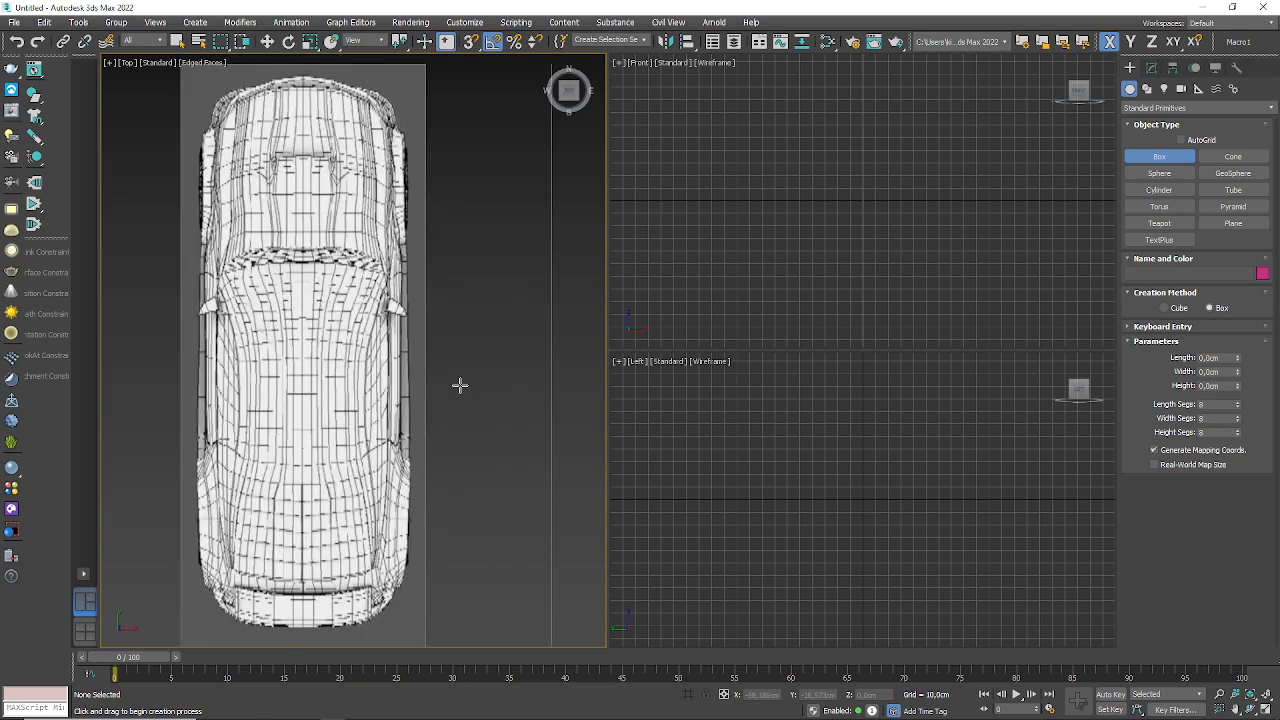
- Change the Left viewport to an angled Perspective view showing both planes with Default Shading and Edged Faces
{"action": "left_click", "coordinate": [689, 391]}
{"action": "key", "text": "p"}
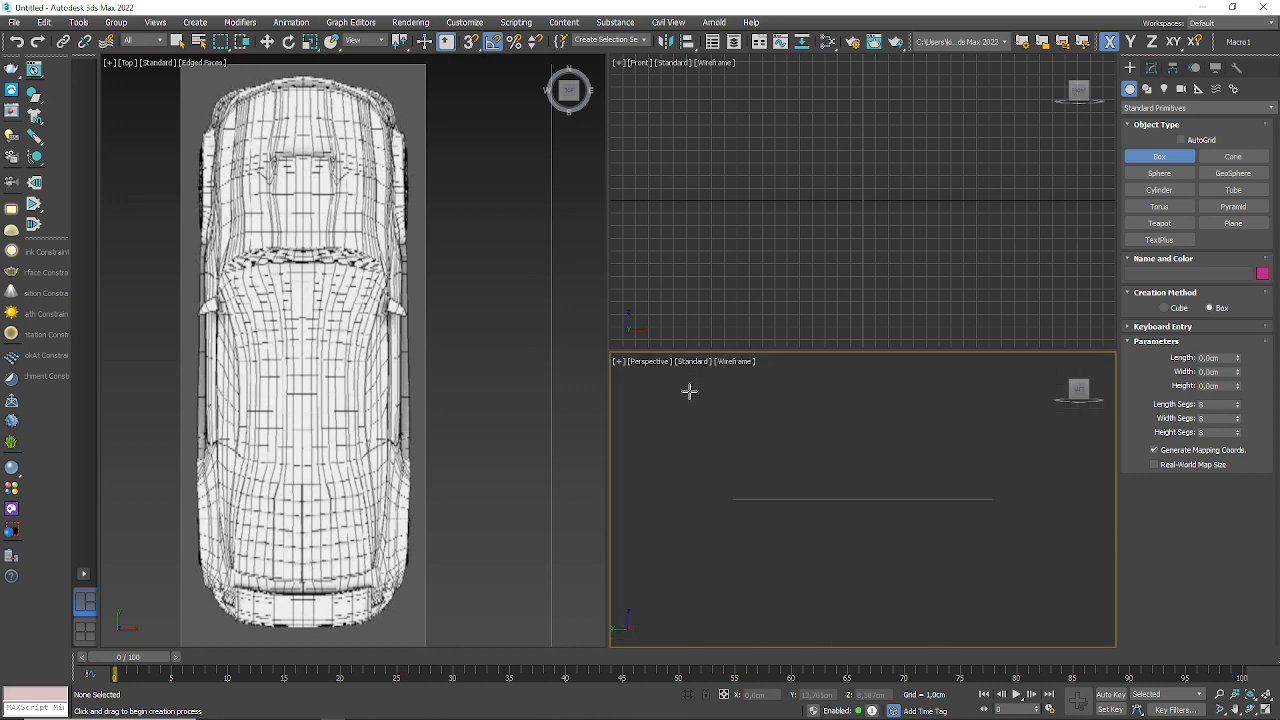
{"action": "middle_click_drag", "start_coordinate": [880, 565], "coordinate": [842, 598], "text": "alt"}
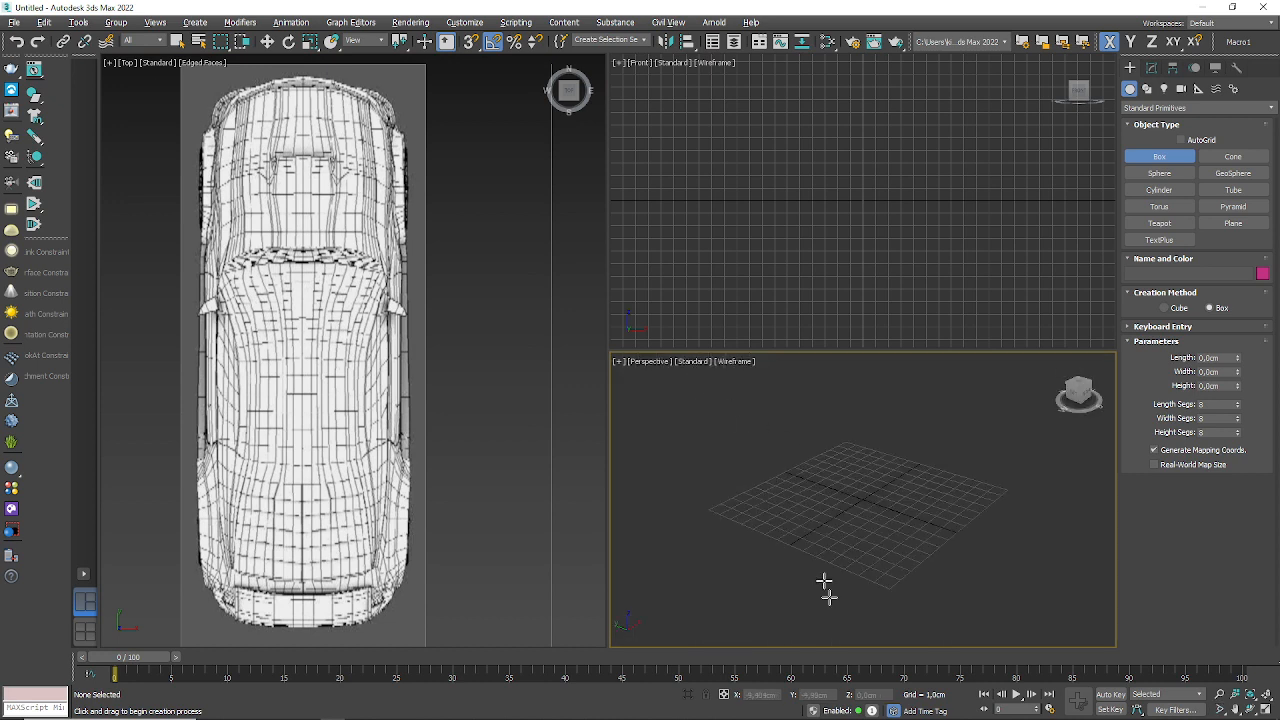
{"action": "left_click", "coordinate": [730, 362]}
{"action": "left_click", "coordinate": [757, 377]}
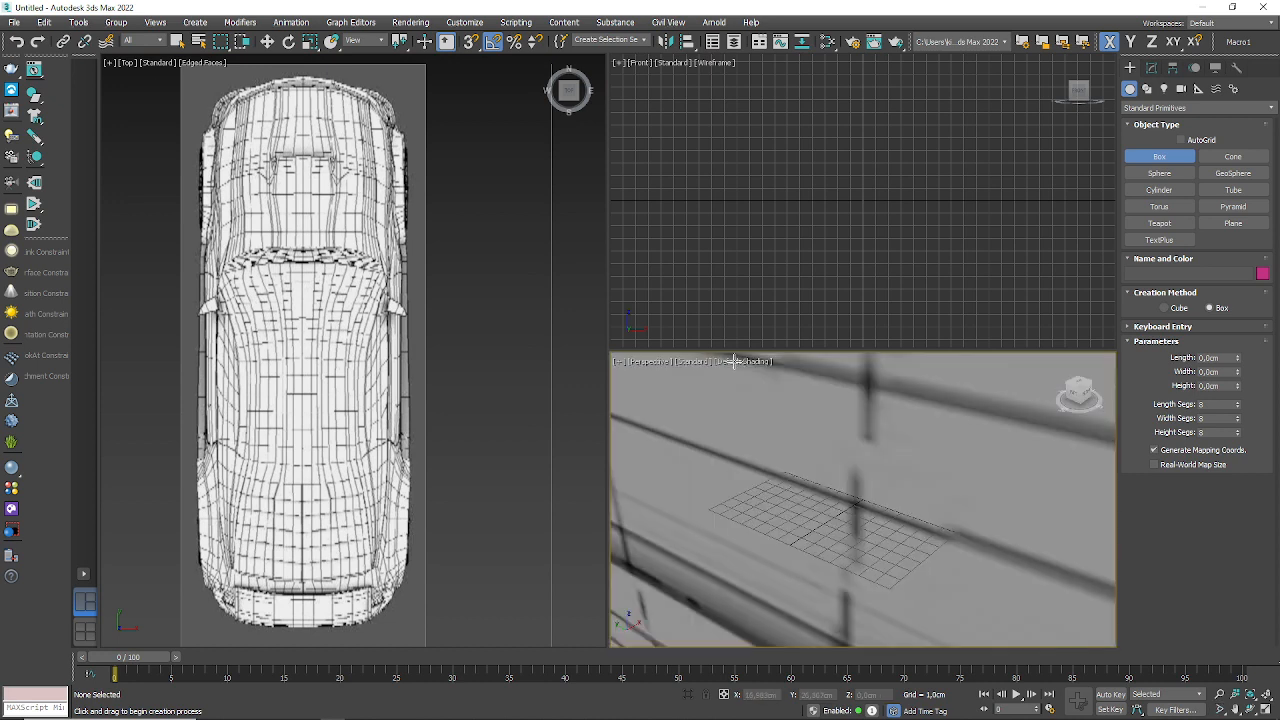
{"action": "left_click", "coordinate": [735, 362]}
{"action": "left_click", "coordinate": [754, 517]}
{"action": "scroll", "coordinate": [857, 523], "scroll_direction": "down", "scroll_amount": 5}
{"action": "scroll", "coordinate": [863, 525], "scroll_direction": "down", "scroll_amount": 6}
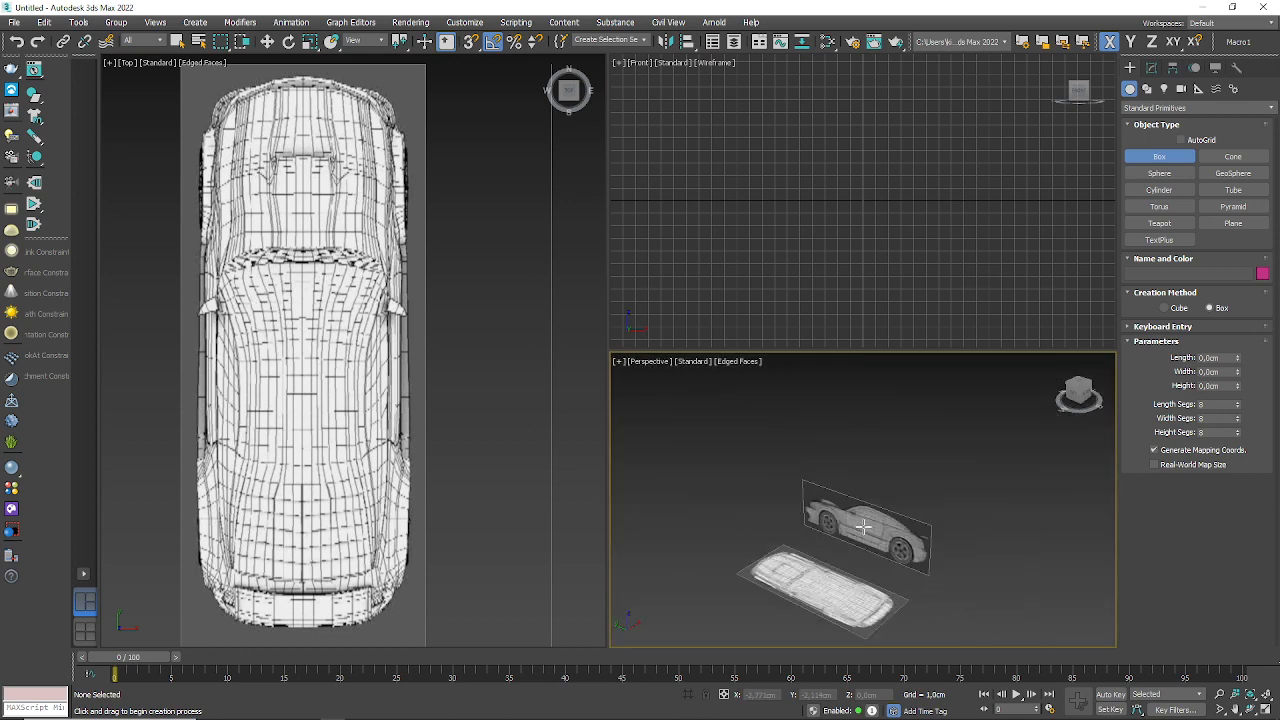
- Change the Front viewport to a Left view with Default Shading and Edged Faces, and frame the car's side reference
{"action": "middle_click_drag", "start_coordinate": [863, 200], "coordinate": [839, 213]}
{"action": "left_click", "coordinate": [646, 67]}
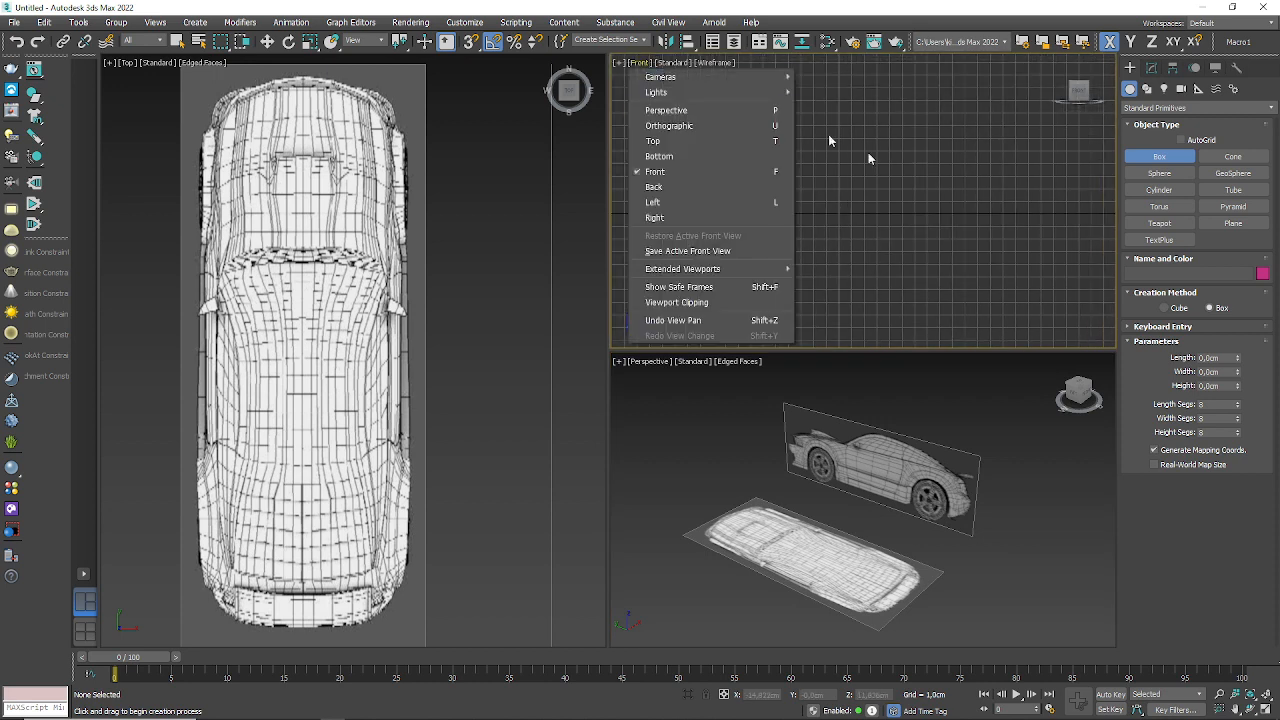
{"action": "left_click", "coordinate": [924, 182]}
{"action": "key", "text": "l"}
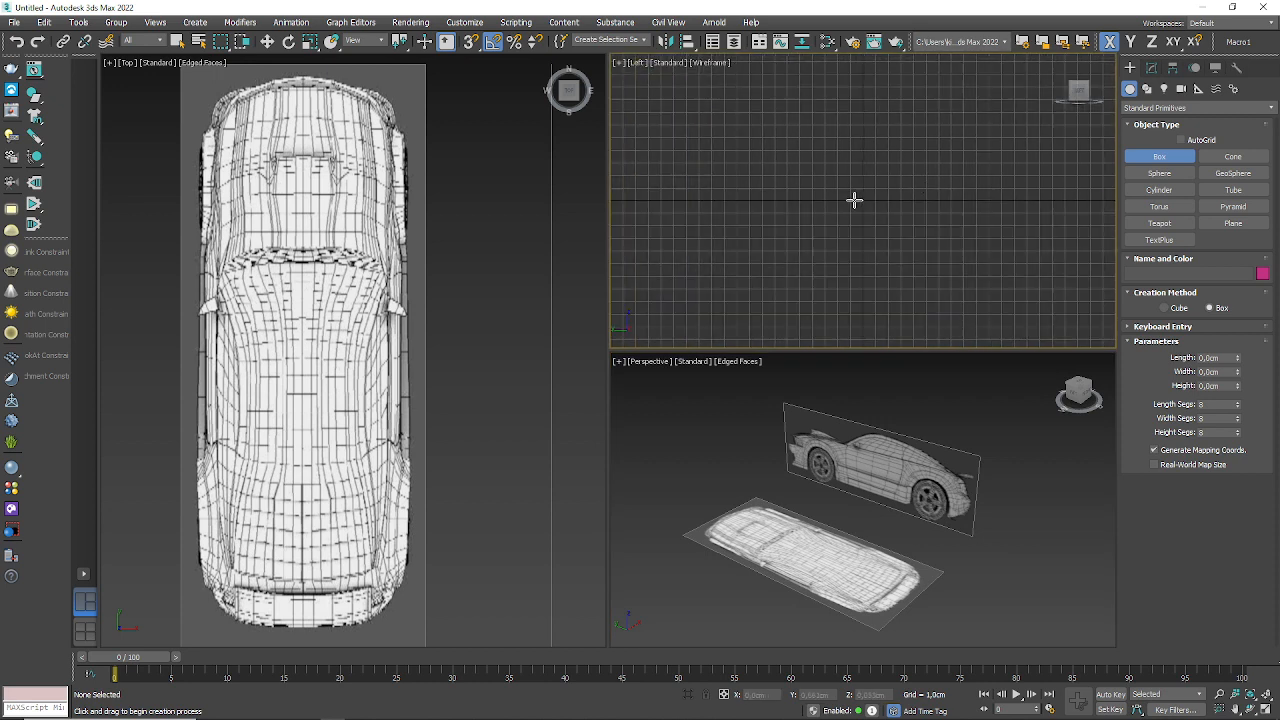
{"action": "left_click", "coordinate": [716, 66]}
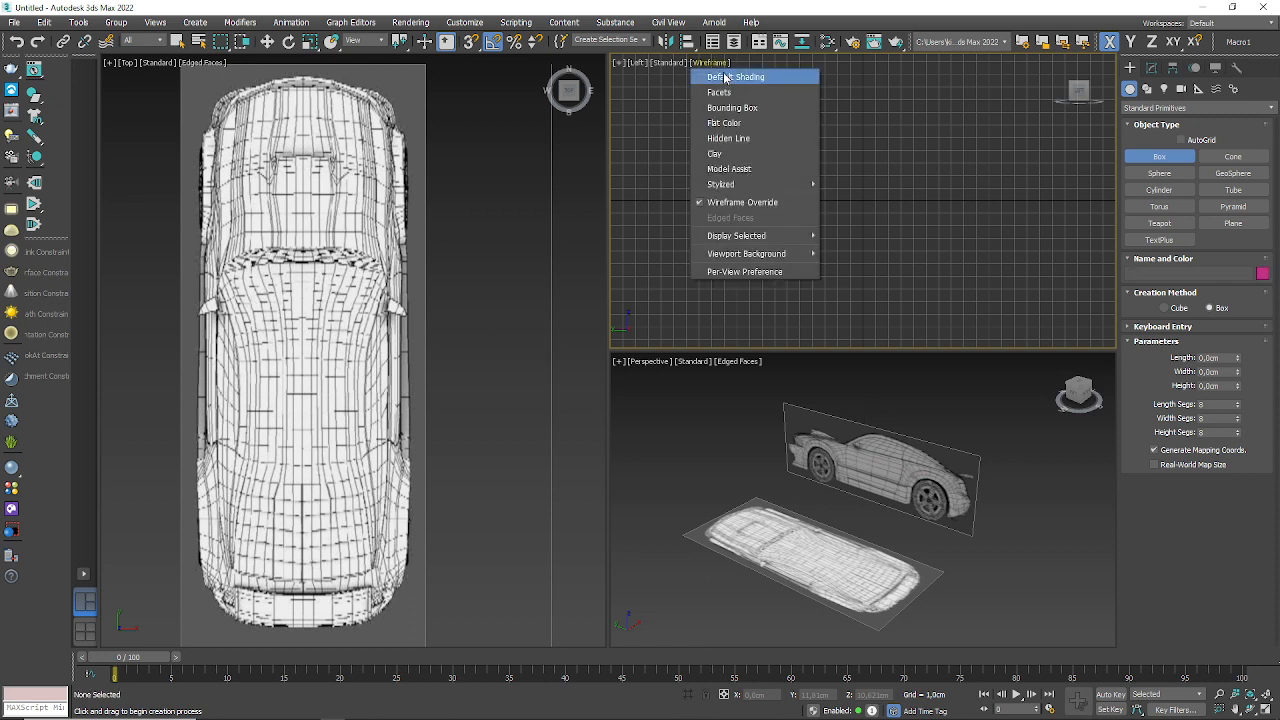
{"action": "left_click", "coordinate": [728, 78]}
{"action": "left_click", "coordinate": [706, 64]}
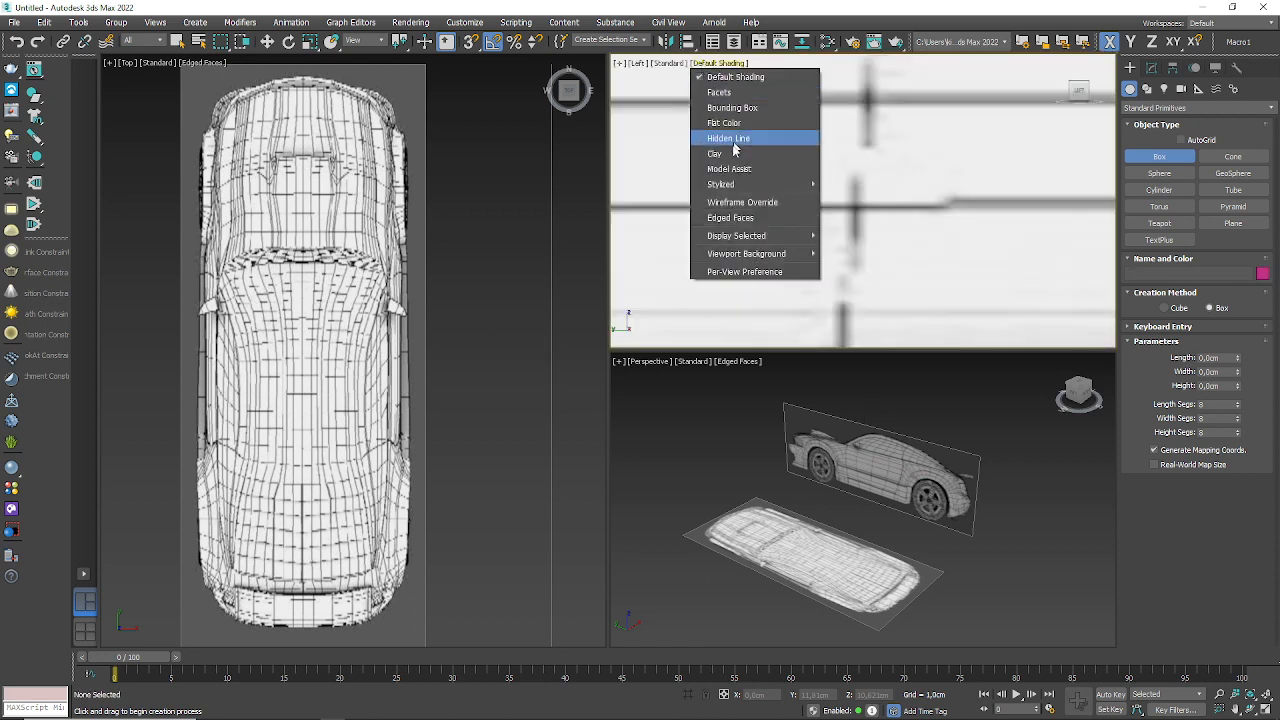
{"action": "left_click", "coordinate": [727, 218]}
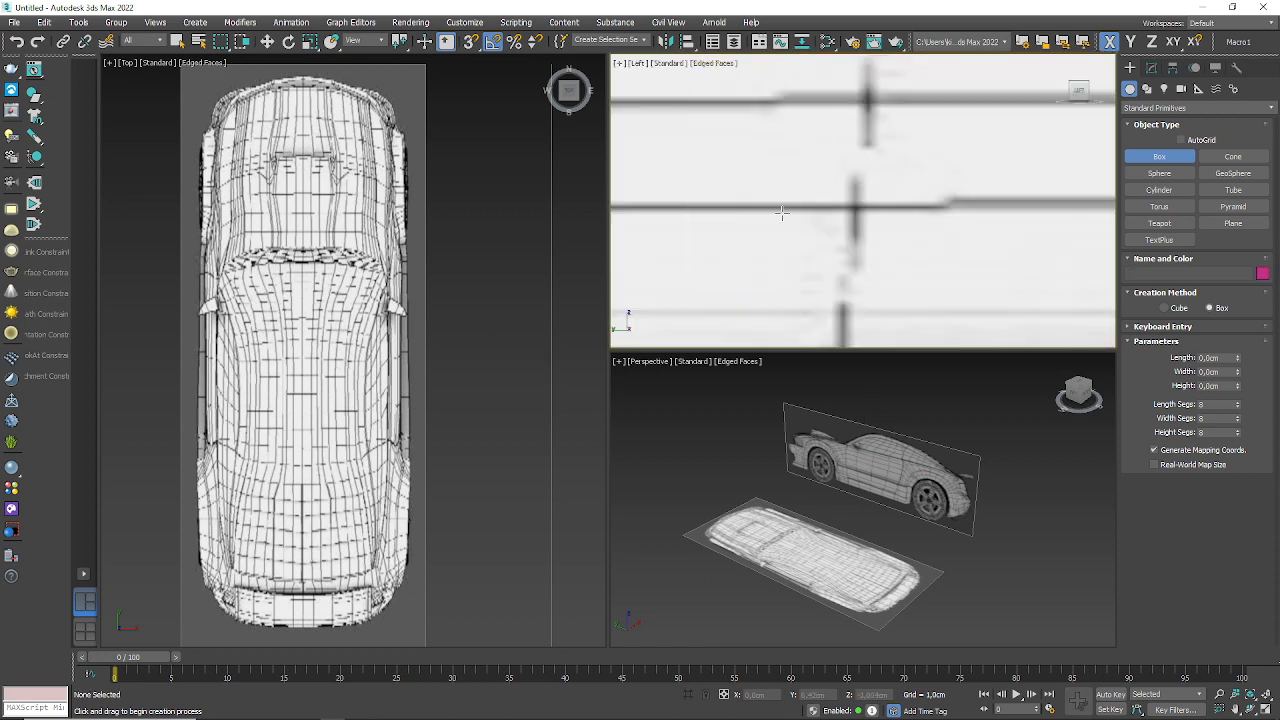
{"action": "scroll", "coordinate": [782, 212], "scroll_direction": "down", "scroll_amount": 10}
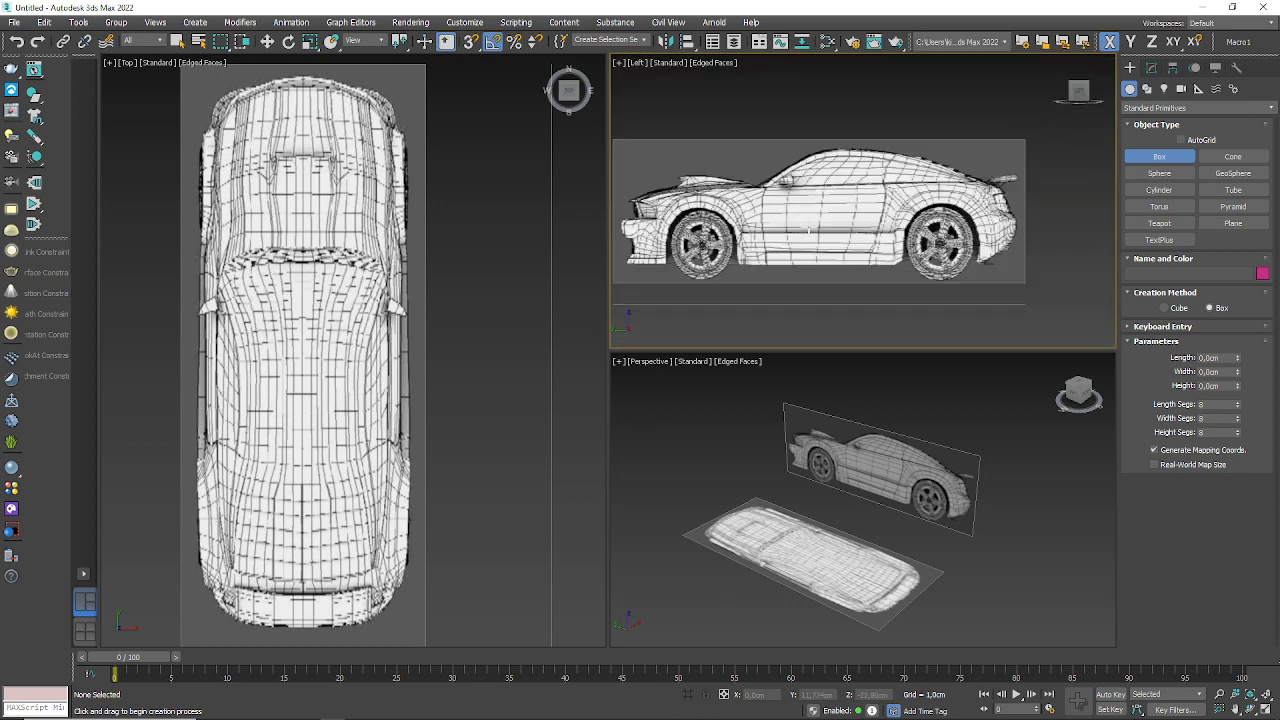
{"action": "middle_click_drag", "start_coordinate": [807, 229], "coordinate": [846, 211]}
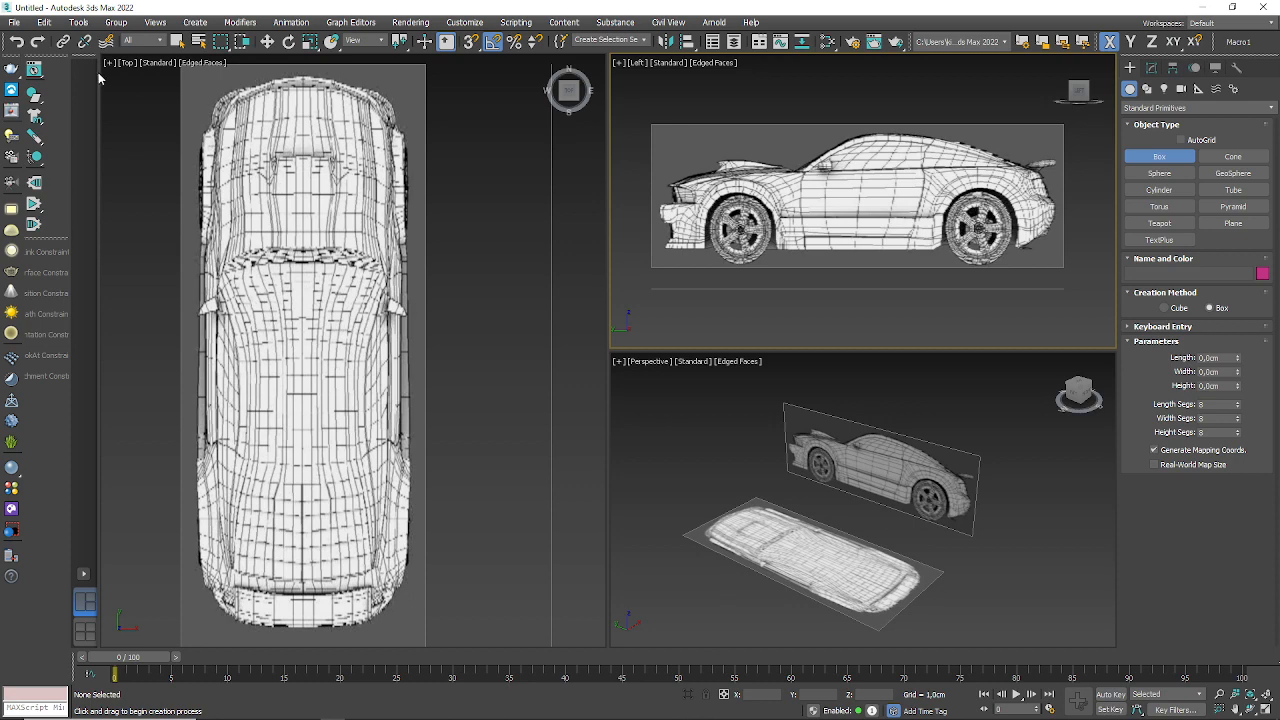
- Undock the Viewport Layout Tabs from beside the viewports and close them
{"action": "left_click_drag", "start_coordinate": [80, 58], "coordinate": [289, 88]}
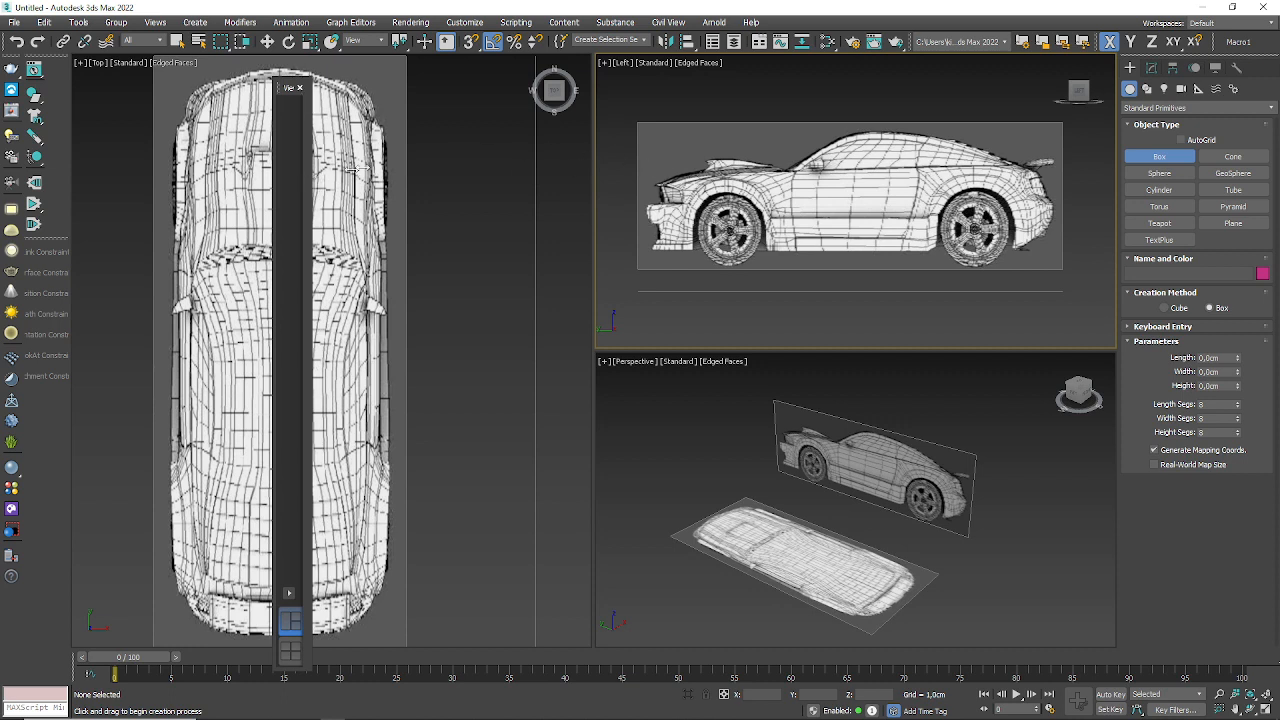
{"action": "left_click", "coordinate": [299, 88]}
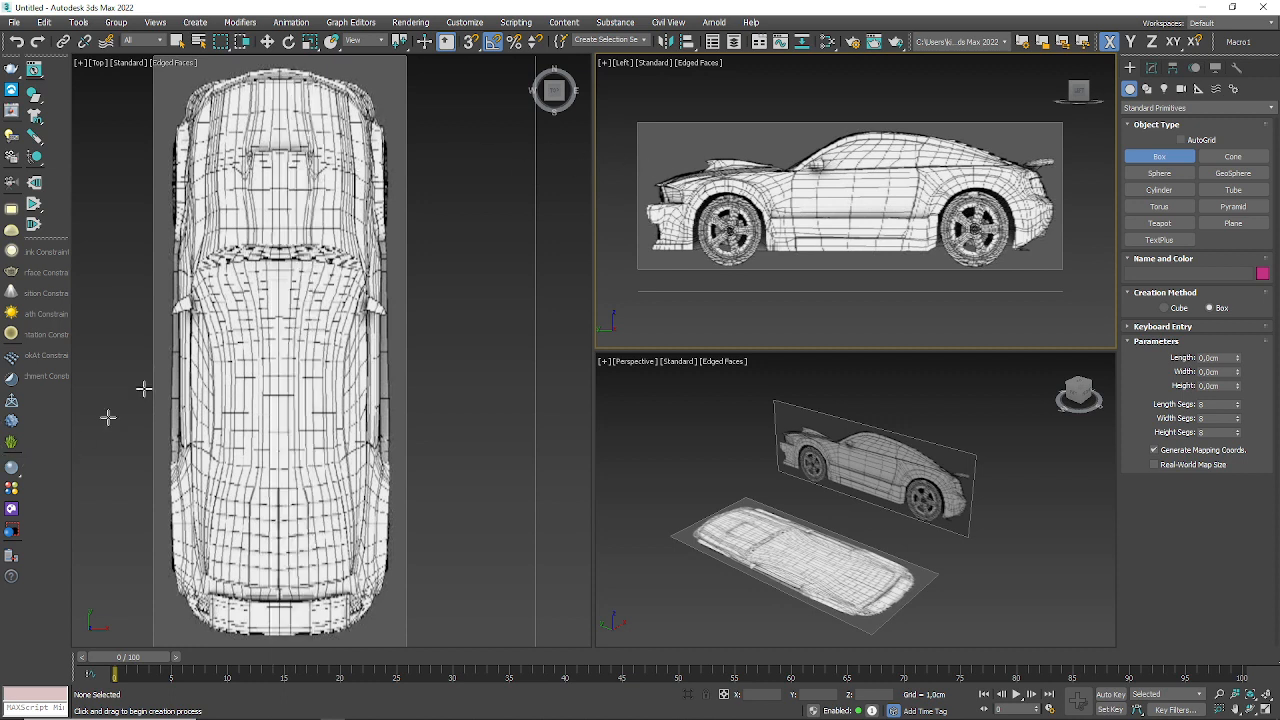
{"action": "right_click", "coordinate": [62, 494]}
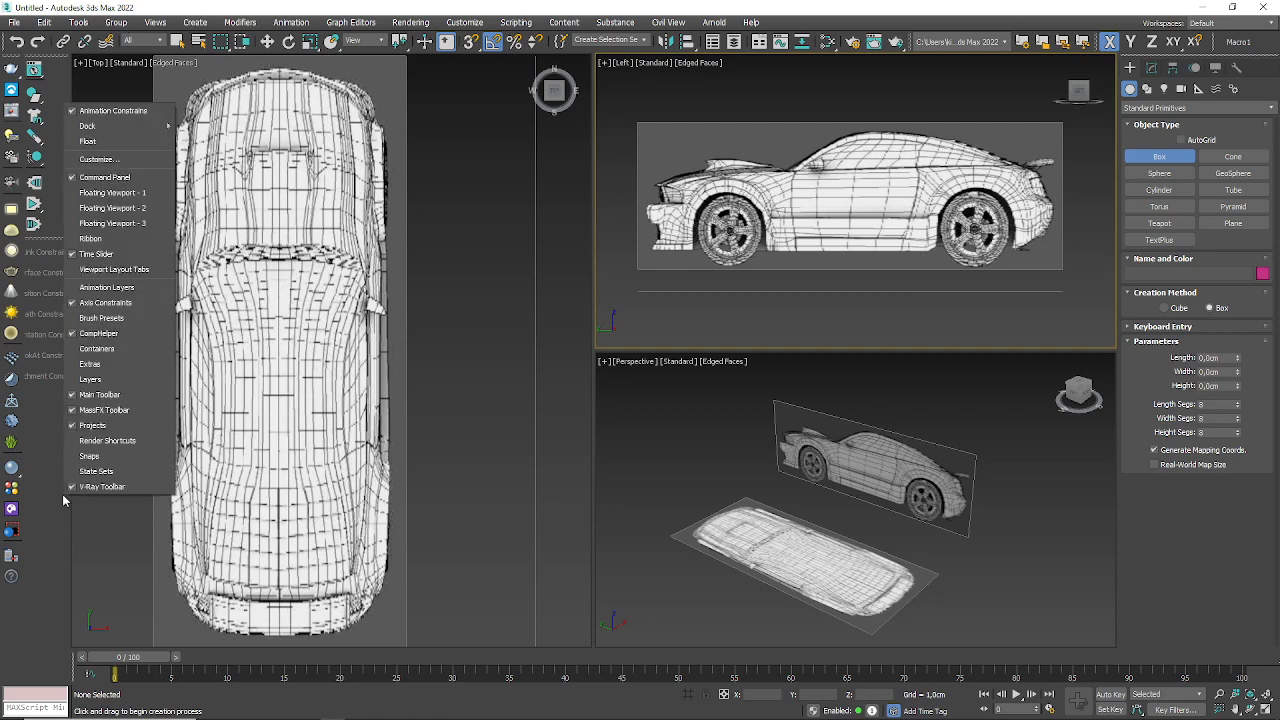
{"action": "left_click", "coordinate": [117, 272]}
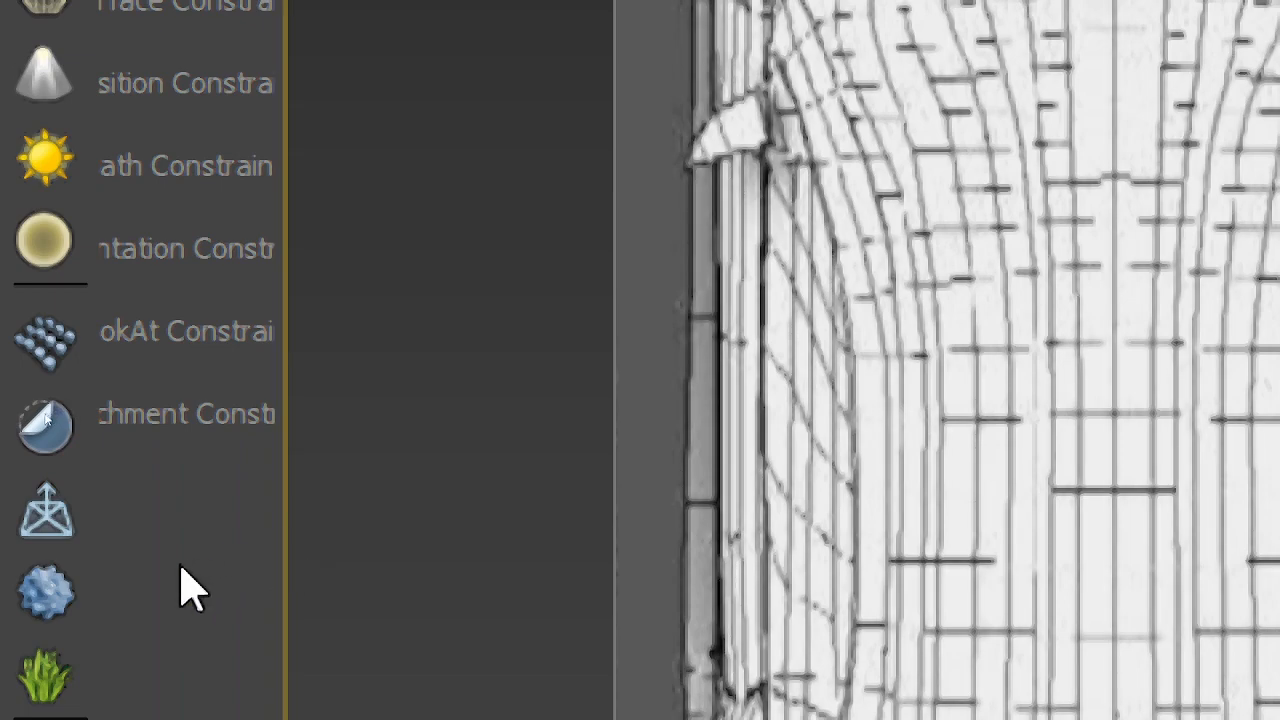
{"action": "right_click", "coordinate": [184, 566]}
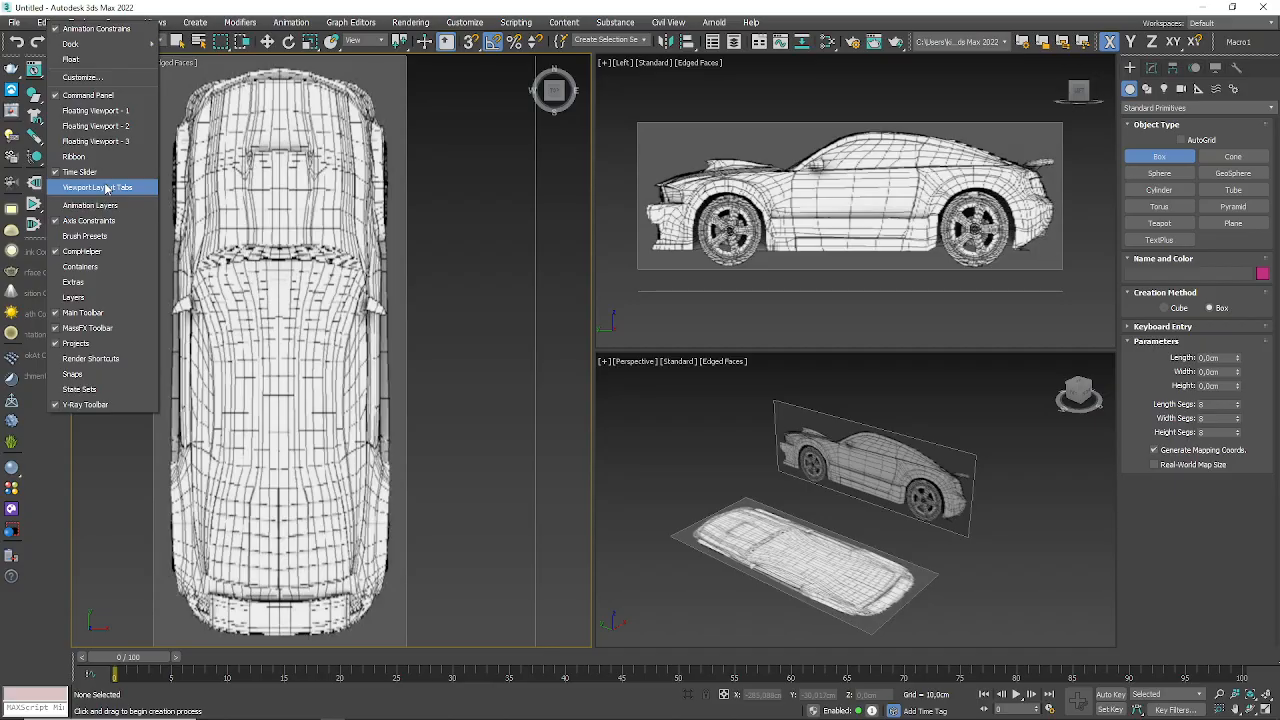
{"action": "left_click", "coordinate": [107, 188]}
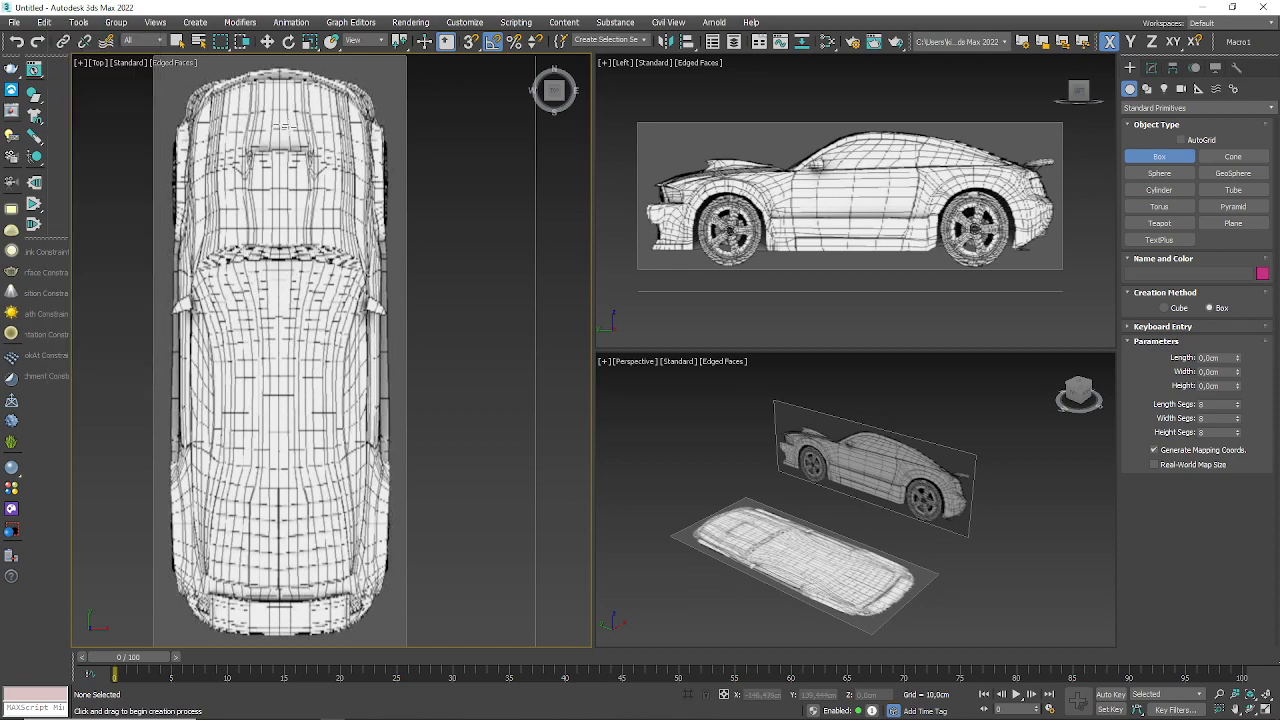
- Examine the layout choices in Viewport Configuration and the view types offered for the Top, Left and Perspective viewports, leaving the configuration without applying changes
{"action": "left_click", "coordinate": [155, 22]}
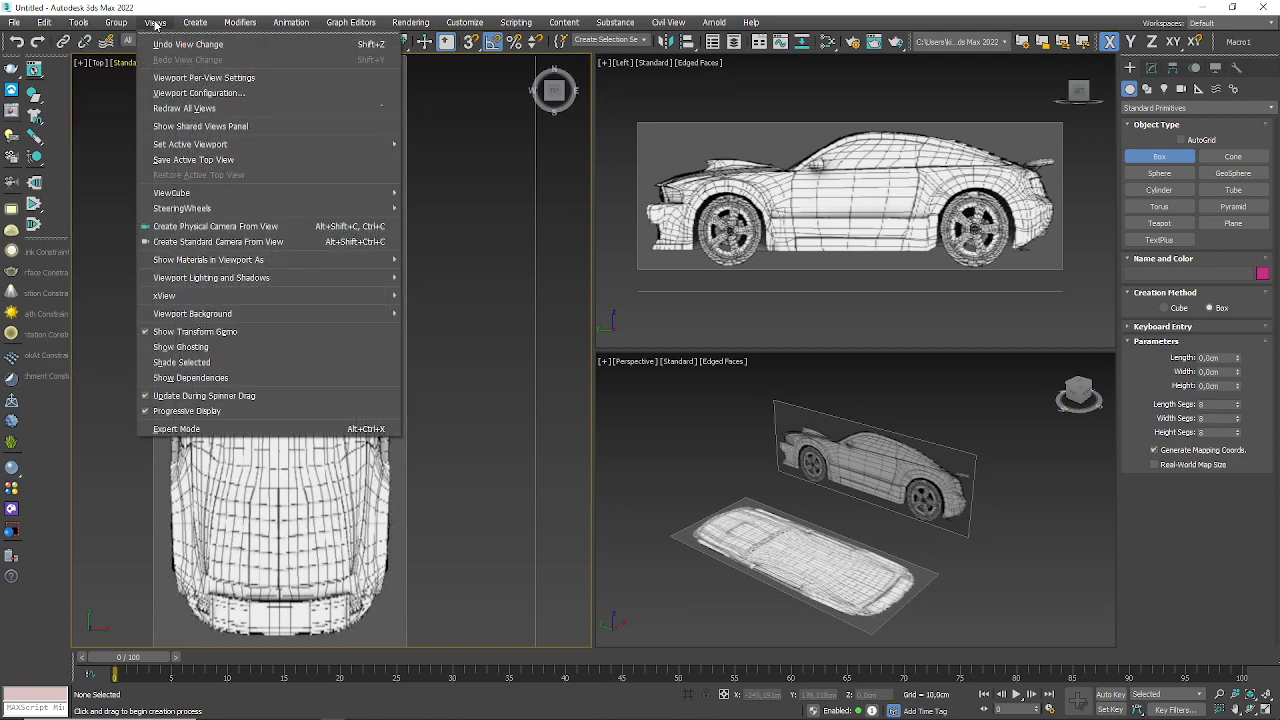
{"action": "left_click", "coordinate": [155, 22]}
{"action": "left_click", "coordinate": [155, 22]}
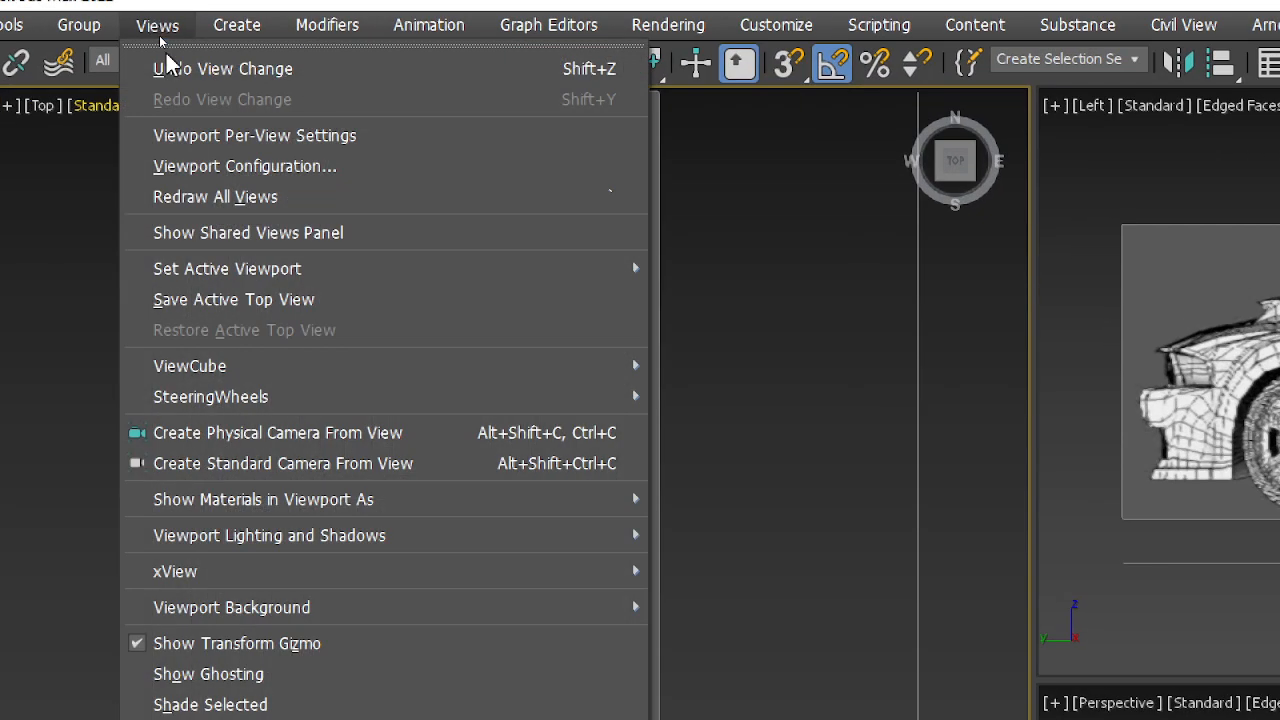
{"action": "left_click", "coordinate": [172, 172]}
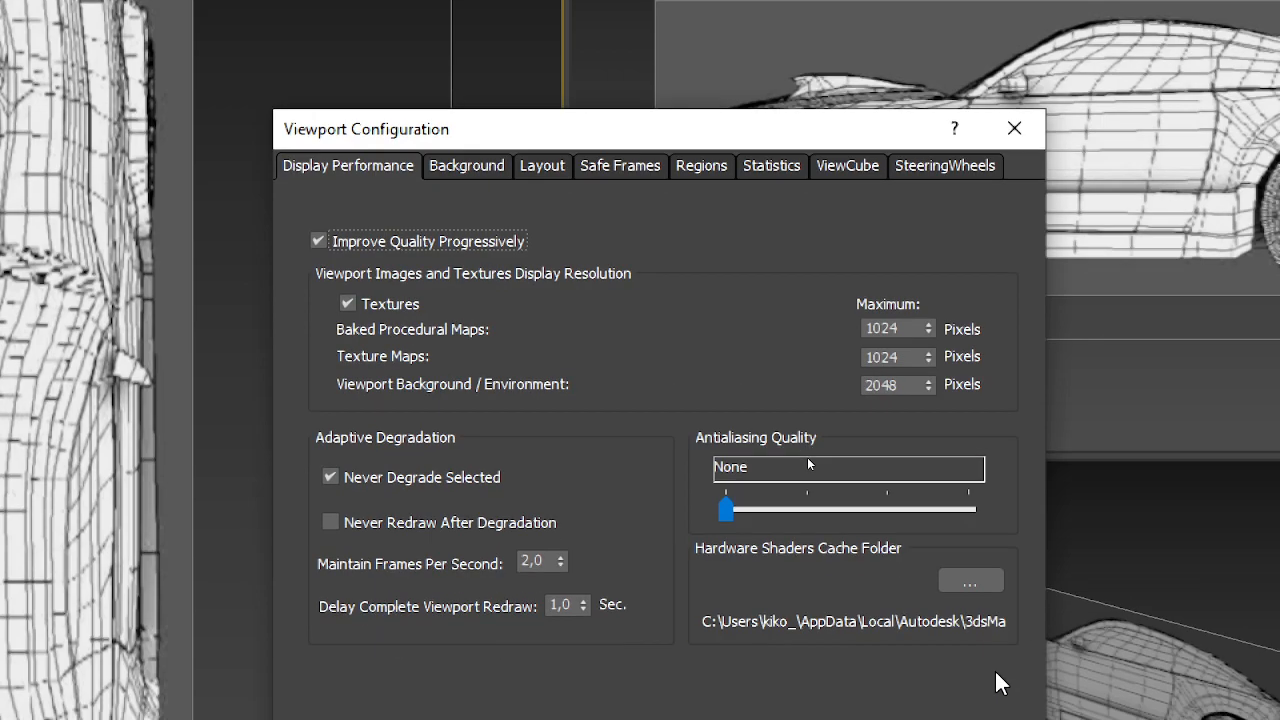
{"action": "left_click", "coordinate": [563, 170]}
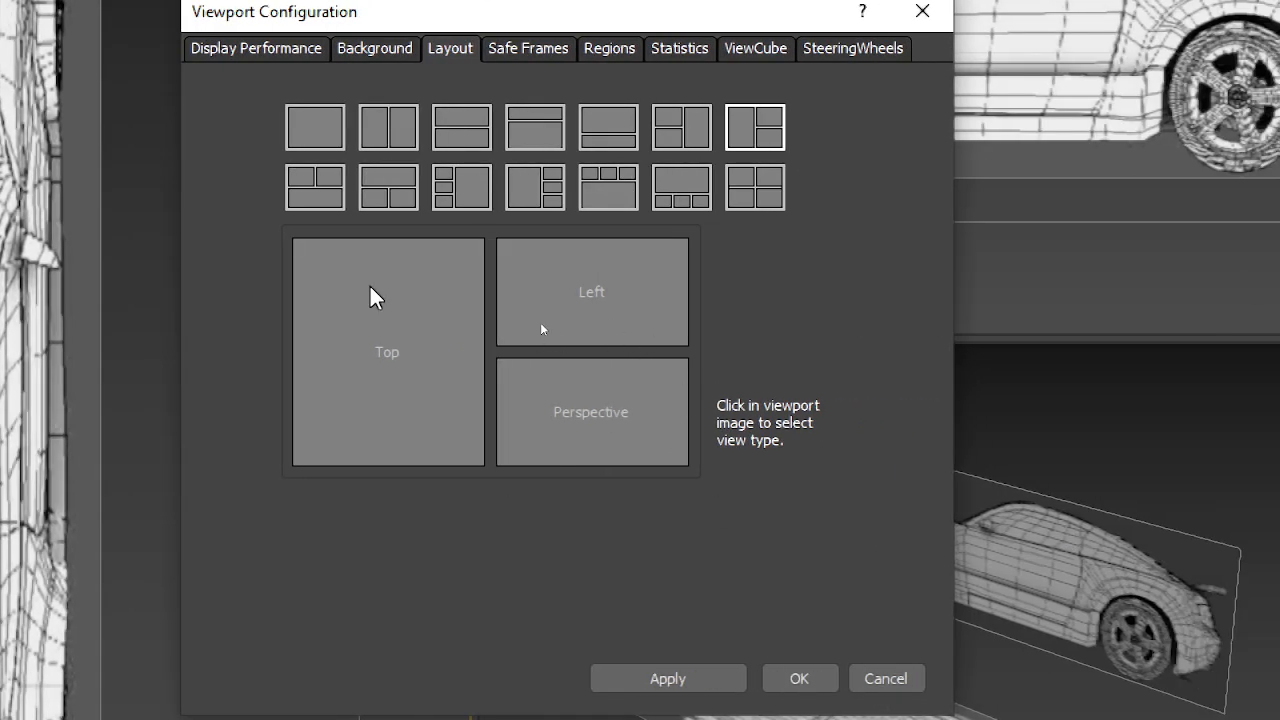
{"action": "left_click", "coordinate": [369, 283]}
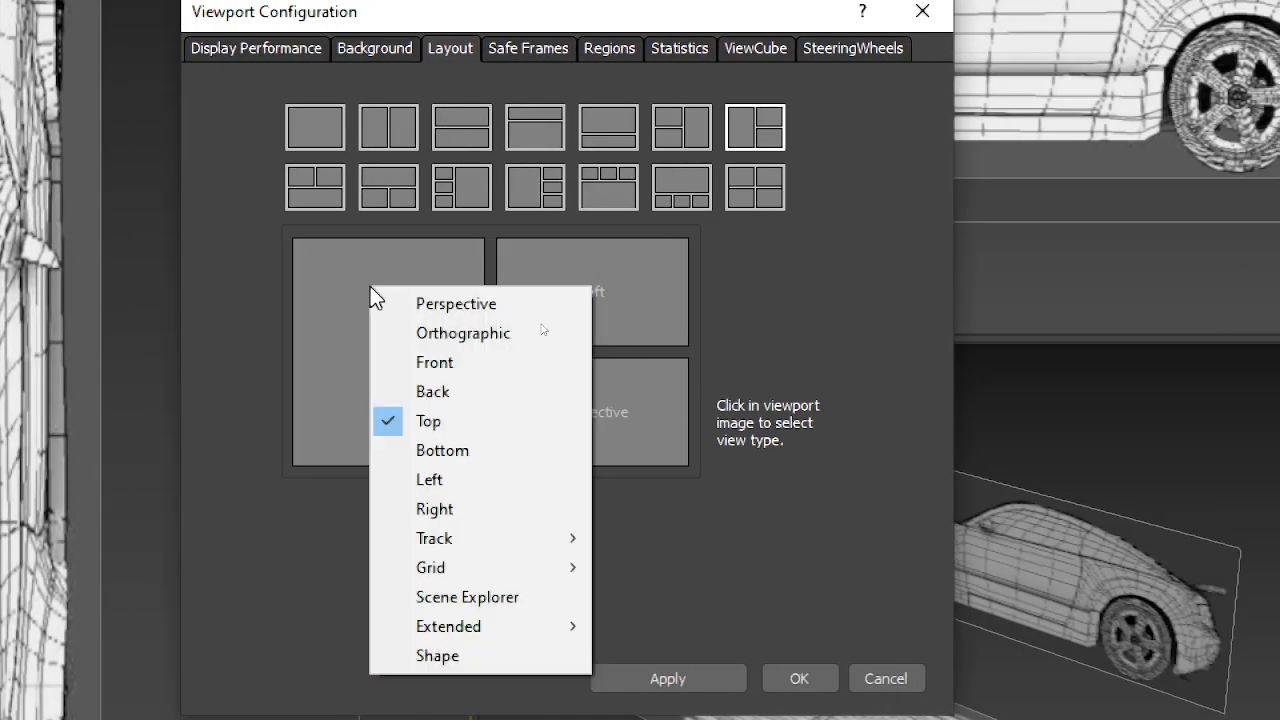
{"action": "left_click", "coordinate": [620, 293]}
{"action": "left_click", "coordinate": [545, 422]}
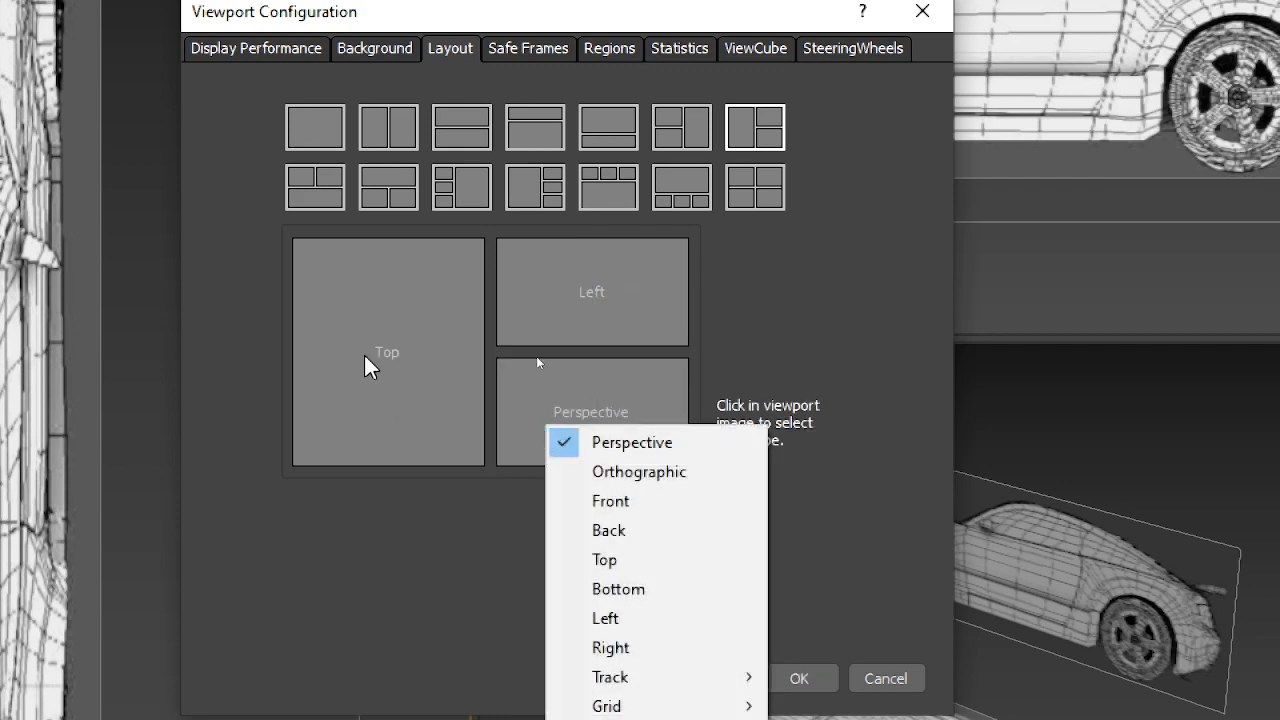
{"action": "left_click", "coordinate": [364, 352]}
{"action": "left_click", "coordinate": [672, 283]}
{"action": "left_click", "coordinate": [567, 410]}
{"action": "left_click", "coordinate": [366, 359]}
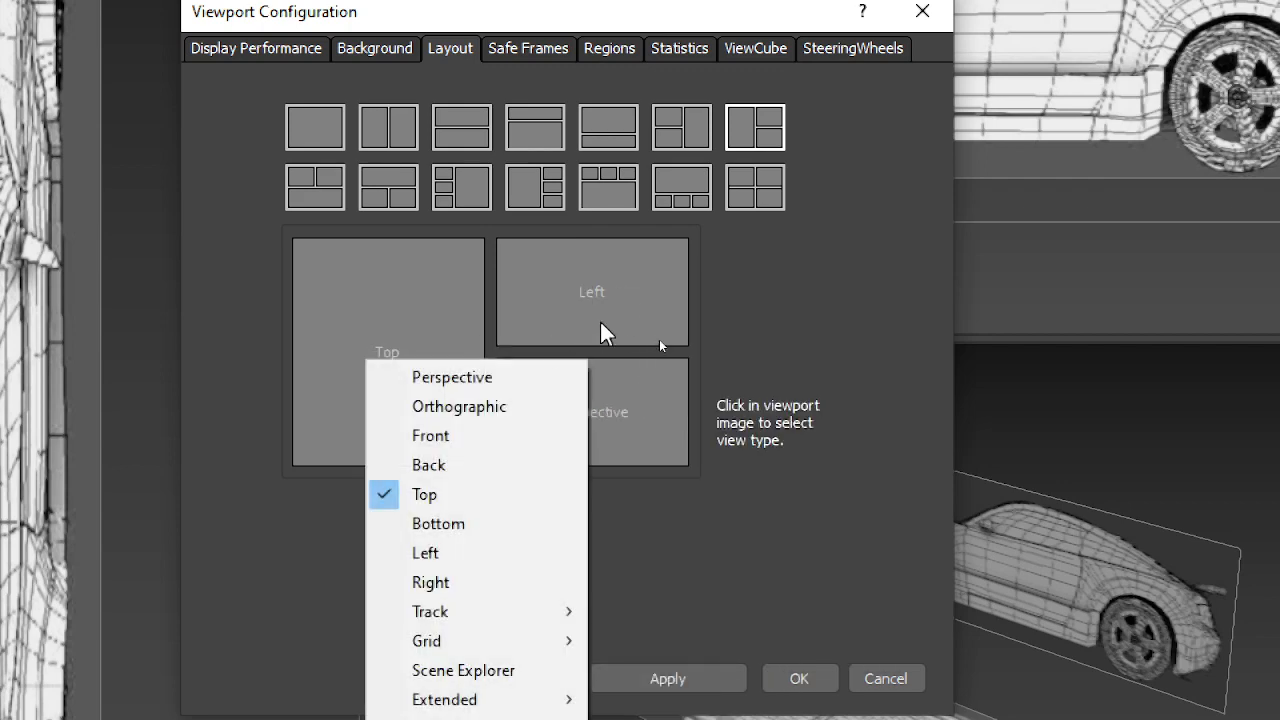
{"action": "left_click", "coordinate": [617, 311]}
{"action": "left_click", "coordinate": [476, 584]}
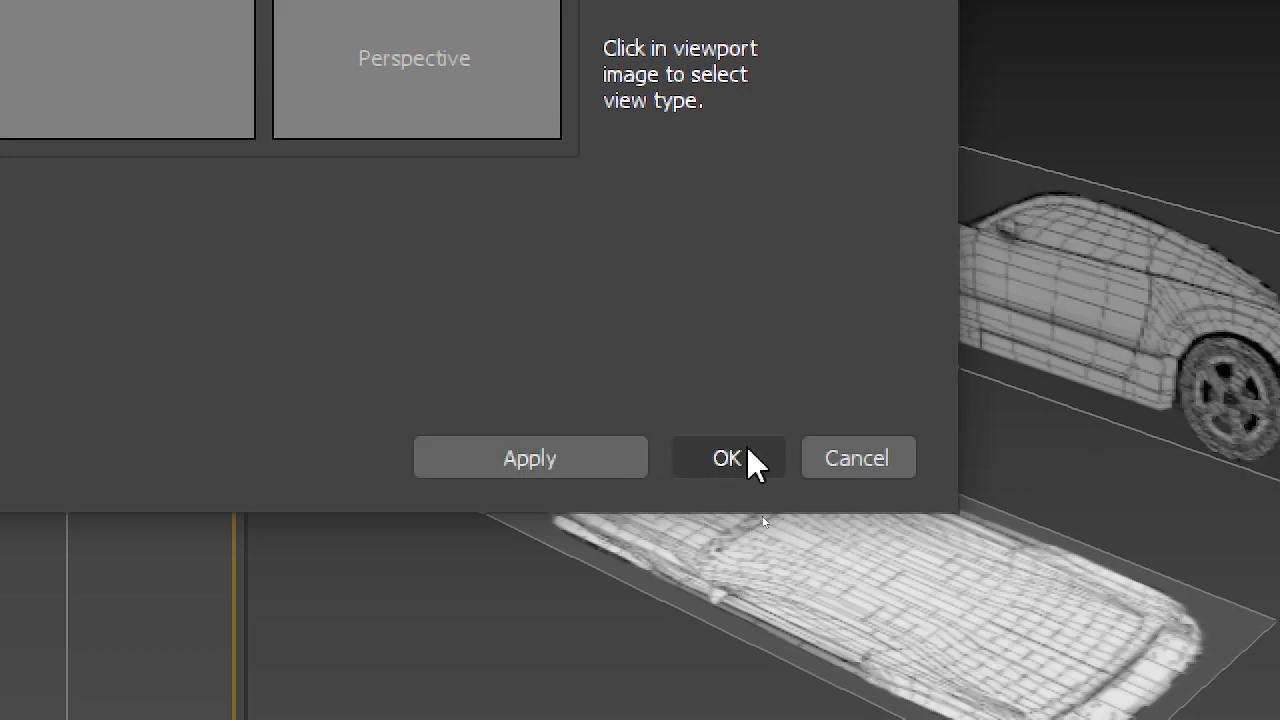
{"action": "left_click", "coordinate": [908, 457]}
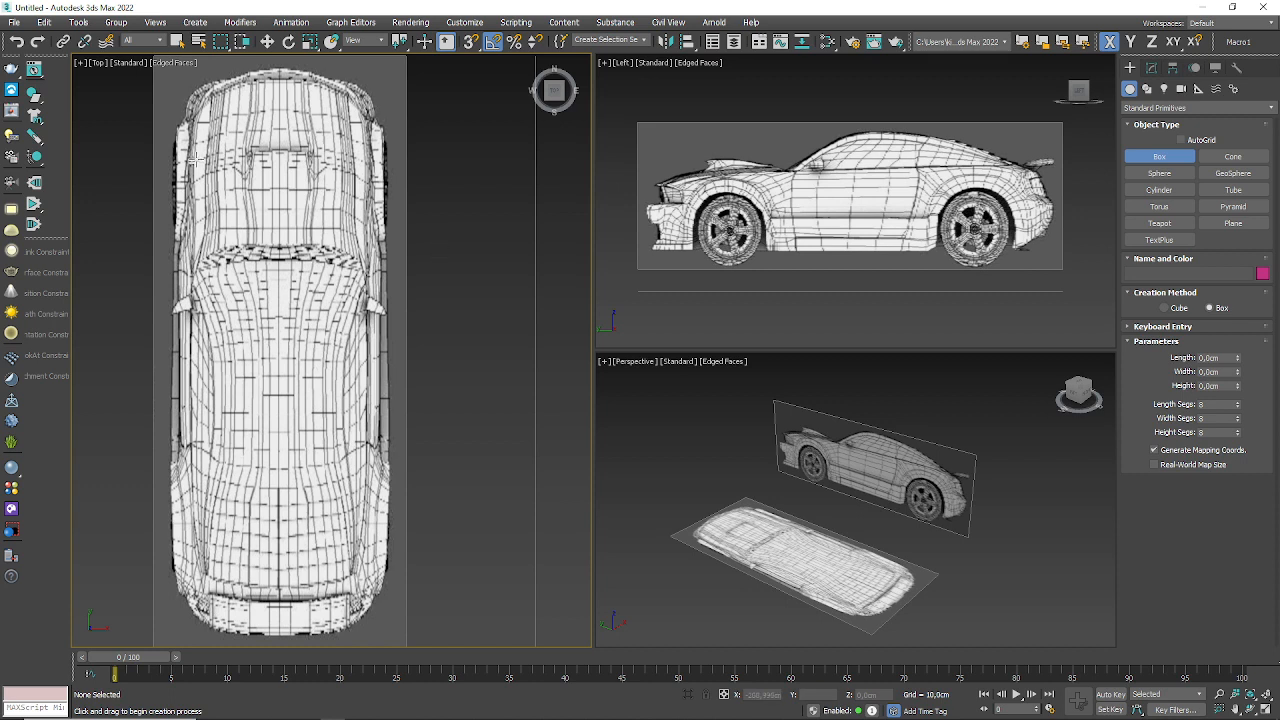
- Create a box over the left half of the car in the Top view, 358,384 cm long, about 69 cm wide and 86 cm high, with 1 segment per direction
{"action": "left_click_drag", "start_coordinate": [170, 89], "coordinate": [284, 634]}
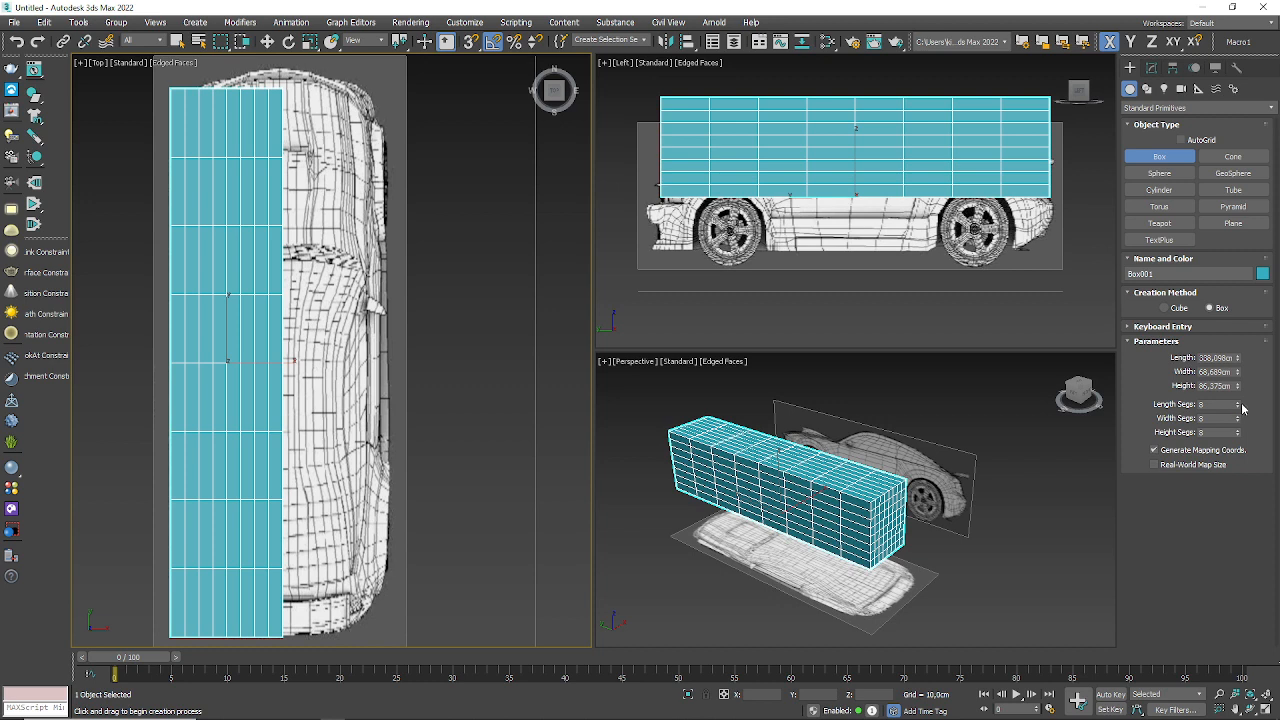
{"action": "left_click_drag", "start_coordinate": [1239, 407], "coordinate": [1249, 521]}
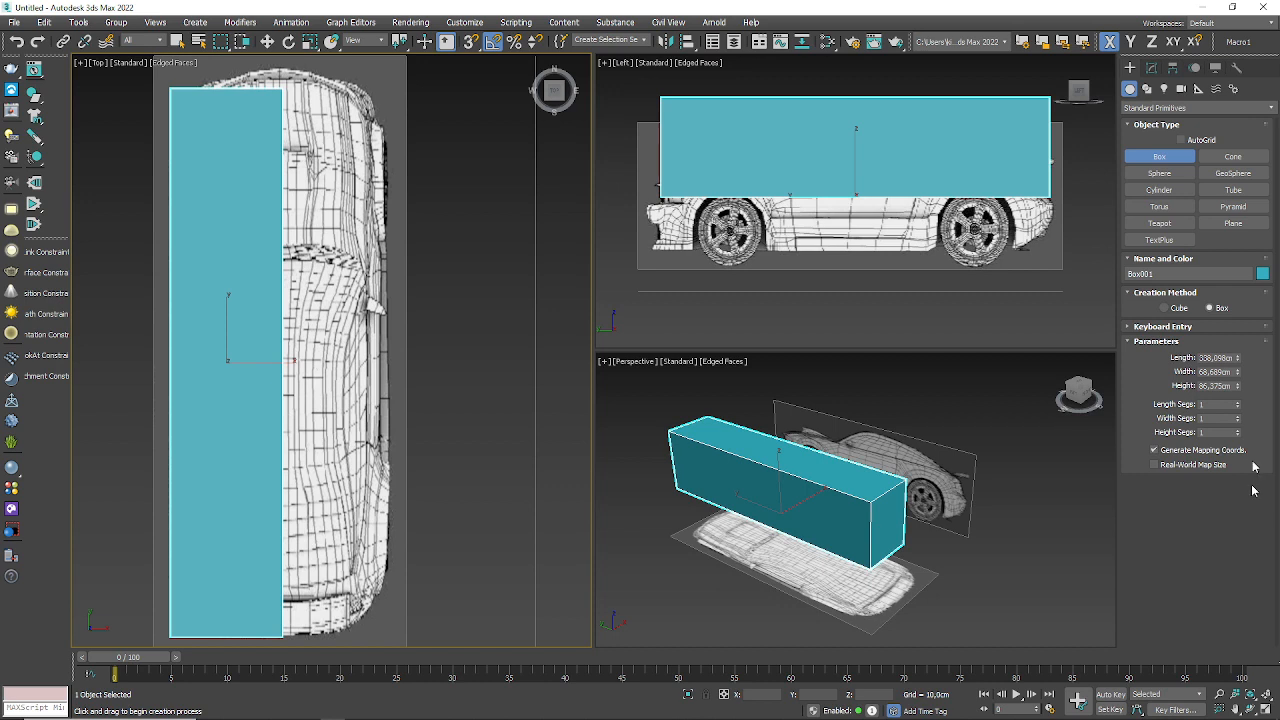
{"action": "left_click_drag", "start_coordinate": [1240, 359], "coordinate": [1240, 357]}
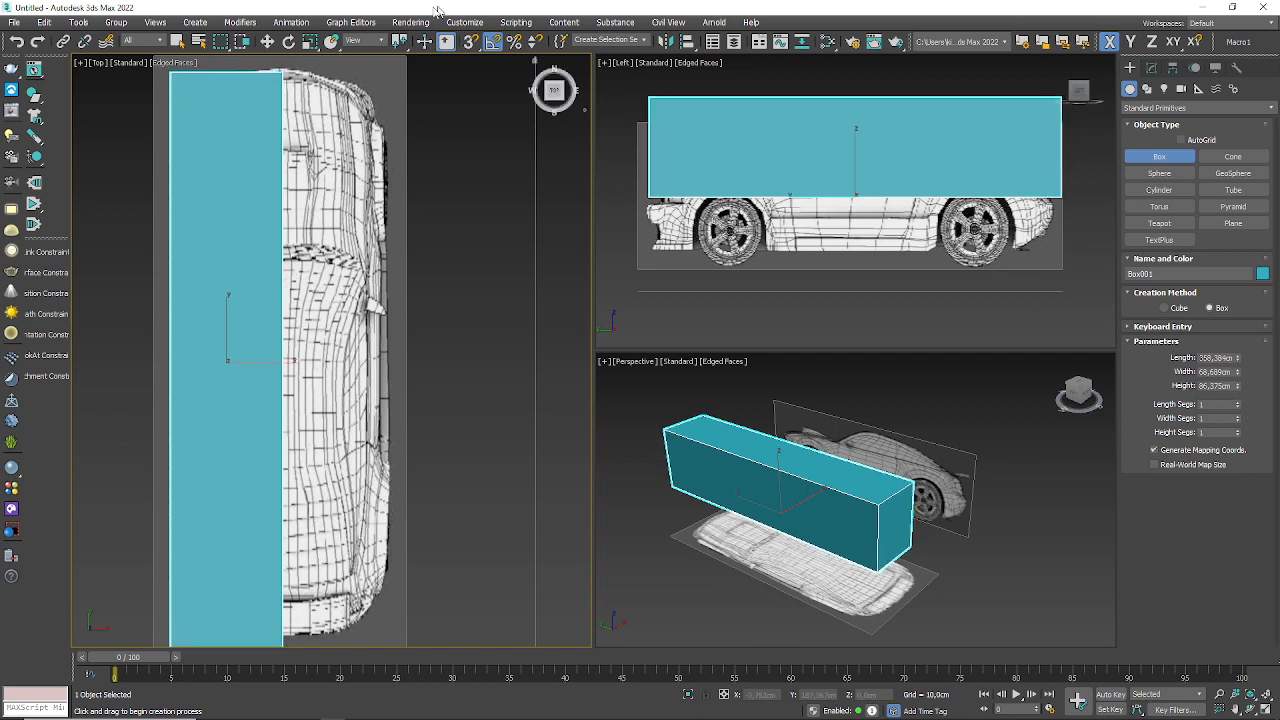
- Move the box in the Top view to about X -192,7 cm and Y 4,3 cm, aligning its inner edge with the car's centreline
{"action": "left_click", "coordinate": [267, 41]}
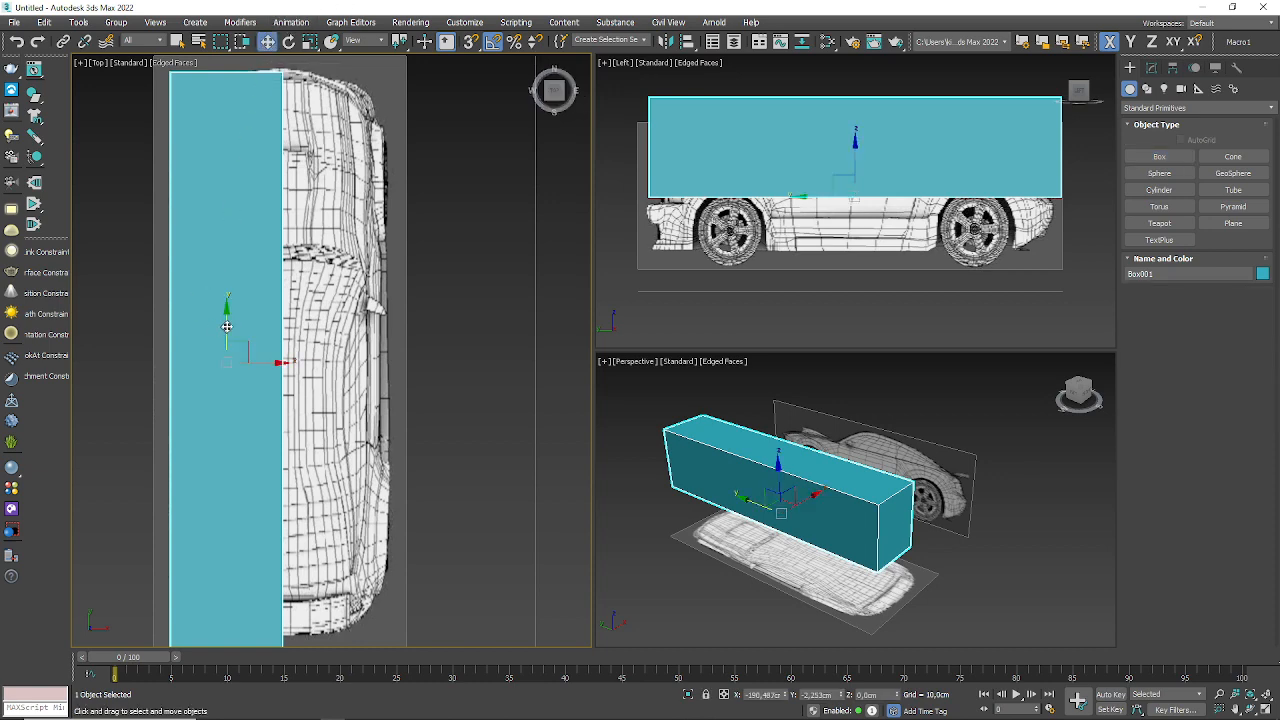
{"action": "left_click_drag", "start_coordinate": [227, 318], "coordinate": [227, 309]}
{"action": "scroll", "coordinate": [269, 324], "scroll_direction": "up", "scroll_amount": 5}
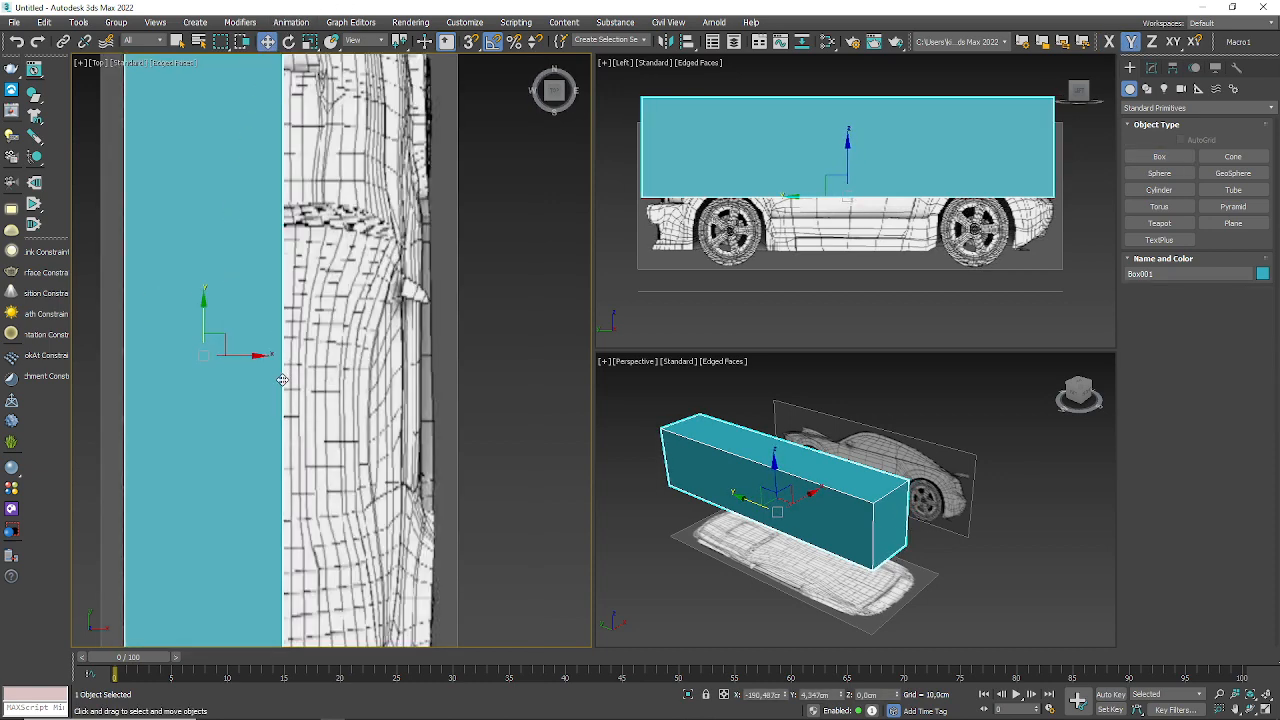
{"action": "mouse_move", "coordinate": [111, 326]}
{"action": "left_mouse_down"}
{"action": "mouse_move", "coordinate": [76, 332]}
{"action": "mouse_move", "coordinate": [97, 336]}
{"action": "left_mouse_up"}
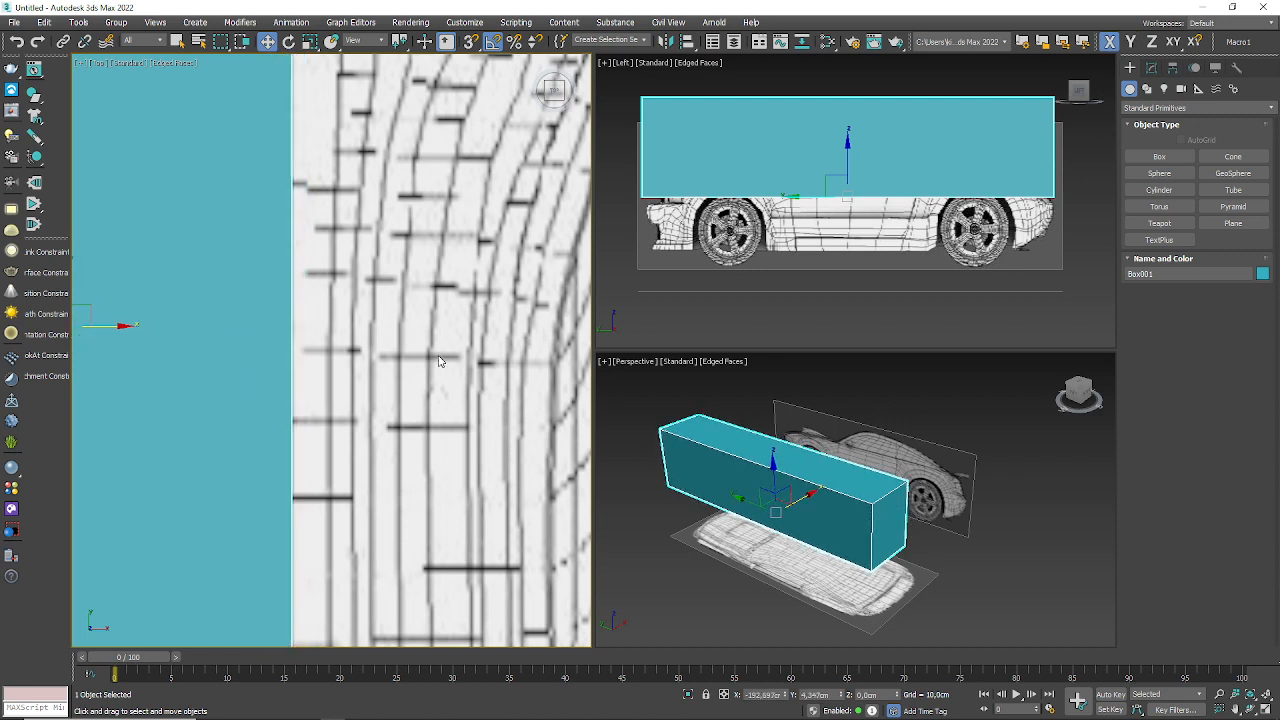
{"action": "scroll", "coordinate": [438, 361], "scroll_direction": "down", "scroll_amount": 5}
{"action": "scroll", "coordinate": [343, 361], "scroll_direction": "up", "scroll_amount": 3}
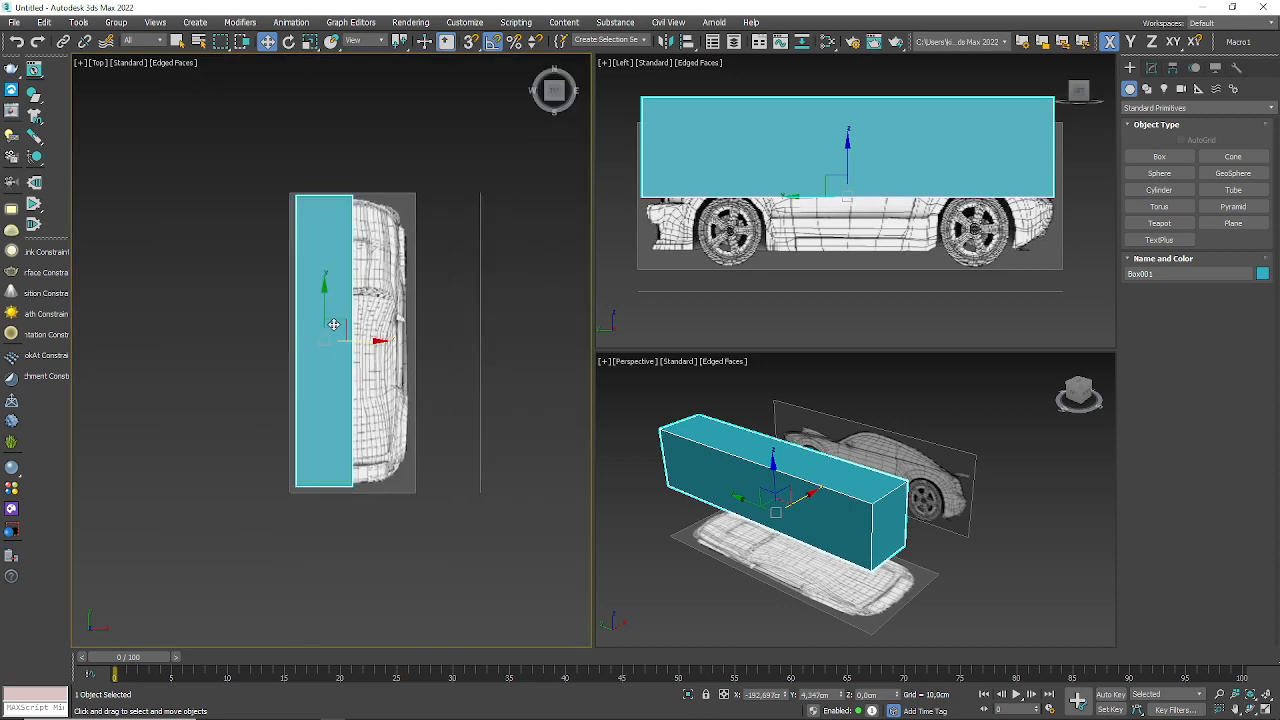
- Lower the box in the Left view to Z -47,049 cm over the car body and increase its height to approach the roofline
{"action": "left_click", "coordinate": [825, 166]}
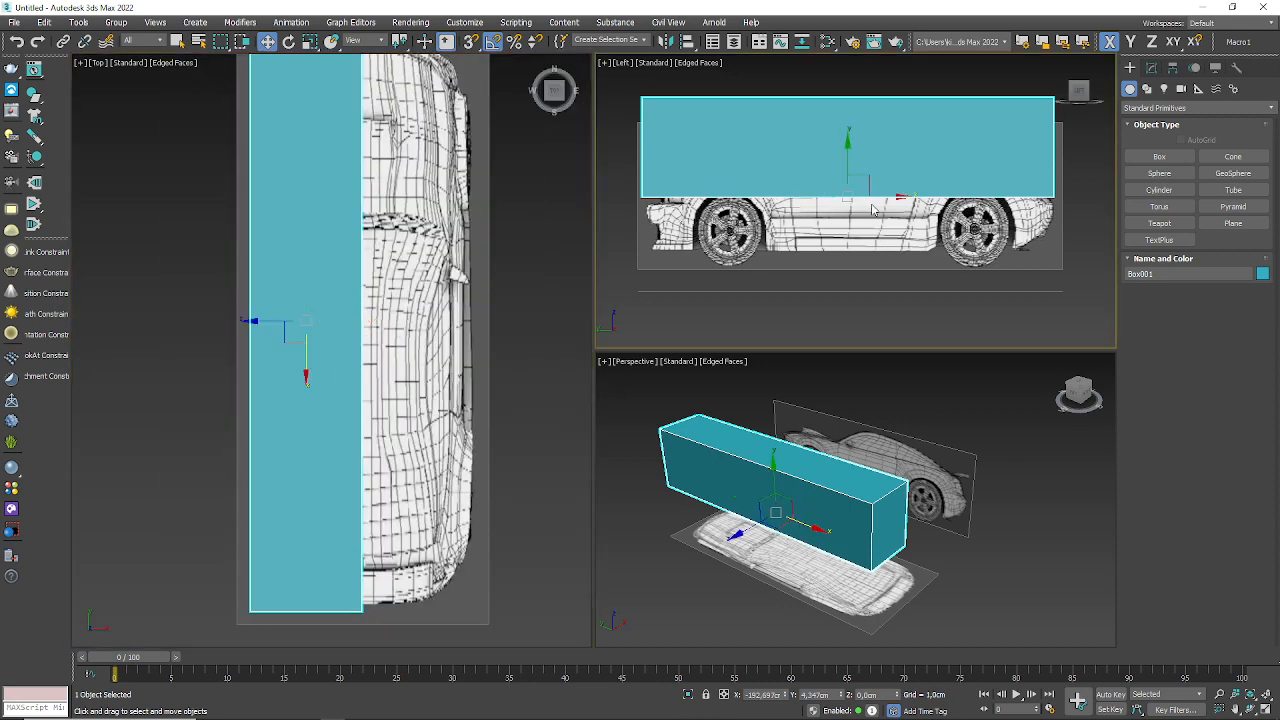
{"action": "left_click_drag", "start_coordinate": [845, 152], "coordinate": [846, 208]}
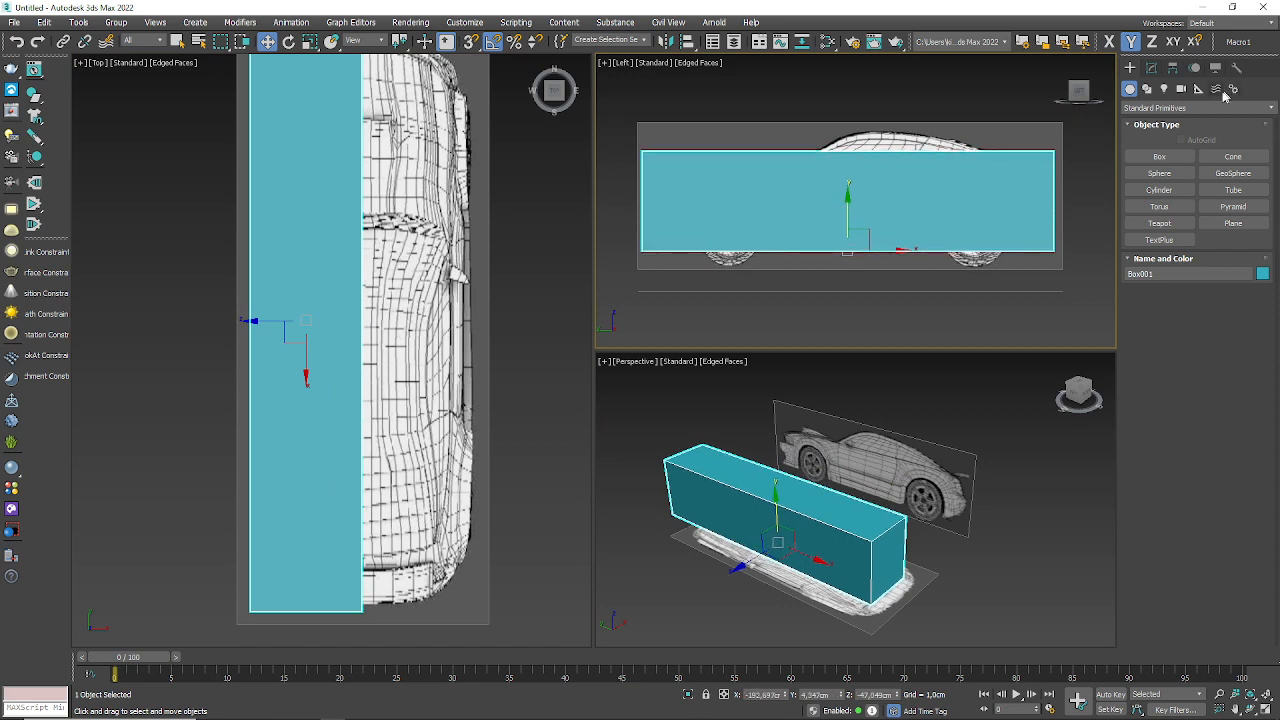
{"action": "left_click", "coordinate": [1151, 68]}
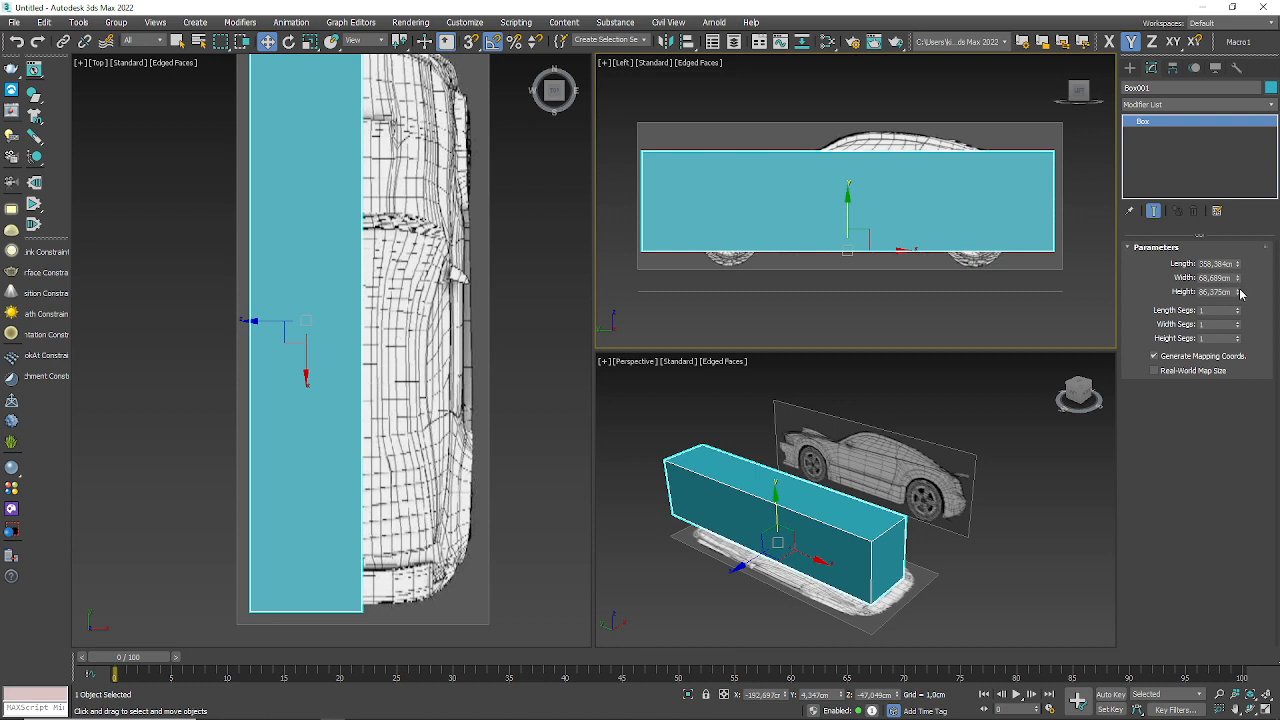
{"action": "left_click_drag", "start_coordinate": [1240, 292], "coordinate": [1242, 276]}
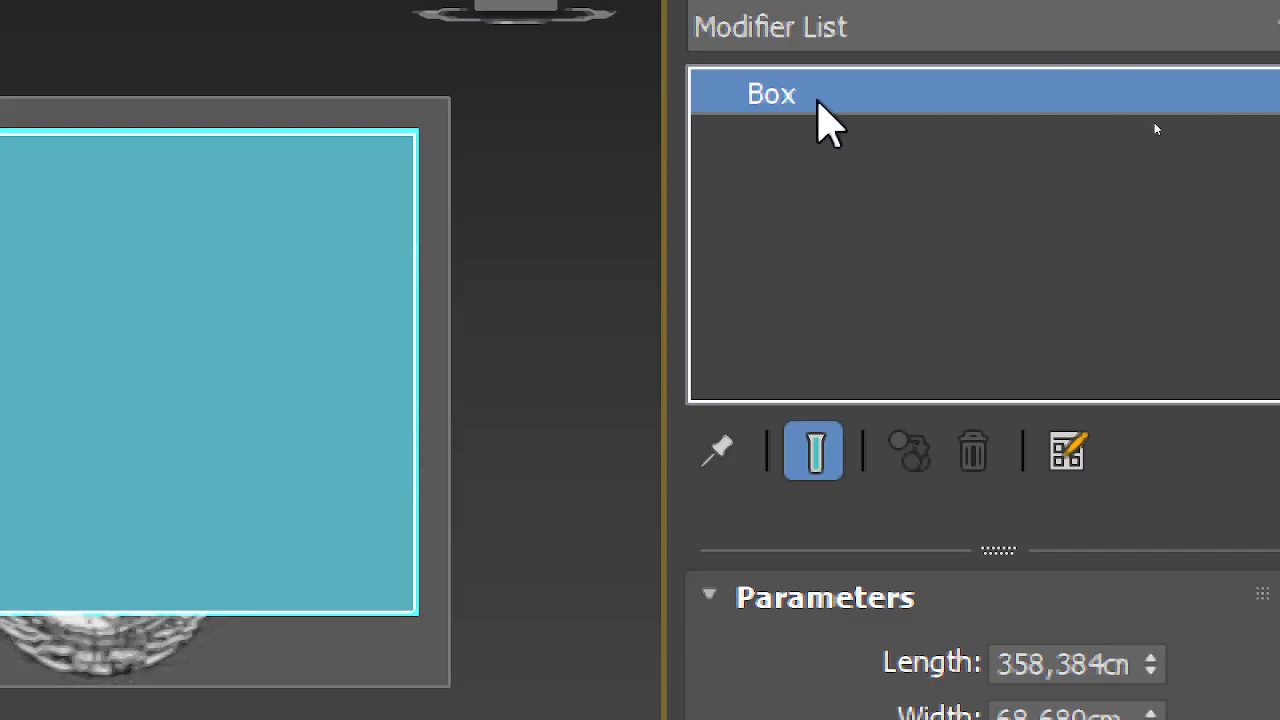
- Convert the box to an Editable Poly and enter Polygon sub-object mode
{"action": "right_click", "coordinate": [1155, 123]}
{"action": "left_click", "coordinate": [1025, 508]}
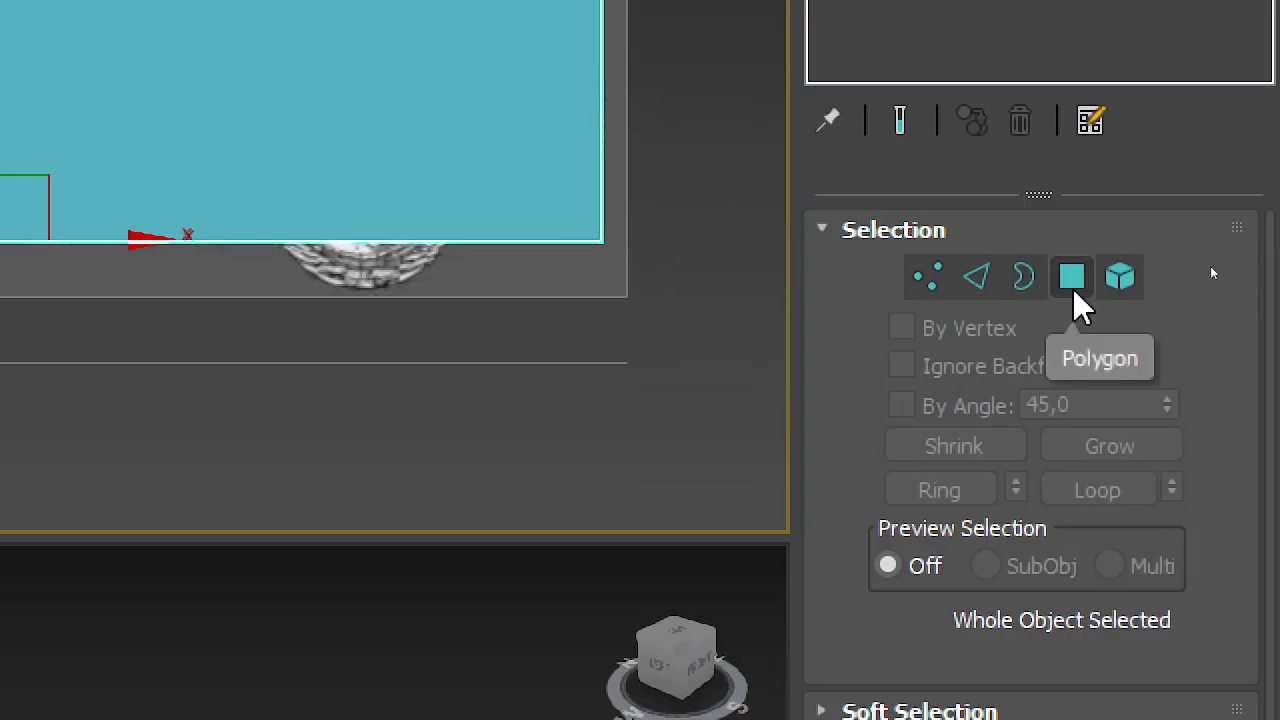
{"action": "left_click", "coordinate": [1072, 280]}
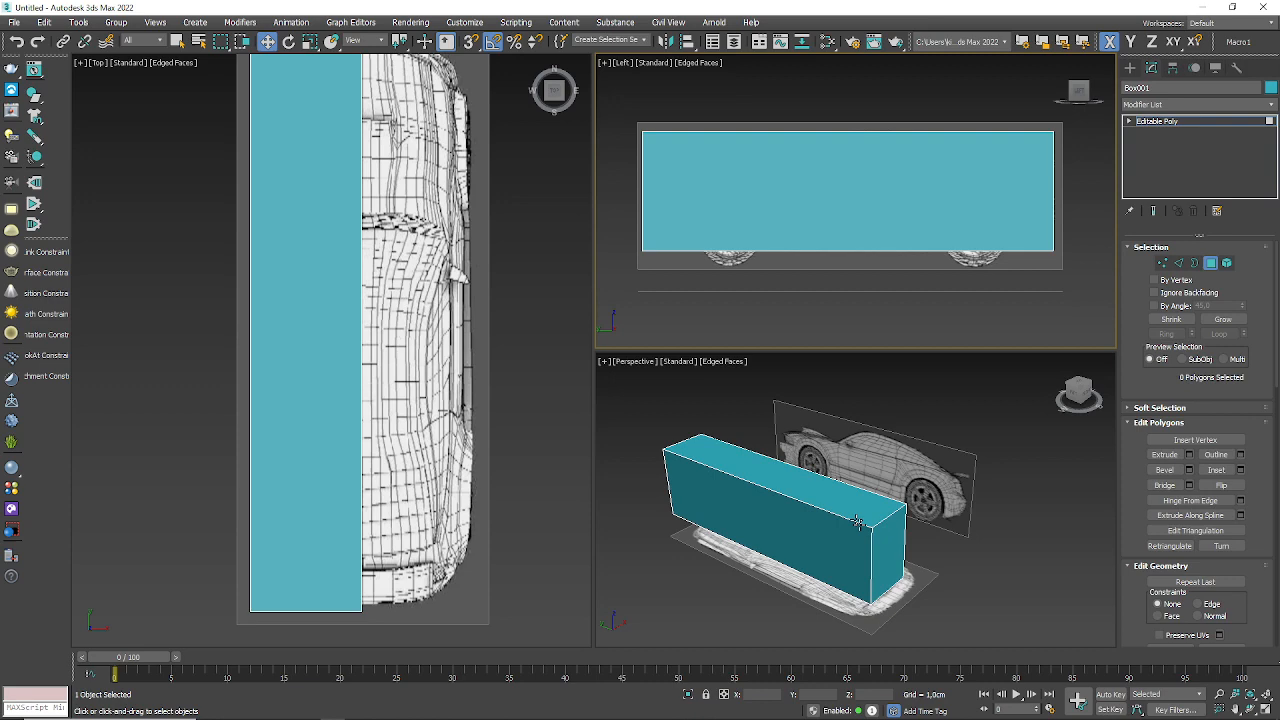
- Delete the box's long inner side polygon facing the car's centreline and leave Polygon sub-object mode
{"action": "middle_click_drag", "start_coordinate": [857, 522], "coordinate": [732, 522], "text": "alt"}
{"action": "left_click", "coordinate": [740, 530]}
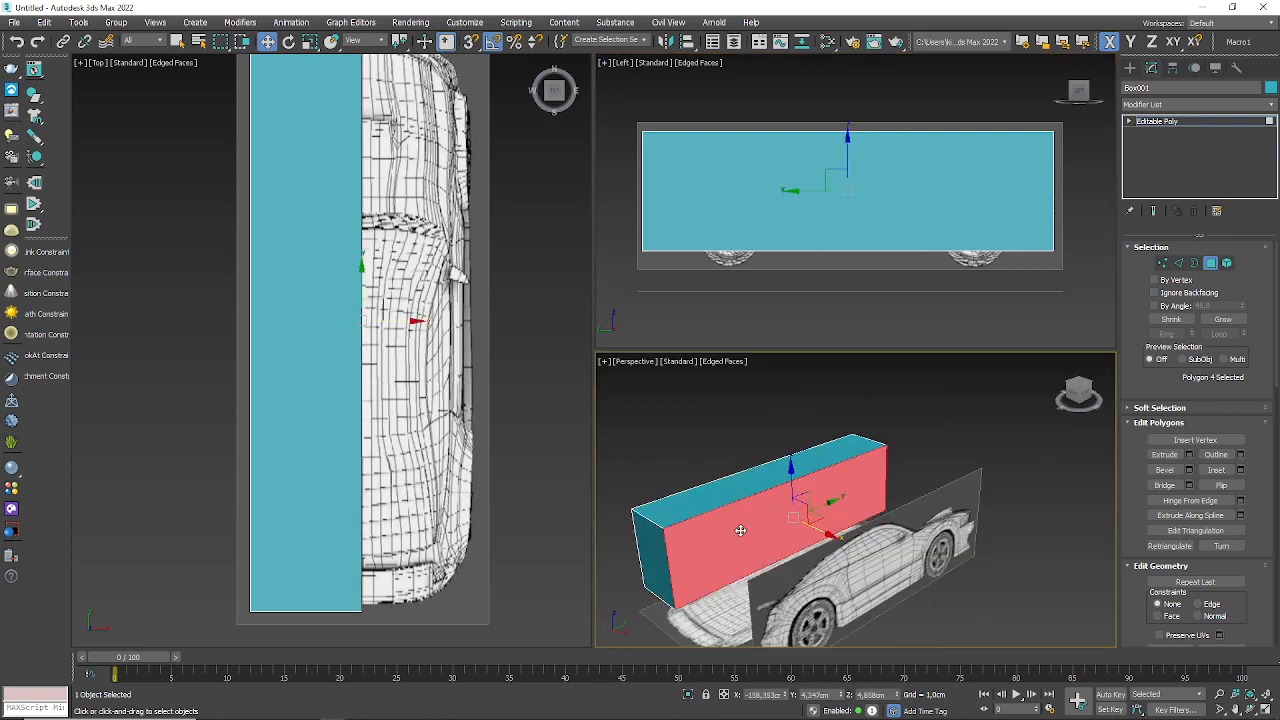
{"action": "key", "text": "Delete"}
{"action": "scroll", "coordinate": [740, 530], "scroll_direction": "up", "scroll_amount": 3}
{"action": "scroll", "coordinate": [741, 534], "scroll_direction": "down", "scroll_amount": 3}
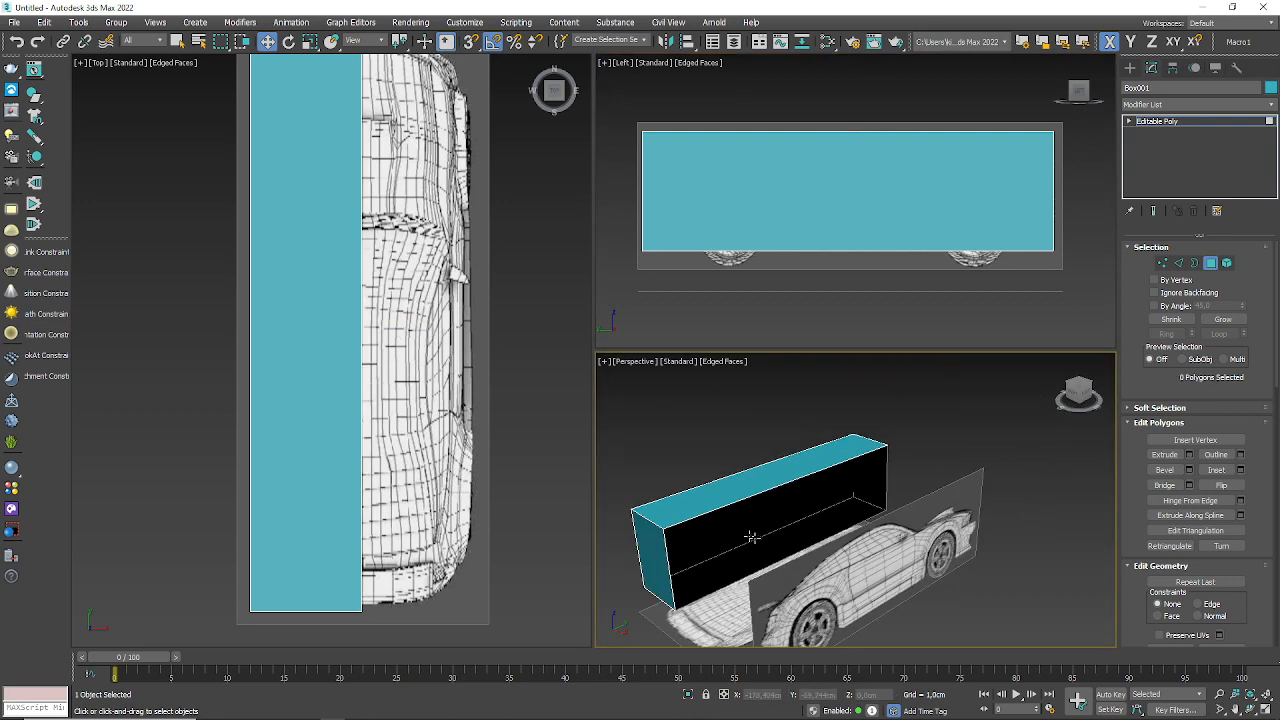
{"action": "middle_click_drag", "start_coordinate": [755, 537], "coordinate": [890, 549], "text": "alt"}
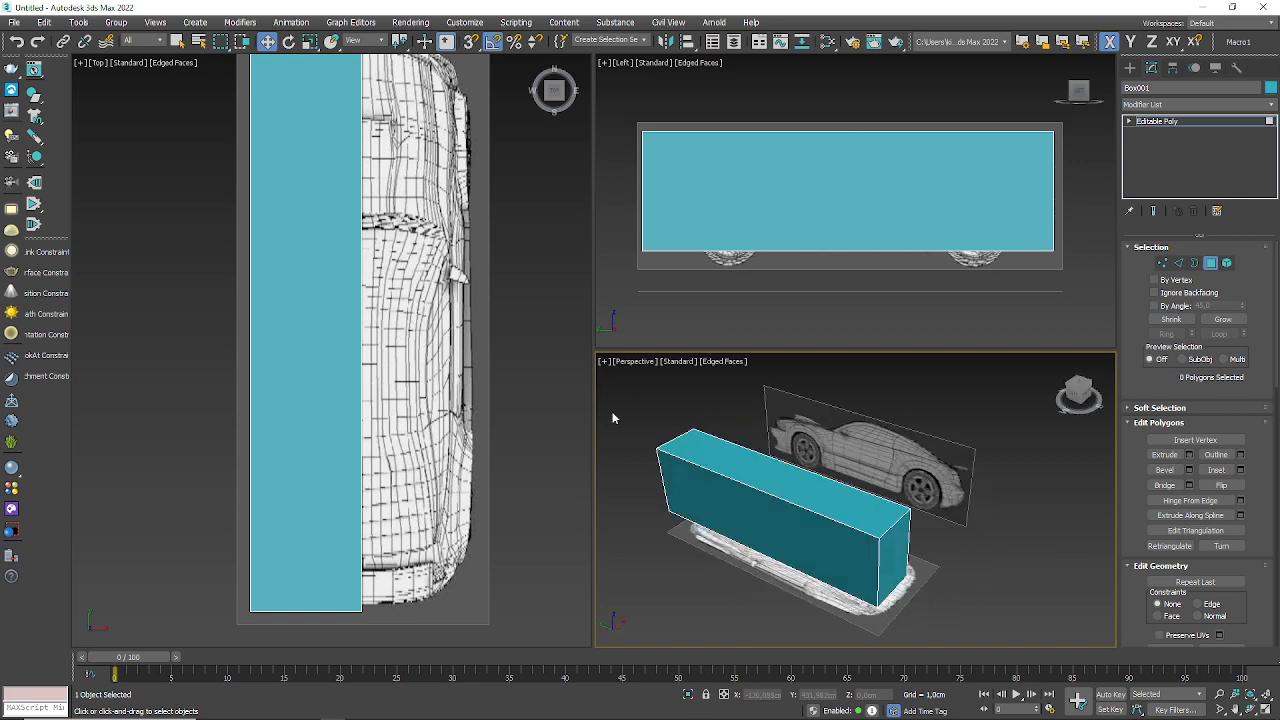
{"action": "left_click", "coordinate": [1210, 262]}
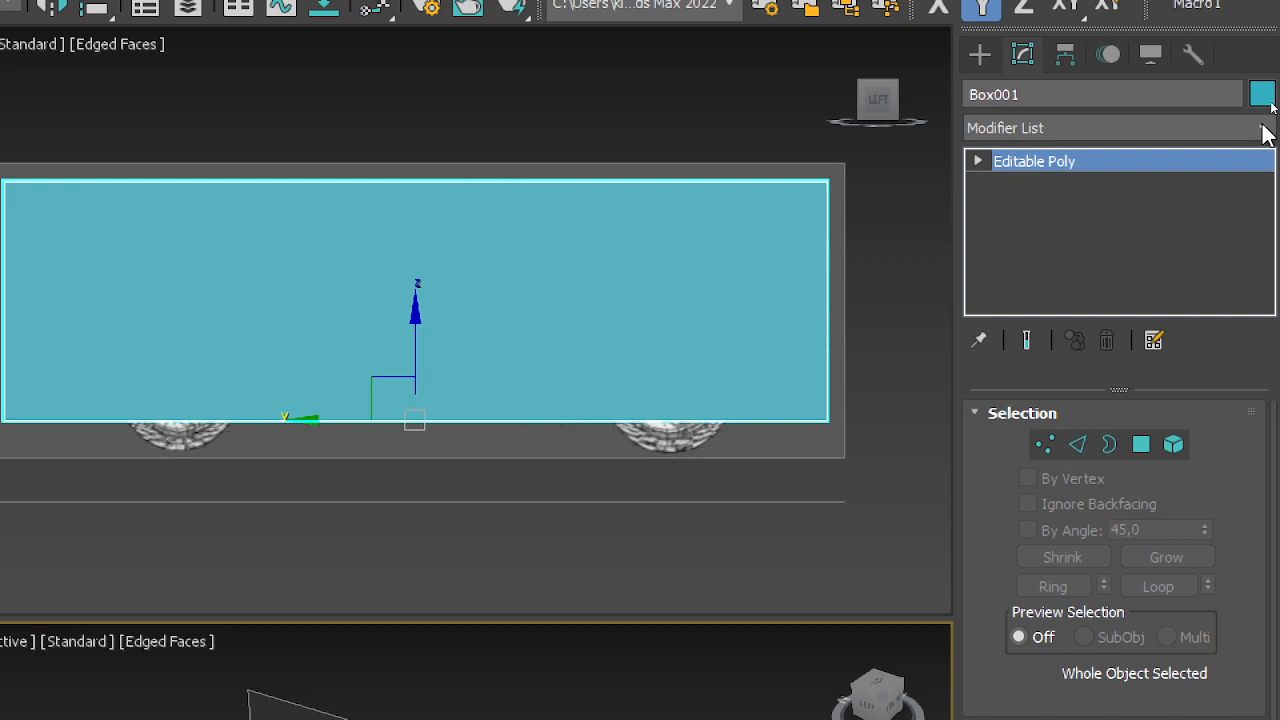
- Add a Symmetry modifier to the open-sided half-car box
{"action": "left_click", "coordinate": [1265, 133]}
{"action": "scroll", "coordinate": [1264, 140], "scroll_direction": "up", "scroll_amount": 5}
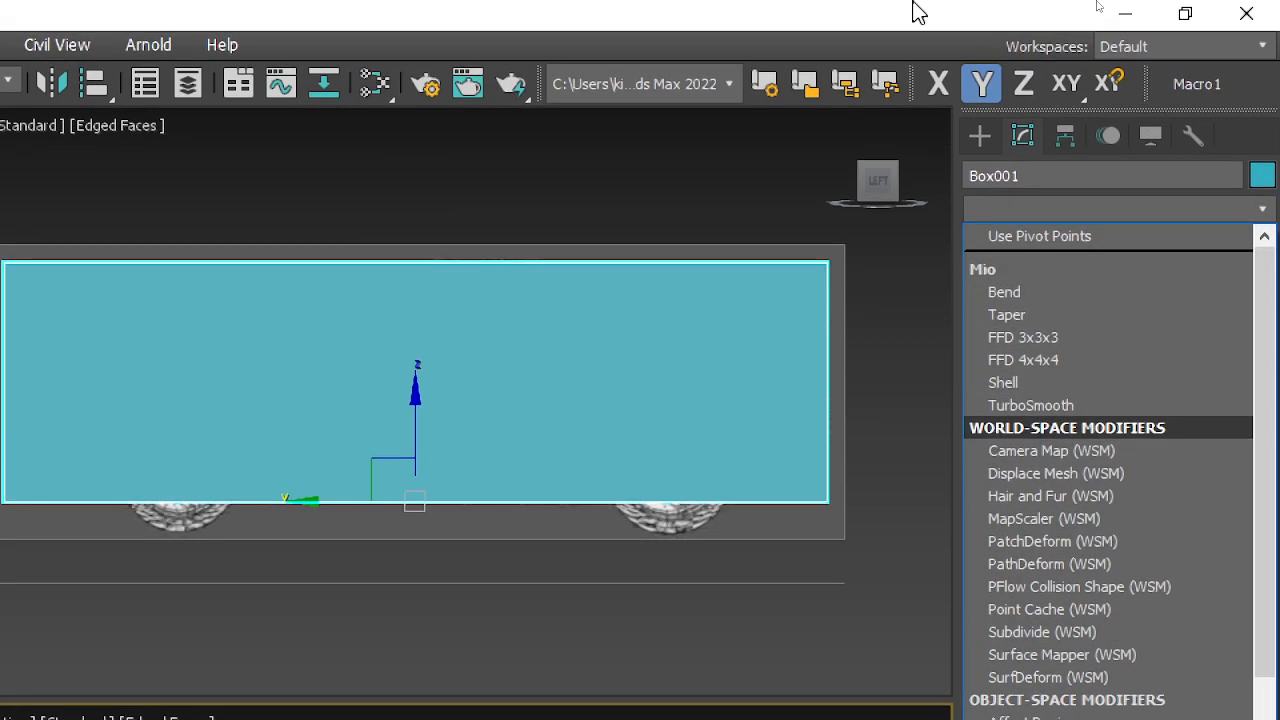
{"action": "left_click", "coordinate": [913, 6]}
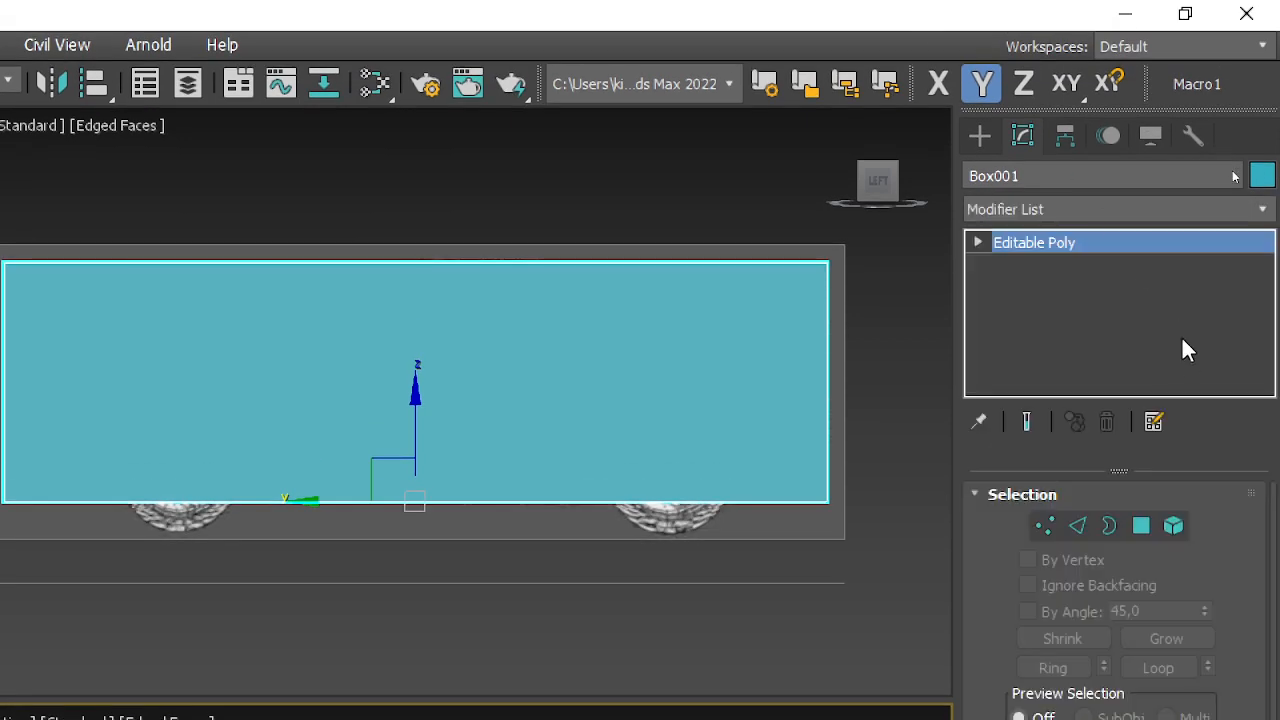
{"action": "left_click", "coordinate": [1265, 215]}
{"action": "left_click_drag", "start_coordinate": [1266, 328], "coordinate": [1266, 719]}
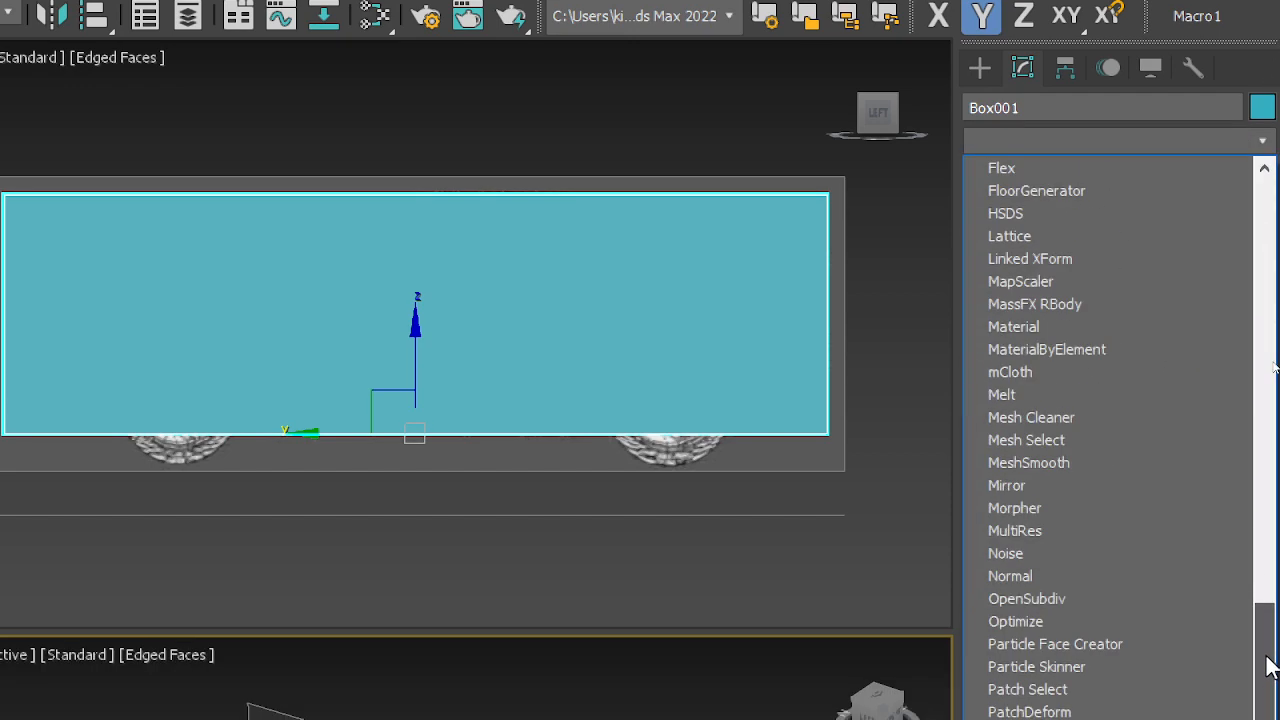
{"action": "scroll", "coordinate": [1266, 665], "scroll_direction": "down", "scroll_amount": 10}
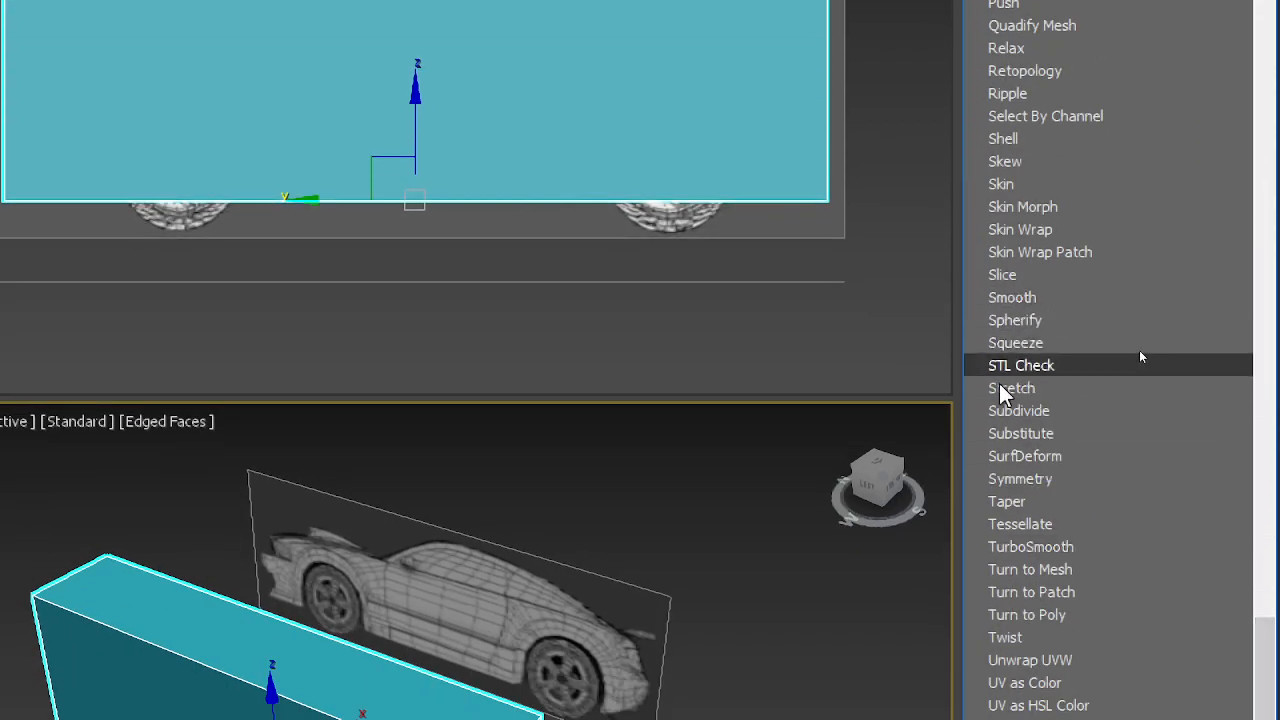
{"action": "left_click", "coordinate": [1025, 479]}
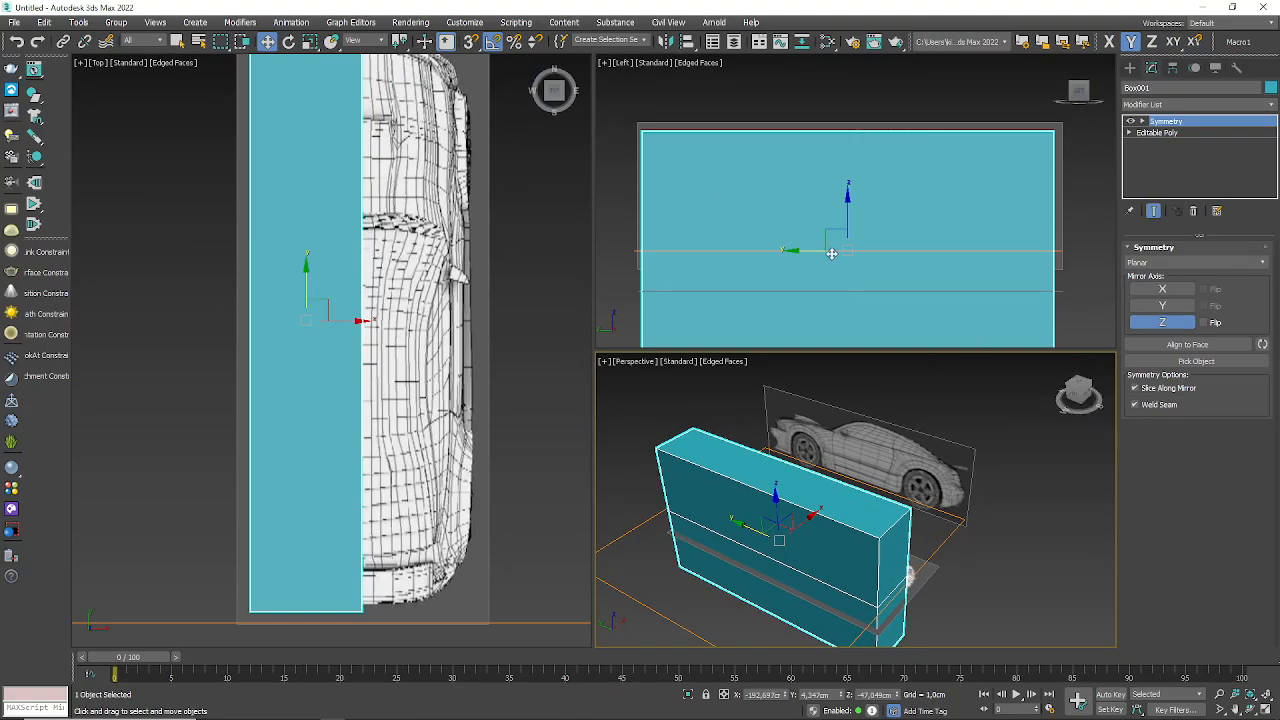
- Set the Symmetry modifier's mirror axis to X only, with Z switched off
{"action": "middle_click_drag", "start_coordinate": [831, 253], "coordinate": [854, 232]}
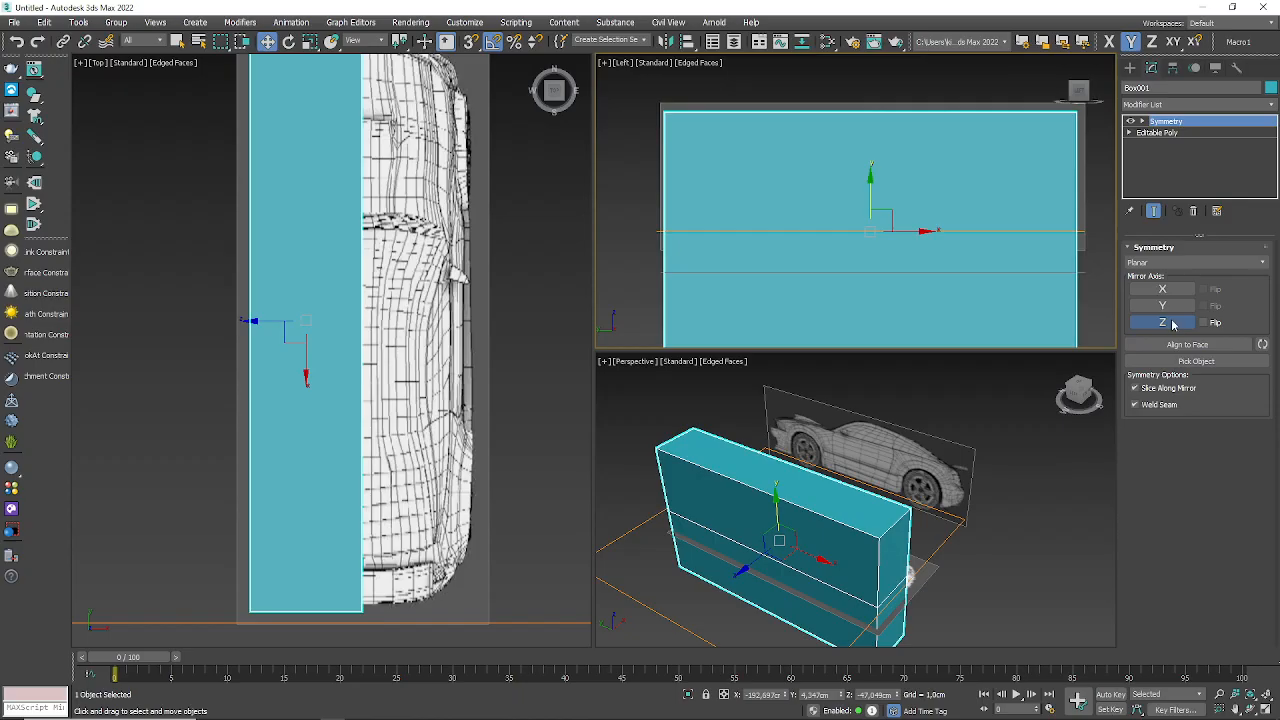
{"action": "left_click", "coordinate": [1168, 291]}
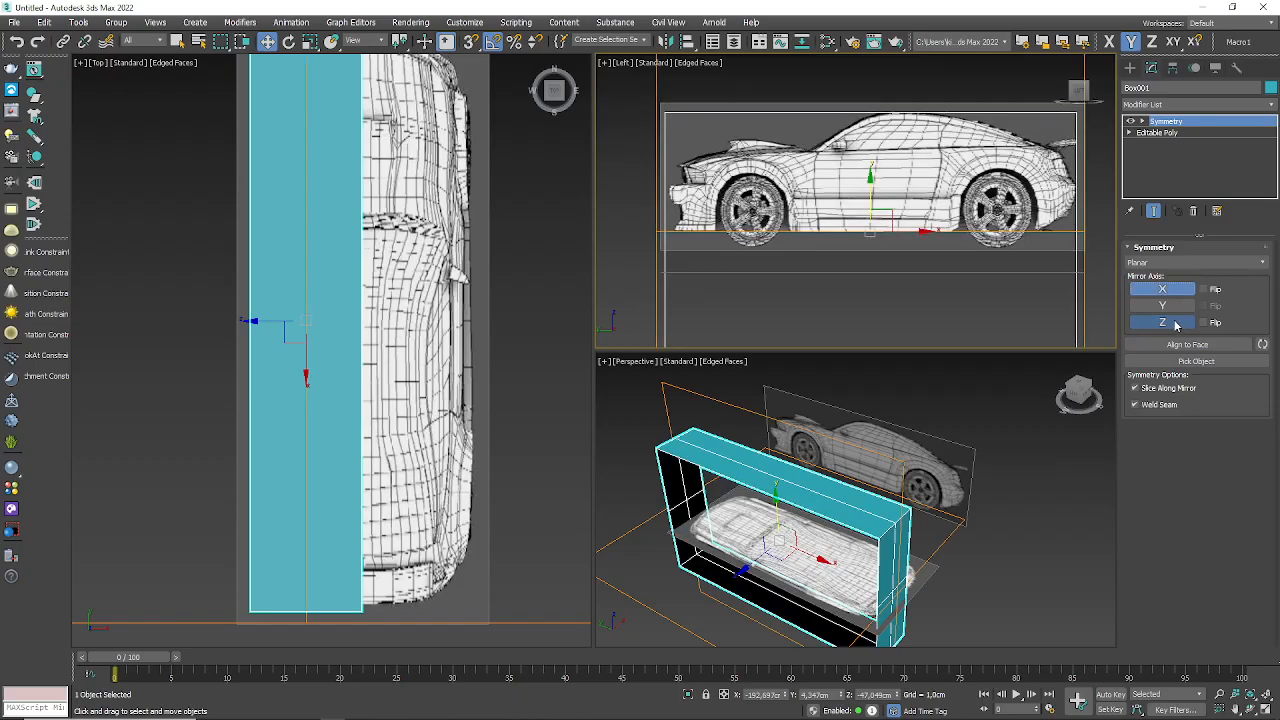
{"action": "left_click", "coordinate": [1167, 325]}
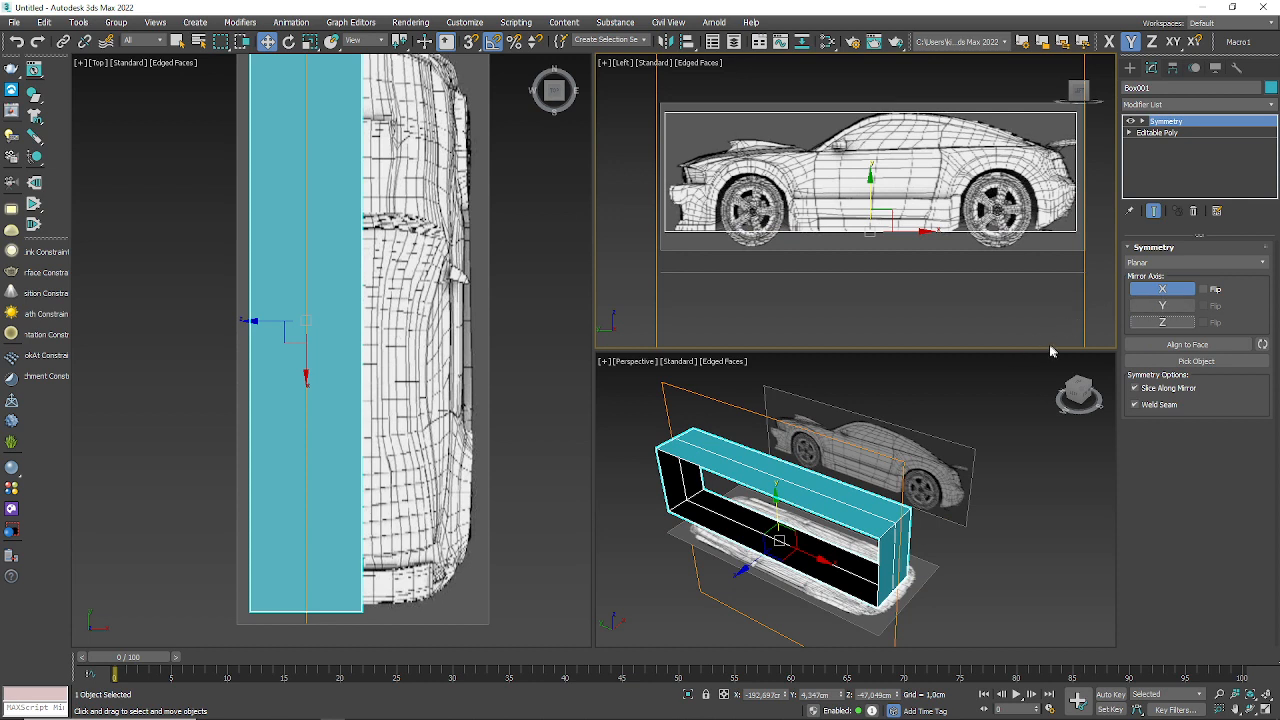
- Activate the Symmetry's Mirror sub-object and move the mirror plane along X in the Top view to about -158,3 cm, at the car's centreline
{"action": "middle_click_drag", "start_coordinate": [440, 281], "coordinate": [356, 280]}
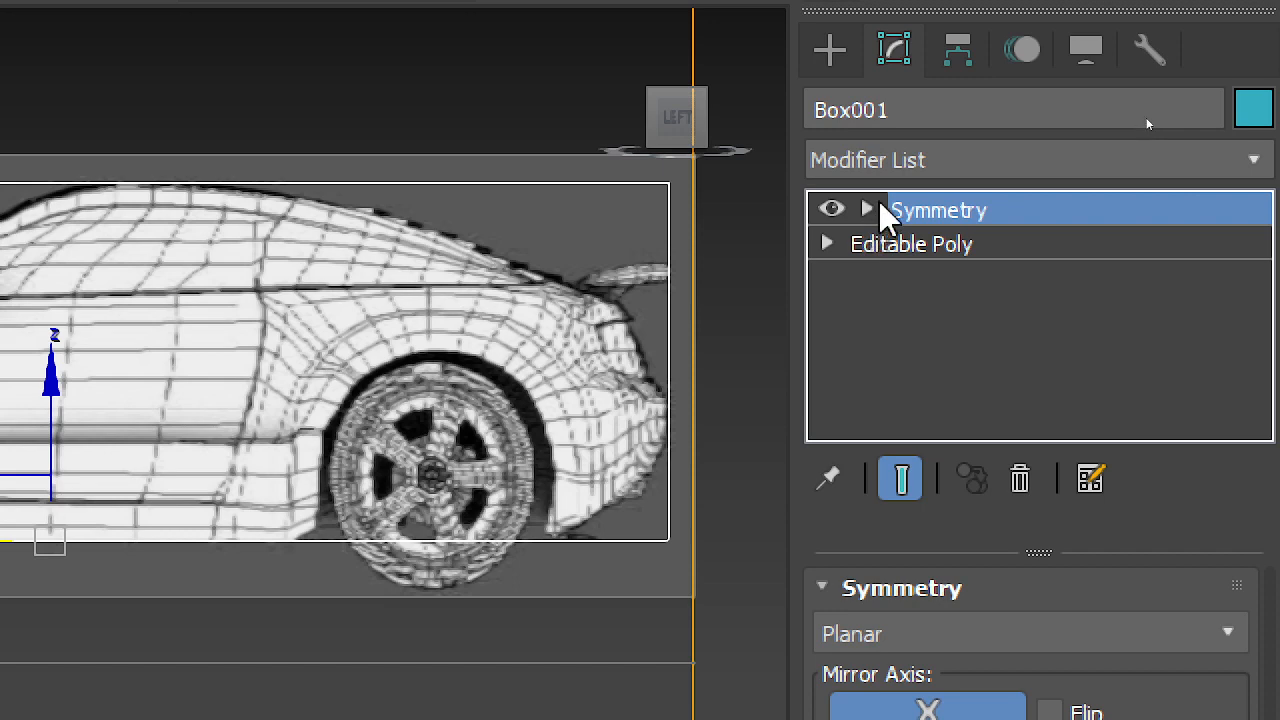
{"action": "left_click", "coordinate": [828, 243]}
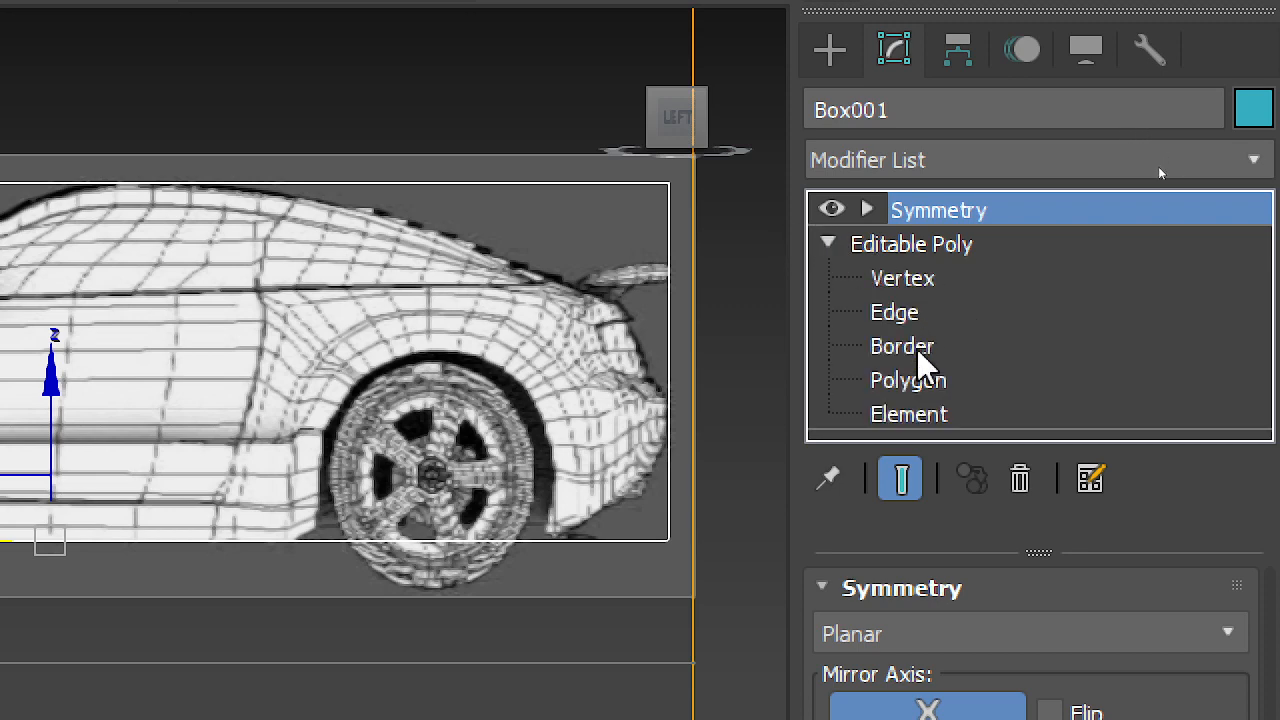
{"action": "left_click", "coordinate": [829, 244]}
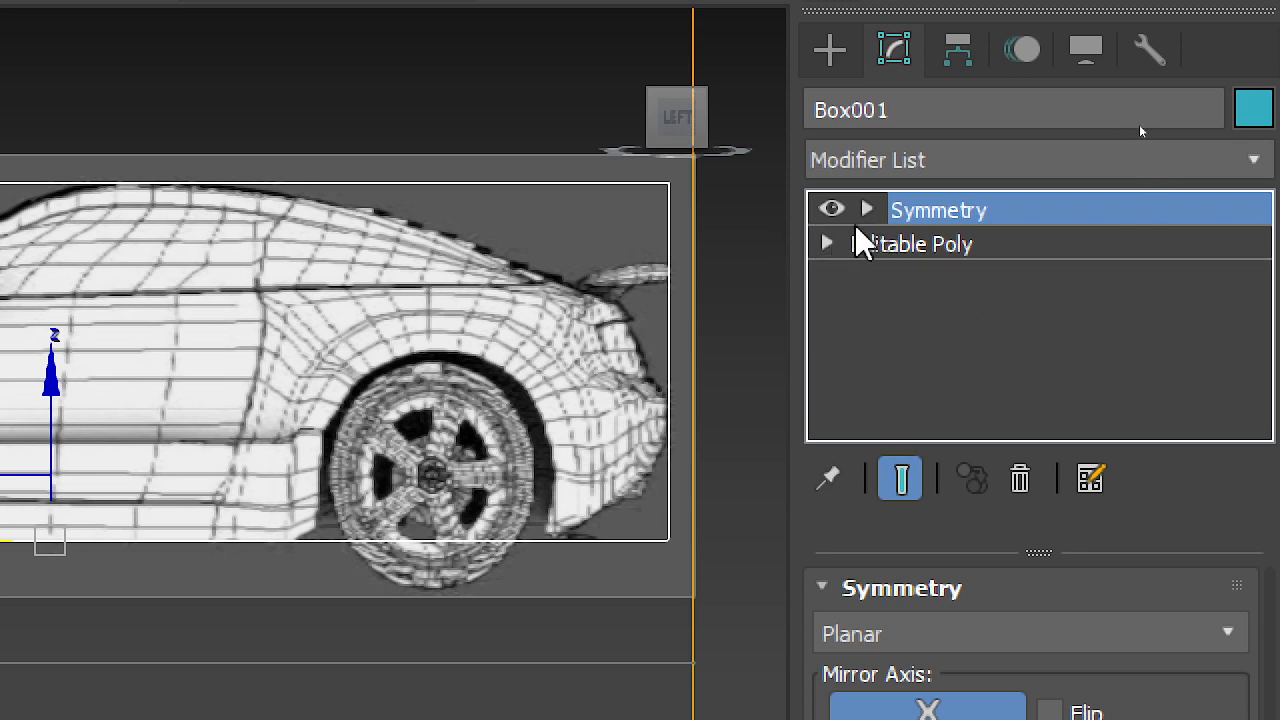
{"action": "left_click", "coordinate": [869, 212]}
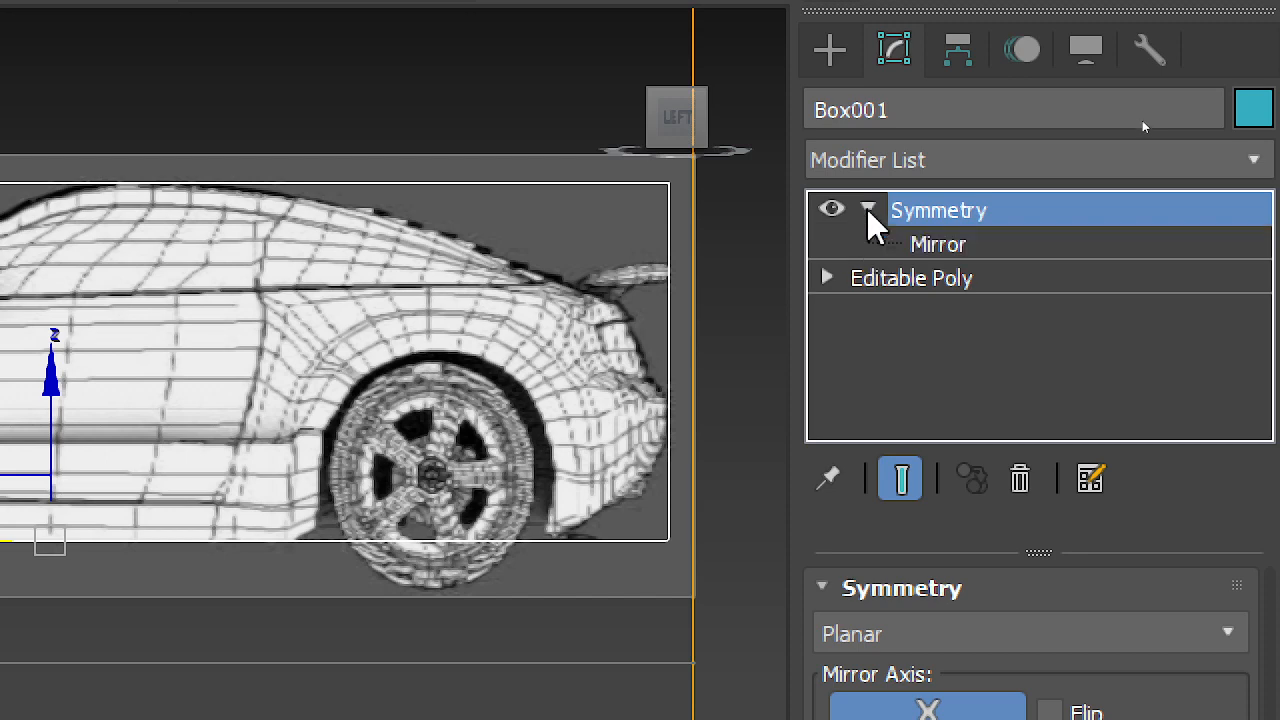
{"action": "left_click", "coordinate": [938, 245]}
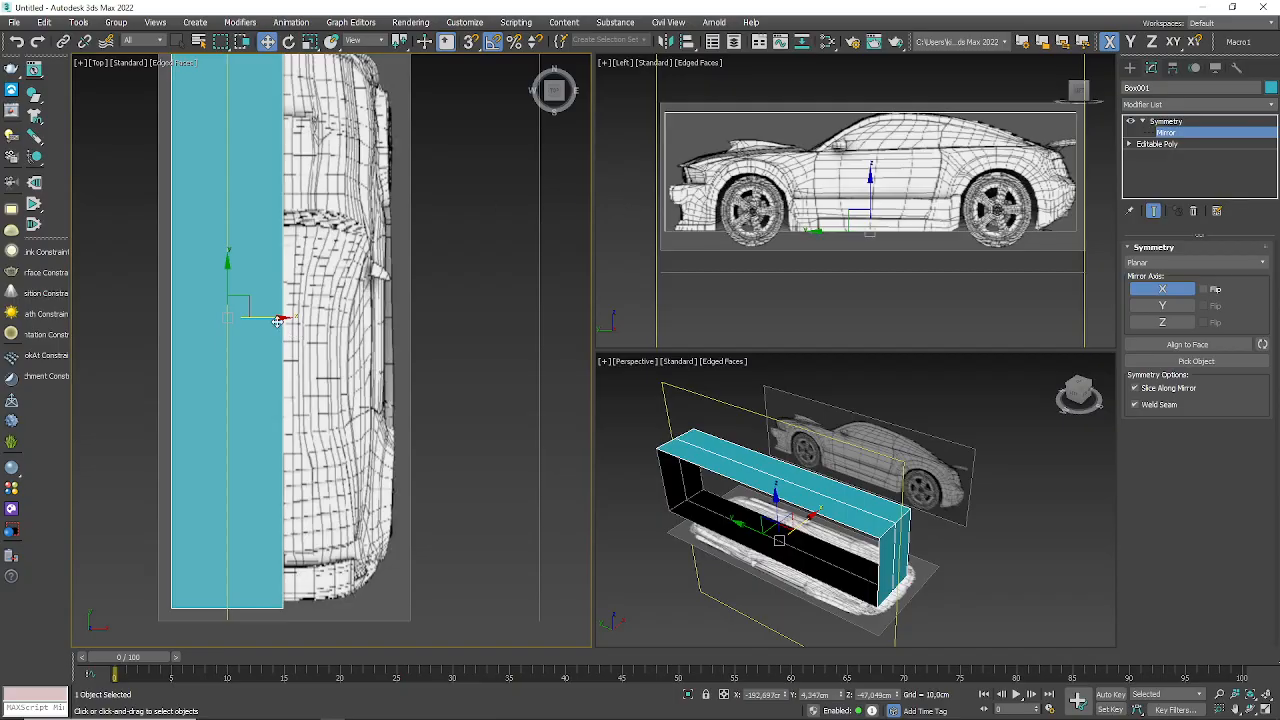
{"action": "left_click_drag", "start_coordinate": [277, 321], "coordinate": [200, 327]}
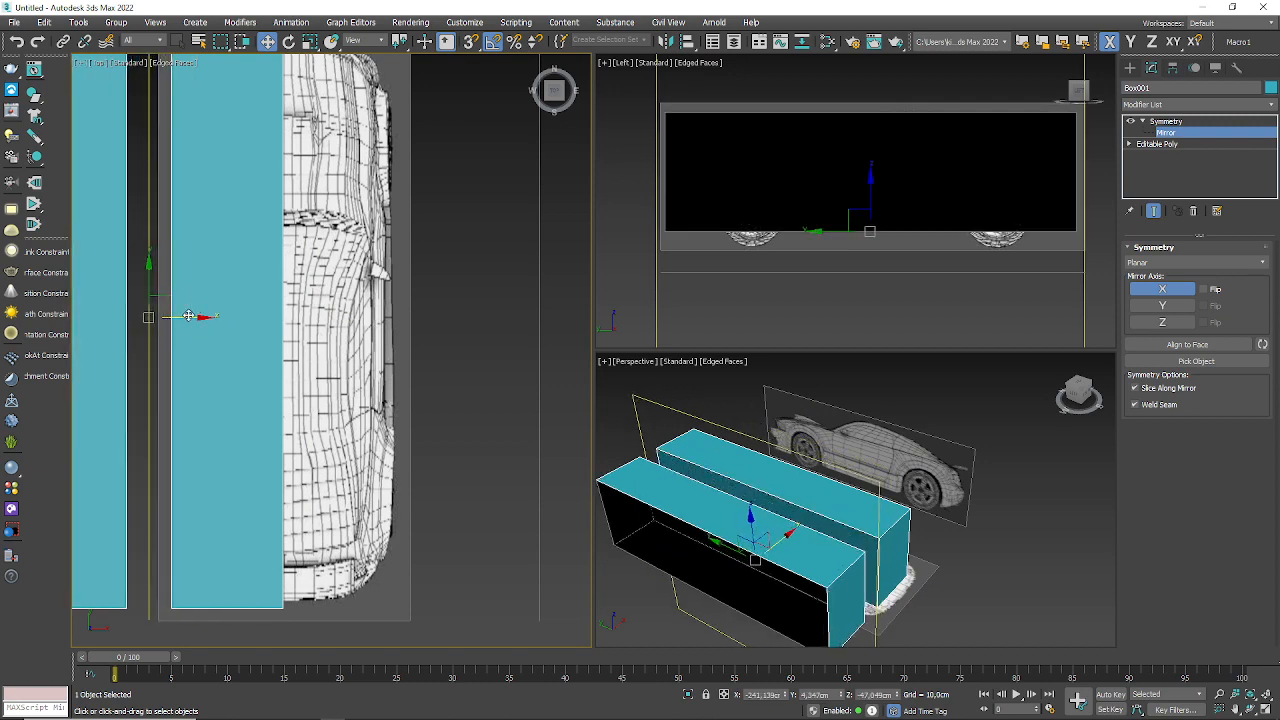
{"action": "left_click_drag", "start_coordinate": [188, 315], "coordinate": [322, 321]}
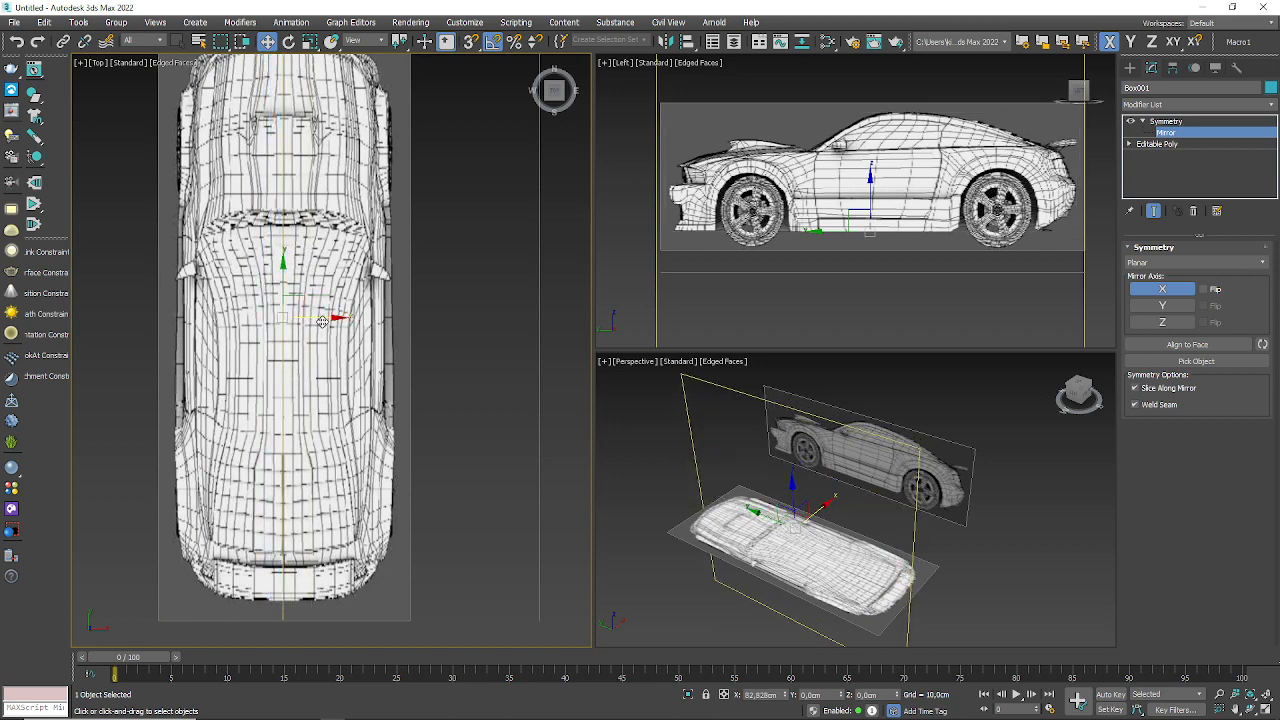
- Fine-tune the mirror plane to X -158,362 cm on the blueprint's centre line and enable Flip for the X axis
{"action": "scroll", "coordinate": [322, 345], "scroll_direction": "up", "scroll_amount": 10}
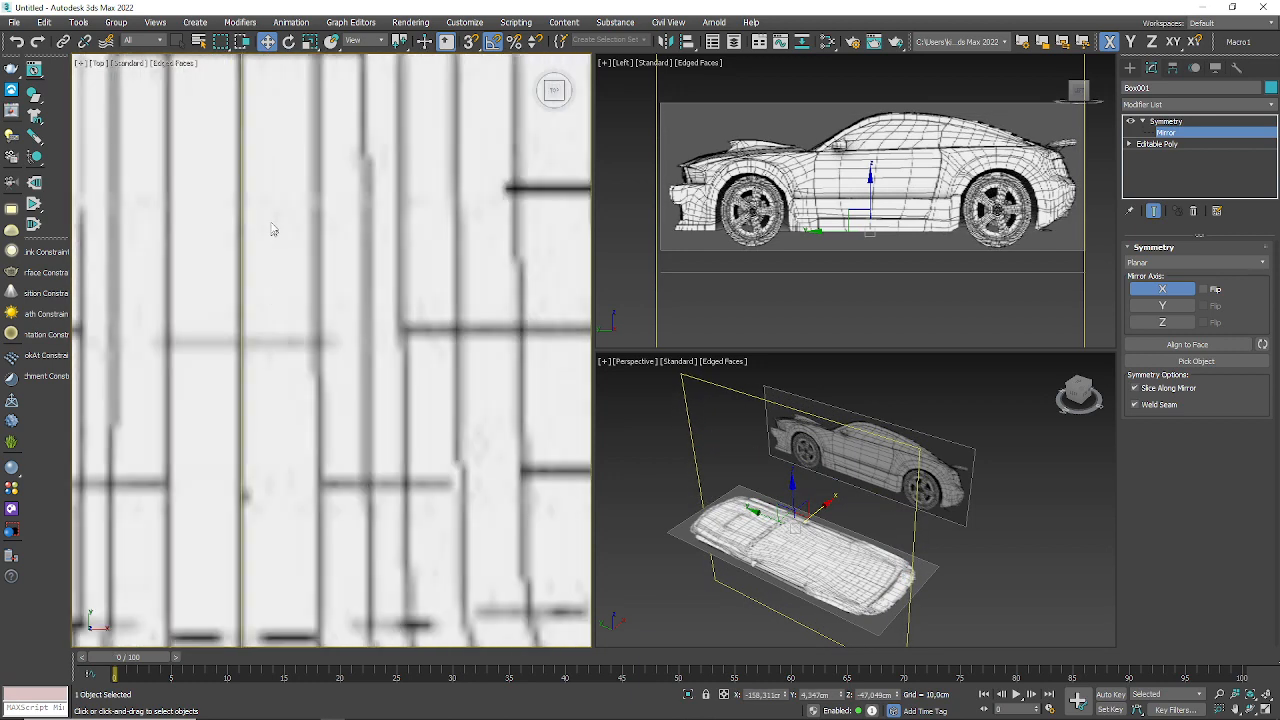
{"action": "scroll", "coordinate": [270, 230], "scroll_direction": "down", "scroll_amount": 6}
{"action": "scroll", "coordinate": [306, 357], "scroll_direction": "up", "scroll_amount": 8}
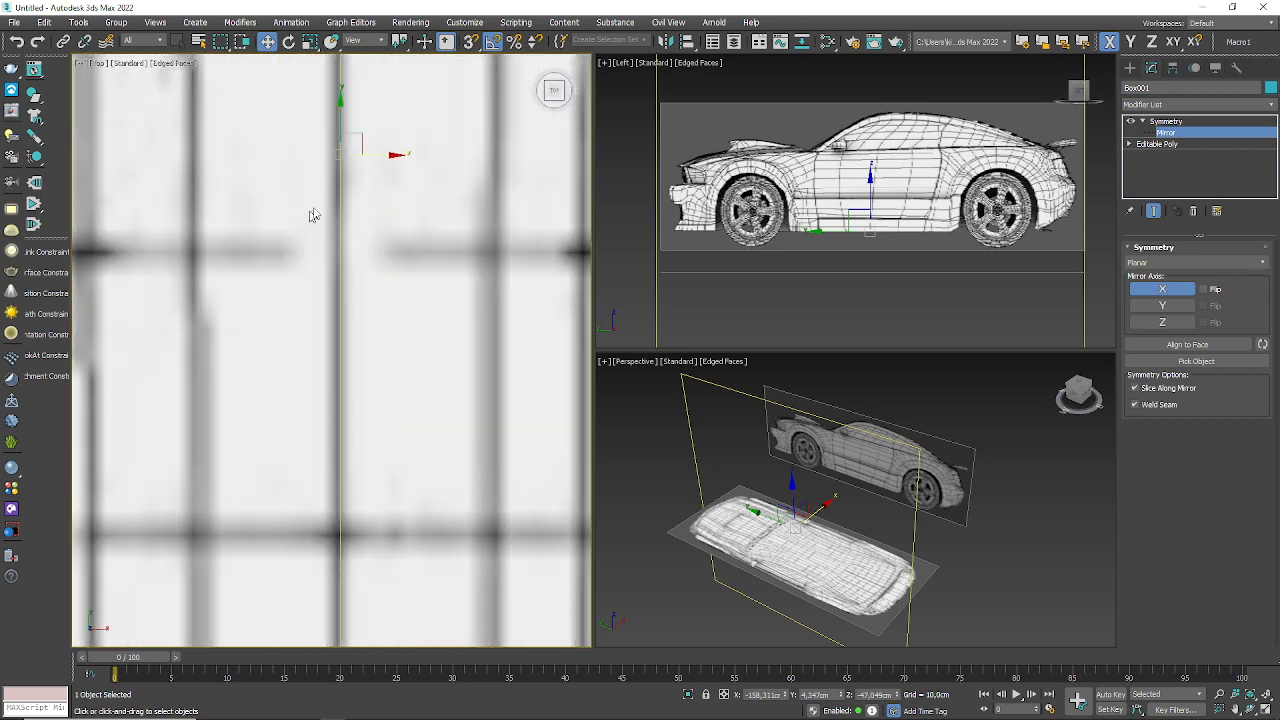
{"action": "scroll", "coordinate": [349, 180], "scroll_direction": "up", "scroll_amount": 4}
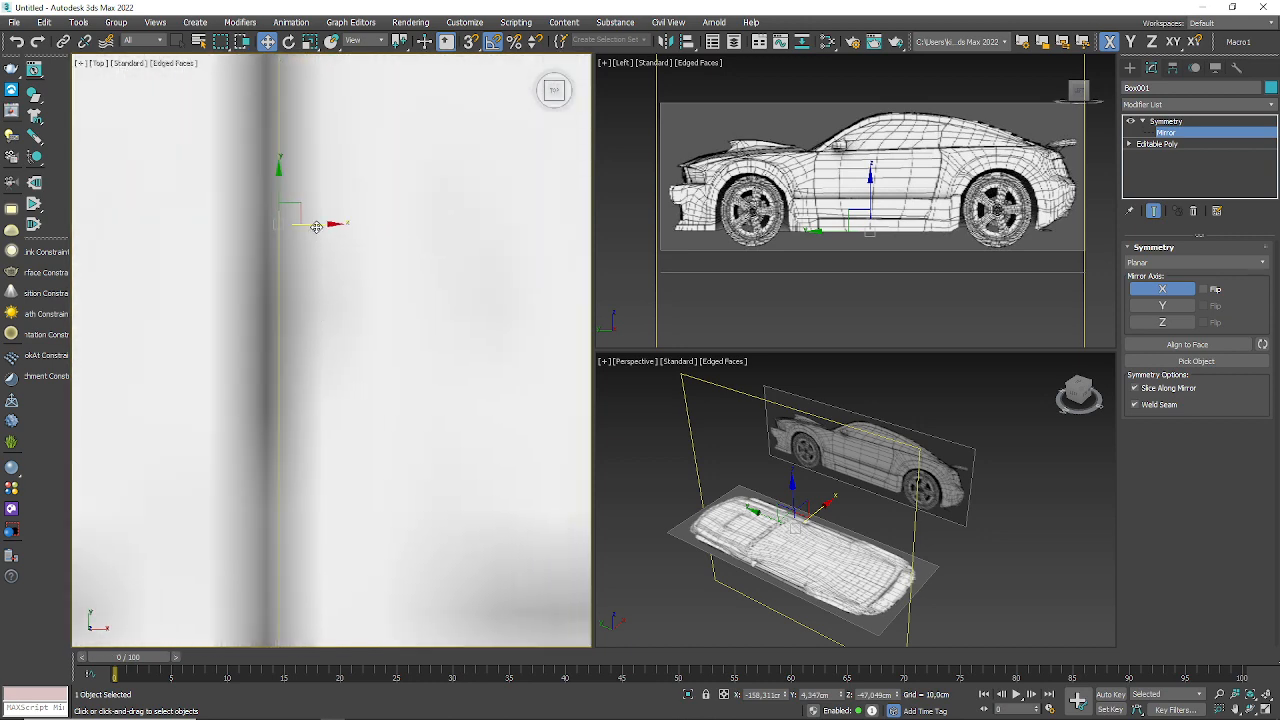
{"action": "left_click_drag", "start_coordinate": [316, 227], "coordinate": [312, 228]}
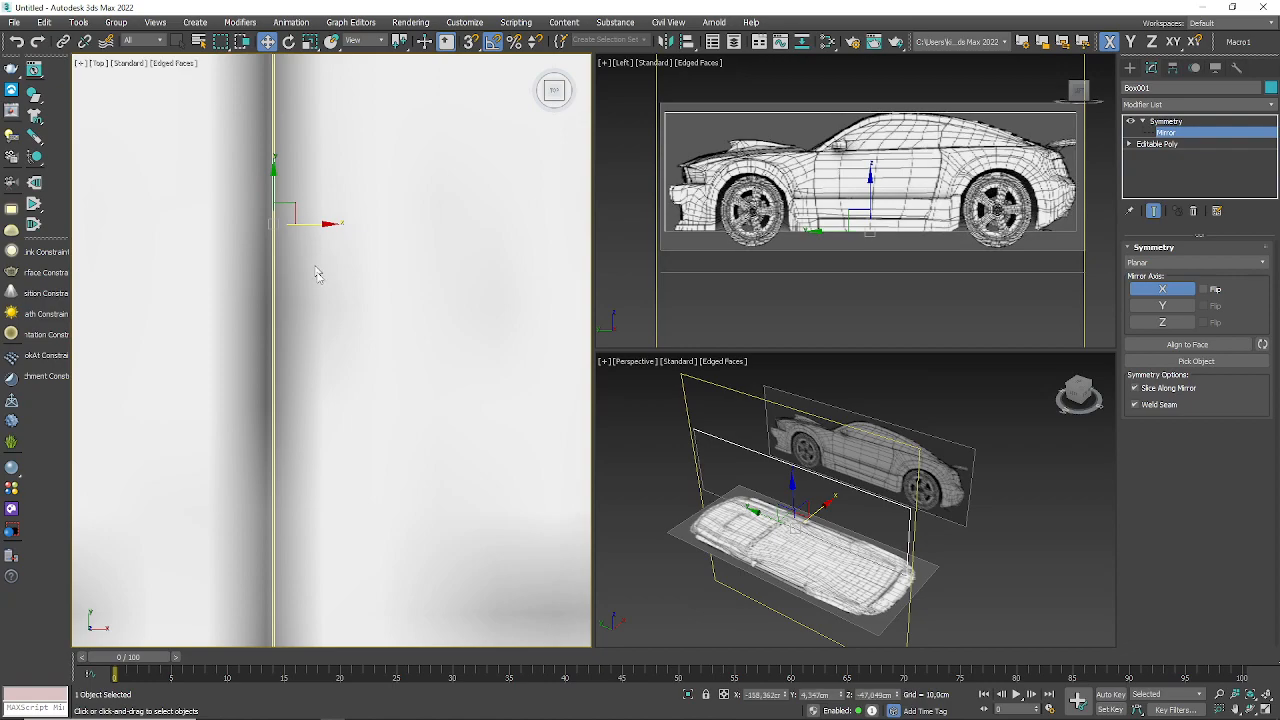
{"action": "scroll", "coordinate": [316, 274], "scroll_direction": "down", "scroll_amount": 10}
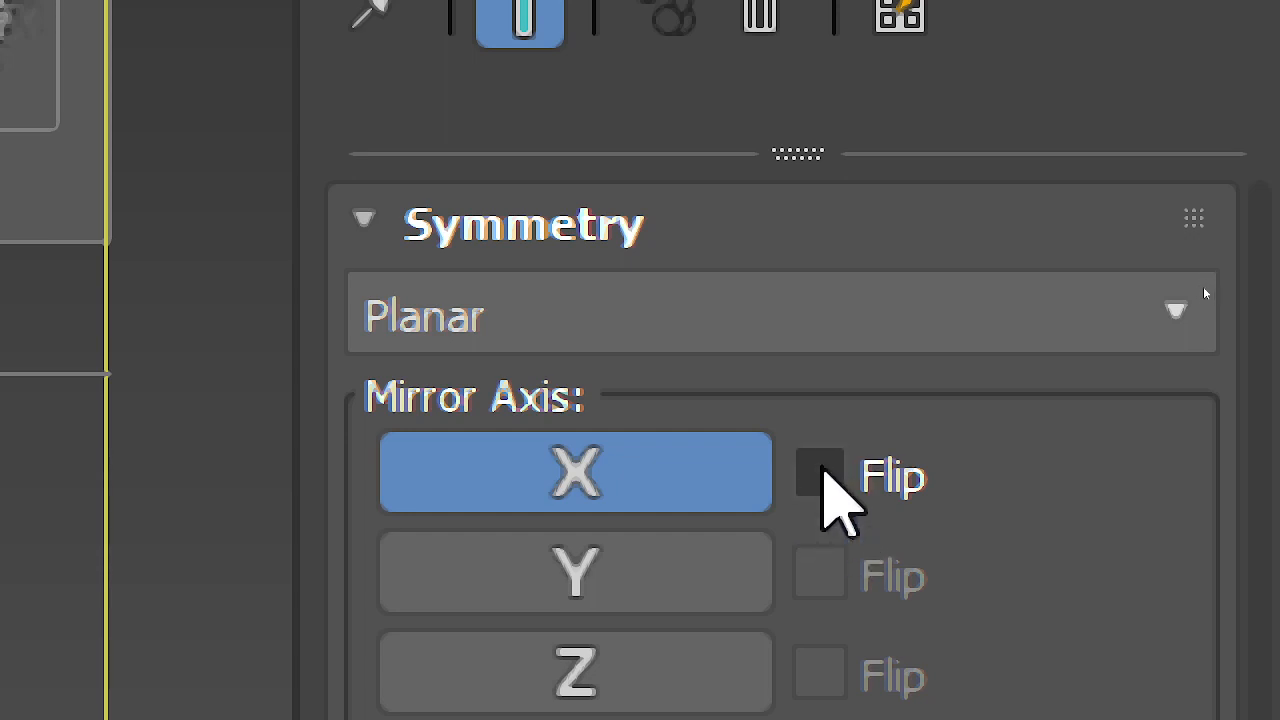
{"action": "left_click", "coordinate": [822, 468]}
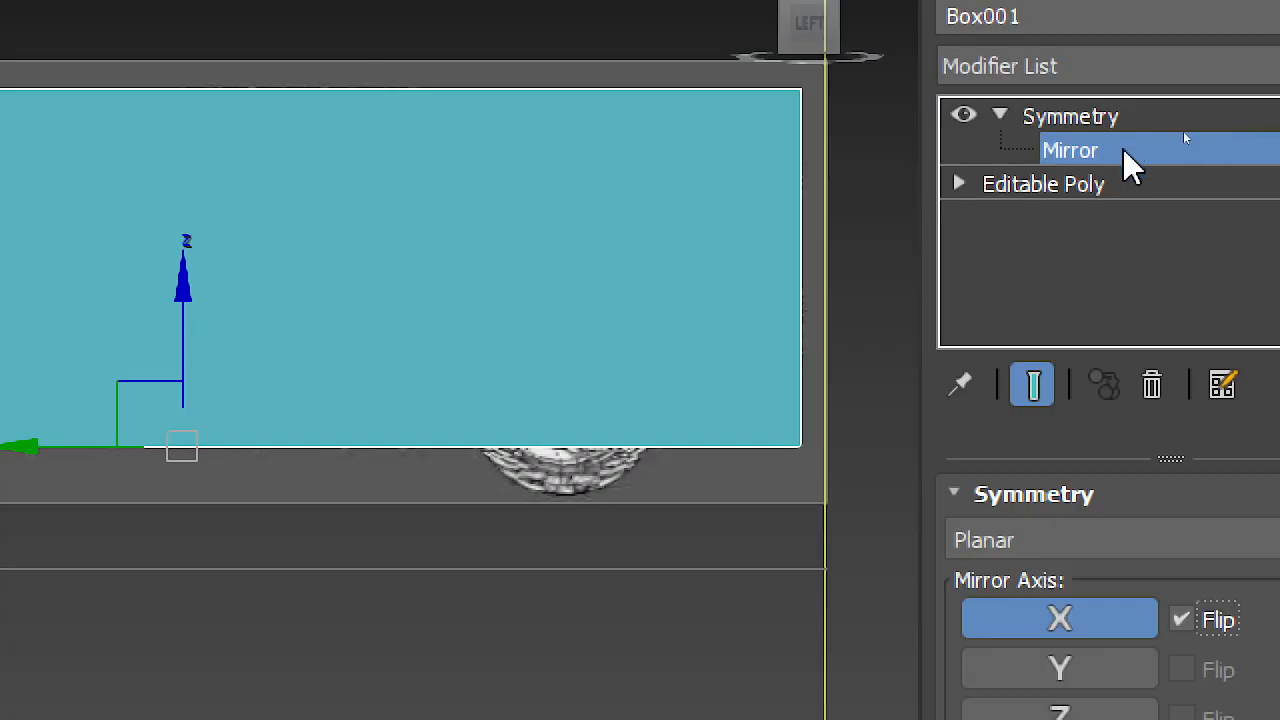
- Leave the Mirror sub-object, return to the Editable Poly level and turn on Show end result
{"action": "left_click", "coordinate": [1184, 132]}
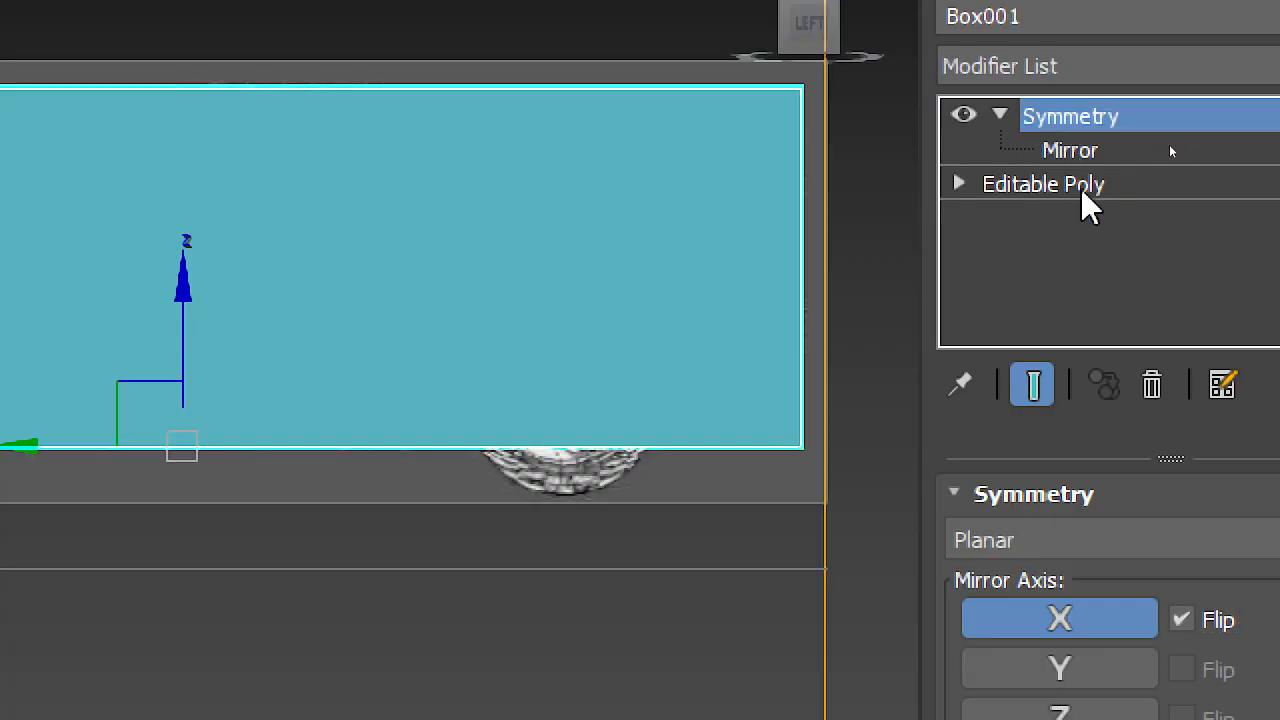
{"action": "left_click", "coordinate": [1083, 190]}
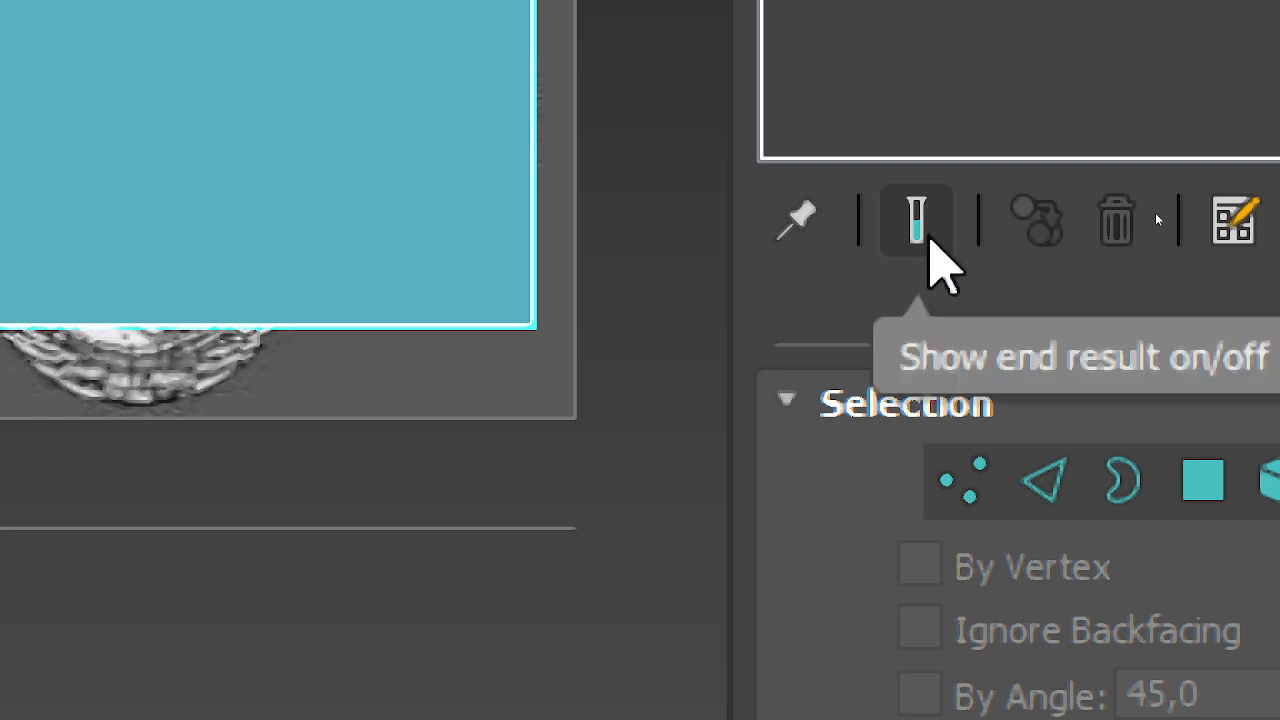
{"action": "left_click", "coordinate": [928, 240]}
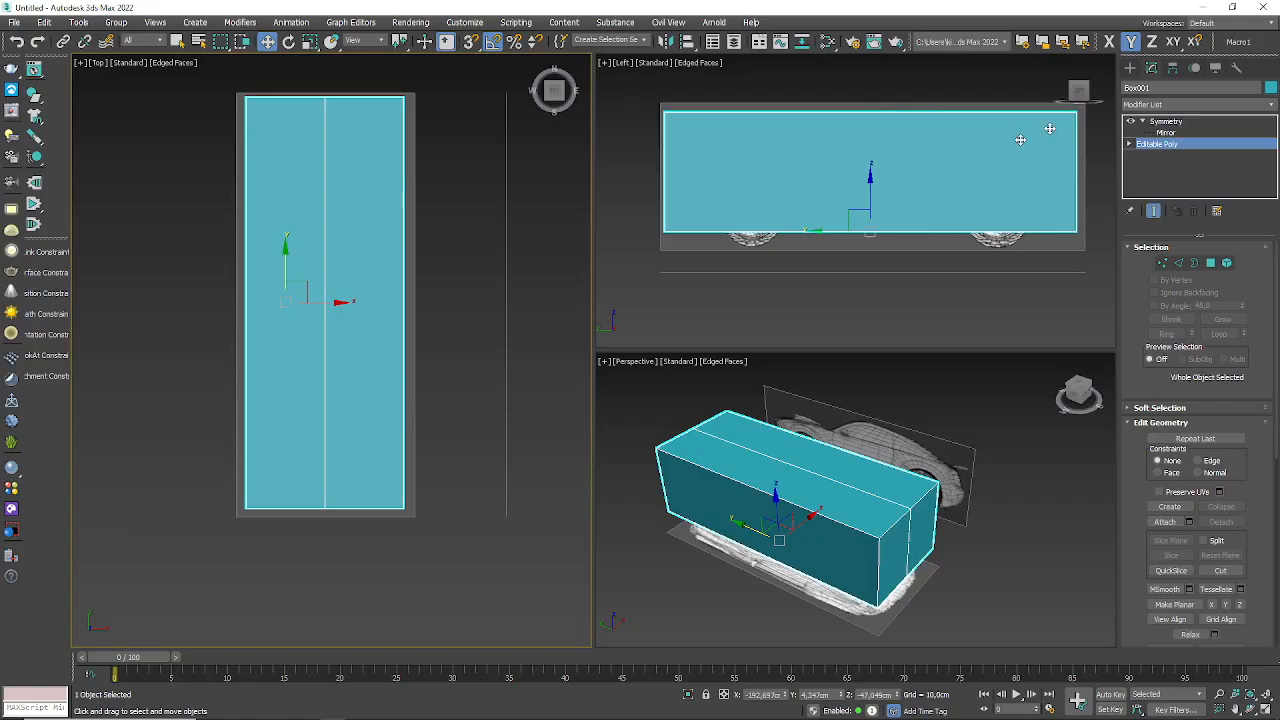
- In Vertex mode, move the box's upper outer front corner vertex backward along Y to about 114,667 cm to test the symmetry
{"action": "left_click", "coordinate": [1164, 264]}
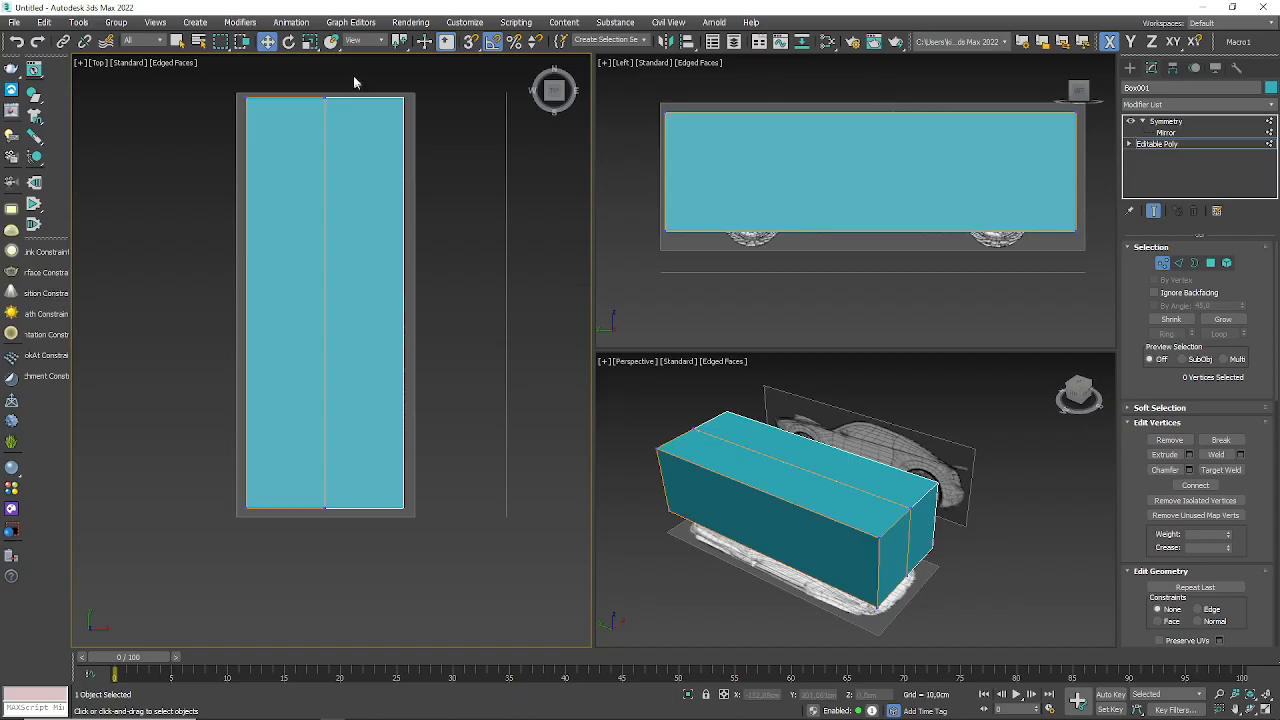
{"action": "left_click", "coordinate": [247, 98]}
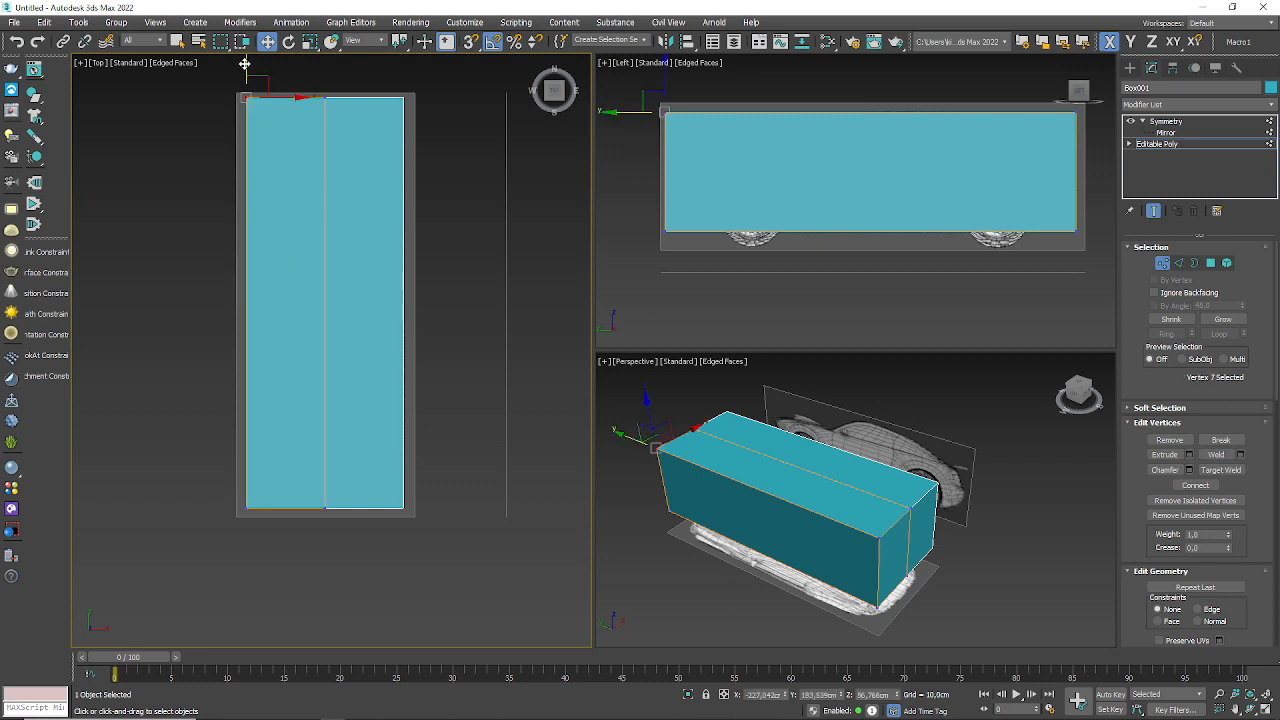
{"action": "left_click_drag", "start_coordinate": [247, 65], "coordinate": [264, 168]}
{"action": "middle_click_drag", "start_coordinate": [856, 564], "coordinate": [924, 492], "text": "alt"}
{"action": "scroll", "coordinate": [943, 492], "scroll_direction": "down", "scroll_amount": 4}
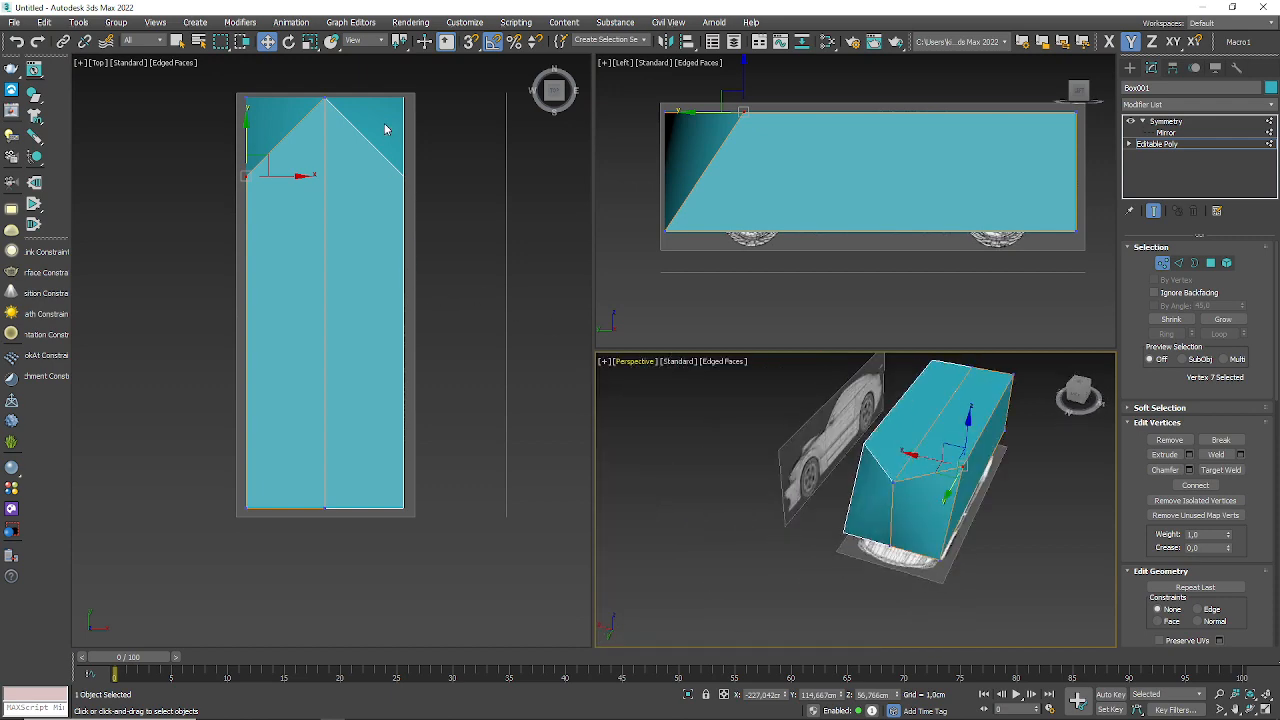
- Undo the moves of the box's front upper corner vertex to restore the plain box shape
{"action": "middle_click_drag", "start_coordinate": [246, 139], "coordinate": [247, 158]}
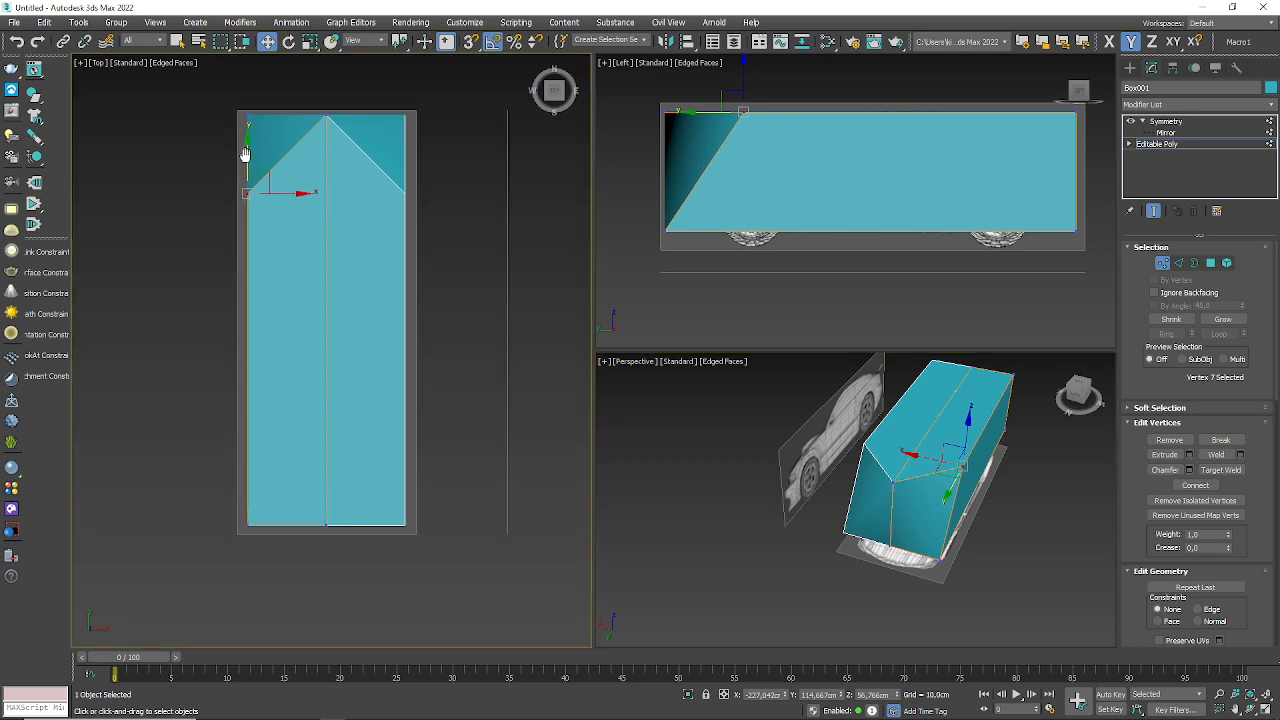
{"action": "mouse_move", "coordinate": [247, 160]}
{"action": "left_mouse_down"}
{"action": "mouse_move", "coordinate": [243, 117]}
{"action": "mouse_move", "coordinate": [238, 162]}
{"action": "left_mouse_up"}
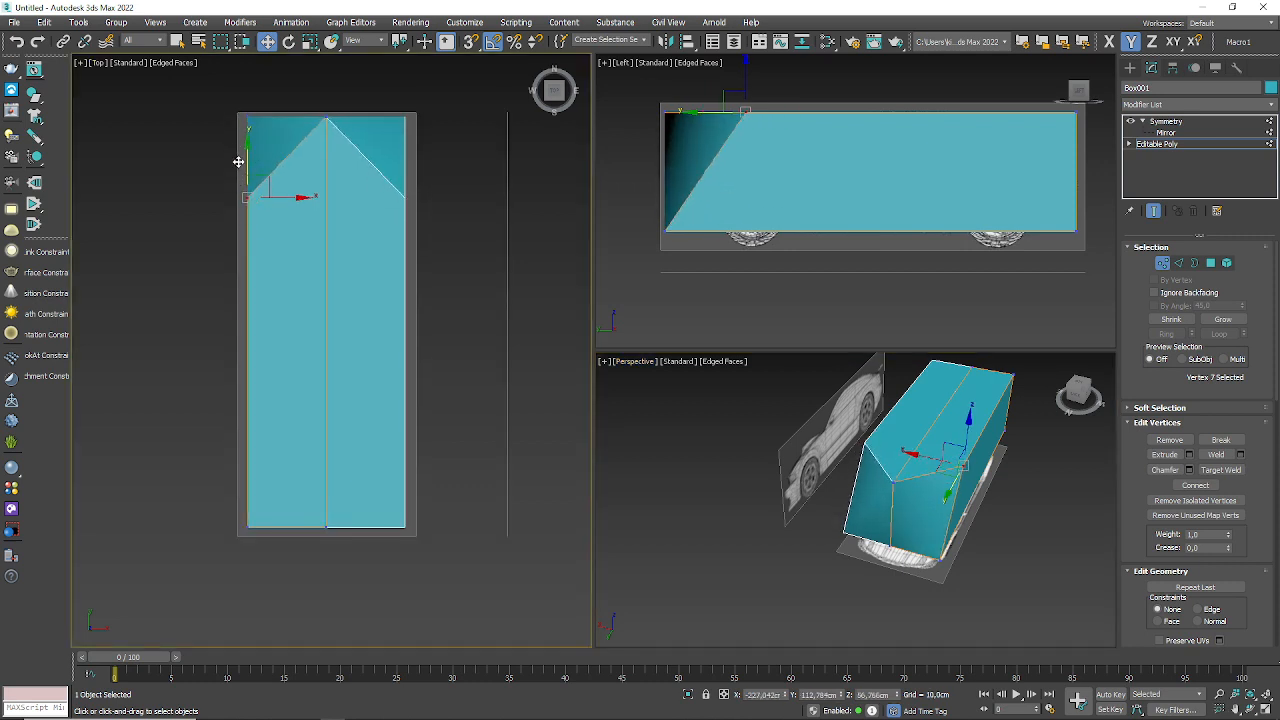
{"action": "key", "text": "ctrl+z"}
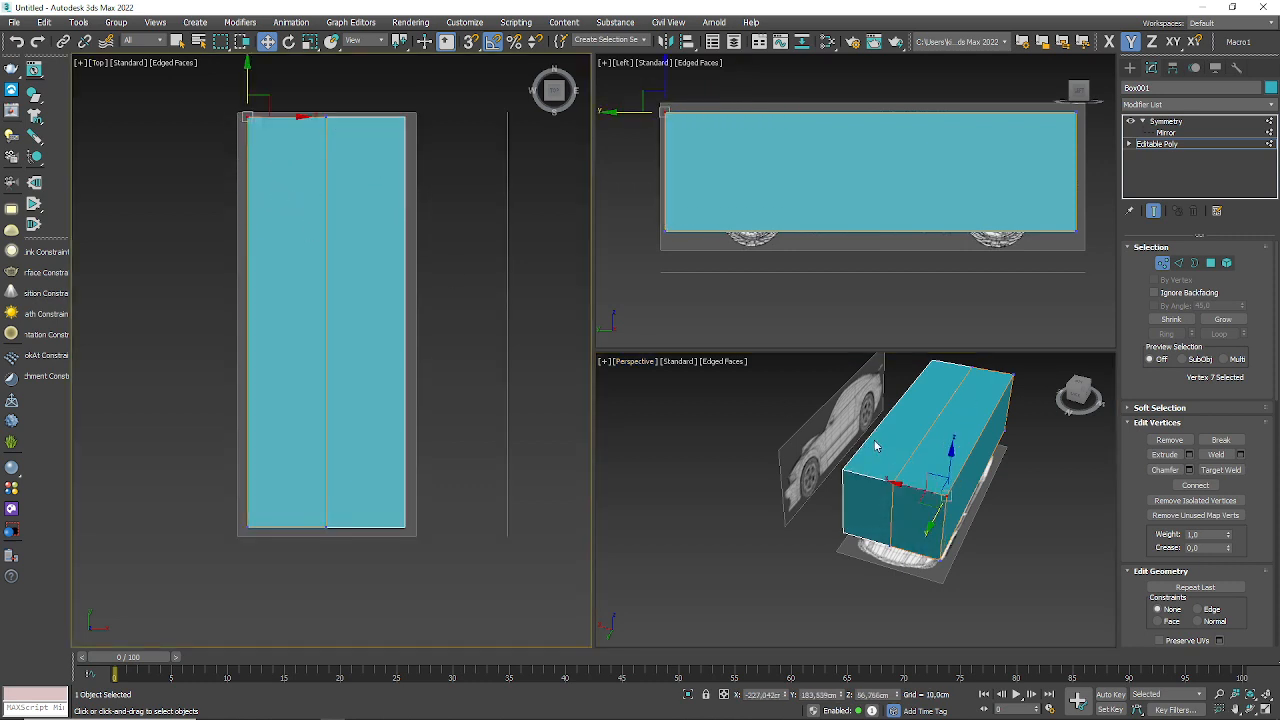
- Leave vertex editing and return to the whole-object level of the box's Editable Poly
{"action": "scroll", "coordinate": [818, 476], "scroll_direction": "up", "scroll_amount": 6}
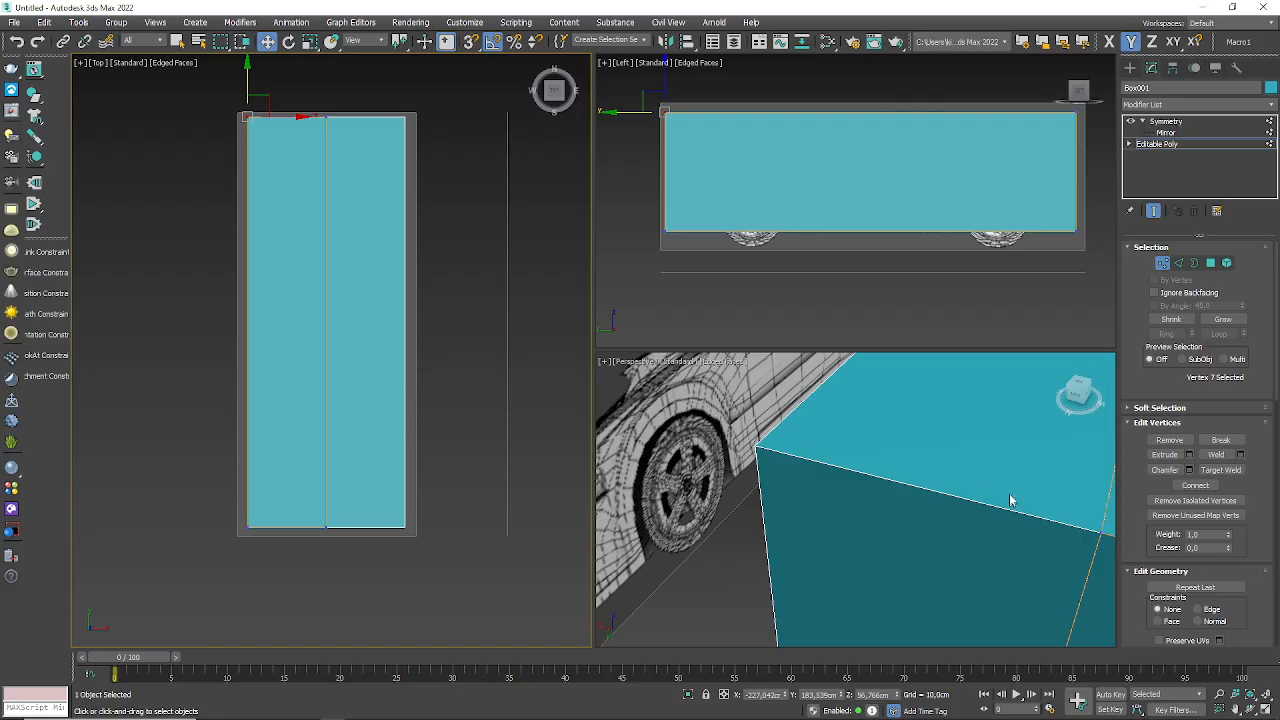
{"action": "middle_click_drag", "start_coordinate": [1135, 512], "coordinate": [748, 306]}
{"action": "middle_click_drag", "start_coordinate": [1035, 452], "coordinate": [539, 387]}
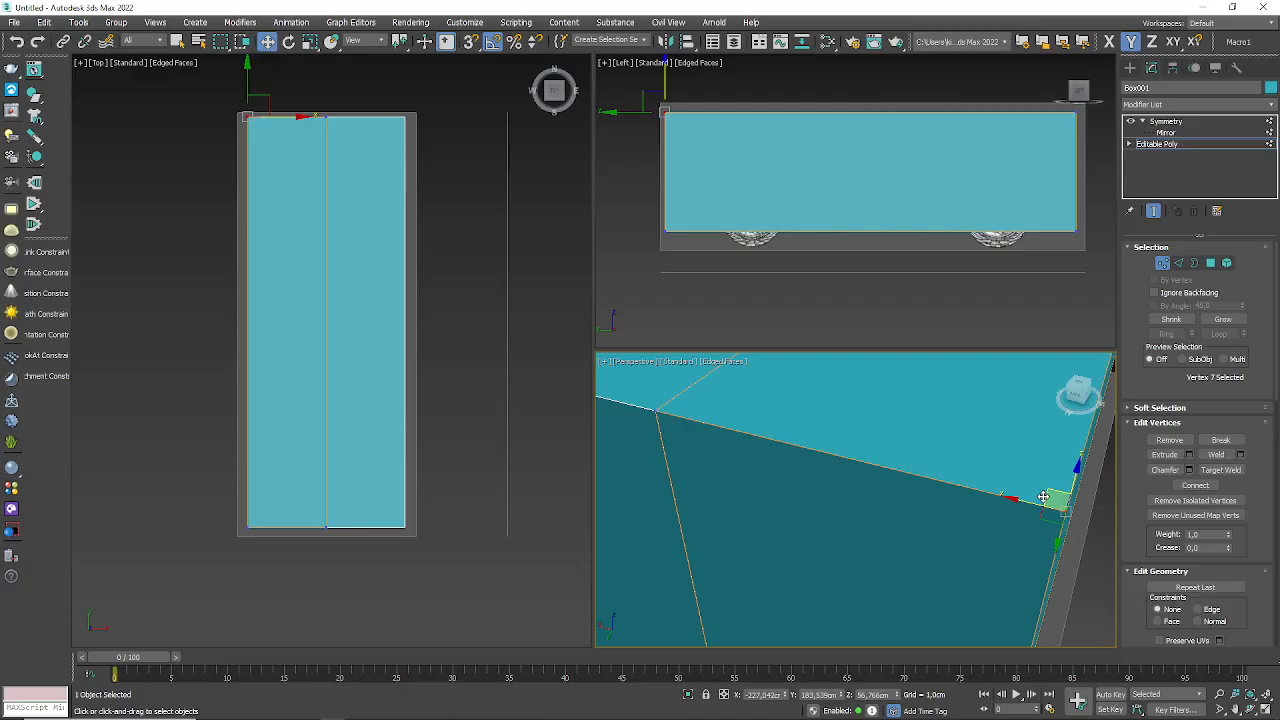
{"action": "scroll", "coordinate": [629, 377], "scroll_direction": "down", "scroll_amount": 6}
{"action": "middle_click_drag", "start_coordinate": [412, 332], "coordinate": [422, 365]}
{"action": "middle_click_drag", "start_coordinate": [760, 444], "coordinate": [766, 471]}
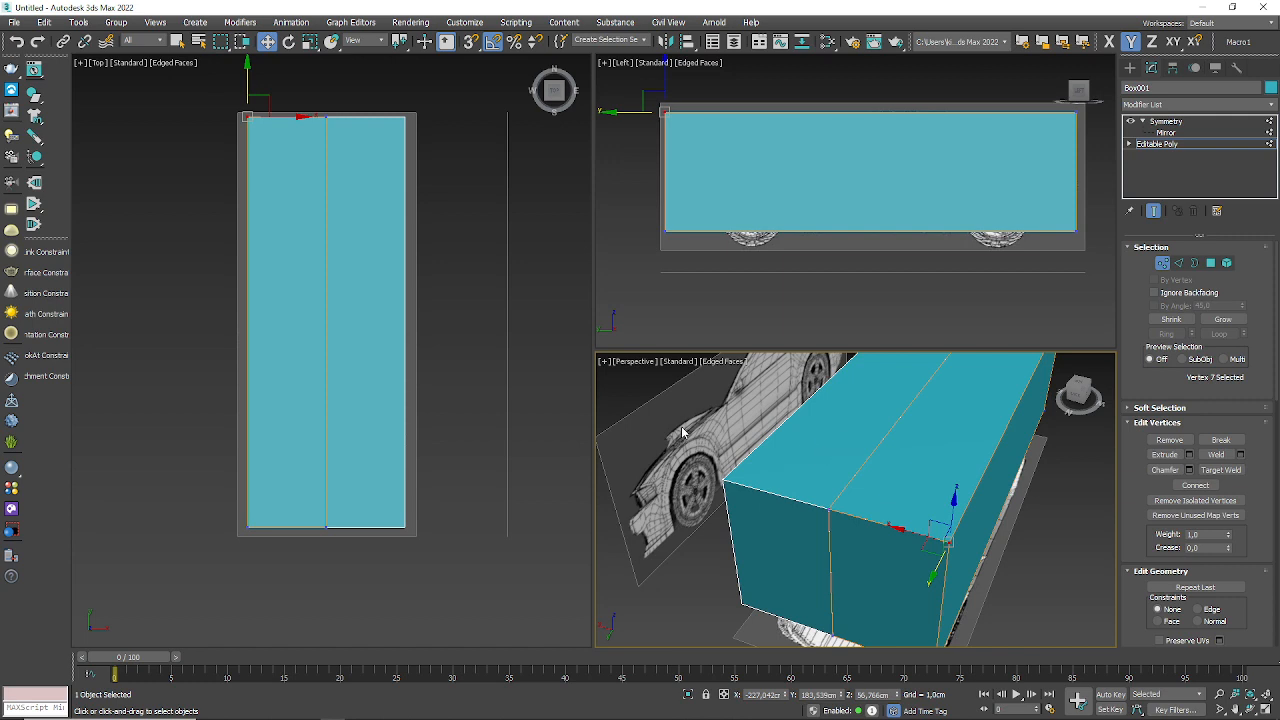
{"action": "left_click", "coordinate": [1268, 145]}
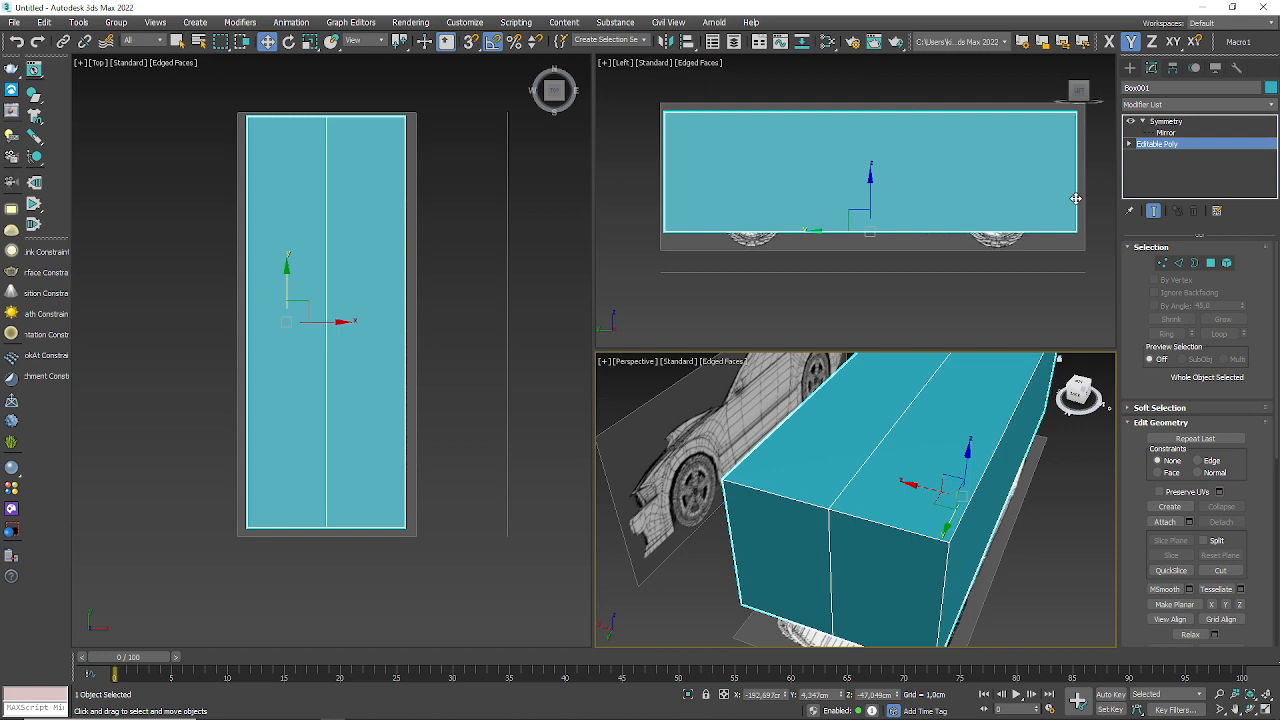
- Make the box see-through so the car blueprints can be seen behind it in every viewport
{"action": "middle_click_drag", "start_coordinate": [872, 105], "coordinate": [871, 146]}
{"action": "scroll", "coordinate": [846, 206], "scroll_direction": "up", "scroll_amount": 2}
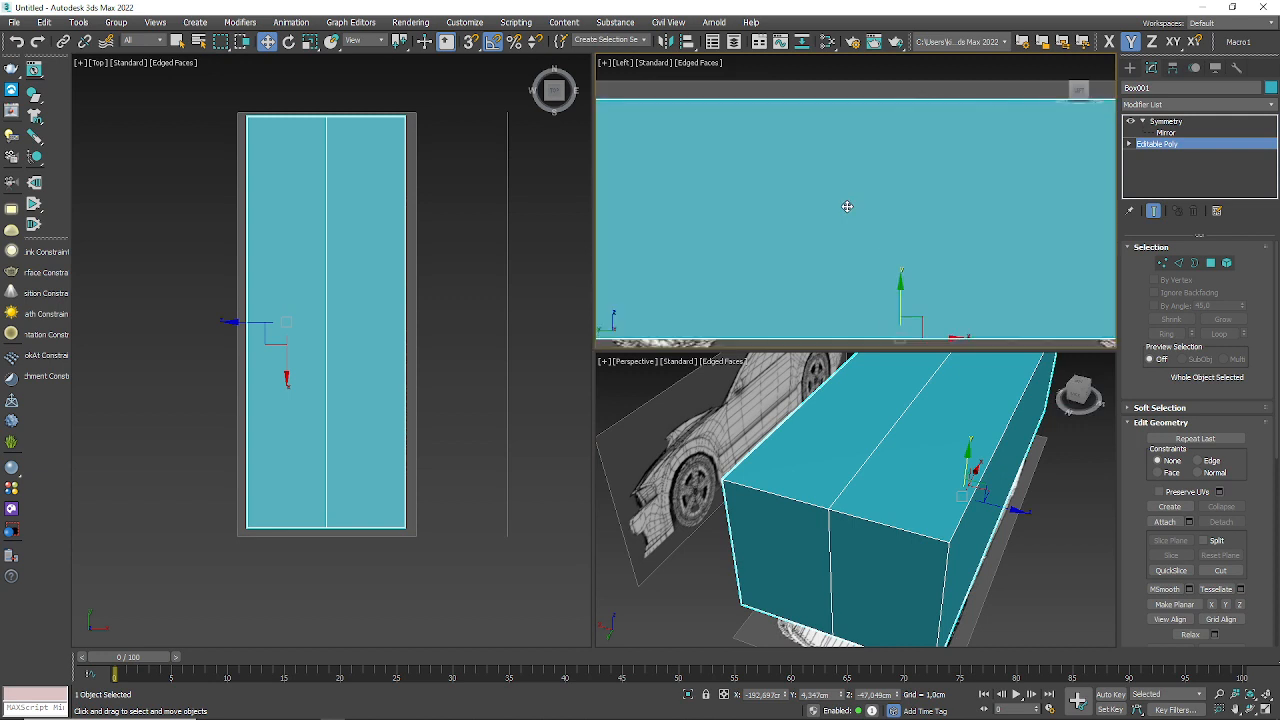
{"action": "scroll", "coordinate": [788, 228], "scroll_direction": "down", "scroll_amount": 3}
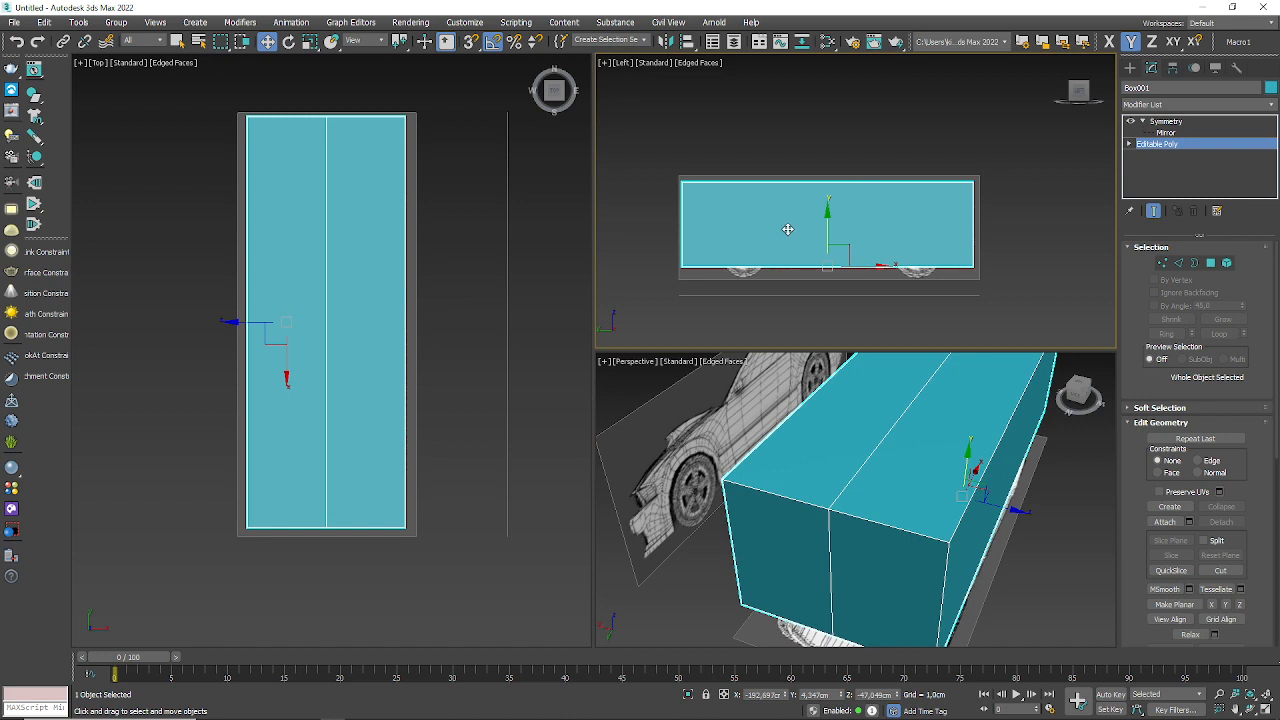
{"action": "middle_click_drag", "start_coordinate": [789, 224], "coordinate": [809, 213]}
{"action": "middle_click_drag", "start_coordinate": [976, 540], "coordinate": [856, 506], "text": "alt"}
{"action": "scroll", "coordinate": [916, 528], "scroll_direction": "down", "scroll_amount": 4}
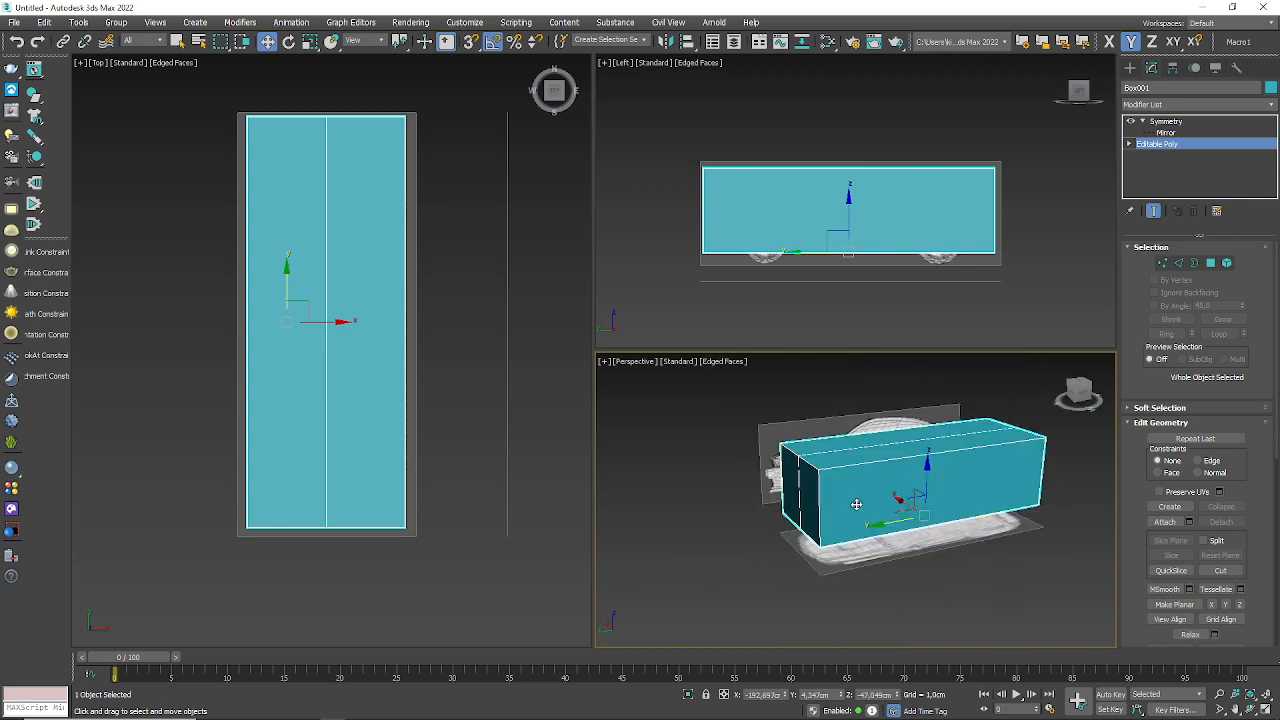
{"action": "scroll", "coordinate": [970, 487], "scroll_direction": "up", "scroll_amount": 2}
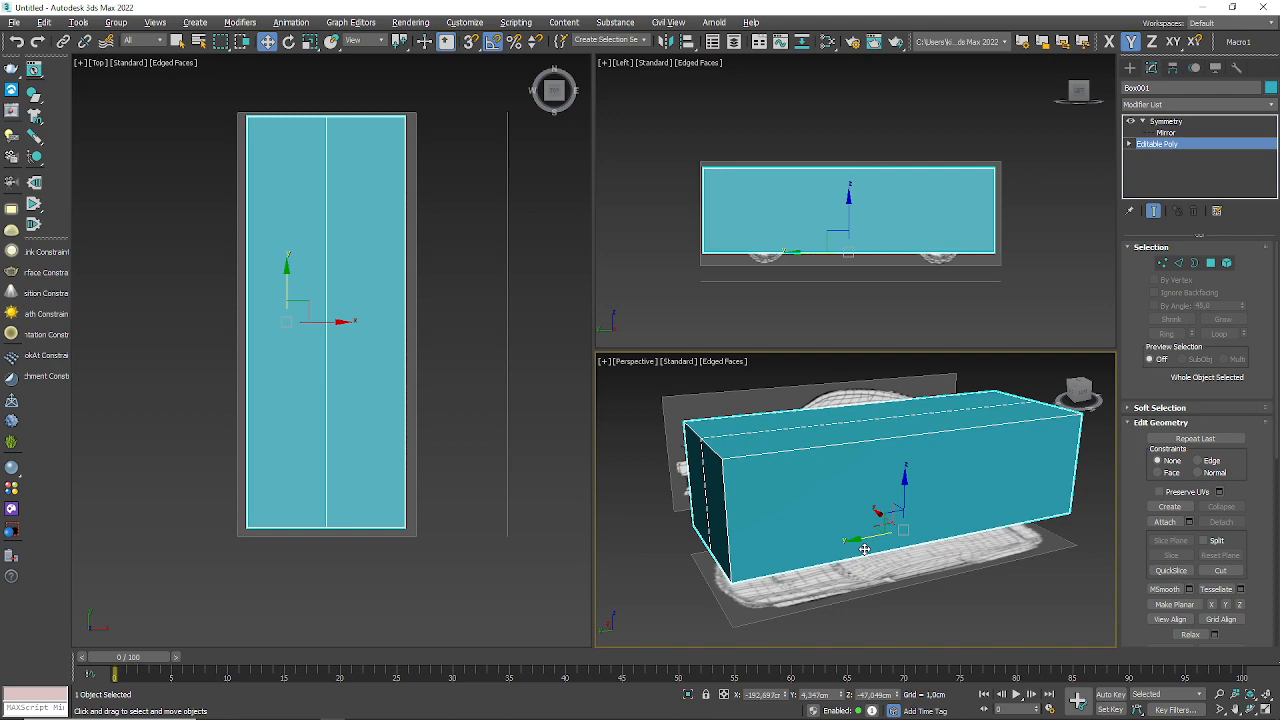
{"action": "key", "text": "alt+x"}
{"action": "key", "text": "alt+x"}
{"action": "key", "text": "alt+x"}
{"action": "key", "text": "alt+x"}
{"action": "key", "text": "alt+x"}
{"action": "key", "text": "alt+x"}
{"action": "key", "text": "alt+x"}
{"action": "key", "text": "alt+x"}
{"action": "key", "text": "alt+x"}
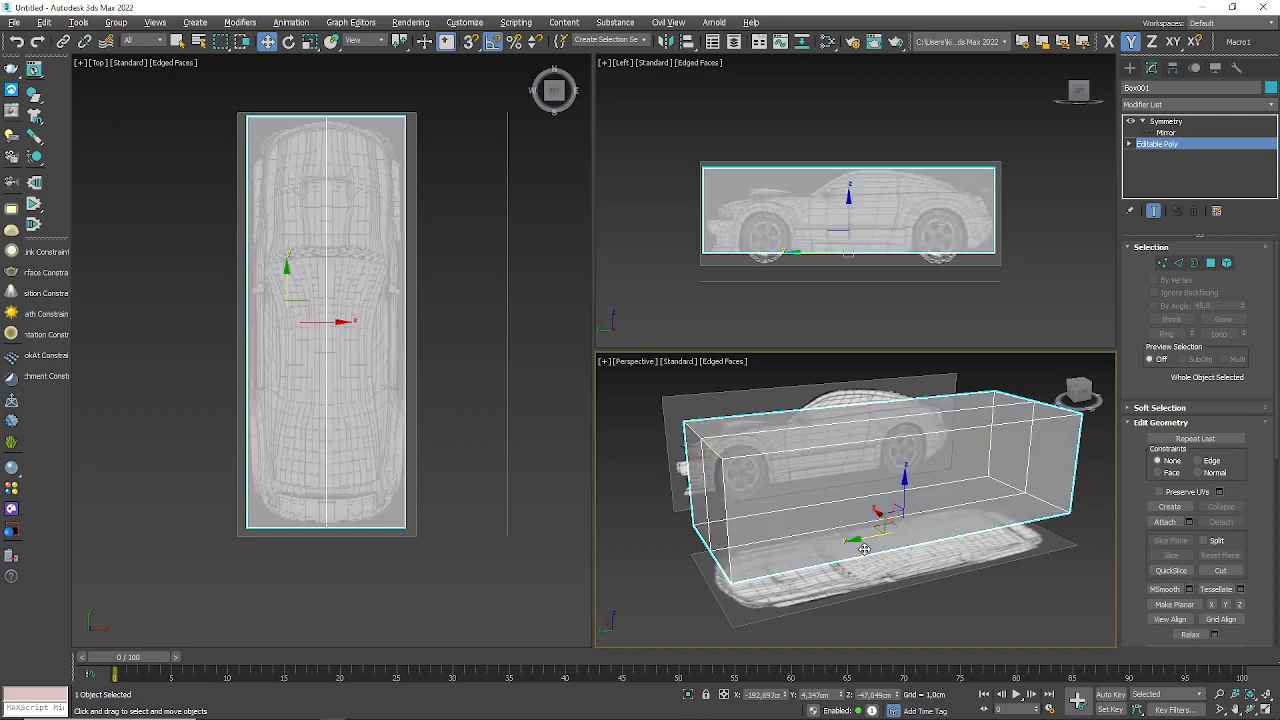
{"action": "key", "text": "alt+x"}
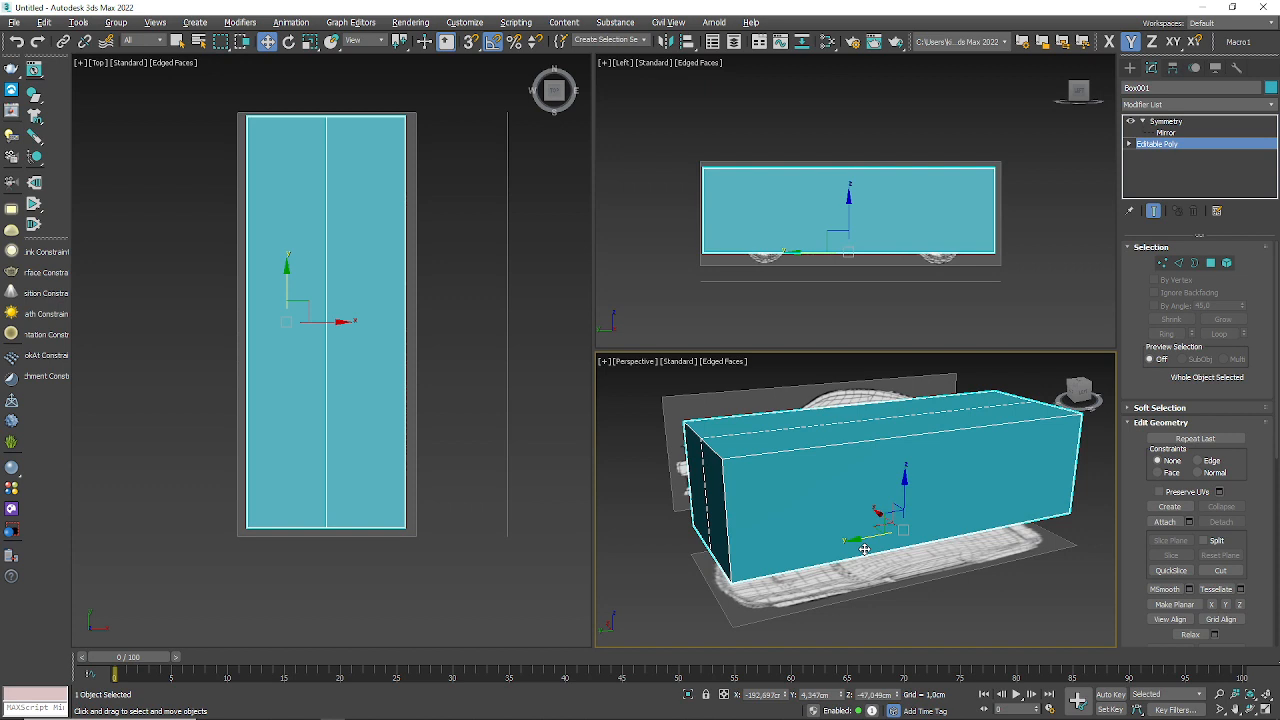
{"action": "key", "text": "alt+x"}
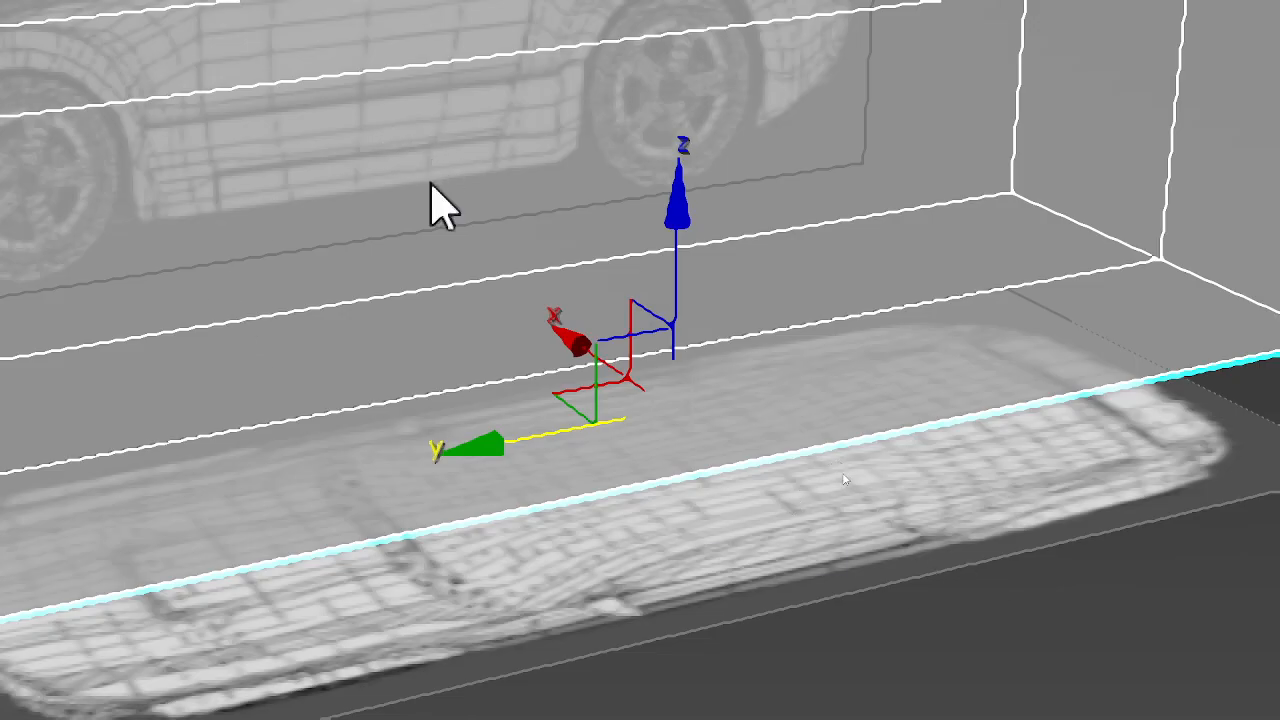
- Open the box's Object Properties, check the See-Through display option, and accept the dialog
{"action": "right_click", "coordinate": [430, 184]}
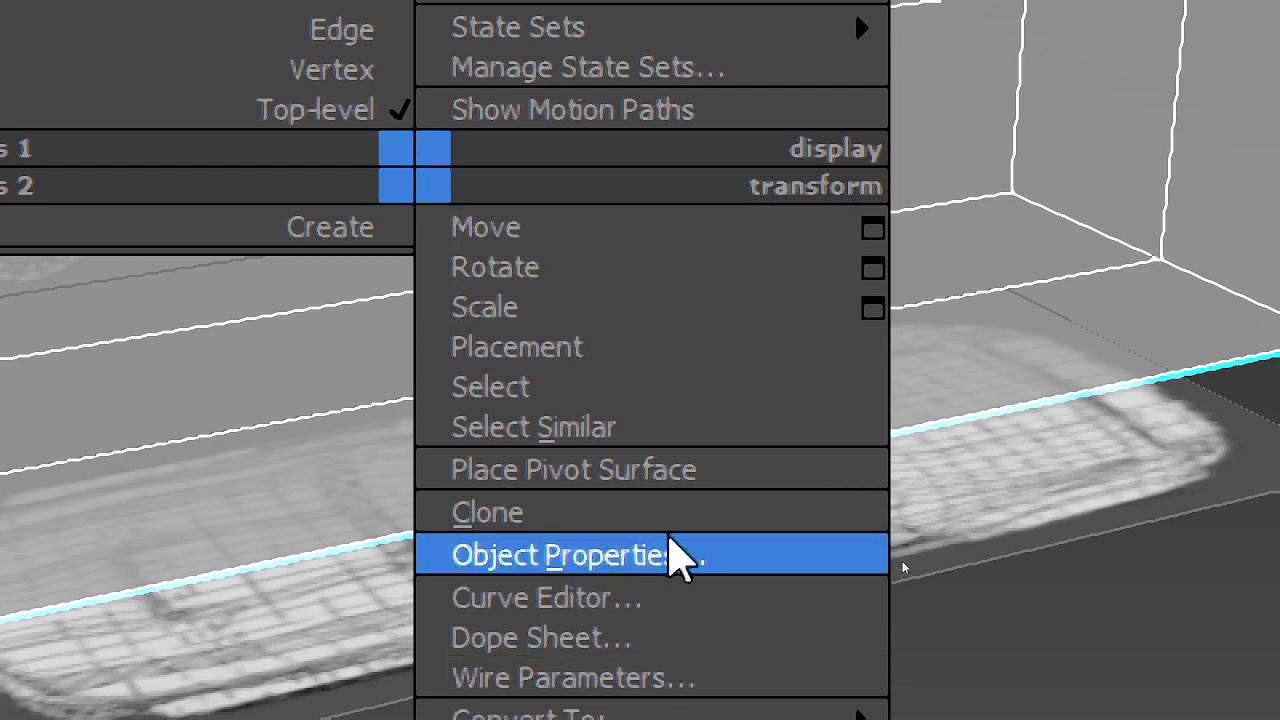
{"action": "left_click", "coordinate": [672, 553]}
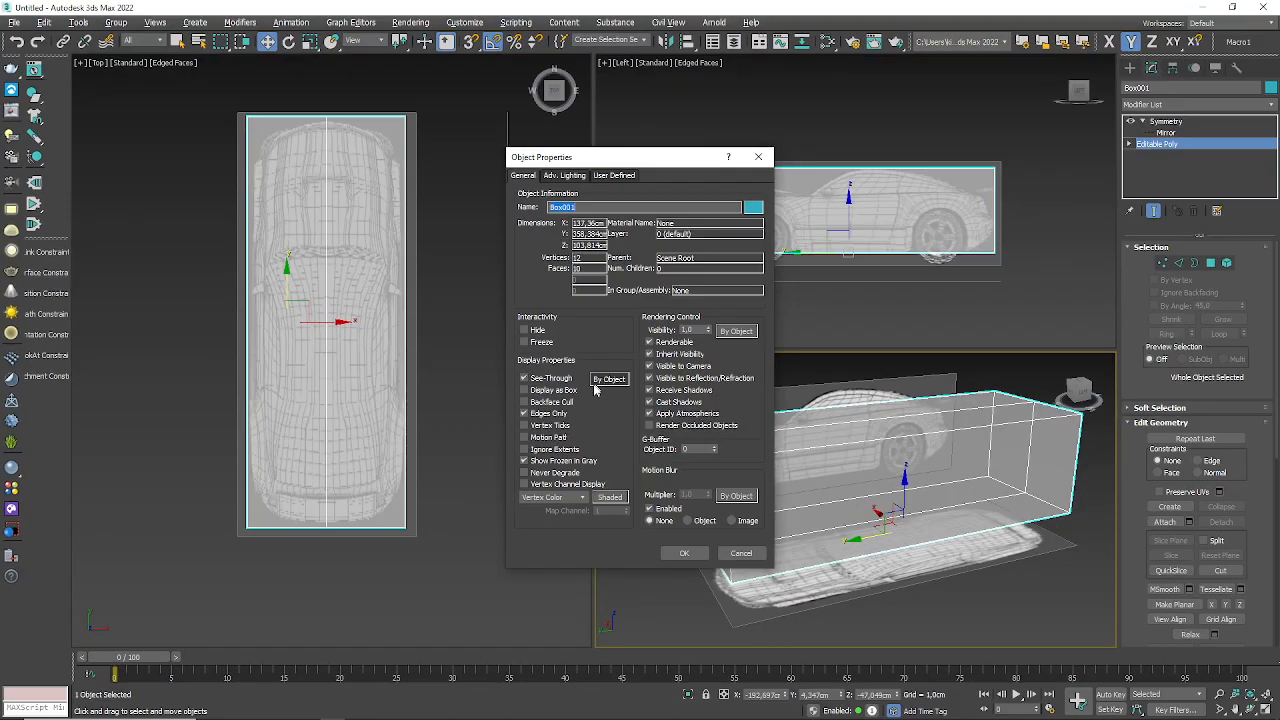
{"action": "left_click", "coordinate": [684, 553]}
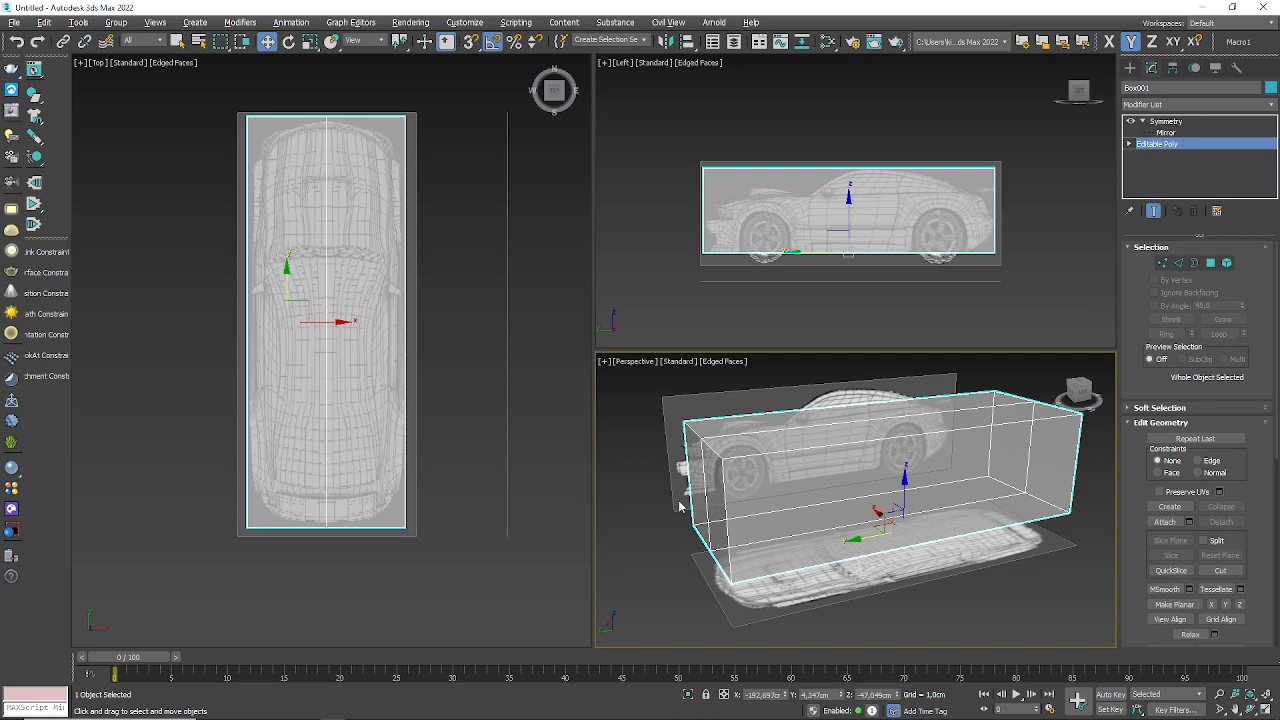
- Enter edge editing on the box's Editable Poly and select its four lengthwise edges
{"action": "middle_click_drag", "start_coordinate": [824, 217], "coordinate": [766, 243]}
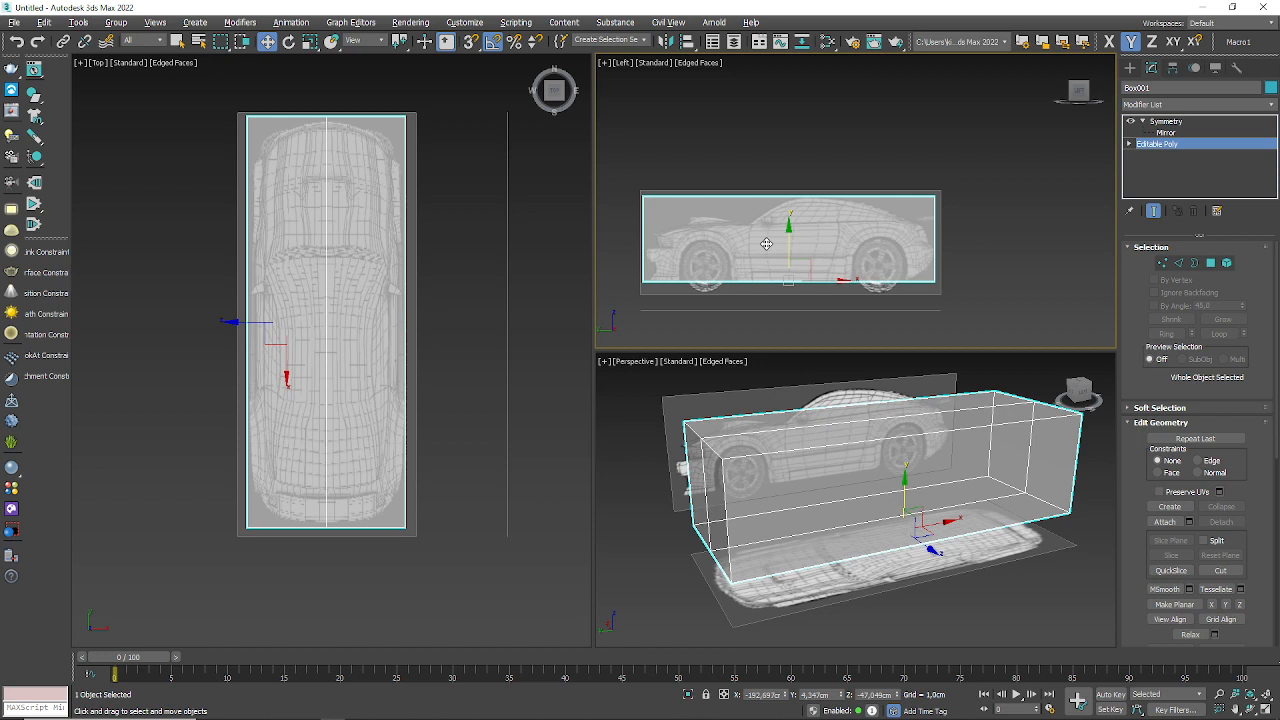
{"action": "scroll", "coordinate": [850, 200], "scroll_direction": "up", "scroll_amount": 4}
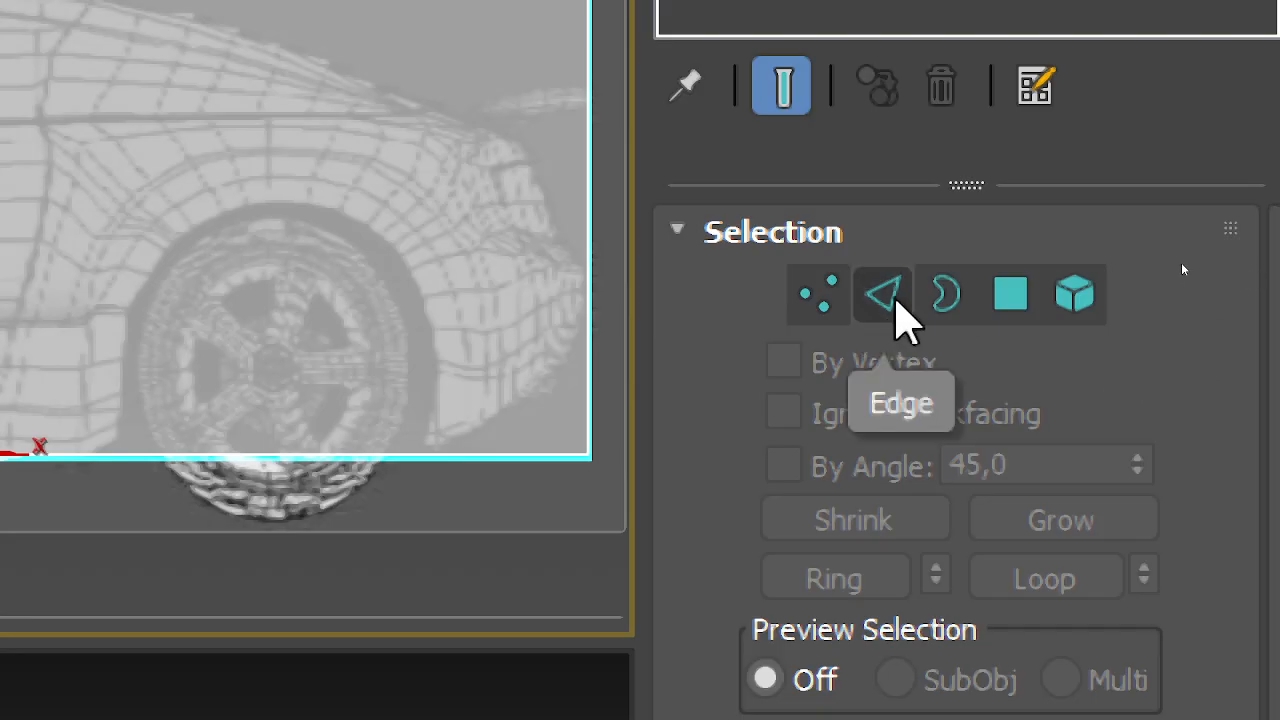
{"action": "left_click", "coordinate": [893, 300]}
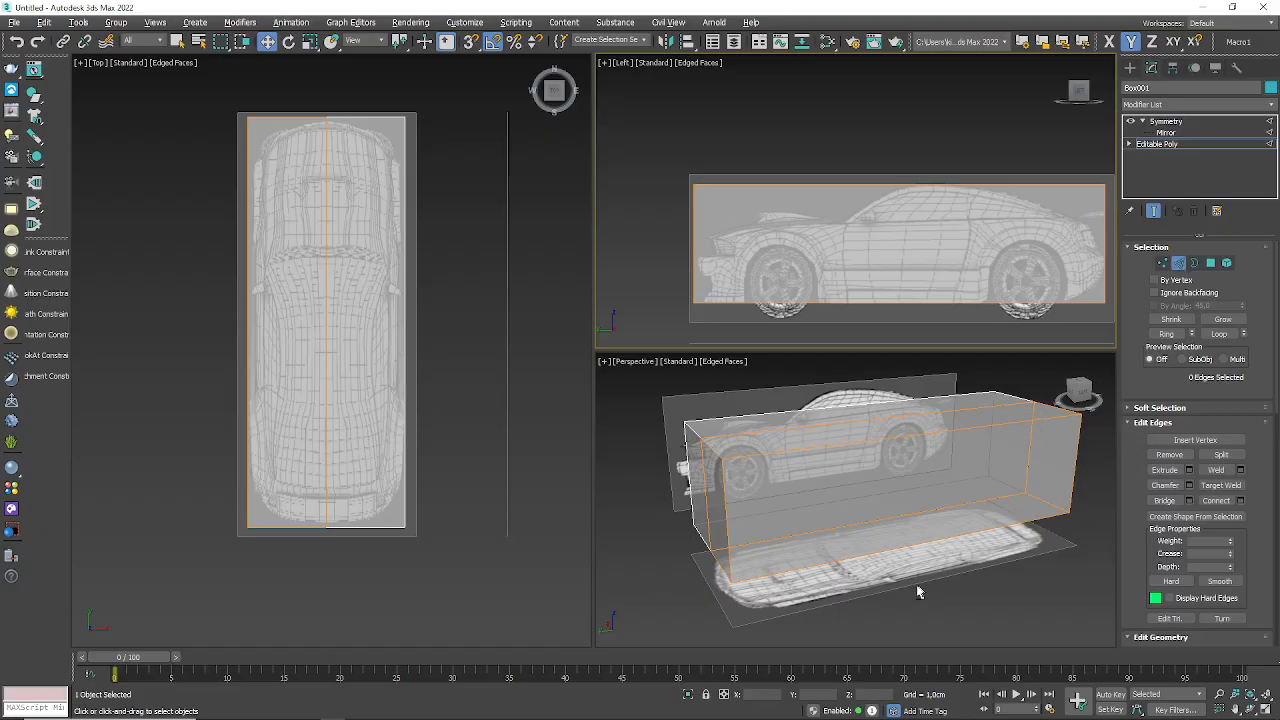
{"action": "middle_click_drag", "start_coordinate": [917, 586], "coordinate": [854, 580], "text": "alt"}
{"action": "left_click", "coordinate": [855, 544]}
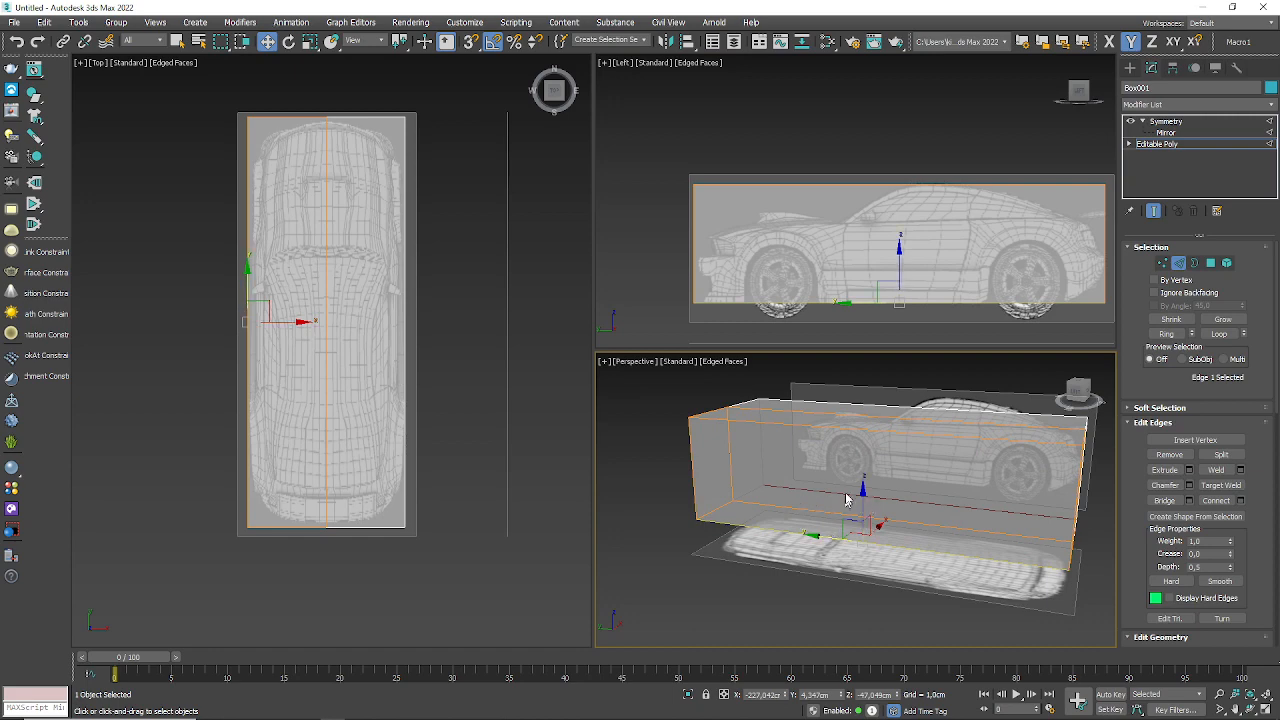
{"action": "left_click", "coordinate": [834, 411], "text": "ctrl"}
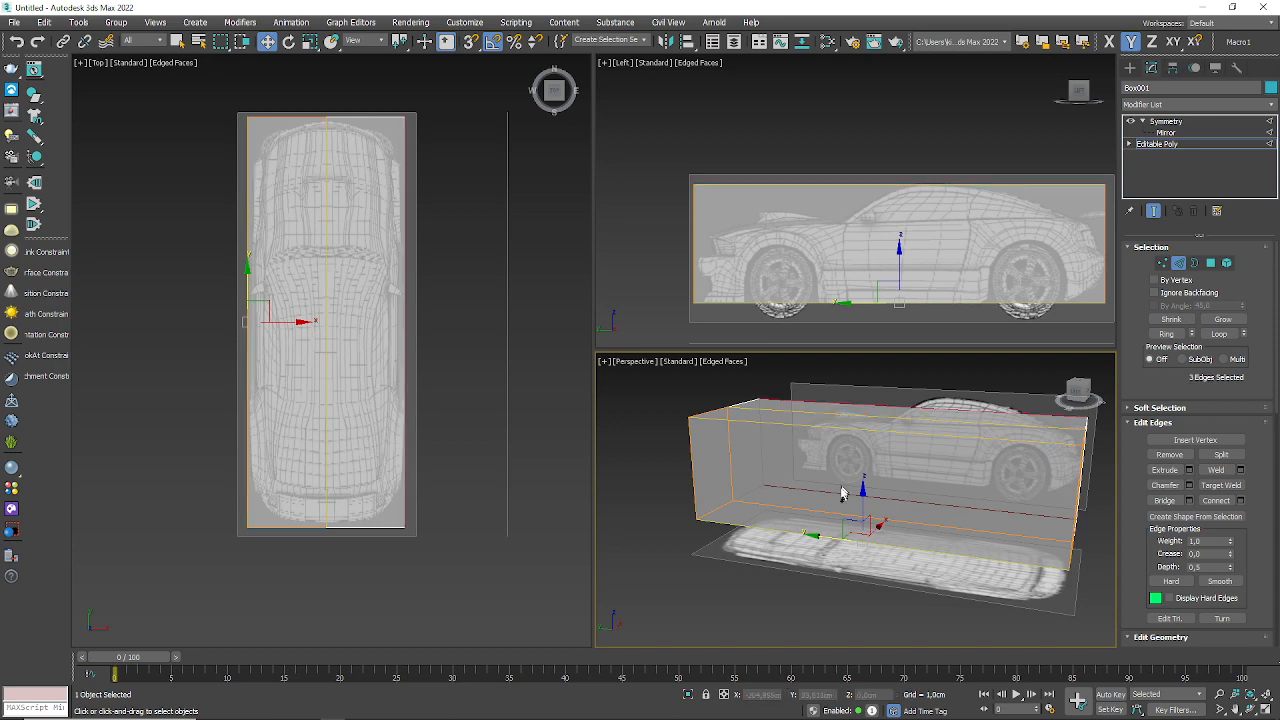
{"action": "left_click", "coordinate": [912, 511], "text": "ctrl"}
{"action": "scroll", "coordinate": [914, 515], "scroll_direction": "up", "scroll_amount": 2}
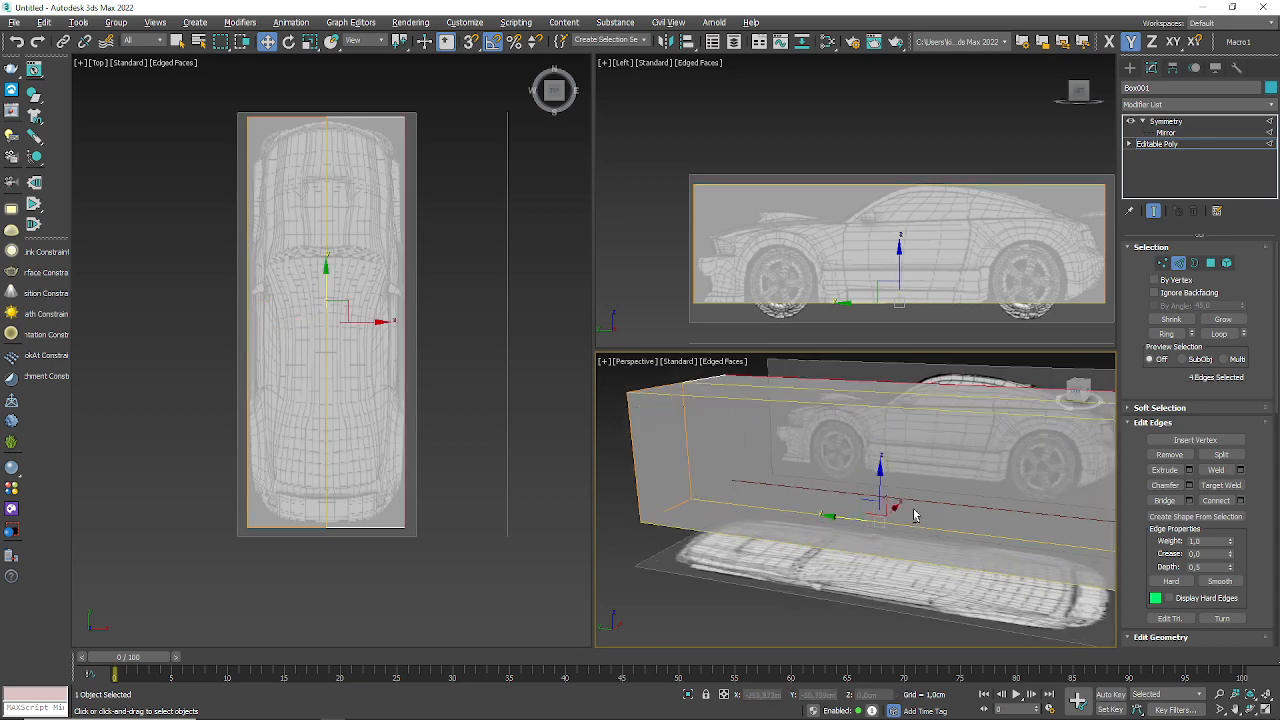
{"action": "scroll", "coordinate": [914, 515], "scroll_direction": "down", "scroll_amount": 3}
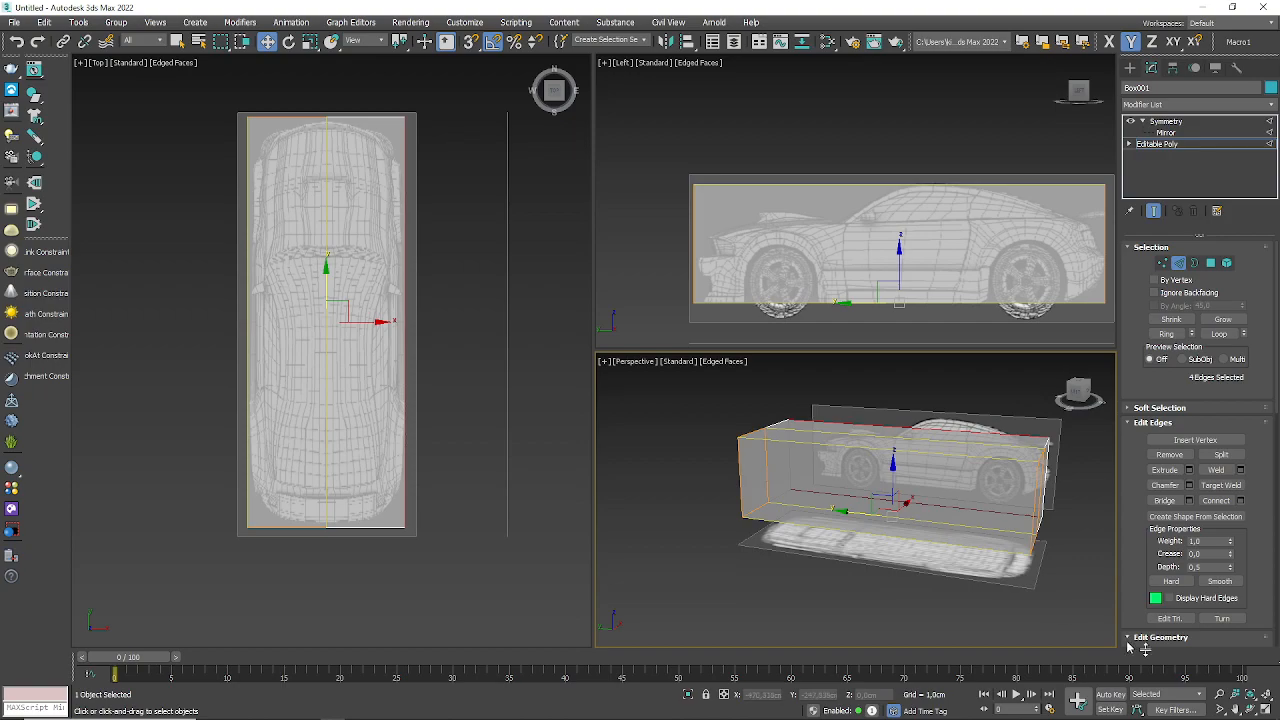
- Maximize the perspective viewport and frame the see-through box with its selected edges
{"action": "left_click", "coordinate": [1264, 709]}
{"action": "scroll", "coordinate": [655, 340], "scroll_direction": "up", "scroll_amount": 3}
{"action": "middle_click_drag", "start_coordinate": [642, 374], "coordinate": [731, 424], "text": "alt"}
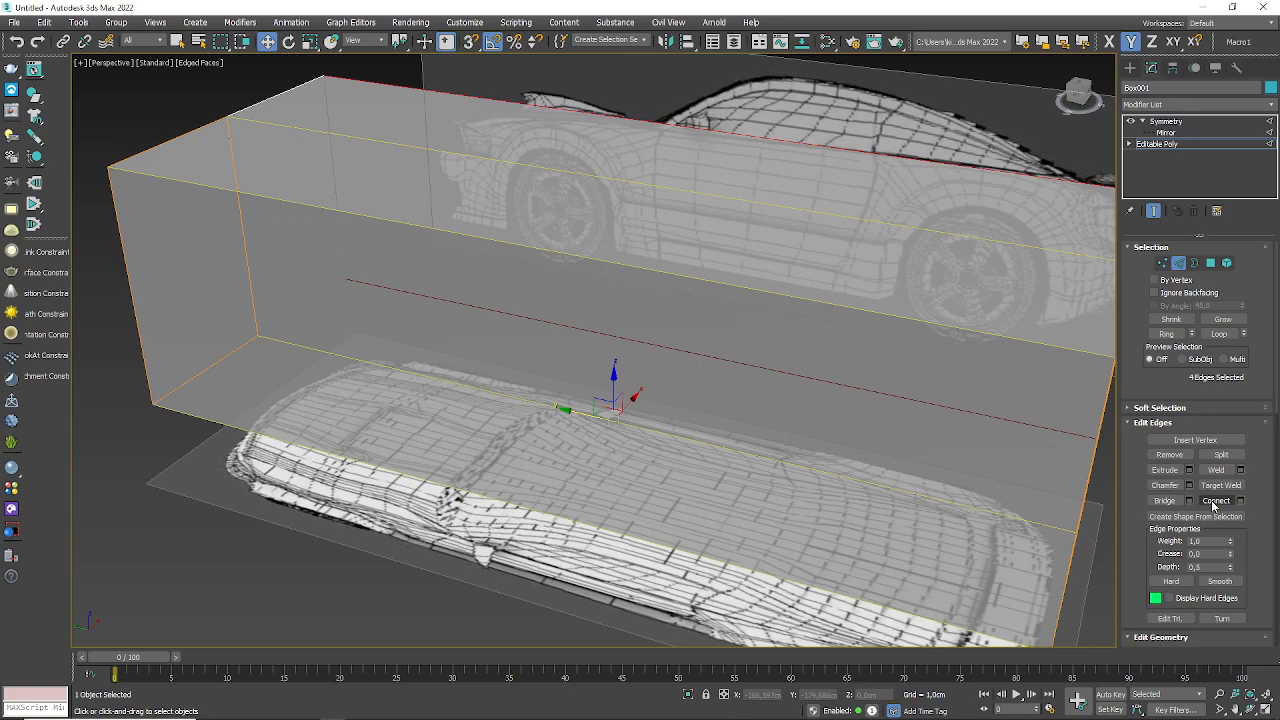
- Try connecting the four lengthwise edges across the middle and lowering the new upper side vertex to about Z -22.3 cm
{"action": "left_click", "coordinate": [1214, 501]}
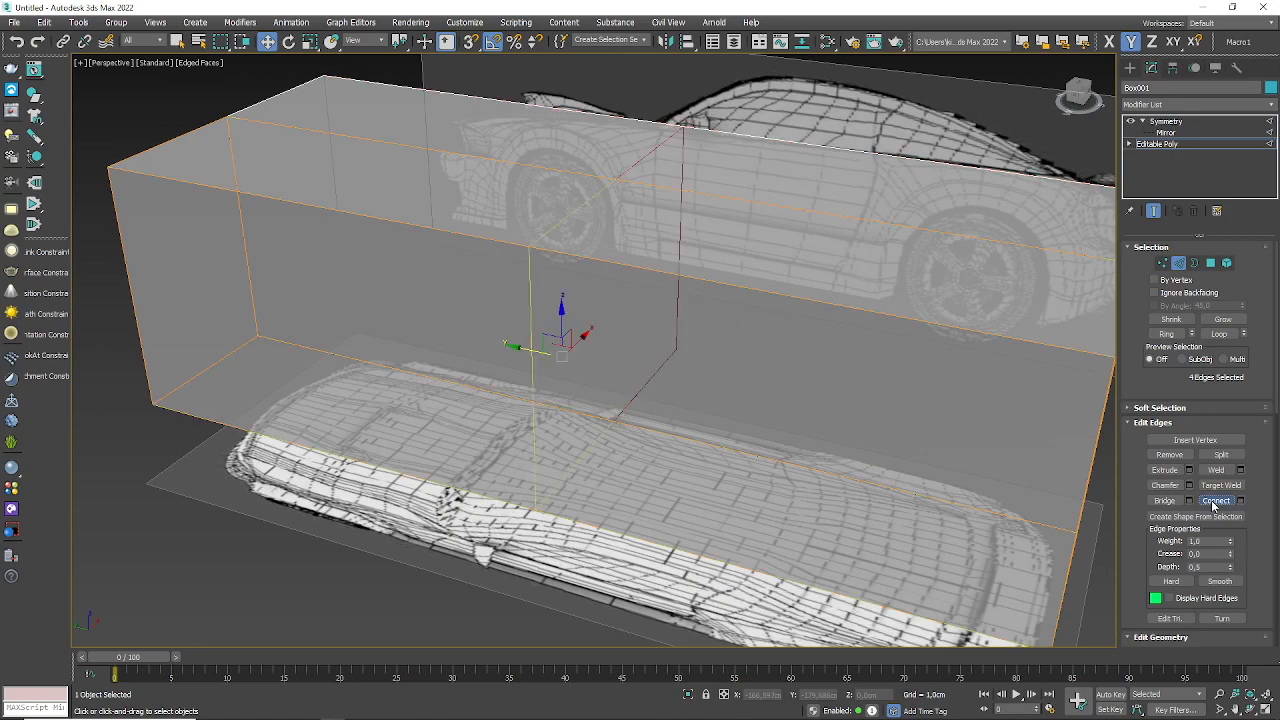
{"action": "middle_click_drag", "start_coordinate": [796, 444], "coordinate": [860, 456], "text": "alt"}
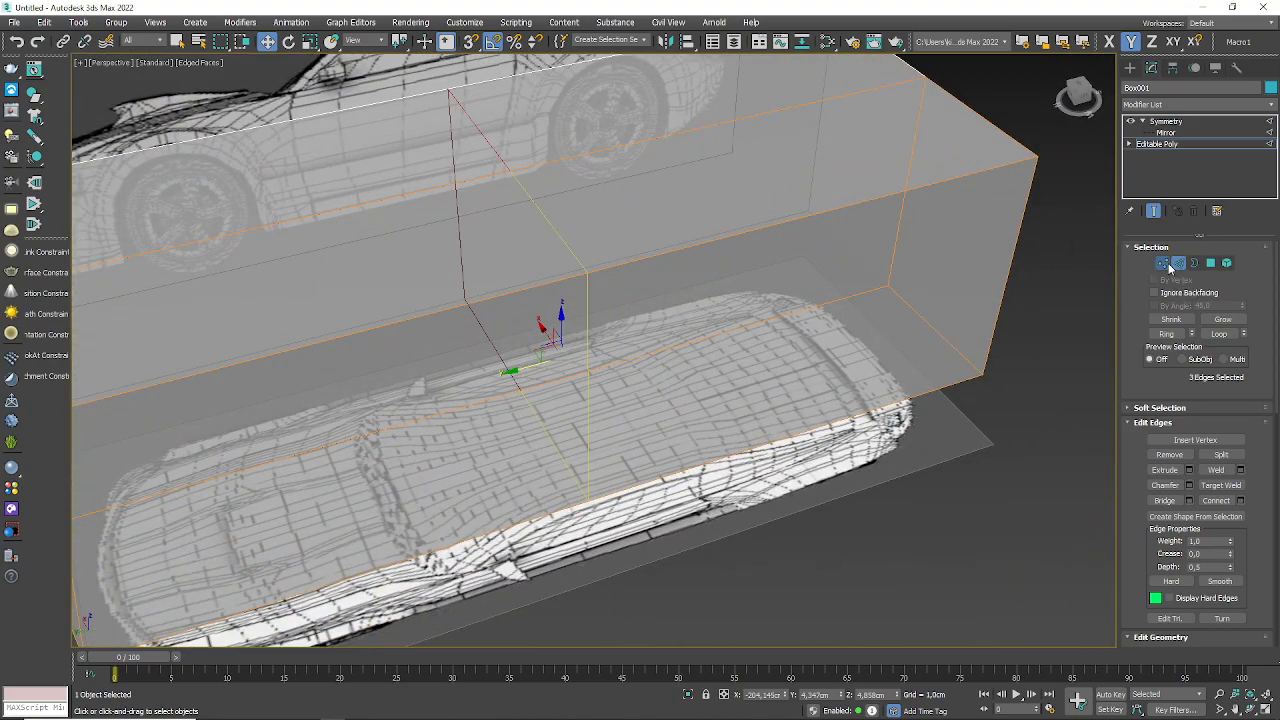
{"action": "left_click", "coordinate": [1162, 262]}
{"action": "left_click", "coordinate": [587, 271]}
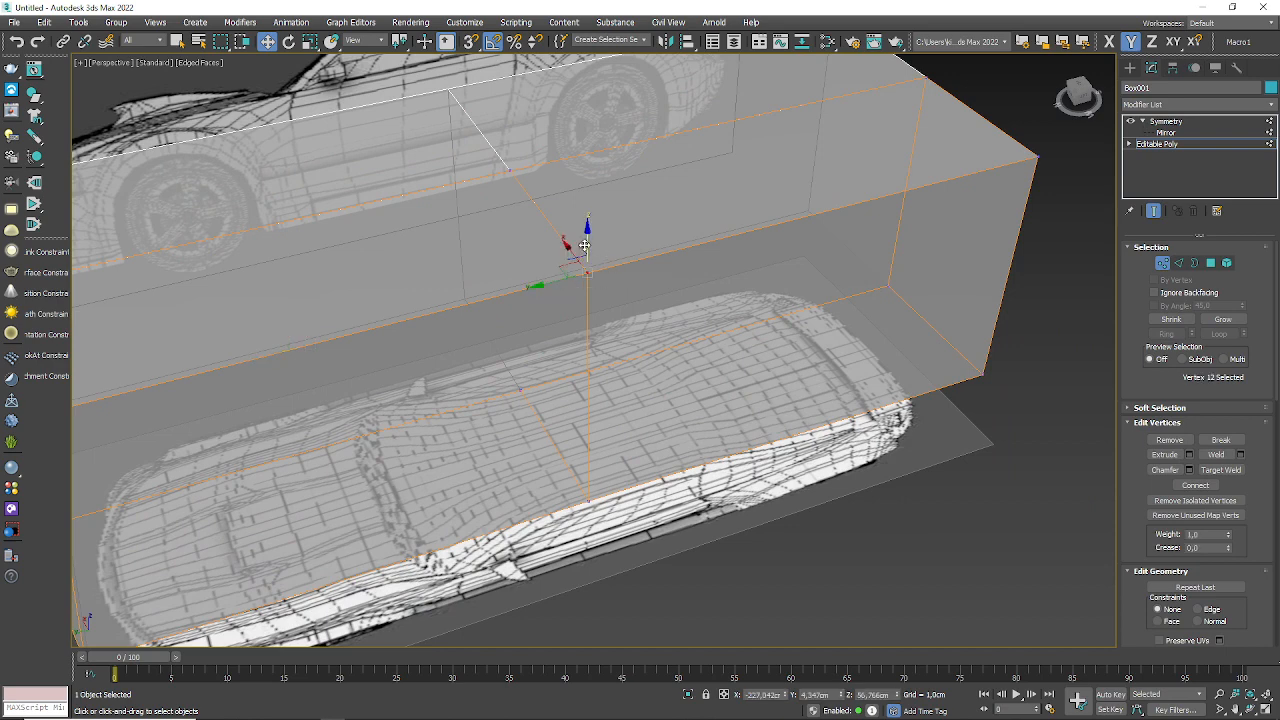
{"action": "left_click_drag", "start_coordinate": [587, 245], "coordinate": [613, 407]}
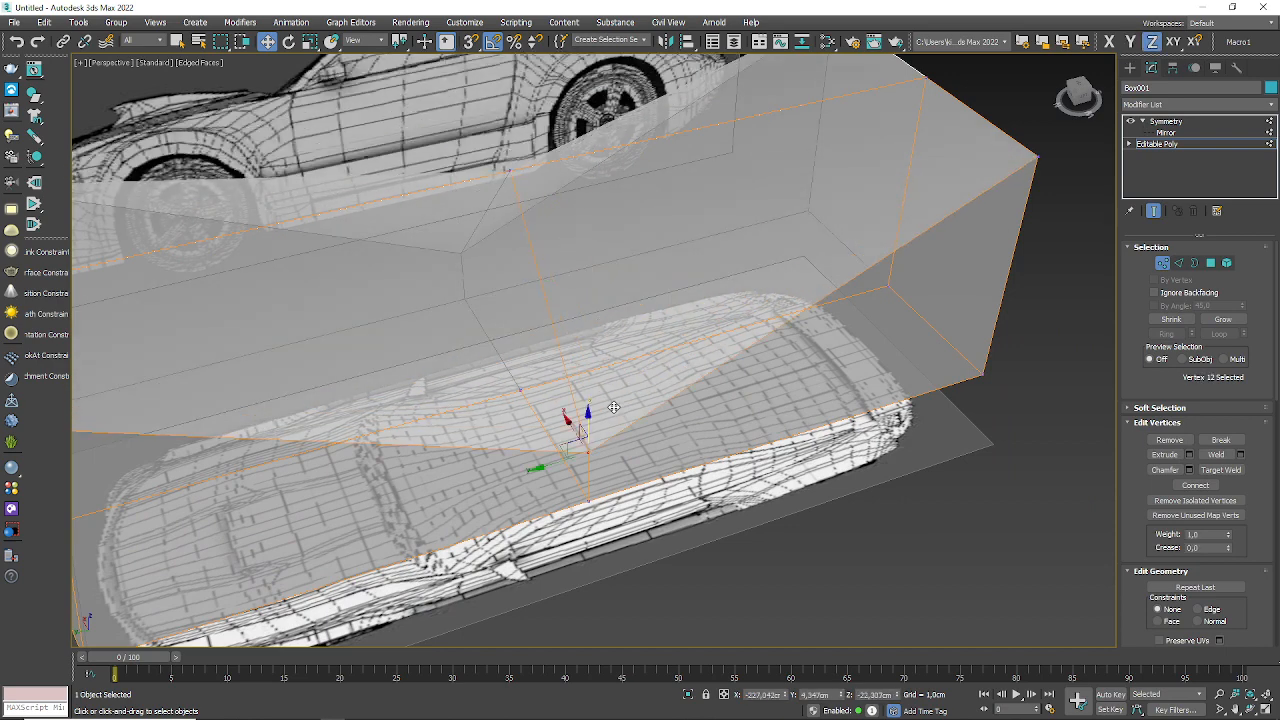
- Undo the vertex move and the edge connection on the box
{"action": "key", "text": "ctrl+z"}
{"action": "key", "text": "ctrl+z"}
{"action": "key", "text": "ctrl+z"}
{"action": "key", "text": "ctrl+z"}
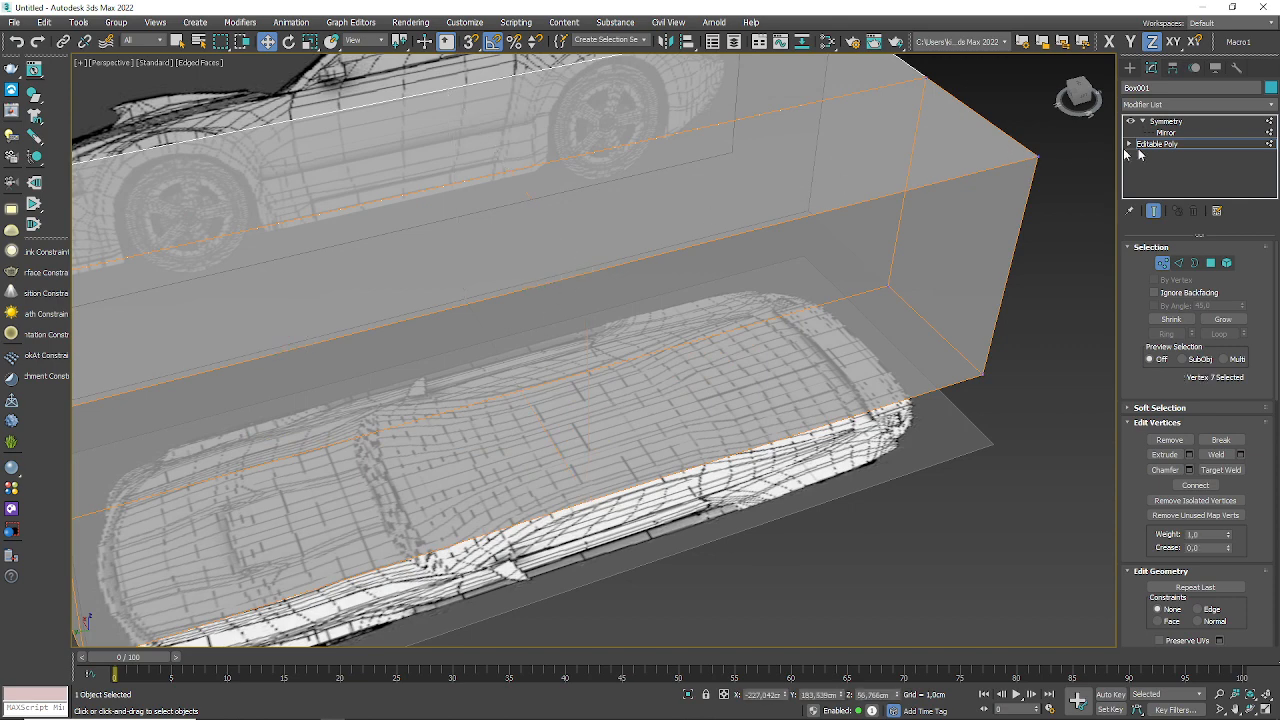
- Set up a Connect with 4 segments across the box's four selected lengthwise edges
{"action": "left_click", "coordinate": [1179, 263]}
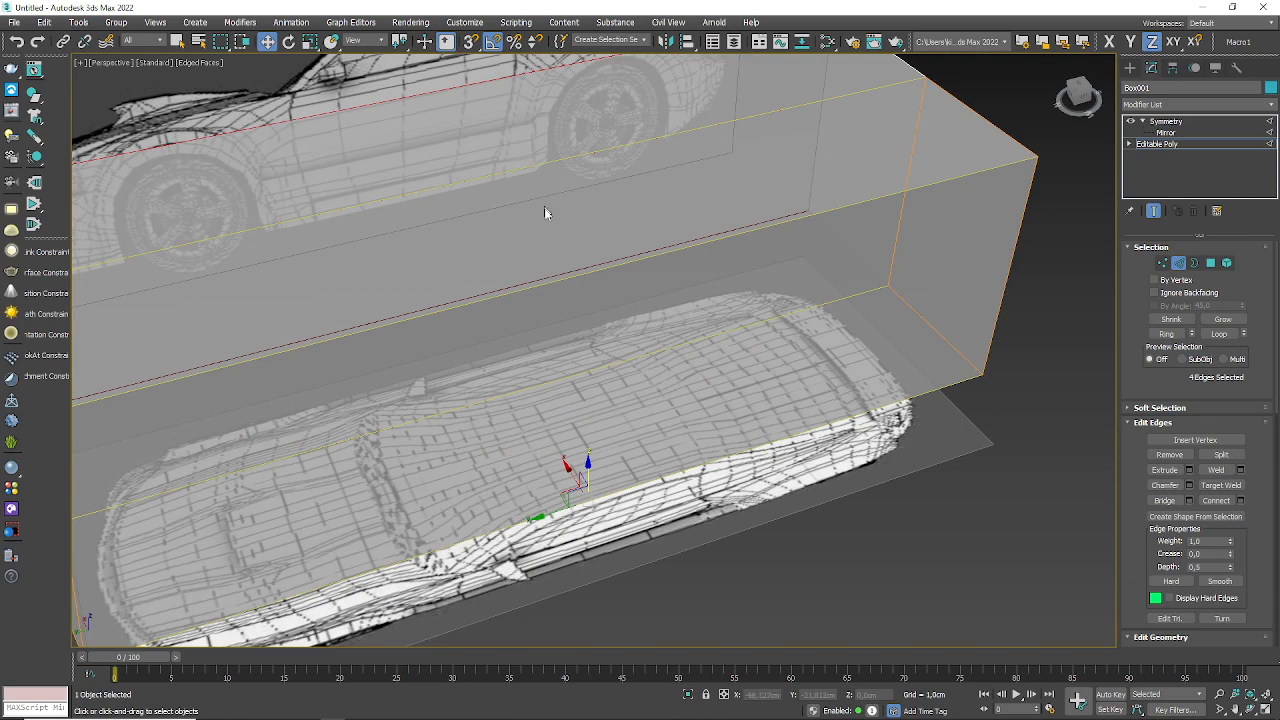
{"action": "scroll", "coordinate": [546, 209], "scroll_direction": "down", "scroll_amount": 5}
{"action": "middle_click_drag", "start_coordinate": [663, 281], "coordinate": [623, 349], "text": "alt"}
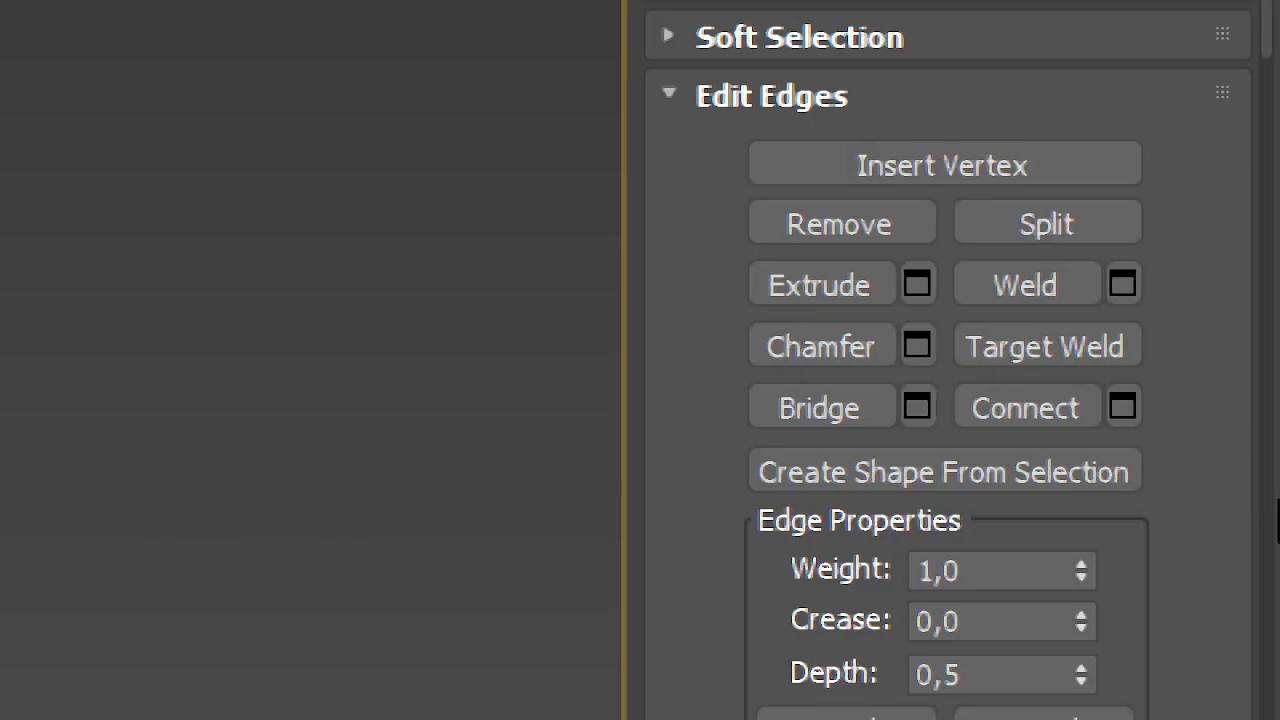
{"action": "left_click", "coordinate": [1240, 500]}
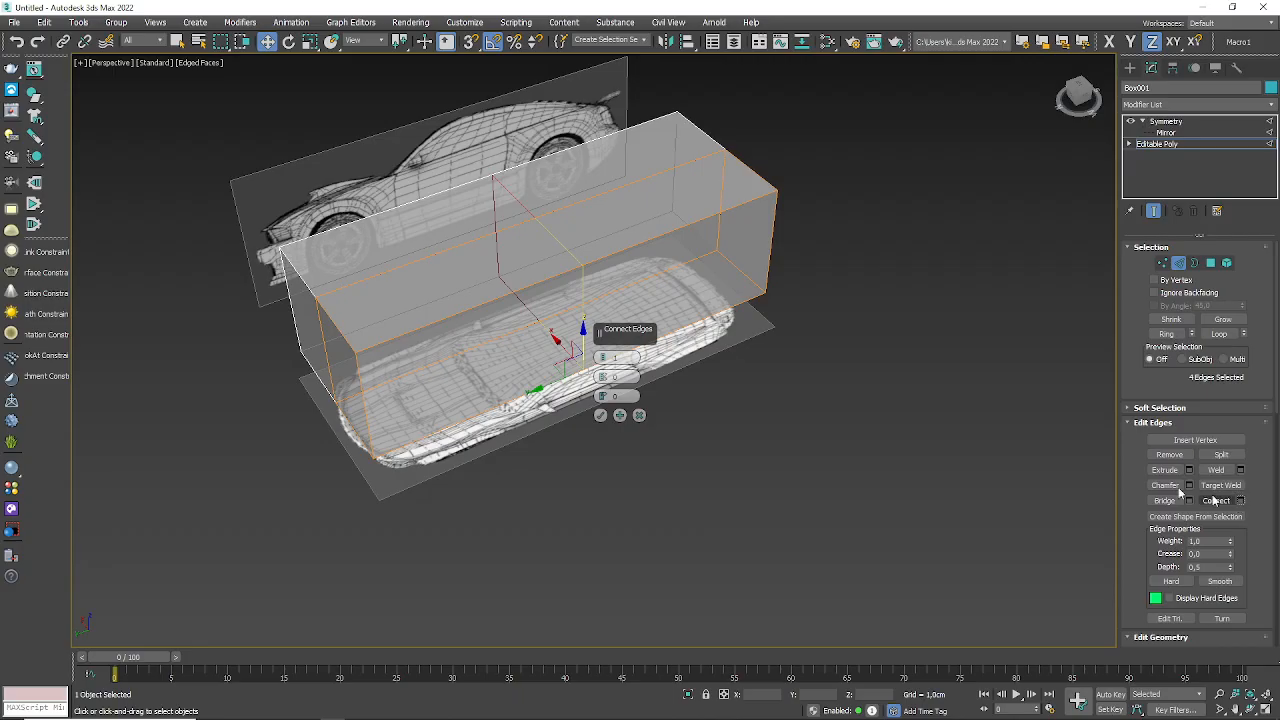
{"action": "middle_click_drag", "start_coordinate": [730, 374], "coordinate": [628, 436]}
{"action": "scroll", "coordinate": [457, 377], "scroll_direction": "up", "scroll_amount": 5}
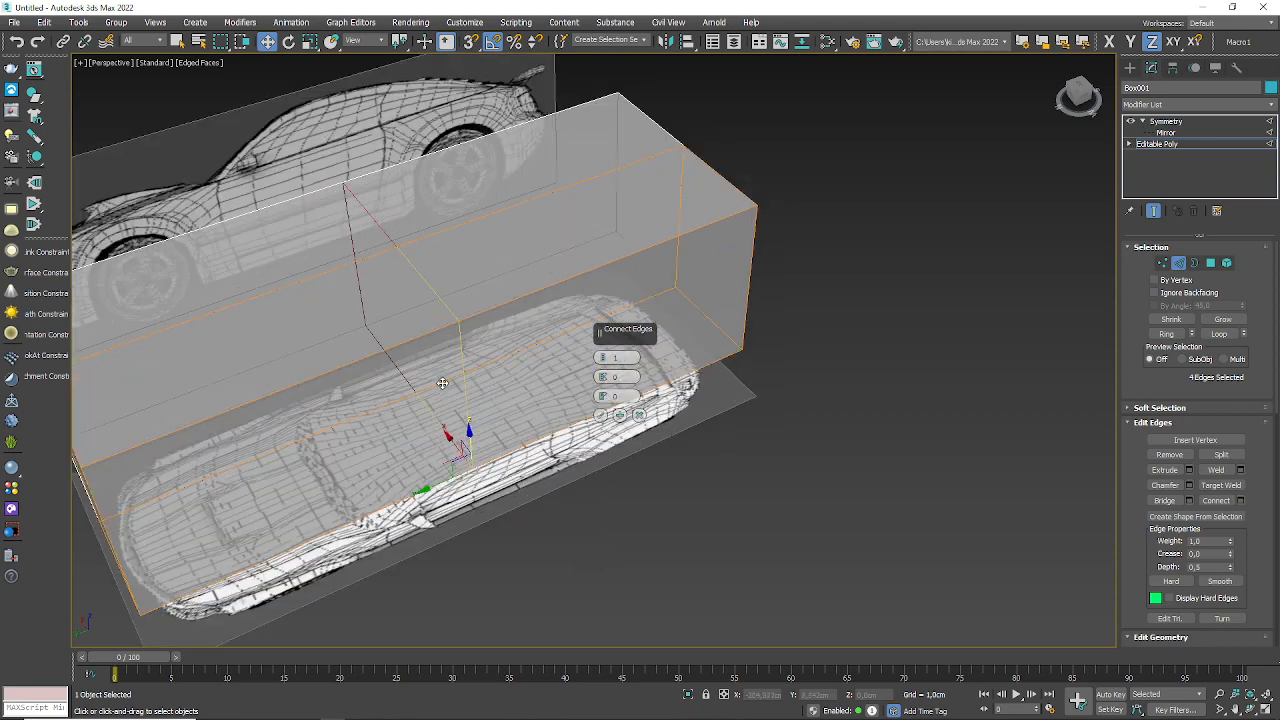
{"action": "scroll", "coordinate": [465, 383], "scroll_direction": "down", "scroll_amount": 3}
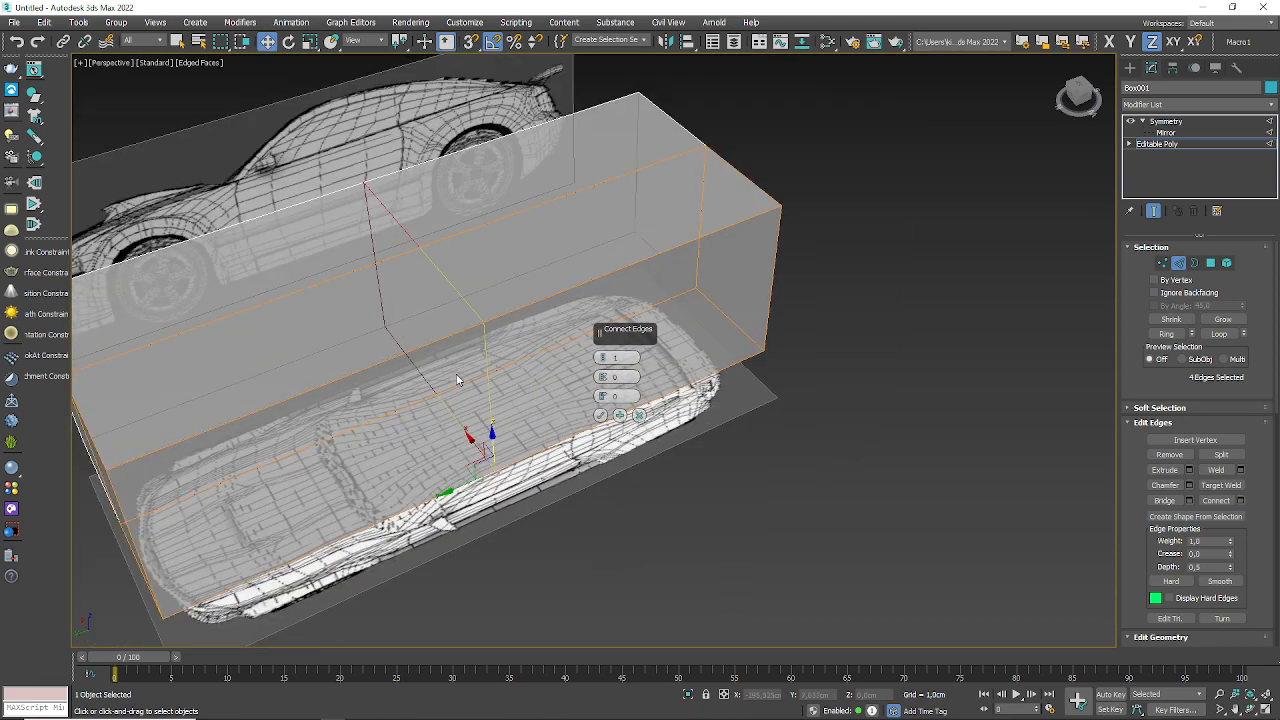
{"action": "middle_click_drag", "start_coordinate": [460, 352], "coordinate": [492, 347]}
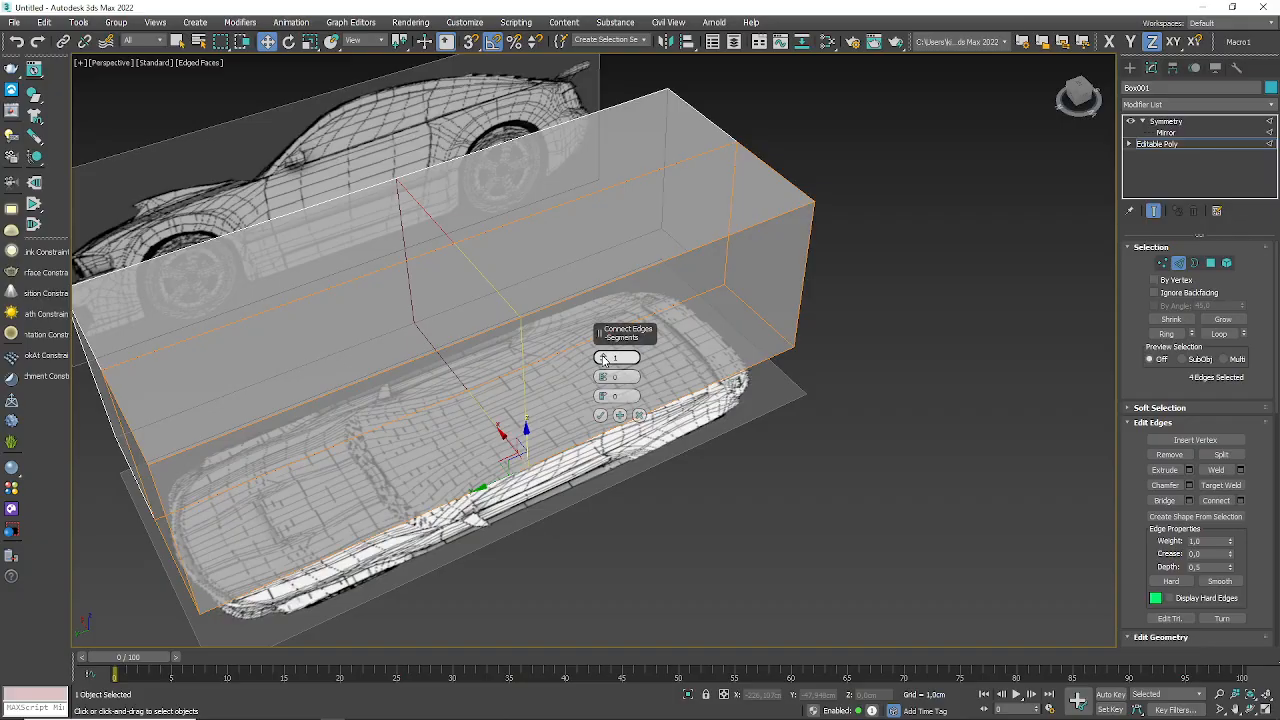
{"action": "left_click", "coordinate": [603, 358]}
{"action": "left_click", "coordinate": [603, 358]}
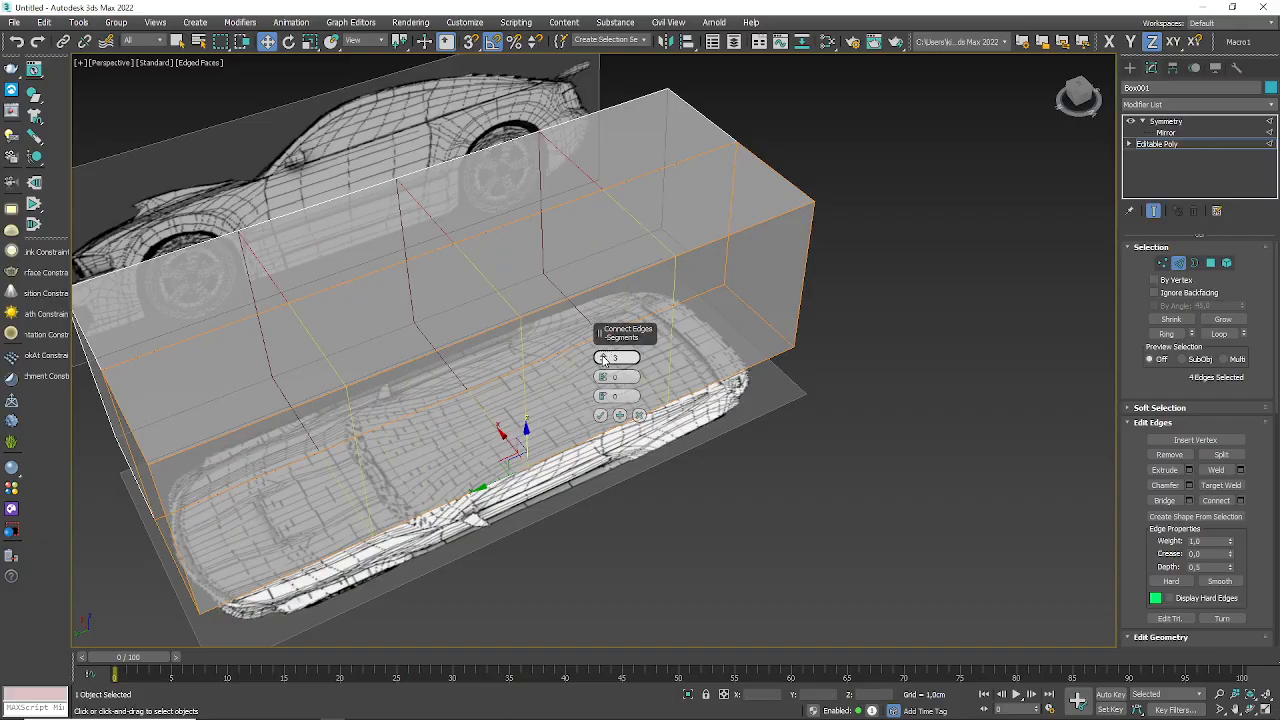
{"action": "left_click", "coordinate": [603, 358]}
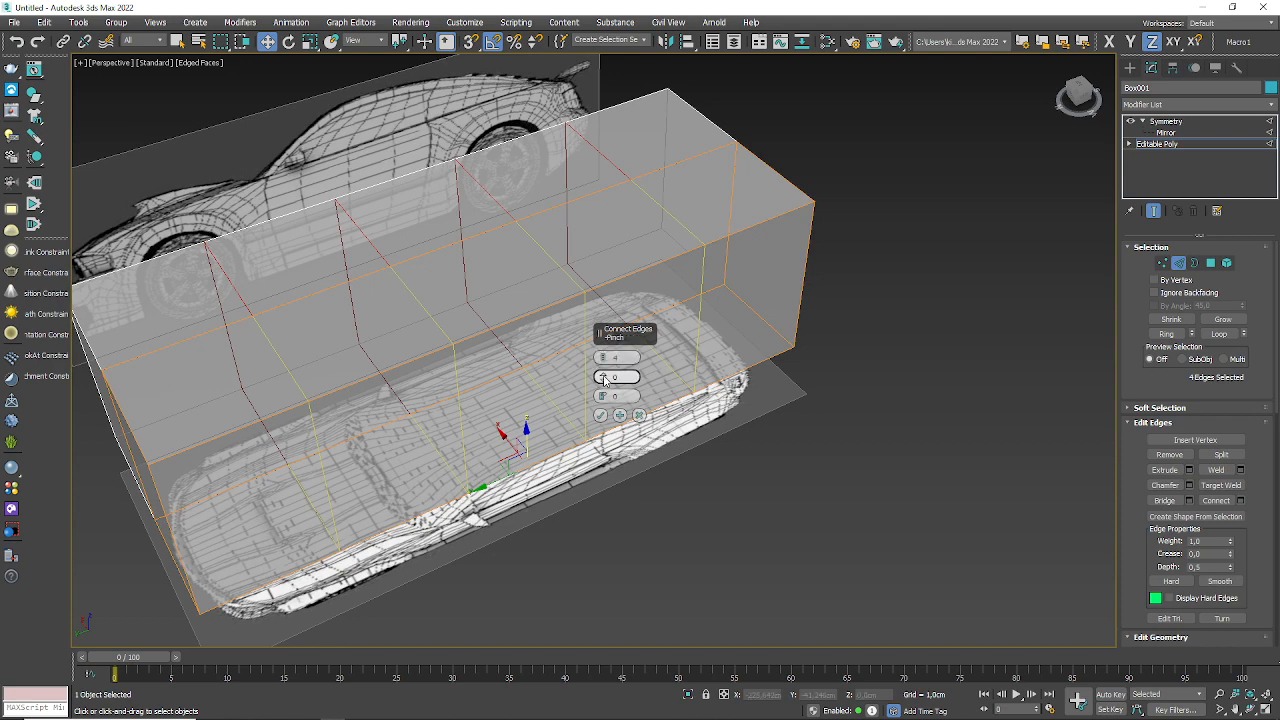
- Try out Pinch and Slide on the four new loops, reset both to 0, and apply the connection
{"action": "mouse_move", "coordinate": [604, 378]}
{"action": "left_mouse_down"}
{"action": "mouse_move", "coordinate": [617, 205]}
{"action": "mouse_move", "coordinate": [582, 546]}
{"action": "mouse_move", "coordinate": [616, 318]}
{"action": "mouse_move", "coordinate": [604, 406]}
{"action": "mouse_move", "coordinate": [588, 378]}
{"action": "left_mouse_up"}
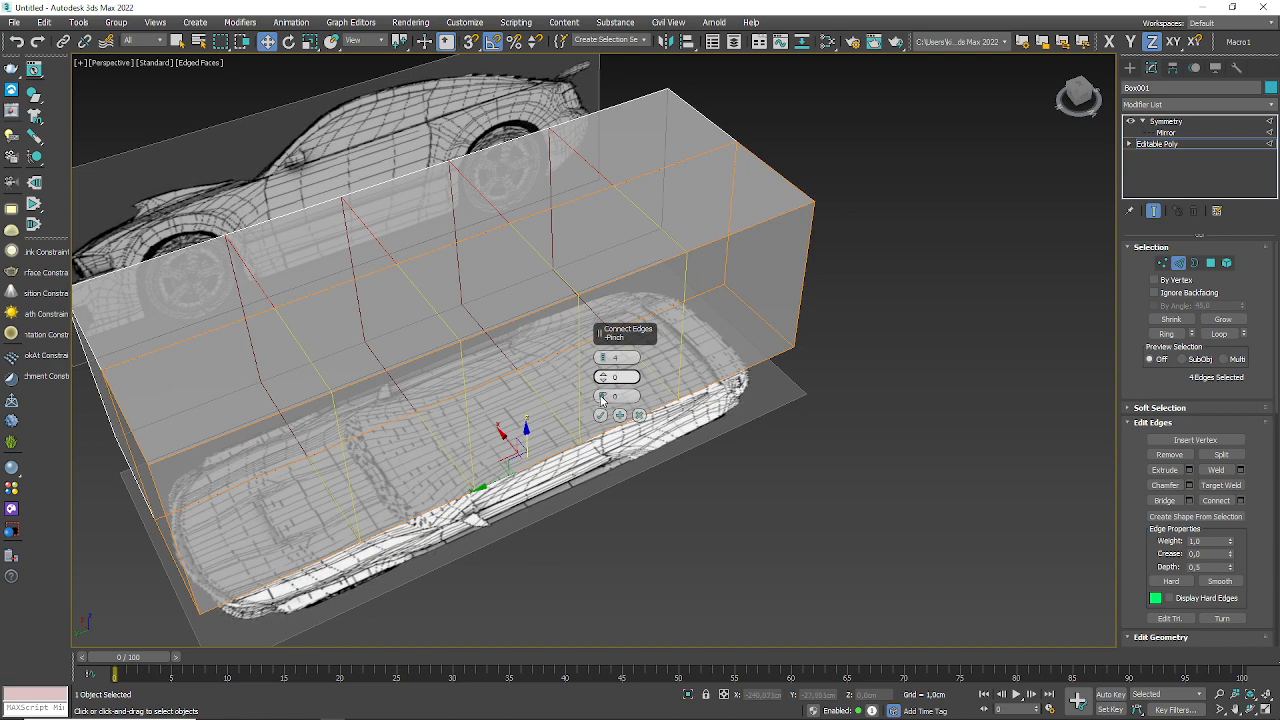
{"action": "left_click_drag", "start_coordinate": [602, 400], "coordinate": [576, 640]}
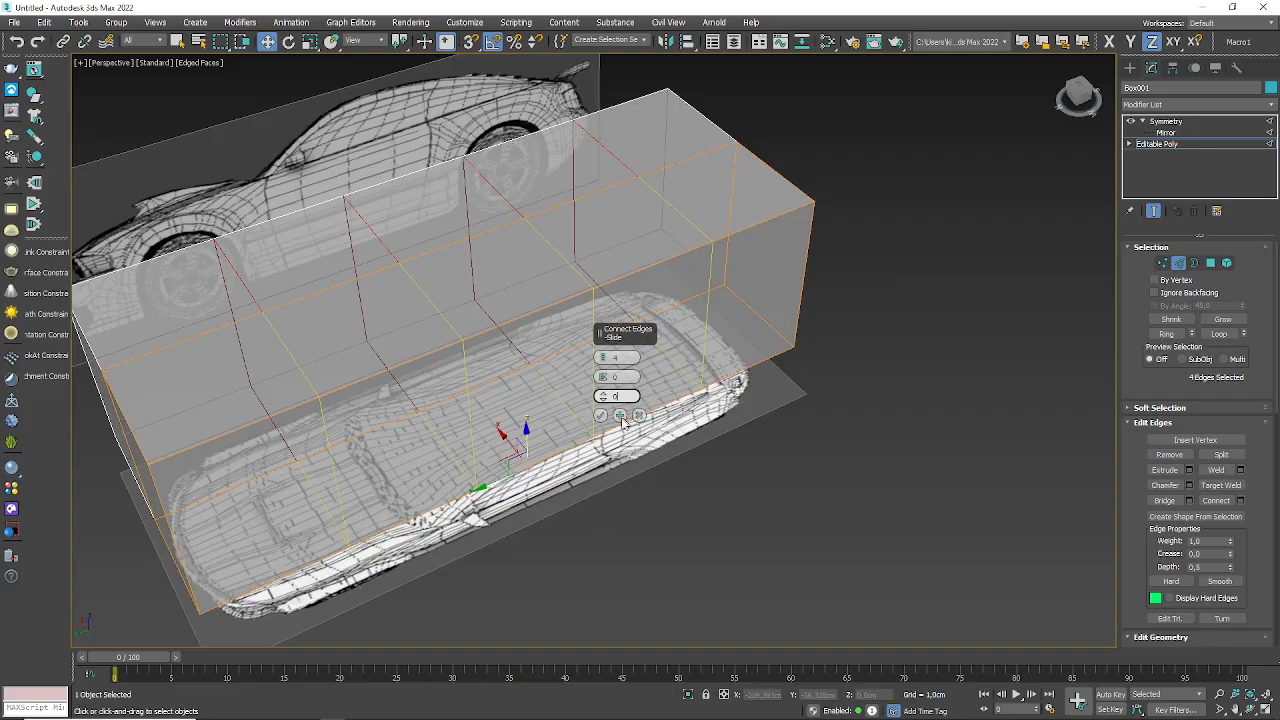
{"action": "left_click", "coordinate": [599, 414]}
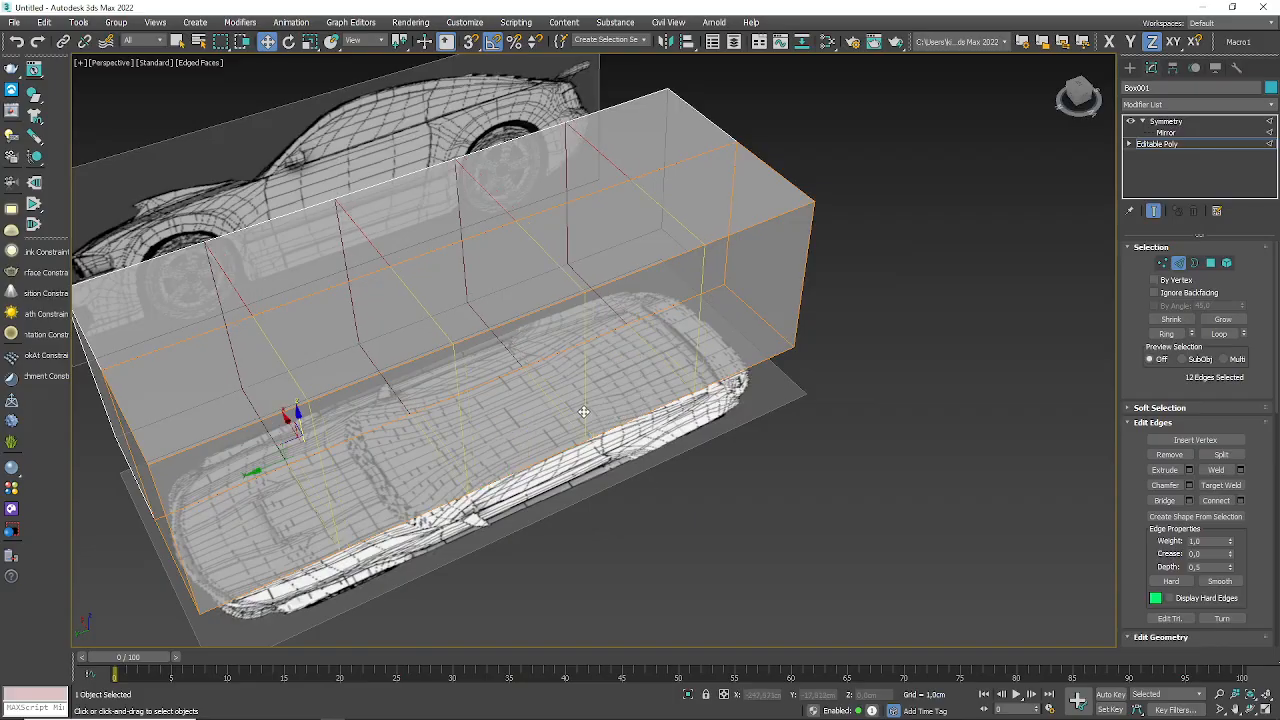
- Lower the upper vertices of the loop above the front wheel to the hood line in side view, at about Z 26 cm
{"action": "middle_click_drag", "start_coordinate": [648, 484], "coordinate": [521, 360], "text": "alt"}
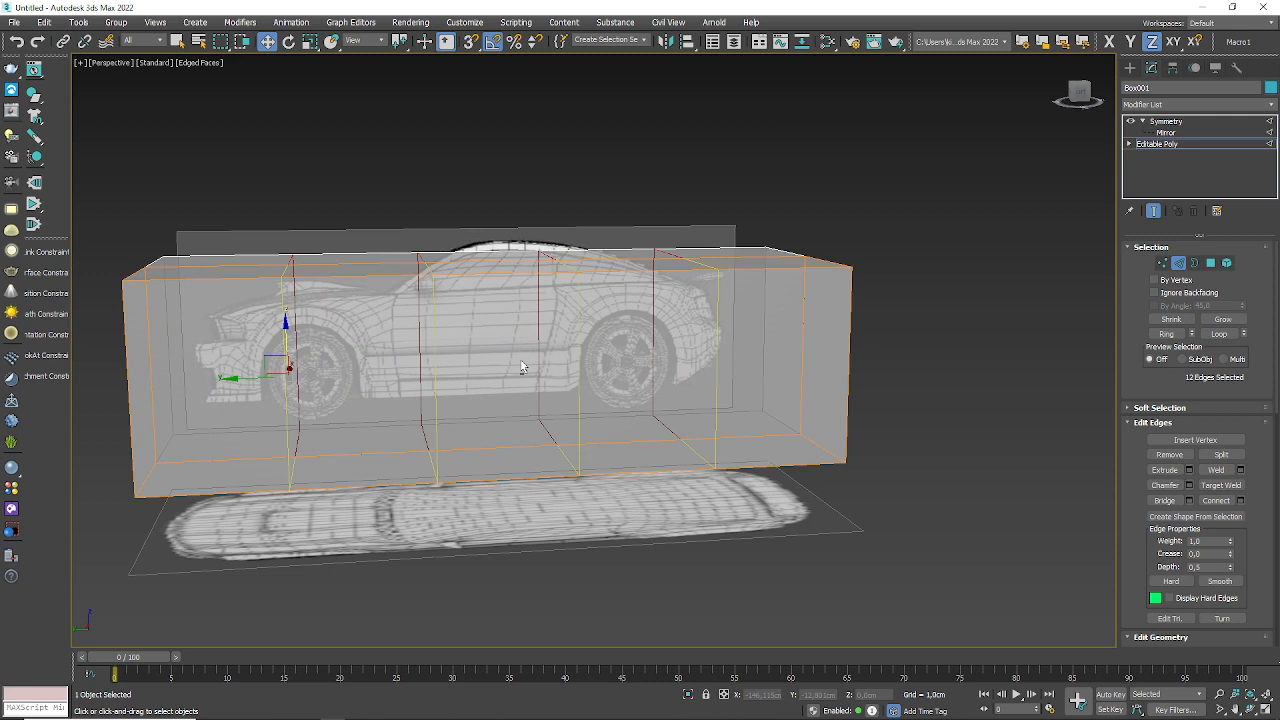
{"action": "left_click", "coordinate": [1266, 709]}
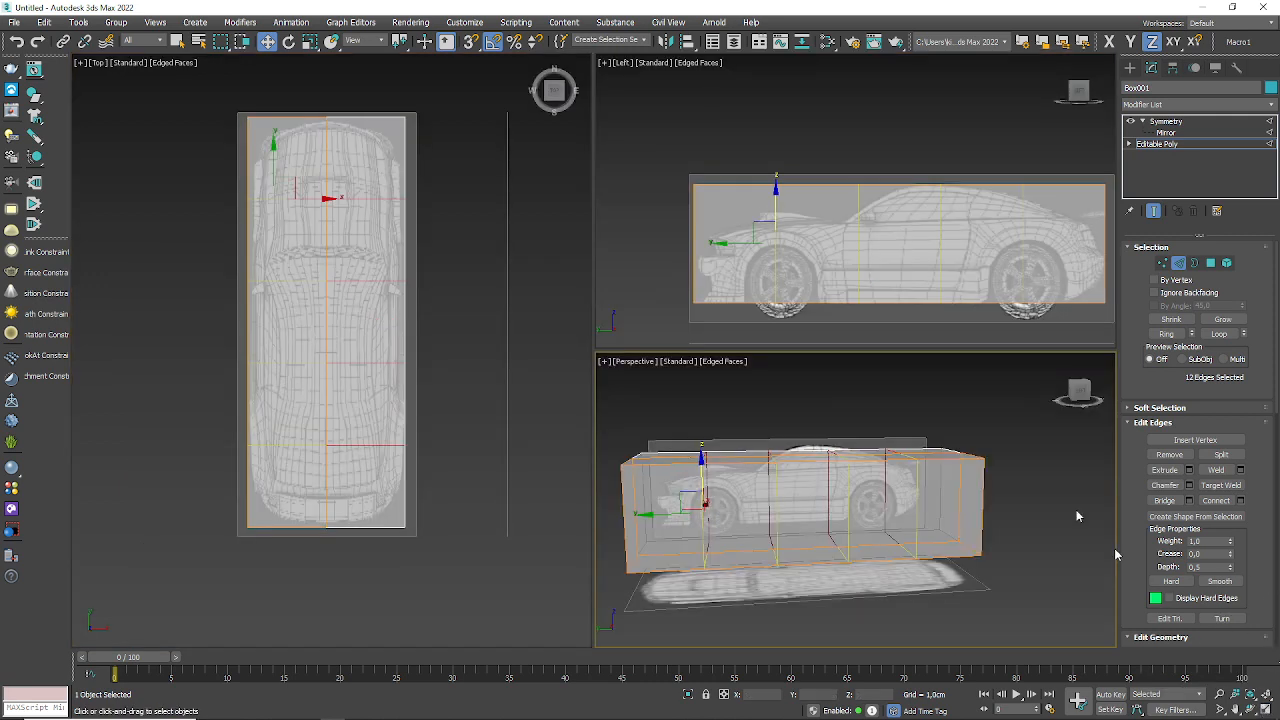
{"action": "middle_click_drag", "start_coordinate": [947, 301], "coordinate": [887, 276]}
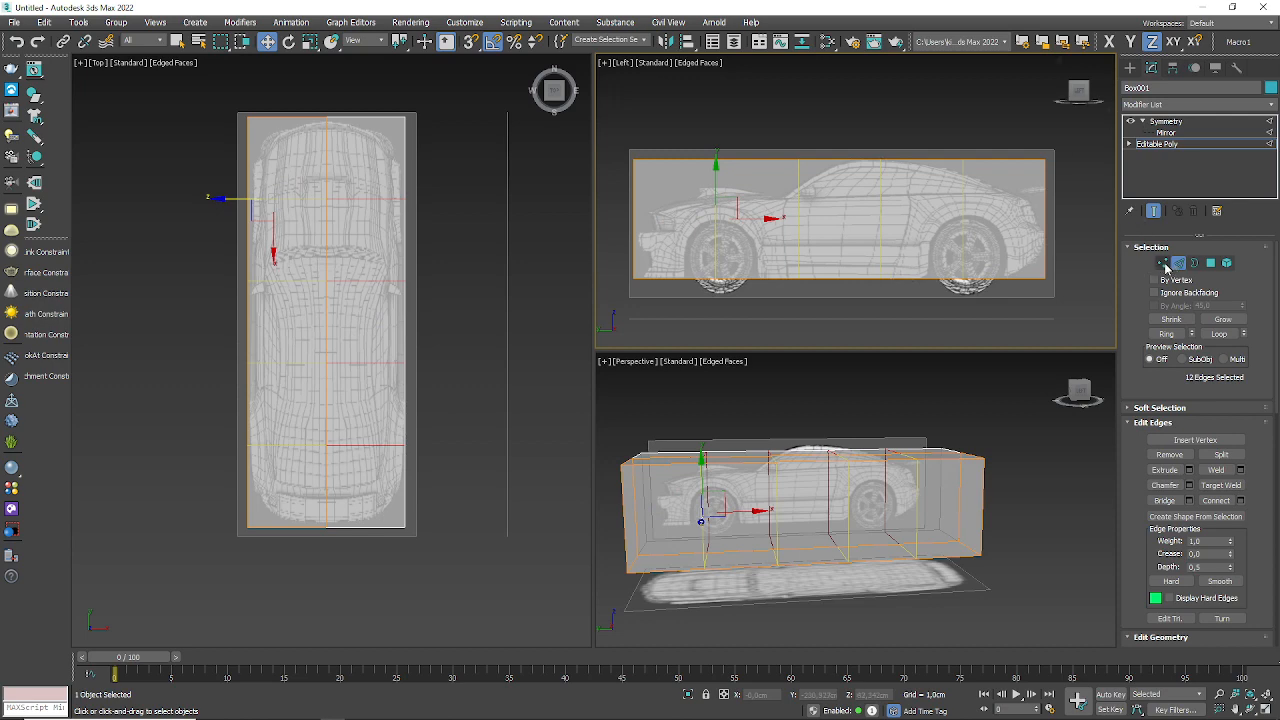
{"action": "left_click", "coordinate": [1163, 262]}
{"action": "scroll", "coordinate": [683, 169], "scroll_direction": "up", "scroll_amount": 3}
{"action": "left_click_drag", "start_coordinate": [789, 140], "coordinate": [723, 187]}
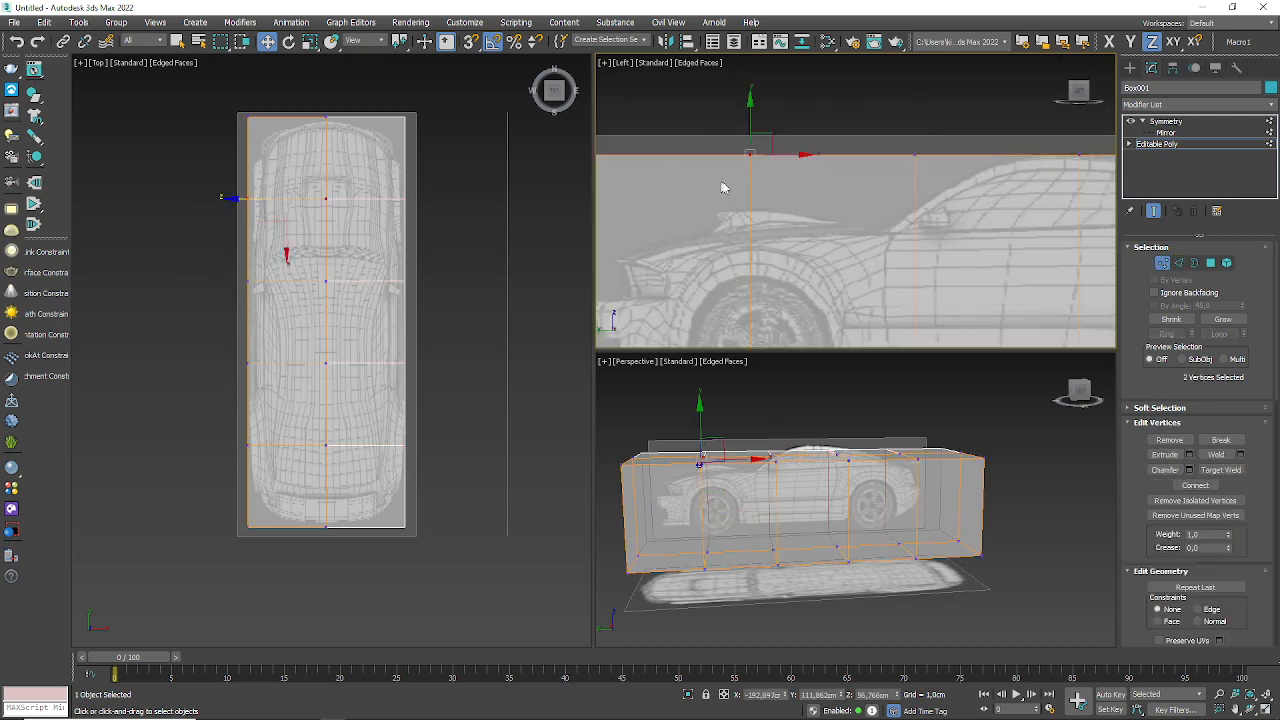
{"action": "scroll", "coordinate": [761, 141], "scroll_direction": "up", "scroll_amount": 3}
{"action": "mouse_move", "coordinate": [772, 80]}
{"action": "left_mouse_down"}
{"action": "mouse_move", "coordinate": [806, 214]}
{"action": "mouse_move", "coordinate": [806, 283]}
{"action": "mouse_move", "coordinate": [815, 266]}
{"action": "left_mouse_up"}
{"action": "scroll", "coordinate": [791, 262], "scroll_direction": "down", "scroll_amount": 8}
- Move the second loop's upper vertices to the windshield base in side view, at about Y 51.7 cm and Z 22.8 cm
{"action": "scroll", "coordinate": [943, 229], "scroll_direction": "up", "scroll_amount": 4}
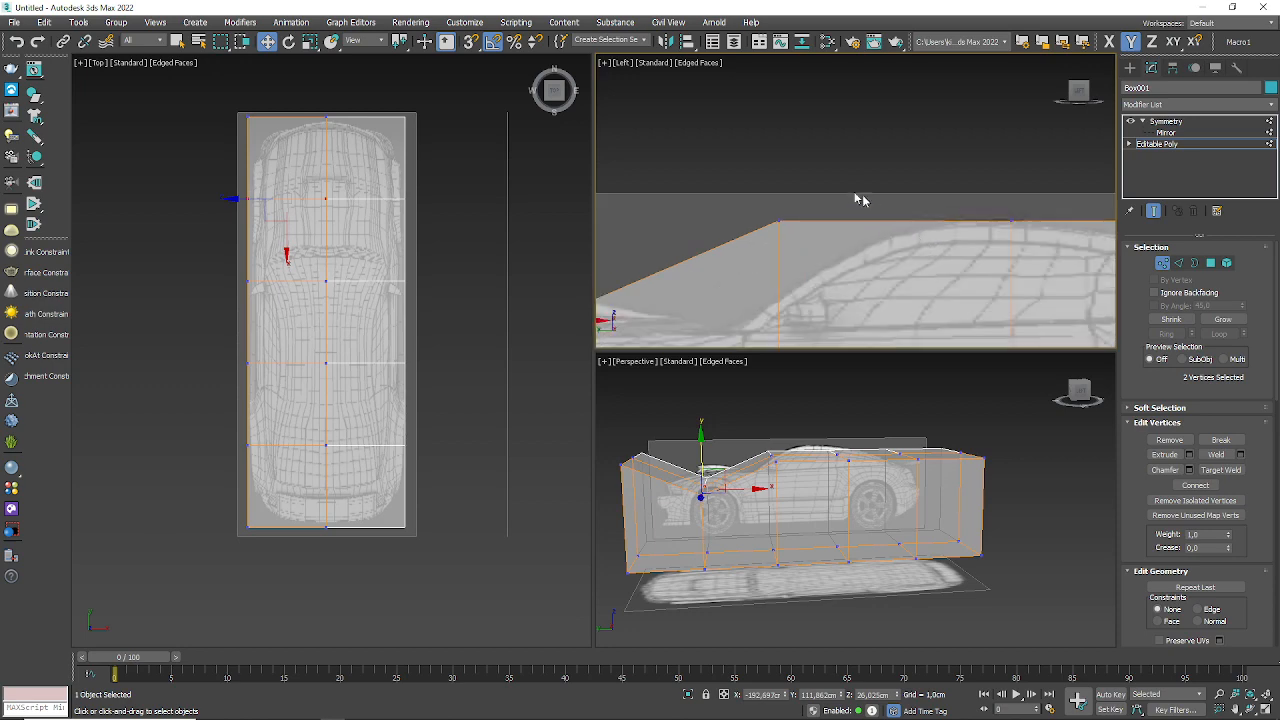
{"action": "left_click_drag", "start_coordinate": [825, 186], "coordinate": [734, 236]}
{"action": "middle_click_drag", "start_coordinate": [734, 236], "coordinate": [787, 118]}
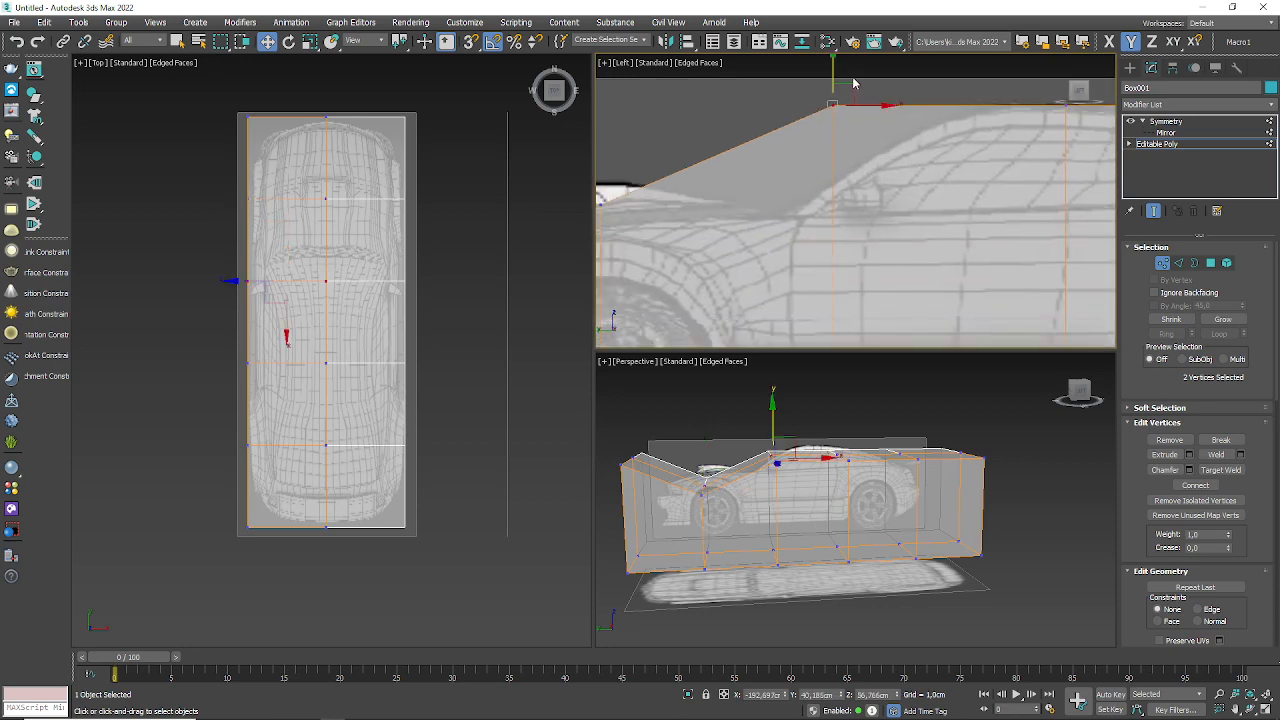
{"action": "left_click_drag", "start_coordinate": [854, 83], "coordinate": [818, 202]}
{"action": "scroll", "coordinate": [818, 202], "scroll_direction": "down", "scroll_amount": 5}
{"action": "middle_click_drag", "start_coordinate": [878, 200], "coordinate": [834, 222]}
{"action": "scroll", "coordinate": [871, 191], "scroll_direction": "up", "scroll_amount": 3}
{"action": "scroll", "coordinate": [868, 192], "scroll_direction": "down", "scroll_amount": 3}
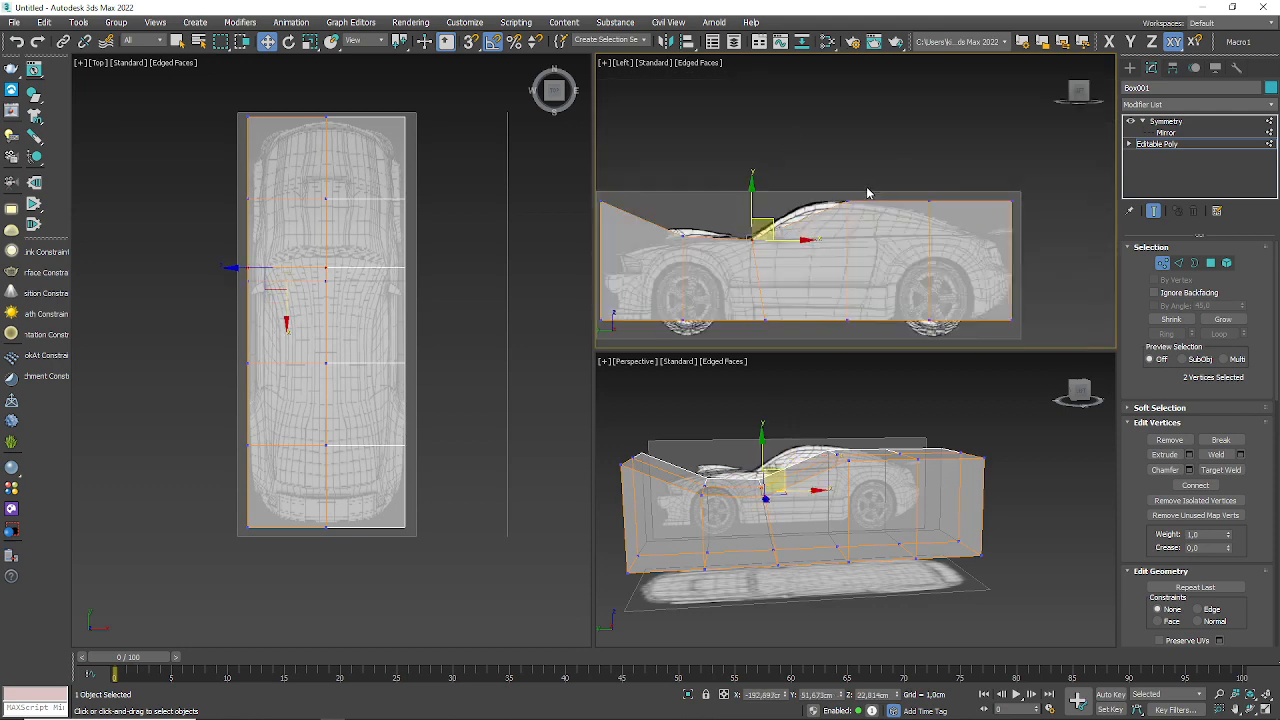
- Lower the upper vertices of the loop above the rear wheel onto the sloping roofline, at about Z 44 cm
{"action": "scroll", "coordinate": [784, 236], "scroll_direction": "up", "scroll_amount": 2}
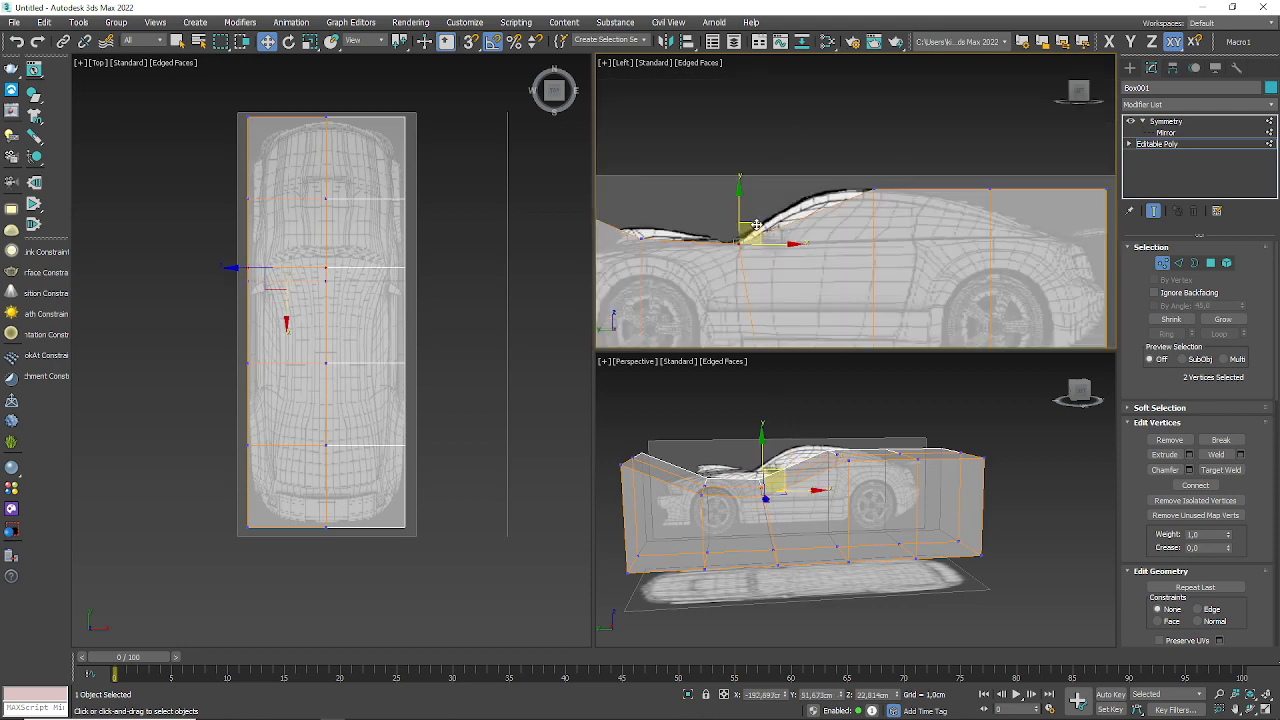
{"action": "middle_click_drag", "start_coordinate": [866, 239], "coordinate": [752, 226]}
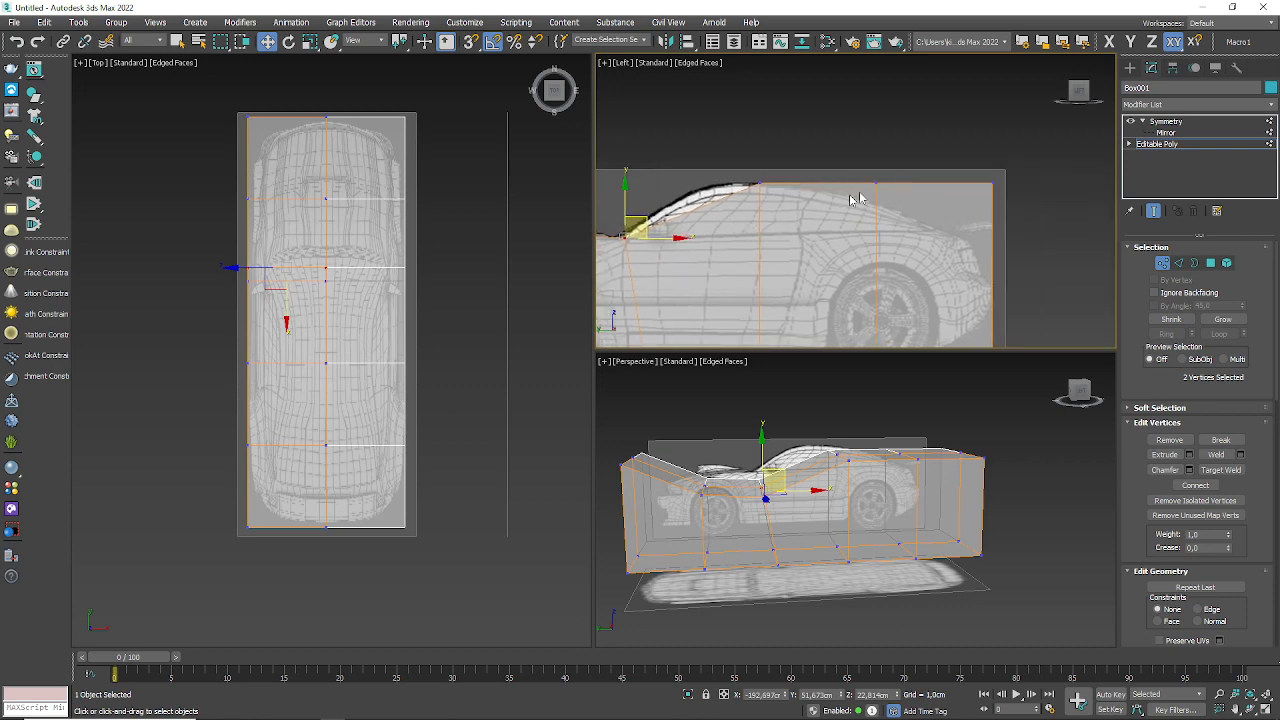
{"action": "left_click_drag", "start_coordinate": [901, 166], "coordinate": [851, 192]}
{"action": "scroll", "coordinate": [876, 190], "scroll_direction": "up", "scroll_amount": 5}
{"action": "left_click_drag", "start_coordinate": [876, 122], "coordinate": [872, 178]}
{"action": "scroll", "coordinate": [871, 180], "scroll_direction": "down", "scroll_amount": 5}
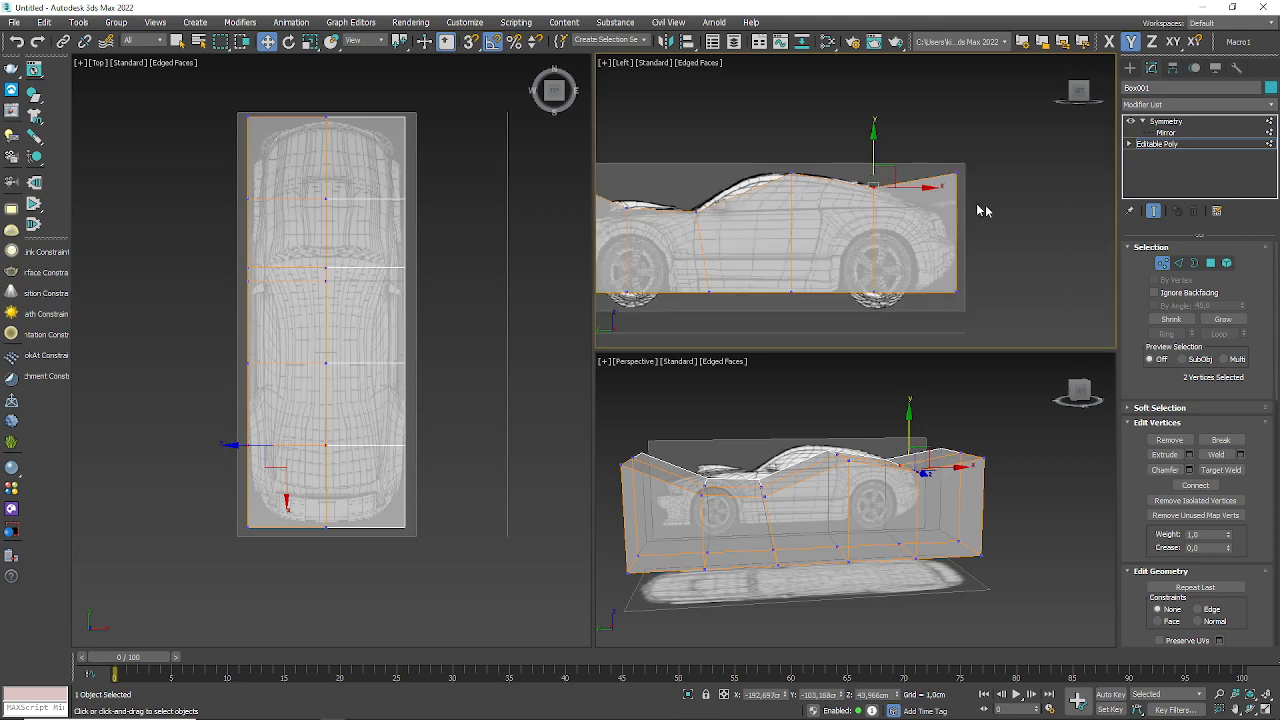
- Move the box's upper rear-end vertices onto the car's tail in side view, at about Y -161.3 cm and Z 22.4 cm
{"action": "scroll", "coordinate": [966, 170], "scroll_direction": "up", "scroll_amount": 2}
{"action": "left_click_drag", "start_coordinate": [985, 152], "coordinate": [901, 198]}
{"action": "scroll", "coordinate": [943, 236], "scroll_direction": "up", "scroll_amount": 2}
{"action": "middle_click_drag", "start_coordinate": [943, 236], "coordinate": [897, 168]}
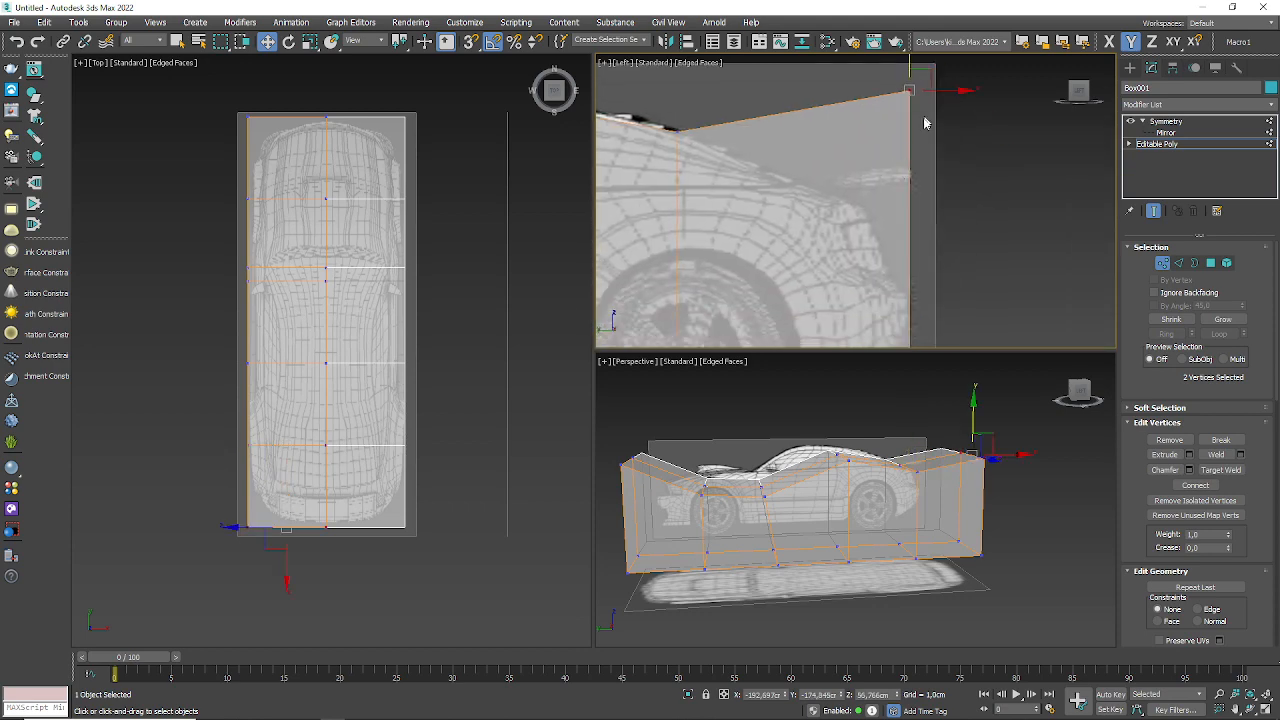
{"action": "middle_click_drag", "start_coordinate": [925, 70], "coordinate": [921, 113]}
{"action": "left_click_drag", "start_coordinate": [914, 118], "coordinate": [880, 230]}
{"action": "scroll", "coordinate": [880, 230], "scroll_direction": "down", "scroll_amount": 5}
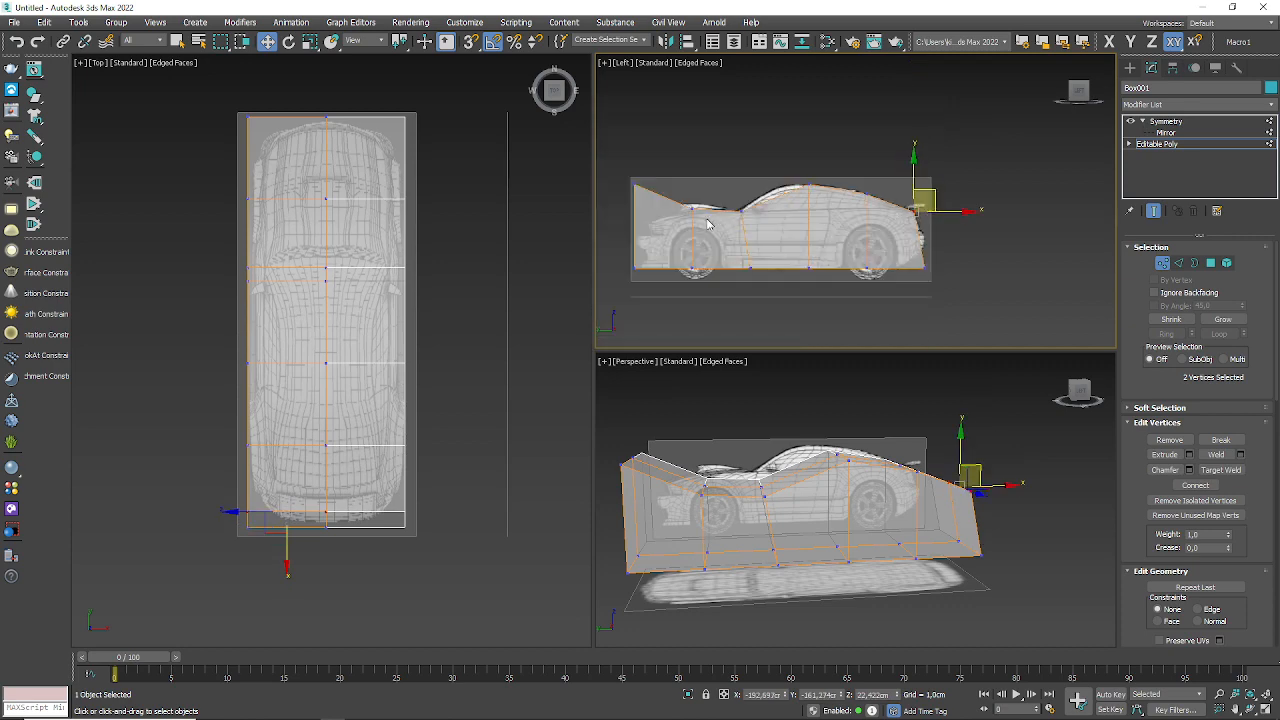
- Move the box's upper front-end vertices onto the car's nose in side view, at about Y 171.9 cm and Z 11.1 cm
{"action": "scroll", "coordinate": [710, 225], "scroll_direction": "up", "scroll_amount": 5}
{"action": "middle_click_drag", "start_coordinate": [710, 225], "coordinate": [1020, 259]}
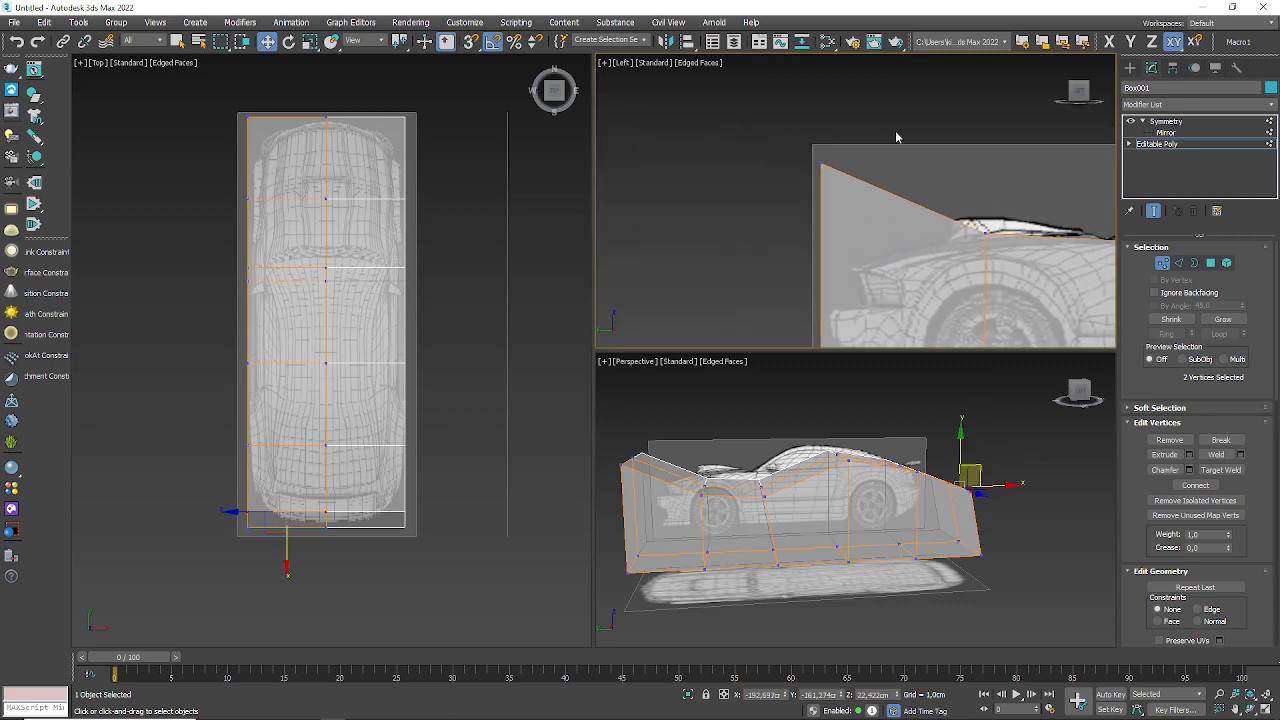
{"action": "left_click_drag", "start_coordinate": [896, 138], "coordinate": [751, 205]}
{"action": "middle_click_drag", "start_coordinate": [843, 234], "coordinate": [775, 171]}
{"action": "left_click_drag", "start_coordinate": [779, 82], "coordinate": [810, 200]}
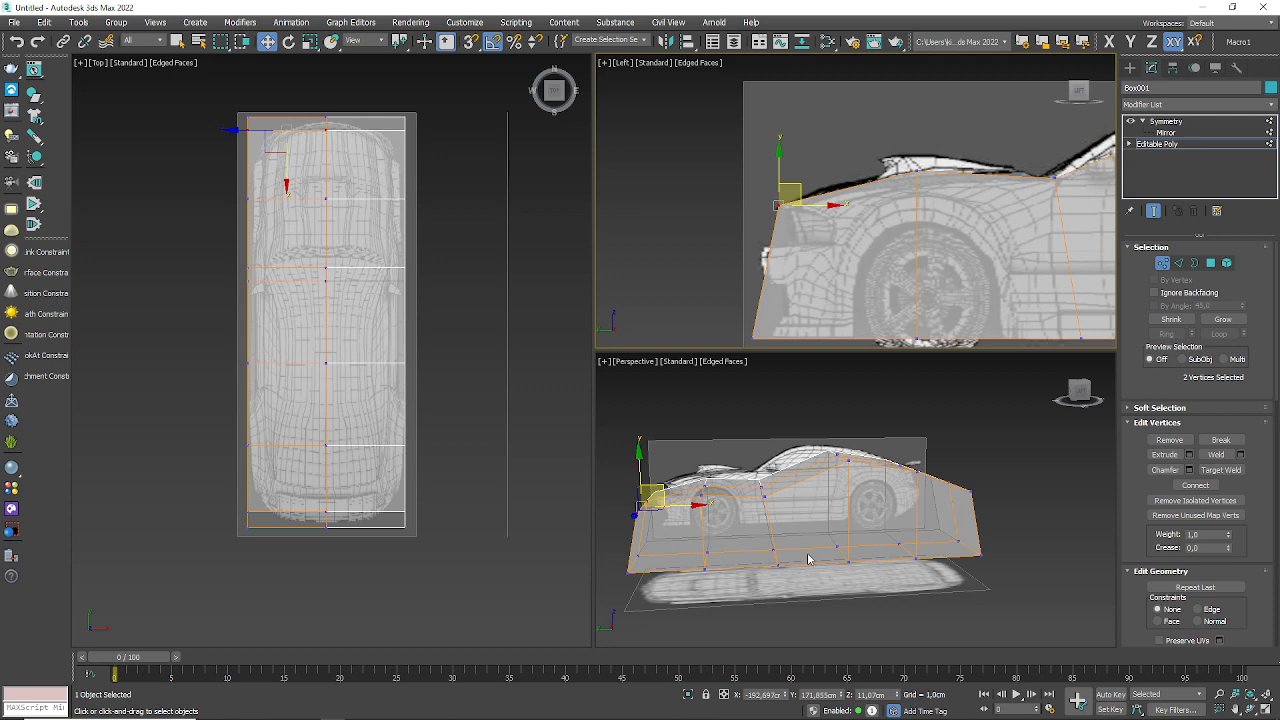
- Examine the shaped box in the perspective view and its front wheel area against the side blueprint
{"action": "middle_click_drag", "start_coordinate": [810, 558], "coordinate": [838, 532], "text": "alt"}
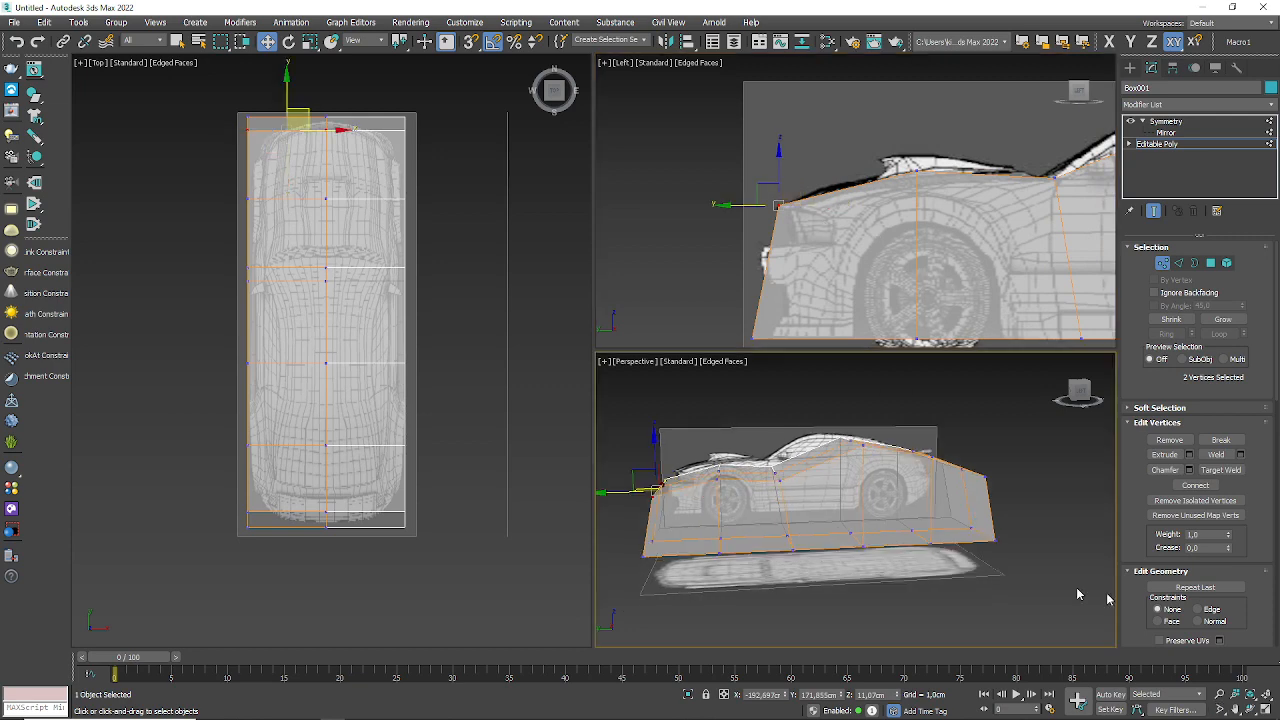
{"action": "left_click", "coordinate": [1264, 709]}
{"action": "middle_click_drag", "start_coordinate": [626, 394], "coordinate": [464, 405], "text": "alt"}
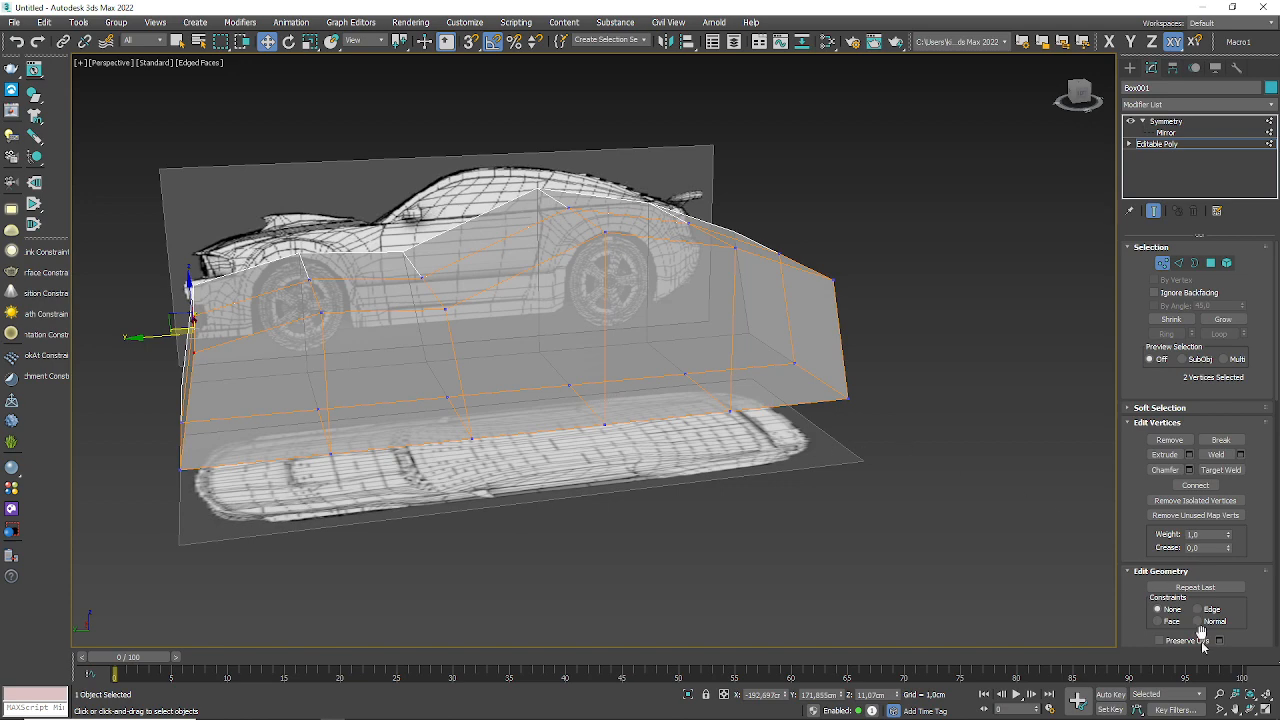
{"action": "left_click", "coordinate": [1266, 711]}
{"action": "middle_click_drag", "start_coordinate": [962, 235], "coordinate": [781, 166]}
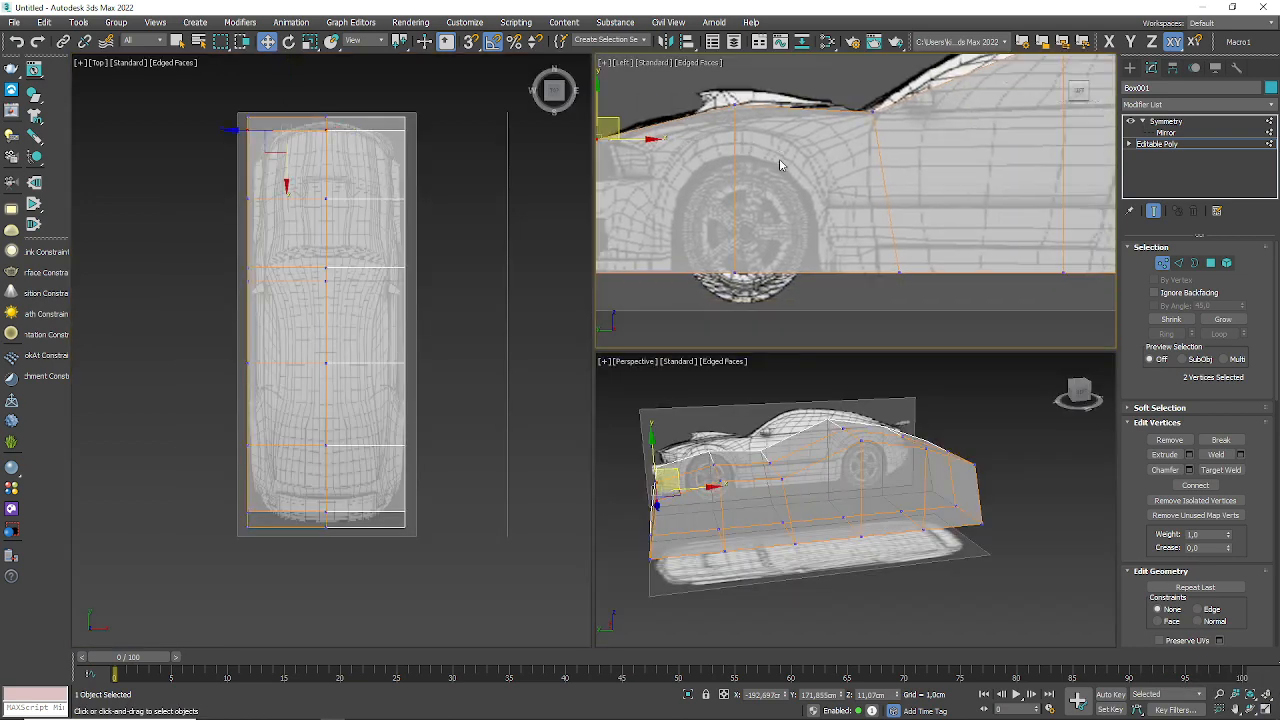
{"action": "scroll", "coordinate": [843, 313], "scroll_direction": "down", "scroll_amount": 4}
{"action": "scroll", "coordinate": [785, 250], "scroll_direction": "up", "scroll_amount": 8}
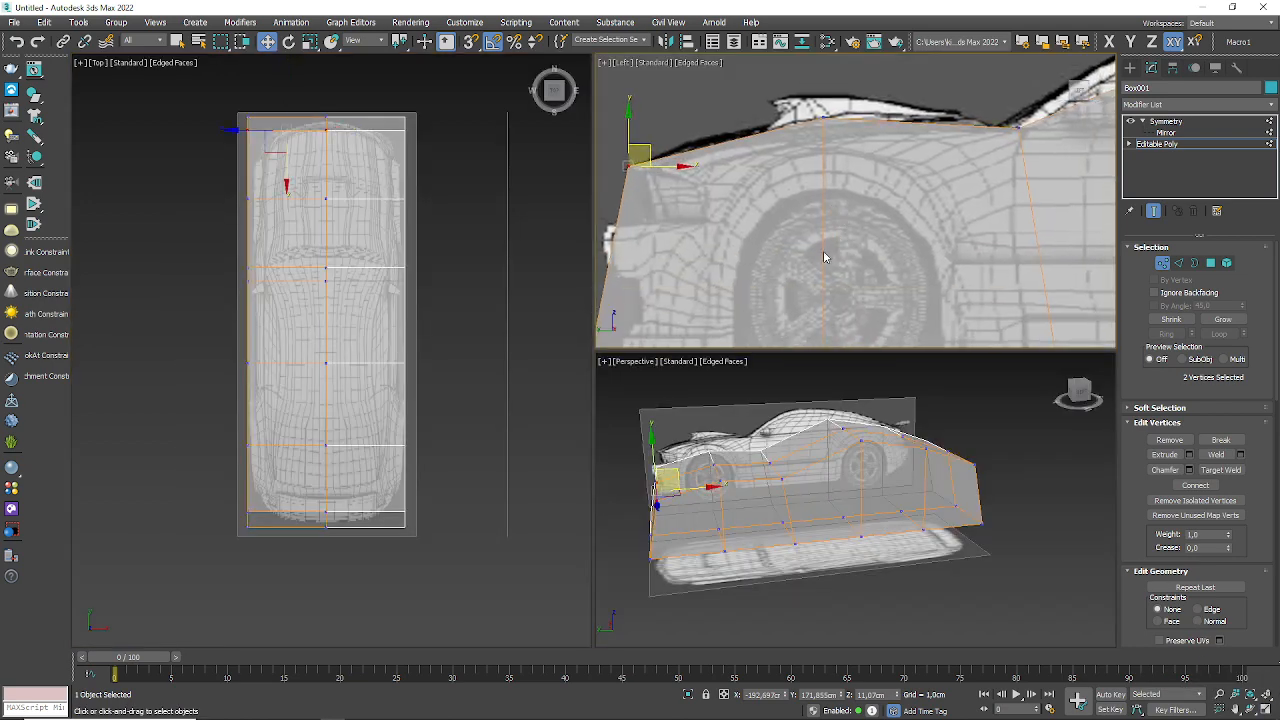
{"action": "middle_click_drag", "start_coordinate": [823, 250], "coordinate": [872, 175]}
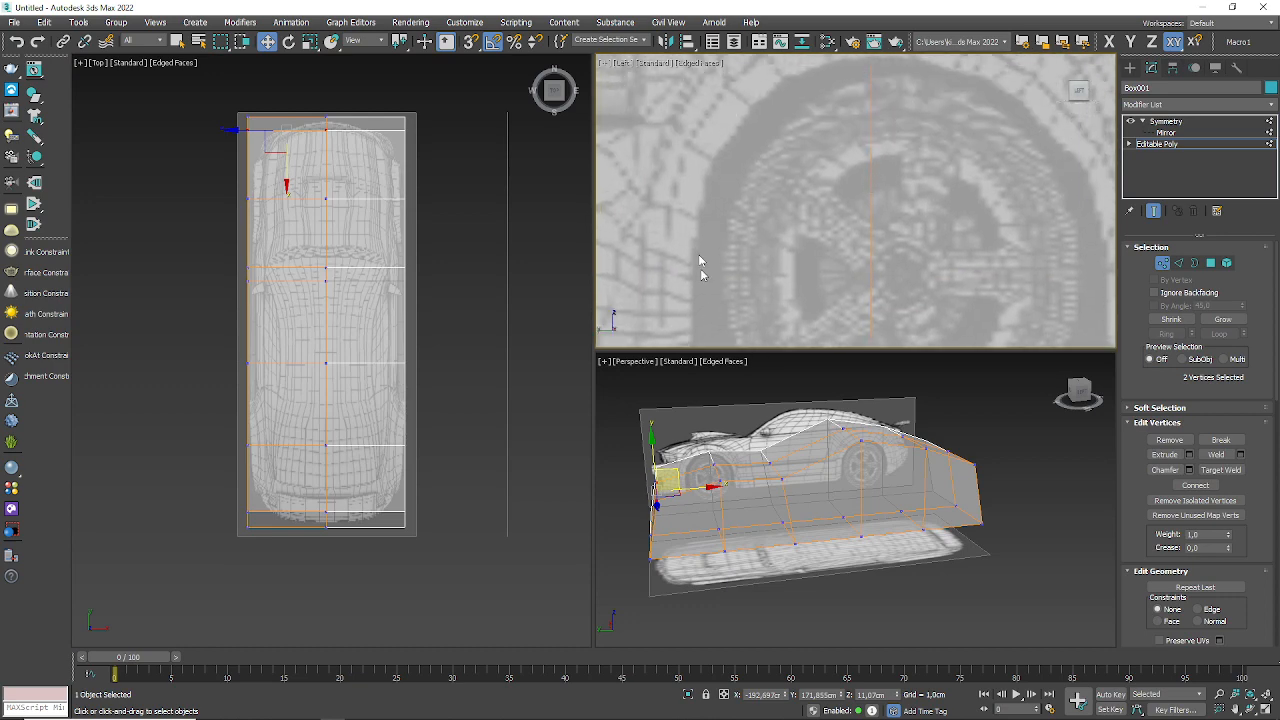
{"action": "scroll", "coordinate": [927, 263], "scroll_direction": "down", "scroll_amount": 5}
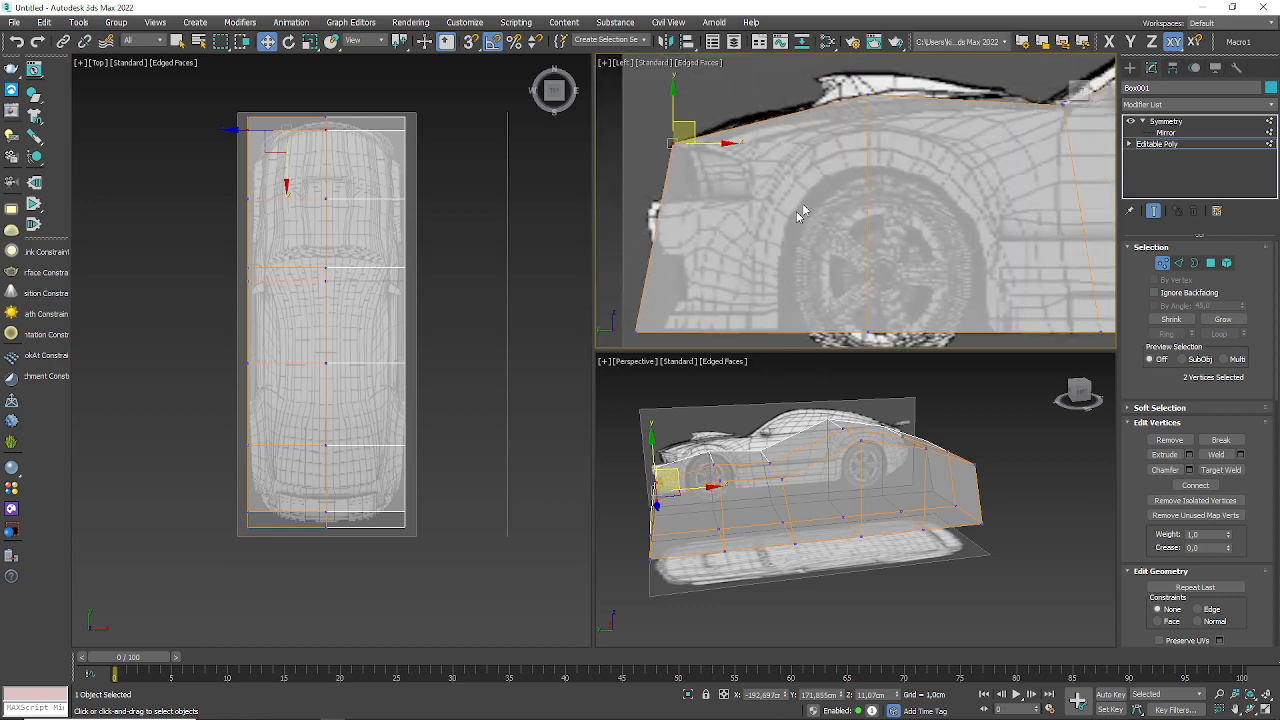
{"action": "scroll", "coordinate": [990, 250], "scroll_direction": "up", "scroll_amount": 5}
{"action": "scroll", "coordinate": [981, 231], "scroll_direction": "down", "scroll_amount": 5}
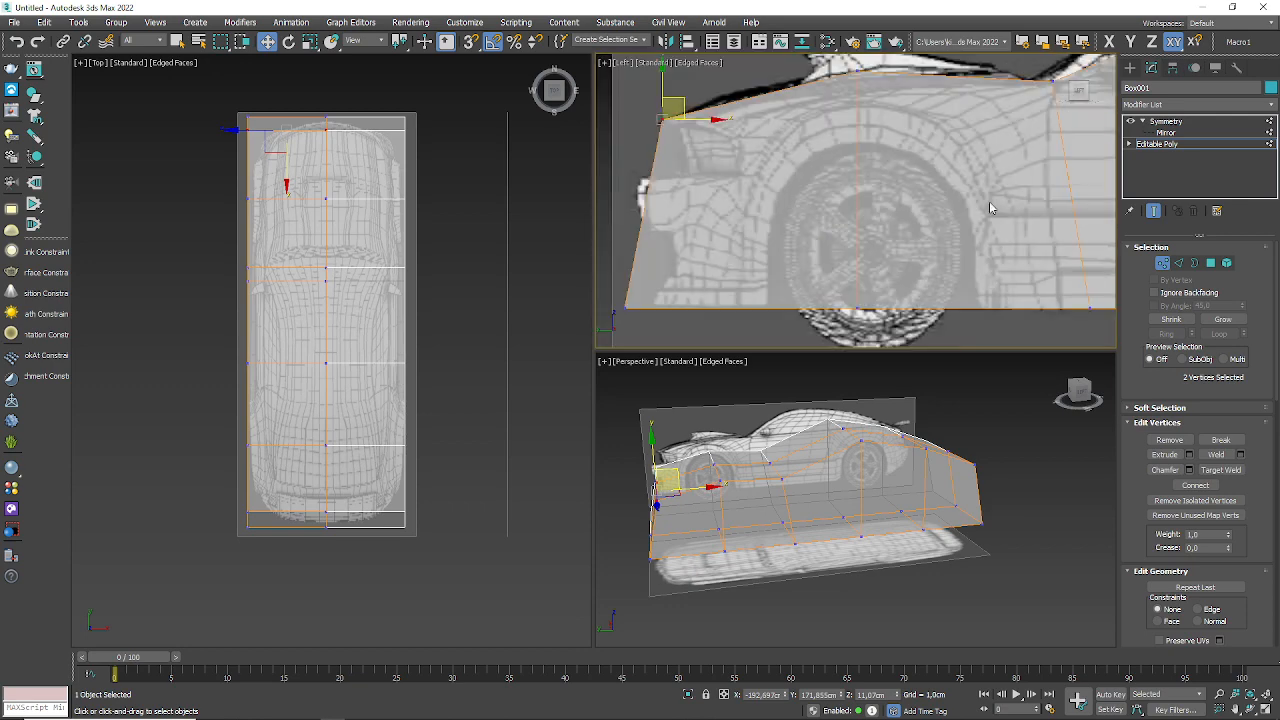
{"action": "middle_click_drag", "start_coordinate": [990, 207], "coordinate": [909, 247]}
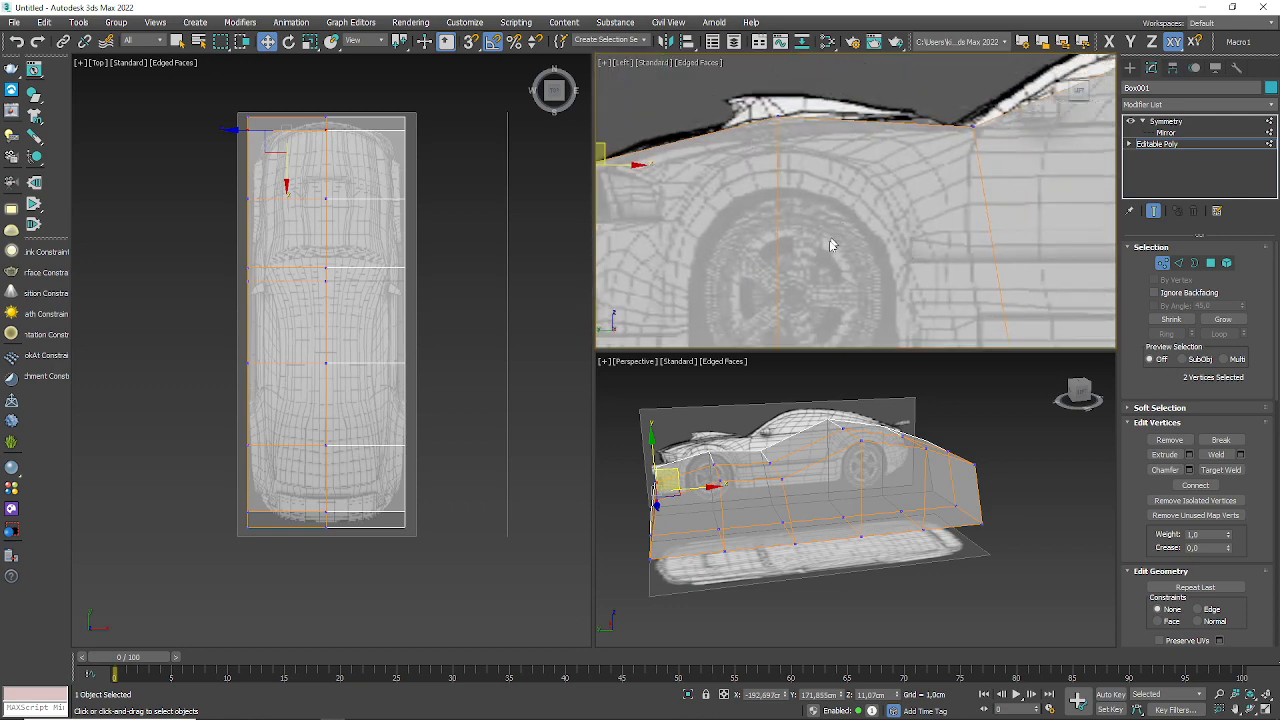
- Leave vertex editing on the box and centre the side view on the body between the wheels
{"action": "scroll", "coordinate": [824, 200], "scroll_direction": "down", "scroll_amount": 2}
{"action": "scroll", "coordinate": [824, 200], "scroll_direction": "down", "scroll_amount": 1}
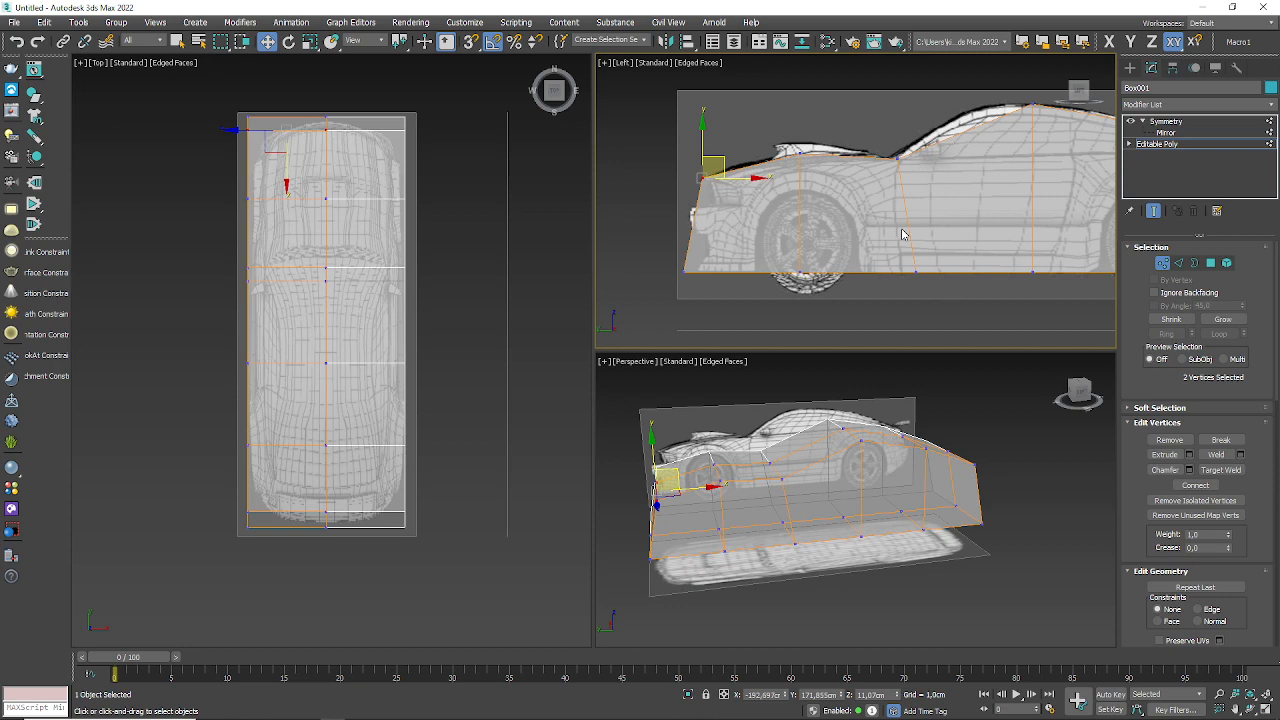
{"action": "left_click", "coordinate": [1162, 262]}
{"action": "middle_click_drag", "start_coordinate": [1028, 265], "coordinate": [900, 280]}
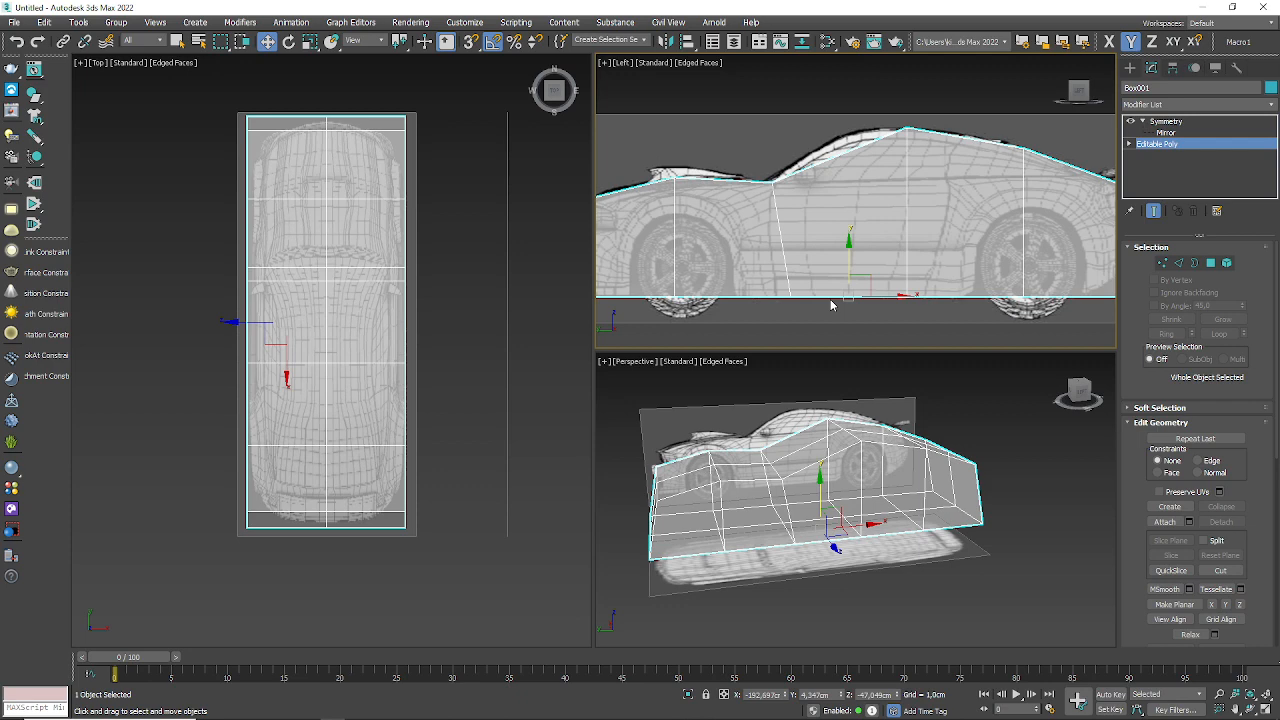
- Try connecting the two vertical body-side edges around the door area with 4 segments, then undo the connection
{"action": "scroll", "coordinate": [833, 238], "scroll_direction": "up", "scroll_amount": 4}
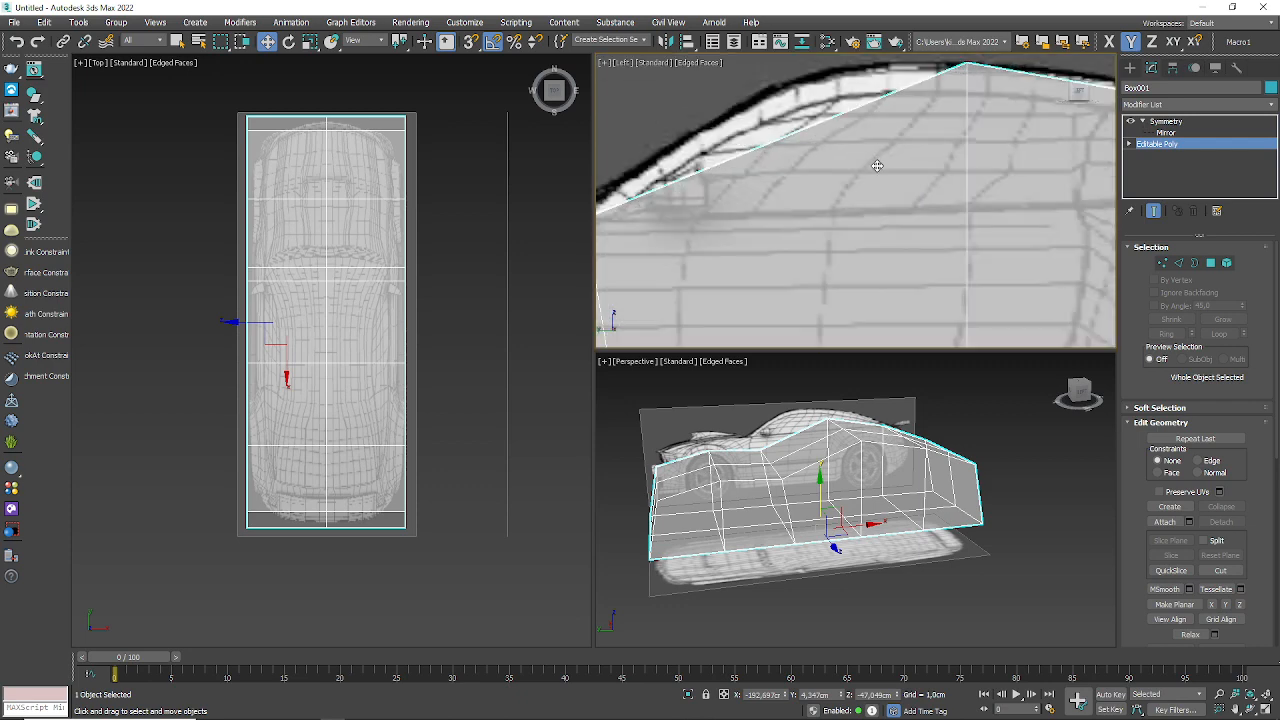
{"action": "scroll", "coordinate": [877, 165], "scroll_direction": "down", "scroll_amount": 1}
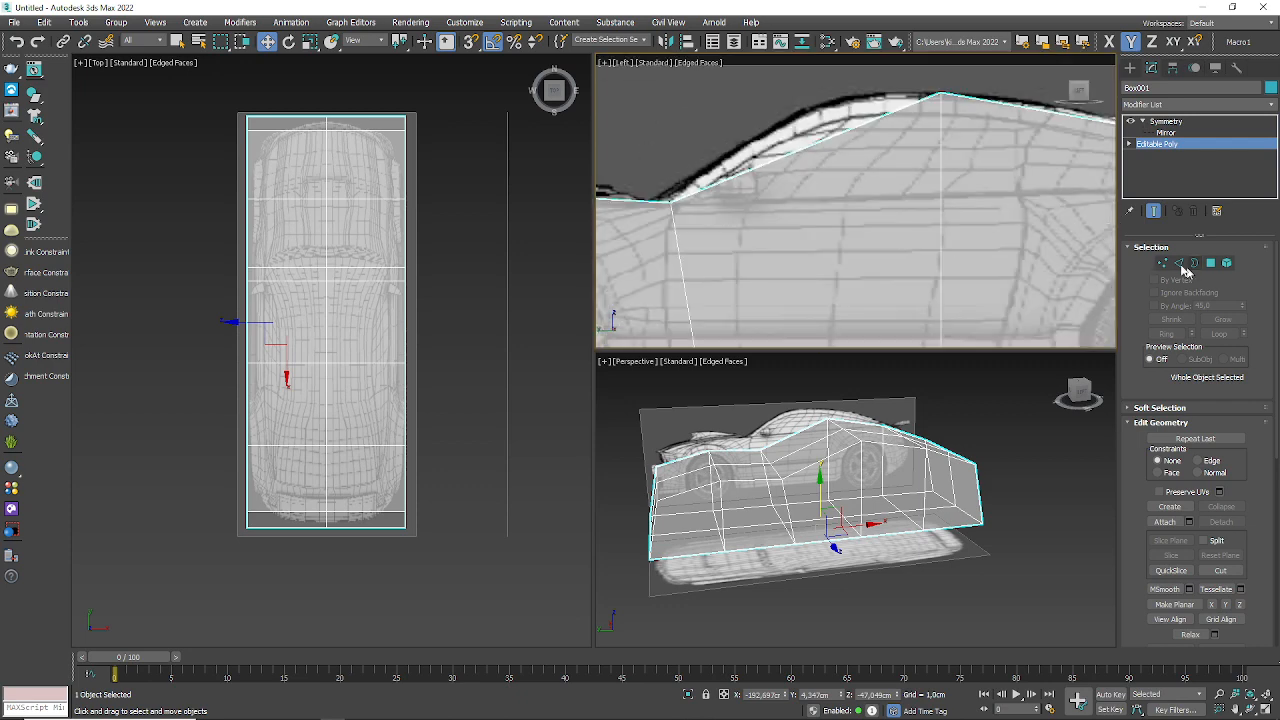
{"action": "left_click", "coordinate": [1180, 264]}
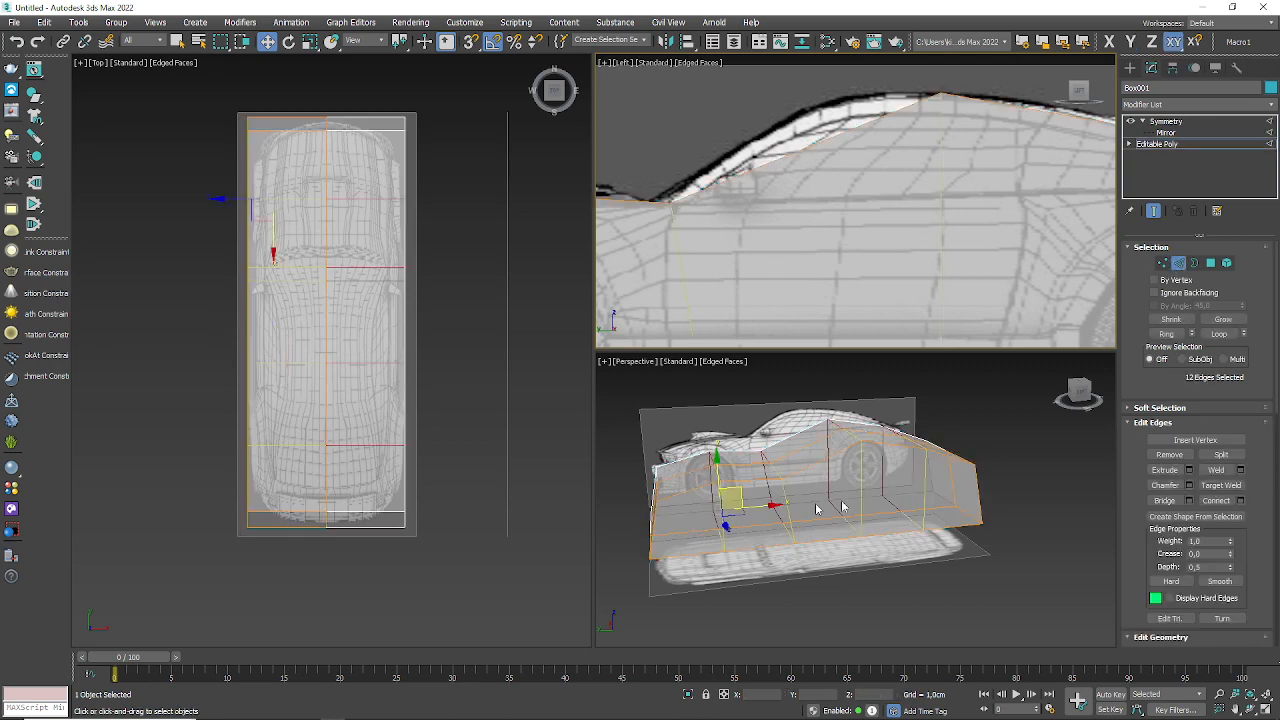
{"action": "left_click", "coordinate": [1027, 476]}
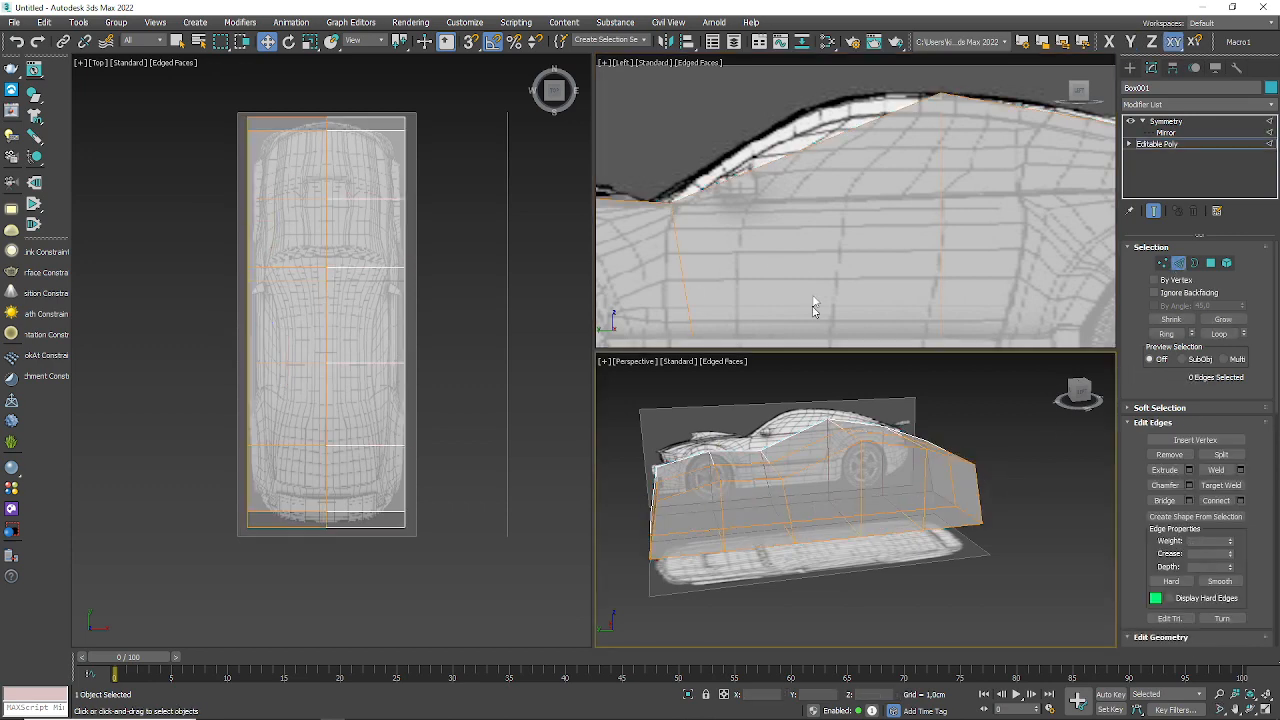
{"action": "left_click", "coordinate": [684, 253]}
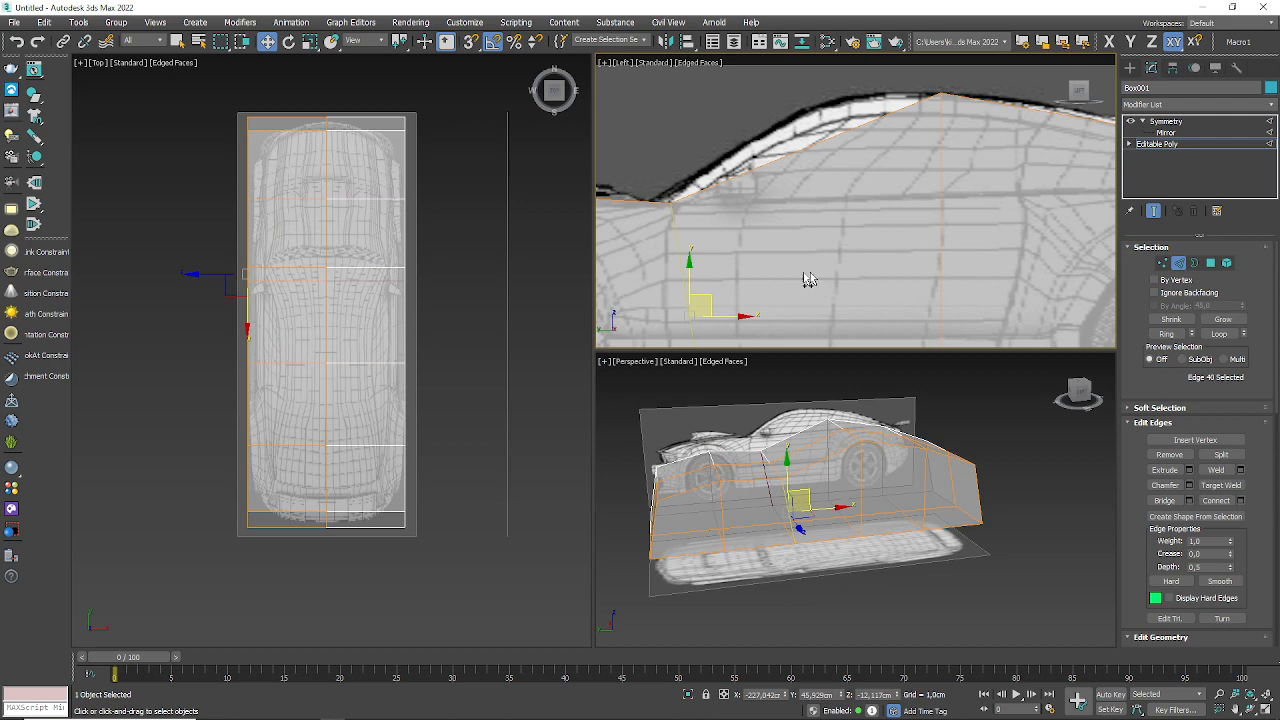
{"action": "left_click", "coordinate": [940, 203]}
{"action": "middle_click_drag", "start_coordinate": [890, 241], "coordinate": [910, 176], "text": "alt"}
{"action": "key", "text": "l"}
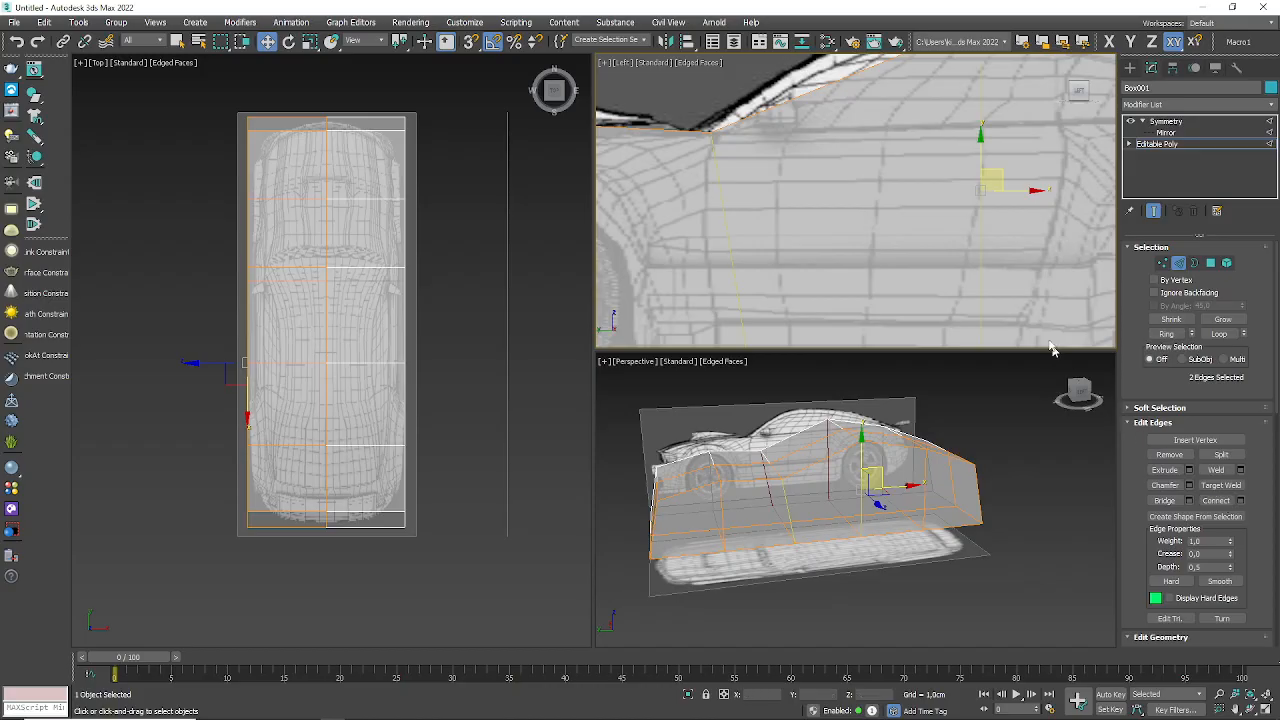
{"action": "scroll", "coordinate": [949, 270], "scroll_direction": "down", "scroll_amount": 3}
{"action": "middle_click_drag", "start_coordinate": [947, 270], "coordinate": [915, 258]}
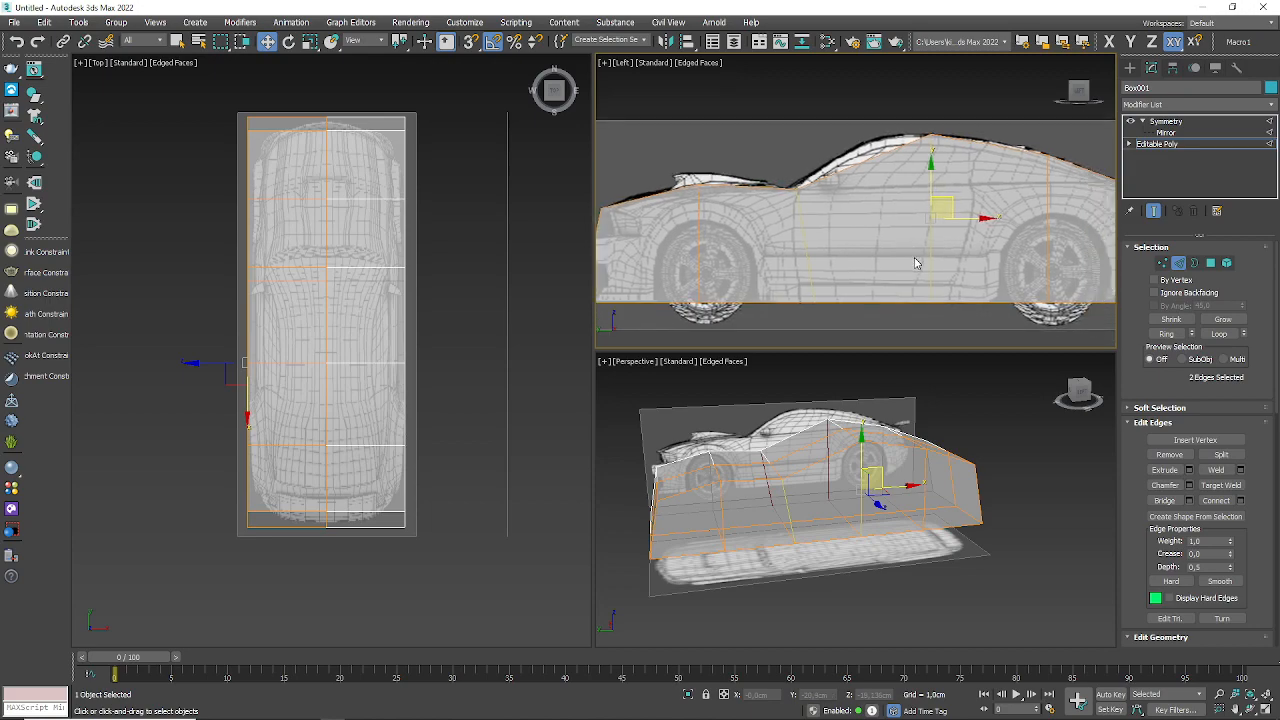
{"action": "left_click", "coordinate": [1216, 500]}
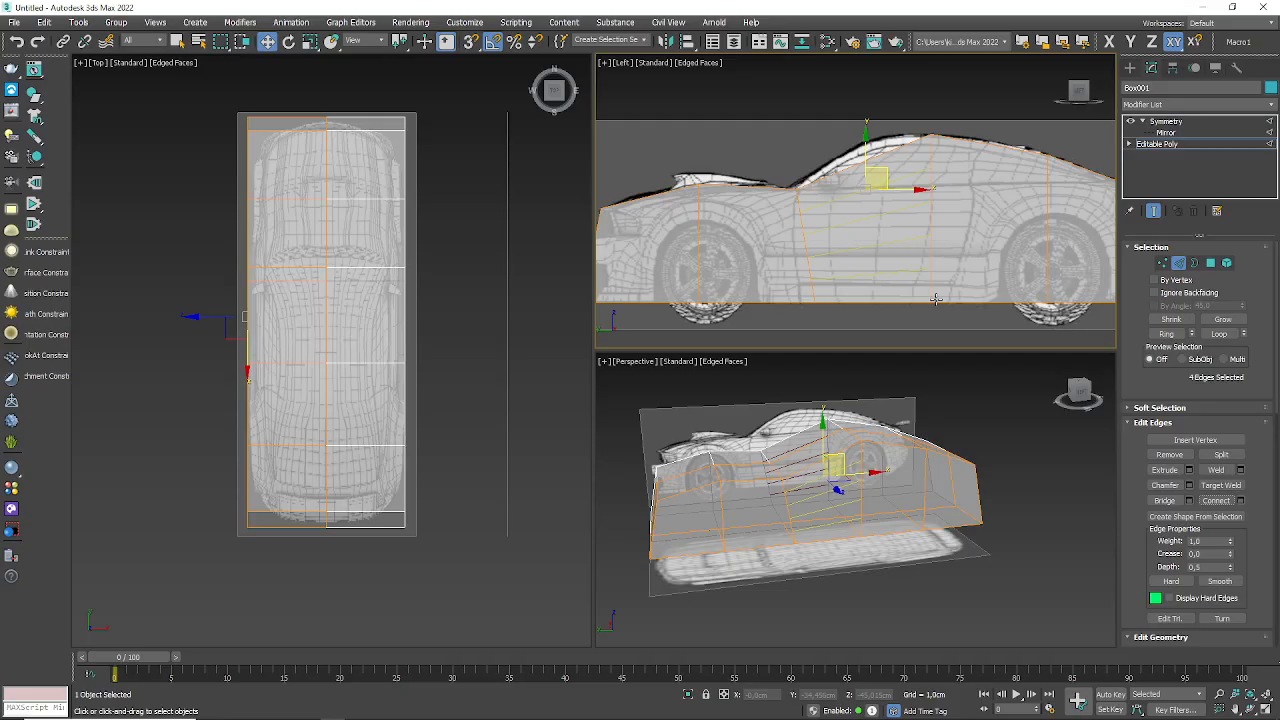
{"action": "key", "text": "ctrl+z"}
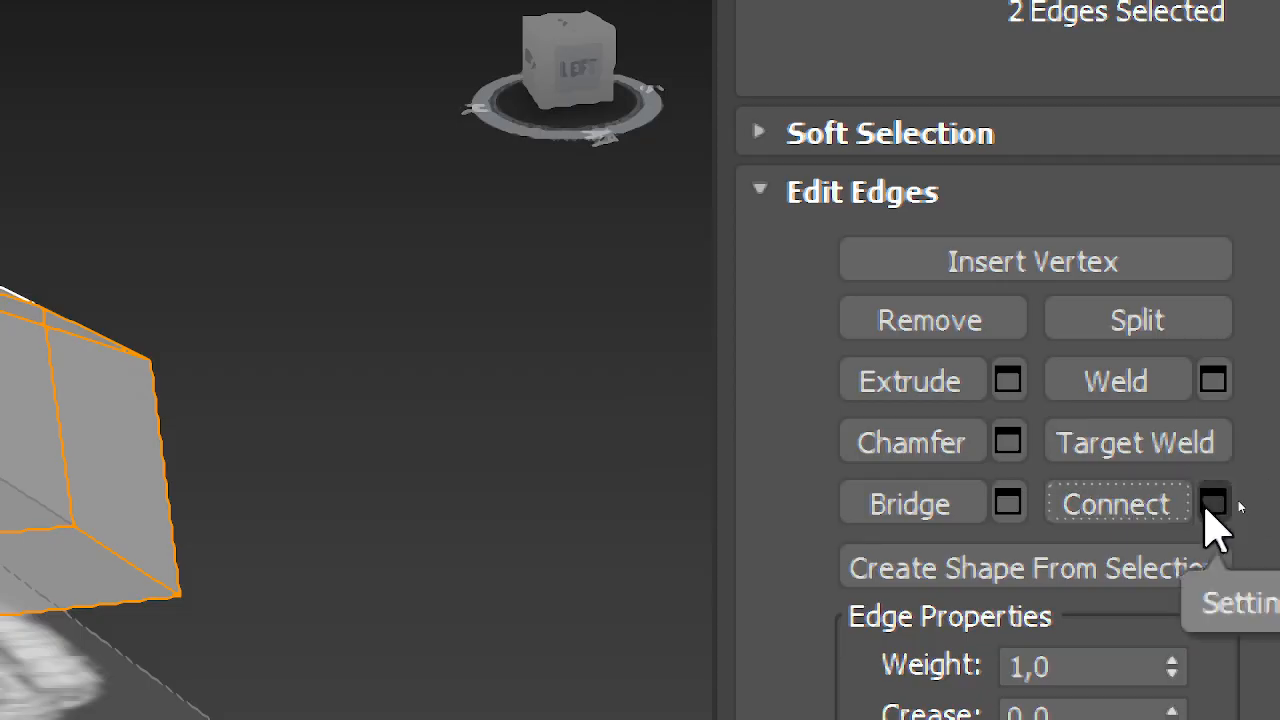
- Connect the two selected vertical body-side edges with 2 segments
{"action": "left_click", "coordinate": [1239, 500]}
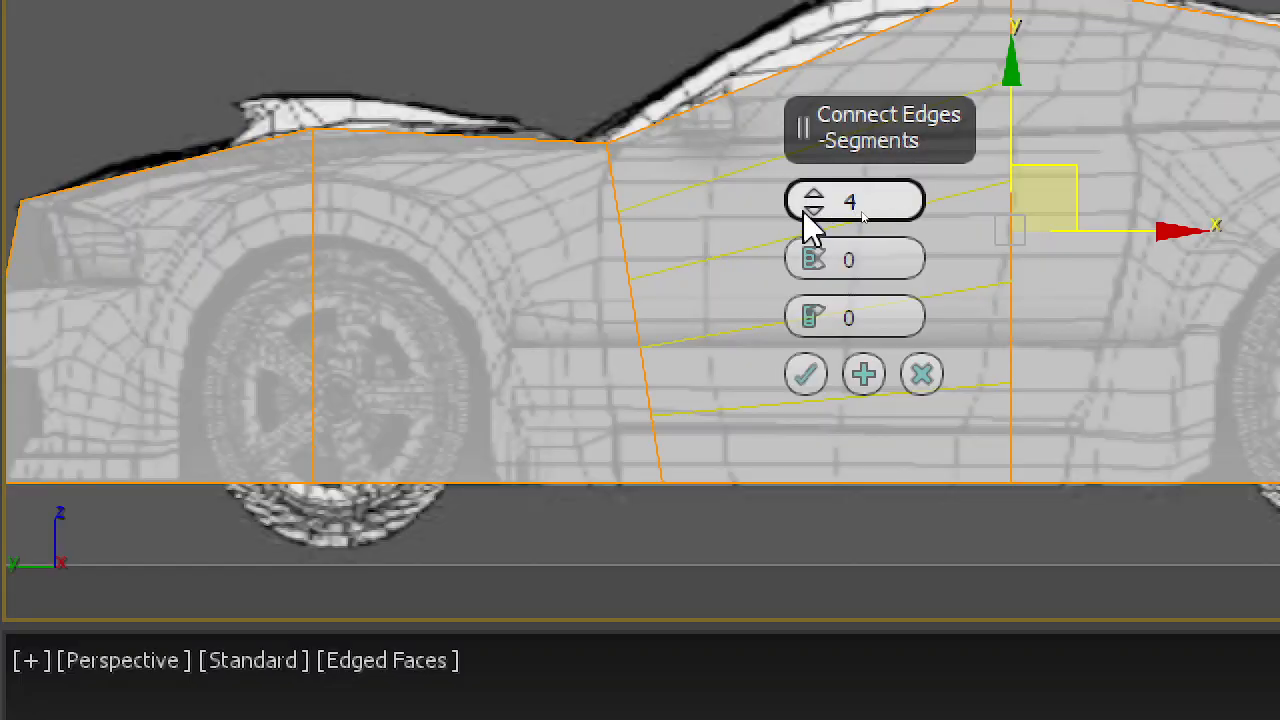
{"action": "left_click", "coordinate": [810, 212]}
{"action": "left_click", "coordinate": [810, 212]}
{"action": "left_click", "coordinate": [806, 373]}
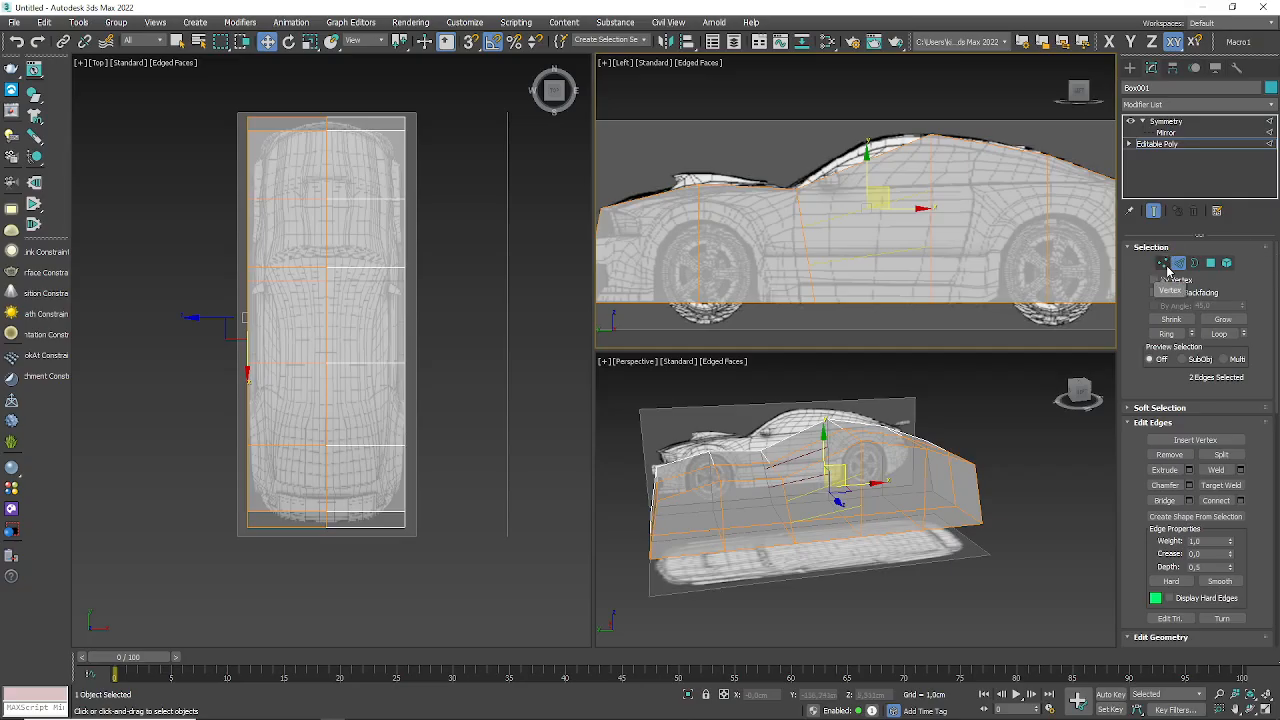
- Move the upper connecting edge's front vertex to the windshield base in side view, at about Y 50.4 cm and Z 19.5 cm
{"action": "left_click", "coordinate": [1162, 263]}
{"action": "scroll", "coordinate": [806, 223], "scroll_direction": "up", "scroll_amount": 5}
{"action": "scroll", "coordinate": [770, 287], "scroll_direction": "up", "scroll_amount": 3}
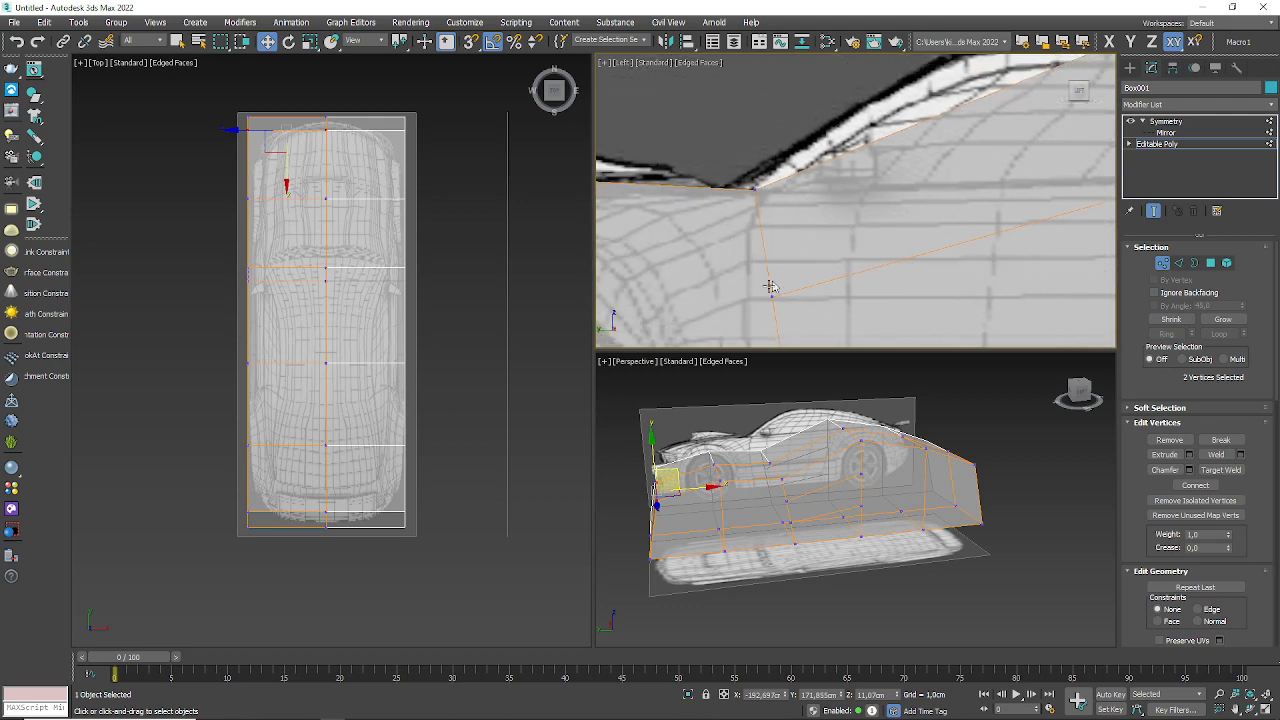
{"action": "left_click", "coordinate": [771, 290]}
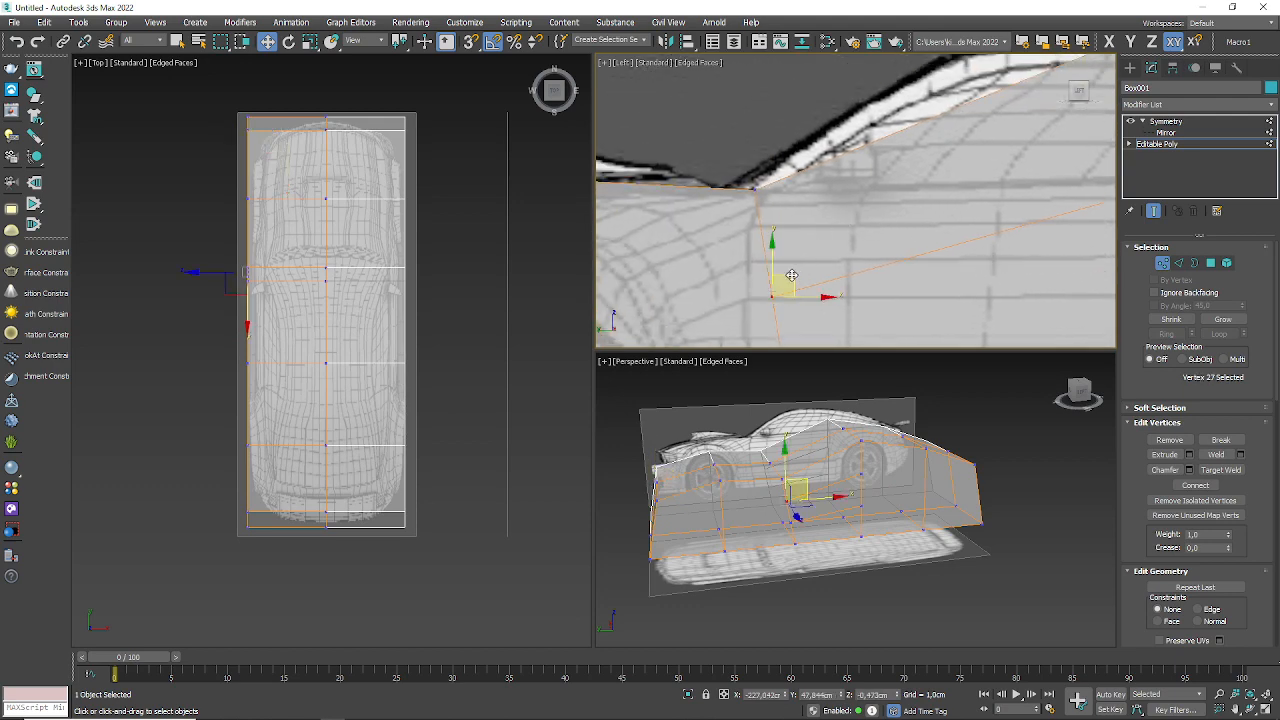
{"action": "left_click_drag", "start_coordinate": [791, 275], "coordinate": [779, 184]}
{"action": "middle_click_drag", "start_coordinate": [779, 184], "coordinate": [620, 186]}
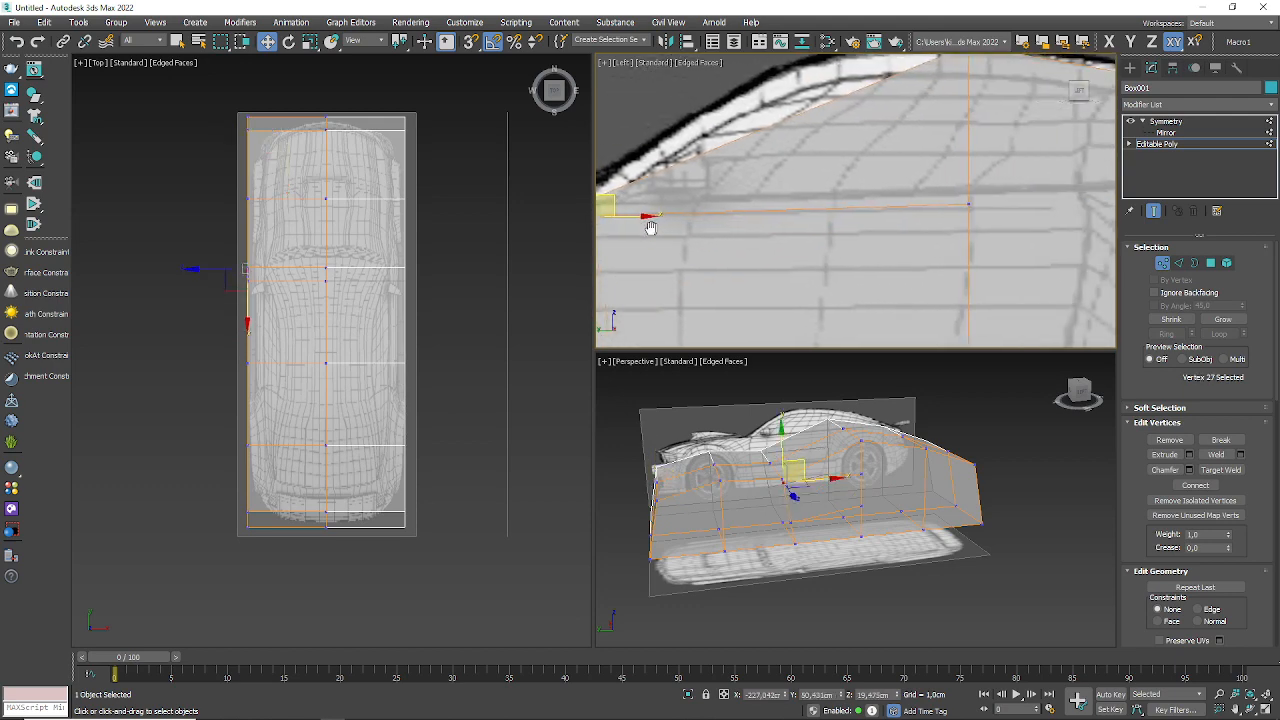
- Raise the upper connecting edge's rear vertex to the roofline in side view, at about Y -31.4 cm and Z 50.5 cm
{"action": "left_click_drag", "start_coordinate": [944, 228], "coordinate": [944, 226]}
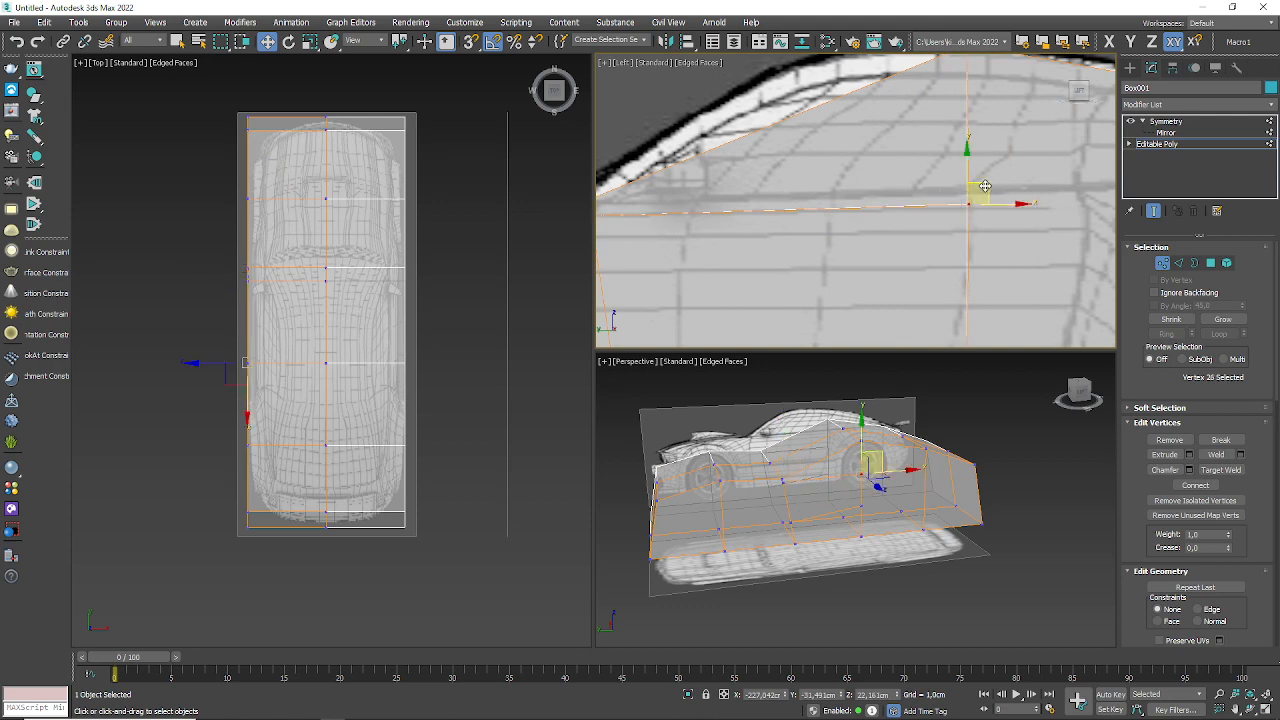
{"action": "middle_click_drag", "start_coordinate": [970, 142], "coordinate": [935, 208]}
{"action": "scroll", "coordinate": [986, 232], "scroll_direction": "down", "scroll_amount": 5}
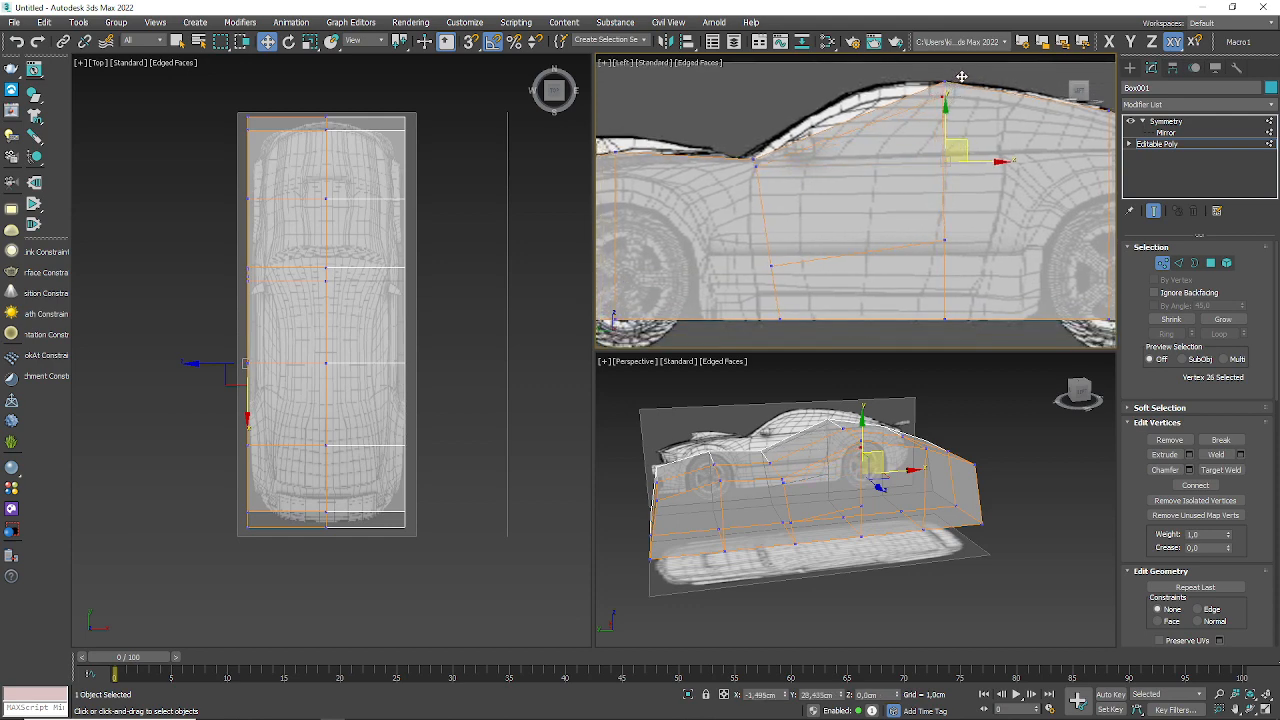
{"action": "left_click_drag", "start_coordinate": [962, 76], "coordinate": [964, 76]}
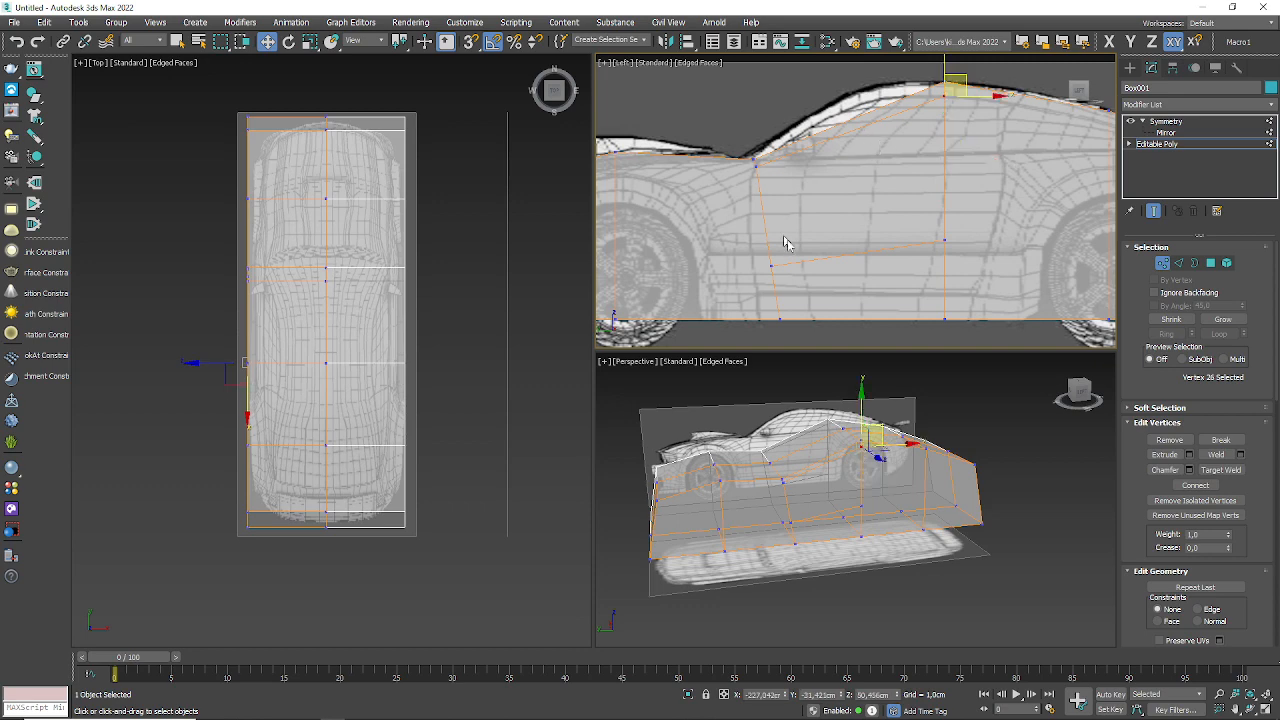
- Move the lower connecting edge onto the door's window line, its front vertex below the windshield base and its rear vertex at about Y -30.9 cm, Z 23.3 cm
{"action": "left_click_drag", "start_coordinate": [758, 280], "coordinate": [758, 278]}
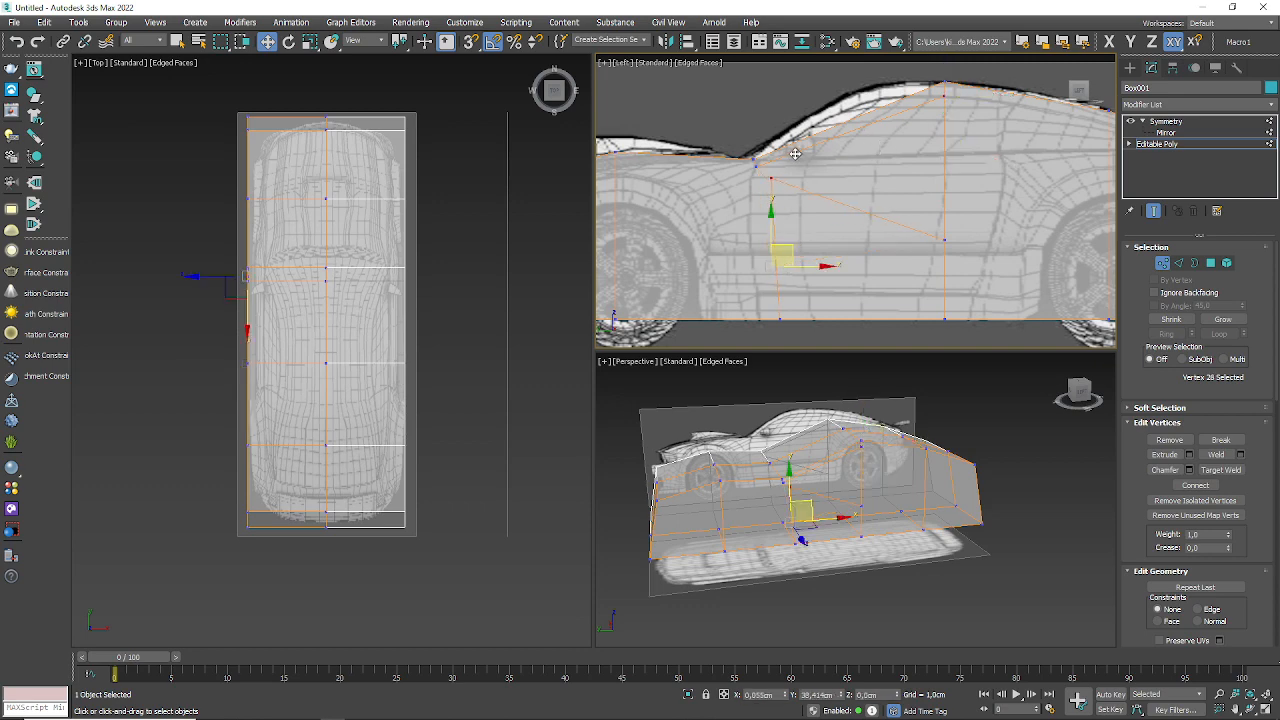
{"action": "left_click", "coordinate": [760, 158]}
{"action": "left_click", "coordinate": [945, 240]}
{"action": "left_click_drag", "start_coordinate": [945, 240], "coordinate": [922, 157]}
{"action": "scroll", "coordinate": [922, 157], "scroll_direction": "up", "scroll_amount": 3}
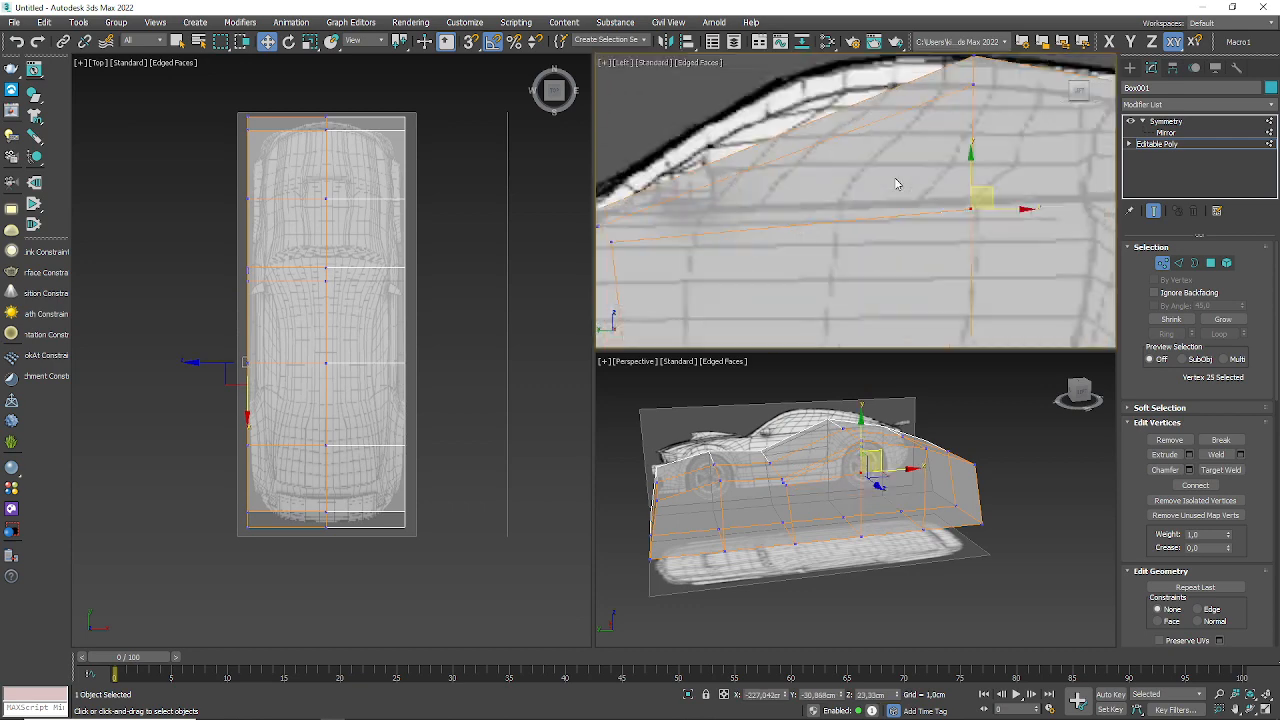
{"action": "scroll", "coordinate": [846, 183], "scroll_direction": "down", "scroll_amount": 1}
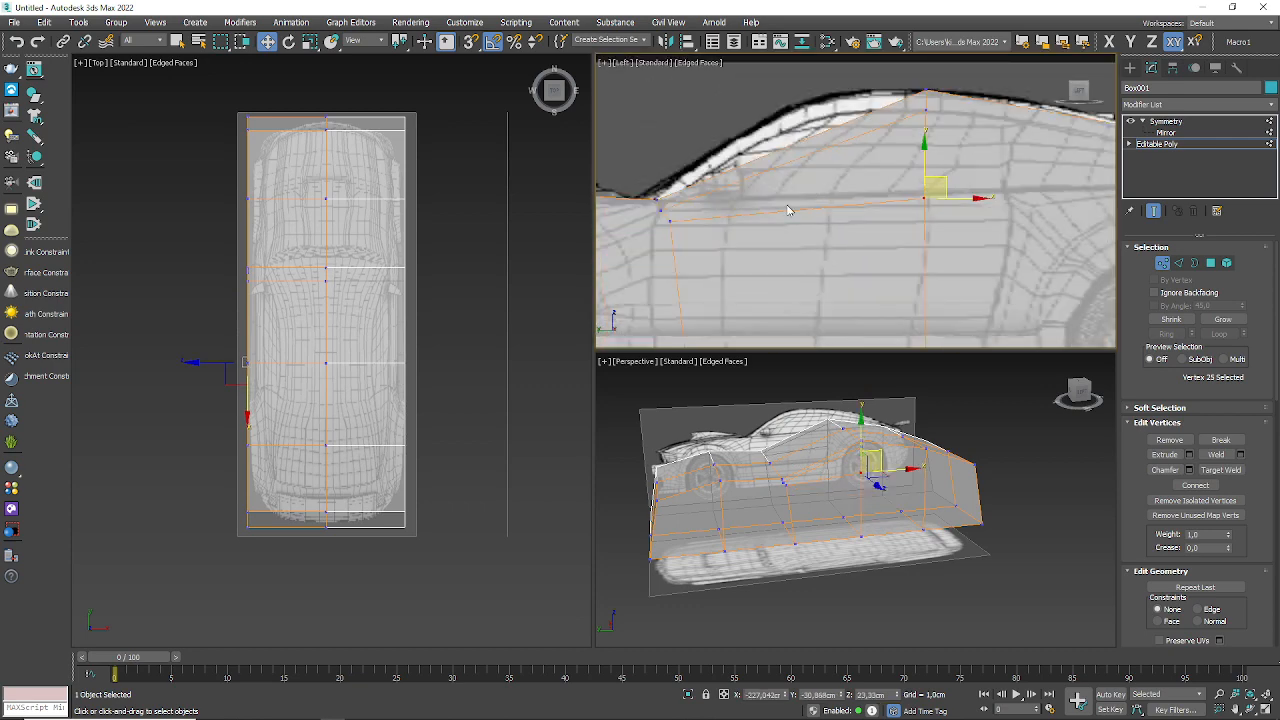
- Adjust the upper connecting edge's front vertex at the windshield base to about Y 49.0 cm and Z 20.1 cm
{"action": "middle_click_drag", "start_coordinate": [788, 210], "coordinate": [826, 206]}
{"action": "scroll", "coordinate": [714, 229], "scroll_direction": "up", "scroll_amount": 2}
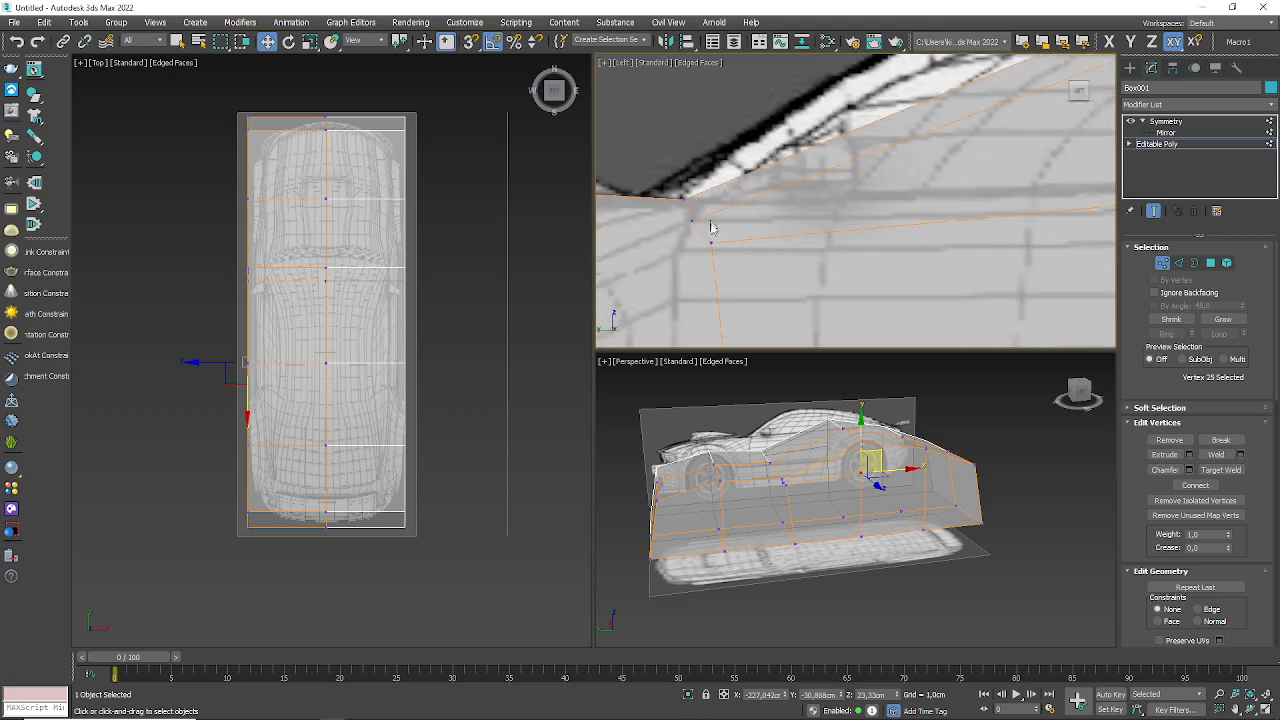
{"action": "left_click", "coordinate": [700, 214]}
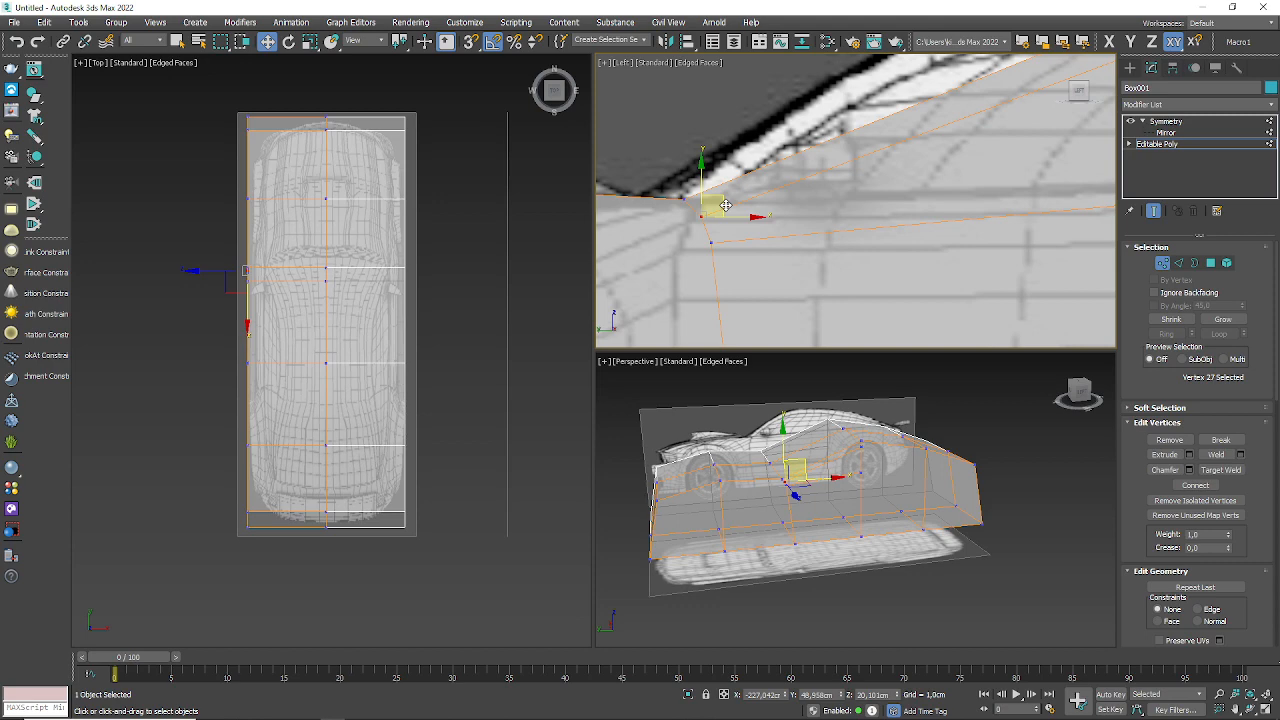
{"action": "middle_click_drag", "start_coordinate": [737, 209], "coordinate": [790, 164]}
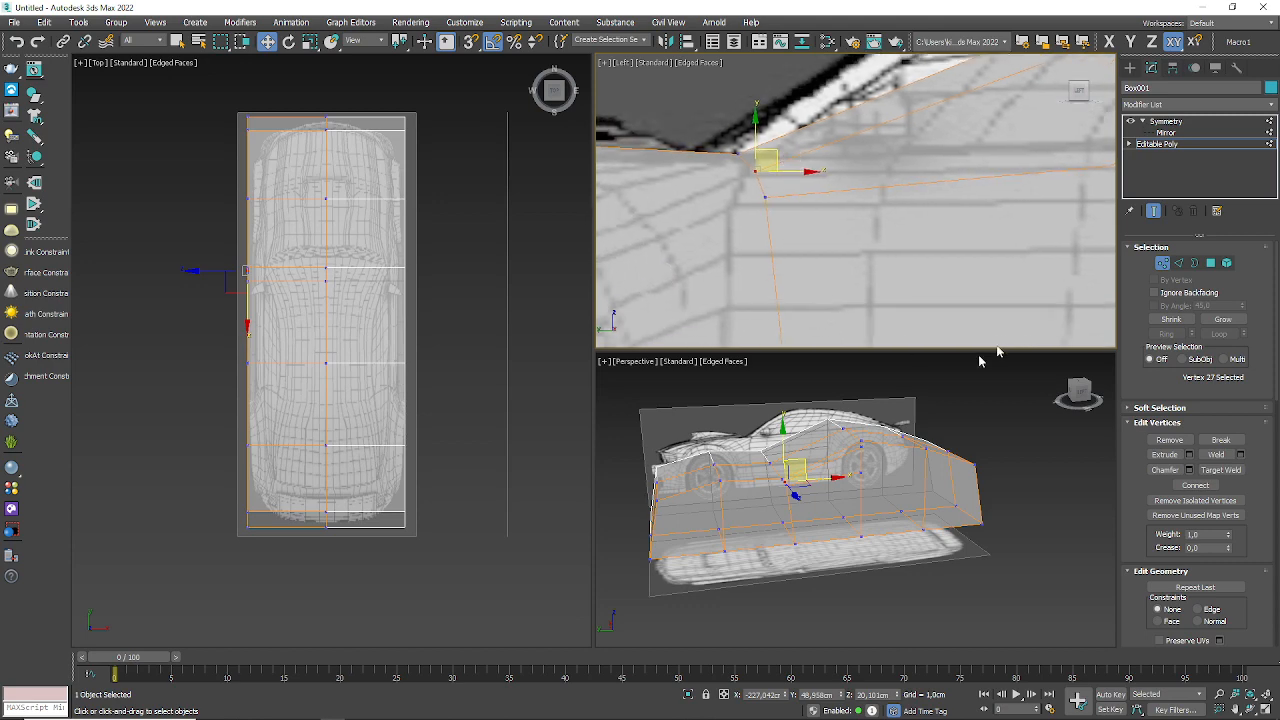
- Examine the body-side polygon ahead of the door and its upper corner vertices in the maximized perspective view
{"action": "left_click", "coordinate": [1265, 707]}
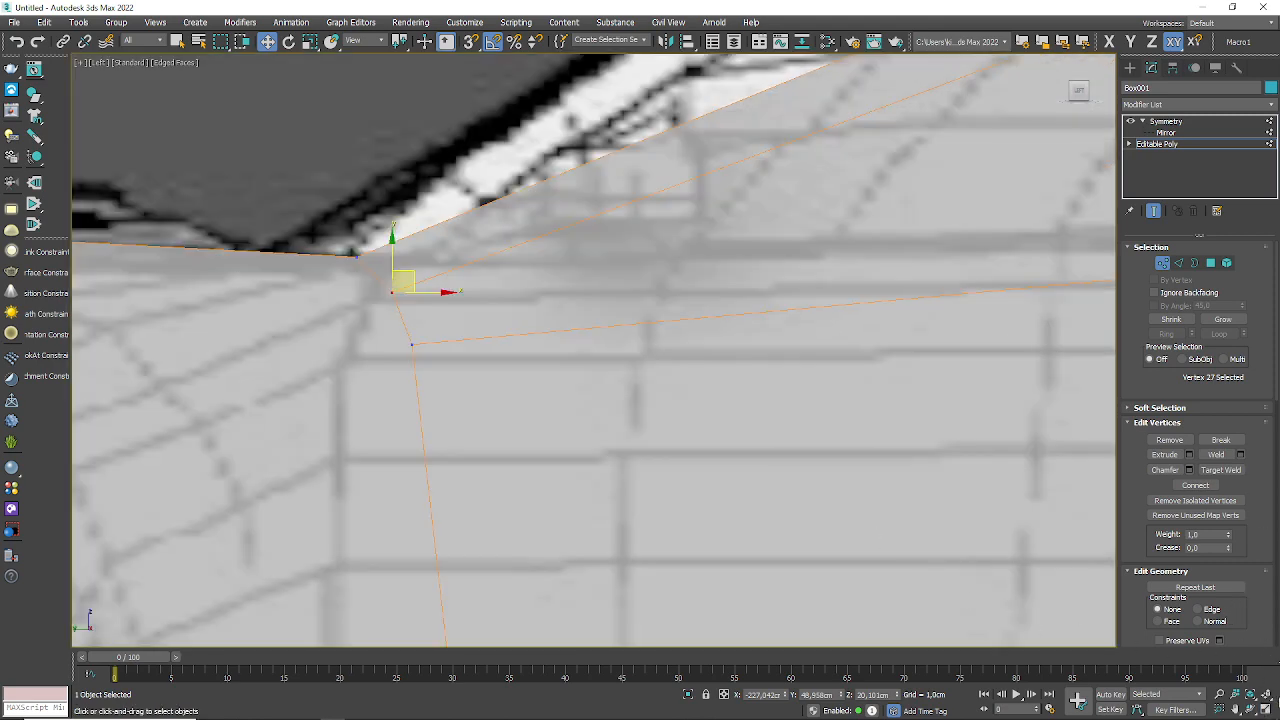
{"action": "left_click", "coordinate": [1267, 708]}
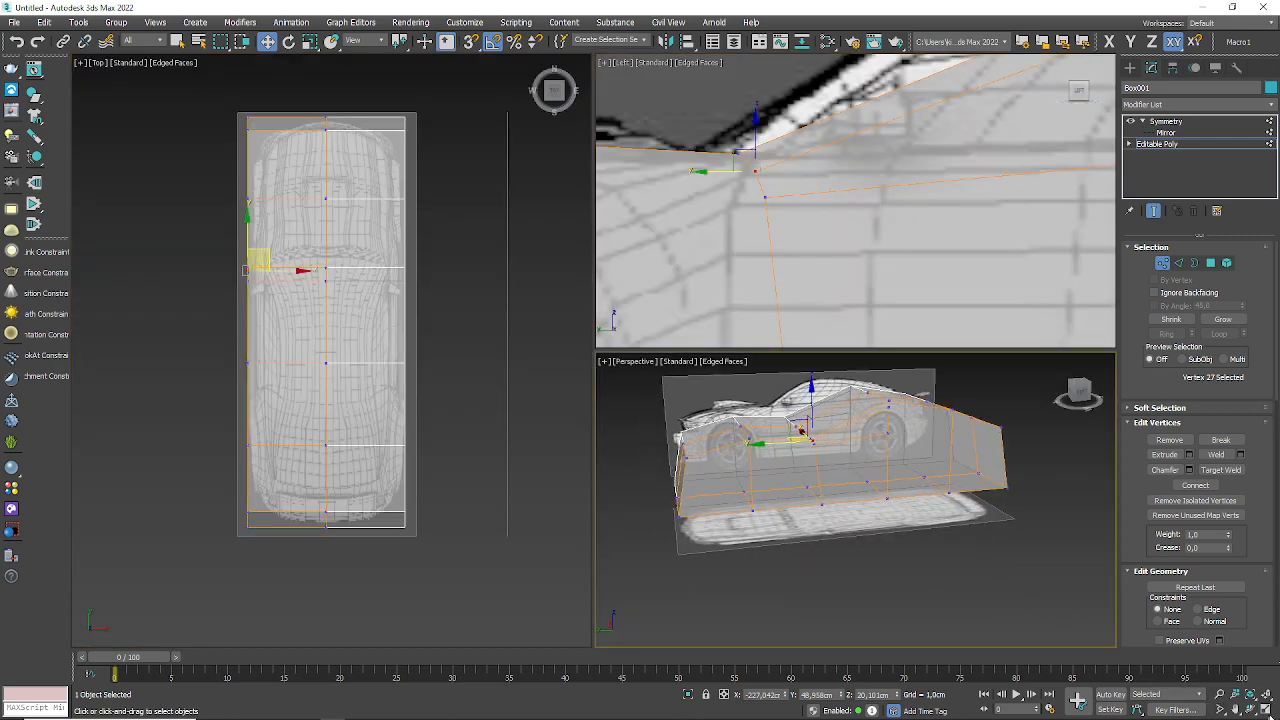
{"action": "left_click", "coordinate": [1267, 708]}
{"action": "middle_click_drag", "start_coordinate": [688, 472], "coordinate": [757, 546]}
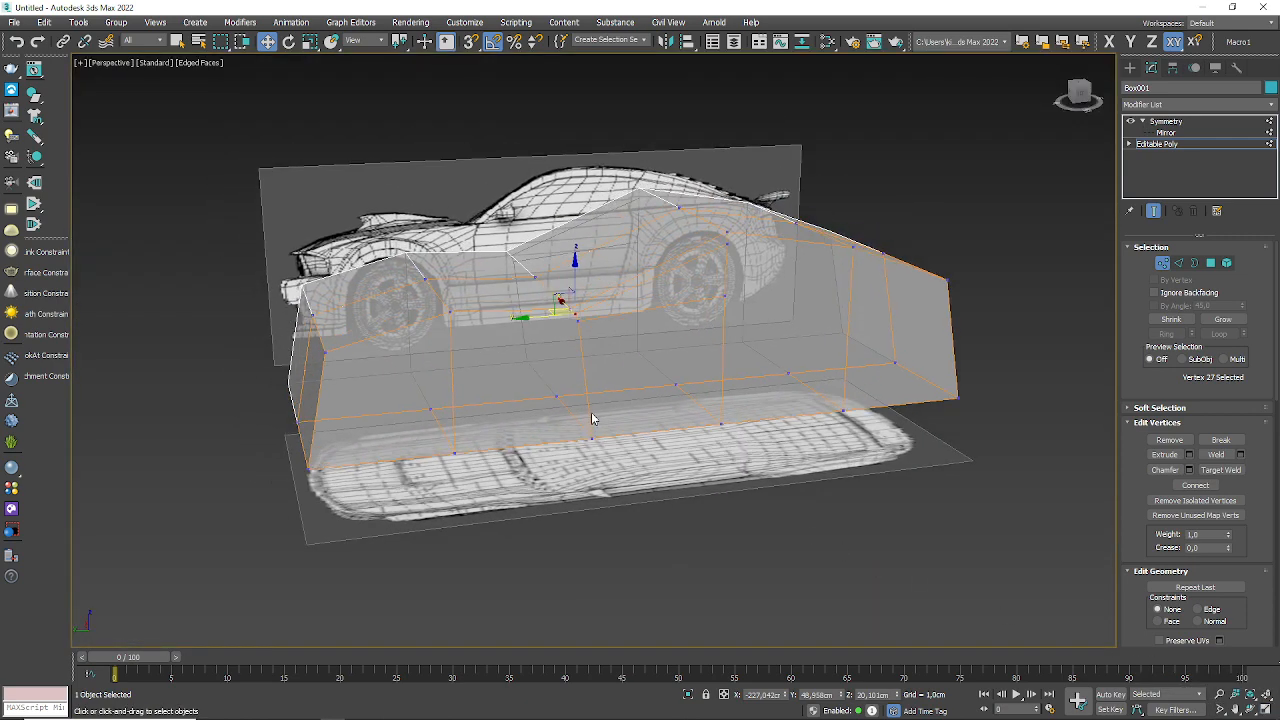
{"action": "scroll", "coordinate": [591, 412], "scroll_direction": "up", "scroll_amount": 4}
{"action": "left_click", "coordinate": [1210, 262], "text": "ctrl"}
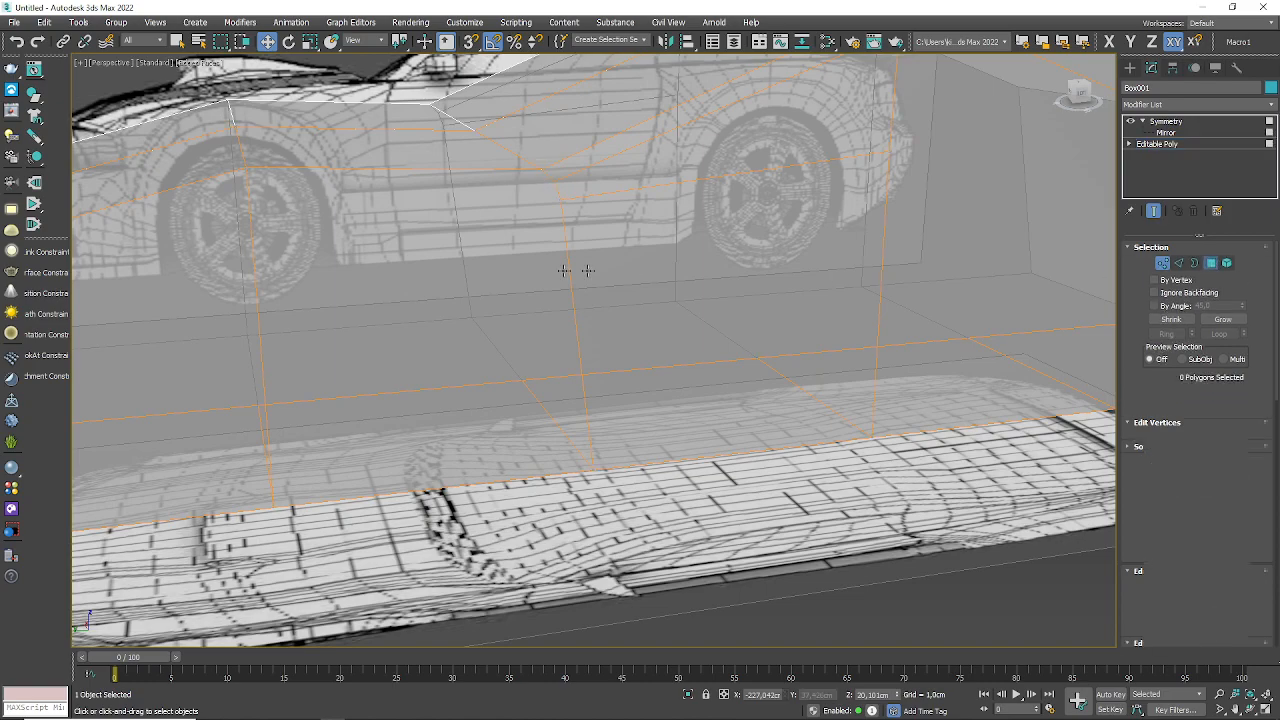
{"action": "mouse_move", "coordinate": [531, 360]}
{"action": "middle_mouse_down", "text": "alt"}
{"action": "mouse_move", "coordinate": [560, 366]}
{"action": "mouse_move", "coordinate": [528, 402]}
{"action": "mouse_move", "coordinate": [491, 380]}
{"action": "mouse_move", "coordinate": [523, 363]}
{"action": "mouse_move", "coordinate": [544, 375]}
{"action": "middle_mouse_up", "text": "alt"}
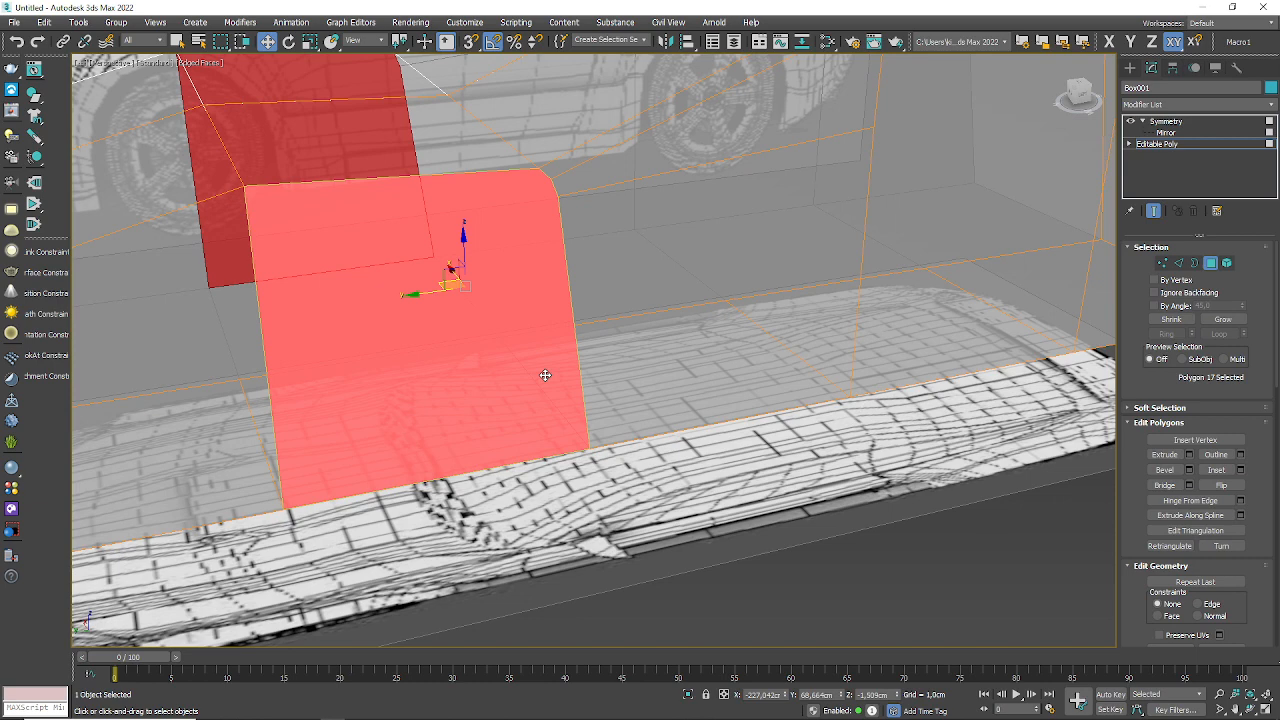
{"action": "left_click", "coordinate": [1162, 262]}
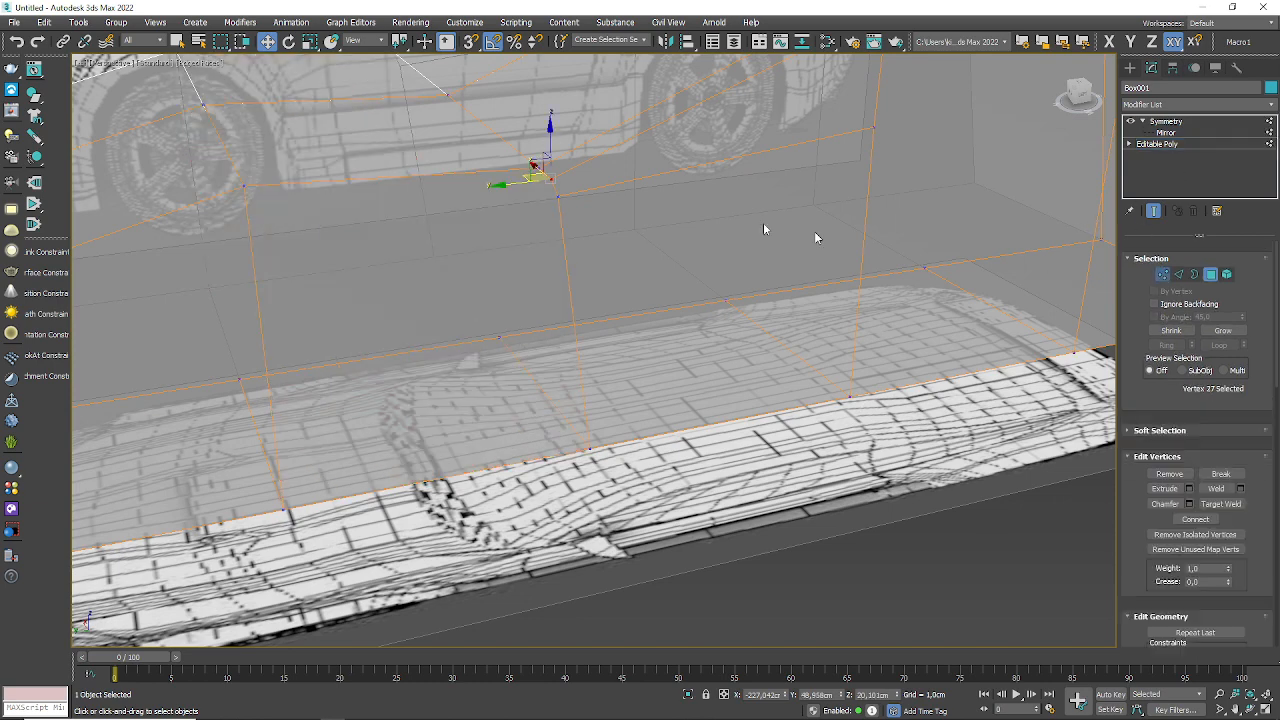
{"action": "left_click", "coordinate": [557, 196]}
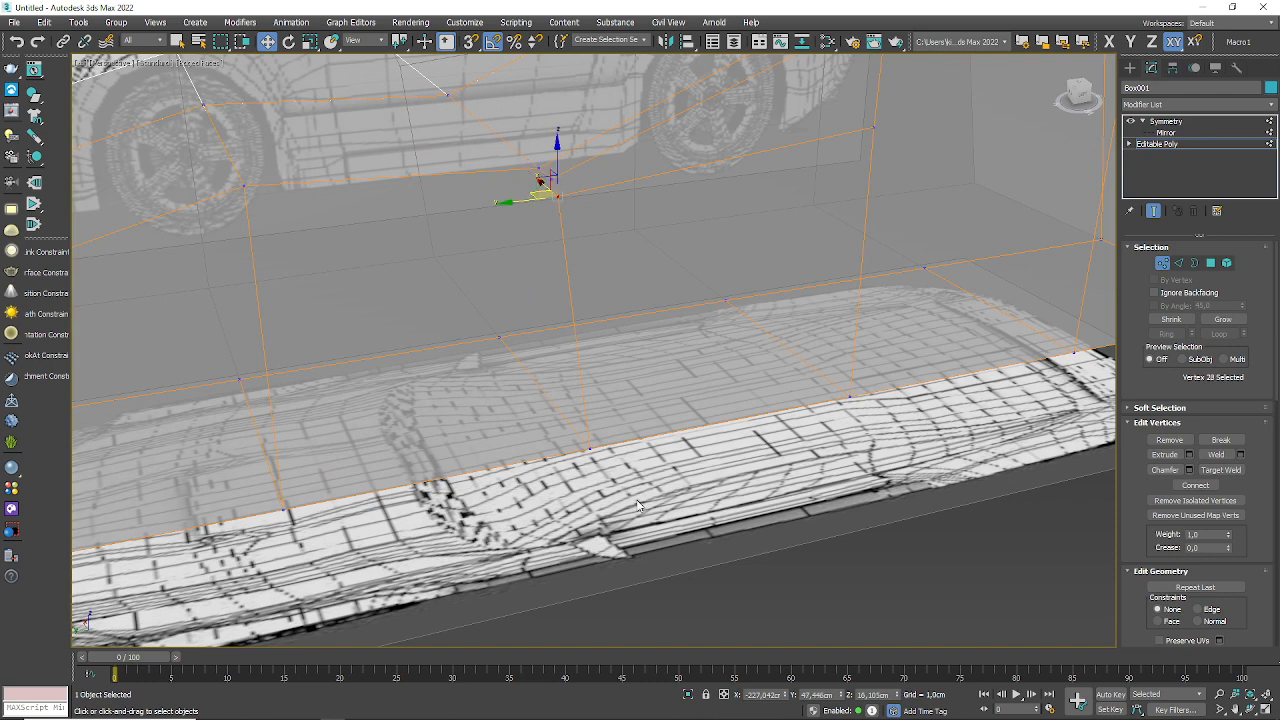
{"action": "left_click", "coordinate": [1210, 262]}
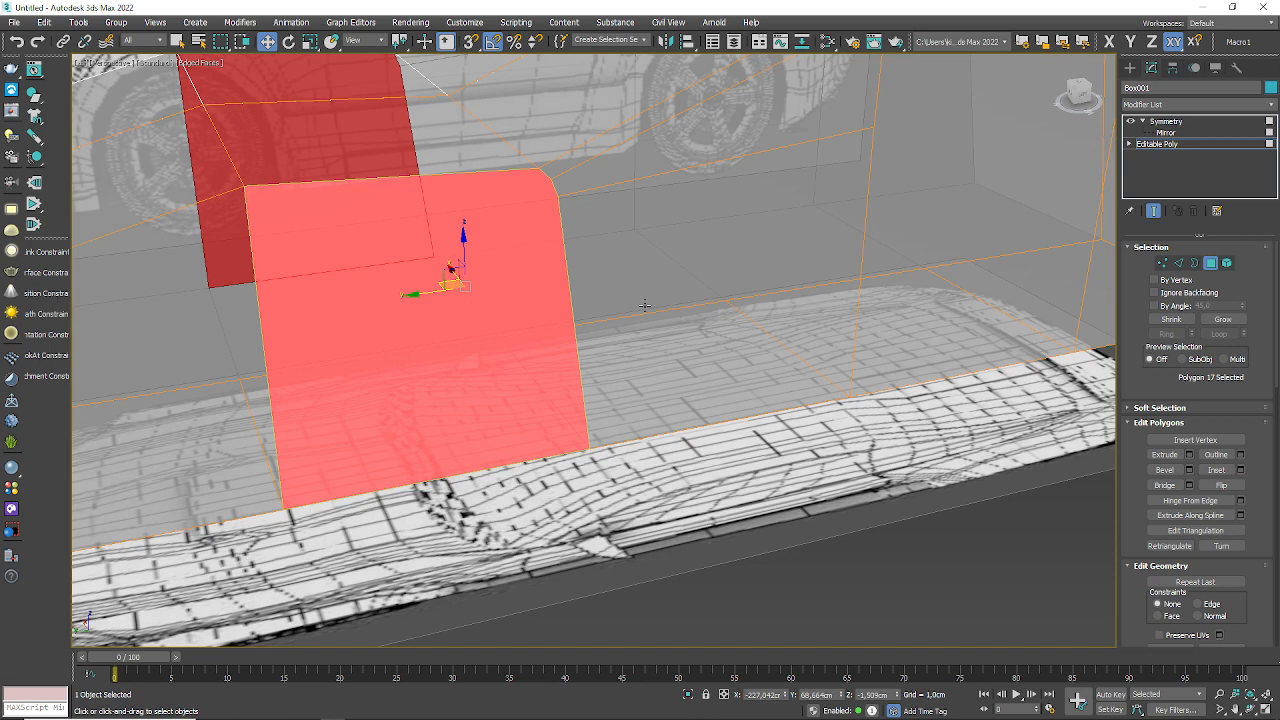
- Undo the door-area vertex moves and the two-segment edge connection
{"action": "left_click", "coordinate": [645, 305]}
{"action": "key", "text": "ctrl+z"}
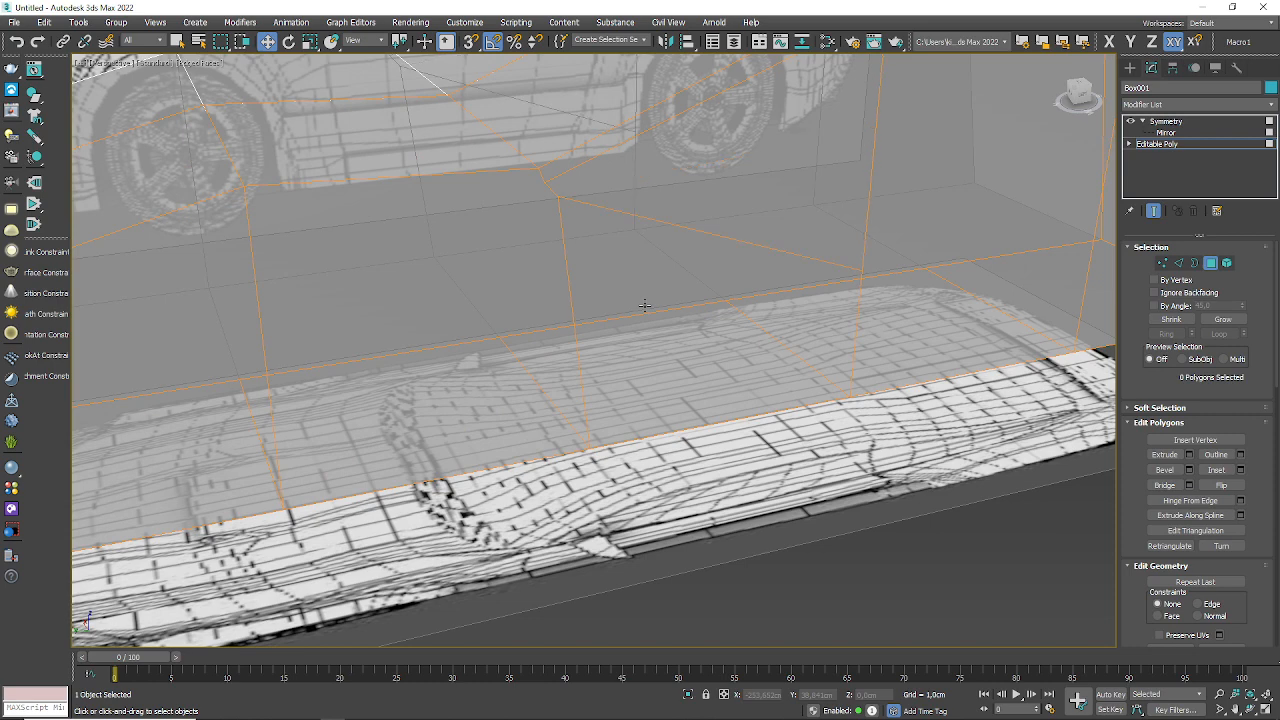
{"action": "key", "text": "ctrl+z"}
{"action": "key", "text": "ctrl+z"}
{"action": "key", "text": "ctrl+z"}
{"action": "scroll", "coordinate": [637, 308], "scroll_direction": "down", "scroll_amount": 5}
{"action": "mouse_move", "coordinate": [637, 308]}
{"action": "middle_mouse_down", "text": "alt"}
{"action": "mouse_move", "coordinate": [726, 263]}
{"action": "mouse_move", "coordinate": [665, 317]}
{"action": "mouse_move", "coordinate": [657, 400]}
{"action": "mouse_move", "coordinate": [654, 303]}
{"action": "mouse_move", "coordinate": [660, 325]}
{"action": "mouse_move", "coordinate": [647, 321]}
{"action": "middle_mouse_up", "text": "alt"}
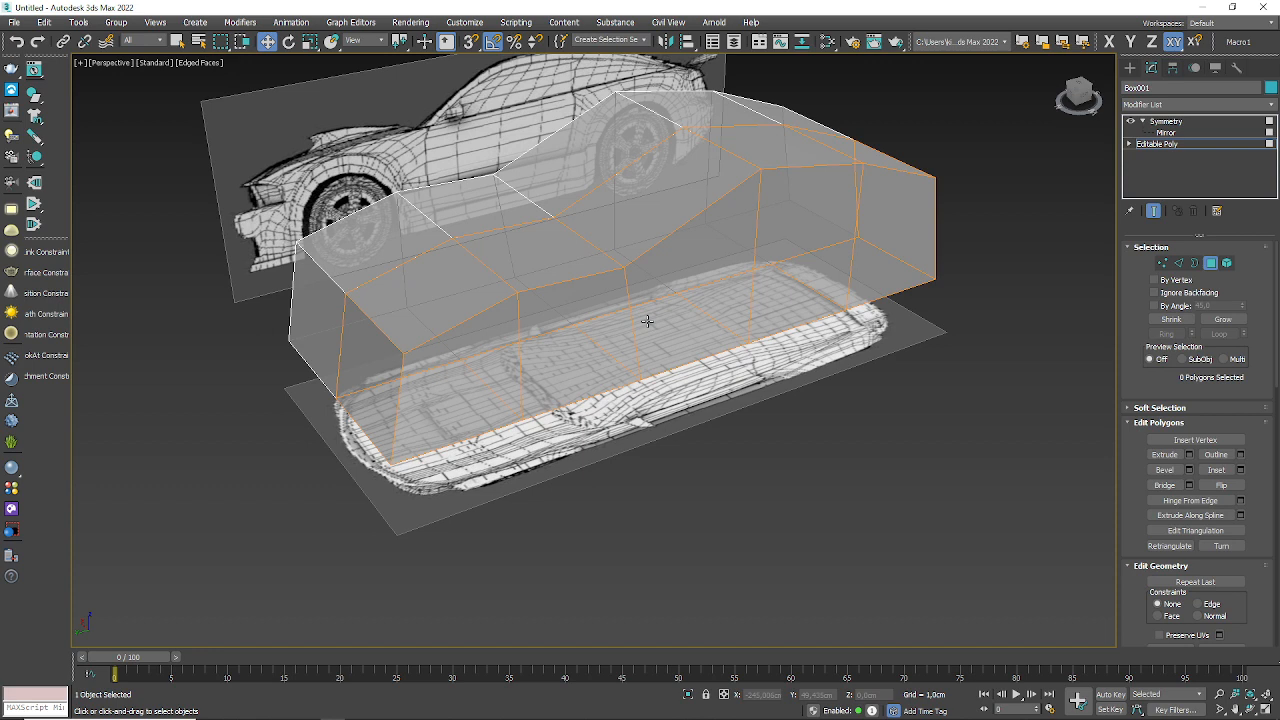
- Try connecting the eight vertical edges around the editable poly body, picked individually, with two segments
{"action": "left_click", "coordinate": [1180, 263]}
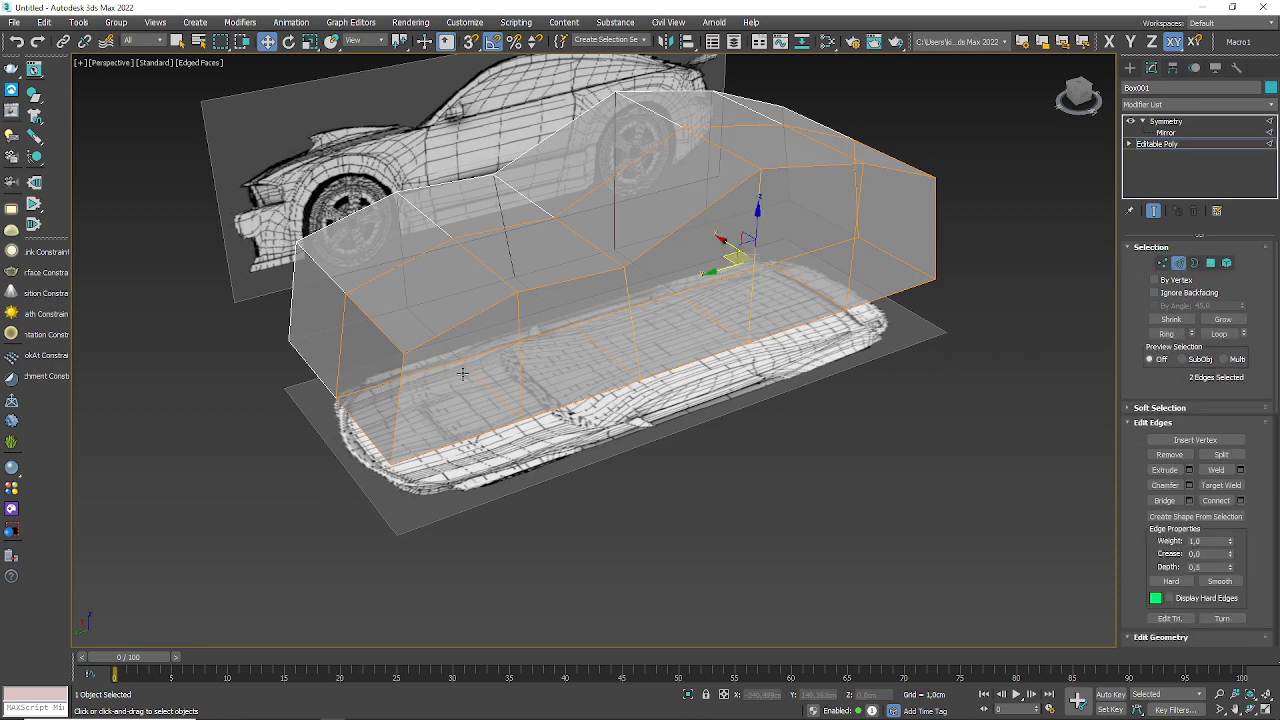
{"action": "scroll", "coordinate": [378, 381], "scroll_direction": "up", "scroll_amount": 2}
{"action": "left_click", "coordinate": [321, 318]}
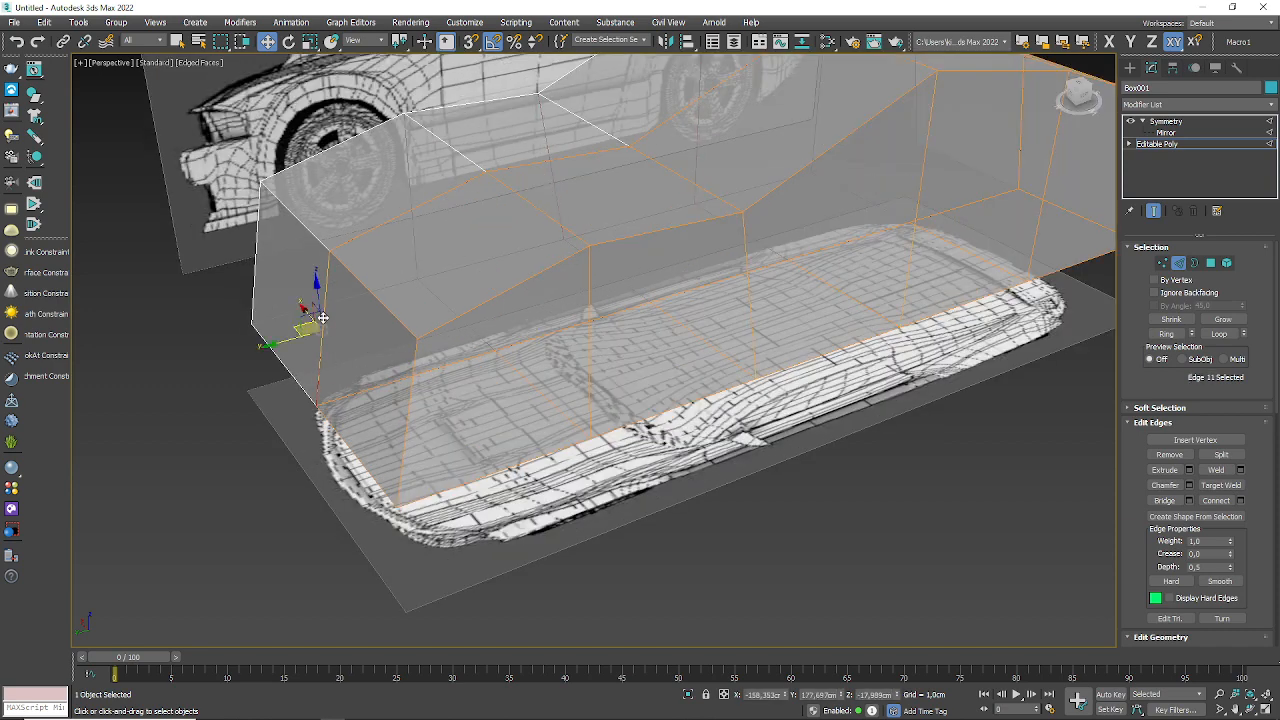
{"action": "left_click", "coordinate": [411, 397], "text": "ctrl"}
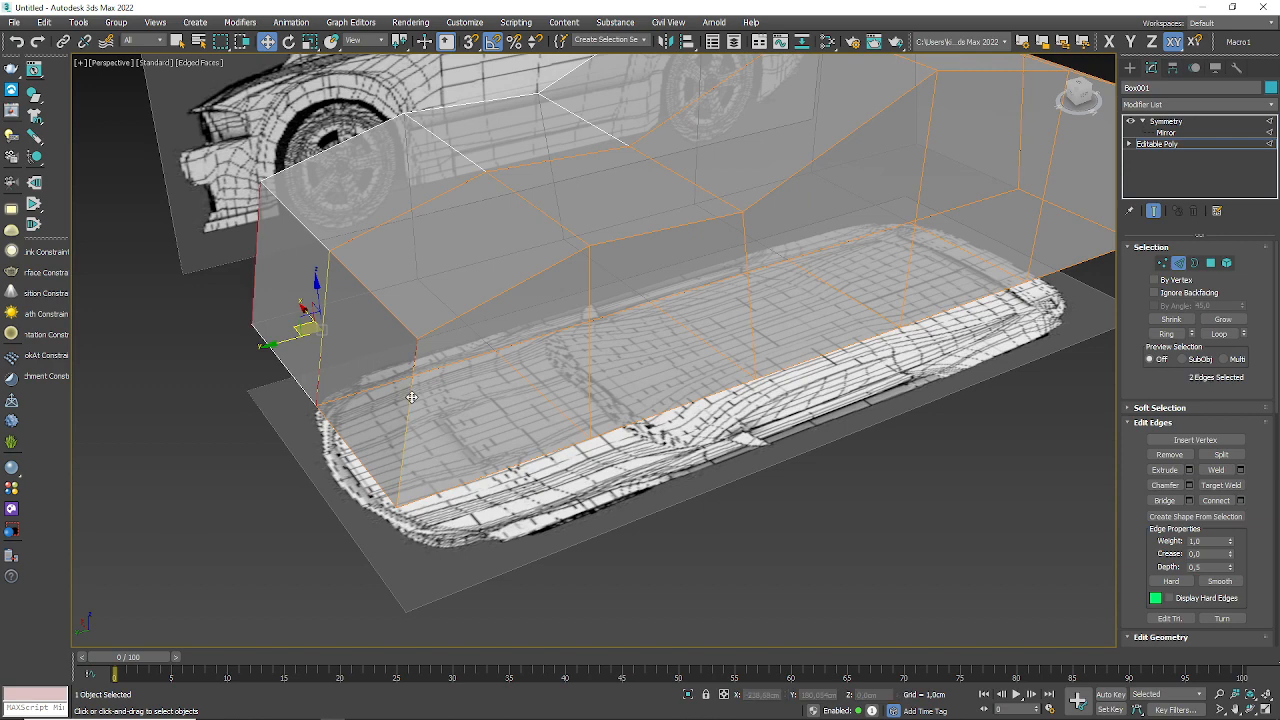
{"action": "left_click", "coordinate": [590, 363], "text": "ctrl"}
{"action": "left_click", "coordinate": [750, 300], "text": "ctrl"}
{"action": "left_click", "coordinate": [913, 278], "text": "ctrl"}
{"action": "left_click", "coordinate": [1037, 233], "text": "ctrl"}
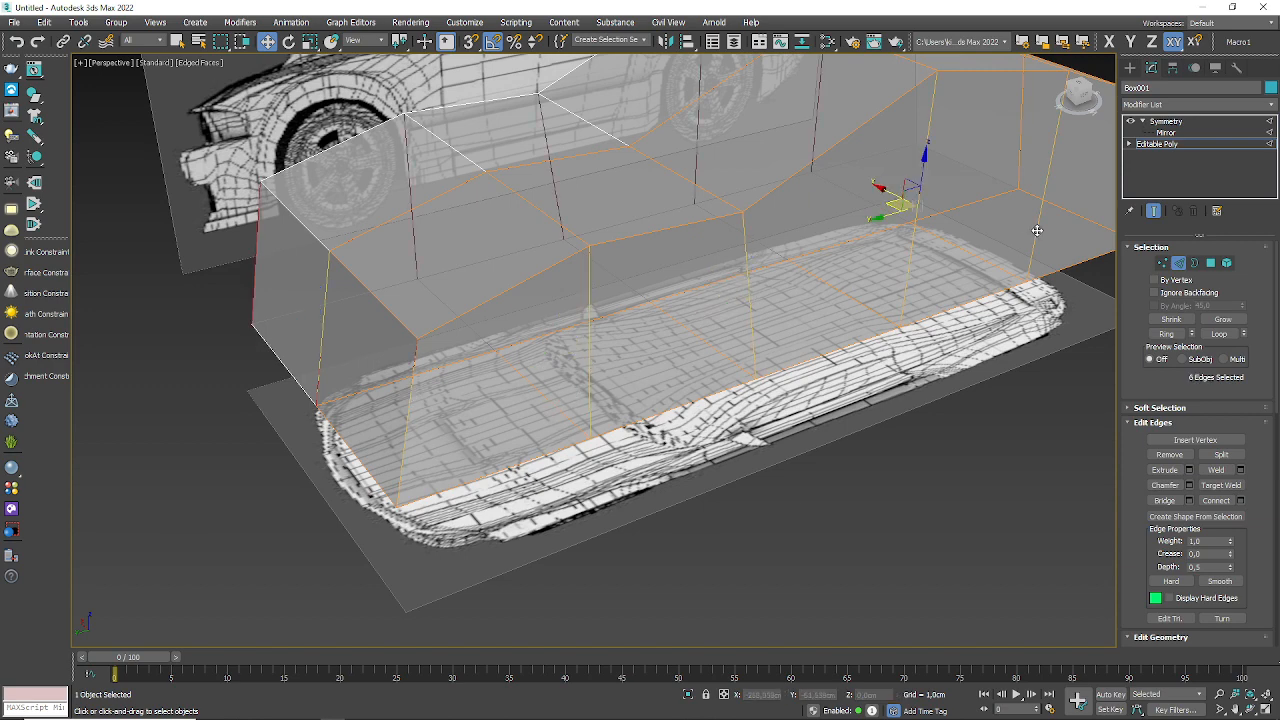
{"action": "middle_click_drag", "start_coordinate": [1037, 231], "coordinate": [755, 303]}
{"action": "left_click", "coordinate": [860, 263], "text": "ctrl"}
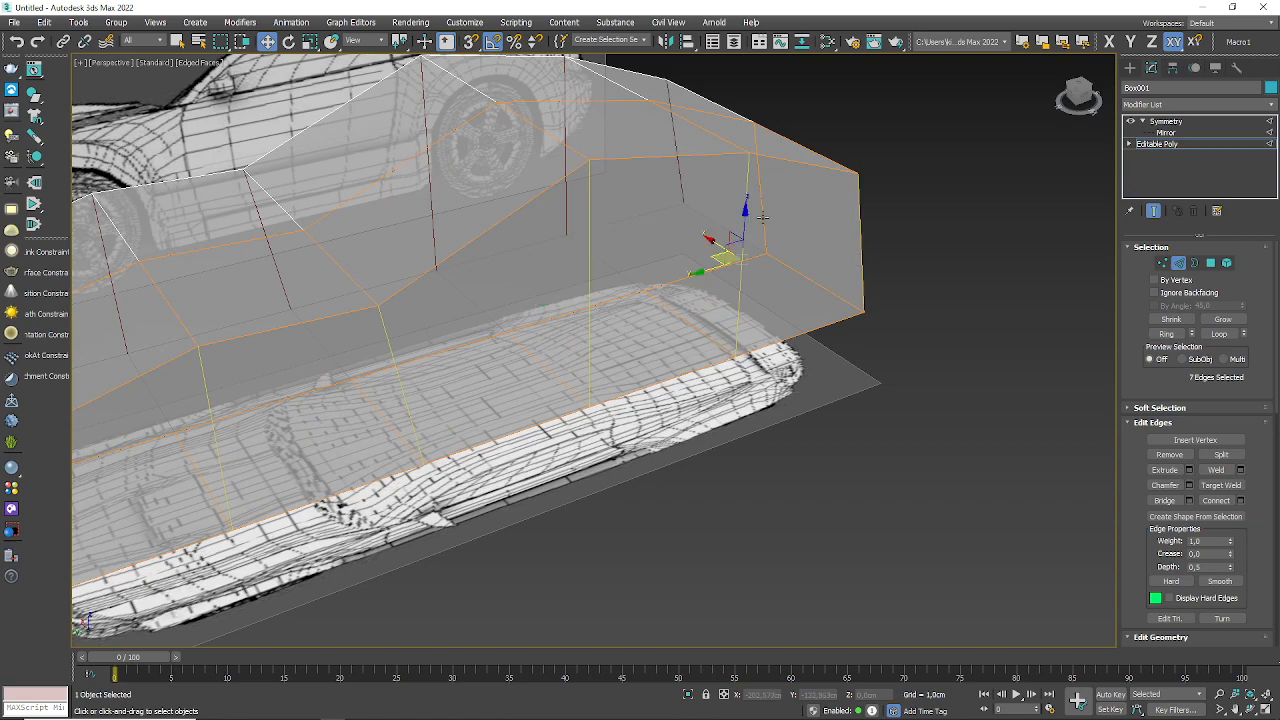
{"action": "left_click", "coordinate": [762, 217], "text": "ctrl"}
{"action": "scroll", "coordinate": [805, 273], "scroll_direction": "down", "scroll_amount": 3}
{"action": "mouse_move", "coordinate": [763, 318]}
{"action": "middle_mouse_down", "text": "alt"}
{"action": "mouse_move", "coordinate": [625, 314]}
{"action": "mouse_move", "coordinate": [763, 318]}
{"action": "middle_mouse_up", "text": "alt"}
{"action": "left_click", "coordinate": [1213, 500]}
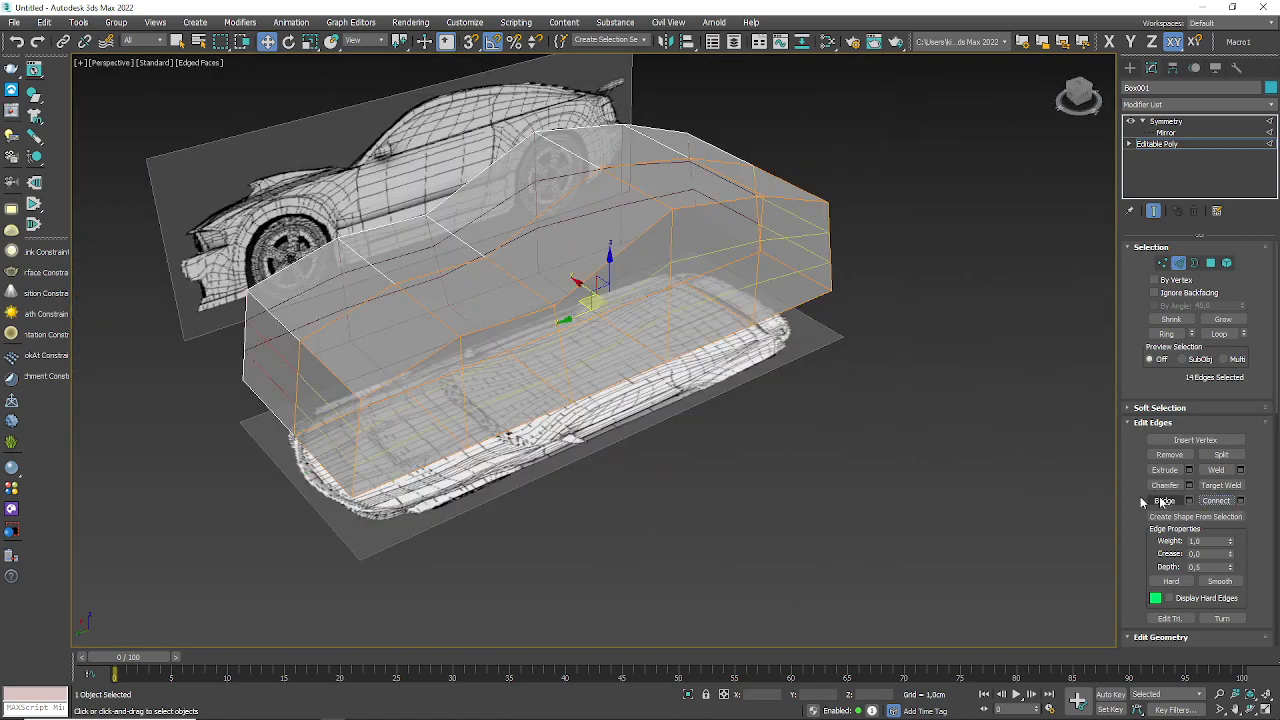
- Inspect the two connecting edge loops around the body, undo the connection and clear the edge selection
{"action": "mouse_move", "coordinate": [403, 434]}
{"action": "middle_mouse_down", "text": "alt"}
{"action": "mouse_move", "coordinate": [491, 418]}
{"action": "mouse_move", "coordinate": [400, 426]}
{"action": "middle_mouse_up", "text": "alt"}
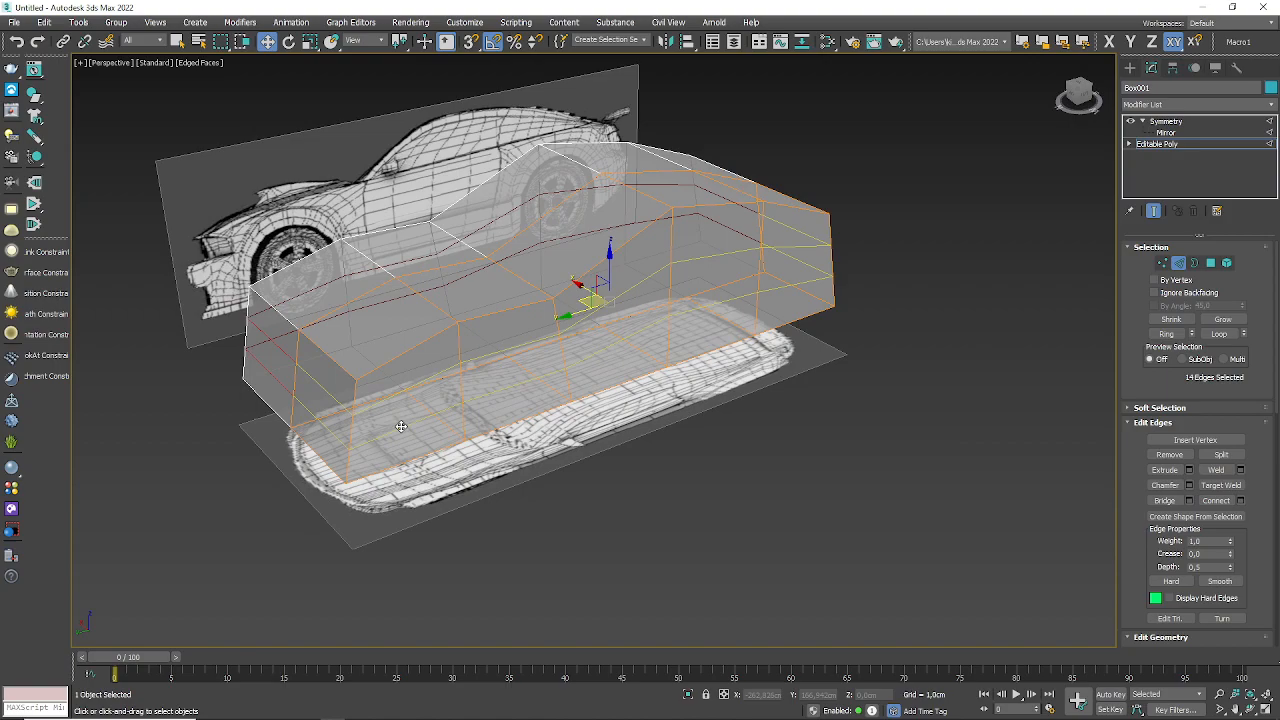
{"action": "scroll", "coordinate": [425, 399], "scroll_direction": "up", "scroll_amount": 3}
{"action": "middle_click_drag", "start_coordinate": [326, 404], "coordinate": [593, 413], "text": "alt"}
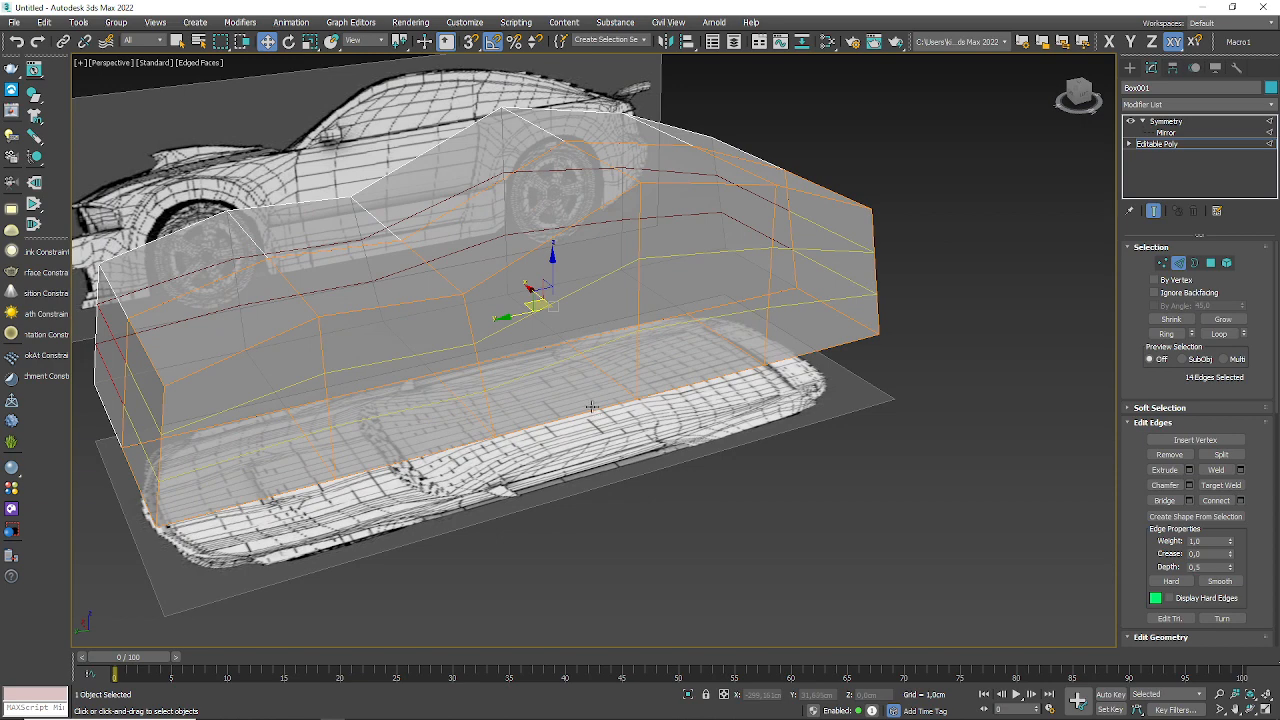
{"action": "left_click", "coordinate": [592, 406]}
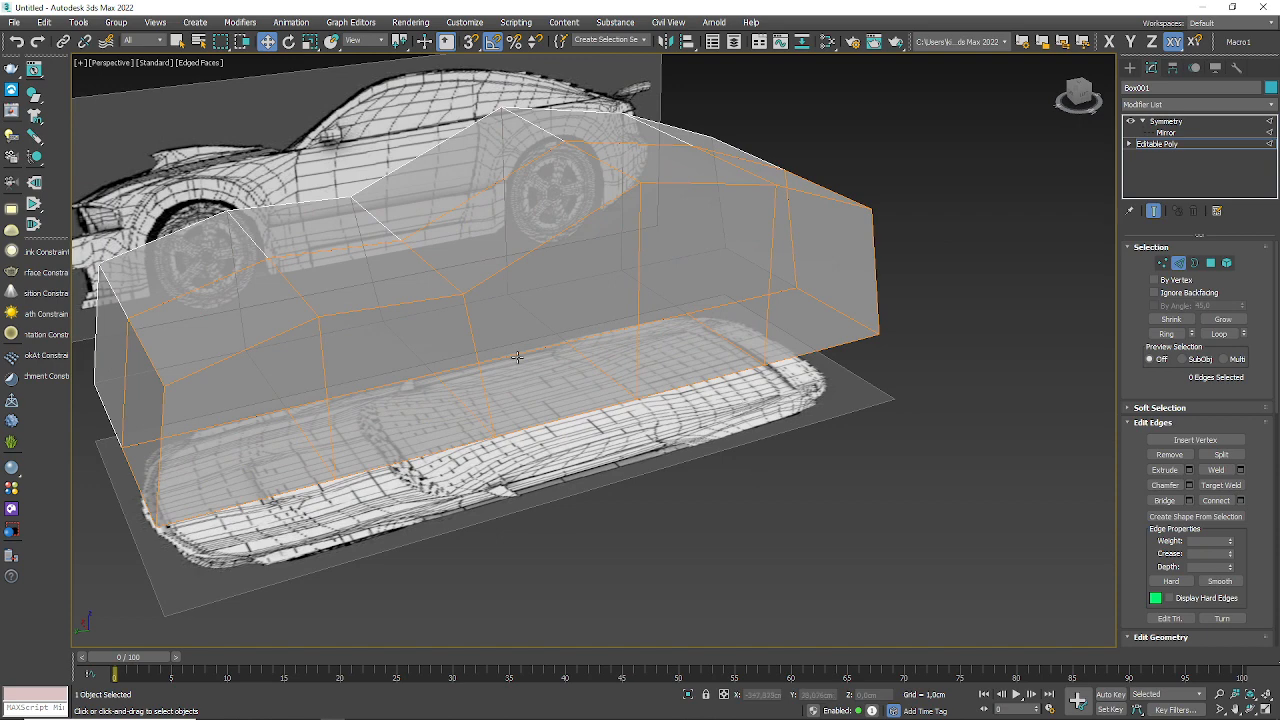
- Try Shrink on the vertical side edge at the windshield base, alone and with two adjoining edges added
{"action": "left_click", "coordinate": [473, 344]}
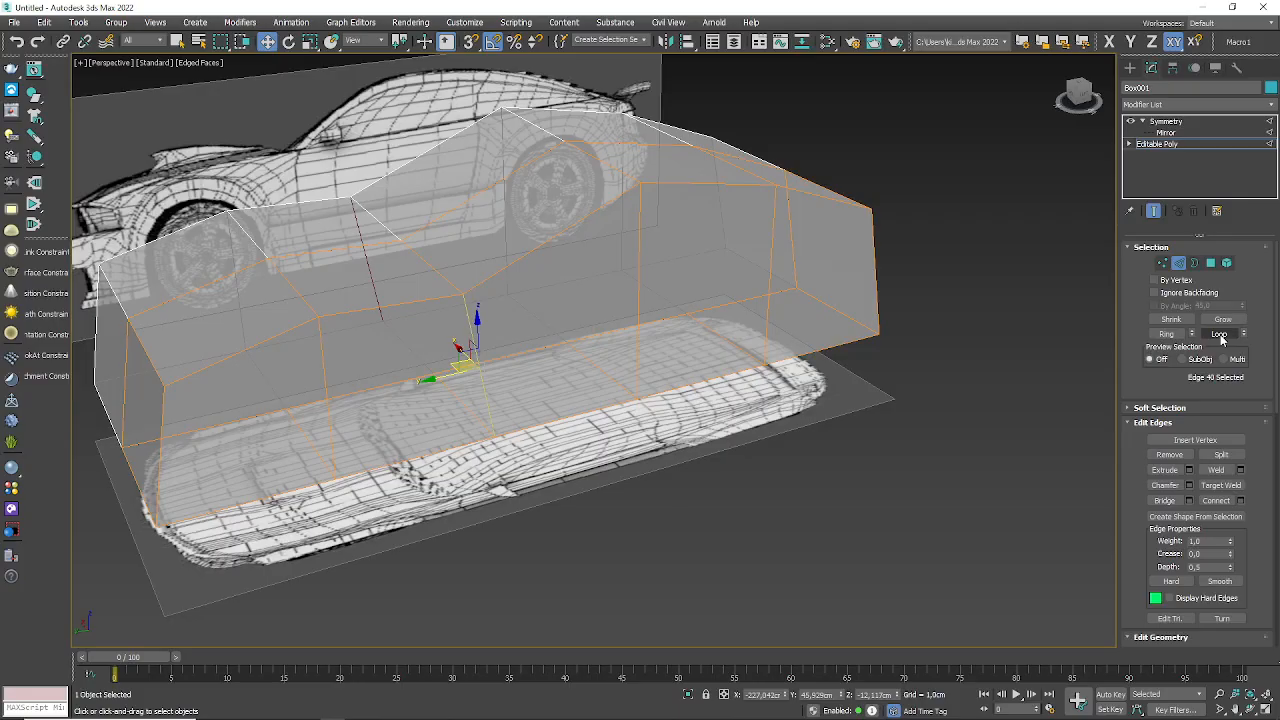
{"action": "left_click", "coordinate": [1173, 320]}
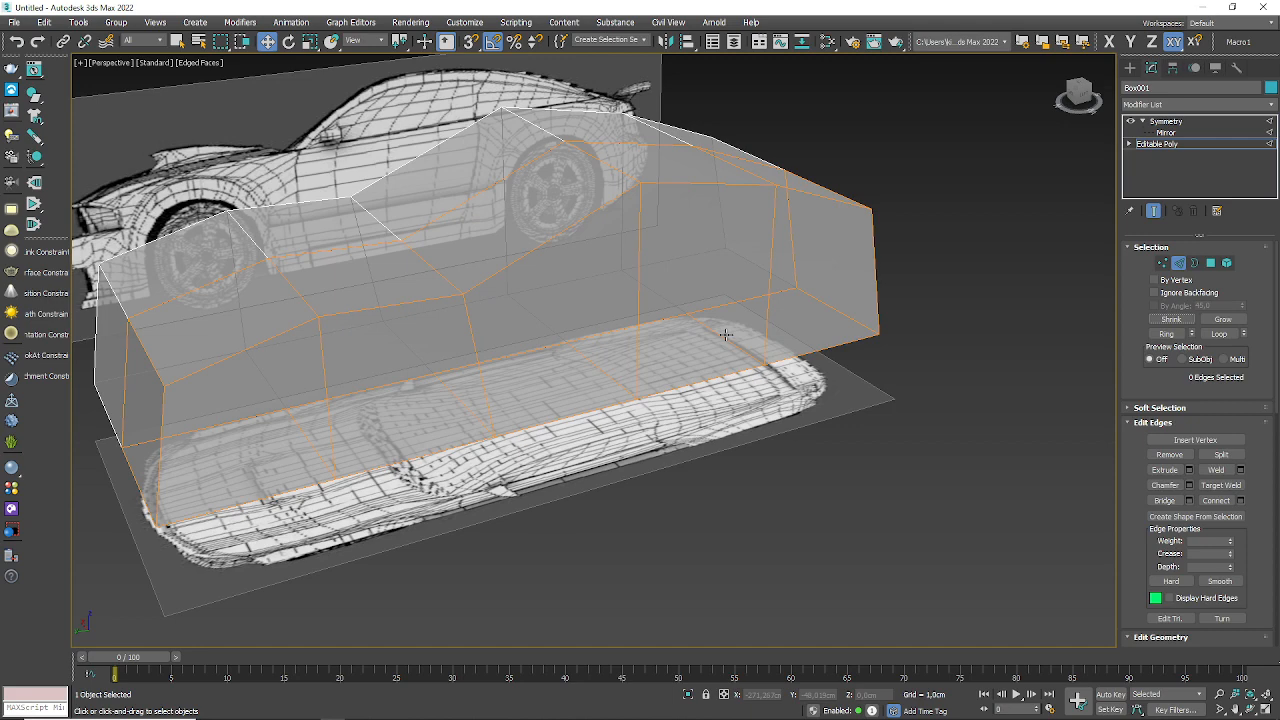
{"action": "left_click", "coordinate": [479, 283]}
{"action": "left_click", "coordinate": [470, 348], "text": "ctrl"}
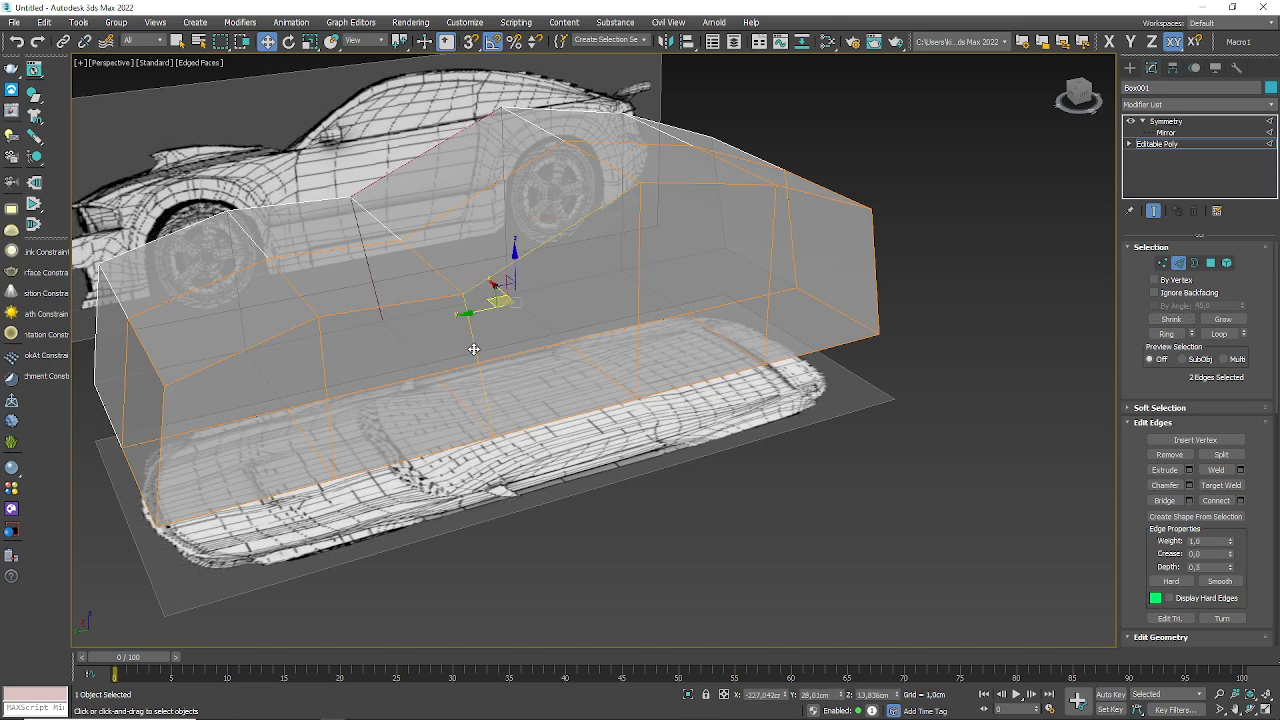
{"action": "left_click", "coordinate": [520, 423], "text": "ctrl"}
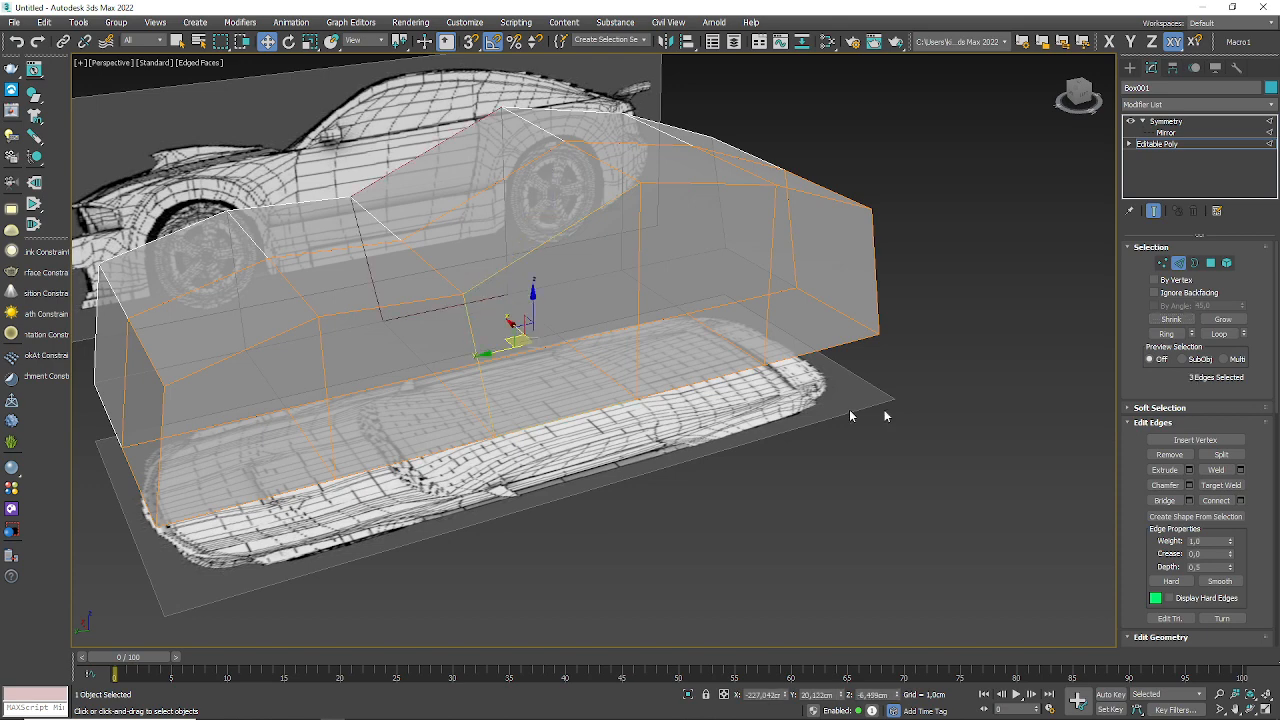
{"action": "left_click", "coordinate": [1172, 318]}
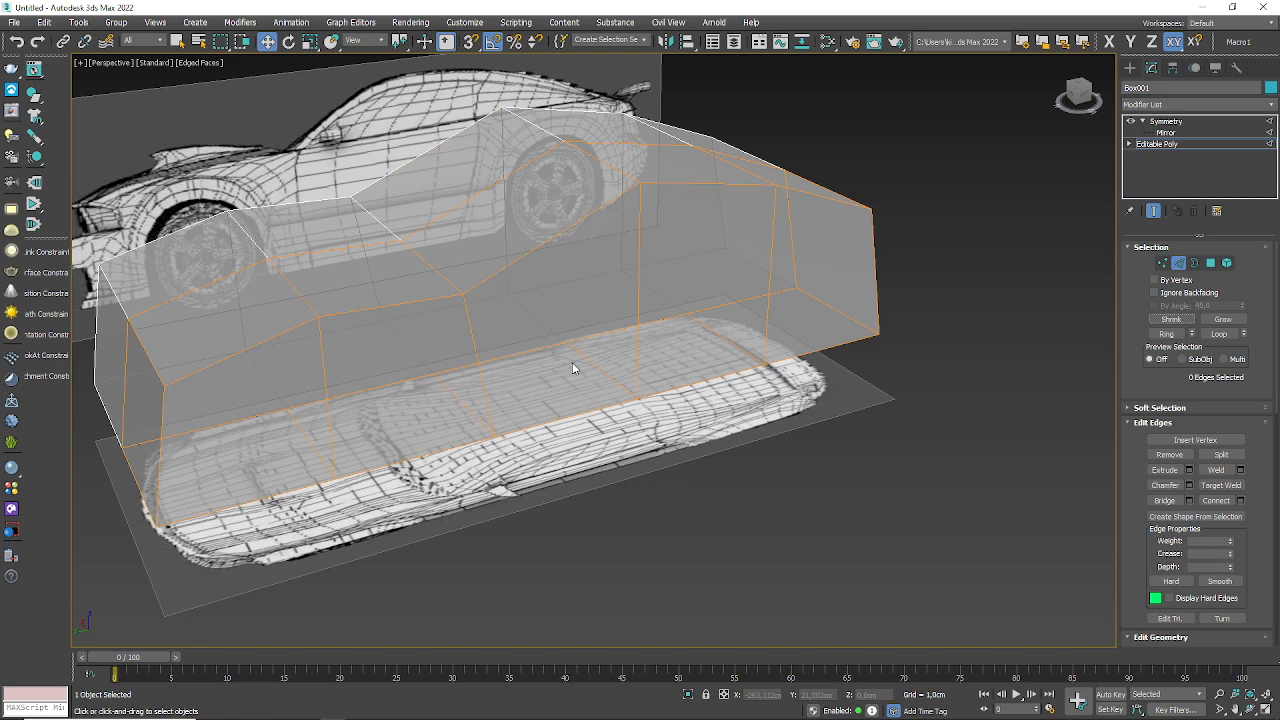
- Try Shrink twice on a selection of three vertical side edges from the windshield base to the rear
{"action": "left_click", "coordinate": [471, 350]}
{"action": "left_click", "coordinate": [640, 343], "text": "ctrl"}
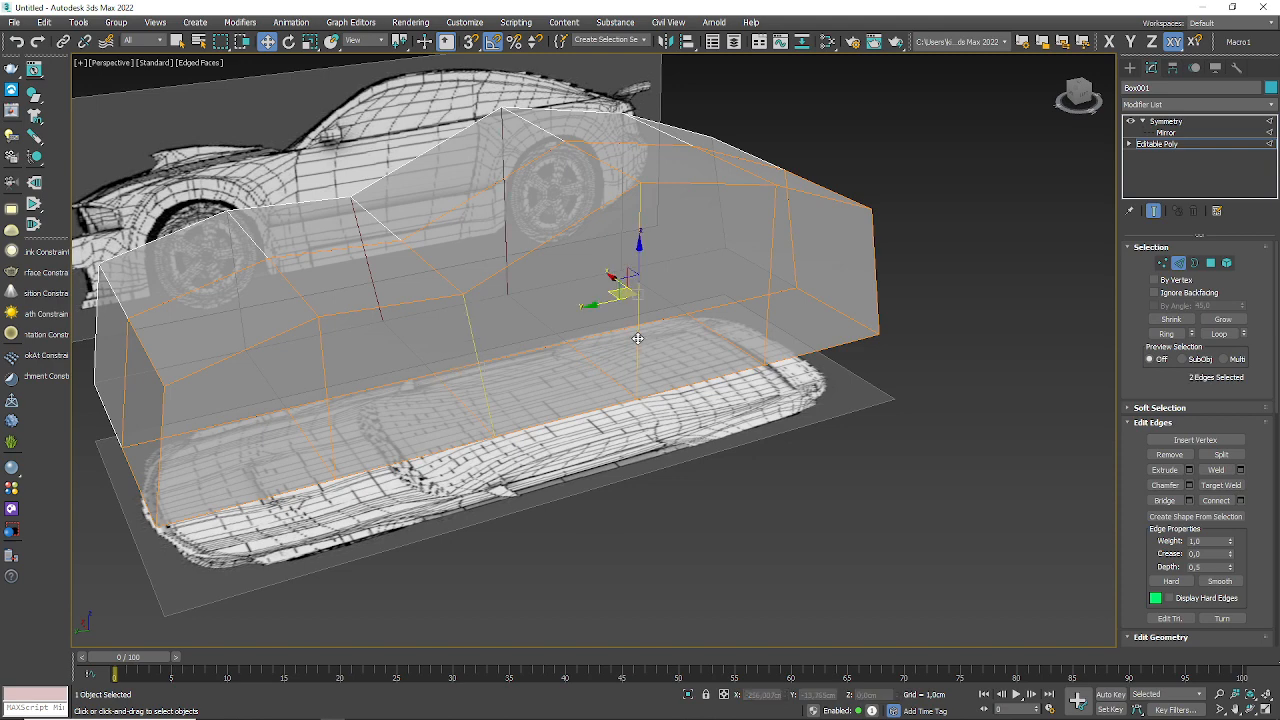
{"action": "left_click", "coordinate": [770, 326], "text": "ctrl"}
{"action": "left_click", "coordinate": [1172, 318]}
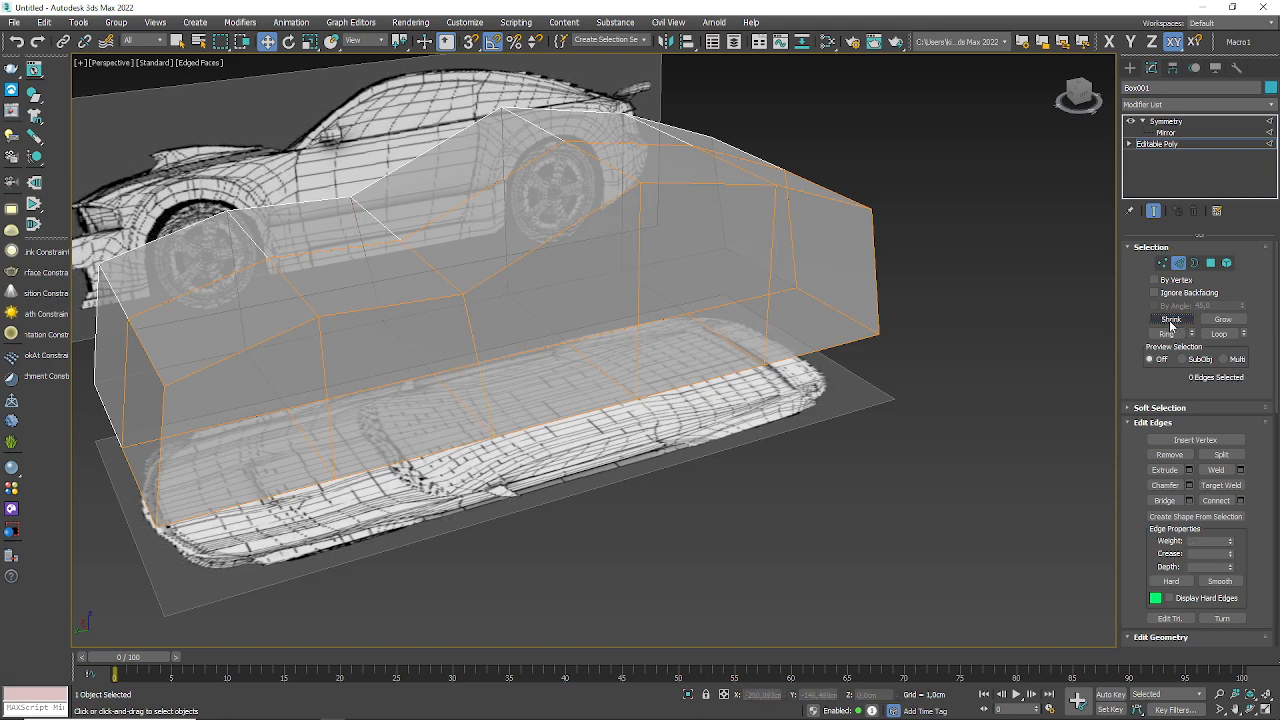
{"action": "left_click", "coordinate": [470, 352]}
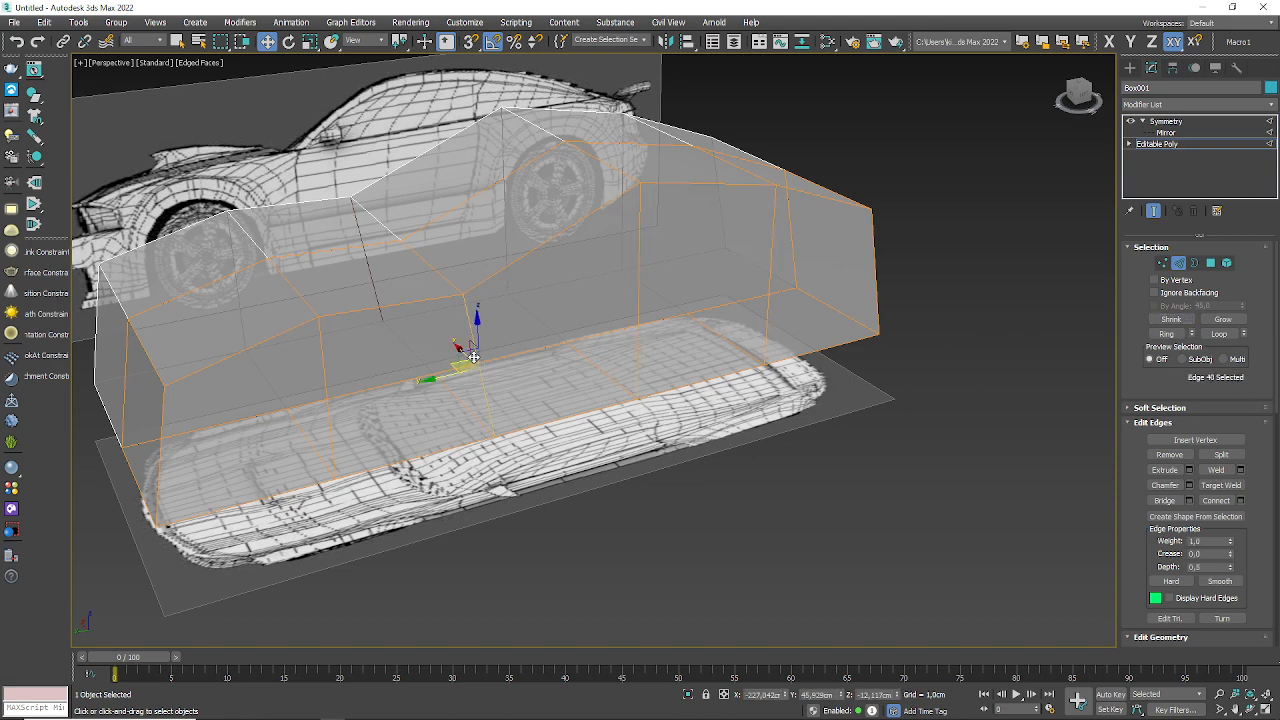
{"action": "left_click", "coordinate": [641, 300], "text": "ctrl"}
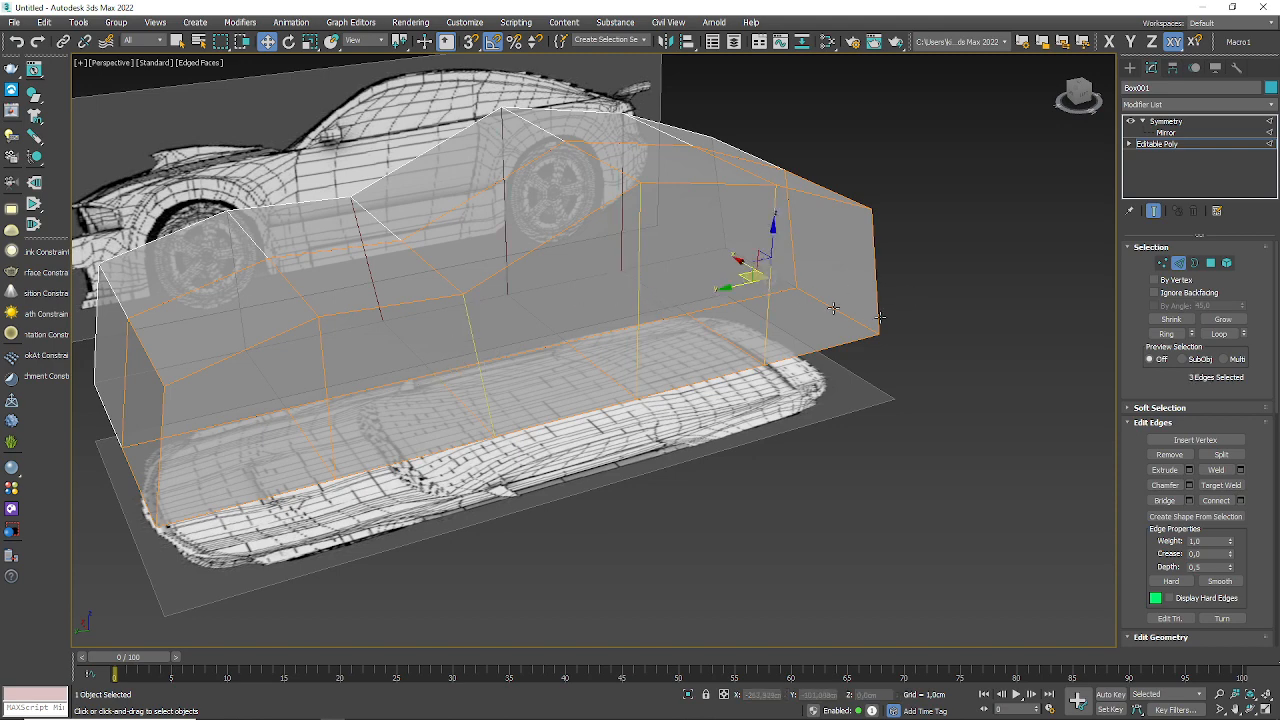
{"action": "left_click", "coordinate": [1171, 319]}
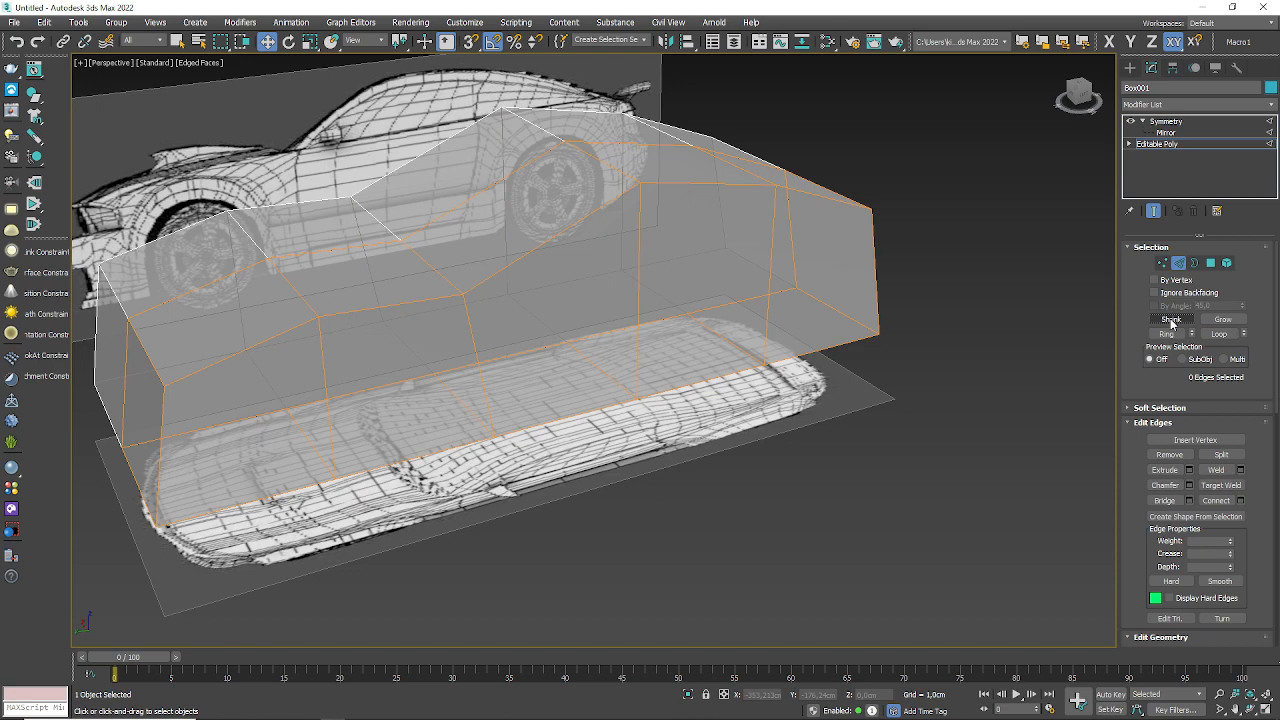
- Grow the selection from the front fender's upper side edge to its neighbouring edges, and clear it
{"action": "left_click", "coordinate": [470, 345]}
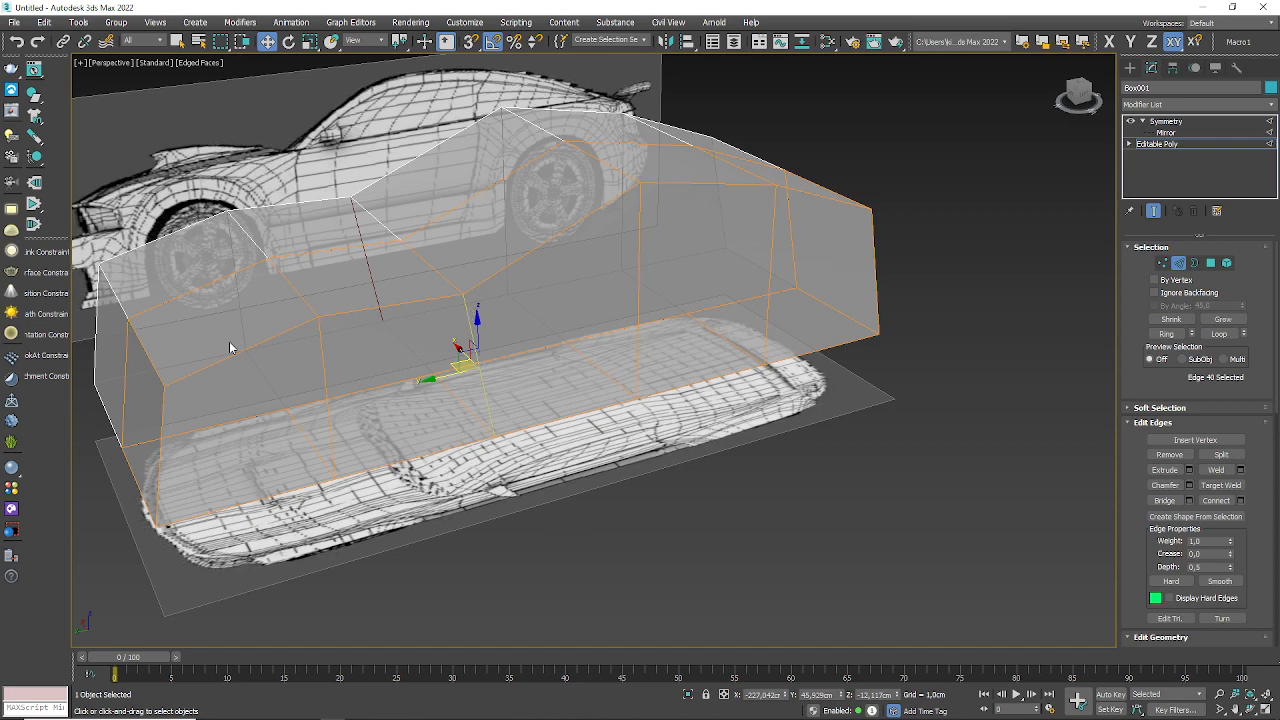
{"action": "middle_click_drag", "start_coordinate": [230, 347], "coordinate": [334, 363], "text": "alt"}
{"action": "scroll", "coordinate": [318, 395], "scroll_direction": "up", "scroll_amount": 2}
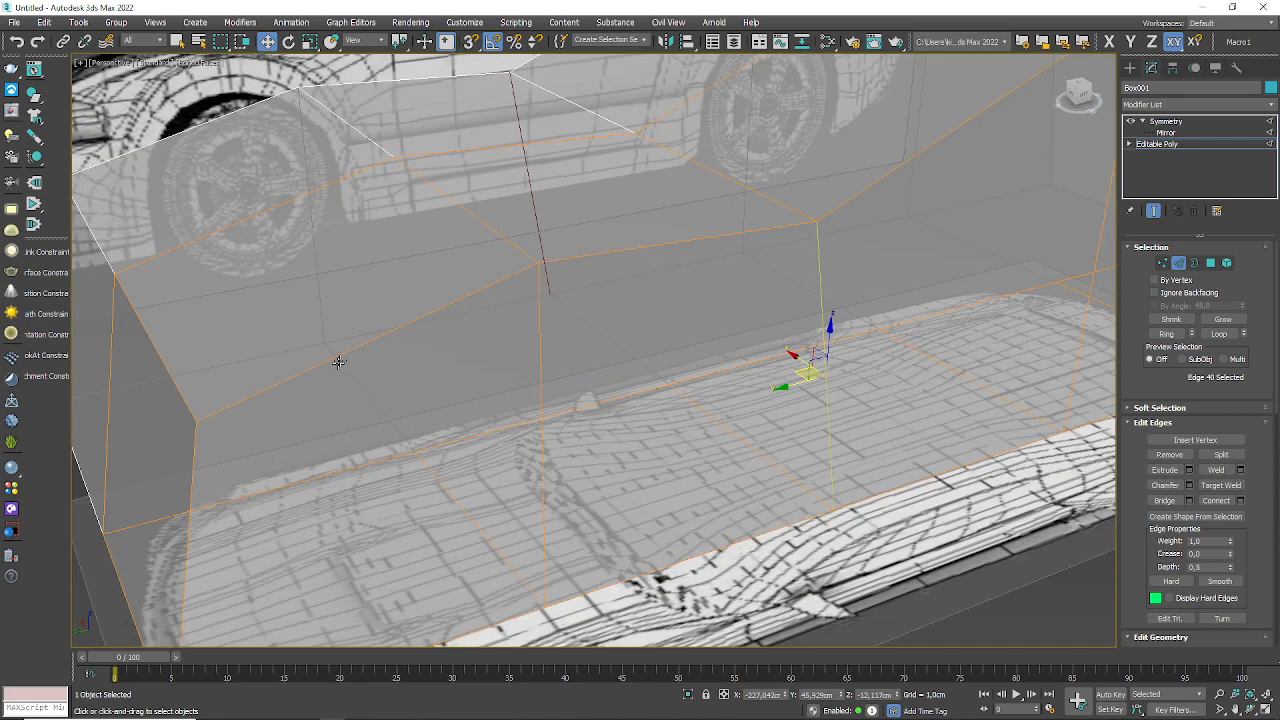
{"action": "left_click", "coordinate": [338, 358]}
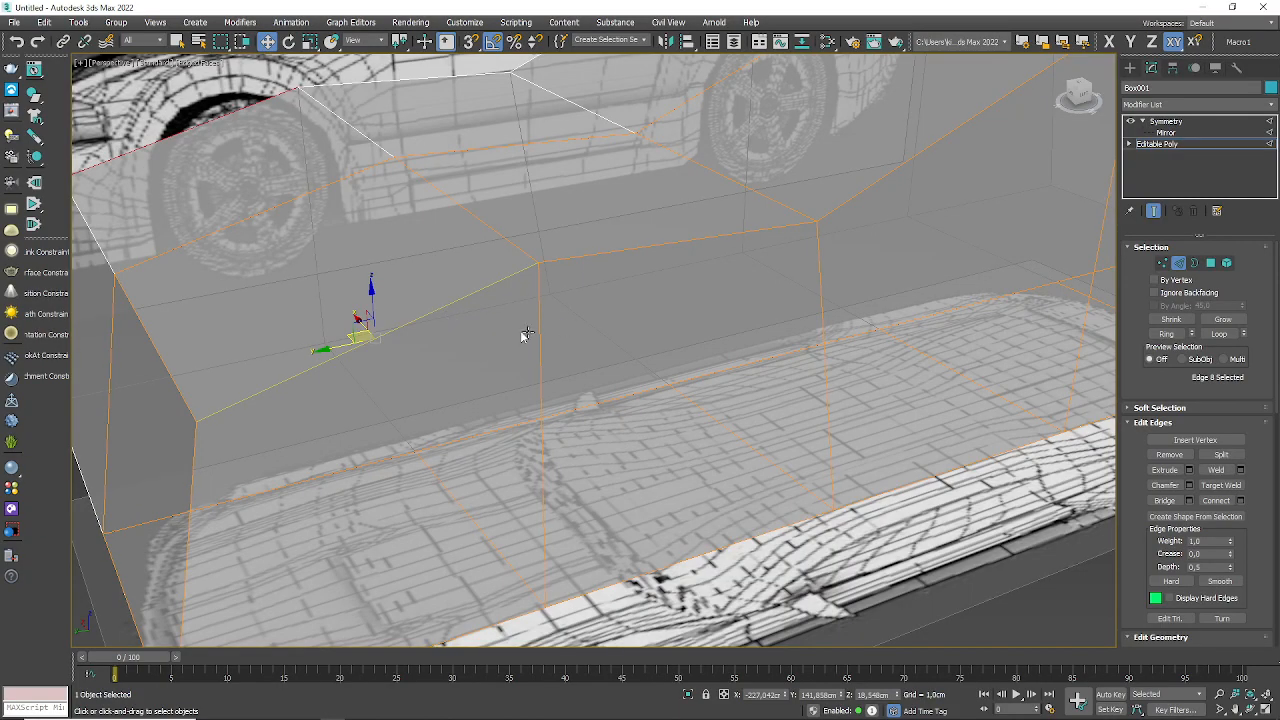
{"action": "scroll", "coordinate": [524, 335], "scroll_direction": "up", "scroll_amount": 2}
{"action": "left_click", "coordinate": [1234, 323]}
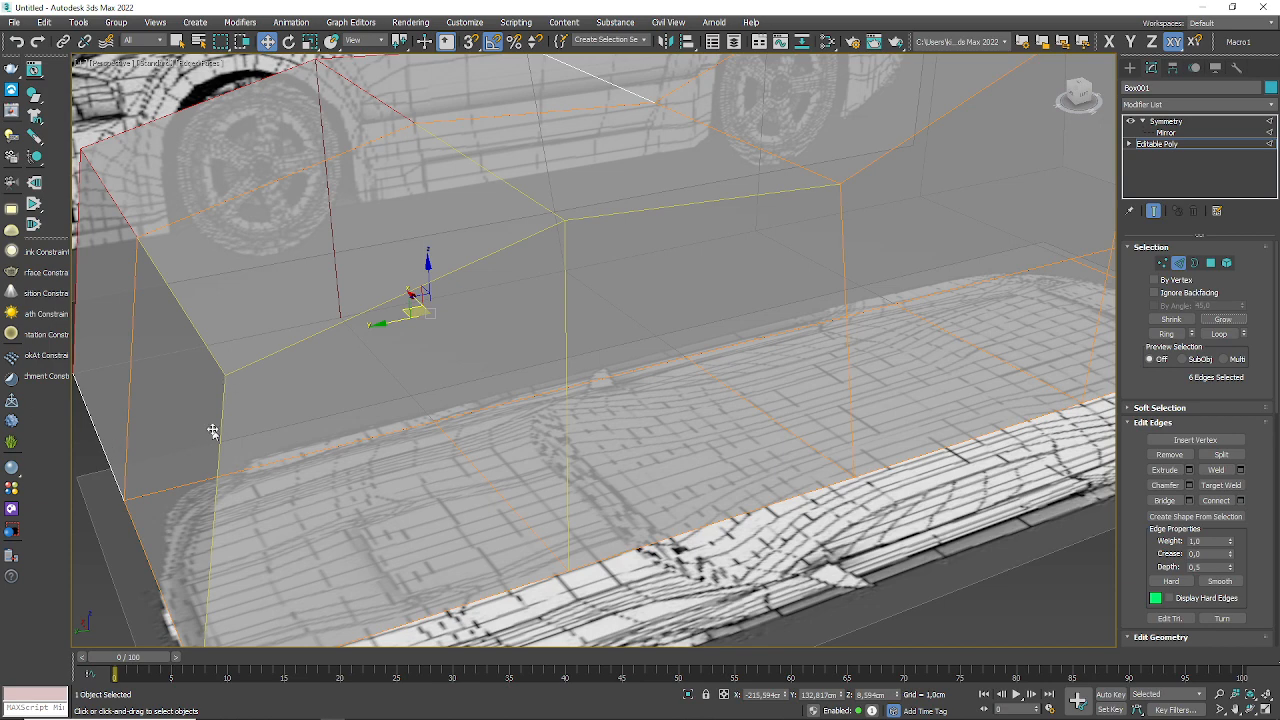
{"action": "left_click", "coordinate": [116, 530]}
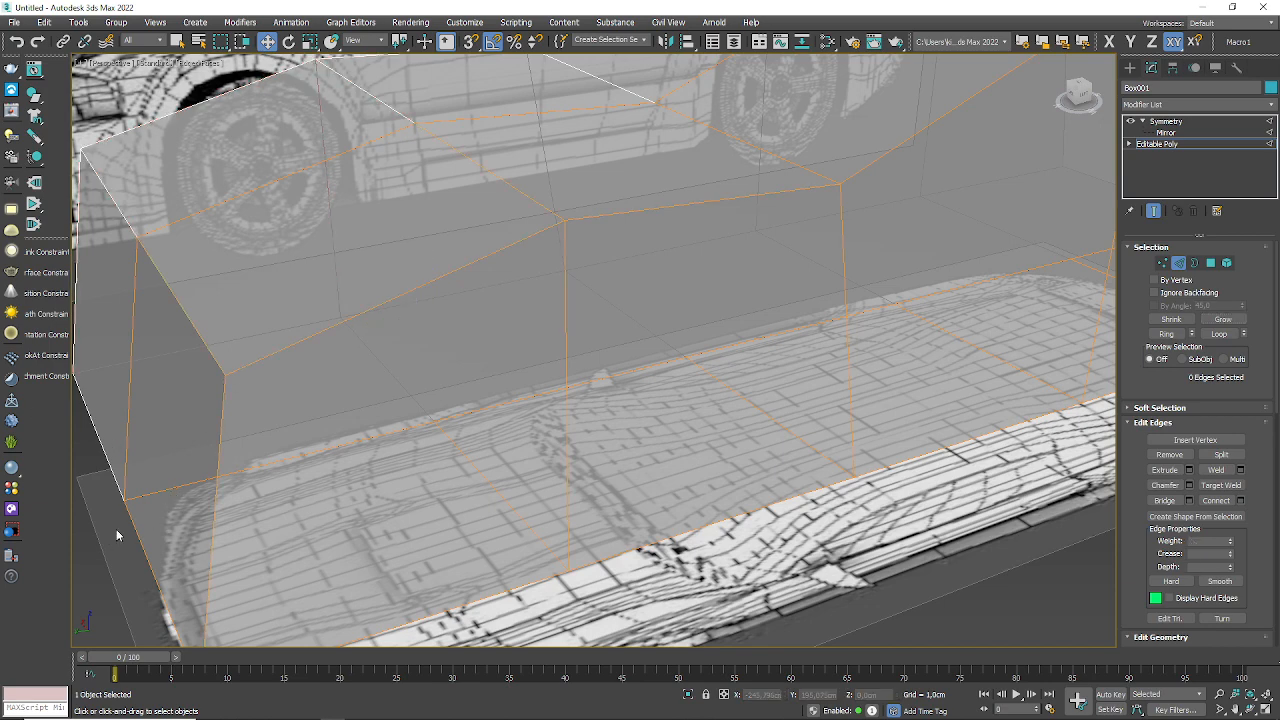
- Select the vertical side edge at the windshield base and extend the selection to its full Ring around the body
{"action": "left_click", "coordinate": [454, 271]}
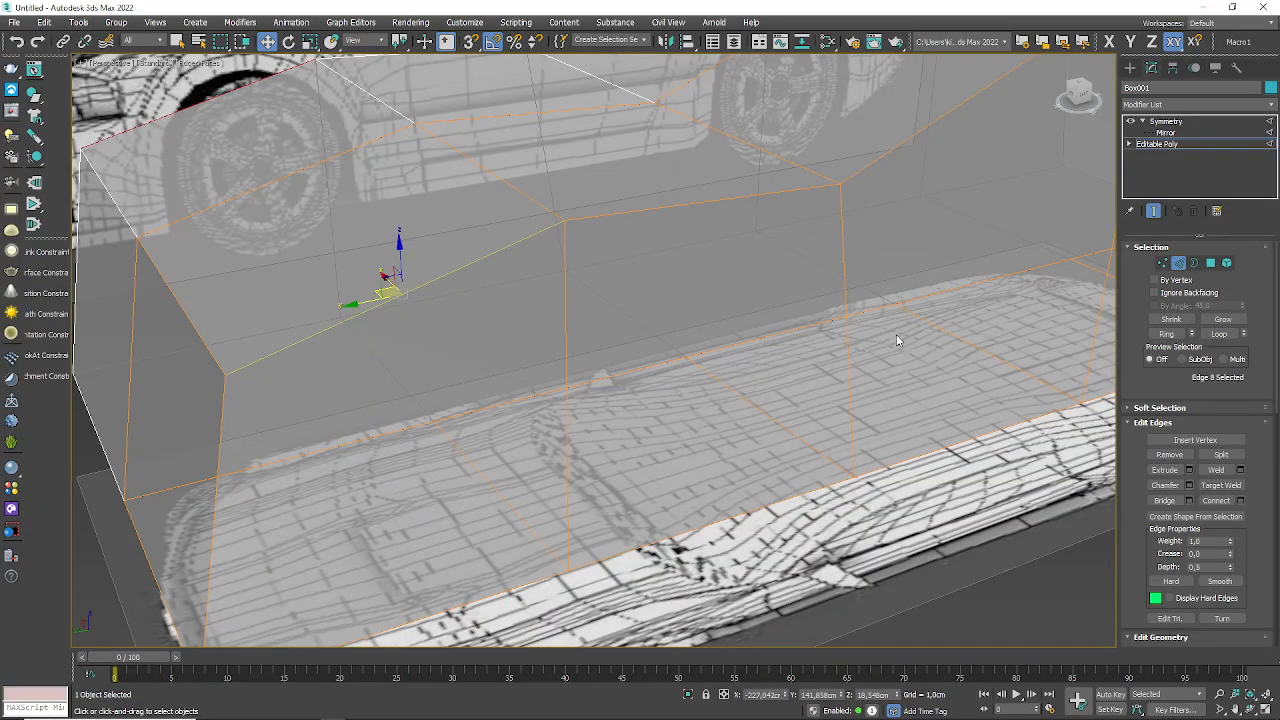
{"action": "scroll", "coordinate": [724, 307], "scroll_direction": "up", "scroll_amount": 3}
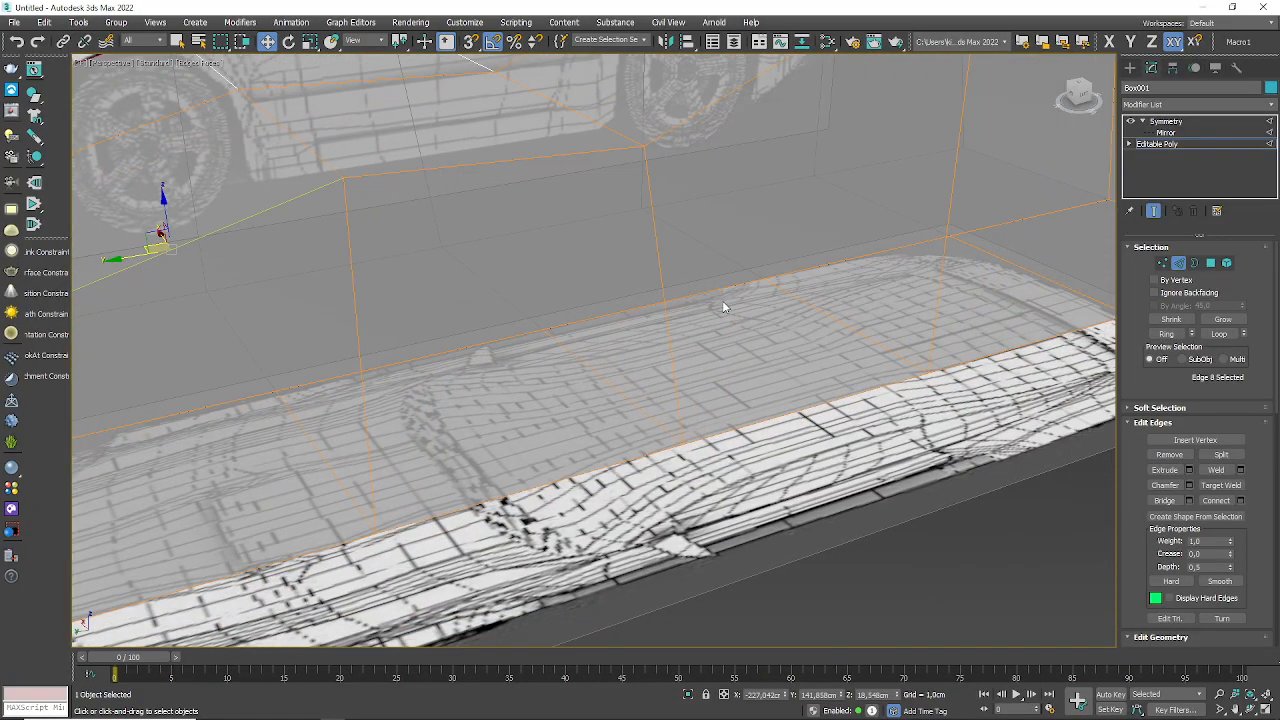
{"action": "left_click", "coordinate": [652, 229]}
{"action": "scroll", "coordinate": [685, 285], "scroll_direction": "down", "scroll_amount": 5}
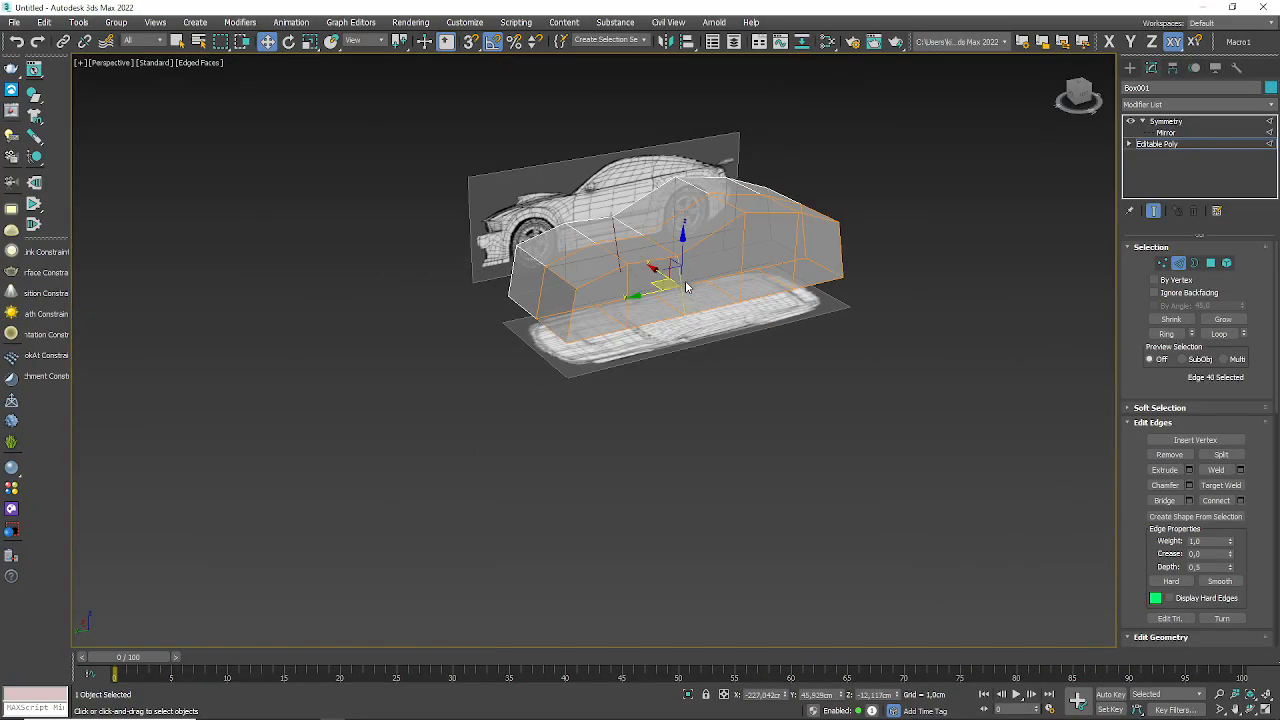
{"action": "scroll", "coordinate": [673, 295], "scroll_direction": "up", "scroll_amount": 4}
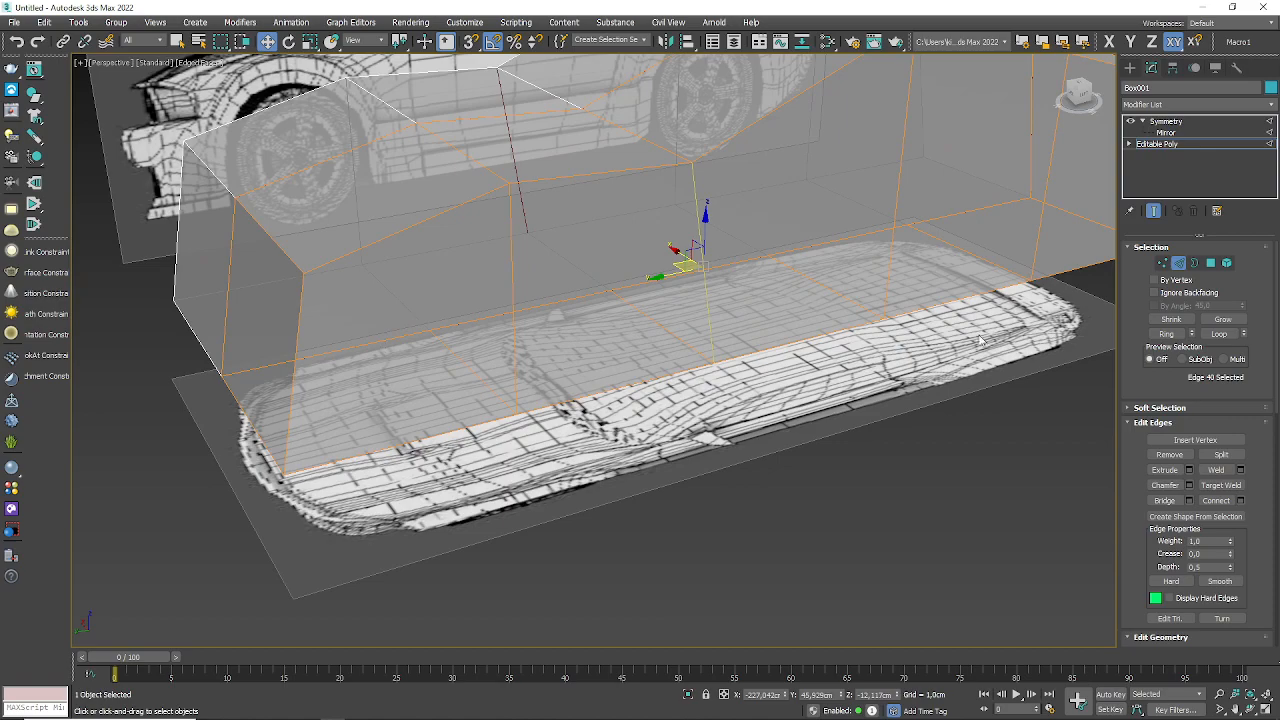
{"action": "middle_click_drag", "start_coordinate": [1061, 275], "coordinate": [711, 264]}
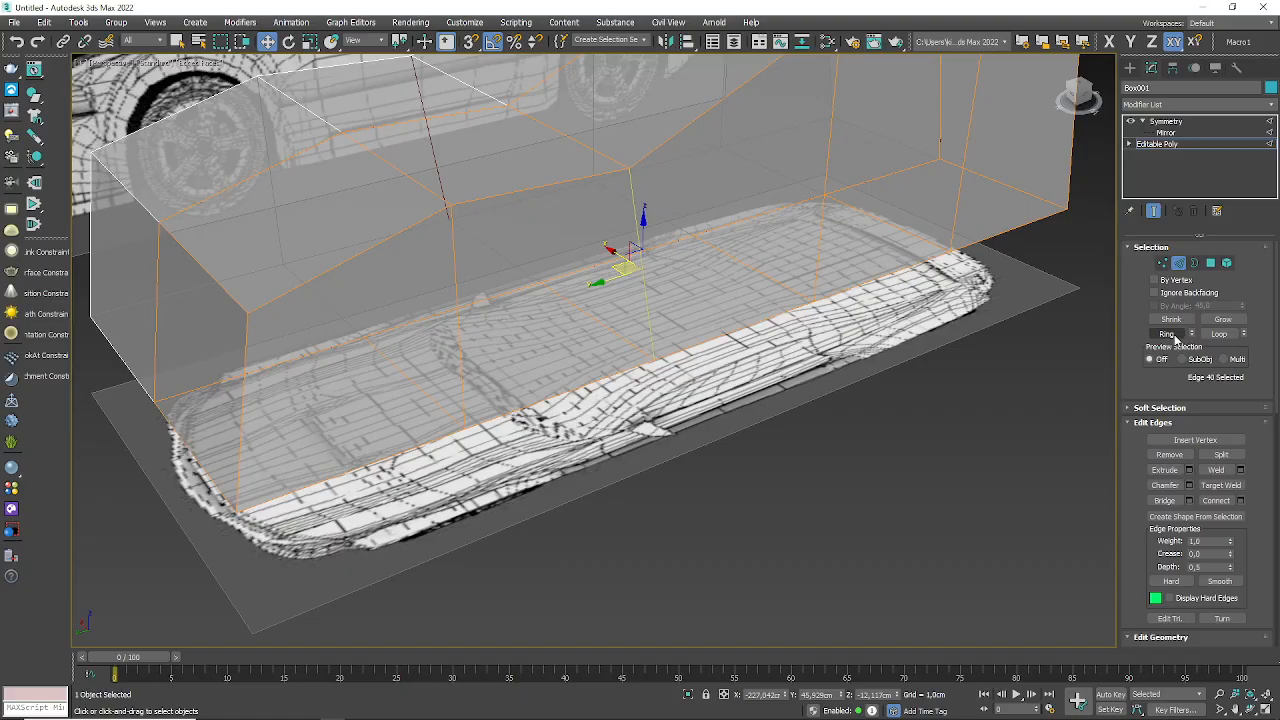
{"action": "left_click", "coordinate": [1169, 334]}
{"action": "scroll", "coordinate": [532, 337], "scroll_direction": "down", "scroll_amount": 5}
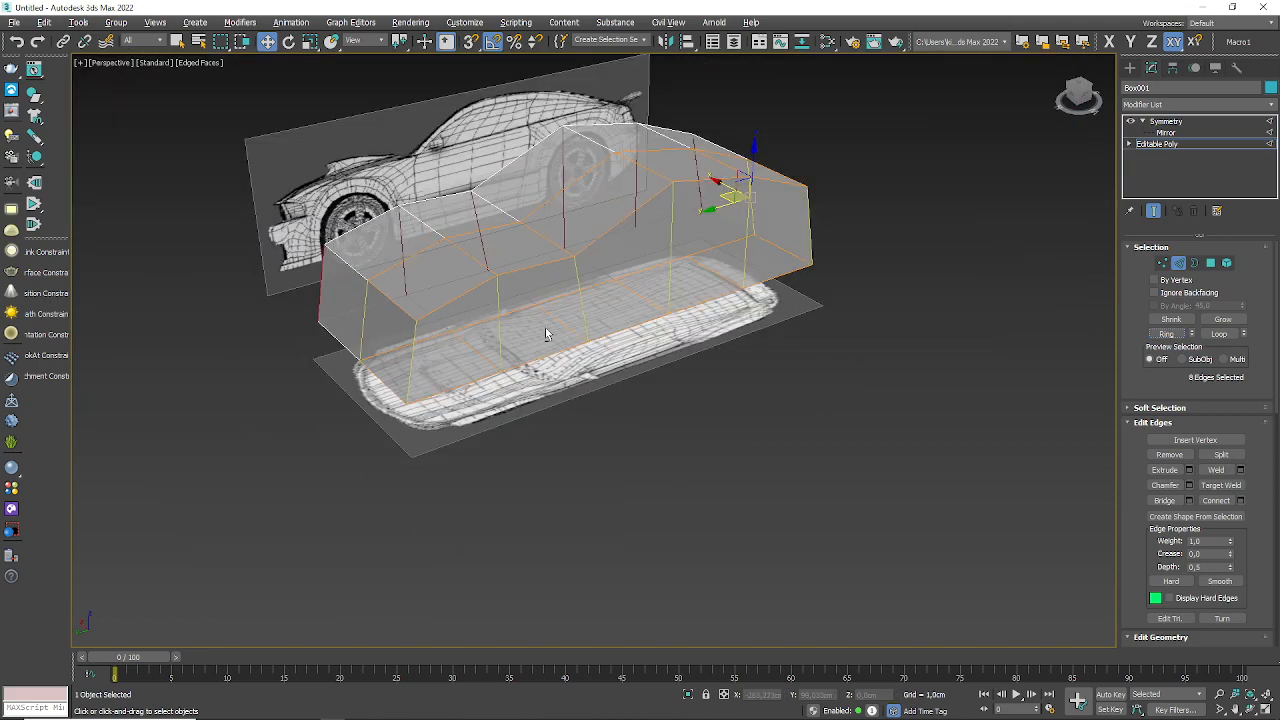
{"action": "middle_click_drag", "start_coordinate": [548, 334], "coordinate": [295, 308], "text": "alt"}
{"action": "middle_click_drag", "start_coordinate": [710, 358], "coordinate": [786, 357], "text": "alt"}
{"action": "scroll", "coordinate": [850, 345], "scroll_direction": "up", "scroll_amount": 5}
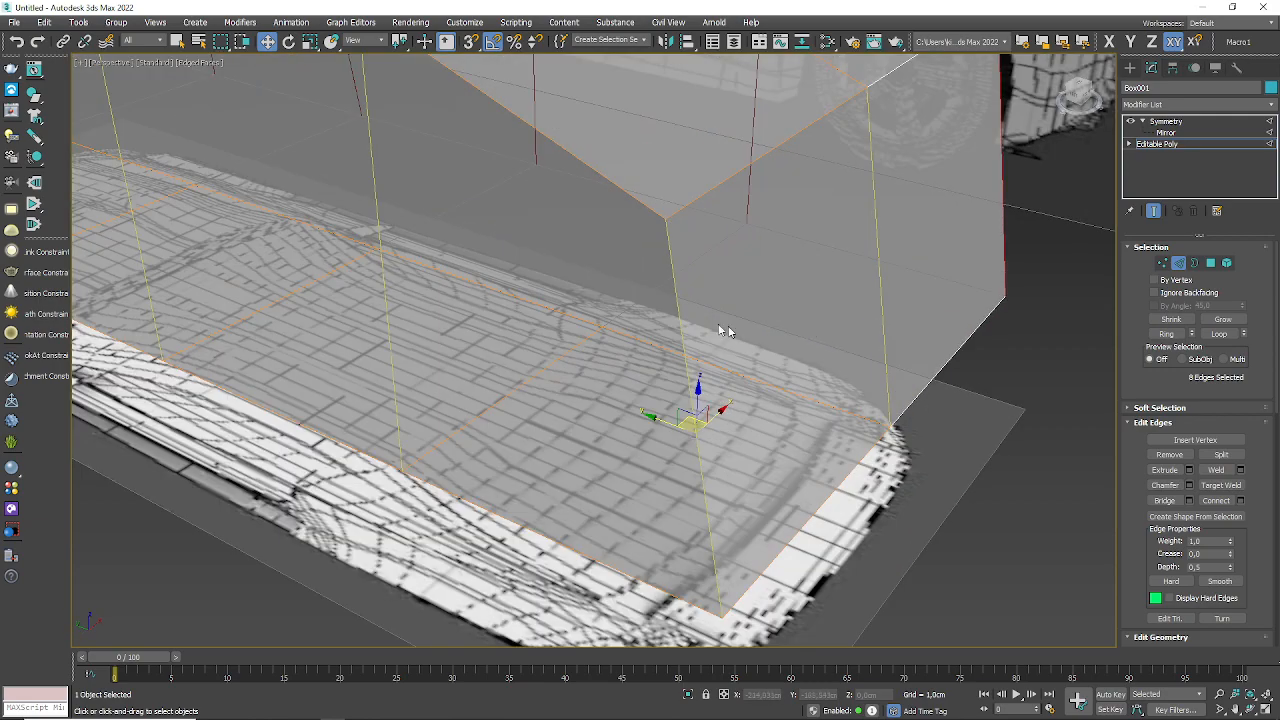
{"action": "scroll", "coordinate": [545, 270], "scroll_direction": "down", "scroll_amount": 5}
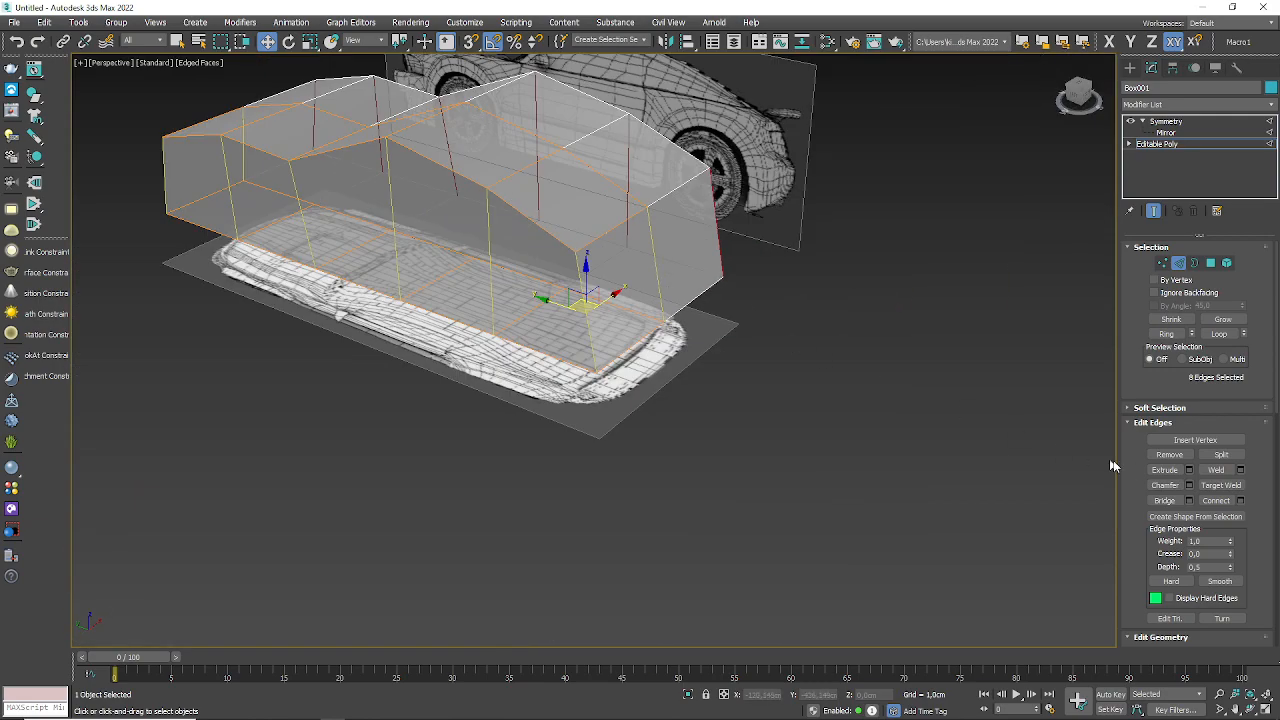
- Preview a two-segment Connect with pinch 0 and slide 0 on the ring of vertical edges and cancel it
{"action": "left_click", "coordinate": [1240, 501]}
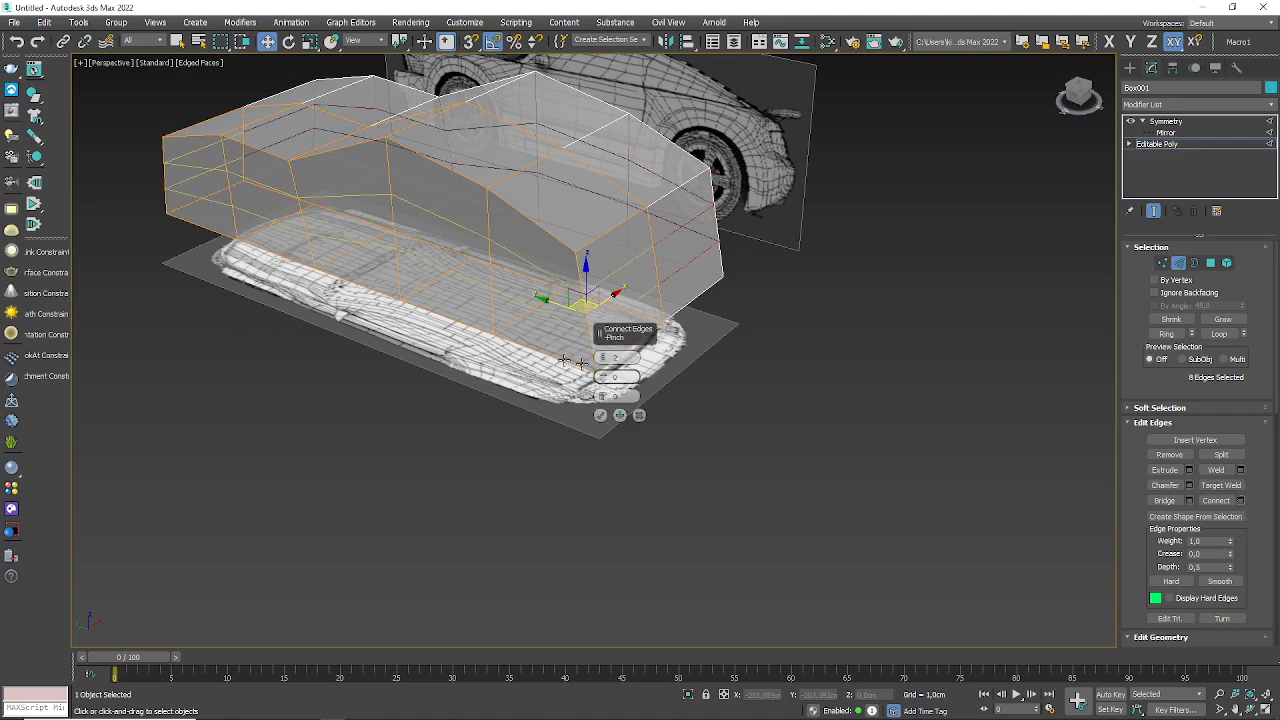
{"action": "middle_click_drag", "start_coordinate": [560, 270], "coordinate": [424, 294], "text": "alt"}
{"action": "scroll", "coordinate": [511, 250], "scroll_direction": "up", "scroll_amount": 3}
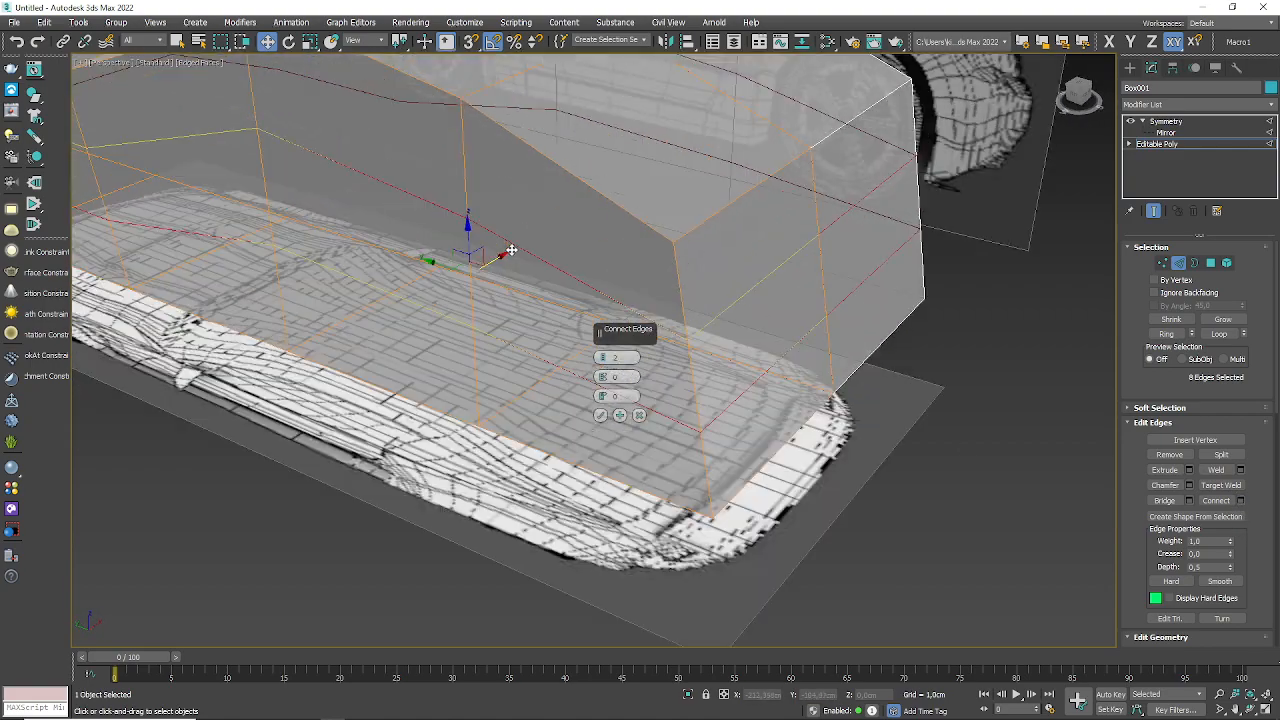
{"action": "left_click", "coordinate": [636, 415]}
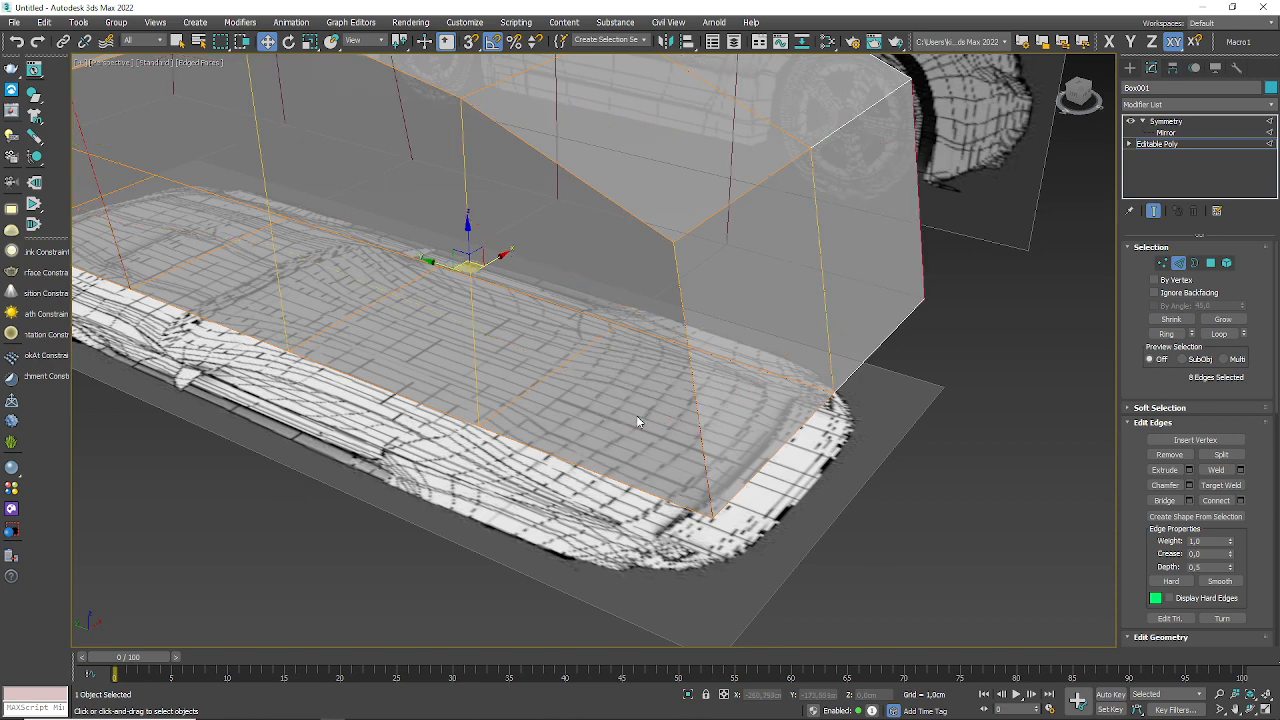
- Select the vertical side edge below the roof peak and extend the selection to its full Loop
{"action": "scroll", "coordinate": [650, 405], "scroll_direction": "down", "scroll_amount": 5}
{"action": "left_click", "coordinate": [463, 342]}
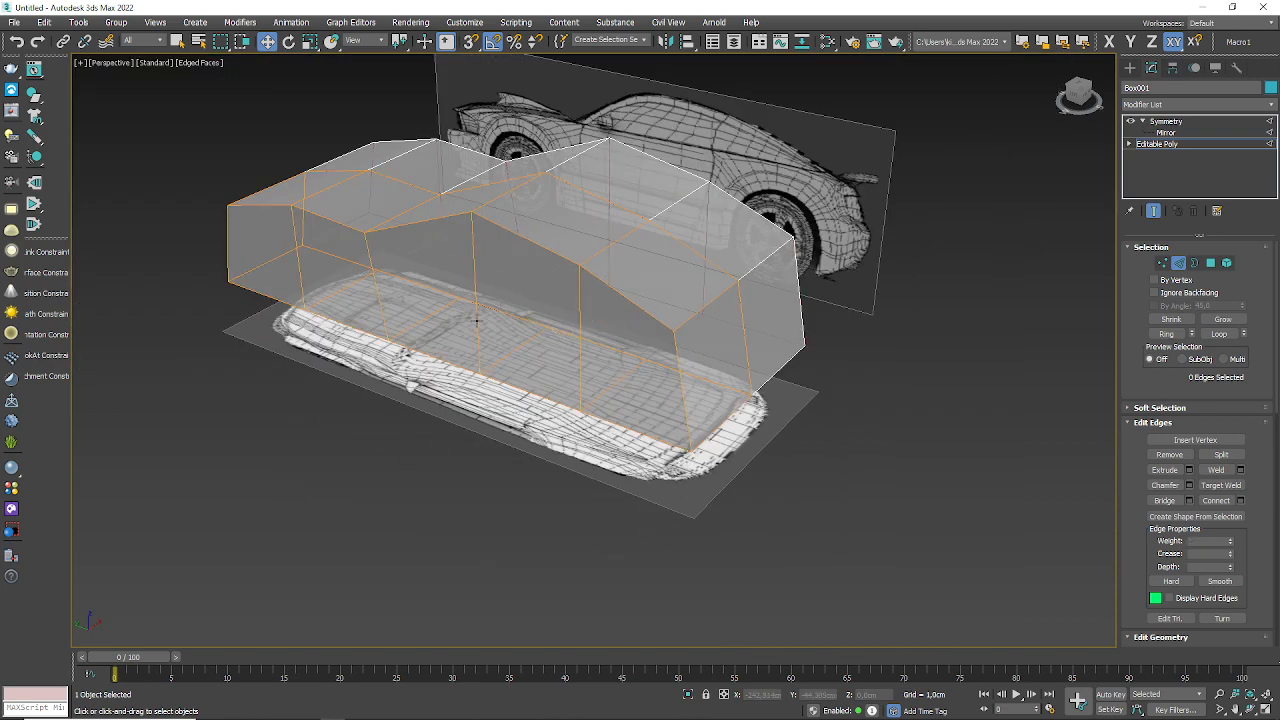
{"action": "left_click", "coordinate": [477, 320]}
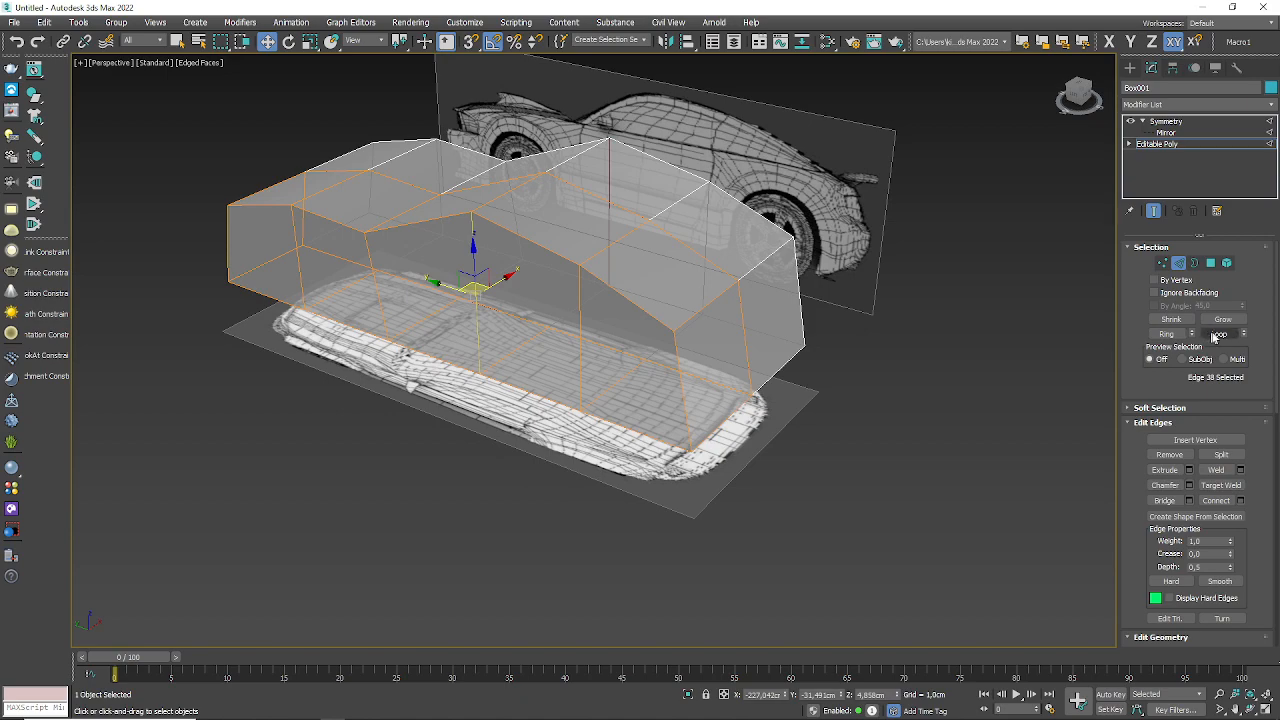
{"action": "left_click", "coordinate": [1218, 334]}
- Examine the selected edge loop around the body, following it from the roof down to the underside
{"action": "middle_click_drag", "start_coordinate": [569, 349], "coordinate": [662, 332], "text": "alt"}
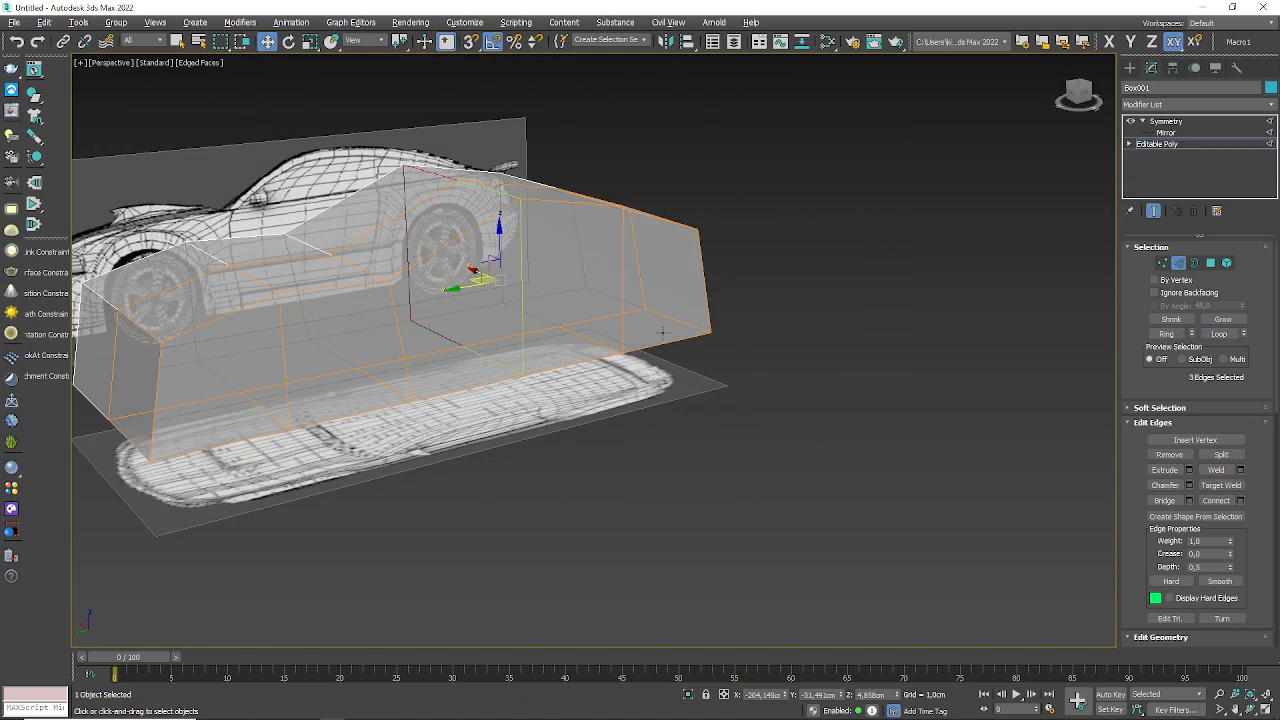
{"action": "scroll", "coordinate": [622, 274], "scroll_direction": "up", "scroll_amount": 4}
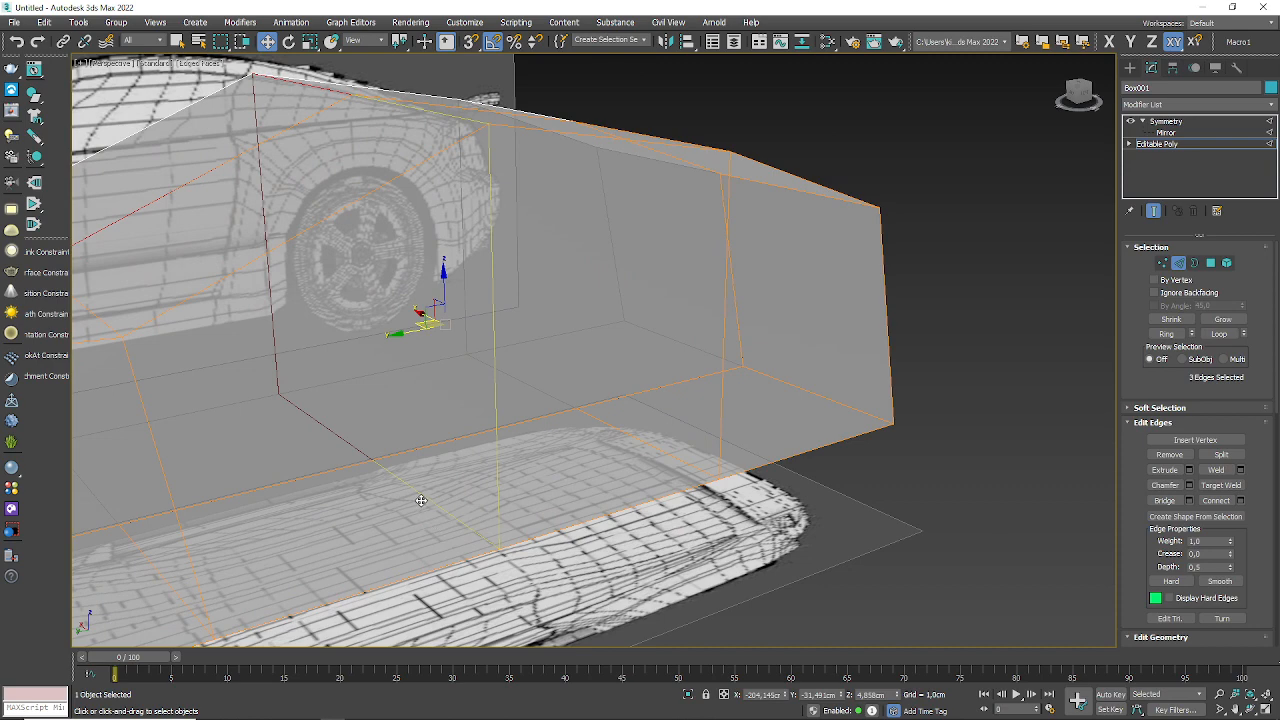
{"action": "middle_click_drag", "start_coordinate": [497, 436], "coordinate": [493, 346], "text": "alt"}
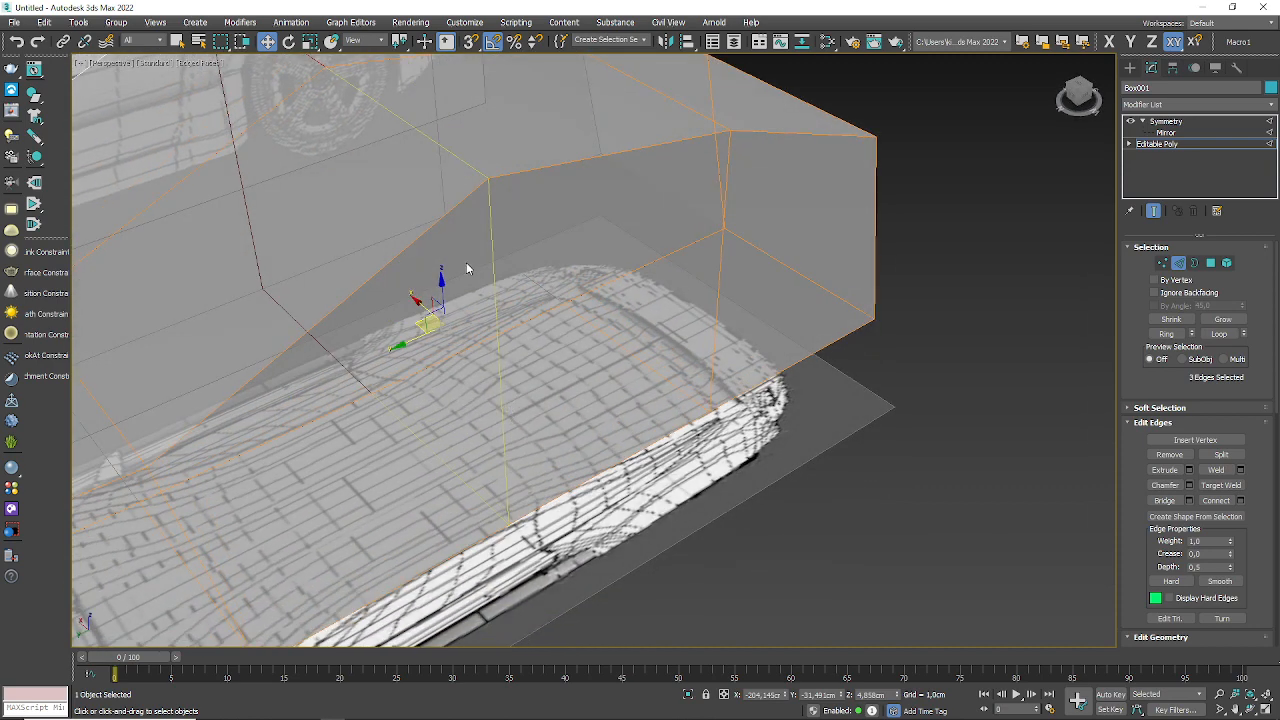
{"action": "scroll", "coordinate": [490, 150], "scroll_direction": "up", "scroll_amount": 2}
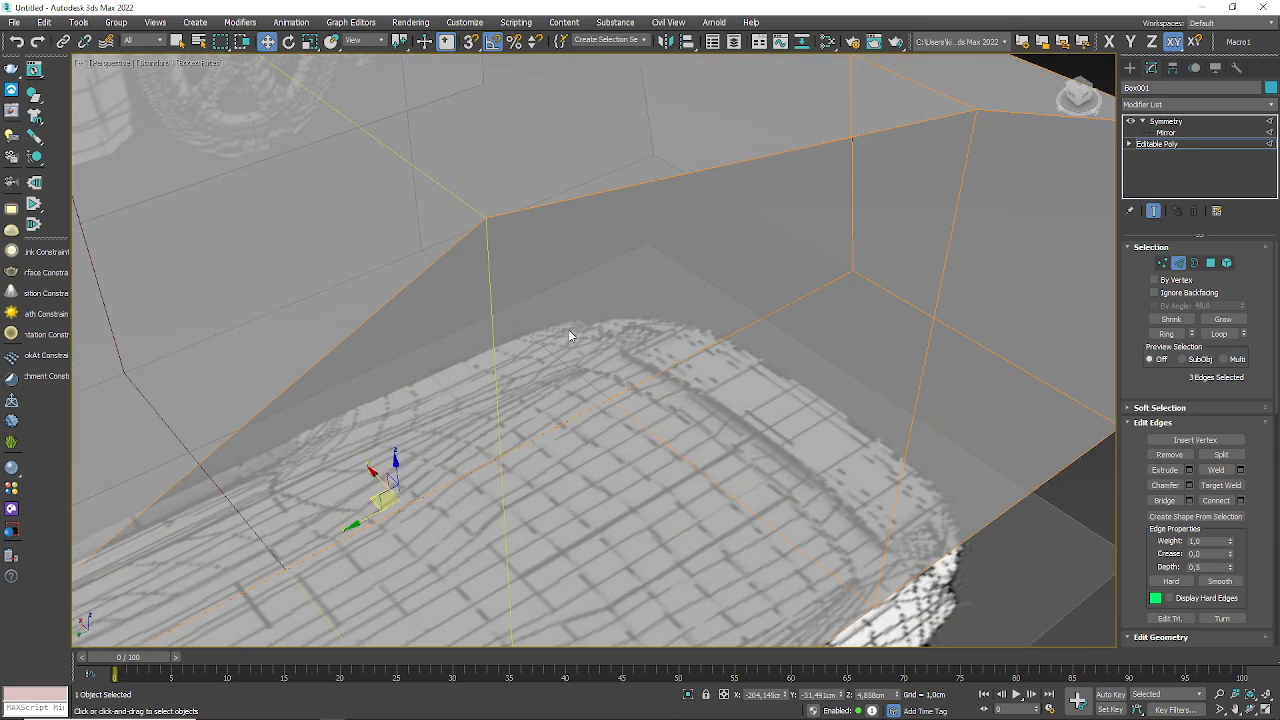
{"action": "middle_click_drag", "start_coordinate": [491, 206], "coordinate": [483, 106]}
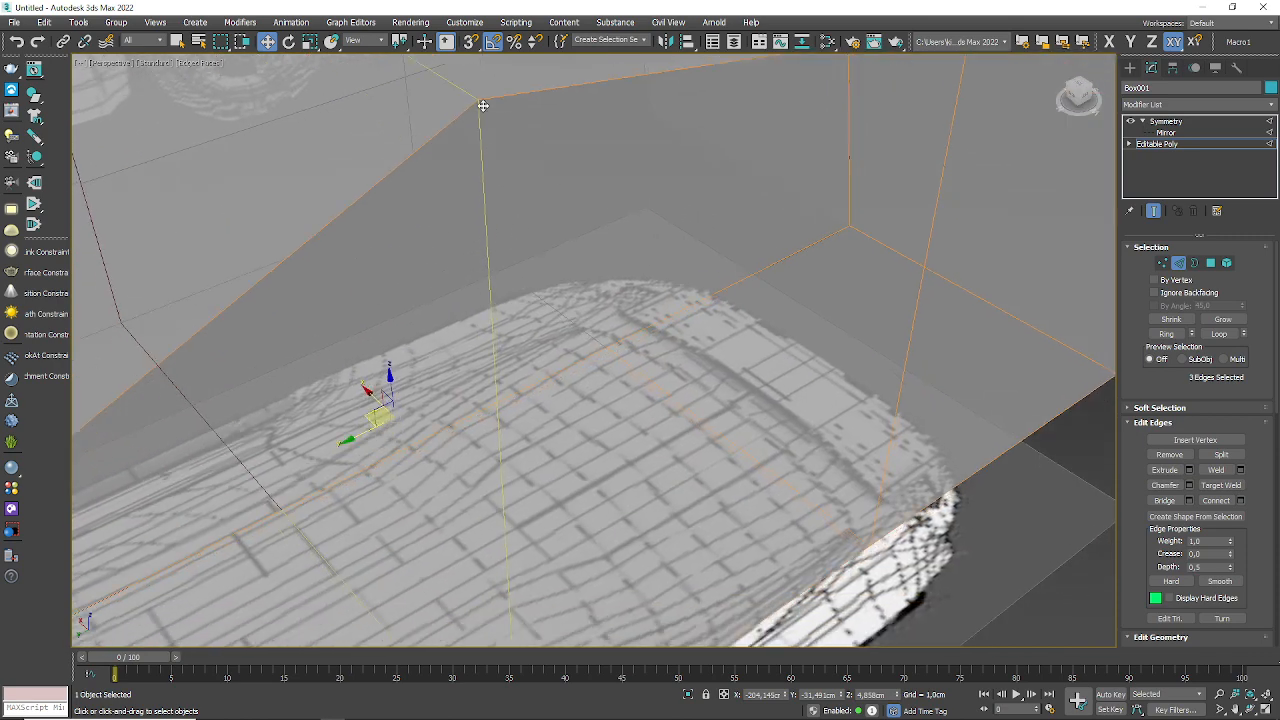
{"action": "middle_click_drag", "start_coordinate": [524, 268], "coordinate": [541, 142]}
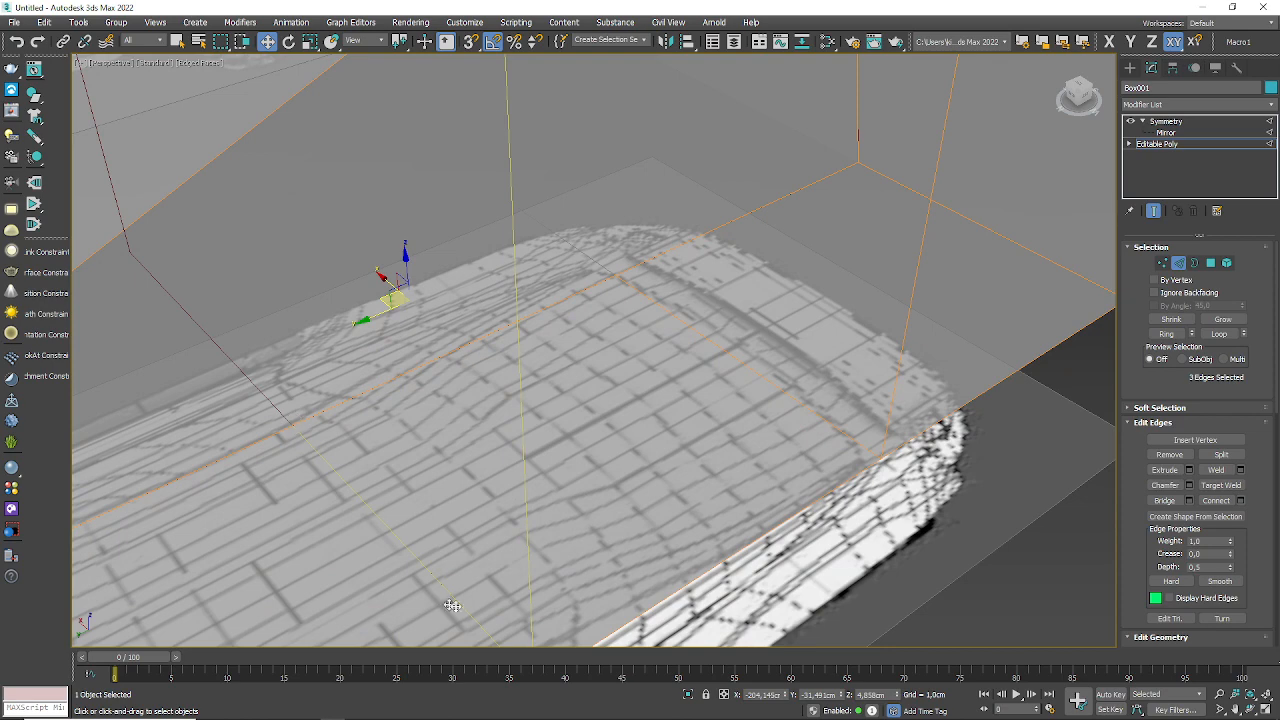
{"action": "middle_click_drag", "start_coordinate": [574, 258], "coordinate": [619, 480]}
{"action": "scroll", "coordinate": [376, 136], "scroll_direction": "down", "scroll_amount": 5}
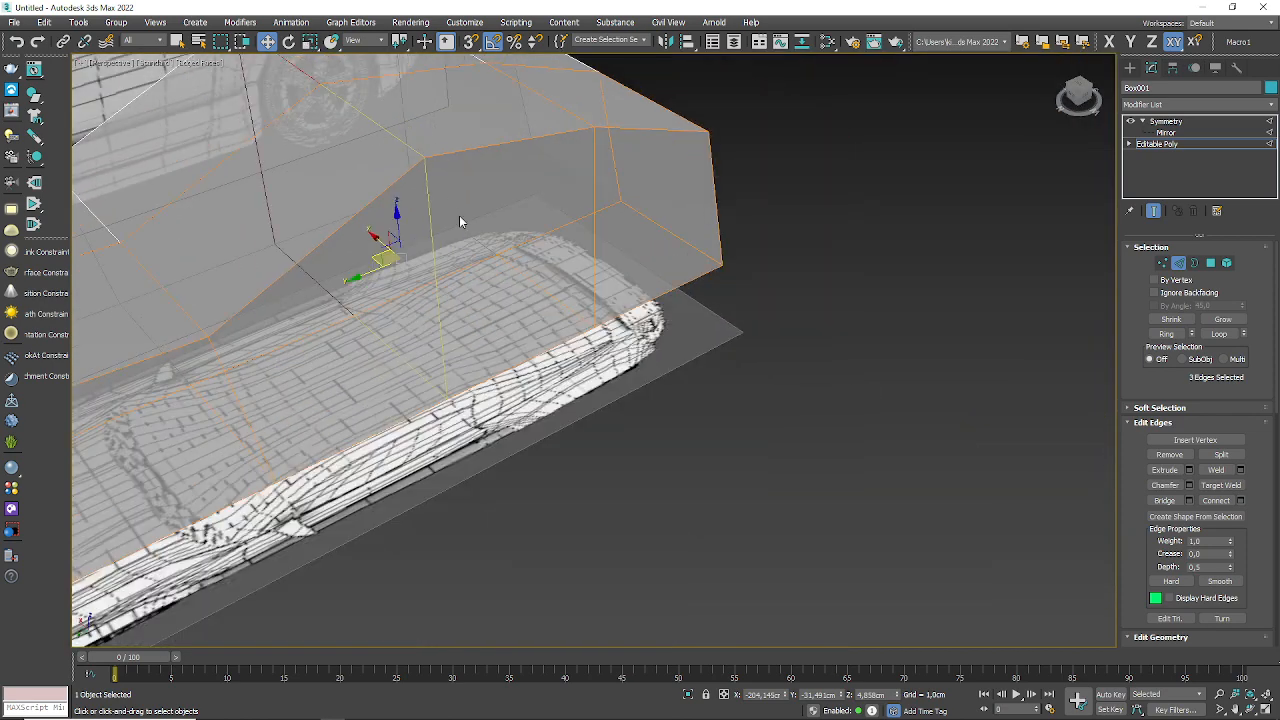
- Reselect only the vertical side edge below the roof peak, extend it to its Ring and Connect it with two new edge loops
{"action": "left_click", "coordinate": [489, 270]}
{"action": "left_click", "coordinate": [437, 254]}
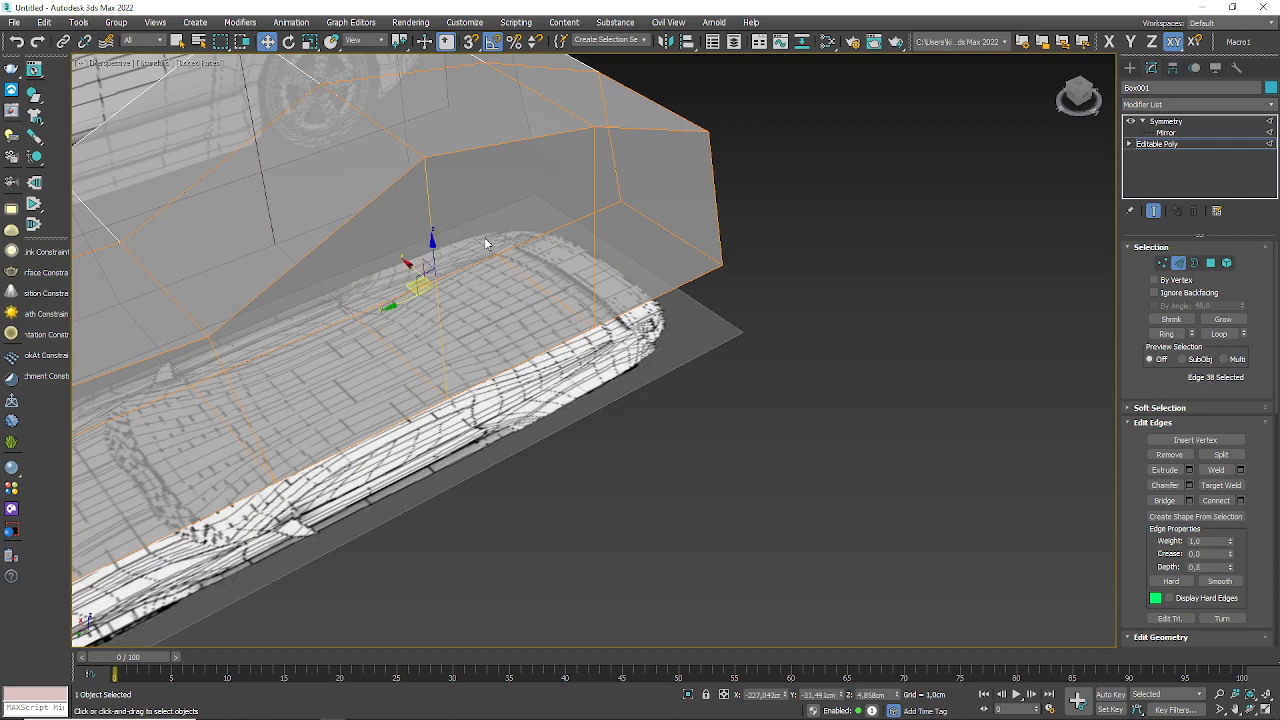
{"action": "scroll", "coordinate": [474, 290], "scroll_direction": "down", "scroll_amount": 4}
{"action": "middle_click_drag", "start_coordinate": [474, 290], "coordinate": [509, 231], "text": "alt"}
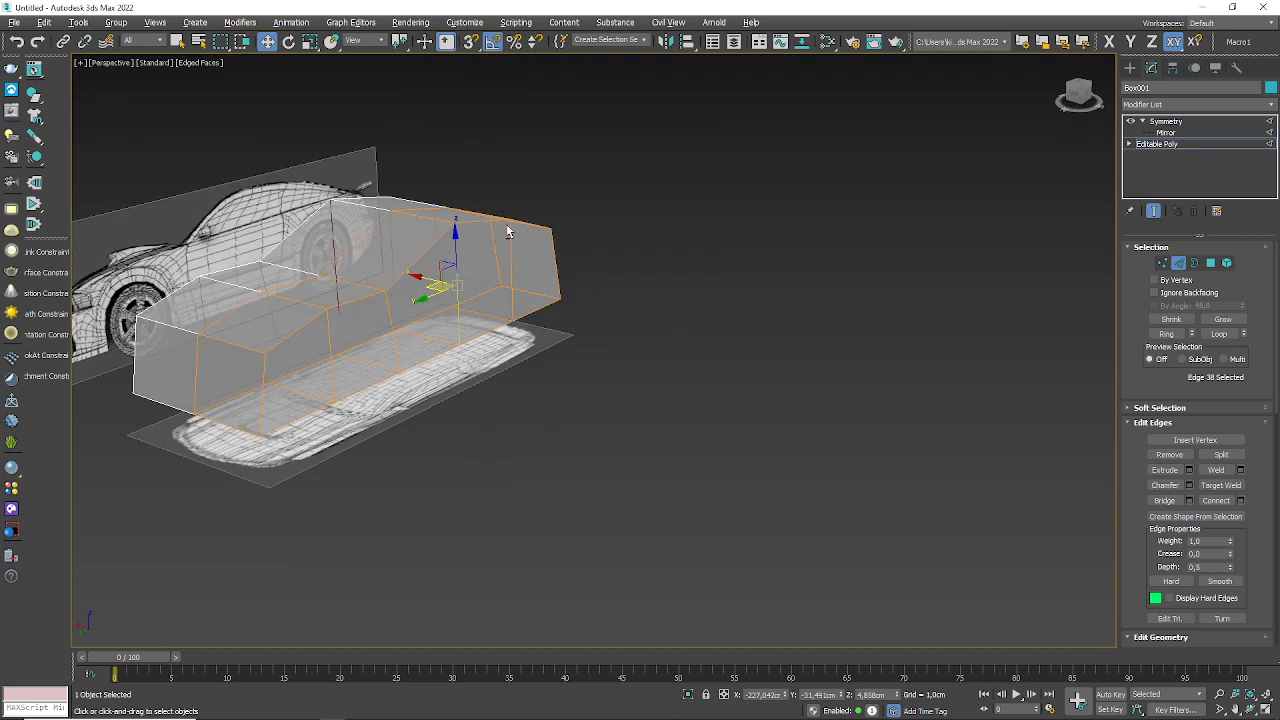
{"action": "scroll", "coordinate": [474, 282], "scroll_direction": "up", "scroll_amount": 2}
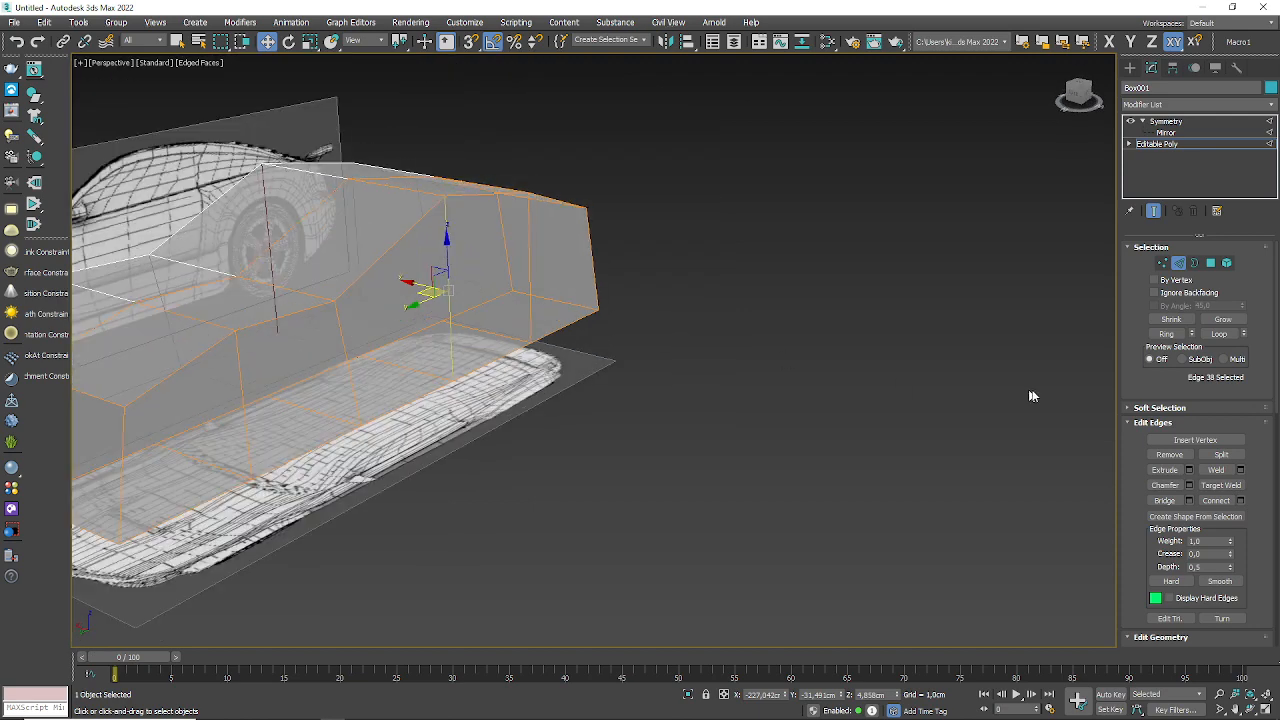
{"action": "left_click", "coordinate": [1166, 334]}
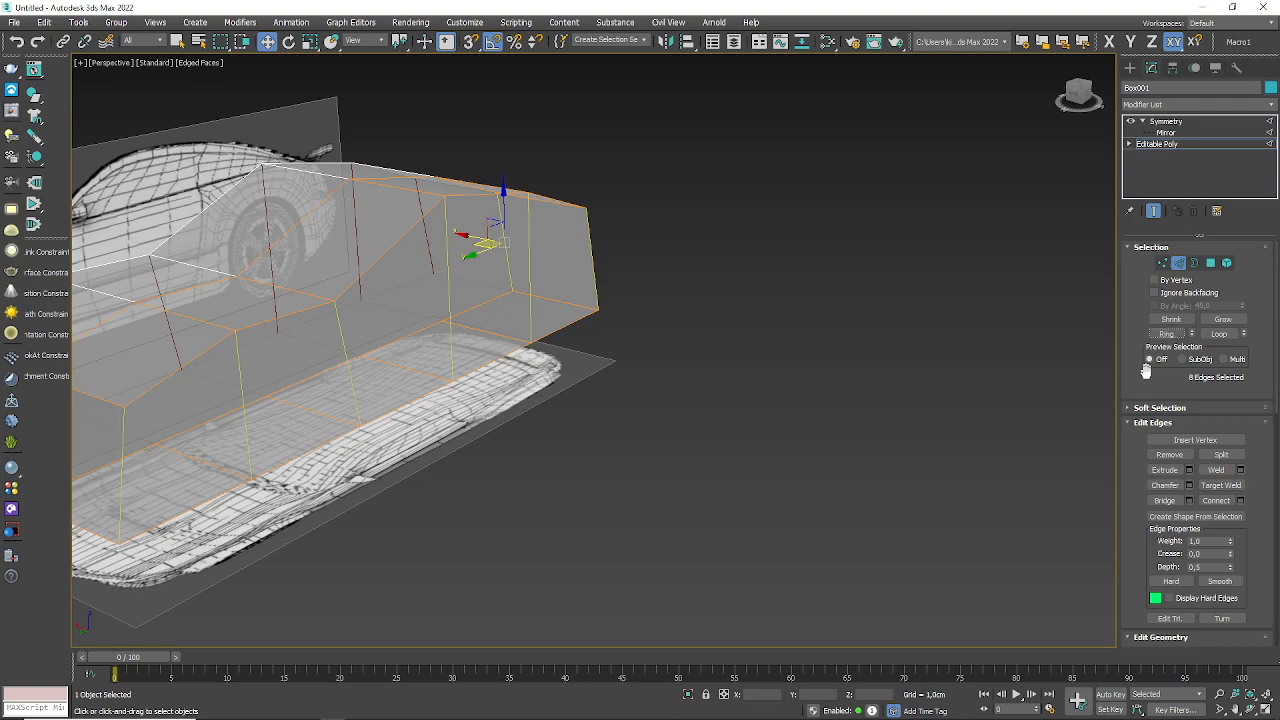
{"action": "left_click", "coordinate": [1220, 500]}
{"action": "middle_click_drag", "start_coordinate": [668, 376], "coordinate": [900, 333]}
{"action": "middle_click_drag", "start_coordinate": [719, 390], "coordinate": [671, 384], "text": "alt"}
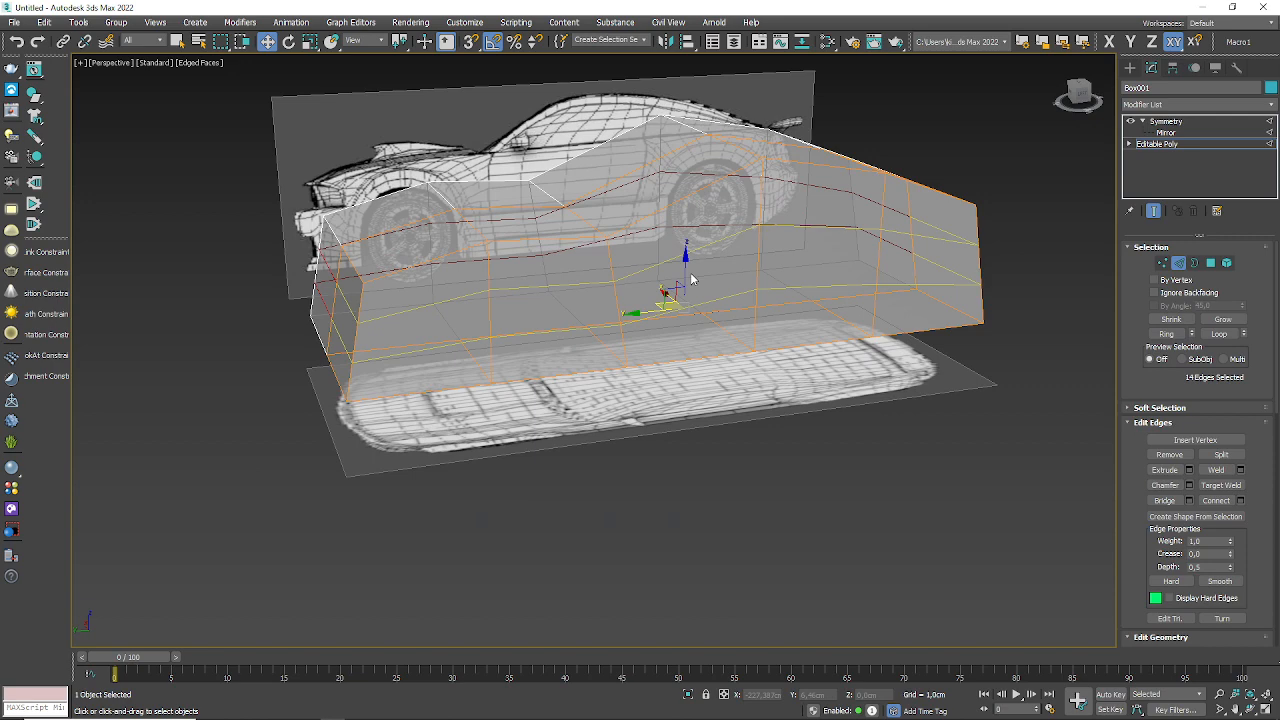
- In the Left view, raise the upper new loop's vertices at the windshield base and roof peak to just below the body's top outline
{"action": "key", "text": "l"}
{"action": "scroll", "coordinate": [631, 316], "scroll_direction": "down", "scroll_amount": 4}
{"action": "middle_click_drag", "start_coordinate": [679, 331], "coordinate": [524, 256]}
{"action": "left_click", "coordinate": [1162, 262]}
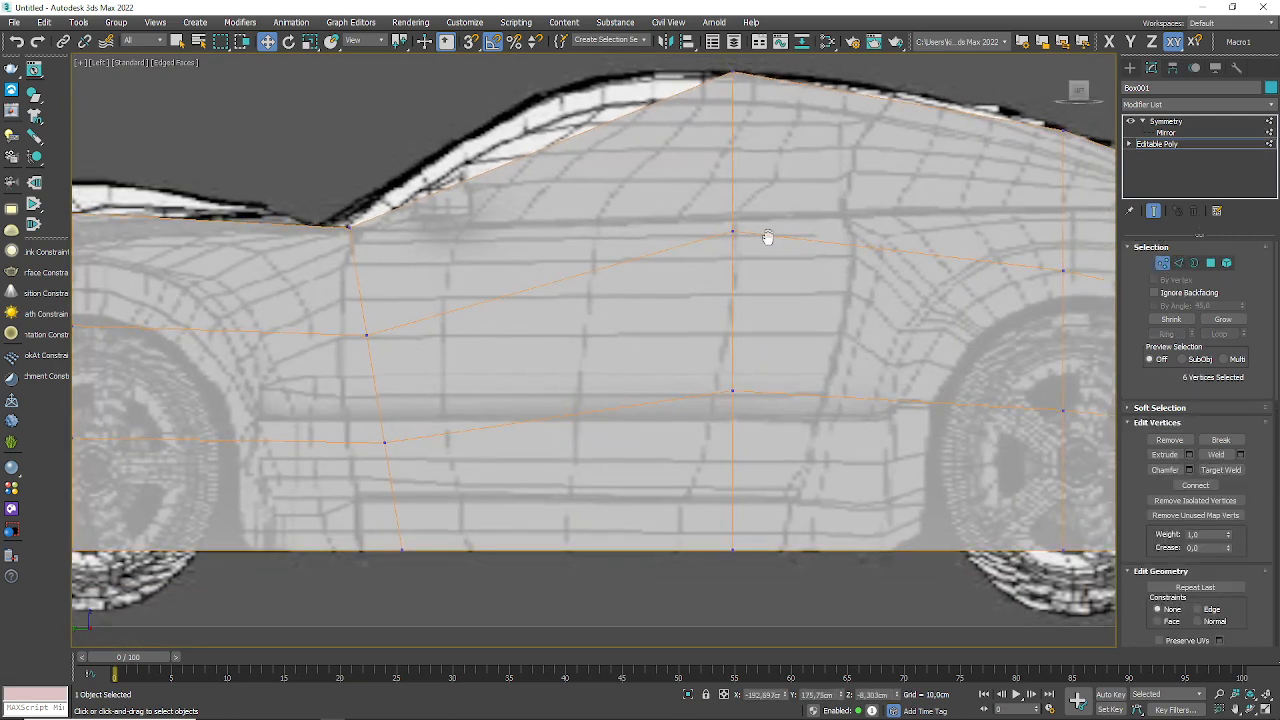
{"action": "middle_click_drag", "start_coordinate": [767, 237], "coordinate": [767, 260]}
{"action": "left_click_drag", "start_coordinate": [362, 380], "coordinate": [361, 378]}
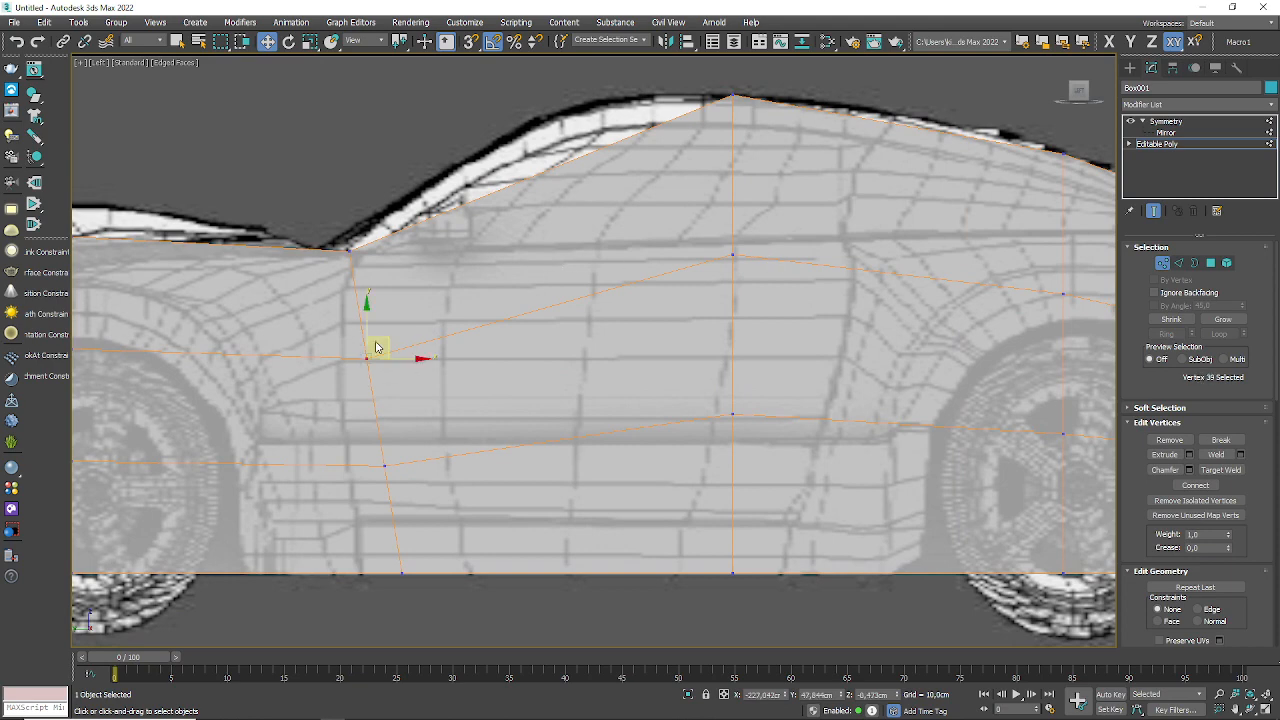
{"action": "left_click_drag", "start_coordinate": [387, 336], "coordinate": [376, 244]}
{"action": "left_click", "coordinate": [733, 254]}
{"action": "left_click_drag", "start_coordinate": [740, 238], "coordinate": [751, 98]}
- Raise the lower new loop's vertices to the blueprint's window line below the roof peak and to about Z 15.7 cm at the windshield base
{"action": "left_click", "coordinate": [740, 408]}
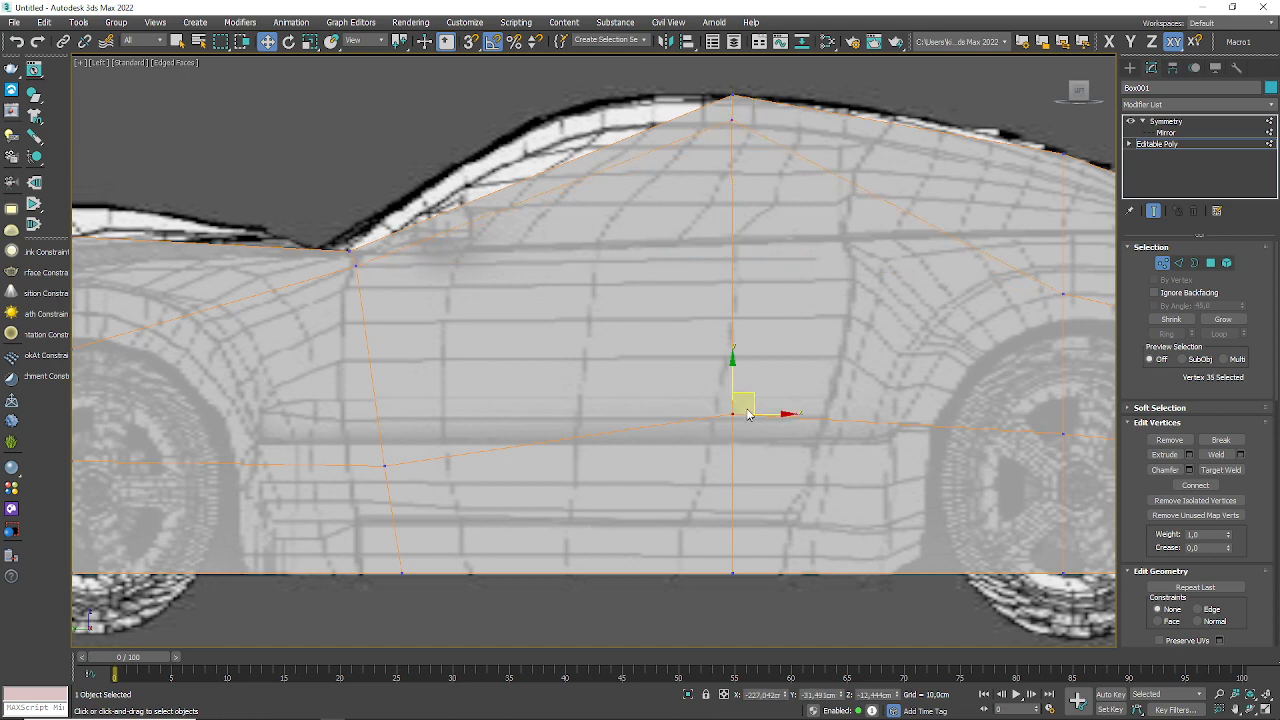
{"action": "left_click_drag", "start_coordinate": [749, 394], "coordinate": [753, 218]}
{"action": "left_click", "coordinate": [388, 462]}
{"action": "left_click_drag", "start_coordinate": [400, 452], "coordinate": [394, 267]}
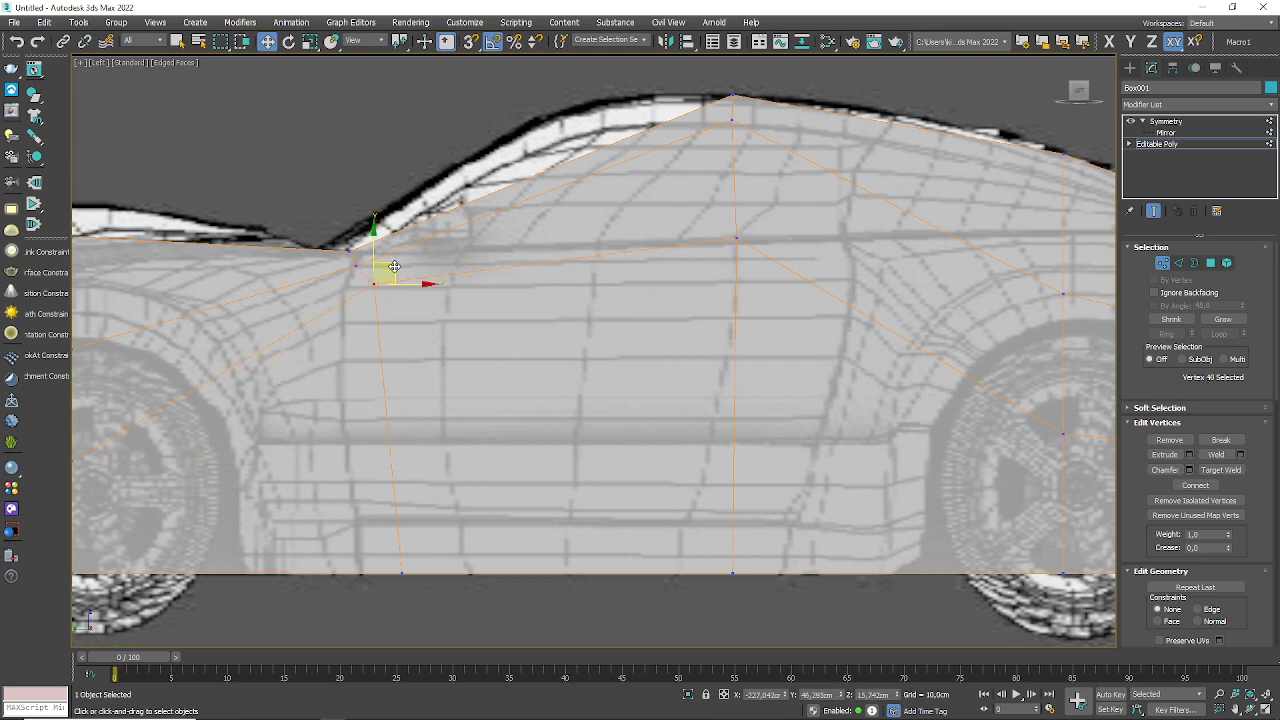
- Raise the two new-loop vertices above the front wheel to the fender top, at about Z 23.1 cm and Z 18.9 cm
{"action": "scroll", "coordinate": [341, 360], "scroll_direction": "down", "scroll_amount": 3}
{"action": "scroll", "coordinate": [341, 360], "scroll_direction": "up", "scroll_amount": 5}
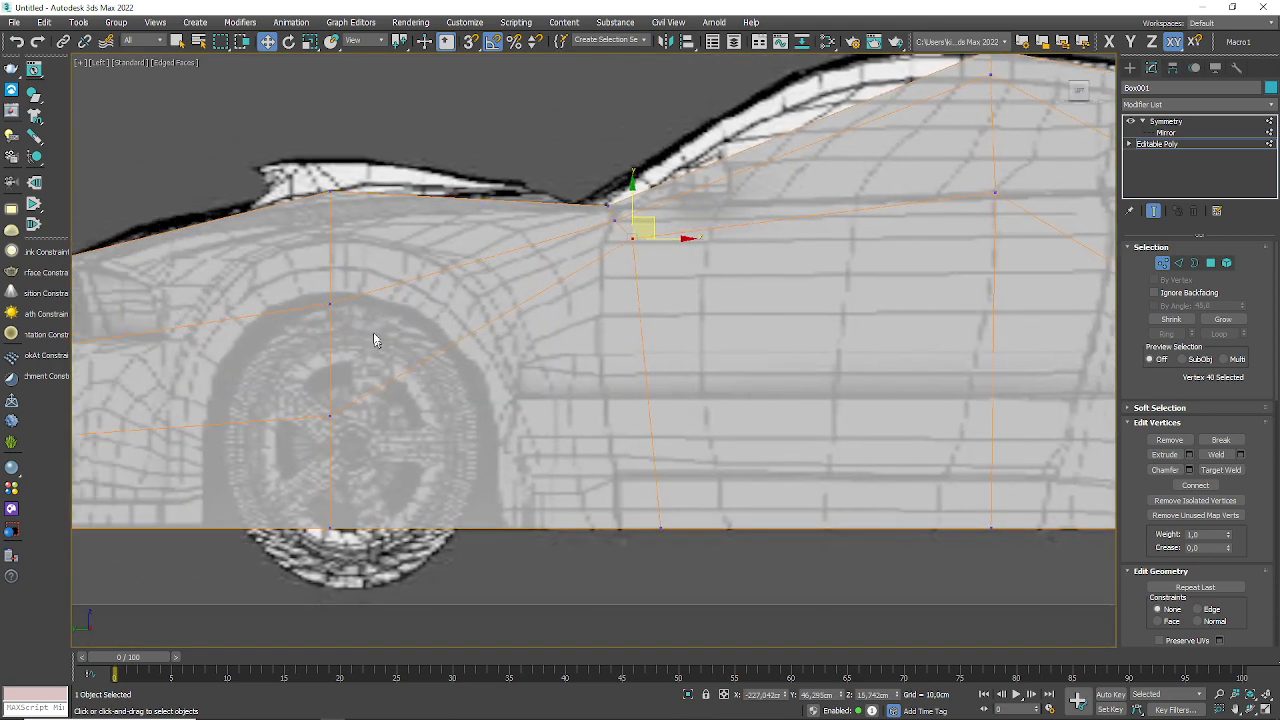
{"action": "left_click", "coordinate": [330, 302]}
{"action": "scroll", "coordinate": [330, 300], "scroll_direction": "up", "scroll_amount": 2}
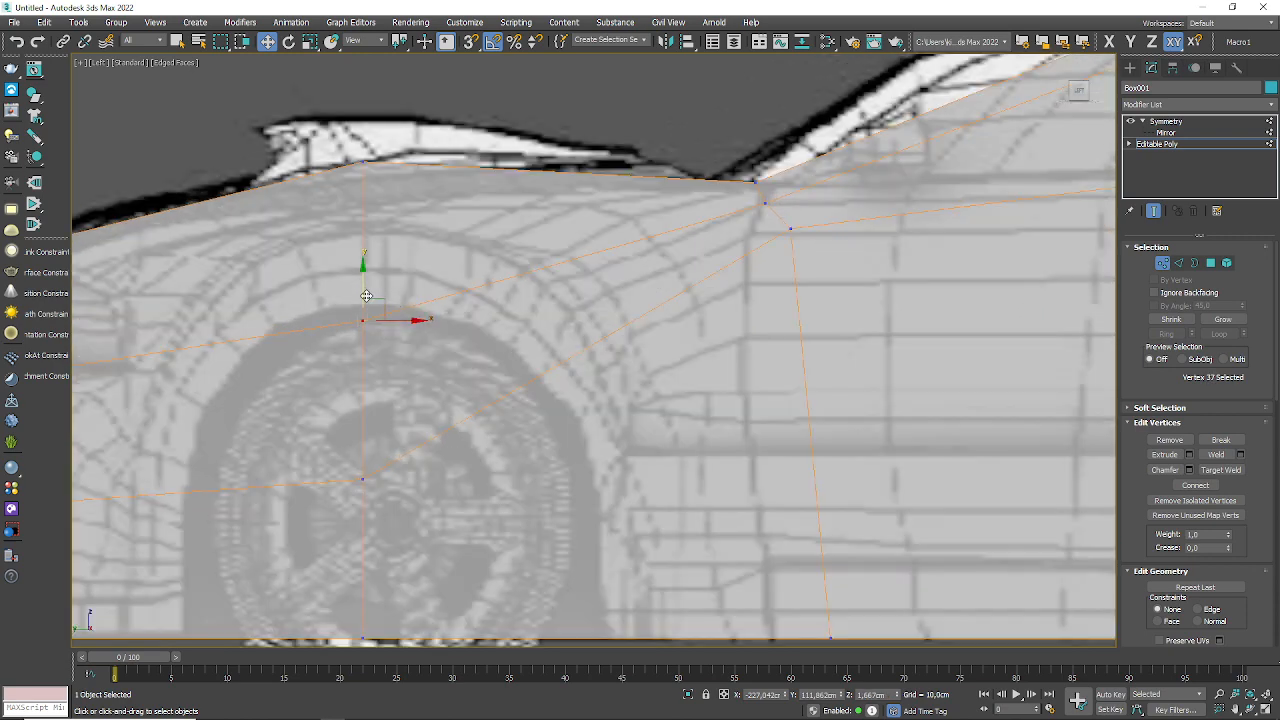
{"action": "left_click_drag", "start_coordinate": [383, 294], "coordinate": [383, 158]}
{"action": "left_click_drag", "start_coordinate": [405, 338], "coordinate": [342, 498]}
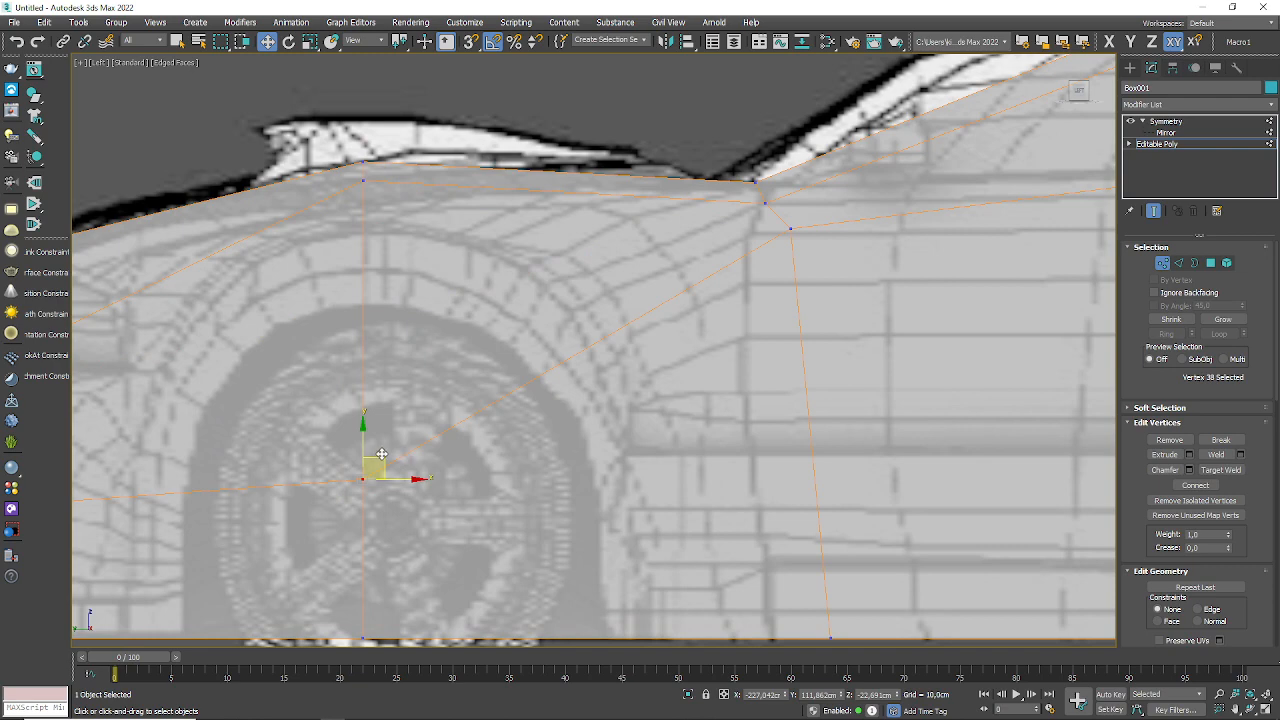
{"action": "left_click_drag", "start_coordinate": [366, 249], "coordinate": [378, 182]}
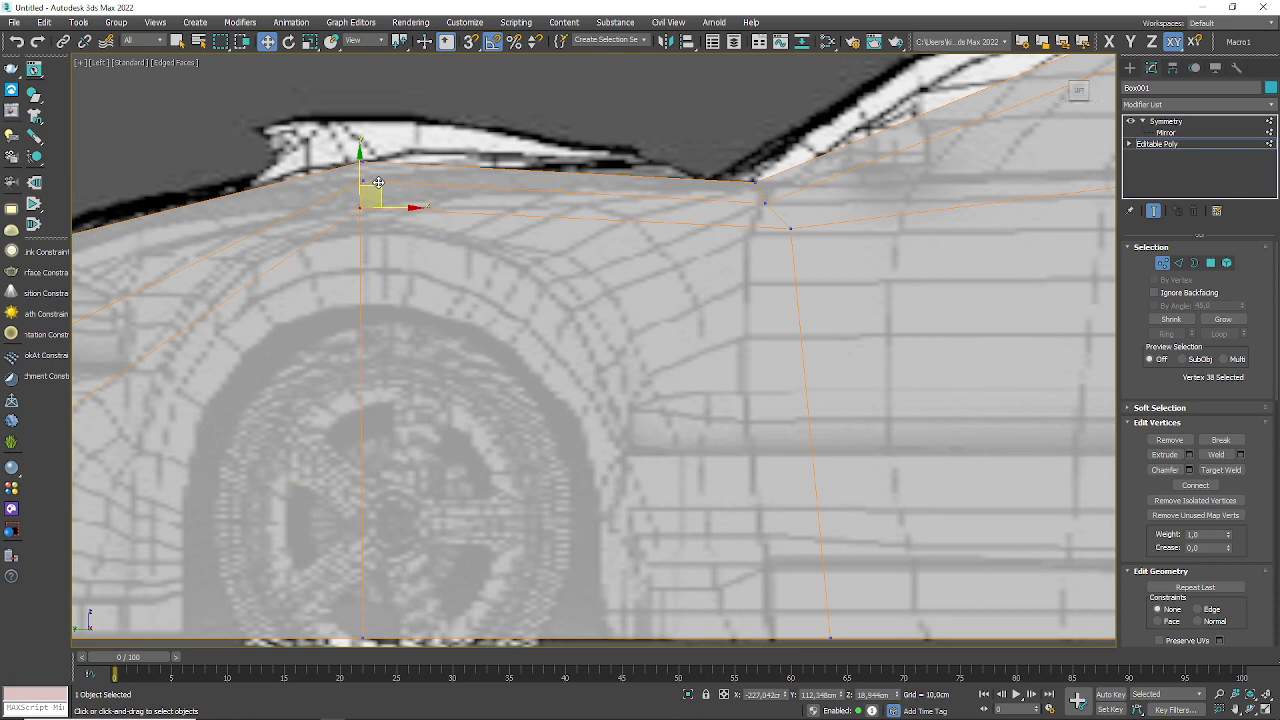
- Restore the multi-viewport layout, framing the whole body in Perspective and the front fender area in the Top view
{"action": "scroll", "coordinate": [365, 228], "scroll_direction": "up", "scroll_amount": 3}
{"action": "scroll", "coordinate": [366, 233], "scroll_direction": "down", "scroll_amount": 6}
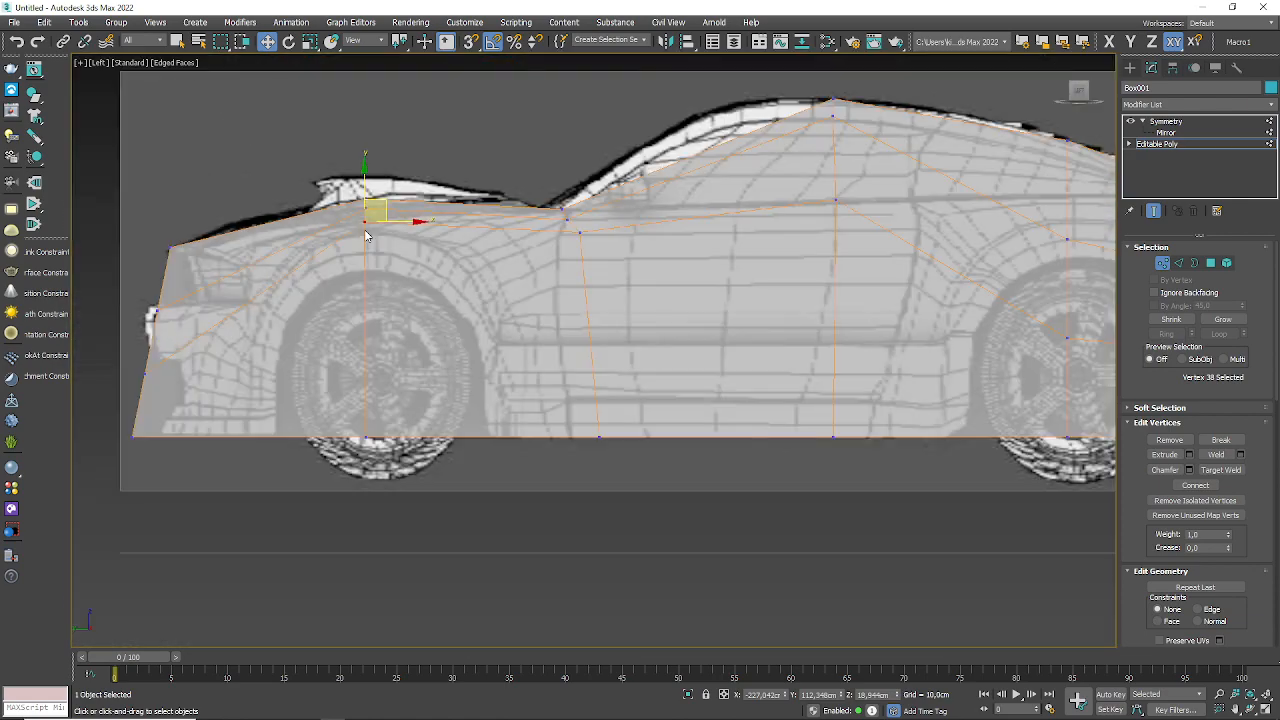
{"action": "scroll", "coordinate": [528, 274], "scroll_direction": "up", "scroll_amount": 3}
{"action": "scroll", "coordinate": [414, 277], "scroll_direction": "down", "scroll_amount": 6}
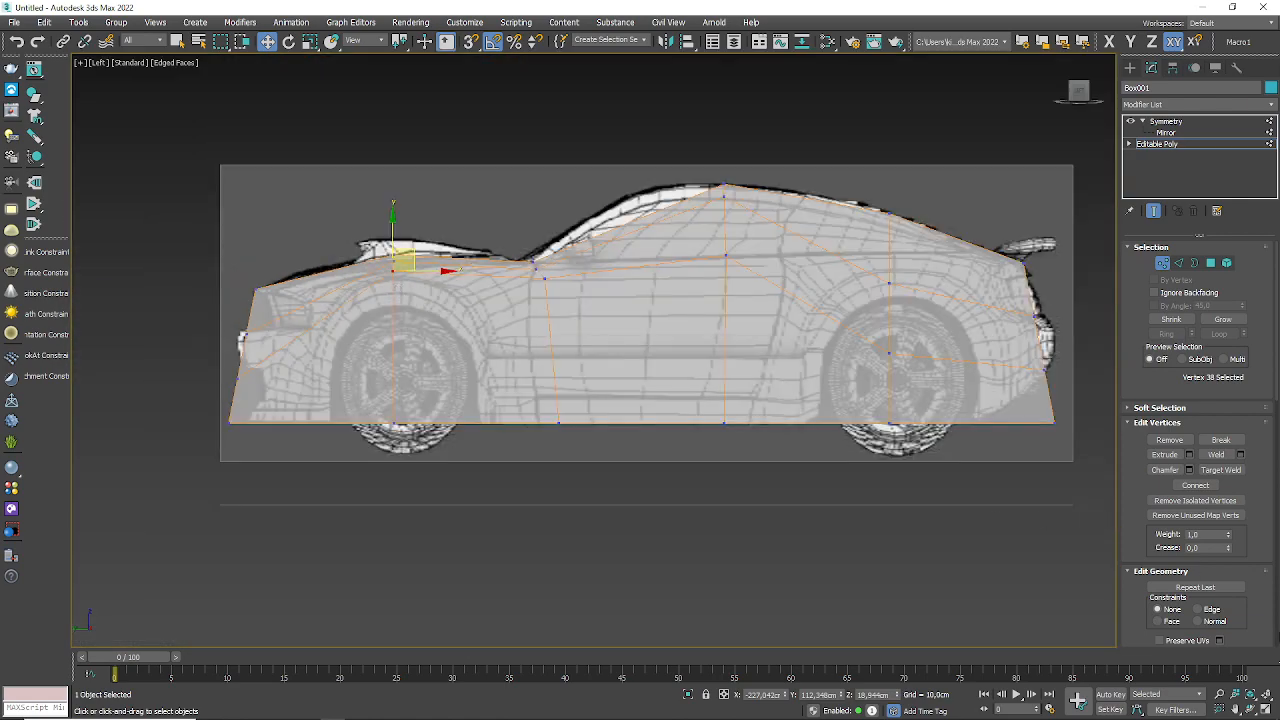
{"action": "left_click", "coordinate": [1265, 709]}
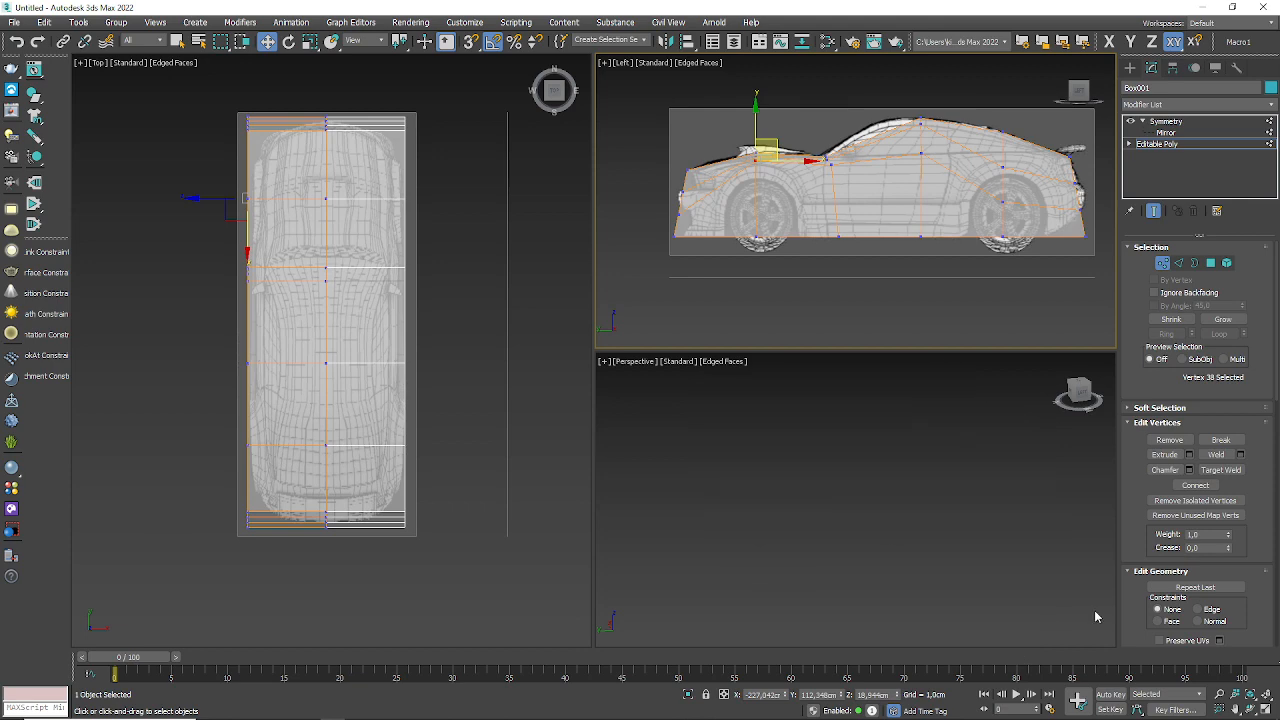
{"action": "scroll", "coordinate": [852, 562], "scroll_direction": "down", "scroll_amount": 4}
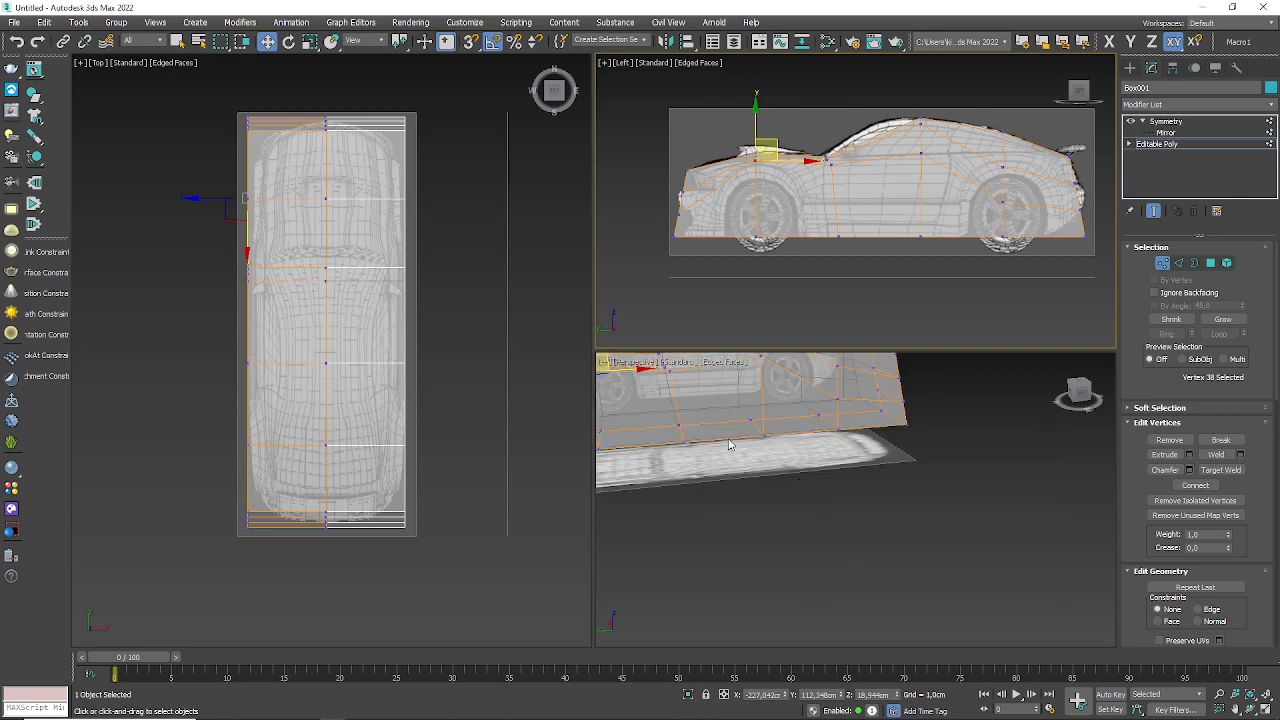
{"action": "middle_click_drag", "start_coordinate": [735, 440], "coordinate": [847, 521]}
{"action": "scroll", "coordinate": [238, 234], "scroll_direction": "up", "scroll_amount": 3}
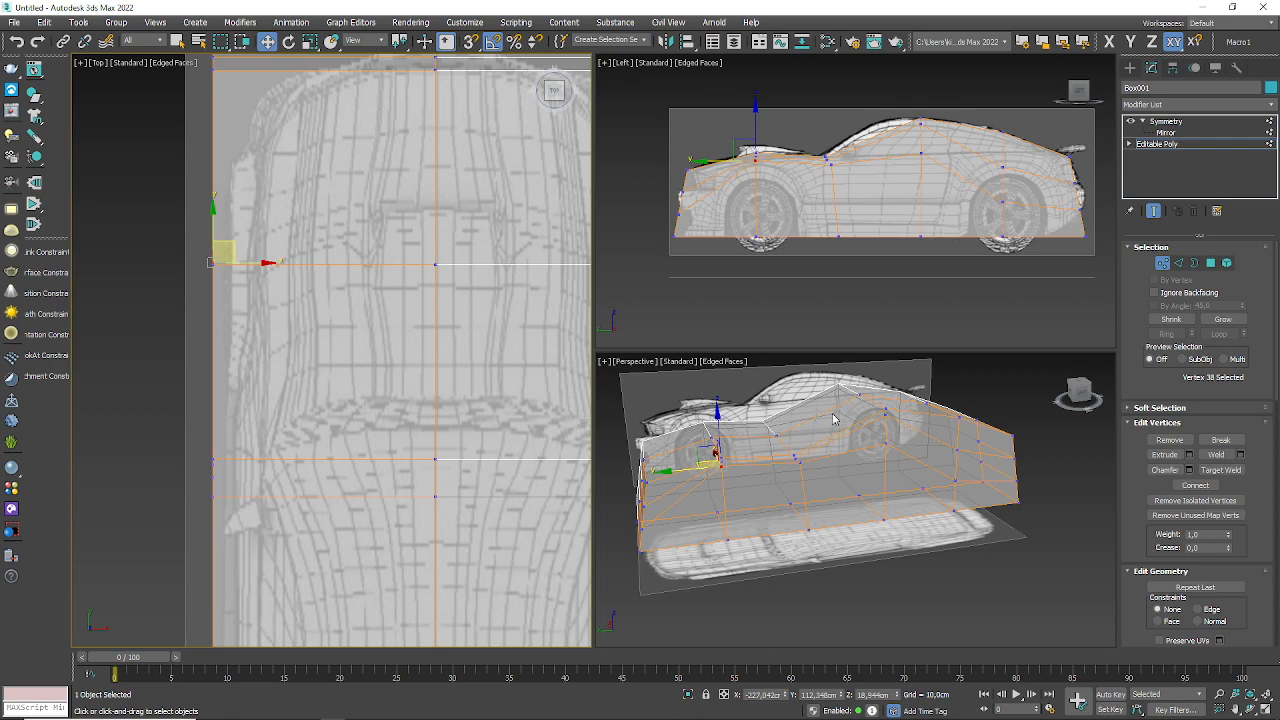
- In the Left view, move the lower fender vertex slightly down and rearward onto the wheel arch, to about Z 16.9 cm
{"action": "scroll", "coordinate": [790, 145], "scroll_direction": "up", "scroll_amount": 6}
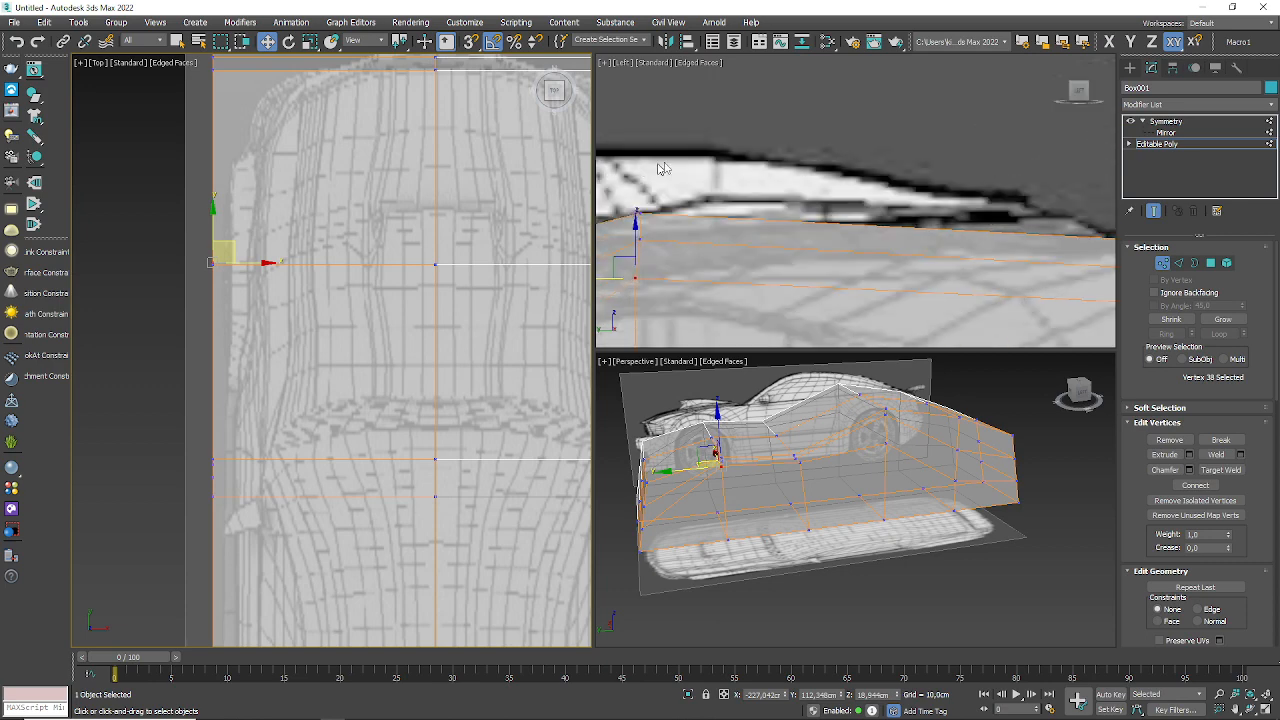
{"action": "middle_click_drag", "start_coordinate": [748, 207], "coordinate": [789, 170]}
{"action": "scroll", "coordinate": [785, 197], "scroll_direction": "up", "scroll_amount": 4}
{"action": "scroll", "coordinate": [785, 197], "scroll_direction": "down", "scroll_amount": 2}
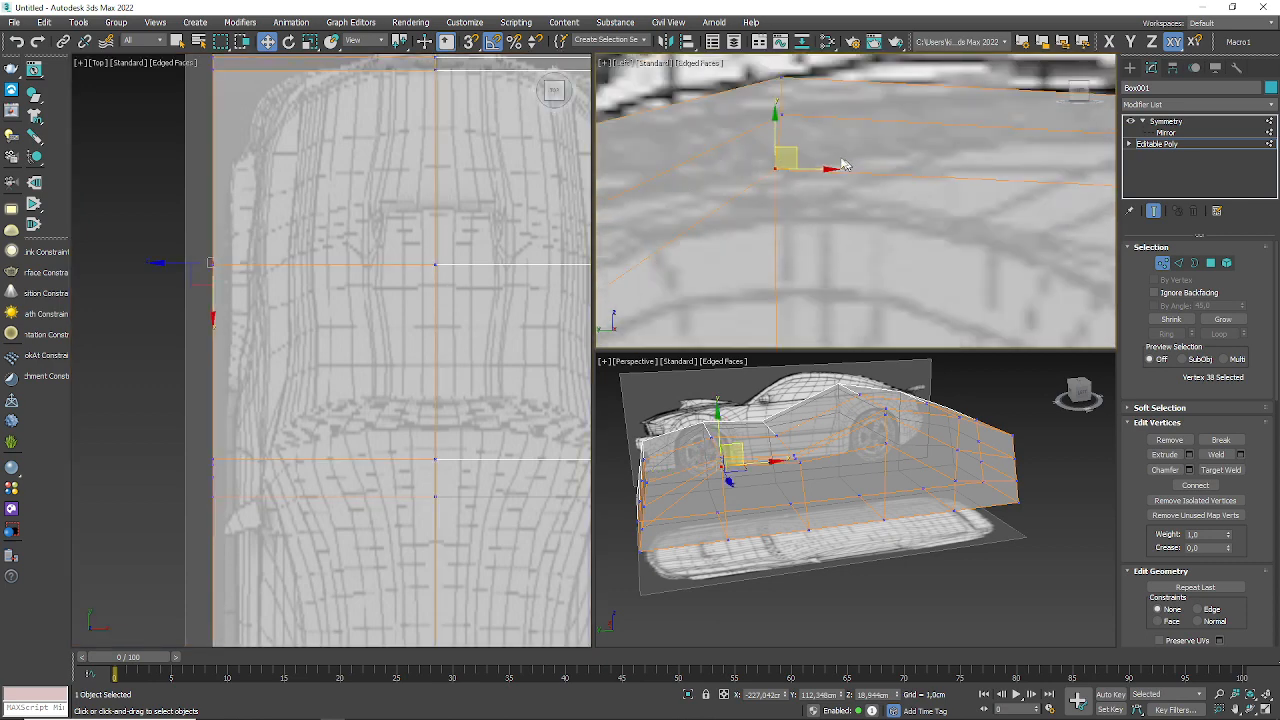
{"action": "left_click_drag", "start_coordinate": [790, 158], "coordinate": [811, 171]}
- In the Top view, move the same lower fender vertex inward to the blueprint's body outline, at about X -216.4 cm
{"action": "middle_click_drag", "start_coordinate": [323, 194], "coordinate": [379, 194]}
{"action": "scroll", "coordinate": [298, 258], "scroll_direction": "up", "scroll_amount": 3}
{"action": "left_click_drag", "start_coordinate": [268, 270], "coordinate": [312, 261]}
{"action": "scroll", "coordinate": [337, 276], "scroll_direction": "up", "scroll_amount": 2}
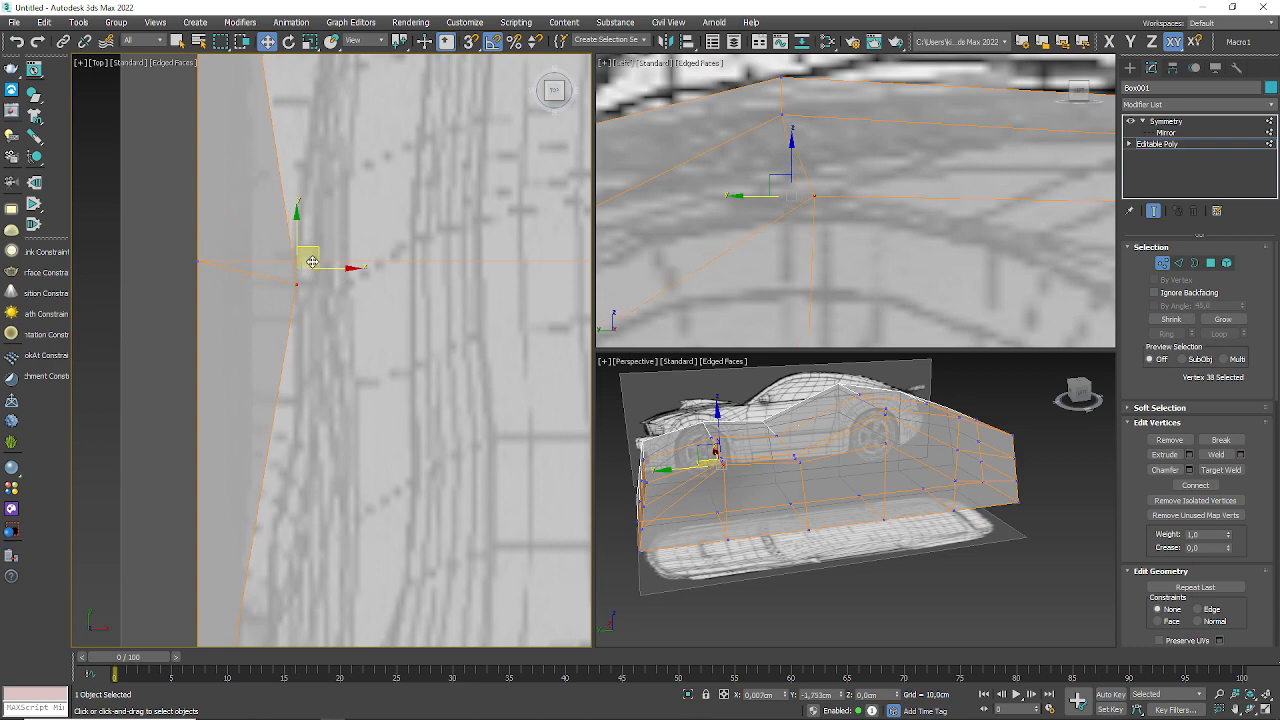
{"action": "scroll", "coordinate": [814, 249], "scroll_direction": "up", "scroll_amount": 6}
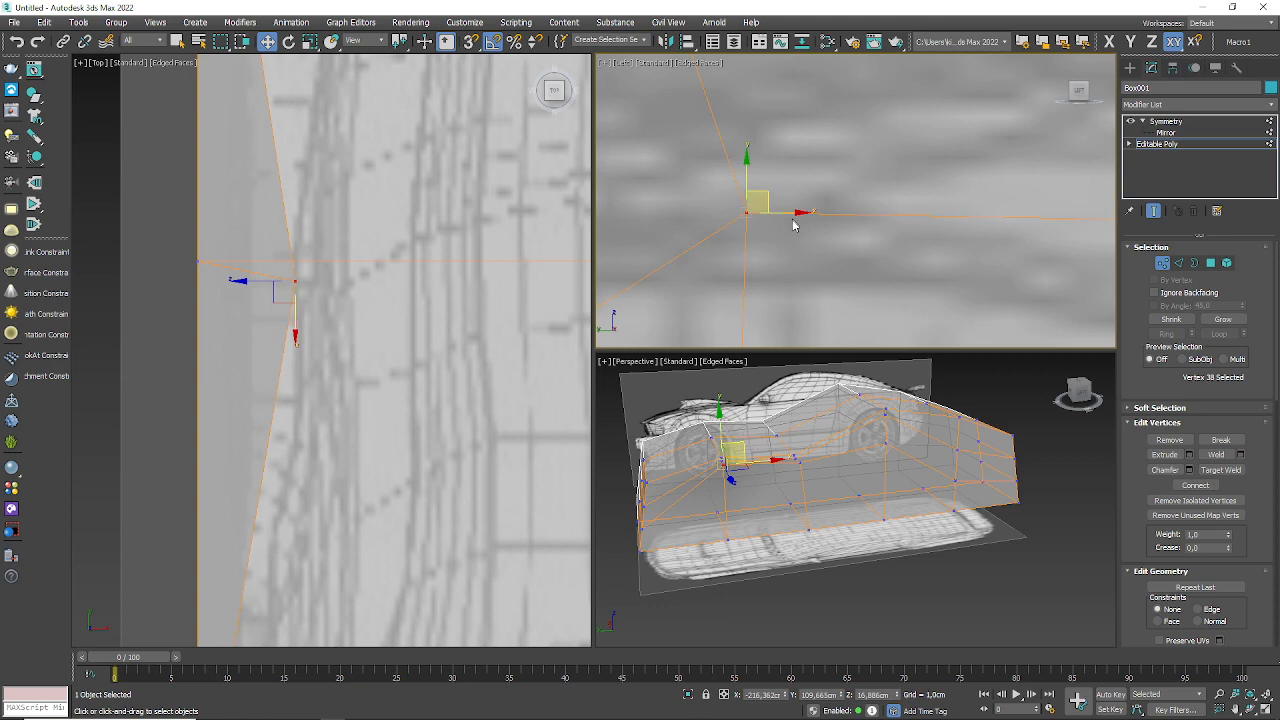
{"action": "scroll", "coordinate": [843, 253], "scroll_direction": "down", "scroll_amount": 2}
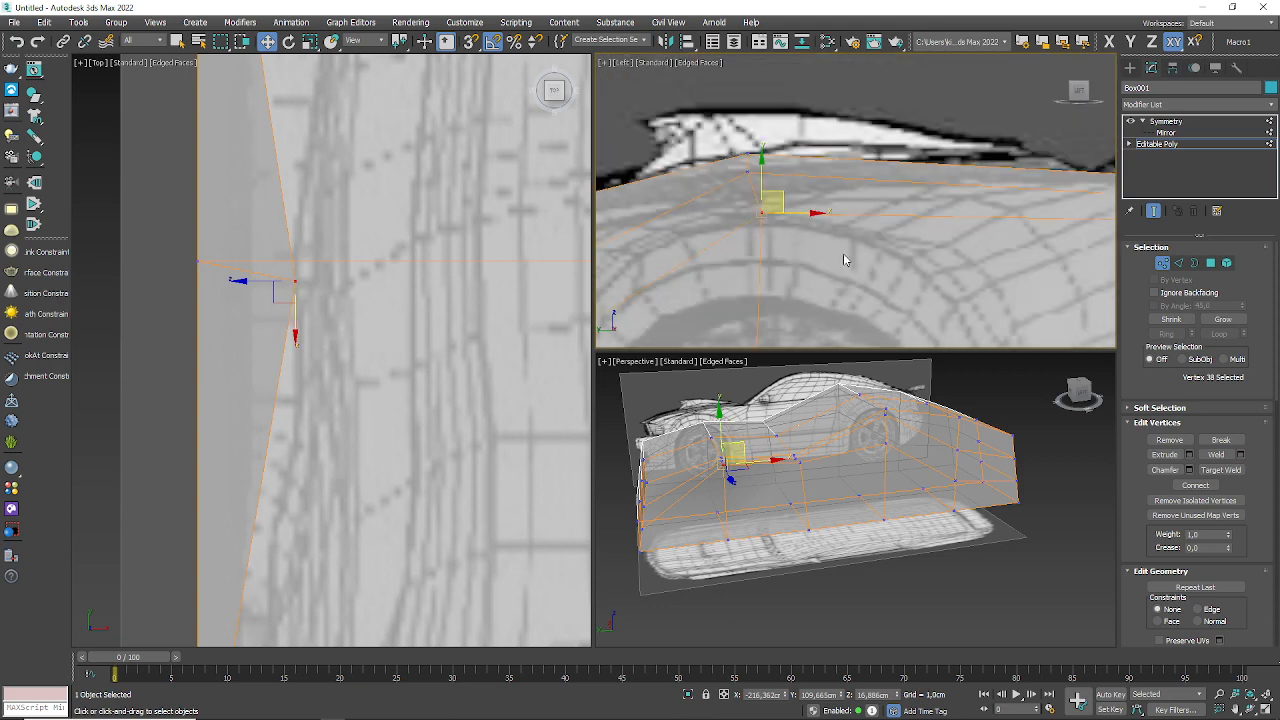
- Move the upper fender vertex inward to about X -210.3 cm, and shift it down and rearward to about Y 109.7 cm, Z 19.3 cm
{"action": "left_click", "coordinate": [747, 174]}
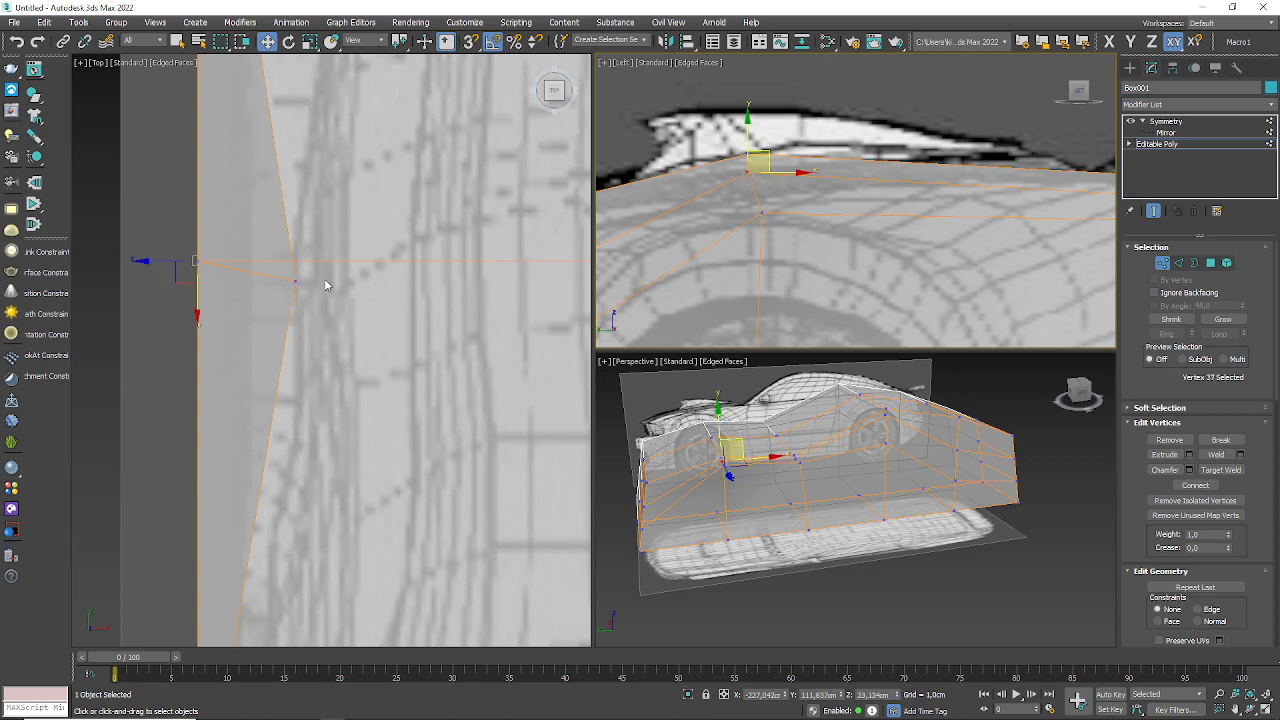
{"action": "middle_click_drag", "start_coordinate": [219, 287], "coordinate": [209, 285]}
{"action": "left_click_drag", "start_coordinate": [227, 261], "coordinate": [388, 287]}
{"action": "middle_click_drag", "start_coordinate": [754, 198], "coordinate": [774, 206]}
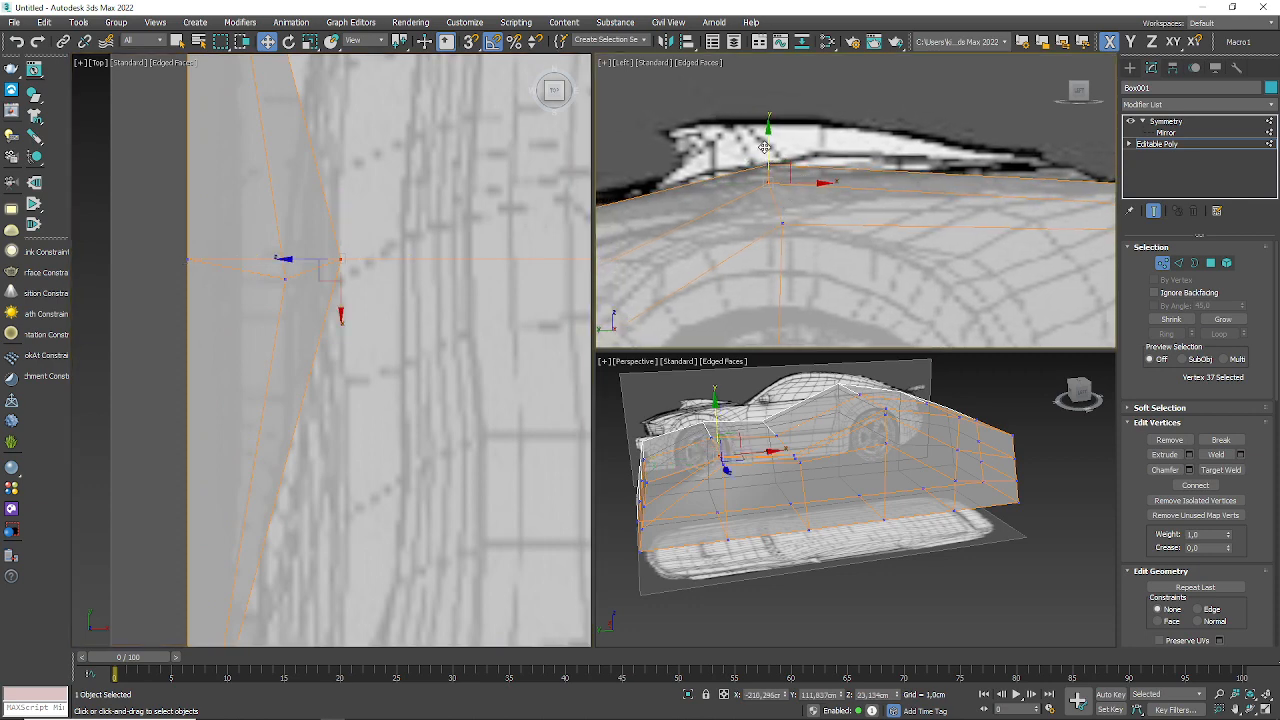
{"action": "left_click_drag", "start_coordinate": [766, 150], "coordinate": [822, 210]}
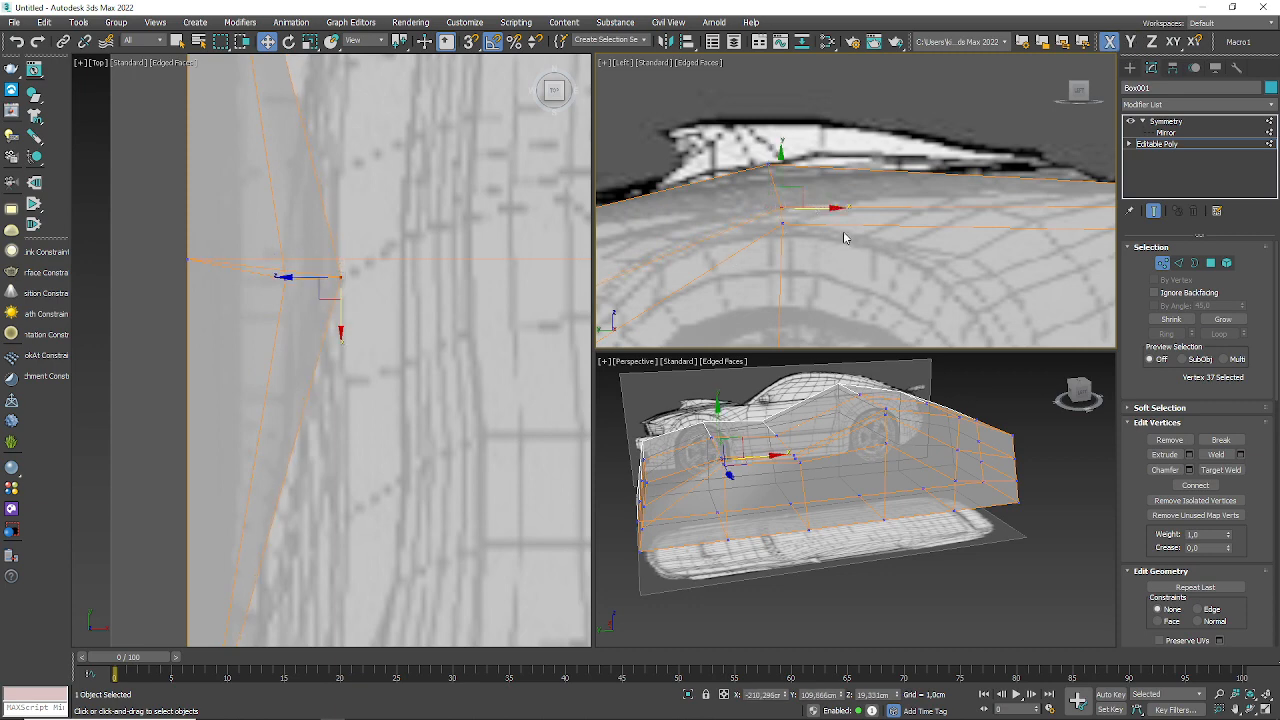
- Leave vertex editing, maximize the Perspective view and turn off the see-through display of the car body
{"action": "scroll", "coordinate": [846, 239], "scroll_direction": "down", "scroll_amount": 3}
{"action": "scroll", "coordinate": [314, 306], "scroll_direction": "up", "scroll_amount": 3}
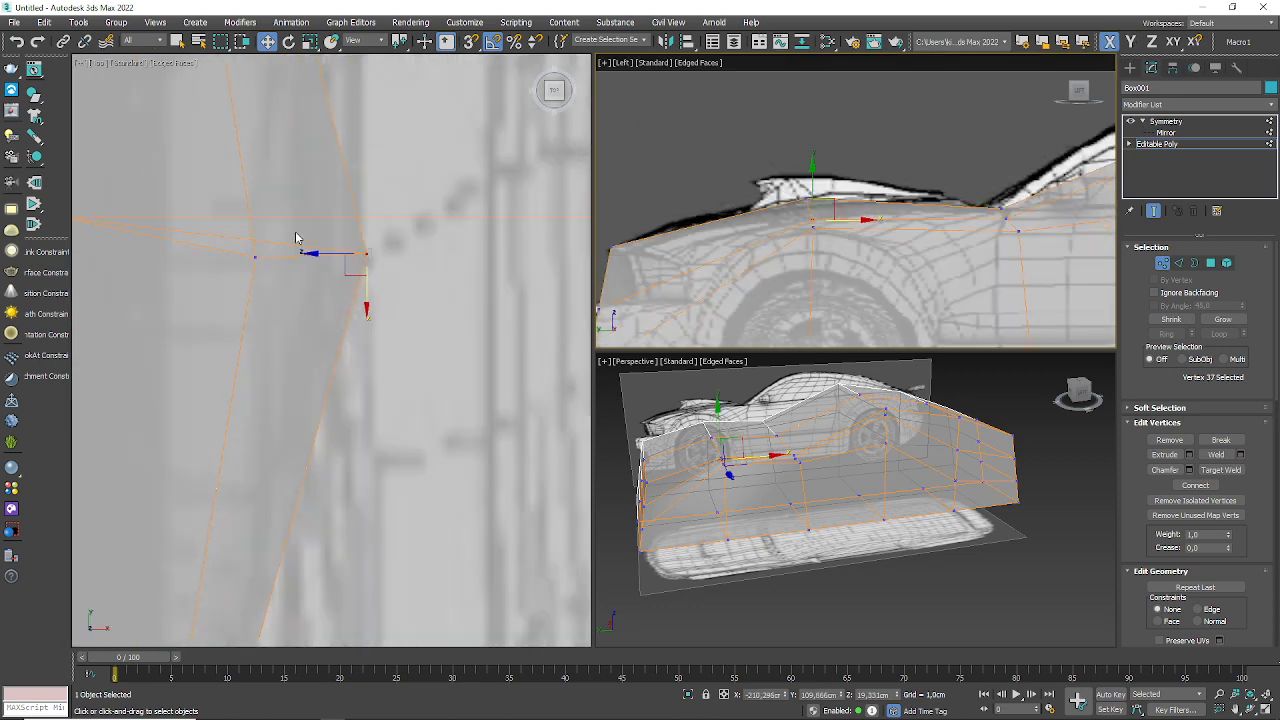
{"action": "scroll", "coordinate": [286, 250], "scroll_direction": "down", "scroll_amount": 3}
{"action": "scroll", "coordinate": [286, 249], "scroll_direction": "down", "scroll_amount": 3}
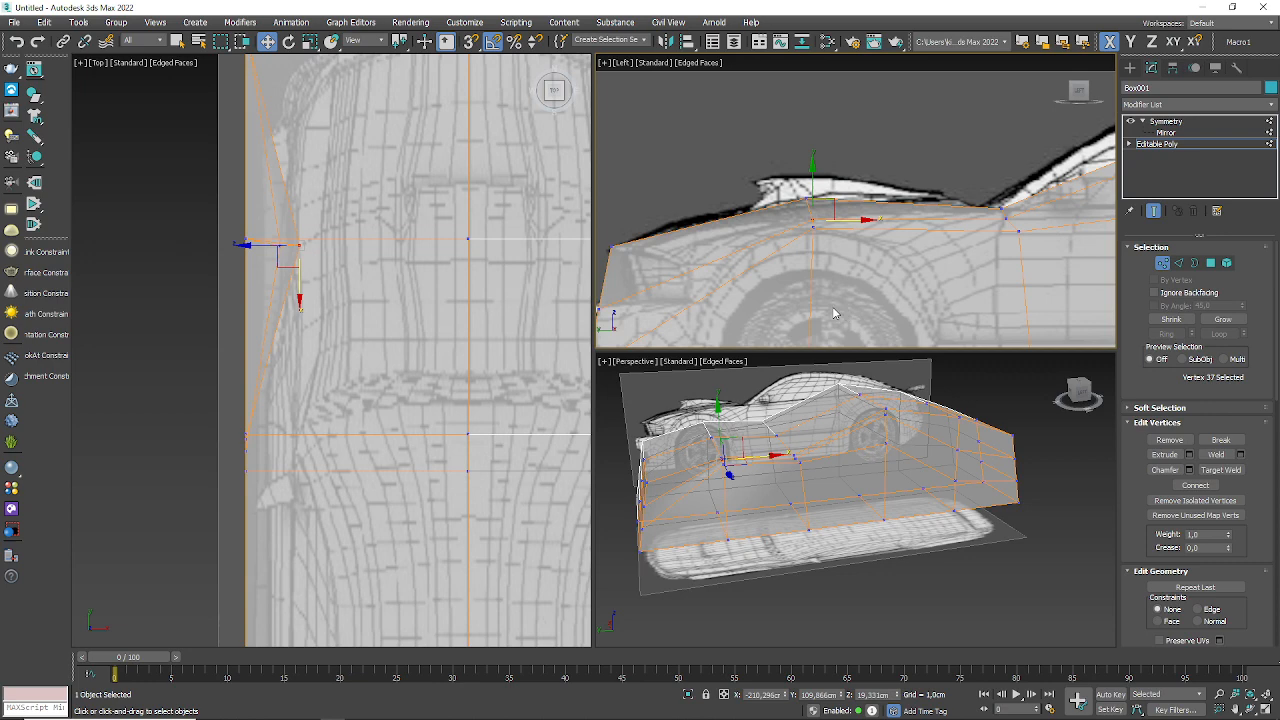
{"action": "left_click", "coordinate": [1268, 145]}
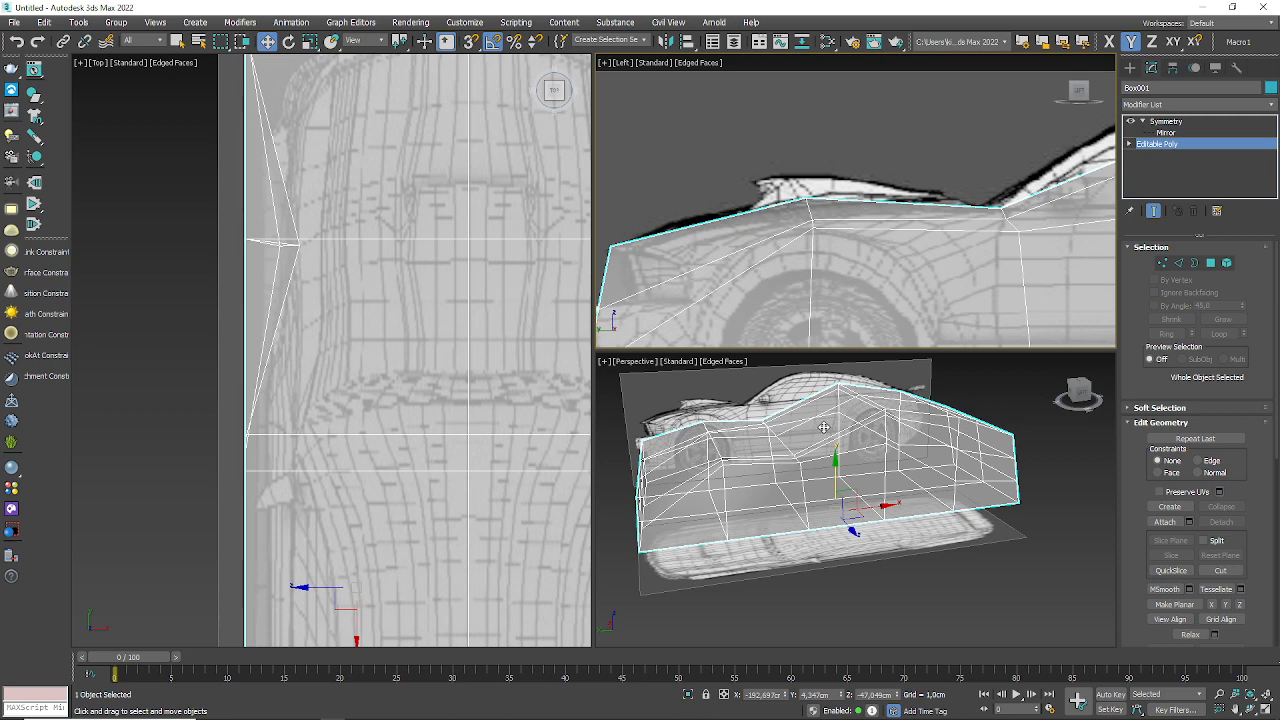
{"action": "middle_click_drag", "start_coordinate": [825, 428], "coordinate": [886, 463]}
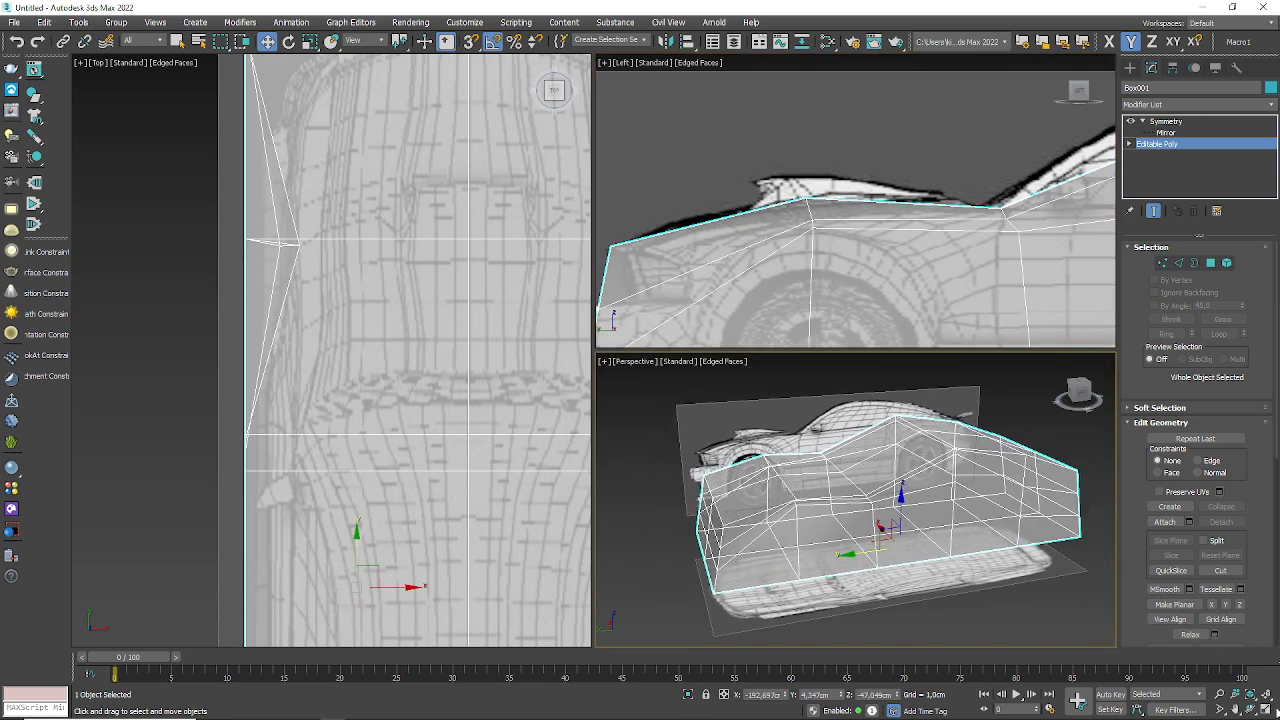
{"action": "left_click", "coordinate": [1268, 709]}
{"action": "key", "text": "alt+x"}
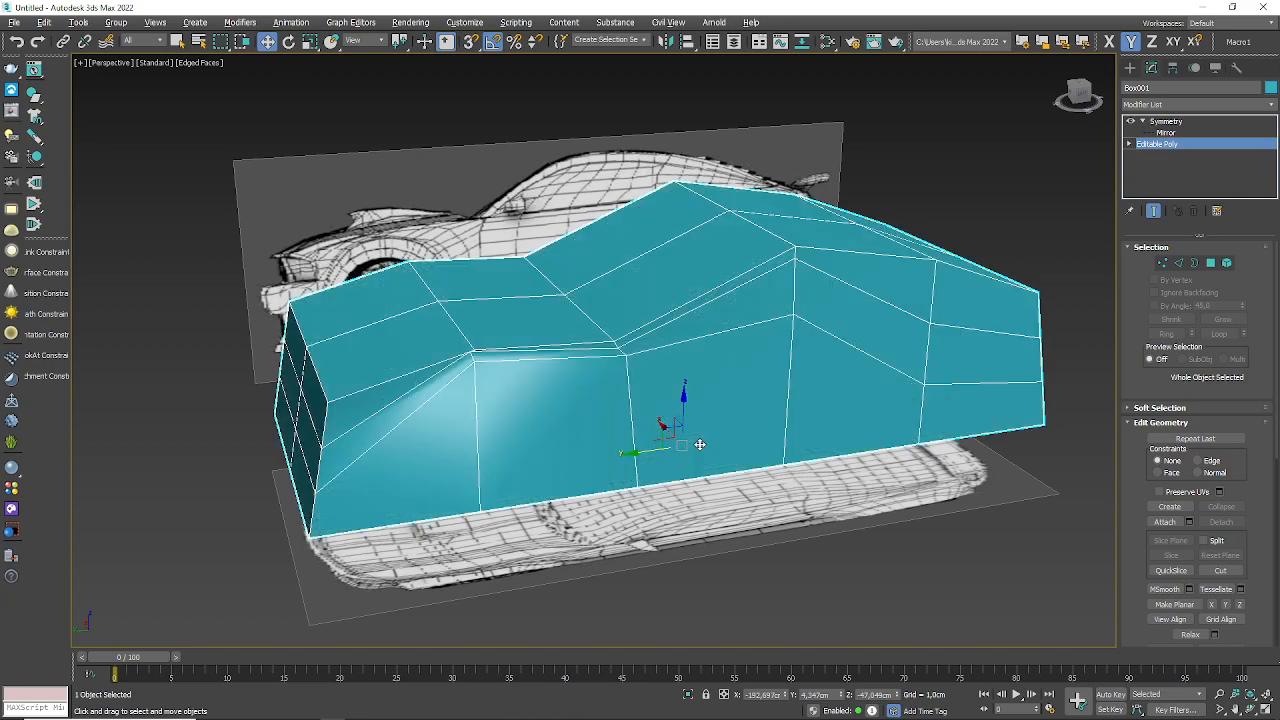
{"action": "mouse_move", "coordinate": [552, 432]}
{"action": "middle_mouse_down", "text": "alt"}
{"action": "mouse_move", "coordinate": [661, 515]}
{"action": "mouse_move", "coordinate": [674, 429]}
{"action": "mouse_move", "coordinate": [617, 431]}
{"action": "mouse_move", "coordinate": [609, 489]}
{"action": "mouse_move", "coordinate": [578, 458]}
{"action": "middle_mouse_up", "text": "alt"}
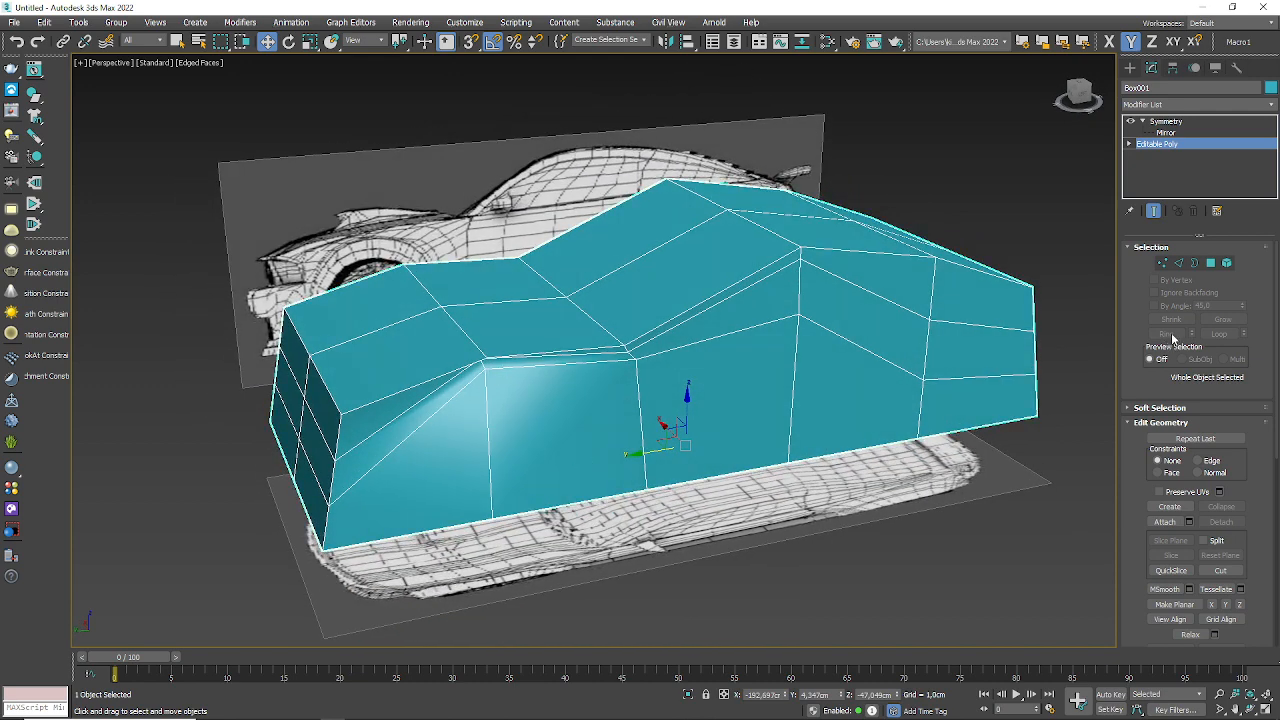
- Move the upper fender vertex above the front wheel inward along X, to about X -199.8 cm
{"action": "left_click", "coordinate": [1162, 263]}
{"action": "scroll", "coordinate": [489, 353], "scroll_direction": "up", "scroll_amount": 4}
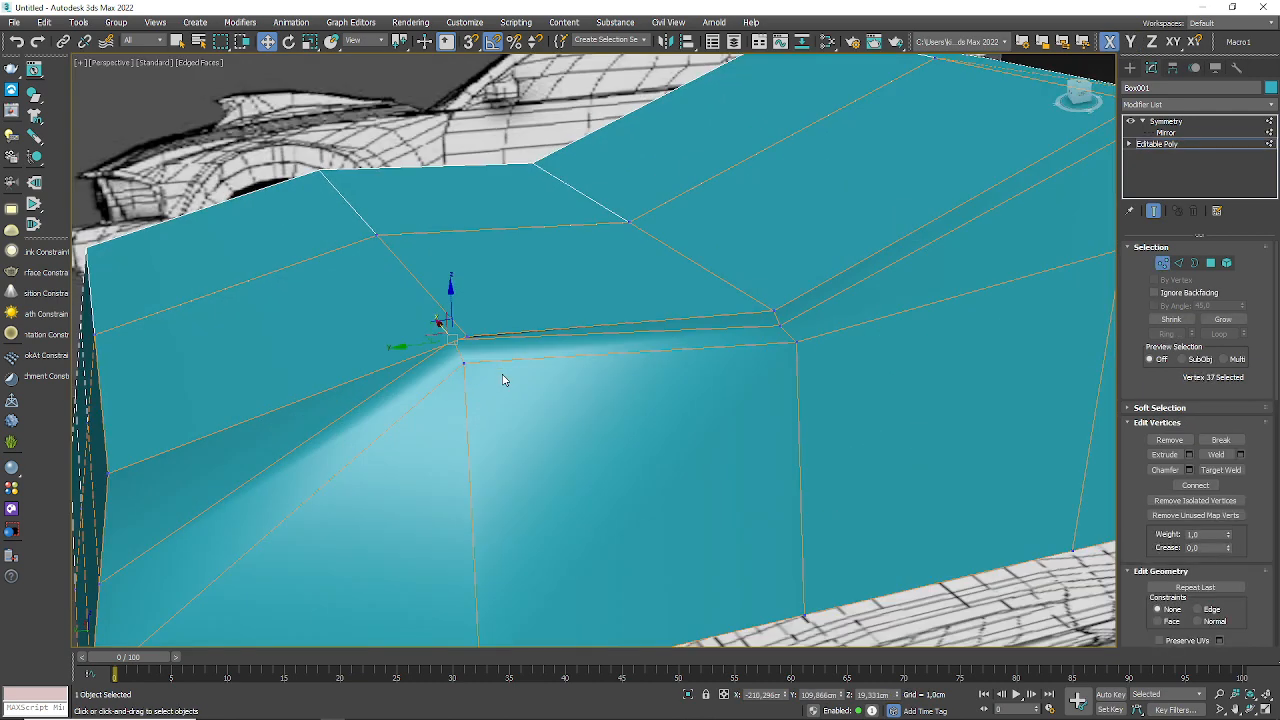
{"action": "left_click", "coordinate": [468, 335]}
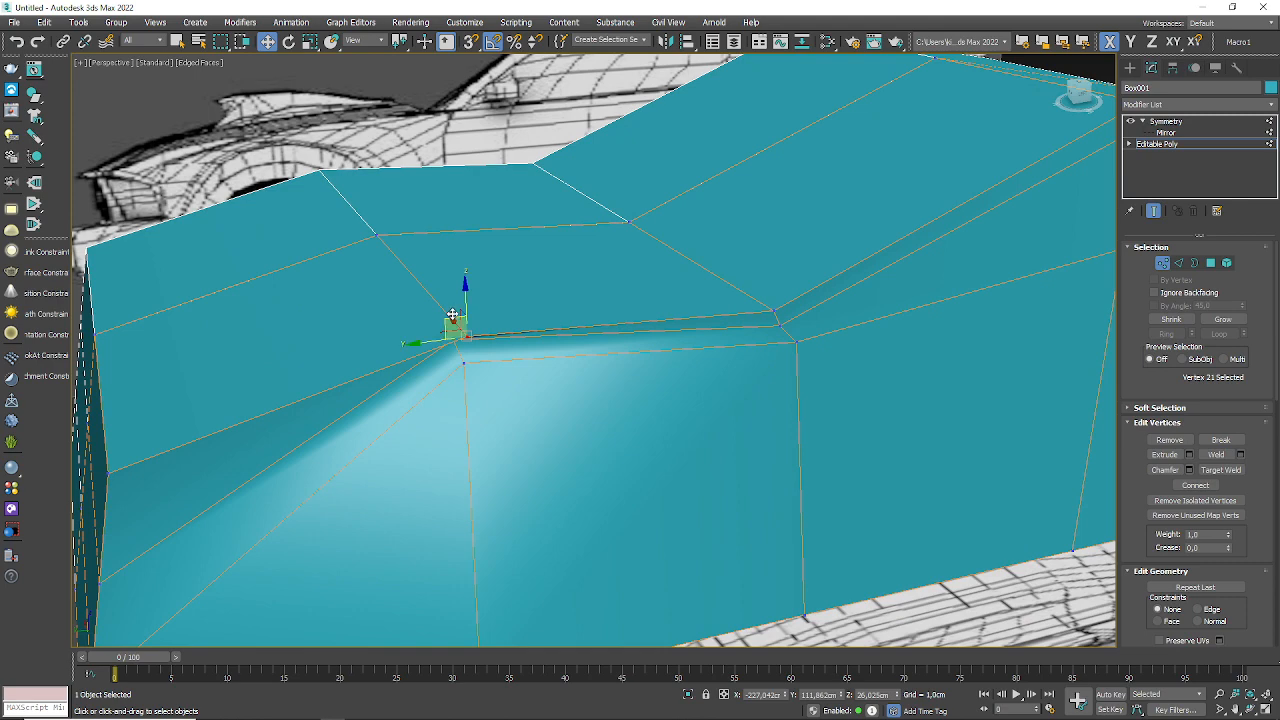
{"action": "middle_click_drag", "start_coordinate": [457, 318], "coordinate": [425, 317], "text": "alt"}
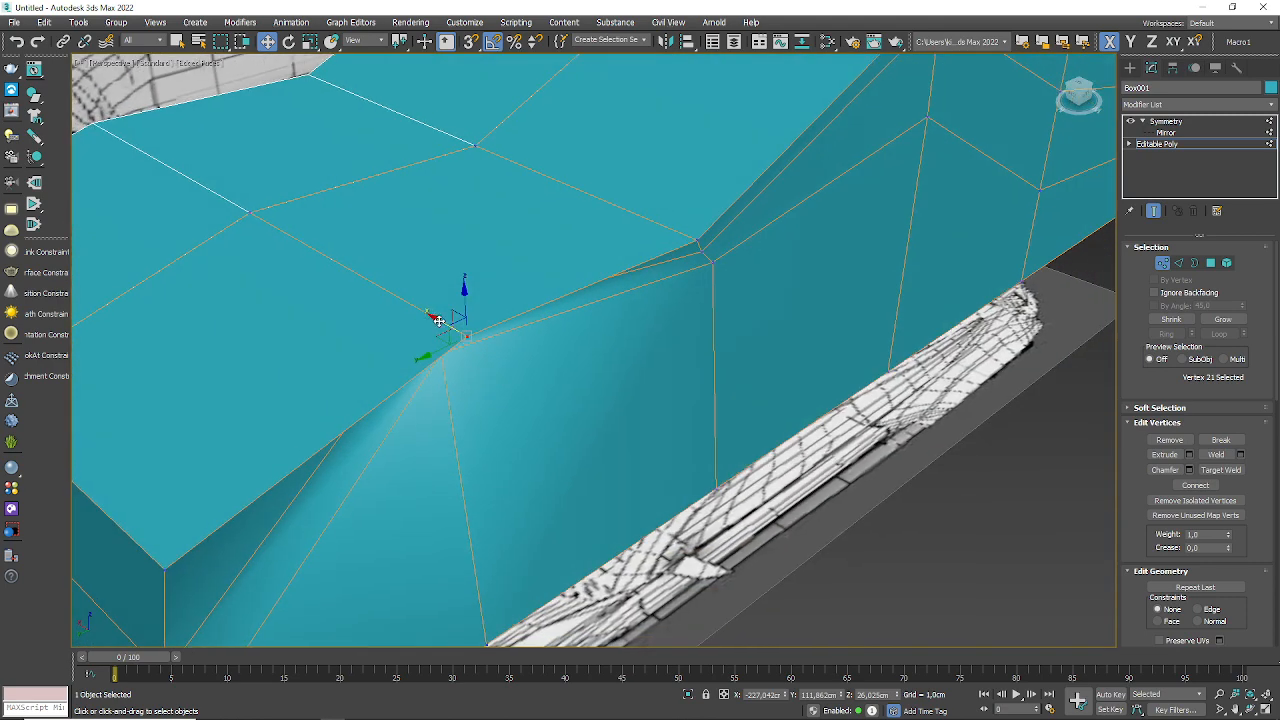
{"action": "left_click_drag", "start_coordinate": [438, 320], "coordinate": [346, 286]}
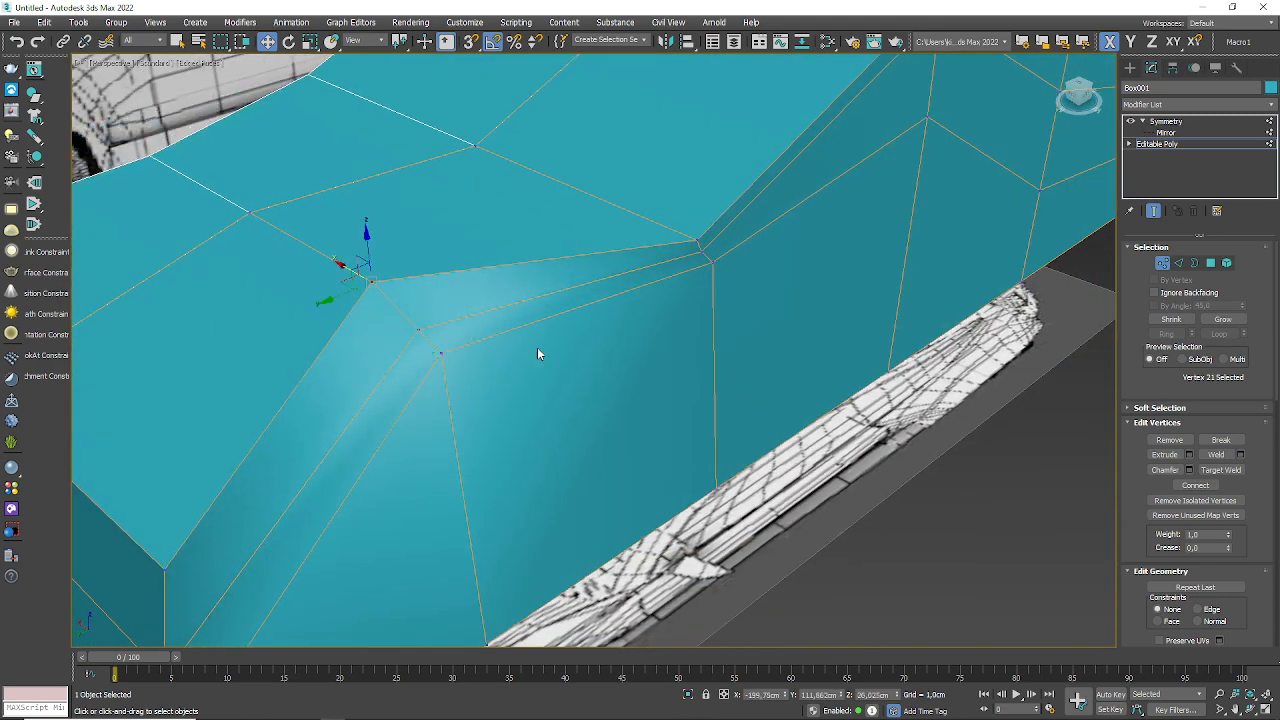
- Move the upper front corner vertex of the hood inward along X to about X -177.5 cm, and leave vertex editing
{"action": "scroll", "coordinate": [537, 347], "scroll_direction": "down", "scroll_amount": 10}
{"action": "middle_click_drag", "start_coordinate": [568, 377], "coordinate": [513, 429], "text": "alt"}
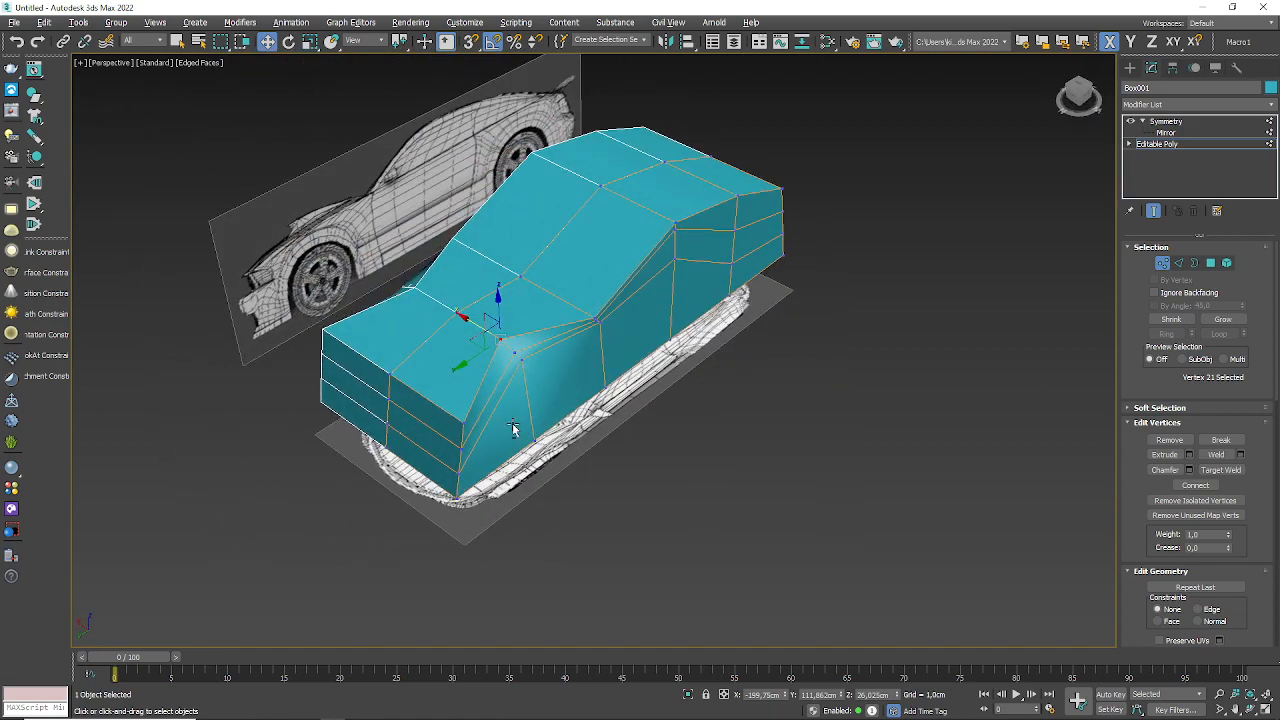
{"action": "left_click", "coordinate": [462, 425]}
{"action": "left_click_drag", "start_coordinate": [426, 402], "coordinate": [369, 370]}
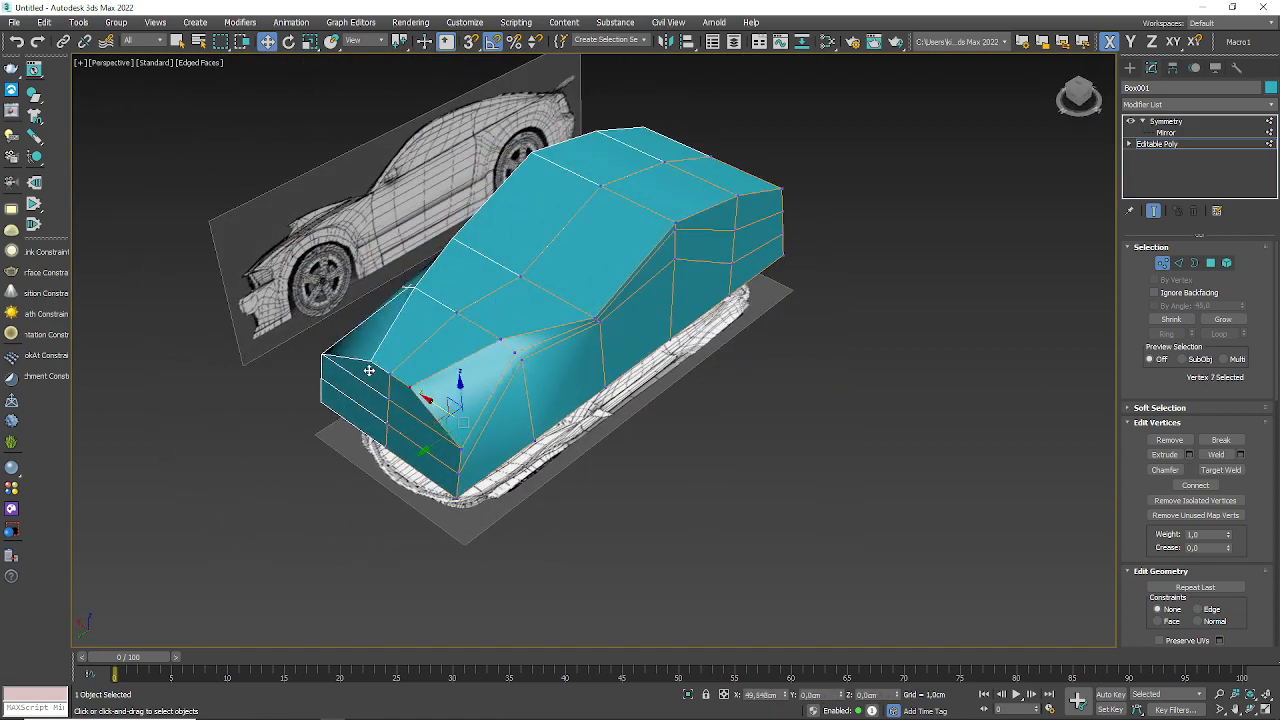
{"action": "middle_click_drag", "start_coordinate": [563, 372], "coordinate": [575, 466], "text": "alt"}
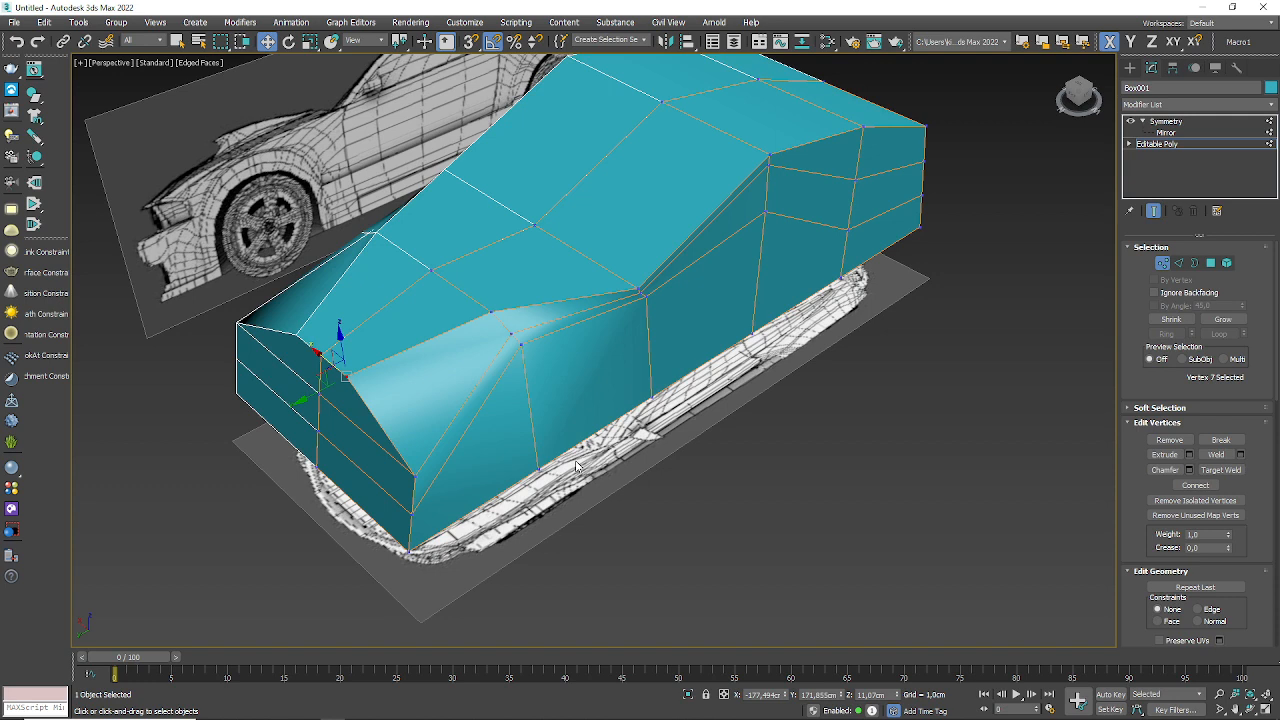
{"action": "left_click", "coordinate": [1265, 146]}
- Add a TurboSmooth modifier to the car body between Editable Poly and Symmetry, and inspect the smoothed shape
{"action": "middle_click_drag", "start_coordinate": [611, 371], "coordinate": [669, 352]}
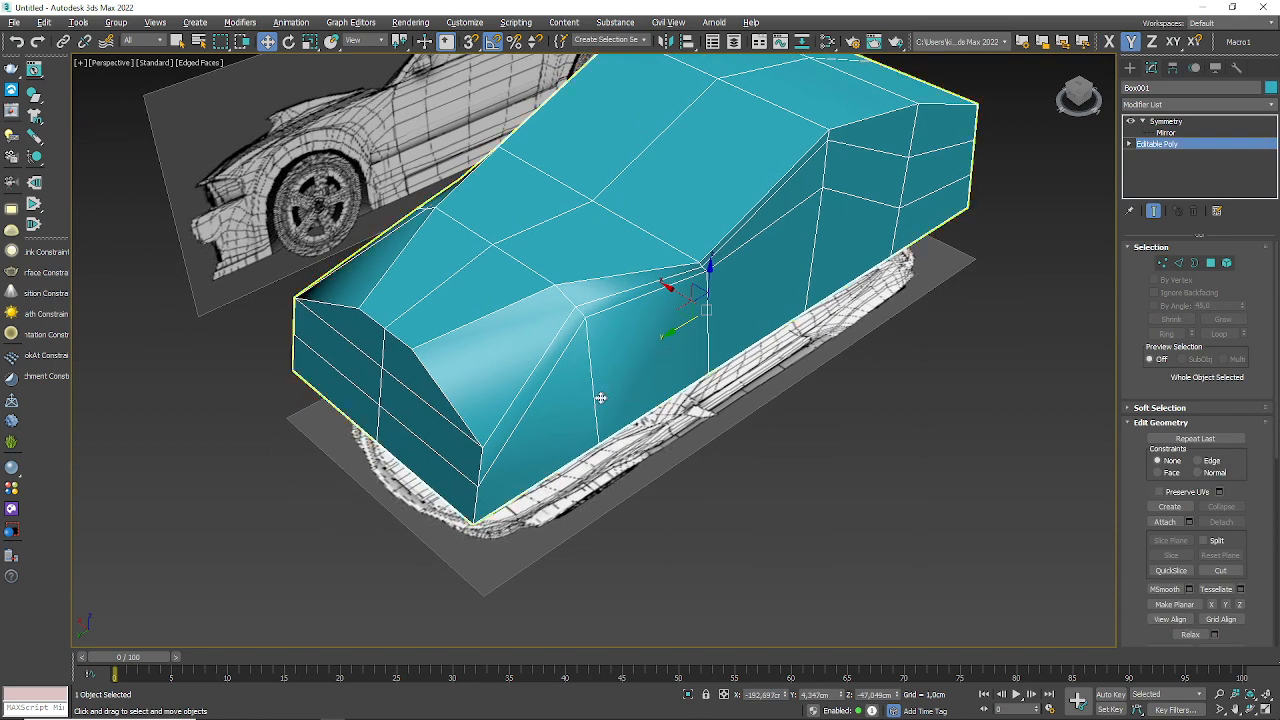
{"action": "middle_click_drag", "start_coordinate": [593, 399], "coordinate": [498, 378], "text": "alt"}
{"action": "middle_click_drag", "start_coordinate": [540, 300], "coordinate": [569, 334], "text": "alt"}
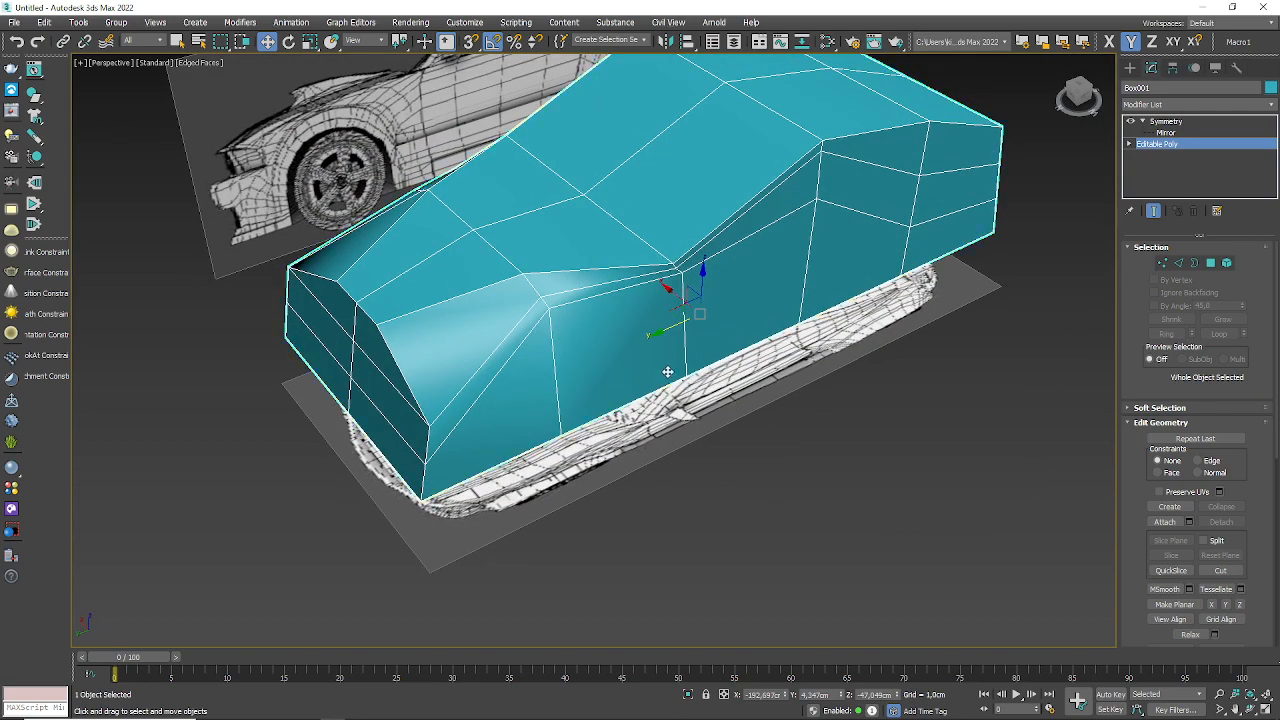
{"action": "middle_click_drag", "start_coordinate": [667, 371], "coordinate": [557, 416], "text": "alt"}
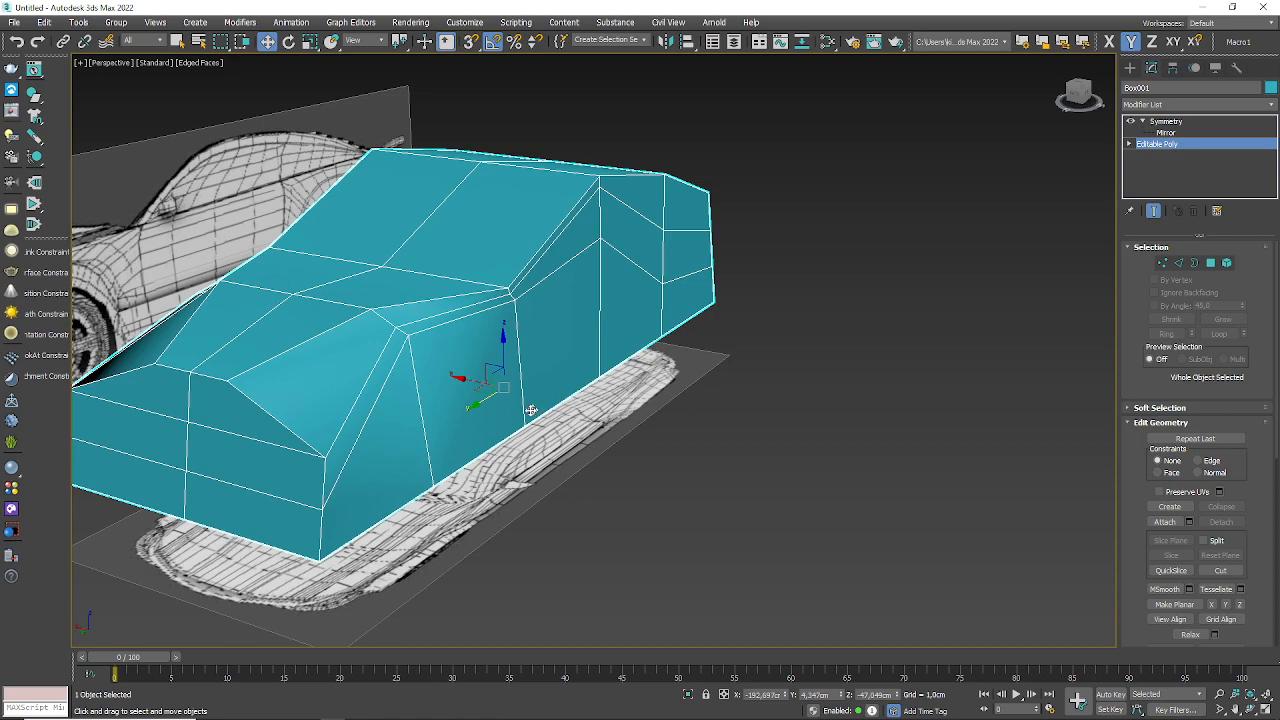
{"action": "middle_click_drag", "start_coordinate": [531, 410], "coordinate": [462, 420], "text": "alt"}
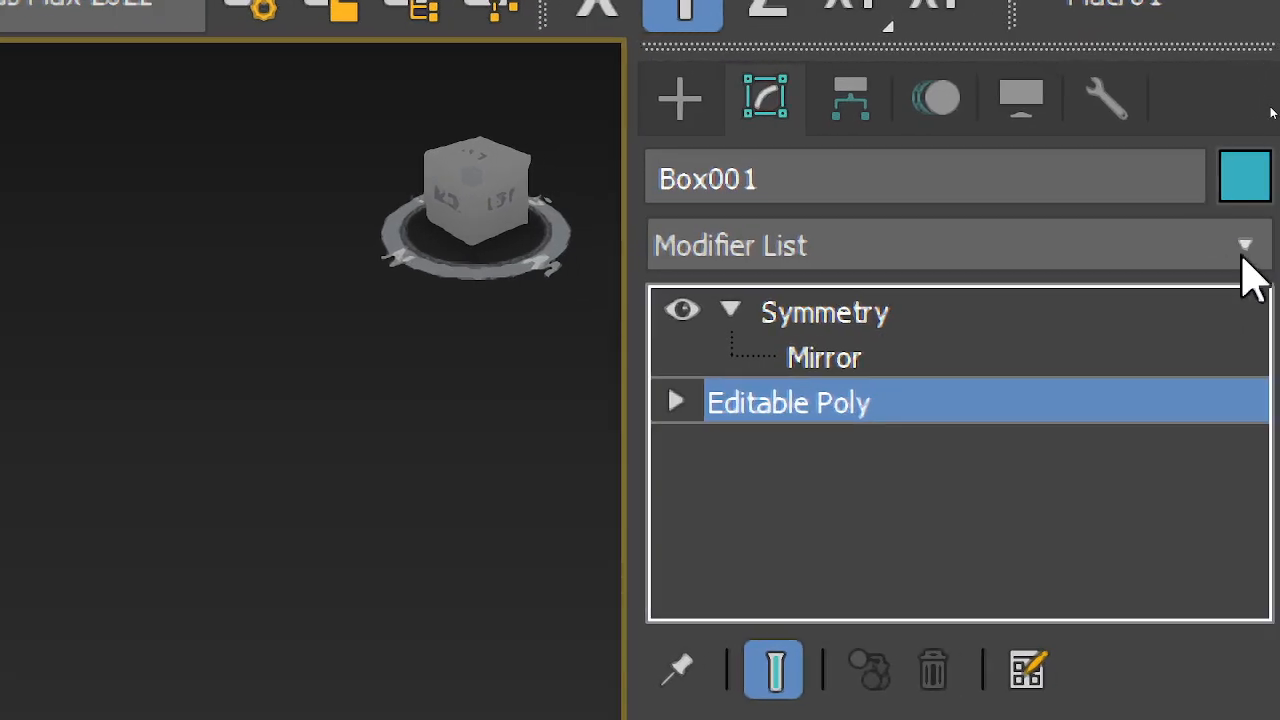
{"action": "left_click", "coordinate": [1245, 248]}
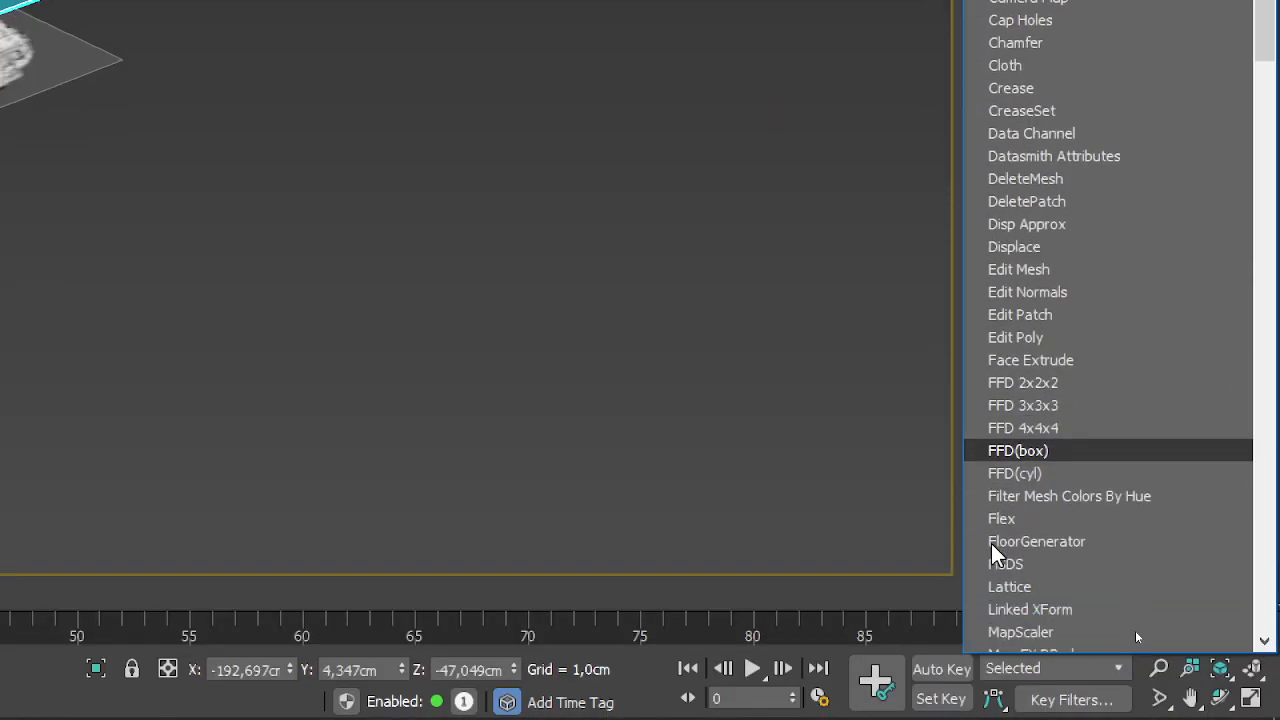
{"action": "scroll", "coordinate": [992, 547], "scroll_direction": "down", "scroll_amount": 15}
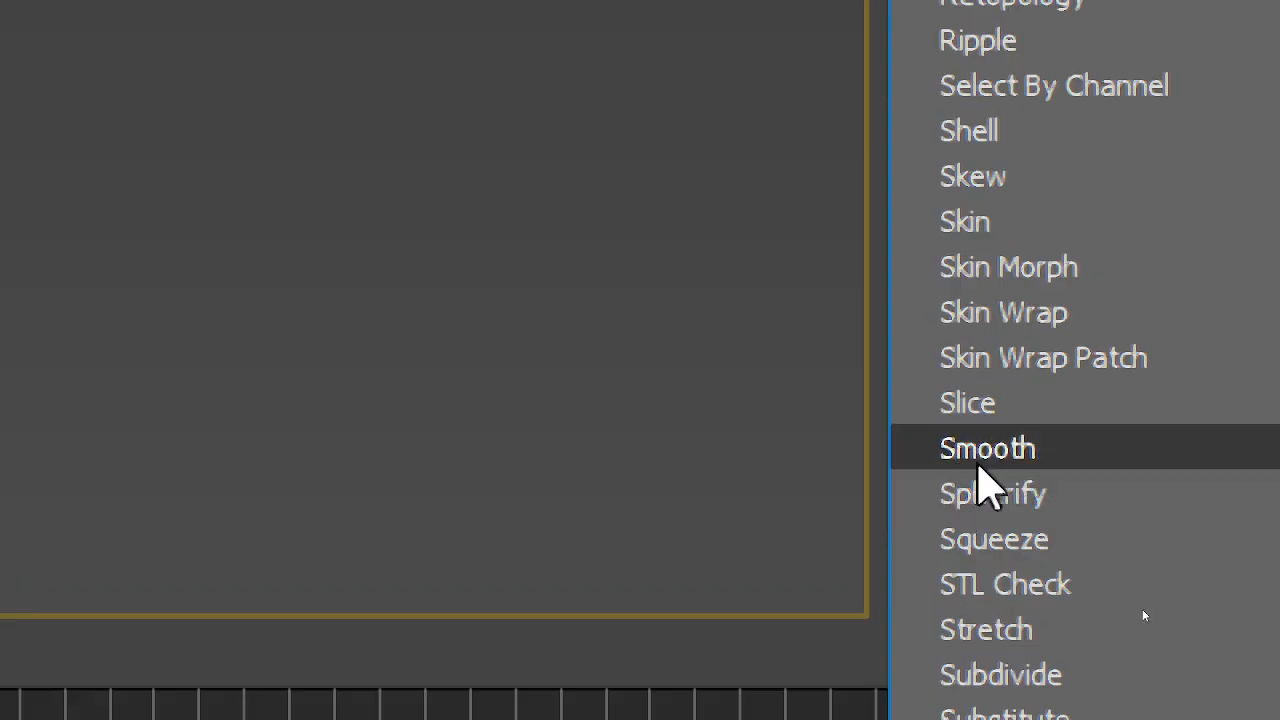
{"action": "scroll", "coordinate": [1035, 460], "scroll_direction": "down", "scroll_amount": 3}
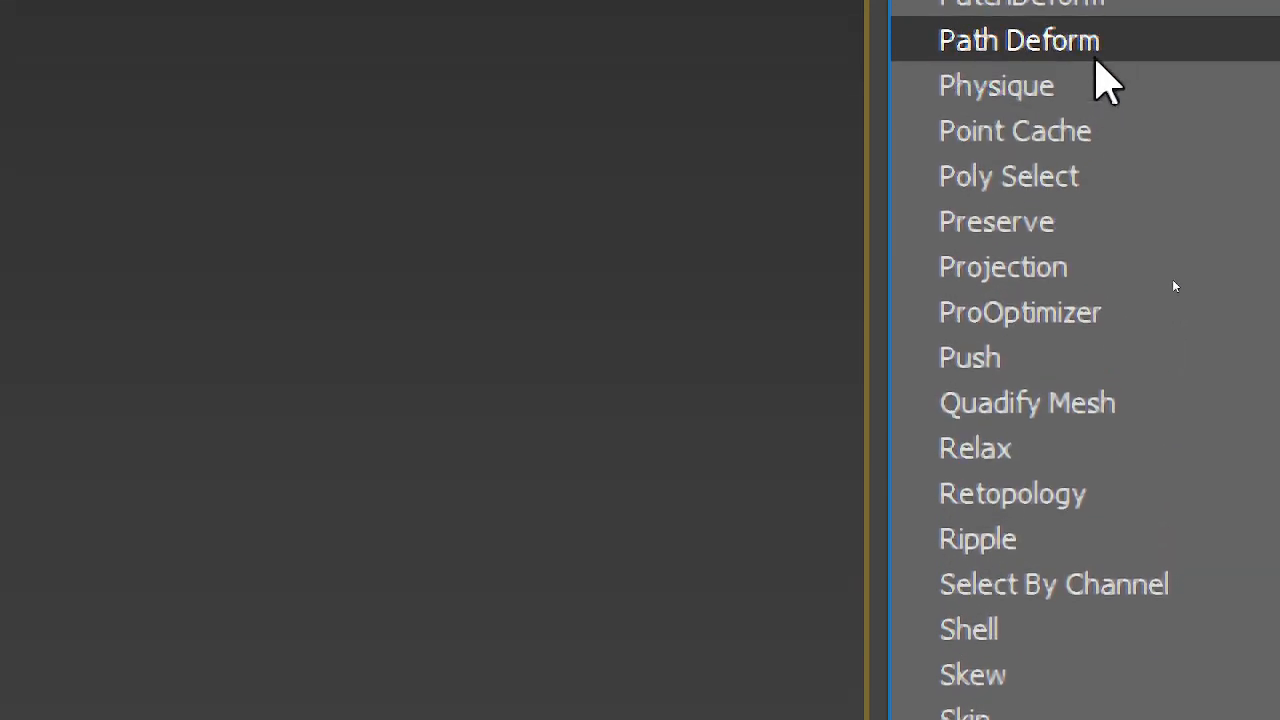
{"action": "scroll", "coordinate": [1165, 628], "scroll_direction": "down", "scroll_amount": 2}
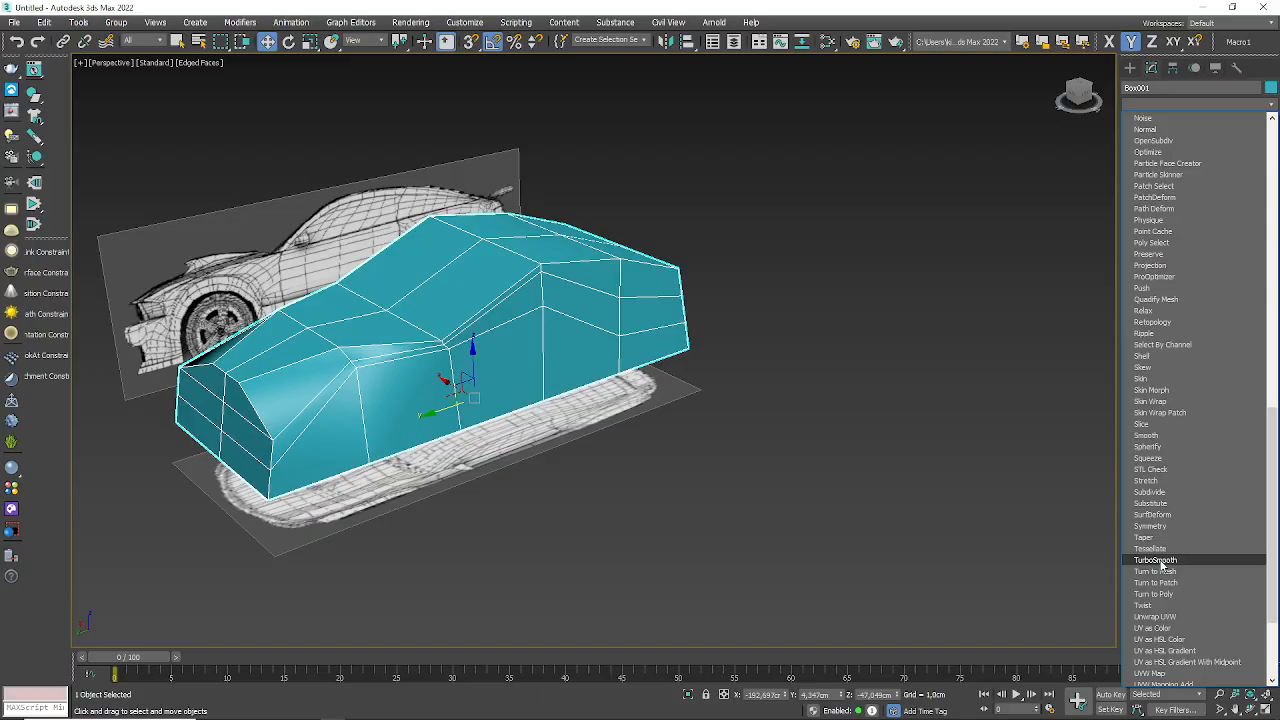
{"action": "left_click", "coordinate": [1160, 561]}
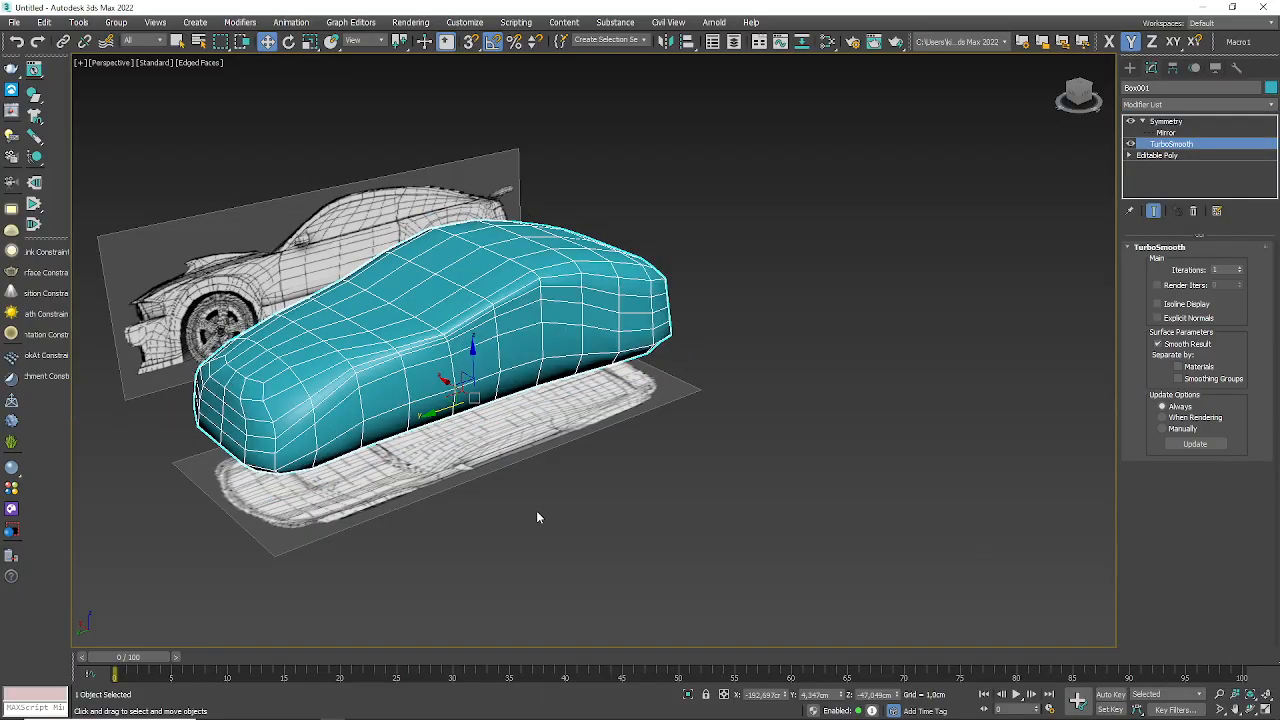
{"action": "middle_click_drag", "start_coordinate": [440, 463], "coordinate": [378, 471], "text": "alt"}
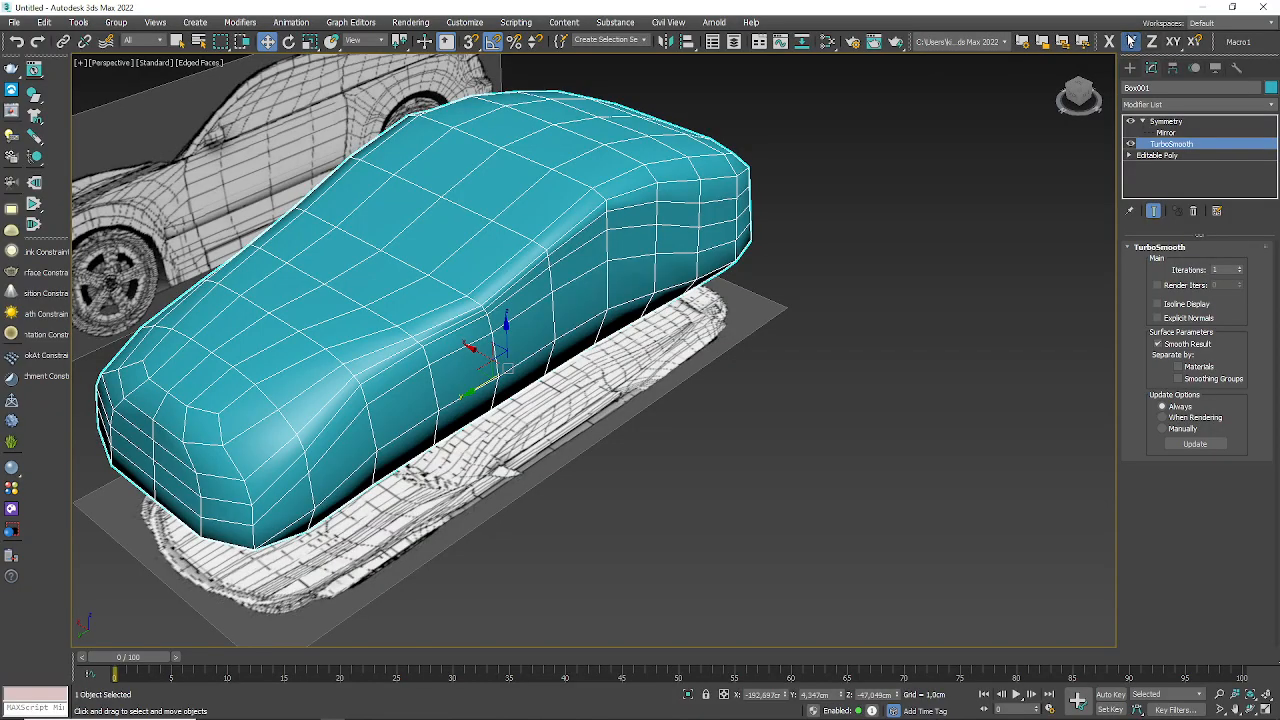
- Create a Standard Primitives plane of about 80 by 80 cm on the empty ground beside the car
{"action": "left_click", "coordinate": [1130, 67]}
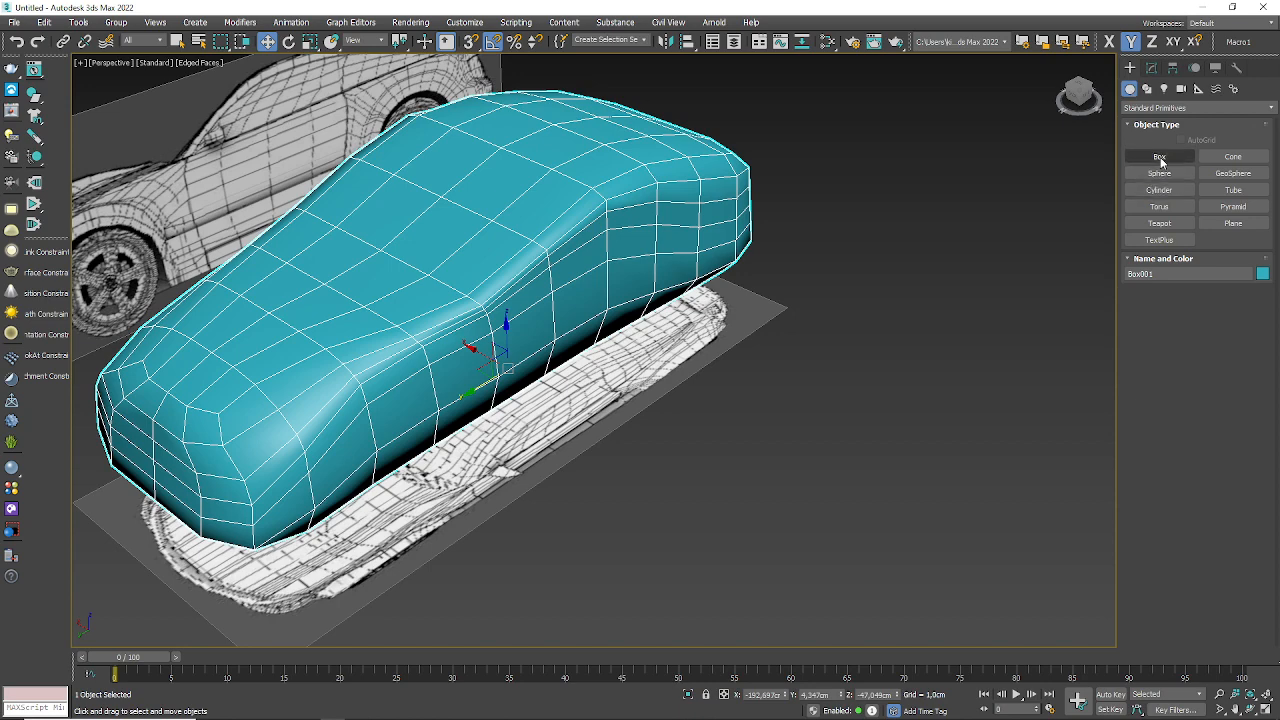
{"action": "left_click", "coordinate": [1159, 156]}
{"action": "left_click", "coordinate": [1233, 223]}
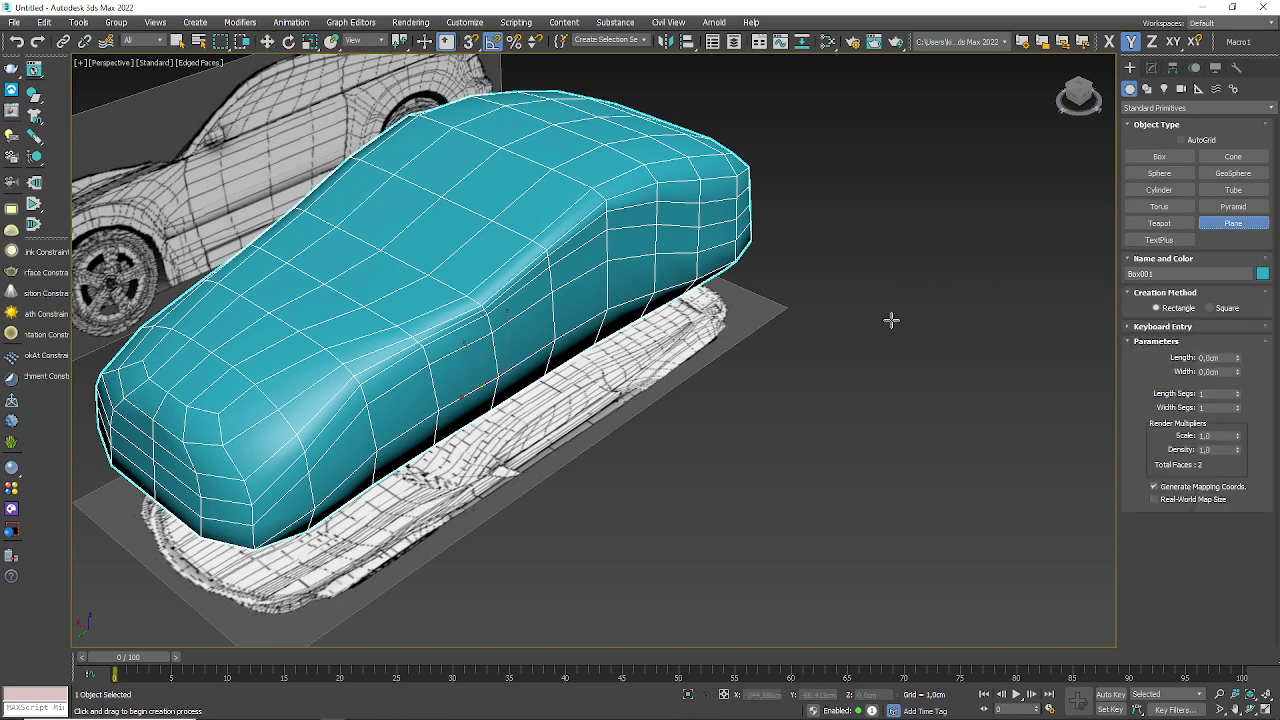
{"action": "scroll", "coordinate": [737, 276], "scroll_direction": "up", "scroll_amount": 3}
{"action": "left_click_drag", "start_coordinate": [651, 410], "coordinate": [933, 395]}
{"action": "scroll", "coordinate": [894, 414], "scroll_direction": "up", "scroll_amount": 3}
{"action": "scroll", "coordinate": [808, 403], "scroll_direction": "down", "scroll_amount": 2}
{"action": "middle_click_drag", "start_coordinate": [808, 402], "coordinate": [804, 379]}
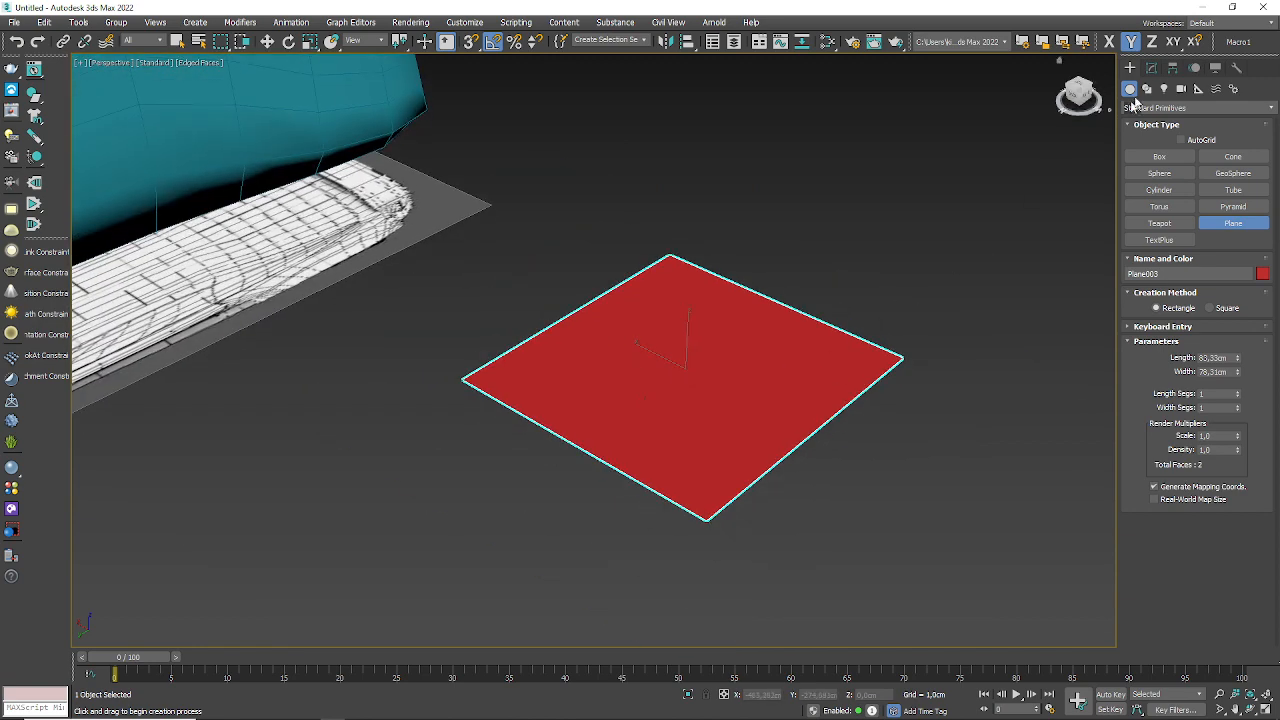
- Apply a TurboSmooth modifier to the new plane
{"action": "left_click", "coordinate": [1151, 67]}
{"action": "left_click", "coordinate": [1196, 104]}
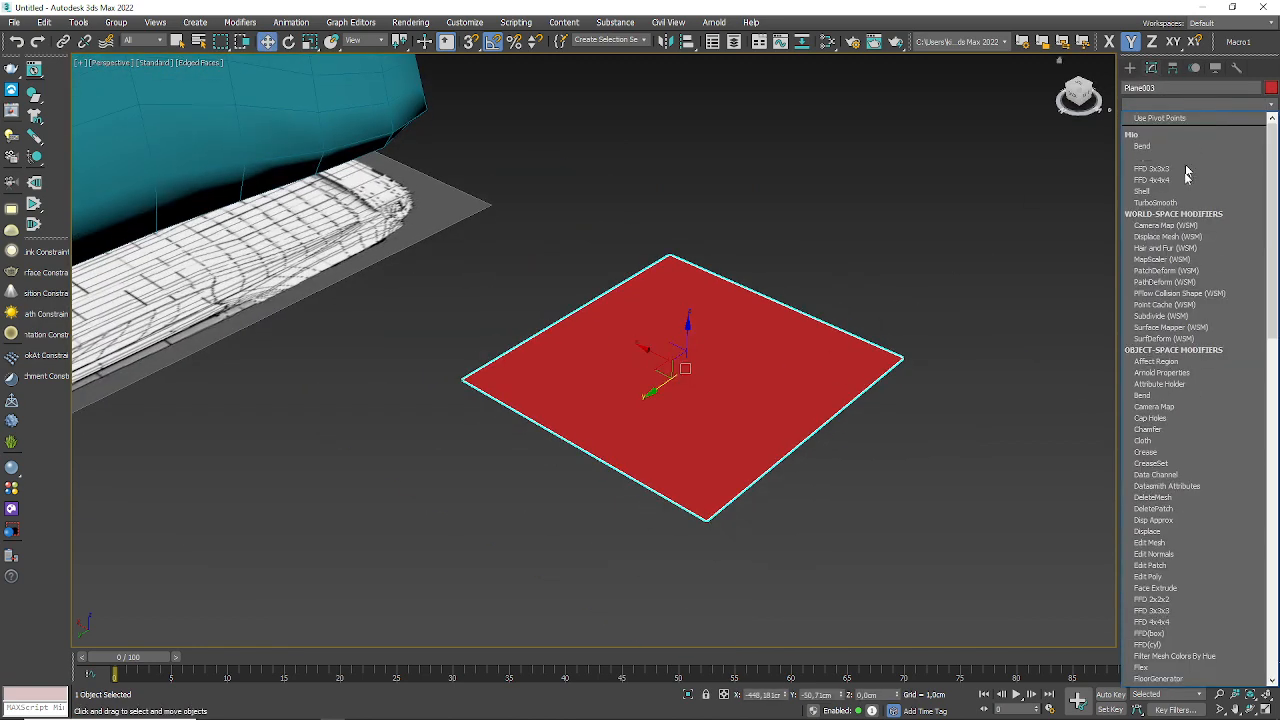
{"action": "scroll", "coordinate": [1195, 533], "scroll_direction": "down", "scroll_amount": 5}
{"action": "scroll", "coordinate": [1192, 555], "scroll_direction": "down", "scroll_amount": 7}
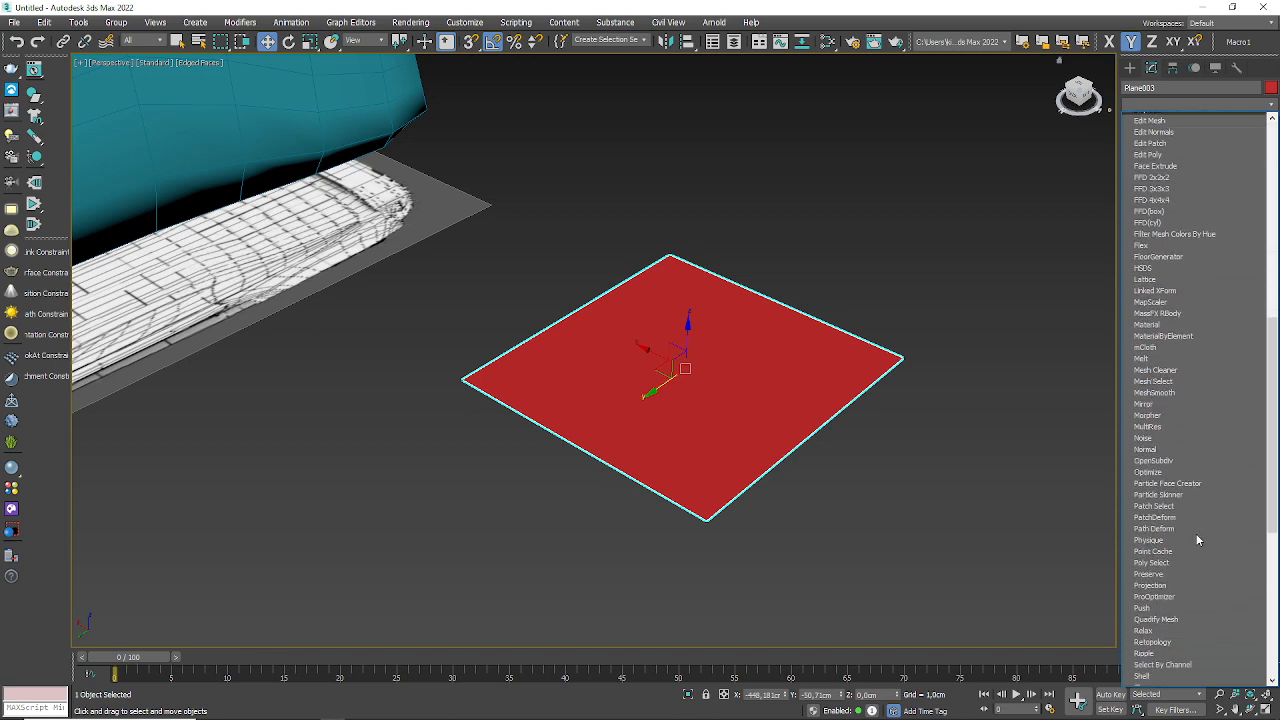
{"action": "scroll", "coordinate": [1181, 591], "scroll_direction": "down", "scroll_amount": 5}
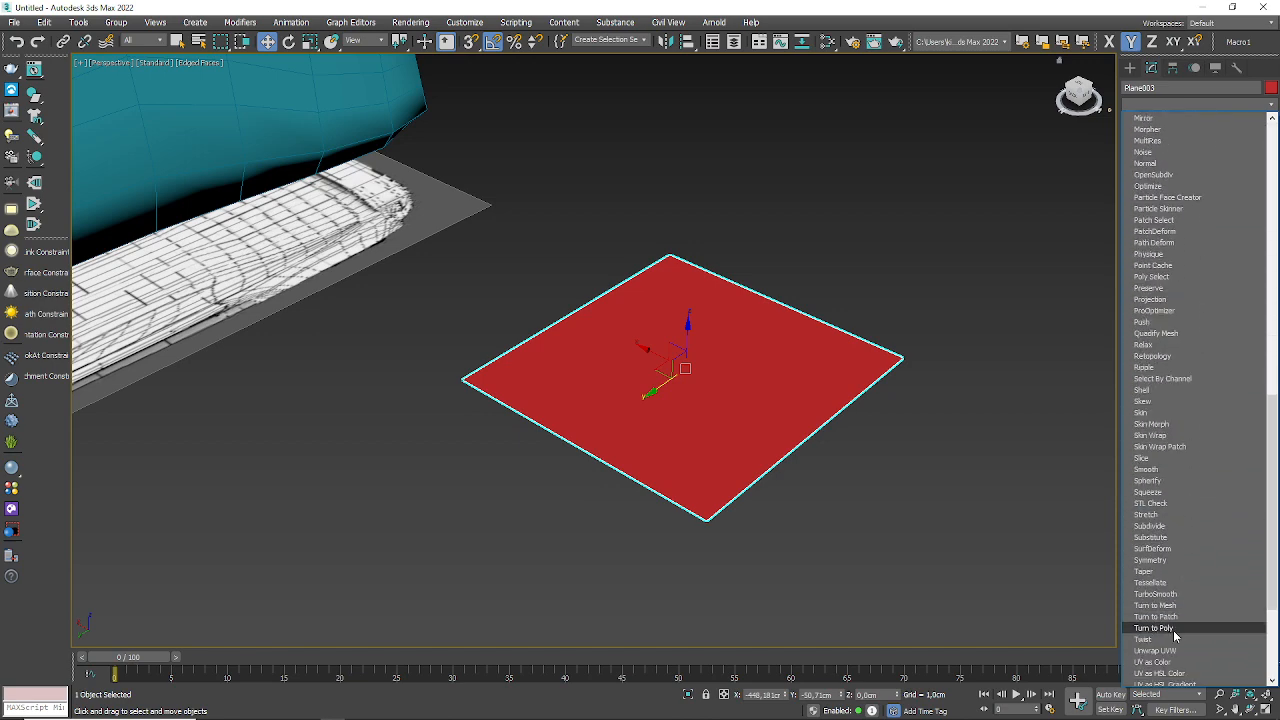
{"action": "left_click", "coordinate": [1156, 597]}
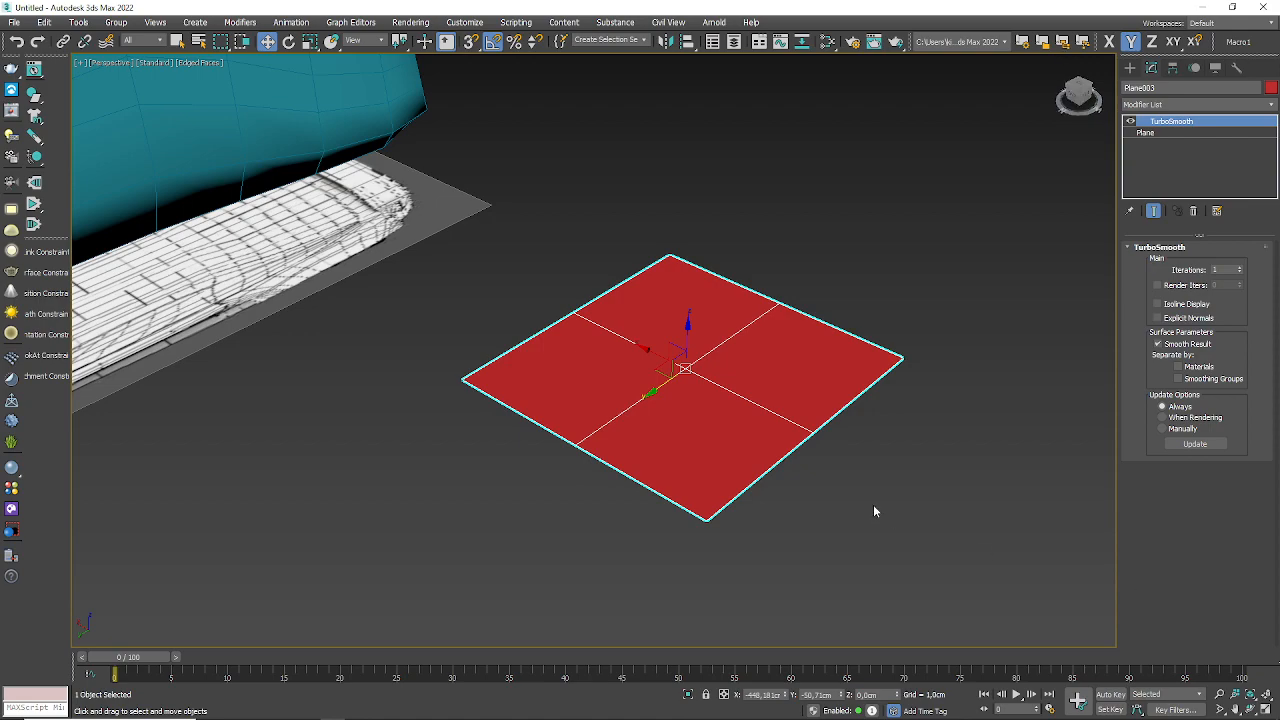
- Raise the plane's TurboSmooth iterations one at a time to 3
{"action": "scroll", "coordinate": [691, 380], "scroll_direction": "up", "scroll_amount": 4}
{"action": "scroll", "coordinate": [723, 420], "scroll_direction": "down", "scroll_amount": 4}
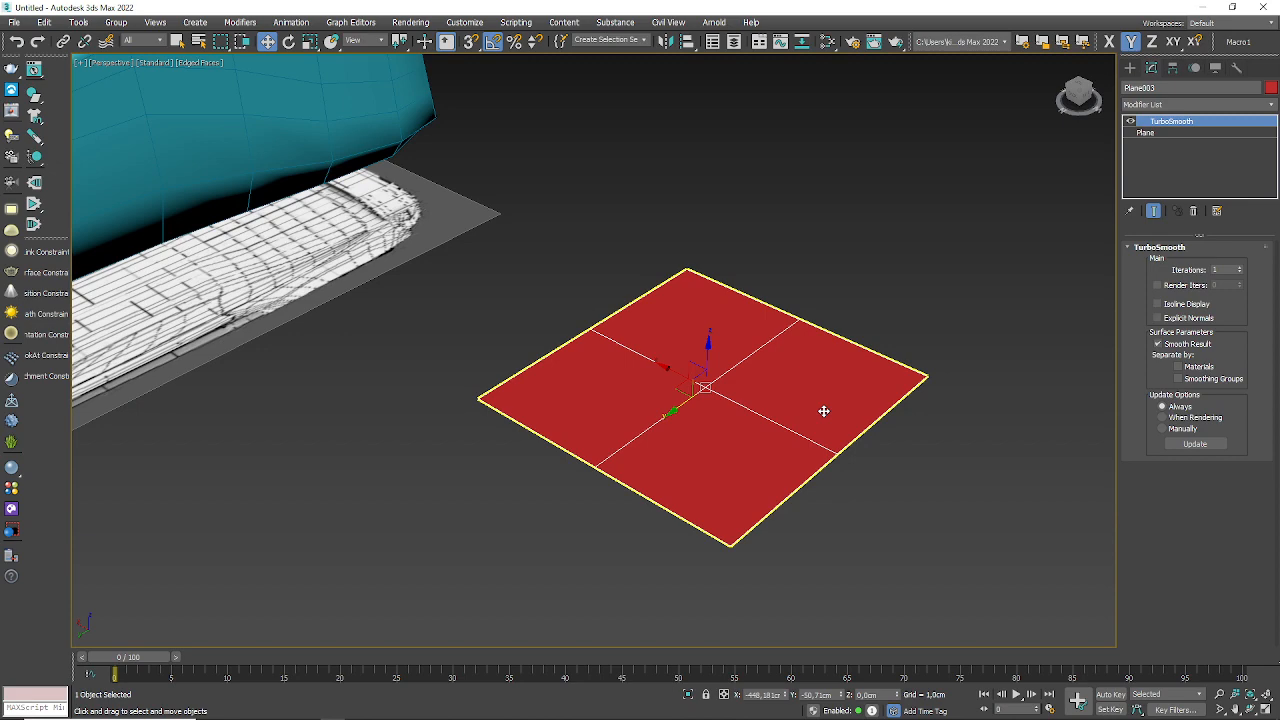
{"action": "scroll", "coordinate": [737, 414], "scroll_direction": "up", "scroll_amount": 4}
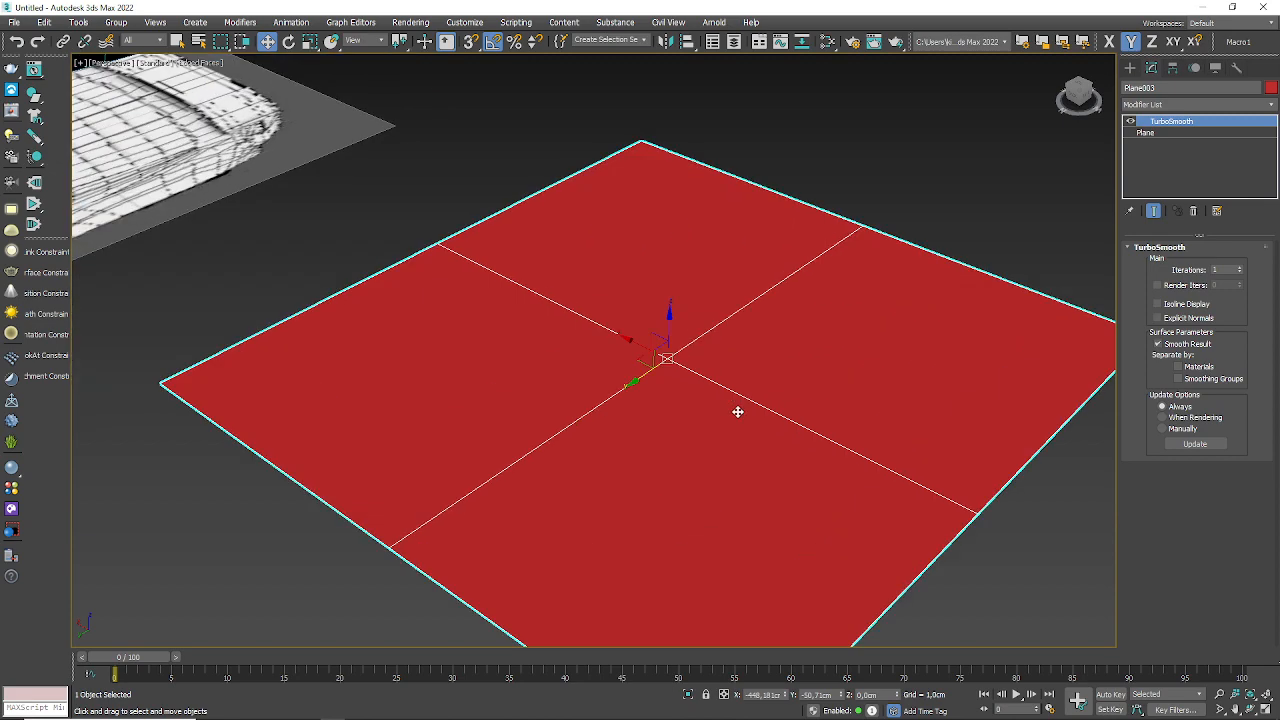
{"action": "scroll", "coordinate": [737, 409], "scroll_direction": "down", "scroll_amount": 4}
{"action": "middle_click_drag", "start_coordinate": [737, 409], "coordinate": [540, 374]}
{"action": "scroll", "coordinate": [527, 375], "scroll_direction": "up", "scroll_amount": 2}
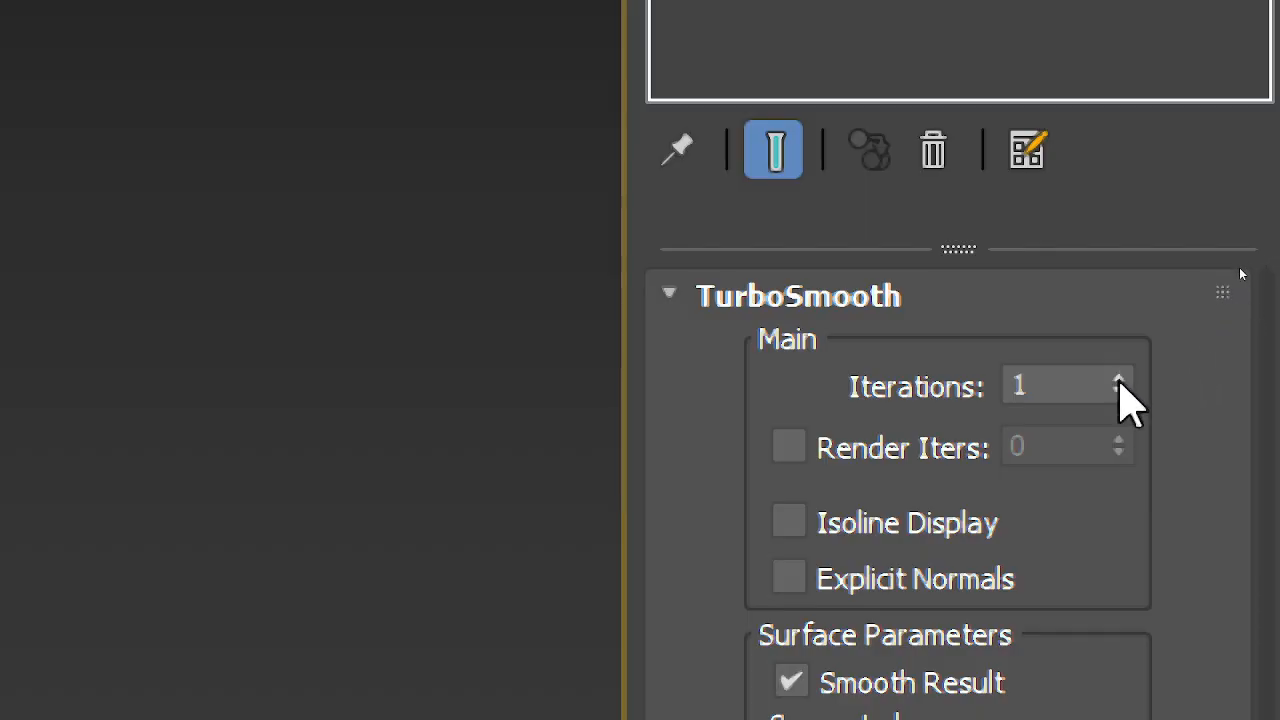
{"action": "left_click", "coordinate": [1119, 381]}
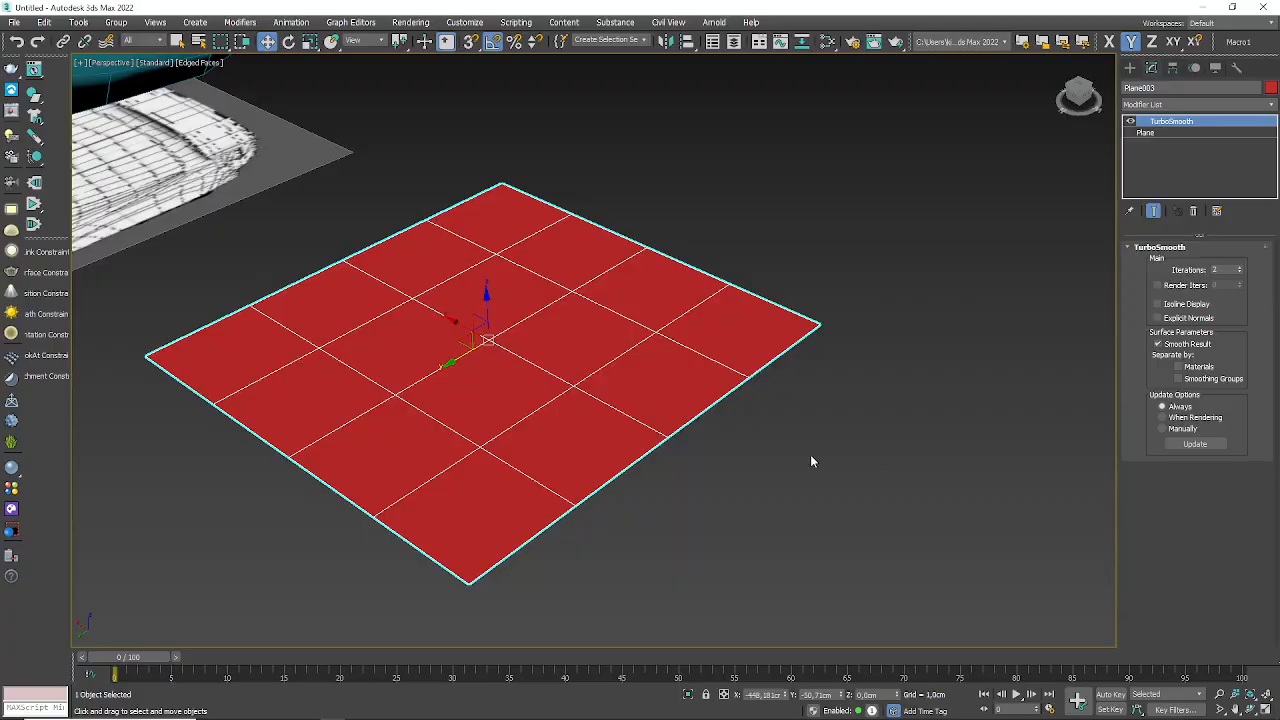
{"action": "left_click", "coordinate": [1239, 268]}
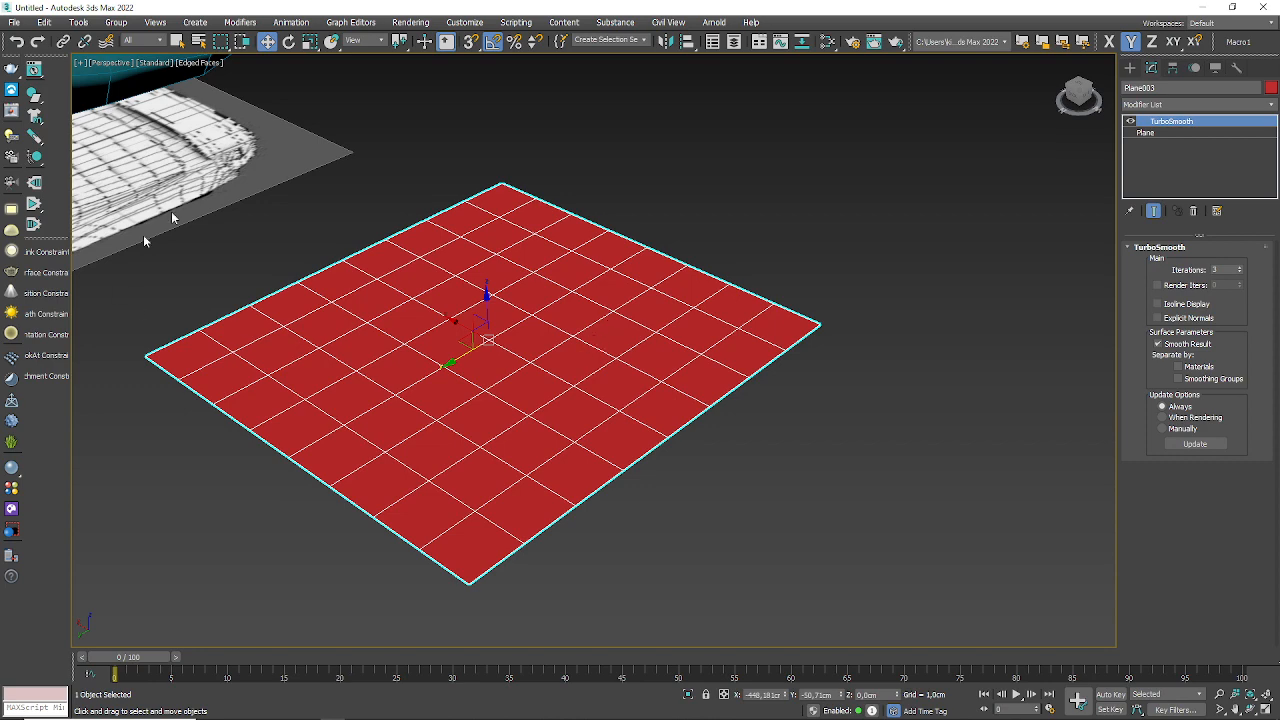
- Delete the demonstration plane and select the car body
{"action": "middle_click_drag", "start_coordinate": [518, 323], "coordinate": [553, 334]}
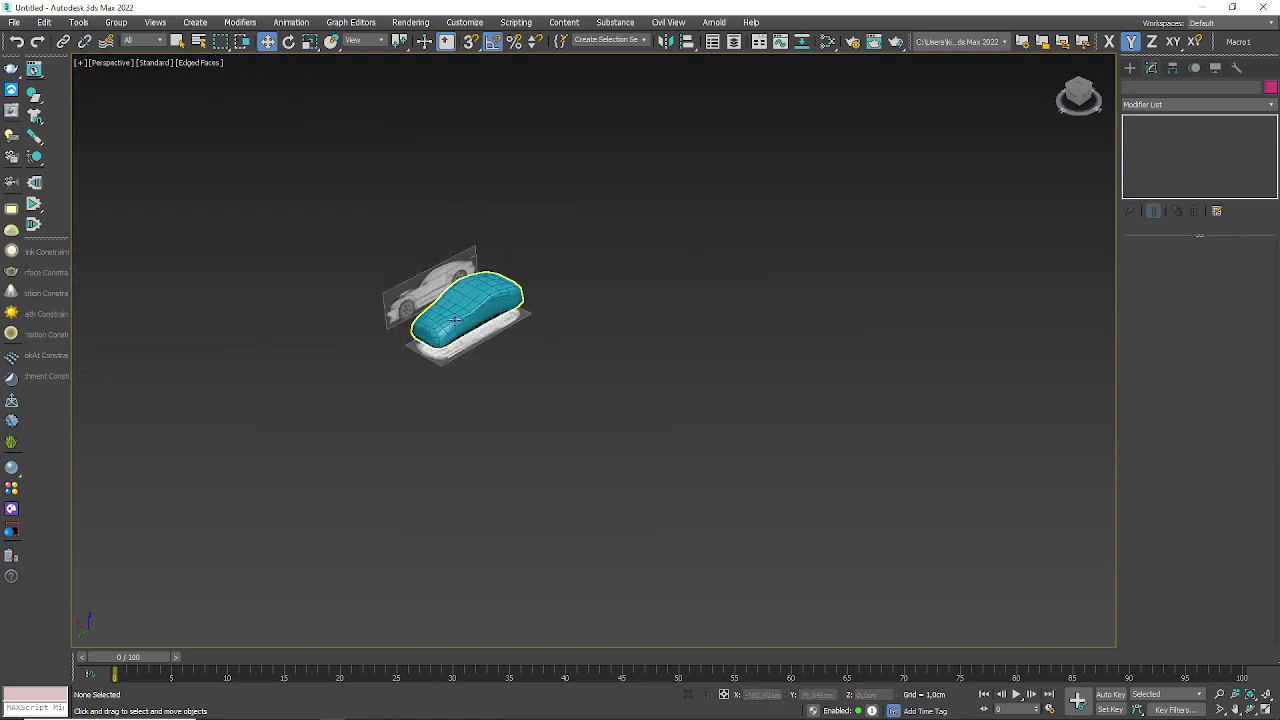
{"action": "scroll", "coordinate": [356, 319], "scroll_direction": "up", "scroll_amount": 2}
{"action": "scroll", "coordinate": [389, 309], "scroll_direction": "down", "scroll_amount": 4}
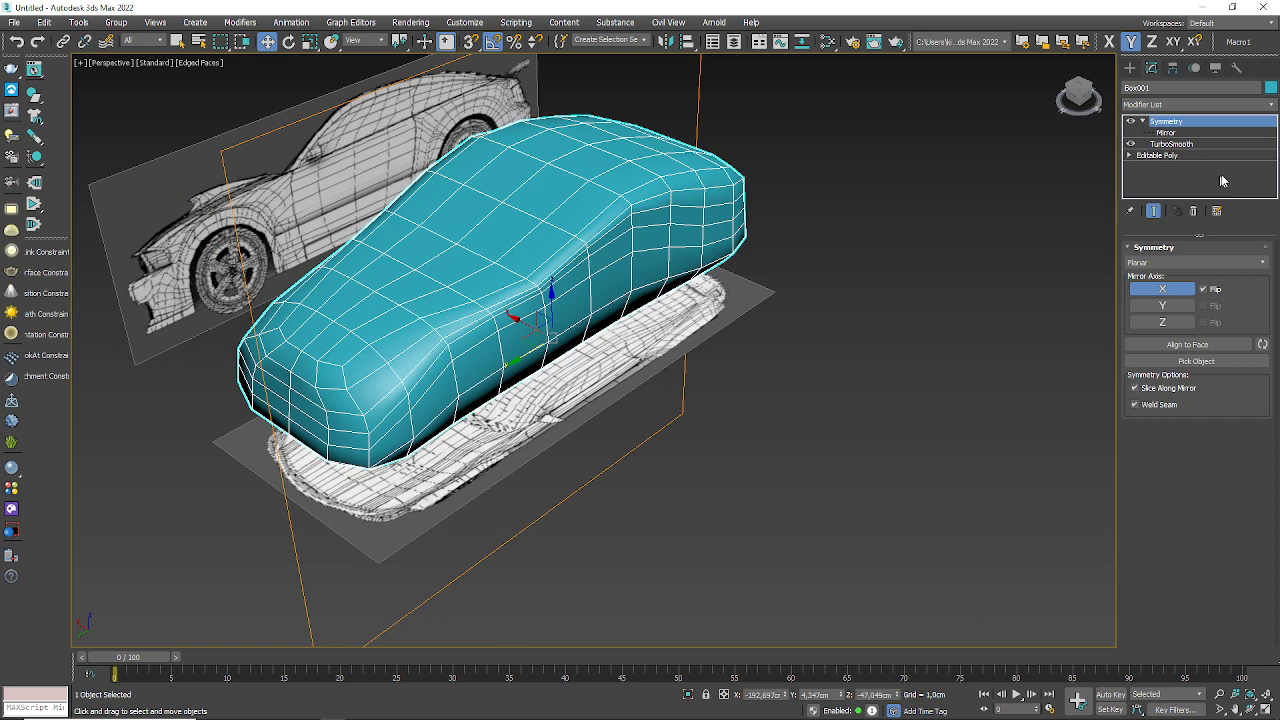
- Move the car body's TurboSmooth above Symmetry in the modifier stack and raise its iterations one at a time to 3
{"action": "left_click", "coordinate": [1176, 145]}
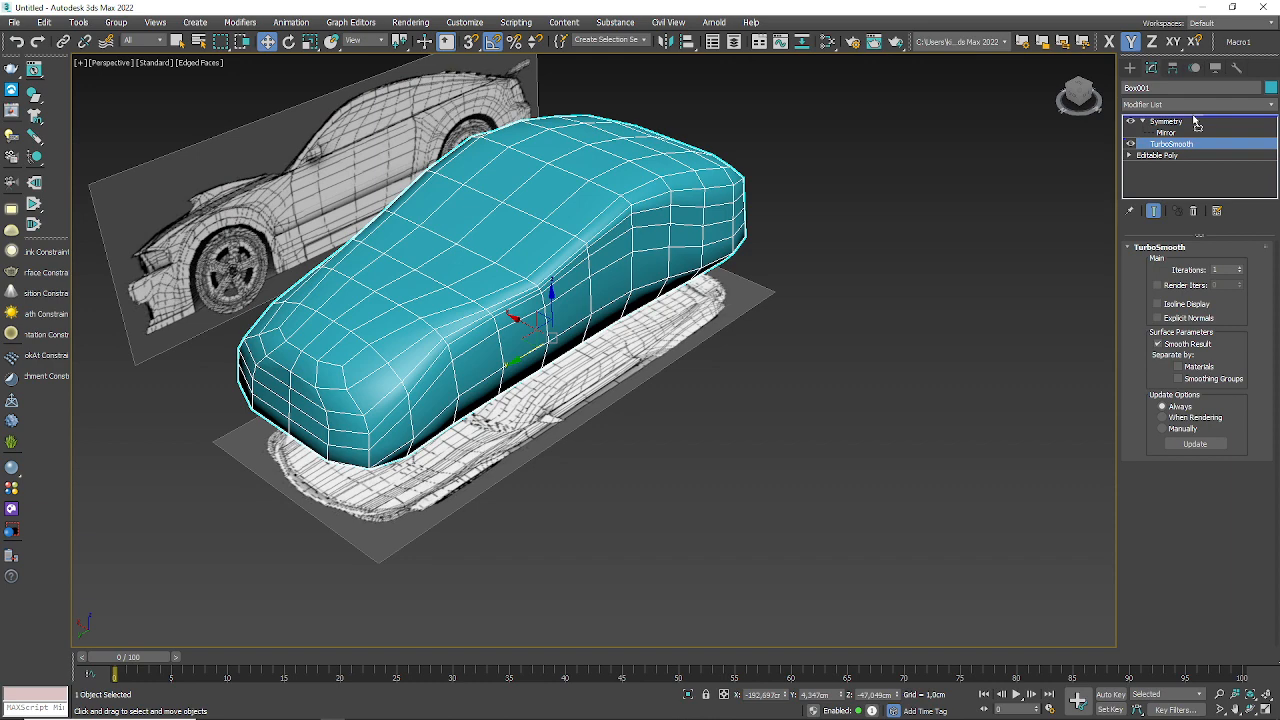
{"action": "left_click_drag", "start_coordinate": [1194, 118], "coordinate": [1193, 118]}
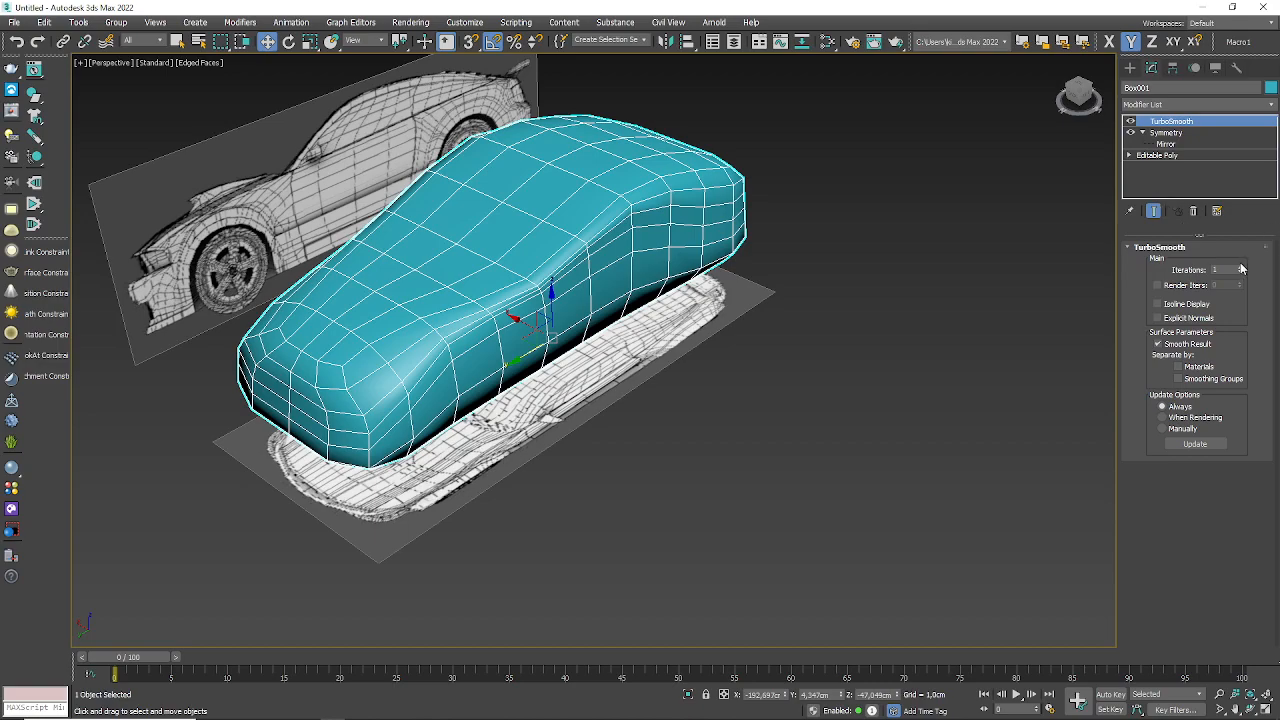
{"action": "left_click", "coordinate": [1241, 269]}
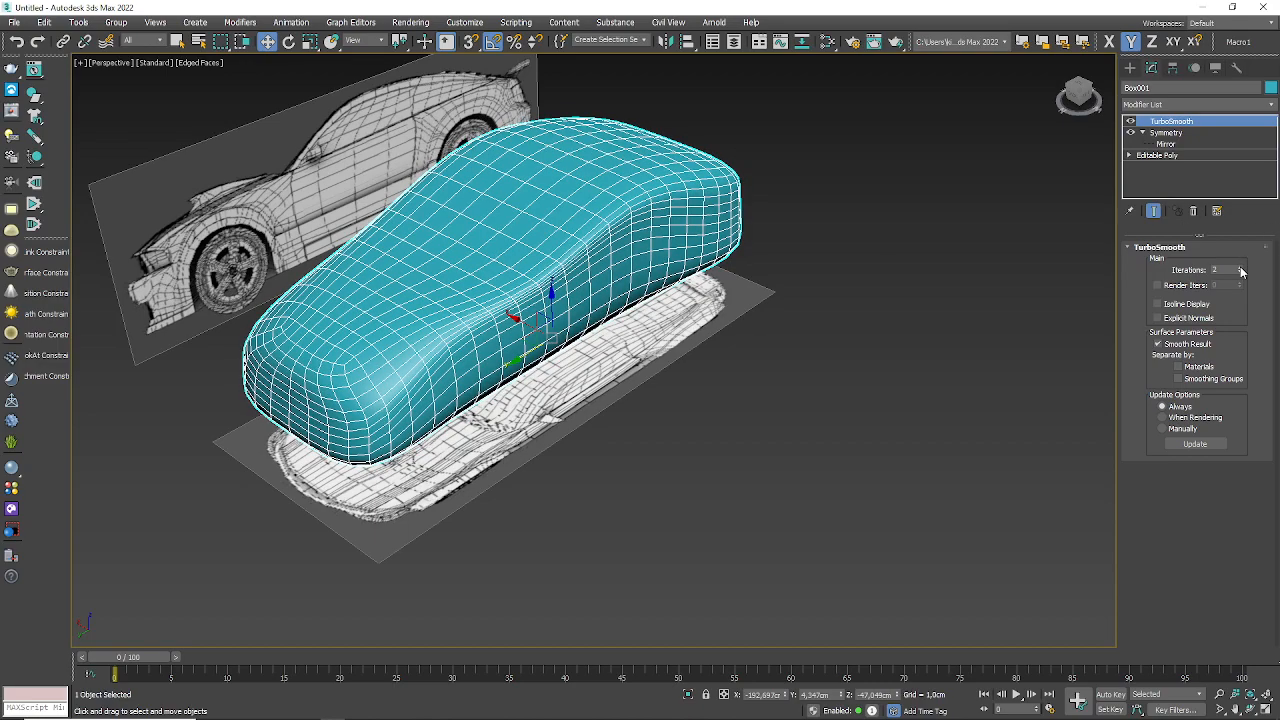
{"action": "left_click", "coordinate": [1241, 269]}
{"action": "scroll", "coordinate": [567, 305], "scroll_direction": "up", "scroll_amount": 3}
{"action": "middle_click_drag", "start_coordinate": [410, 307], "coordinate": [502, 303], "text": "alt"}
{"action": "scroll", "coordinate": [498, 298], "scroll_direction": "up", "scroll_amount": 3}
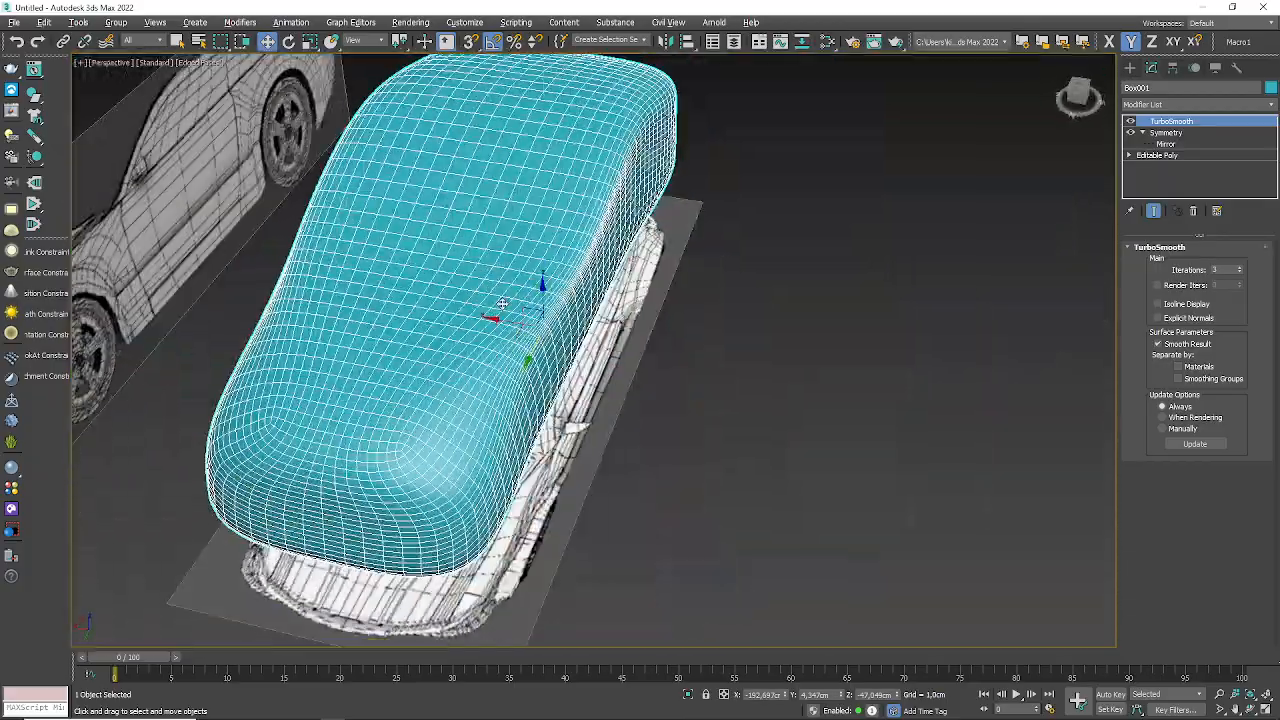
- Set the car body's TurboSmooth iterations back to 1 and examine the body's smoothed shape from several angles
{"action": "left_click", "coordinate": [1241, 274]}
{"action": "left_click", "coordinate": [1241, 274]}
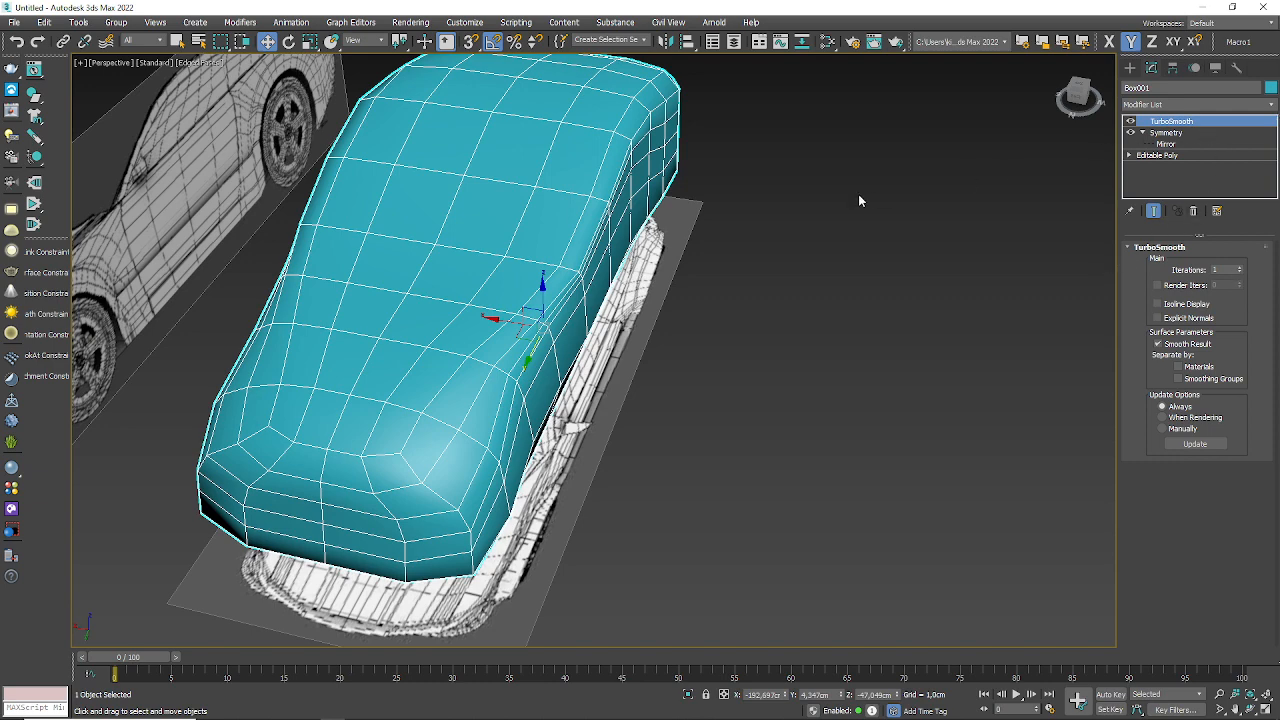
{"action": "middle_click_drag", "start_coordinate": [861, 198], "coordinate": [807, 239]}
{"action": "scroll", "coordinate": [566, 337], "scroll_direction": "down", "scroll_amount": 3}
{"action": "scroll", "coordinate": [566, 337], "scroll_direction": "down", "scroll_amount": 3}
{"action": "scroll", "coordinate": [500, 312], "scroll_direction": "up", "scroll_amount": 7}
{"action": "scroll", "coordinate": [505, 316], "scroll_direction": "down", "scroll_amount": 4}
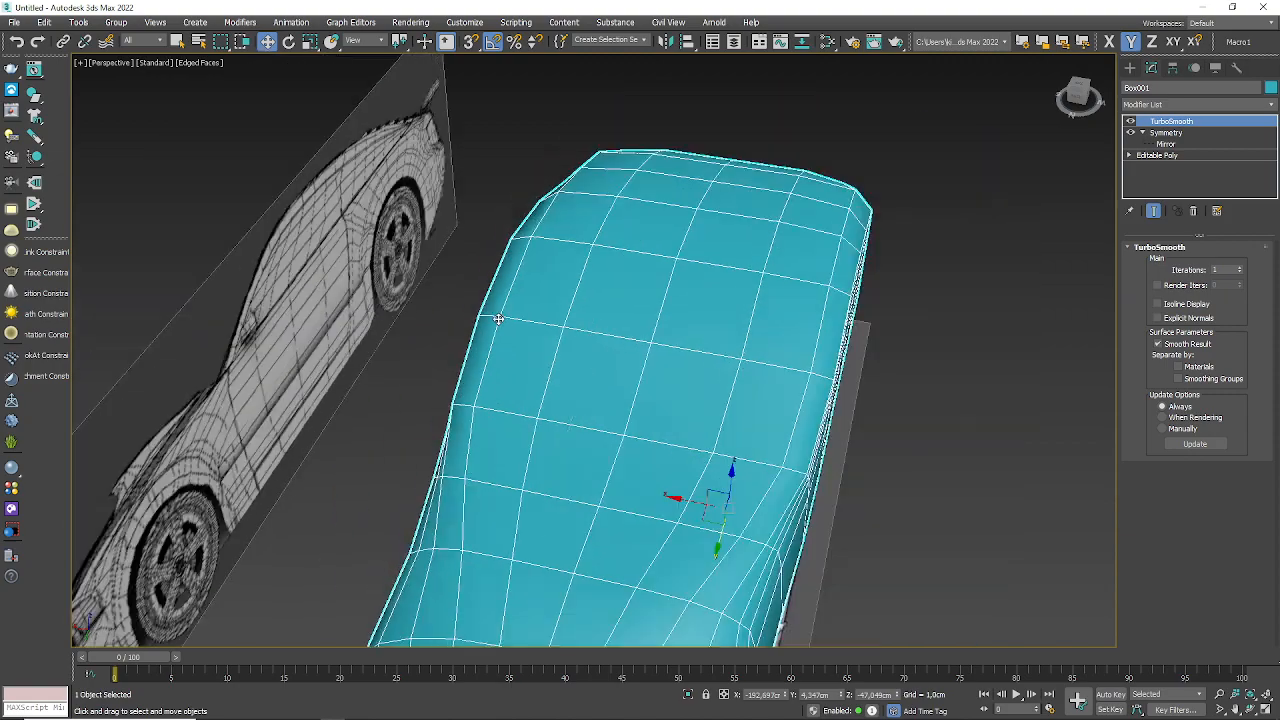
{"action": "middle_click_drag", "start_coordinate": [512, 321], "coordinate": [551, 374], "text": "alt"}
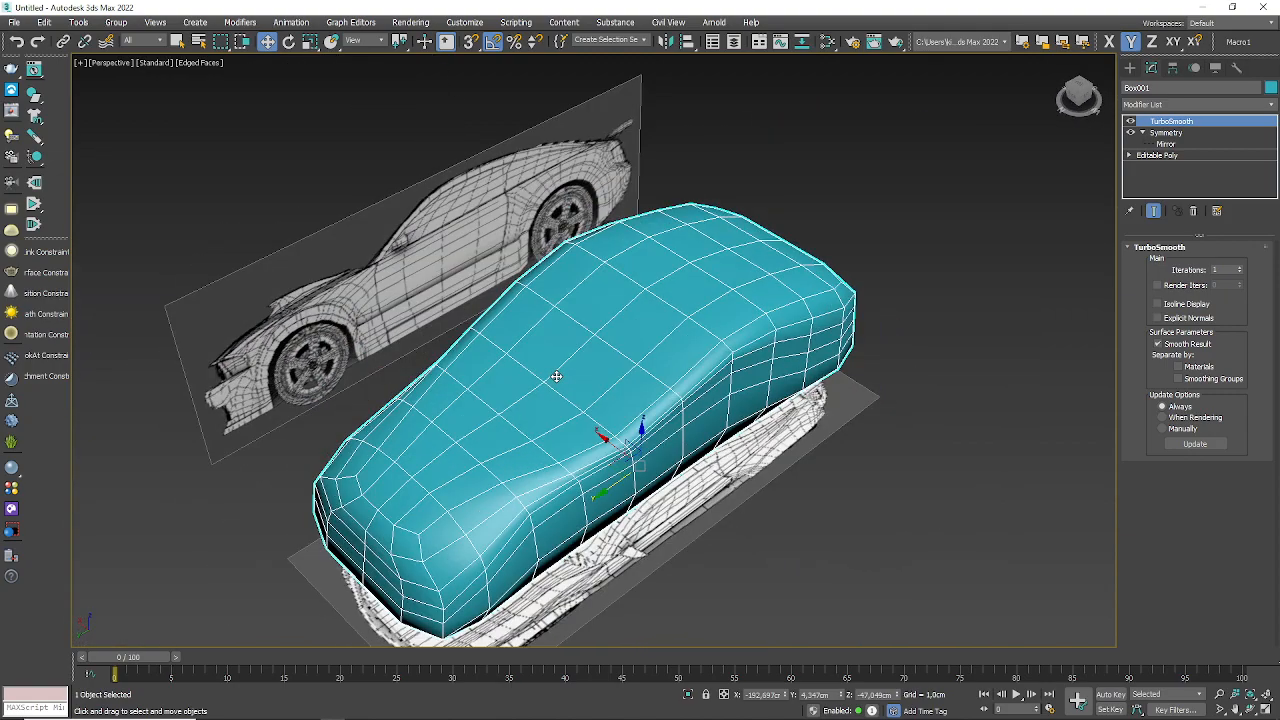
- Delete the smoothed car body and start a spline Line in the maximized Left view over the side blueprint
{"action": "key", "text": "Delete"}
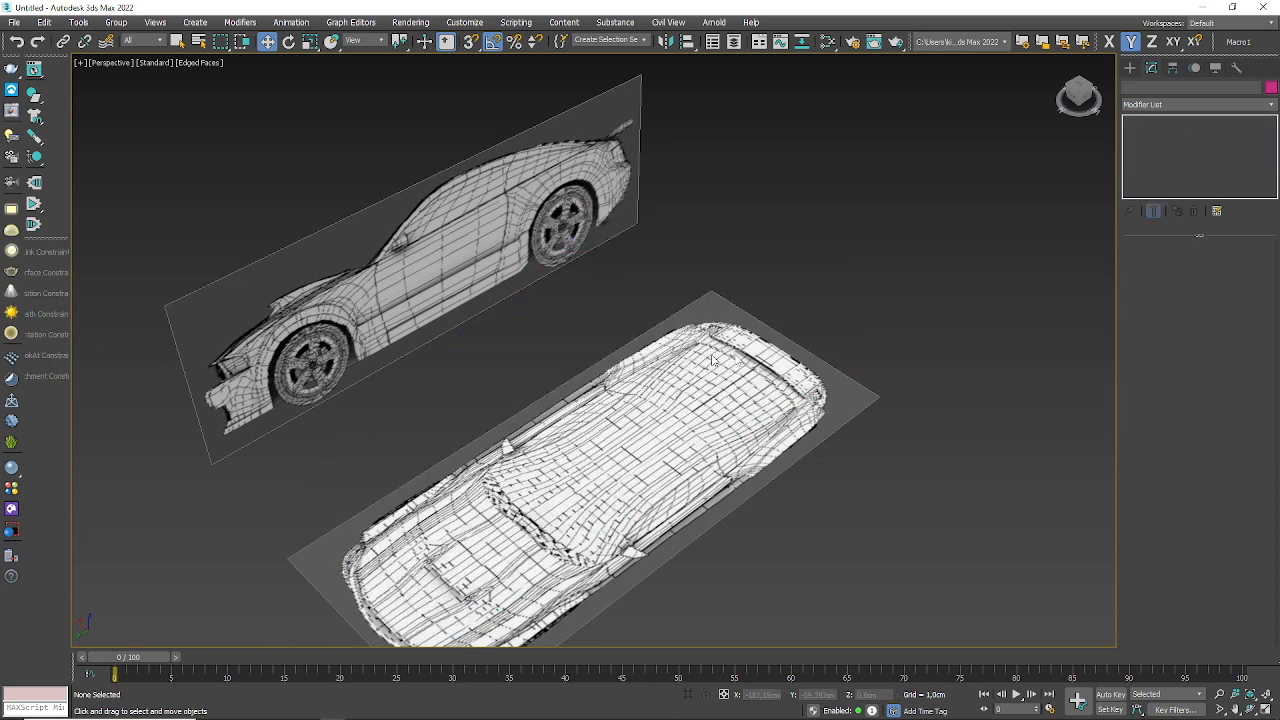
{"action": "left_click", "coordinate": [1130, 67]}
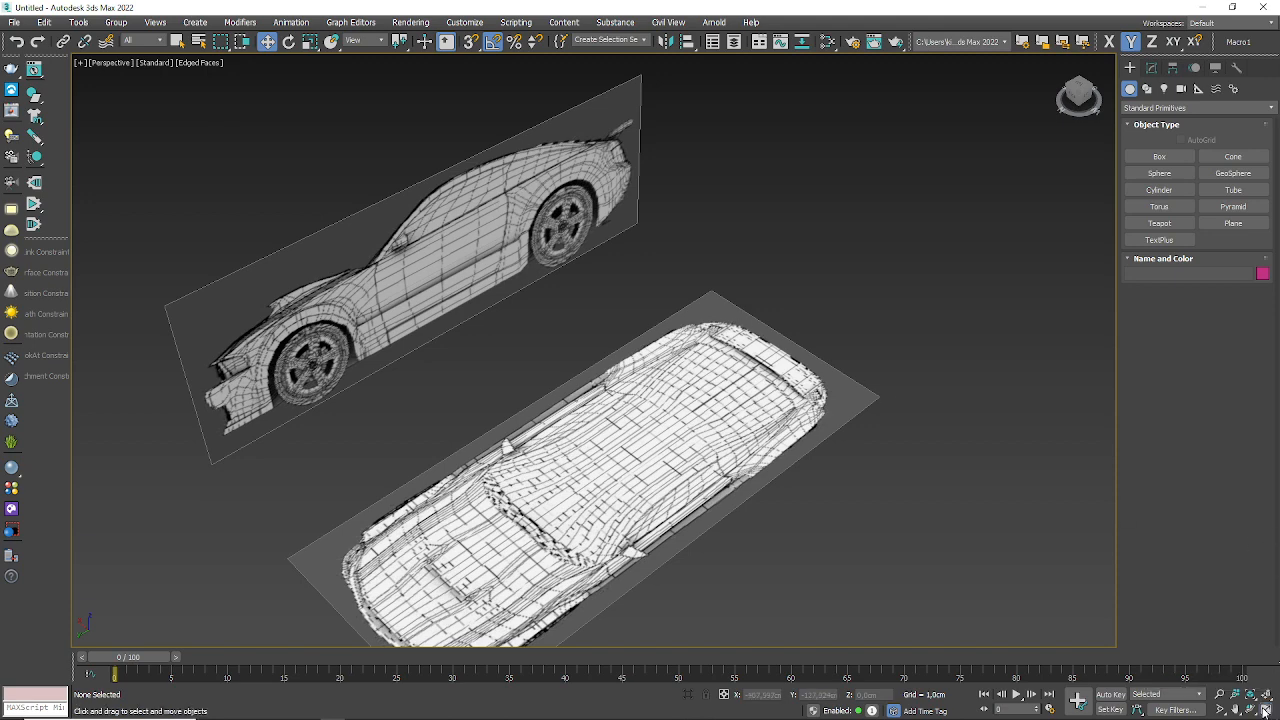
{"action": "key", "text": "alt+w"}
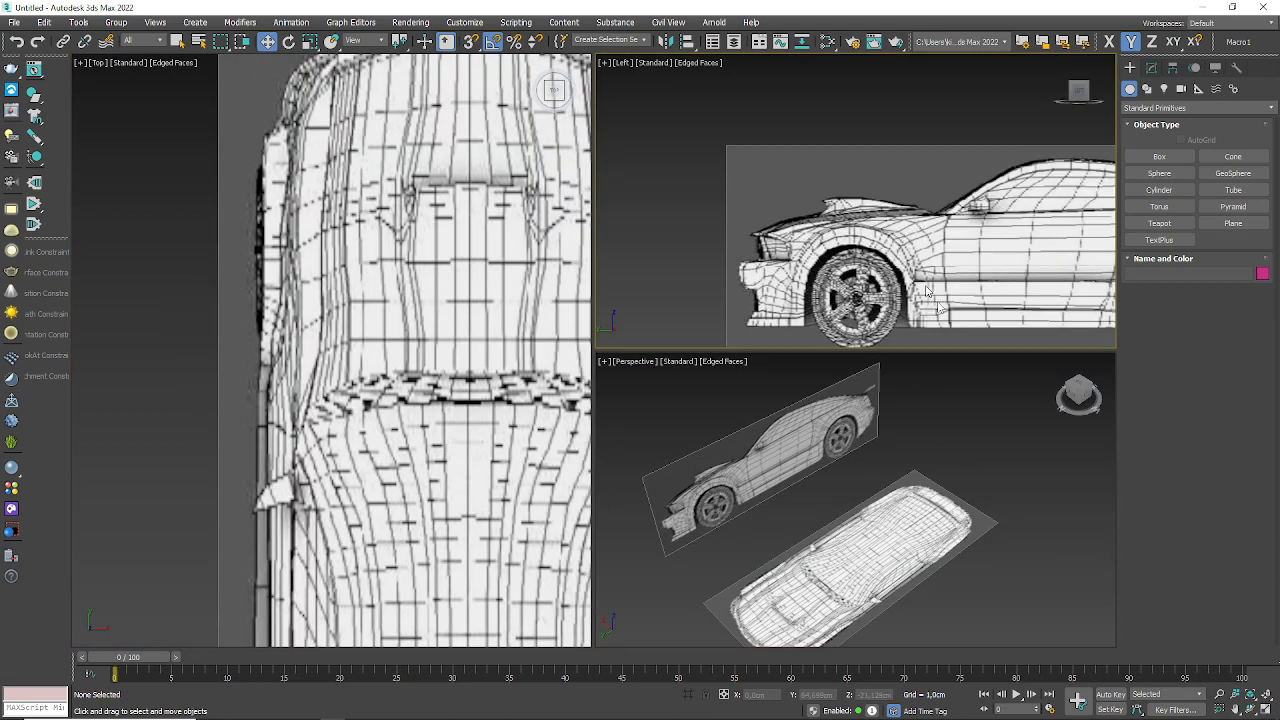
{"action": "key", "text": "alt+w"}
{"action": "middle_click_drag", "start_coordinate": [886, 438], "coordinate": [418, 250]}
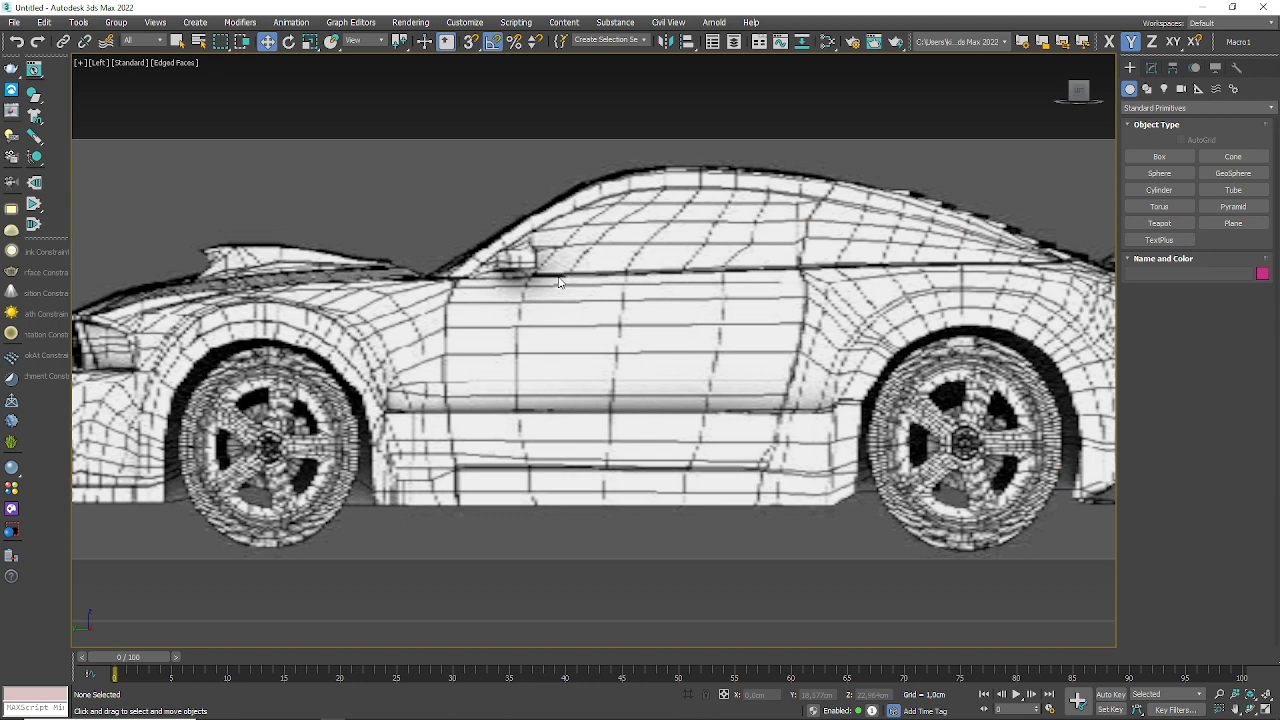
{"action": "scroll", "coordinate": [593, 287], "scroll_direction": "down", "scroll_amount": 3}
{"action": "scroll", "coordinate": [593, 287], "scroll_direction": "up", "scroll_amount": 3}
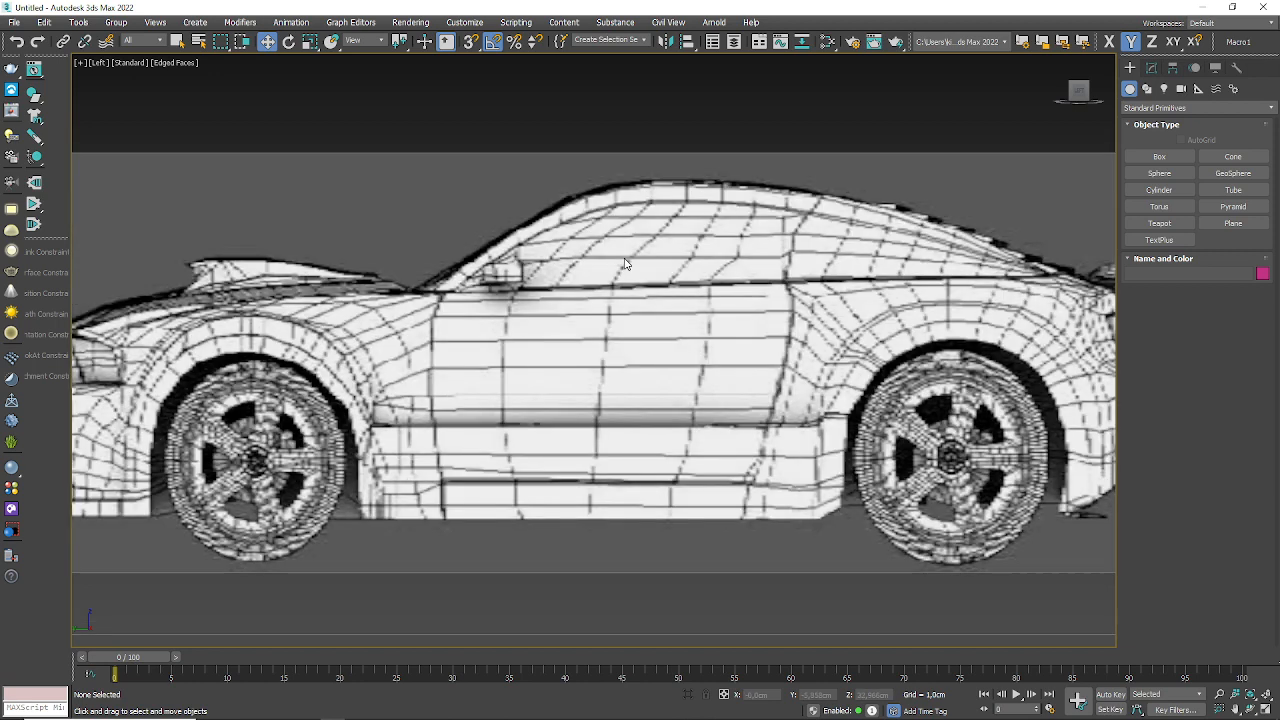
{"action": "left_click", "coordinate": [1148, 91]}
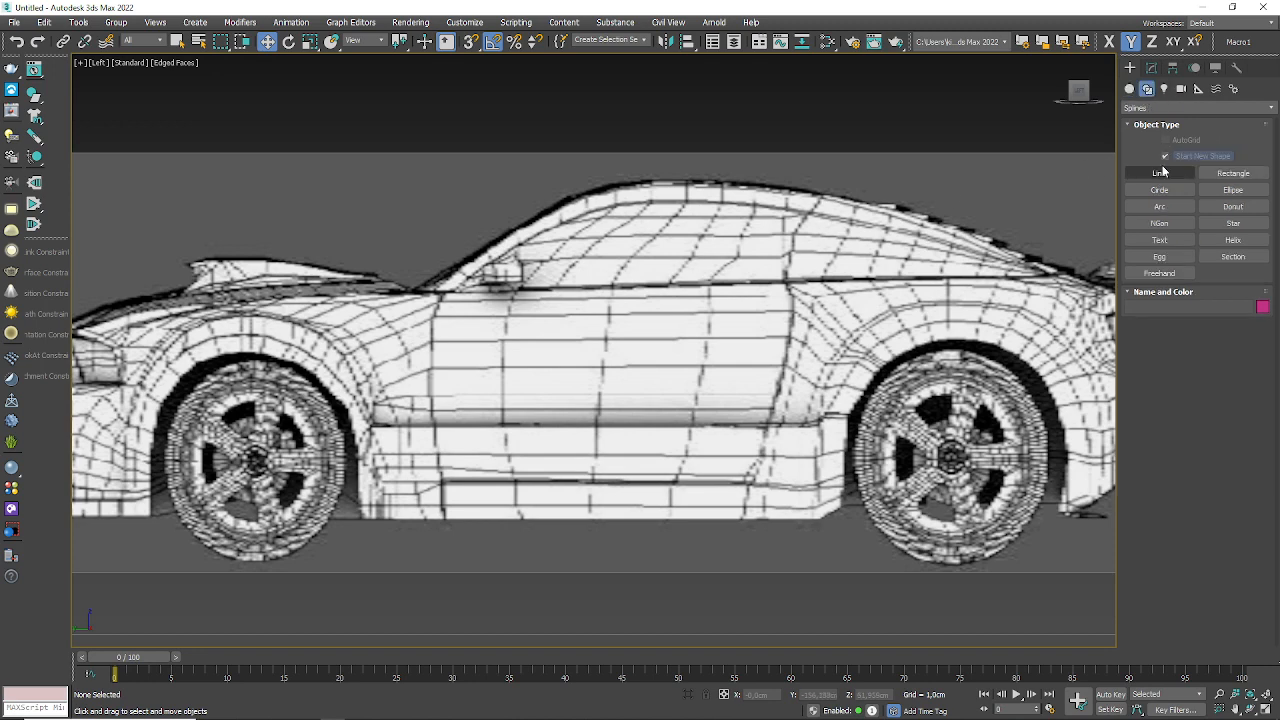
{"action": "left_click", "coordinate": [1159, 173]}
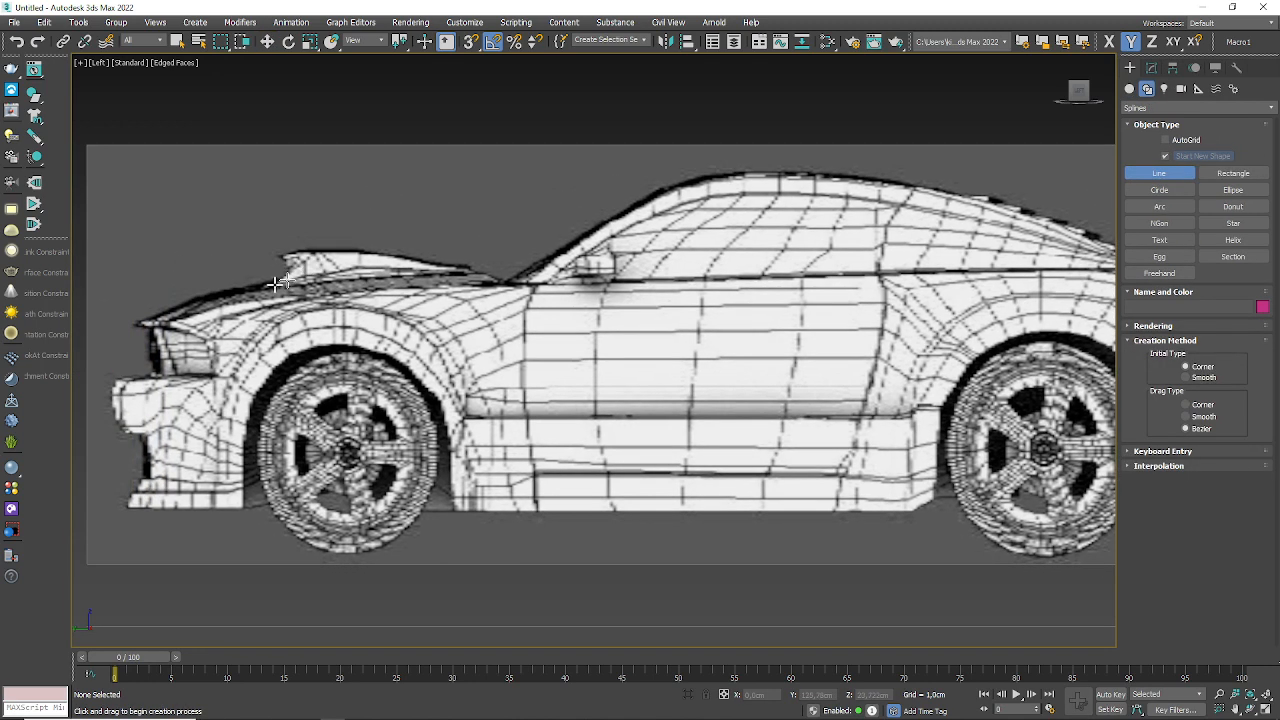
{"action": "left_click", "coordinate": [175, 321]}
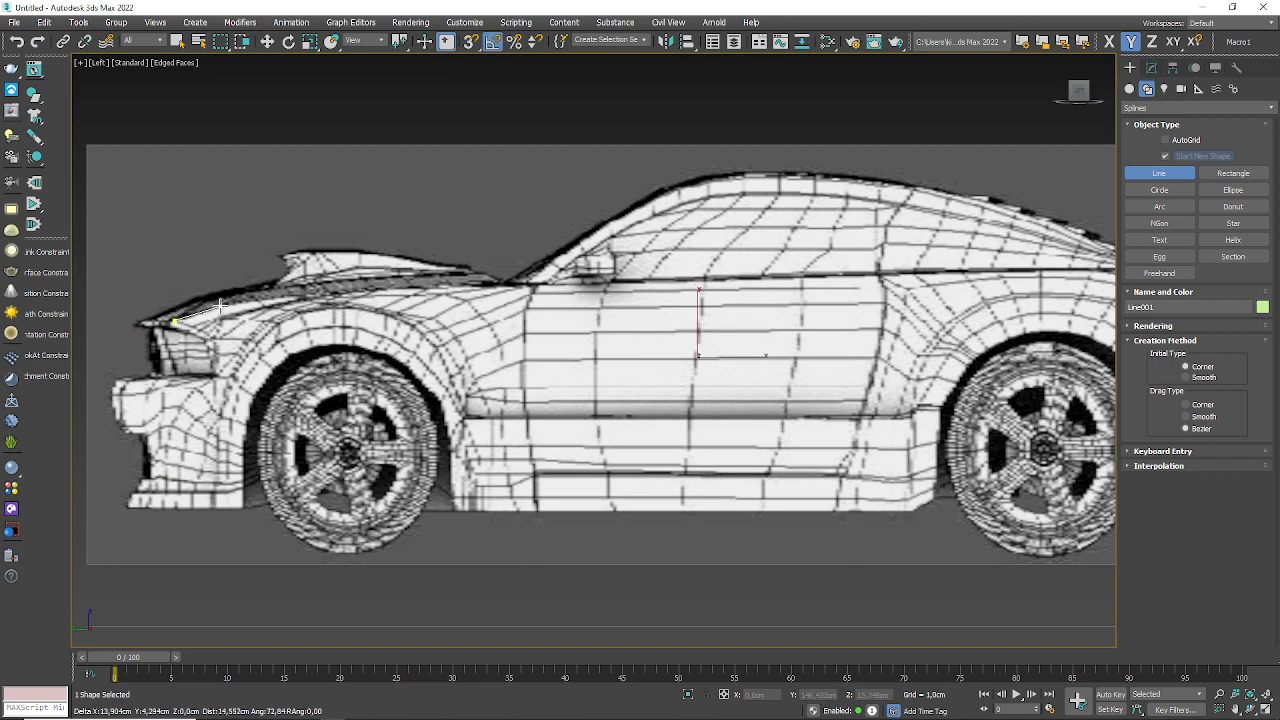
{"action": "left_click", "coordinate": [220, 306]}
{"action": "left_click", "coordinate": [260, 300]}
{"action": "left_click", "coordinate": [302, 296]}
{"action": "right_click", "coordinate": [371, 286]}
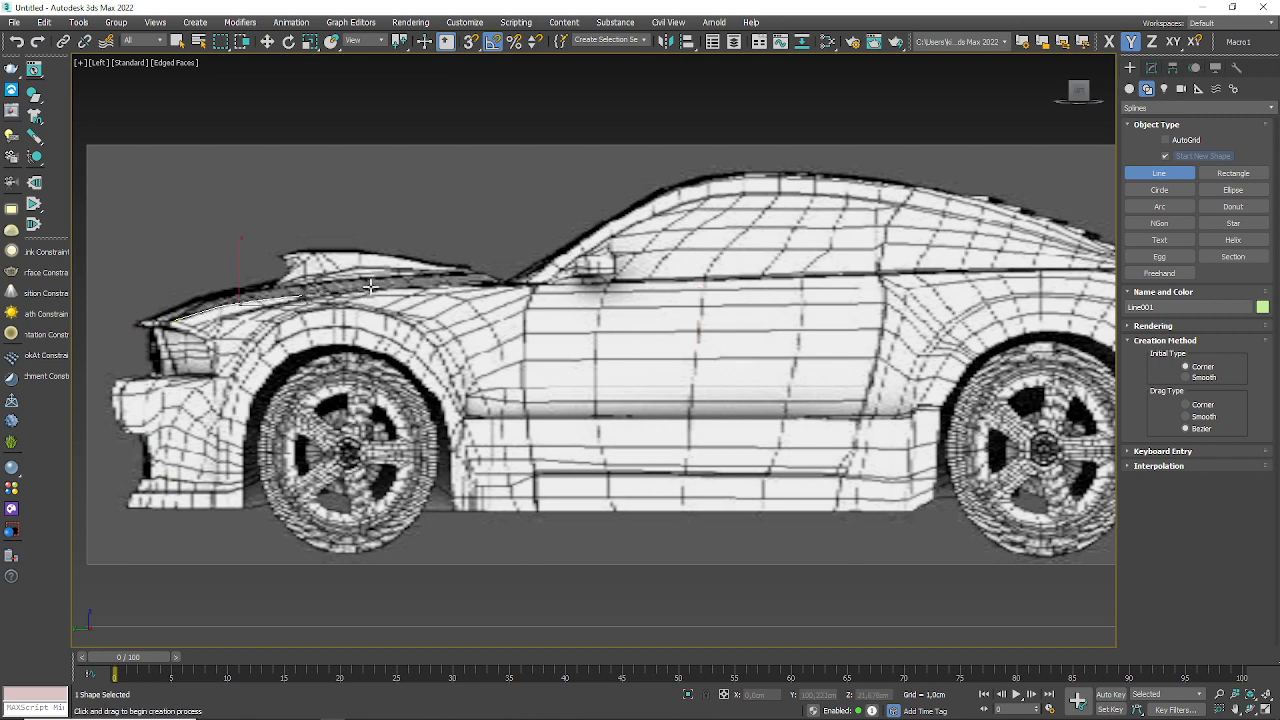
{"action": "key", "text": "Delete"}
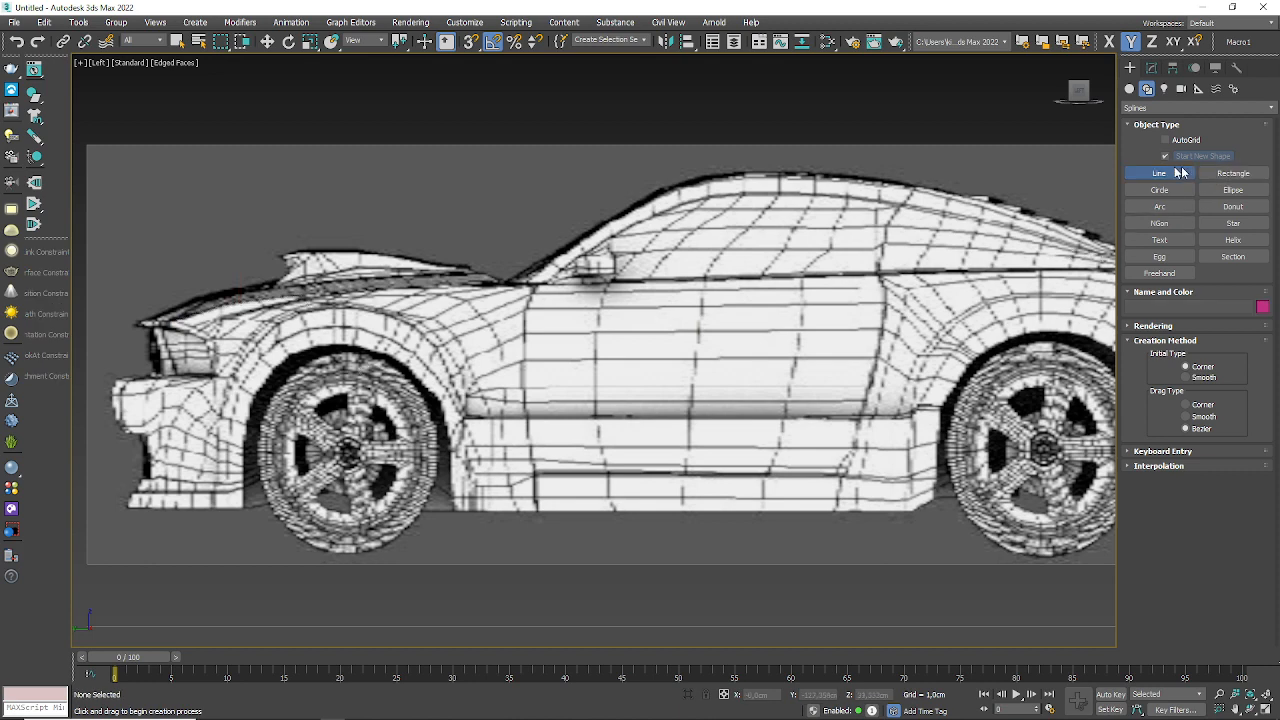
- Trace the side profile with a line from the hood's front edge along the hood and up the windshield to the roof's highest point
{"action": "left_click", "coordinate": [172, 318]}
{"action": "left_click", "coordinate": [305, 296]}
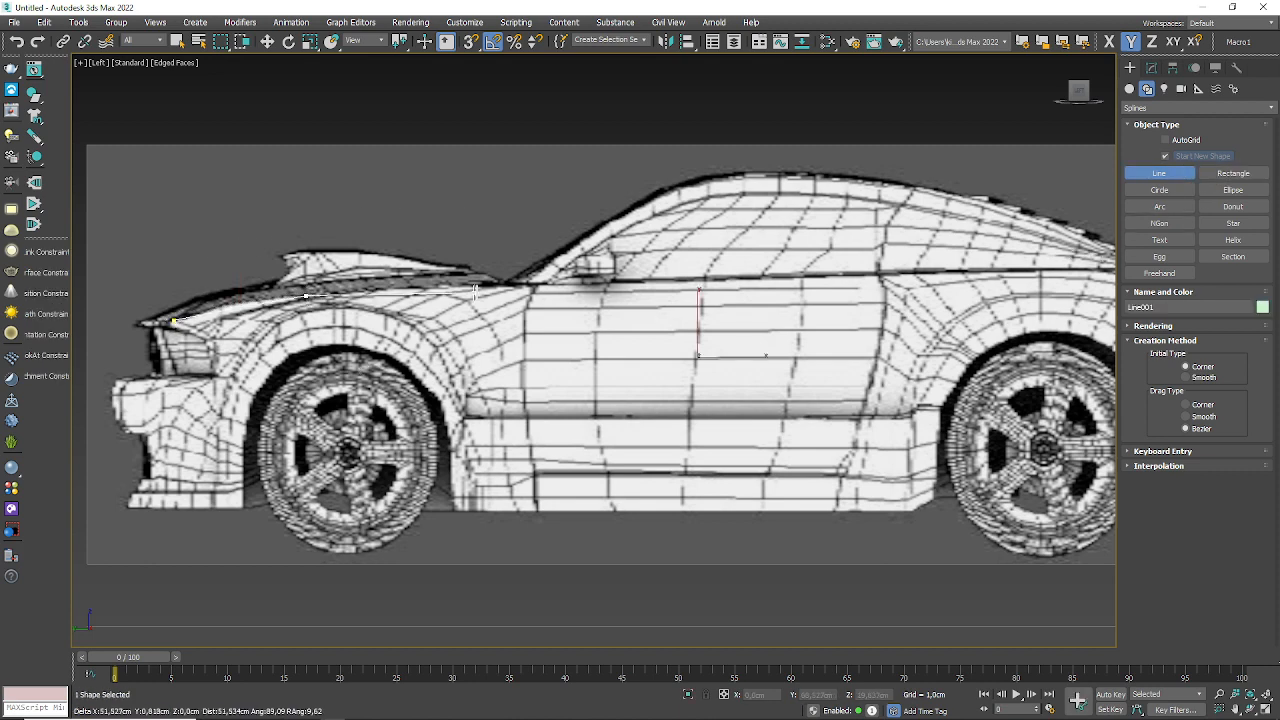
{"action": "left_click", "coordinate": [527, 284]}
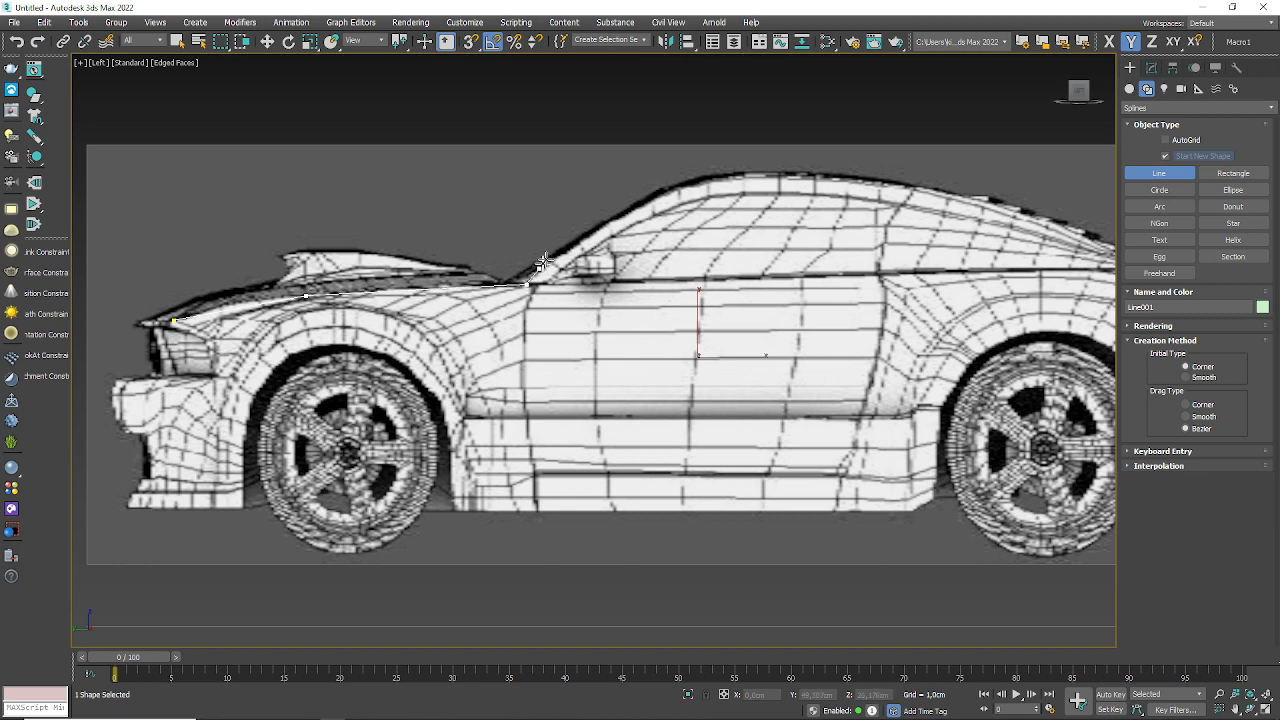
{"action": "left_click", "coordinate": [646, 204]}
{"action": "left_click", "coordinate": [779, 174]}
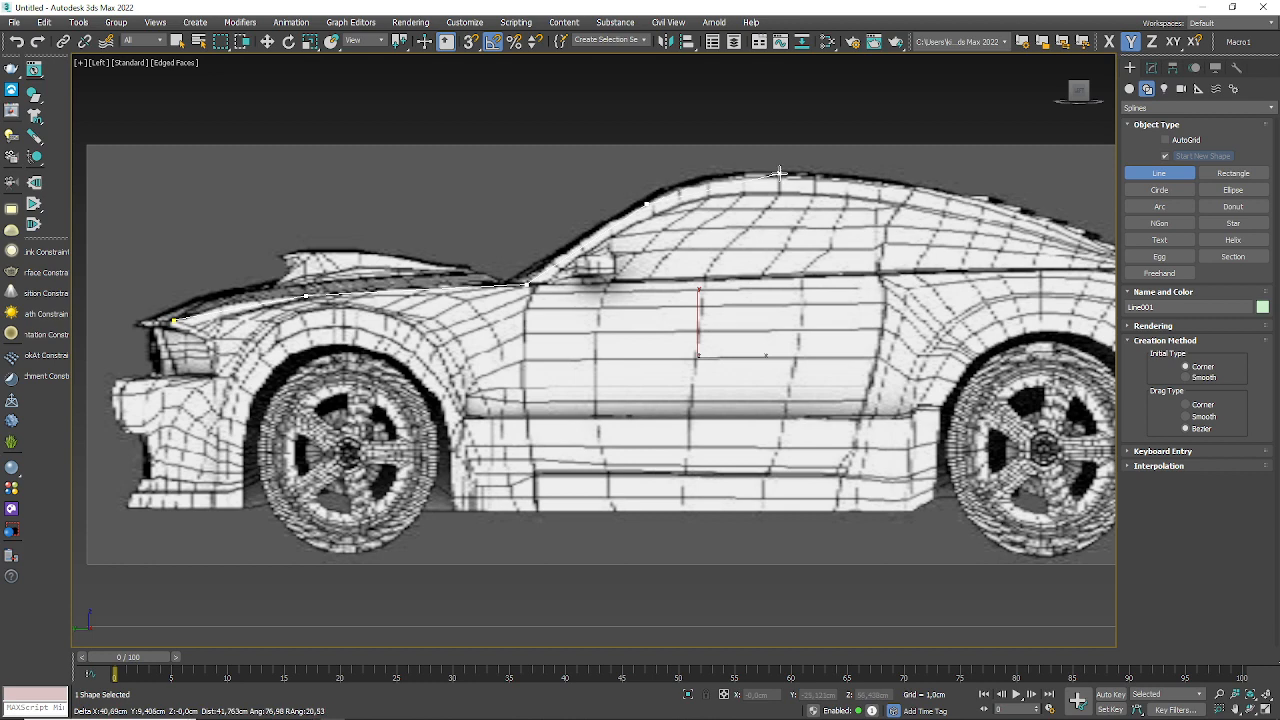
- Continue the line down the rear roof and trunk and around the rear bumper, ending it at the bumper's lower edge behind the wheel
{"action": "scroll", "coordinate": [567, 288], "scroll_direction": "down", "scroll_amount": 5}
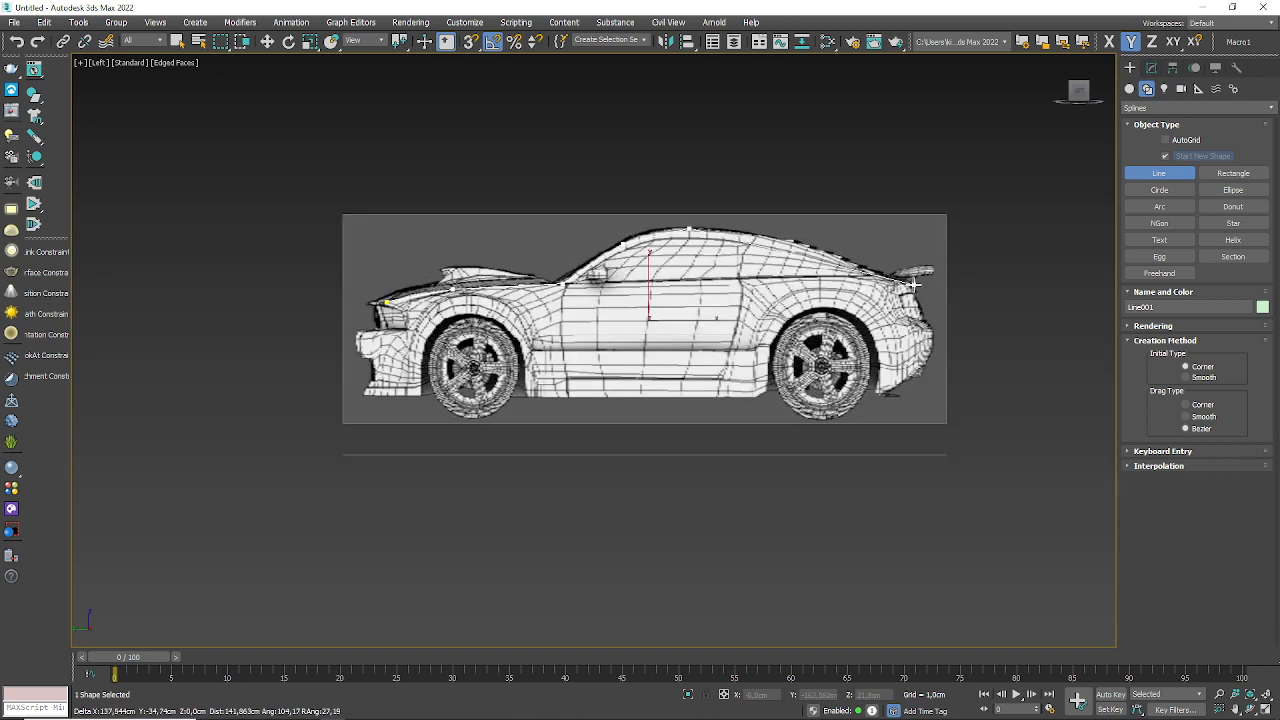
{"action": "scroll", "coordinate": [800, 280], "scroll_direction": "up", "scroll_amount": 5}
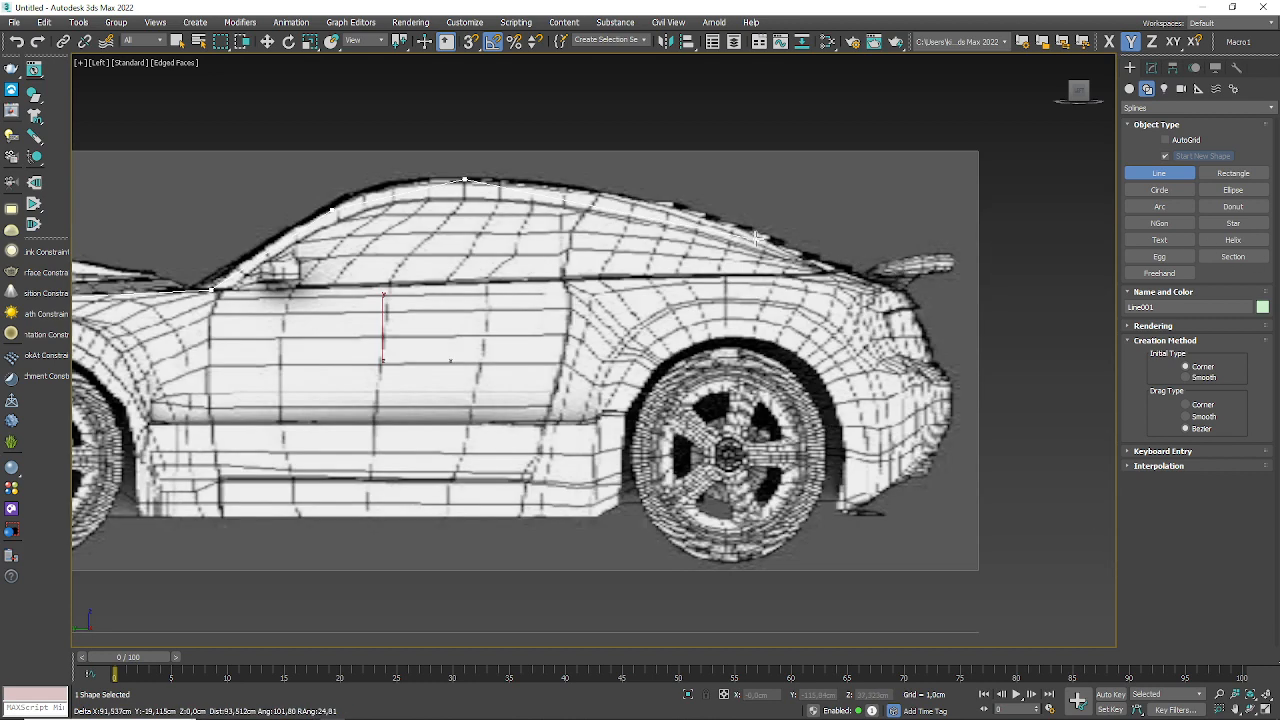
{"action": "left_click", "coordinate": [643, 198]}
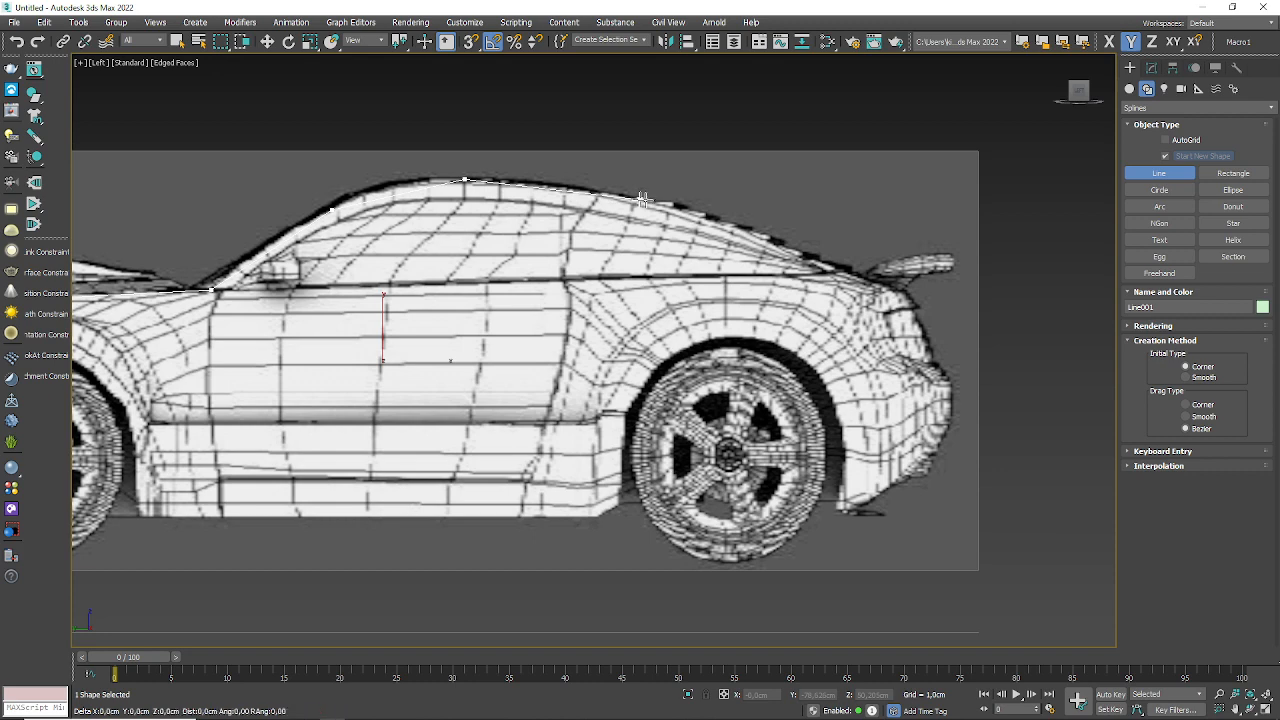
{"action": "left_click", "coordinate": [847, 268]}
{"action": "left_click", "coordinate": [905, 290]}
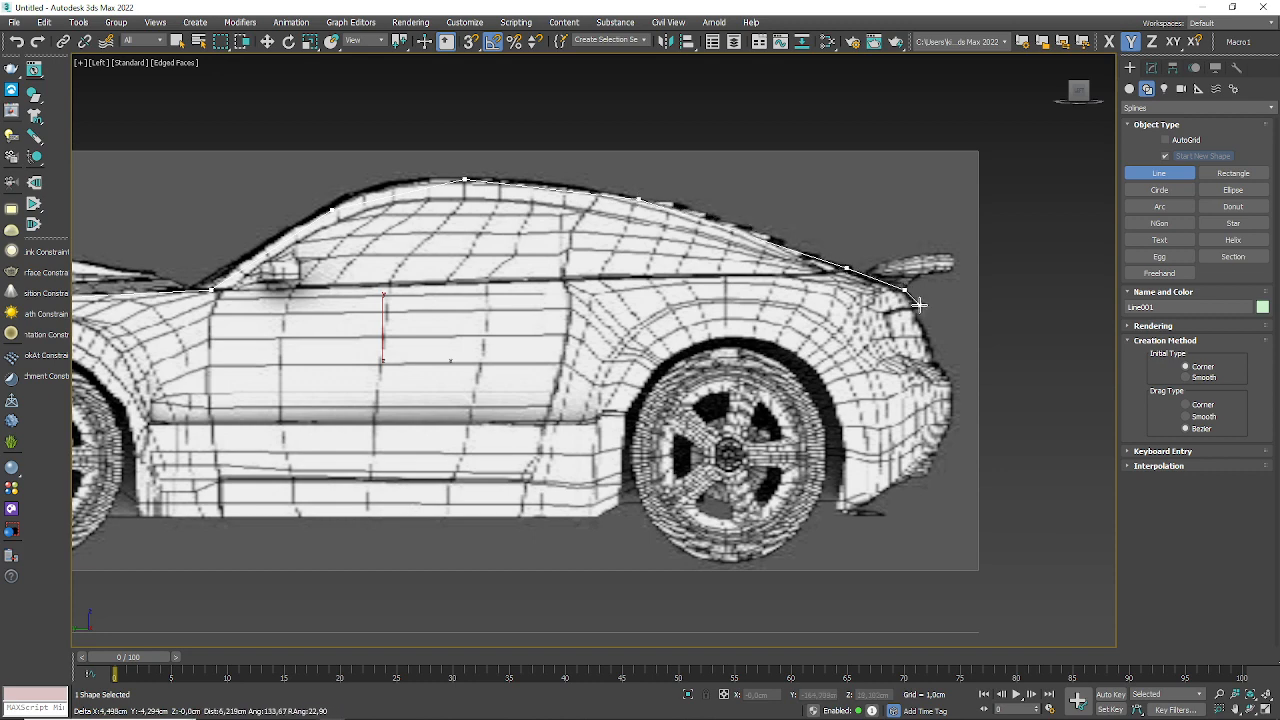
{"action": "left_click", "coordinate": [950, 384]}
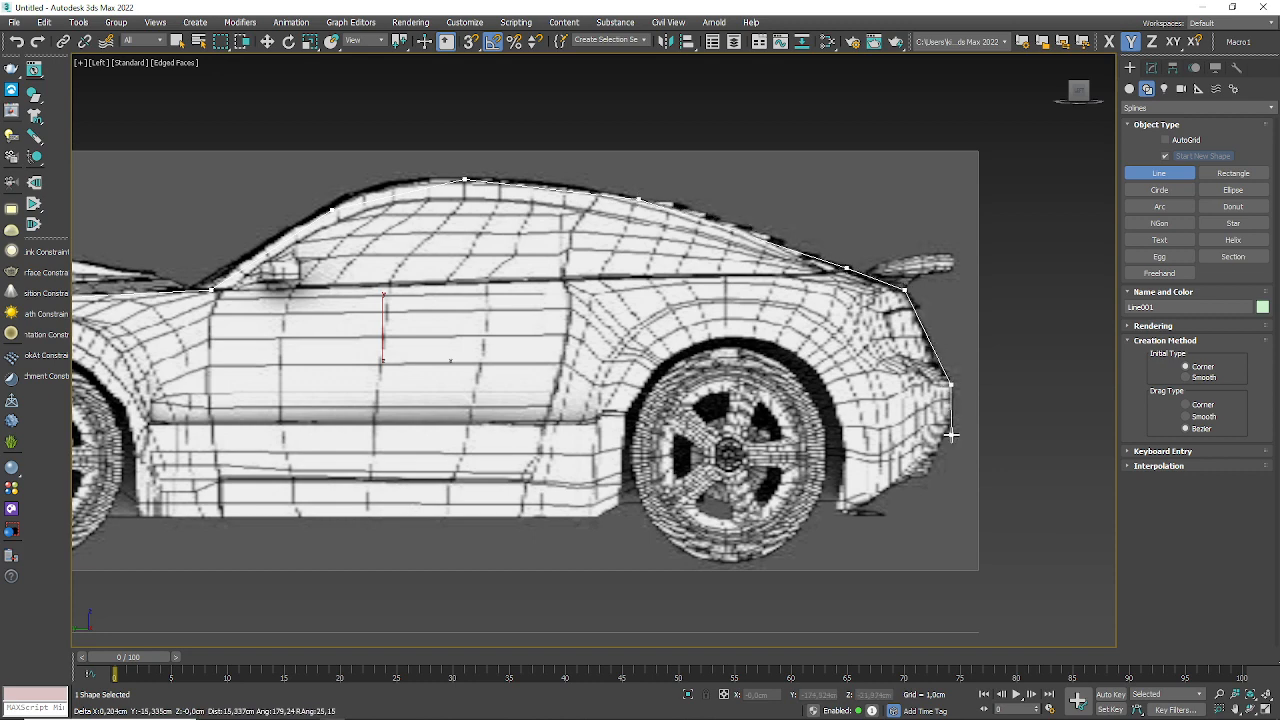
{"action": "left_click", "coordinate": [950, 423]}
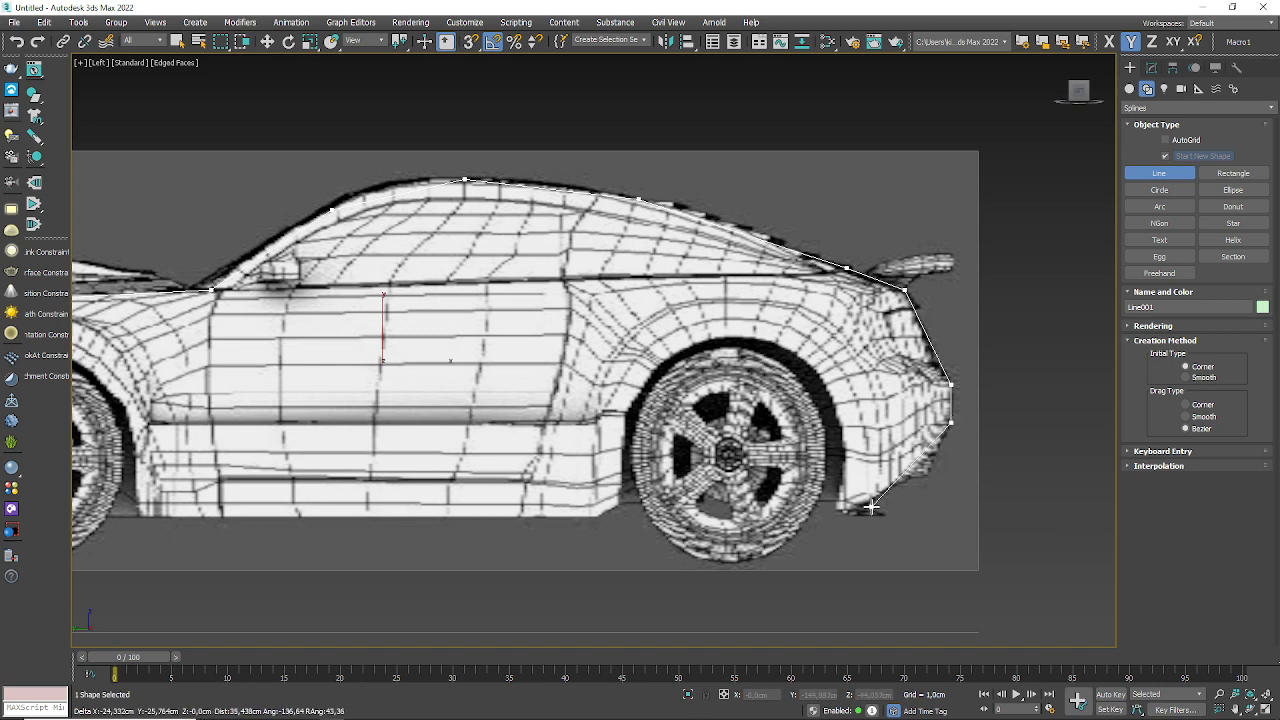
{"action": "left_click", "coordinate": [912, 476]}
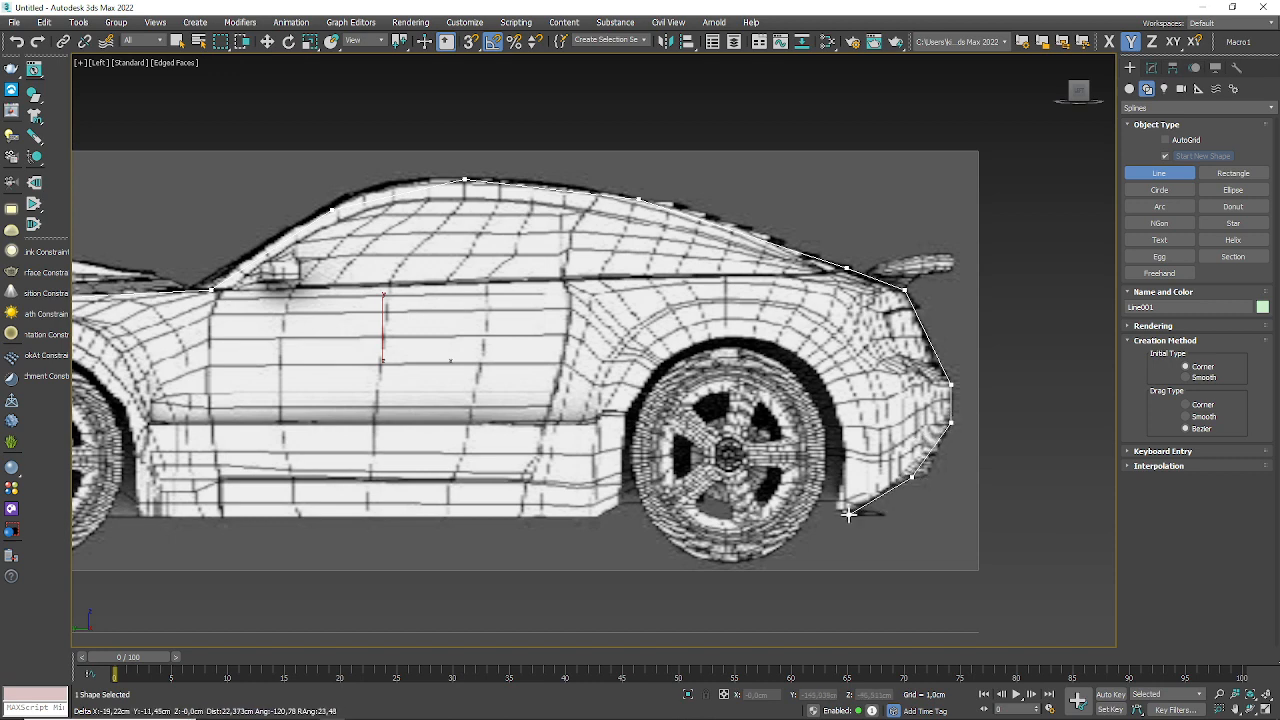
{"action": "left_click", "coordinate": [848, 514]}
{"action": "scroll", "coordinate": [852, 500], "scroll_direction": "down", "scroll_amount": 3}
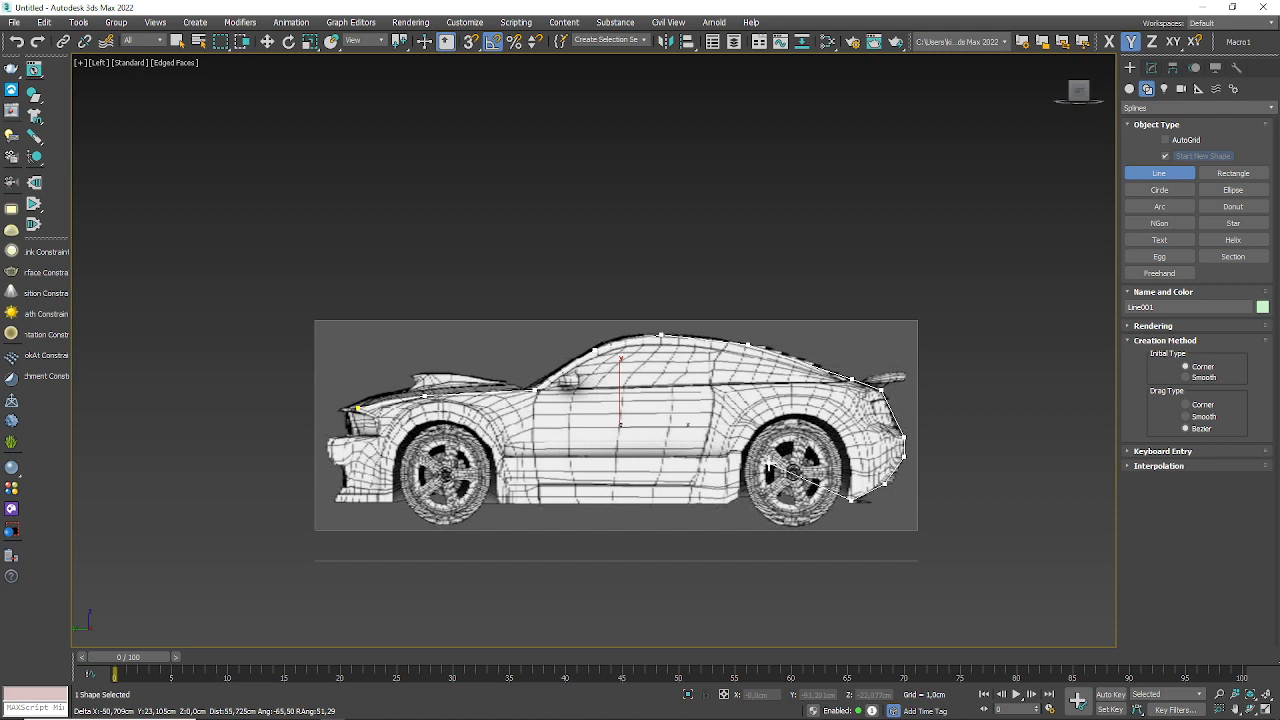
{"action": "scroll", "coordinate": [860, 456], "scroll_direction": "up", "scroll_amount": 2}
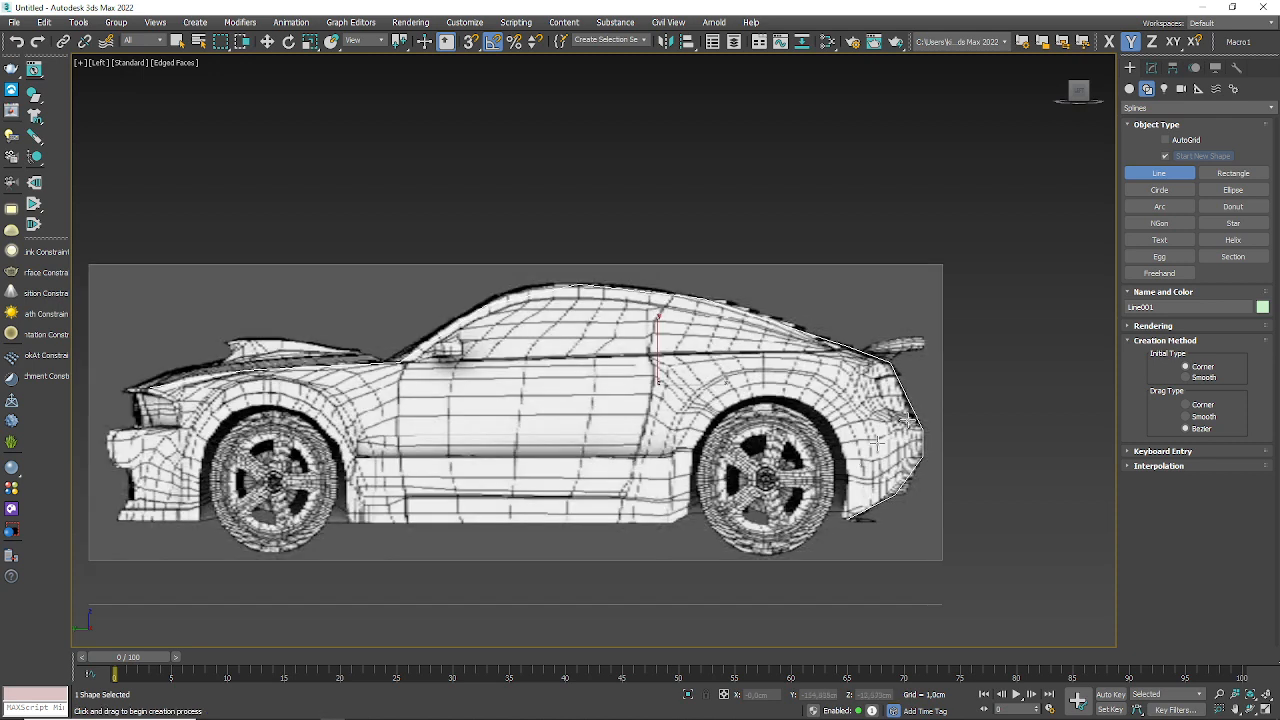
- Apply an Extrude modifier to the traced profile line, with all viewports shown
{"action": "left_click", "coordinate": [1152, 67]}
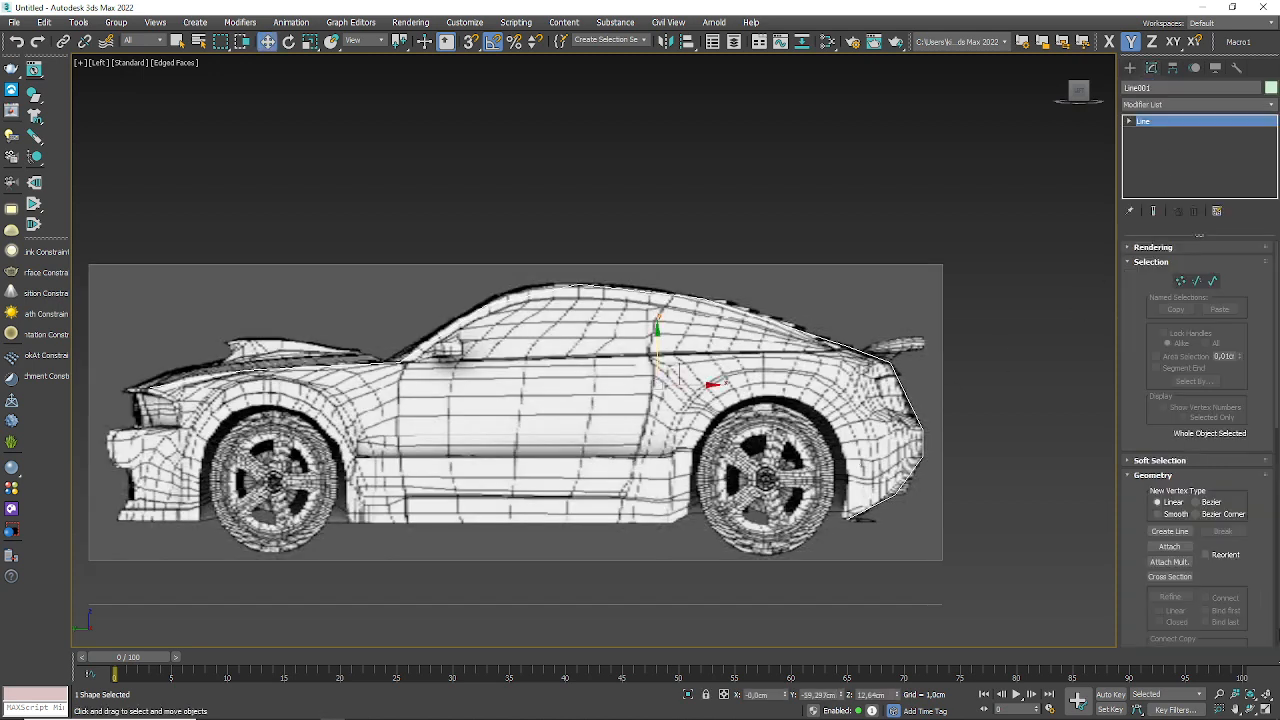
{"action": "left_click", "coordinate": [1270, 708]}
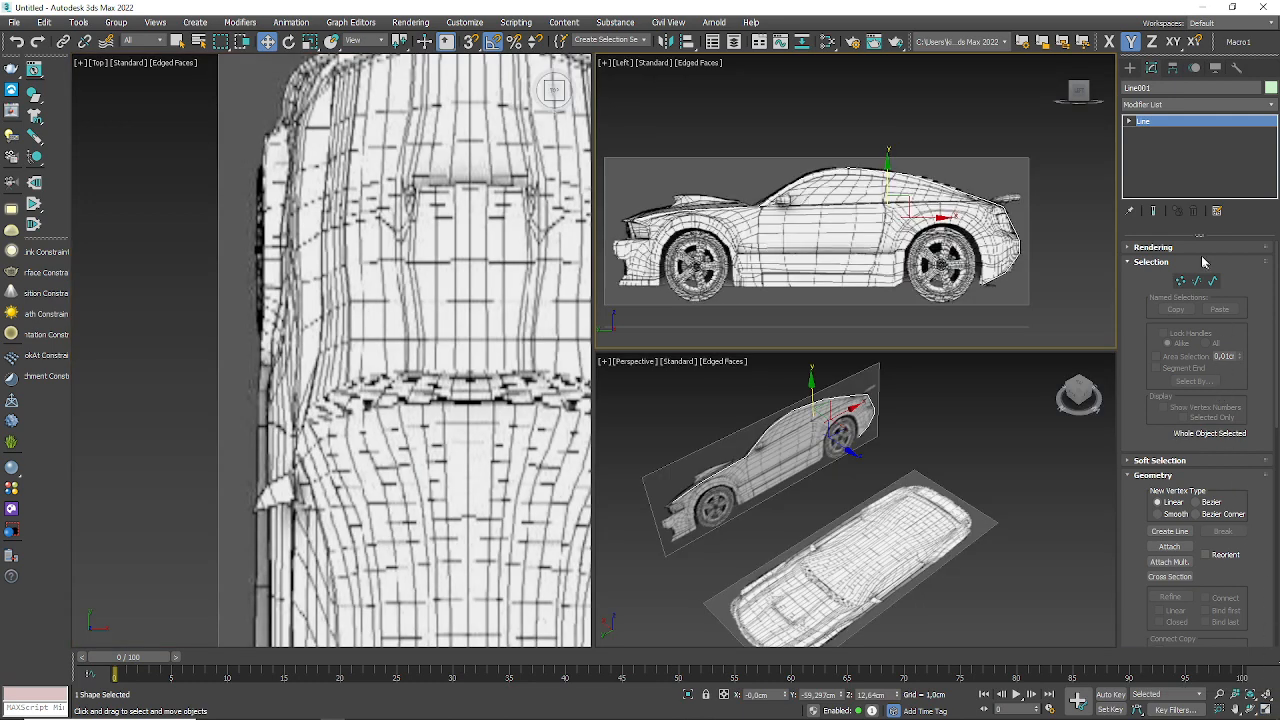
{"action": "left_click", "coordinate": [1273, 105]}
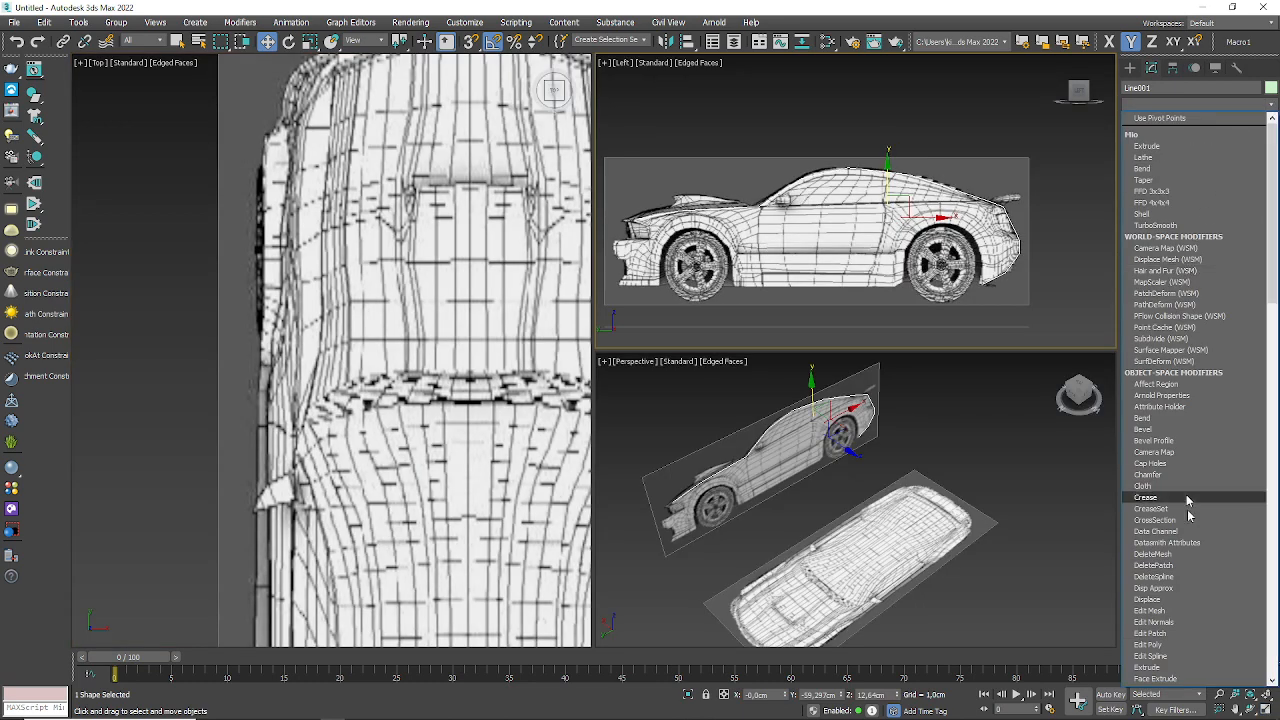
{"action": "scroll", "coordinate": [1190, 520], "scroll_direction": "down", "scroll_amount": 2}
{"action": "left_click", "coordinate": [1150, 605]}
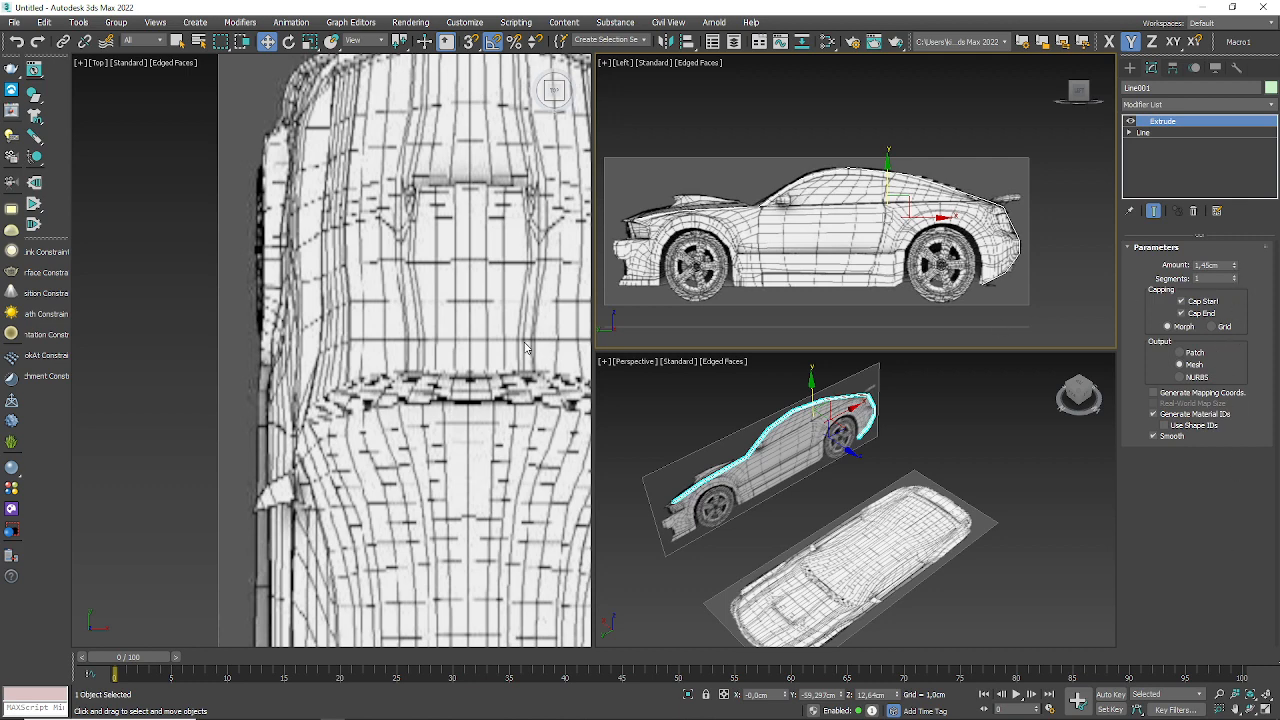
- Set the Extrude amount of the traced profile to 8.45 cm, checking the strip in the Top view
{"action": "scroll", "coordinate": [527, 347], "scroll_direction": "down", "scroll_amount": 8}
{"action": "scroll", "coordinate": [575, 415], "scroll_direction": "up", "scroll_amount": 3}
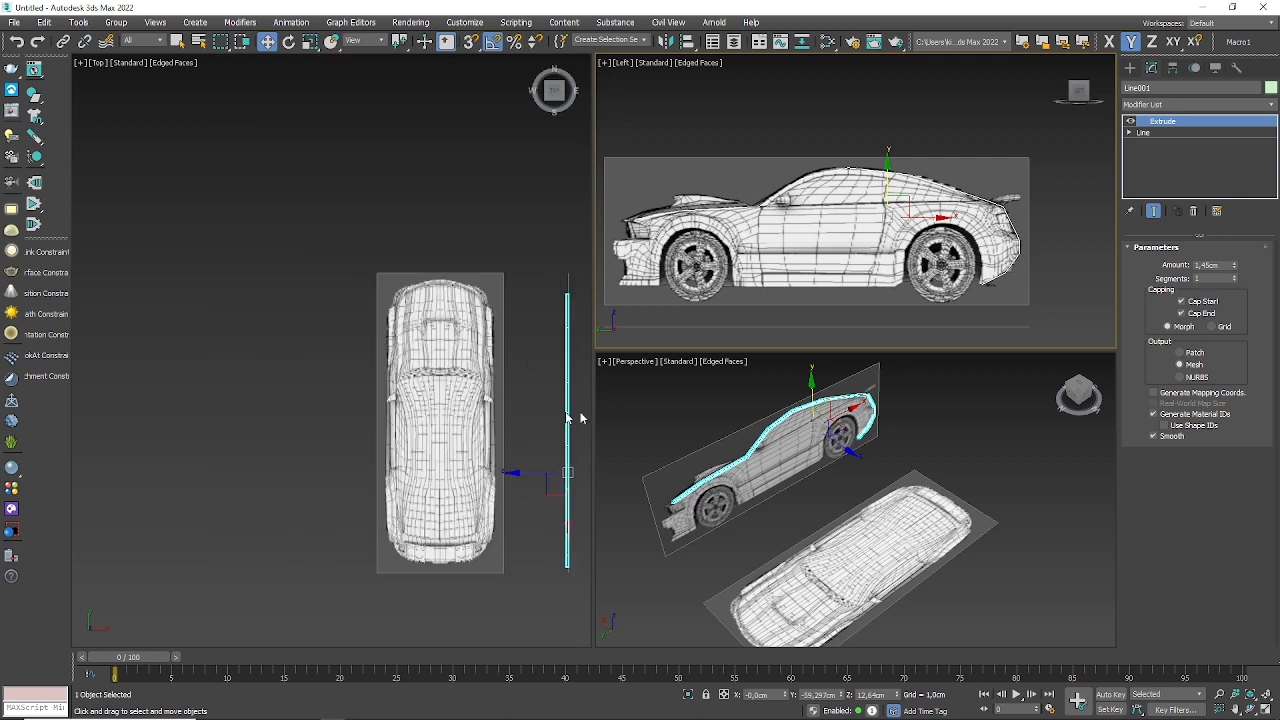
{"action": "left_click_drag", "start_coordinate": [1235, 268], "coordinate": [1220, 215]}
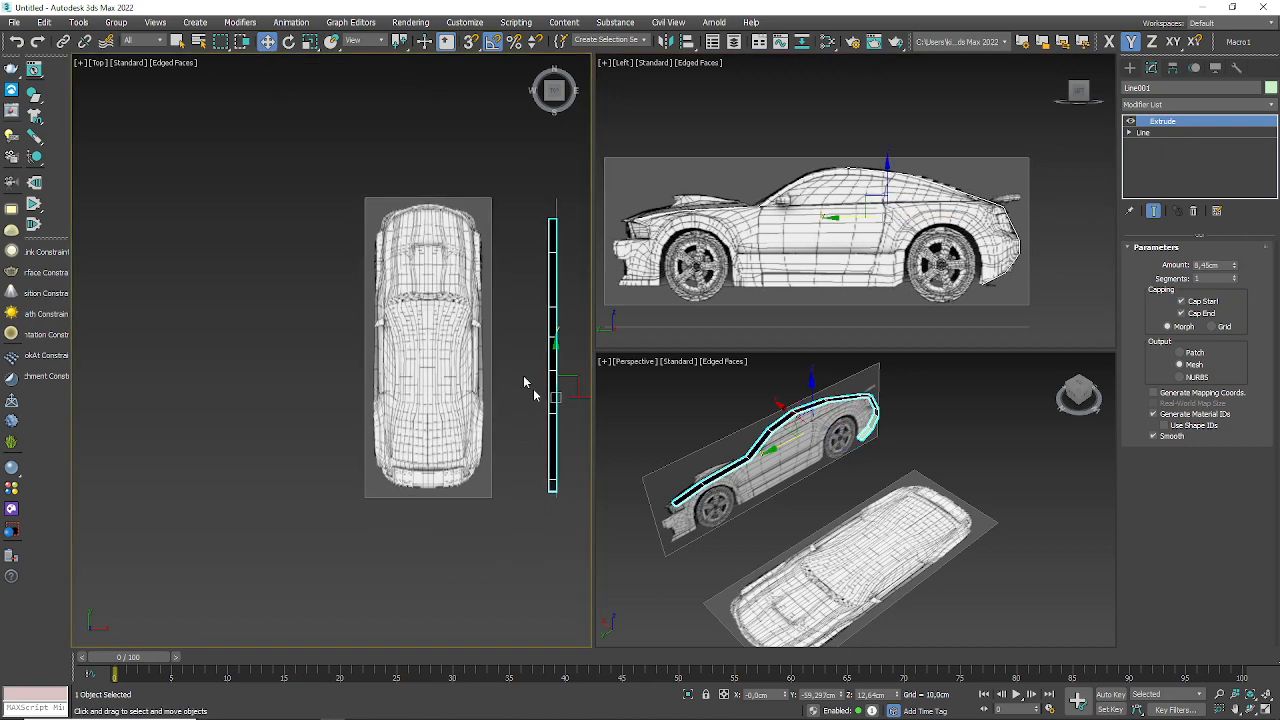
- Move the extruded strip along X in the Top view until its edge lies on the car blueprint's centre line
{"action": "scroll", "coordinate": [414, 343], "scroll_direction": "up", "scroll_amount": 5}
{"action": "left_click_drag", "start_coordinate": [441, 338], "coordinate": [299, 339]}
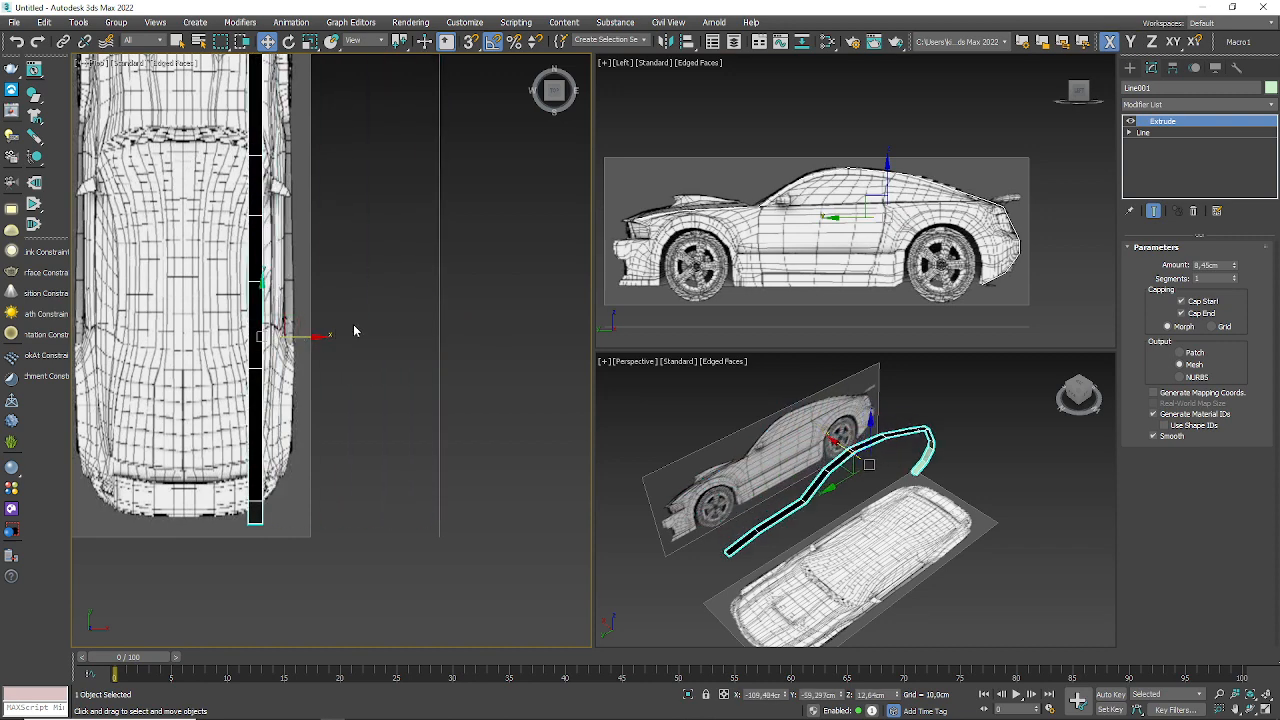
{"action": "scroll", "coordinate": [443, 371], "scroll_direction": "up", "scroll_amount": 4}
{"action": "left_click_drag", "start_coordinate": [452, 372], "coordinate": [290, 372]}
{"action": "scroll", "coordinate": [286, 399], "scroll_direction": "up", "scroll_amount": 4}
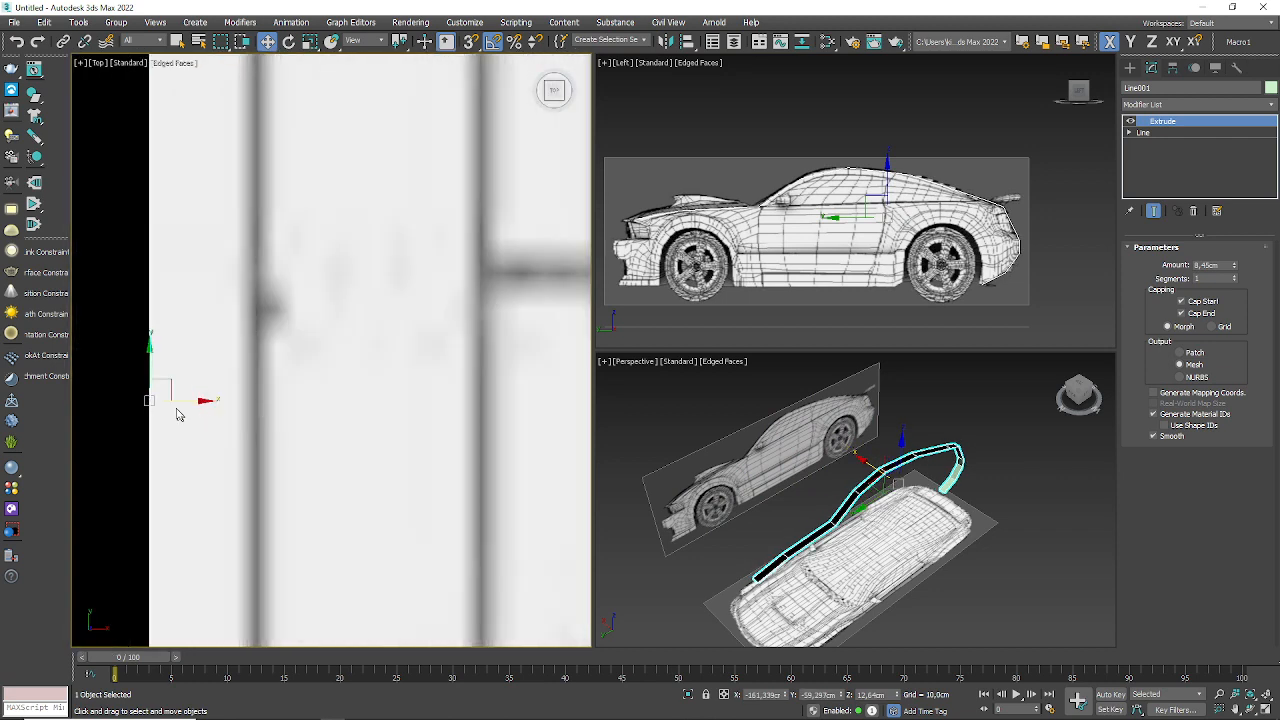
{"action": "left_click_drag", "start_coordinate": [177, 411], "coordinate": [286, 398]}
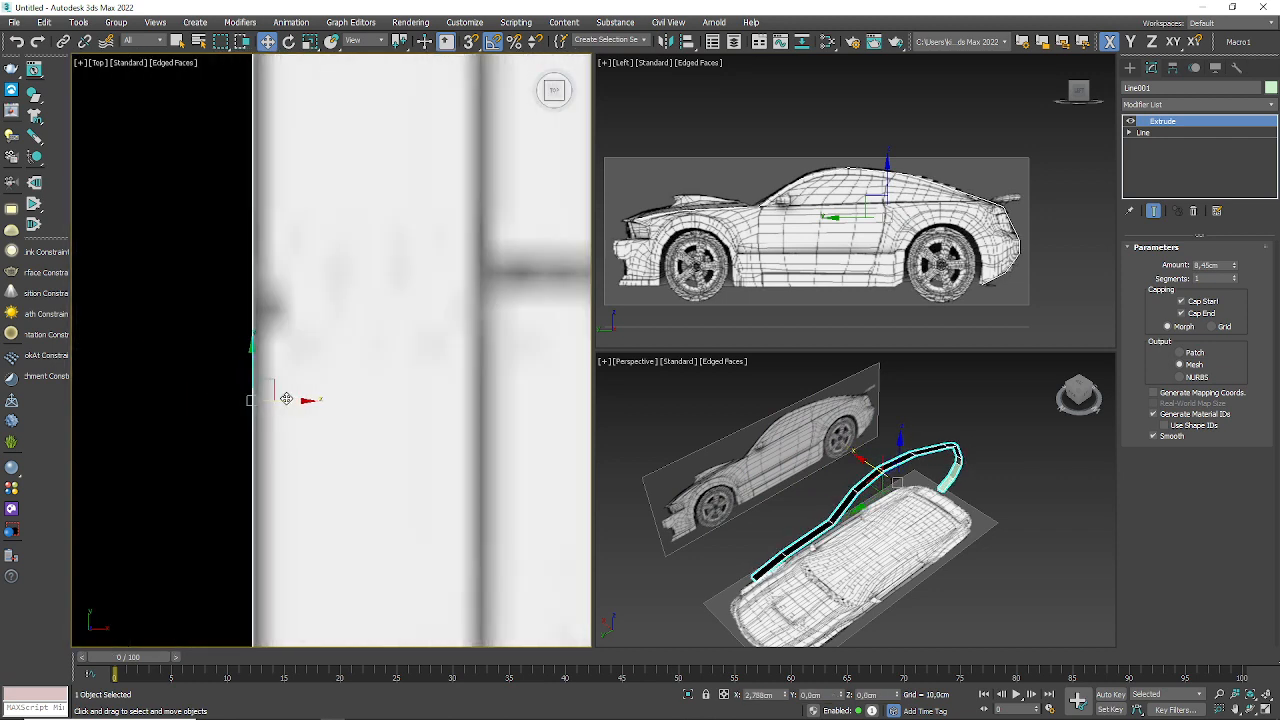
{"action": "scroll", "coordinate": [295, 370], "scroll_direction": "down", "scroll_amount": 6}
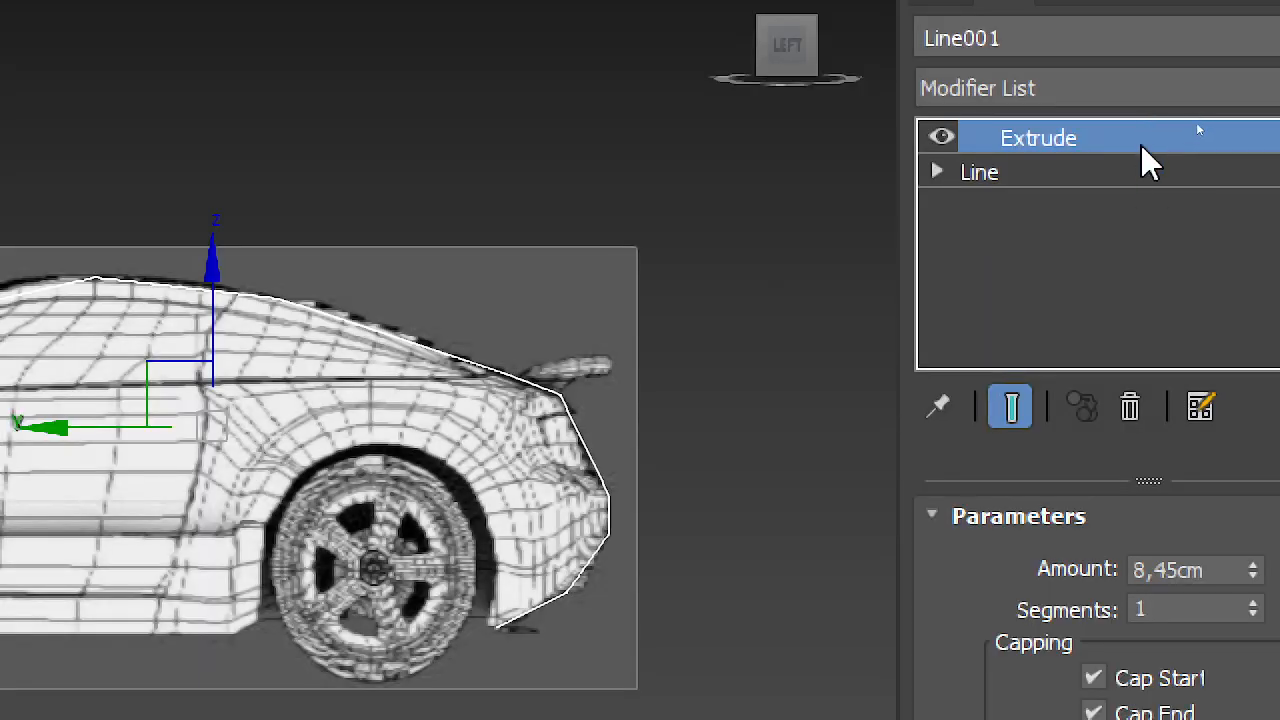
- Collapse the strip's entire modifier stack and convert the resulting mesh to an Editable Poly
{"action": "right_click", "coordinate": [1141, 145]}
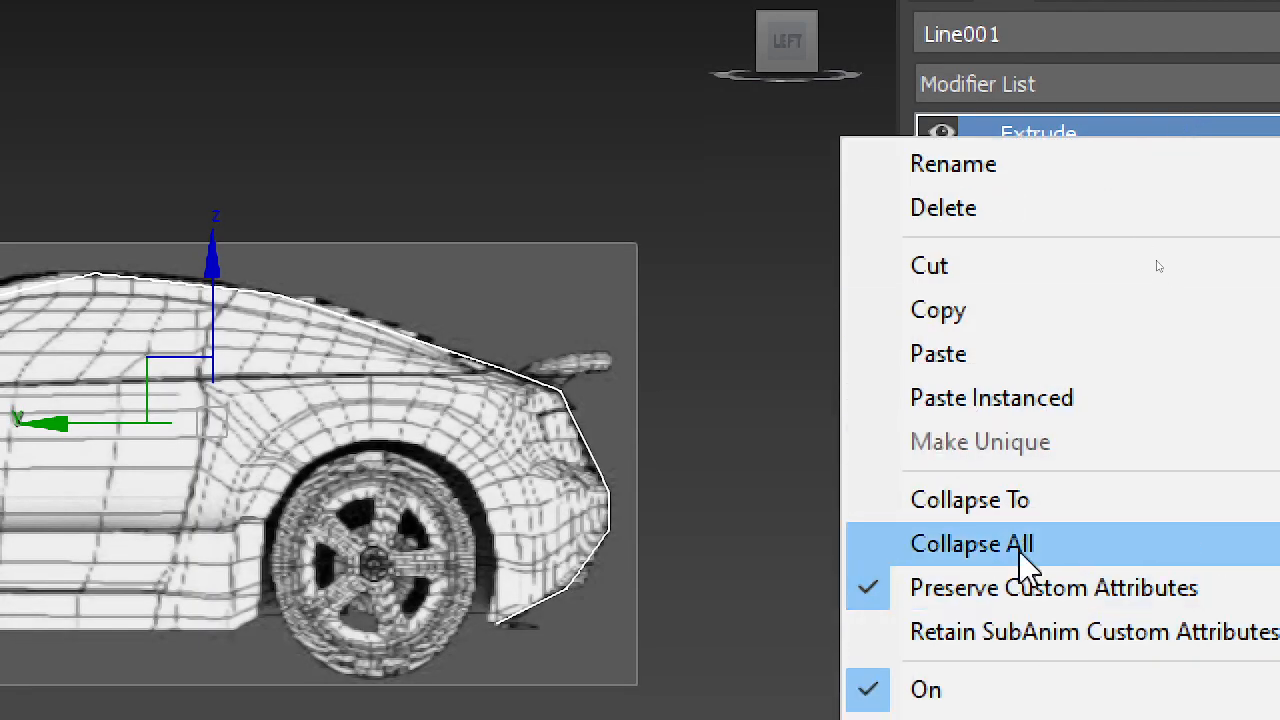
{"action": "left_click", "coordinate": [1020, 549]}
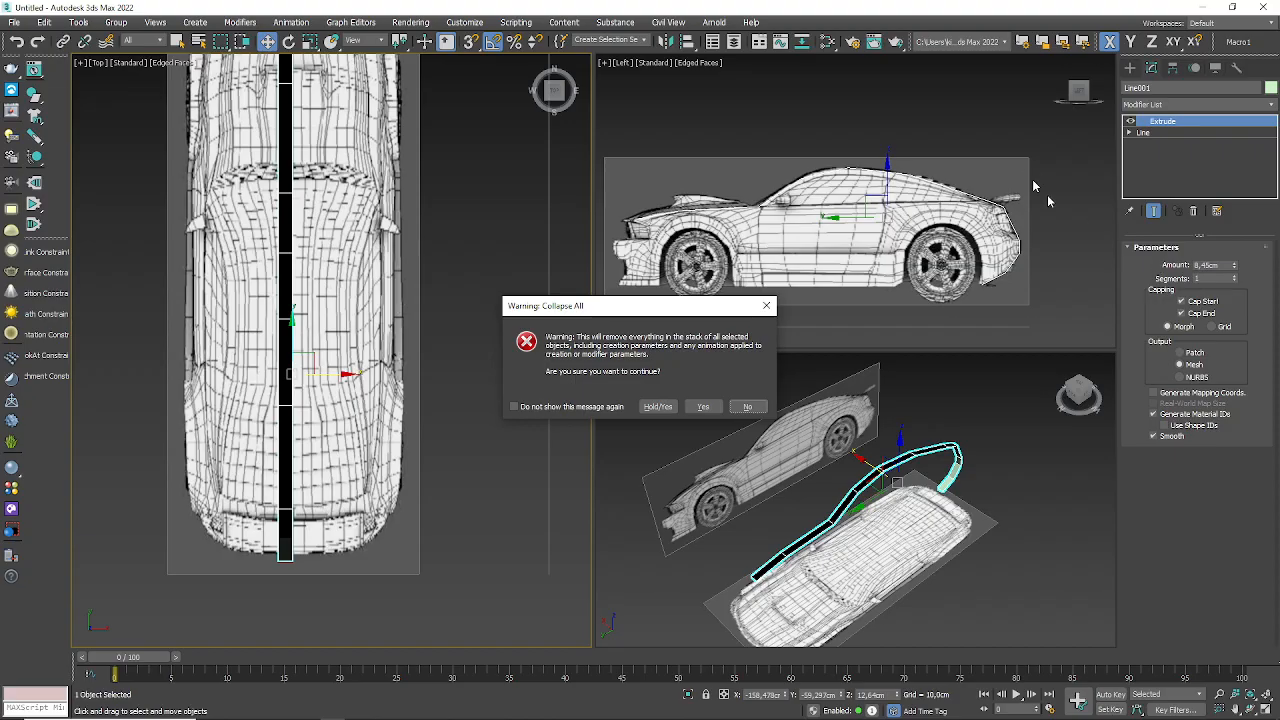
{"action": "left_click", "coordinate": [703, 406]}
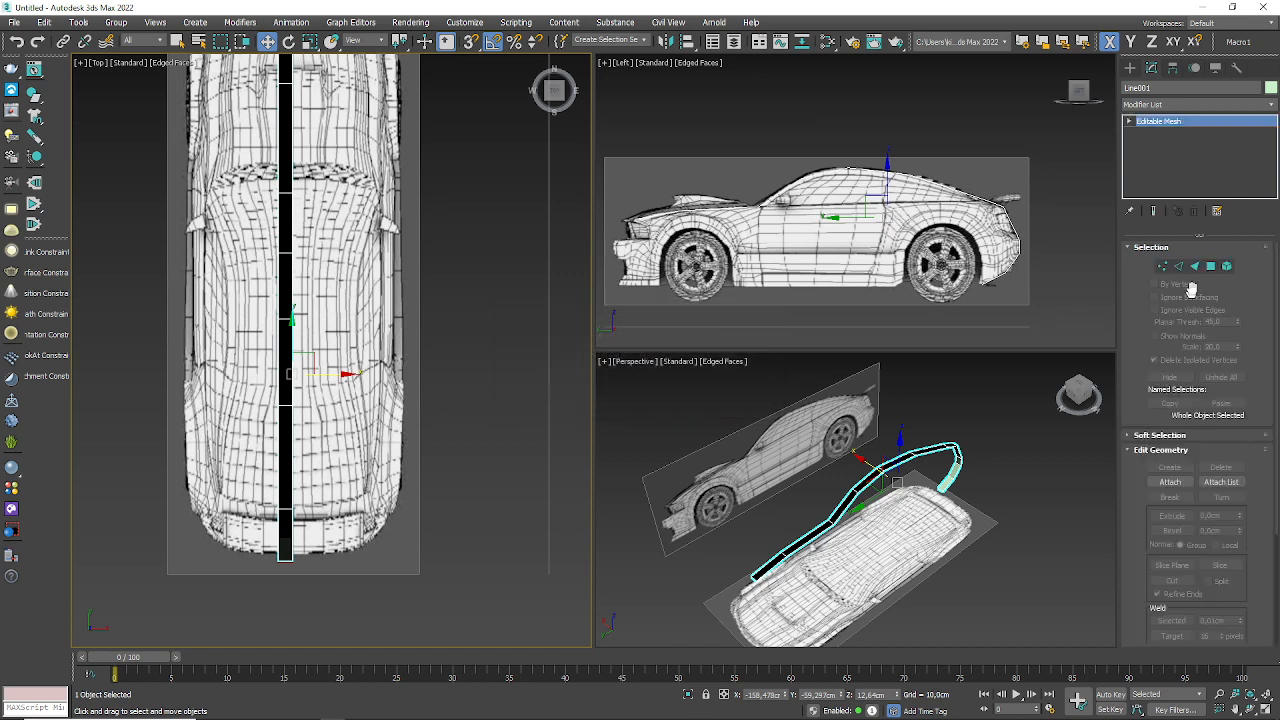
{"action": "right_click", "coordinate": [1168, 122]}
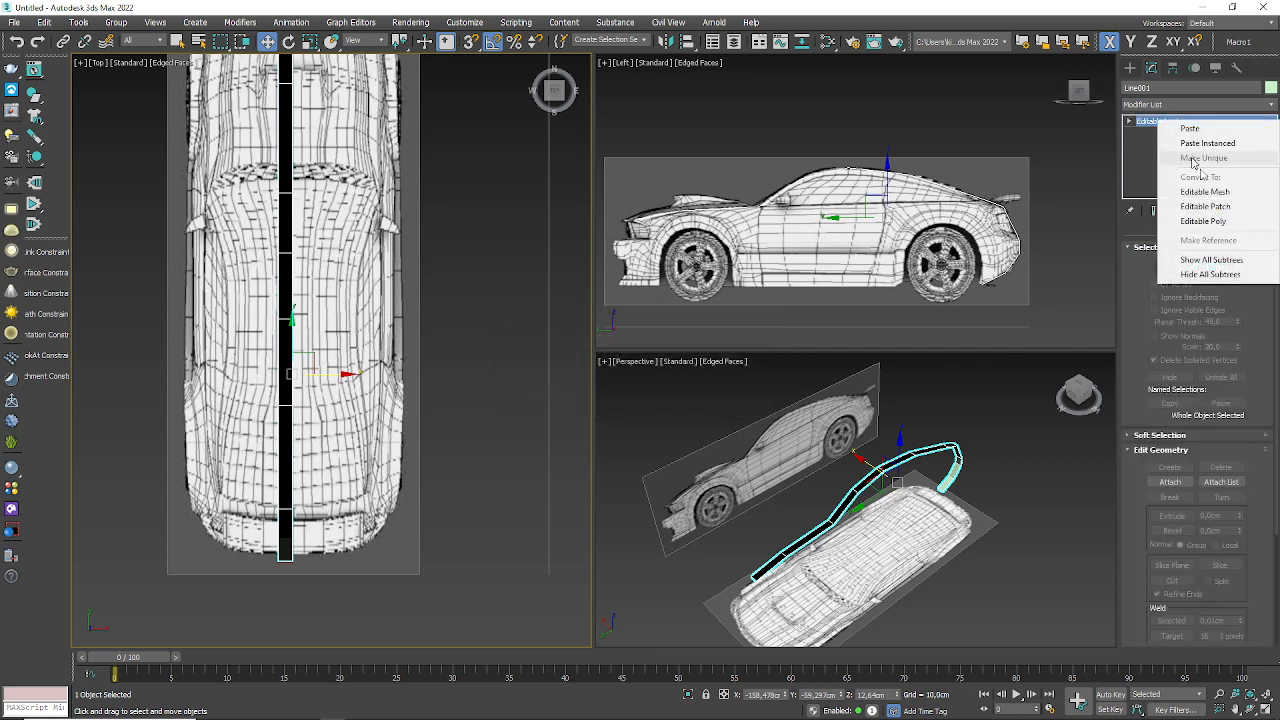
{"action": "left_click", "coordinate": [1185, 222]}
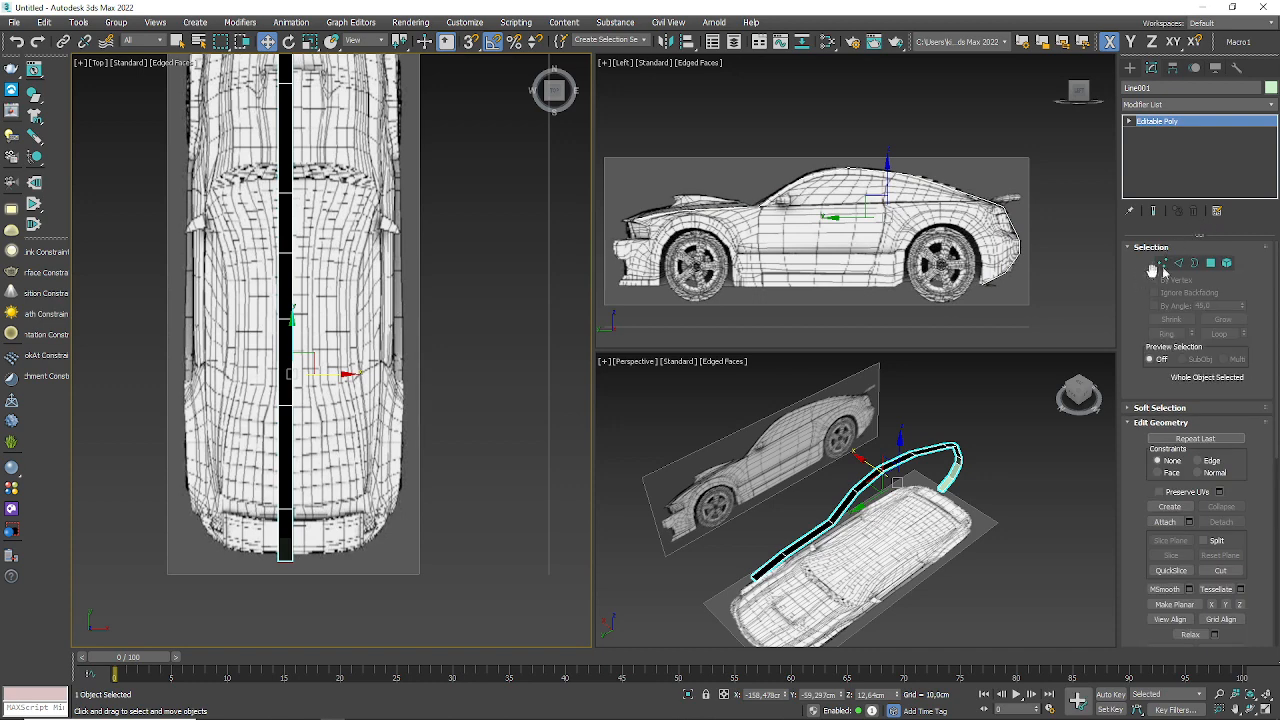
- Switch the strip to Polygon level, maximize the Perspective view and examine how its faces are shaded from different angles
{"action": "left_click", "coordinate": [1210, 264]}
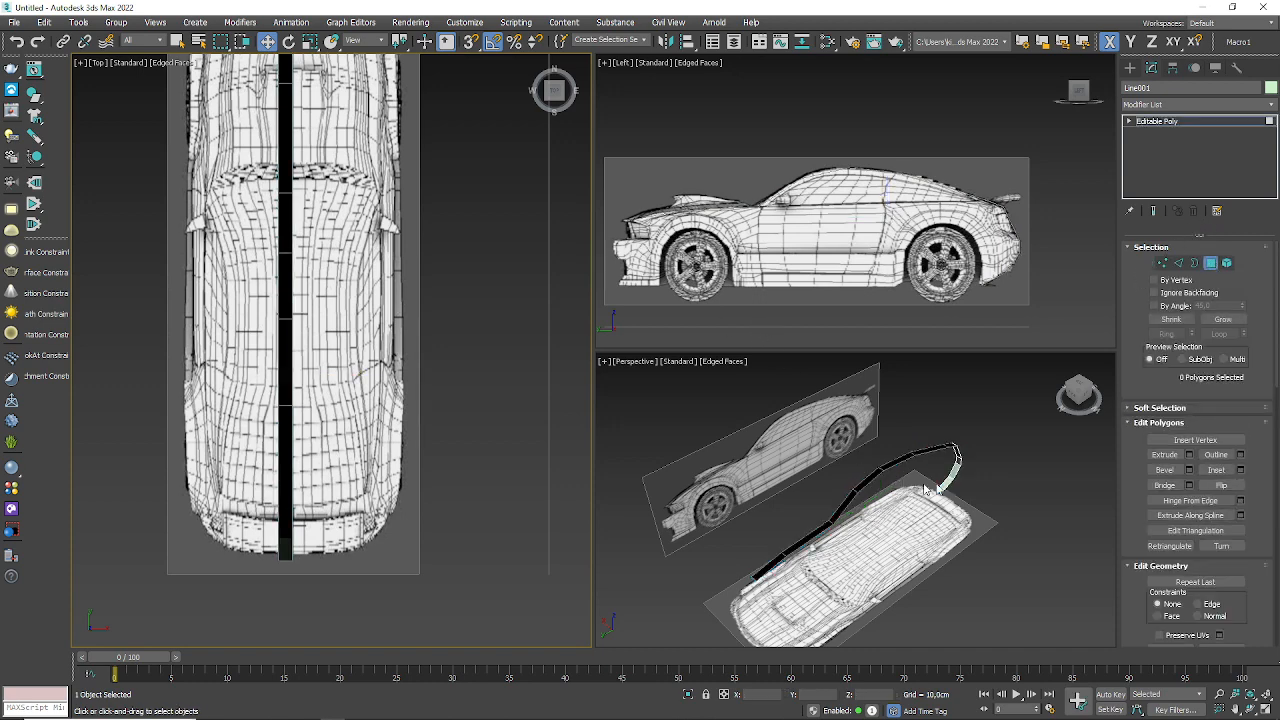
{"action": "middle_click_drag", "start_coordinate": [985, 461], "coordinate": [981, 453]}
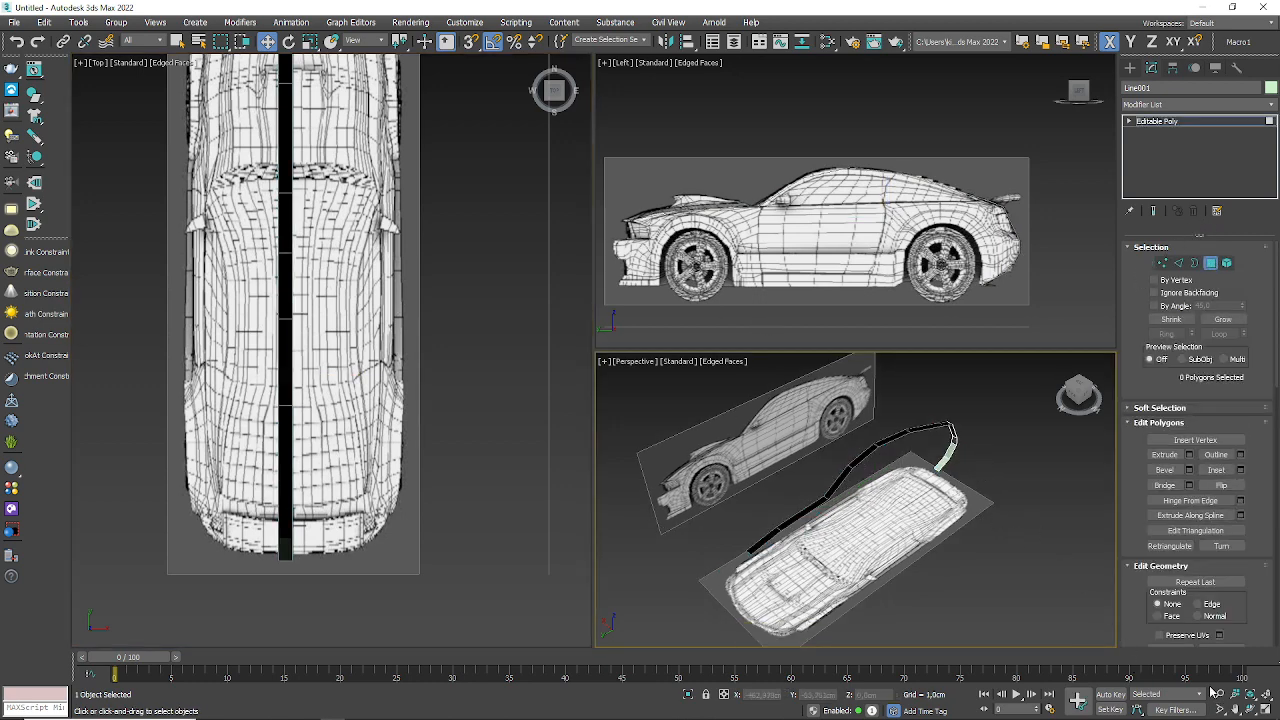
{"action": "left_click", "coordinate": [1265, 708]}
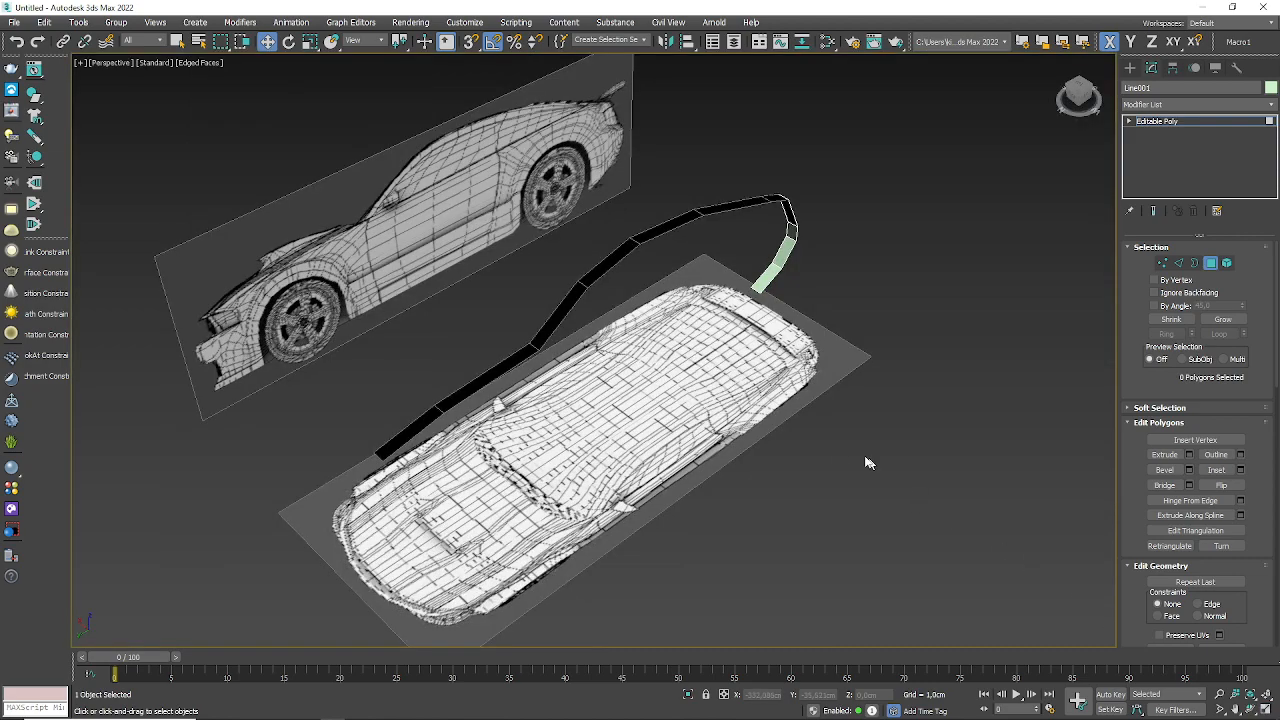
{"action": "scroll", "coordinate": [776, 467], "scroll_direction": "up", "scroll_amount": 2}
{"action": "middle_click_drag", "start_coordinate": [776, 467], "coordinate": [752, 428], "text": "alt"}
{"action": "middle_click_drag", "start_coordinate": [790, 440], "coordinate": [772, 503], "text": "alt"}
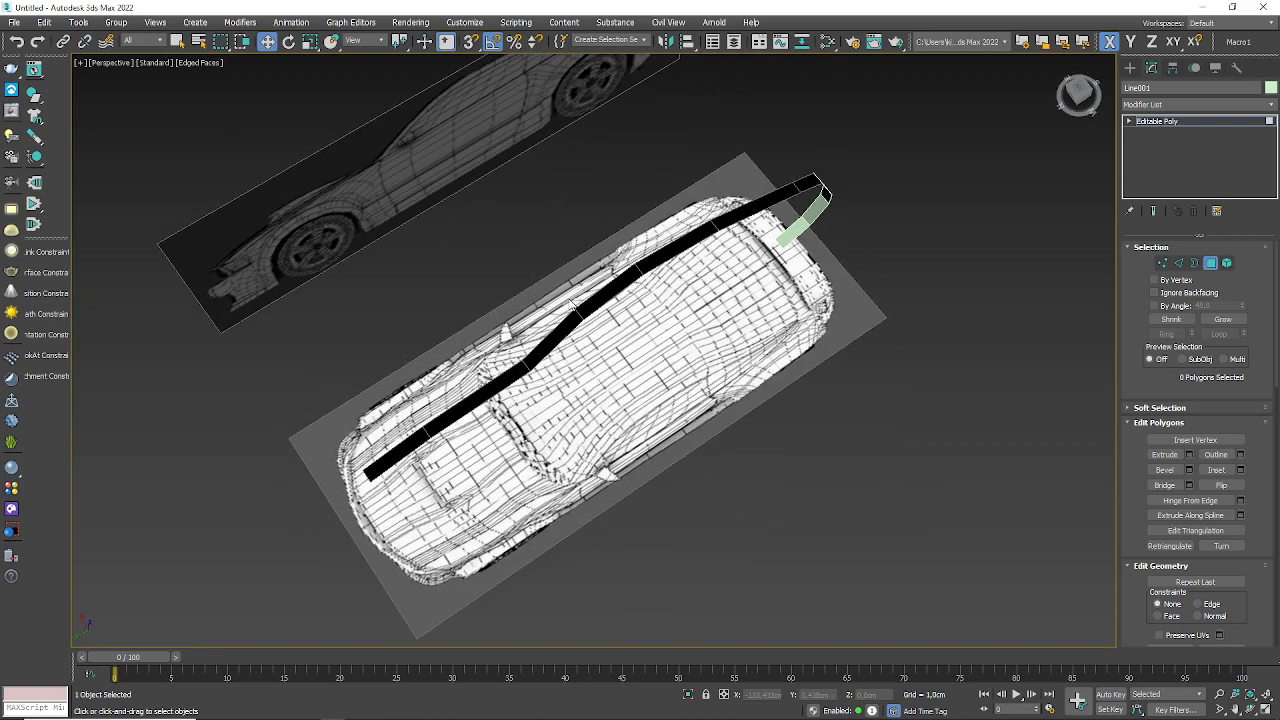
{"action": "scroll", "coordinate": [572, 306], "scroll_direction": "up", "scroll_amount": 3}
{"action": "scroll", "coordinate": [572, 306], "scroll_direction": "down", "scroll_amount": 3}
{"action": "middle_click_drag", "start_coordinate": [572, 312], "coordinate": [584, 361], "text": "alt"}
{"action": "scroll", "coordinate": [584, 361], "scroll_direction": "up", "scroll_amount": 3}
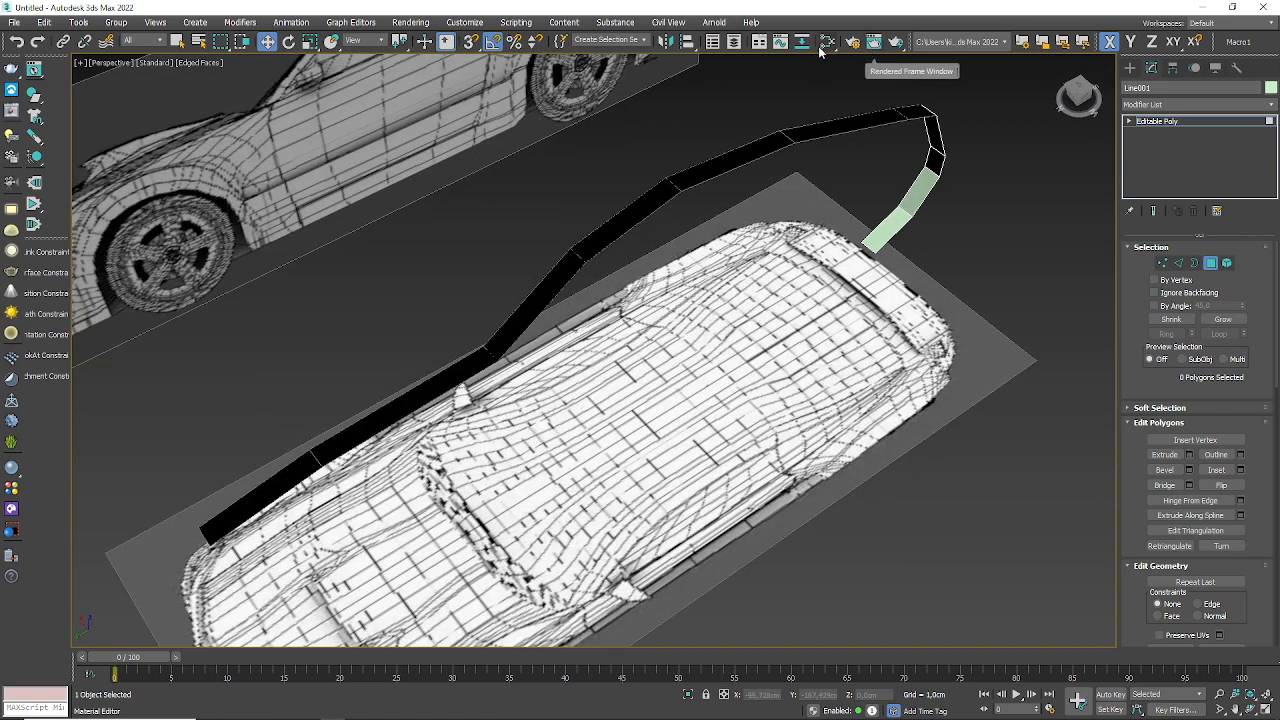
- Change the renderer to Scanline Renderer, render the Perspective view and close the rendered image
{"action": "key", "text": "F10"}
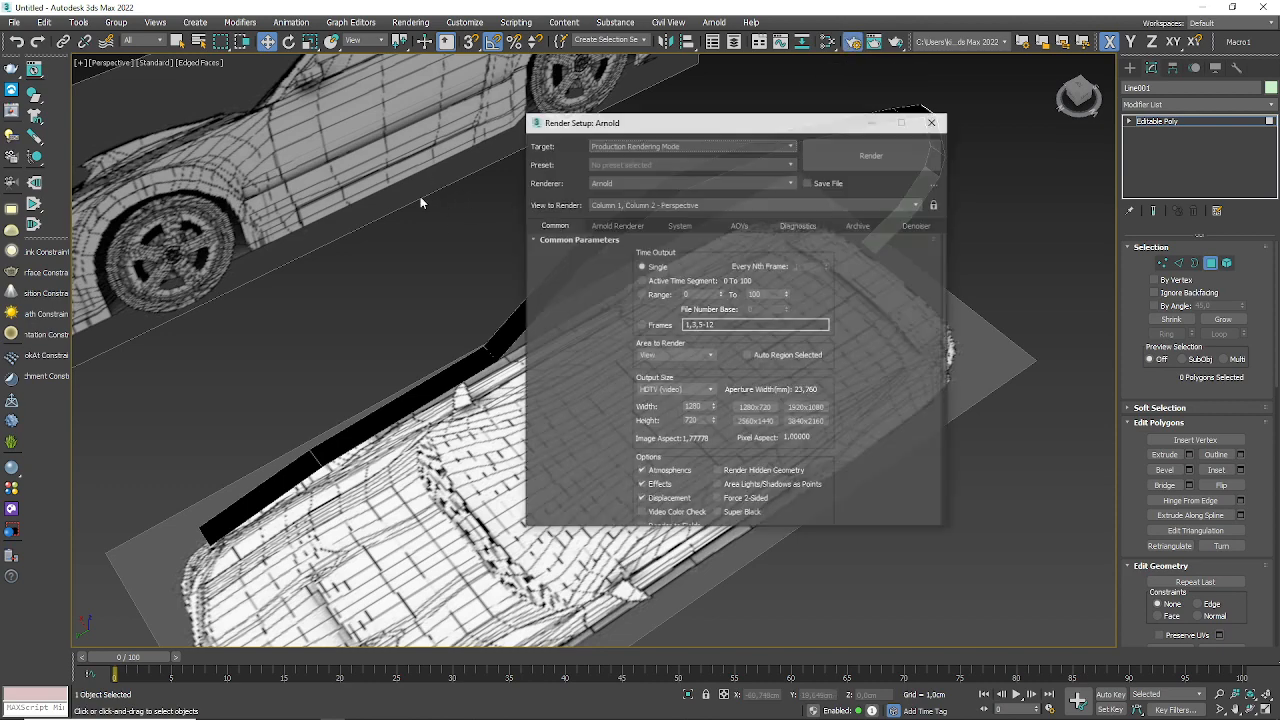
{"action": "left_click", "coordinate": [652, 183]}
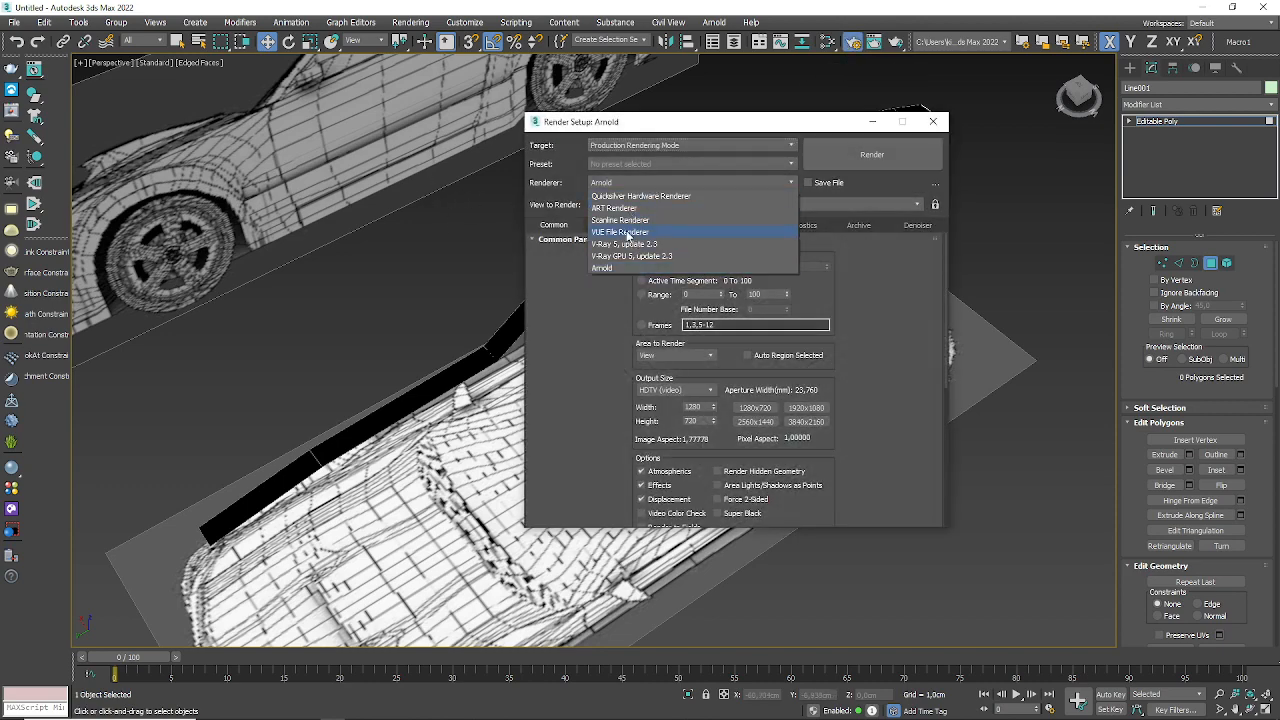
{"action": "left_click", "coordinate": [628, 220]}
{"action": "left_click", "coordinate": [933, 121]}
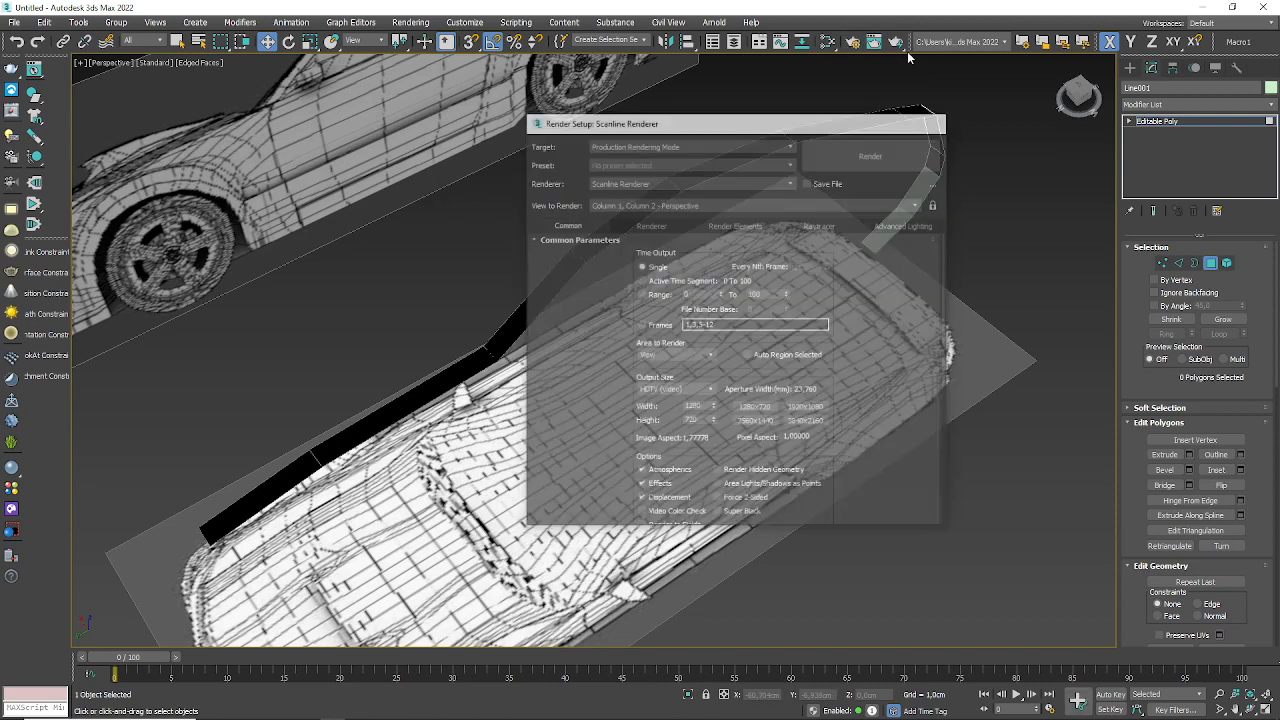
{"action": "left_click", "coordinate": [895, 43]}
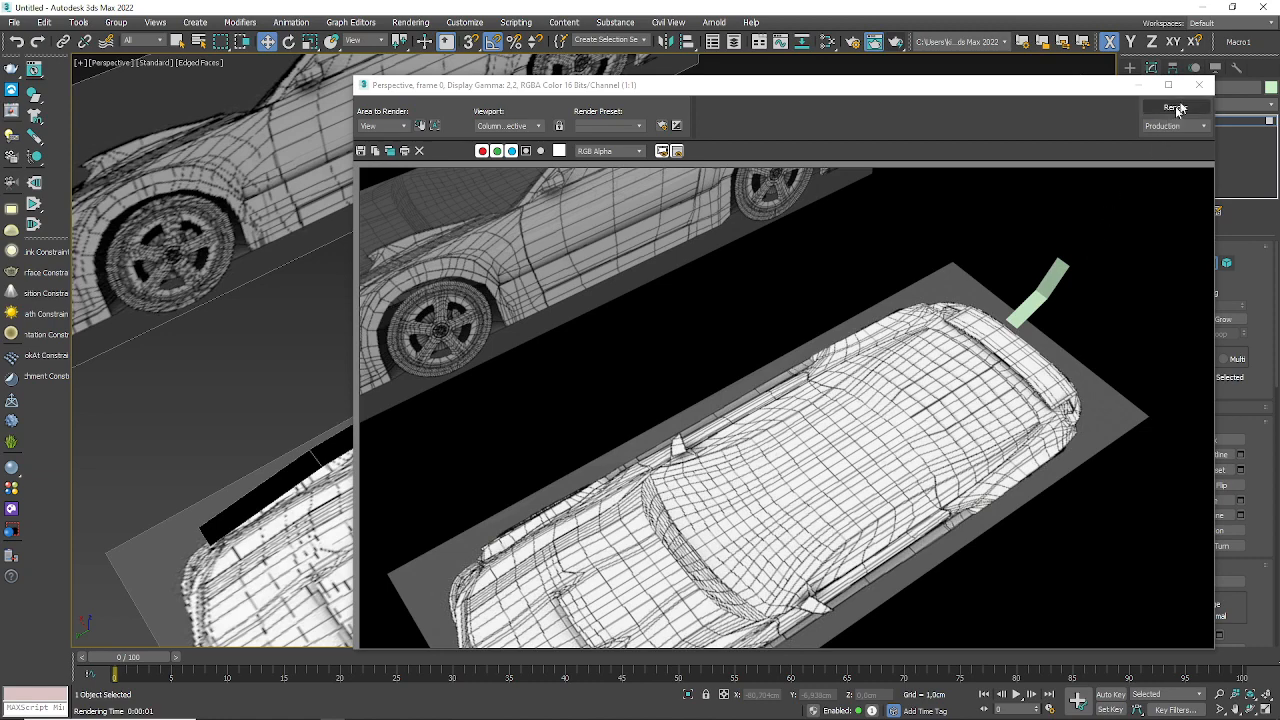
{"action": "left_click", "coordinate": [1199, 84]}
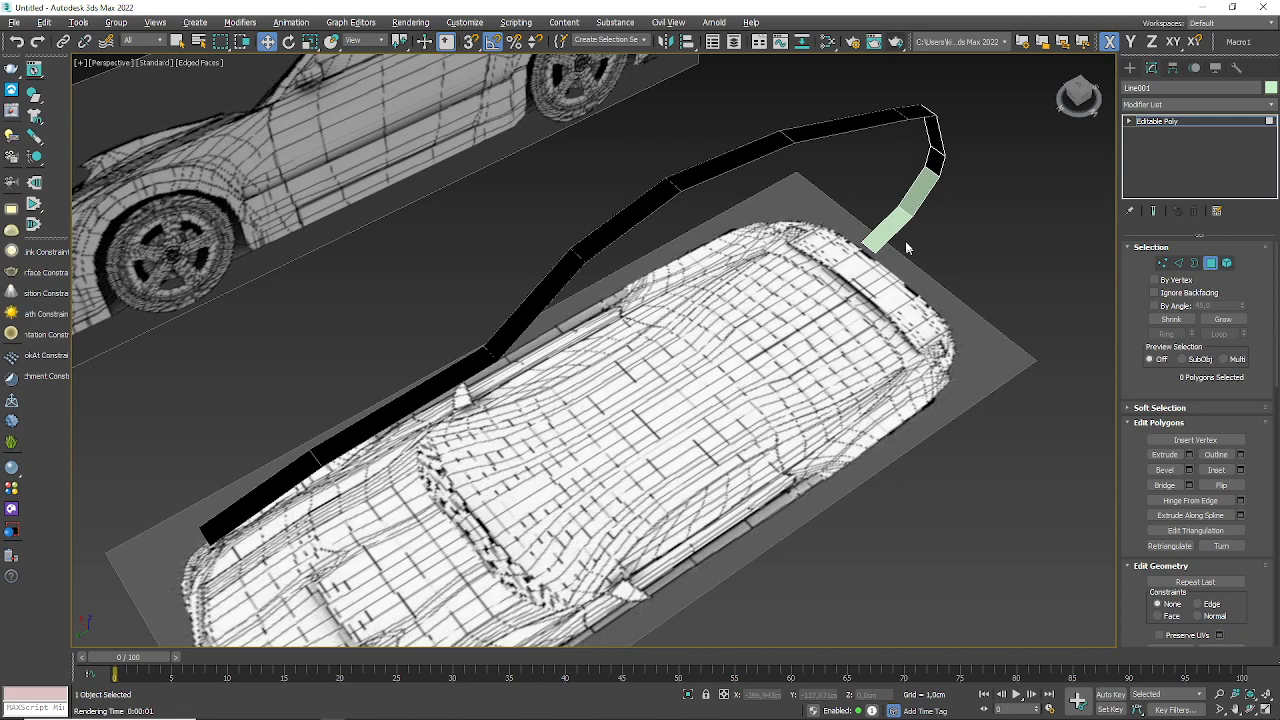
- Examine the strip's faces from above and below, and select all of its polygons
{"action": "middle_click_drag", "start_coordinate": [908, 243], "coordinate": [930, 200], "text": "alt"}
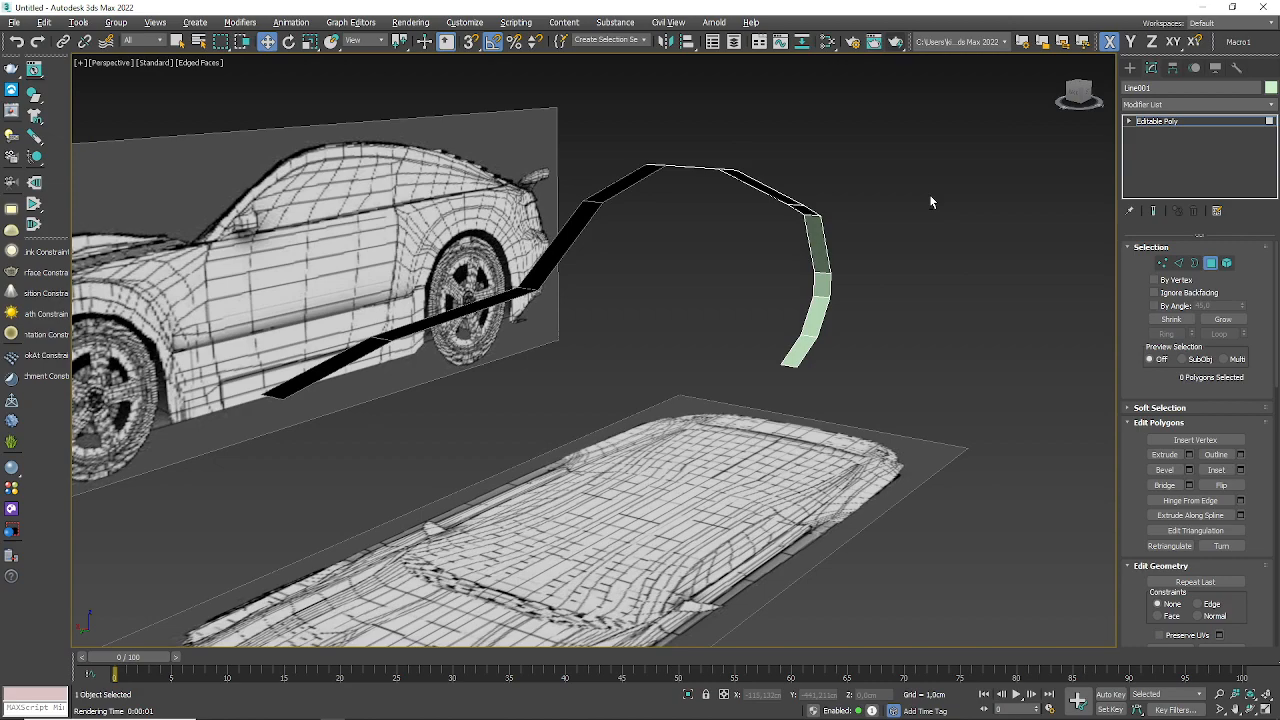
{"action": "middle_click_drag", "start_coordinate": [863, 296], "coordinate": [724, 238], "text": "alt"}
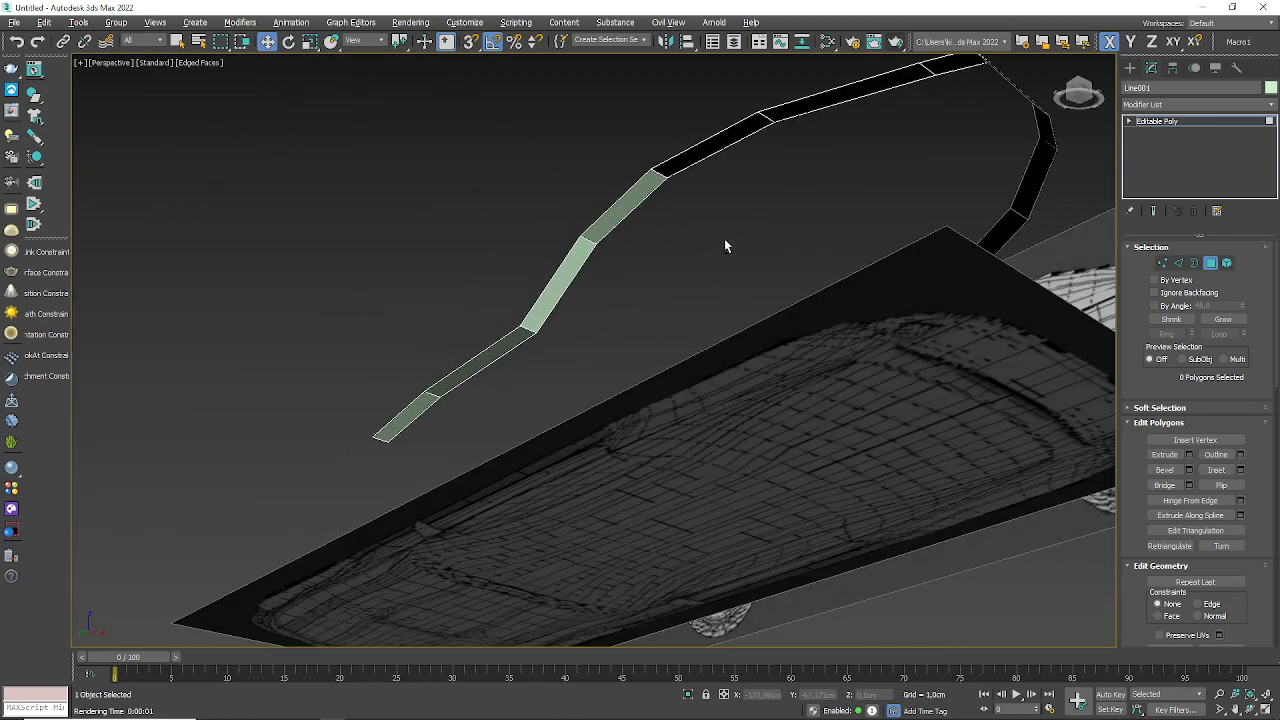
{"action": "middle_click_drag", "start_coordinate": [436, 383], "coordinate": [565, 510], "text": "alt"}
{"action": "scroll", "coordinate": [586, 434], "scroll_direction": "down", "scroll_amount": 5}
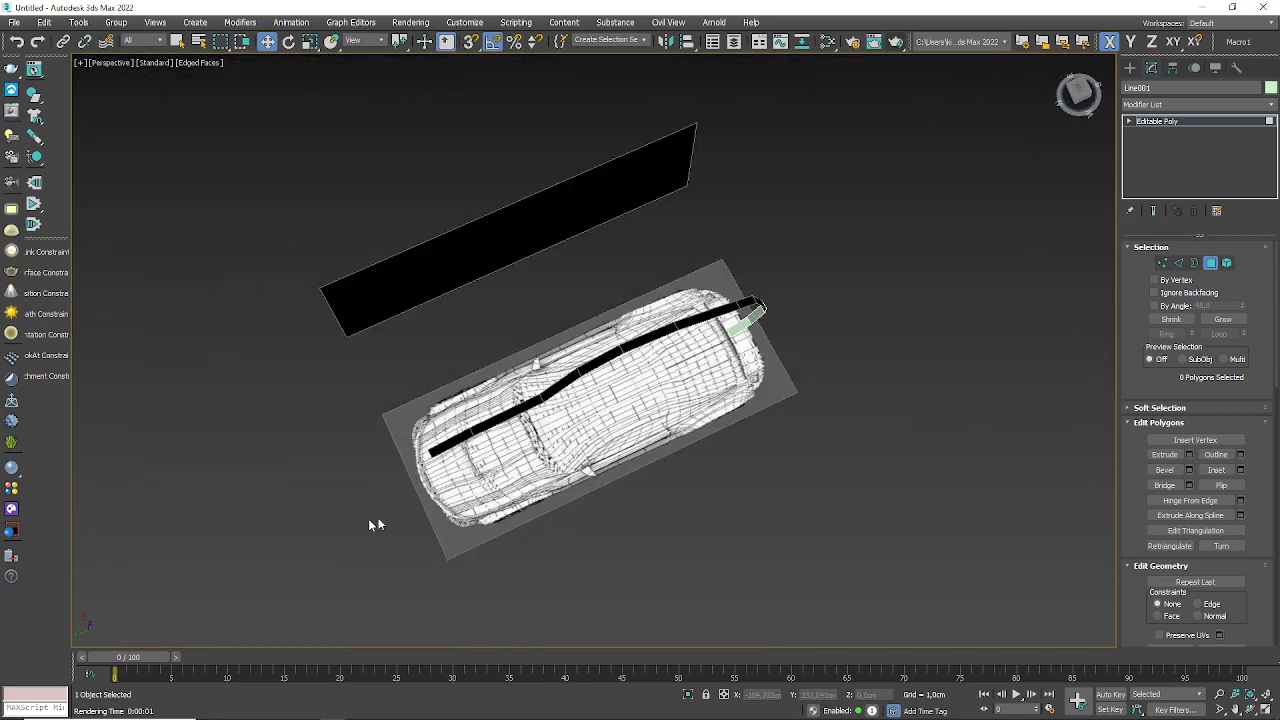
{"action": "left_click_drag", "start_coordinate": [404, 528], "coordinate": [814, 281]}
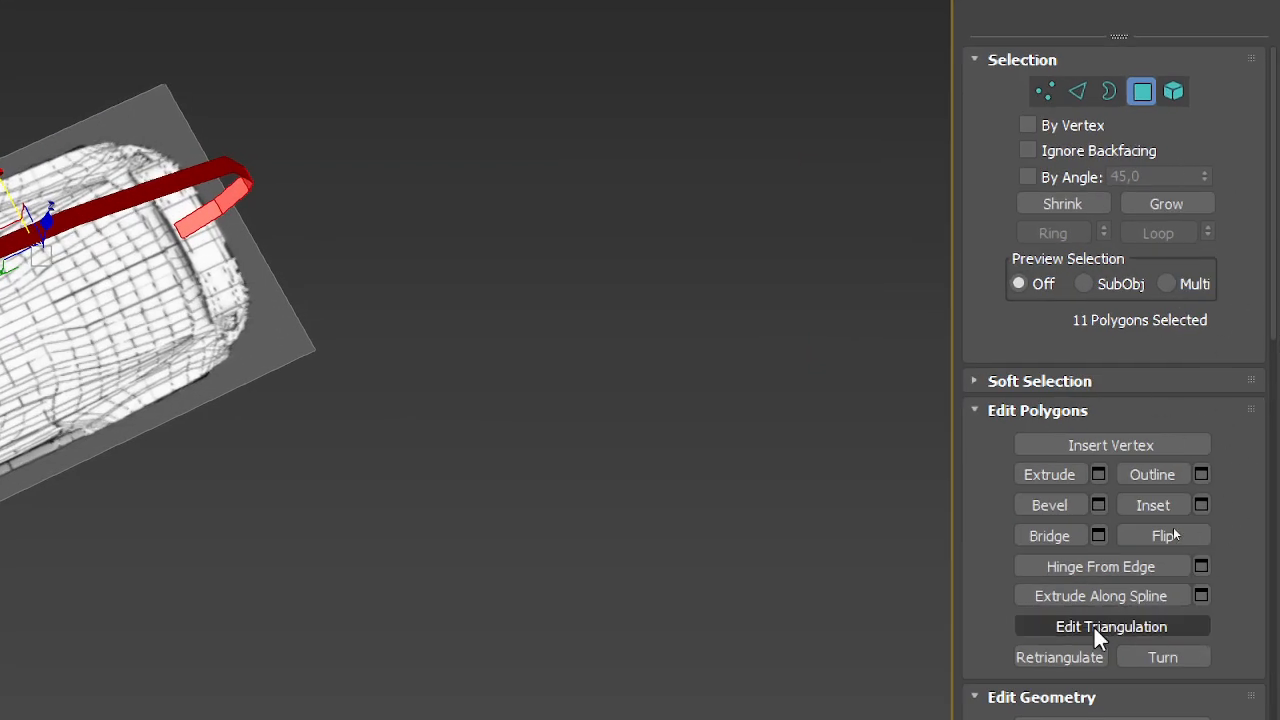
- Look through the Editable Poly settings, from Edit Polygons to Subdivision Displacement and back, for tools that act on the selected polygons
{"action": "left_click_drag", "start_coordinate": [1000, 535], "coordinate": [994, 120]}
{"action": "left_click_drag", "start_coordinate": [993, 603], "coordinate": [991, 386]}
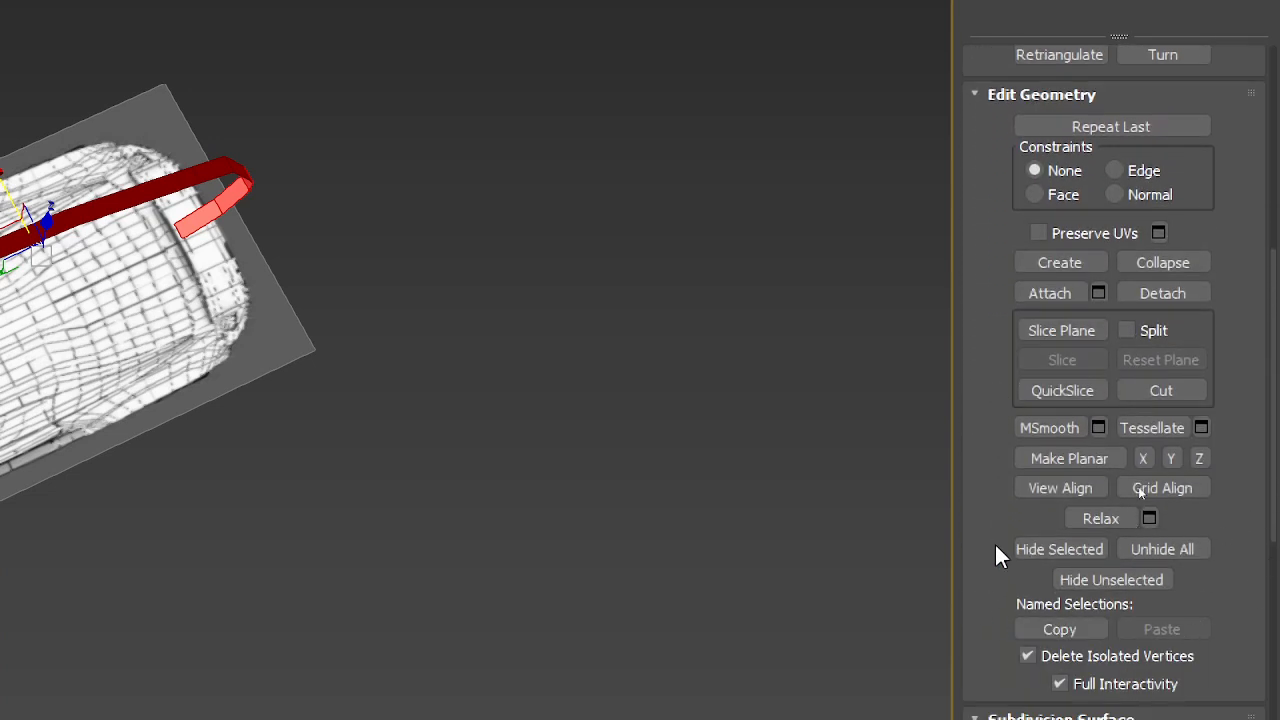
{"action": "left_click_drag", "start_coordinate": [994, 542], "coordinate": [986, 262]}
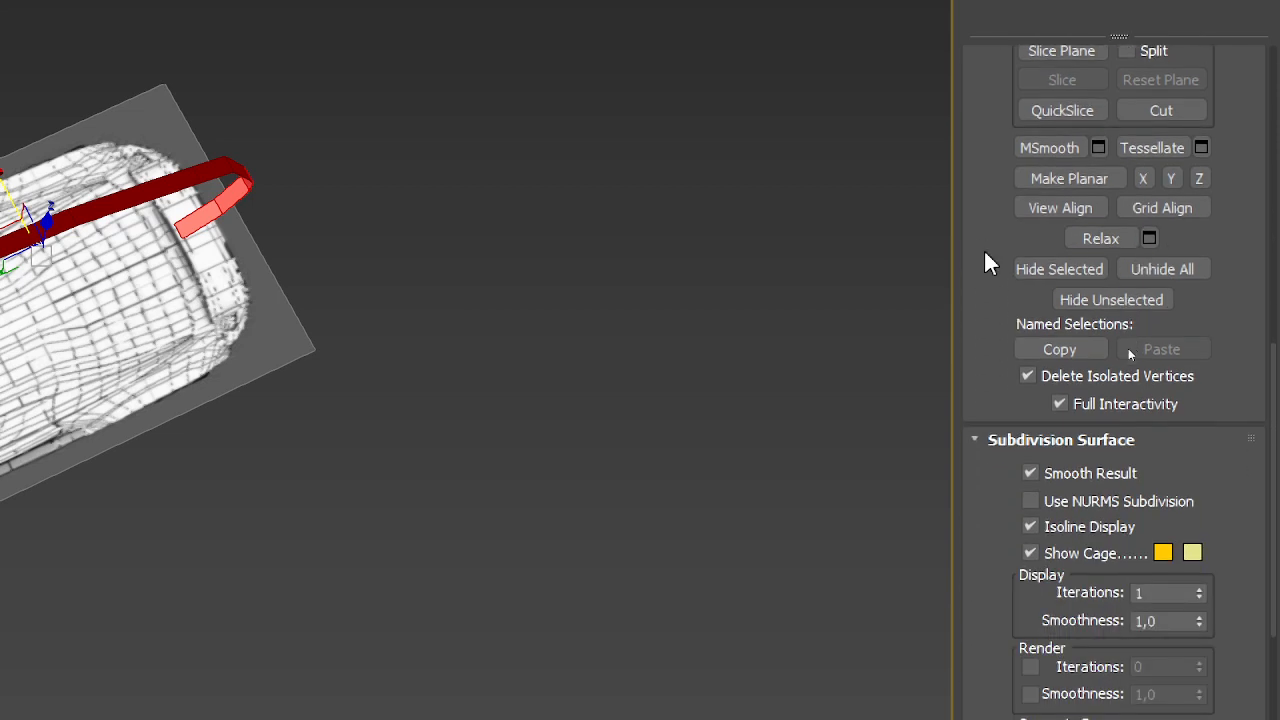
{"action": "left_click_drag", "start_coordinate": [987, 538], "coordinate": [955, 172]}
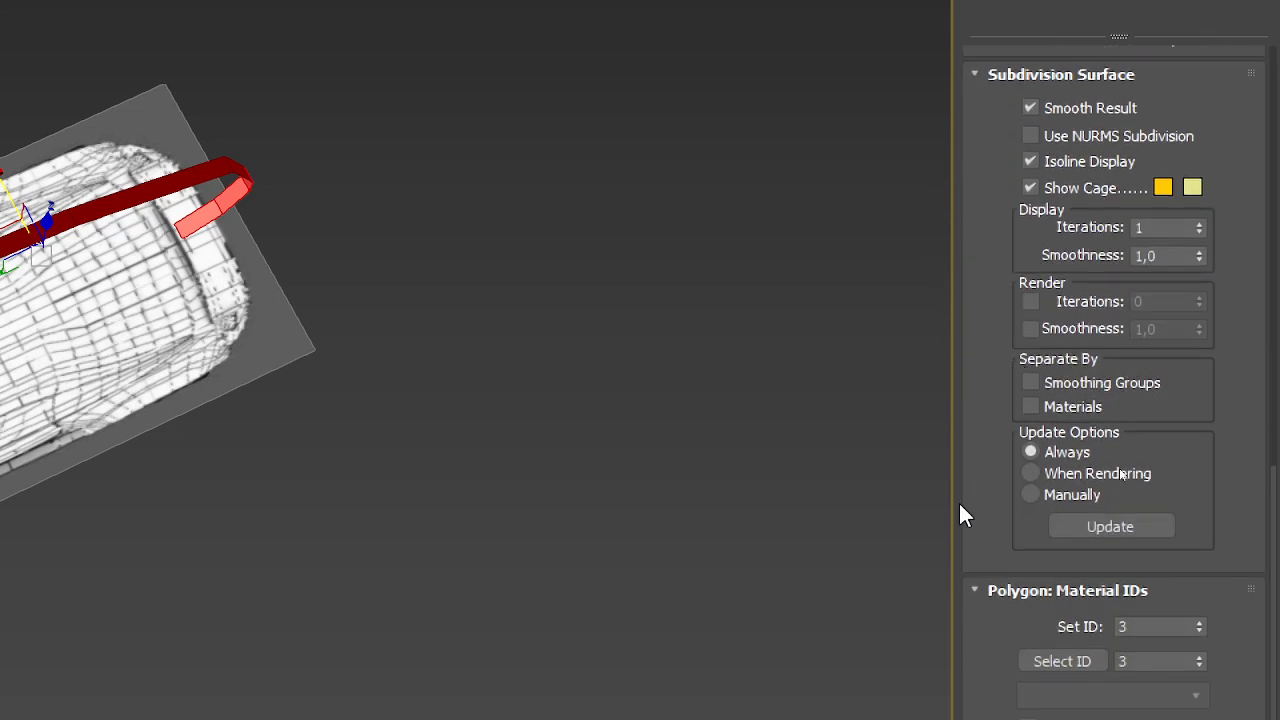
{"action": "left_click_drag", "start_coordinate": [996, 449], "coordinate": [1000, 134]}
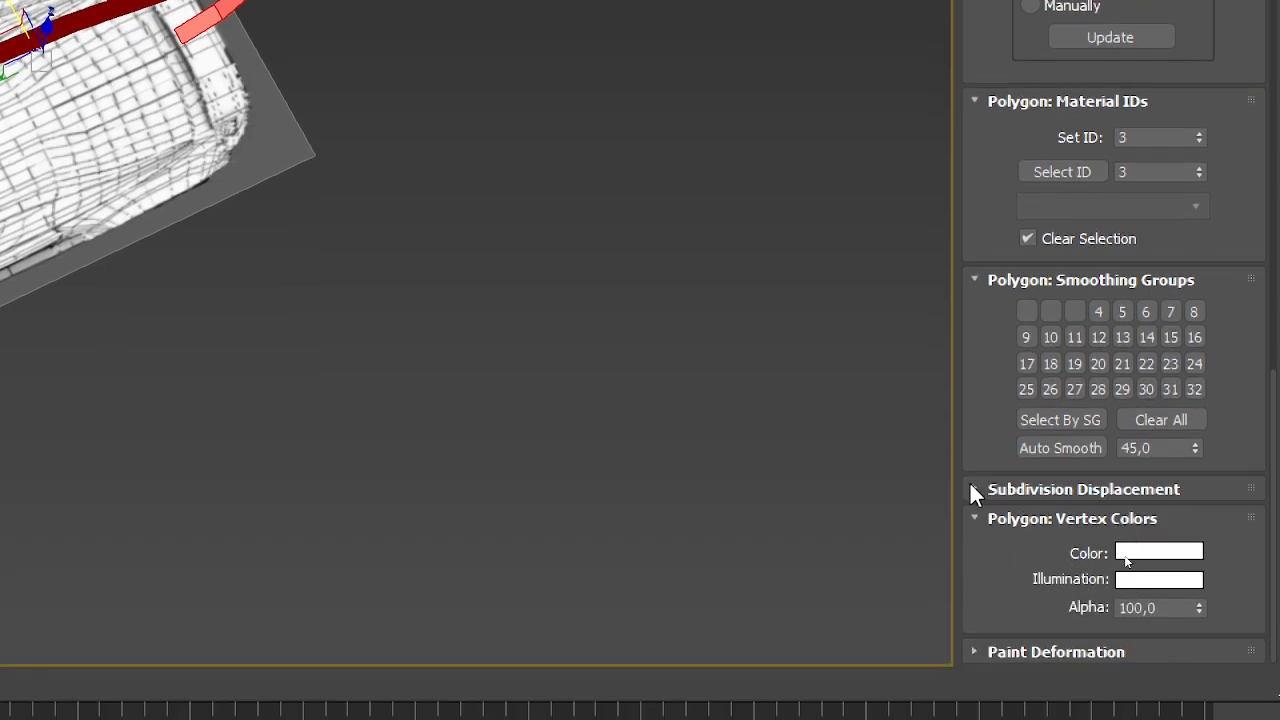
{"action": "left_click", "coordinate": [975, 491]}
{"action": "left_click_drag", "start_coordinate": [991, 251], "coordinate": [993, 712]}
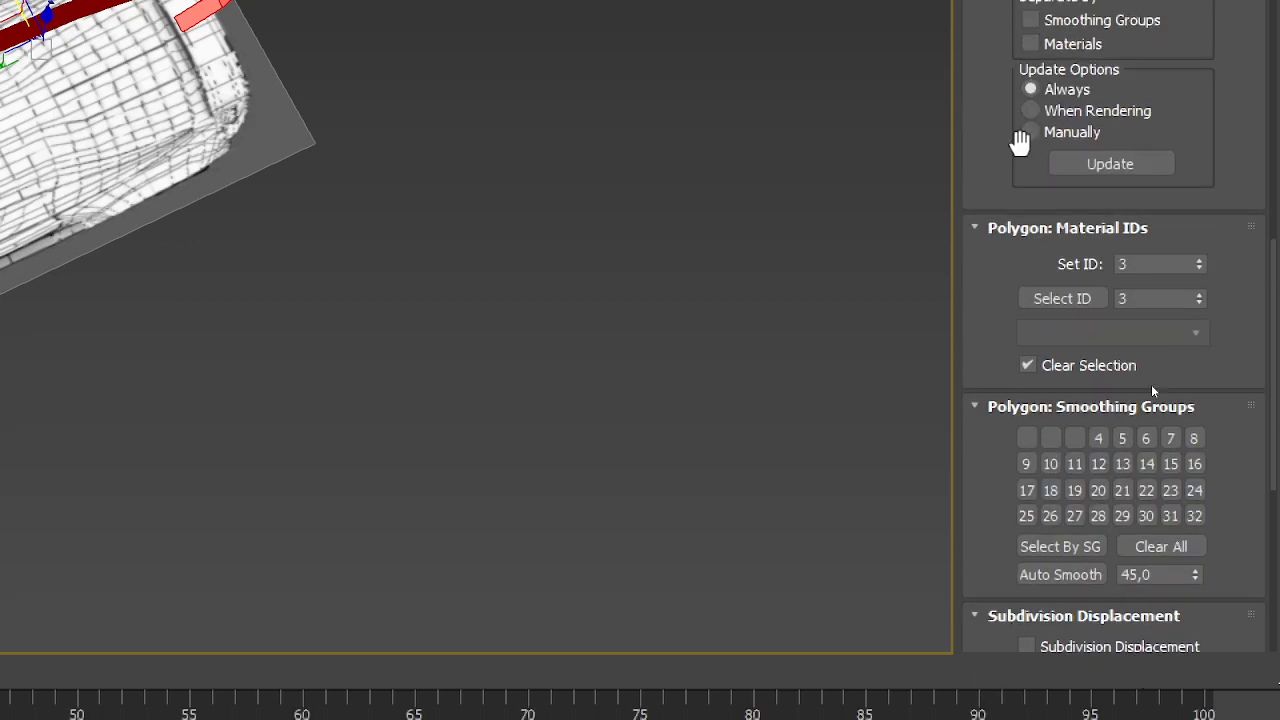
{"action": "left_click_drag", "start_coordinate": [1017, 80], "coordinate": [1006, 454]}
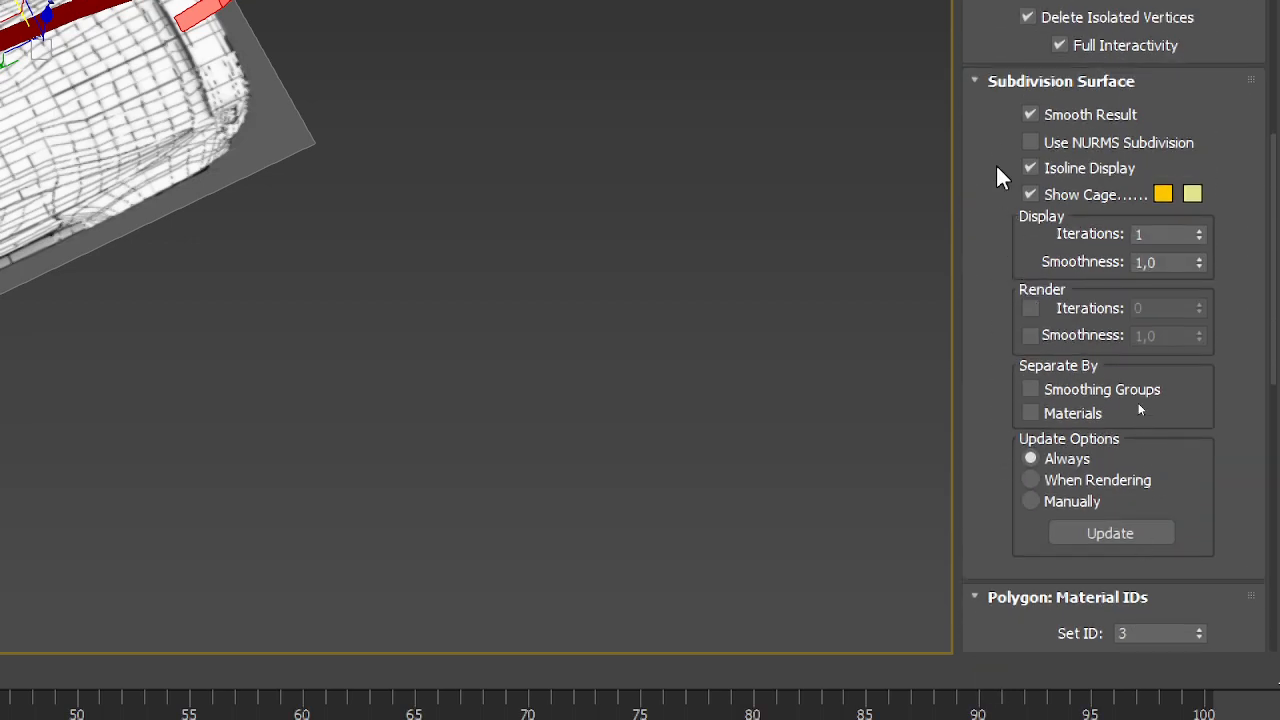
{"action": "left_click_drag", "start_coordinate": [998, 168], "coordinate": [994, 390]}
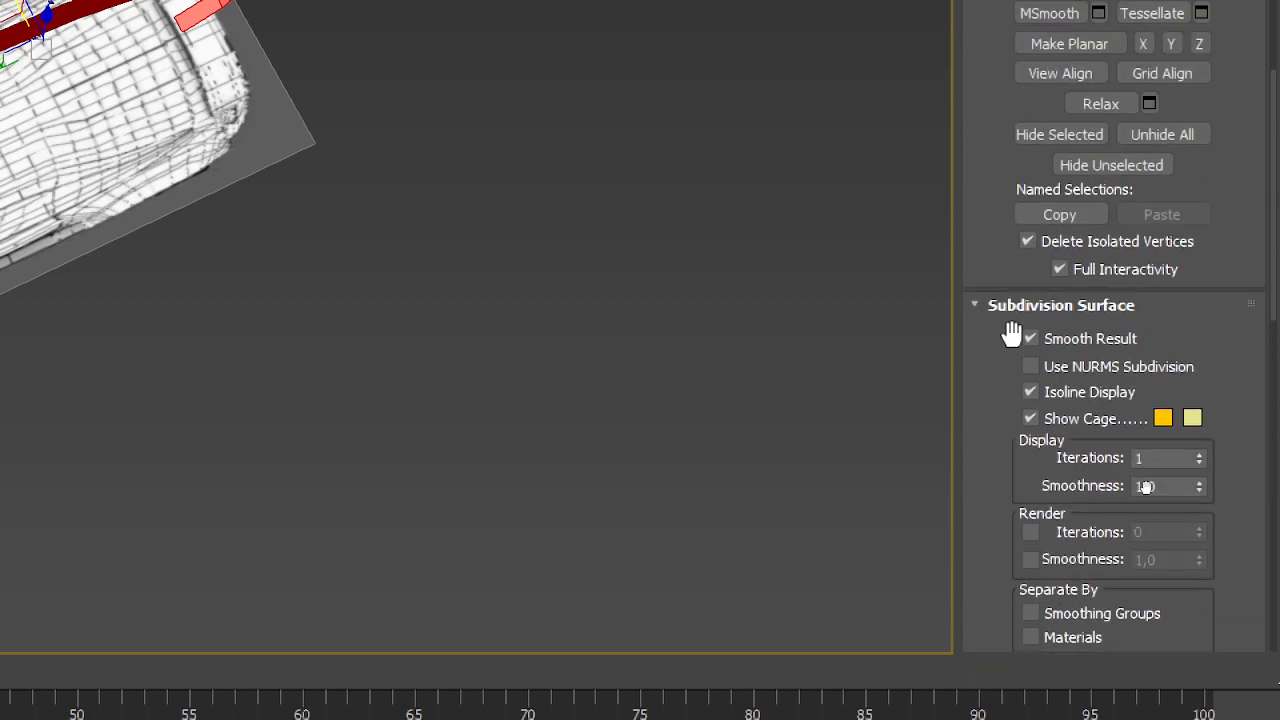
{"action": "left_click_drag", "start_coordinate": [1006, 204], "coordinate": [991, 503]}
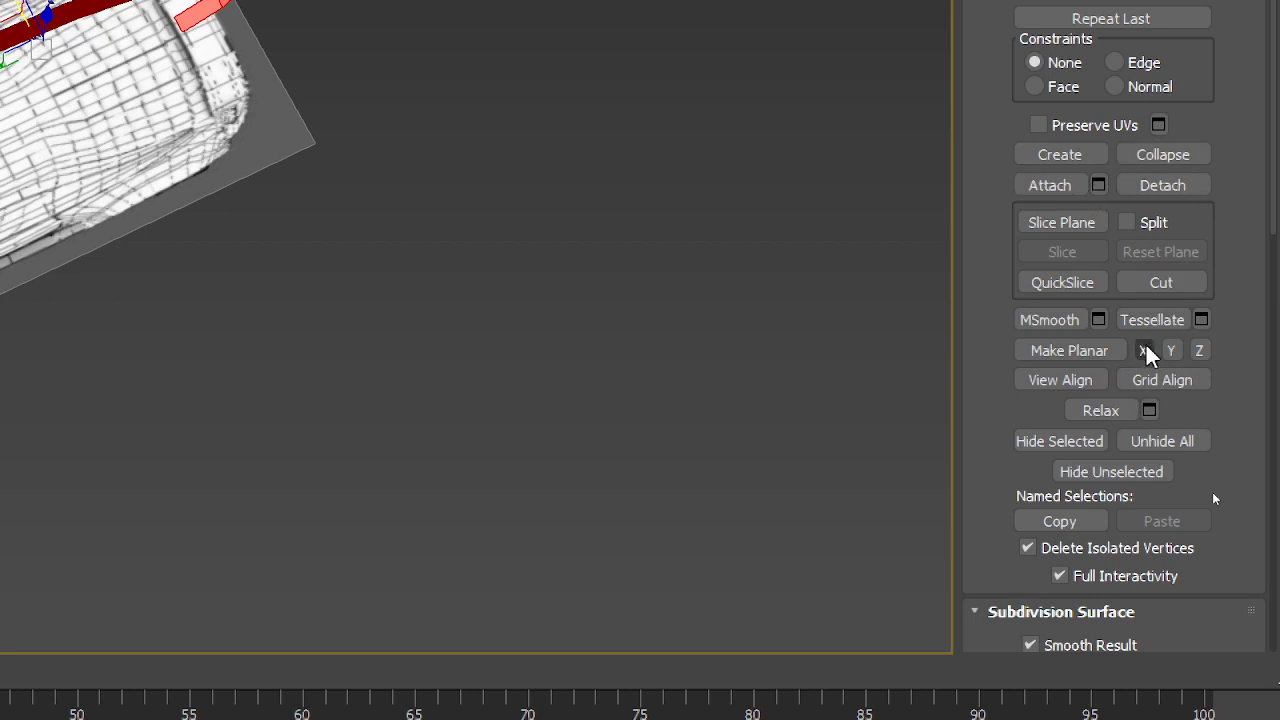
{"action": "left_click_drag", "start_coordinate": [986, 135], "coordinate": [984, 431]}
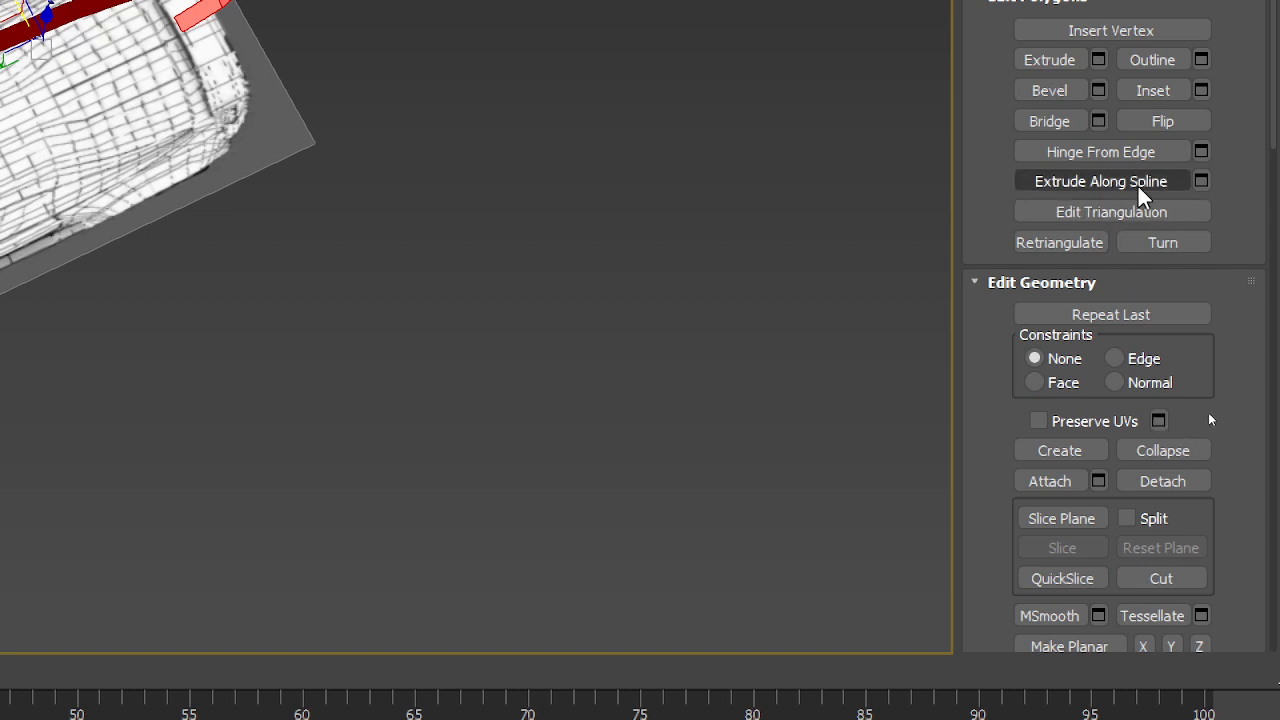
{"action": "left_click_drag", "start_coordinate": [982, 140], "coordinate": [996, 307]}
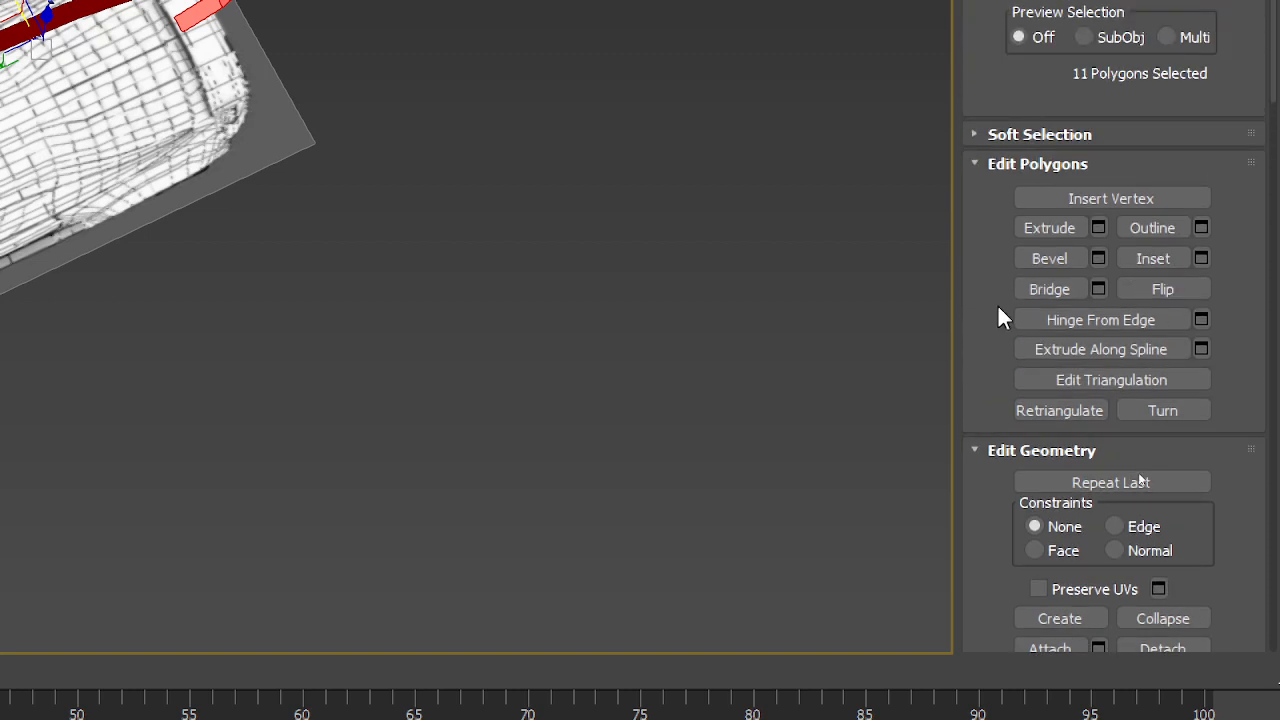
- Flip the strip's selected polygons, leave Polygon level and examine the face shading from different angles
{"action": "left_click", "coordinate": [1182, 294]}
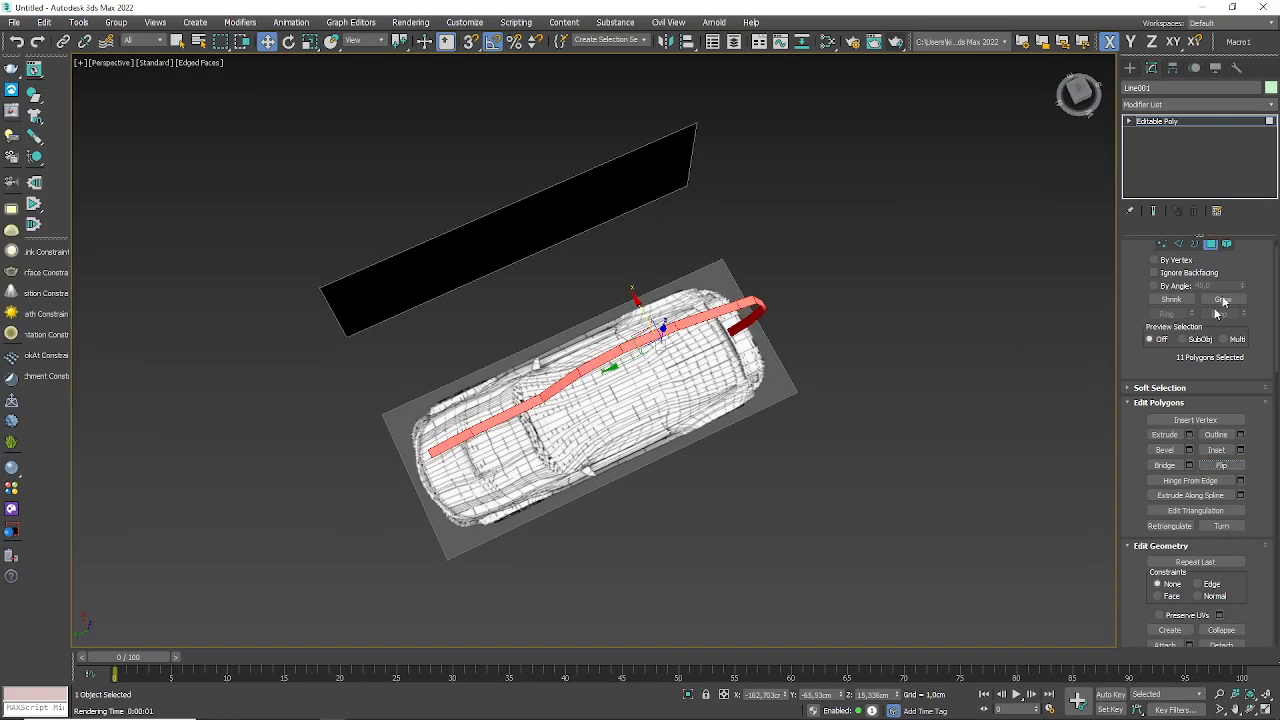
{"action": "left_click", "coordinate": [1262, 121]}
{"action": "scroll", "coordinate": [633, 360], "scroll_direction": "up", "scroll_amount": 8}
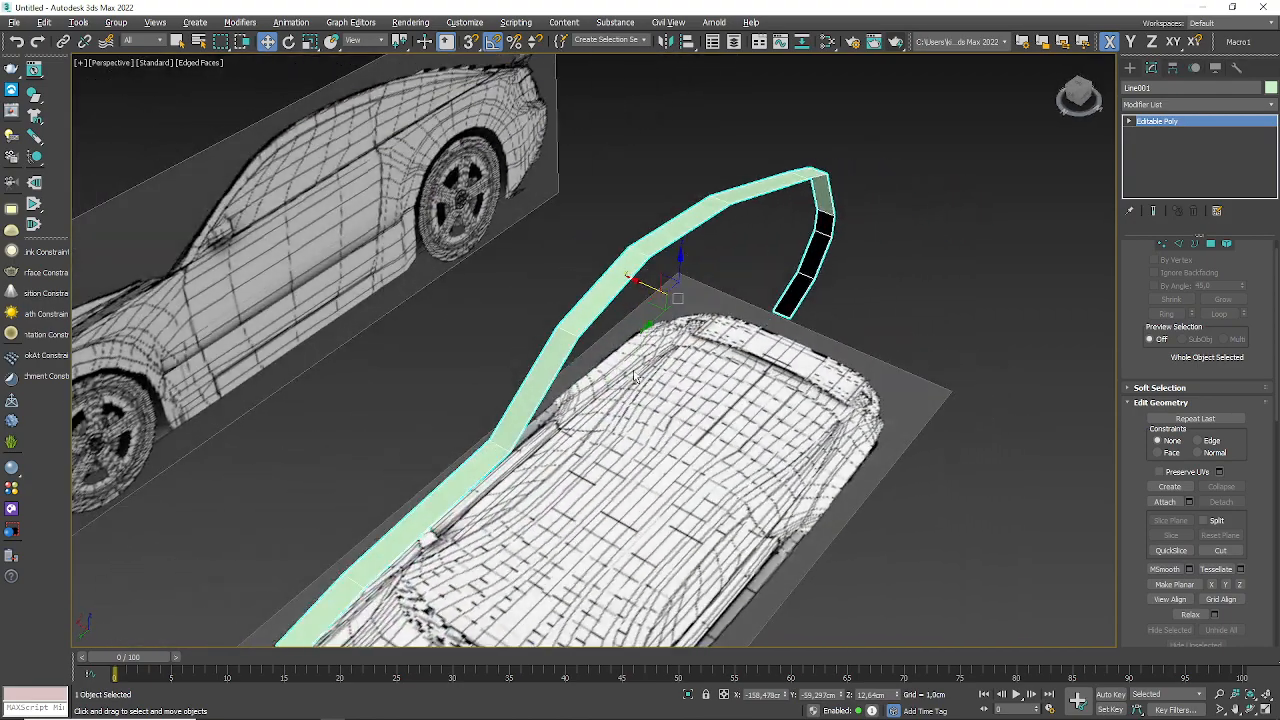
{"action": "middle_click_drag", "start_coordinate": [633, 375], "coordinate": [598, 408], "text": "alt"}
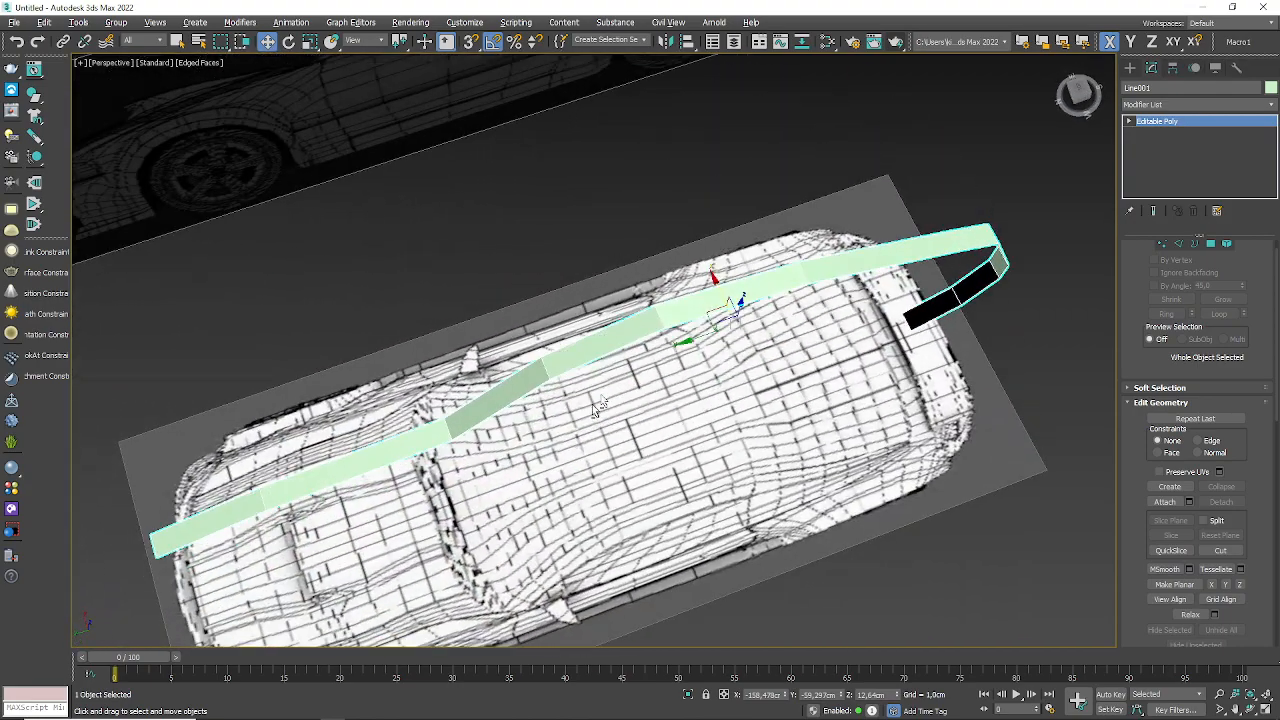
{"action": "left_click", "coordinate": [1272, 104]}
{"action": "scroll", "coordinate": [1181, 660], "scroll_direction": "down", "scroll_amount": 2}
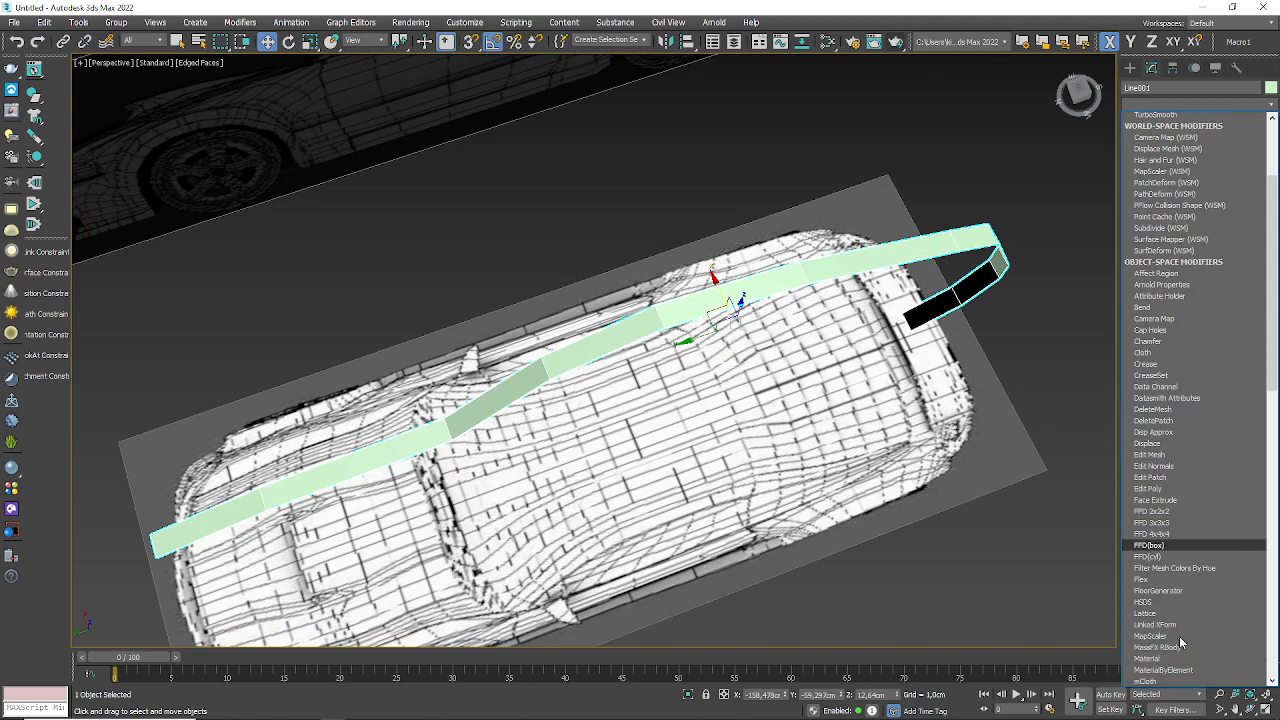
{"action": "scroll", "coordinate": [1181, 642], "scroll_direction": "down", "scroll_amount": 9}
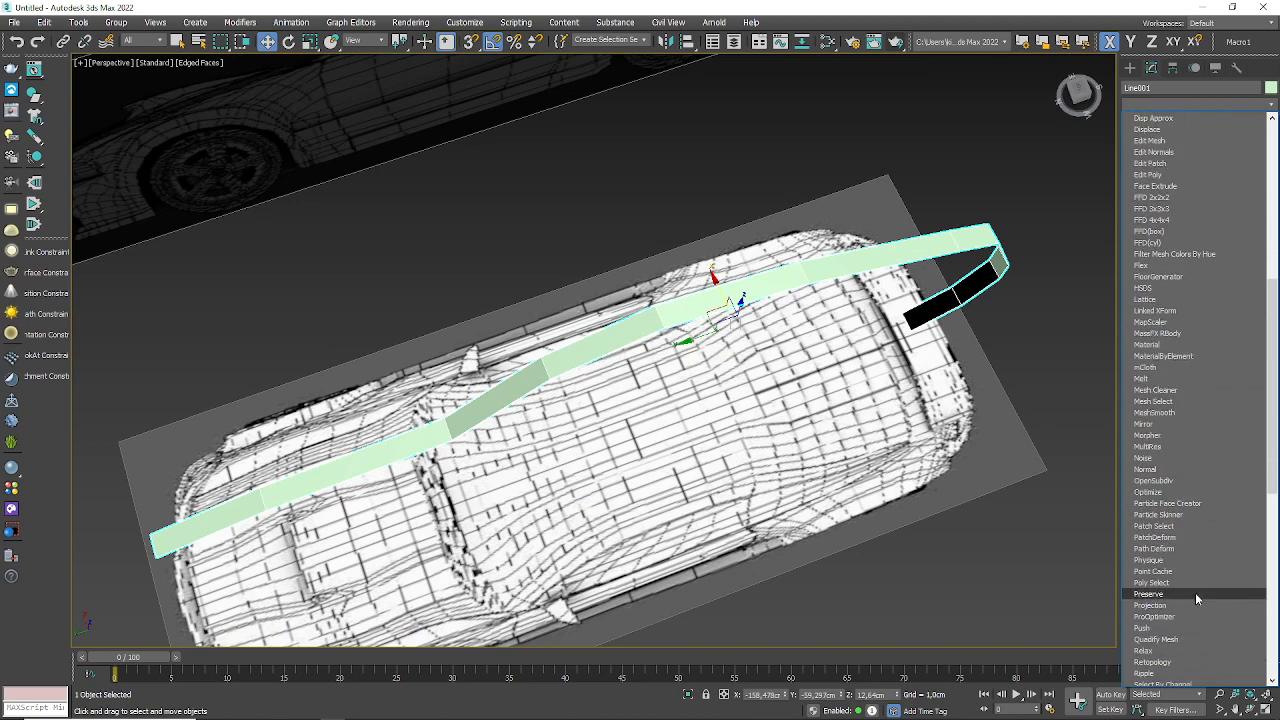
{"action": "left_click", "coordinate": [925, 578]}
- Add a Symmetry modifier to the strip with Z as the mirror axis
{"action": "middle_click_drag", "start_coordinate": [685, 480], "coordinate": [600, 423], "text": "alt"}
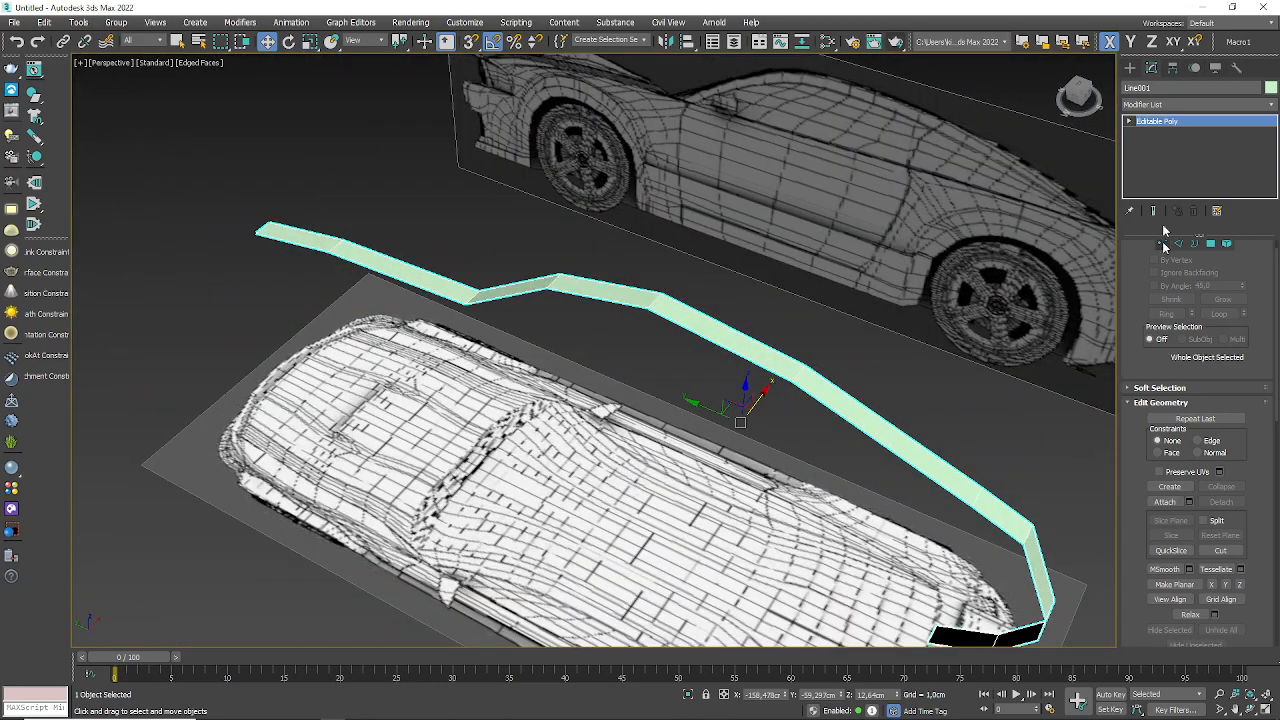
{"action": "left_click", "coordinate": [1262, 104]}
{"action": "scroll", "coordinate": [1194, 571], "scroll_direction": "down", "scroll_amount": 2}
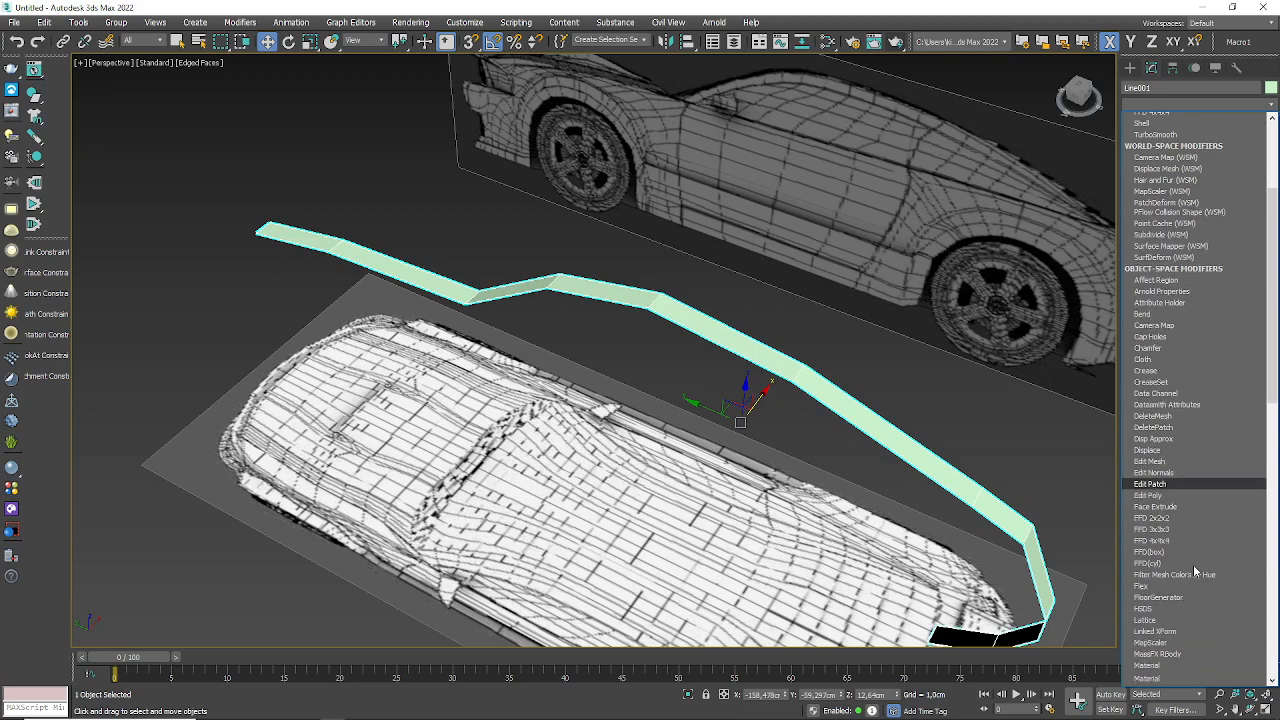
{"action": "scroll", "coordinate": [1195, 571], "scroll_direction": "down", "scroll_amount": 15}
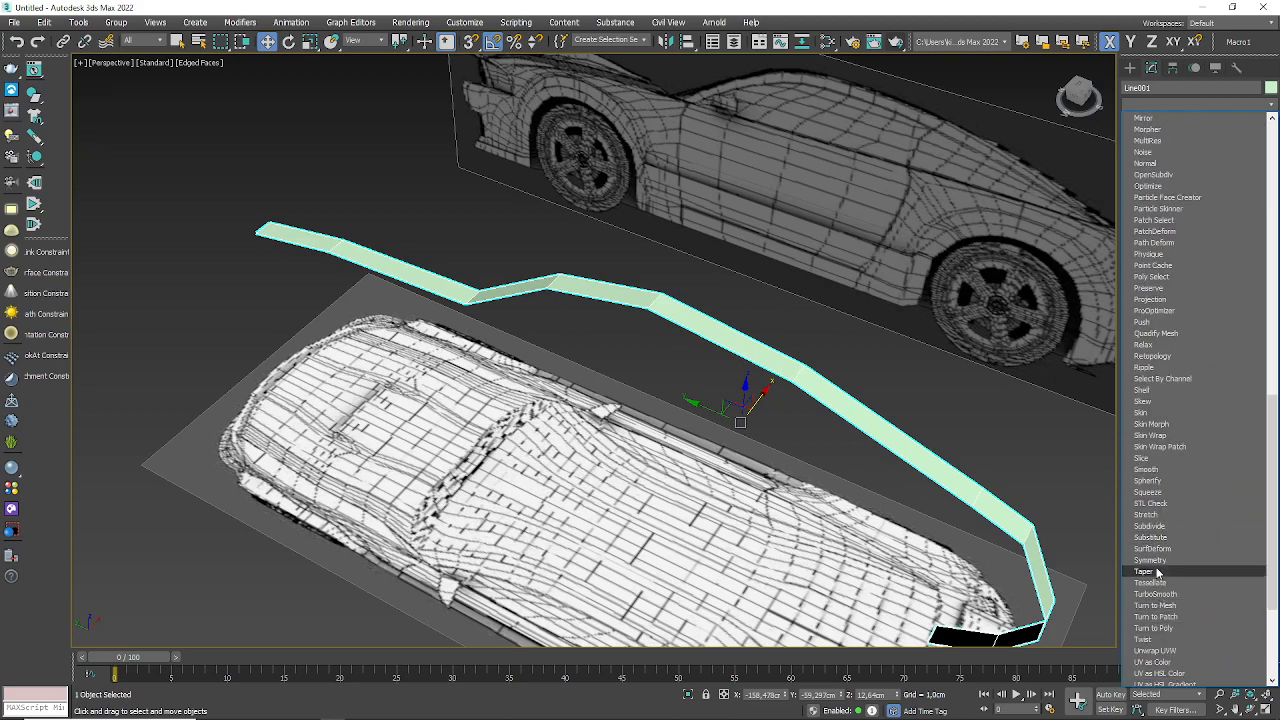
{"action": "left_click", "coordinate": [1150, 560]}
{"action": "mouse_move", "coordinate": [660, 446]}
{"action": "middle_mouse_down", "text": "alt"}
{"action": "mouse_move", "coordinate": [618, 498]}
{"action": "mouse_move", "coordinate": [650, 440]}
{"action": "middle_mouse_up", "text": "alt"}
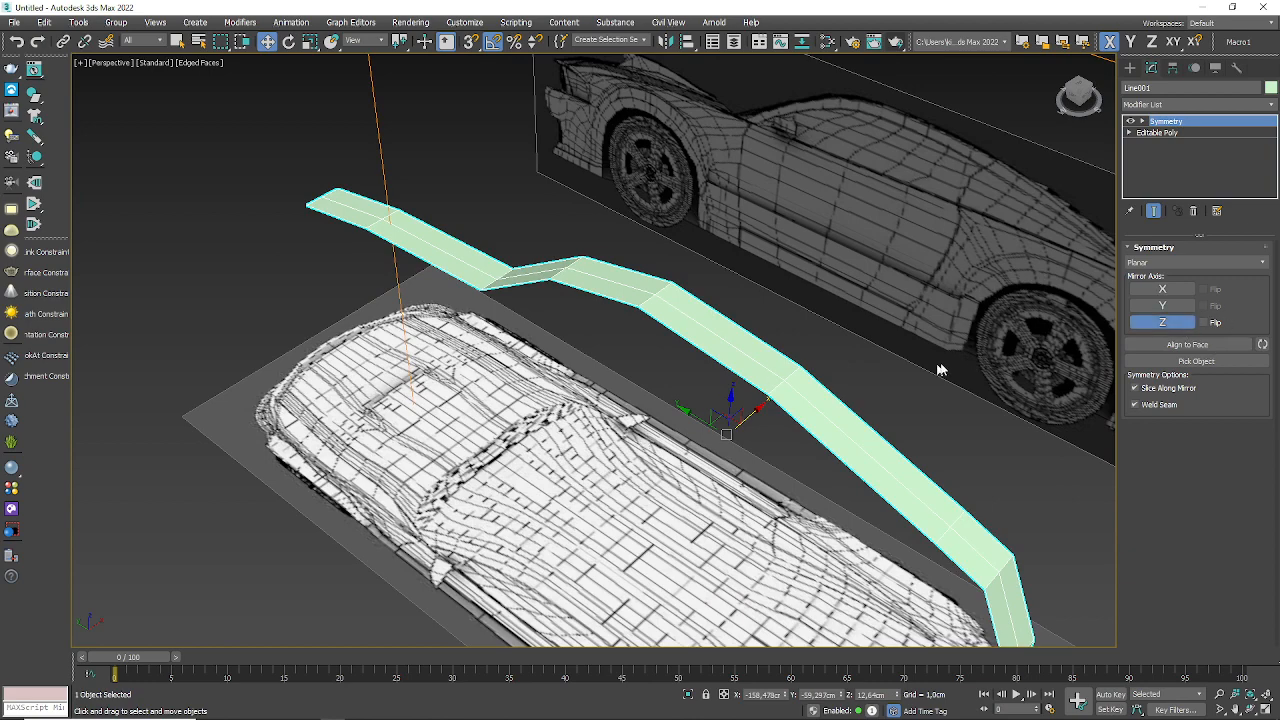
- Try the X mirror axis and the Flip option of the Symmetry modifier, and return to Z without Flip
{"action": "middle_click_drag", "start_coordinate": [851, 470], "coordinate": [820, 449], "text": "alt"}
{"action": "left_click", "coordinate": [1162, 289]}
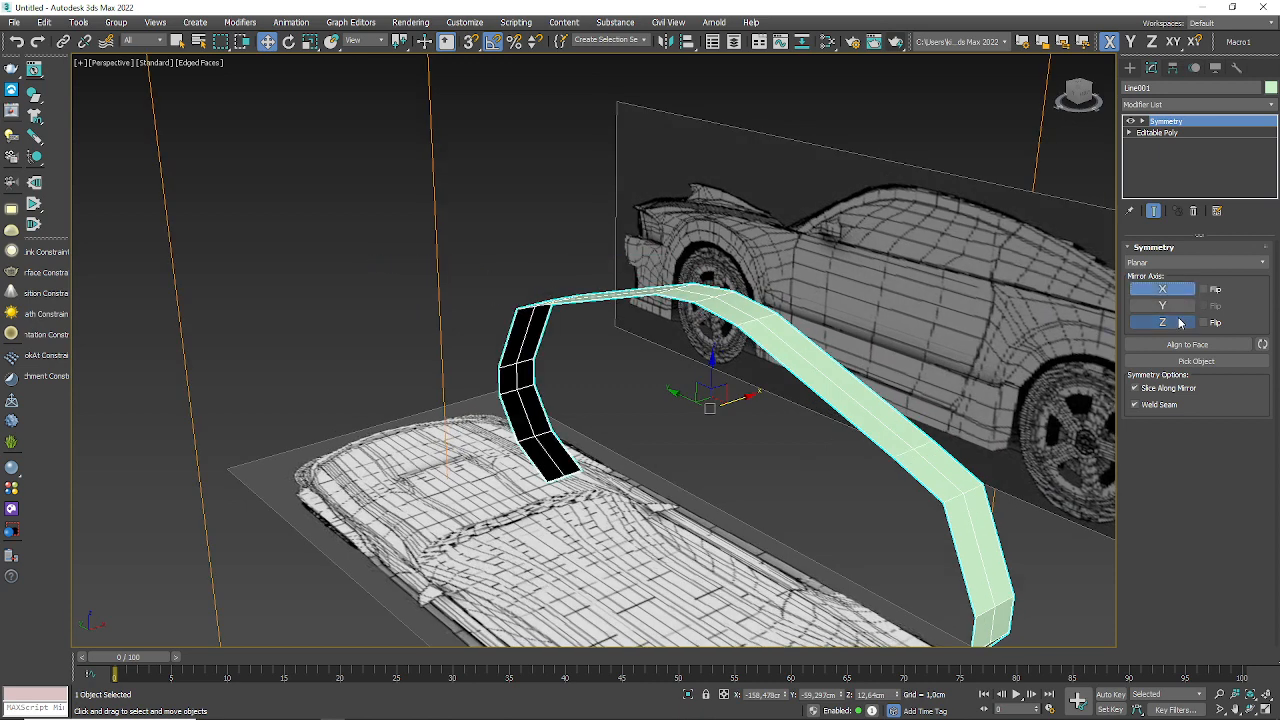
{"action": "left_click", "coordinate": [1179, 322]}
{"action": "middle_click_drag", "start_coordinate": [1003, 391], "coordinate": [1022, 358], "text": "alt"}
{"action": "left_click", "coordinate": [1178, 322]}
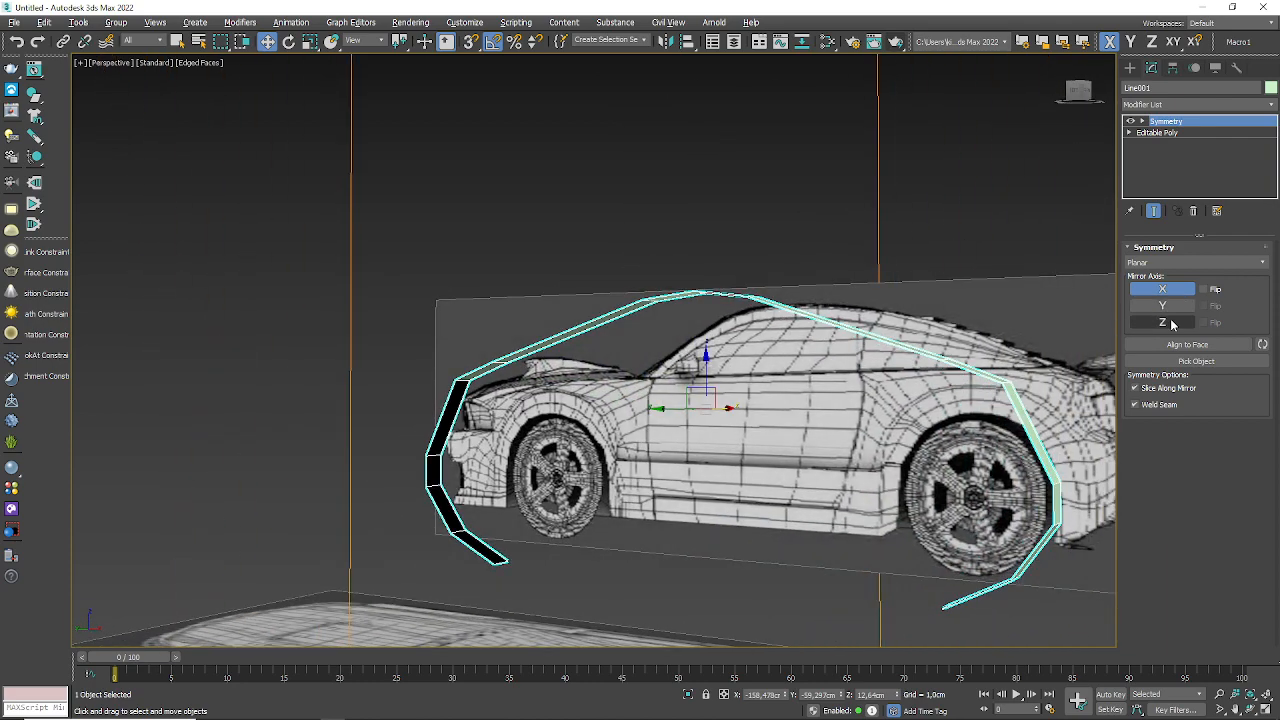
{"action": "left_click", "coordinate": [1183, 292]}
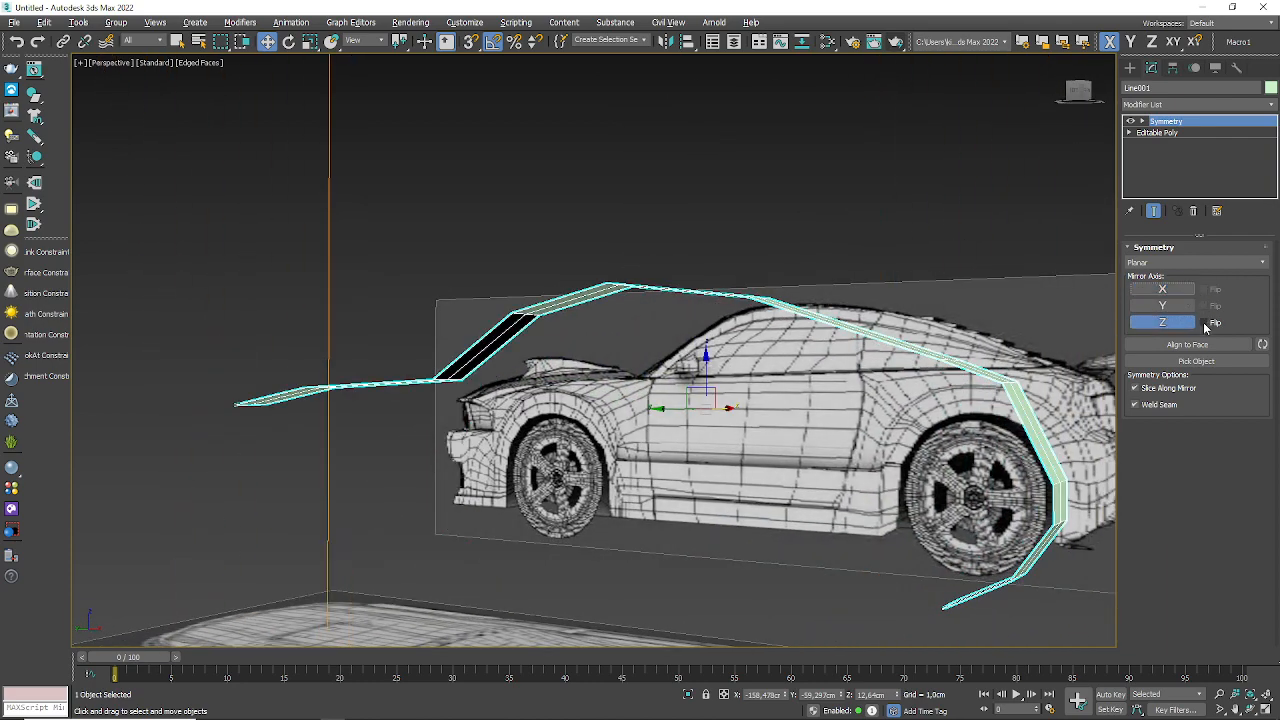
{"action": "left_click", "coordinate": [1204, 323]}
{"action": "left_click", "coordinate": [1204, 323]}
{"action": "middle_click_drag", "start_coordinate": [850, 326], "coordinate": [776, 413], "text": "alt"}
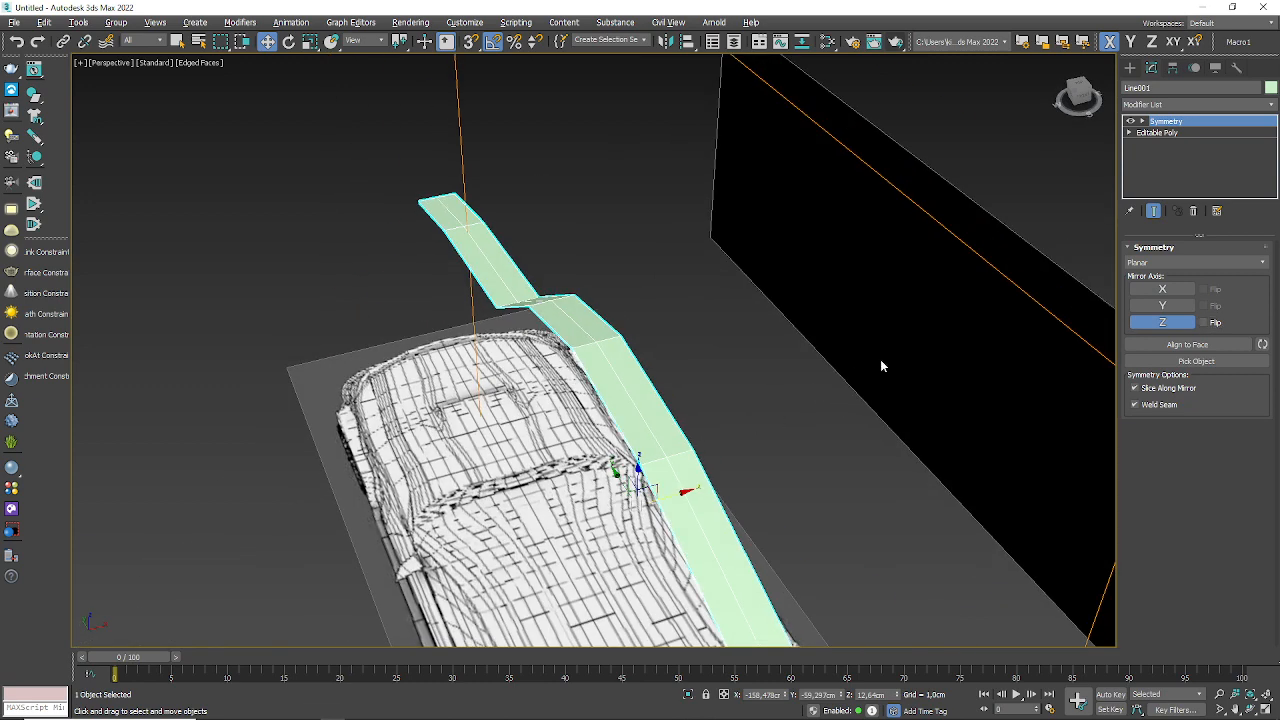
{"action": "middle_click_drag", "start_coordinate": [883, 363], "coordinate": [1016, 383], "text": "alt"}
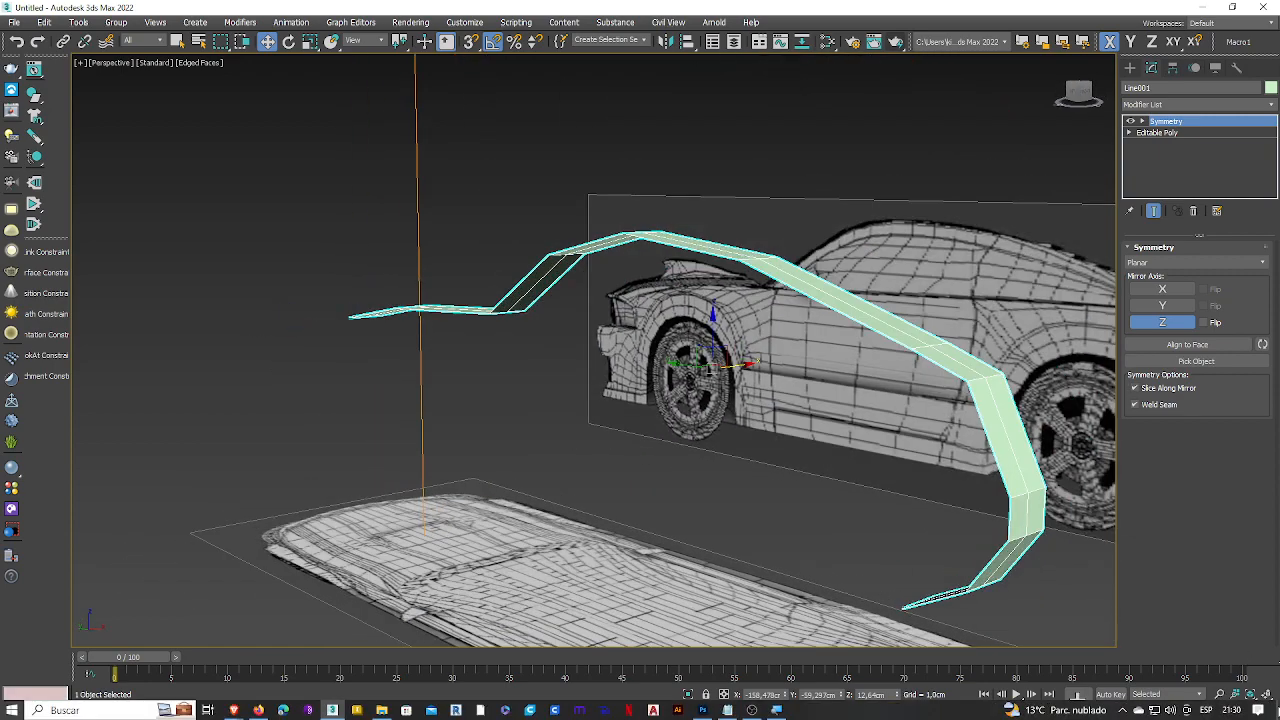
- Return to the four-viewport layout, framing the roof profile in the Left view and the whole car in the Top view
{"action": "left_click", "coordinate": [1266, 709]}
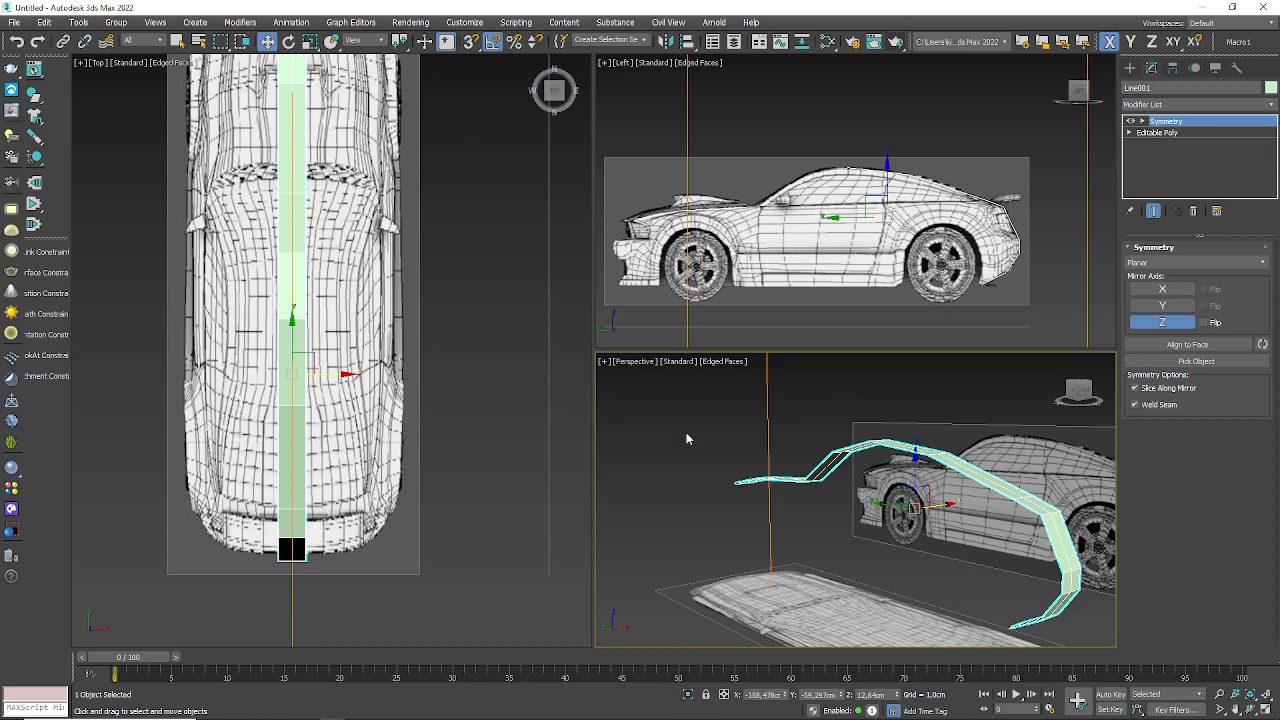
{"action": "scroll", "coordinate": [800, 160], "scroll_direction": "up", "scroll_amount": 4}
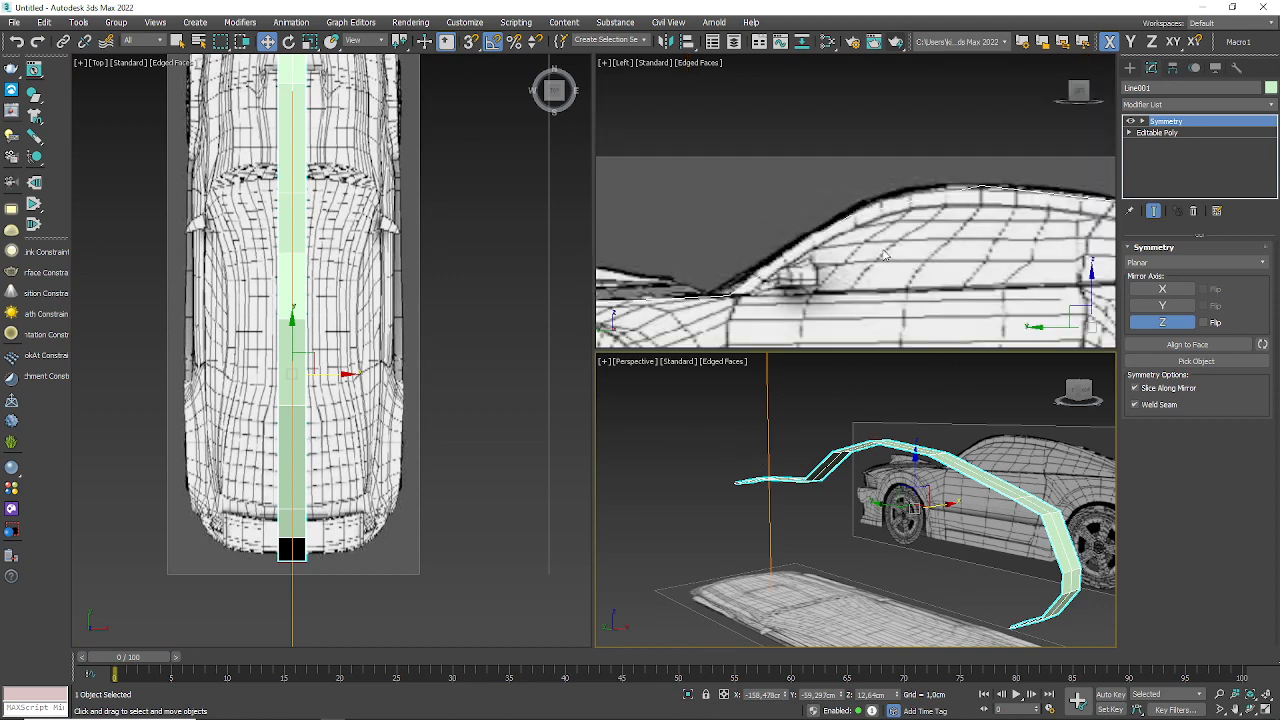
{"action": "scroll", "coordinate": [962, 175], "scroll_direction": "up", "scroll_amount": 2}
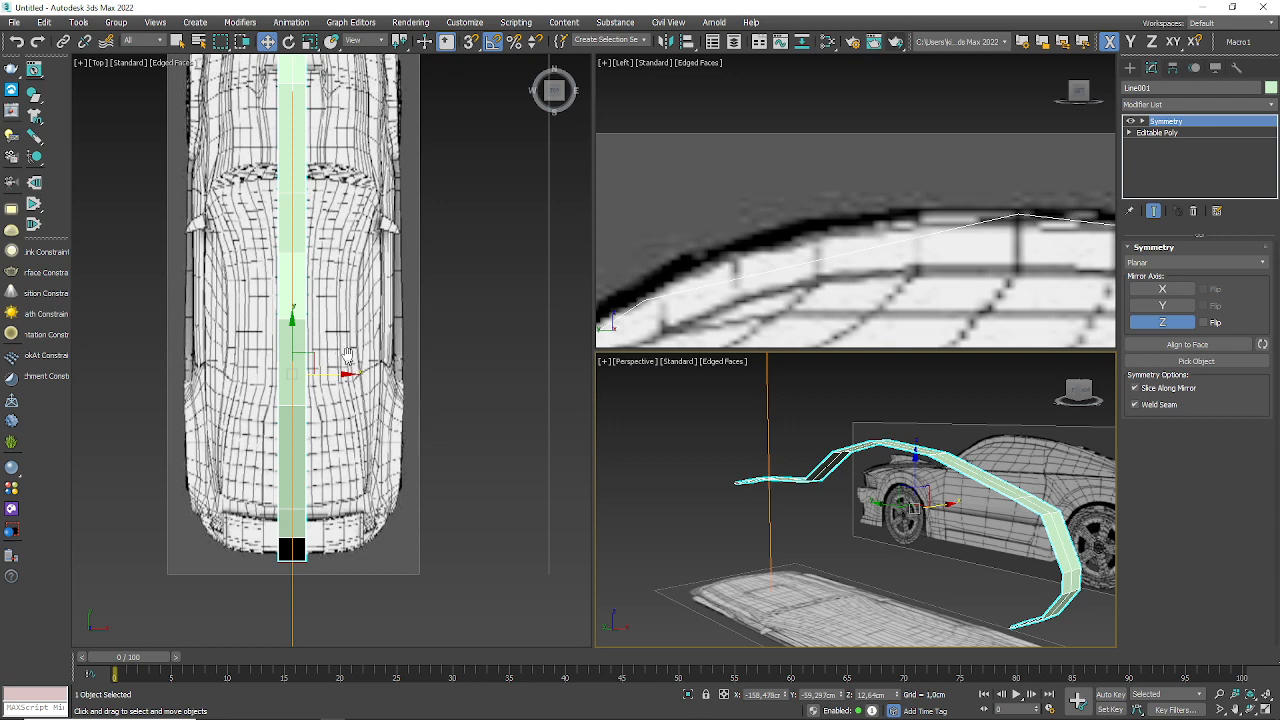
{"action": "middle_click_drag", "start_coordinate": [338, 362], "coordinate": [383, 425]}
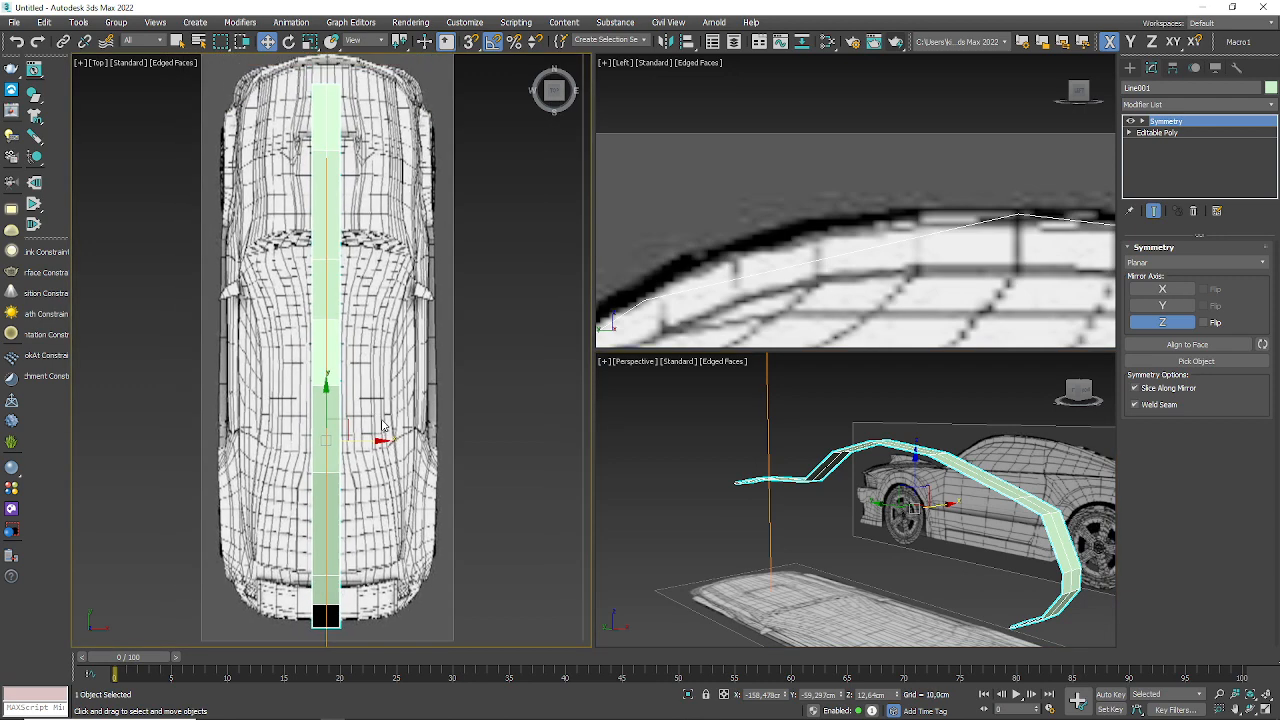
- Turn on Show End Result for the Editable Poly beneath Symmetry and switch it to Edge level
{"action": "left_click", "coordinate": [1157, 132]}
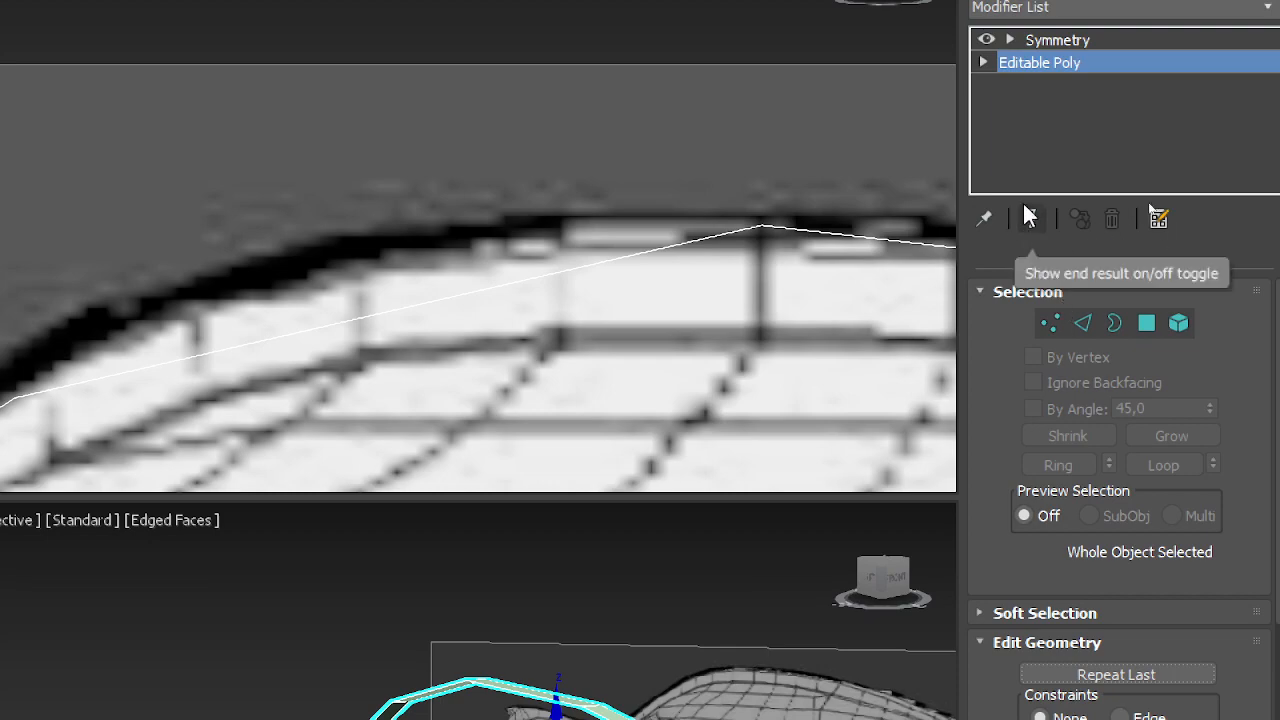
{"action": "left_click", "coordinate": [1029, 217]}
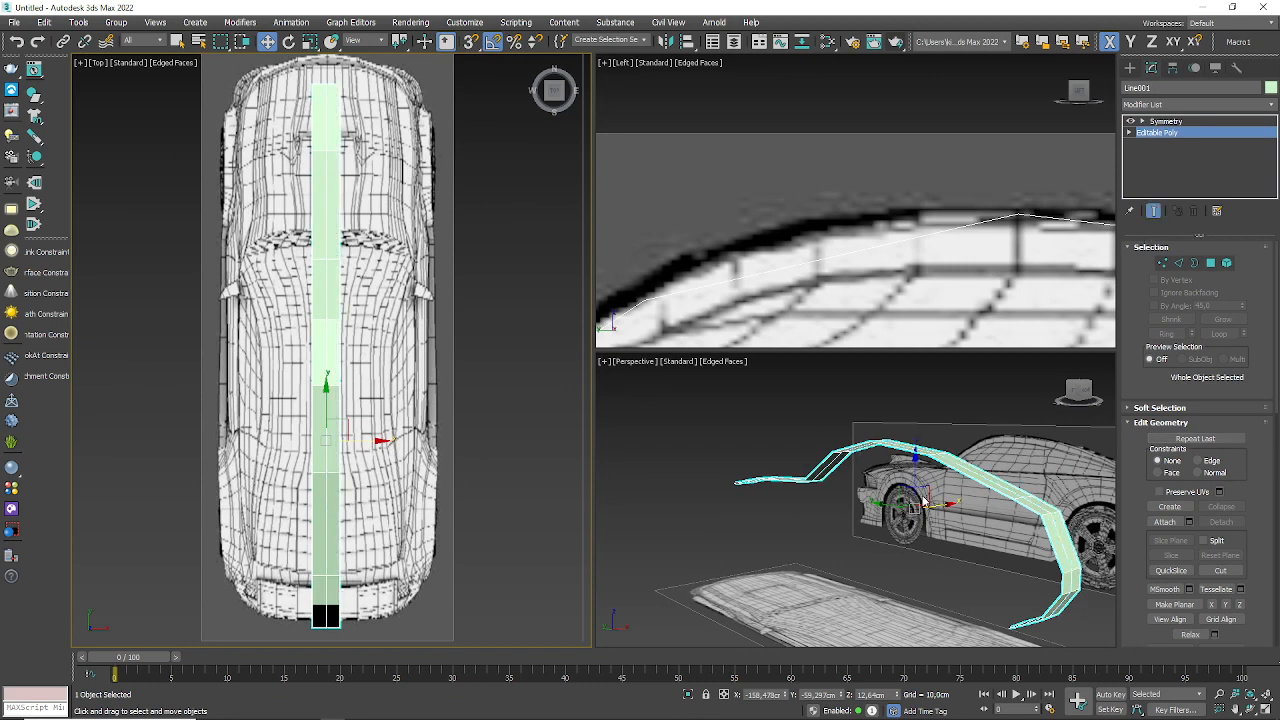
{"action": "middle_click_drag", "start_coordinate": [924, 503], "coordinate": [942, 515], "text": "alt"}
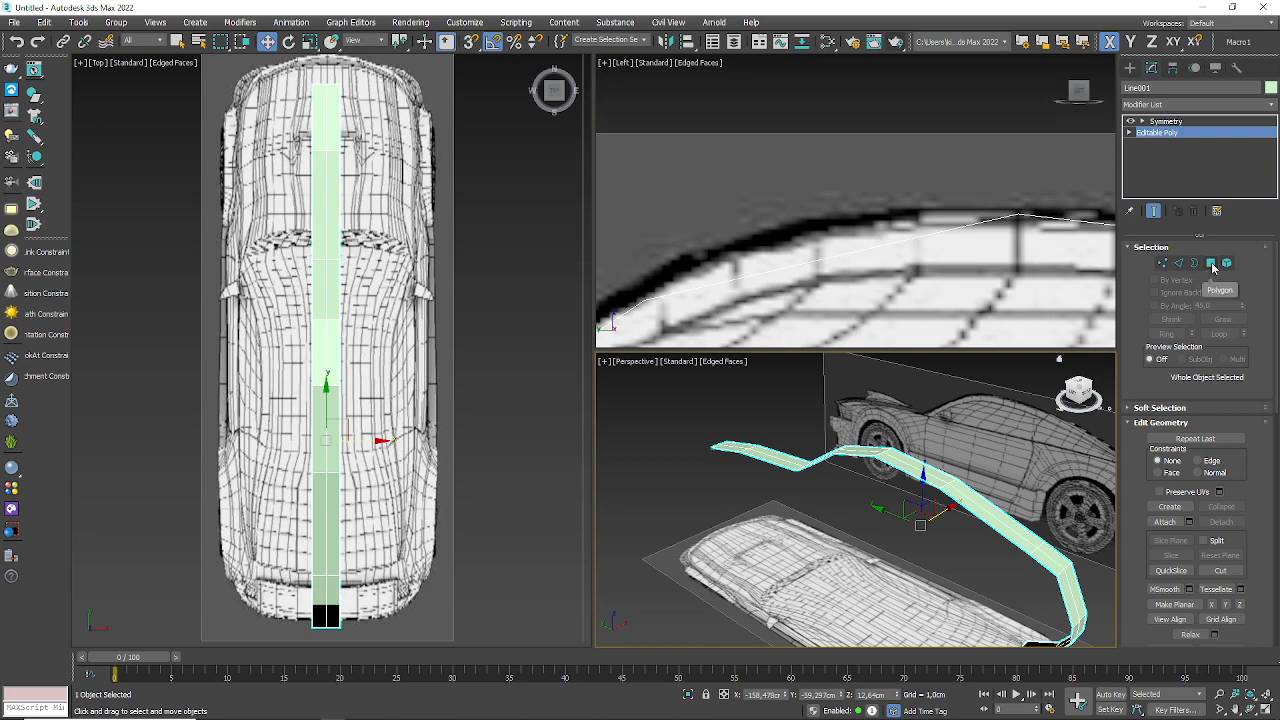
{"action": "left_click", "coordinate": [1211, 263]}
{"action": "left_click", "coordinate": [1178, 263]}
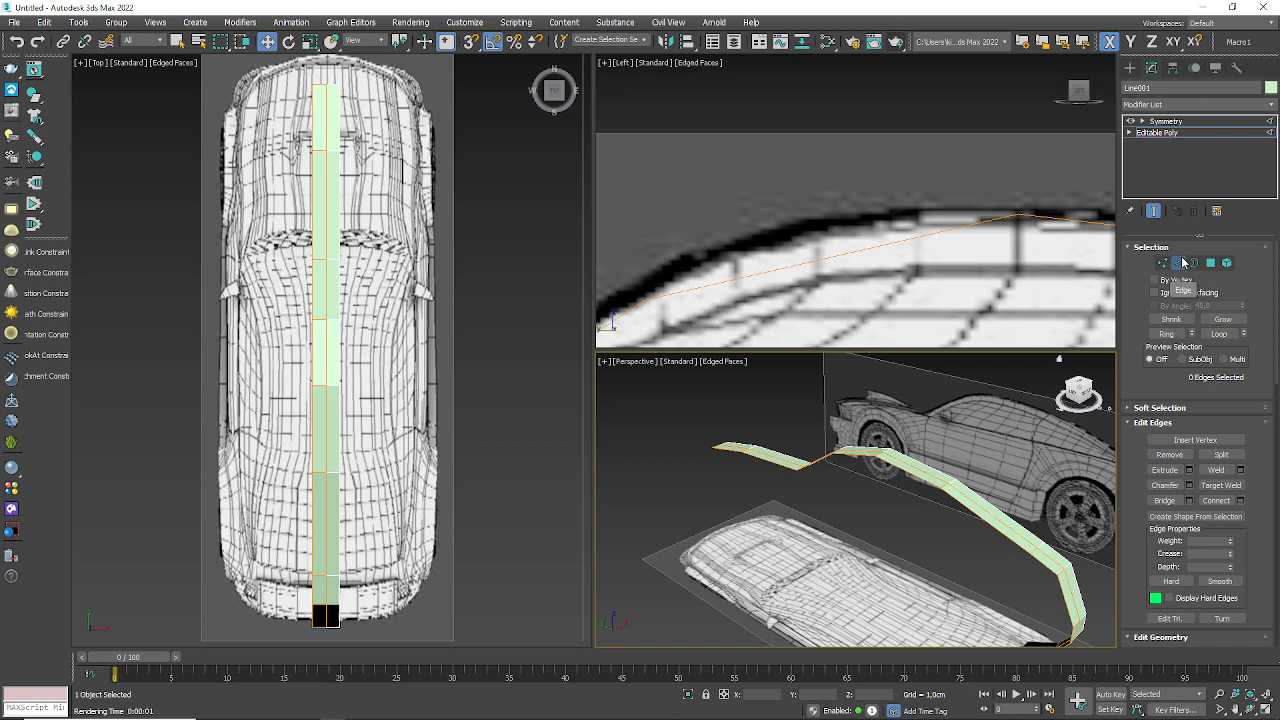
{"action": "left_click", "coordinate": [1182, 262]}
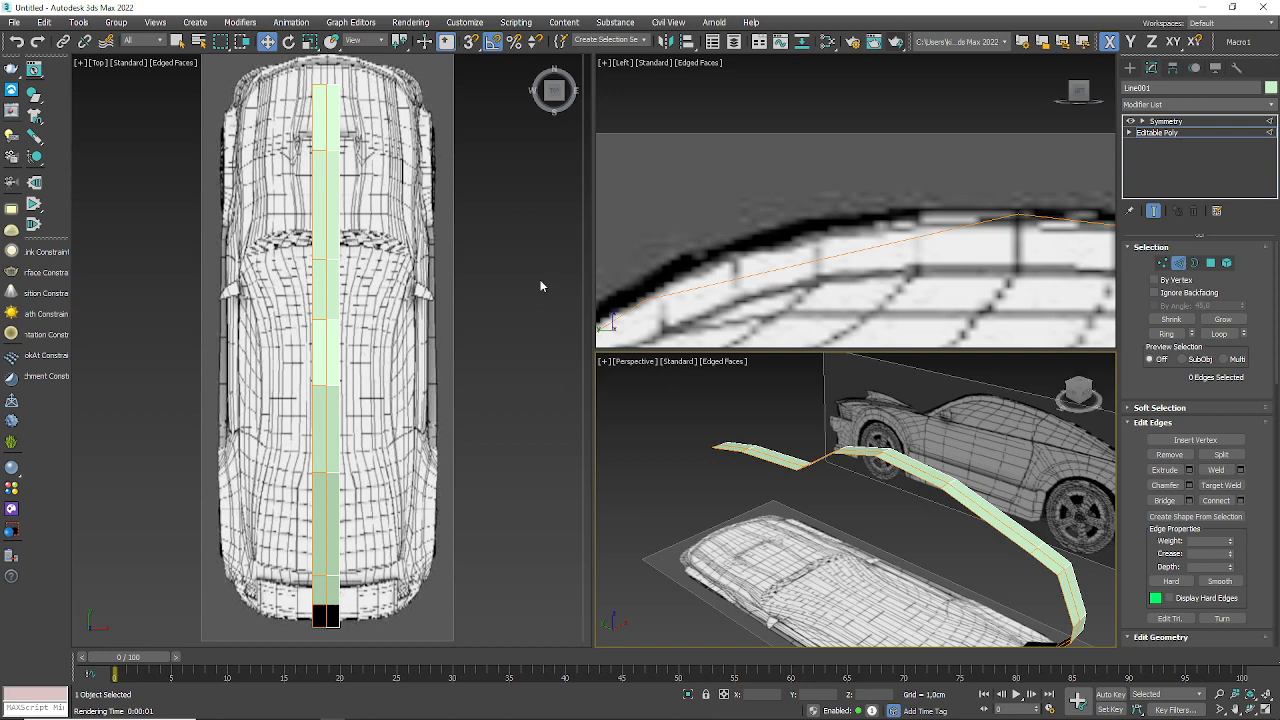
- Extend the strip's front end edge forward along Y to the front line of the hood, at about Y 173 cm
{"action": "scroll", "coordinate": [714, 307], "scroll_direction": "down", "scroll_amount": 8}
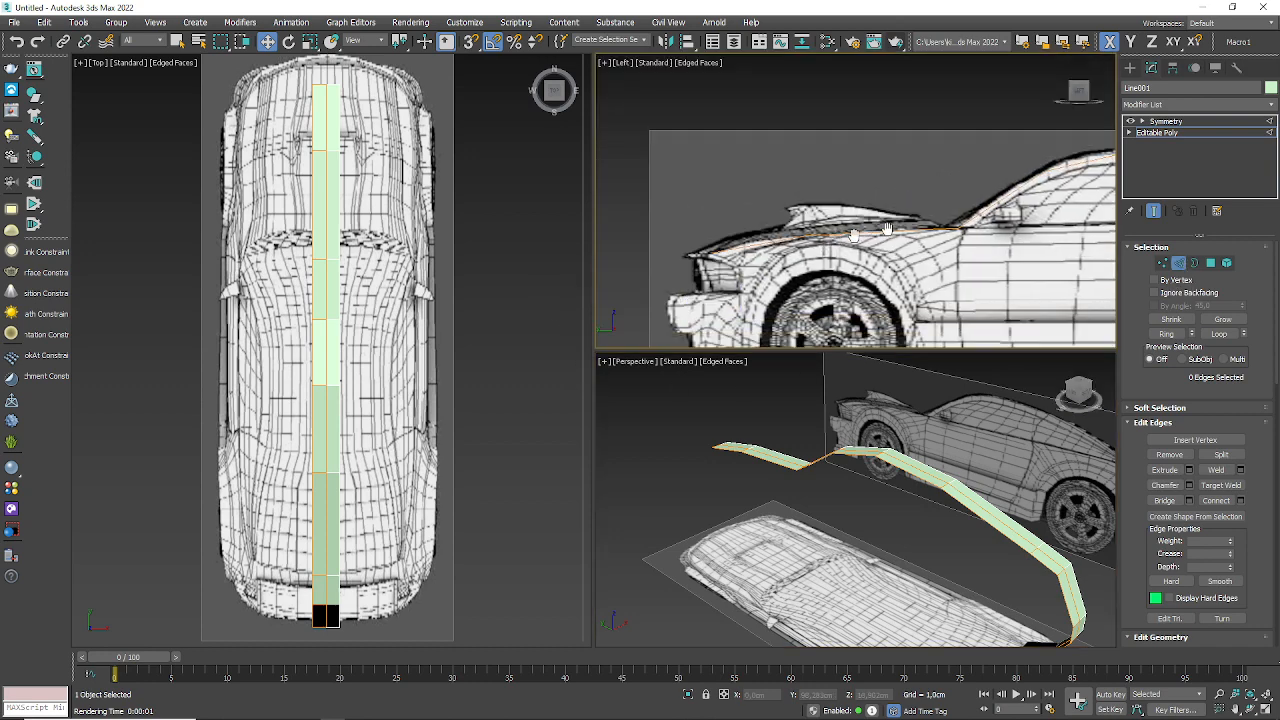
{"action": "scroll", "coordinate": [800, 235], "scroll_direction": "up", "scroll_amount": 3}
{"action": "scroll", "coordinate": [320, 160], "scroll_direction": "up", "scroll_amount": 15}
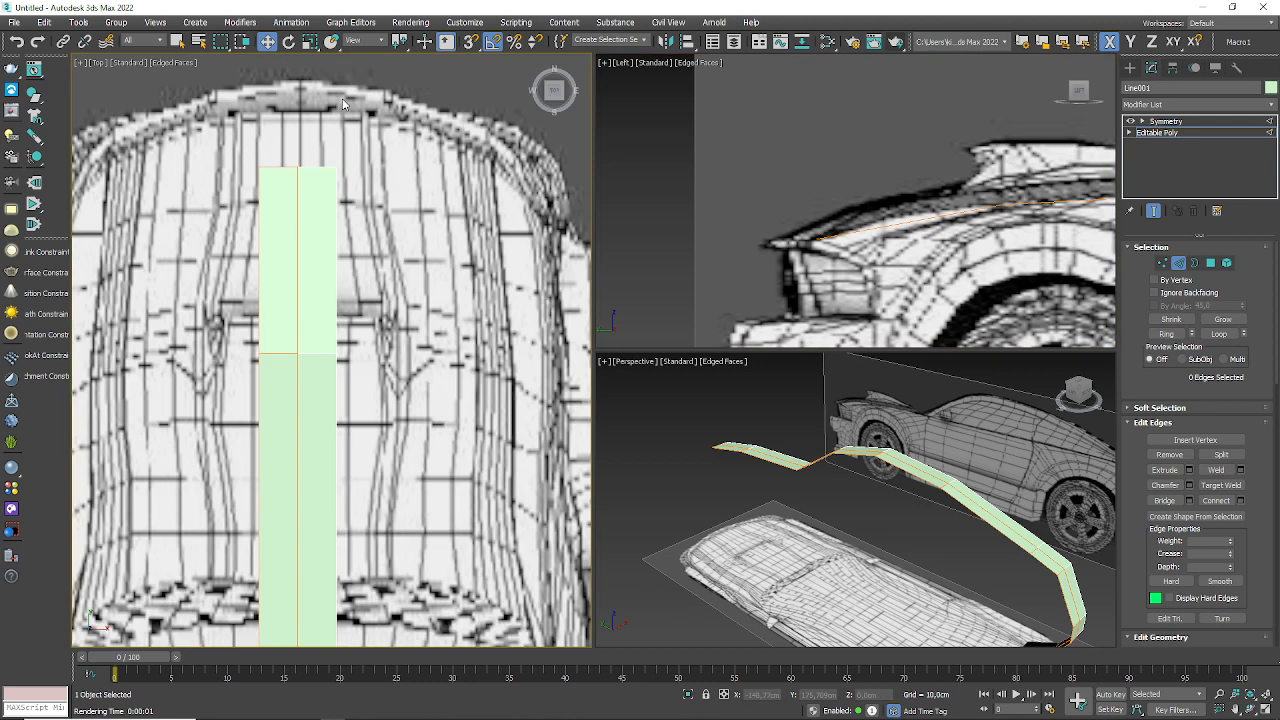
{"action": "middle_click_drag", "start_coordinate": [286, 152], "coordinate": [332, 237]}
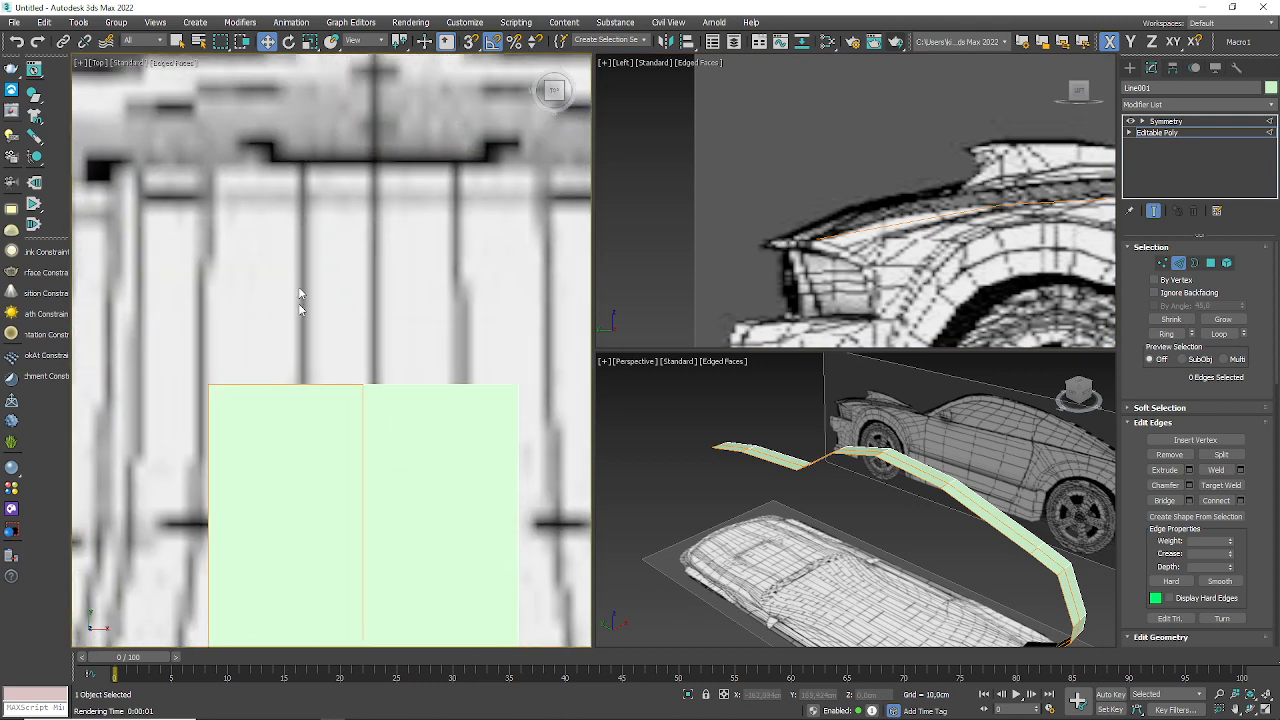
{"action": "scroll", "coordinate": [815, 254], "scroll_direction": "up", "scroll_amount": 10}
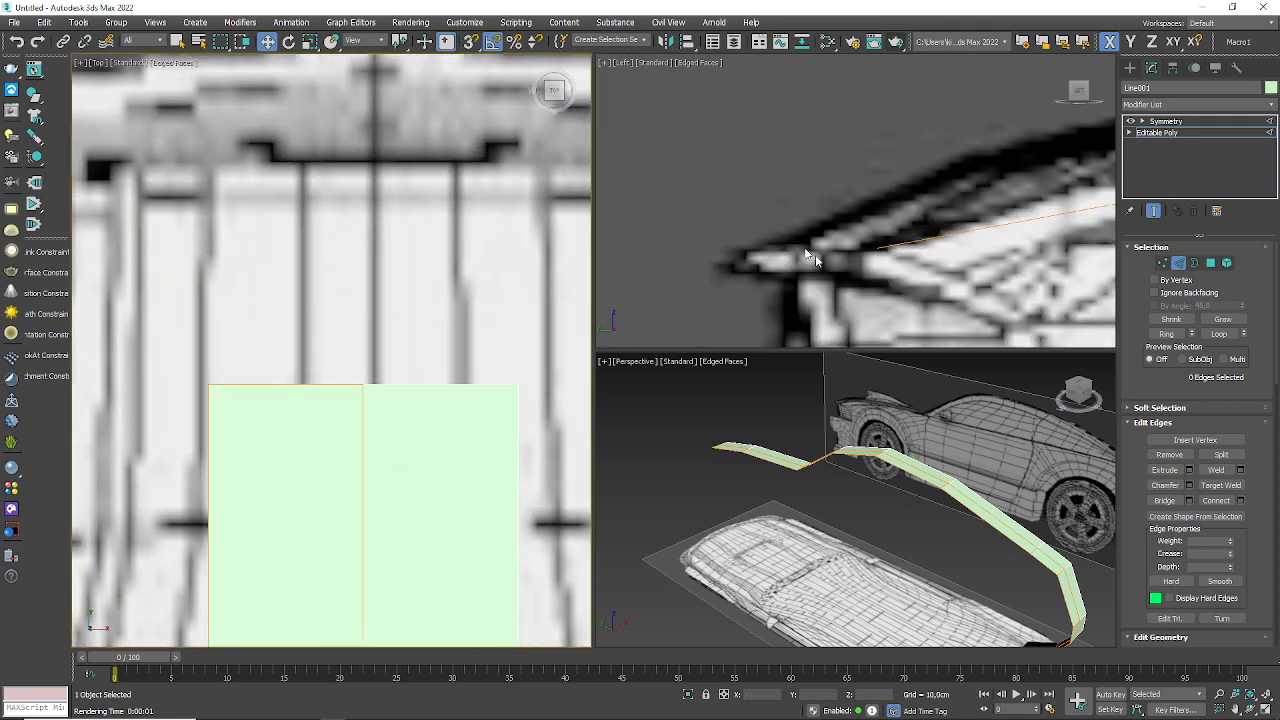
{"action": "scroll", "coordinate": [770, 265], "scroll_direction": "down", "scroll_amount": 5}
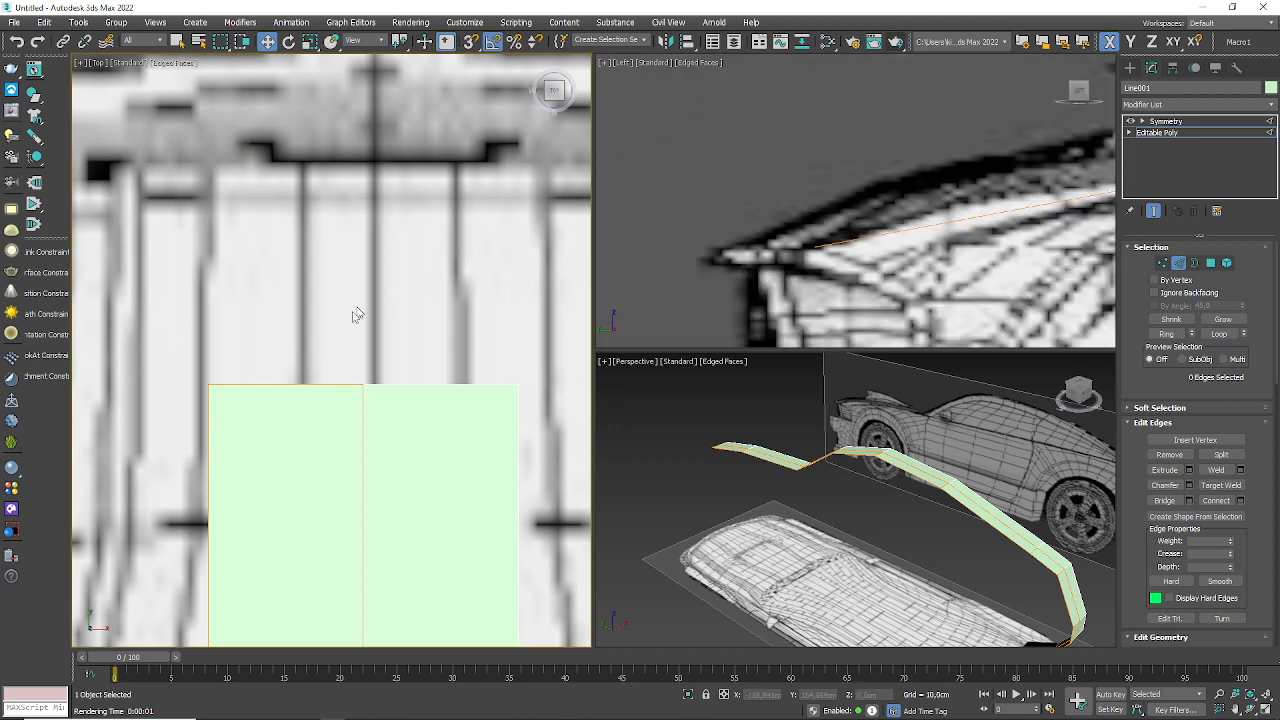
{"action": "left_click", "coordinate": [303, 385]}
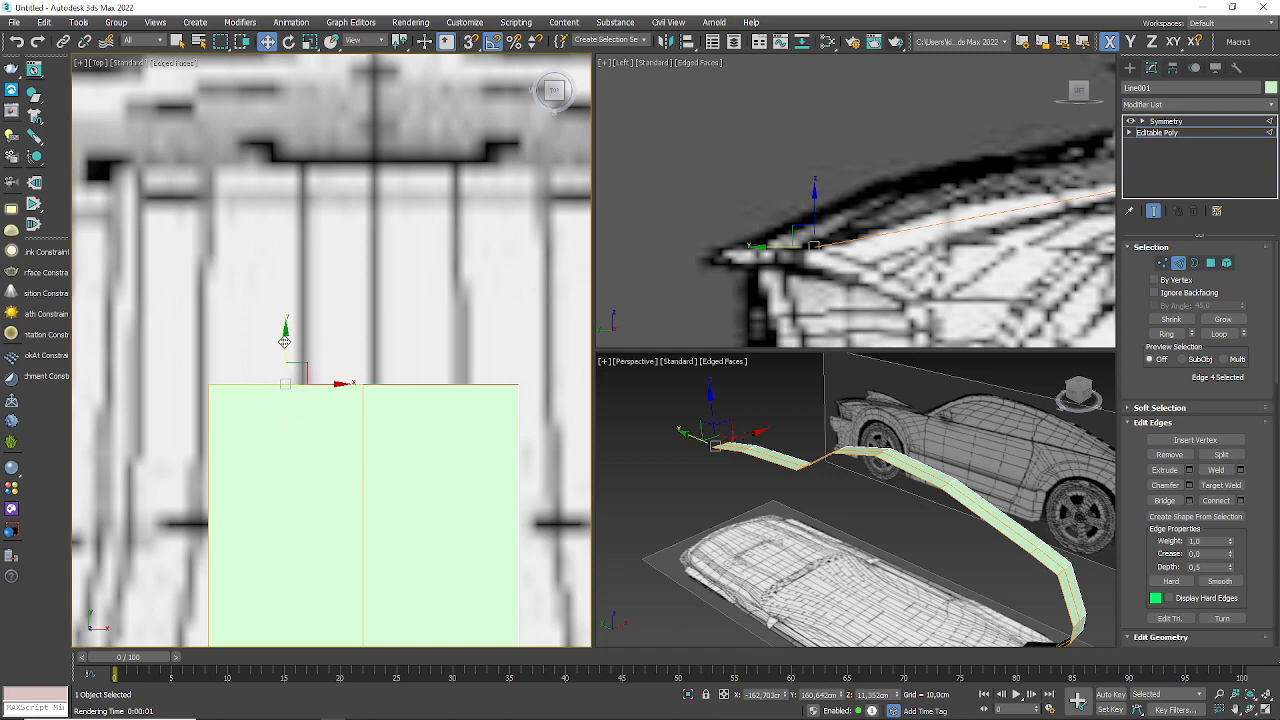
{"action": "left_click_drag", "start_coordinate": [285, 342], "coordinate": [297, 118], "text": "shift"}
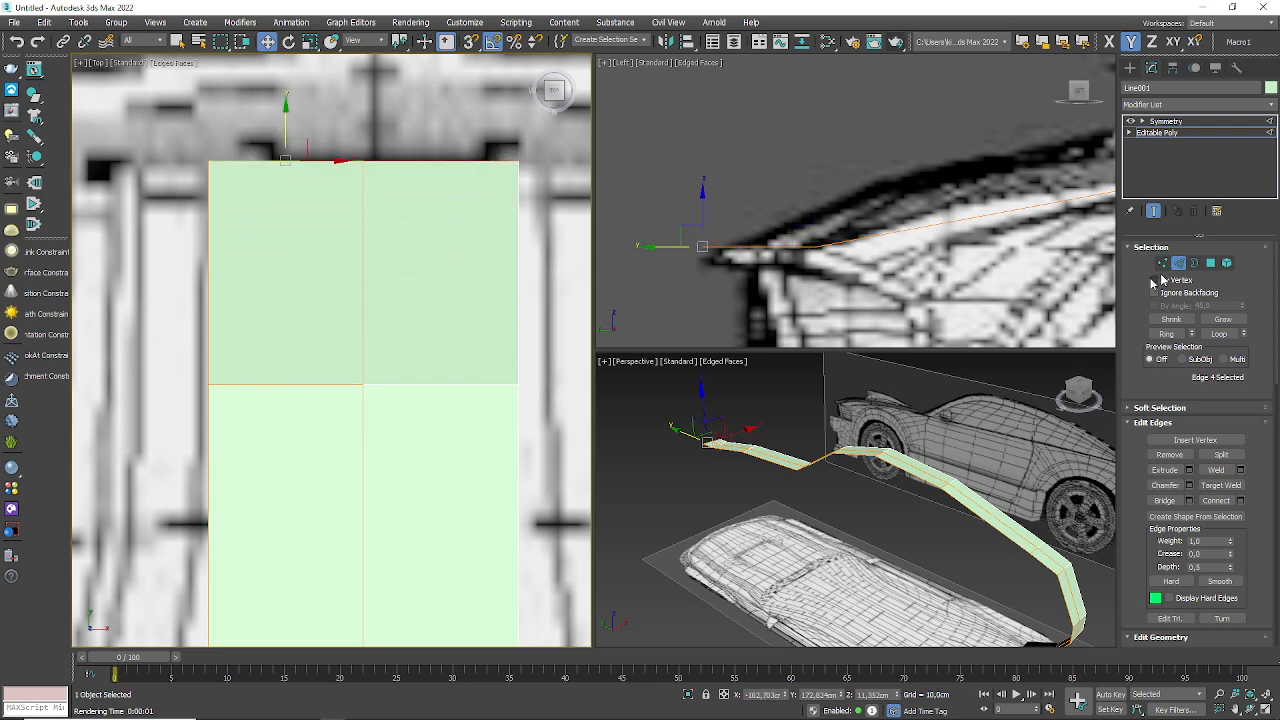
- Extend the outer side edge of the new front polygon outward along X to about -183 cm in the Top view
{"action": "left_click", "coordinate": [211, 282]}
{"action": "middle_click_drag", "start_coordinate": [295, 297], "coordinate": [443, 293]}
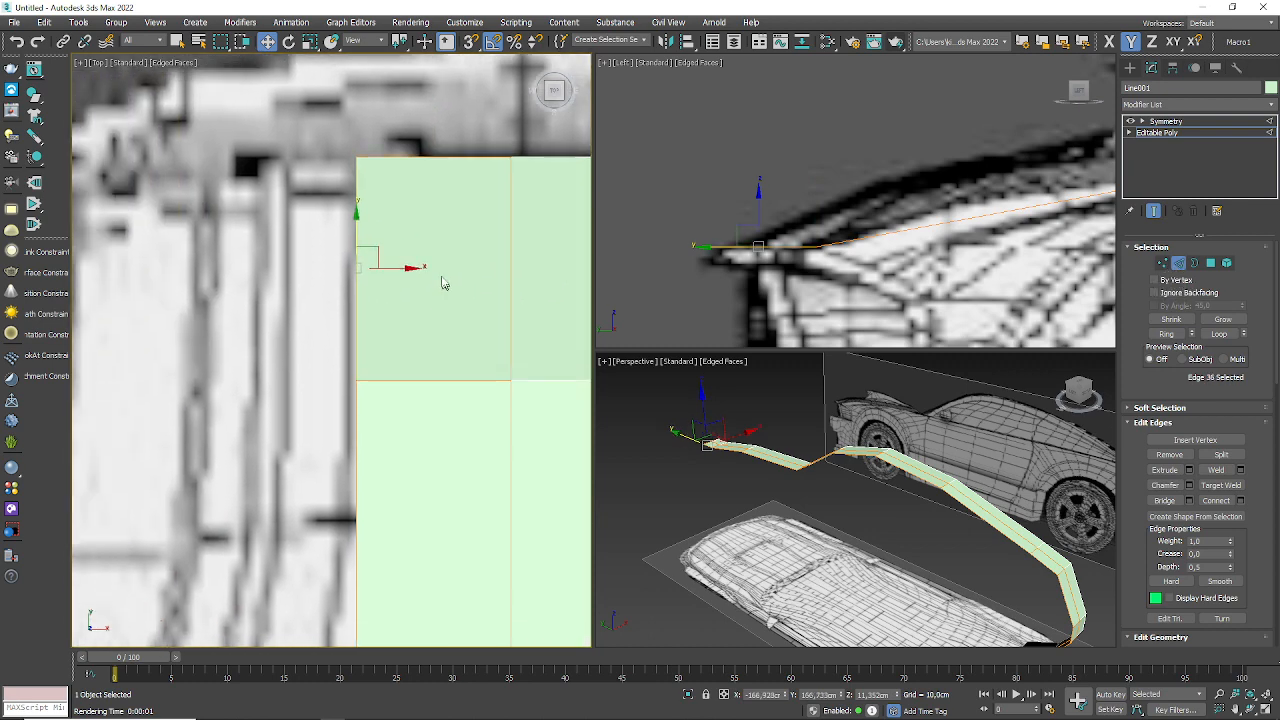
{"action": "left_click_drag", "start_coordinate": [403, 268], "coordinate": [103, 286], "text": "shift"}
{"action": "middle_click_drag", "start_coordinate": [103, 286], "coordinate": [437, 278]}
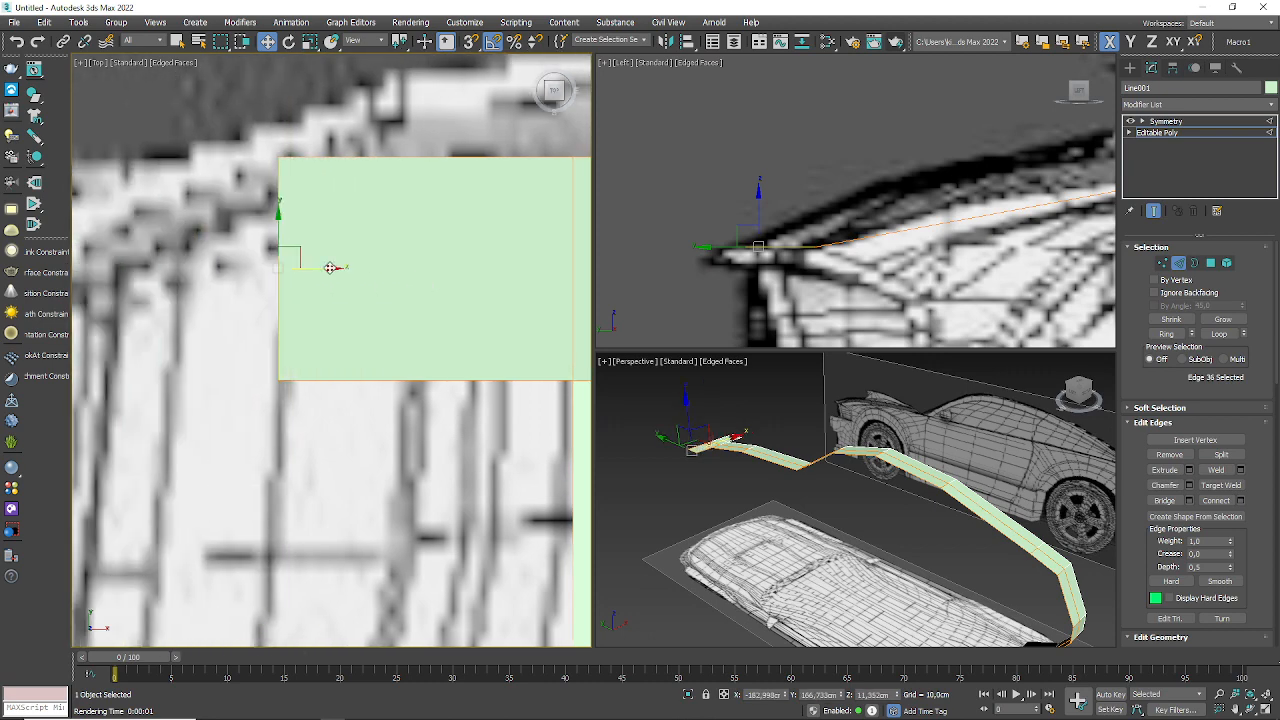
{"action": "scroll", "coordinate": [340, 272], "scroll_direction": "down", "scroll_amount": 5}
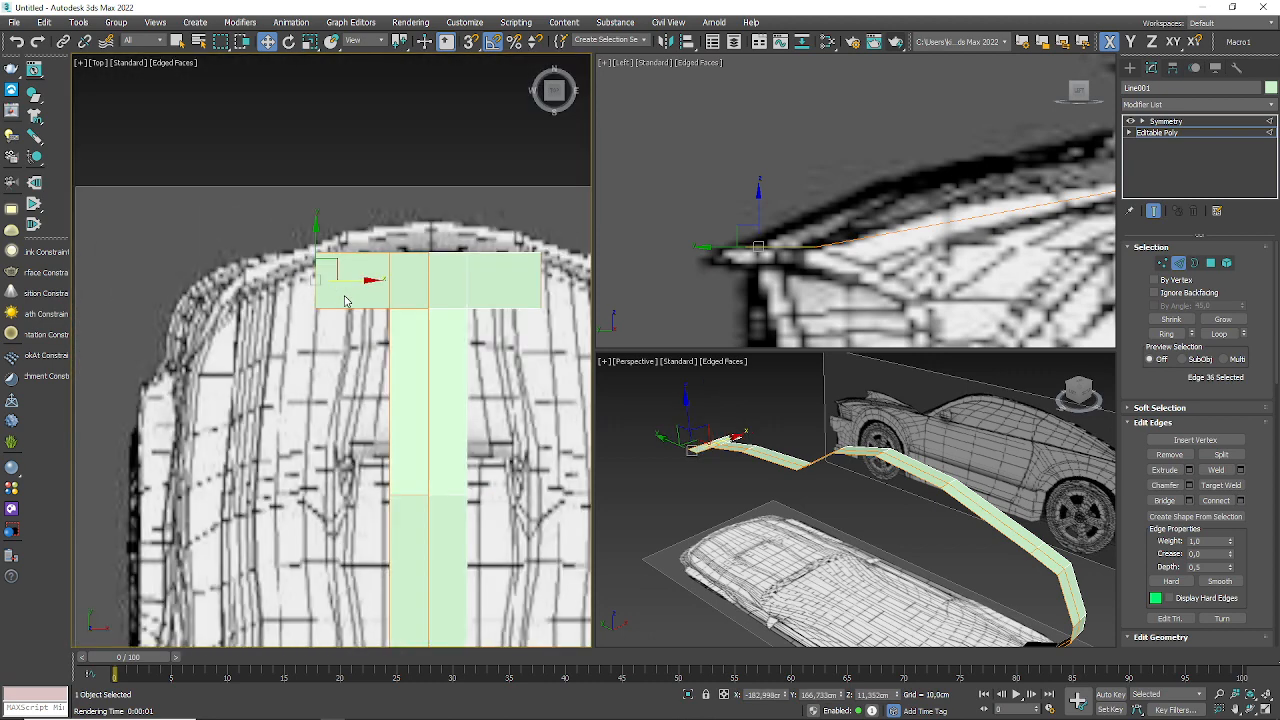
- Move the outer edge to about X -192 cm and extend it downward over the headlight to about Z 3.9 cm
{"action": "scroll", "coordinate": [363, 277], "scroll_direction": "up", "scroll_amount": 3}
{"action": "left_click_drag", "start_coordinate": [422, 250], "coordinate": [360, 257]}
{"action": "middle_click_drag", "start_coordinate": [788, 241], "coordinate": [760, 150]}
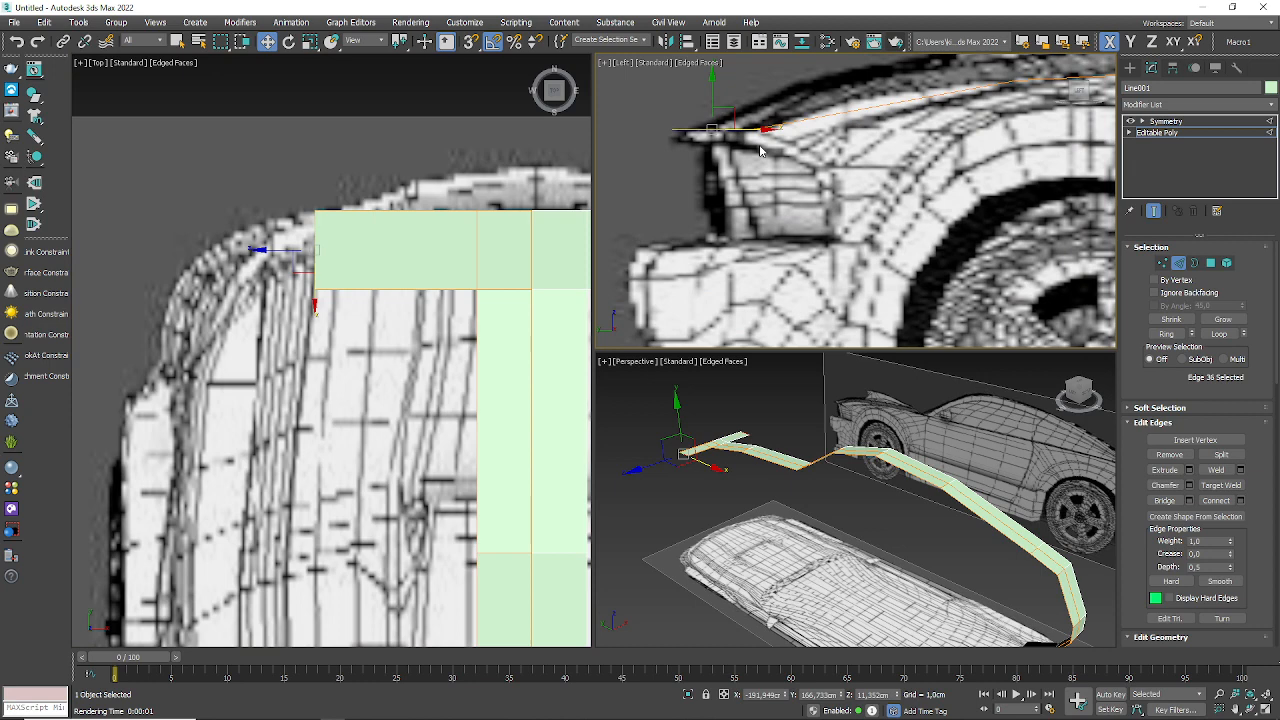
{"action": "left_click_drag", "start_coordinate": [712, 100], "coordinate": [738, 138], "text": "shift"}
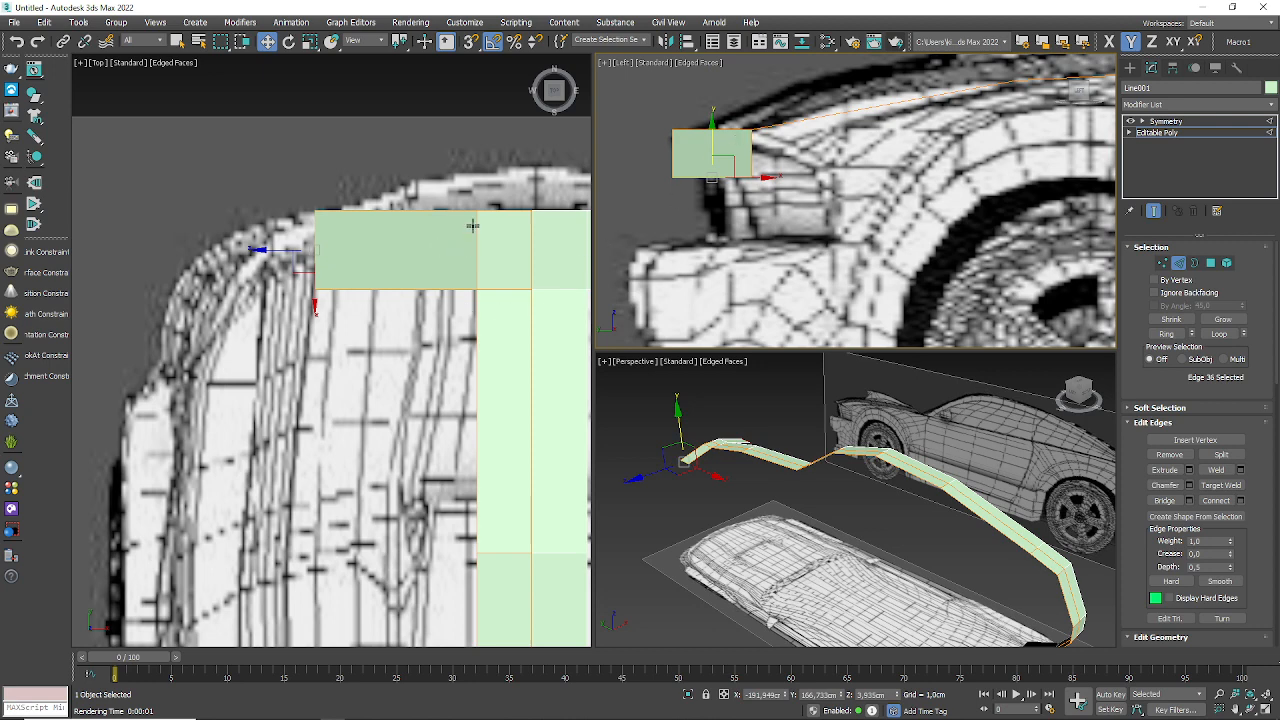
- Select the strip's three outer edges spanning windshield and roof, and extend them outward along X to about -198 cm in the Top view
{"action": "scroll", "coordinate": [780, 230], "scroll_direction": "down", "scroll_amount": 6}
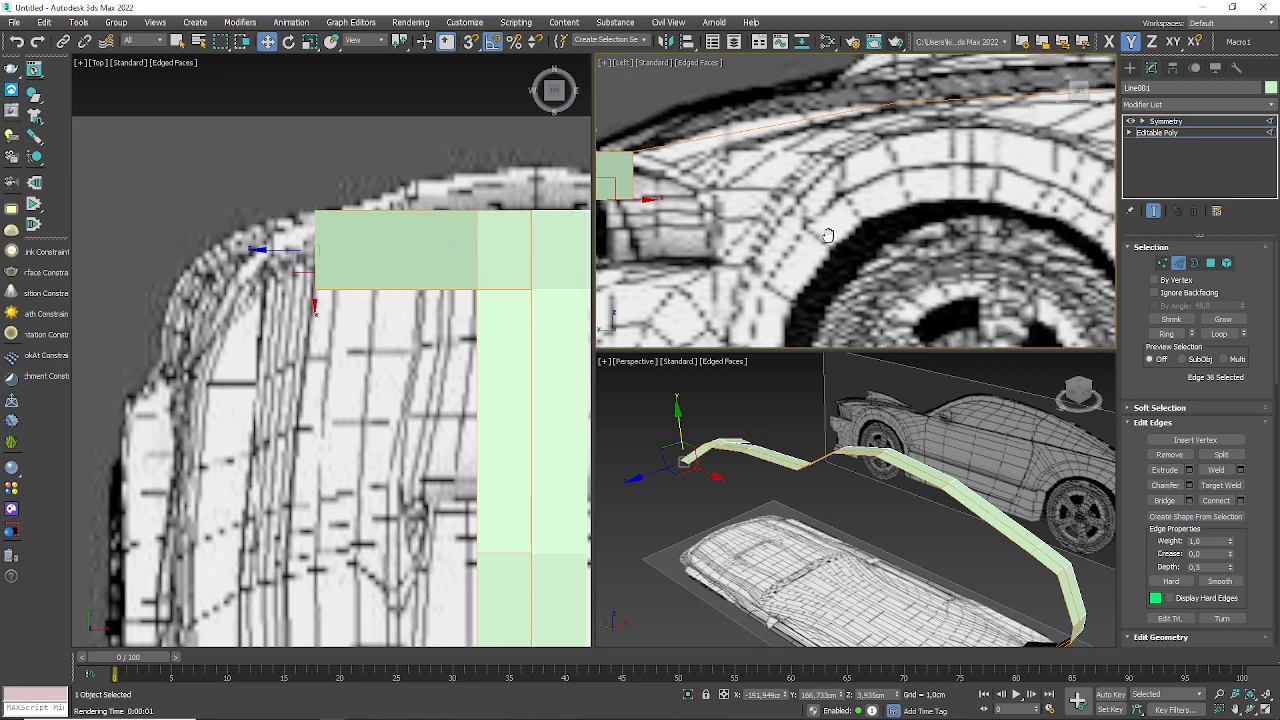
{"action": "scroll", "coordinate": [935, 185], "scroll_direction": "up", "scroll_amount": 3}
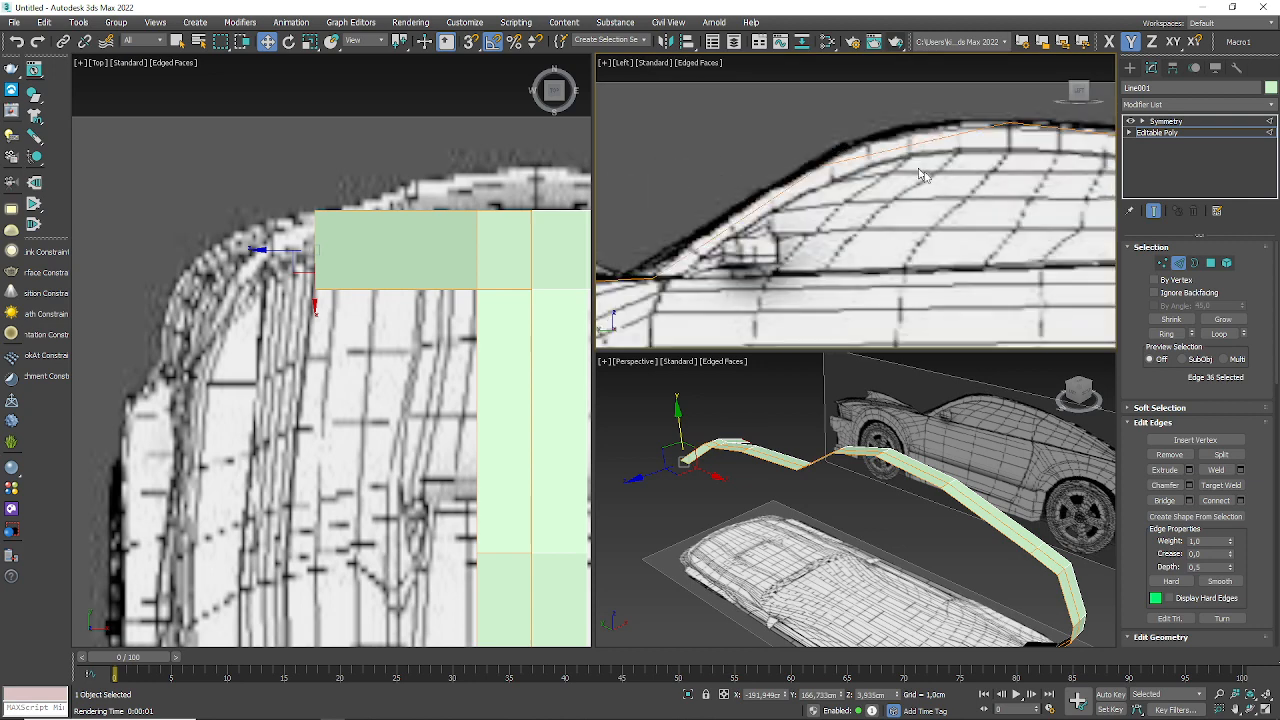
{"action": "left_click", "coordinate": [751, 183]}
{"action": "scroll", "coordinate": [751, 183], "scroll_direction": "down", "scroll_amount": 2}
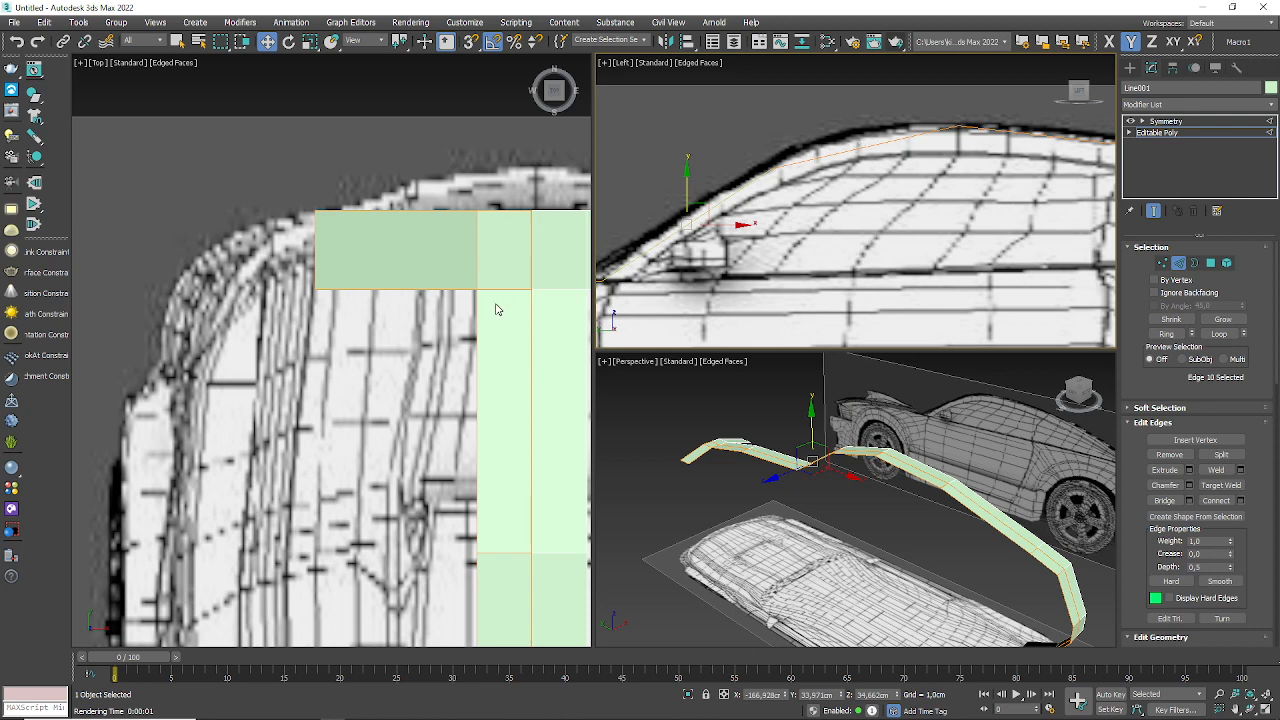
{"action": "scroll", "coordinate": [394, 392], "scroll_direction": "down", "scroll_amount": 6}
{"action": "scroll", "coordinate": [394, 392], "scroll_direction": "up", "scroll_amount": 2}
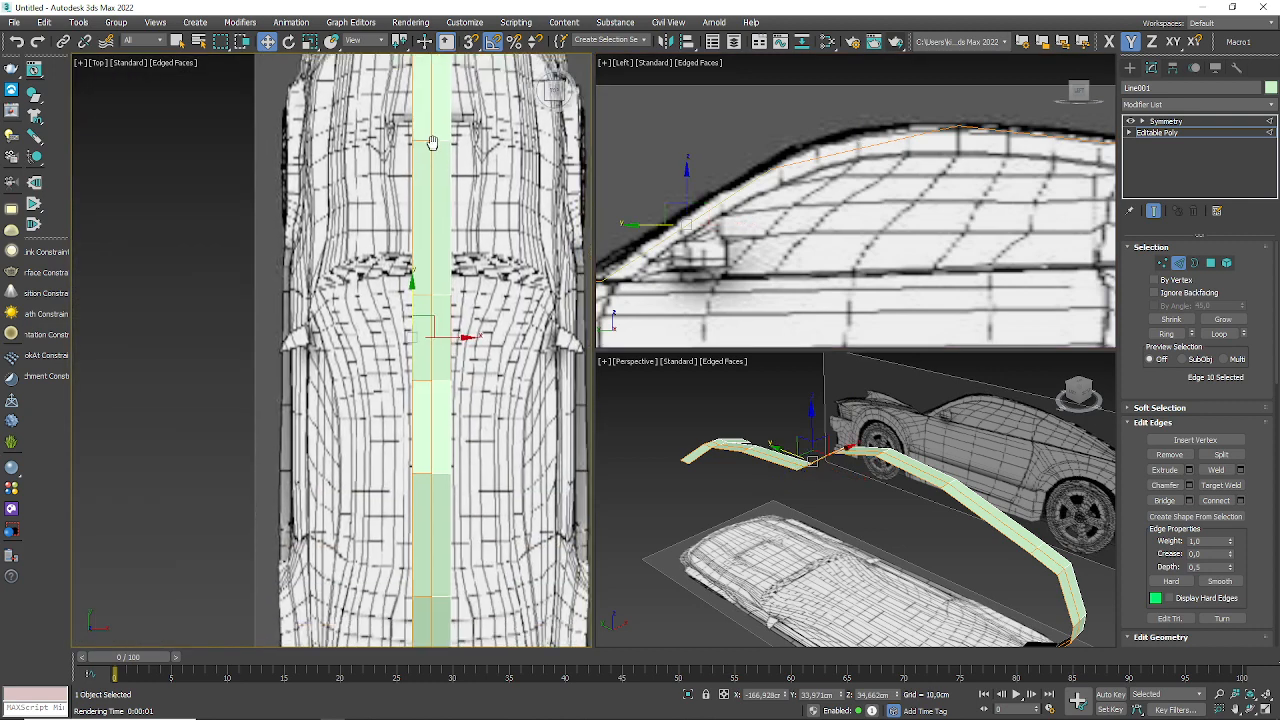
{"action": "left_click", "coordinate": [411, 404], "text": "ctrl"}
{"action": "middle_click_drag", "start_coordinate": [438, 401], "coordinate": [443, 295]}
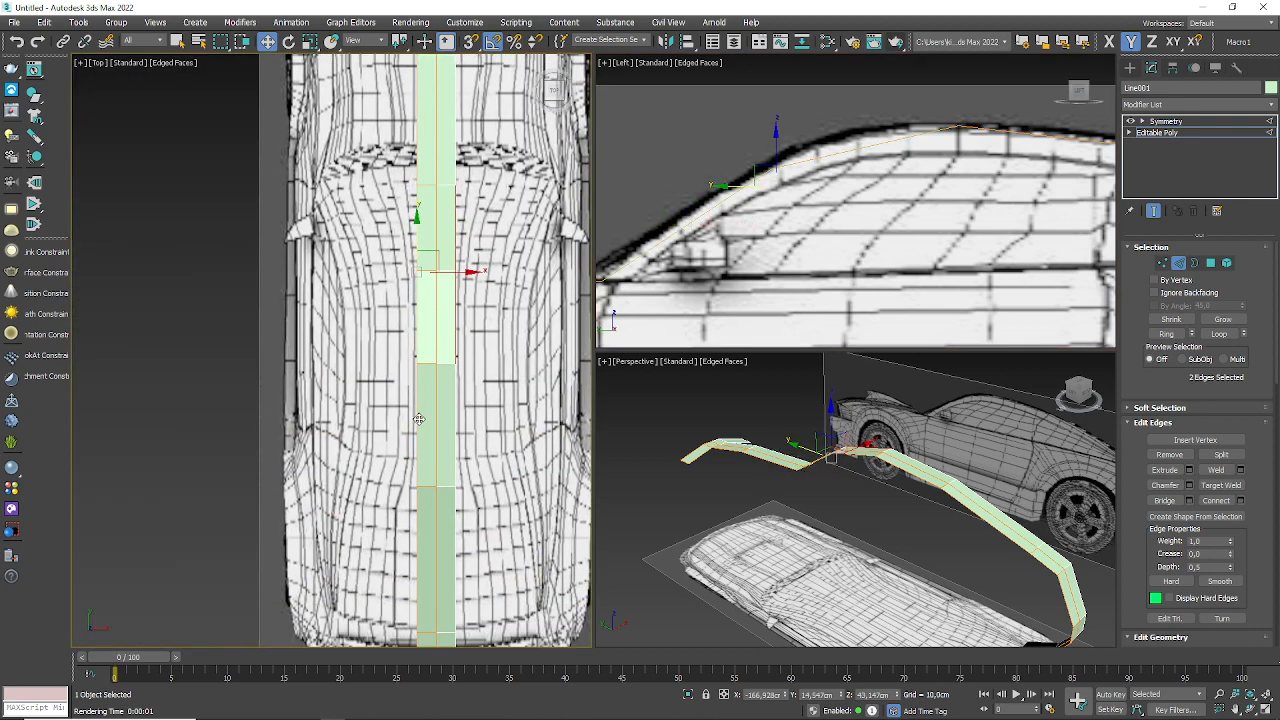
{"action": "left_click", "coordinate": [419, 419], "text": "ctrl"}
{"action": "middle_click_drag", "start_coordinate": [960, 258], "coordinate": [819, 229]}
{"action": "scroll", "coordinate": [819, 229], "scroll_direction": "down", "scroll_amount": 3}
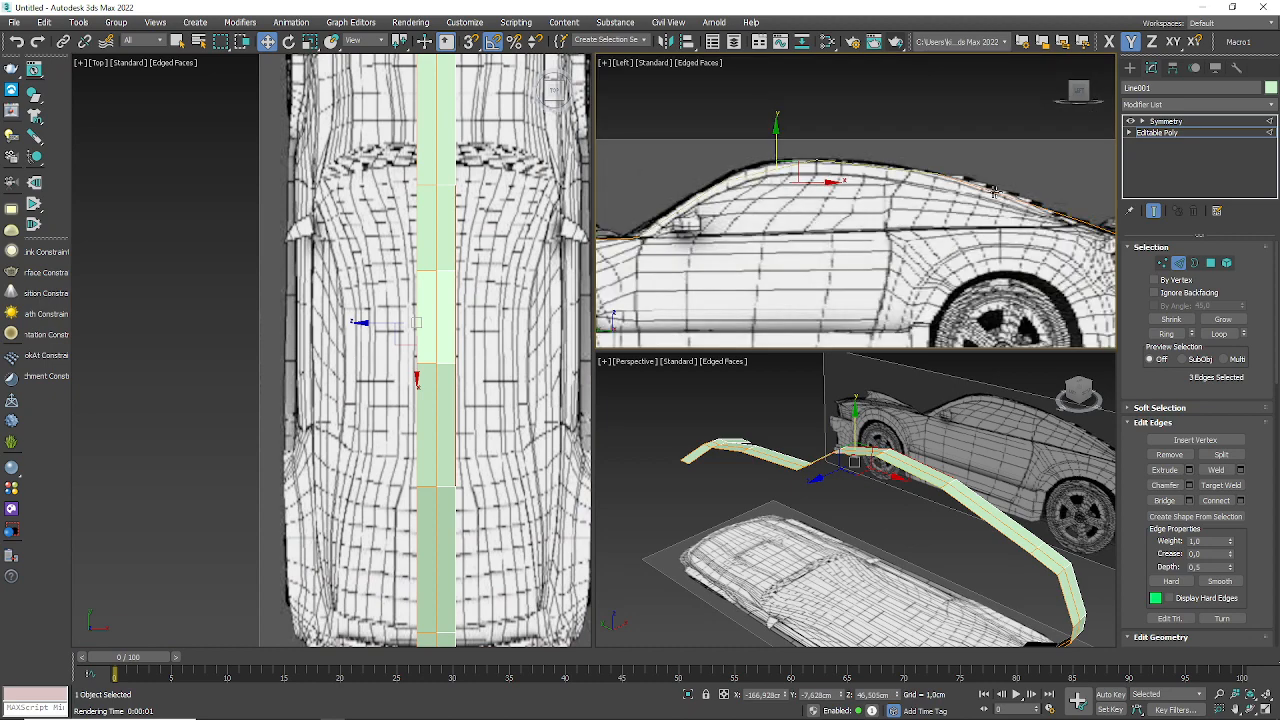
{"action": "middle_click_drag", "start_coordinate": [992, 492], "coordinate": [630, 489], "text": "alt"}
{"action": "middle_click_drag", "start_coordinate": [485, 447], "coordinate": [485, 376]}
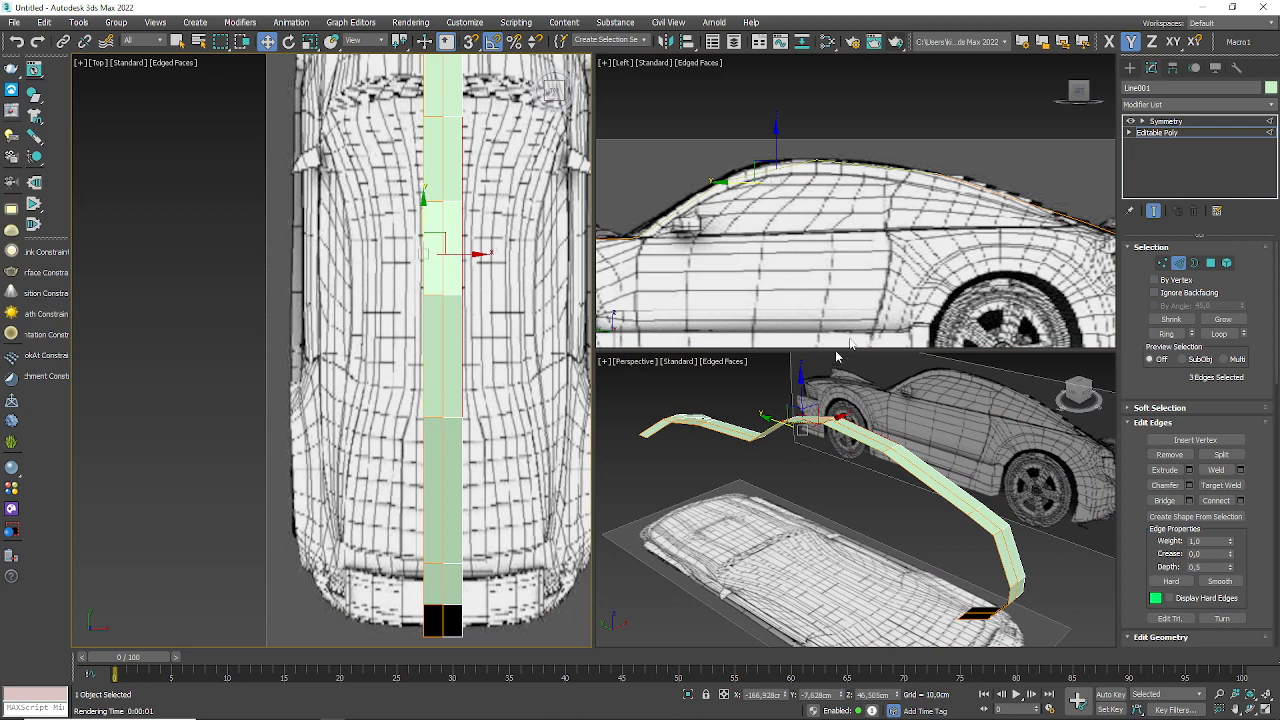
{"action": "mouse_move", "coordinate": [855, 244]}
{"action": "middle_mouse_down"}
{"action": "mouse_move", "coordinate": [885, 250]}
{"action": "mouse_move", "coordinate": [871, 256]}
{"action": "middle_mouse_up"}
{"action": "middle_click_drag", "start_coordinate": [495, 253], "coordinate": [497, 307]}
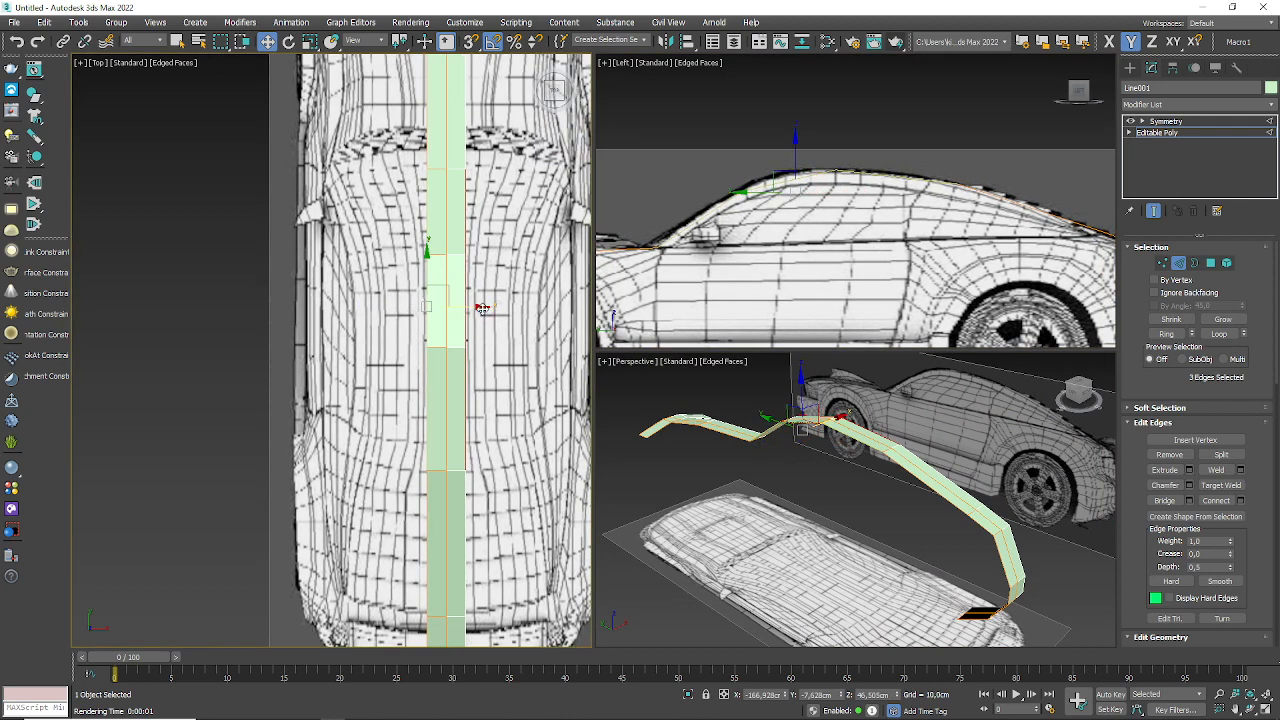
{"action": "left_click_drag", "start_coordinate": [465, 305], "coordinate": [393, 307], "text": "shift"}
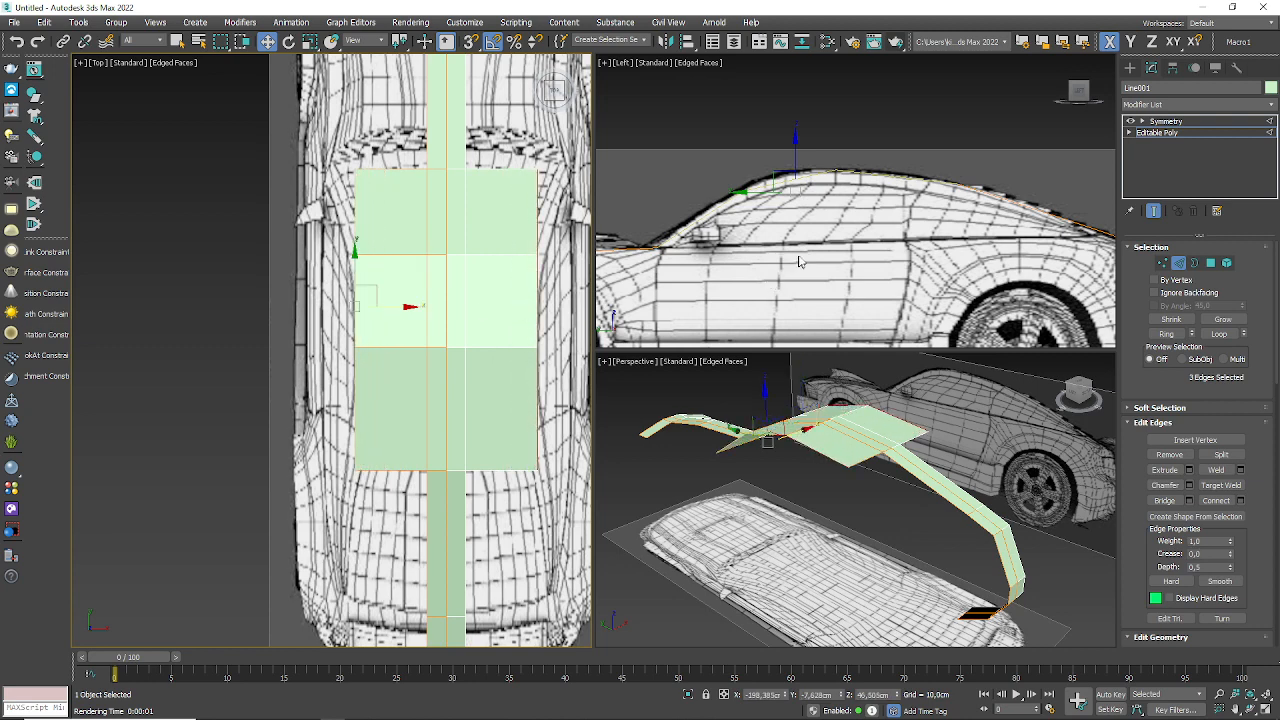
- Switch to Vertex level and move the front outer corner vertex to the windshield's lower corner, at about X -210, Y 44 cm
{"action": "middle_click_drag", "start_coordinate": [445, 169], "coordinate": [525, 195]}
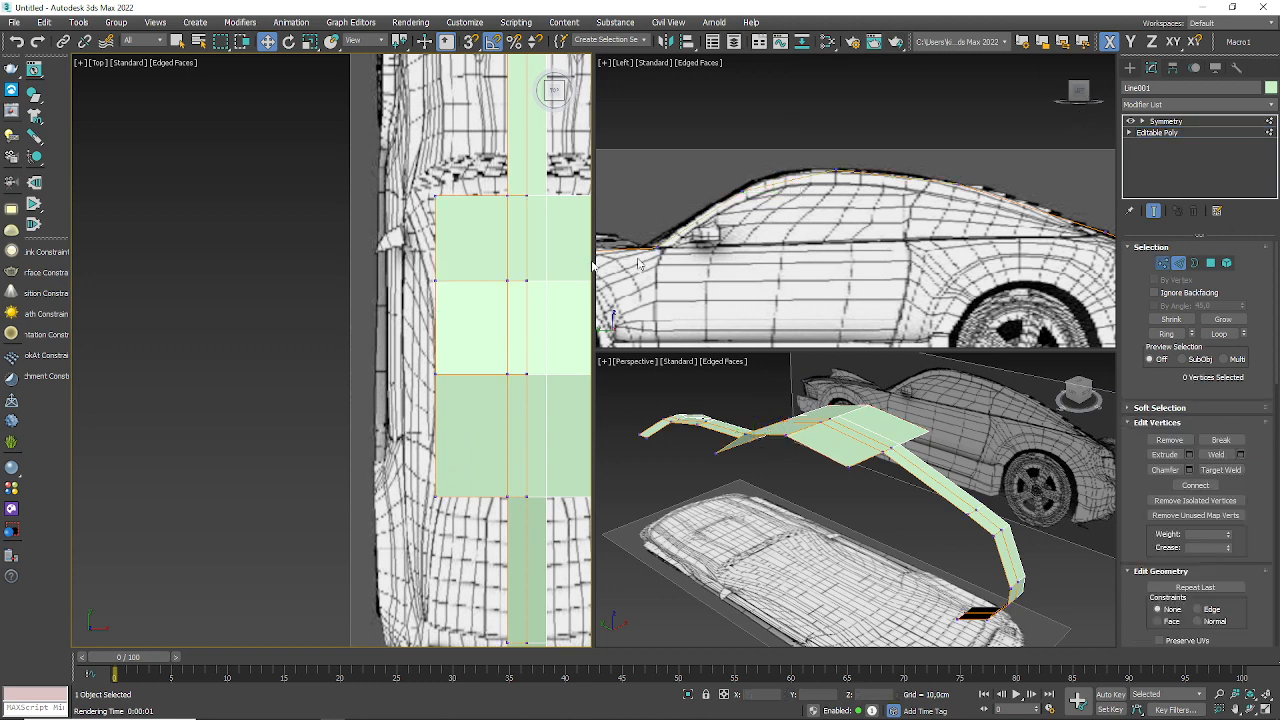
{"action": "left_click", "coordinate": [1162, 262]}
{"action": "scroll", "coordinate": [433, 210], "scroll_direction": "up", "scroll_amount": 3}
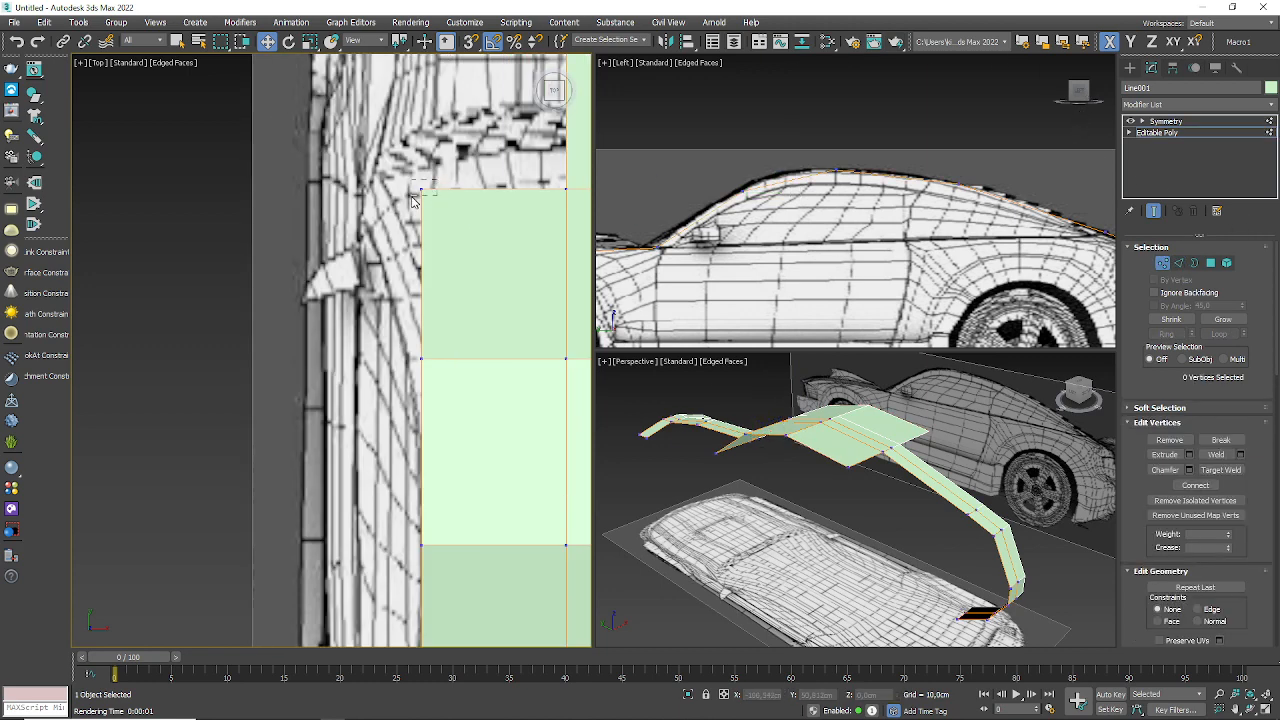
{"action": "left_click", "coordinate": [421, 189]}
{"action": "key", "text": "F8"}
{"action": "left_click_drag", "start_coordinate": [426, 190], "coordinate": [390, 218]}
{"action": "scroll", "coordinate": [471, 209], "scroll_direction": "up", "scroll_amount": 2}
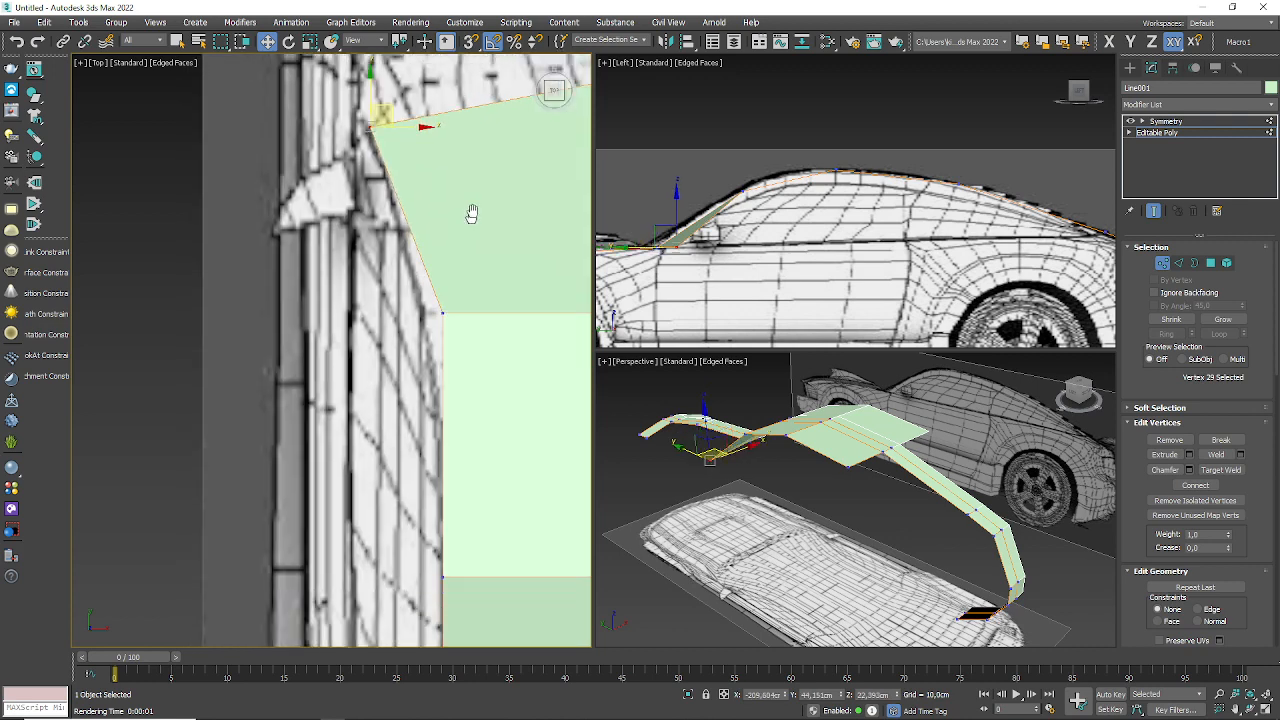
- Move the other three outer vertices onto the roof's side contour in the Top view, to about X -201, -198 and -201 cm
{"action": "left_click", "coordinate": [447, 298]}
{"action": "left_click_drag", "start_coordinate": [485, 303], "coordinate": [463, 303]}
{"action": "scroll", "coordinate": [429, 200], "scroll_direction": "down", "scroll_amount": 3}
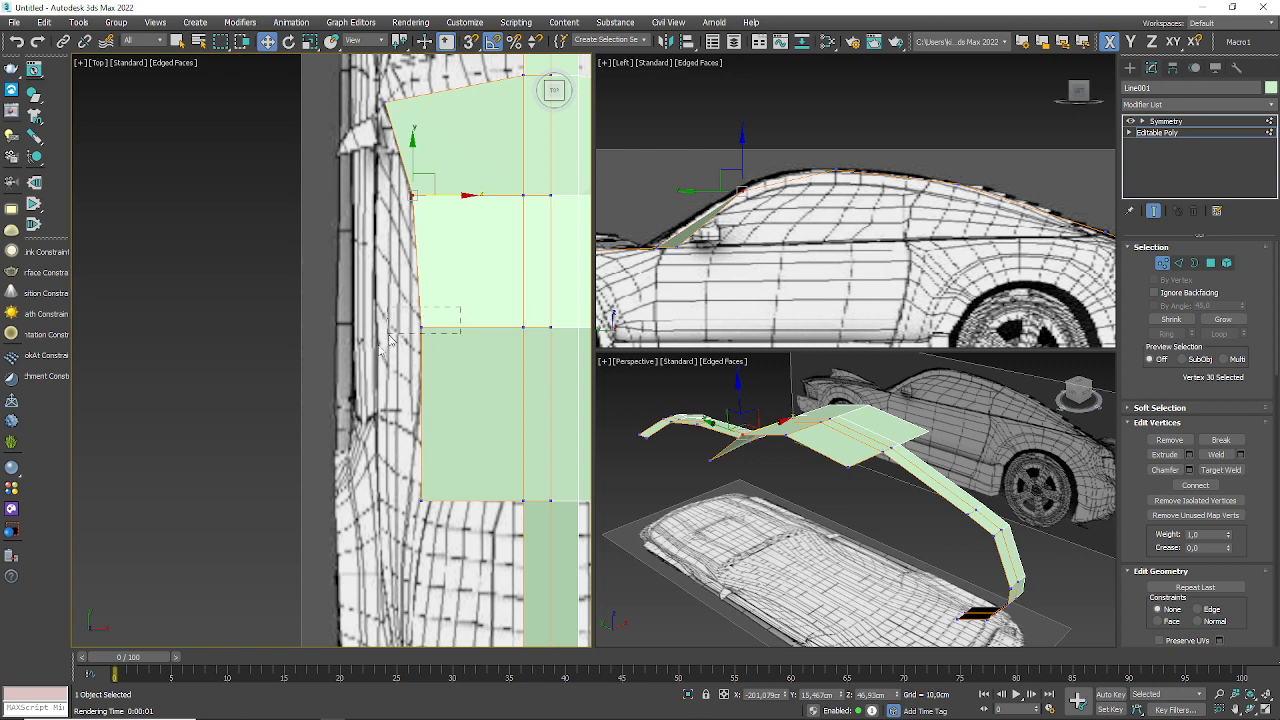
{"action": "left_click", "coordinate": [420, 326]}
{"action": "scroll", "coordinate": [452, 340], "scroll_direction": "up", "scroll_amount": 2}
{"action": "left_click_drag", "start_coordinate": [453, 320], "coordinate": [431, 287]}
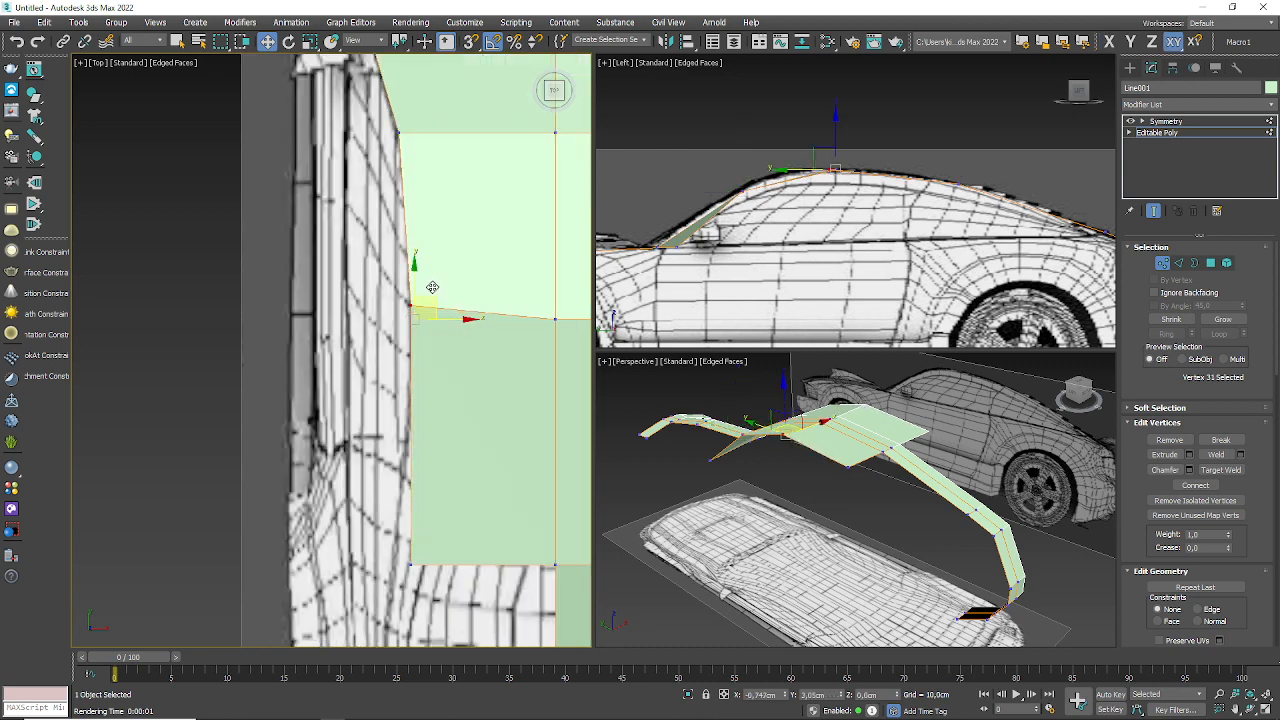
{"action": "middle_click_drag", "start_coordinate": [445, 344], "coordinate": [474, 252]}
{"action": "left_click_drag", "start_coordinate": [427, 463], "coordinate": [427, 402]}
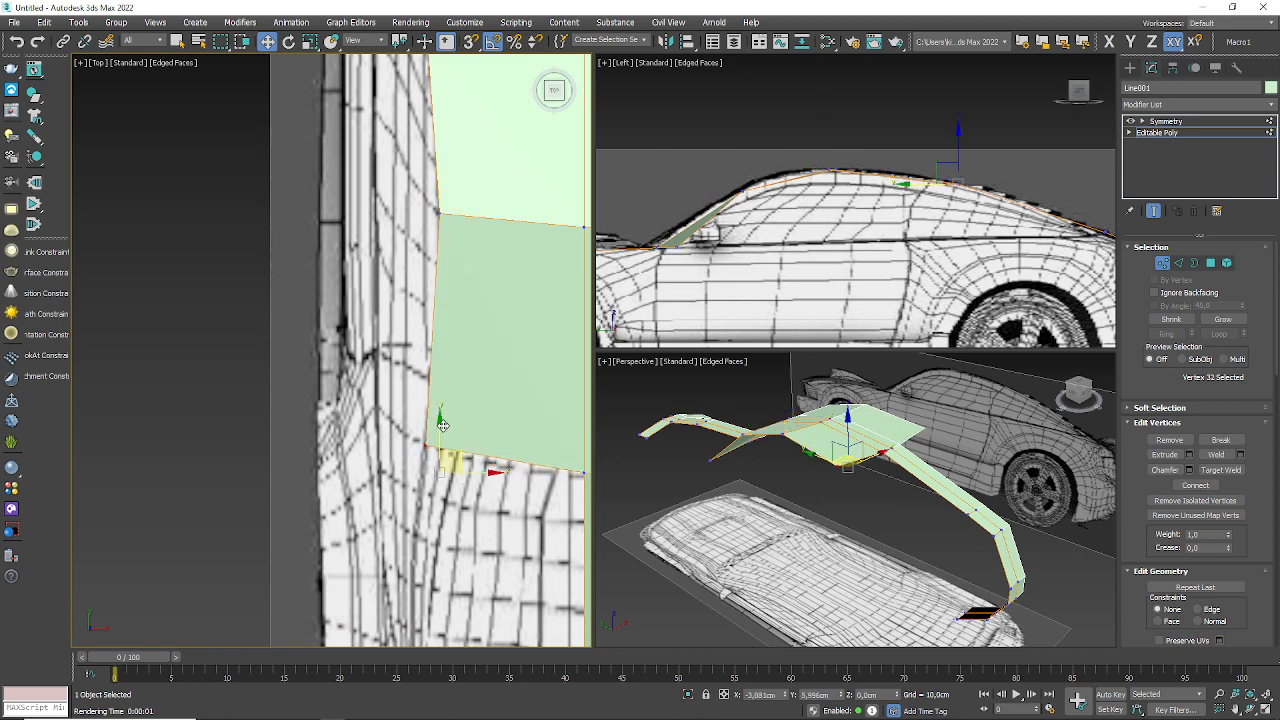
- Lower the rear outer roof vertex to about Z 45 cm in the Left view to follow the roof's side line
{"action": "right_click", "coordinate": [930, 218]}
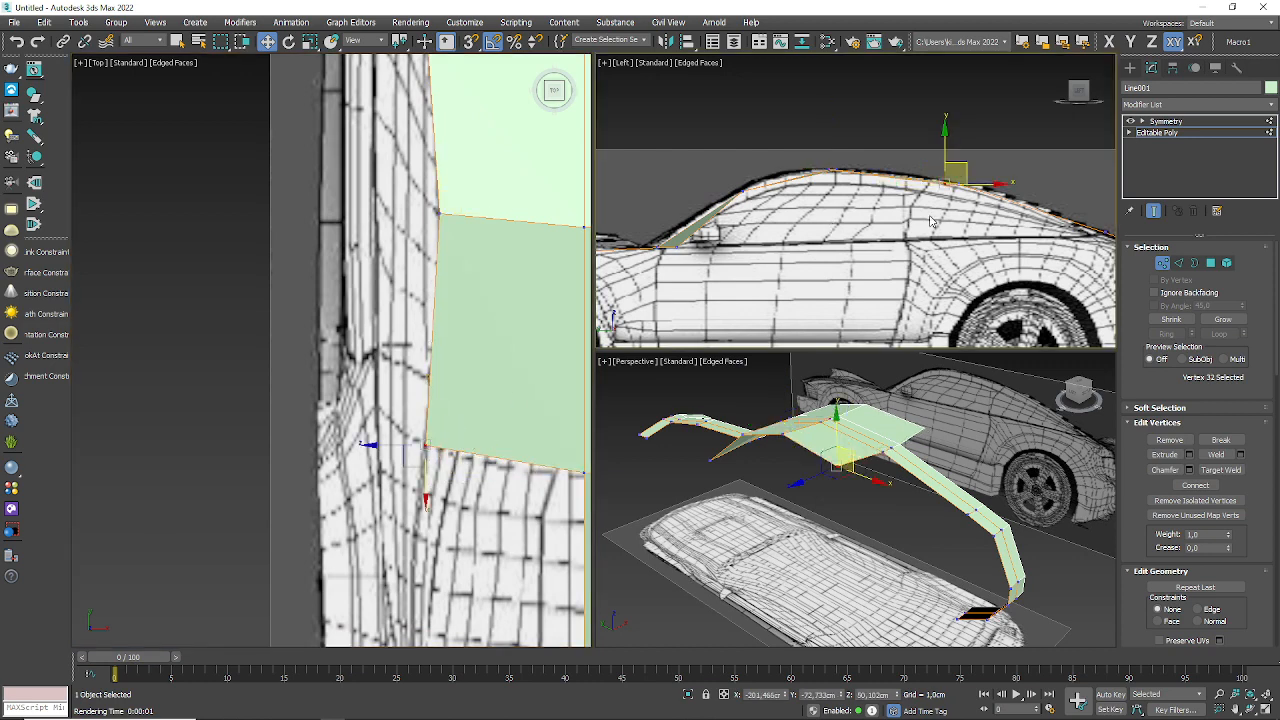
{"action": "middle_click_drag", "start_coordinate": [982, 253], "coordinate": [916, 281]}
{"action": "scroll", "coordinate": [923, 222], "scroll_direction": "up", "scroll_amount": 5}
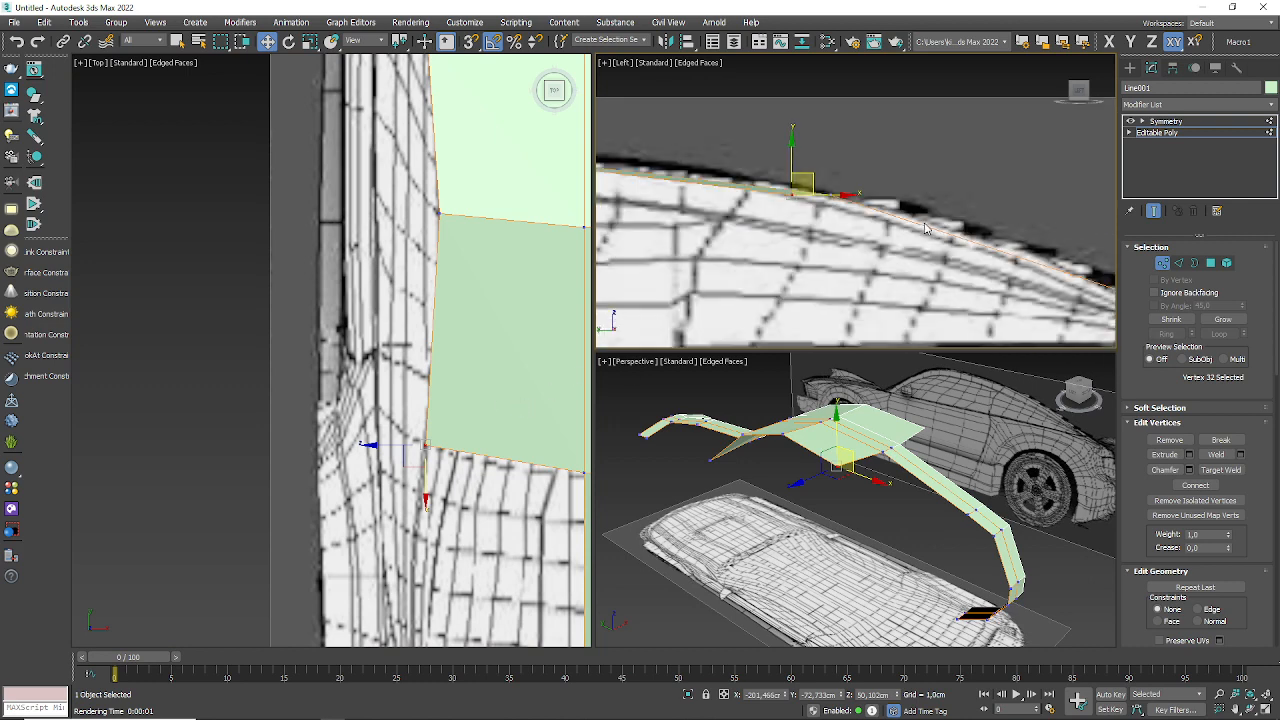
{"action": "scroll", "coordinate": [767, 215], "scroll_direction": "up", "scroll_amount": 2}
{"action": "middle_click_drag", "start_coordinate": [778, 188], "coordinate": [836, 200]}
{"action": "scroll", "coordinate": [860, 186], "scroll_direction": "up", "scroll_amount": 3}
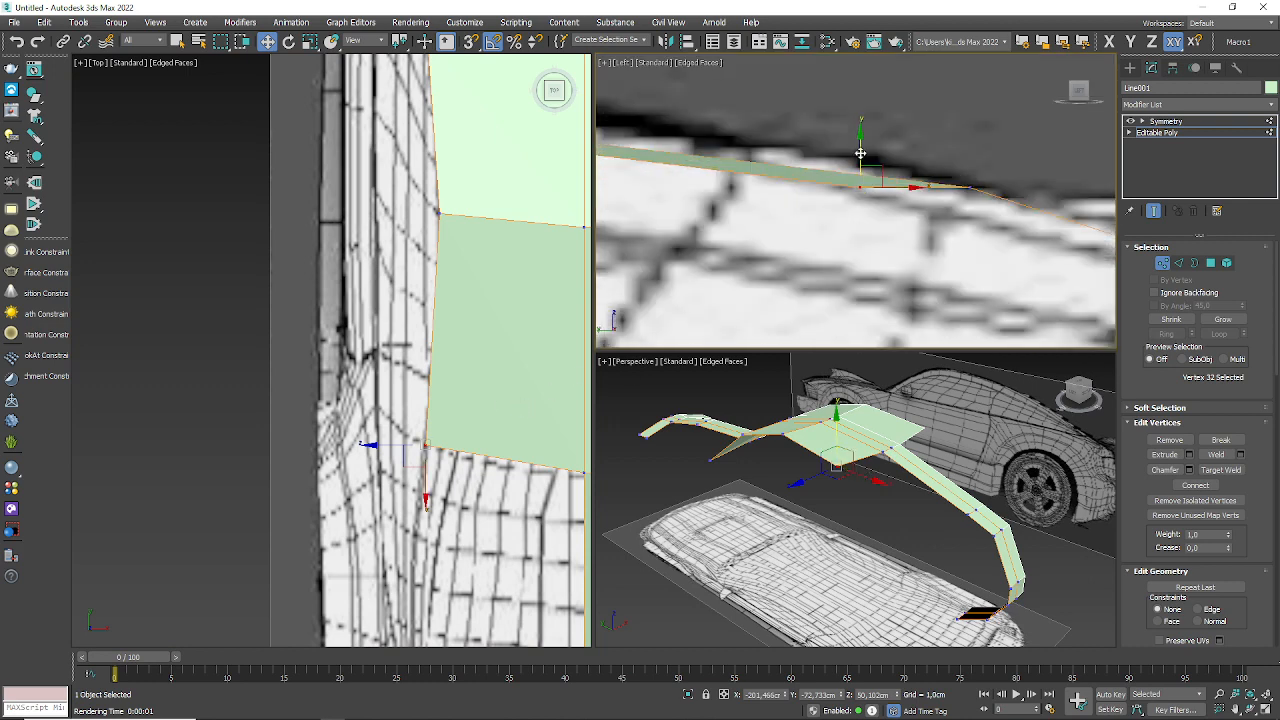
{"action": "left_click_drag", "start_coordinate": [860, 154], "coordinate": [875, 242]}
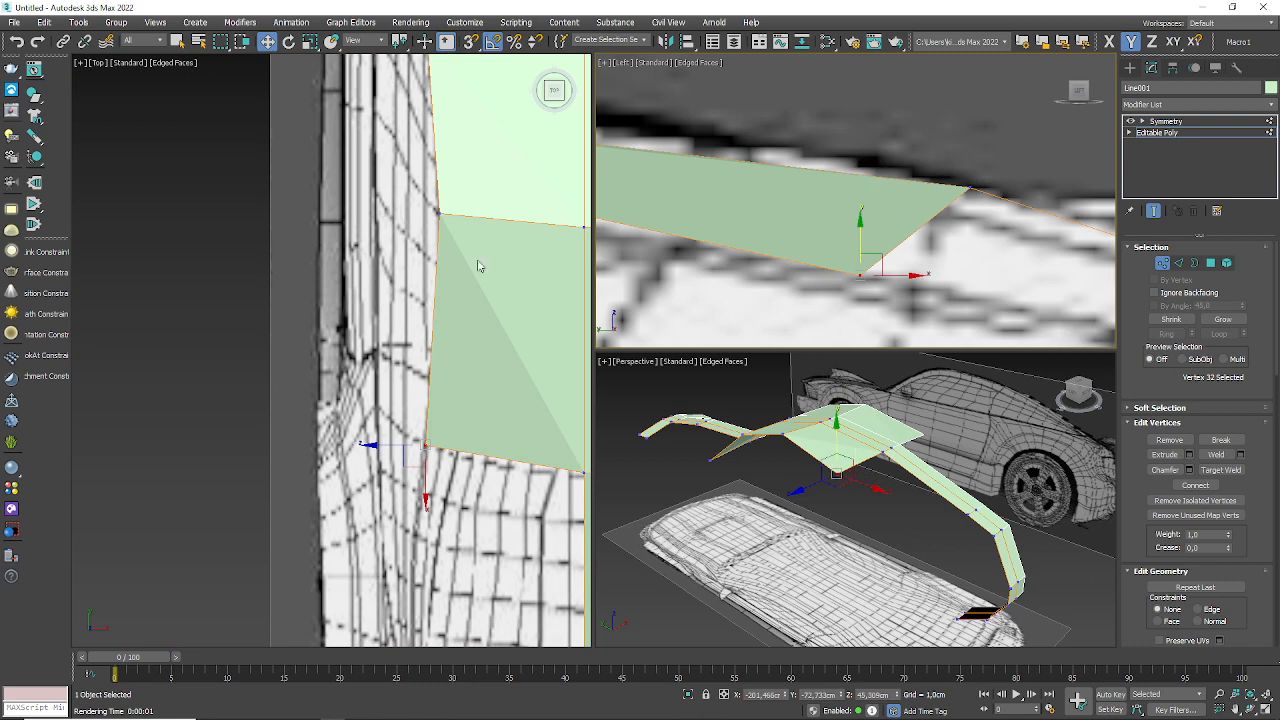
- Lower the outer vertex at the roof's highest point onto the side roof line in the Left view
{"action": "right_click", "coordinate": [432, 232]}
{"action": "left_click", "coordinate": [440, 214]}
{"action": "scroll", "coordinate": [804, 191], "scroll_direction": "down", "scroll_amount": 4}
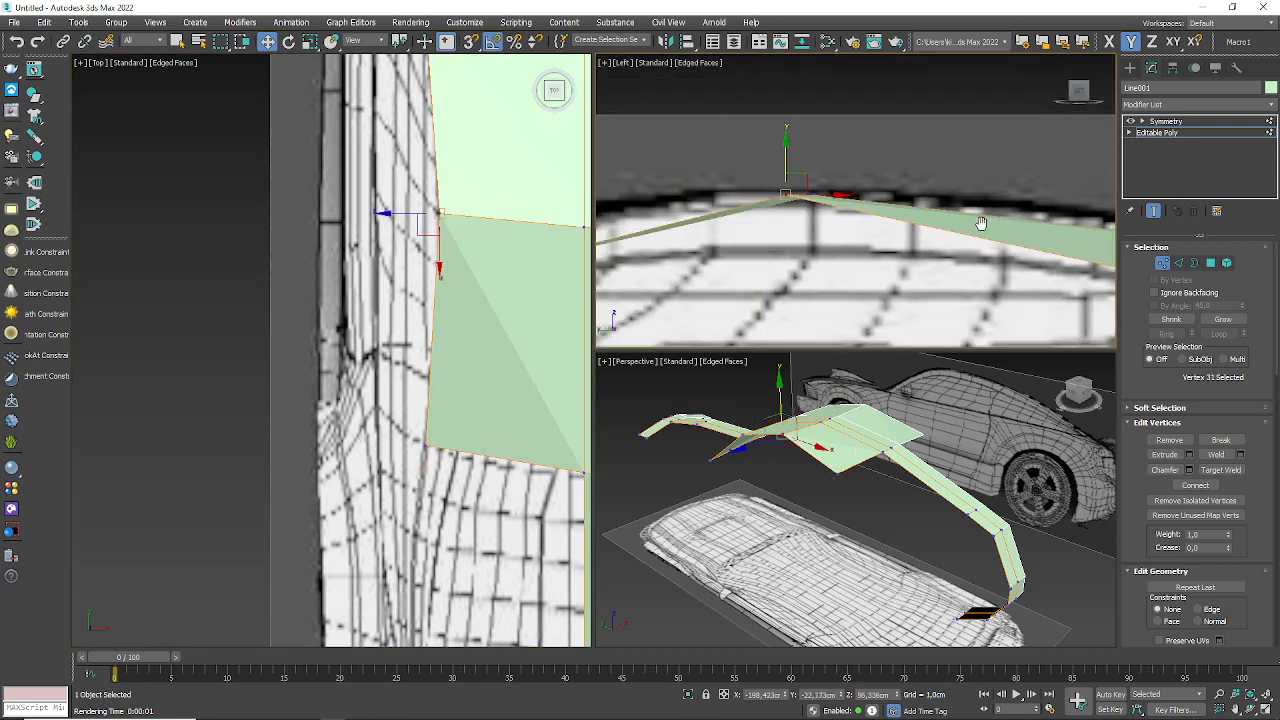
{"action": "left_click_drag", "start_coordinate": [778, 157], "coordinate": [791, 232]}
- Lower the outer vertex at the windshield's upper corner to about Z 42 cm in the Left view
{"action": "middle_click_drag", "start_coordinate": [451, 117], "coordinate": [440, 367]}
{"action": "left_click", "coordinate": [418, 290]}
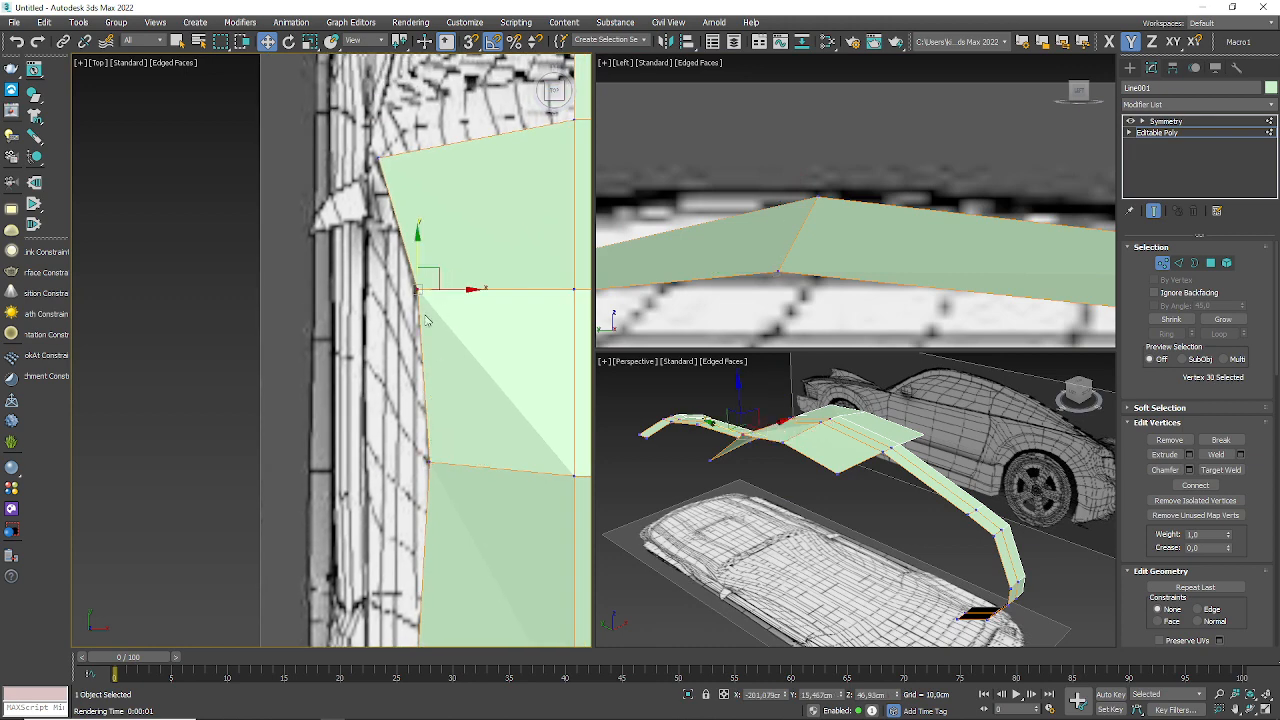
{"action": "middle_click_drag", "start_coordinate": [728, 235], "coordinate": [994, 179]}
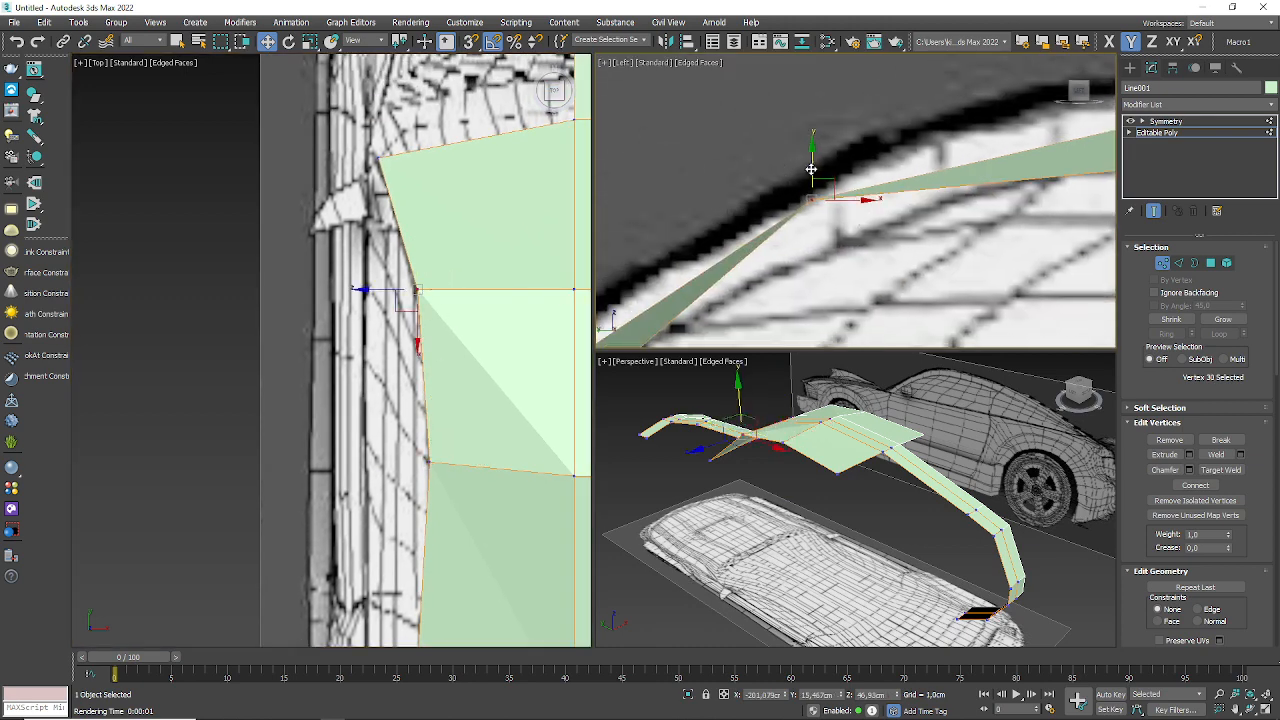
{"action": "left_click_drag", "start_coordinate": [811, 168], "coordinate": [822, 227]}
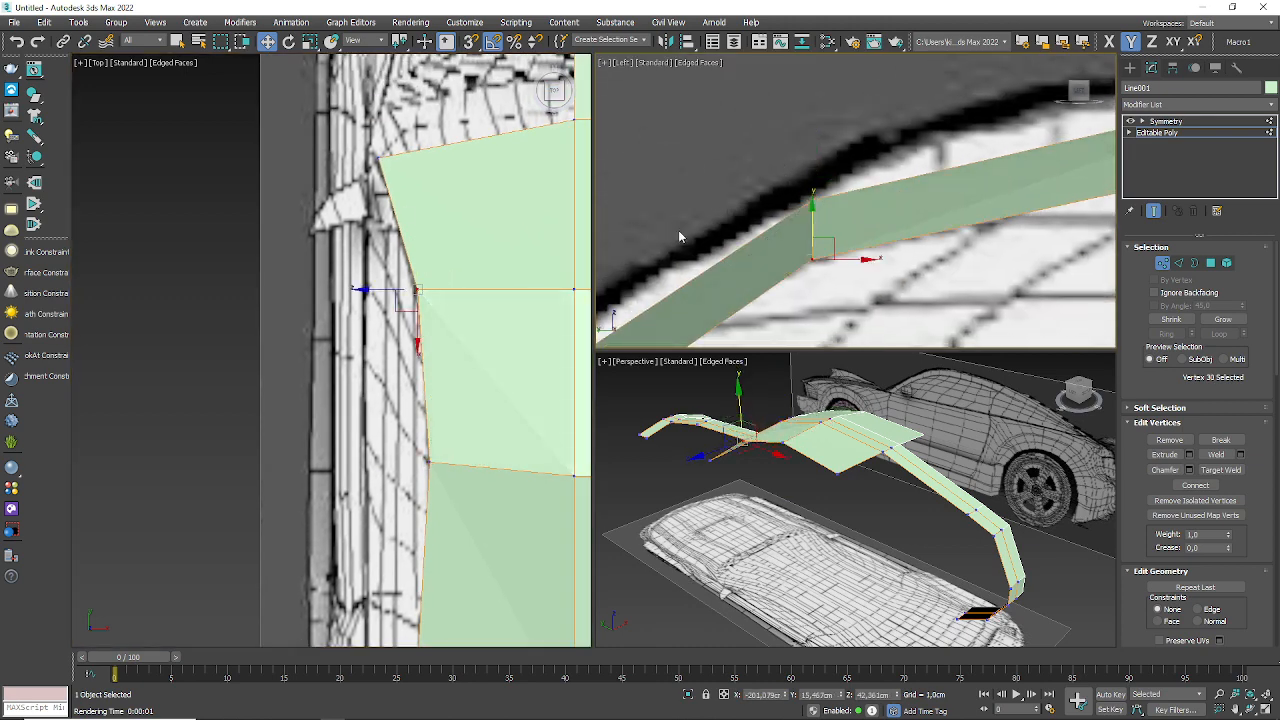
- Move the outer vertex at the windshield's lower corner forward to about Y 47 cm in the Left view
{"action": "middle_click_drag", "start_coordinate": [426, 198], "coordinate": [418, 245]}
{"action": "left_click_drag", "start_coordinate": [396, 180], "coordinate": [338, 236]}
{"action": "scroll", "coordinate": [924, 207], "scroll_direction": "down", "scroll_amount": 6}
{"action": "middle_click_drag", "start_coordinate": [770, 290], "coordinate": [777, 239]}
{"action": "scroll", "coordinate": [776, 242], "scroll_direction": "up", "scroll_amount": 5}
{"action": "left_click_drag", "start_coordinate": [907, 258], "coordinate": [881, 258]}
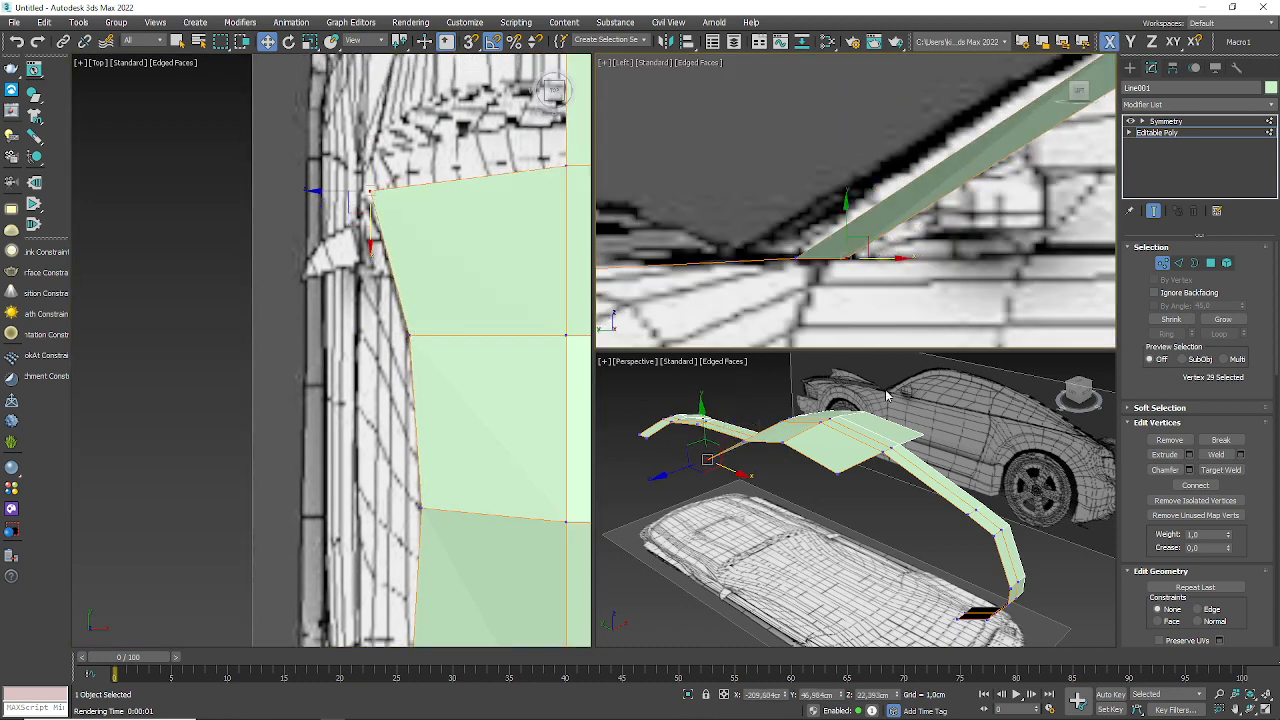
- Deselect the vertices, maximize the Perspective view and examine the shape of the new windshield and roof polygons
{"action": "left_click", "coordinate": [817, 506]}
{"action": "middle_click_drag", "start_coordinate": [839, 500], "coordinate": [849, 502]}
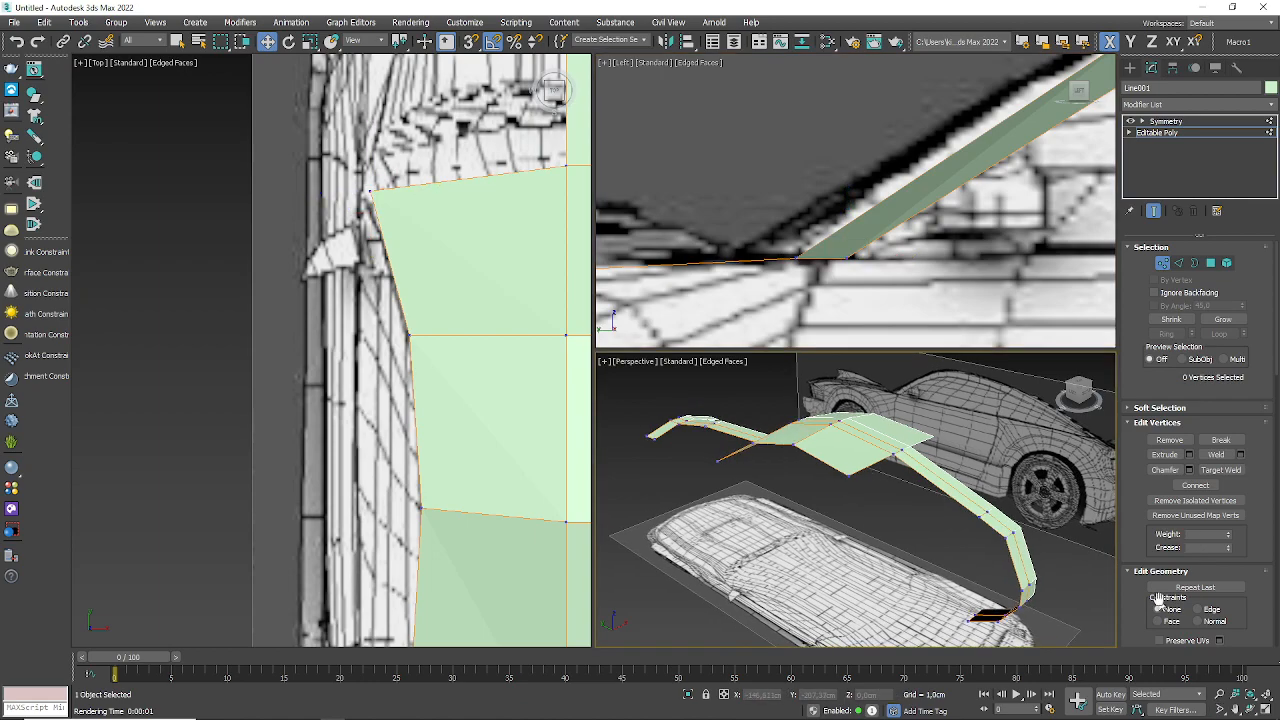
{"action": "left_click", "coordinate": [1265, 707]}
{"action": "middle_click_drag", "start_coordinate": [590, 430], "coordinate": [667, 455], "text": "alt"}
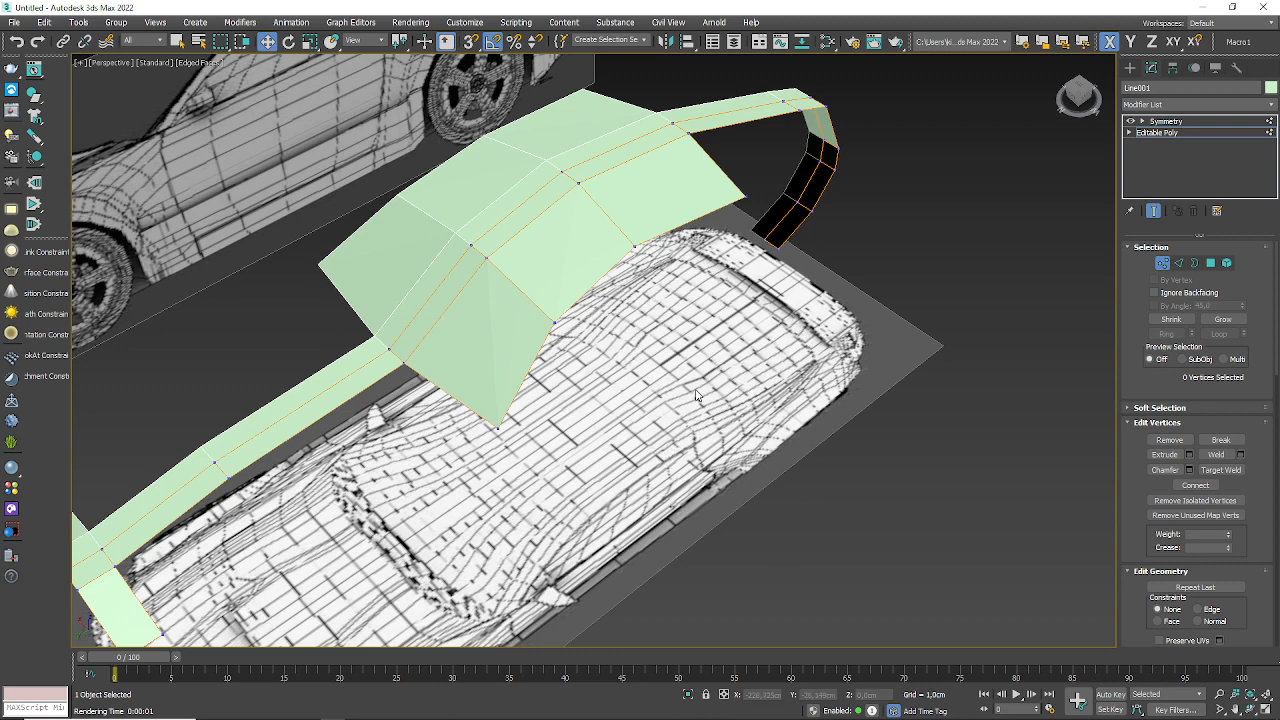
- Move the body mesh's outer corner vertex near the side mirror backward to about X -209.9, Y 43.2 cm
{"action": "middle_click_drag", "start_coordinate": [697, 320], "coordinate": [655, 285], "text": "alt"}
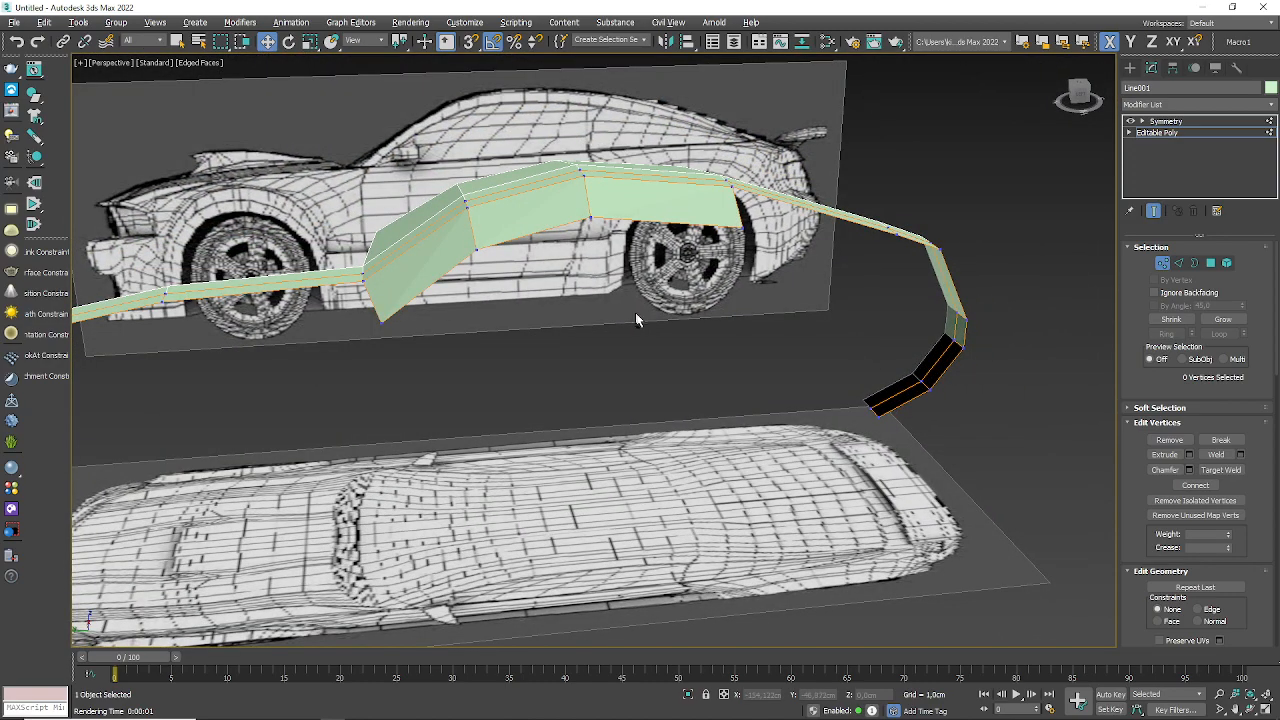
{"action": "middle_click_drag", "start_coordinate": [634, 314], "coordinate": [668, 371], "text": "alt"}
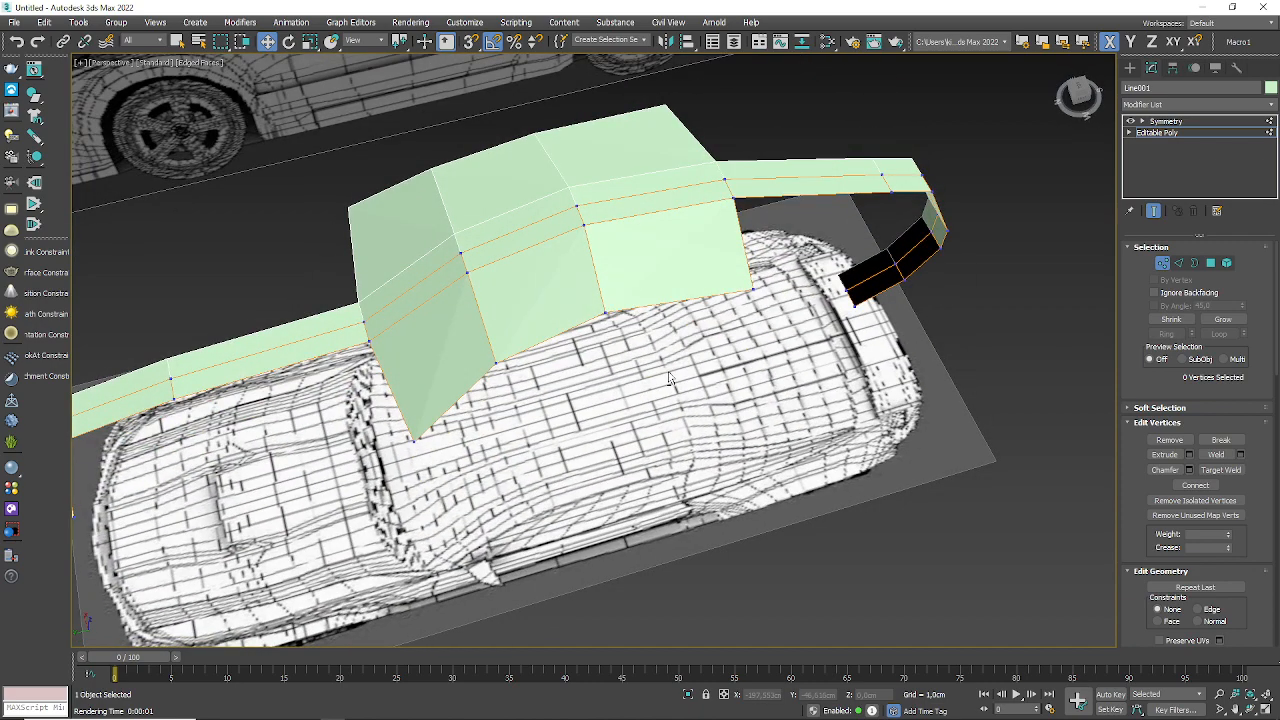
{"action": "key", "text": "alt+w"}
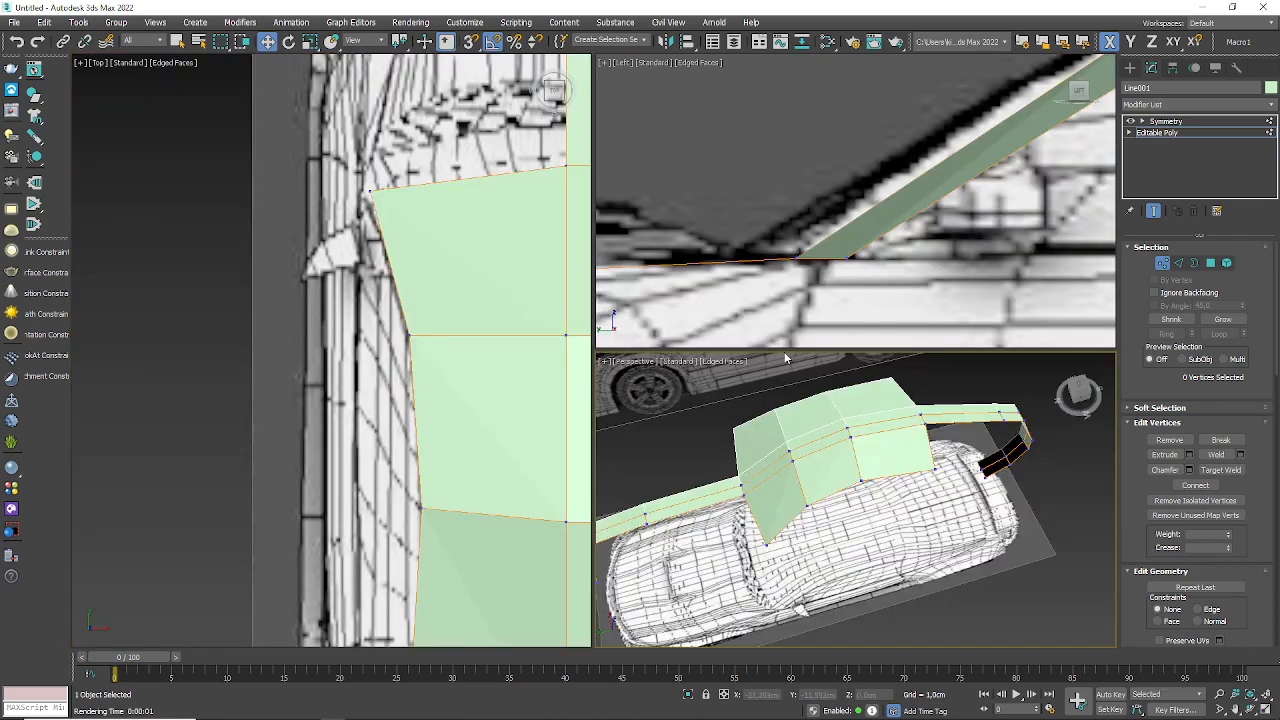
{"action": "left_click", "coordinate": [850, 259]}
{"action": "scroll", "coordinate": [893, 256], "scroll_direction": "up", "scroll_amount": 2}
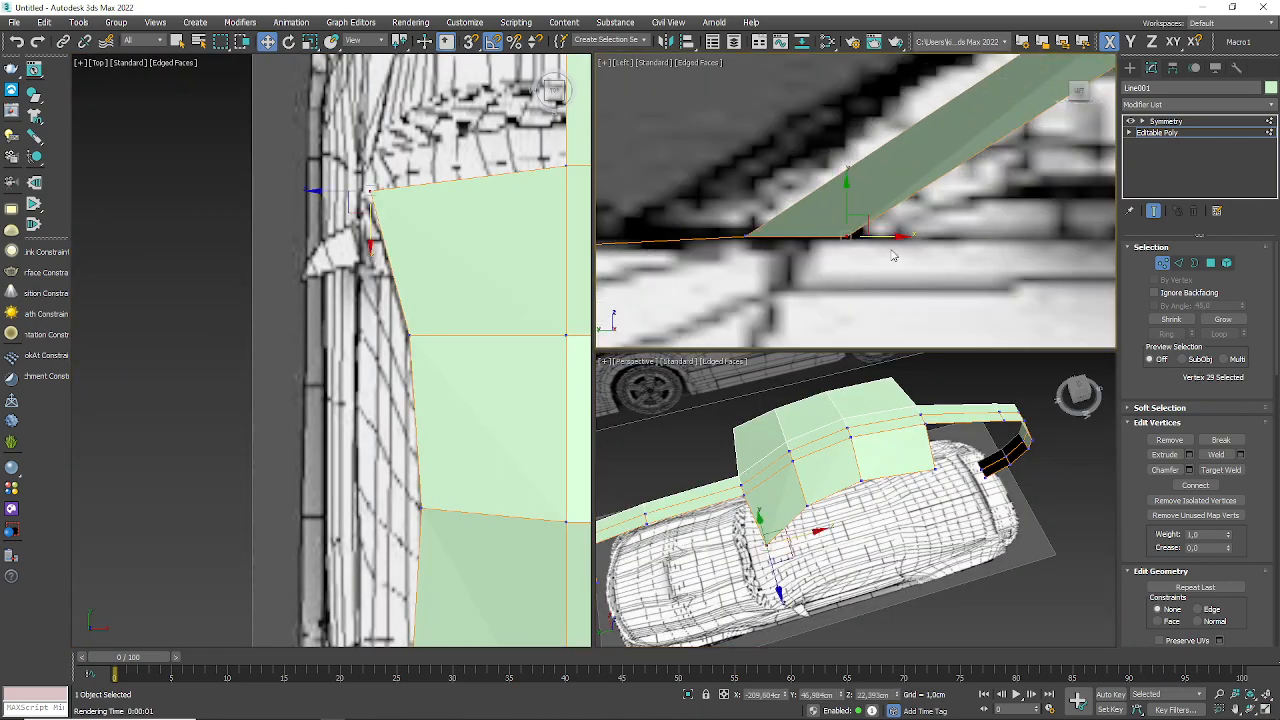
{"action": "mouse_move", "coordinate": [885, 240]}
{"action": "left_mouse_down"}
{"action": "mouse_move", "coordinate": [834, 234]}
{"action": "mouse_move", "coordinate": [883, 245]}
{"action": "left_mouse_up"}
{"action": "middle_click_drag", "start_coordinate": [376, 212], "coordinate": [376, 312]}
{"action": "scroll", "coordinate": [376, 312], "scroll_direction": "up", "scroll_amount": 3}
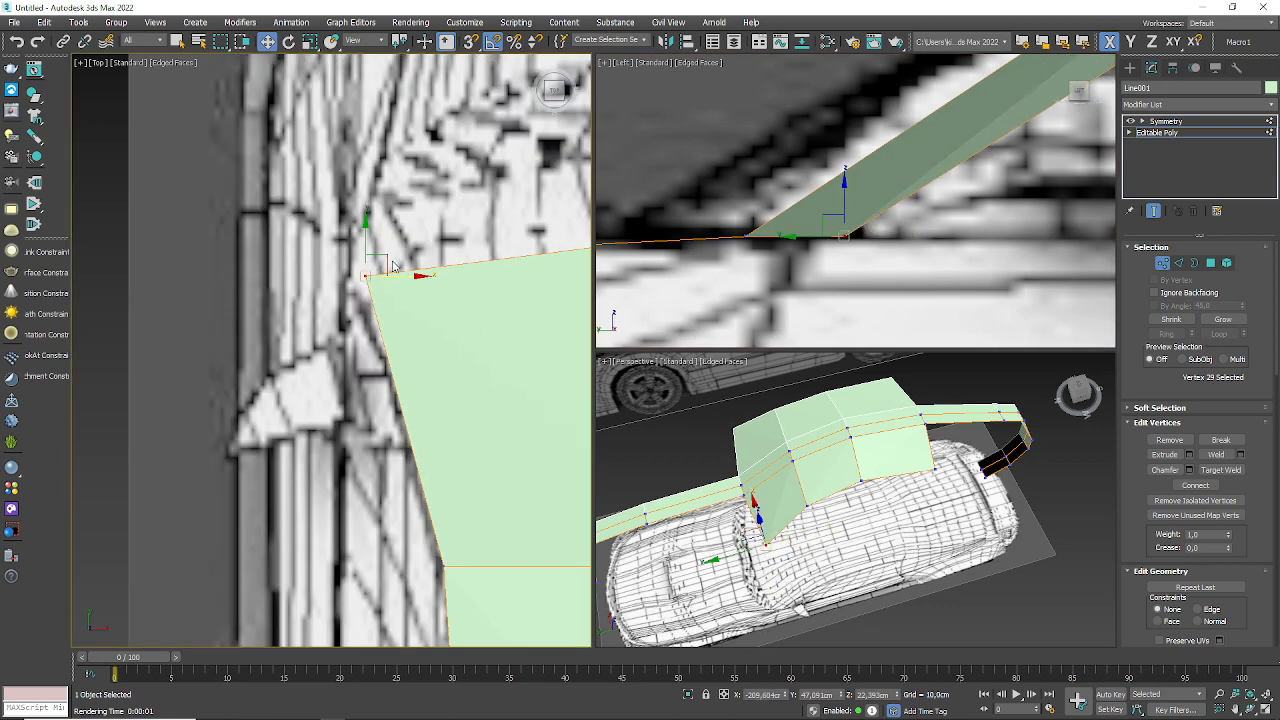
{"action": "left_click_drag", "start_coordinate": [385, 265], "coordinate": [381, 297]}
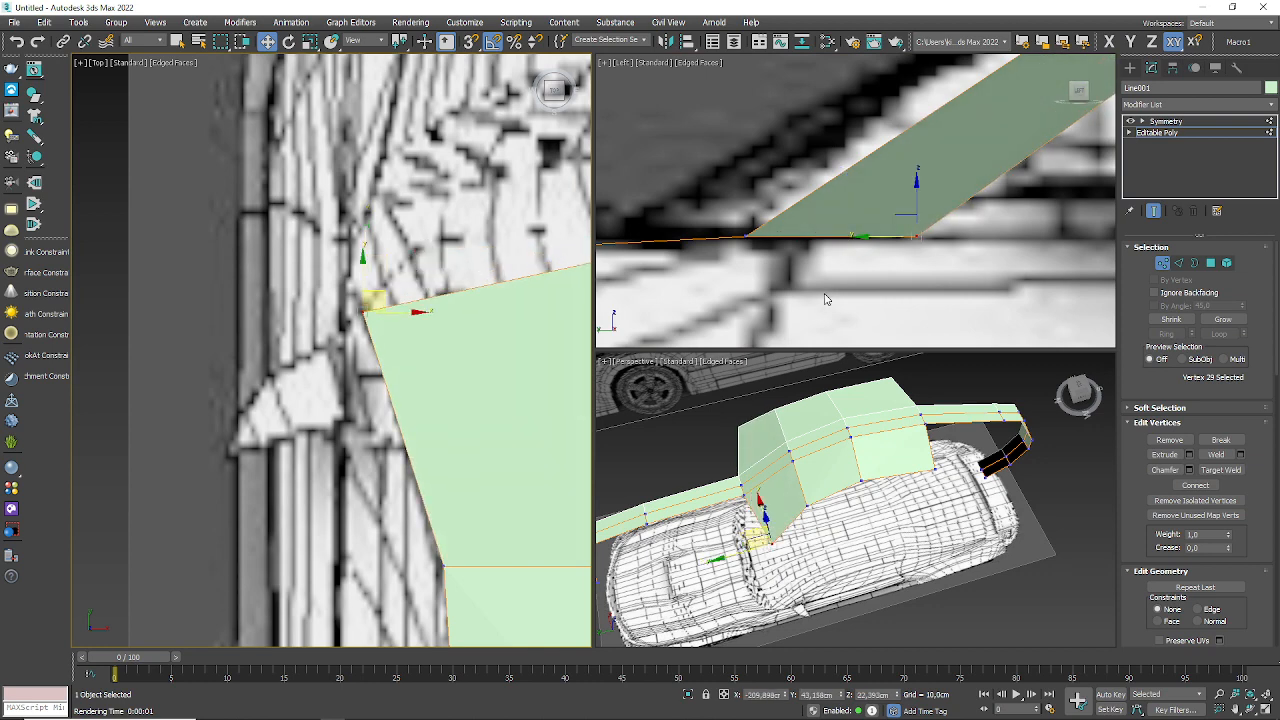
{"action": "middle_click_drag", "start_coordinate": [930, 210], "coordinate": [894, 216]}
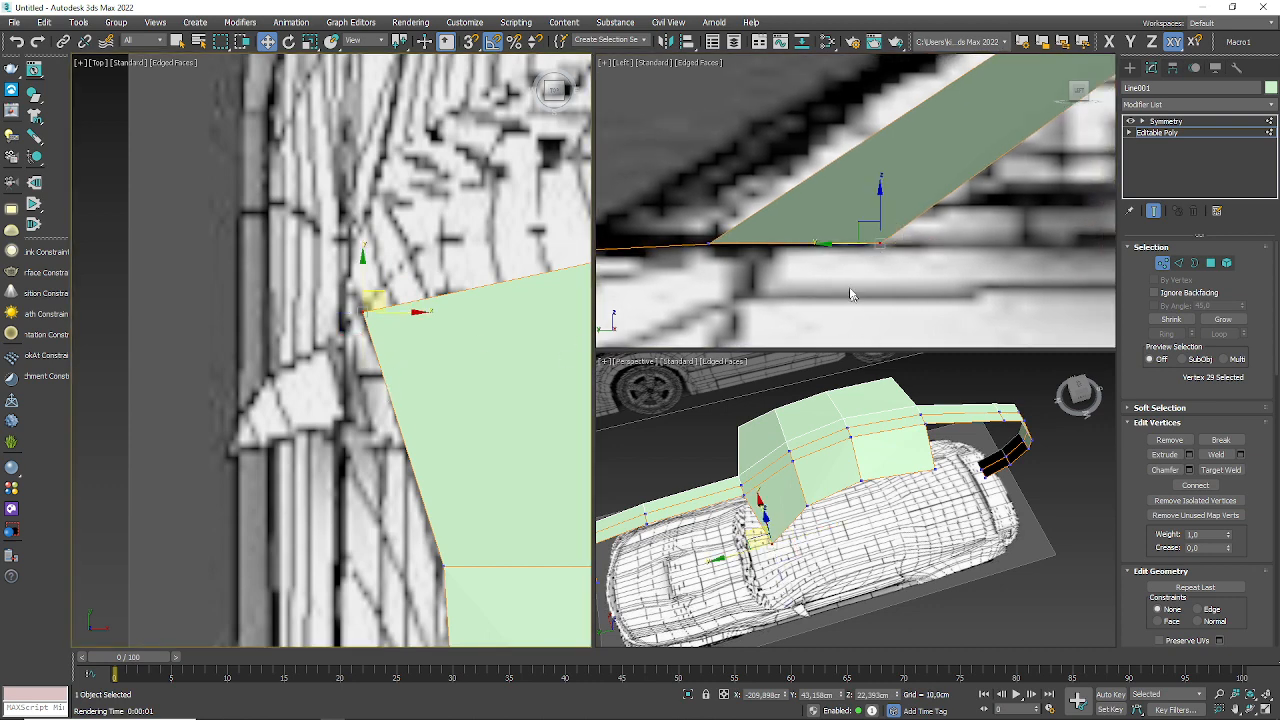
{"action": "scroll", "coordinate": [850, 289], "scroll_direction": "down", "scroll_amount": 6}
{"action": "middle_click_drag", "start_coordinate": [938, 256], "coordinate": [783, 281]}
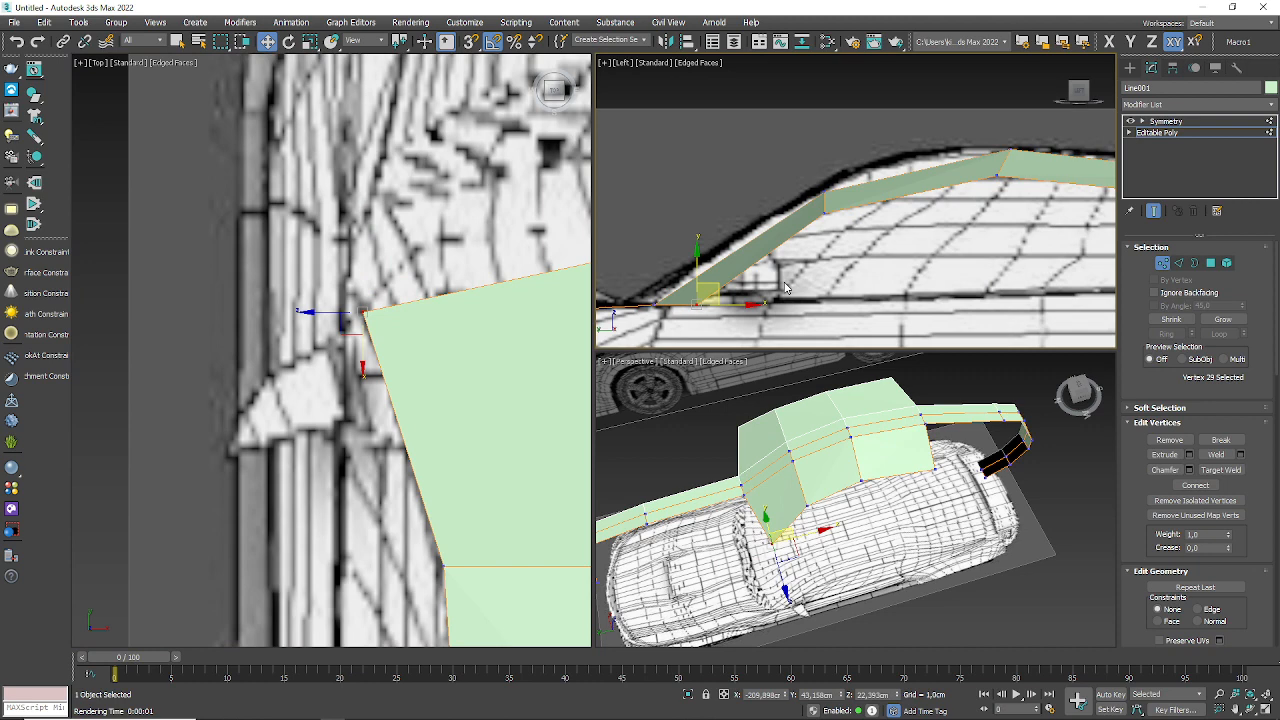
{"action": "scroll", "coordinate": [1016, 238], "scroll_direction": "down", "scroll_amount": 5}
{"action": "middle_click_drag", "start_coordinate": [1004, 244], "coordinate": [856, 266]}
{"action": "scroll", "coordinate": [883, 279], "scroll_direction": "up", "scroll_amount": 8}
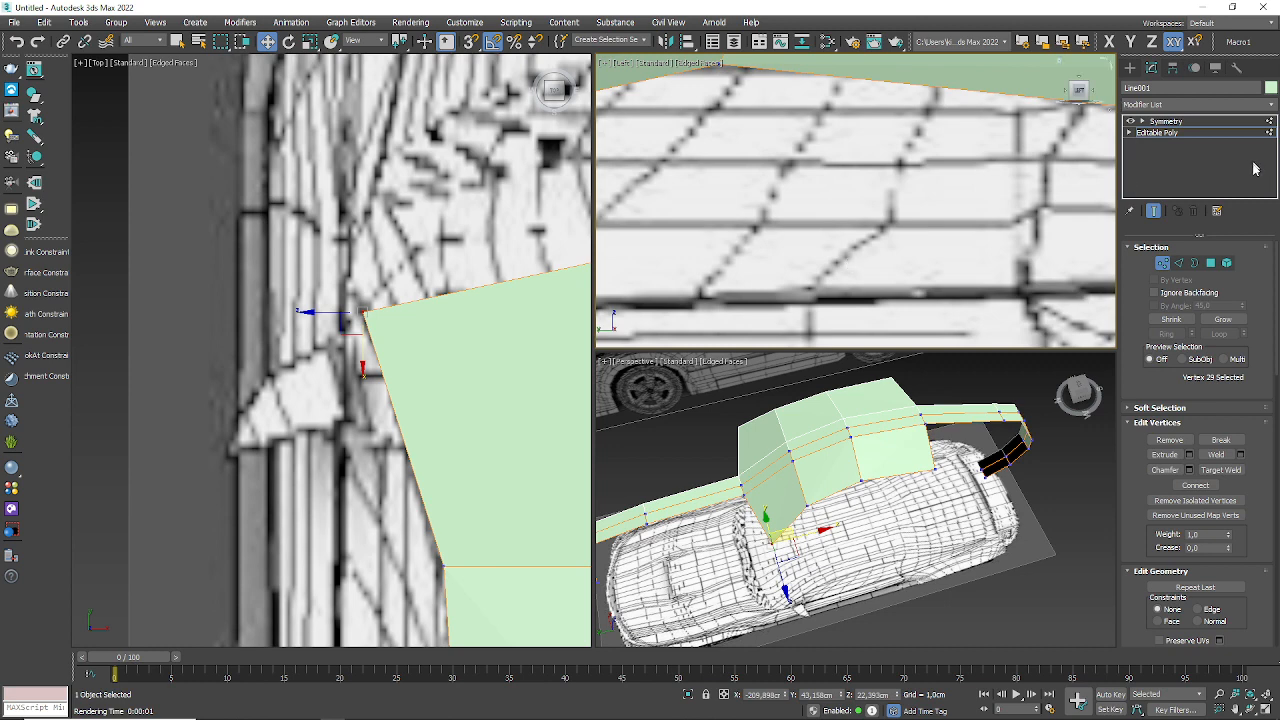
{"action": "middle_click_drag", "start_coordinate": [894, 481], "coordinate": [901, 470], "text": "alt"}
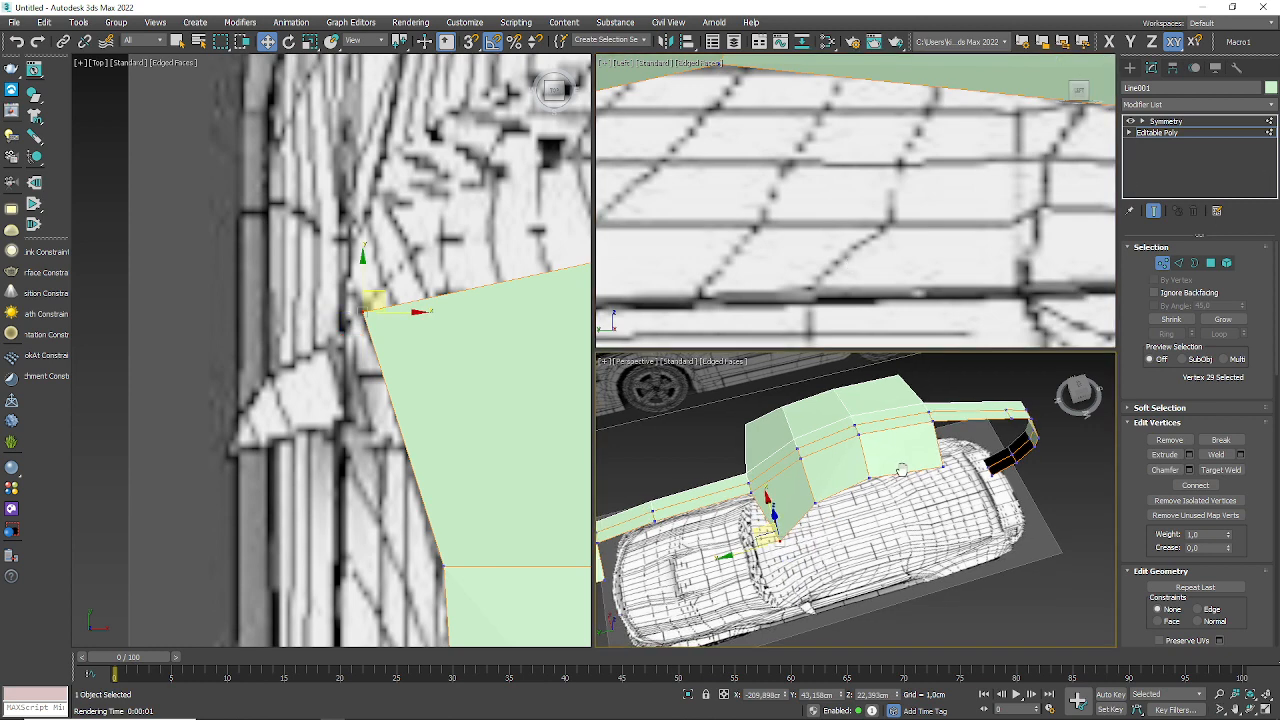
{"action": "left_click", "coordinate": [1272, 133]}
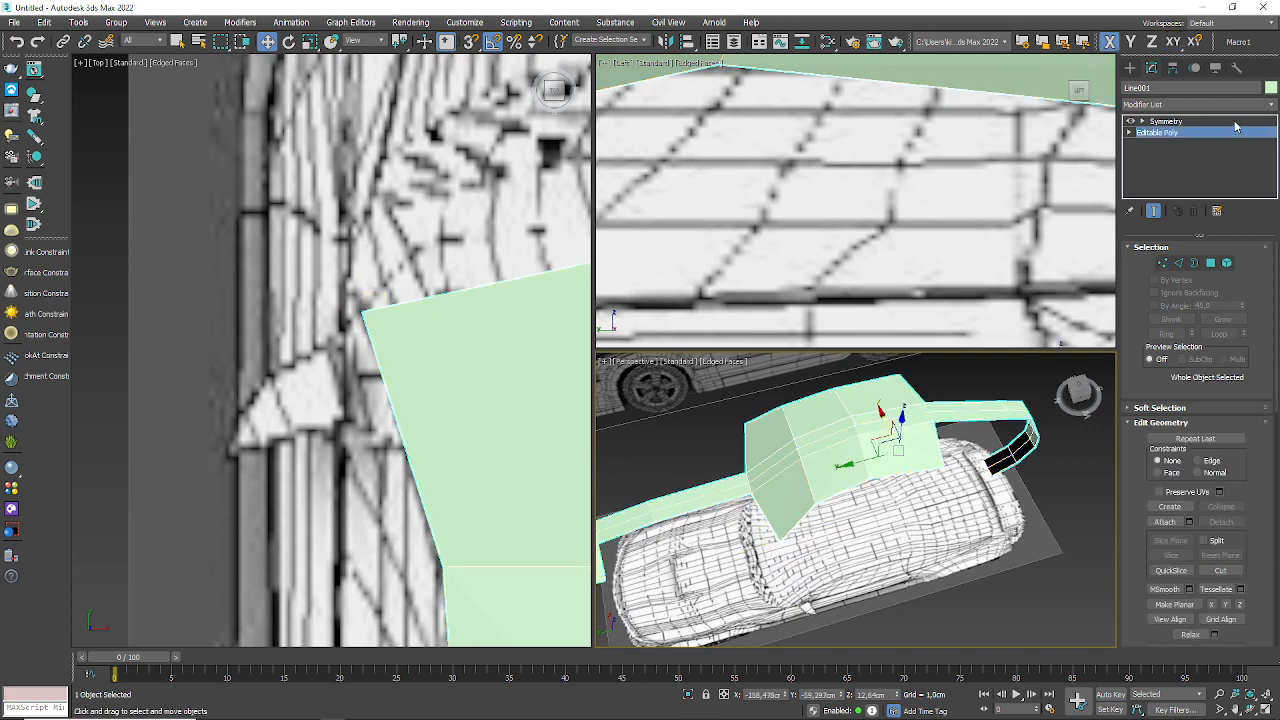
{"action": "left_click", "coordinate": [1236, 123]}
{"action": "left_click", "coordinate": [1270, 104]}
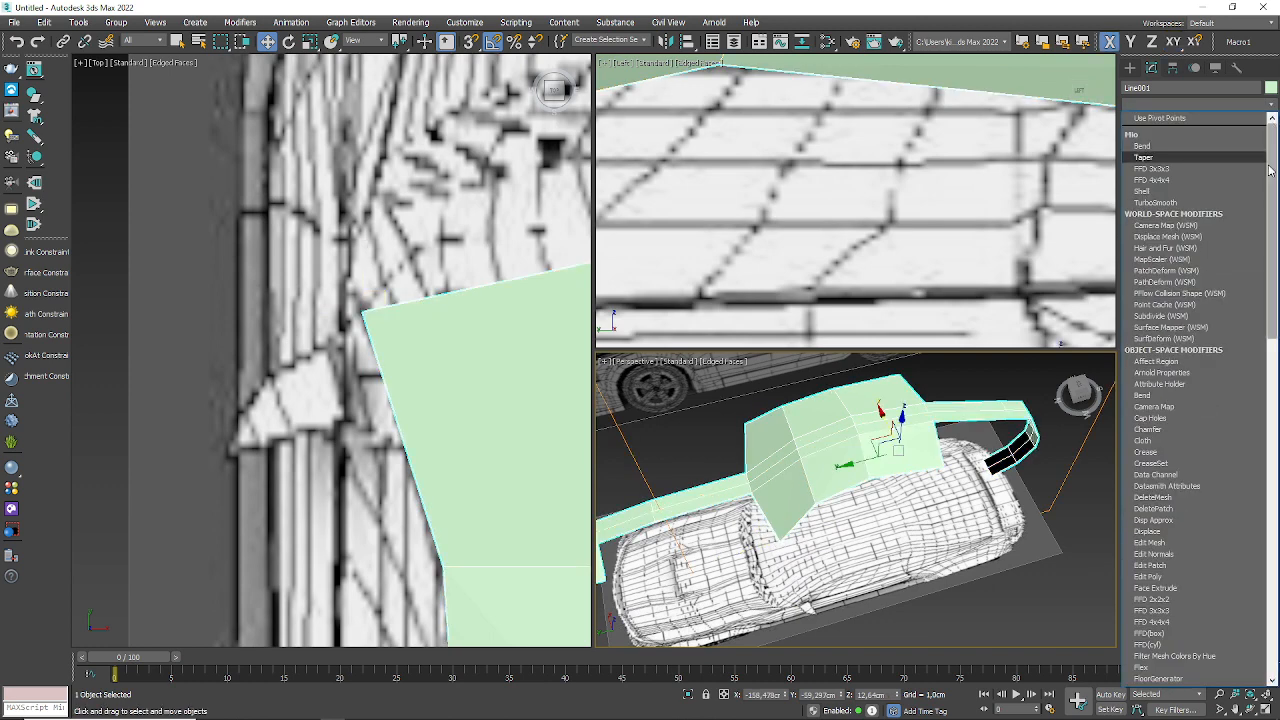
{"action": "key", "text": "Return"}
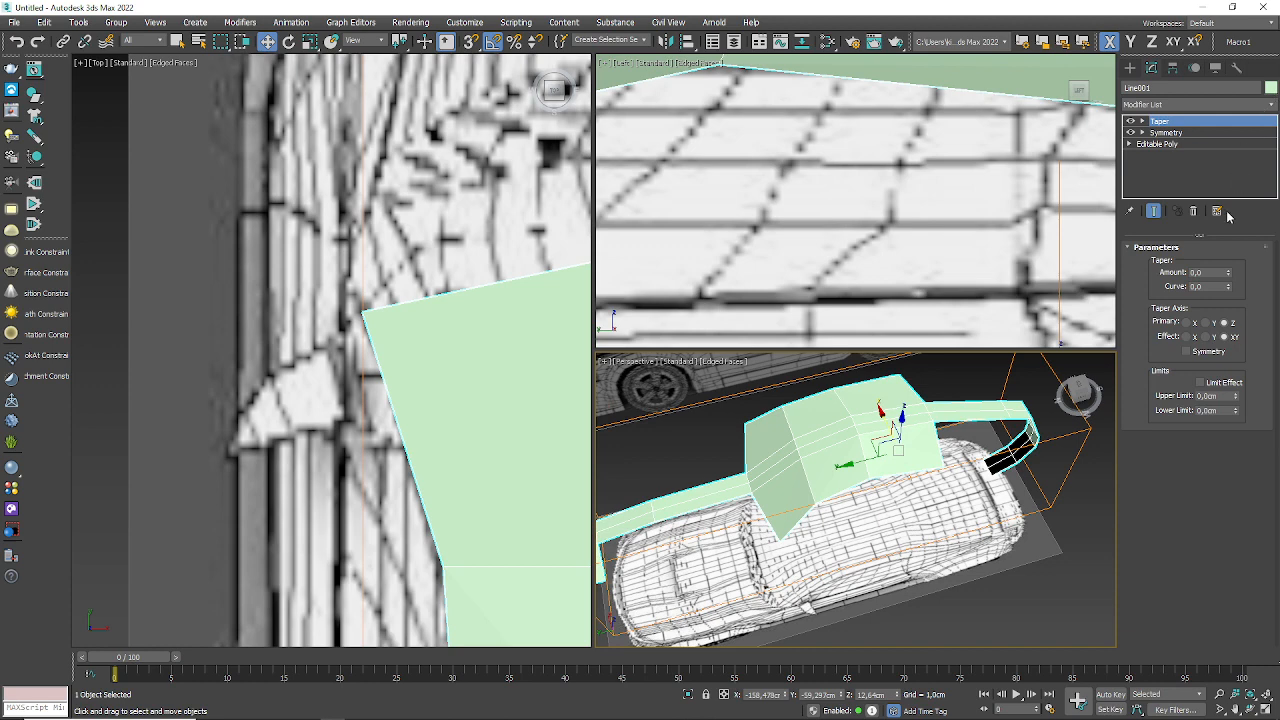
{"action": "left_click", "coordinate": [1194, 211]}
- Add a TurboSmooth modifier above Symmetry on the body mesh and set its iterations to 2
{"action": "left_click", "coordinate": [1270, 104]}
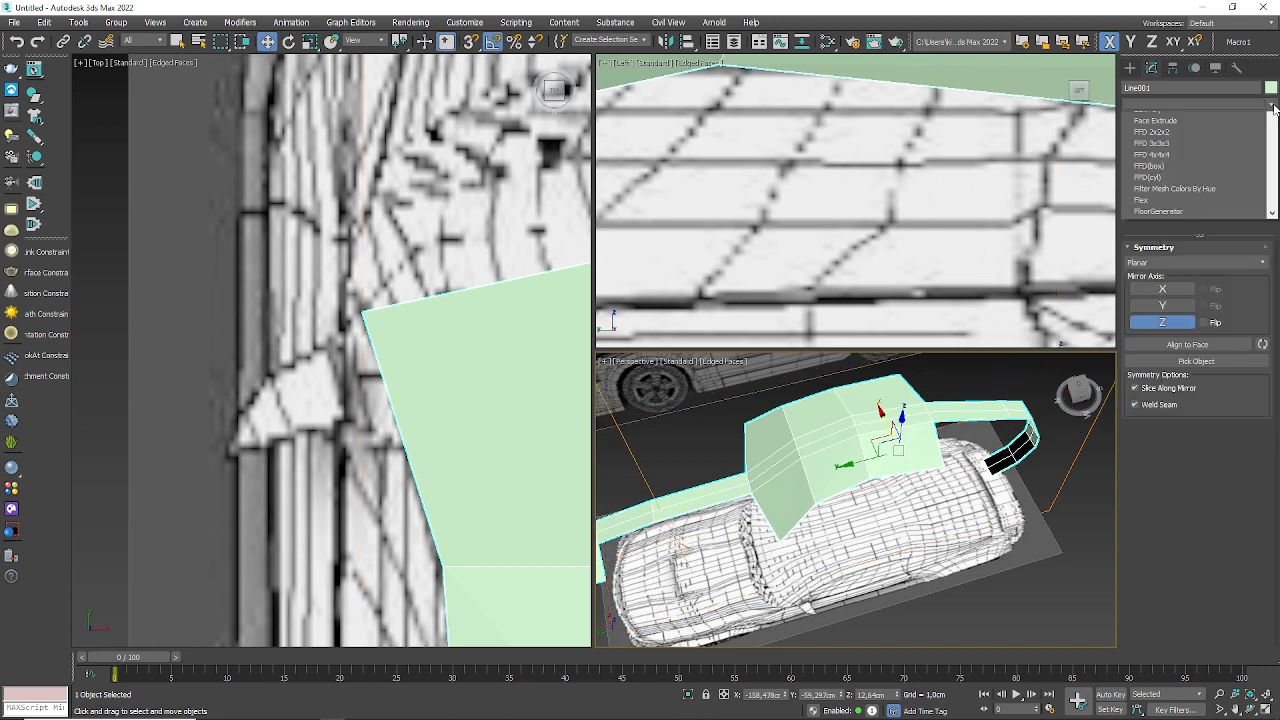
{"action": "left_click_drag", "start_coordinate": [1274, 240], "coordinate": [1274, 578]}
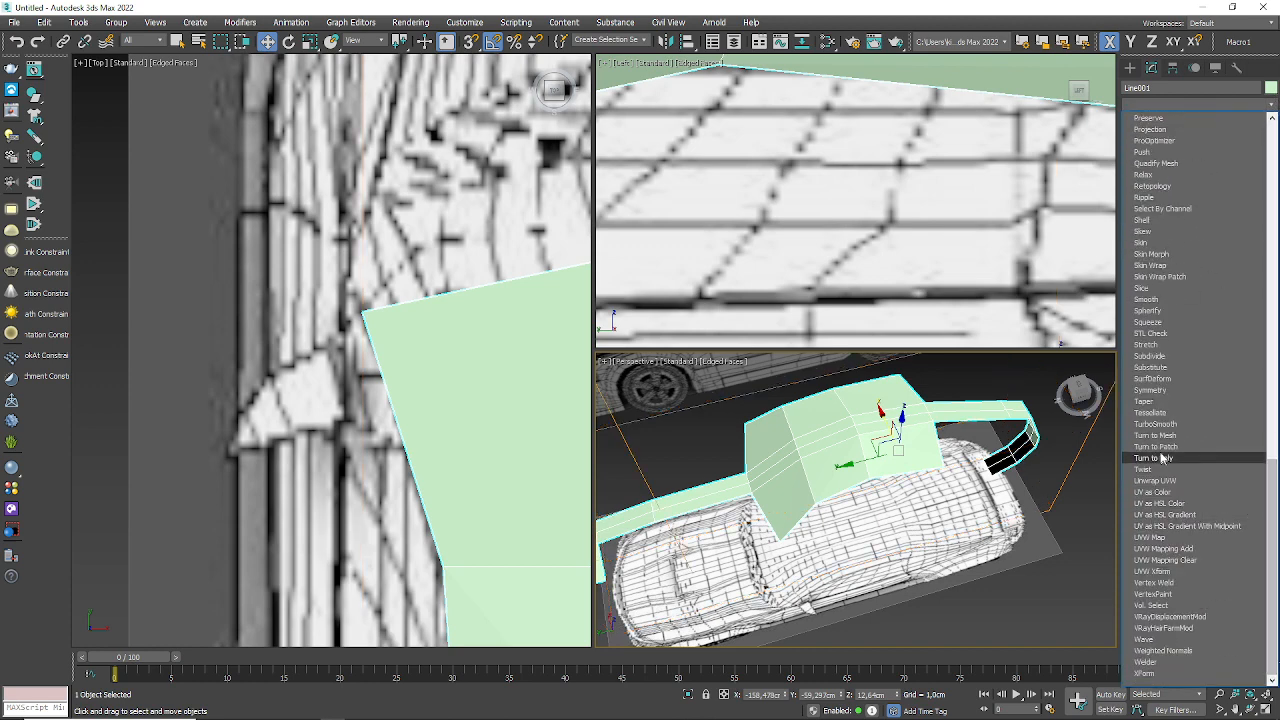
{"action": "left_click", "coordinate": [1128, 441]}
{"action": "mouse_move", "coordinate": [812, 502]}
{"action": "middle_mouse_down", "text": "alt"}
{"action": "mouse_move", "coordinate": [929, 417]}
{"action": "mouse_move", "coordinate": [826, 466]}
{"action": "mouse_move", "coordinate": [856, 488]}
{"action": "mouse_move", "coordinate": [923, 437]}
{"action": "mouse_move", "coordinate": [923, 400]}
{"action": "mouse_move", "coordinate": [903, 394]}
{"action": "mouse_move", "coordinate": [900, 434]}
{"action": "mouse_move", "coordinate": [842, 532]}
{"action": "mouse_move", "coordinate": [808, 443]}
{"action": "mouse_move", "coordinate": [840, 480]}
{"action": "mouse_move", "coordinate": [830, 452]}
{"action": "mouse_move", "coordinate": [840, 486]}
{"action": "mouse_move", "coordinate": [826, 486]}
{"action": "middle_mouse_up", "text": "alt"}
{"action": "scroll", "coordinate": [1020, 485], "scroll_direction": "up", "scroll_amount": 5}
{"action": "middle_click_drag", "start_coordinate": [1020, 485], "coordinate": [810, 517], "text": "alt"}
{"action": "scroll", "coordinate": [871, 471], "scroll_direction": "down", "scroll_amount": 4}
{"action": "scroll", "coordinate": [780, 460], "scroll_direction": "up", "scroll_amount": 4}
{"action": "mouse_move", "coordinate": [780, 460]}
{"action": "middle_mouse_down", "text": "alt"}
{"action": "mouse_move", "coordinate": [800, 483]}
{"action": "mouse_move", "coordinate": [780, 491]}
{"action": "mouse_move", "coordinate": [790, 467]}
{"action": "middle_mouse_up", "text": "alt"}
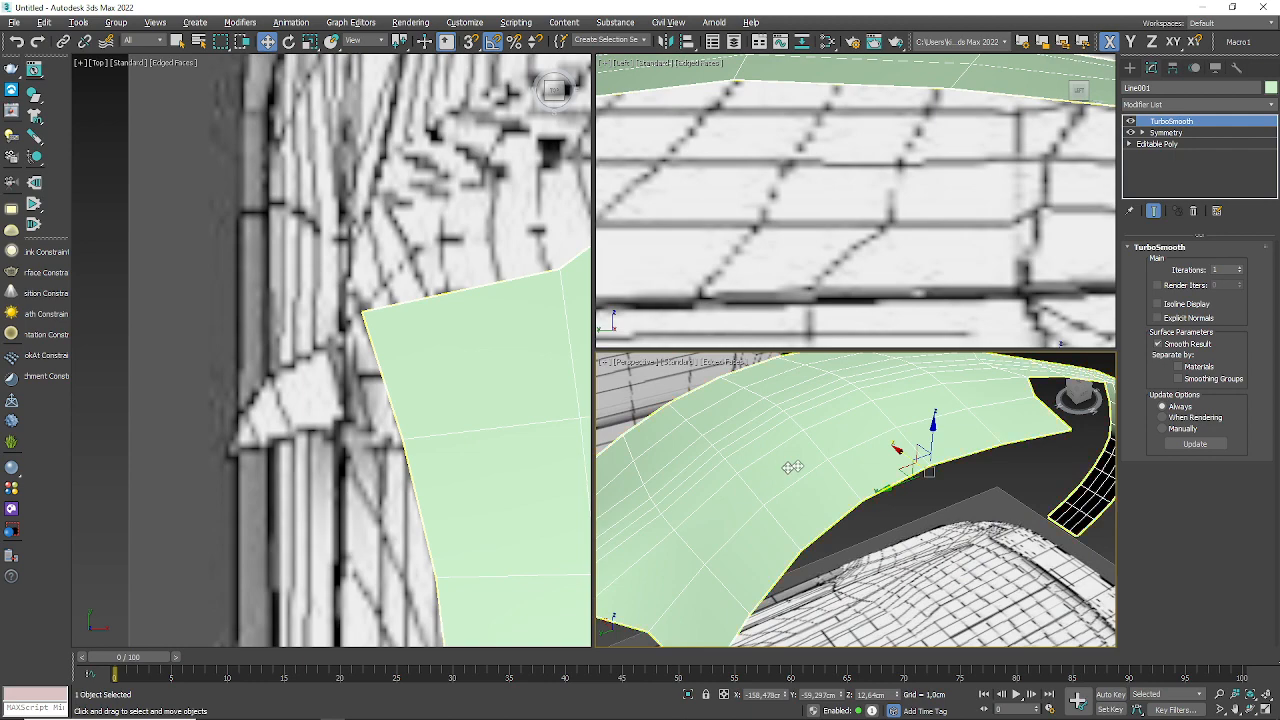
{"action": "left_click", "coordinate": [1241, 268]}
{"action": "middle_click_drag", "start_coordinate": [861, 456], "coordinate": [786, 500], "text": "alt"}
{"action": "scroll", "coordinate": [786, 500], "scroll_direction": "down", "scroll_amount": 3}
{"action": "middle_click_drag", "start_coordinate": [880, 445], "coordinate": [947, 495], "text": "alt"}
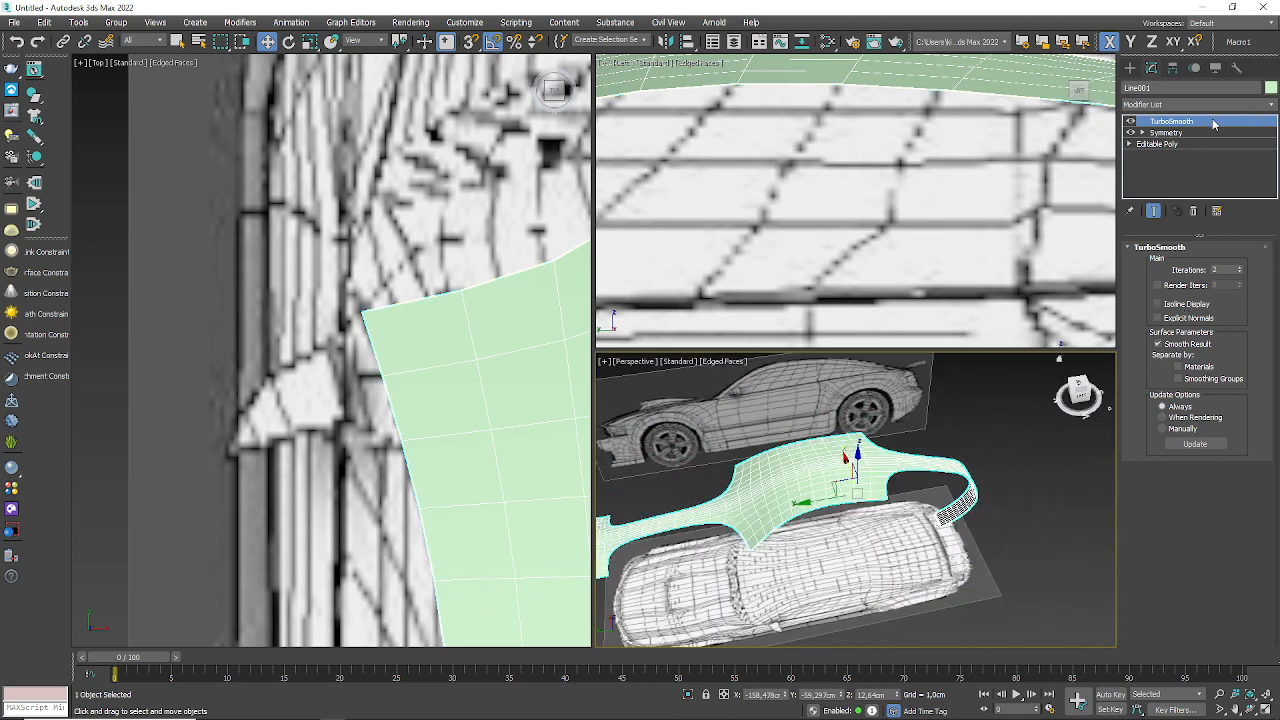
- Delete the green car body mesh, keeping only the two blueprint planes in the scene
{"action": "middle_click_drag", "start_coordinate": [523, 297], "coordinate": [414, 277]}
{"action": "scroll", "coordinate": [413, 278], "scroll_direction": "down", "scroll_amount": 2}
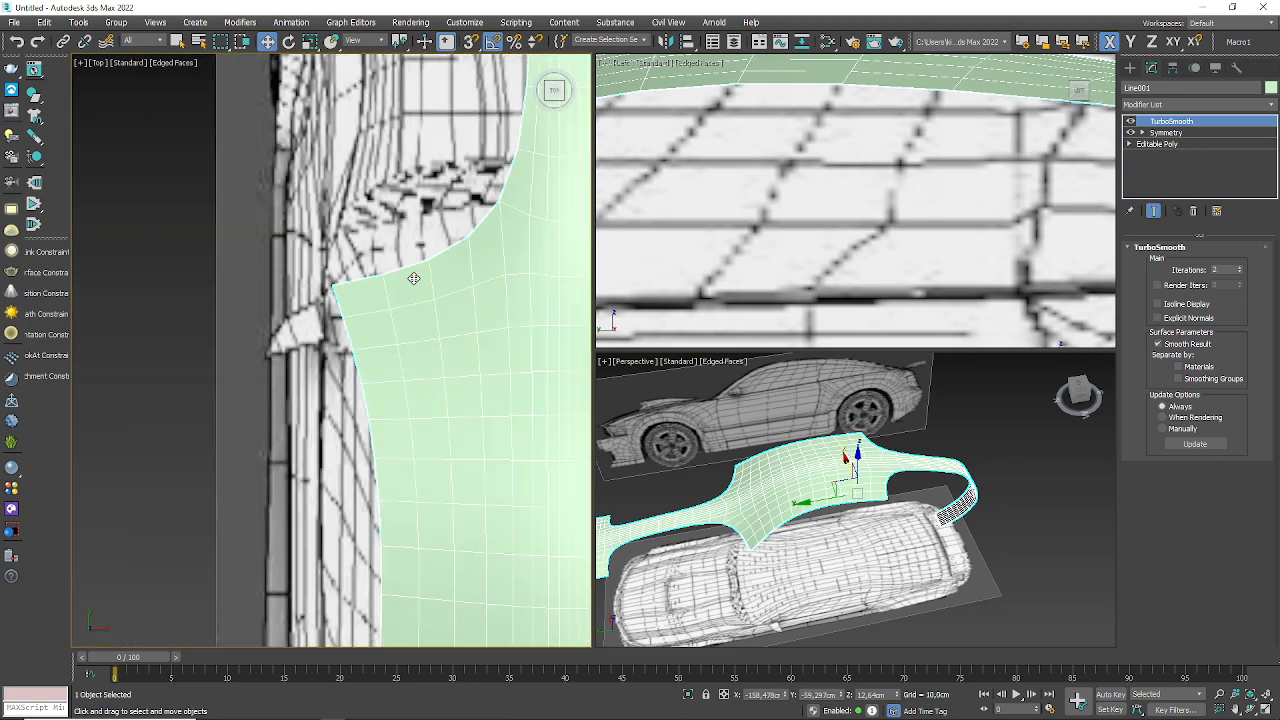
{"action": "key", "text": "Delete"}
{"action": "scroll", "coordinate": [453, 307], "scroll_direction": "down", "scroll_amount": 3}
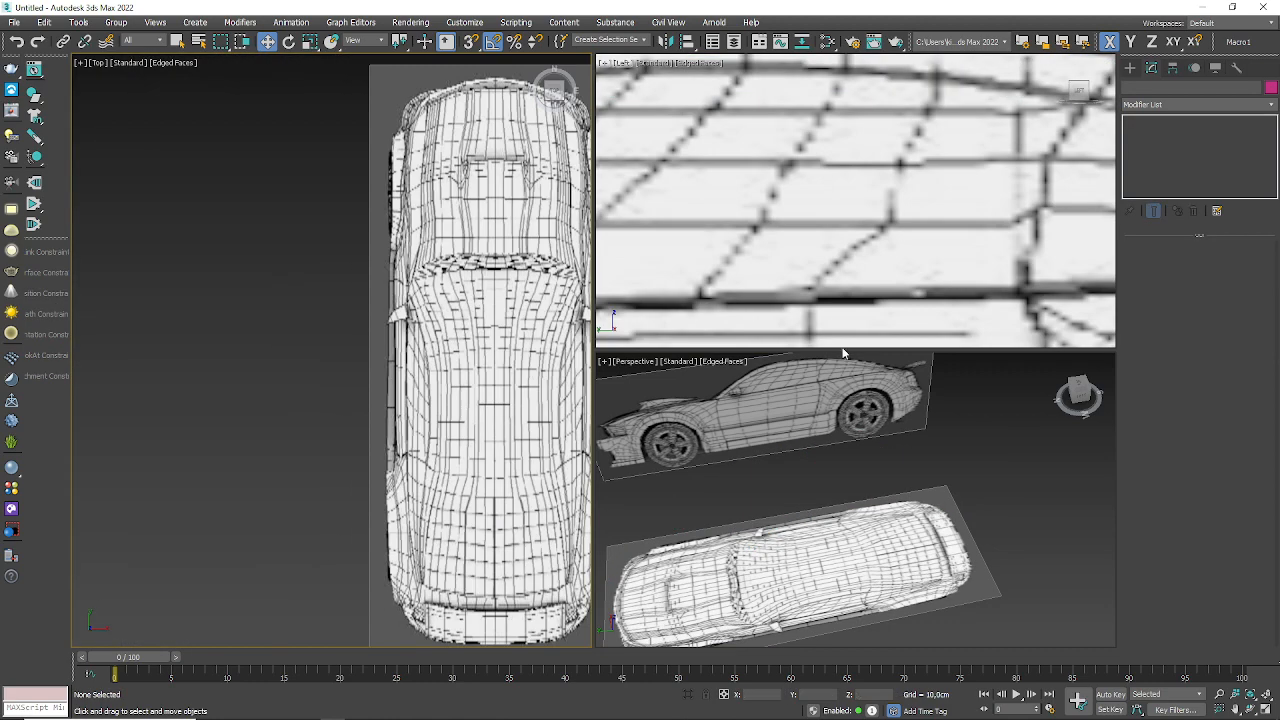
{"action": "left_click", "coordinate": [1266, 694]}
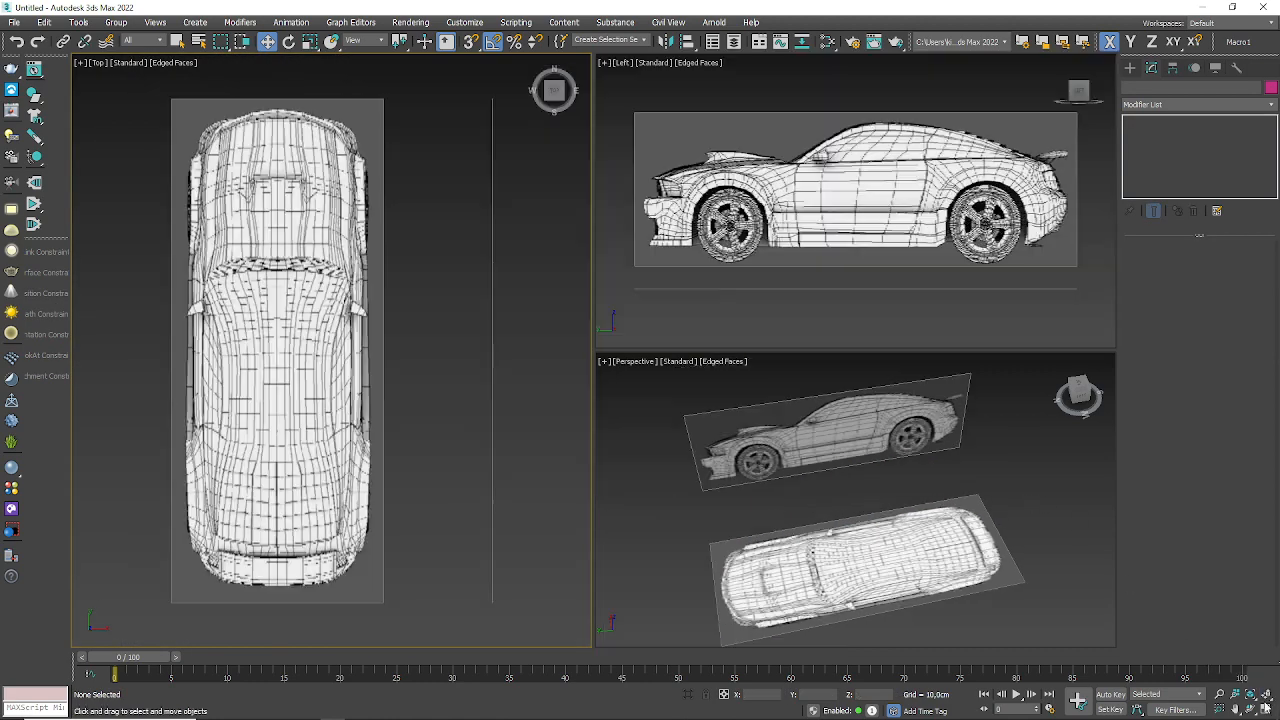
{"action": "left_click", "coordinate": [1266, 709]}
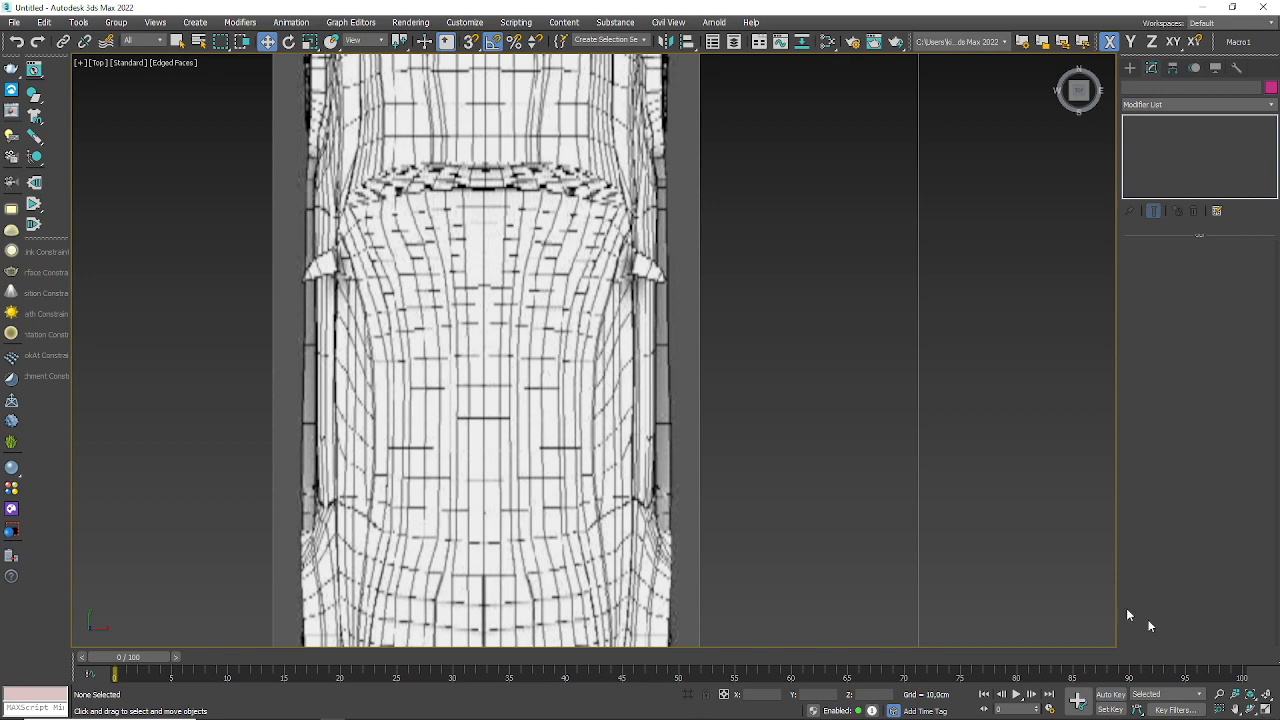
{"action": "left_click", "coordinate": [1266, 709]}
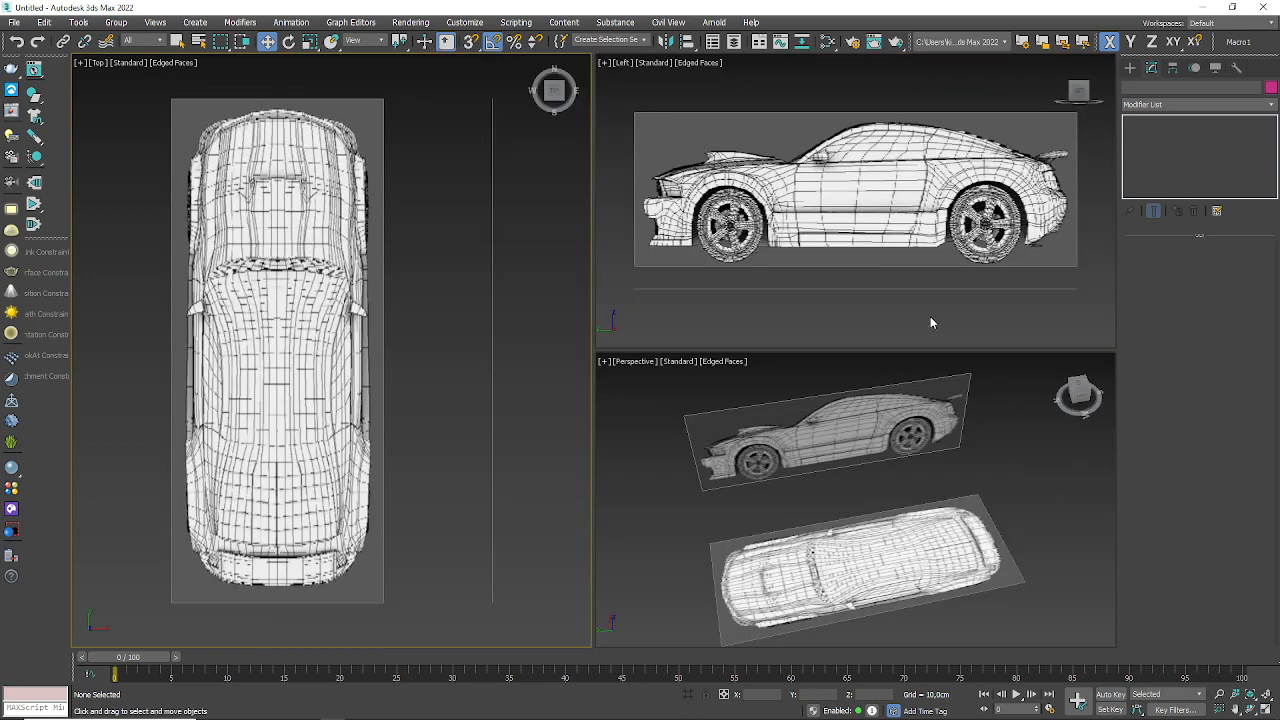
- Create a one-segment plane about 11.8 cm long and 5.2 cm wide over a roof grid cell beside the centerline of the top blueprint
{"action": "left_click", "coordinate": [1130, 67]}
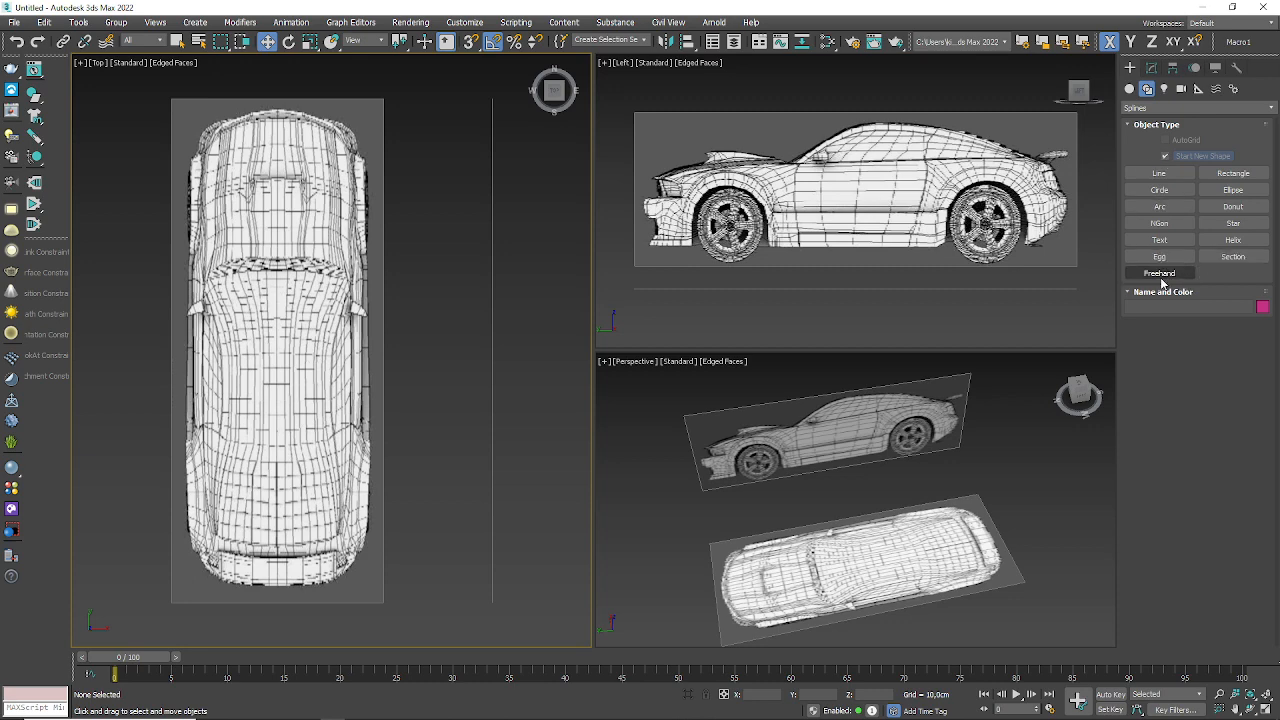
{"action": "left_click", "coordinate": [1130, 89]}
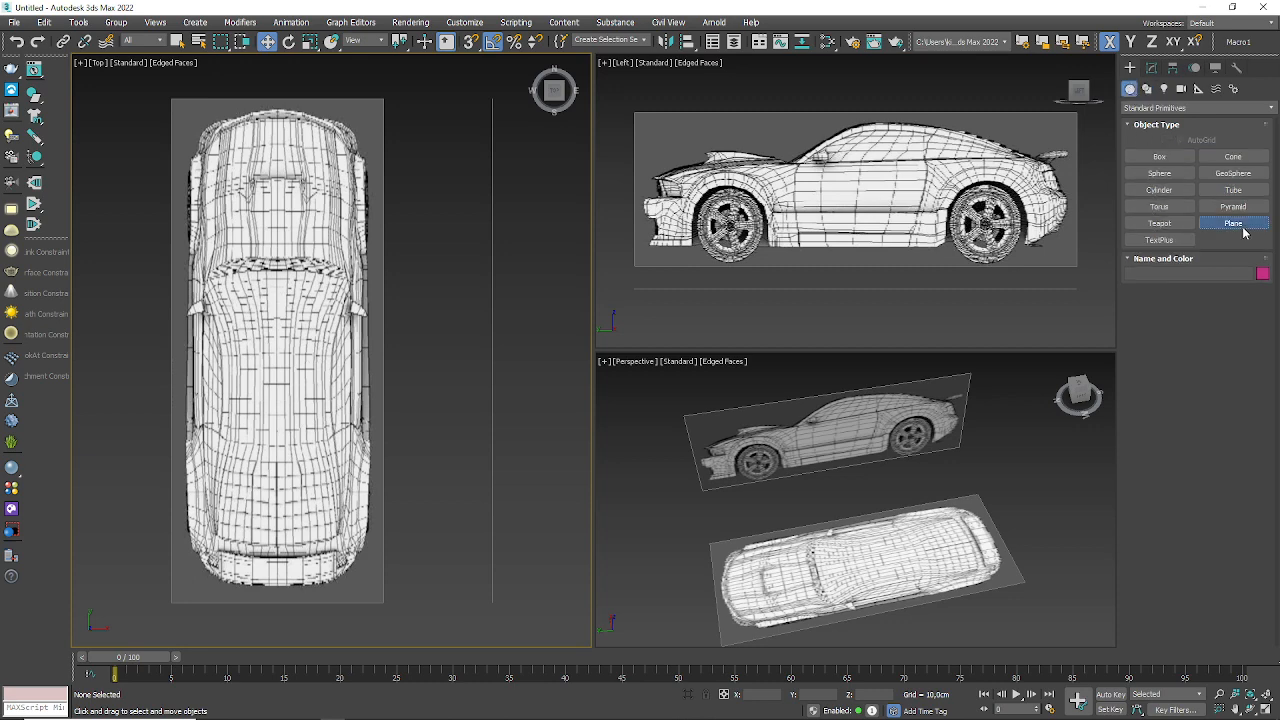
{"action": "left_click", "coordinate": [1233, 222]}
{"action": "scroll", "coordinate": [876, 122], "scroll_direction": "up", "scroll_amount": 5}
{"action": "scroll", "coordinate": [876, 122], "scroll_direction": "up", "scroll_amount": 3}
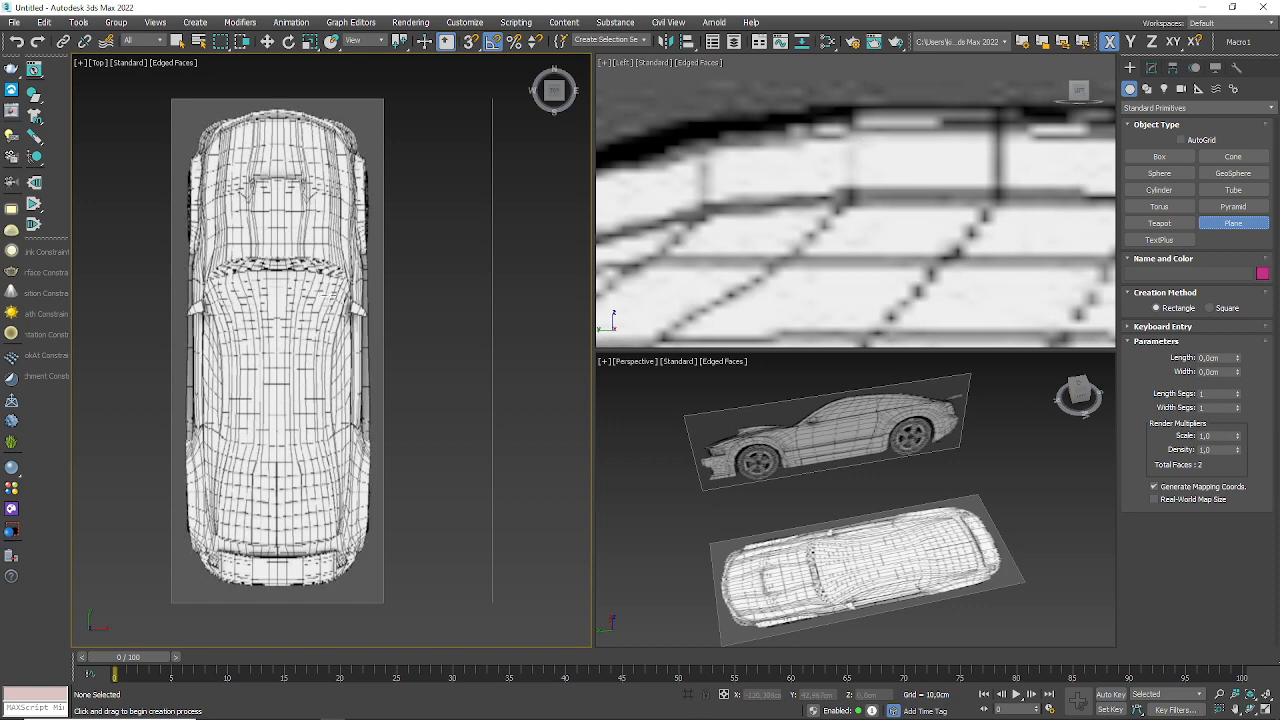
{"action": "scroll", "coordinate": [285, 363], "scroll_direction": "up", "scroll_amount": 5}
{"action": "scroll", "coordinate": [285, 363], "scroll_direction": "up", "scroll_amount": 5}
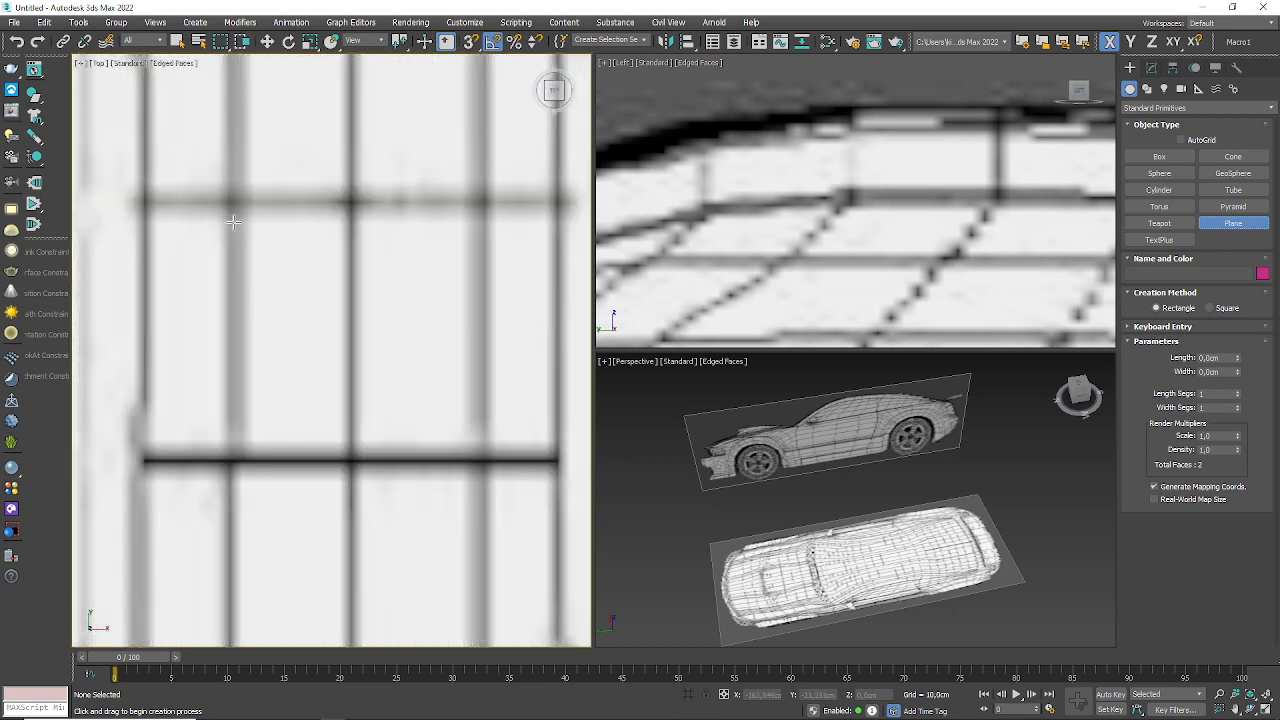
{"action": "left_click_drag", "start_coordinate": [236, 204], "coordinate": [350, 461]}
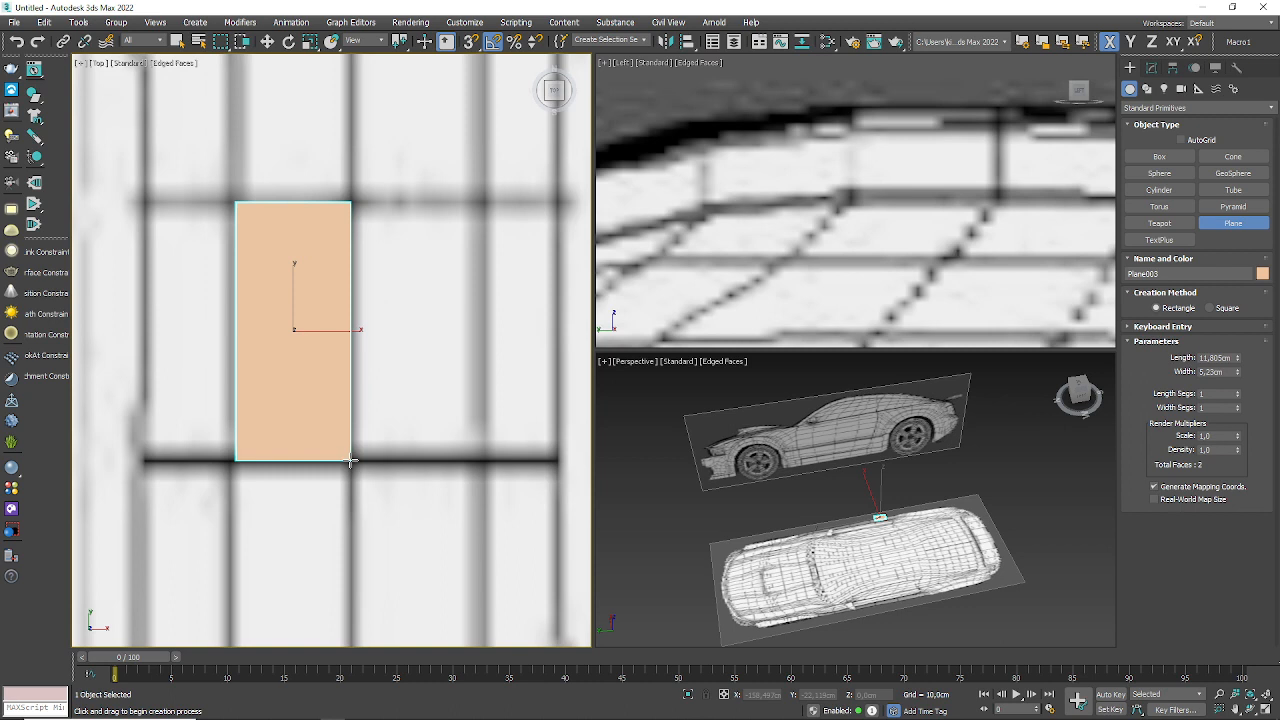
- Convert the new roof plane to an Editable Poly
{"action": "left_click", "coordinate": [1152, 69]}
{"action": "right_click", "coordinate": [1158, 122]}
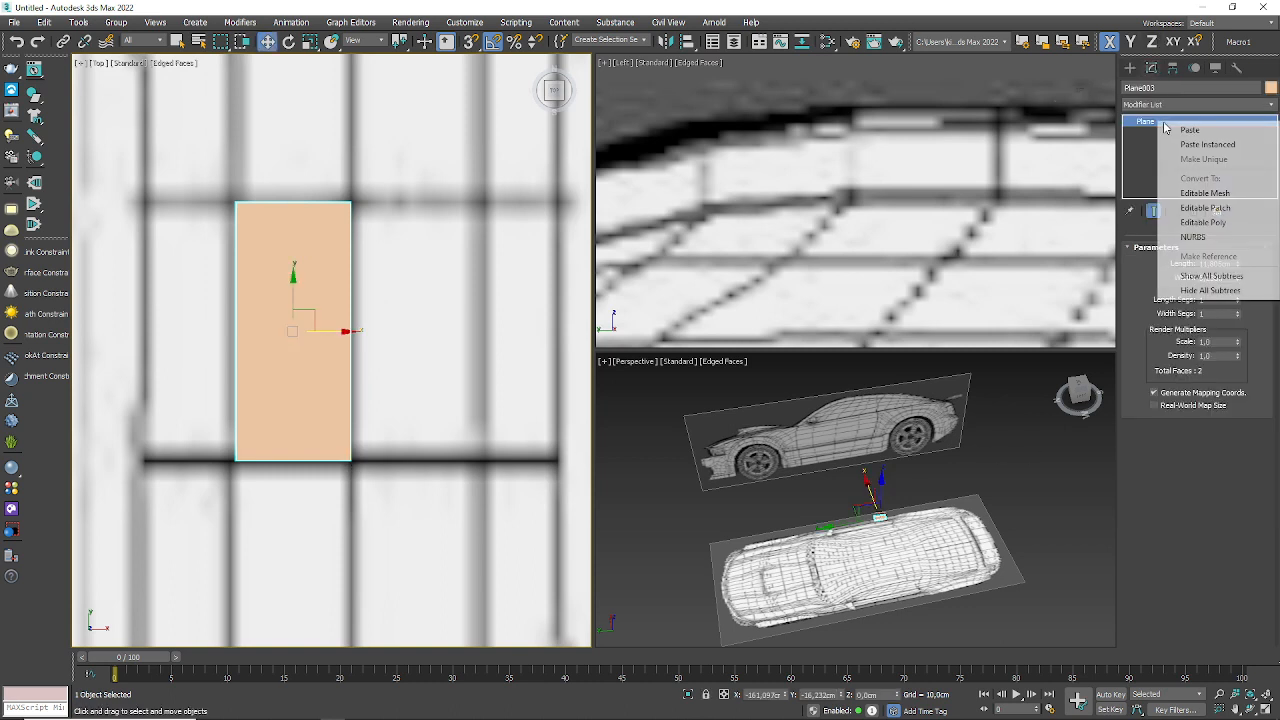
{"action": "left_click", "coordinate": [1203, 222]}
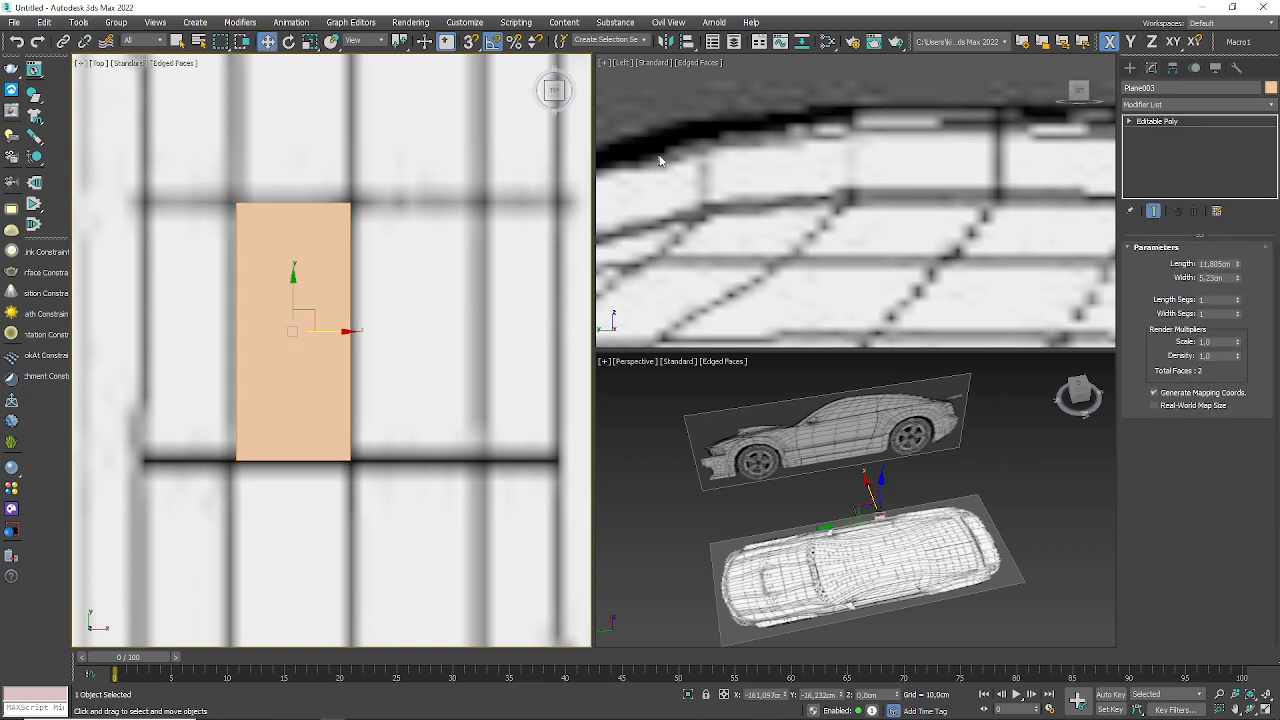
- Raise the roof plane to the roofline of the side blueprint, at about Z 55.8 cm
{"action": "scroll", "coordinate": [806, 174], "scroll_direction": "down", "scroll_amount": 8}
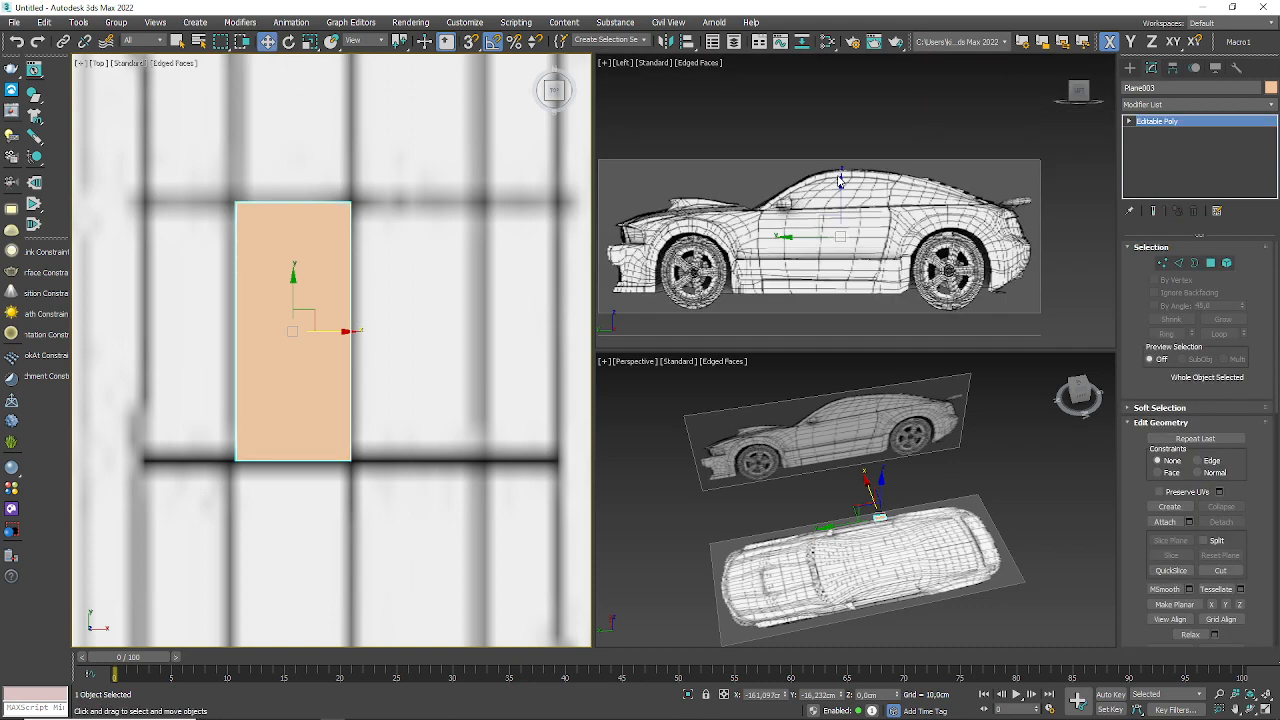
{"action": "middle_click_drag", "start_coordinate": [832, 172], "coordinate": [832, 204]}
{"action": "left_click_drag", "start_coordinate": [837, 224], "coordinate": [837, 150]}
{"action": "scroll", "coordinate": [837, 150], "scroll_direction": "up", "scroll_amount": 10}
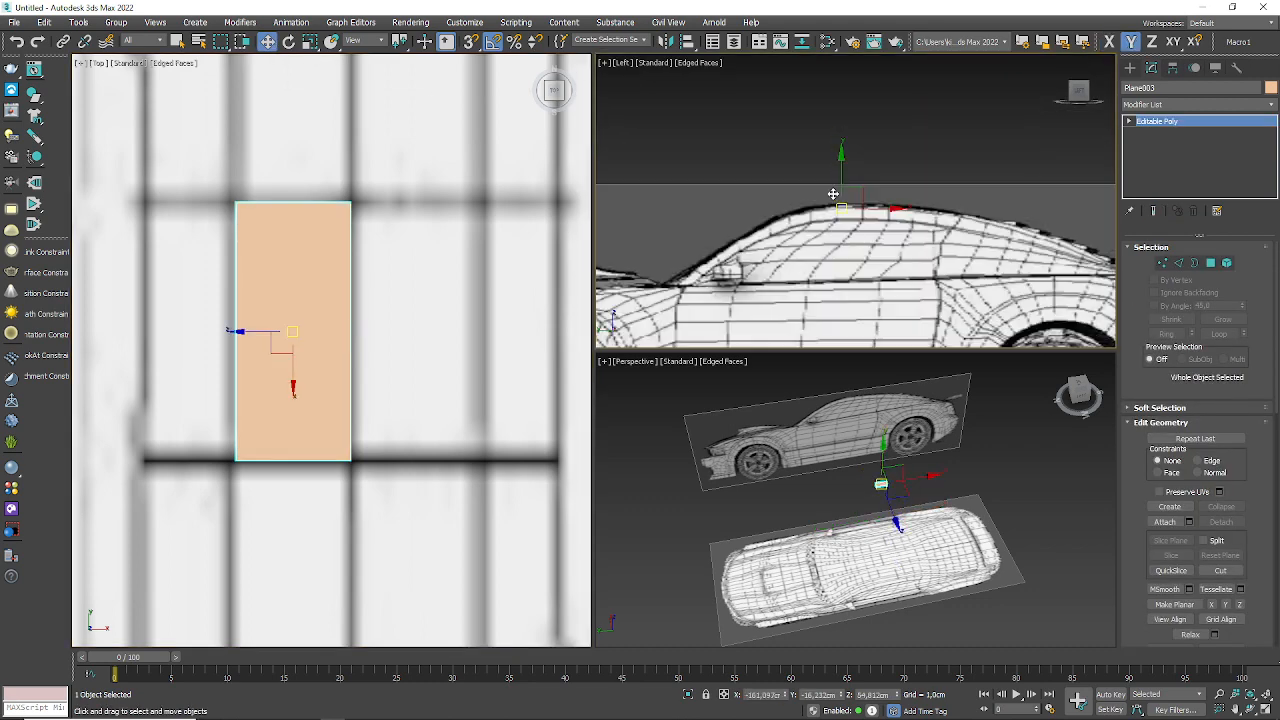
{"action": "left_click_drag", "start_coordinate": [808, 194], "coordinate": [822, 176]}
- Raise the plane's two rear vertices to about Z 56.7 cm so the plane follows the roofline's slope
{"action": "key", "text": "1"}
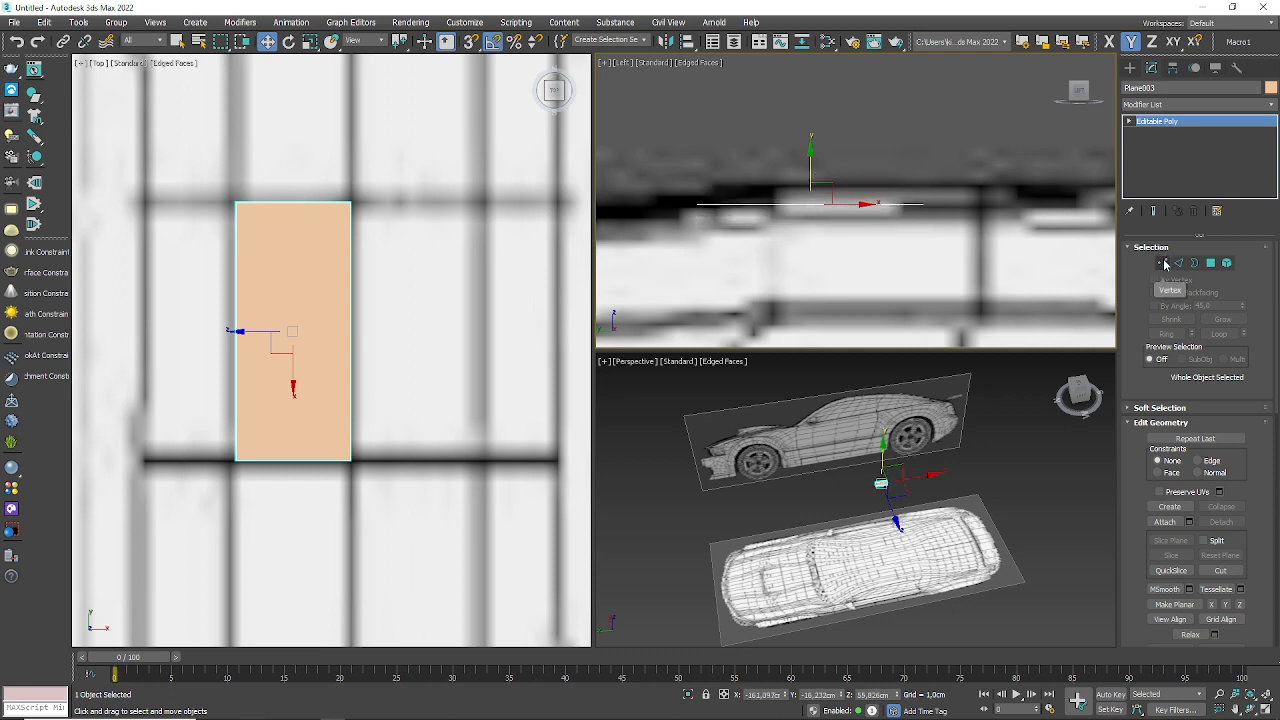
{"action": "left_click_drag", "start_coordinate": [918, 240], "coordinate": [918, 240]}
{"action": "left_click_drag", "start_coordinate": [924, 176], "coordinate": [924, 157]}
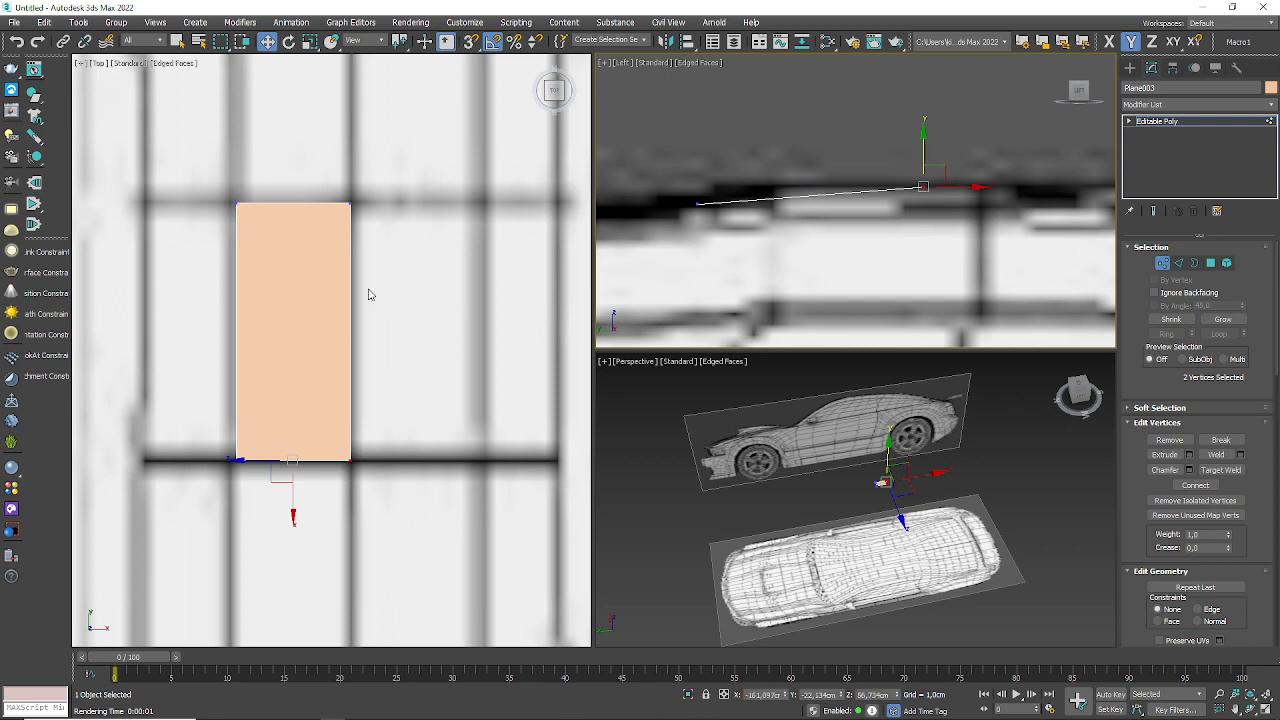
- Lower the plane's two outer side vertices slightly, to about Z 56 cm, to give the roof a sideways curve
{"action": "left_click_drag", "start_coordinate": [274, 171], "coordinate": [193, 488]}
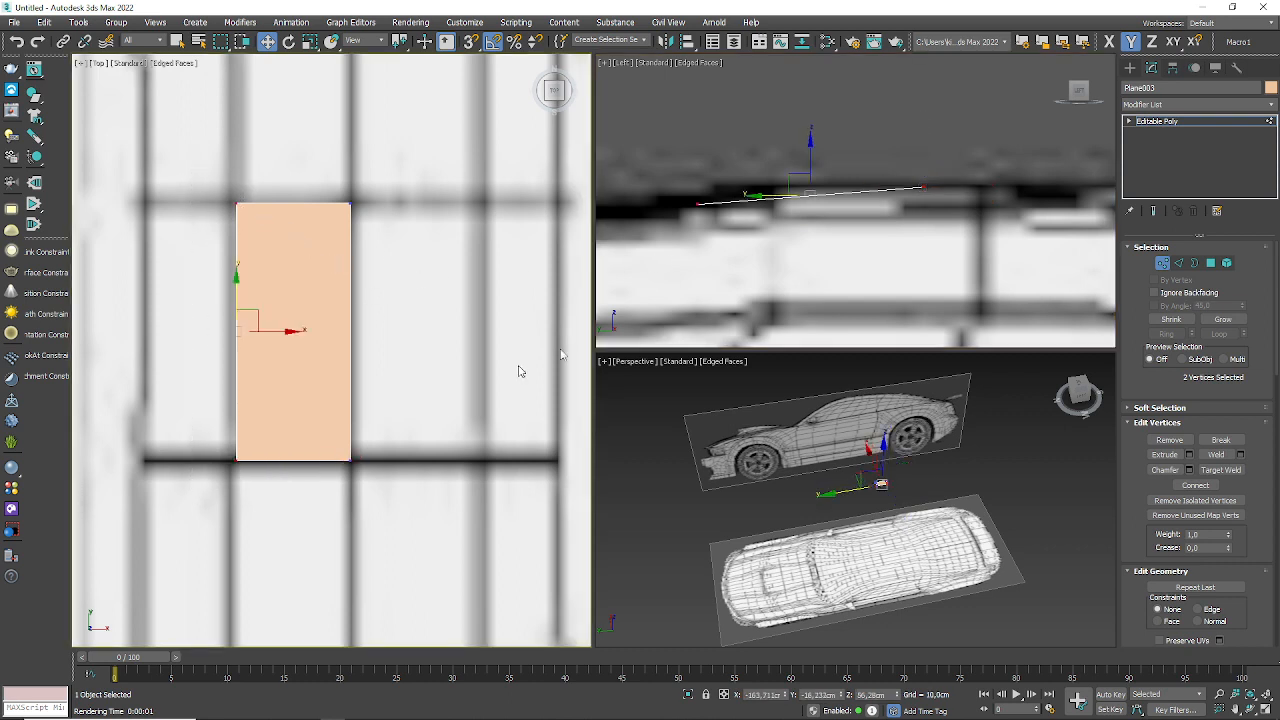
{"action": "middle_click_drag", "start_coordinate": [797, 258], "coordinate": [810, 260]}
{"action": "left_click_drag", "start_coordinate": [824, 160], "coordinate": [826, 168]}
{"action": "scroll", "coordinate": [904, 485], "scroll_direction": "up", "scroll_amount": 2}
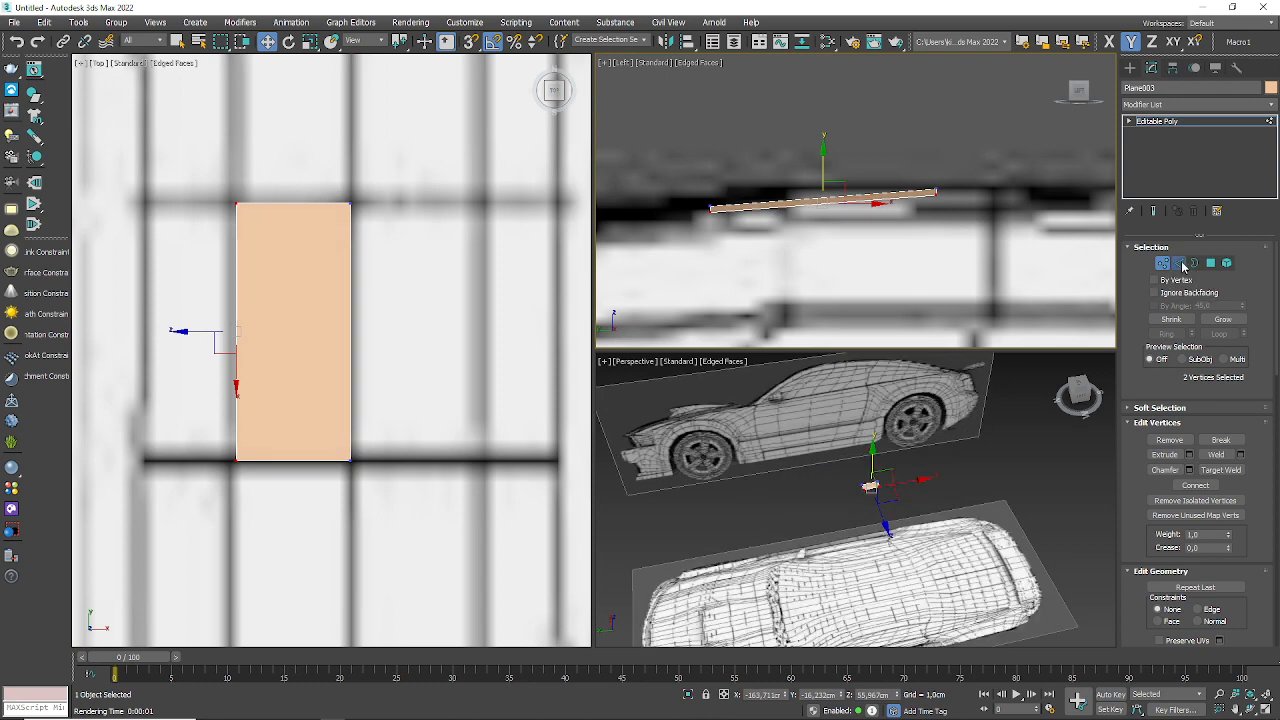
- Extend the roof plane's rear edge backwards in three segments, ending each at a cross line of the top blueprint
{"action": "left_click", "coordinate": [1178, 262]}
{"action": "scroll", "coordinate": [429, 309], "scroll_direction": "down", "scroll_amount": 3}
{"action": "middle_click_drag", "start_coordinate": [429, 309], "coordinate": [422, 208]}
{"action": "left_click", "coordinate": [383, 237]}
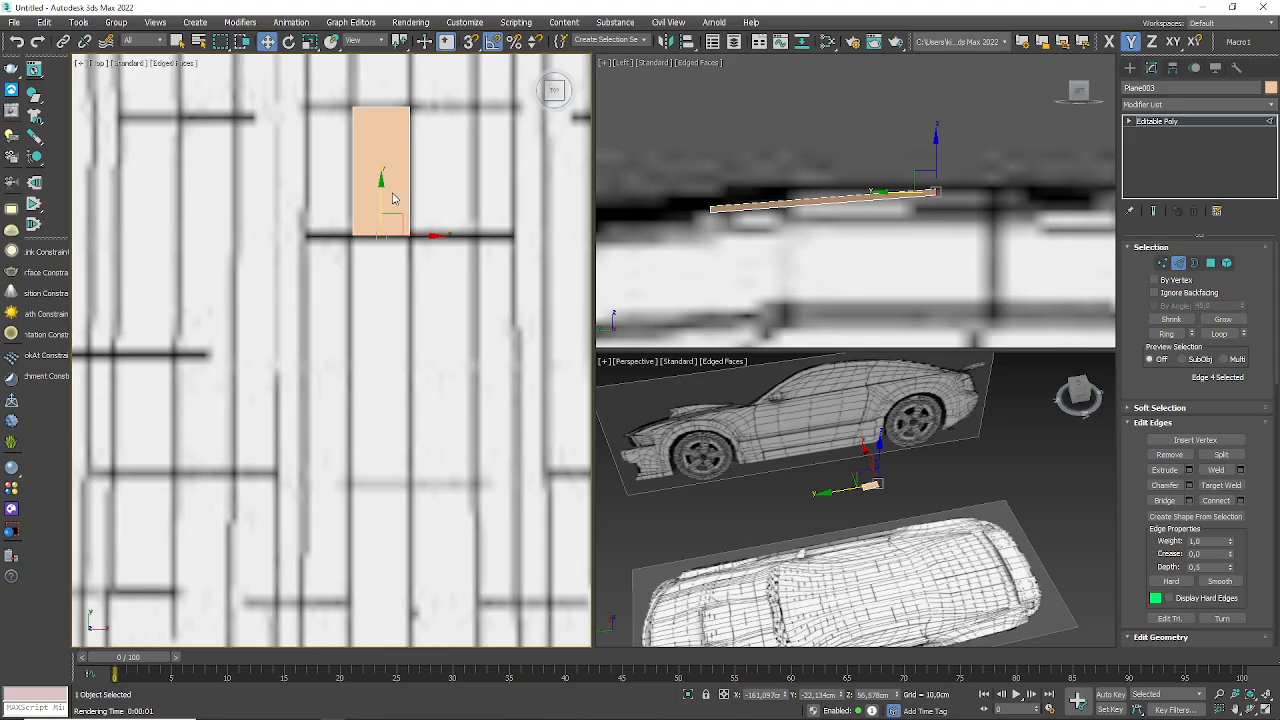
{"action": "left_click_drag", "start_coordinate": [380, 192], "coordinate": [386, 442]}
{"action": "middle_click_drag", "start_coordinate": [414, 371], "coordinate": [442, 143]}
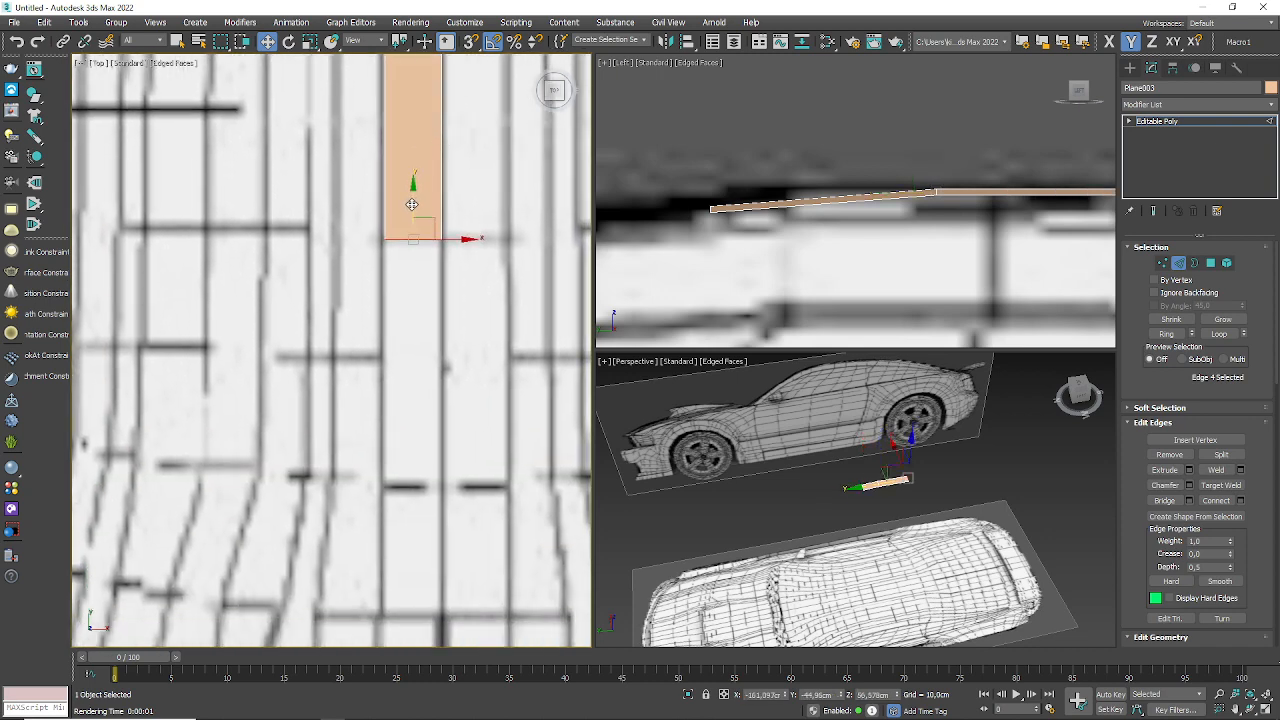
{"action": "left_click_drag", "start_coordinate": [412, 204], "coordinate": [417, 441]}
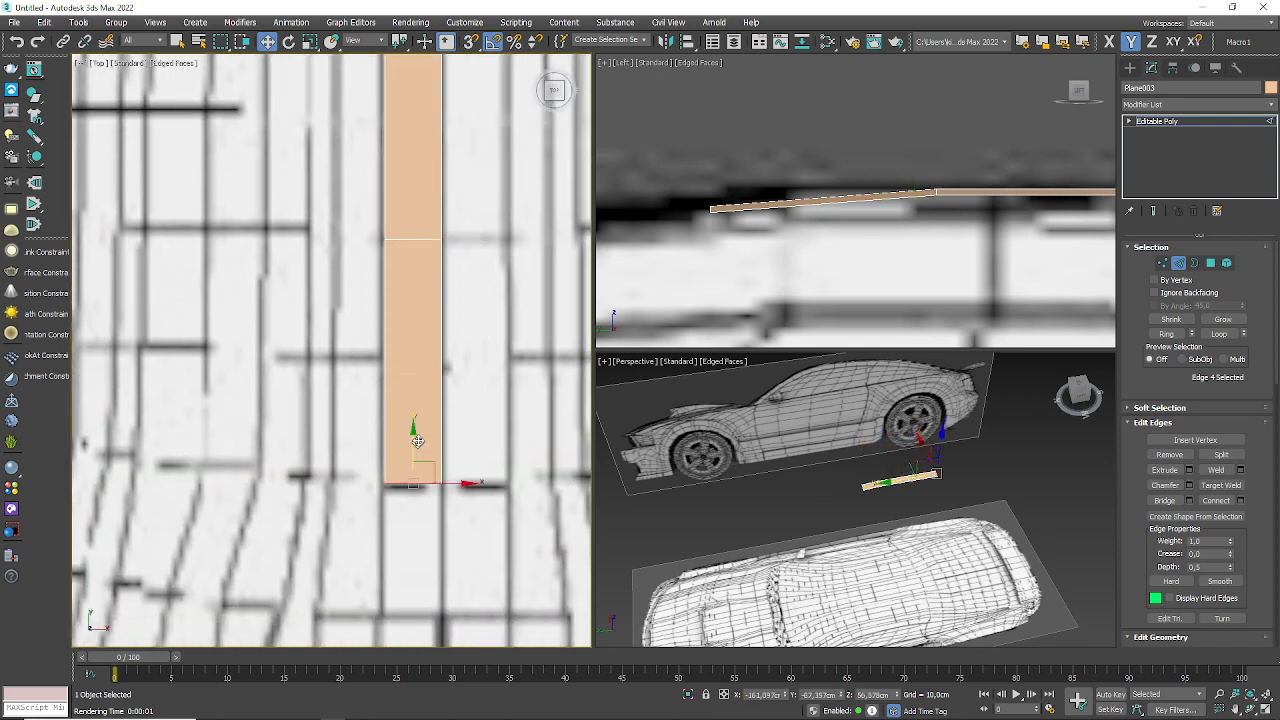
{"action": "middle_click_drag", "start_coordinate": [417, 441], "coordinate": [407, 198]}
{"action": "left_click_drag", "start_coordinate": [403, 194], "coordinate": [400, 335]}
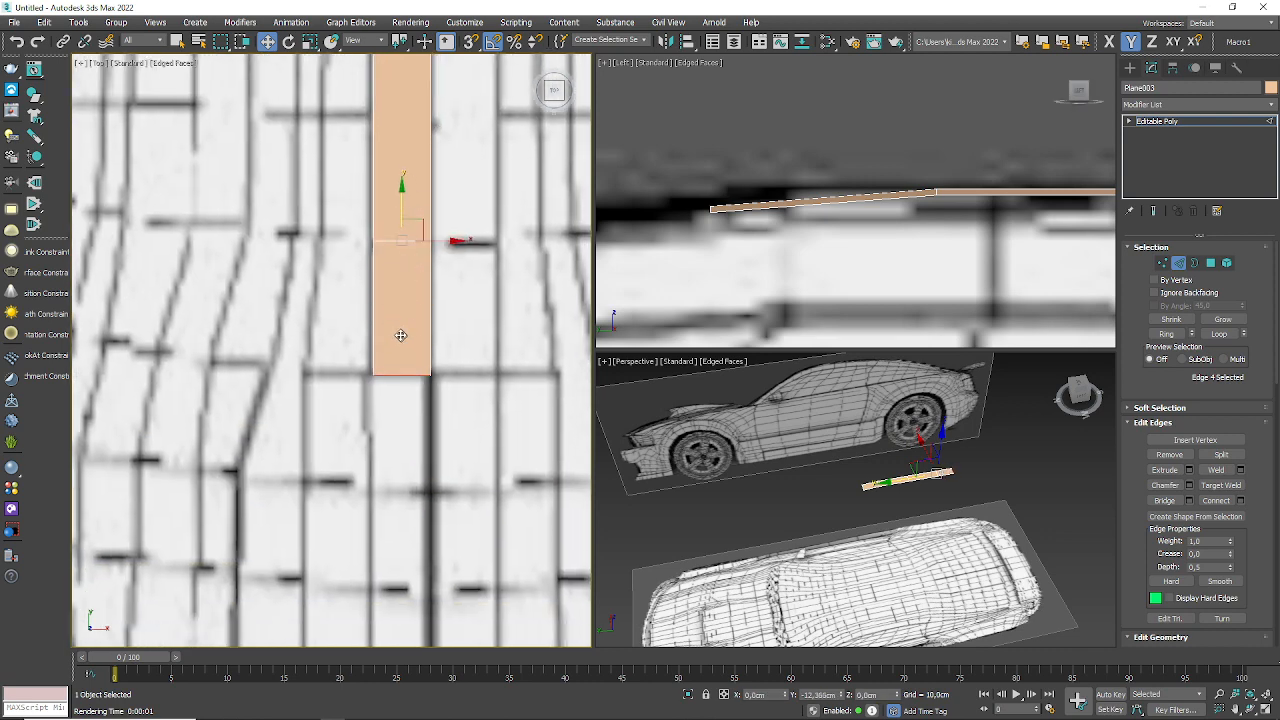
- Continue extending the strip's rear edge in further segments along the rear glass, up to the cross line at the tail
{"action": "scroll", "coordinate": [422, 293], "scroll_direction": "down", "scroll_amount": 4}
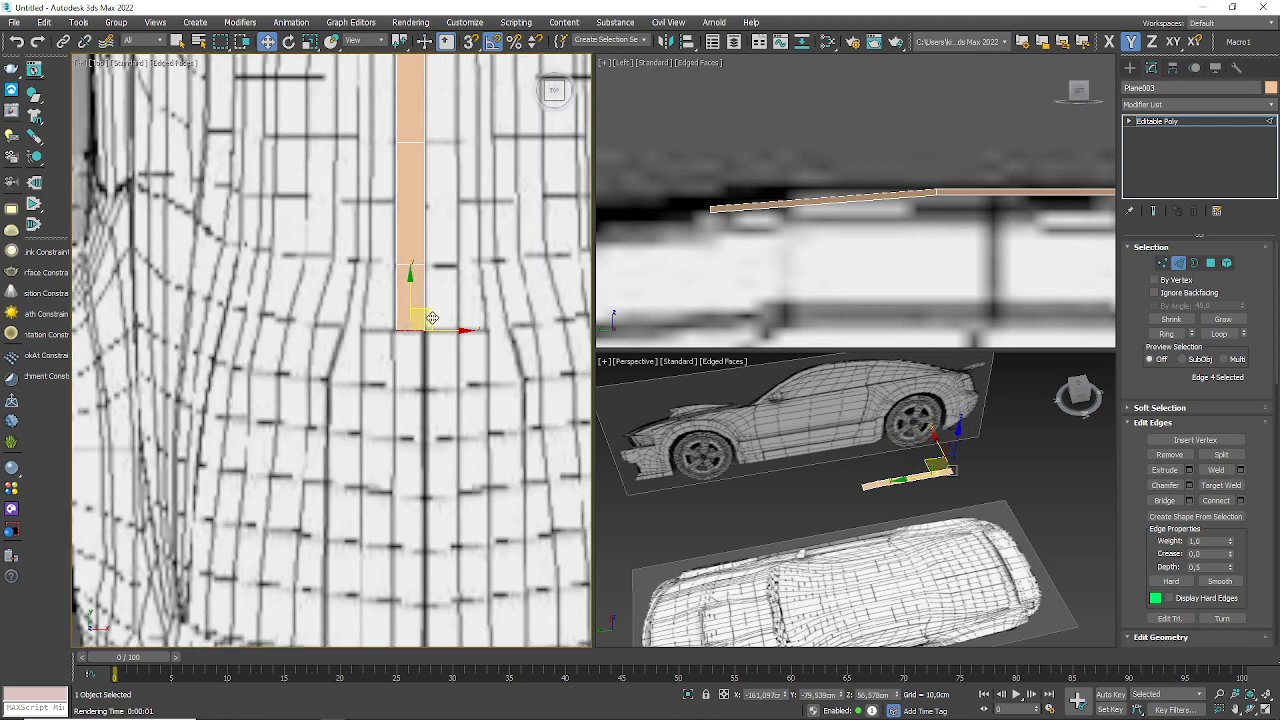
{"action": "middle_click_drag", "start_coordinate": [432, 318], "coordinate": [436, 248]}
{"action": "left_click_drag", "start_coordinate": [416, 222], "coordinate": [415, 485]}
{"action": "scroll", "coordinate": [415, 485], "scroll_direction": "up", "scroll_amount": 4}
{"action": "middle_click_drag", "start_coordinate": [418, 495], "coordinate": [406, 311]}
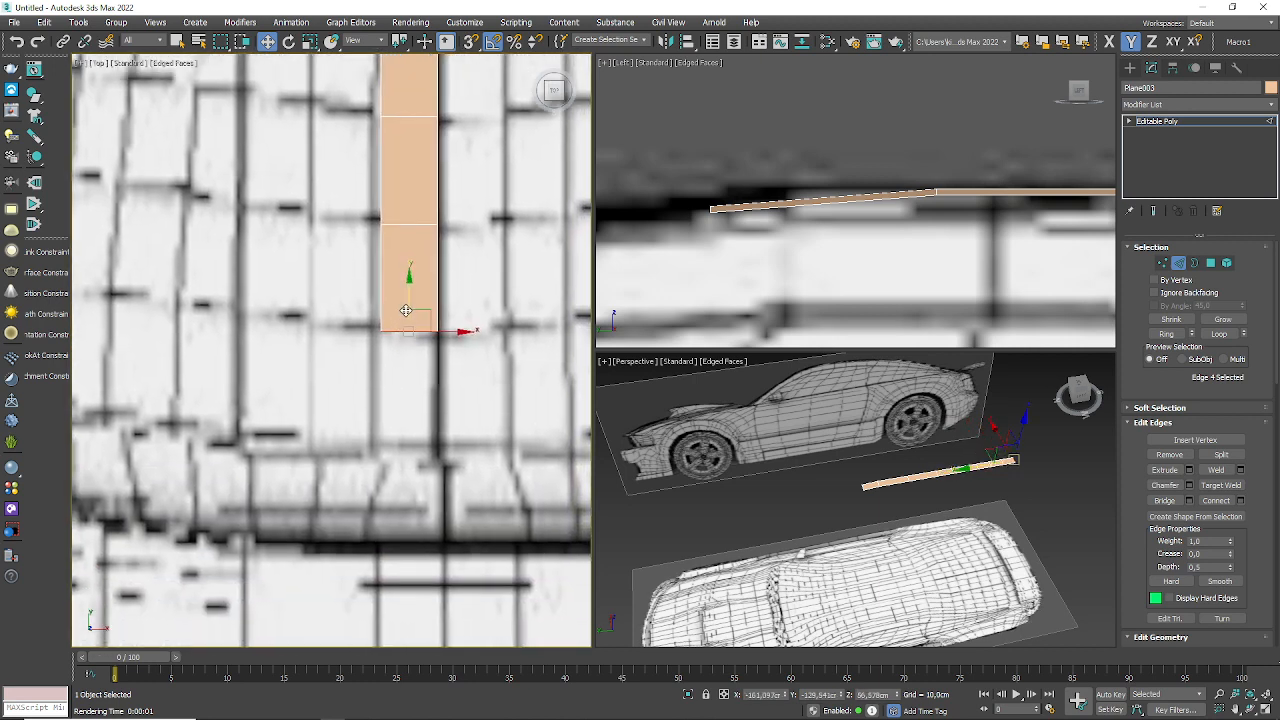
{"action": "left_click_drag", "start_coordinate": [411, 289], "coordinate": [416, 415], "text": "shift"}
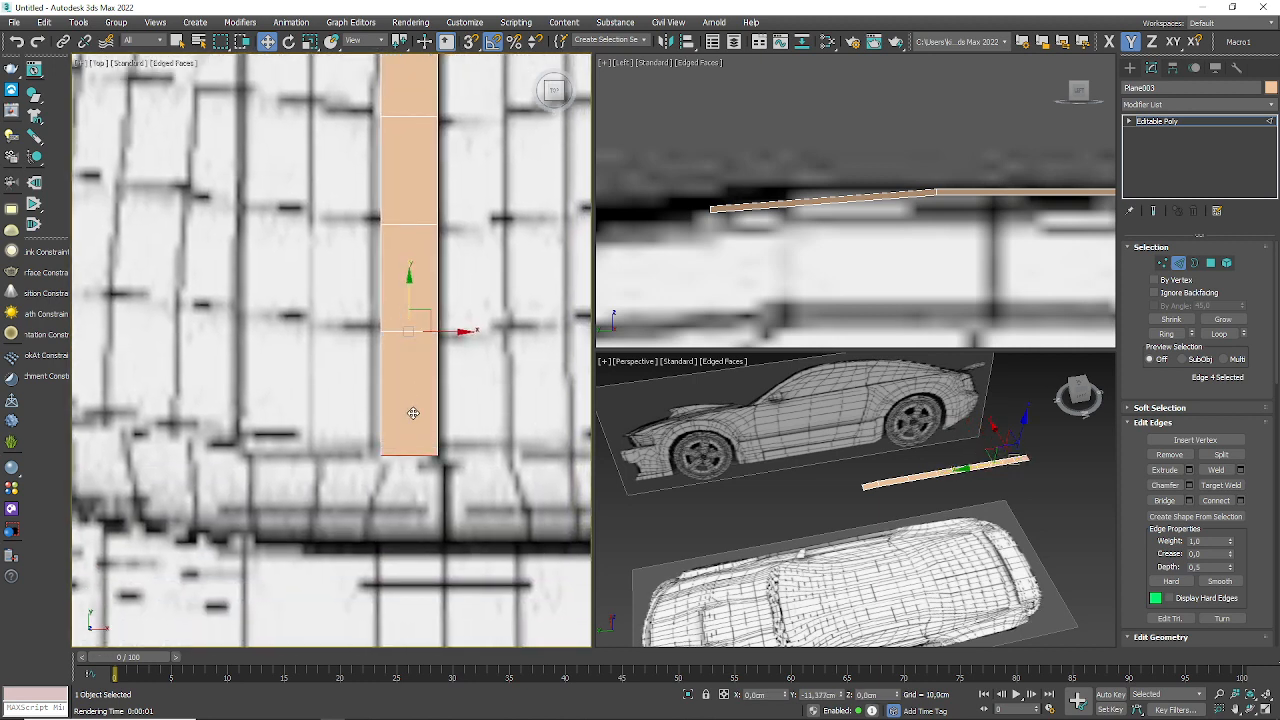
- Shift the outer vertices of the strip's rear cross edges slightly forward to match the slanted lines of the top blueprint
{"action": "left_click", "coordinate": [1162, 262]}
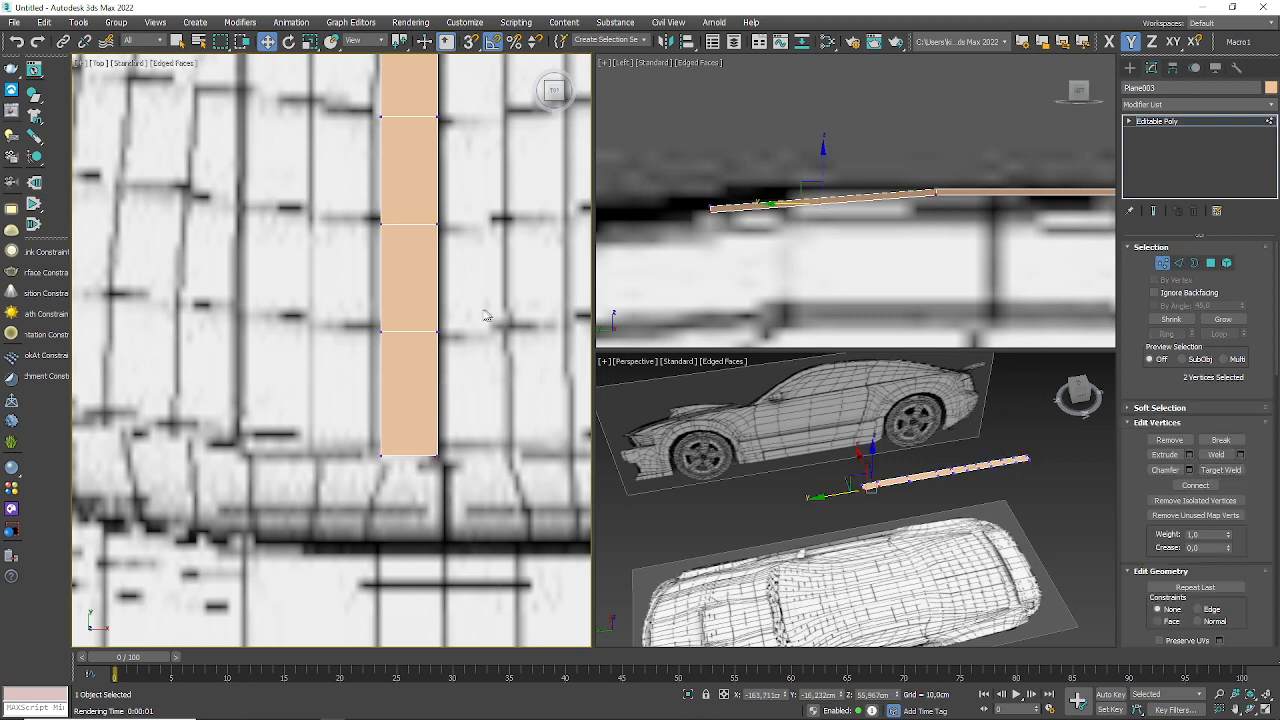
{"action": "left_click_drag", "start_coordinate": [363, 365], "coordinate": [362, 360]}
{"action": "middle_click_drag", "start_coordinate": [366, 341], "coordinate": [366, 371]}
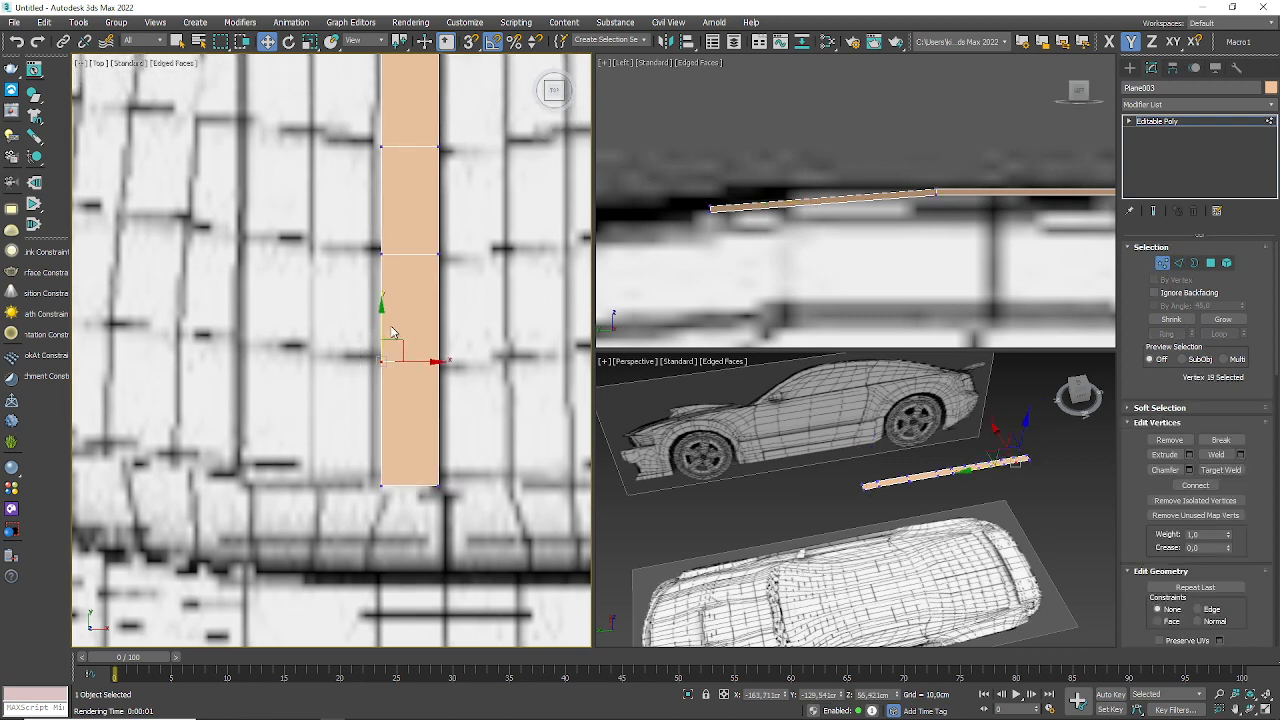
{"action": "left_click_drag", "start_coordinate": [383, 325], "coordinate": [383, 320]}
{"action": "middle_click_drag", "start_coordinate": [411, 275], "coordinate": [403, 311]}
{"action": "left_click_drag", "start_coordinate": [388, 262], "coordinate": [349, 319]}
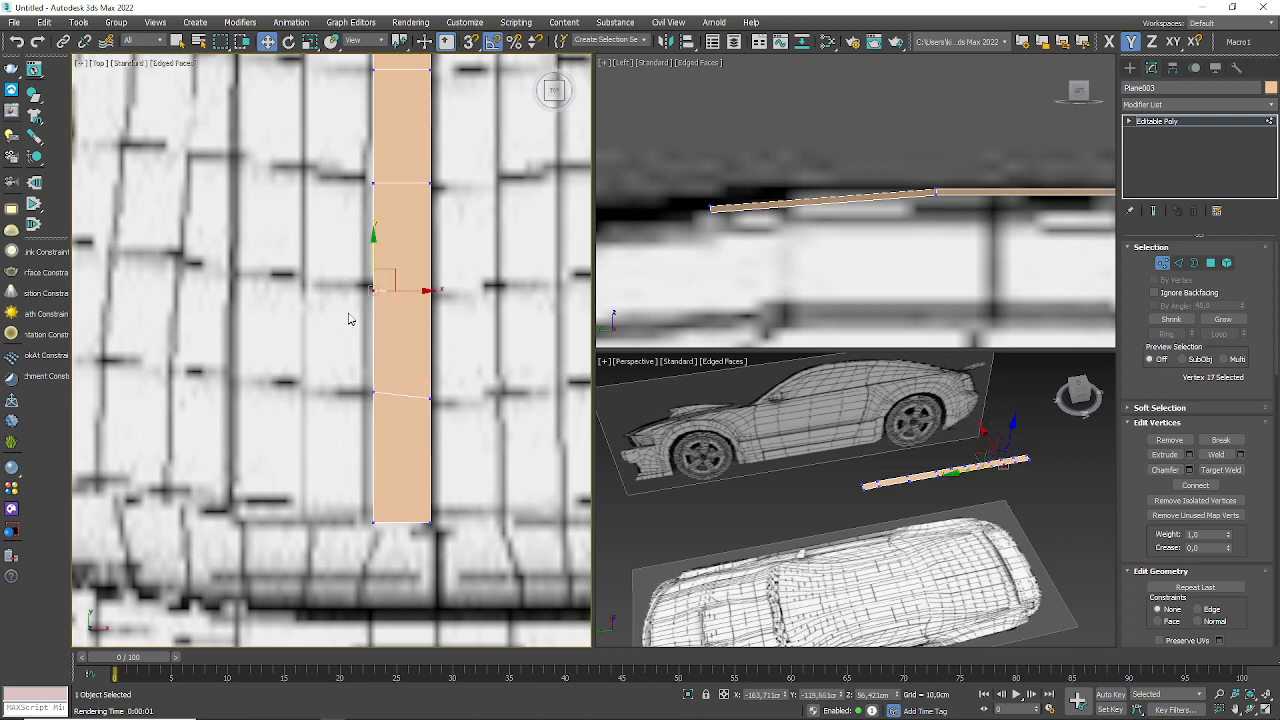
- Connect the two side edges of the strip's long segment with one cross edge and align it with the blueprint line at about Y -55.6 cm
{"action": "middle_click_drag", "start_coordinate": [383, 147], "coordinate": [367, 357]}
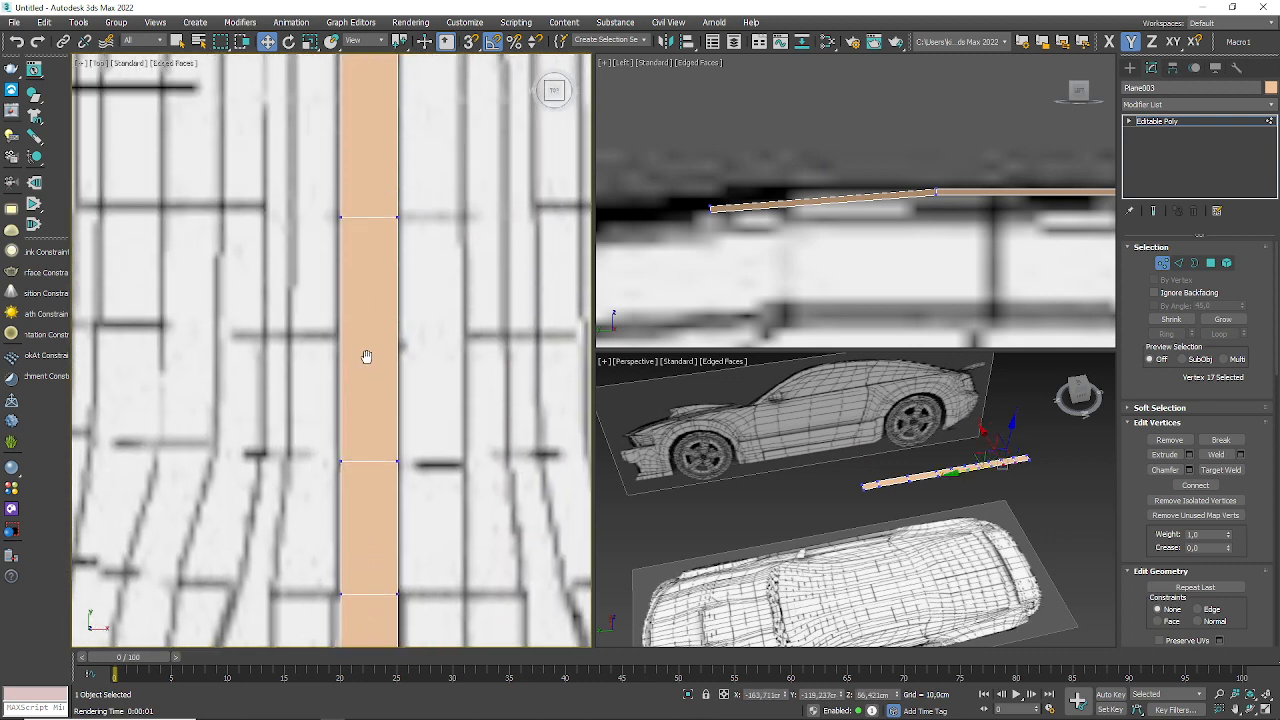
{"action": "scroll", "coordinate": [282, 343], "scroll_direction": "up", "scroll_amount": 3}
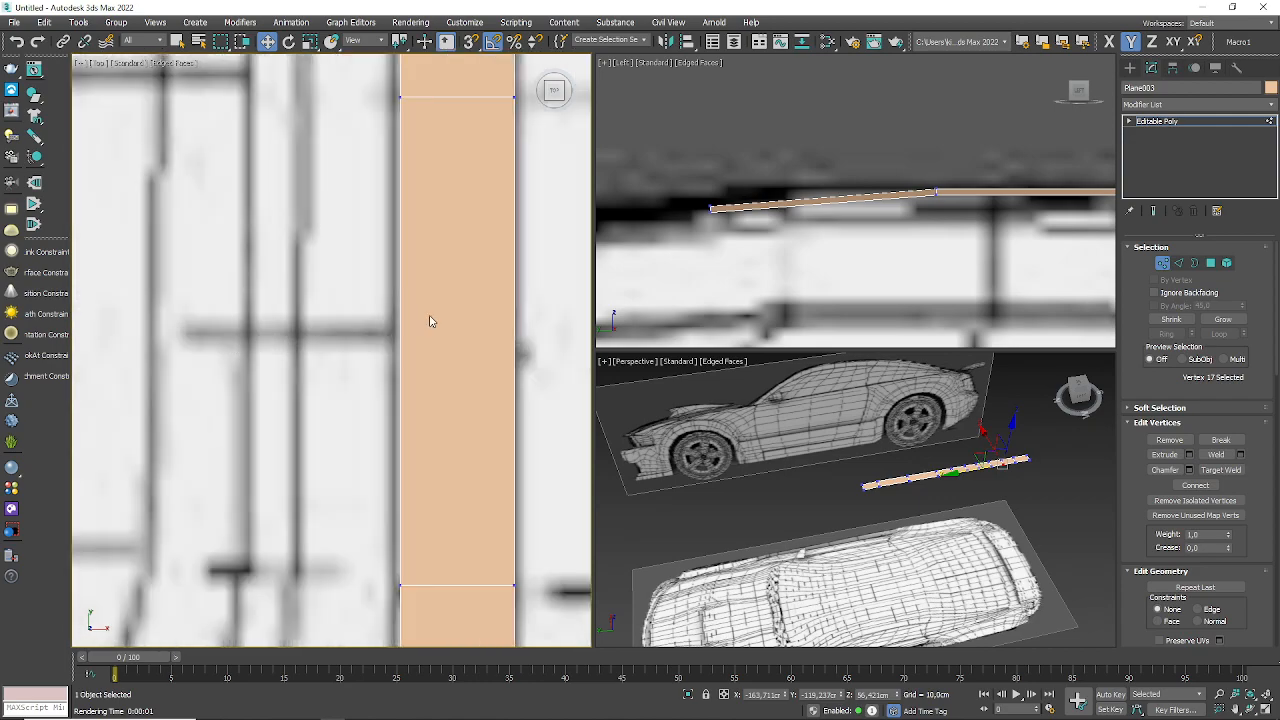
{"action": "scroll", "coordinate": [430, 321], "scroll_direction": "down", "scroll_amount": 3}
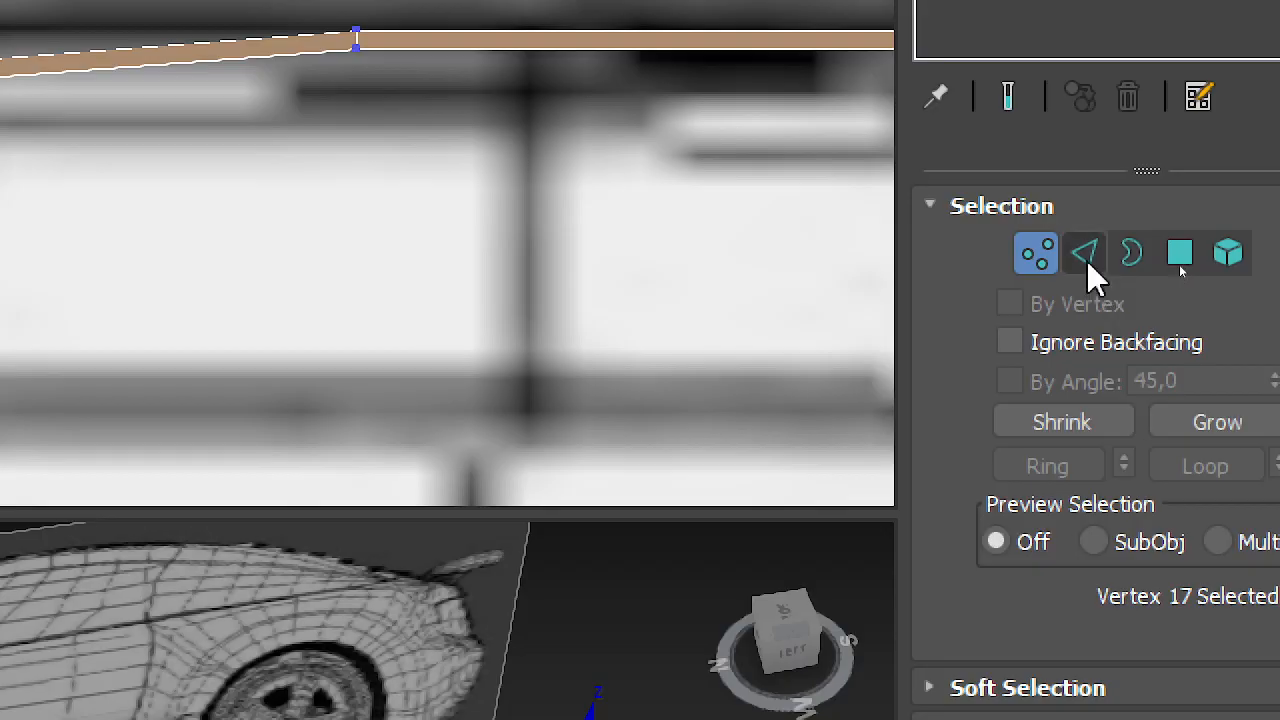
{"action": "left_click", "coordinate": [1178, 263]}
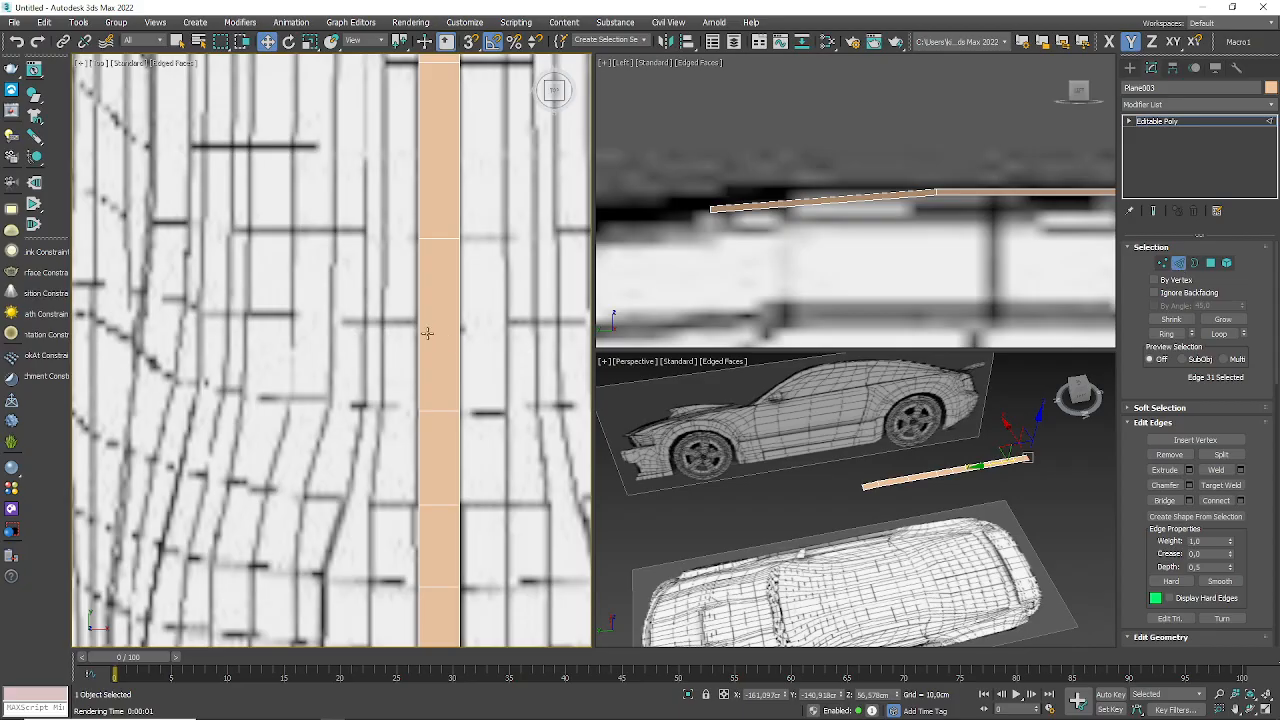
{"action": "left_click", "coordinate": [415, 336]}
{"action": "left_click", "coordinate": [457, 345], "text": "ctrl"}
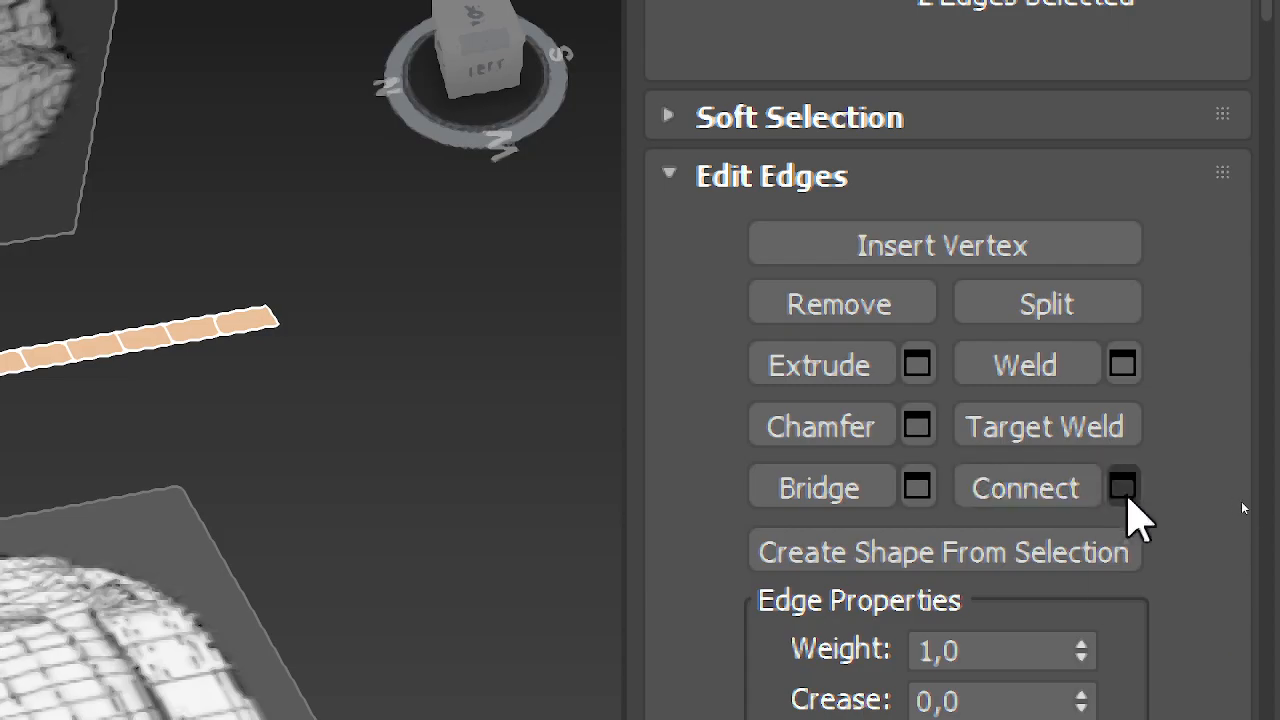
{"action": "left_click", "coordinate": [1123, 486]}
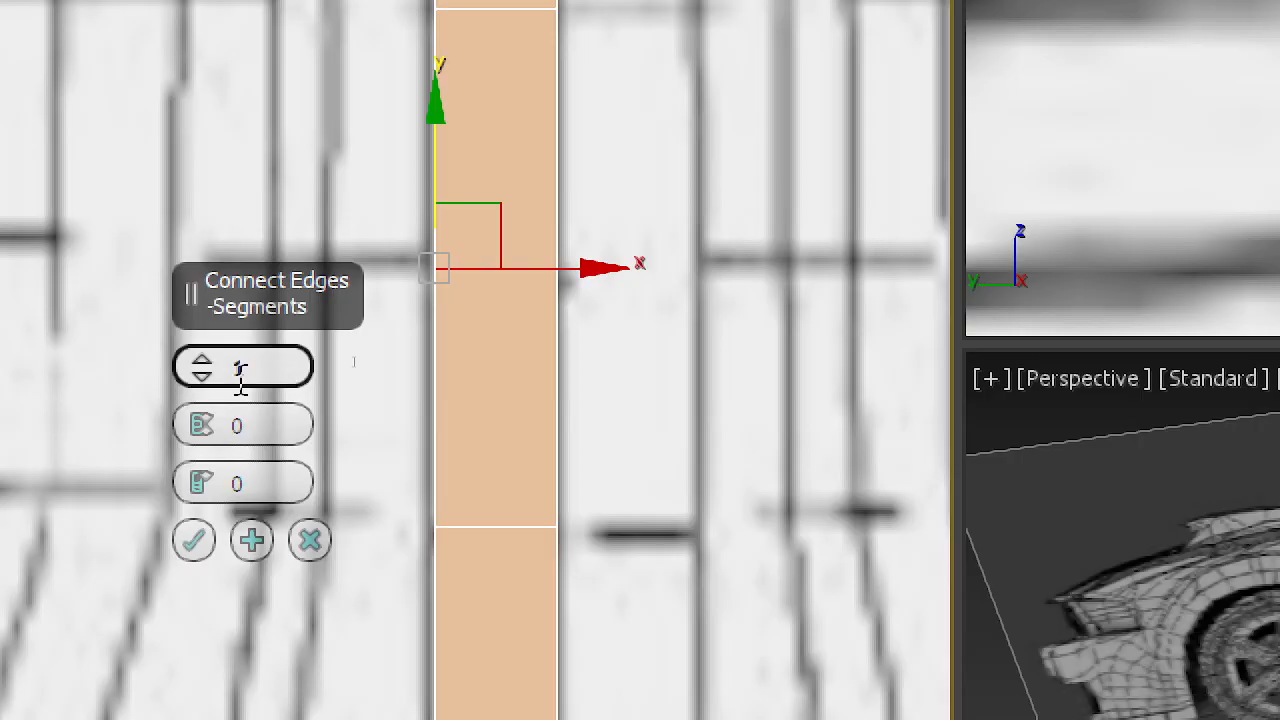
{"action": "left_click", "coordinate": [193, 540]}
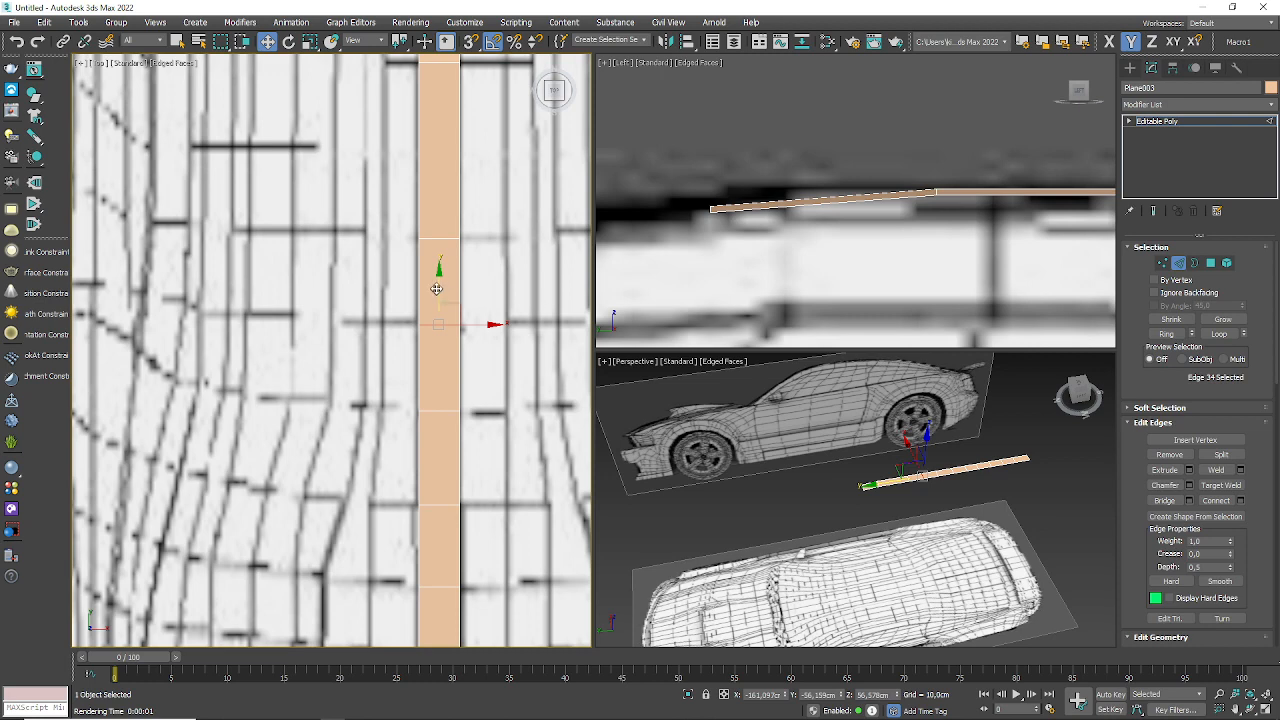
{"action": "left_click_drag", "start_coordinate": [436, 289], "coordinate": [437, 282]}
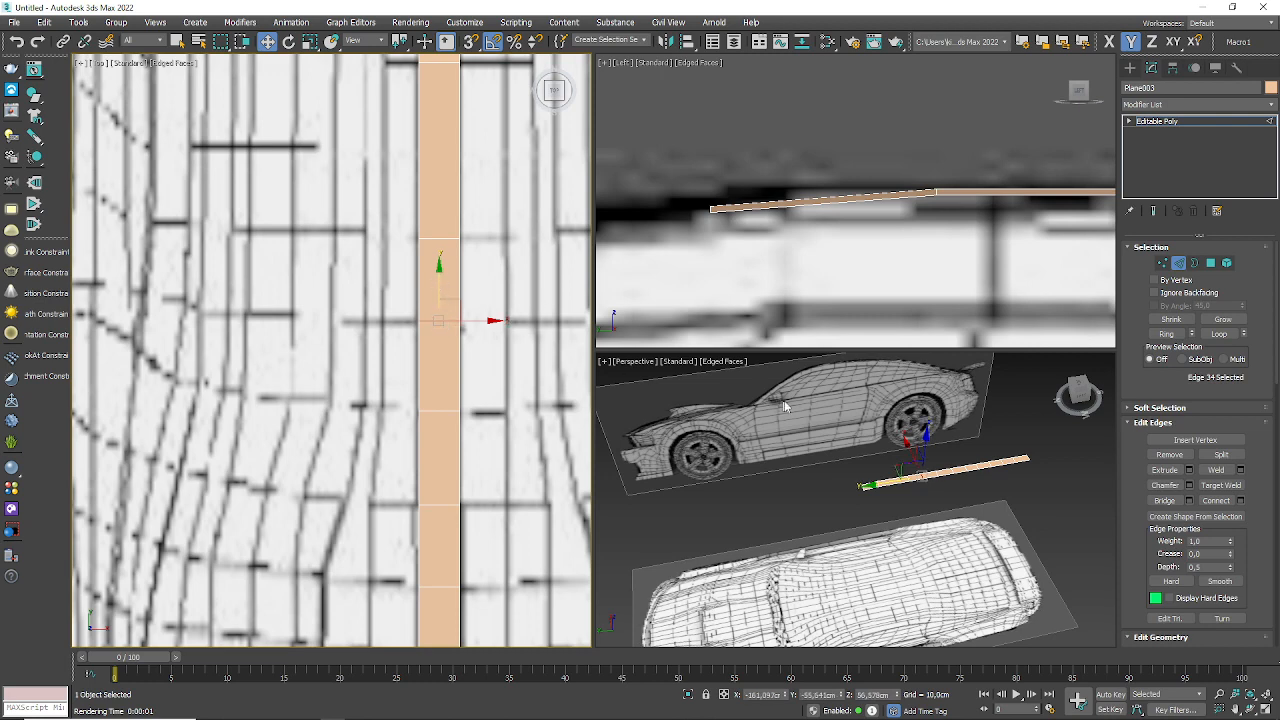
- Extrude the strip's whole outer side edge loop sideways to about X -167.9 cm to form a second row of polygons
{"action": "middle_click_drag", "start_coordinate": [922, 272], "coordinate": [910, 240], "text": "alt"}
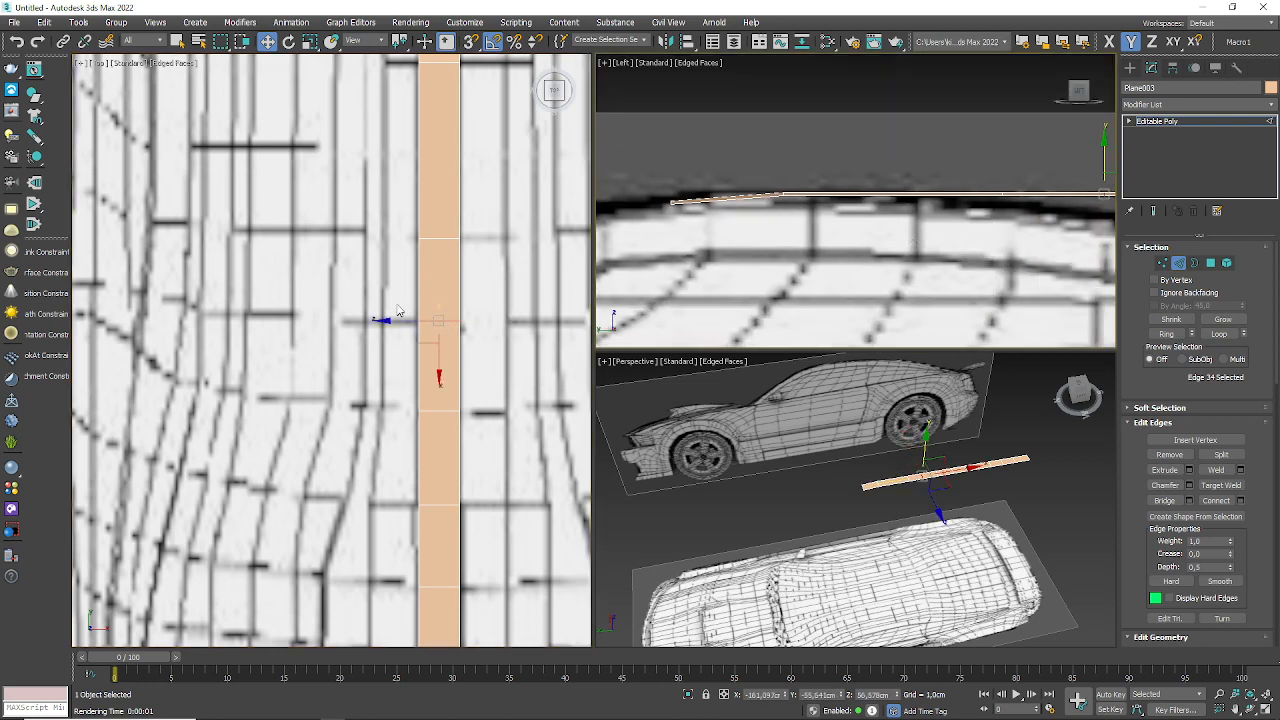
{"action": "scroll", "coordinate": [397, 311], "scroll_direction": "down", "scroll_amount": 5}
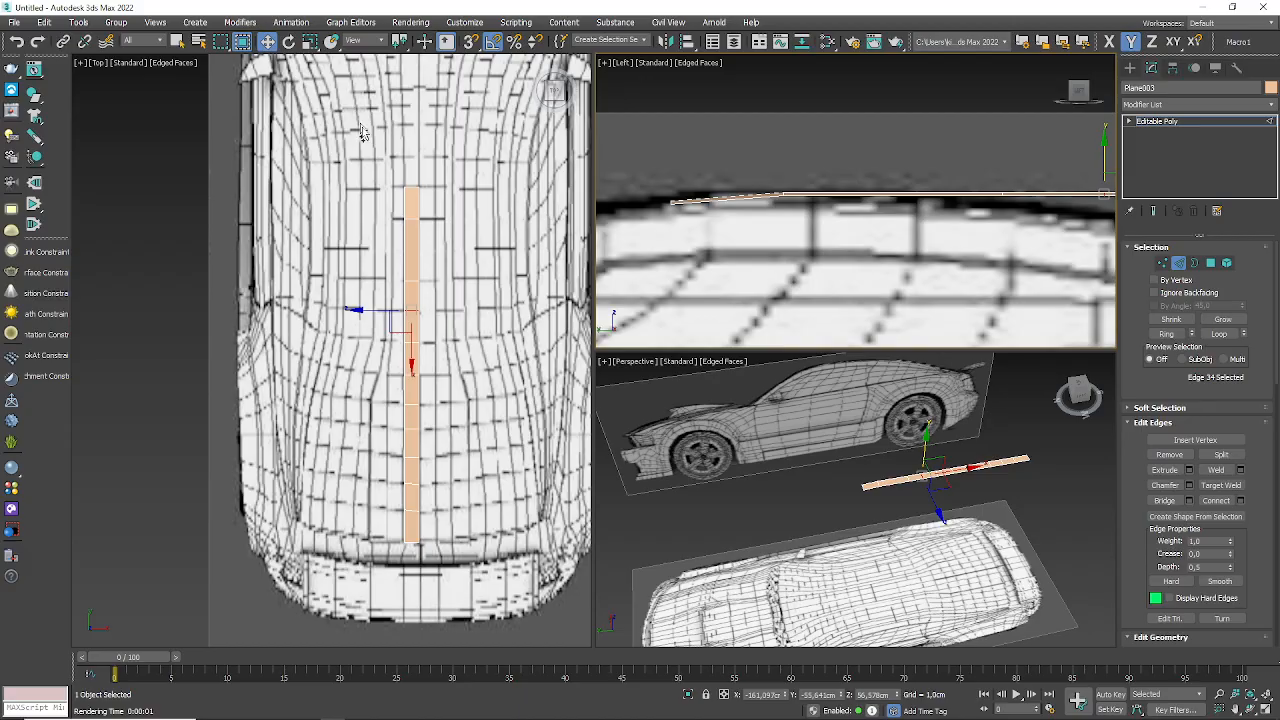
{"action": "middle_click_drag", "start_coordinate": [576, 489], "coordinate": [699, 342]}
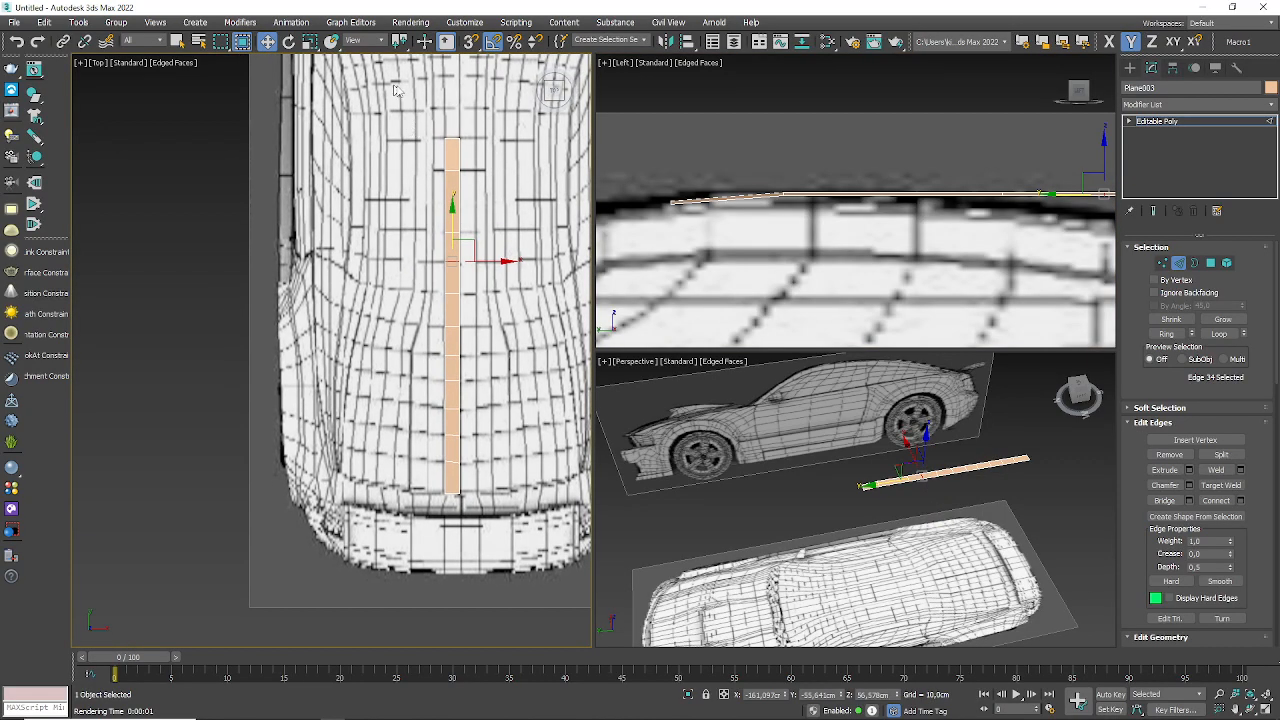
{"action": "double_click", "coordinate": [450, 510]}
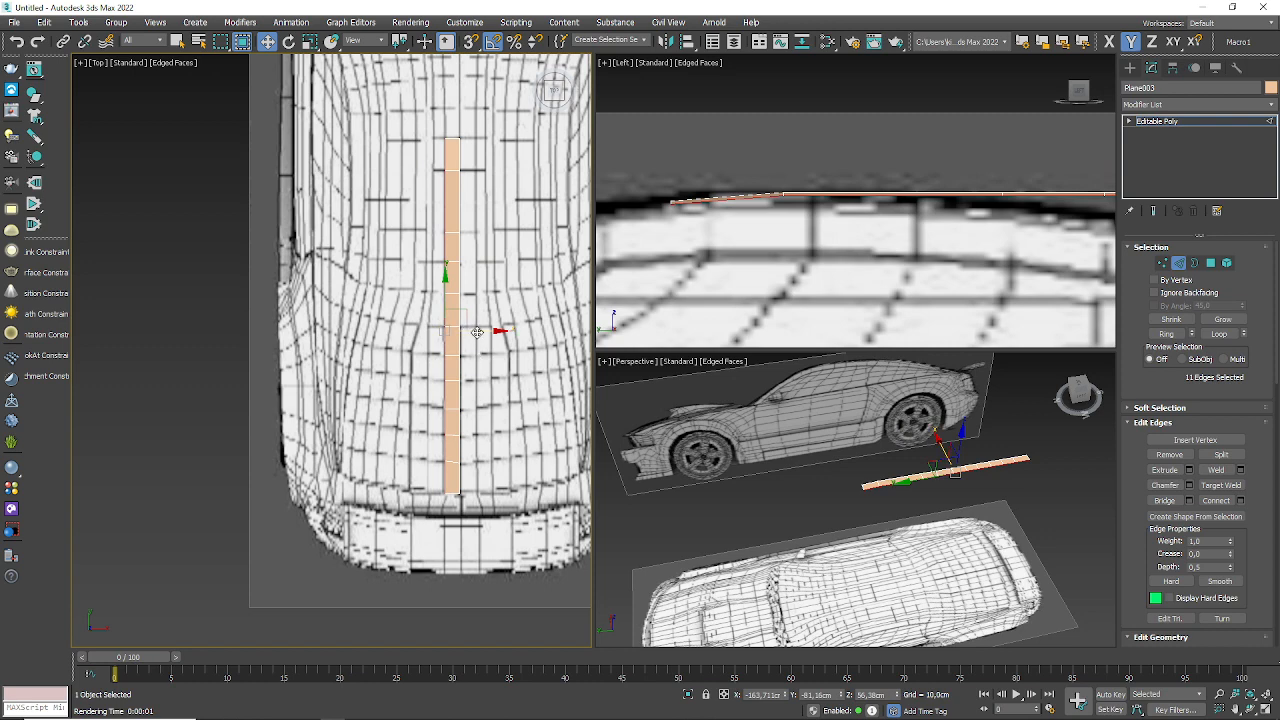
{"action": "left_click_drag", "start_coordinate": [477, 332], "coordinate": [466, 329]}
{"action": "scroll", "coordinate": [425, 320], "scroll_direction": "up", "scroll_amount": 3}
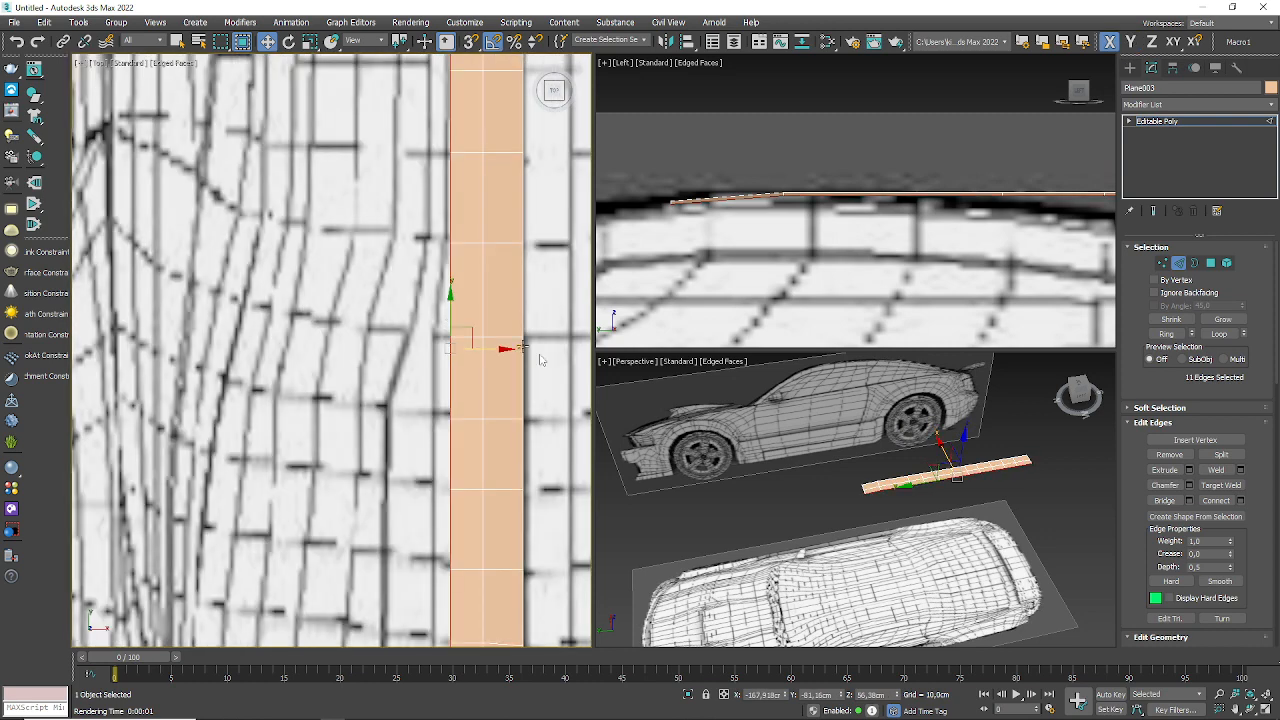
- Move three outer vertices midway along the second row outward onto the top blueprint's line intersections, at about X -170.2 cm
{"action": "left_click", "coordinate": [1162, 262]}
{"action": "scroll", "coordinate": [490, 368], "scroll_direction": "up", "scroll_amount": 2}
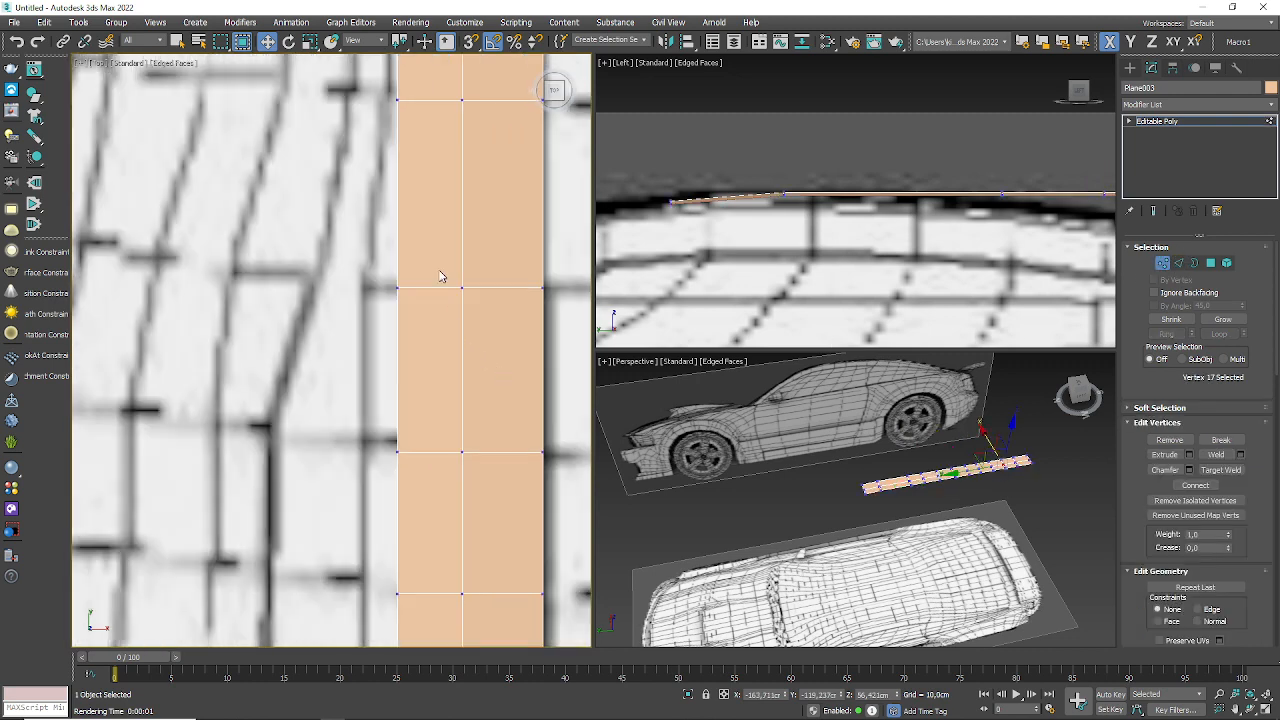
{"action": "left_click_drag", "start_coordinate": [436, 291], "coordinate": [402, 308]}
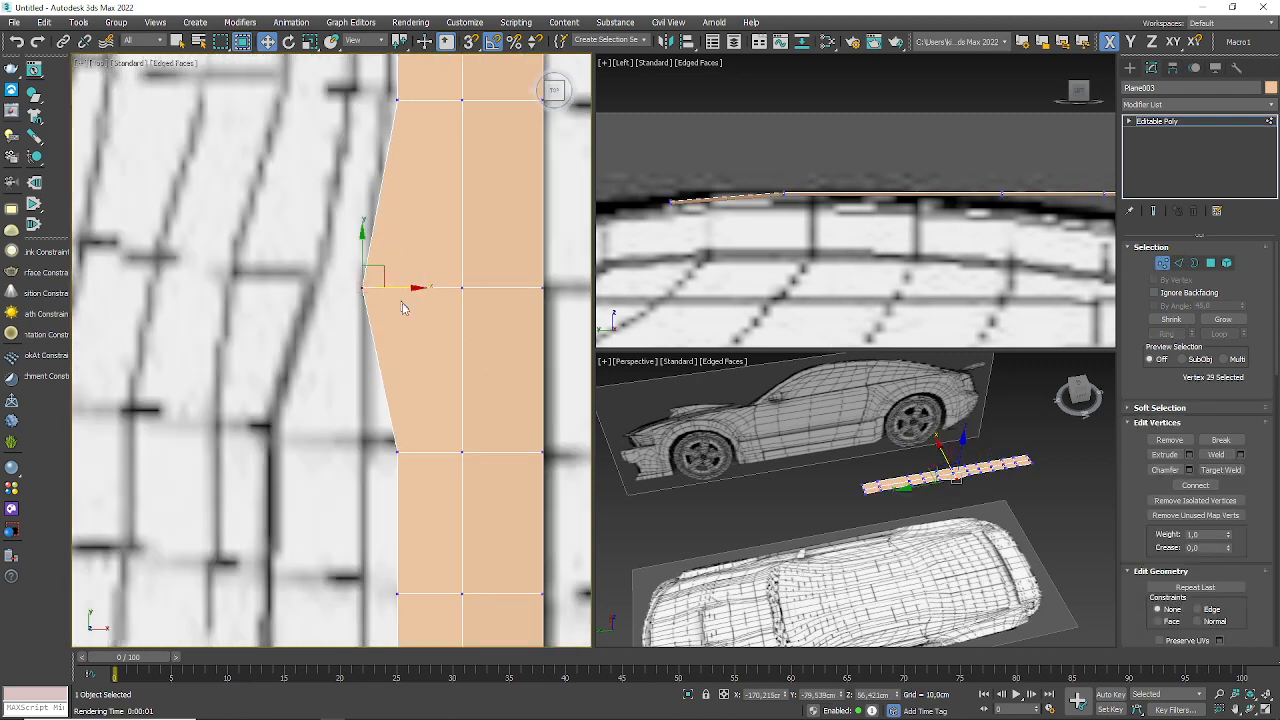
{"action": "left_click_drag", "start_coordinate": [365, 499], "coordinate": [365, 499]}
{"action": "left_click_drag", "start_coordinate": [434, 452], "coordinate": [368, 398]}
{"action": "middle_click_drag", "start_coordinate": [405, 453], "coordinate": [481, 290]}
{"action": "left_click_drag", "start_coordinate": [491, 401], "coordinate": [419, 470]}
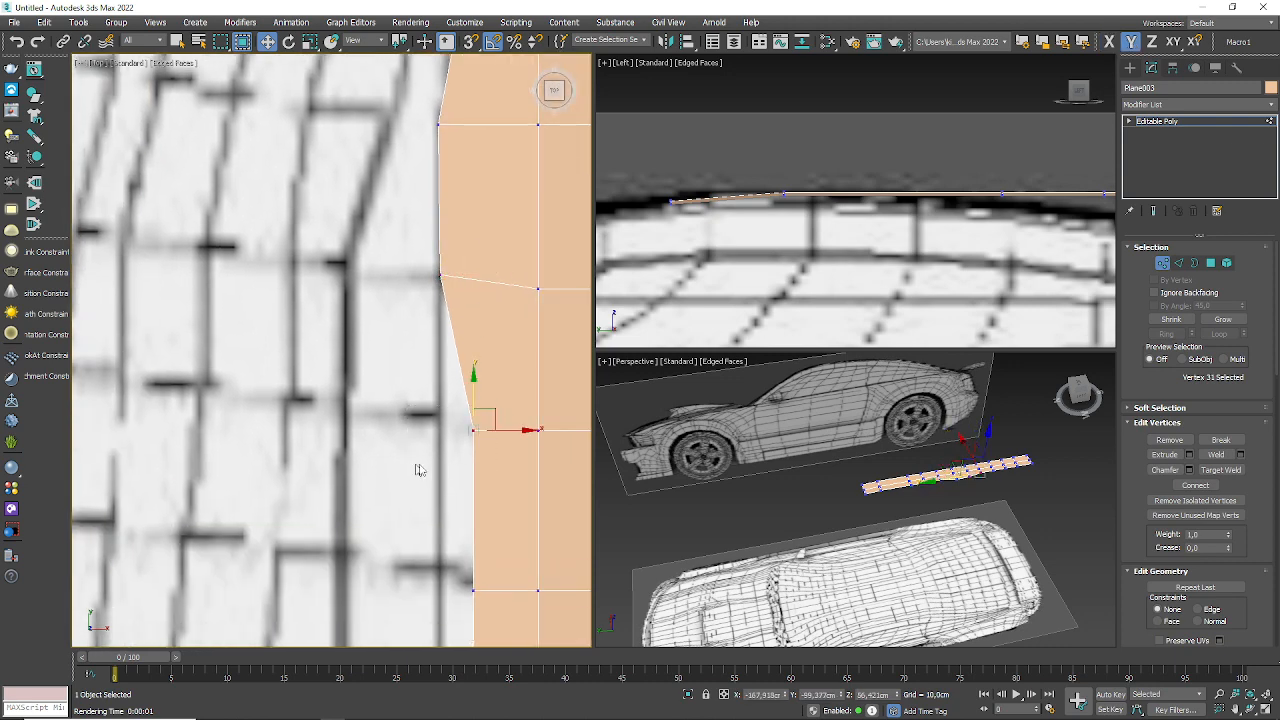
{"action": "left_click_drag", "start_coordinate": [490, 418], "coordinate": [459, 401]}
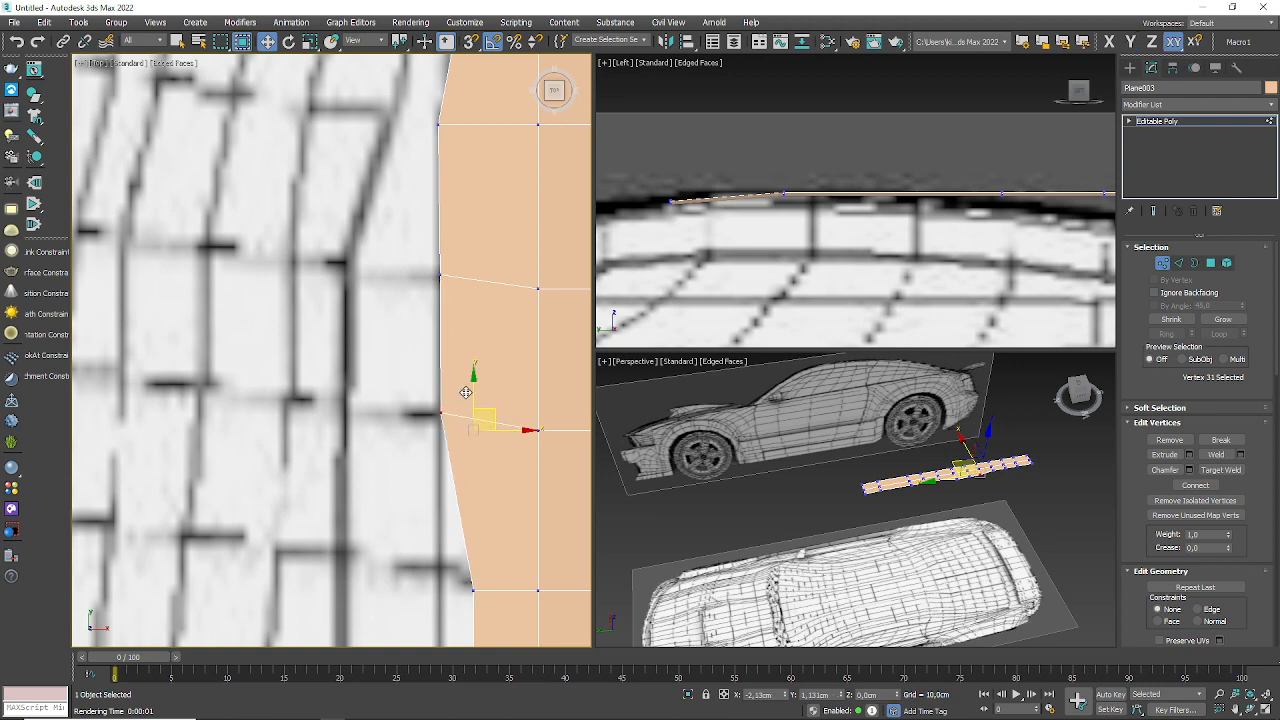
- Move the remaining outer vertices of the second row, back to its rear end, onto the top blueprint's line intersections
{"action": "middle_click_drag", "start_coordinate": [490, 452], "coordinate": [470, 332]}
{"action": "left_click_drag", "start_coordinate": [473, 424], "coordinate": [410, 513]}
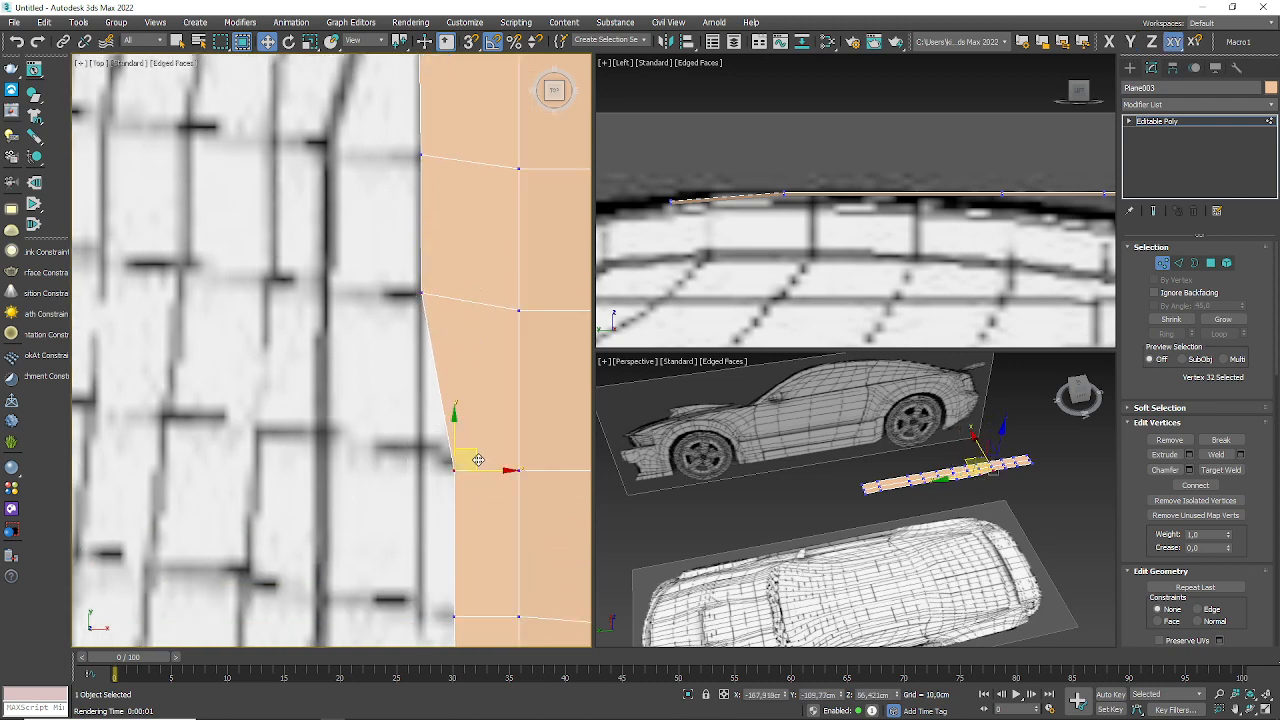
{"action": "left_click_drag", "start_coordinate": [478, 459], "coordinate": [444, 439]}
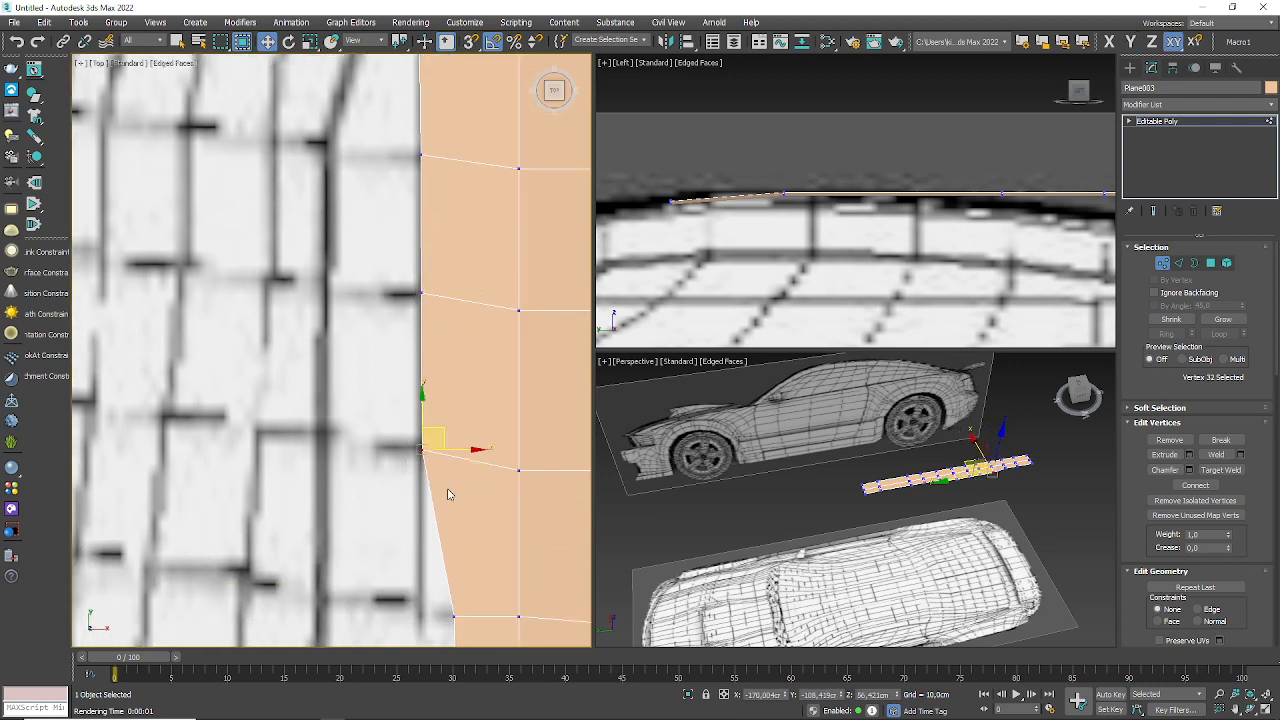
{"action": "middle_click_drag", "start_coordinate": [448, 494], "coordinate": [471, 422]}
{"action": "left_click_drag", "start_coordinate": [418, 491], "coordinate": [418, 489]}
{"action": "left_click_drag", "start_coordinate": [456, 436], "coordinate": [426, 419]}
{"action": "middle_click_drag", "start_coordinate": [444, 504], "coordinate": [489, 370]}
{"action": "left_click", "coordinate": [486, 462]}
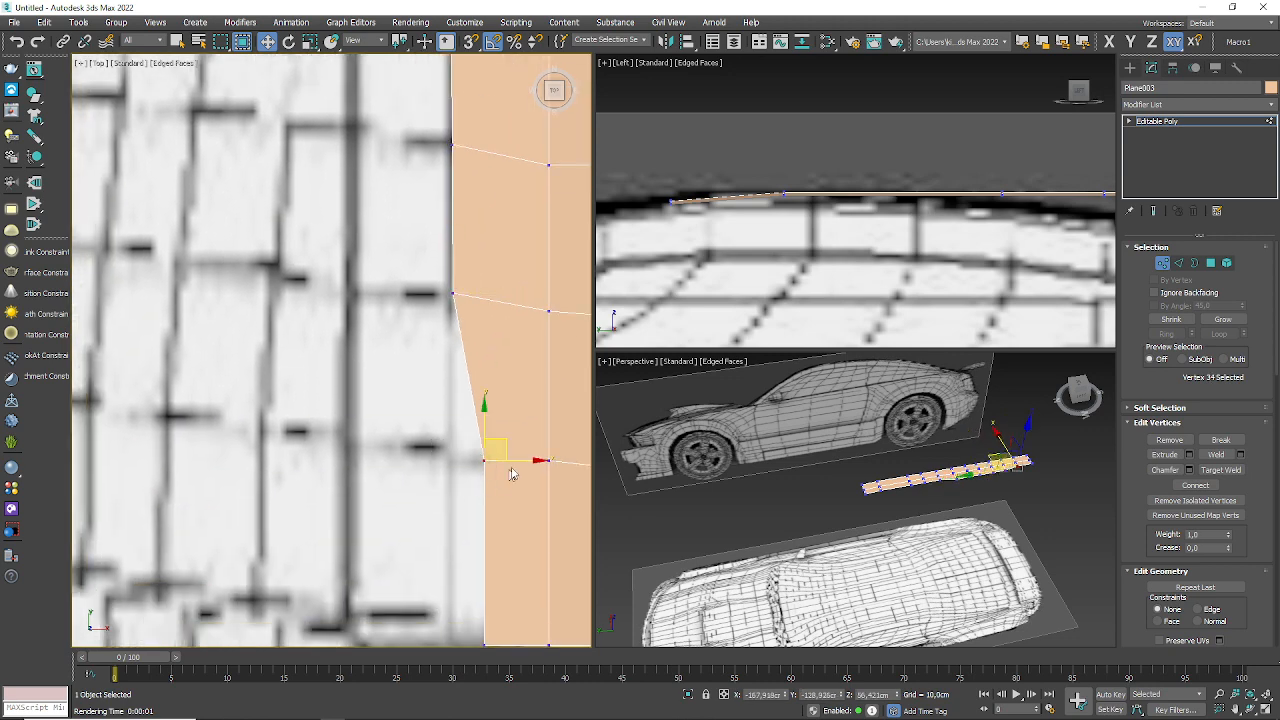
{"action": "left_click_drag", "start_coordinate": [503, 452], "coordinate": [463, 422]}
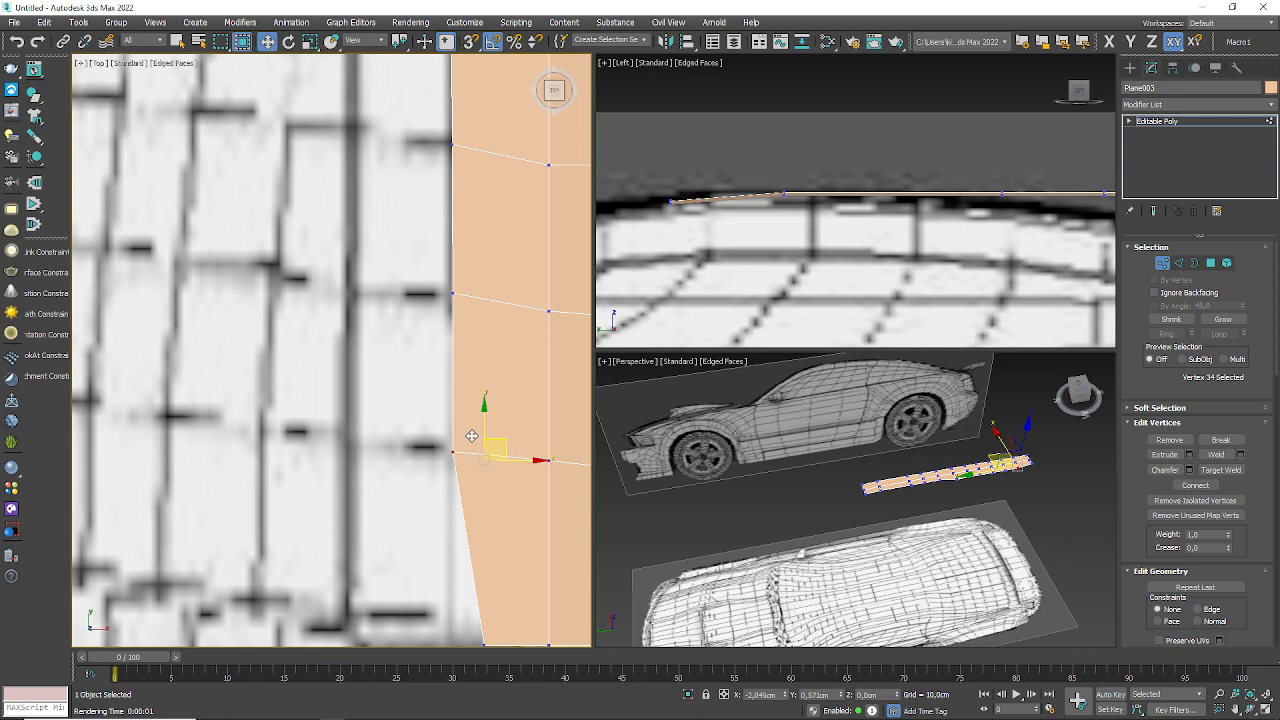
{"action": "middle_click_drag", "start_coordinate": [493, 580], "coordinate": [443, 420]}
{"action": "left_click_drag", "start_coordinate": [404, 509], "coordinate": [440, 493]}
{"action": "middle_click_drag", "start_coordinate": [410, 408], "coordinate": [372, 491]}
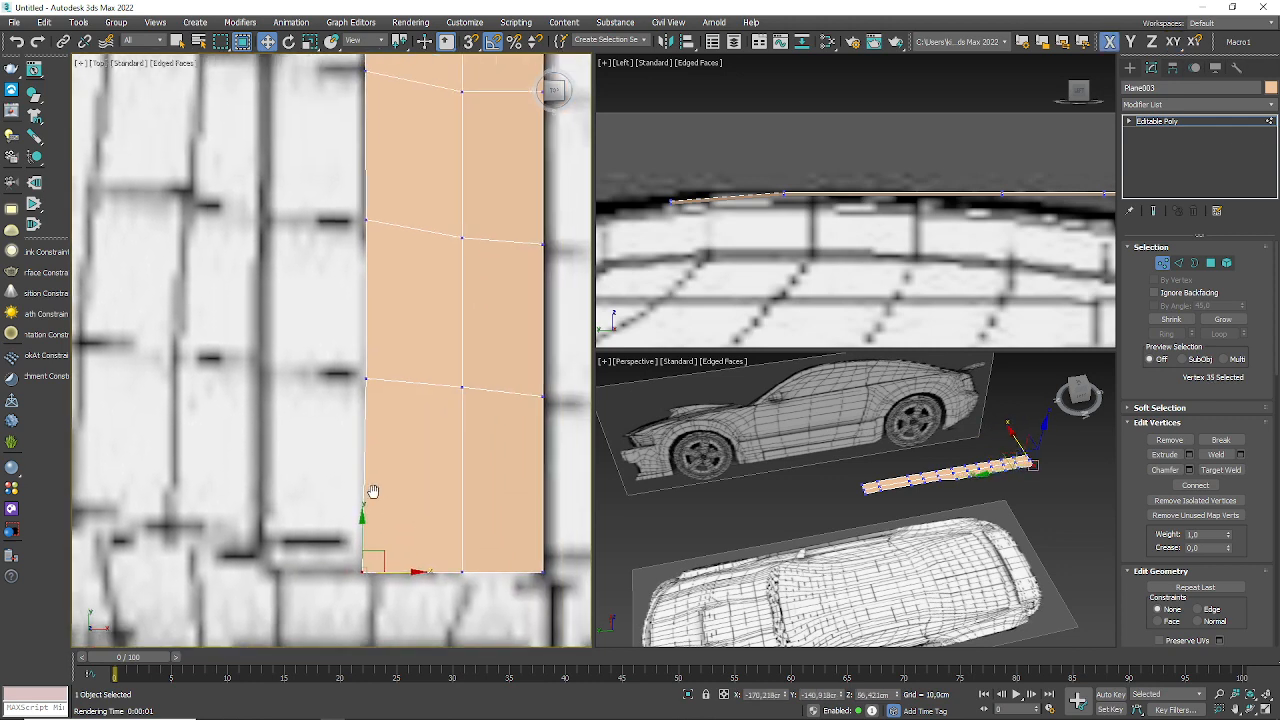
- Lower the three vertices at the strip's rear end onto the side blueprint's body line, to about Z 29.9 cm
{"action": "scroll", "coordinate": [977, 323], "scroll_direction": "down", "scroll_amount": 5}
{"action": "middle_click_drag", "start_coordinate": [926, 303], "coordinate": [722, 193]}
{"action": "middle_click_drag", "start_coordinate": [338, 457], "coordinate": [323, 371]}
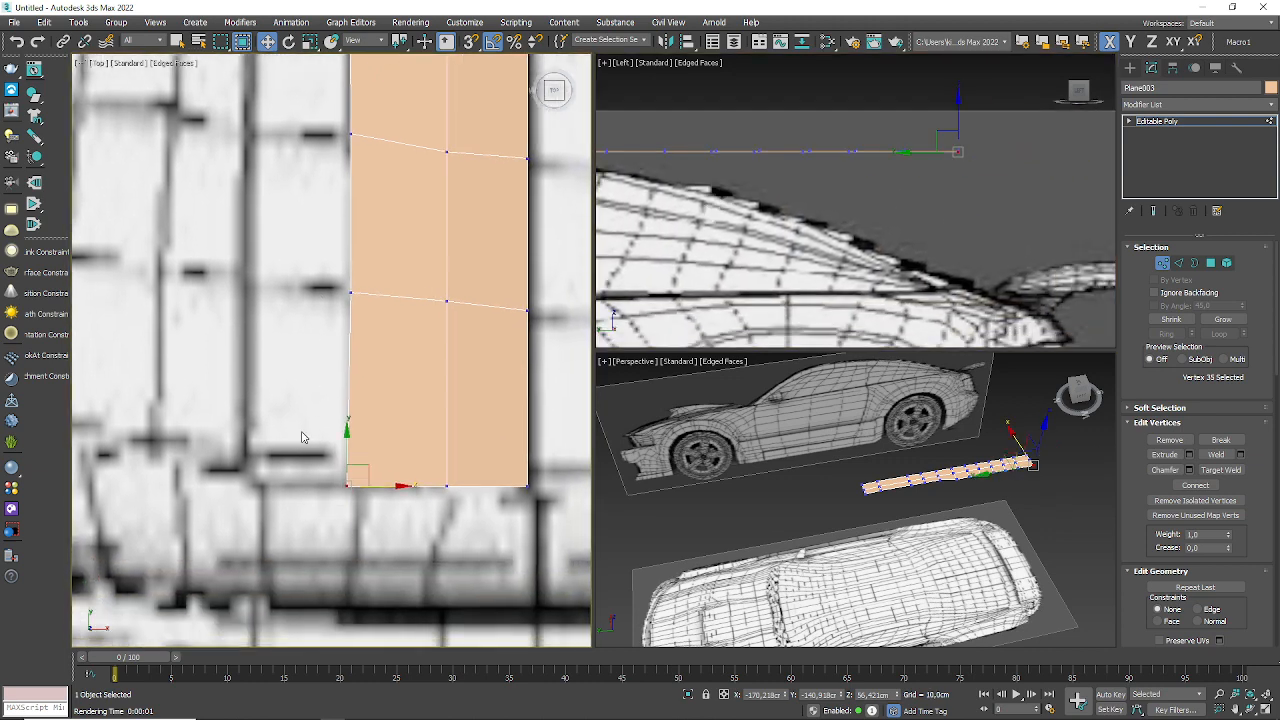
{"action": "left_click_drag", "start_coordinate": [302, 431], "coordinate": [567, 507]}
{"action": "scroll", "coordinate": [1000, 234], "scroll_direction": "up", "scroll_amount": 2}
{"action": "scroll", "coordinate": [1000, 238], "scroll_direction": "down", "scroll_amount": 2}
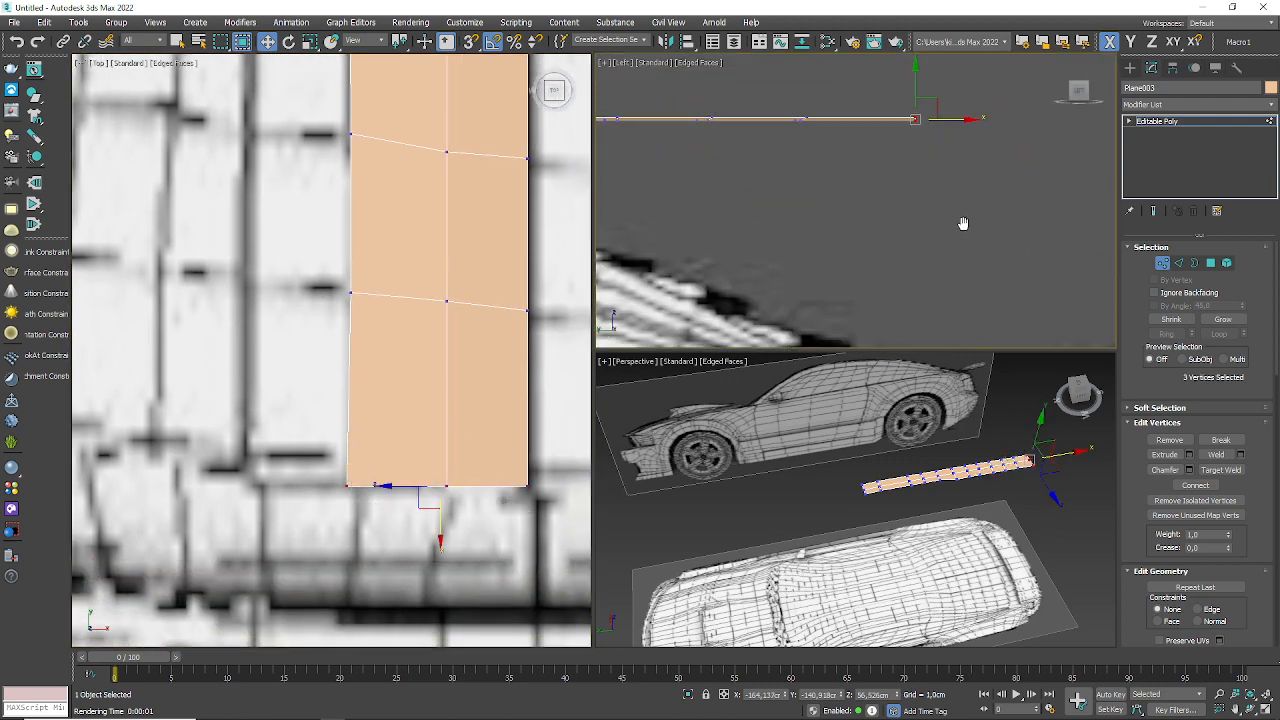
{"action": "left_click_drag", "start_coordinate": [915, 90], "coordinate": [888, 265]}
{"action": "middle_click_drag", "start_coordinate": [888, 262], "coordinate": [884, 127]}
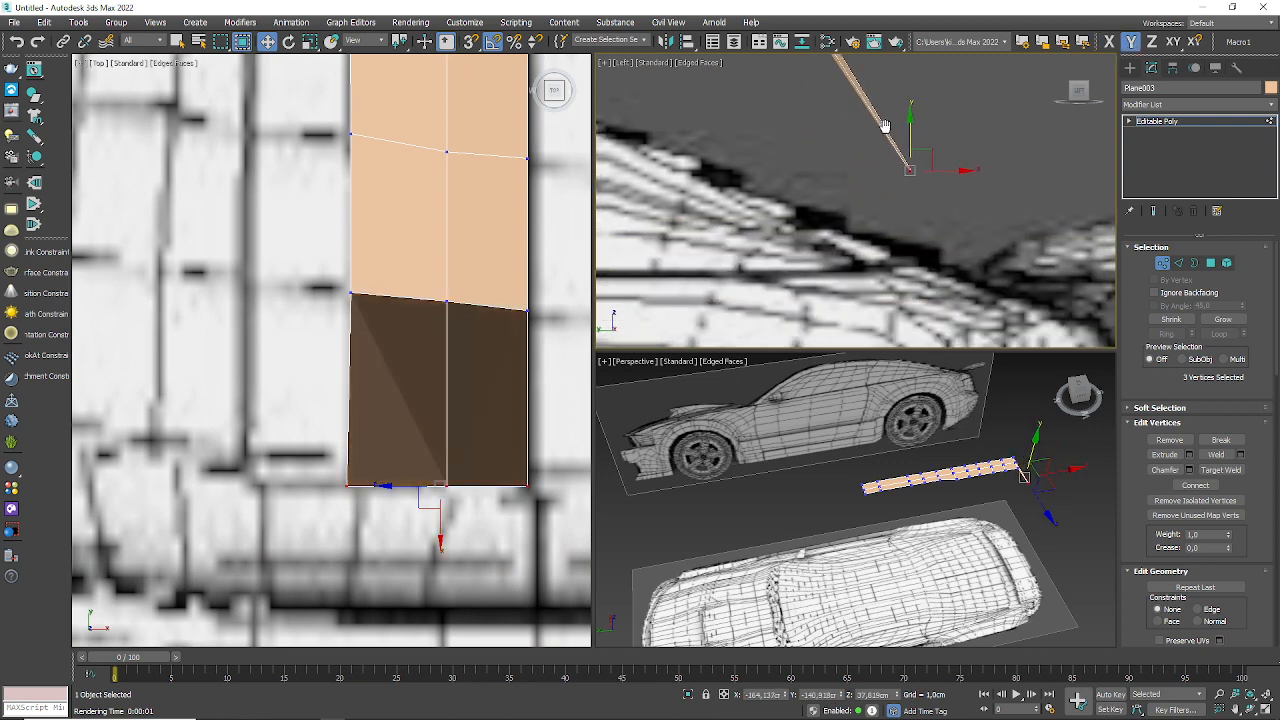
{"action": "left_click_drag", "start_coordinate": [909, 137], "coordinate": [914, 226]}
{"action": "scroll", "coordinate": [913, 275], "scroll_direction": "down", "scroll_amount": 3}
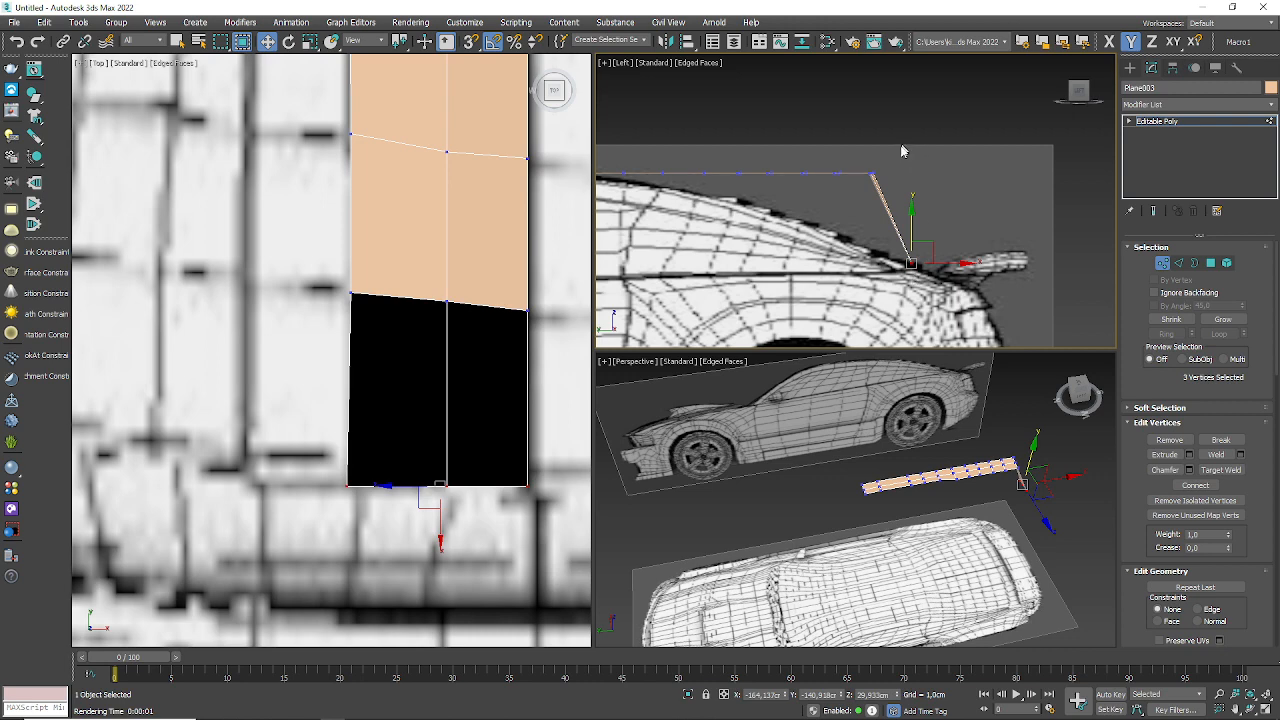
- Lower the next two vertex rows forward of the rear end onto the side blueprint's roofline, the first to about Z 33.9 cm
{"action": "scroll", "coordinate": [905, 158], "scroll_direction": "up", "scroll_amount": 2}
{"action": "left_click", "coordinate": [930, 173]}
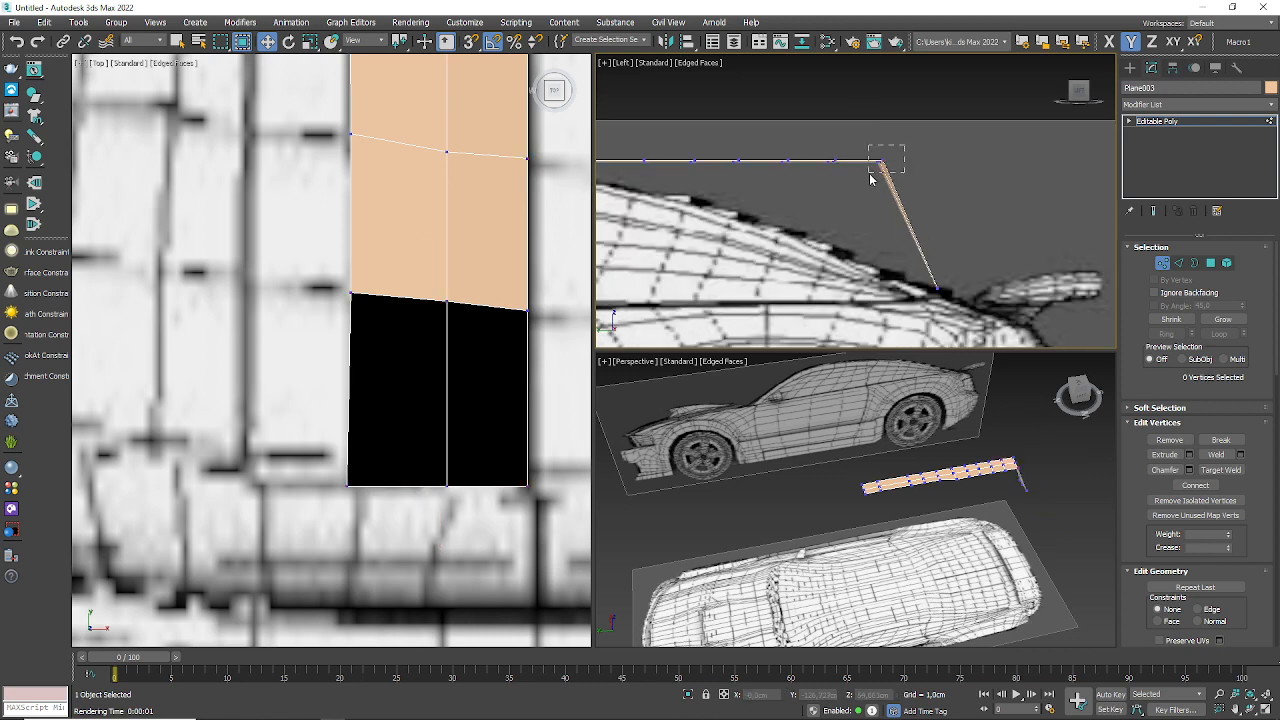
{"action": "left_click_drag", "start_coordinate": [870, 187], "coordinate": [871, 186]}
{"action": "left_click_drag", "start_coordinate": [879, 122], "coordinate": [876, 232]}
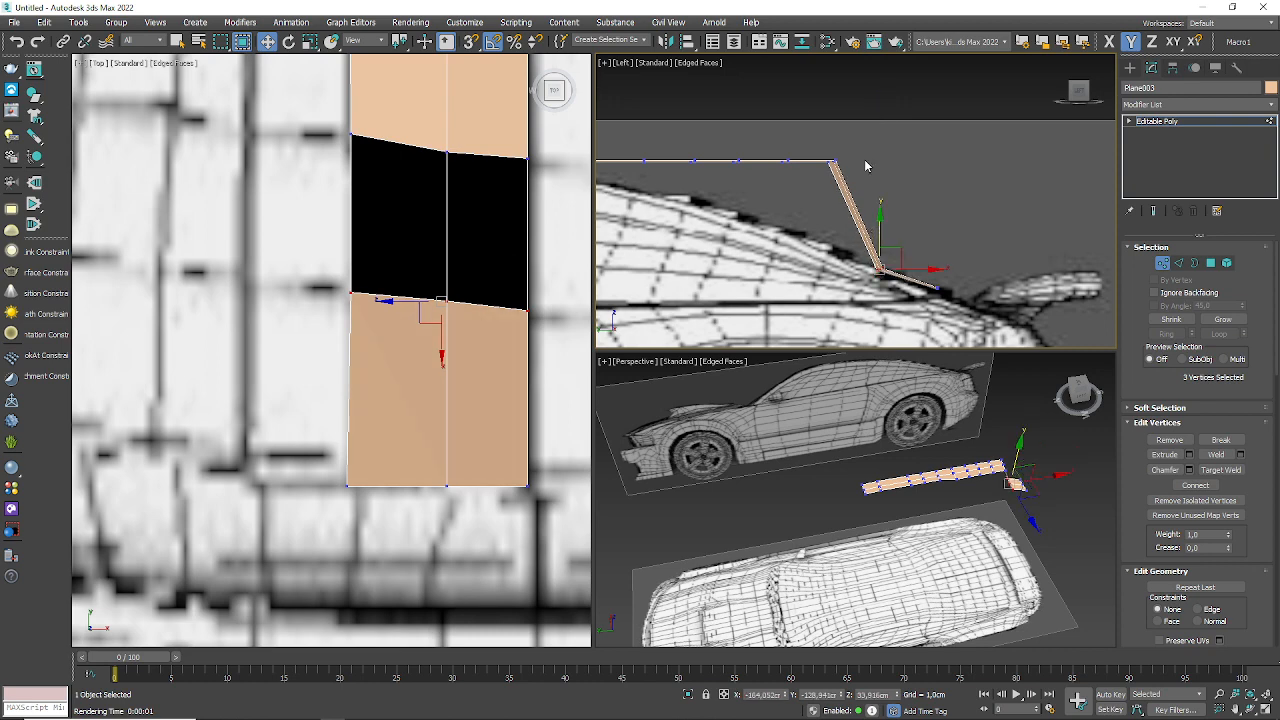
{"action": "left_click_drag", "start_coordinate": [807, 195], "coordinate": [805, 190]}
{"action": "left_click_drag", "start_coordinate": [829, 127], "coordinate": [826, 215]}
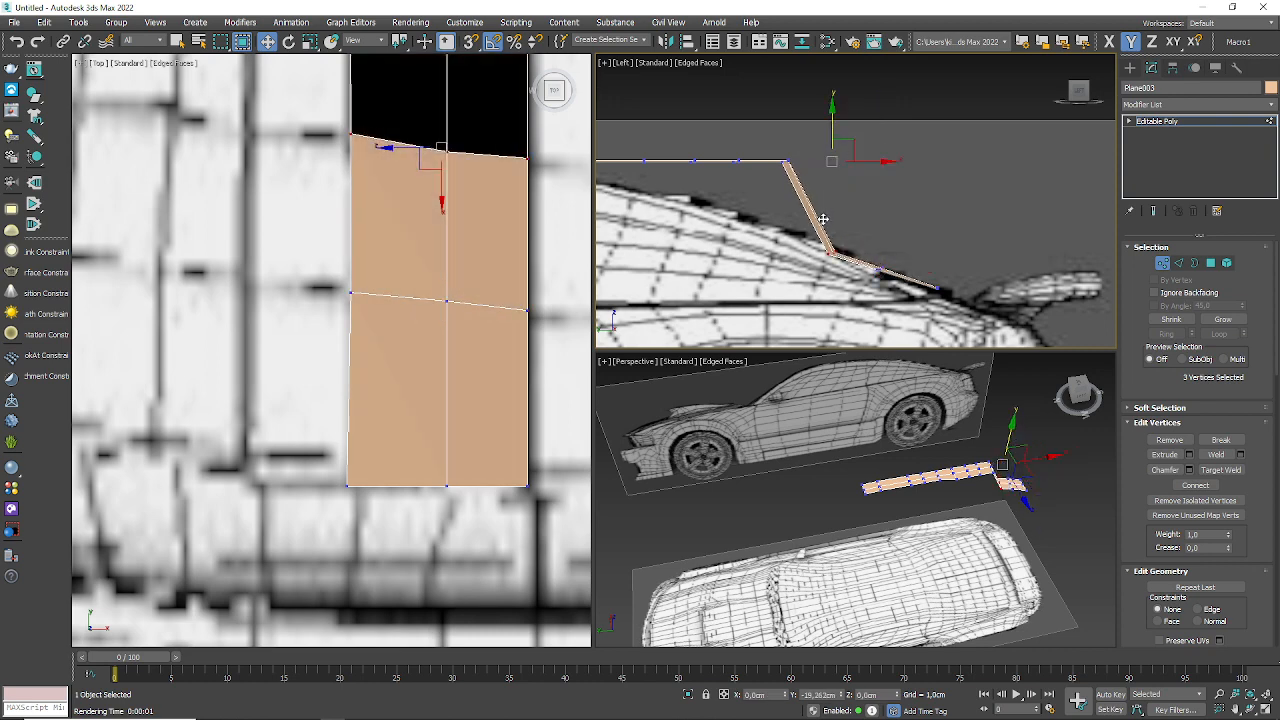
- Lower the vertex rows at about Y -109, -99 and -90 cm onto the side blueprint's sloping roofline
{"action": "left_click_drag", "start_coordinate": [814, 131], "coordinate": [758, 199]}
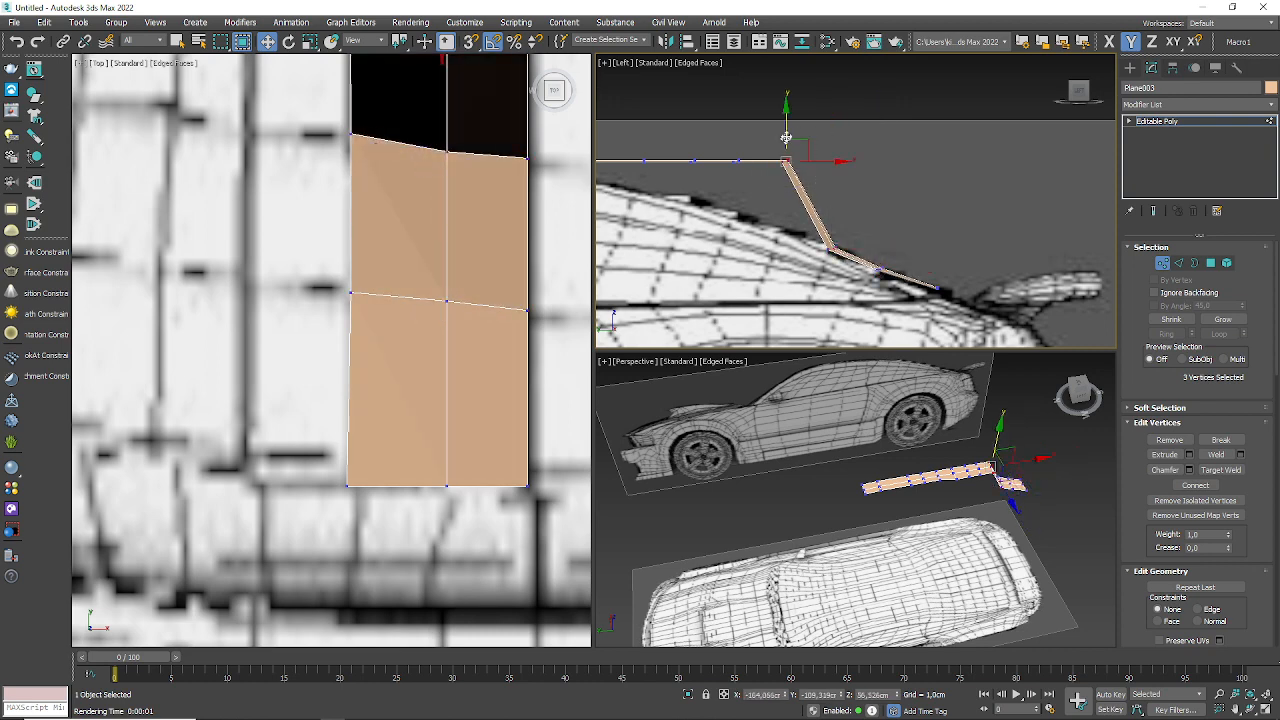
{"action": "left_click_drag", "start_coordinate": [788, 128], "coordinate": [726, 190]}
{"action": "middle_click_drag", "start_coordinate": [743, 122], "coordinate": [825, 124]}
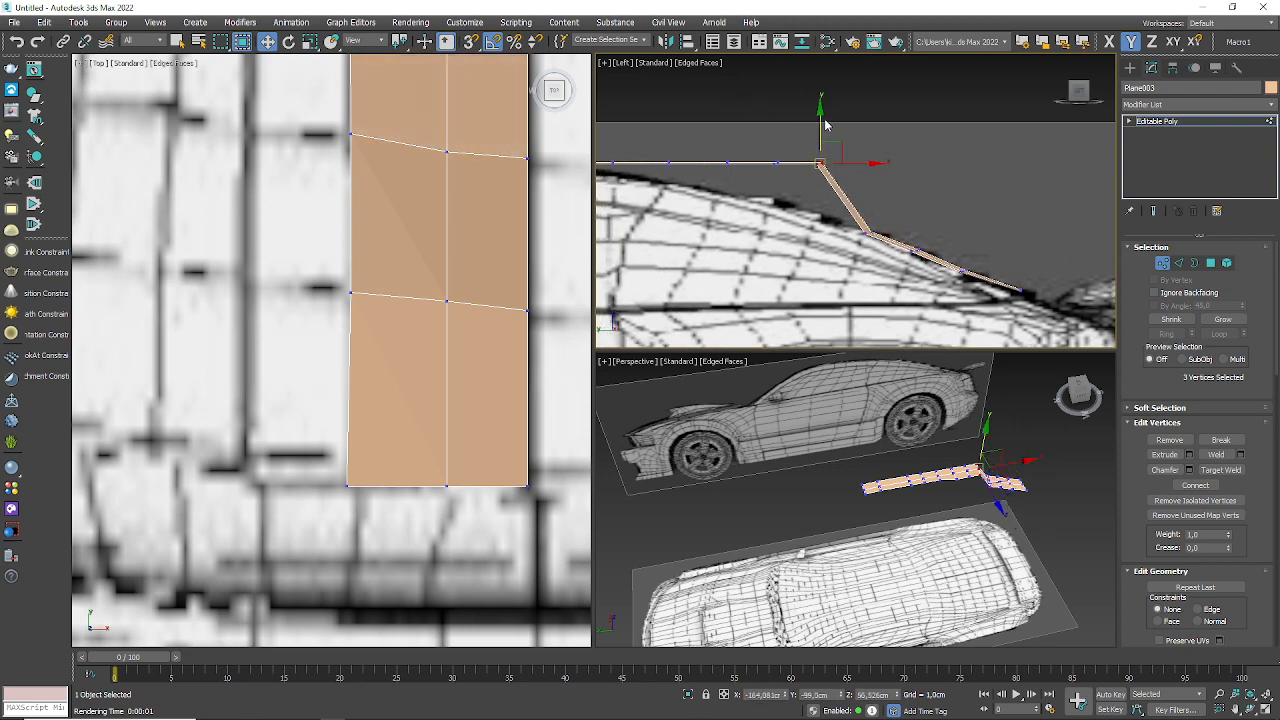
{"action": "left_click_drag", "start_coordinate": [819, 131], "coordinate": [758, 187]}
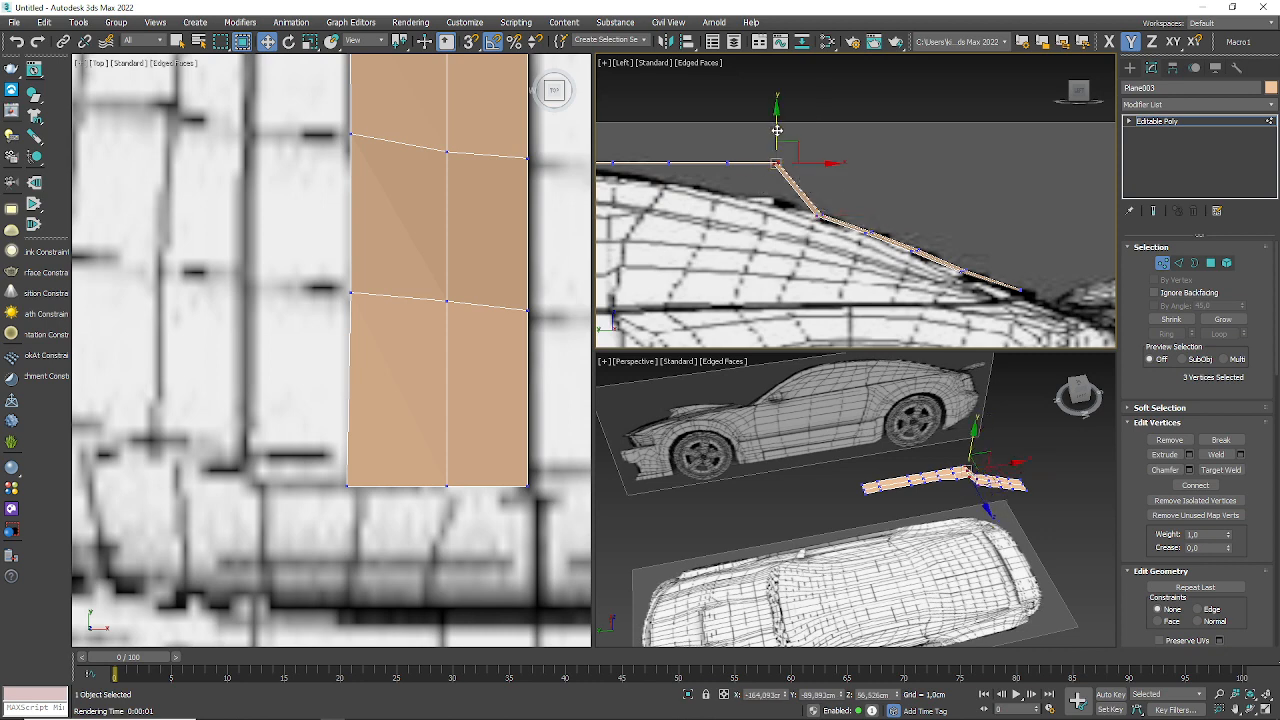
{"action": "left_click_drag", "start_coordinate": [777, 130], "coordinate": [771, 170]}
{"action": "middle_click_drag", "start_coordinate": [747, 140], "coordinate": [805, 140]}
- Continue fitting vertex rows forward along the roofline, lowering the row at about Y -67.4 cm to about Z 52.3 cm
{"action": "left_click_drag", "start_coordinate": [822, 129], "coordinate": [775, 183]}
{"action": "scroll", "coordinate": [783, 177], "scroll_direction": "up", "scroll_amount": 2}
{"action": "left_click_drag", "start_coordinate": [783, 122], "coordinate": [783, 164]}
{"action": "middle_click_drag", "start_coordinate": [765, 146], "coordinate": [873, 191]}
{"action": "left_click_drag", "start_coordinate": [854, 174], "coordinate": [791, 233]}
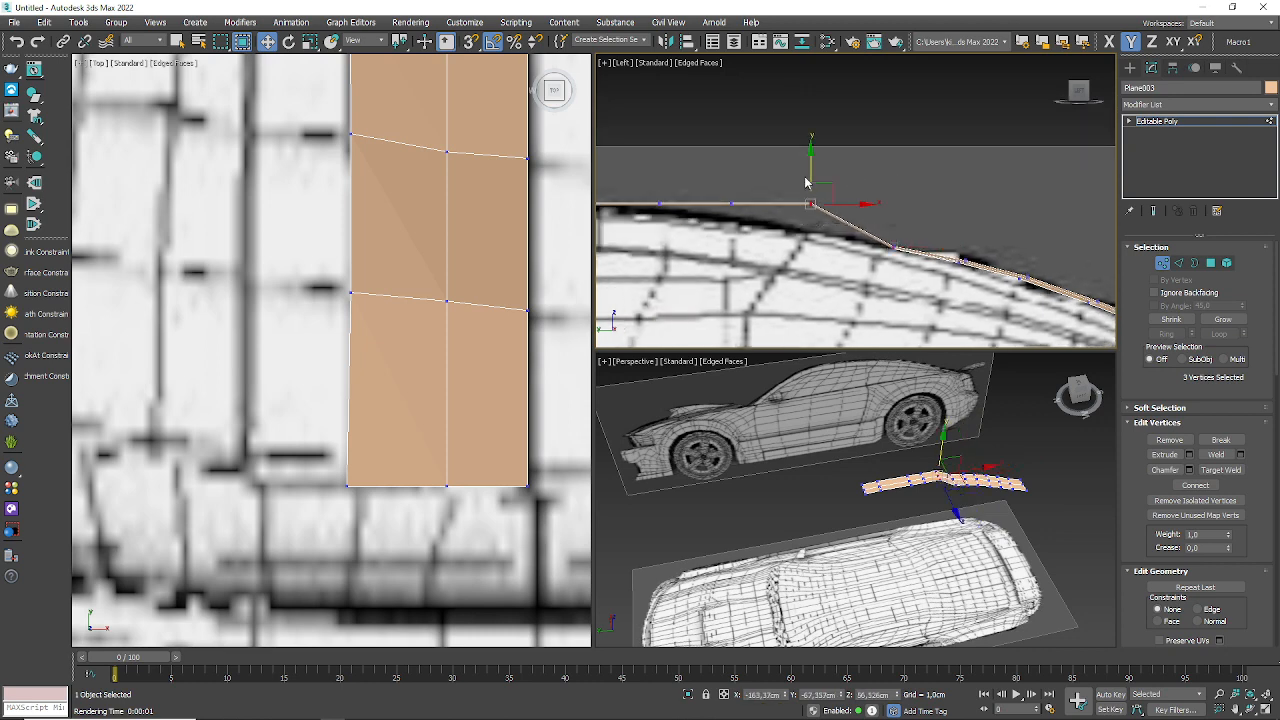
{"action": "left_click_drag", "start_coordinate": [805, 183], "coordinate": [808, 197]}
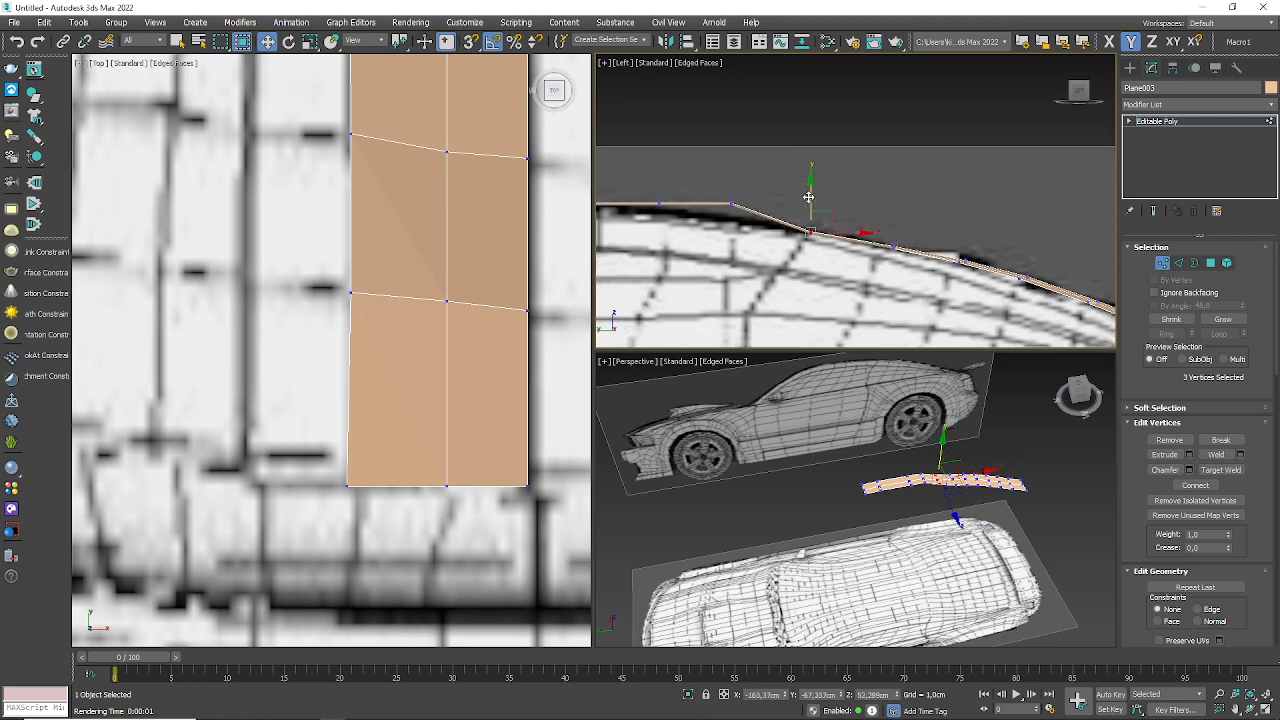
- Lower the remaining vertex rows toward the roof's front onto the roofline, placing the row at Y -45 cm at about Z 55.8 cm
{"action": "middle_click_drag", "start_coordinate": [758, 186], "coordinate": [863, 189]}
{"action": "left_click_drag", "start_coordinate": [864, 188], "coordinate": [810, 236]}
{"action": "scroll", "coordinate": [840, 195], "scroll_direction": "up", "scroll_amount": 2}
{"action": "left_click_drag", "start_coordinate": [834, 174], "coordinate": [829, 203]}
{"action": "left_click_drag", "start_coordinate": [752, 191], "coordinate": [676, 238]}
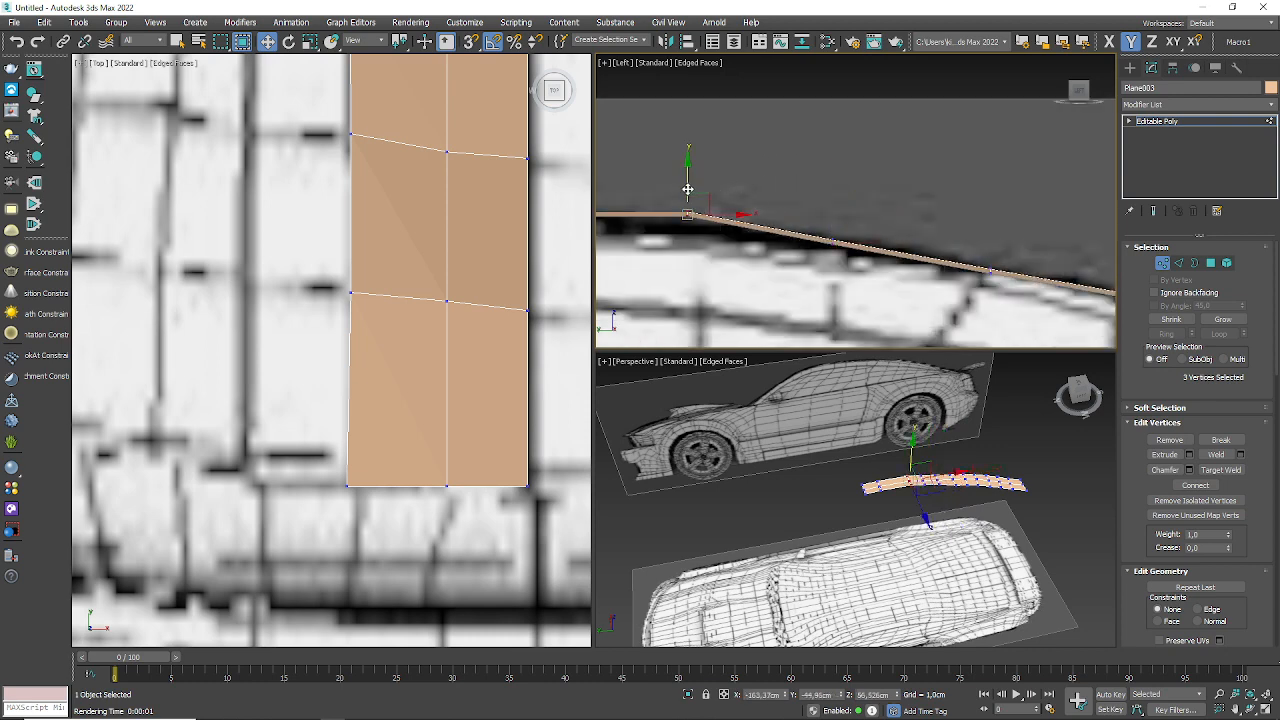
{"action": "left_click_drag", "start_coordinate": [688, 189], "coordinate": [692, 195]}
{"action": "scroll", "coordinate": [705, 202], "scroll_direction": "down", "scroll_amount": 5}
{"action": "middle_click_drag", "start_coordinate": [927, 257], "coordinate": [855, 224]}
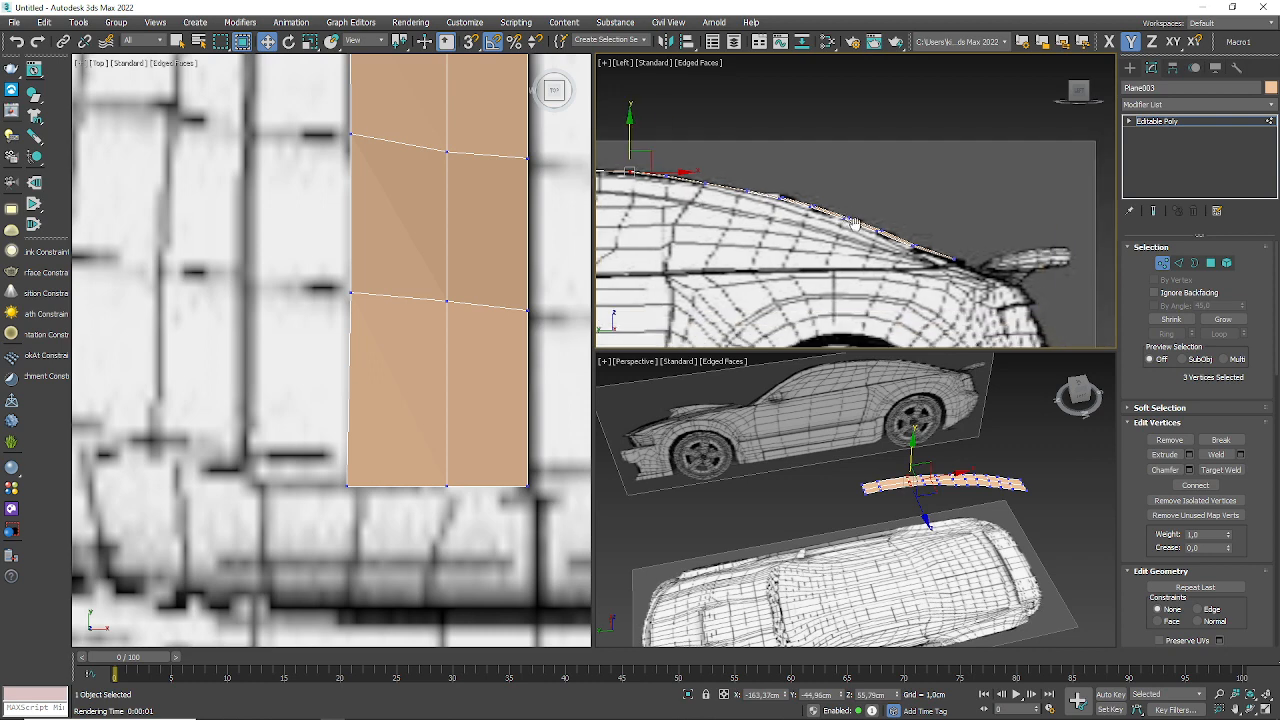
- Lower the outer rear corner vertex to about Z 28.6 cm and the next two outer-edge vertices slightly to curve the strip sideways
{"action": "scroll", "coordinate": [855, 224], "scroll_direction": "up", "scroll_amount": 6}
{"action": "middle_click_drag", "start_coordinate": [865, 272], "coordinate": [725, 153]}
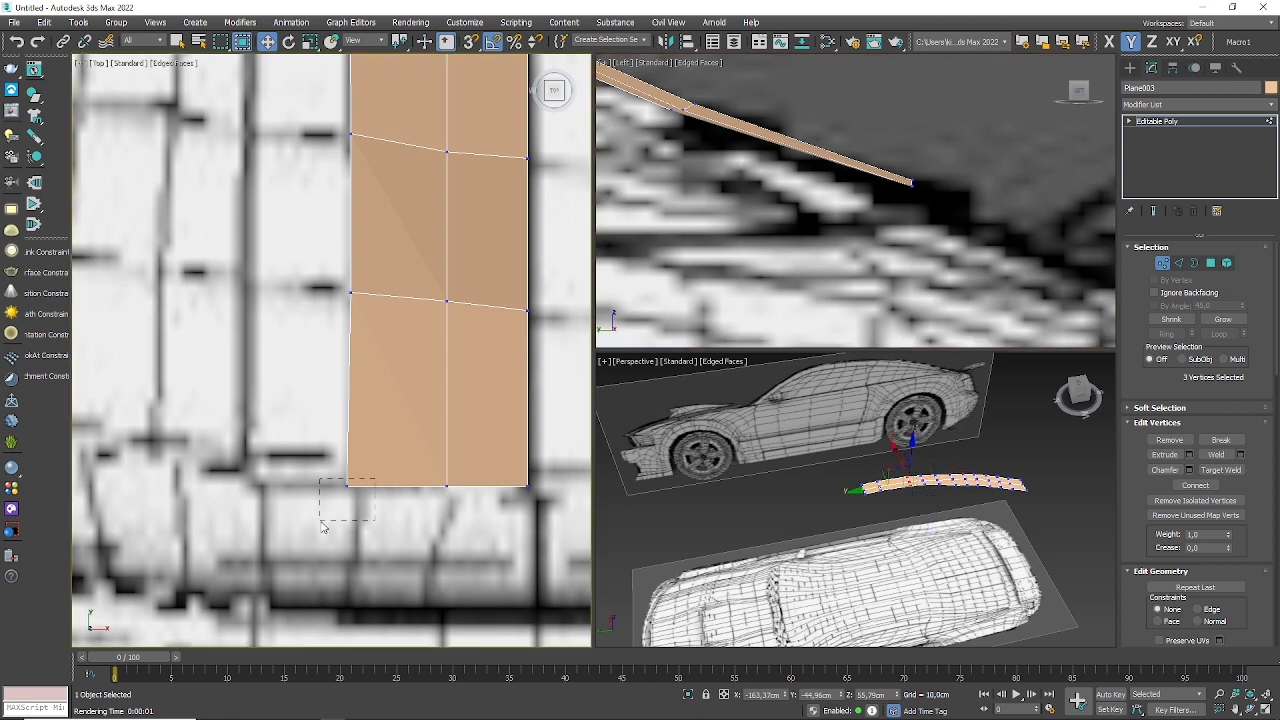
{"action": "left_click", "coordinate": [924, 192]}
{"action": "left_click_drag", "start_coordinate": [924, 151], "coordinate": [927, 175]}
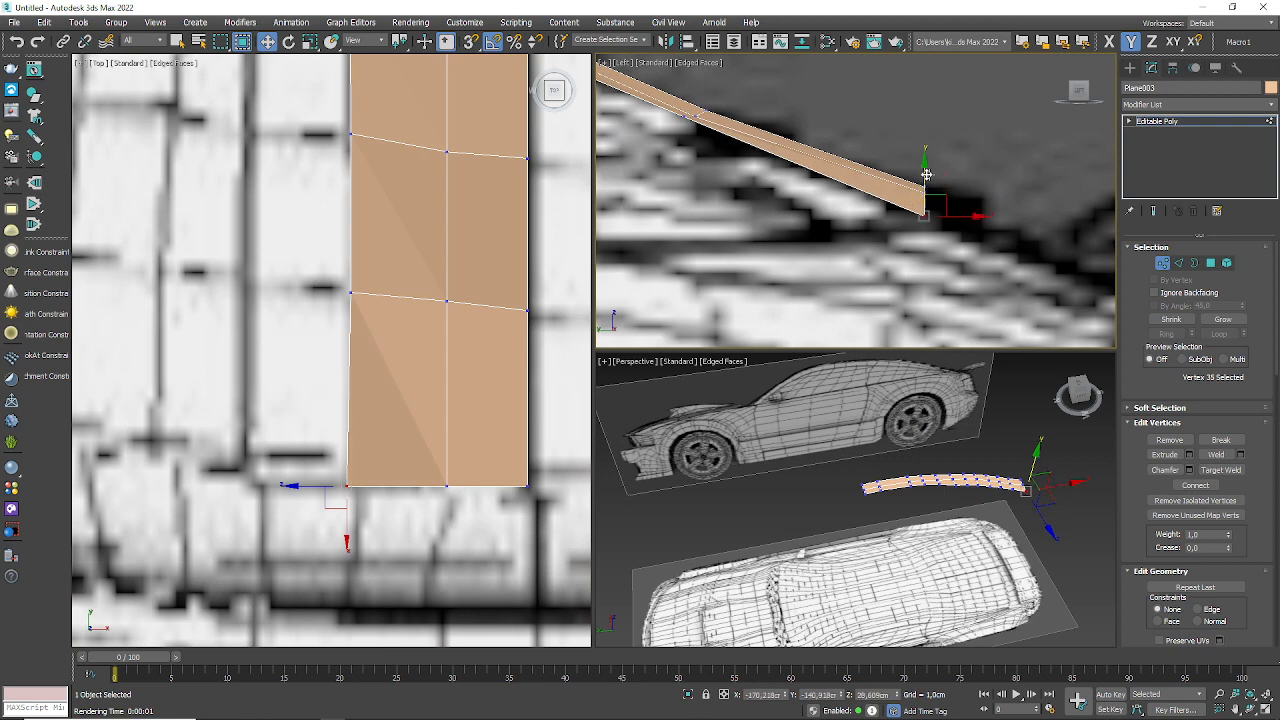
{"action": "left_click", "coordinate": [687, 114]}
{"action": "left_click_drag", "start_coordinate": [684, 82], "coordinate": [684, 93]}
{"action": "middle_click_drag", "start_coordinate": [693, 100], "coordinate": [941, 226]}
{"action": "left_click", "coordinate": [737, 158]}
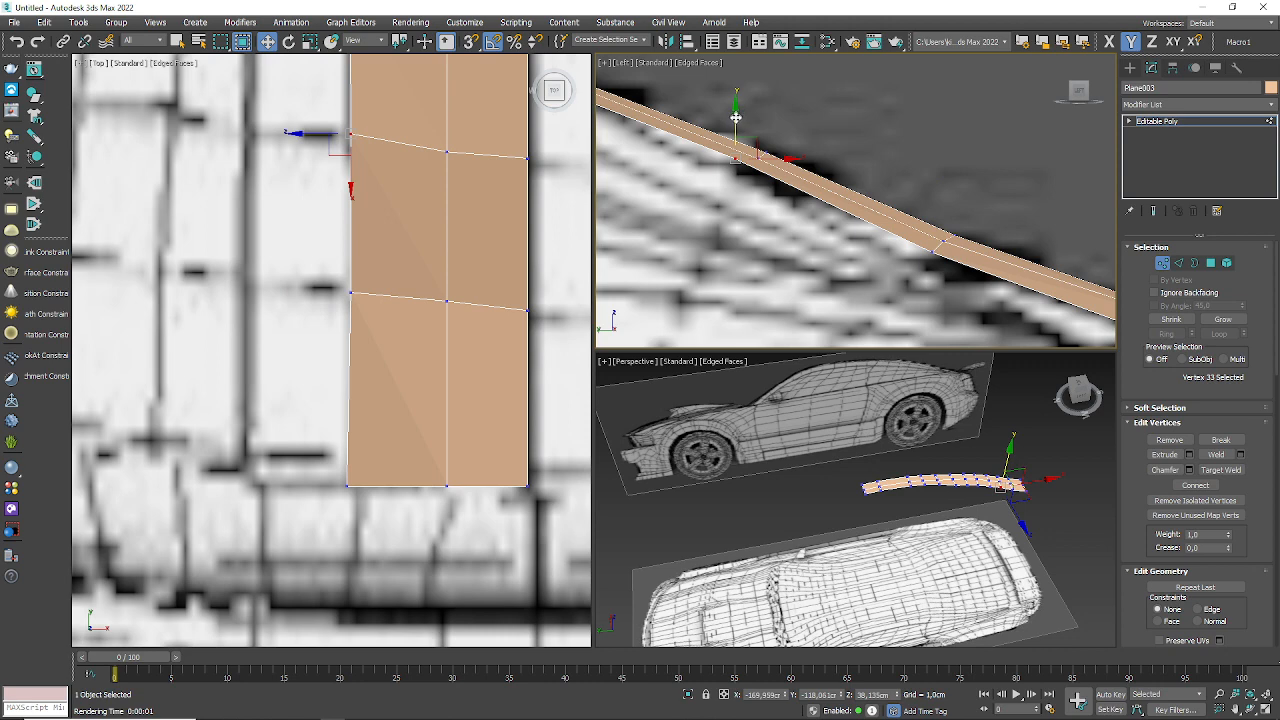
{"action": "middle_click_drag", "start_coordinate": [736, 118], "coordinate": [966, 231]}
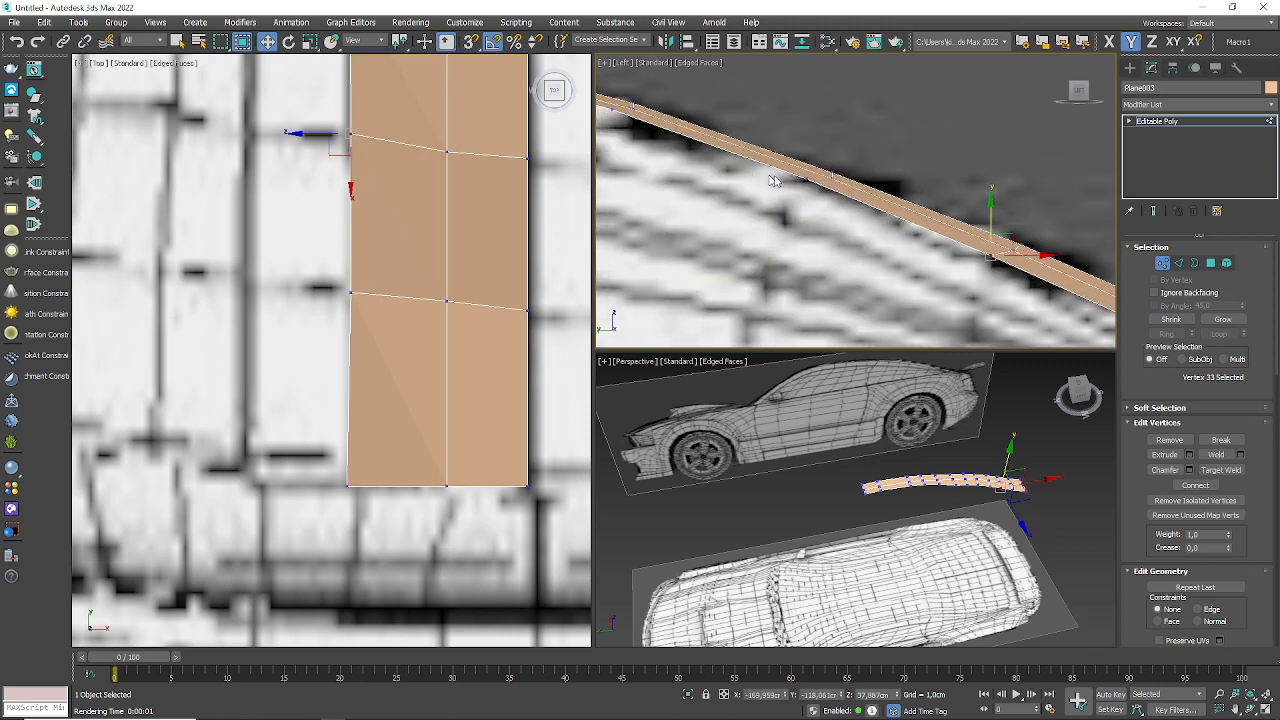
- Lower the next three outer-edge vertices slightly below their rows, to about Z 41.6, 45.2 and 47.7 cm
{"action": "left_click", "coordinate": [800, 176]}
{"action": "middle_click_drag", "start_coordinate": [771, 150], "coordinate": [924, 214]}
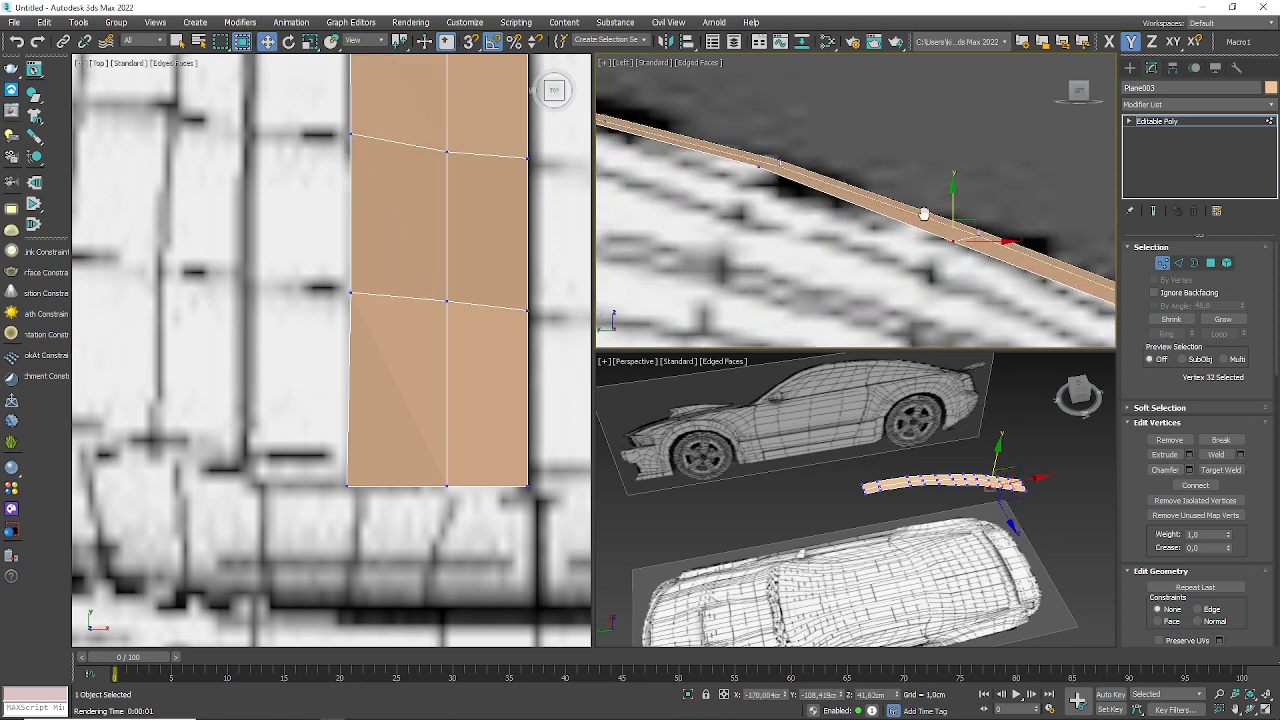
{"action": "left_click", "coordinate": [758, 168]}
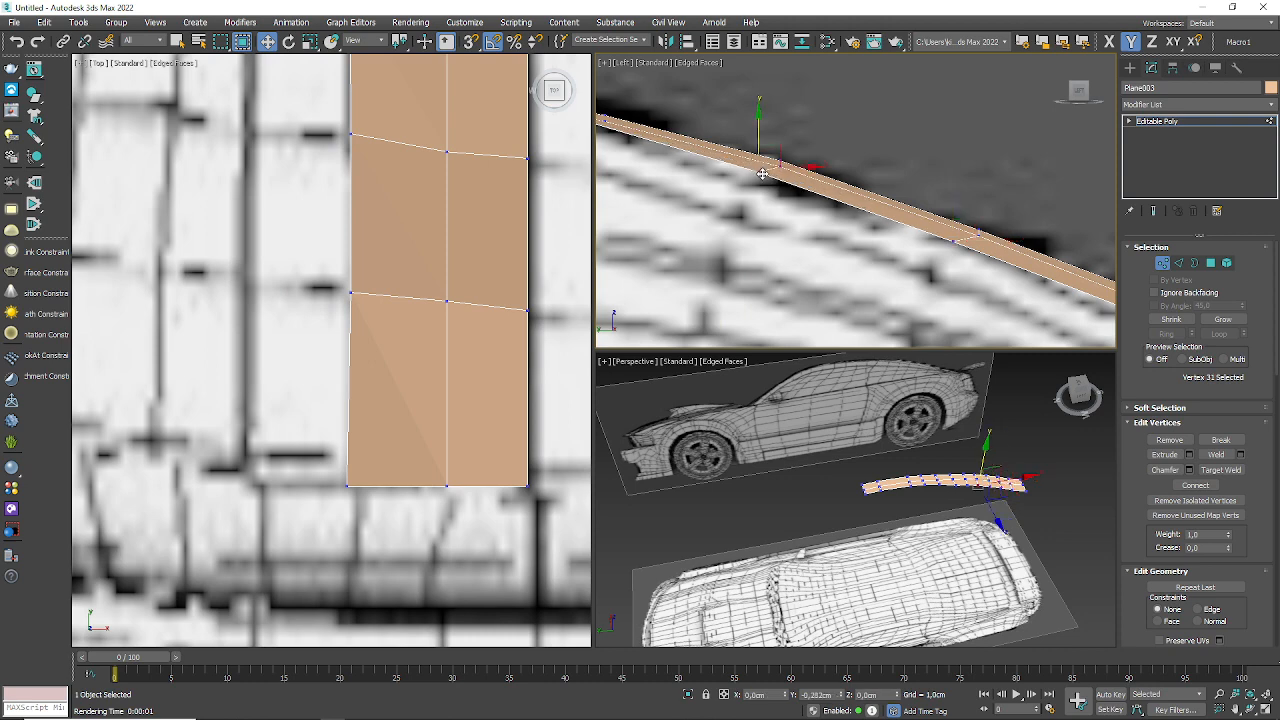
{"action": "middle_click_drag", "start_coordinate": [760, 170], "coordinate": [897, 203]}
{"action": "left_click_drag", "start_coordinate": [897, 201], "coordinate": [896, 199]}
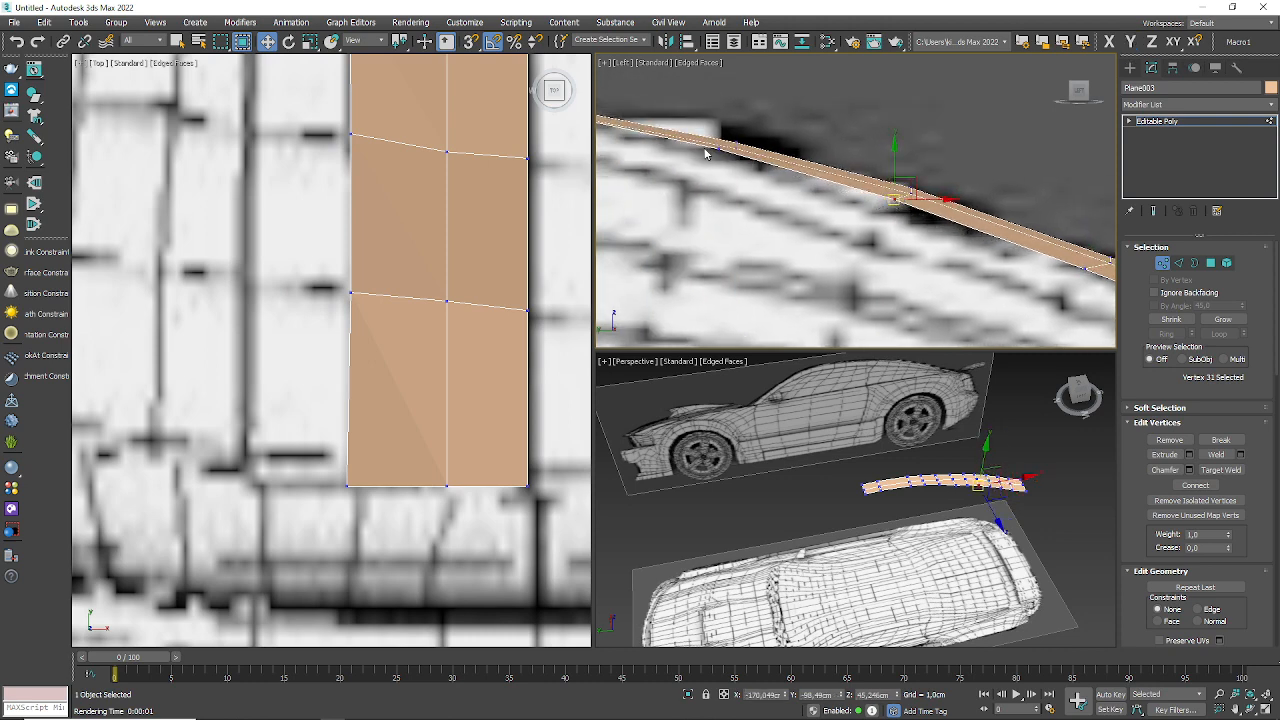
{"action": "left_click_drag", "start_coordinate": [718, 148], "coordinate": [717, 152]}
{"action": "middle_click_drag", "start_coordinate": [717, 152], "coordinate": [939, 195]}
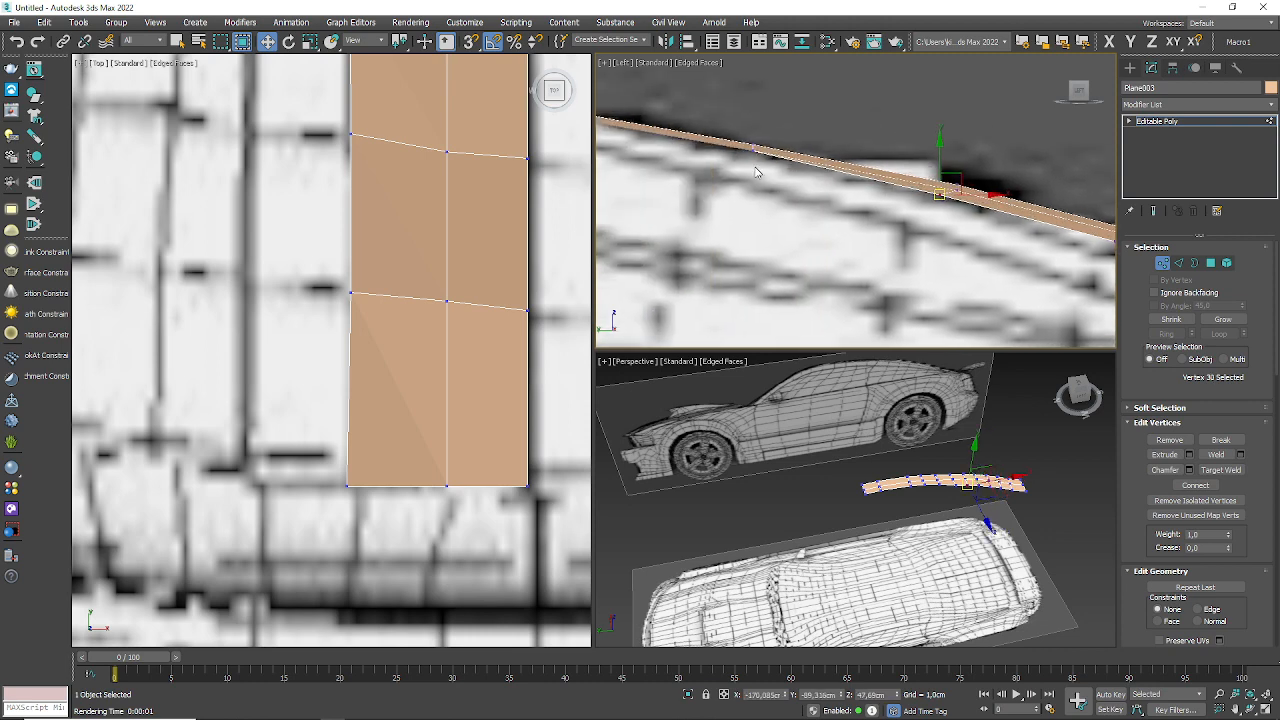
- Lower the outer-edge vertices between about Y -80 and -45 cm slightly, ending at about Z 55 cm
{"action": "left_click_drag", "start_coordinate": [754, 149], "coordinate": [754, 153]}
{"action": "middle_click_drag", "start_coordinate": [700, 150], "coordinate": [953, 204]}
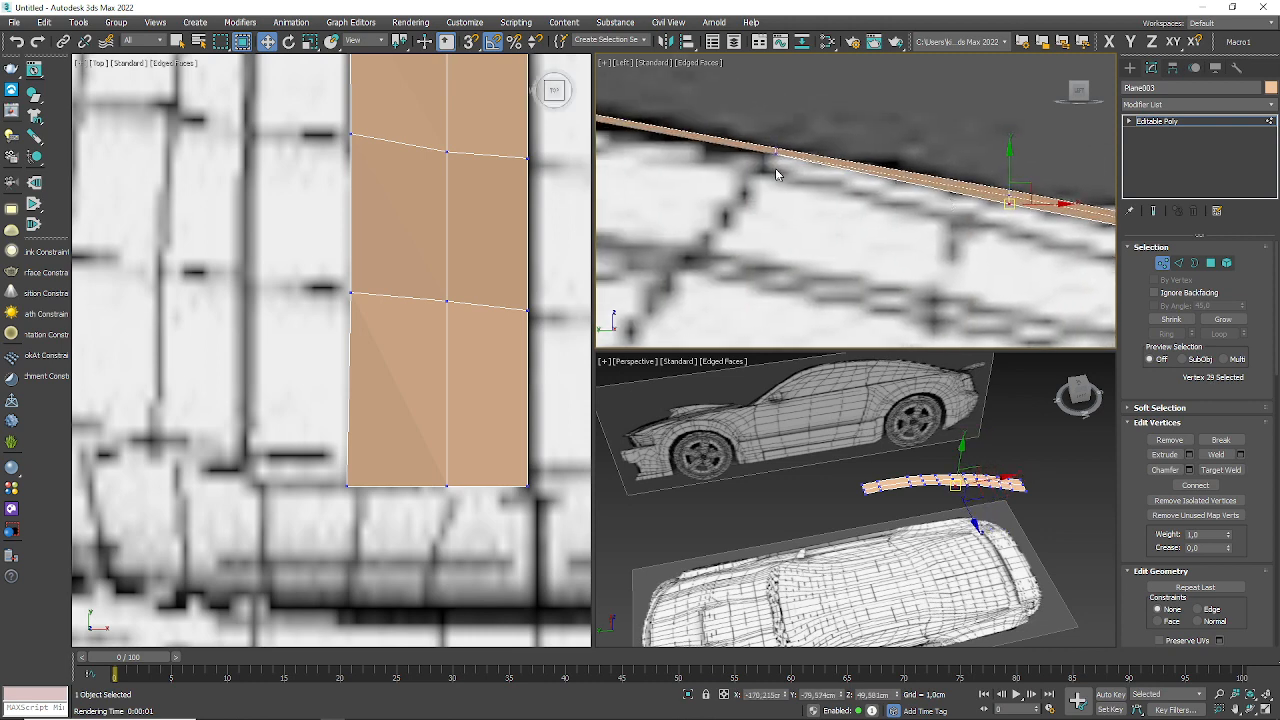
{"action": "left_click_drag", "start_coordinate": [775, 151], "coordinate": [775, 155]}
{"action": "middle_click_drag", "start_coordinate": [697, 149], "coordinate": [978, 208]}
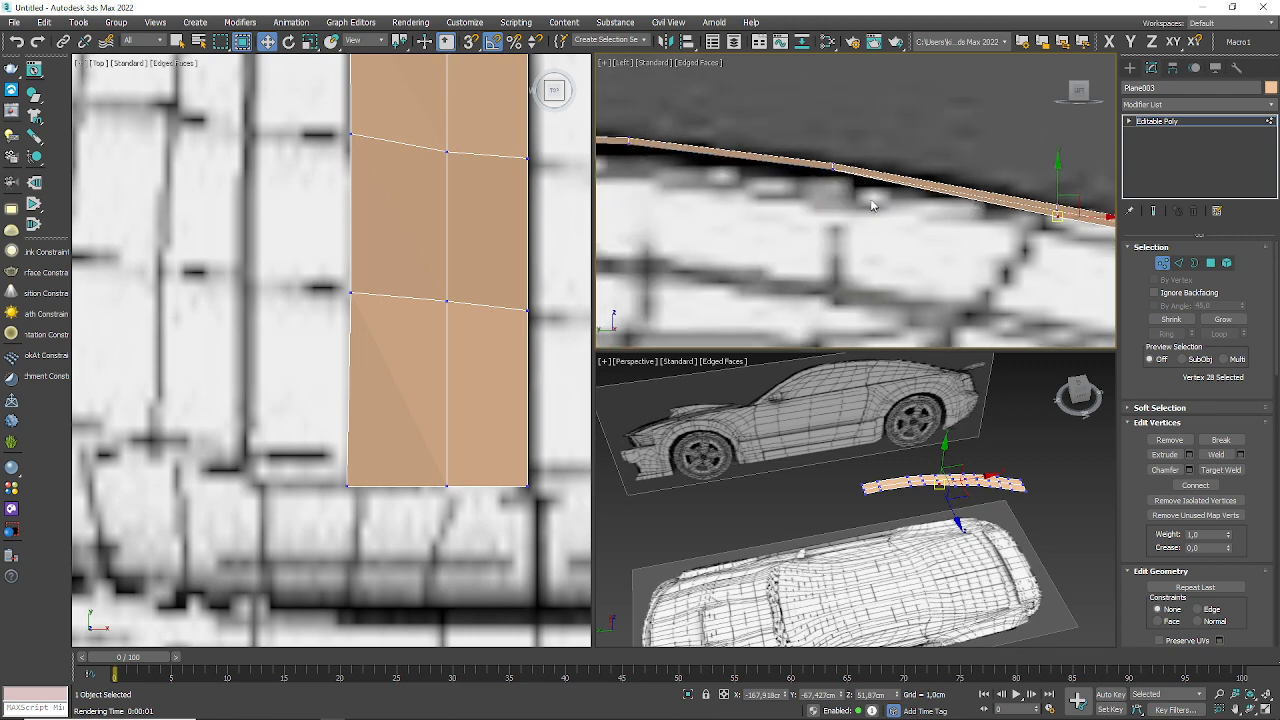
{"action": "left_click_drag", "start_coordinate": [829, 170], "coordinate": [830, 176]}
{"action": "middle_click_drag", "start_coordinate": [703, 183], "coordinate": [808, 202]}
{"action": "left_click_drag", "start_coordinate": [736, 168], "coordinate": [737, 171]}
{"action": "middle_click_drag", "start_coordinate": [737, 171], "coordinate": [958, 212]}
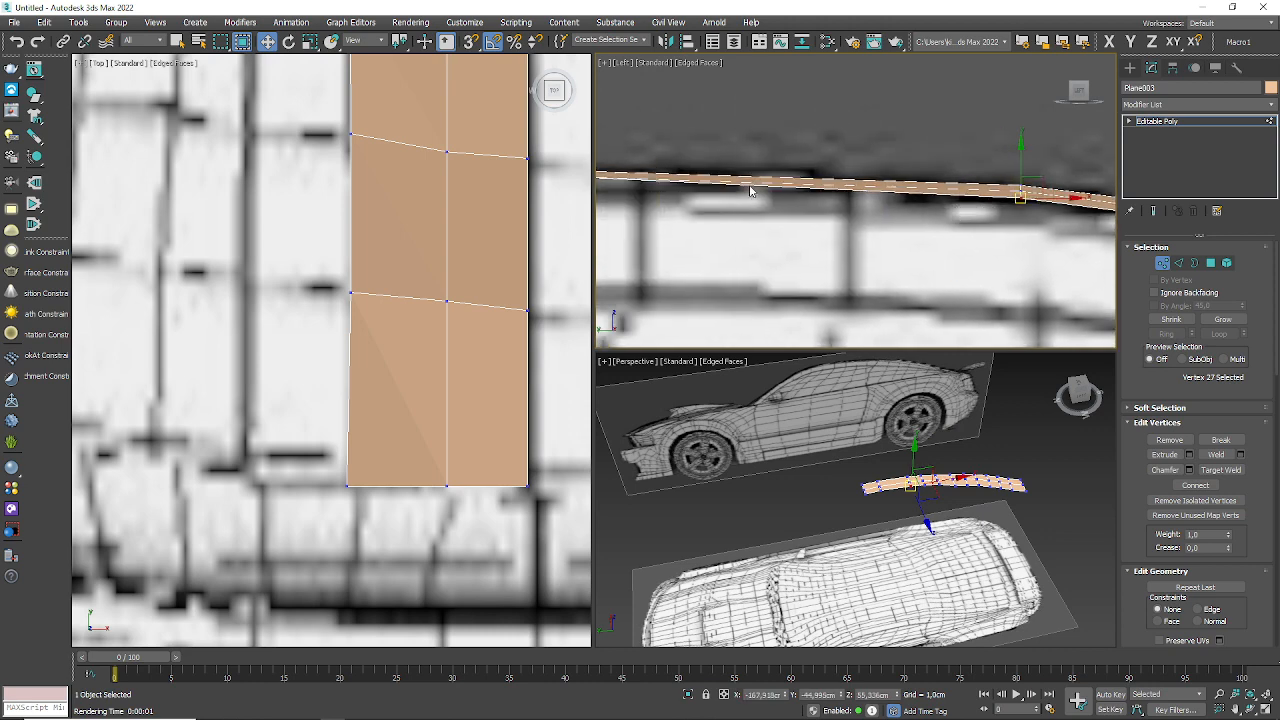
- Lower the two frontmost outer-edge vertices slightly and check the strip's curve against the whole side blueprint
{"action": "middle_click_drag", "start_coordinate": [751, 190], "coordinate": [747, 205]}
{"action": "left_click", "coordinate": [852, 193]}
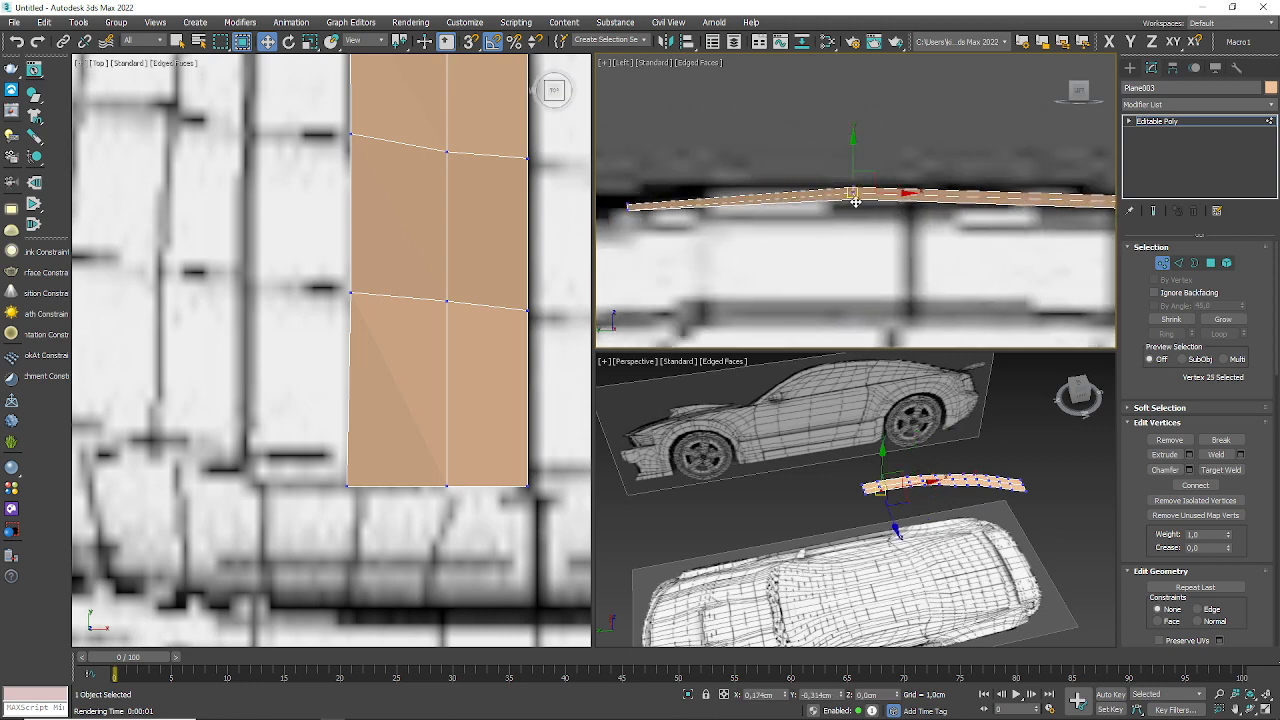
{"action": "left_click", "coordinate": [631, 208]}
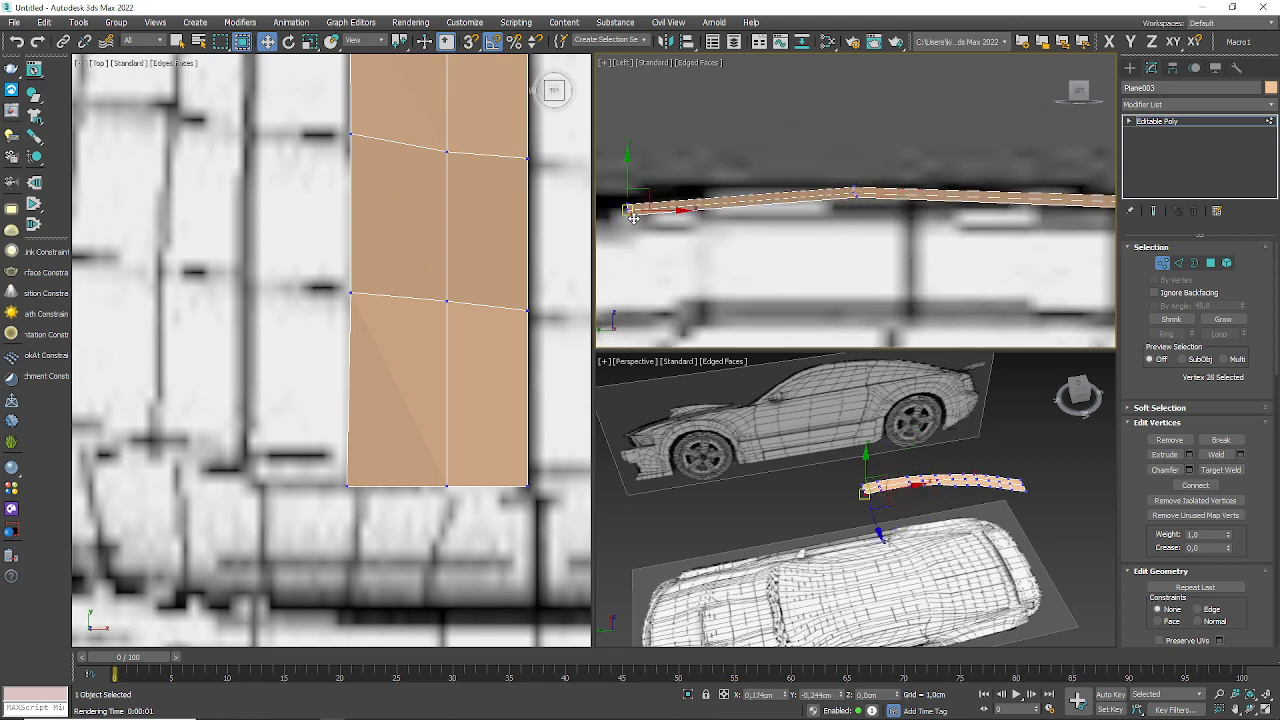
{"action": "scroll", "coordinate": [666, 236], "scroll_direction": "up", "scroll_amount": 2}
{"action": "left_click", "coordinate": [743, 251]}
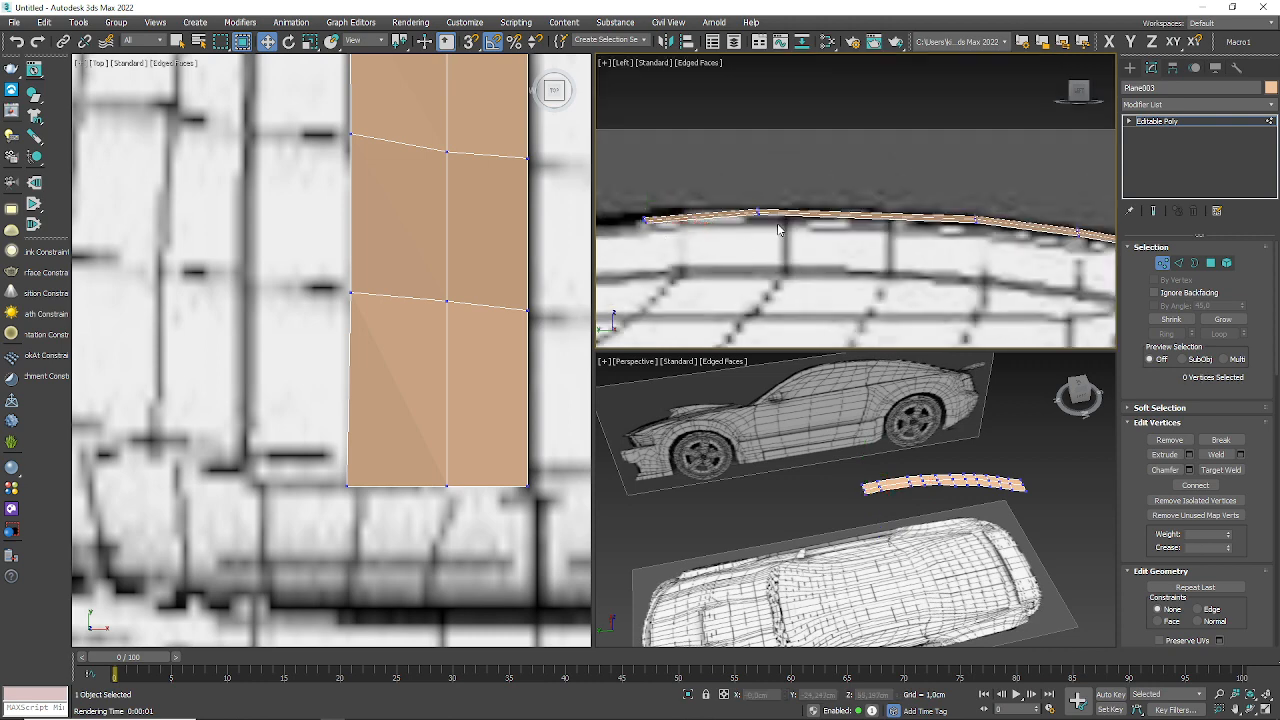
{"action": "scroll", "coordinate": [778, 225], "scroll_direction": "down", "scroll_amount": 3}
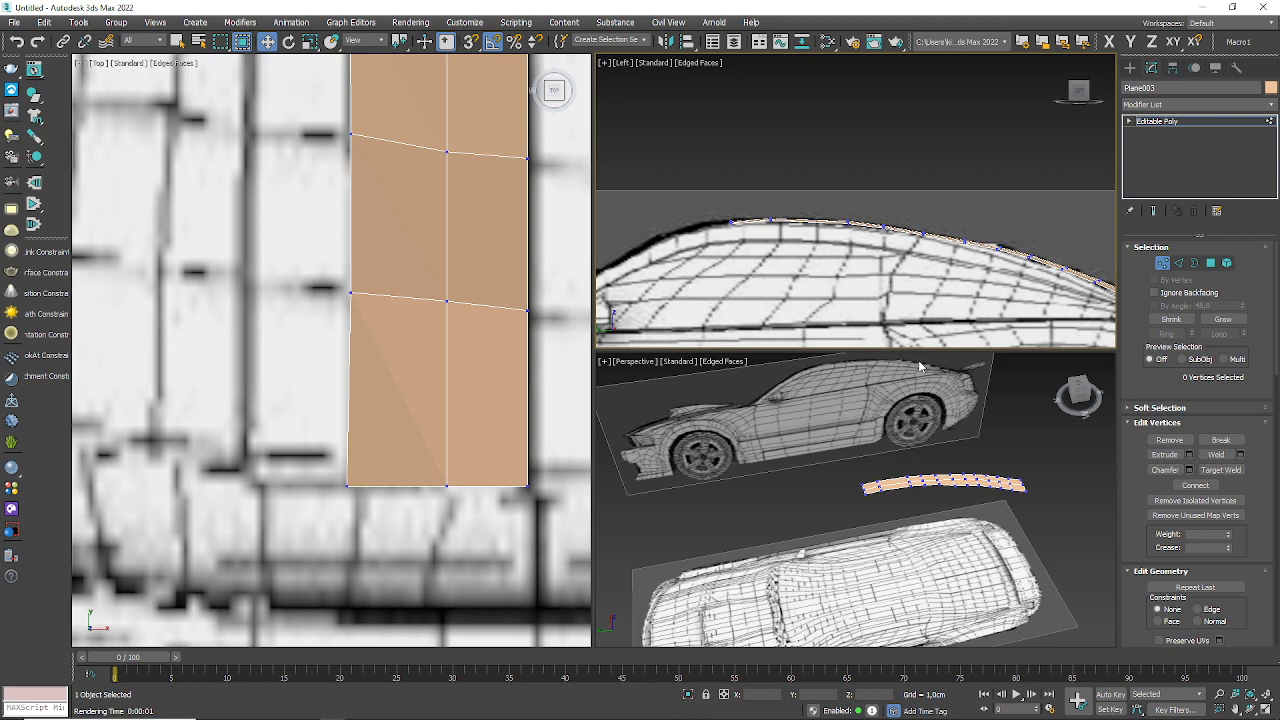
{"action": "scroll", "coordinate": [880, 171], "scroll_direction": "down", "scroll_amount": 3}
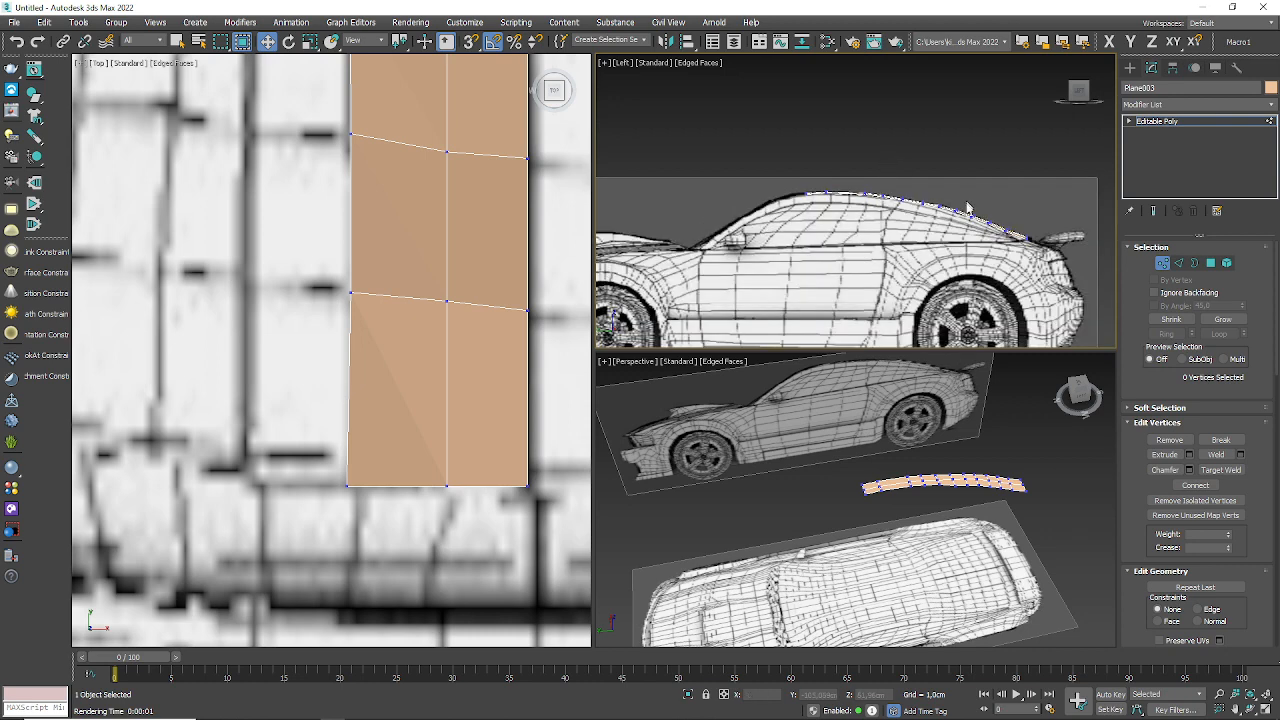
- Leave vertex editing and delete the whole roof strip object
{"action": "left_click", "coordinate": [1270, 121]}
{"action": "middle_click_drag", "start_coordinate": [811, 251], "coordinate": [785, 251]}
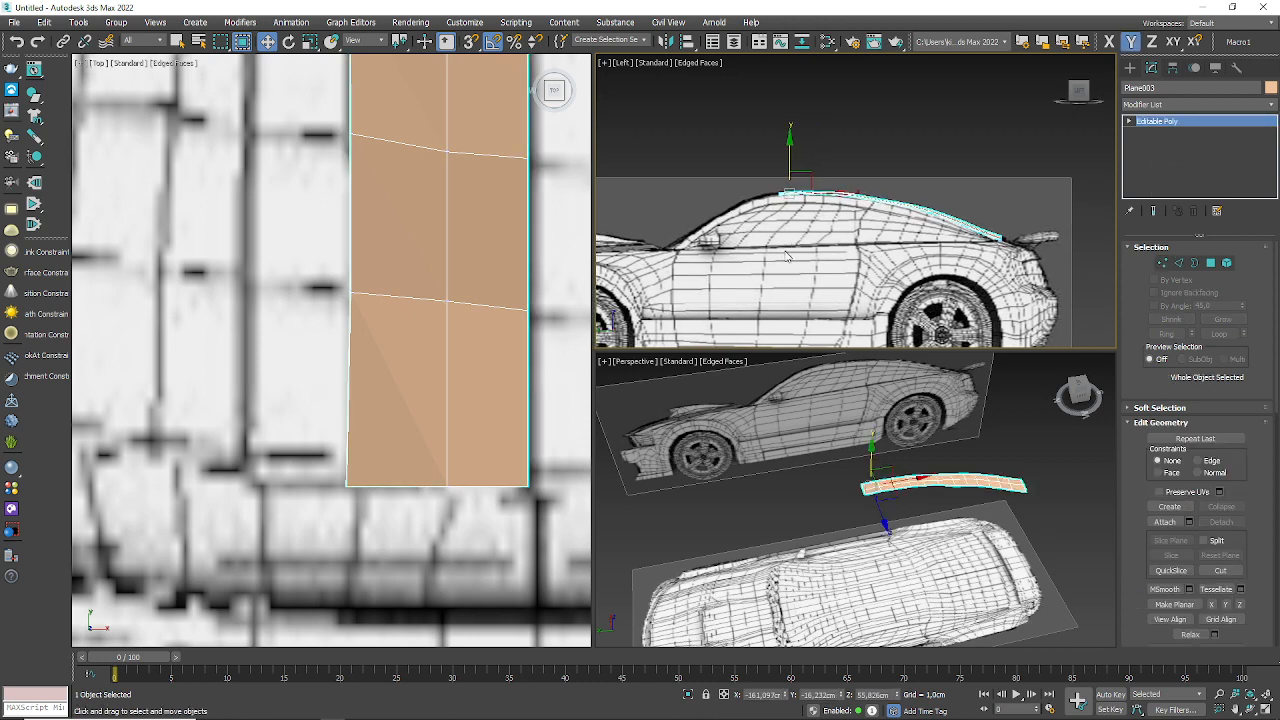
{"action": "key", "text": "Delete"}
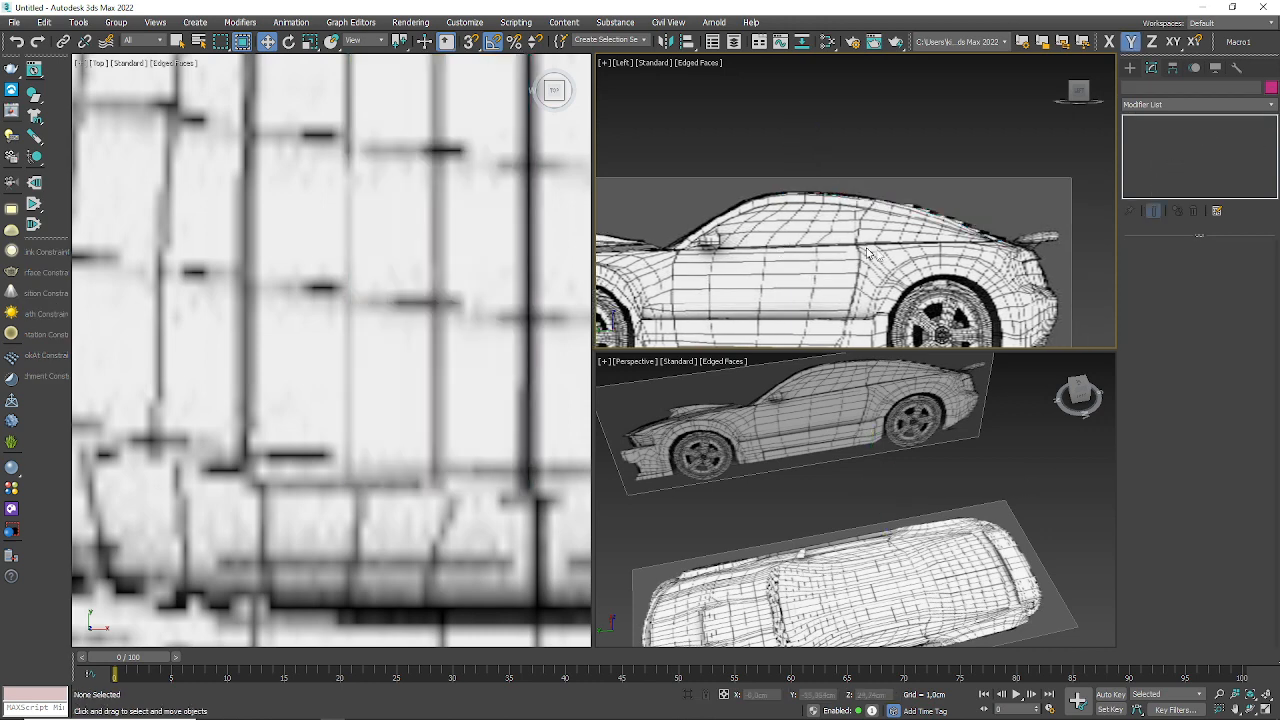
- Create a narrow plane about 208.6 cm long and 7.6 cm wide along the roof's centreline in the top view
{"action": "left_click", "coordinate": [1130, 67]}
{"action": "left_click", "coordinate": [1233, 223]}
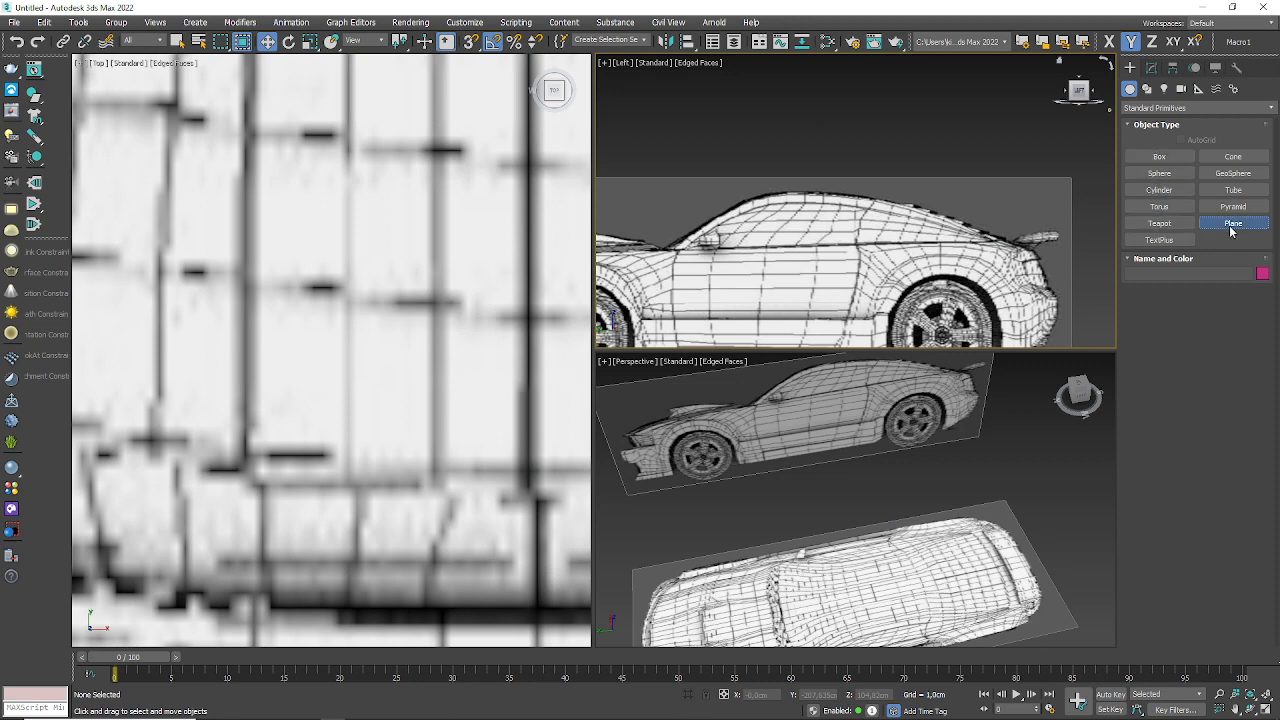
{"action": "key", "text": "z"}
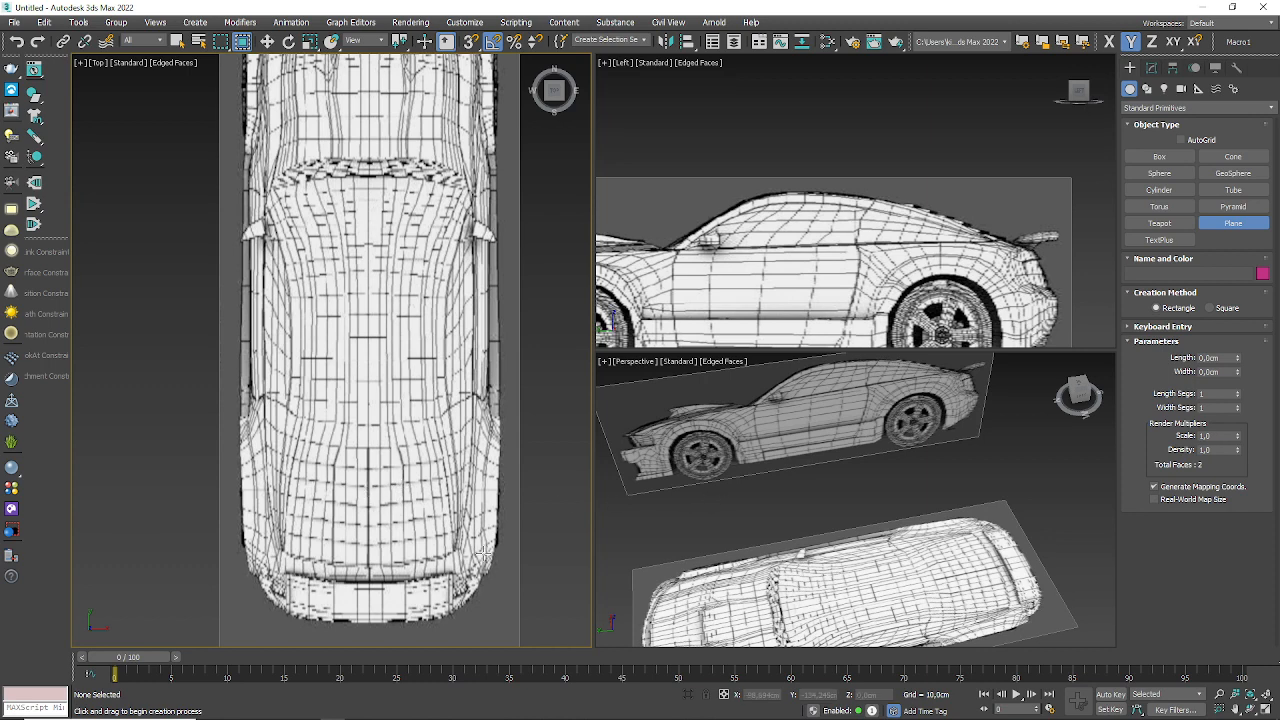
{"action": "middle_click_drag", "start_coordinate": [423, 533], "coordinate": [434, 488]}
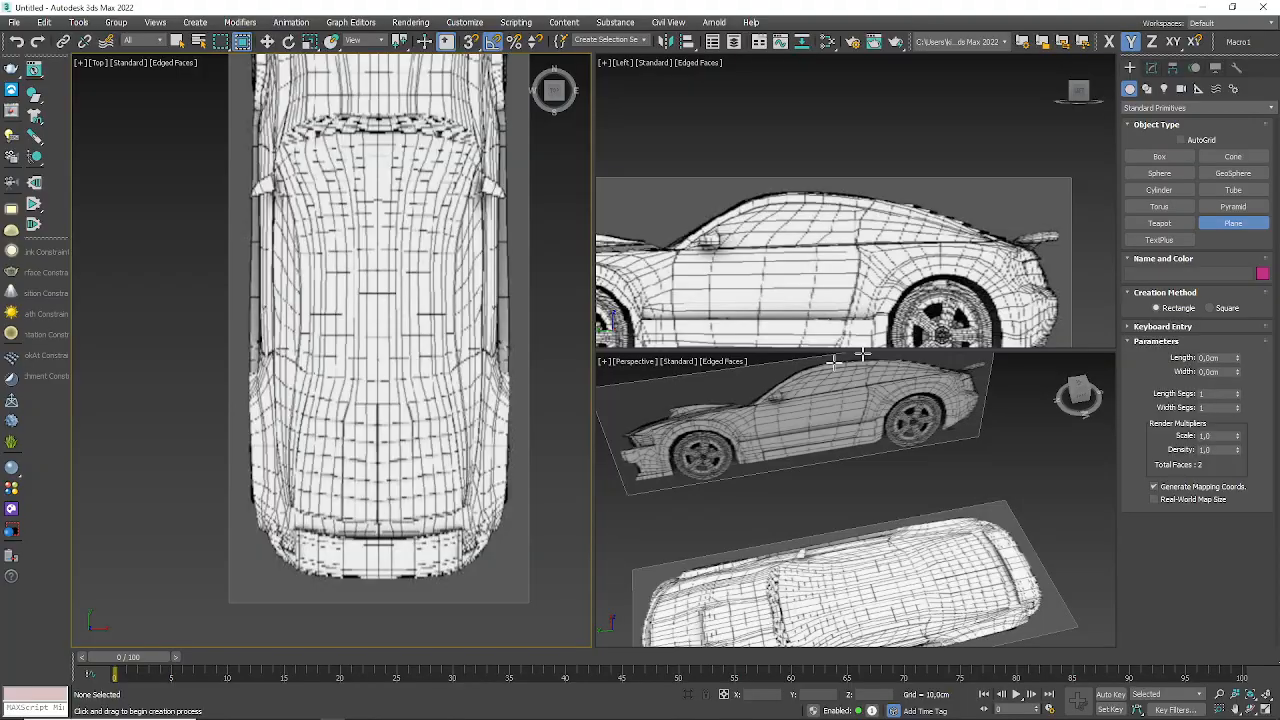
{"action": "middle_click_drag", "start_coordinate": [434, 444], "coordinate": [436, 384]}
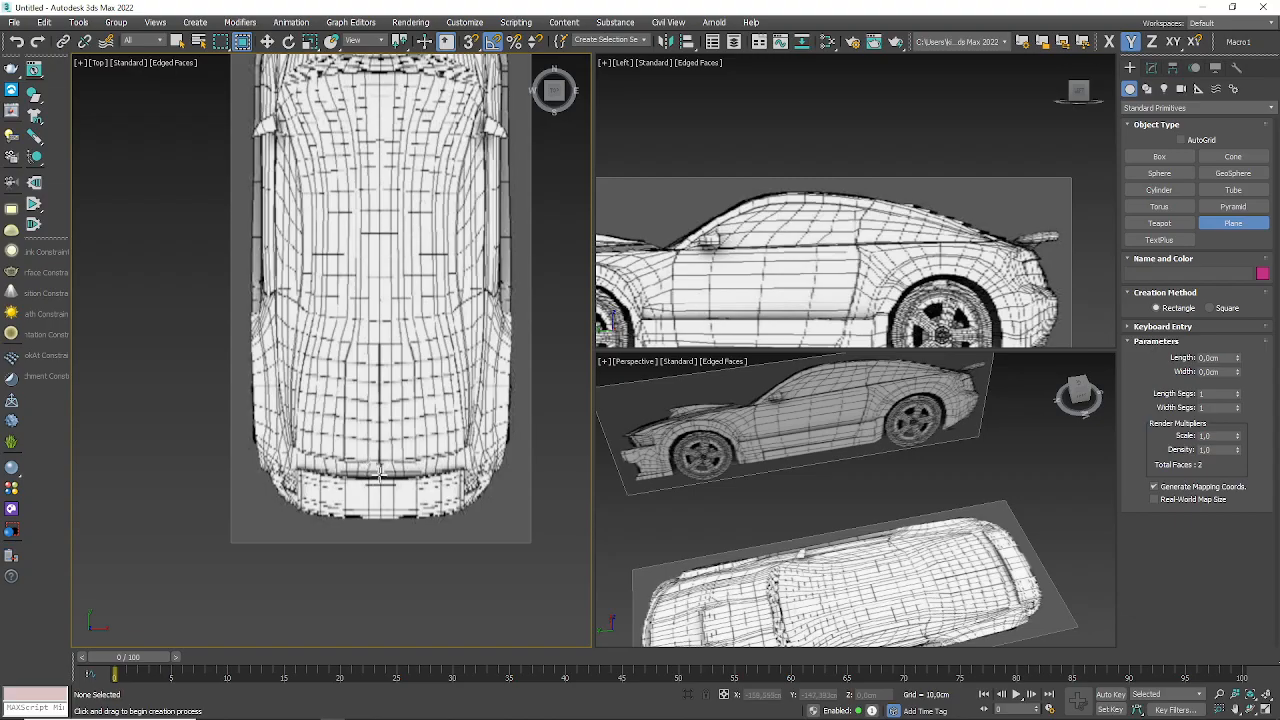
{"action": "mouse_move", "coordinate": [378, 473]}
{"action": "left_mouse_down"}
{"action": "mouse_move", "coordinate": [373, 220]}
{"action": "mouse_move", "coordinate": [391, 80]}
{"action": "mouse_move", "coordinate": [367, 70]}
{"action": "left_mouse_up"}
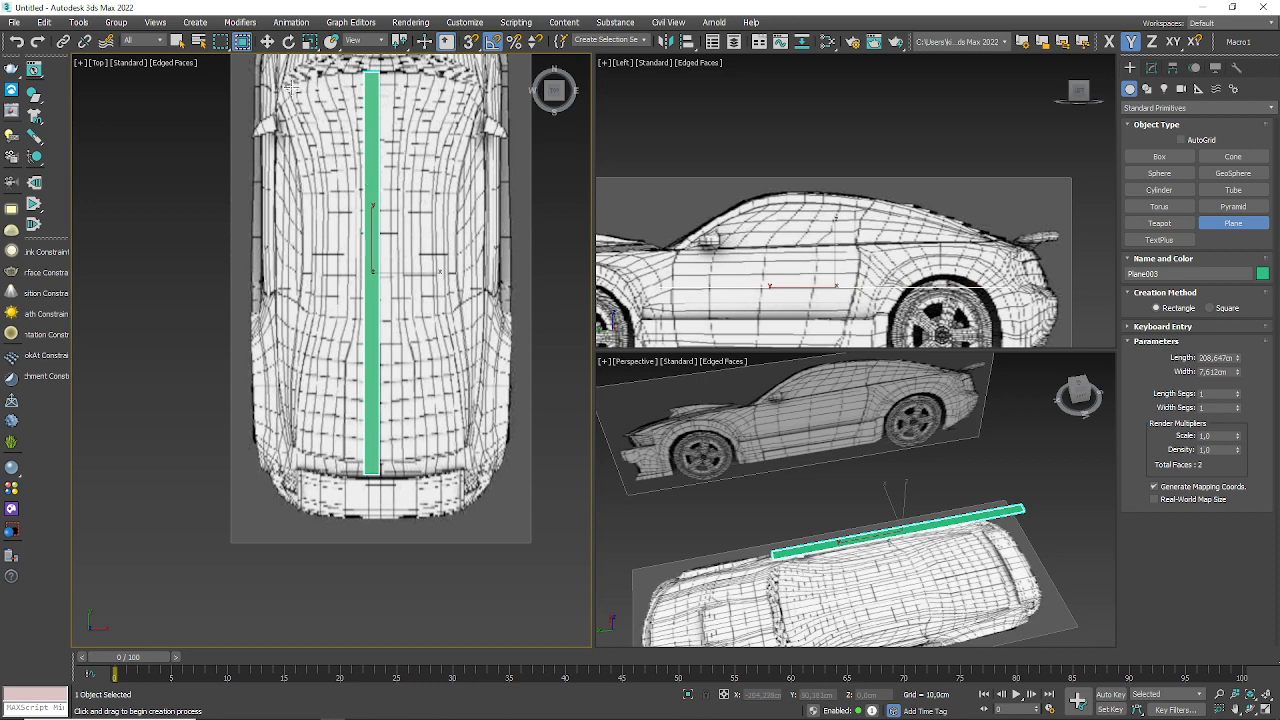
- Raise the plane to about Z 22.2 cm in the side view, at the windshield base, and compare it with the rear deck
{"action": "left_click", "coordinate": [267, 41]}
{"action": "middle_click_drag", "start_coordinate": [690, 155], "coordinate": [728, 168]}
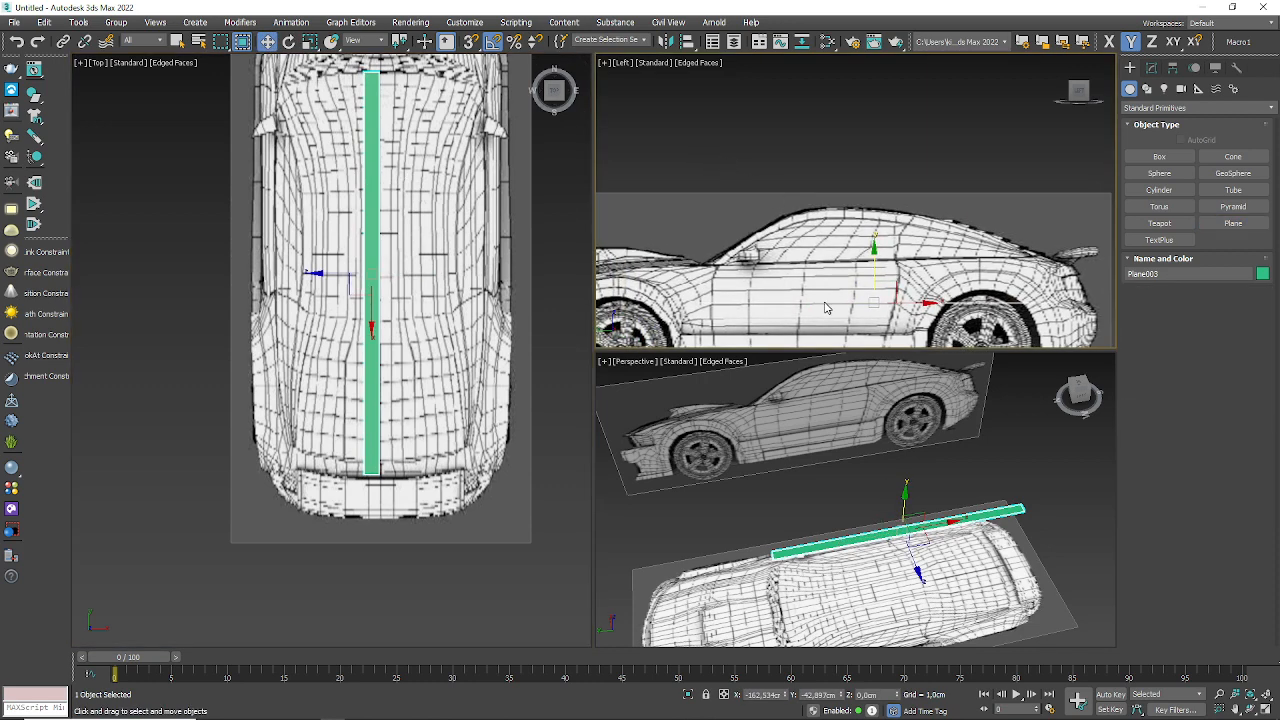
{"action": "left_click_drag", "start_coordinate": [876, 272], "coordinate": [682, 247]}
{"action": "scroll", "coordinate": [682, 247], "scroll_direction": "up", "scroll_amount": 5}
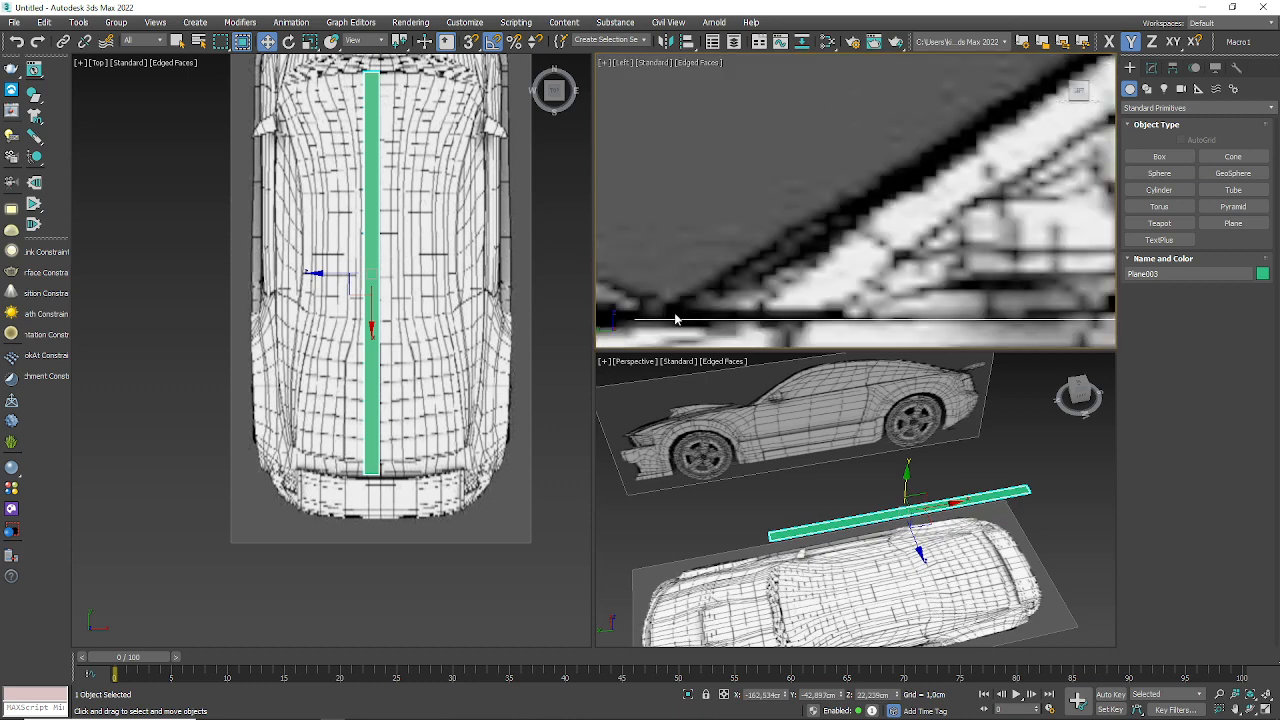
{"action": "scroll", "coordinate": [906, 312], "scroll_direction": "down", "scroll_amount": 7}
{"action": "scroll", "coordinate": [906, 312], "scroll_direction": "up", "scroll_amount": 3}
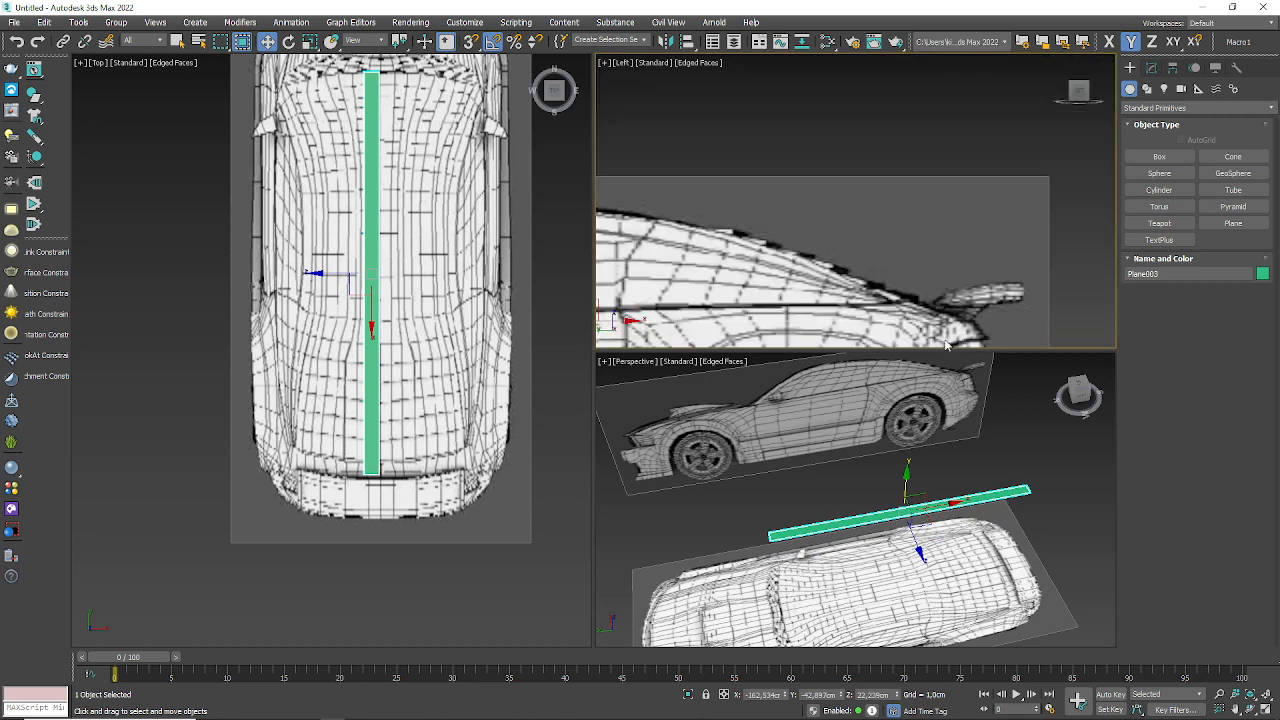
{"action": "middle_click_drag", "start_coordinate": [942, 294], "coordinate": [914, 222]}
{"action": "scroll", "coordinate": [899, 258], "scroll_direction": "up", "scroll_amount": 4}
{"action": "scroll", "coordinate": [899, 260], "scroll_direction": "down", "scroll_amount": 4}
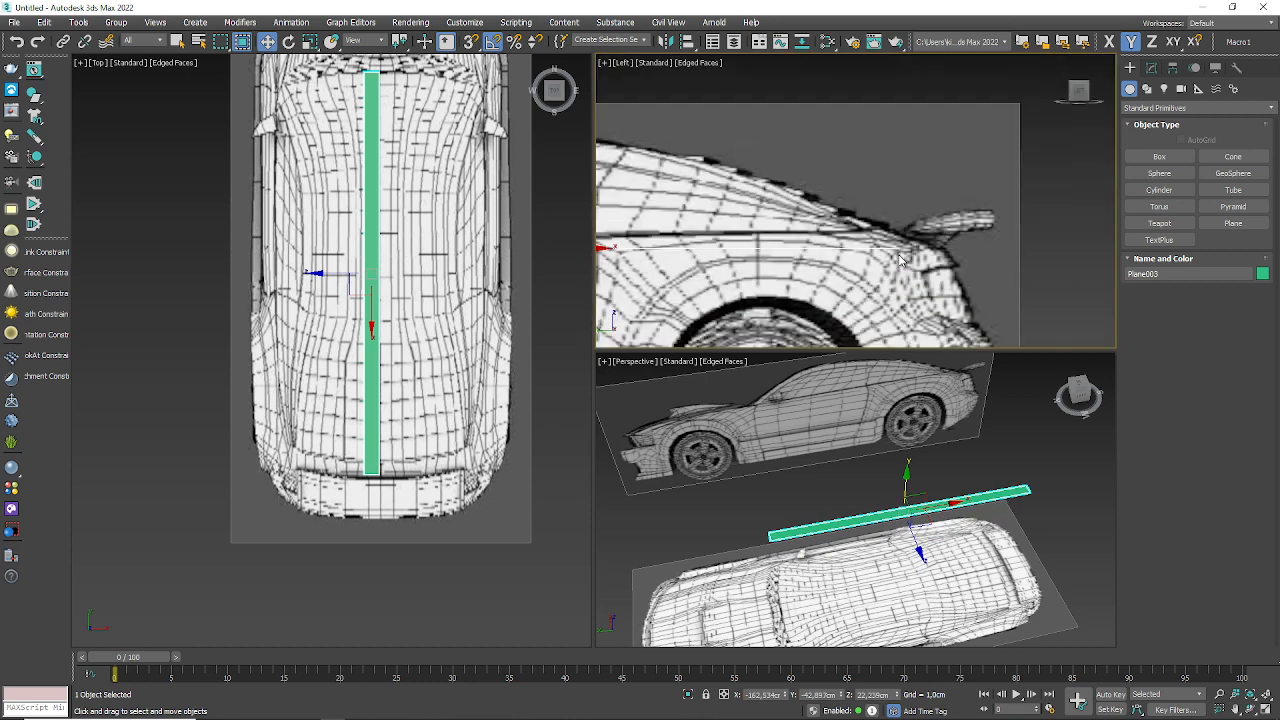
{"action": "scroll", "coordinate": [903, 262], "scroll_direction": "up", "scroll_amount": 2}
{"action": "scroll", "coordinate": [898, 232], "scroll_direction": "up", "scroll_amount": 2}
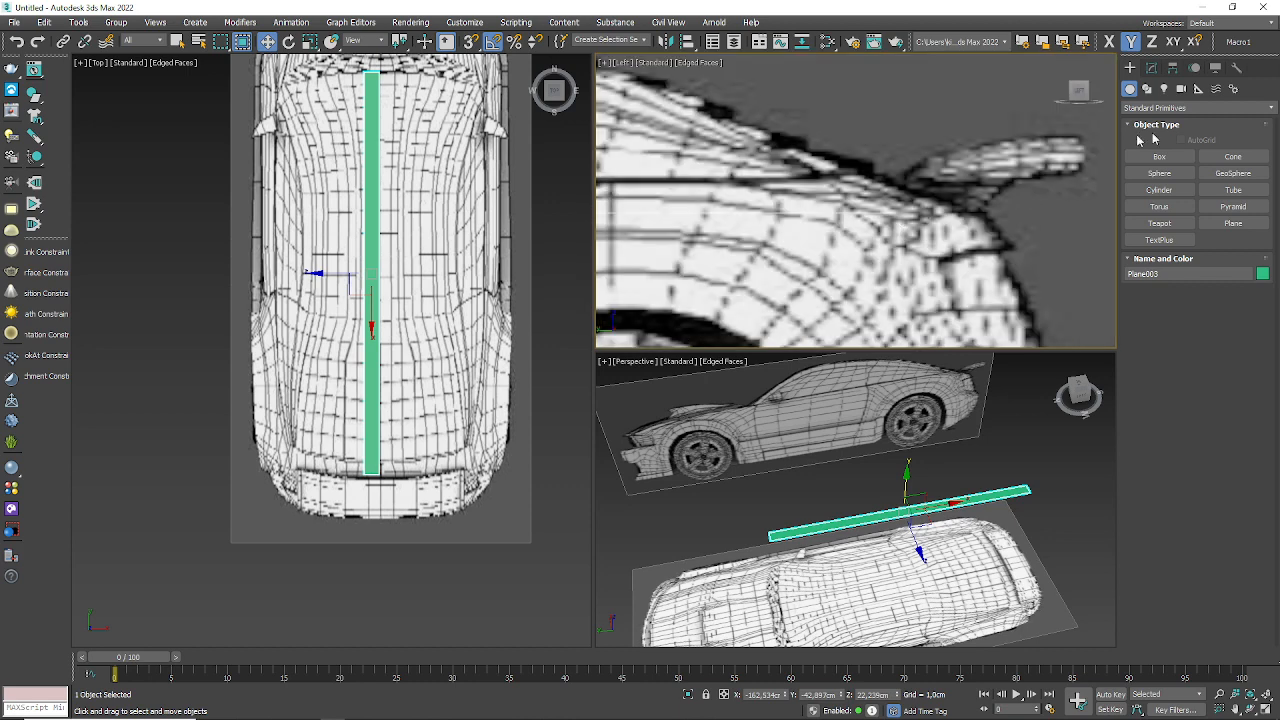
- Convert the new plane to an Editable Poly
{"action": "left_click", "coordinate": [1151, 68]}
{"action": "right_click", "coordinate": [1152, 121]}
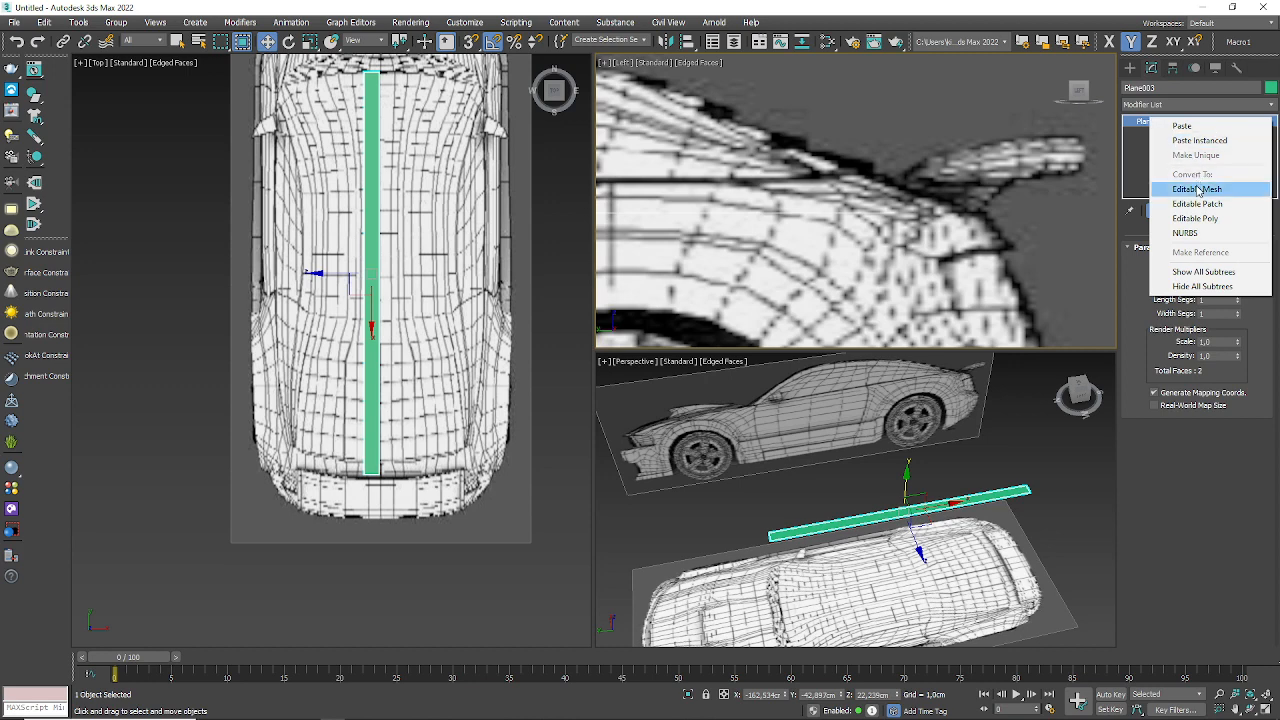
{"action": "left_click", "coordinate": [1203, 218]}
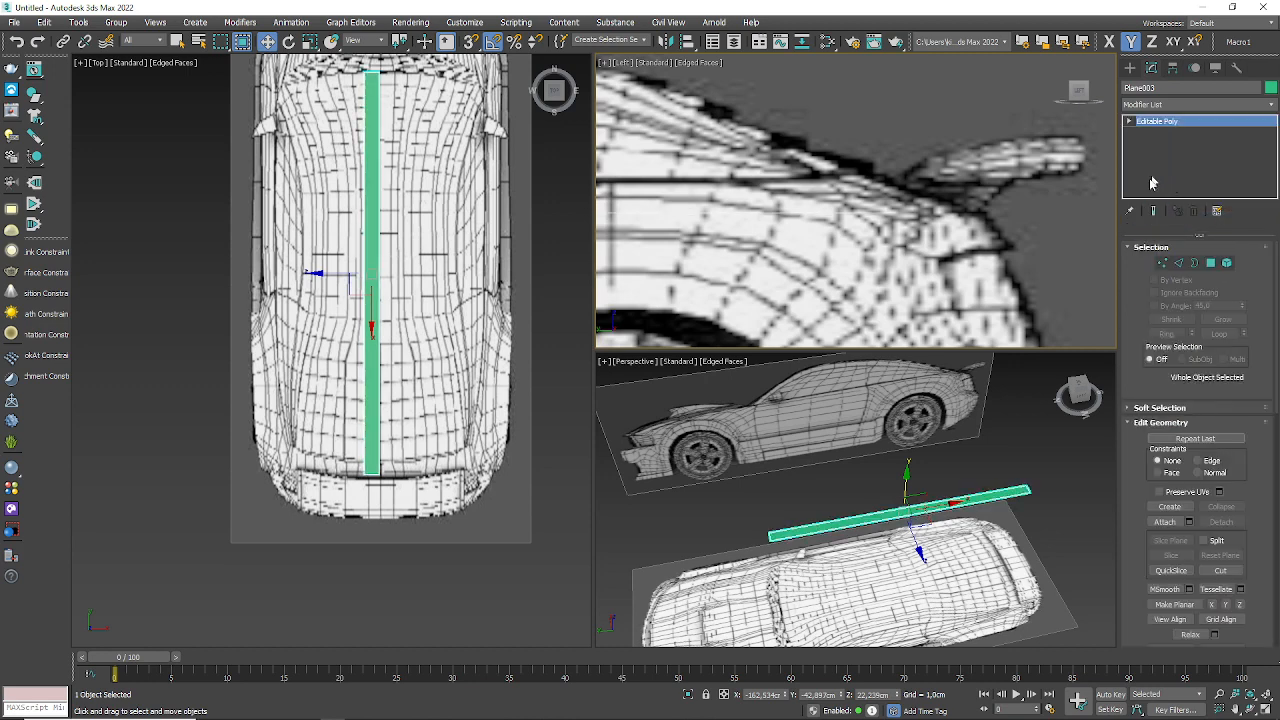
- Raise the strip's two rear-end vertices to the body line below the spoiler, about Z 26.5 cm, and leave vertex editing
{"action": "left_click", "coordinate": [1162, 263]}
{"action": "left_click_drag", "start_coordinate": [859, 237], "coordinate": [860, 238]}
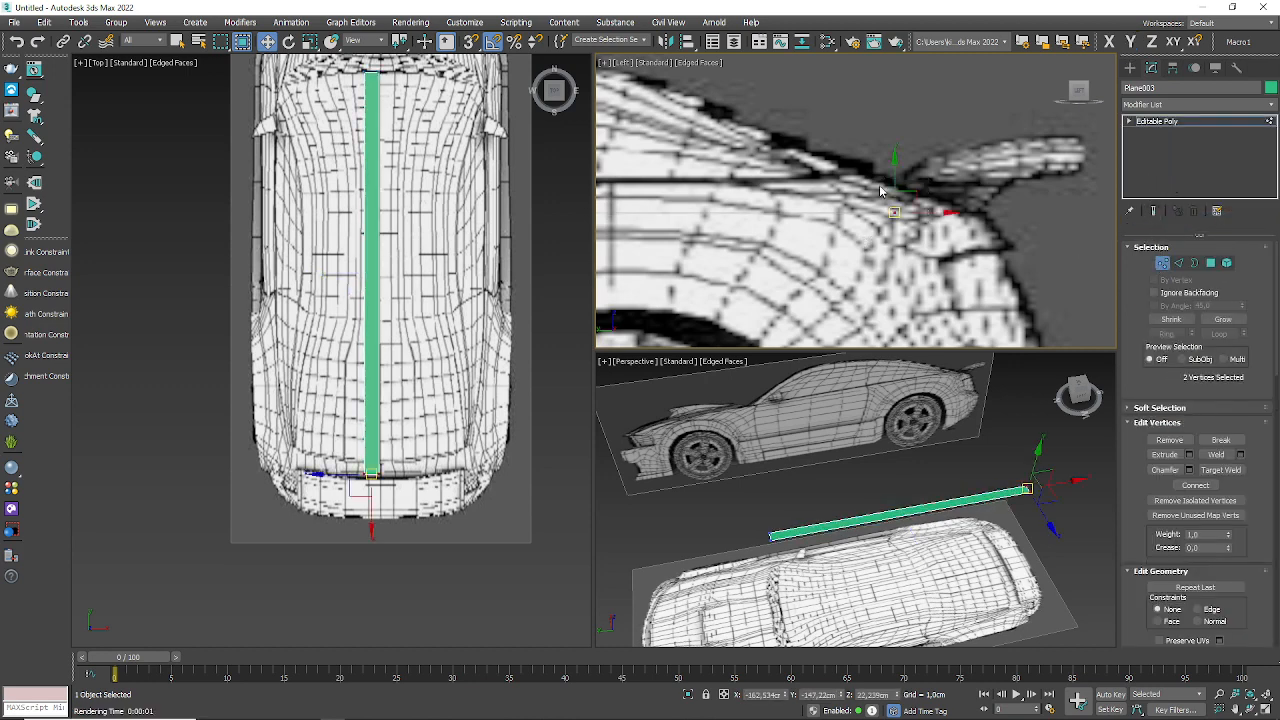
{"action": "left_click_drag", "start_coordinate": [896, 177], "coordinate": [900, 130]}
{"action": "scroll", "coordinate": [900, 184], "scroll_direction": "down", "scroll_amount": 5}
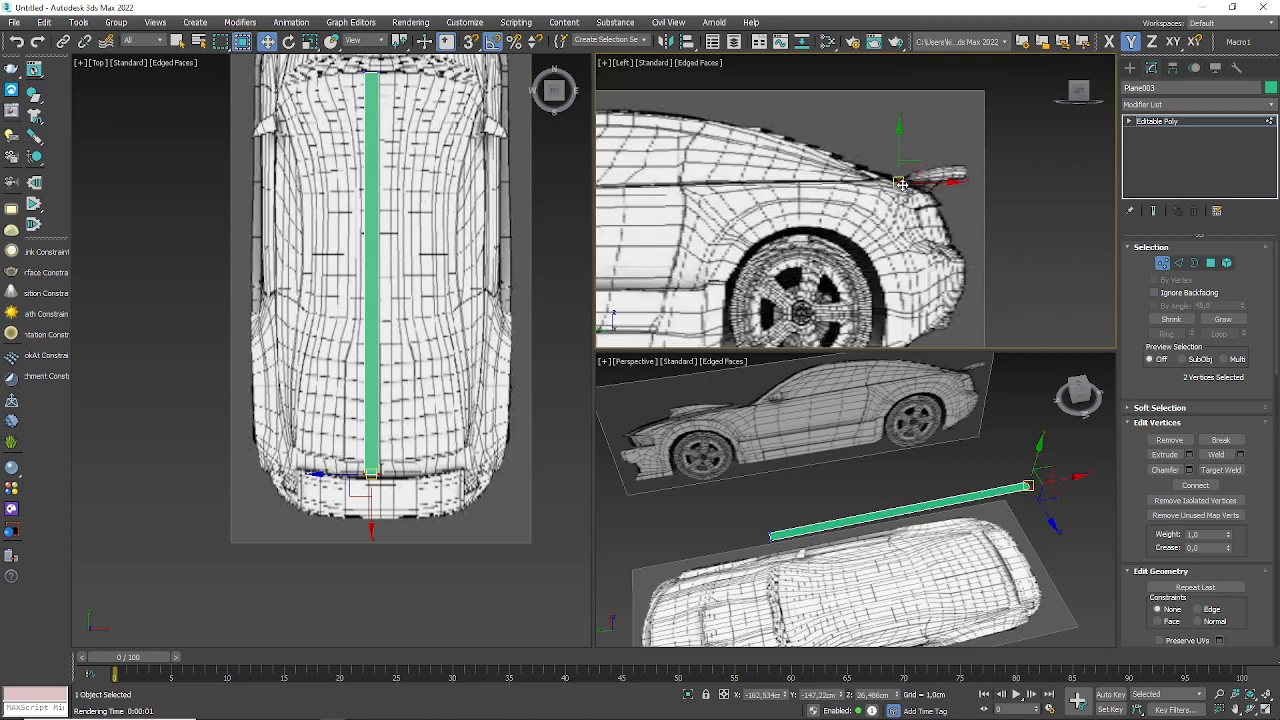
{"action": "middle_click_drag", "start_coordinate": [814, 181], "coordinate": [1034, 212]}
{"action": "left_click", "coordinate": [1162, 262]}
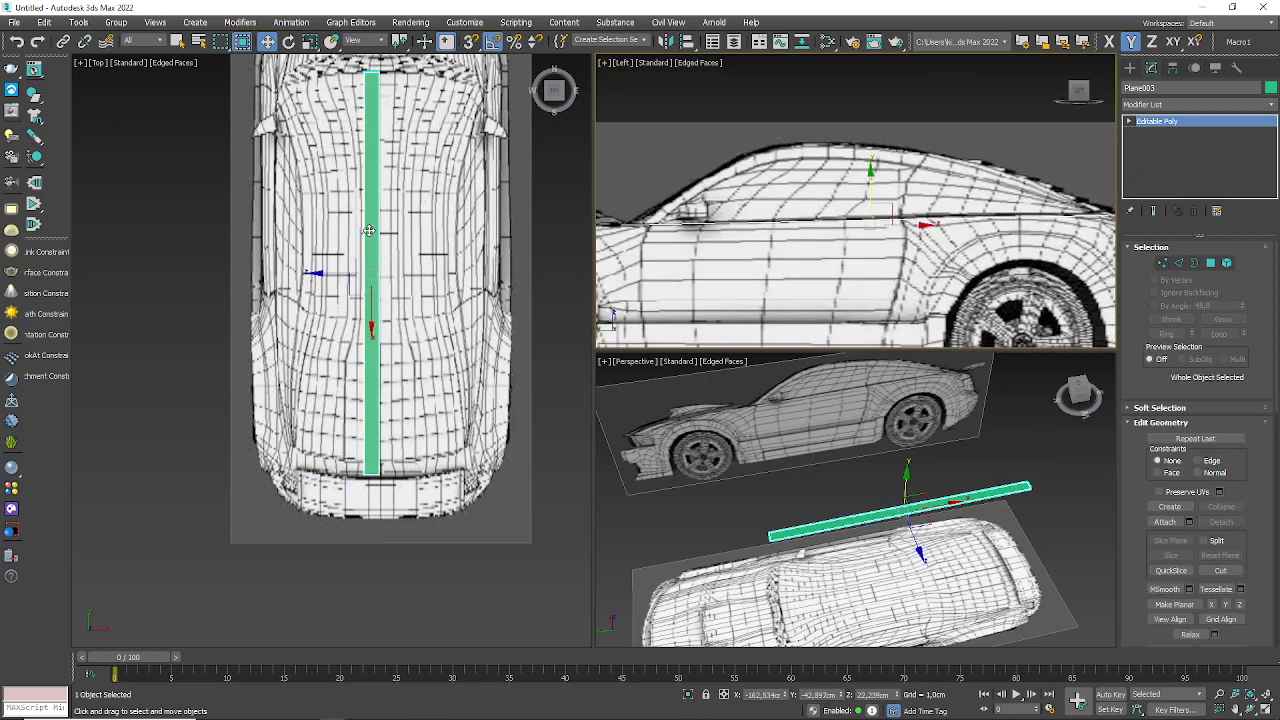
- Add a Symmetry modifier to the strip, mirroring only across X with Flip enabled
{"action": "scroll", "coordinate": [369, 230], "scroll_direction": "up", "scroll_amount": 8}
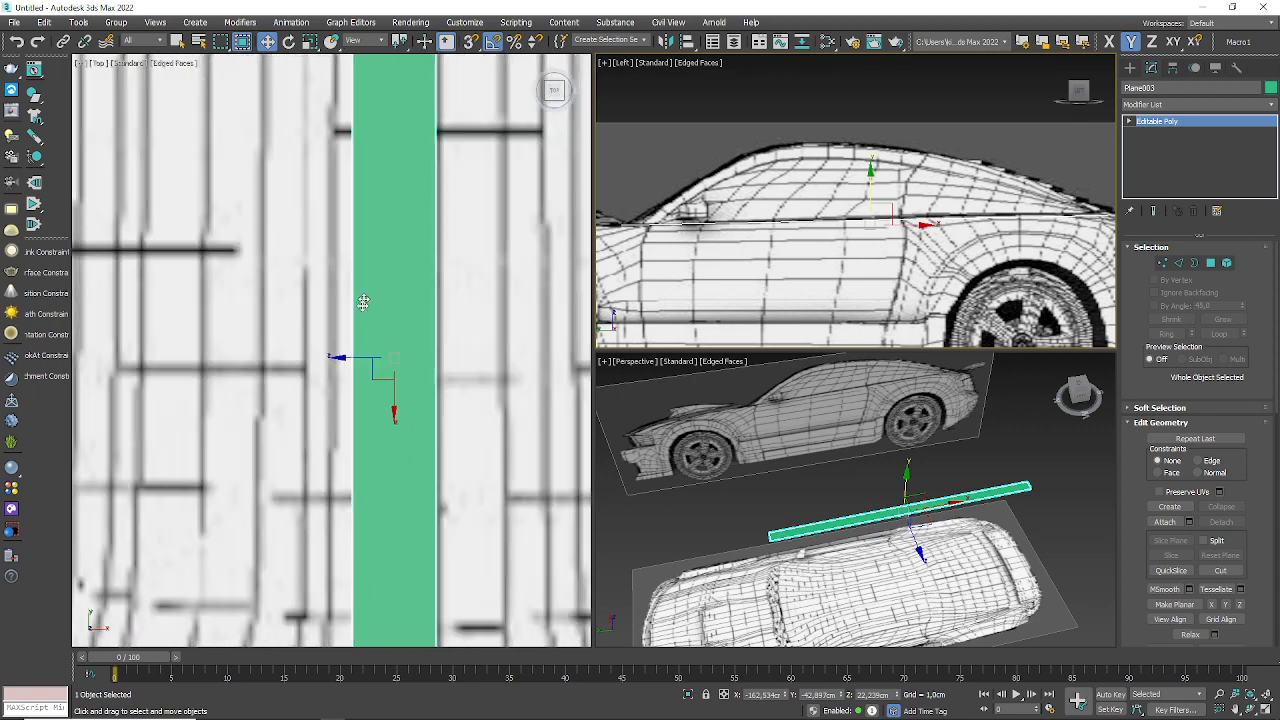
{"action": "left_click", "coordinate": [1271, 104]}
{"action": "left_click_drag", "start_coordinate": [1271, 136], "coordinate": [1271, 476]}
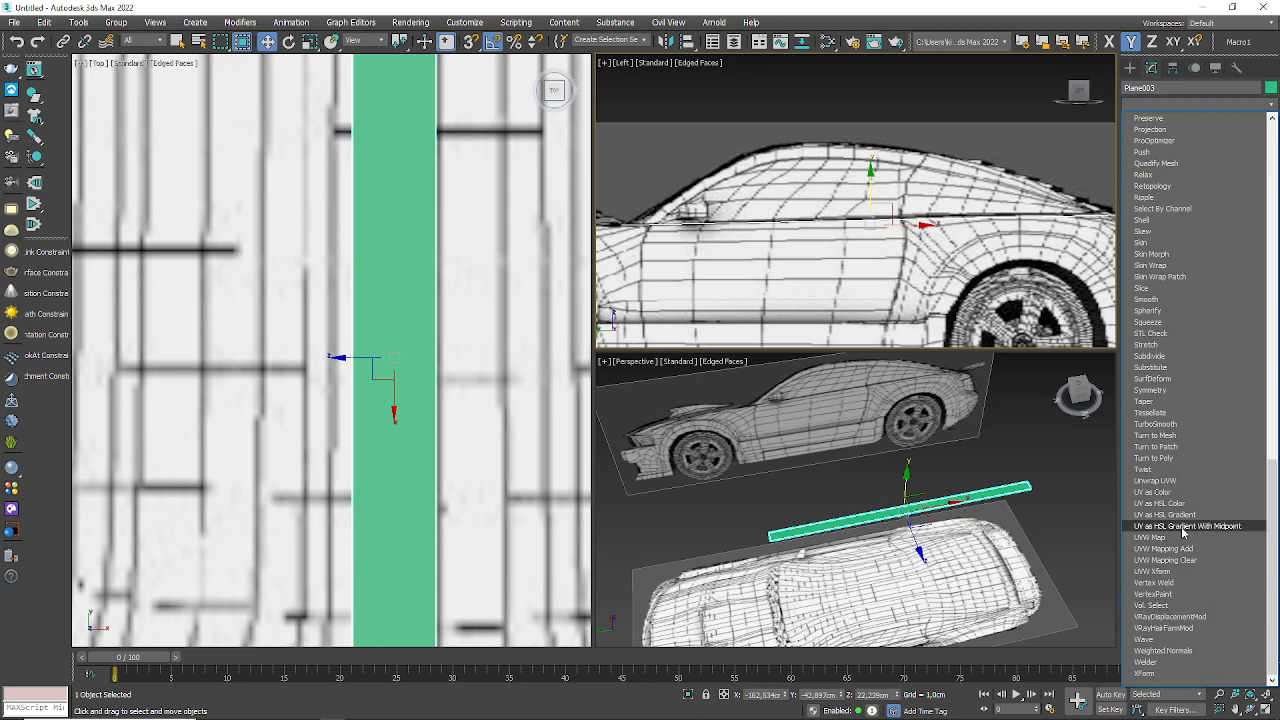
{"action": "left_click", "coordinate": [1150, 389]}
{"action": "left_click", "coordinate": [1162, 322]}
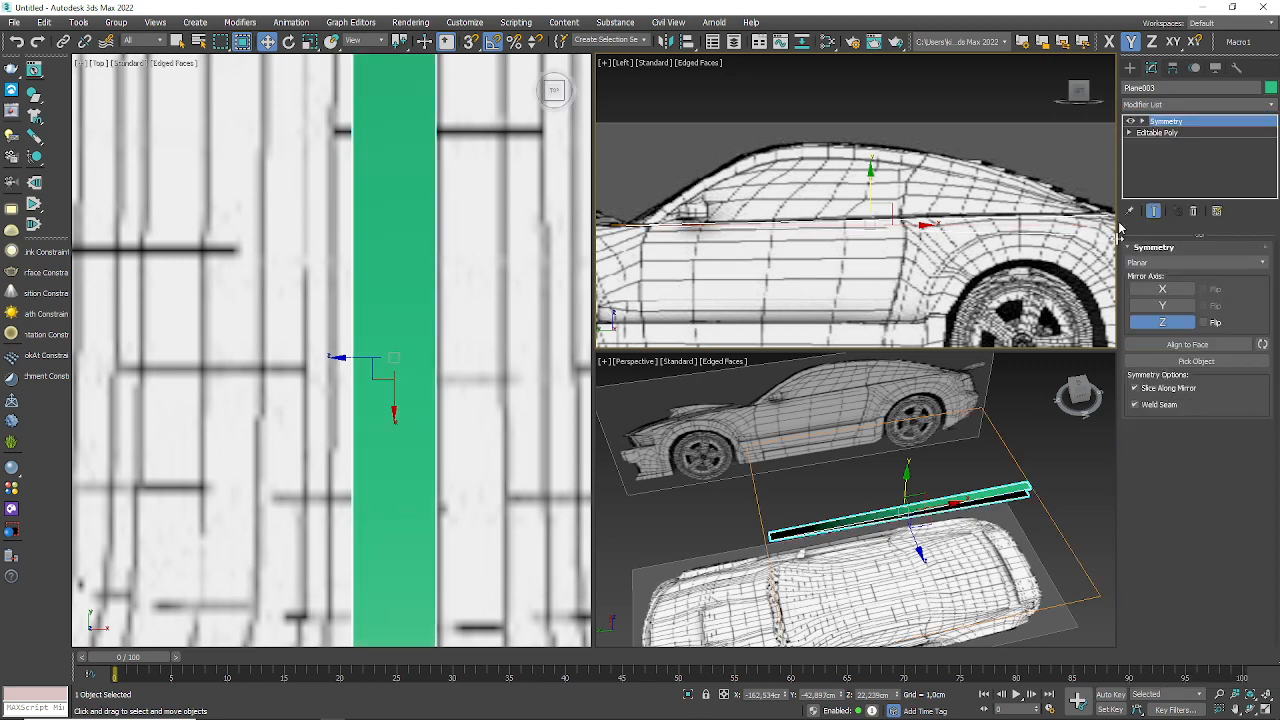
{"action": "left_click", "coordinate": [1162, 289]}
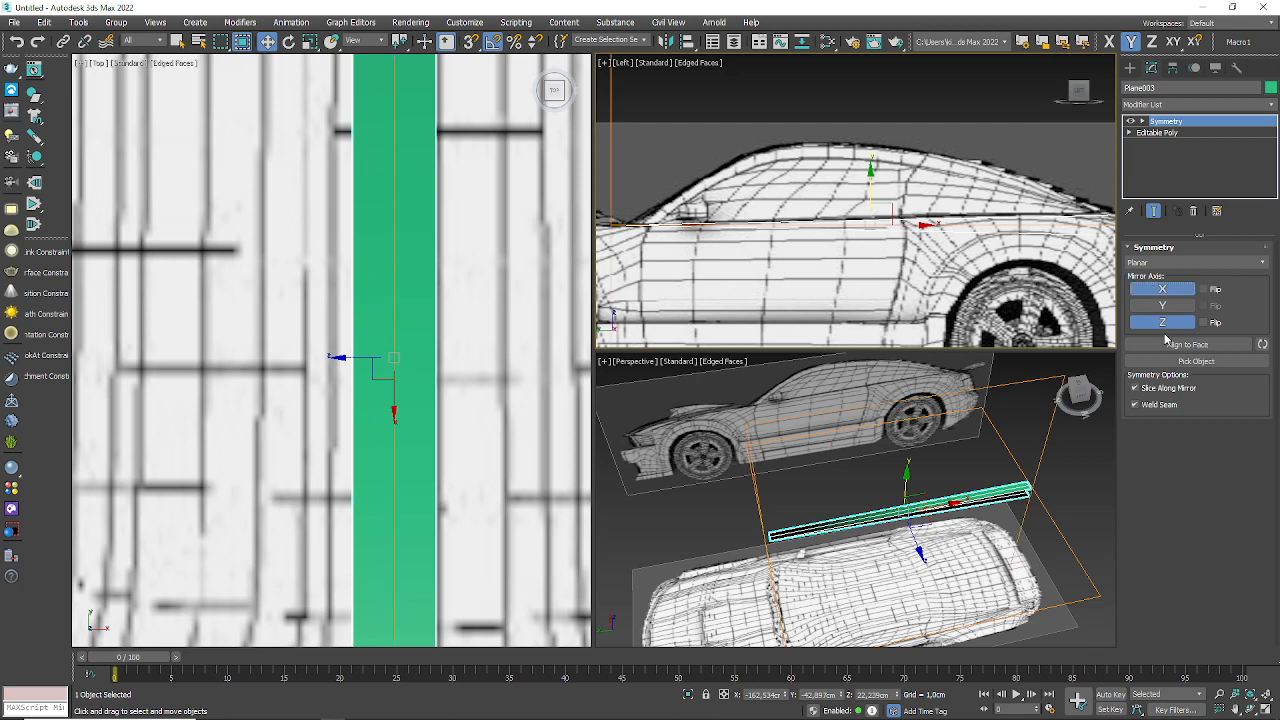
{"action": "left_click", "coordinate": [1162, 322]}
{"action": "left_click", "coordinate": [1203, 289]}
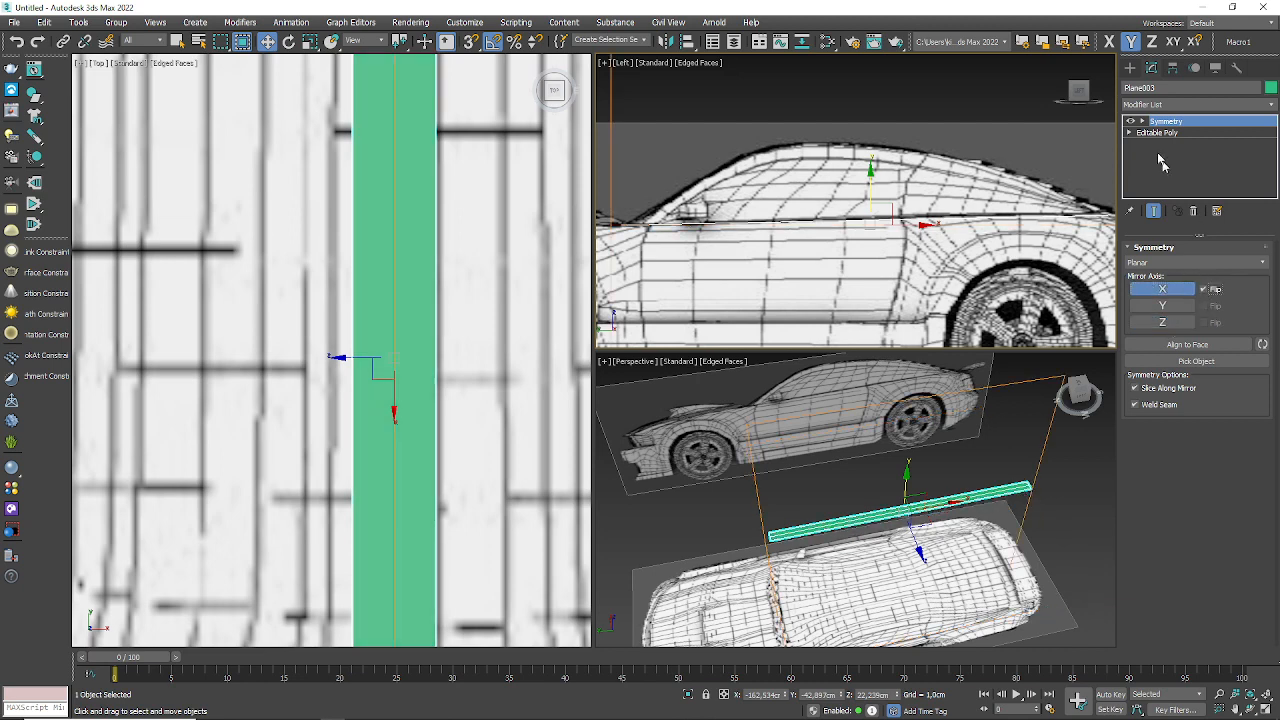
- Move the Symmetry mirror plane along X towards the strip's inner long edge, to about X -158.4 cm
{"action": "left_click", "coordinate": [1143, 121]}
{"action": "left_click", "coordinate": [1162, 133]}
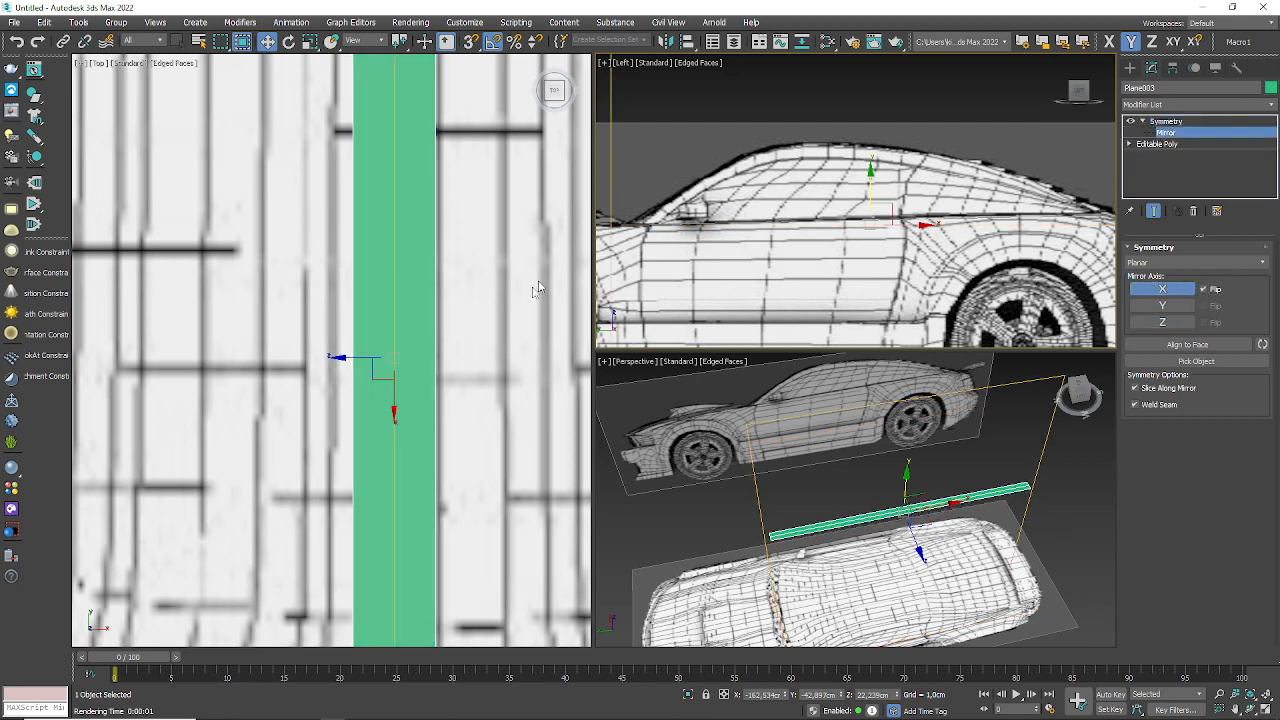
{"action": "middle_click_drag", "start_coordinate": [376, 366], "coordinate": [356, 368]}
{"action": "left_click_drag", "start_coordinate": [415, 363], "coordinate": [455, 365]}
{"action": "scroll", "coordinate": [454, 373], "scroll_direction": "up", "scroll_amount": 5}
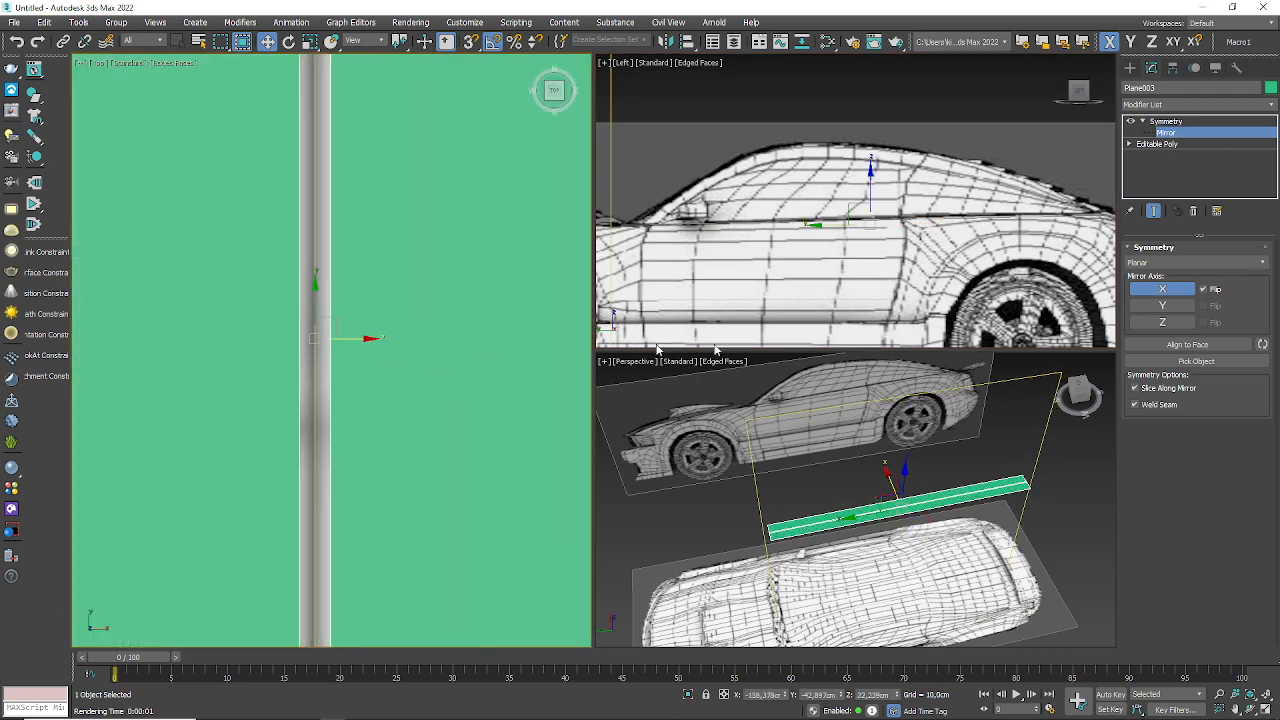
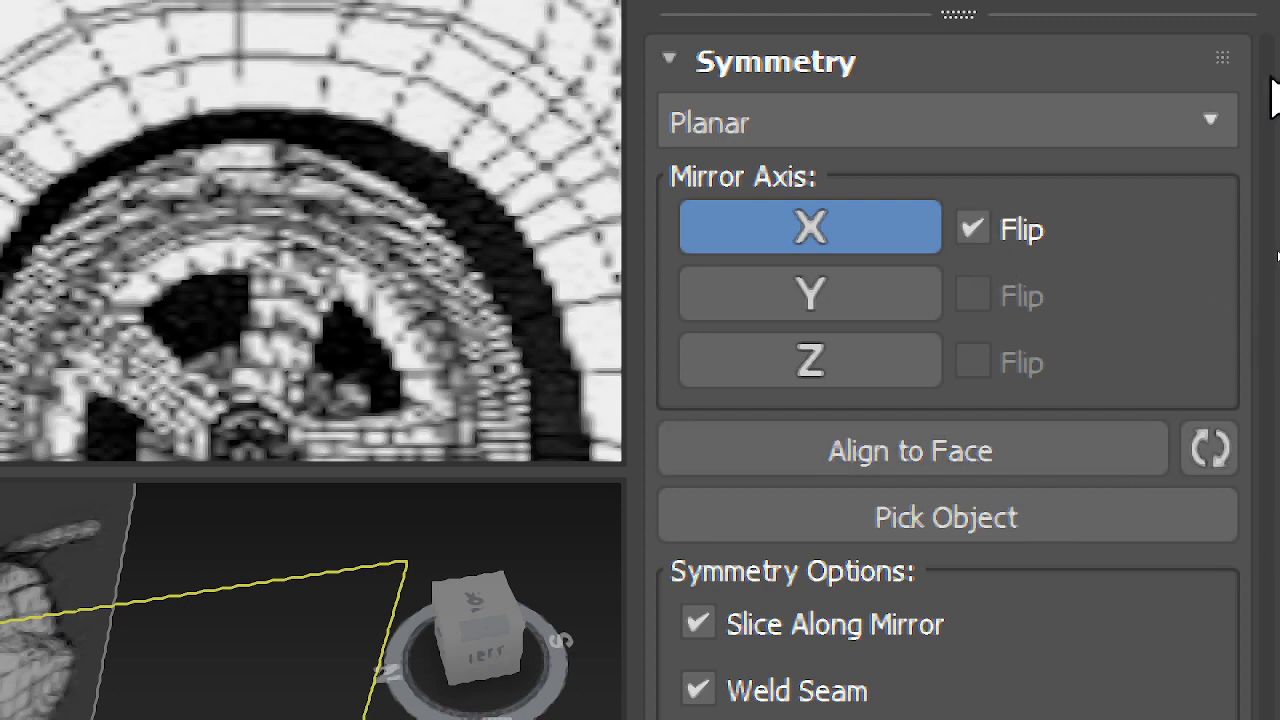
{"action": "left_click", "coordinate": [1215, 122]}
{"action": "left_click", "coordinate": [1220, 124]}
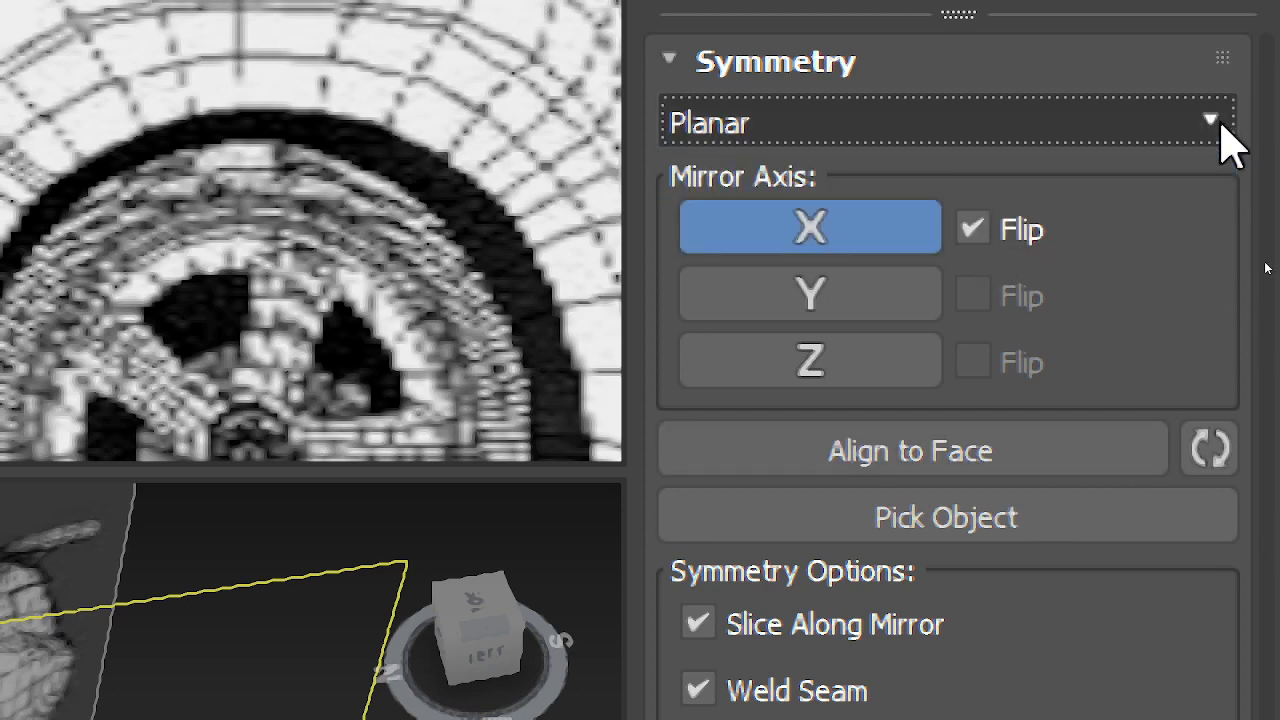
{"action": "left_click", "coordinate": [1220, 124]}
{"action": "left_click", "coordinate": [1220, 124]}
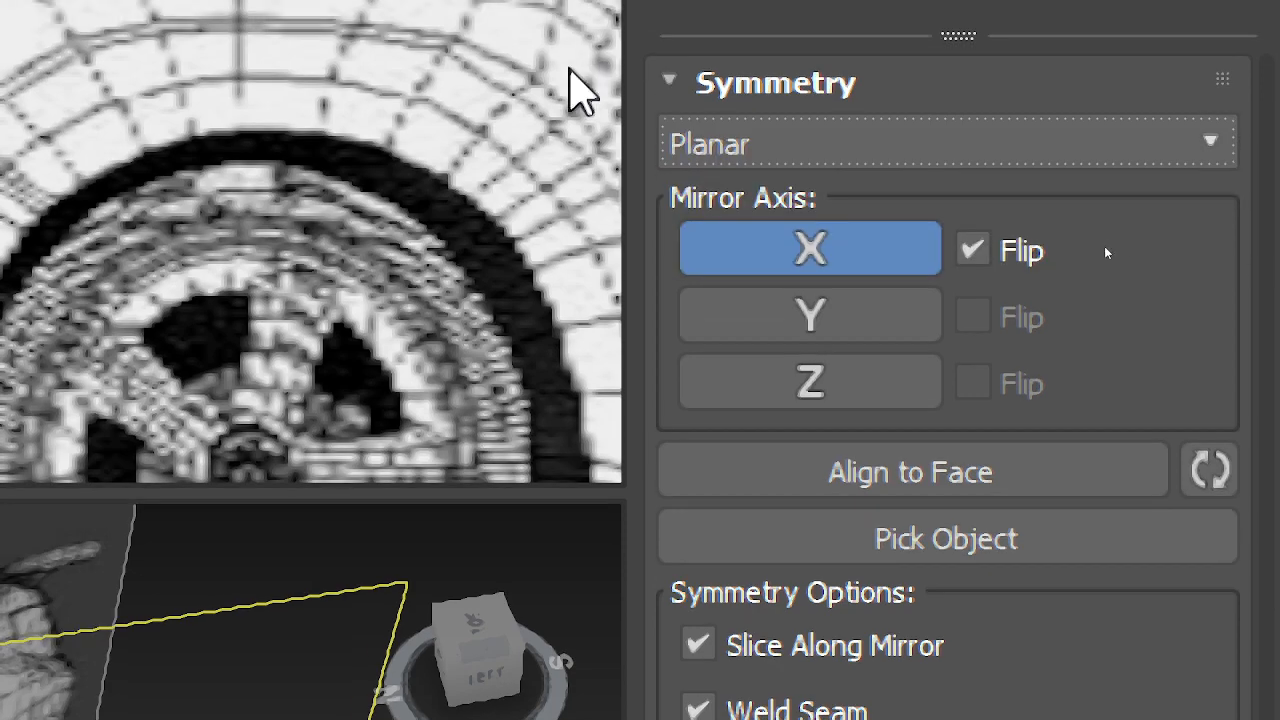
{"action": "left_click", "coordinate": [668, 84]}
{"action": "left_click", "coordinate": [668, 84]}
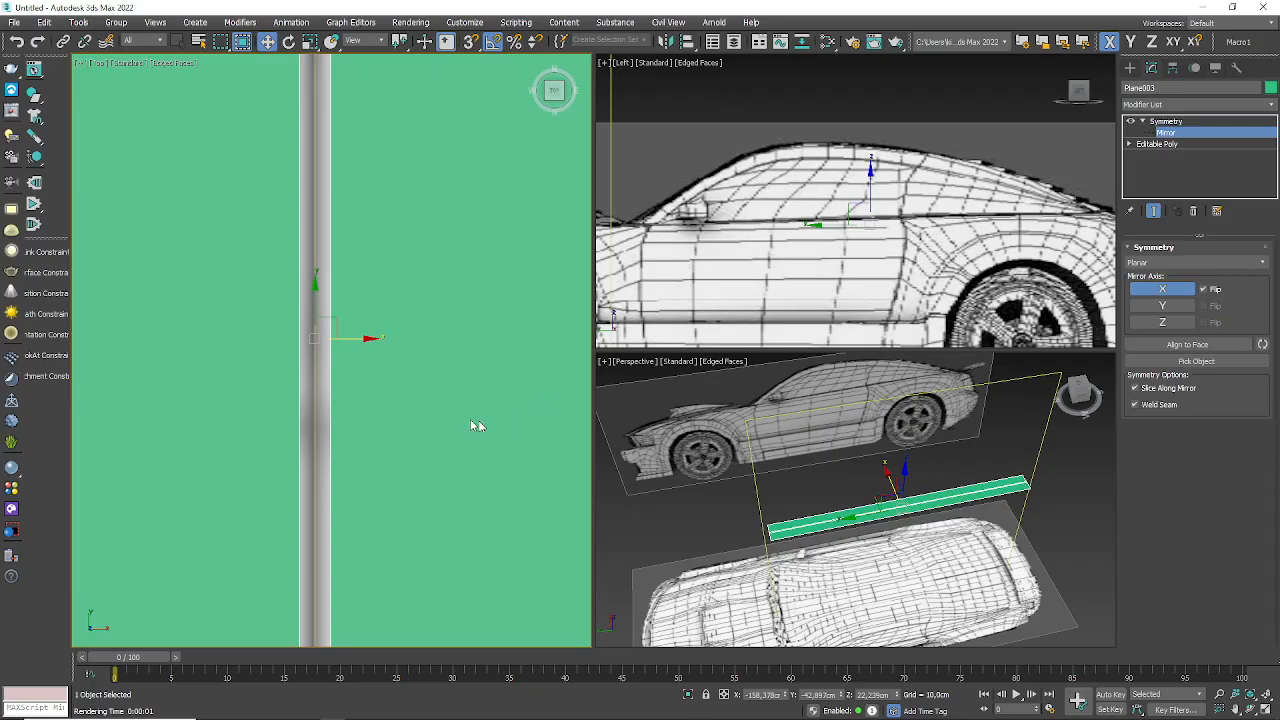
- Fine-tune the mirror plane to about X -158.73 cm, closing the gap between the two strip halves
{"action": "scroll", "coordinate": [310, 311], "scroll_direction": "up", "scroll_amount": 3}
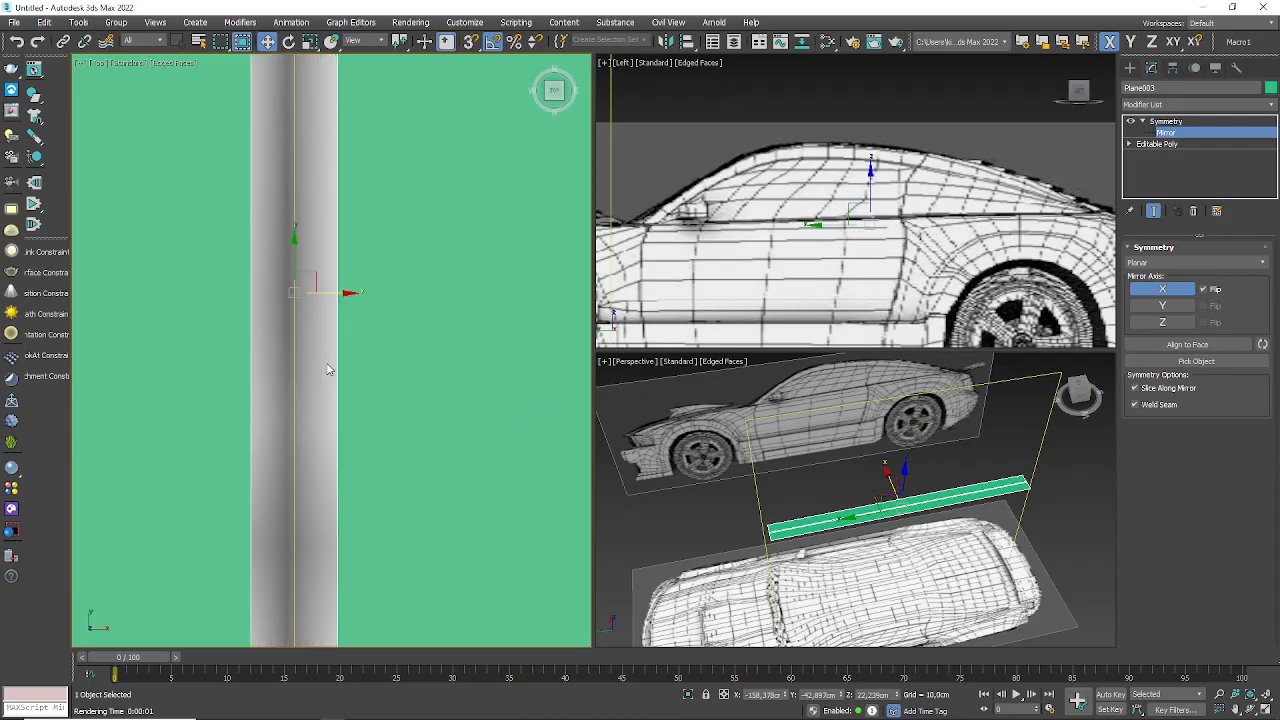
{"action": "middle_click_drag", "start_coordinate": [334, 278], "coordinate": [342, 277]}
{"action": "left_click_drag", "start_coordinate": [337, 249], "coordinate": [313, 315]}
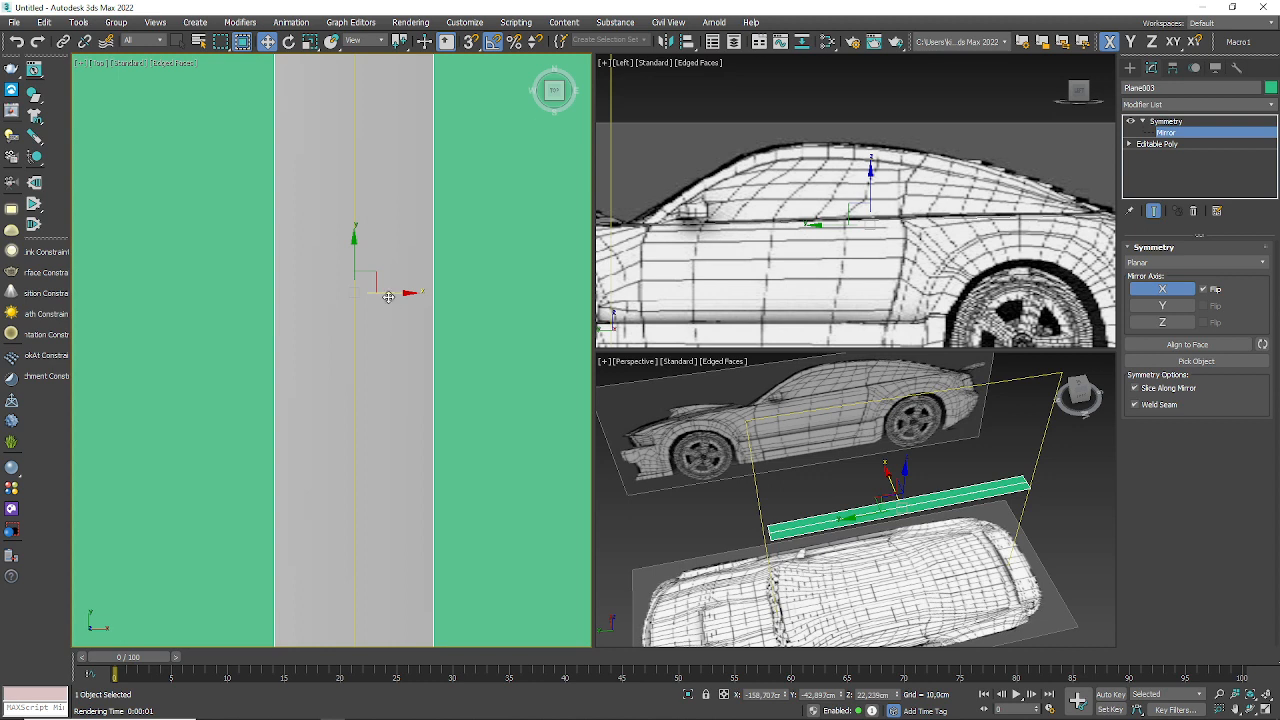
{"action": "left_click_drag", "start_coordinate": [388, 296], "coordinate": [310, 314]}
{"action": "scroll", "coordinate": [288, 293], "scroll_direction": "up", "scroll_amount": 5}
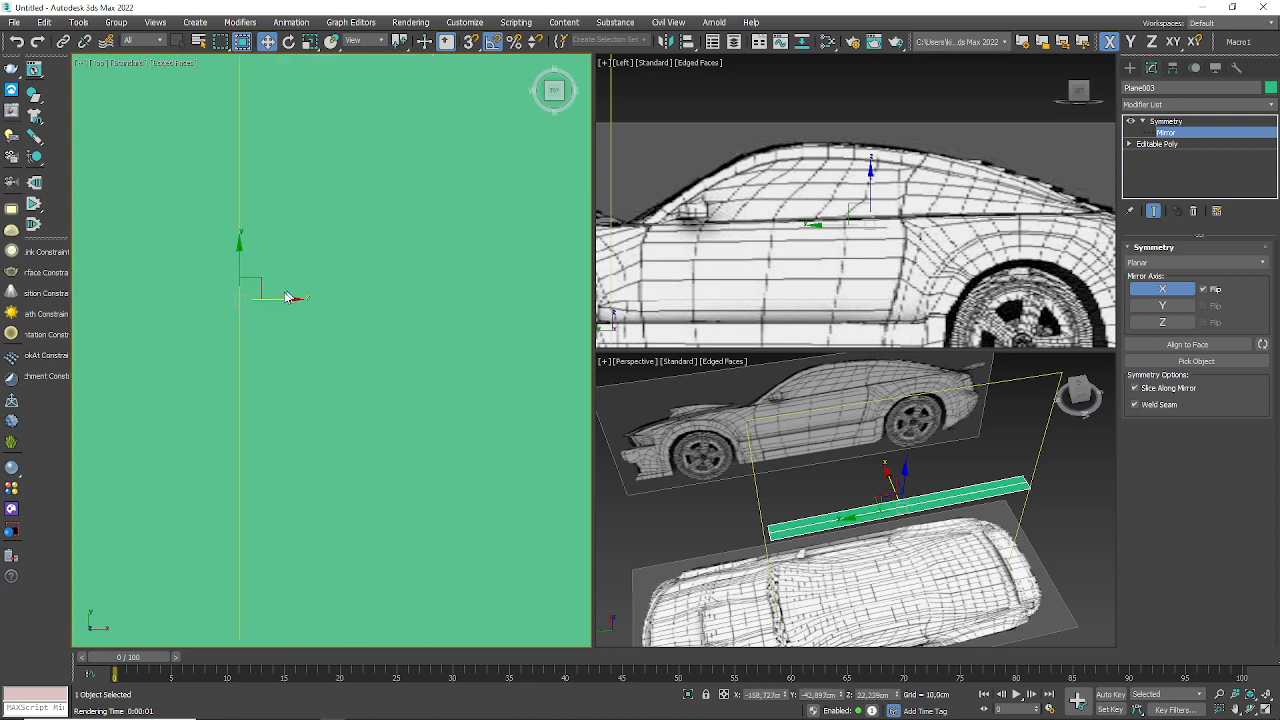
{"action": "scroll", "coordinate": [213, 321], "scroll_direction": "up", "scroll_amount": 5}
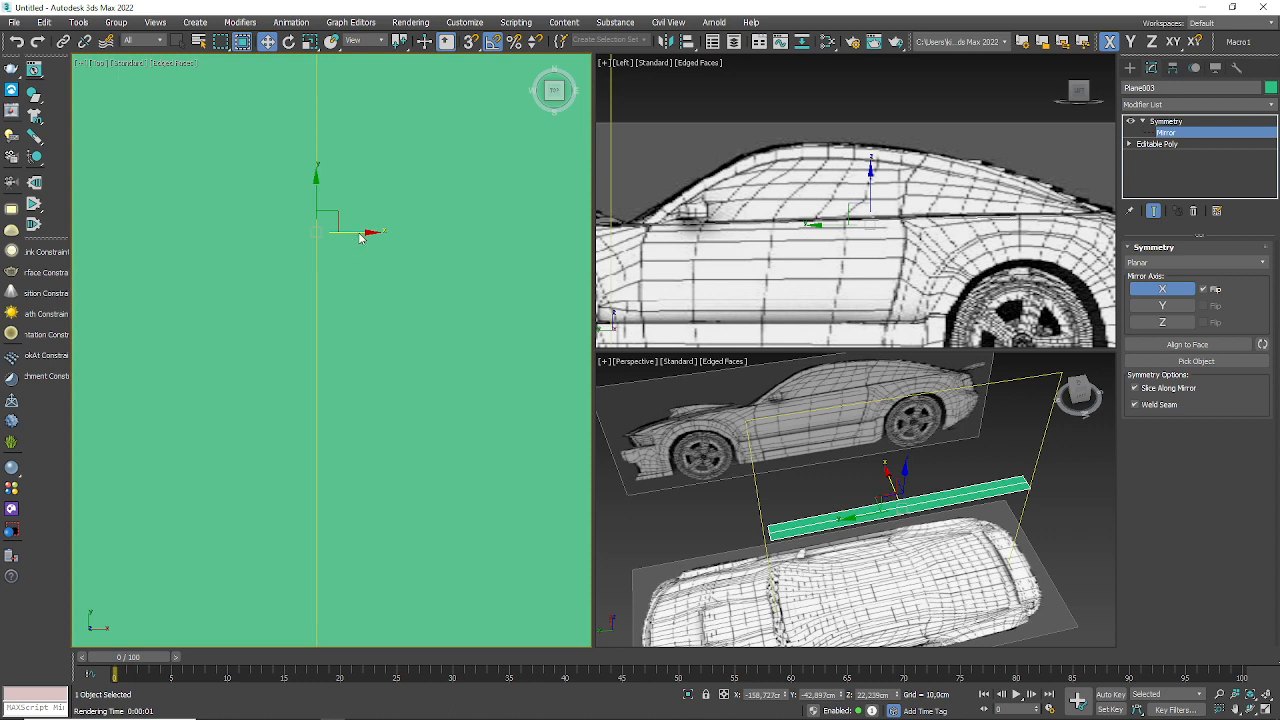
{"action": "left_click_drag", "start_coordinate": [356, 233], "coordinate": [370, 262]}
{"action": "scroll", "coordinate": [370, 261], "scroll_direction": "down", "scroll_amount": 15}
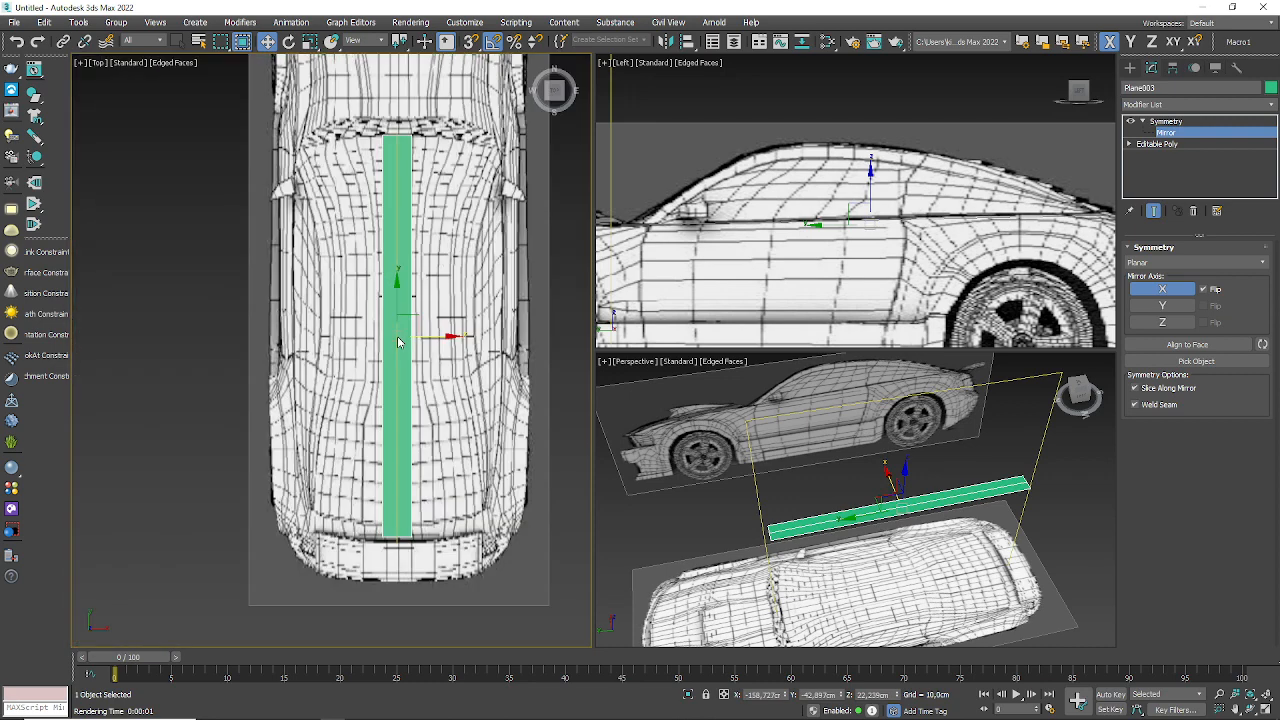
{"action": "scroll", "coordinate": [397, 342], "scroll_direction": "up", "scroll_amount": 5}
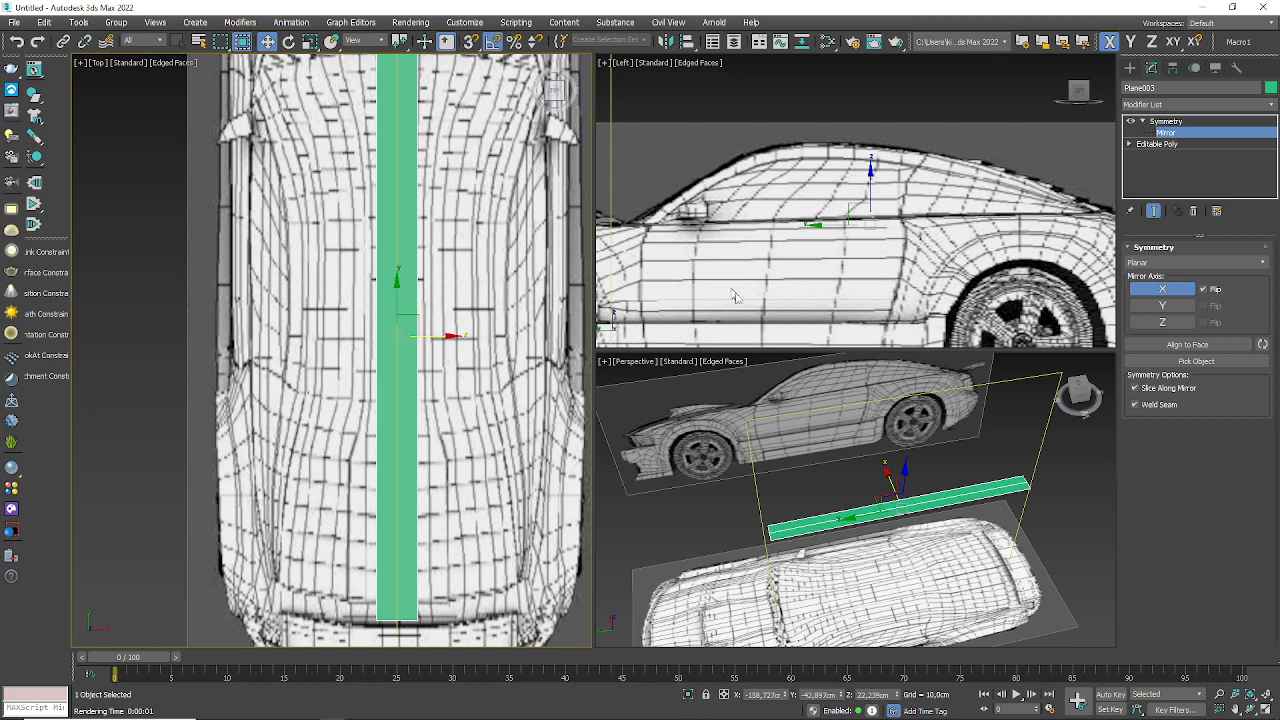
- In the base Editable Poly, connect the strip's long edges at mid-length and raise the new cross edge to the roof line, about Z 55.4 cm
{"action": "left_click", "coordinate": [1166, 121]}
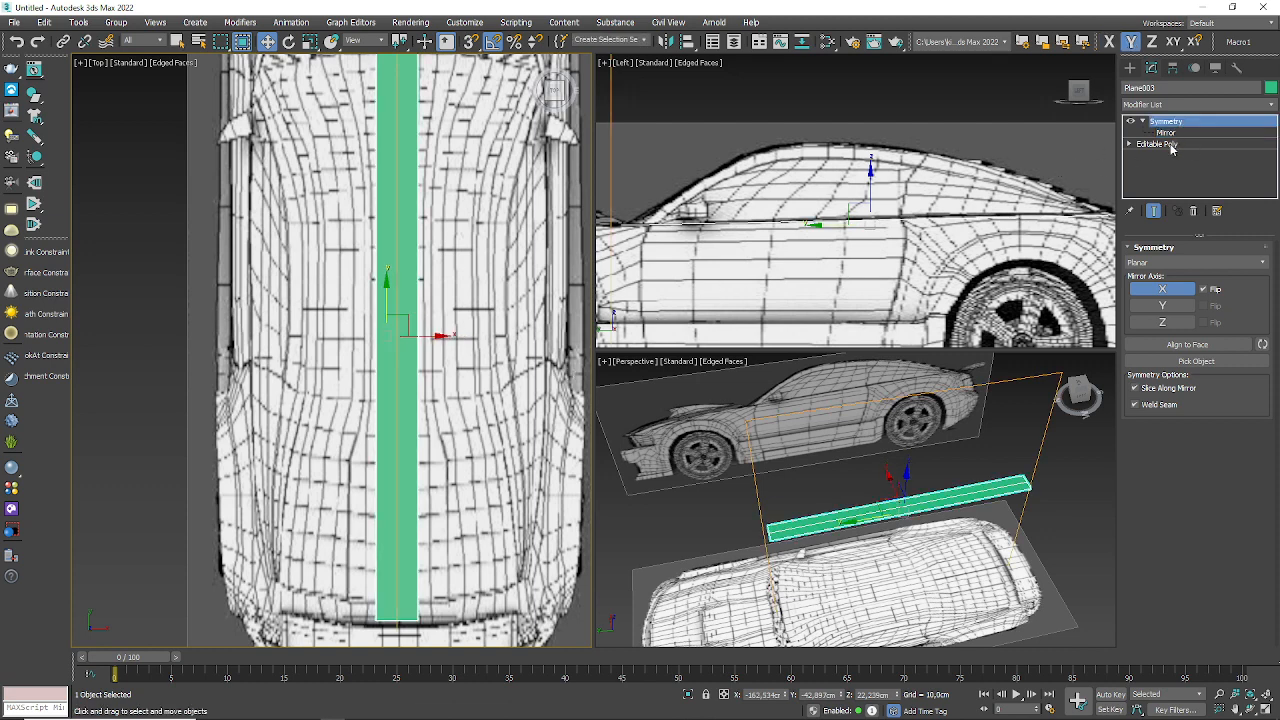
{"action": "left_click", "coordinate": [1158, 144]}
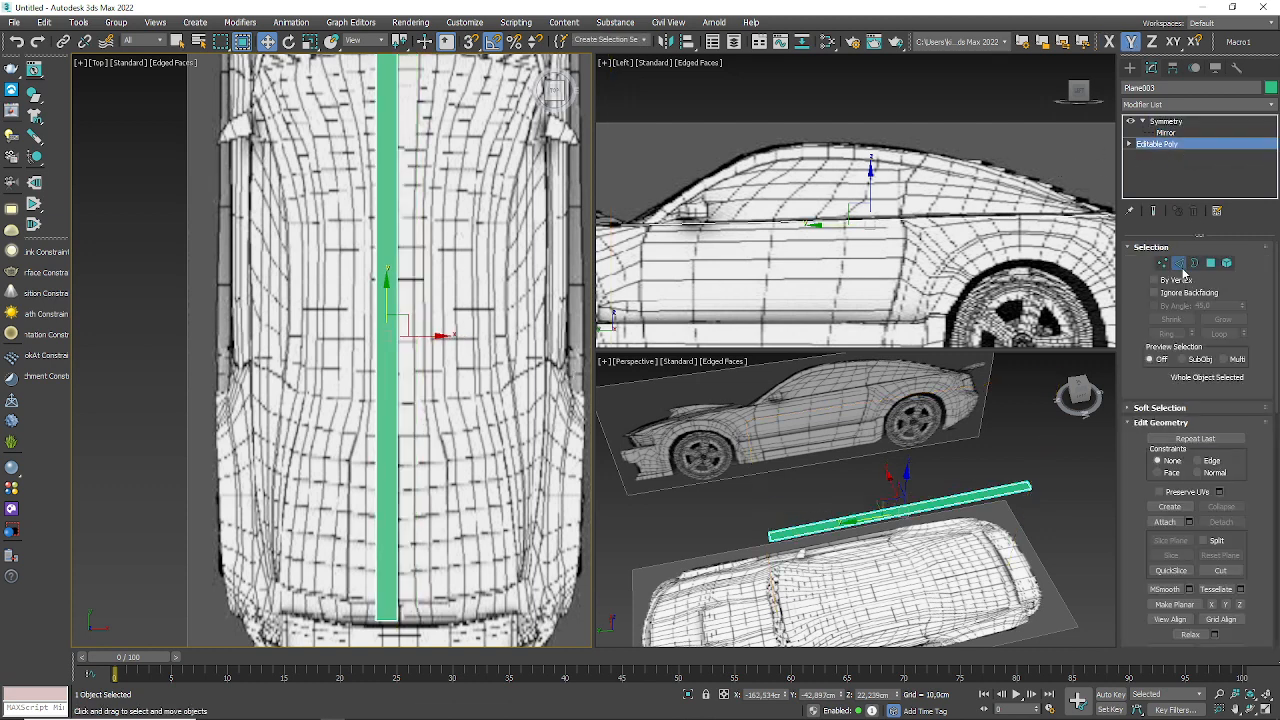
{"action": "left_click", "coordinate": [1178, 262]}
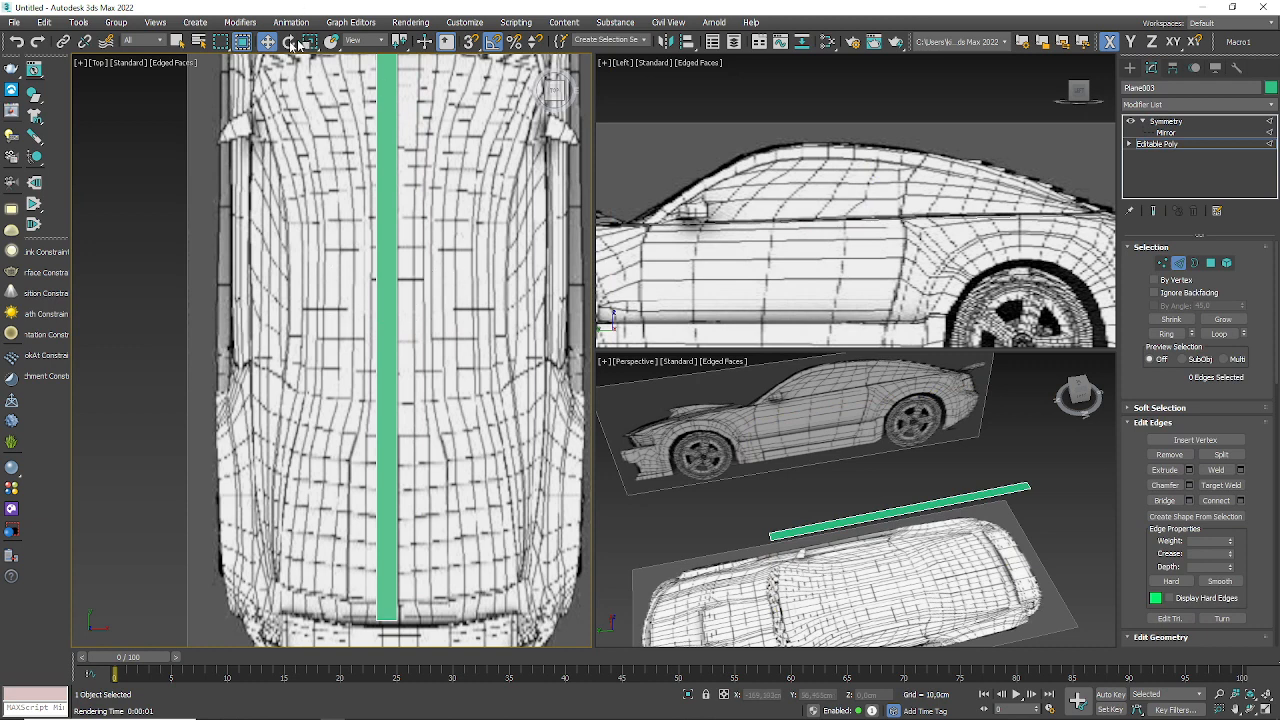
{"action": "left_click_drag", "start_coordinate": [283, 312], "coordinate": [283, 312]}
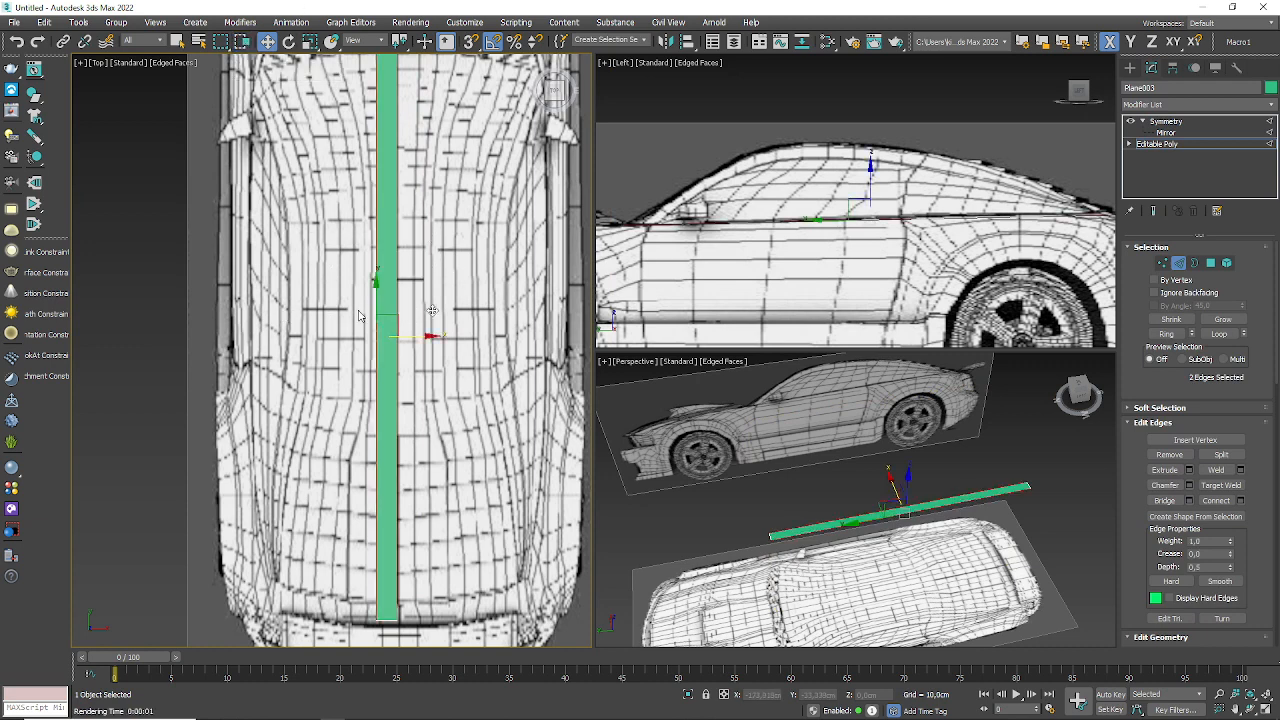
{"action": "left_click", "coordinate": [1217, 501]}
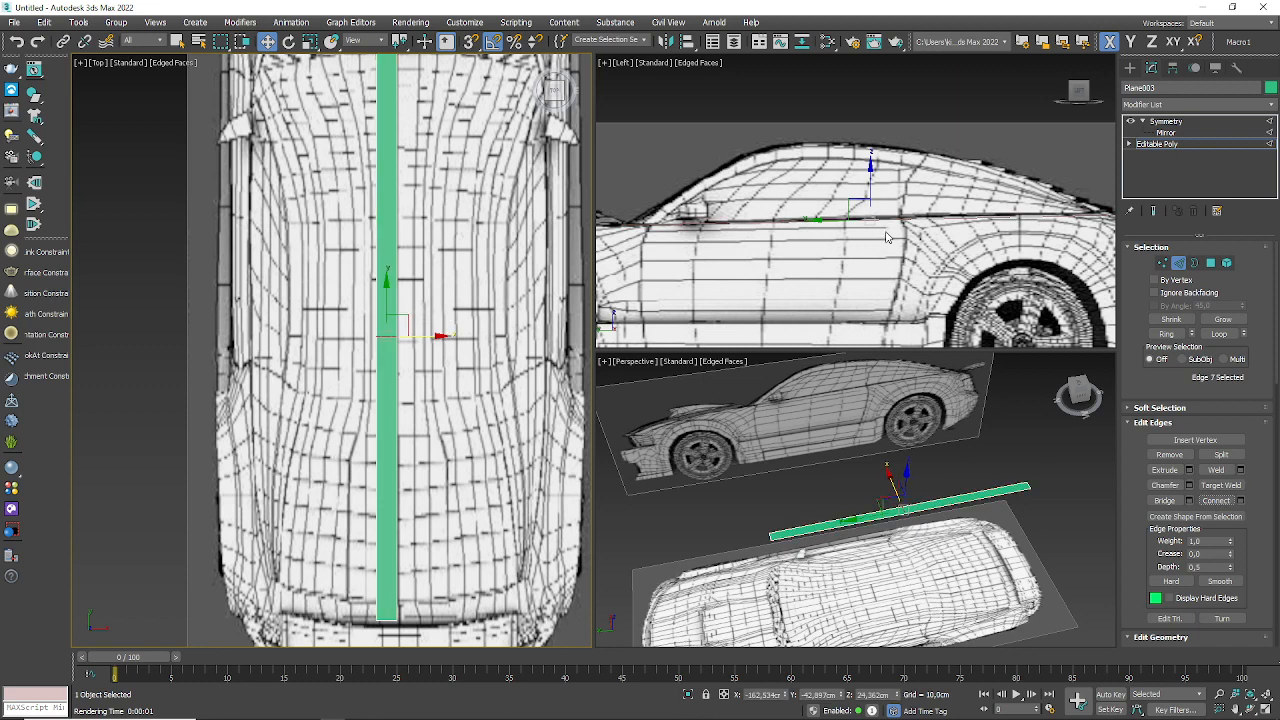
{"action": "middle_click_drag", "start_coordinate": [886, 237], "coordinate": [890, 284]}
{"action": "left_click_drag", "start_coordinate": [876, 219], "coordinate": [881, 149]}
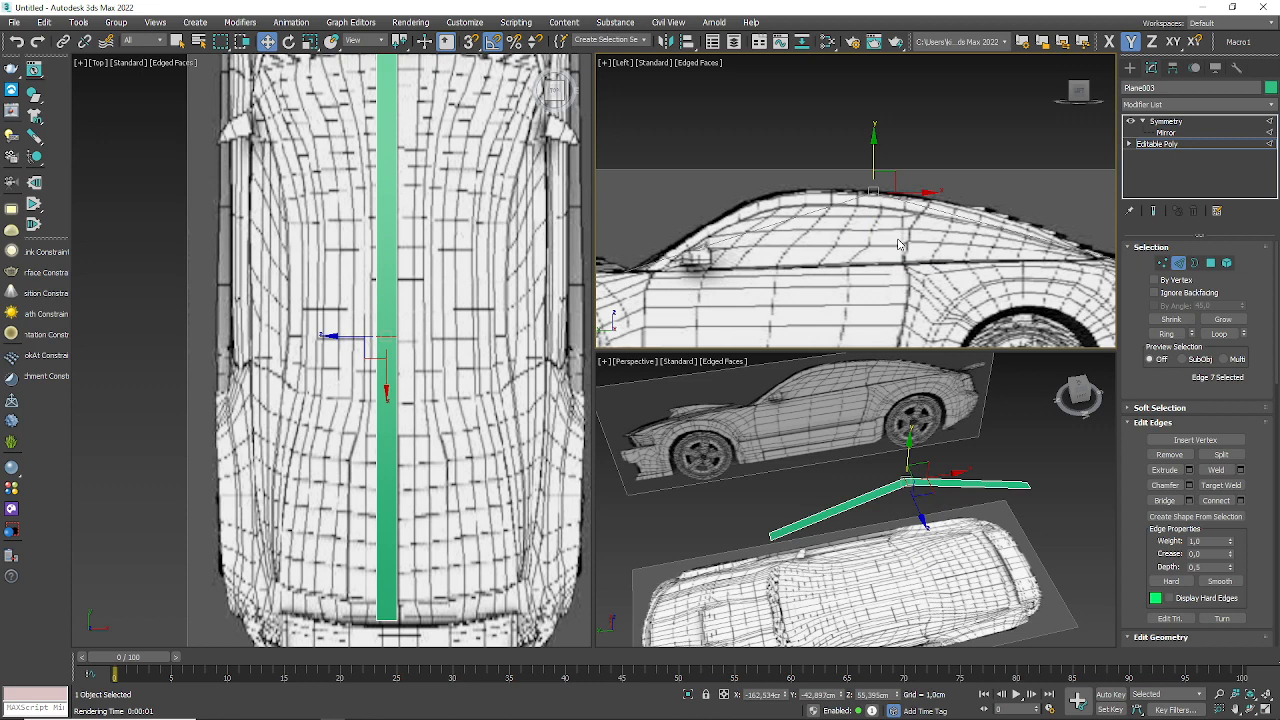
{"action": "left_click", "coordinate": [1264, 144]}
{"action": "middle_click_drag", "start_coordinate": [840, 558], "coordinate": [819, 546]}
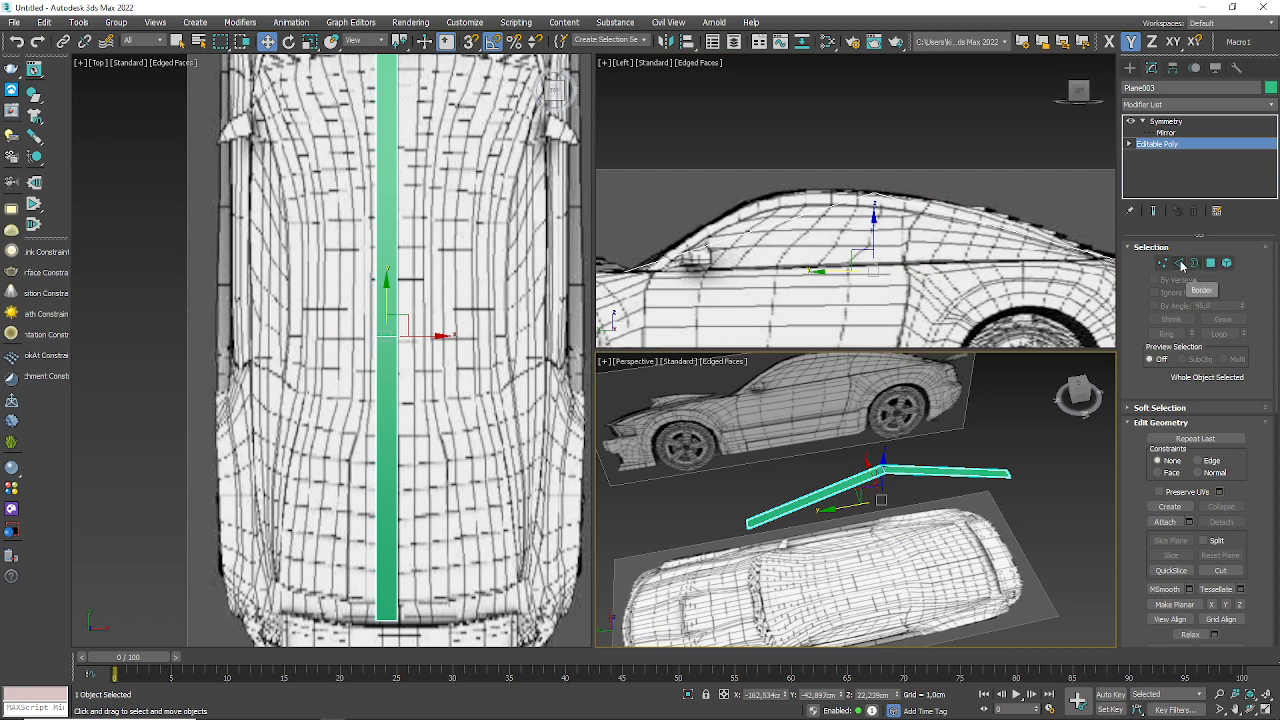
- Connect the long edges of the strip's rear half and raise the new cross edge to the rear roof line, about Z 46.8 cm
{"action": "left_click", "coordinate": [1178, 262]}
{"action": "left_click_drag", "start_coordinate": [457, 428], "coordinate": [328, 481]}
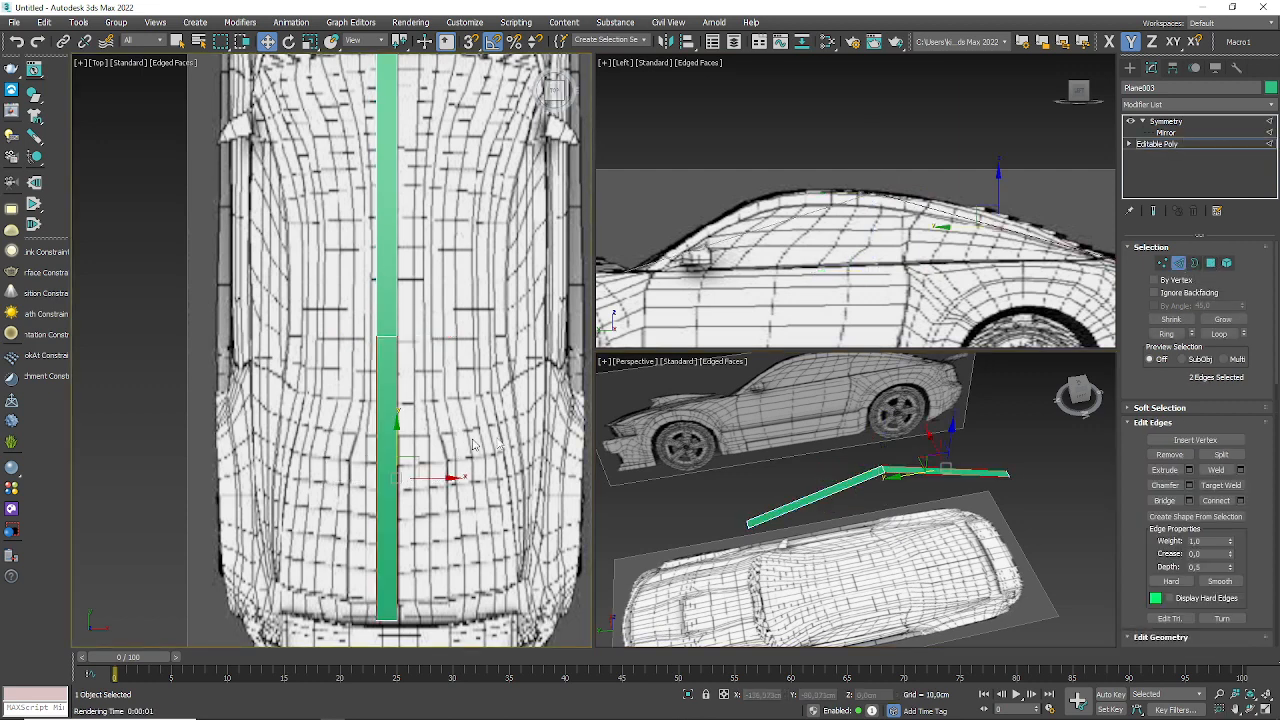
{"action": "left_click", "coordinate": [1214, 501]}
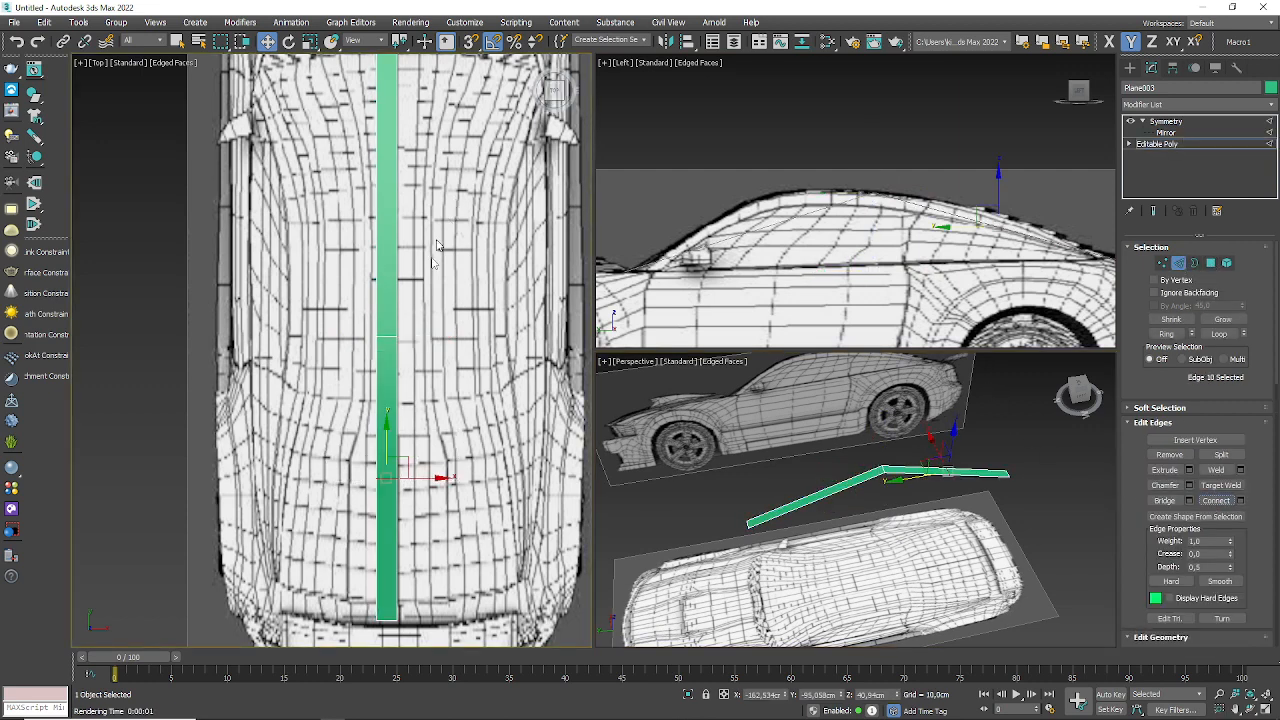
{"action": "scroll", "coordinate": [917, 268], "scroll_direction": "up", "scroll_amount": 5}
{"action": "left_click_drag", "start_coordinate": [955, 222], "coordinate": [960, 195]}
- Connect the long edges of the strip's front half and raise the new cross edge to the windshield-roof line, about Z 50.7 cm
{"action": "middle_click_drag", "start_coordinate": [408, 155], "coordinate": [381, 271]}
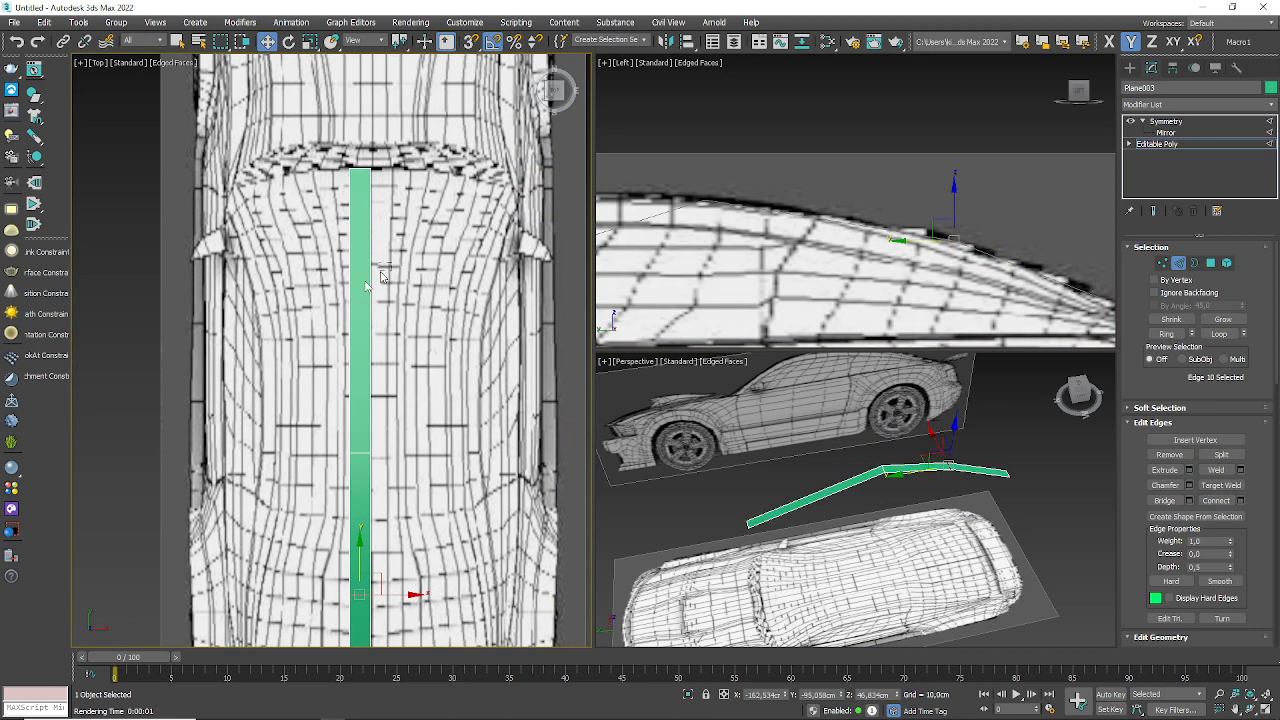
{"action": "left_click_drag", "start_coordinate": [292, 306], "coordinate": [440, 320]}
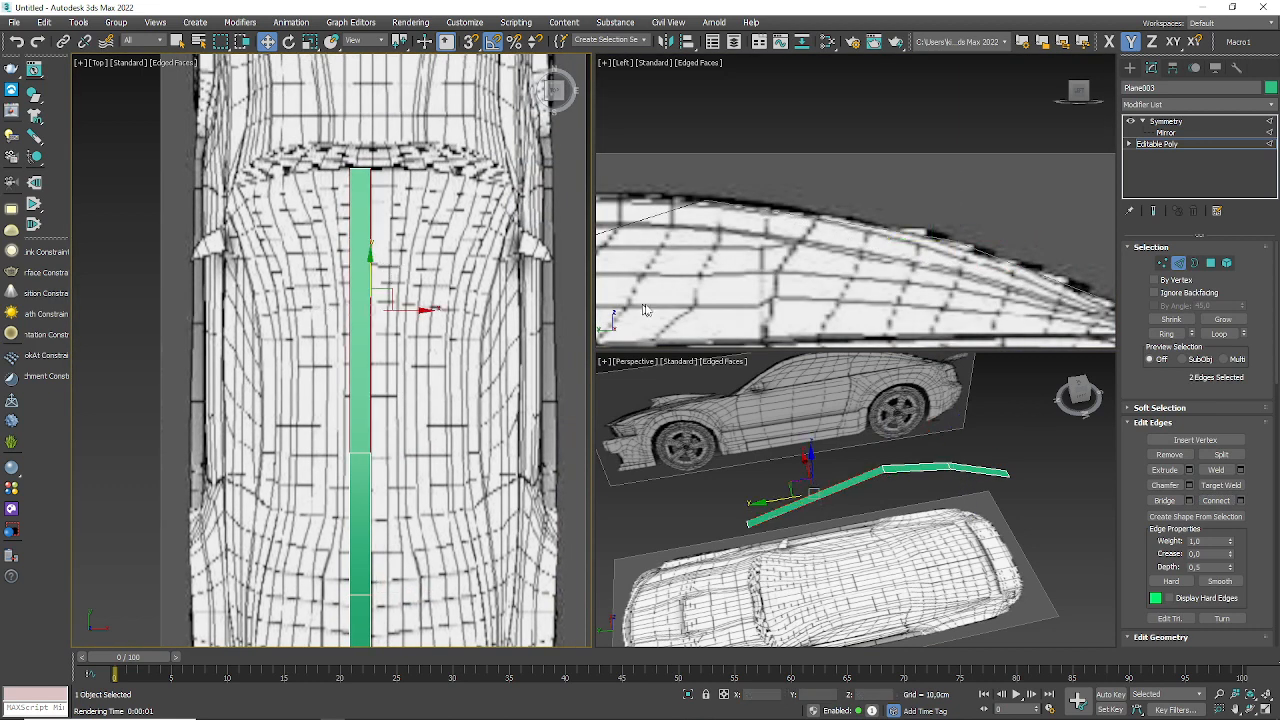
{"action": "left_click", "coordinate": [1215, 500]}
{"action": "middle_click_drag", "start_coordinate": [646, 222], "coordinate": [1020, 198]}
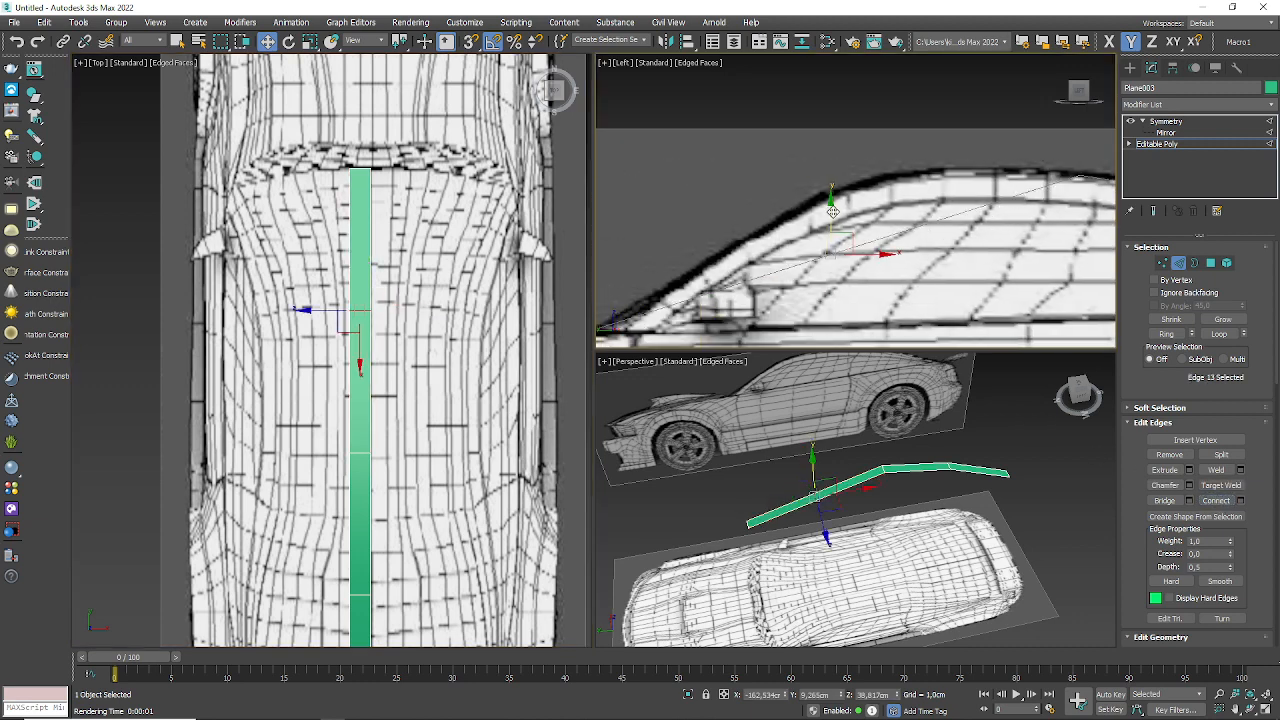
{"action": "left_click_drag", "start_coordinate": [833, 212], "coordinate": [831, 153]}
{"action": "scroll", "coordinate": [822, 208], "scroll_direction": "down", "scroll_amount": 3}
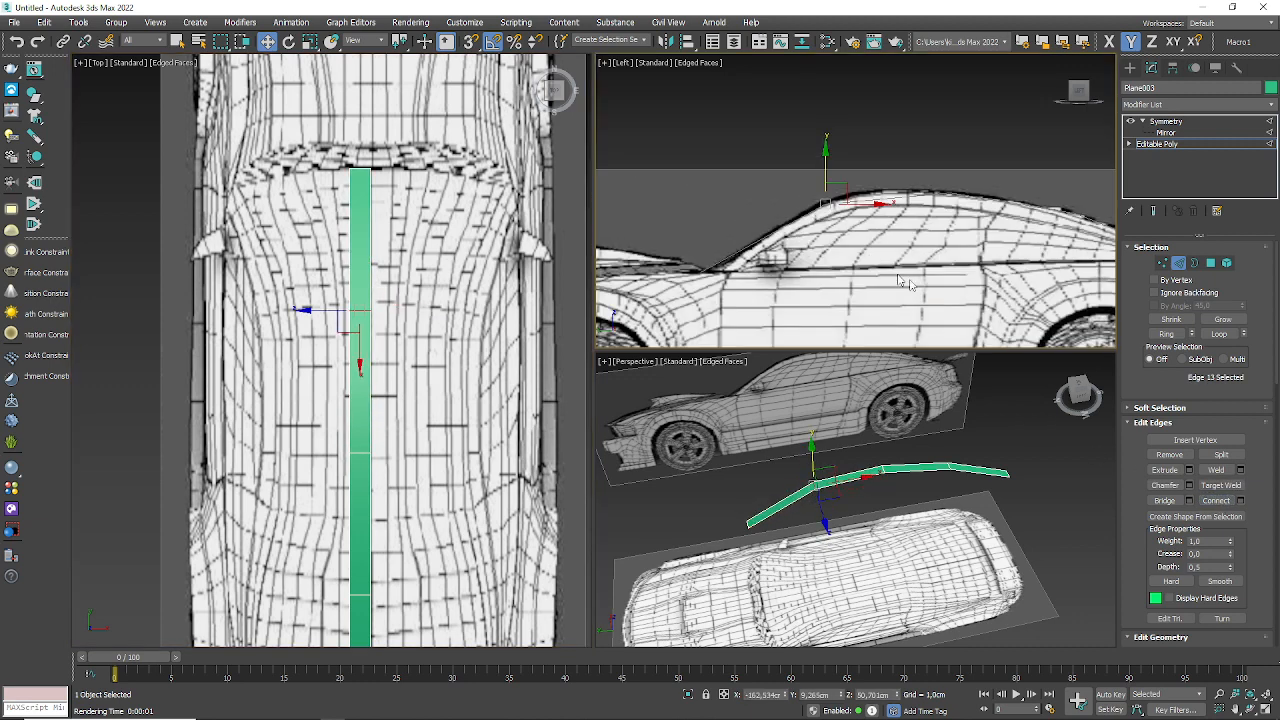
- Leave edge editing and add a TurboSmooth modifier to the strip between Editable Poly and Symmetry
{"action": "middle_click_drag", "start_coordinate": [836, 503], "coordinate": [836, 418], "text": "alt"}
{"action": "scroll", "coordinate": [836, 418], "scroll_direction": "up", "scroll_amount": 5}
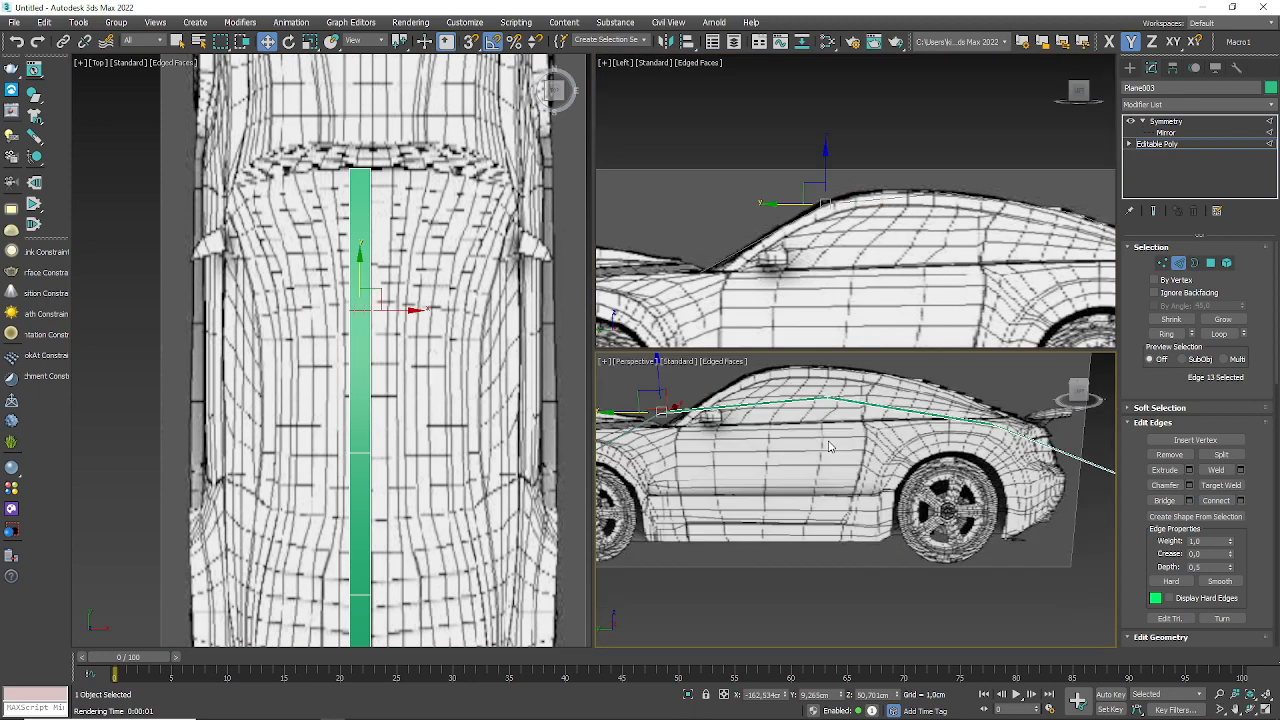
{"action": "middle_click_drag", "start_coordinate": [929, 451], "coordinate": [880, 489], "text": "alt"}
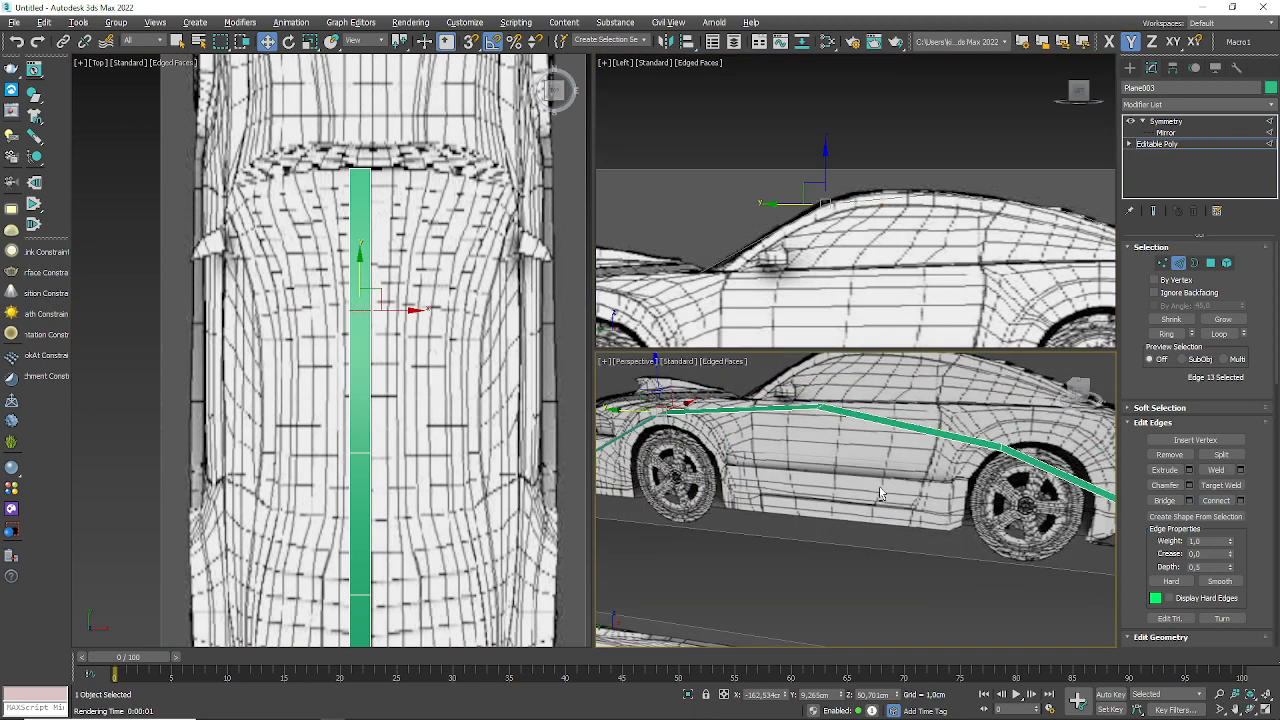
{"action": "left_click", "coordinate": [1270, 144]}
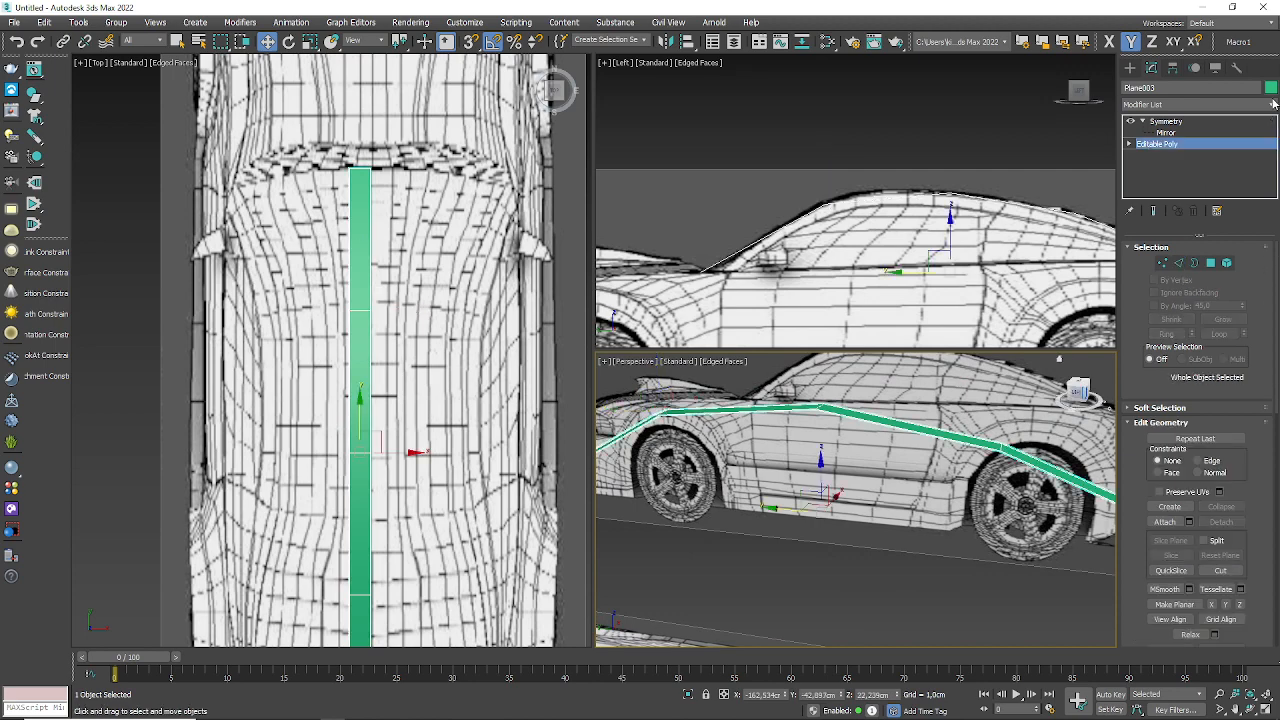
{"action": "left_click", "coordinate": [1272, 104]}
{"action": "scroll", "coordinate": [1204, 495], "scroll_direction": "down", "scroll_amount": 10}
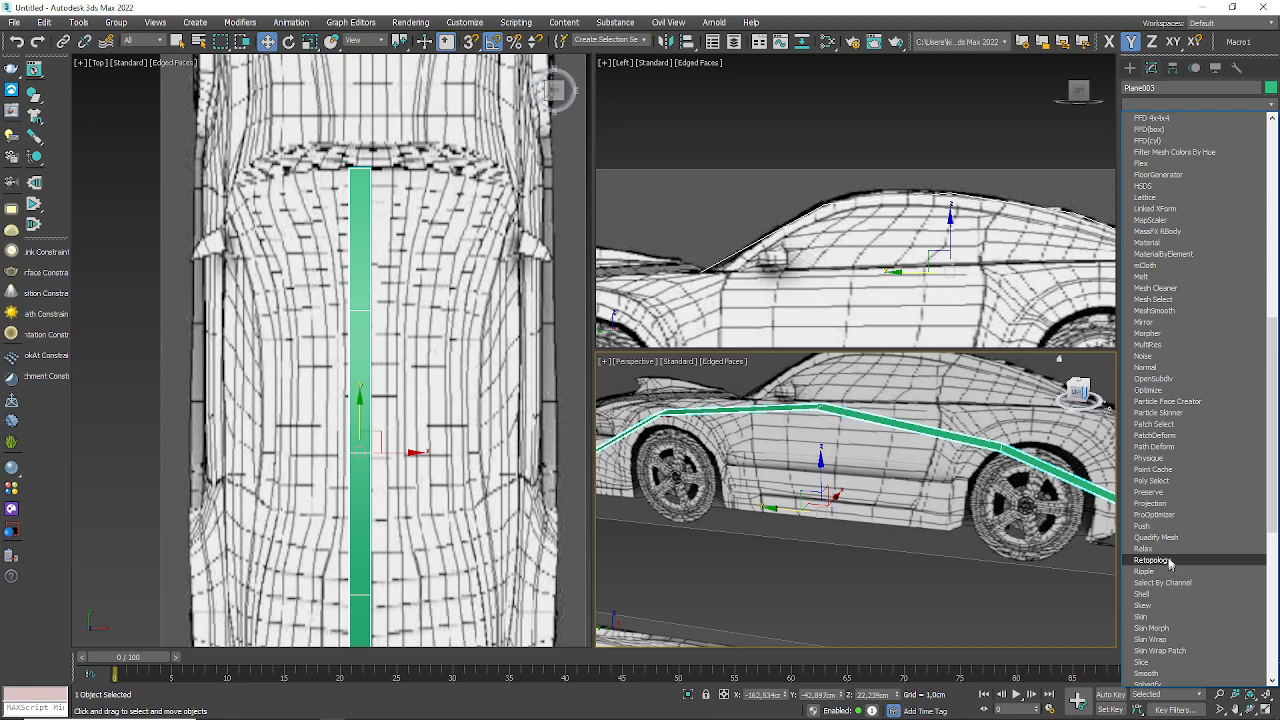
{"action": "scroll", "coordinate": [1160, 625], "scroll_direction": "down", "scroll_amount": 4}
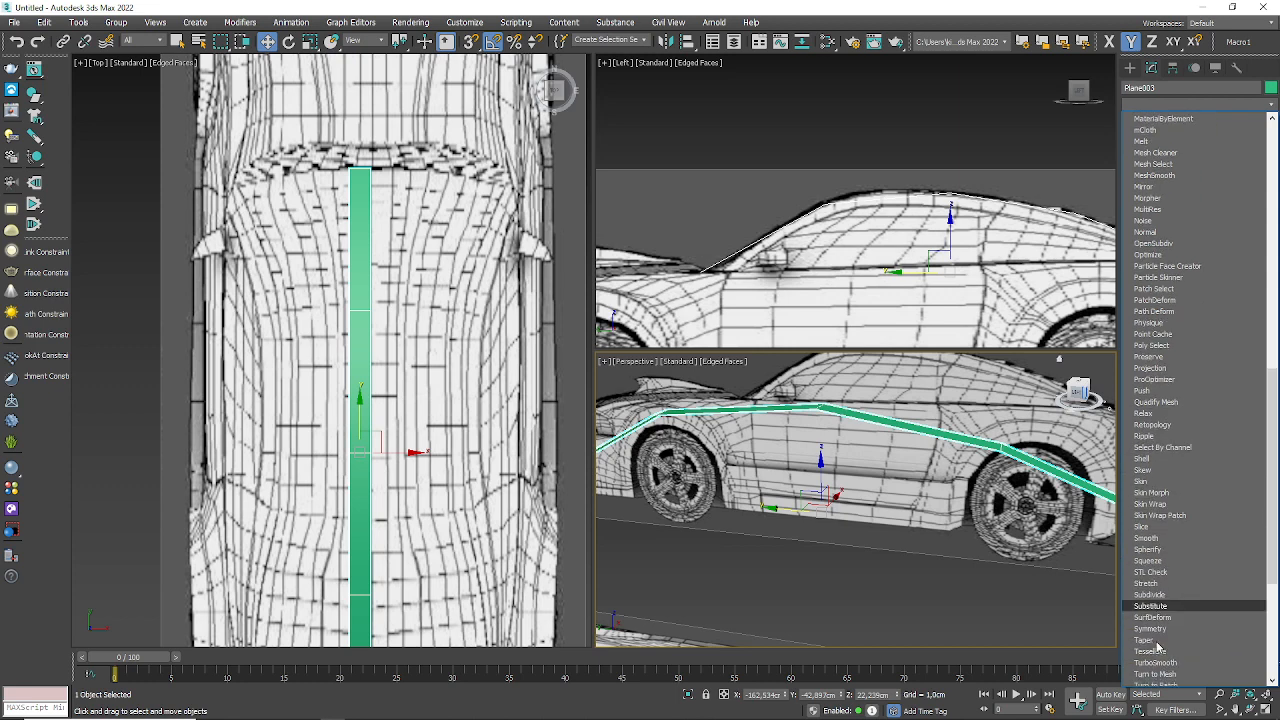
{"action": "scroll", "coordinate": [1158, 648], "scroll_direction": "down", "scroll_amount": 6}
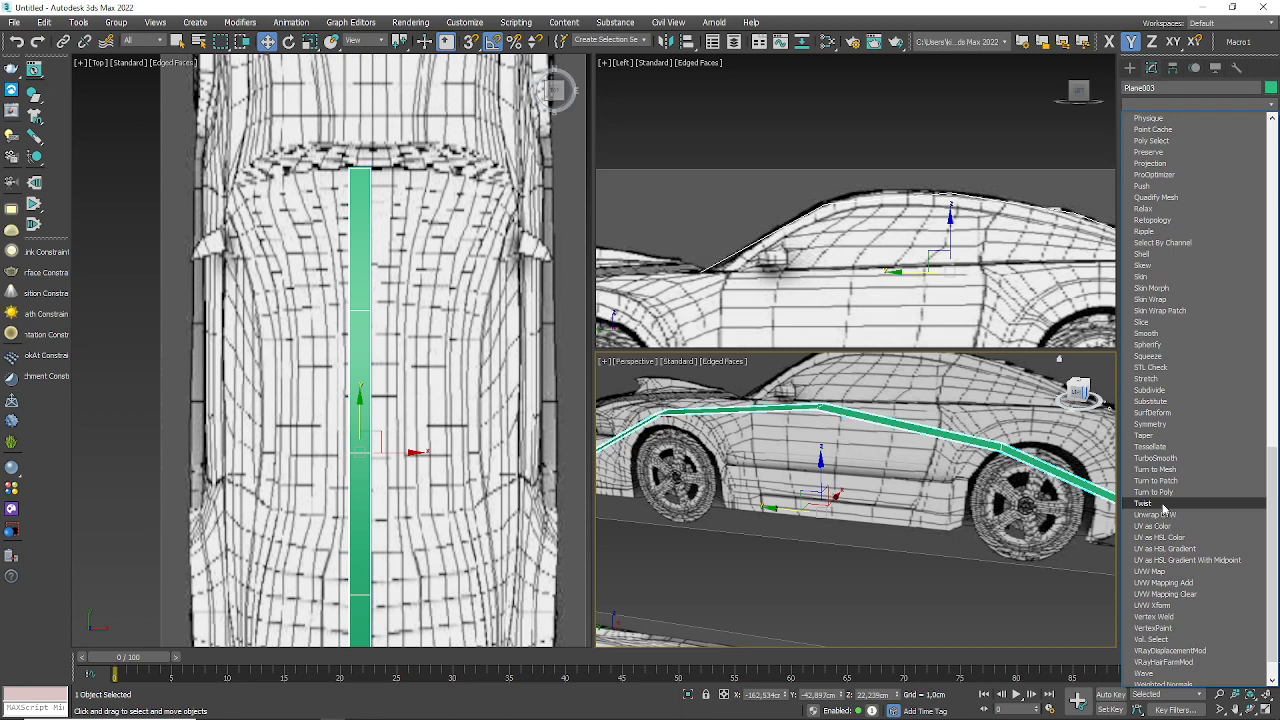
{"action": "left_click", "coordinate": [1155, 458]}
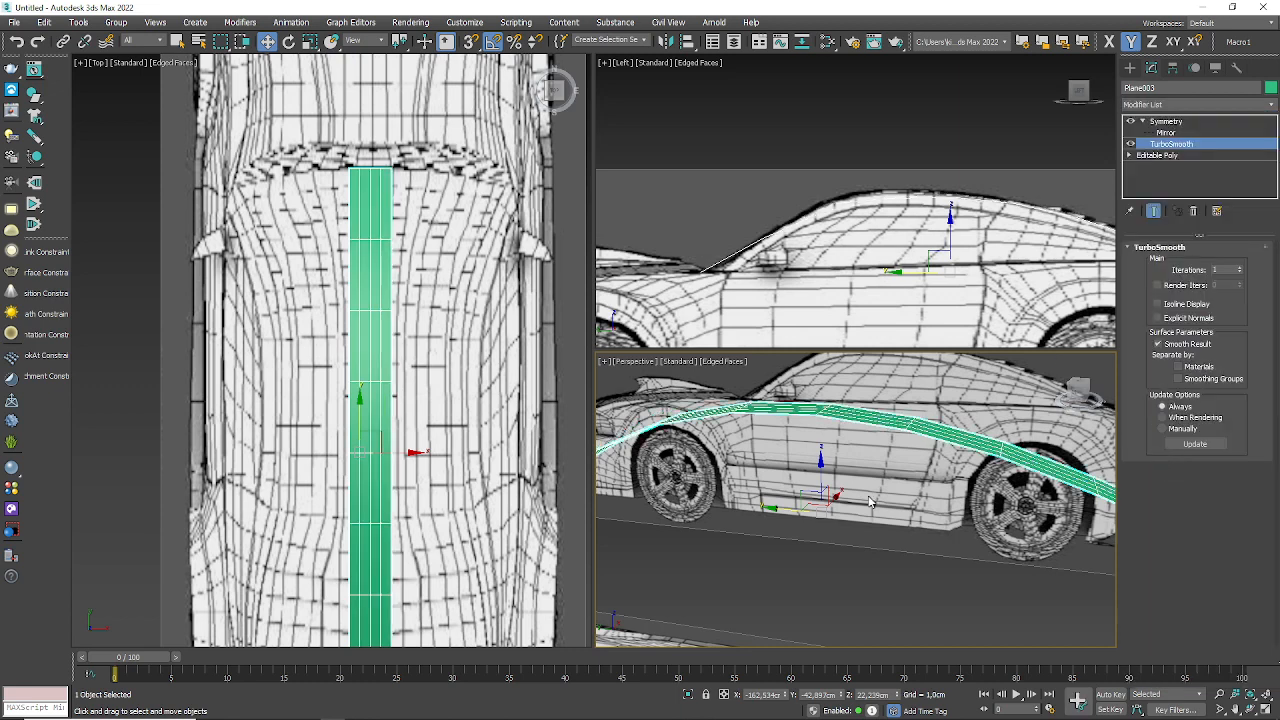
- Maximize the side view and examine how the smoothed strip follows the blueprint roof line from the windshield base to the spoiler
{"action": "middle_click_drag", "start_coordinate": [943, 318], "coordinate": [921, 312], "text": "alt"}
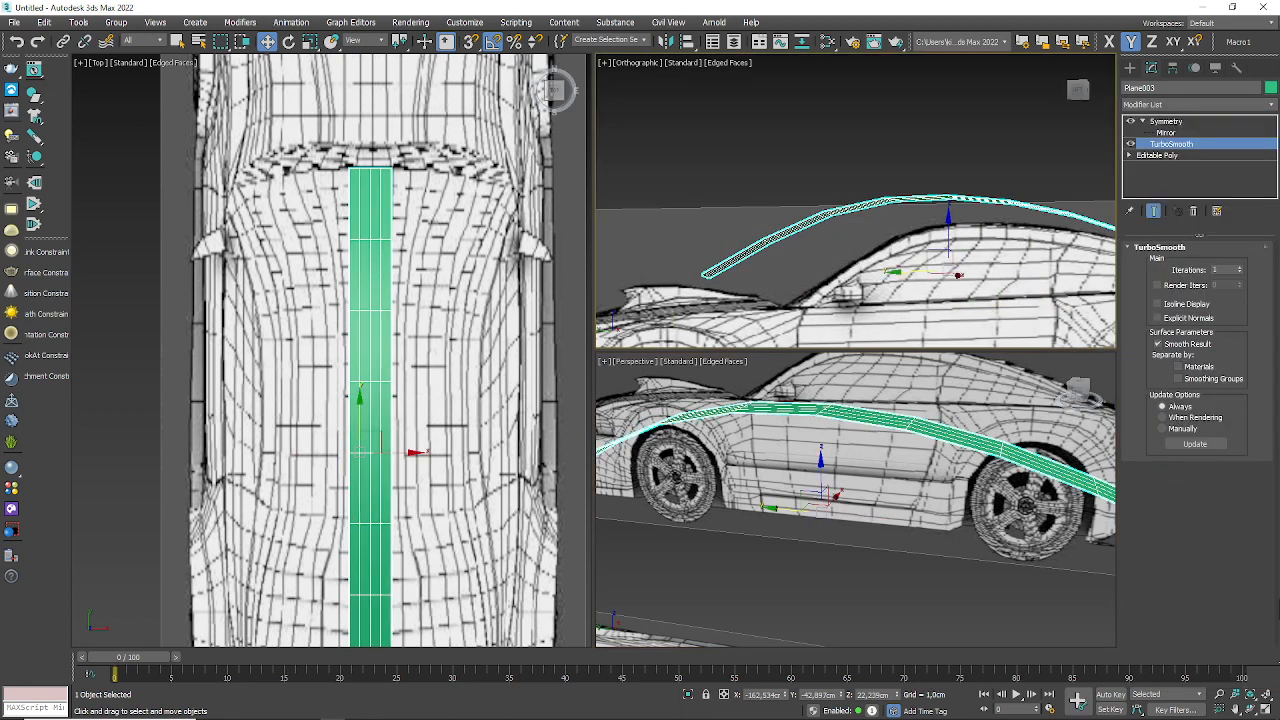
{"action": "key", "text": "l"}
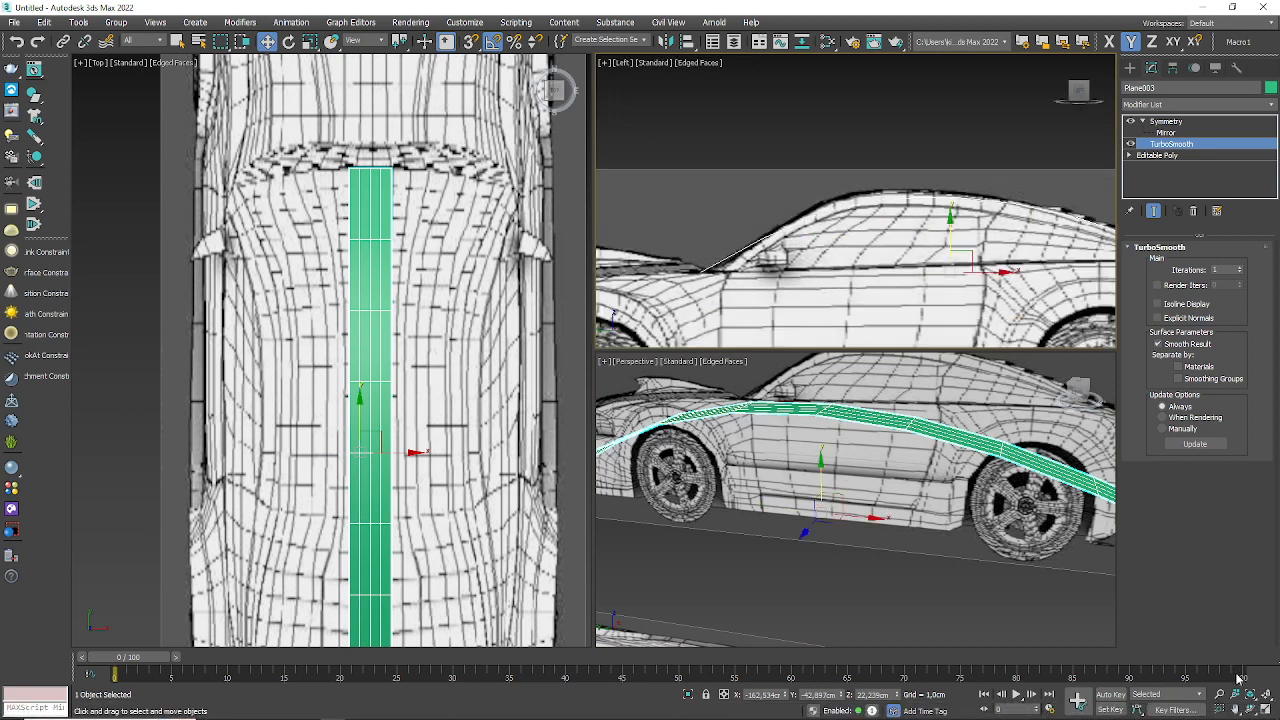
{"action": "left_click", "coordinate": [1265, 708]}
{"action": "scroll", "coordinate": [634, 385], "scroll_direction": "up", "scroll_amount": 3}
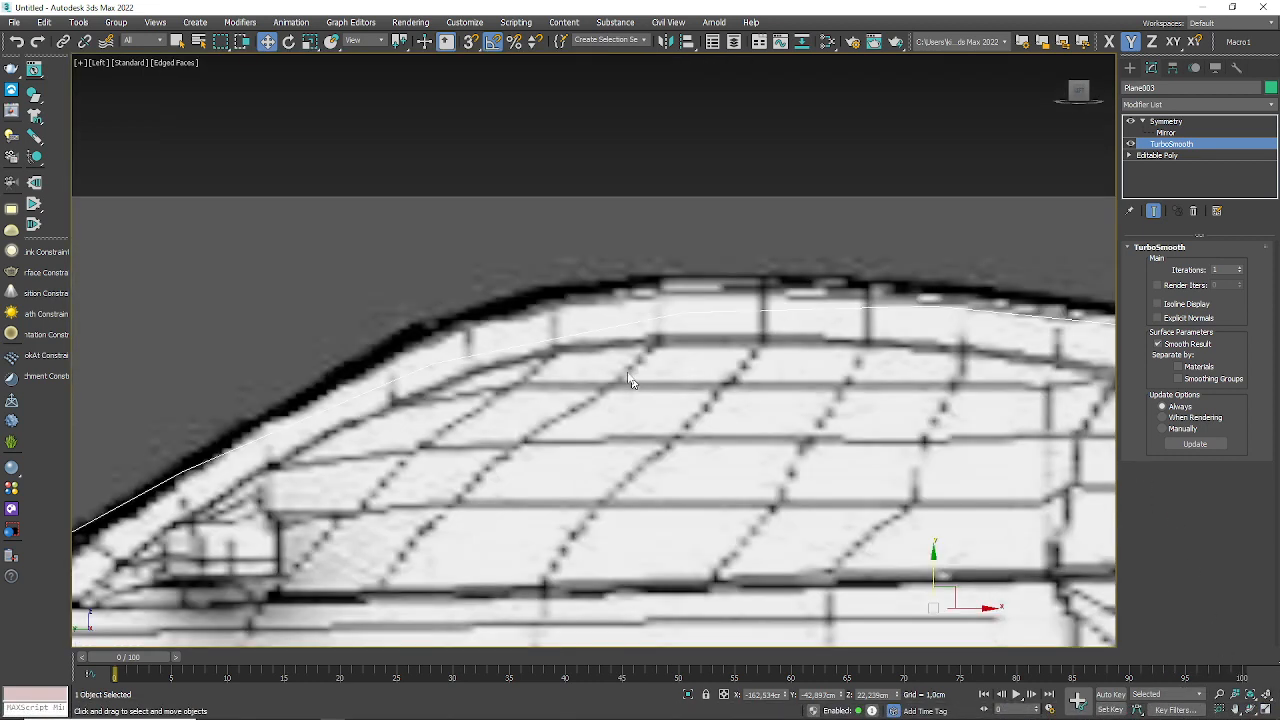
{"action": "scroll", "coordinate": [495, 372], "scroll_direction": "down", "scroll_amount": 5}
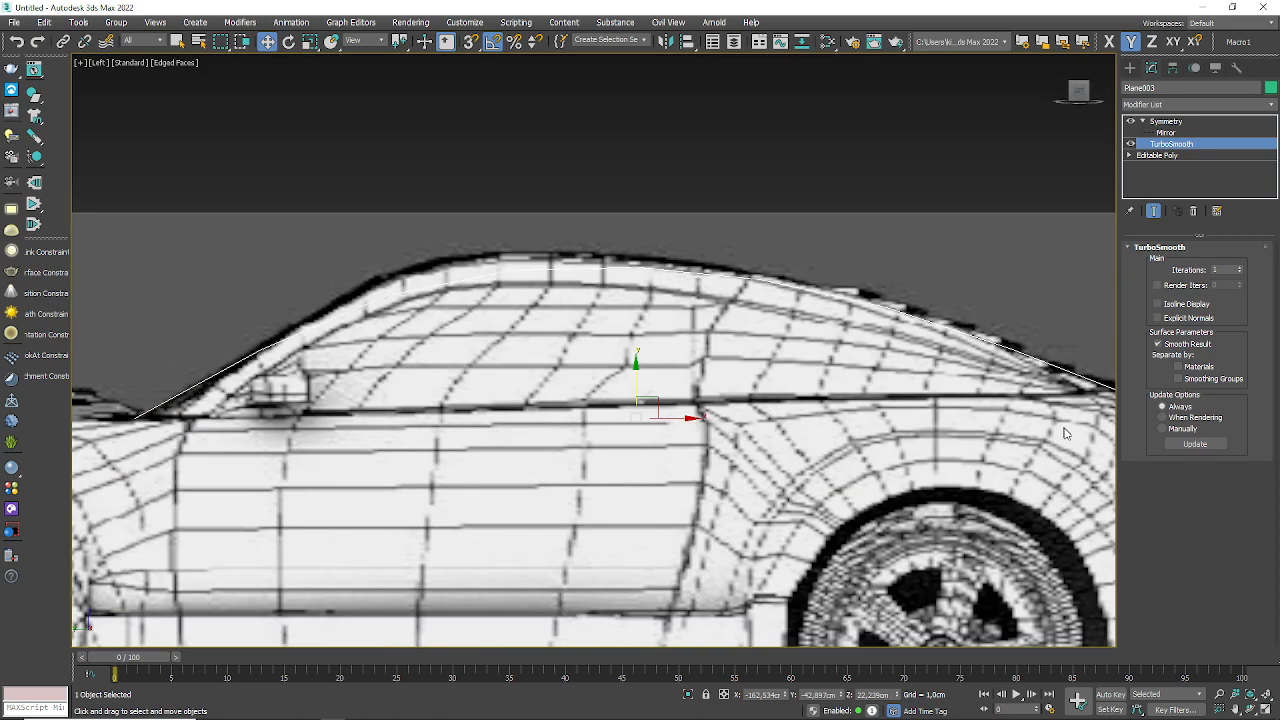
{"action": "middle_click_drag", "start_coordinate": [1065, 432], "coordinate": [733, 368]}
{"action": "middle_click_drag", "start_coordinate": [227, 182], "coordinate": [654, 264]}
{"action": "middle_click_drag", "start_coordinate": [352, 336], "coordinate": [569, 242]}
{"action": "scroll", "coordinate": [294, 362], "scroll_direction": "up", "scroll_amount": 3}
{"action": "scroll", "coordinate": [294, 362], "scroll_direction": "down", "scroll_amount": 5}
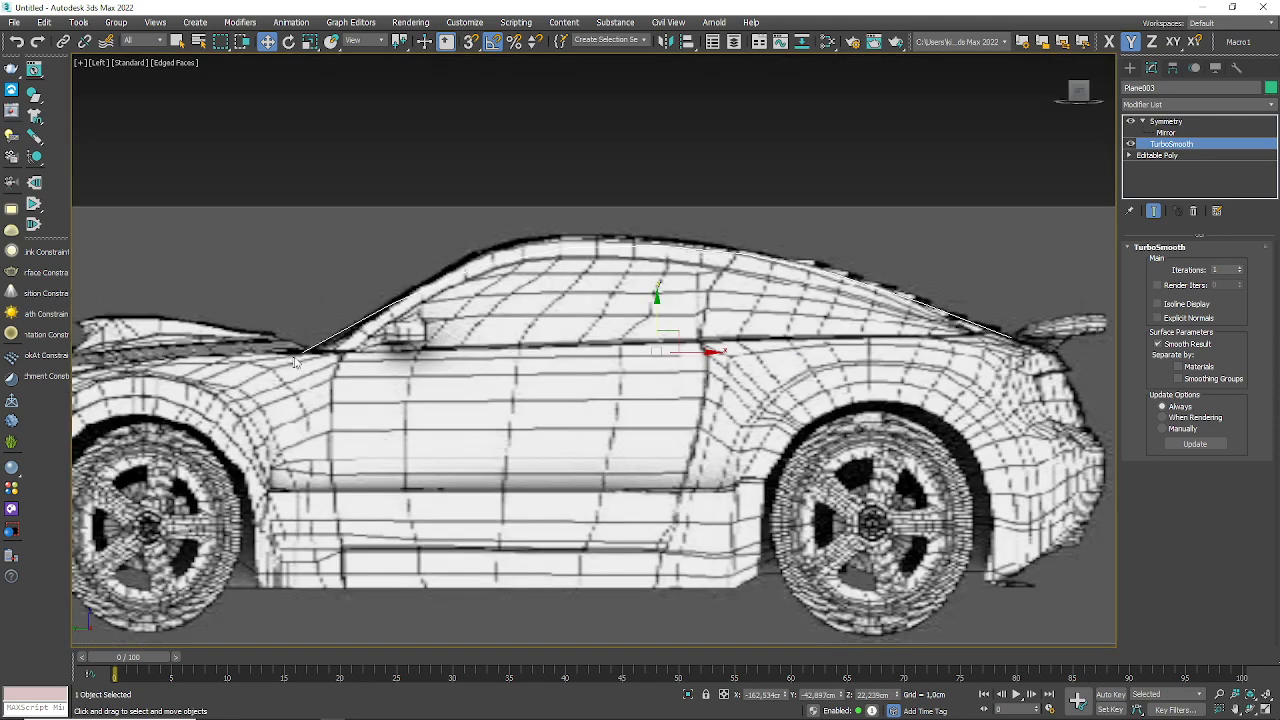
- Enter vertex editing on the strip's base Editable Poly and turn on the end-result display of the modifiers above it
{"action": "left_click", "coordinate": [1155, 156]}
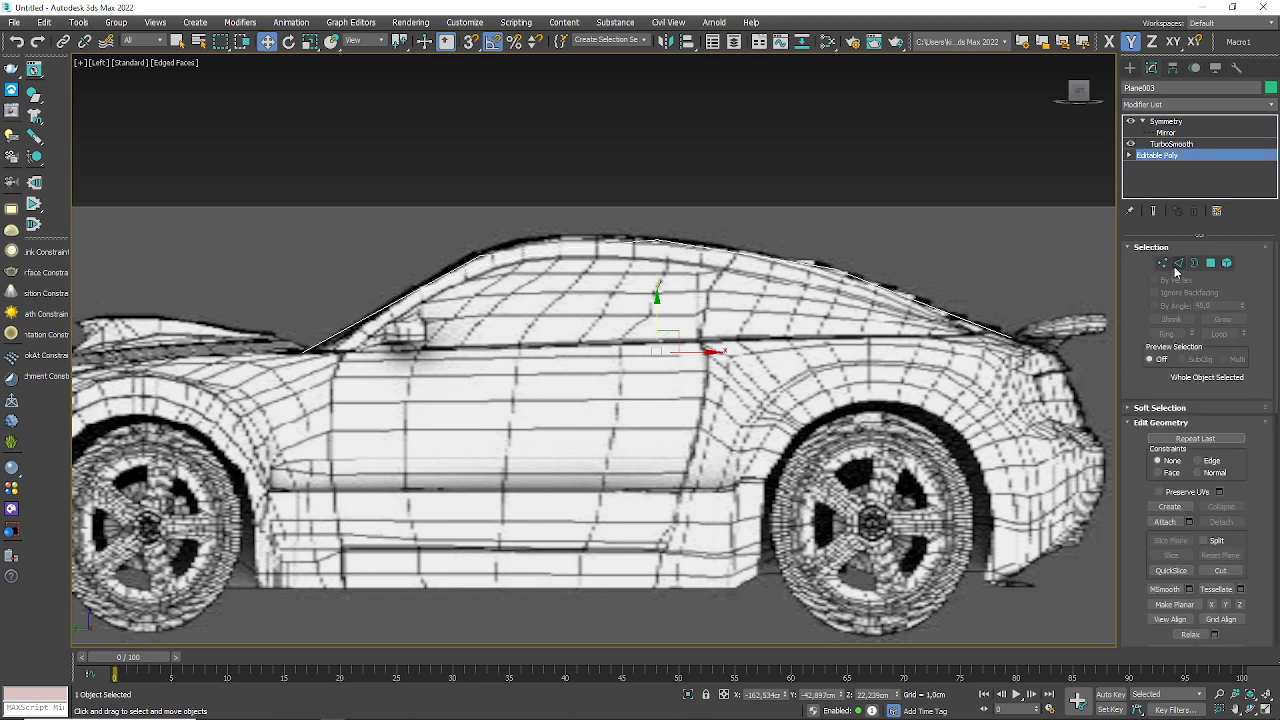
{"action": "left_click", "coordinate": [1163, 263]}
{"action": "scroll", "coordinate": [501, 261], "scroll_direction": "up", "scroll_amount": 8}
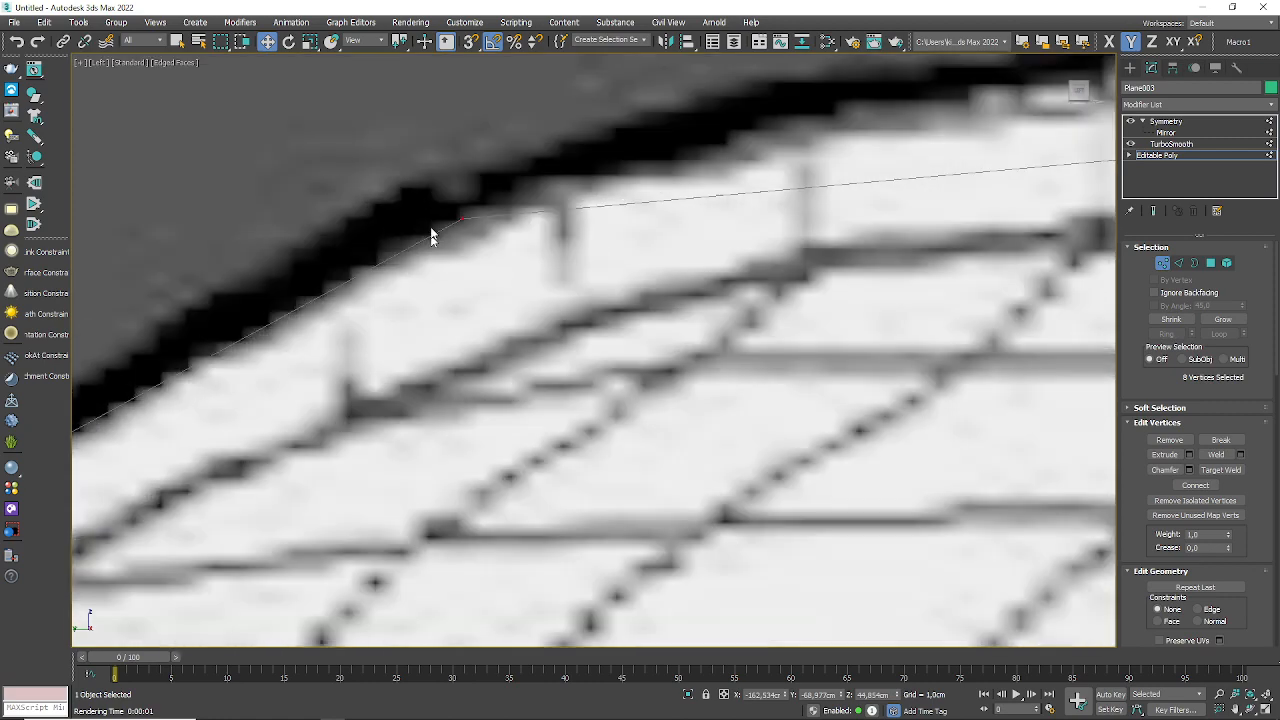
{"action": "scroll", "coordinate": [426, 218], "scroll_direction": "down", "scroll_amount": 4}
{"action": "scroll", "coordinate": [760, 190], "scroll_direction": "up", "scroll_amount": 5}
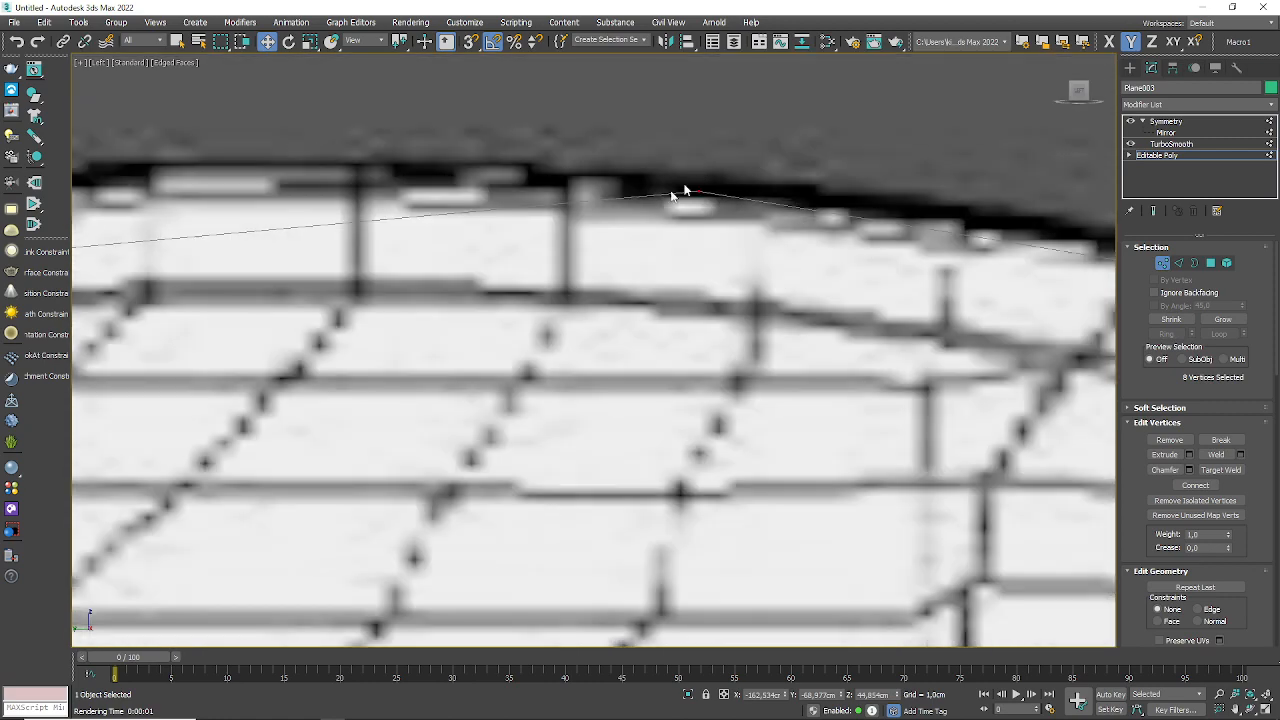
{"action": "scroll", "coordinate": [677, 194], "scroll_direction": "down", "scroll_amount": 5}
{"action": "scroll", "coordinate": [860, 230], "scroll_direction": "up", "scroll_amount": 6}
{"action": "scroll", "coordinate": [858, 287], "scroll_direction": "down", "scroll_amount": 4}
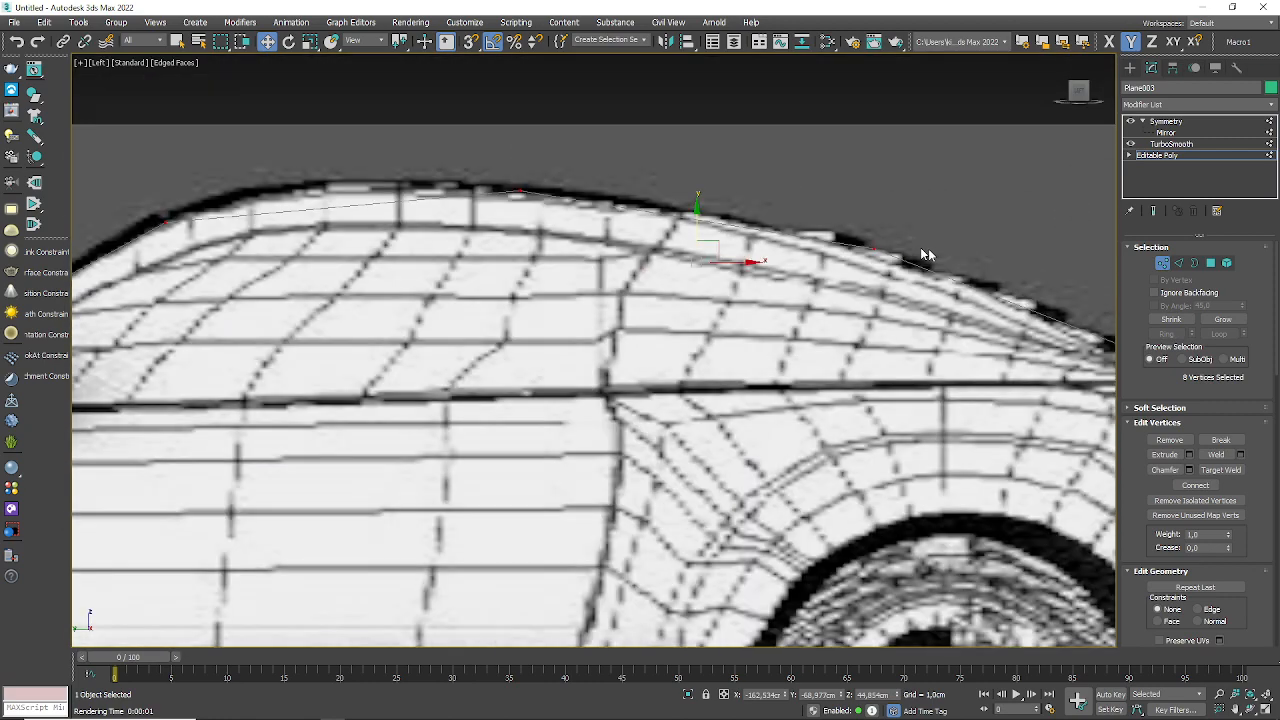
{"action": "left_click", "coordinate": [1154, 213]}
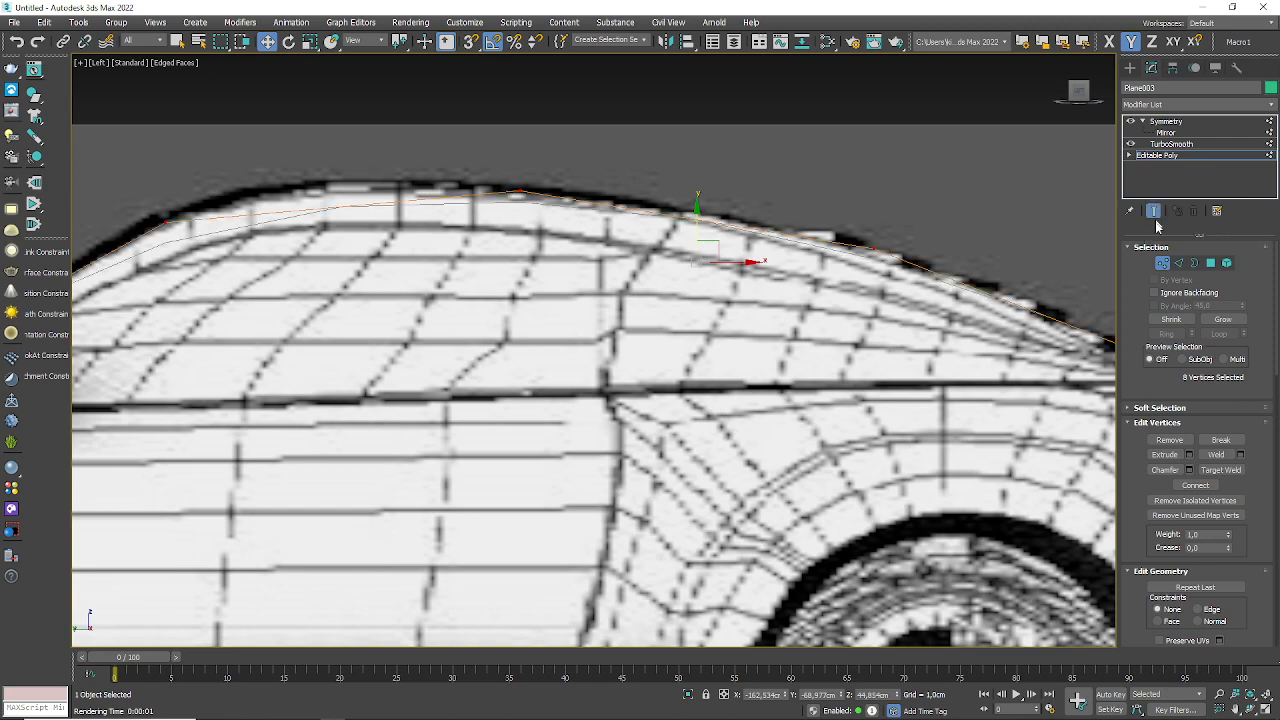
- Compare the strip's control vertices and smoothed curve with the blueprint roof line from the windshield to the rear
{"action": "middle_click_drag", "start_coordinate": [390, 249], "coordinate": [555, 222]}
{"action": "scroll", "coordinate": [308, 238], "scroll_direction": "up", "scroll_amount": 5}
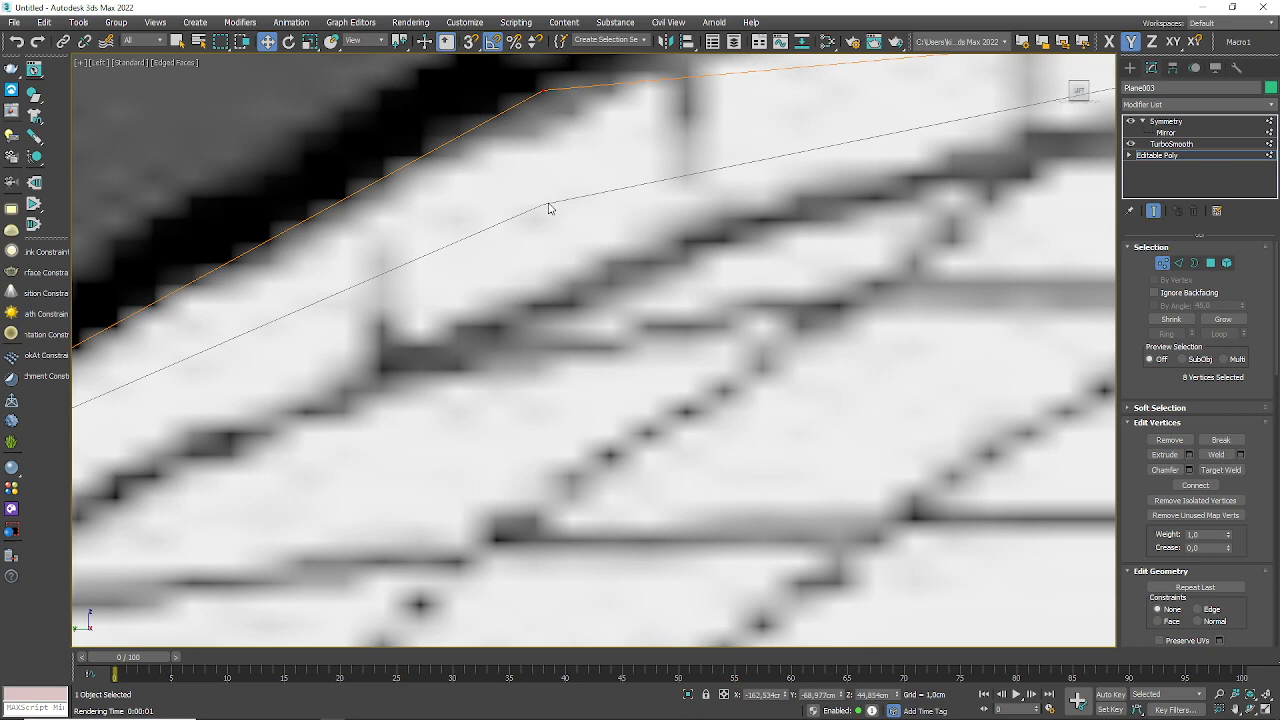
{"action": "scroll", "coordinate": [548, 207], "scroll_direction": "down", "scroll_amount": 5}
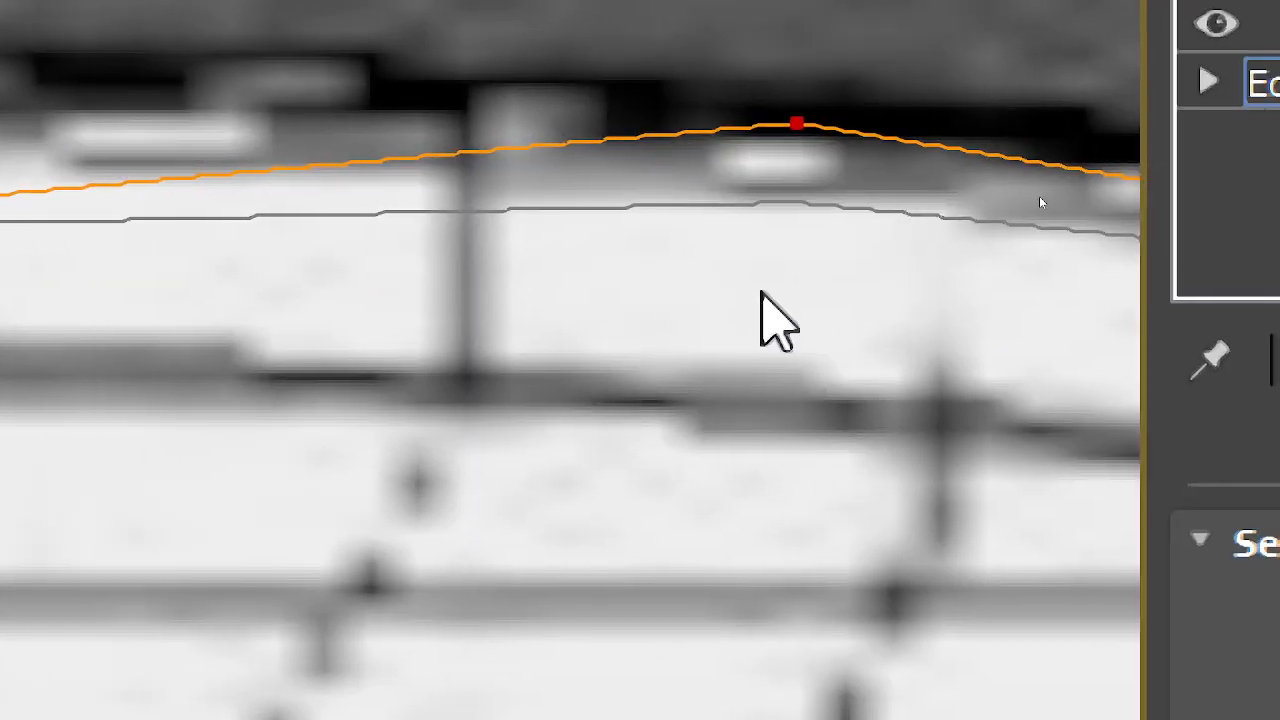
{"action": "middle_click_drag", "start_coordinate": [762, 291], "coordinate": [143, 389]}
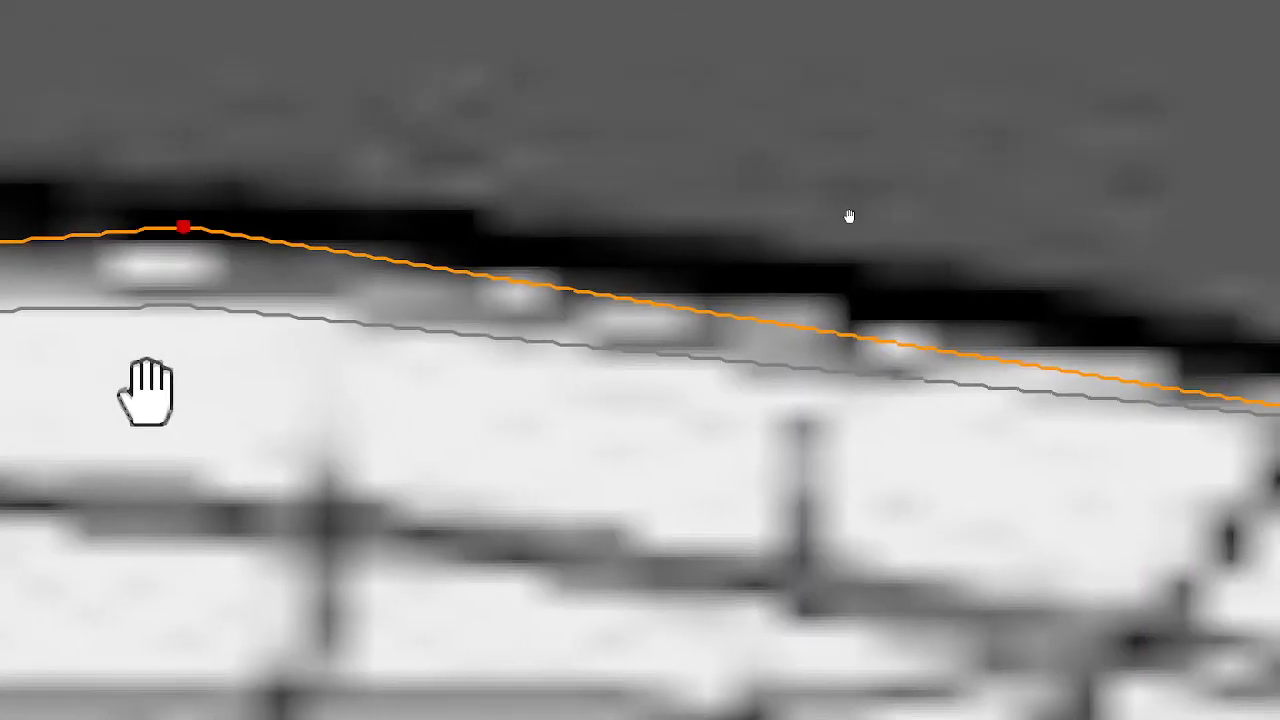
{"action": "scroll", "coordinate": [478, 298], "scroll_direction": "down", "scroll_amount": 2}
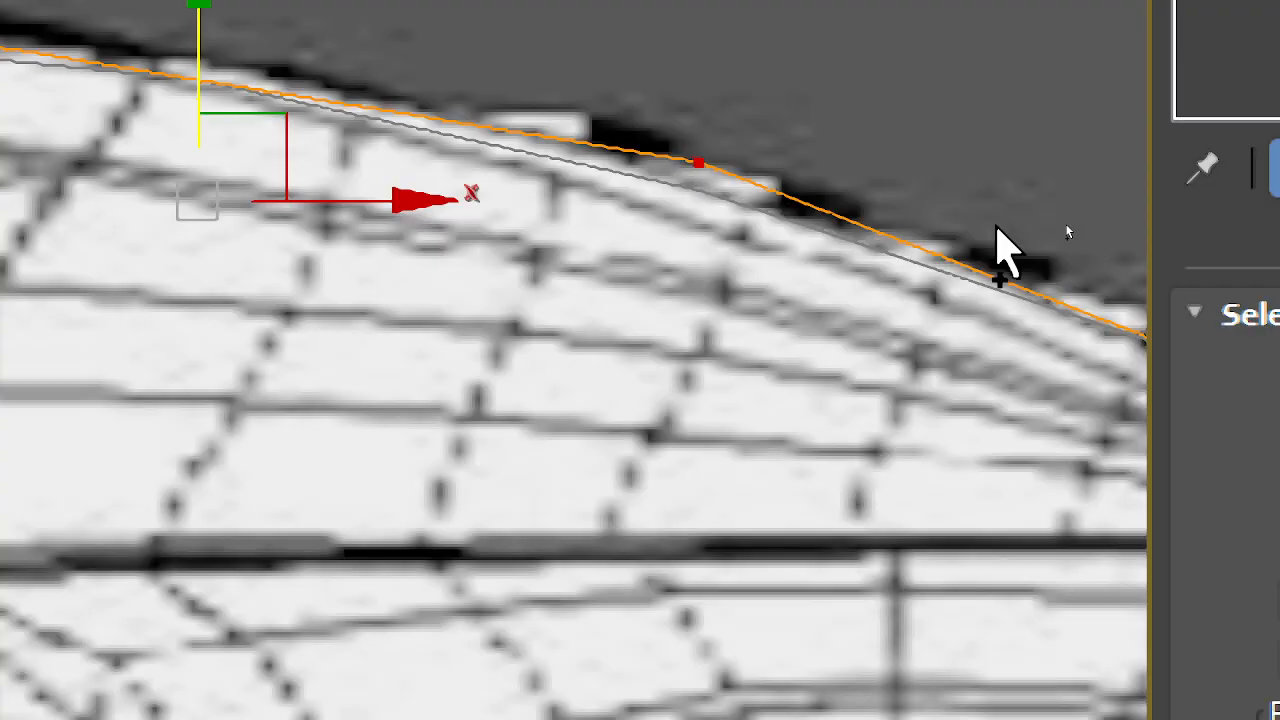
{"action": "middle_click_drag", "start_coordinate": [1096, 453], "coordinate": [609, 556]}
{"action": "middle_click_drag", "start_coordinate": [432, 325], "coordinate": [350, 307]}
{"action": "middle_click_drag", "start_coordinate": [297, 257], "coordinate": [618, 293]}
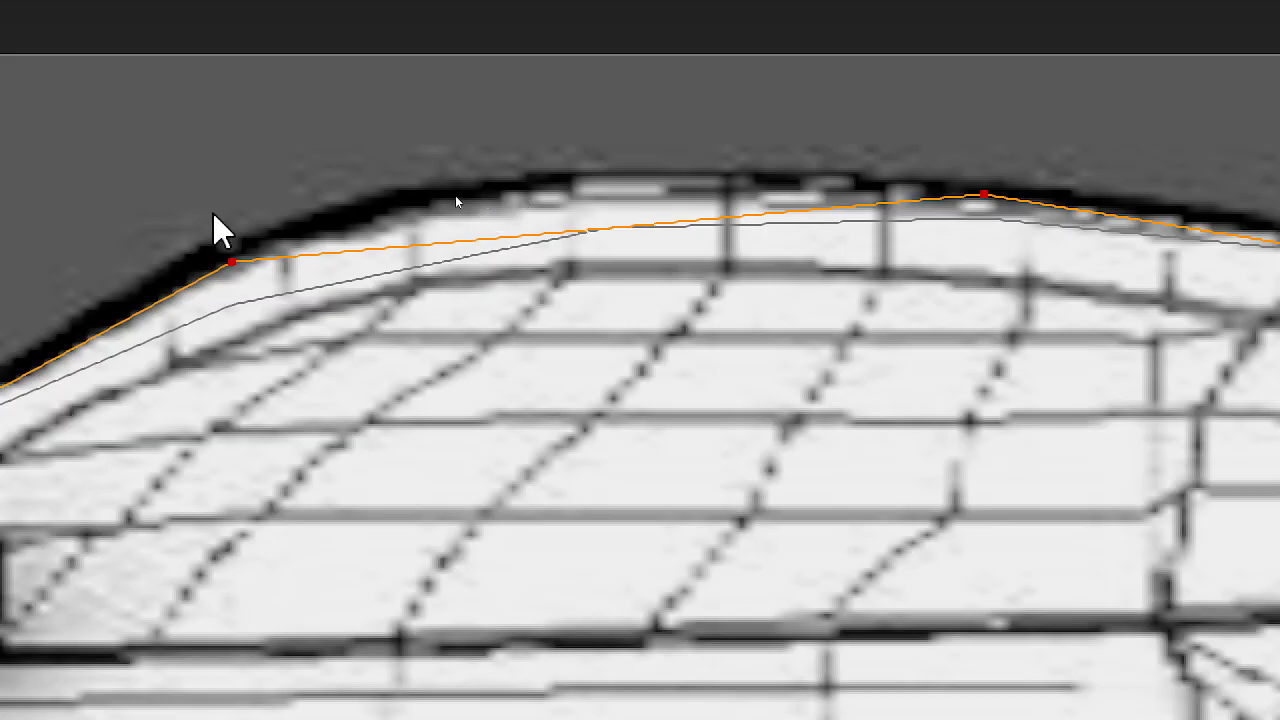
- Raise the strip's control vertices at the windshield top and roof peak so the smoothed curve meets the blueprint roof line
{"action": "middle_click_drag", "start_coordinate": [448, 203], "coordinate": [549, 197]}
{"action": "left_click_drag", "start_coordinate": [575, 179], "coordinate": [558, 214]}
{"action": "left_click_drag", "start_coordinate": [527, 267], "coordinate": [527, 270]}
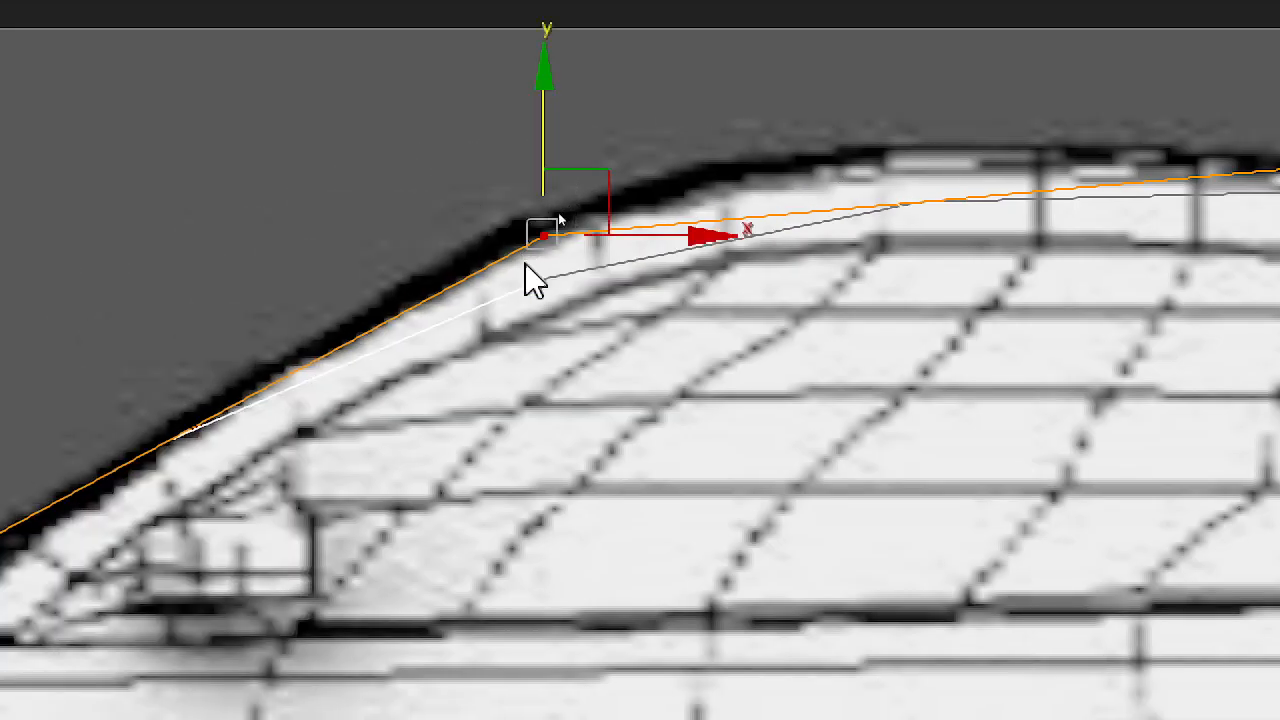
{"action": "left_click_drag", "start_coordinate": [634, 280], "coordinate": [676, 234]}
{"action": "middle_click_drag", "start_coordinate": [1272, 374], "coordinate": [616, 376]}
{"action": "left_click_drag", "start_coordinate": [750, 250], "coordinate": [657, 333]}
{"action": "left_click_drag", "start_coordinate": [726, 295], "coordinate": [737, 220]}
- Raise the strip's control vertices above the rear window to bring the smoothed curve onto the blueprint's rear roof line
{"action": "middle_click_drag", "start_coordinate": [935, 409], "coordinate": [249, 349]}
{"action": "left_click", "coordinate": [502, 320]}
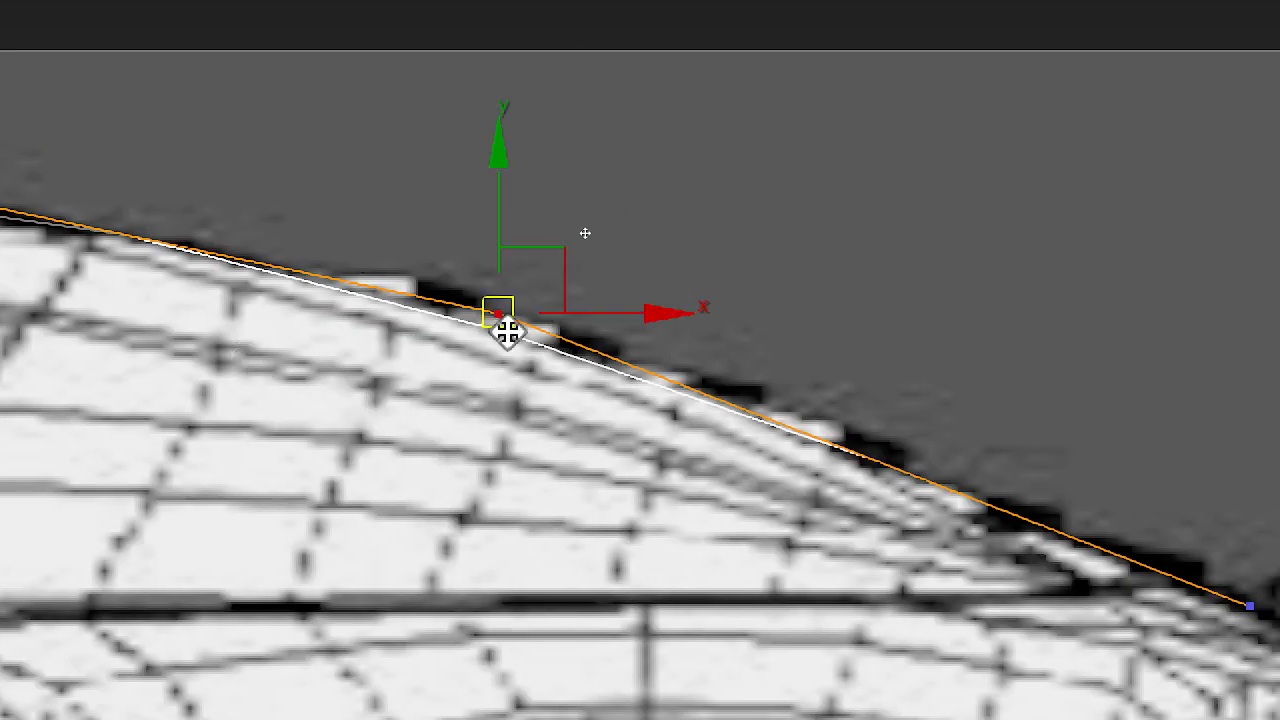
{"action": "left_click_drag", "start_coordinate": [560, 260], "coordinate": [569, 235]}
{"action": "middle_click_drag", "start_coordinate": [1210, 562], "coordinate": [608, 366]}
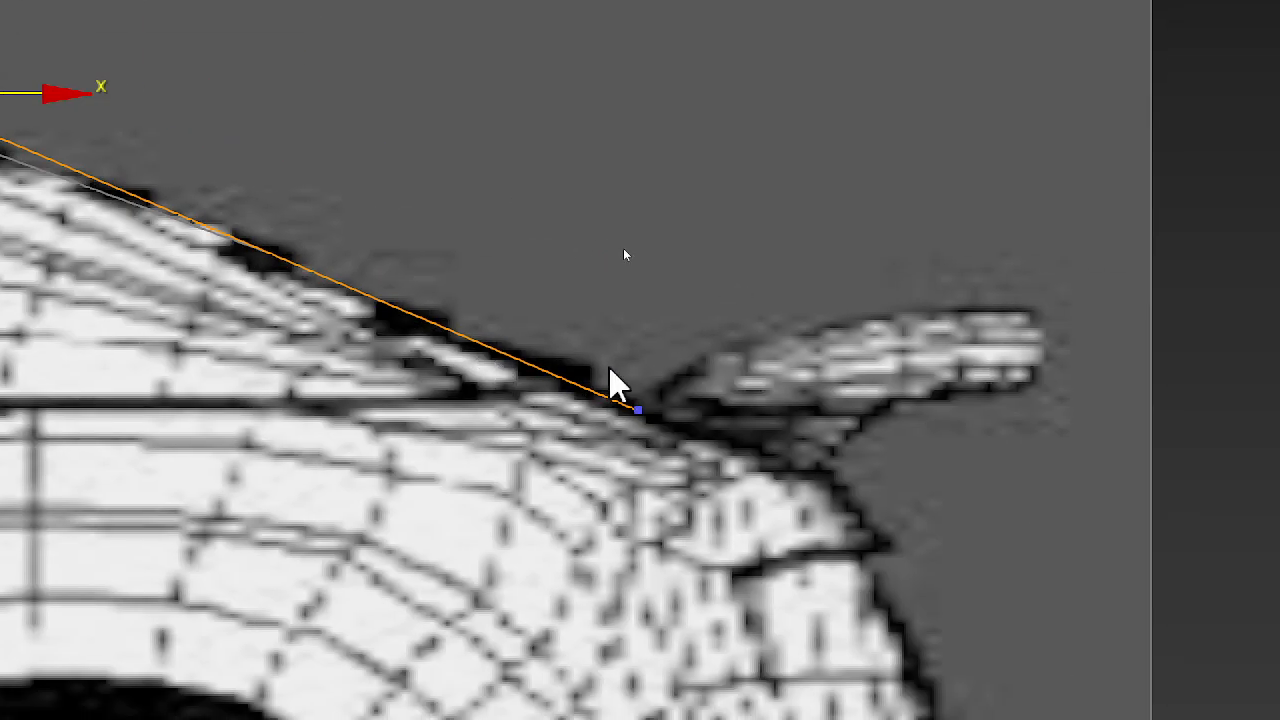
- Raise the windshield-top control vertices further above the blueprint's outline
{"action": "scroll", "coordinate": [800, 470], "scroll_direction": "down", "scroll_amount": 3}
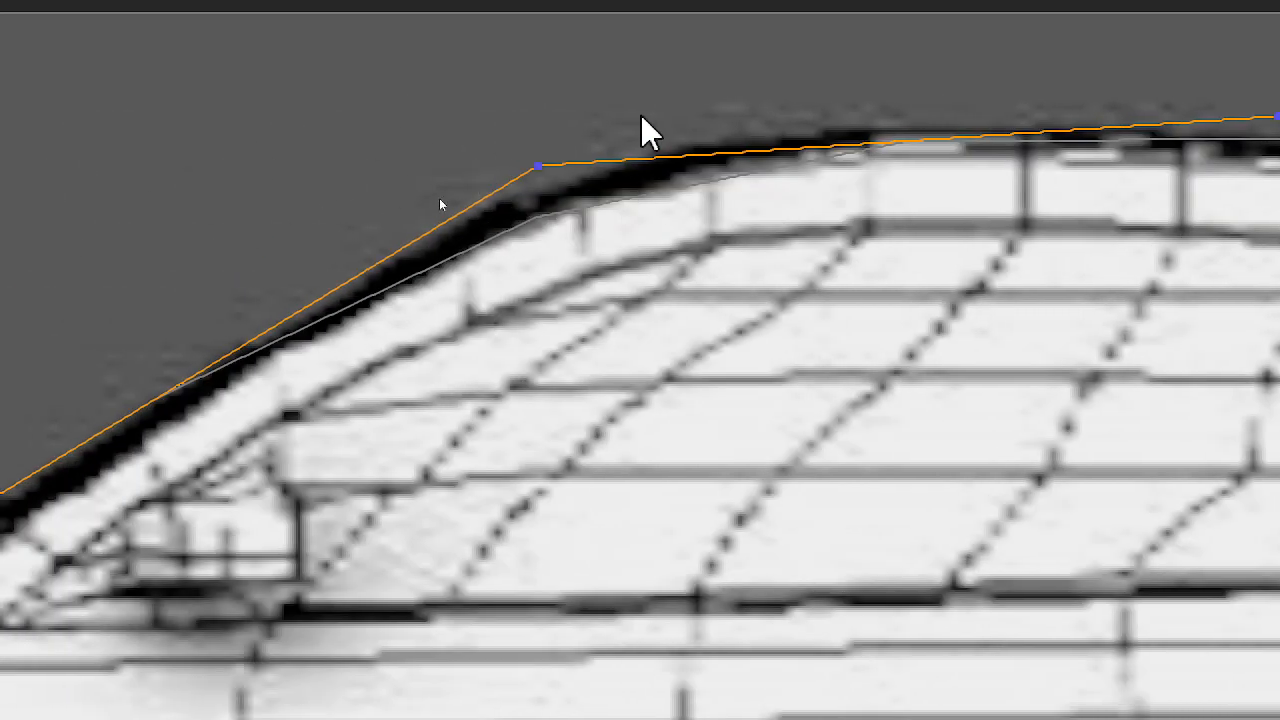
{"action": "left_click_drag", "start_coordinate": [634, 109], "coordinate": [452, 210]}
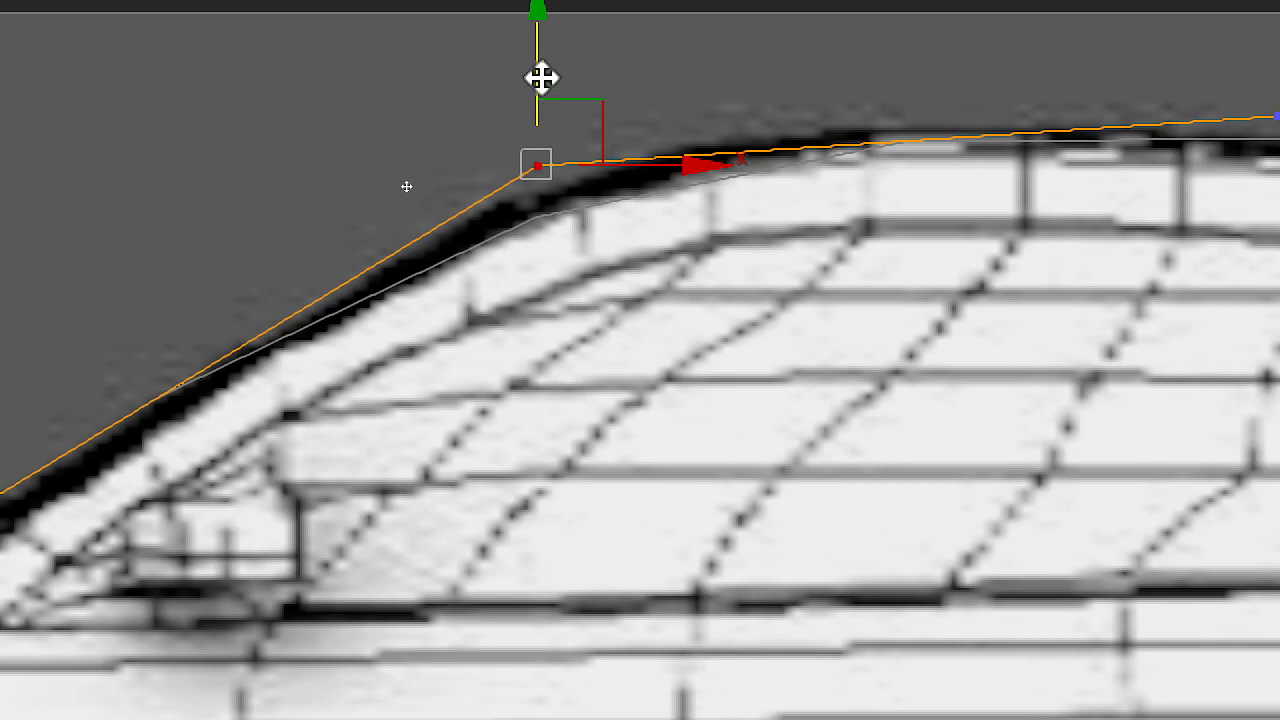
{"action": "left_click_drag", "start_coordinate": [540, 80], "coordinate": [534, 45]}
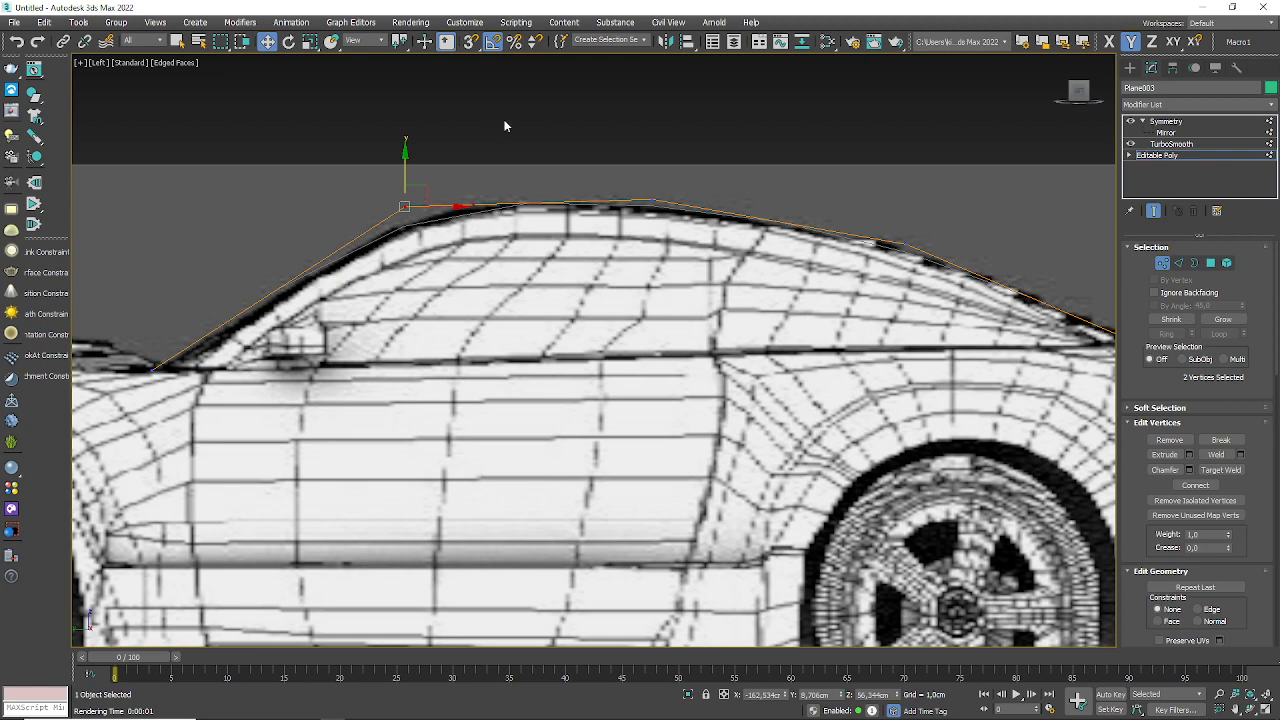
- Switch to edge editing and connect the two long edges of the strip's windshield section with one new cross edge
{"action": "mouse_move", "coordinate": [336, 277]}
{"action": "middle_mouse_down", "text": "alt"}
{"action": "mouse_move", "coordinate": [349, 287]}
{"action": "mouse_move", "coordinate": [326, 294]}
{"action": "middle_mouse_up", "text": "alt"}
{"action": "scroll", "coordinate": [296, 283], "scroll_direction": "up", "scroll_amount": 5}
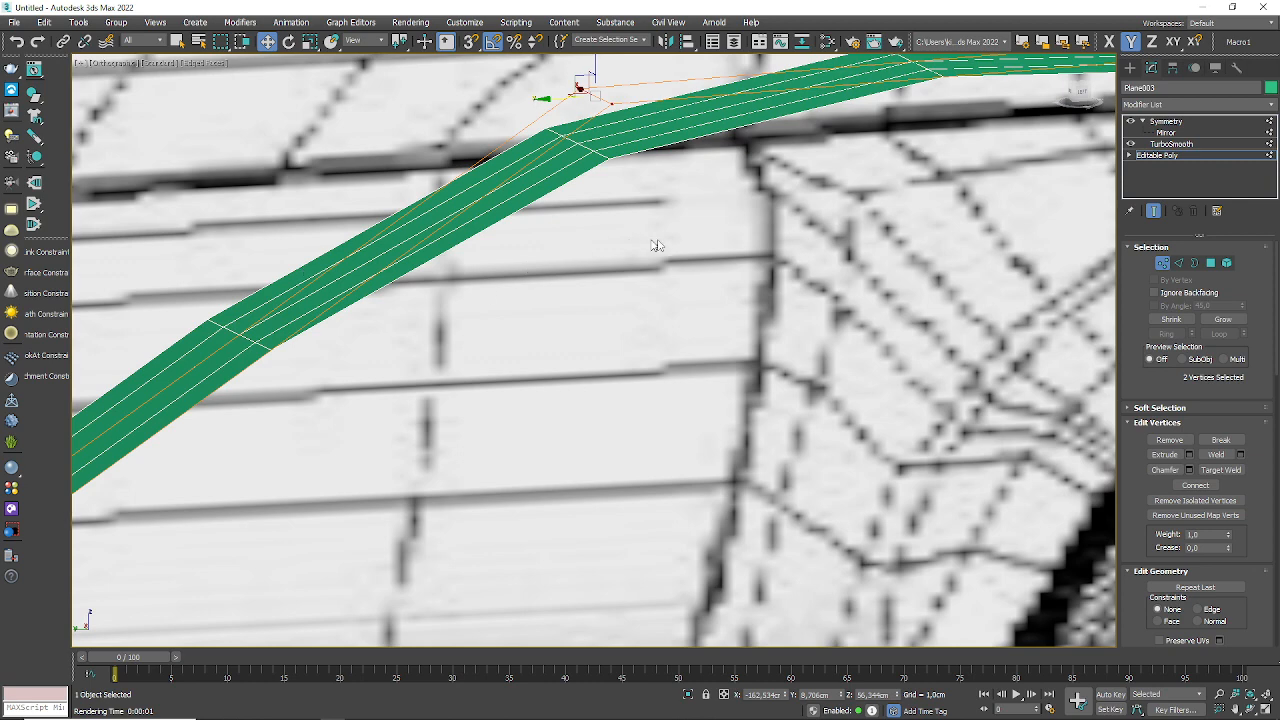
{"action": "left_click", "coordinate": [1179, 263]}
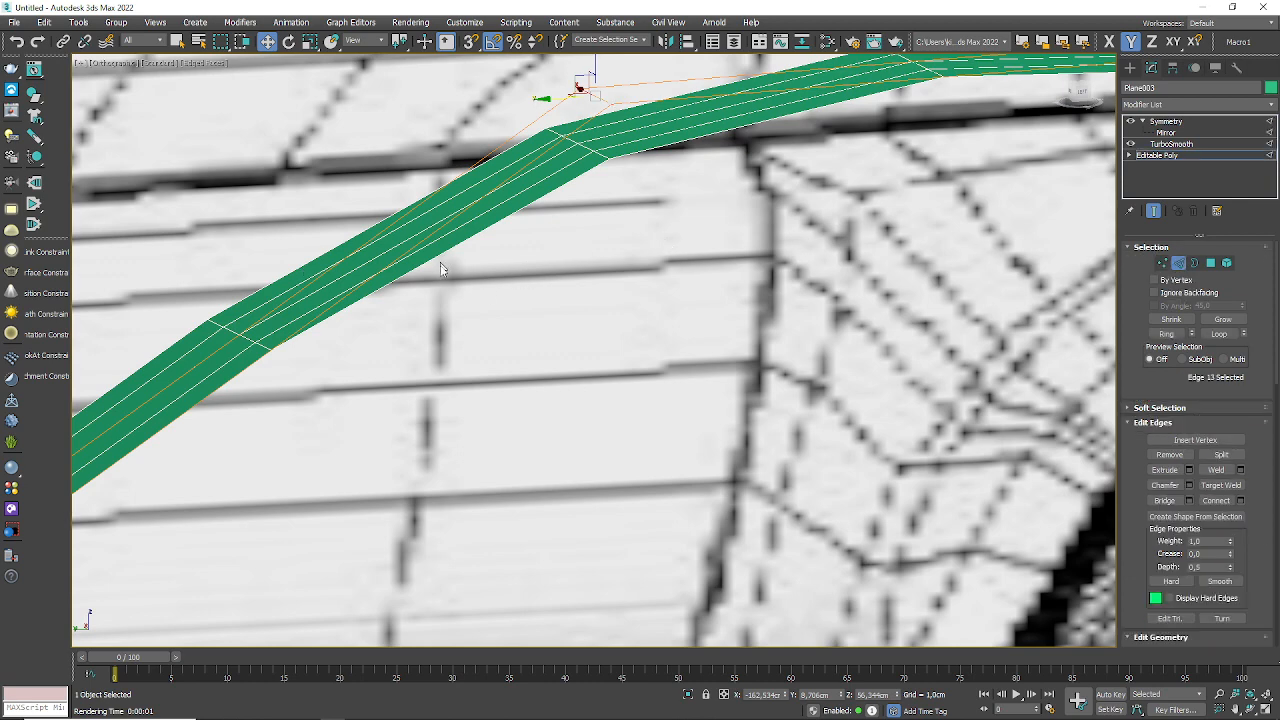
{"action": "left_click", "coordinate": [315, 222]}
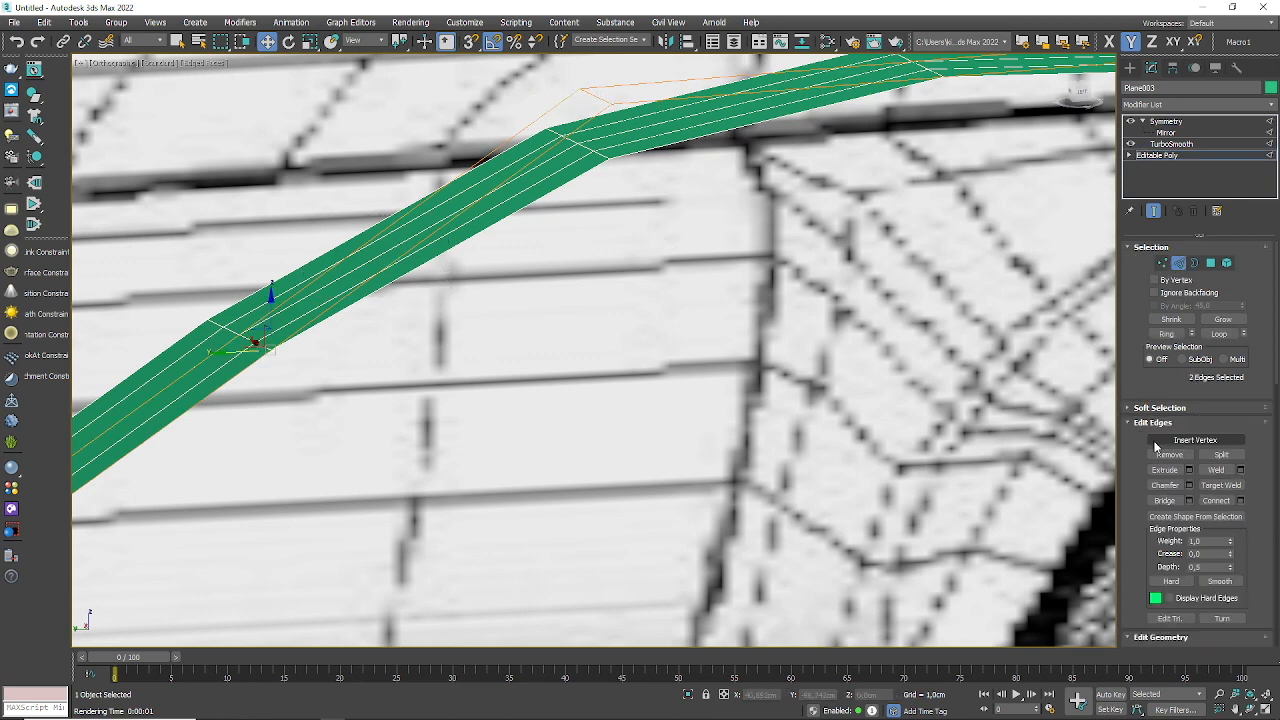
{"action": "left_click_drag", "start_coordinate": [457, 333], "coordinate": [328, 233]}
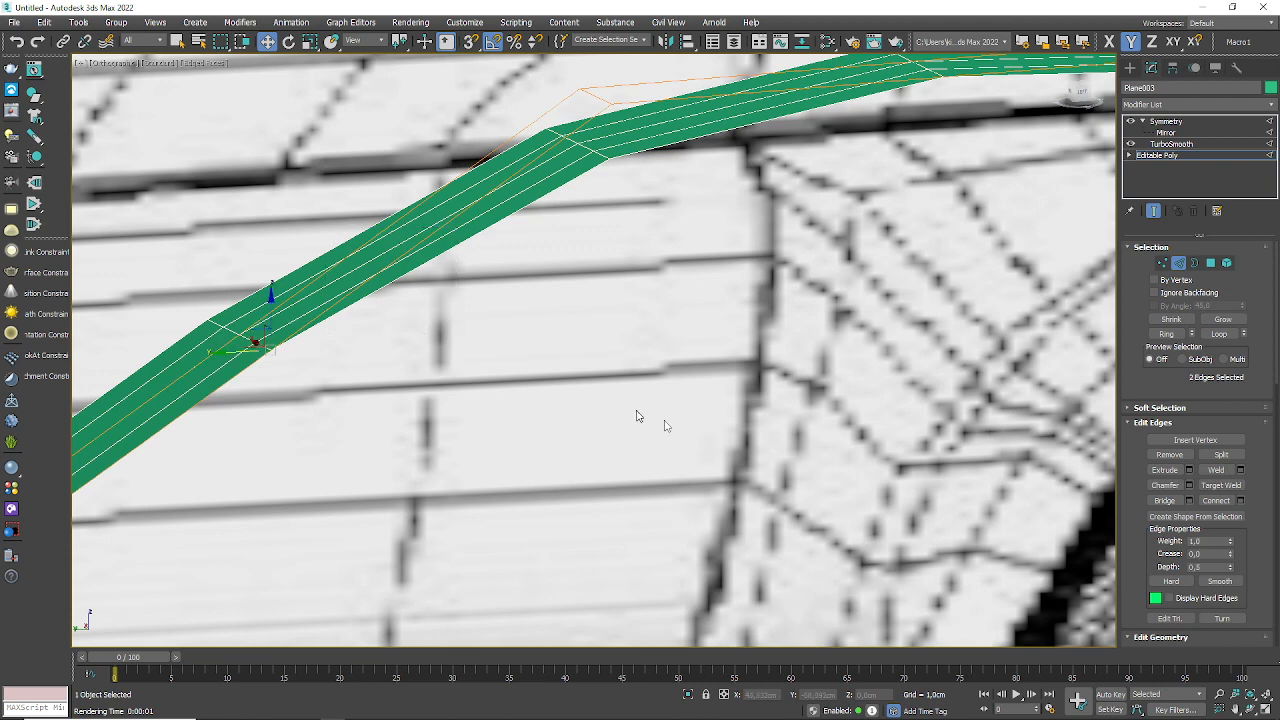
{"action": "left_click", "coordinate": [1216, 500]}
{"action": "middle_click_drag", "start_coordinate": [683, 405], "coordinate": [669, 421]}
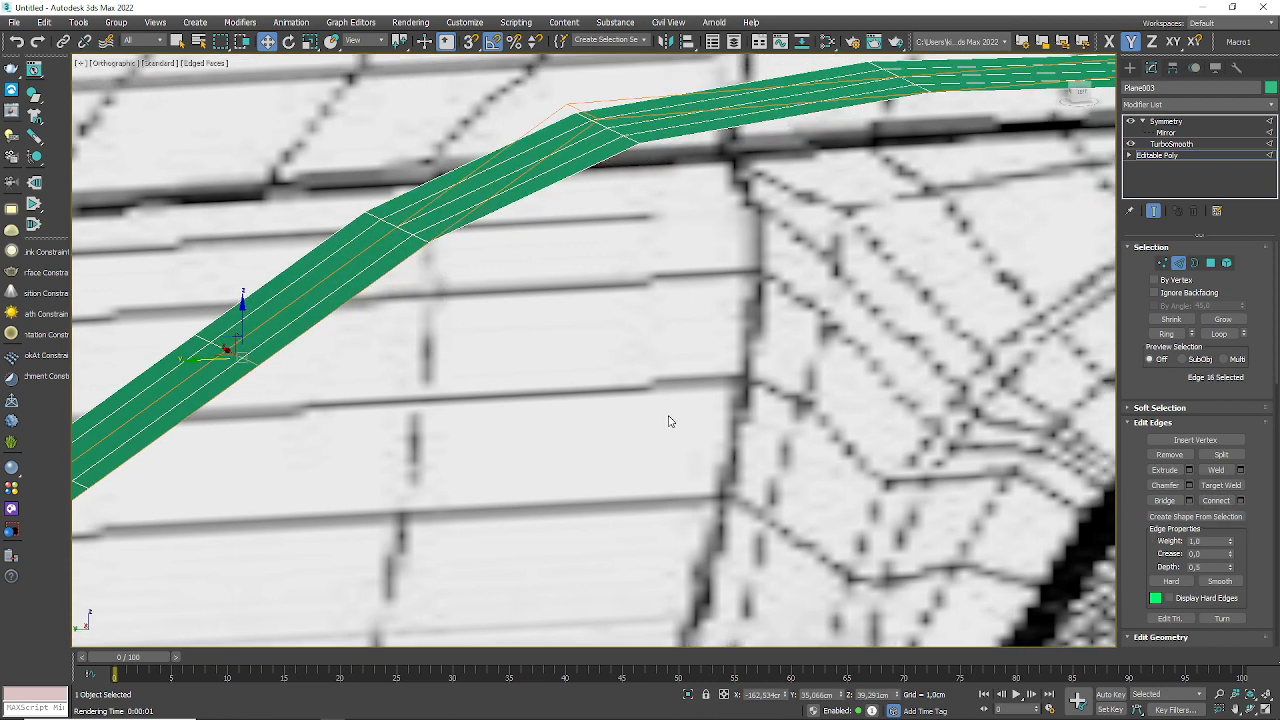
- In the left view, switch to vertex editing and move the windshield's mid-section vertices onto the blueprint's windshield line
{"action": "key", "text": "l"}
{"action": "scroll", "coordinate": [503, 349], "scroll_direction": "up", "scroll_amount": 5}
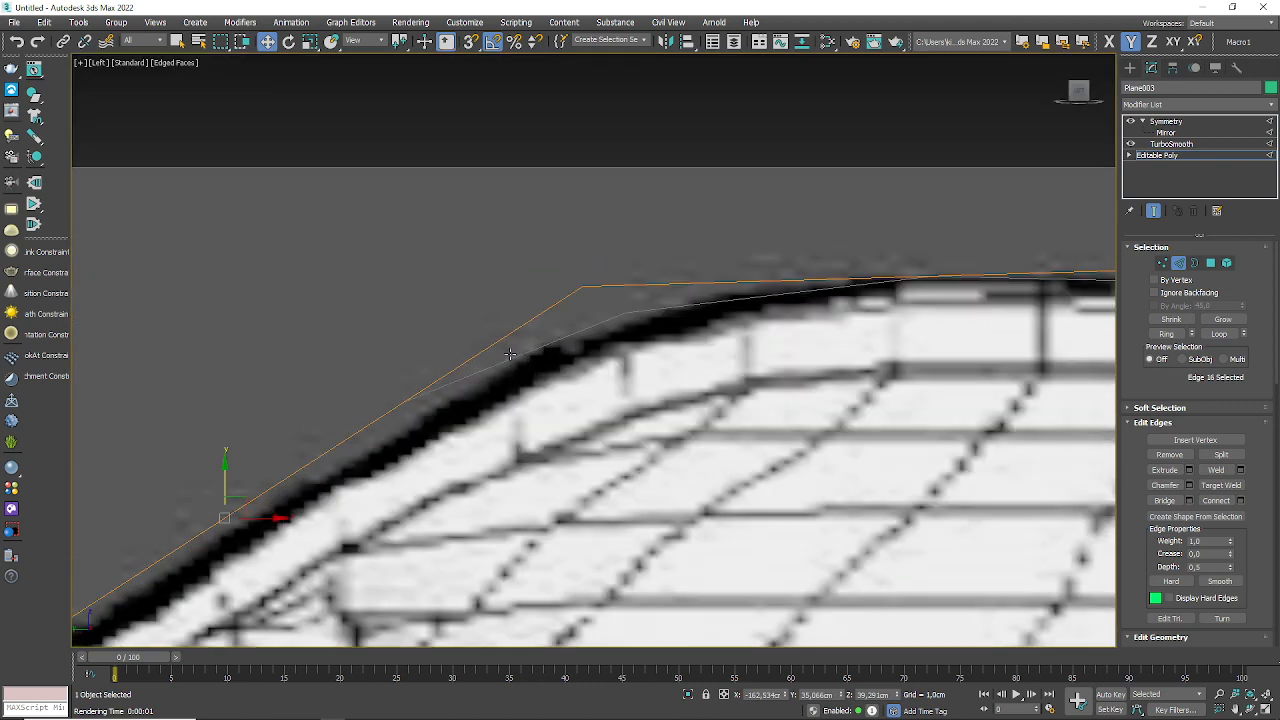
{"action": "middle_click_drag", "start_coordinate": [514, 352], "coordinate": [554, 286]}
{"action": "left_click", "coordinate": [1163, 263]}
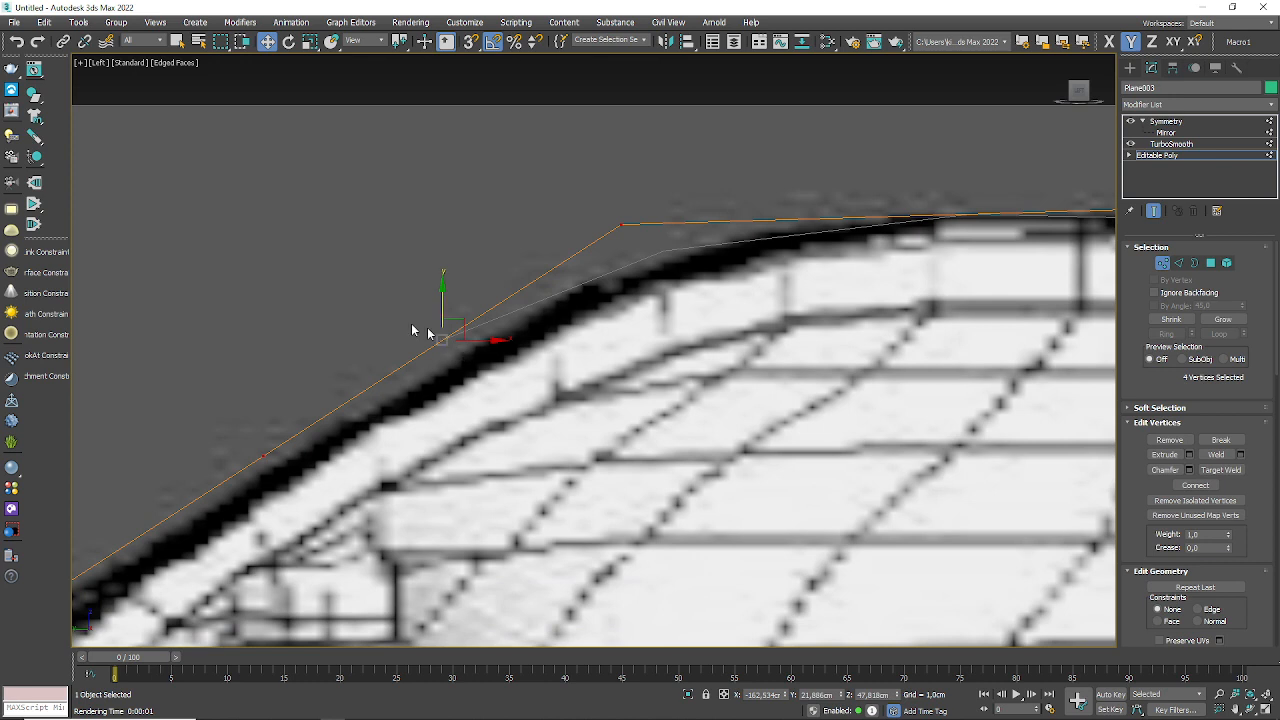
{"action": "left_click_drag", "start_coordinate": [208, 410], "coordinate": [281, 479]}
{"action": "left_click_drag", "start_coordinate": [288, 434], "coordinate": [305, 453]}
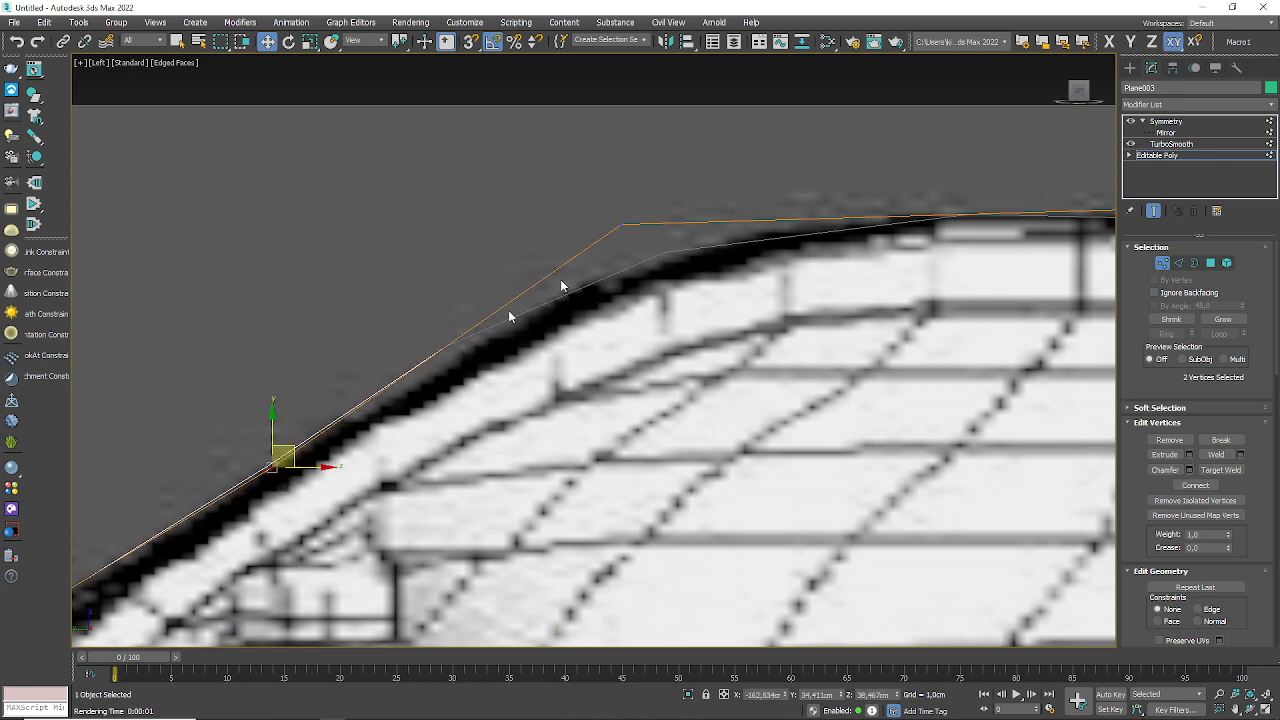
- Reposition the windshield-top vertices slightly rearward and adjust their height so the smoothed curve follows the blueprint's roof corner
{"action": "left_click_drag", "start_coordinate": [649, 172], "coordinate": [602, 256]}
{"action": "left_click_drag", "start_coordinate": [634, 209], "coordinate": [659, 216]}
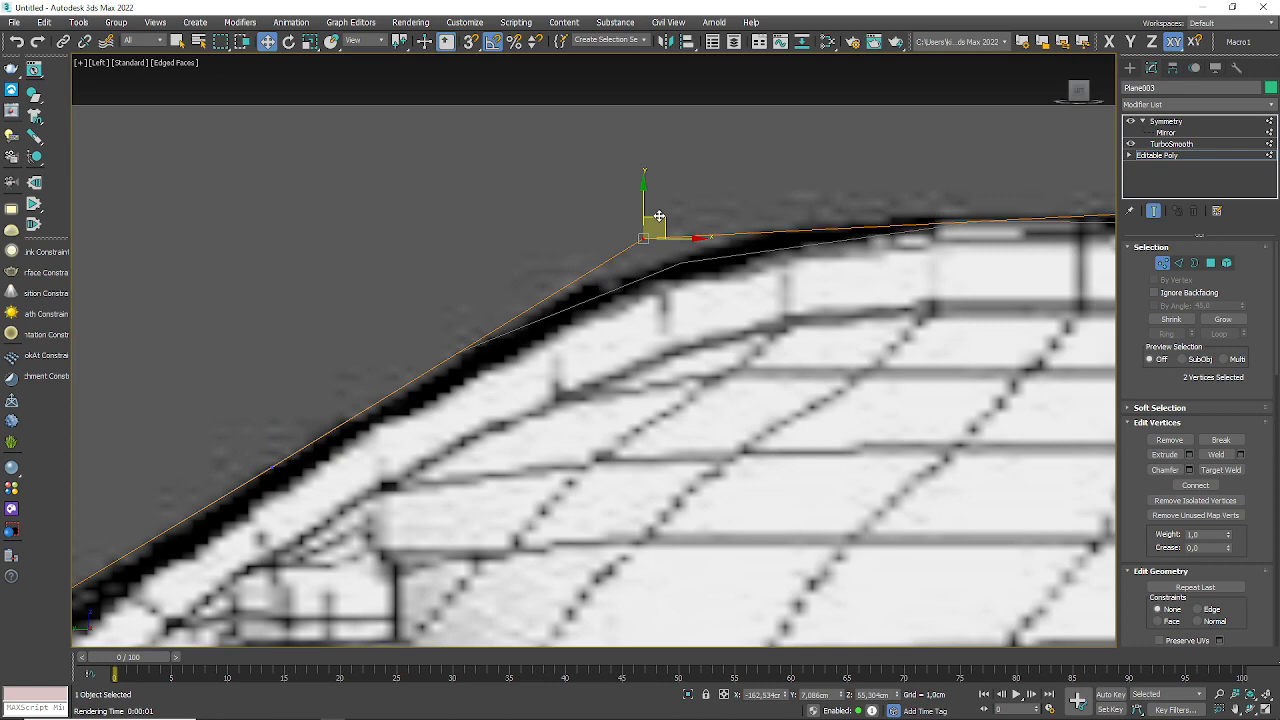
{"action": "scroll", "coordinate": [659, 216], "scroll_direction": "down", "scroll_amount": 4}
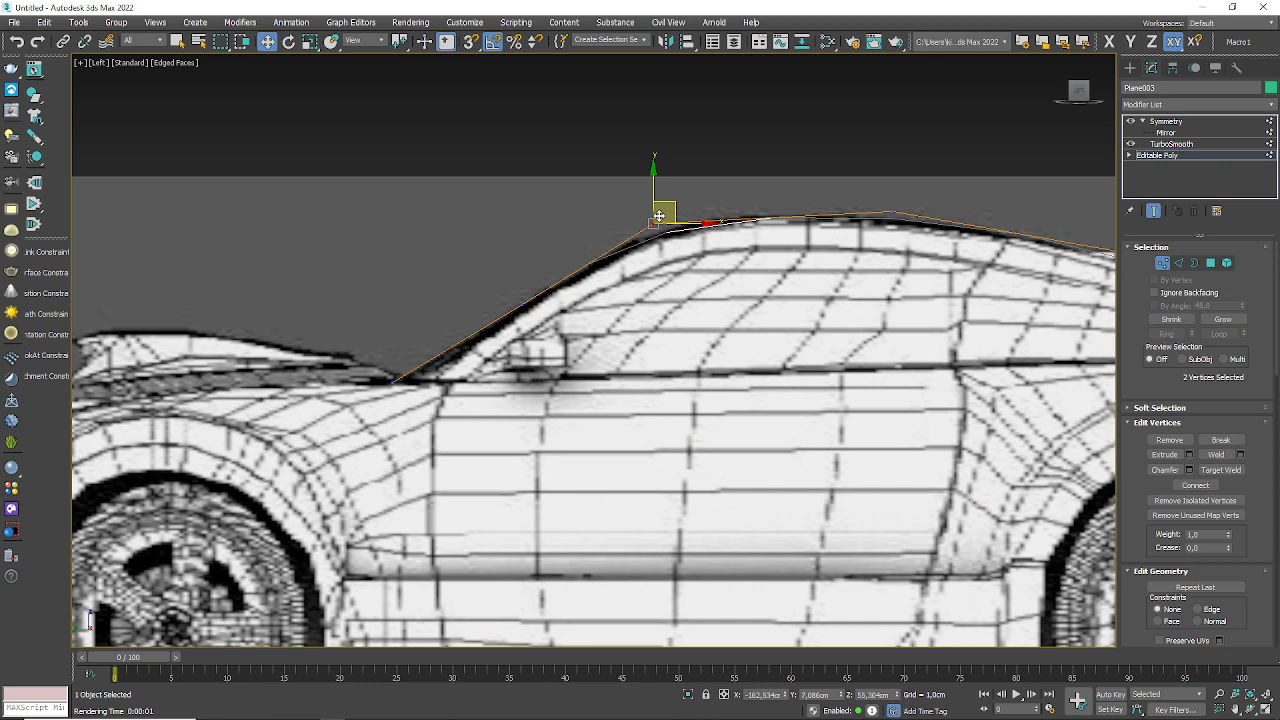
{"action": "scroll", "coordinate": [659, 216], "scroll_direction": "up", "scroll_amount": 5}
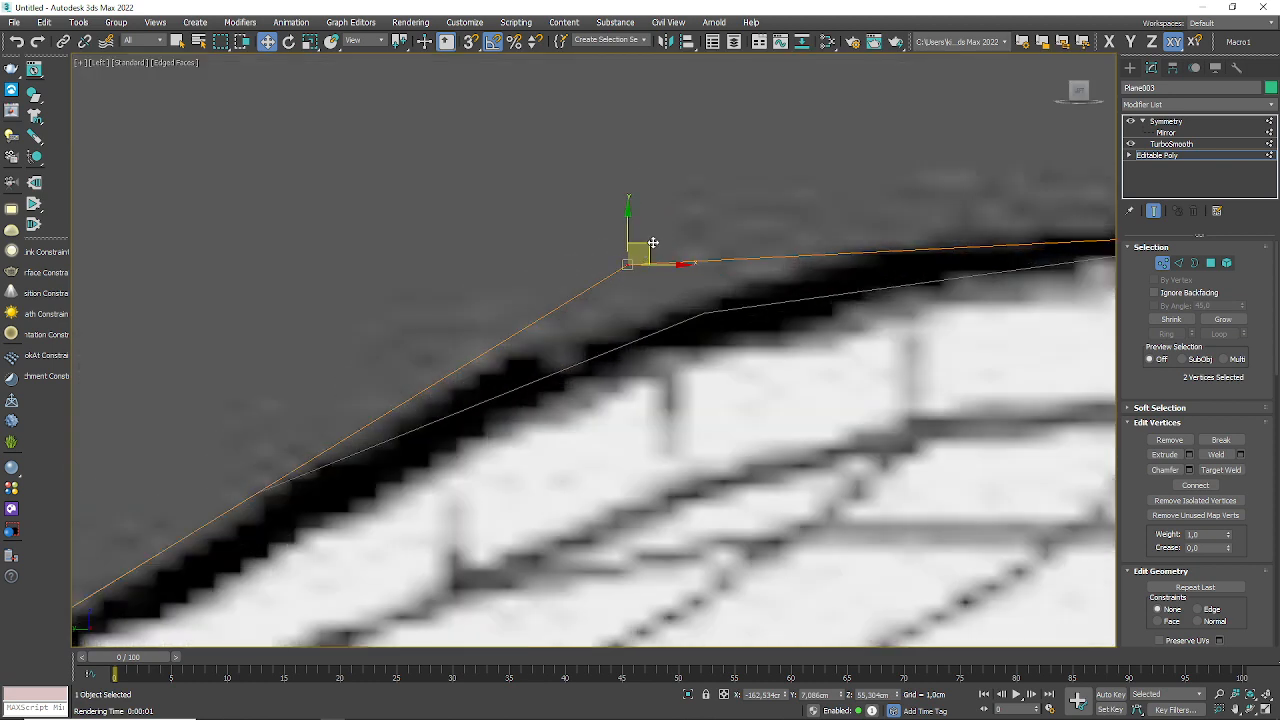
{"action": "mouse_move", "coordinate": [652, 243]}
{"action": "left_mouse_down"}
{"action": "mouse_move", "coordinate": [636, 228]}
{"action": "mouse_move", "coordinate": [651, 225]}
{"action": "left_mouse_up"}
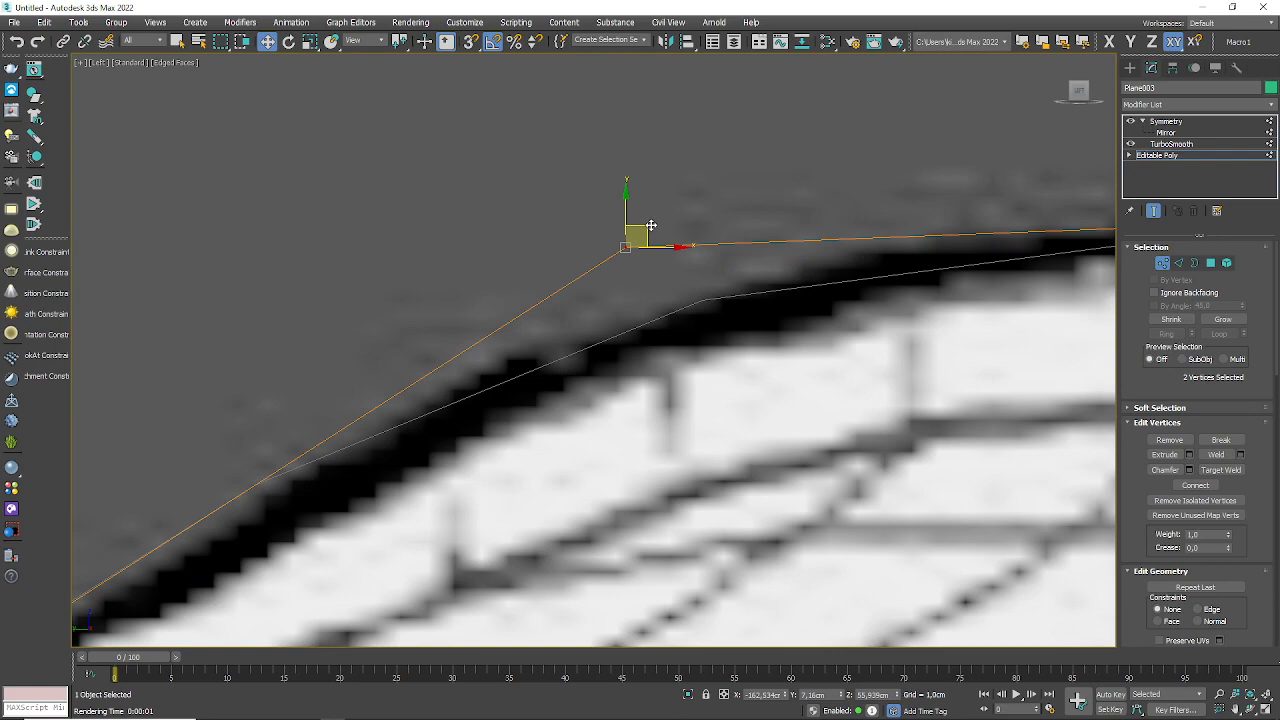
- Leave vertex editing, select the Symmetry modifier and examine the smoothed strip in 3D against the side and top blueprints
{"action": "scroll", "coordinate": [651, 225], "scroll_direction": "down", "scroll_amount": 5}
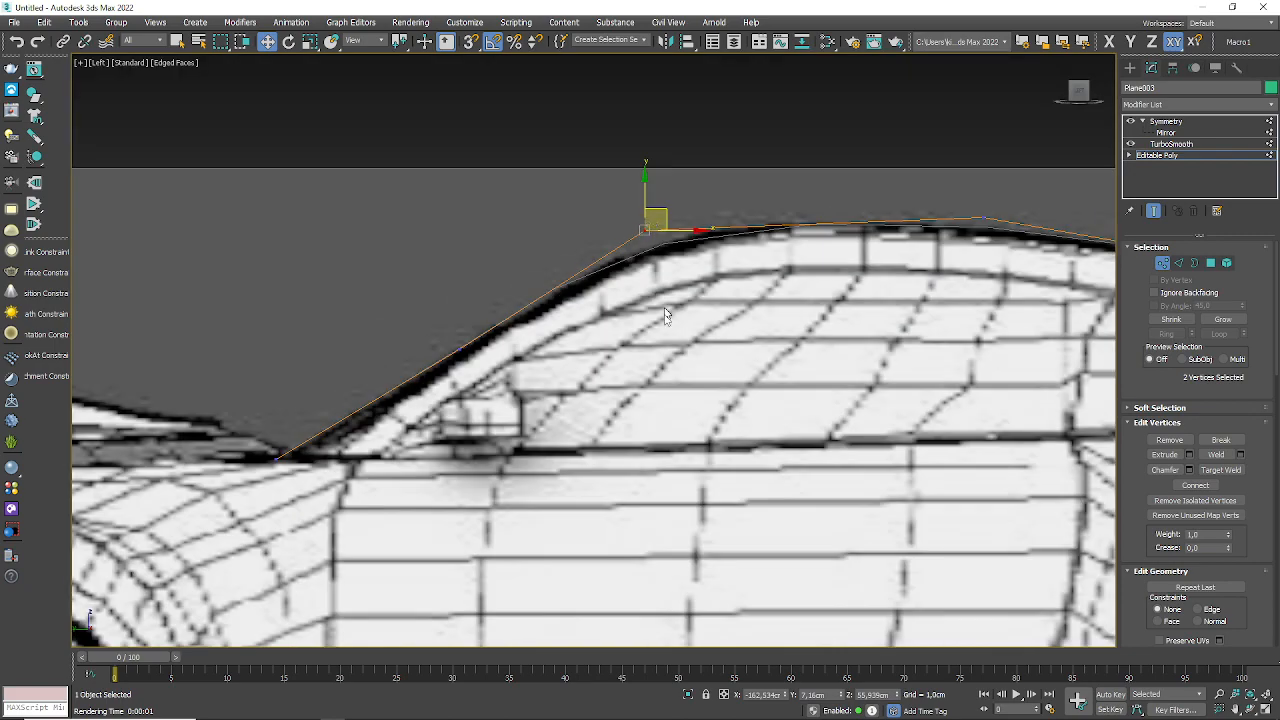
{"action": "middle_click_drag", "start_coordinate": [713, 405], "coordinate": [790, 463], "text": "alt"}
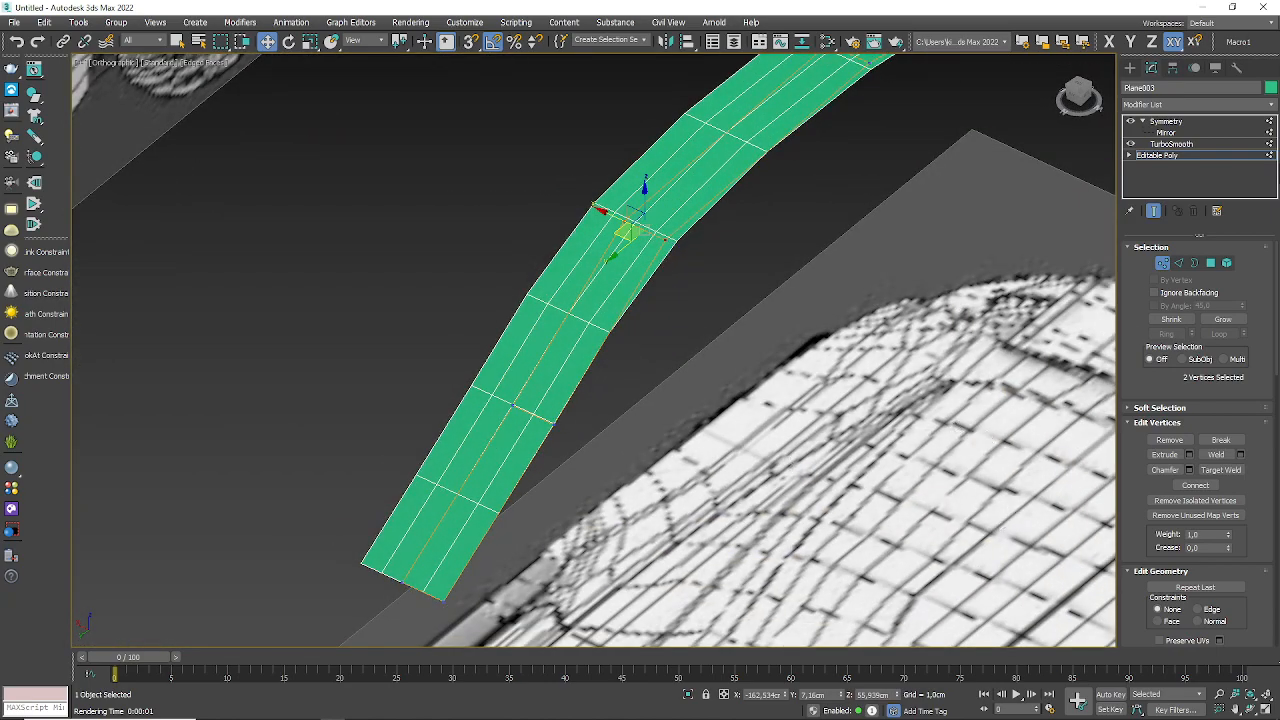
{"action": "left_click", "coordinate": [1270, 156]}
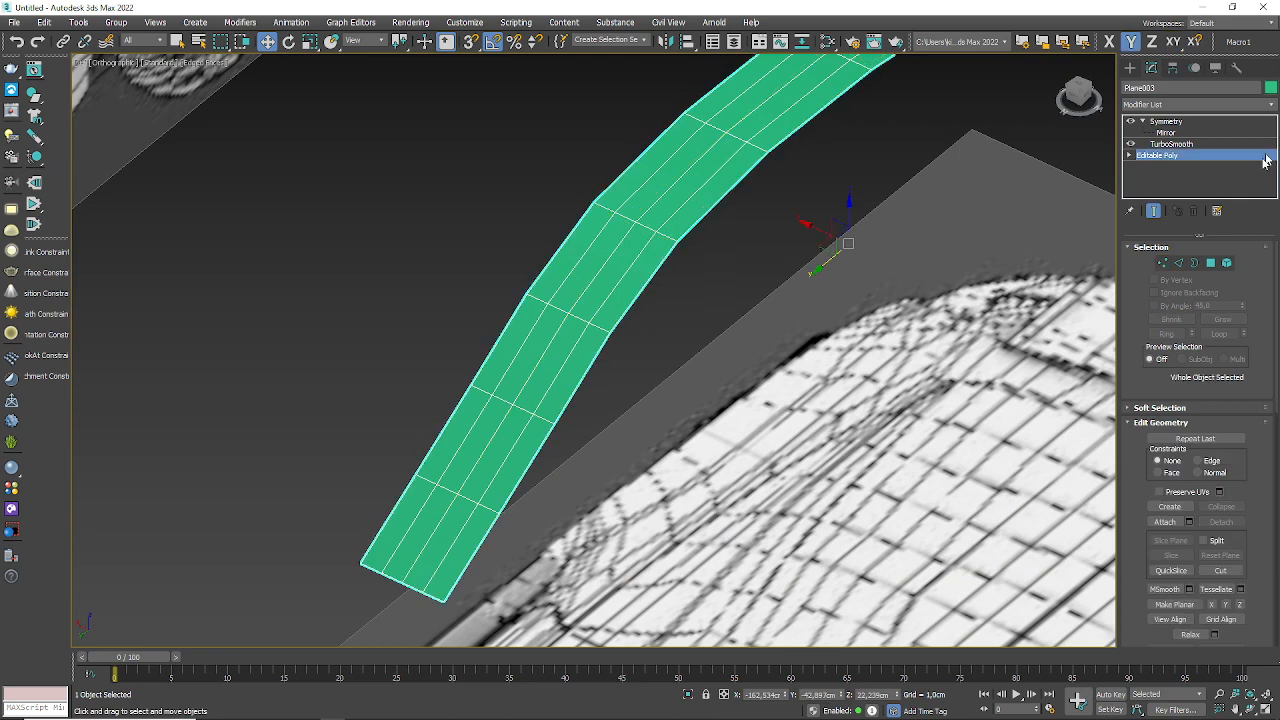
{"action": "left_click", "coordinate": [1184, 122]}
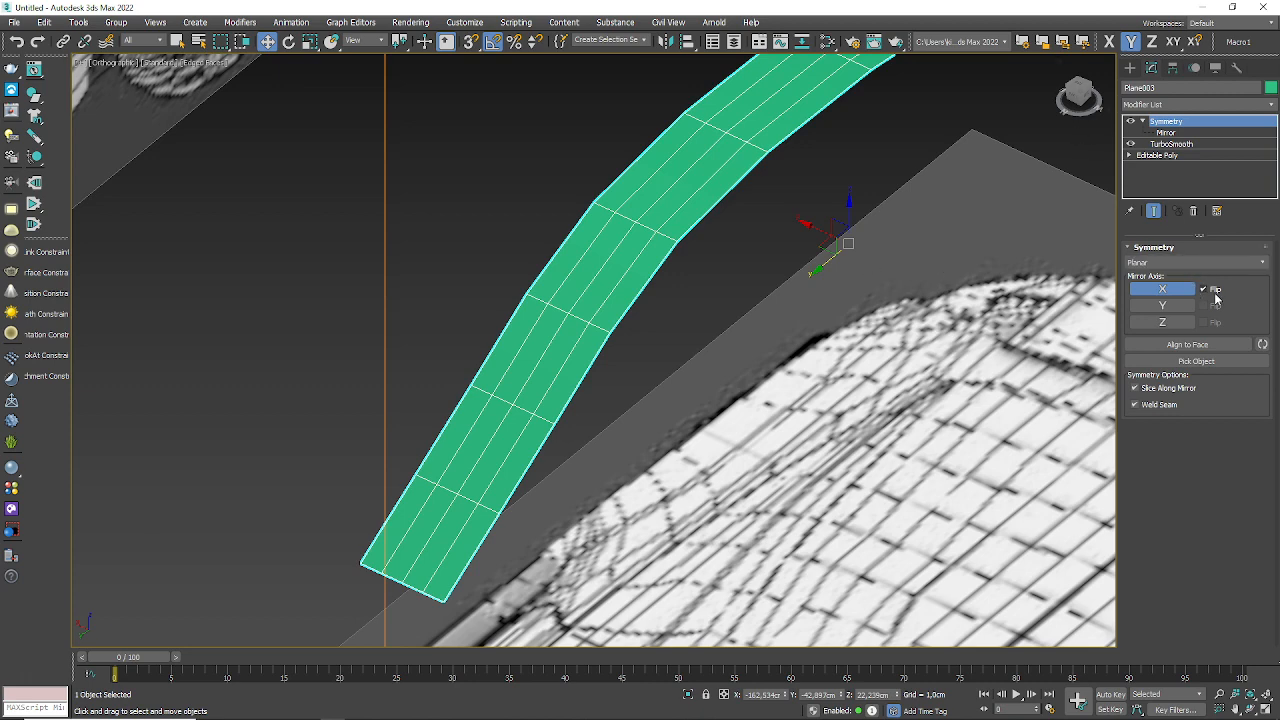
{"action": "middle_click_drag", "start_coordinate": [666, 178], "coordinate": [576, 238]}
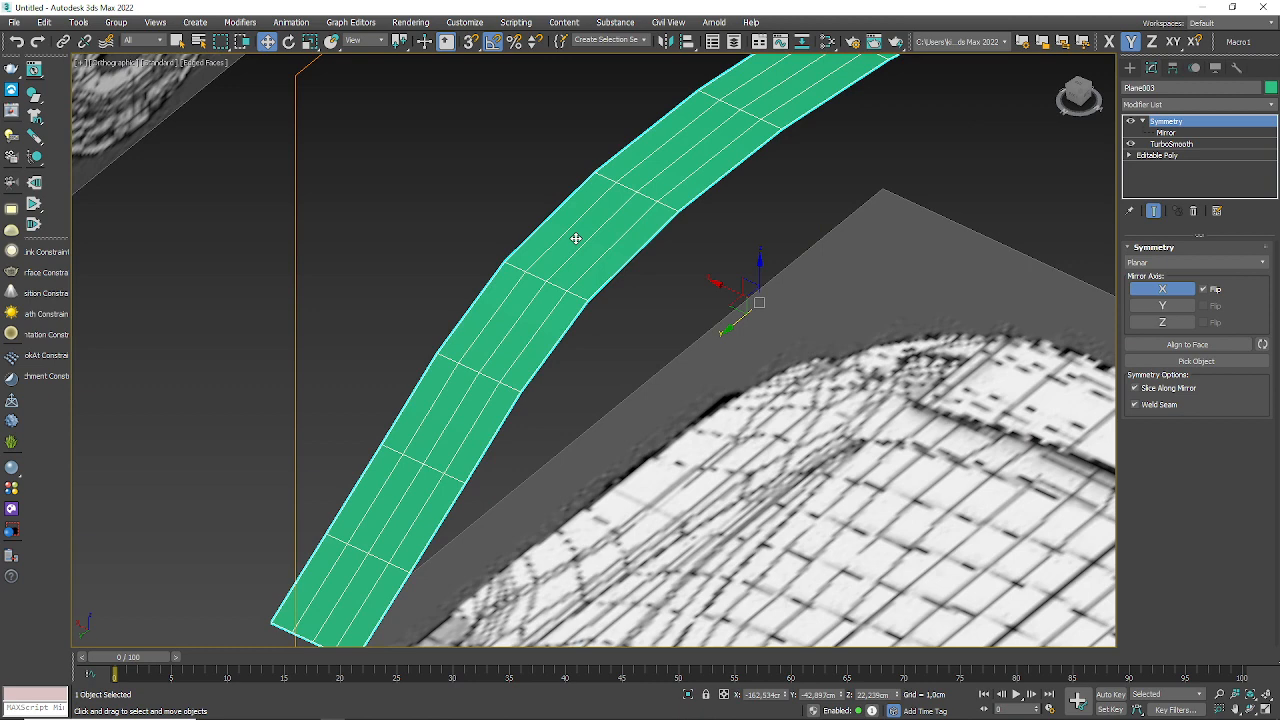
{"action": "scroll", "coordinate": [576, 238], "scroll_direction": "down", "scroll_amount": 5}
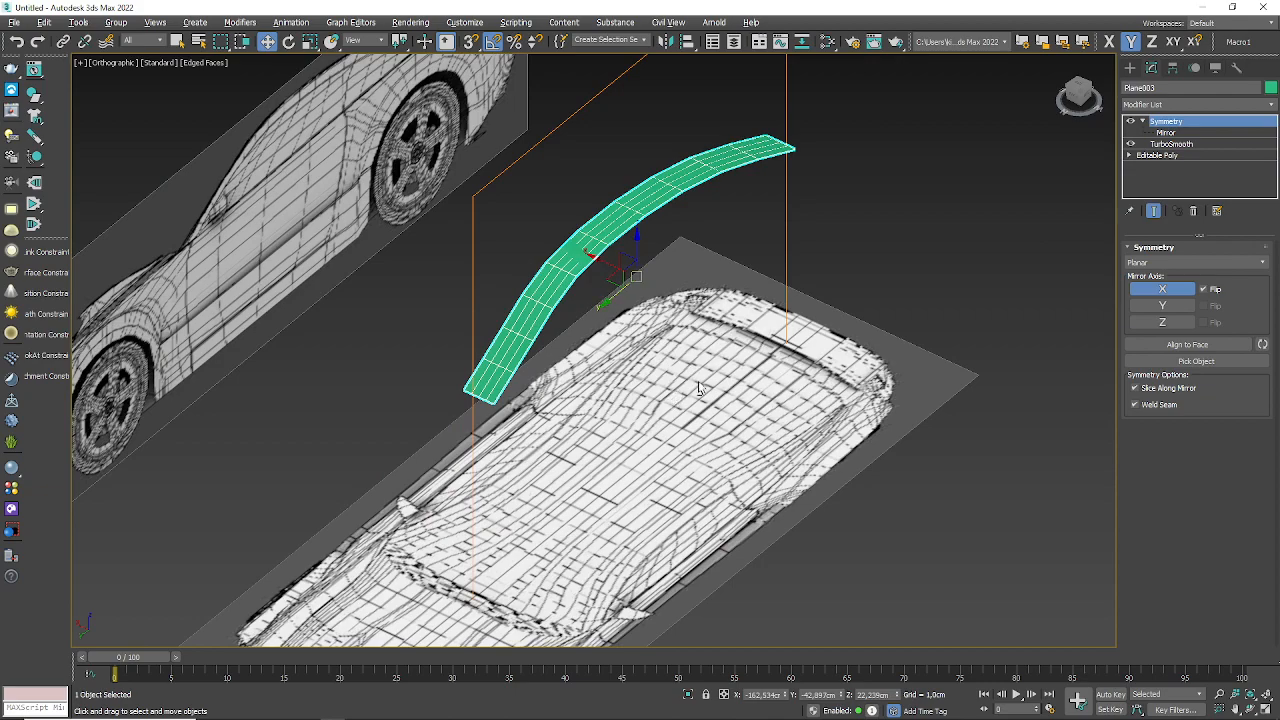
{"action": "mouse_move", "coordinate": [702, 390]}
{"action": "middle_mouse_down", "text": "alt"}
{"action": "mouse_move", "coordinate": [651, 371]}
{"action": "mouse_move", "coordinate": [615, 320]}
{"action": "mouse_move", "coordinate": [678, 392]}
{"action": "middle_mouse_up", "text": "alt"}
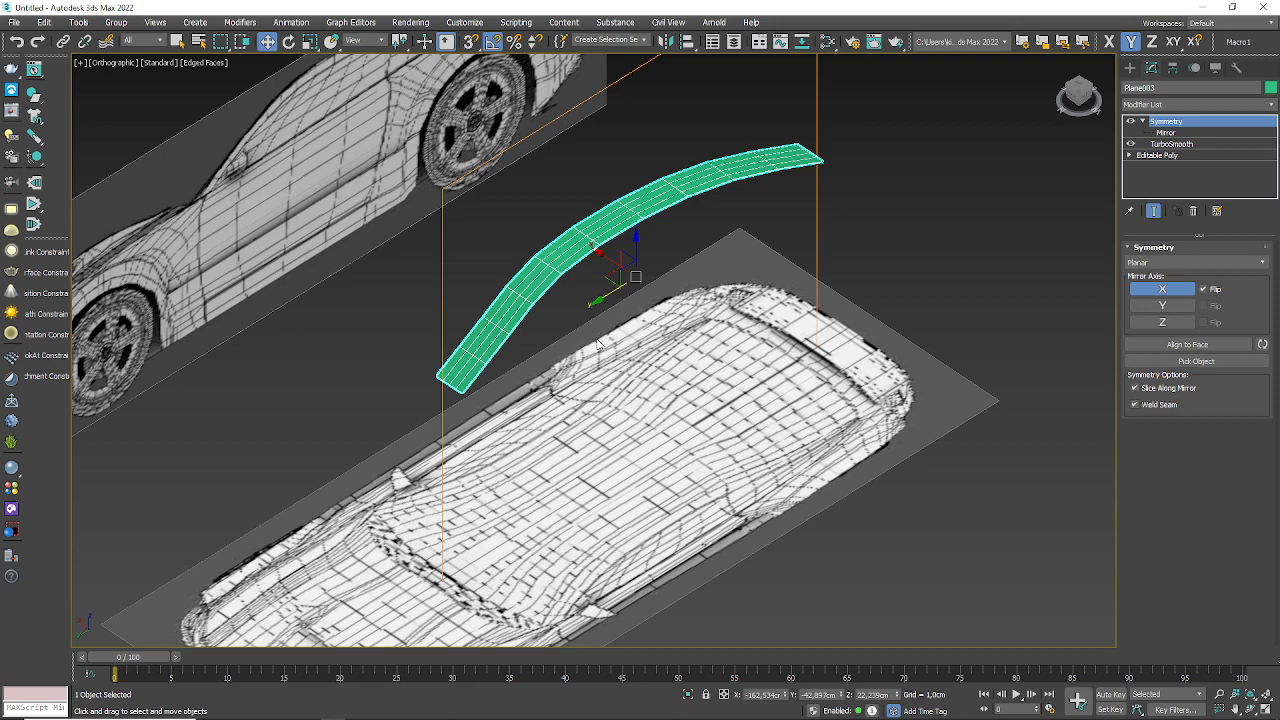
{"action": "key", "text": "alt+Tab"}
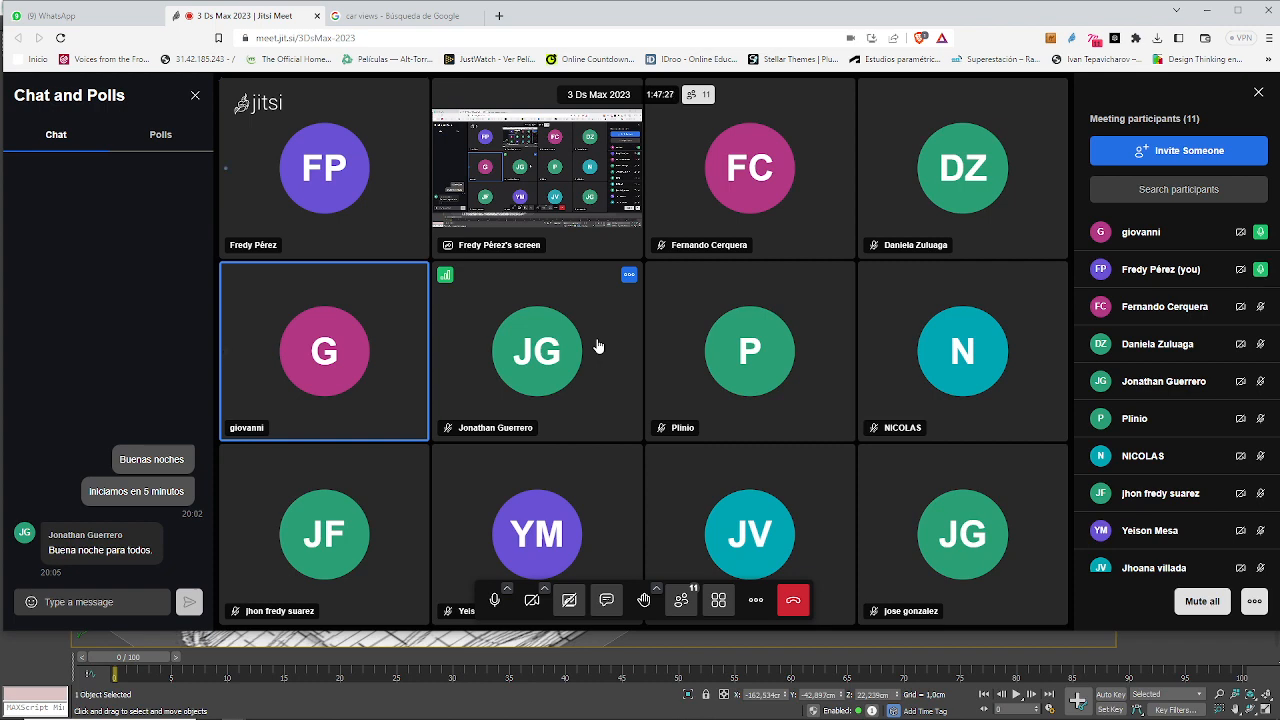
{"action": "key", "text": "alt+Tab"}
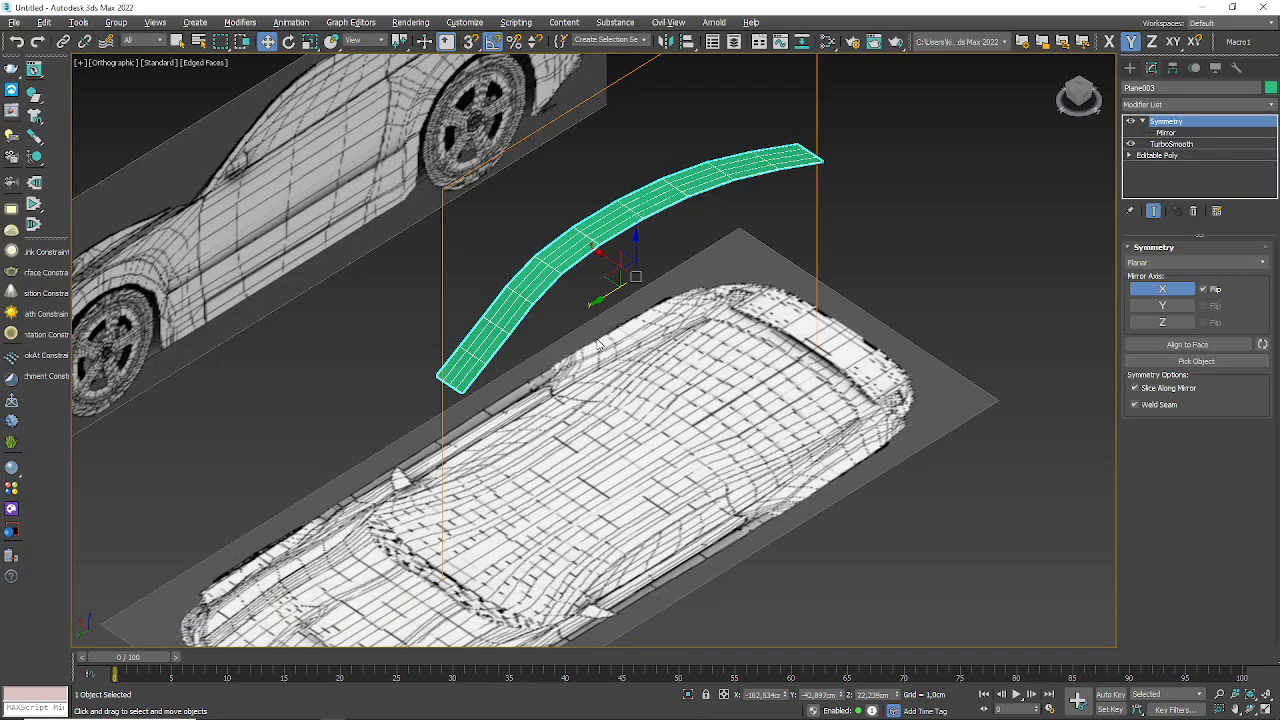
- Delete the roof strip from the scene
{"action": "scroll", "coordinate": [615, 330], "scroll_direction": "down", "scroll_amount": 2}
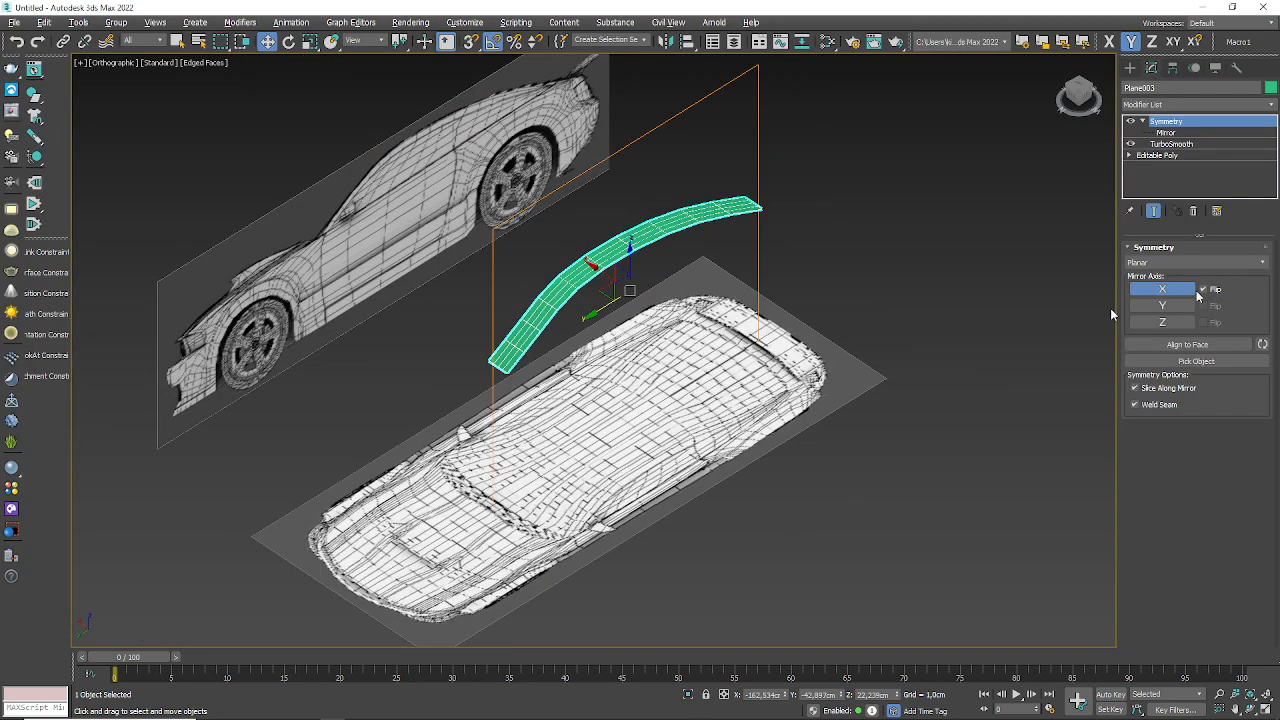
{"action": "left_click", "coordinate": [1165, 132]}
{"action": "key", "text": "Delete"}
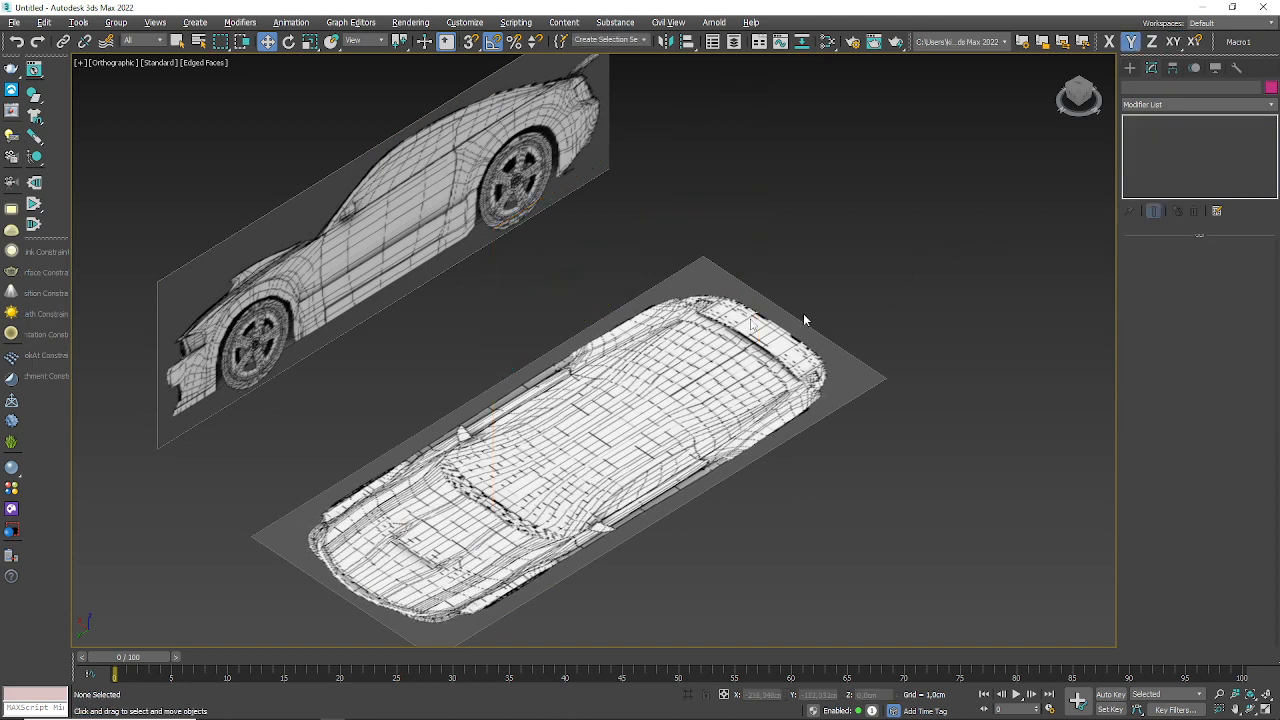
- Unfreeze all frozen objects so the blueprint planes can be selected
{"action": "right_click", "coordinate": [662, 414]}
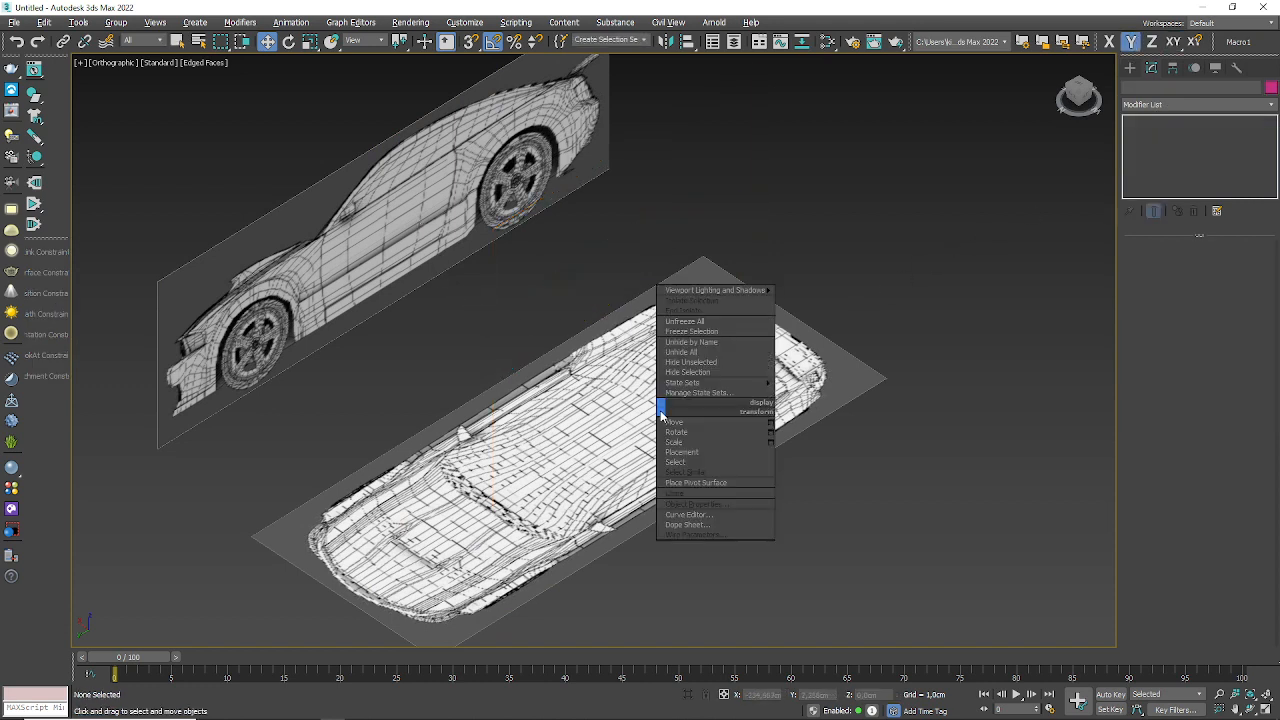
{"action": "left_click", "coordinate": [452, 348]}
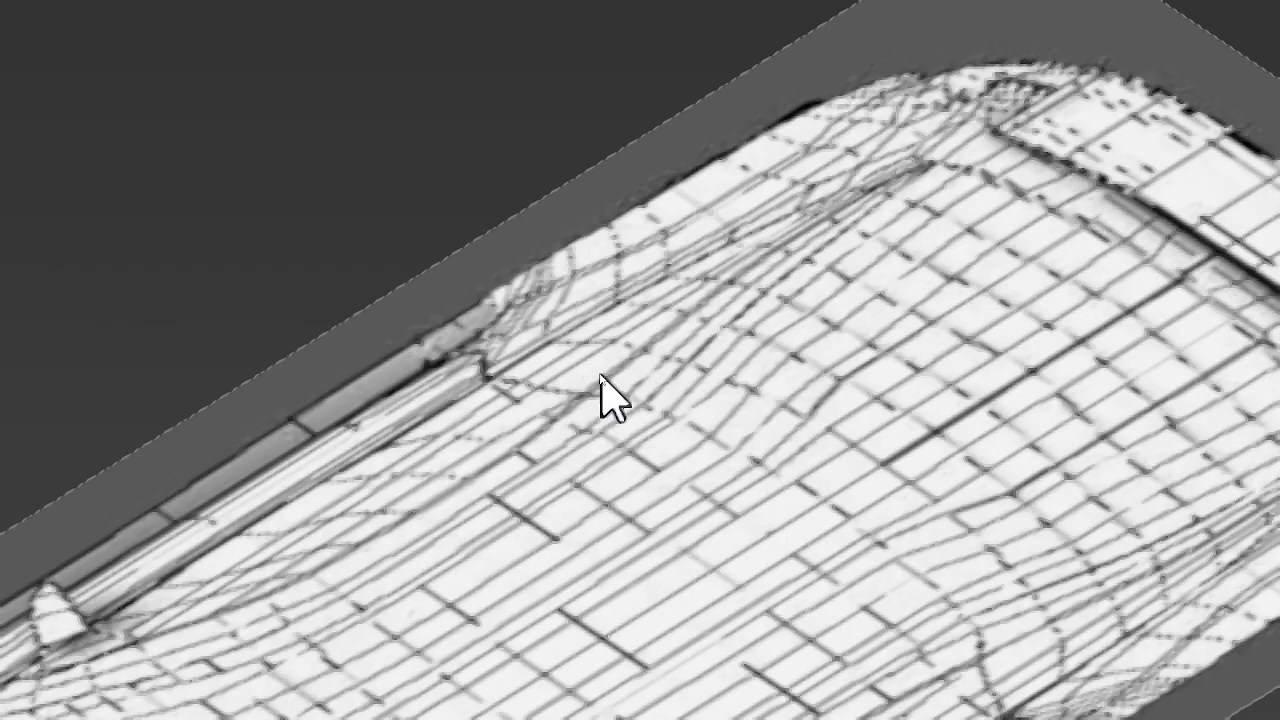
{"action": "right_click", "coordinate": [600, 378]}
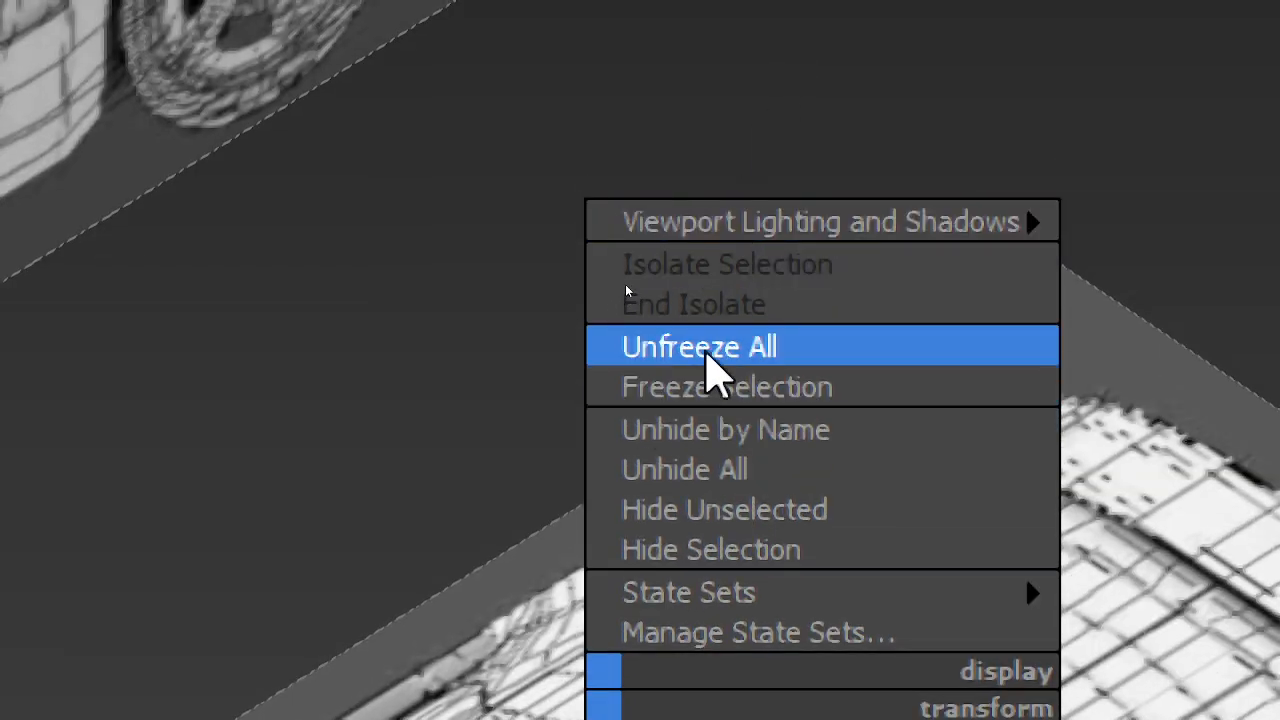
{"action": "left_click", "coordinate": [768, 352]}
- Delete the top-view and side-view blueprint planes to empty the scene
{"action": "left_click", "coordinate": [768, 468]}
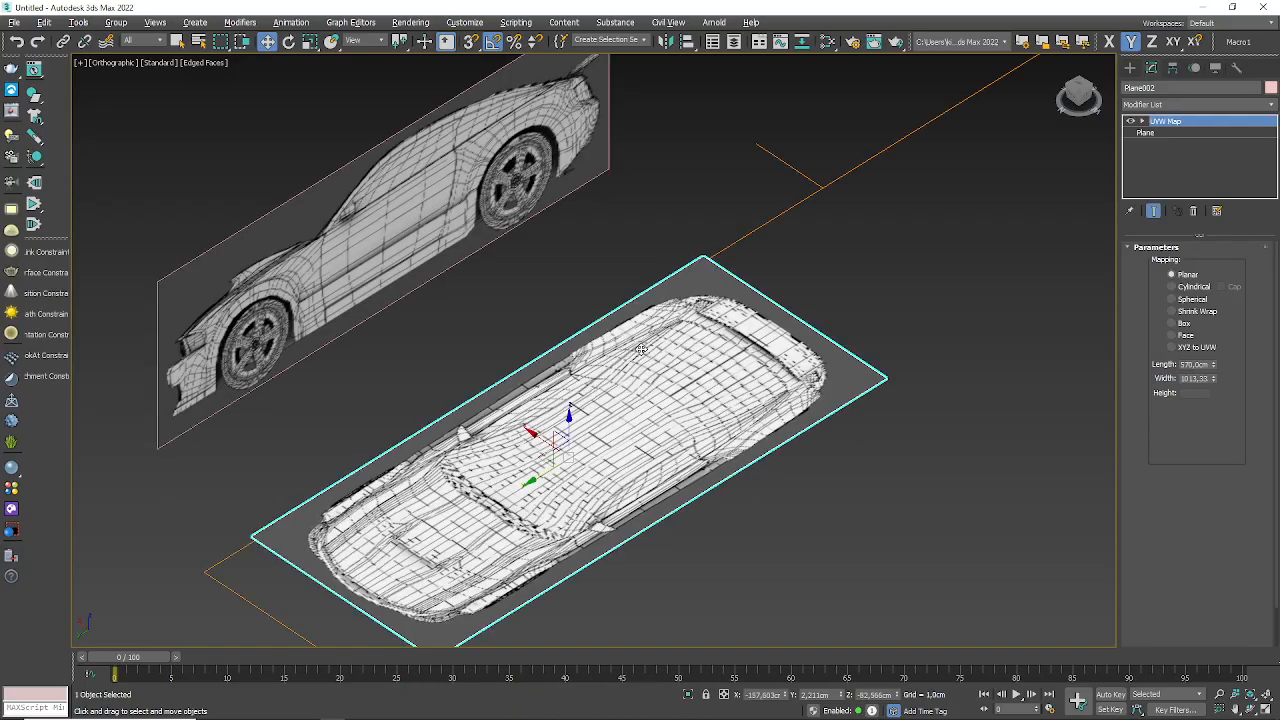
{"action": "key", "text": "Delete"}
{"action": "left_click", "coordinate": [448, 238]}
{"action": "key", "text": "Delete"}
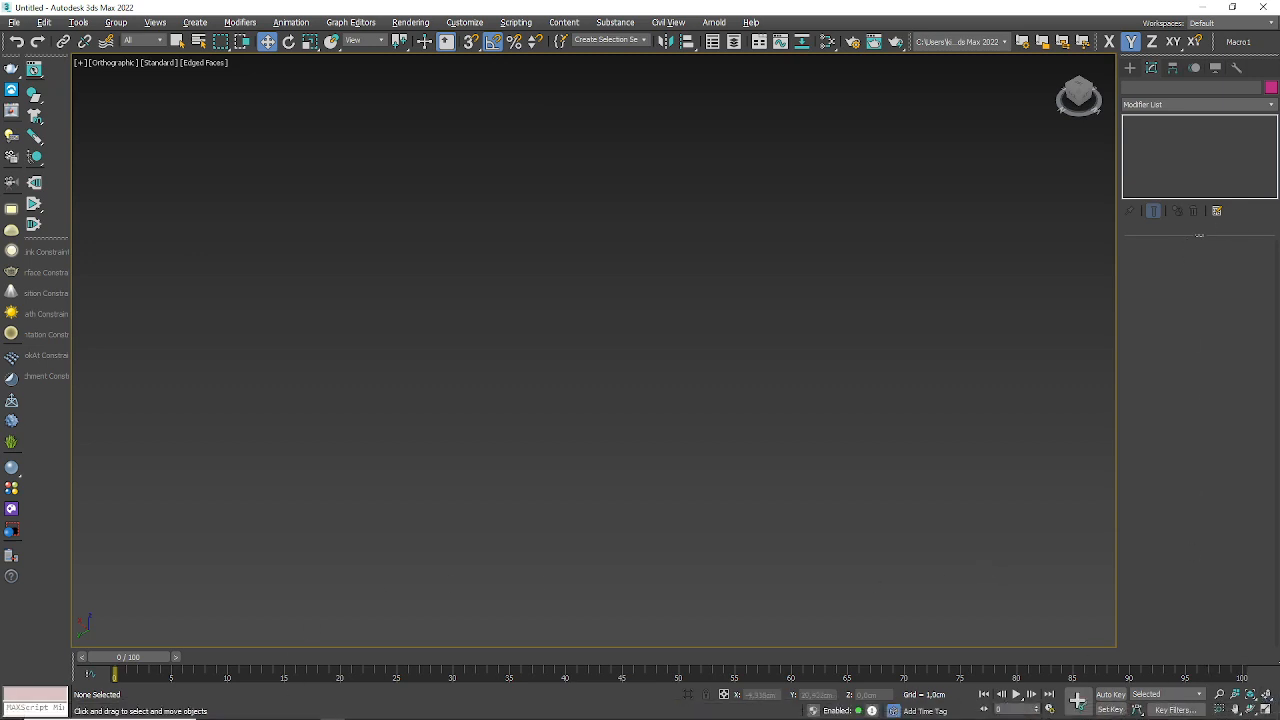
- Open the blue sedan blueprint image from the Referencias folder
{"action": "left_click", "coordinate": [381, 711]}
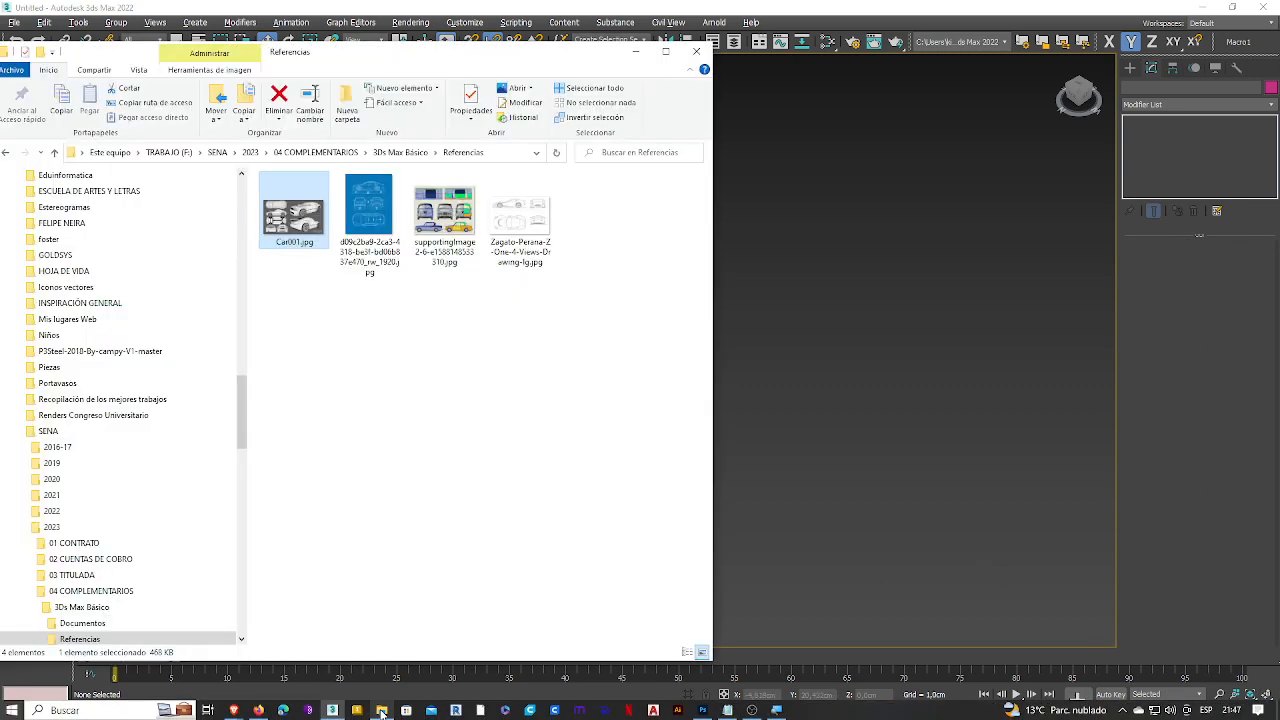
{"action": "left_click", "coordinate": [528, 228]}
{"action": "double_click", "coordinate": [355, 207]}
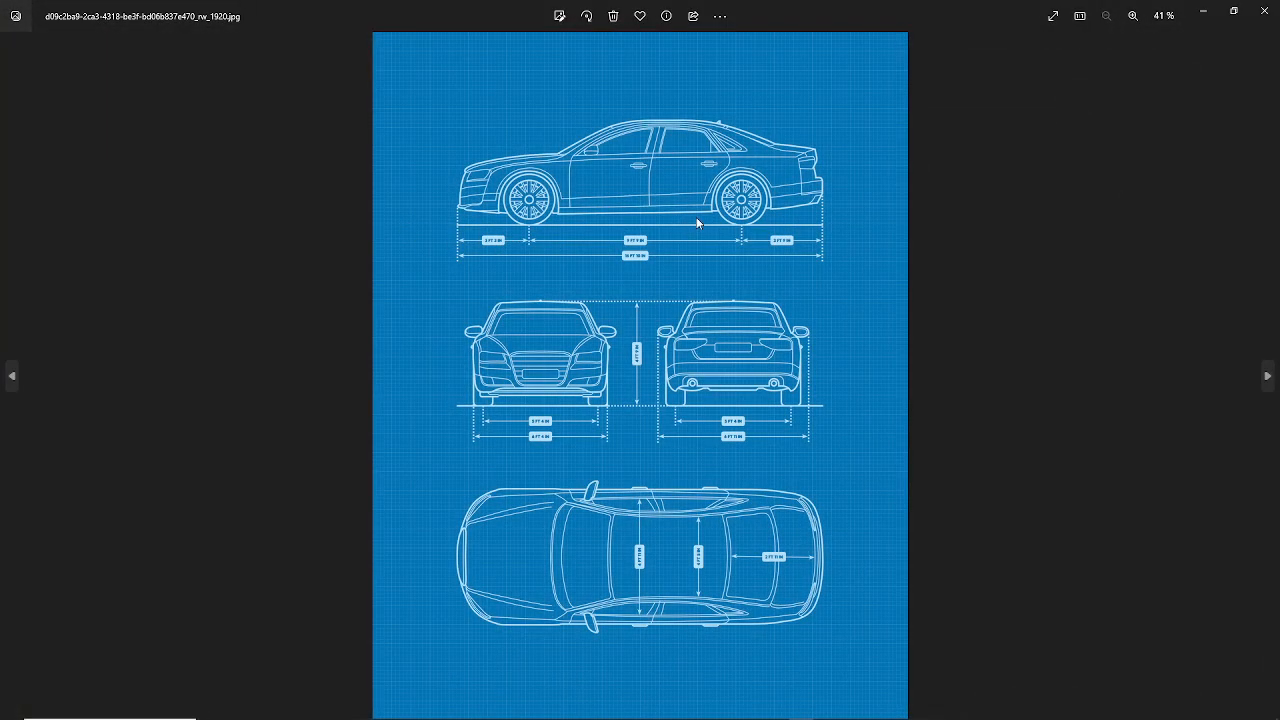
- Examine the overall length and wheelbase dimensions under the side view of the blue sedan blueprint
{"action": "scroll", "coordinate": [696, 218], "scroll_direction": "up", "scroll_amount": 5}
{"action": "scroll", "coordinate": [595, 223], "scroll_direction": "up", "scroll_amount": 3}
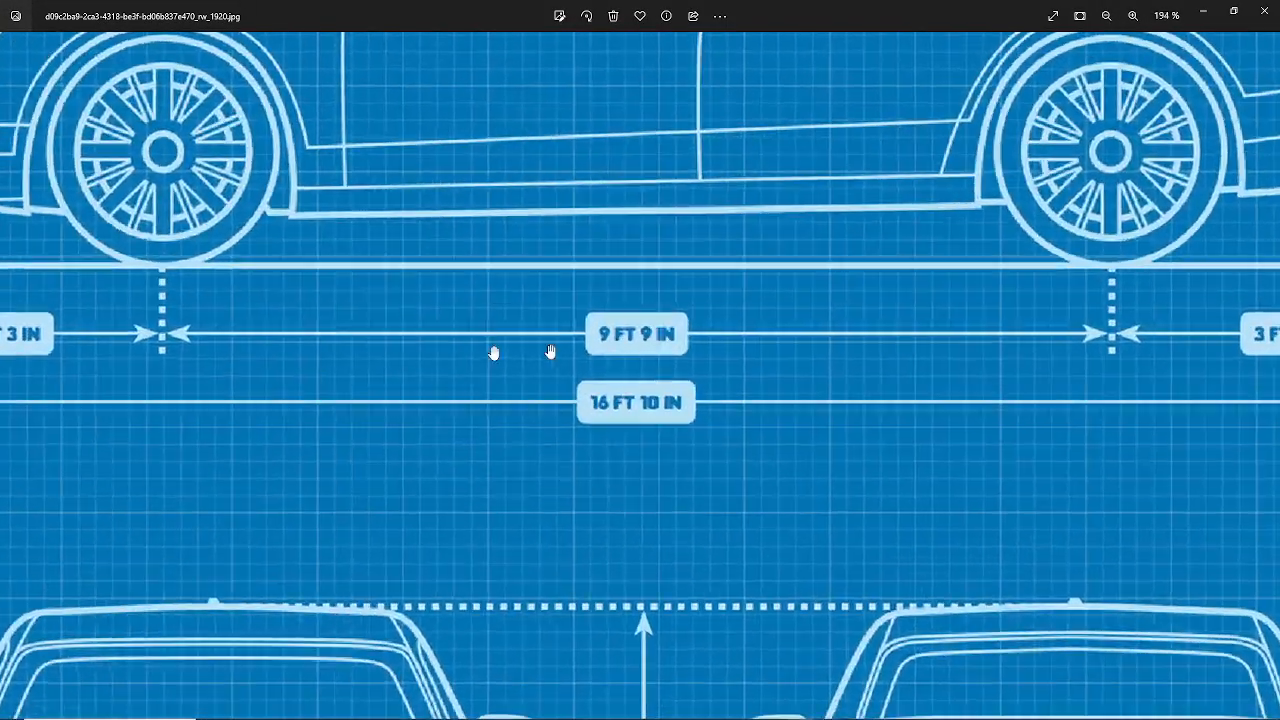
{"action": "scroll", "coordinate": [650, 346], "scroll_direction": "down", "scroll_amount": 3}
{"action": "scroll", "coordinate": [650, 347], "scroll_direction": "down", "scroll_amount": 1}
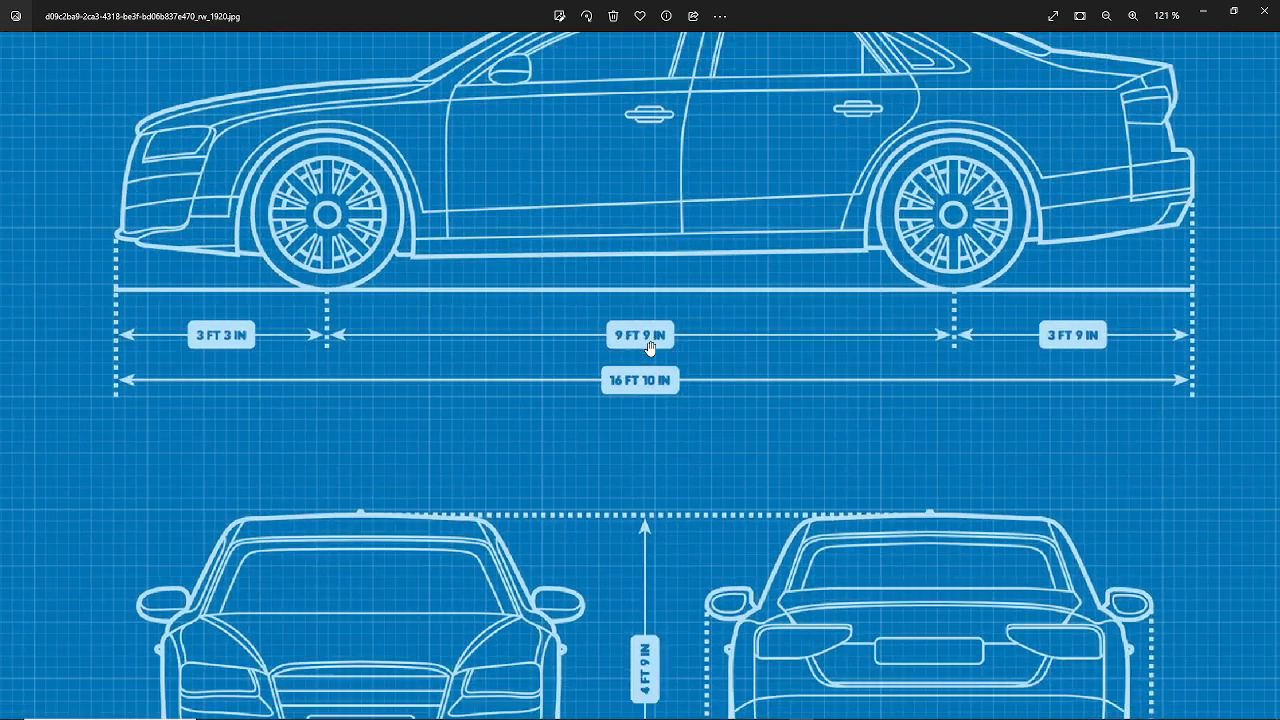
{"action": "scroll", "coordinate": [655, 387], "scroll_direction": "up", "scroll_amount": 1}
{"action": "scroll", "coordinate": [655, 387], "scroll_direction": "down", "scroll_amount": 1}
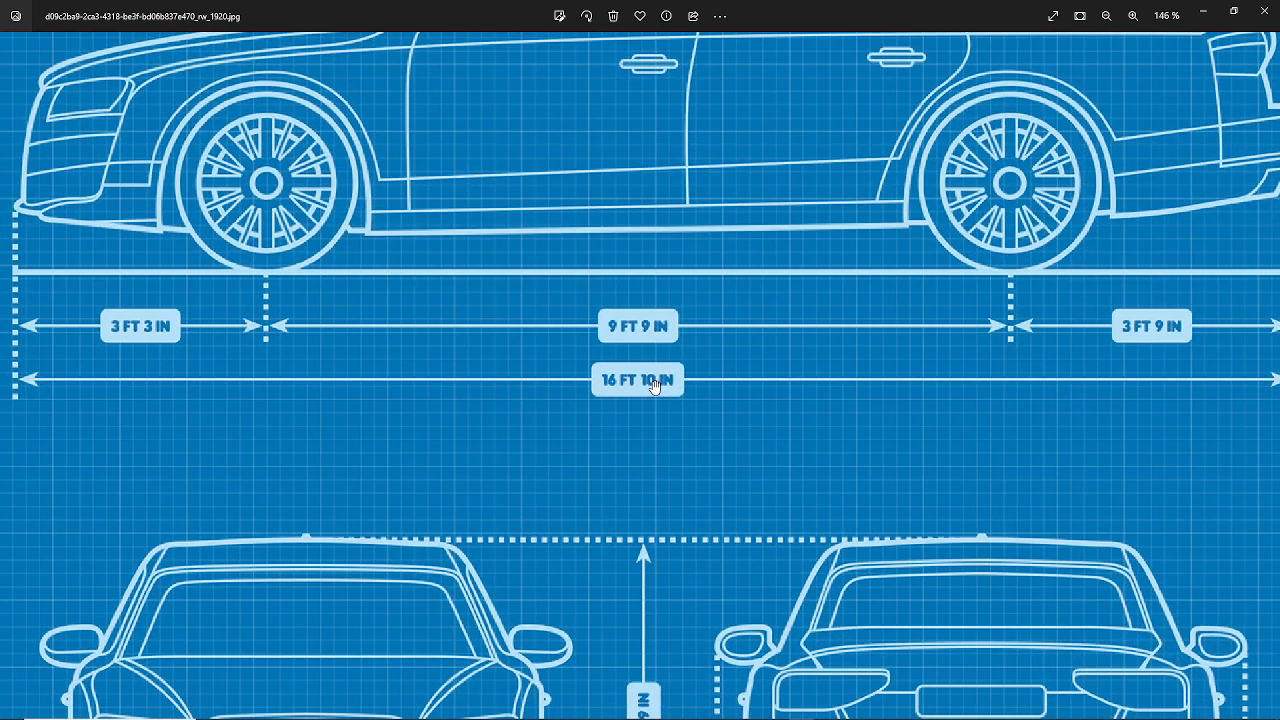
{"action": "scroll", "coordinate": [635, 408], "scroll_direction": "down", "scroll_amount": 1}
{"action": "scroll", "coordinate": [635, 408], "scroll_direction": "down", "scroll_amount": 4}
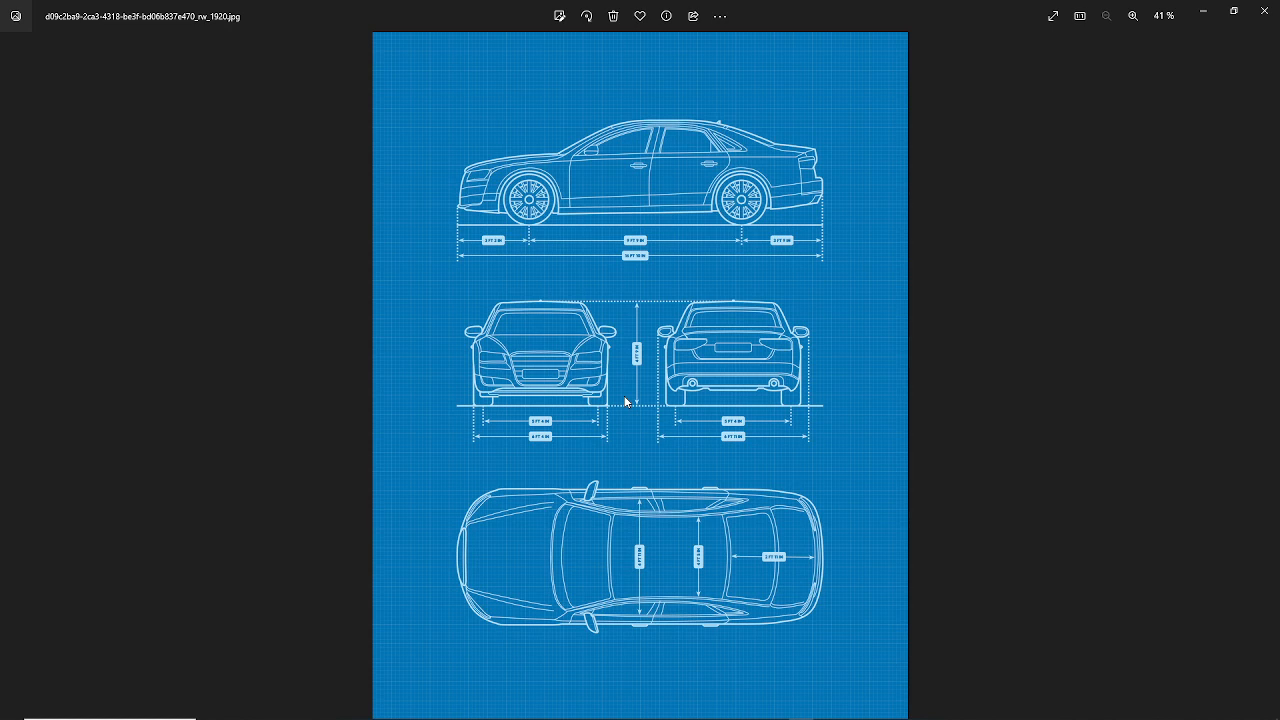
- Switch to the web browser and search Google in a new tab for "conversor de unidades"
{"action": "key", "text": "alt+Tab"}
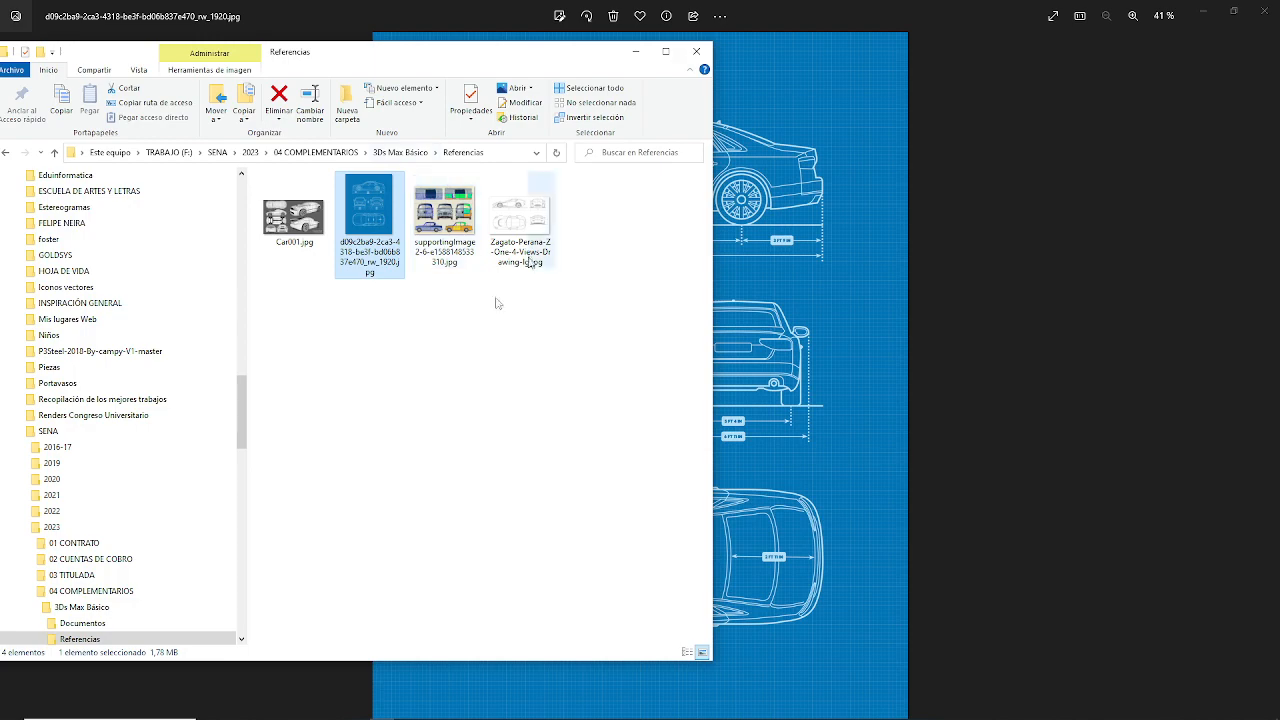
{"action": "key", "text": "alt+Tab"}
{"action": "key", "text": "alt+Tab"}
{"action": "key", "text": "alt+Tab"}
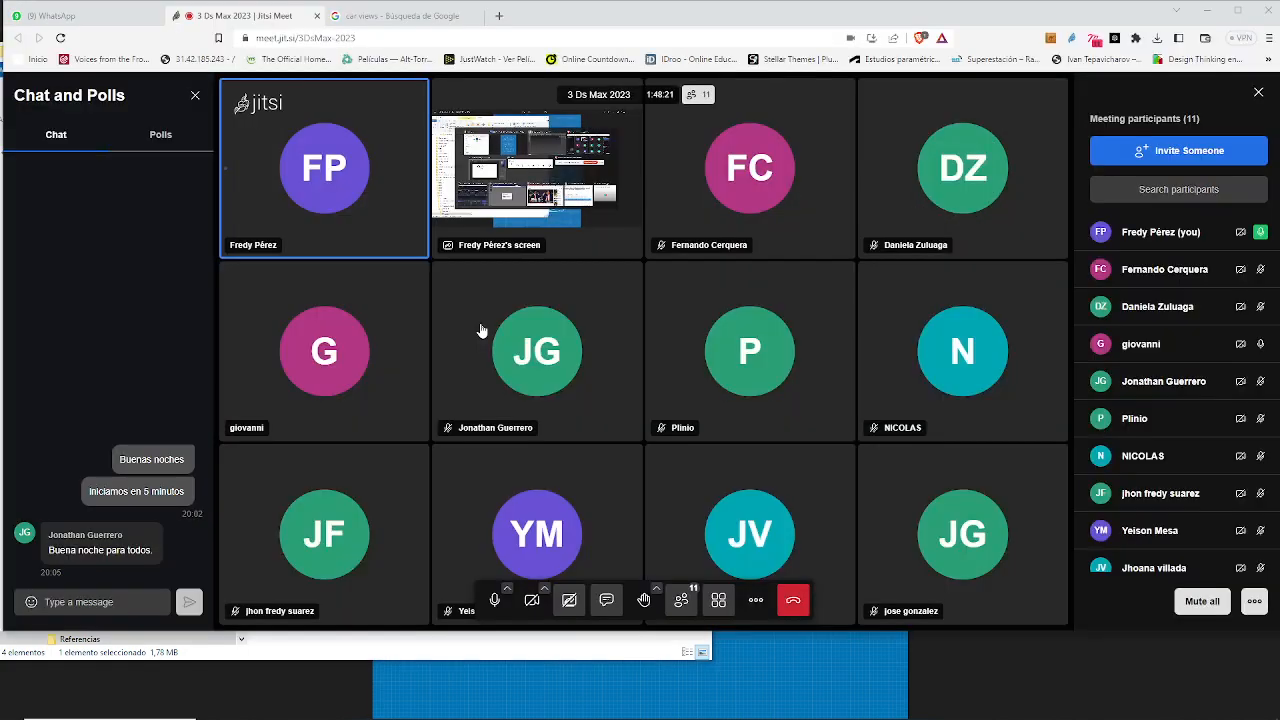
{"action": "left_click", "coordinate": [499, 15]}
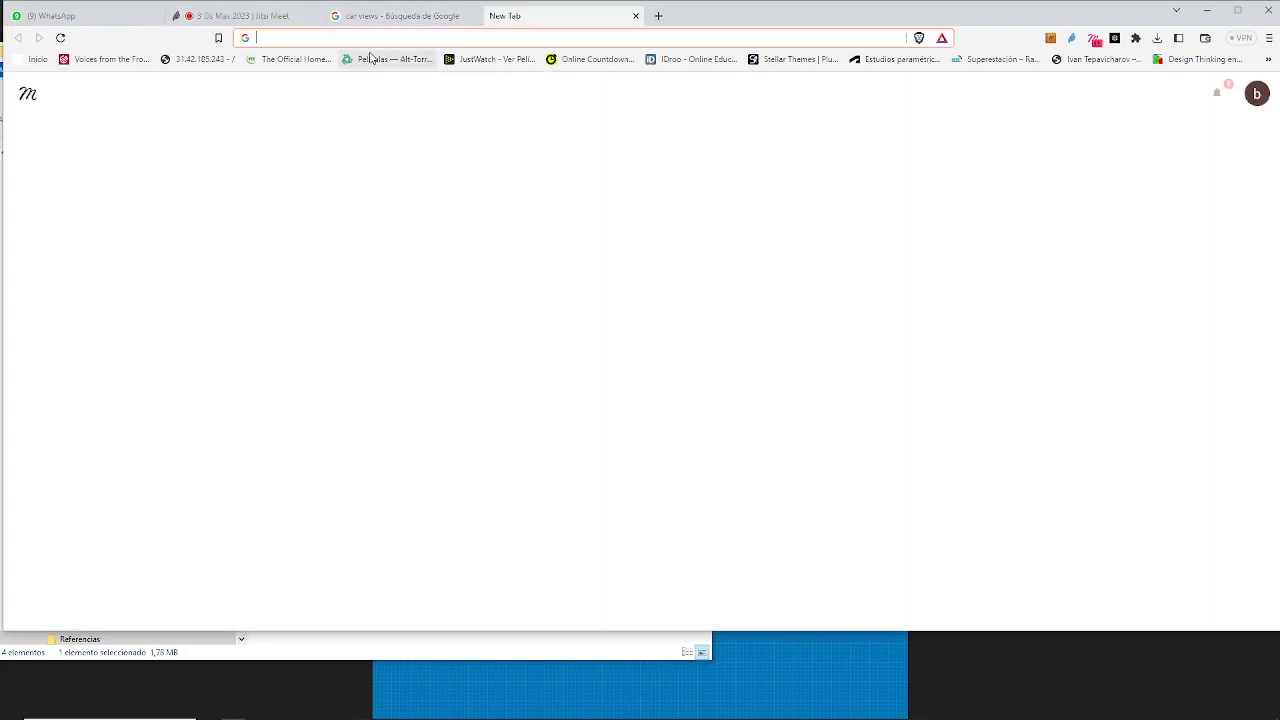
{"action": "type", "text": "conversor"}
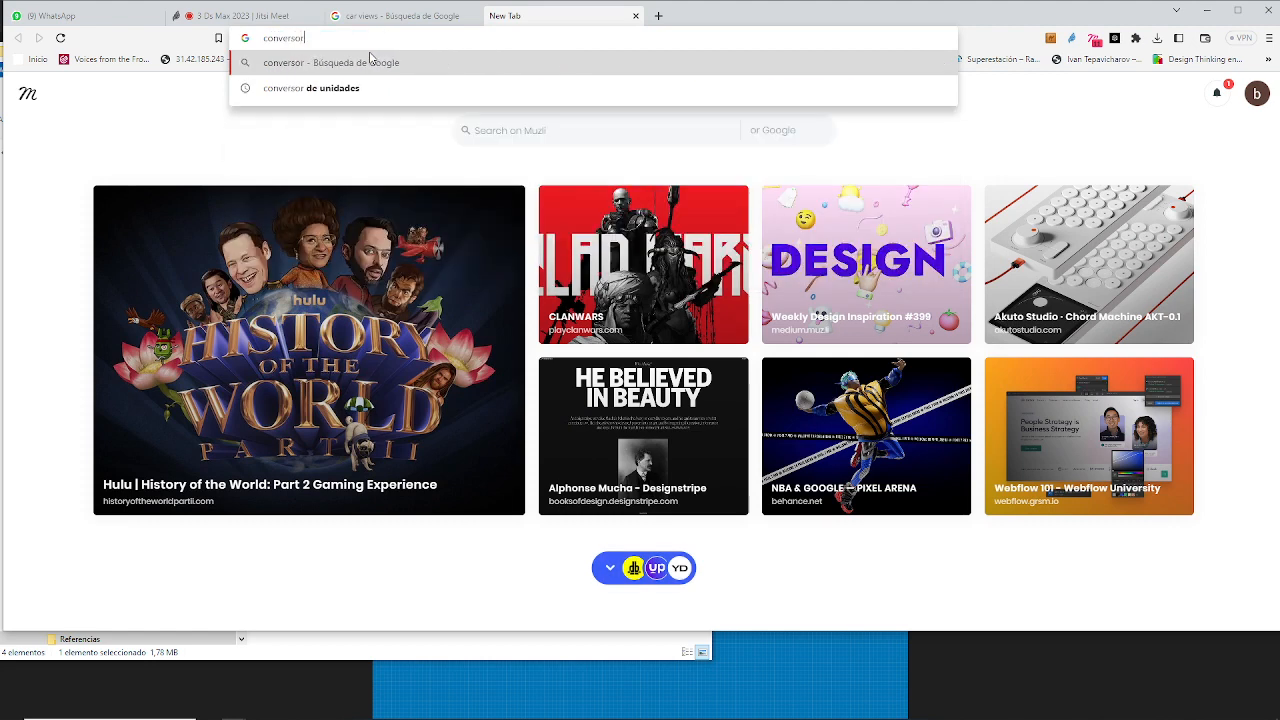
{"action": "type", "text": " de unidades"}
{"action": "key", "text": "Return"}
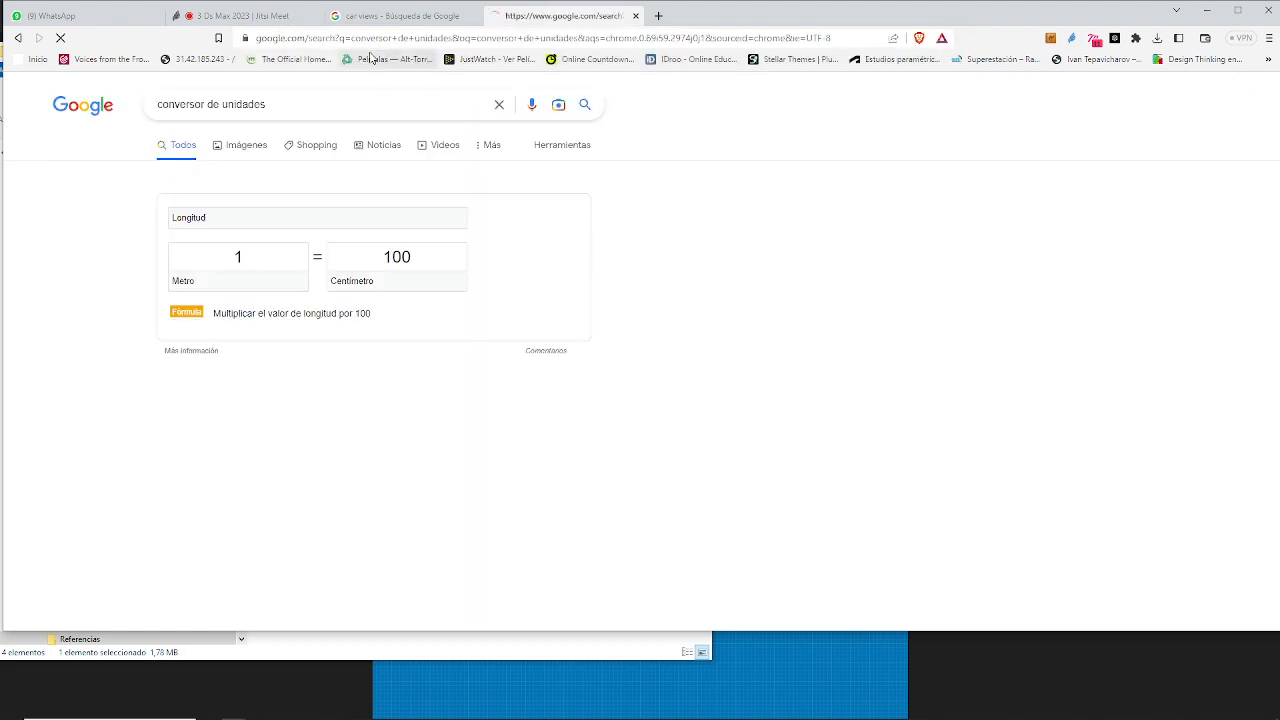
- Set the Longitud converter's source unit to Pie, keeping Centímetro as the target unit
{"action": "left_click", "coordinate": [286, 217]}
{"action": "left_click", "coordinate": [286, 217]}
{"action": "left_click", "coordinate": [240, 289]}
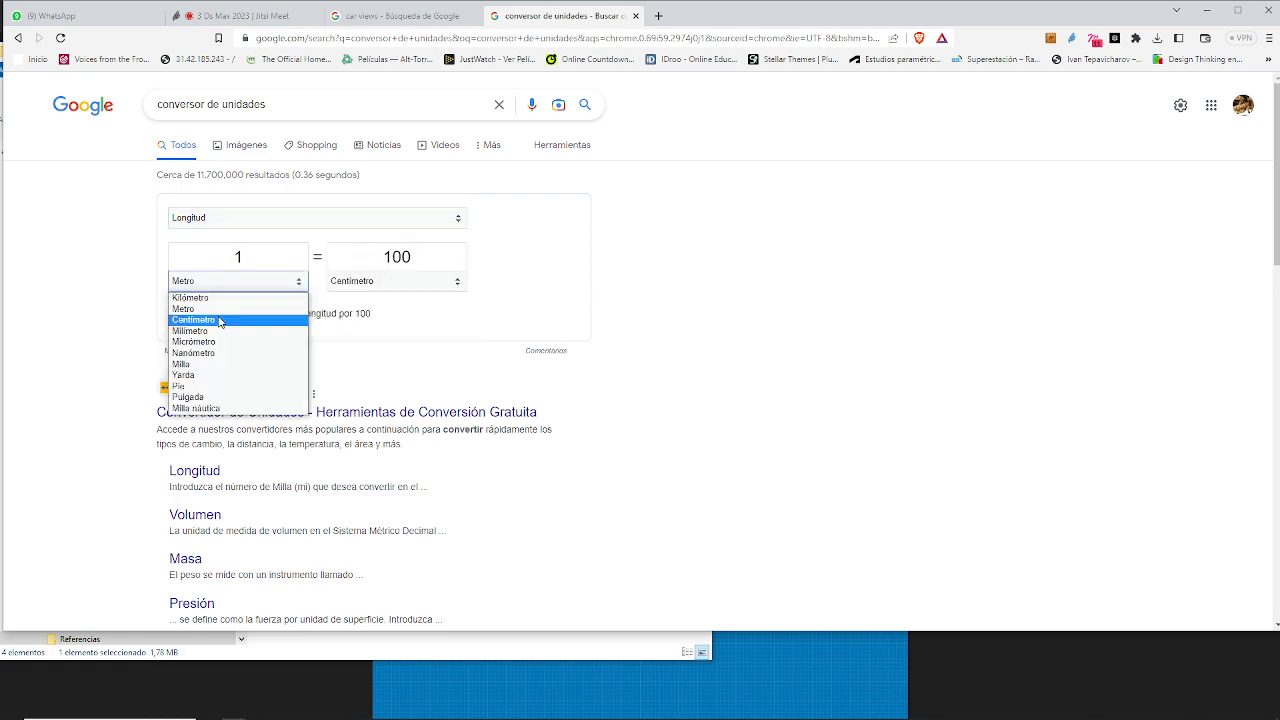
{"action": "left_click", "coordinate": [200, 387]}
- Recheck the overall length on the blueprint image and convert 16 feet to centimetres in the browser converter
{"action": "key", "text": "alt+Tab"}
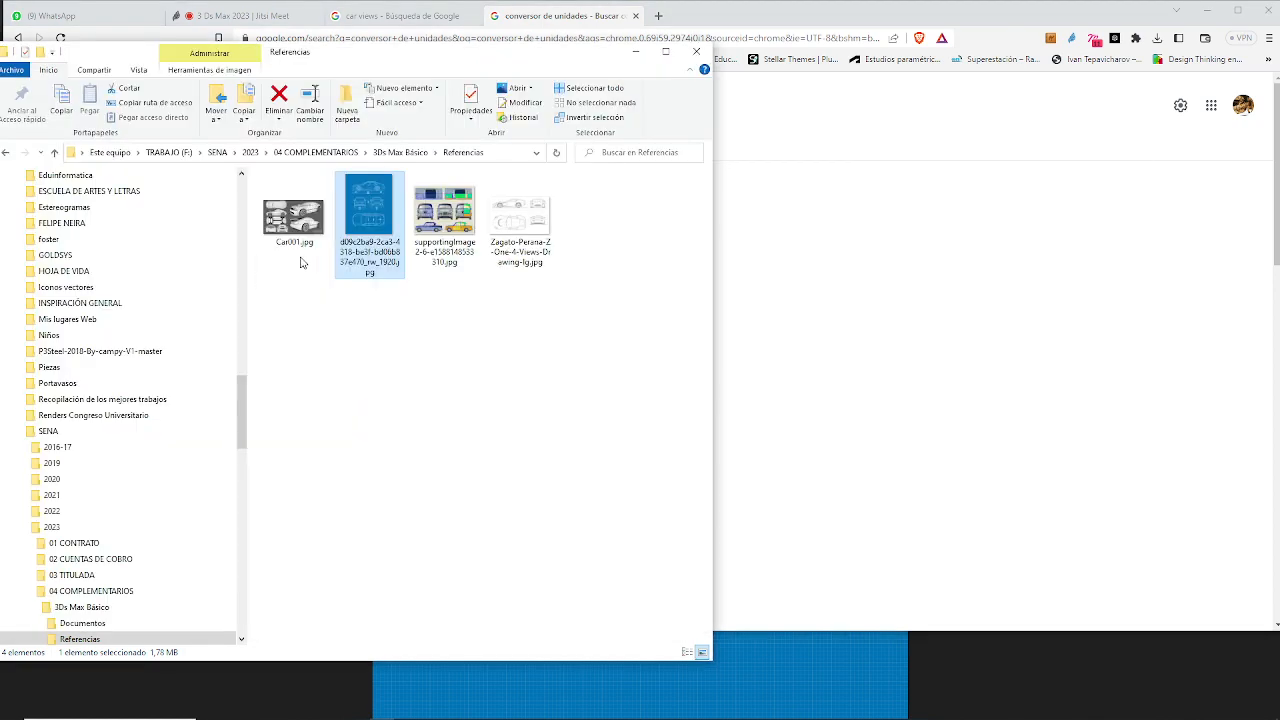
{"action": "key", "text": "alt+Tab"}
{"action": "key", "text": "alt+Tab"}
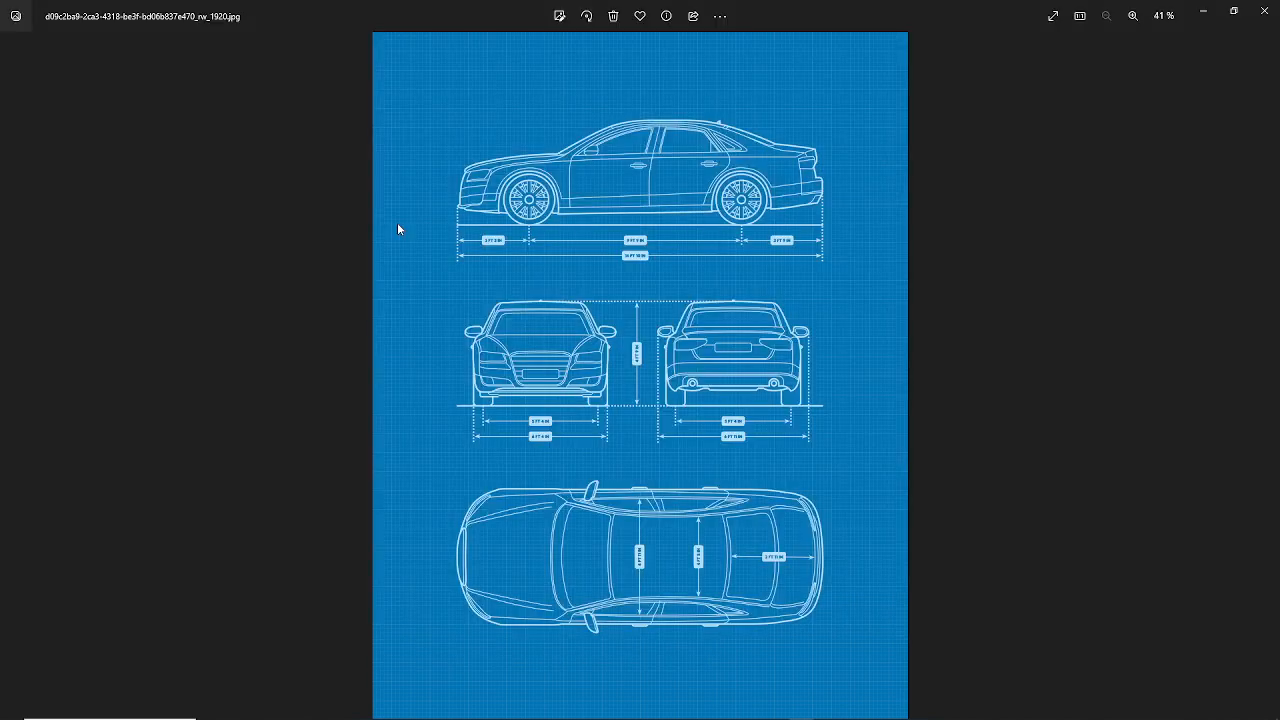
{"action": "scroll", "coordinate": [680, 262], "scroll_direction": "up", "scroll_amount": 5}
{"action": "key", "text": "alt+Tab"}
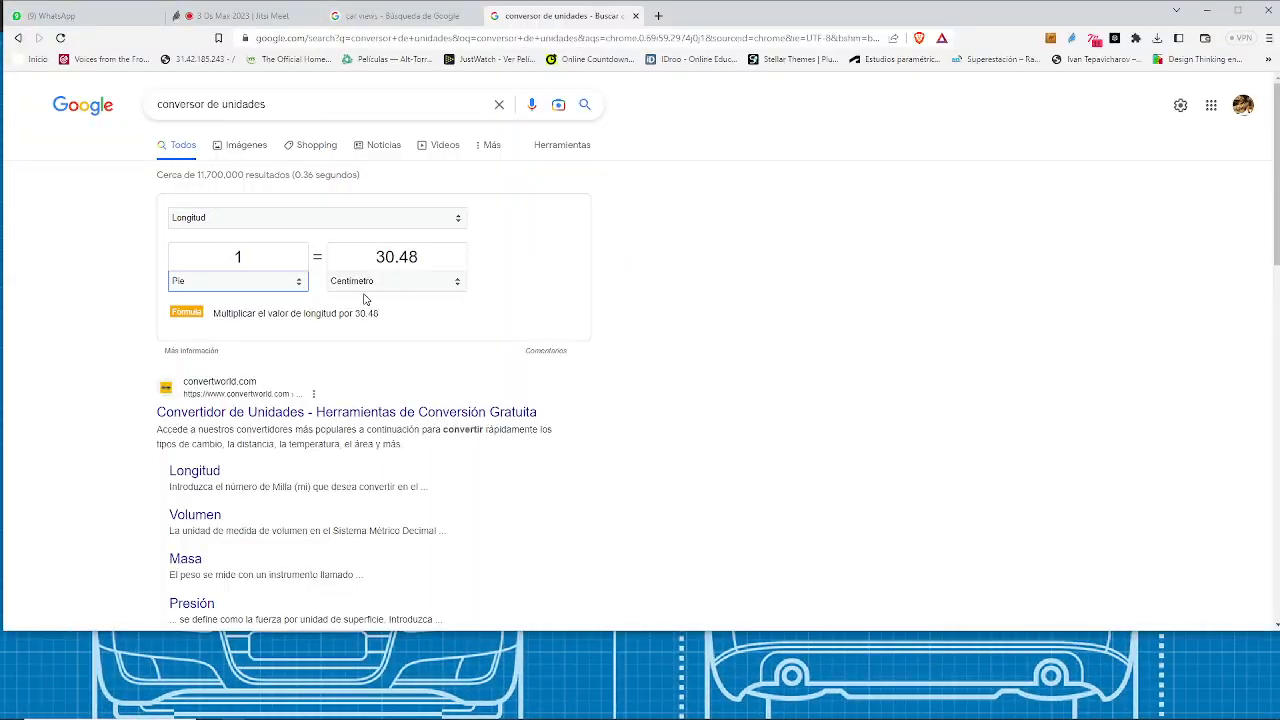
{"action": "key", "text": "shift+Tab"}
{"action": "type", "text": "16"}
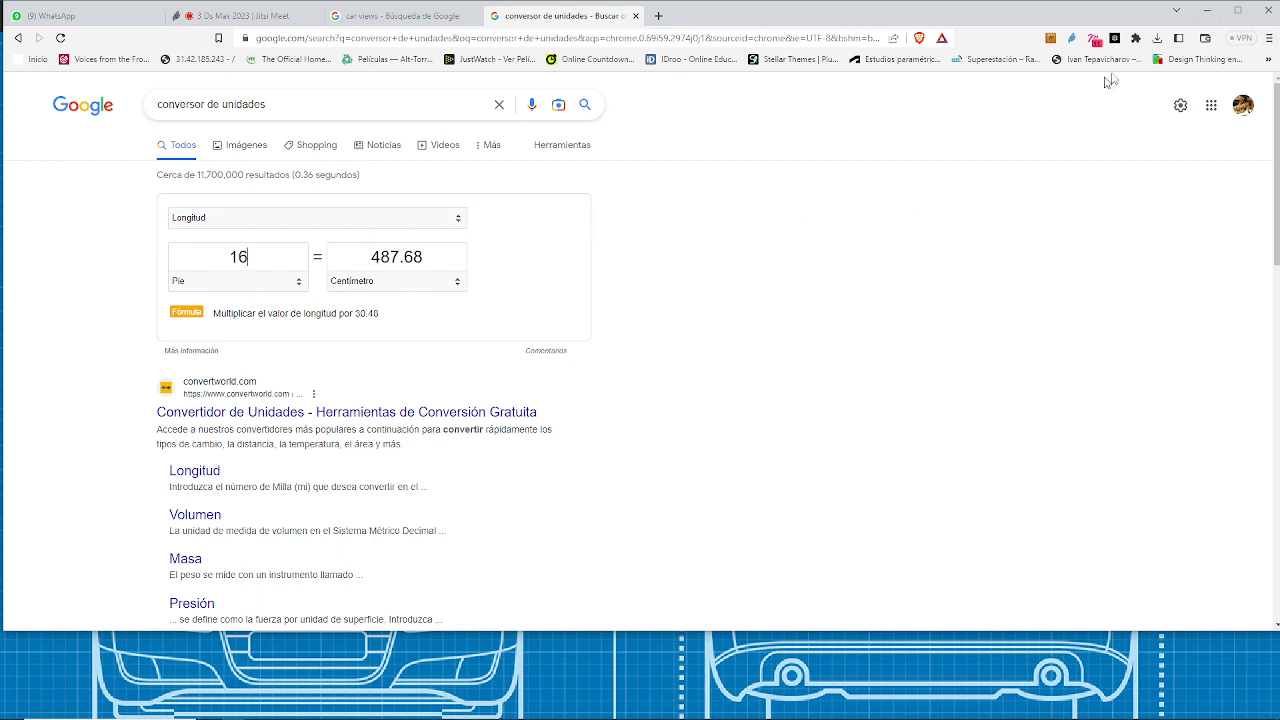
- Return to 3ds Max, show the multi-viewport layout and switch the Orthographic viewport to the Left view
{"action": "left_click", "coordinate": [1212, 16]}
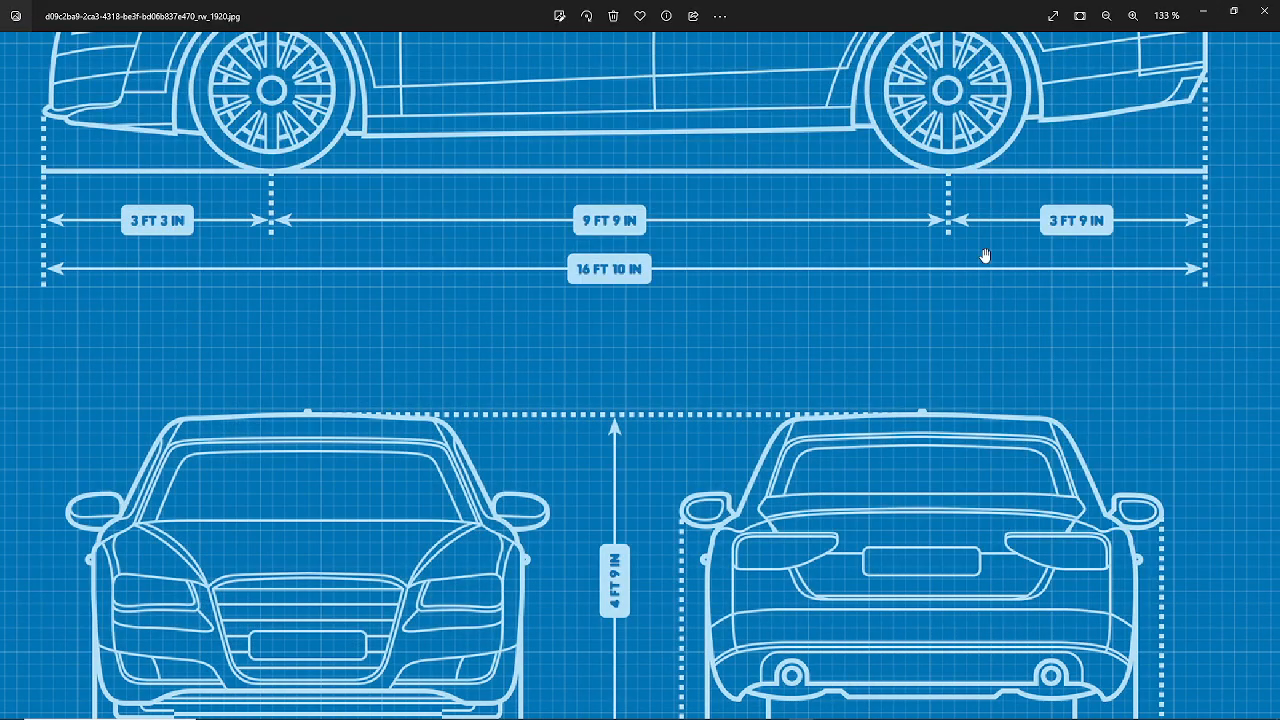
{"action": "key", "text": "alt+Tab"}
{"action": "key", "text": "alt+Tab"}
{"action": "key", "text": "alt+Tab"}
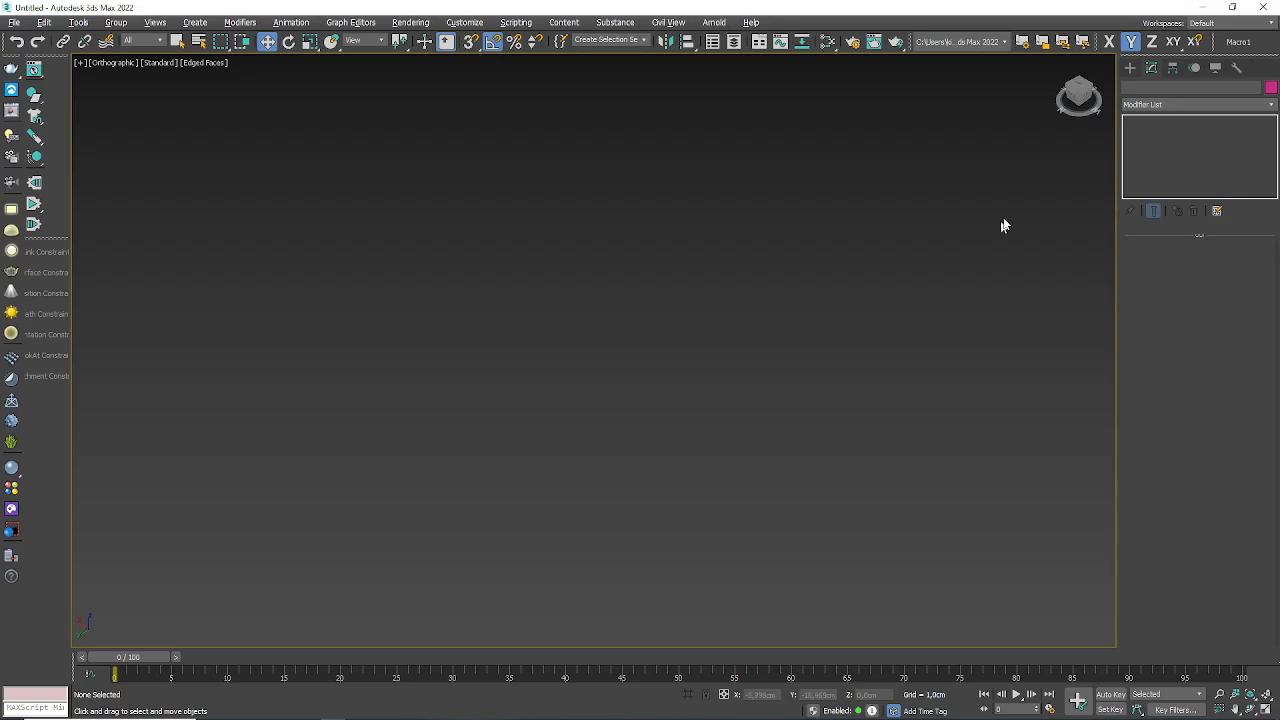
{"action": "left_click", "coordinate": [1130, 68]}
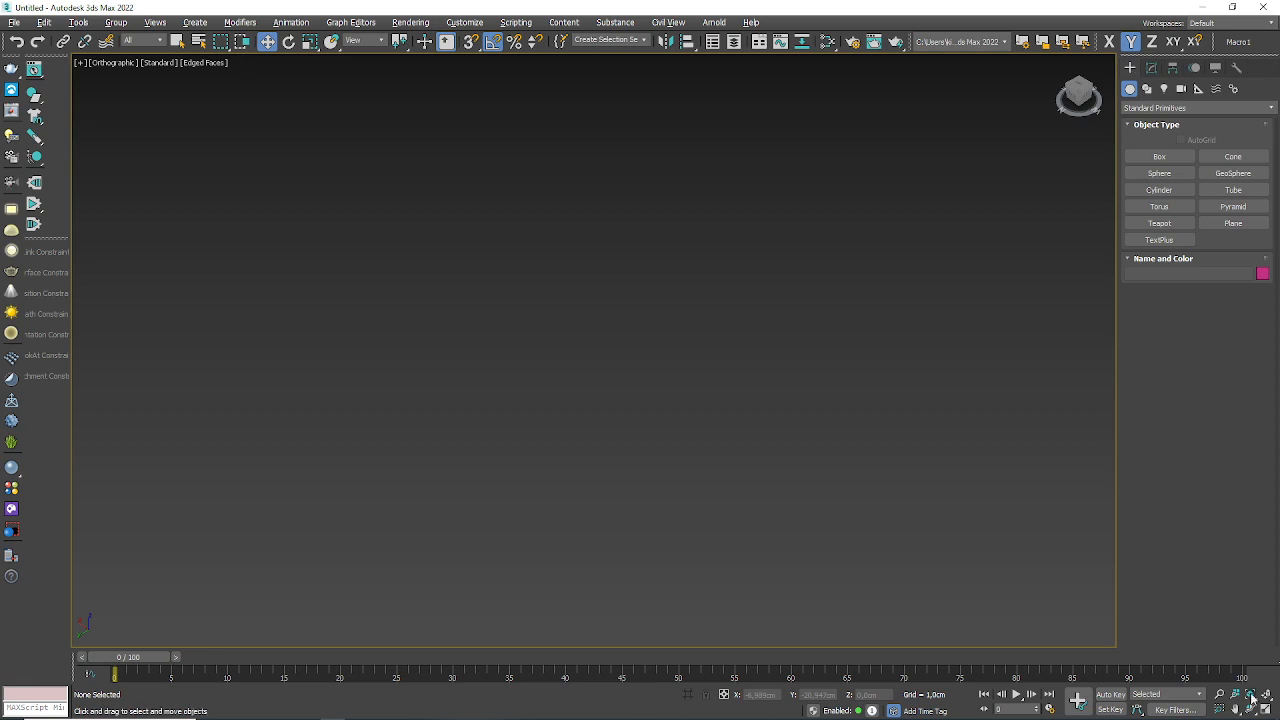
{"action": "key", "text": "alt+w"}
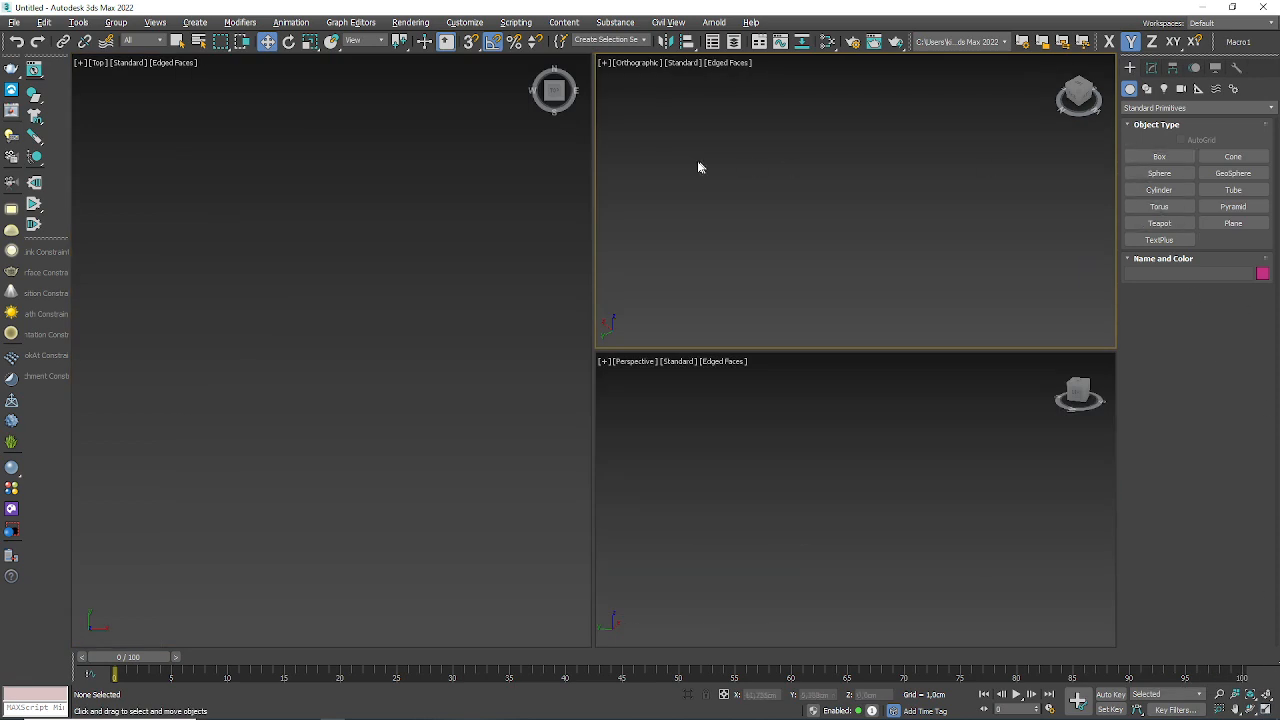
{"action": "key", "text": "l"}
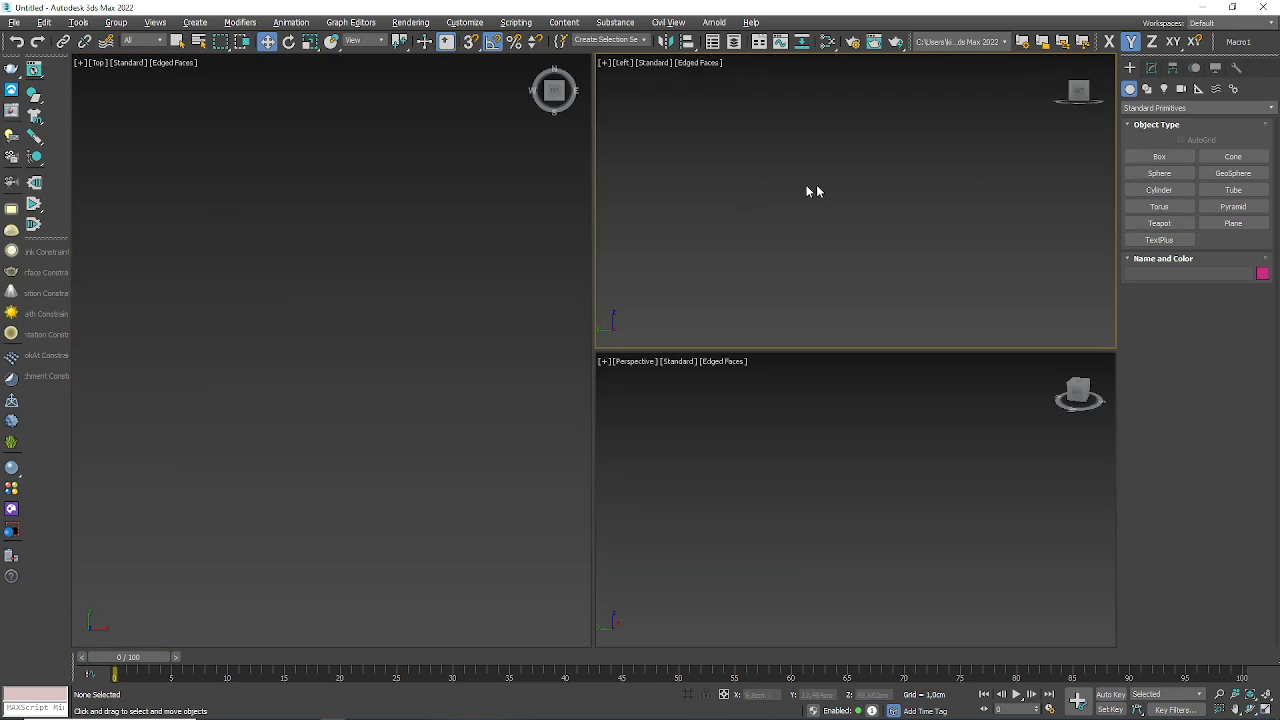
- Create a plane in the Left viewport about 71.4 cm long and set its width to 513 cm
{"action": "left_click", "coordinate": [1233, 223]}
{"action": "left_click_drag", "start_coordinate": [655, 112], "coordinate": [1062, 285]}
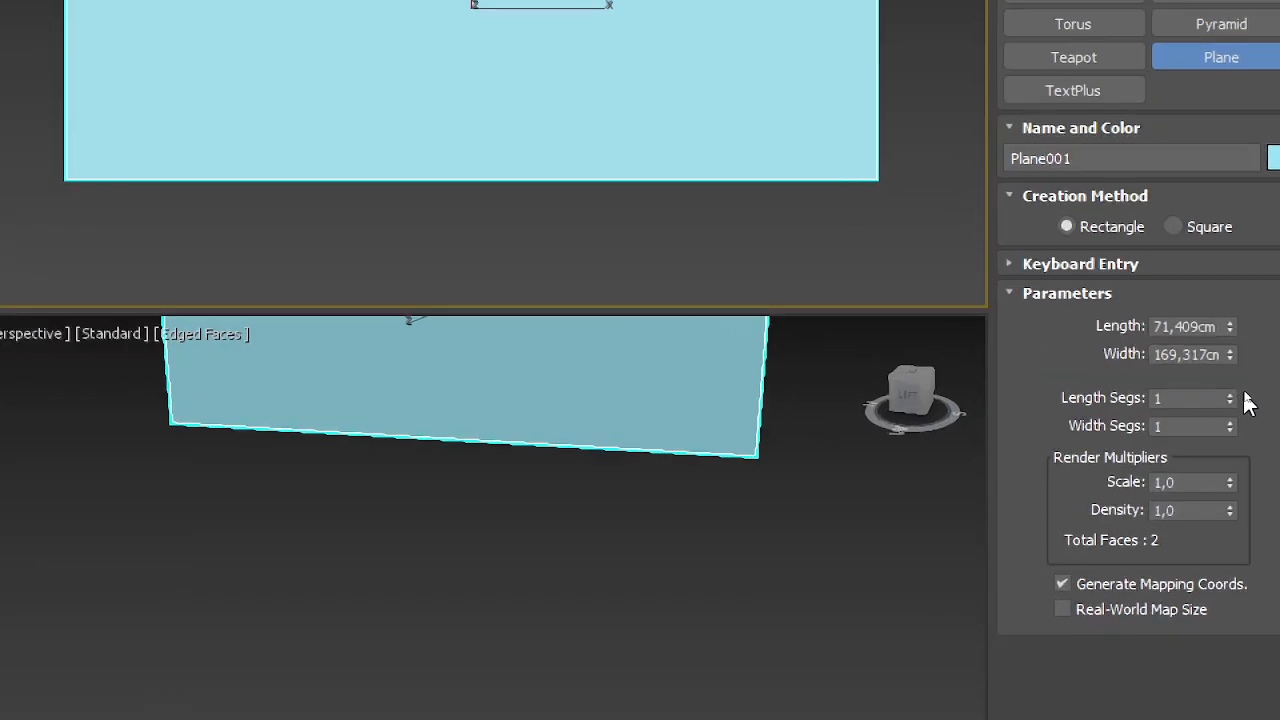
{"action": "double_click", "coordinate": [1192, 356]}
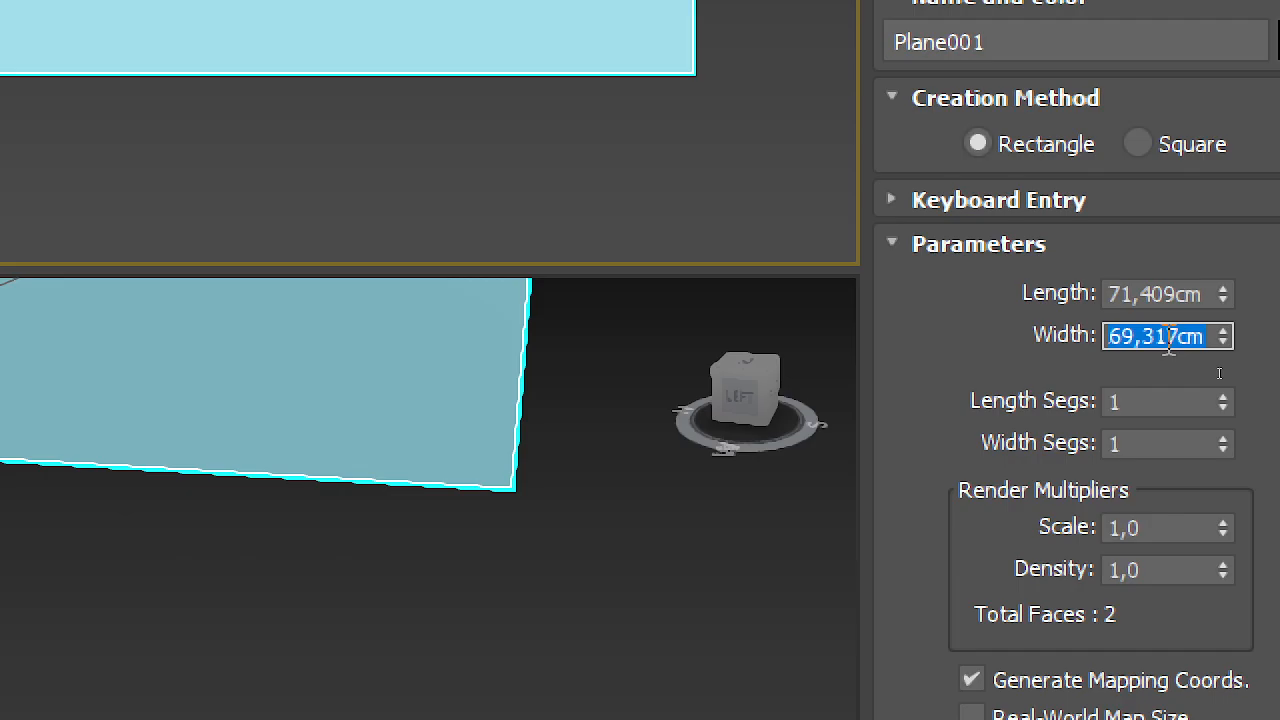
{"action": "type", "text": "513"}
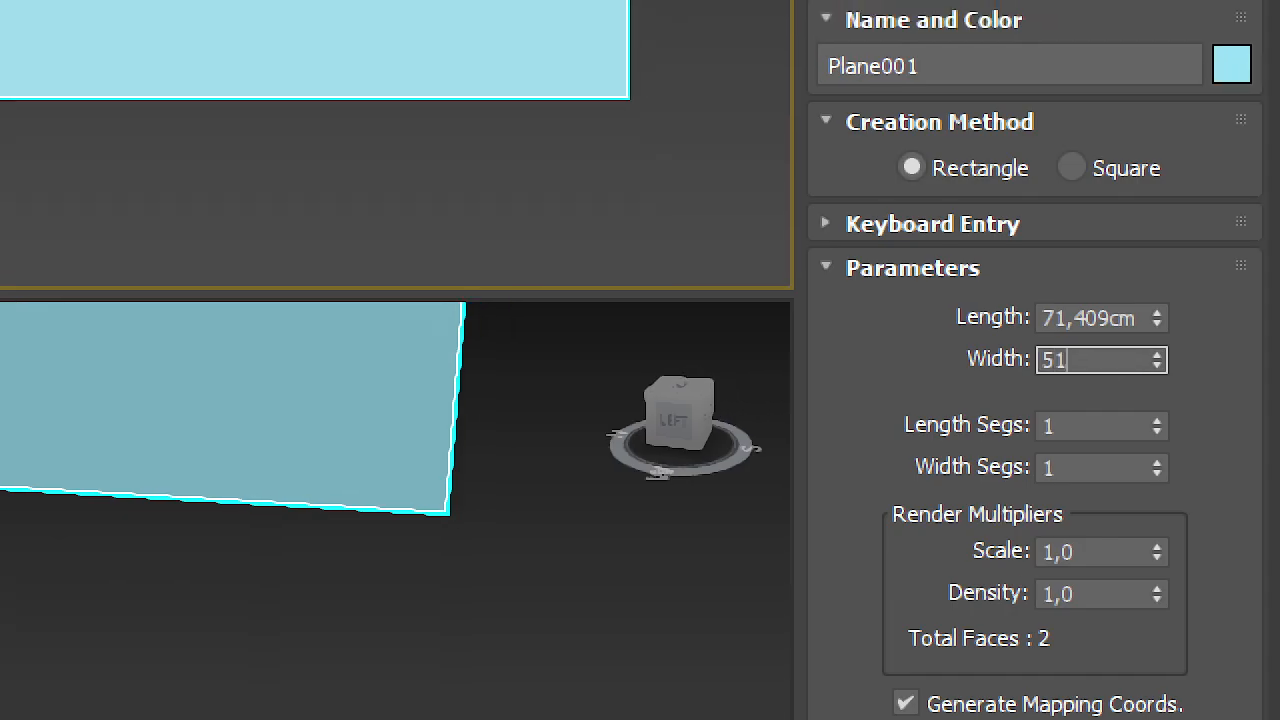
{"action": "key", "text": "Return"}
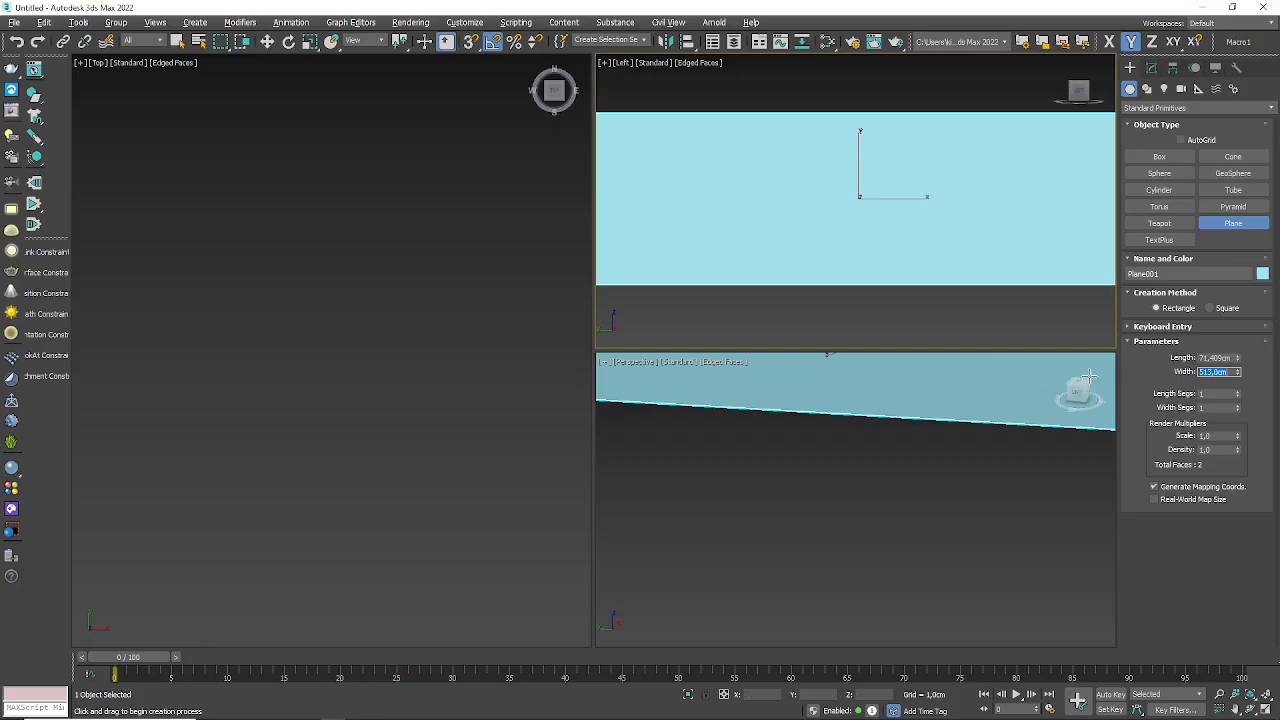
- Switch to the blueprint image and examine the height dimension between the front and rear views
{"action": "key", "text": "alt+Tab"}
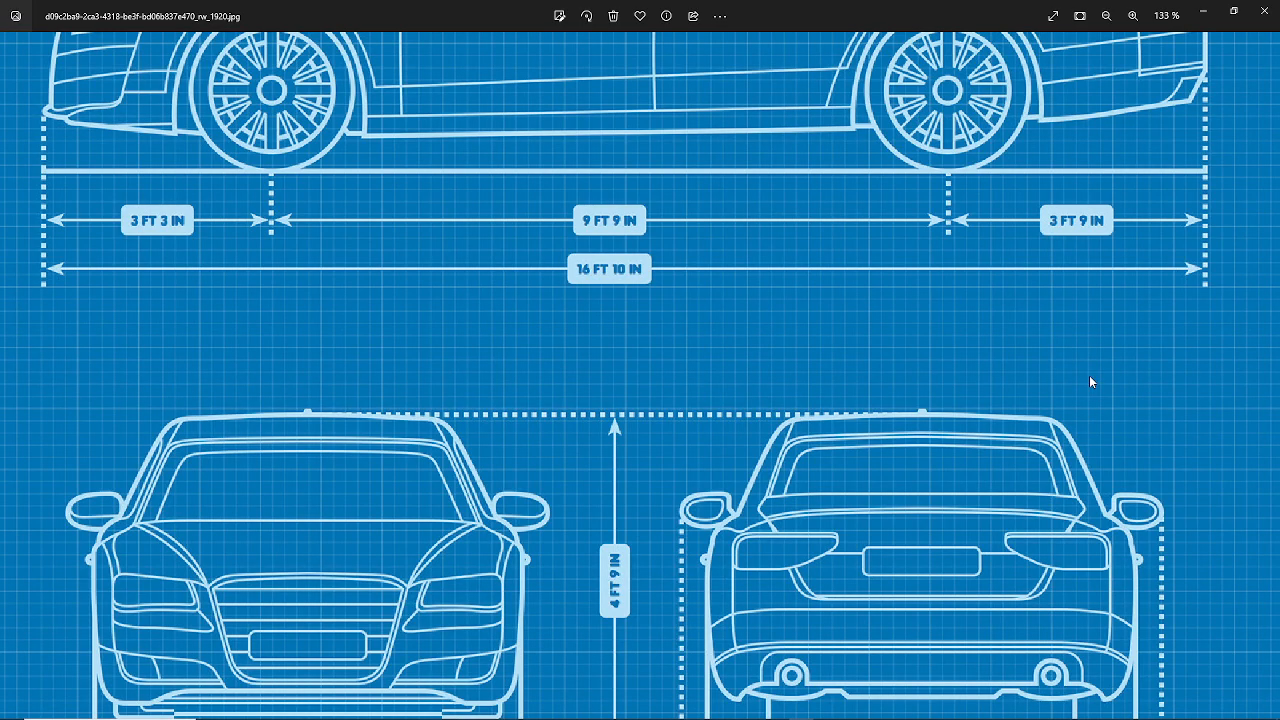
{"action": "left_click_drag", "start_coordinate": [1144, 124], "coordinate": [1168, 110]}
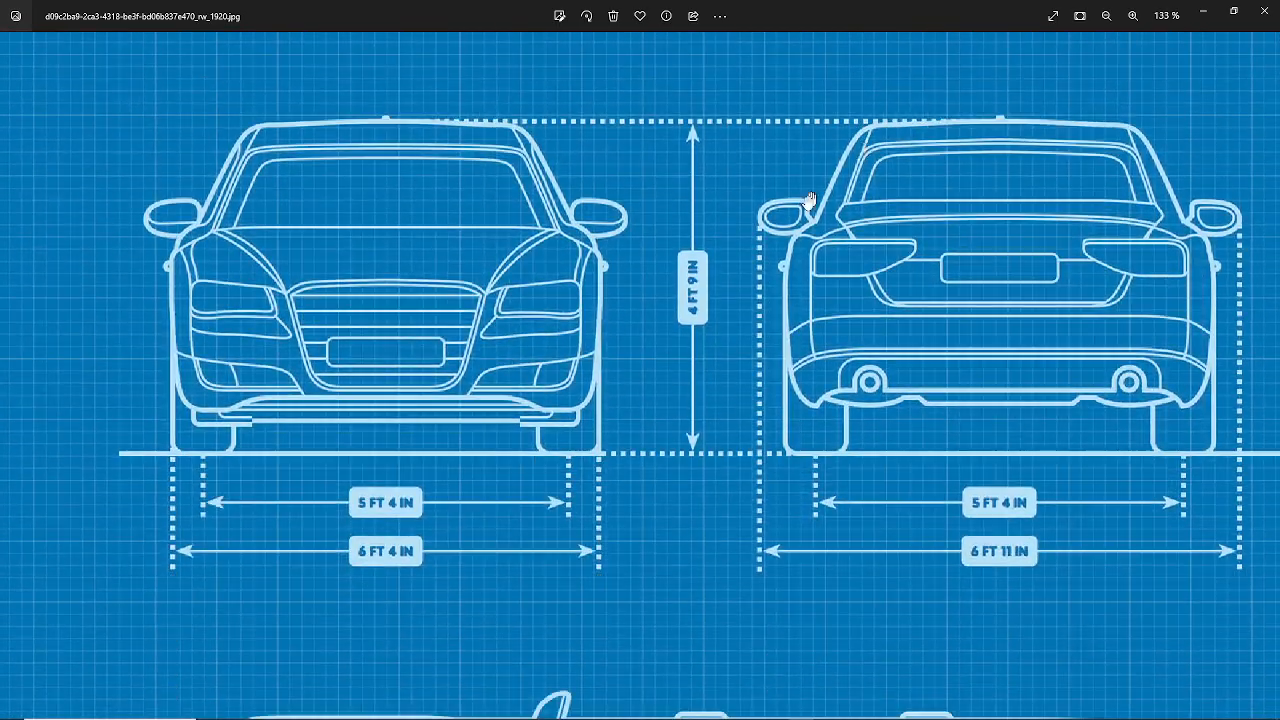
{"action": "scroll", "coordinate": [727, 280], "scroll_direction": "up", "scroll_amount": 5}
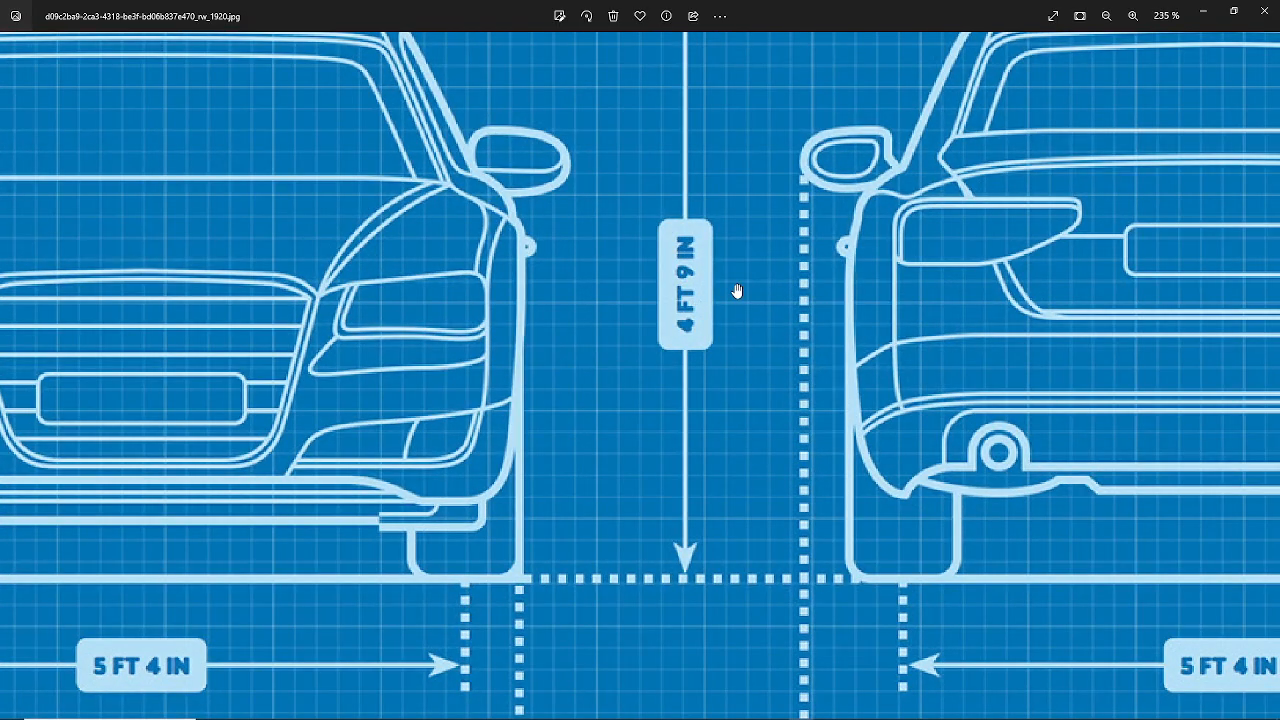
{"action": "scroll", "coordinate": [736, 290], "scroll_direction": "down", "scroll_amount": 6}
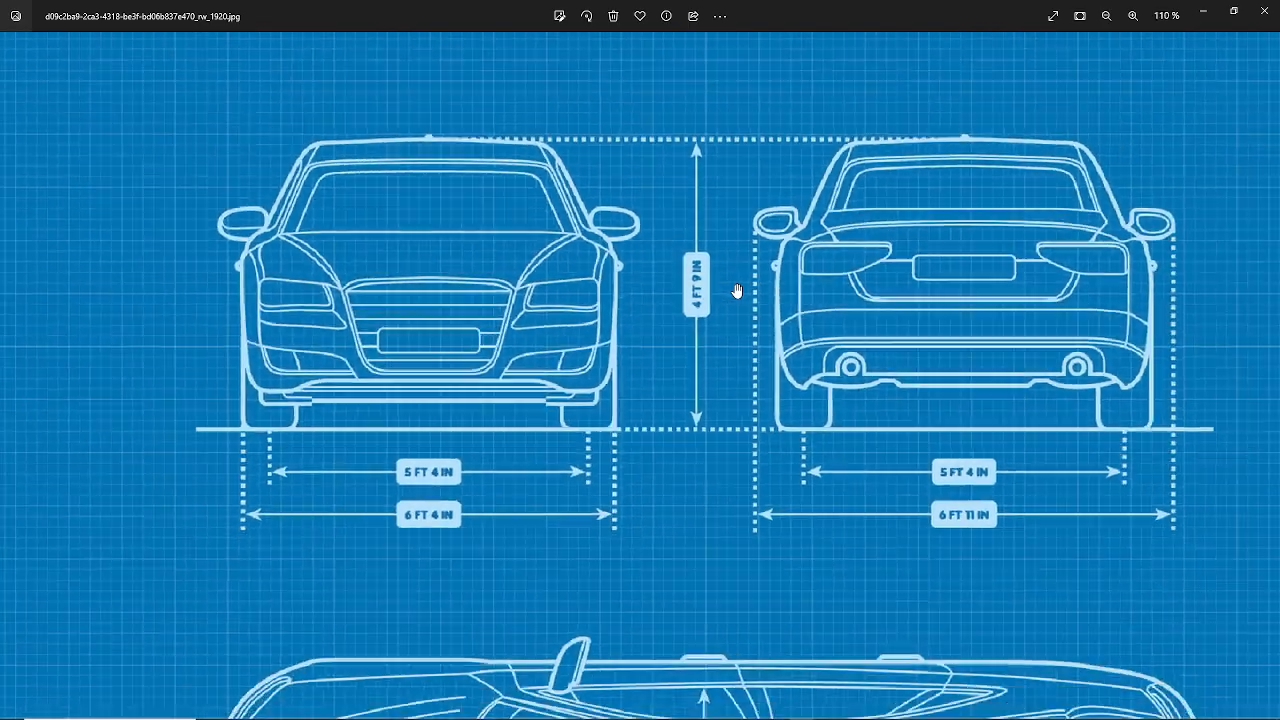
{"action": "key", "text": "alt+Tab"}
{"action": "key", "text": "alt+Tab"}
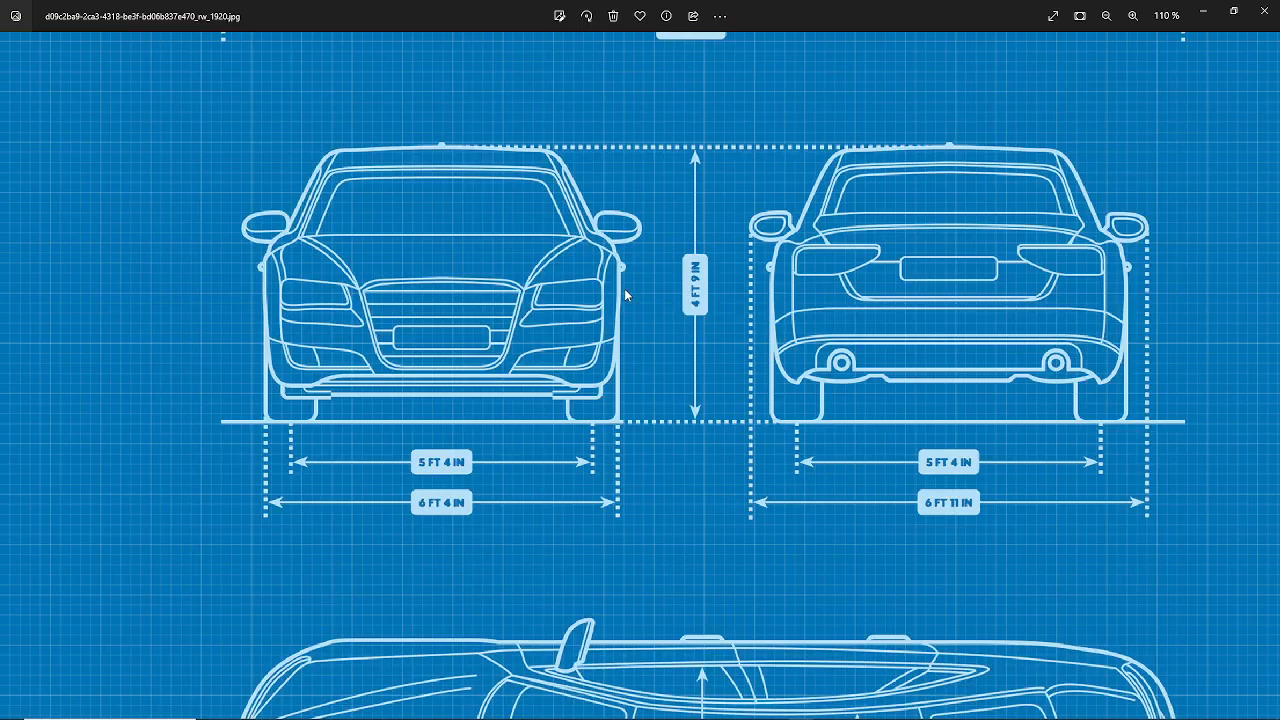
- Switch to the browser's unit converter and convert 4 feet to centimetres
{"action": "key", "text": "alt+Tab"}
{"action": "key", "text": "alt+Tab"}
{"action": "key", "text": "alt+Tab"}
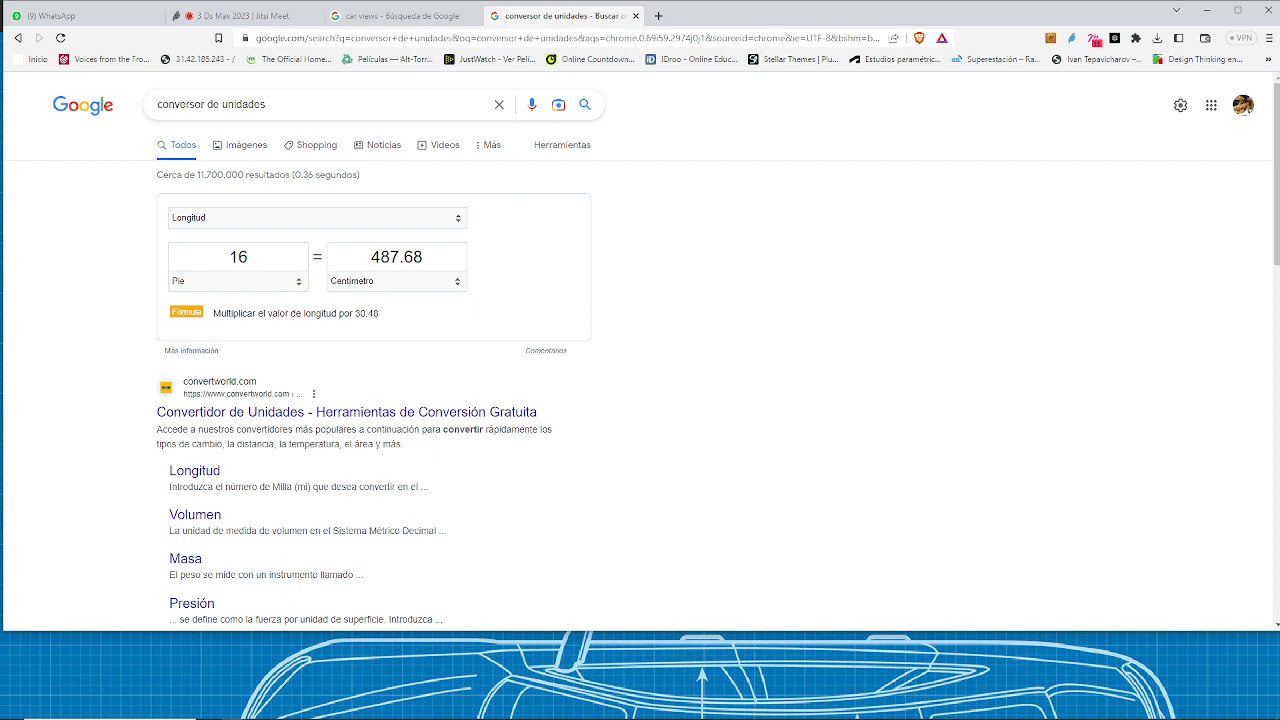
{"action": "key", "text": "ctrl+a"}
{"action": "type", "text": "4"}
- Convert 9 inches to centimetres using the Pulgada unit and return the converter's source unit to Pie
{"action": "left_click_drag", "start_coordinate": [243, 257], "coordinate": [123, 257]}
{"action": "type", "text": "9"}
{"action": "left_click", "coordinate": [297, 281]}
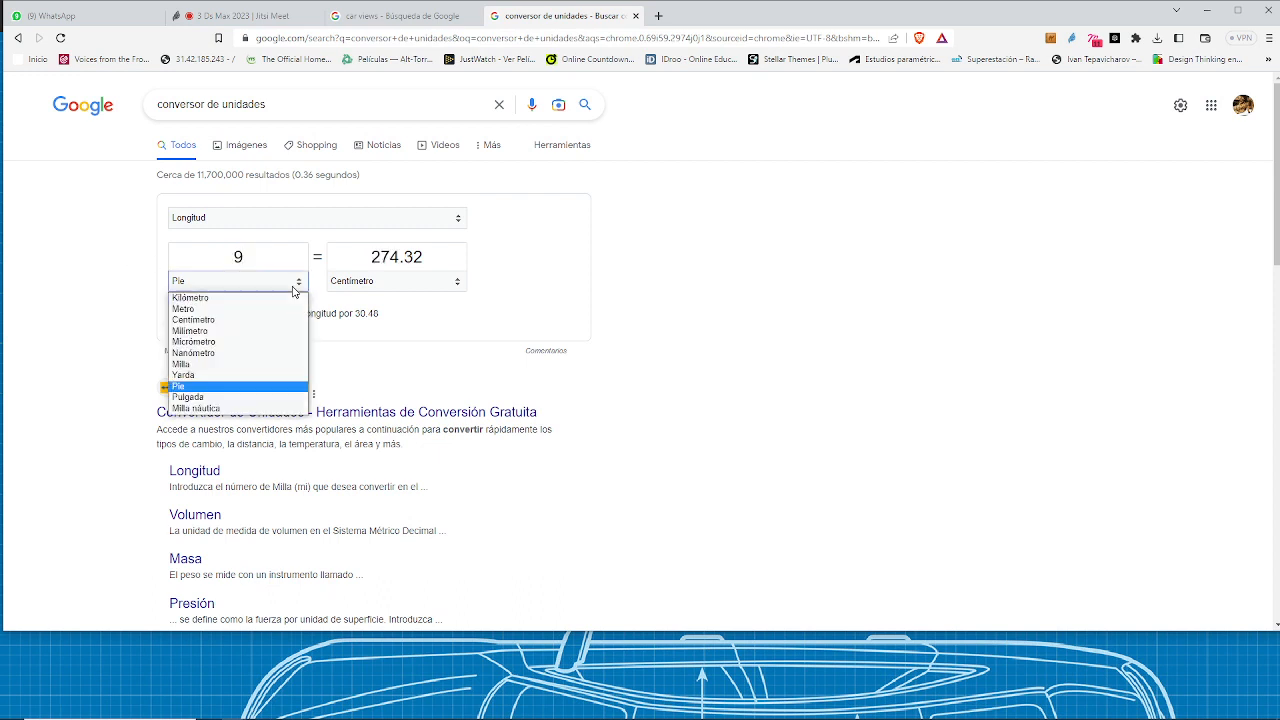
{"action": "left_click", "coordinate": [223, 397]}
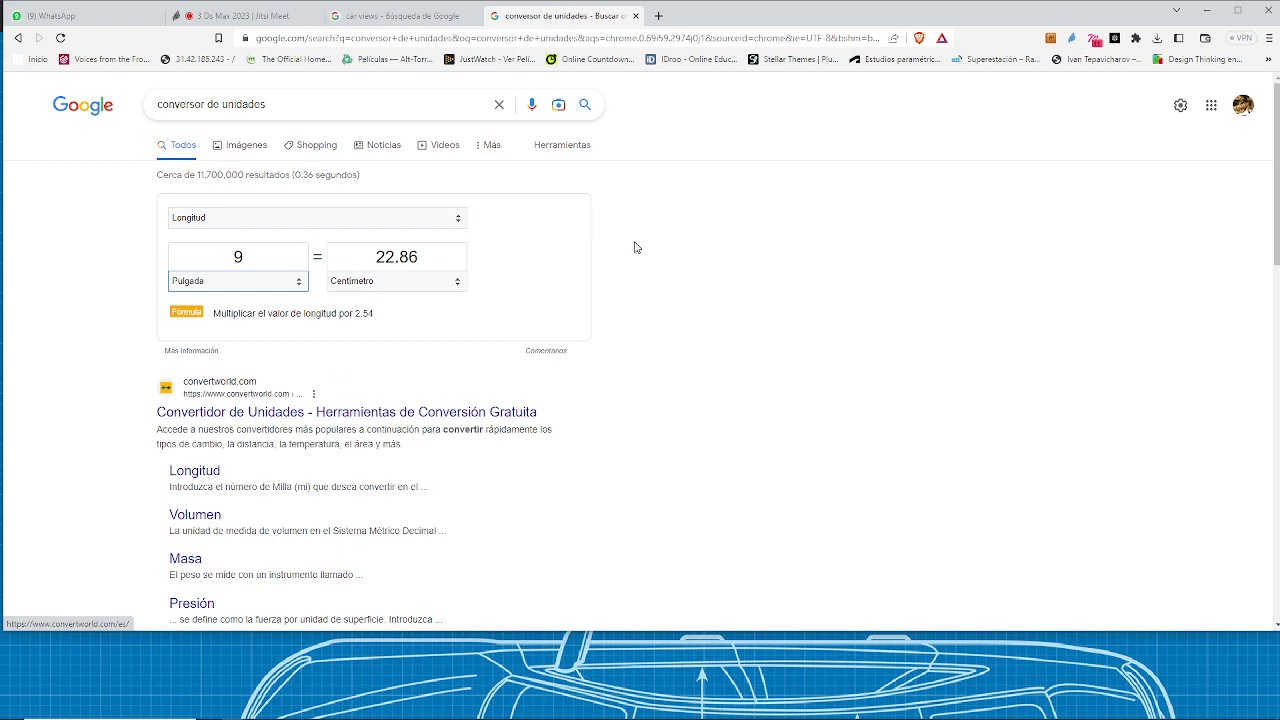
{"action": "left_click", "coordinate": [272, 283]}
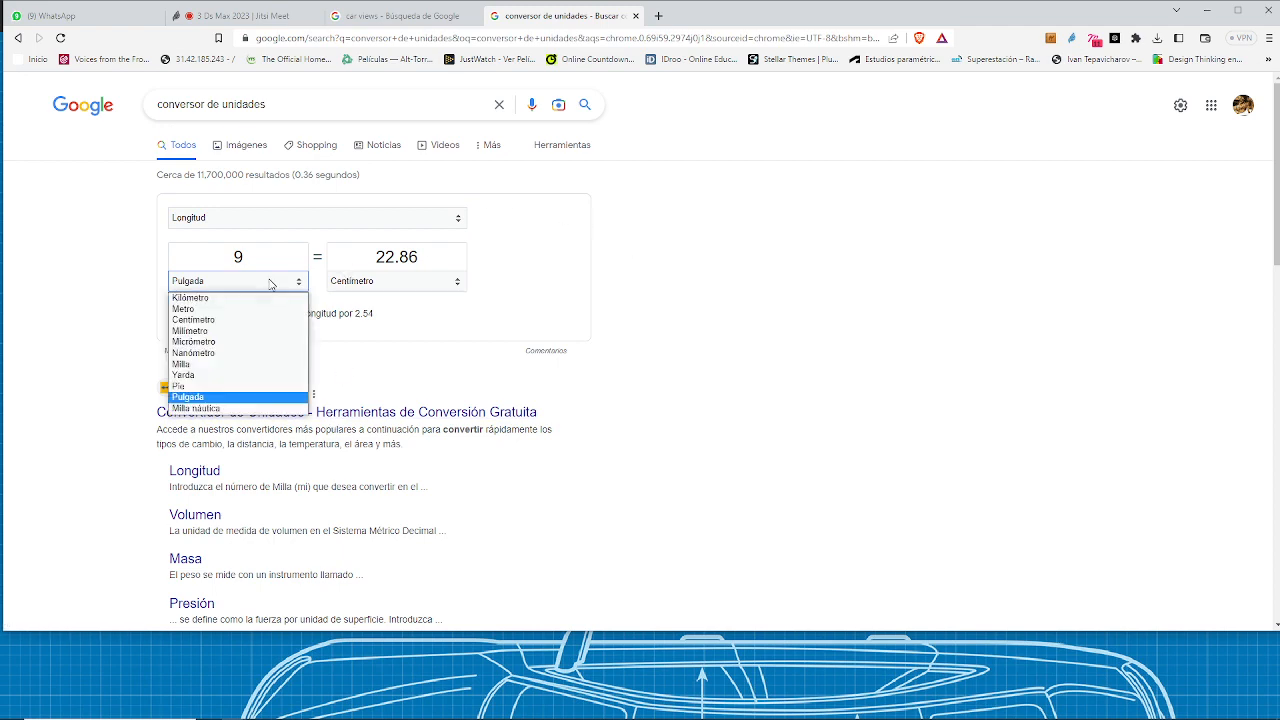
{"action": "left_click", "coordinate": [195, 387]}
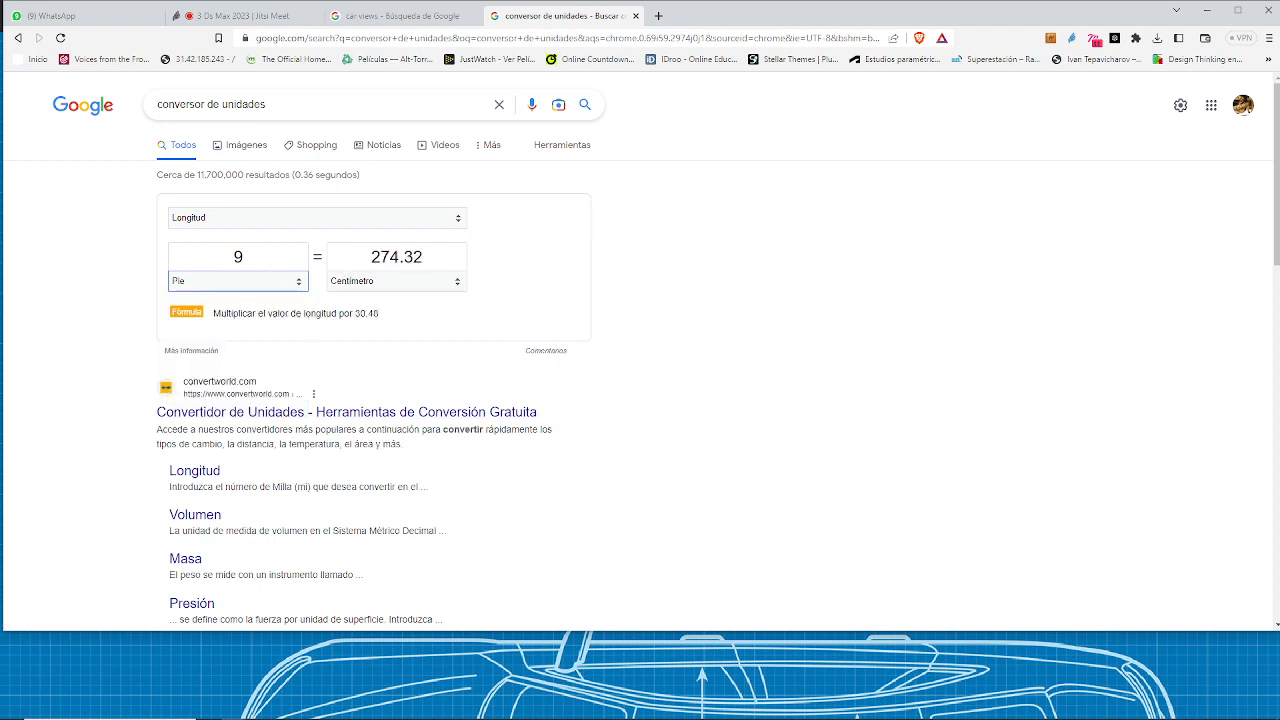
- Recheck the height dimension between the blueprint's front and rear views, and convert 4 feet to centimetres in the browser's unit converter
{"action": "left_click", "coordinate": [283, 655]}
{"action": "scroll", "coordinate": [668, 345], "scroll_direction": "up", "scroll_amount": 2}
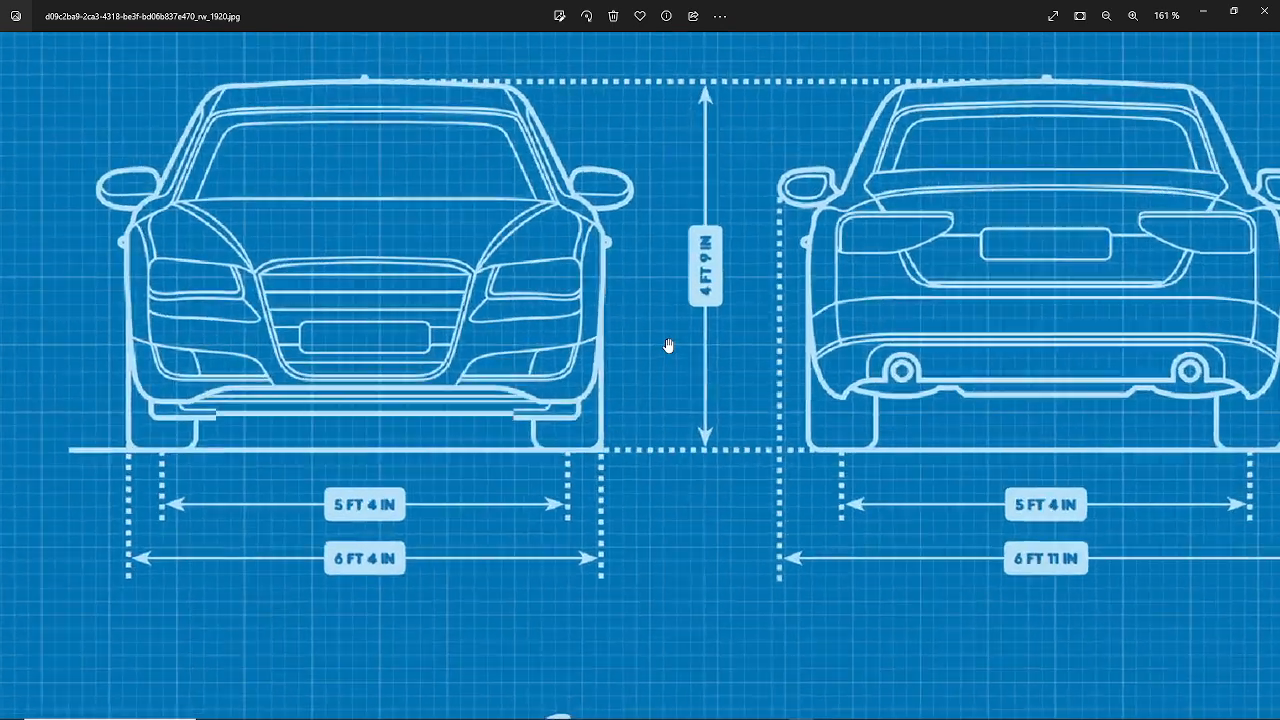
{"action": "key", "text": "alt+Tab"}
{"action": "left_click_drag", "start_coordinate": [262, 257], "coordinate": [4, 236]}
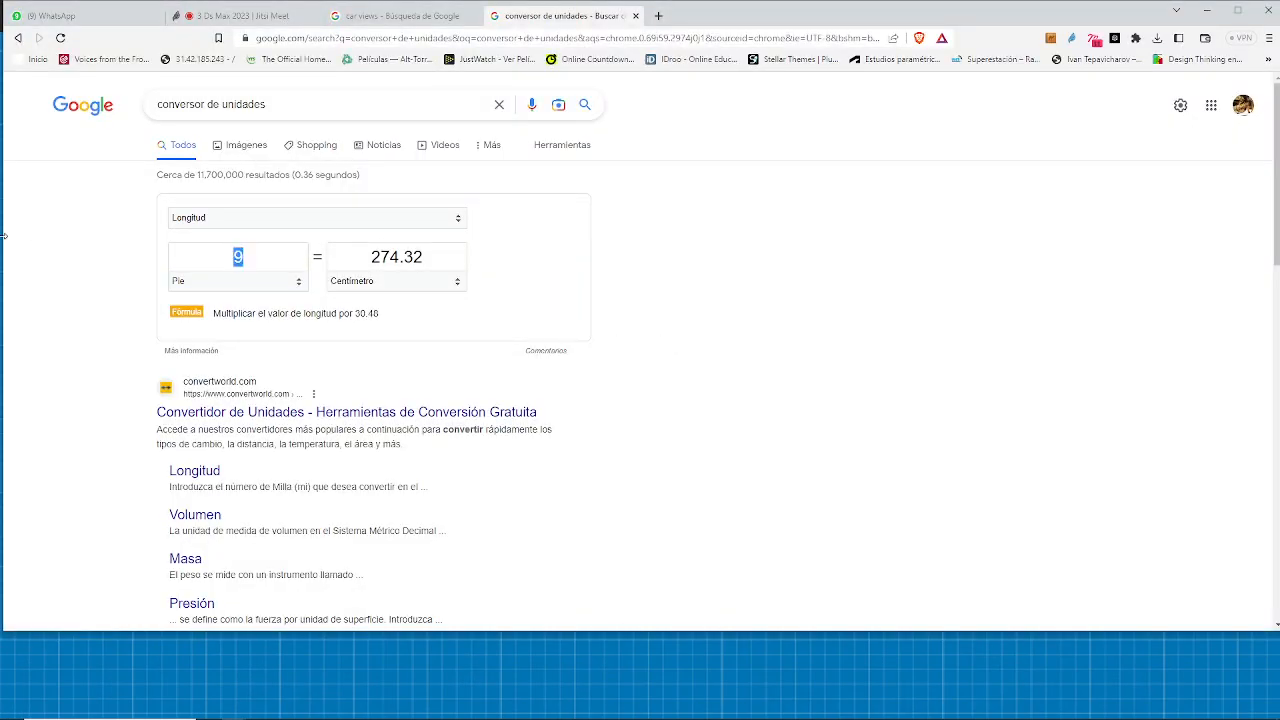
{"action": "type", "text": "4"}
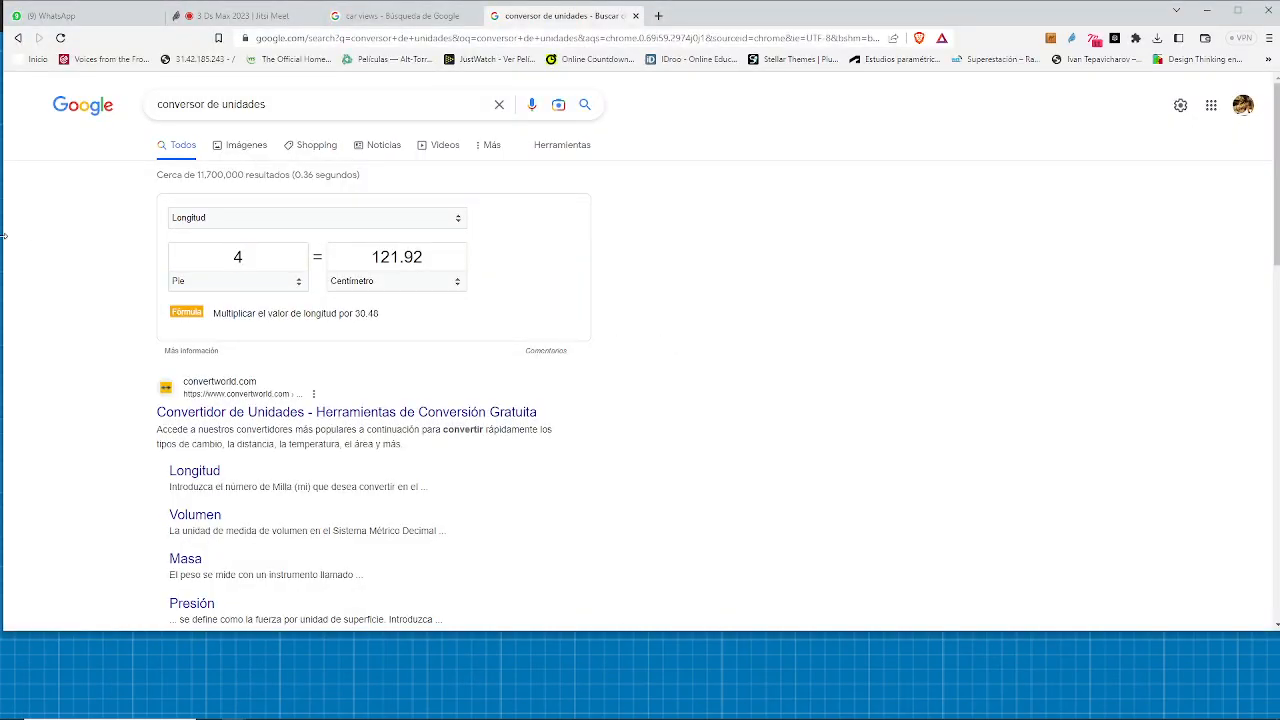
- Switch to 3ds Max and set the plane's length to 155 cm
{"action": "left_click", "coordinate": [1207, 10]}
{"action": "key", "text": "alt+Tab"}
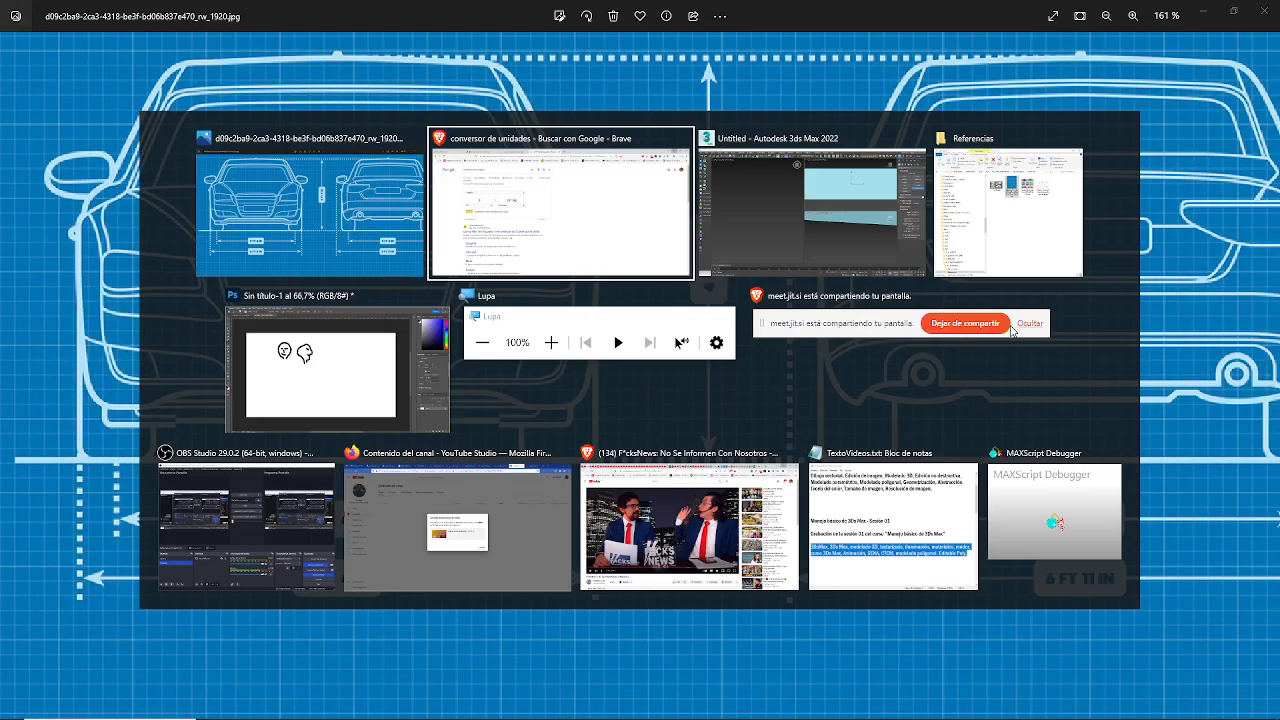
{"action": "key", "text": "Tab"}
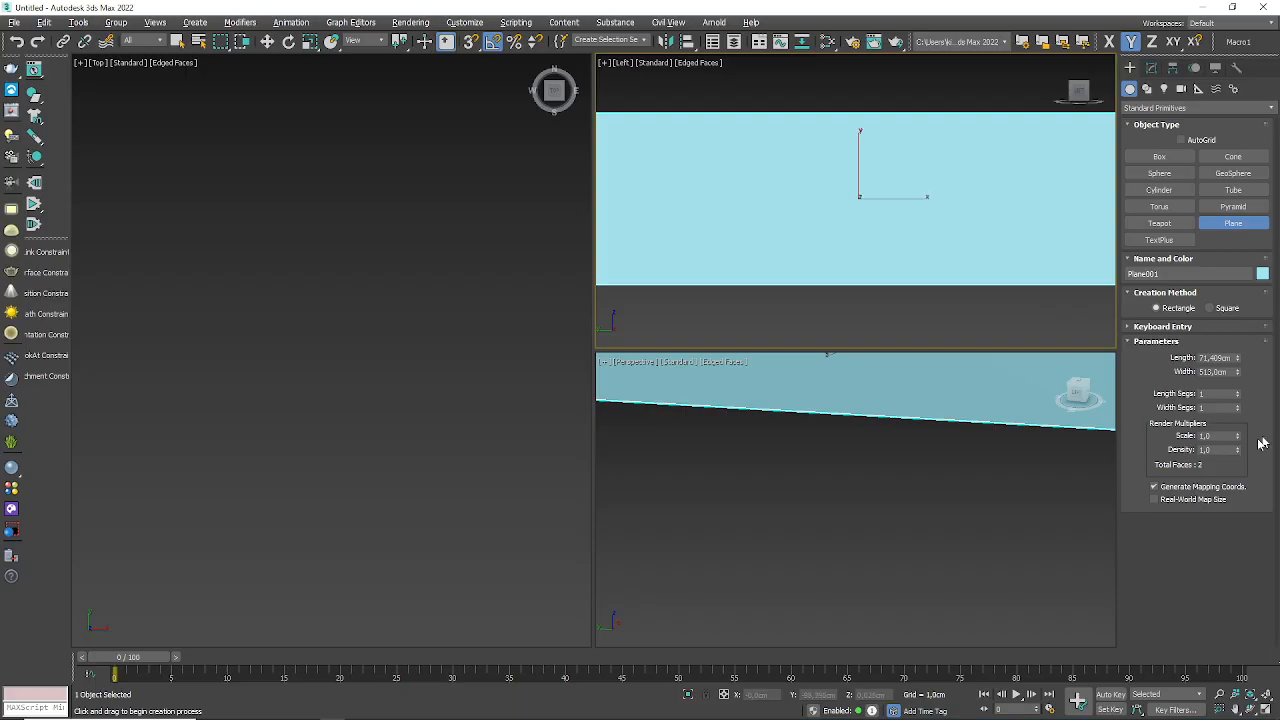
{"action": "double_click", "coordinate": [1231, 357]}
{"action": "type", "text": "155"}
{"action": "key", "text": "Return"}
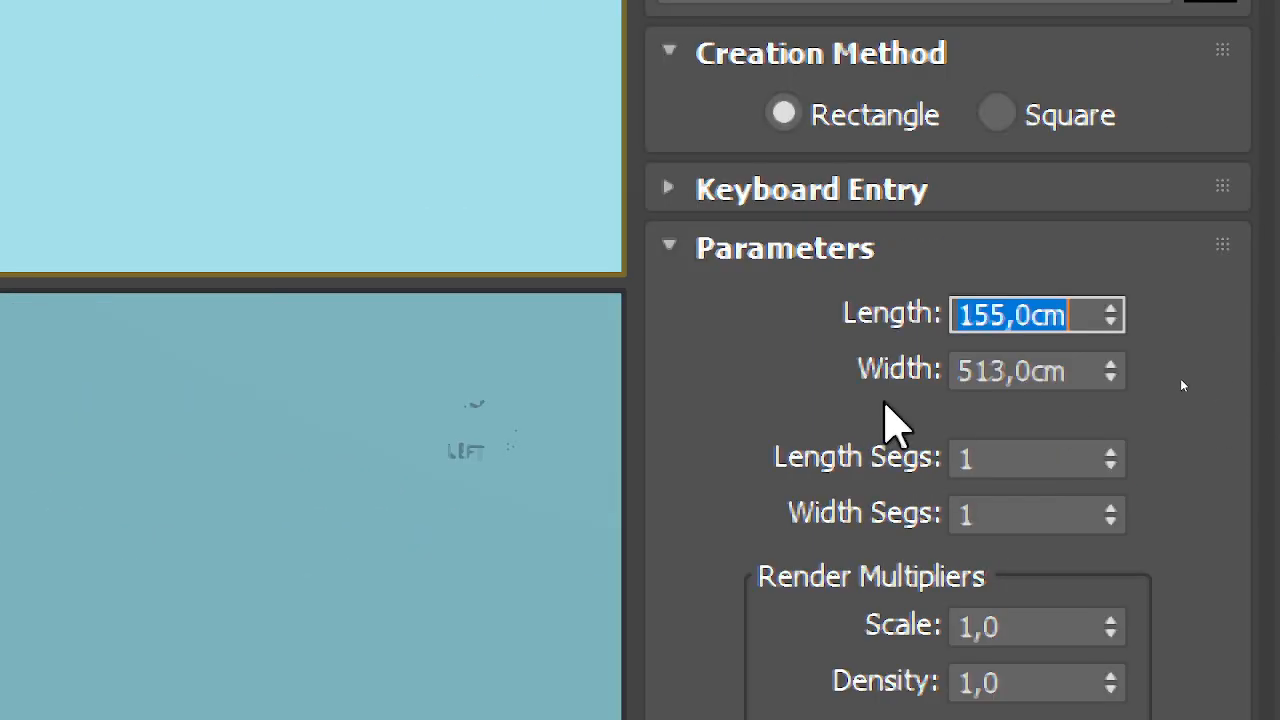
- Enlarge the plane by setting its width to 523 cm and its length to 165 cm
{"action": "left_click_drag", "start_coordinate": [991, 374], "coordinate": [977, 385]}
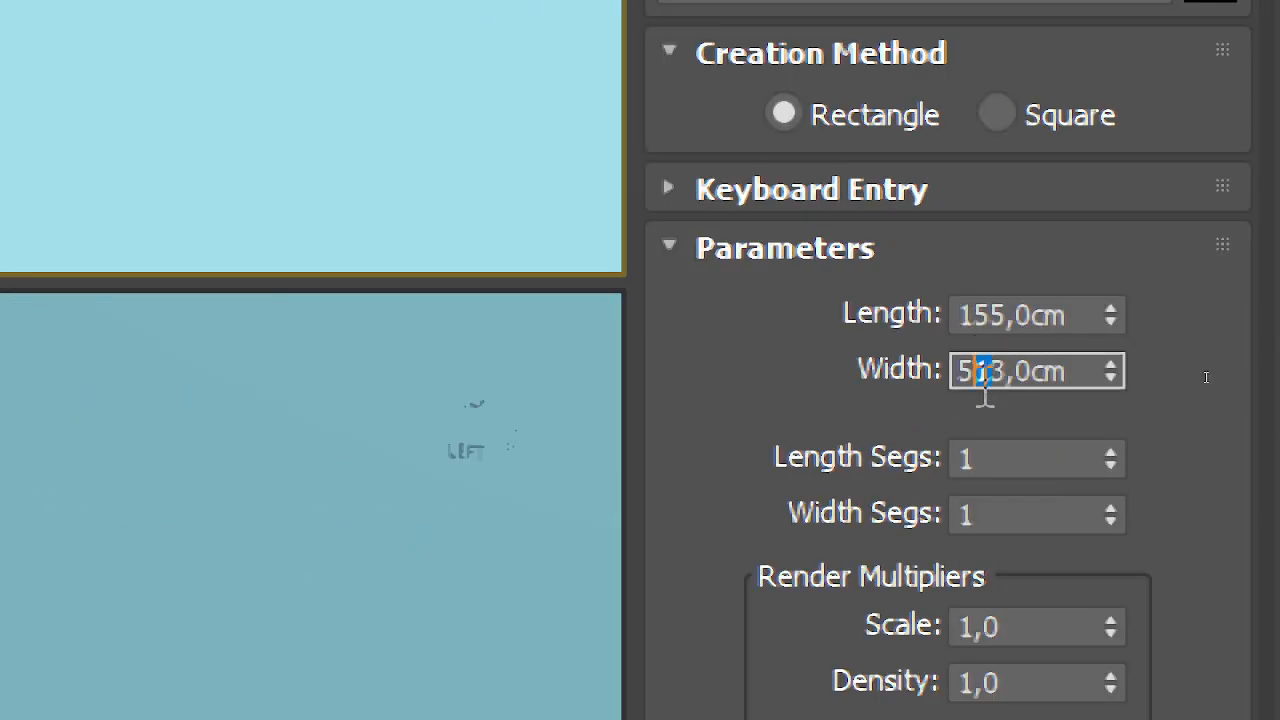
{"action": "type", "text": "2"}
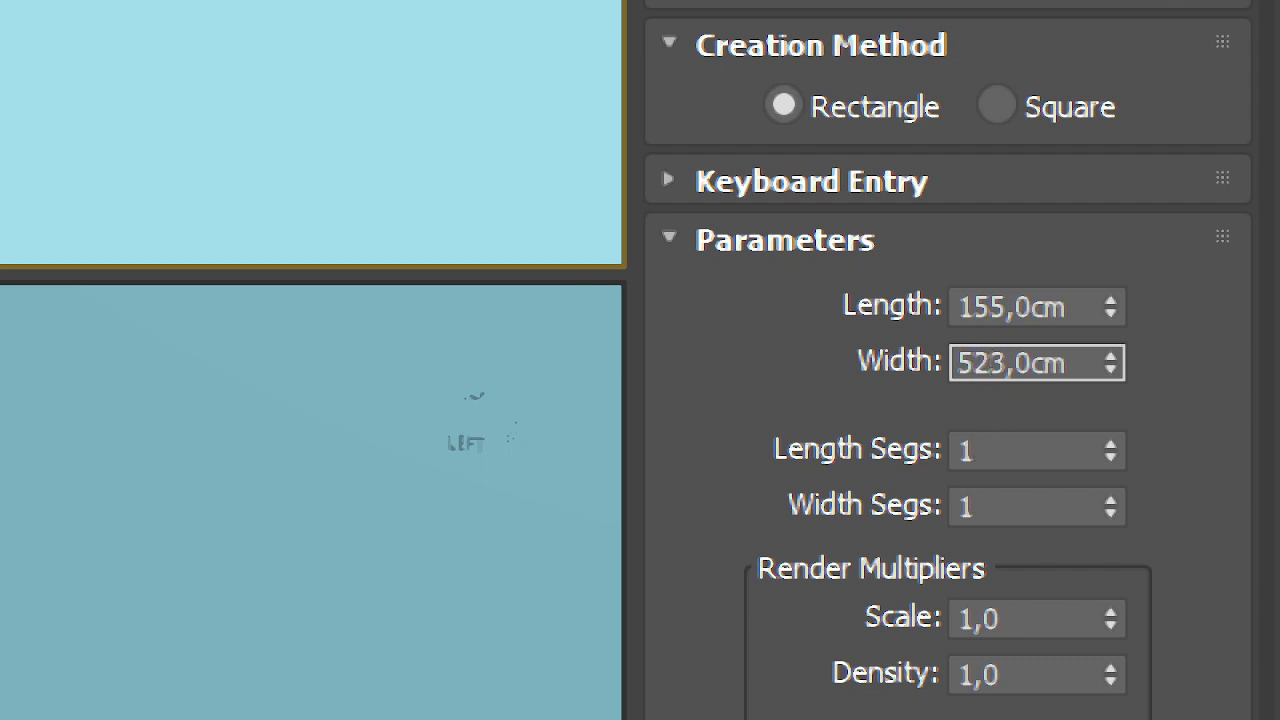
{"action": "left_click_drag", "start_coordinate": [998, 310], "coordinate": [977, 318]}
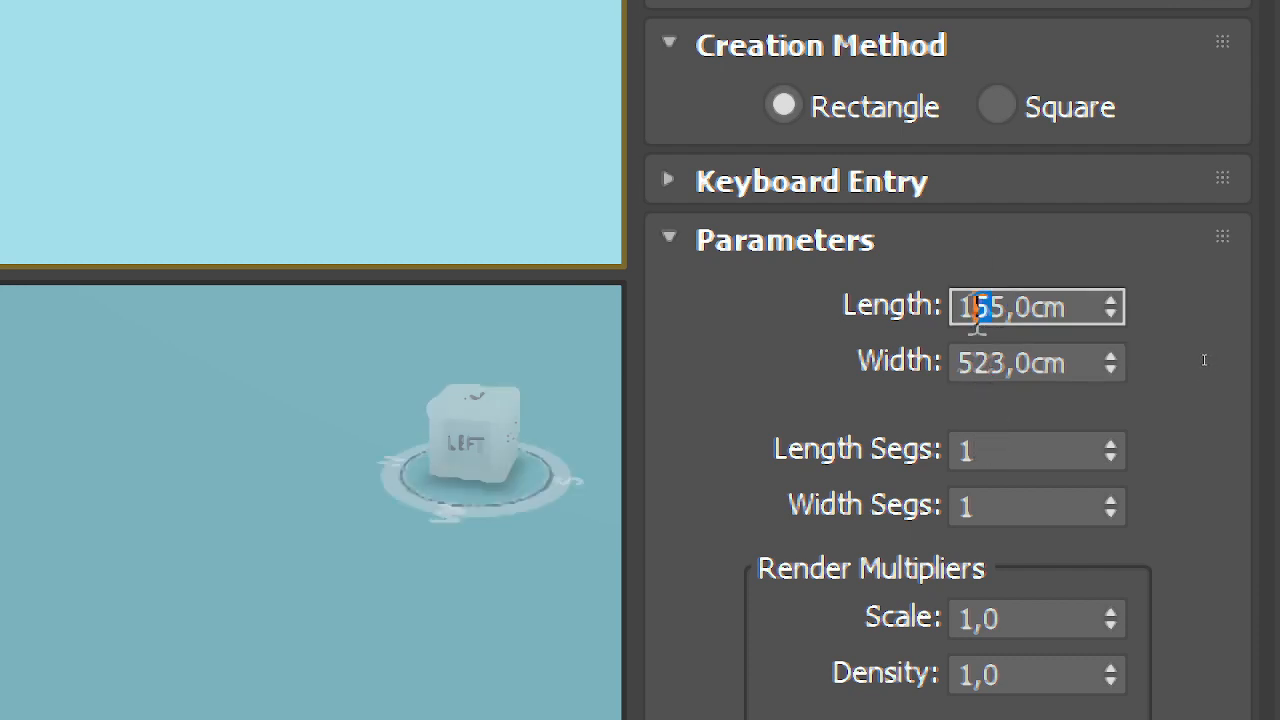
{"action": "type", "text": "6"}
{"action": "key", "text": "Return"}
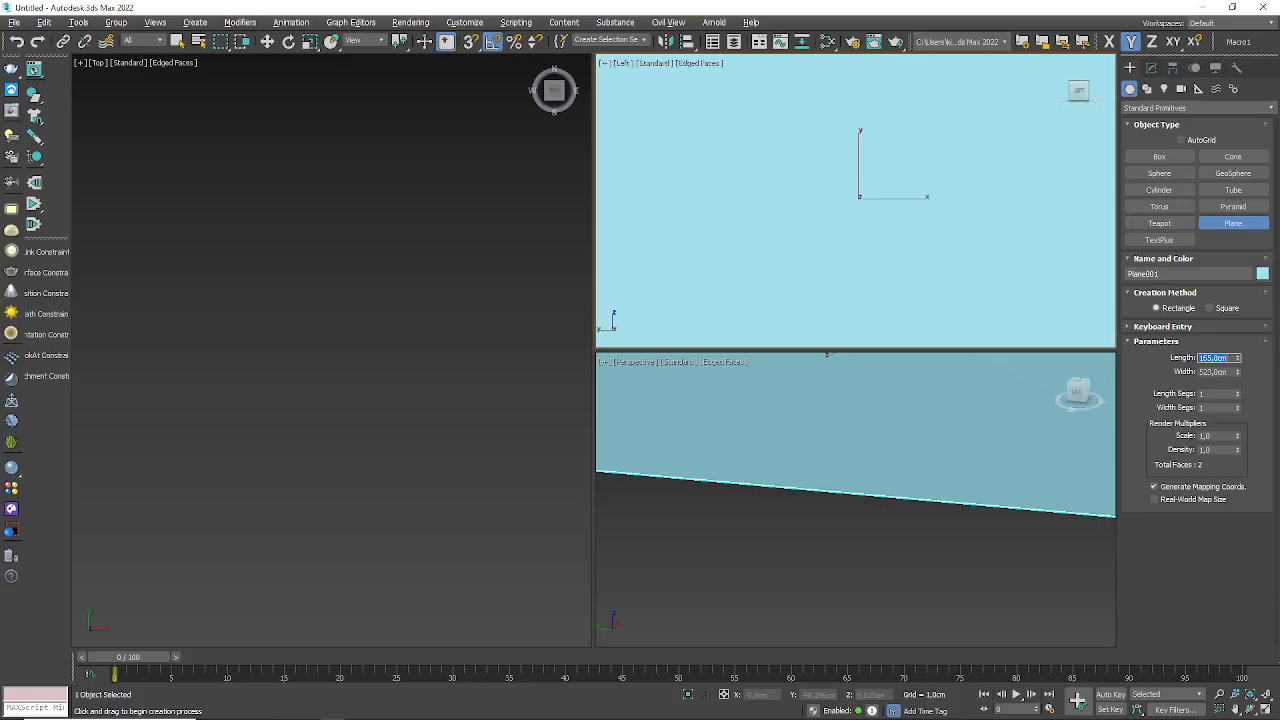
- Fit the plane in all viewports and maximize the Perspective viewport
{"action": "scroll", "coordinate": [870, 470], "scroll_direction": "down", "scroll_amount": 6}
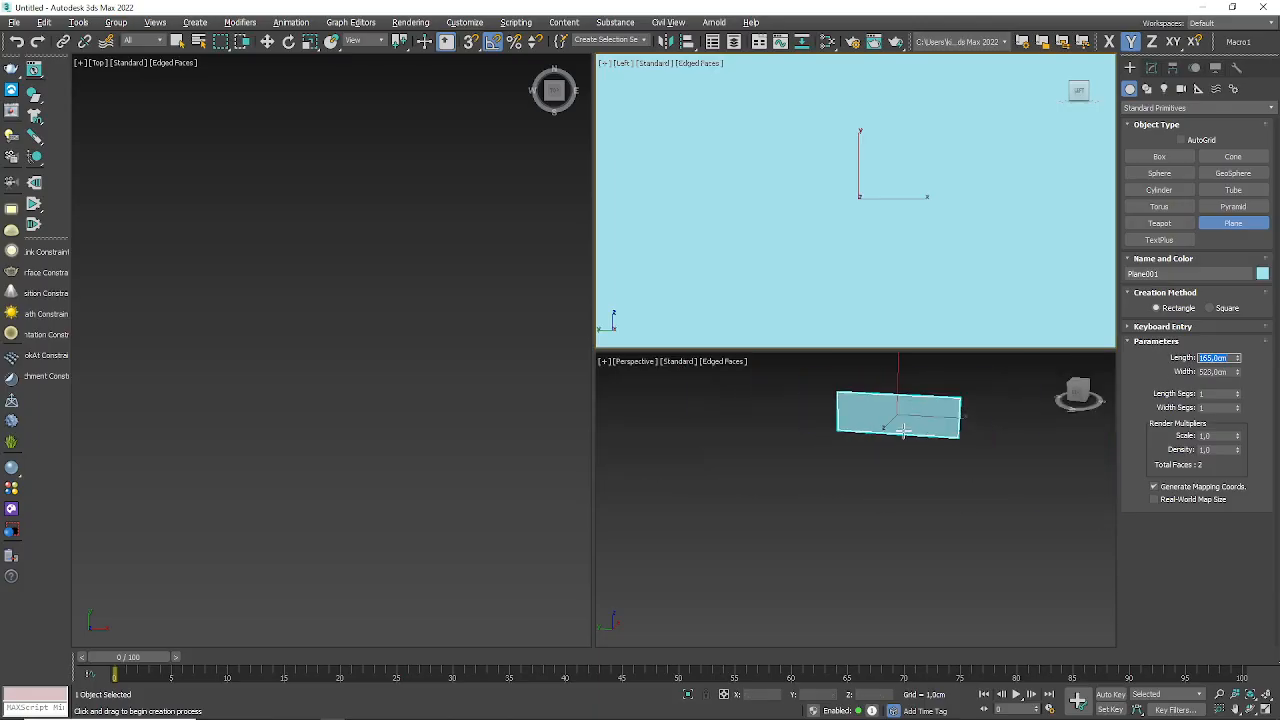
{"action": "scroll", "coordinate": [870, 470], "scroll_direction": "up", "scroll_amount": 3}
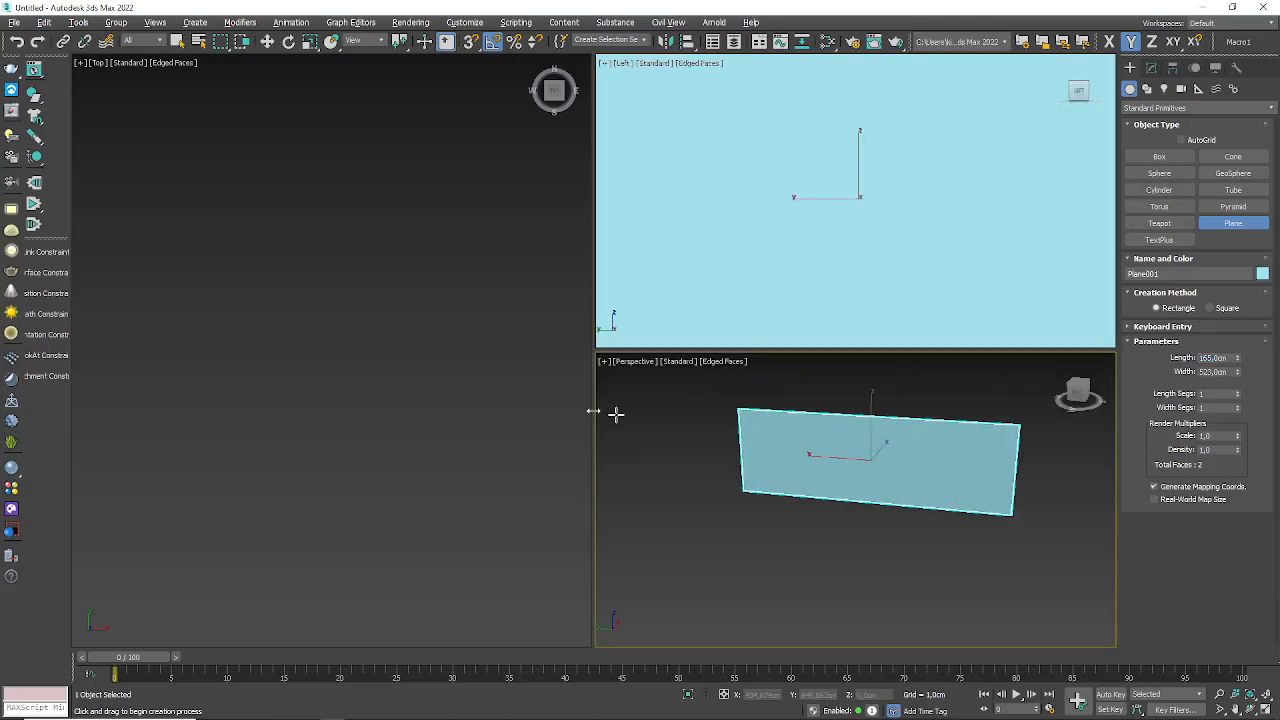
{"action": "left_click", "coordinate": [1267, 695]}
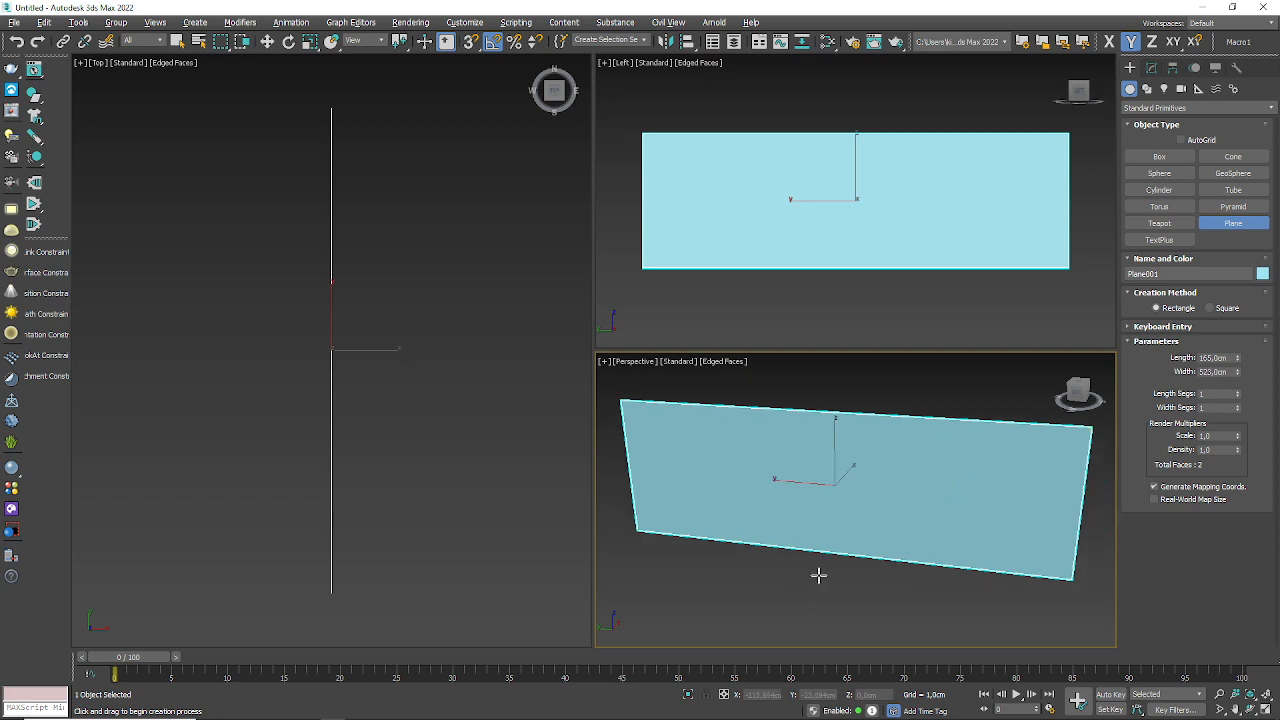
{"action": "scroll", "coordinate": [818, 575], "scroll_direction": "down", "scroll_amount": 2}
{"action": "scroll", "coordinate": [833, 541], "scroll_direction": "up", "scroll_amount": 2}
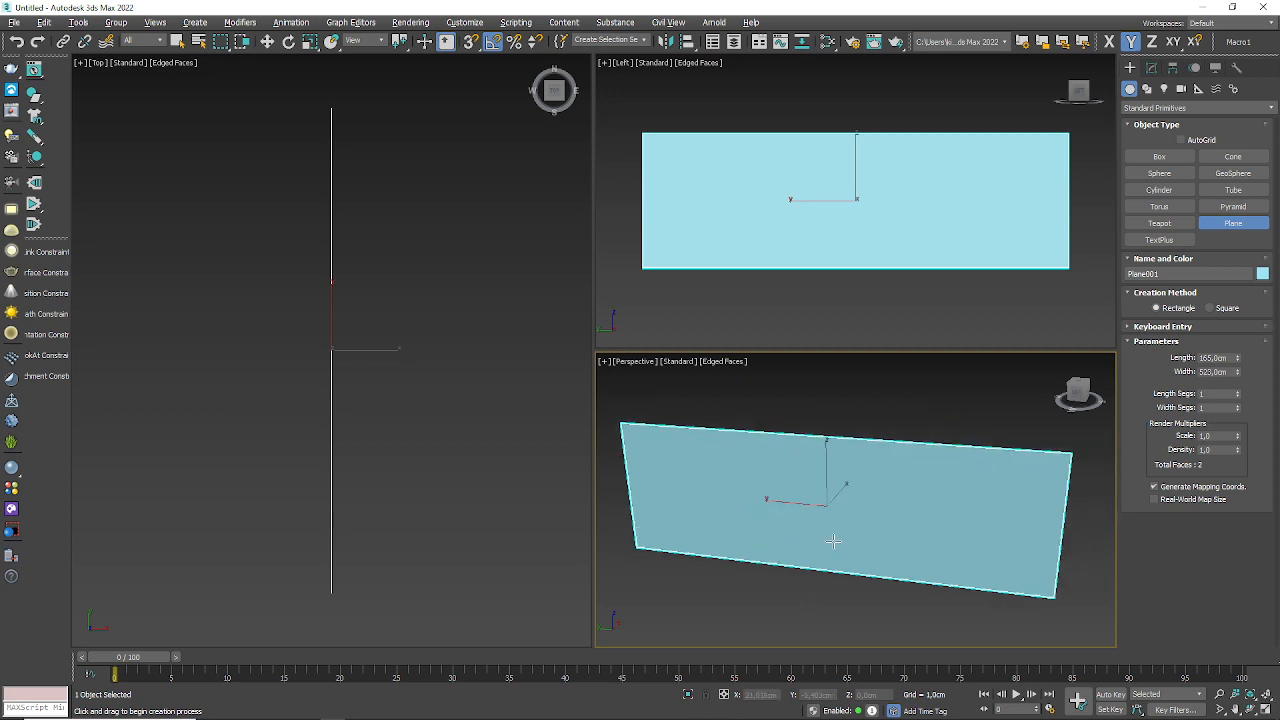
{"action": "scroll", "coordinate": [833, 541], "scroll_direction": "down", "scroll_amount": 2}
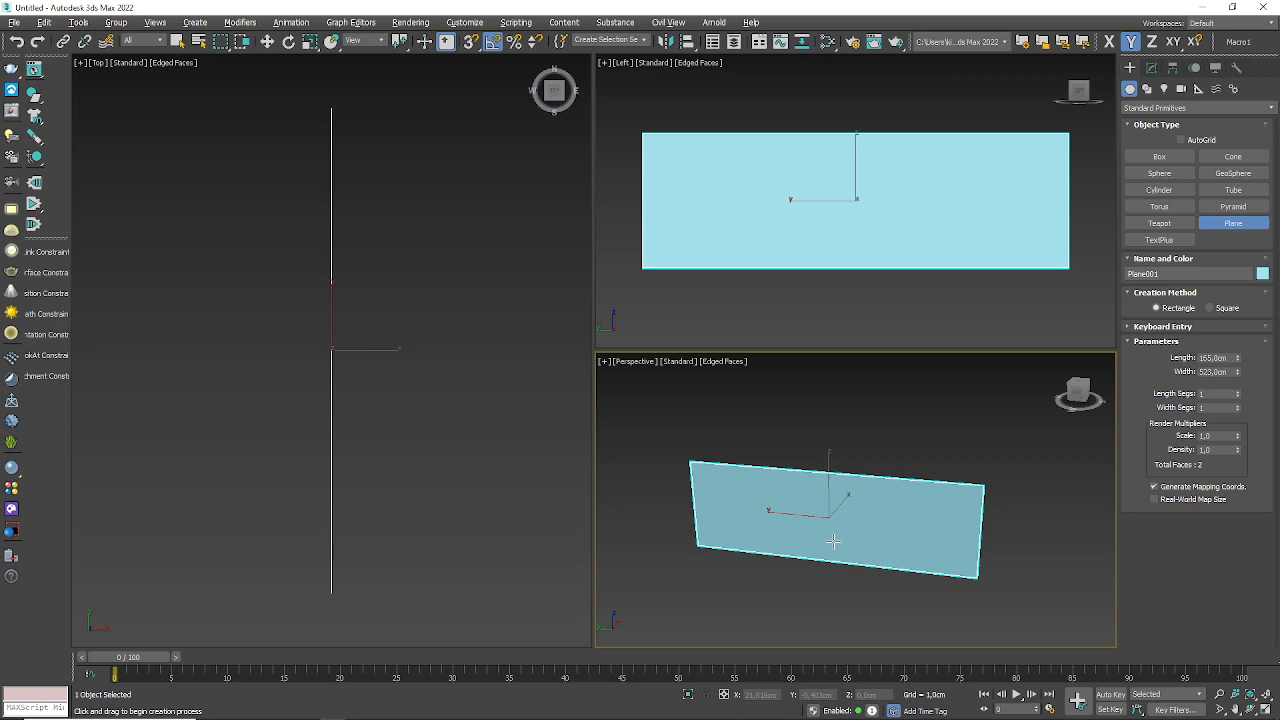
{"action": "left_click", "coordinate": [1266, 707]}
{"action": "scroll", "coordinate": [535, 348], "scroll_direction": "up", "scroll_amount": 3}
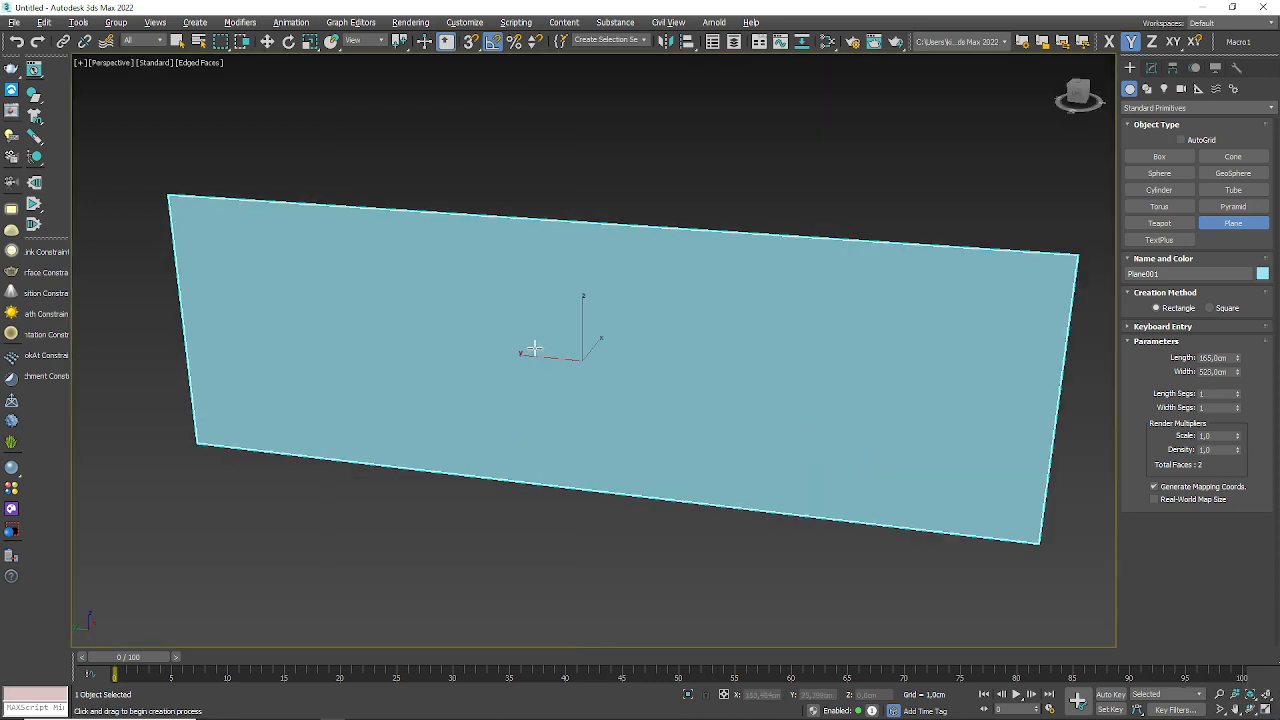
- Review the full blueprint image, locate its file in the Referencias folder, and return to 3ds Max to leave plane creation
{"action": "key", "text": "alt+Tab"}
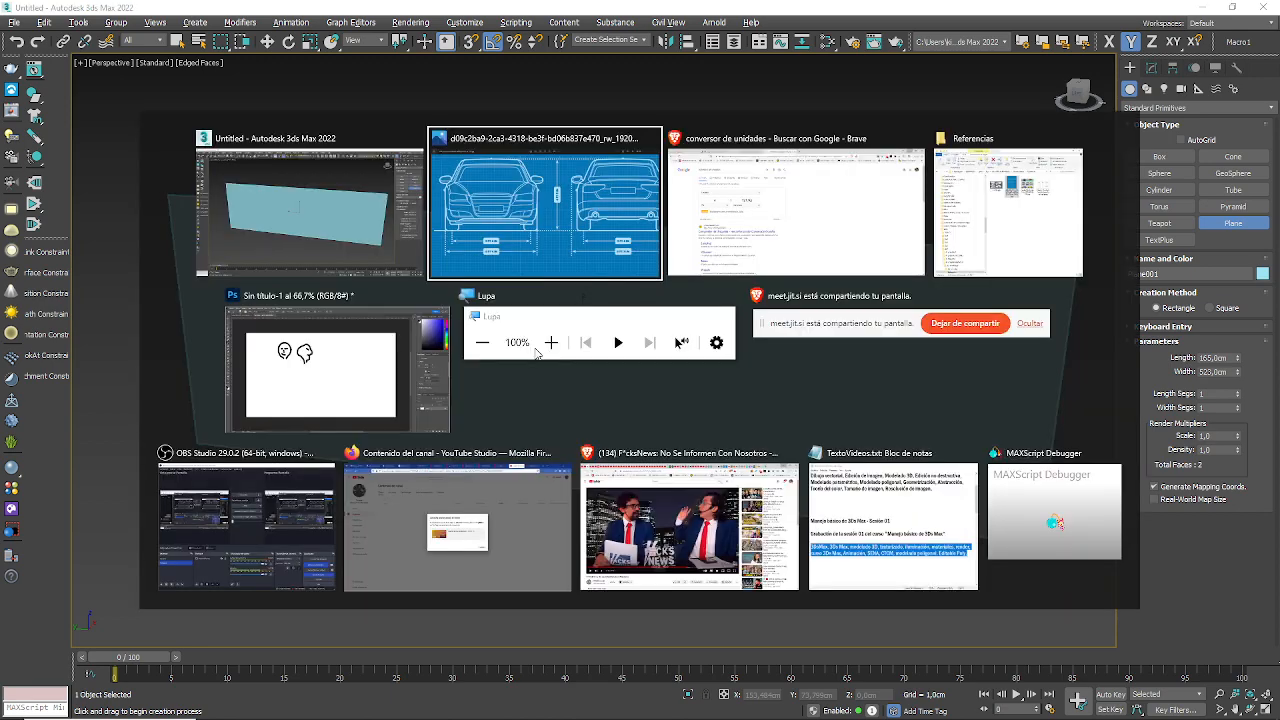
{"action": "scroll", "coordinate": [520, 285], "scroll_direction": "down", "scroll_amount": 4}
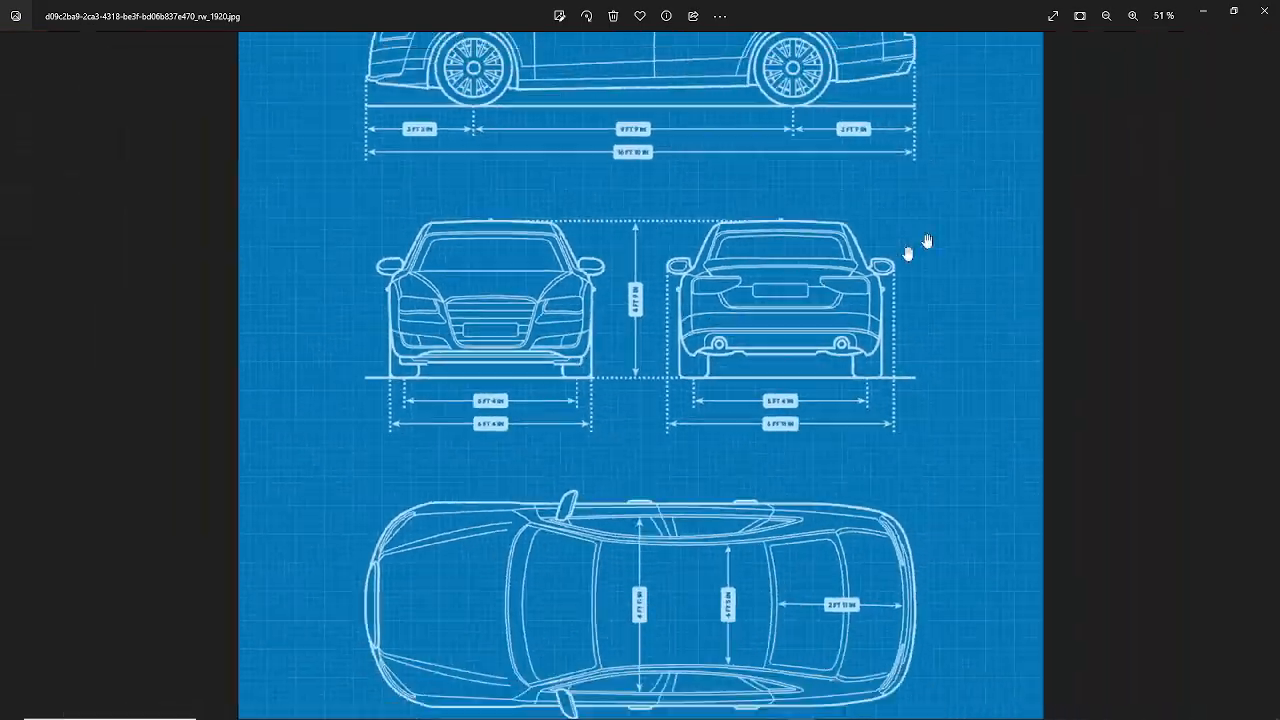
{"action": "left_click", "coordinate": [1193, 7]}
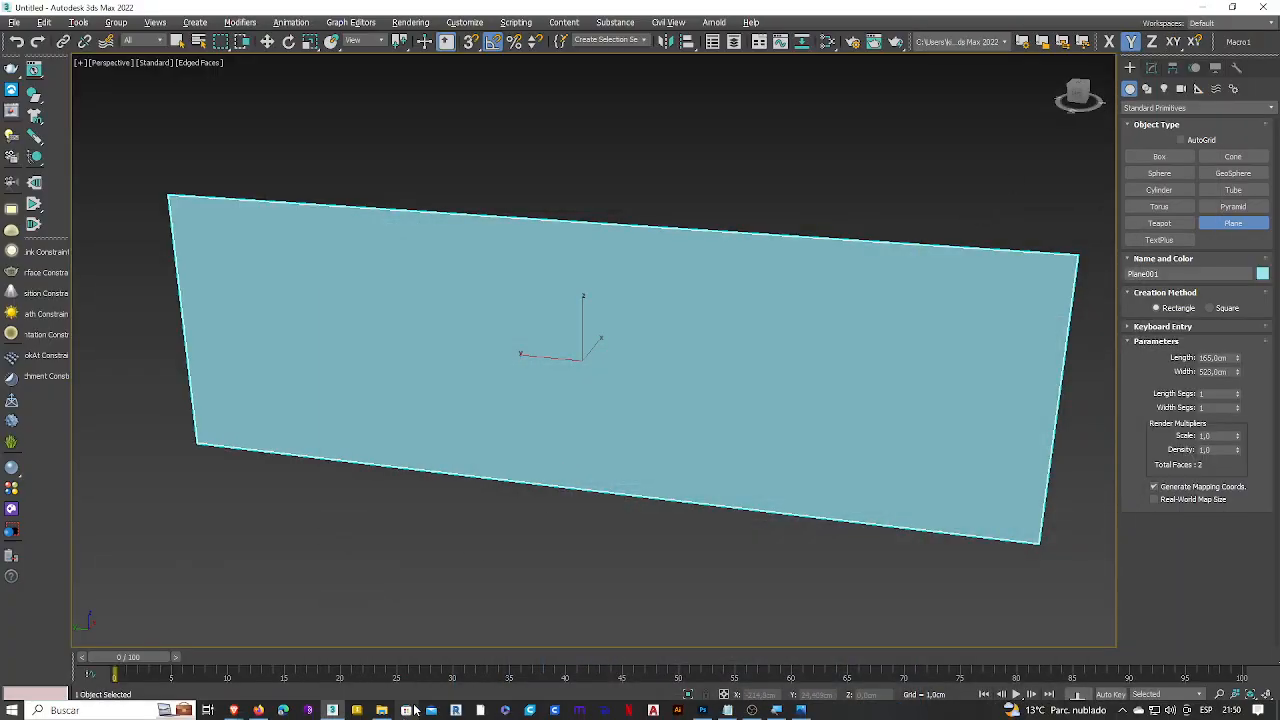
{"action": "left_click", "coordinate": [381, 710]}
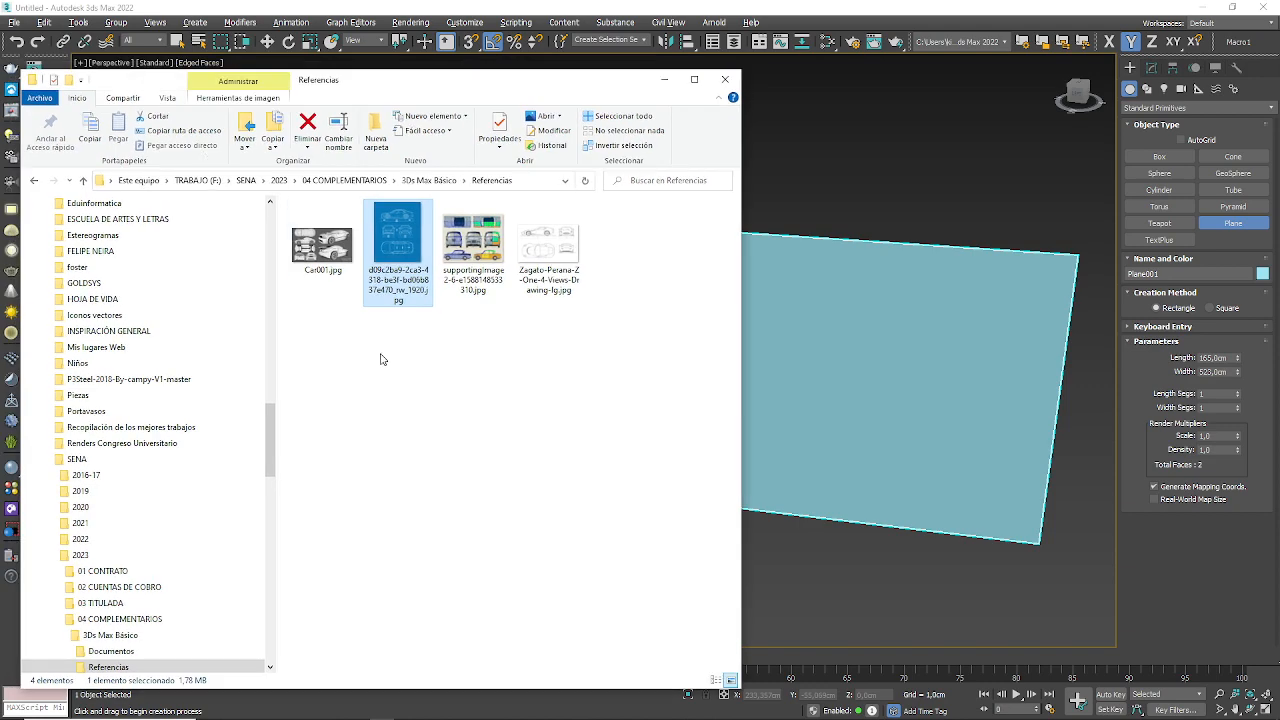
{"action": "right_click", "coordinate": [390, 345]}
{"action": "left_click", "coordinate": [826, 203]}
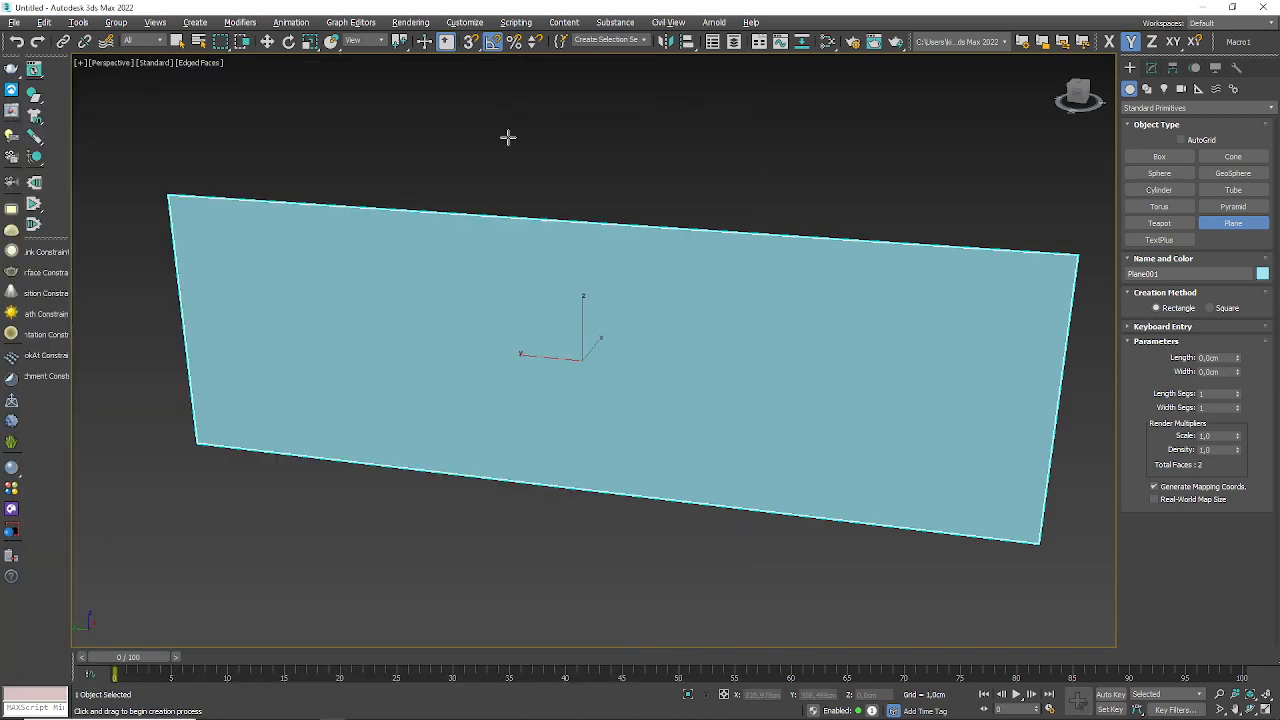
{"action": "right_click", "coordinate": [420, 137]}
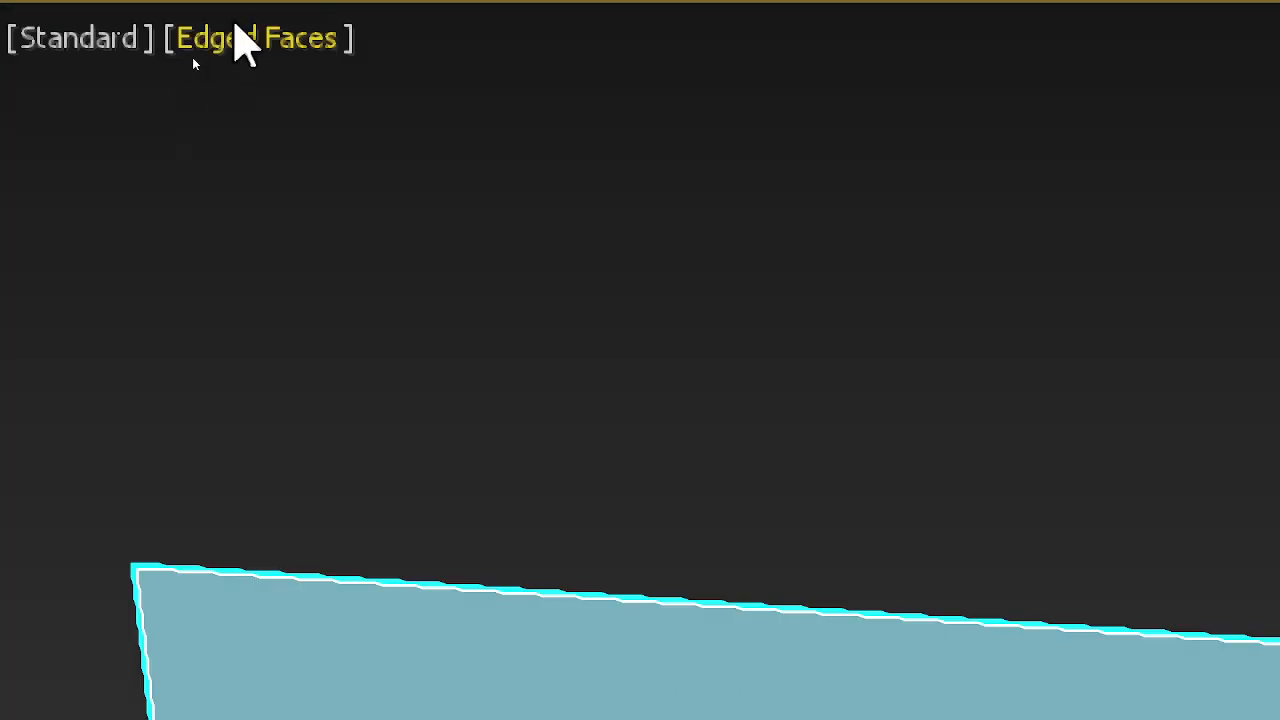
- Try the Wireframe Override display in the Perspective viewport and select the blueprint image in the Referencias folder
{"action": "left_click", "coordinate": [240, 40]}
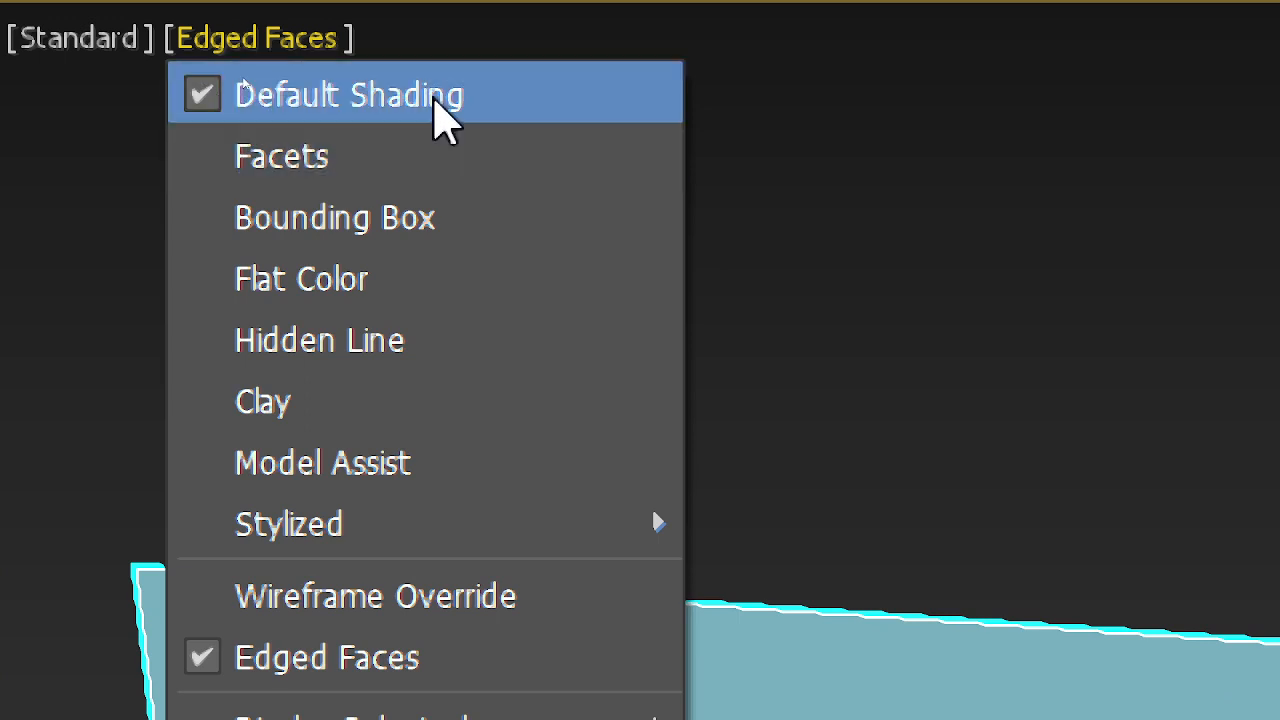
{"action": "left_click", "coordinate": [312, 603]}
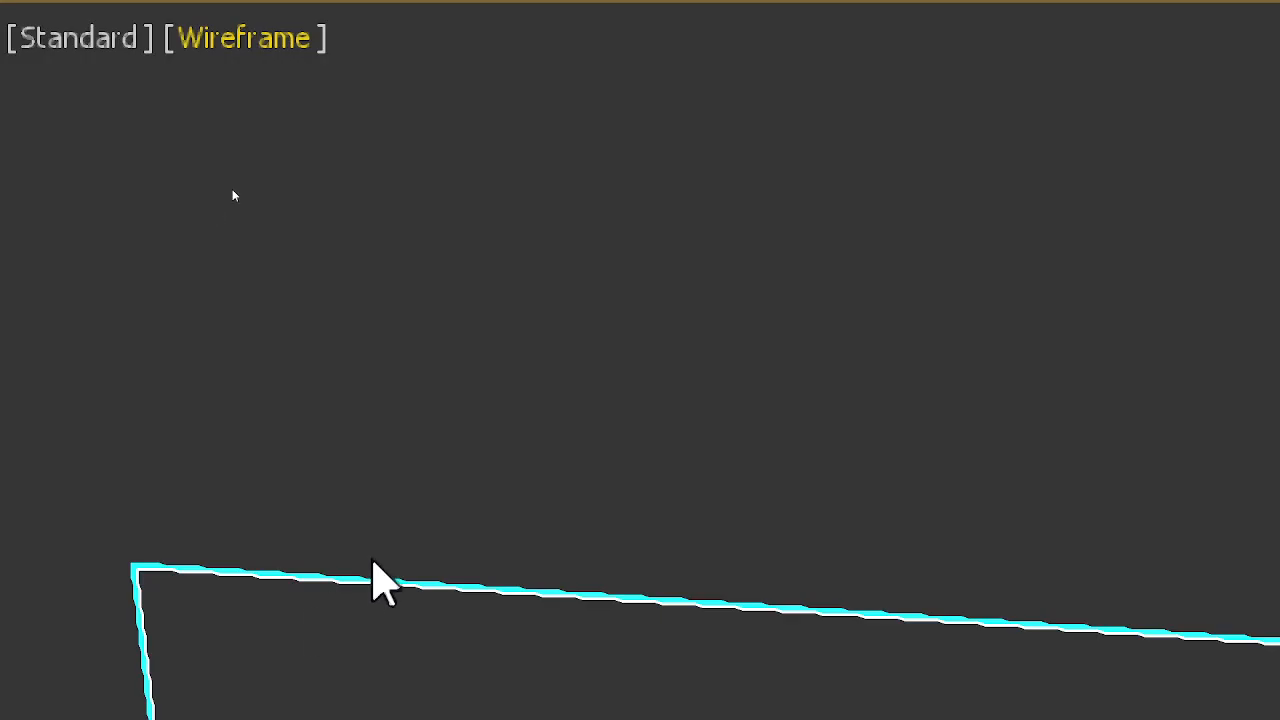
{"action": "key", "text": "alt+Tab"}
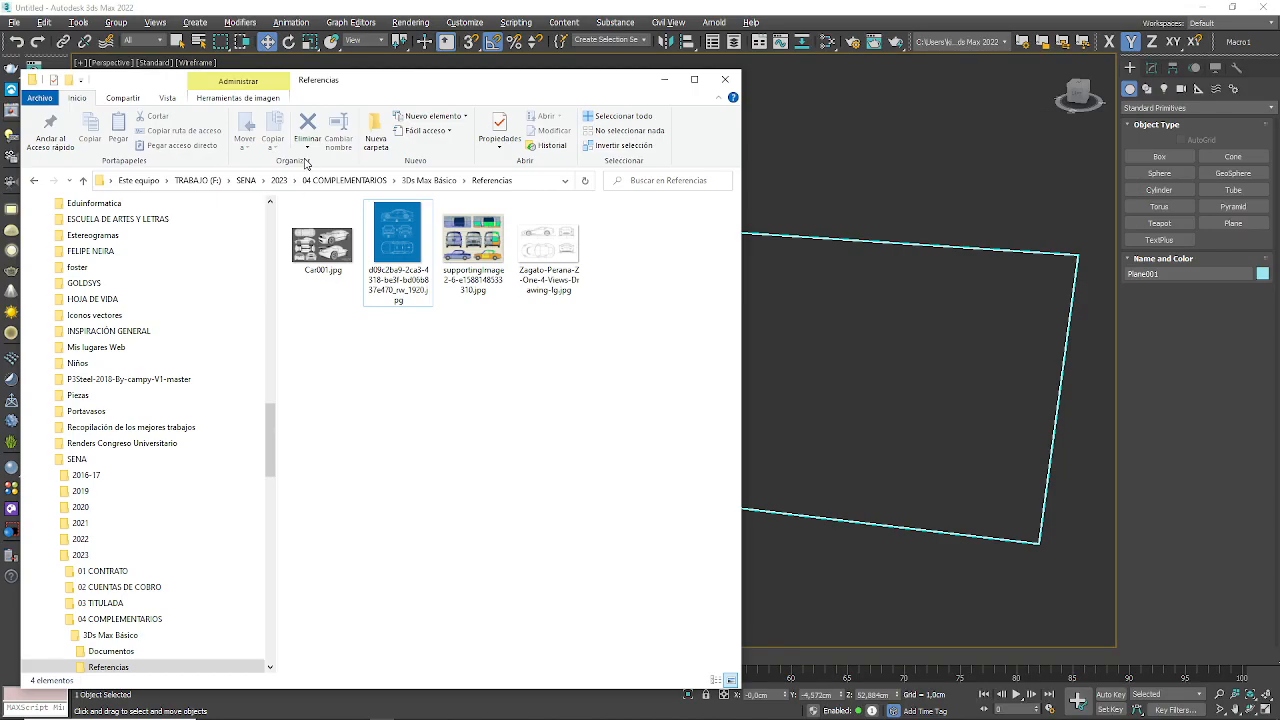
{"action": "left_click", "coordinate": [412, 245]}
{"action": "left_click", "coordinate": [658, 5]}
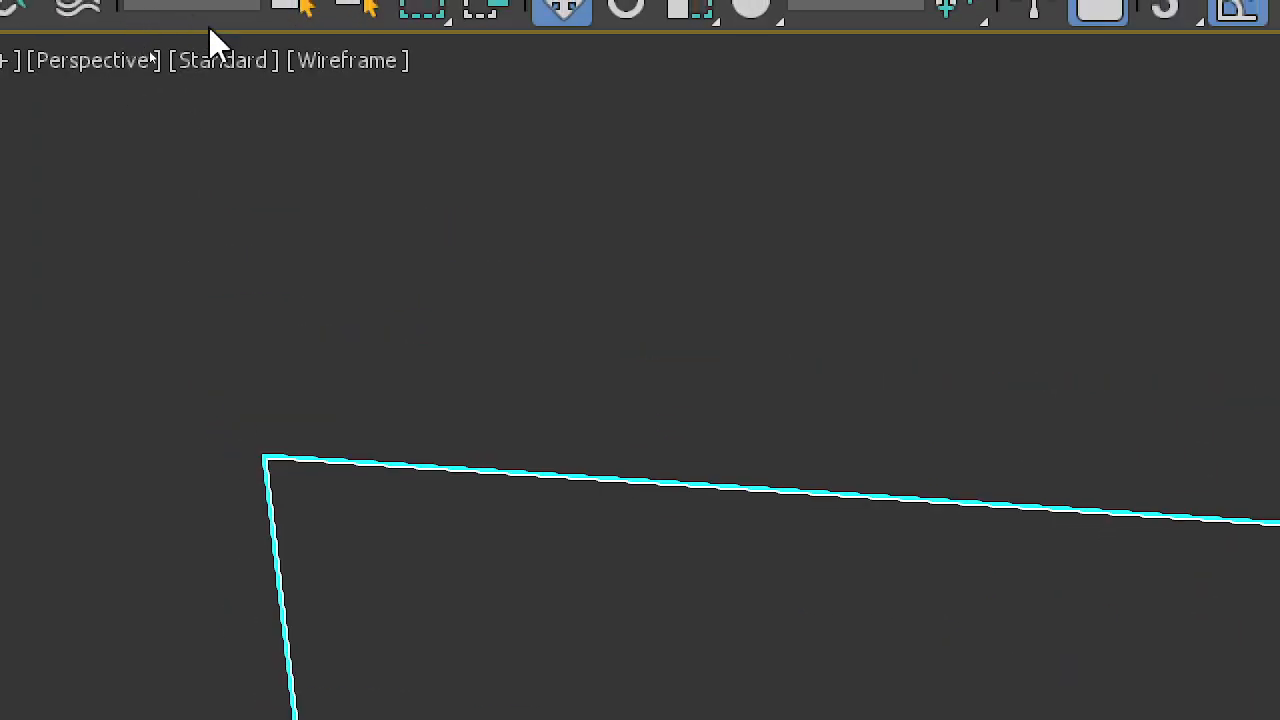
- Restore Default Shading in the Perspective viewport and apply the blue blueprint image from the Referencias folder to the plane
{"action": "left_click", "coordinate": [351, 61]}
{"action": "left_click", "coordinate": [341, 104]}
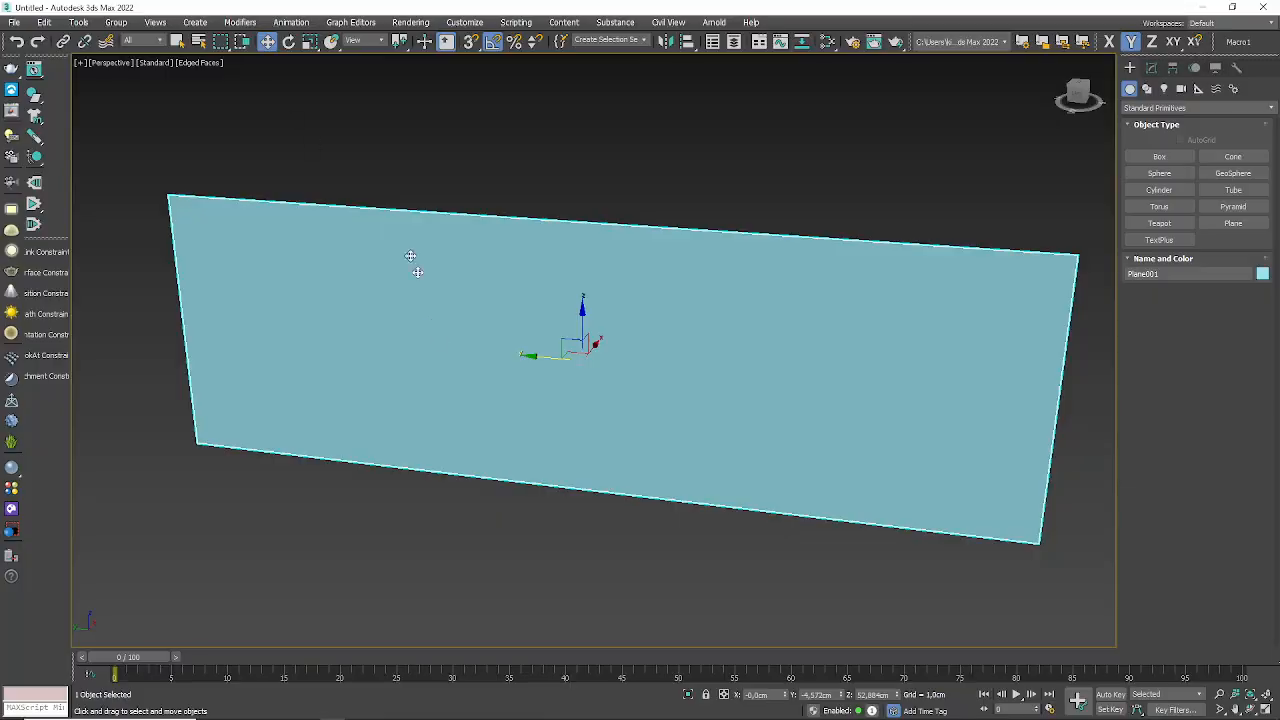
{"action": "key", "text": "alt+Tab"}
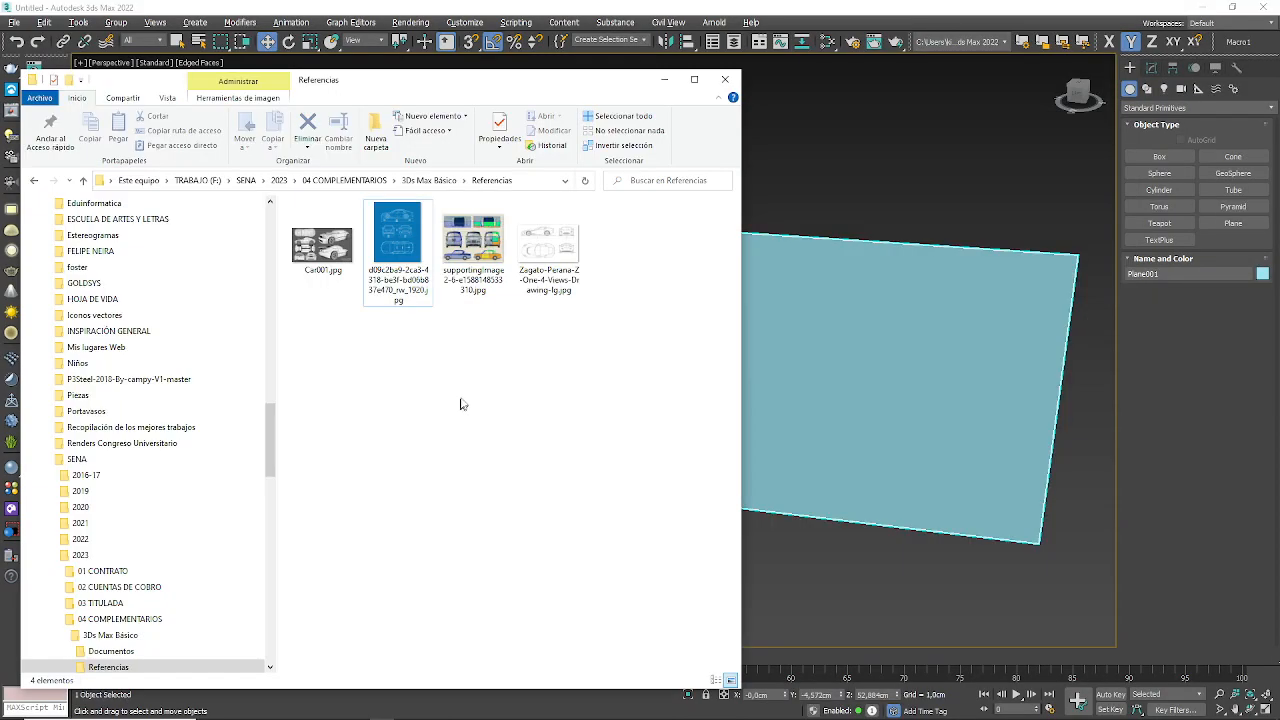
{"action": "left_click", "coordinate": [401, 250]}
{"action": "left_click_drag", "start_coordinate": [903, 356], "coordinate": [903, 356]}
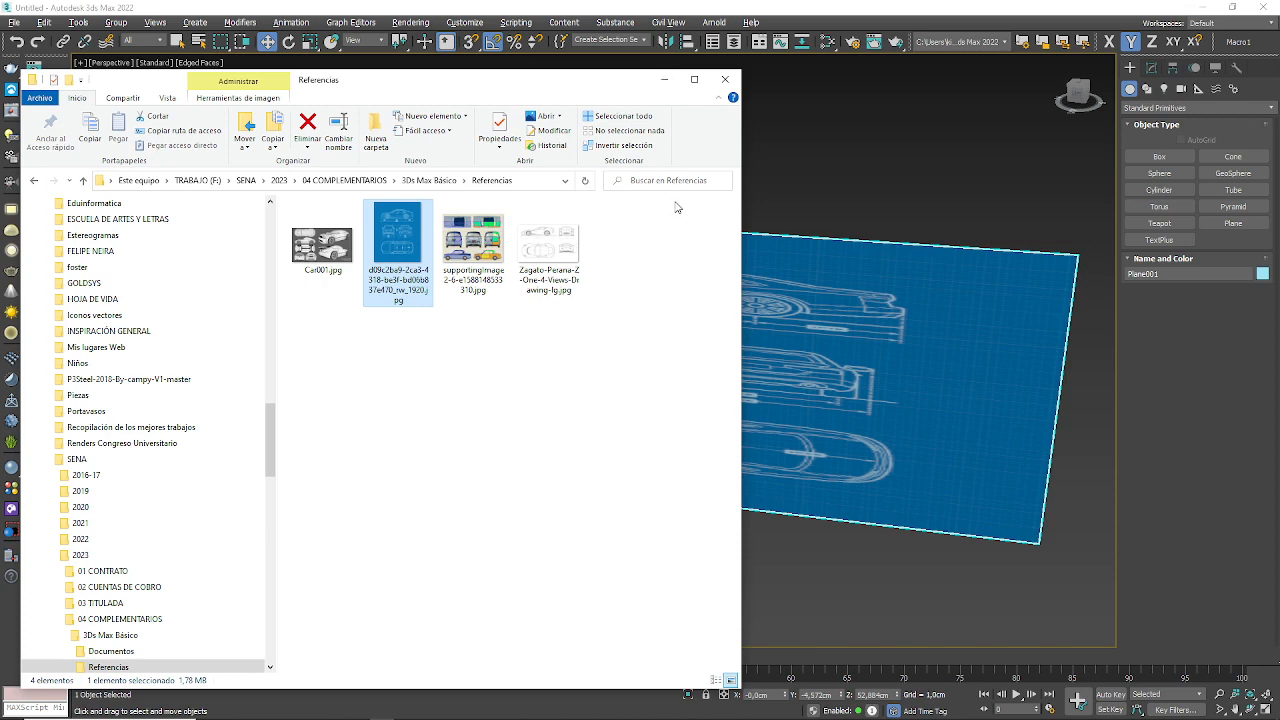
{"action": "left_click", "coordinate": [665, 80]}
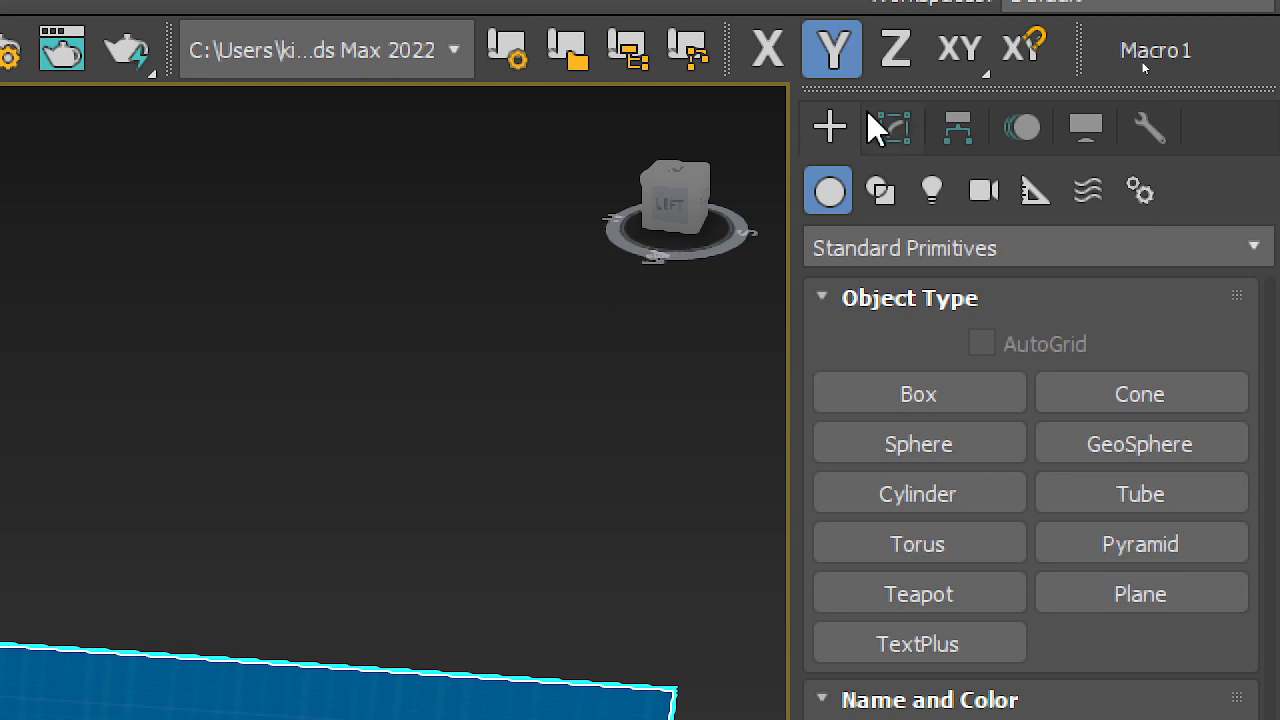
- Add a UVW Map modifier to the plane and enlarge its planar mapping to about 595.65 cm long and 611.91 cm wide
{"action": "left_click", "coordinate": [869, 118]}
{"action": "left_click", "coordinate": [1257, 243]}
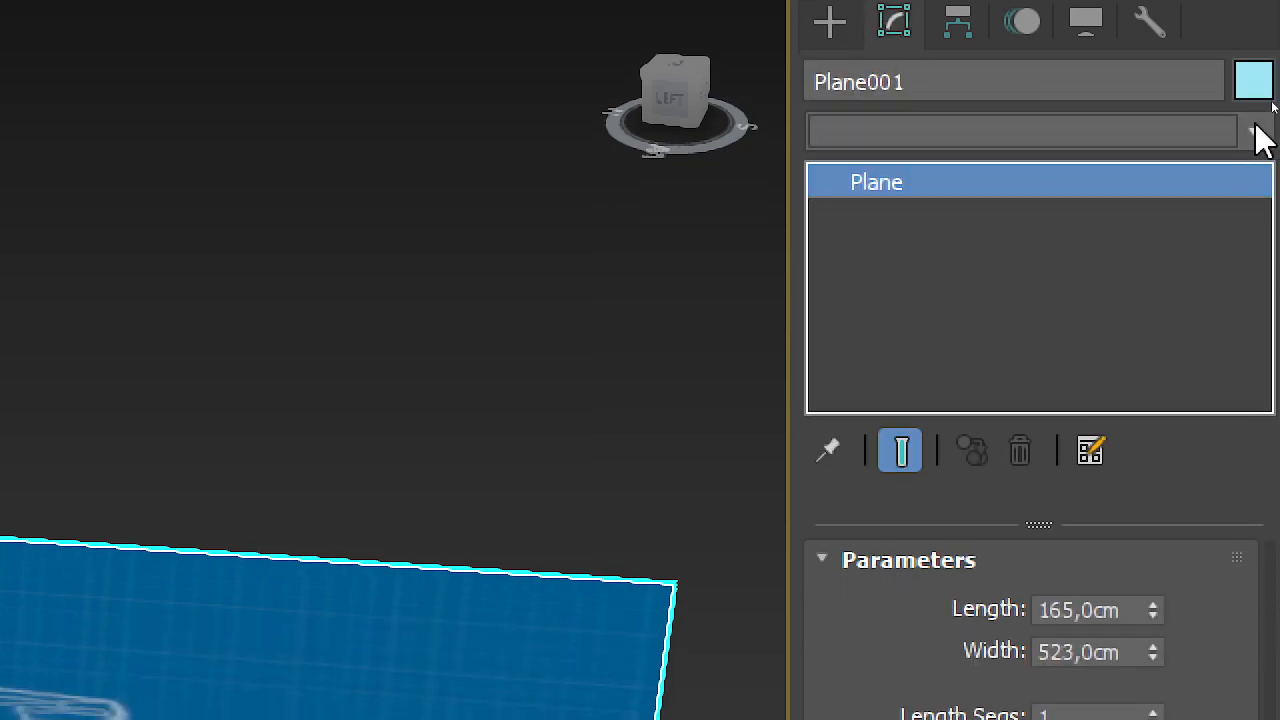
{"action": "left_click_drag", "start_coordinate": [1264, 244], "coordinate": [1236, 690]}
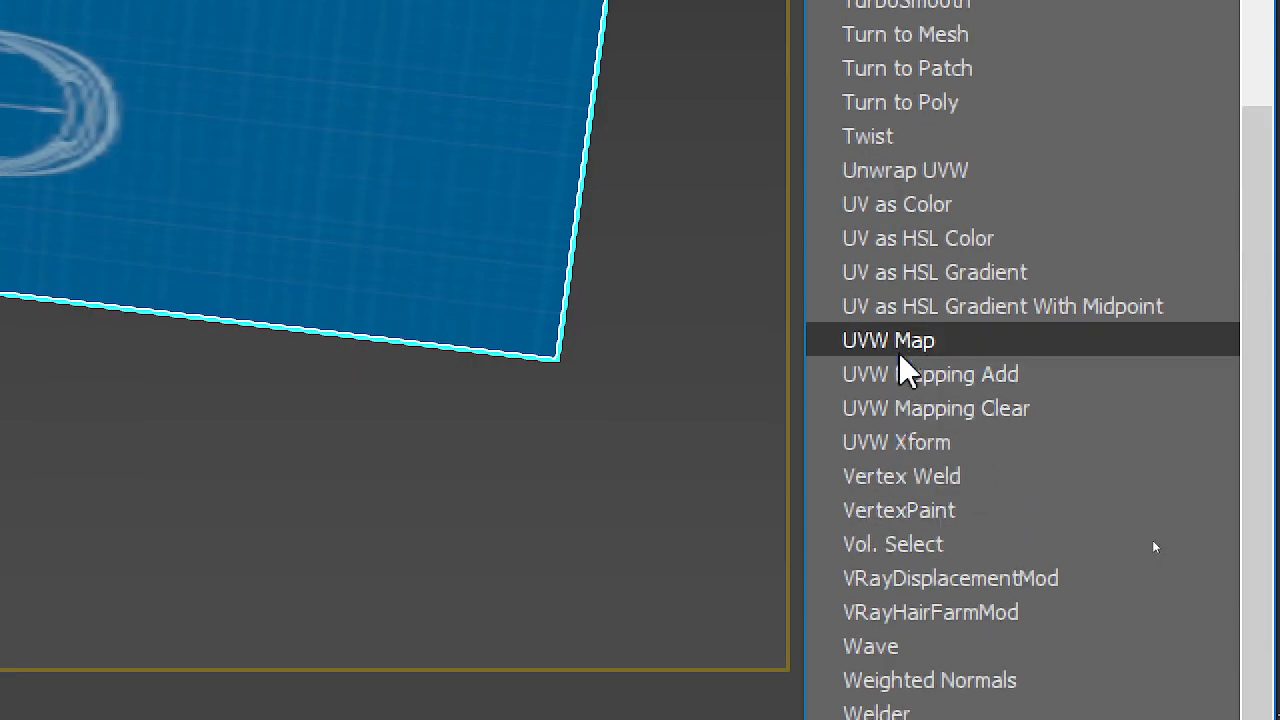
{"action": "left_click", "coordinate": [903, 340]}
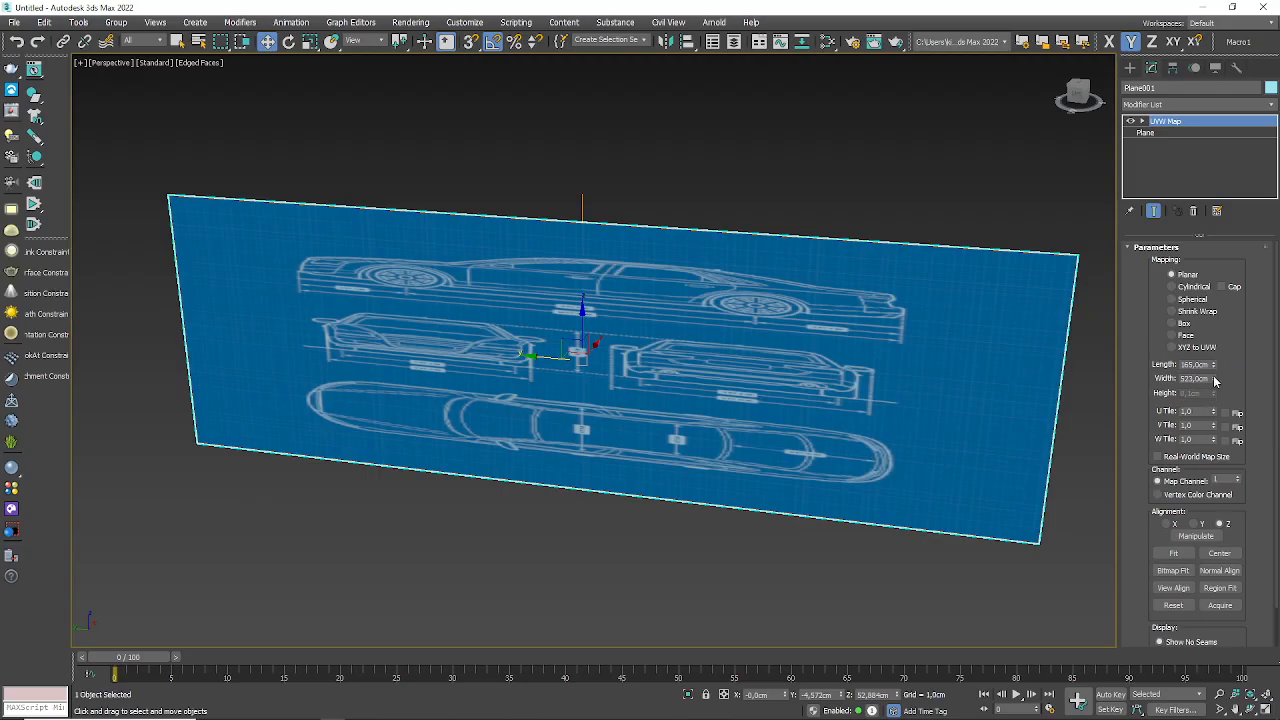
{"action": "left_click_drag", "start_coordinate": [1216, 370], "coordinate": [1237, 238]}
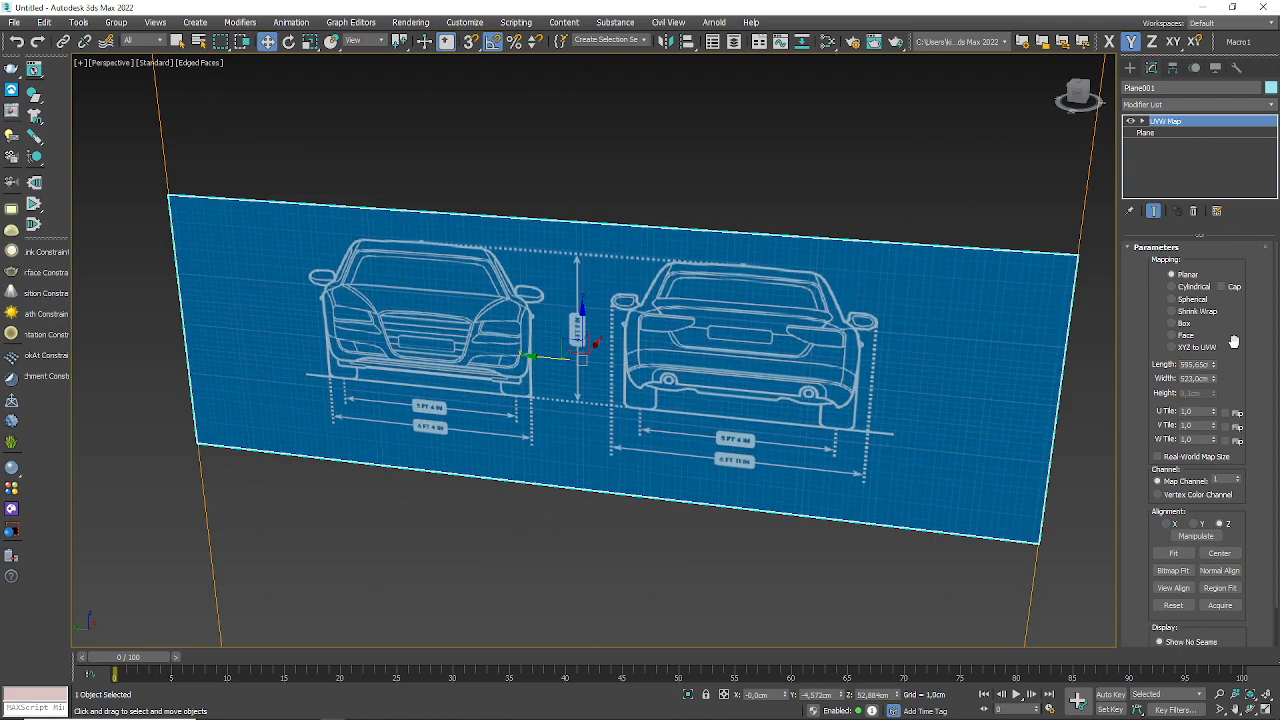
{"action": "left_click_drag", "start_coordinate": [1217, 386], "coordinate": [1216, 366]}
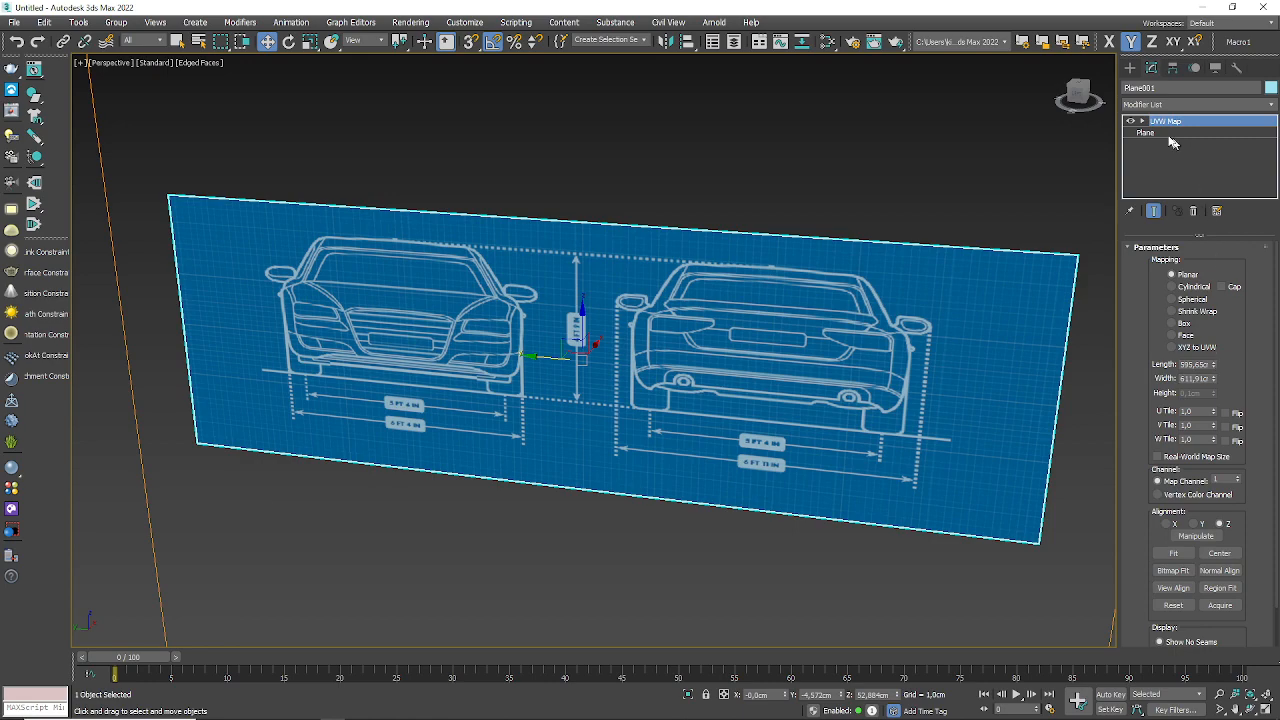
- Move the UVW Map gizmo down to about Z -183.88 cm and set the mapping length to about 810.08 cm for the side view
{"action": "left_click", "coordinate": [1142, 121]}
{"action": "left_click", "coordinate": [1163, 132]}
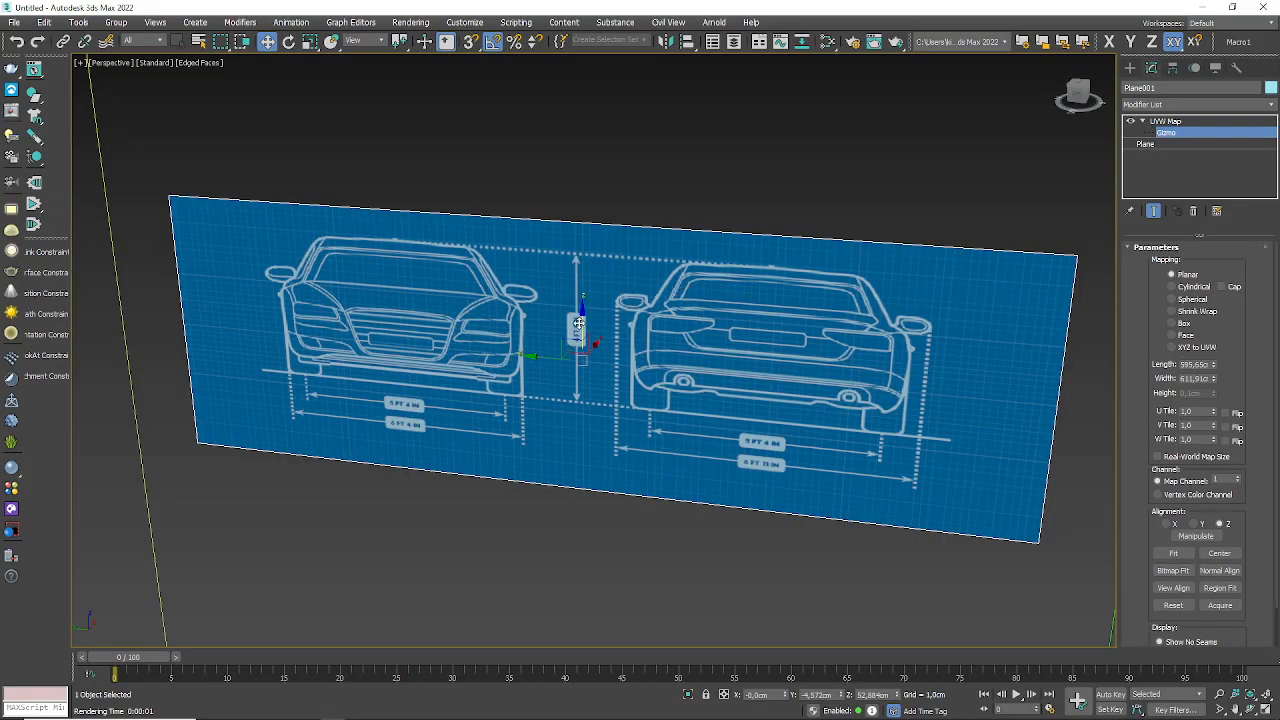
{"action": "left_click_drag", "start_coordinate": [582, 322], "coordinate": [697, 594]}
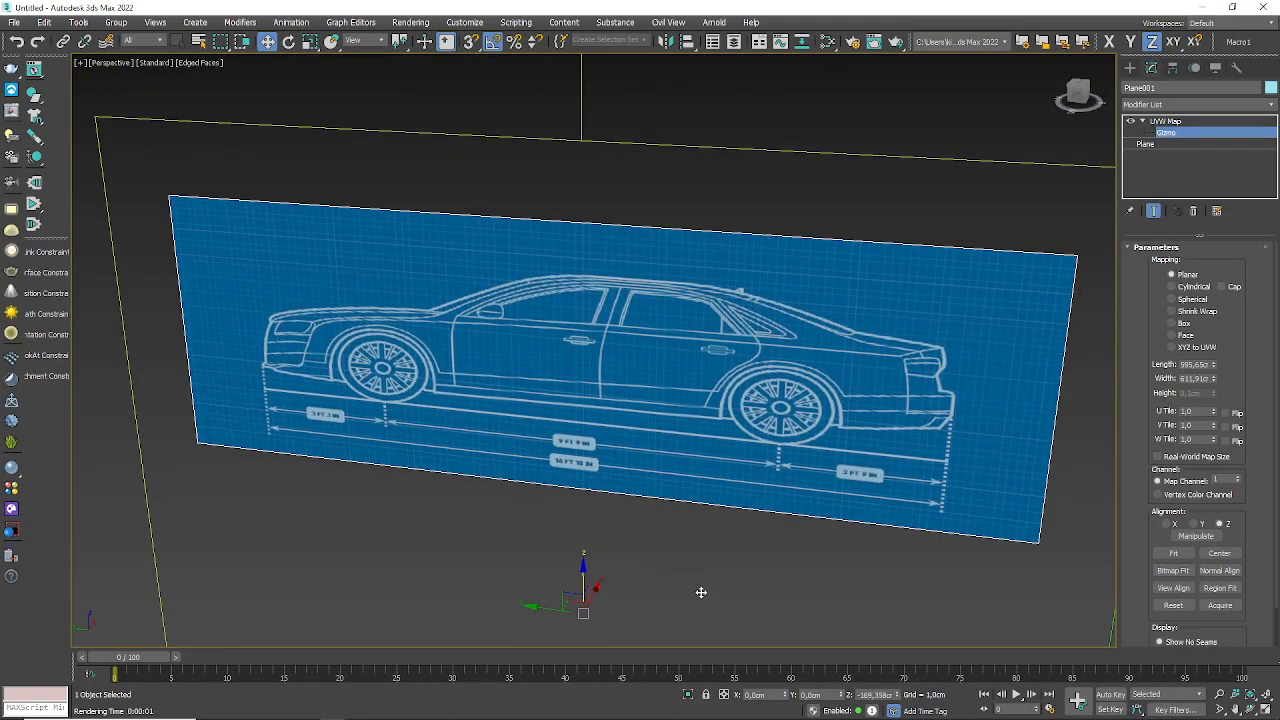
{"action": "mouse_move", "coordinate": [1213, 364]}
{"action": "left_mouse_down"}
{"action": "mouse_move", "coordinate": [1217, 346]}
{"action": "mouse_move", "coordinate": [1192, 358]}
{"action": "left_mouse_up"}
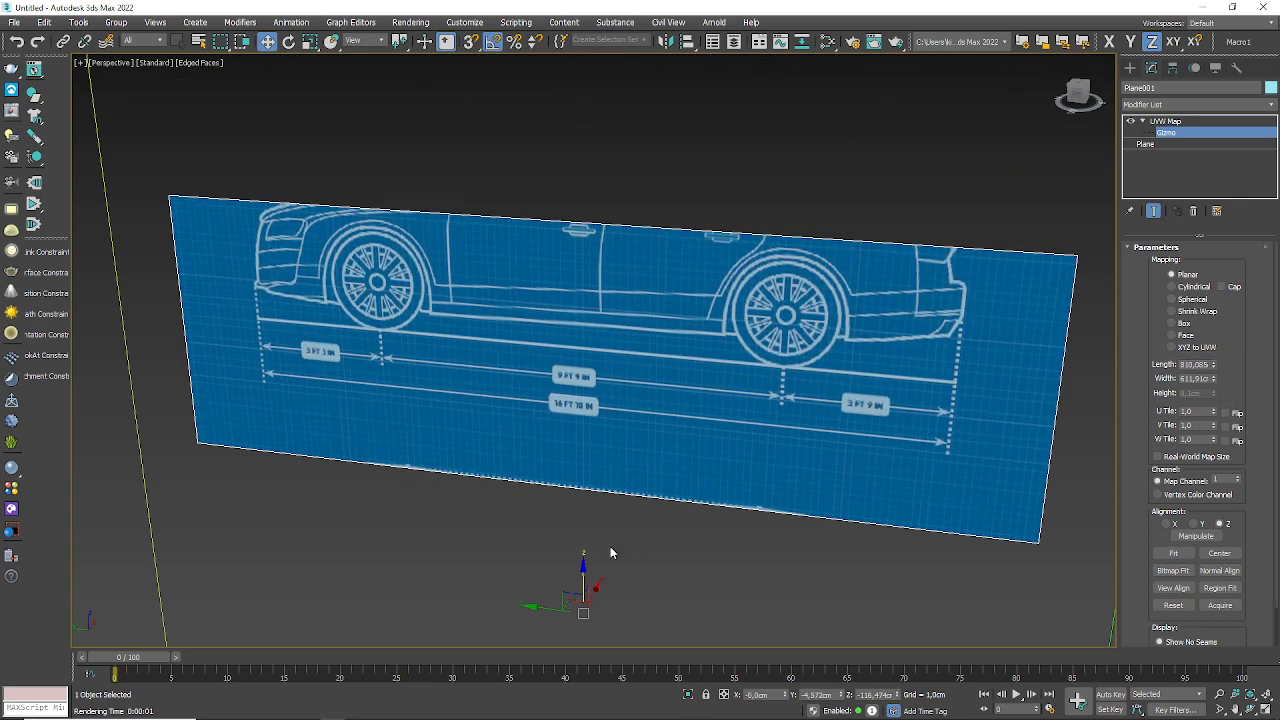
{"action": "left_click_drag", "start_coordinate": [583, 580], "coordinate": [583, 646]}
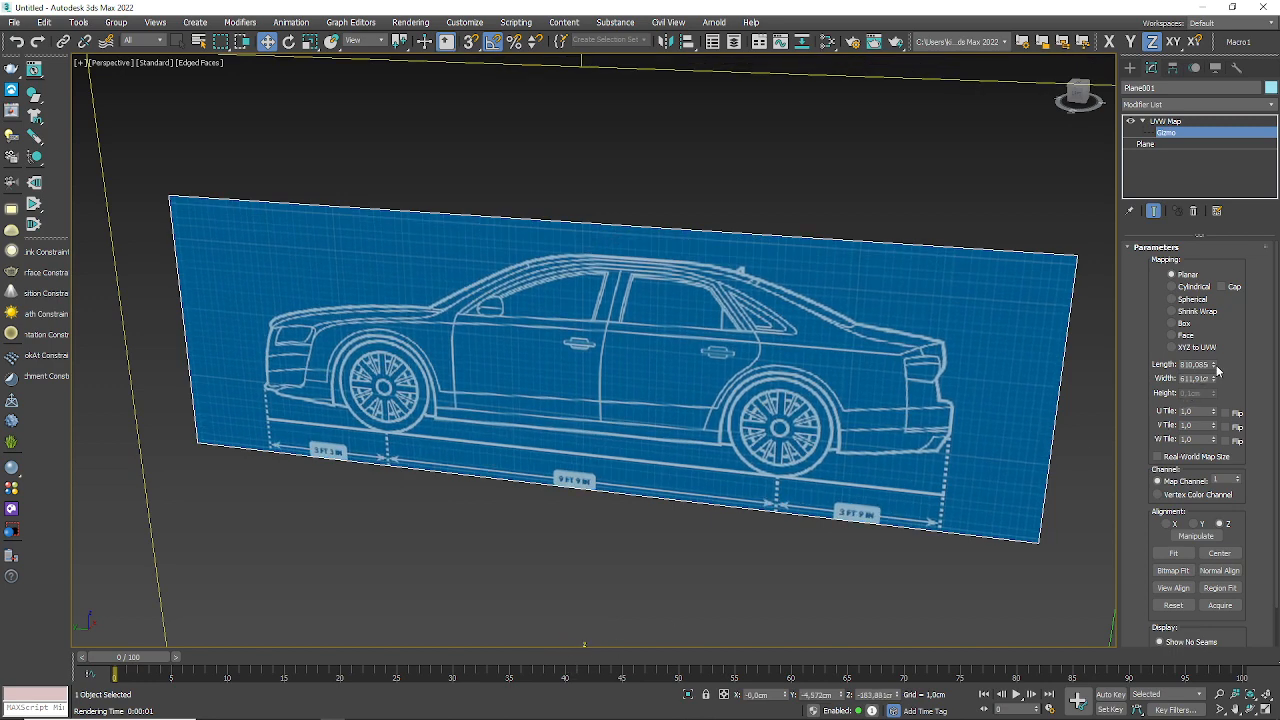
- Increase the mapping length to about 1002.56 cm and lower the gizmo to about Z -244.02 cm, recentring the side view on the plane
{"action": "left_click_drag", "start_coordinate": [1214, 365], "coordinate": [1217, 350]}
{"action": "scroll", "coordinate": [684, 366], "scroll_direction": "down", "scroll_amount": 5}
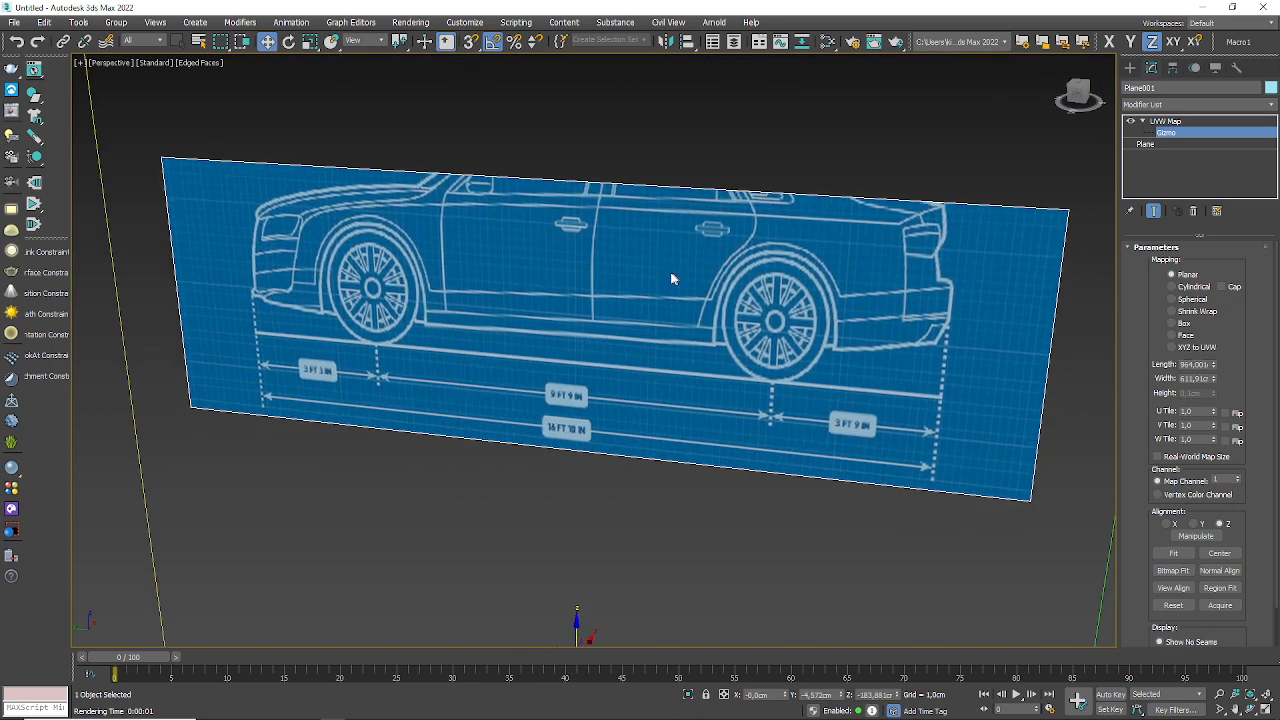
{"action": "left_click_drag", "start_coordinate": [614, 431], "coordinate": [616, 467]}
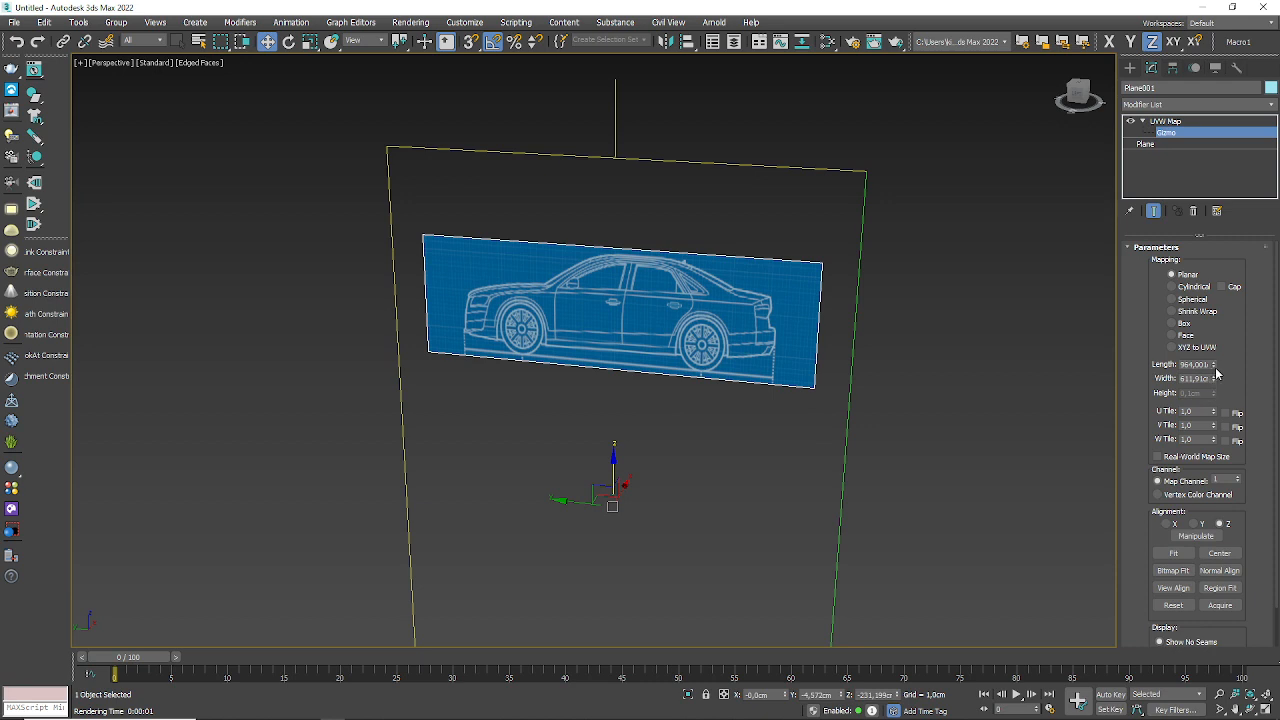
{"action": "left_click_drag", "start_coordinate": [1216, 367], "coordinate": [1216, 363]}
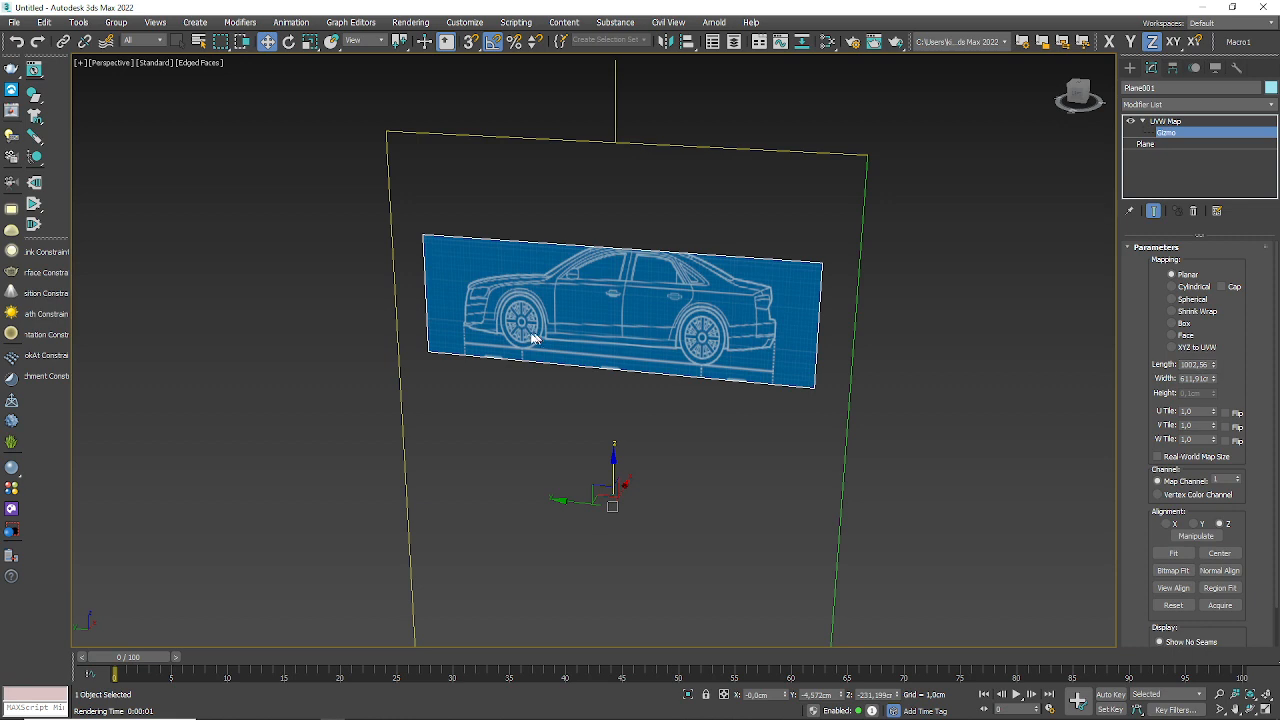
{"action": "left_click_drag", "start_coordinate": [613, 467], "coordinate": [612, 478]}
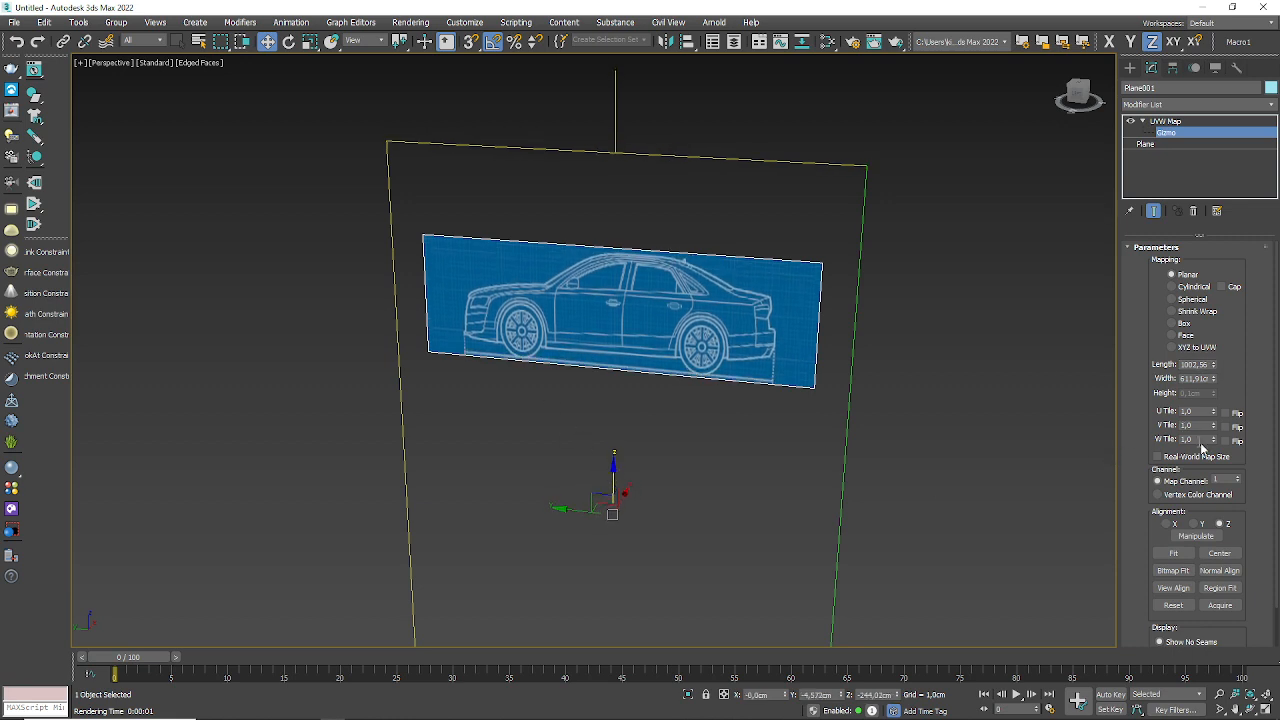
- Widen the planar mapping to about 739.07 cm so the car's side view fills the plane
{"action": "left_click_drag", "start_coordinate": [1216, 381], "coordinate": [1215, 365]}
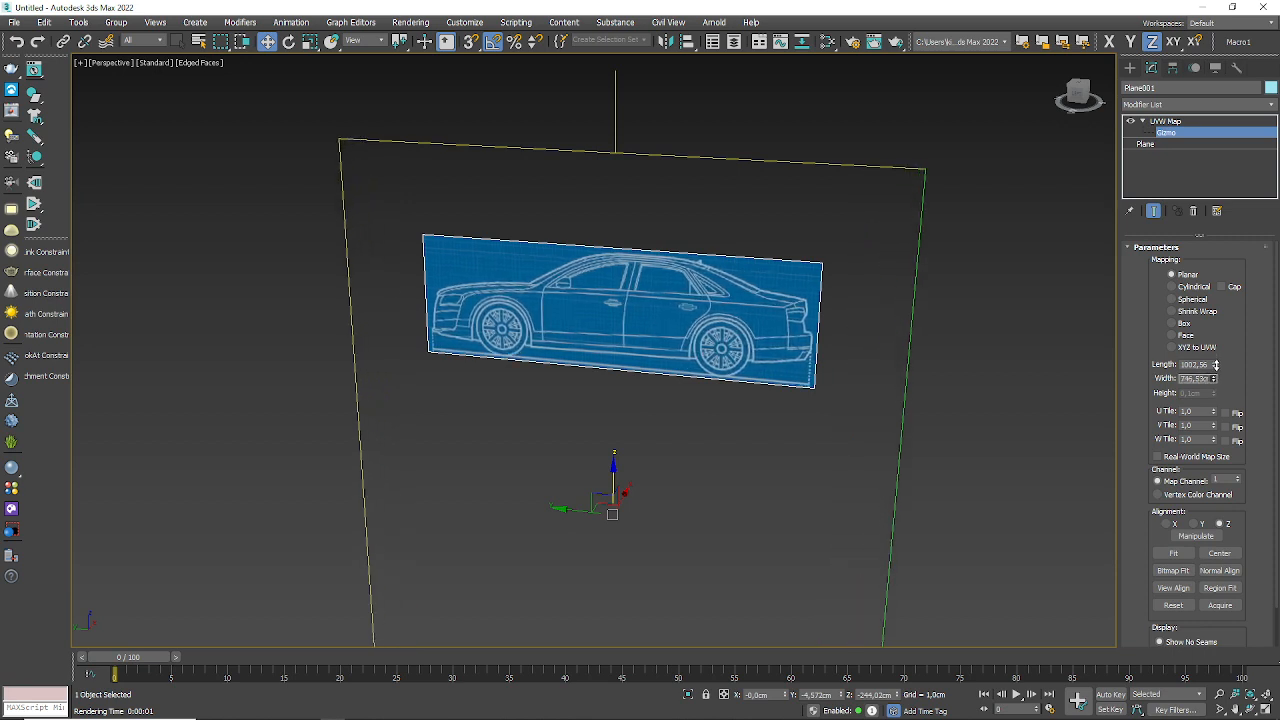
{"action": "left_click_drag", "start_coordinate": [1216, 364], "coordinate": [1216, 365]}
{"action": "left_click_drag", "start_coordinate": [1213, 380], "coordinate": [1261, 379]}
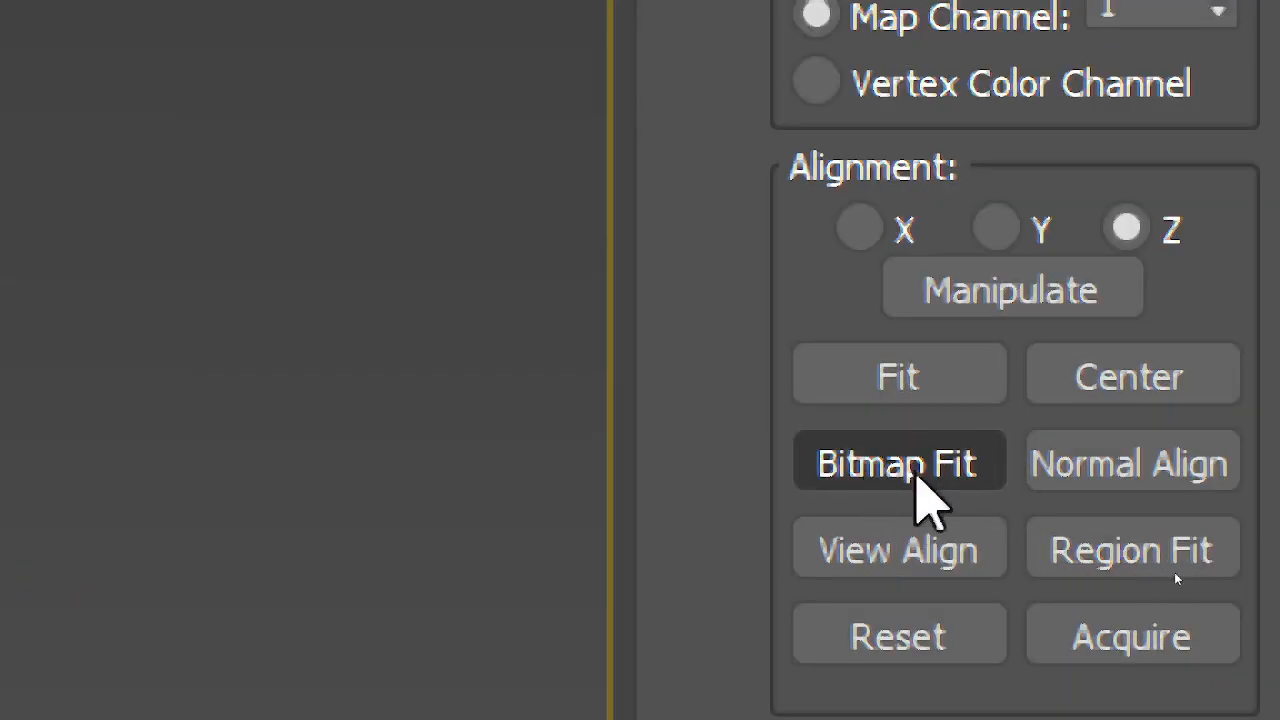
- Match the mapping proportions to the blue blueprint image from the Referencias folder with Bitmap Fit
{"action": "left_click", "coordinate": [916, 474]}
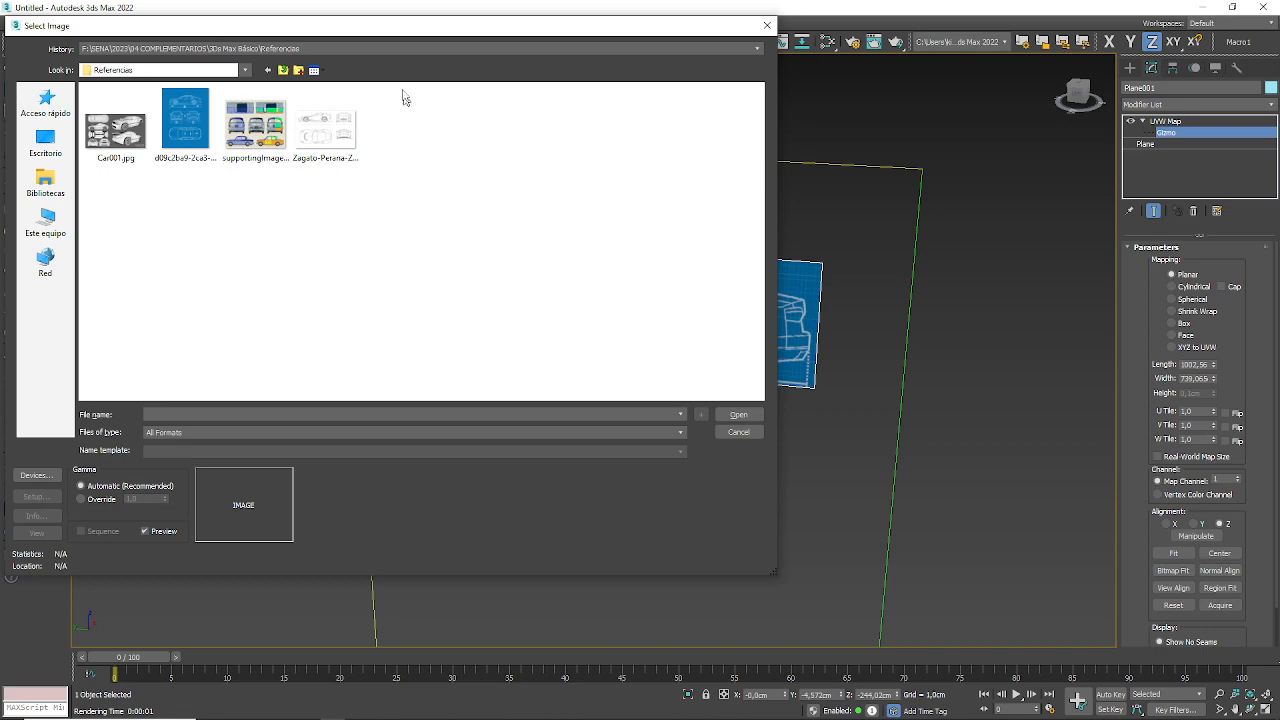
{"action": "left_click_drag", "start_coordinate": [395, 31], "coordinate": [745, 380]}
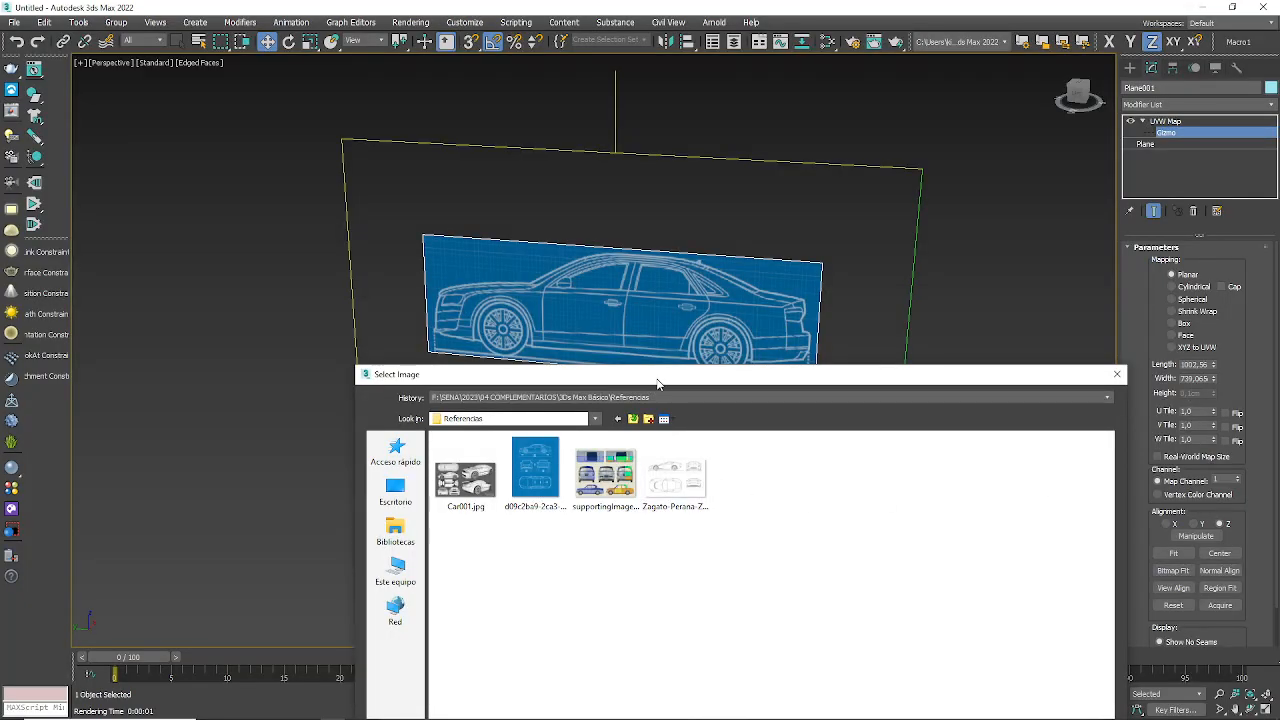
{"action": "left_click_drag", "start_coordinate": [659, 382], "coordinate": [553, 112]}
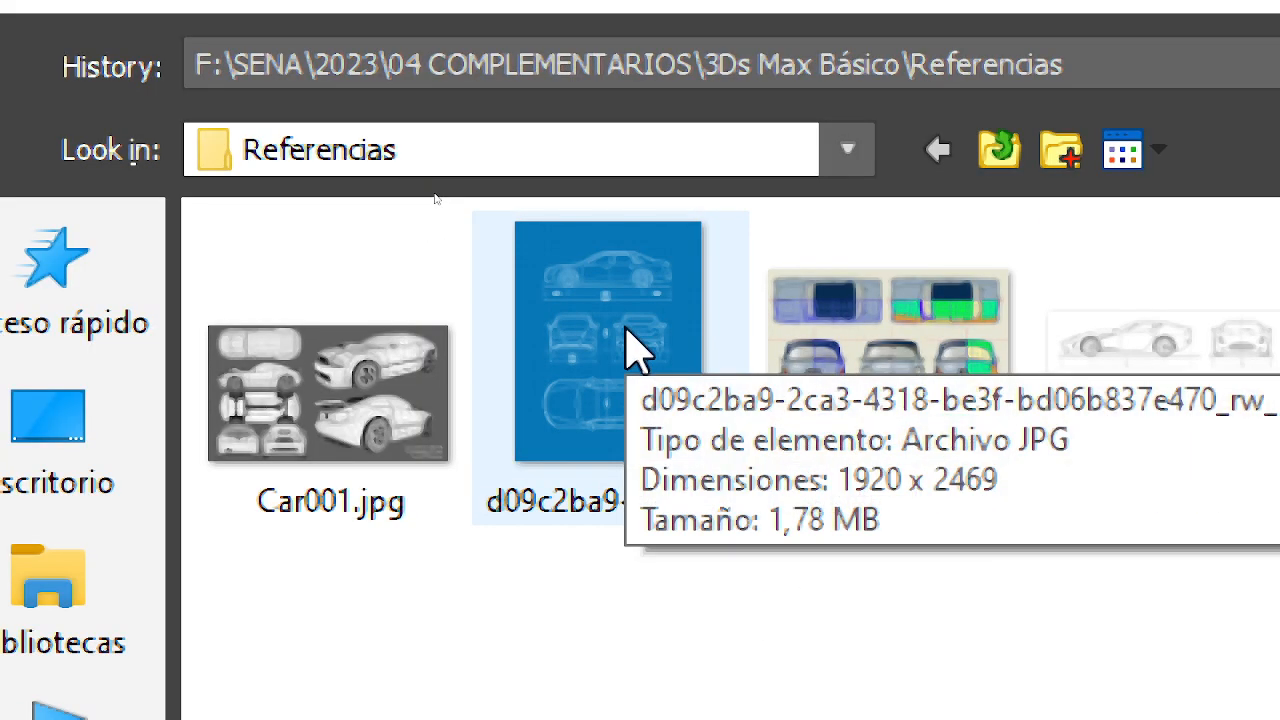
{"action": "left_click", "coordinate": [637, 350]}
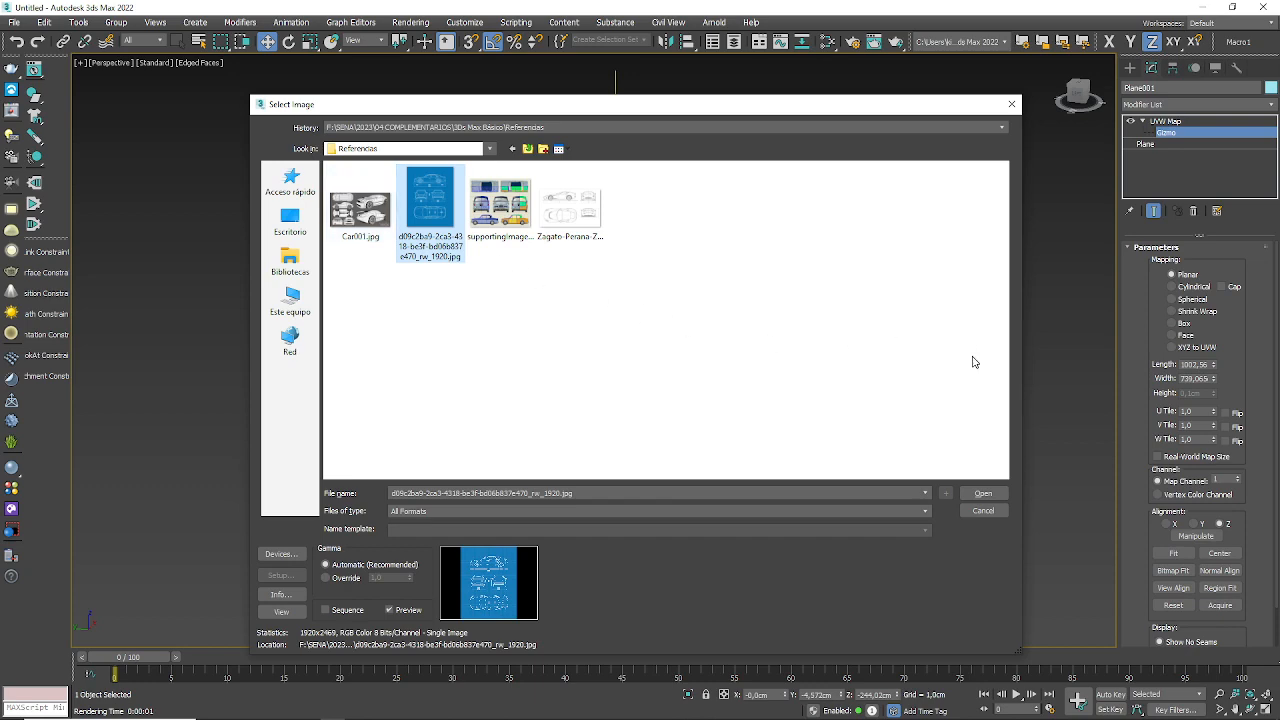
{"action": "left_click", "coordinate": [982, 496]}
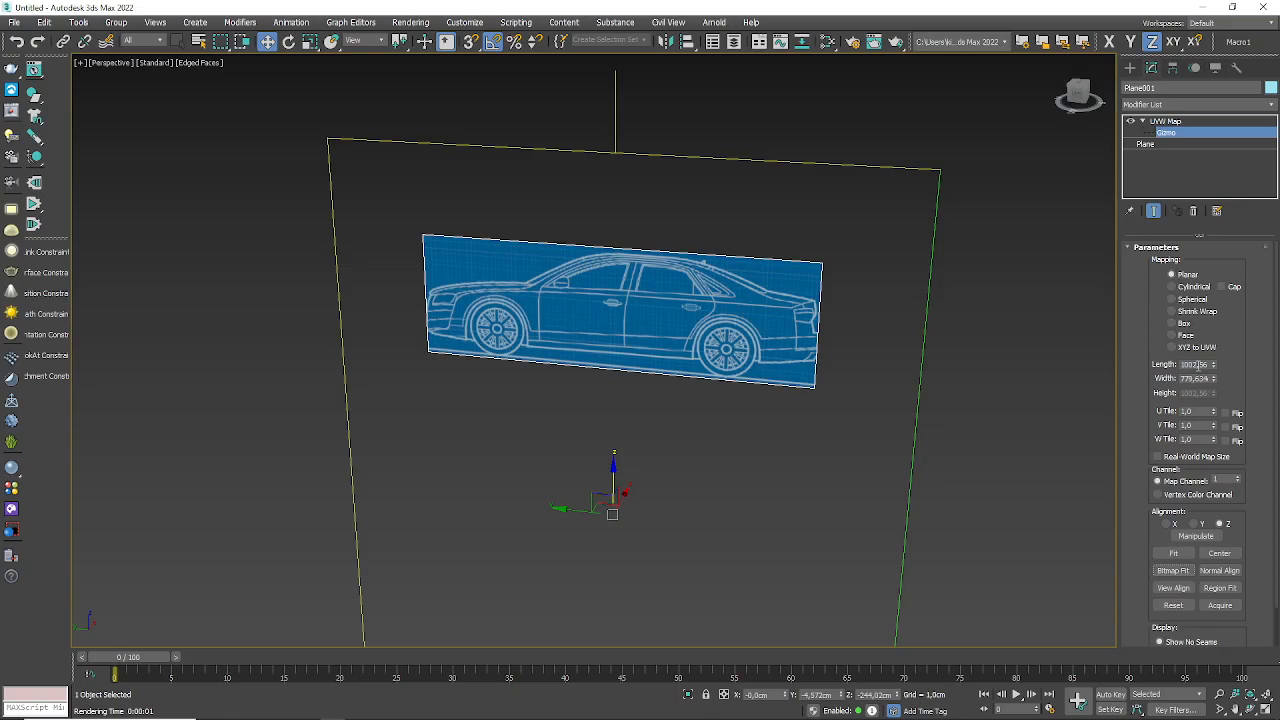
- Set the UVW Map length to 970 cm
{"action": "double_click", "coordinate": [1198, 364]}
{"action": "type", "text": "970"}
{"action": "key", "text": "Return"}
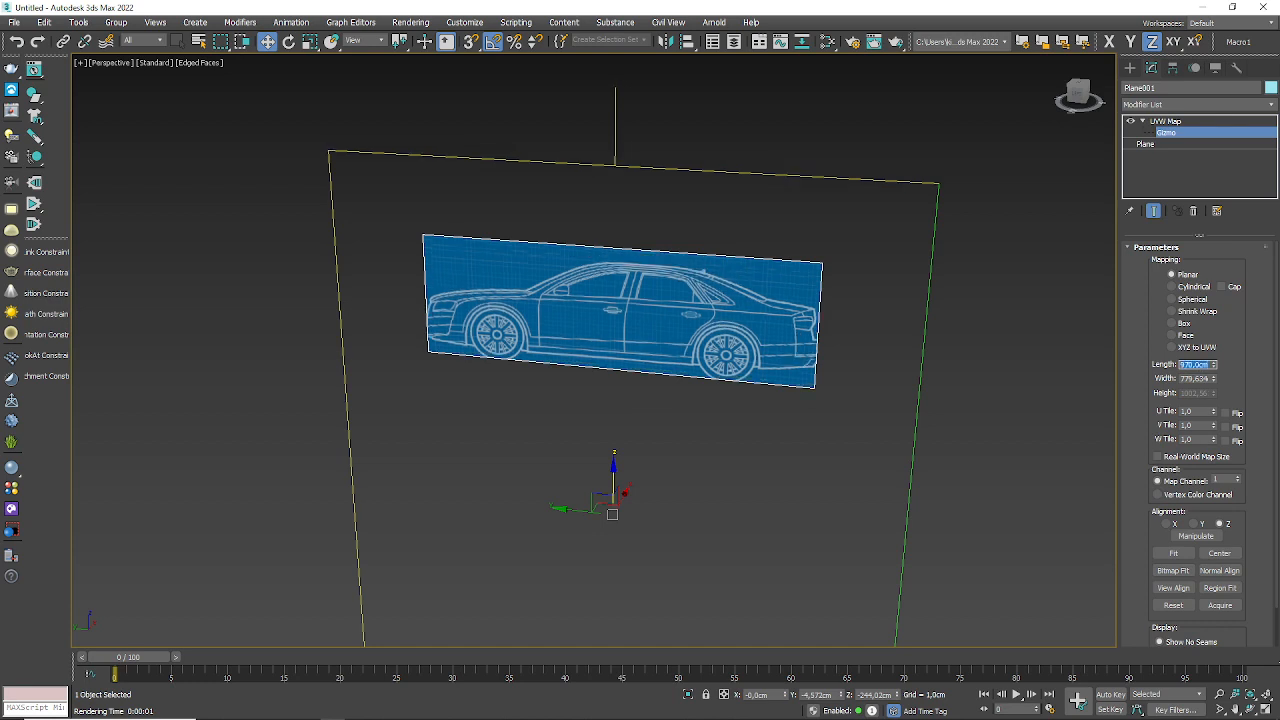
- Bitmap Fit the mapping to the blue blueprint image again and raise the gizmo to about Z -233.73 cm
{"action": "left_click", "coordinate": [1173, 570]}
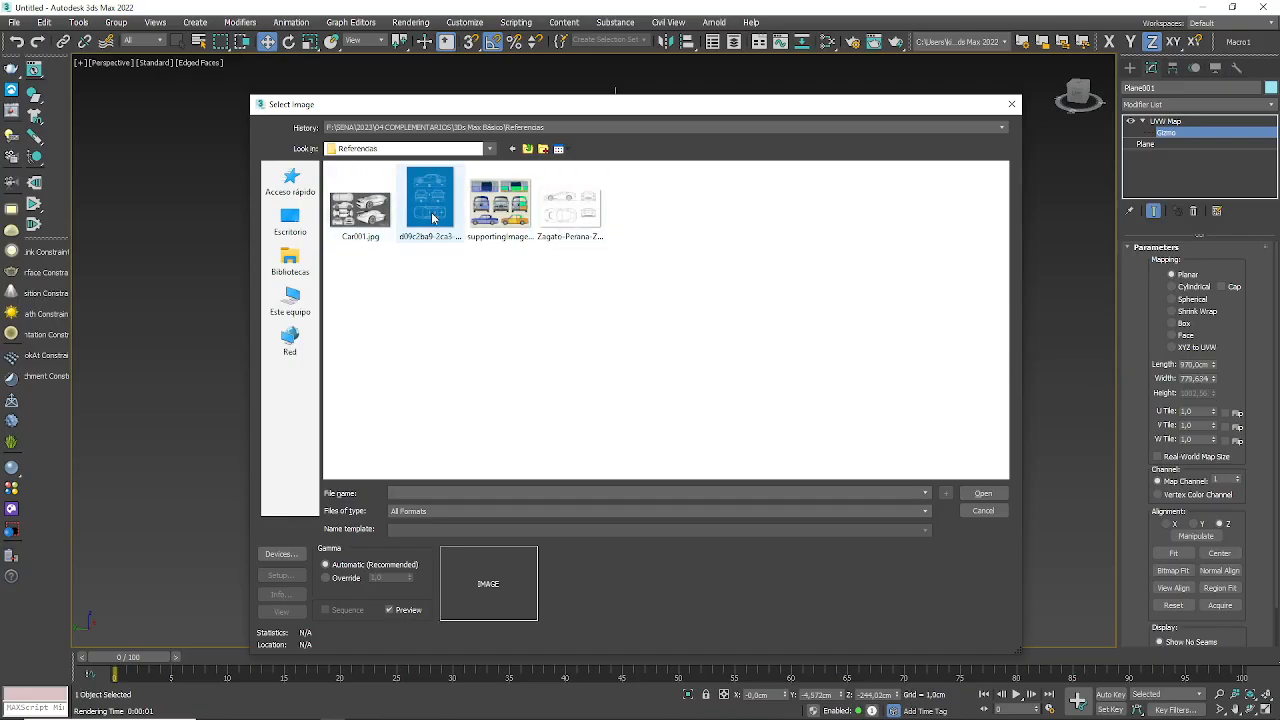
{"action": "left_click", "coordinate": [432, 218]}
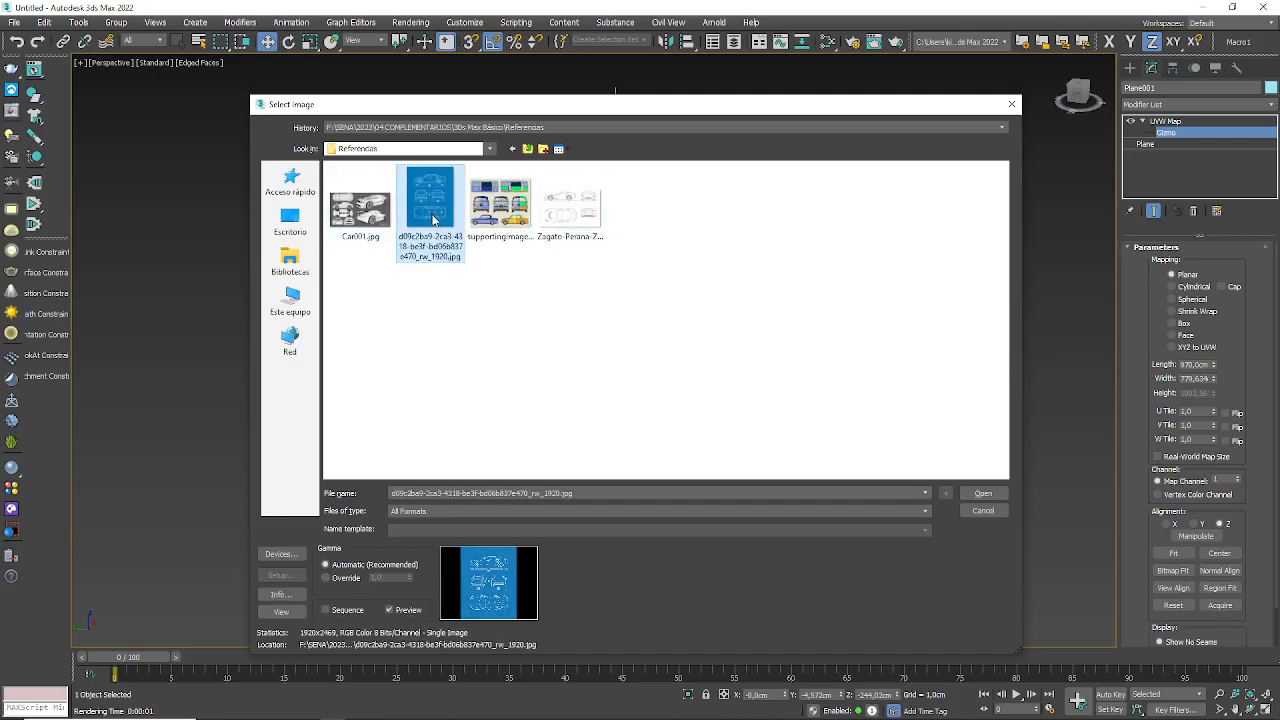
{"action": "left_click", "coordinate": [982, 494]}
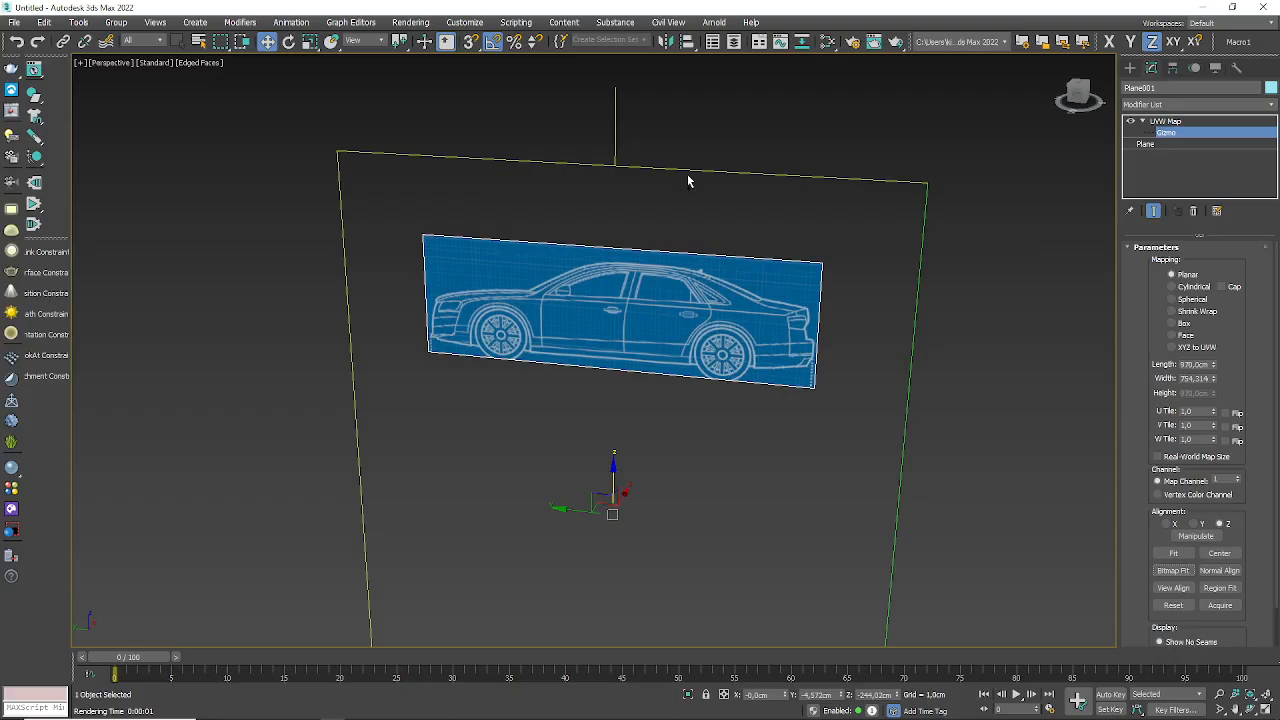
{"action": "left_click_drag", "start_coordinate": [613, 476], "coordinate": [617, 468]}
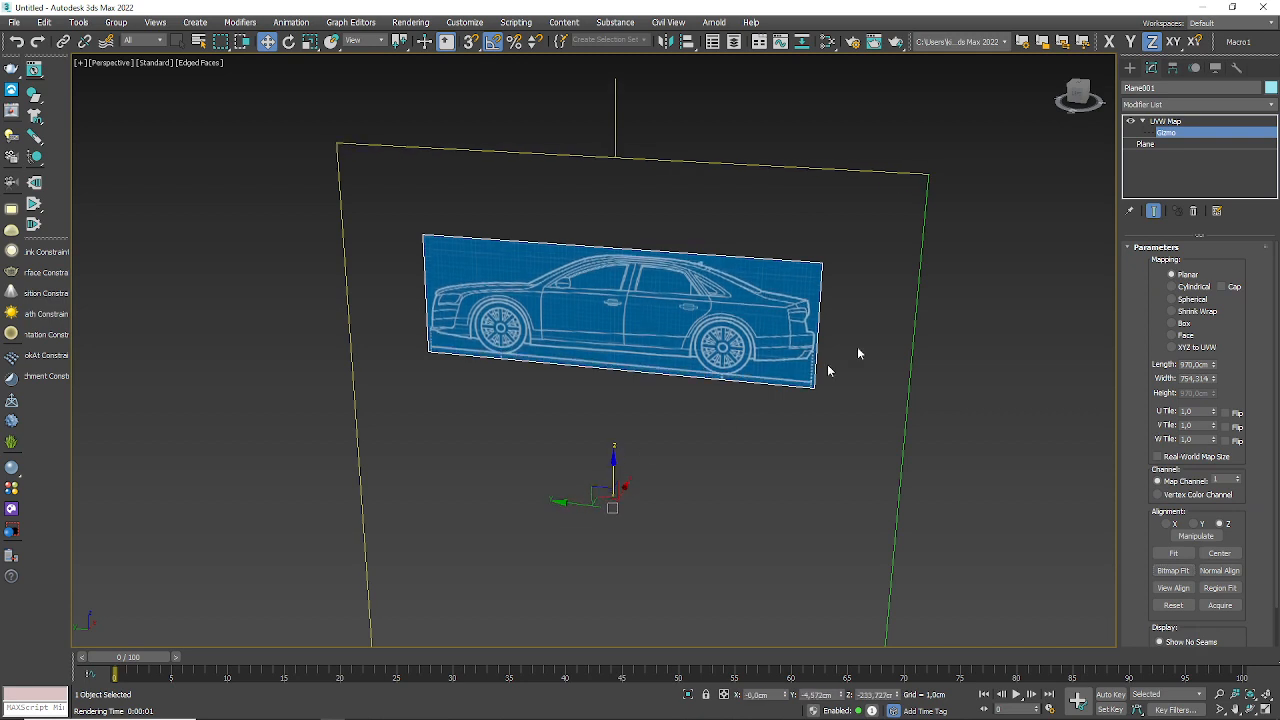
{"action": "left_click", "coordinate": [1175, 140]}
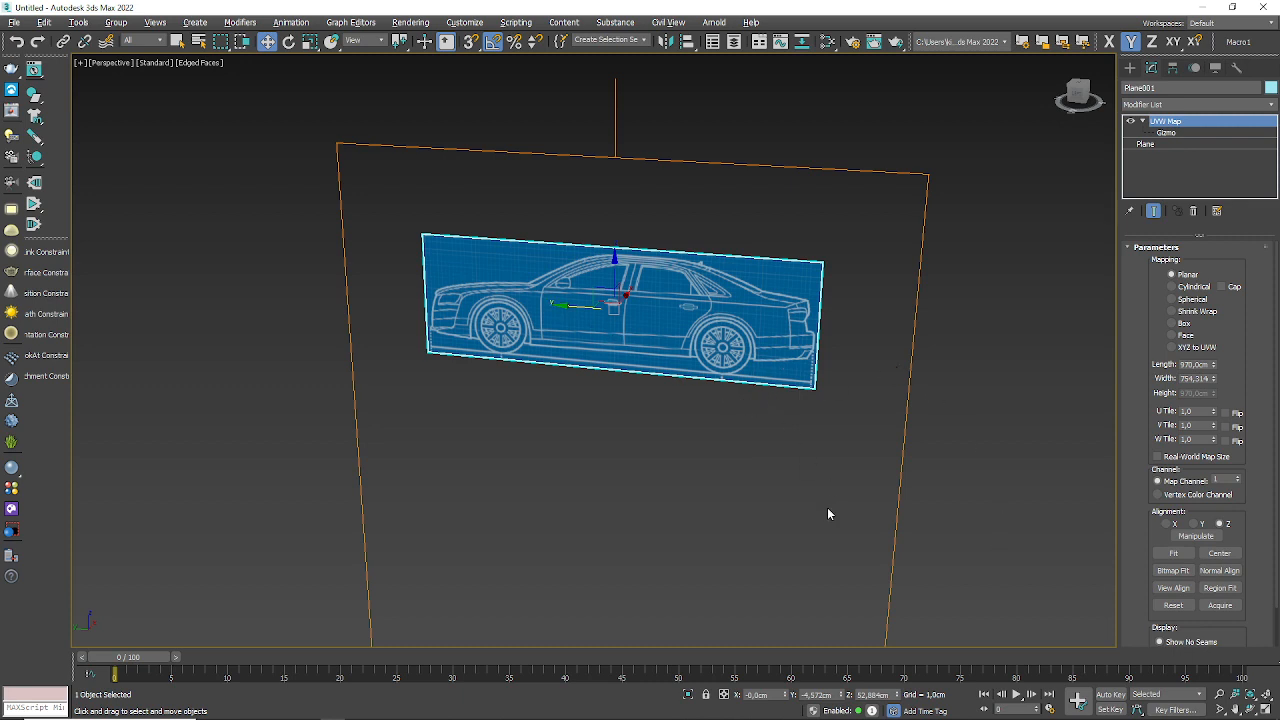
- Make one independent copy of the side-view plane, offset about 247 cm along negative X
{"action": "middle_click_drag", "start_coordinate": [829, 514], "coordinate": [766, 509], "text": "alt"}
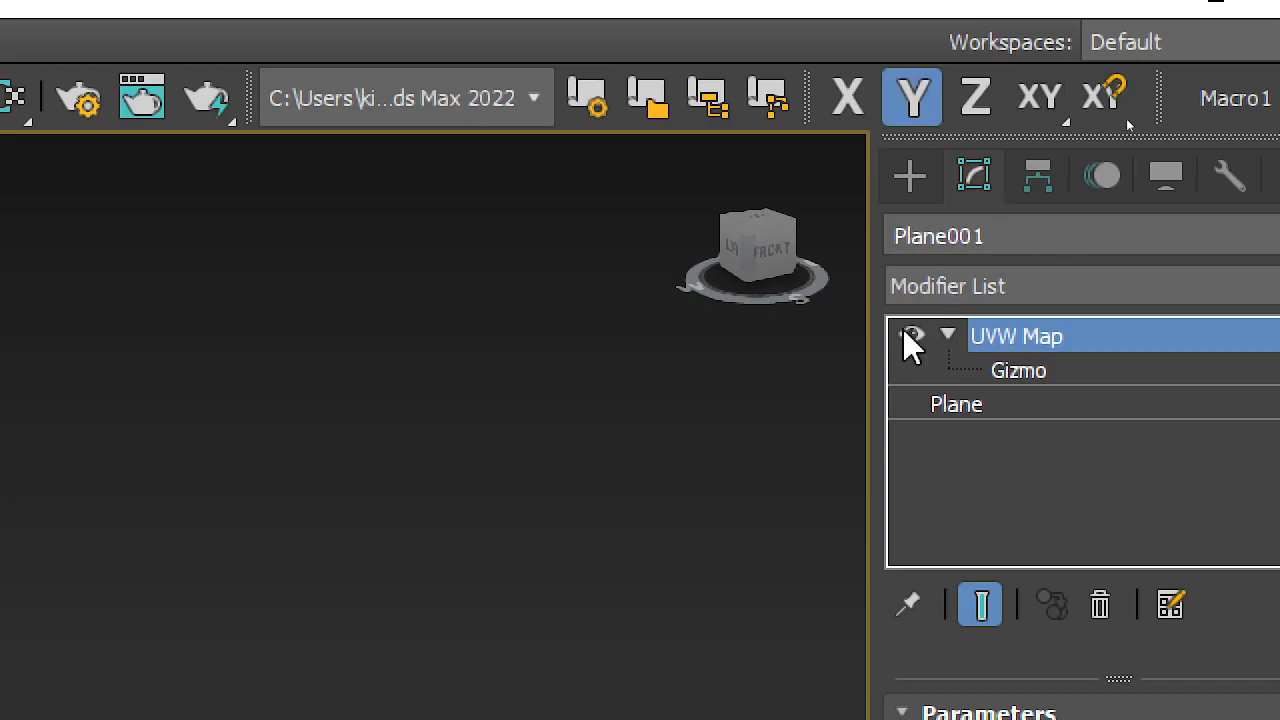
{"action": "left_click", "coordinate": [947, 336]}
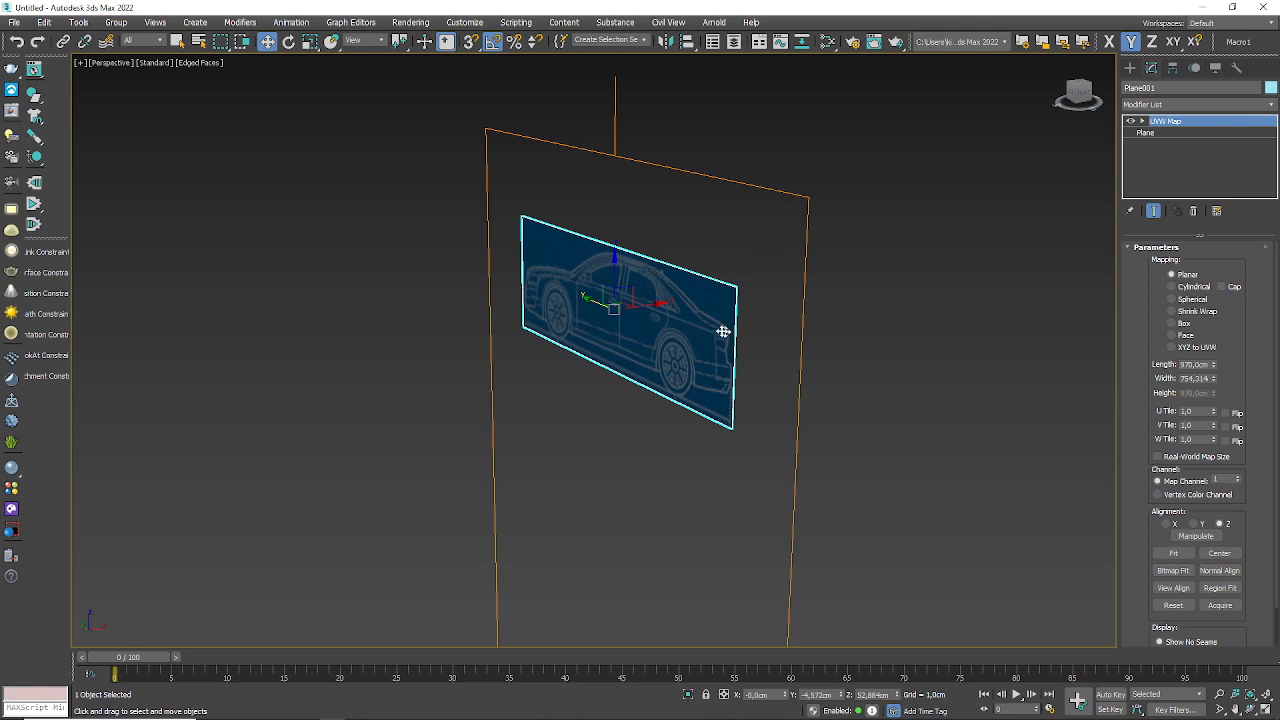
{"action": "left_click_drag", "start_coordinate": [651, 304], "coordinate": [478, 385], "text": "shift"}
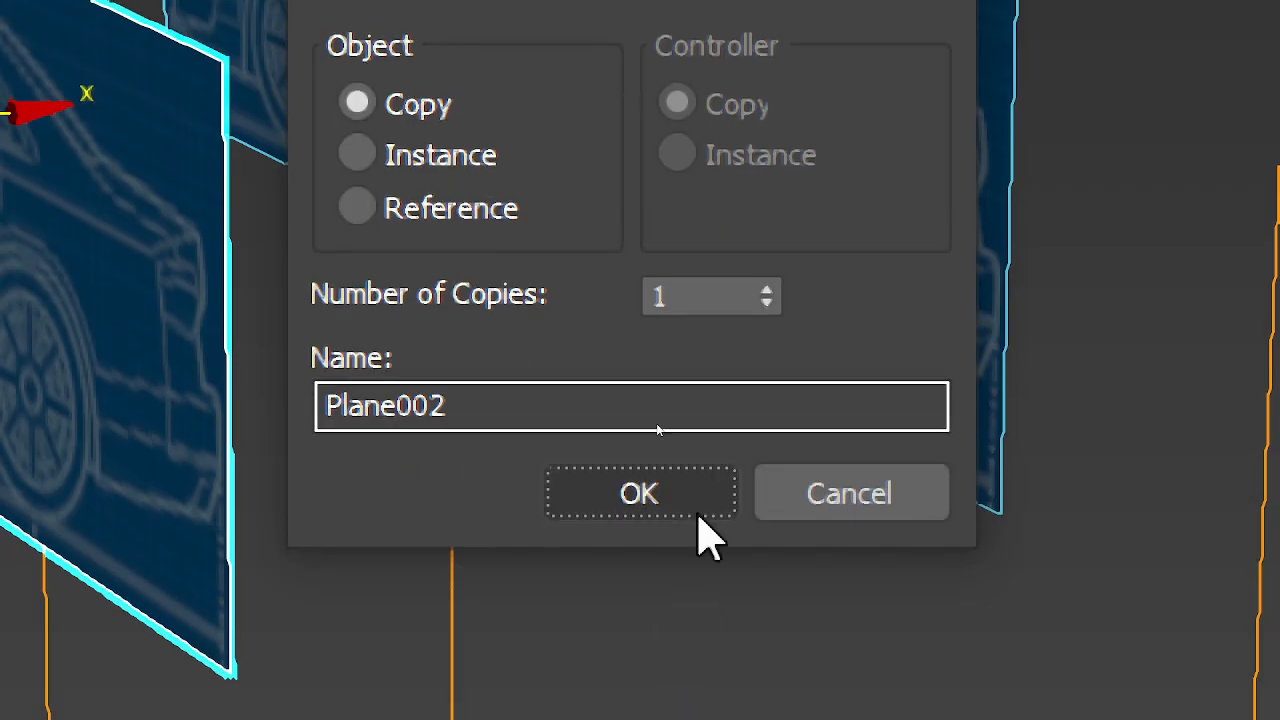
{"action": "left_click", "coordinate": [636, 495]}
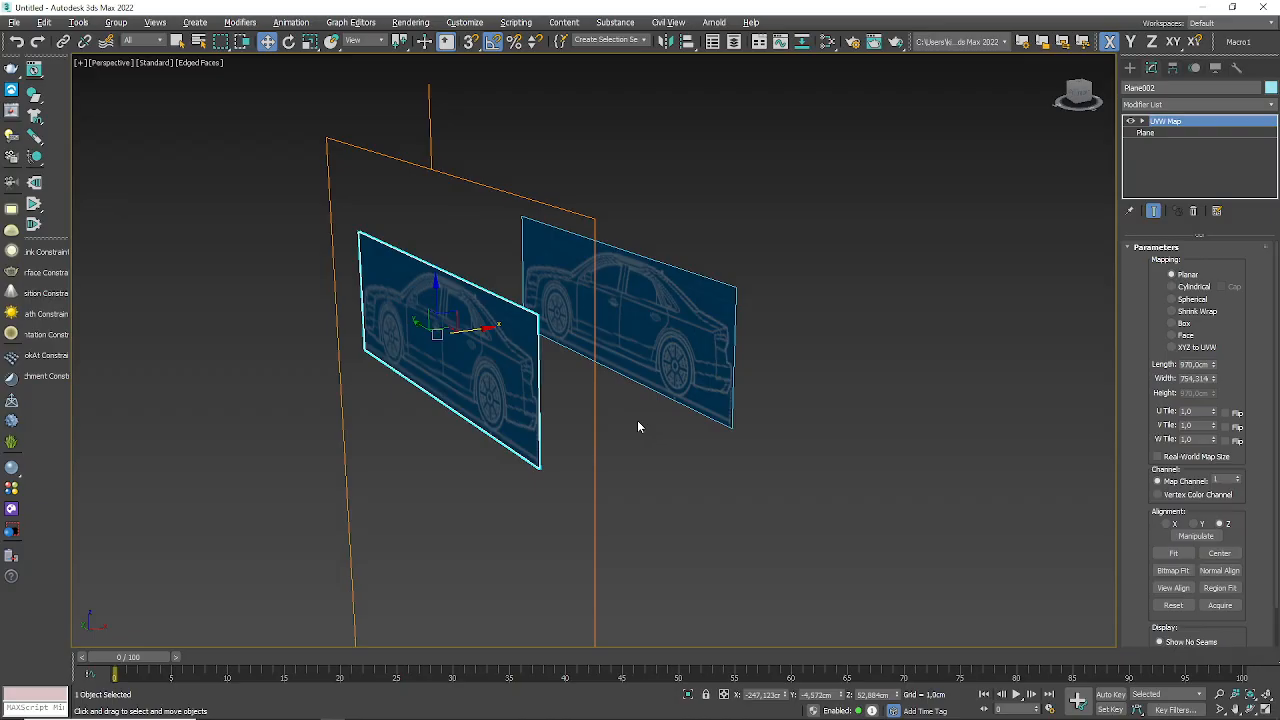
- Rotate the copied plane 90 degrees about the Y axis so it lies flat, and turn off Angle Snap
{"action": "left_click", "coordinate": [288, 41]}
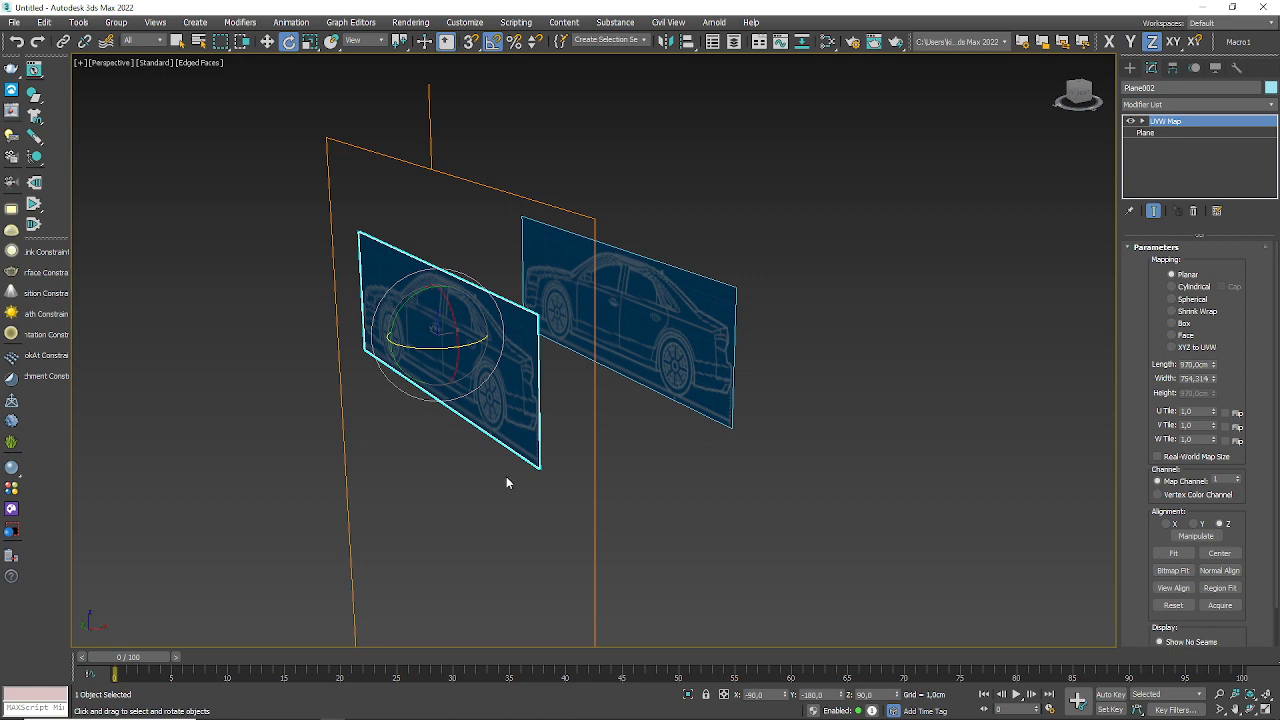
{"action": "middle_click_drag", "start_coordinate": [508, 480], "coordinate": [517, 483], "text": "alt"}
{"action": "left_click_drag", "start_coordinate": [404, 319], "coordinate": [427, 271], "text": "shift"}
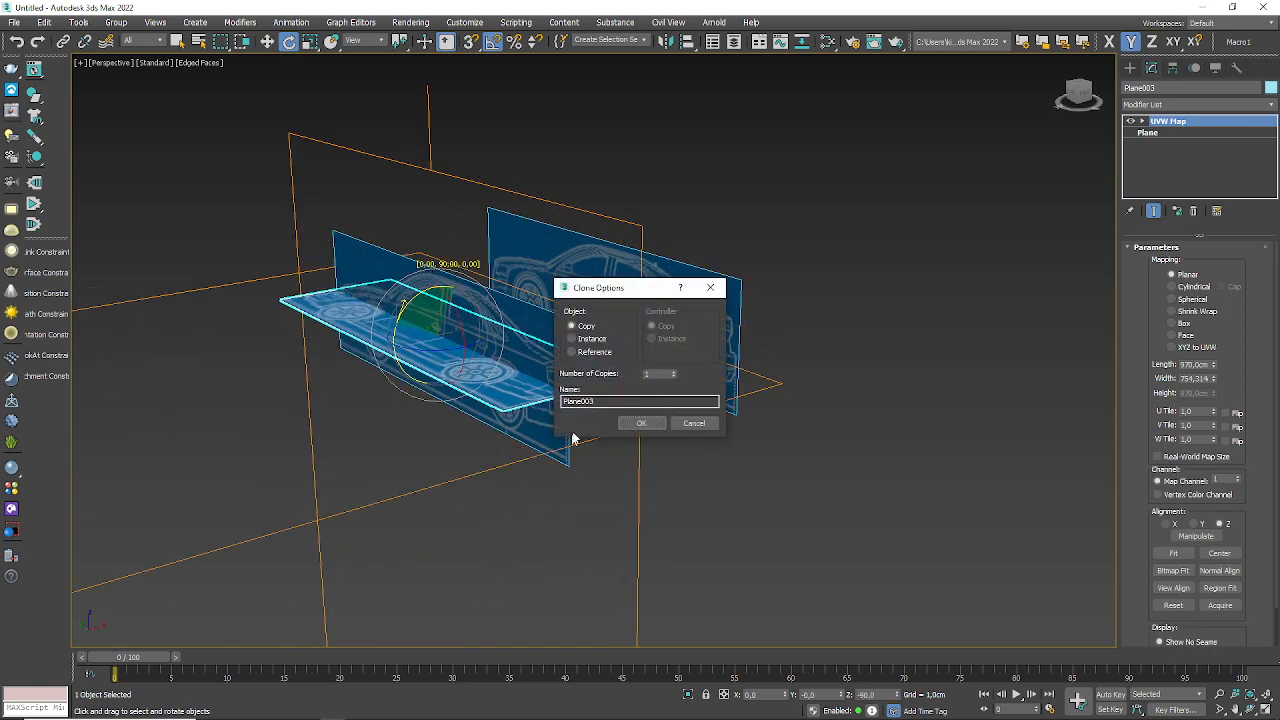
{"action": "left_click", "coordinate": [694, 423]}
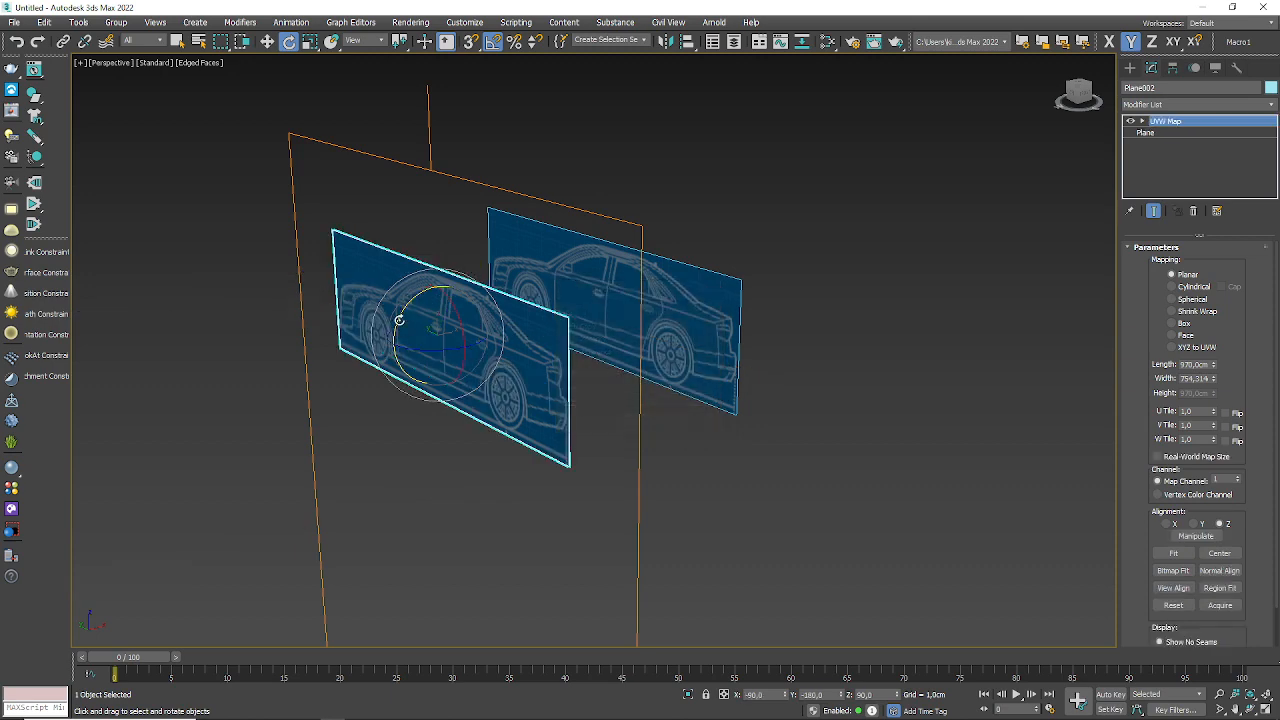
{"action": "left_click_drag", "start_coordinate": [400, 318], "coordinate": [424, 263]}
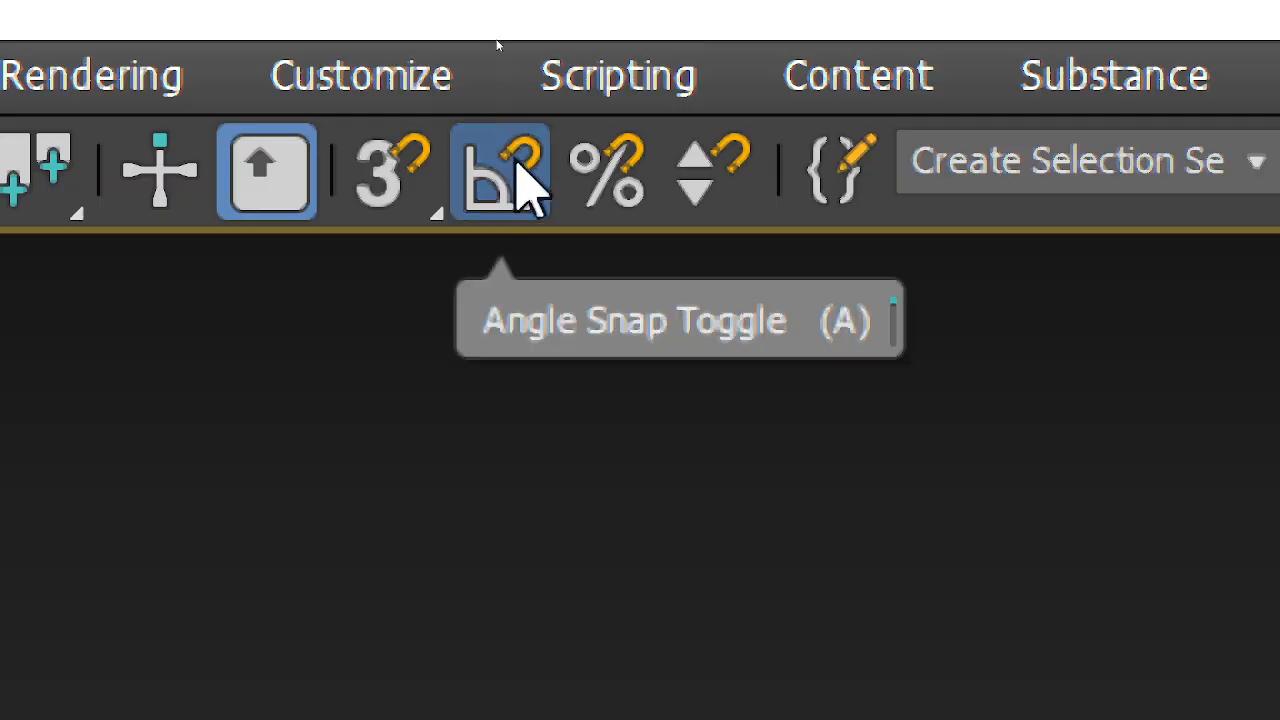
{"action": "left_click", "coordinate": [495, 195]}
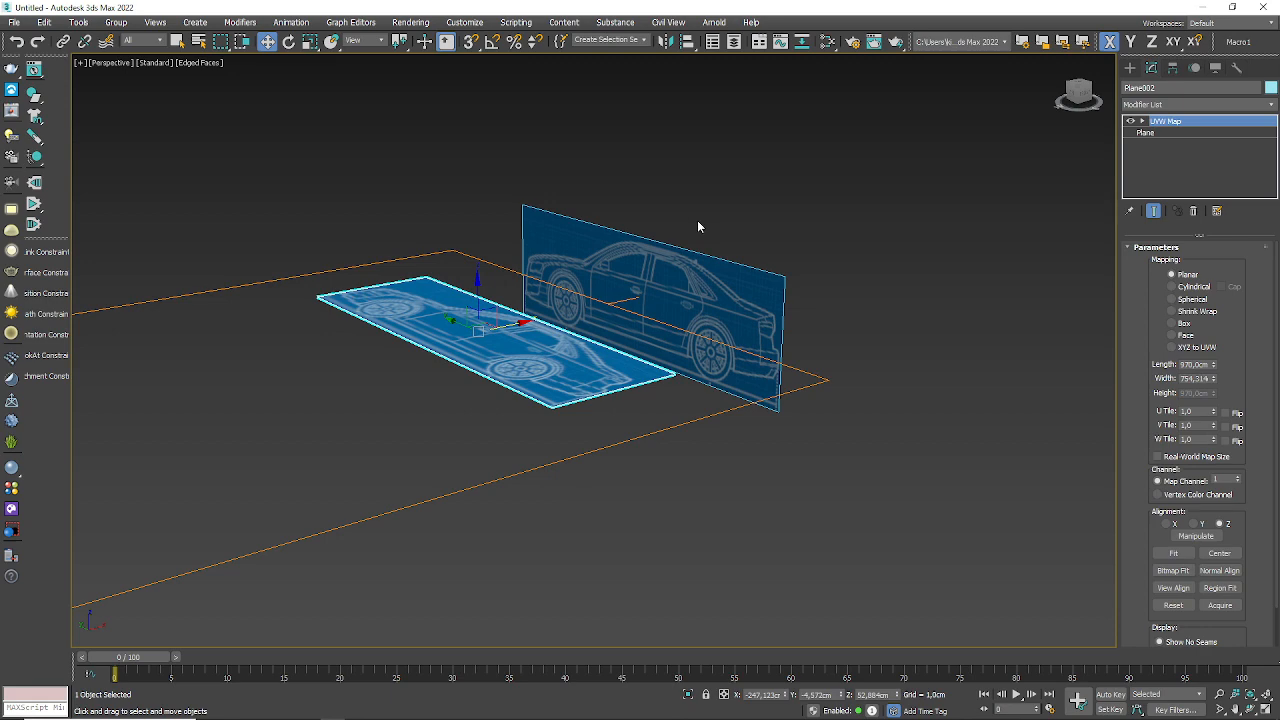
- Move the flat plane along X to about 1.4 cm so it crosses the middle of the upright side-view plane
{"action": "key", "text": "l"}
{"action": "scroll", "coordinate": [709, 300], "scroll_direction": "down", "scroll_amount": 4}
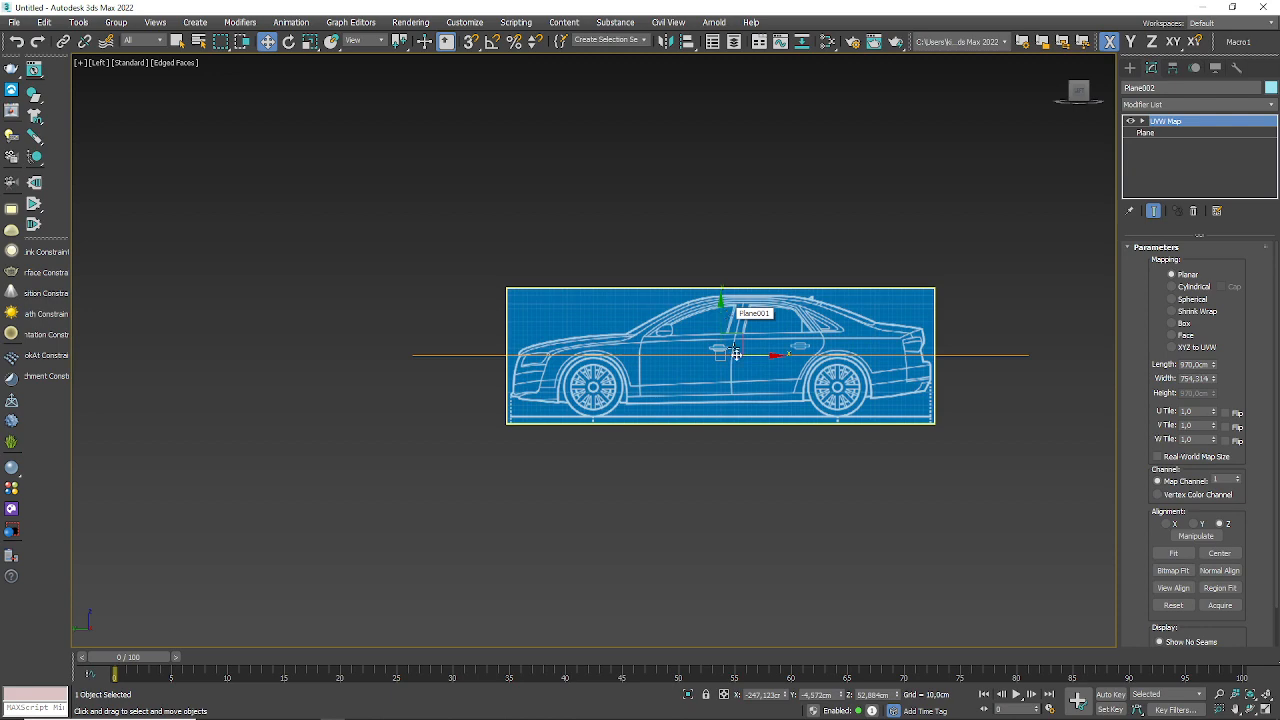
{"action": "middle_click_drag", "start_coordinate": [727, 315], "coordinate": [744, 398], "text": "alt"}
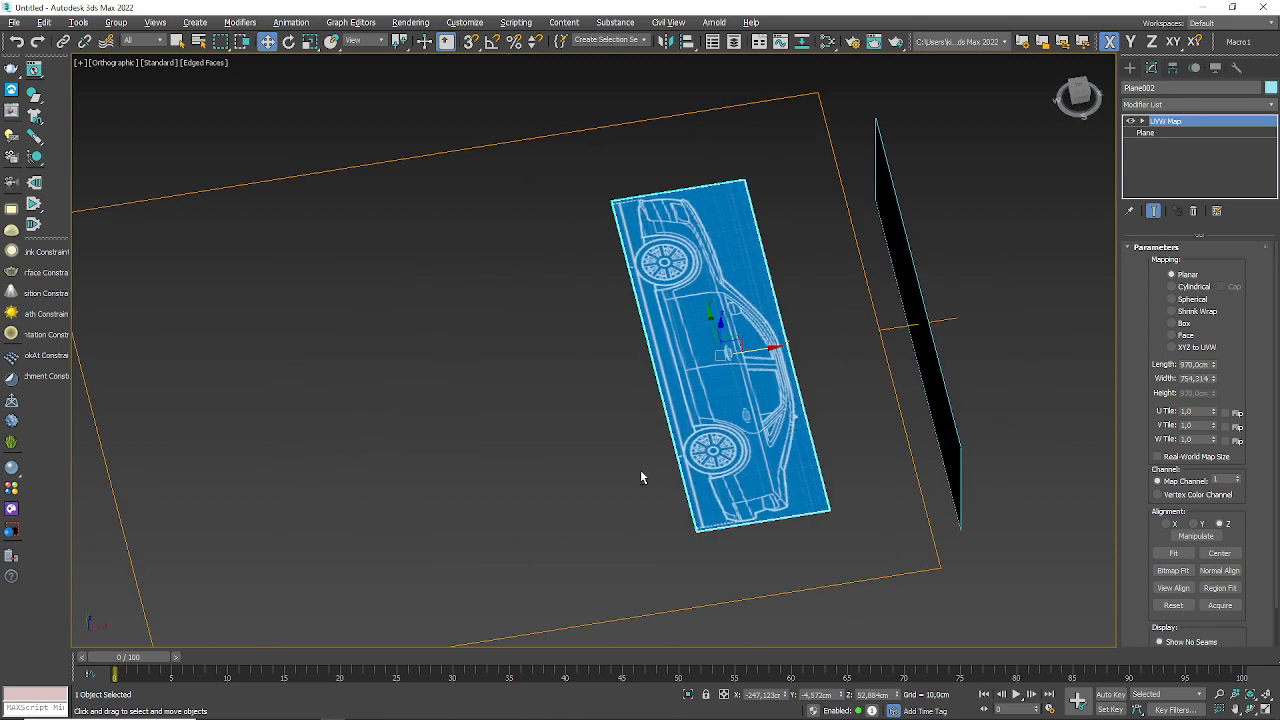
{"action": "left_click_drag", "start_coordinate": [761, 350], "coordinate": [958, 315]}
{"action": "middle_click_drag", "start_coordinate": [958, 315], "coordinate": [728, 316]}
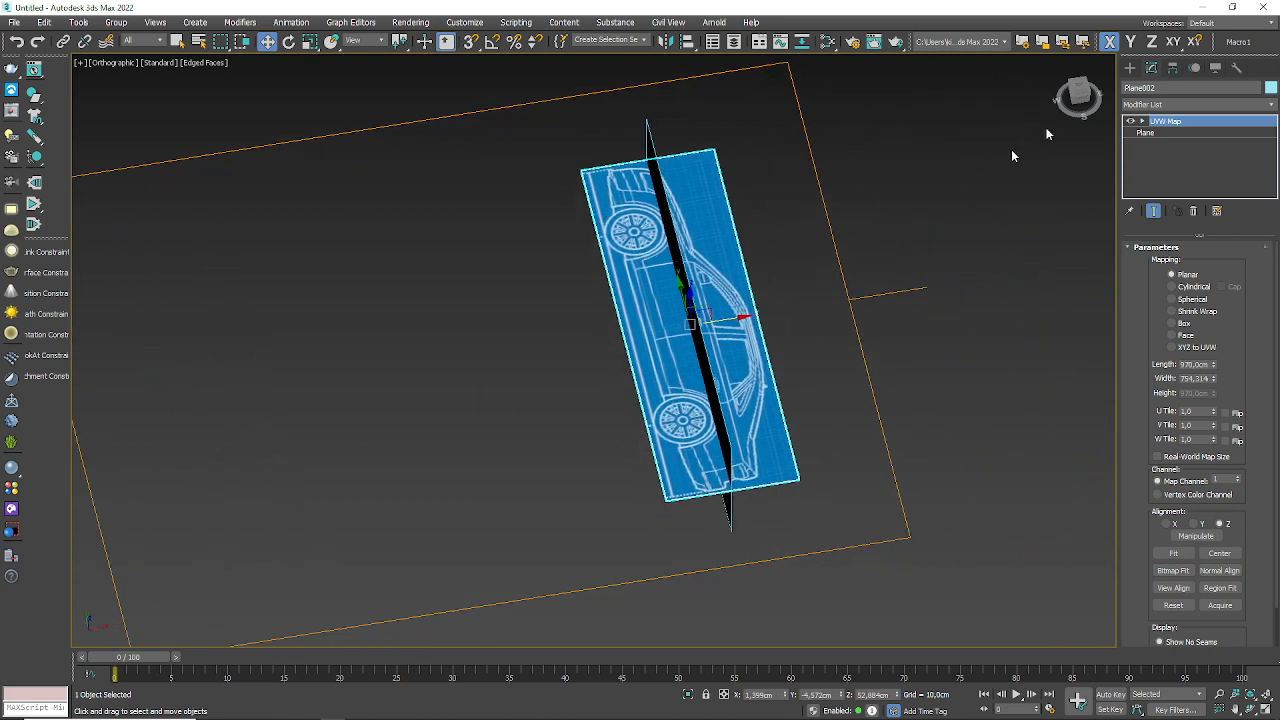
- Move the flat plane's UVW Map gizmo along X to about 255.69 cm to map the car's top view onto it
{"action": "left_click", "coordinate": [1142, 121]}
{"action": "left_click", "coordinate": [1165, 133]}
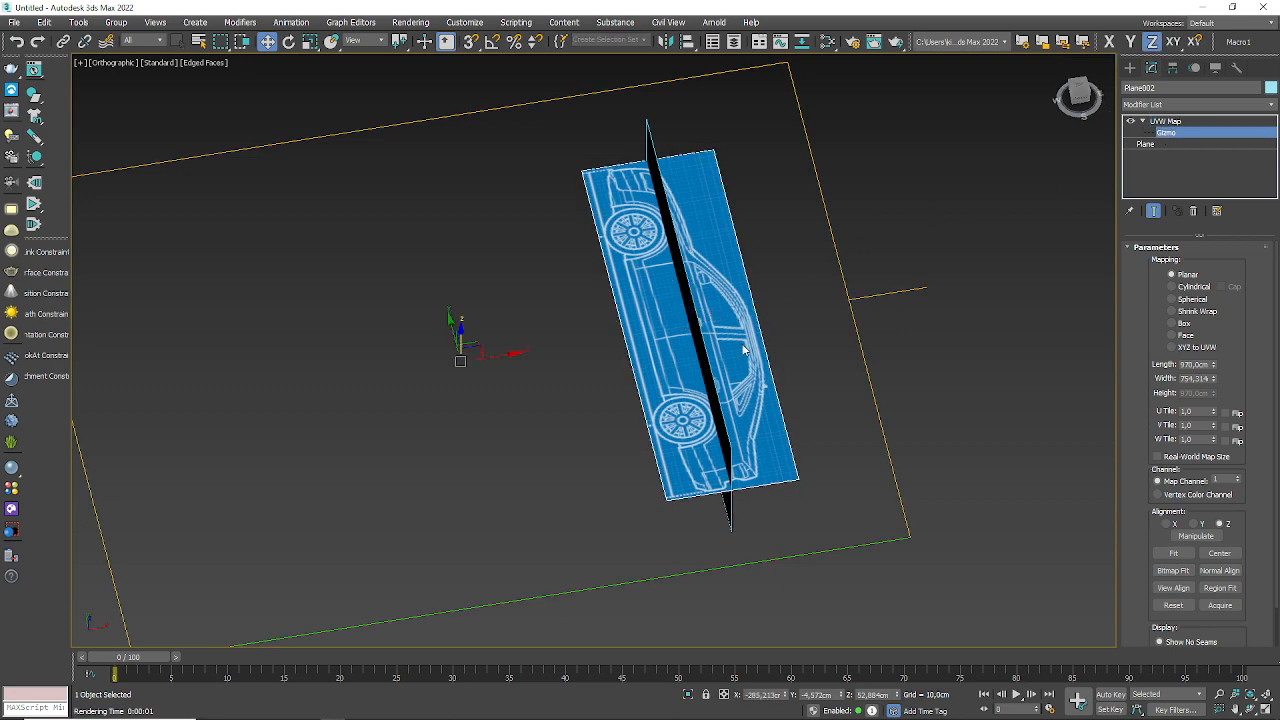
{"action": "left_click_drag", "start_coordinate": [500, 355], "coordinate": [938, 306]}
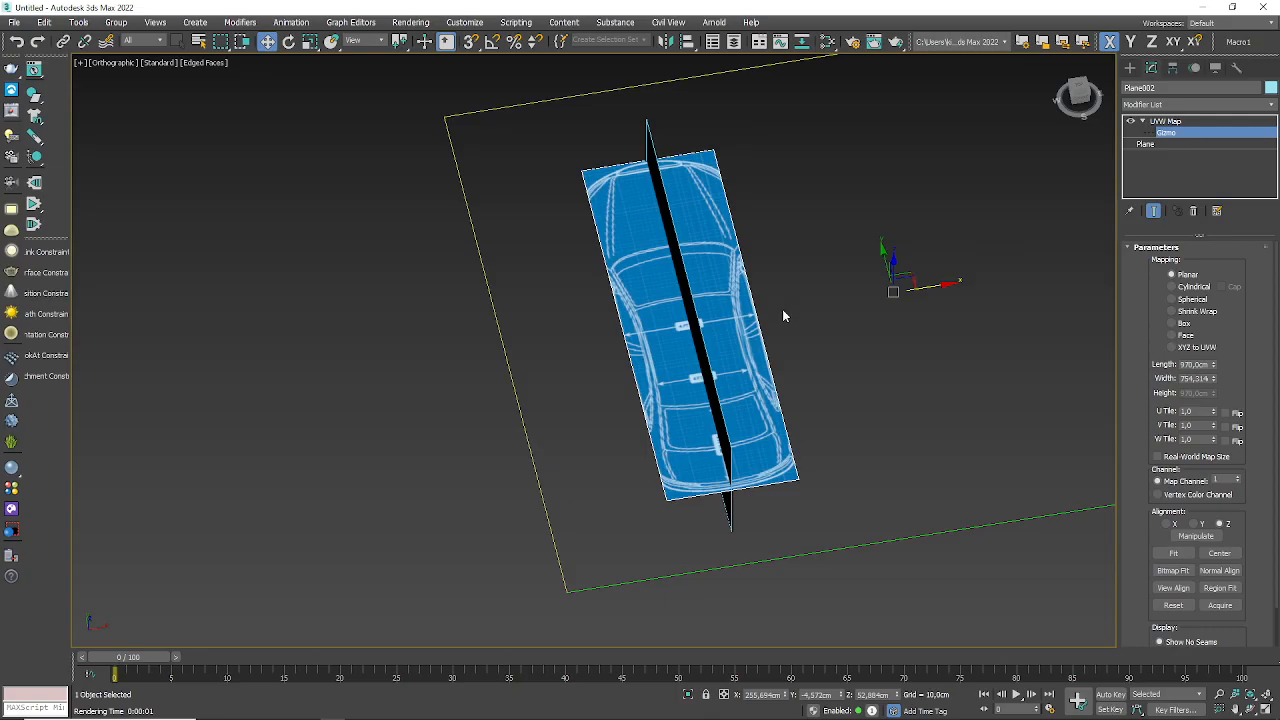
- Set the flat top-view plane's length to 240.9 cm so it shows the whole car from above
{"action": "middle_click_drag", "start_coordinate": [791, 418], "coordinate": [820, 405], "text": "alt"}
{"action": "scroll", "coordinate": [800, 398], "scroll_direction": "up", "scroll_amount": 4}
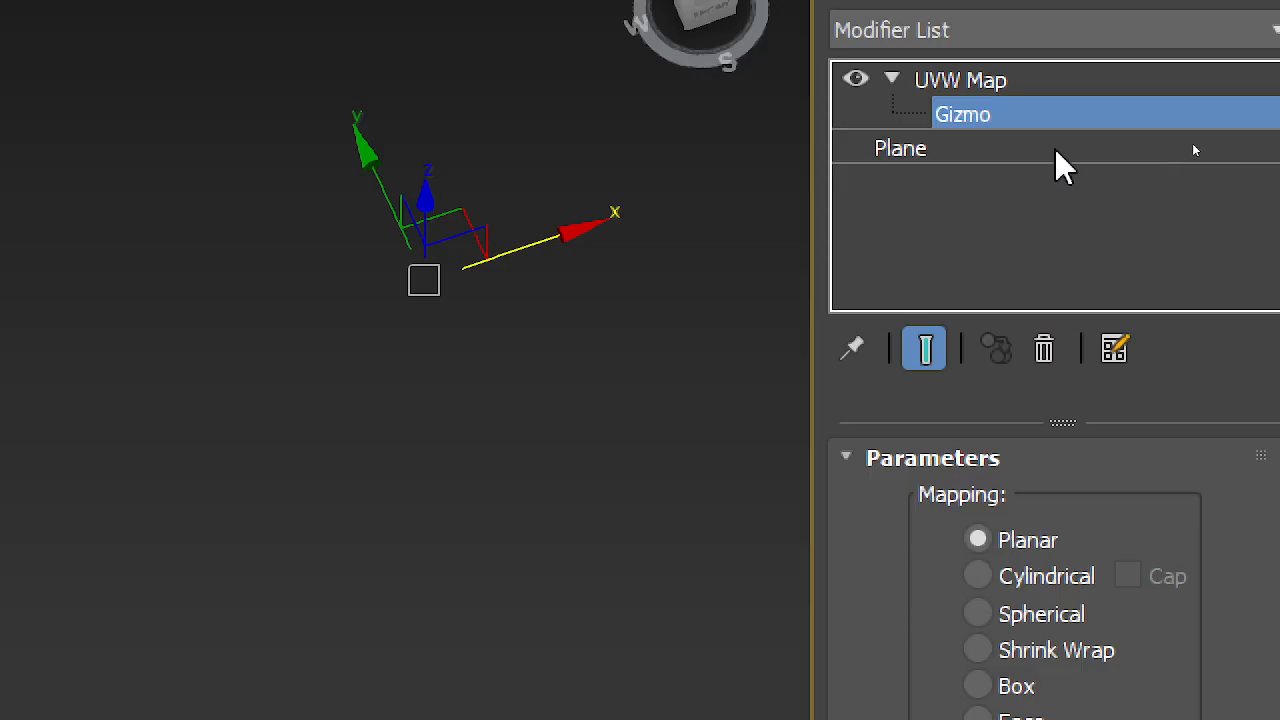
{"action": "left_click", "coordinate": [1172, 143]}
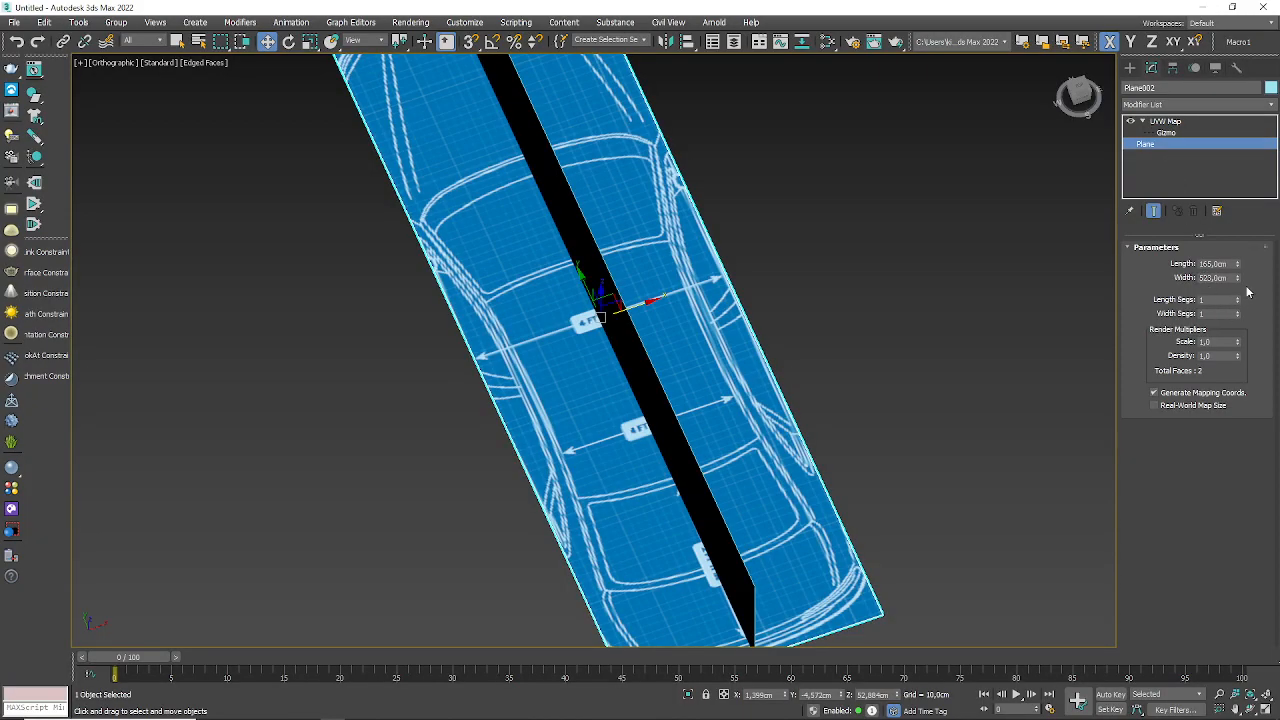
{"action": "left_click_drag", "start_coordinate": [1243, 284], "coordinate": [1249, 234]}
{"action": "key", "text": "ctrl+z"}
{"action": "scroll", "coordinate": [800, 343], "scroll_direction": "down", "scroll_amount": 5}
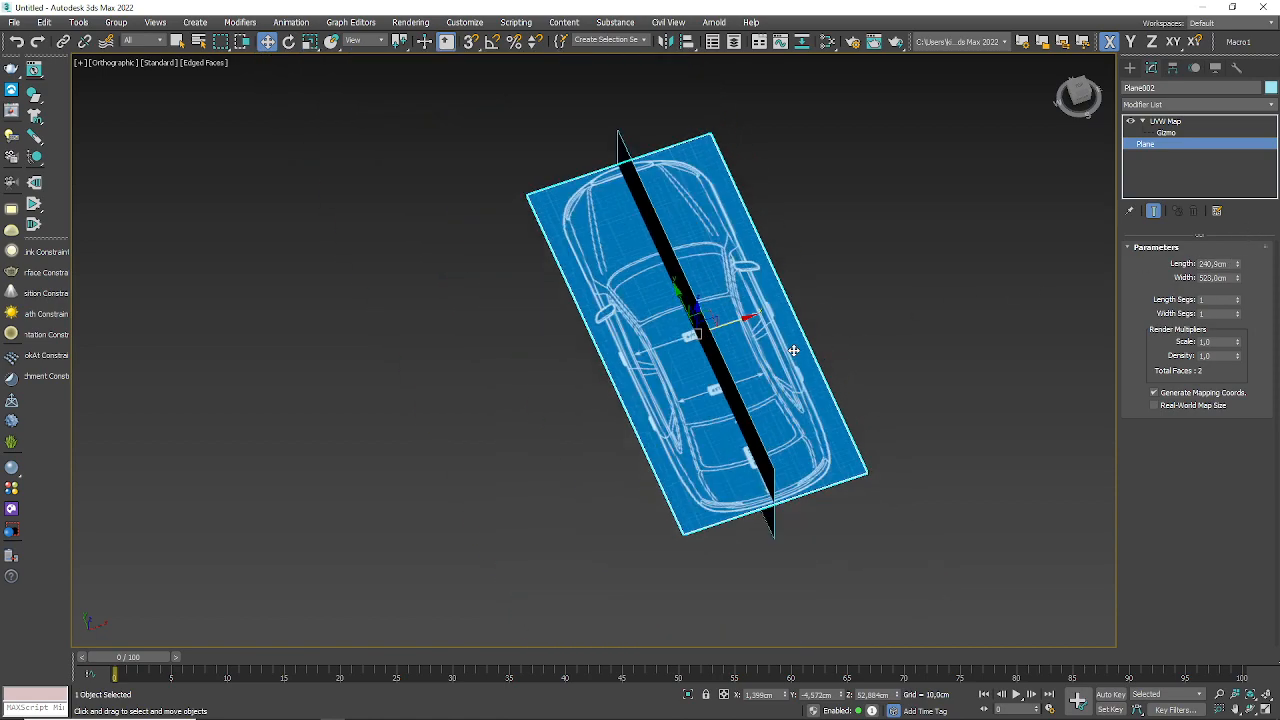
{"action": "middle_click_drag", "start_coordinate": [800, 343], "coordinate": [853, 334], "text": "alt"}
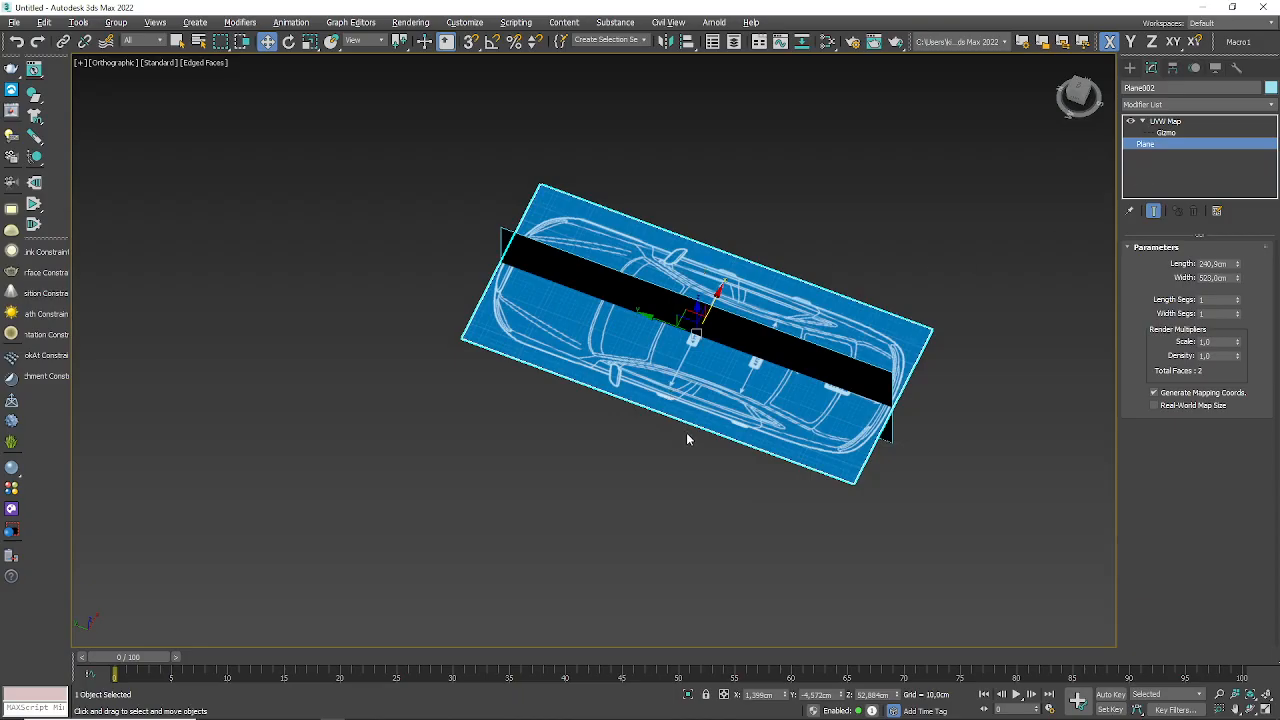
- Move the top-view plane below and beside the upright side-view plane, to about X -176.85 cm and Z -55.2 cm
{"action": "middle_click_drag", "start_coordinate": [686, 438], "coordinate": [730, 410], "text": "alt"}
{"action": "scroll", "coordinate": [730, 410], "scroll_direction": "up", "scroll_amount": 4}
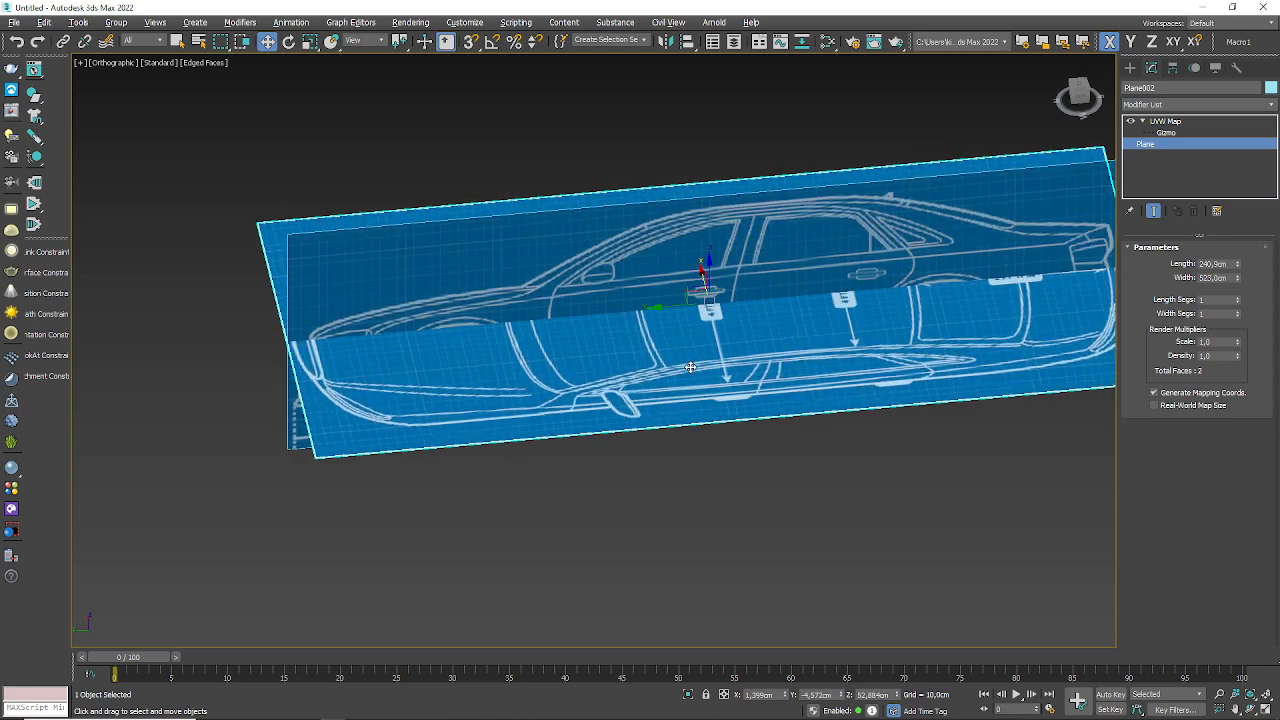
{"action": "left_click", "coordinate": [1166, 121]}
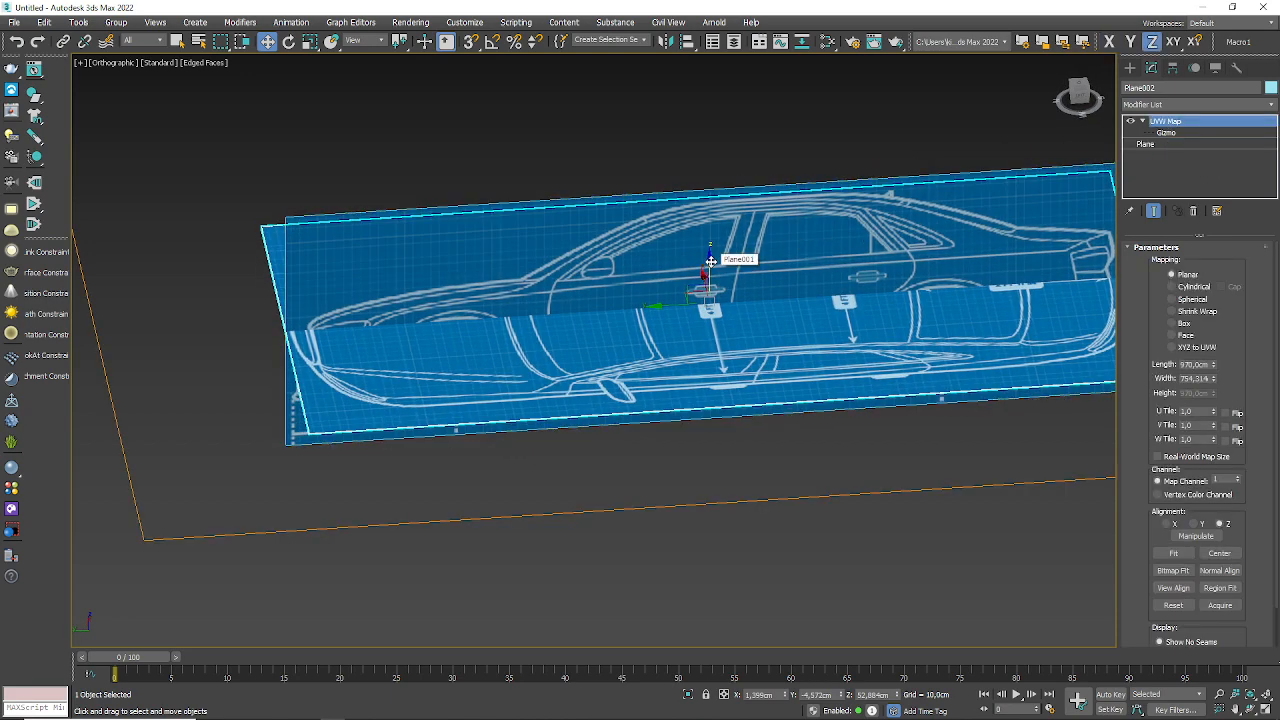
{"action": "left_click_drag", "start_coordinate": [704, 272], "coordinate": [748, 323]}
{"action": "middle_click_drag", "start_coordinate": [748, 323], "coordinate": [704, 288], "text": "alt"}
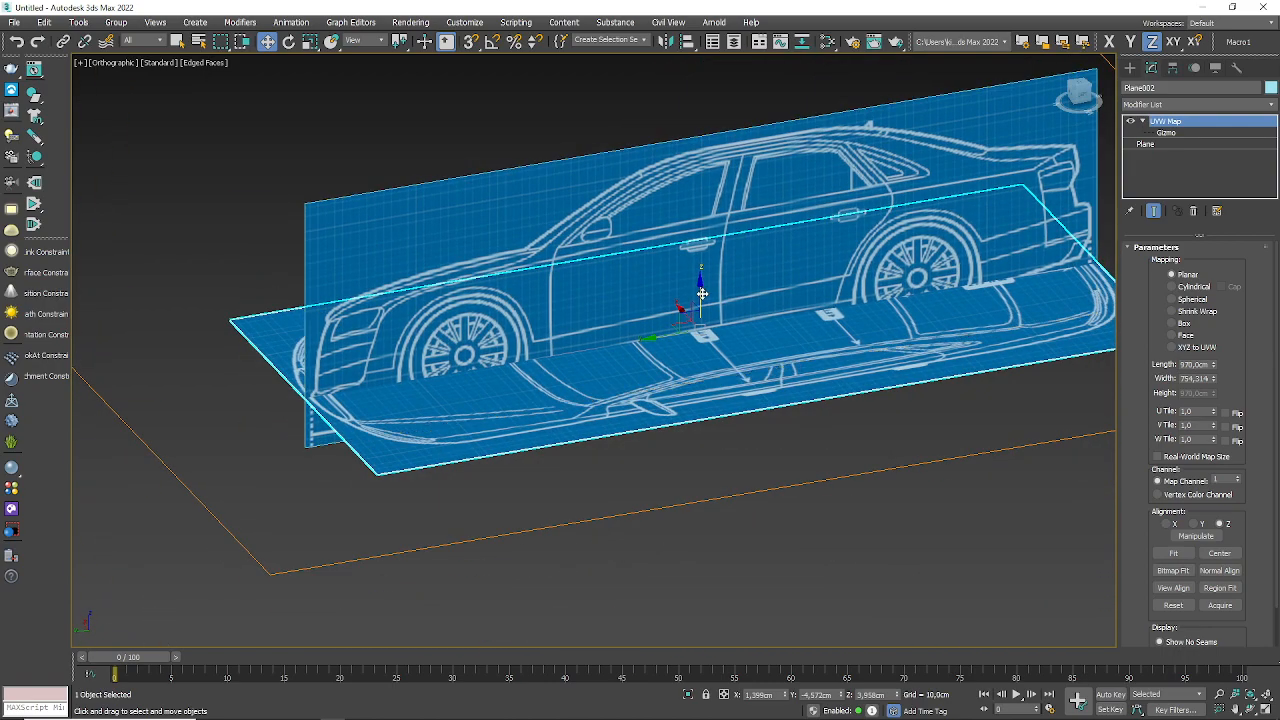
{"action": "left_click_drag", "start_coordinate": [702, 294], "coordinate": [727, 376]}
{"action": "middle_click_drag", "start_coordinate": [728, 306], "coordinate": [639, 198]}
{"action": "left_click_drag", "start_coordinate": [600, 292], "coordinate": [716, 404]}
{"action": "middle_click_drag", "start_coordinate": [529, 300], "coordinate": [604, 250], "text": "alt"}
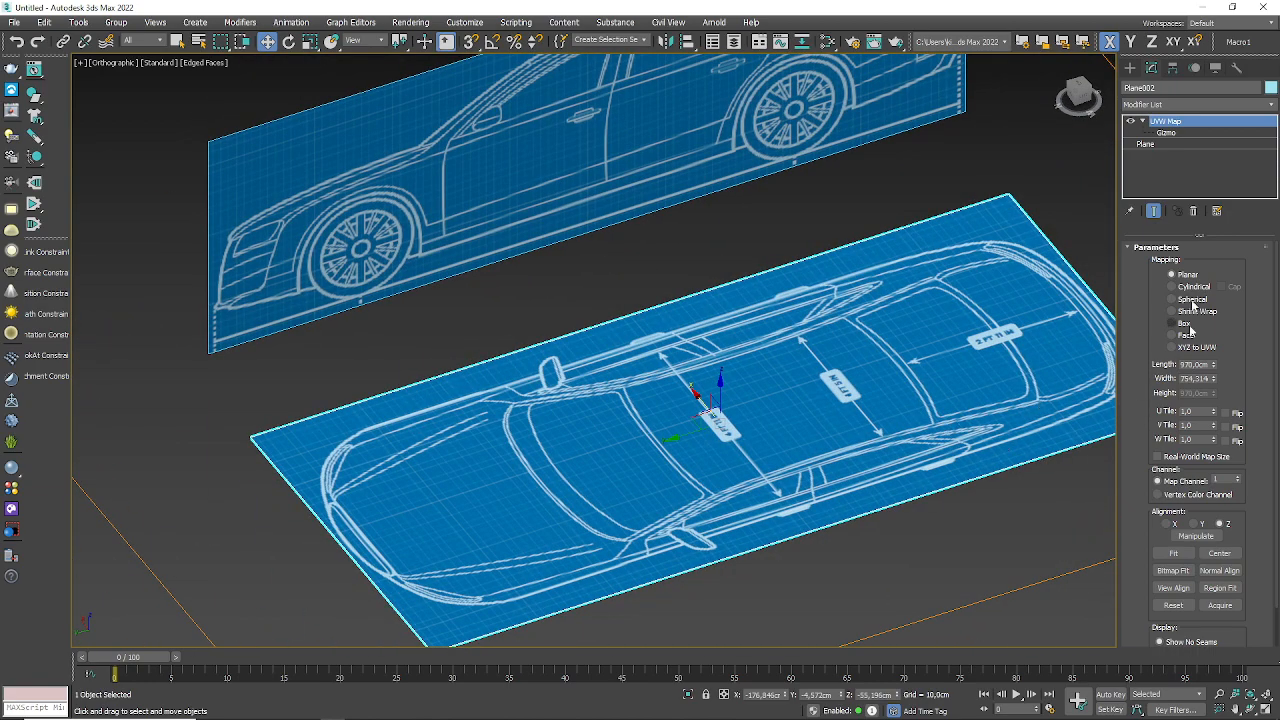
- Switch to the Perspective viewport, maximize it and frame both blueprint planes
{"action": "left_click", "coordinate": [1265, 708]}
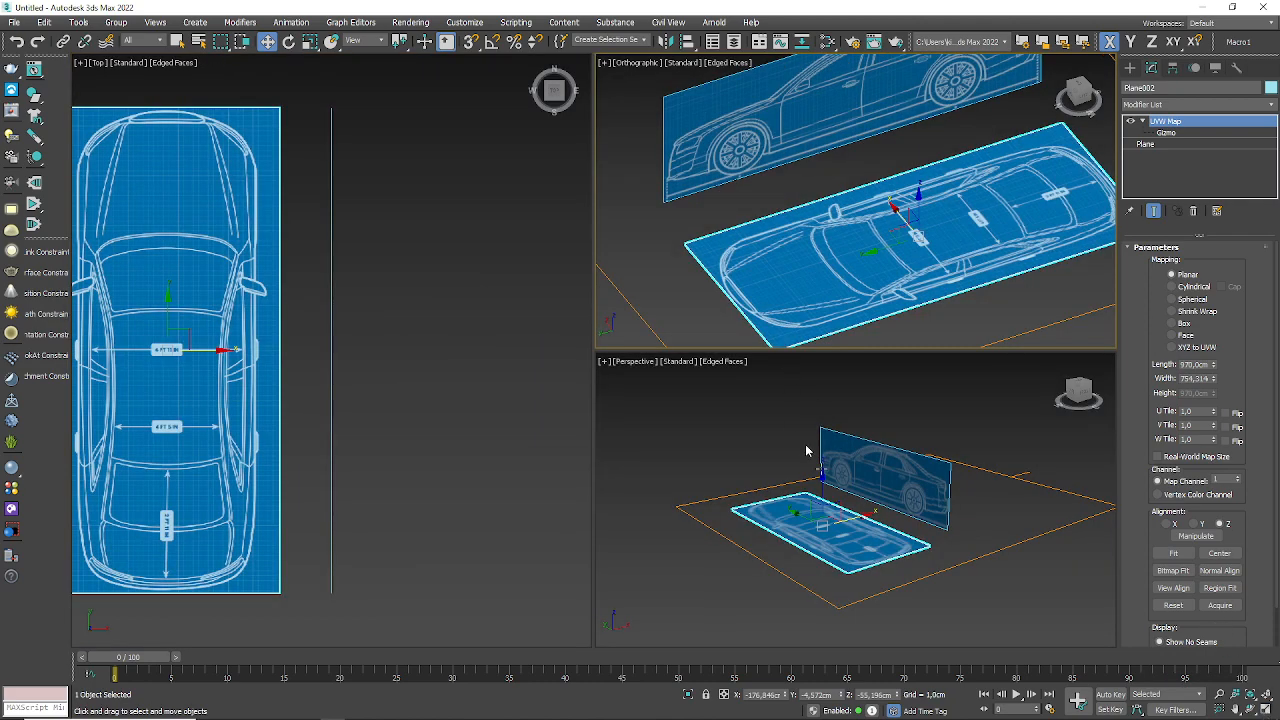
{"action": "middle_click_drag", "start_coordinate": [840, 465], "coordinate": [880, 470], "text": "alt"}
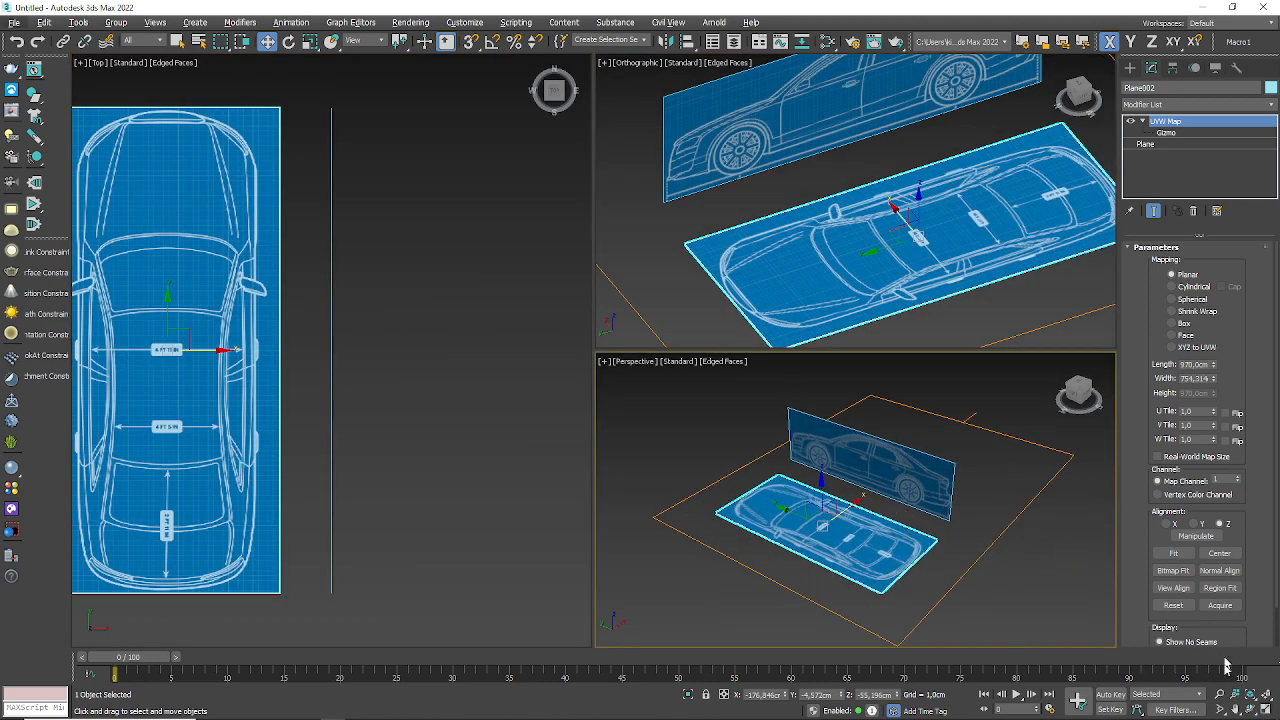
{"action": "left_click", "coordinate": [1265, 708]}
{"action": "scroll", "coordinate": [545, 408], "scroll_direction": "up", "scroll_amount": 5}
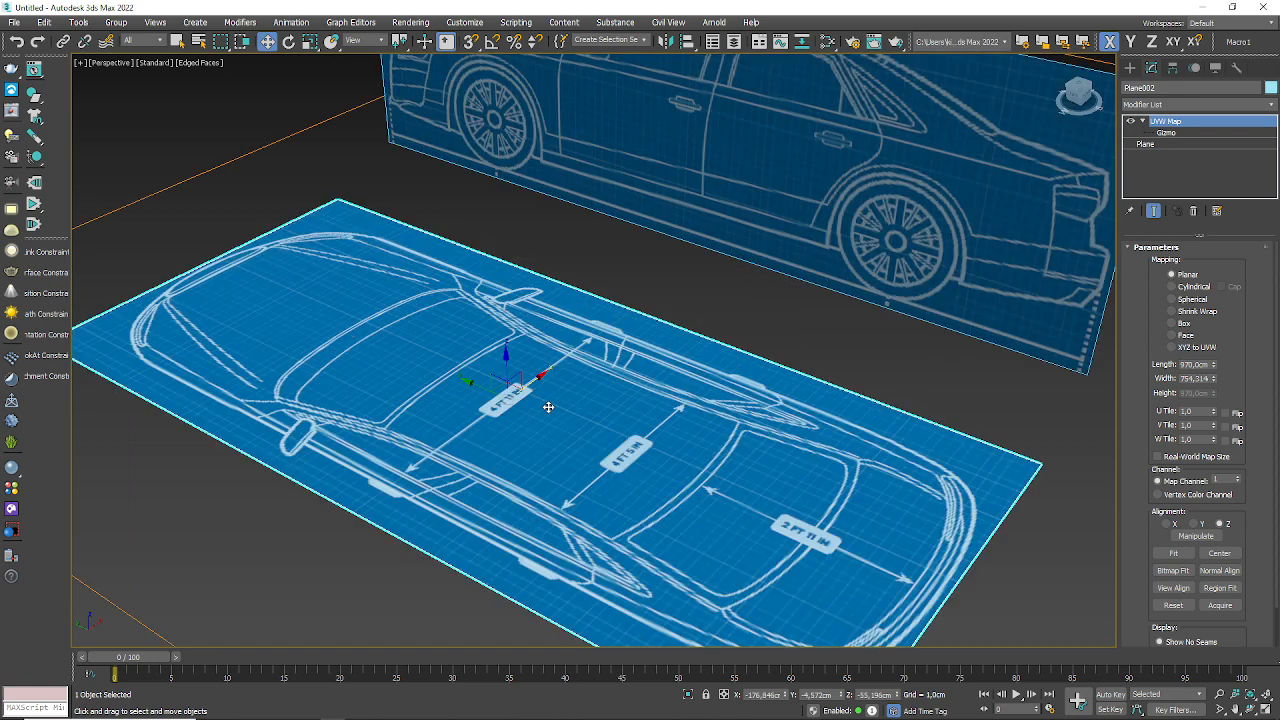
{"action": "middle_click_drag", "start_coordinate": [545, 408], "coordinate": [544, 311]}
{"action": "scroll", "coordinate": [544, 311], "scroll_direction": "down", "scroll_amount": 5}
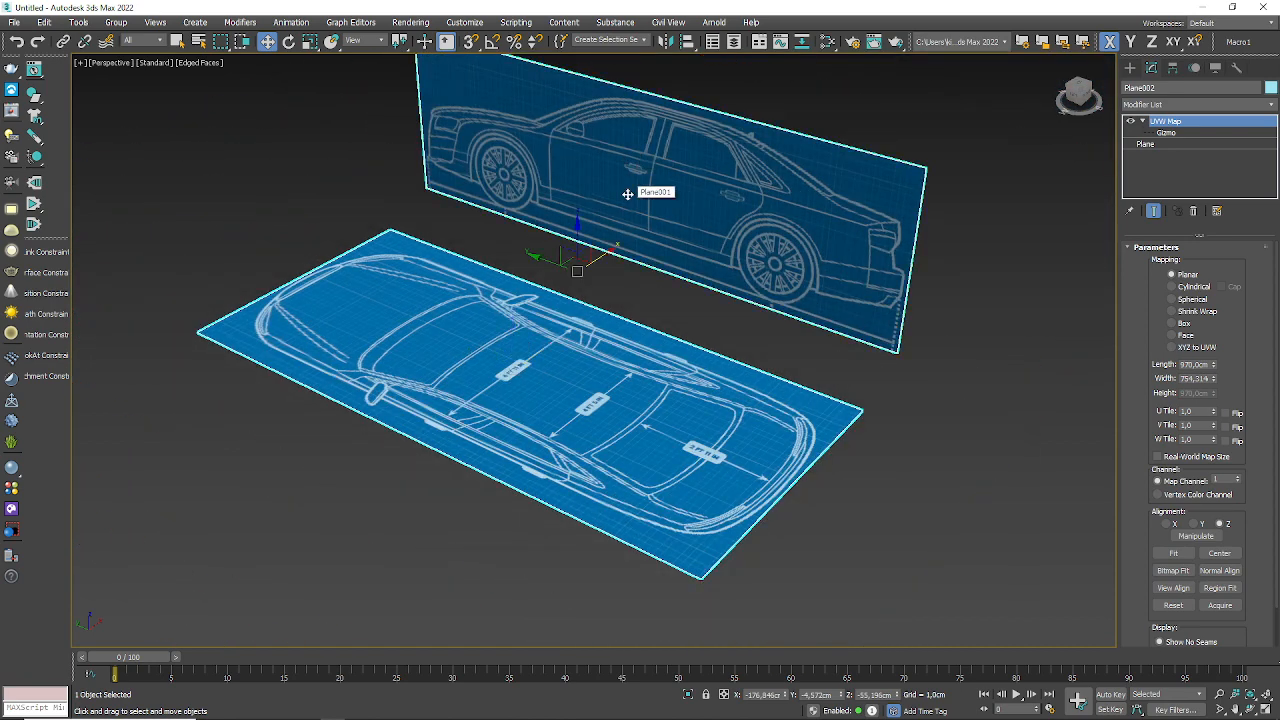
- Select both blueprint planes and, in Object Properties, turn off Show Frozen in Gray and turn on Freeze
{"action": "left_click", "coordinate": [627, 192], "text": "ctrl"}
{"action": "middle_click_drag", "start_coordinate": [629, 209], "coordinate": [662, 297], "text": "alt"}
{"action": "right_click", "coordinate": [561, 343]}
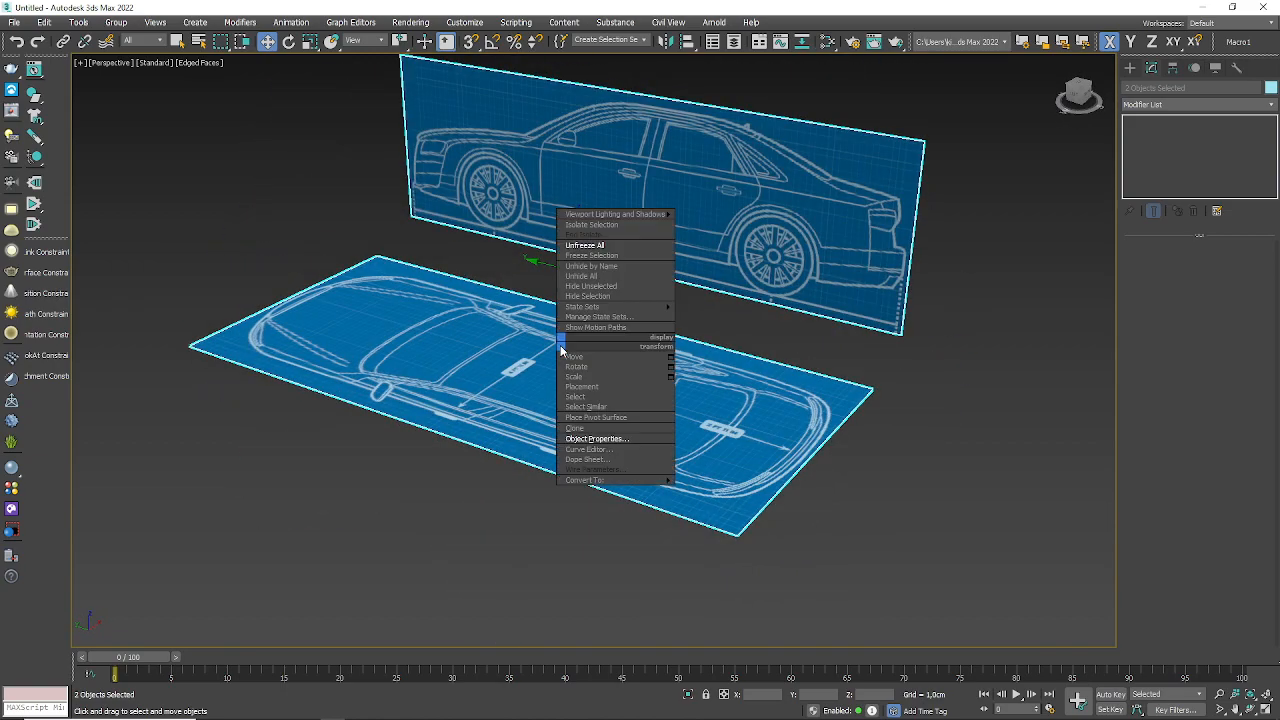
{"action": "left_click", "coordinate": [595, 438]}
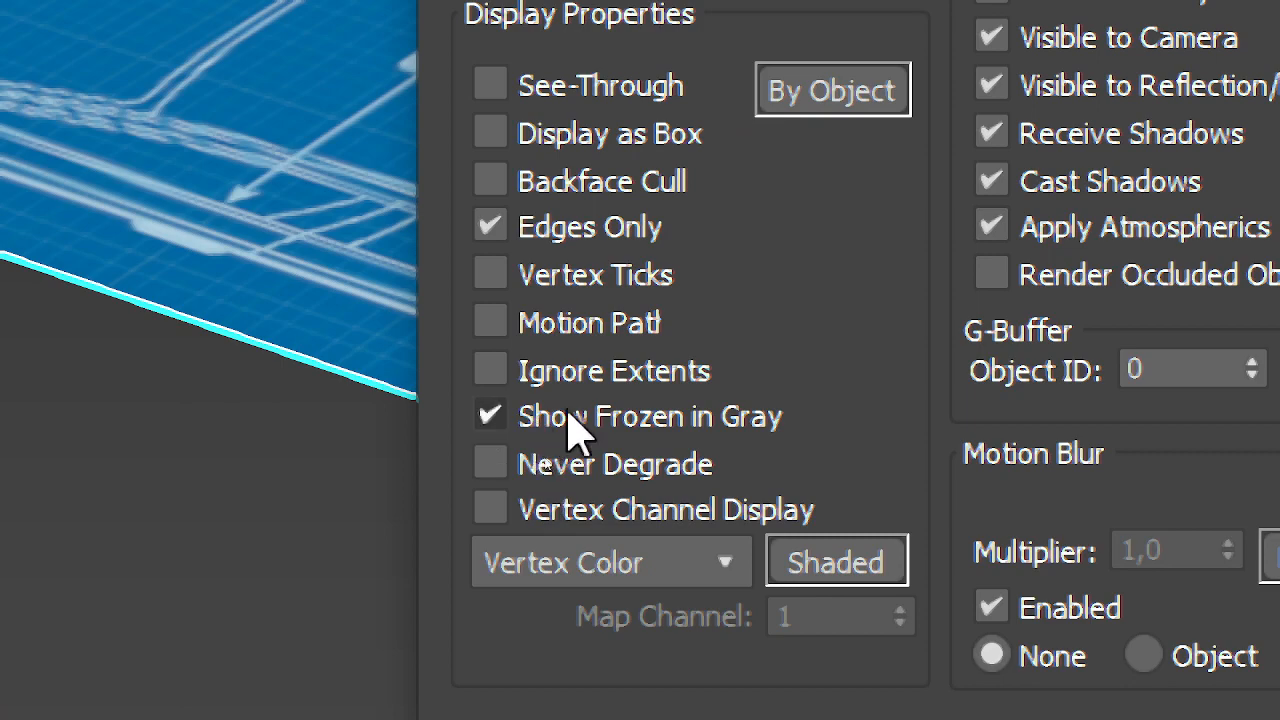
{"action": "left_click", "coordinate": [565, 425]}
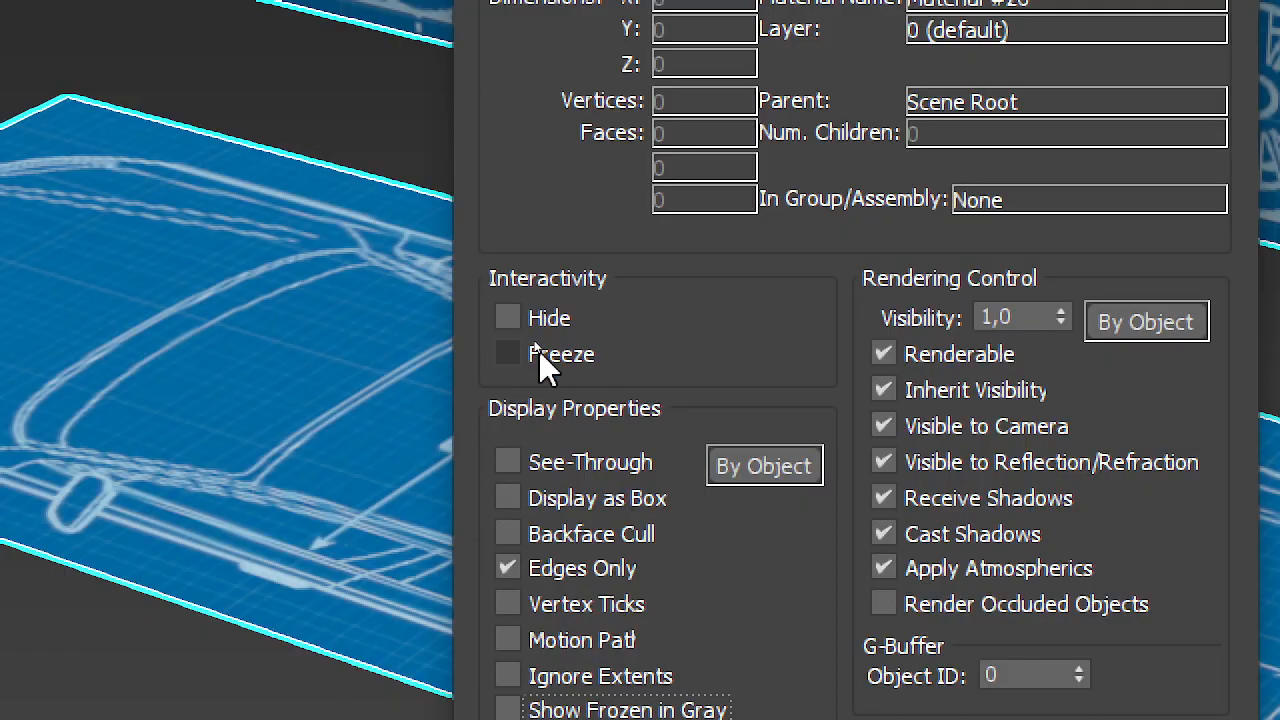
{"action": "left_click", "coordinate": [530, 354]}
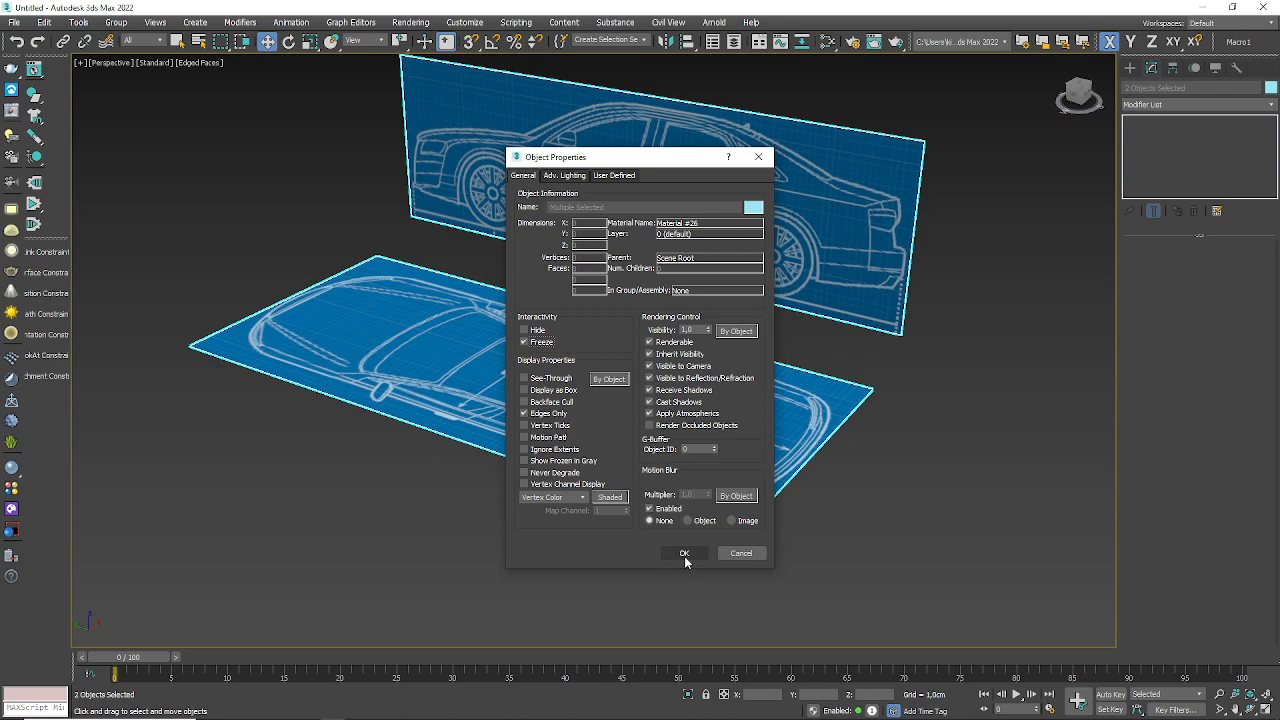
{"action": "left_click", "coordinate": [684, 553]}
- Inspect the frozen side-view and top-view planes in Perspective, and return to the multi-viewport layout
{"action": "middle_click_drag", "start_coordinate": [687, 552], "coordinate": [623, 384], "text": "alt"}
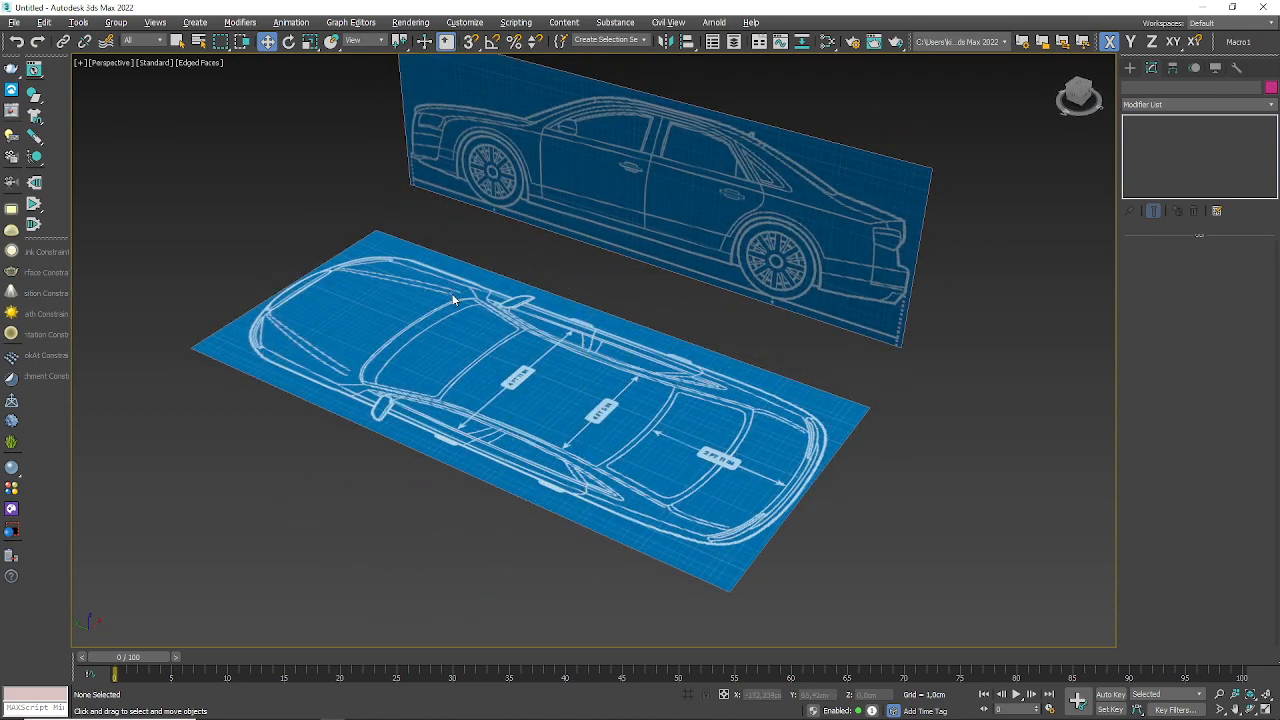
{"action": "mouse_move", "coordinate": [453, 298]}
{"action": "middle_mouse_down", "text": "alt"}
{"action": "mouse_move", "coordinate": [474, 338]}
{"action": "mouse_move", "coordinate": [491, 270]}
{"action": "mouse_move", "coordinate": [490, 341]}
{"action": "mouse_move", "coordinate": [463, 309]}
{"action": "mouse_move", "coordinate": [491, 274]}
{"action": "mouse_move", "coordinate": [503, 291]}
{"action": "mouse_move", "coordinate": [466, 330]}
{"action": "mouse_move", "coordinate": [455, 291]}
{"action": "middle_mouse_up", "text": "alt"}
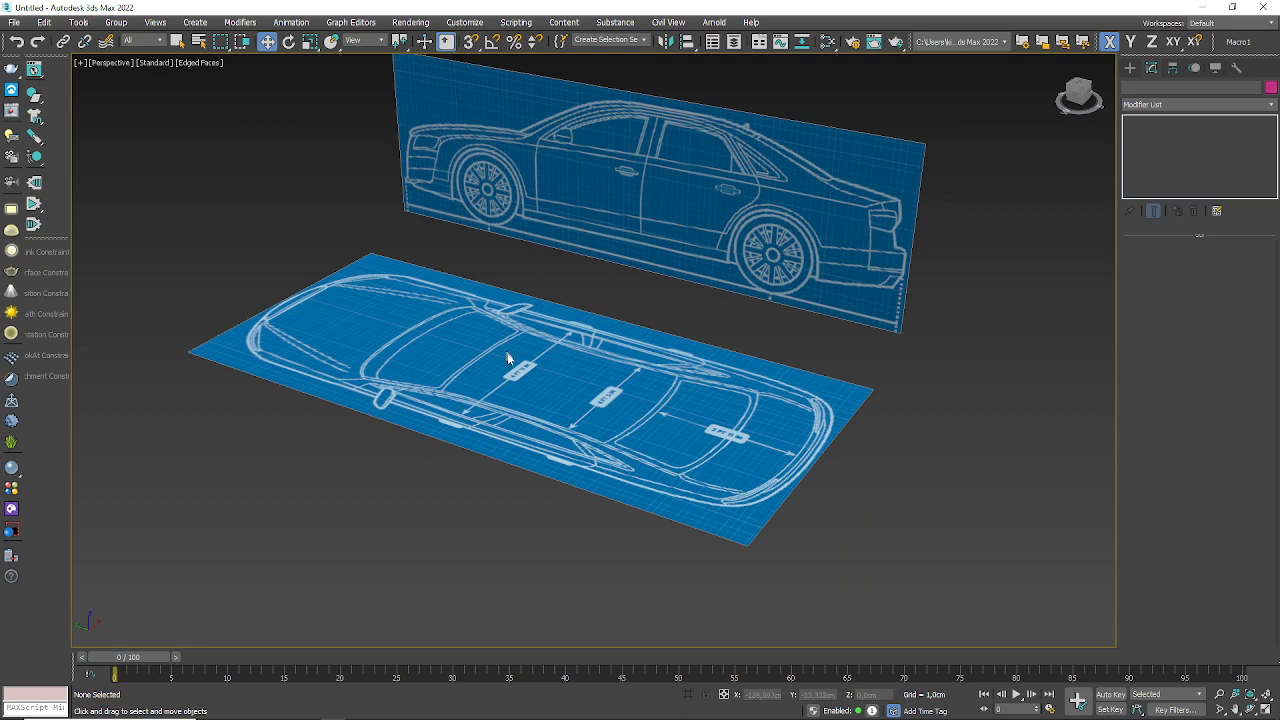
{"action": "scroll", "coordinate": [514, 402], "scroll_direction": "up", "scroll_amount": 4}
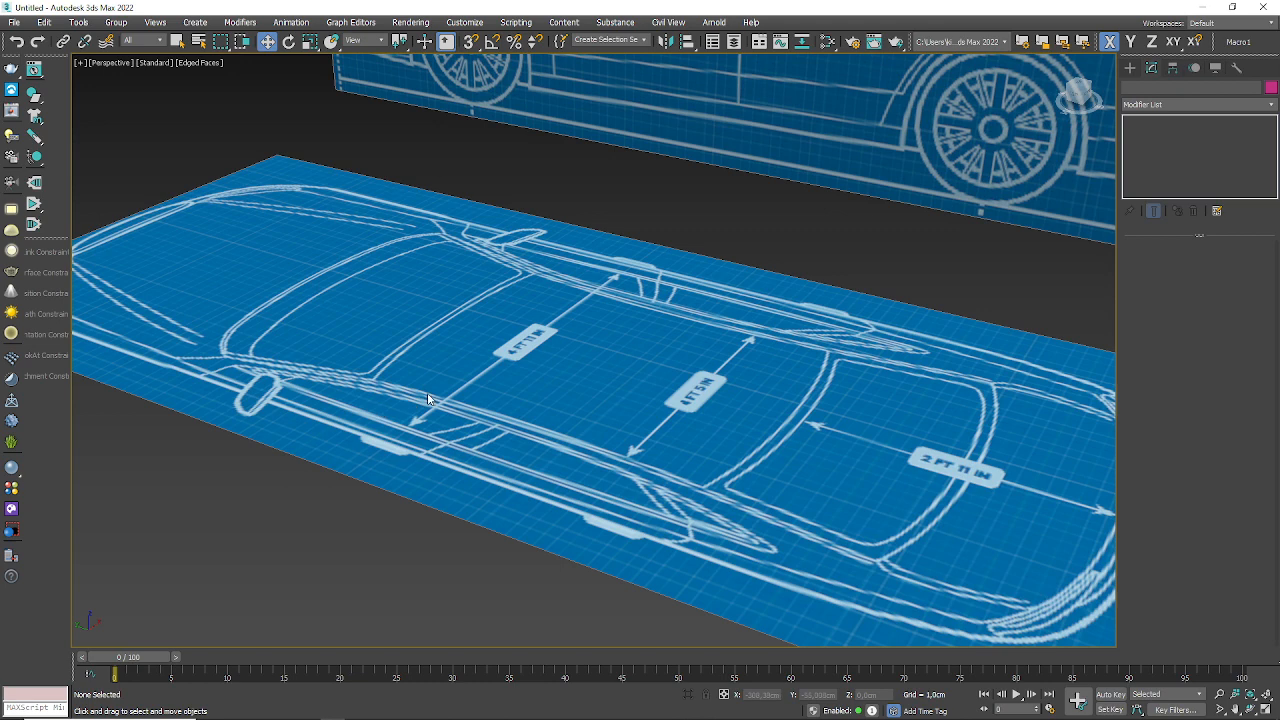
{"action": "scroll", "coordinate": [428, 398], "scroll_direction": "down", "scroll_amount": 10}
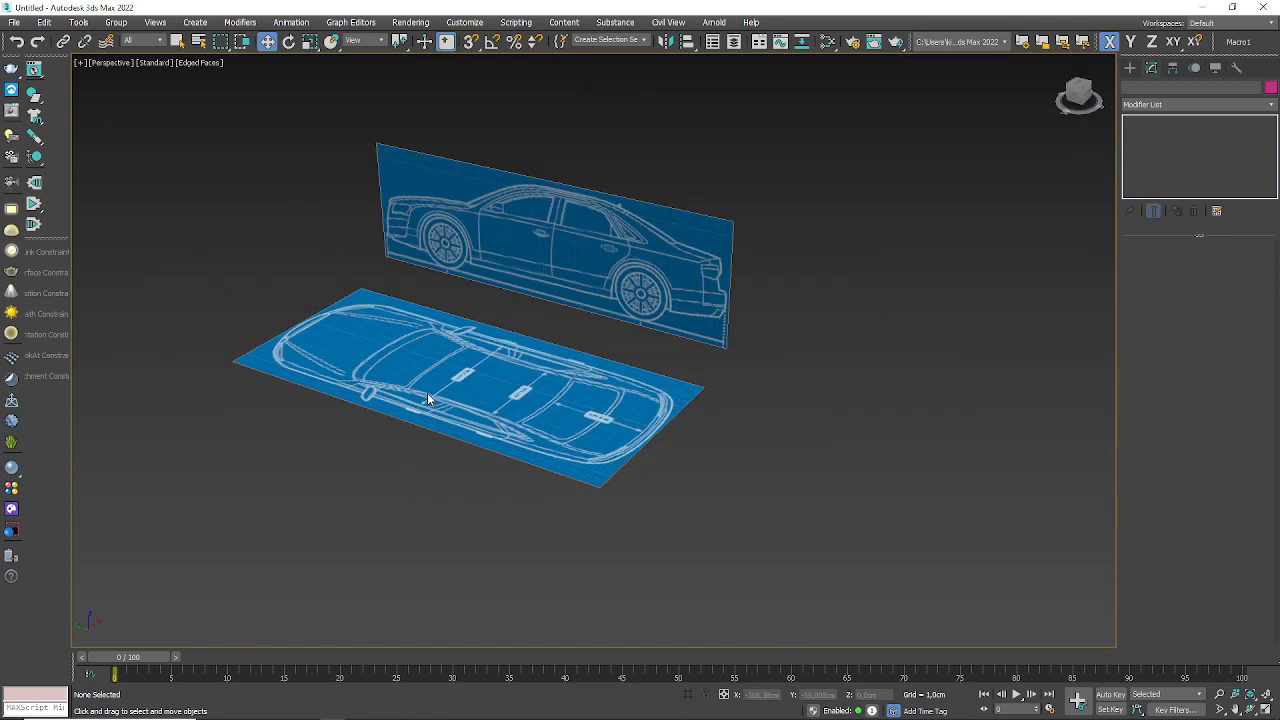
{"action": "scroll", "coordinate": [500, 309], "scroll_direction": "up", "scroll_amount": 10}
{"action": "scroll", "coordinate": [500, 337], "scroll_direction": "down", "scroll_amount": 3}
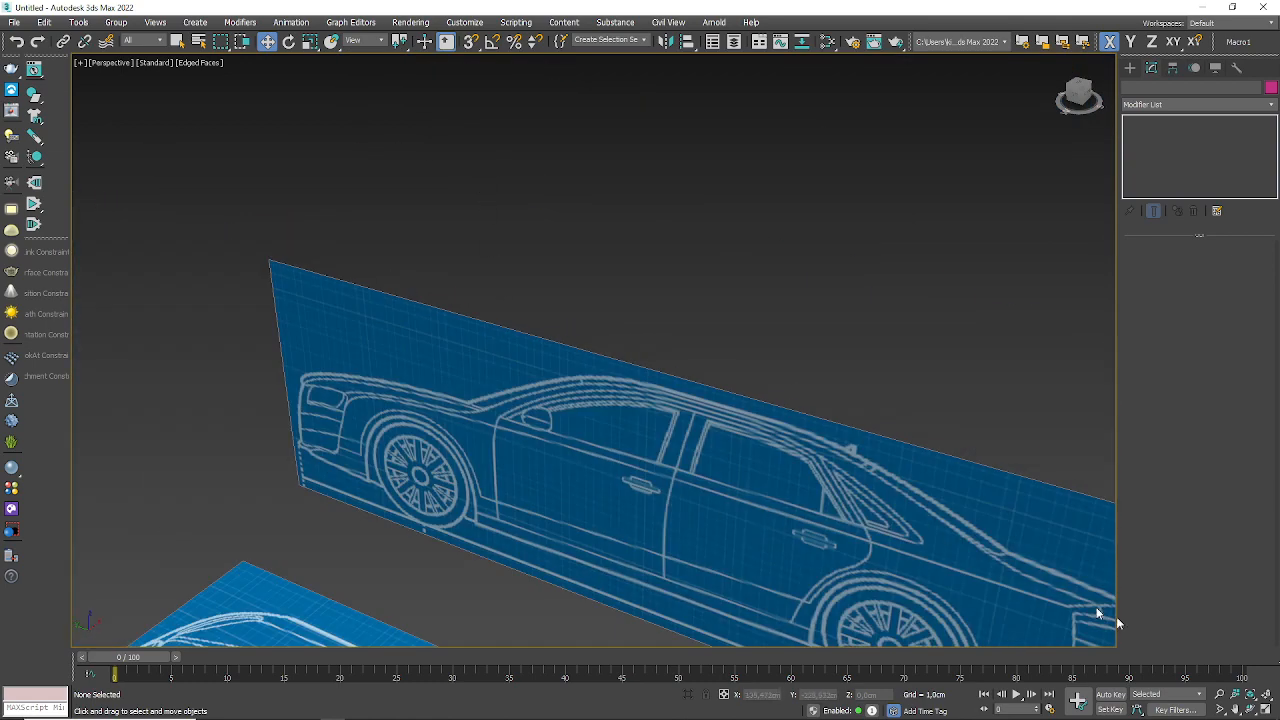
{"action": "left_click", "coordinate": [1265, 709]}
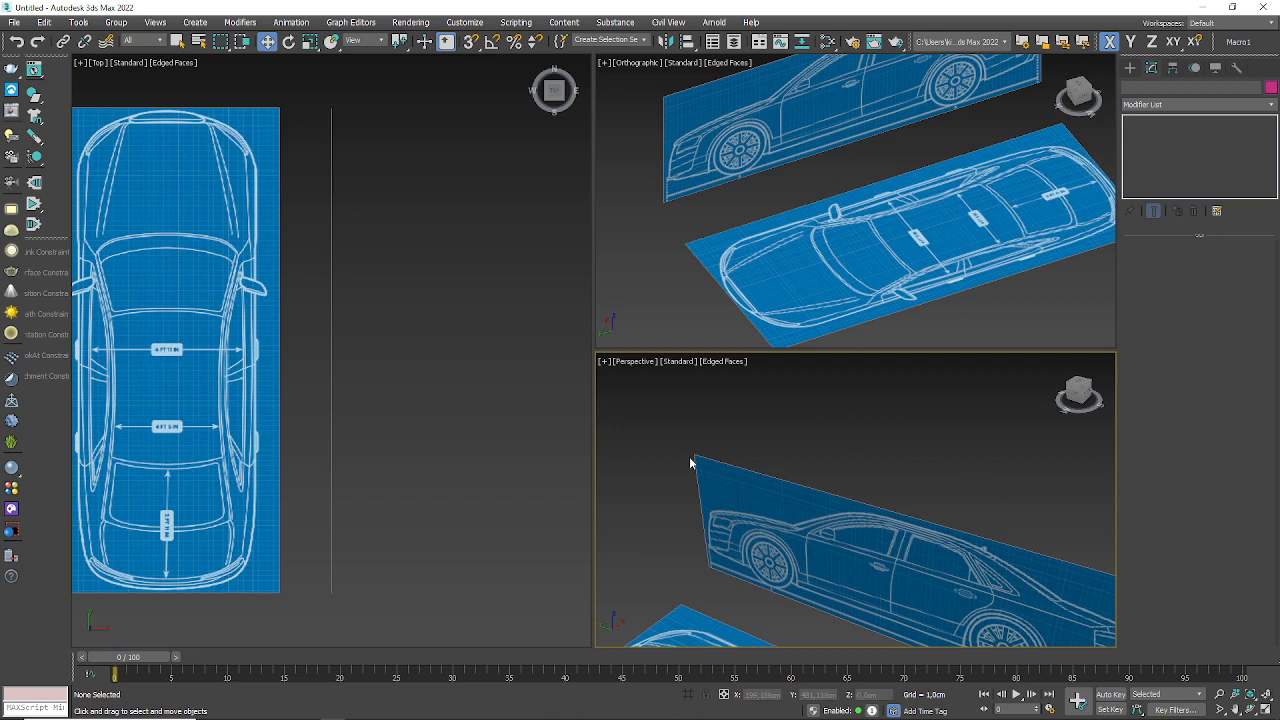
- Switch to the Brave browser and show the Jitsi Meet session for the 3ds Max class
{"action": "key", "text": "alt+Tab"}
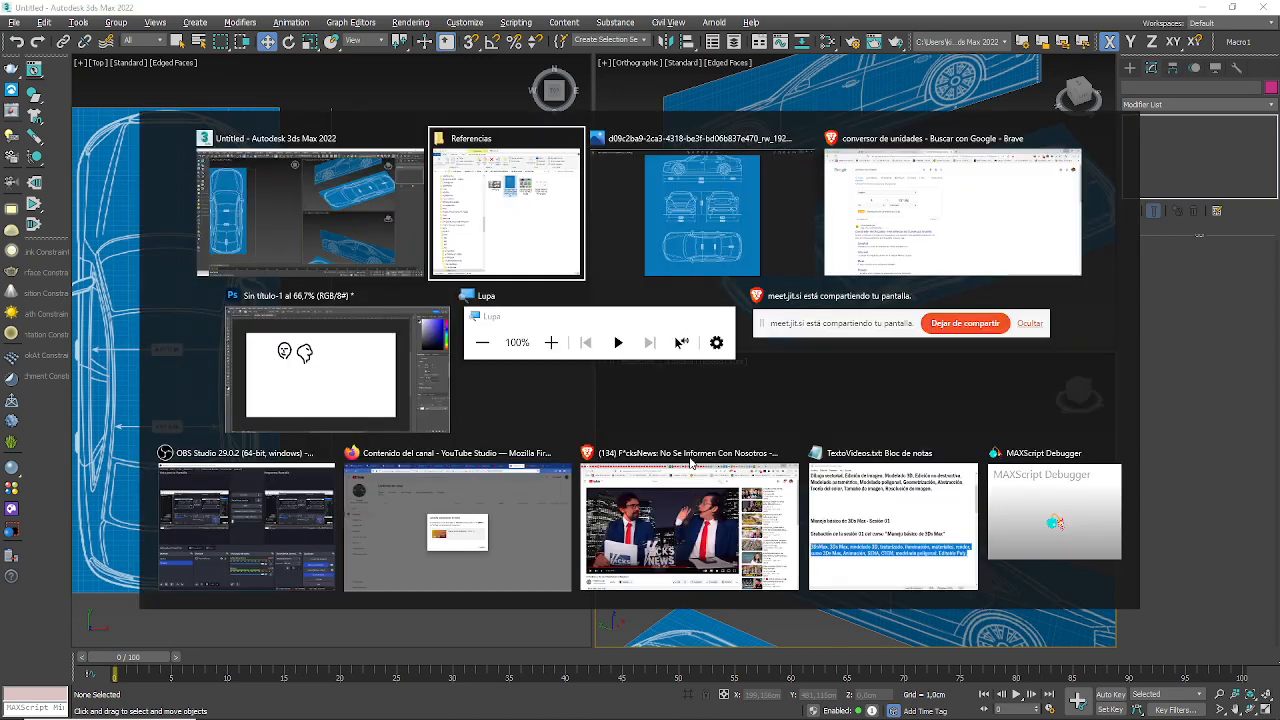
{"action": "key", "text": "alt+Tab"}
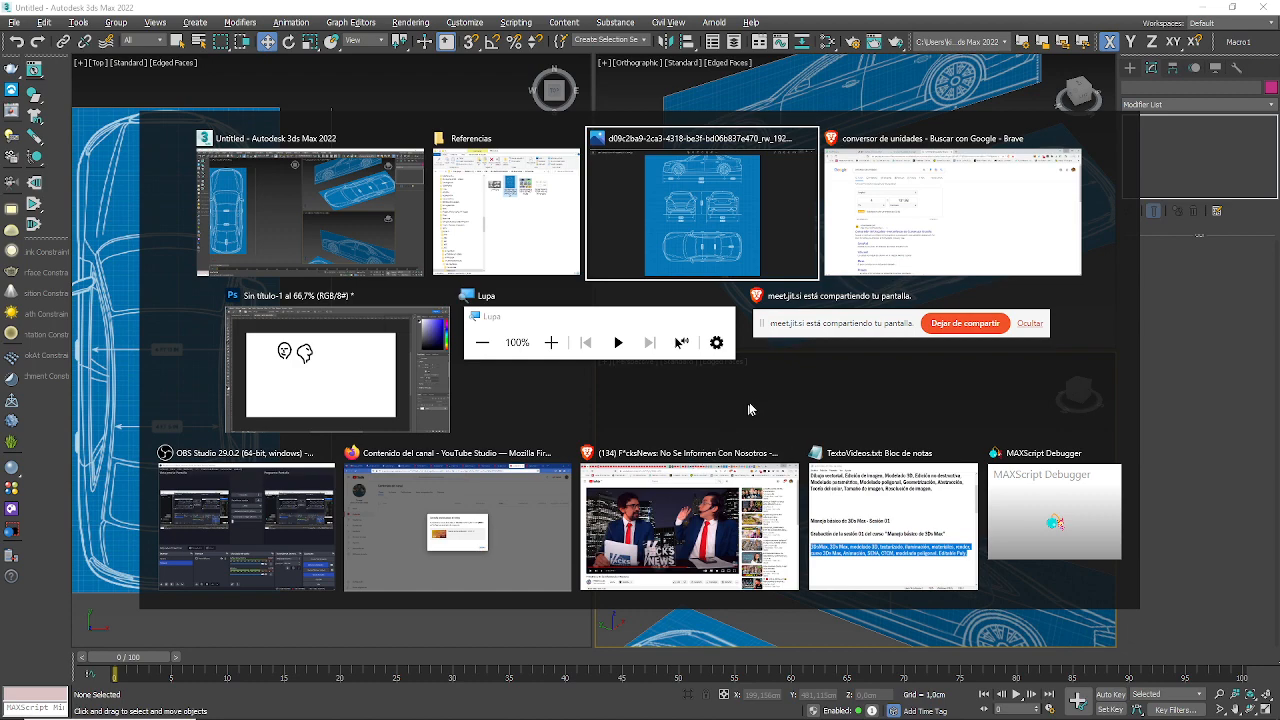
{"action": "left_click", "coordinate": [880, 225]}
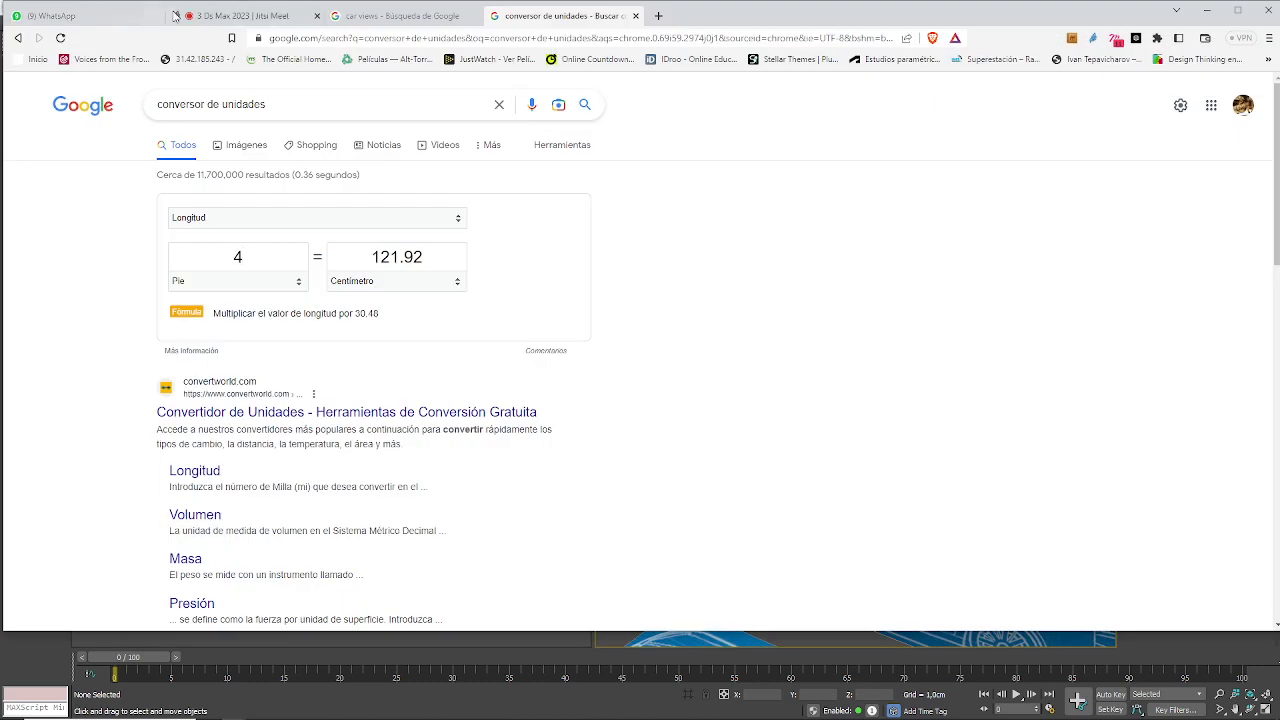
{"action": "left_click", "coordinate": [230, 16]}
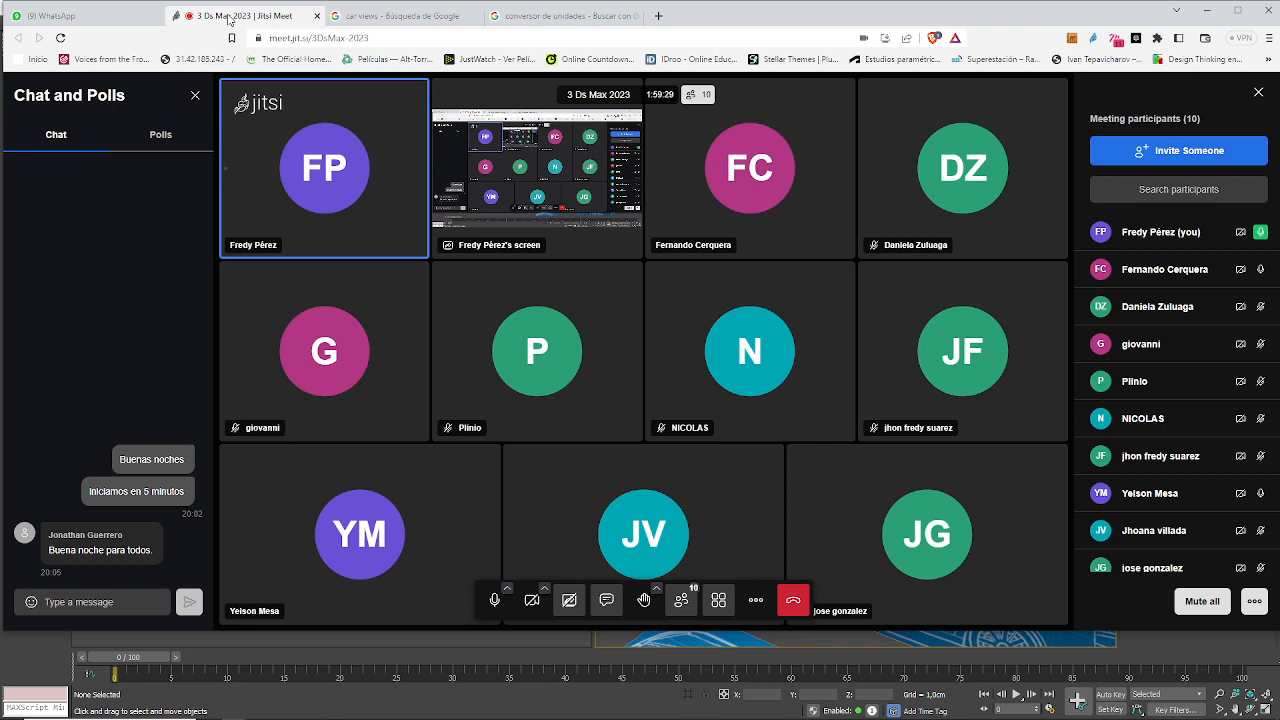
- Switch from the meeting to the window showing the car blueprint image
{"action": "key", "text": "alt+Tab"}
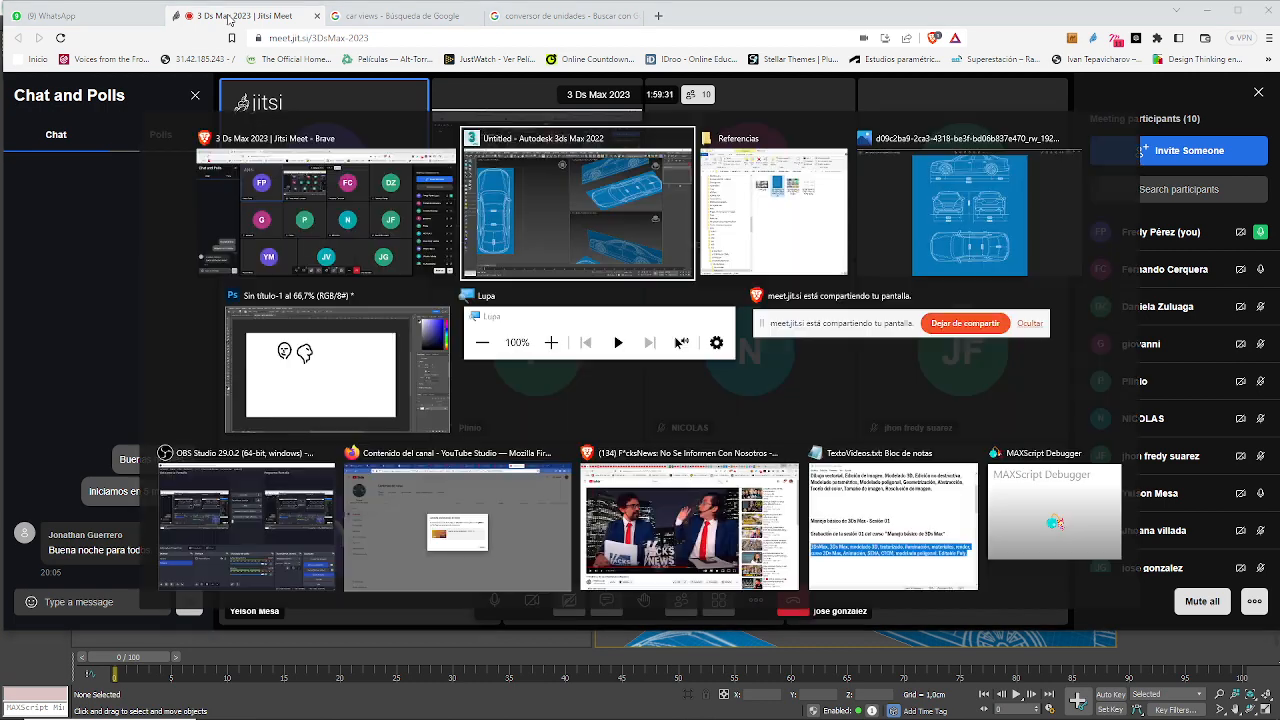
{"action": "key", "text": "alt+Tab"}
{"action": "key", "text": "alt+Tab"}
{"action": "key", "text": "alt+Tab"}
{"action": "key", "text": "alt+Tab"}
{"action": "key", "text": "alt+Tab"}
{"action": "key", "text": "alt+Tab"}
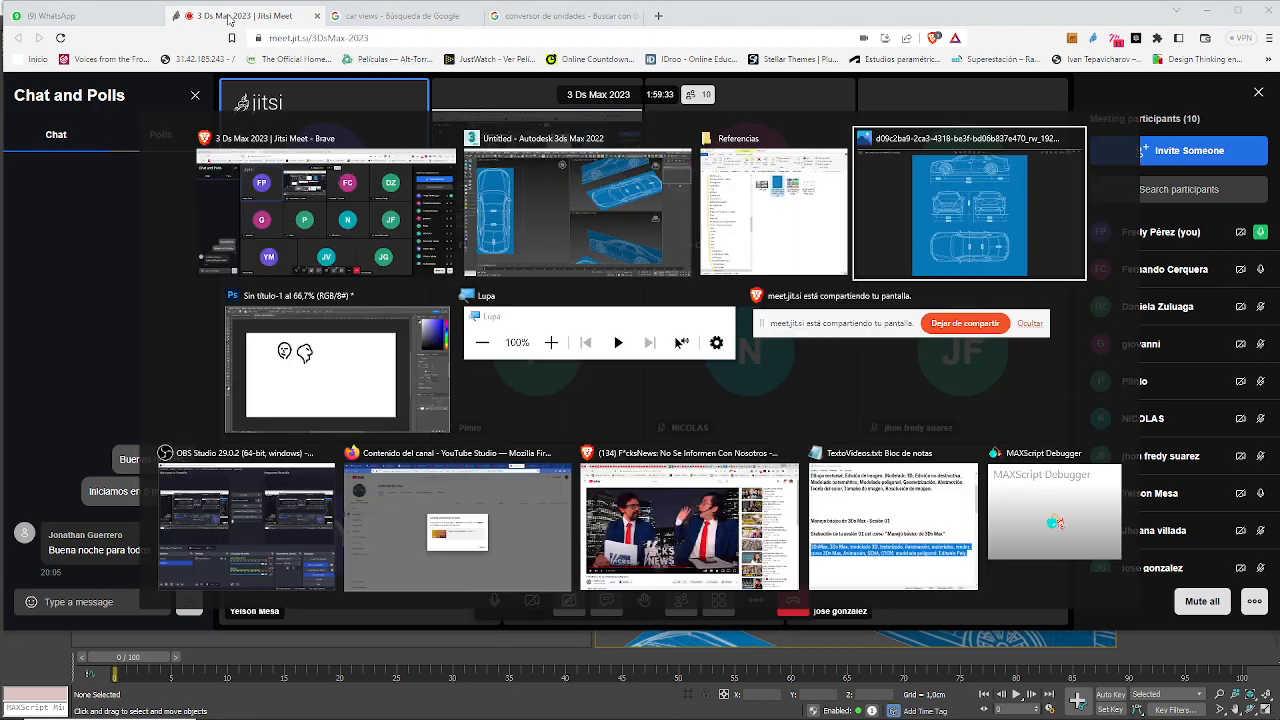